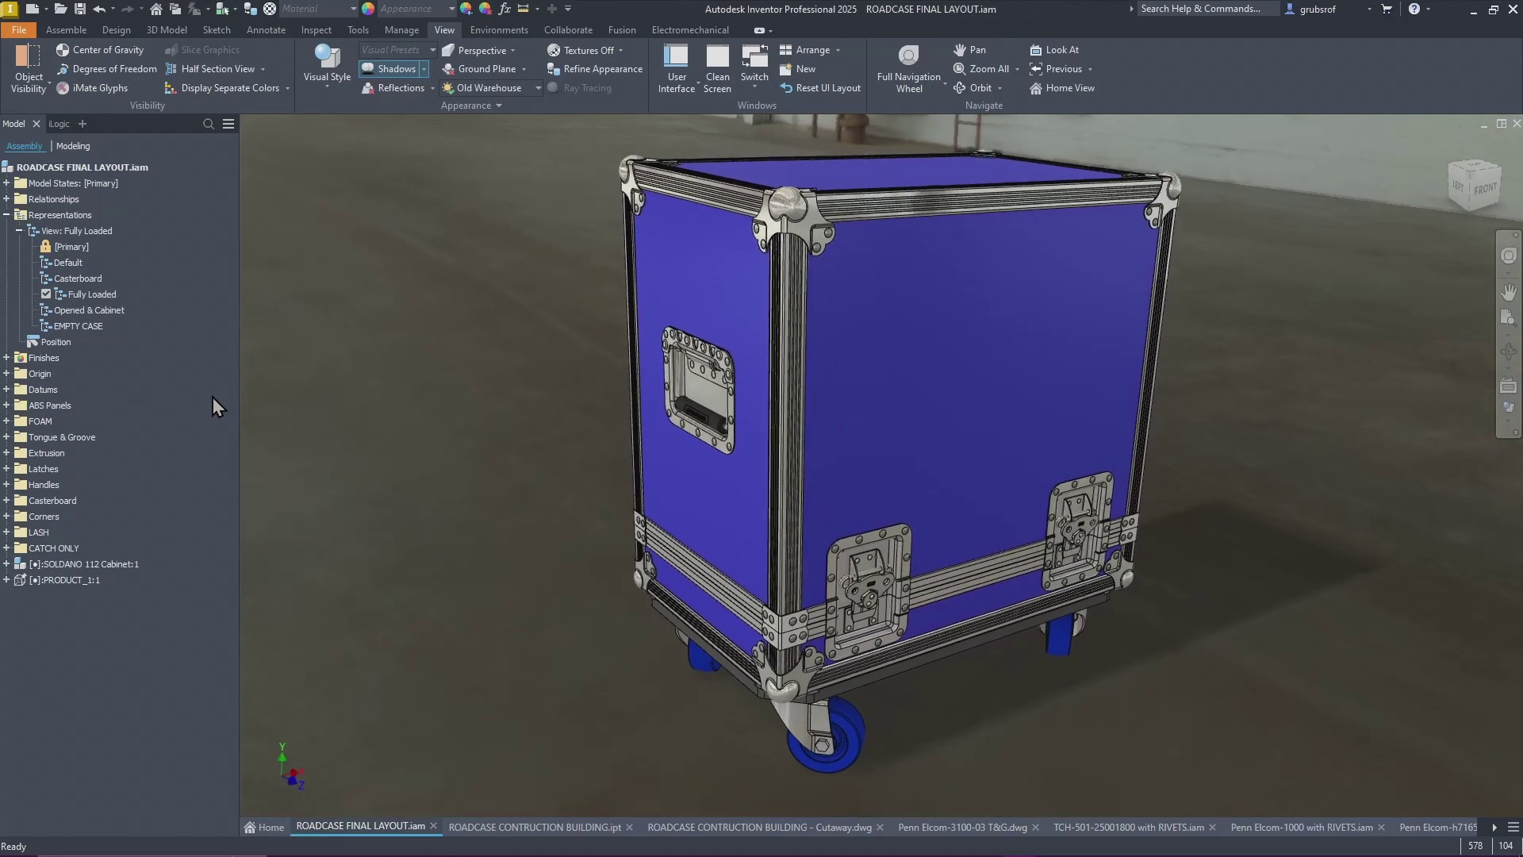
Step: Activate the Opened & Cabinet view representation and review the PRODUCT SIZE form's parameters in ROADCASE CONTRUCTION BUILDING.ipt
{"action": "double_click", "coordinate": [79, 311]}
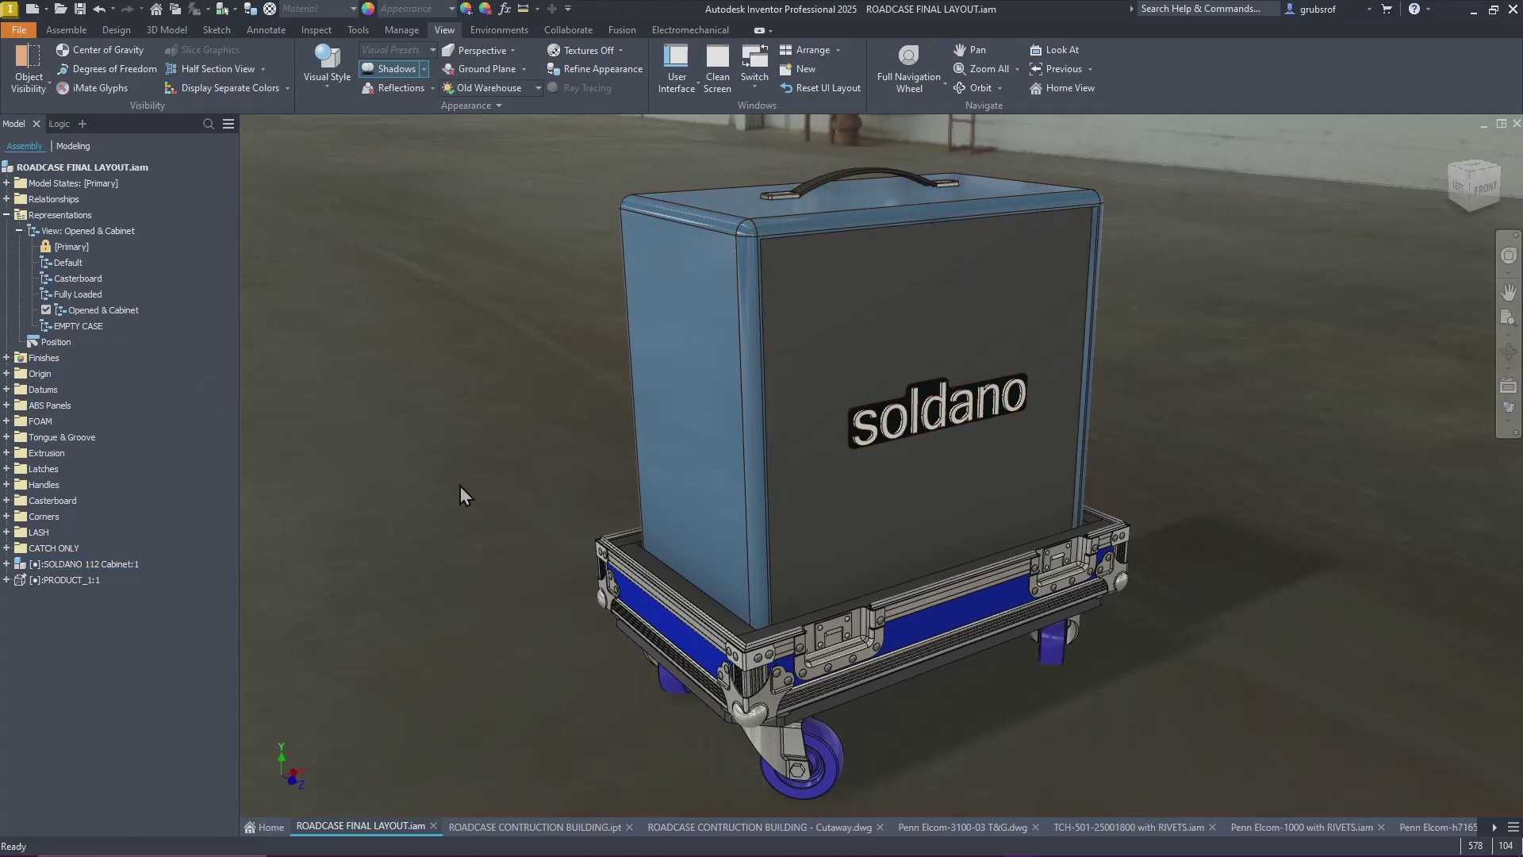
{"action": "left_click", "coordinate": [511, 827]}
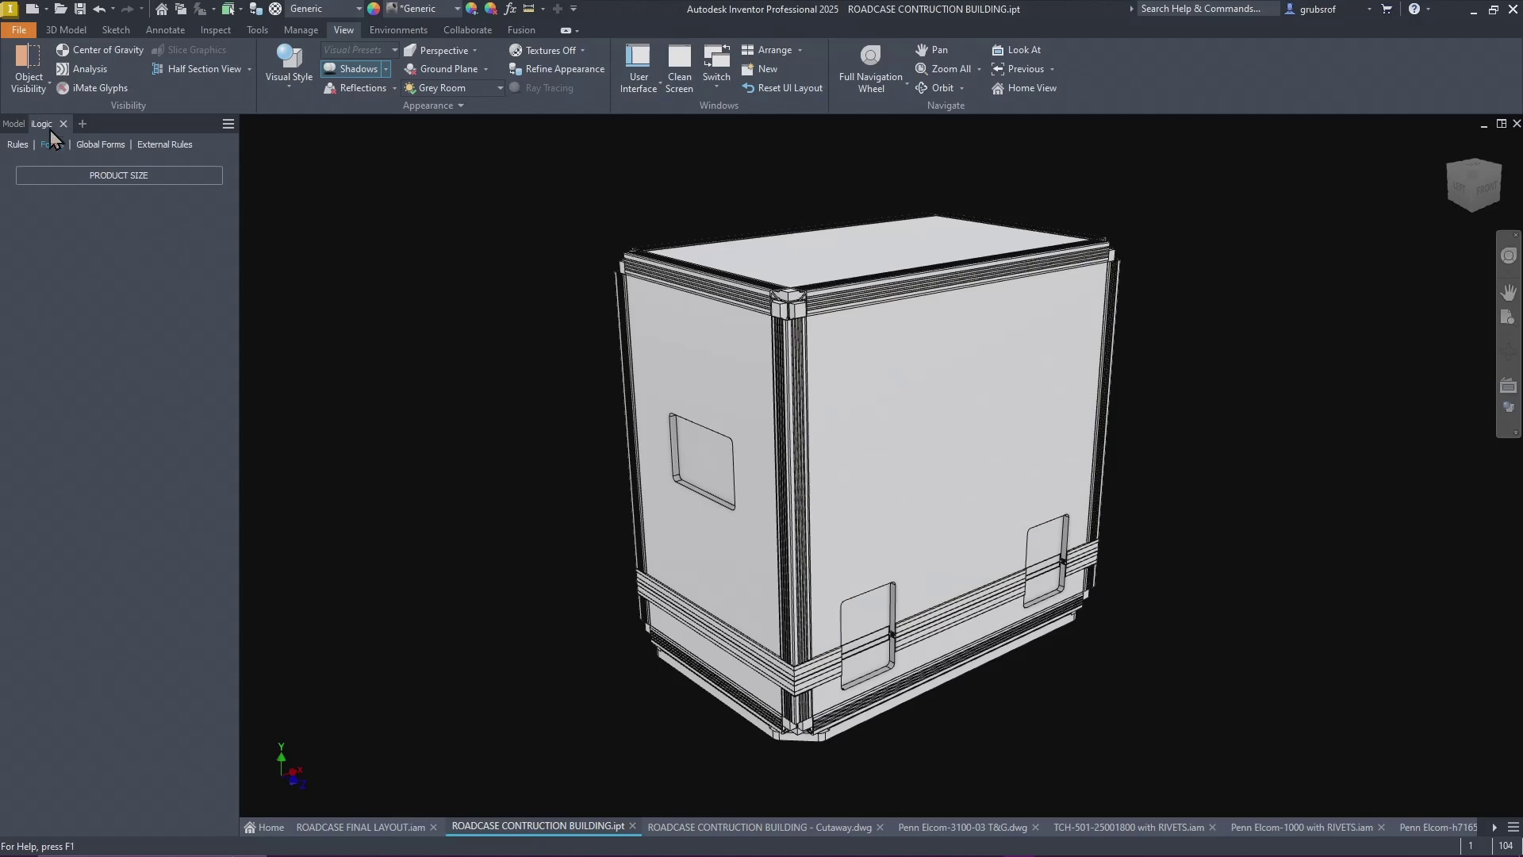
{"action": "left_click", "coordinate": [123, 177]}
{"action": "left_click_drag", "start_coordinate": [769, 316], "coordinate": [438, 361]}
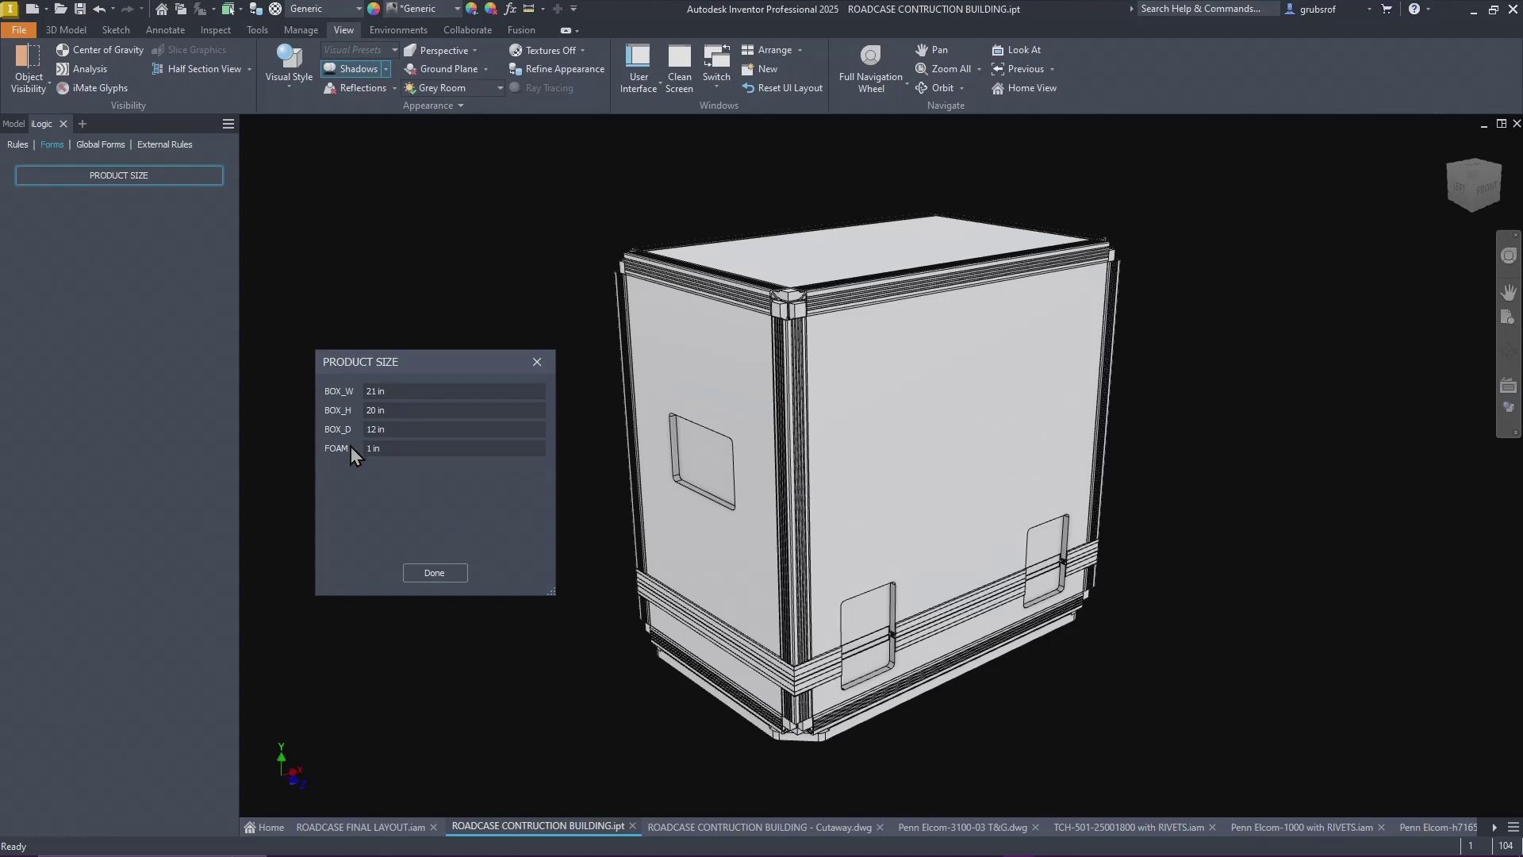
{"action": "left_click", "coordinate": [456, 575]}
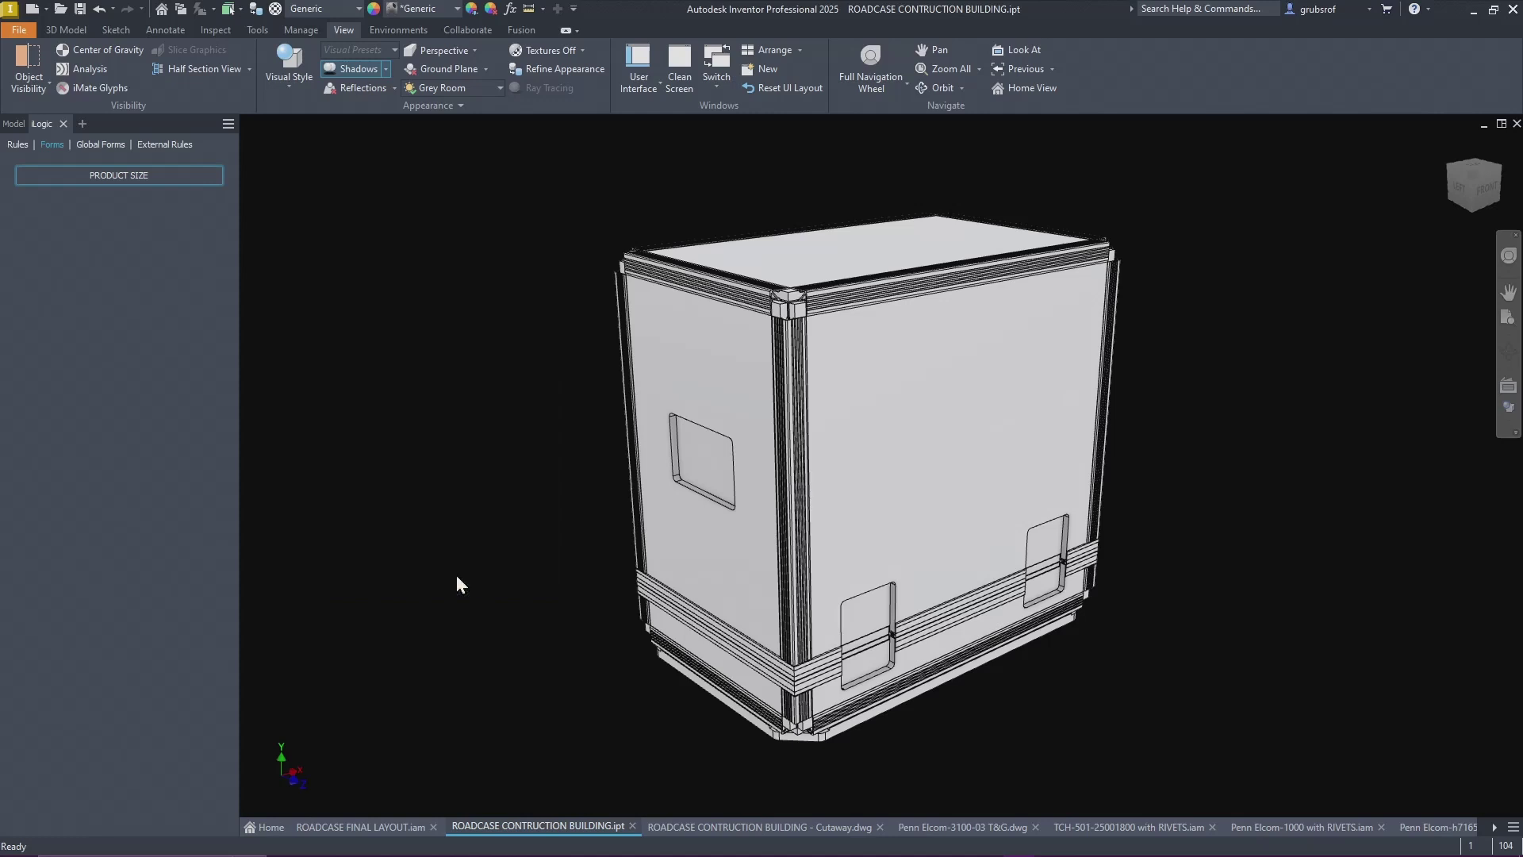
Step: Activate the EMPTY CASE view representation in ROADCASE FINAL LAYOUT.iam and examine the latches and case interior
{"action": "left_click", "coordinate": [373, 826]}
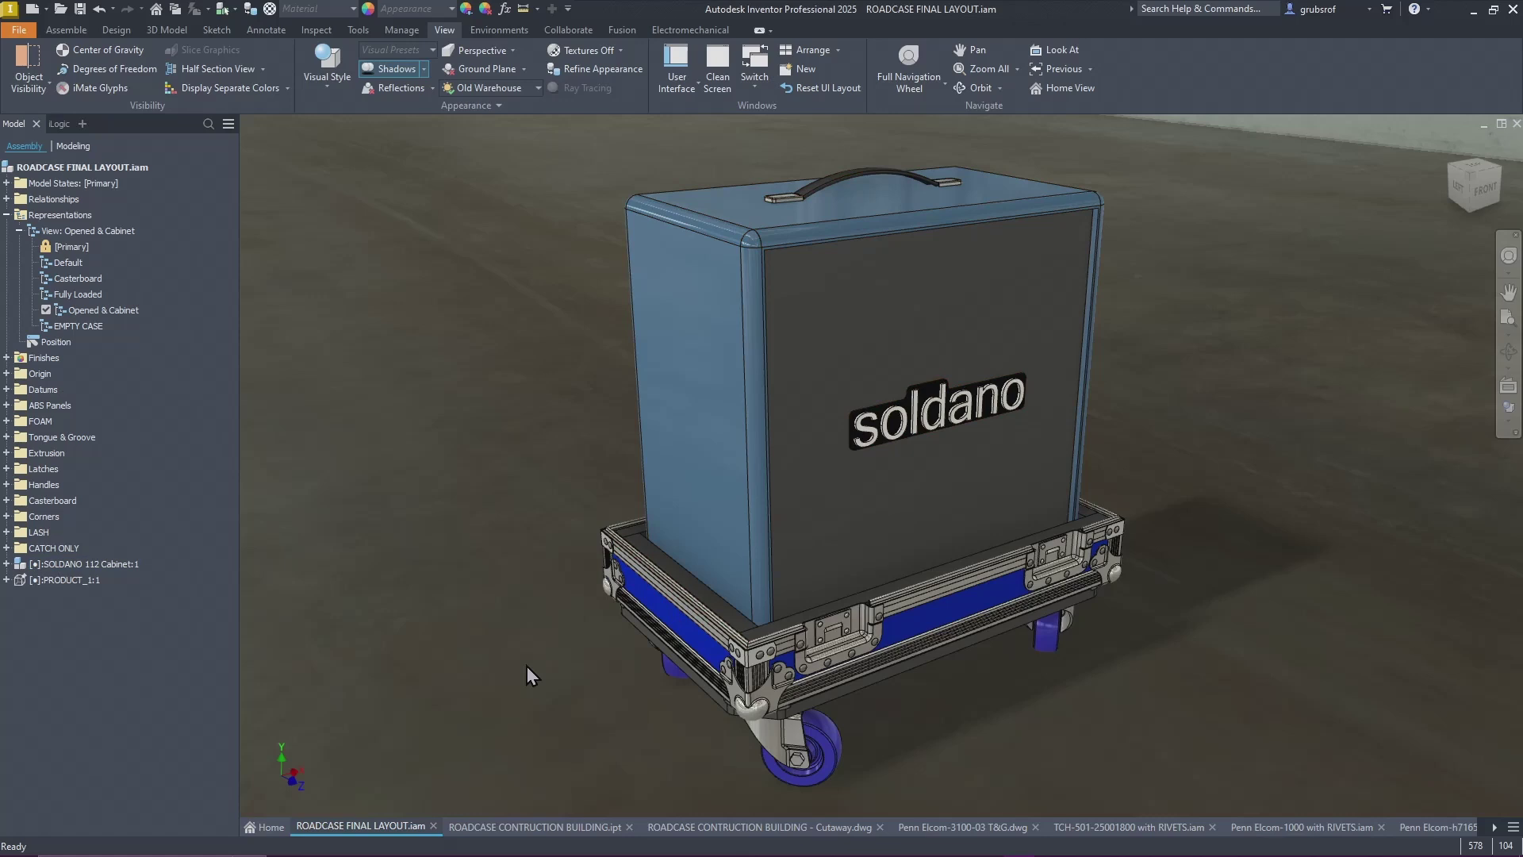
{"action": "double_click", "coordinate": [83, 327]}
{"action": "scroll", "coordinate": [1133, 637], "scroll_direction": "down", "scroll_amount": 8}
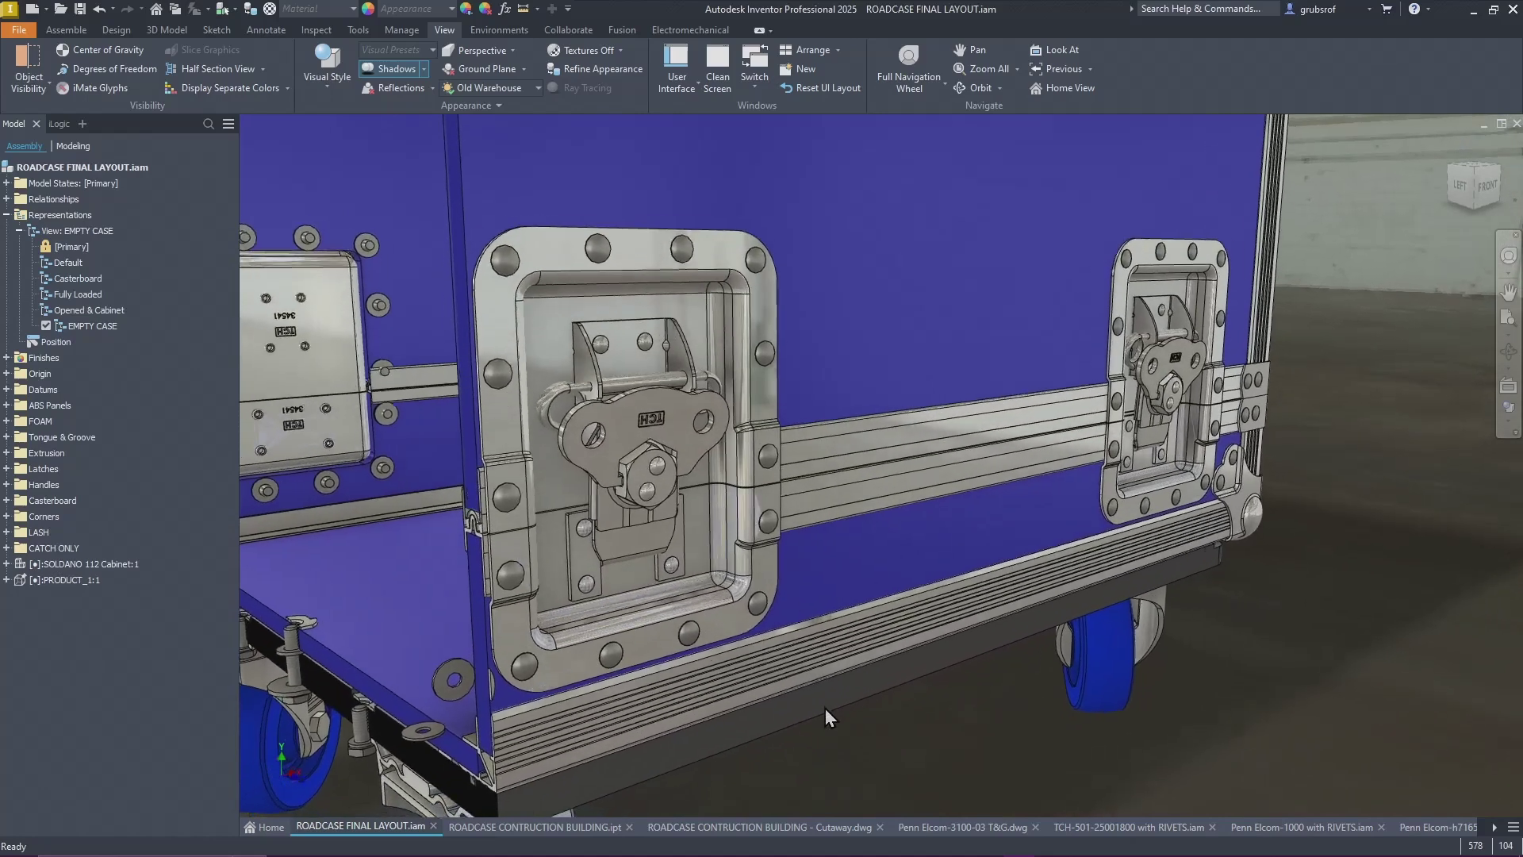
{"action": "scroll", "coordinate": [825, 707], "scroll_direction": "down", "scroll_amount": 4}
{"action": "scroll", "coordinate": [1071, 732], "scroll_direction": "up", "scroll_amount": 2}
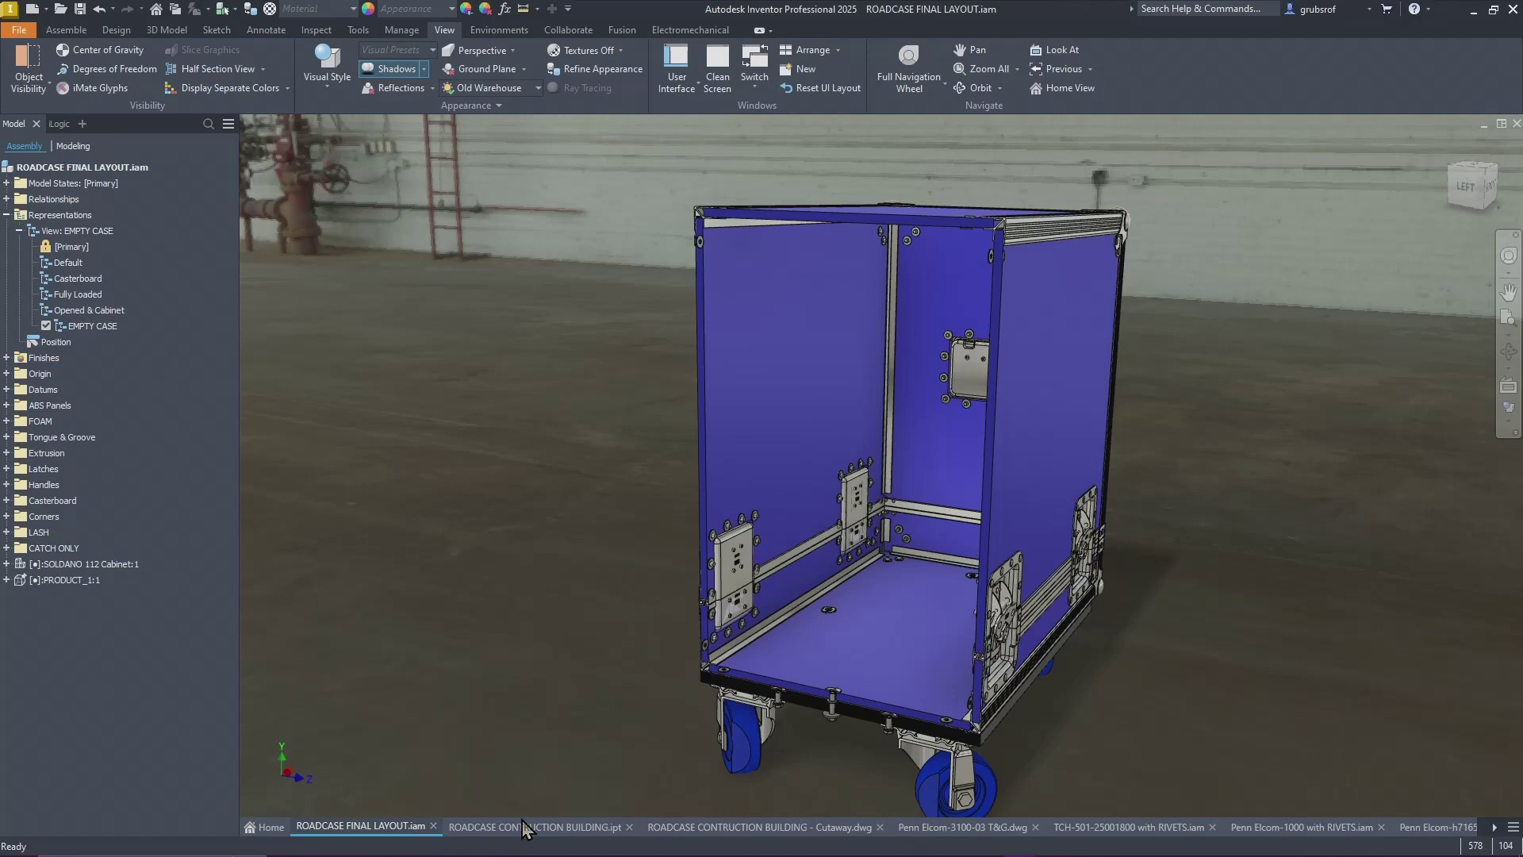
Step: Open the ROADCASE CONTRUCTION BUILDING - Cutaway.dwg drawing and examine the cabinet section view
{"action": "left_click", "coordinate": [565, 826]}
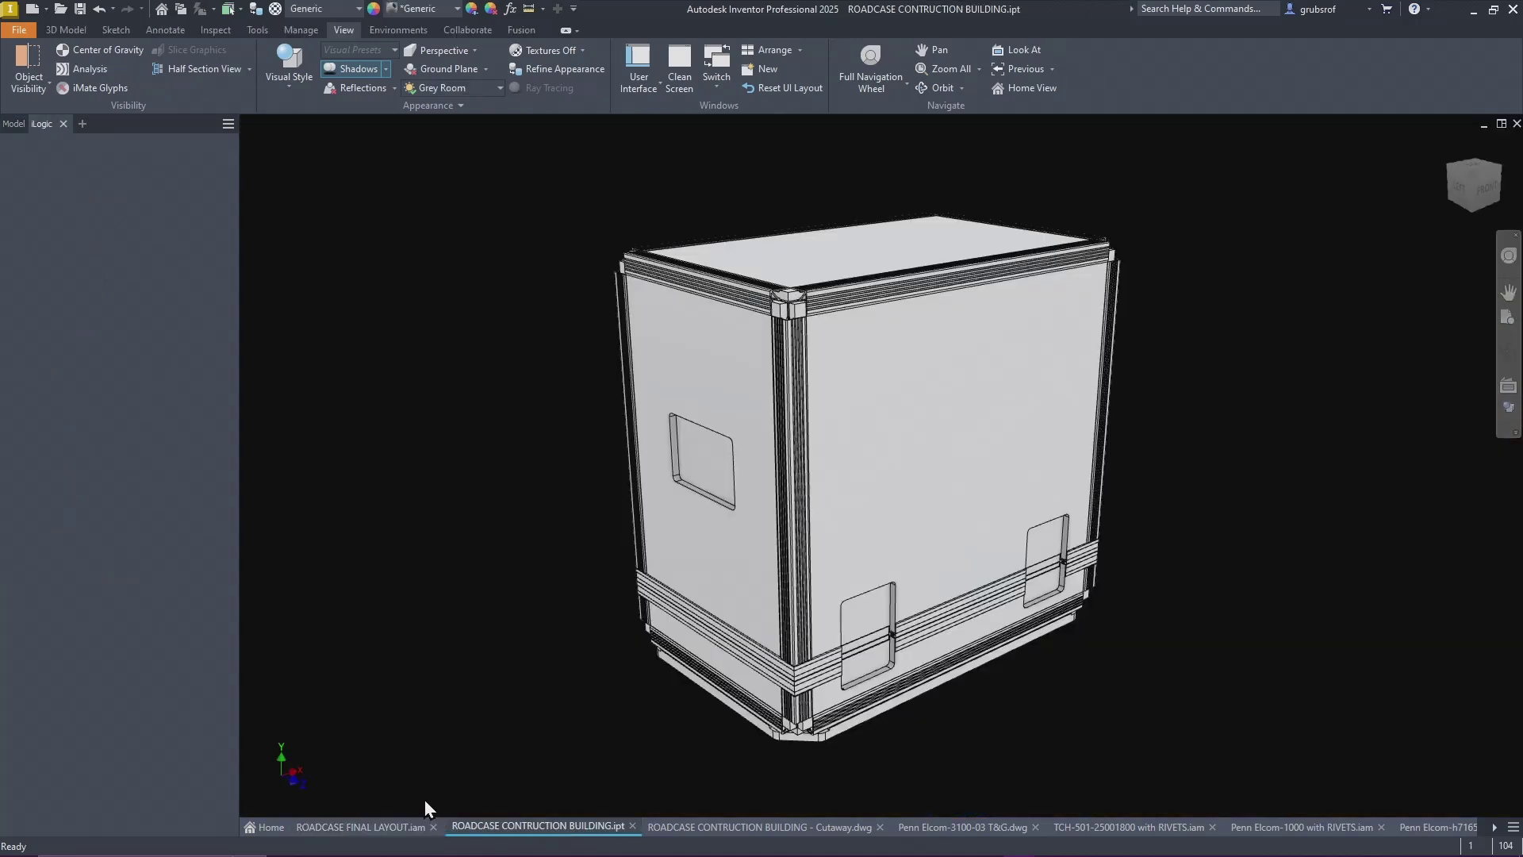
{"action": "left_click", "coordinate": [786, 829]}
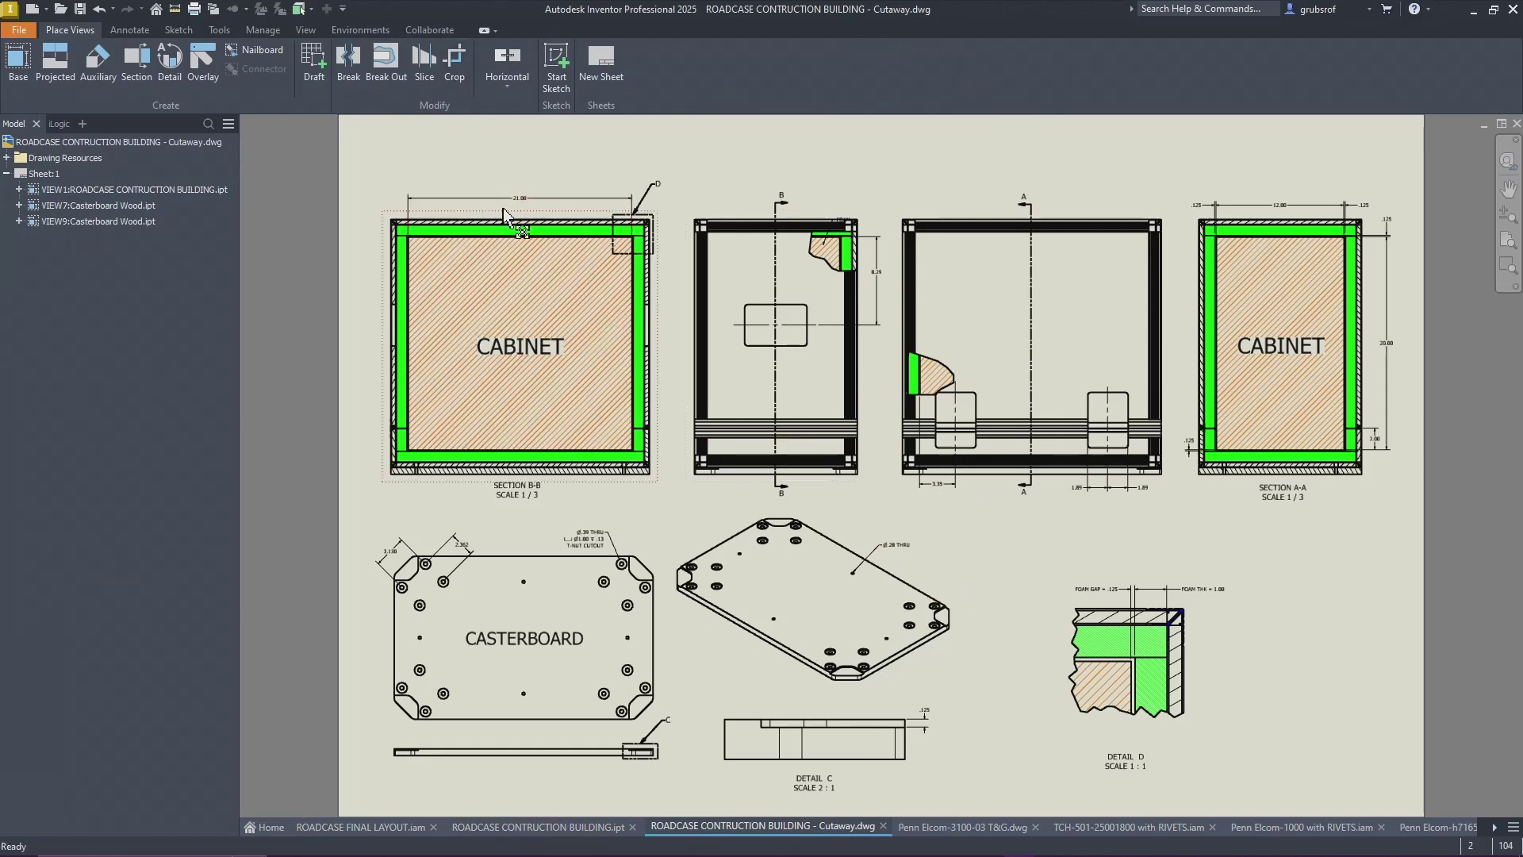
{"action": "left_click", "coordinate": [561, 348]}
{"action": "key", "text": "Escape"}
Step: Open Penn Elcom-3100-03 T&G.dwg and examine the dimensioned tongue, groove, plywood and corner extrusion profiles
{"action": "left_click", "coordinate": [944, 827]}
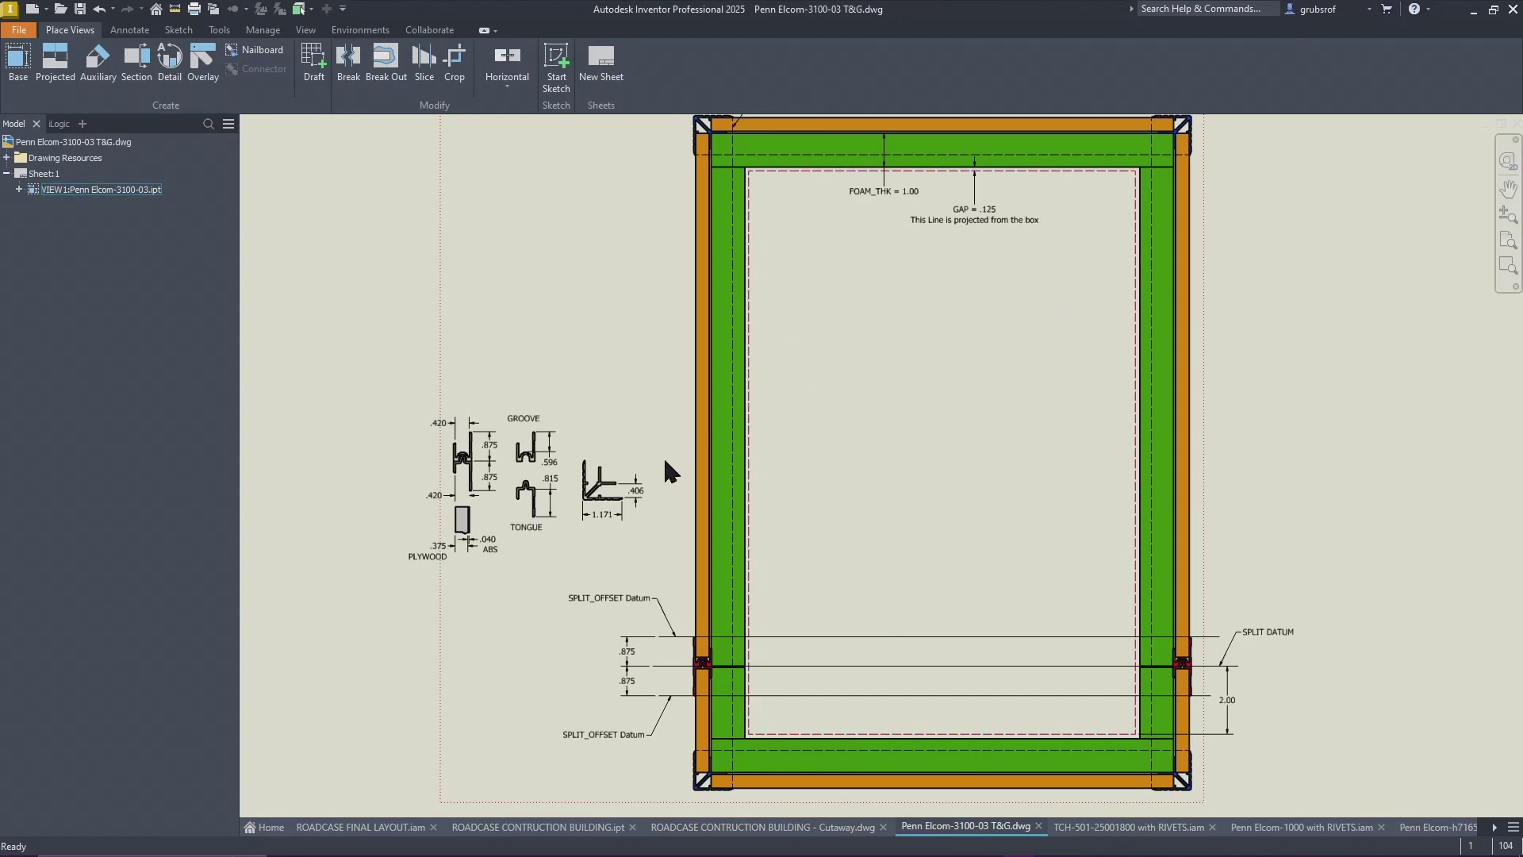
{"action": "scroll", "coordinate": [418, 476], "scroll_direction": "up", "scroll_amount": 3}
{"action": "mouse_move", "coordinate": [558, 486]}
{"action": "left_mouse_down"}
{"action": "mouse_move", "coordinate": [561, 420]}
{"action": "mouse_move", "coordinate": [557, 490]}
{"action": "left_mouse_up"}
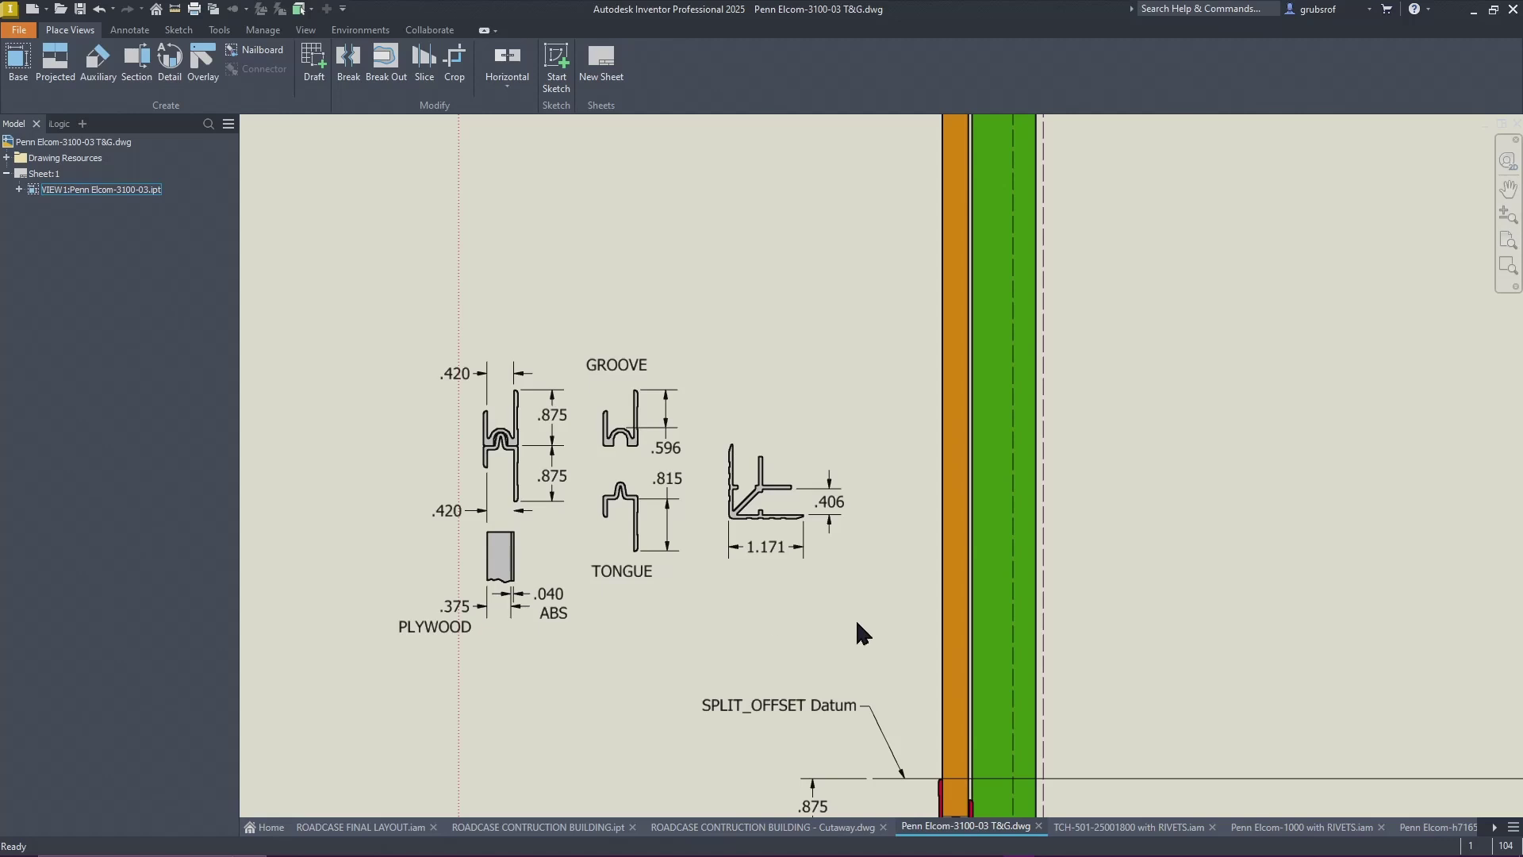
{"action": "left_click_drag", "start_coordinate": [830, 516], "coordinate": [825, 512]}
{"action": "scroll", "coordinate": [635, 609], "scroll_direction": "up", "scroll_amount": 5}
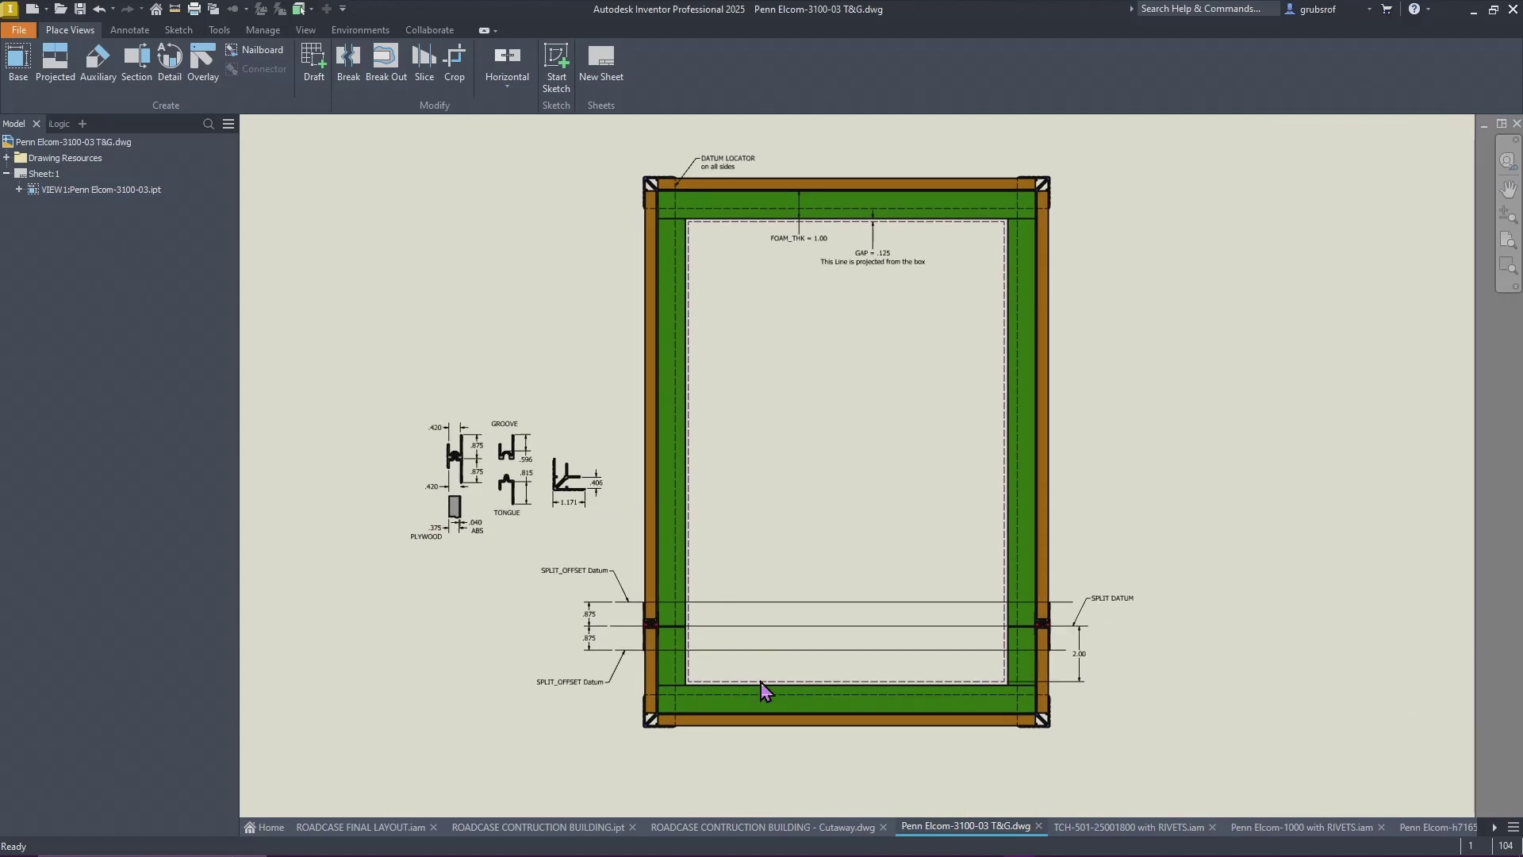
{"action": "scroll", "coordinate": [764, 690], "scroll_direction": "down", "scroll_amount": 4}
{"action": "mouse_move", "coordinate": [1262, 768]}
{"action": "middle_mouse_down"}
{"action": "mouse_move", "coordinate": [1139, 717]}
{"action": "mouse_move", "coordinate": [1064, 711]}
{"action": "mouse_move", "coordinate": [1188, 626]}
{"action": "middle_mouse_up"}
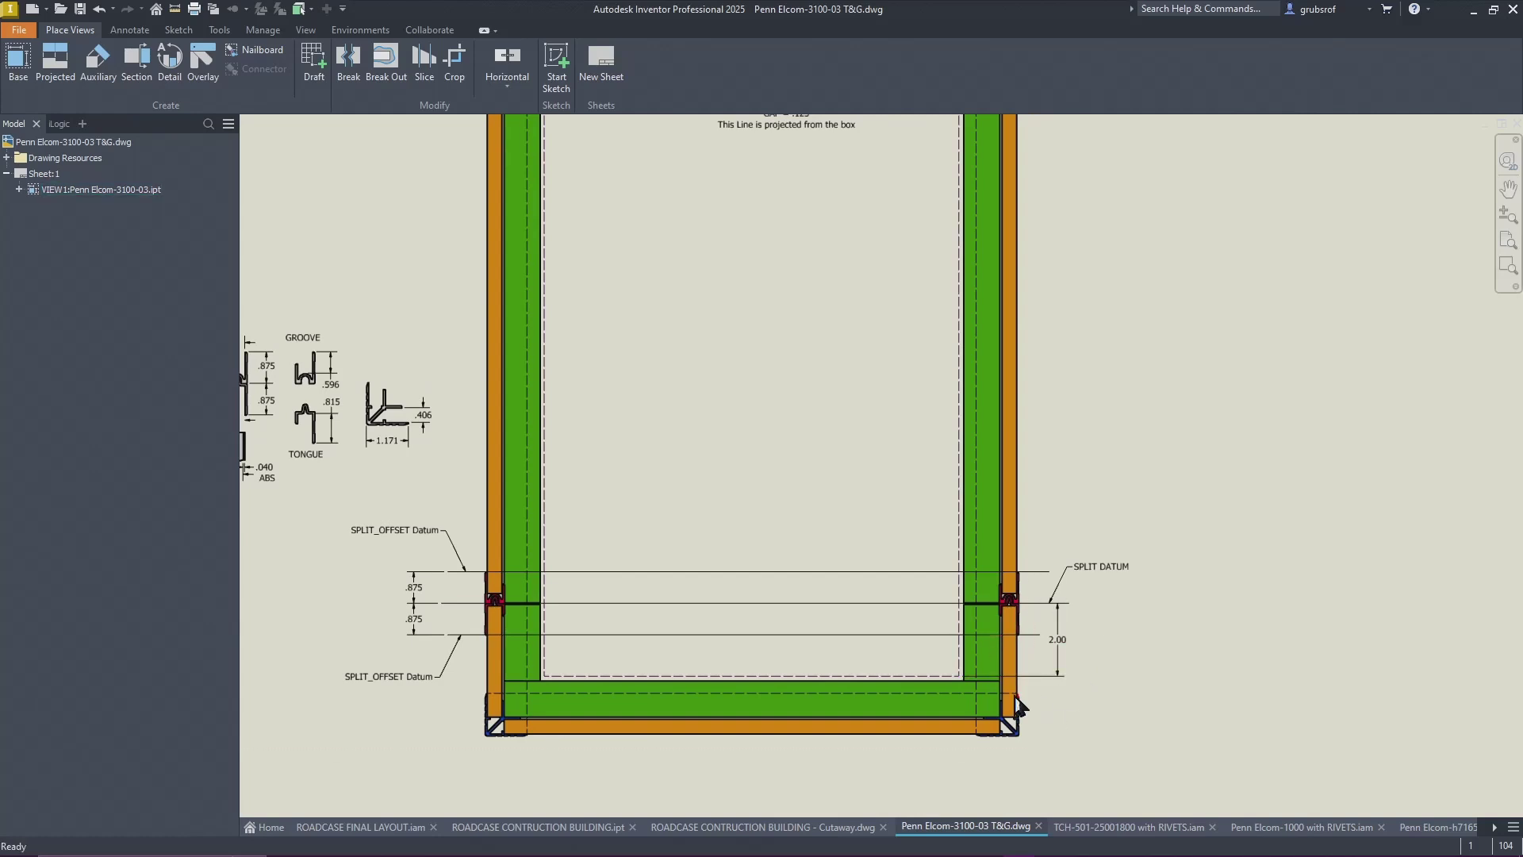
Step: Examine the split datum dimension and the tongue-and-groove joint near the lower corner of the case section
{"action": "scroll", "coordinate": [1031, 699], "scroll_direction": "down", "scroll_amount": 5}
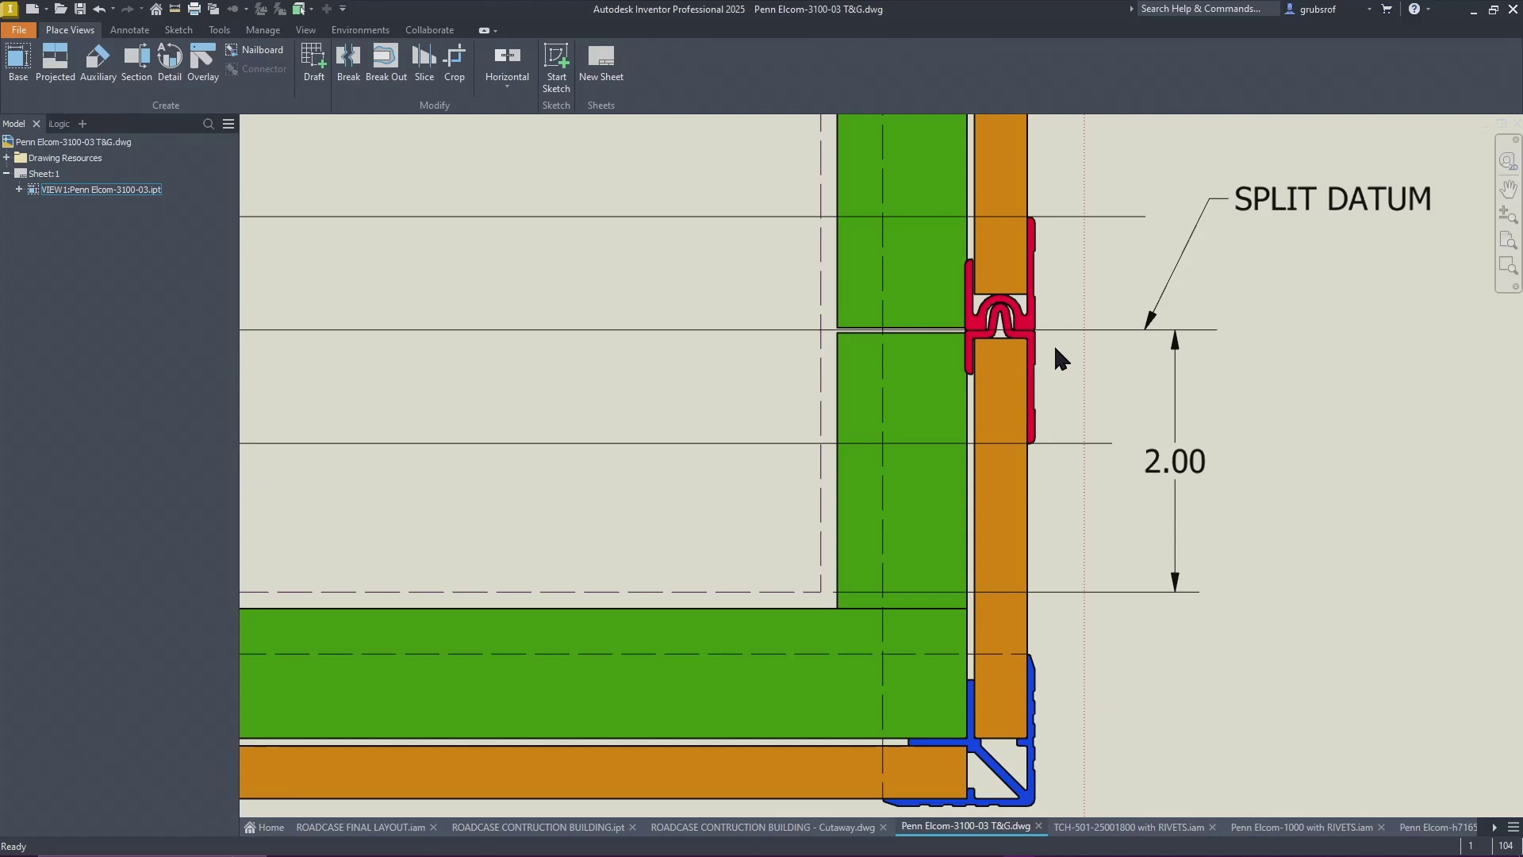
{"action": "scroll", "coordinate": [1218, 396], "scroll_direction": "up", "scroll_amount": 2}
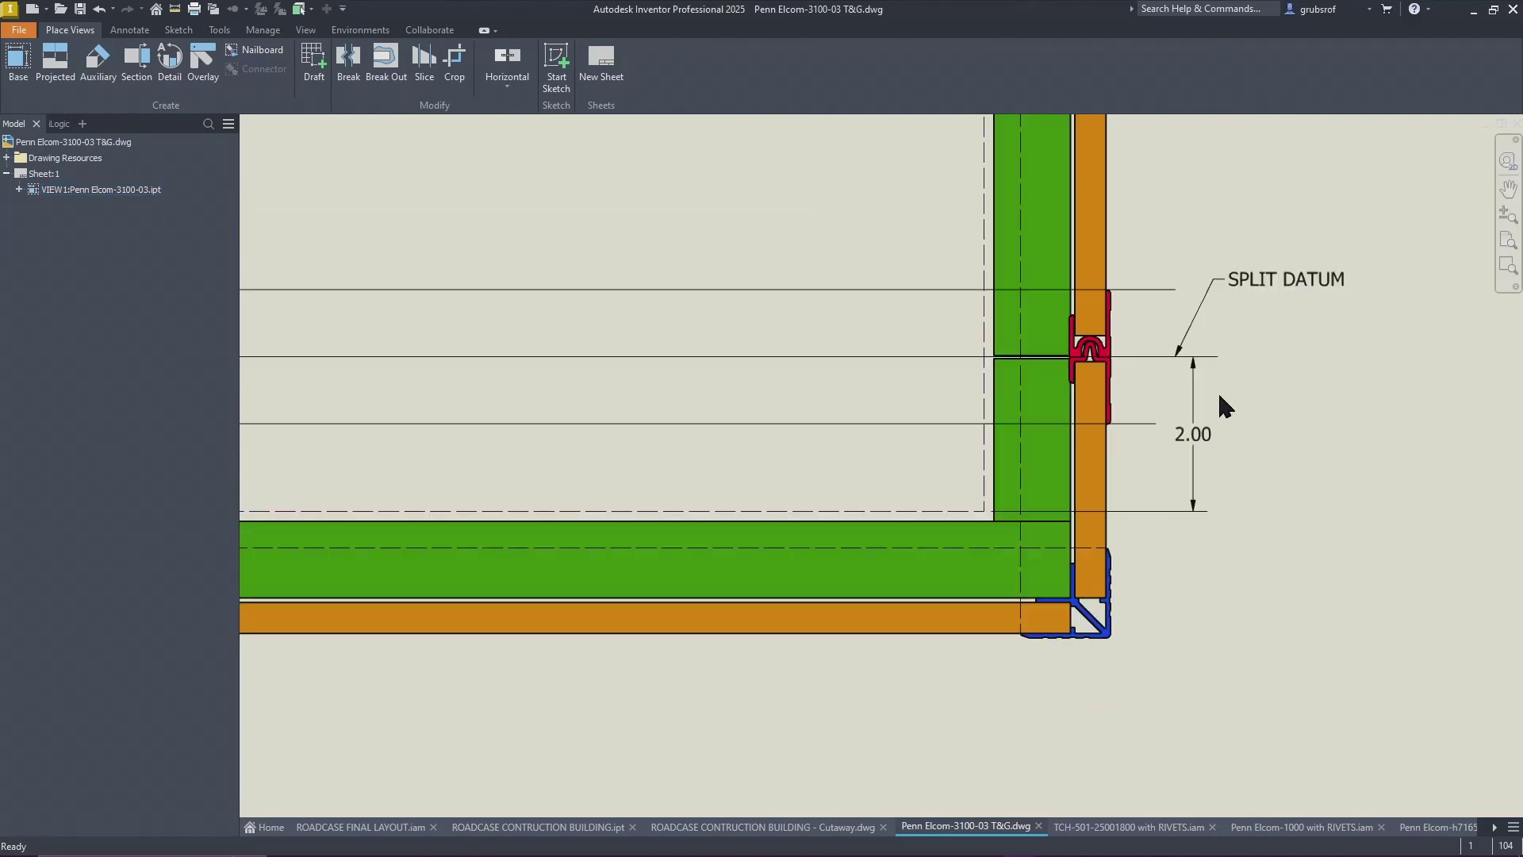
{"action": "scroll", "coordinate": [1257, 478], "scroll_direction": "down", "scroll_amount": 2}
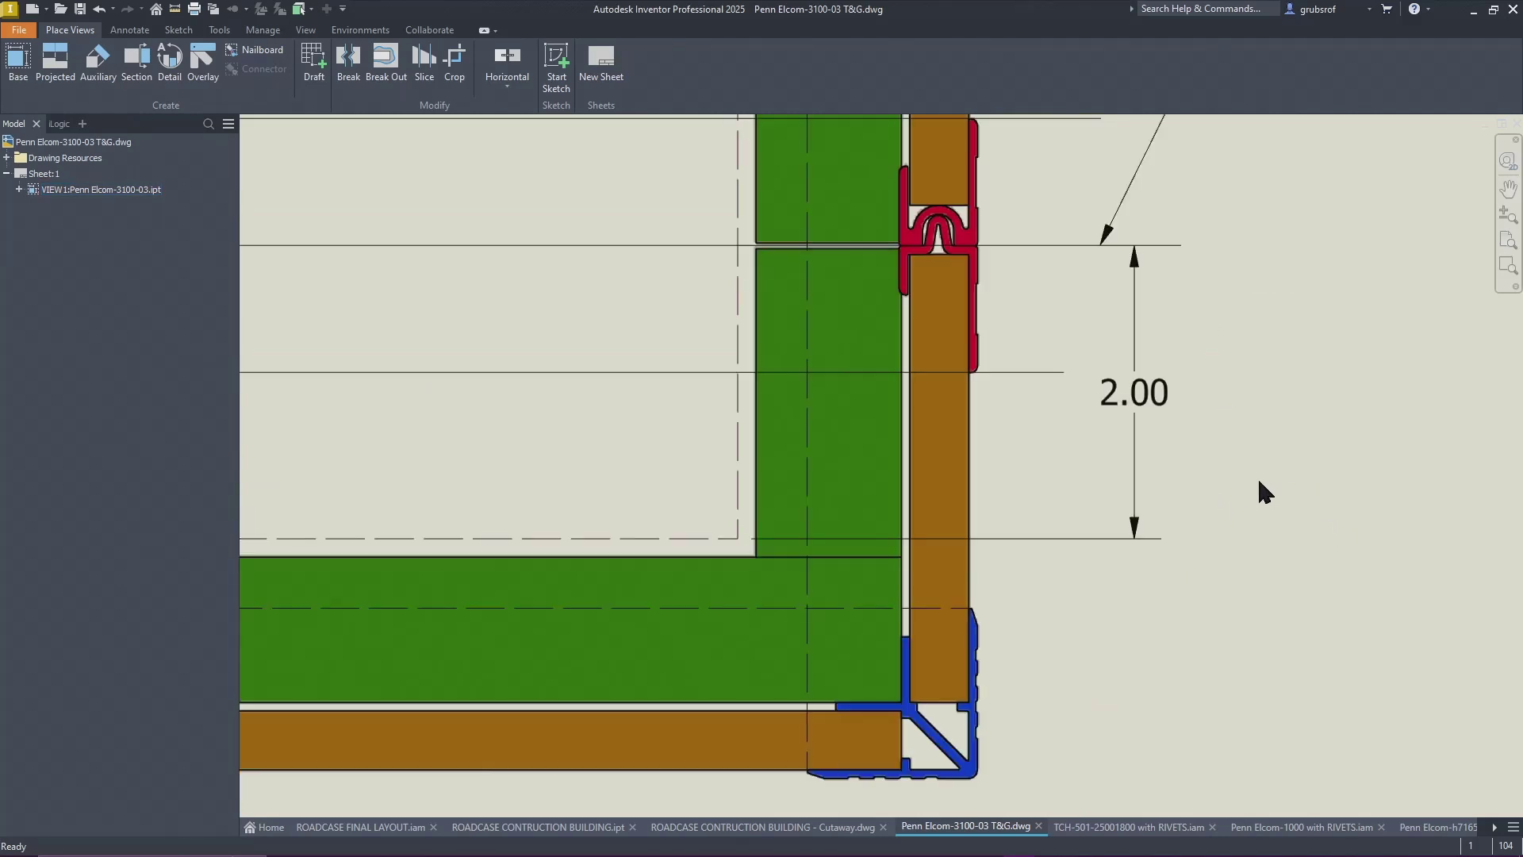
{"action": "scroll", "coordinate": [1242, 546], "scroll_direction": "down", "scroll_amount": 2}
{"action": "scroll", "coordinate": [1244, 546], "scroll_direction": "up", "scroll_amount": 5}
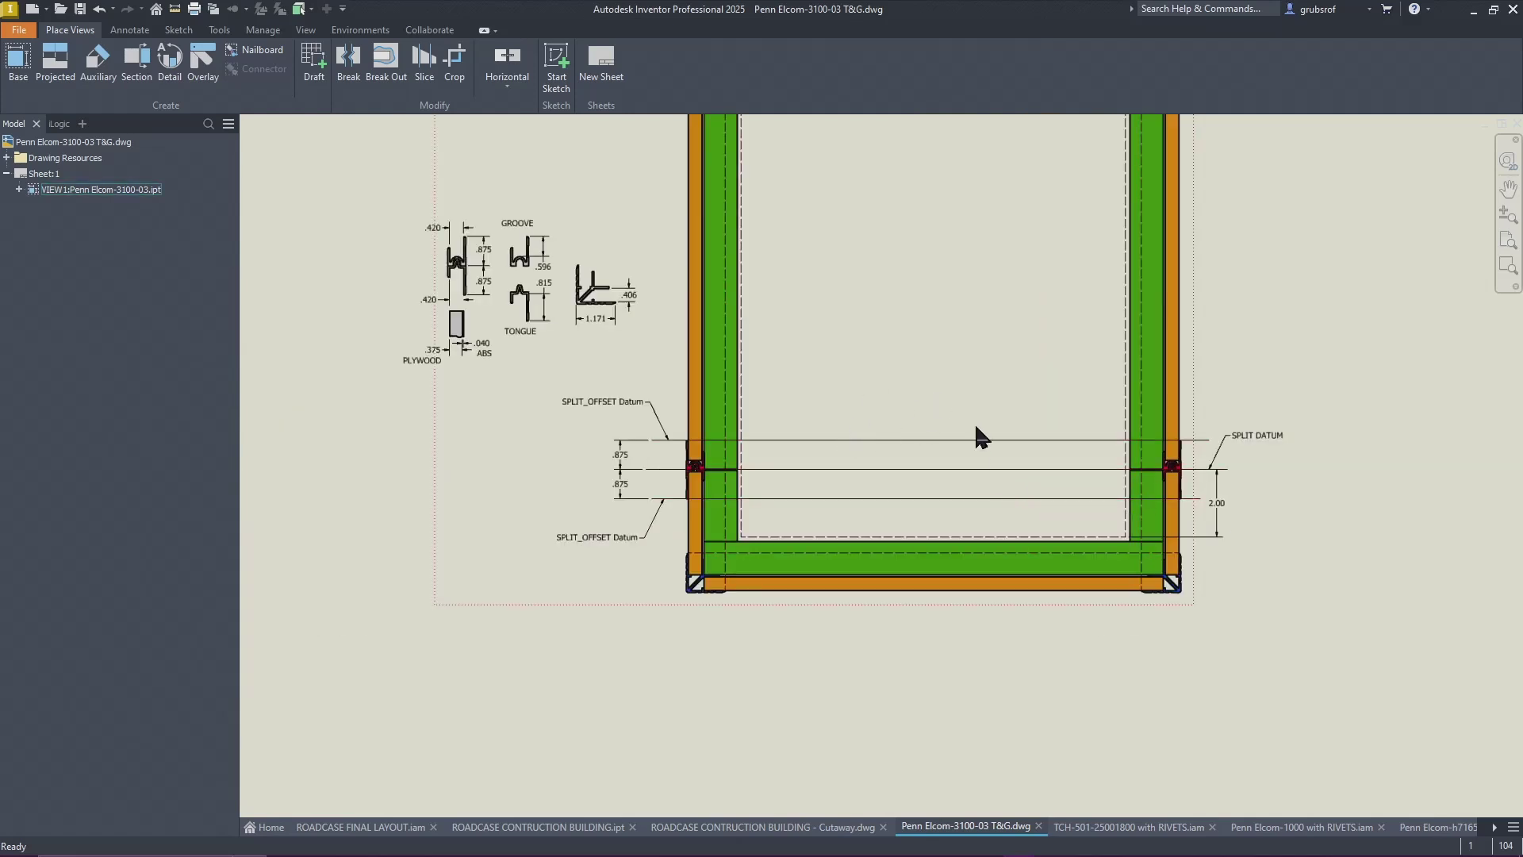
{"action": "scroll", "coordinate": [1111, 476], "scroll_direction": "up", "scroll_amount": 4}
{"action": "scroll", "coordinate": [1122, 322], "scroll_direction": "down", "scroll_amount": 2}
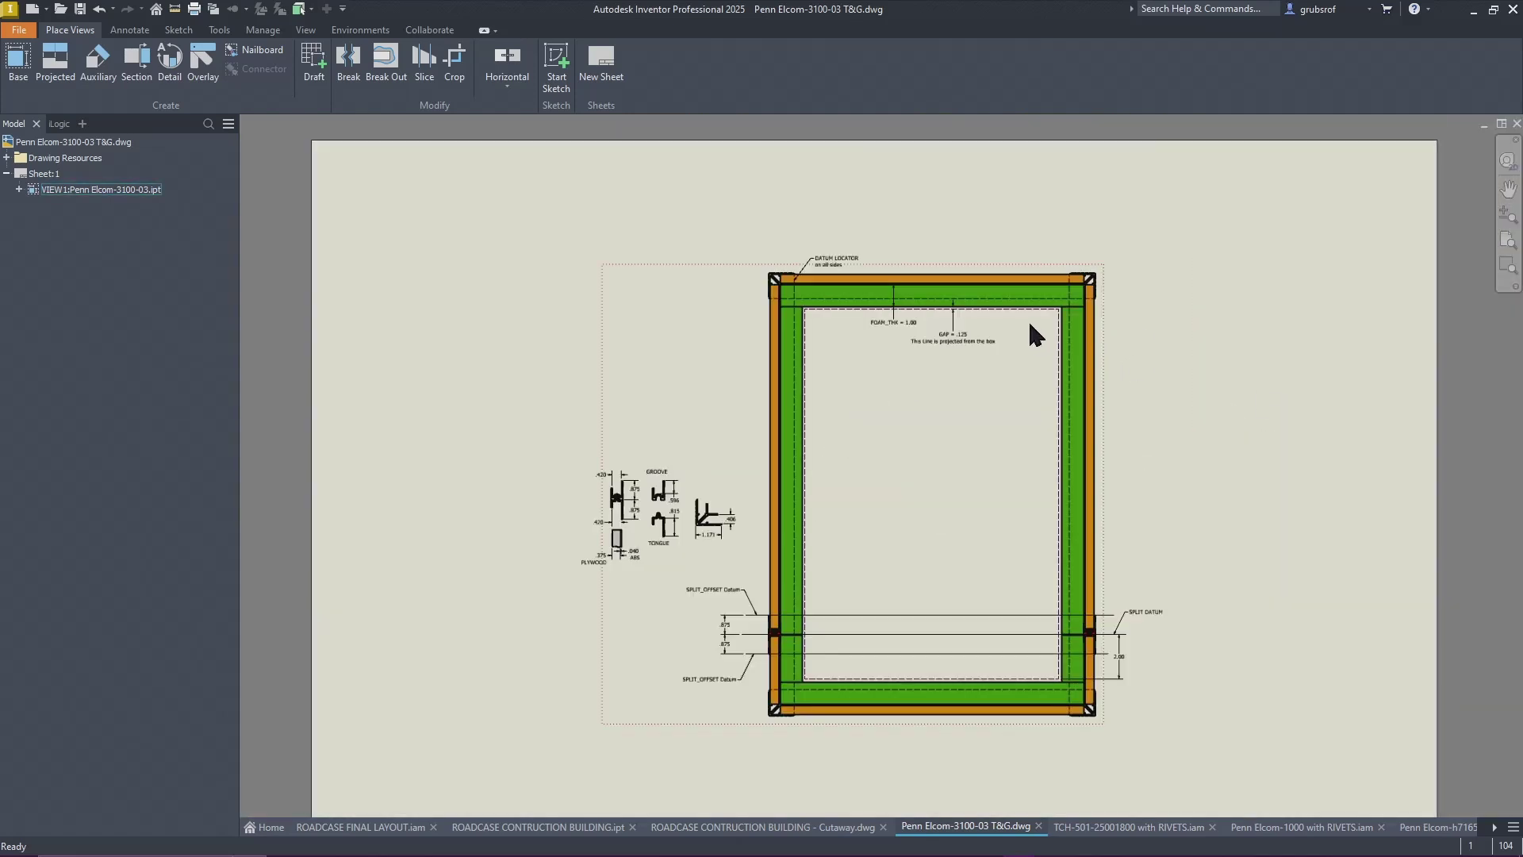
Step: Examine the foam thickness, gap and datum locator annotations along the upper edge of the case section
{"action": "scroll", "coordinate": [986, 313], "scroll_direction": "down", "scroll_amount": 3}
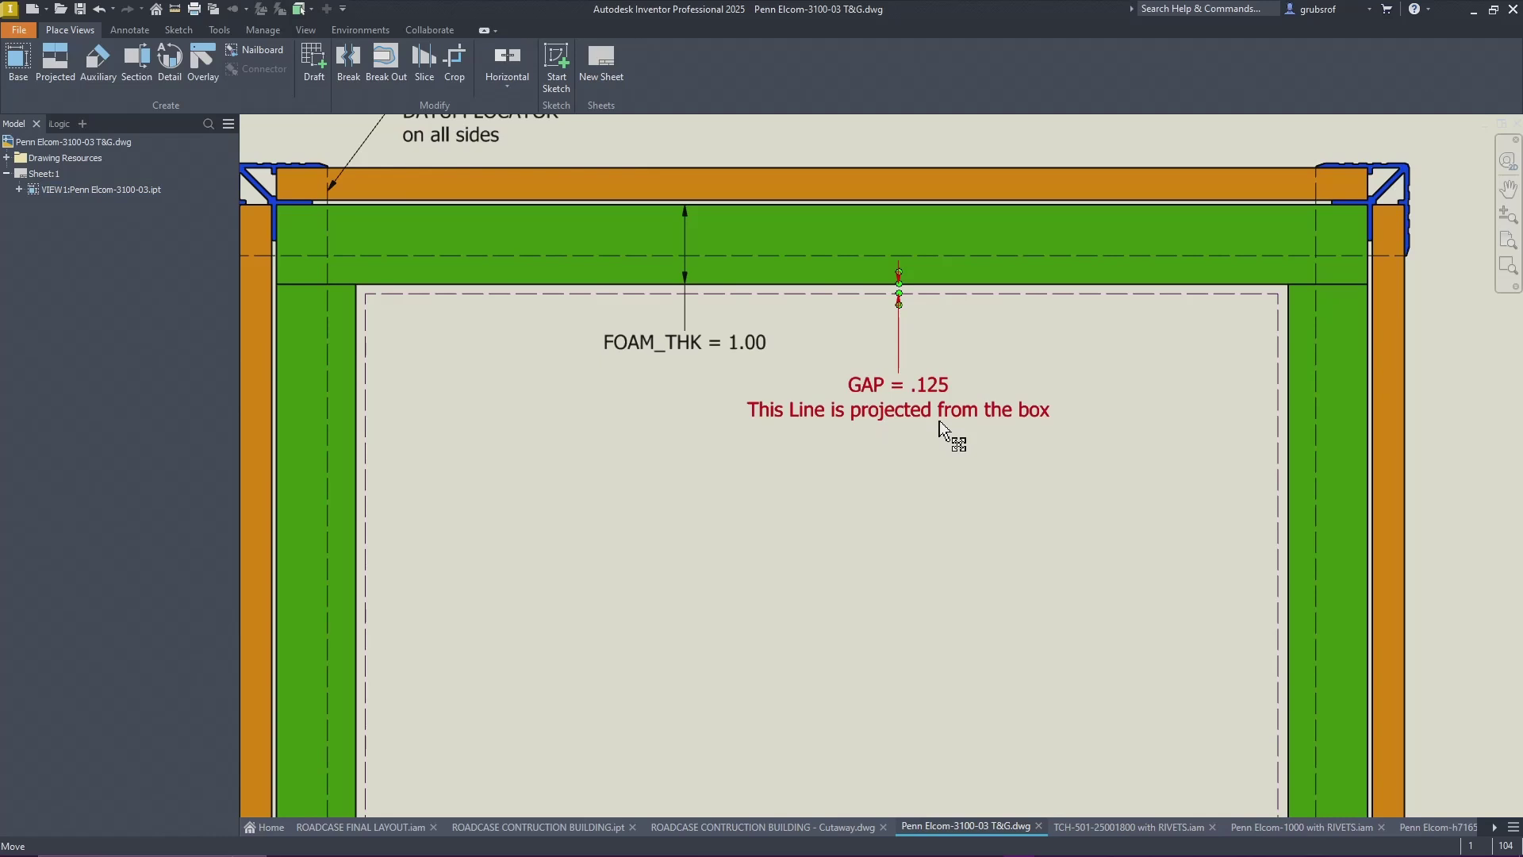
{"action": "scroll", "coordinate": [893, 421], "scroll_direction": "down", "scroll_amount": 5}
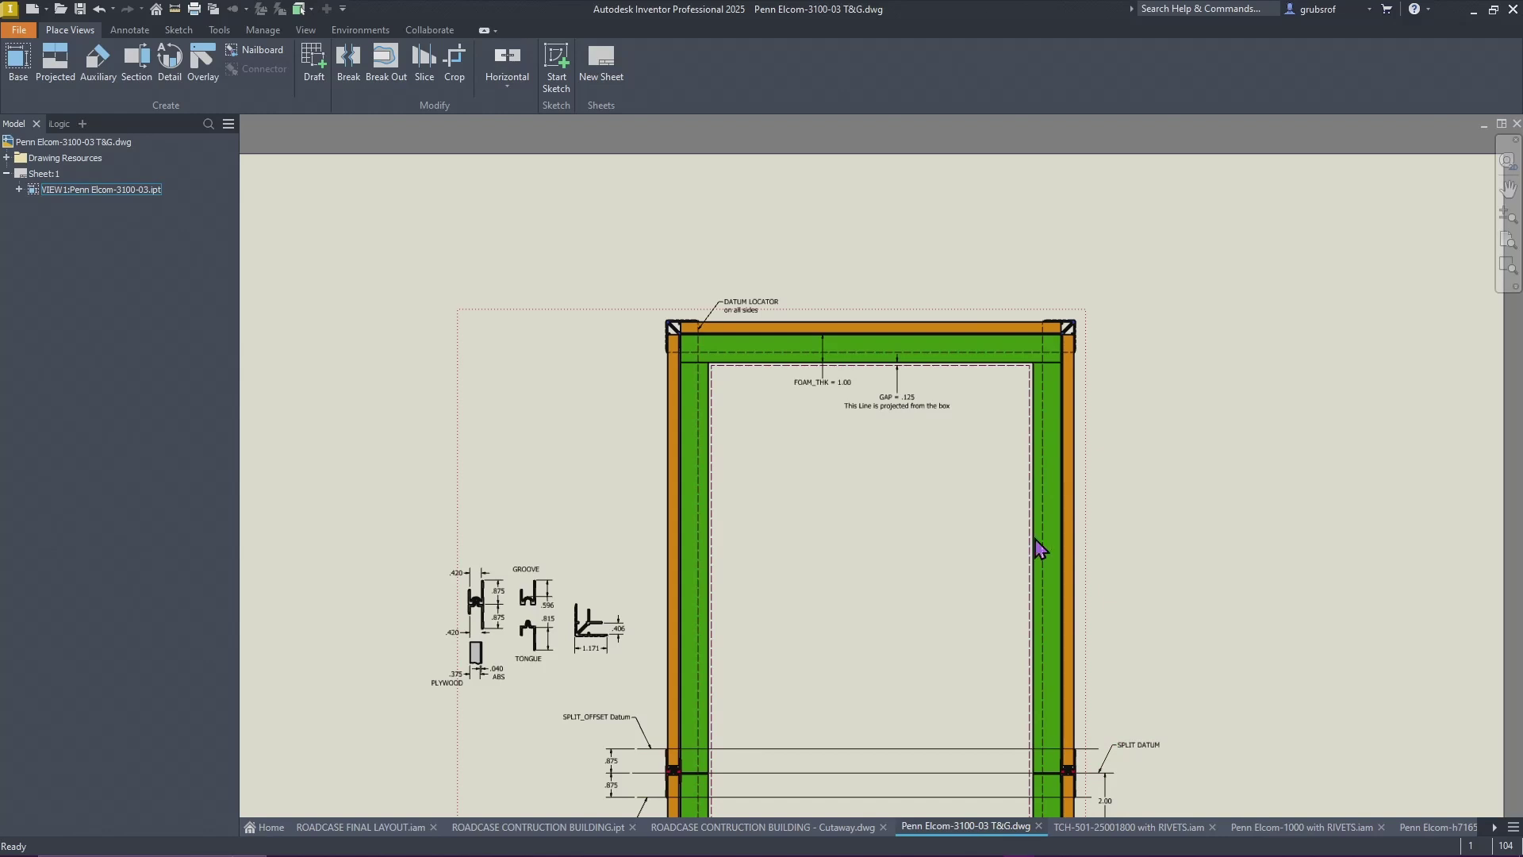
{"action": "scroll", "coordinate": [1057, 505], "scroll_direction": "up", "scroll_amount": 2}
{"action": "scroll", "coordinate": [1055, 496], "scroll_direction": "down", "scroll_amount": 3}
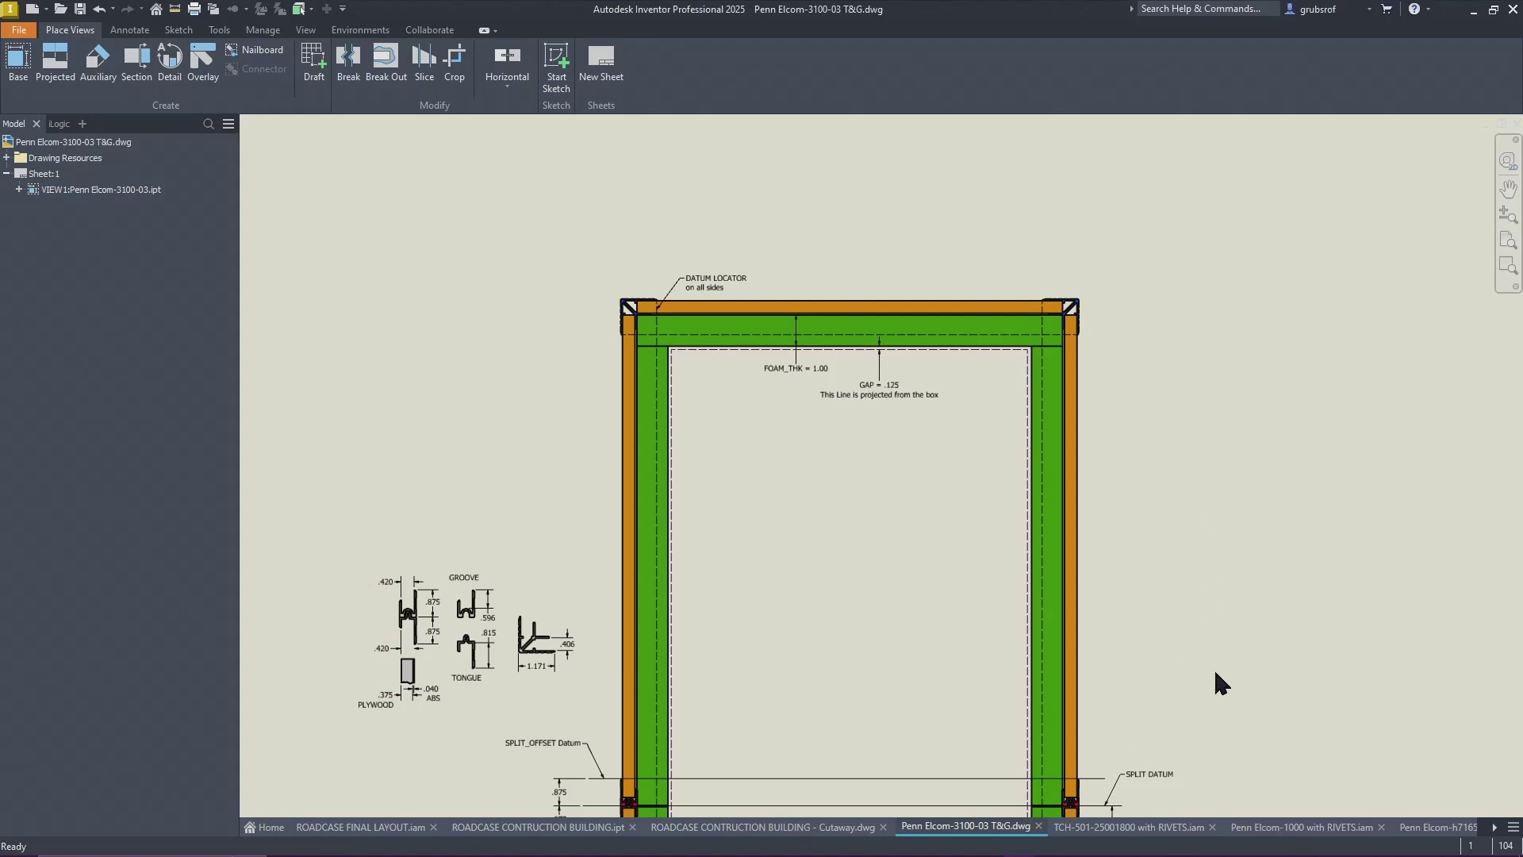
{"action": "scroll", "coordinate": [898, 384], "scroll_direction": "down", "scroll_amount": 2}
{"action": "scroll", "coordinate": [895, 397], "scroll_direction": "up", "scroll_amount": 6}
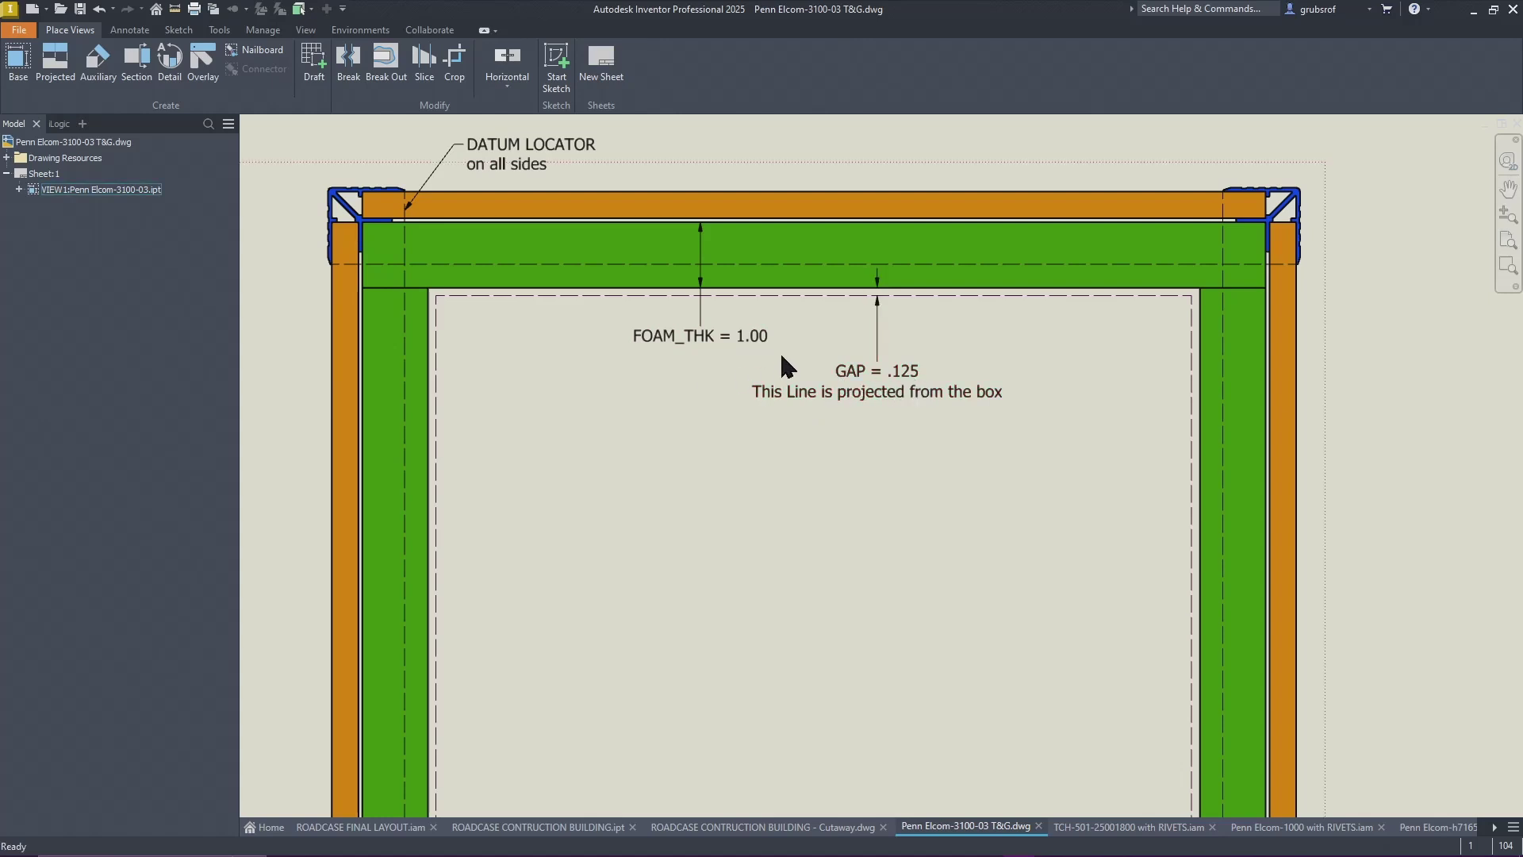
{"action": "scroll", "coordinate": [781, 358], "scroll_direction": "down", "scroll_amount": 2}
{"action": "scroll", "coordinate": [553, 261], "scroll_direction": "up", "scroll_amount": 4}
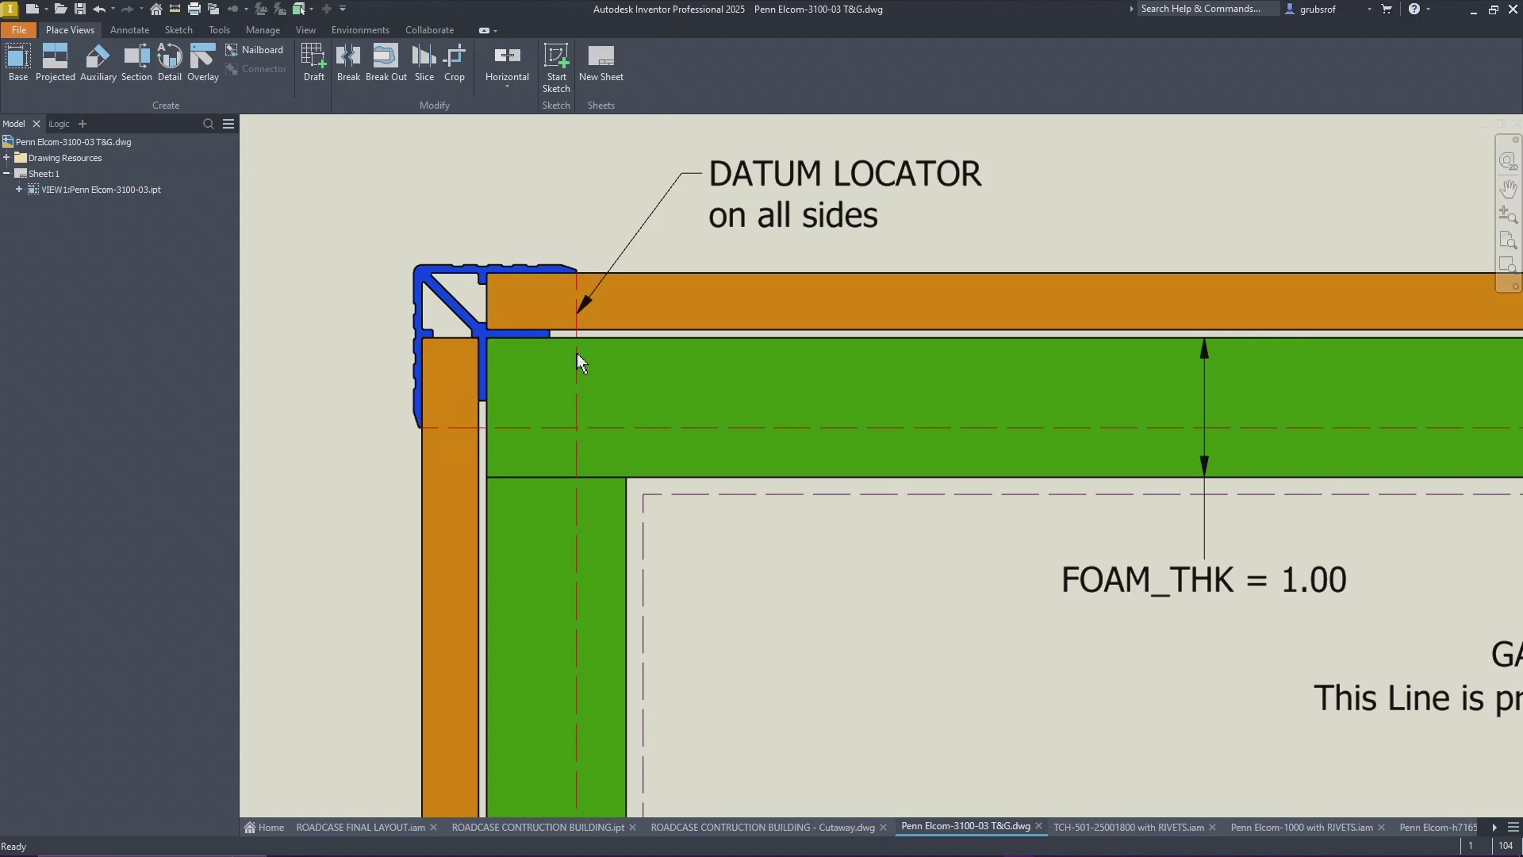
{"action": "scroll", "coordinate": [578, 353], "scroll_direction": "down", "scroll_amount": 6}
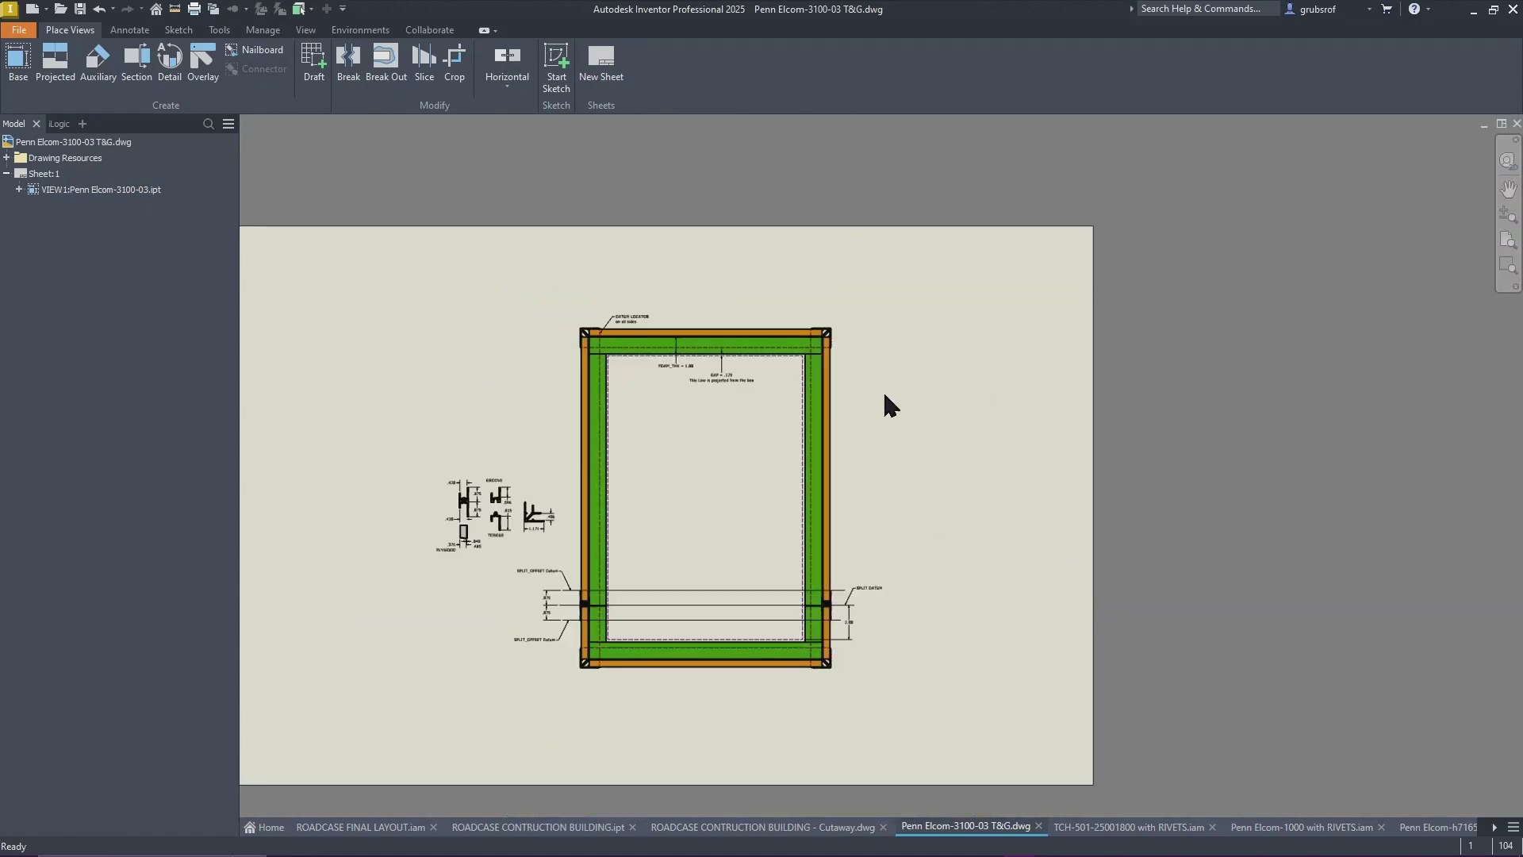
{"action": "mouse_move", "coordinate": [1113, 812]}
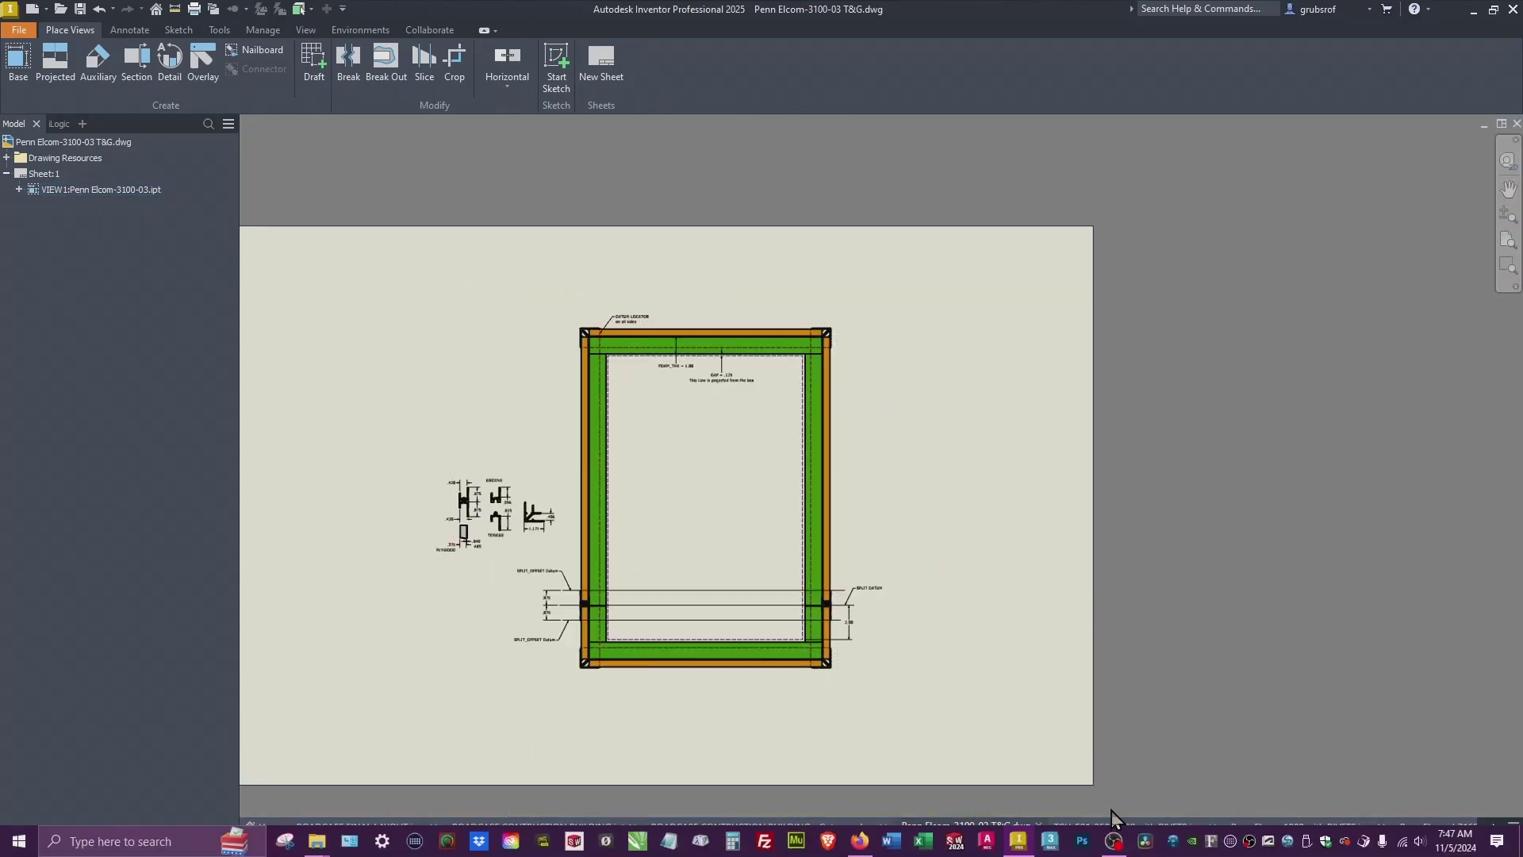
{"action": "left_click", "coordinate": [1111, 829]}
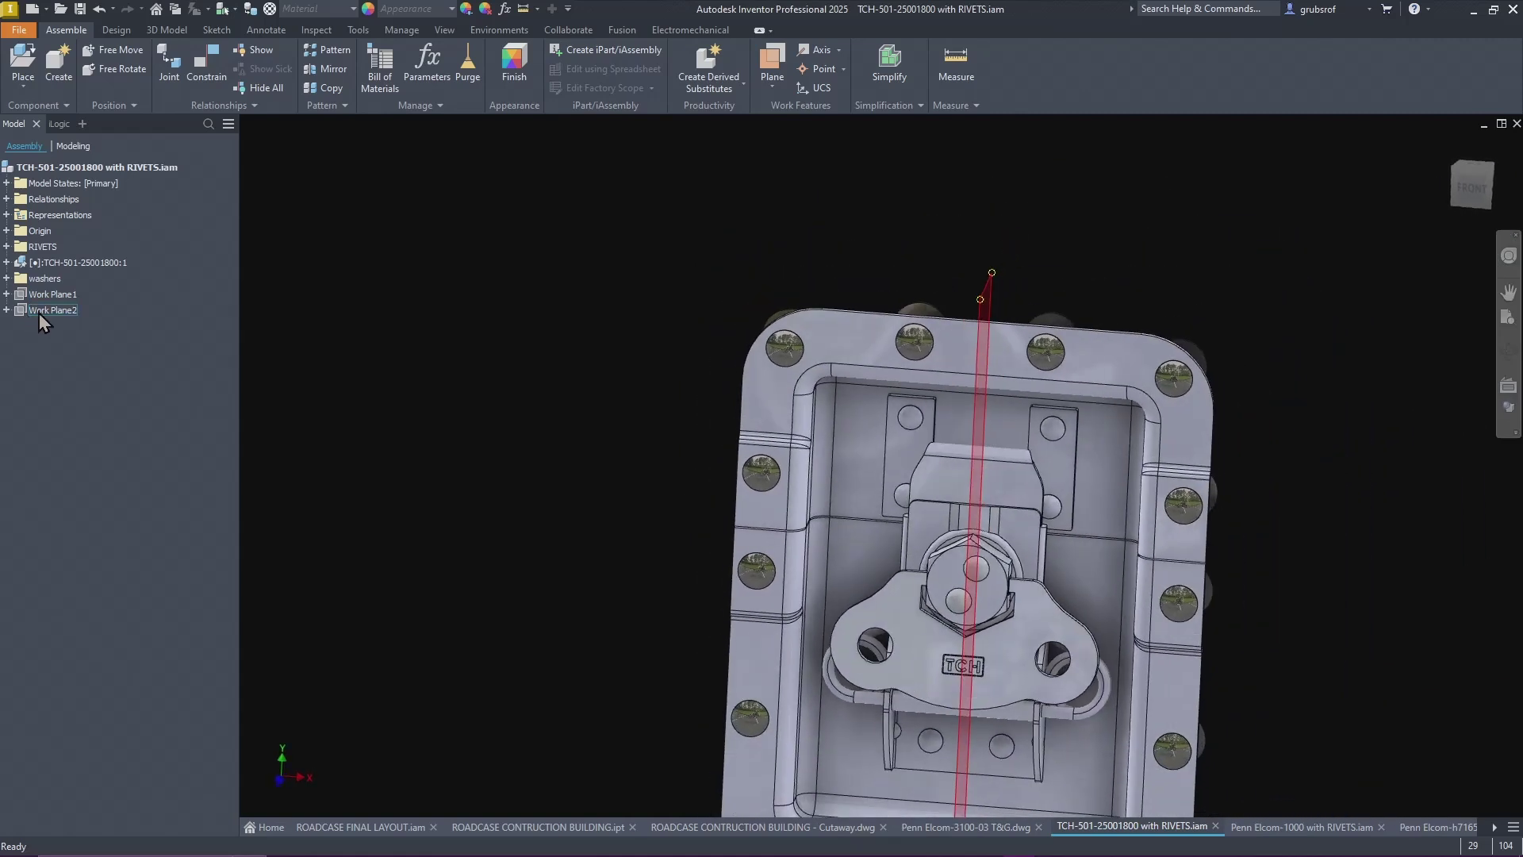
{"action": "left_click", "coordinate": [49, 310]}
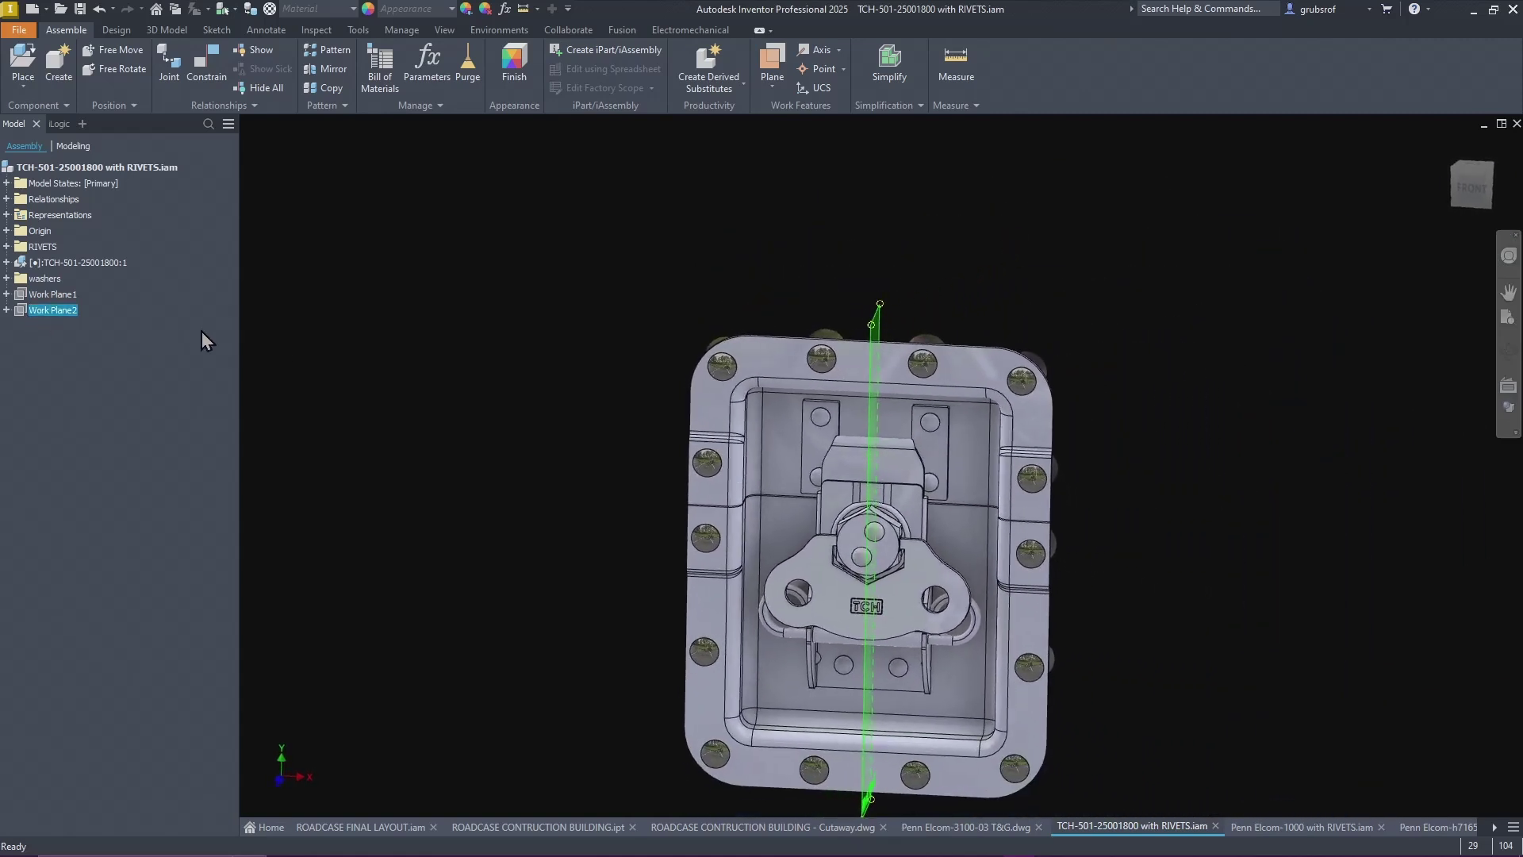
{"action": "left_click", "coordinate": [1240, 650]}
{"action": "left_click", "coordinate": [1270, 827]}
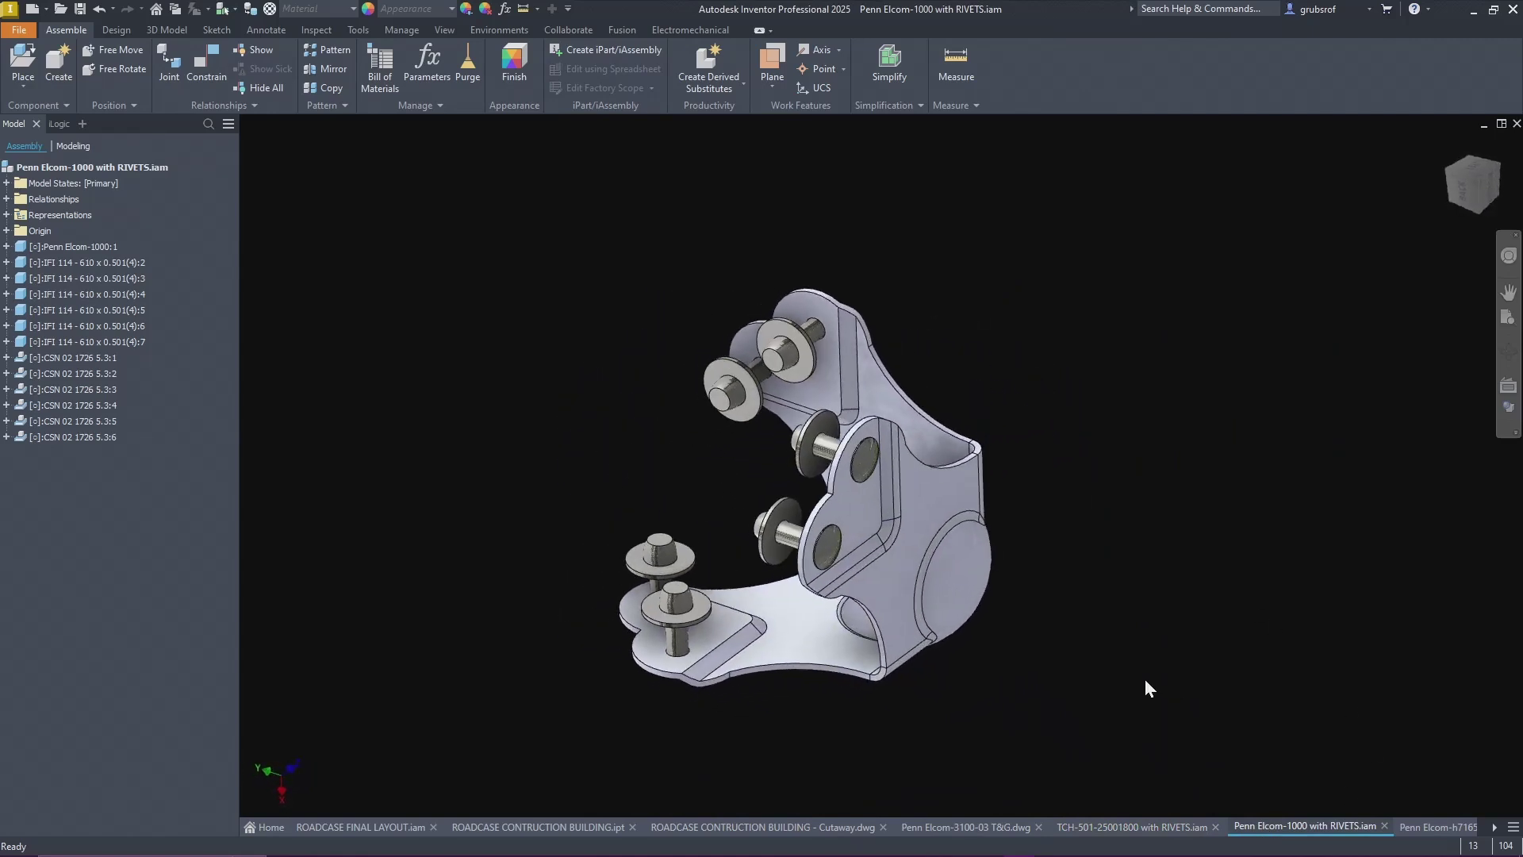
{"action": "left_click", "coordinate": [1438, 827]}
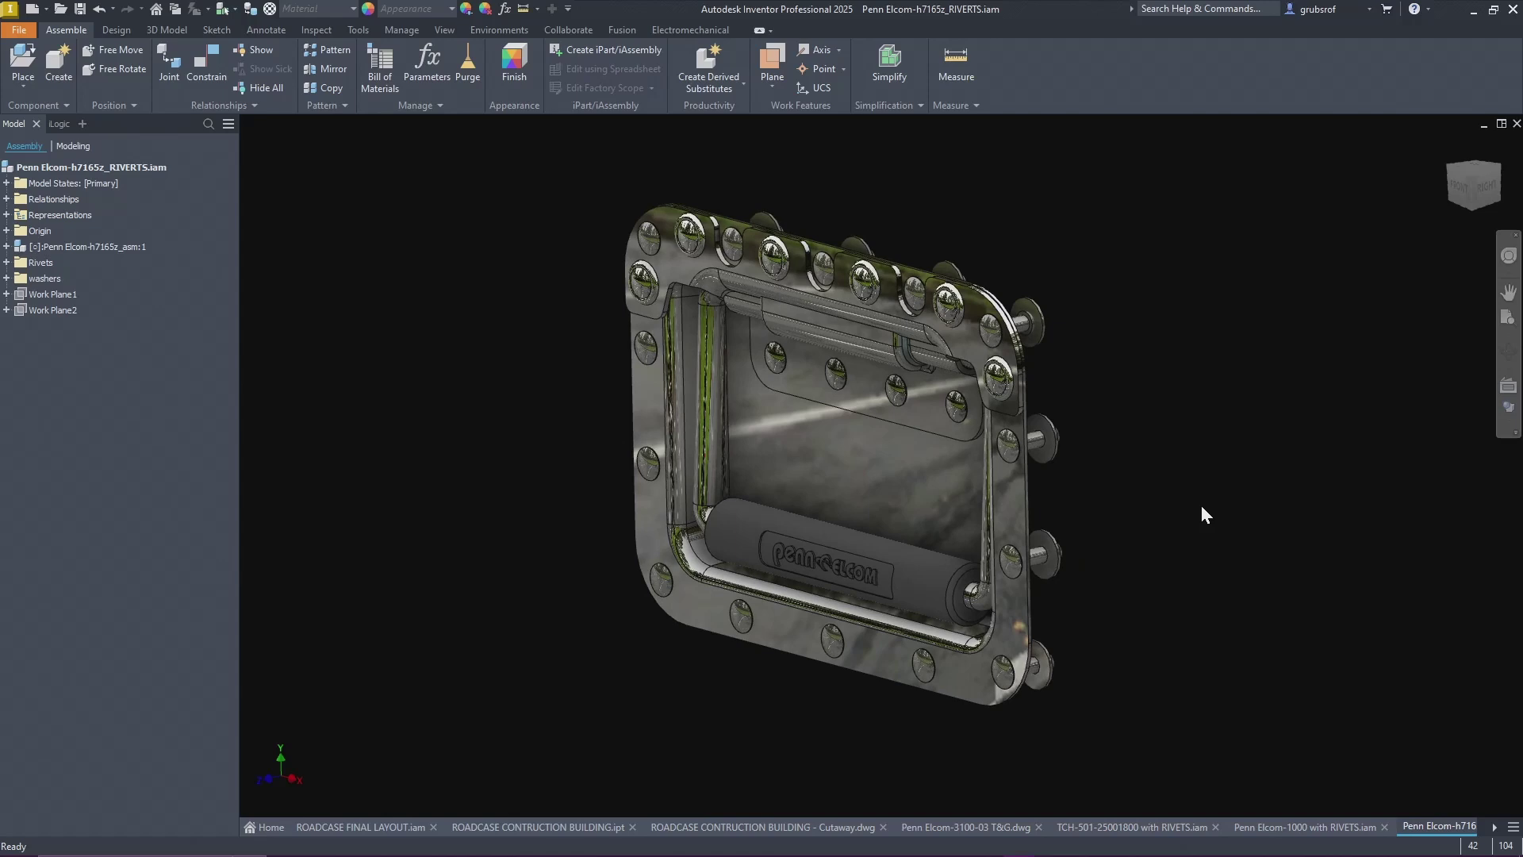
Step: Return to ROADCASE FINAL LAYOUT.iam and activate the Fully Loaded view representation
{"action": "left_click", "coordinate": [373, 828]}
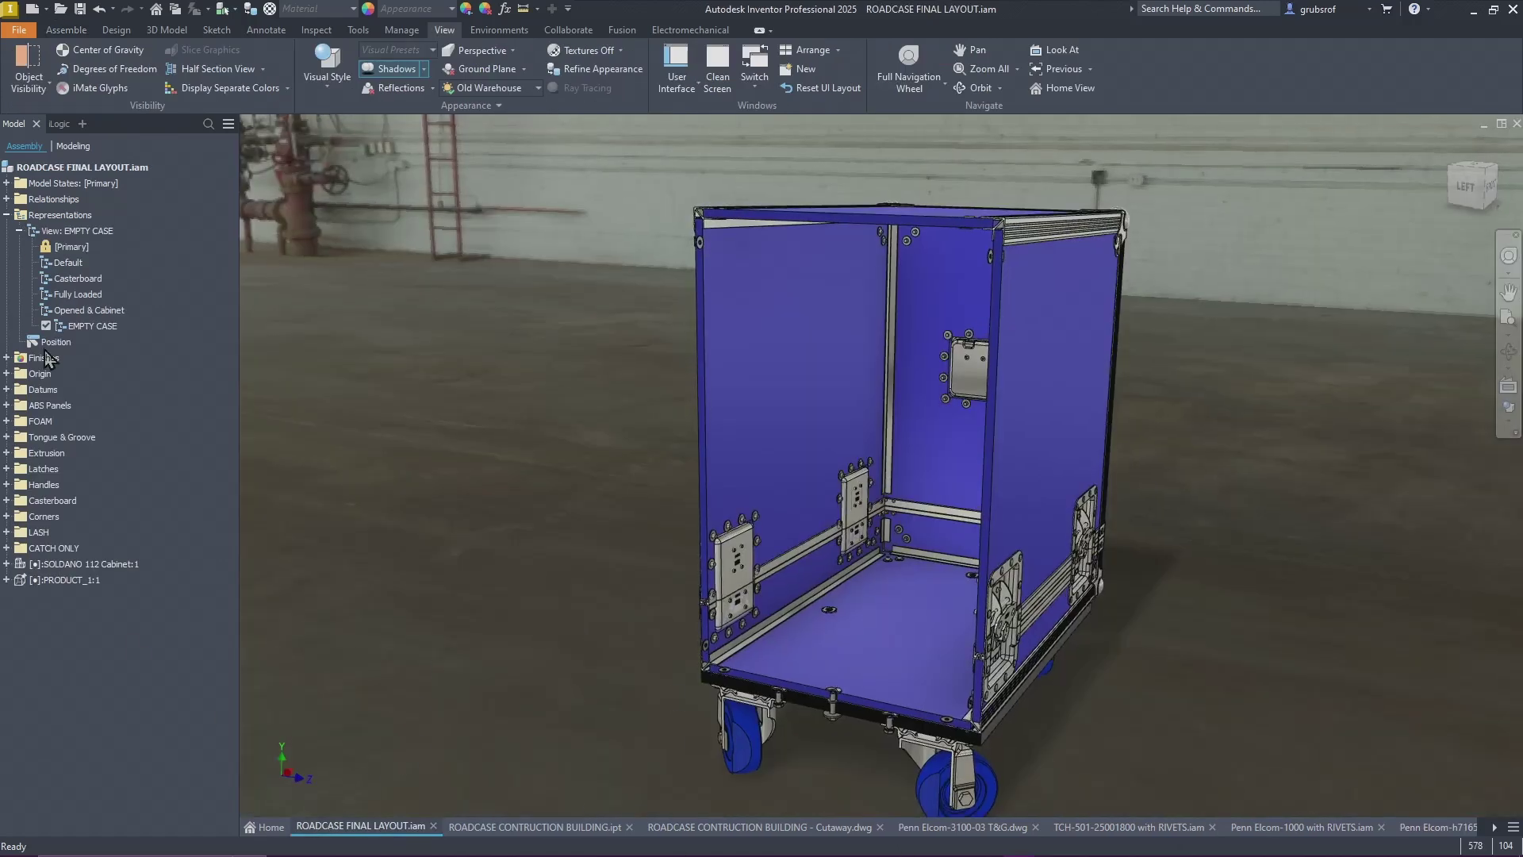
{"action": "left_click", "coordinate": [77, 295]}
{"action": "double_click", "coordinate": [77, 296]}
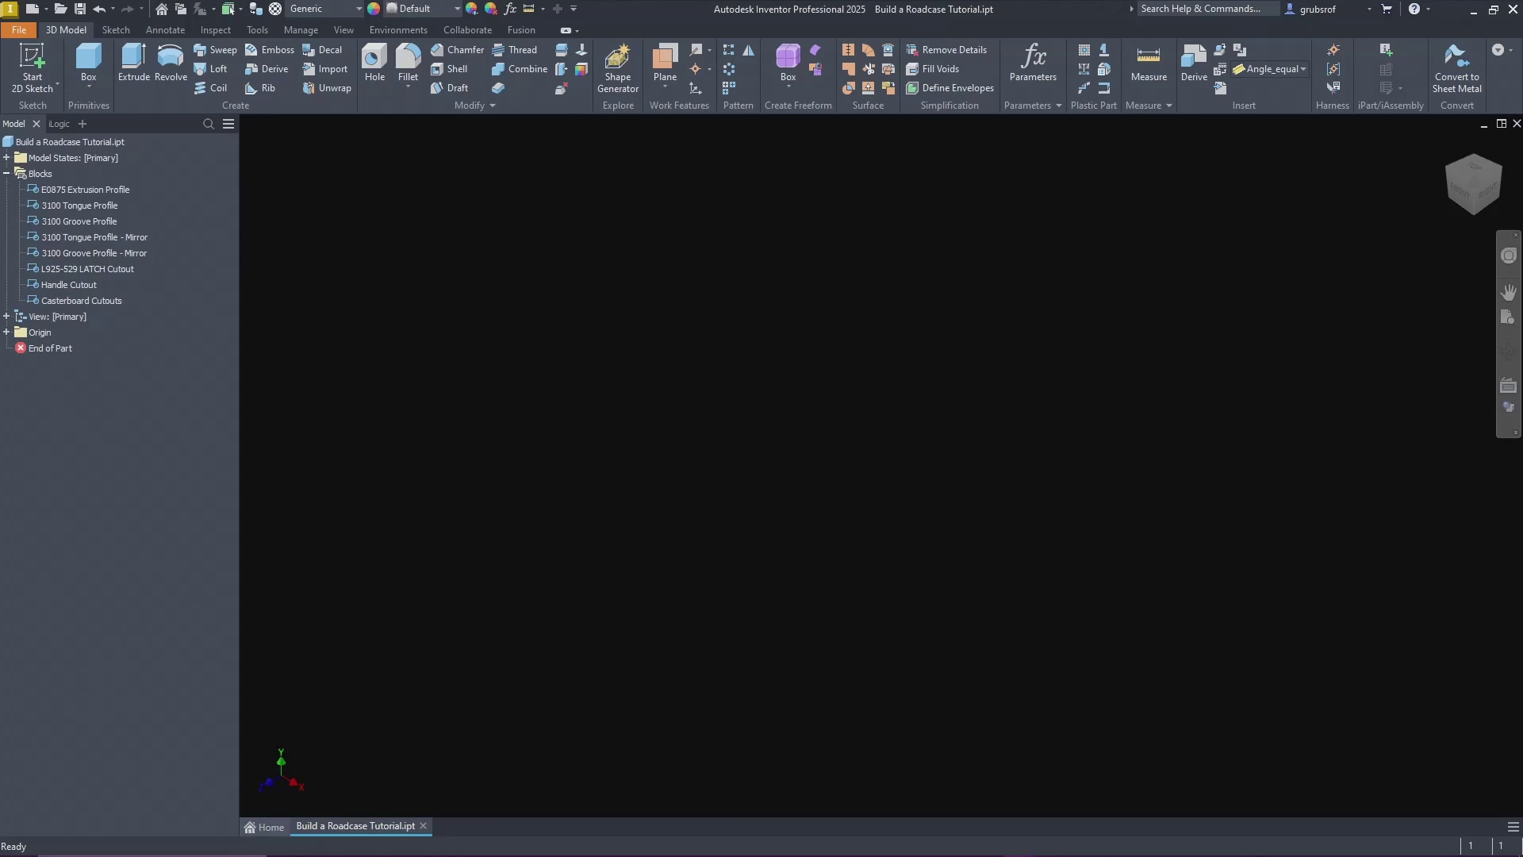
Step: Inspect the E0875 Extrusion Profile and L925-529 LATCH Cutout sketch blocks in Build a Roadcase Tutorial.ipt
{"action": "double_click", "coordinate": [70, 189]}
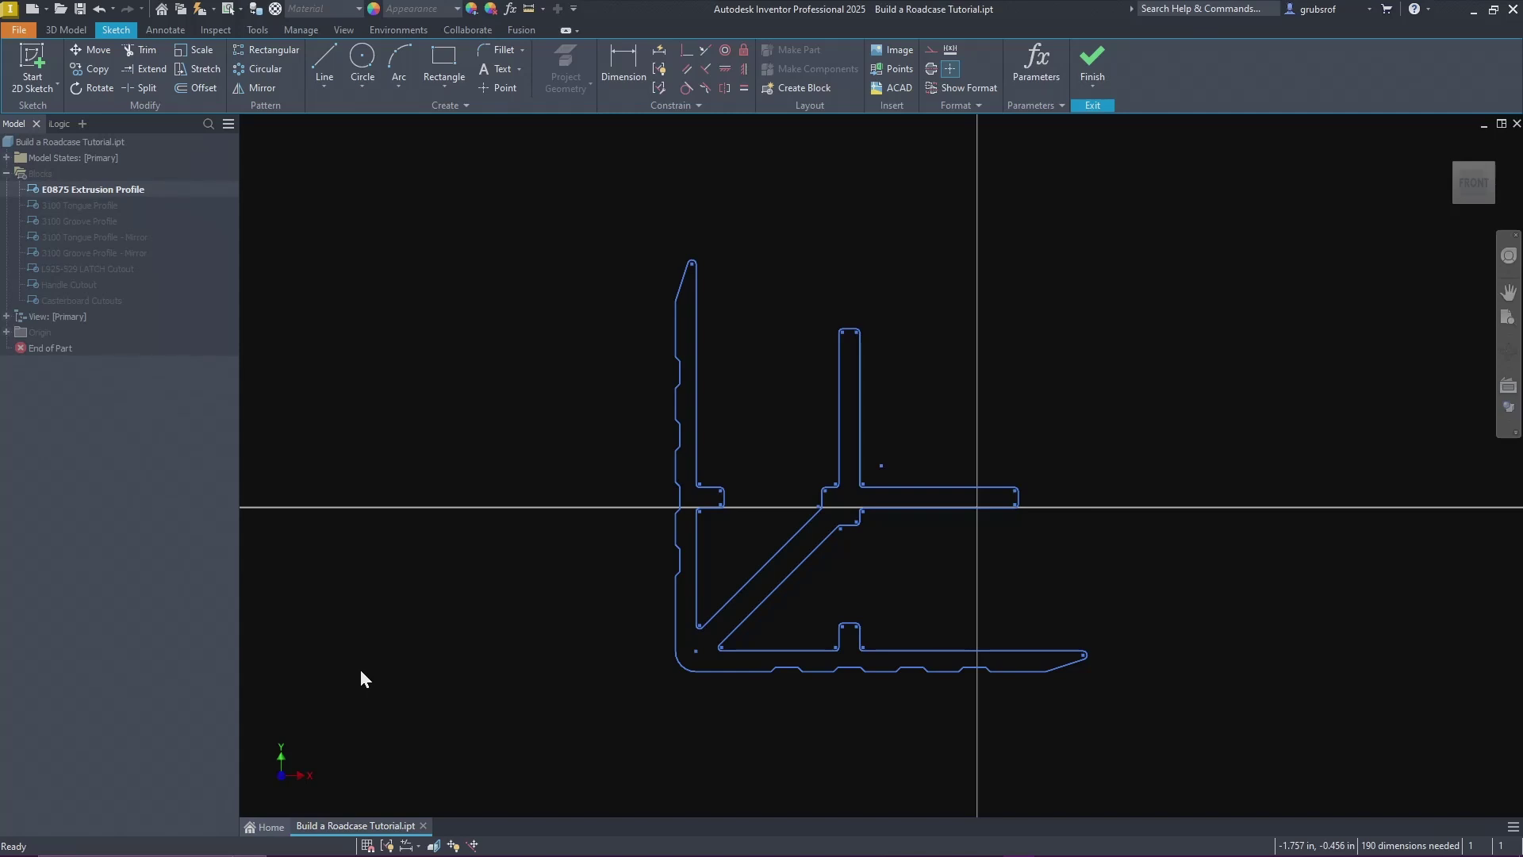
{"action": "left_click", "coordinate": [1092, 64]}
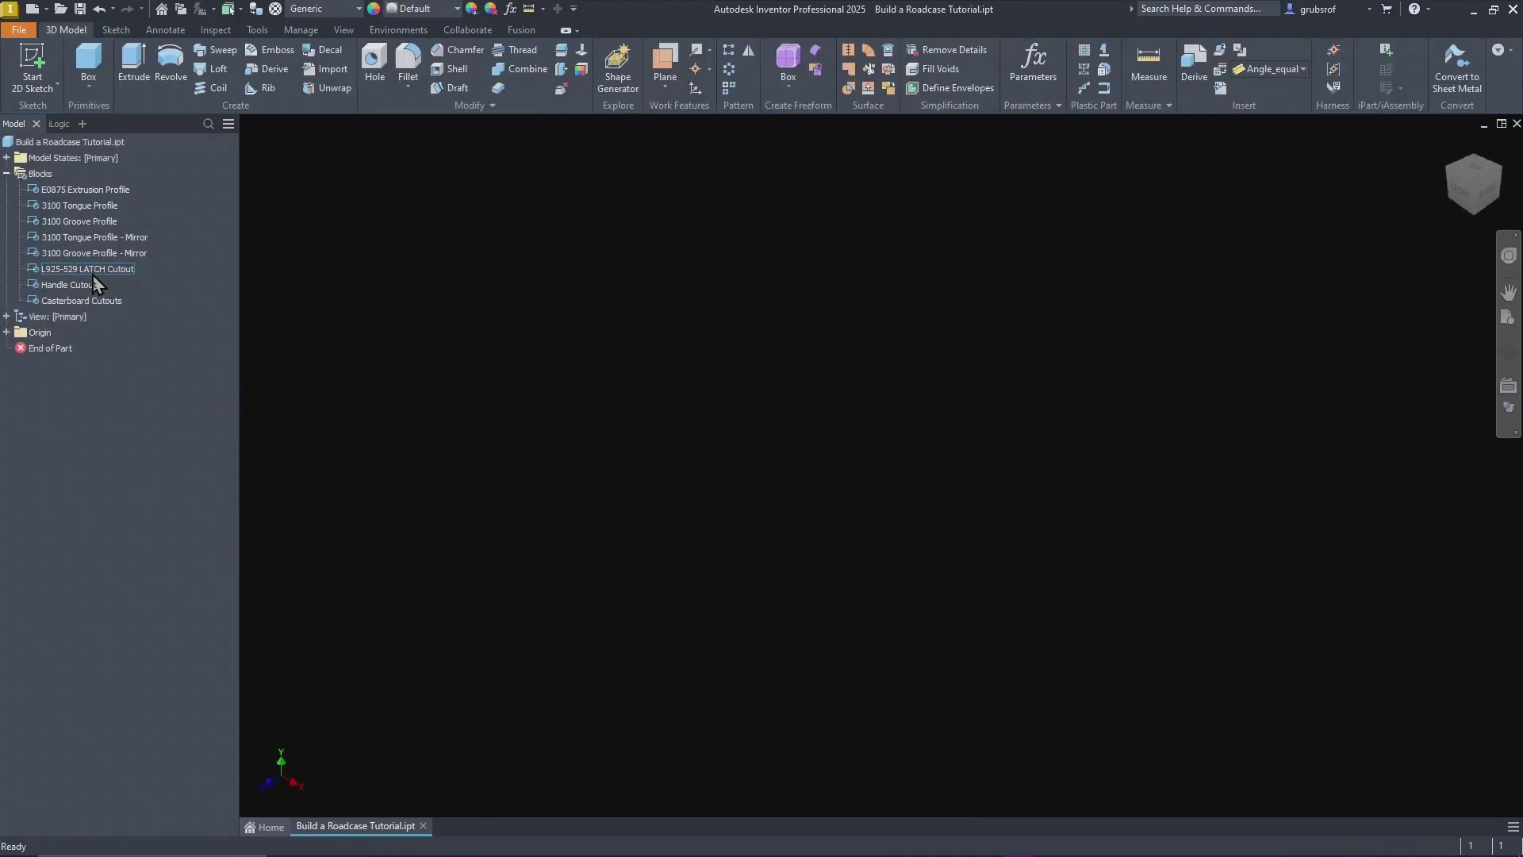
{"action": "double_click", "coordinate": [93, 269]}
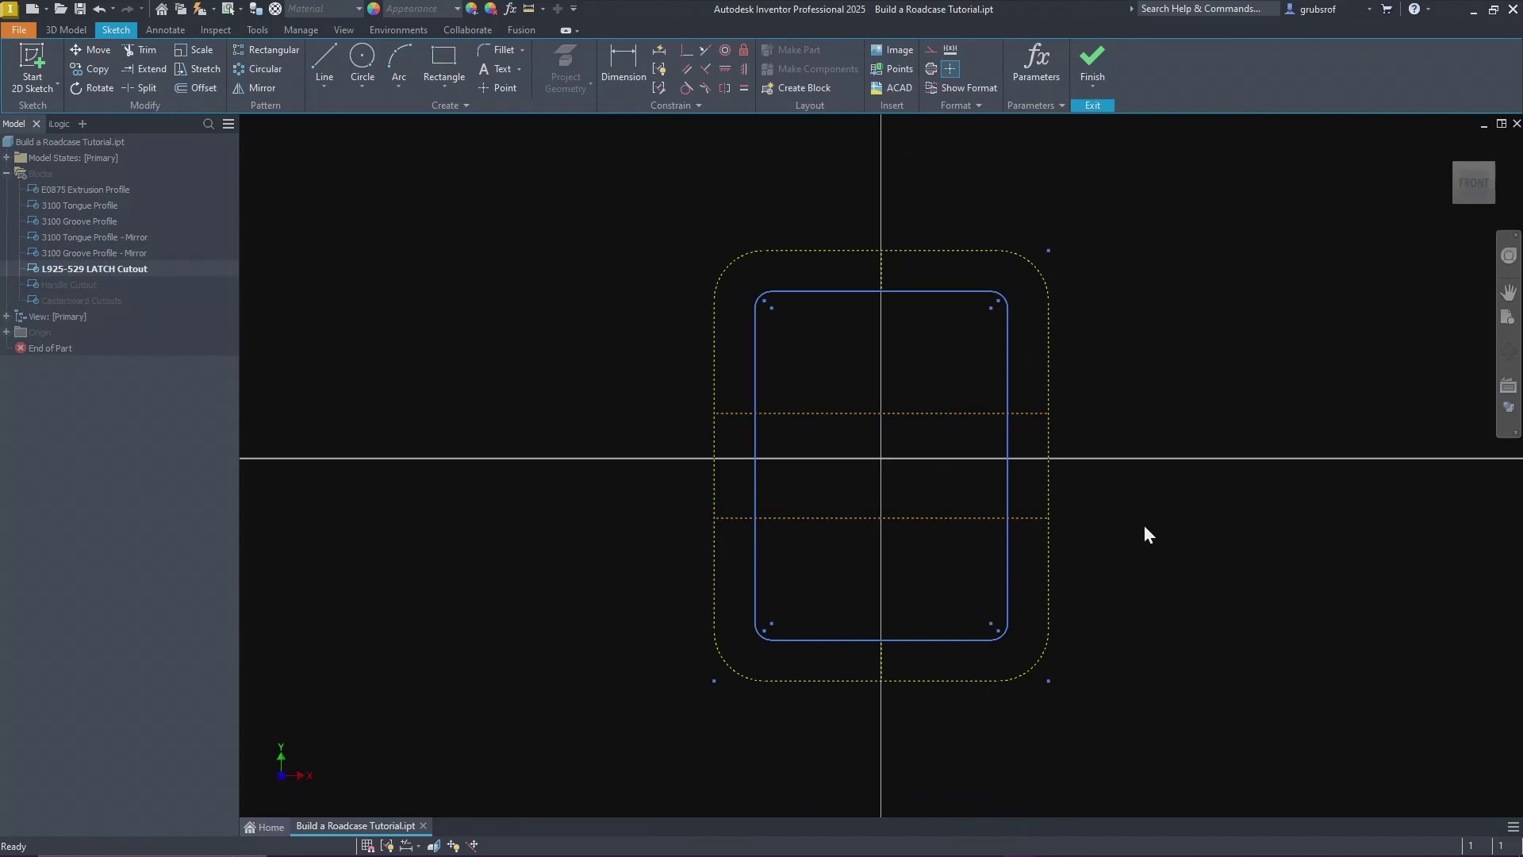
{"action": "scroll", "coordinate": [1145, 526], "scroll_direction": "down", "scroll_amount": 3}
{"action": "scroll", "coordinate": [1146, 533], "scroll_direction": "up", "scroll_amount": 4}
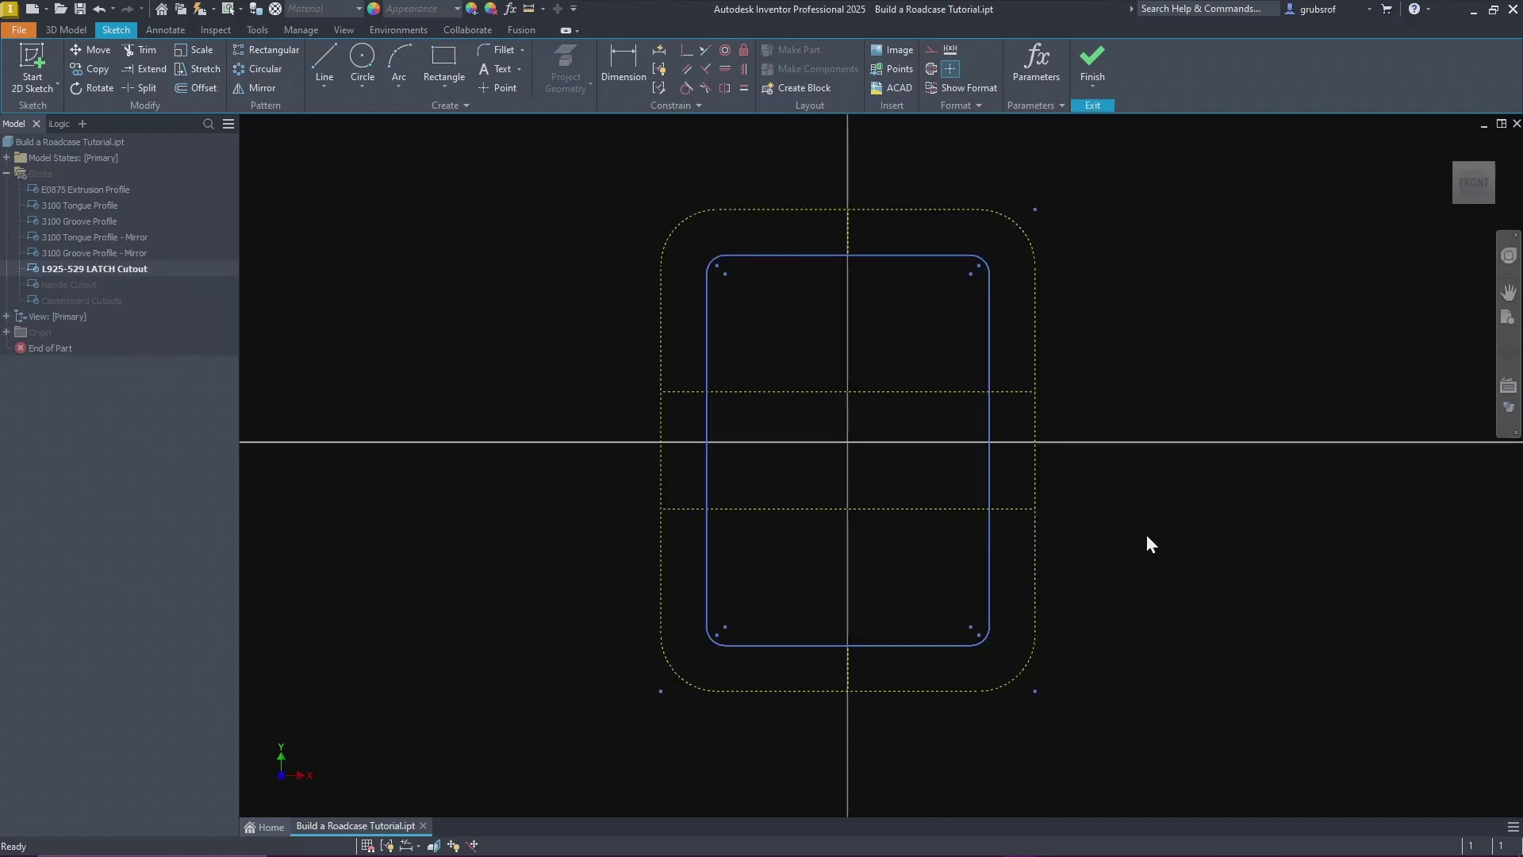
Step: Leave the L925-529 LATCH Cutout block and review the part's user parameters for box size, split, latch, handle and foam
{"action": "left_click", "coordinate": [879, 393]}
{"action": "left_click", "coordinate": [1105, 61]}
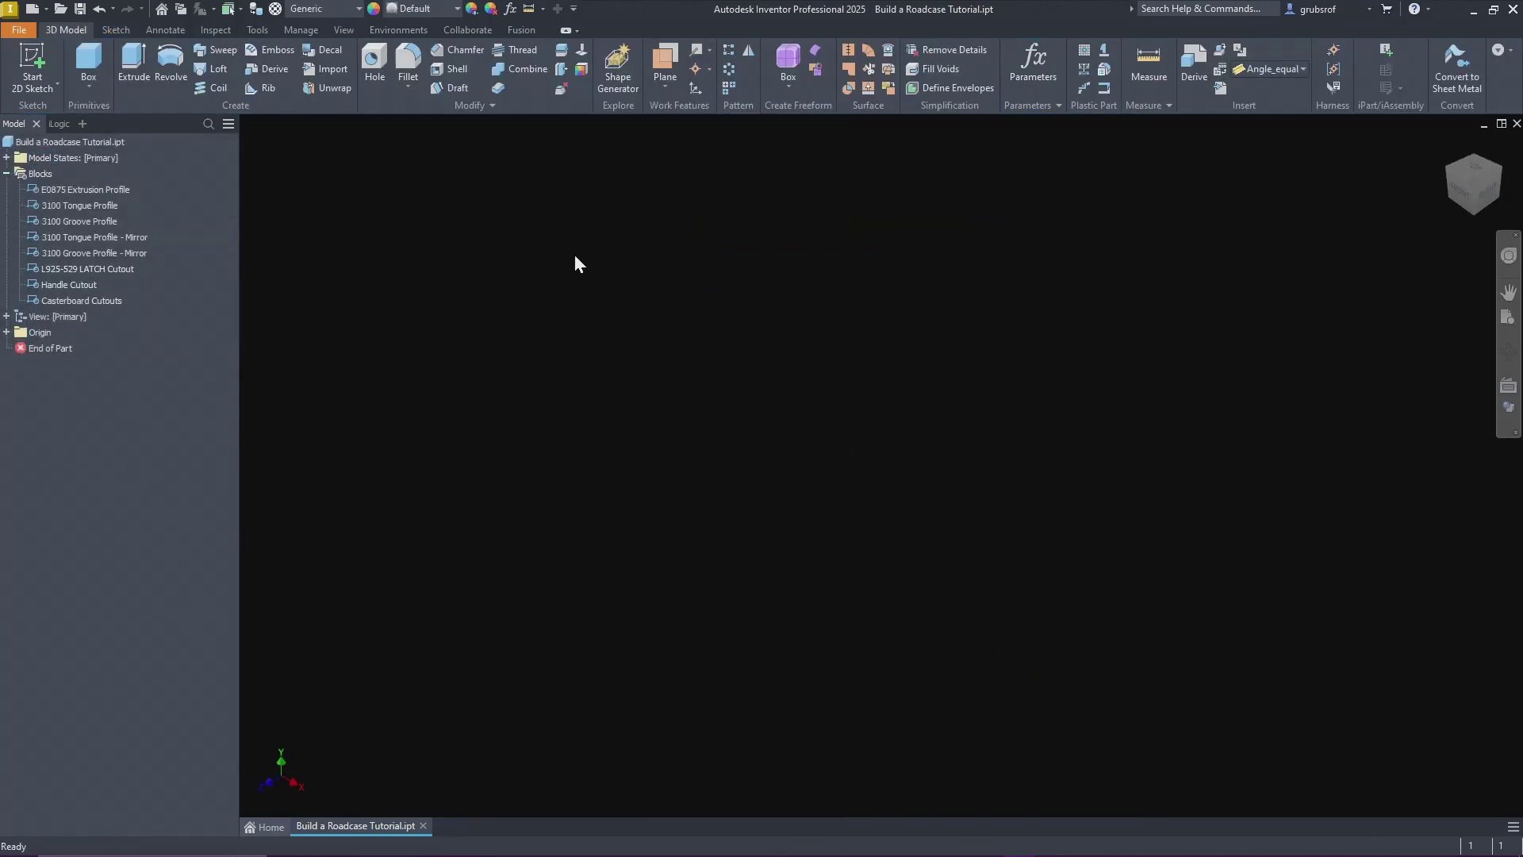
{"action": "left_click", "coordinate": [511, 10]}
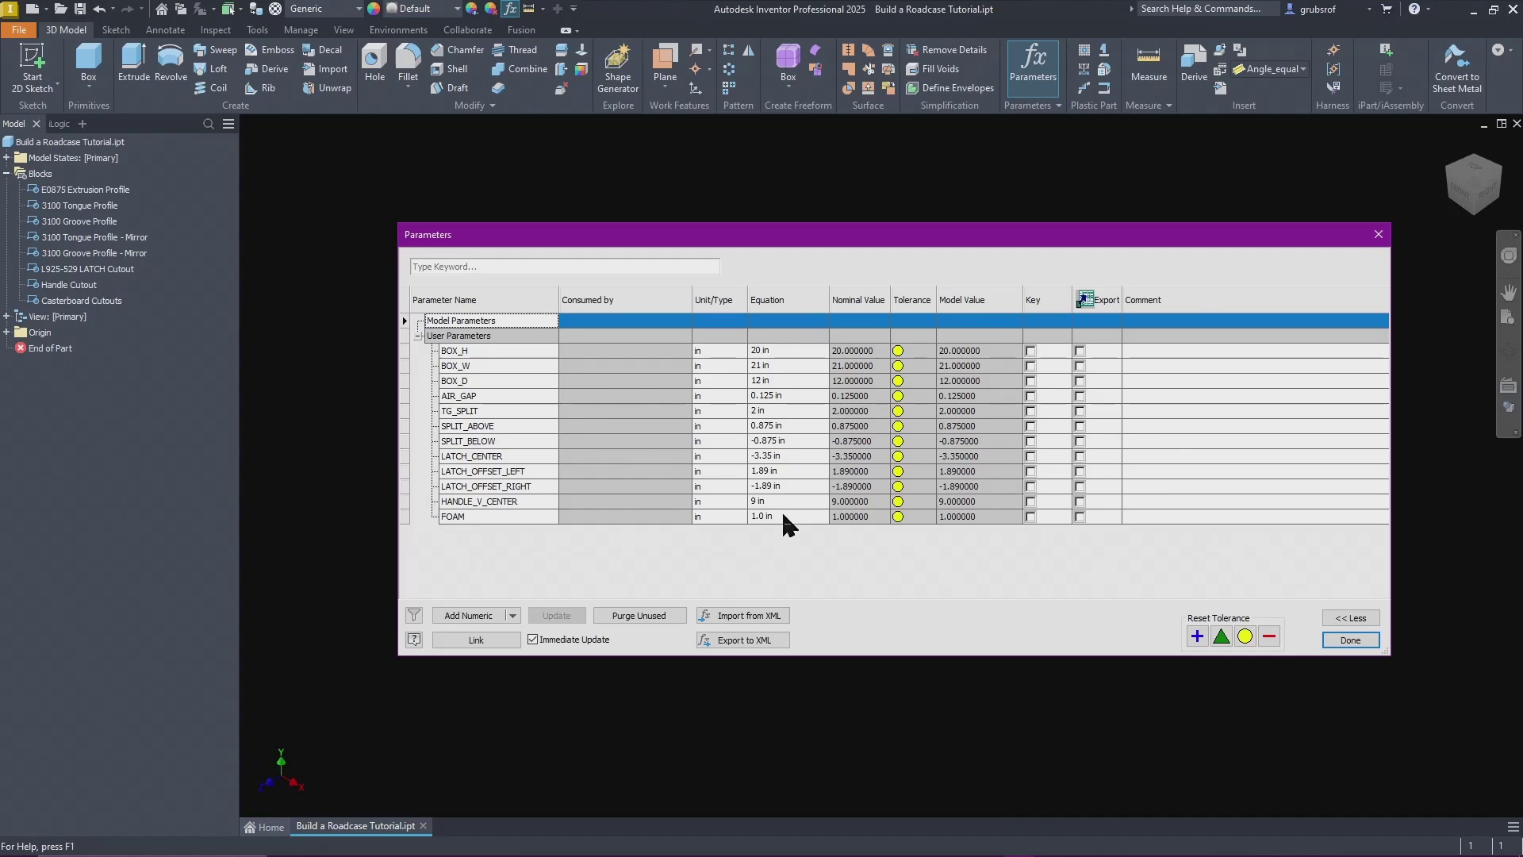
{"action": "left_click", "coordinate": [1351, 639]}
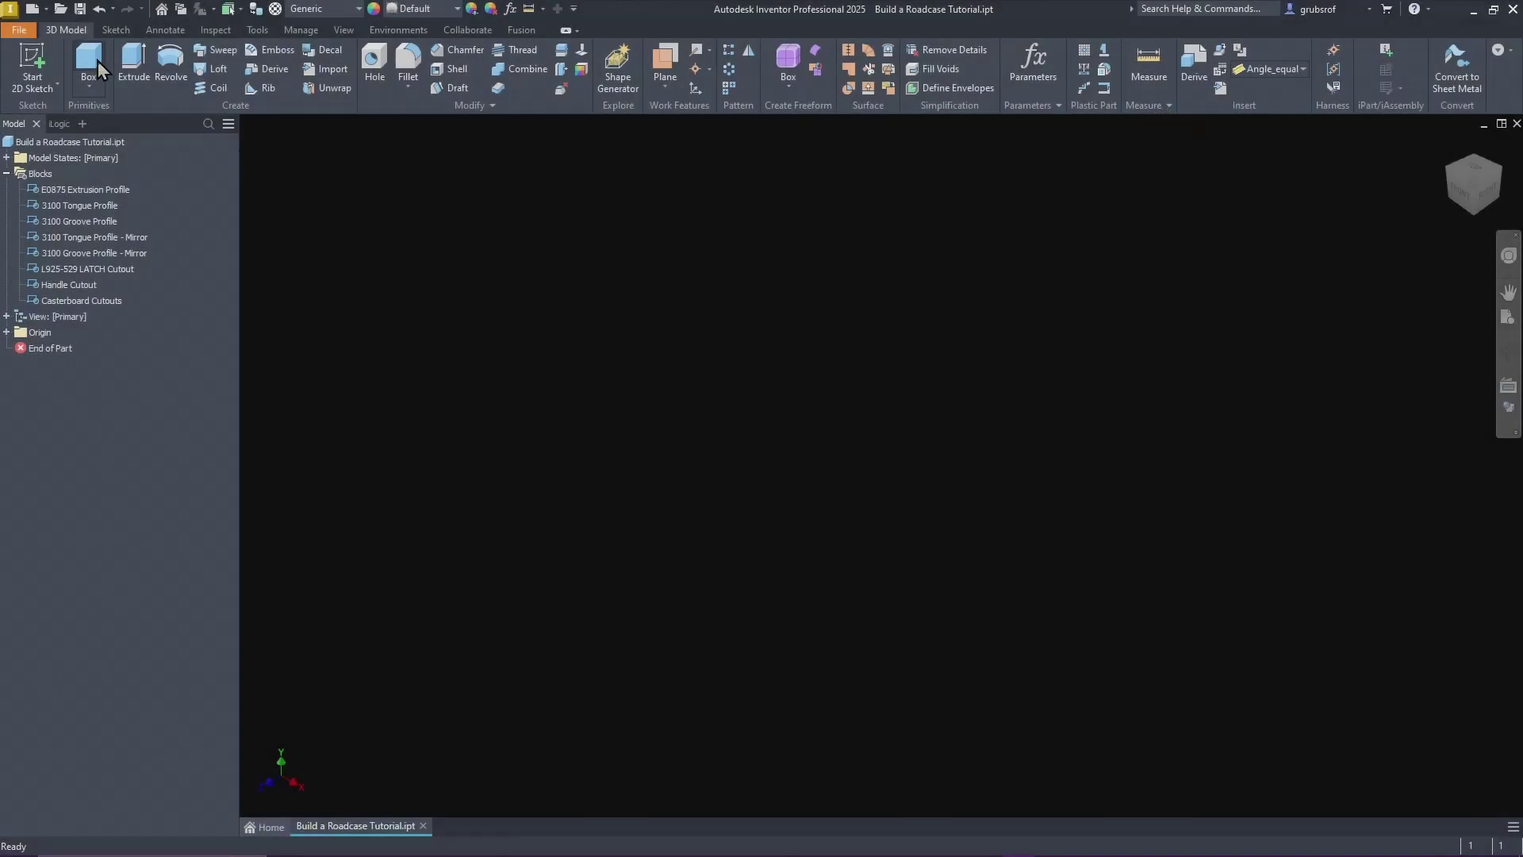
Step: Sketch a center rectangle about 0.56 in square, centred on the origin, in a new sketch on the XY plane
{"action": "left_click", "coordinate": [37, 60]}
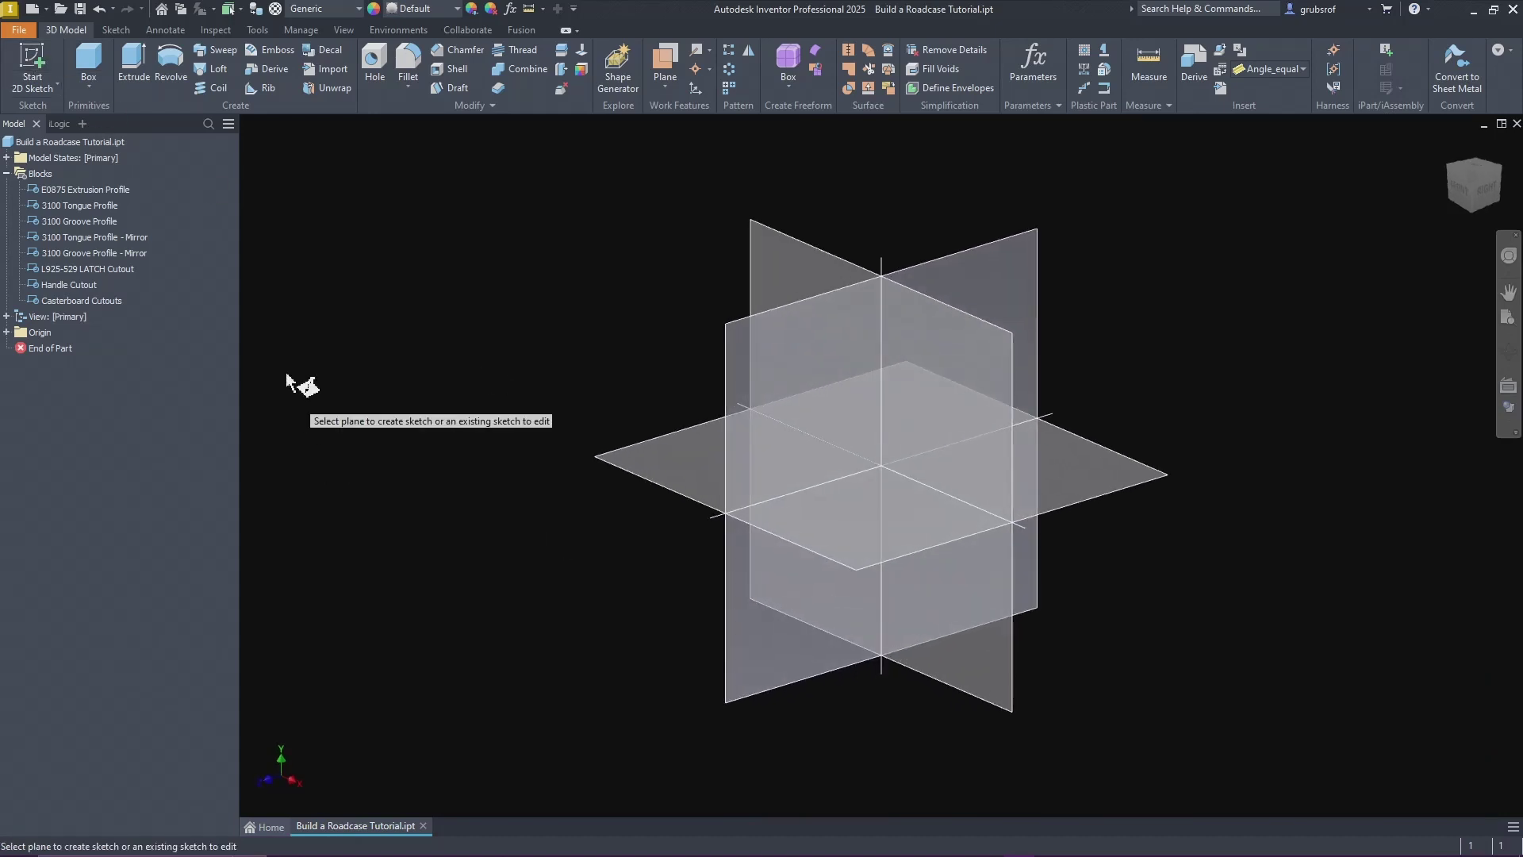
{"action": "left_click", "coordinate": [953, 338]}
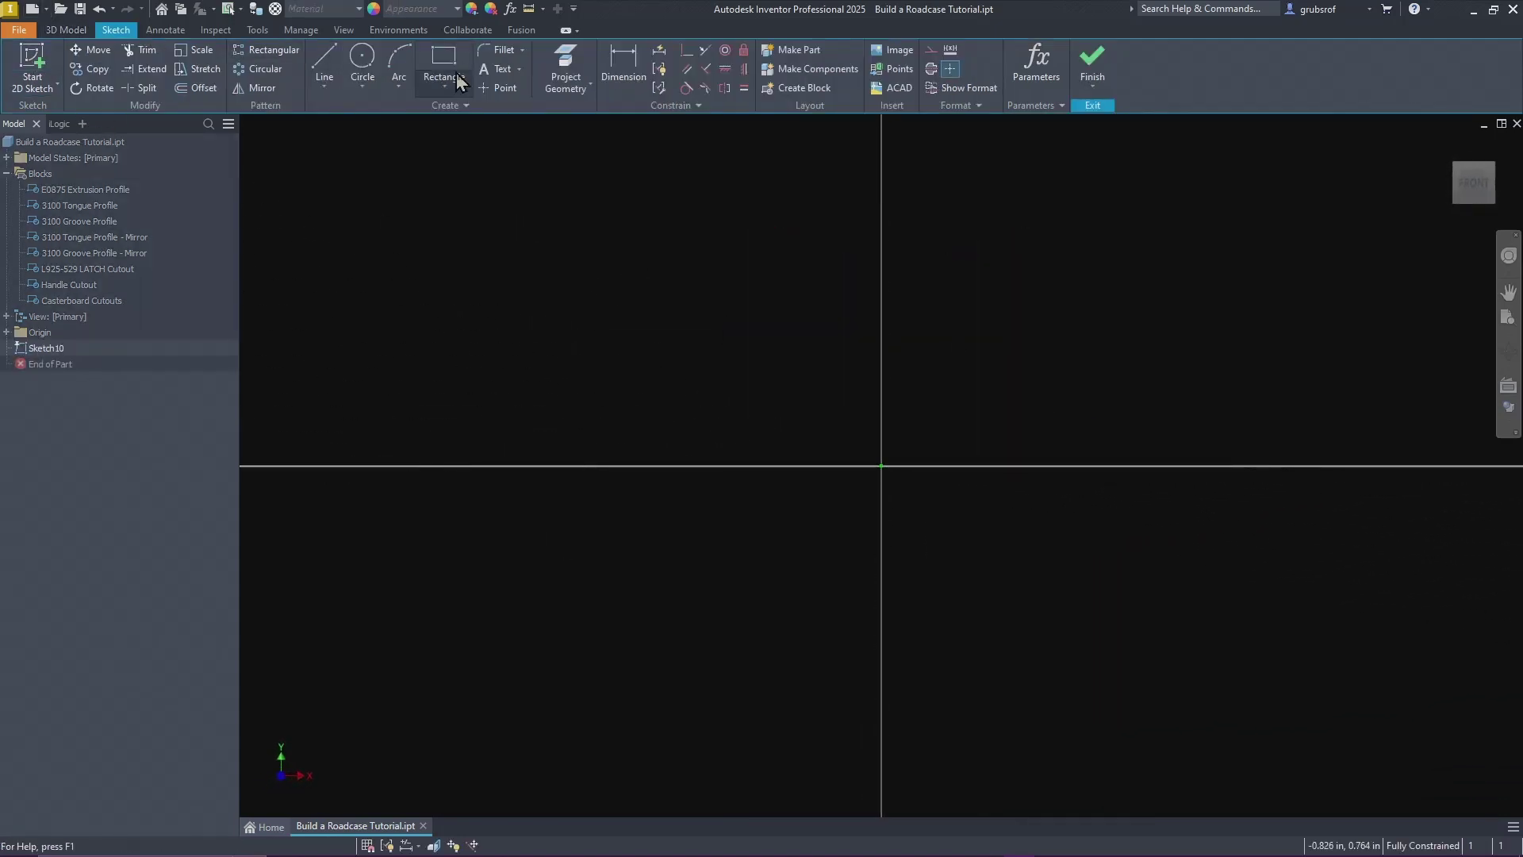
{"action": "left_click", "coordinate": [454, 83]}
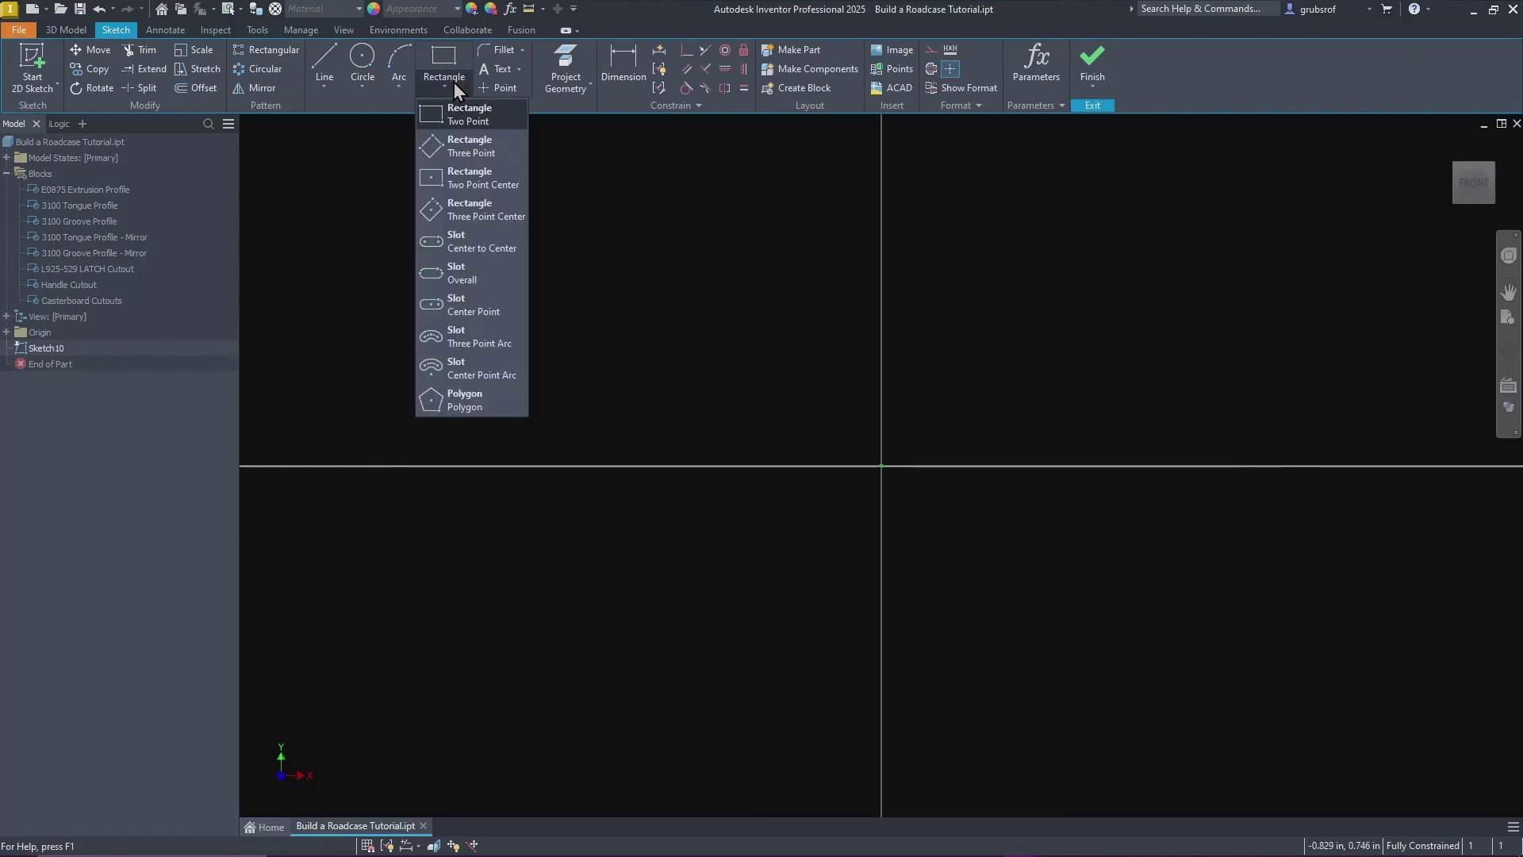
{"action": "left_click", "coordinate": [470, 181]}
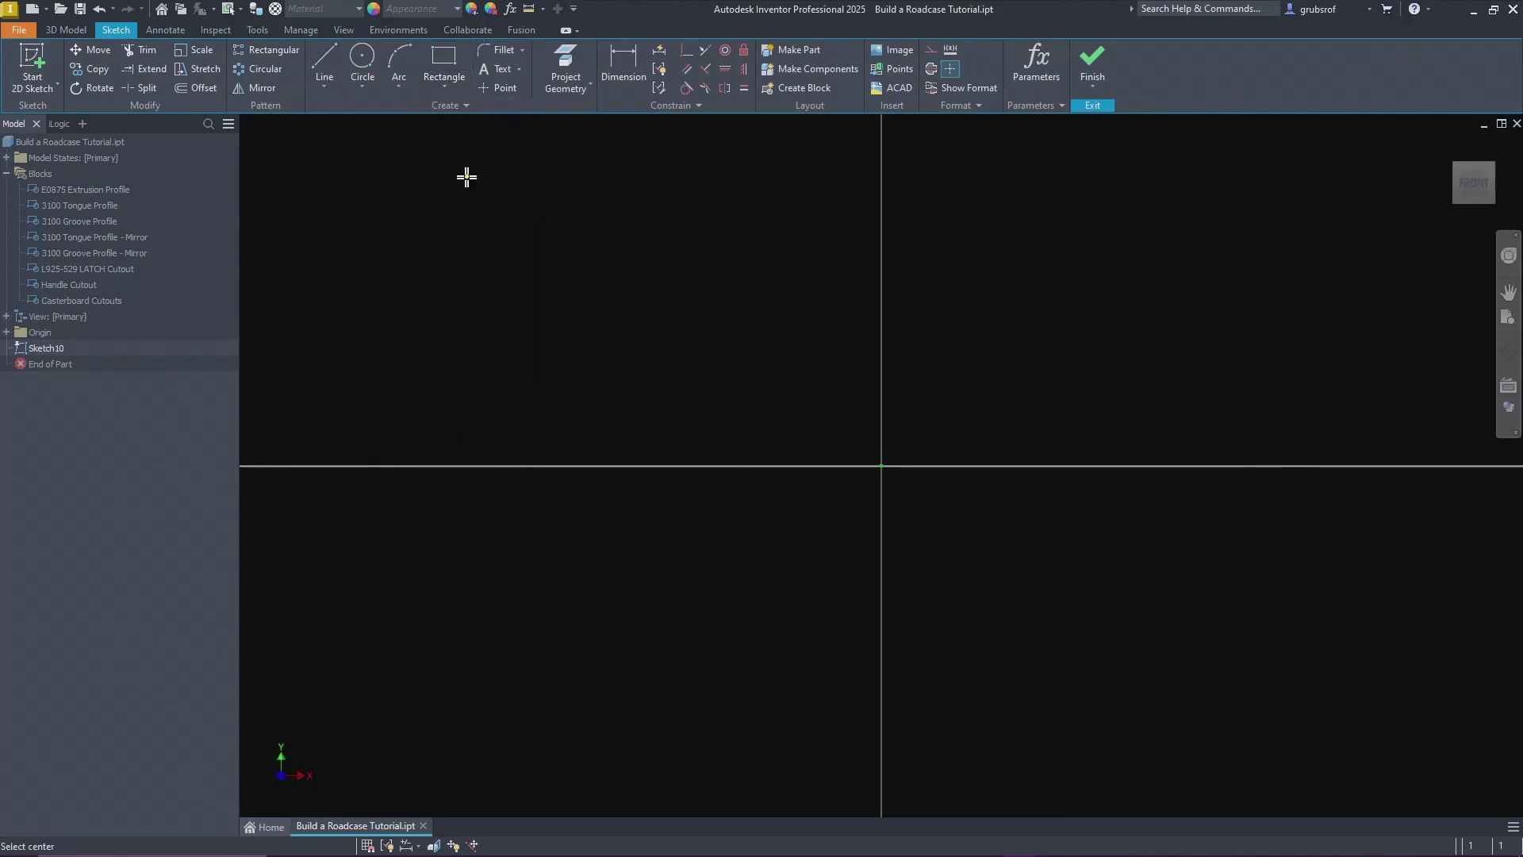
{"action": "left_click", "coordinate": [882, 464]}
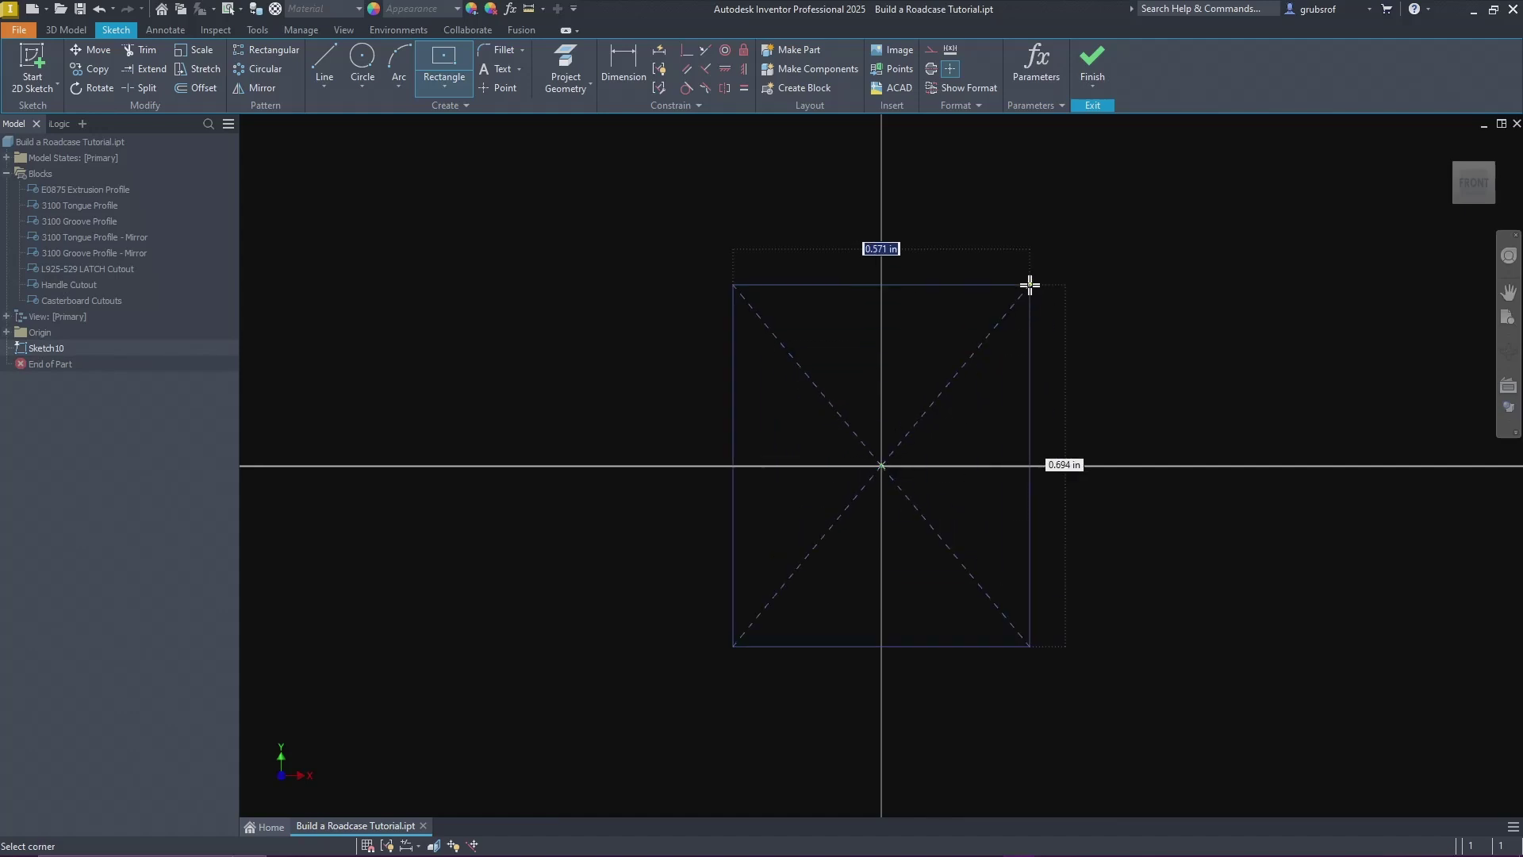
{"action": "left_click", "coordinate": [1025, 321]}
{"action": "right_click", "coordinate": [1203, 351]}
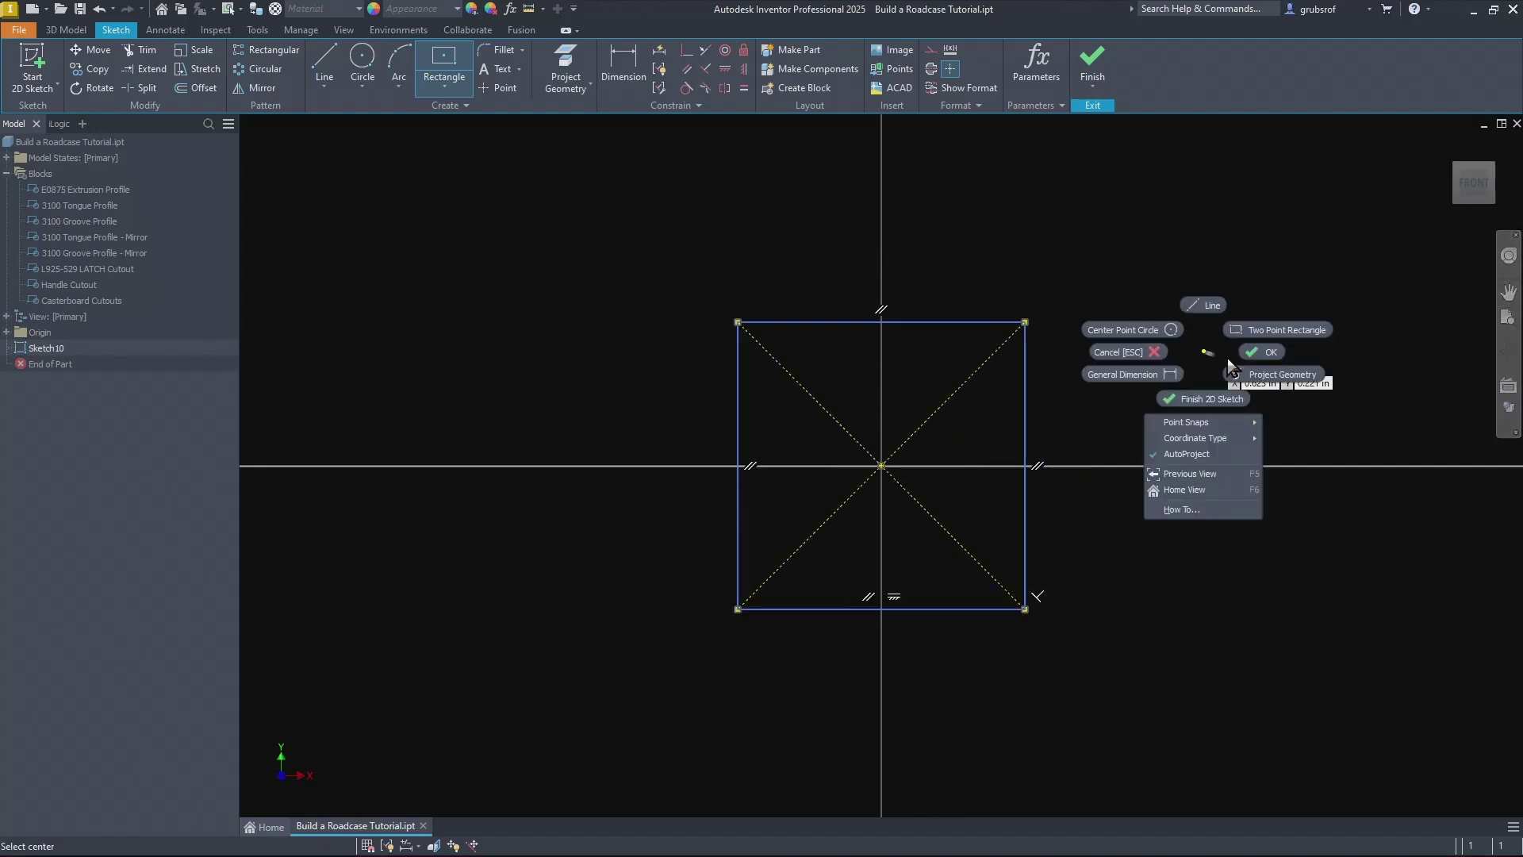
{"action": "left_click", "coordinate": [1271, 353]}
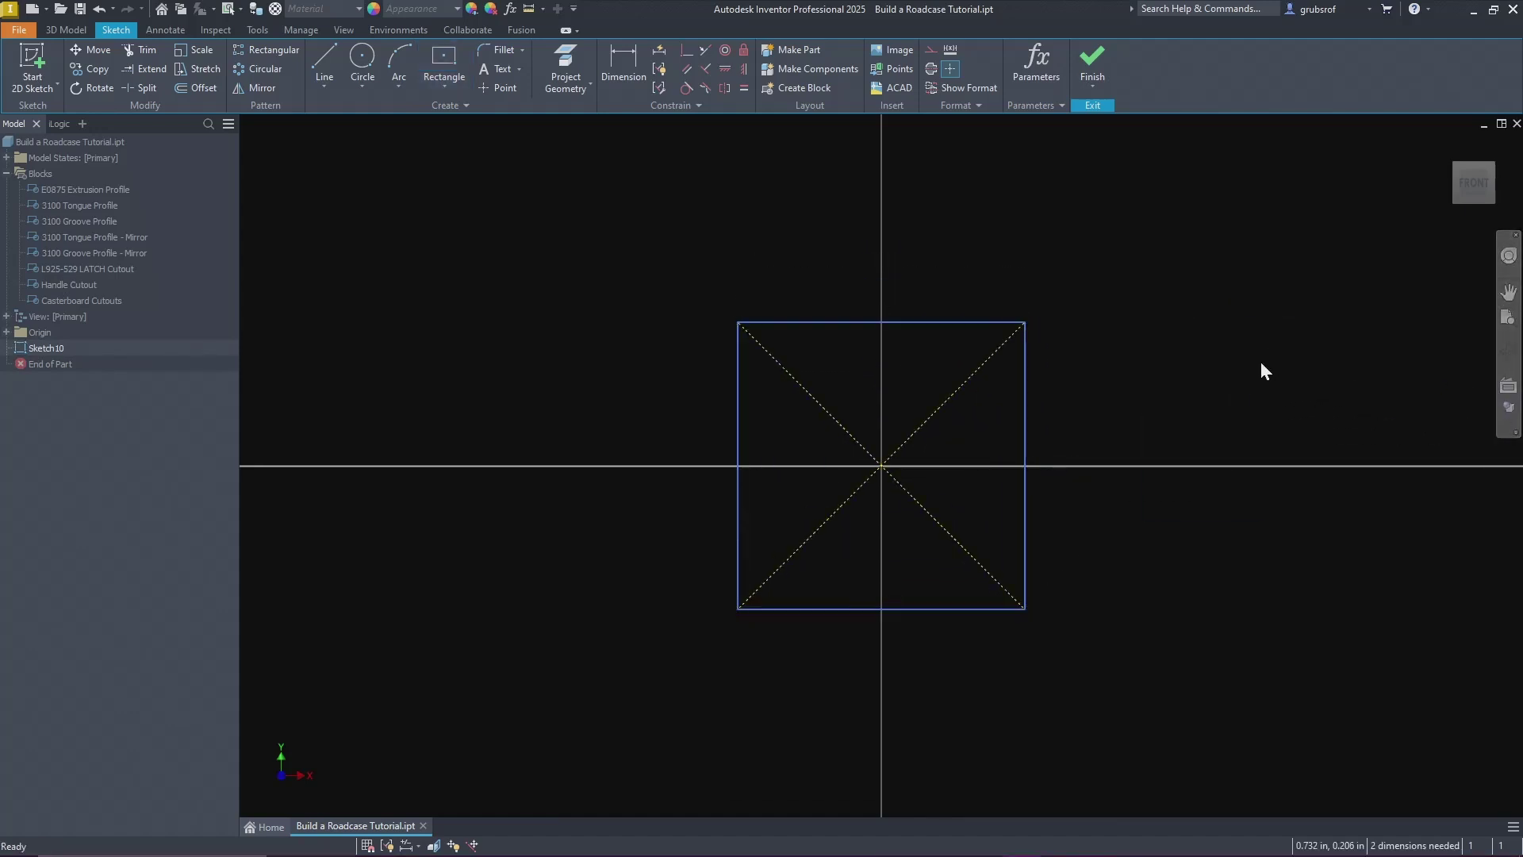
Step: Dimension the rectangle's upper horizontal edge and link its width to the BOX_W parameter
{"action": "left_click", "coordinate": [622, 51]}
{"action": "left_click", "coordinate": [816, 320]}
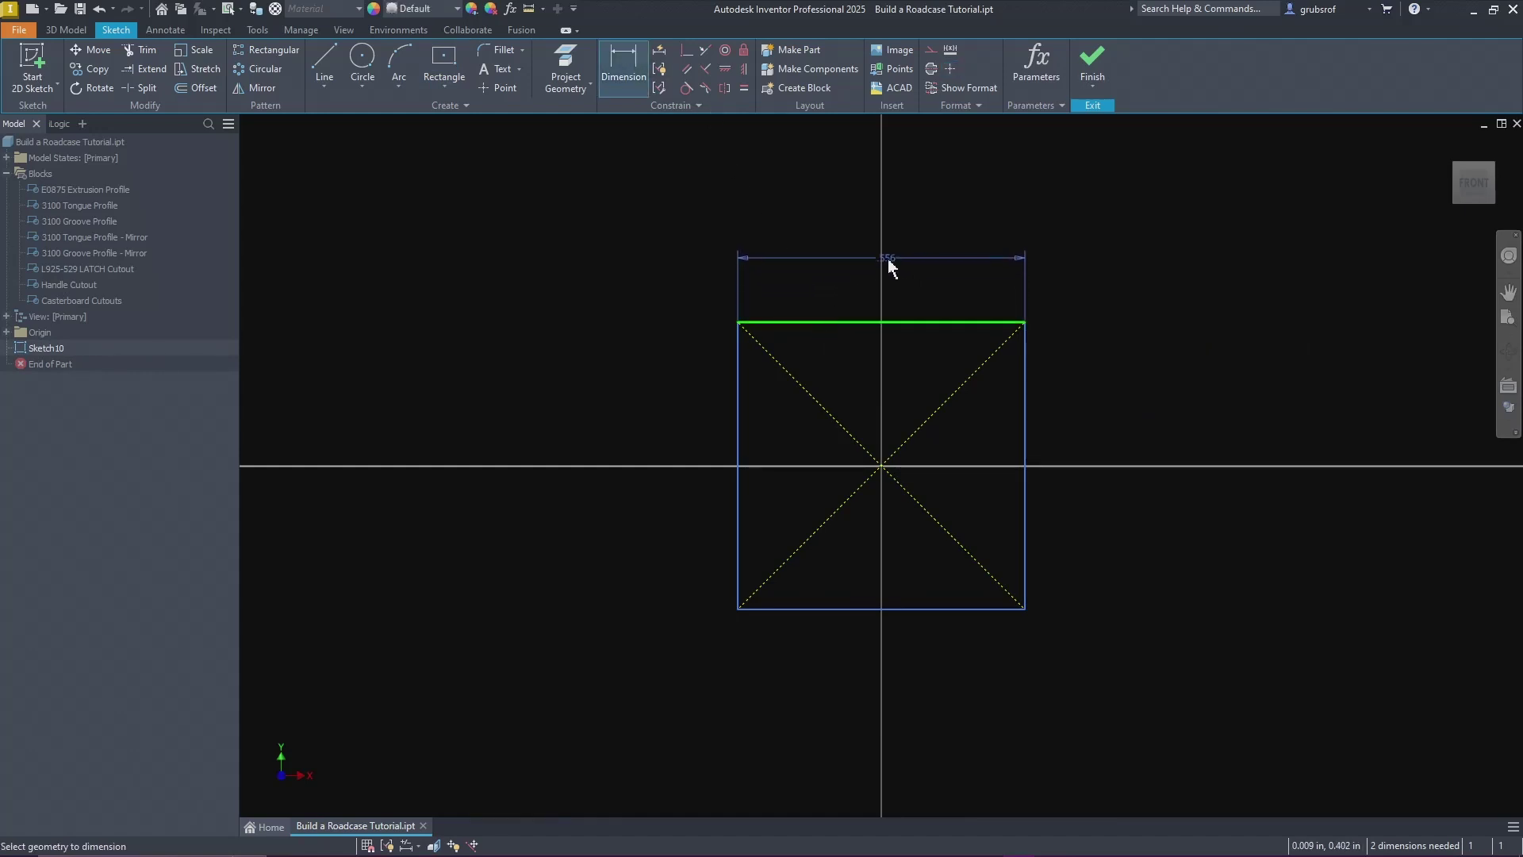
{"action": "left_click", "coordinate": [887, 260]}
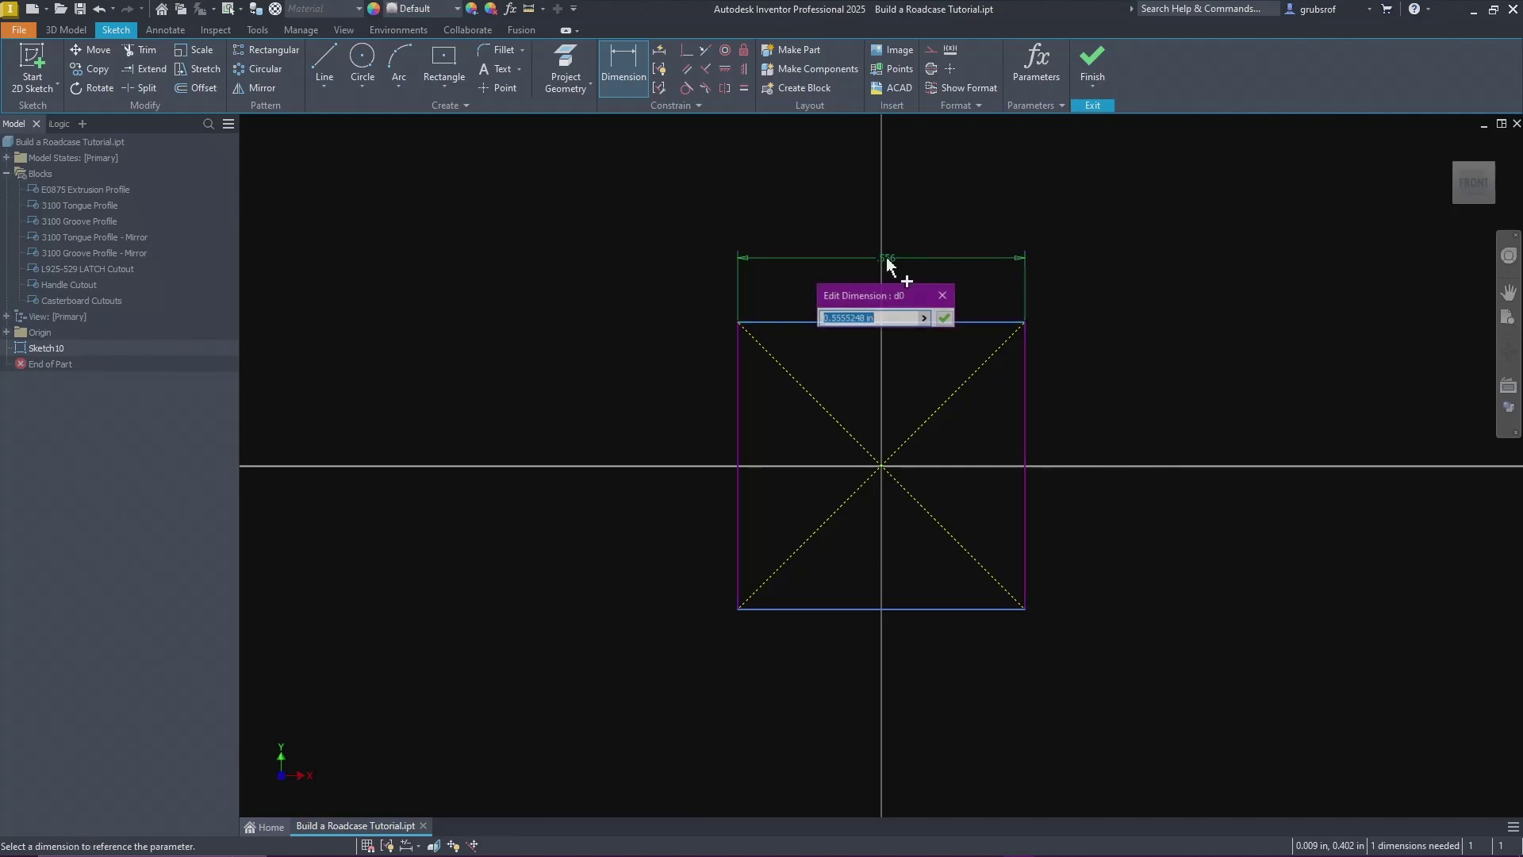
{"action": "left_click", "coordinate": [925, 318]}
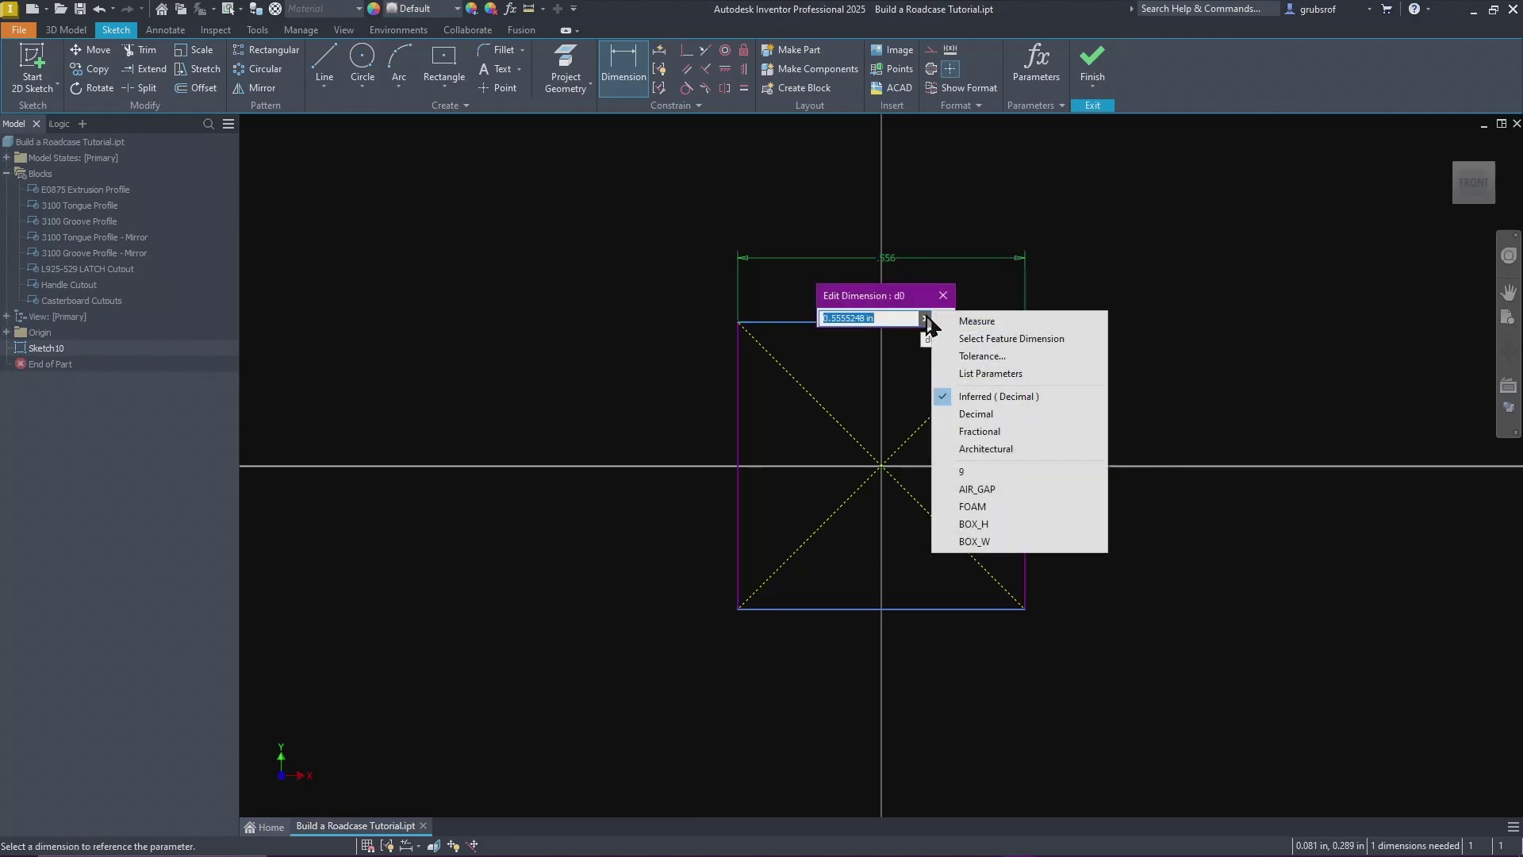
{"action": "left_click", "coordinate": [1018, 373]}
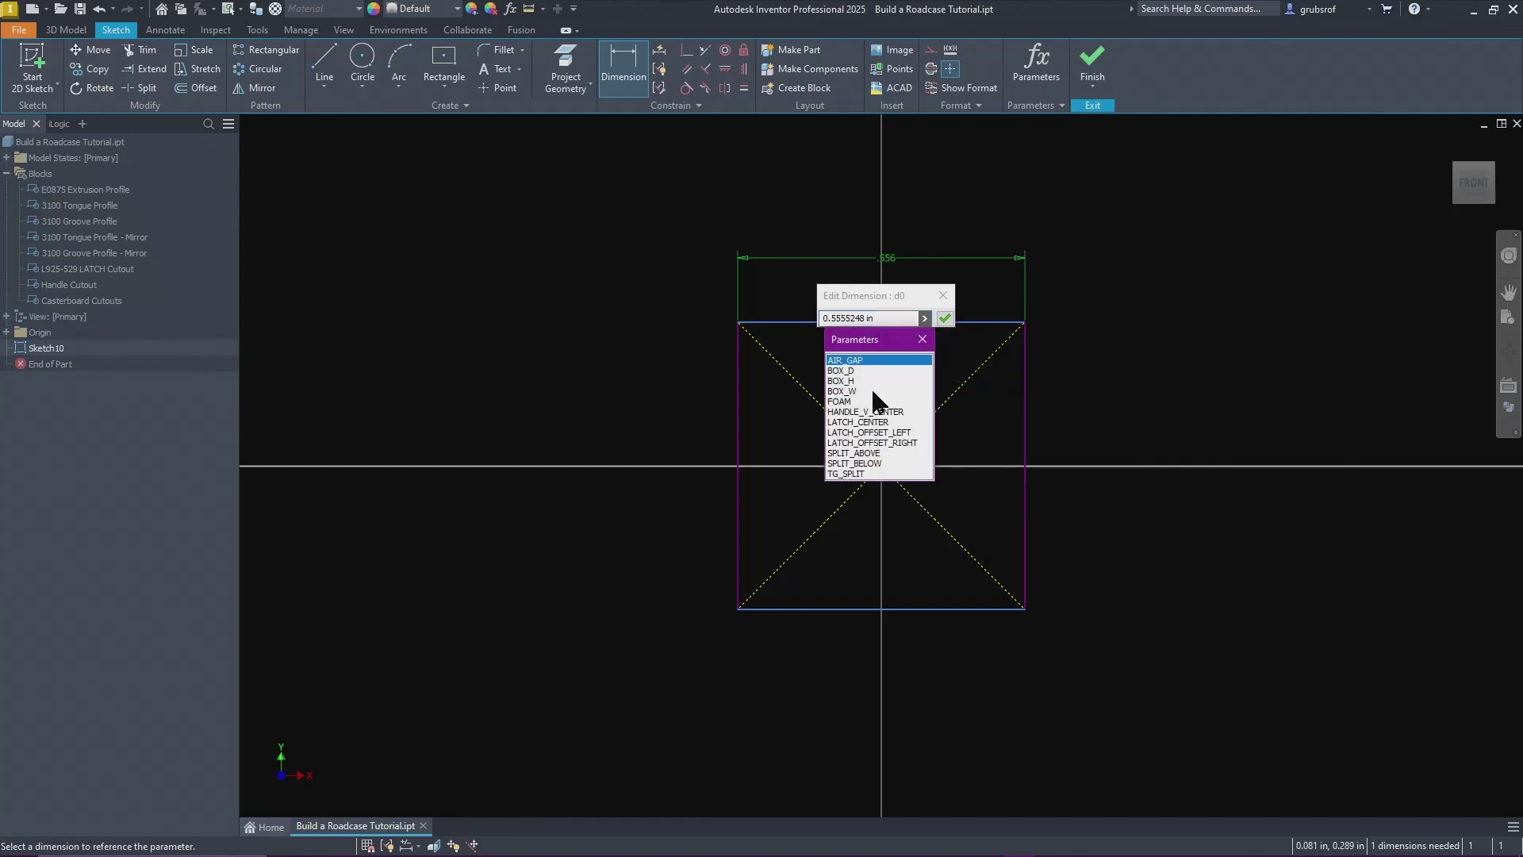
{"action": "left_click", "coordinate": [874, 392]}
{"action": "left_click", "coordinate": [949, 320]}
{"action": "scroll", "coordinate": [929, 414], "scroll_direction": "down", "scroll_amount": 5}
{"action": "scroll", "coordinate": [1031, 405], "scroll_direction": "up", "scroll_amount": 2}
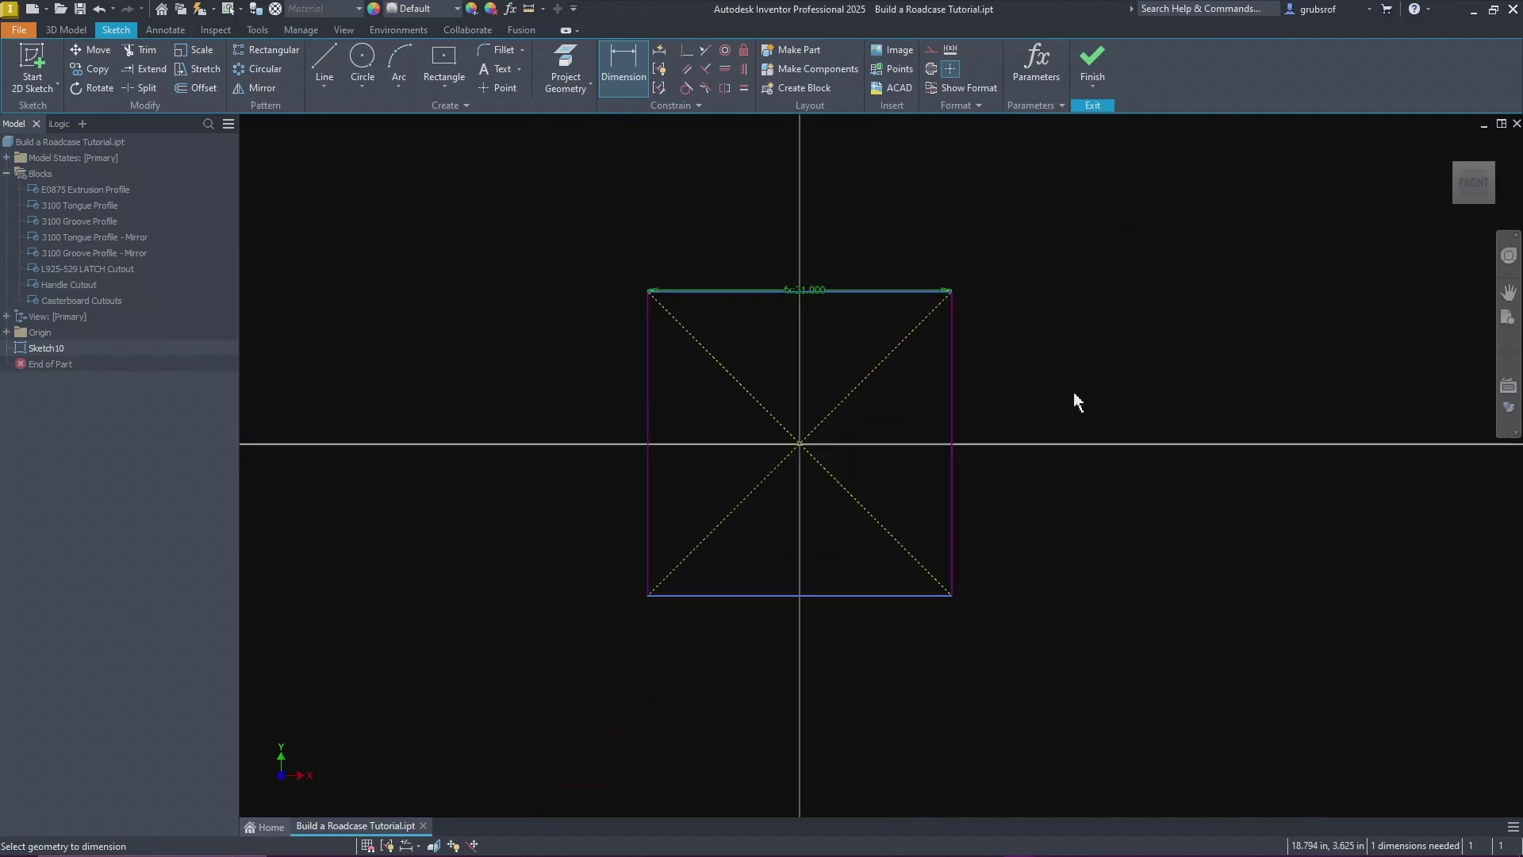
Step: Dimension the rectangle's vertical edge with the BOX_H parameter and finish the sketch
{"action": "left_click", "coordinate": [952, 411]}
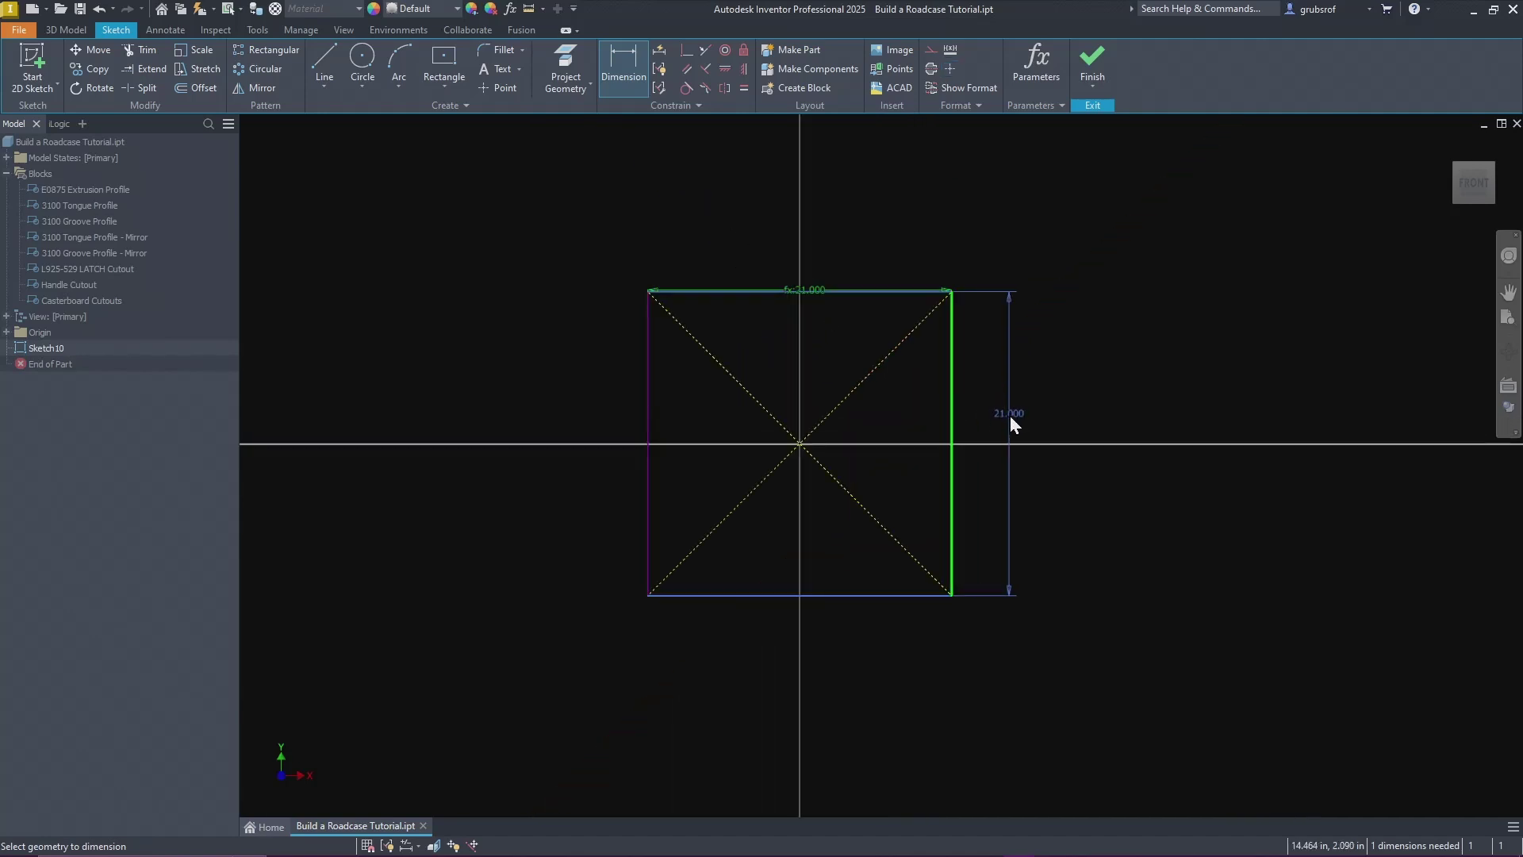
{"action": "left_click", "coordinate": [1009, 420]}
{"action": "left_click", "coordinate": [1047, 473]}
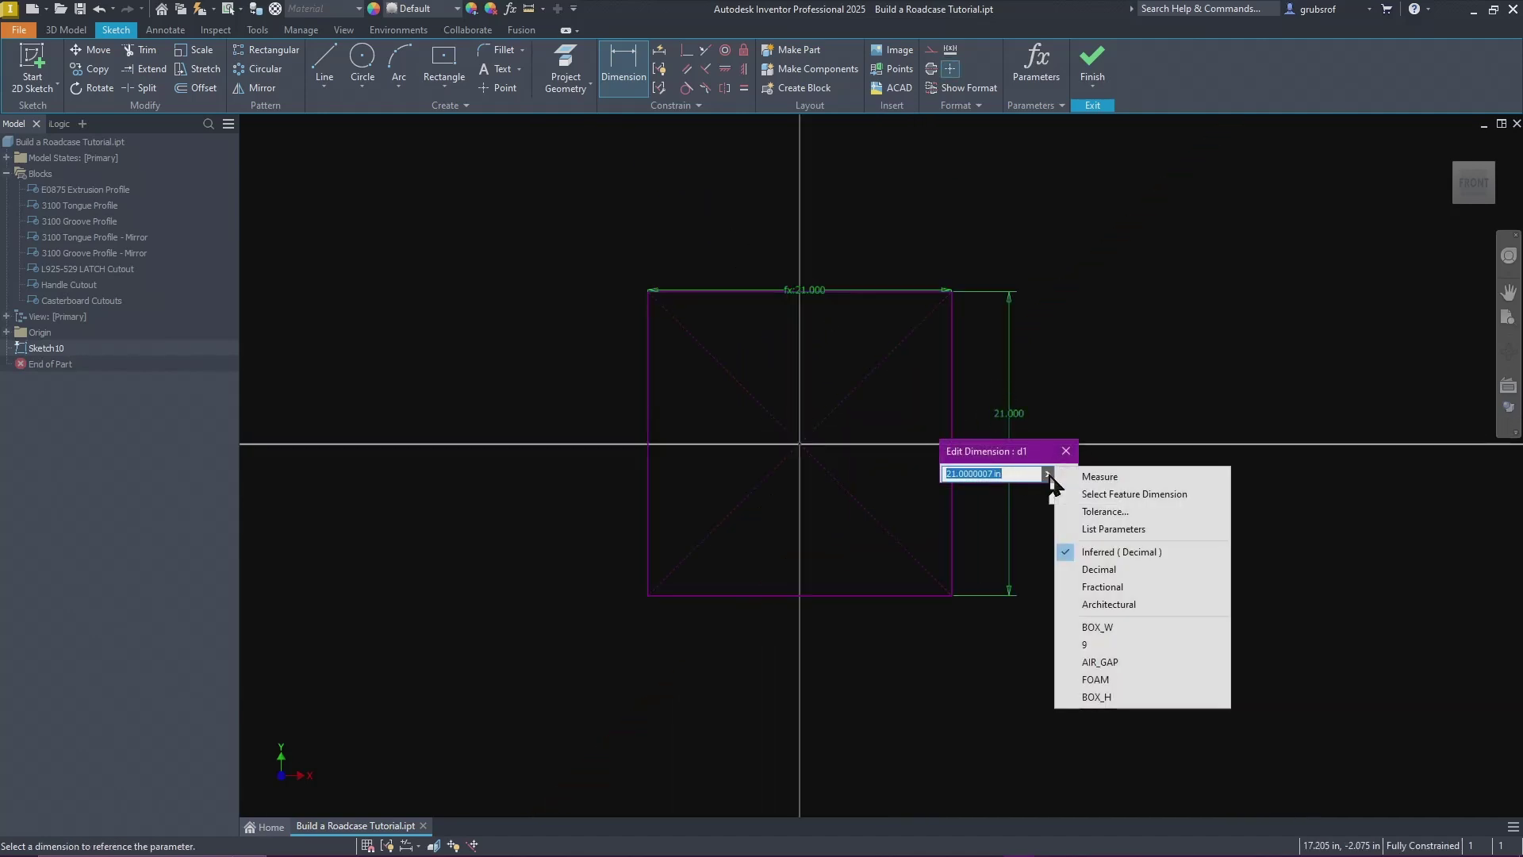
{"action": "left_click", "coordinate": [1108, 530]}
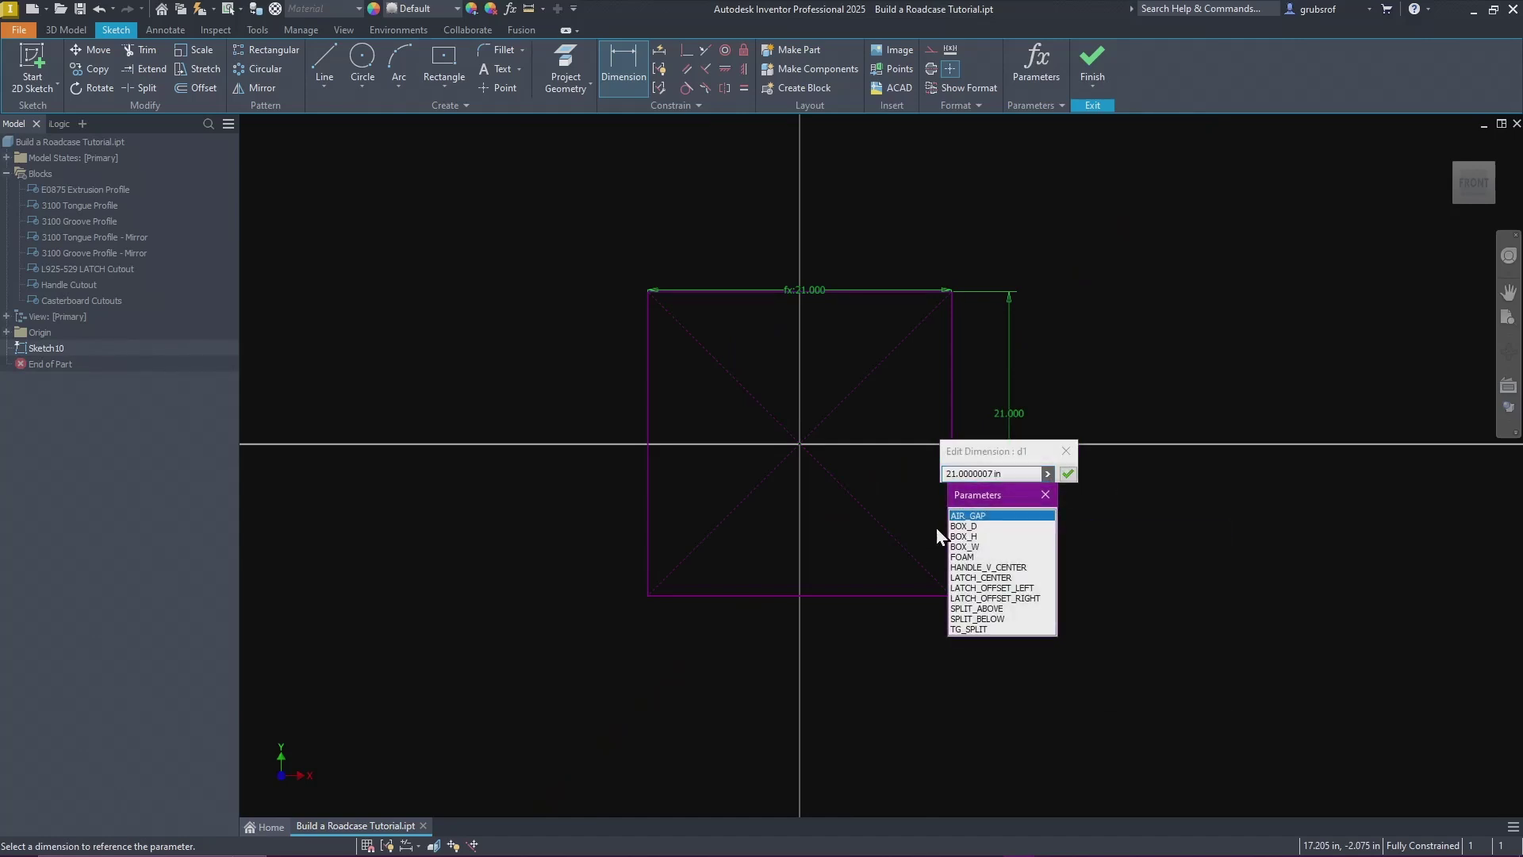
{"action": "left_click", "coordinate": [986, 536]}
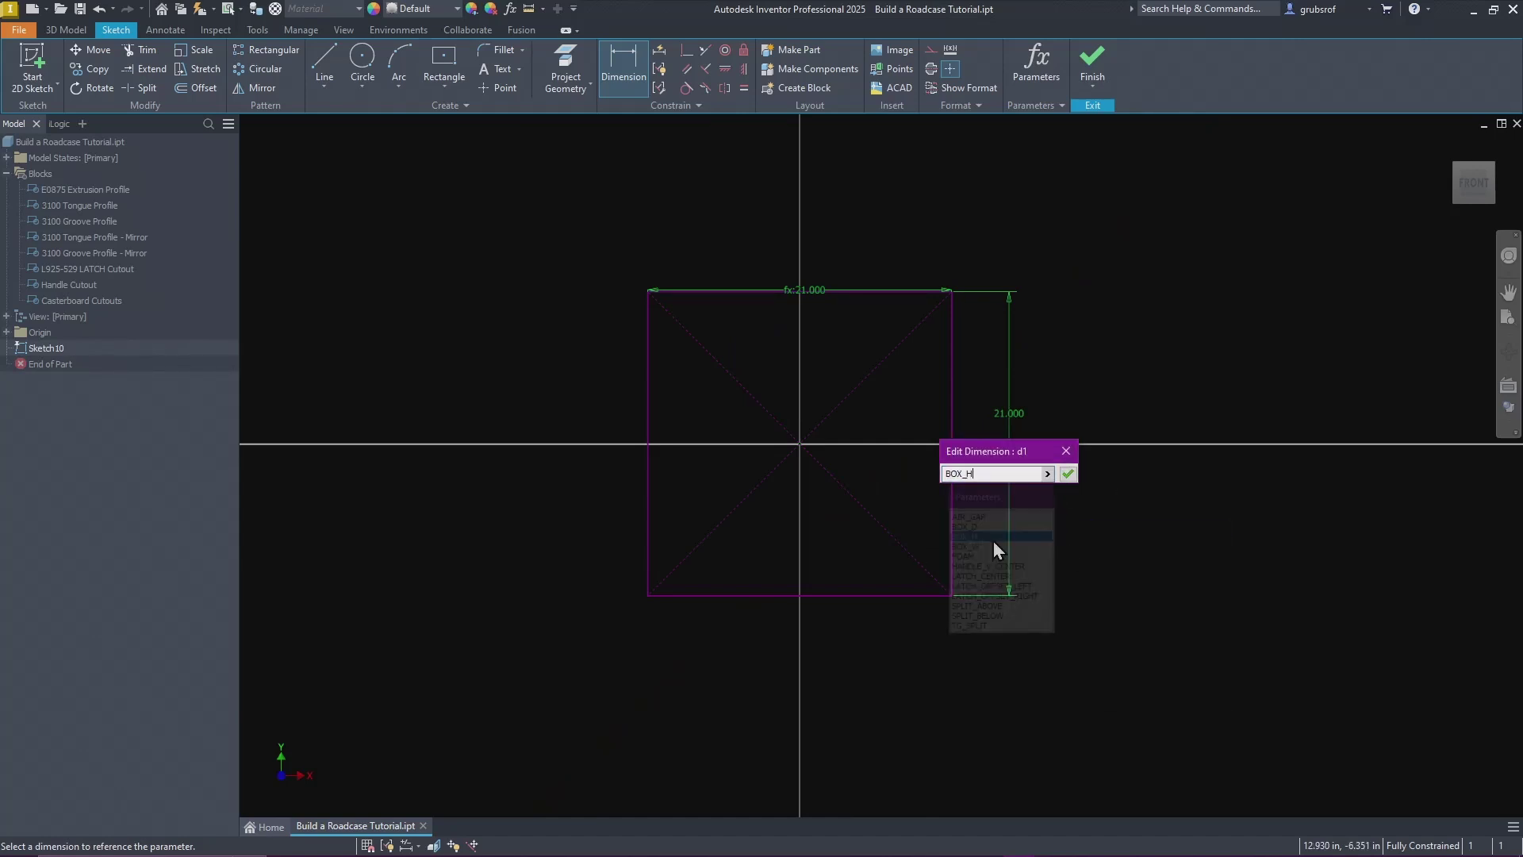
{"action": "left_click", "coordinate": [1068, 474]}
{"action": "left_click", "coordinate": [1107, 65]}
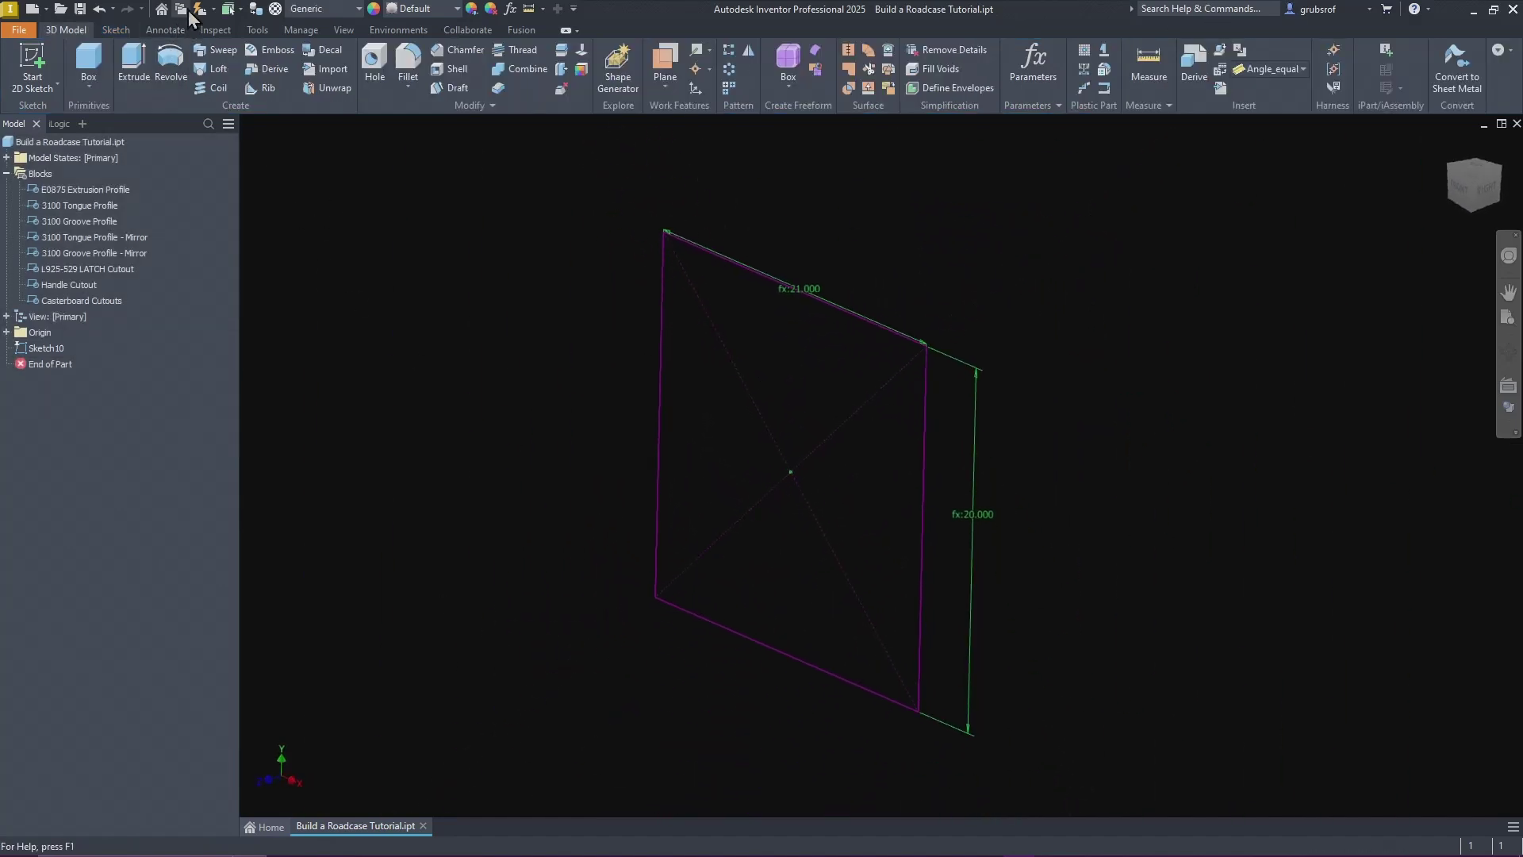
Step: Extrude the rectangle symmetrically about the sketch plane, using the BOX_D parameter as the total distance
{"action": "left_click", "coordinate": [134, 64]}
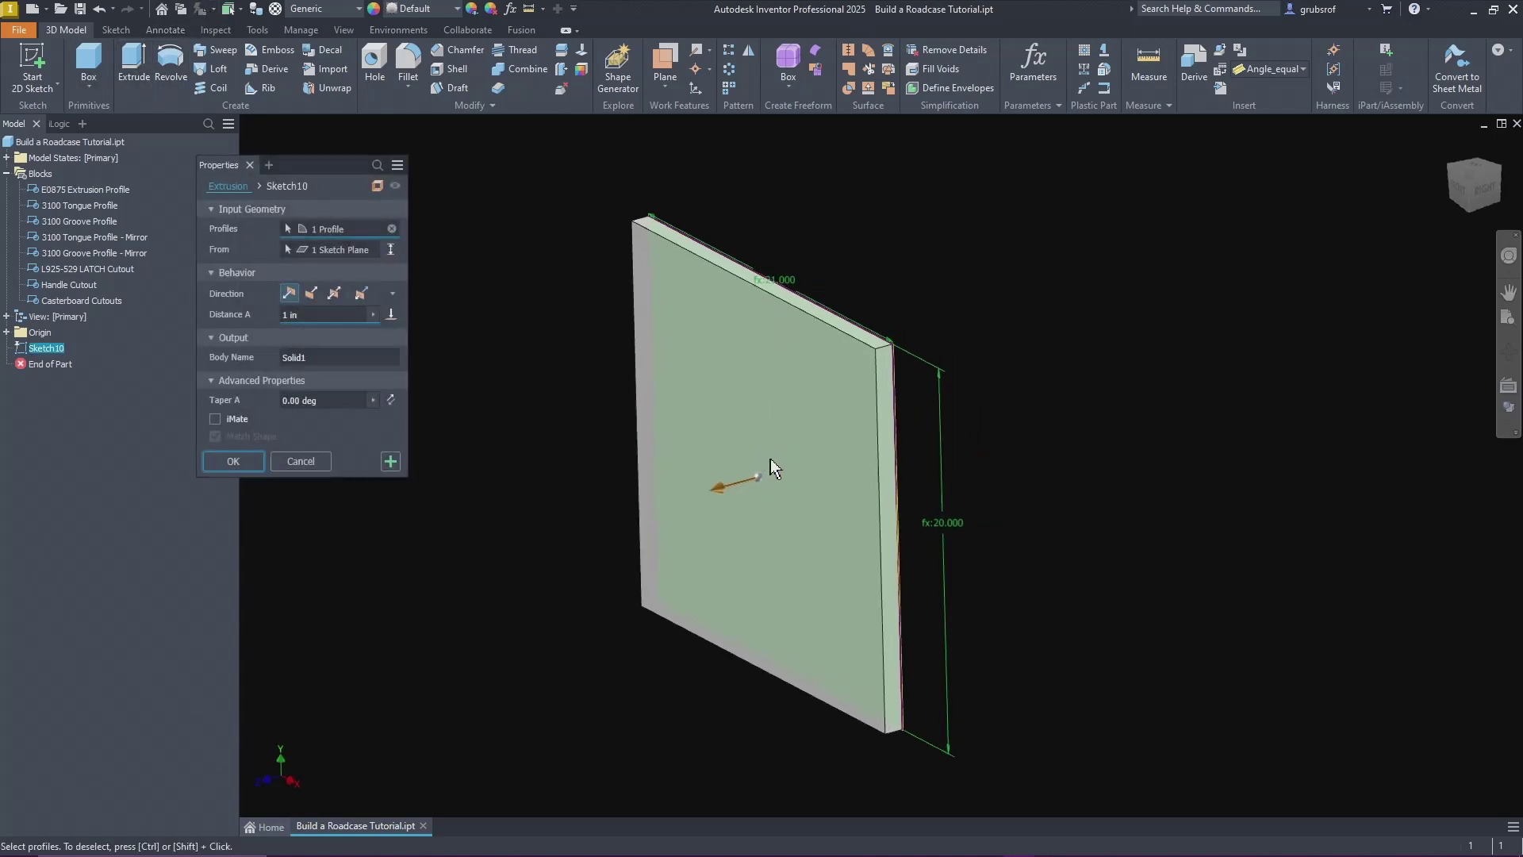
{"action": "left_click_drag", "start_coordinate": [350, 170], "coordinate": [442, 254]}
{"action": "left_click", "coordinate": [423, 397]}
{"action": "left_click", "coordinate": [426, 383]}
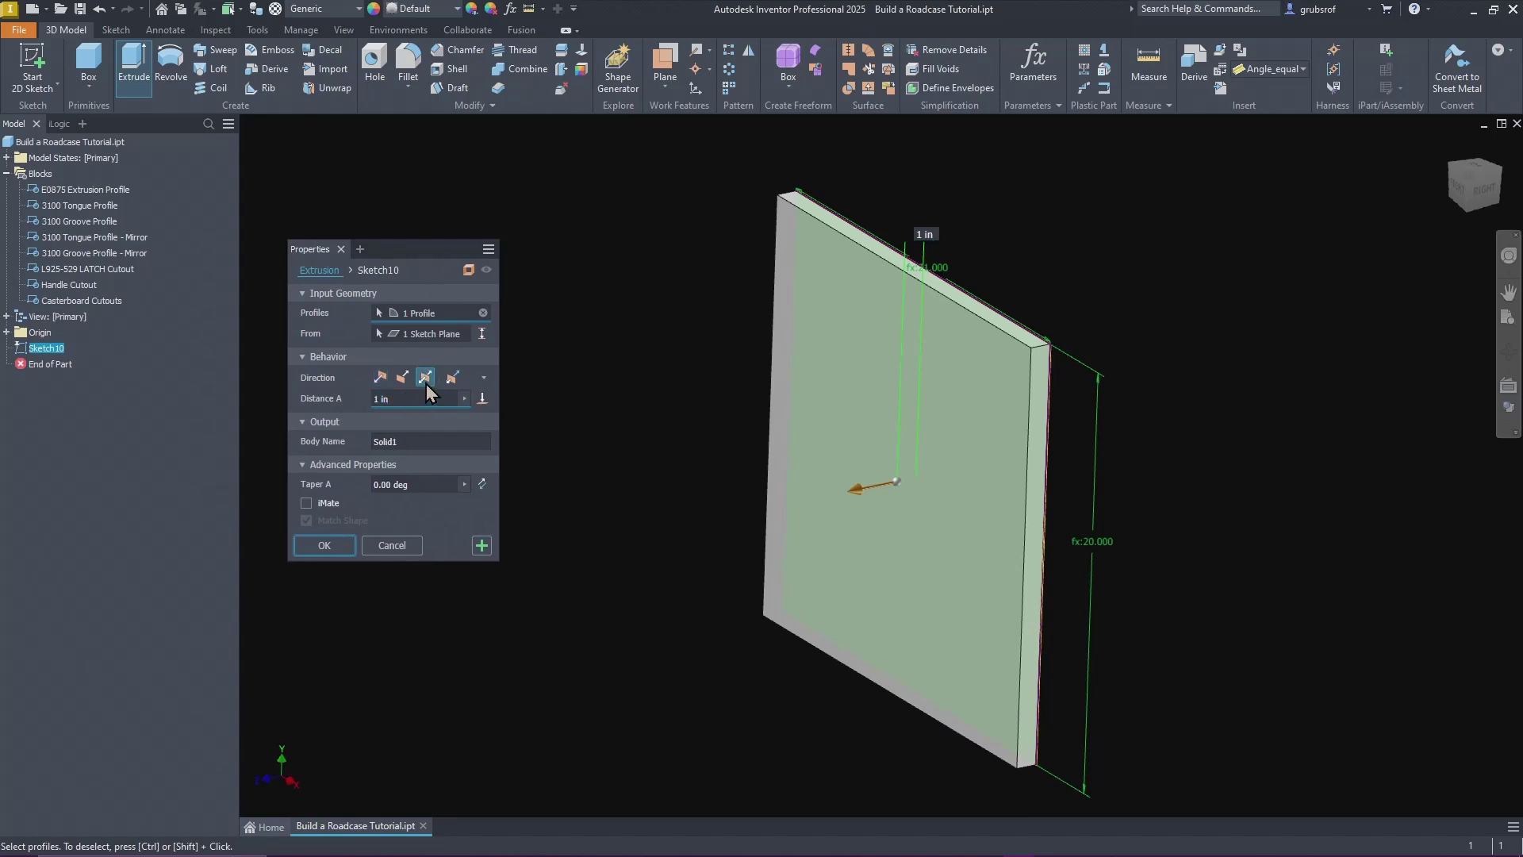
{"action": "left_click", "coordinate": [465, 397]}
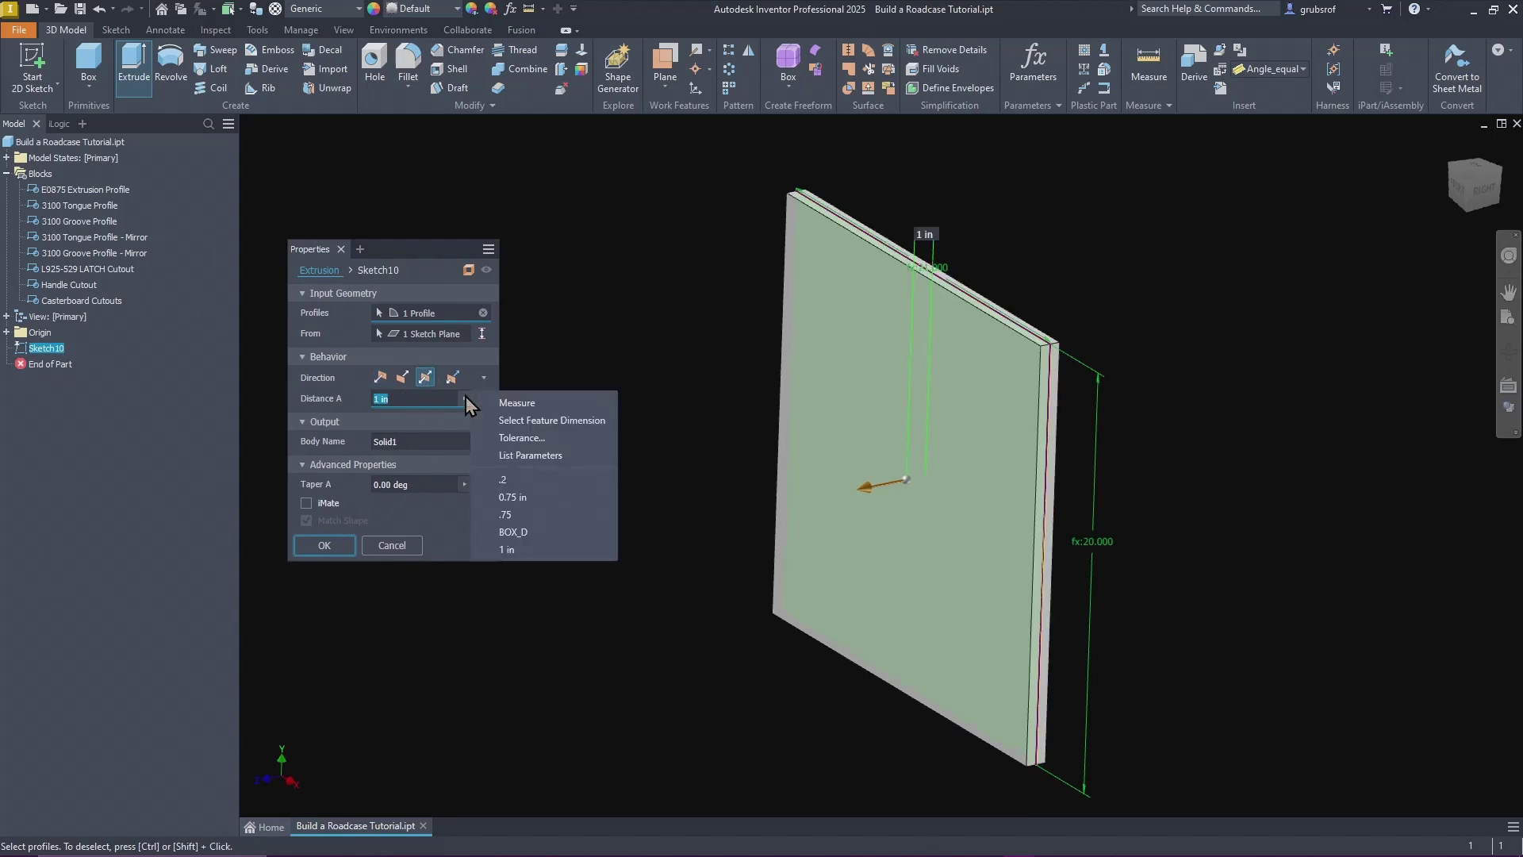
{"action": "left_click", "coordinate": [532, 458]}
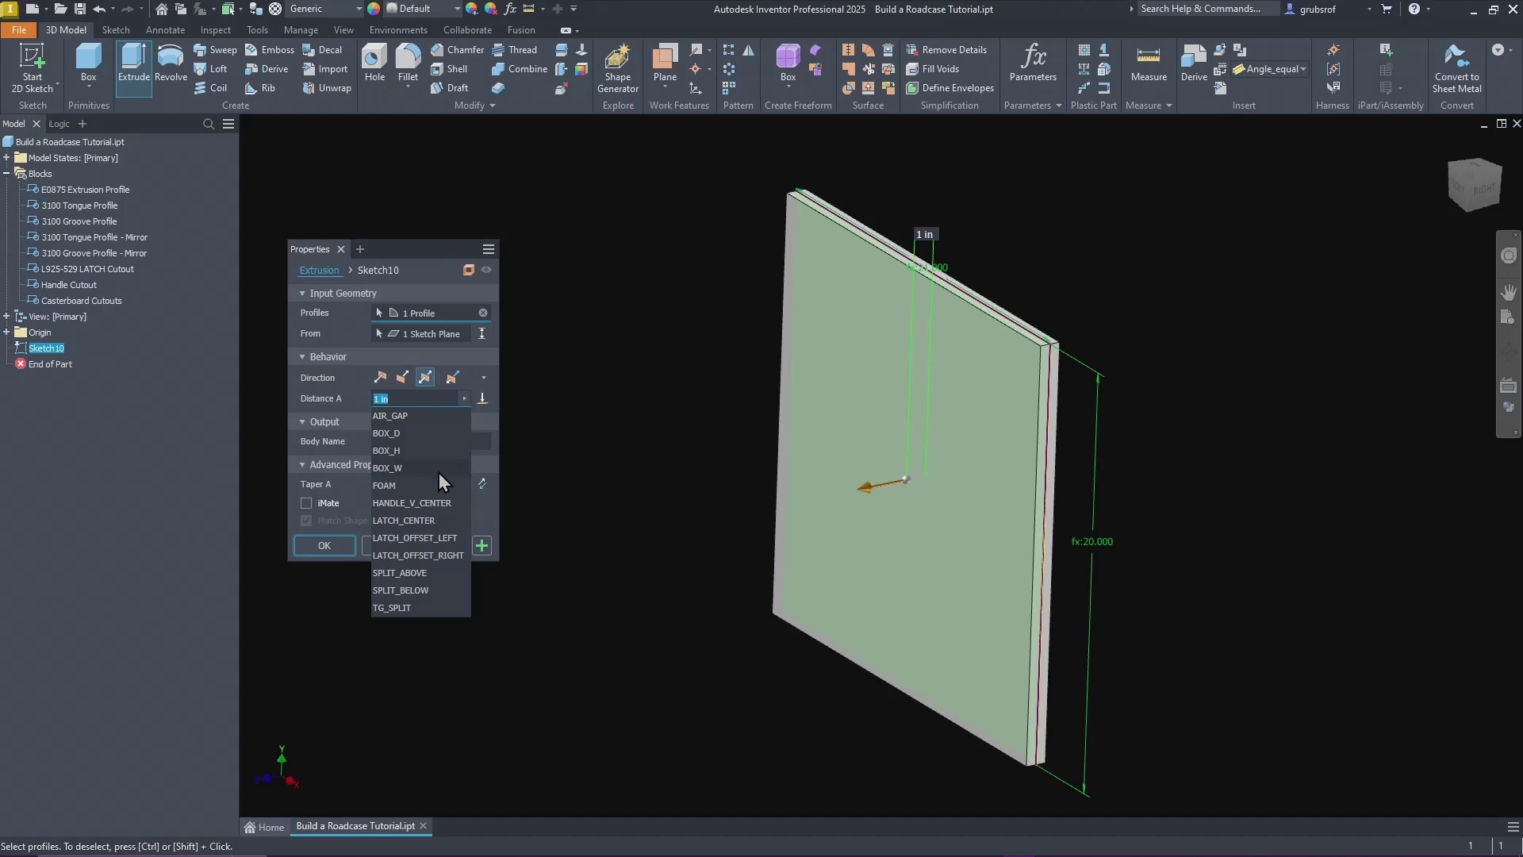
{"action": "left_click", "coordinate": [430, 436]}
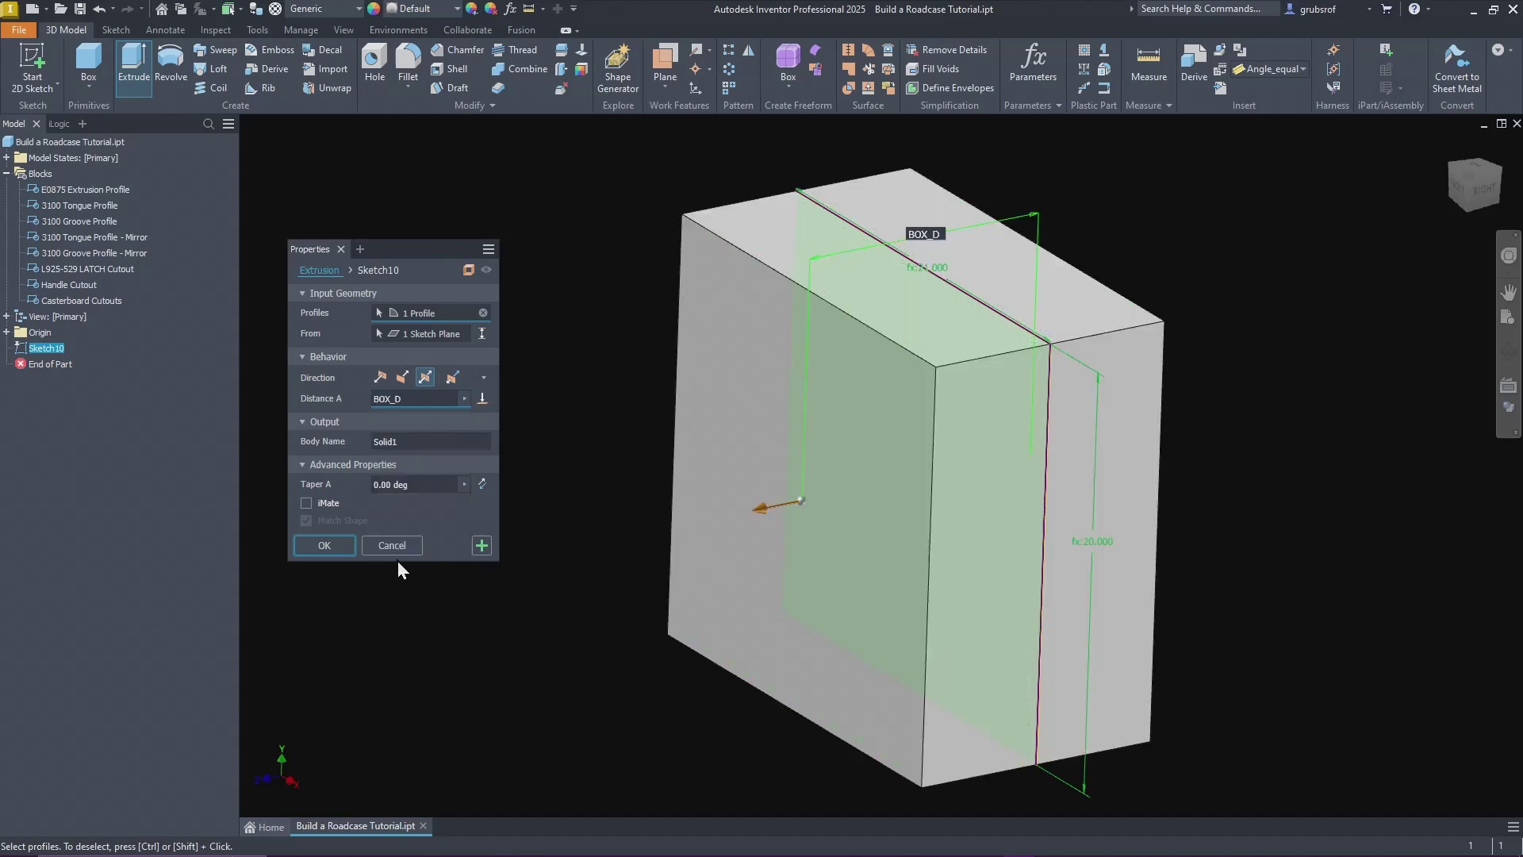
{"action": "left_click", "coordinate": [324, 545]}
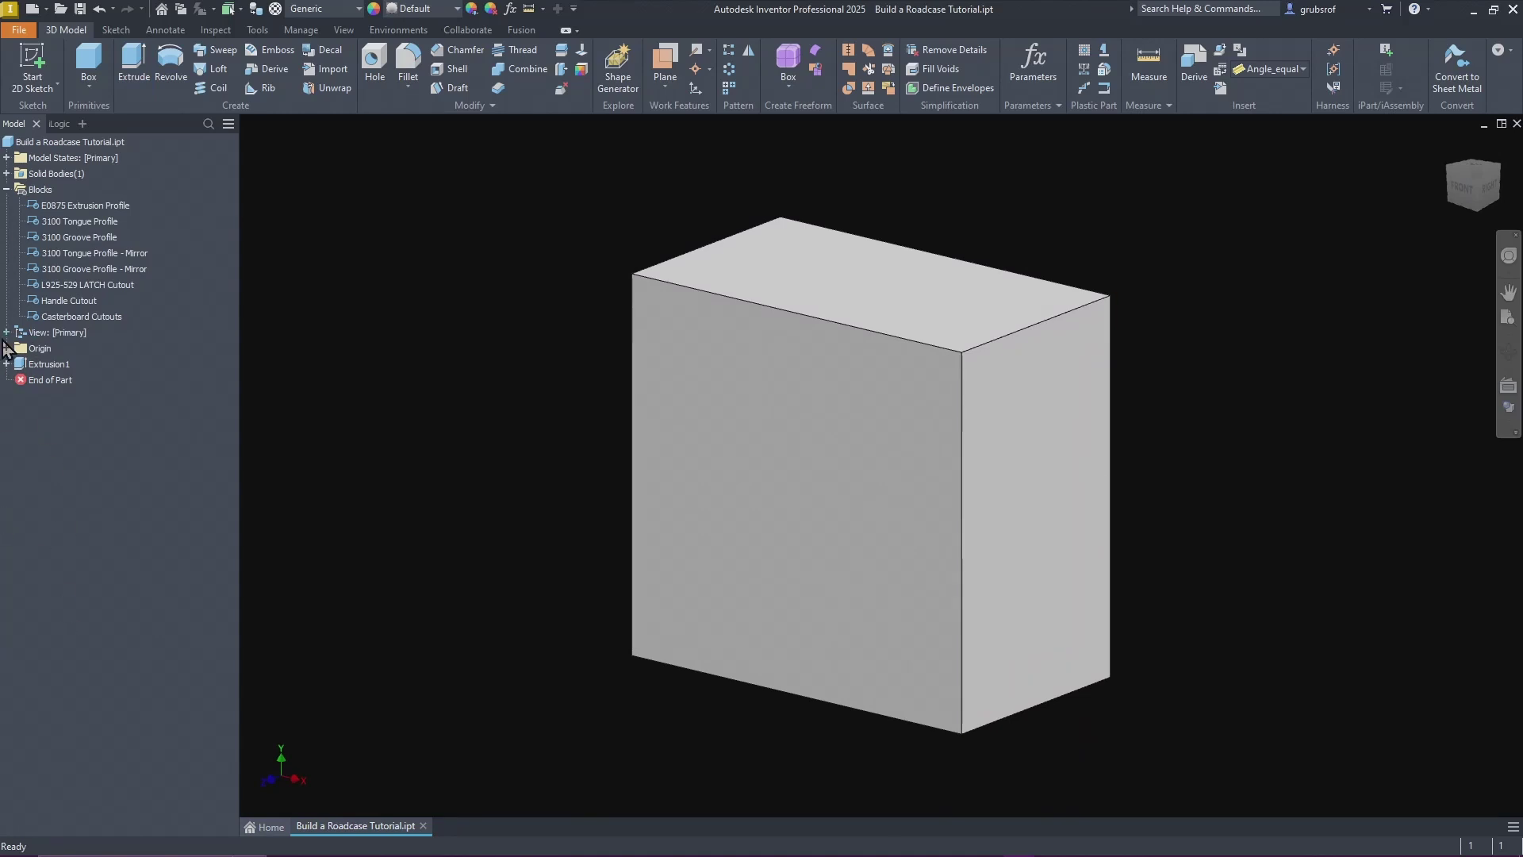
Step: Rename the extrusion feature as BOX
{"action": "left_click", "coordinate": [58, 366]}
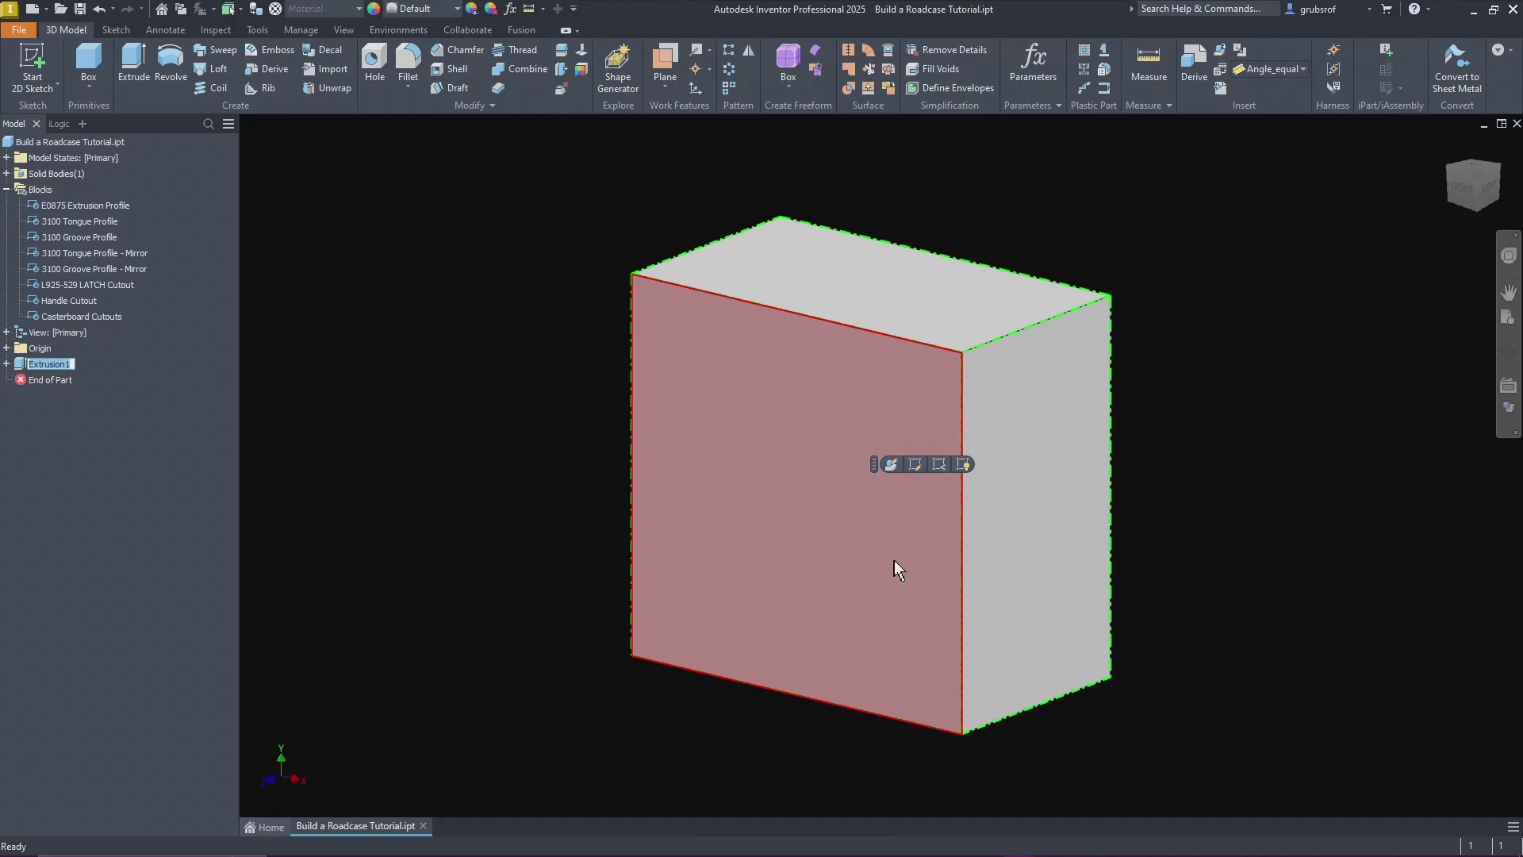
{"action": "type", "text": "B"}
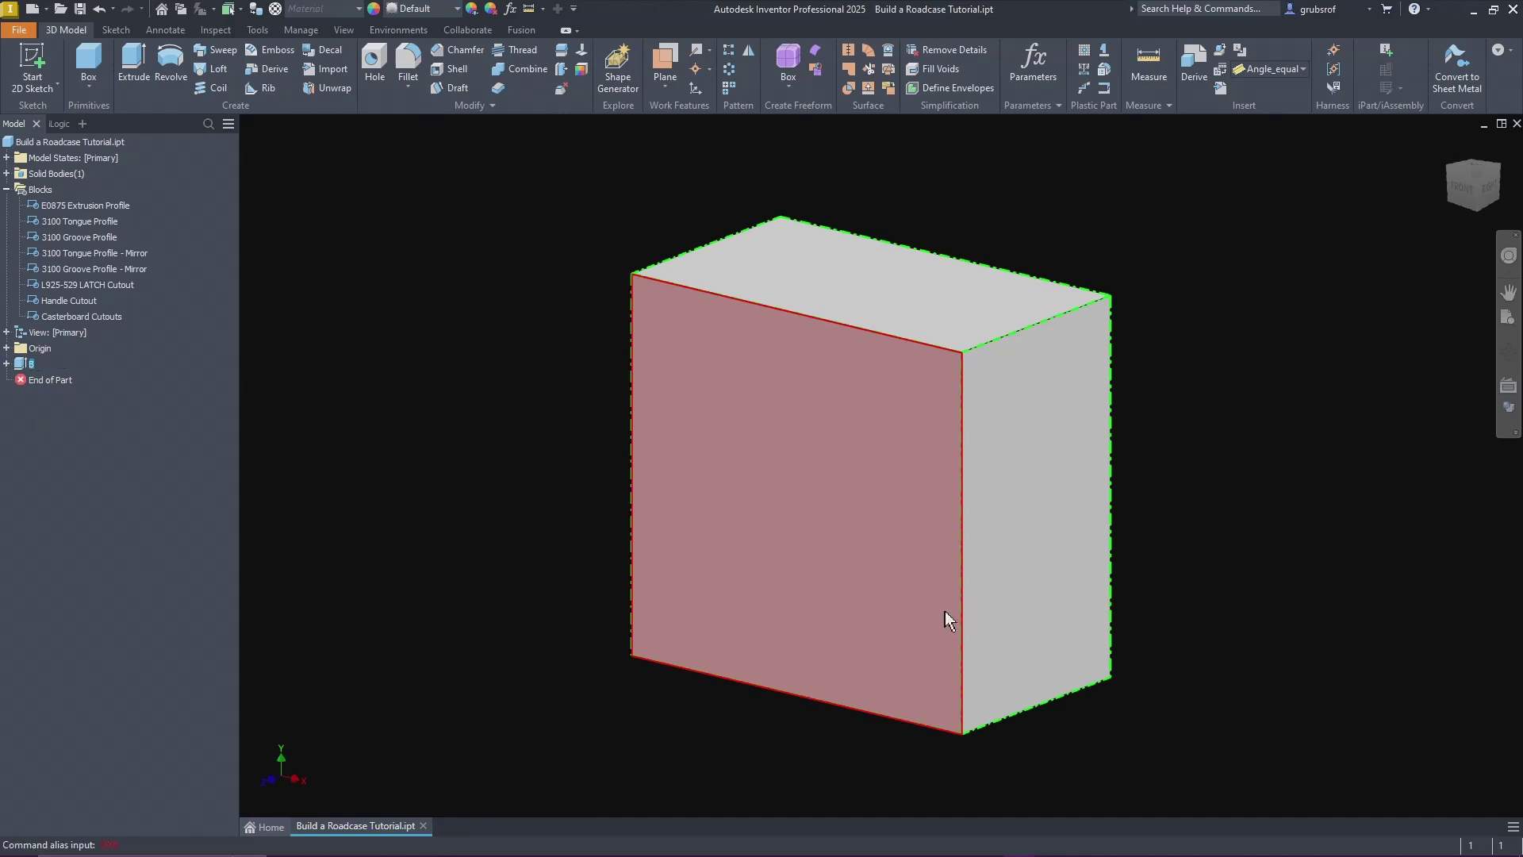
{"action": "left_click", "coordinate": [83, 356]}
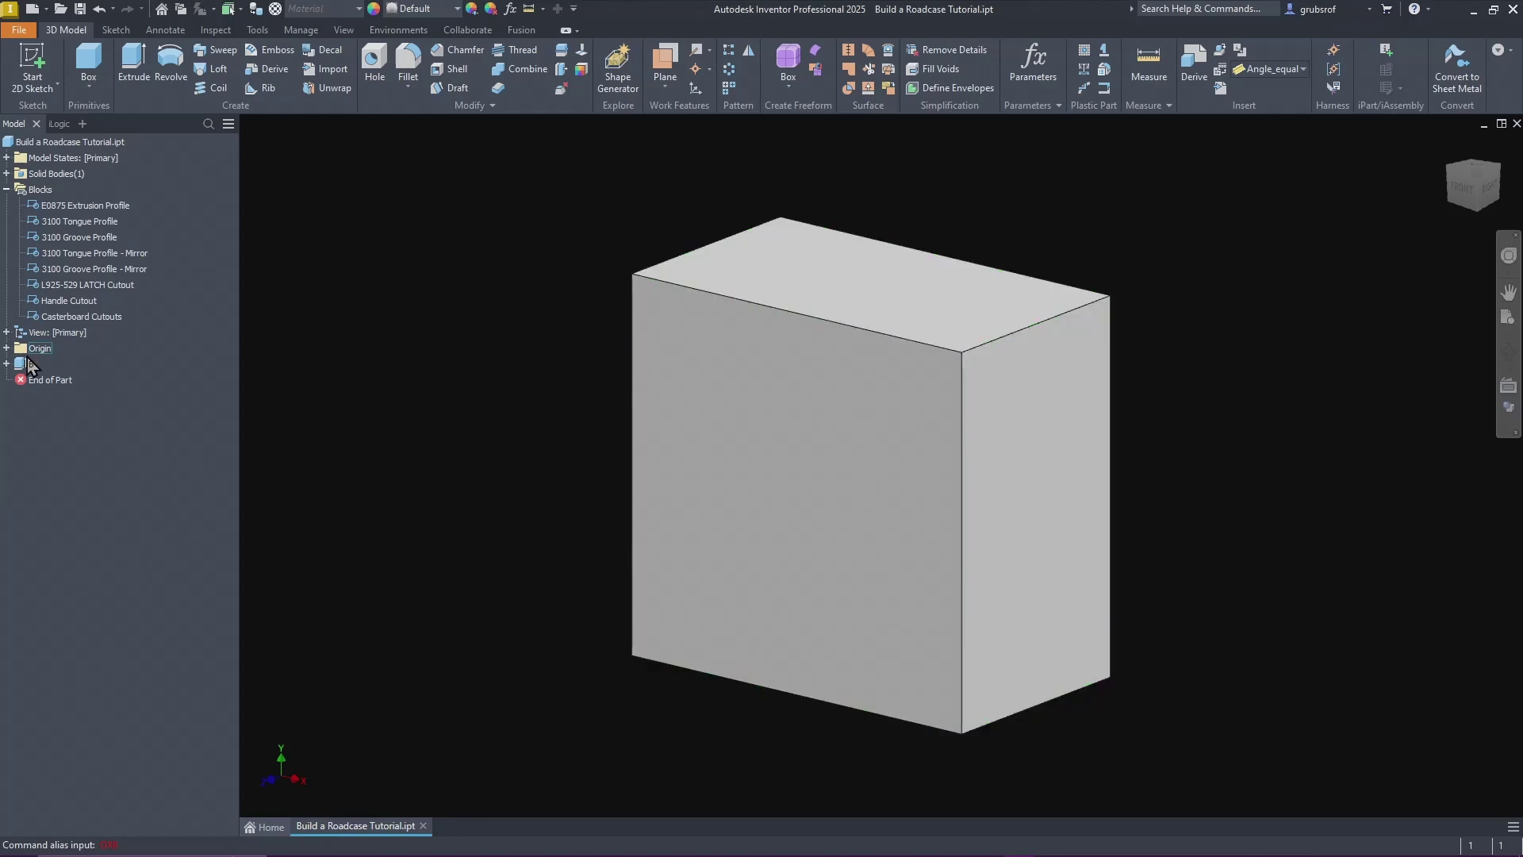
{"action": "left_click", "coordinate": [35, 367]}
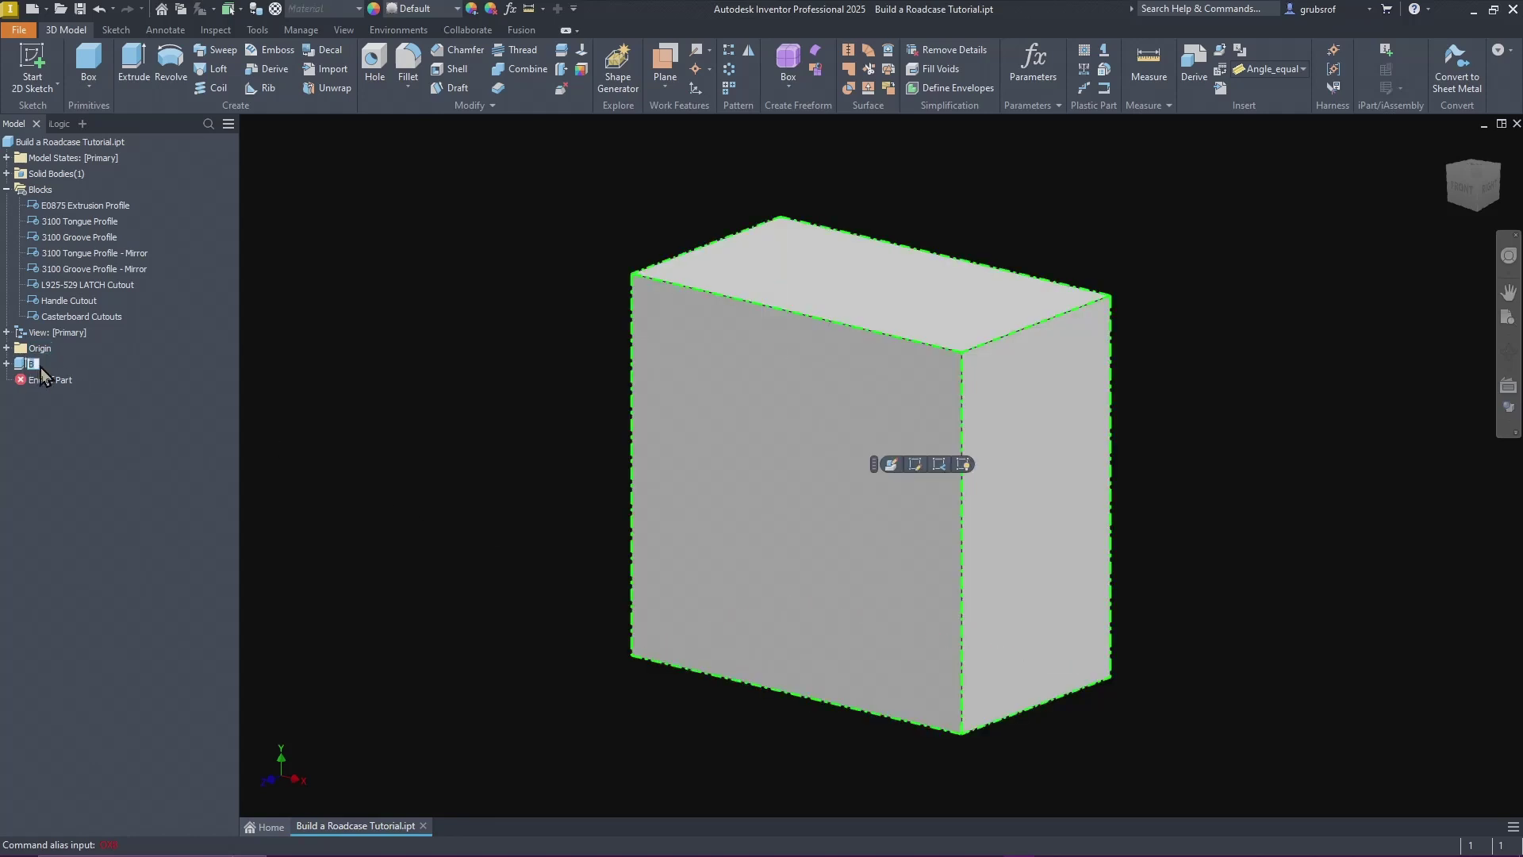
{"action": "type", "text": "OX"}
{"action": "key", "text": "Return"}
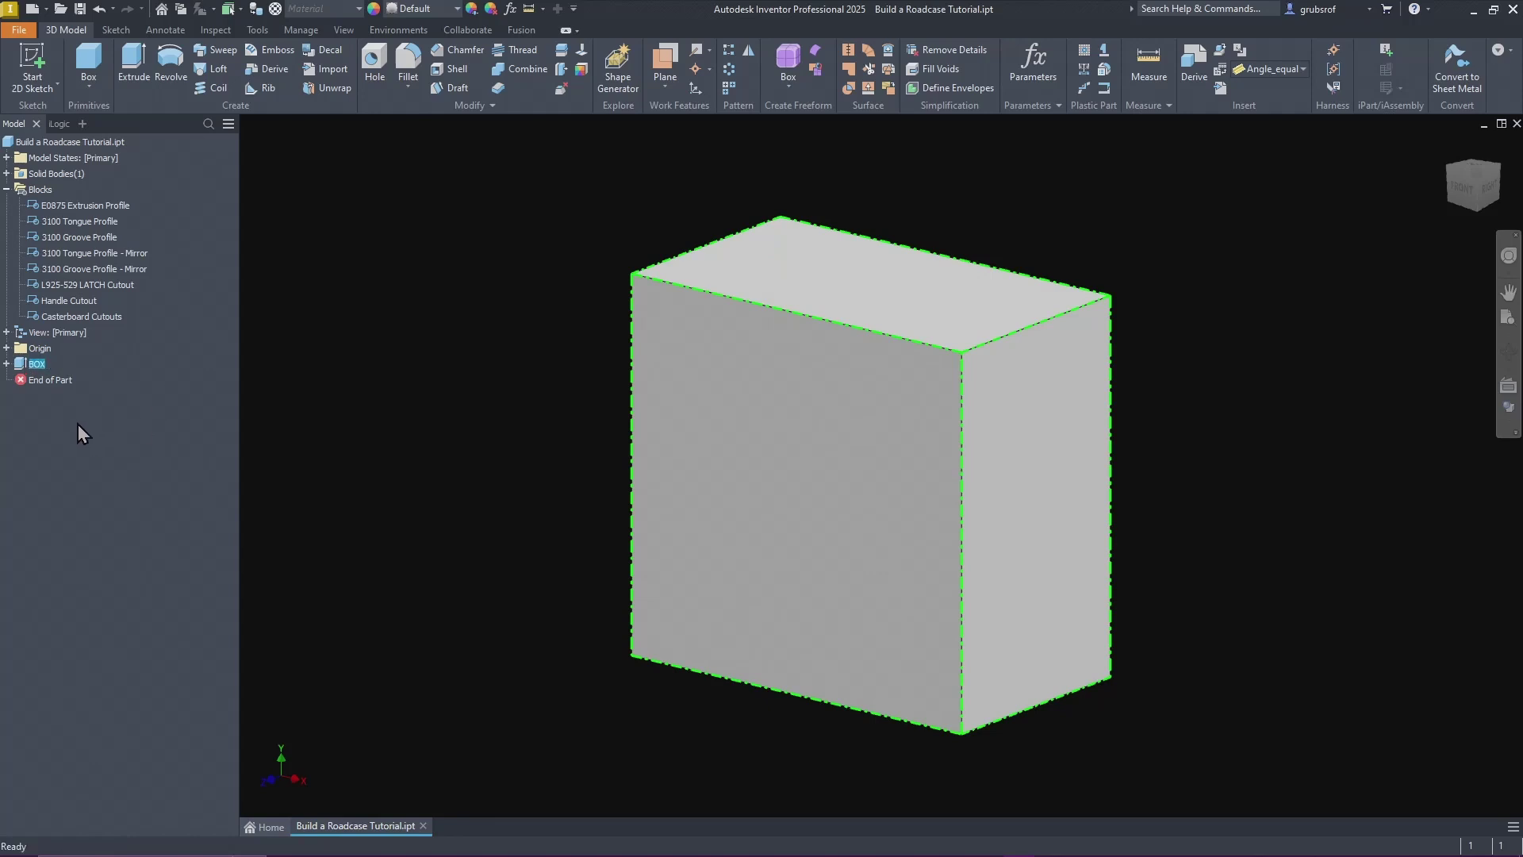
{"action": "left_click", "coordinate": [98, 420]}
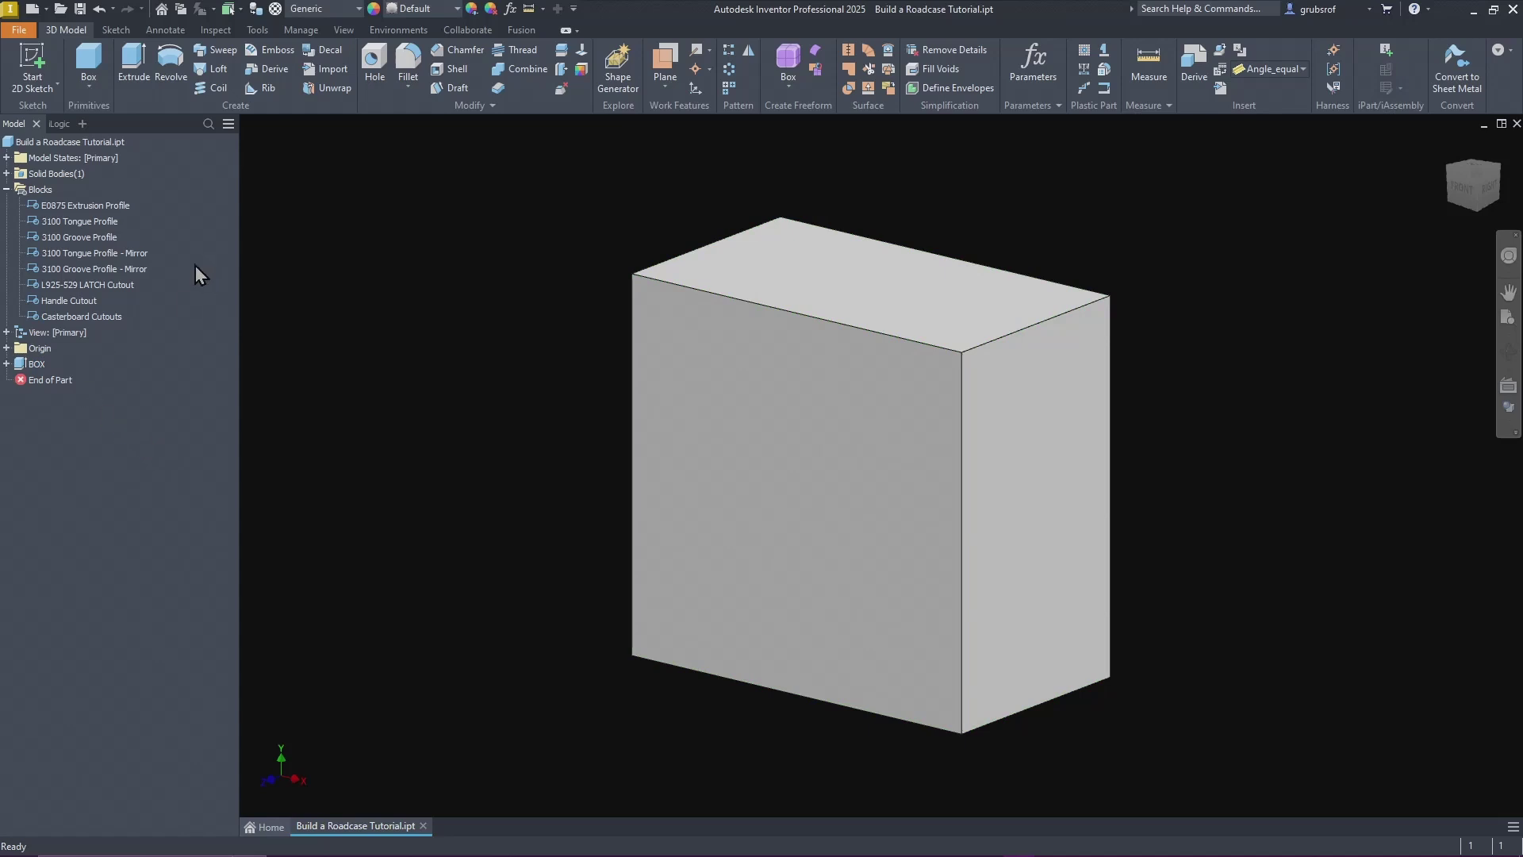
Step: Add an iLogic form named BOX SIZE, stored in this document
{"action": "left_click", "coordinate": [87, 142]}
{"action": "left_click", "coordinate": [300, 30]}
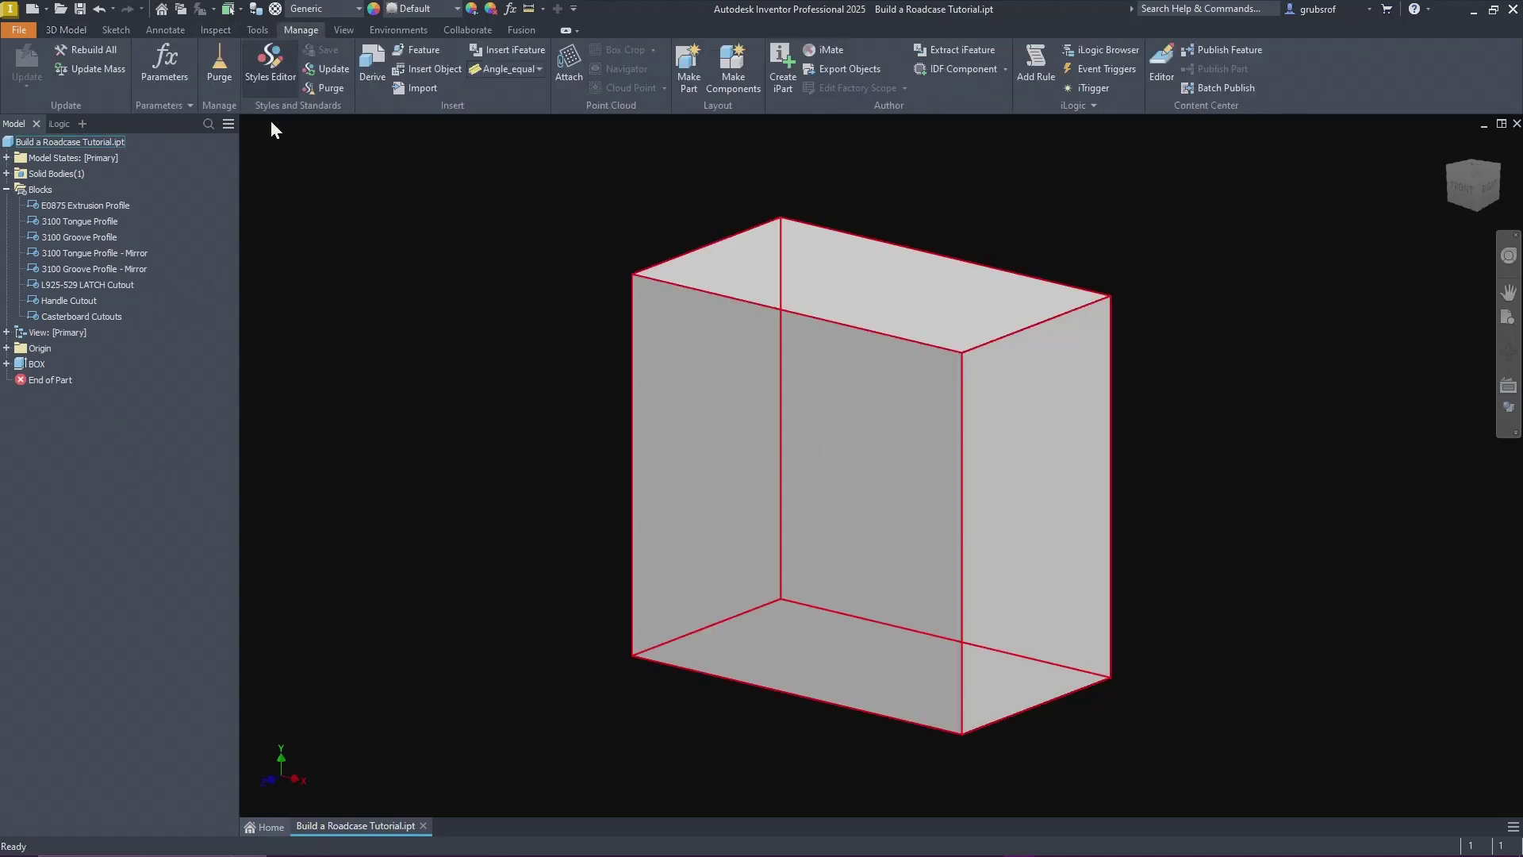
{"action": "left_click", "coordinate": [1167, 165]}
{"action": "left_click", "coordinate": [1095, 107]}
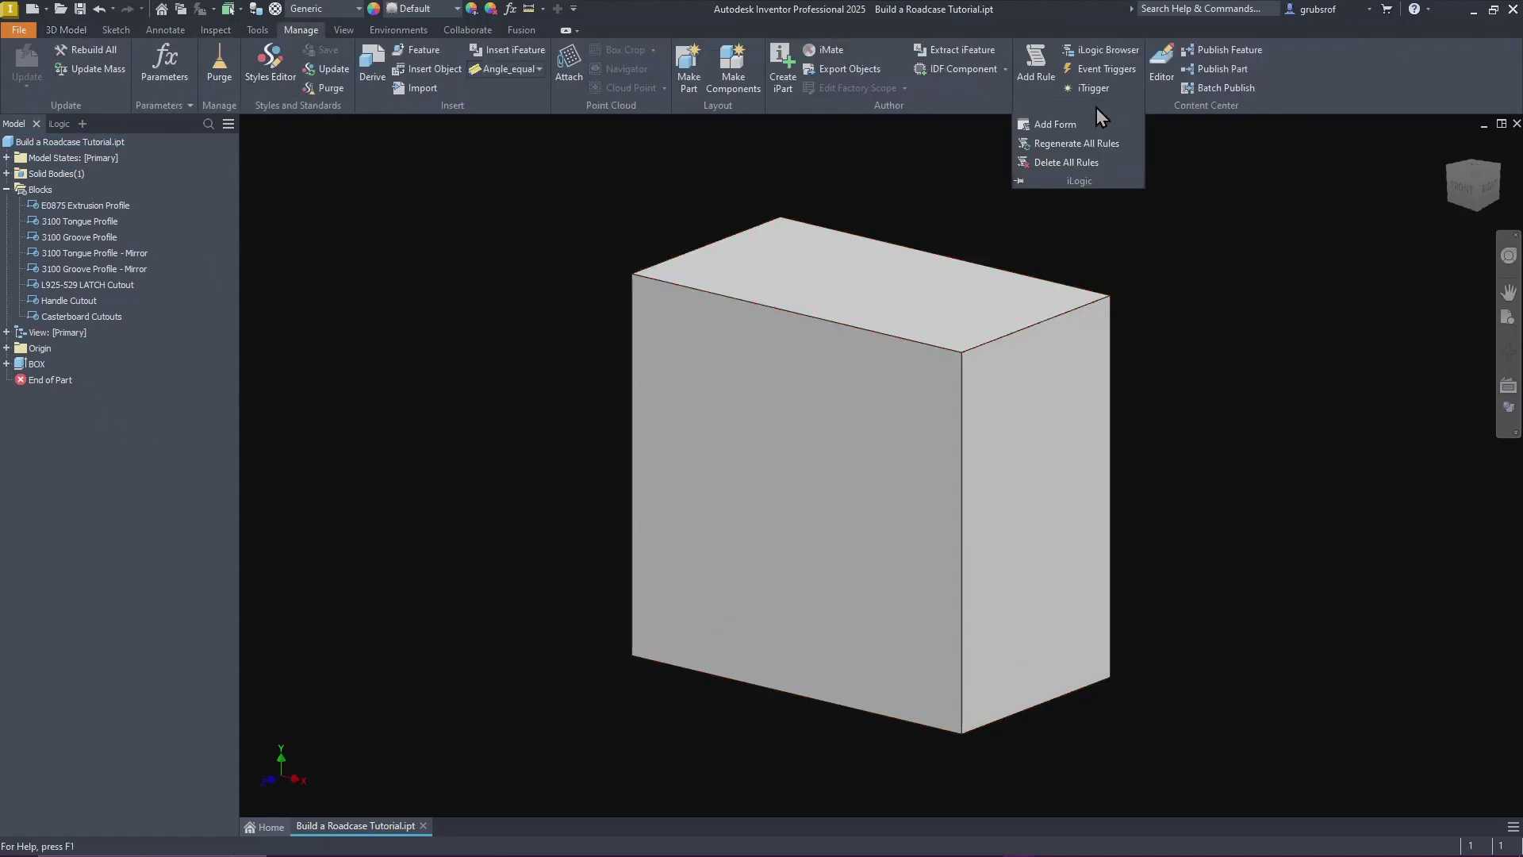
{"action": "left_click", "coordinate": [1078, 126]}
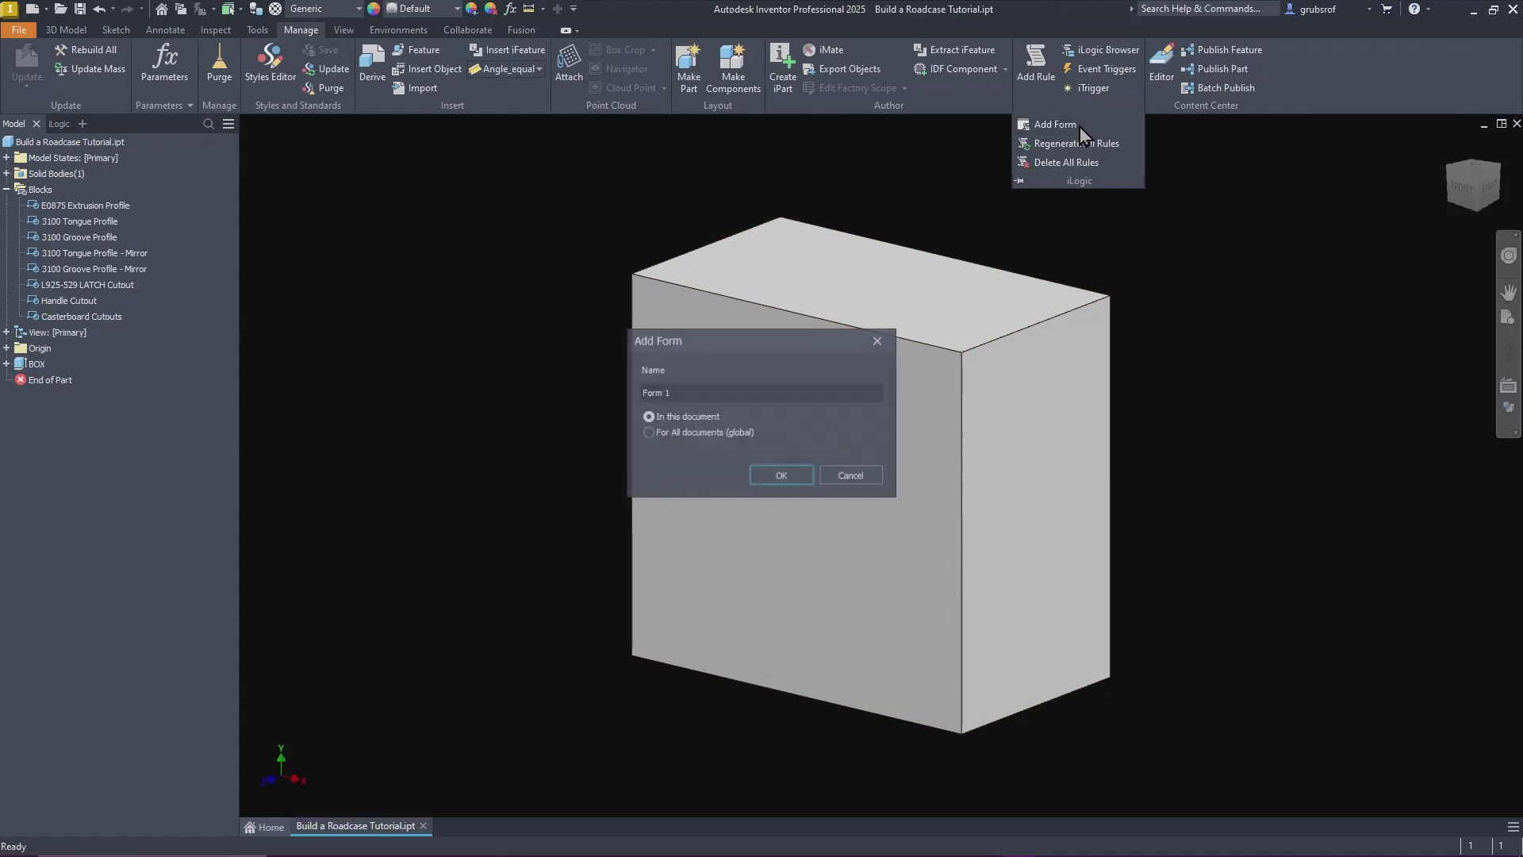
{"action": "left_click_drag", "start_coordinate": [709, 390], "coordinate": [592, 388]}
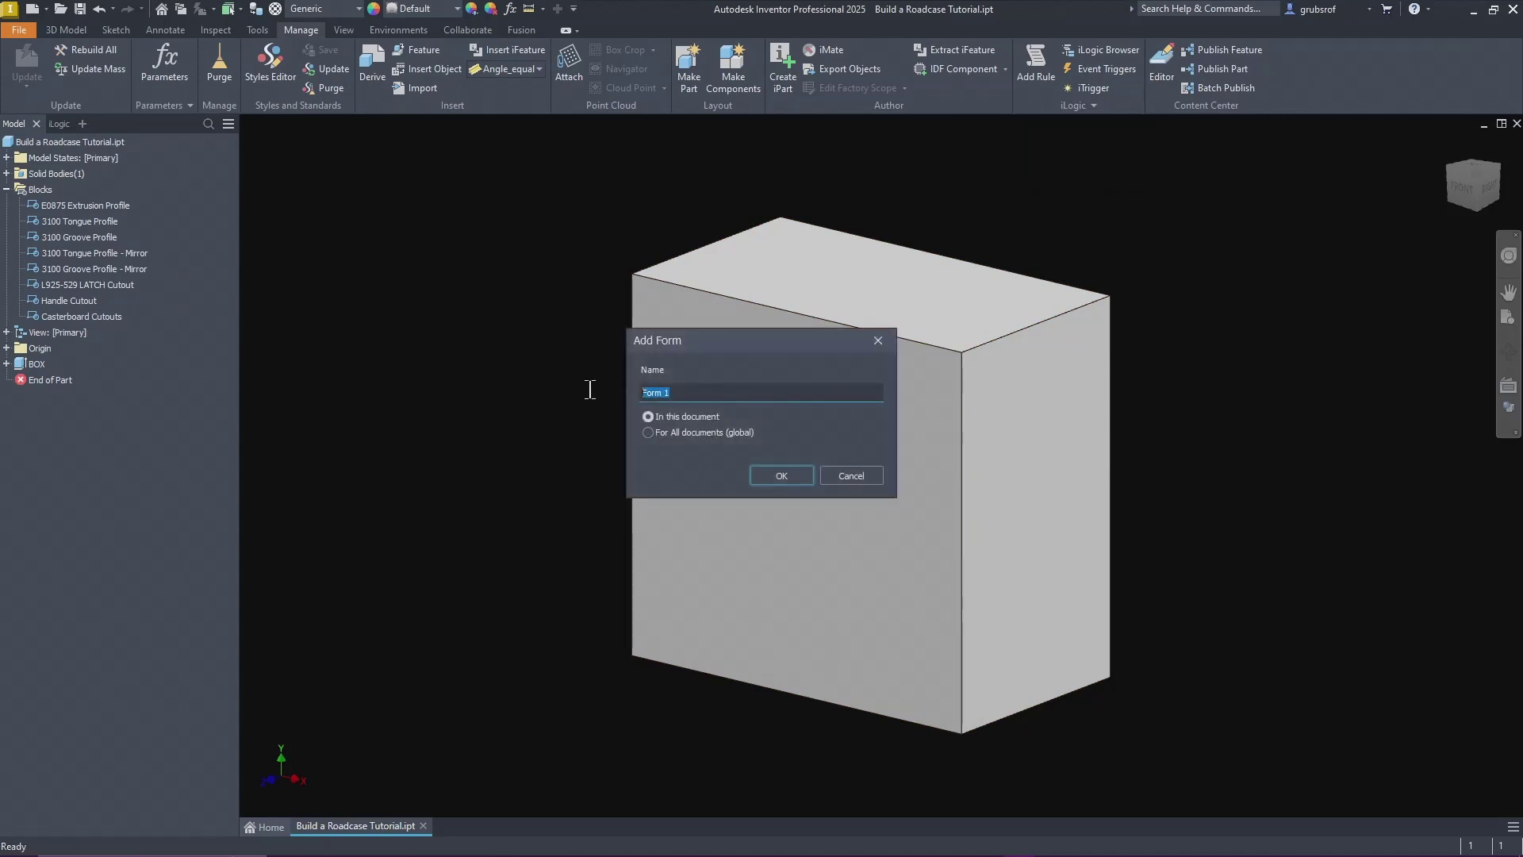
{"action": "type", "text": "BOX SIZE"}
{"action": "left_click", "coordinate": [775, 476]}
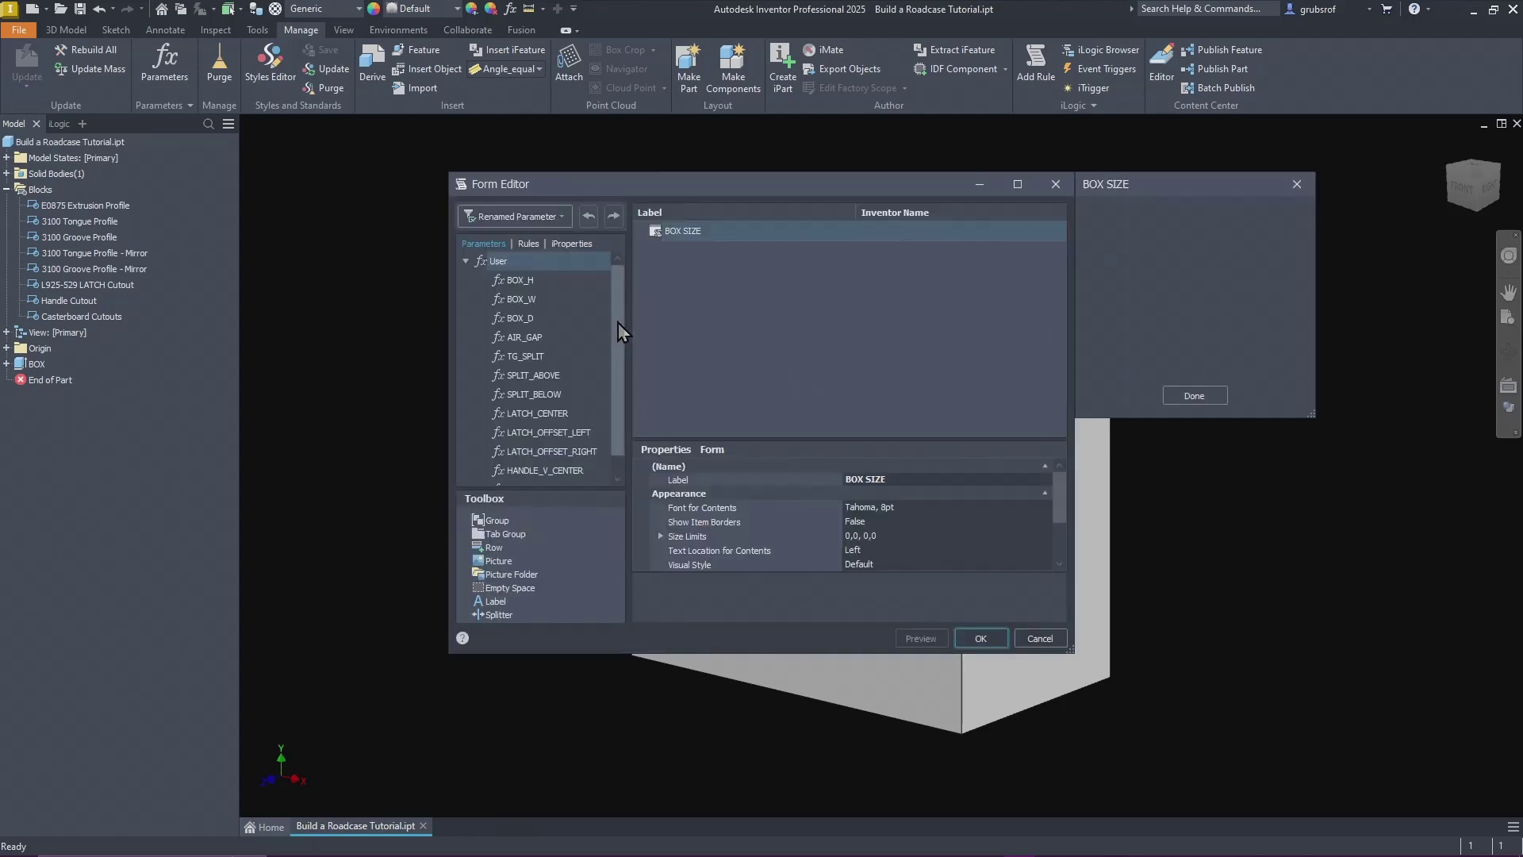
Step: Add the BOX_H, BOX_W, BOX_D and FOAM parameters to the BOX SIZE form and finish editing it
{"action": "left_click", "coordinate": [549, 282]}
{"action": "left_click", "coordinate": [543, 320], "text": "shift"}
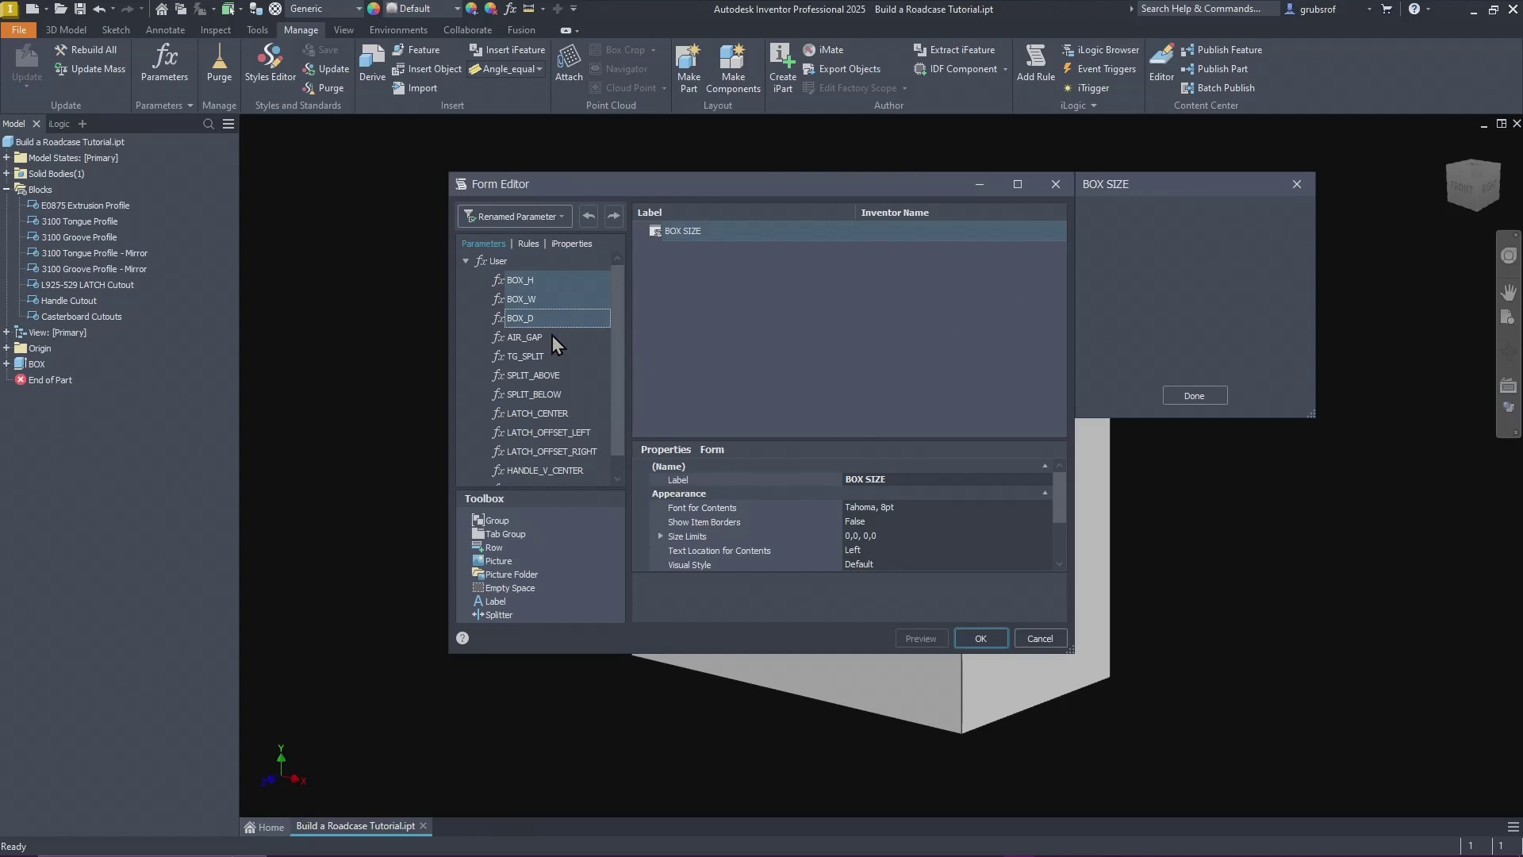
{"action": "scroll", "coordinate": [560, 335], "scroll_direction": "down", "scroll_amount": 1}
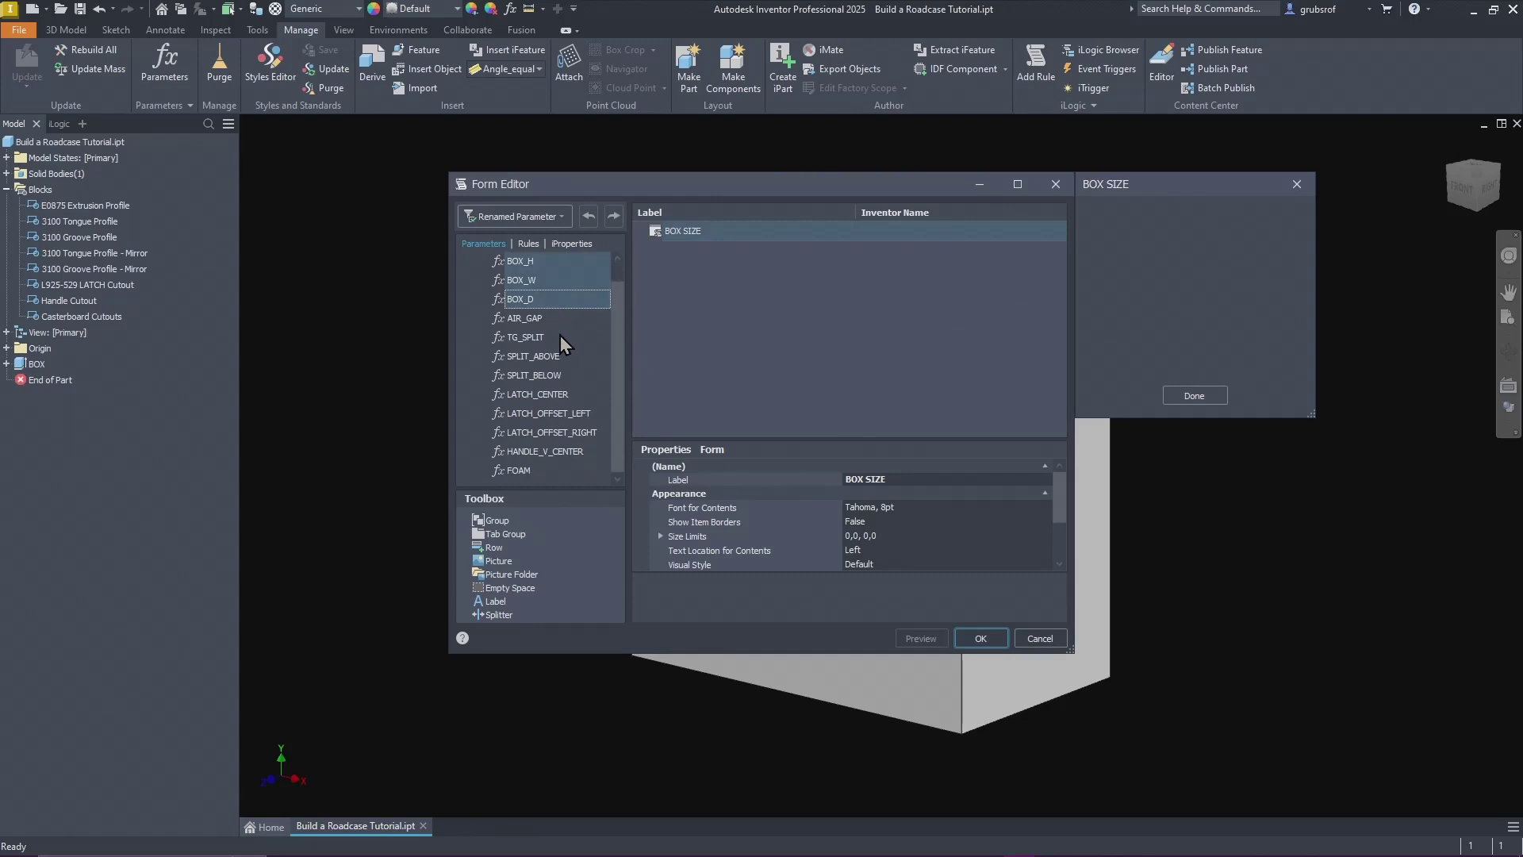
{"action": "left_click", "coordinate": [529, 471], "text": "ctrl"}
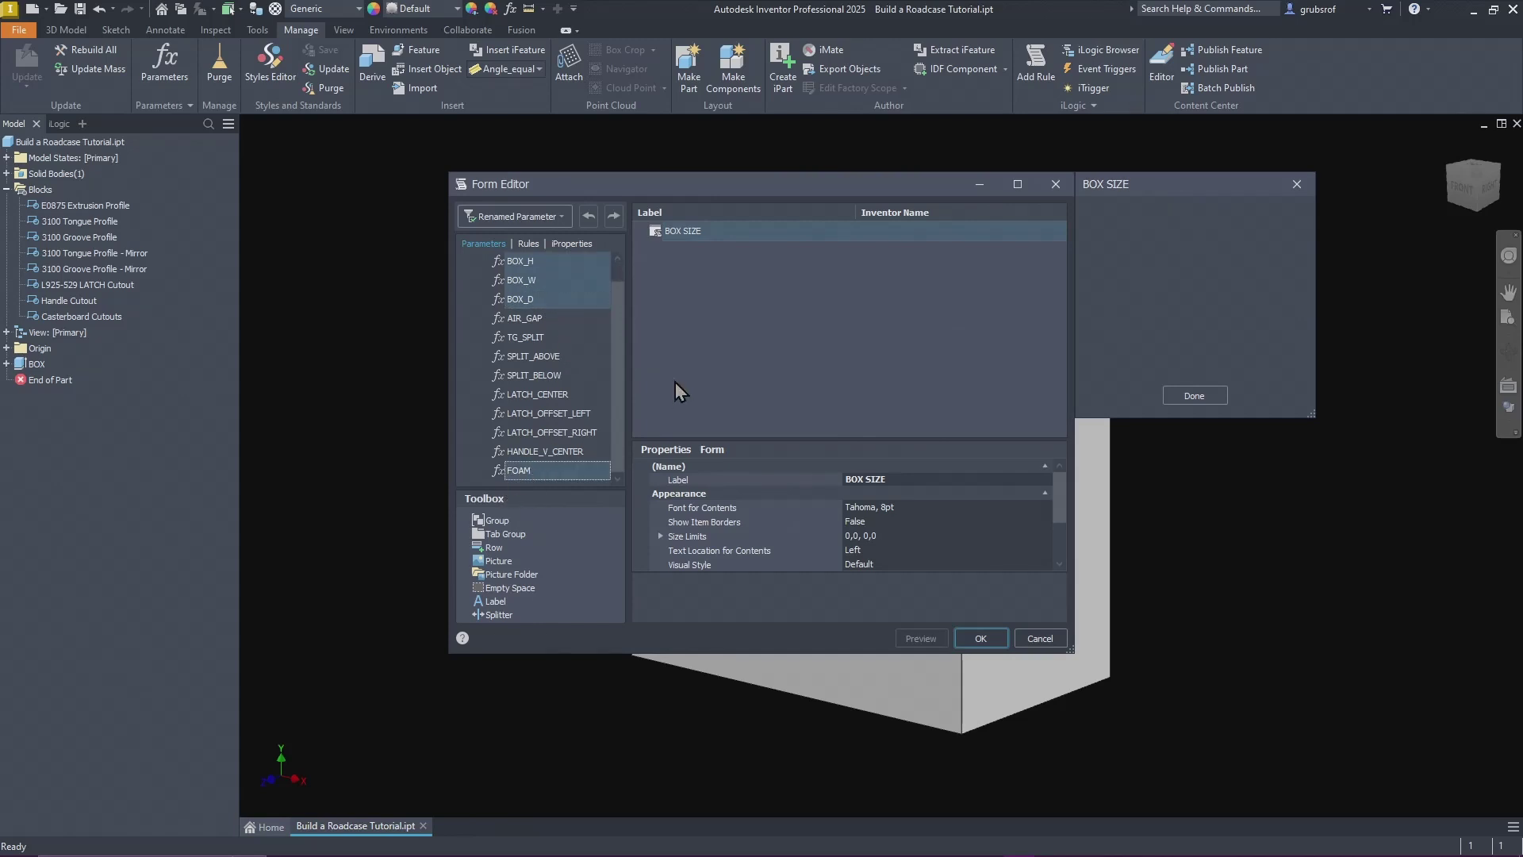
{"action": "left_click_drag", "start_coordinate": [530, 263], "coordinate": [857, 376]}
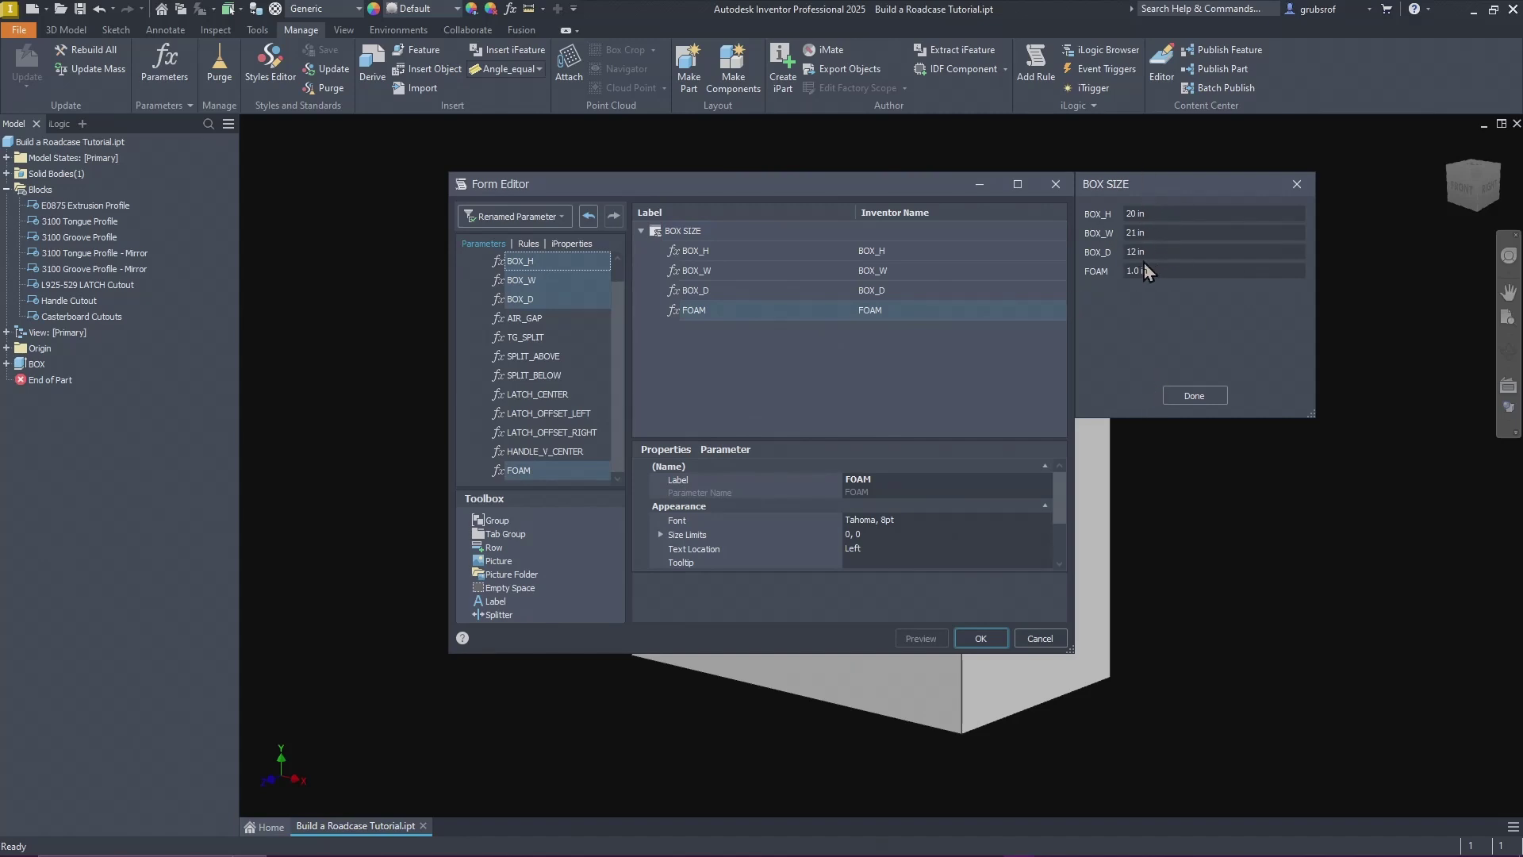
{"action": "left_click", "coordinate": [1200, 399]}
{"action": "left_click", "coordinate": [981, 639]}
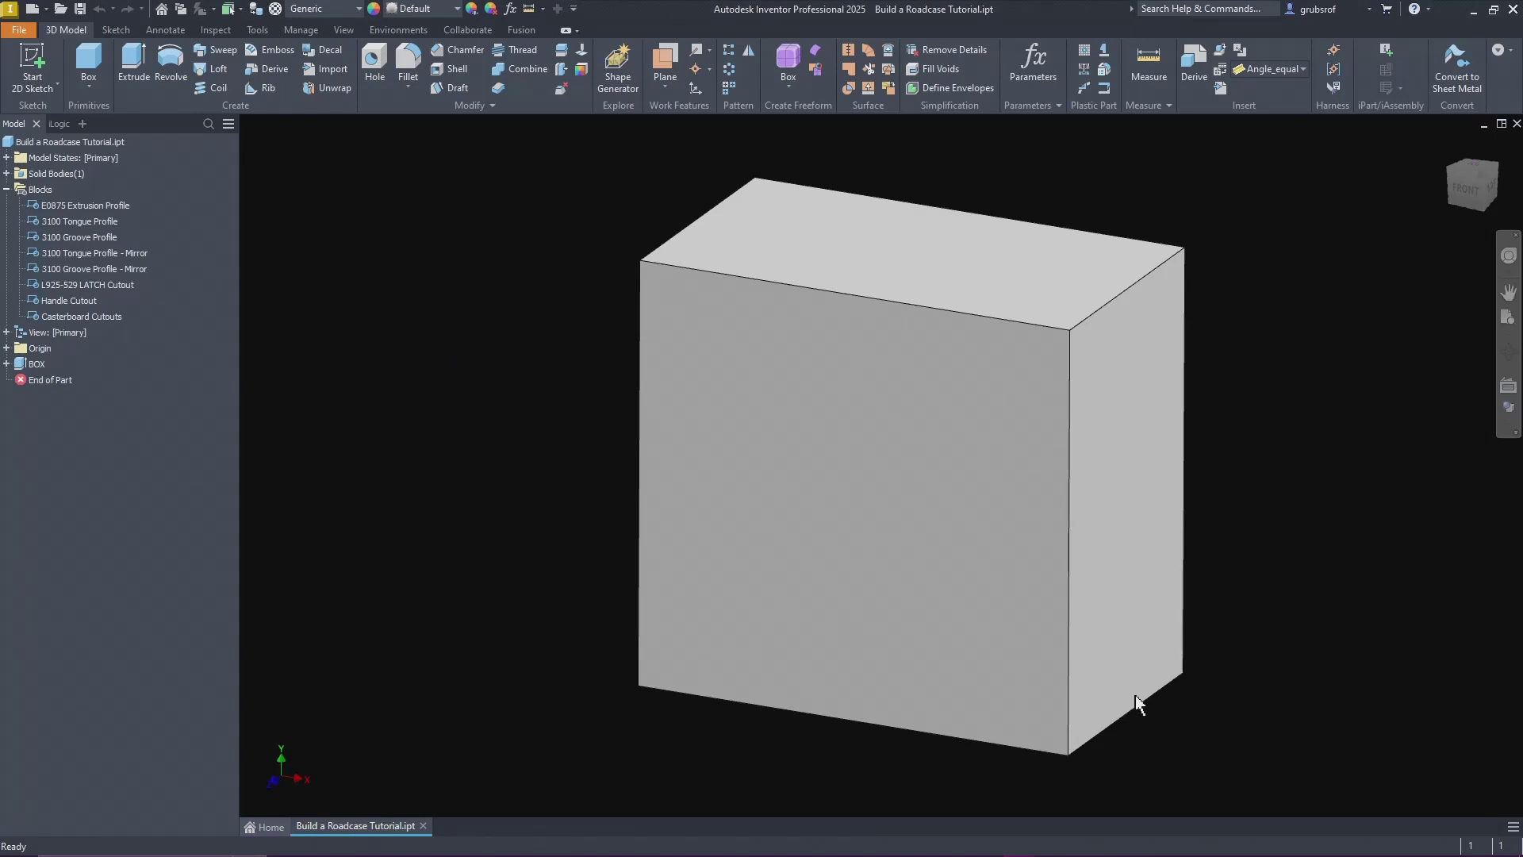
Step: Create a work plane offset inward from the box's bottom face by -TG_SPLIT
{"action": "key", "text": "F5"}
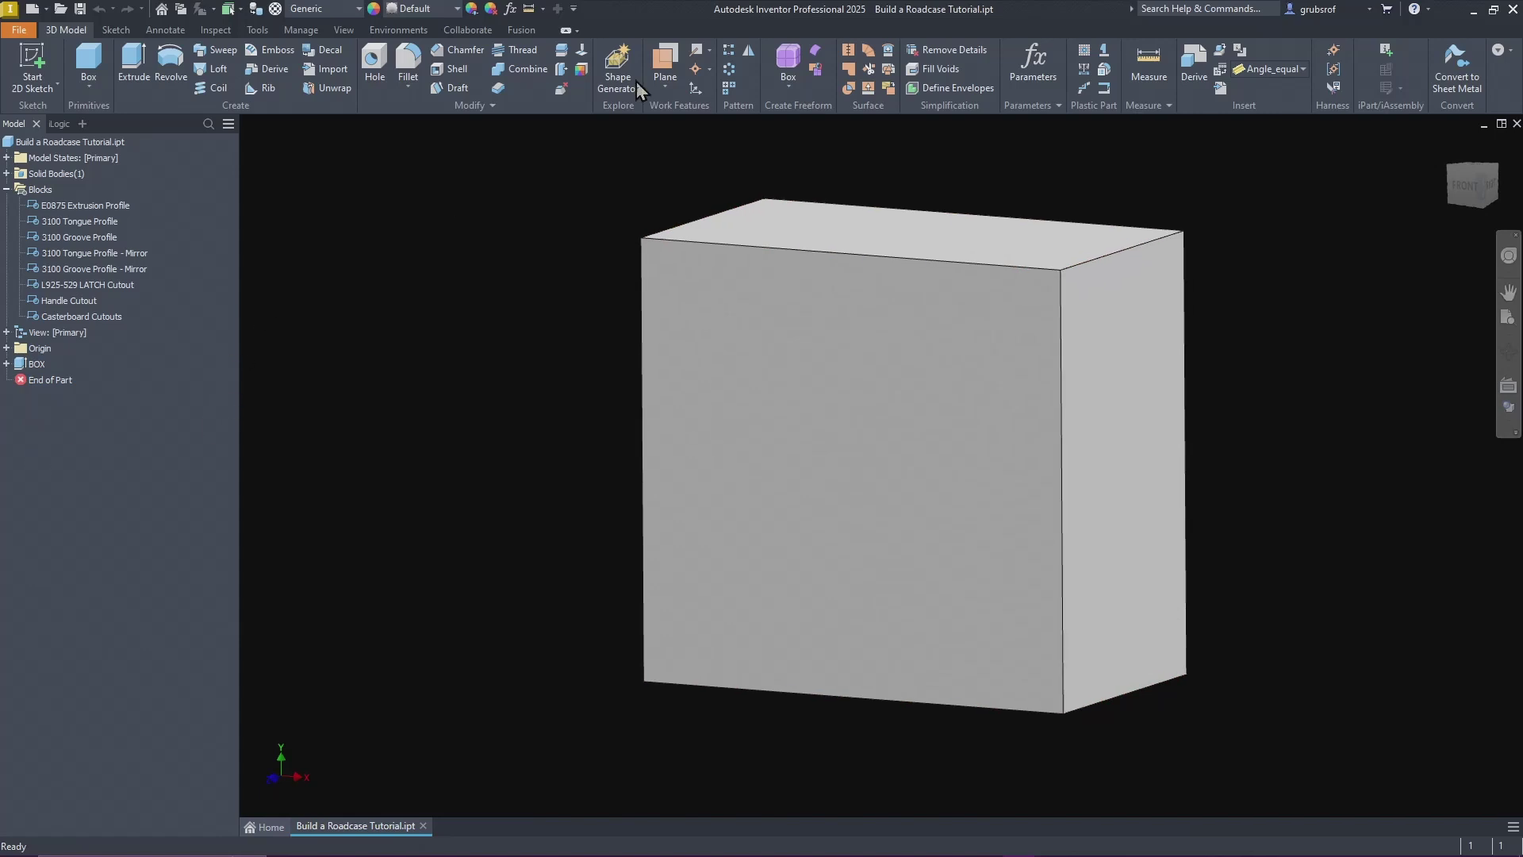
{"action": "left_click", "coordinate": [664, 73]}
{"action": "middle_click_drag", "start_coordinate": [906, 572], "coordinate": [958, 655], "text": "shift"}
{"action": "left_click", "coordinate": [959, 655]}
{"action": "key", "text": "F6"}
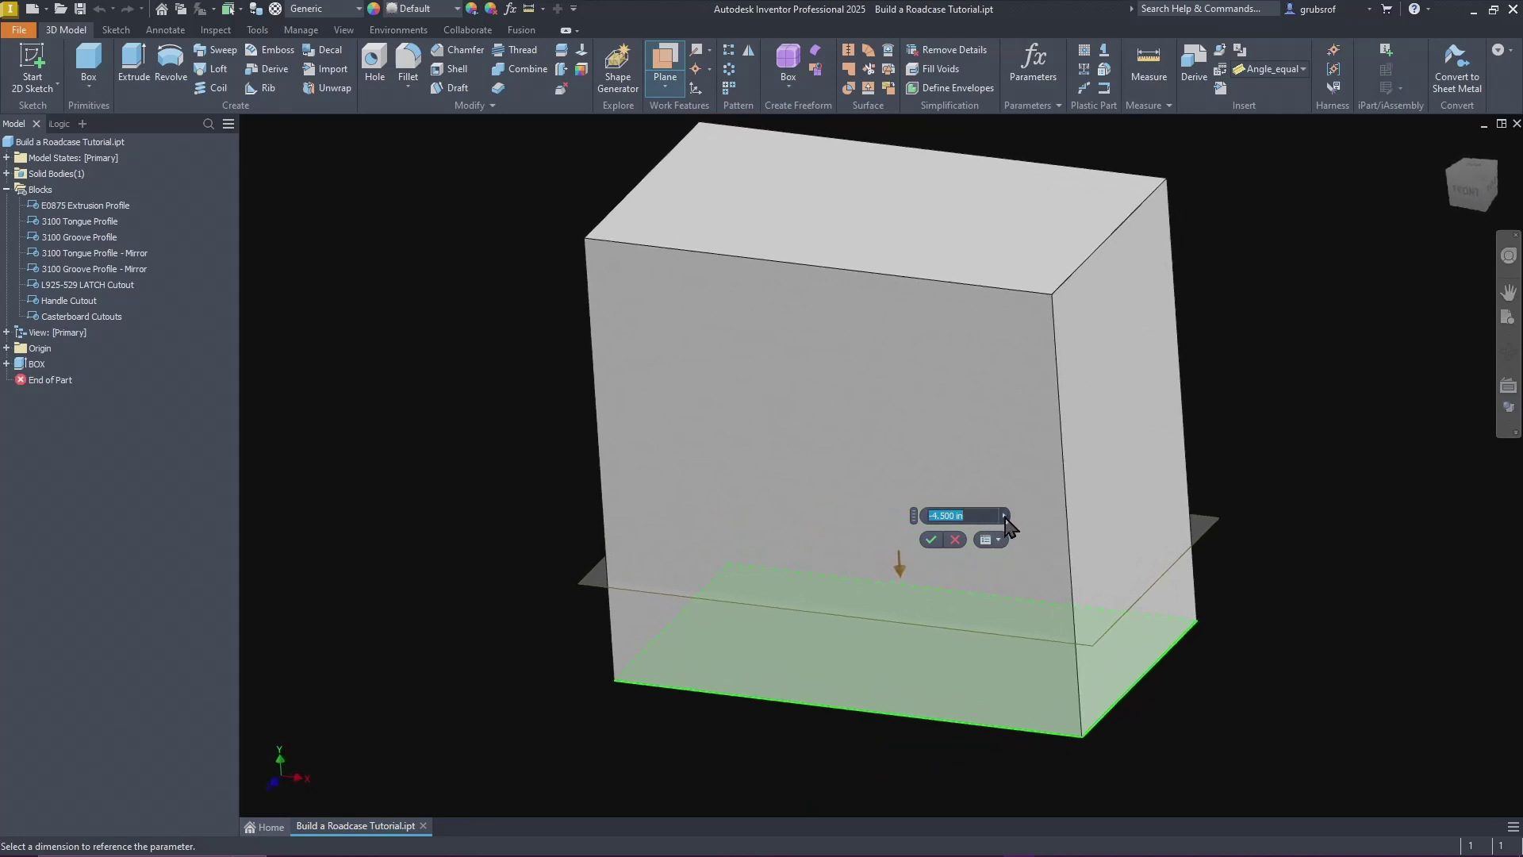
{"action": "left_click", "coordinate": [1004, 515]}
{"action": "left_click", "coordinate": [1047, 557]}
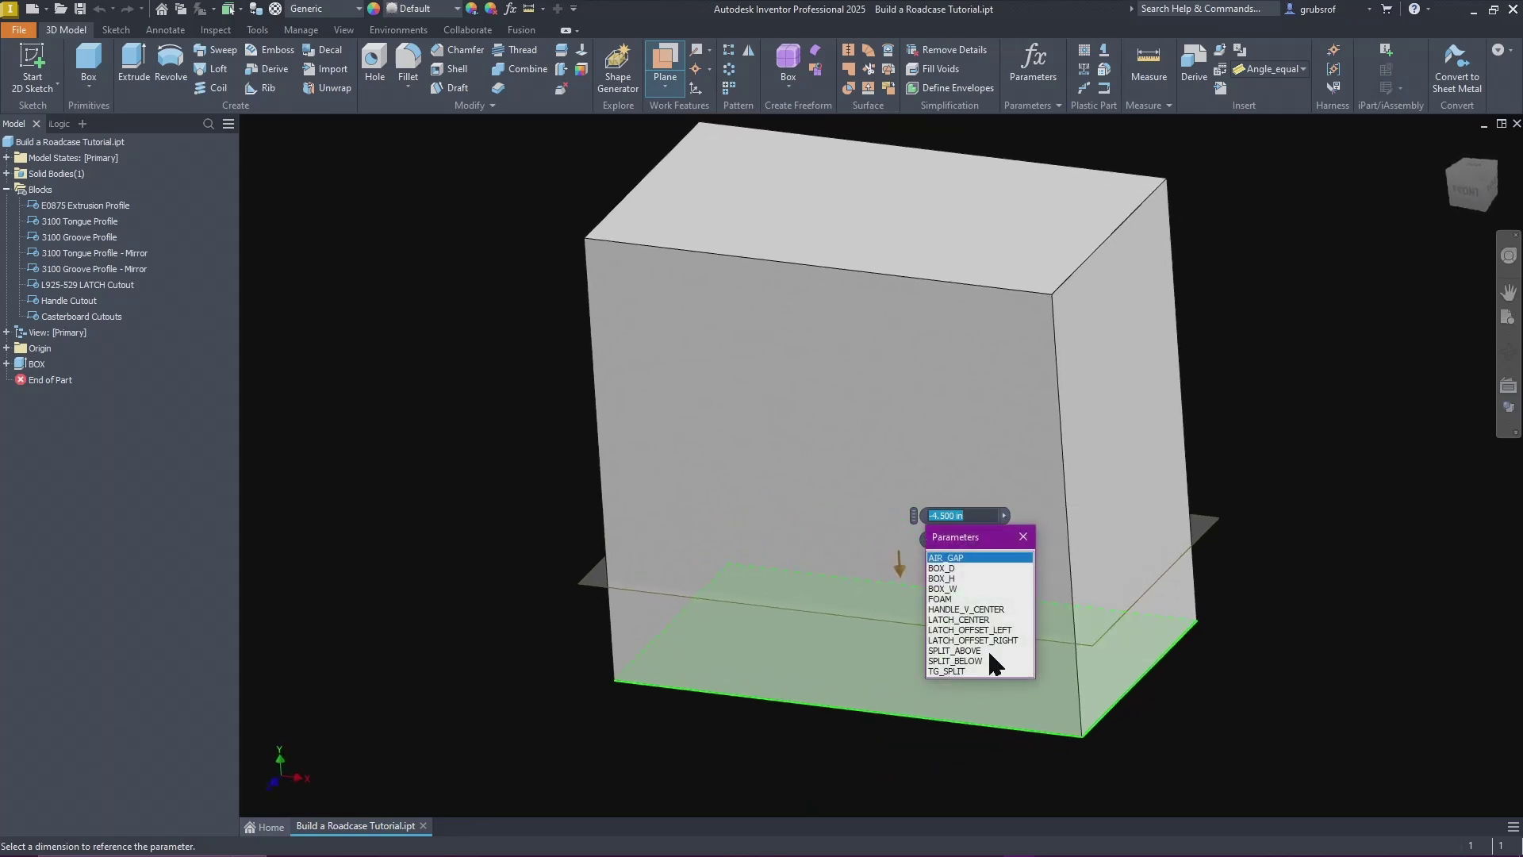
{"action": "left_click", "coordinate": [952, 671]}
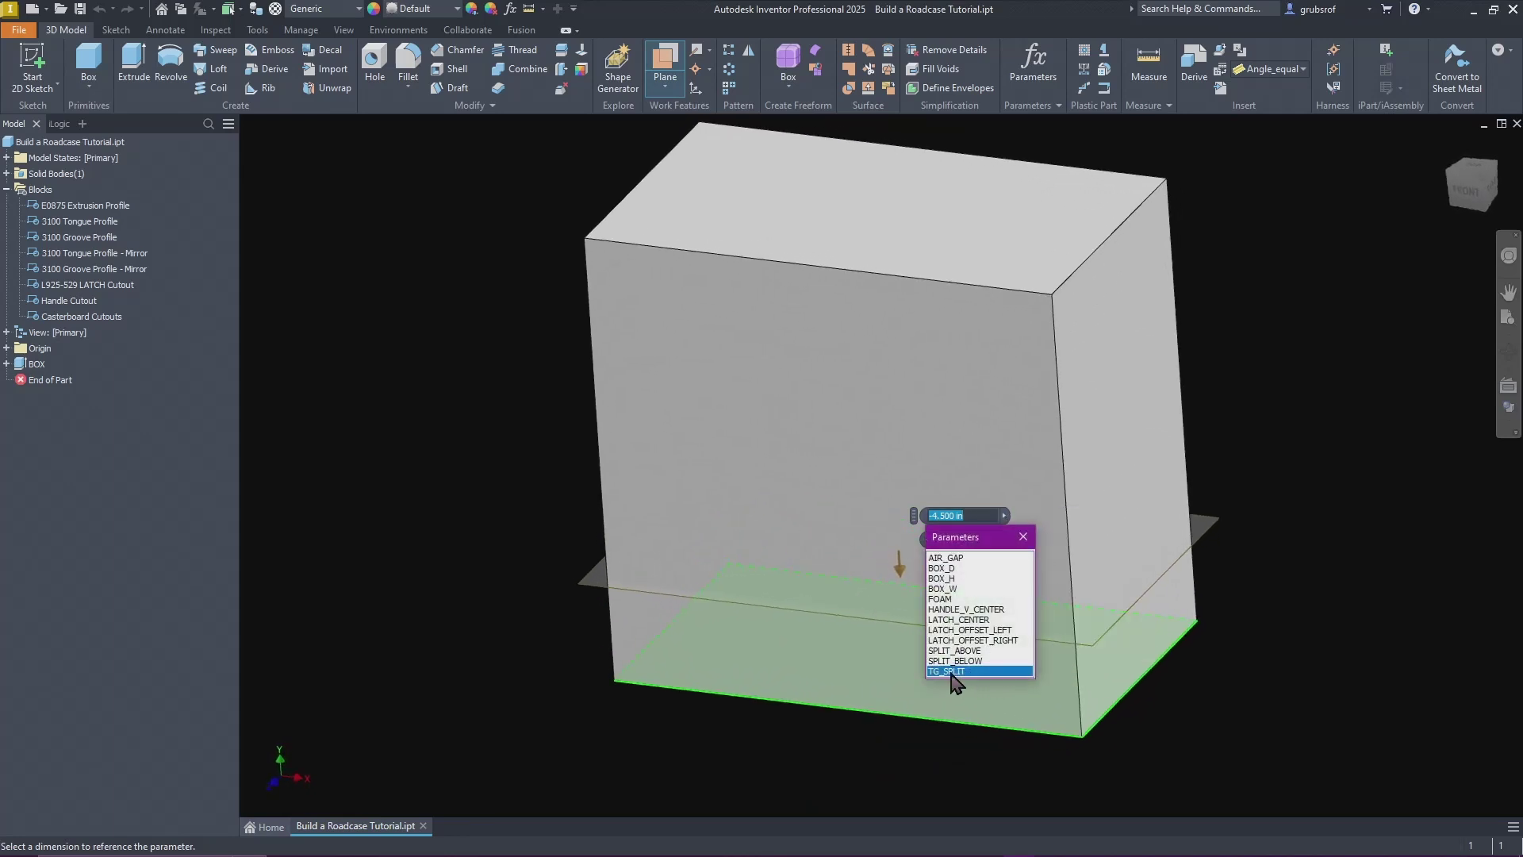
{"action": "left_click", "coordinate": [951, 671]}
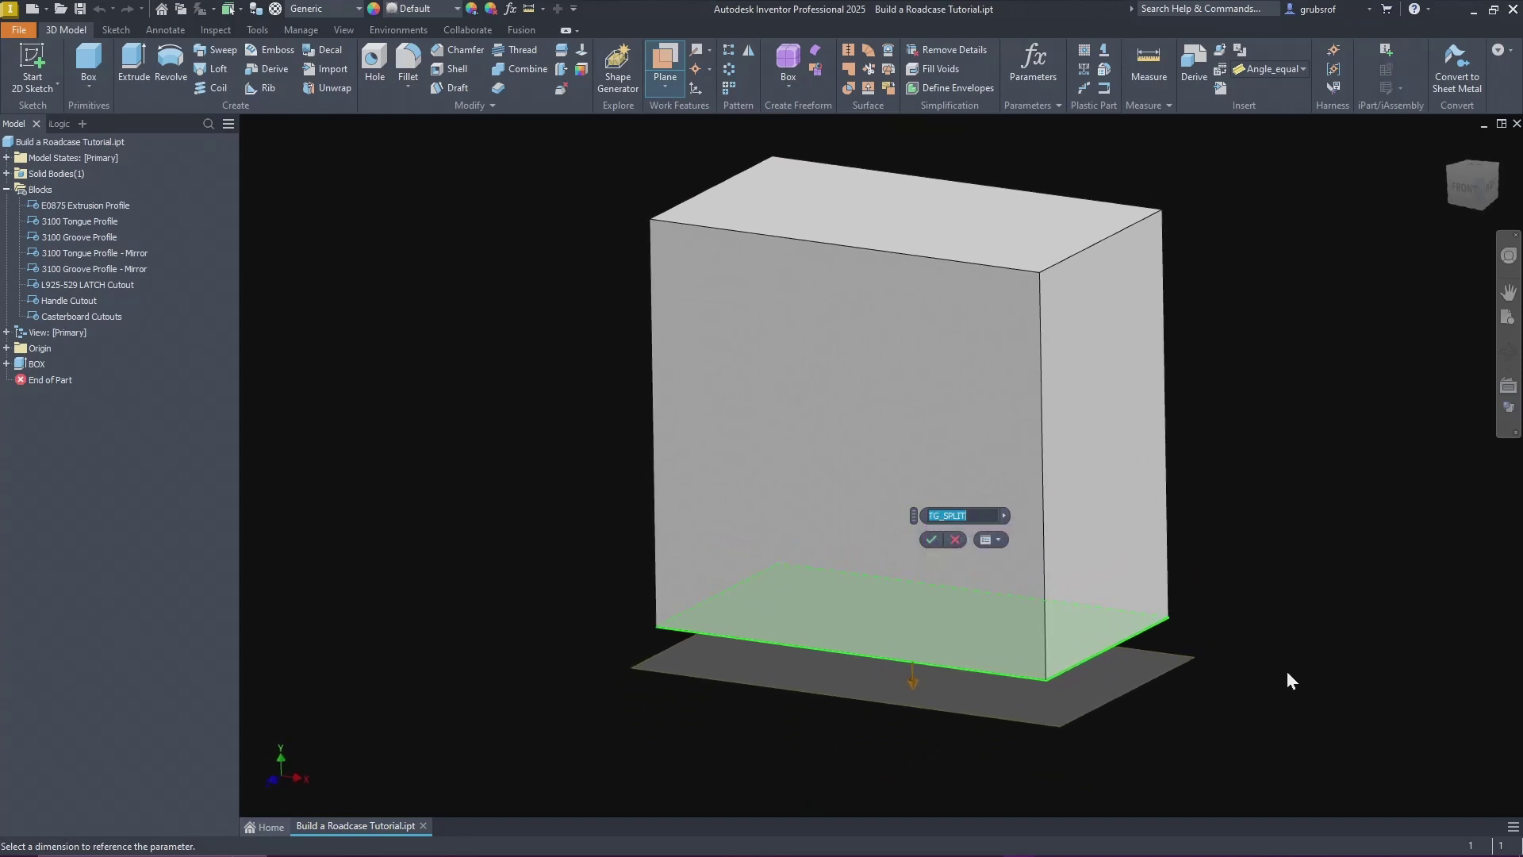
{"action": "left_click", "coordinate": [934, 519]}
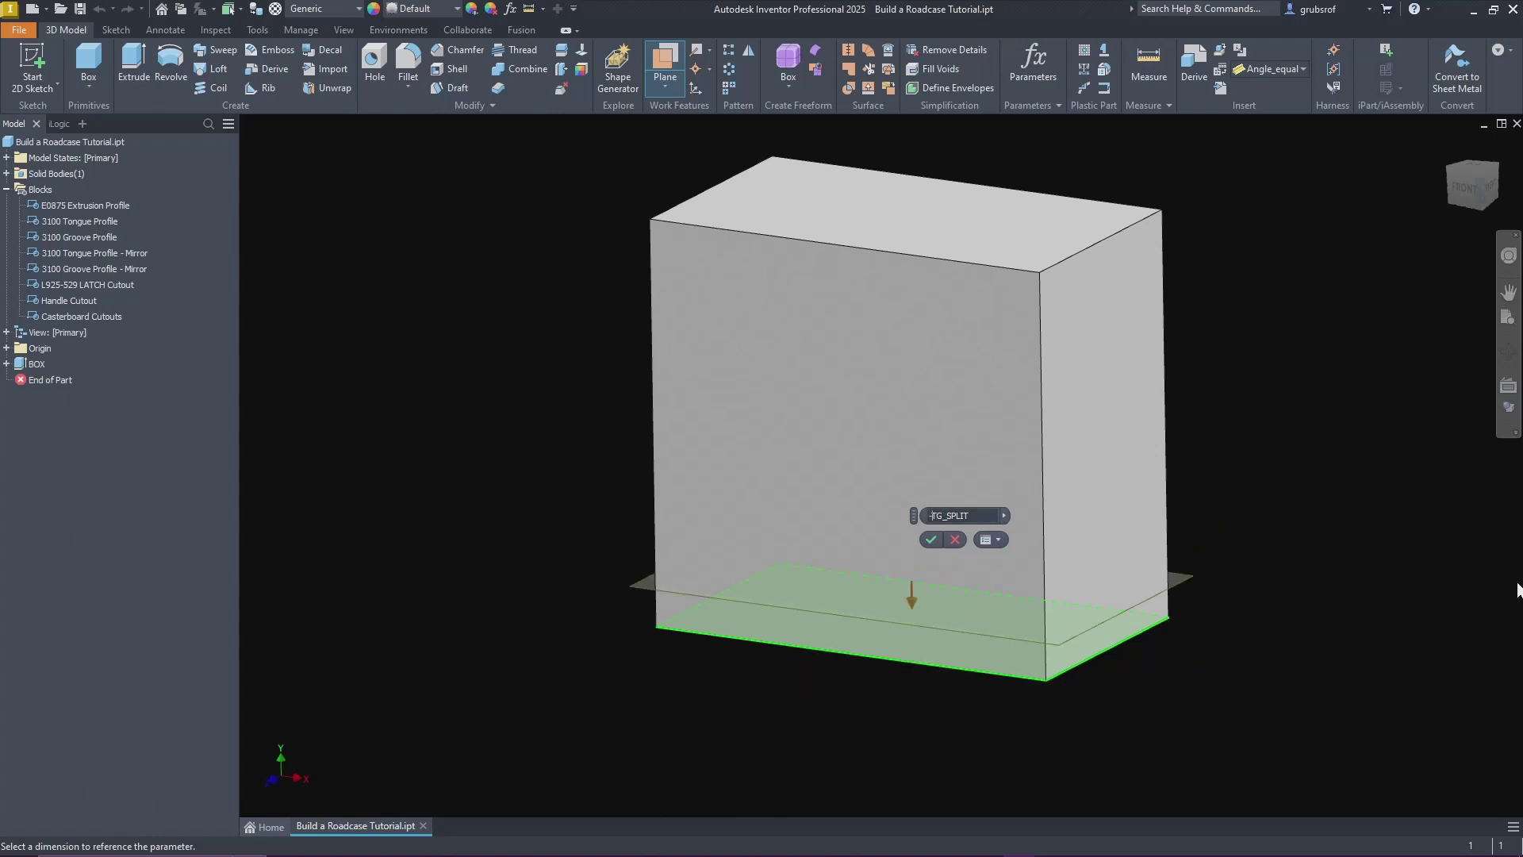
{"action": "key", "text": "Return"}
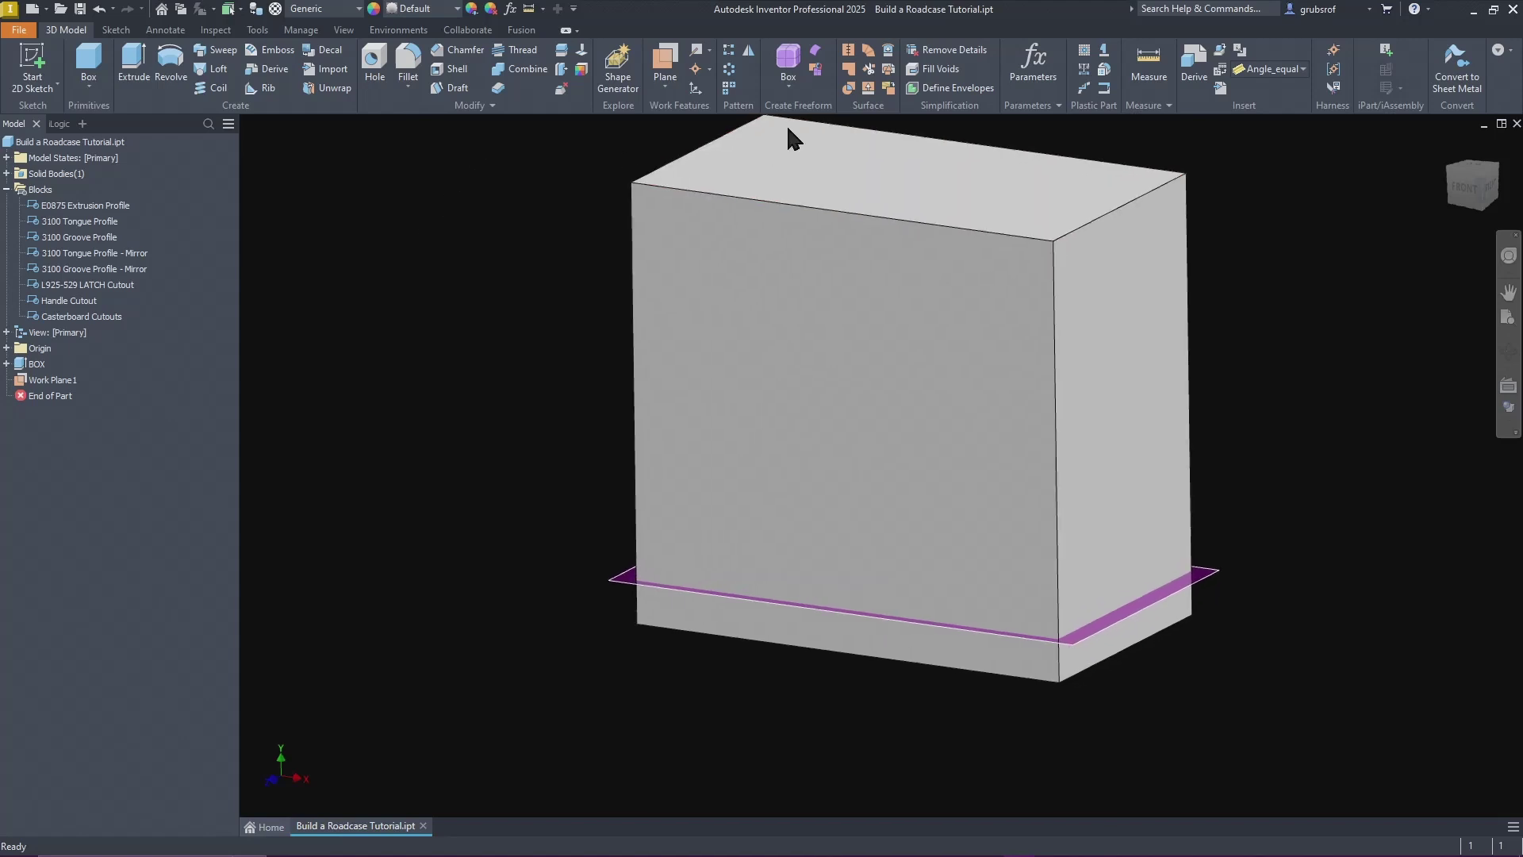
Step: Create a second work plane offset upward from the first work plane by the SPLIT_ABOVE parameter
{"action": "left_click", "coordinate": [665, 84]}
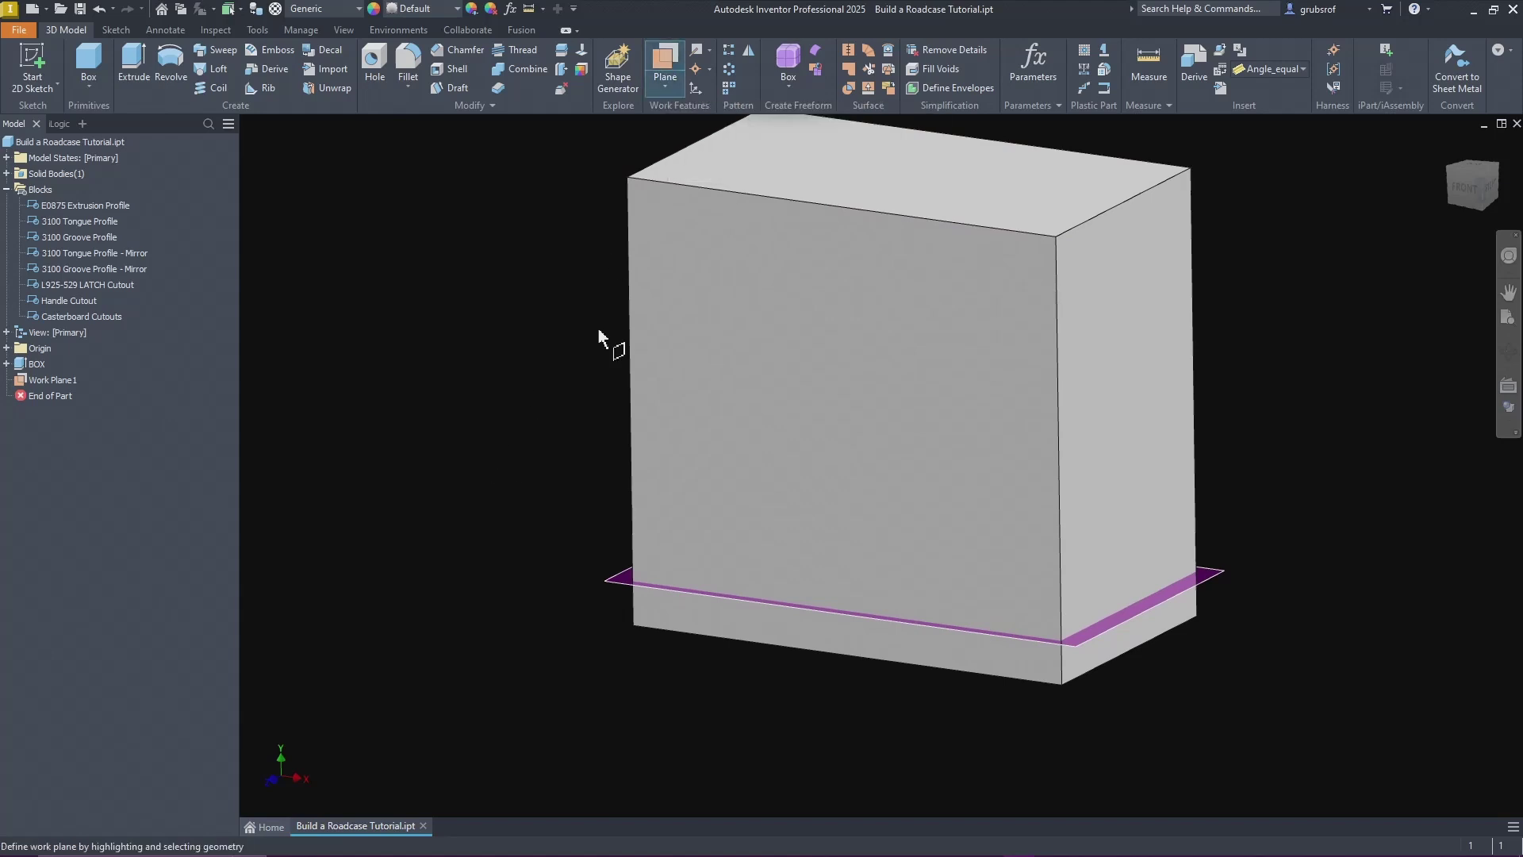
{"action": "left_click", "coordinate": [662, 89]}
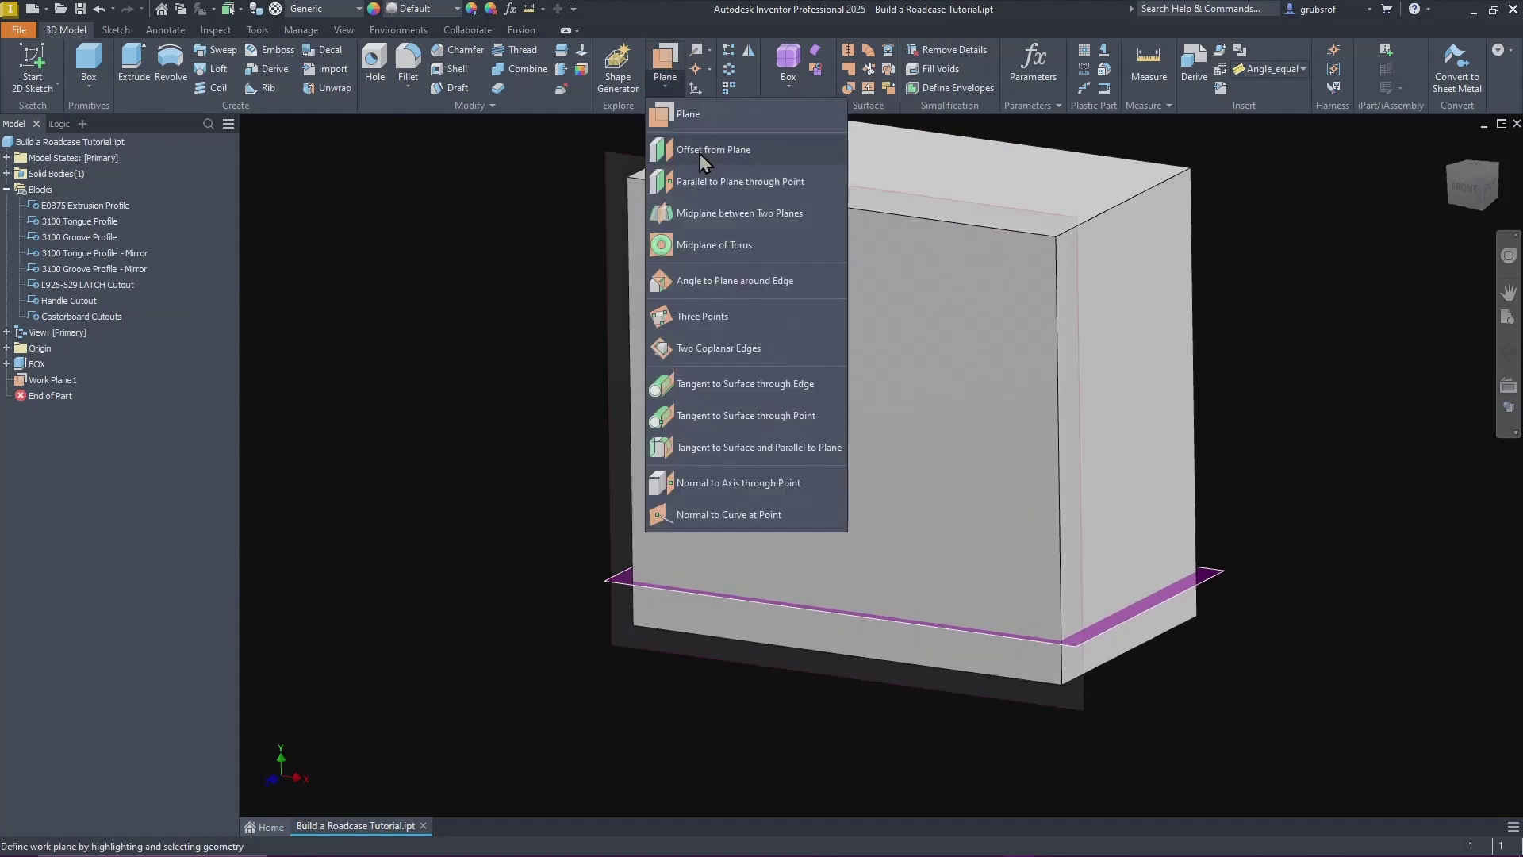
{"action": "left_click", "coordinate": [700, 152]}
{"action": "left_click", "coordinate": [615, 591]}
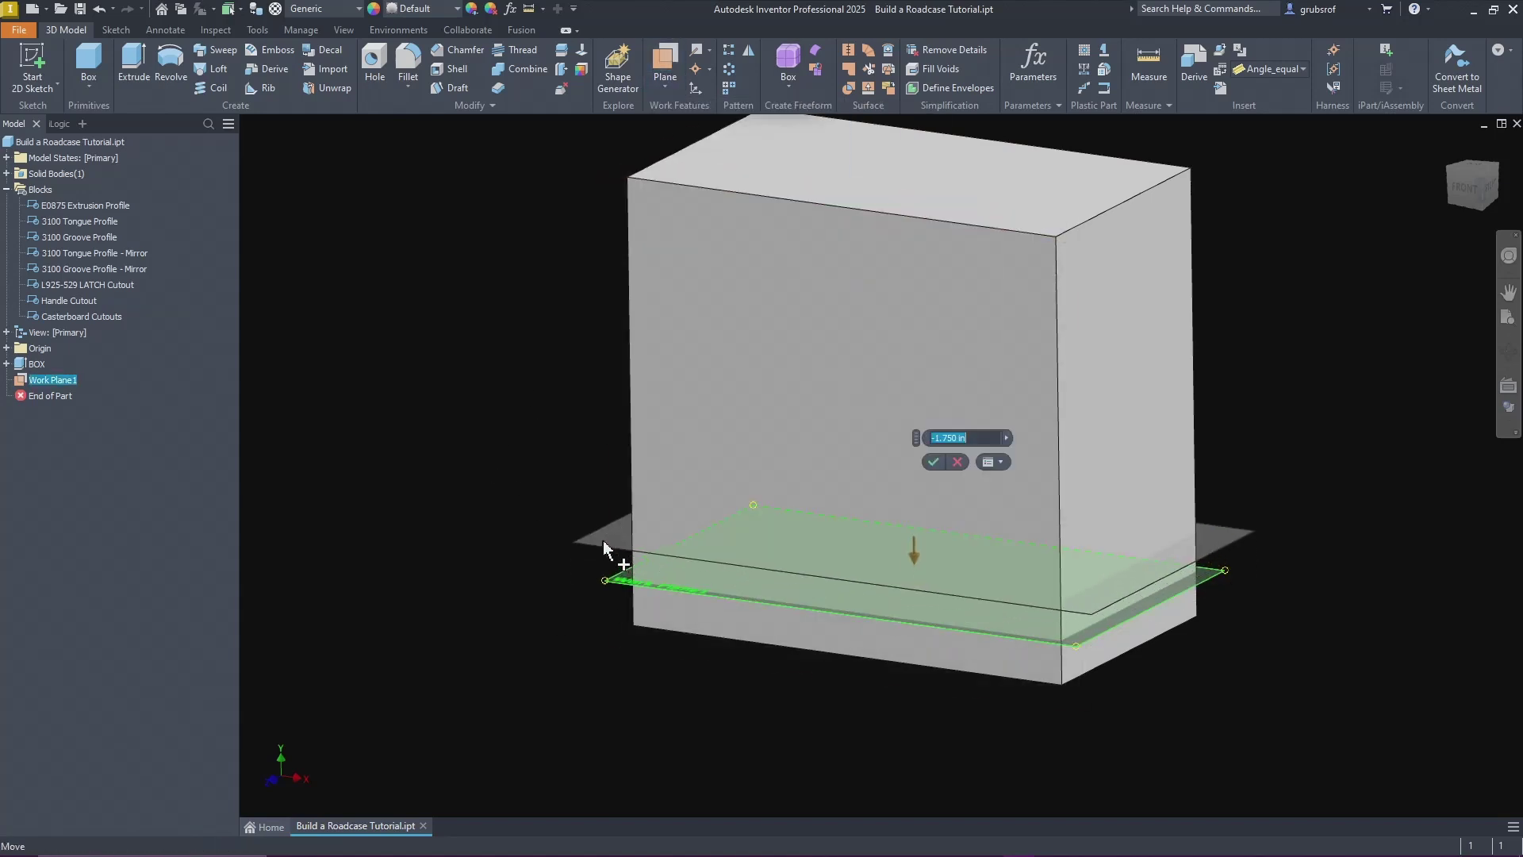
{"action": "left_click", "coordinate": [1007, 438]}
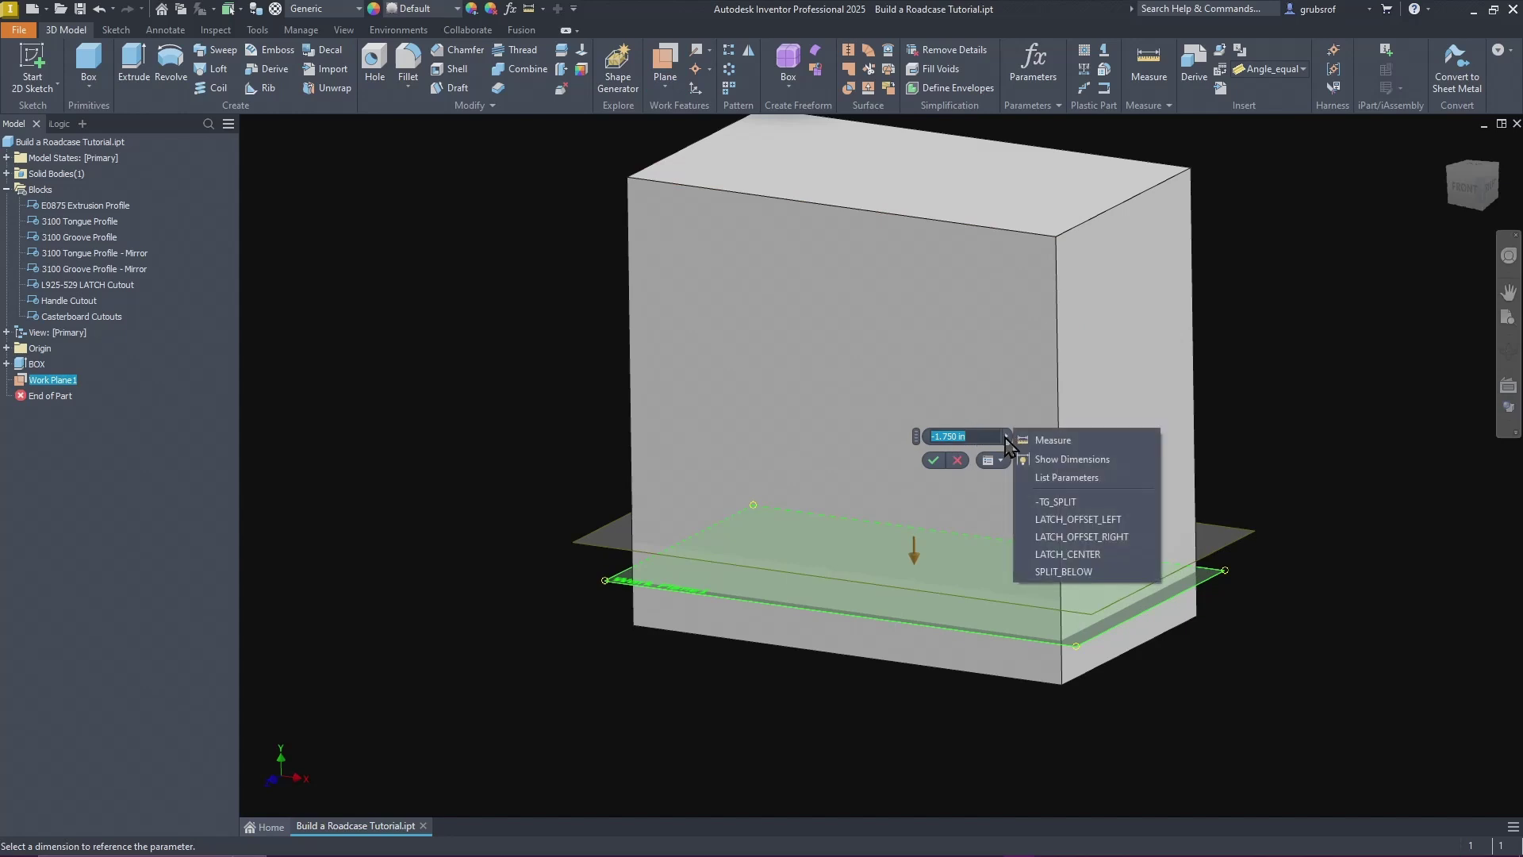
{"action": "left_click", "coordinate": [1048, 478]}
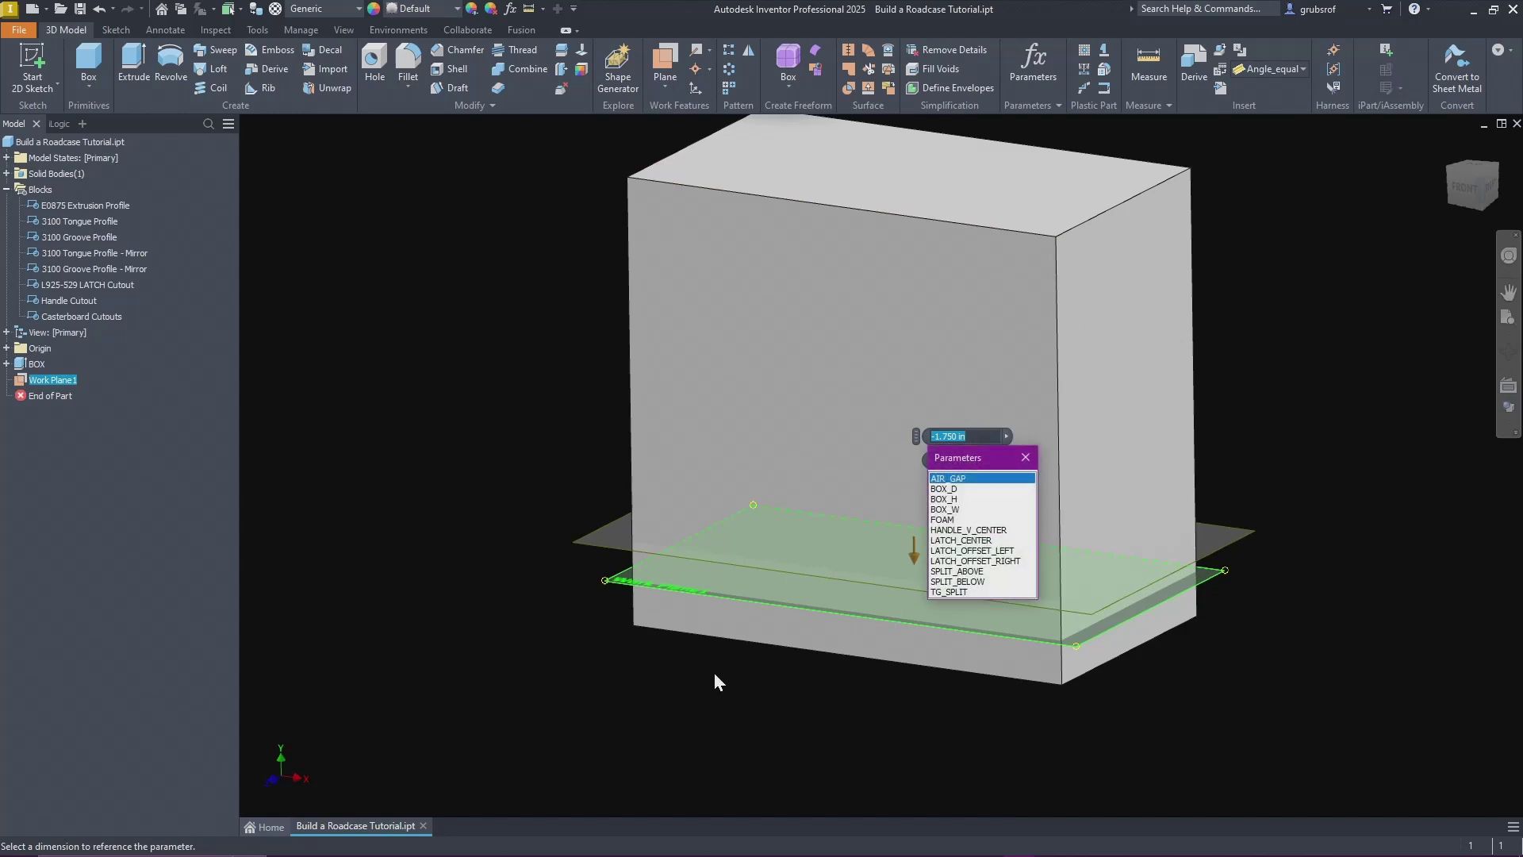
{"action": "left_click", "coordinate": [979, 573]}
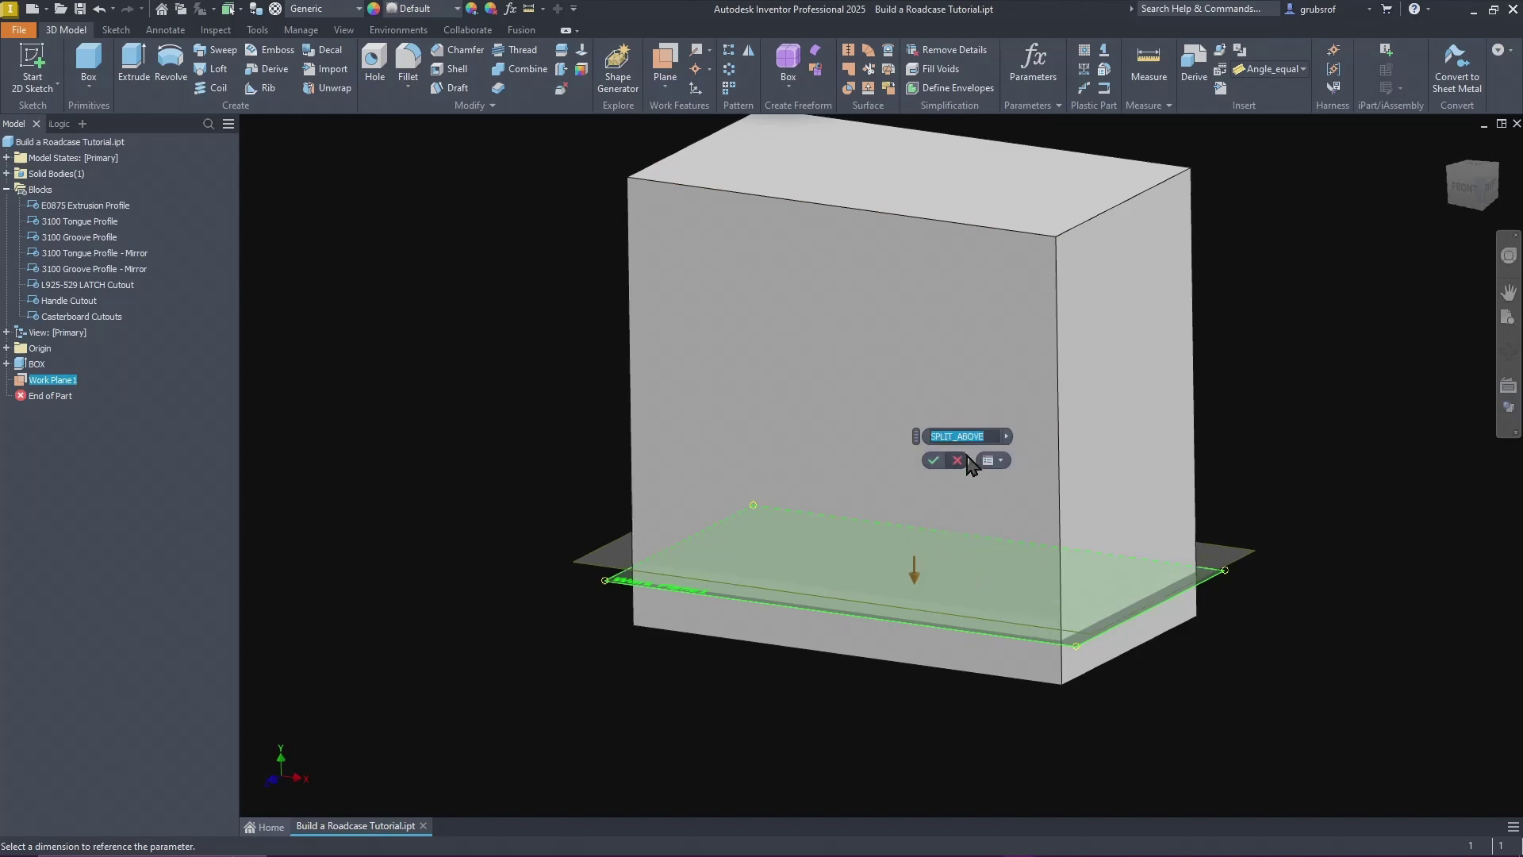
{"action": "left_click", "coordinate": [933, 460]}
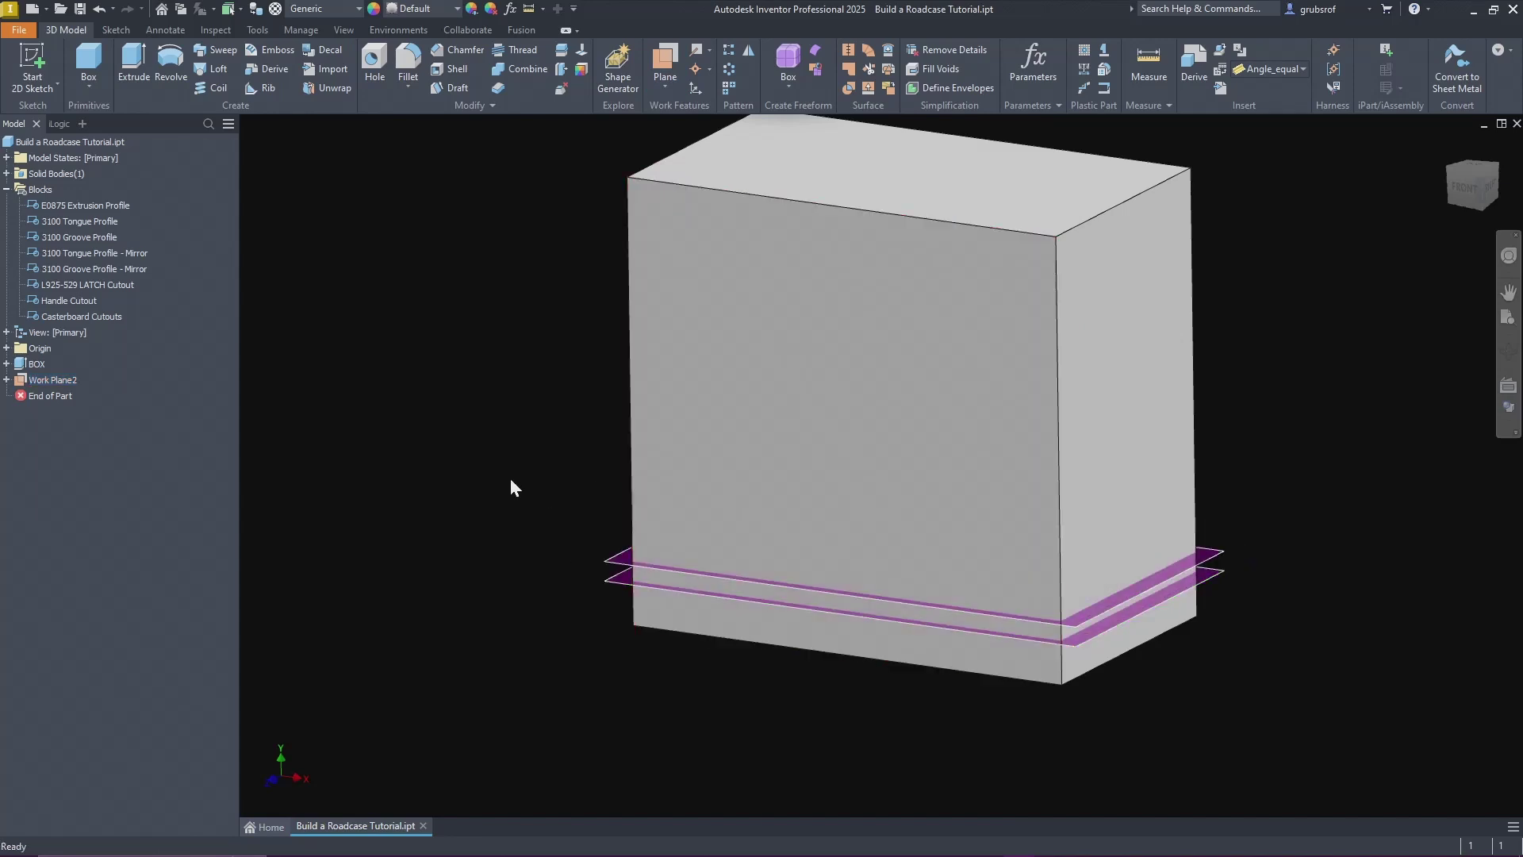
Step: Create a third work plane offset downward from the first work plane by the SPLIT_BELOW parameter
{"action": "left_click", "coordinate": [657, 87]}
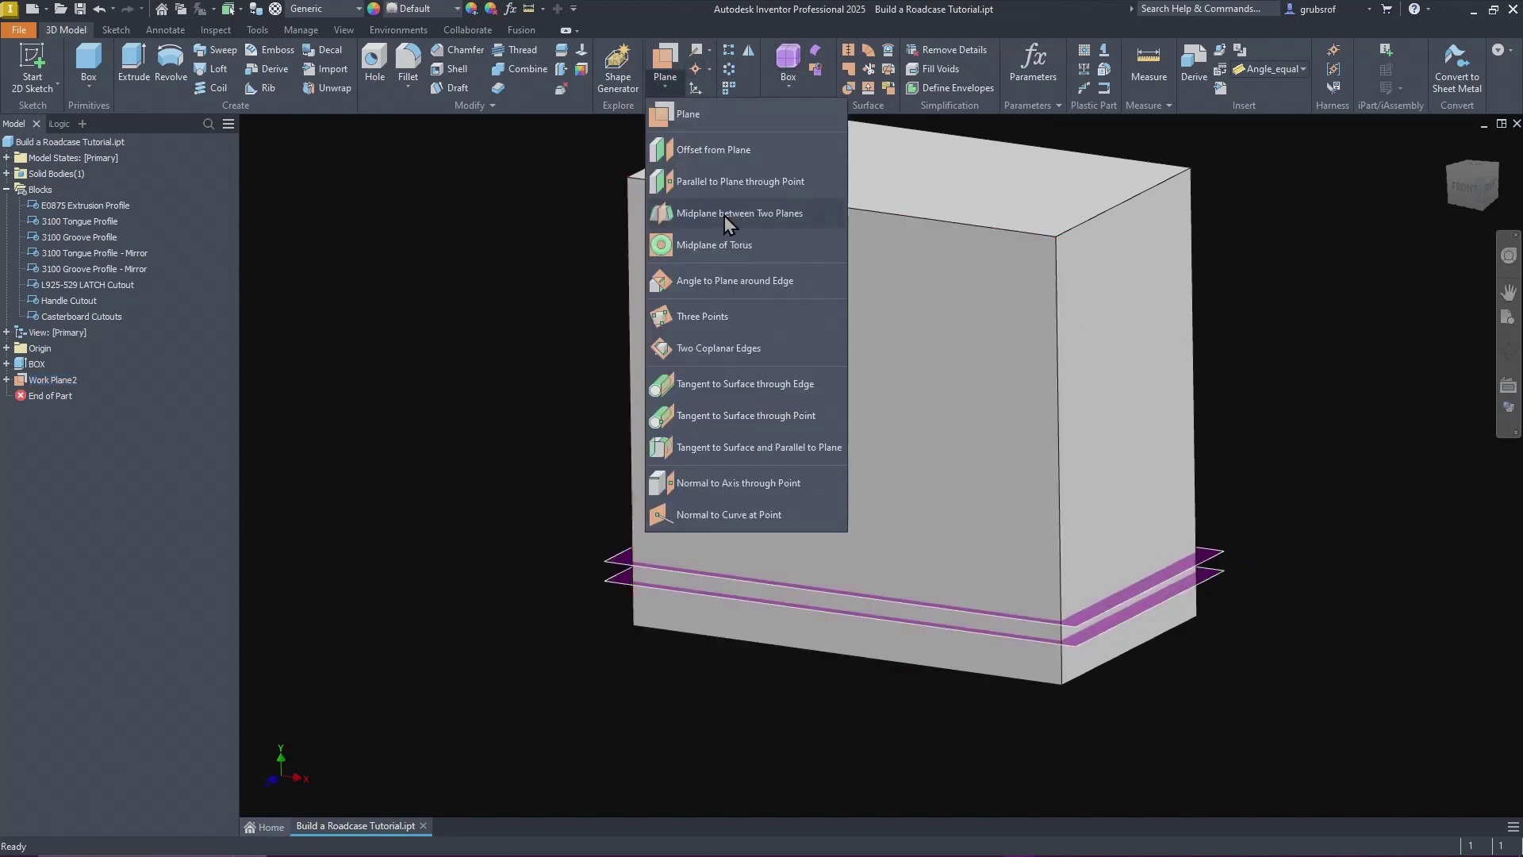
{"action": "left_click", "coordinate": [714, 156]}
{"action": "left_click", "coordinate": [616, 601]}
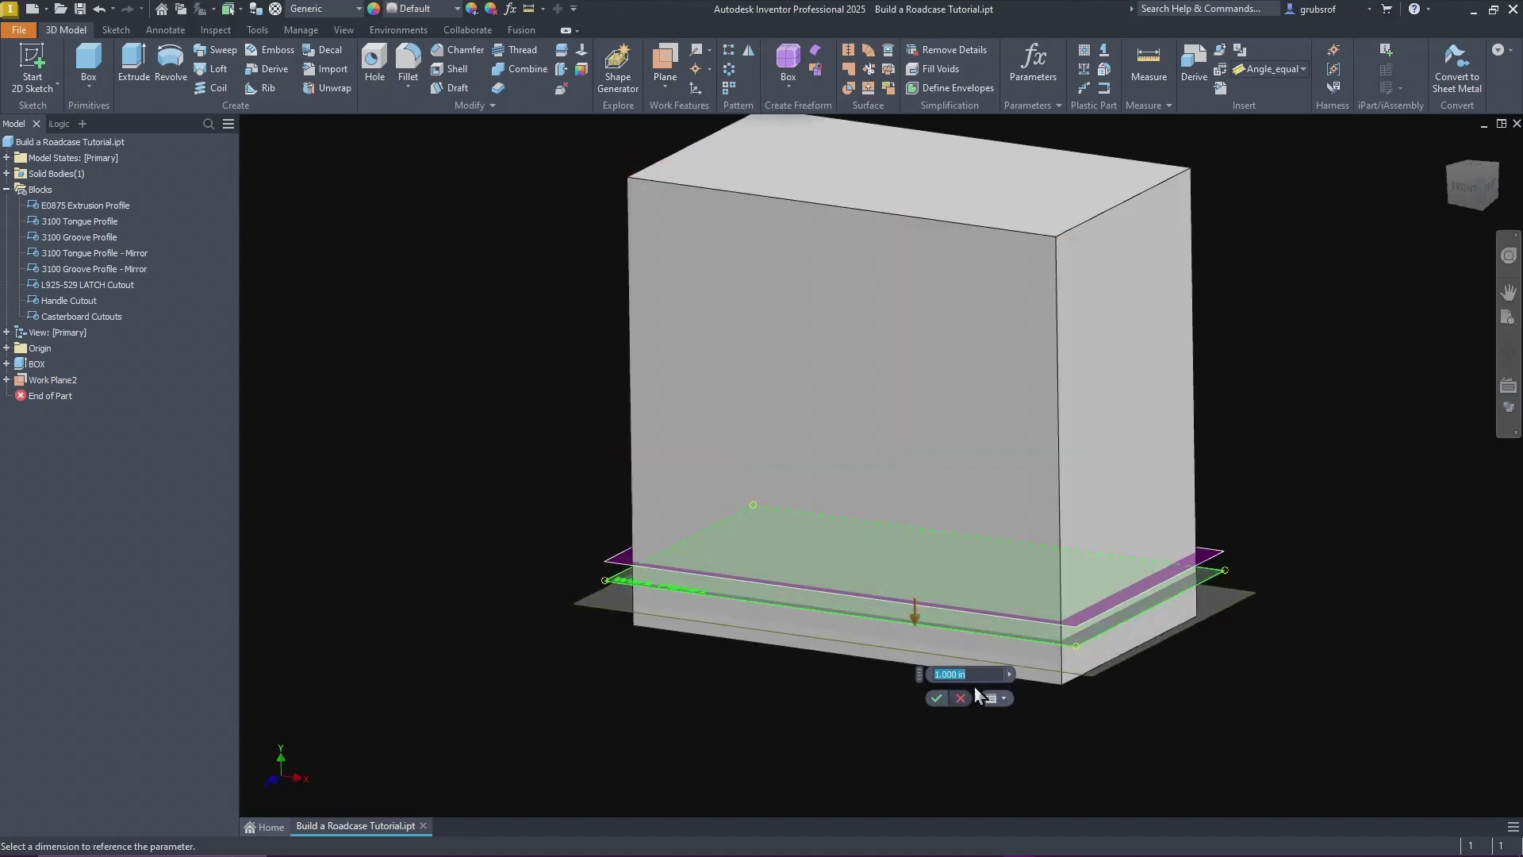
{"action": "left_click", "coordinate": [1010, 675]}
{"action": "left_click", "coordinate": [1060, 720]}
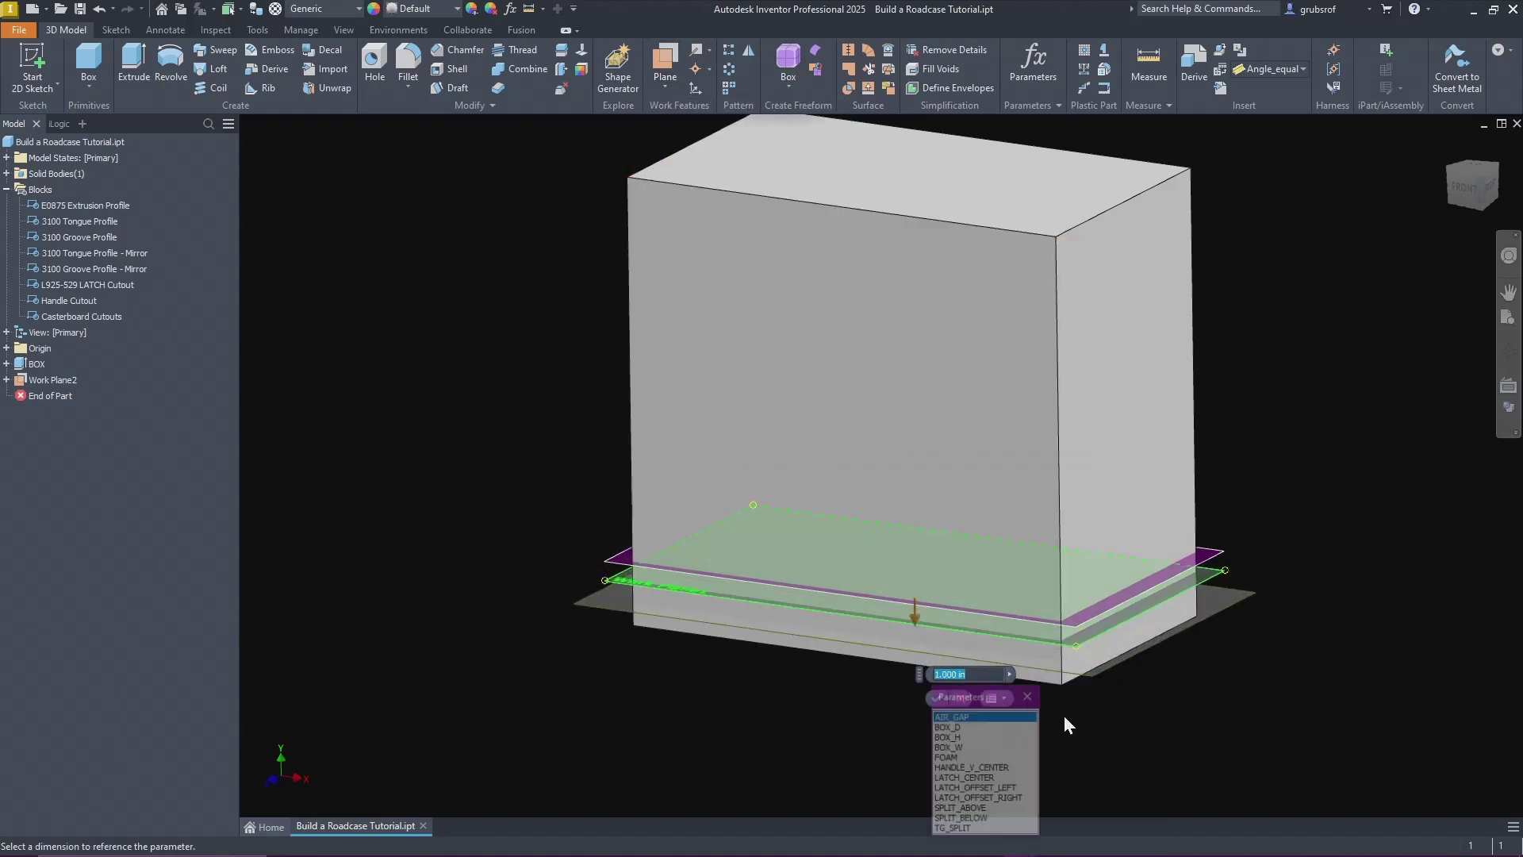
{"action": "left_click", "coordinate": [982, 819]}
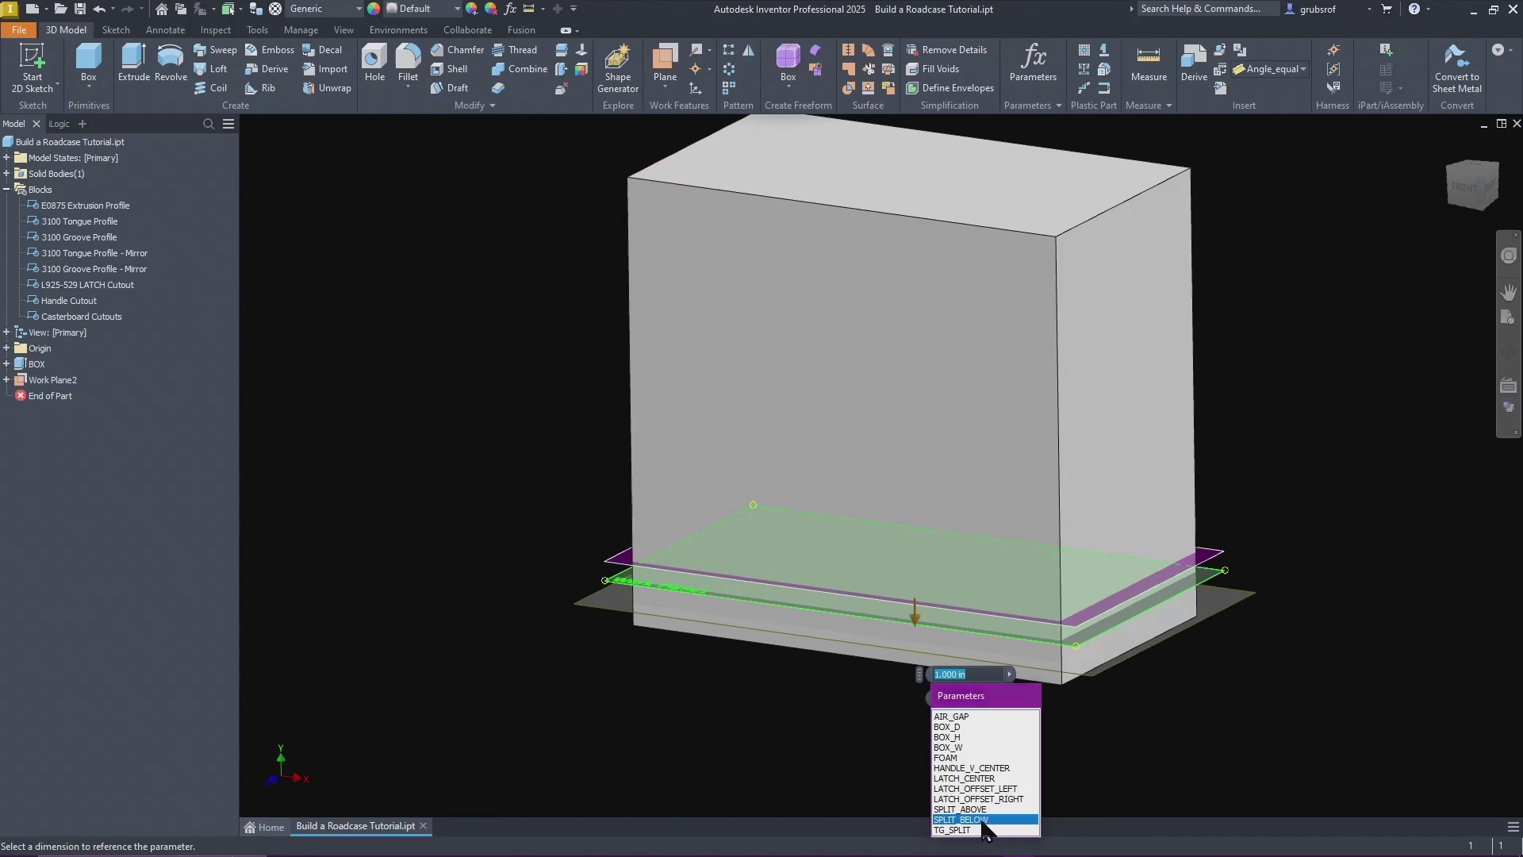
{"action": "left_click", "coordinate": [937, 697]}
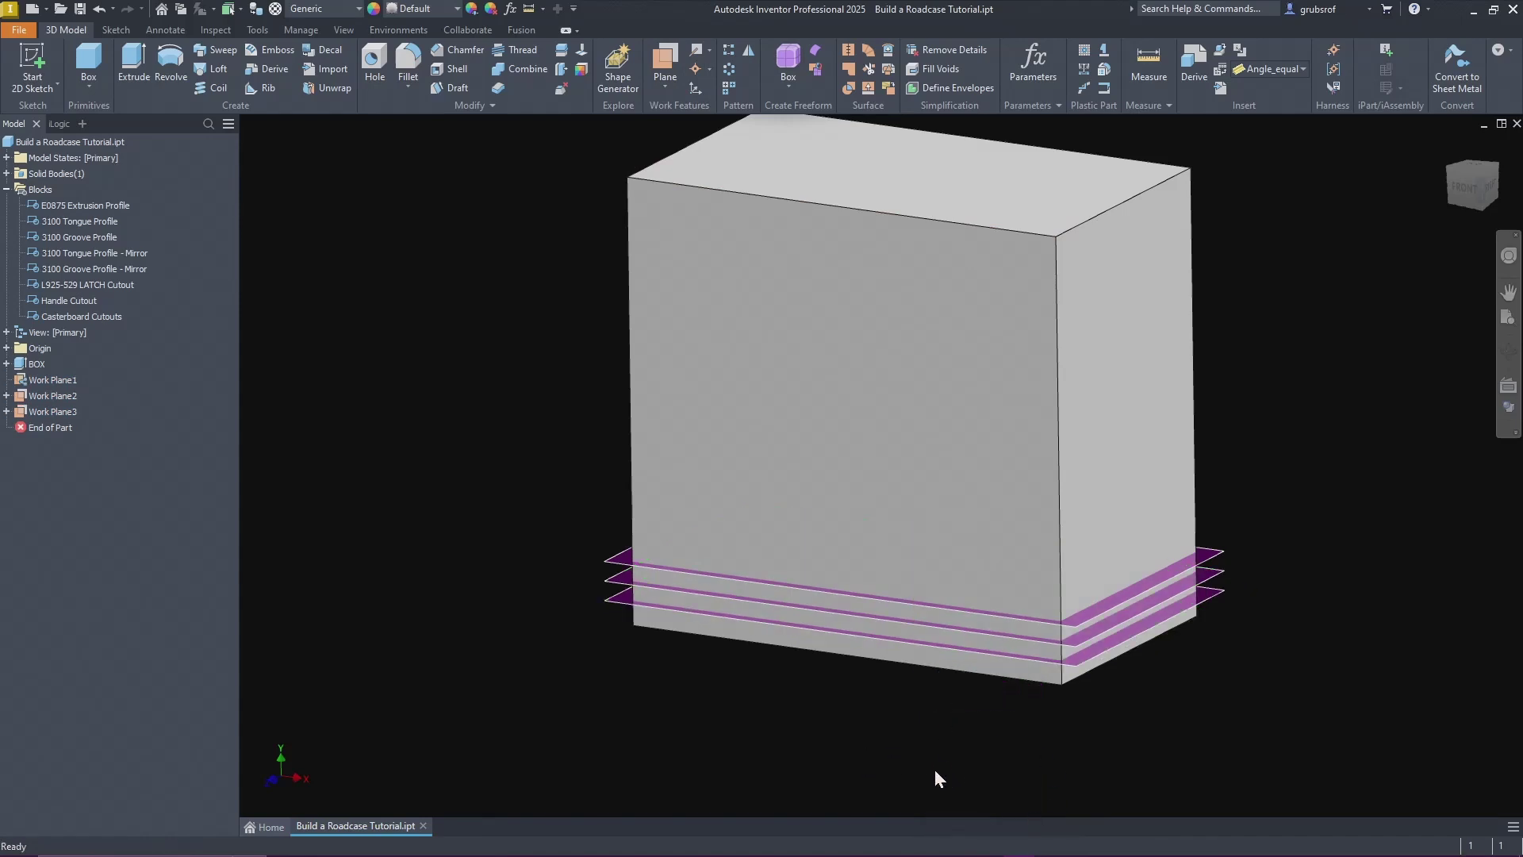
Step: Create a work plane offset inward from the box's right side face by the LATCH_CENTER parameter
{"action": "scroll", "coordinate": [822, 727], "scroll_direction": "down", "scroll_amount": 1}
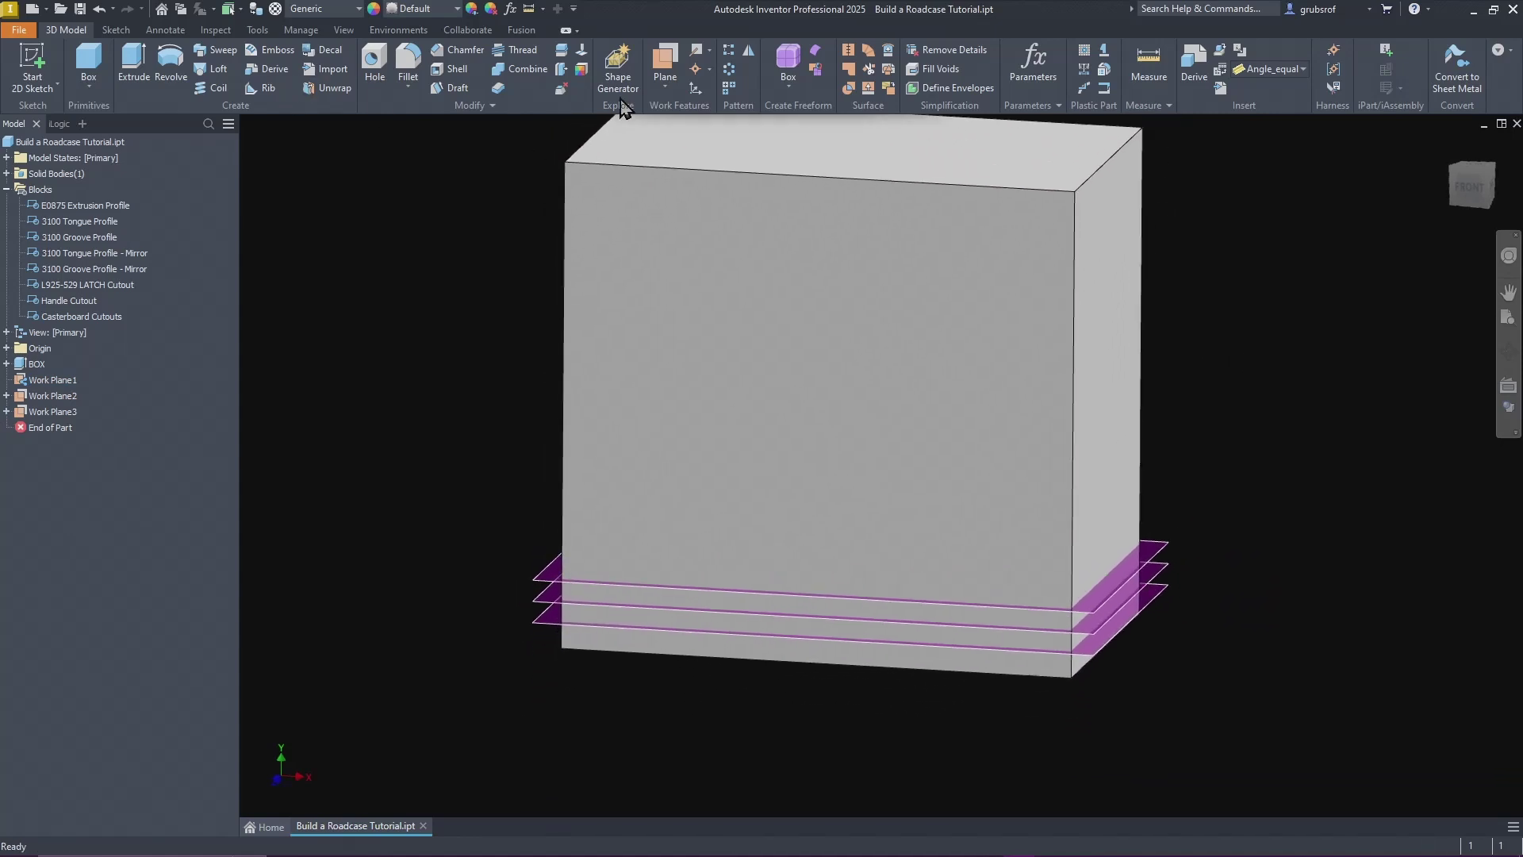
{"action": "left_click", "coordinate": [665, 86]}
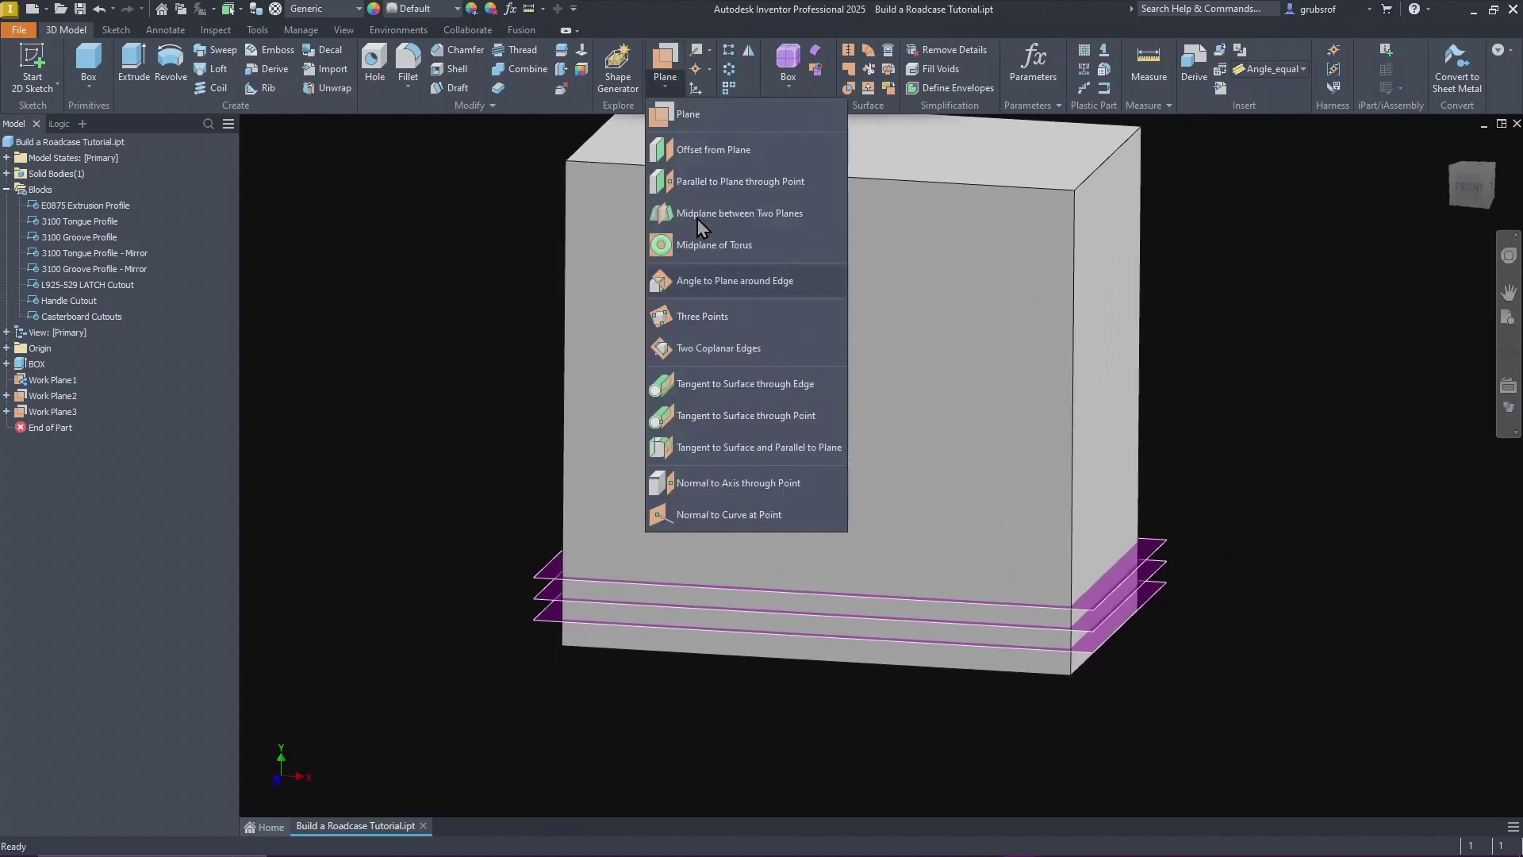
{"action": "left_click", "coordinate": [710, 150]}
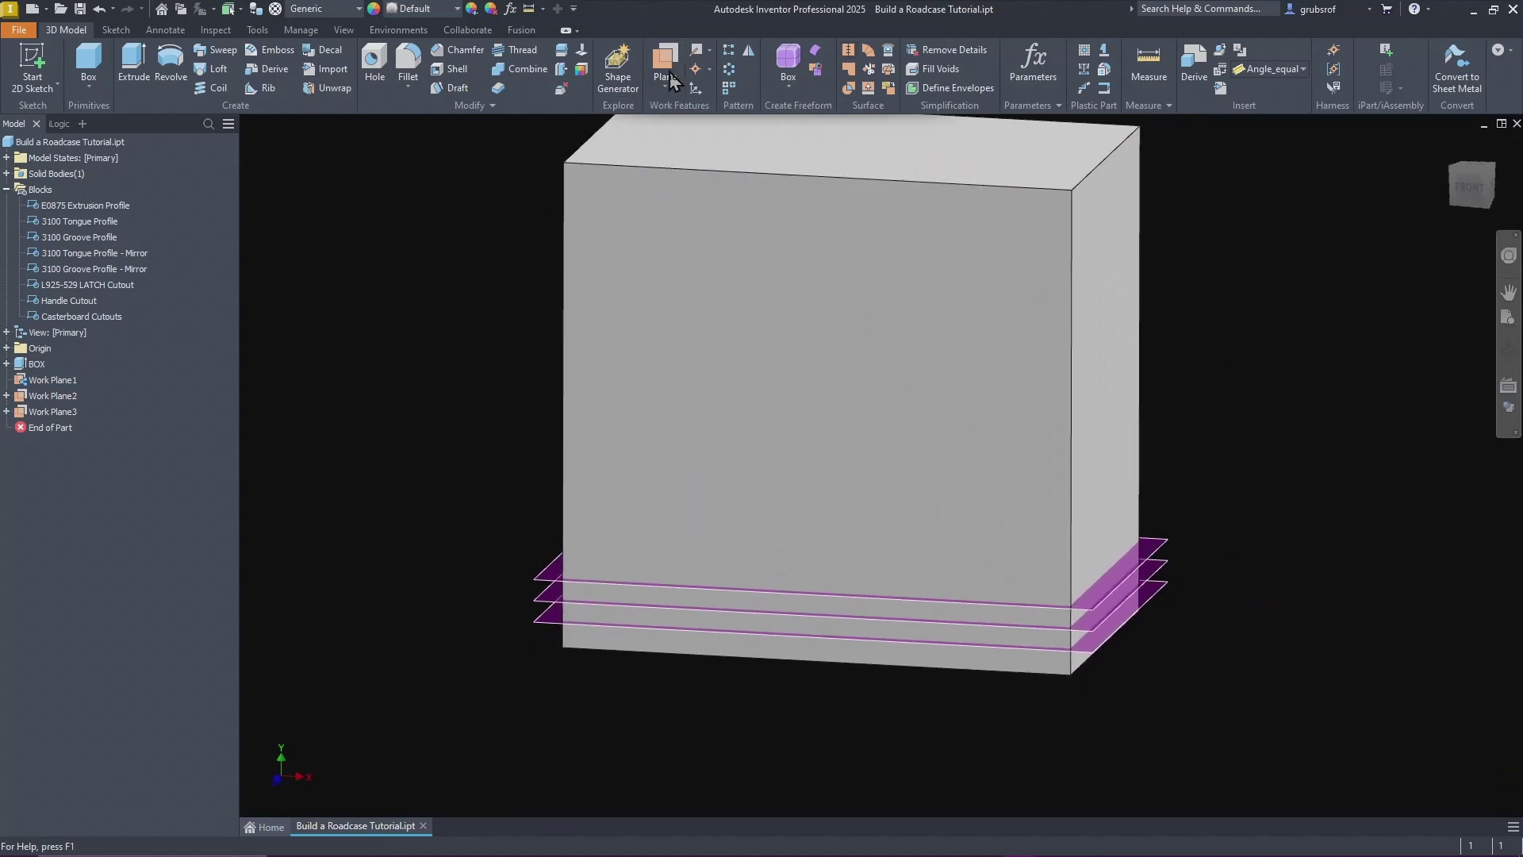
{"action": "left_click", "coordinate": [1103, 294]}
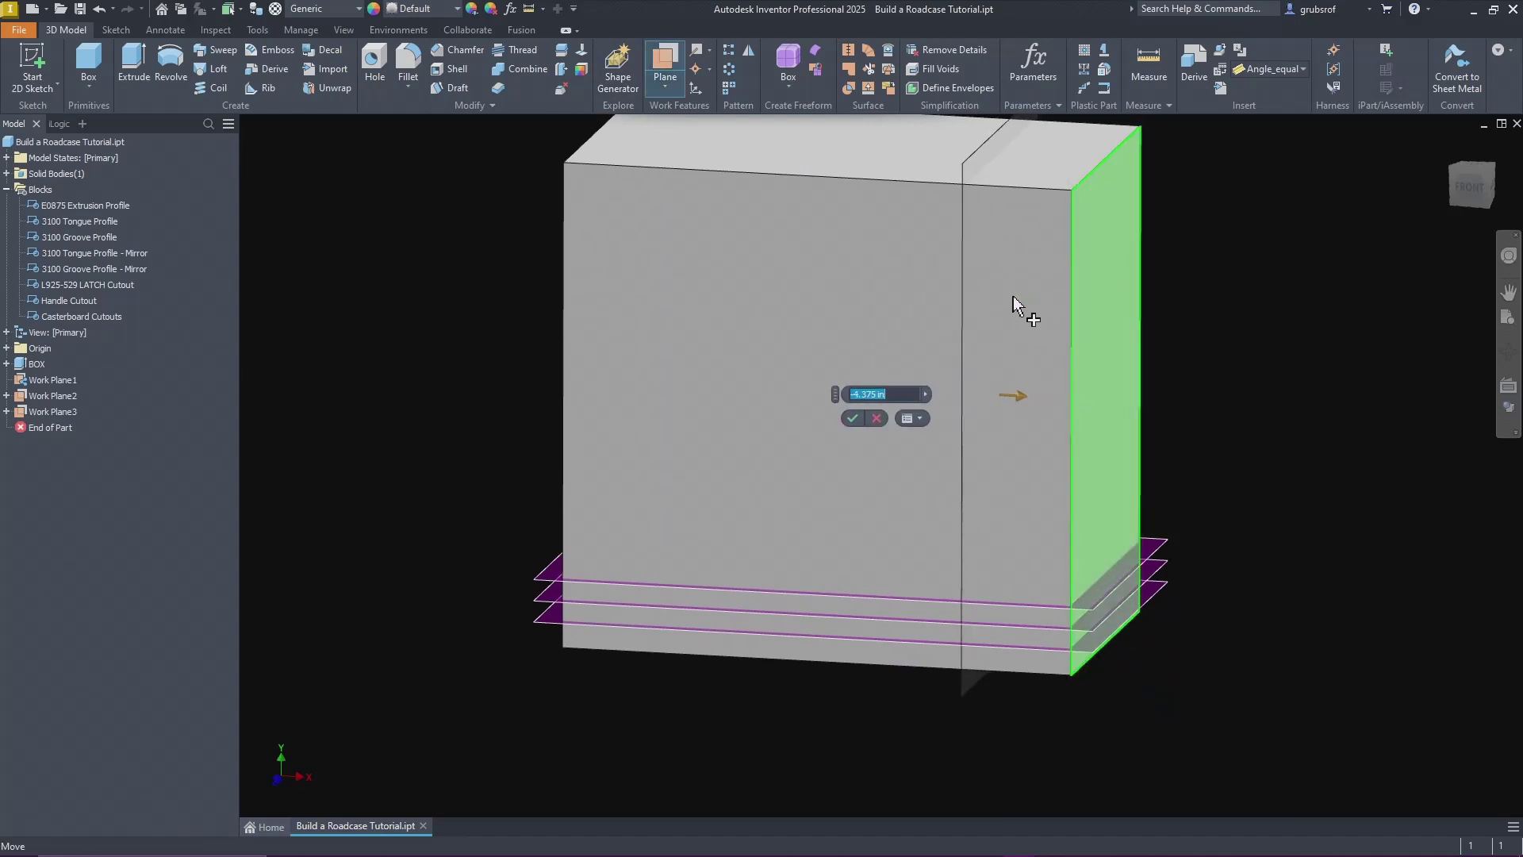
{"action": "left_click", "coordinate": [925, 394]}
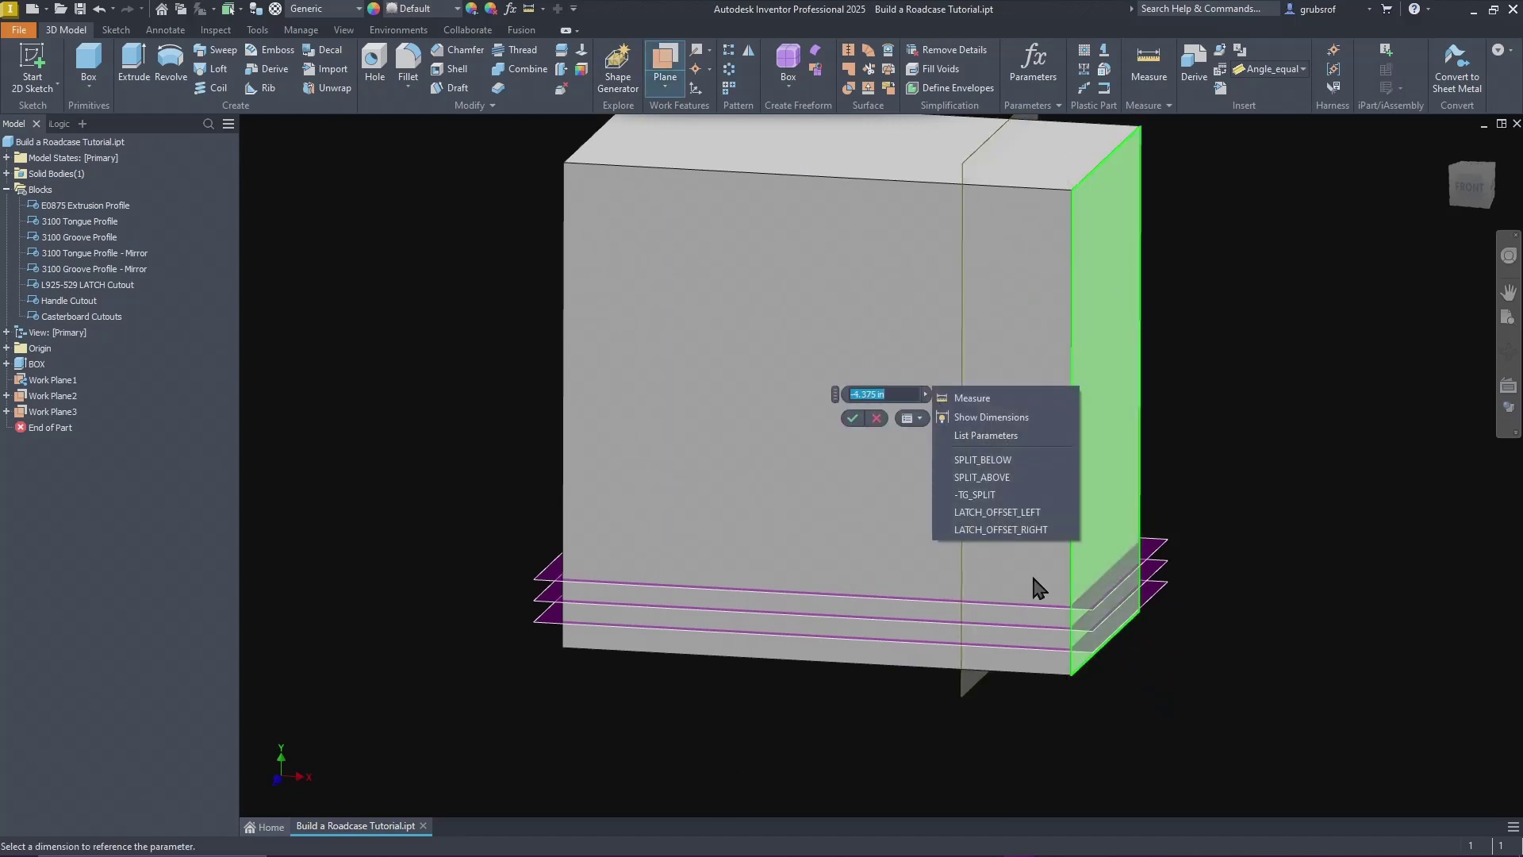
{"action": "left_click", "coordinate": [986, 435]}
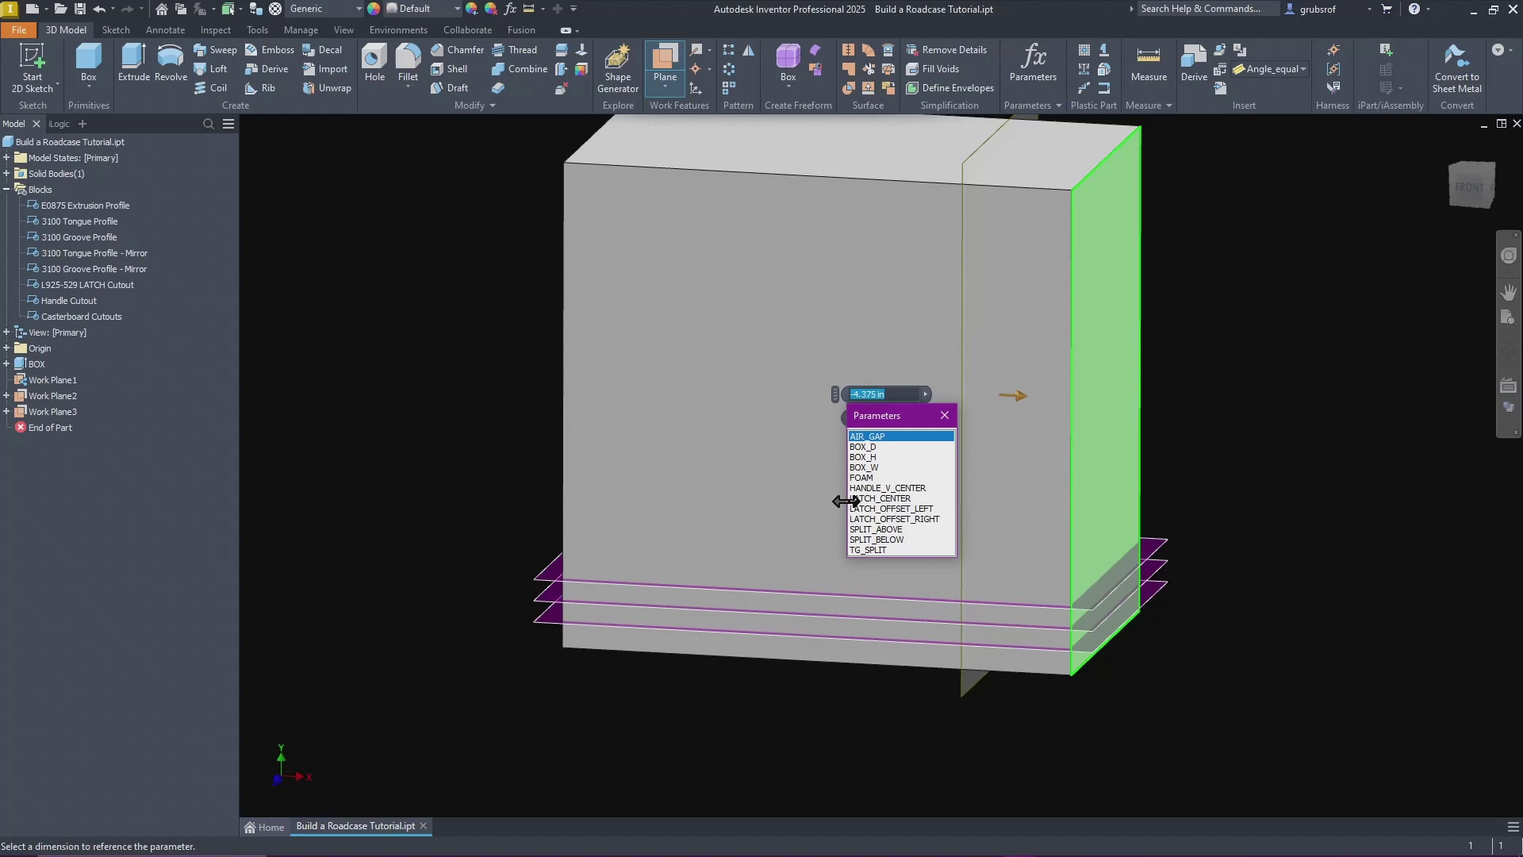
{"action": "double_click", "coordinate": [879, 498]}
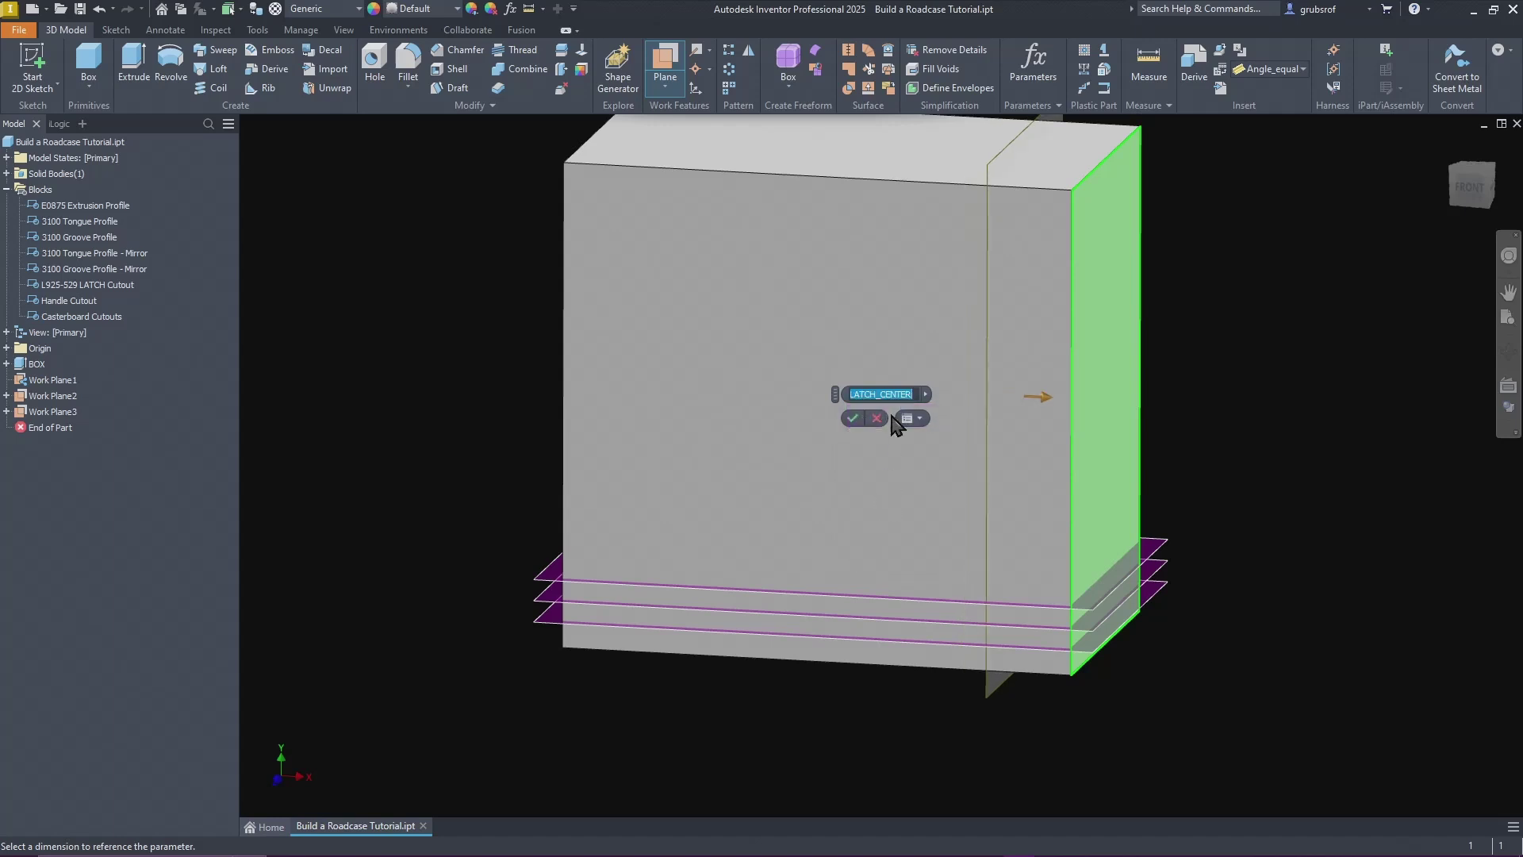
{"action": "left_click", "coordinate": [852, 418]}
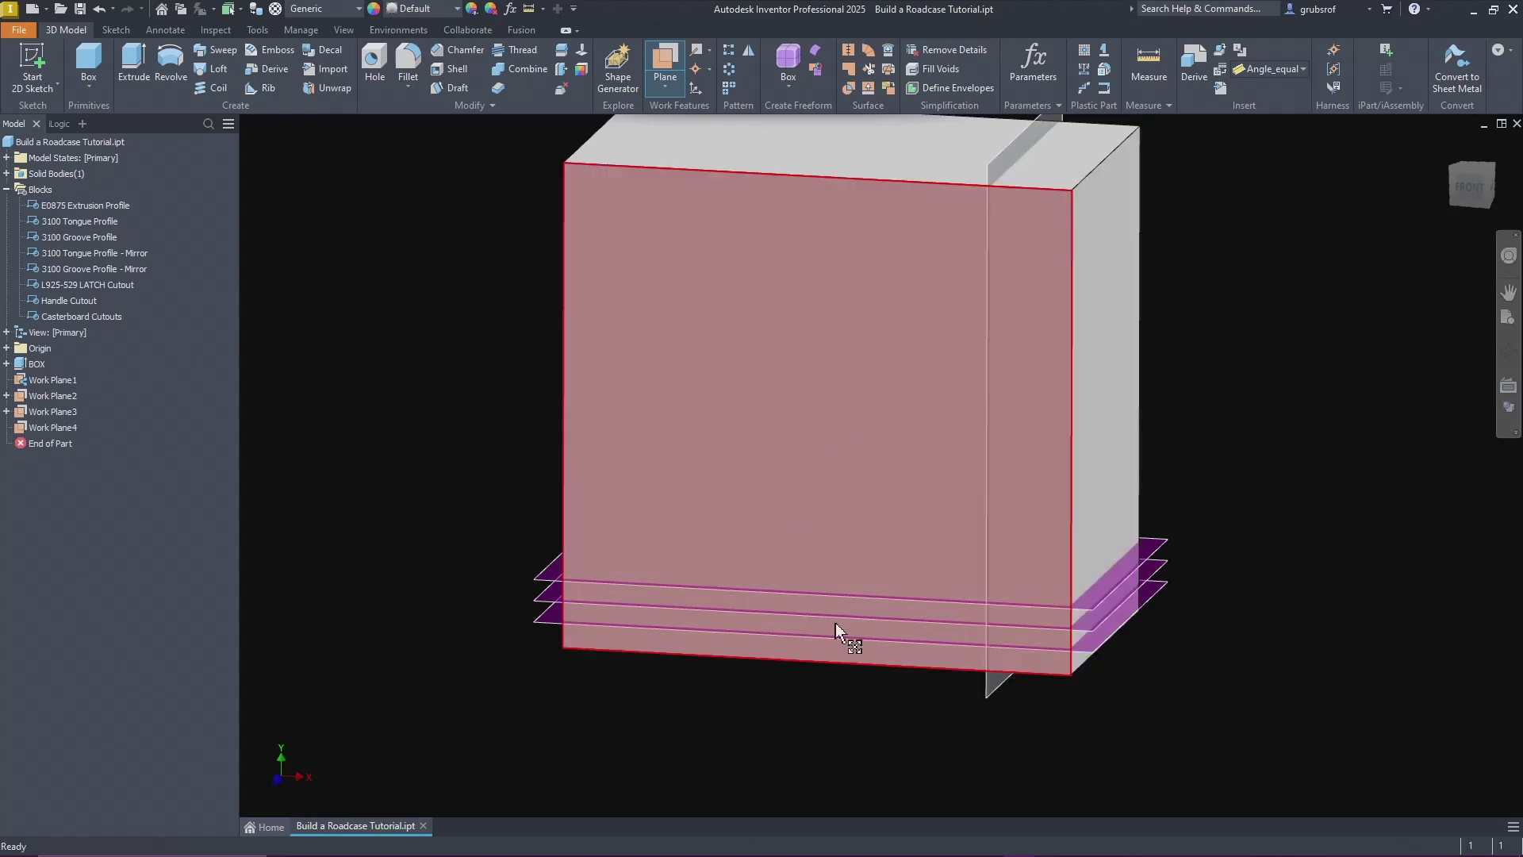
Step: Create a work plane offset from the right latch centre plane toward the box's right face by LATCH_OFFSET_LEFT
{"action": "scroll", "coordinate": [1028, 760], "scroll_direction": "down", "scroll_amount": 1}
{"action": "scroll", "coordinate": [1028, 760], "scroll_direction": "up", "scroll_amount": 1}
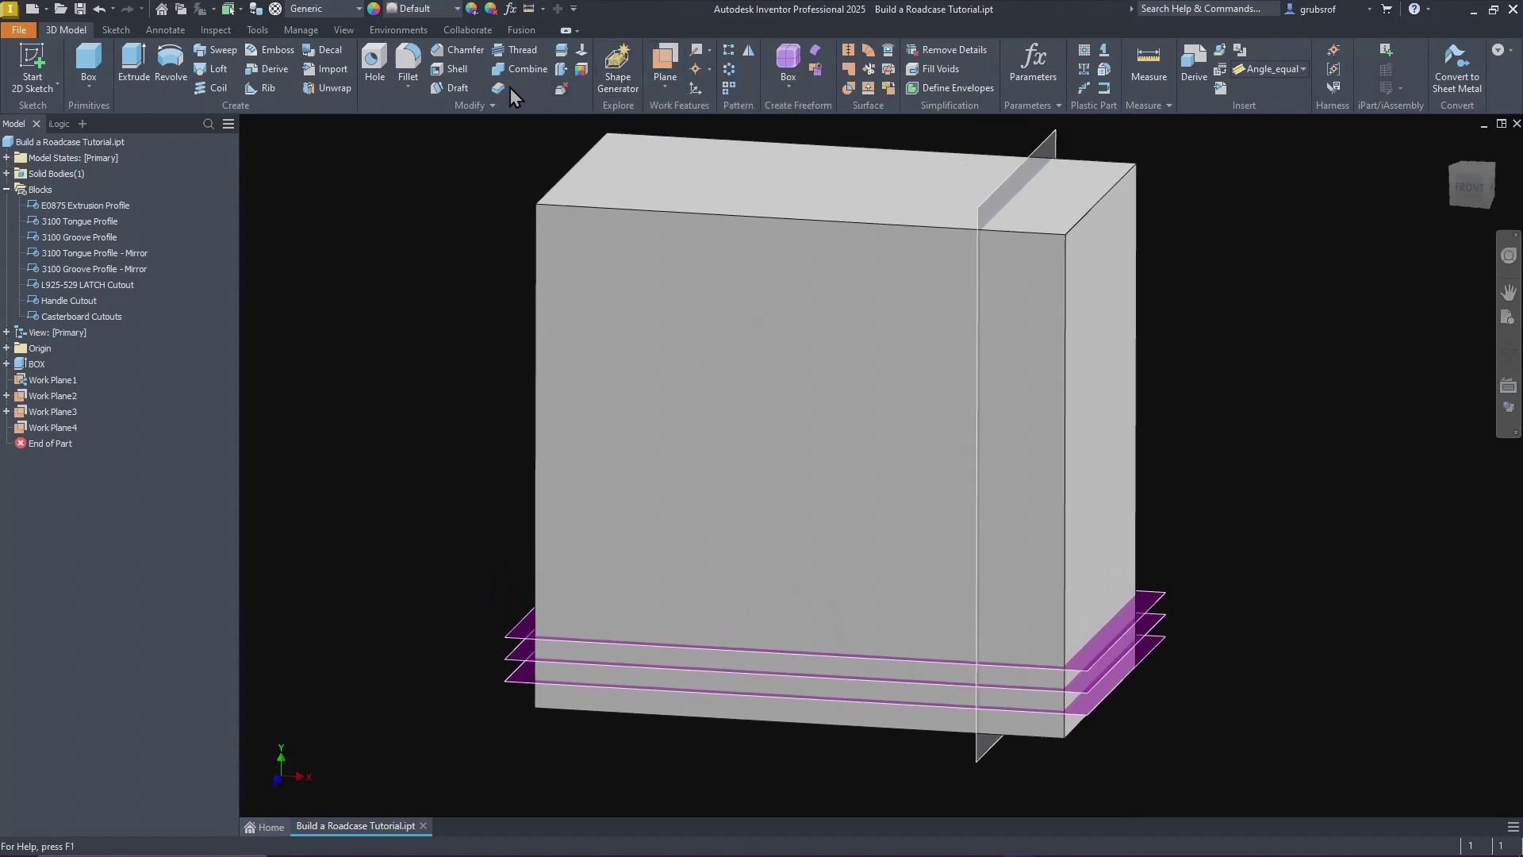
{"action": "scroll", "coordinate": [517, 98], "scroll_direction": "down", "scroll_amount": 1}
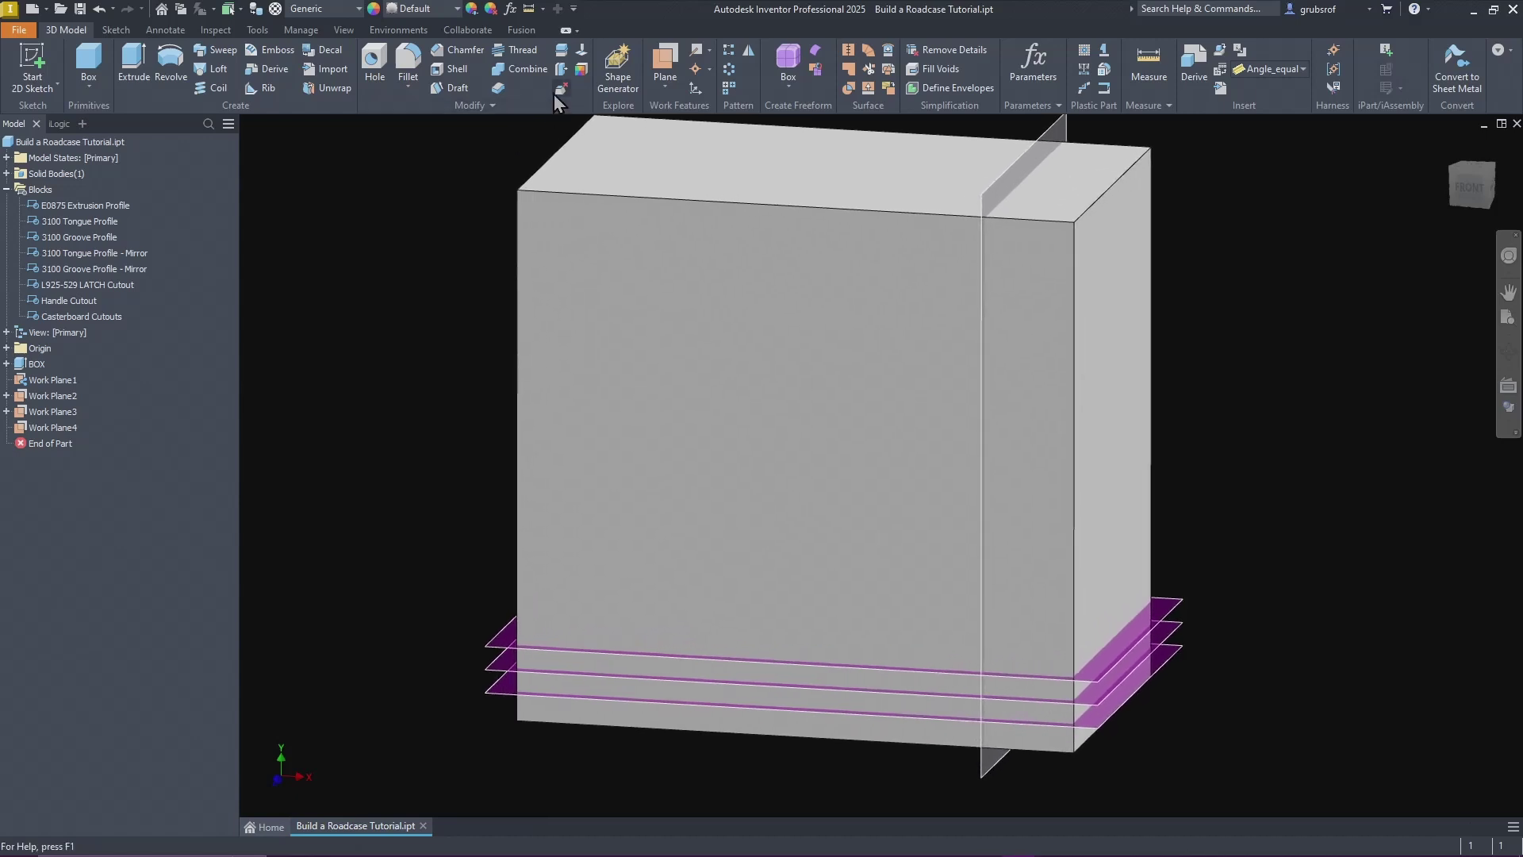
{"action": "left_click", "coordinate": [664, 83]}
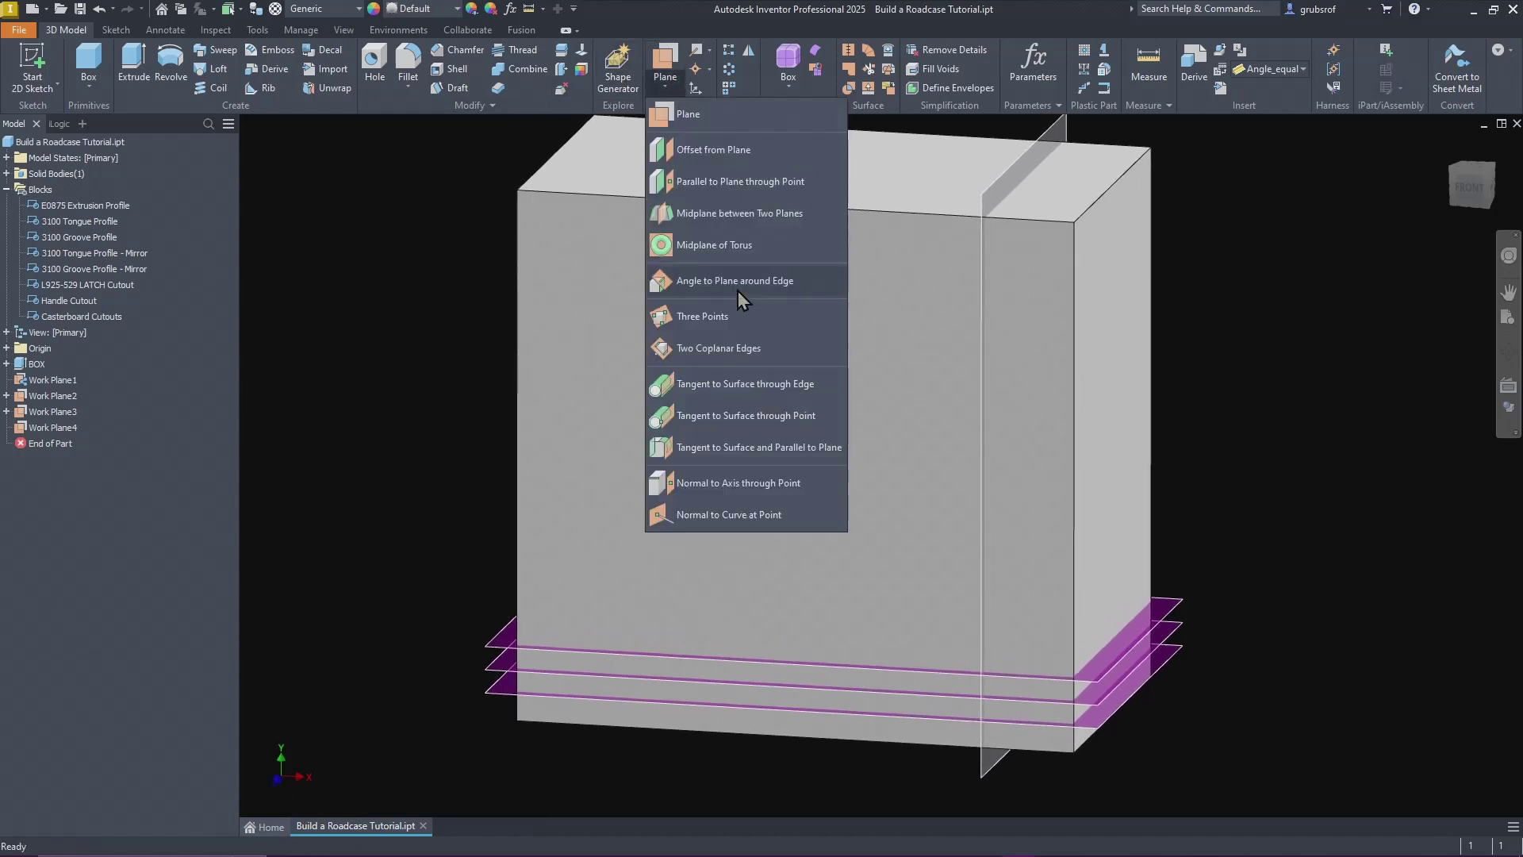
{"action": "left_click", "coordinate": [718, 149]}
{"action": "left_click_drag", "start_coordinate": [1055, 129], "coordinate": [1243, 466]}
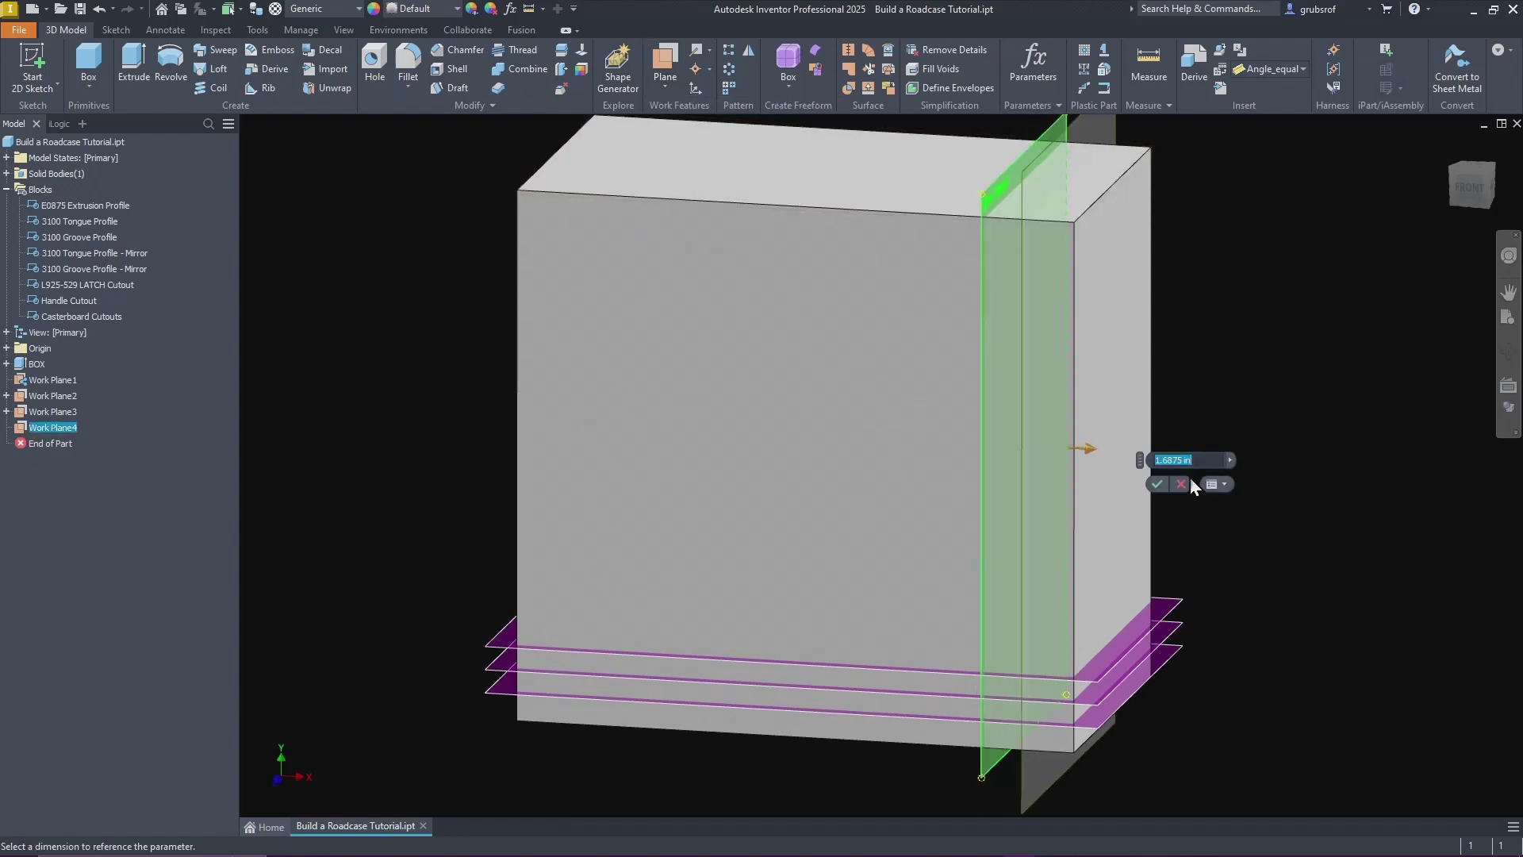
{"action": "left_click", "coordinate": [1230, 460]}
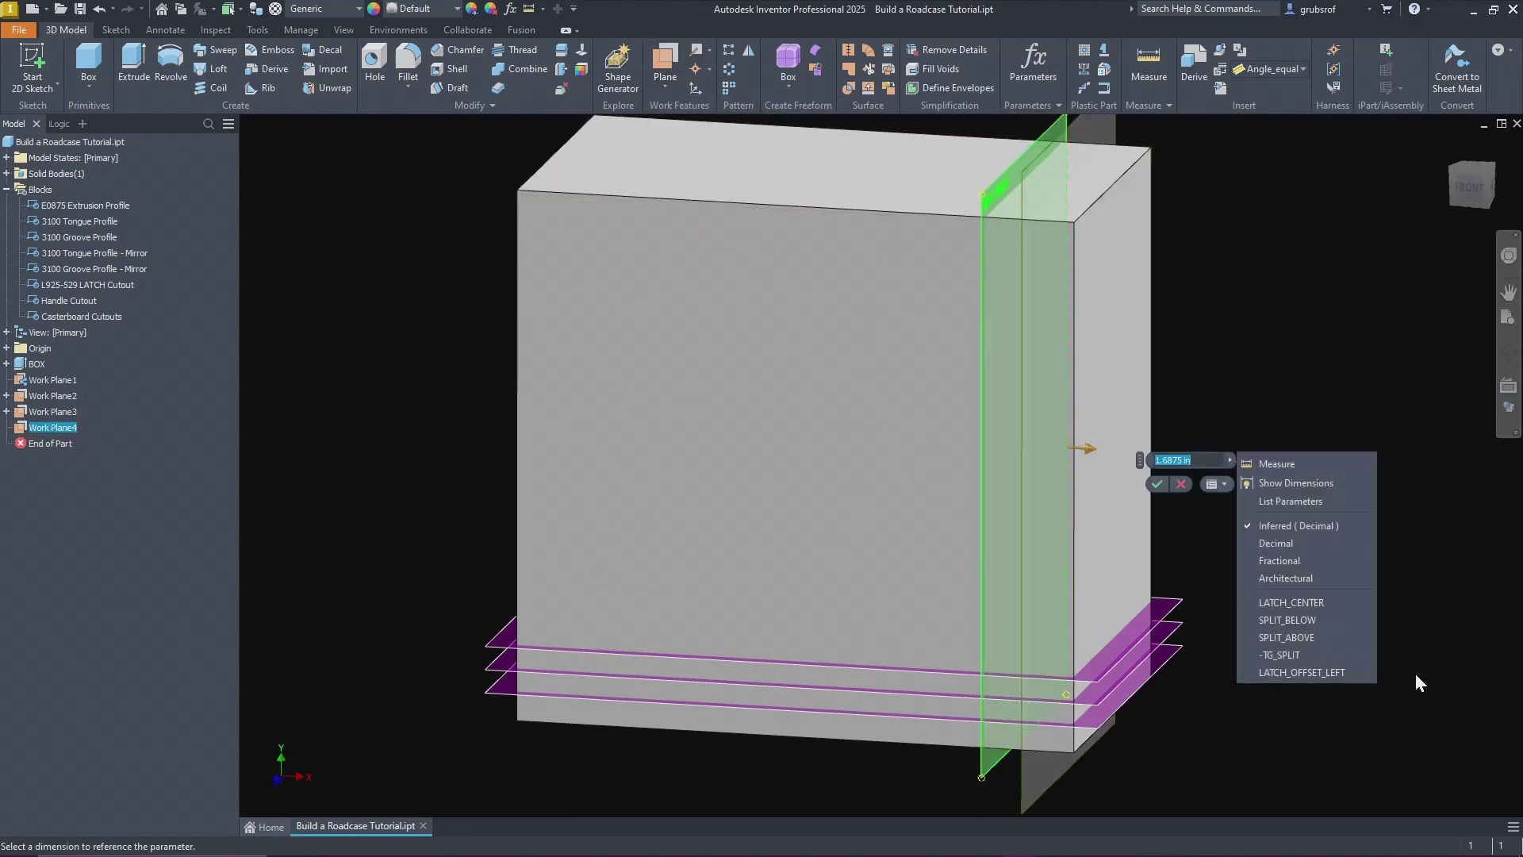
{"action": "left_click", "coordinate": [1310, 503]}
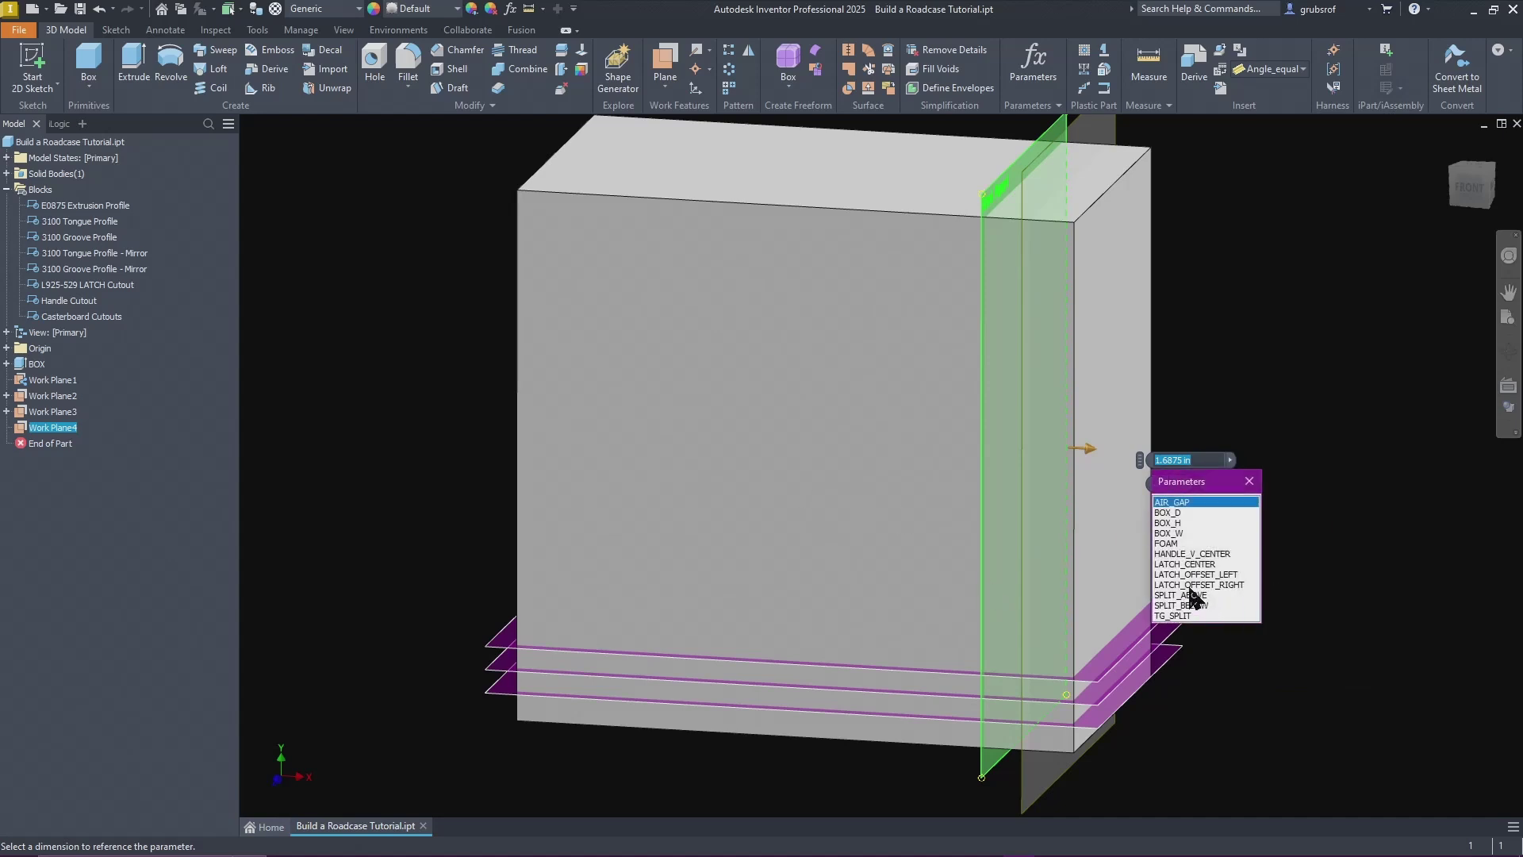
{"action": "left_click", "coordinate": [1198, 574]}
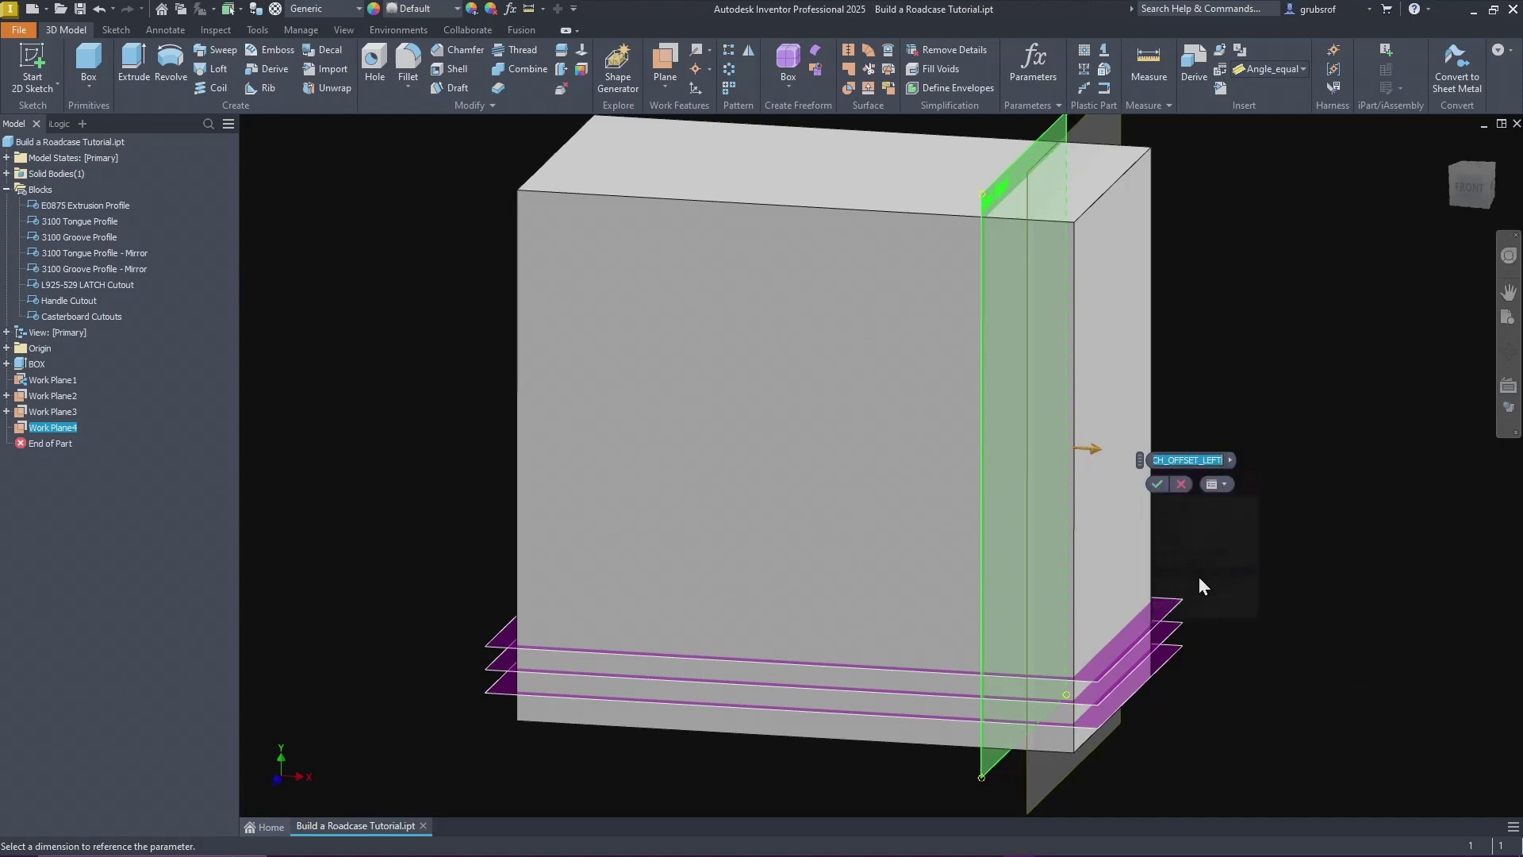
{"action": "left_click", "coordinate": [1157, 484]}
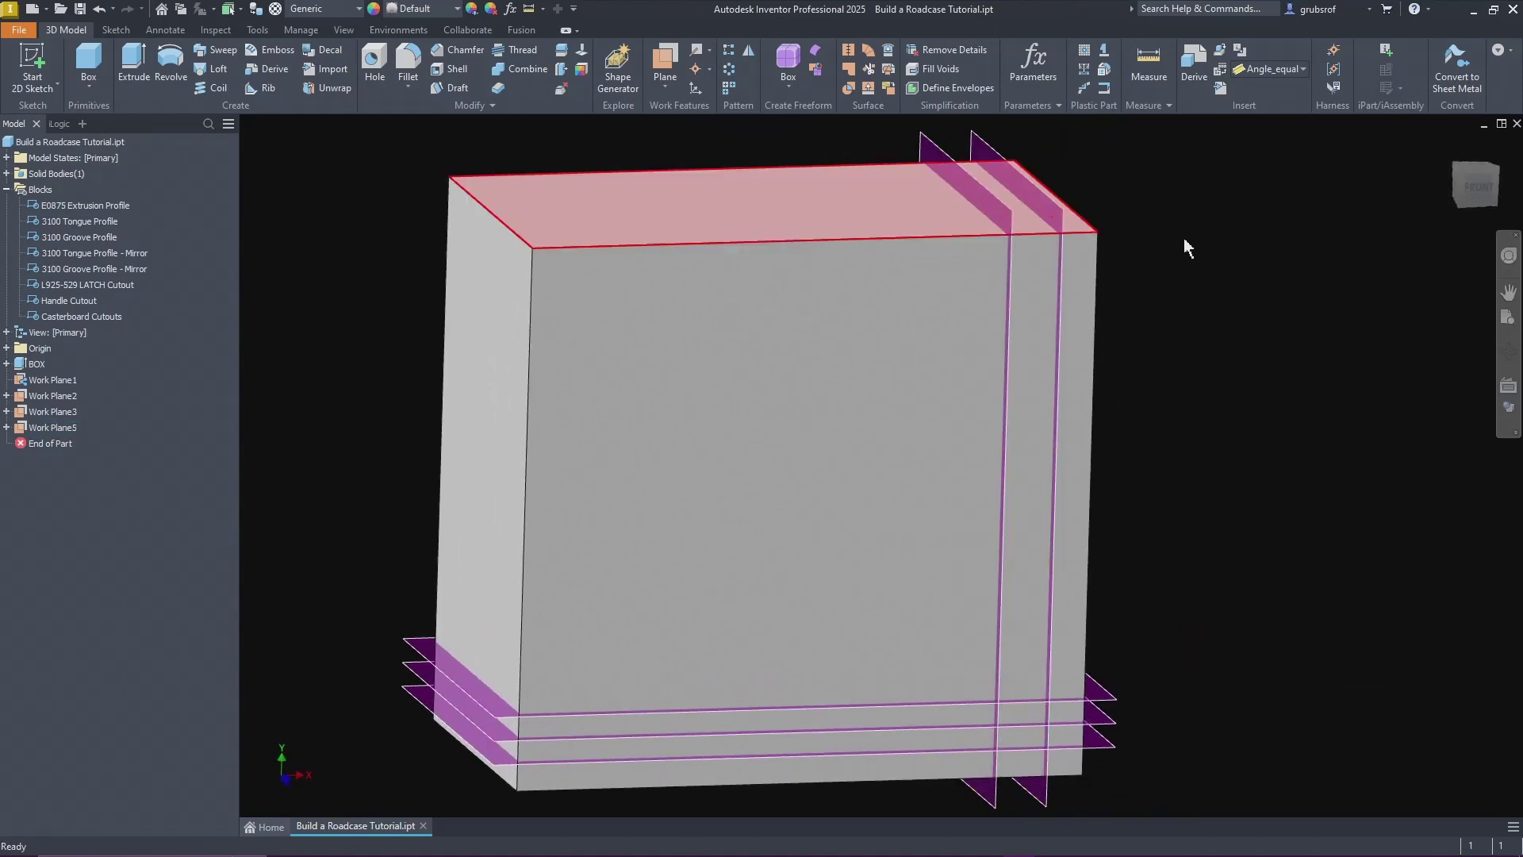
Step: Create a work plane offset from the right latch centre plane toward the box's middle by LATCH_OFFSET_RIGHT
{"action": "left_click", "coordinate": [664, 86]}
{"action": "left_click", "coordinate": [693, 149]}
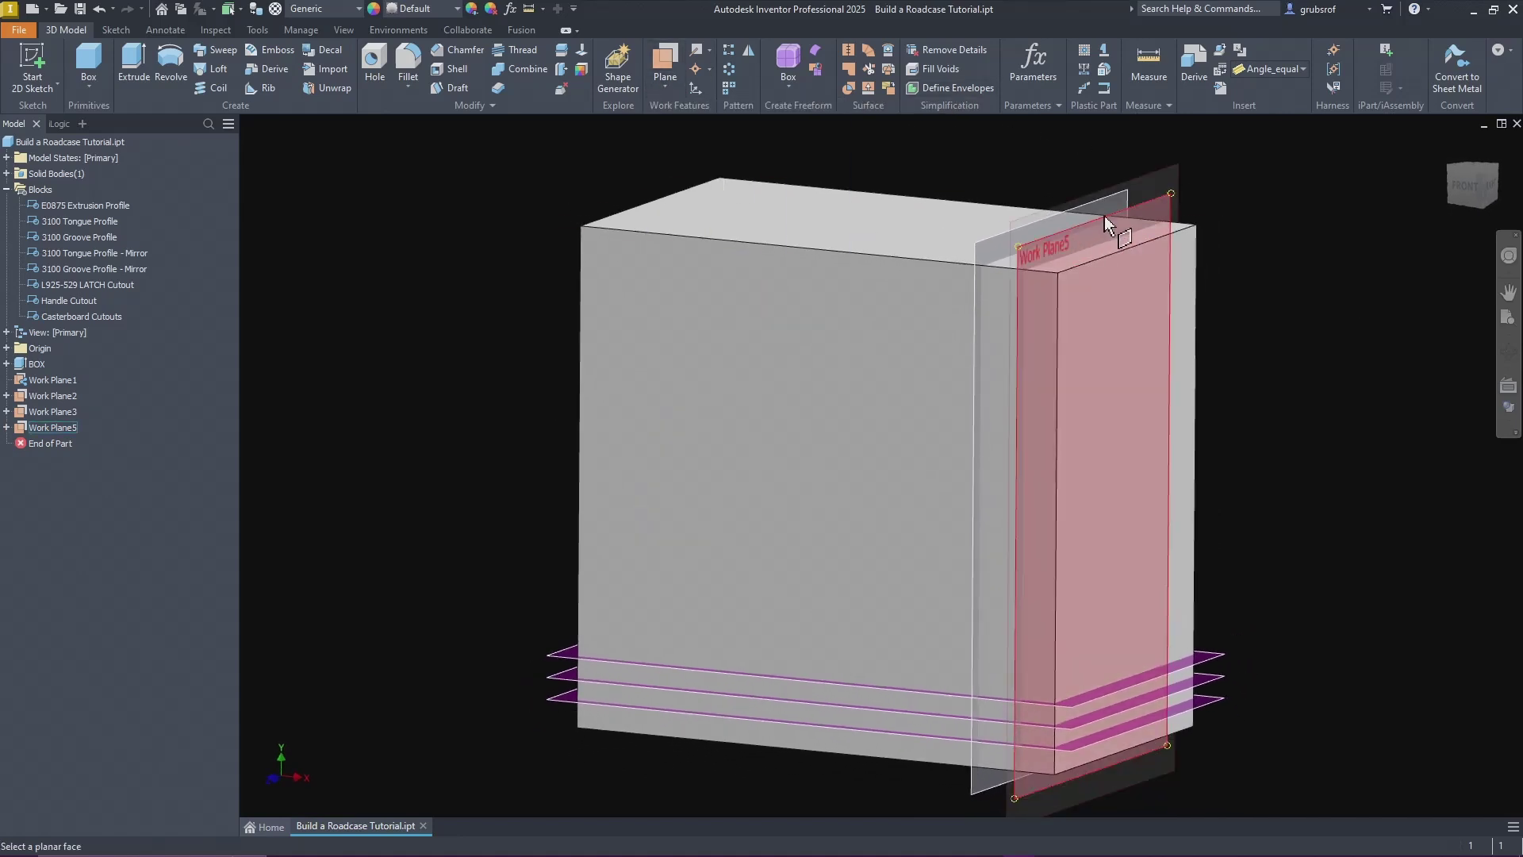
{"action": "left_click", "coordinate": [1108, 193]}
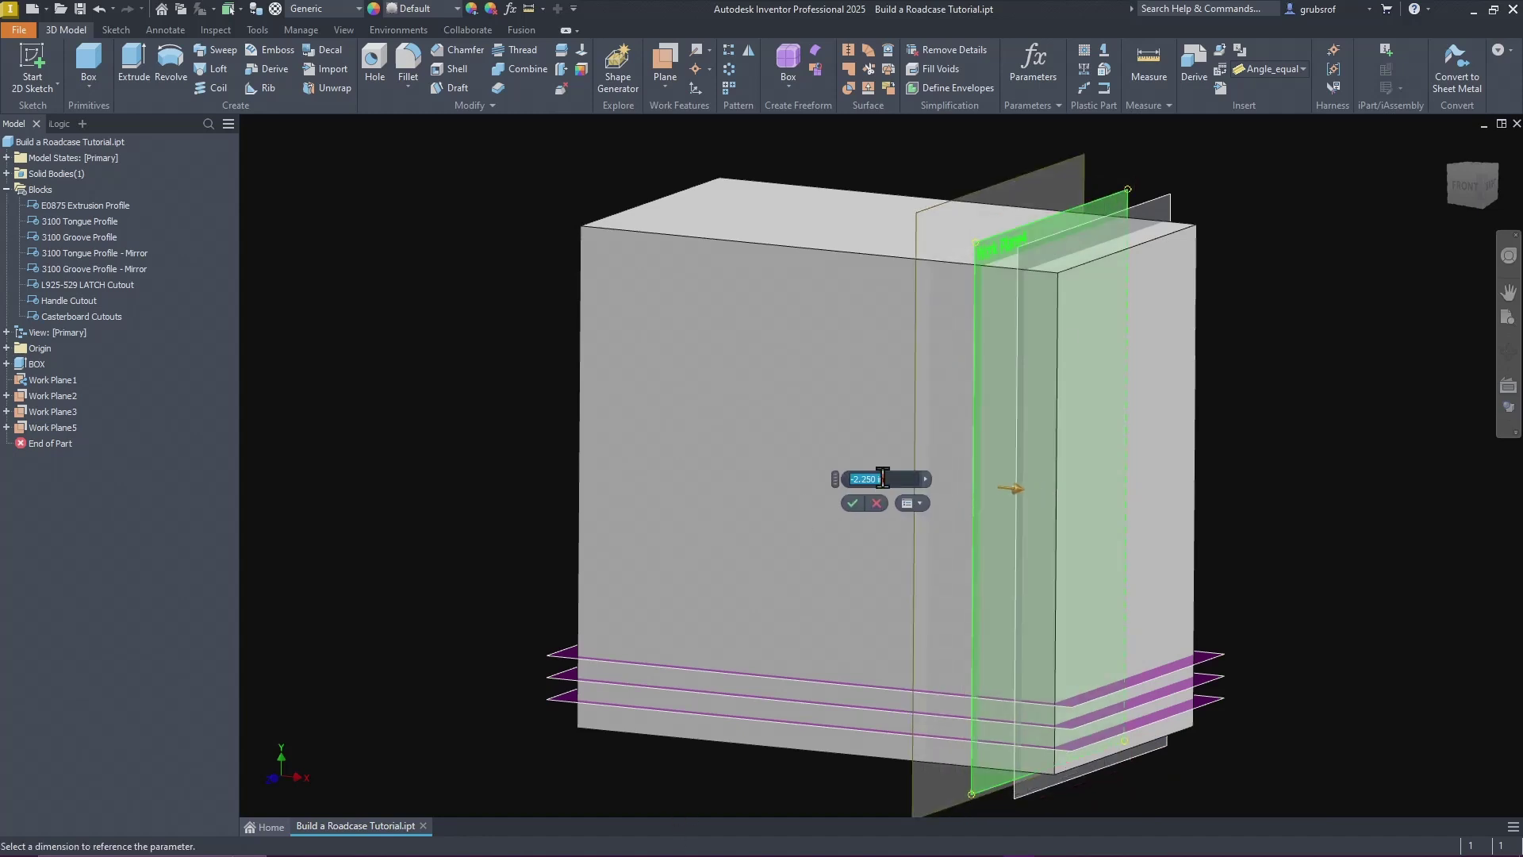
{"action": "left_click", "coordinate": [926, 481]}
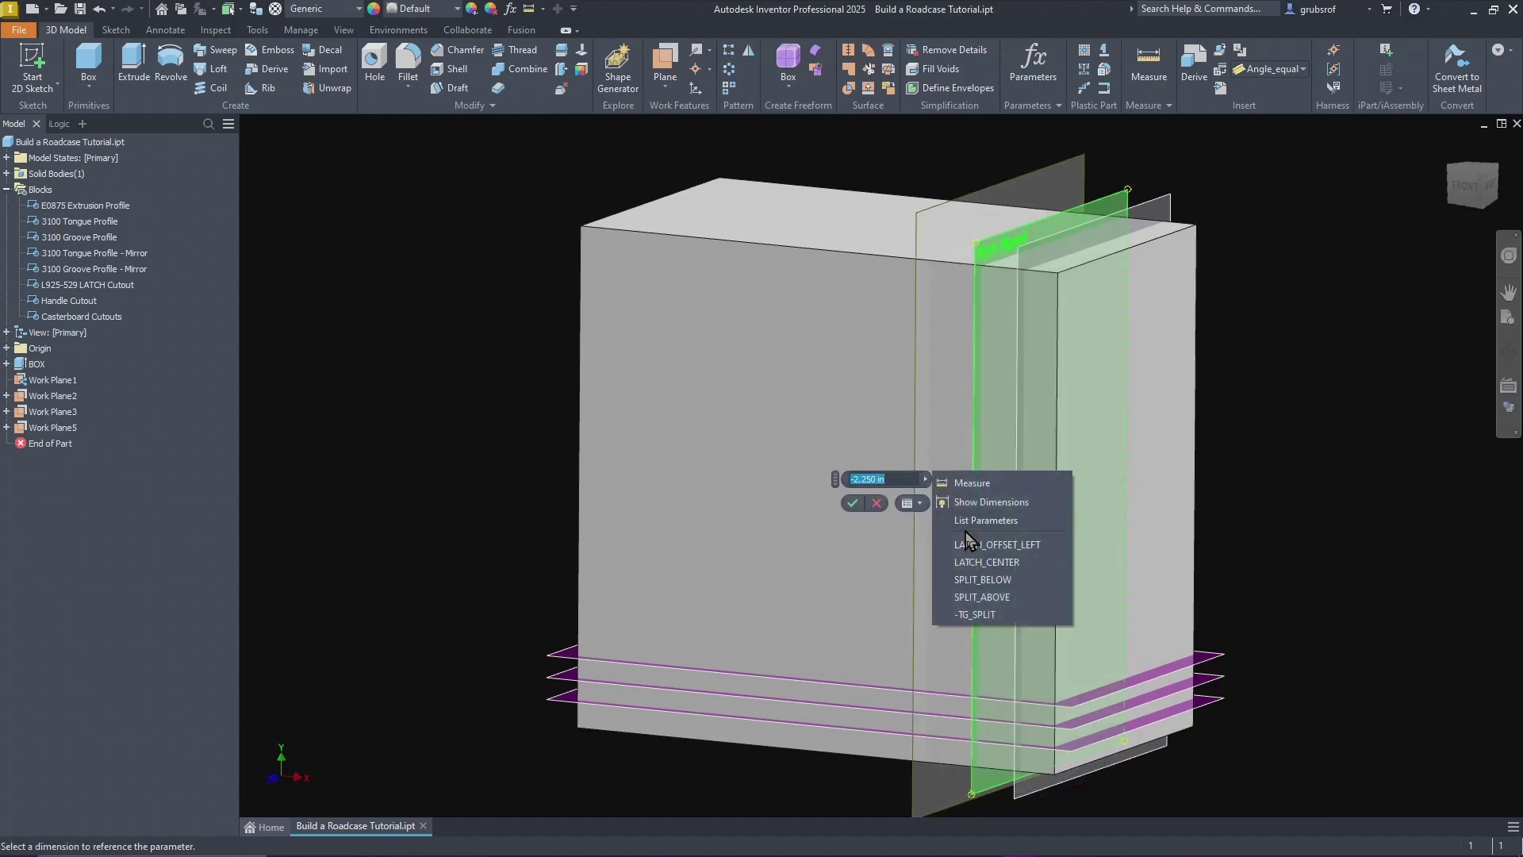
{"action": "left_click", "coordinate": [992, 541]}
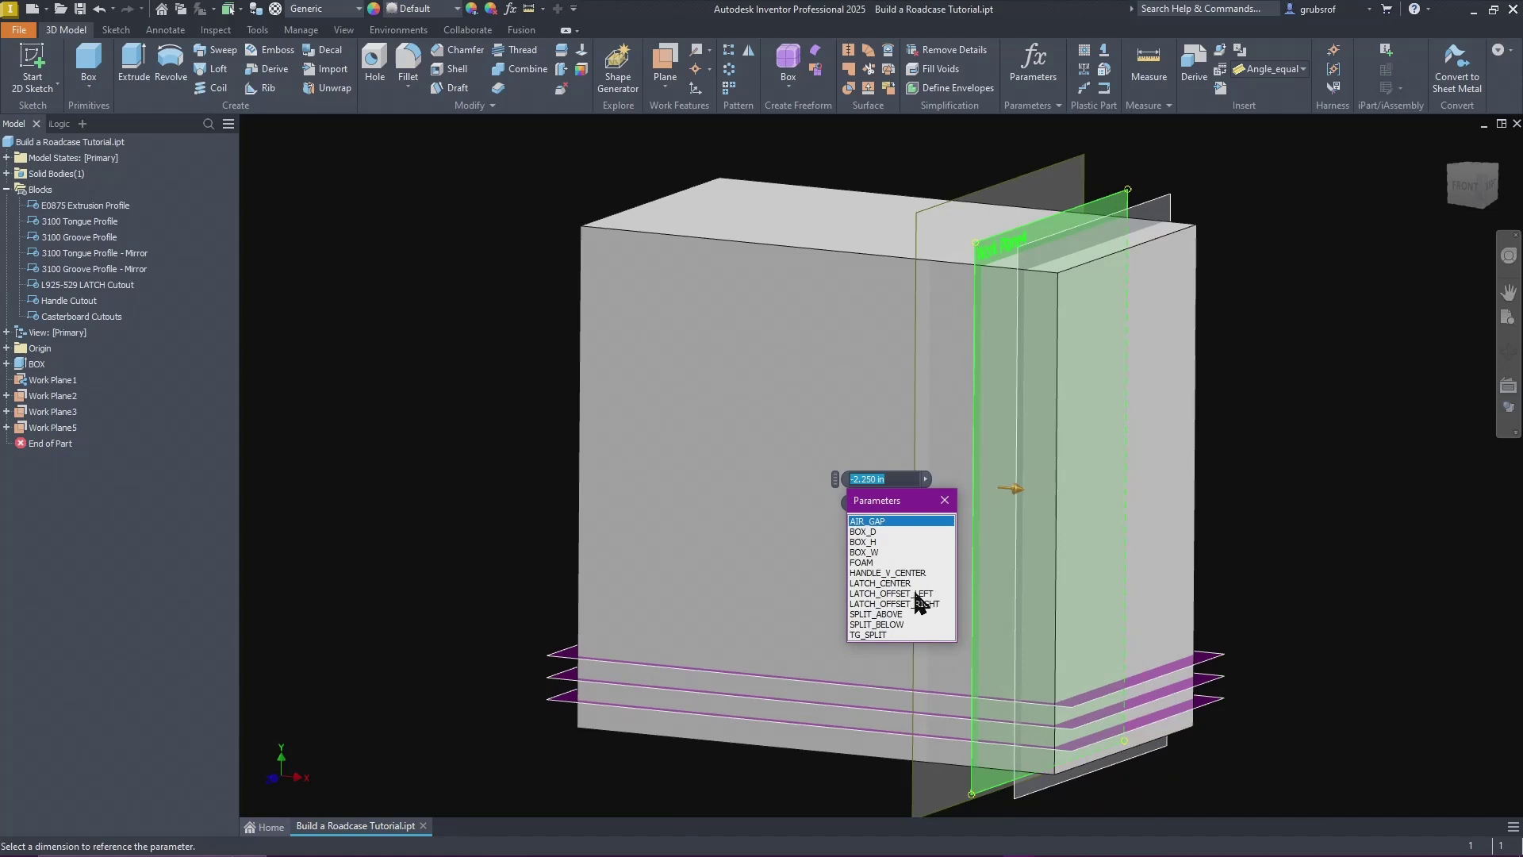
{"action": "left_click", "coordinate": [915, 594]}
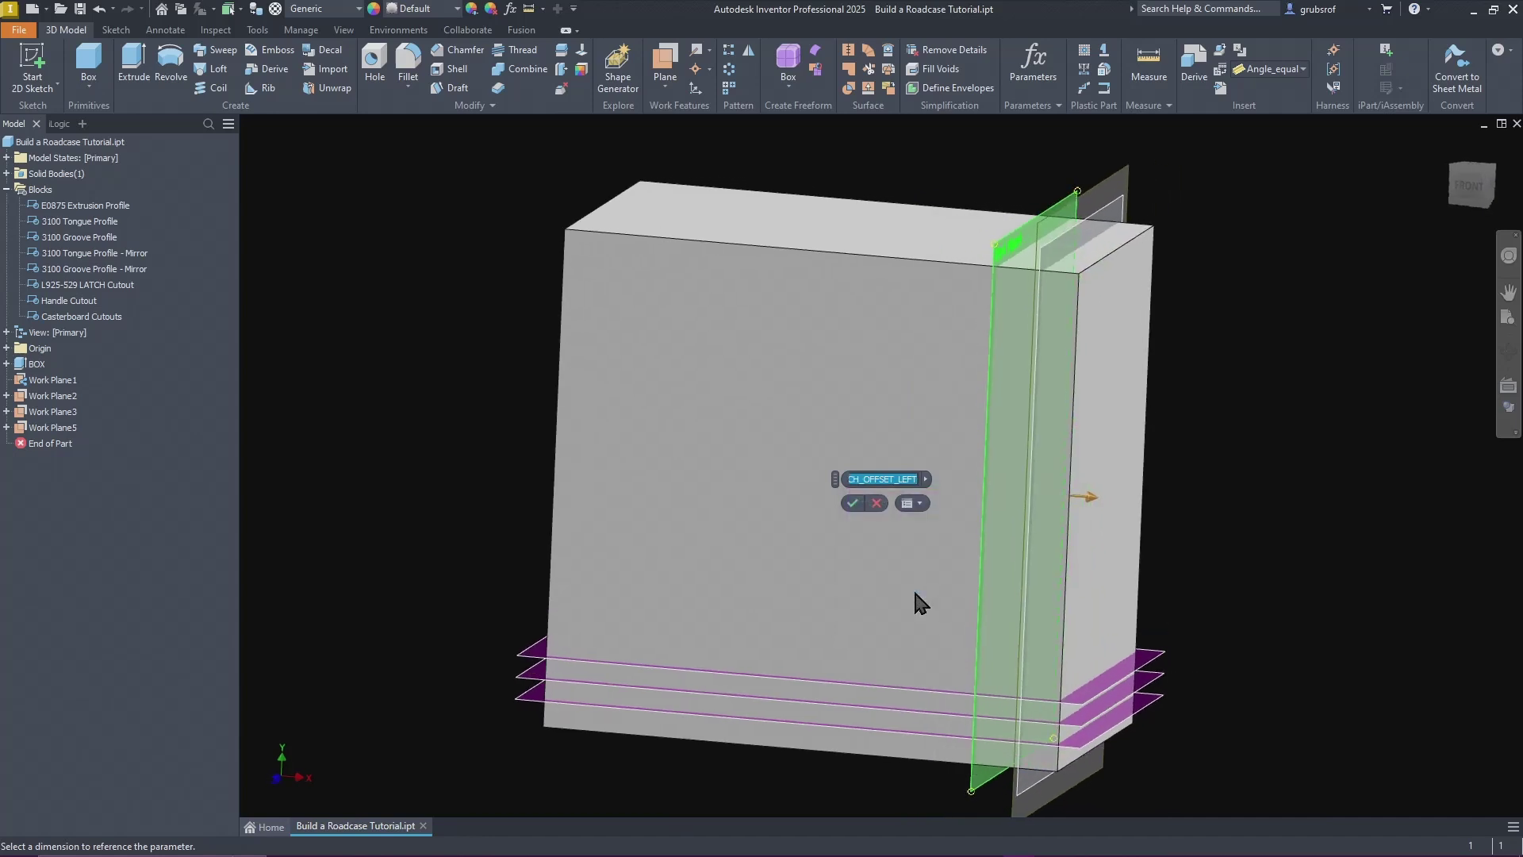
{"action": "left_click", "coordinate": [925, 479]}
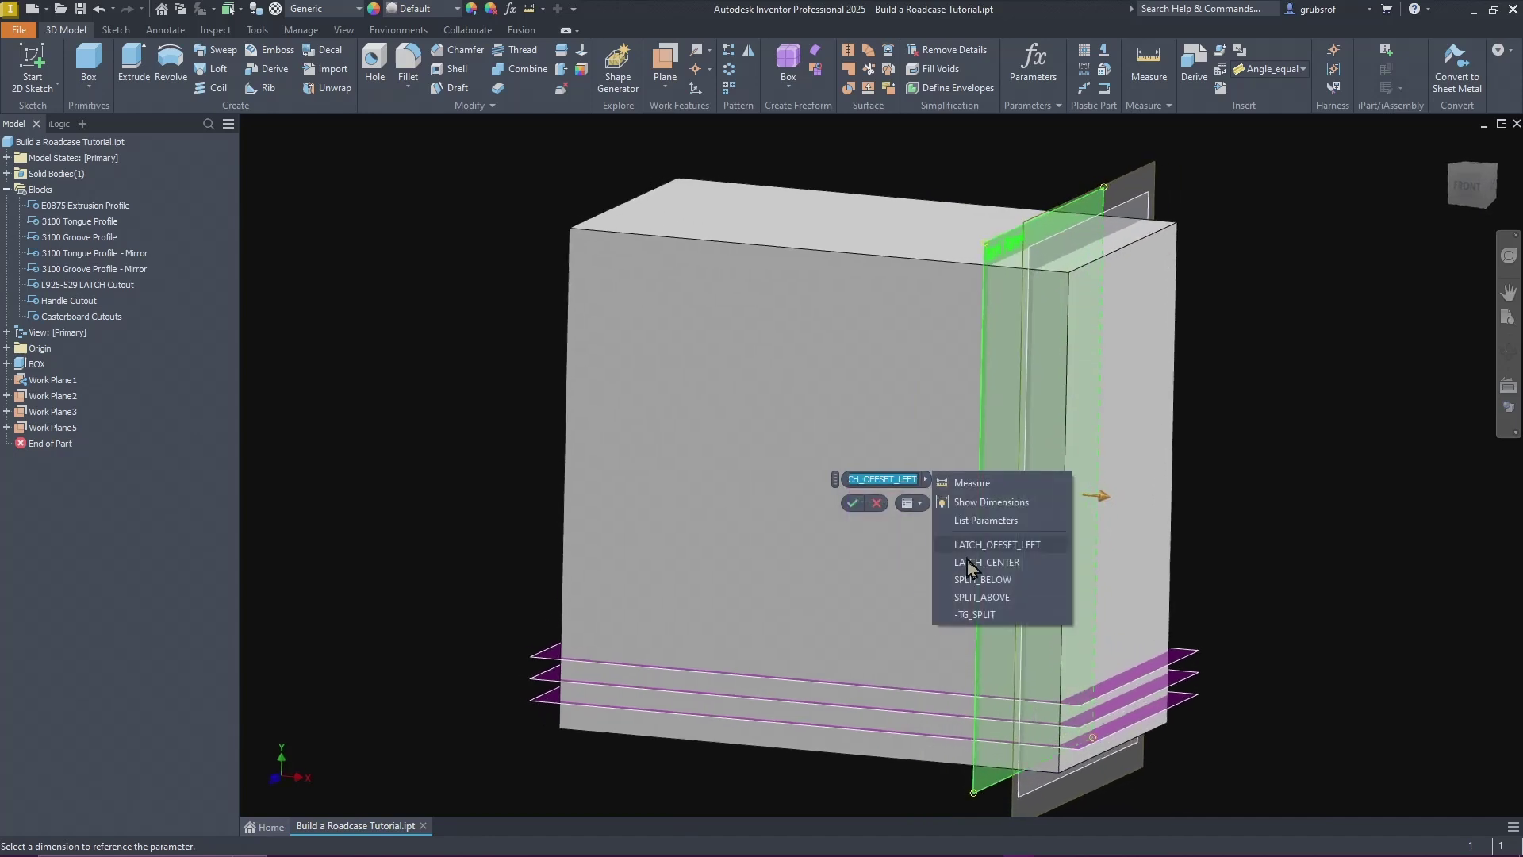
{"action": "left_click", "coordinate": [960, 521]}
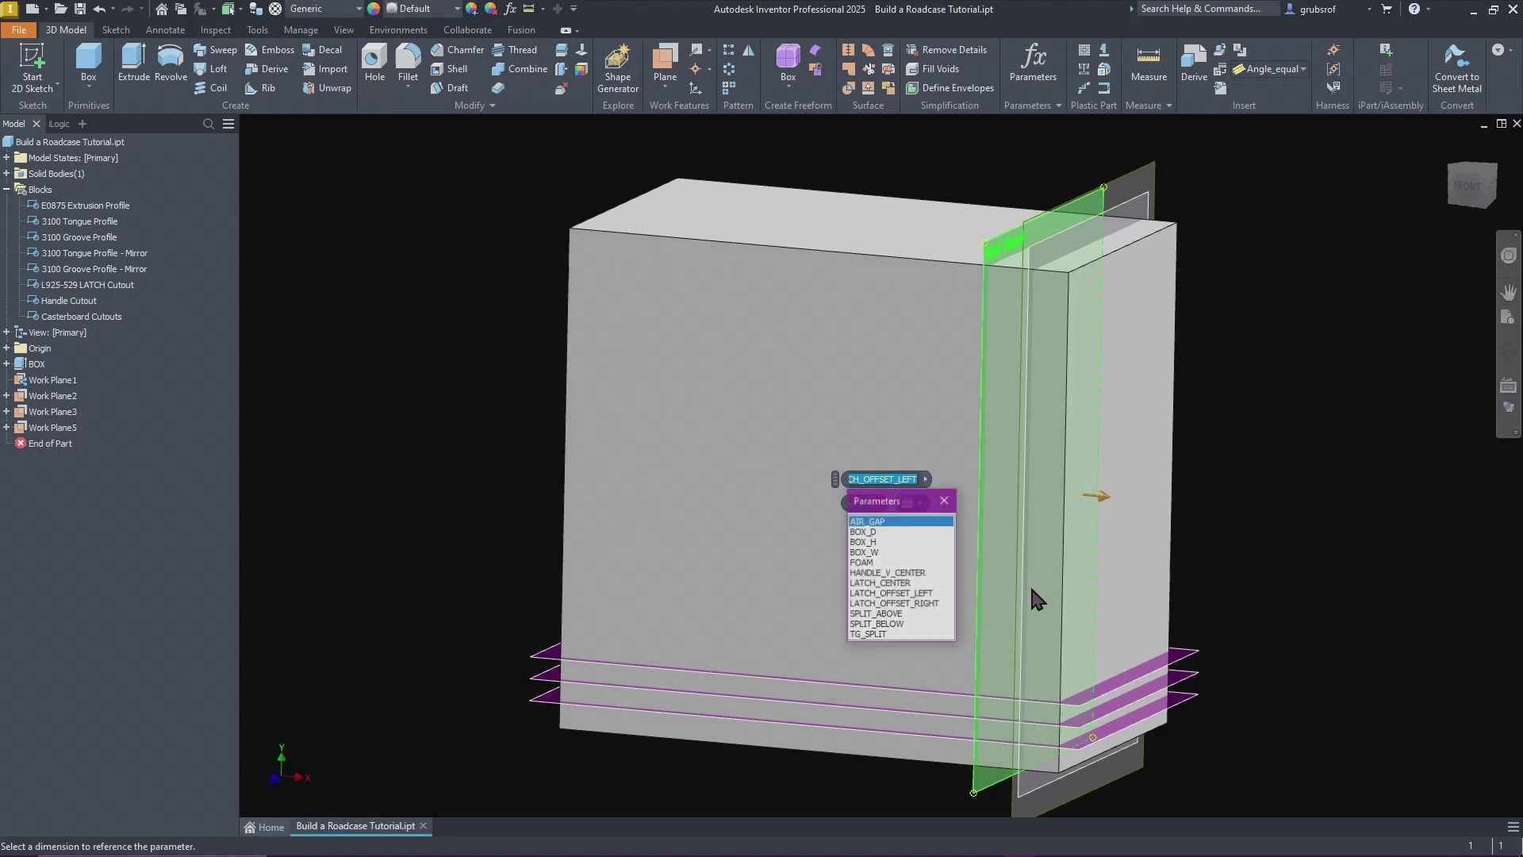
{"action": "left_click", "coordinate": [911, 603]}
{"action": "left_click", "coordinate": [852, 503]}
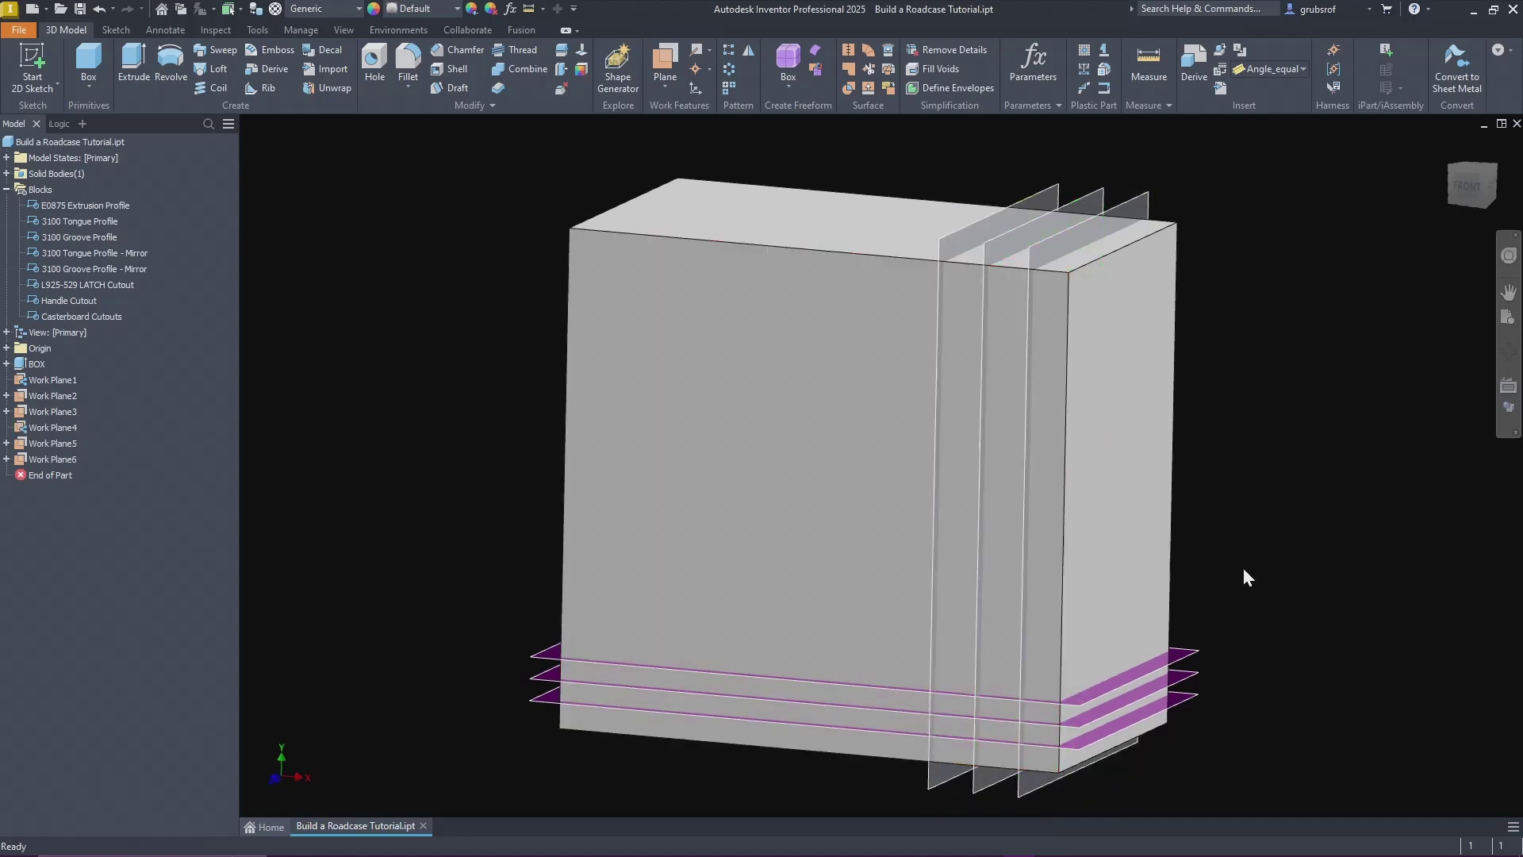
Step: Create a work plane offset inward from the box's left side face by the LATCH_CENTER parameter
{"action": "middle_click_drag", "start_coordinate": [1287, 574], "coordinate": [996, 738], "text": "shift"}
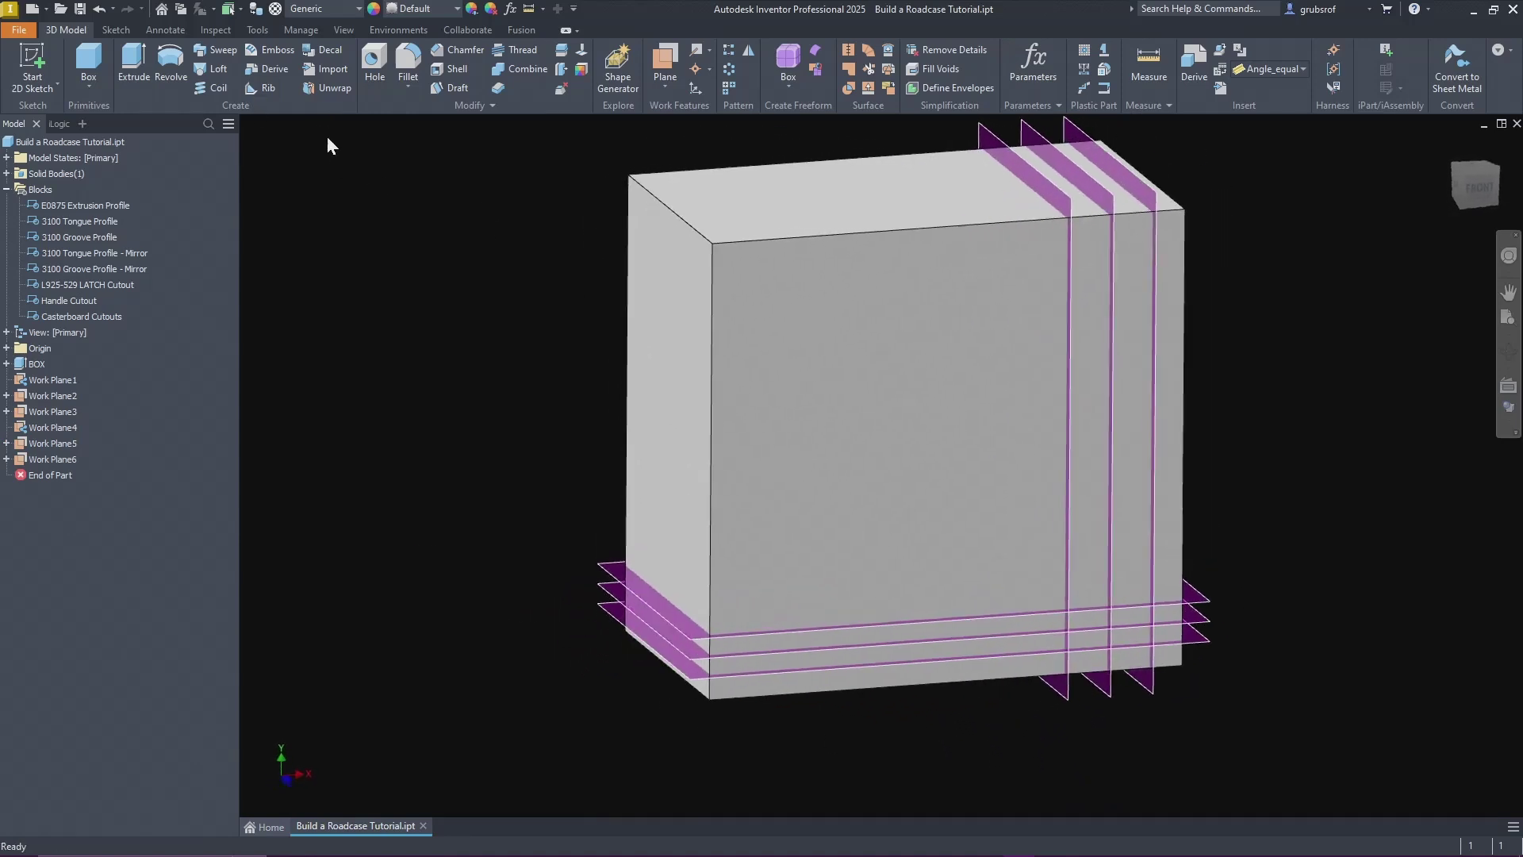
{"action": "left_click", "coordinate": [666, 67]}
{"action": "left_click", "coordinate": [663, 274]}
{"action": "left_click_drag", "start_coordinate": [698, 432], "coordinate": [755, 430]}
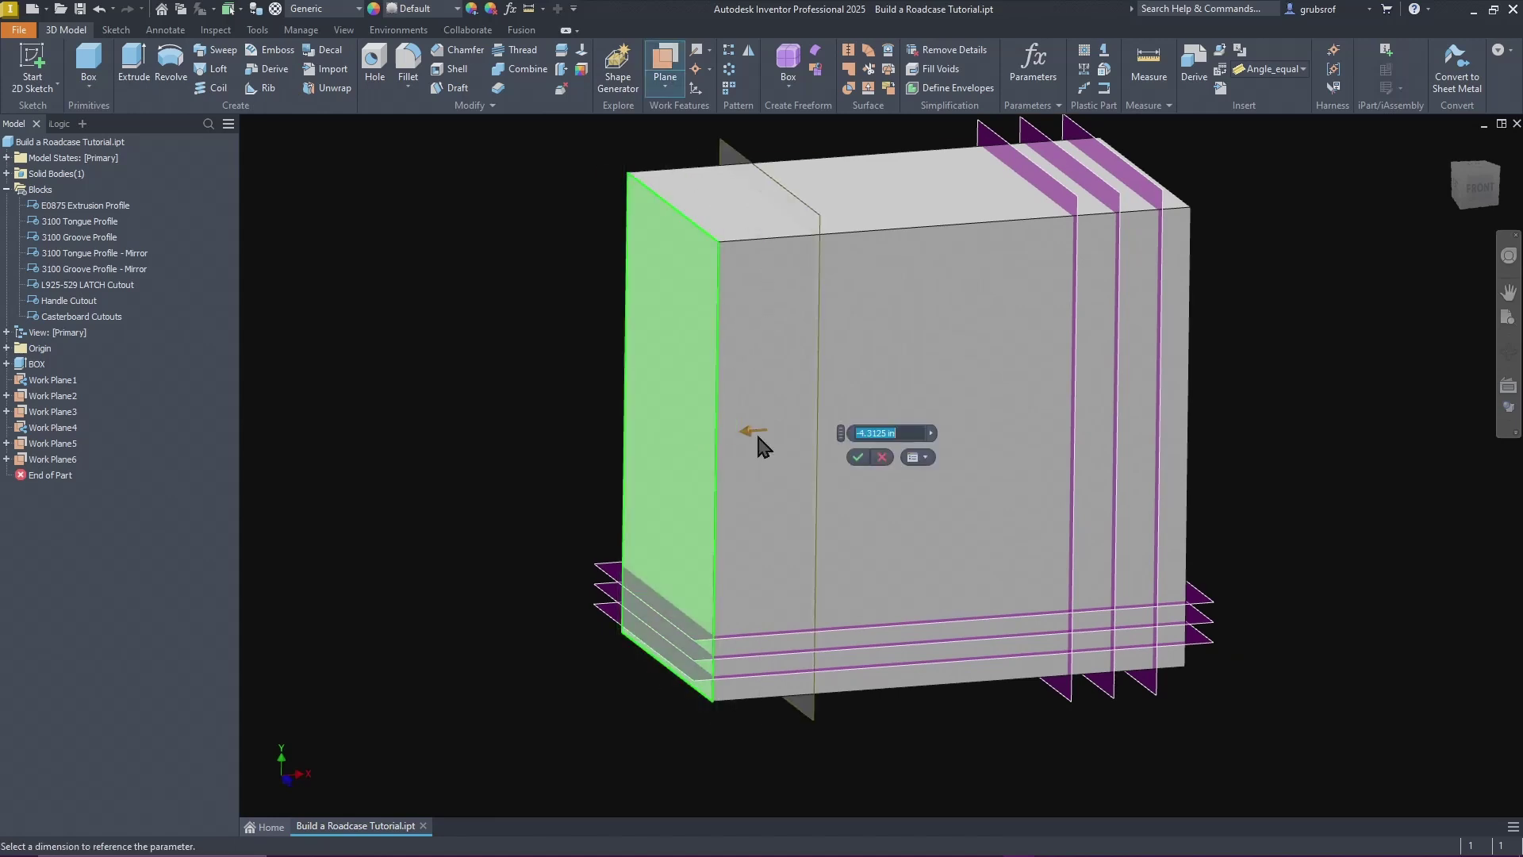
{"action": "left_click", "coordinate": [933, 434]}
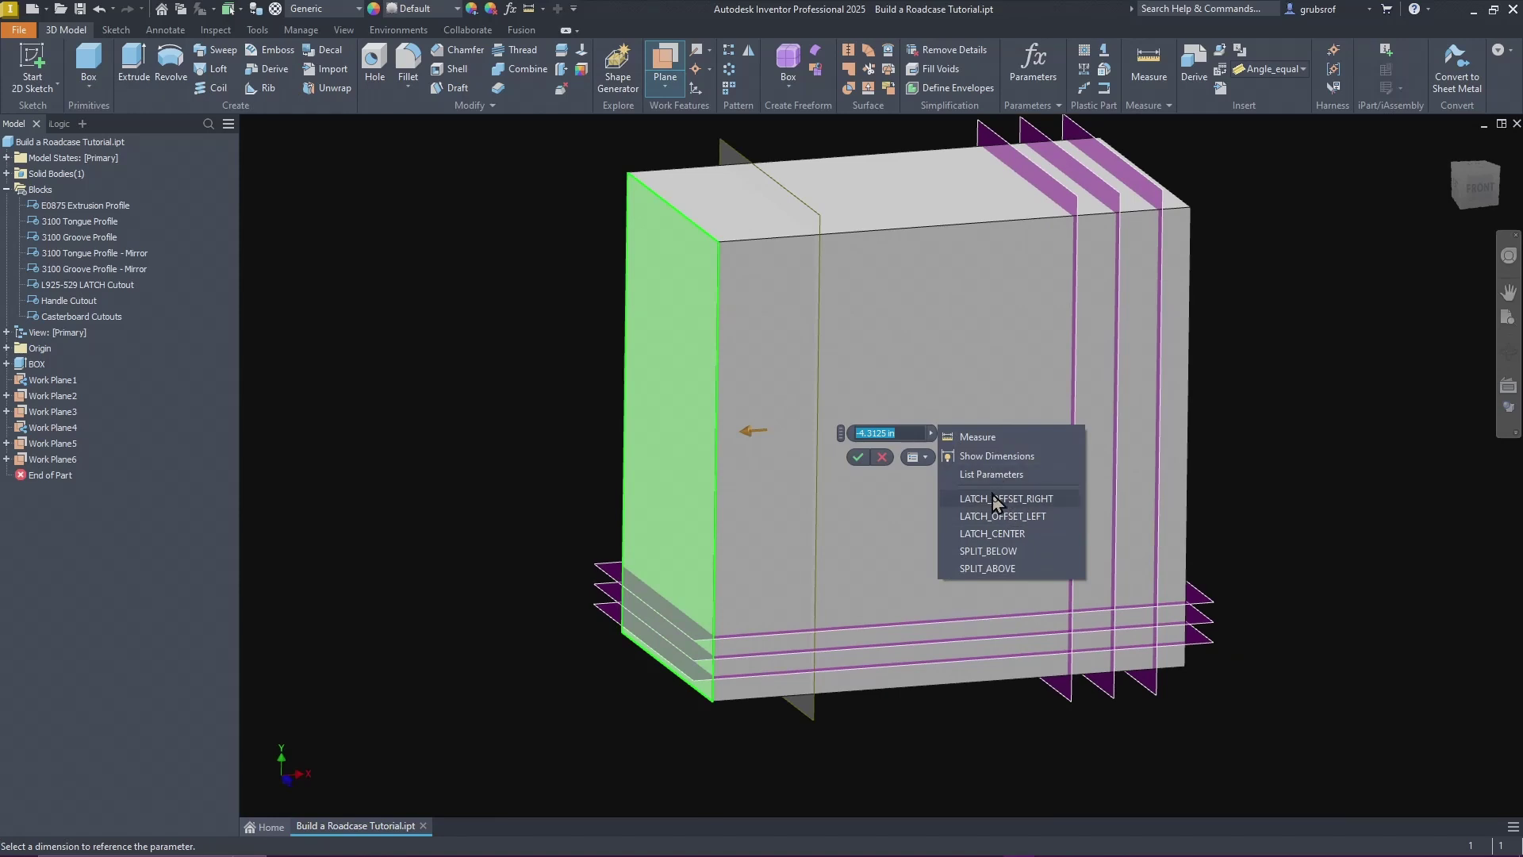
{"action": "left_click", "coordinate": [1022, 533]}
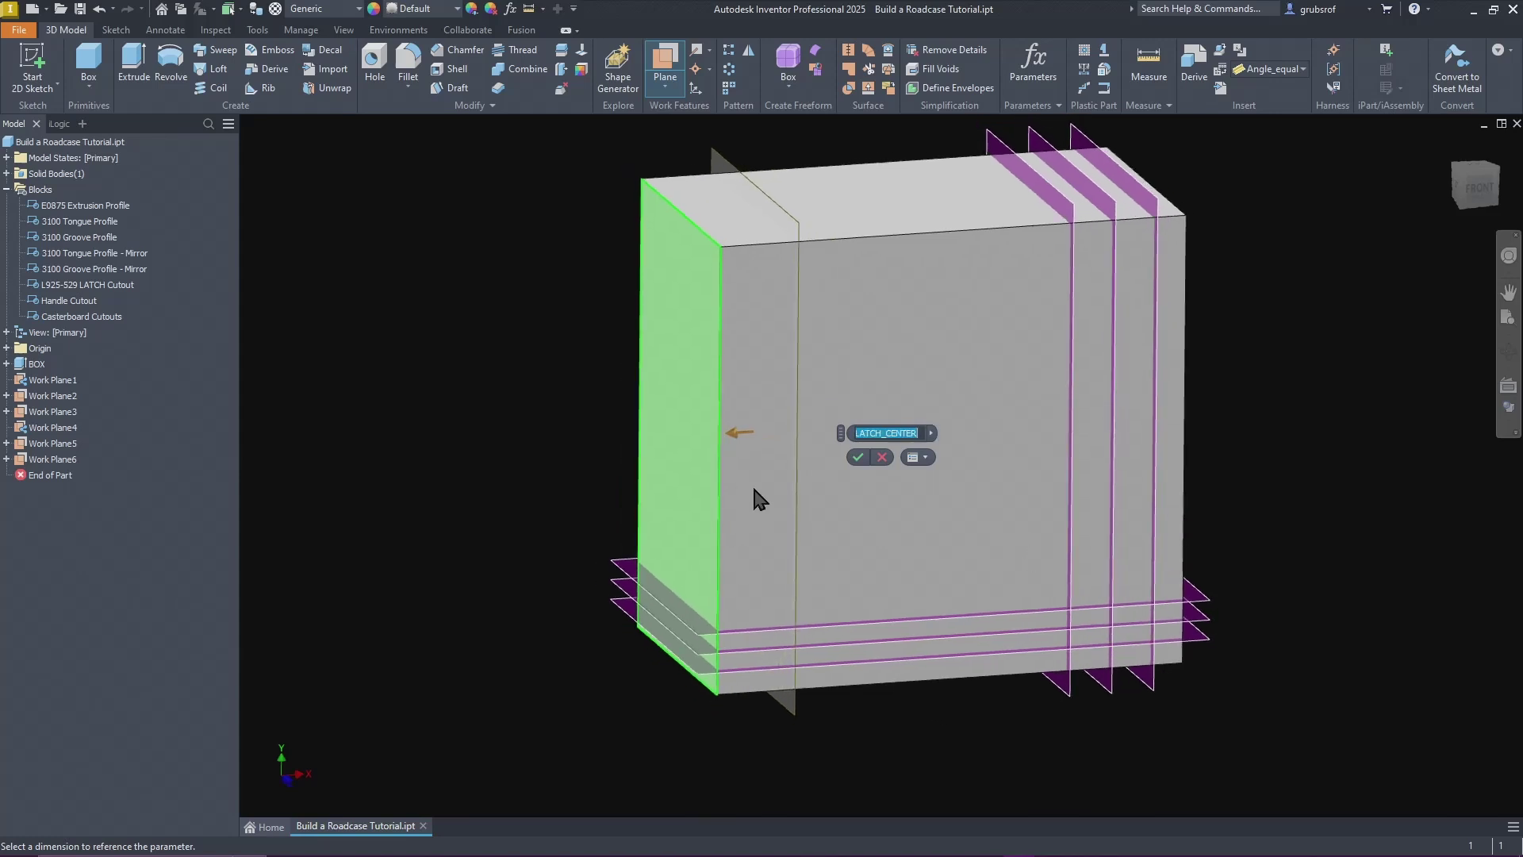
{"action": "left_click", "coordinate": [858, 457]}
Step: Create a work plane offset from the left latch centre plane toward the box's left face by LATCH_OFFSET_LEFT
{"action": "left_click", "coordinate": [664, 86]}
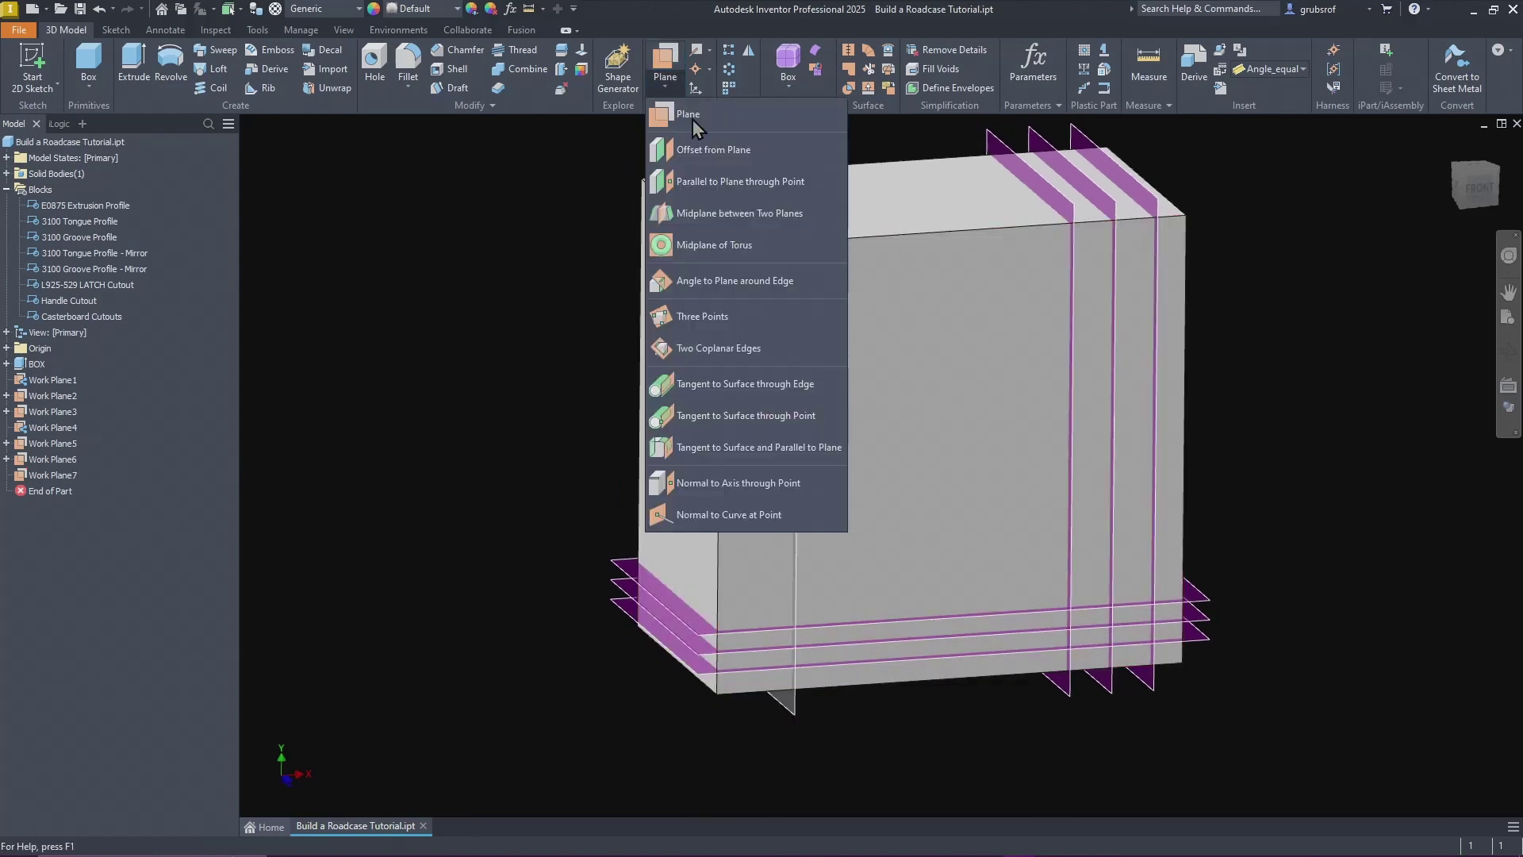
{"action": "left_click", "coordinate": [684, 145]}
{"action": "left_click", "coordinate": [715, 167]}
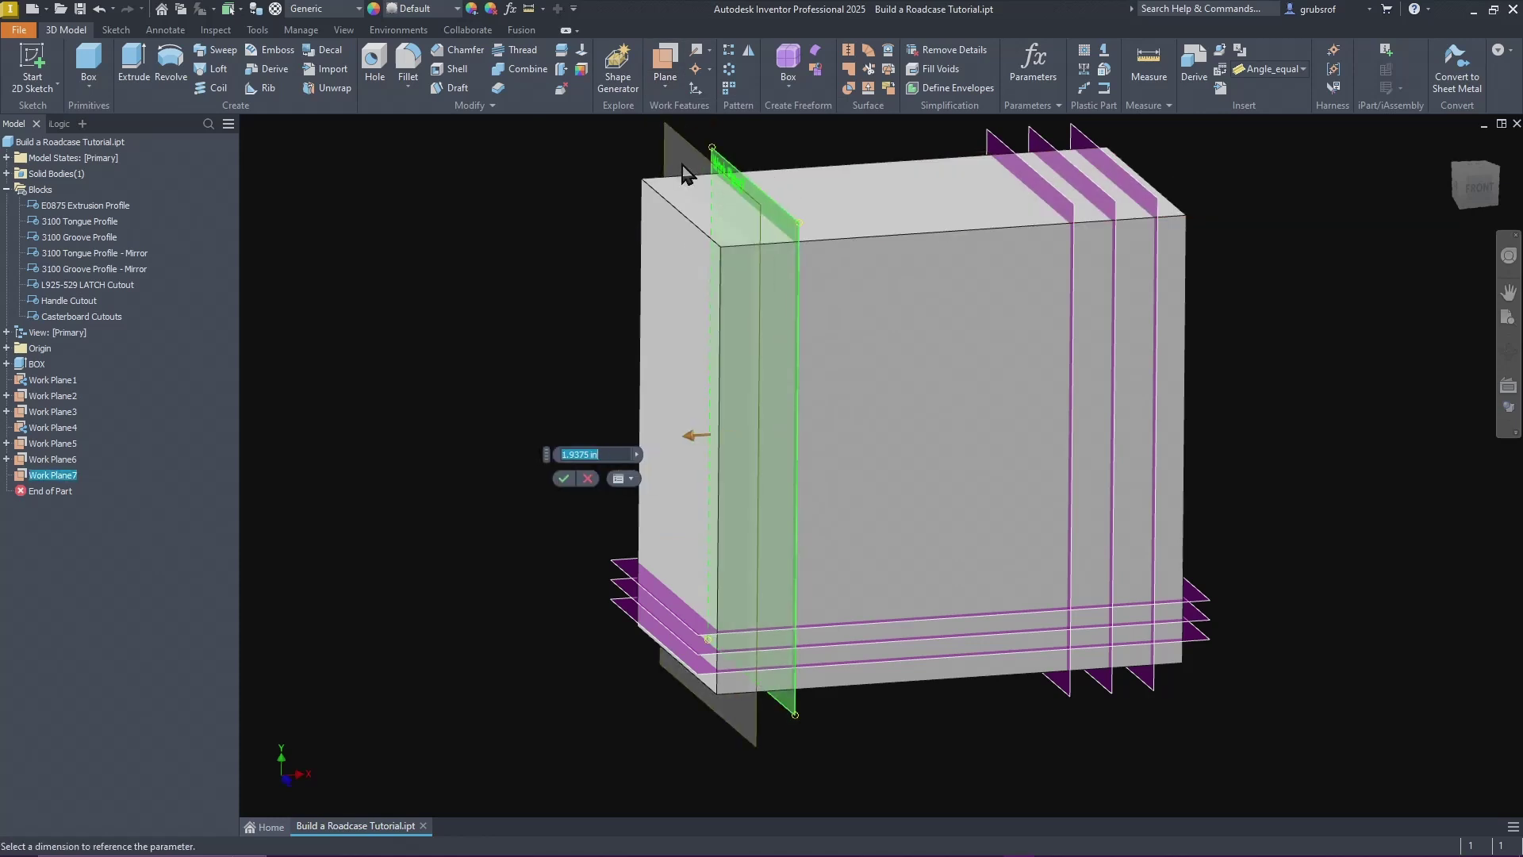
{"action": "left_click", "coordinate": [636, 454]}
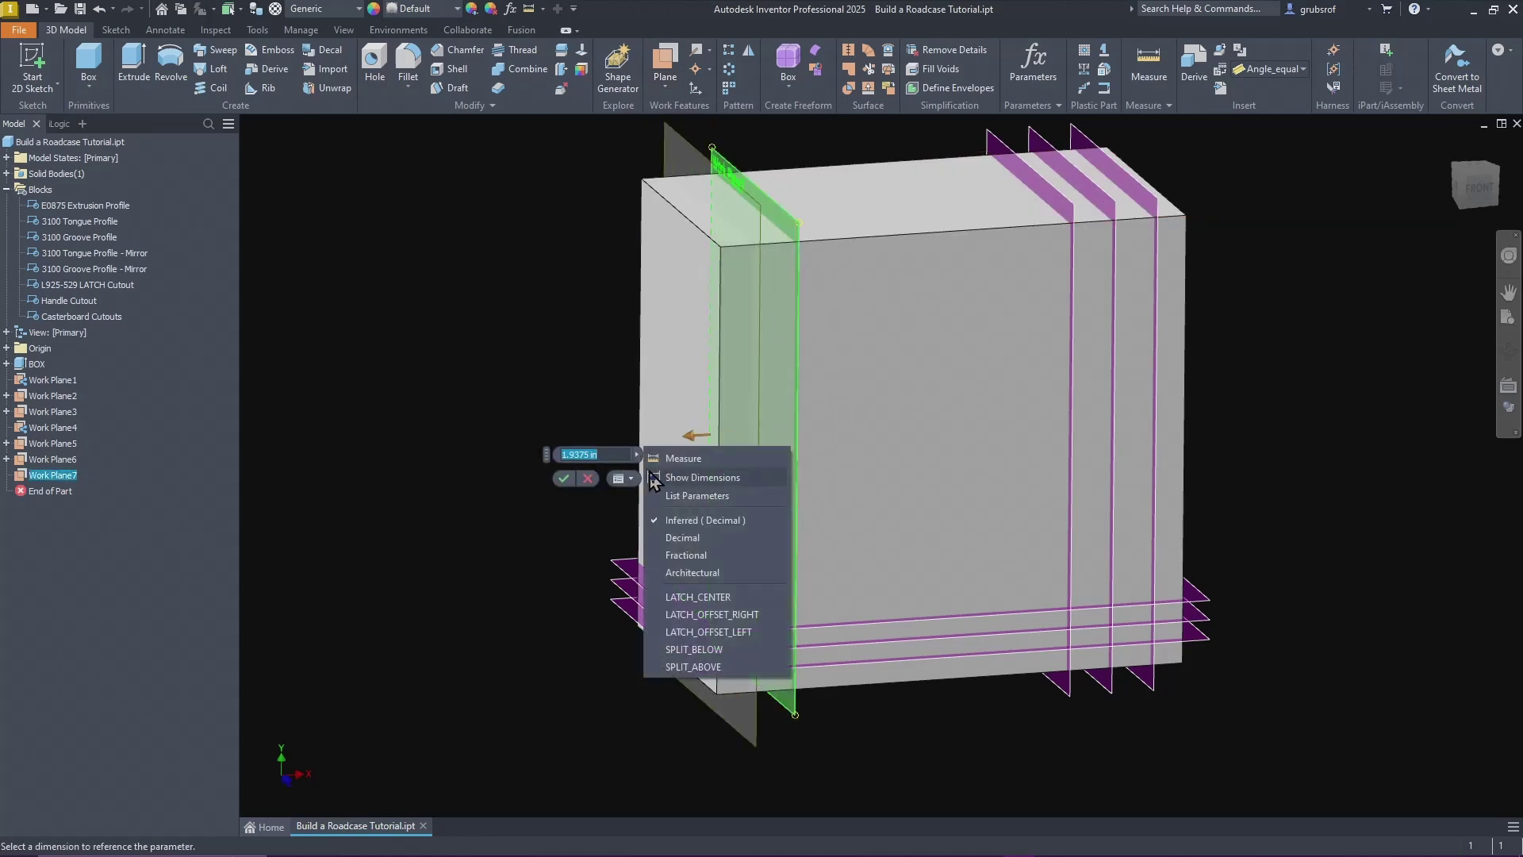
{"action": "left_click", "coordinate": [736, 635]}
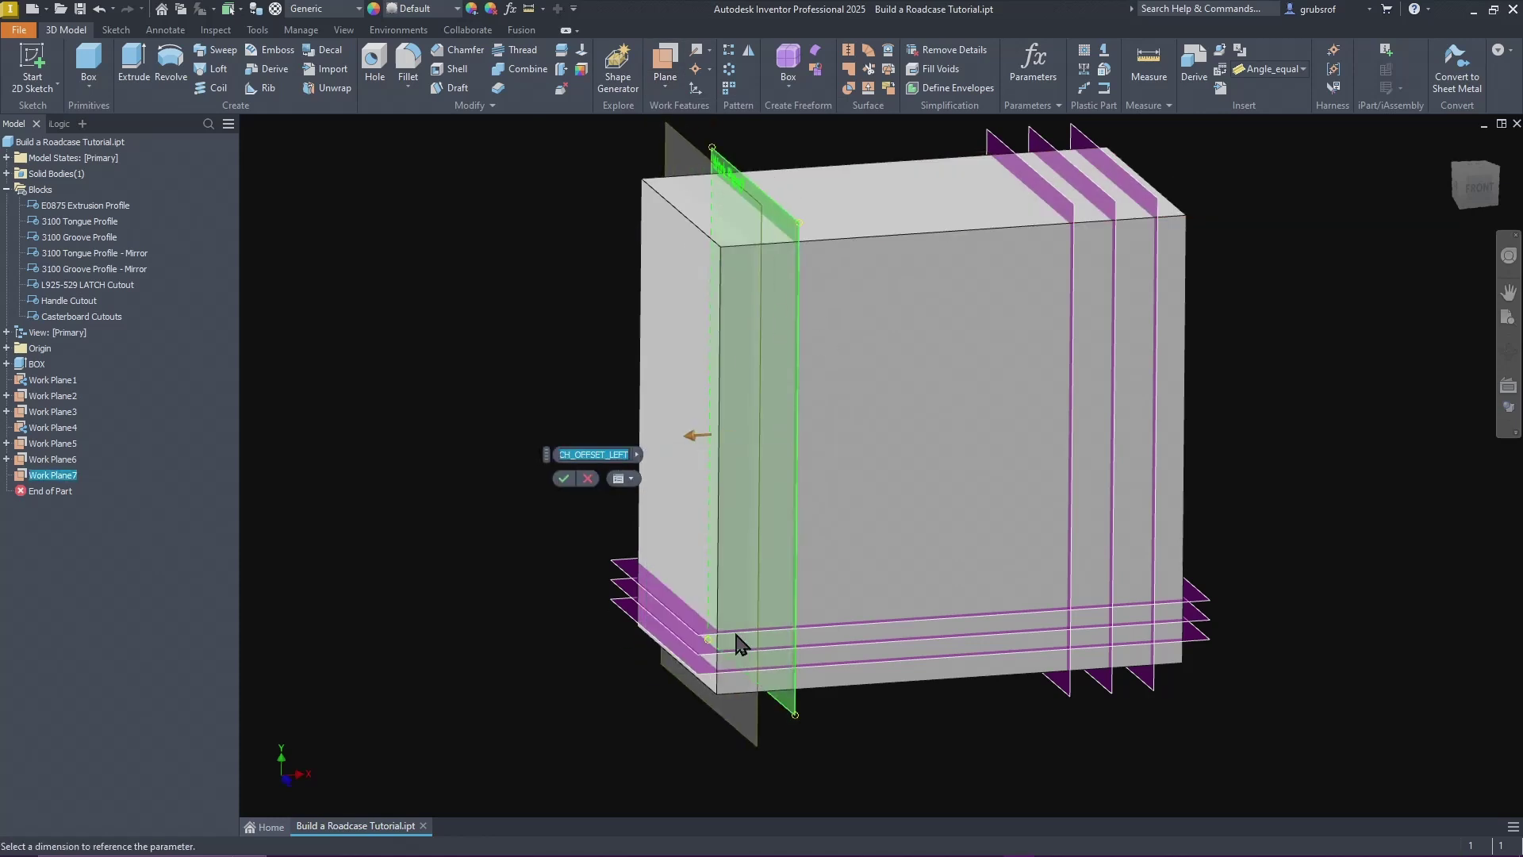
{"action": "left_click", "coordinate": [563, 478]}
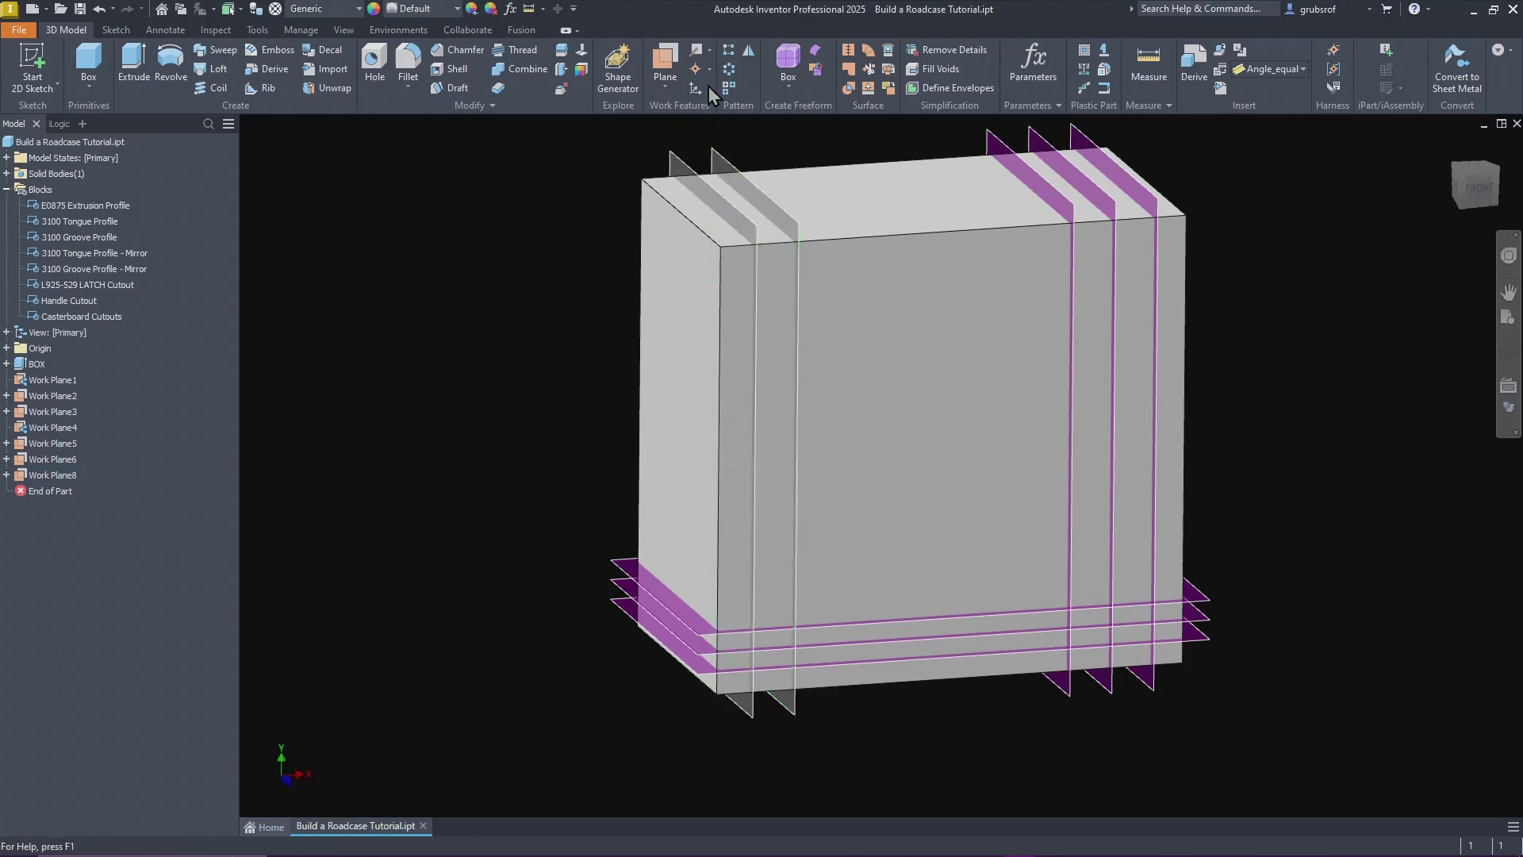
Step: Create a work plane offset from the left latch centre plane toward the box's middle by LATCH_OFFSET_RIGHT
{"action": "left_click", "coordinate": [664, 88]}
{"action": "left_click", "coordinate": [687, 151]}
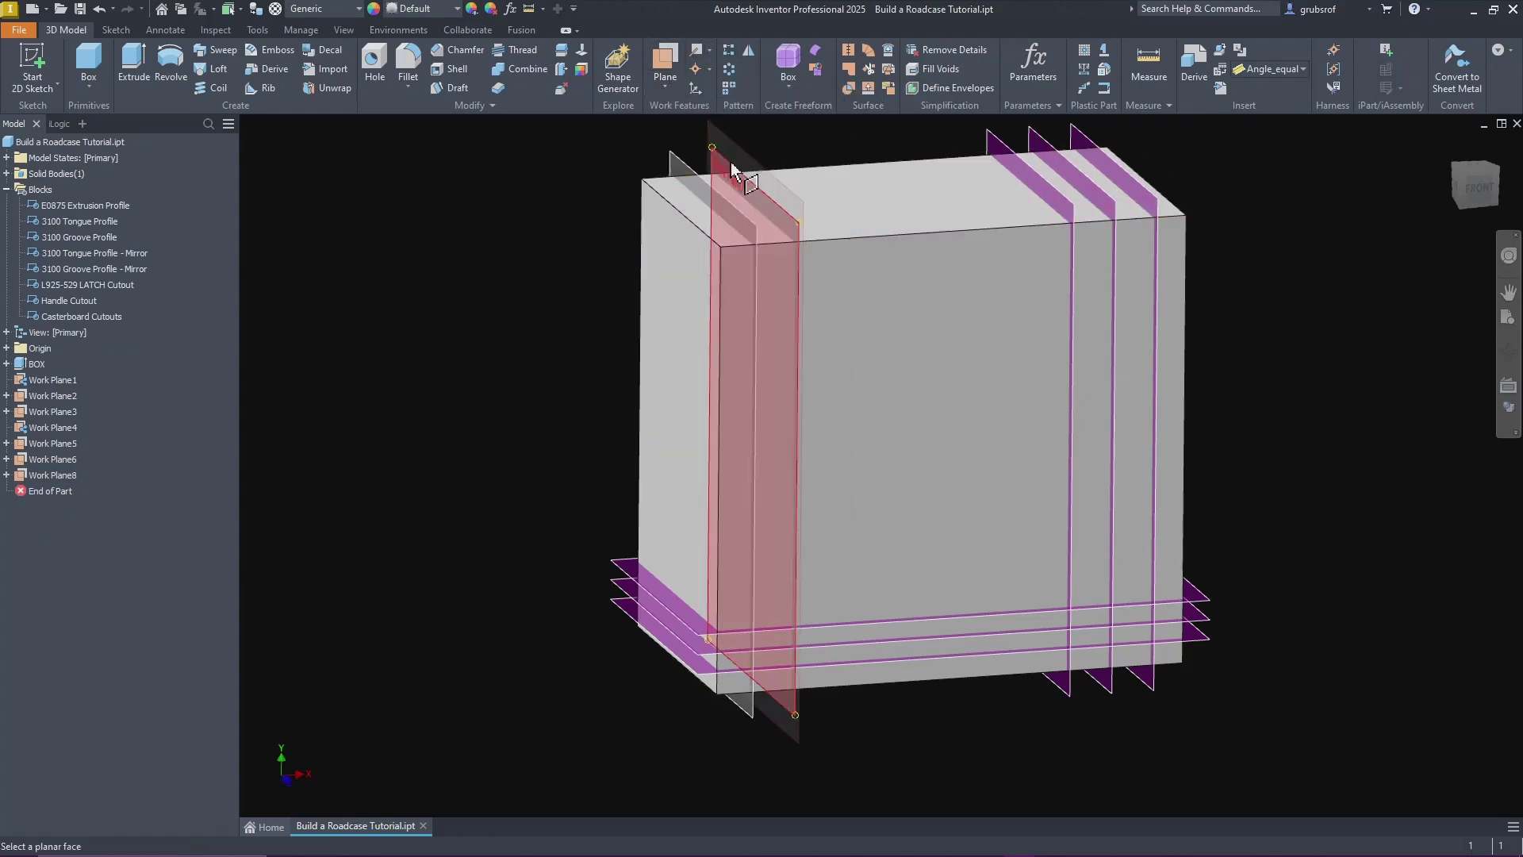
{"action": "left_click", "coordinate": [782, 163]}
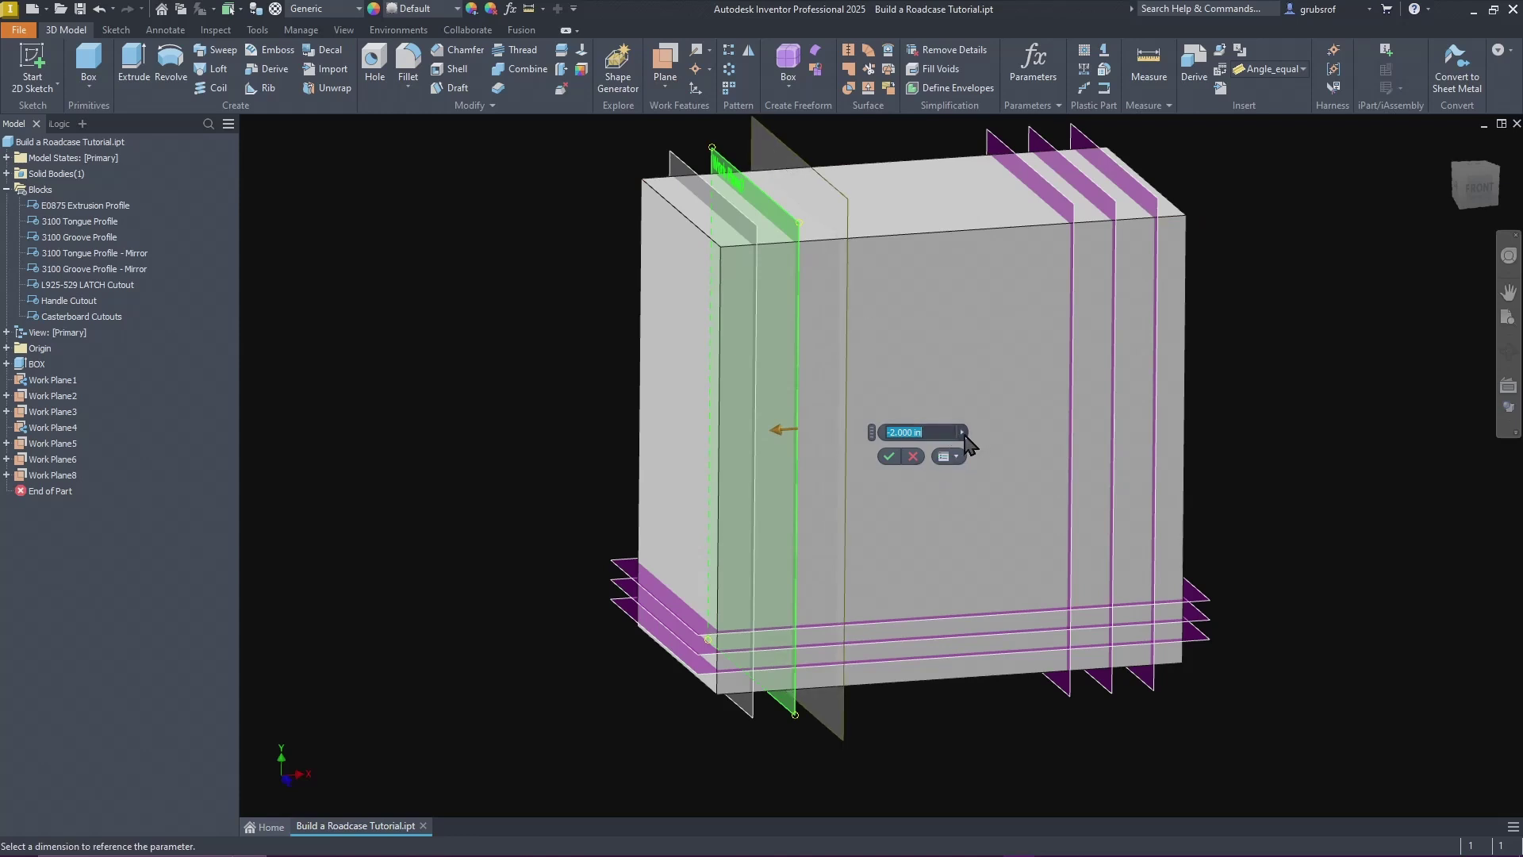
{"action": "left_click", "coordinate": [962, 432]}
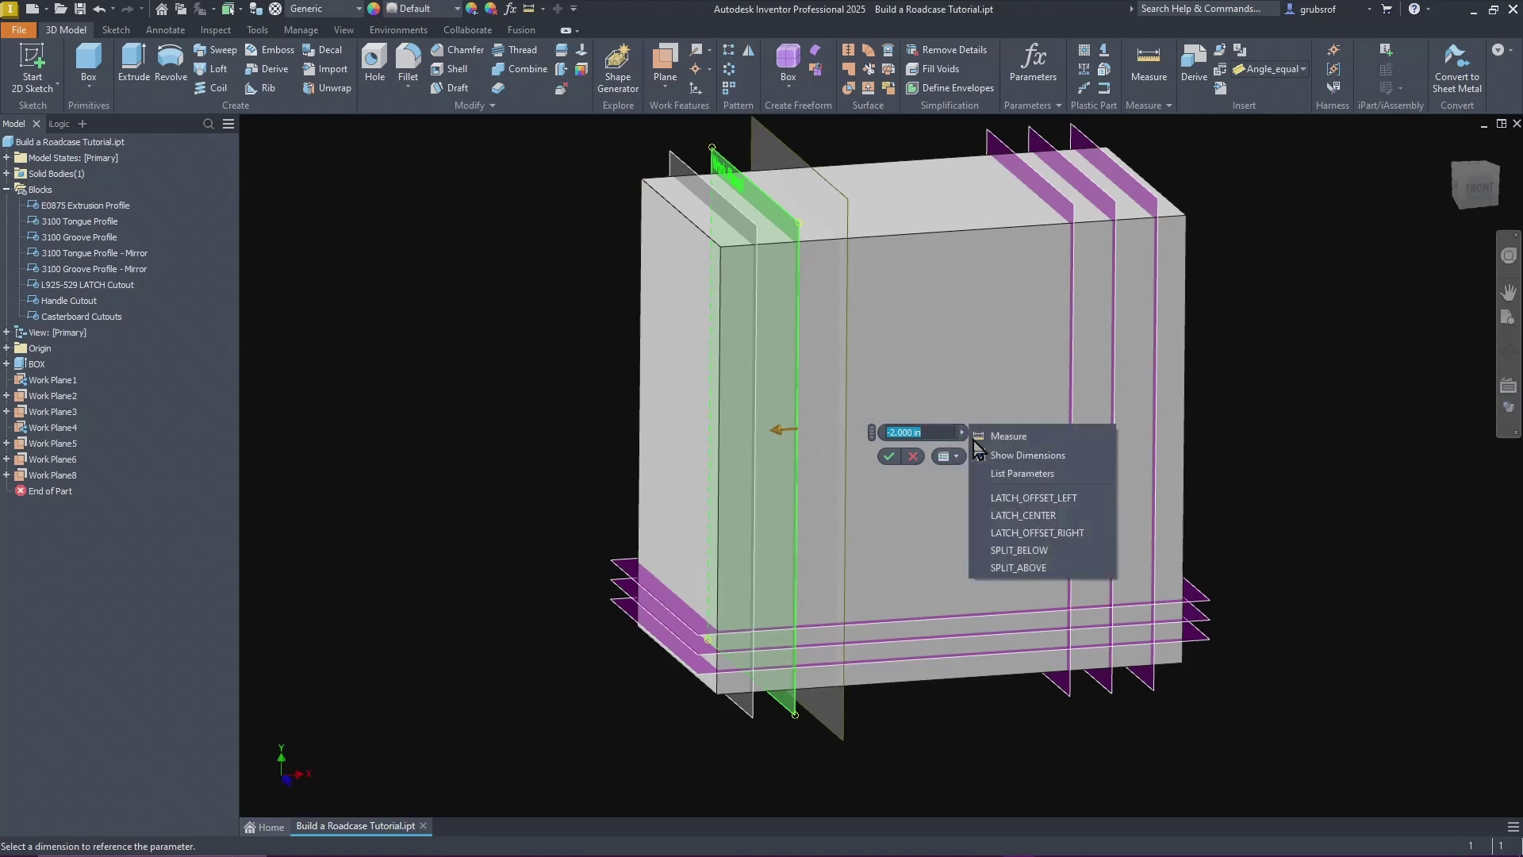
{"action": "left_click", "coordinate": [1082, 532]}
{"action": "left_click", "coordinate": [889, 457]}
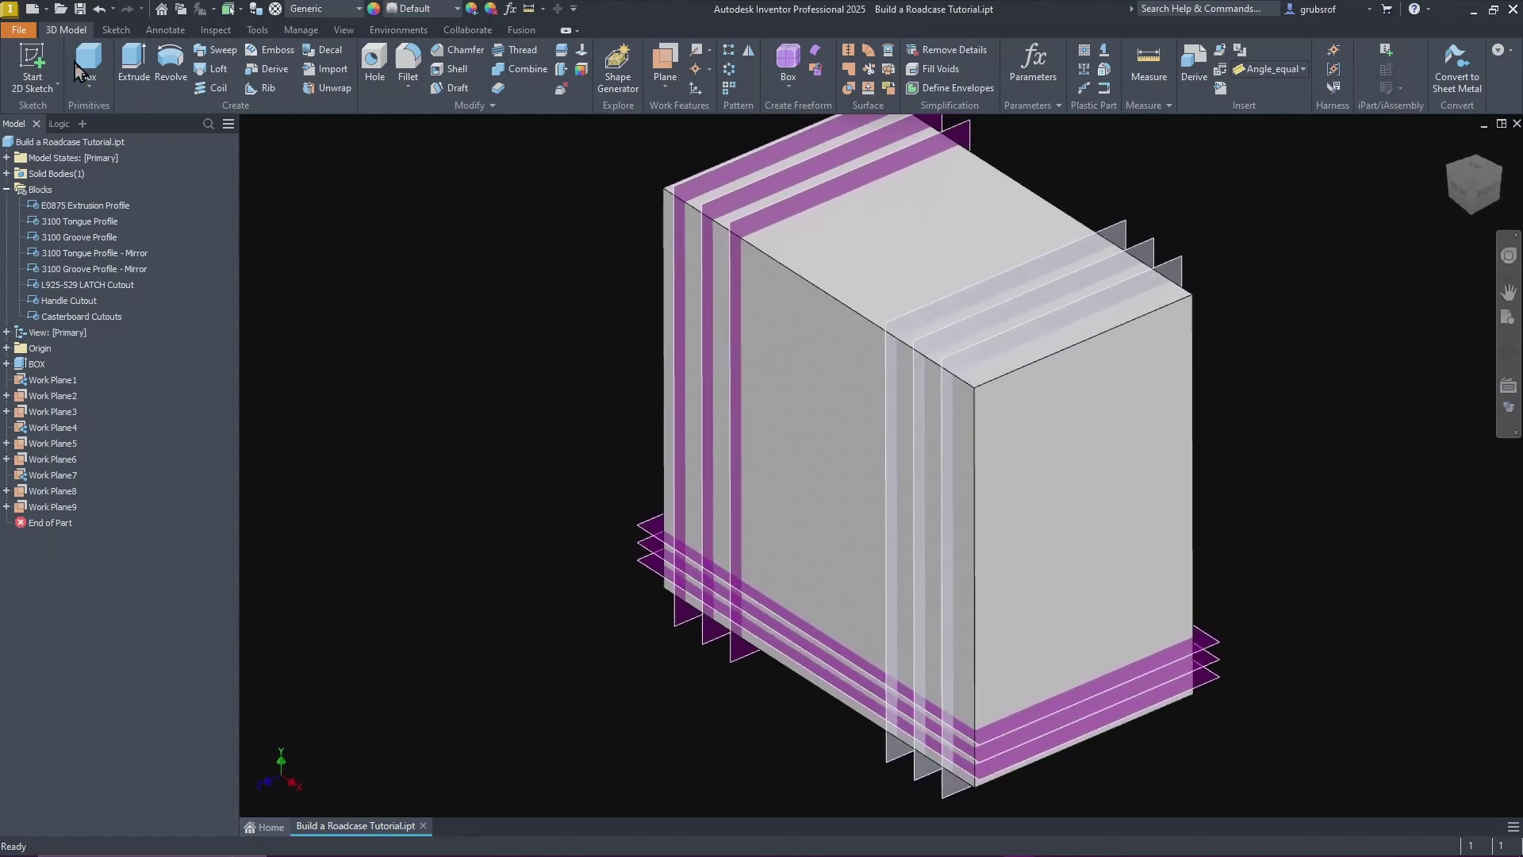
Step: Create a work plane around the box's front-right vertical edge, angled 45 degrees from the right side face
{"action": "left_click", "coordinate": [664, 88]}
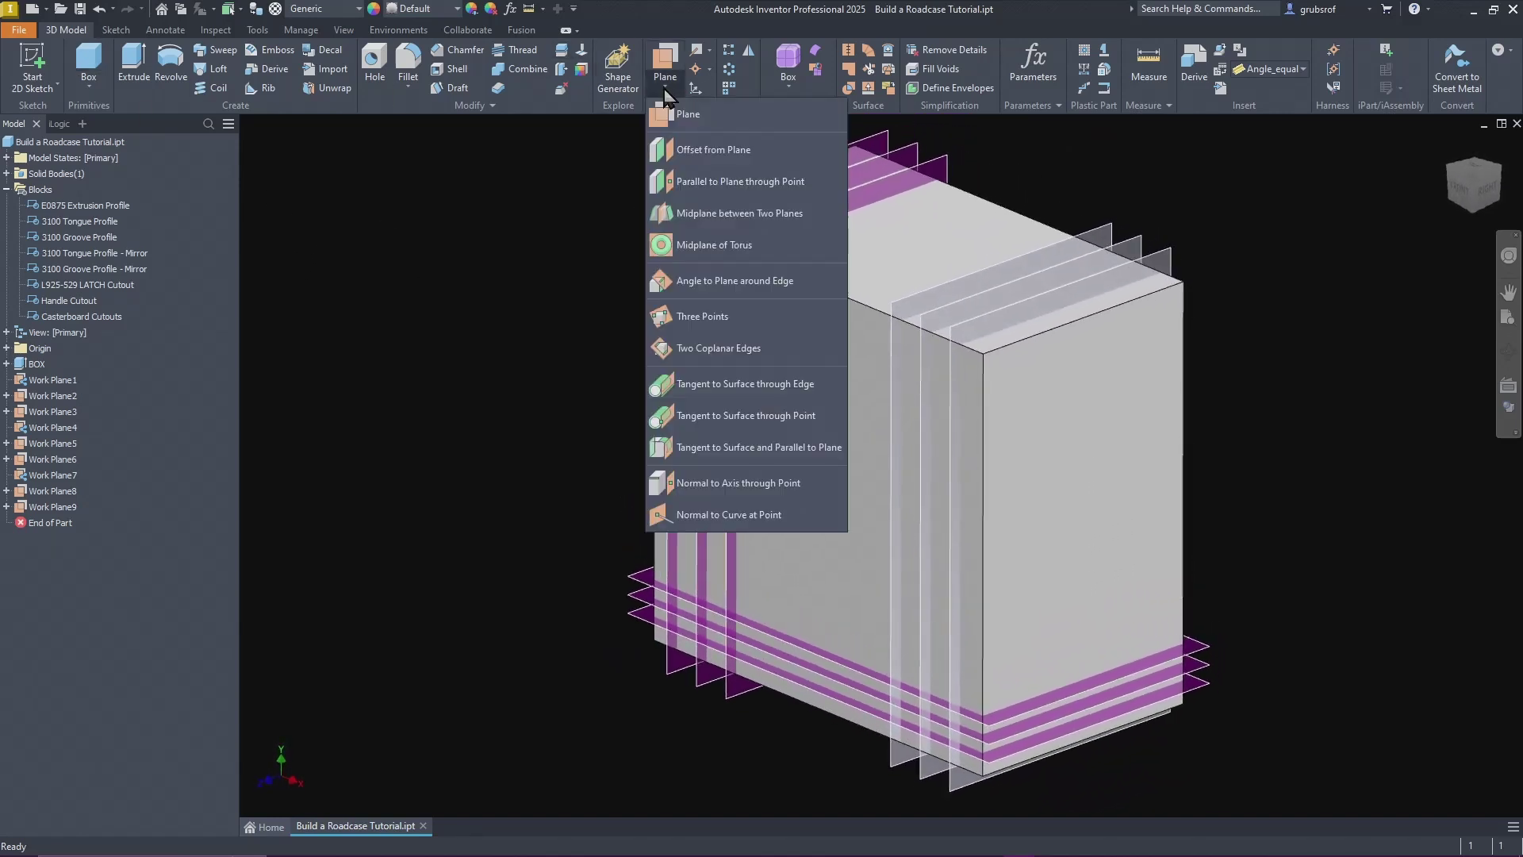
{"action": "left_click", "coordinate": [705, 282]}
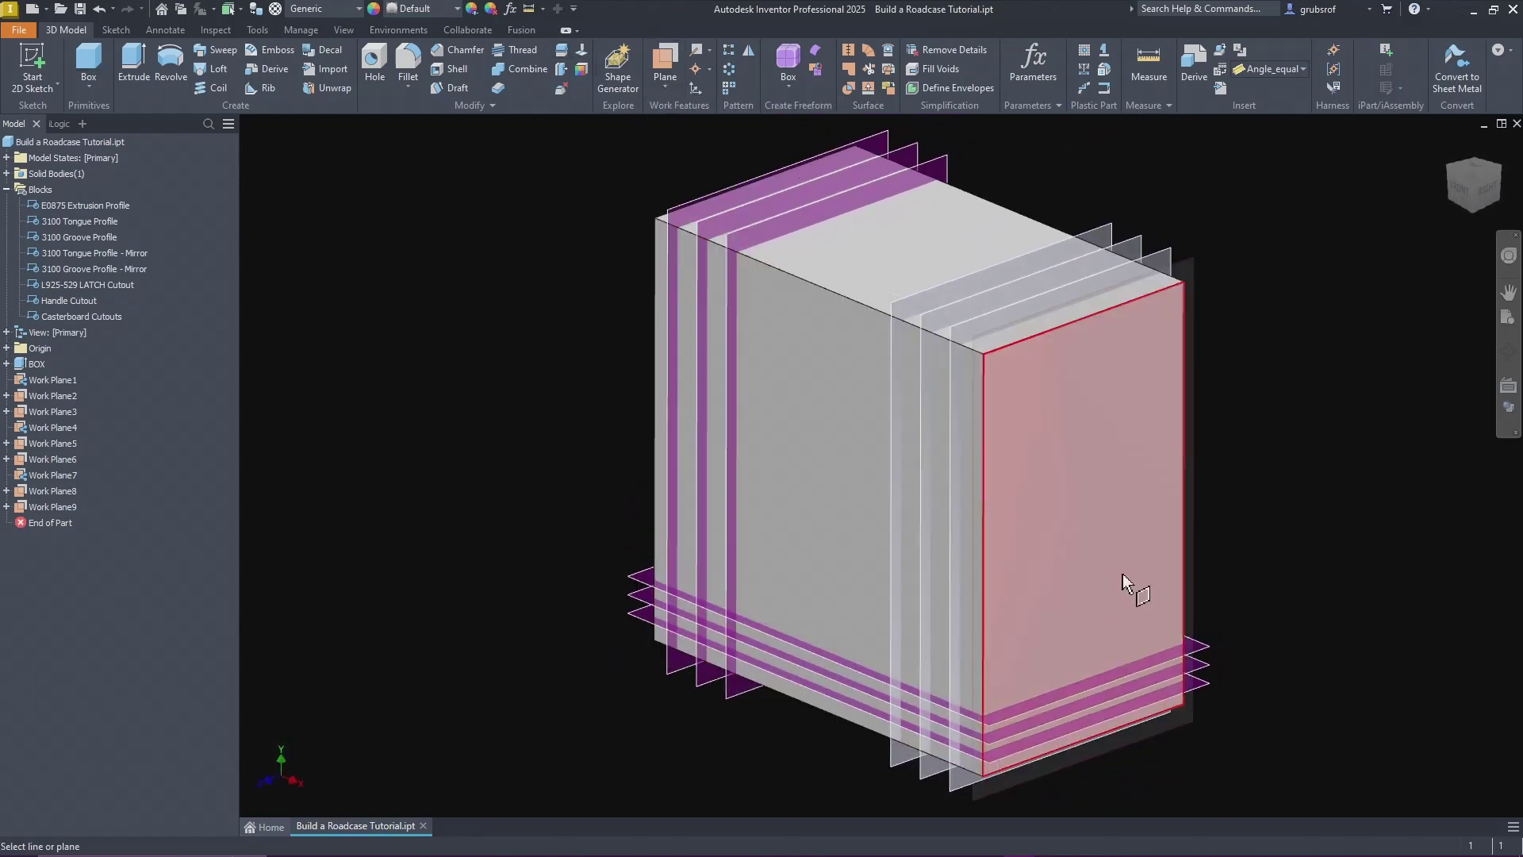
{"action": "left_click", "coordinate": [983, 450]}
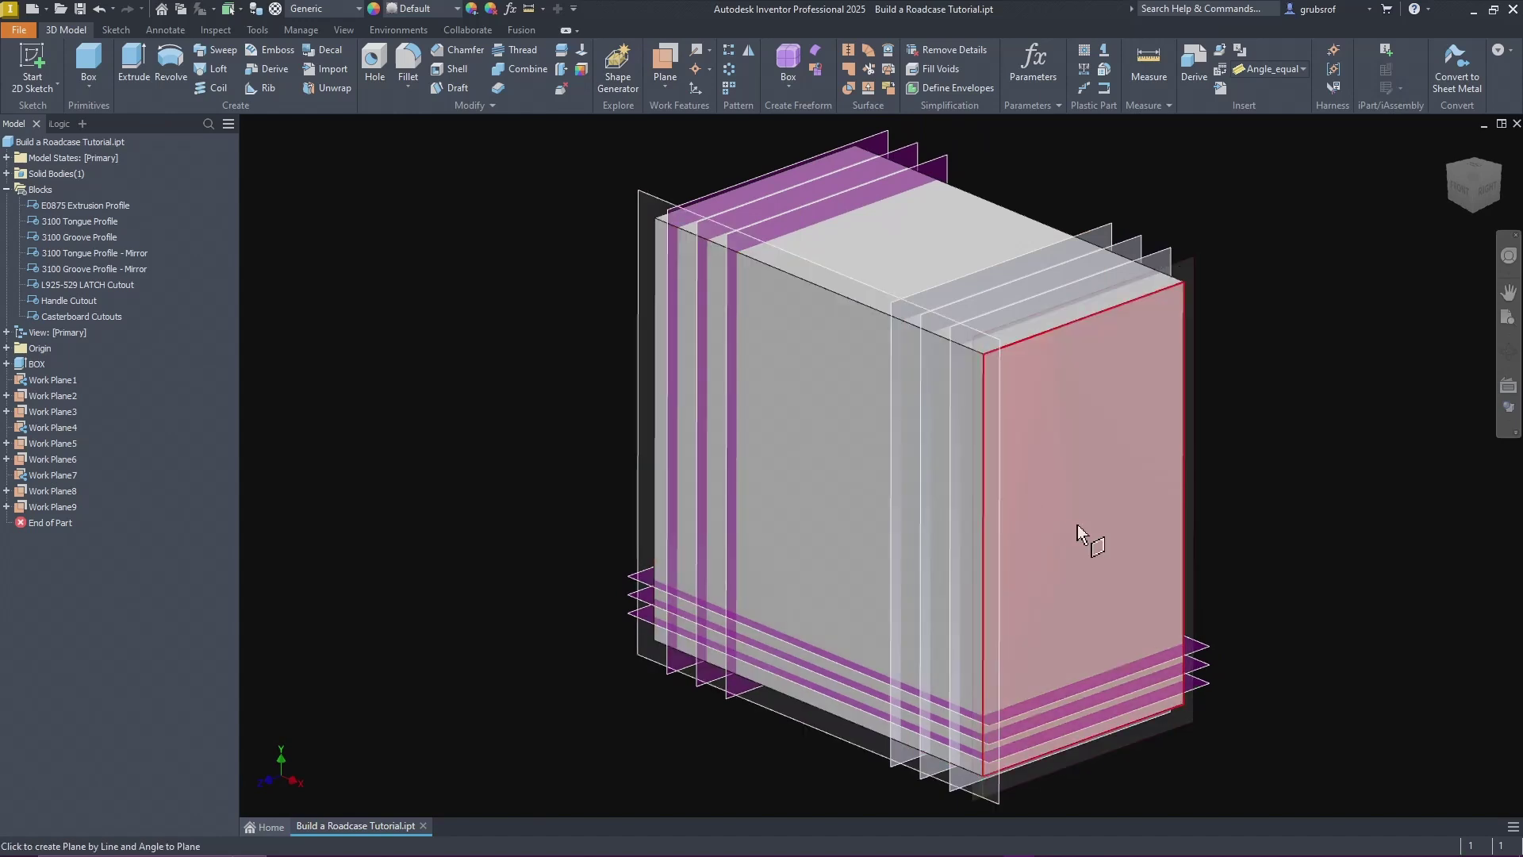
{"action": "left_click", "coordinate": [1096, 474]}
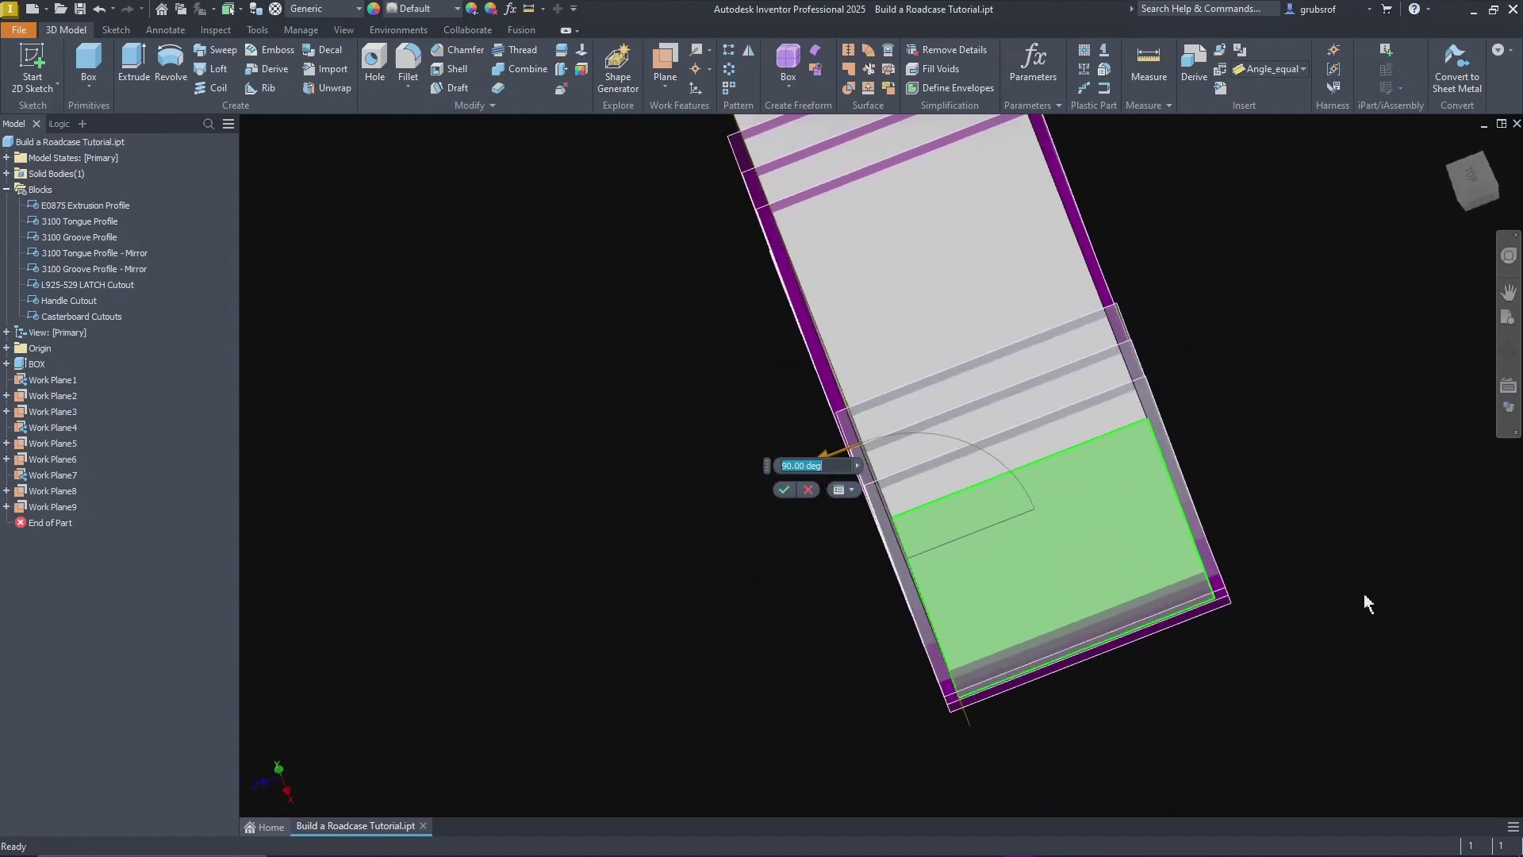
{"action": "type", "text": "45"}
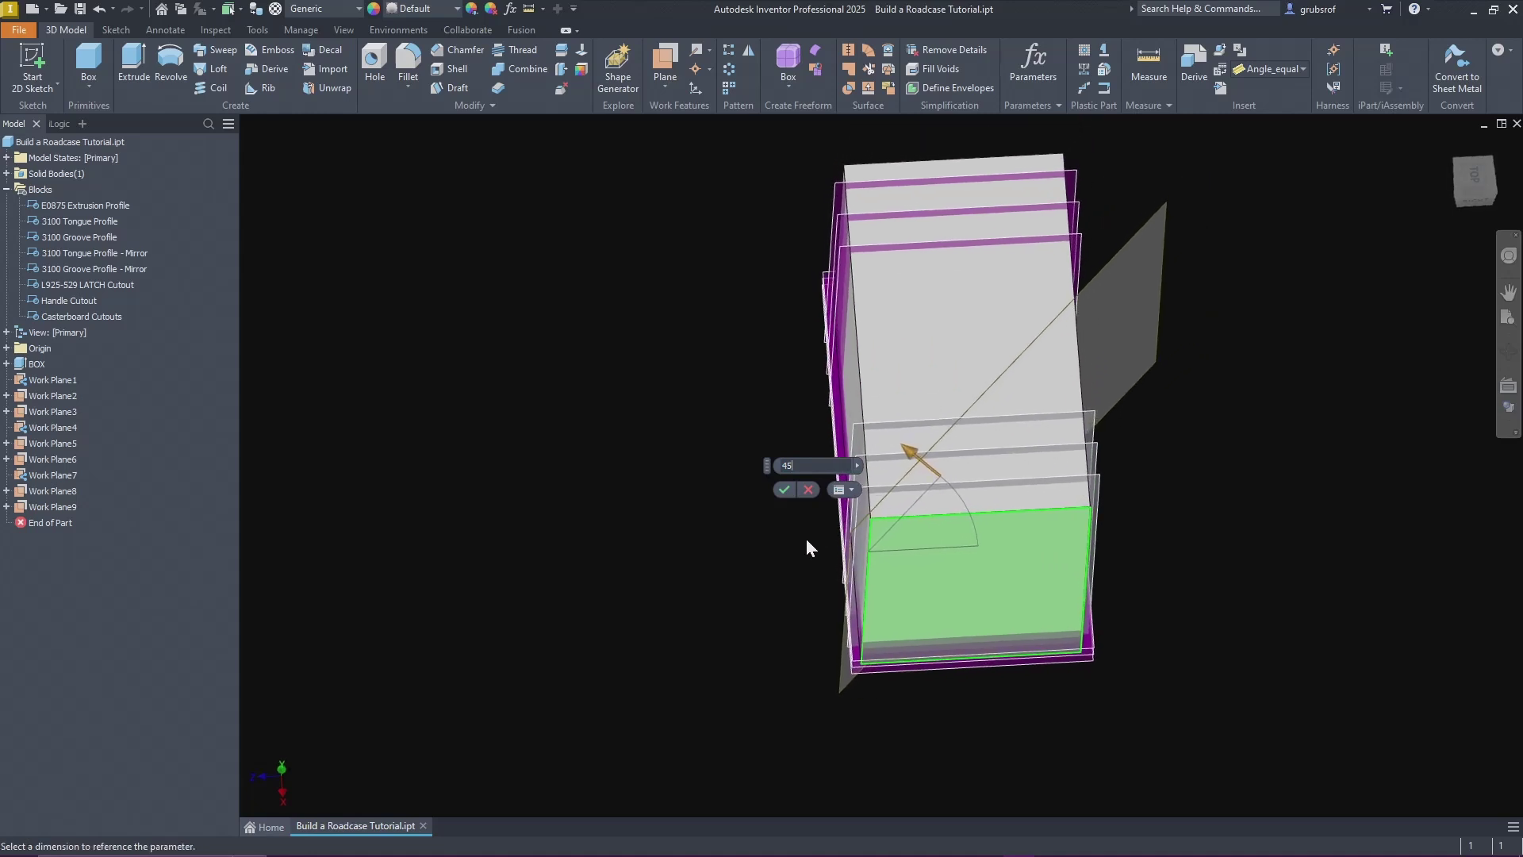
{"action": "left_click", "coordinate": [780, 491]}
{"action": "key", "text": "F6"}
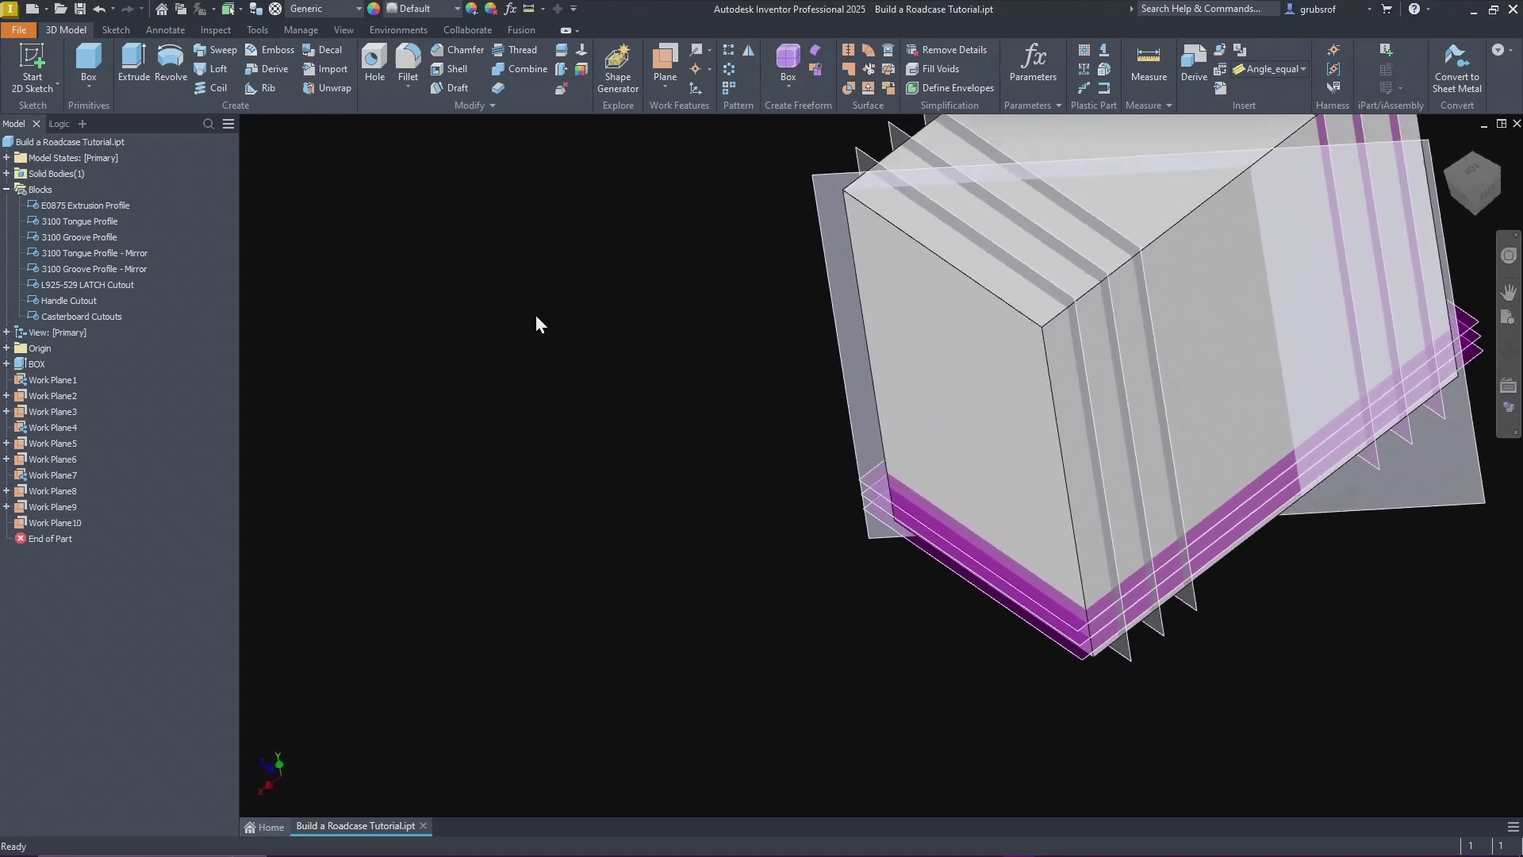
Step: Rename Work Plane9 as Corner-1
{"action": "left_click", "coordinate": [54, 509]}
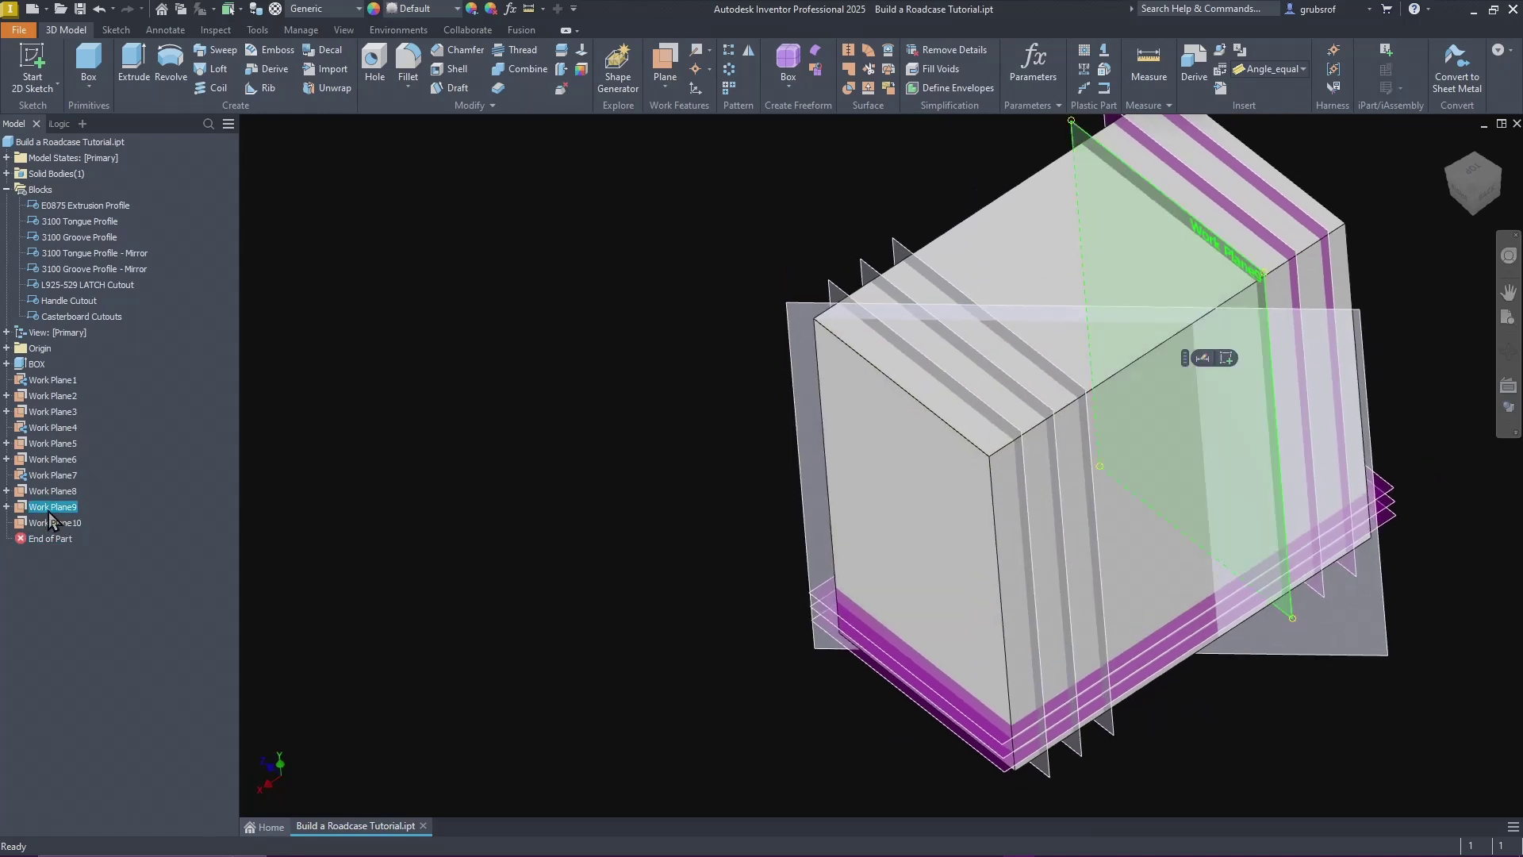
{"action": "left_click", "coordinate": [57, 509]}
{"action": "type", "text": "Corner-1"}
{"action": "key", "text": "Return"}
{"action": "key", "text": "Escape"}
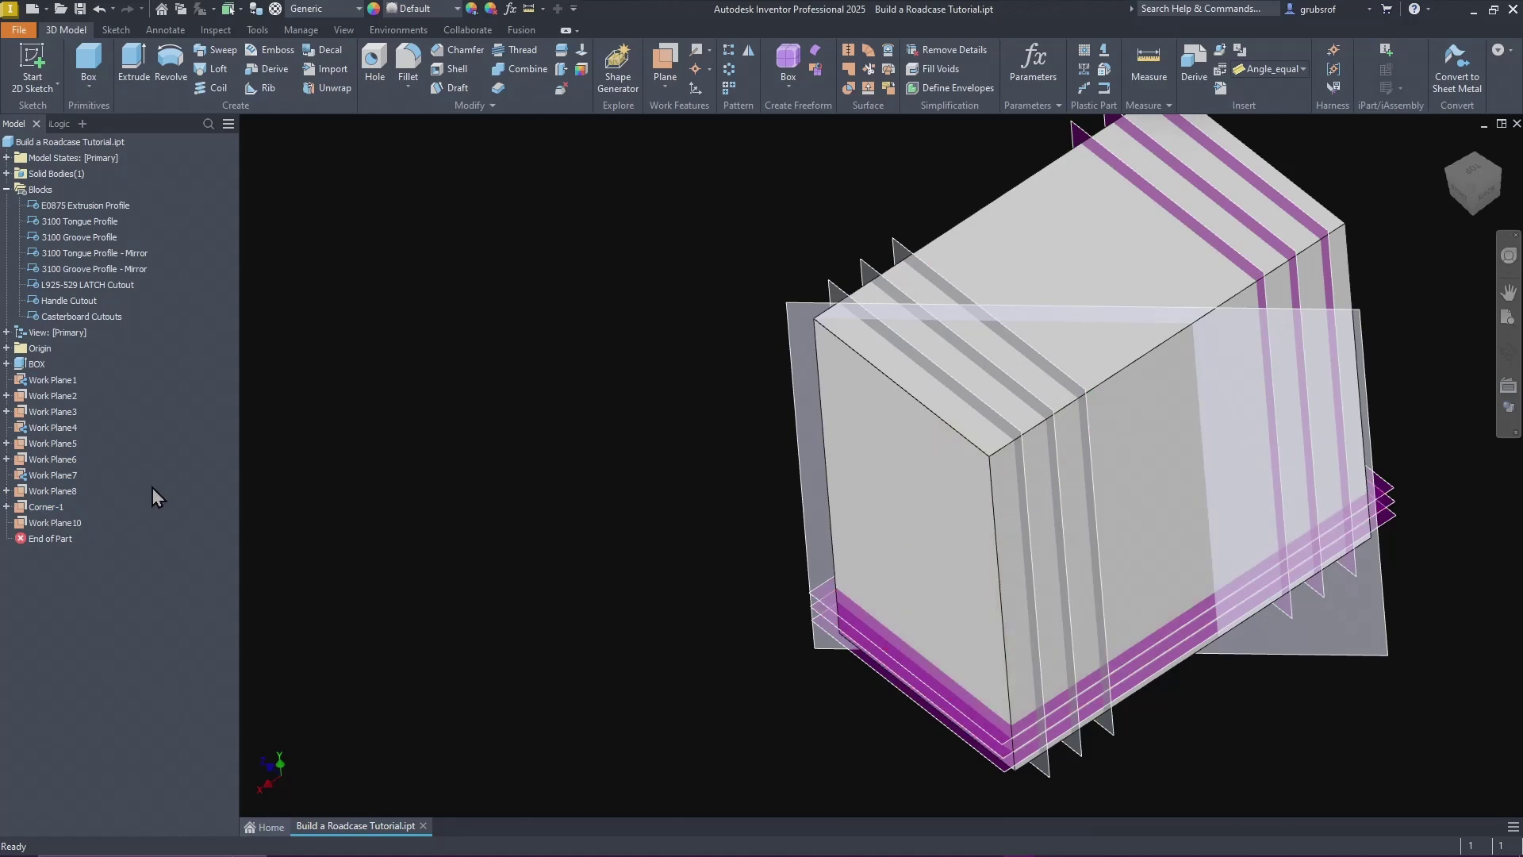
Step: Rename Work Plane1, the middle plane of the three horizontal split planes, as SPLIT
{"action": "left_click", "coordinate": [52, 381]}
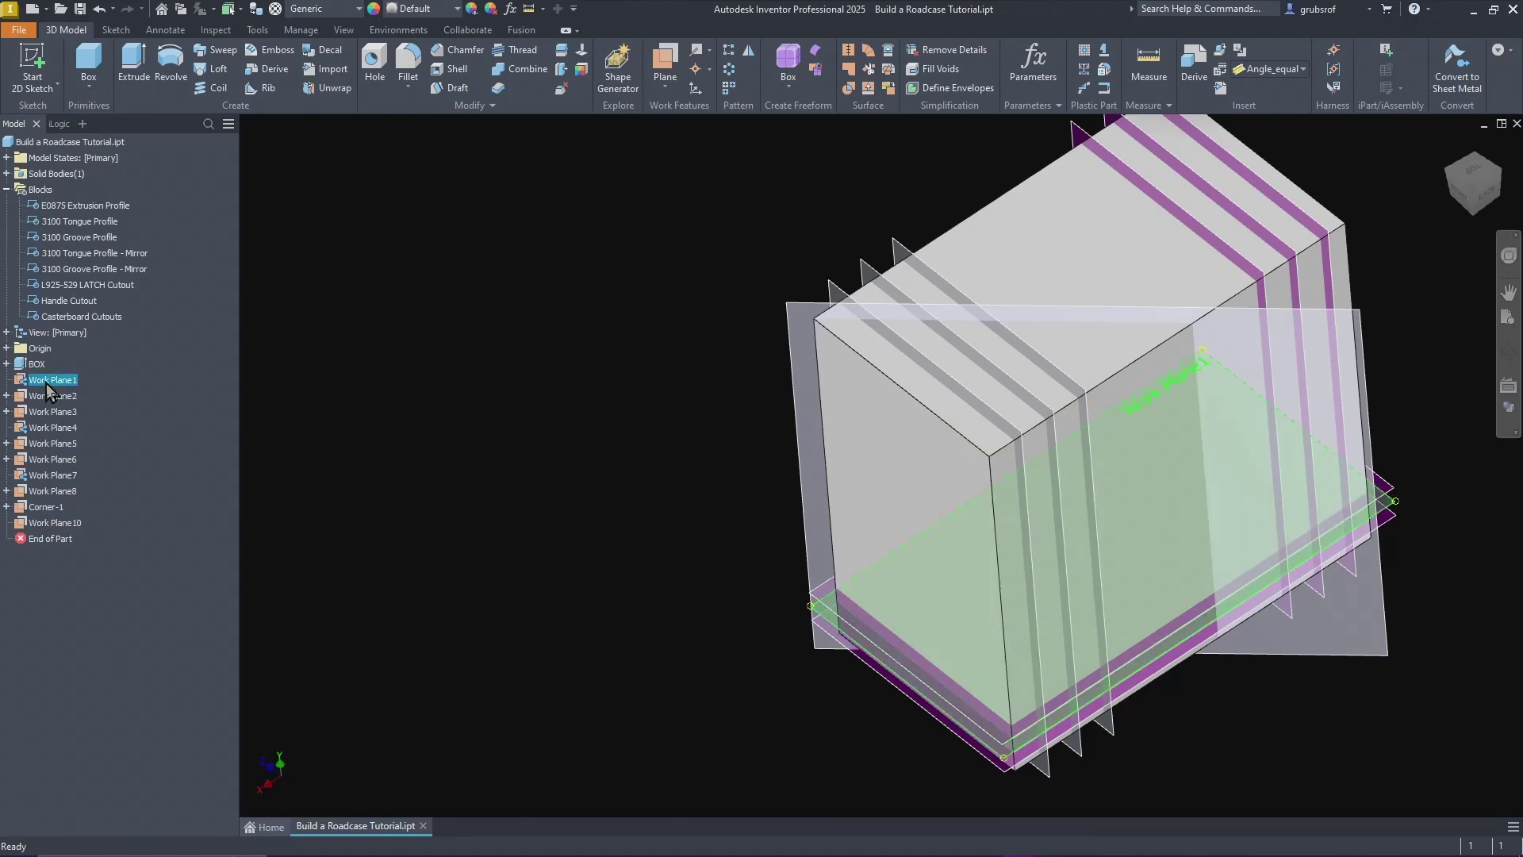
{"action": "key", "text": "F6"}
{"action": "left_click", "coordinate": [49, 381]}
{"action": "type", "text": "SPLIT"}
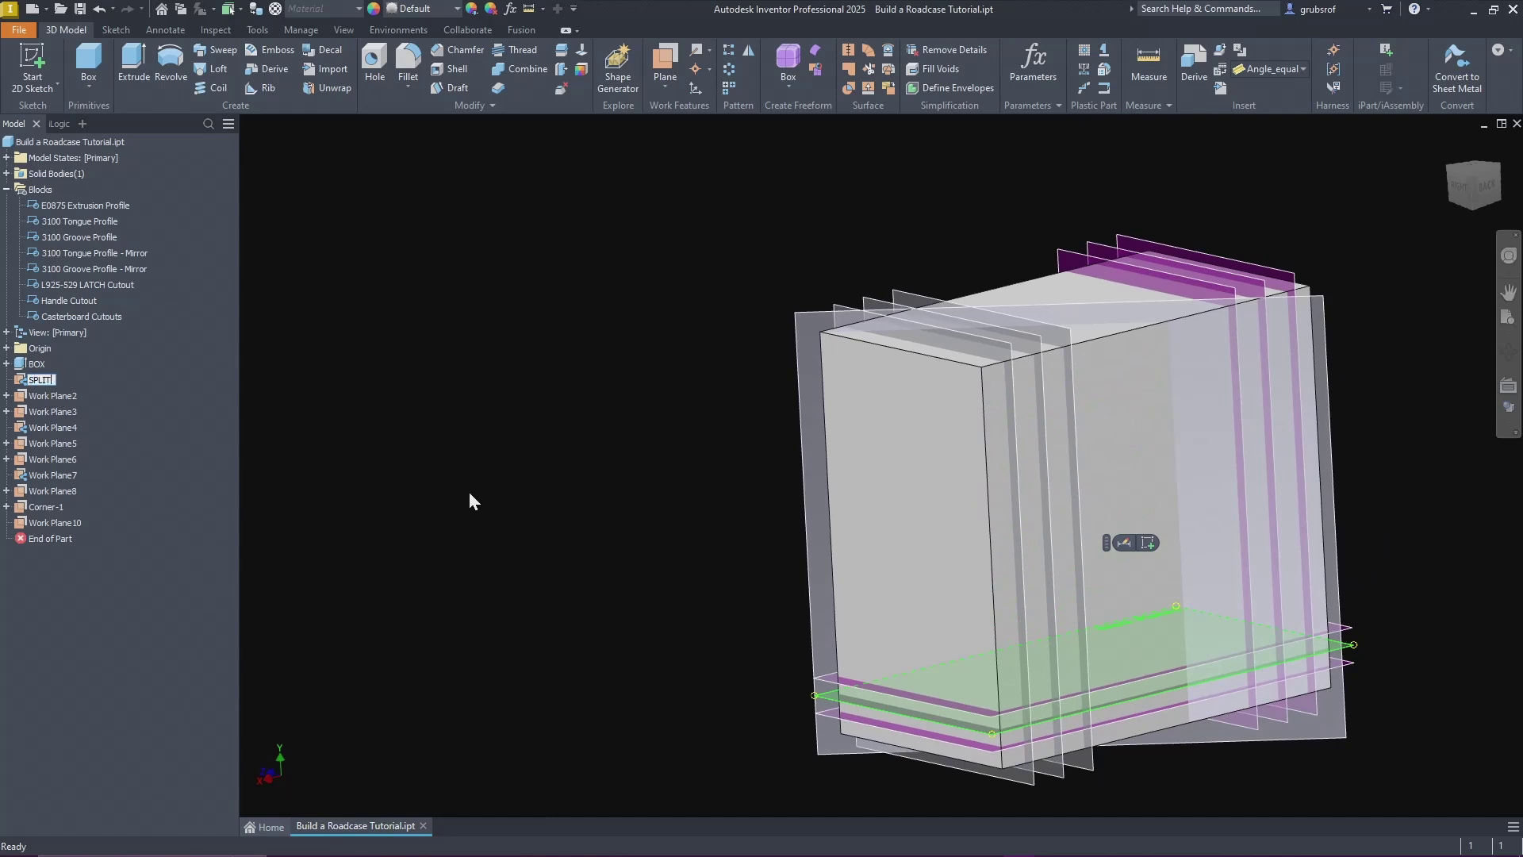
{"action": "key", "text": "Return"}
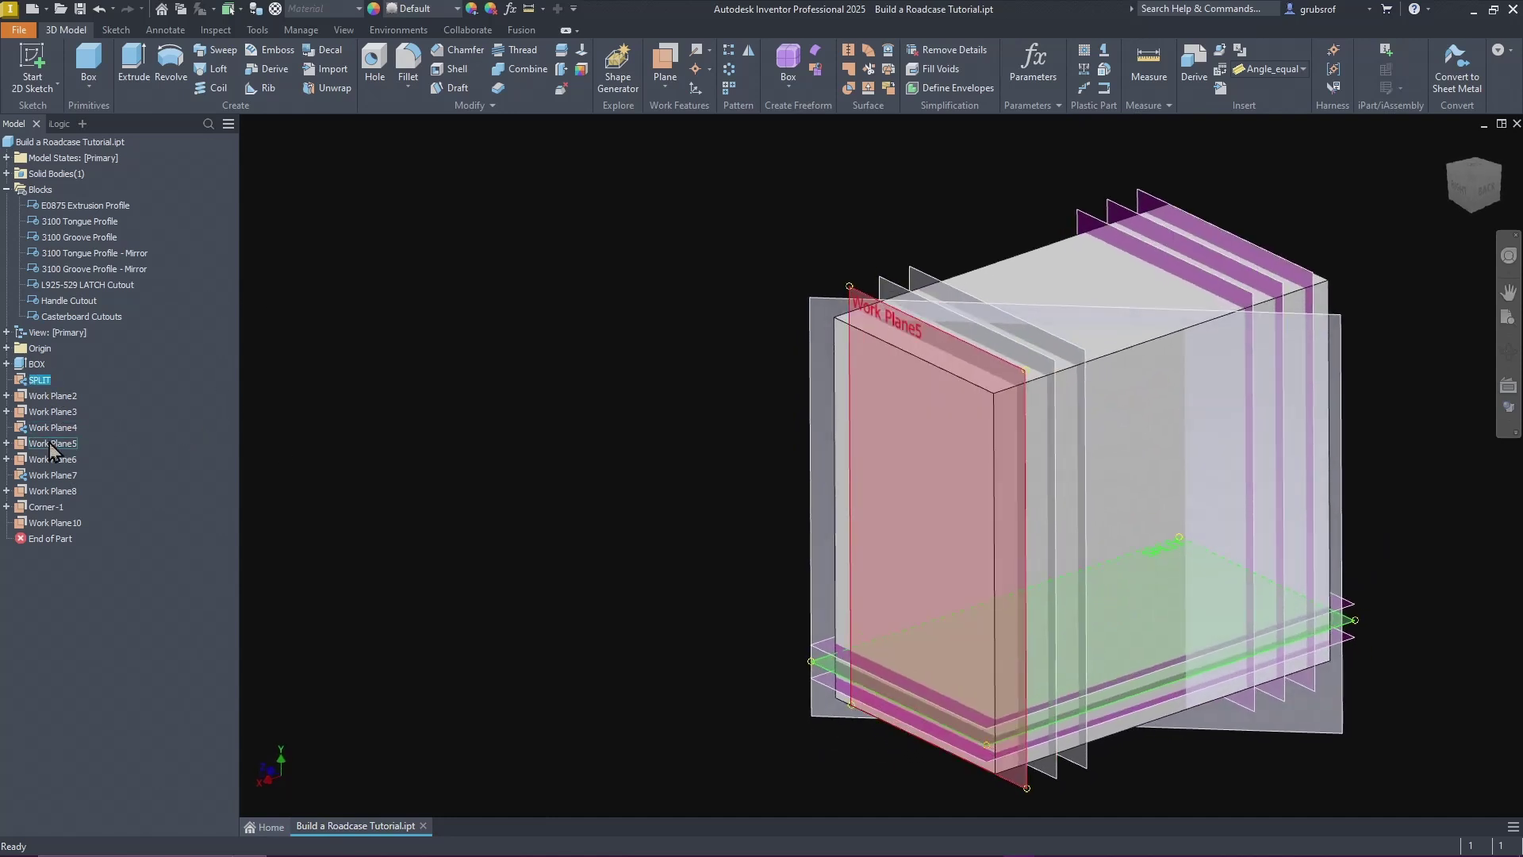
Step: Rename Work Plane4, the right latch centre plane, as LATCH-1
{"action": "left_click", "coordinate": [62, 429]}
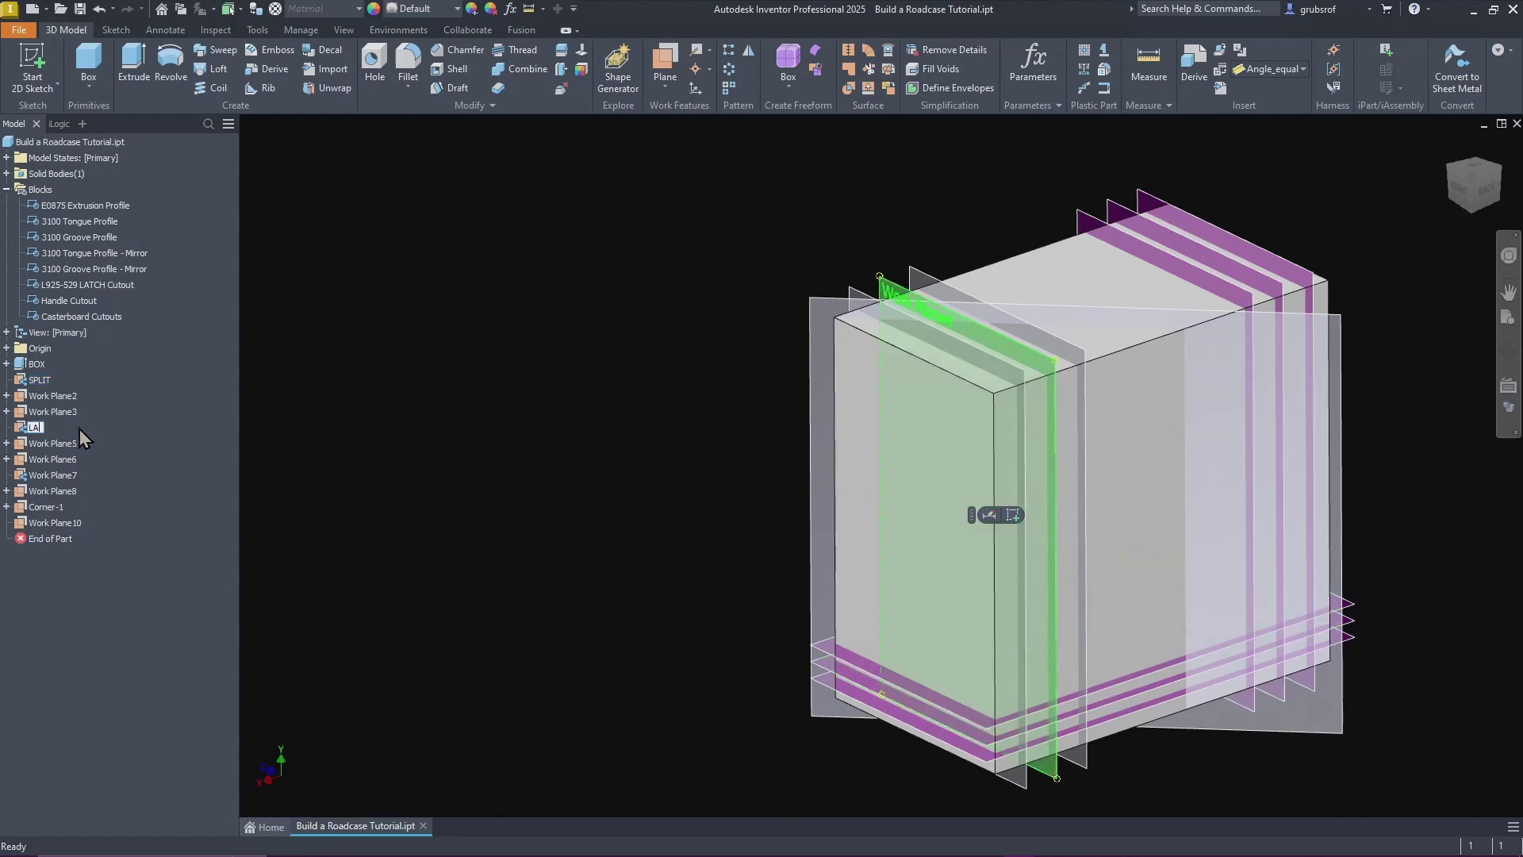
{"action": "type", "text": "LATCH-1"}
{"action": "key", "text": "Return"}
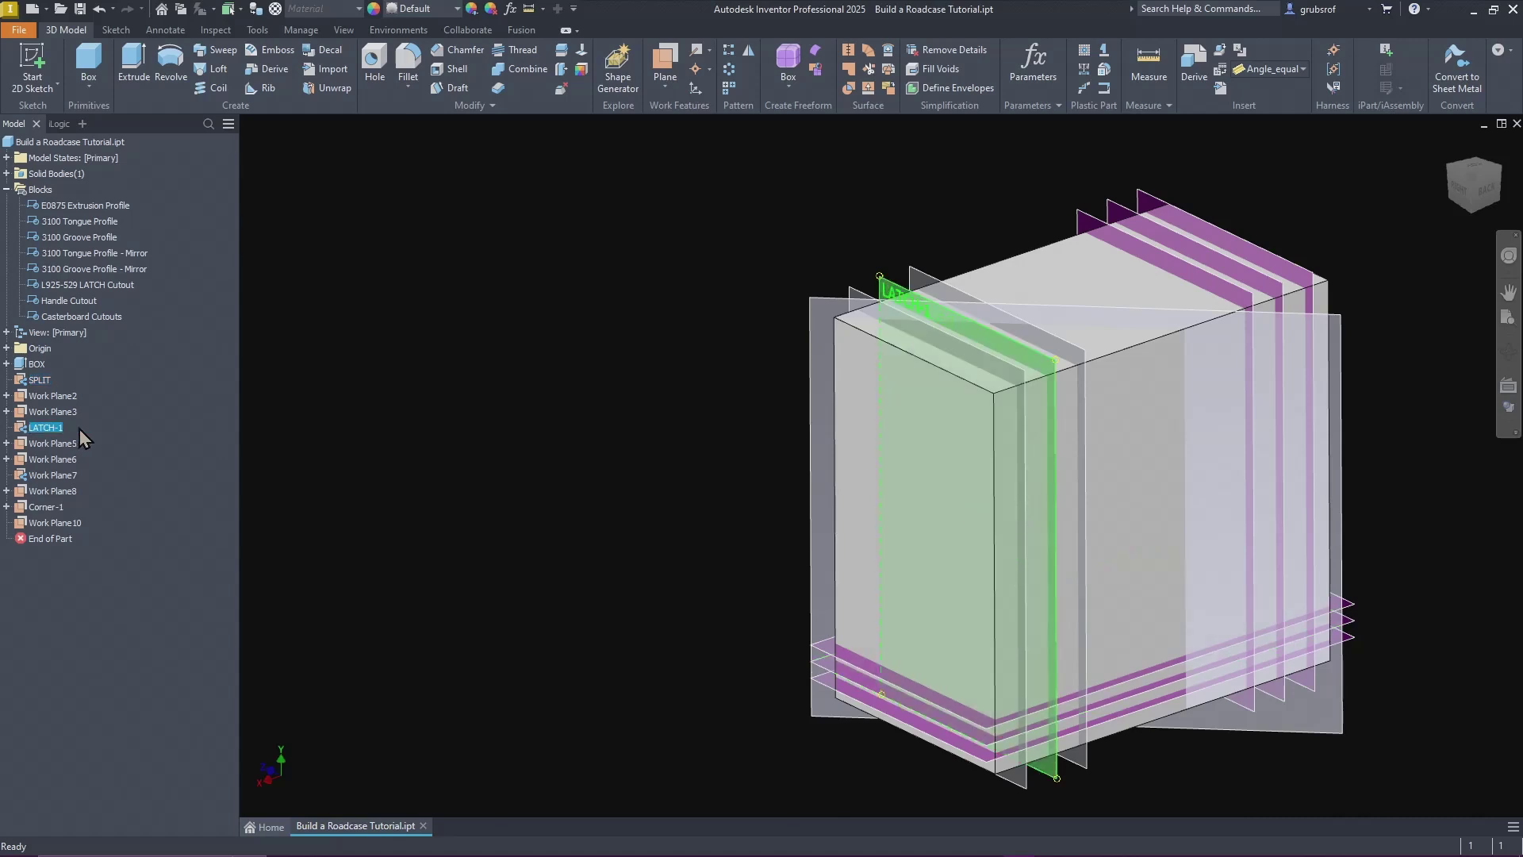
Step: Rename Work Plane7, the left latch centre plane, as LATCH-2
{"action": "left_click", "coordinate": [43, 476]}
{"action": "left_click", "coordinate": [55, 476]}
{"action": "type", "text": "LATC"}
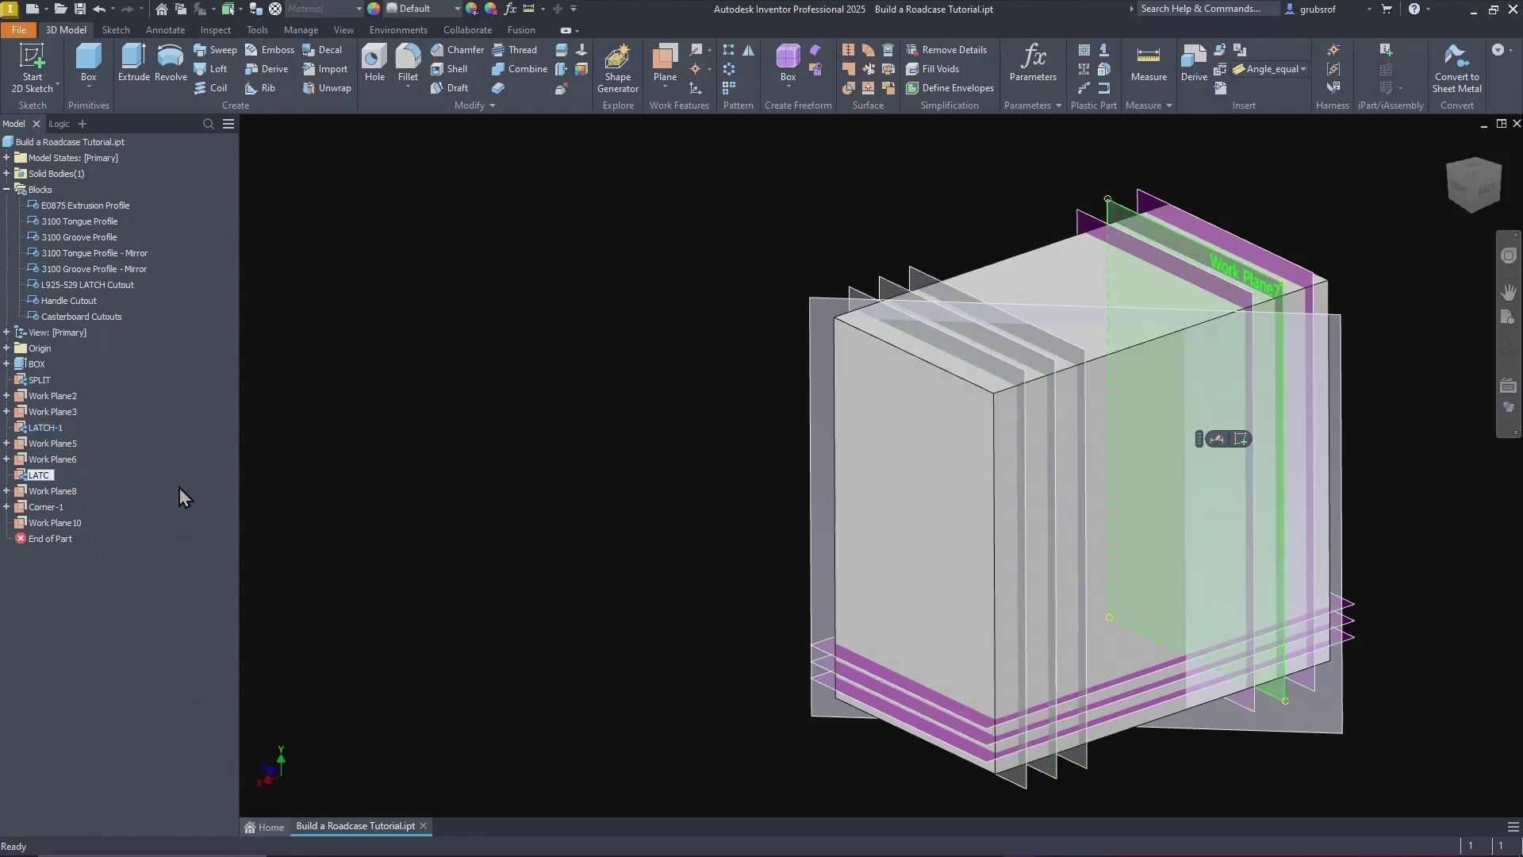
{"action": "type", "text": "H-1"}
{"action": "key", "text": "Return"}
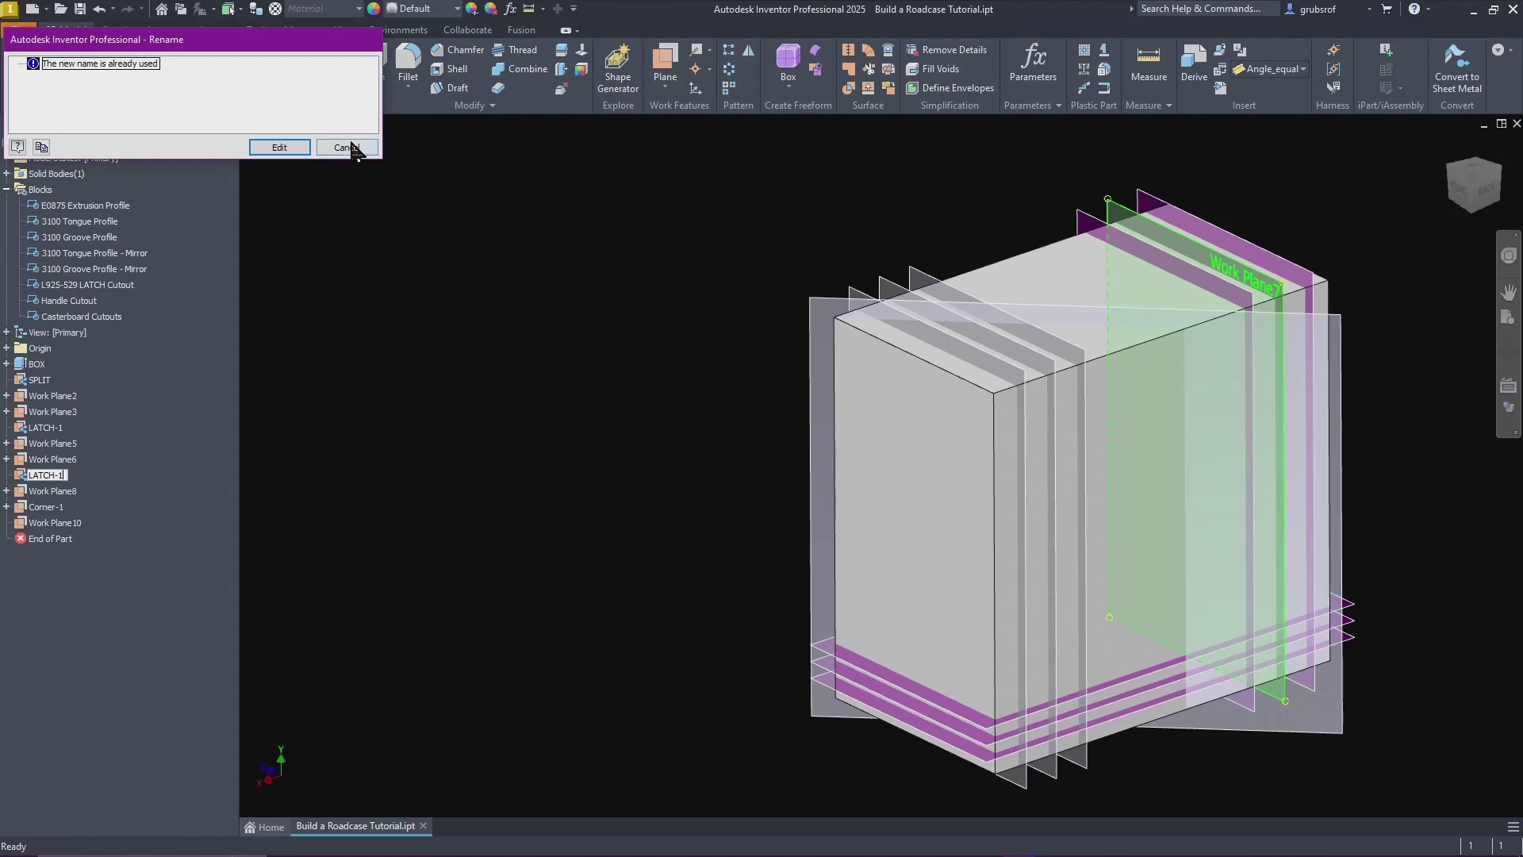
{"action": "left_click", "coordinate": [279, 150]}
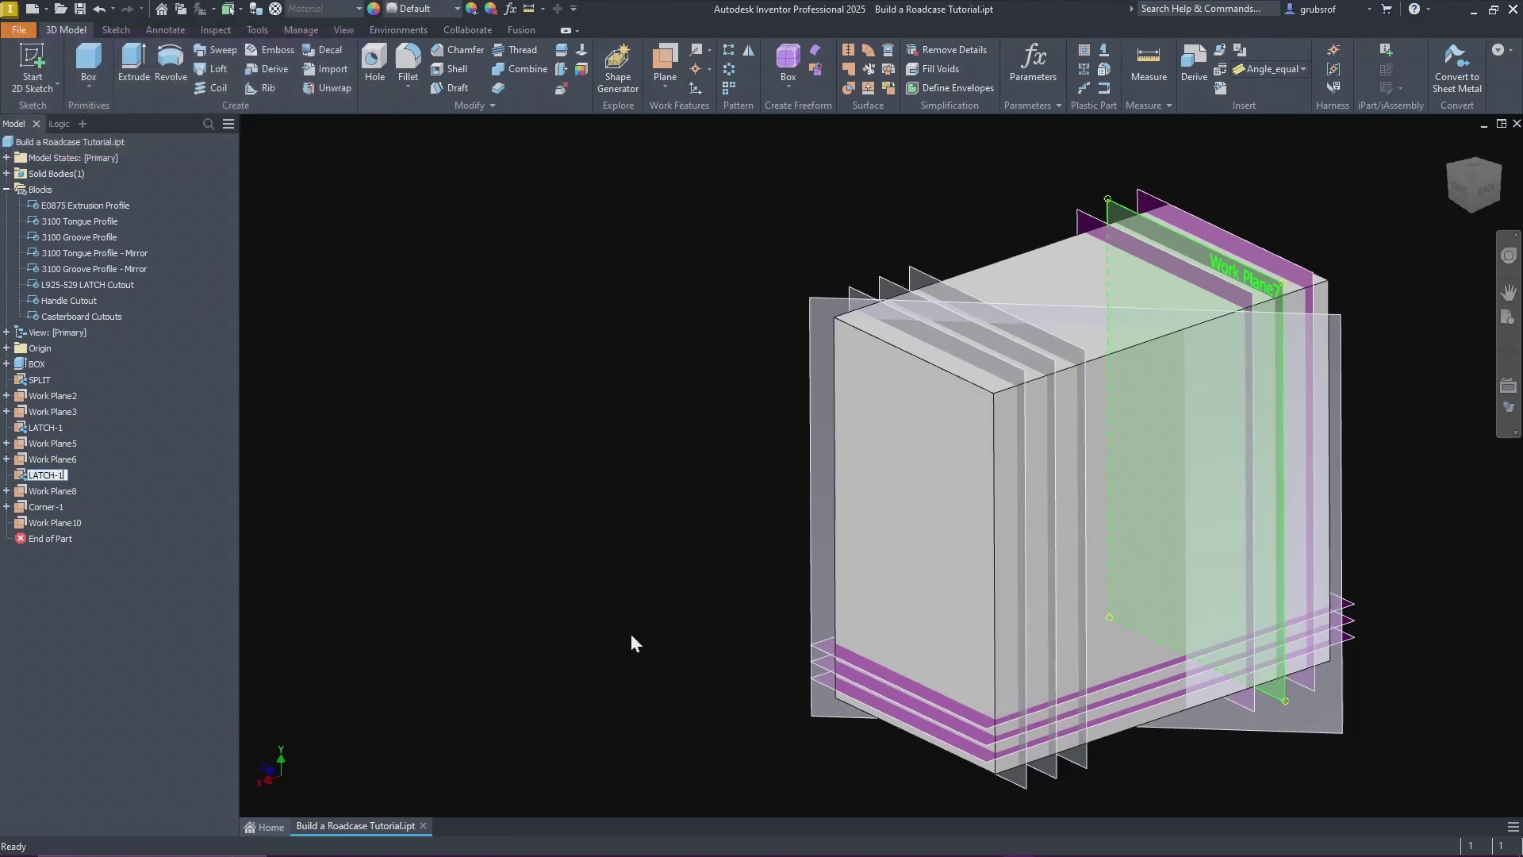
{"action": "key", "text": "Return"}
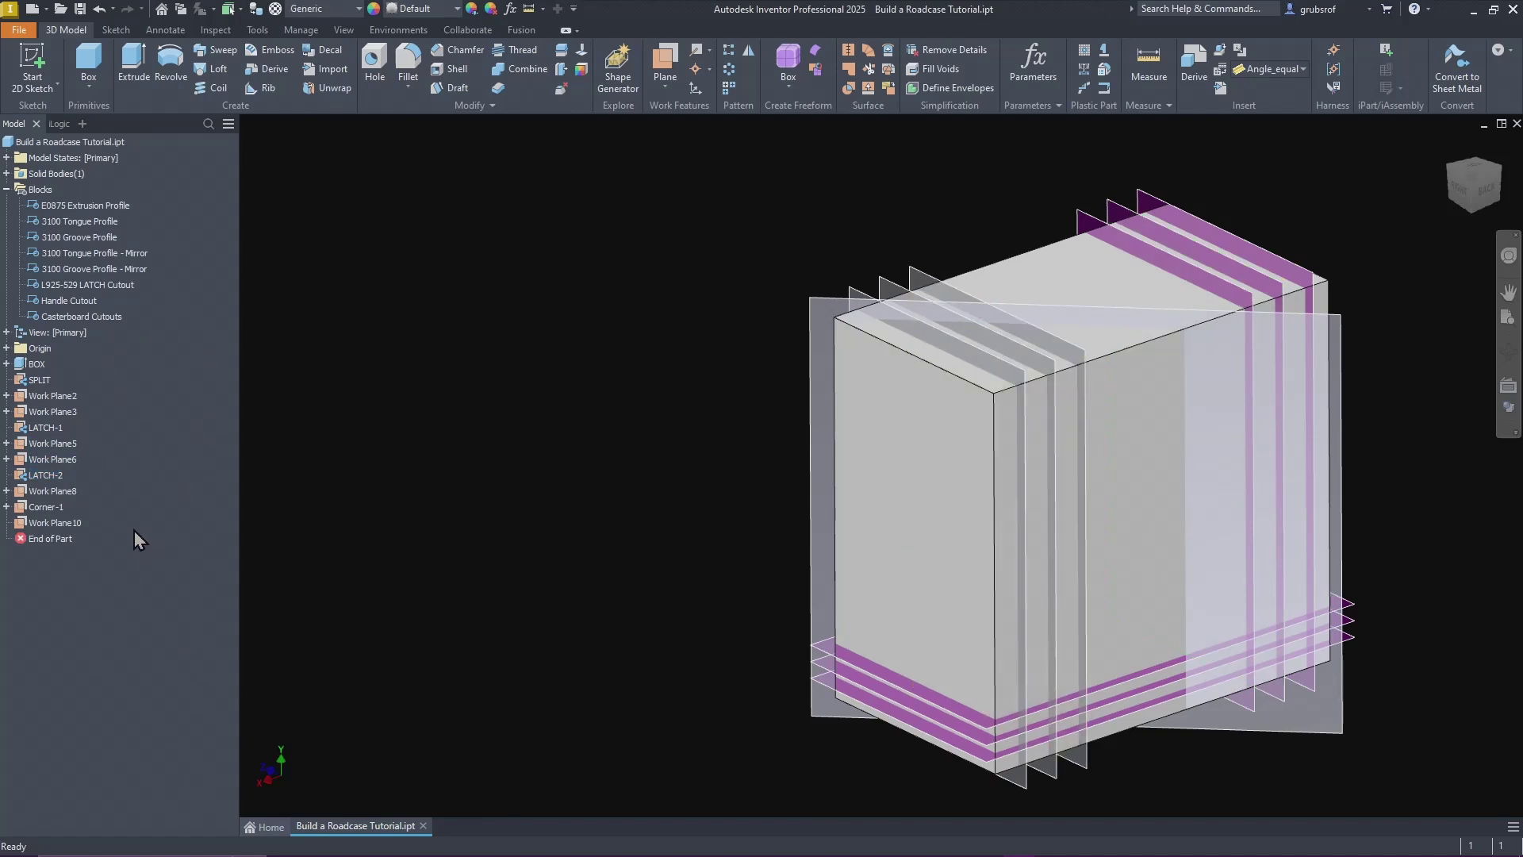
Step: Create a work plane around the box's back-right vertical edge, angled 45 degrees from the right side face
{"action": "mouse_move", "coordinate": [318, 555]}
{"action": "middle_mouse_down", "text": "shift"}
{"action": "mouse_move", "coordinate": [727, 574]}
{"action": "mouse_move", "coordinate": [407, 311]}
{"action": "mouse_move", "coordinate": [500, 131]}
{"action": "middle_mouse_up", "text": "shift"}
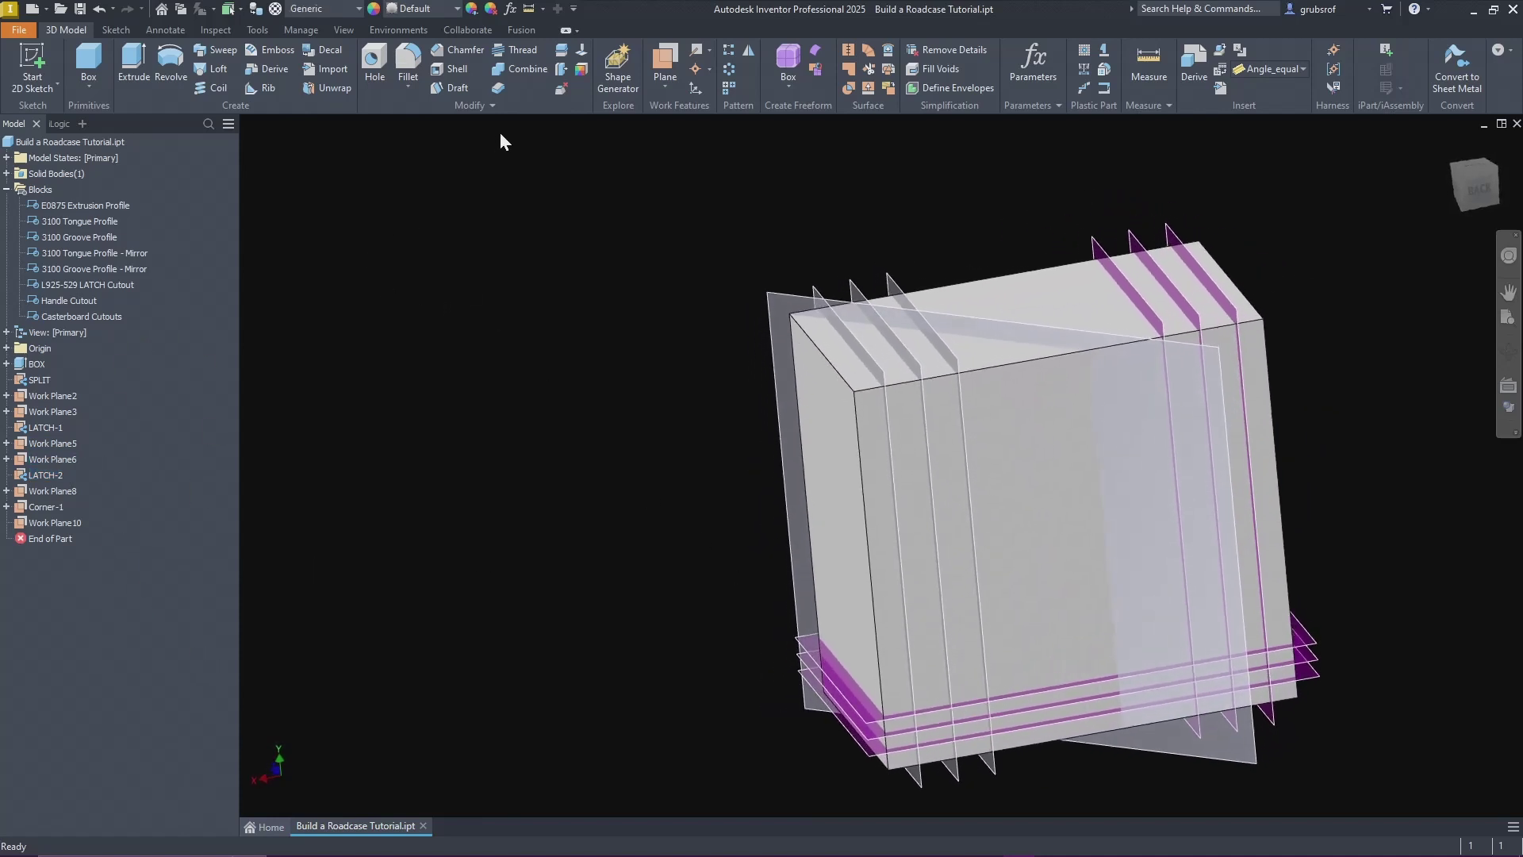
{"action": "left_click", "coordinate": [672, 85]}
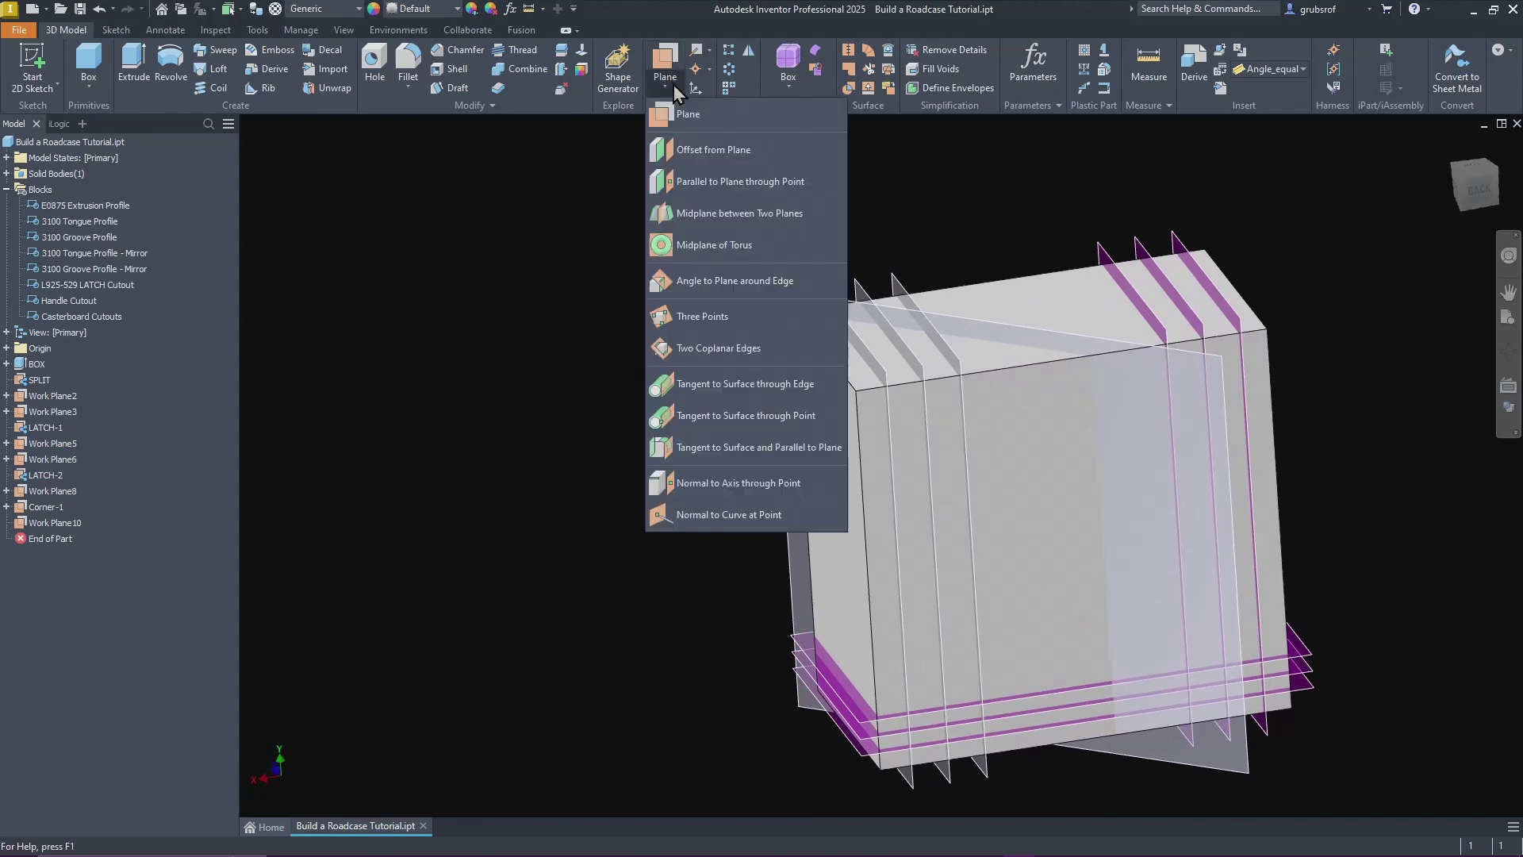
{"action": "left_click", "coordinate": [711, 282]}
{"action": "left_click", "coordinate": [869, 532]}
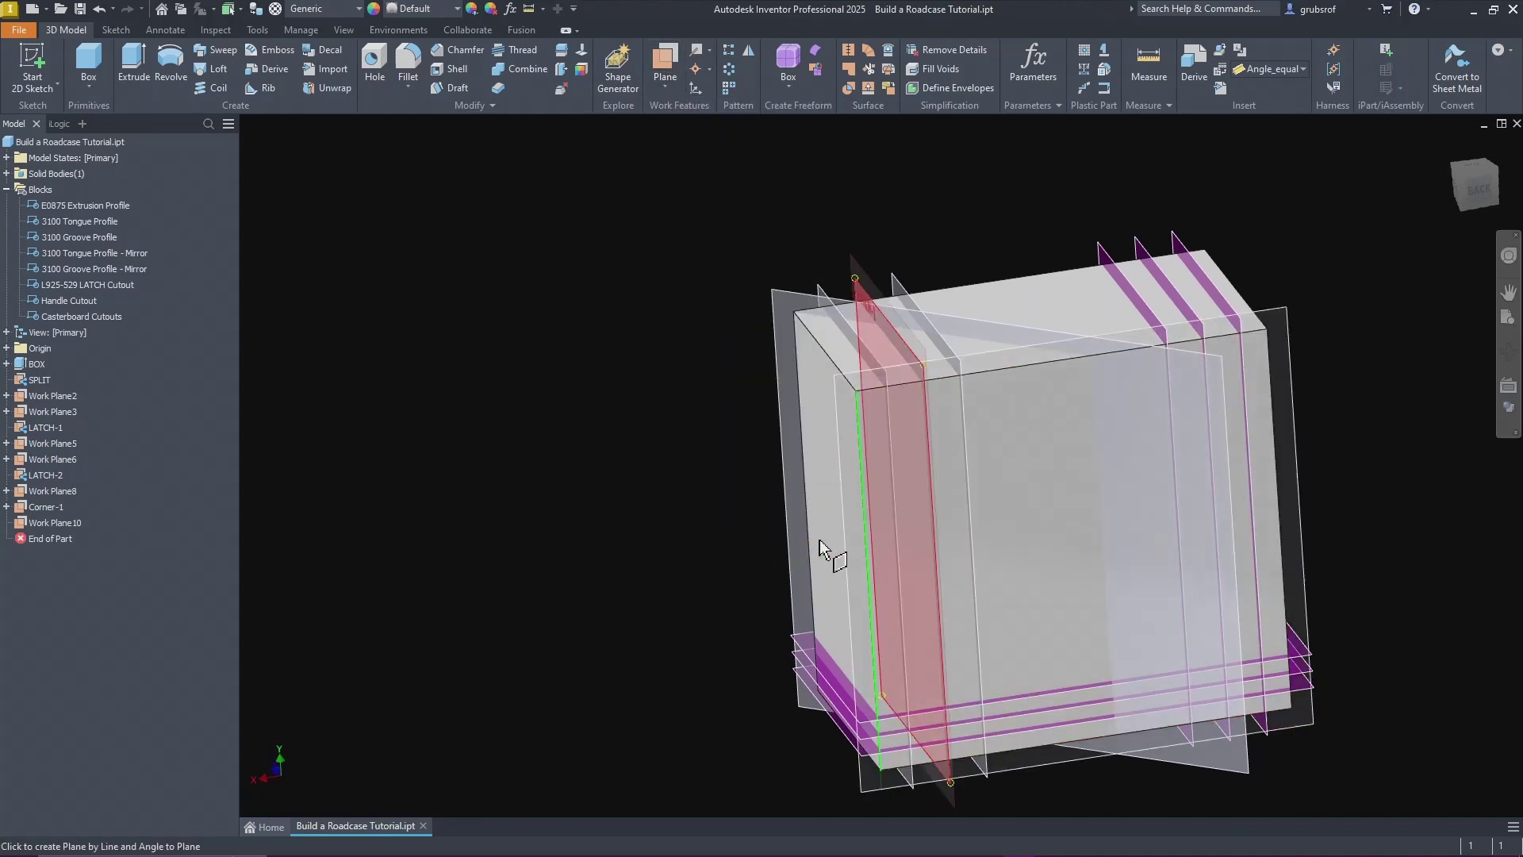
{"action": "left_click", "coordinate": [825, 535]}
{"action": "type", "text": "45"}
{"action": "key", "text": "Return"}
Step: Create a work plane around the box's back-left vertical edge, angled 45 degrees from Work Plane8
{"action": "middle_click_drag", "start_coordinate": [1186, 663], "coordinate": [487, 242], "text": "shift"}
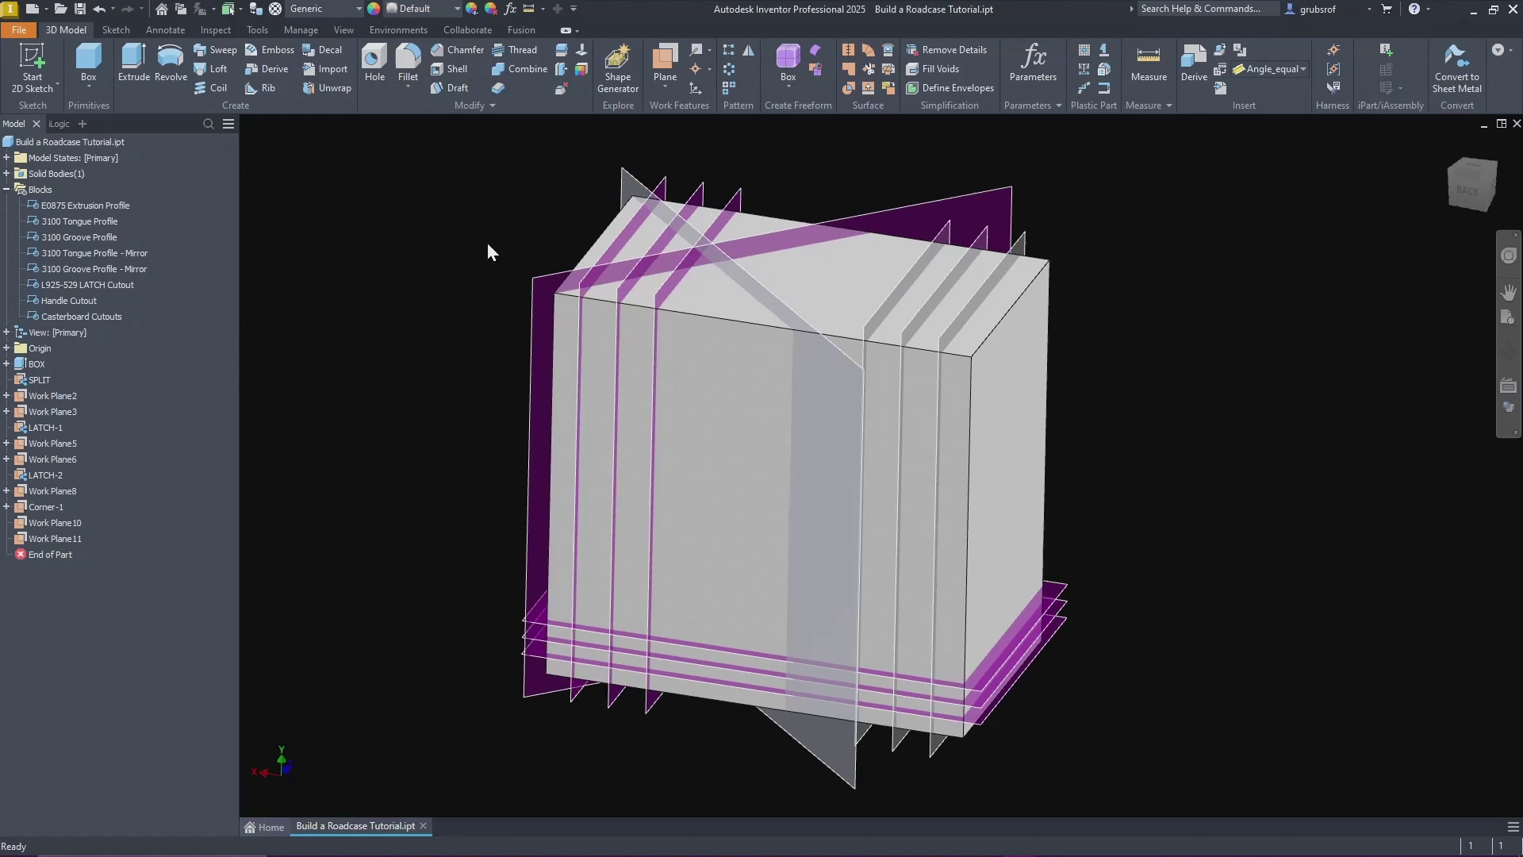
{"action": "left_click", "coordinate": [667, 89]}
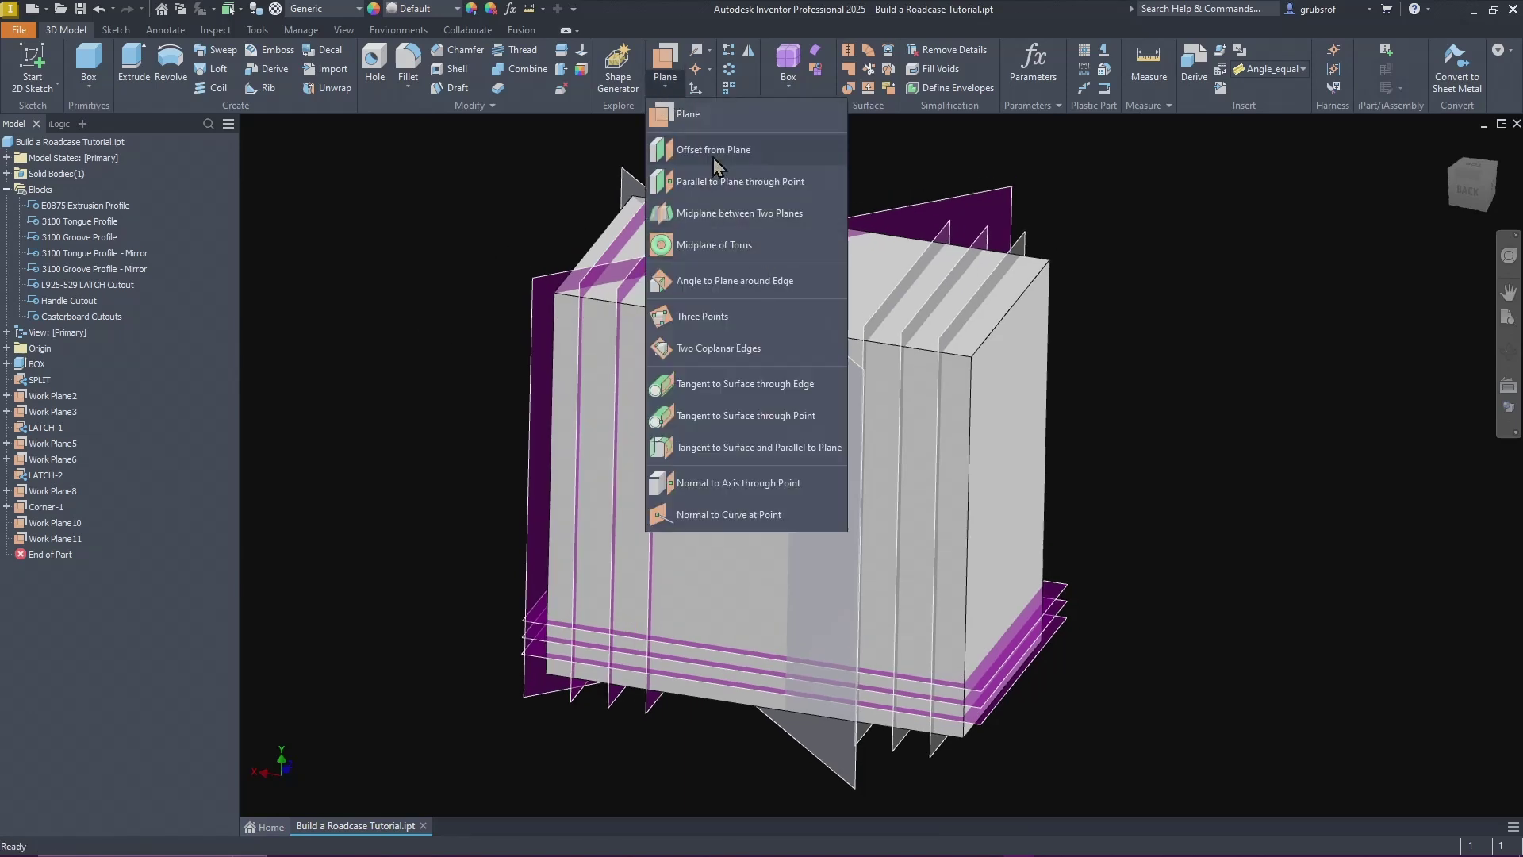
{"action": "left_click", "coordinate": [718, 281]}
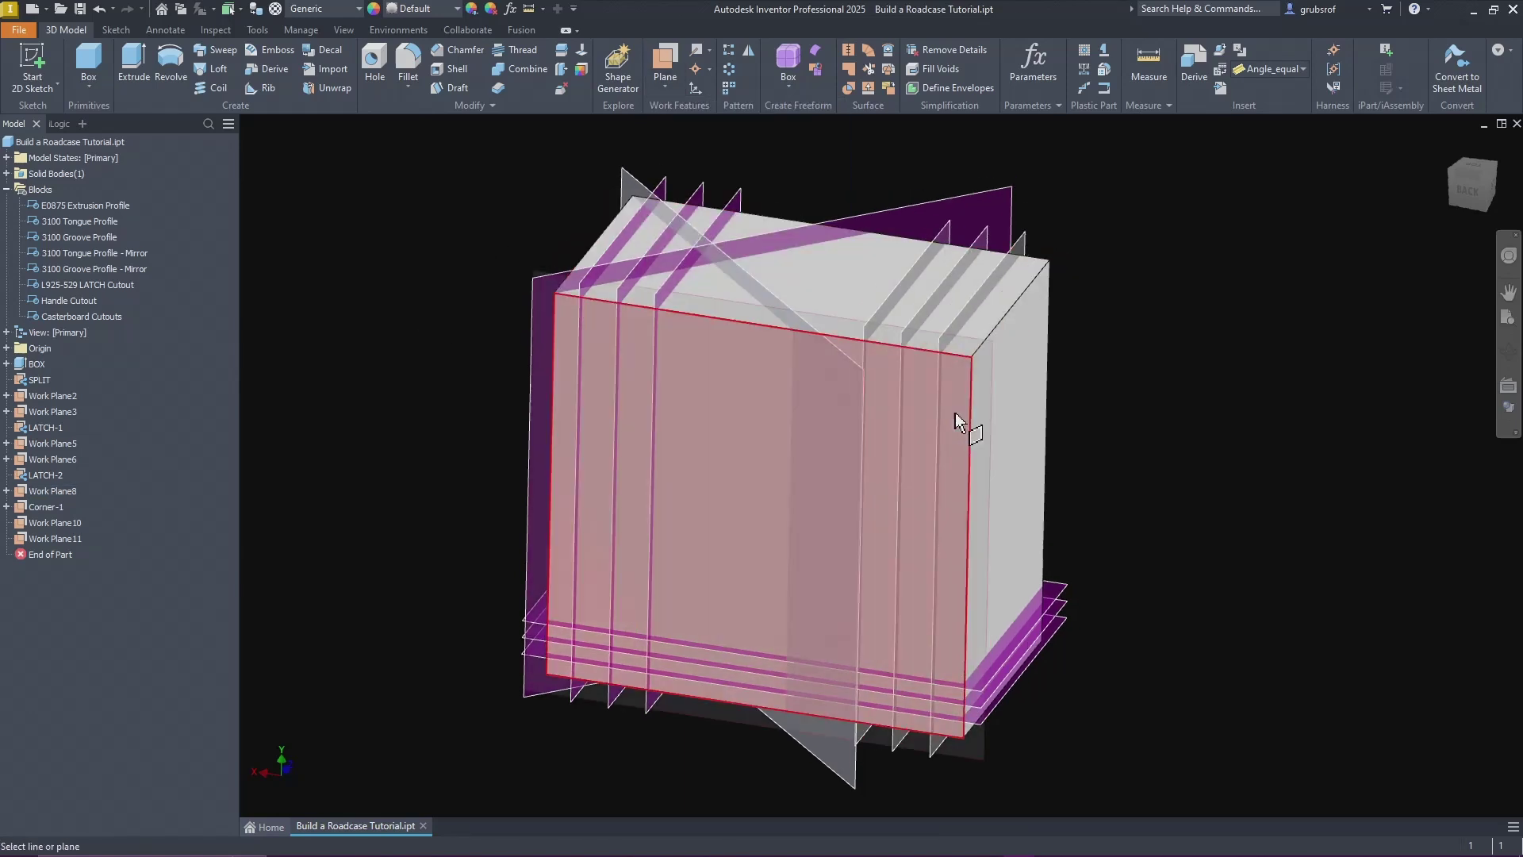
{"action": "left_click", "coordinate": [970, 425]}
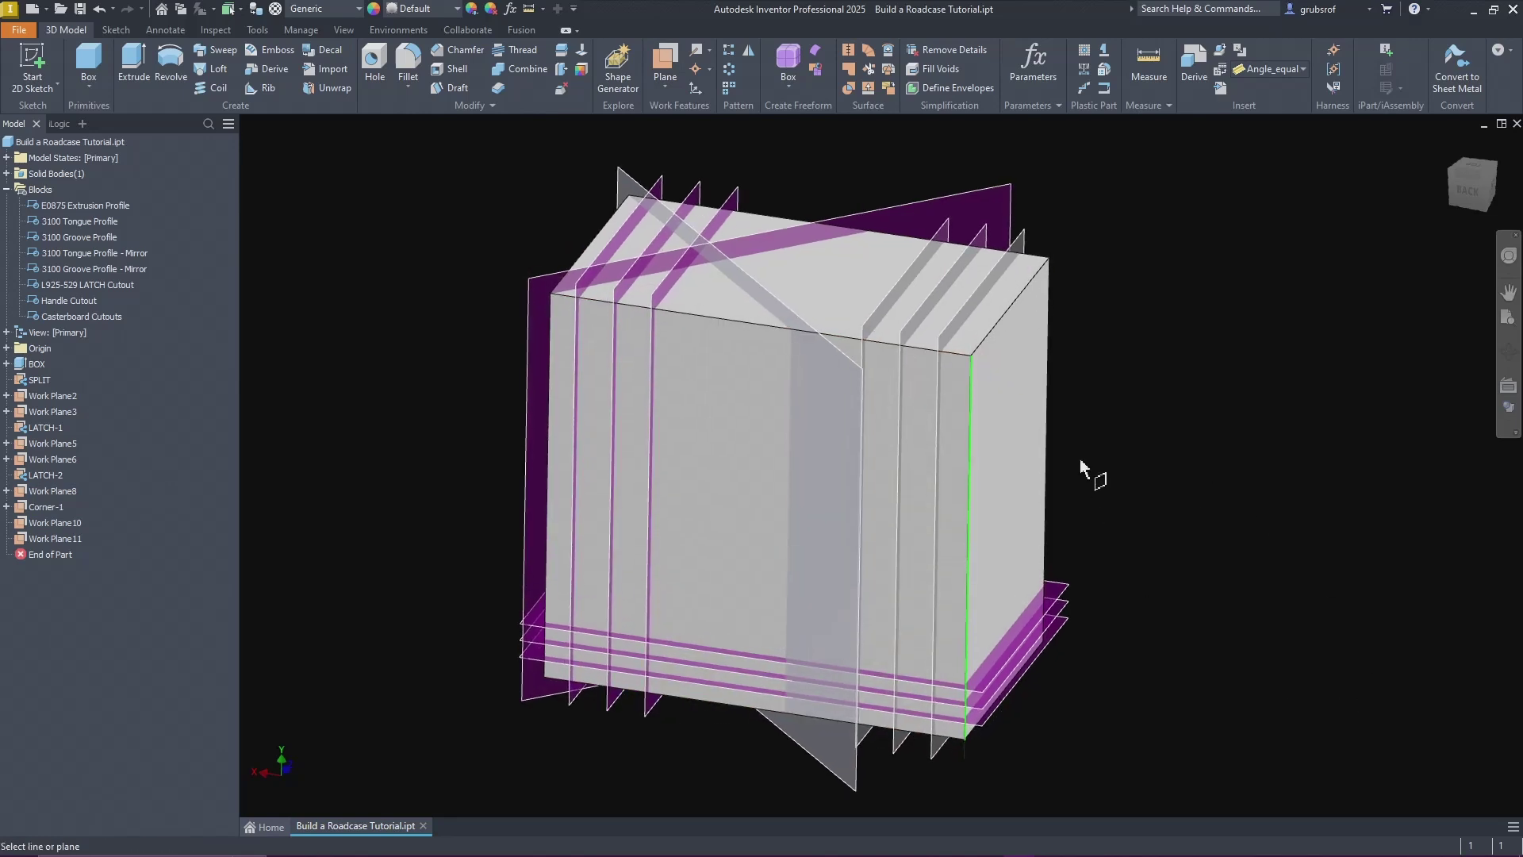
{"action": "left_click", "coordinate": [1022, 465]}
{"action": "type", "text": "45"}
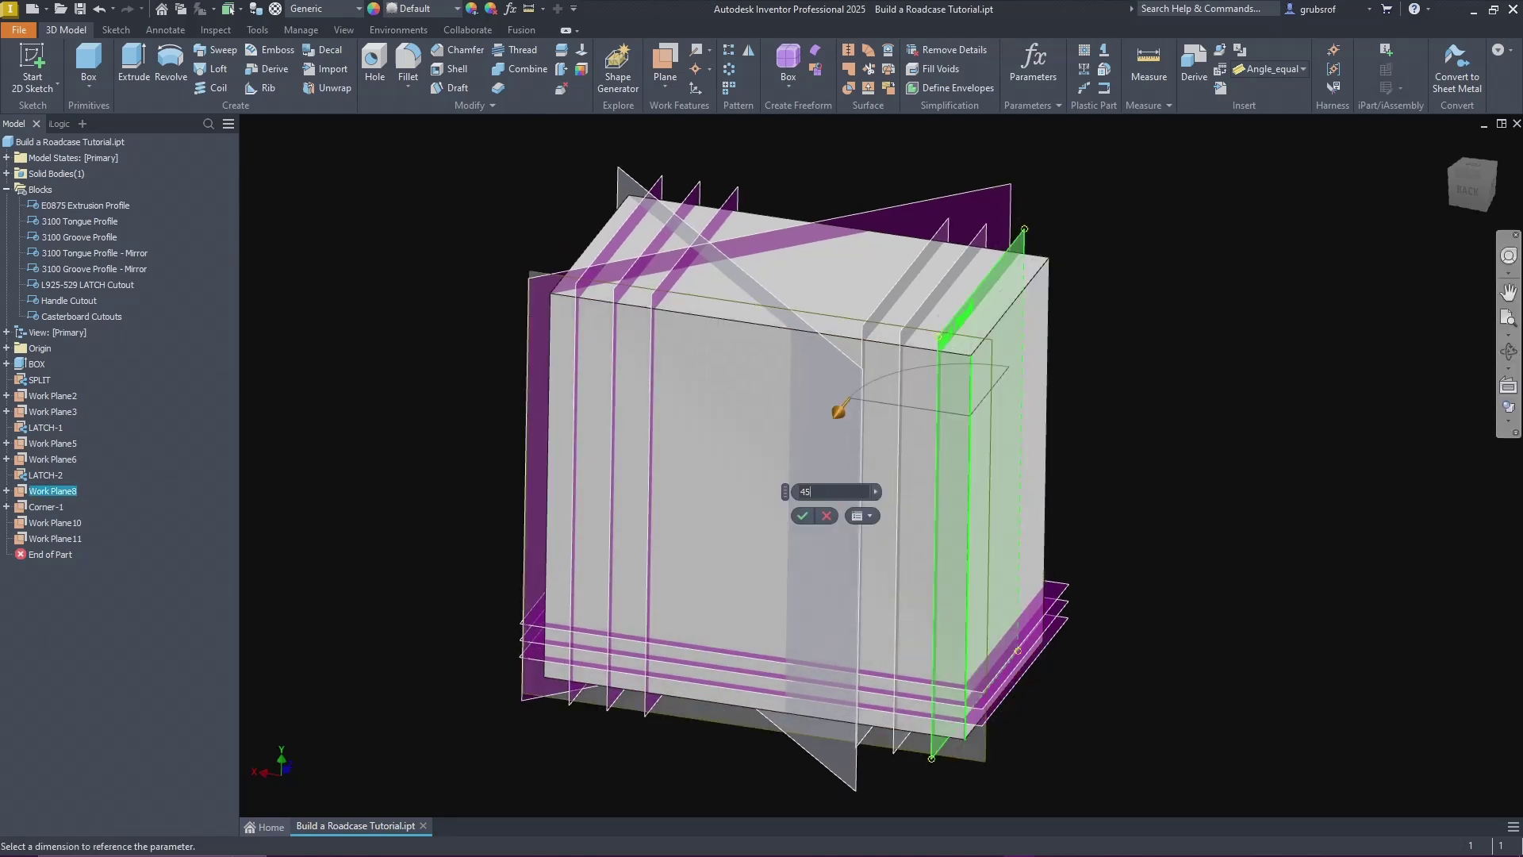
{"action": "key", "text": "Return"}
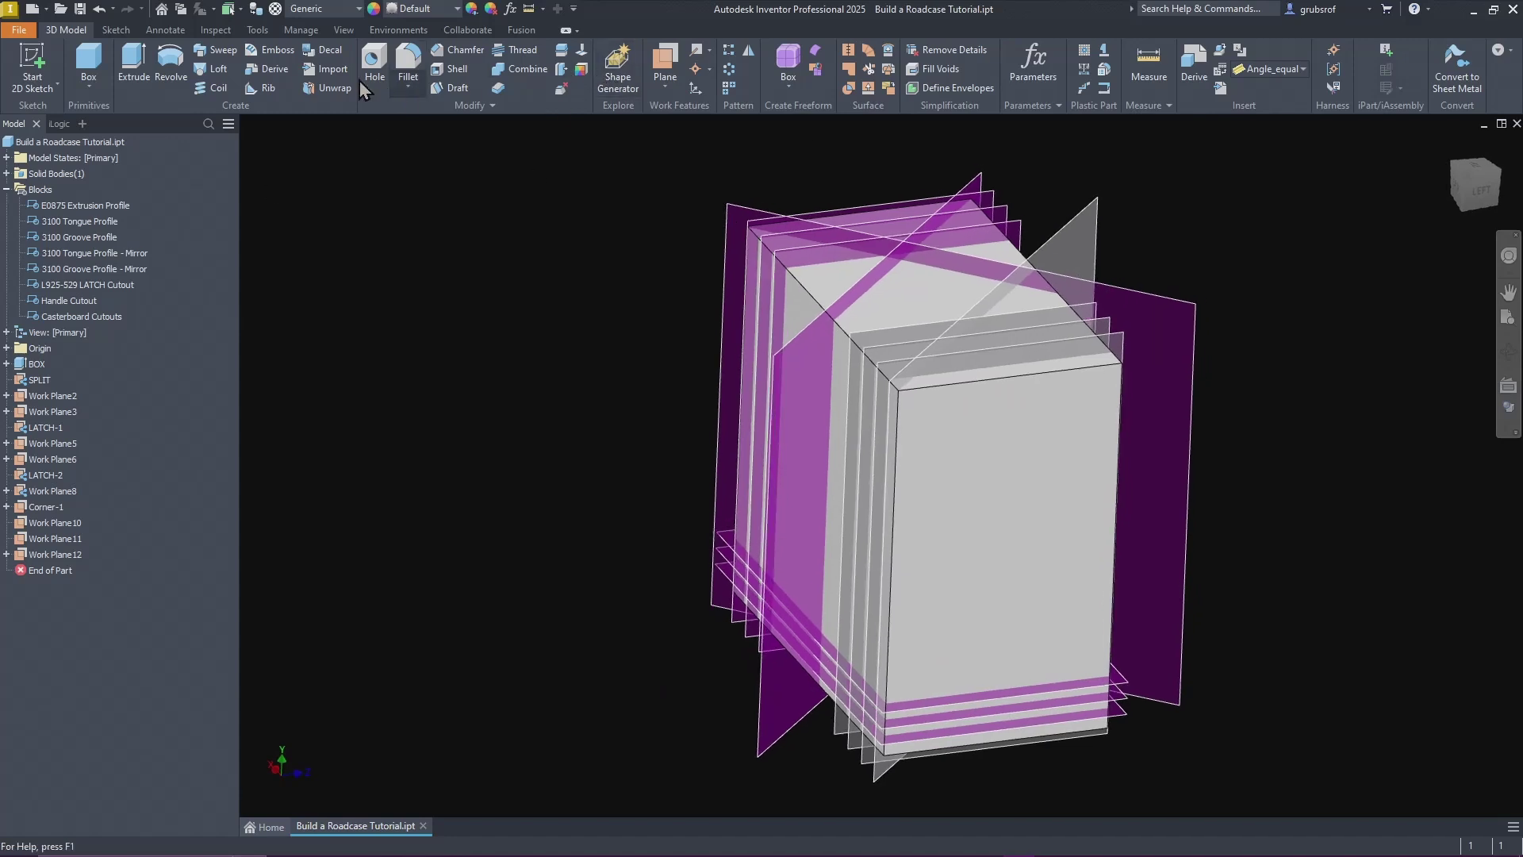
Step: Create a work plane around the box's front-left vertical edge, angled 45 degrees from the left side face
{"action": "left_click", "coordinate": [663, 81]}
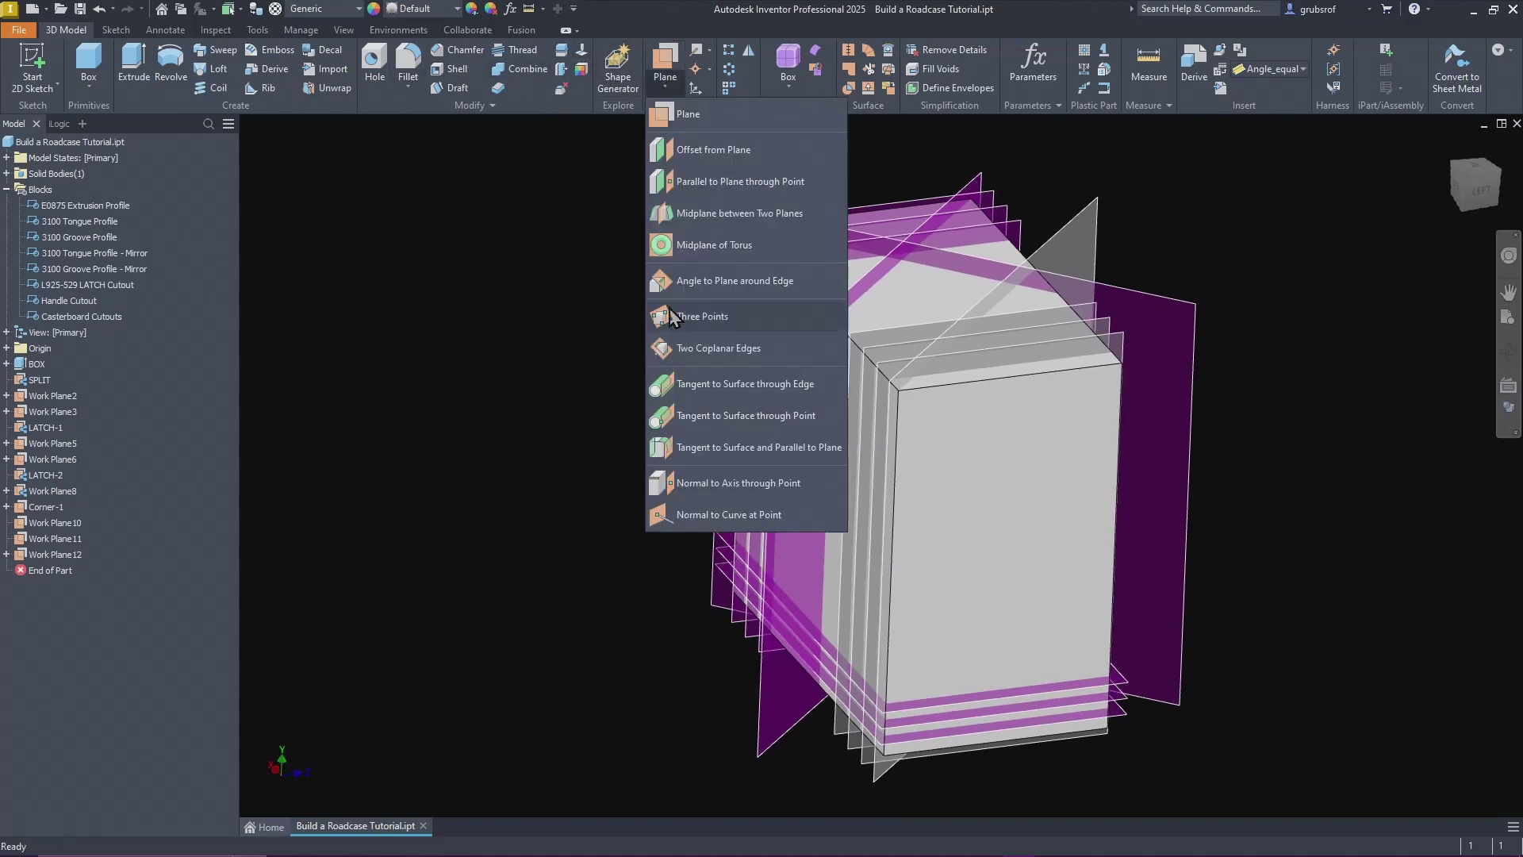
{"action": "left_click", "coordinate": [704, 282]}
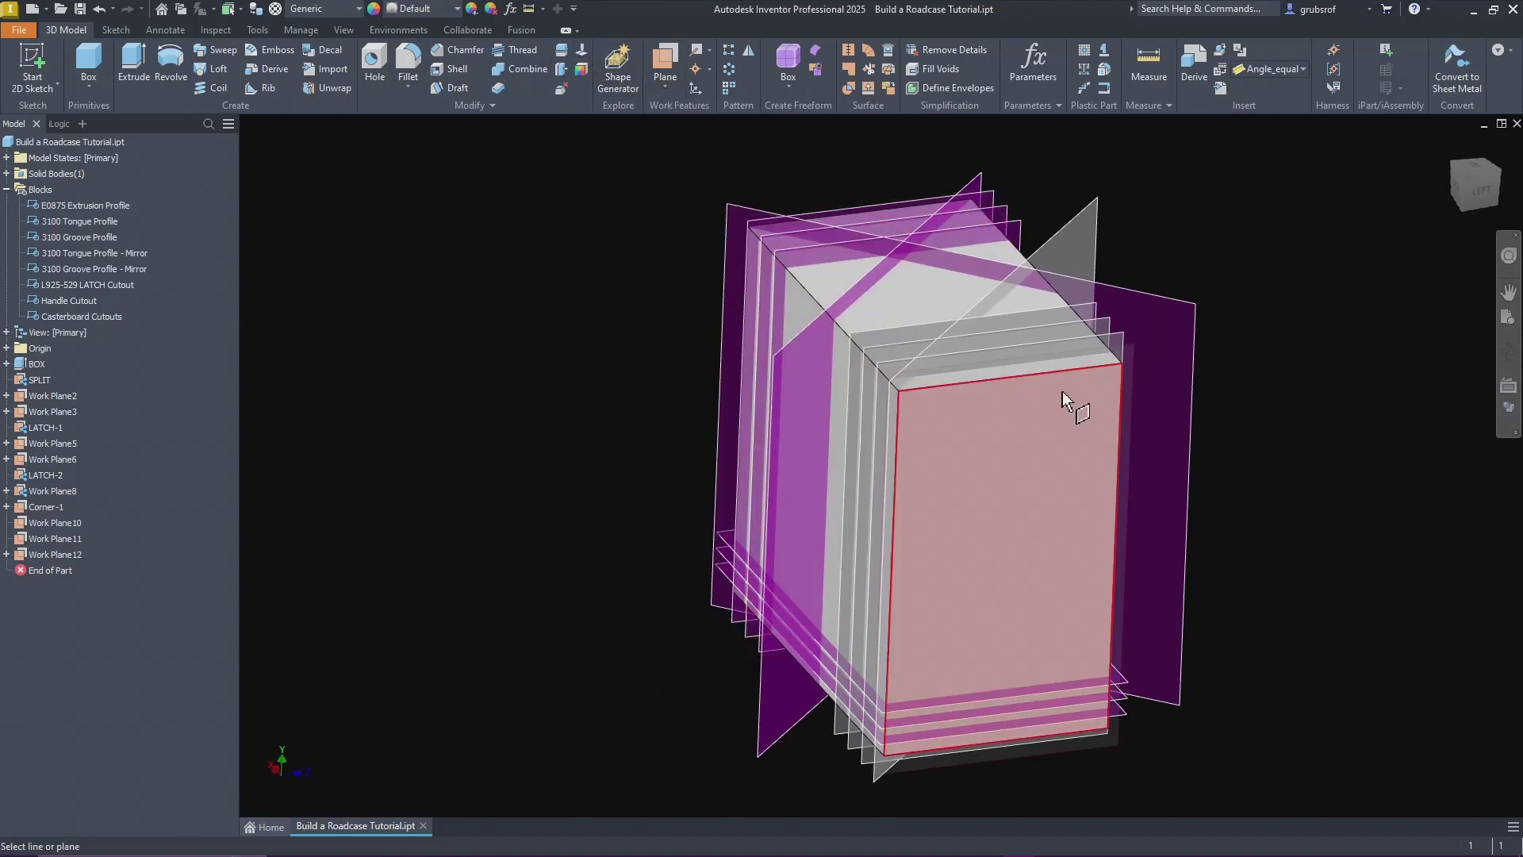
{"action": "left_click", "coordinate": [1069, 505]}
{"action": "left_click", "coordinate": [874, 503]}
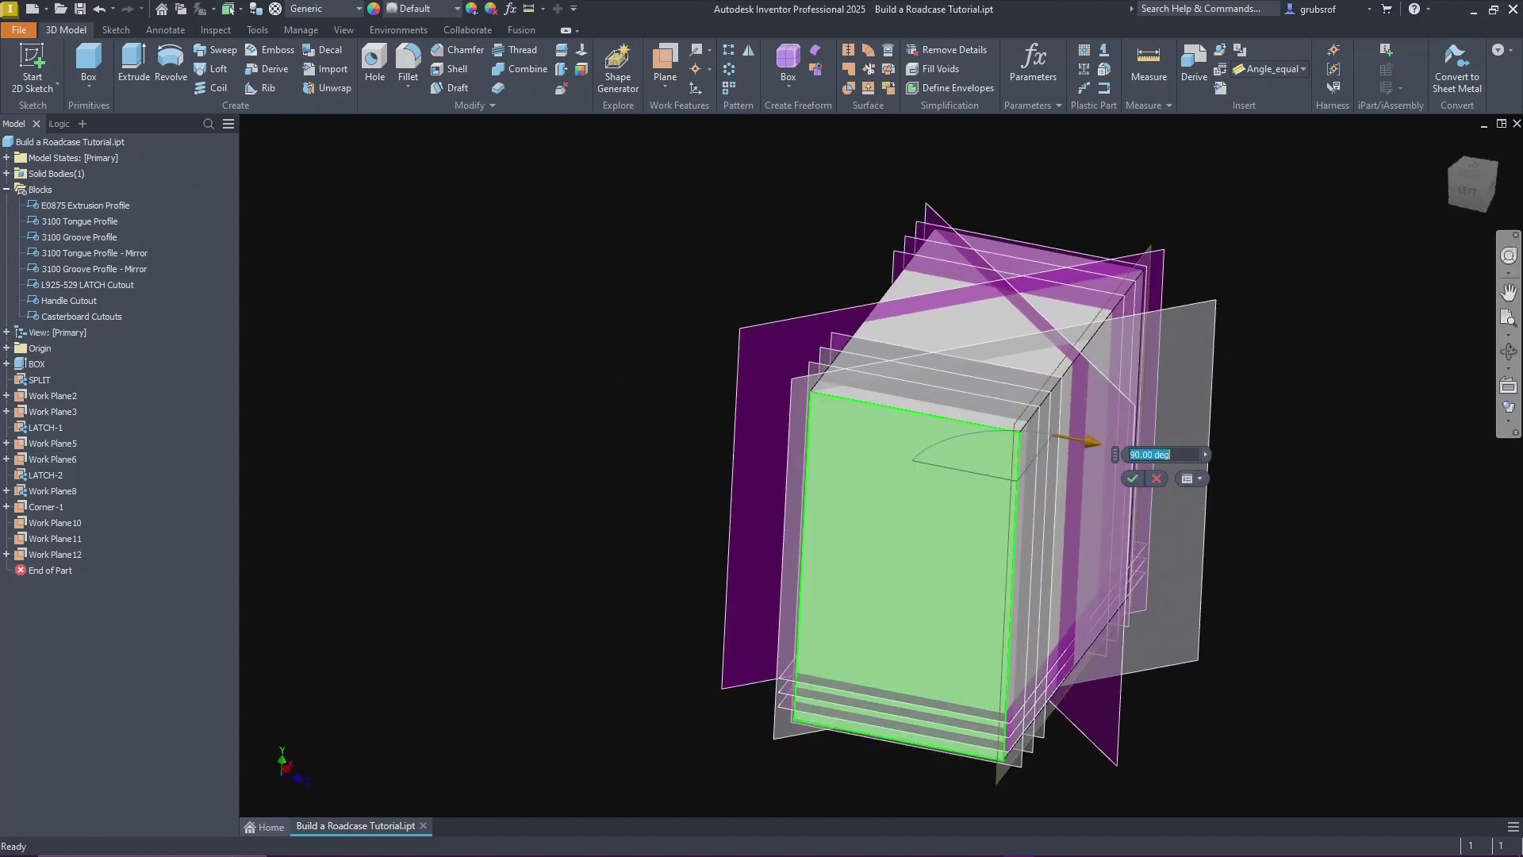
{"action": "type", "text": "45"}
{"action": "key", "text": "Return"}
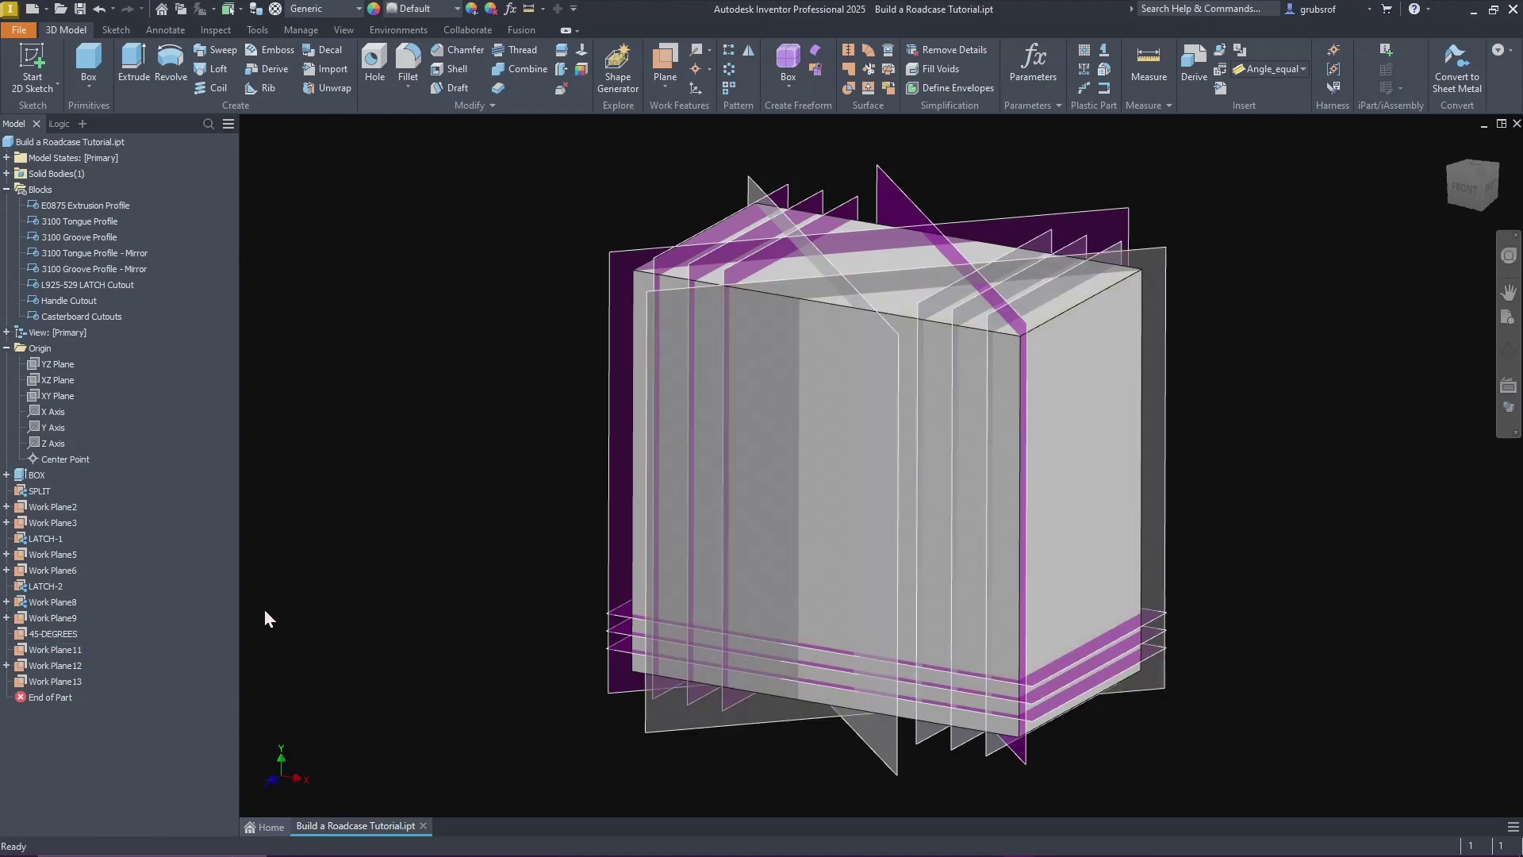
Step: Add a row of dashes in front of the SPLIT work plane's name and copy the dashes for reuse
{"action": "left_click", "coordinate": [32, 492]}
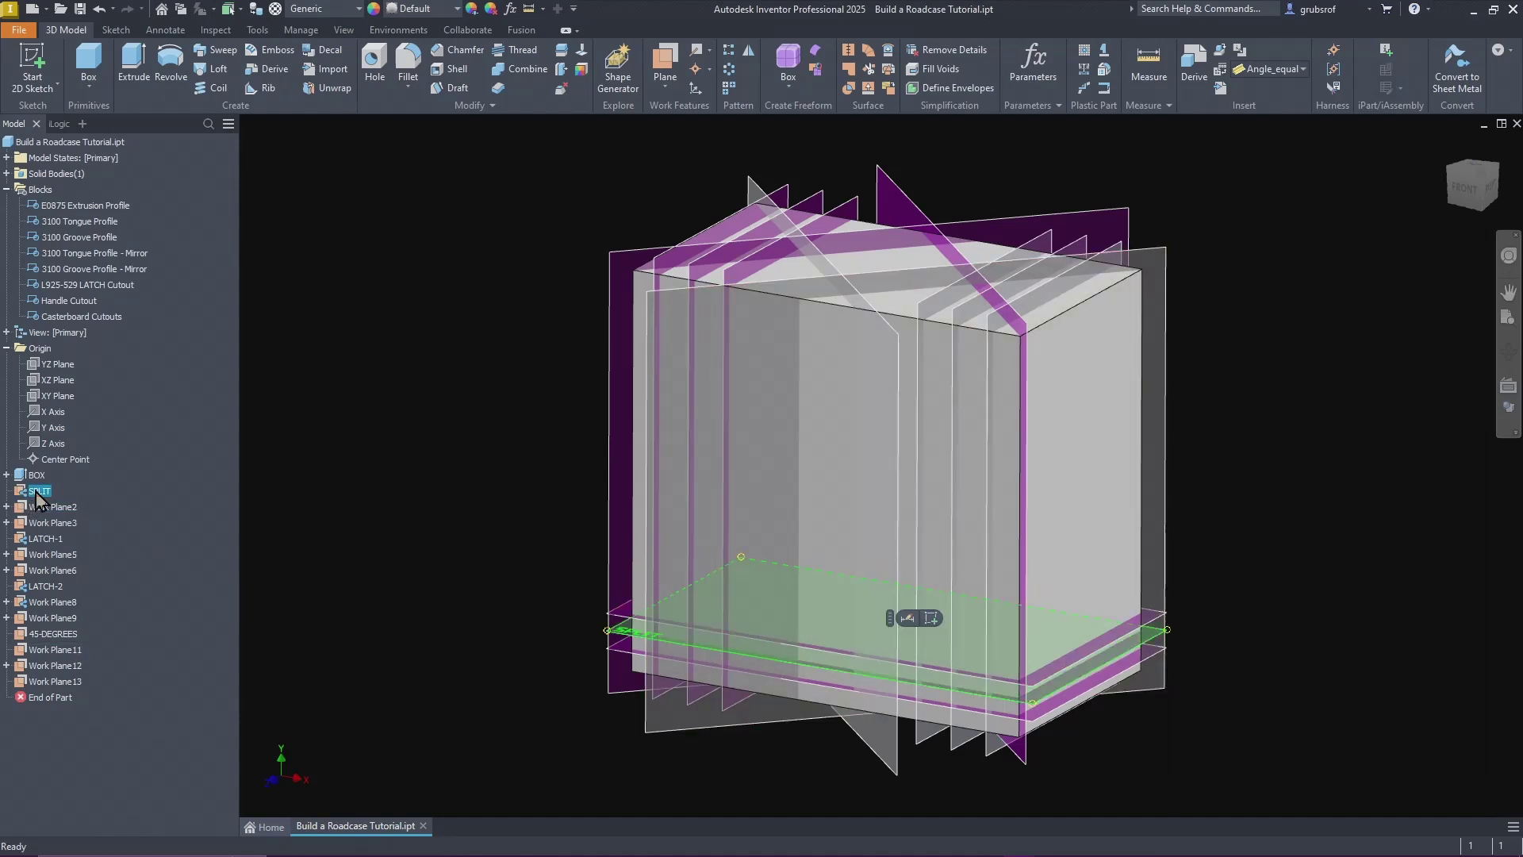
{"action": "left_click", "coordinate": [28, 494]}
{"action": "left_click", "coordinate": [29, 492]}
{"action": "type", "text": "-------------------"}
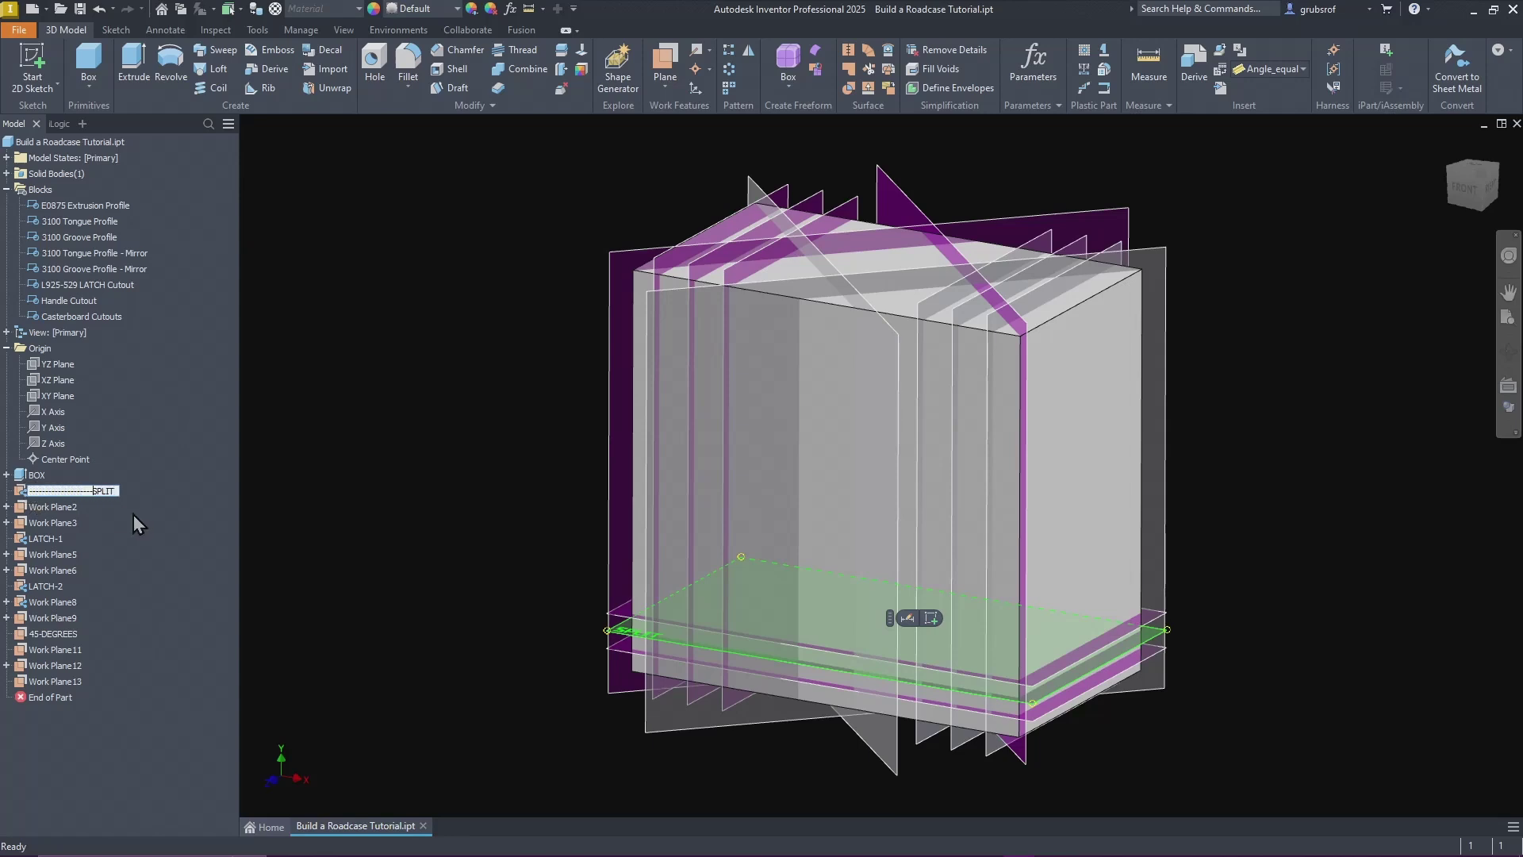
{"action": "key", "text": "shift+Left"}
{"action": "key", "text": "shift+Left"}
{"action": "key", "text": "shift+Left"}
{"action": "key", "text": "shift+Left"}
{"action": "key", "text": "shift+Left"}
{"action": "key", "text": "shift+Left"}
{"action": "key", "text": "shift+Left"}
{"action": "key", "text": "shift+Left"}
{"action": "key", "text": "shift+Left"}
{"action": "key", "text": "shift+Left"}
{"action": "key", "text": "shift+Left"}
{"action": "key", "text": "shift+Left"}
{"action": "key", "text": "shift+Left"}
{"action": "key", "text": "shift+Left"}
{"action": "key", "text": "shift+Left"}
{"action": "key", "text": "shift+Left"}
{"action": "key", "text": "shift+Left"}
{"action": "key", "text": "shift+Left"}
{"action": "key", "text": "shift+Left"}
Step: Add the same row of dashes in front of the names of the LATCH-1 and LATCH-2 work planes
{"action": "left_click", "coordinate": [40, 543]}
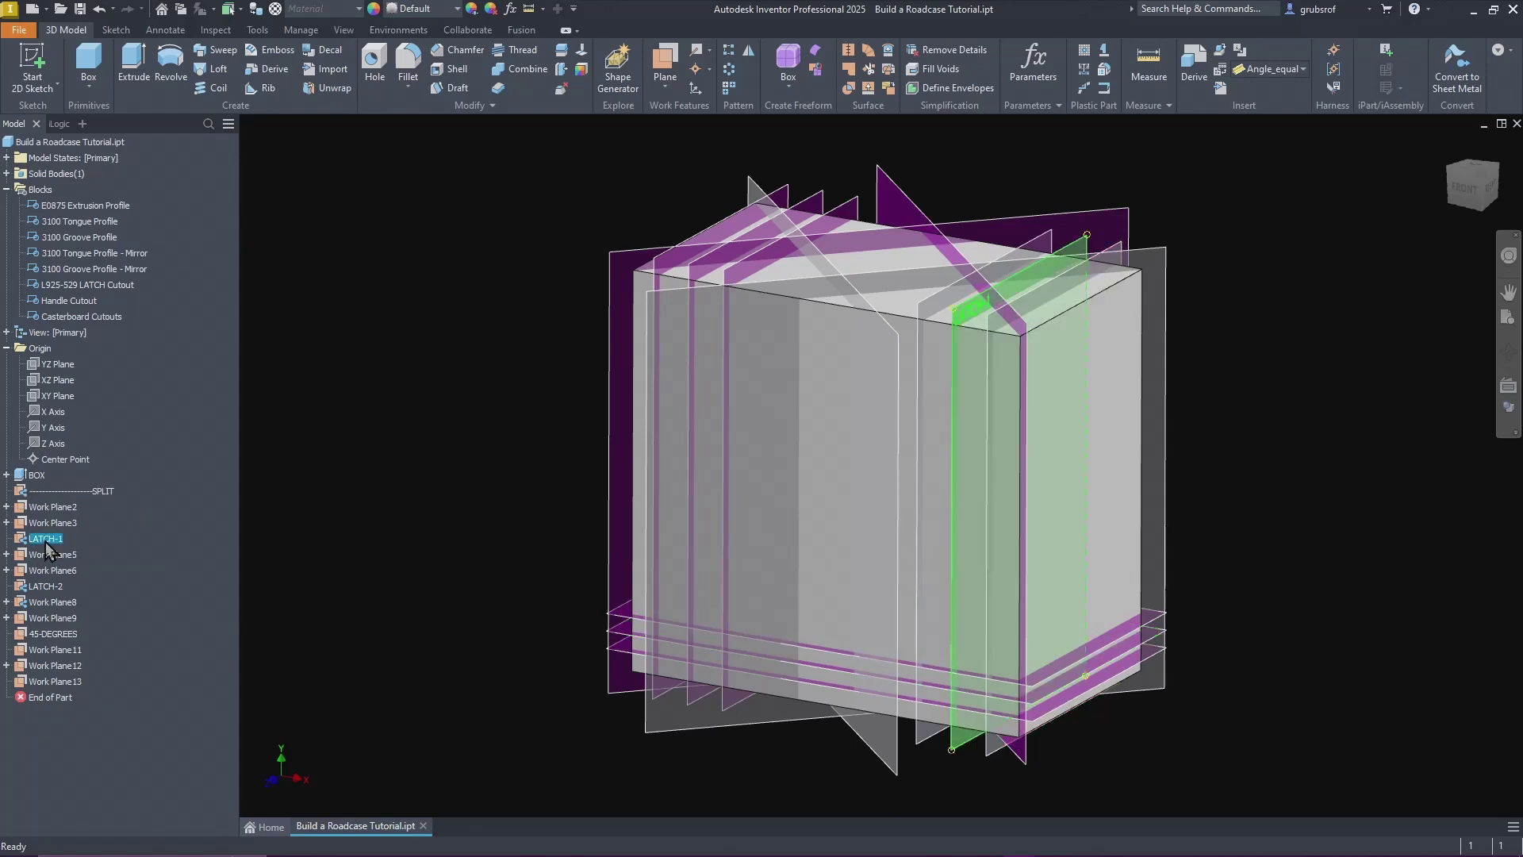
{"action": "left_click", "coordinate": [32, 540]}
{"action": "left_click", "coordinate": [31, 542]}
{"action": "type", "text": "-------------------"}
{"action": "left_click", "coordinate": [46, 587]}
{"action": "left_click", "coordinate": [34, 588]}
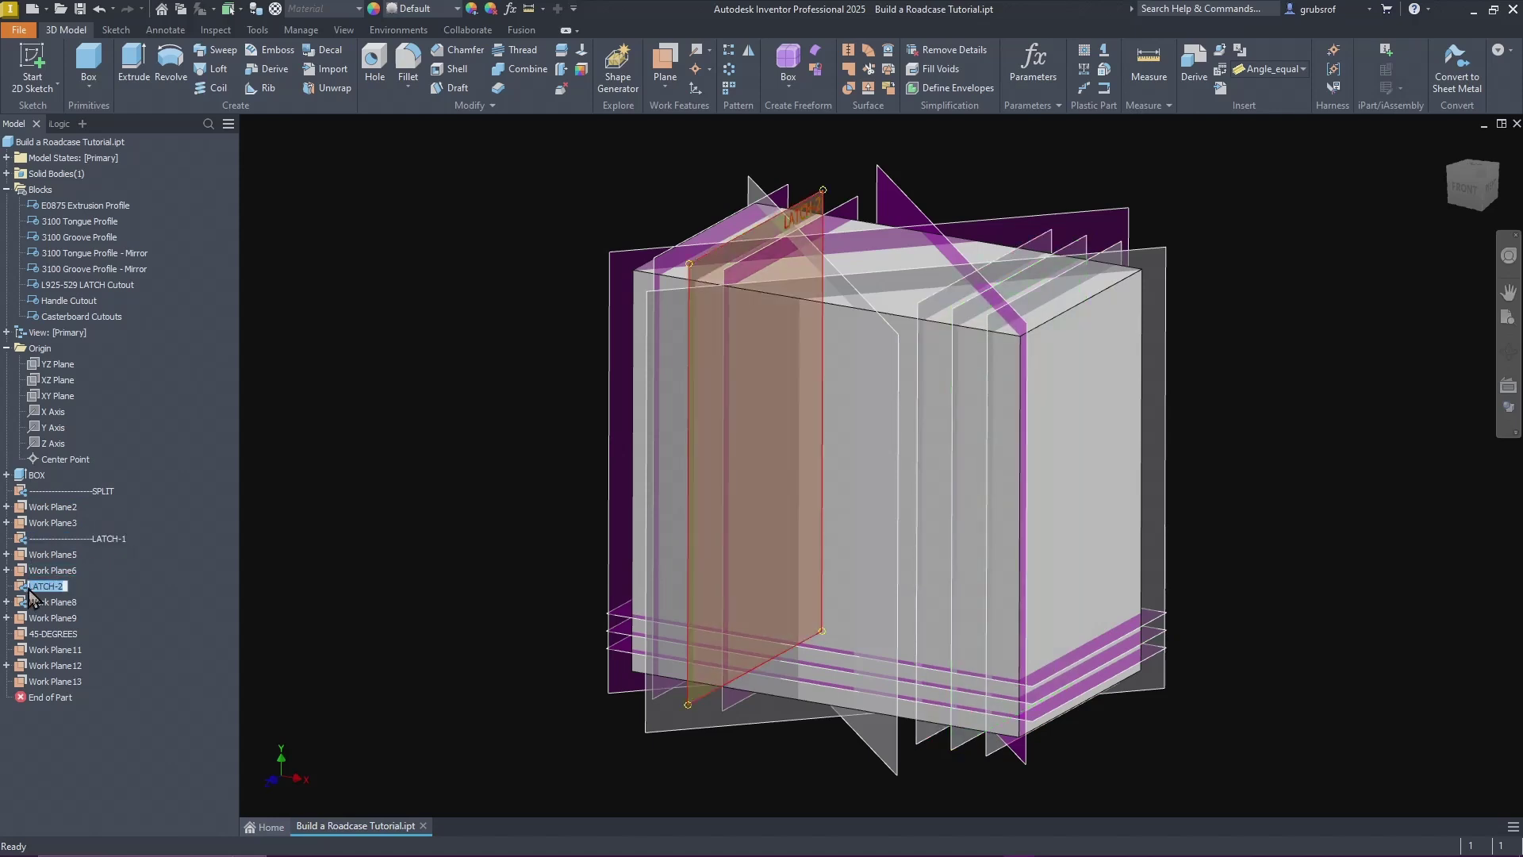
{"action": "left_click", "coordinate": [31, 589]}
{"action": "type", "text": "--------------------"}
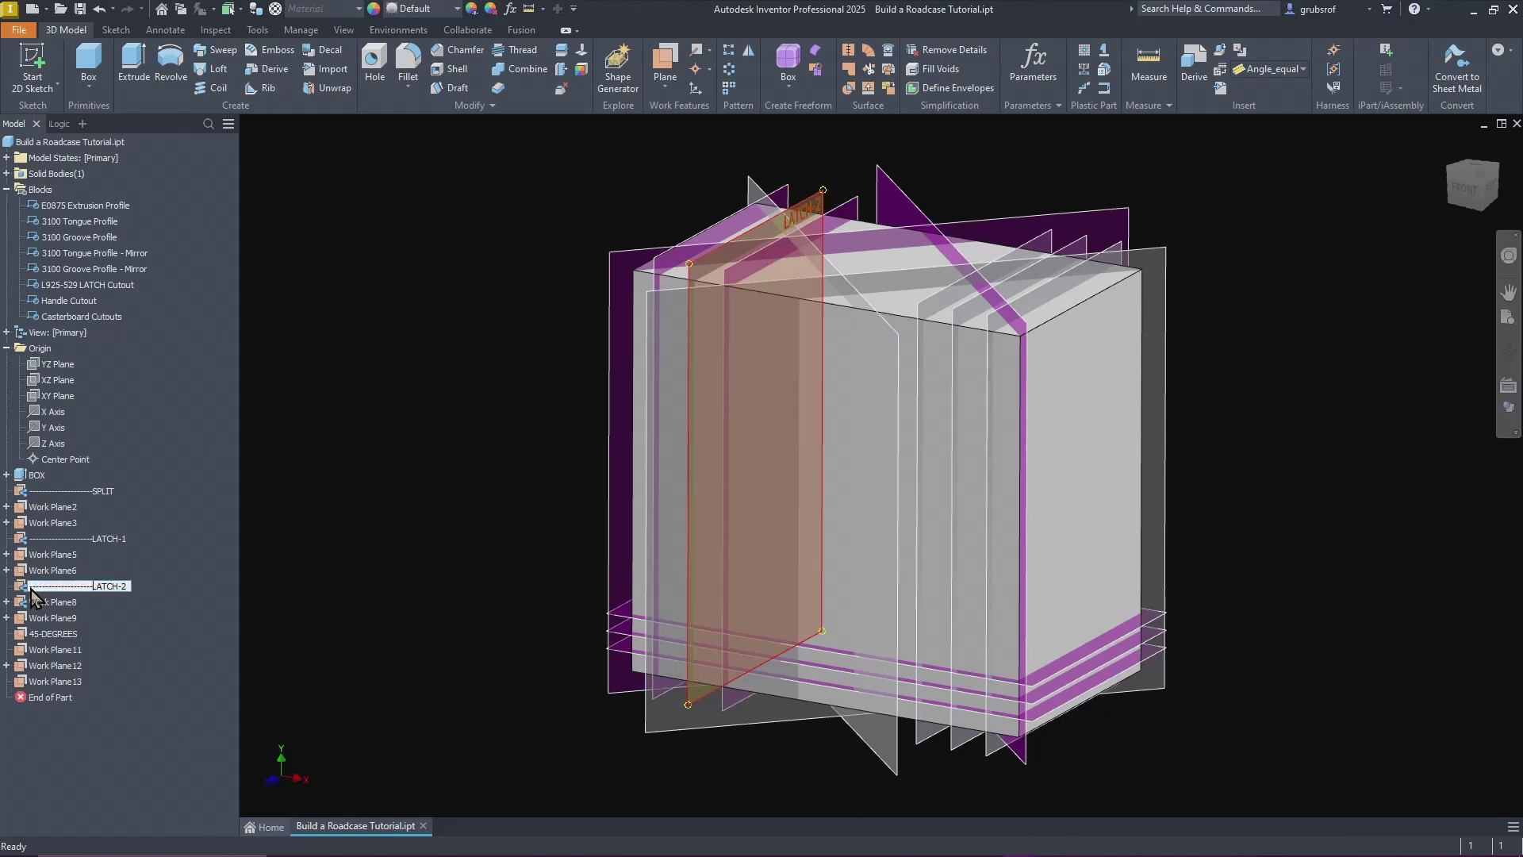
Step: Add the same row of dashes in front of the 45-DEGREES work plane's name
{"action": "left_click", "coordinate": [35, 635]}
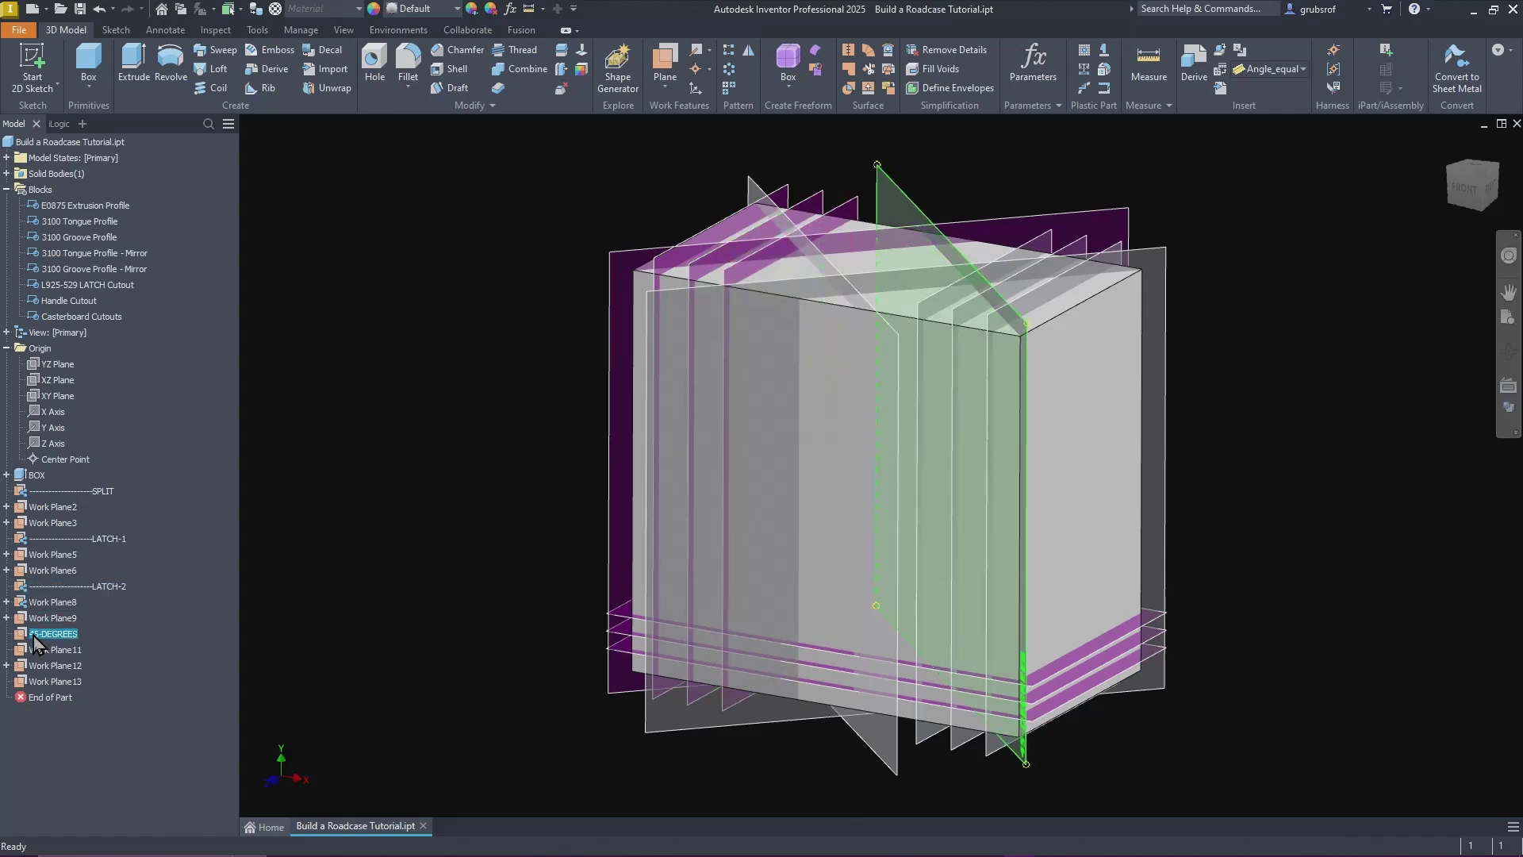
{"action": "left_click", "coordinate": [34, 635]}
{"action": "key", "text": "Home"}
{"action": "type", "text": "--------------------"}
{"action": "key", "text": "Return"}
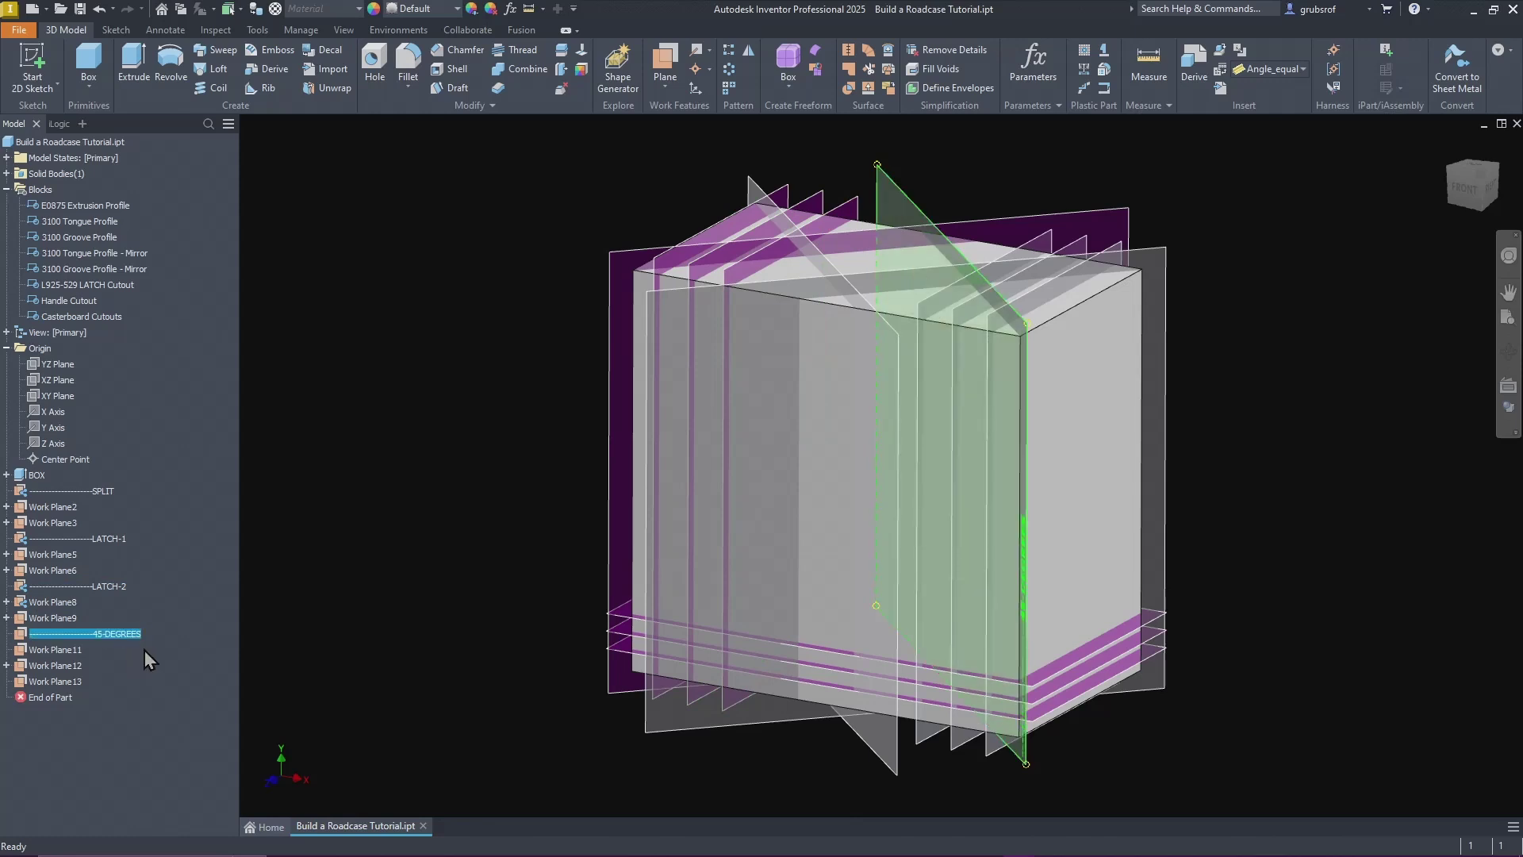
{"action": "left_click", "coordinate": [132, 739]}
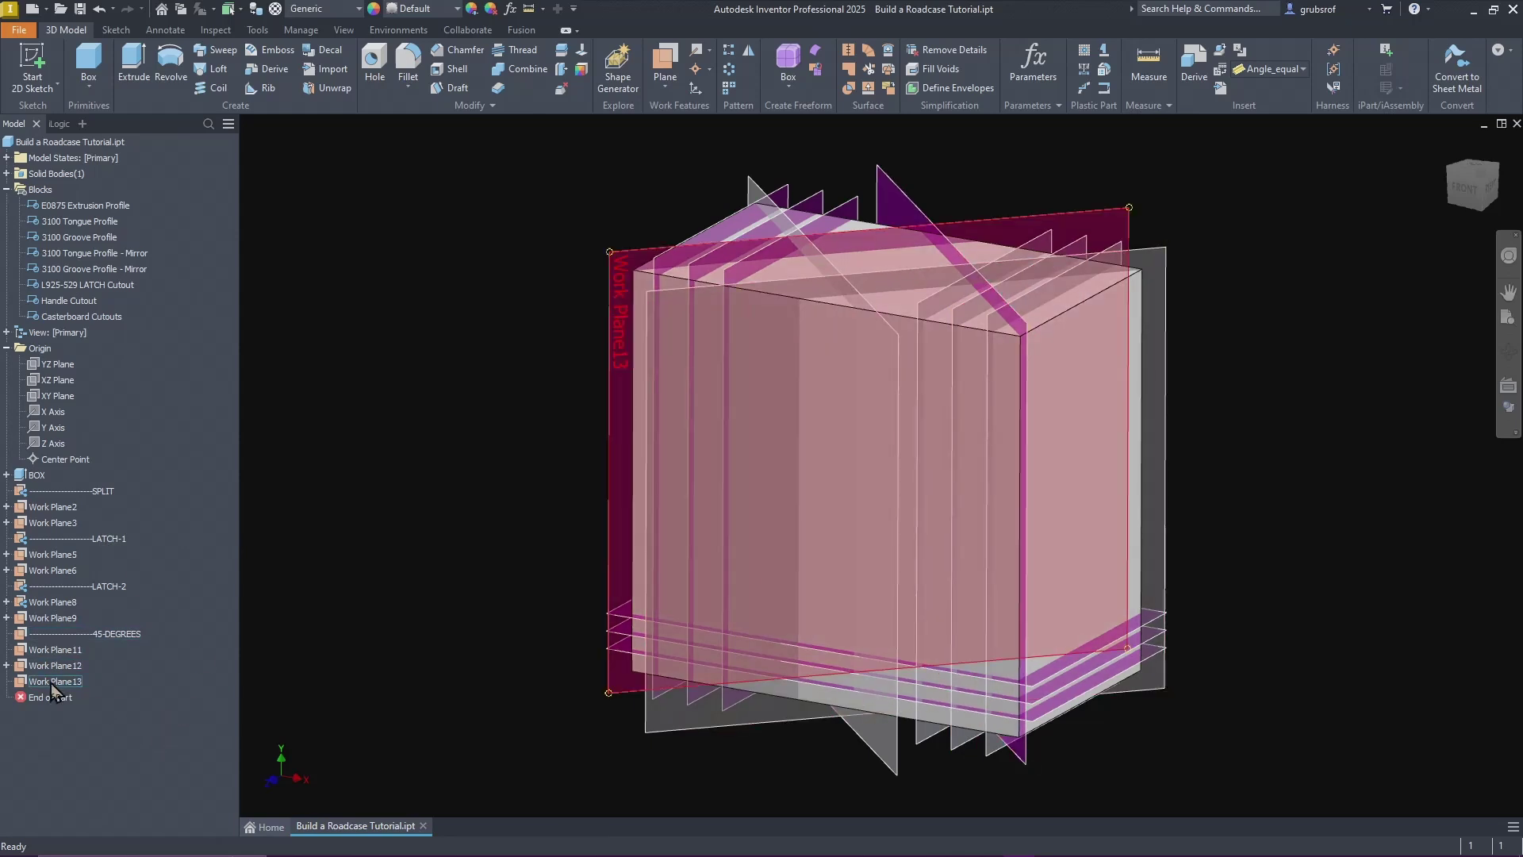
Step: Hide all work planes from SPLIT through Work Plane13
{"action": "left_click", "coordinate": [28, 491]}
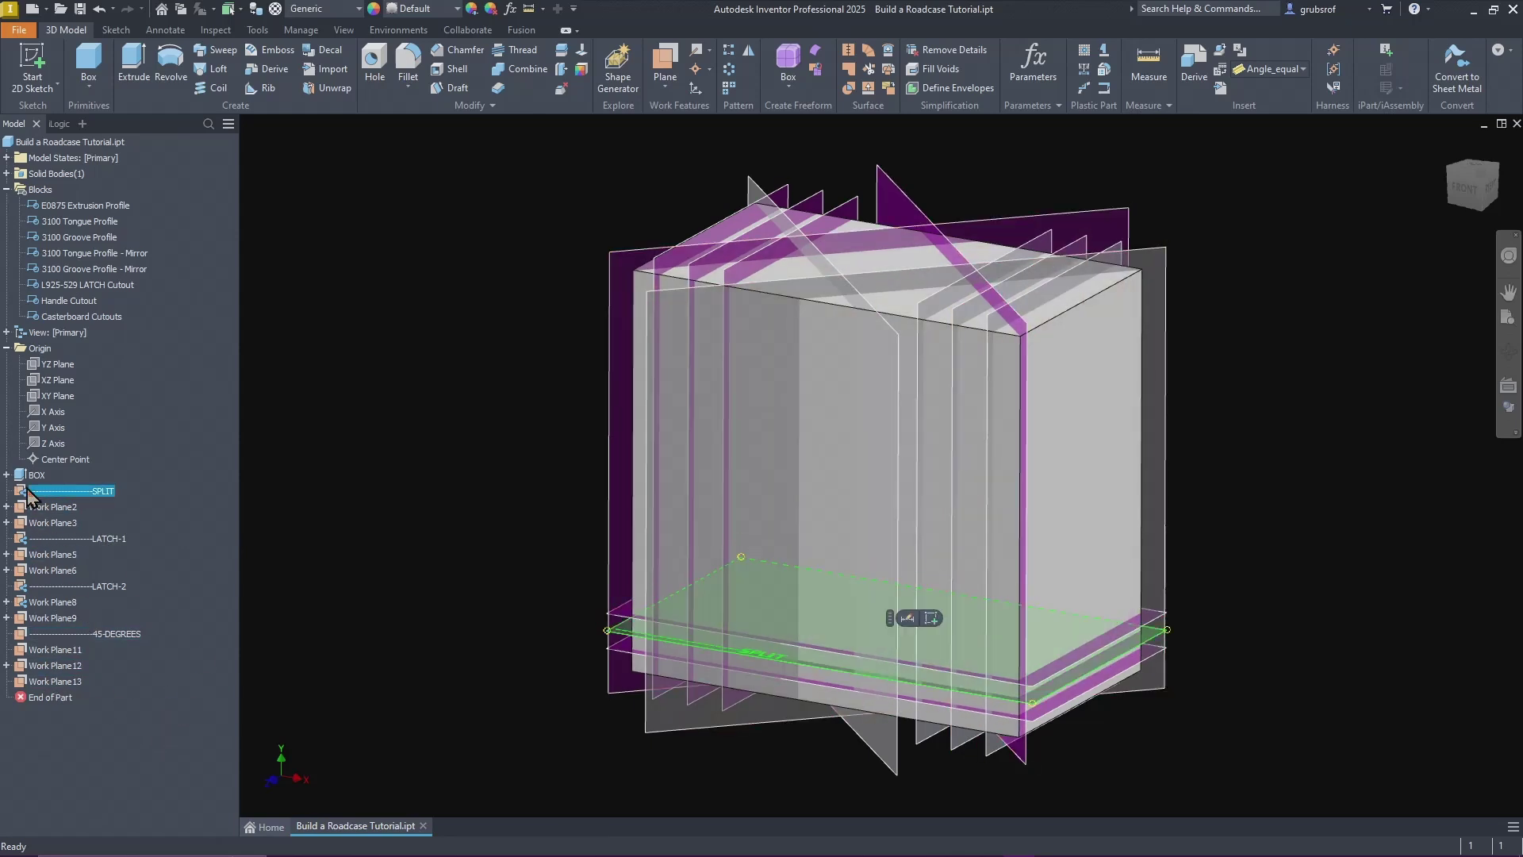
{"action": "right_click", "coordinate": [36, 683]}
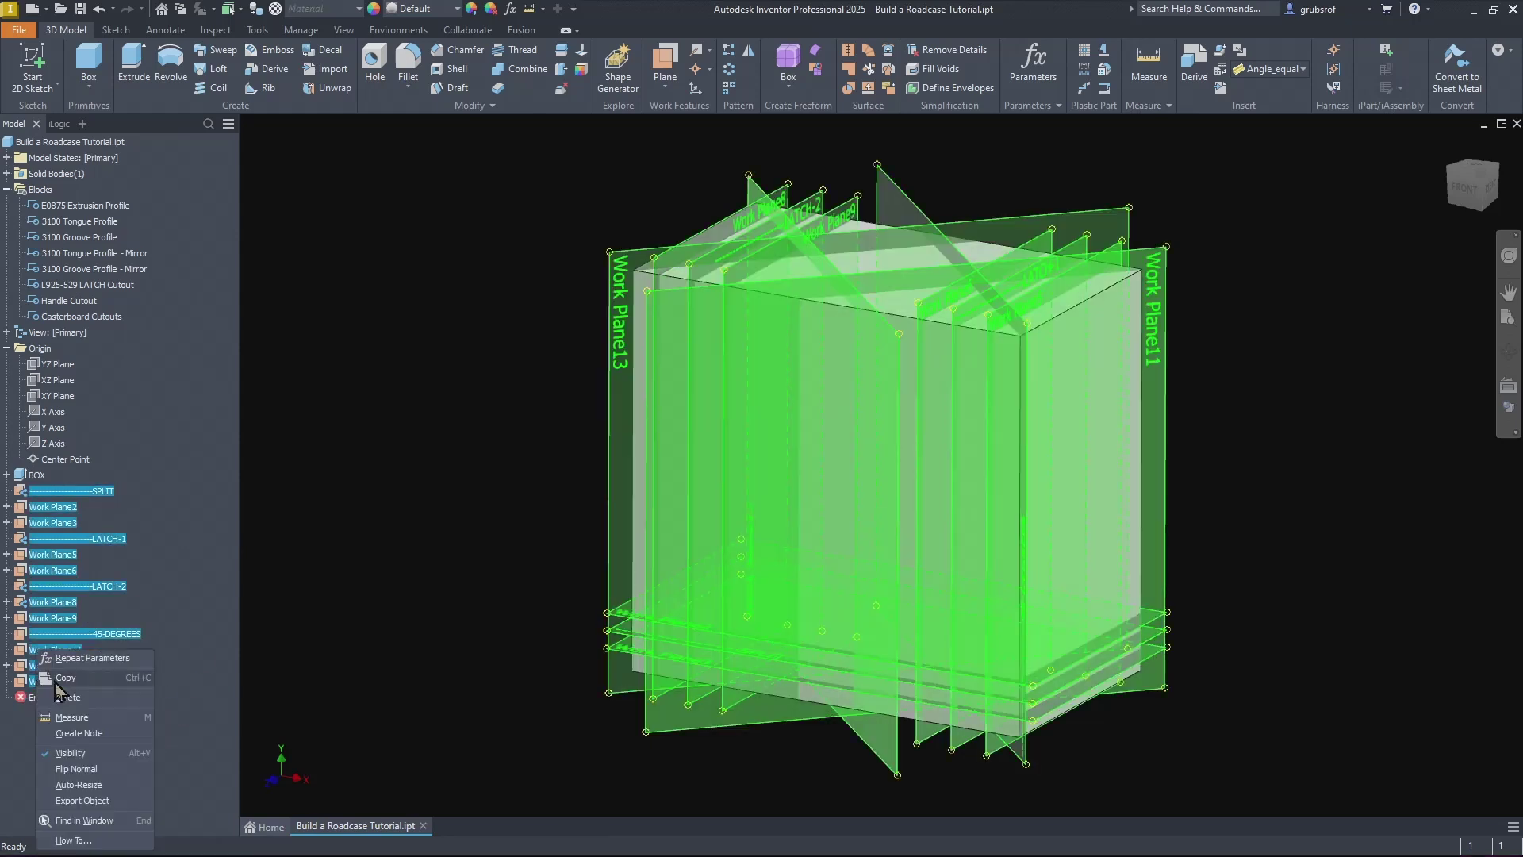
{"action": "left_click", "coordinate": [86, 758]}
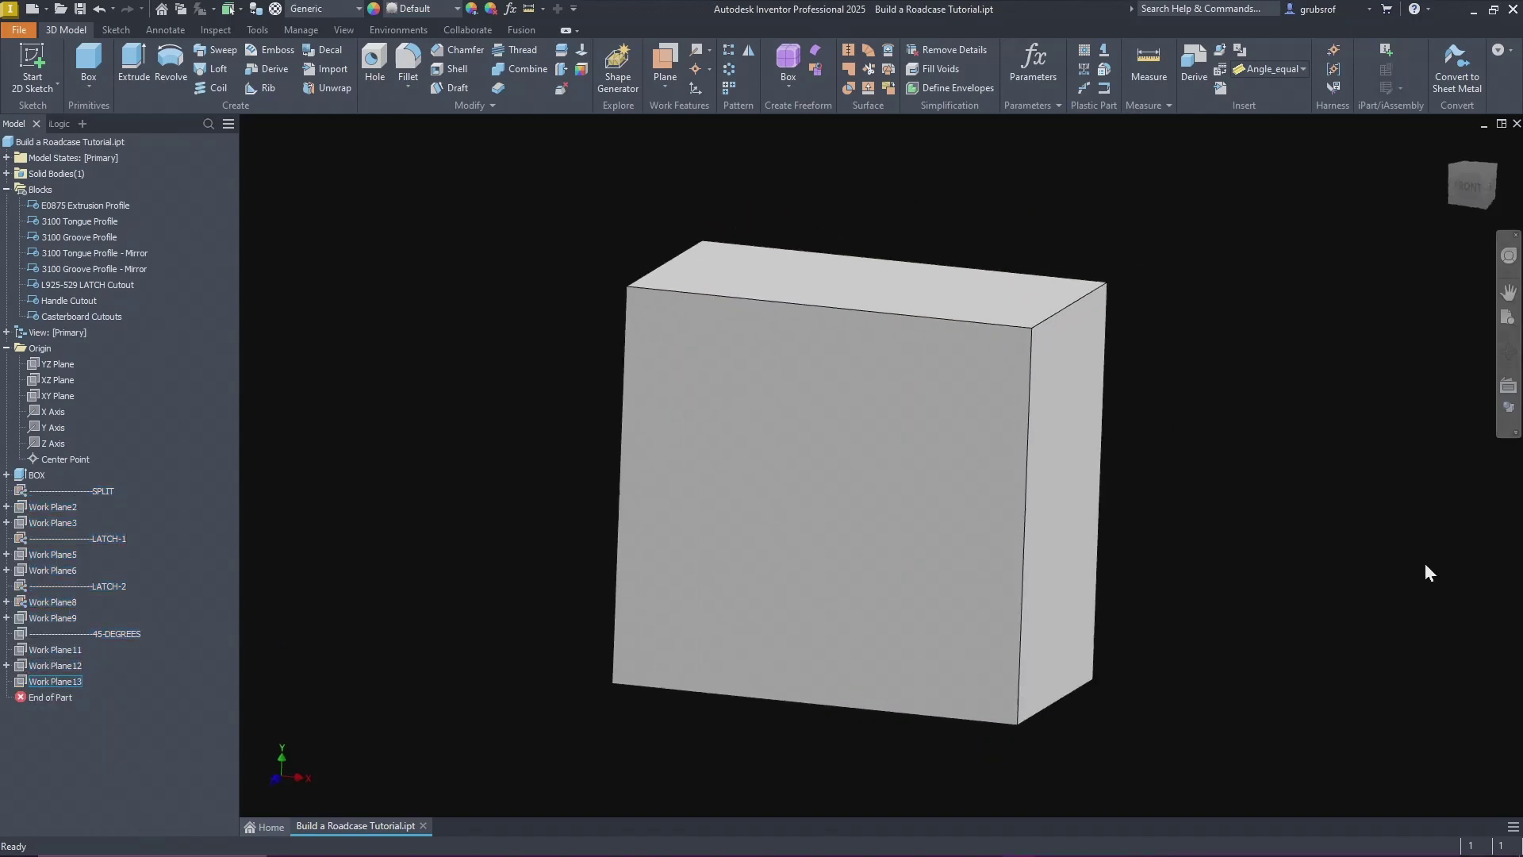
Step: Orient the model to the front view and start a 2D sketch on the XY Plane
{"action": "left_click", "coordinate": [1470, 183]}
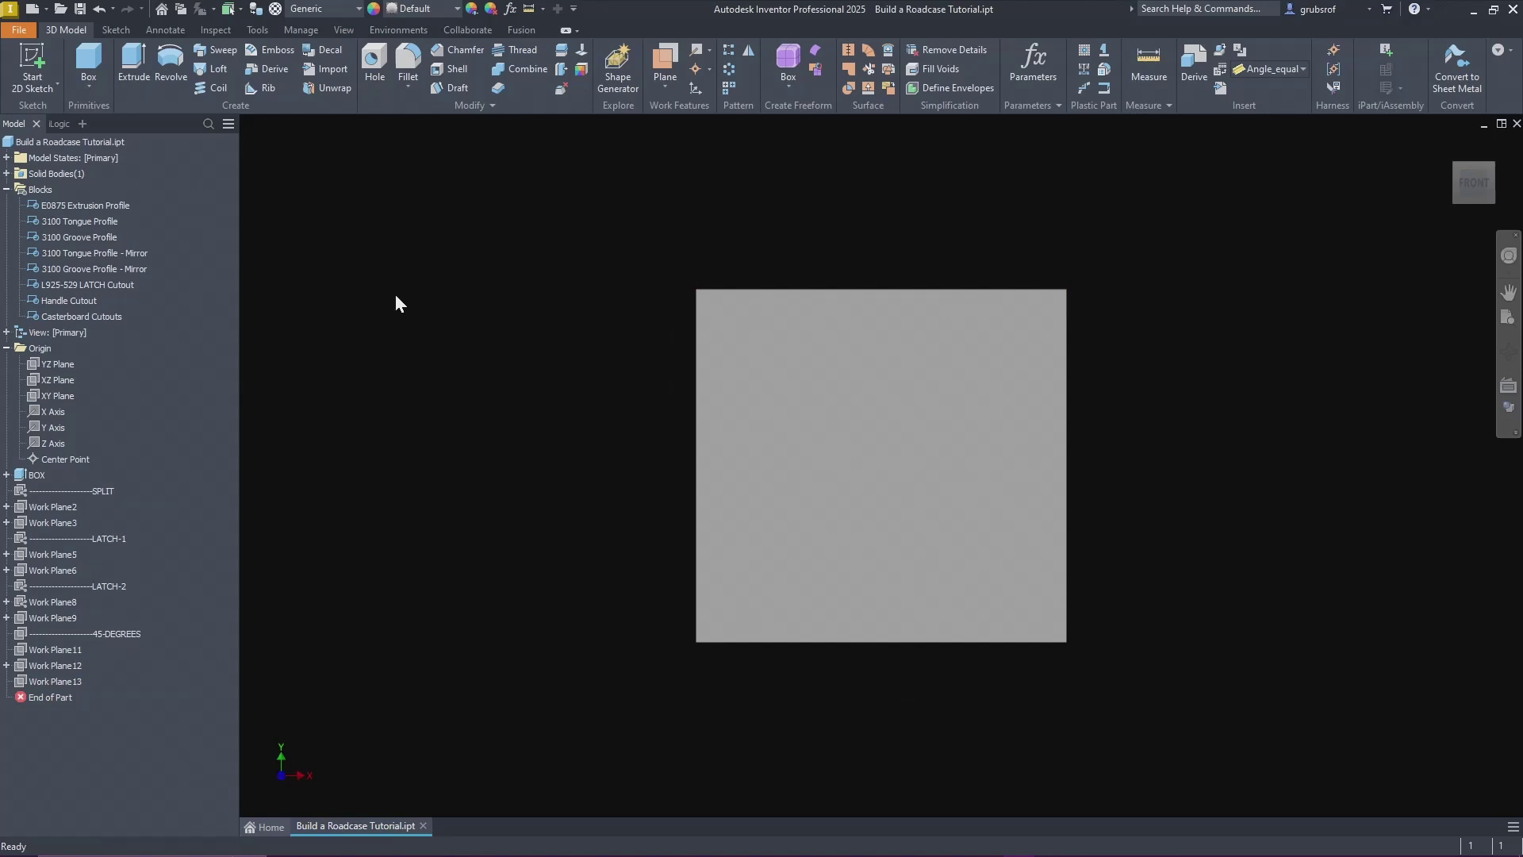
{"action": "left_click", "coordinate": [32, 63]}
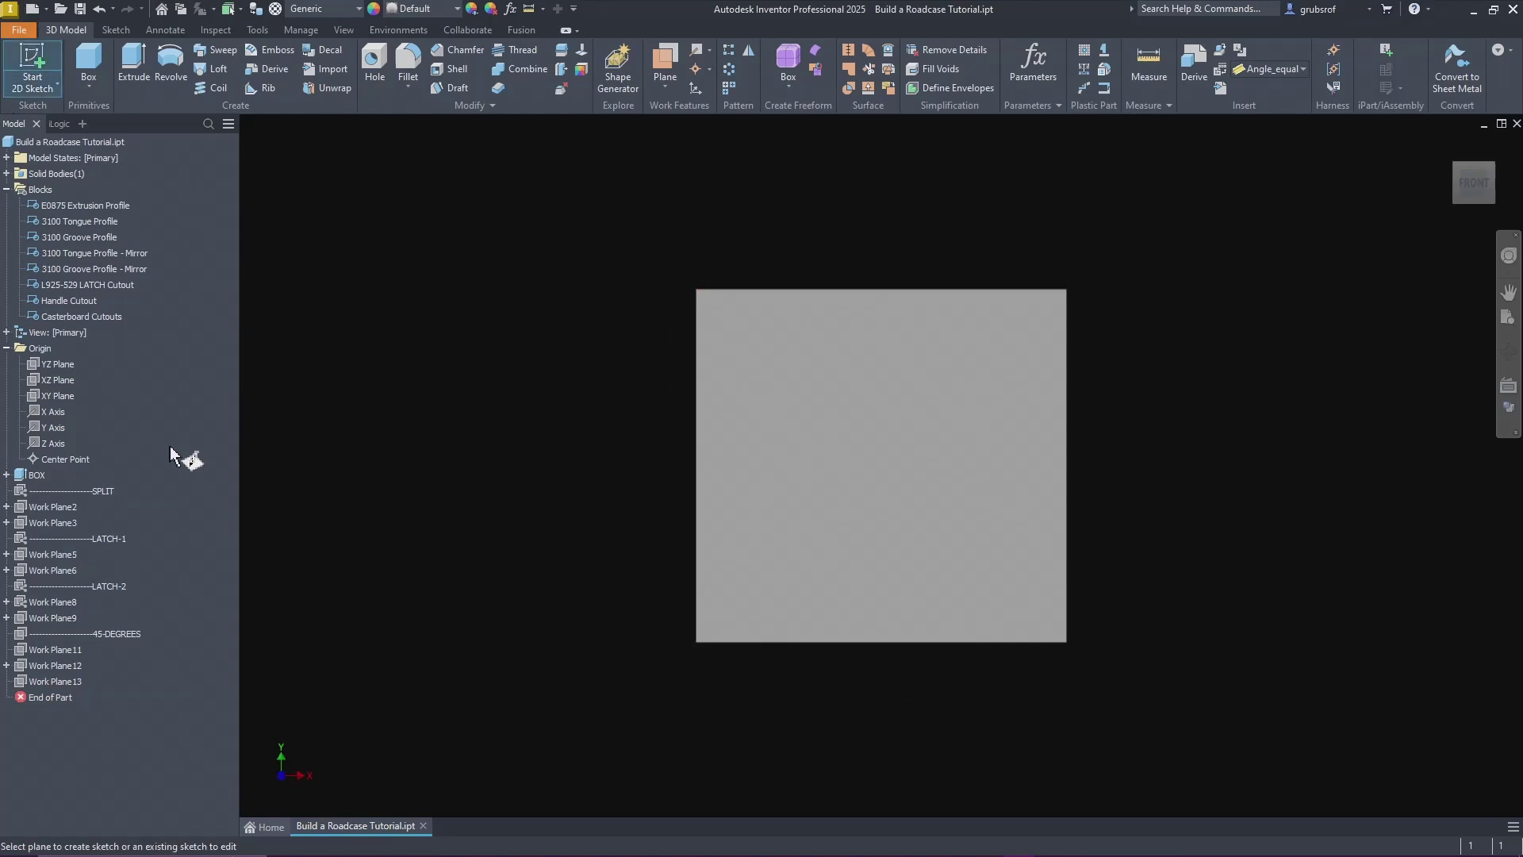
{"action": "key", "text": "F6"}
{"action": "left_click", "coordinate": [63, 399]}
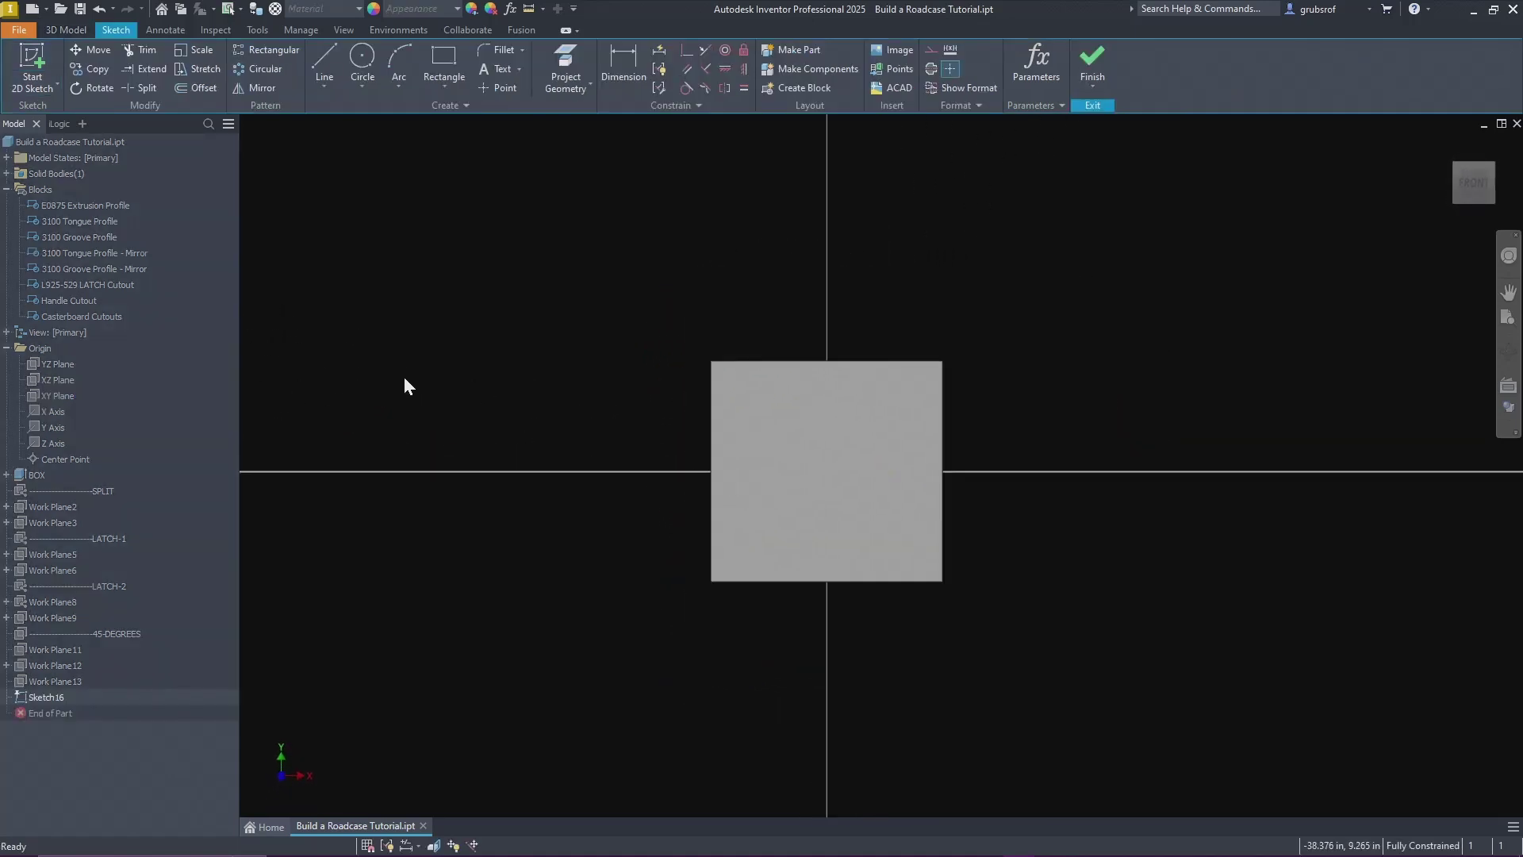
Step: Insert four E0875 Extrusion Profile blocks beside the box in the sketch, arranged as the corners of a rough rectangle
{"action": "scroll", "coordinate": [403, 383], "scroll_direction": "down", "scroll_amount": 3}
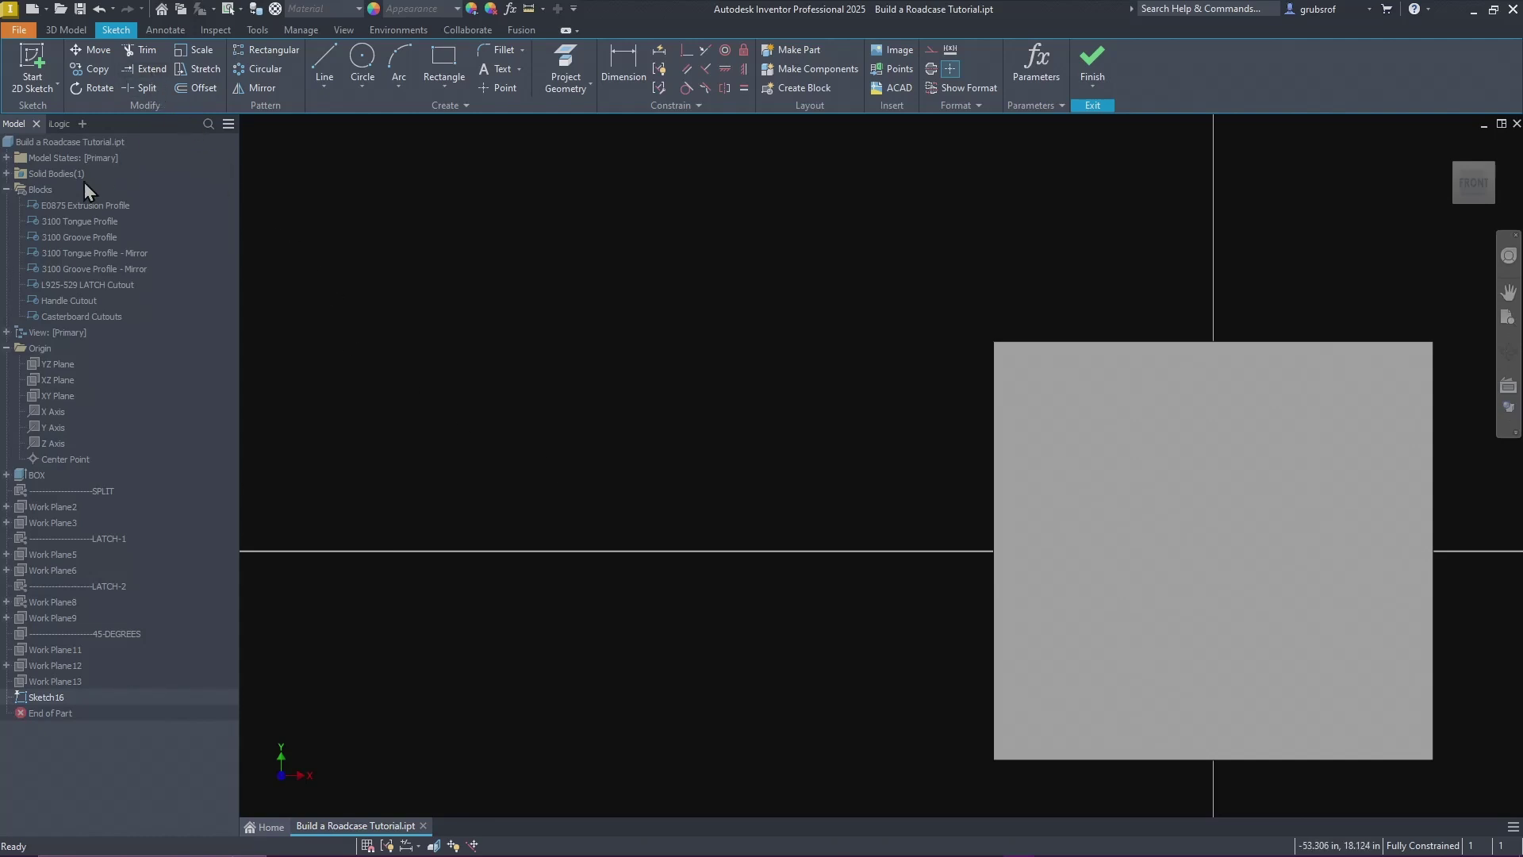
{"action": "mouse_move", "coordinate": [60, 206]}
{"action": "left_mouse_down"}
{"action": "mouse_move", "coordinate": [533, 409]}
{"action": "mouse_move", "coordinate": [470, 406]}
{"action": "left_mouse_up"}
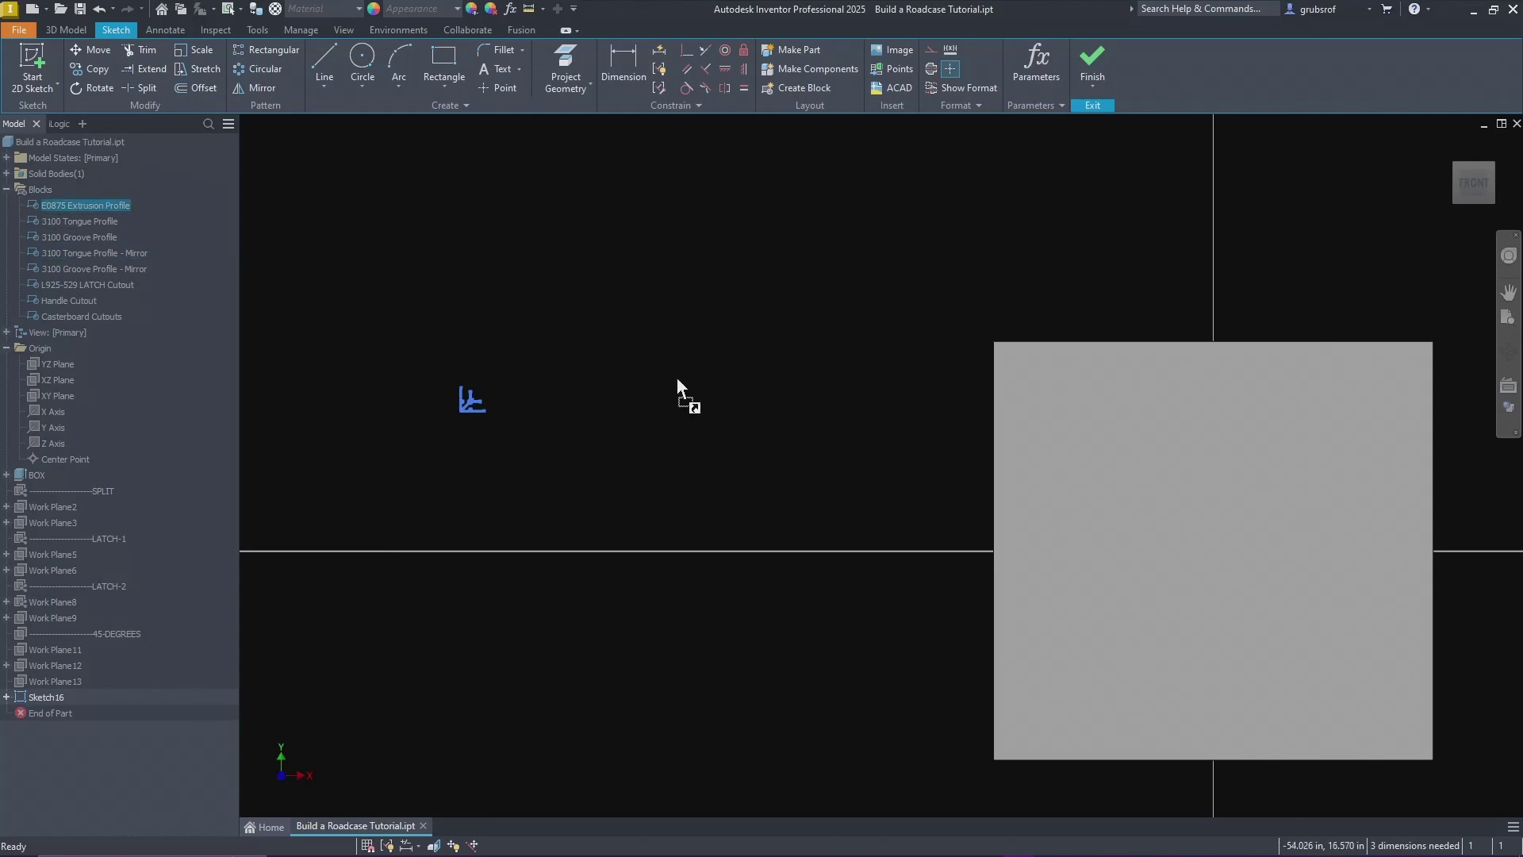
{"action": "left_click_drag", "start_coordinate": [632, 392], "coordinate": [632, 392]}
{"action": "left_click_drag", "start_coordinate": [79, 206], "coordinate": [190, 292]}
{"action": "left_click_drag", "start_coordinate": [446, 579], "coordinate": [446, 579]}
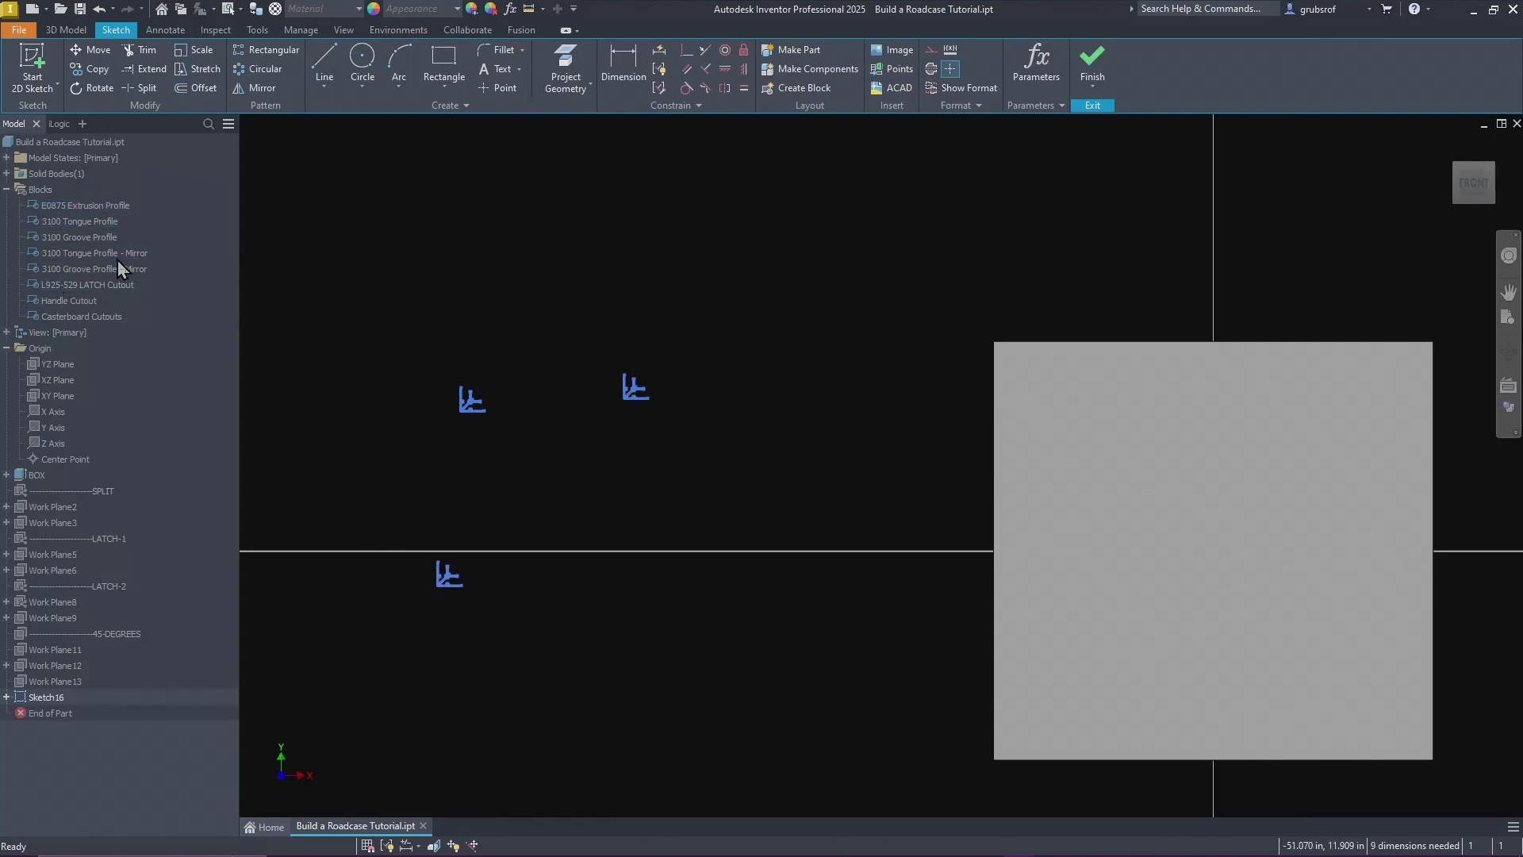
{"action": "left_click_drag", "start_coordinate": [74, 208], "coordinate": [541, 449]}
{"action": "left_click_drag", "start_coordinate": [648, 579], "coordinate": [614, 569]}
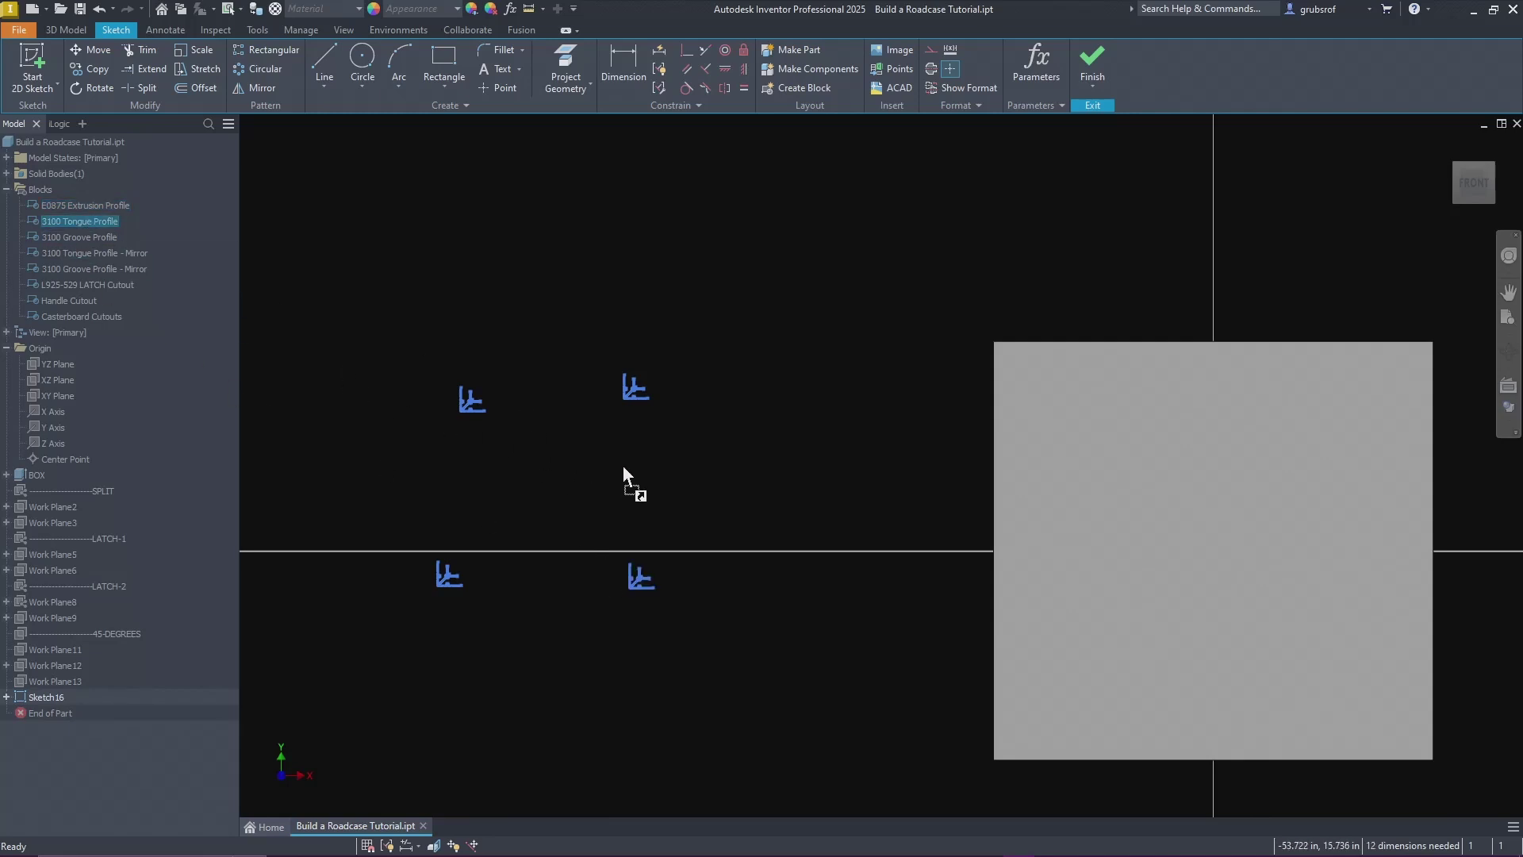
Step: Insert the 3100 Tongue and Groove Profile blocks between the right extrusion profiles and their Mirror versions between the left ones, groove above tongue
{"action": "left_click_drag", "start_coordinate": [638, 498], "coordinate": [639, 499]}
{"action": "left_click_drag", "start_coordinate": [649, 456], "coordinate": [641, 454]}
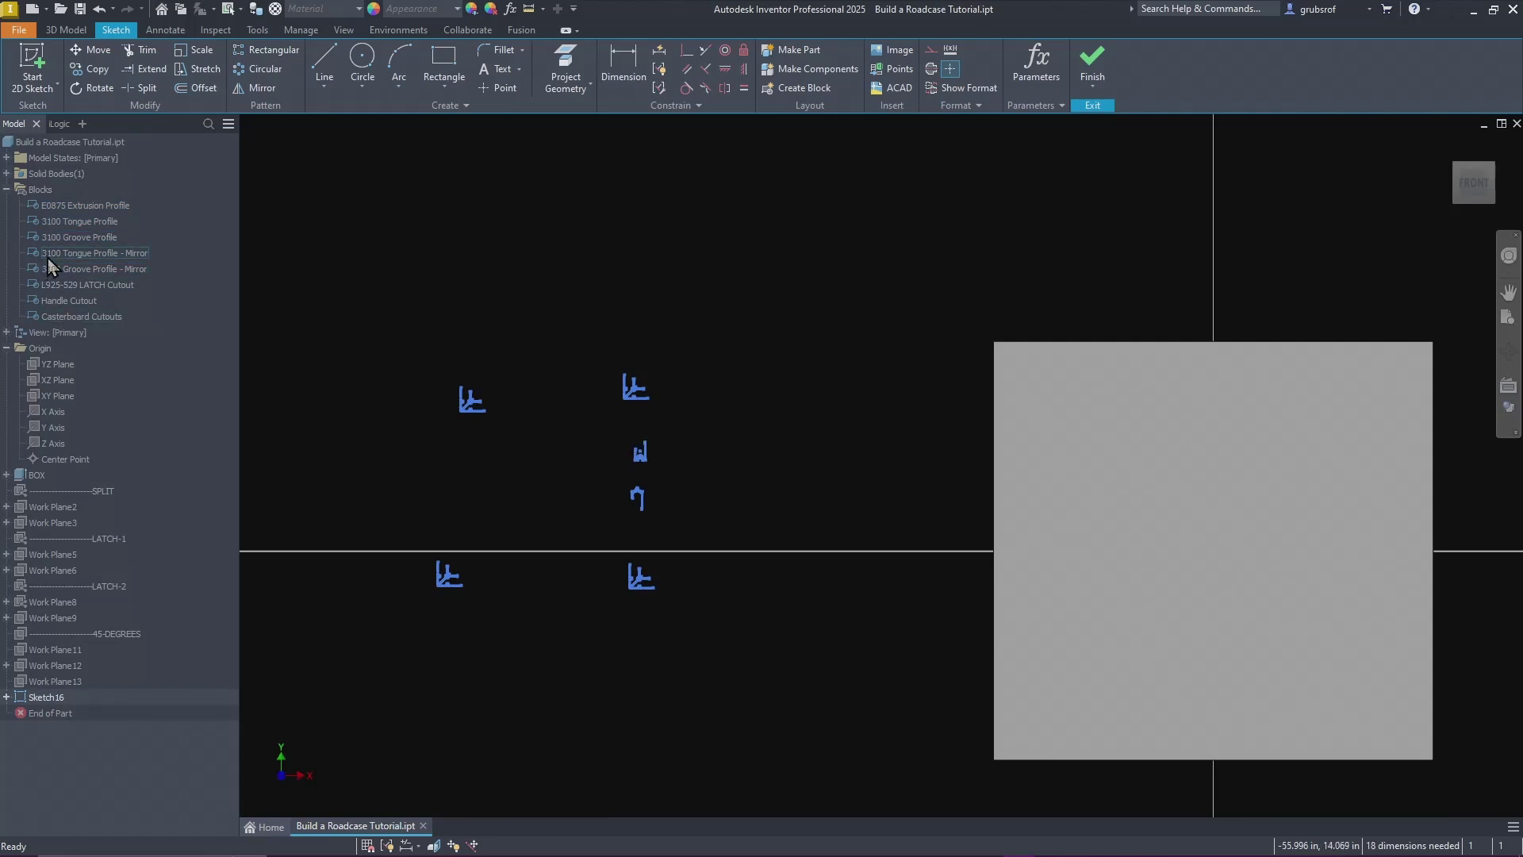
{"action": "left_click_drag", "start_coordinate": [56, 254], "coordinate": [381, 463]}
{"action": "left_click_drag", "start_coordinate": [456, 494], "coordinate": [452, 503]}
{"action": "left_click_drag", "start_coordinate": [102, 268], "coordinate": [319, 381]}
{"action": "left_click_drag", "start_coordinate": [453, 464], "coordinate": [452, 465]}
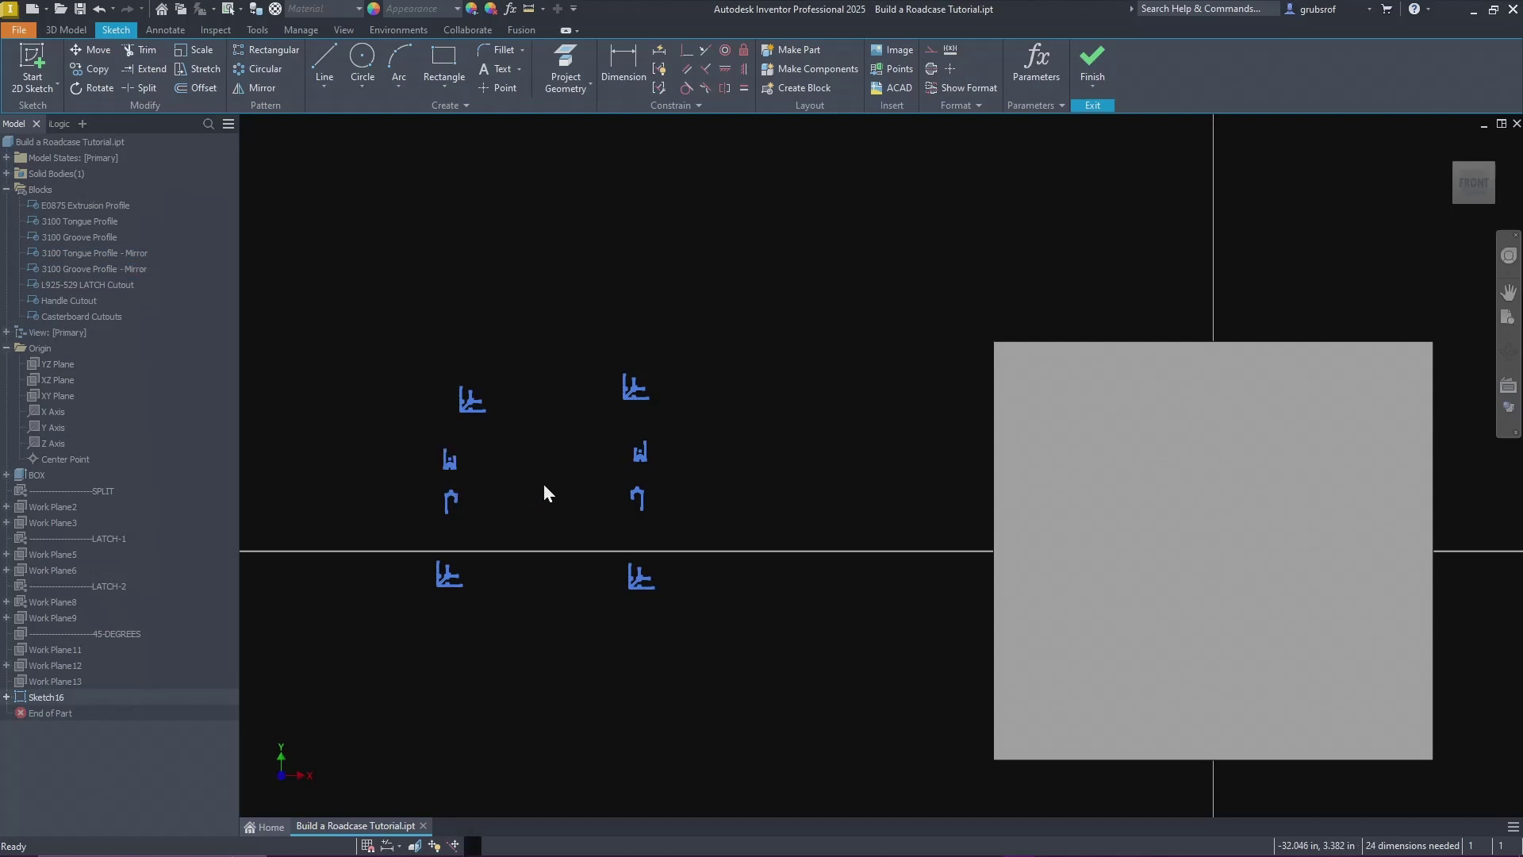
Step: Rotate the upper-right E0875 extrusion profile block 180 degrees about its inner point
{"action": "scroll", "coordinate": [542, 490], "scroll_direction": "up", "scroll_amount": 3}
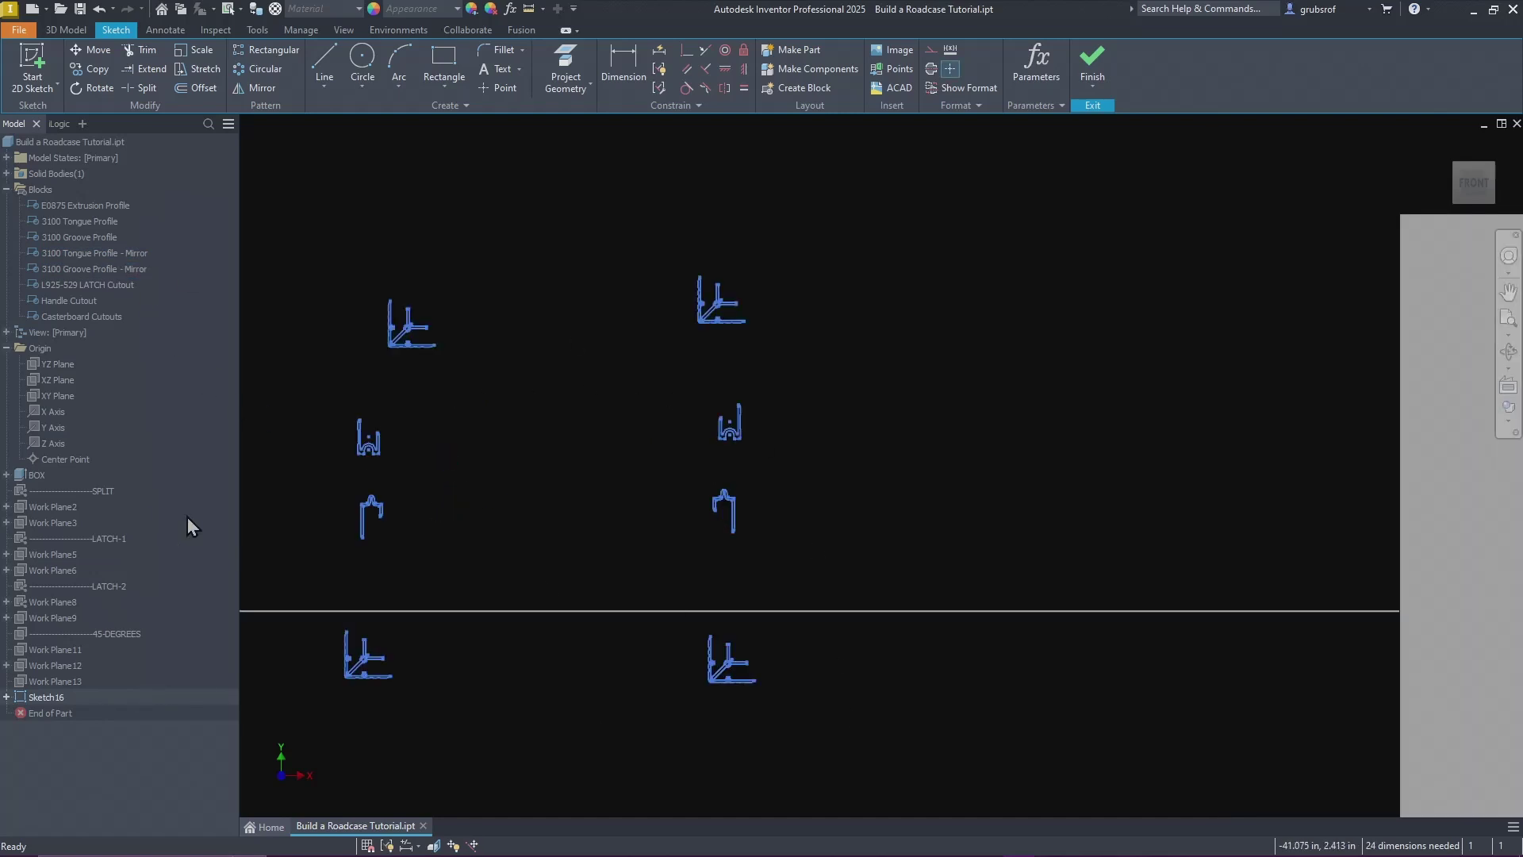
{"action": "scroll", "coordinate": [274, 512], "scroll_direction": "up", "scroll_amount": 4}
{"action": "scroll", "coordinate": [279, 517], "scroll_direction": "down", "scroll_amount": 3}
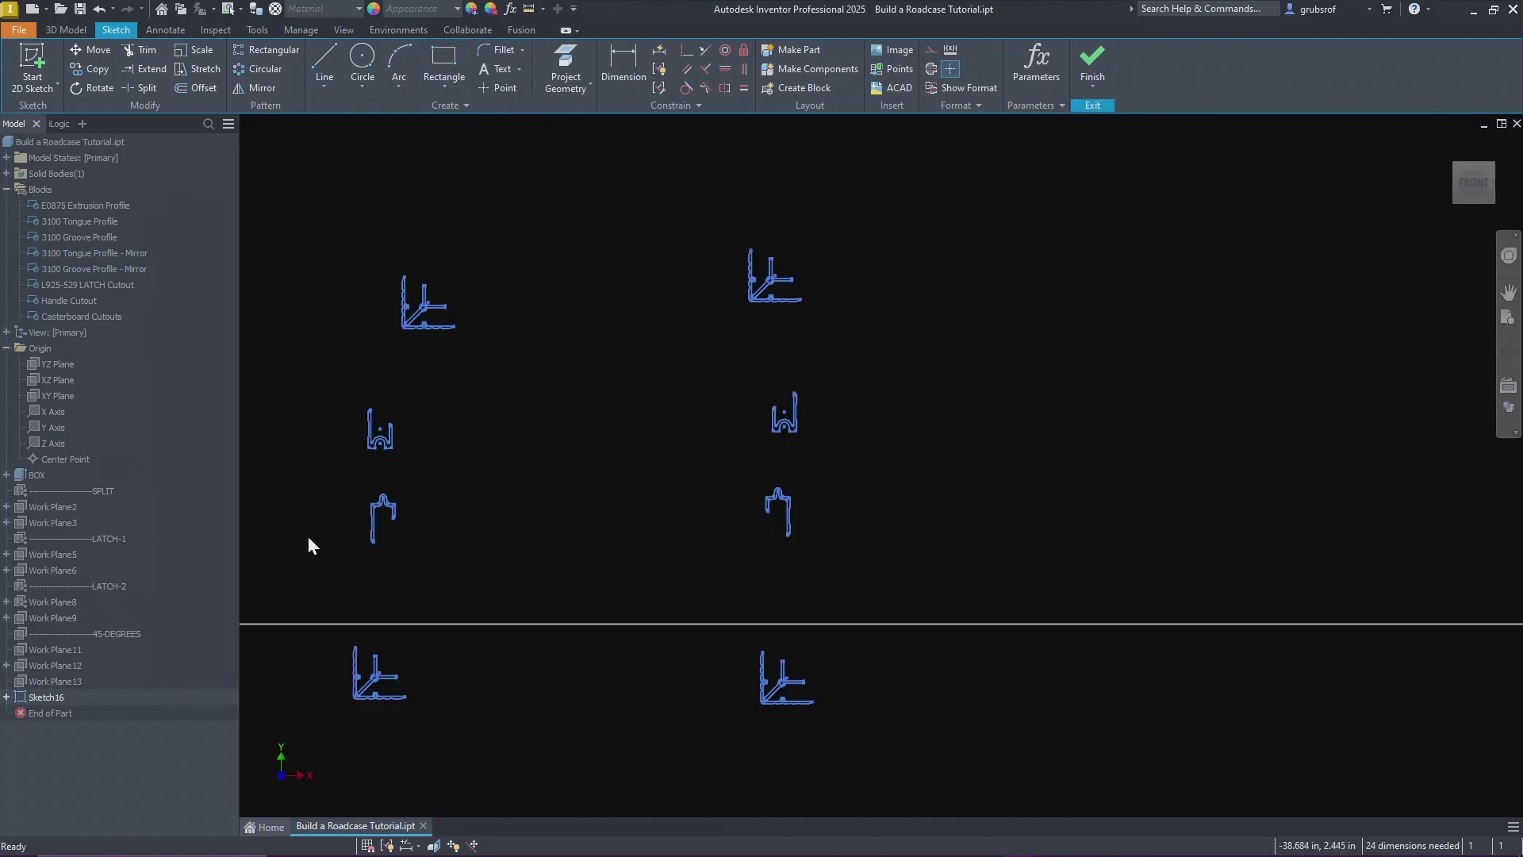
{"action": "left_click", "coordinate": [107, 92]}
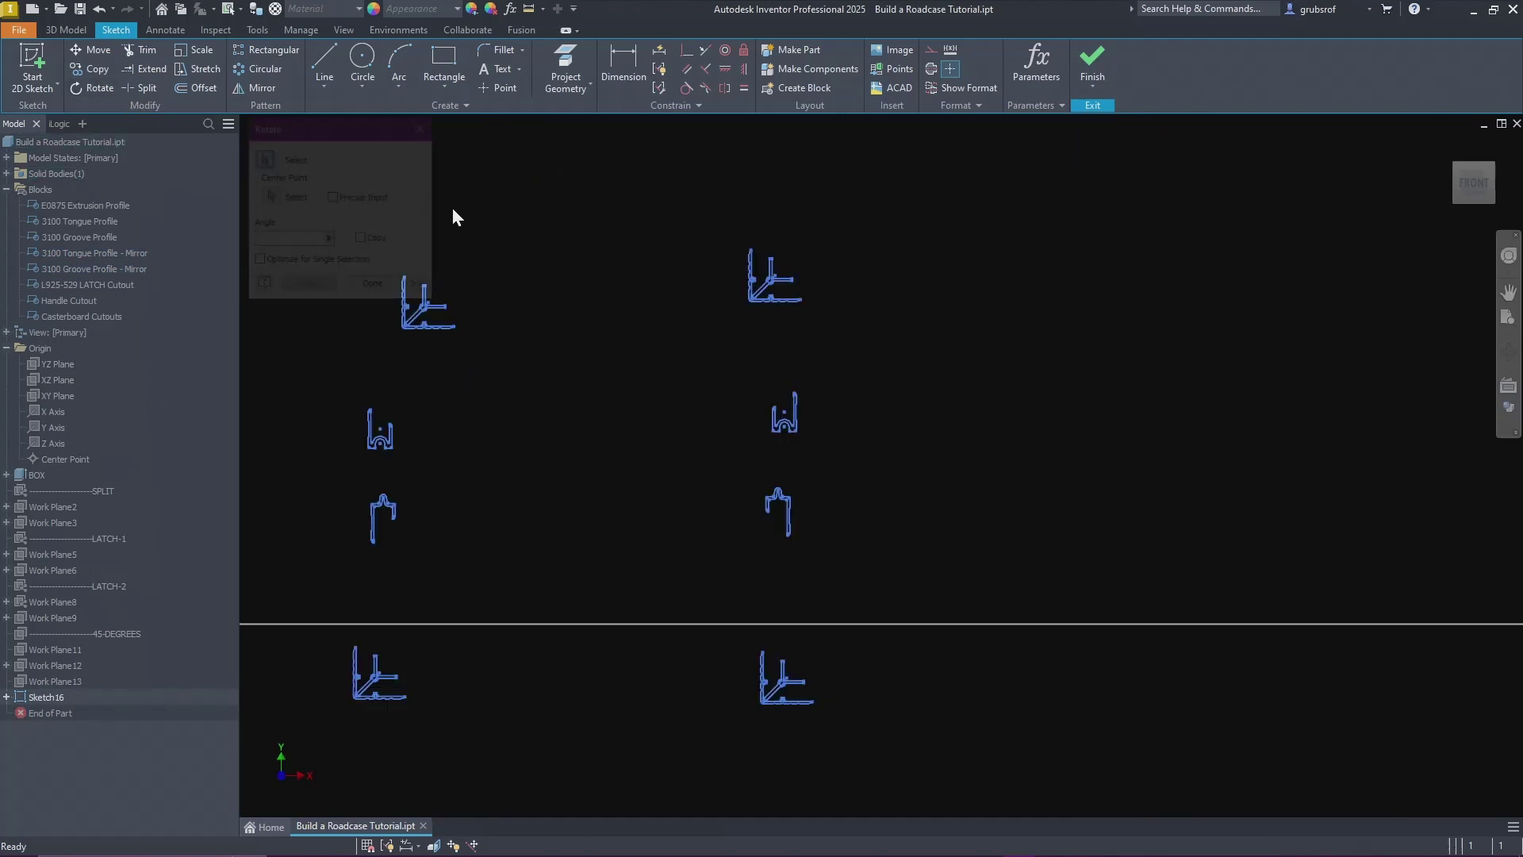
{"action": "left_click", "coordinate": [775, 290]}
{"action": "left_click", "coordinate": [272, 200]}
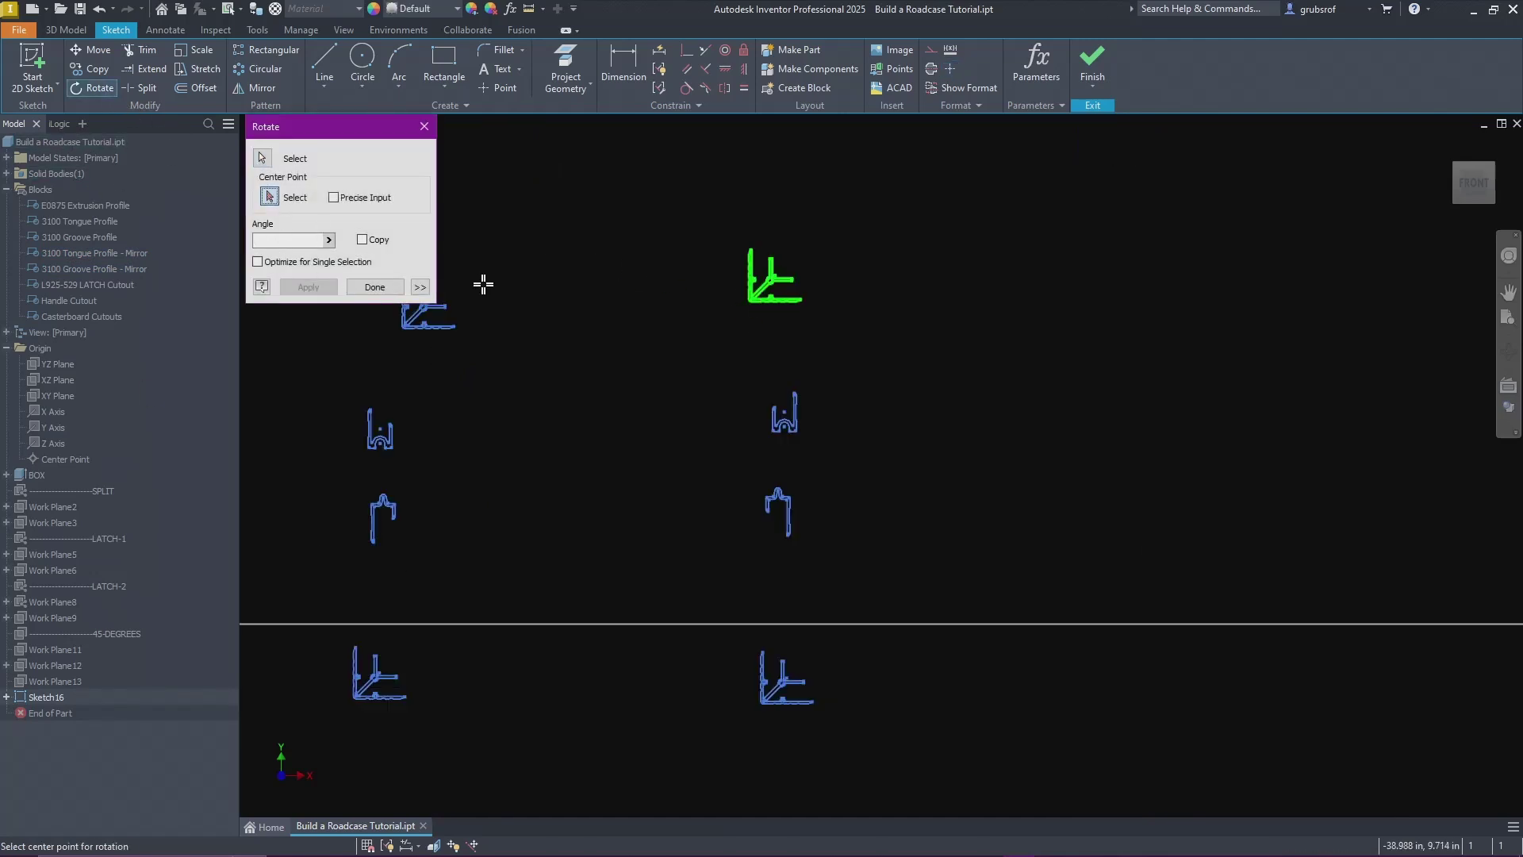
{"action": "left_click", "coordinate": [775, 276]}
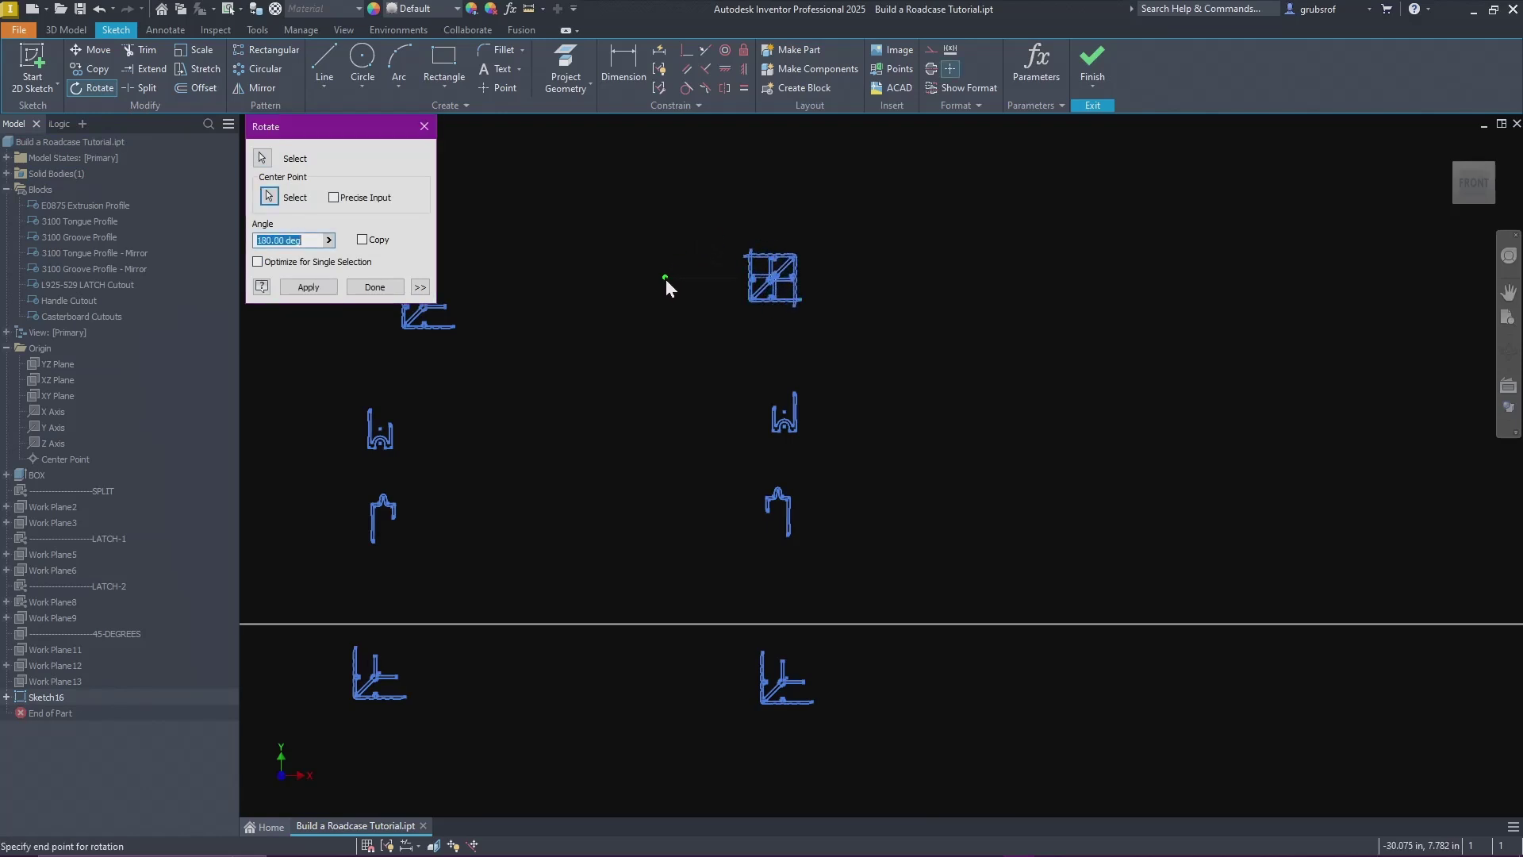
{"action": "left_click", "coordinate": [665, 280]}
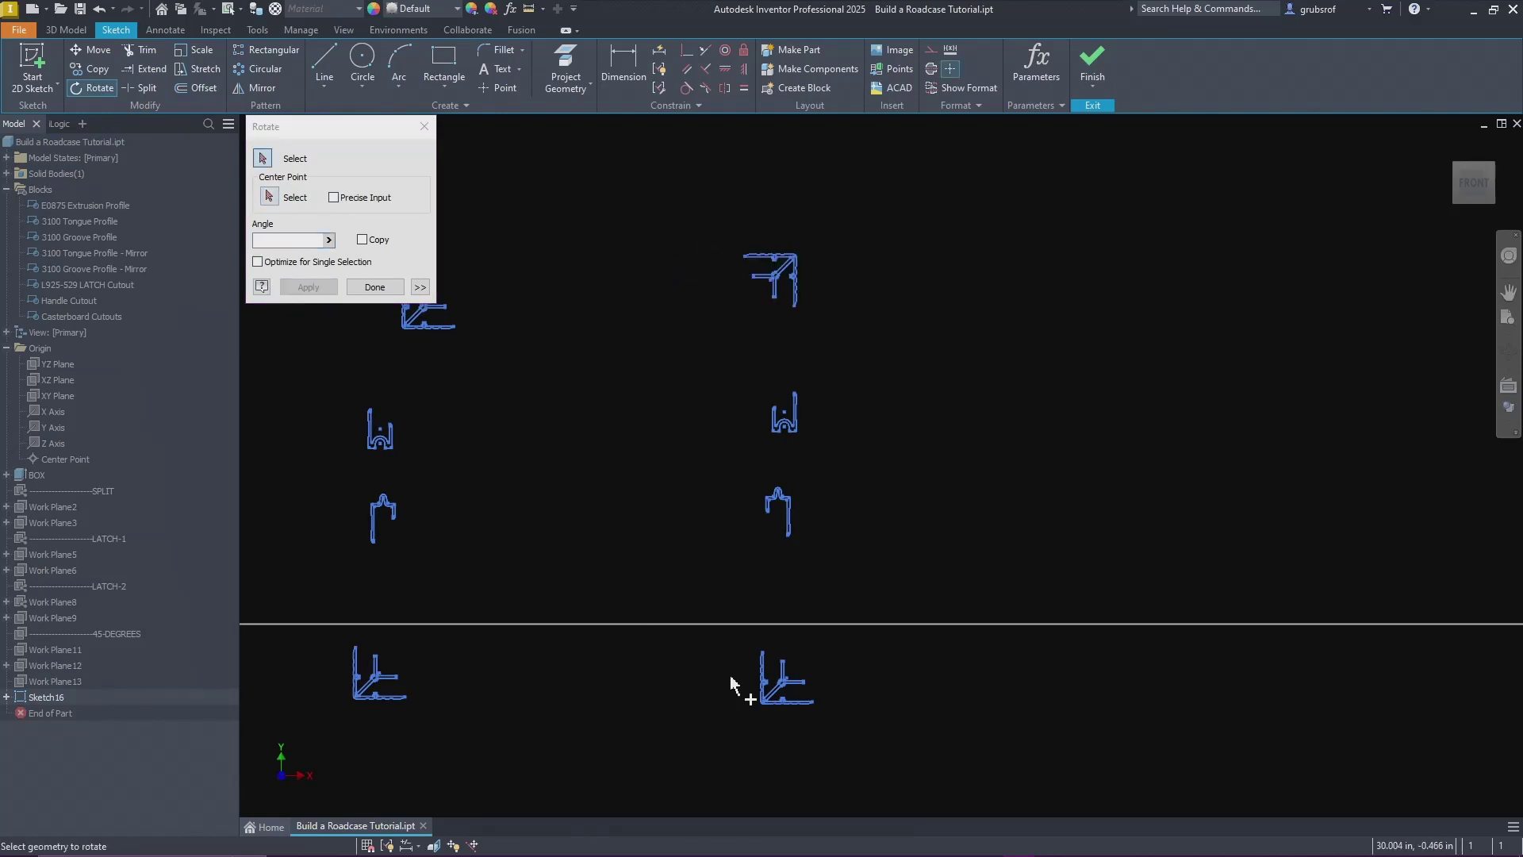
Step: Rotate the lower-right E0875 extrusion profile block a quarter turn counterclockwise so its outer corner faces lower right
{"action": "left_click", "coordinate": [785, 701]}
{"action": "left_click", "coordinate": [270, 197]}
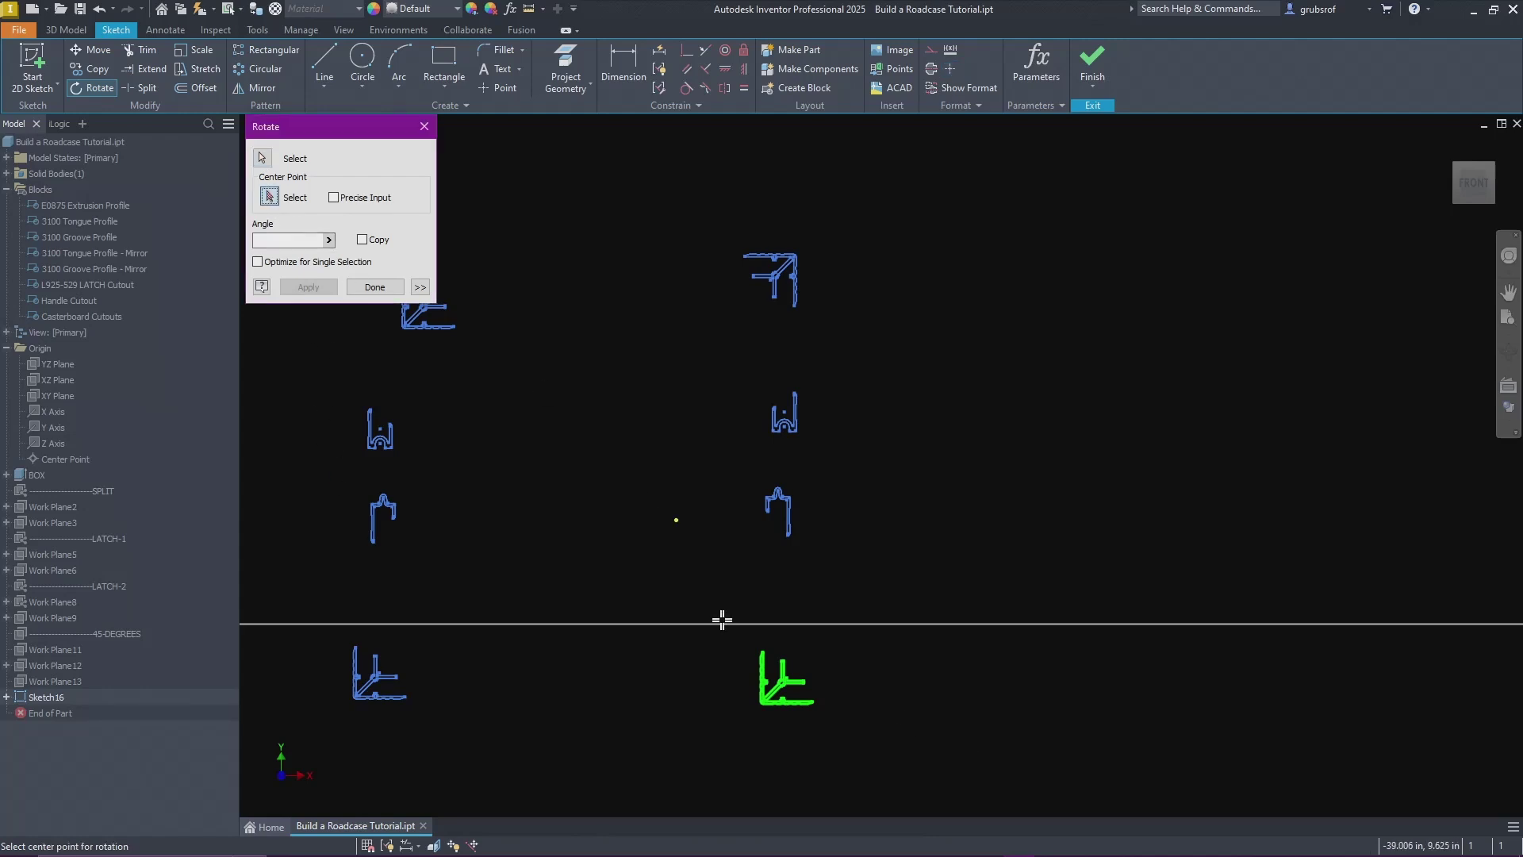
{"action": "left_click", "coordinate": [790, 679]}
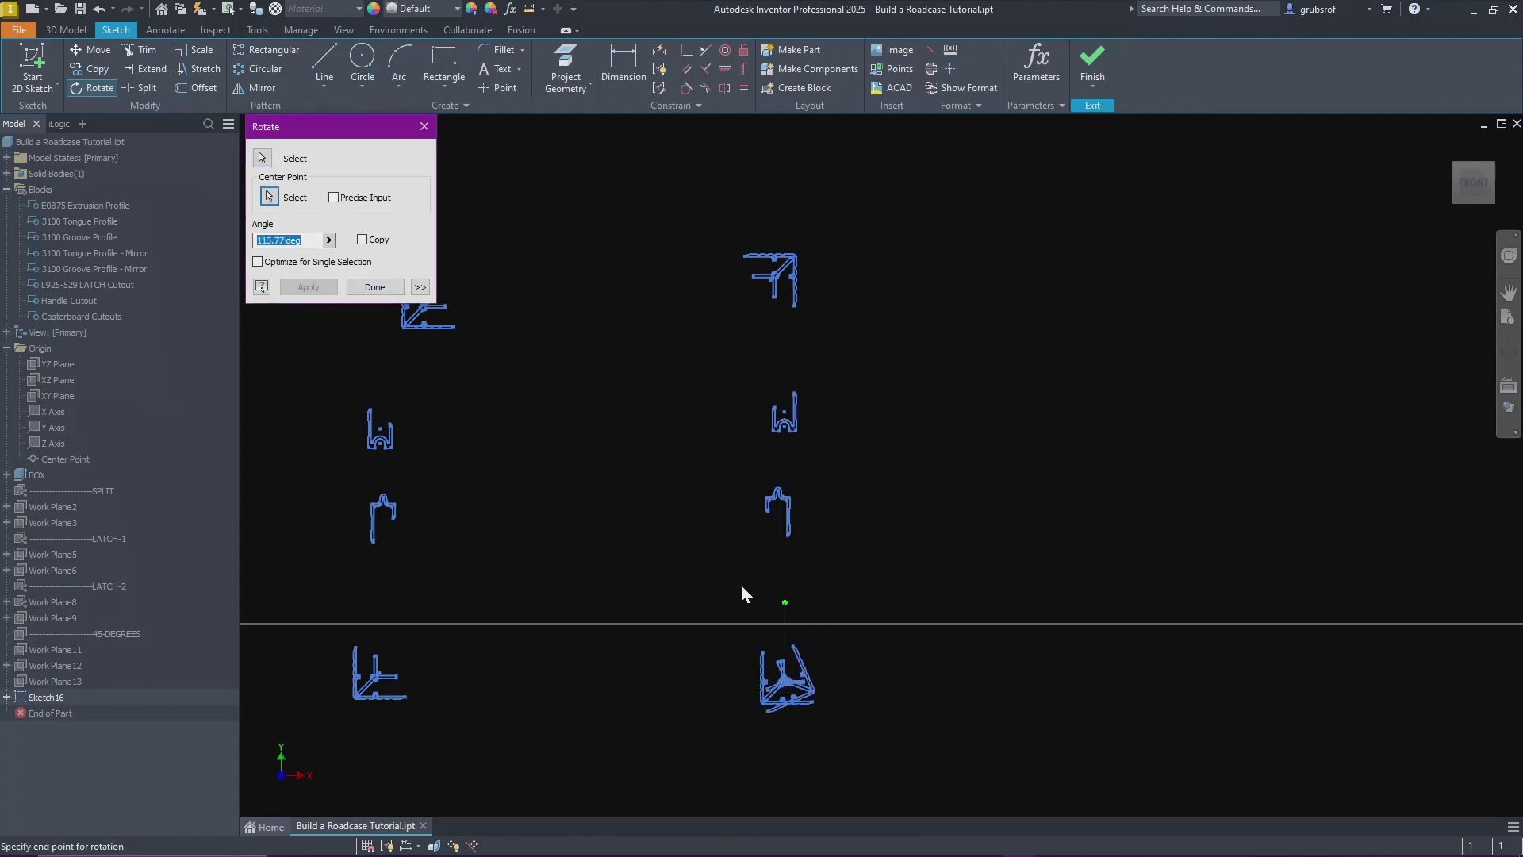
{"action": "left_click", "coordinate": [787, 587]}
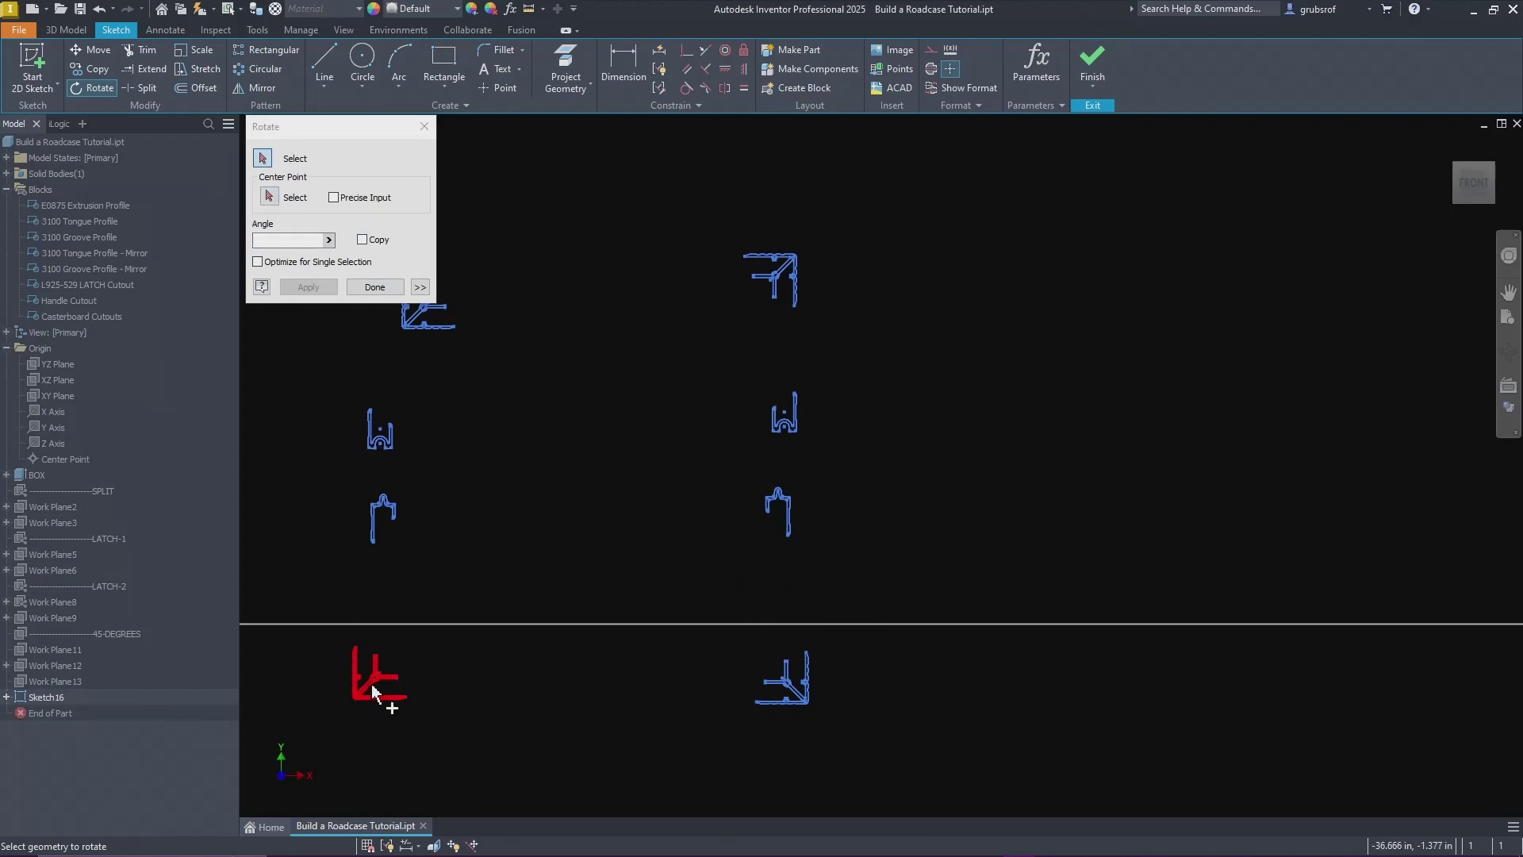
Step: Rotate the upper-left E0875 extrusion profile block 270 degrees about its inner point and finish rotating
{"action": "scroll", "coordinate": [632, 560], "scroll_direction": "down", "scroll_amount": 3}
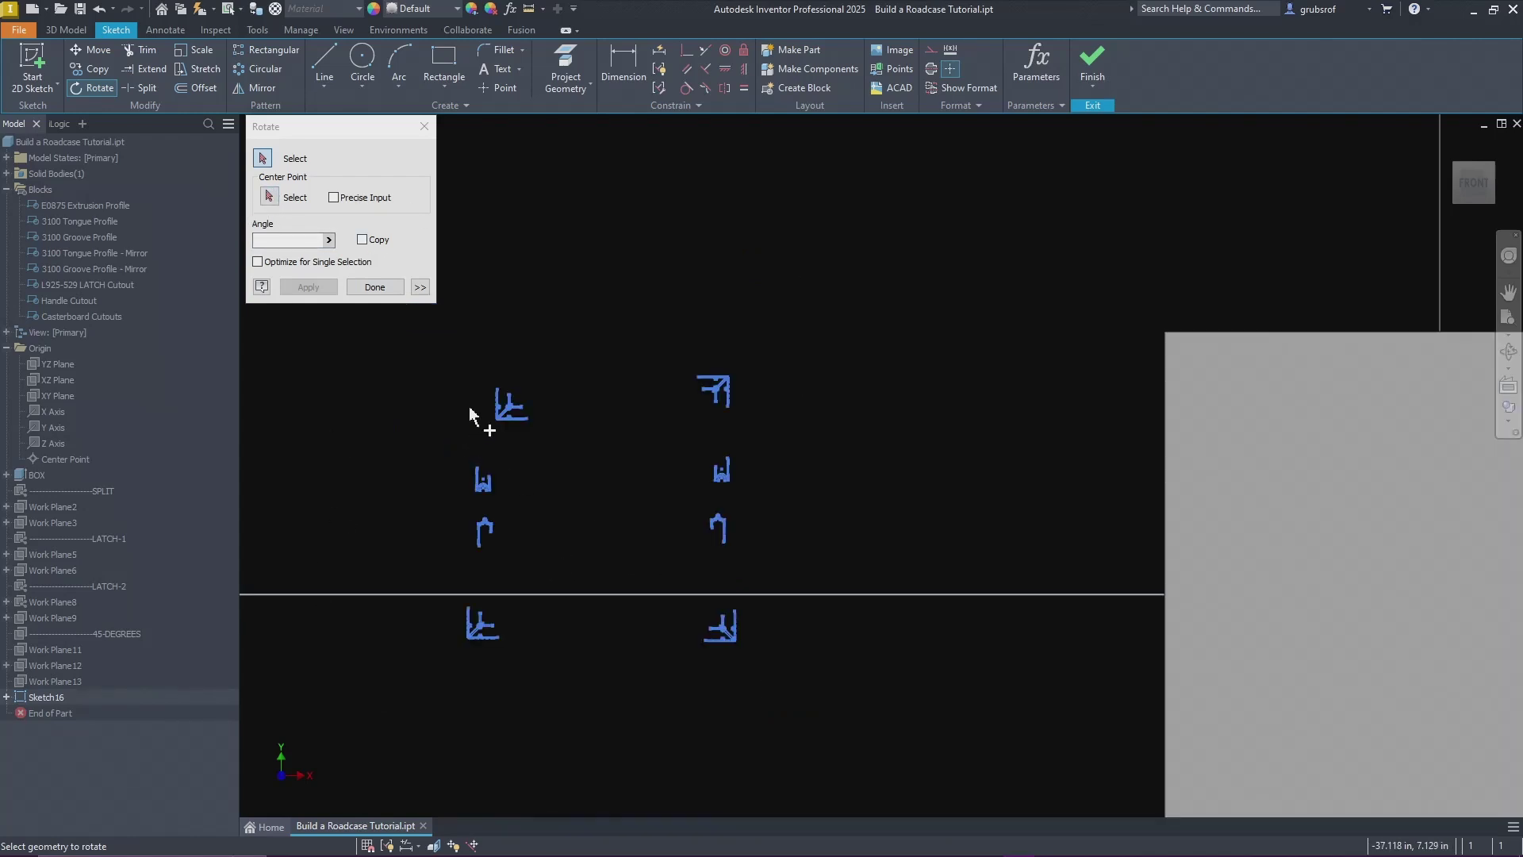
{"action": "scroll", "coordinate": [470, 413], "scroll_direction": "up", "scroll_amount": 3}
{"action": "left_click", "coordinate": [539, 413]}
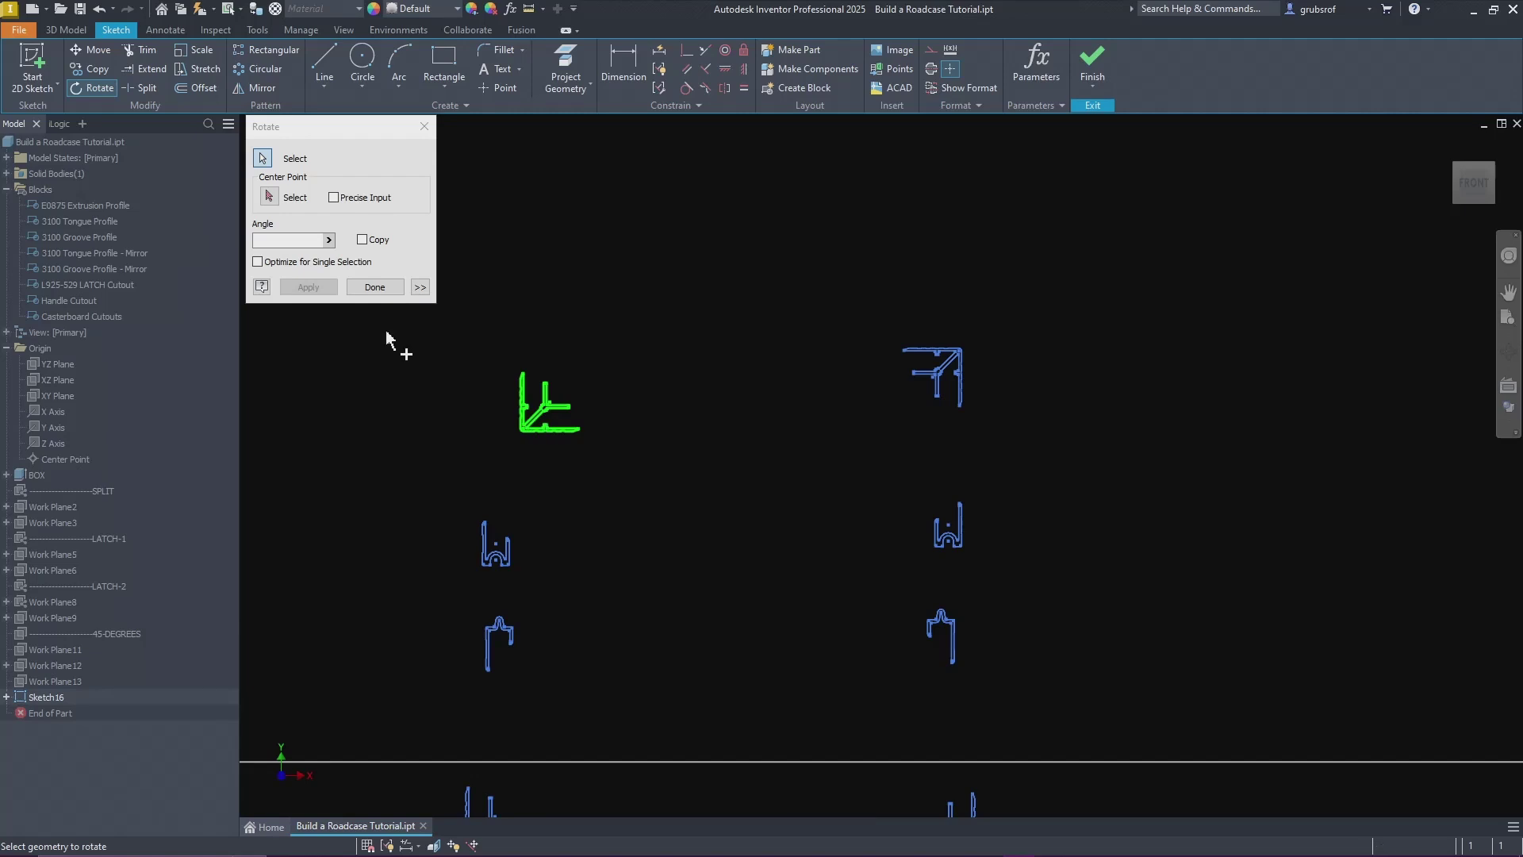
{"action": "left_click", "coordinate": [269, 197]}
{"action": "left_click", "coordinate": [547, 403]}
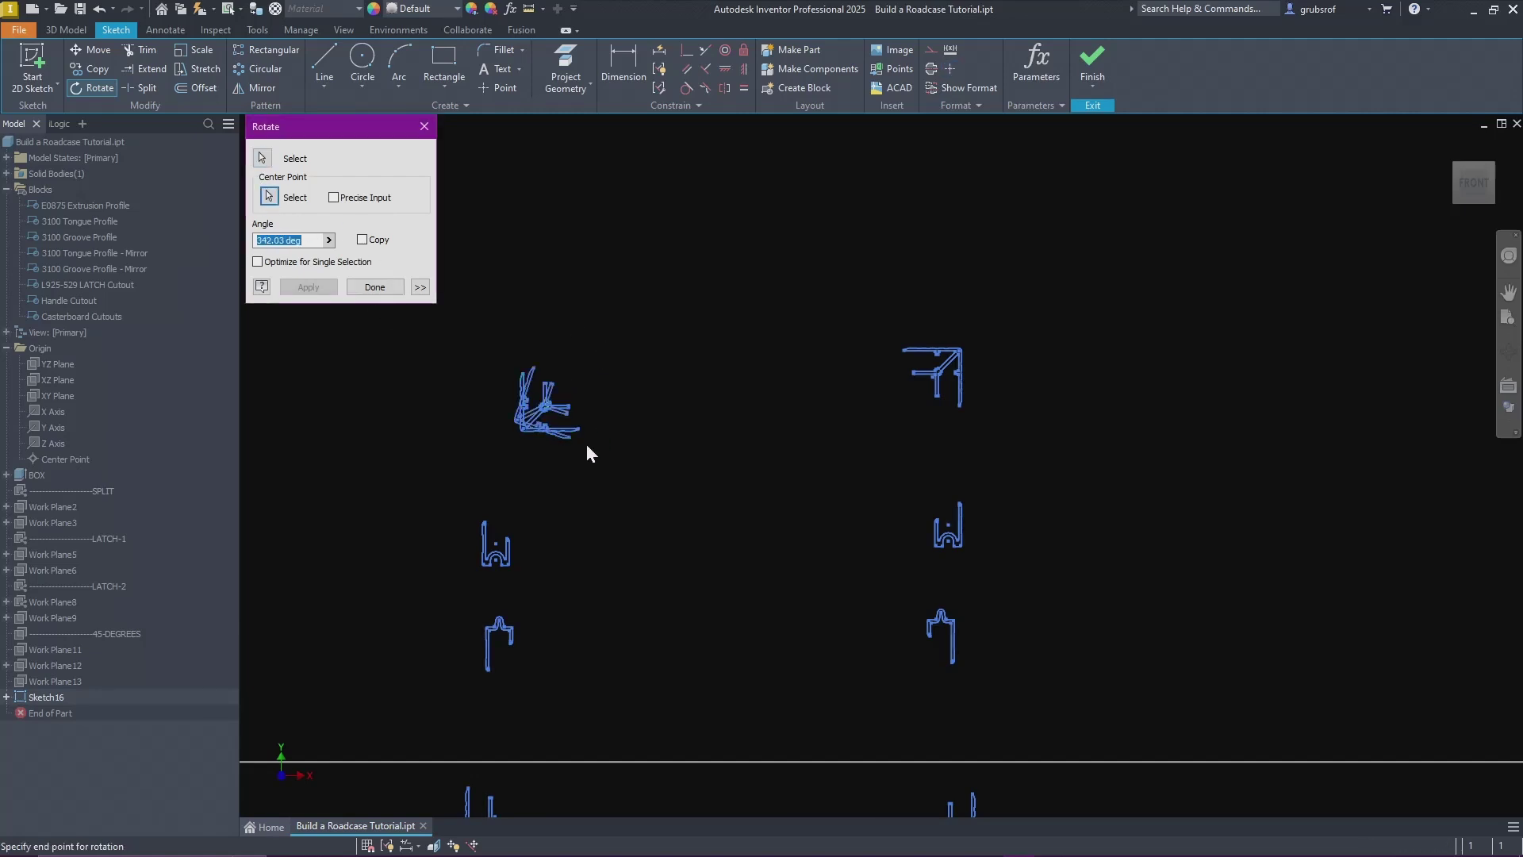
{"action": "left_click", "coordinate": [546, 486]}
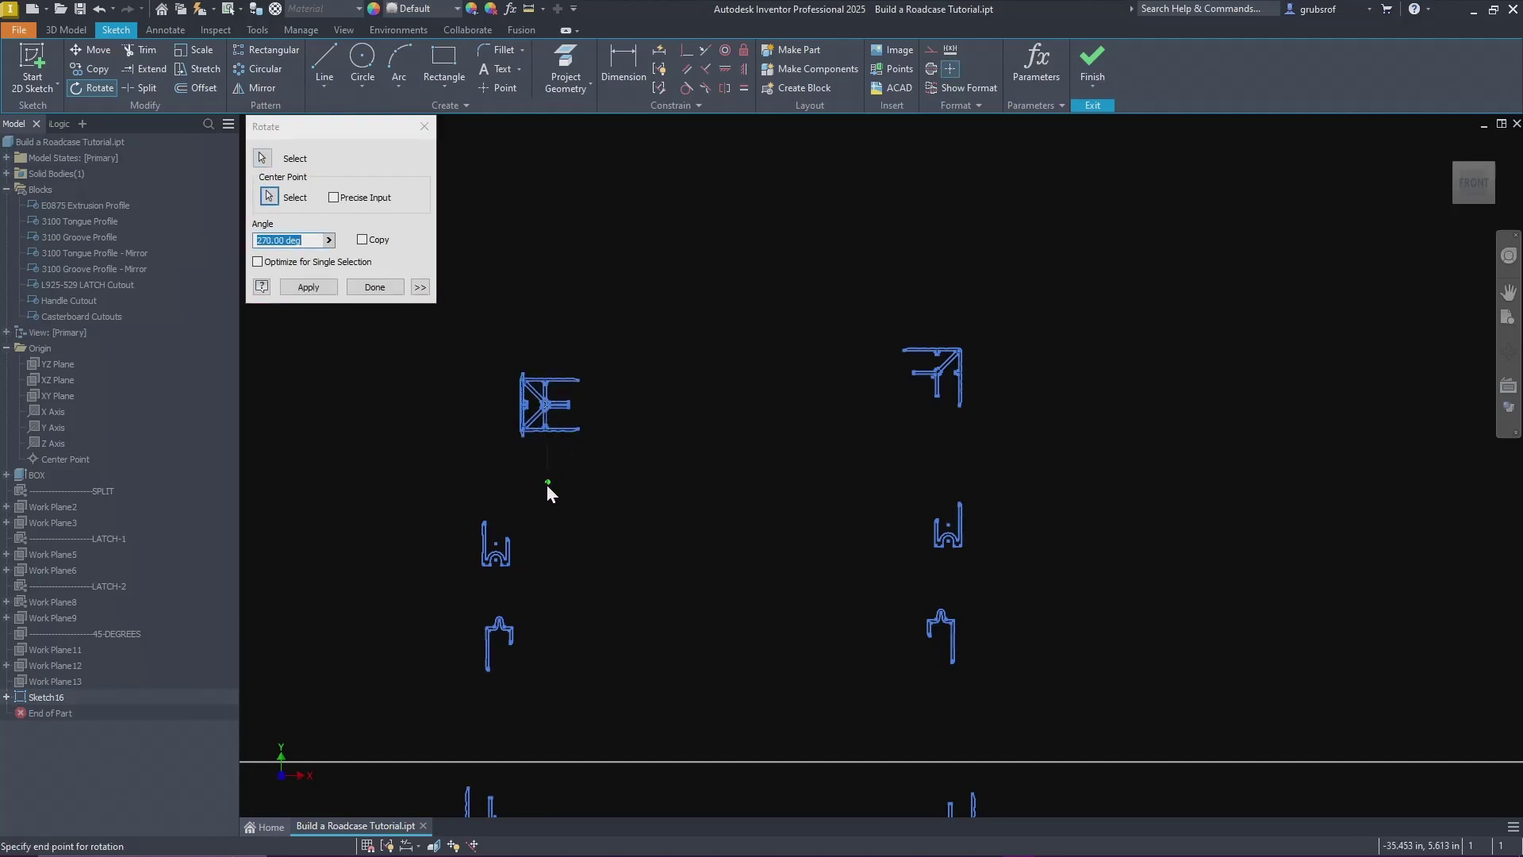
{"action": "left_click", "coordinate": [388, 287]}
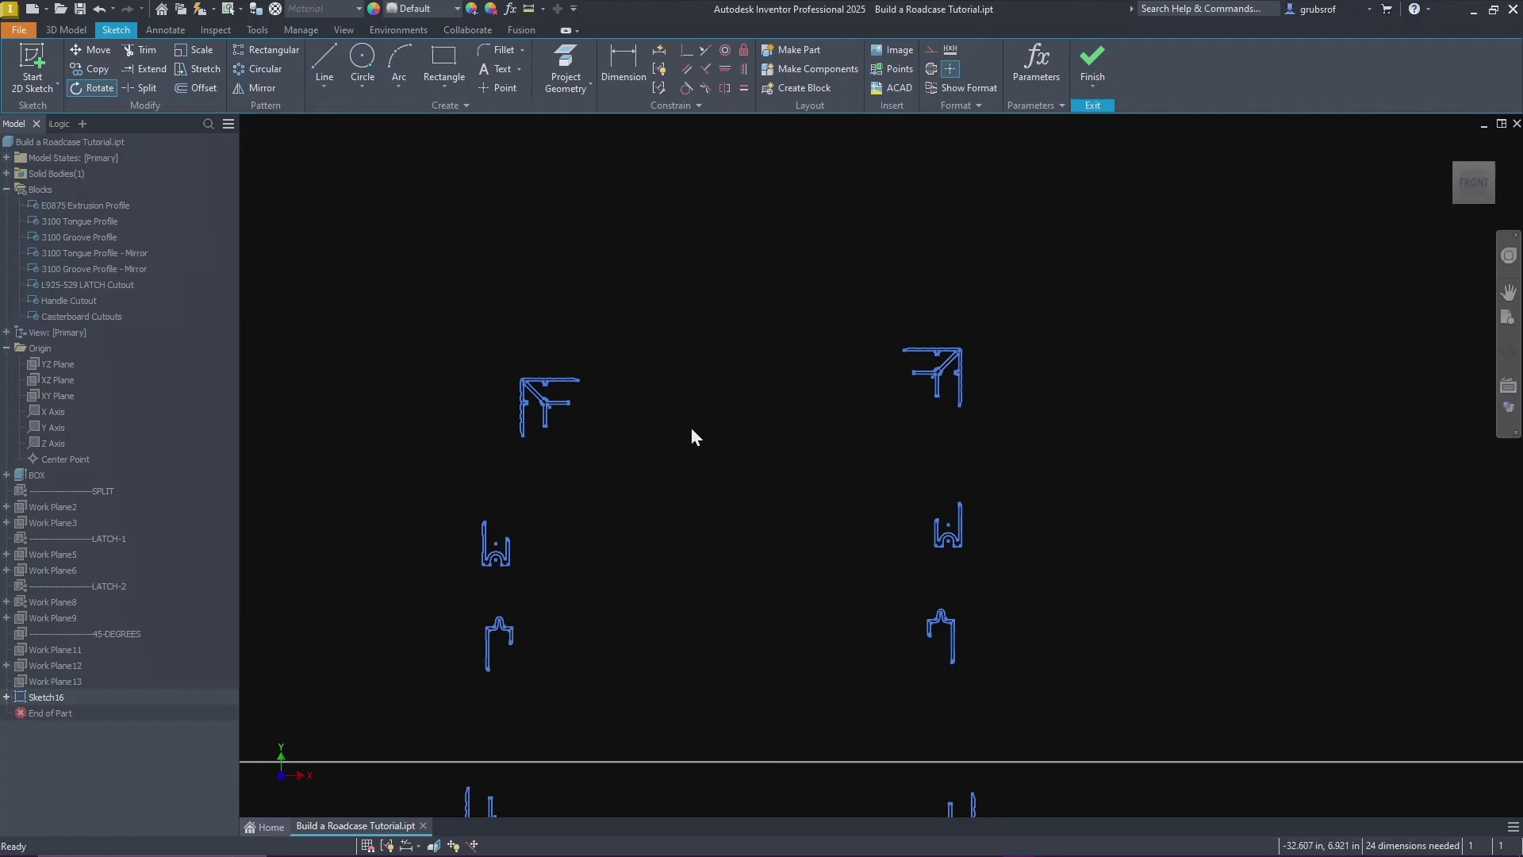
{"action": "scroll", "coordinate": [632, 496], "scroll_direction": "up", "scroll_amount": 3}
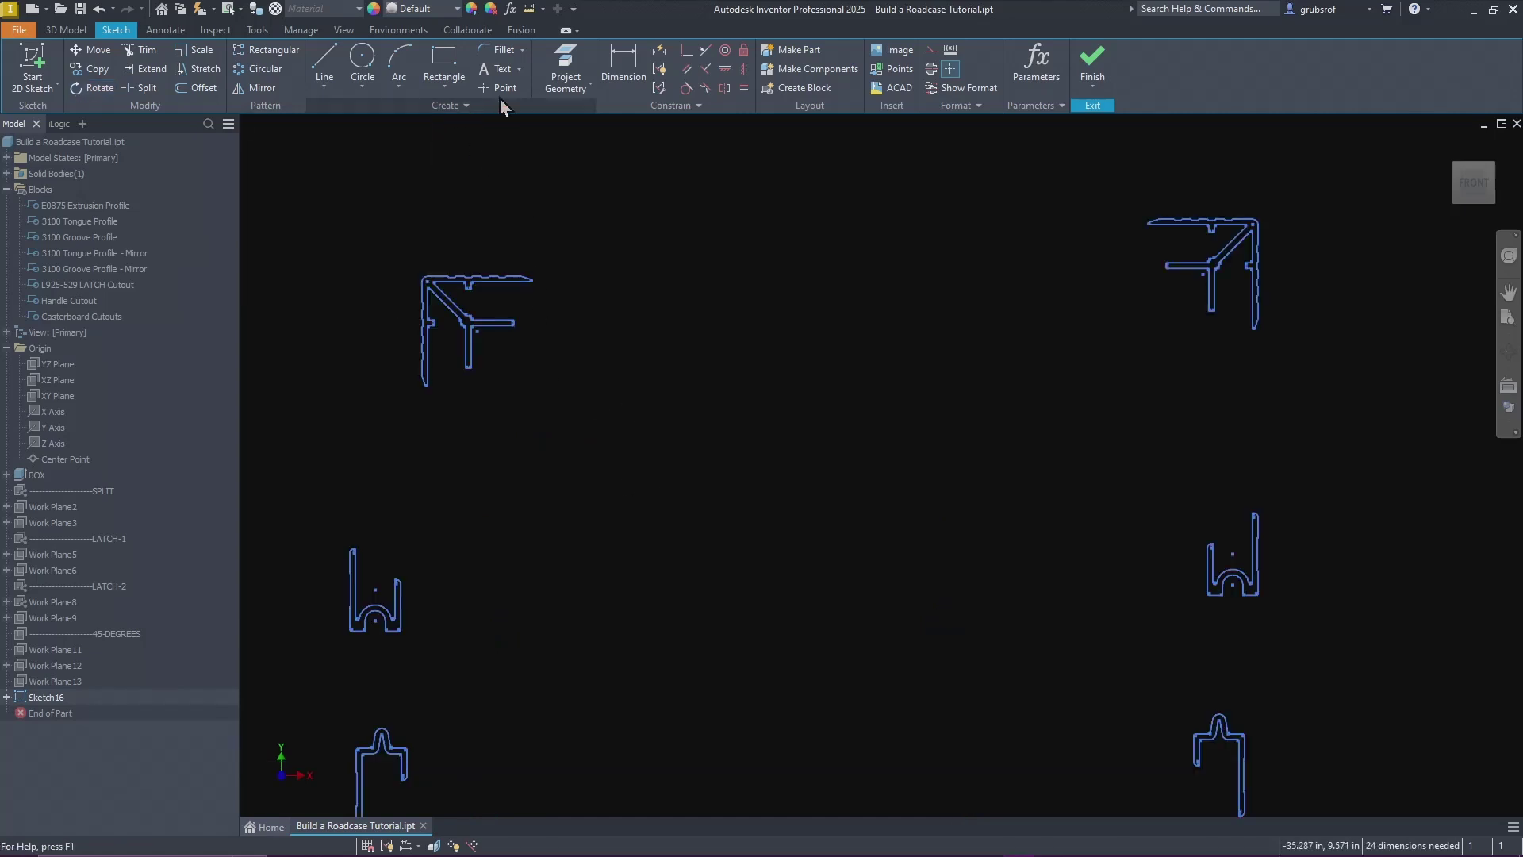
Step: Make the horizontal outer legs of the upper-left and upper-right extrusion profiles collinear
{"action": "left_click", "coordinate": [703, 50]}
{"action": "left_click", "coordinate": [508, 281]}
{"action": "left_click", "coordinate": [1173, 226]}
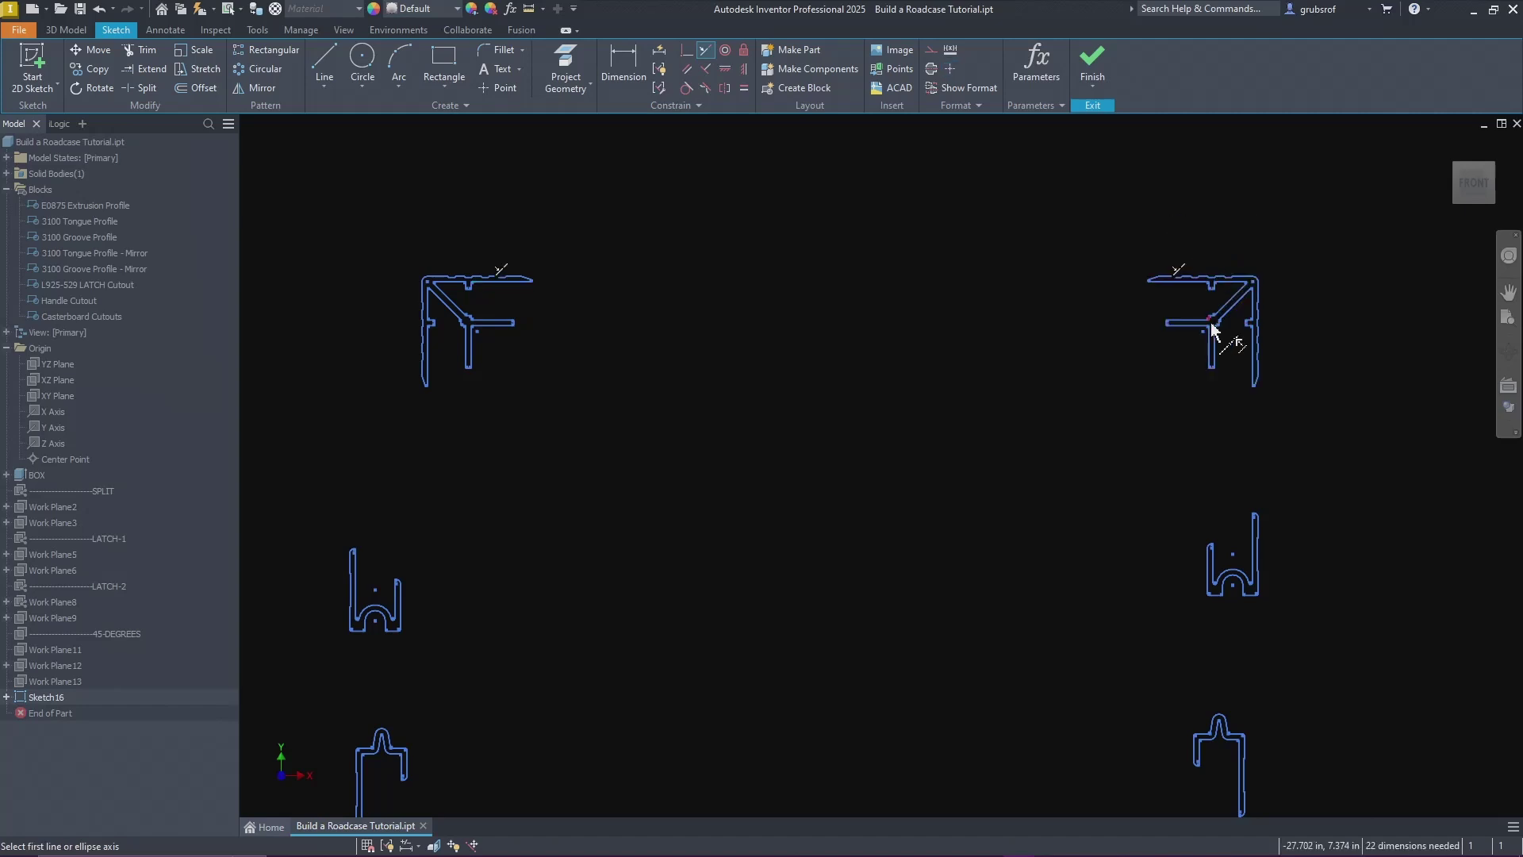
Step: Apply collinear constraints down the right column, aligning the long vertical legs of the upper extrusion, groove, tongue and lower extrusion profiles
{"action": "left_click", "coordinate": [1252, 356]}
{"action": "left_click", "coordinate": [1254, 528]}
{"action": "left_click", "coordinate": [1254, 555]}
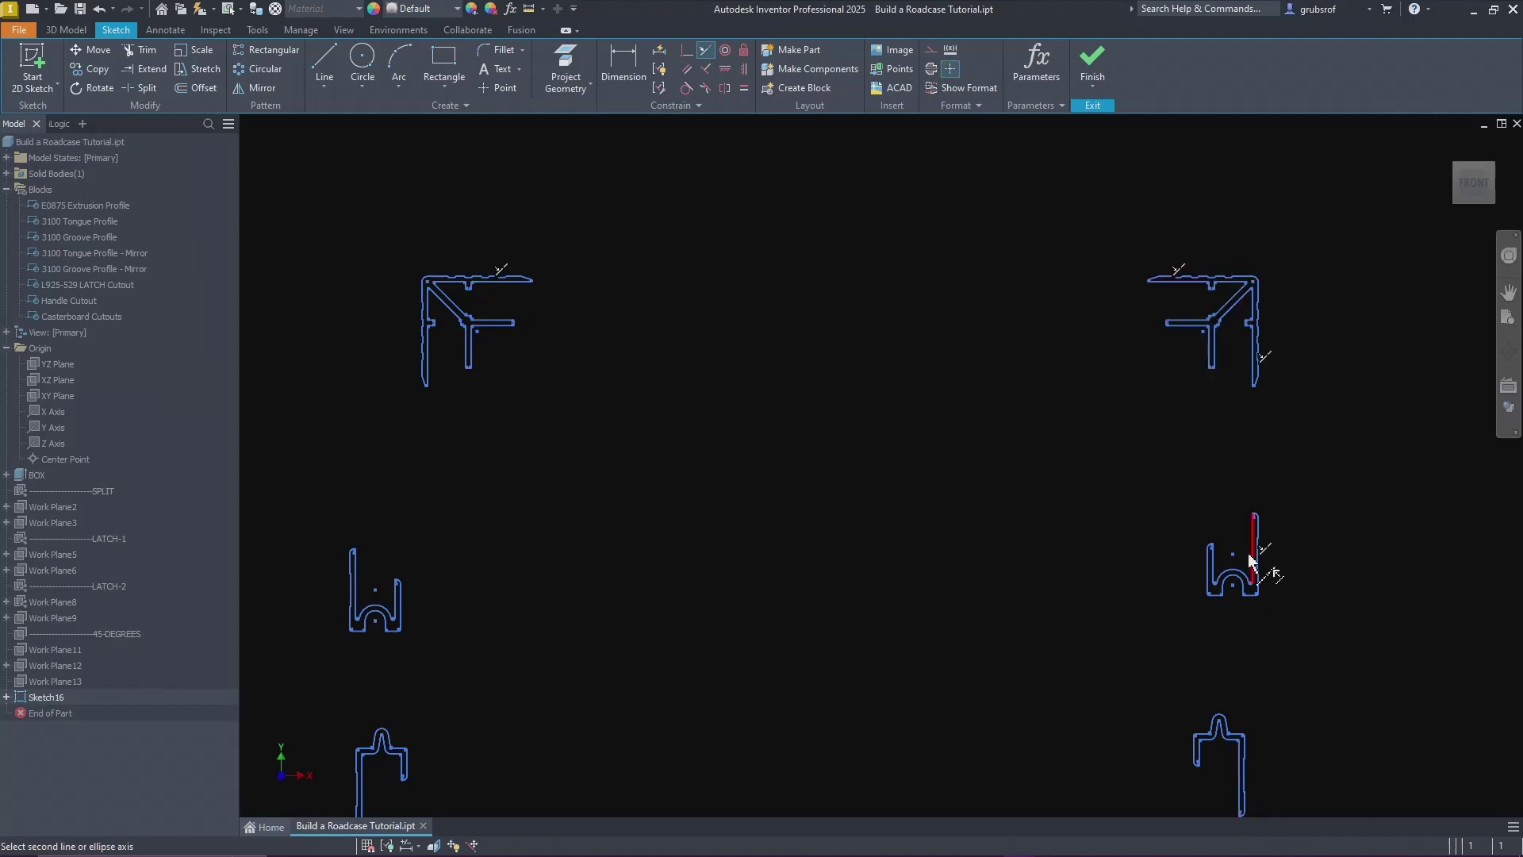
{"action": "left_click", "coordinate": [1242, 775]}
{"action": "scroll", "coordinate": [1095, 493], "scroll_direction": "up", "scroll_amount": 5}
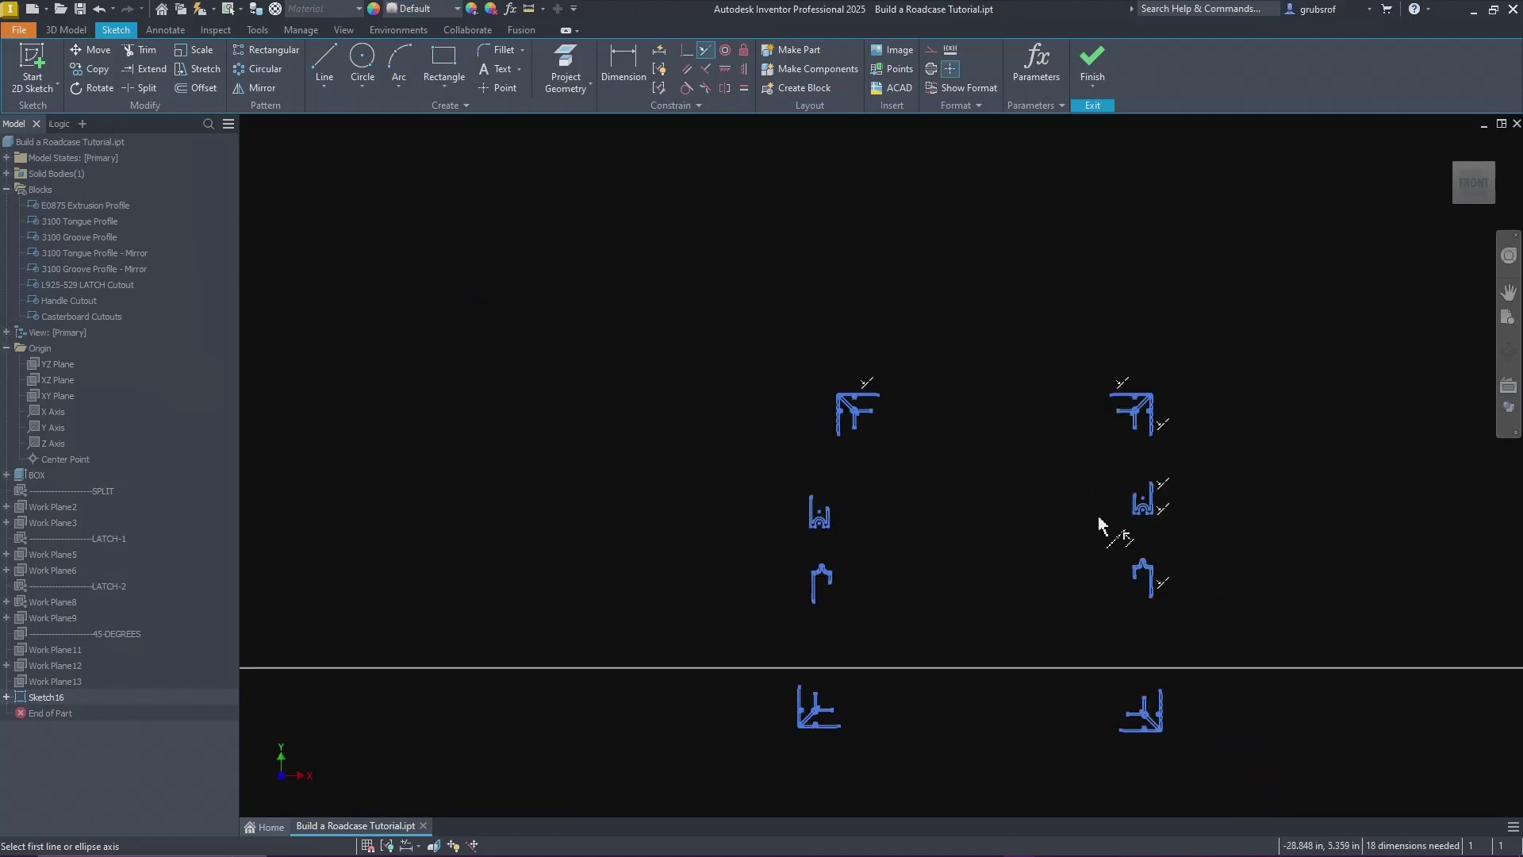
{"action": "scroll", "coordinate": [1143, 746], "scroll_direction": "down", "scroll_amount": 5}
{"action": "left_click", "coordinate": [1180, 212]}
{"action": "left_click", "coordinate": [1211, 611]}
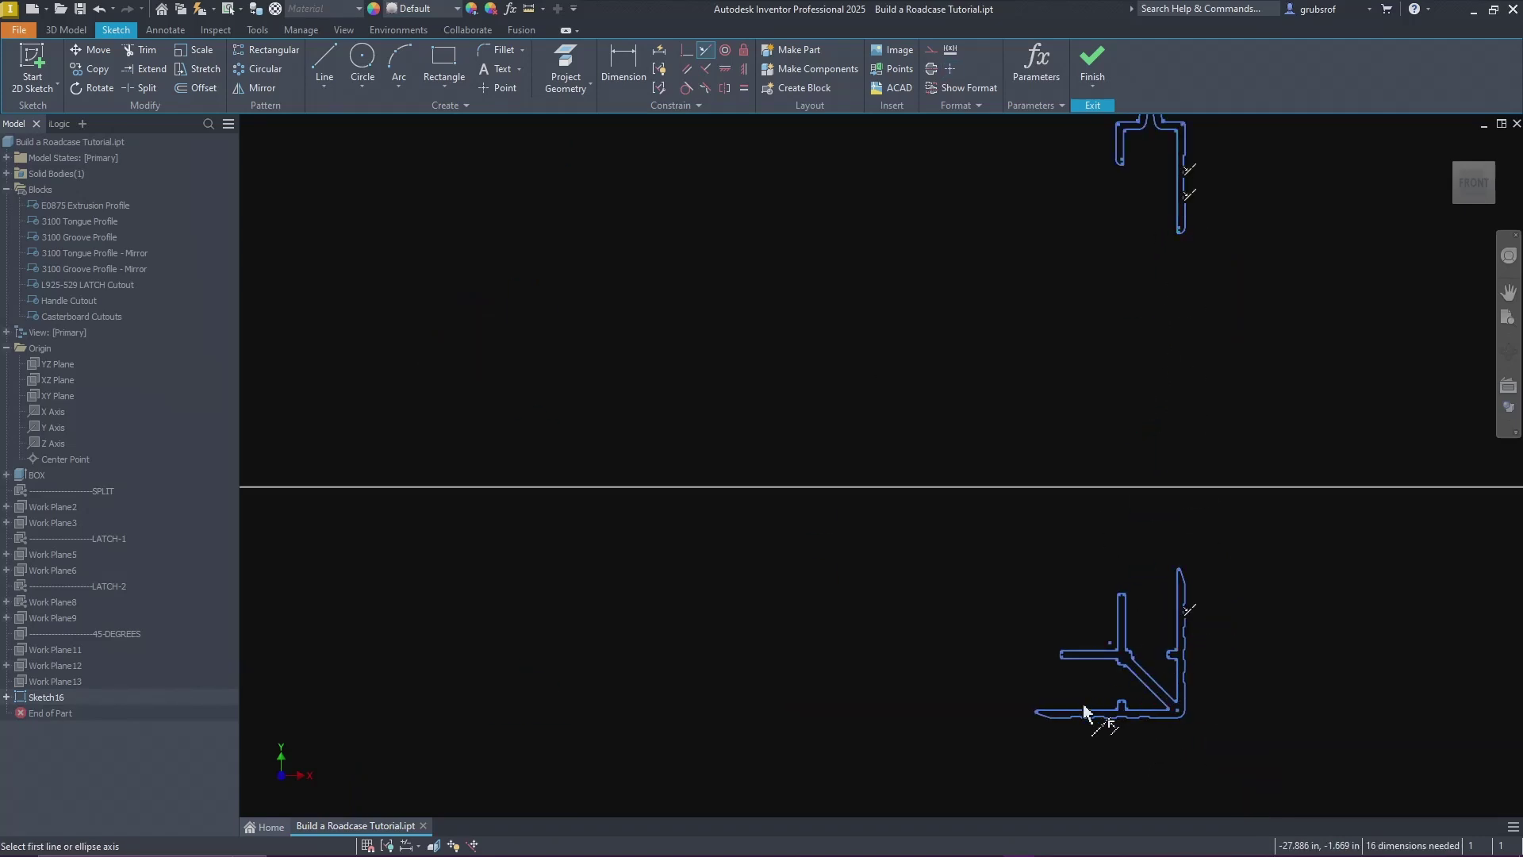
Step: Make the horizontal outer legs of the lower-right and lower-left extrusion profiles collinear
{"action": "left_click", "coordinate": [1081, 718]}
{"action": "scroll", "coordinate": [1191, 775], "scroll_direction": "up", "scroll_amount": 4}
{"action": "scroll", "coordinate": [825, 740], "scroll_direction": "down", "scroll_amount": 4}
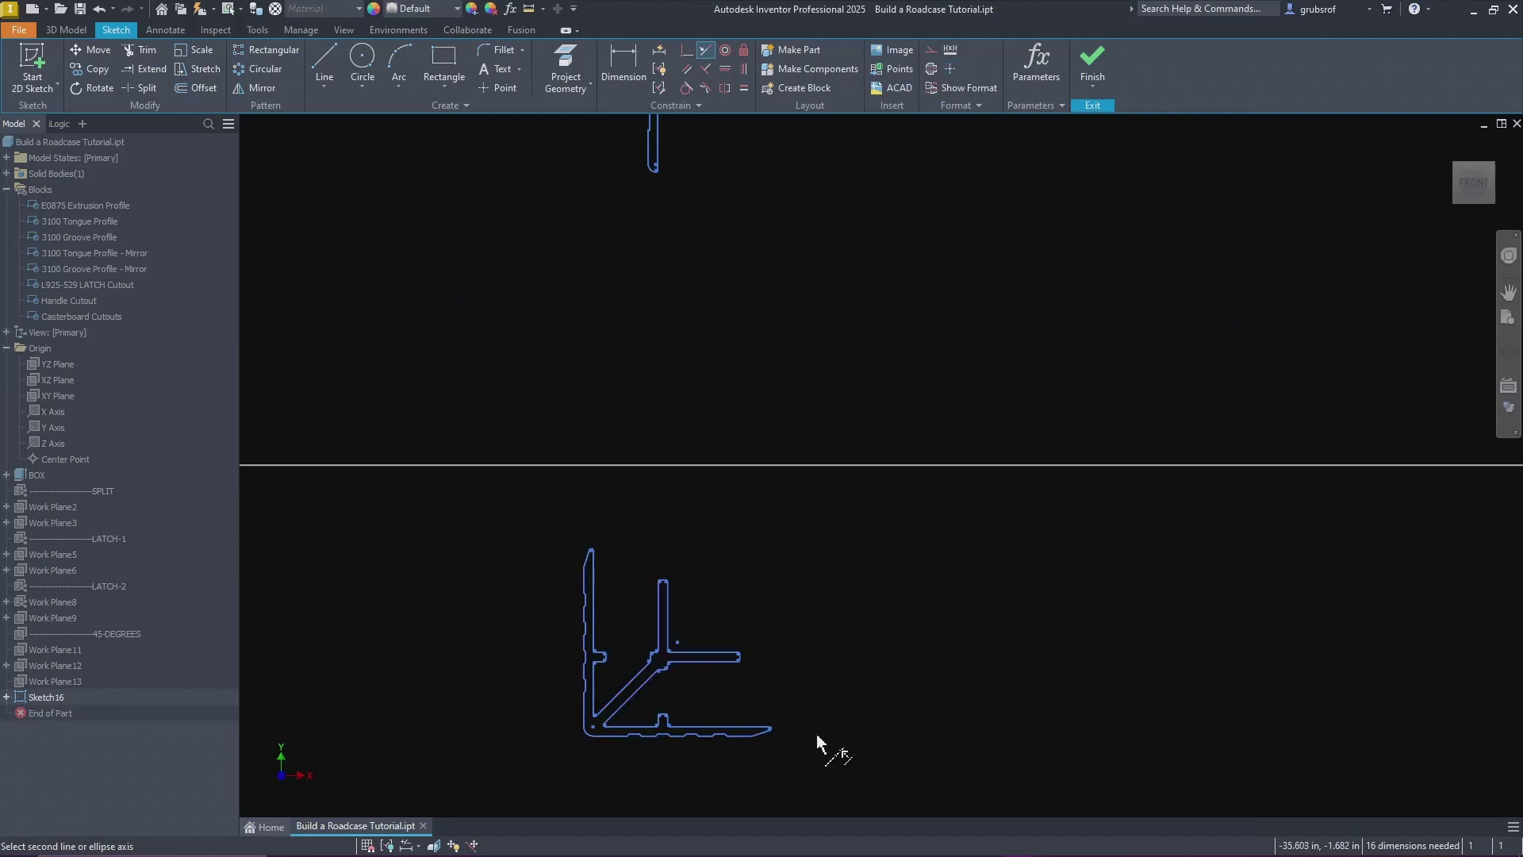
{"action": "left_click", "coordinate": [738, 729]}
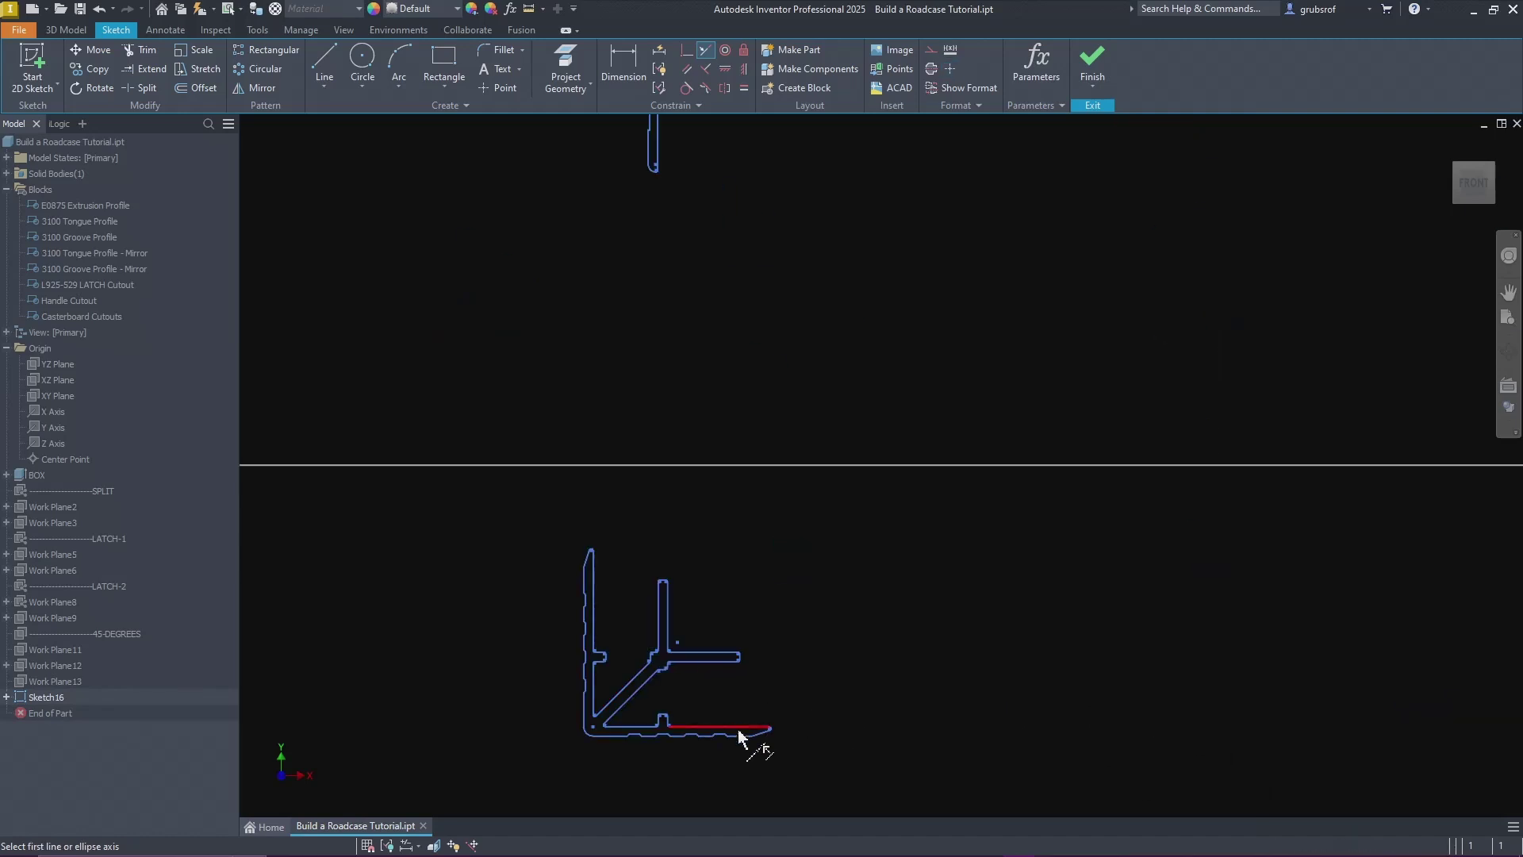
Step: Apply collinear constraints up the left column, aligning the vertical legs of the lower extrusion, tongue, groove and upper extrusion profiles
{"action": "left_click", "coordinate": [593, 600]}
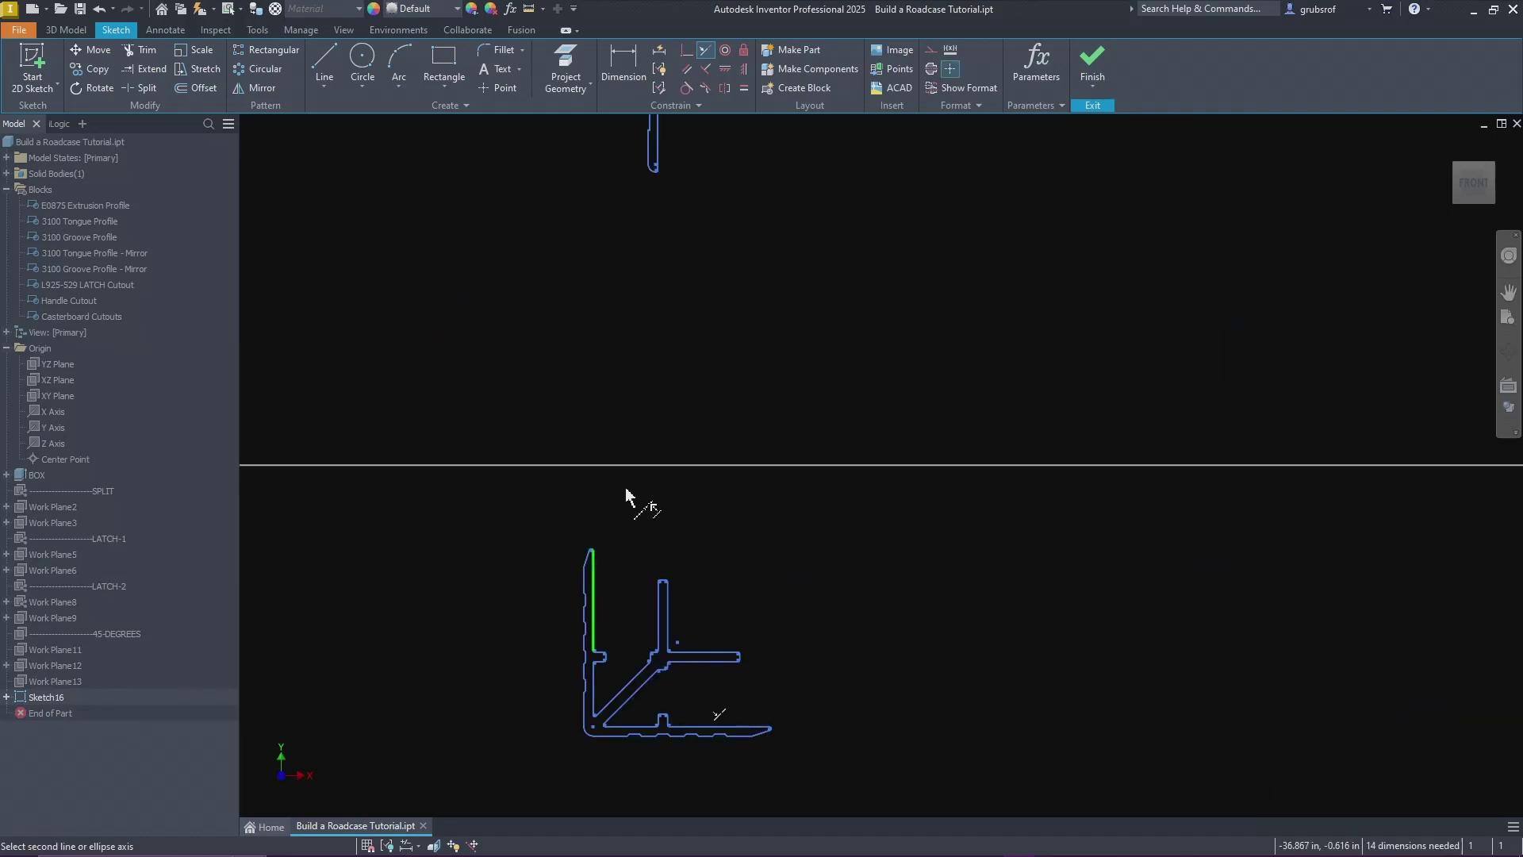
{"action": "left_click", "coordinate": [655, 151]}
{"action": "scroll", "coordinate": [817, 525], "scroll_direction": "up", "scroll_amount": 3}
{"action": "scroll", "coordinate": [790, 227], "scroll_direction": "down", "scroll_amount": 3}
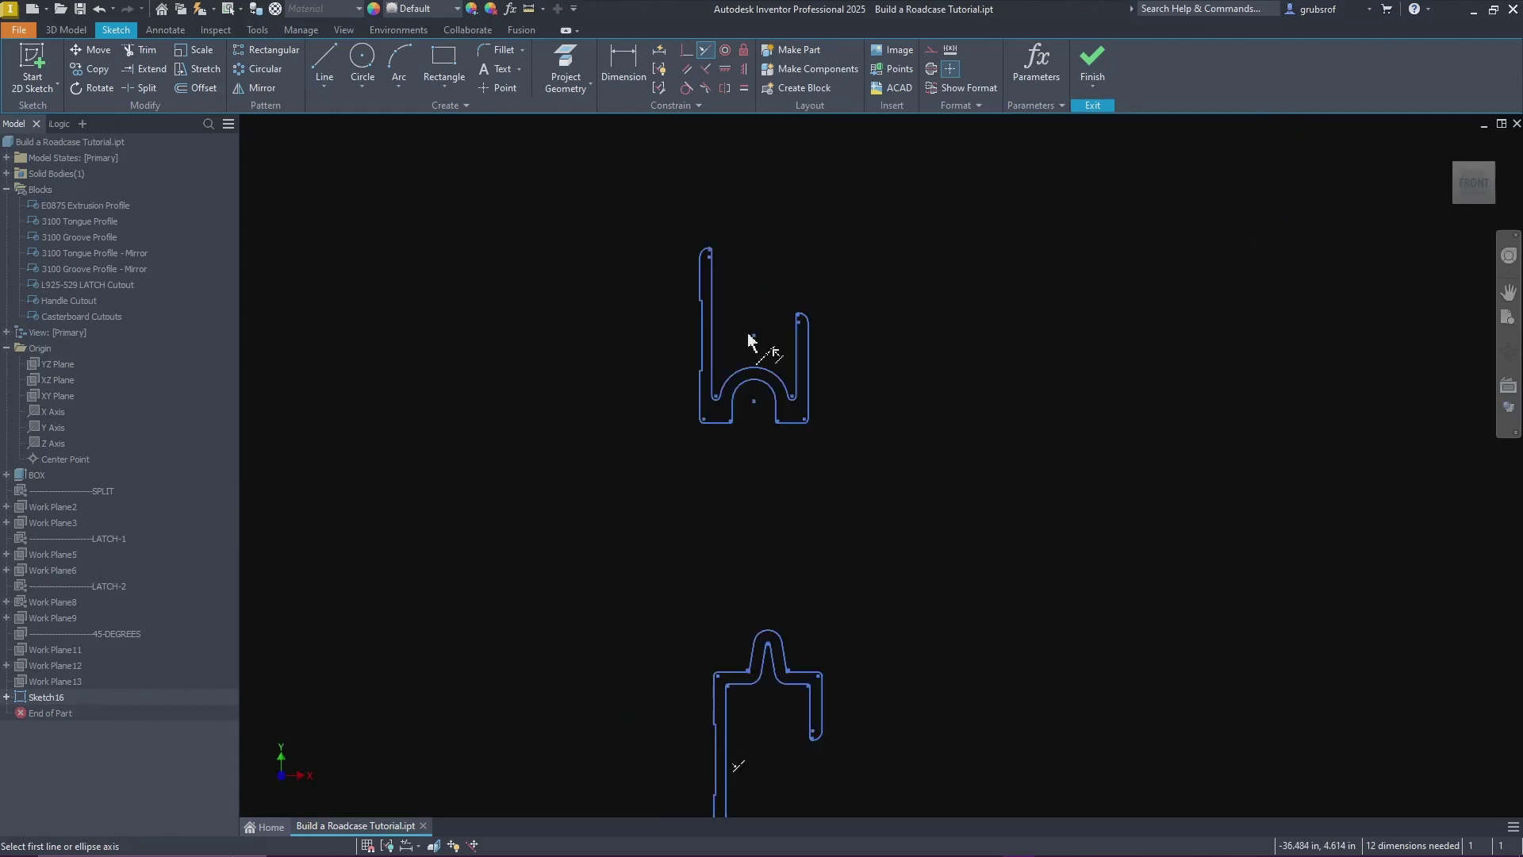
{"action": "left_click", "coordinate": [740, 706]}
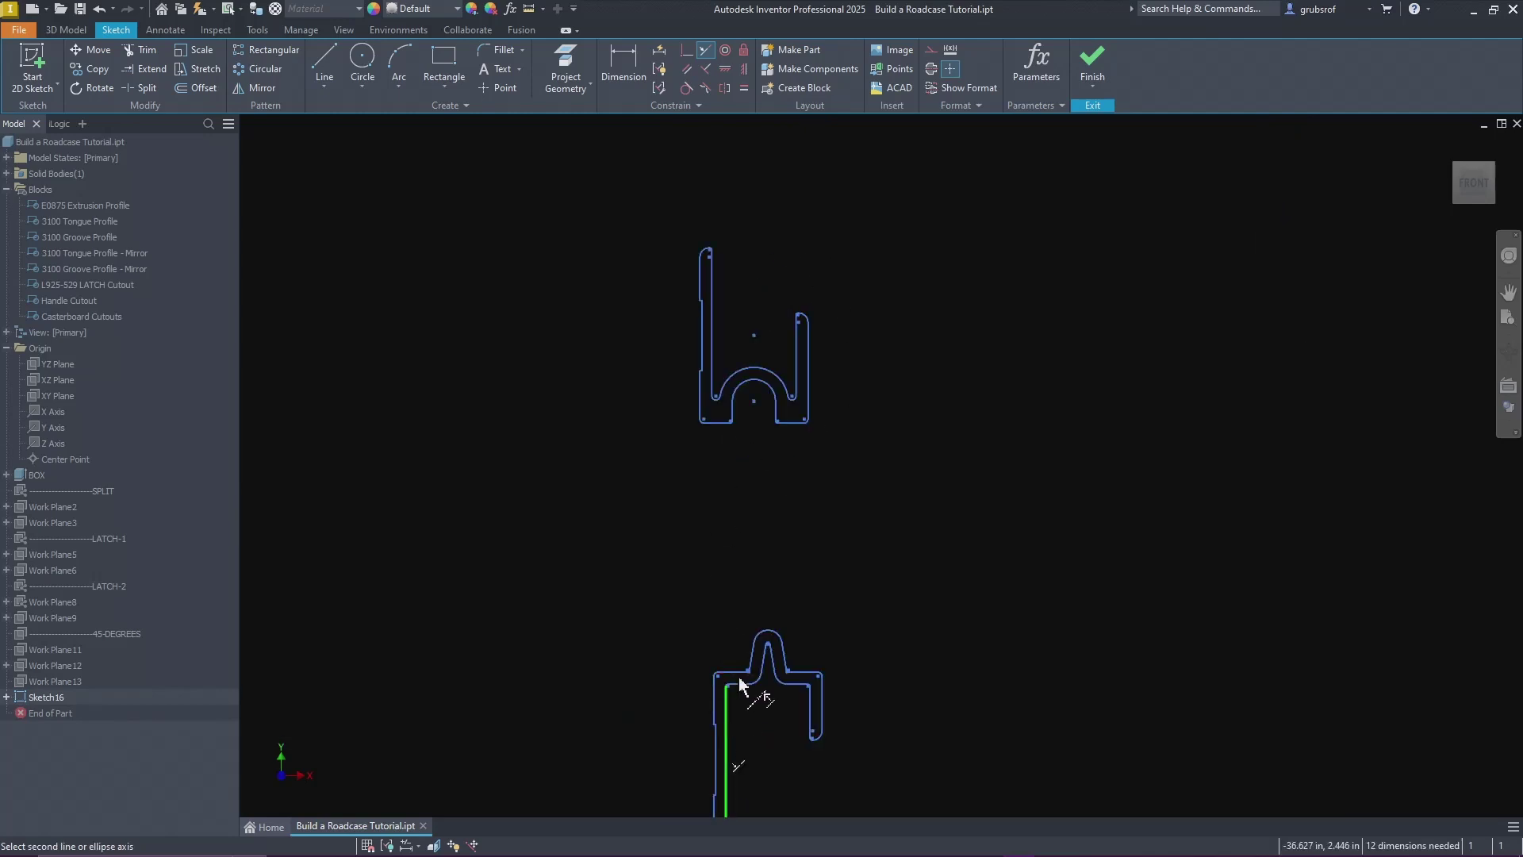
{"action": "left_click", "coordinate": [714, 314]}
{"action": "scroll", "coordinate": [885, 595], "scroll_direction": "up", "scroll_amount": 3}
{"action": "left_click", "coordinate": [830, 483]}
{"action": "left_click", "coordinate": [876, 326]}
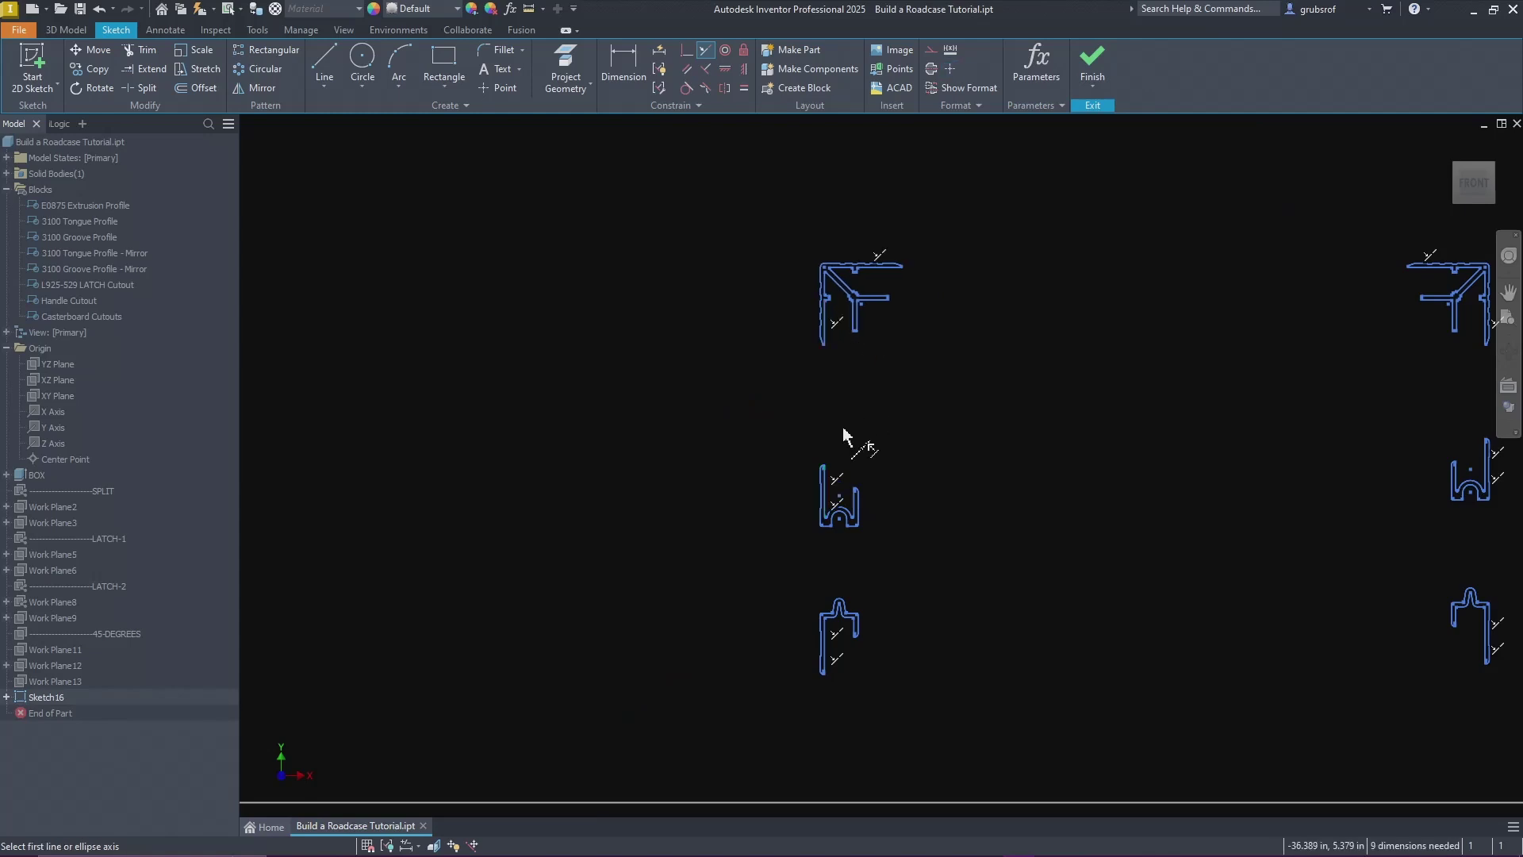
{"action": "scroll", "coordinate": [913, 400], "scroll_direction": "up", "scroll_amount": 2}
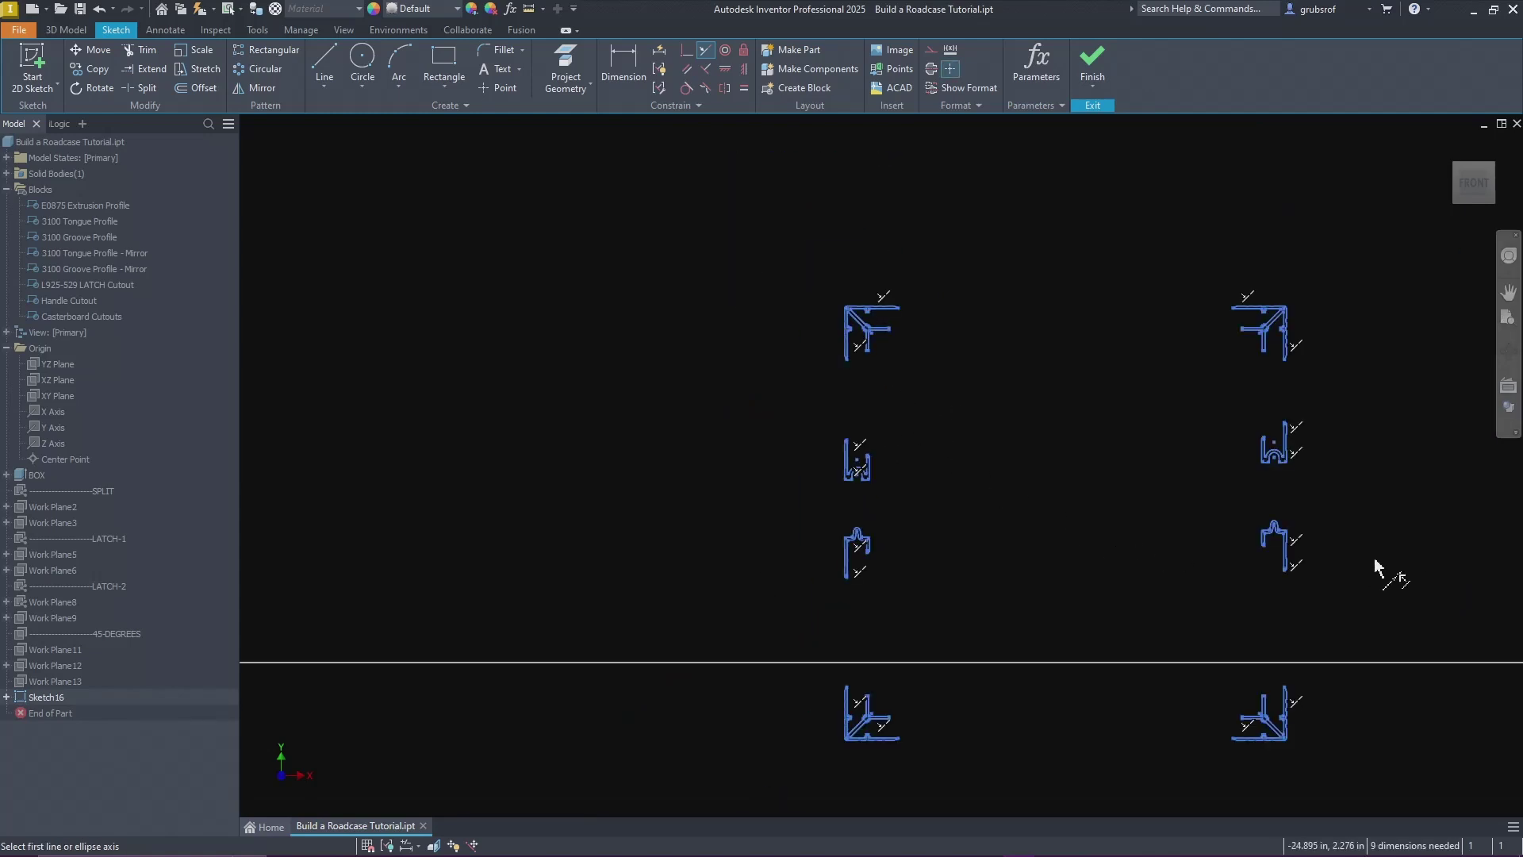
{"action": "right_click", "coordinate": [1063, 547]}
{"action": "key", "text": "Escape"}
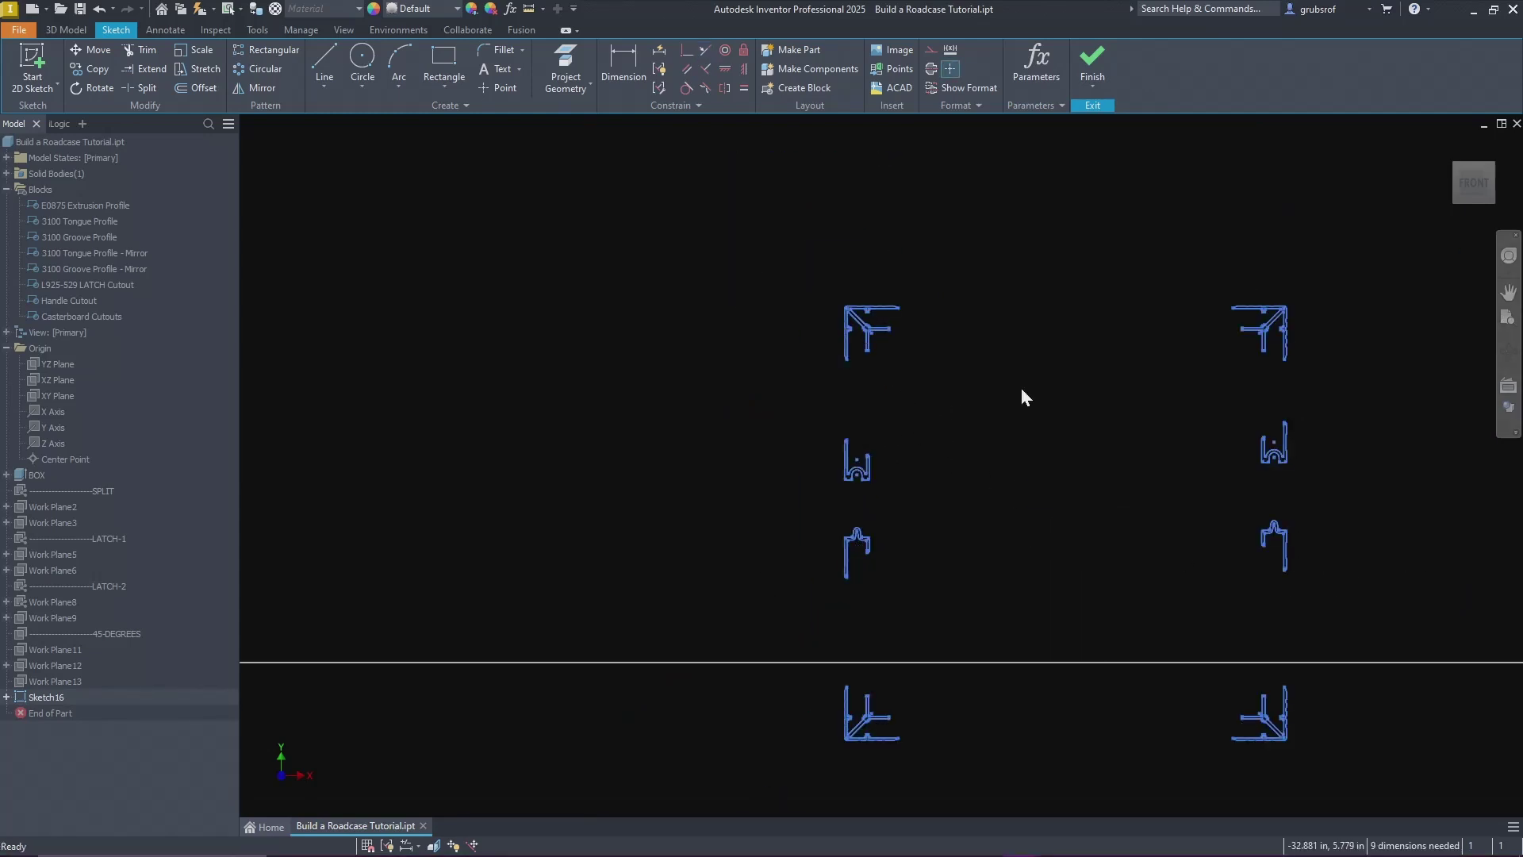
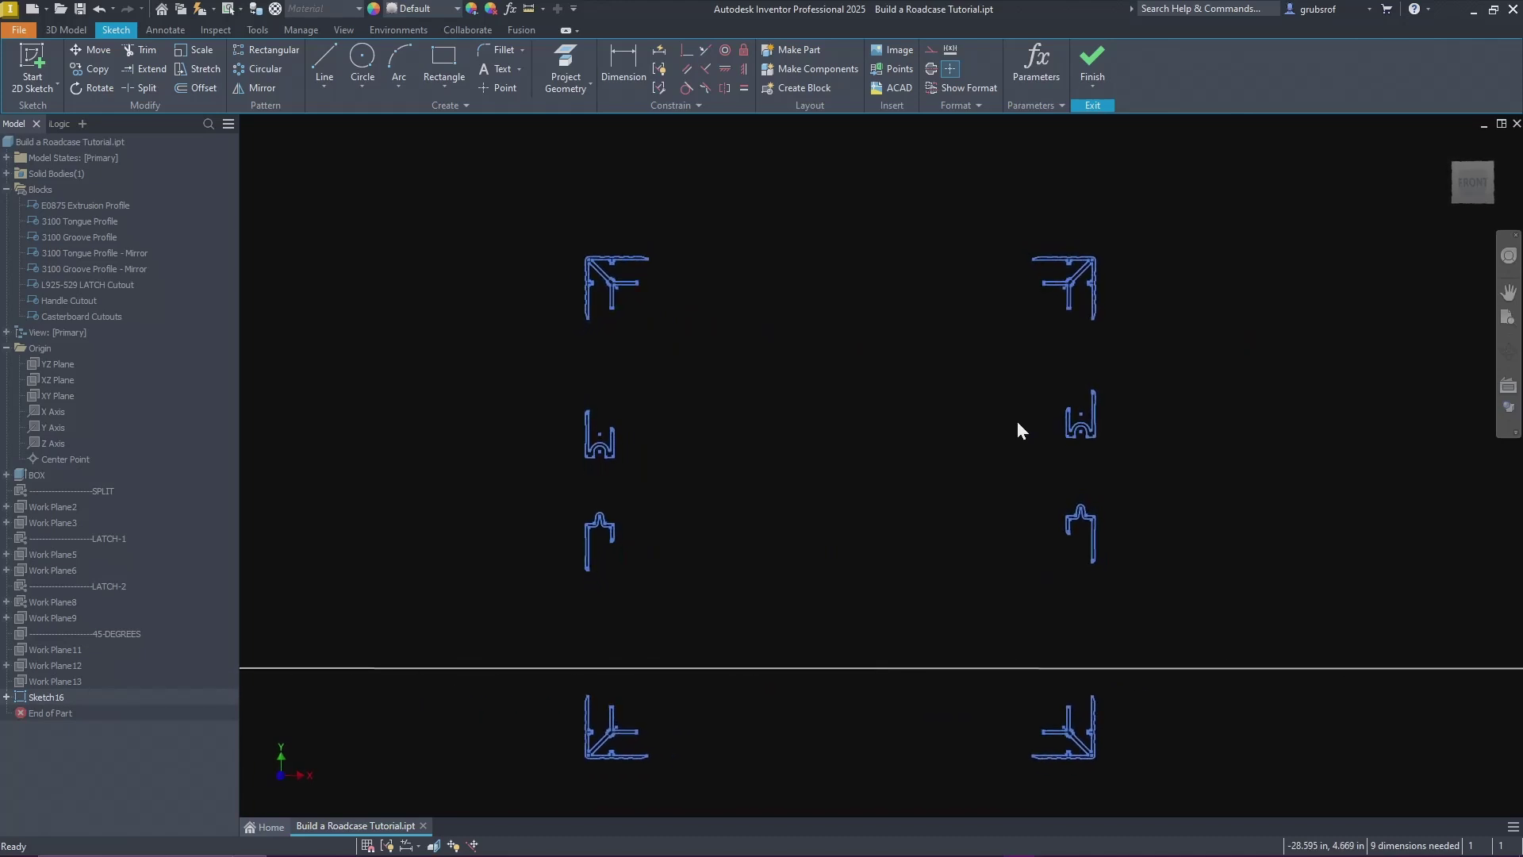
Step: Draw a long, thin horizontal rectangle above the profiles, spanning from the upper-left to the upper-right extrusion
{"action": "left_click", "coordinate": [1477, 182]}
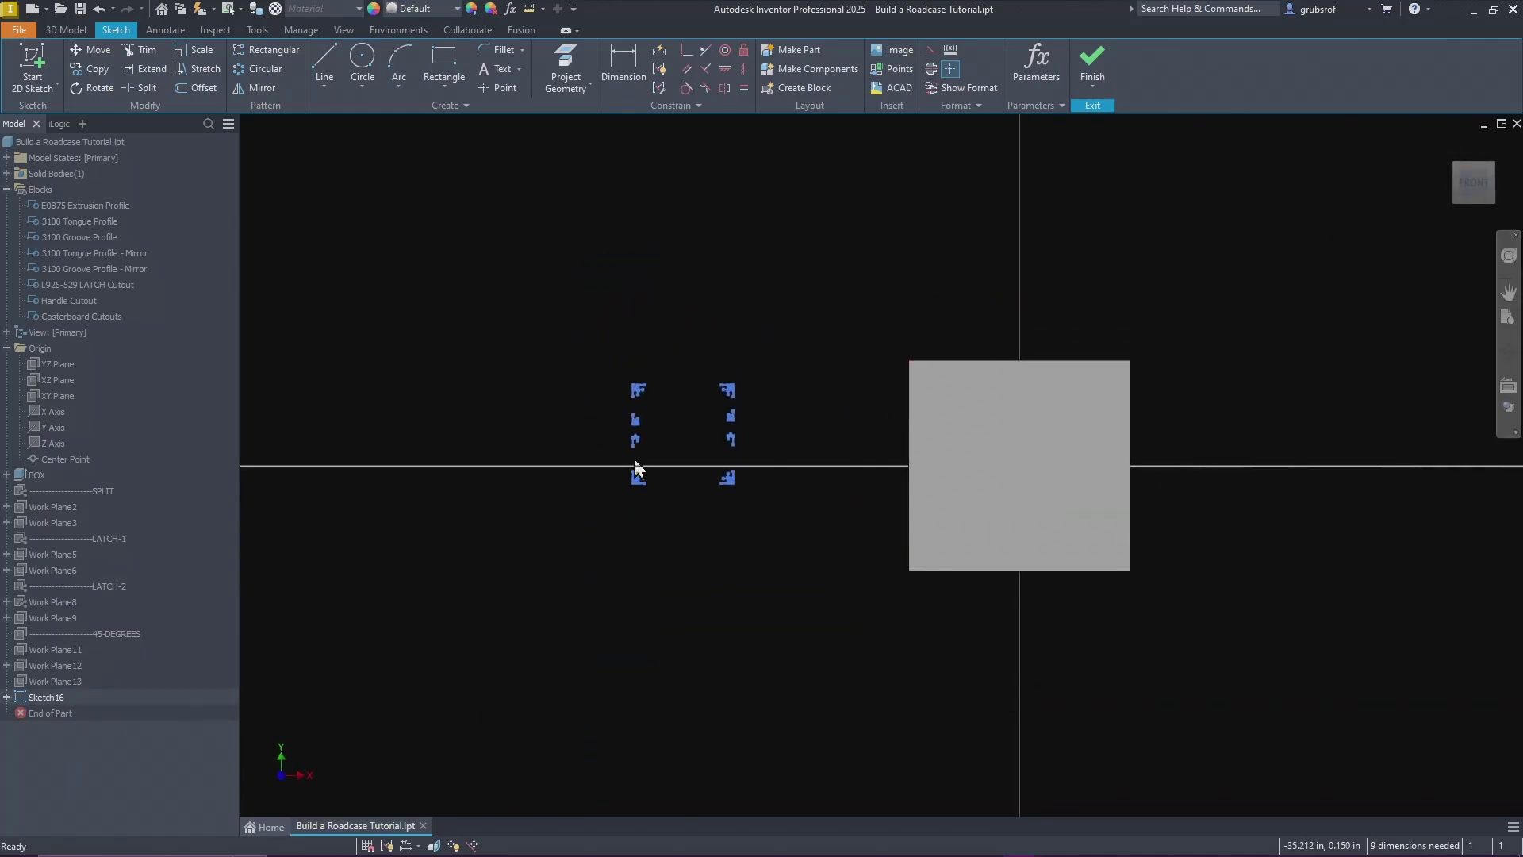
{"action": "scroll", "coordinate": [617, 421], "scroll_direction": "up", "scroll_amount": 5}
{"action": "scroll", "coordinate": [806, 479], "scroll_direction": "up", "scroll_amount": 3}
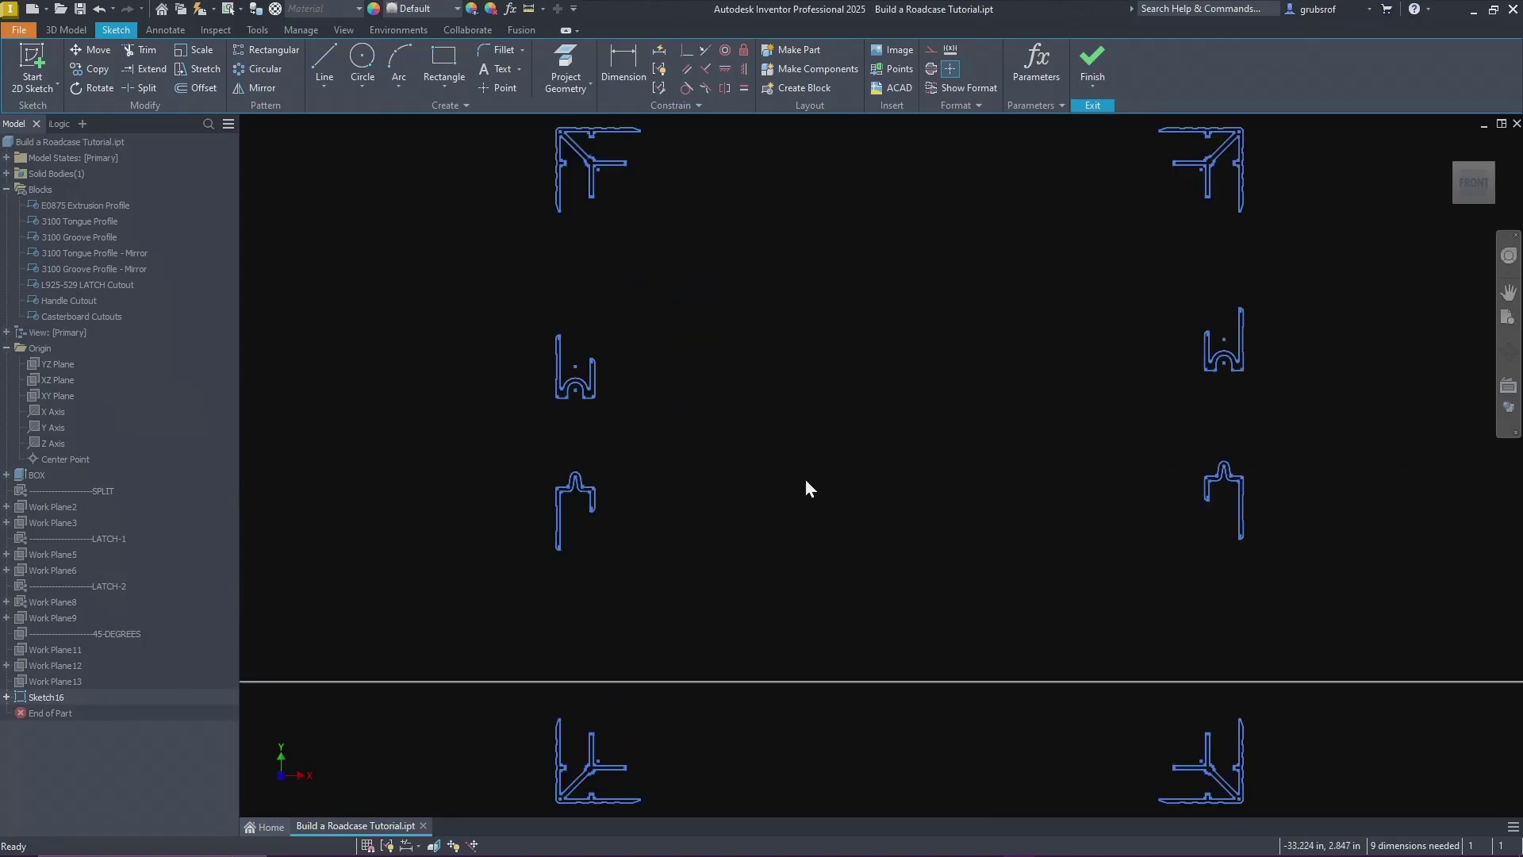
{"action": "scroll", "coordinate": [806, 479], "scroll_direction": "down", "scroll_amount": 2}
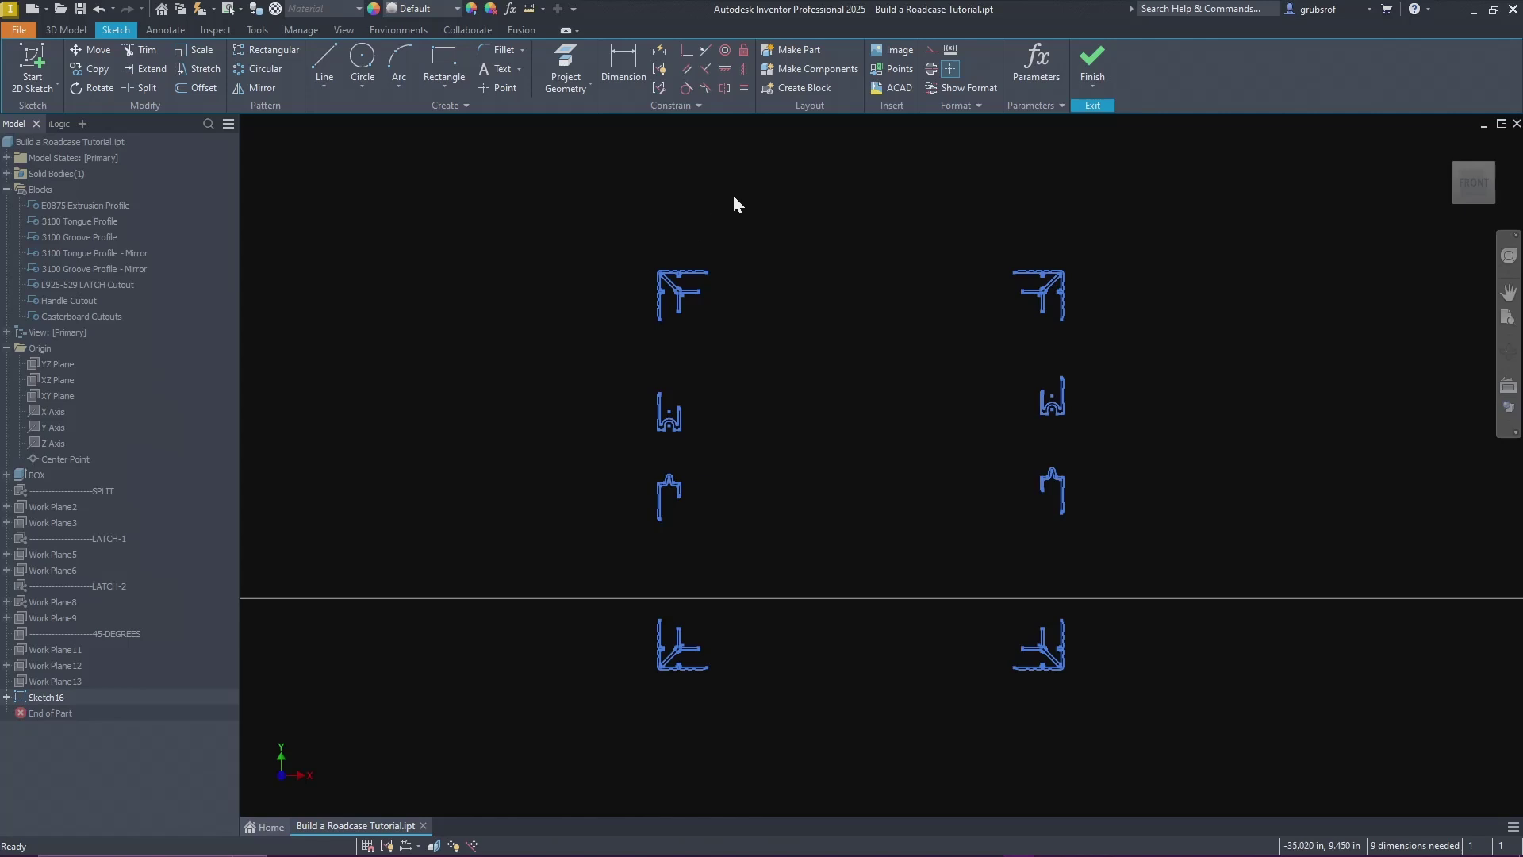
{"action": "left_click", "coordinate": [444, 57]}
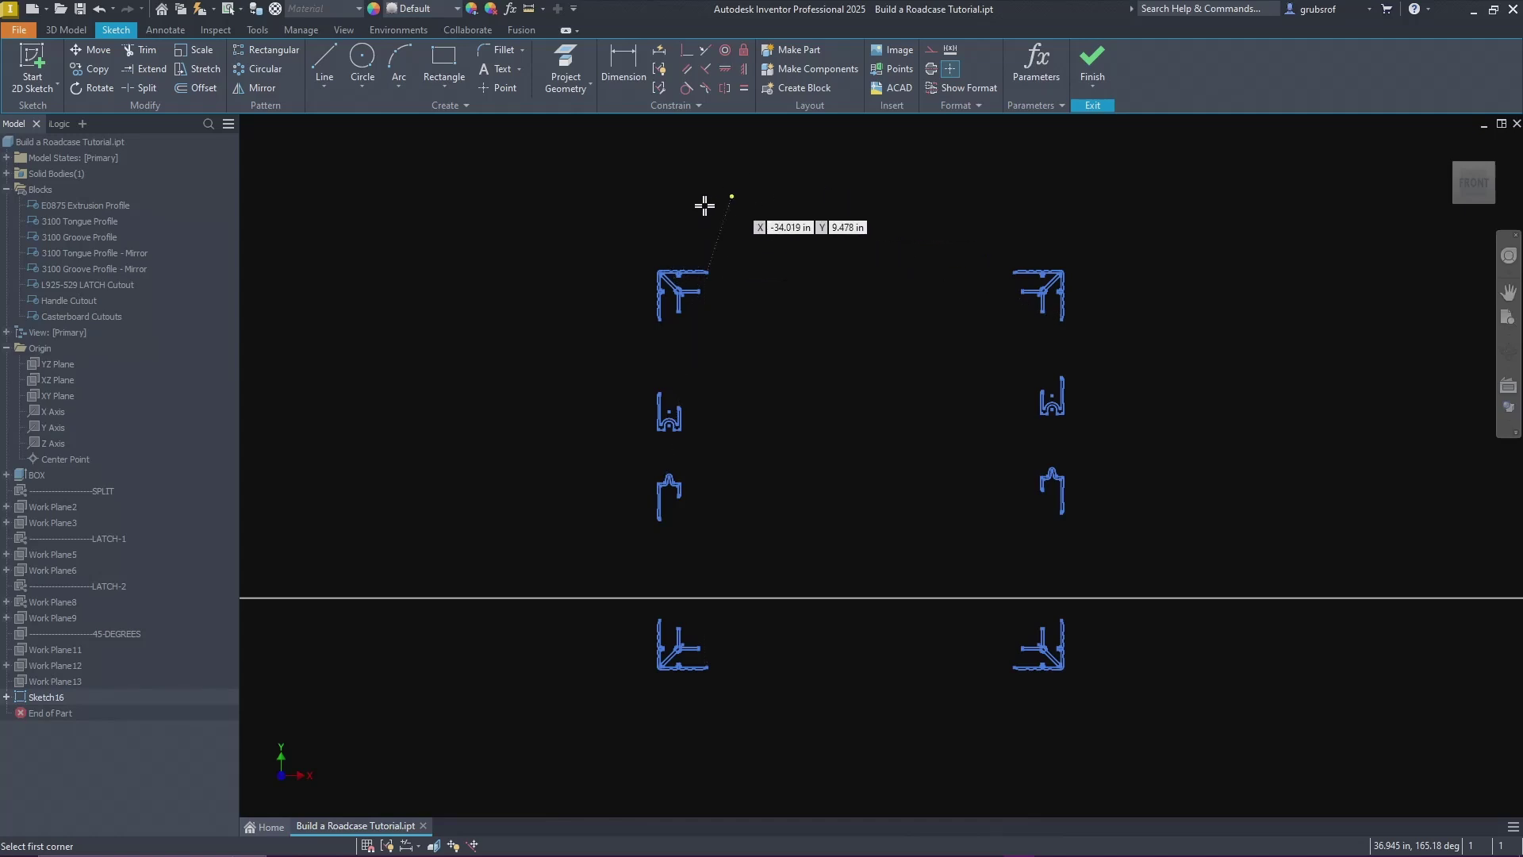
{"action": "left_click", "coordinate": [690, 207]}
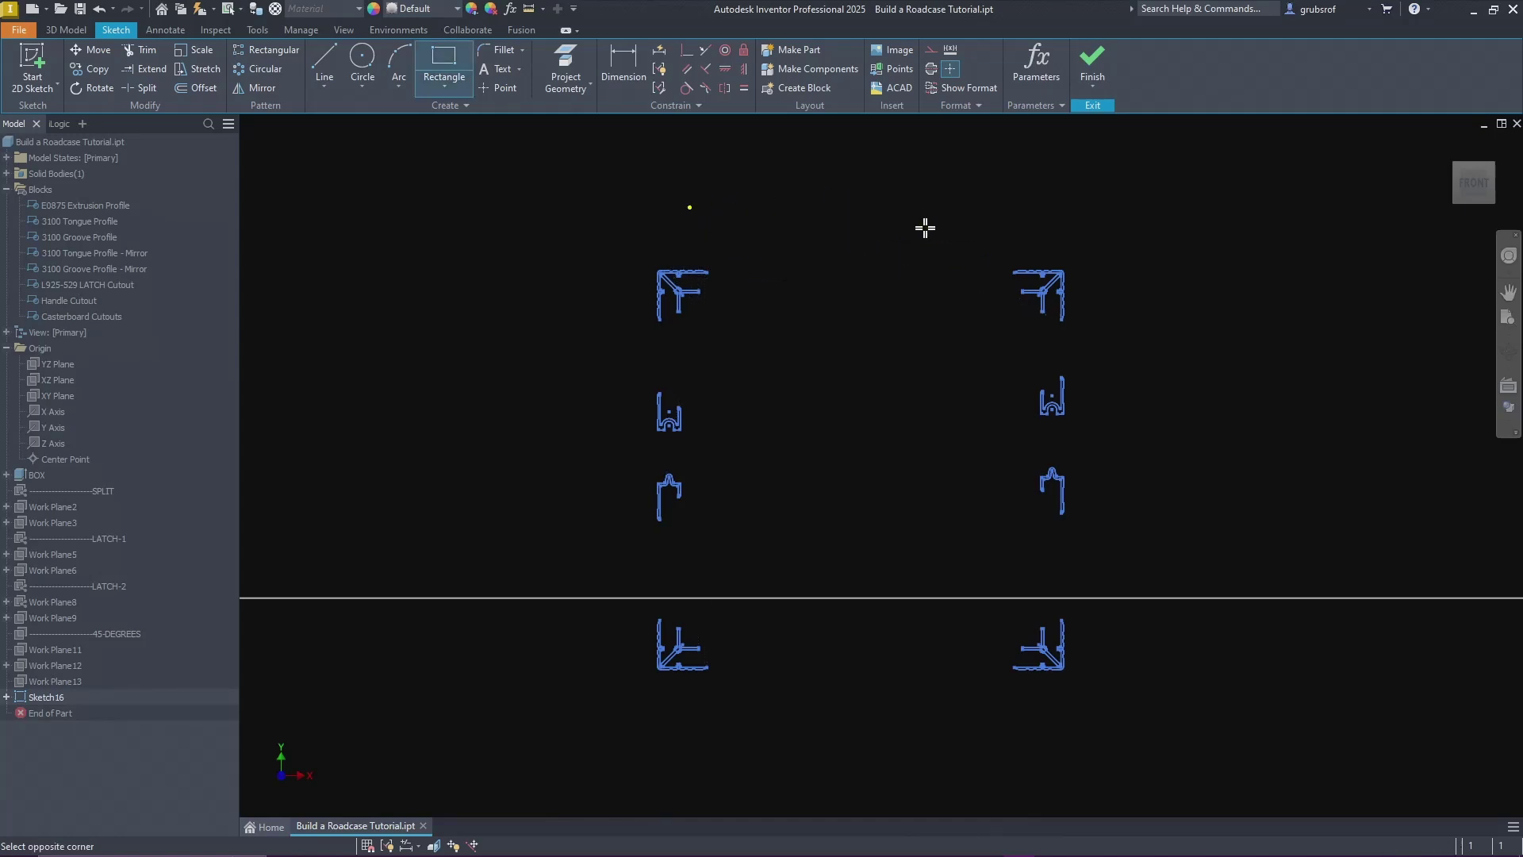
{"action": "left_click", "coordinate": [1031, 234]}
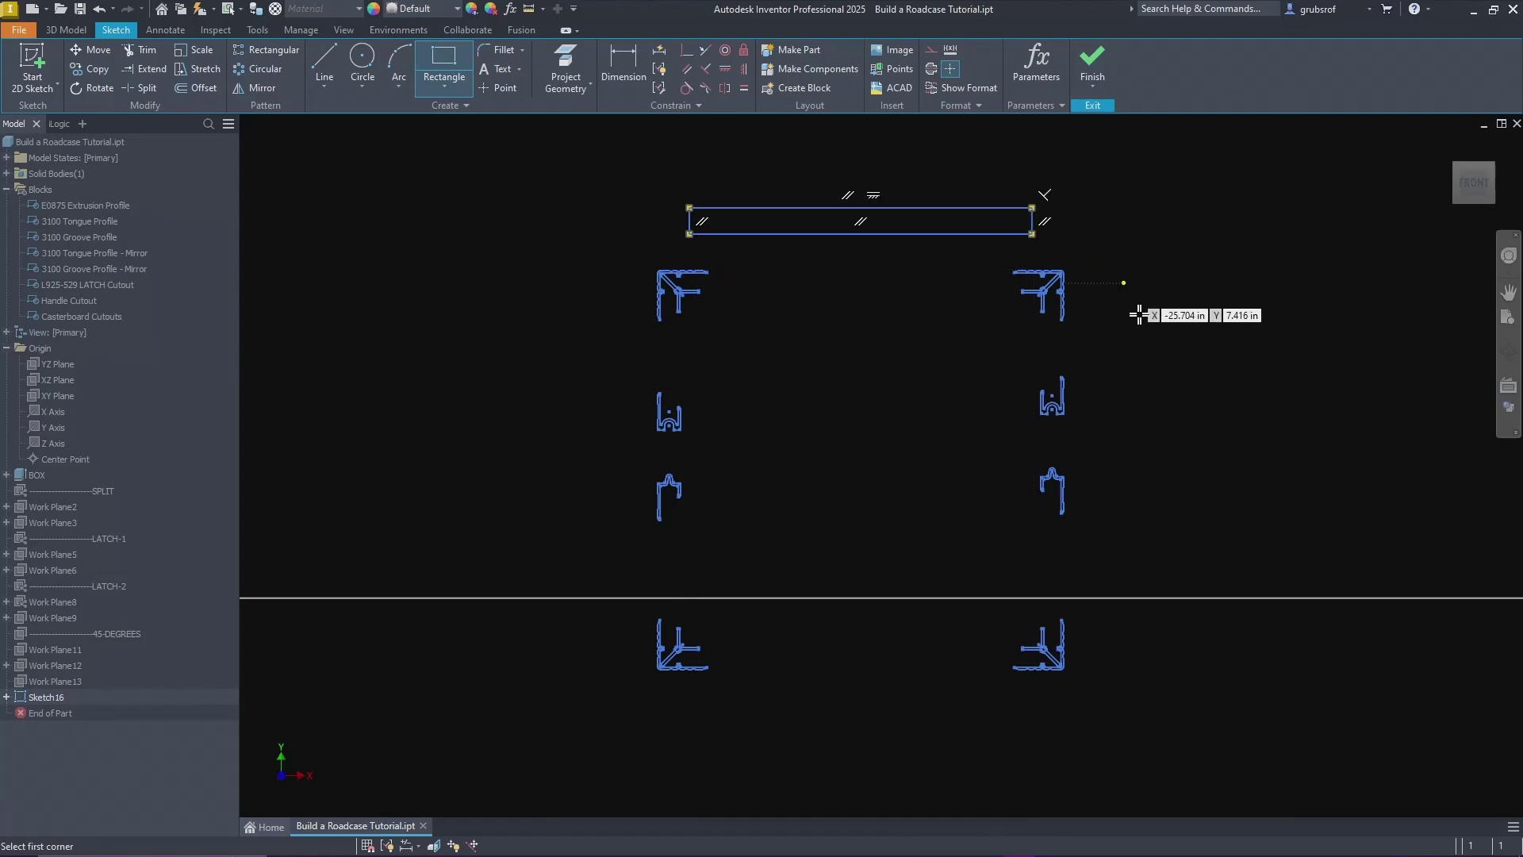
Step: Draw two narrow upright rectangles outside the right column of profiles and one long horizontal rectangle below the lower extrusions
{"action": "left_click", "coordinate": [1101, 290]}
{"action": "left_click", "coordinate": [1122, 383]}
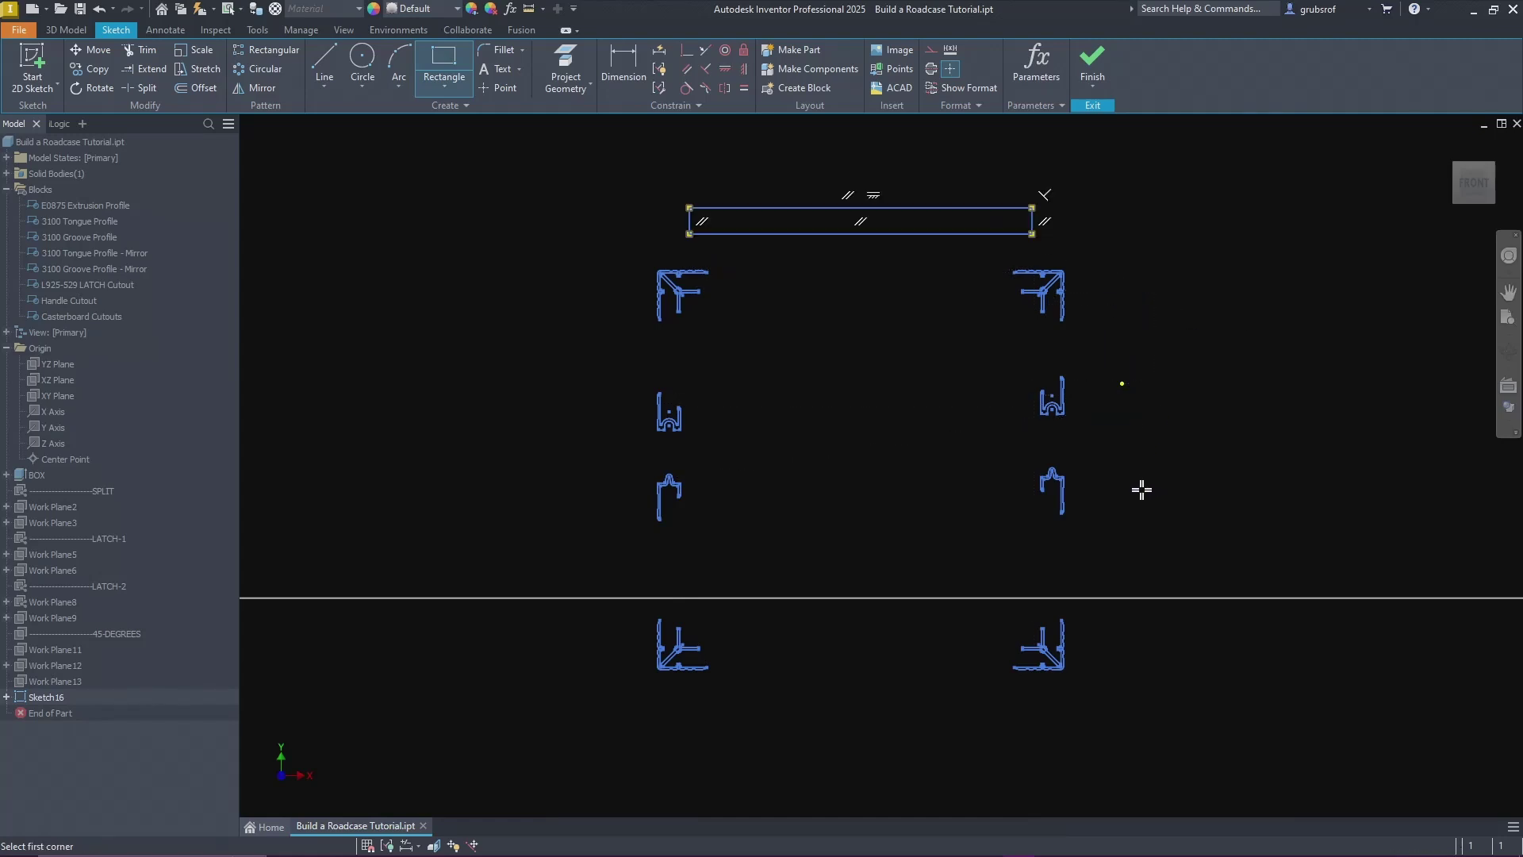
{"action": "left_click", "coordinate": [1106, 495]}
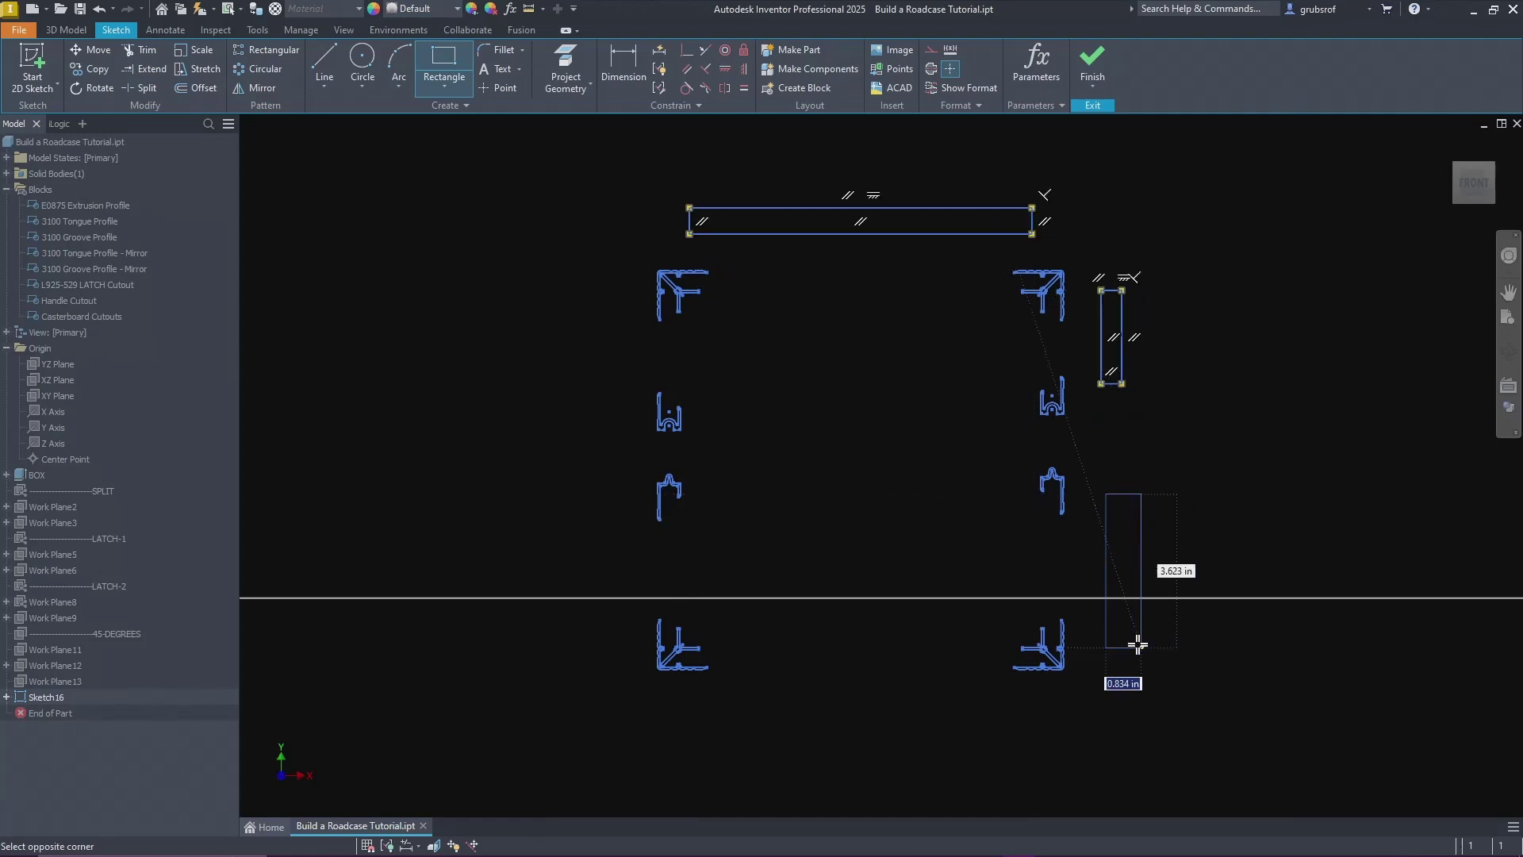
{"action": "left_click", "coordinate": [1132, 650]}
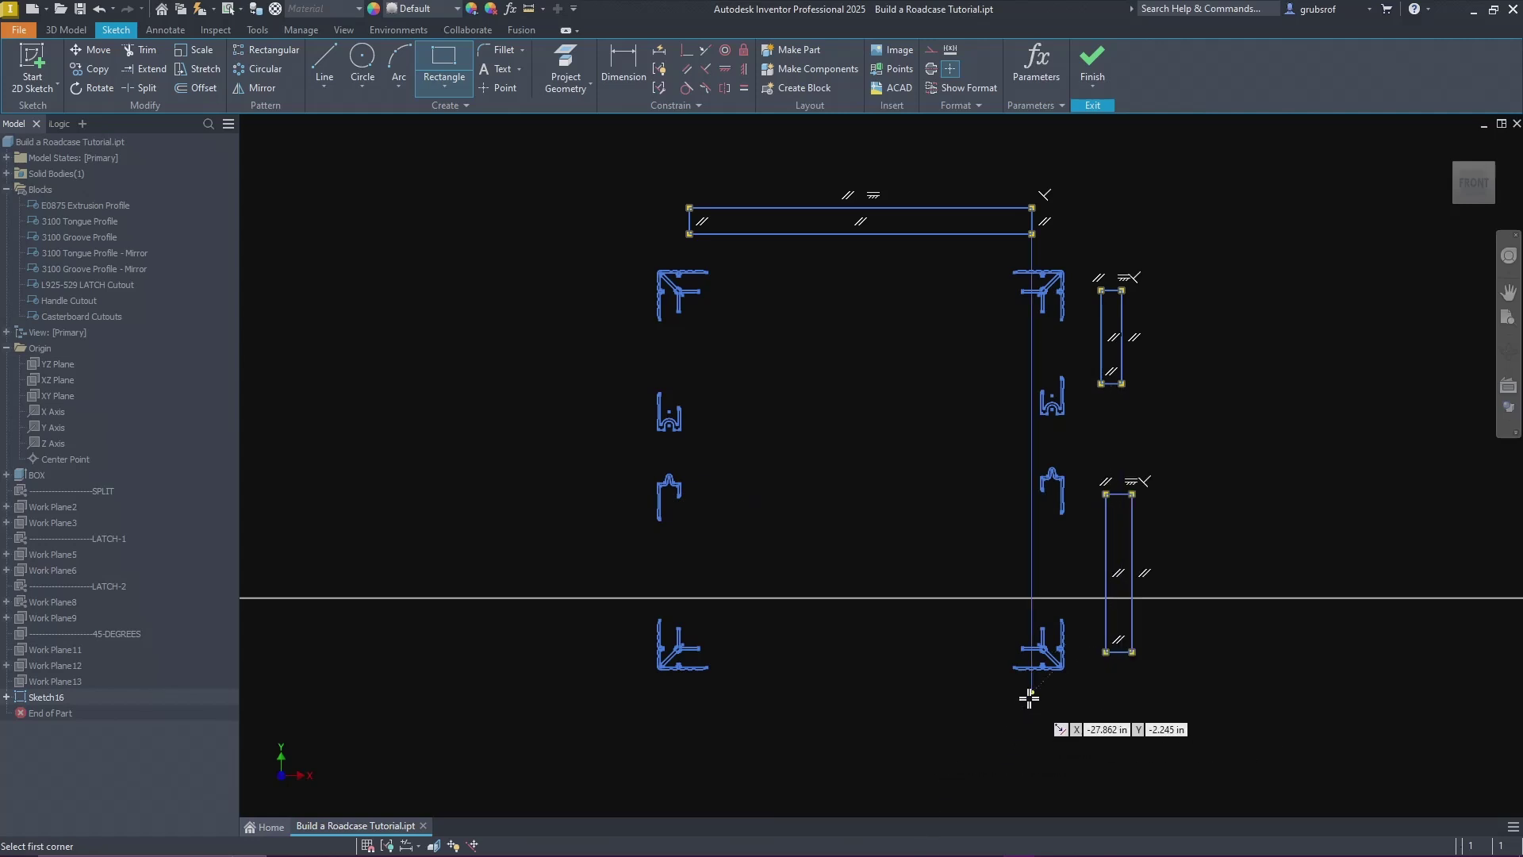
{"action": "key", "text": "Escape"}
Step: Draw a lower and an upper upright rectangle outside the left column of profiles, the upper one about 0.55 by 2.45 in
{"action": "left_click", "coordinate": [592, 628]}
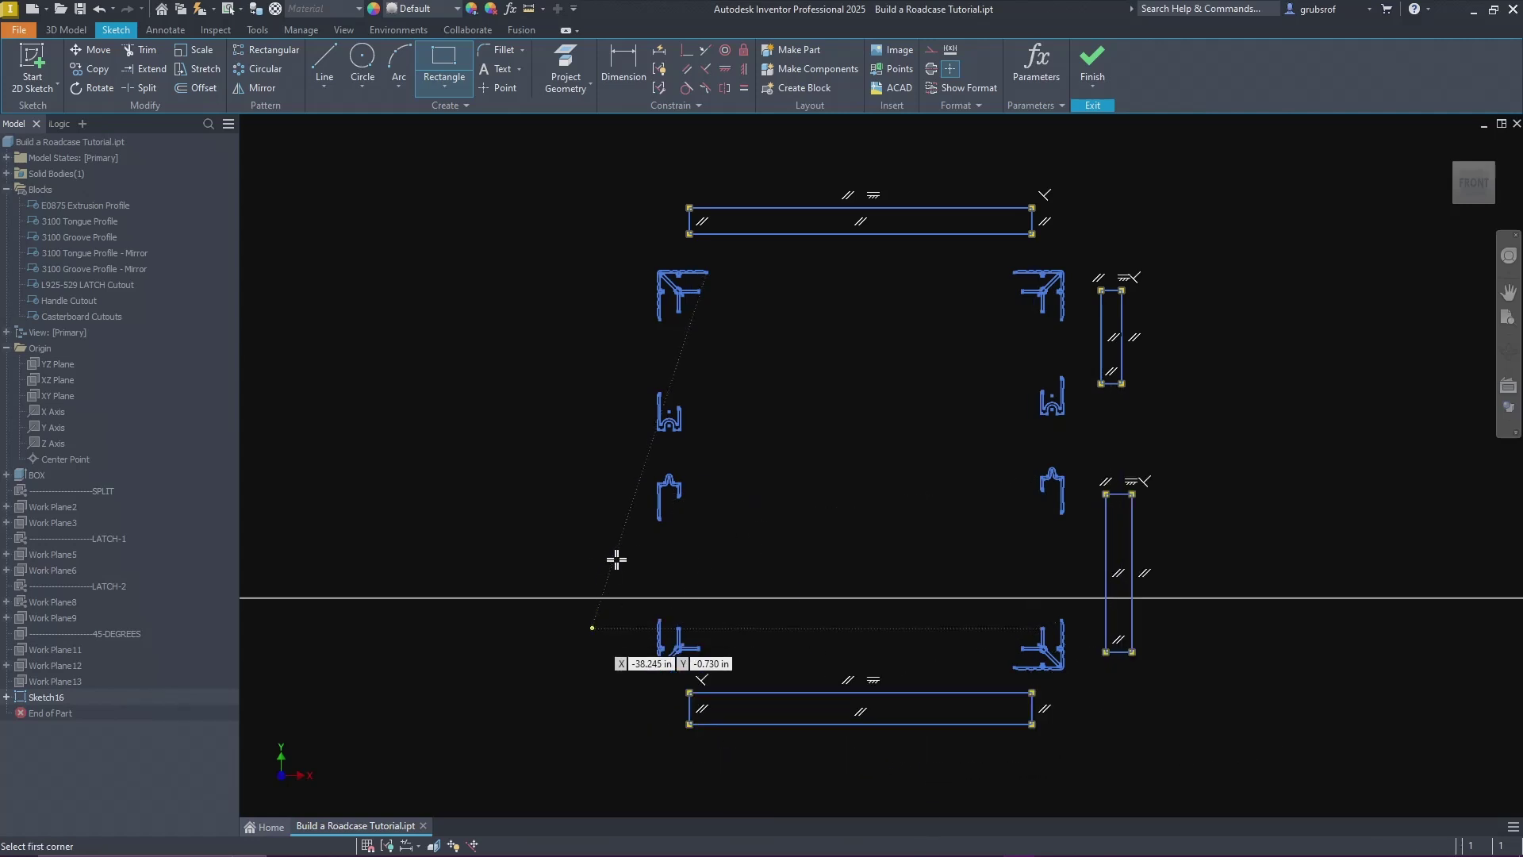
{"action": "left_click", "coordinate": [623, 529]}
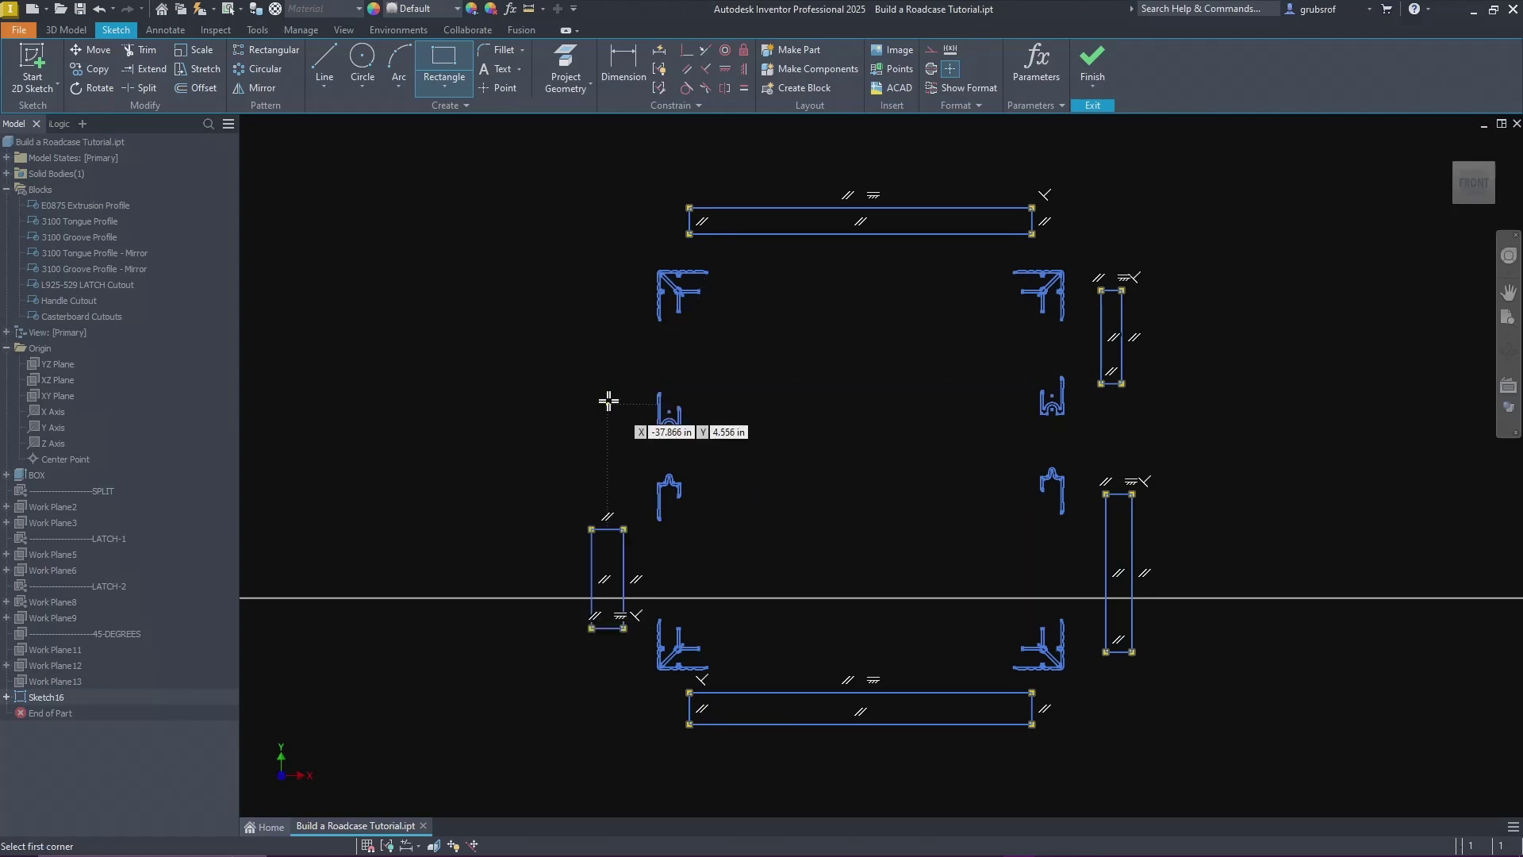
{"action": "left_click", "coordinate": [601, 406]}
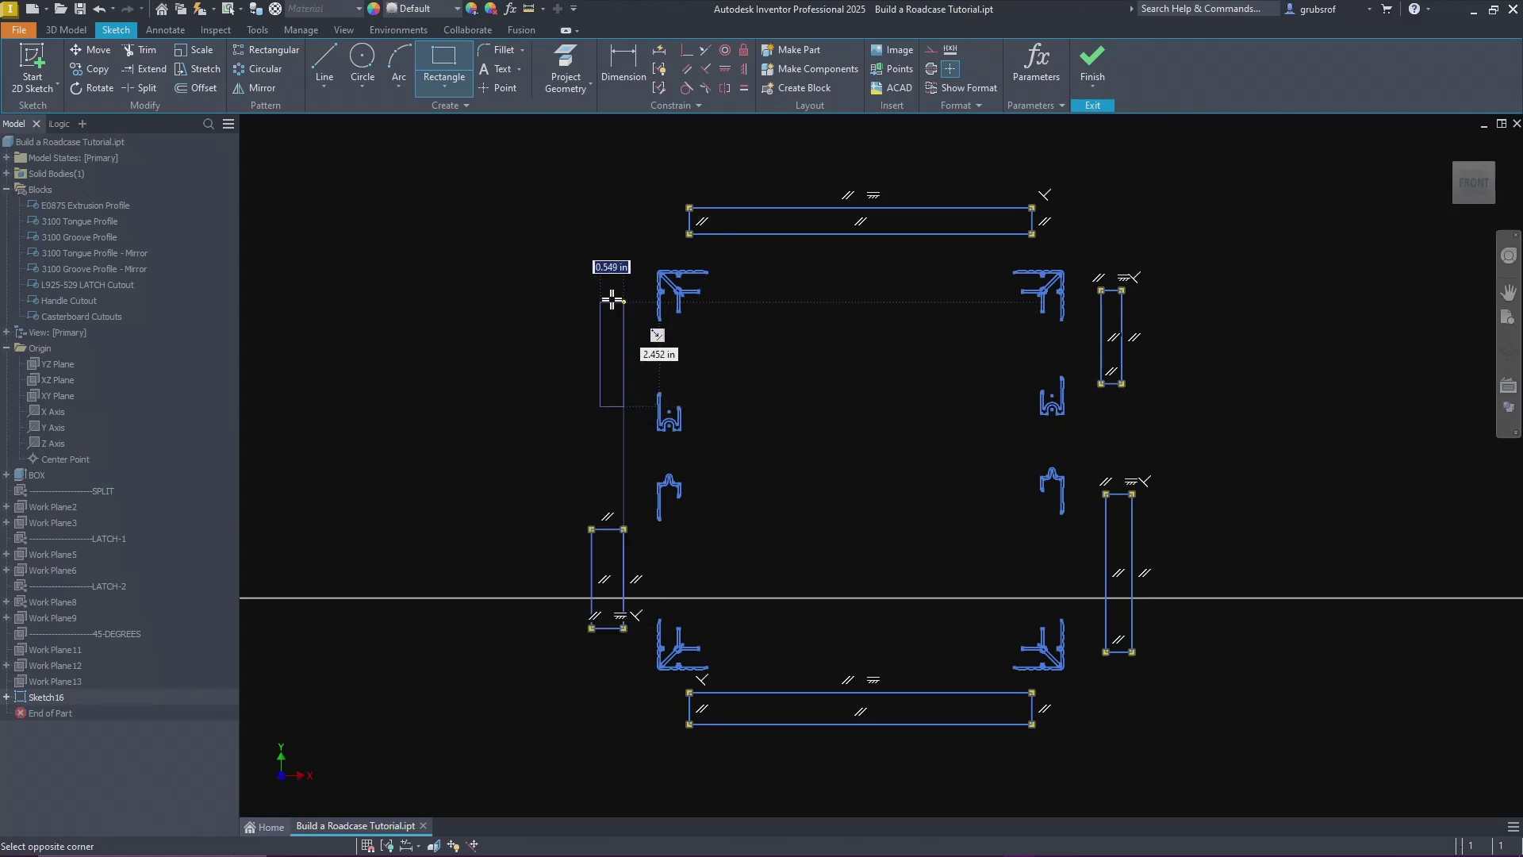
{"action": "left_click", "coordinate": [623, 302]}
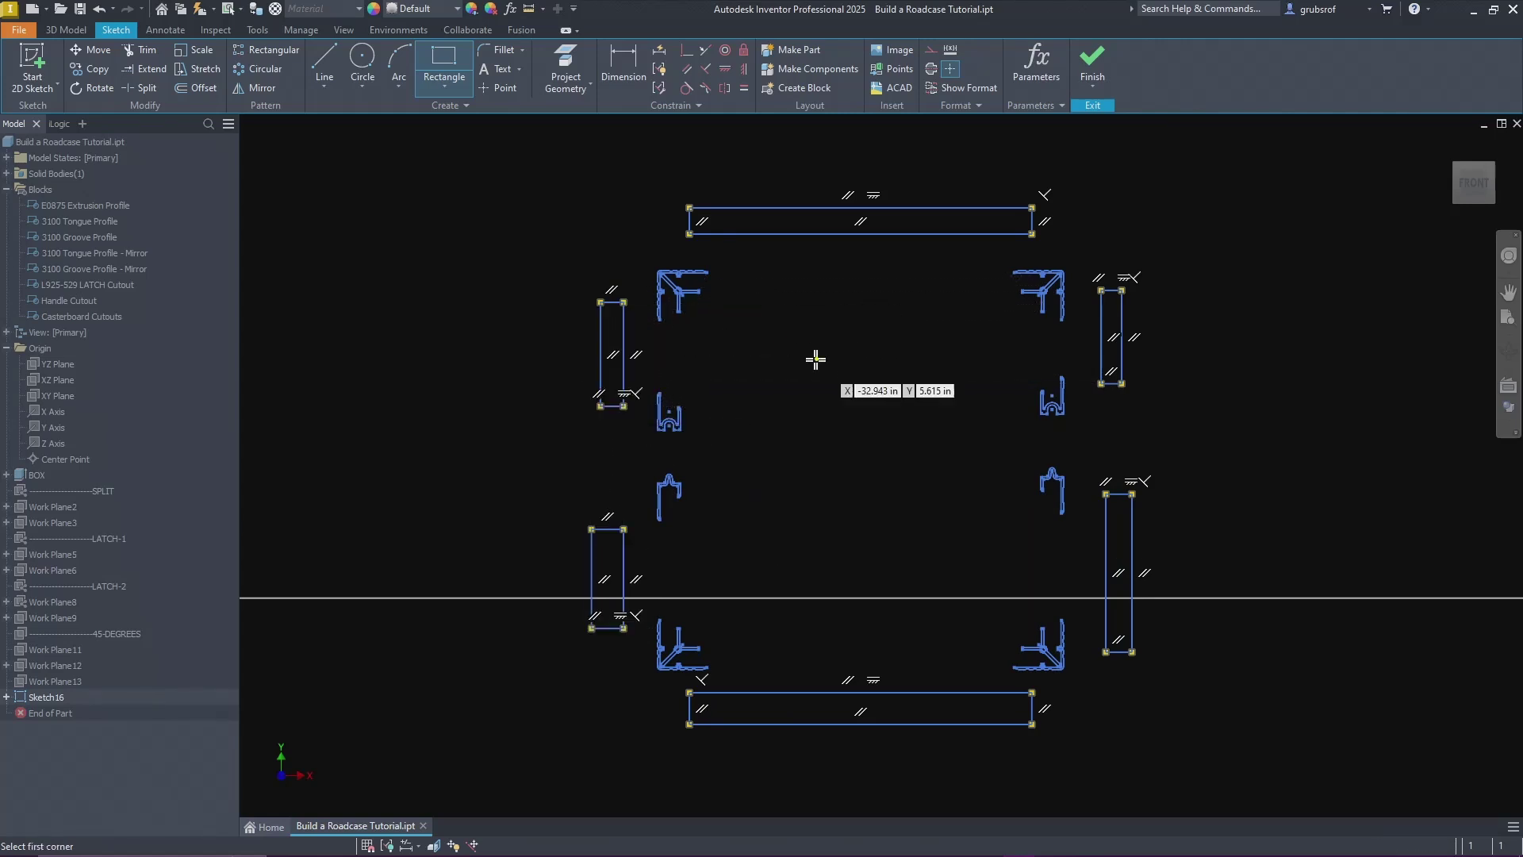
{"action": "right_click", "coordinate": [816, 362]}
{"action": "left_click", "coordinate": [809, 349]}
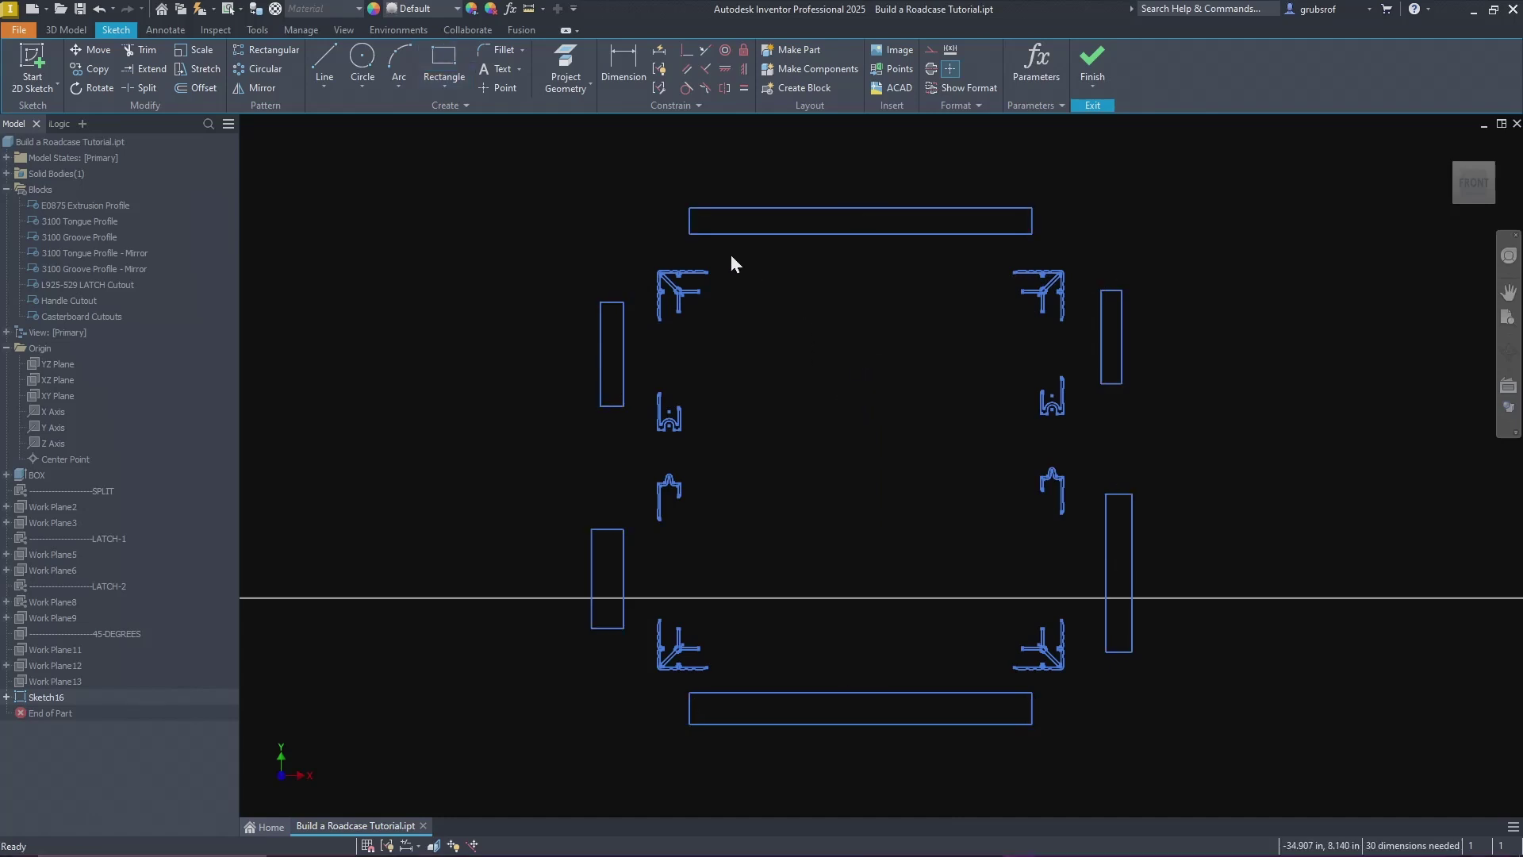
Step: Make the top rectangle's left edge collinear with the panel-facing side of the small tab in the upper-left extrusion profile
{"action": "scroll", "coordinate": [731, 255], "scroll_direction": "up", "scroll_amount": 3}
{"action": "left_click", "coordinate": [705, 49]}
{"action": "left_click", "coordinate": [657, 199]}
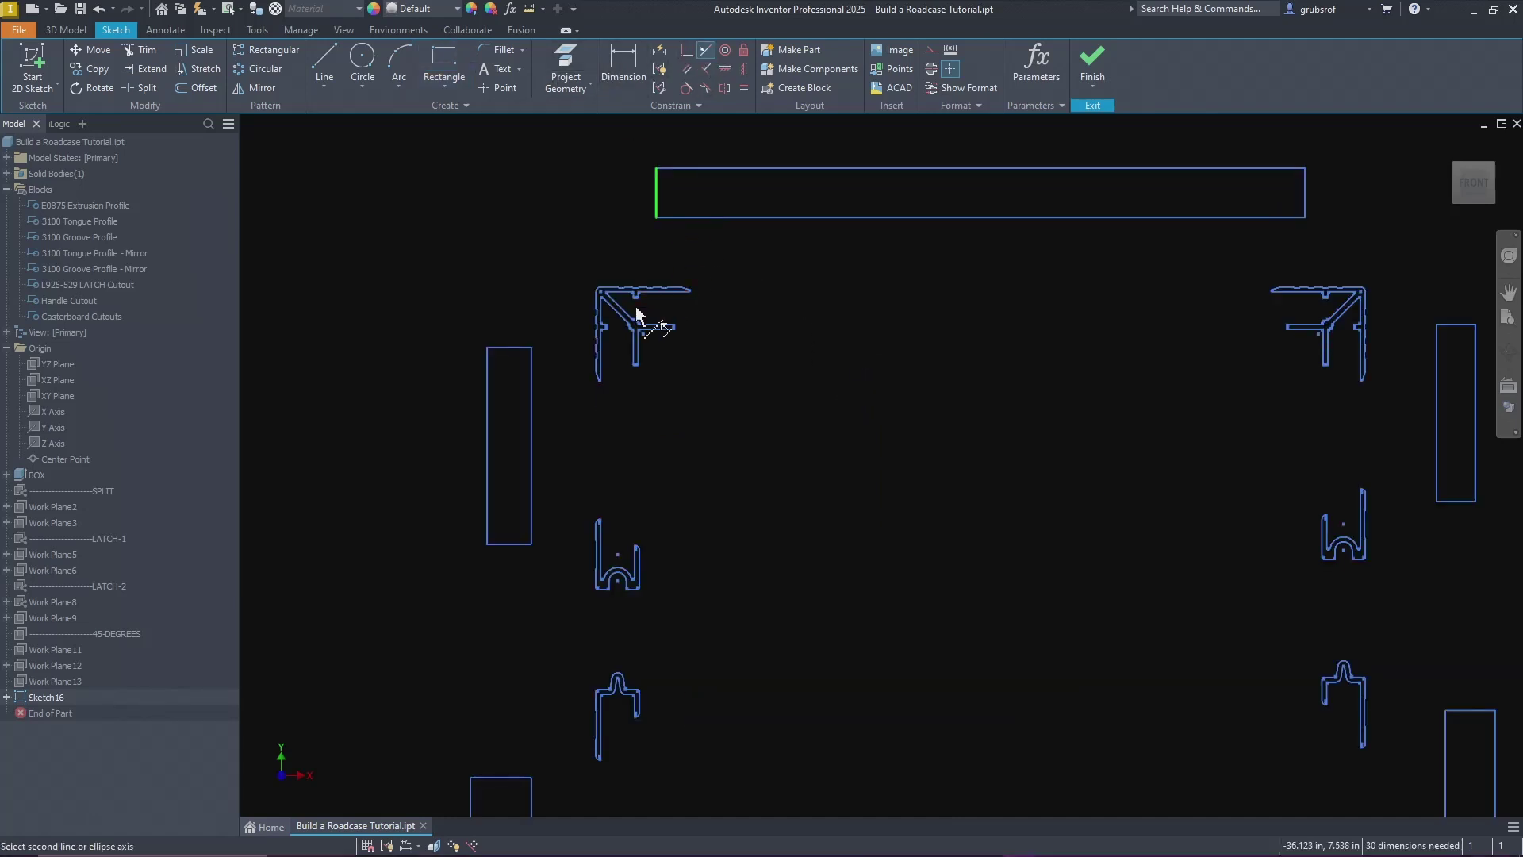
{"action": "scroll", "coordinate": [637, 314], "scroll_direction": "up", "scroll_amount": 5}
{"action": "left_click", "coordinate": [653, 277]}
{"action": "scroll", "coordinate": [691, 317], "scroll_direction": "down", "scroll_amount": 6}
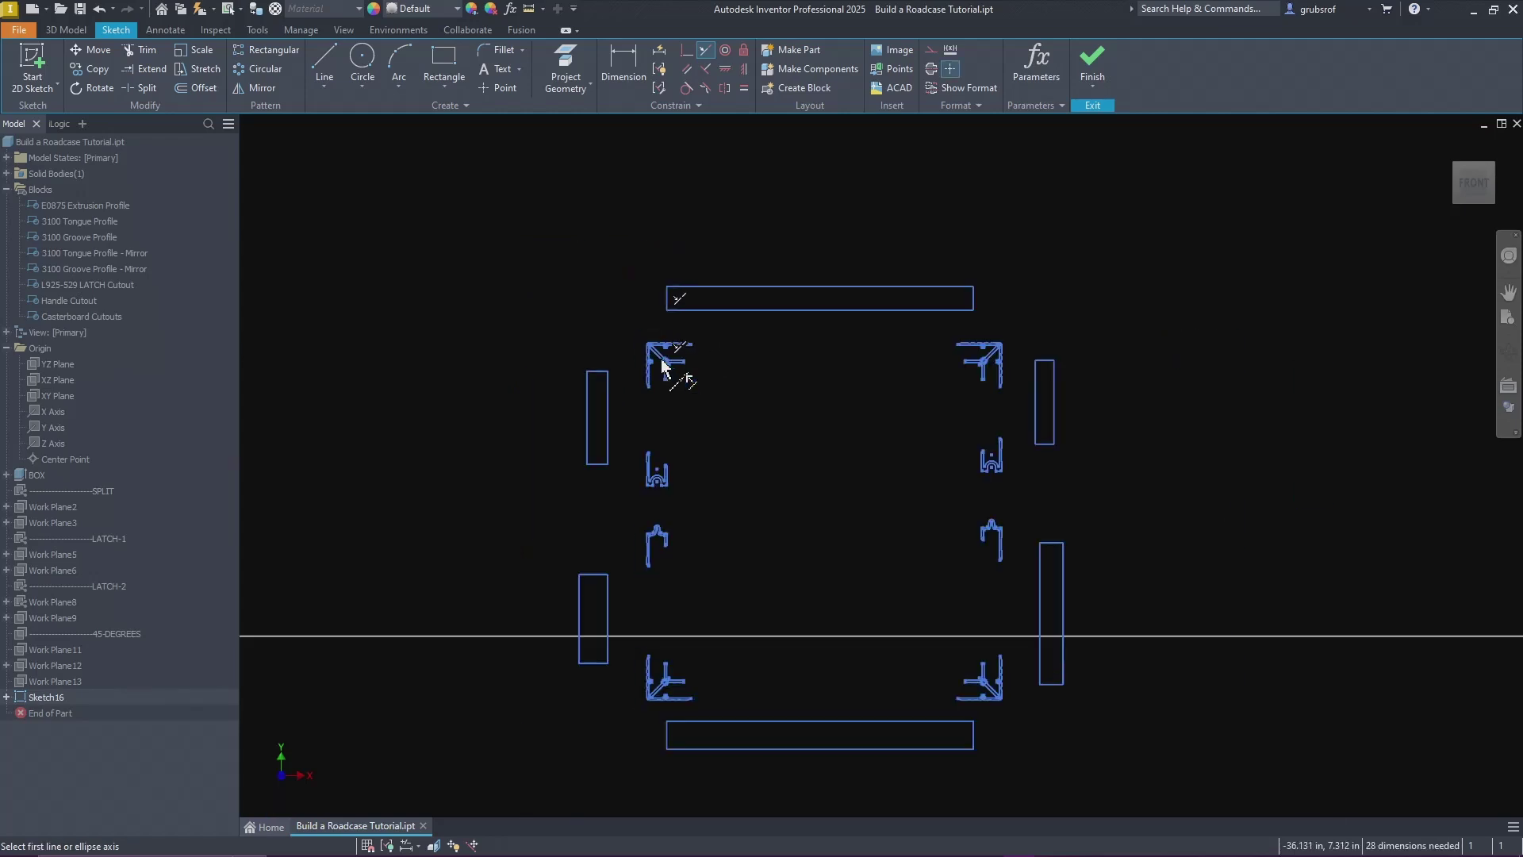
Step: Make the top rectangle's long edges collinear with the facing surfaces of the upper-left extrusion's inner and outer horizontal legs
{"action": "left_click", "coordinate": [693, 309]}
{"action": "scroll", "coordinate": [691, 349], "scroll_direction": "up", "scroll_amount": 5}
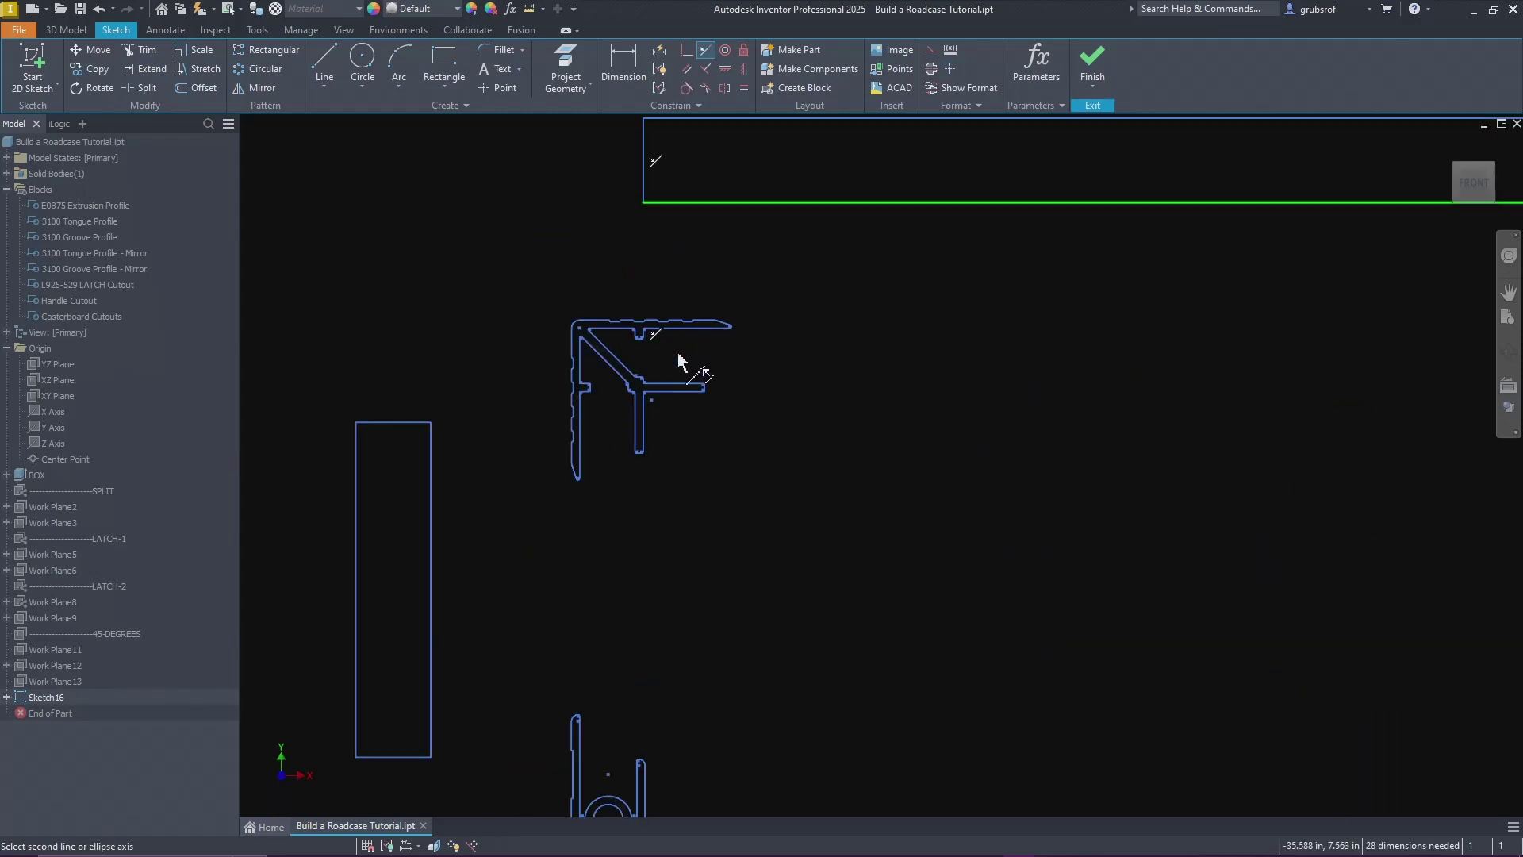
{"action": "left_click", "coordinate": [680, 387]}
{"action": "scroll", "coordinate": [681, 383], "scroll_direction": "down", "scroll_amount": 3}
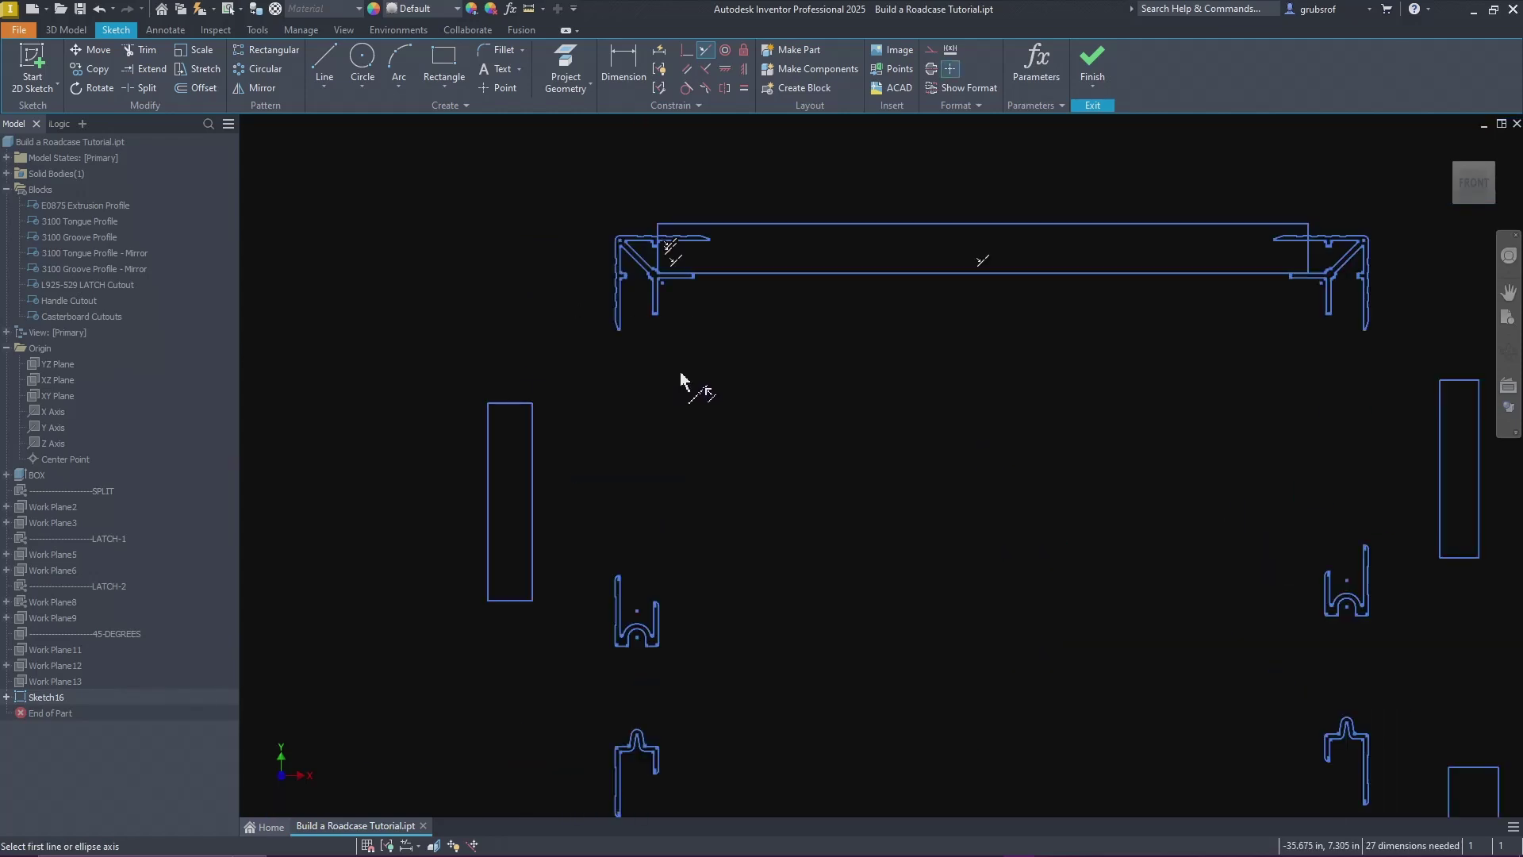
{"action": "left_click", "coordinate": [721, 225]}
{"action": "left_click", "coordinate": [698, 240]}
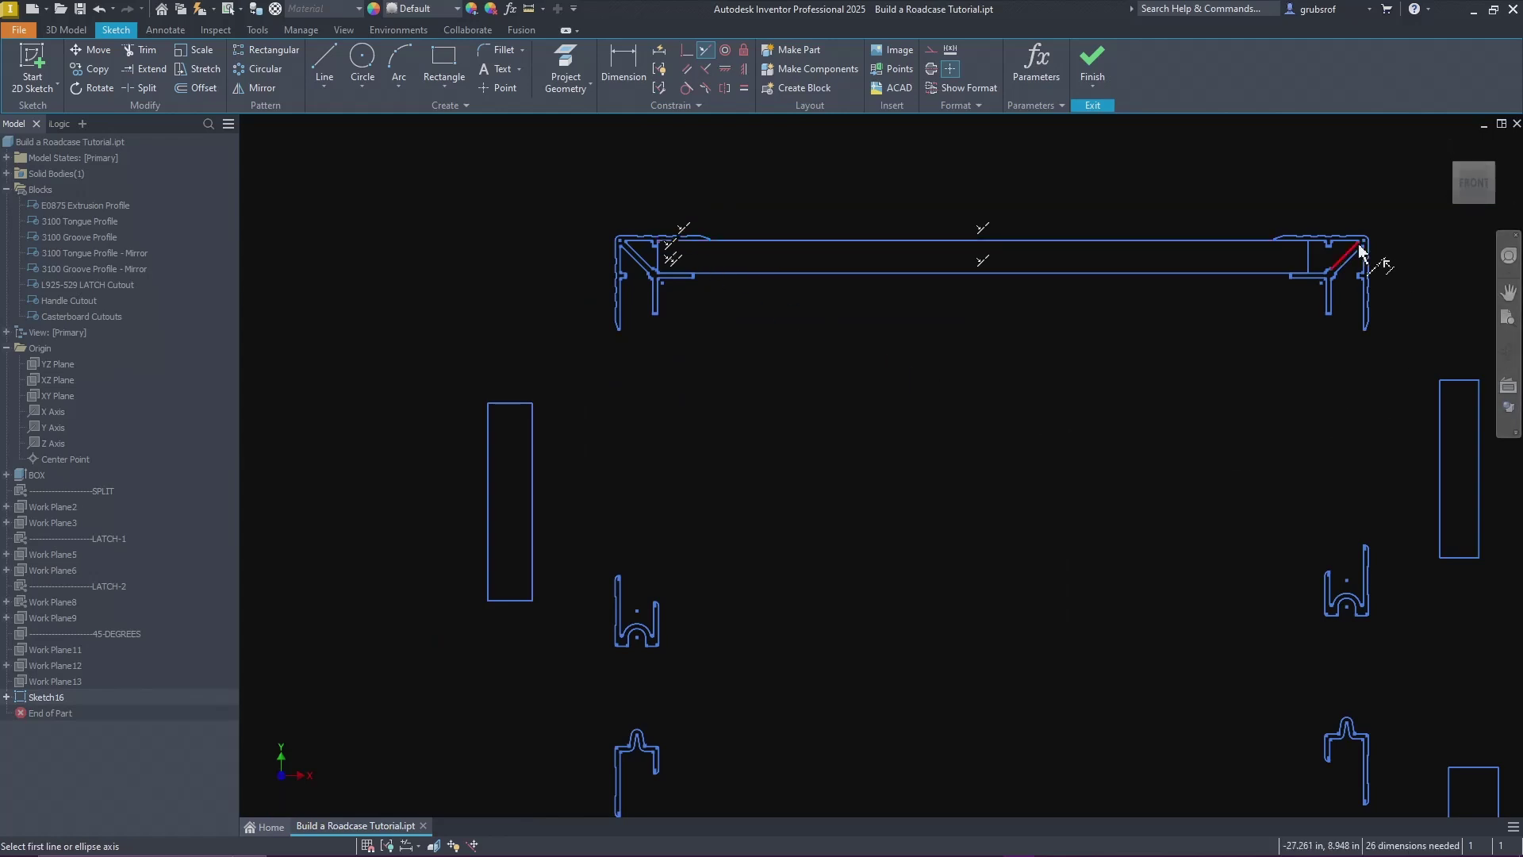
Step: Make the top rectangle's right edge collinear with the panel-facing side of the small tab in the upper-right extrusion profile
{"action": "left_click", "coordinate": [1311, 255]}
{"action": "scroll", "coordinate": [1342, 247], "scroll_direction": "up", "scroll_amount": 8}
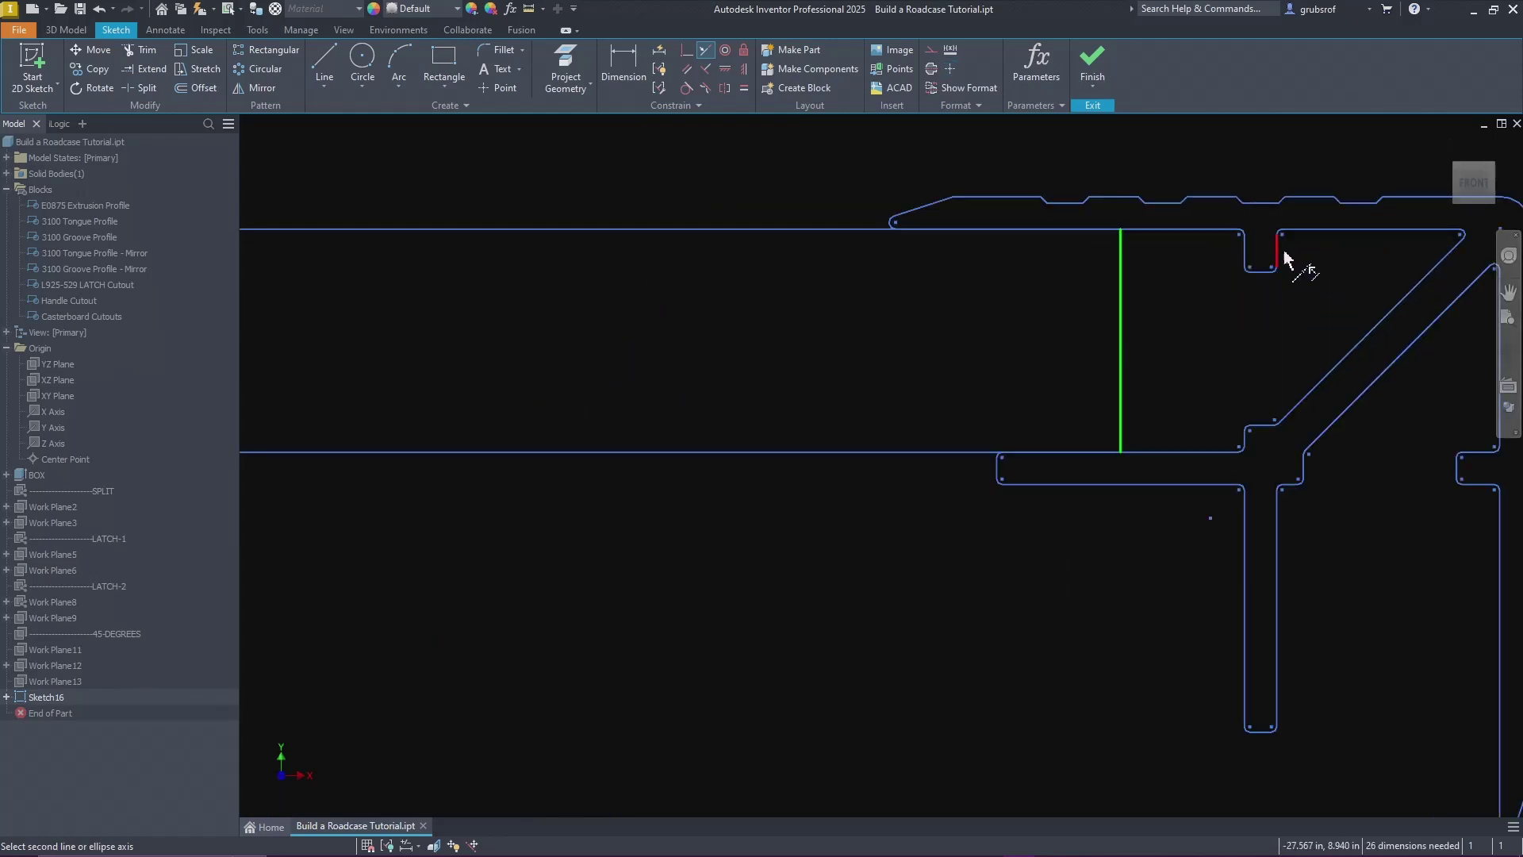
{"action": "left_click", "coordinate": [1248, 259]}
{"action": "scroll", "coordinate": [1013, 316], "scroll_direction": "down", "scroll_amount": 5}
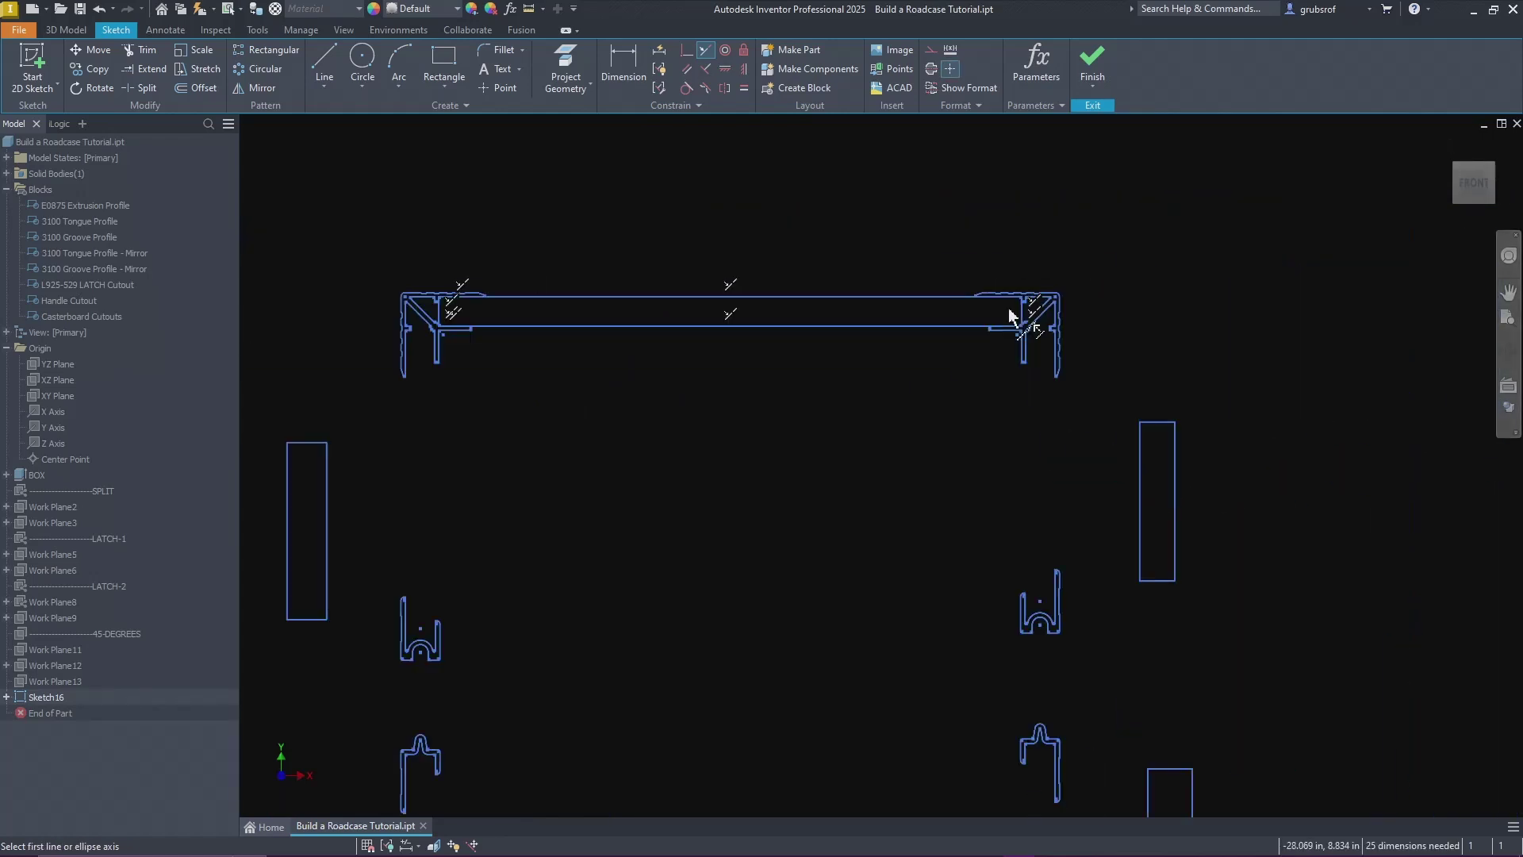
Step: Make the upper-right upright rectangle's top edge collinear with the upper-right extrusion's small tab, and its long edges with the facing vertical leg surfaces
{"action": "left_click", "coordinate": [1152, 423]}
{"action": "scroll", "coordinate": [1066, 326], "scroll_direction": "up", "scroll_amount": 6}
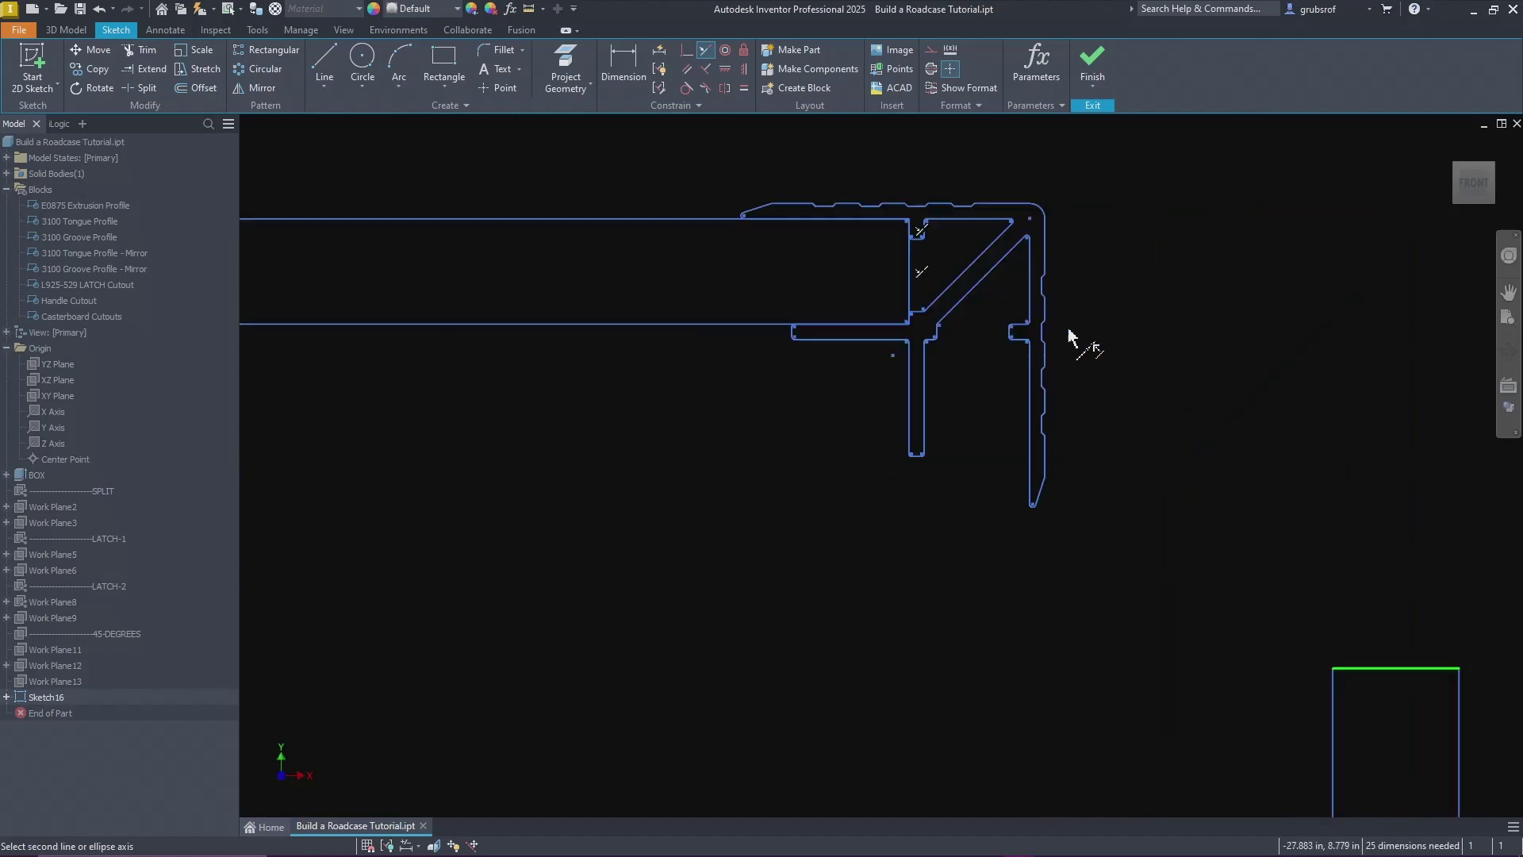
{"action": "left_click", "coordinate": [1021, 342]}
{"action": "scroll", "coordinate": [1123, 365], "scroll_direction": "down", "scroll_amount": 3}
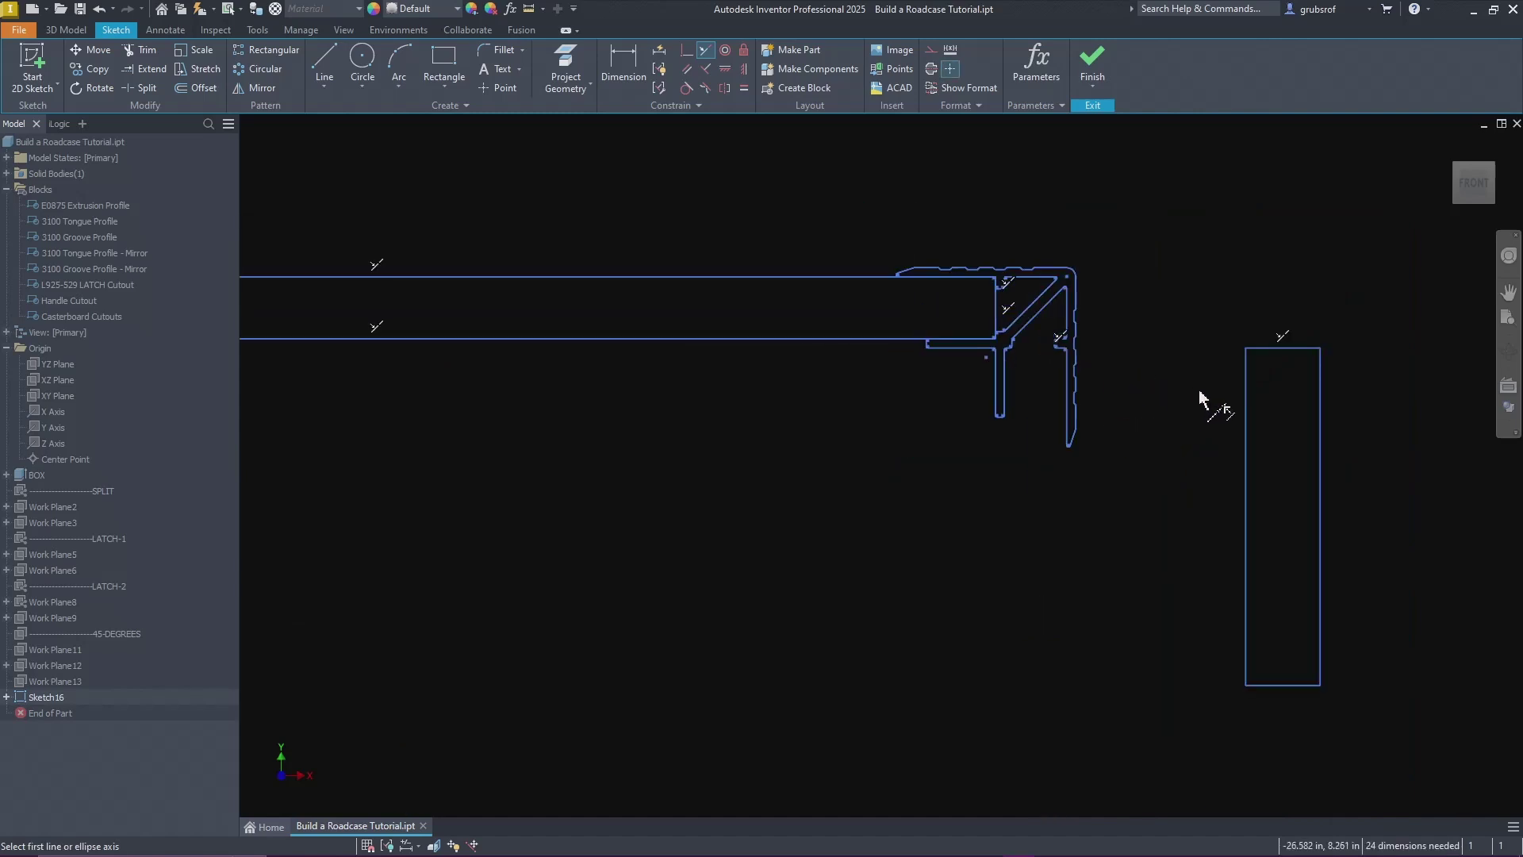
{"action": "left_click", "coordinate": [1249, 404]}
{"action": "left_click", "coordinate": [1004, 400]}
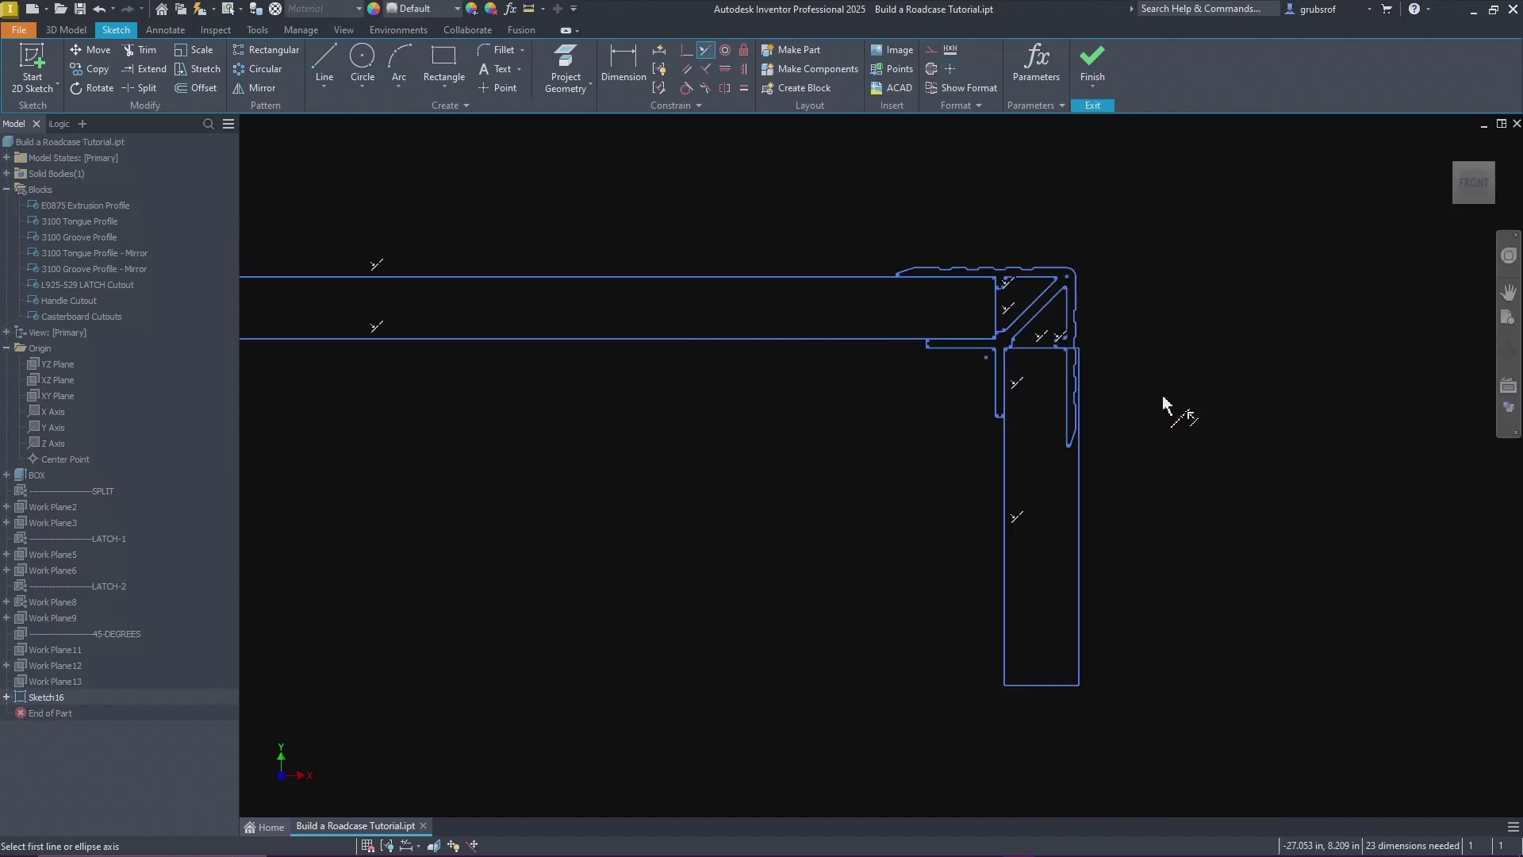
{"action": "left_click", "coordinate": [1078, 469]}
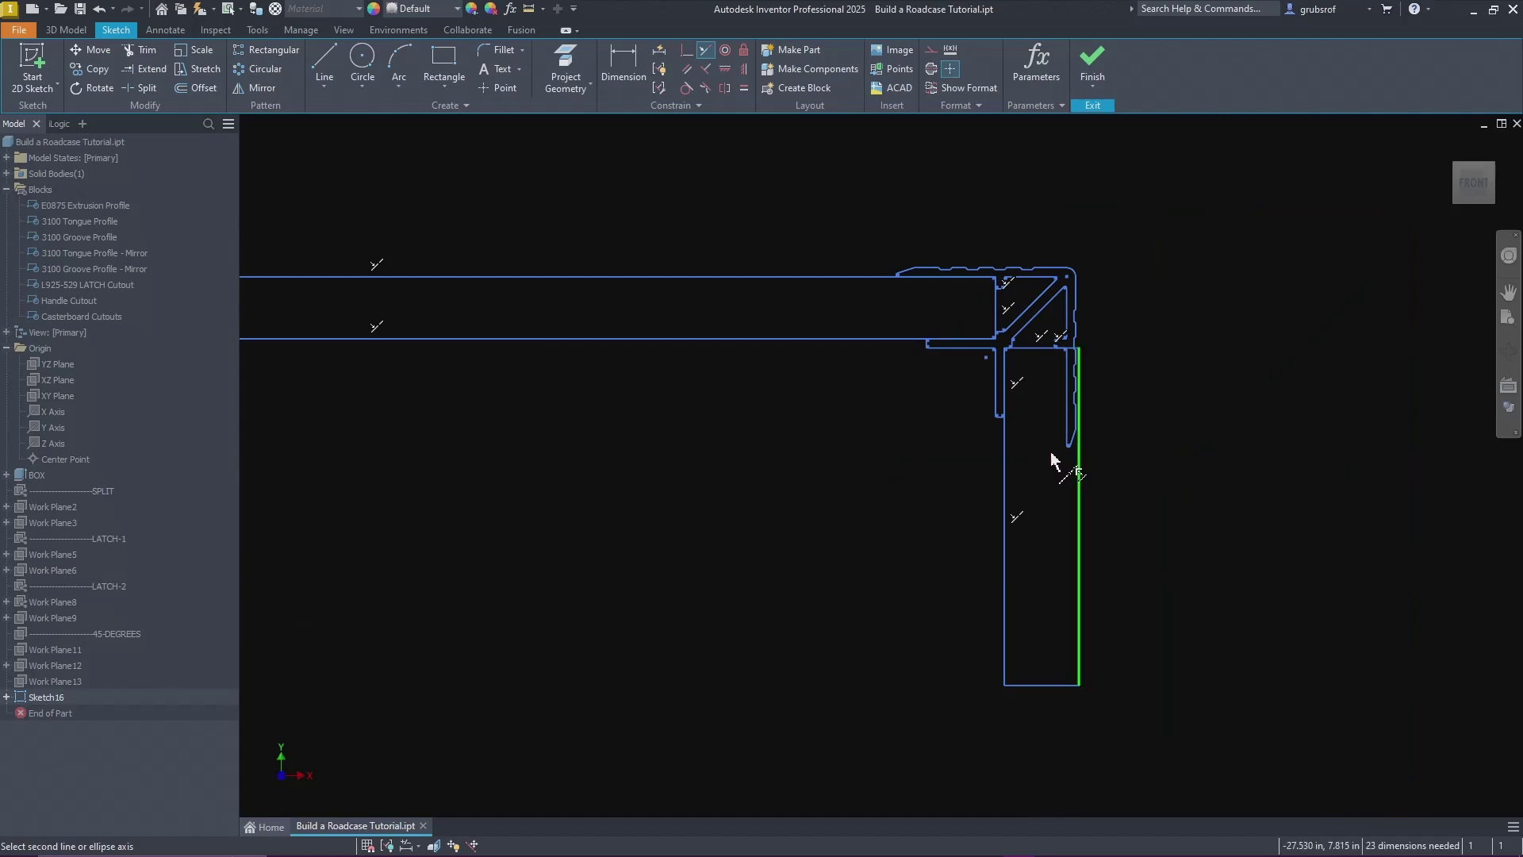
{"action": "left_click", "coordinate": [1070, 435]}
{"action": "scroll", "coordinate": [1067, 389], "scroll_direction": "down", "scroll_amount": 3}
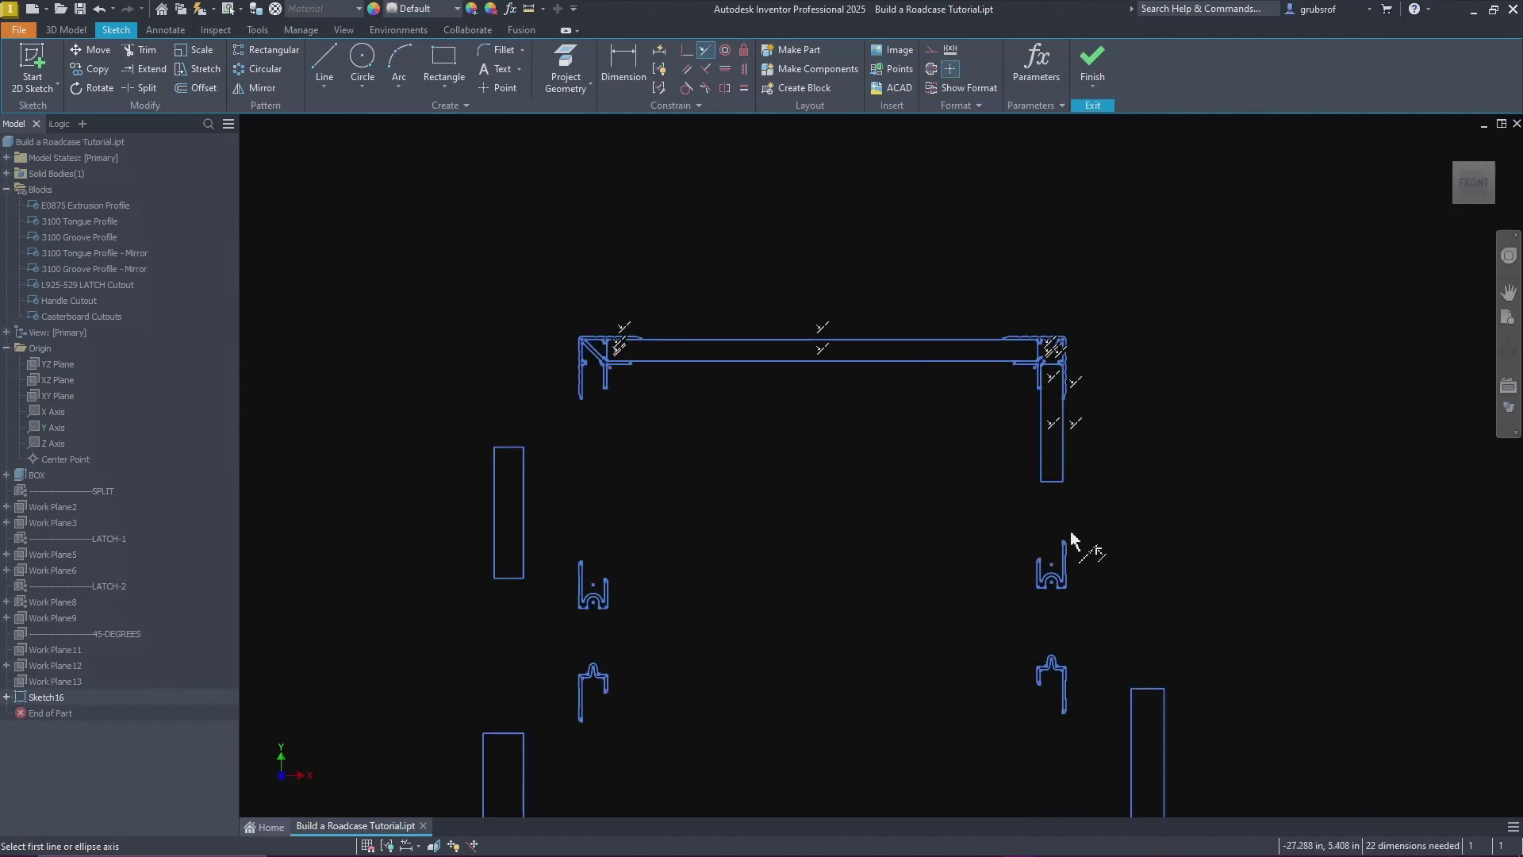
Step: Make the bottom edge of the upper-right upright rectangle tangent to the upper arc inside the right groove profile
{"action": "scroll", "coordinate": [1071, 539], "scroll_direction": "up", "scroll_amount": 4}
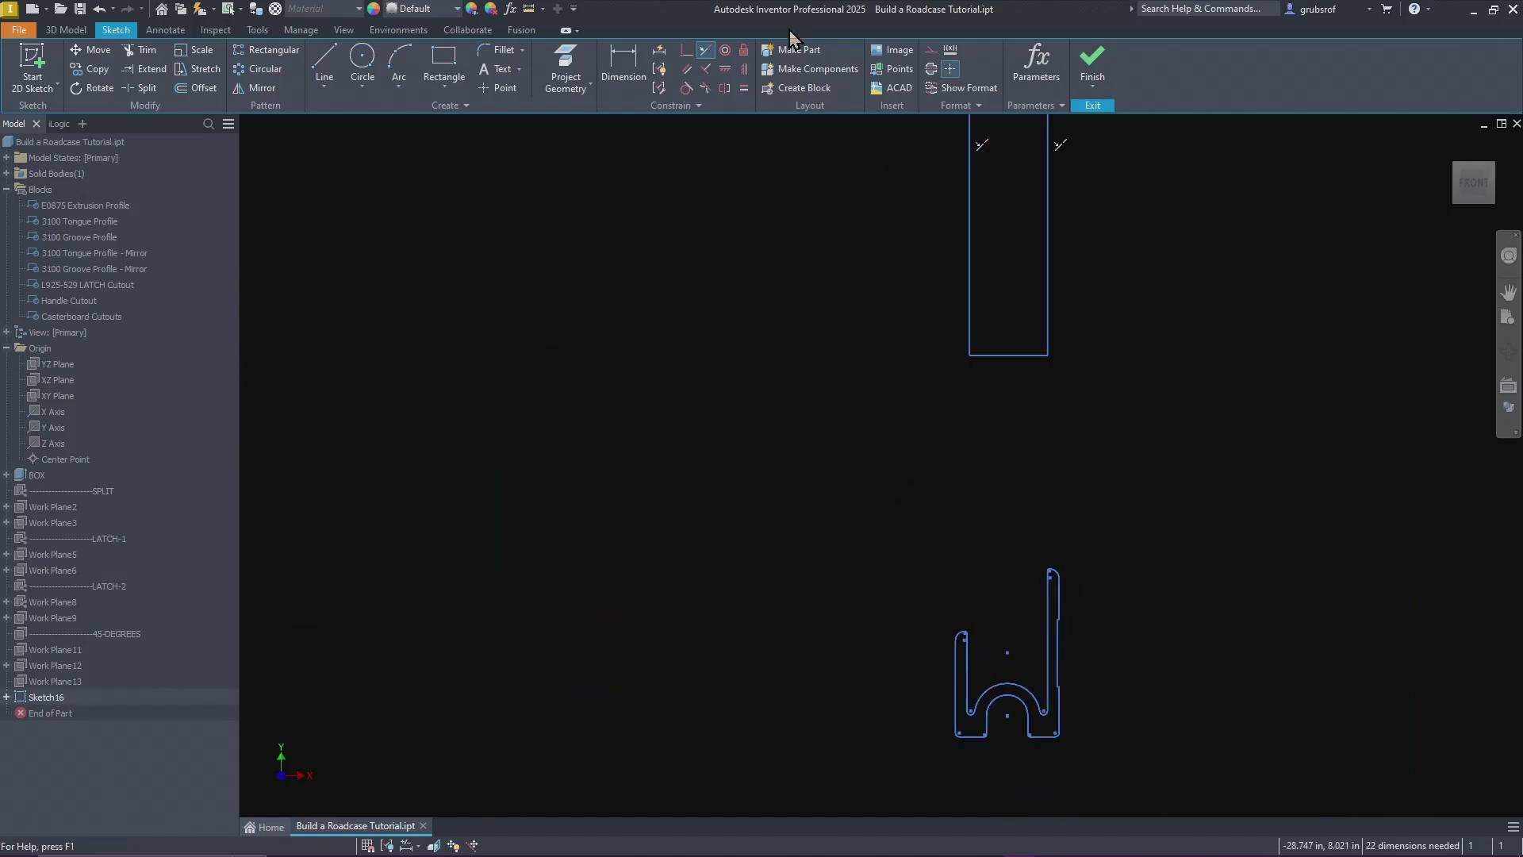
{"action": "left_click", "coordinate": [686, 88]}
{"action": "left_click", "coordinate": [1014, 359]}
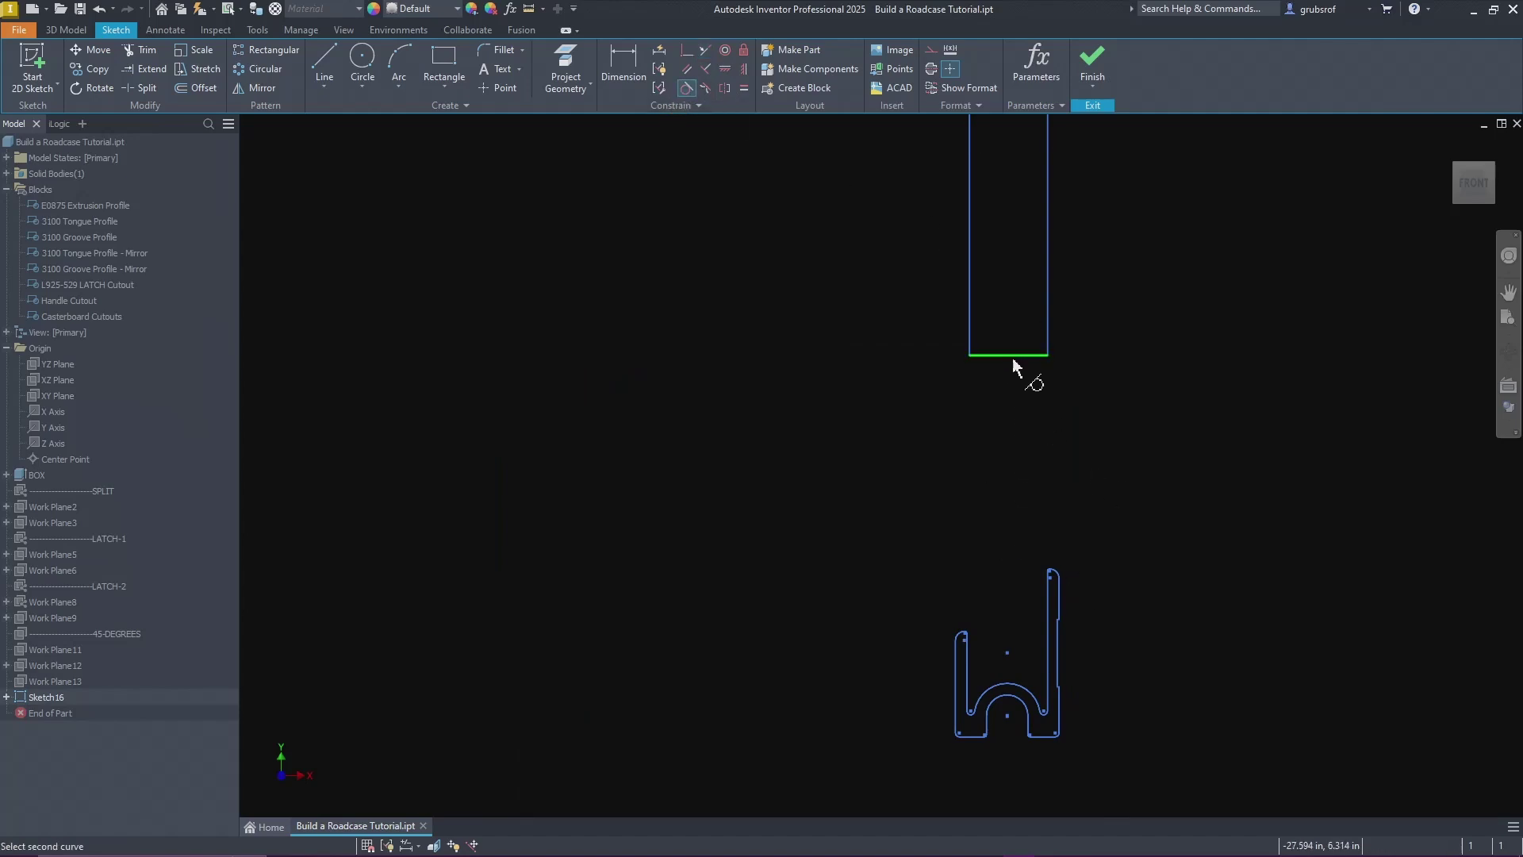
{"action": "left_click", "coordinate": [1013, 684]}
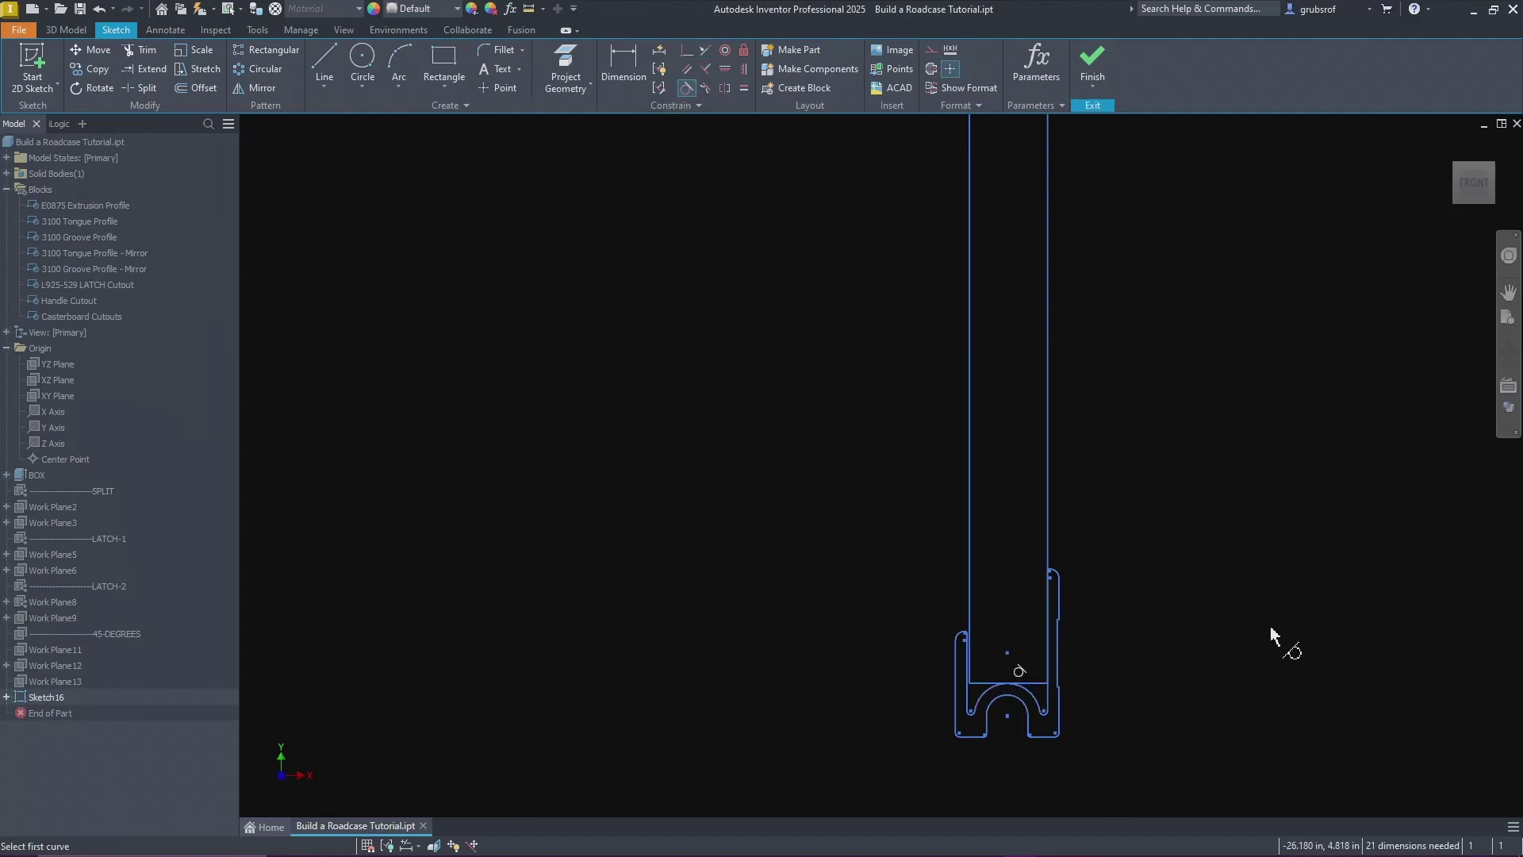
{"action": "scroll", "coordinate": [1007, 698], "scroll_direction": "up", "scroll_amount": 5}
{"action": "scroll", "coordinate": [1079, 515], "scroll_direction": "down", "scroll_amount": 6}
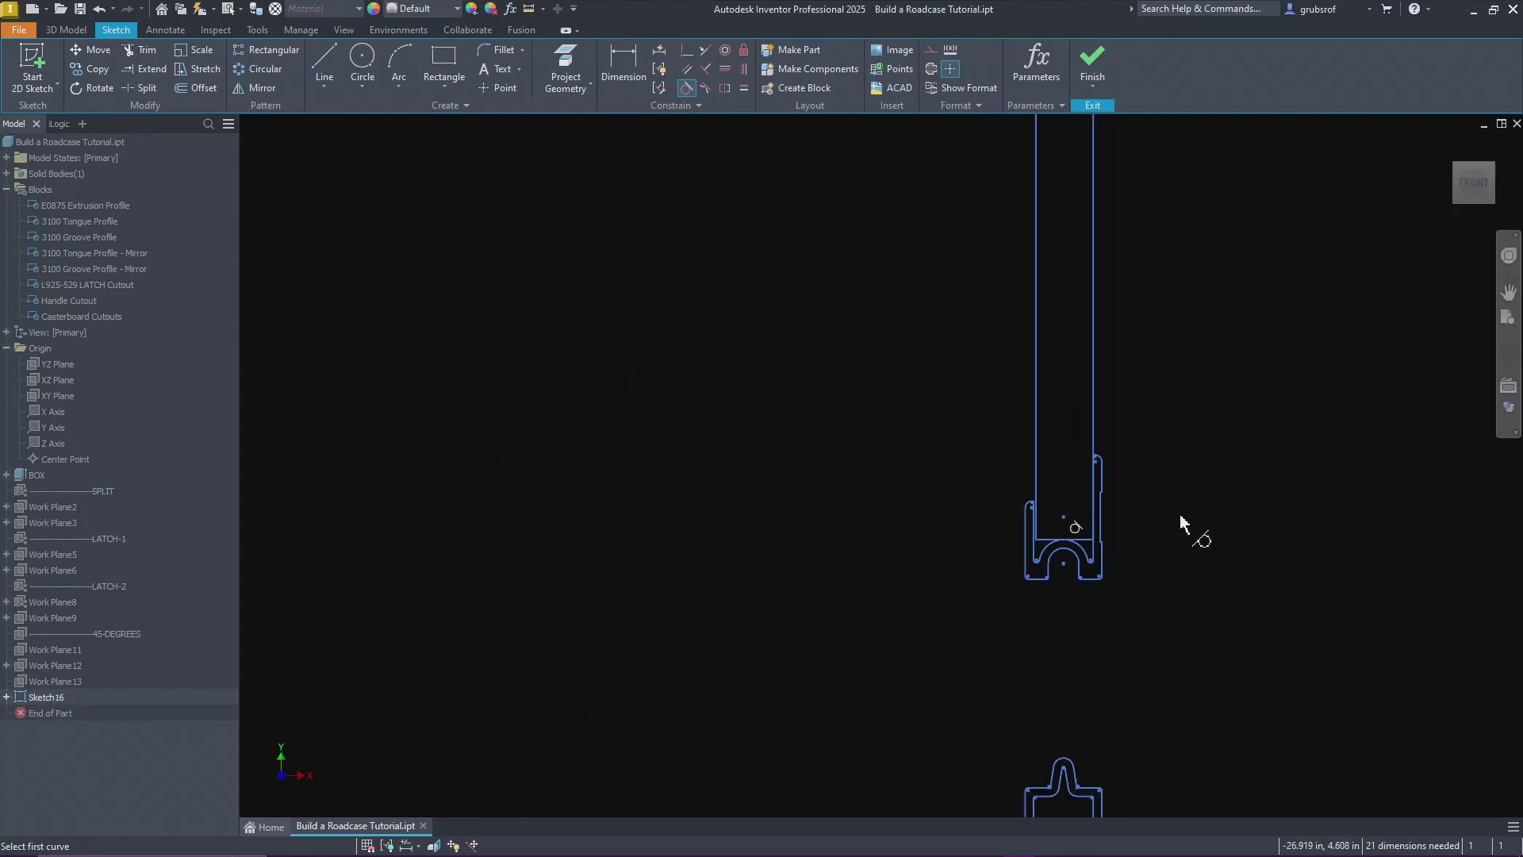
{"action": "scroll", "coordinate": [1133, 486], "scroll_direction": "down", "scroll_amount": 2}
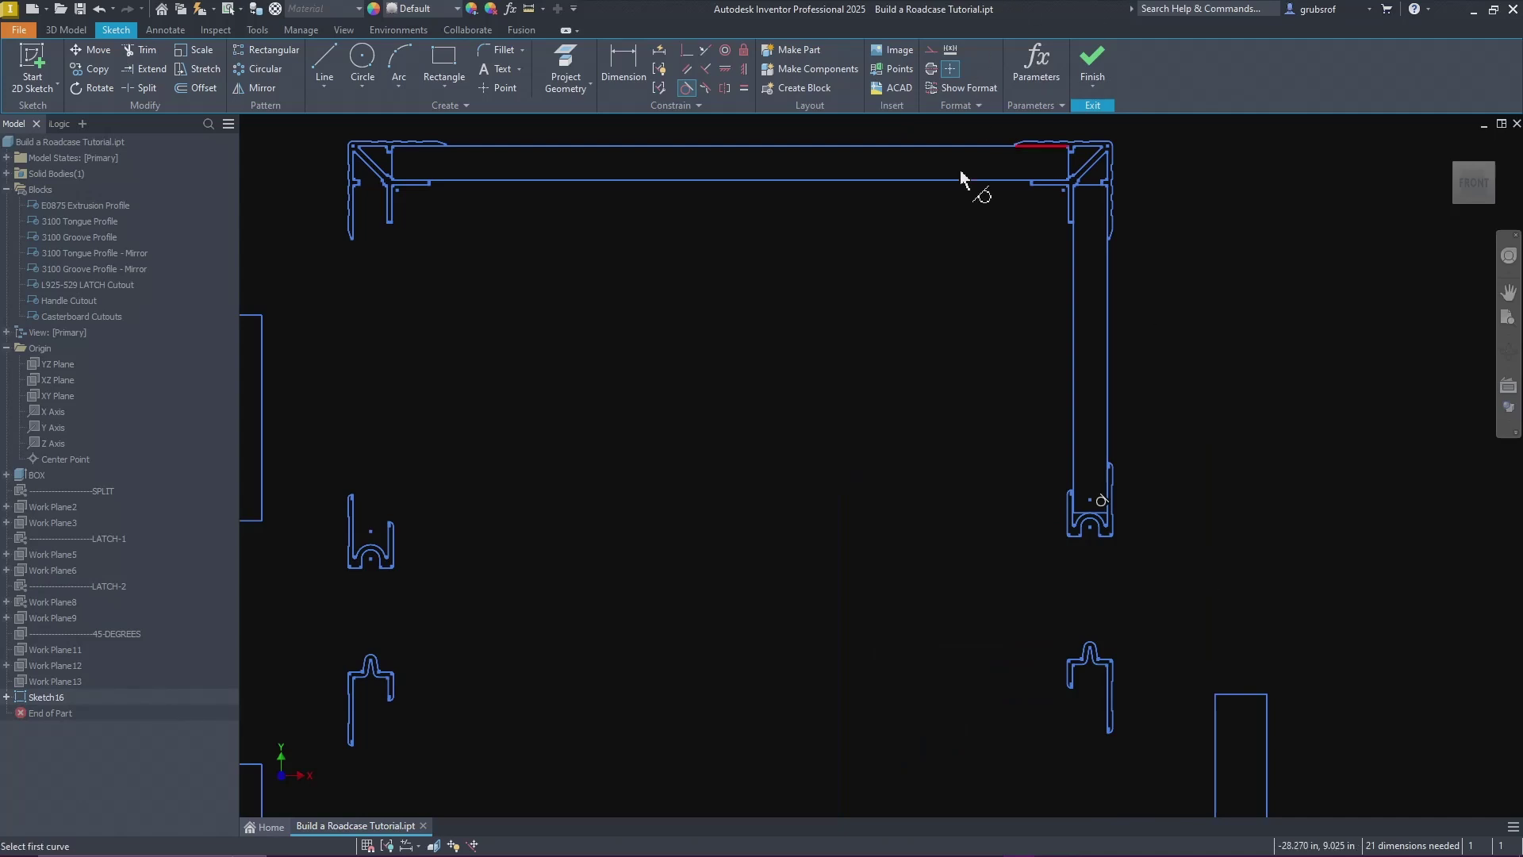
Step: Make the bottom edge of the upper-left upright rectangle tangent to the upper arc inside the left groove profile
{"action": "scroll", "coordinate": [1103, 481], "scroll_direction": "down", "scroll_amount": 2}
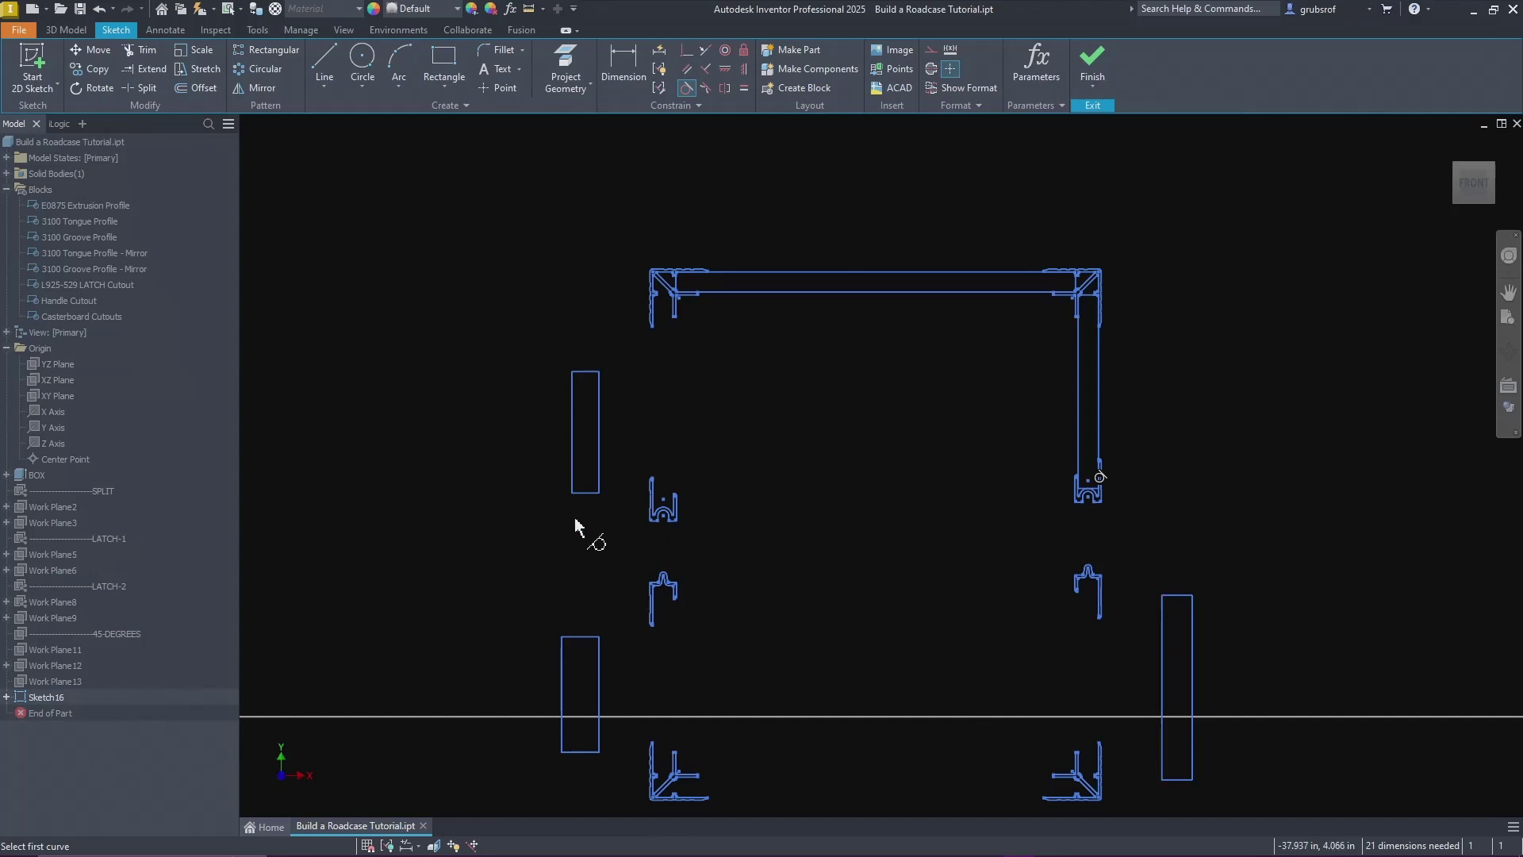
{"action": "left_click", "coordinate": [583, 495]}
{"action": "scroll", "coordinate": [663, 510], "scroll_direction": "up", "scroll_amount": 5}
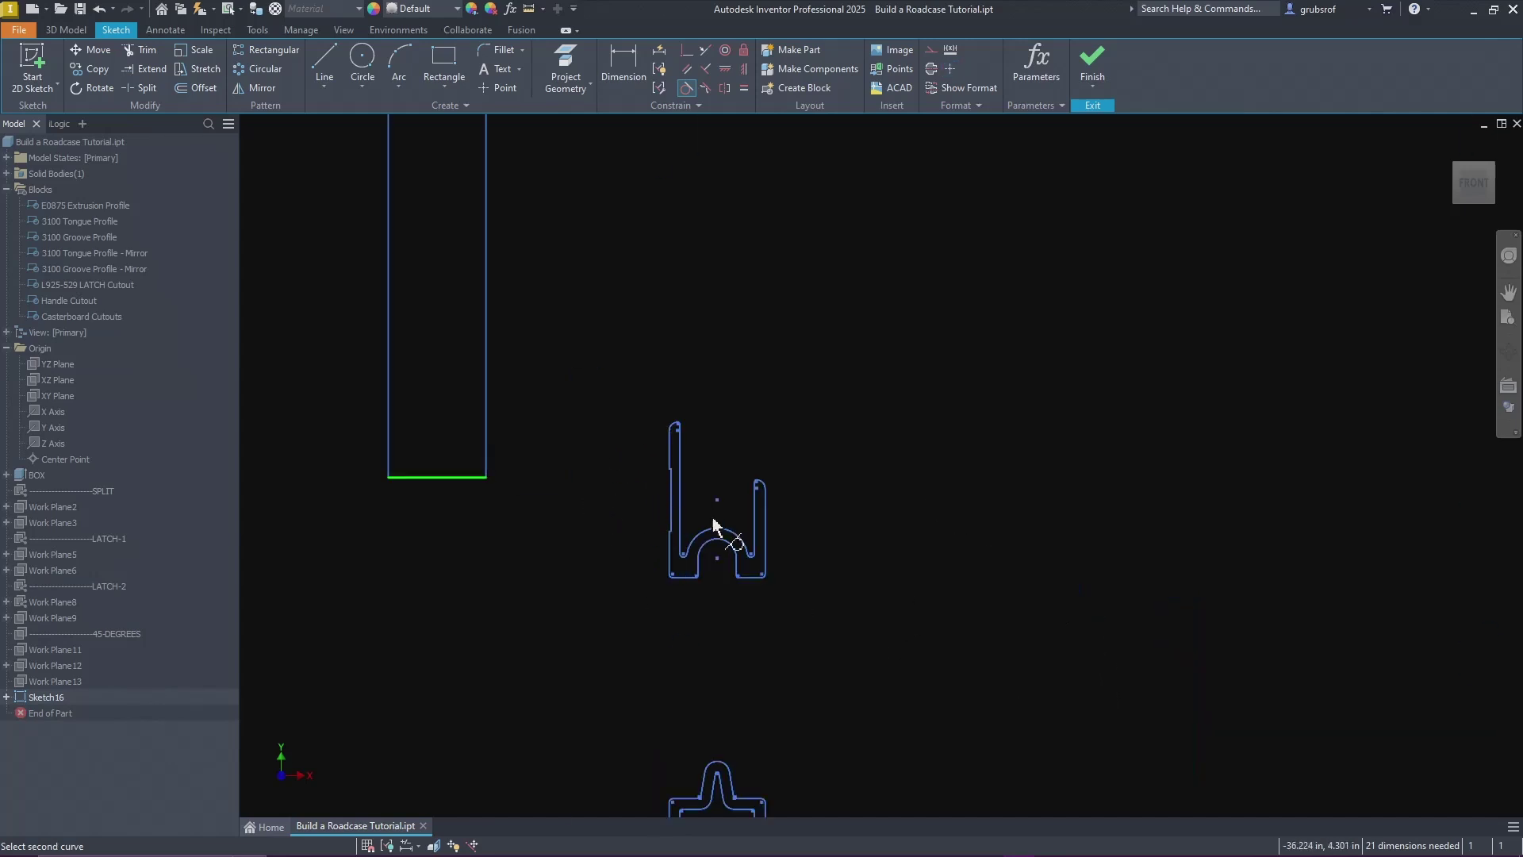
{"action": "left_click", "coordinate": [723, 536]}
{"action": "scroll", "coordinate": [716, 584], "scroll_direction": "down", "scroll_amount": 6}
{"action": "right_click", "coordinate": [789, 587]}
{"action": "left_click", "coordinate": [845, 585]}
Step: Make the upper-left upright rectangle's top edge collinear with the upper-left extrusion's small tab, and its long edges with the facing vertical leg surfaces
{"action": "left_click", "coordinate": [704, 49]}
{"action": "left_click", "coordinate": [659, 469]}
{"action": "scroll", "coordinate": [719, 424], "scroll_direction": "up", "scroll_amount": 8}
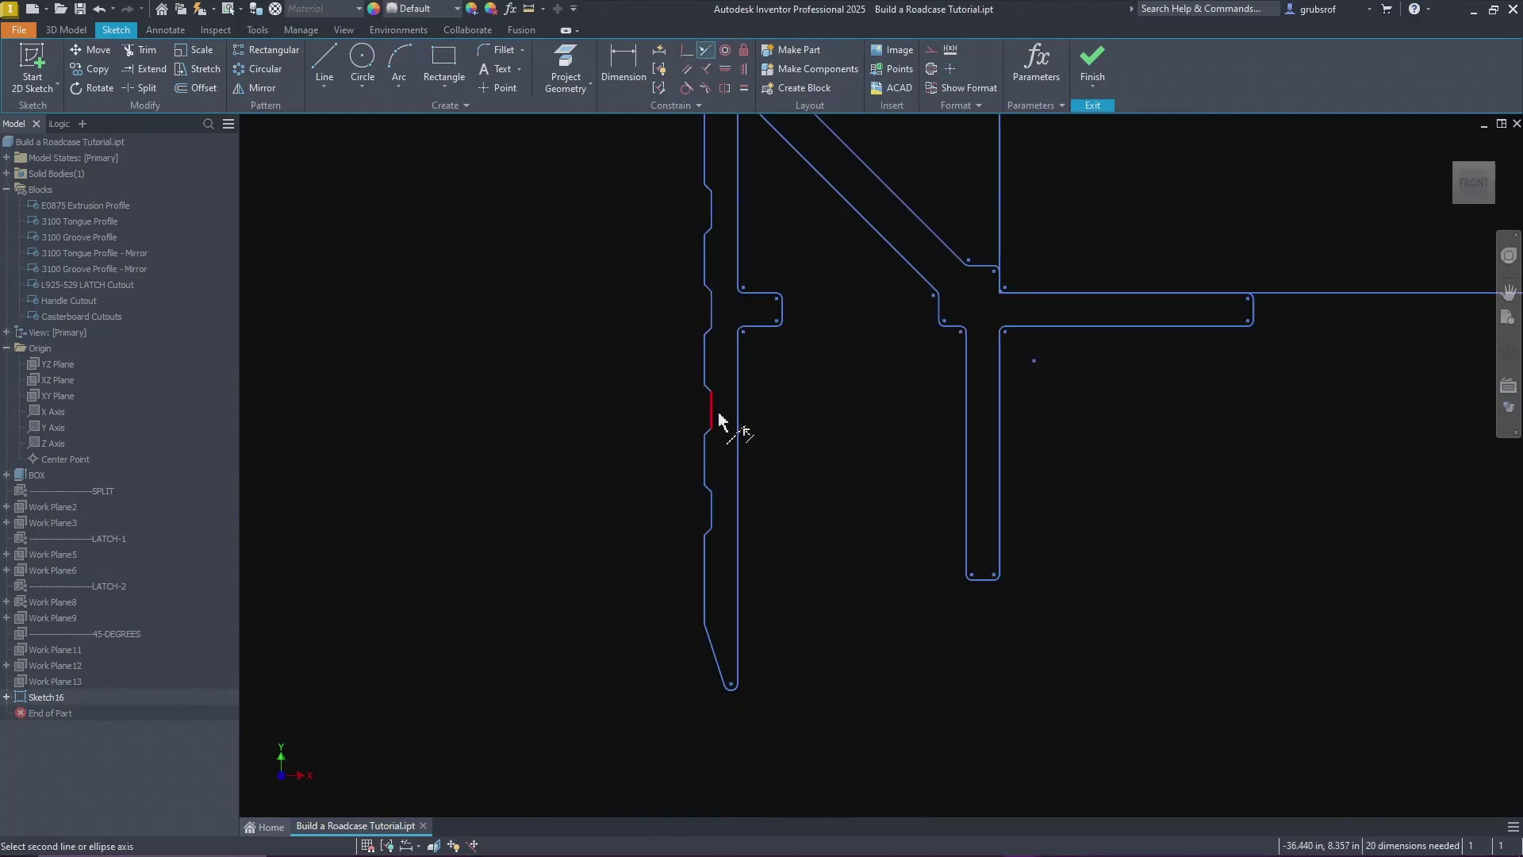
{"action": "left_click", "coordinate": [752, 333]}
{"action": "scroll", "coordinate": [678, 432], "scroll_direction": "down", "scroll_amount": 7}
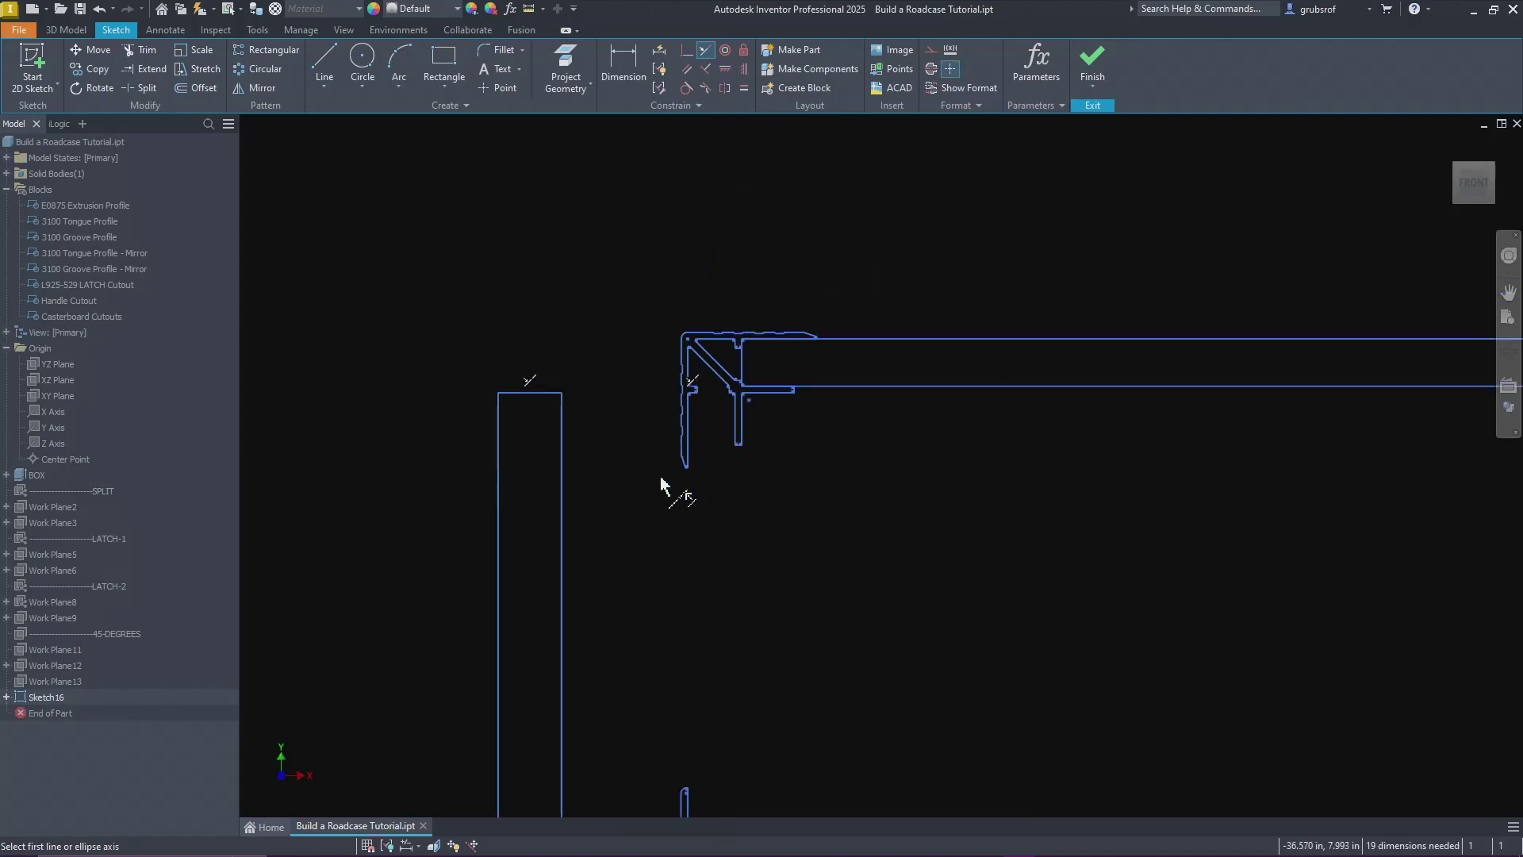
{"action": "left_click", "coordinate": [565, 478]}
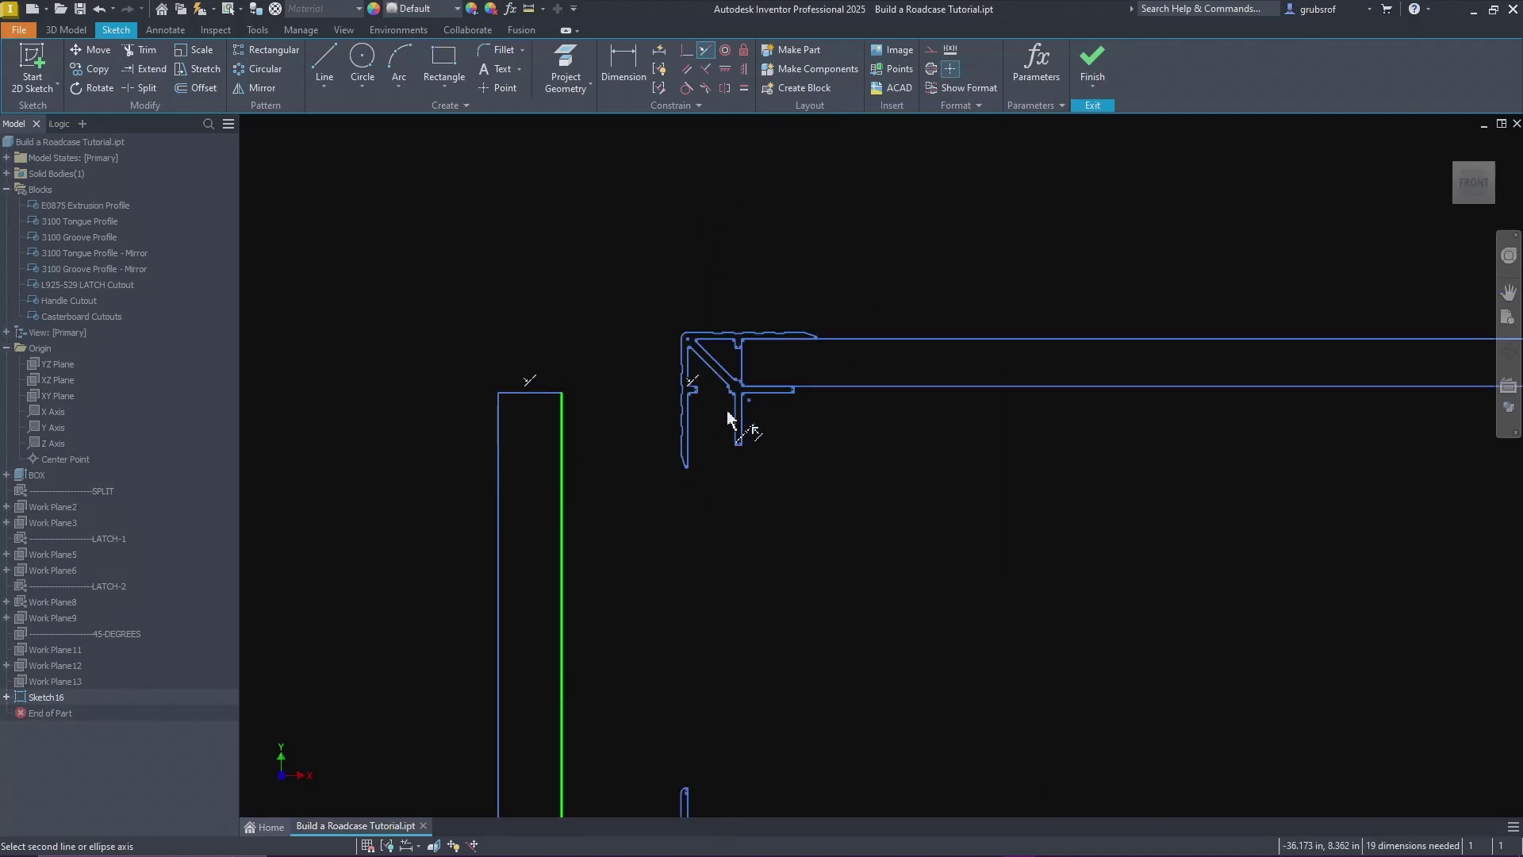
{"action": "left_click", "coordinate": [735, 421]}
{"action": "left_click", "coordinate": [500, 498]}
{"action": "left_click", "coordinate": [689, 452]}
Step: Make the lower-left upright rectangle's left edge collinear with the inner surface of the left tongue profile's long leg
{"action": "scroll", "coordinate": [736, 381], "scroll_direction": "down", "scroll_amount": 3}
{"action": "scroll", "coordinate": [715, 538], "scroll_direction": "up", "scroll_amount": 5}
{"action": "left_click", "coordinate": [729, 593]}
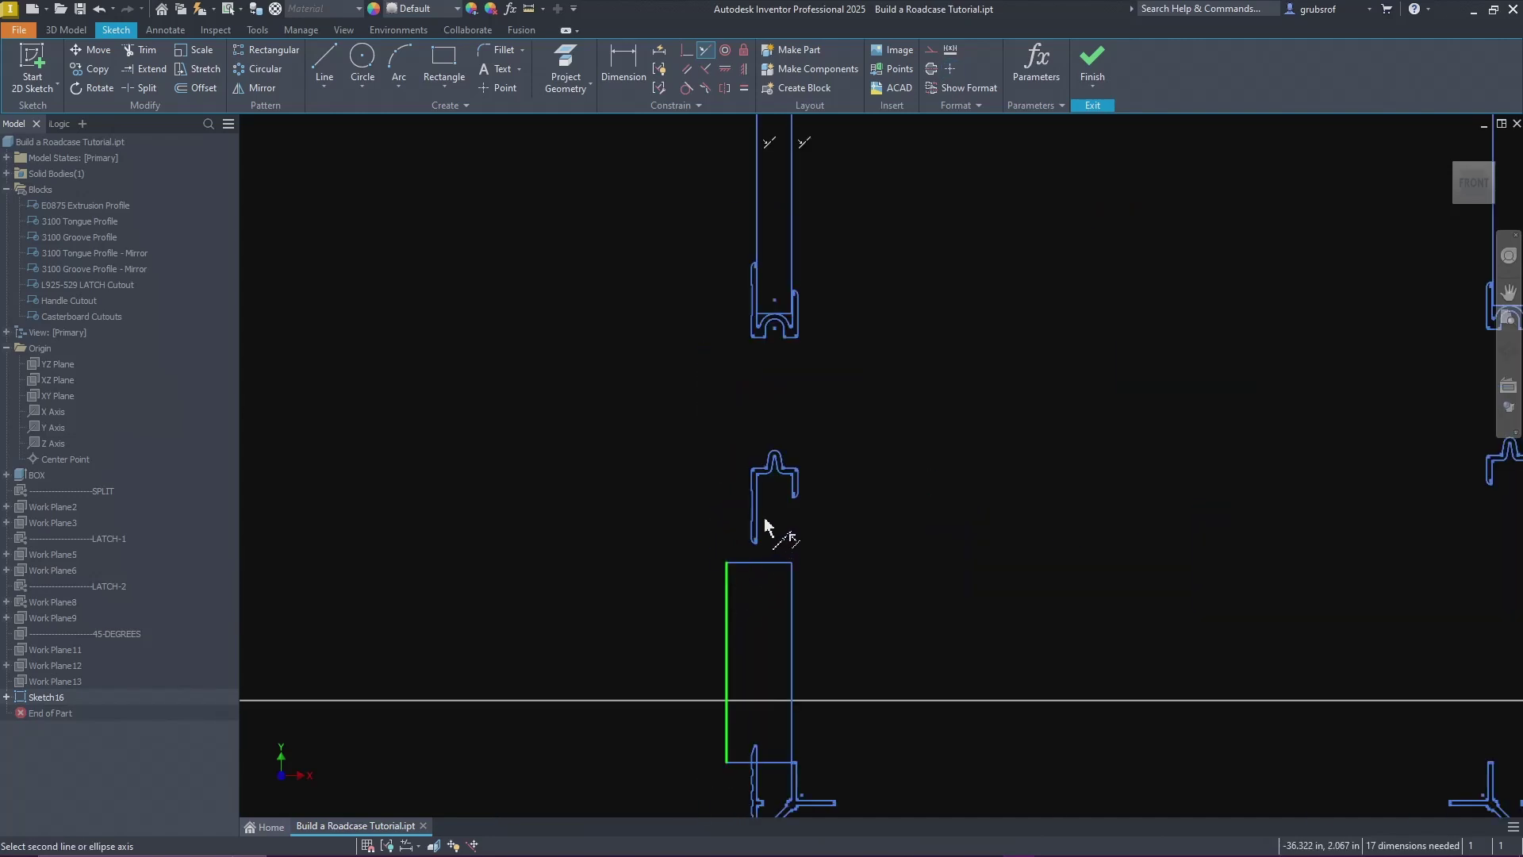
{"action": "left_click", "coordinate": [760, 517]}
Step: Try to make the lower-left rectangle's right edge collinear with the inner surface of the left tongue profile's short leg
{"action": "left_click", "coordinate": [793, 584]}
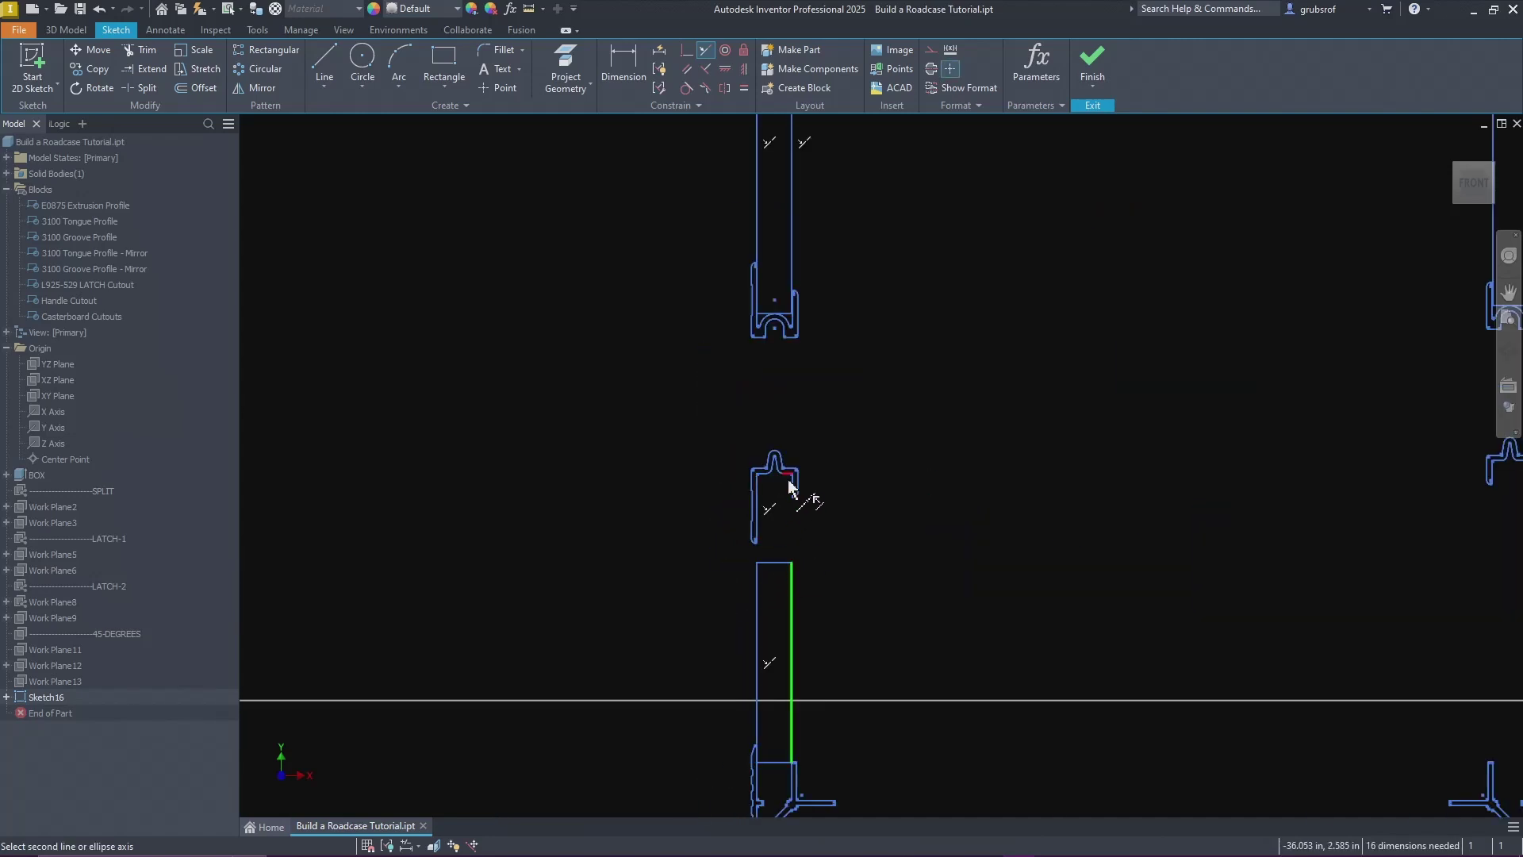
{"action": "left_click", "coordinate": [792, 483]}
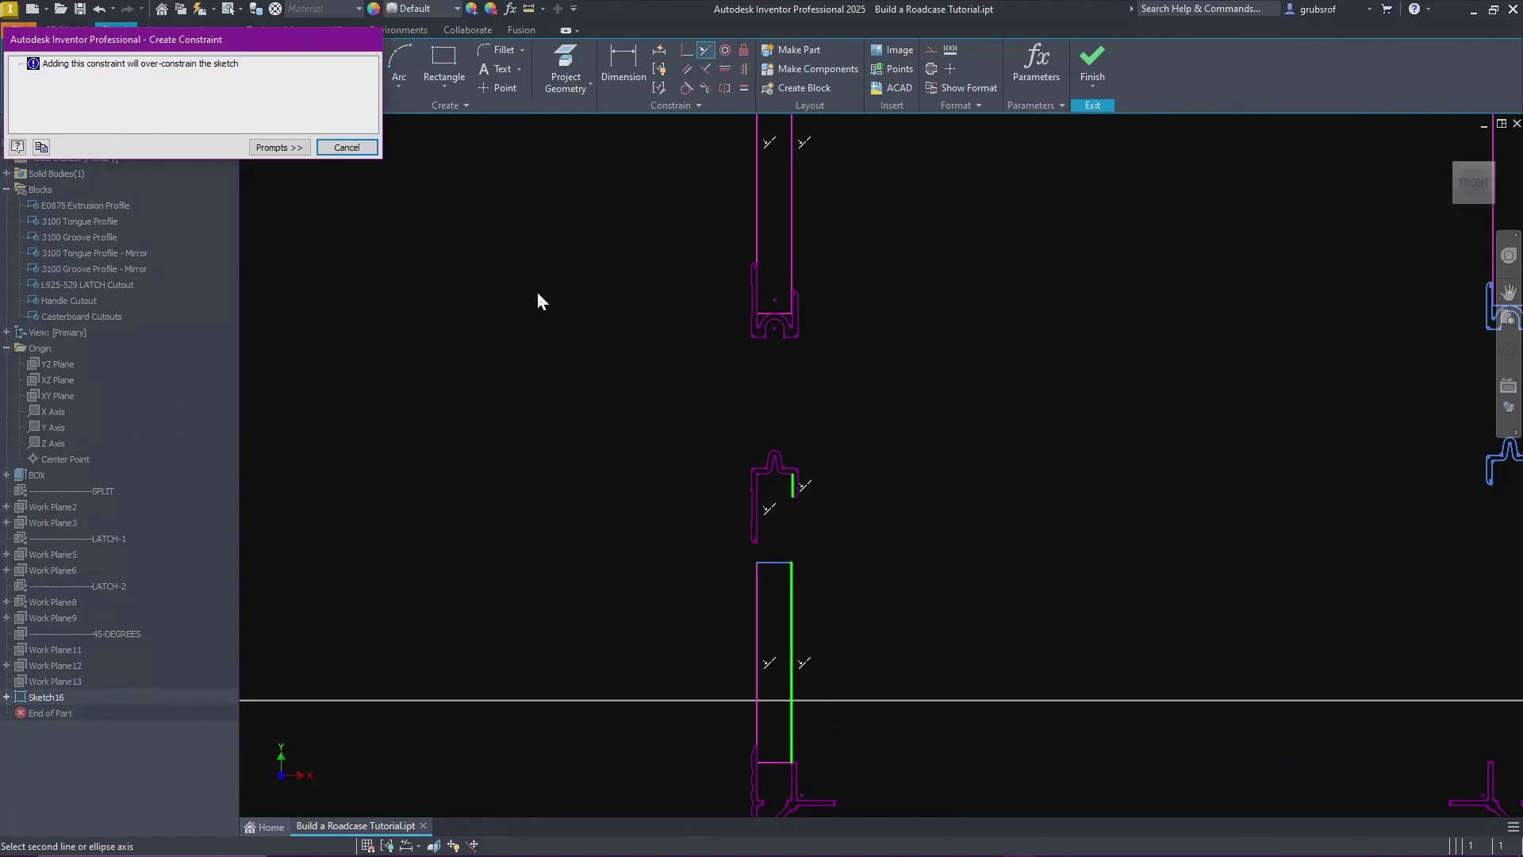
{"action": "left_click", "coordinate": [345, 147]}
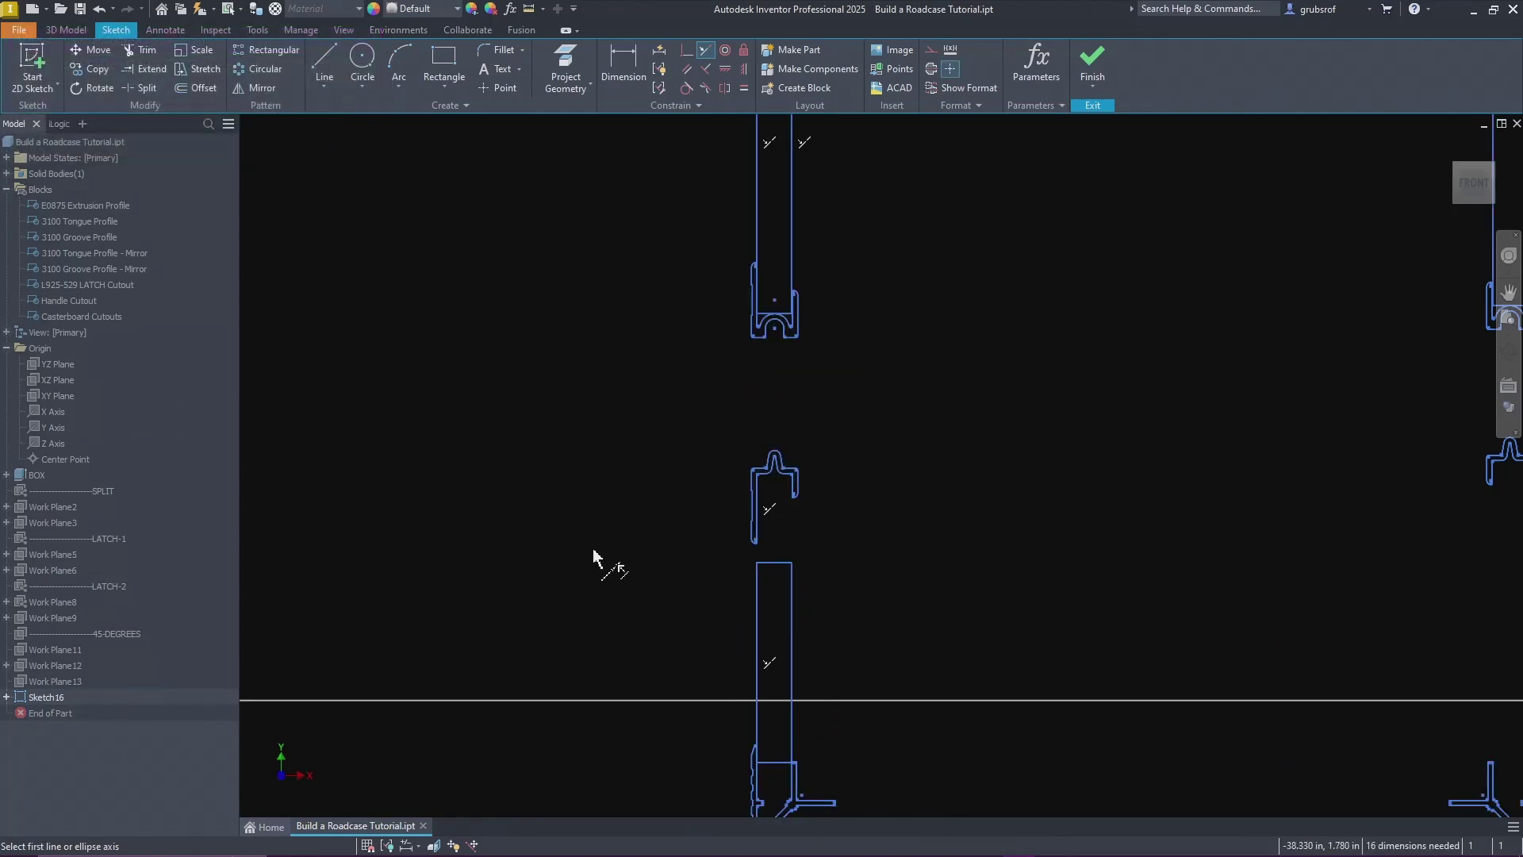
Step: Make the lower-left rectangle's right edge collinear with the lower-left extrusion's inner vertical leg, and its bottom edge with the panel-facing side of the small tab
{"action": "scroll", "coordinate": [790, 786], "scroll_direction": "down", "scroll_amount": 4}
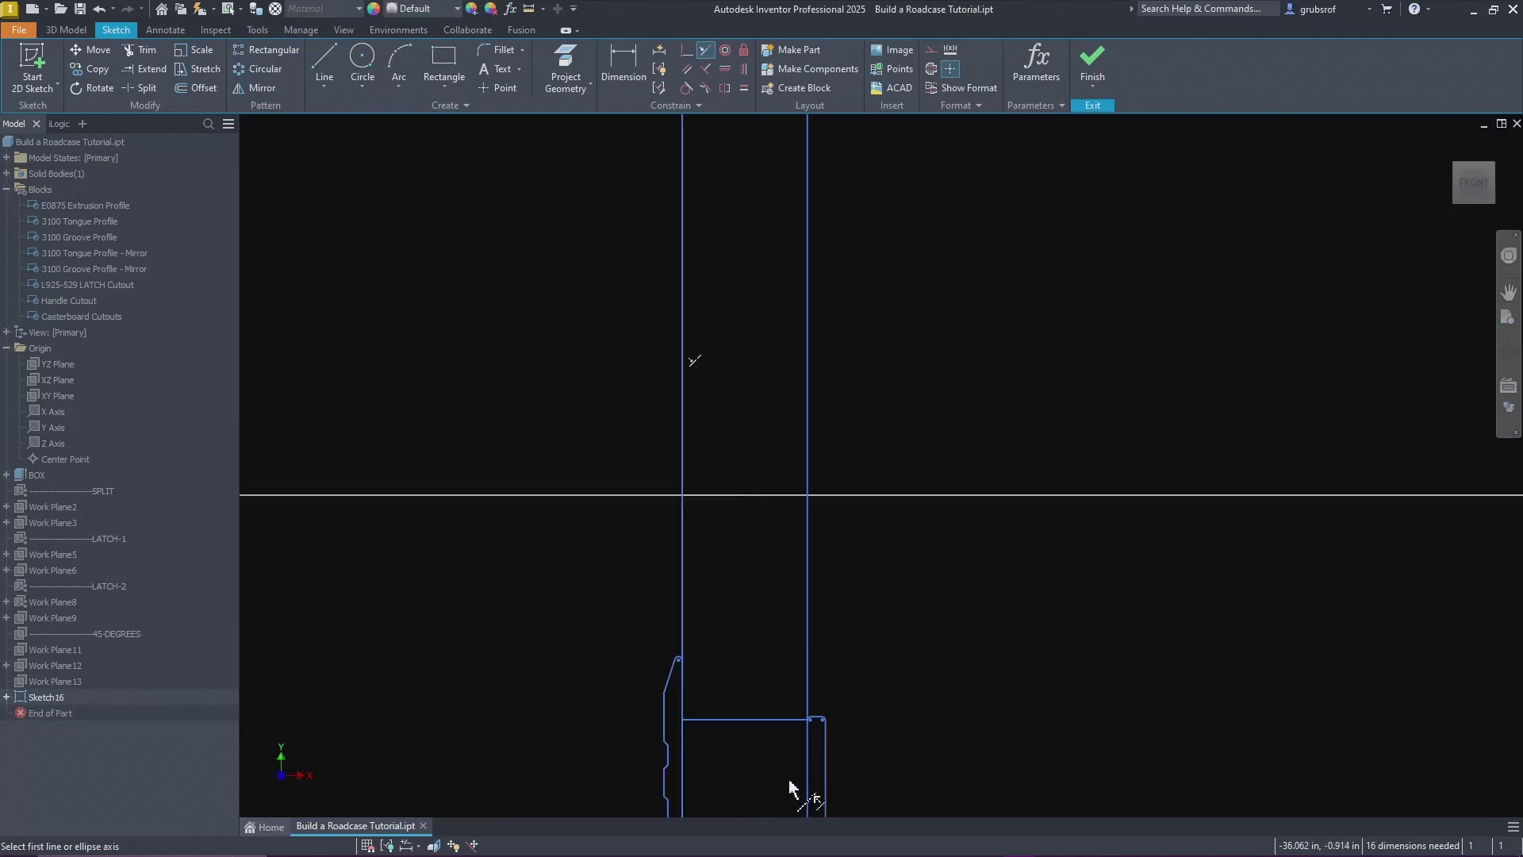
{"action": "left_click", "coordinate": [808, 708]}
{"action": "left_click", "coordinate": [824, 751]}
{"action": "scroll", "coordinate": [810, 610], "scroll_direction": "up", "scroll_amount": 3}
{"action": "left_click", "coordinate": [765, 664]}
{"action": "scroll", "coordinate": [748, 723], "scroll_direction": "down", "scroll_amount": 4}
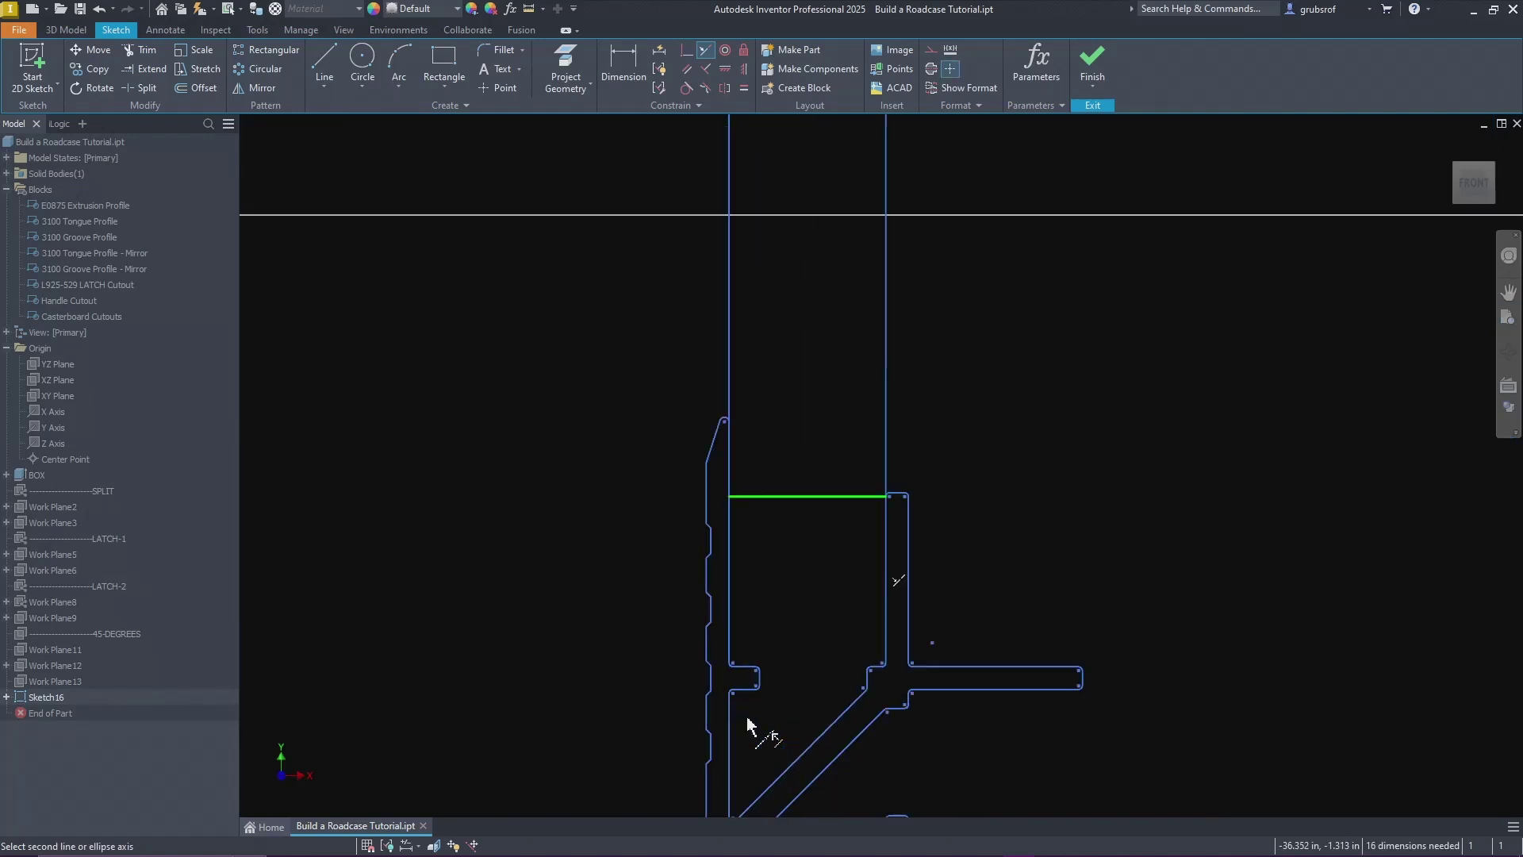
{"action": "left_click", "coordinate": [748, 669]}
Step: Make the lower-left rectangle's top edge collinear with the left tongue profile's inner horizontal surface beside the short leg
{"action": "scroll", "coordinate": [768, 725], "scroll_direction": "up", "scroll_amount": 5}
{"action": "scroll", "coordinate": [766, 572], "scroll_direction": "down", "scroll_amount": 4}
{"action": "left_click", "coordinate": [768, 686]}
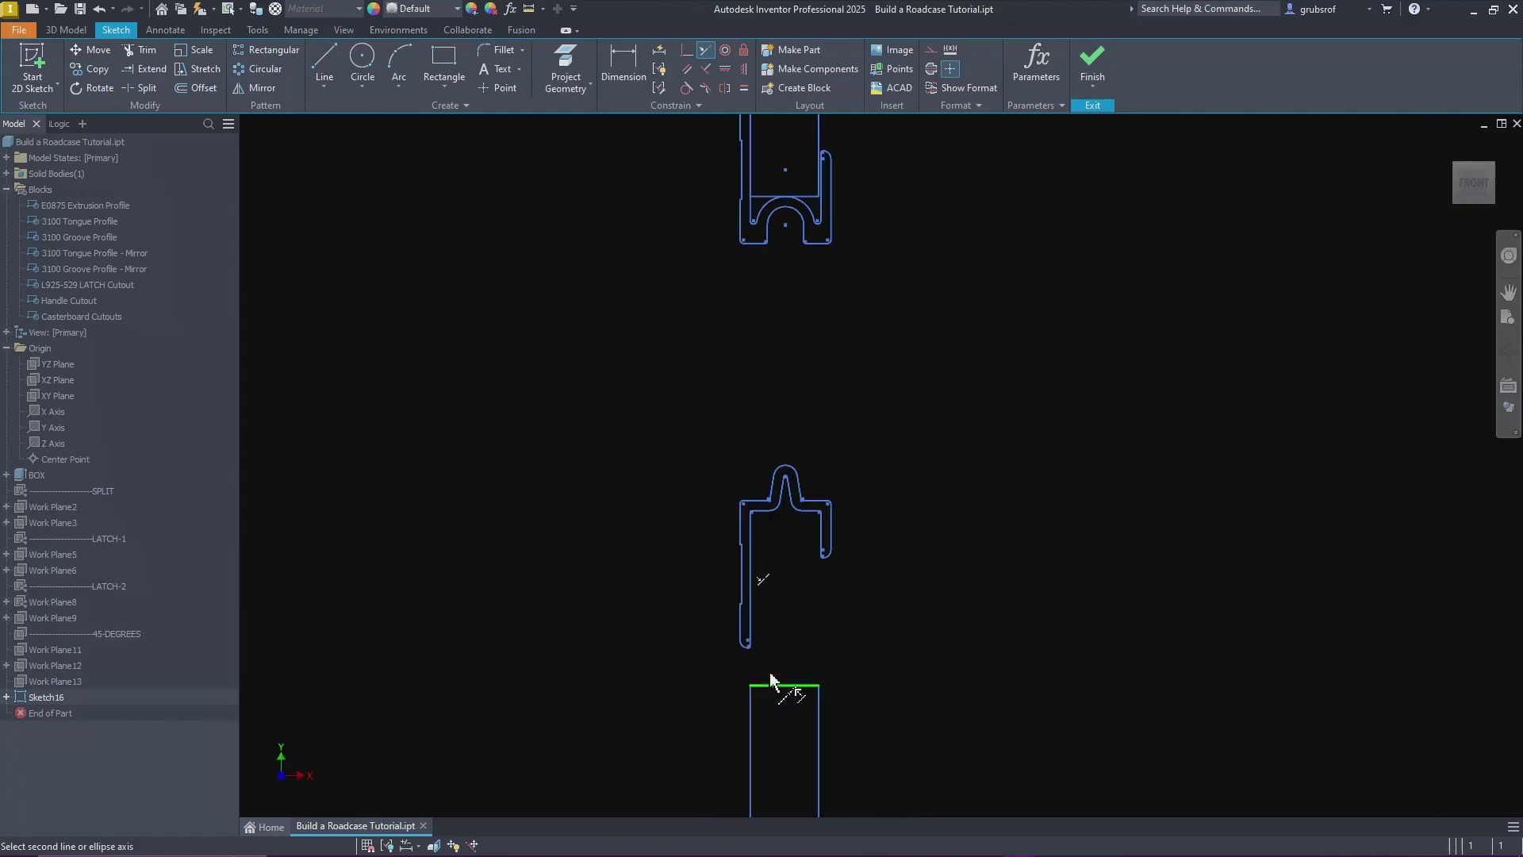
{"action": "left_click", "coordinate": [765, 514]}
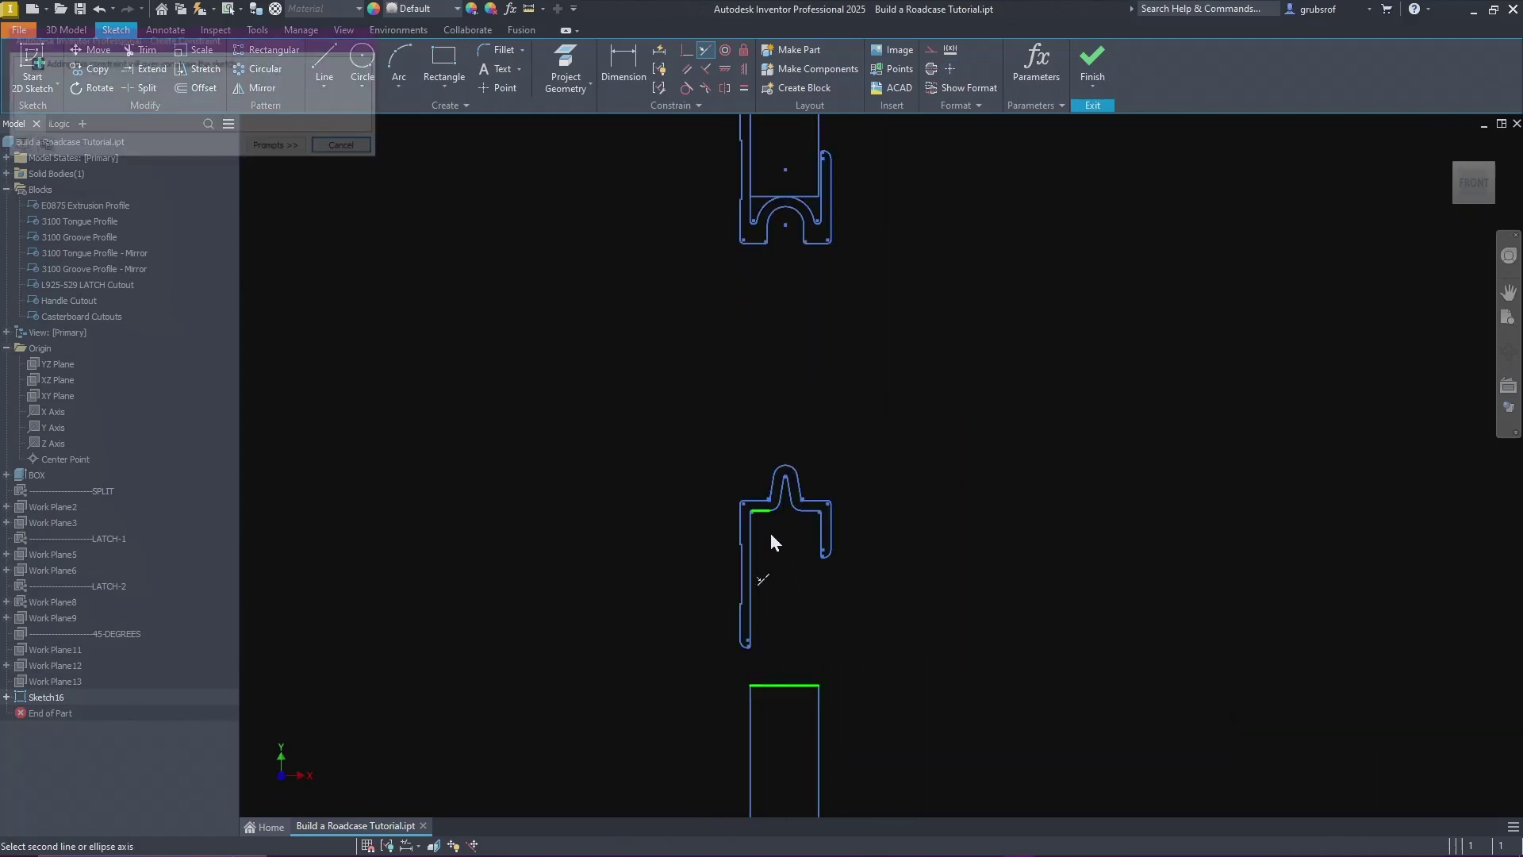
{"action": "left_click", "coordinate": [361, 148]}
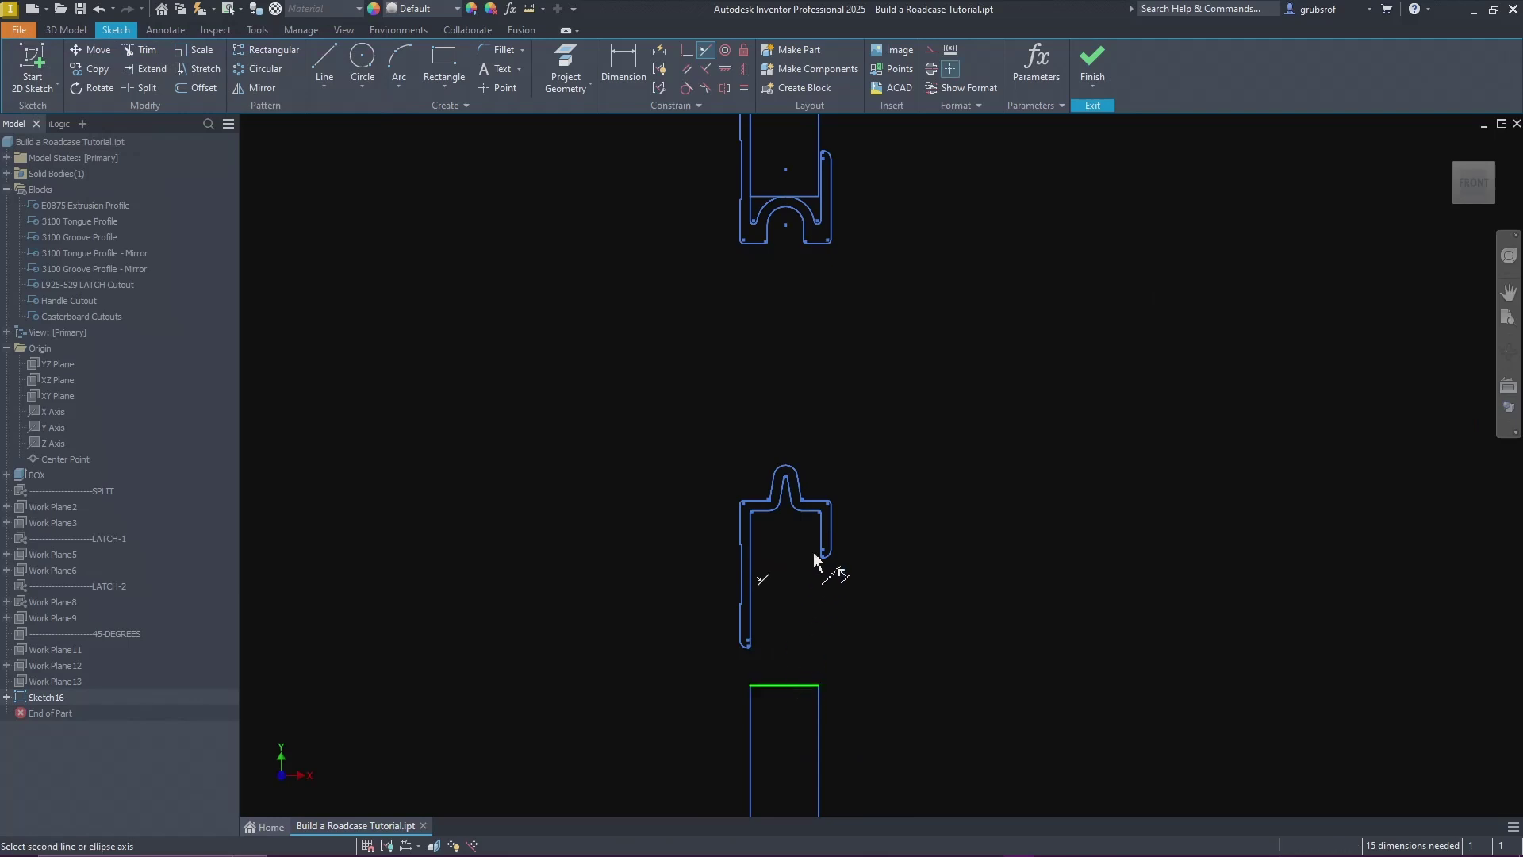
{"action": "left_click", "coordinate": [814, 514]}
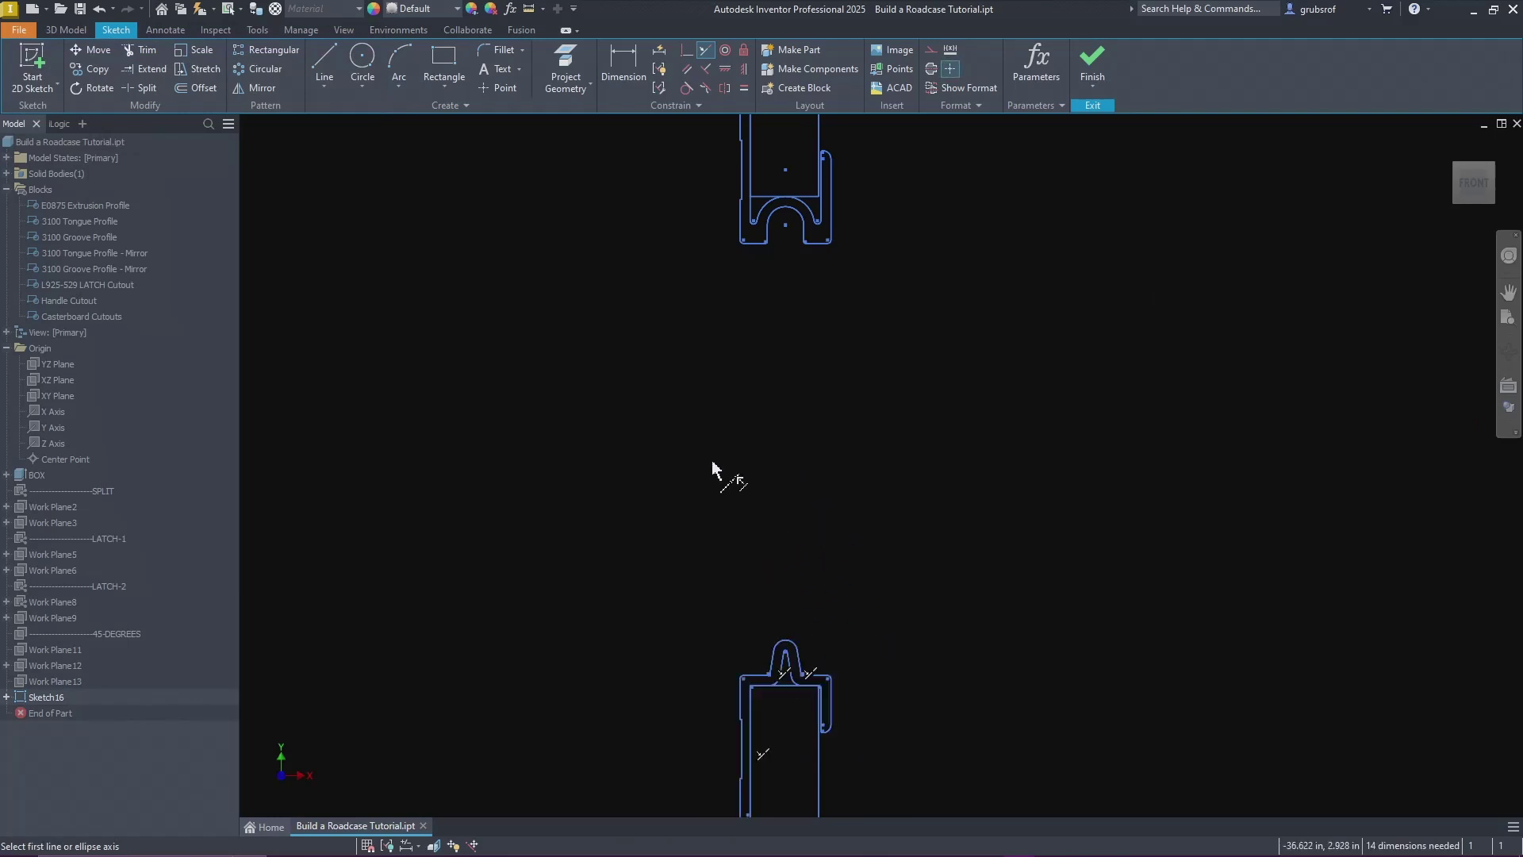
Step: Make the bottom rectangle's right edge collinear with the lower-right extrusion's small tab, and its long edges with the facing horizontal leg surfaces
{"action": "left_click", "coordinate": [1222, 787]}
{"action": "scroll", "coordinate": [1218, 753], "scroll_direction": "down", "scroll_amount": 5}
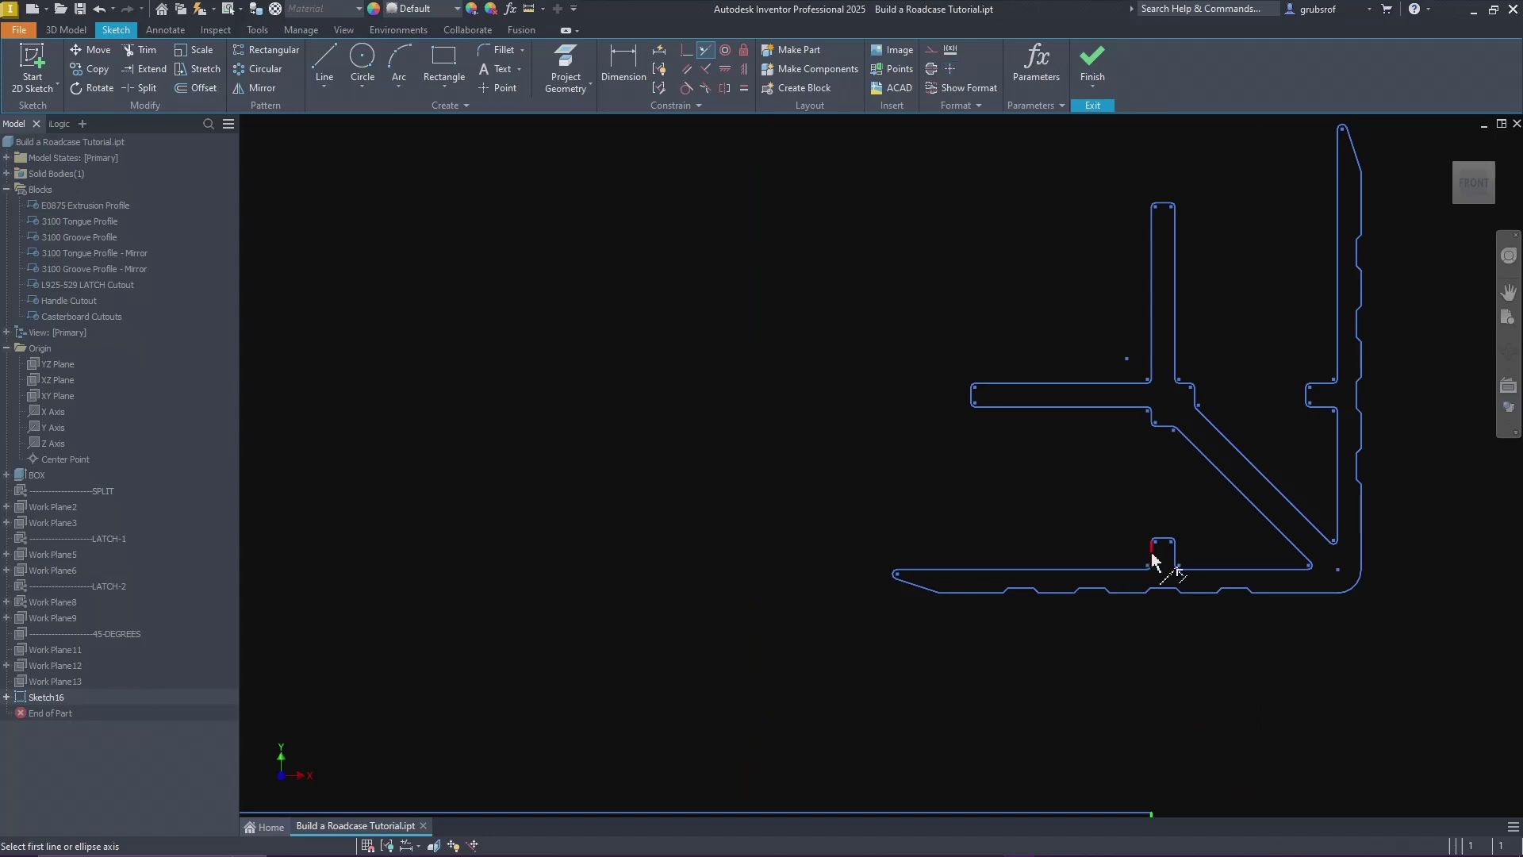
{"action": "left_click", "coordinate": [1078, 412]}
{"action": "scroll", "coordinate": [1064, 556], "scroll_direction": "up", "scroll_amount": 5}
{"action": "left_click", "coordinate": [1052, 730]}
{"action": "left_click", "coordinate": [1067, 542]}
Step: Make the bottom rectangle's left edge collinear with the panel-facing side of the small tab in the lower-left extrusion profile
{"action": "scroll", "coordinate": [1173, 647], "scroll_direction": "down", "scroll_amount": 3}
{"action": "scroll", "coordinate": [1222, 644], "scroll_direction": "up", "scroll_amount": 4}
{"action": "scroll", "coordinate": [856, 619], "scroll_direction": "up", "scroll_amount": 4}
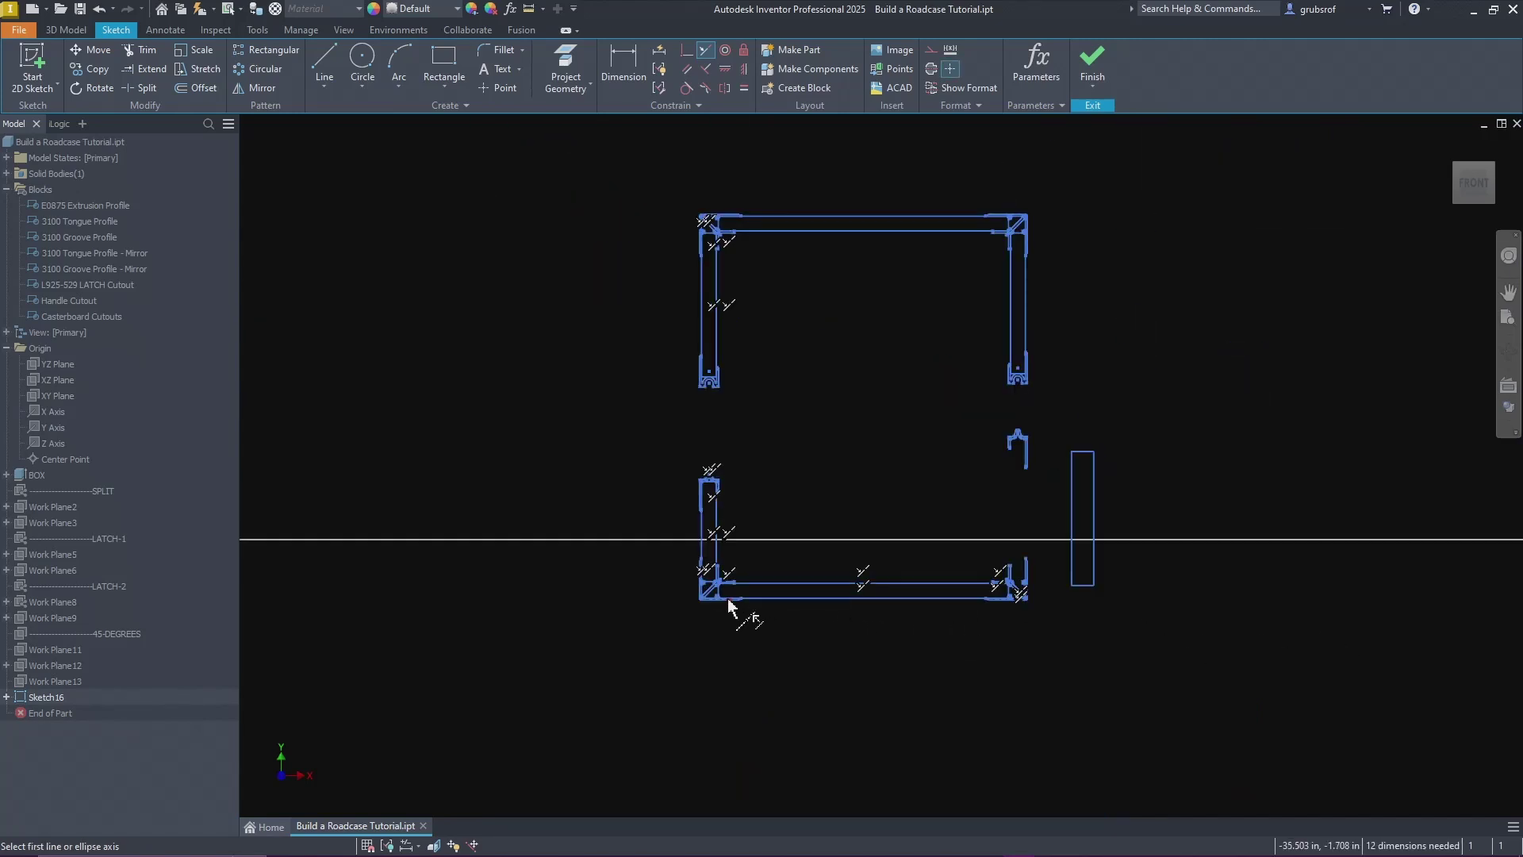
{"action": "scroll", "coordinate": [723, 607], "scroll_direction": "down", "scroll_amount": 6}
{"action": "left_click", "coordinate": [706, 576]}
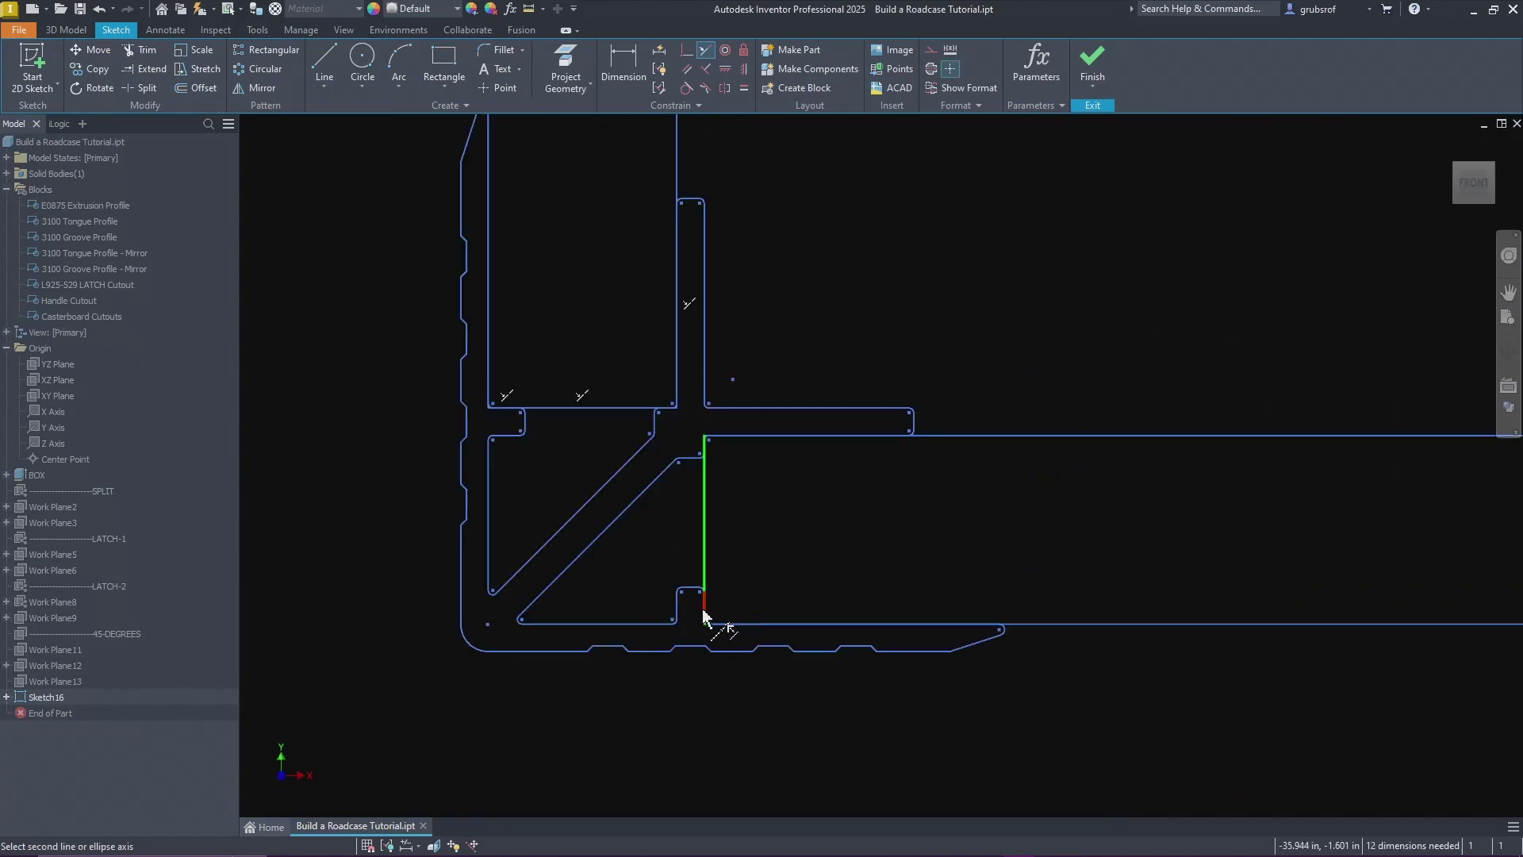
{"action": "left_click", "coordinate": [791, 622]}
Step: Make the lower-right upright rectangle's bottom edge collinear with the lower-right extrusion's small tab, and its long edges with the facing vertical leg surfaces
{"action": "scroll", "coordinate": [595, 555], "scroll_direction": "up", "scroll_amount": 5}
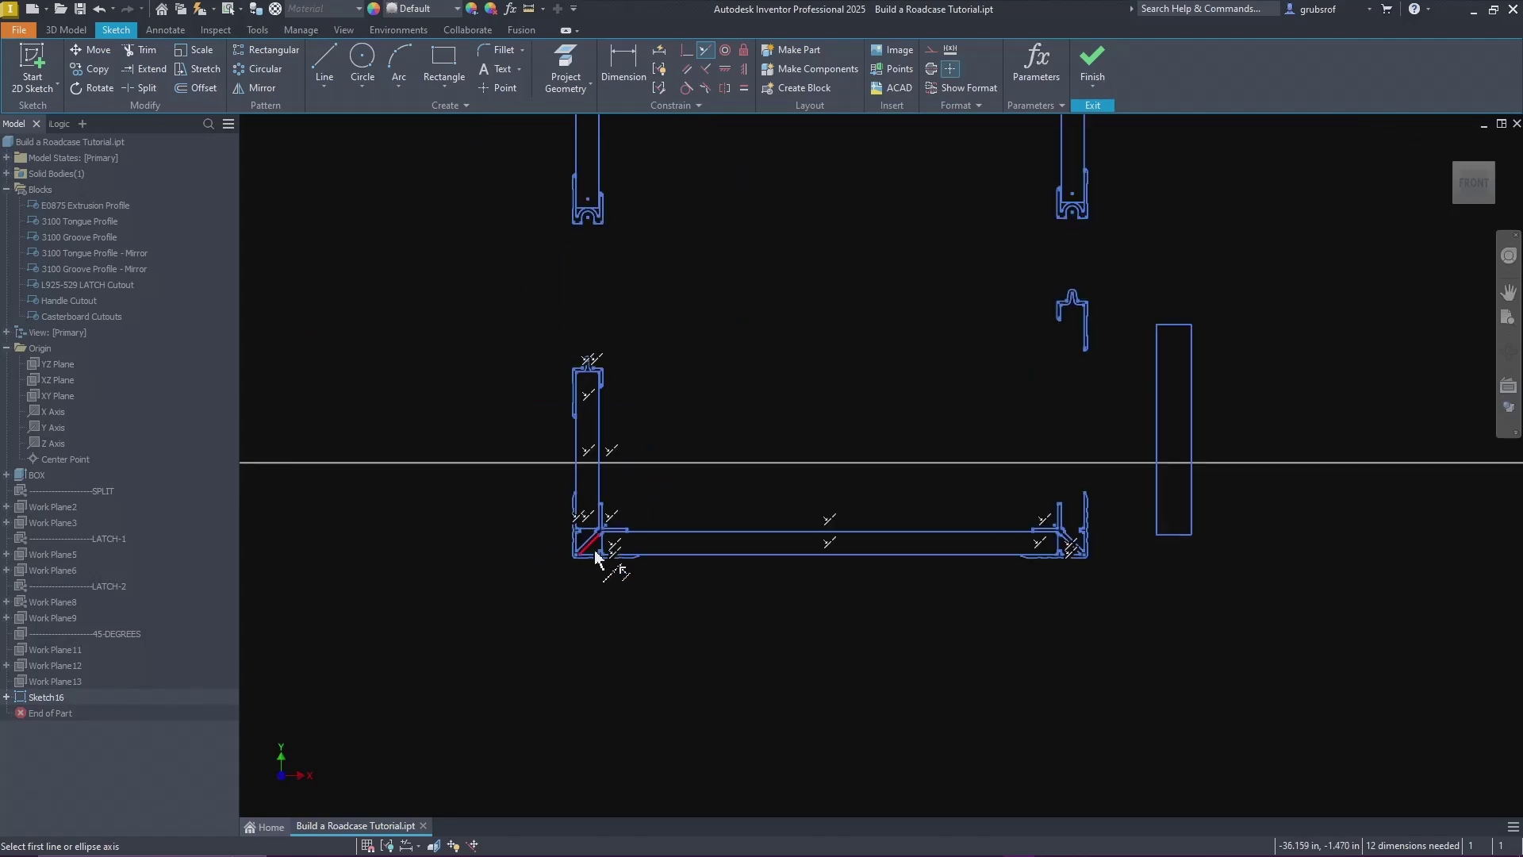
{"action": "scroll", "coordinate": [1167, 559], "scroll_direction": "down", "scroll_amount": 4}
{"action": "left_click", "coordinate": [1201, 498]}
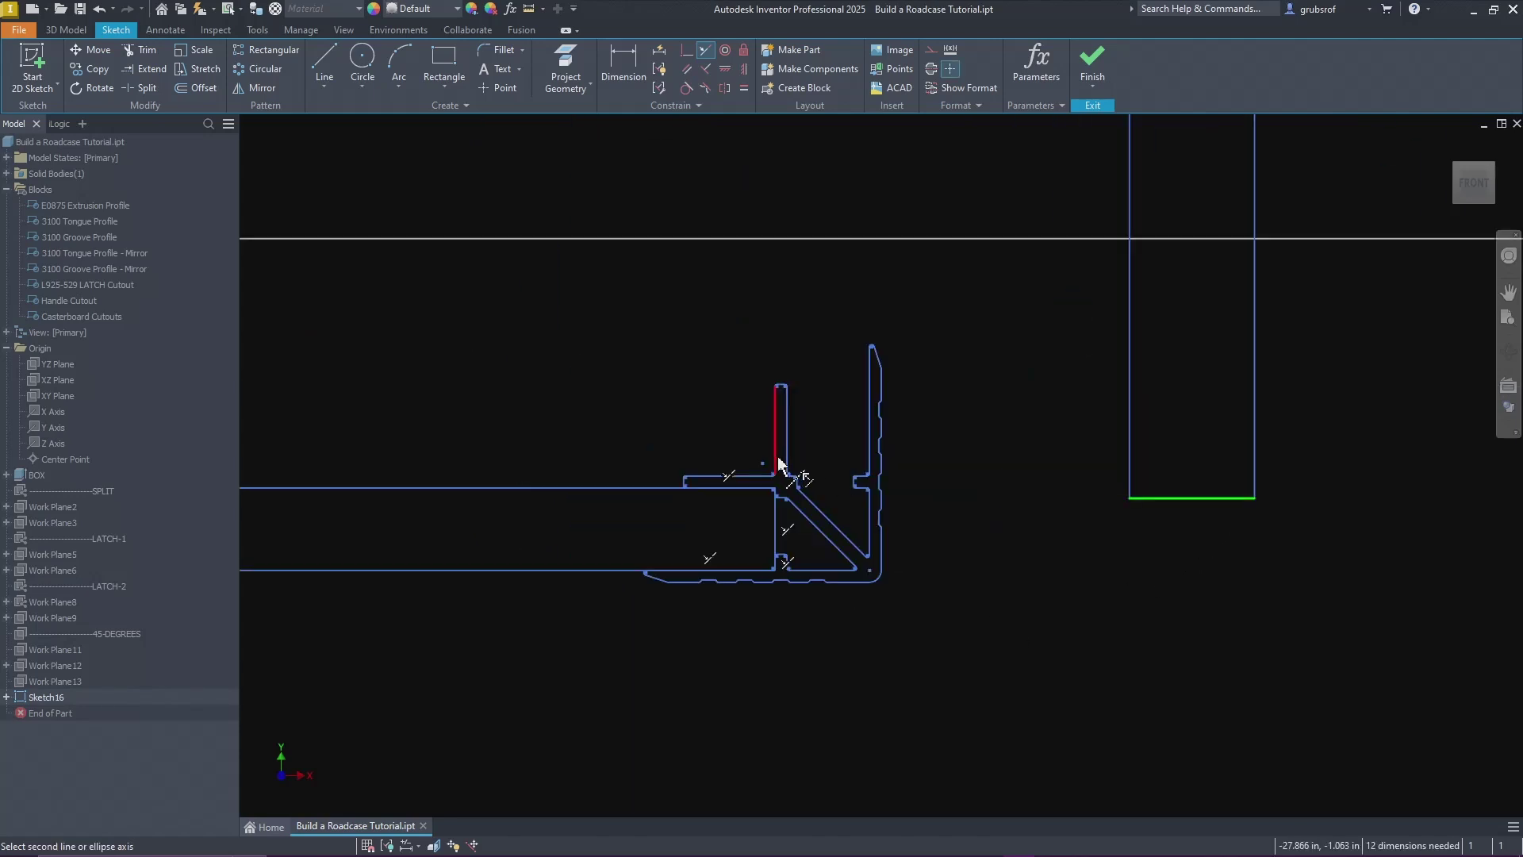
{"action": "left_click", "coordinate": [869, 476]}
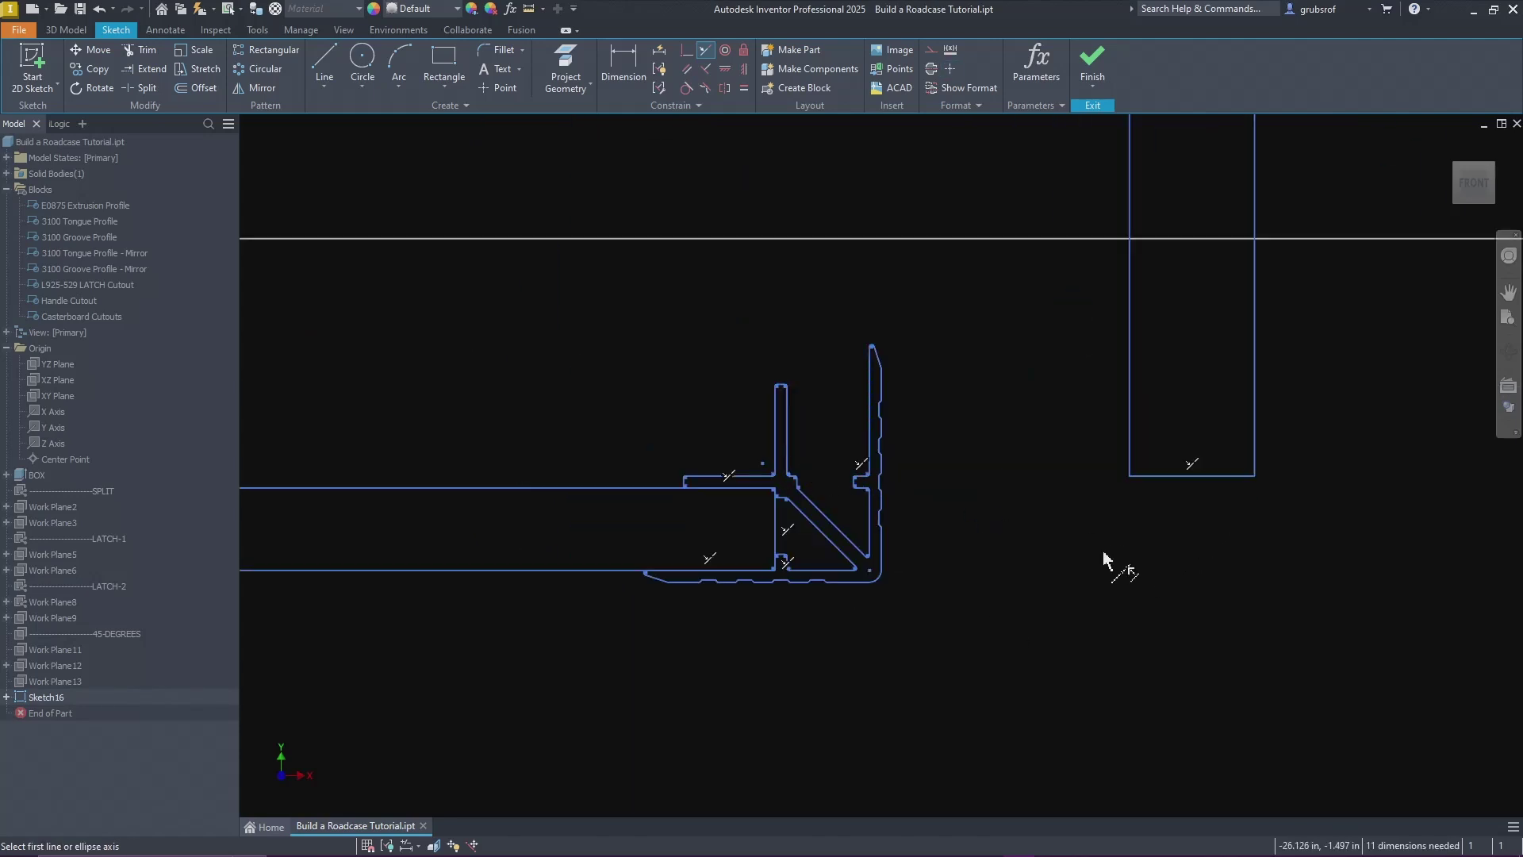
{"action": "left_click", "coordinate": [1131, 436]}
{"action": "left_click", "coordinate": [786, 413]}
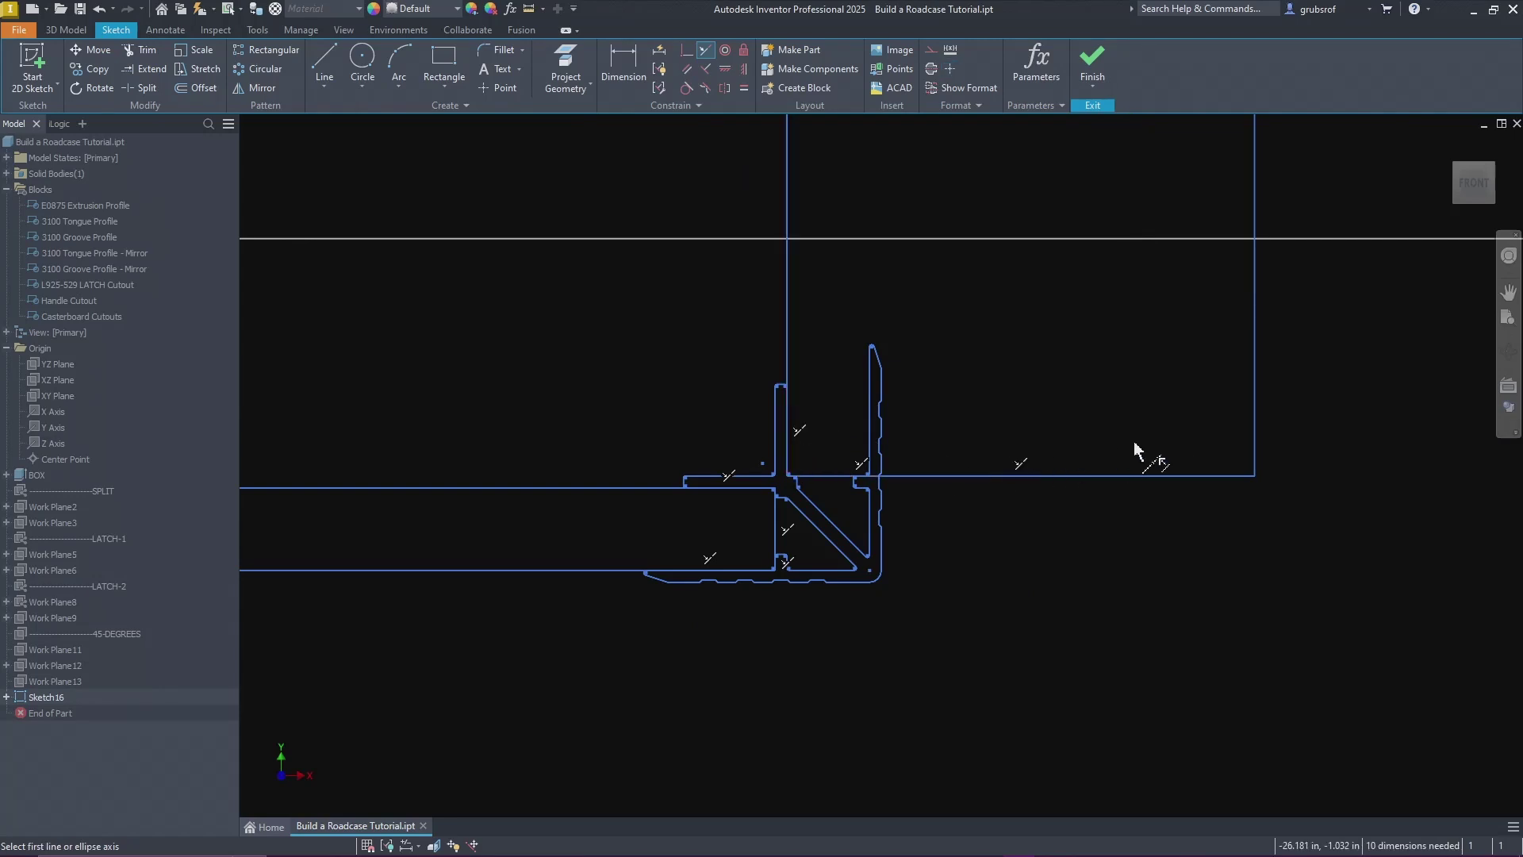
{"action": "left_click", "coordinate": [1256, 442]}
{"action": "left_click", "coordinate": [871, 411]}
Step: Make the lower-right upright rectangle's top edge collinear with the right tongue profile's inner horizontal surface beside the short leg
{"action": "scroll", "coordinate": [1027, 510], "scroll_direction": "up", "scroll_amount": 4}
{"action": "scroll", "coordinate": [1007, 476], "scroll_direction": "down", "scroll_amount": 8}
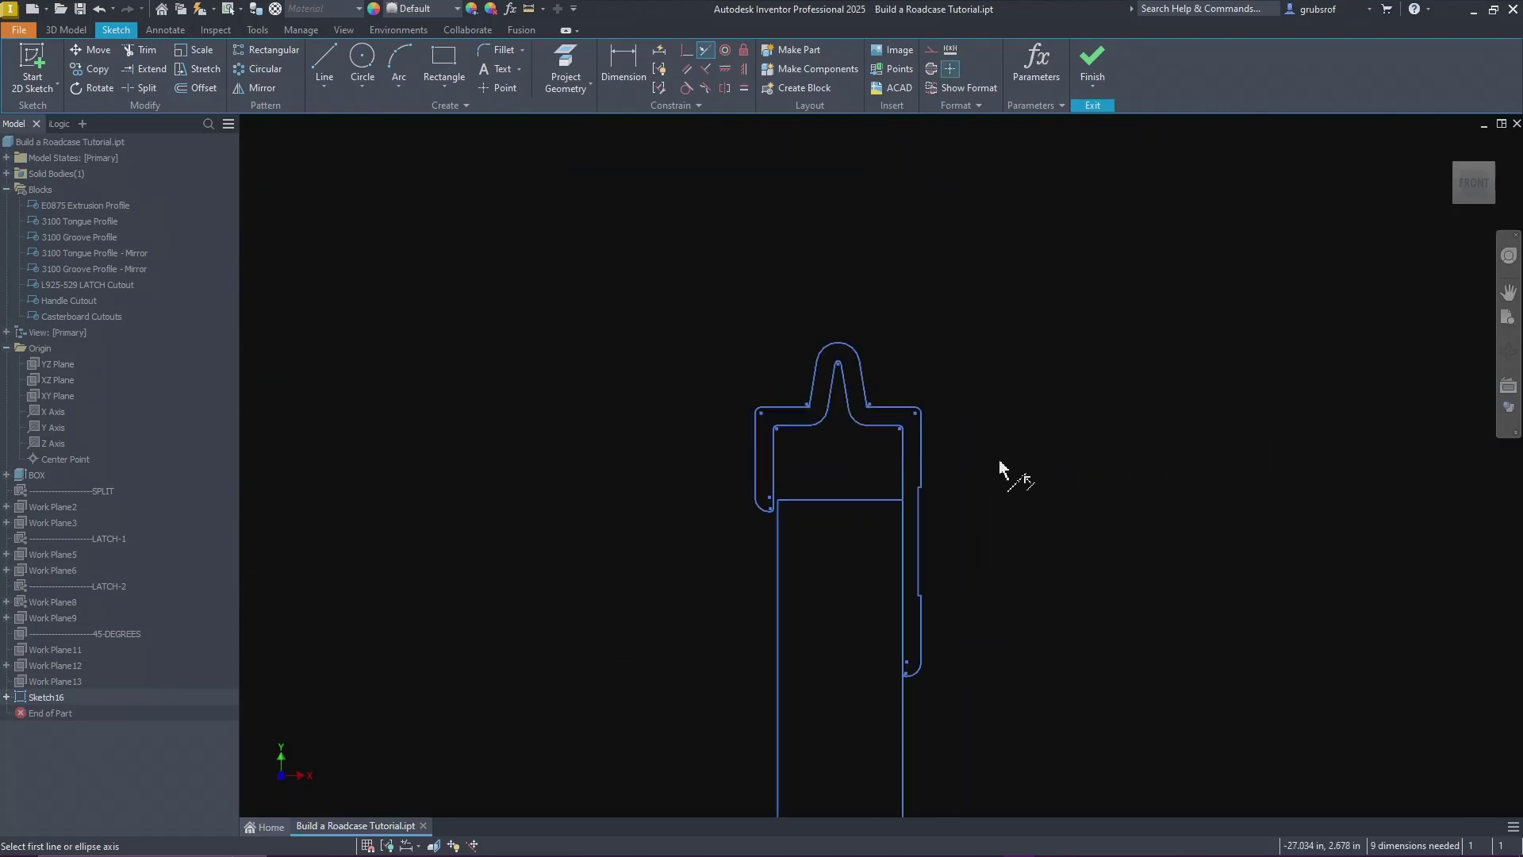
{"action": "left_click", "coordinate": [761, 540]}
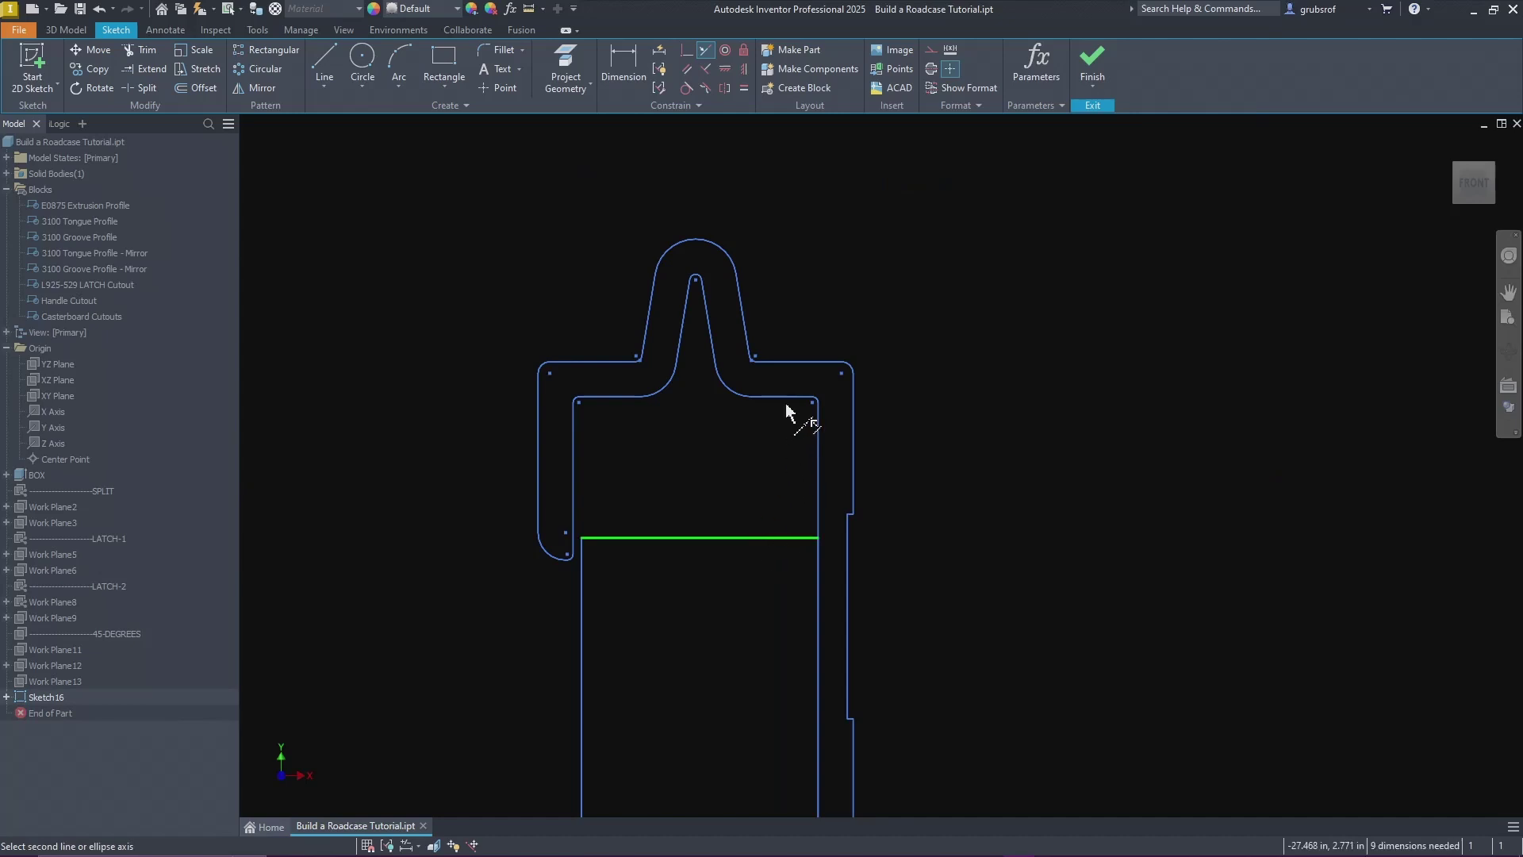
{"action": "left_click", "coordinate": [791, 398]}
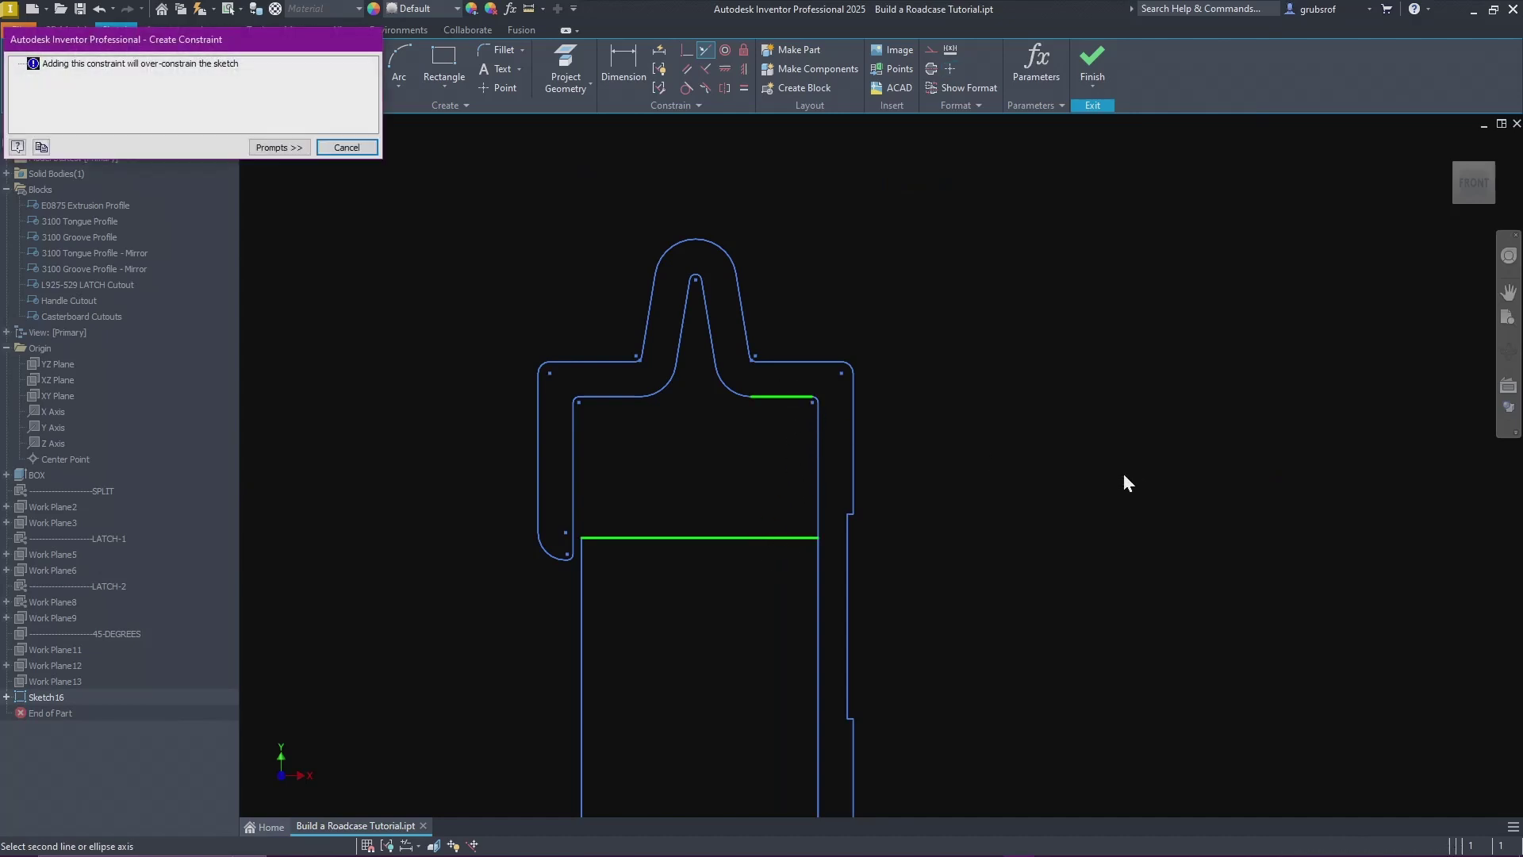
{"action": "left_click", "coordinate": [346, 147]}
{"action": "left_click", "coordinate": [647, 538]}
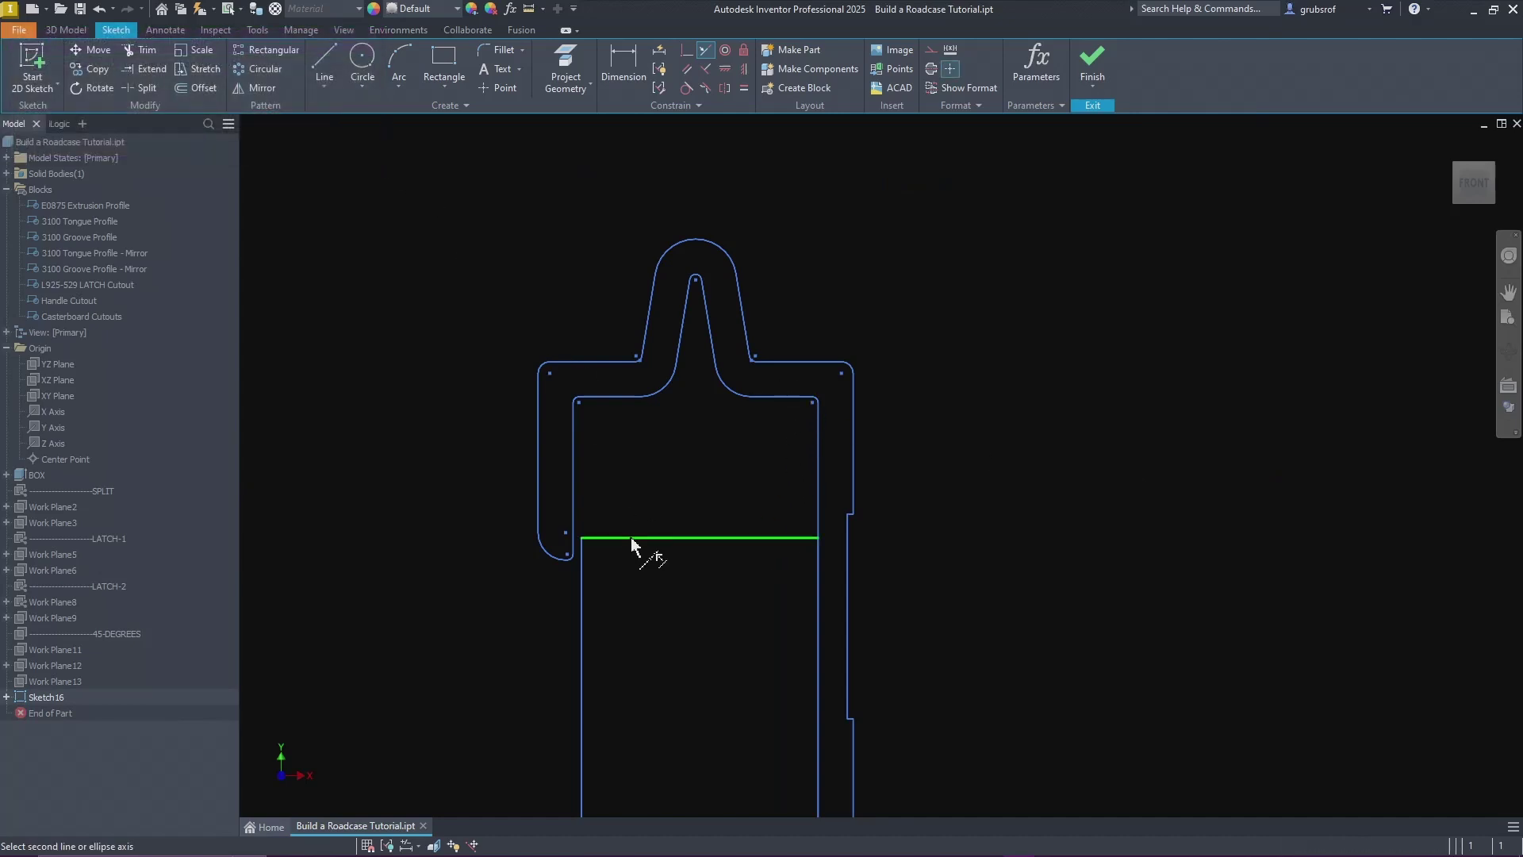
{"action": "left_click", "coordinate": [610, 398]}
{"action": "right_click", "coordinate": [998, 476]}
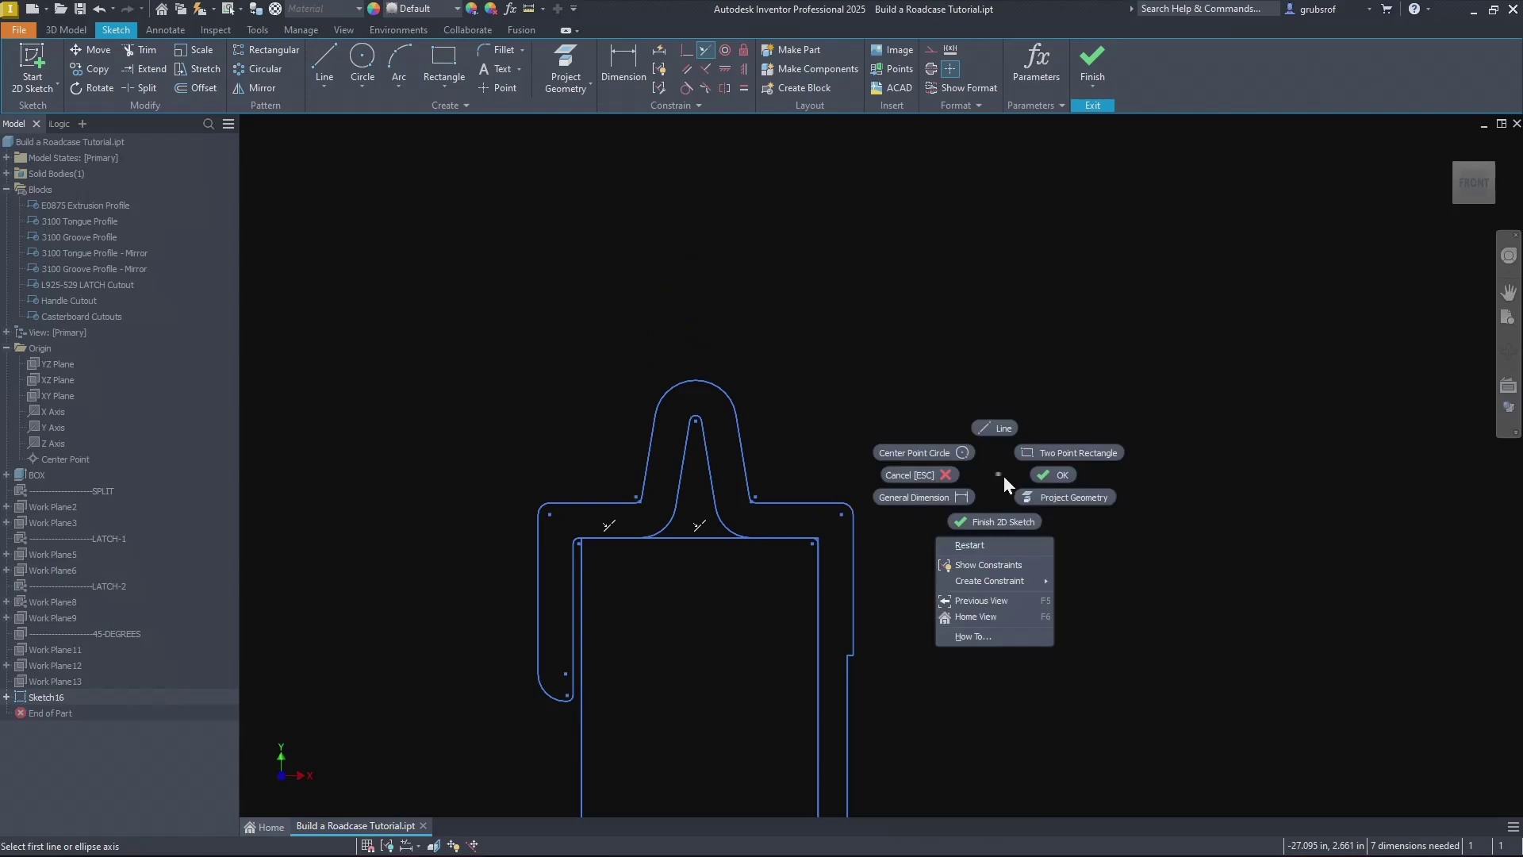
{"action": "left_click", "coordinate": [1046, 479]}
Step: Draw a construction line between the left and right tongue profiles, joining the facing ends of their upper shoulder edges at the rounded corners
{"action": "scroll", "coordinate": [1003, 474], "scroll_direction": "down", "scroll_amount": 5}
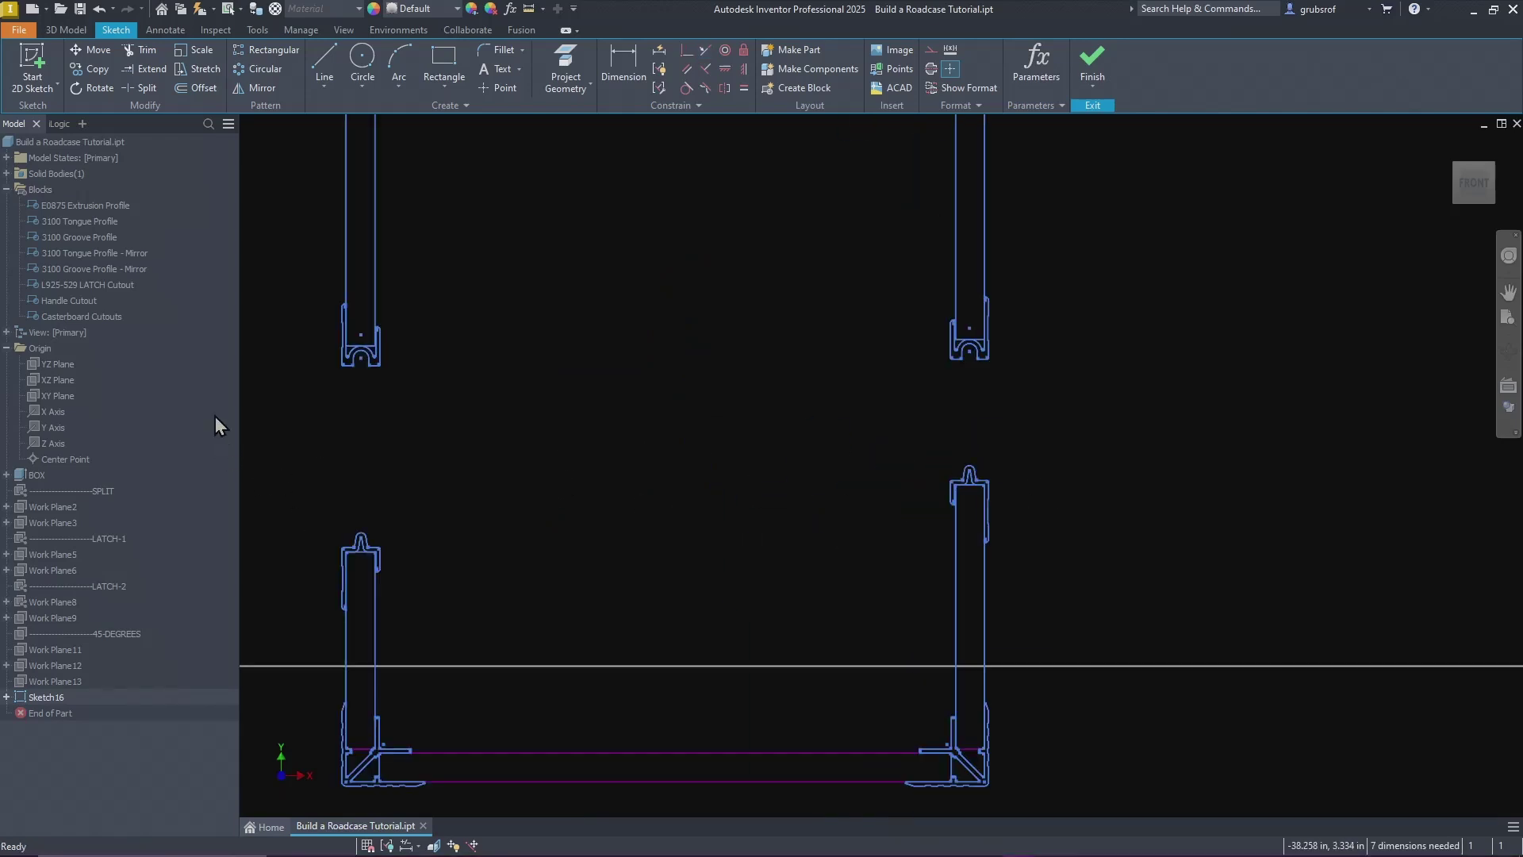
{"action": "left_click", "coordinate": [328, 70]}
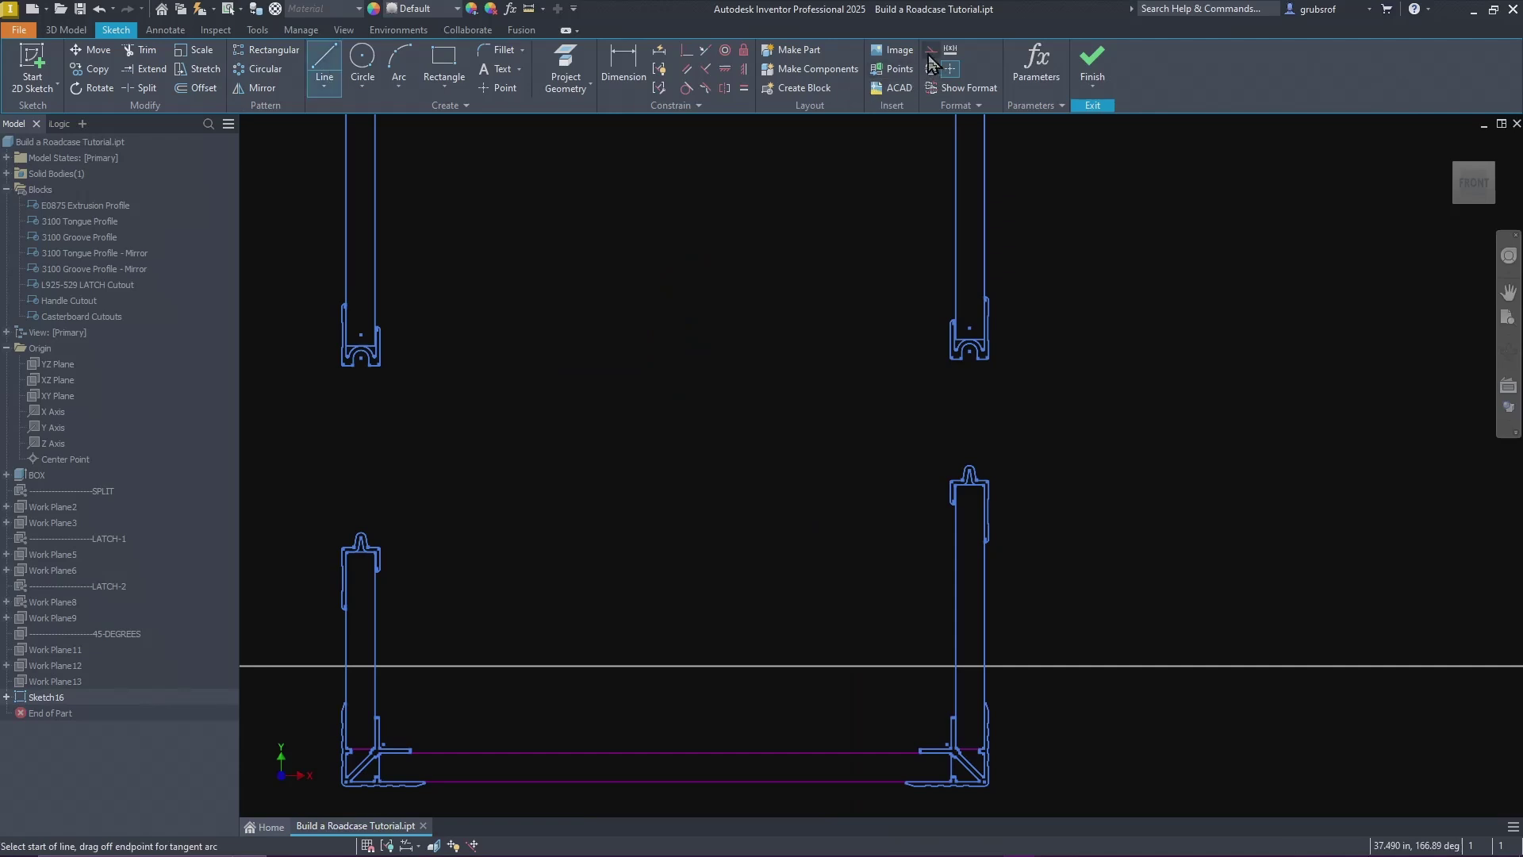
{"action": "scroll", "coordinate": [354, 554], "scroll_direction": "up", "scroll_amount": 8}
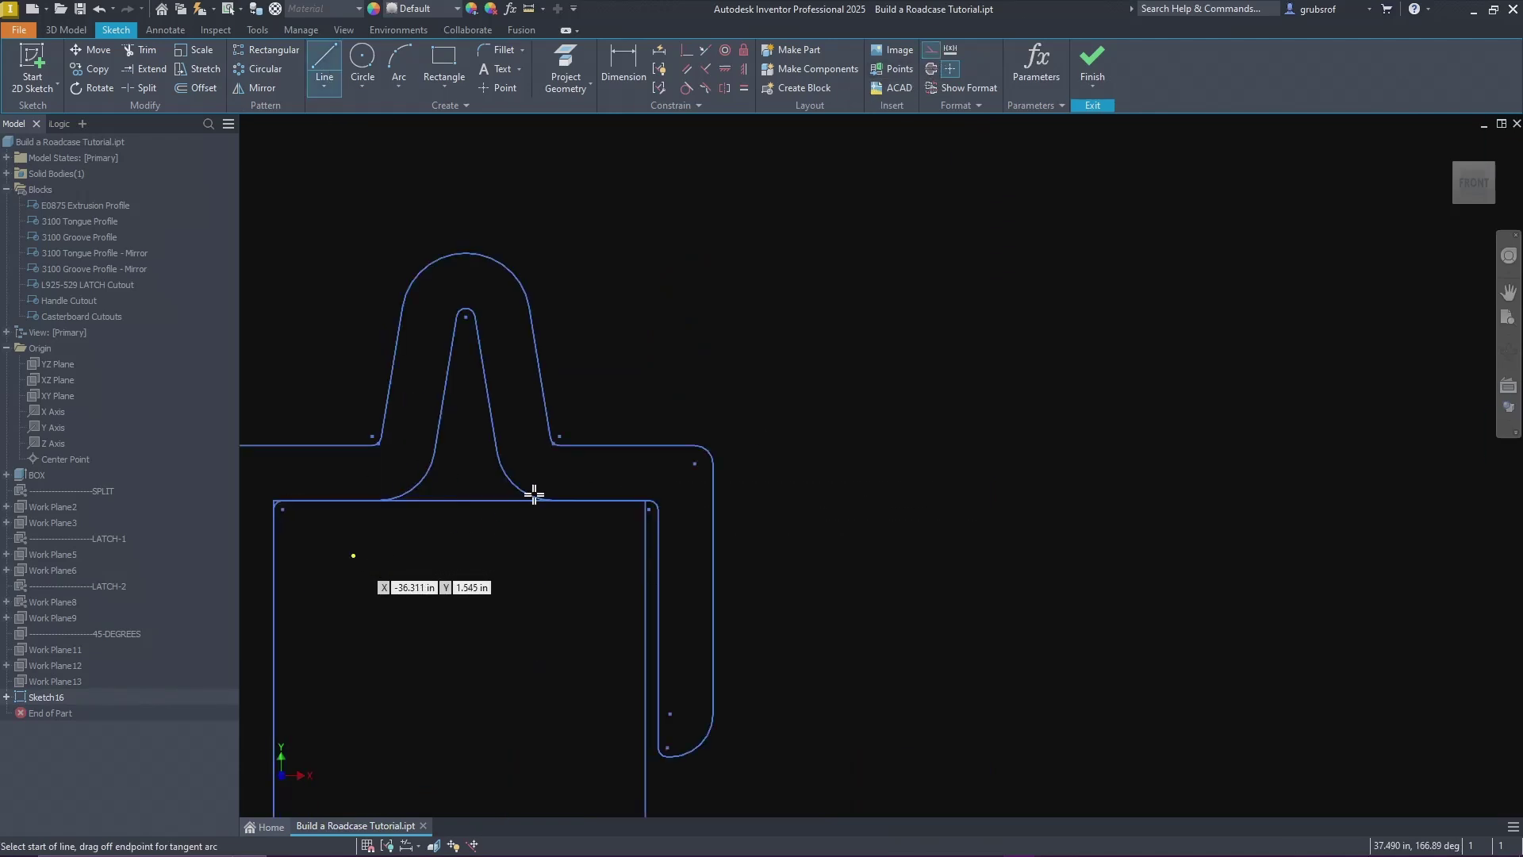
{"action": "left_click", "coordinate": [694, 446]}
{"action": "scroll", "coordinate": [489, 524], "scroll_direction": "down", "scroll_amount": 6}
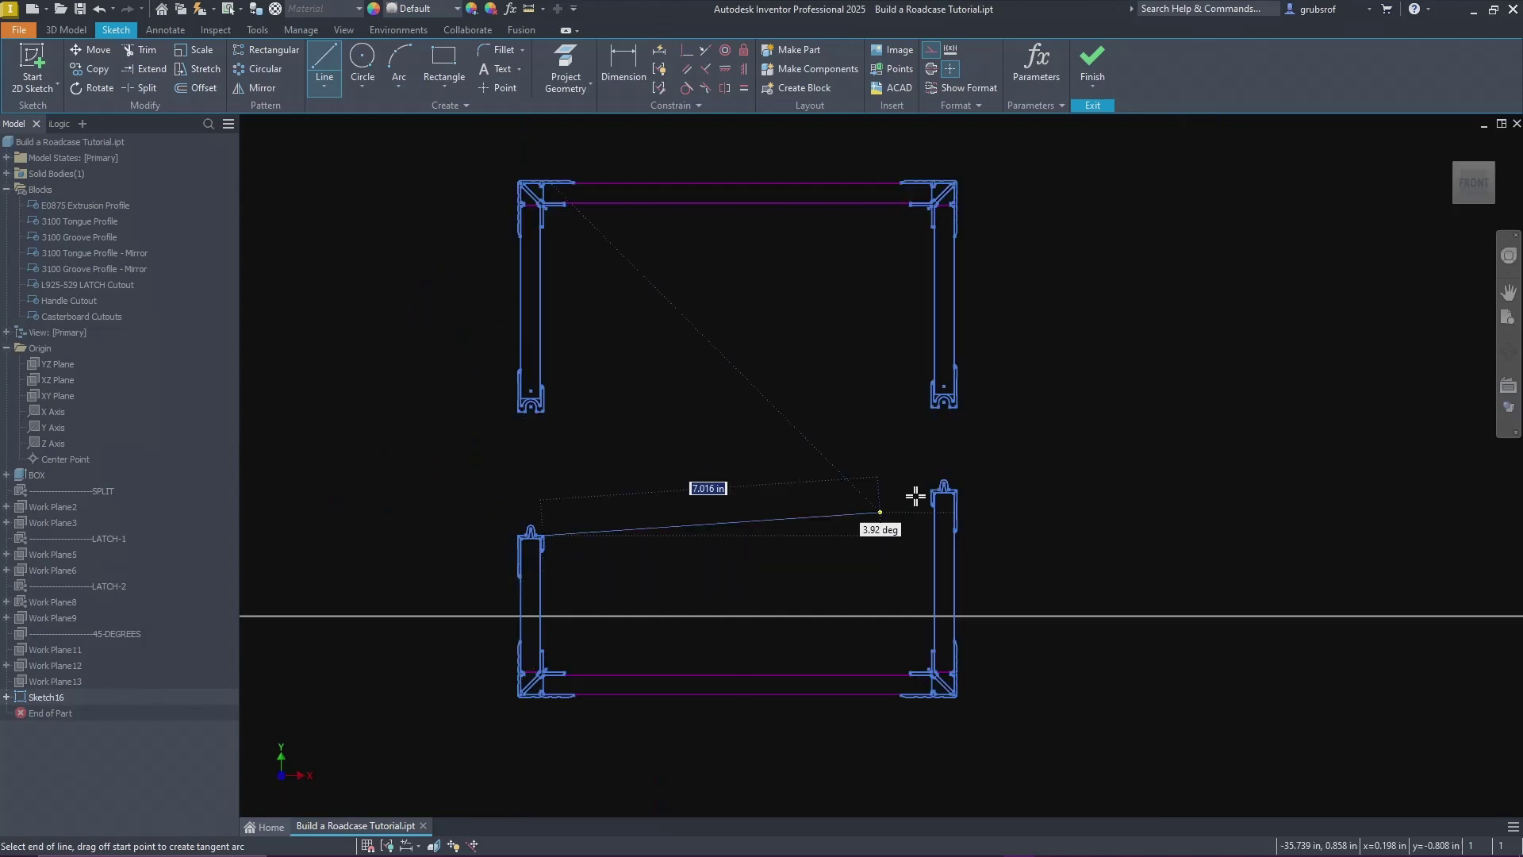
{"action": "scroll", "coordinate": [920, 492], "scroll_direction": "up", "scroll_amount": 8}
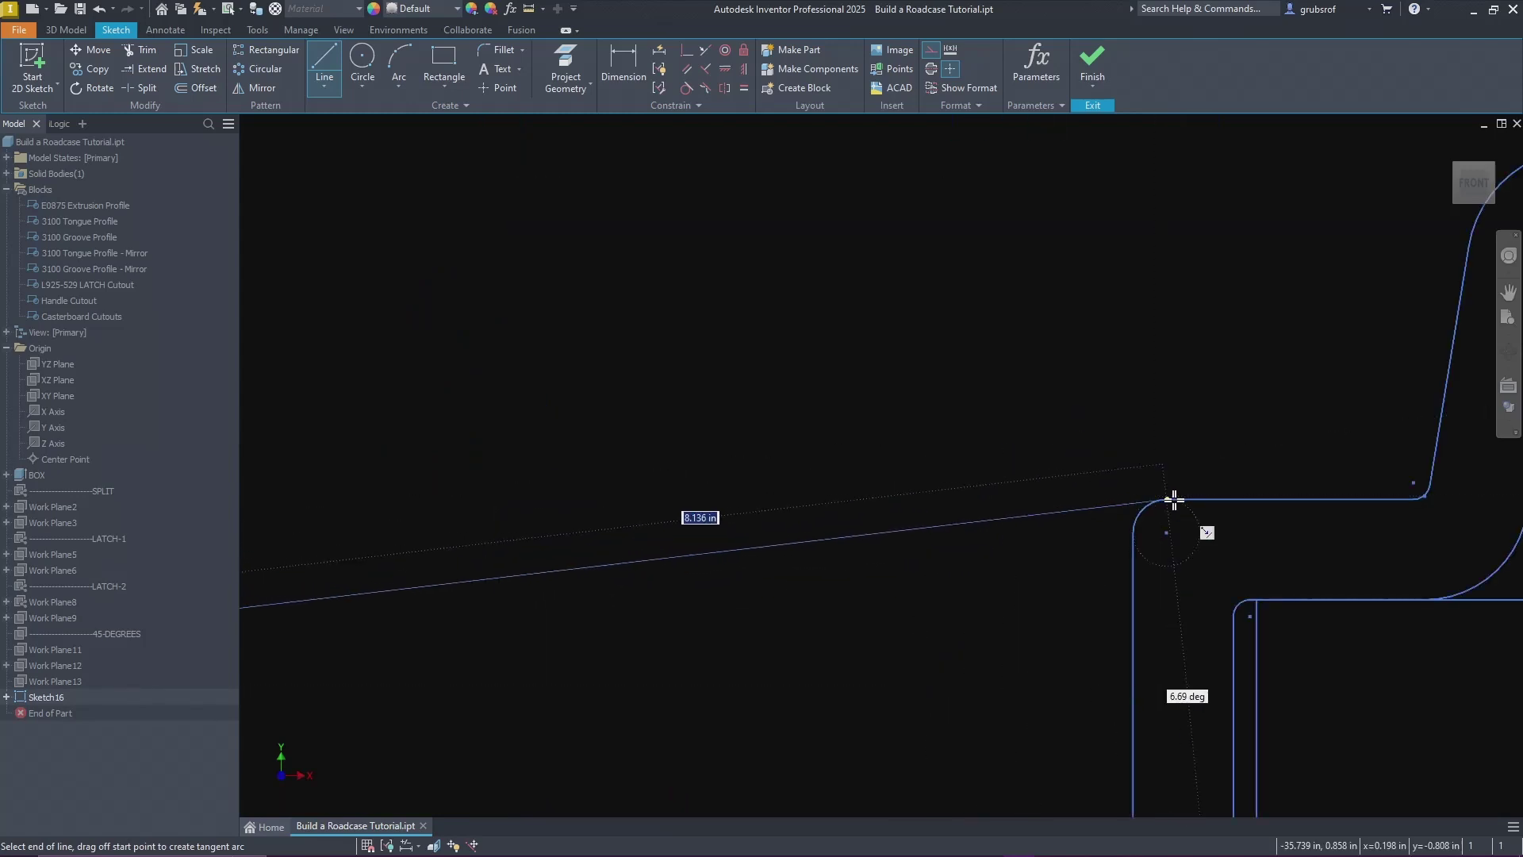
{"action": "left_click", "coordinate": [1166, 500]}
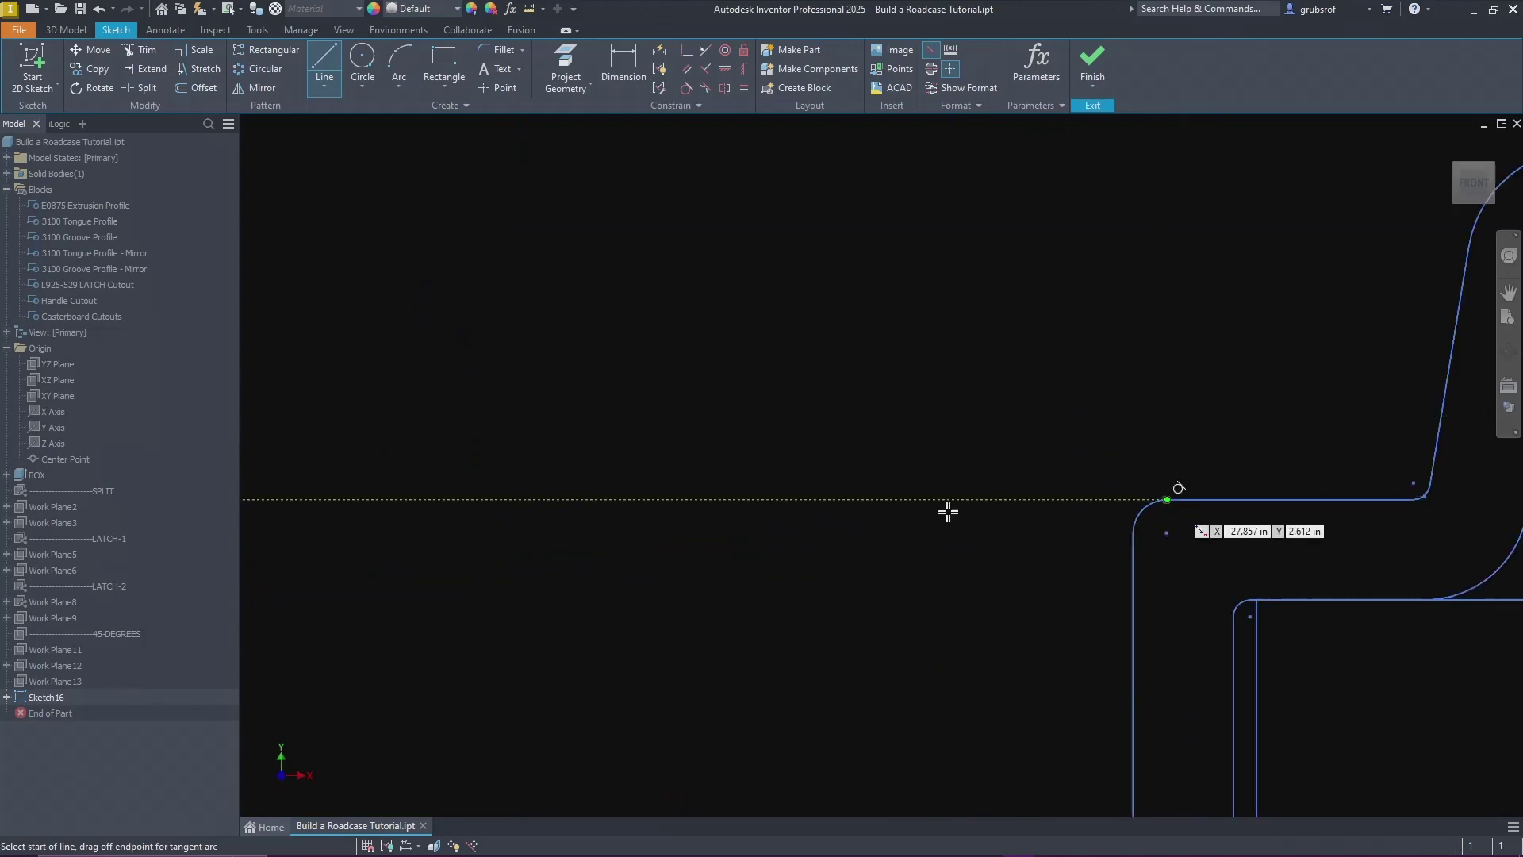
{"action": "right_click", "coordinate": [975, 430]}
{"action": "left_click", "coordinate": [1027, 432]}
{"action": "scroll", "coordinate": [989, 538], "scroll_direction": "down", "scroll_amount": 8}
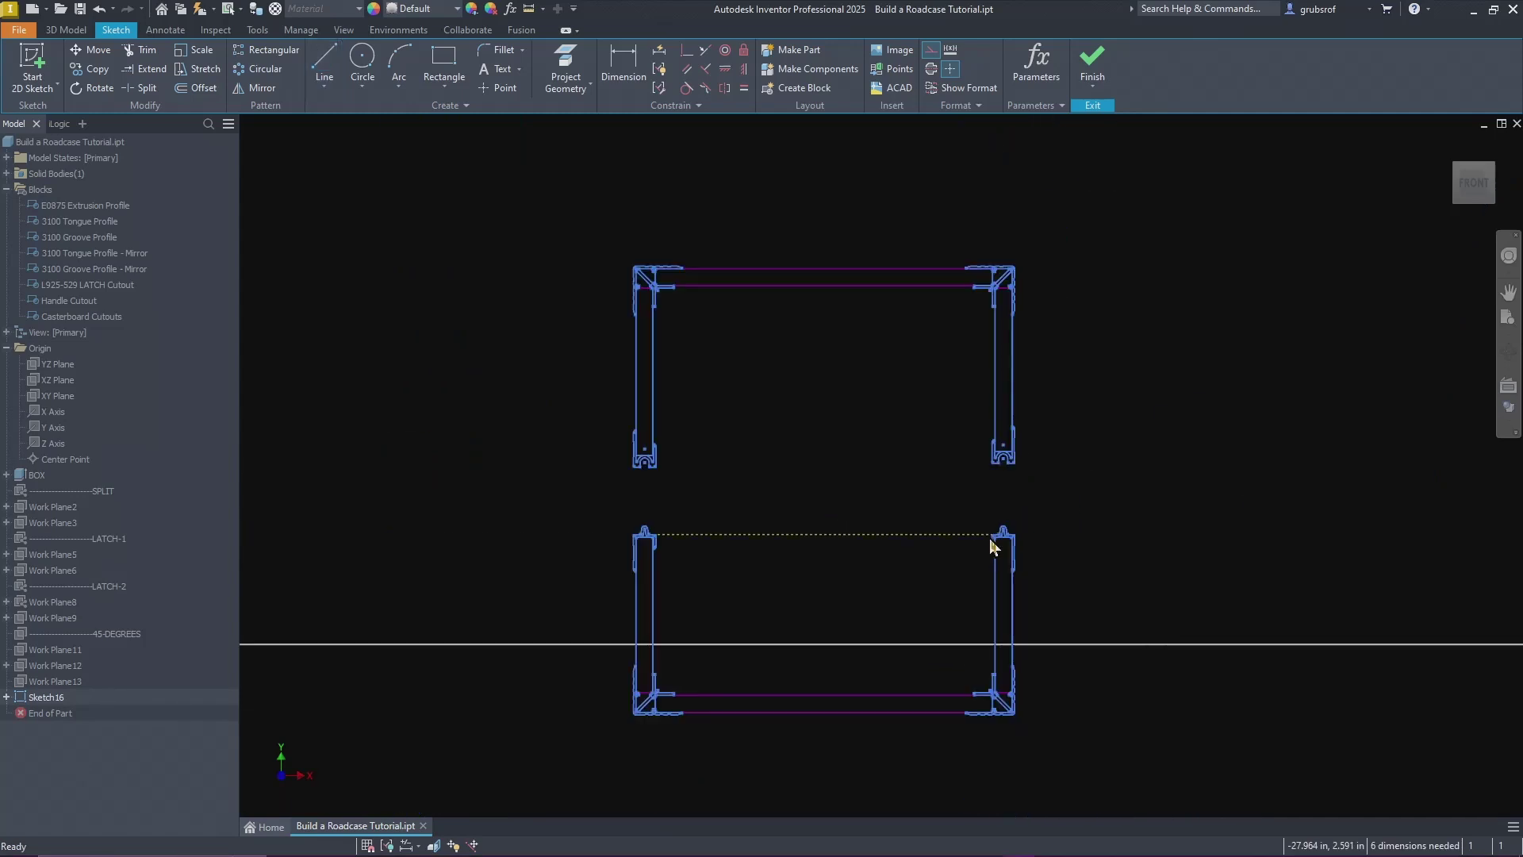
Step: Make the right groove profile's bottom edge collinear with the right tongue profile's upper shoulder edge so the two profiles mate
{"action": "scroll", "coordinate": [911, 545], "scroll_direction": "up", "scroll_amount": 5}
{"action": "scroll", "coordinate": [988, 480], "scroll_direction": "down", "scroll_amount": 4}
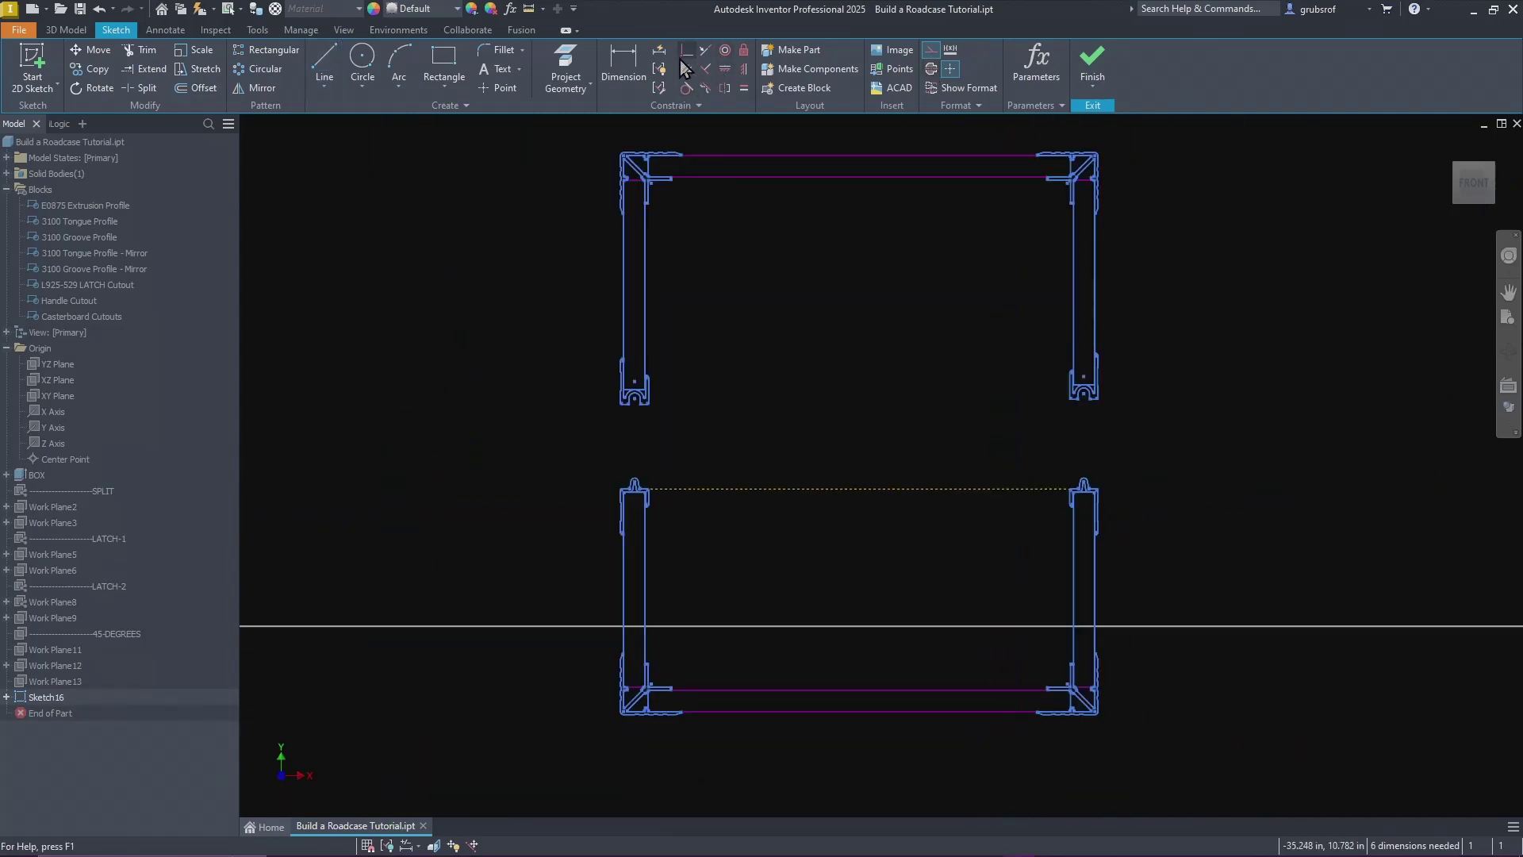
{"action": "left_click", "coordinate": [705, 52]}
{"action": "scroll", "coordinate": [1098, 400], "scroll_direction": "up", "scroll_amount": 5}
{"action": "left_click", "coordinate": [1119, 380]}
{"action": "left_click", "coordinate": [1125, 695]}
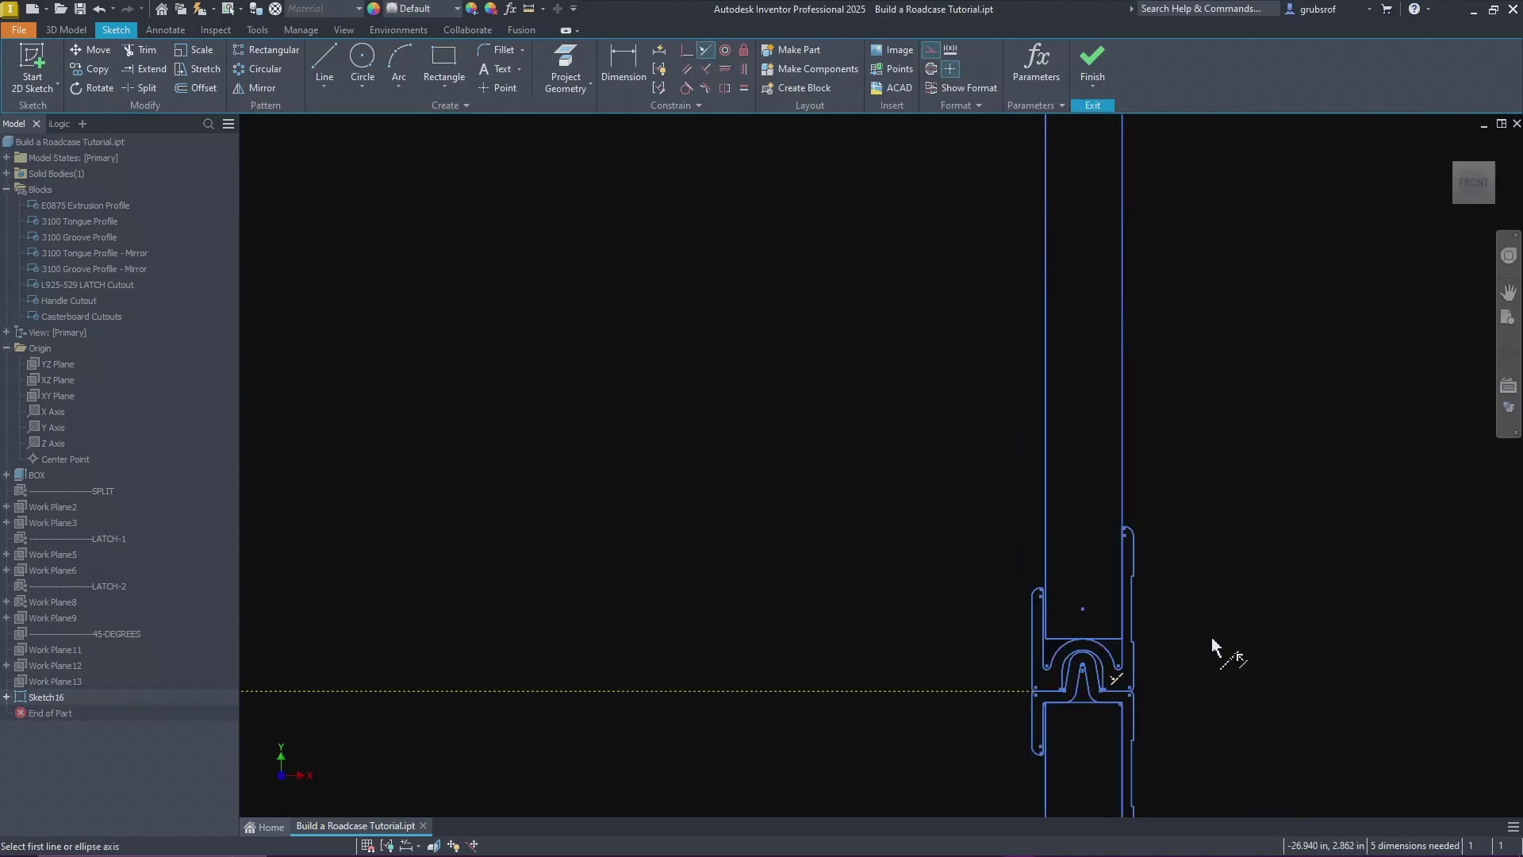
Step: Make the left groove profile's bottom edge collinear with the left tongue profile's upper shoulder edge to close the case on that side
{"action": "scroll", "coordinate": [1190, 567], "scroll_direction": "down", "scroll_amount": 5}
{"action": "scroll", "coordinate": [827, 548], "scroll_direction": "up", "scroll_amount": 5}
{"action": "left_click", "coordinate": [886, 495]}
{"action": "left_click", "coordinate": [891, 721]}
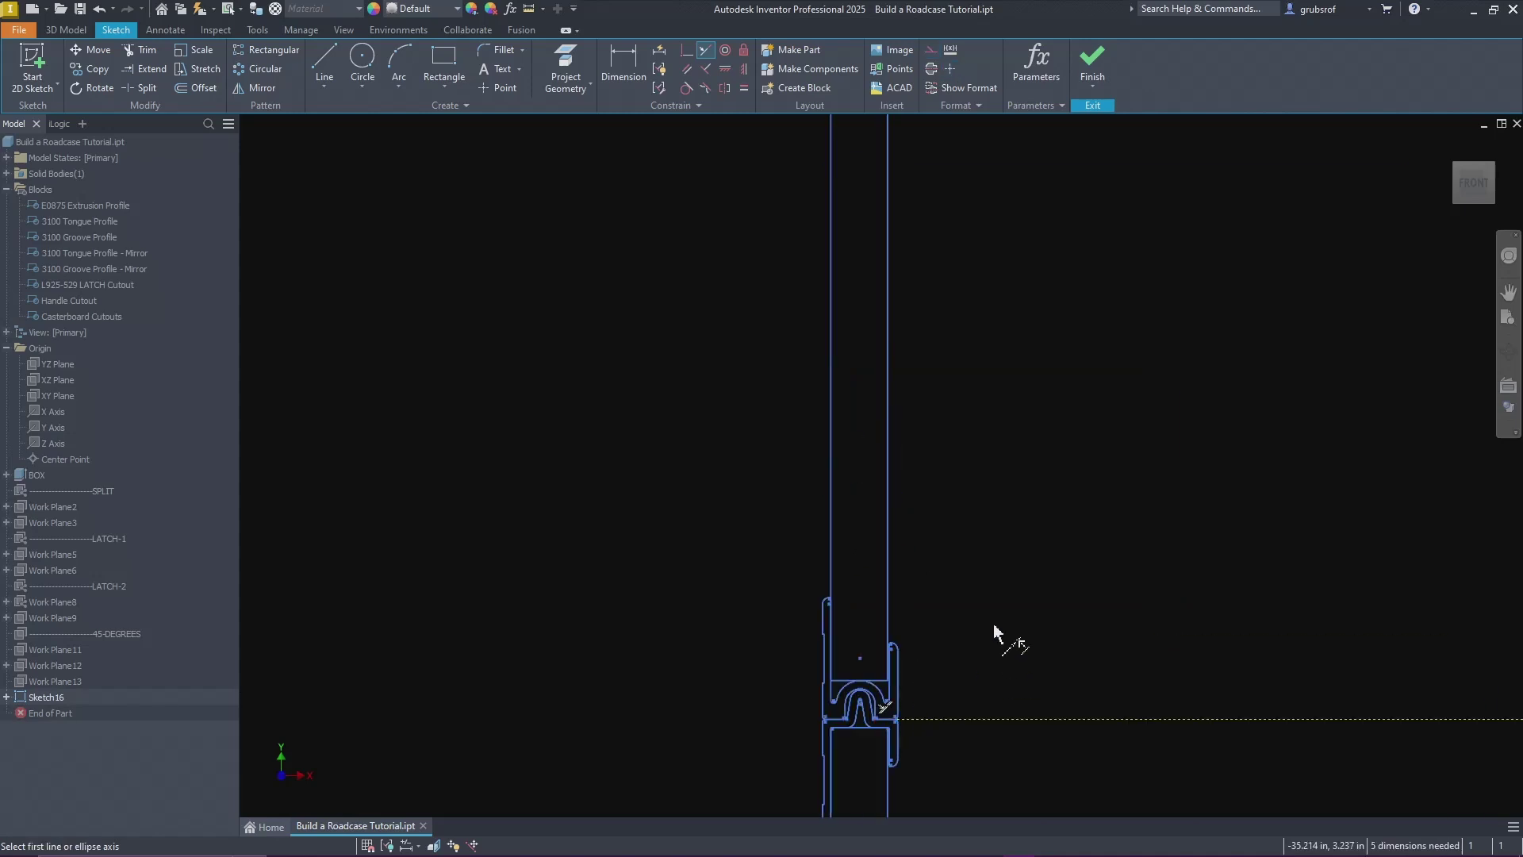
{"action": "scroll", "coordinate": [893, 565], "scroll_direction": "down", "scroll_amount": 5}
{"action": "right_click", "coordinate": [976, 620]}
{"action": "left_click", "coordinate": [1029, 626]}
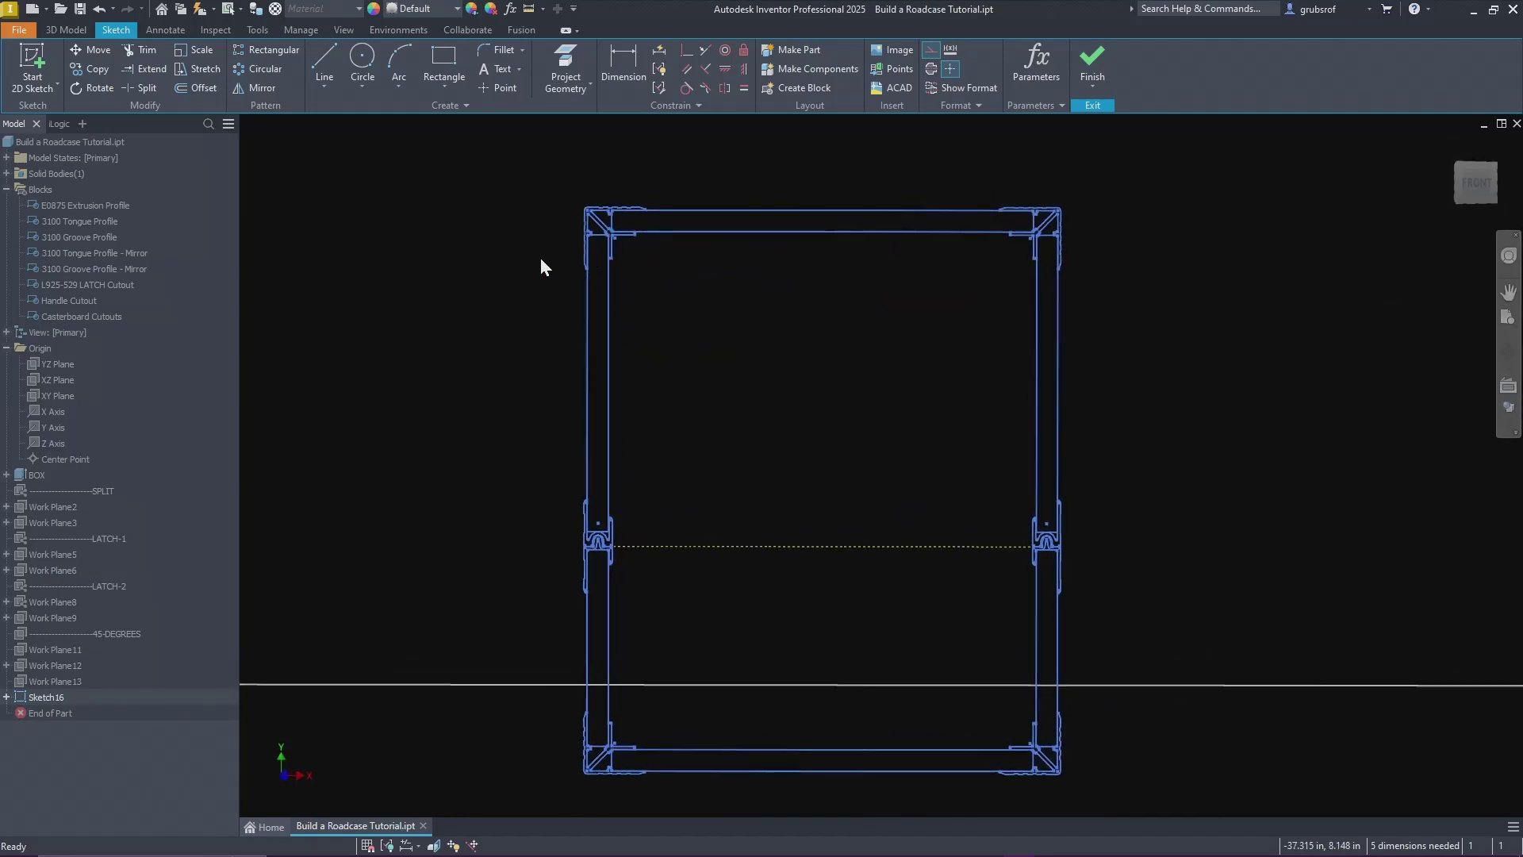
Step: Draw a wide, shallow rectangle inside the case just below the top panel and convert its construction lines to regular sketch geometry
{"action": "left_click", "coordinate": [443, 60]}
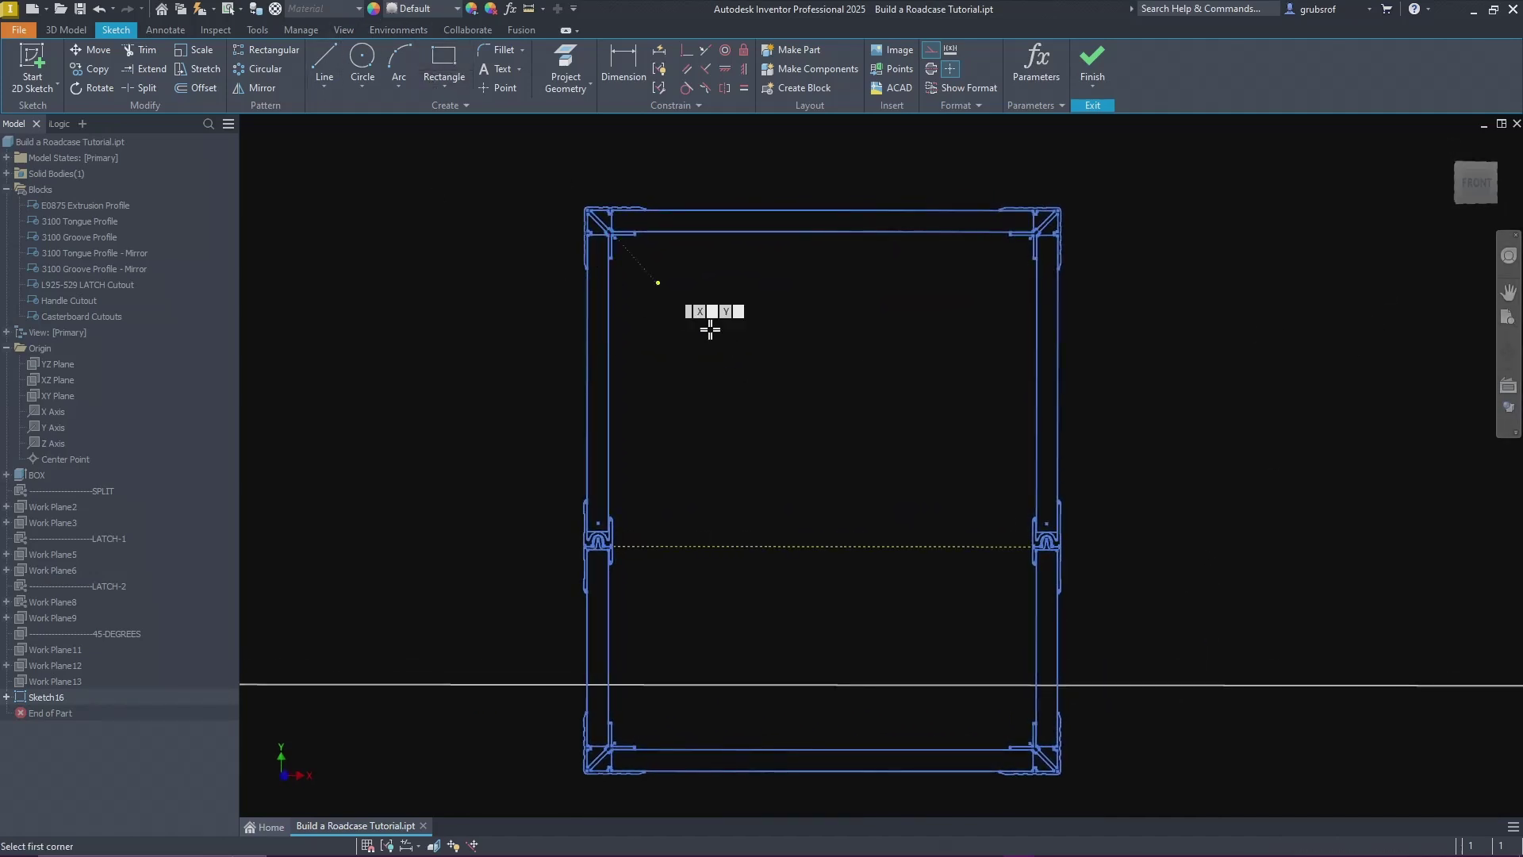
{"action": "left_click", "coordinate": [634, 258]}
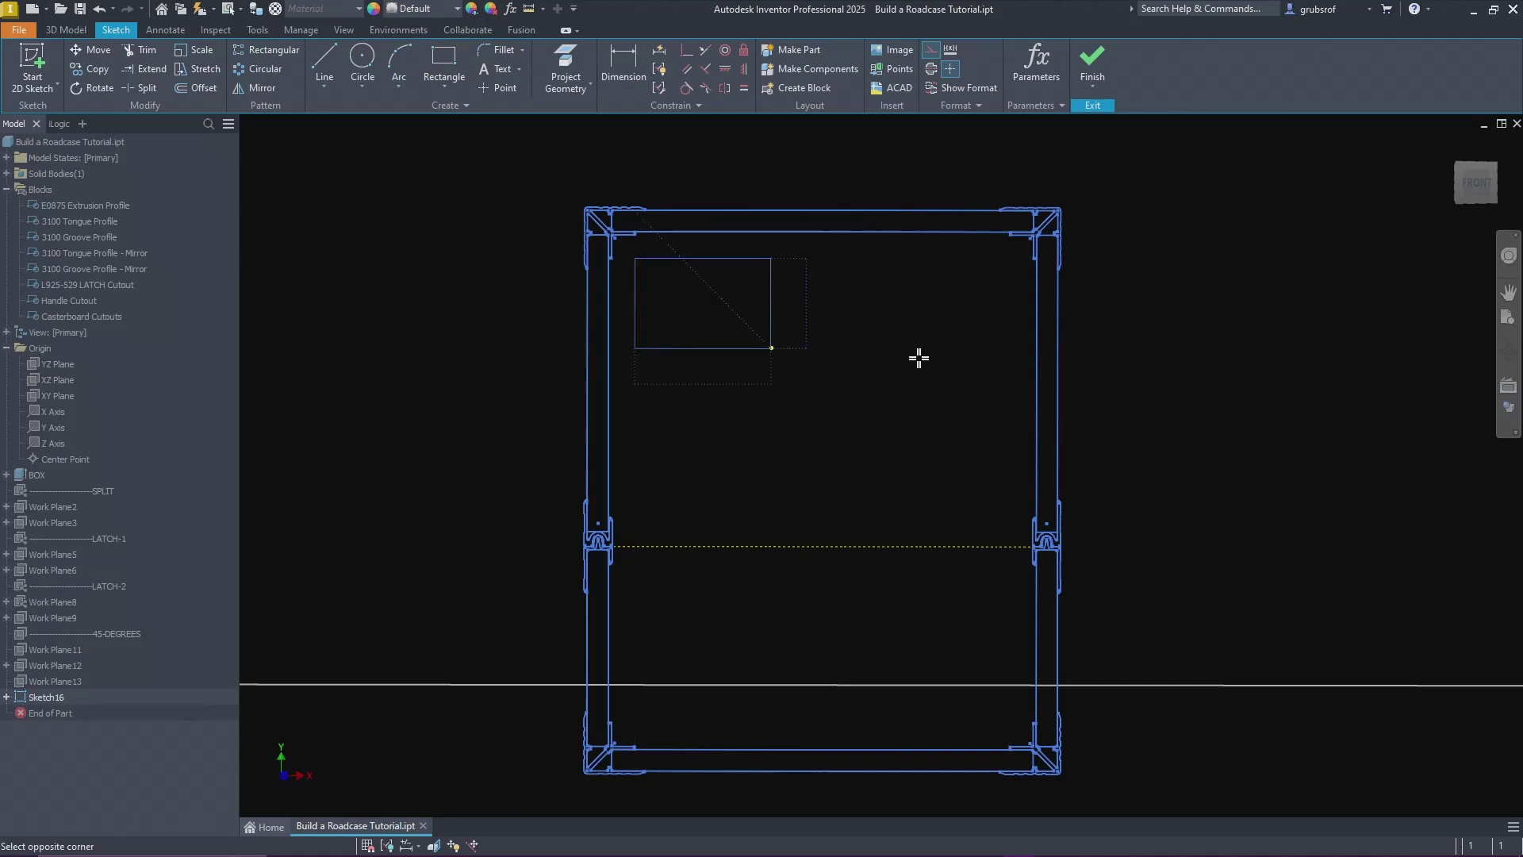
{"action": "left_click", "coordinate": [1021, 317]}
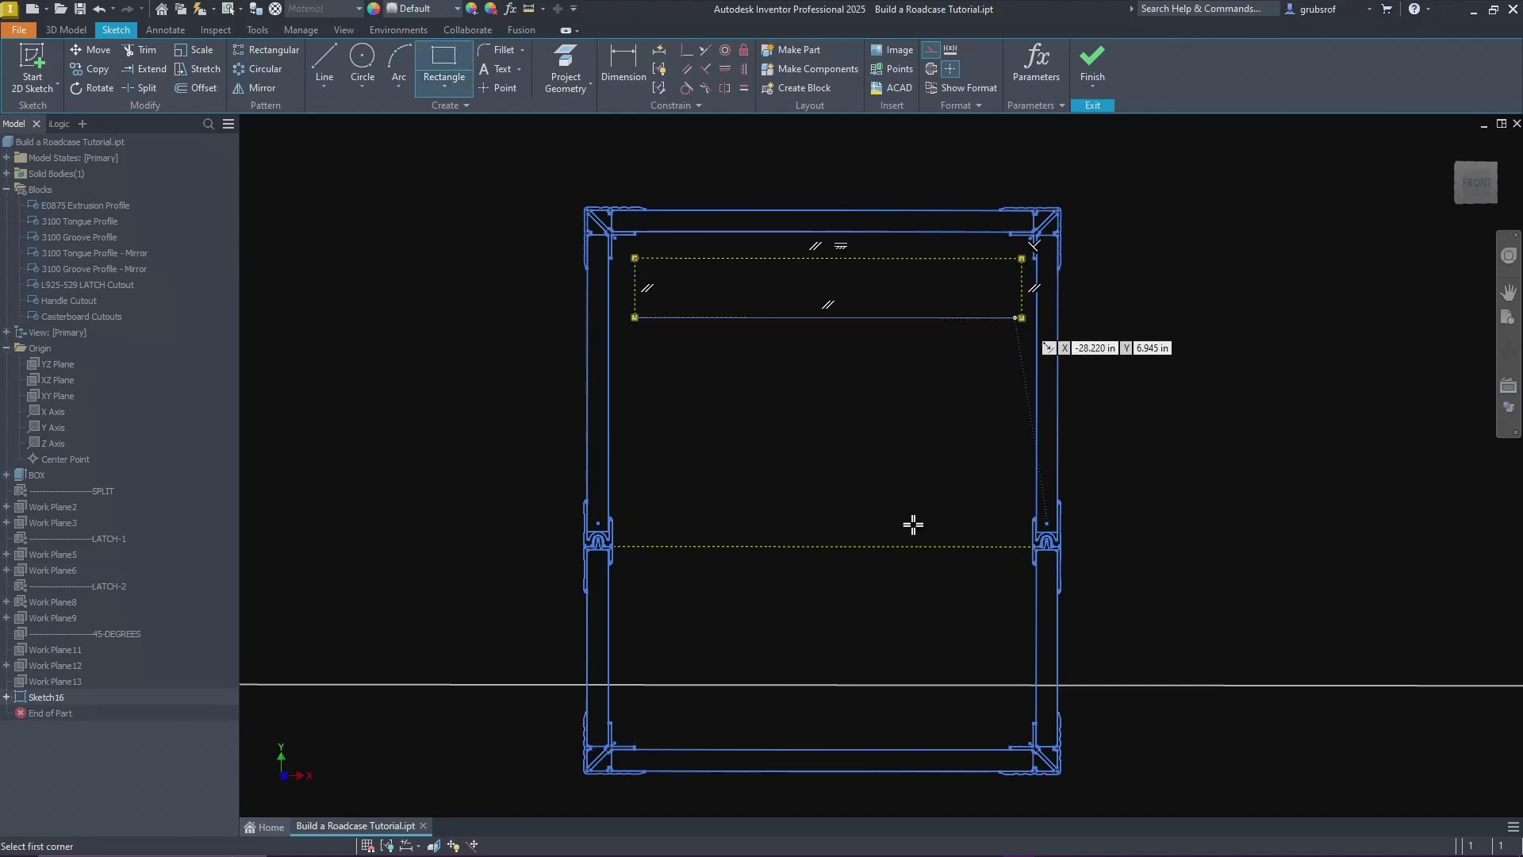
{"action": "key", "text": "Escape"}
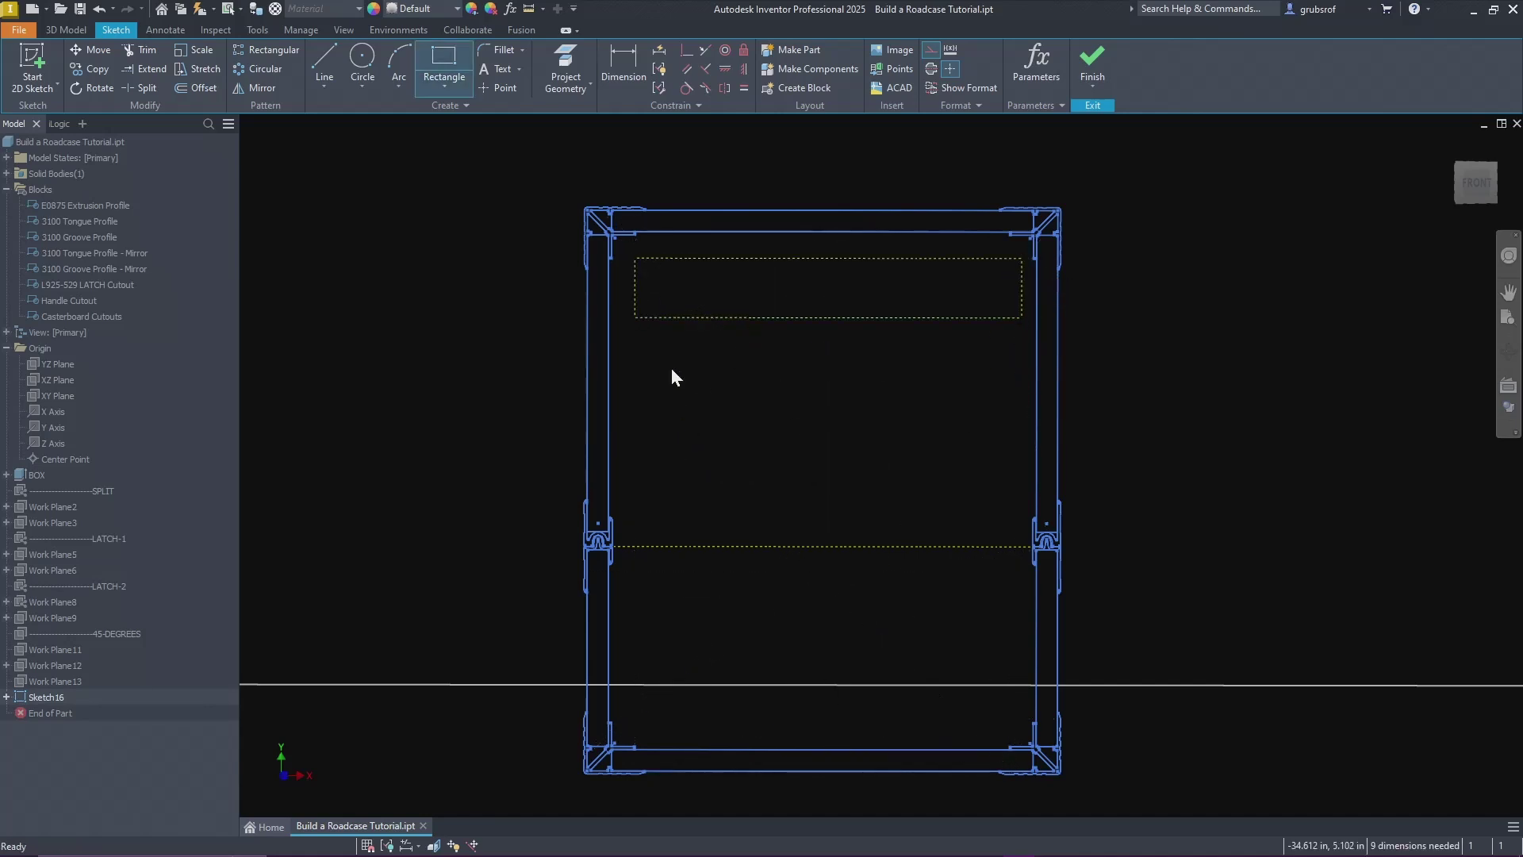
{"action": "mouse_move", "coordinate": [628, 337]}
{"action": "left_mouse_down"}
{"action": "mouse_move", "coordinate": [945, 251]}
{"action": "mouse_move", "coordinate": [1033, 250]}
{"action": "left_mouse_up"}
{"action": "left_click", "coordinate": [931, 49]}
{"action": "key", "text": "Escape"}
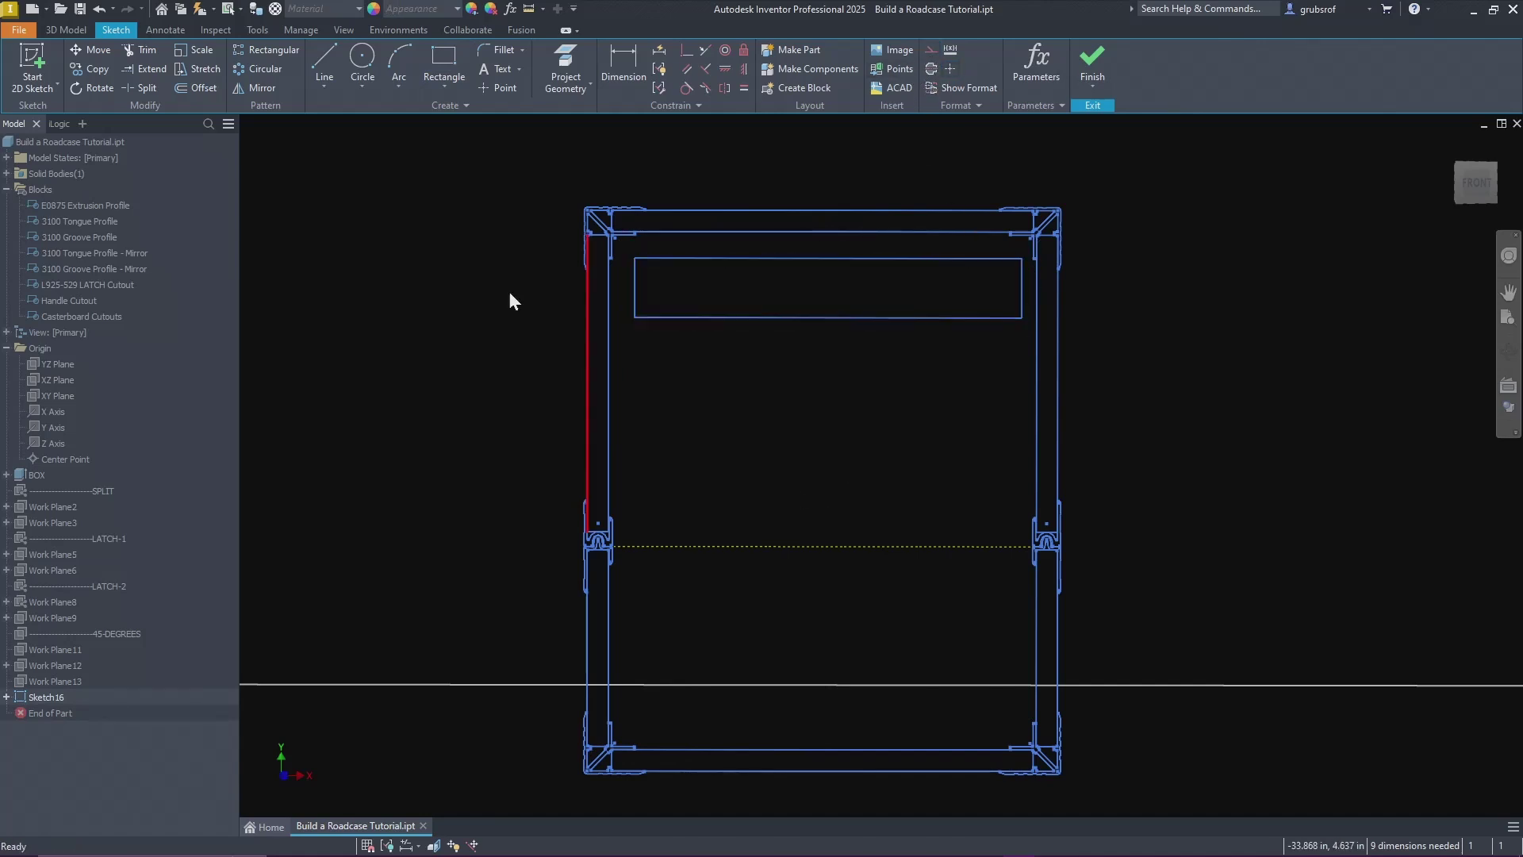
Step: Draw a wide rectangle above the bottom panel, a small one below the construction line at the right, and a tall one about 1.2 by 3.0 in above it
{"action": "left_click", "coordinate": [444, 62]}
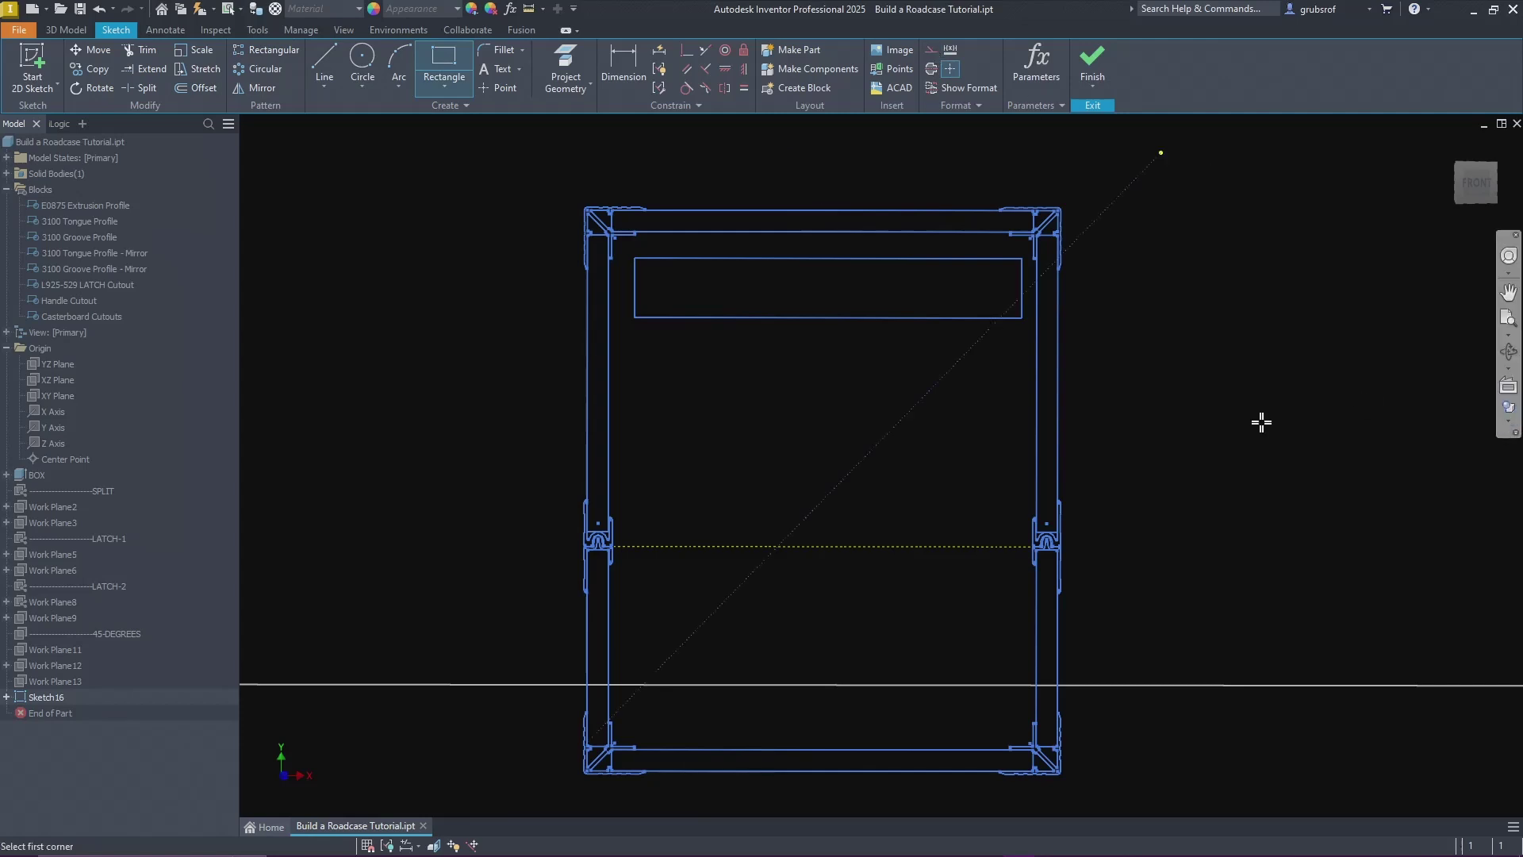
{"action": "left_click", "coordinate": [634, 653]}
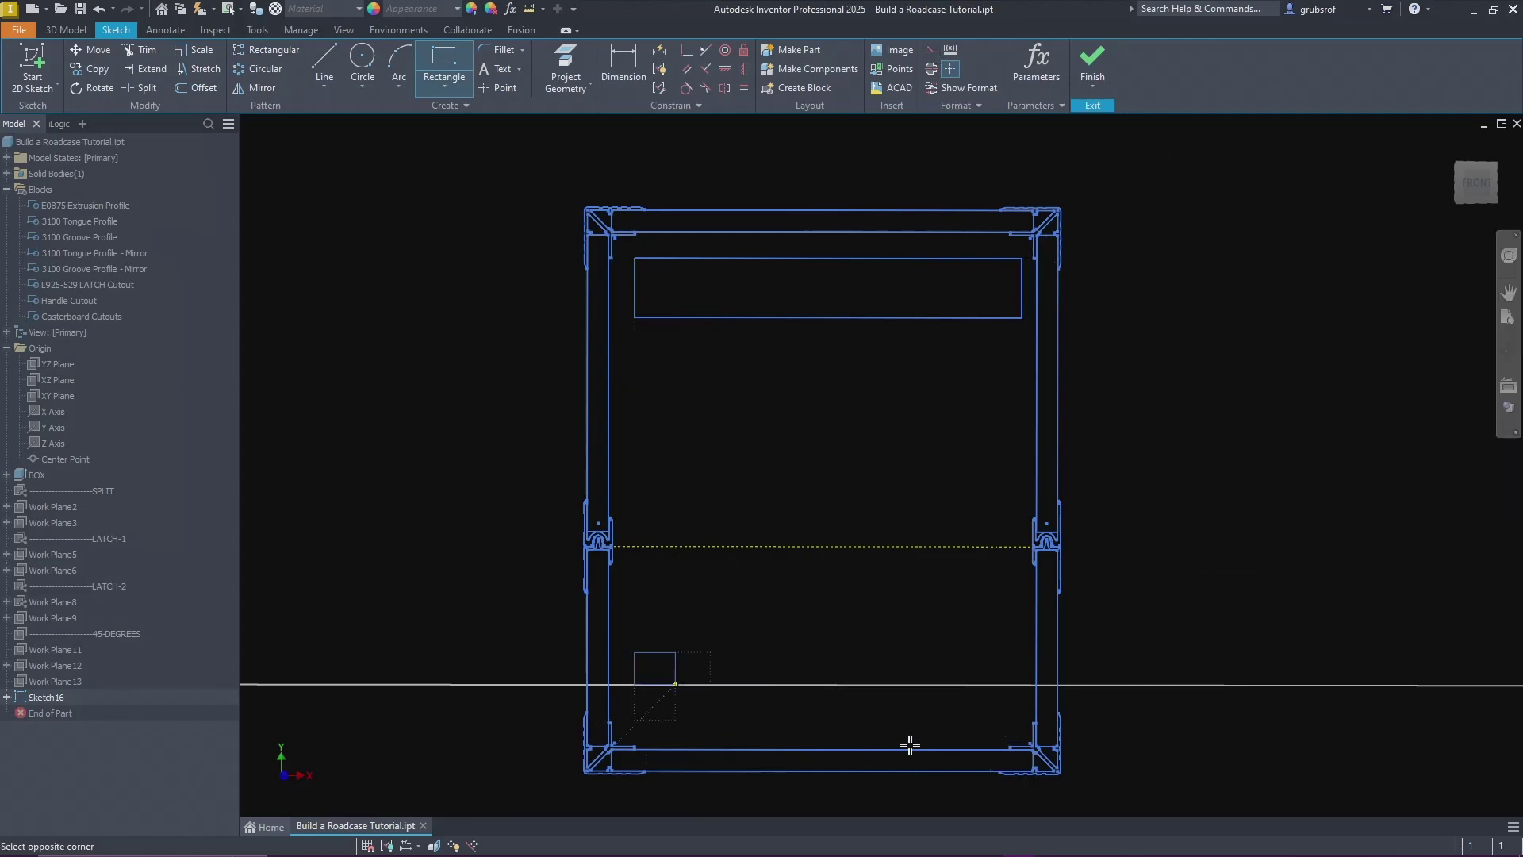
{"action": "left_click", "coordinate": [1006, 722]}
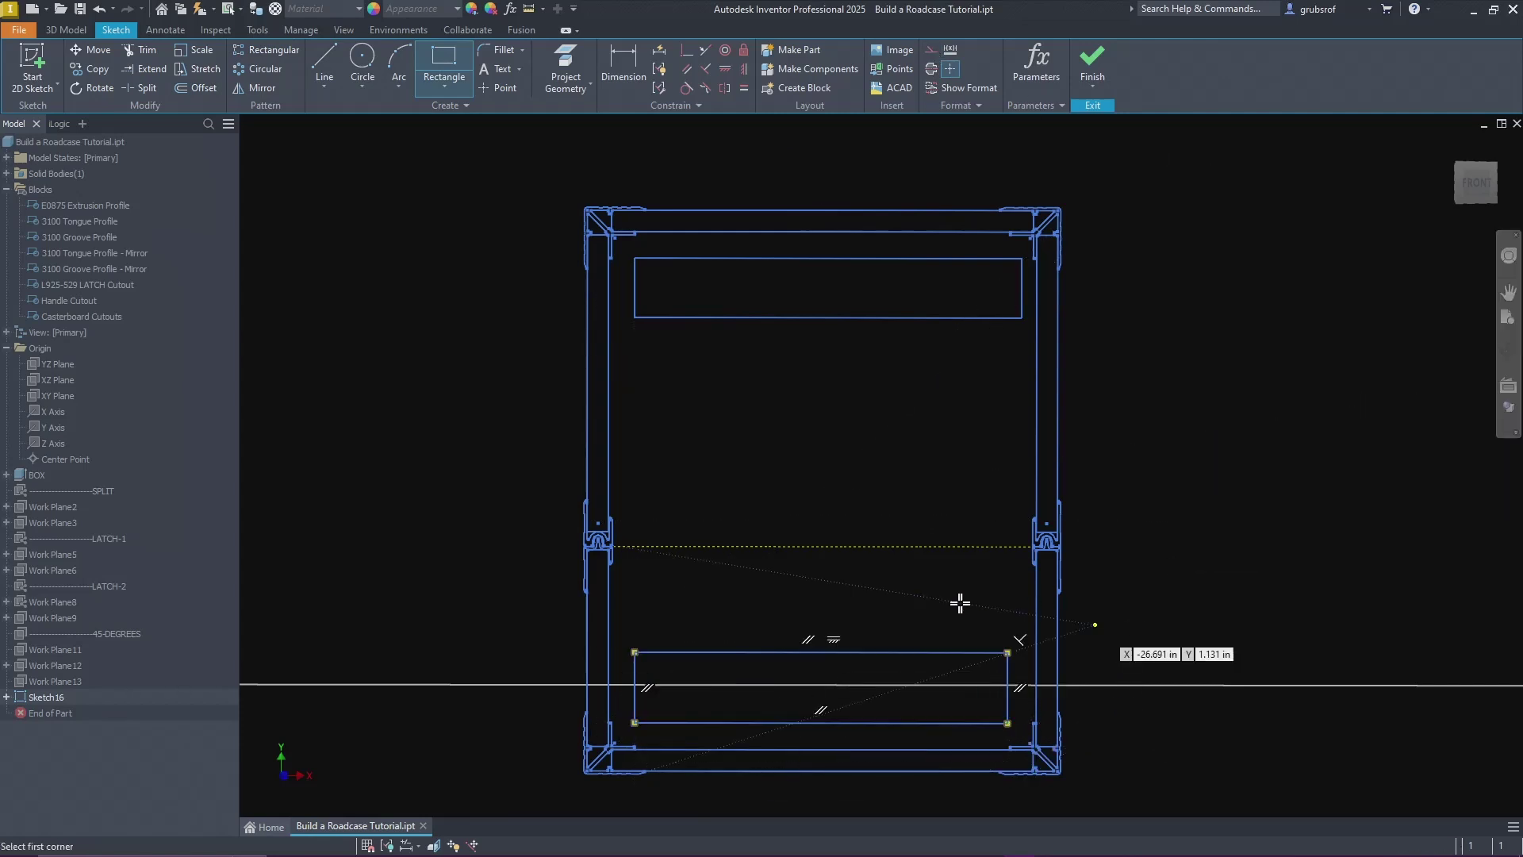
{"action": "left_click", "coordinate": [940, 635]}
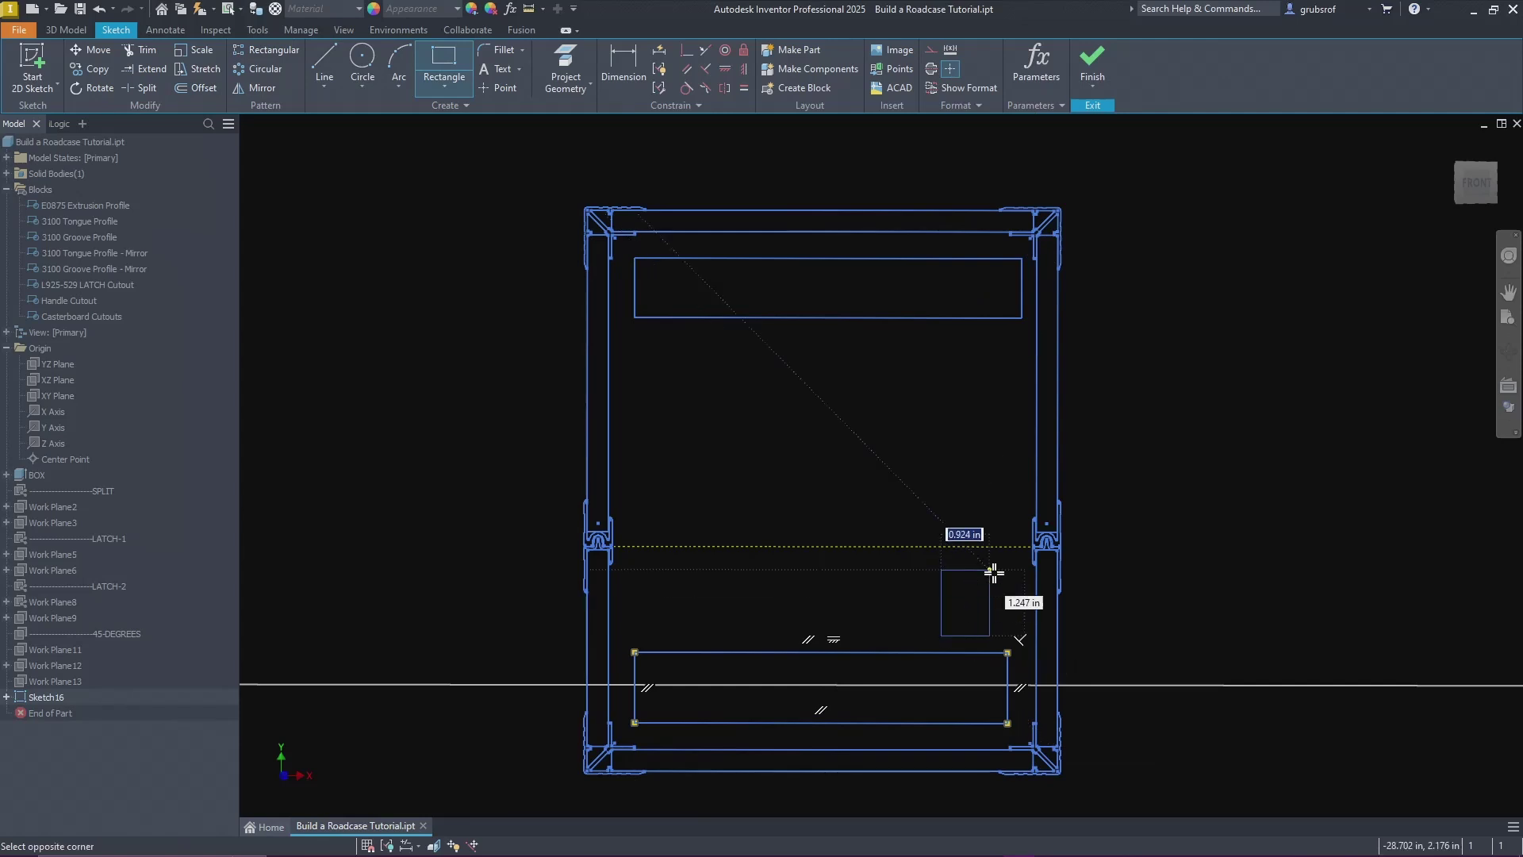
{"action": "left_click", "coordinate": [999, 570]}
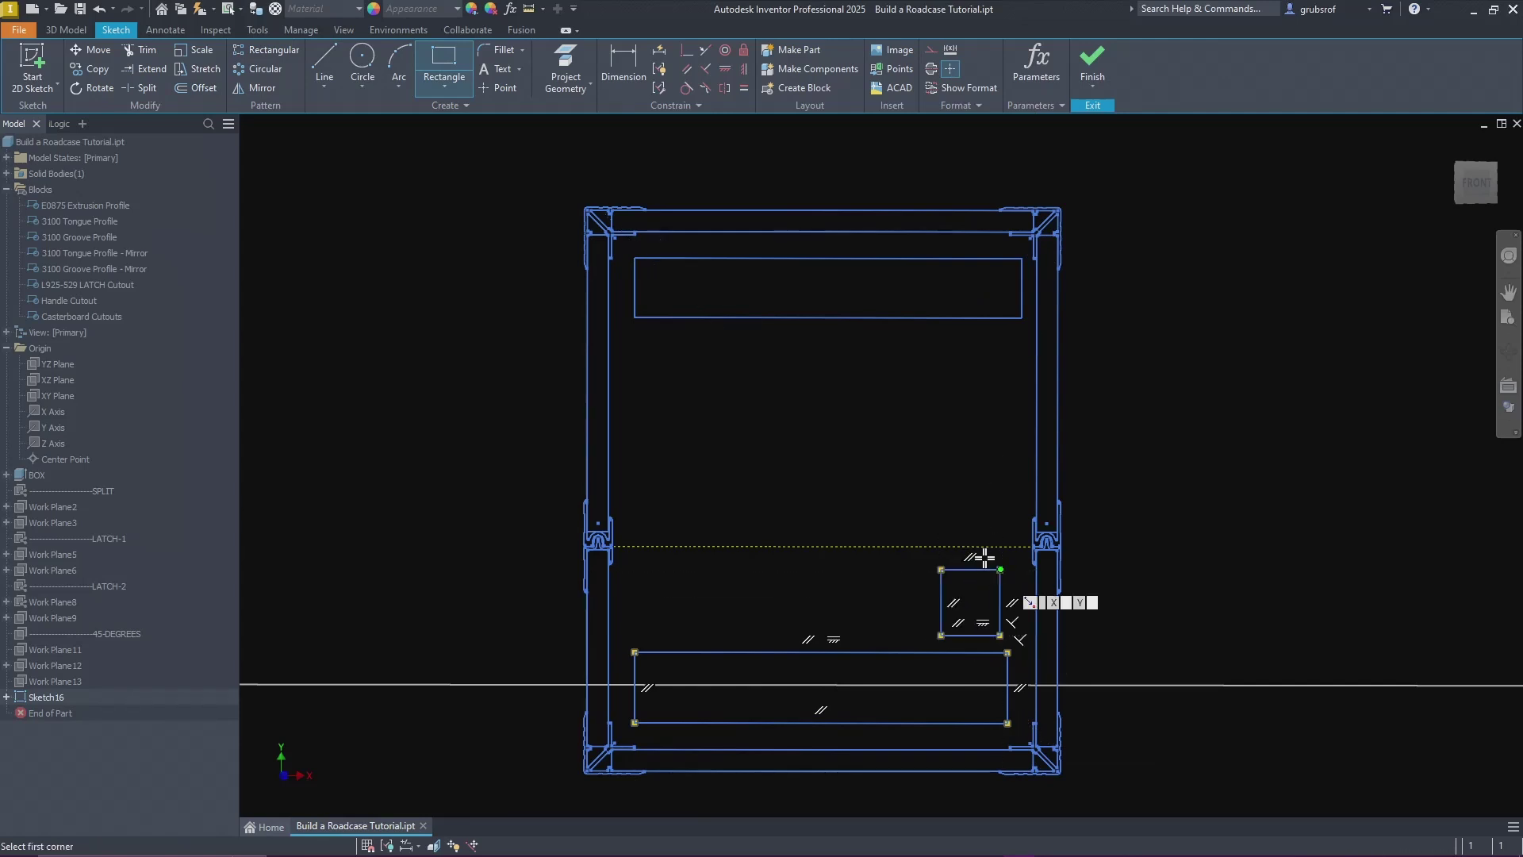
{"action": "left_click", "coordinate": [947, 508]}
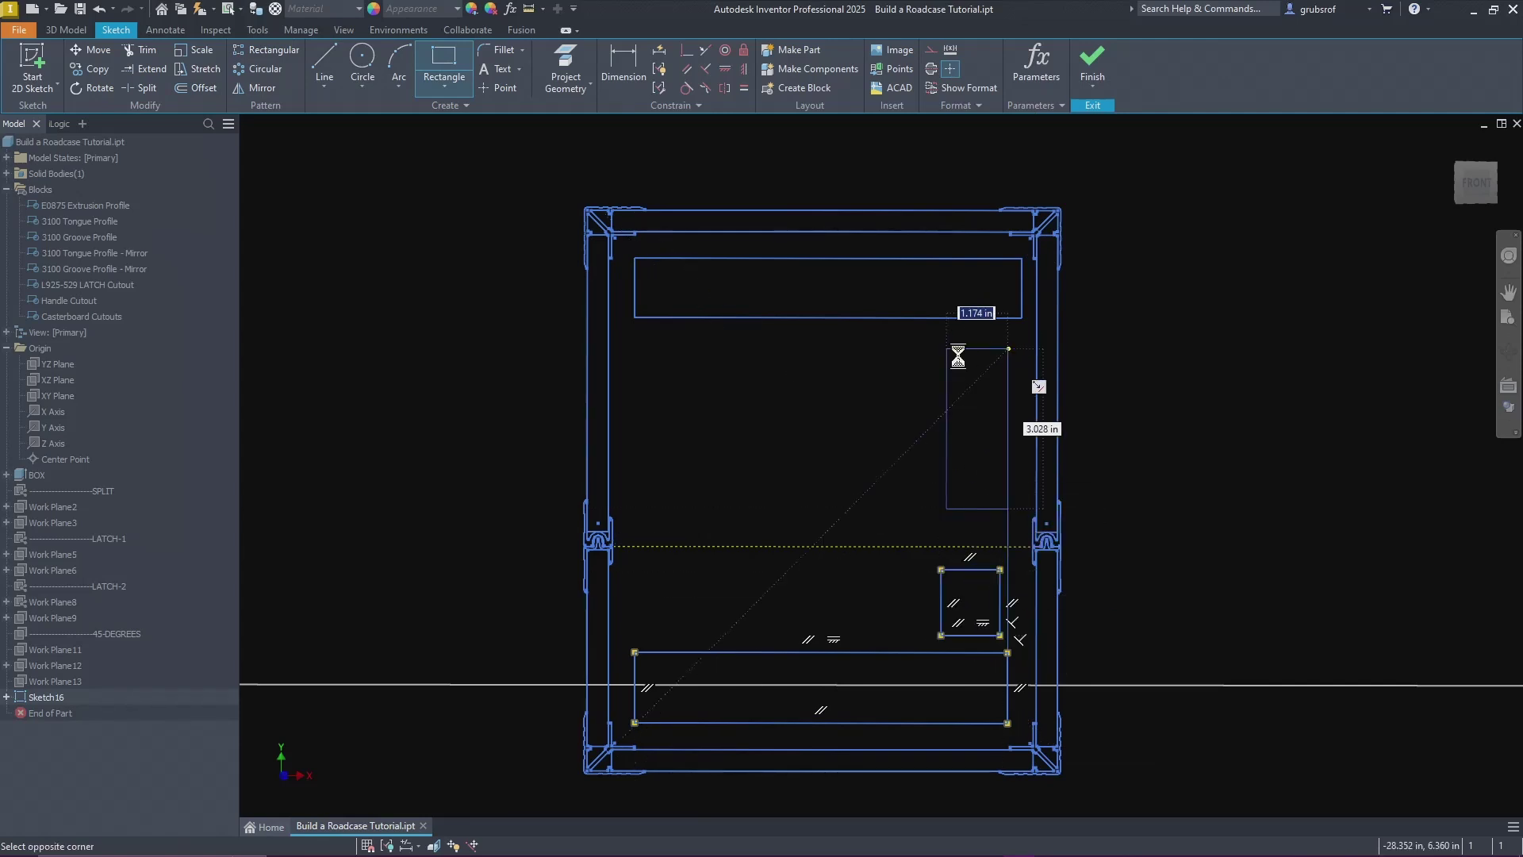
{"action": "left_click", "coordinate": [1008, 349]}
Step: Draw a tall rectangle above the construction line and a small one below it, both near the case's left wall
{"action": "left_click", "coordinate": [645, 335]}
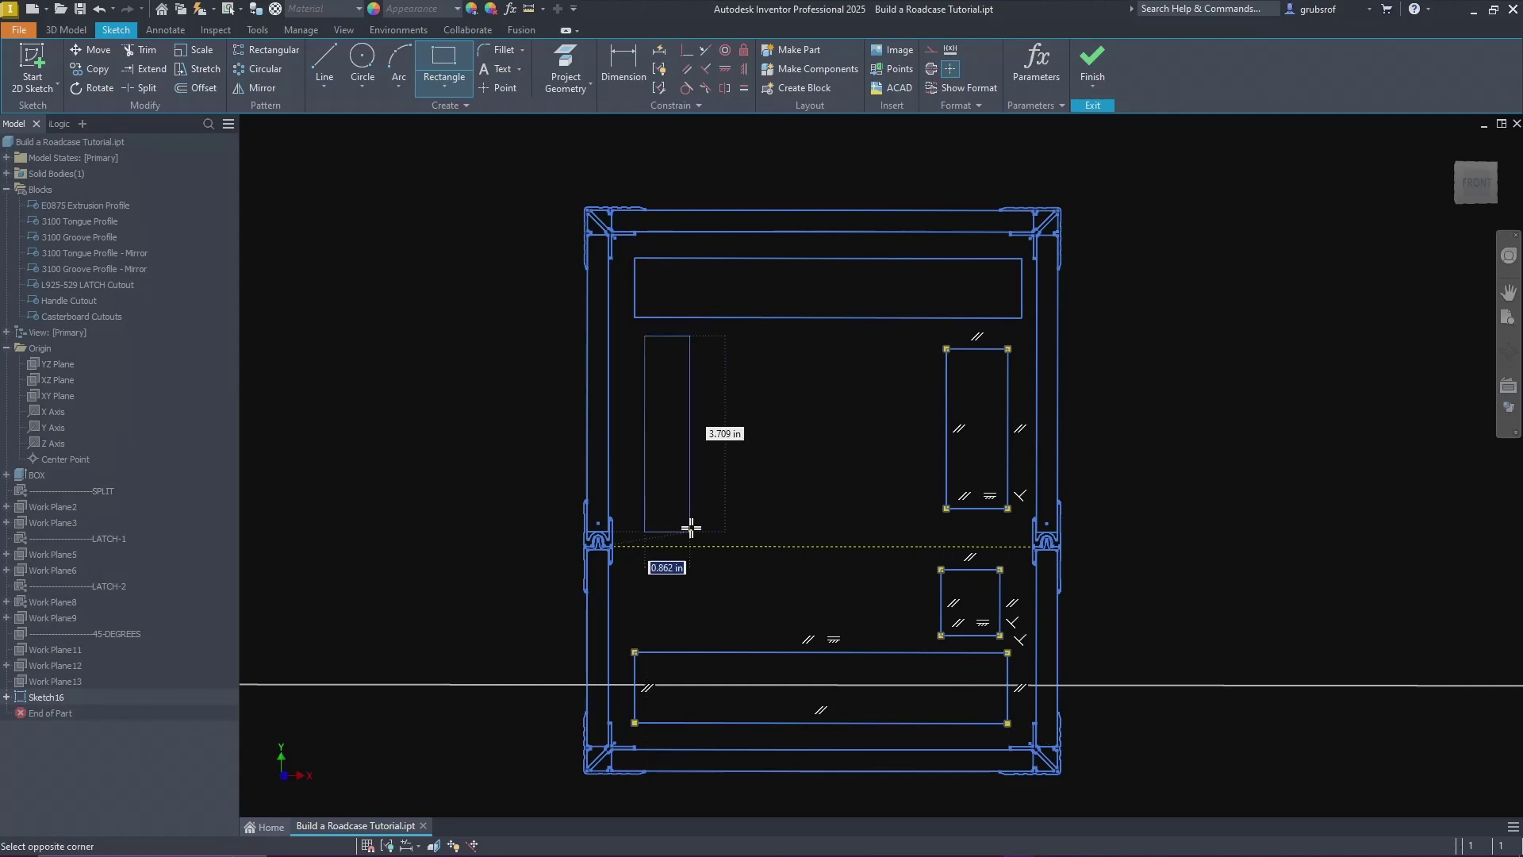
{"action": "left_click", "coordinate": [688, 514]}
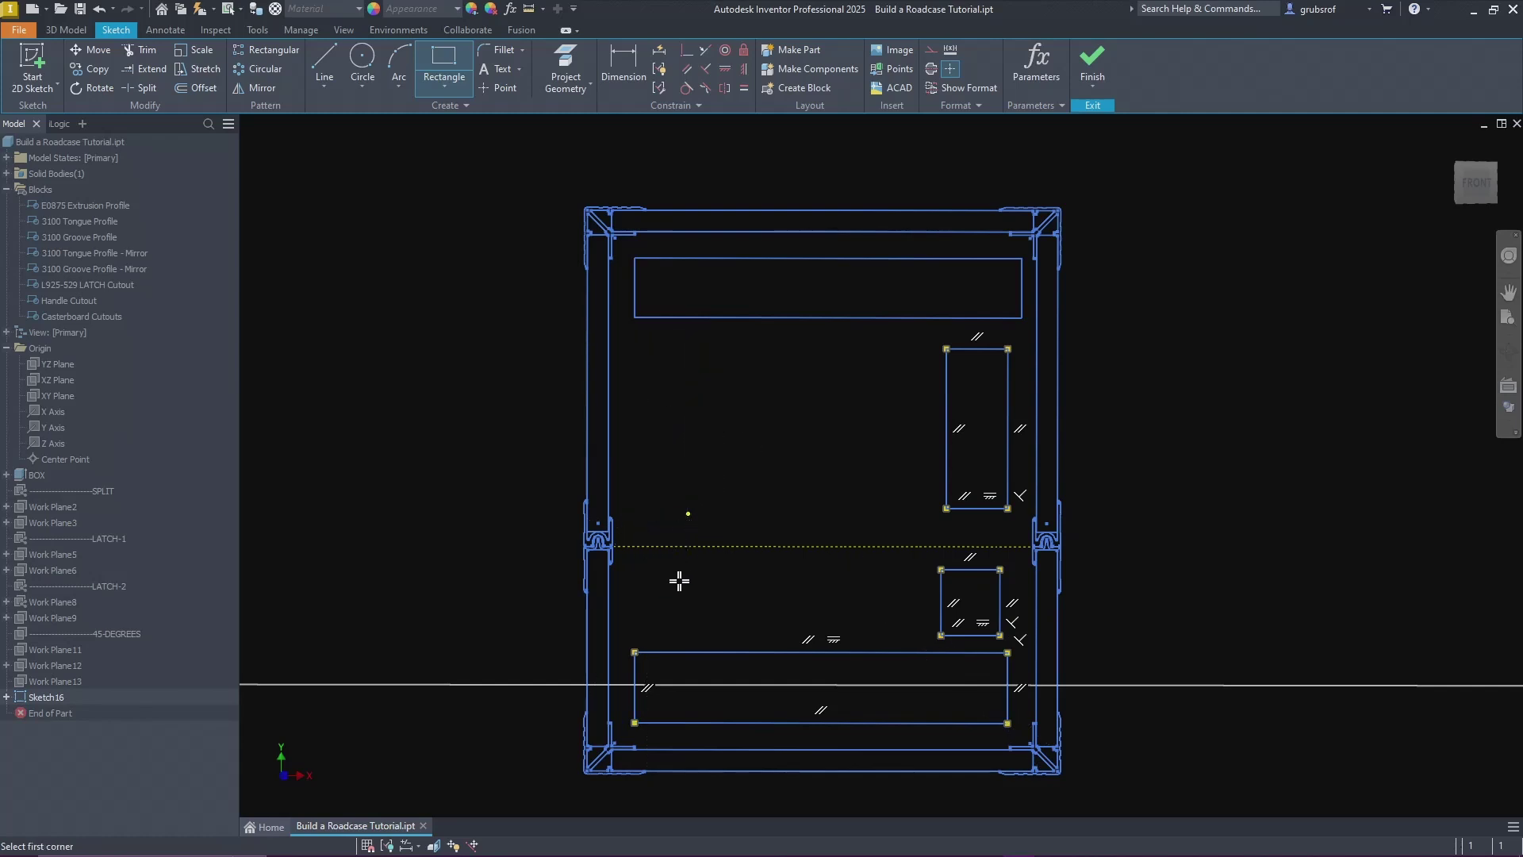
{"action": "left_click", "coordinate": [634, 634]}
{"action": "left_click", "coordinate": [700, 569]}
{"action": "key", "text": "Escape"}
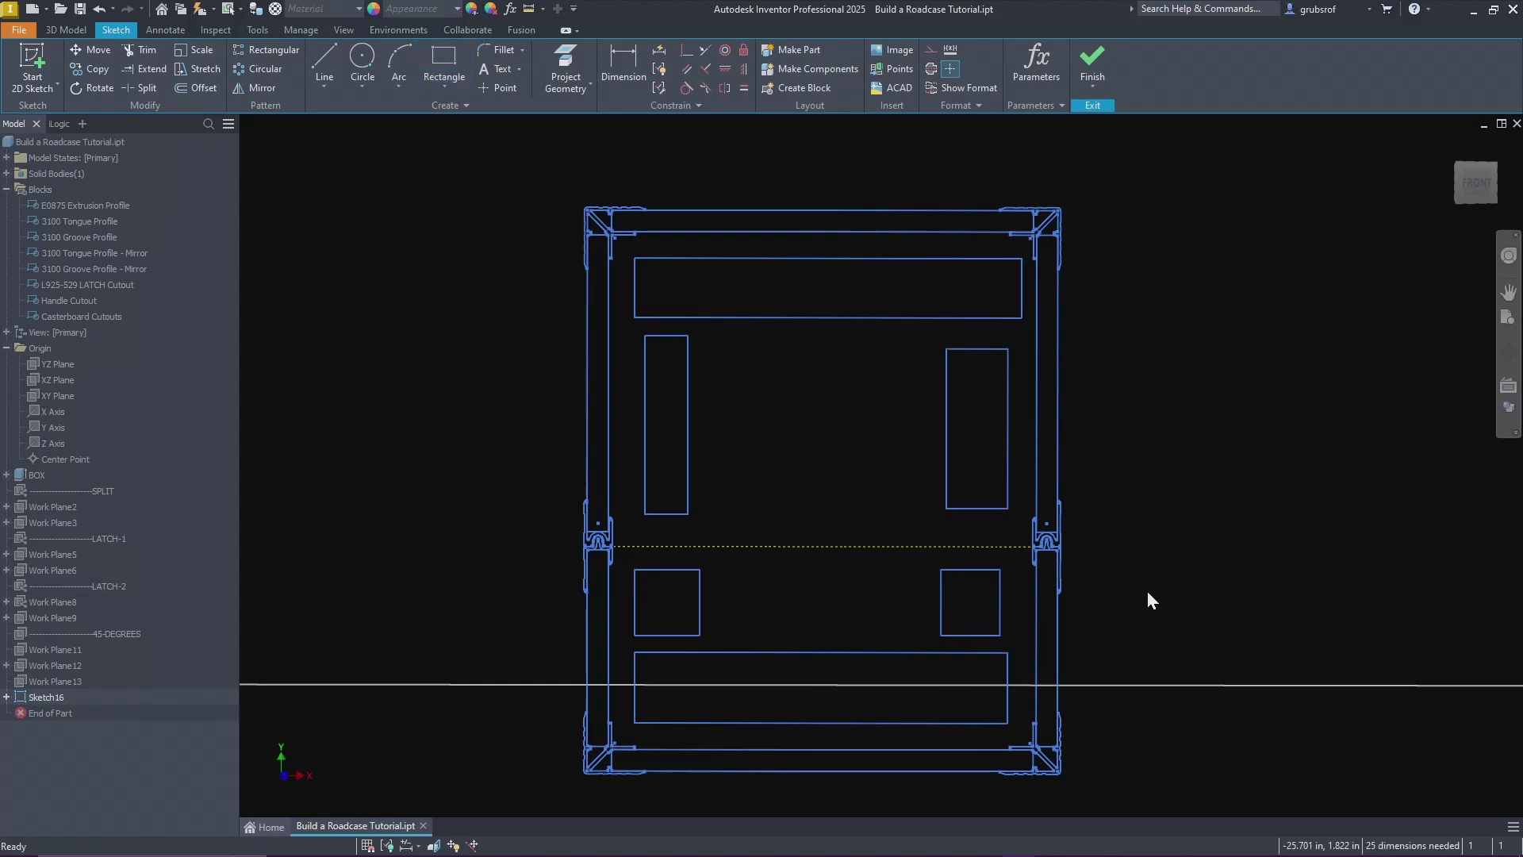
Step: Make the bottom edges of both tall inner rectangles and the top edge of the small right one collinear with the horizontal construction line
{"action": "scroll", "coordinate": [1003, 584], "scroll_direction": "up", "scroll_amount": 3}
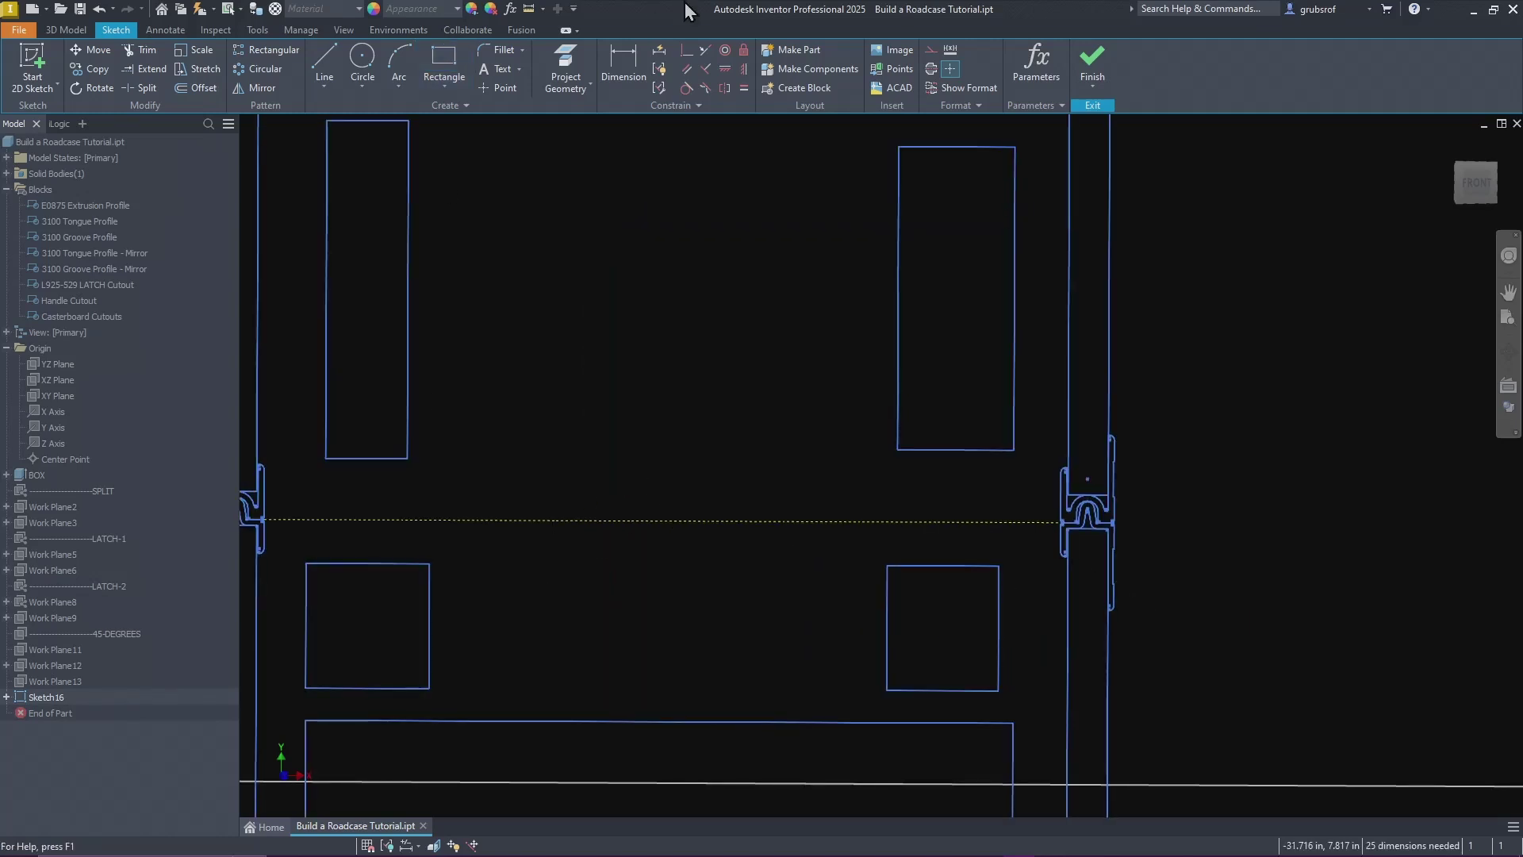
{"action": "left_click", "coordinate": [709, 57]}
{"action": "left_click", "coordinate": [929, 455]}
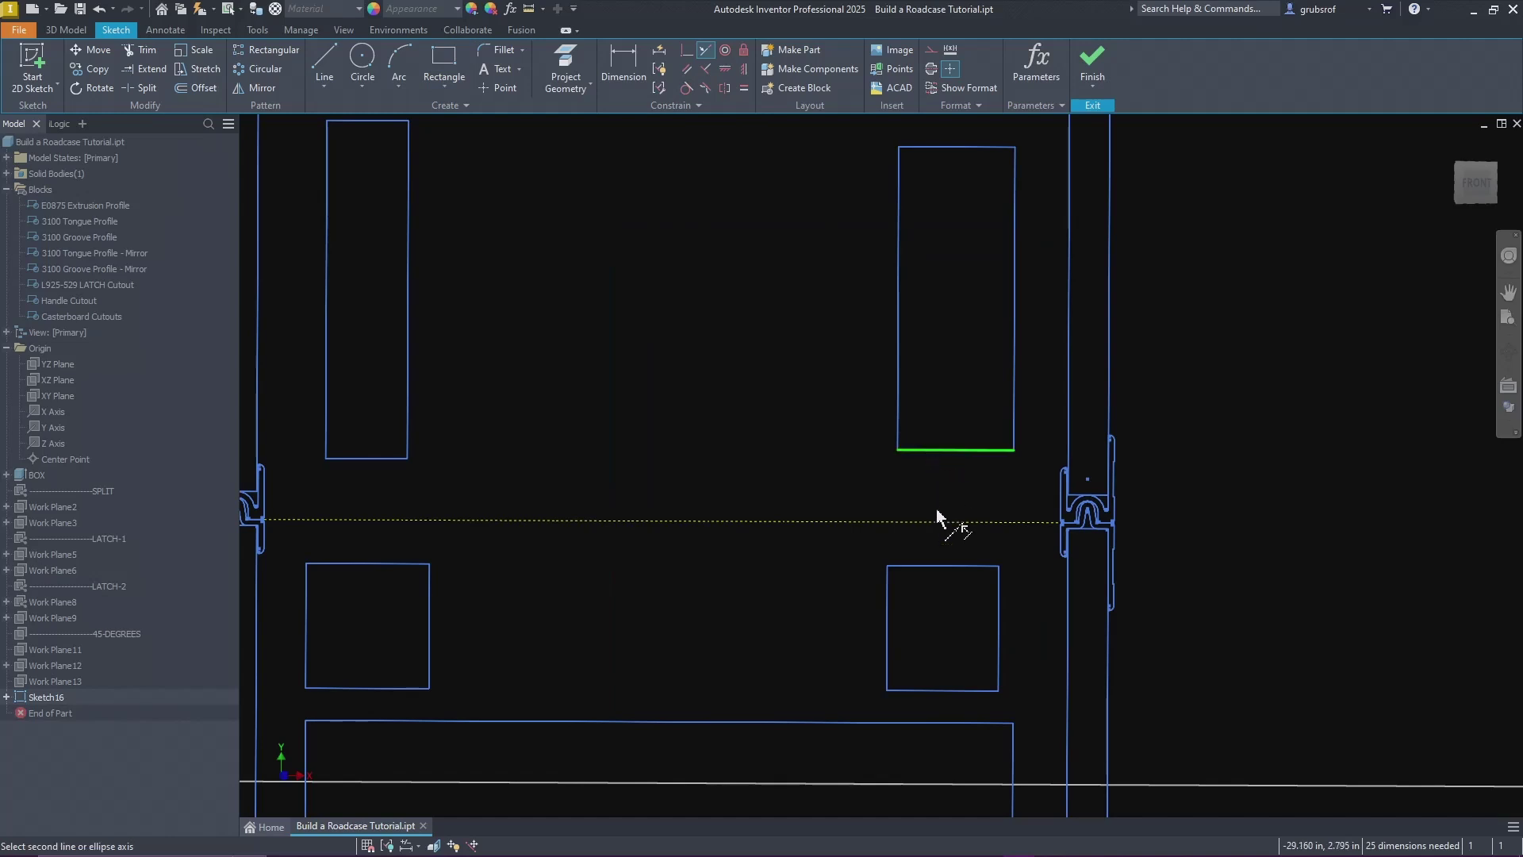
{"action": "left_click", "coordinate": [939, 521]}
{"action": "left_click", "coordinate": [970, 567]}
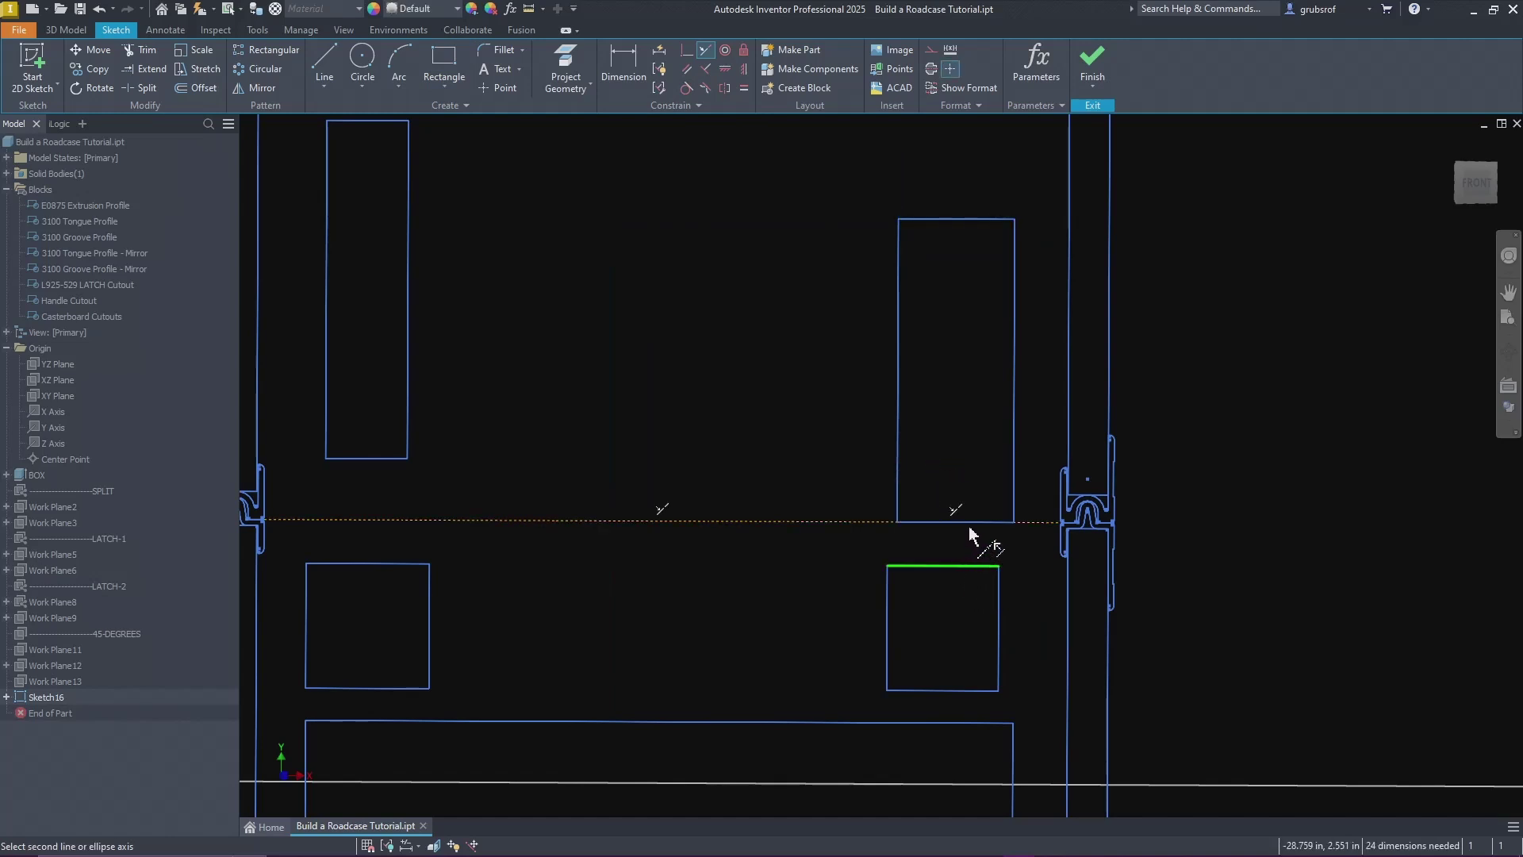
{"action": "left_click", "coordinate": [882, 522]}
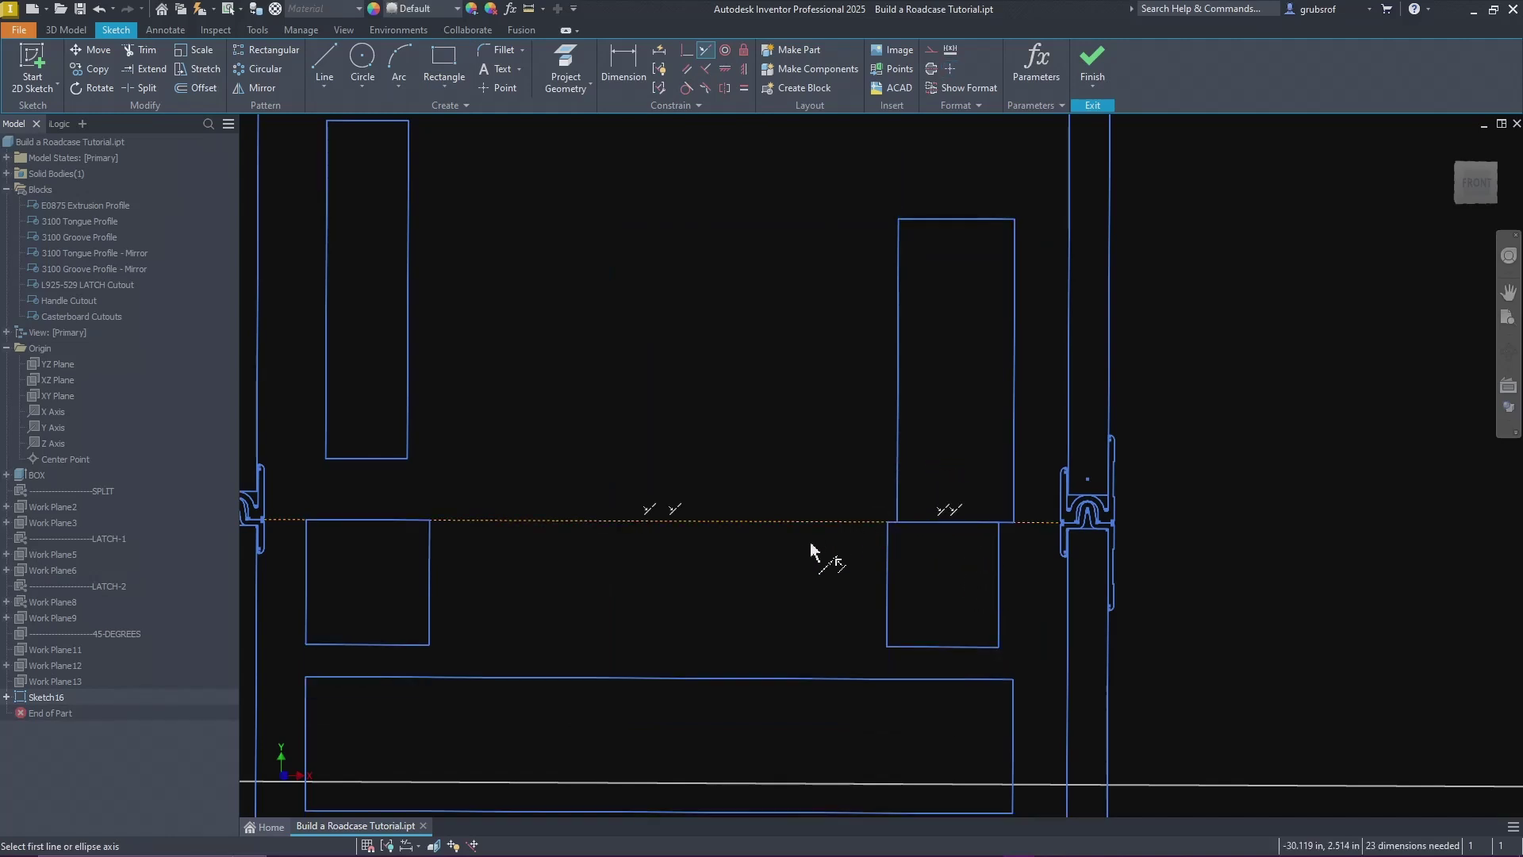
{"action": "left_click", "coordinate": [393, 460]}
{"action": "left_click", "coordinate": [449, 520]}
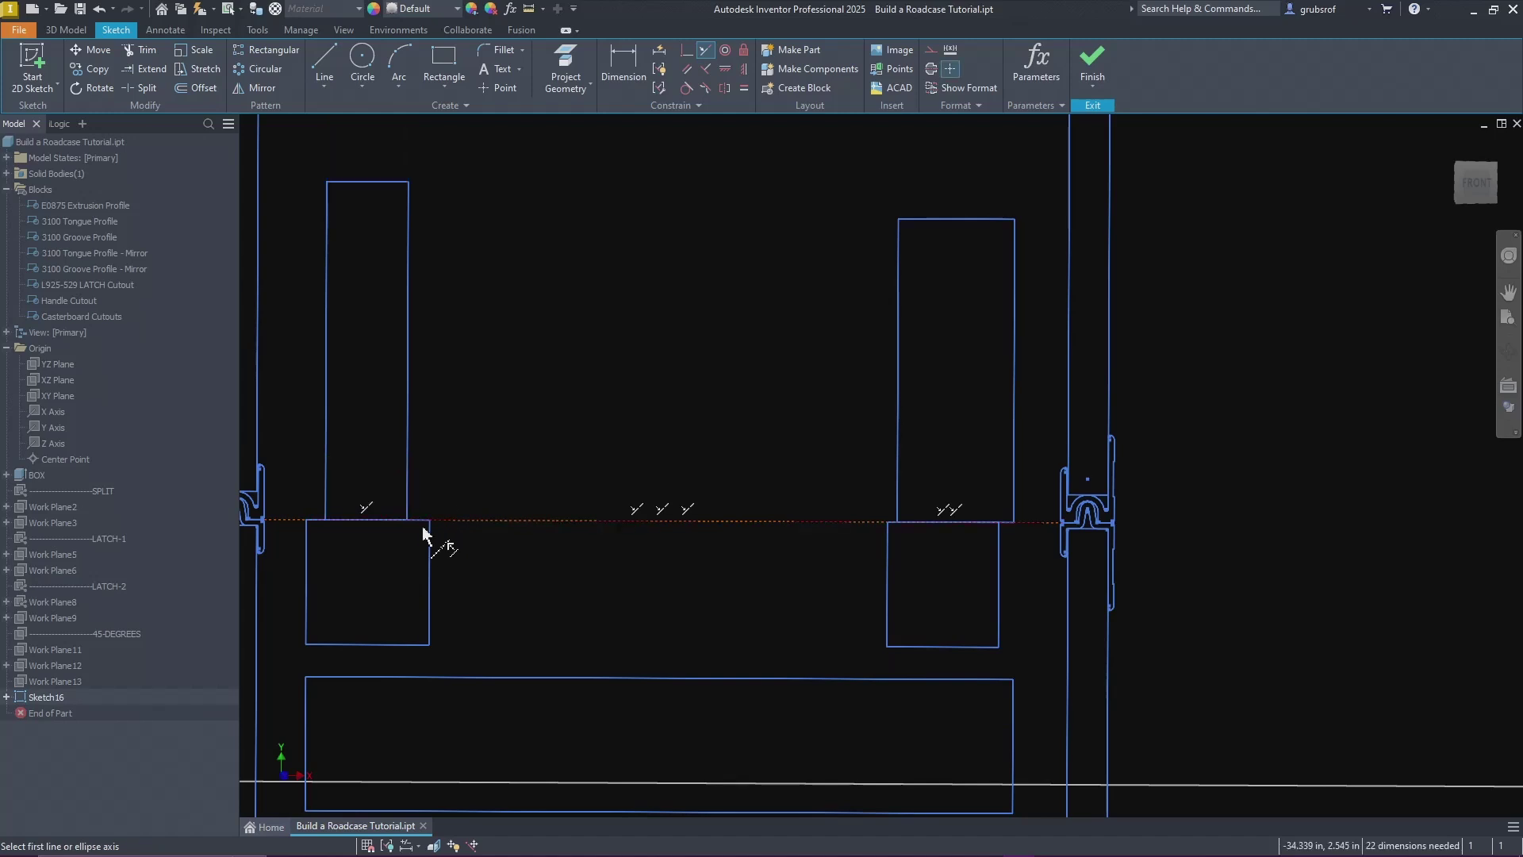
Step: Try making the small left rectangle's top edge collinear with the construction line and its left edge collinear with the wide bottom rectangle's left edge
{"action": "left_click", "coordinate": [425, 521]}
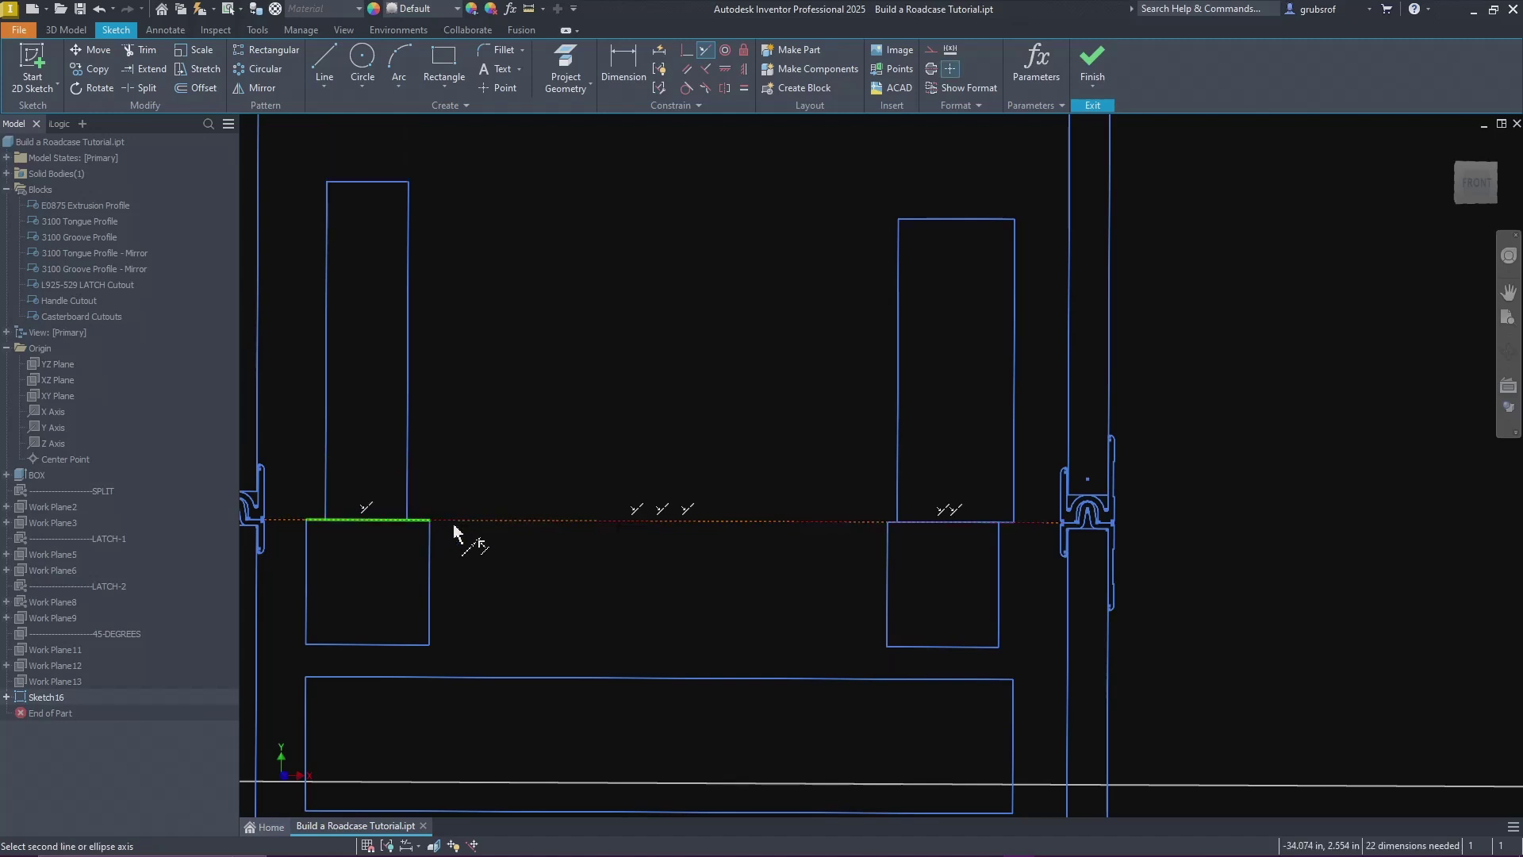
{"action": "left_click", "coordinate": [454, 523]}
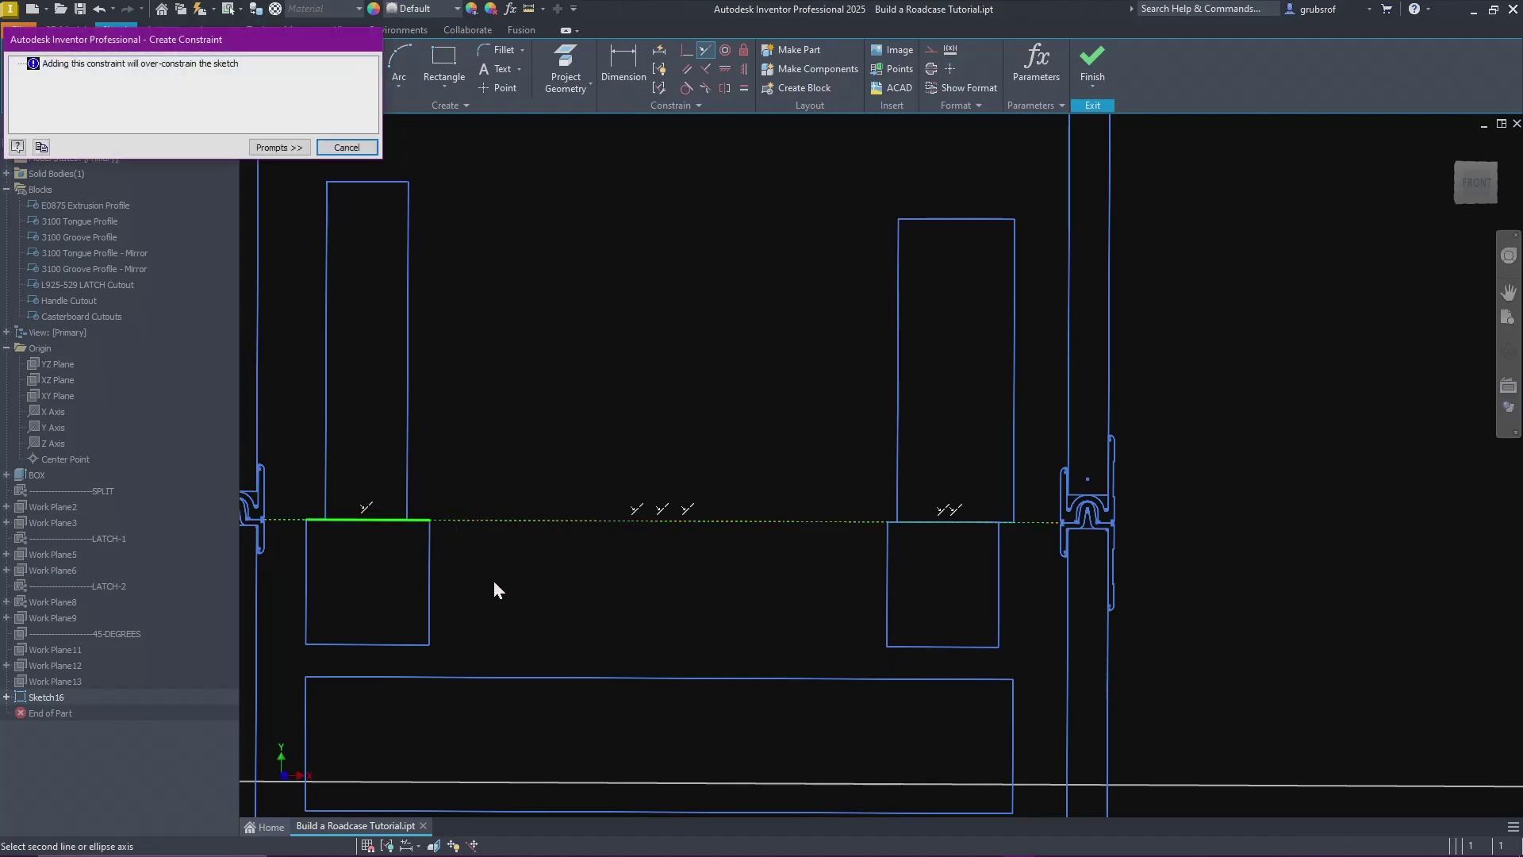
{"action": "left_click", "coordinate": [350, 148]}
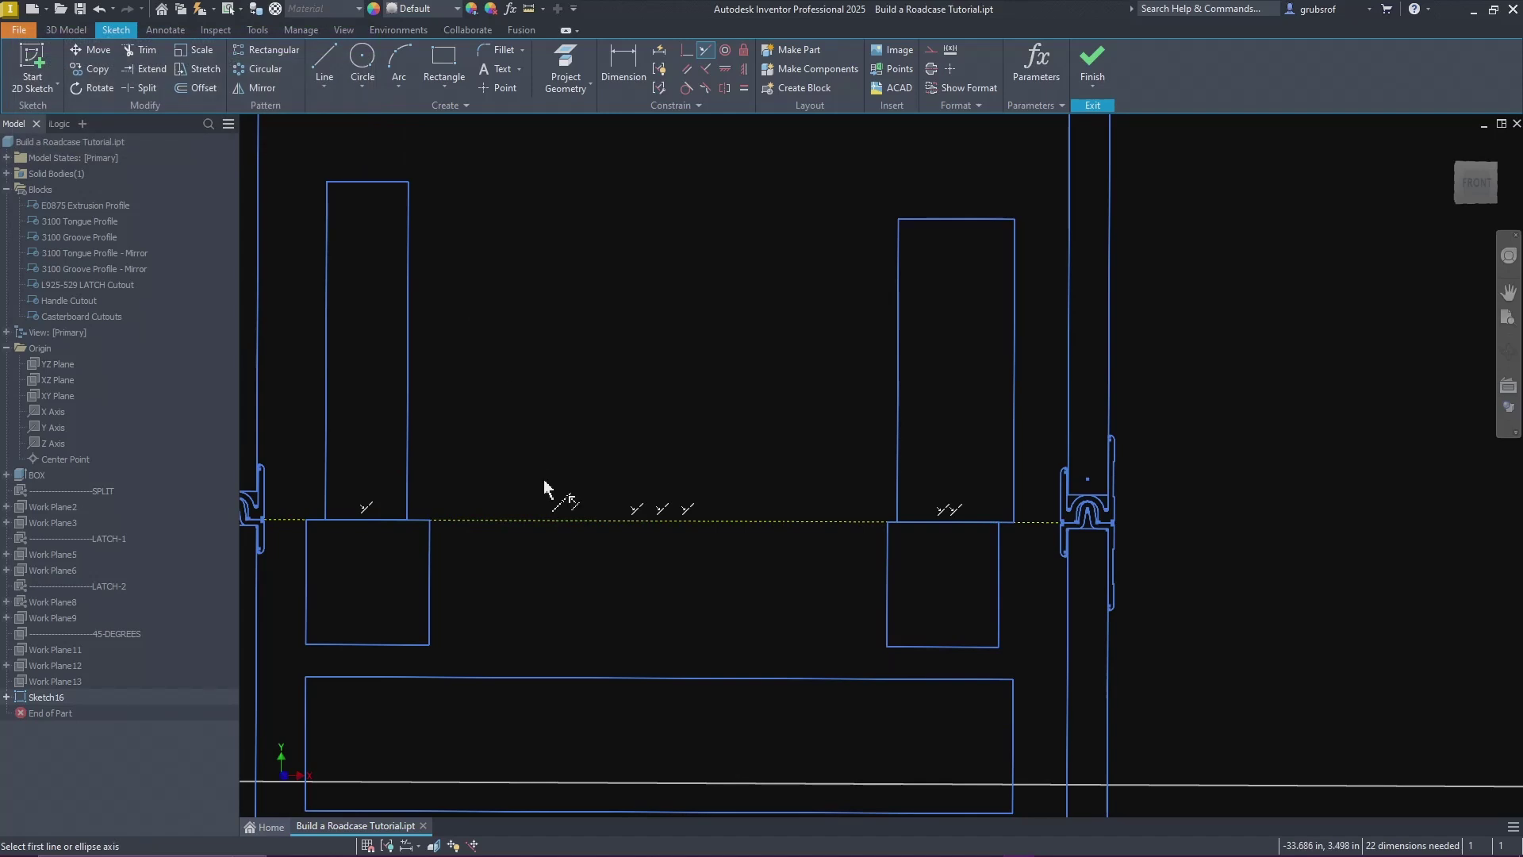
{"action": "left_click", "coordinate": [307, 622]}
{"action": "left_click", "coordinate": [306, 706]}
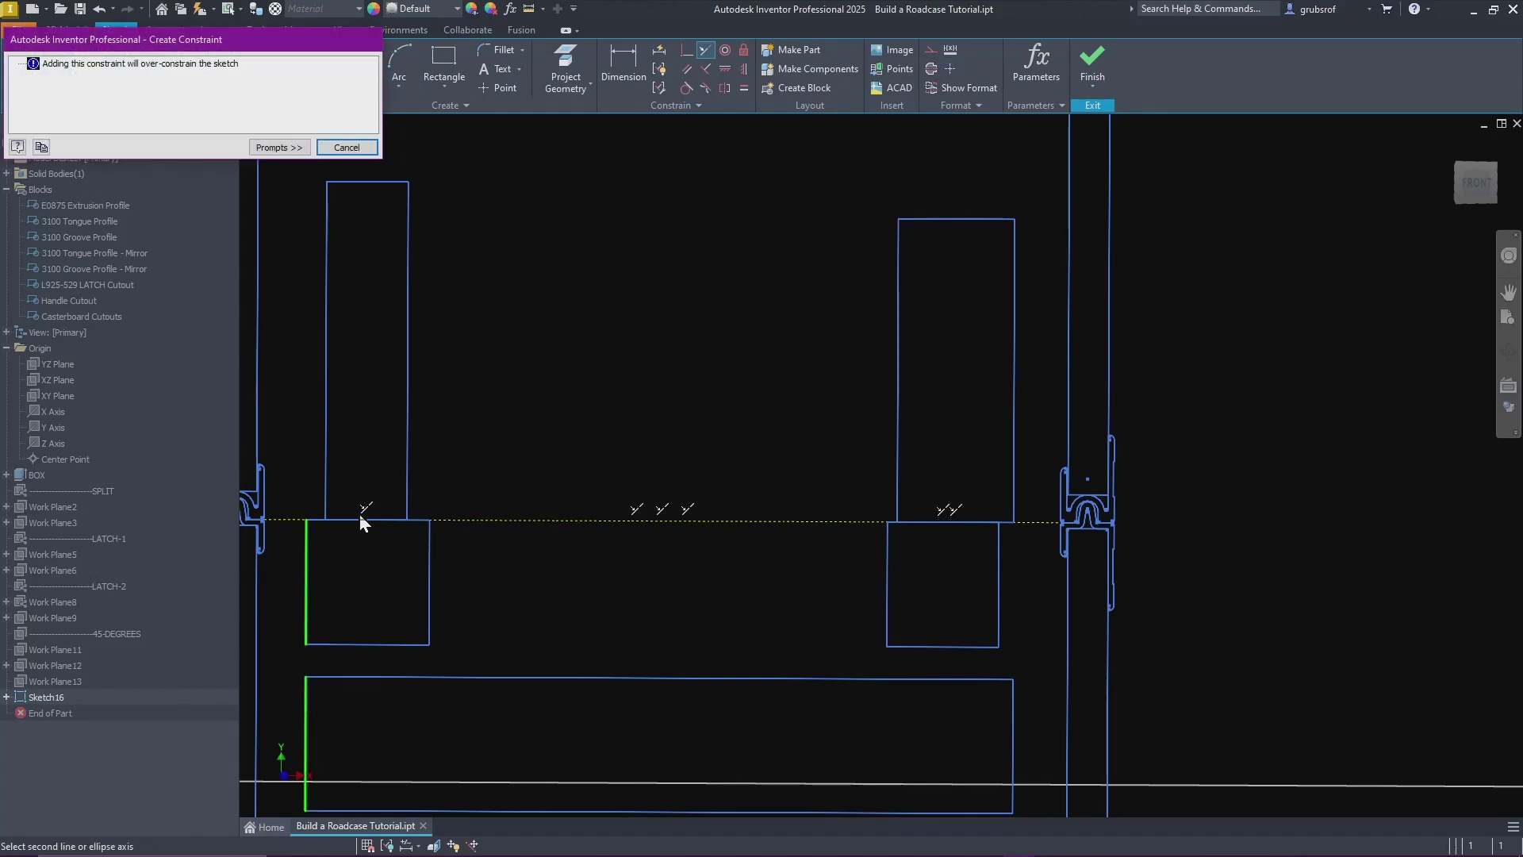
{"action": "left_click", "coordinate": [346, 149]}
{"action": "scroll", "coordinate": [680, 477], "scroll_direction": "down", "scroll_amount": 5}
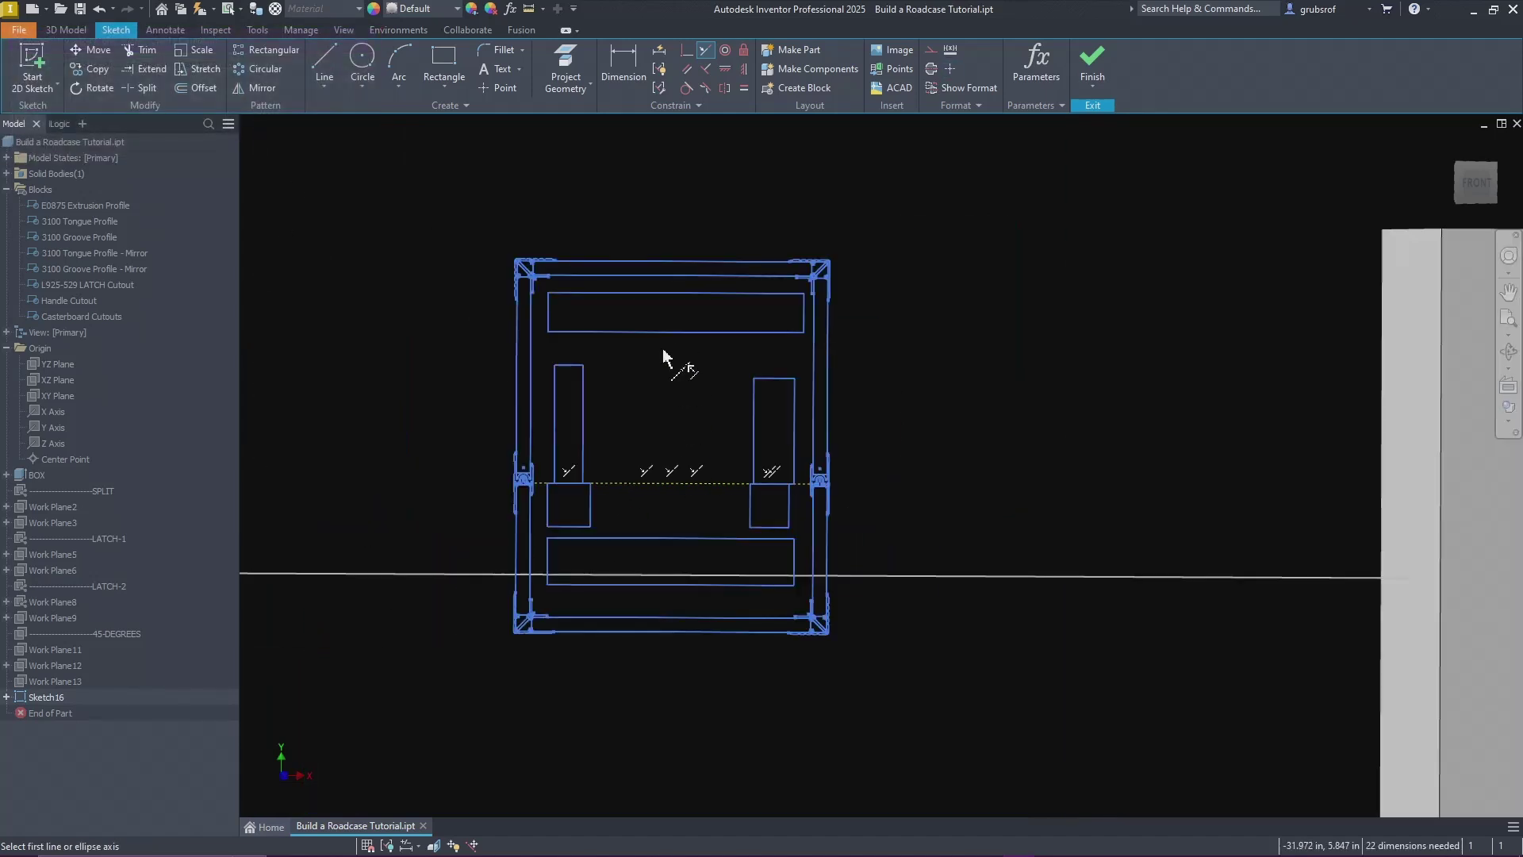
{"action": "scroll", "coordinate": [544, 272], "scroll_direction": "up", "scroll_amount": 3}
{"action": "scroll", "coordinate": [564, 357], "scroll_direction": "up", "scroll_amount": 3}
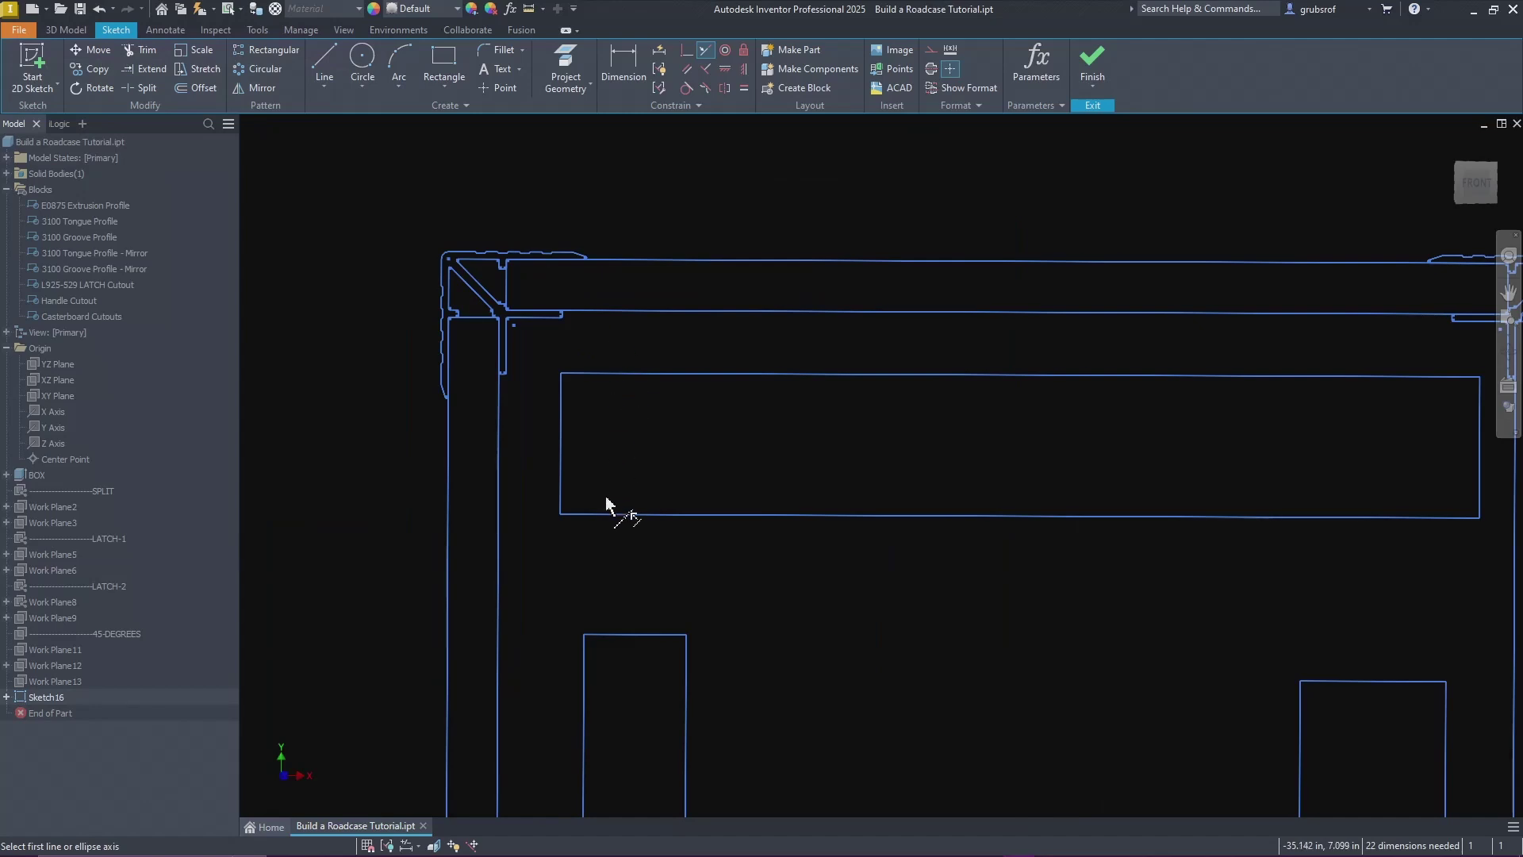
{"action": "scroll", "coordinate": [467, 486], "scroll_direction": "down", "scroll_amount": 5}
{"action": "key", "text": "Escape"}
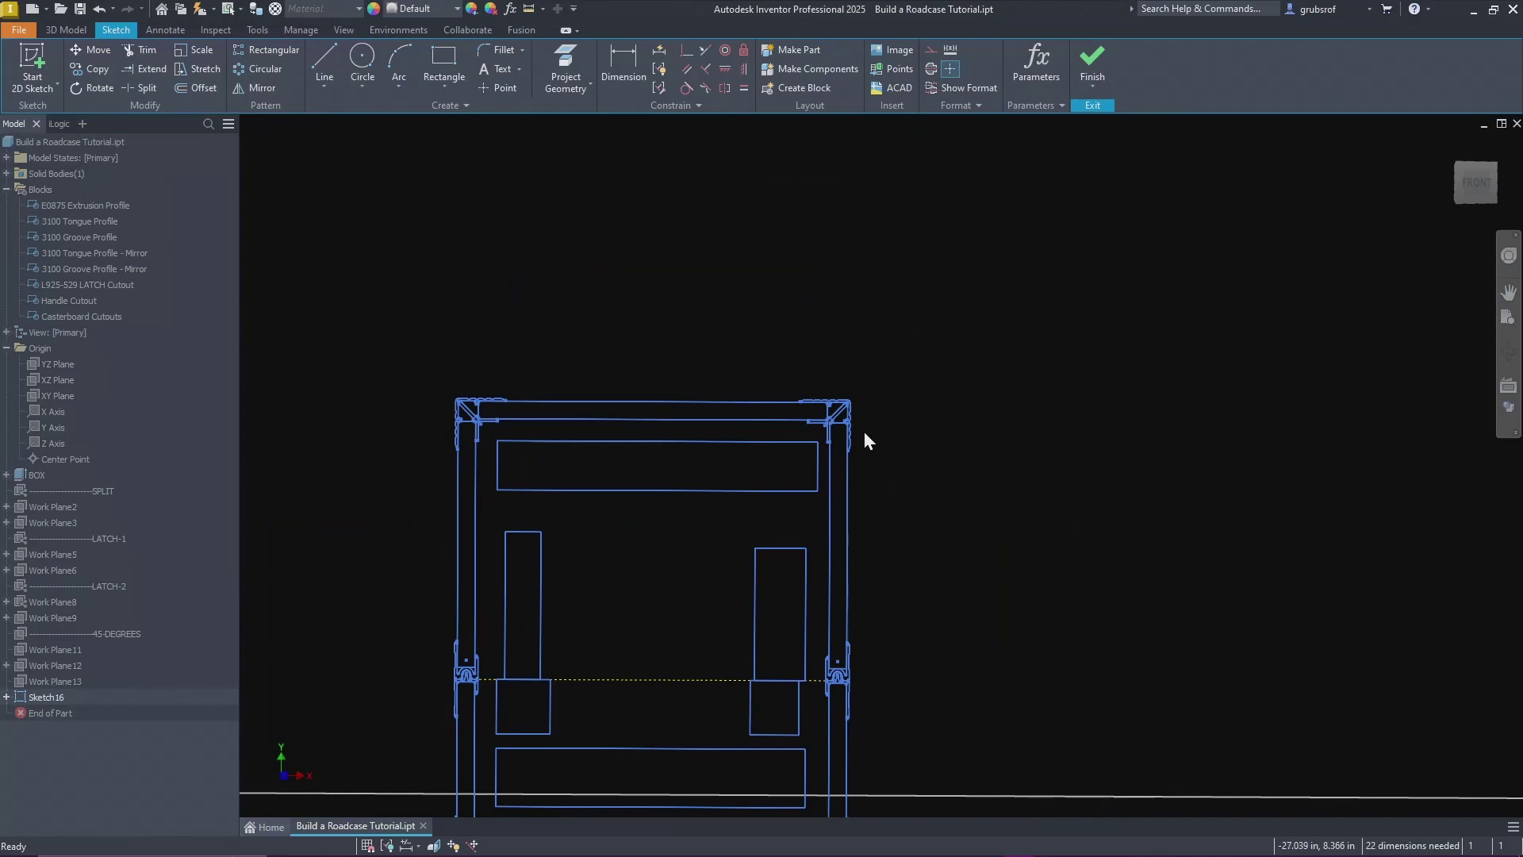
Step: Apply equal constraints linking the top rectangle's height, both tall rectangles' widths and the wide bottom rectangle's height
{"action": "left_click", "coordinate": [744, 87]}
{"action": "left_click", "coordinate": [818, 469]}
{"action": "left_click", "coordinate": [789, 548]}
{"action": "left_click", "coordinate": [792, 549]}
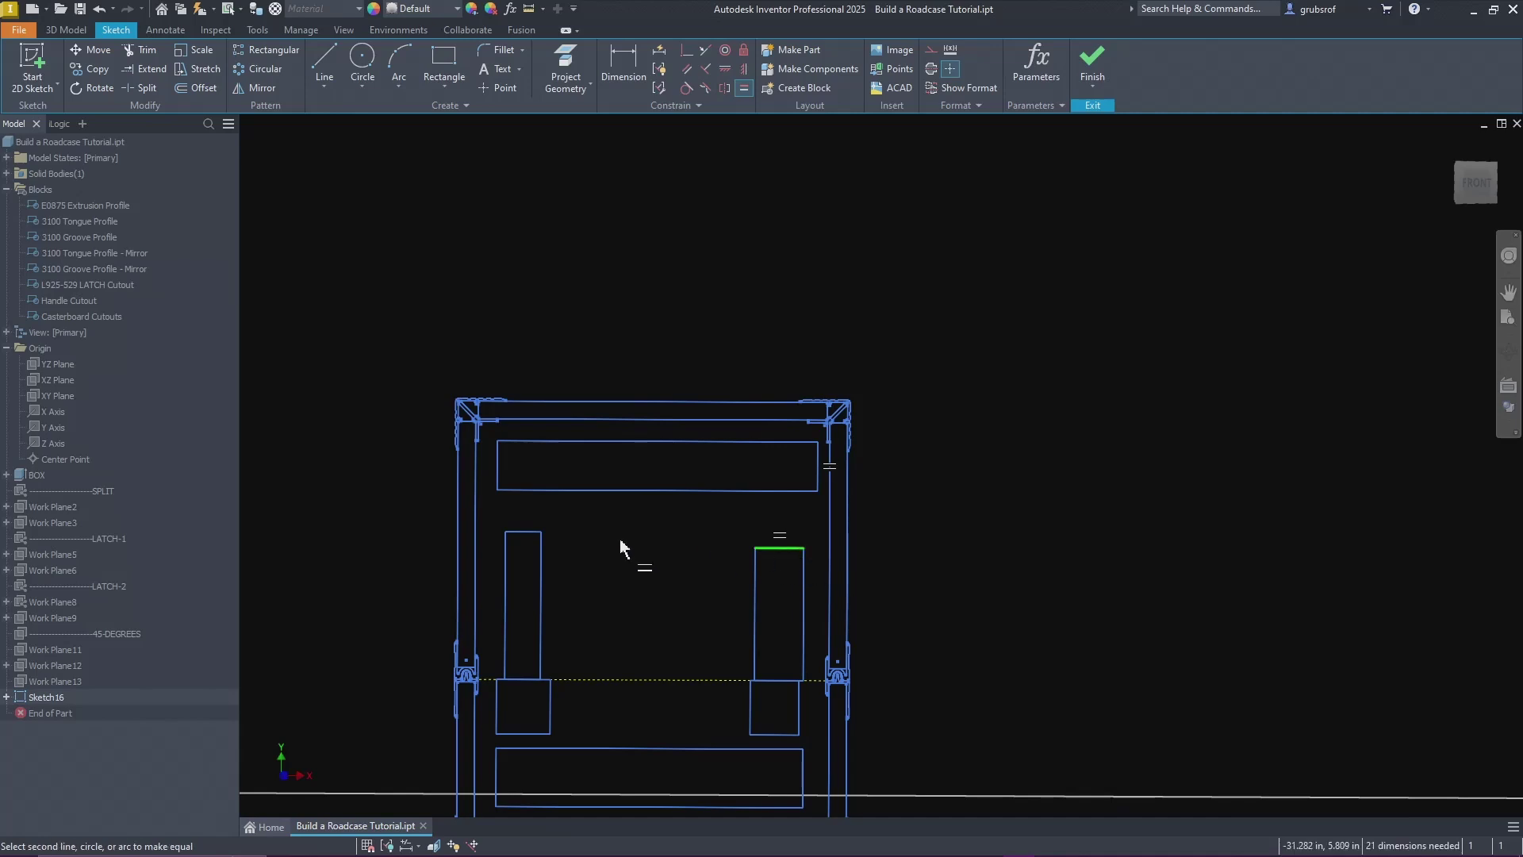
{"action": "left_click", "coordinate": [533, 531]}
{"action": "left_click", "coordinate": [538, 538]}
{"action": "left_click", "coordinate": [498, 768]}
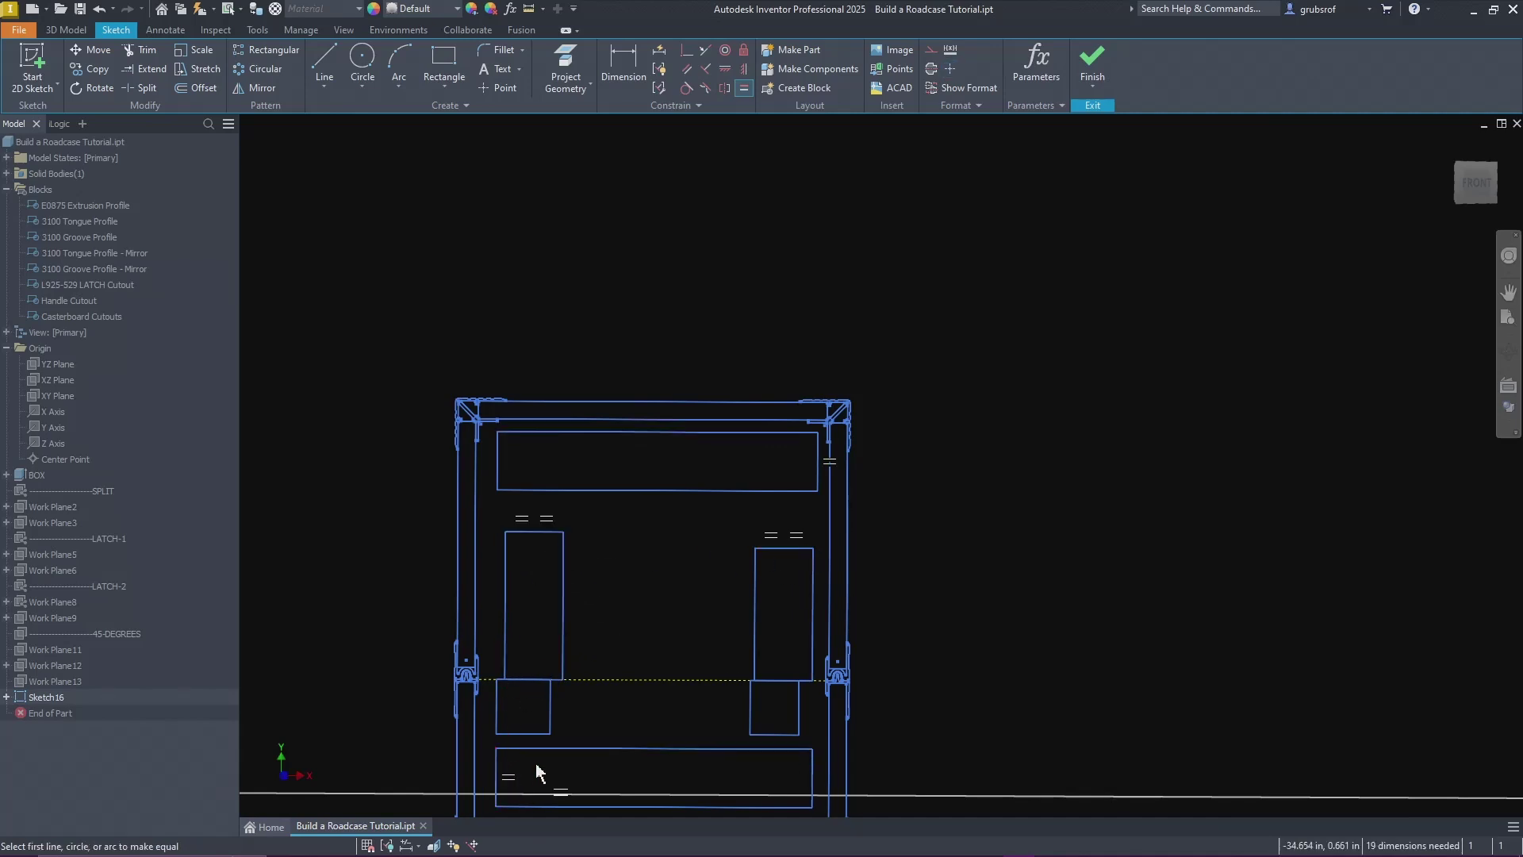
Step: Make both small lower rectangles' widths equal to the wide bottom rectangle's height
{"action": "left_click", "coordinate": [501, 776]}
{"action": "left_click", "coordinate": [528, 734]}
{"action": "left_click", "coordinate": [532, 733]}
{"action": "left_click", "coordinate": [782, 734]}
{"action": "right_click", "coordinate": [942, 563]}
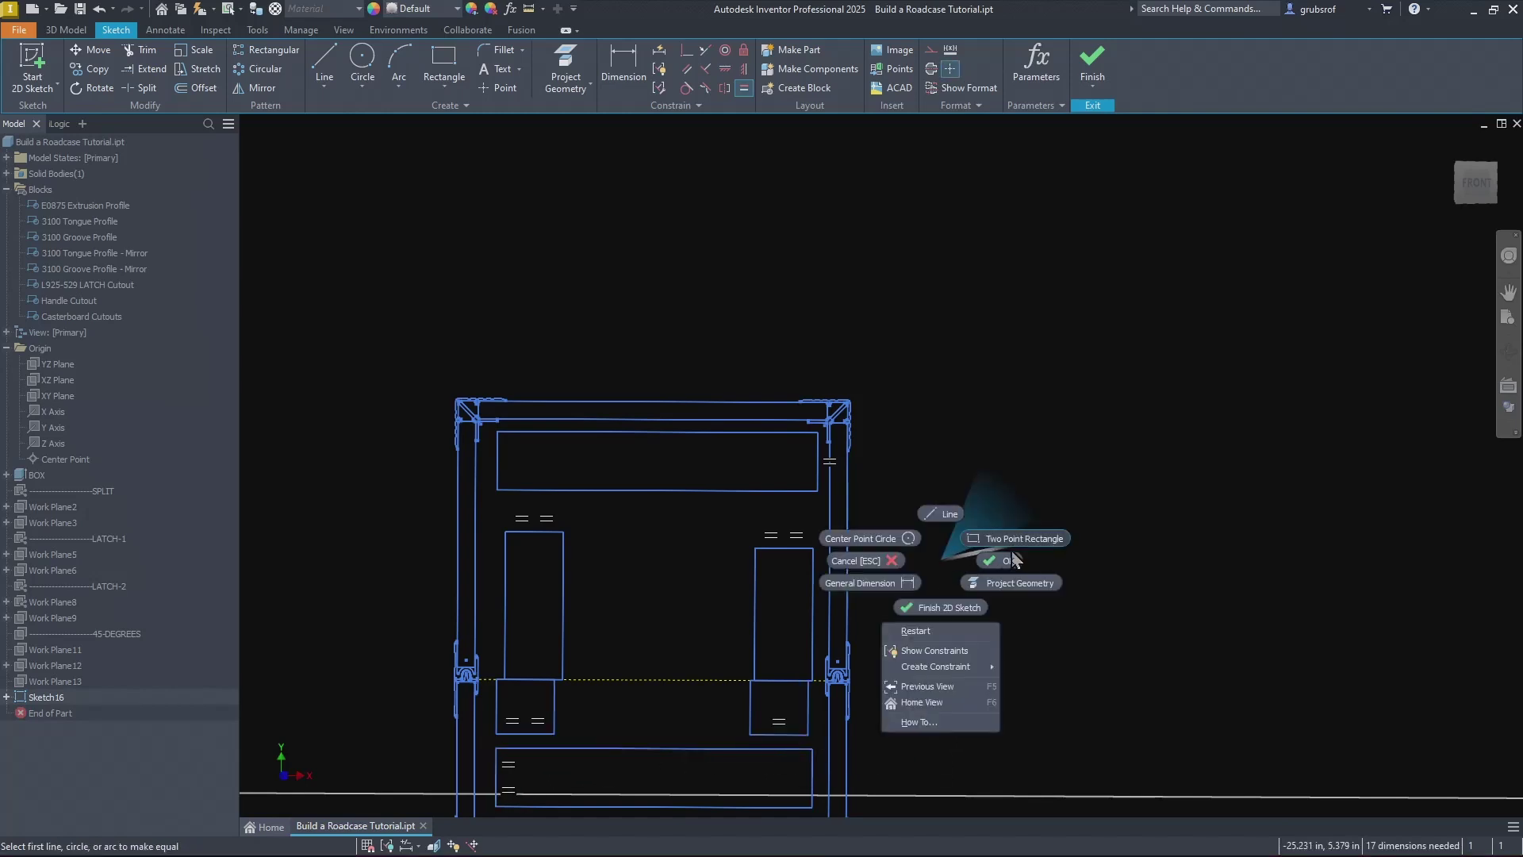
{"action": "left_click", "coordinate": [1017, 546]}
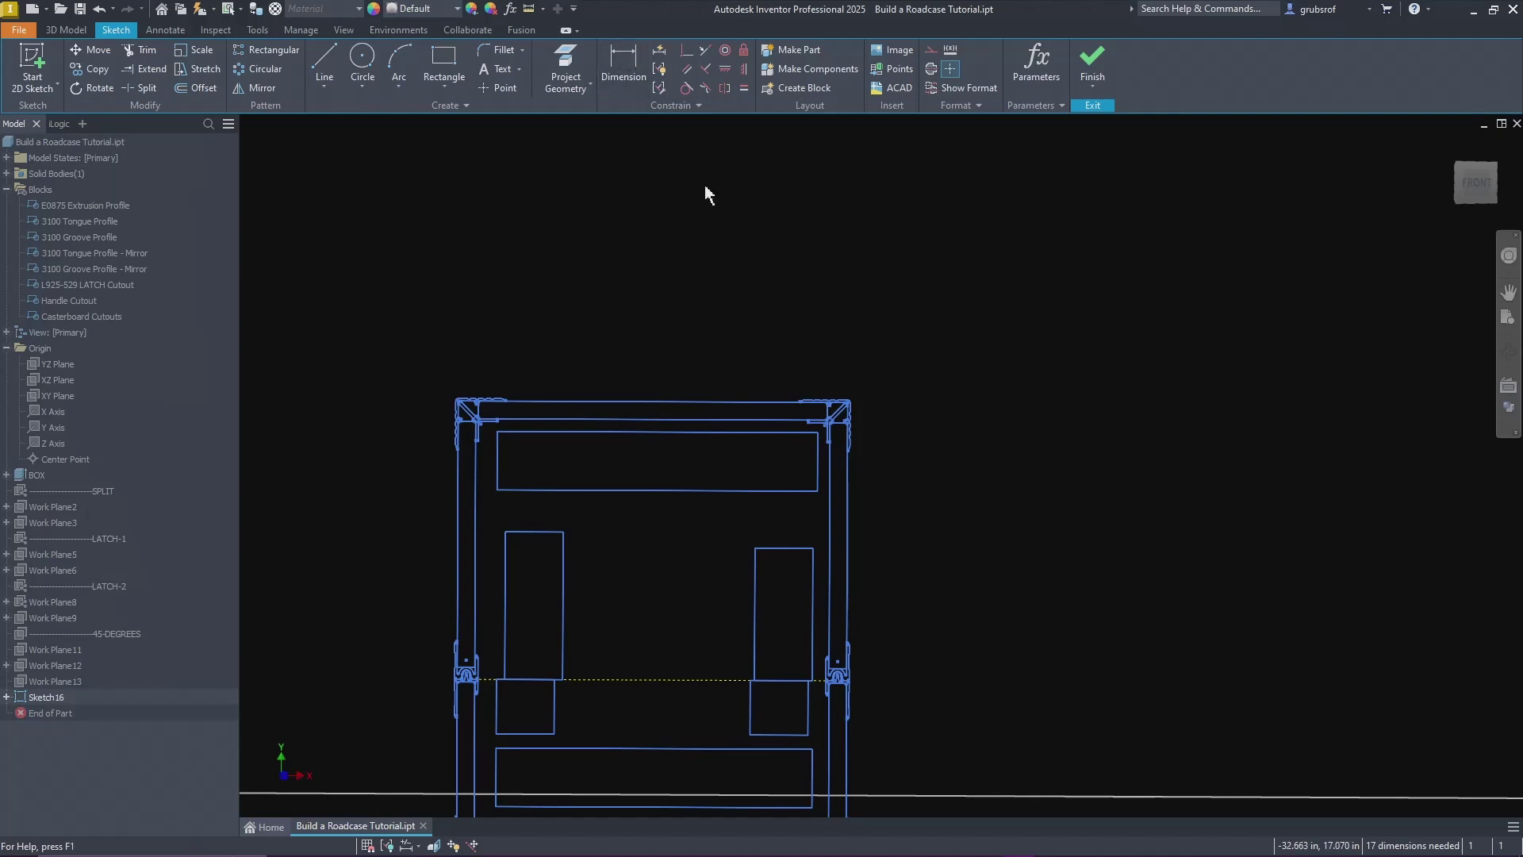
Step: Dimension the top rectangle's height and link it to the FOAM parameter
{"action": "left_click", "coordinate": [818, 456]}
{"action": "left_click", "coordinate": [961, 458]}
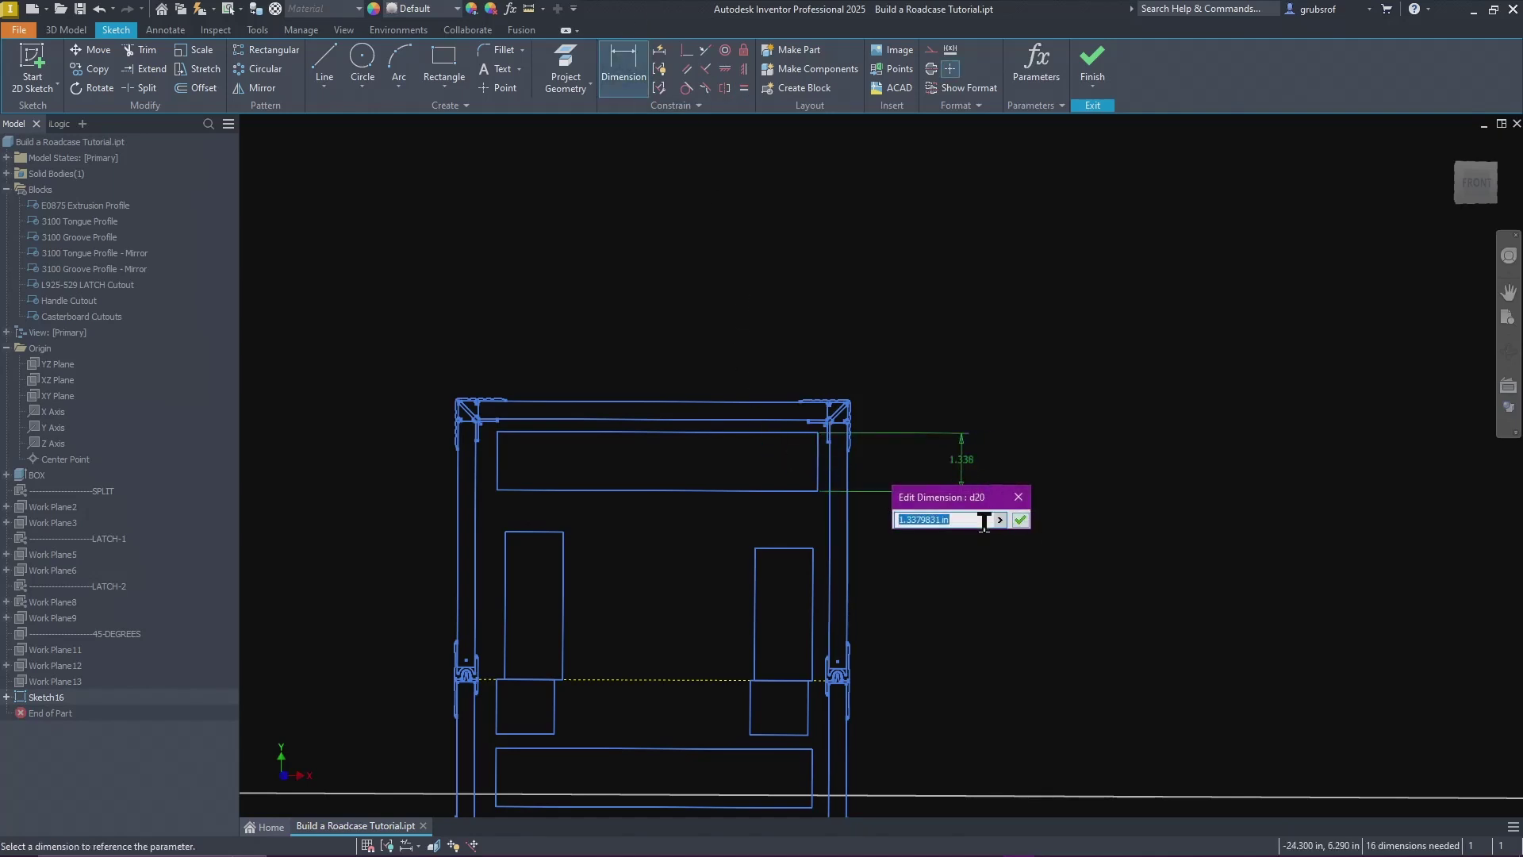
{"action": "left_click", "coordinate": [1000, 520]}
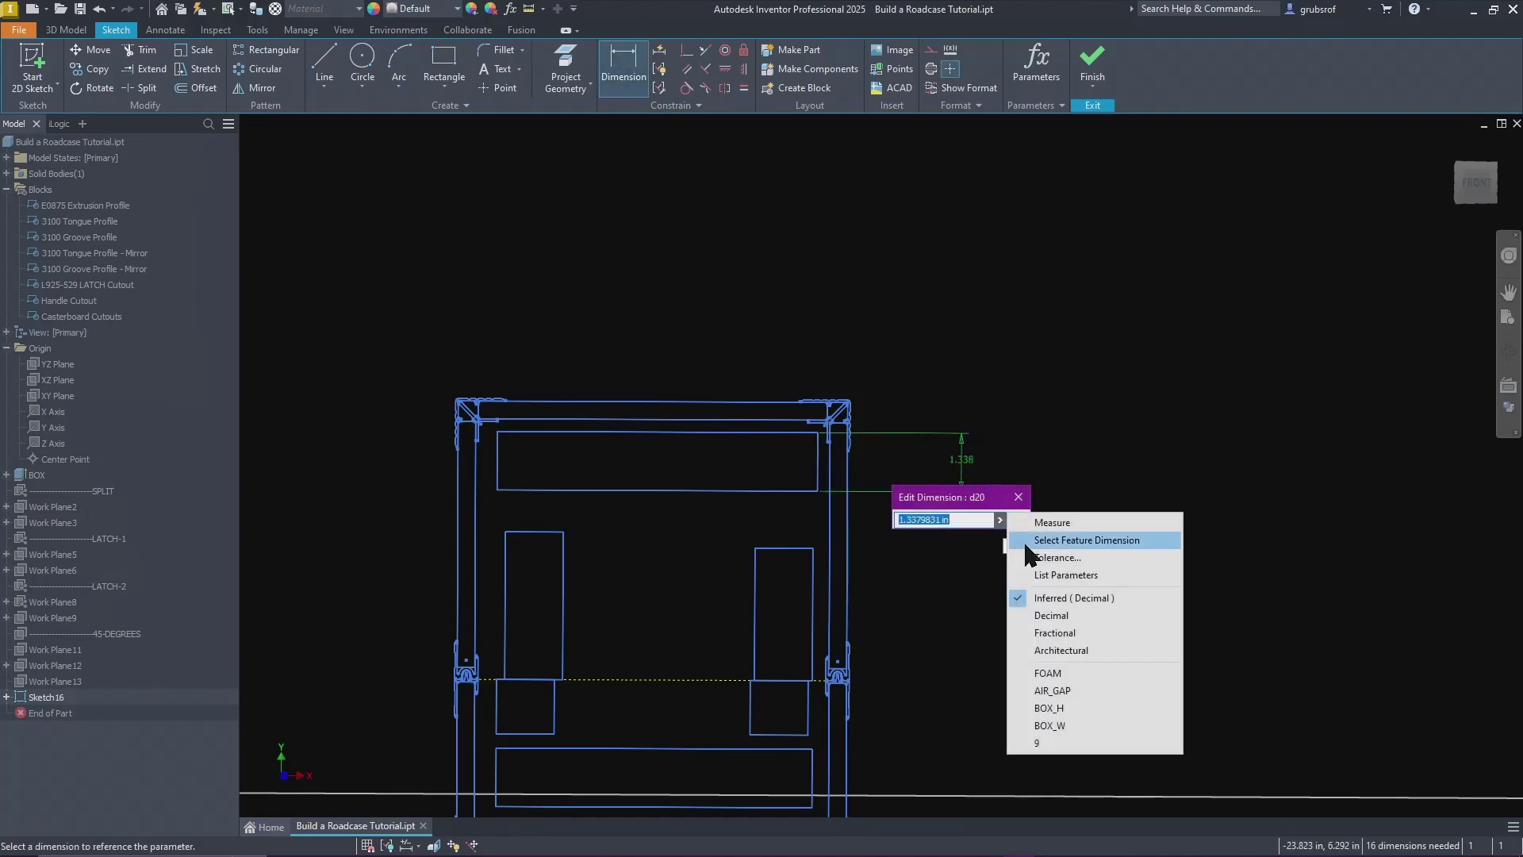
{"action": "left_click", "coordinate": [1066, 576]}
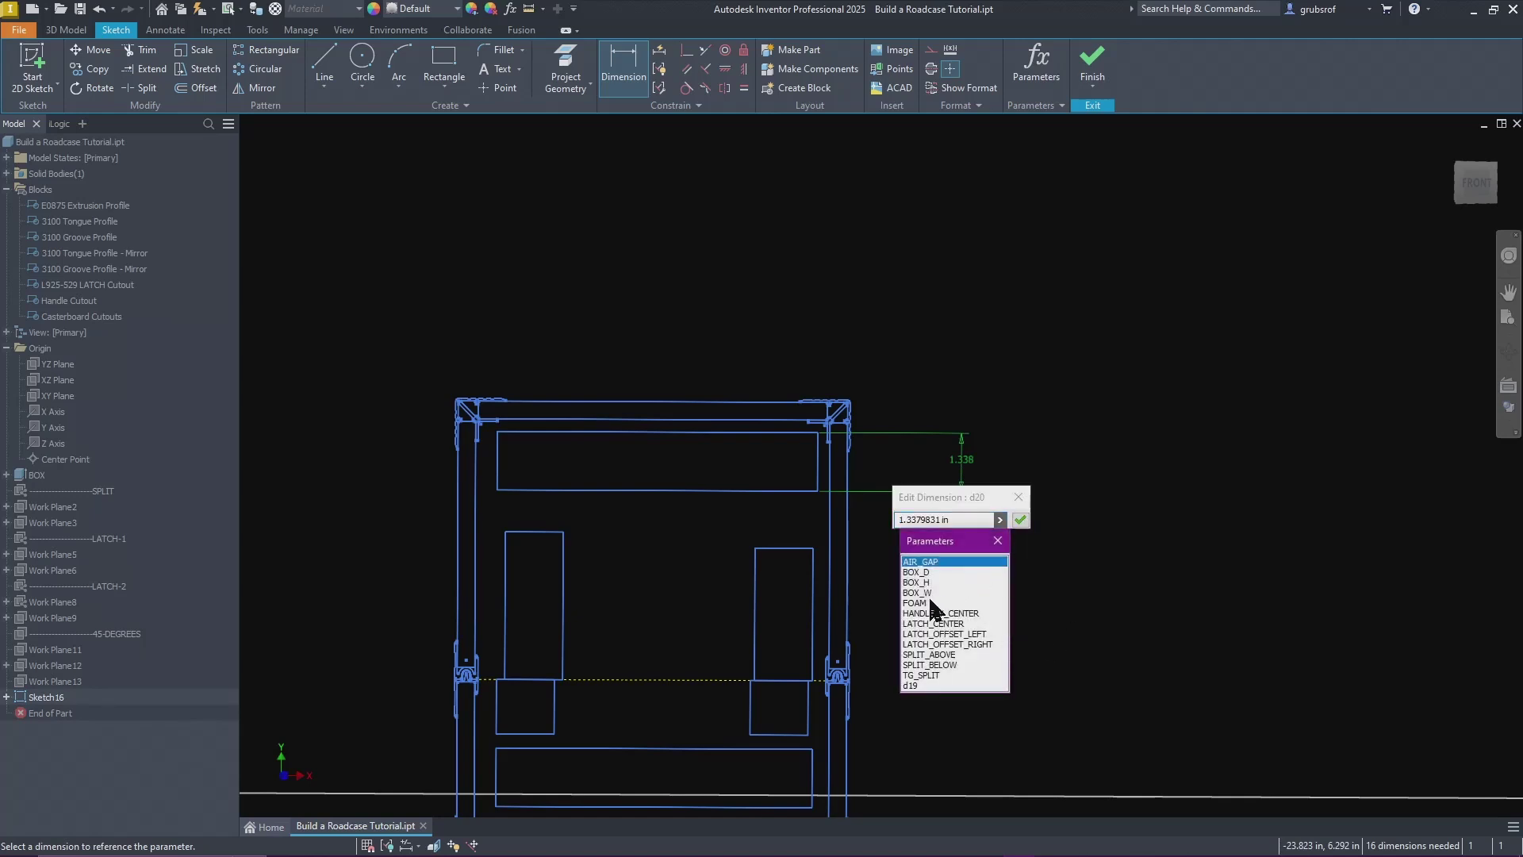
{"action": "left_click", "coordinate": [934, 602]}
{"action": "left_click", "coordinate": [1021, 520]}
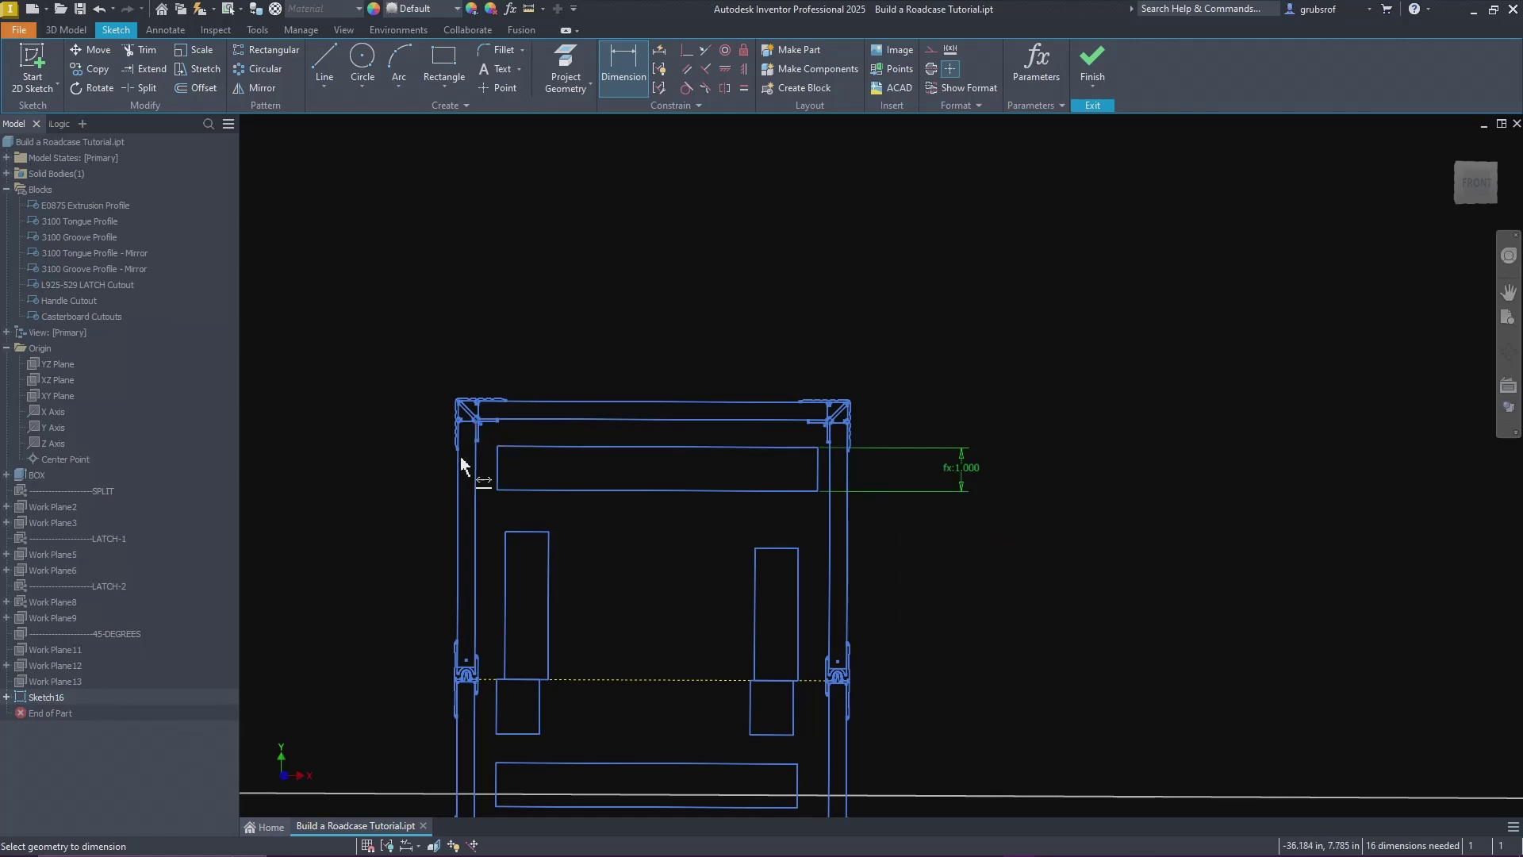
{"action": "scroll", "coordinate": [468, 464], "scroll_direction": "up", "scroll_amount": 3}
{"action": "right_click", "coordinate": [391, 470]}
{"action": "left_click", "coordinate": [445, 470]}
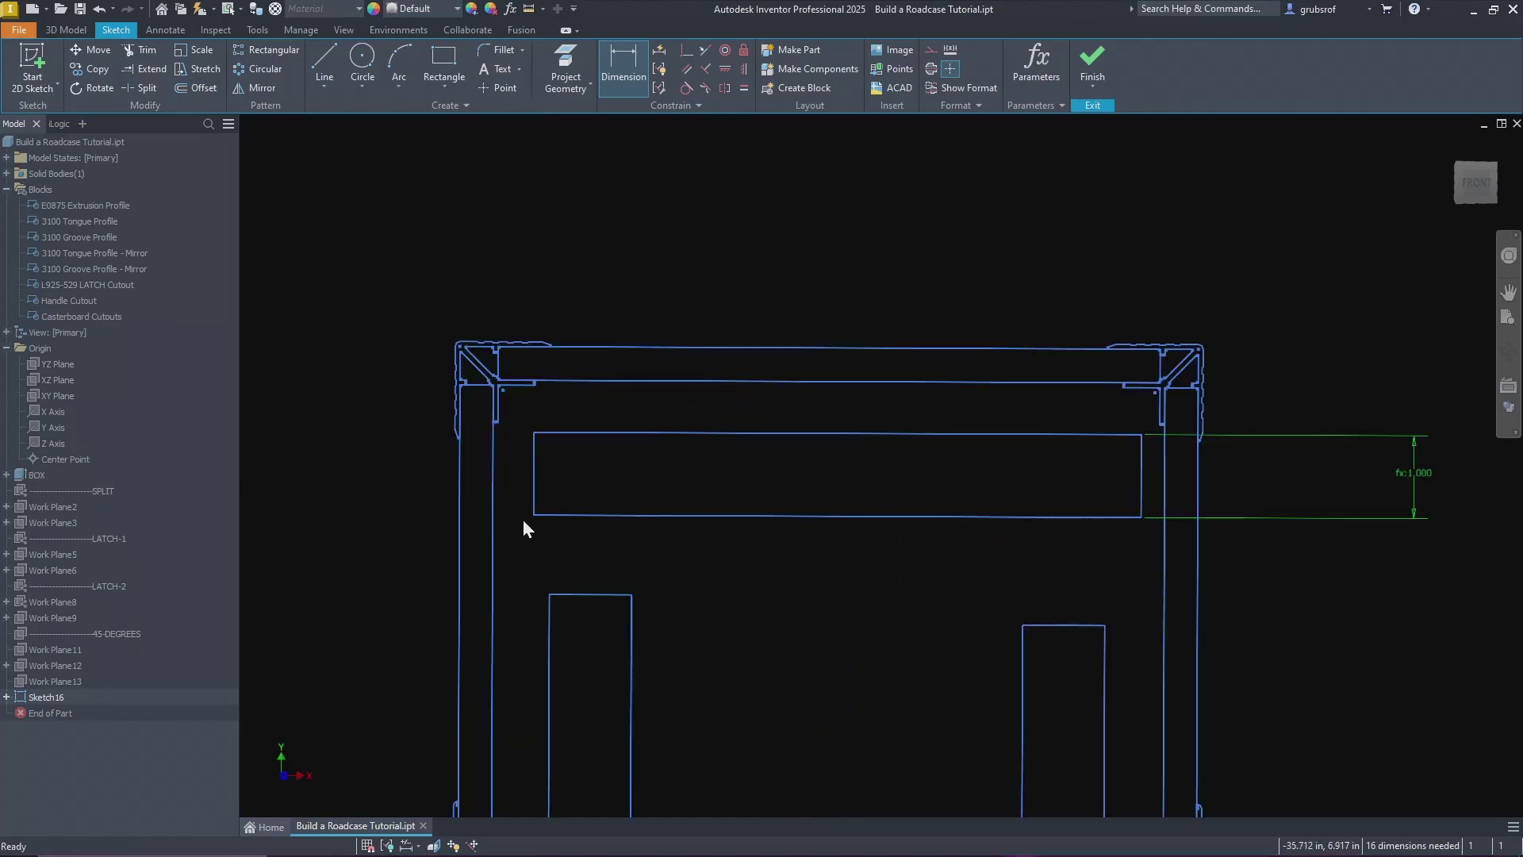
Step: Make the top rectangle's upper and left edges collinear with the inner flange edges of the upper-left corner extrusion profile
{"action": "scroll", "coordinate": [619, 572], "scroll_direction": "down", "scroll_amount": 3}
{"action": "scroll", "coordinate": [527, 500], "scroll_direction": "up", "scroll_amount": 3}
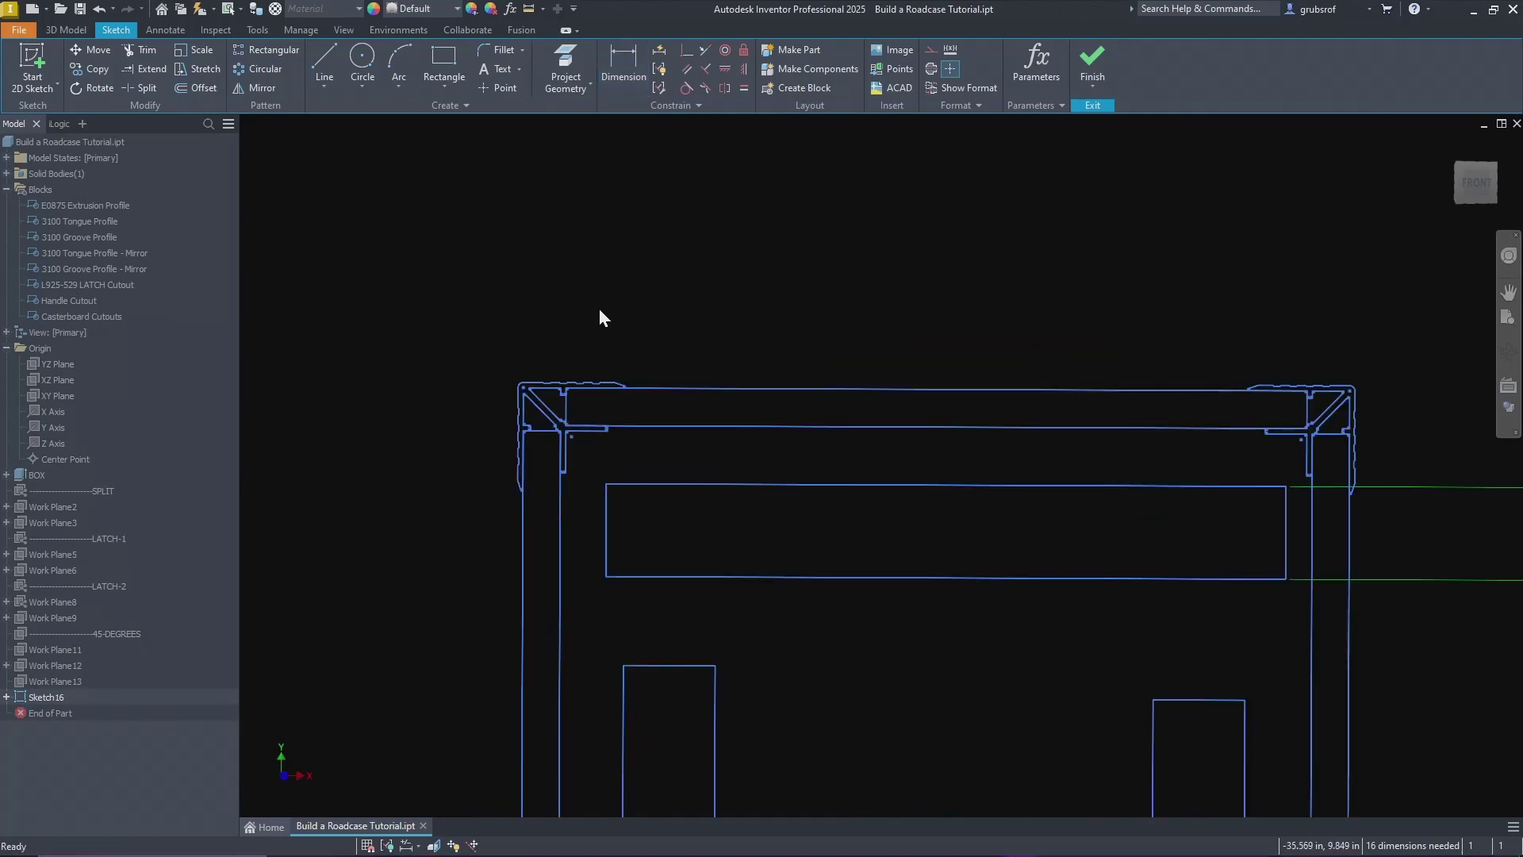
{"action": "scroll", "coordinate": [591, 450], "scroll_direction": "up", "scroll_amount": 4}
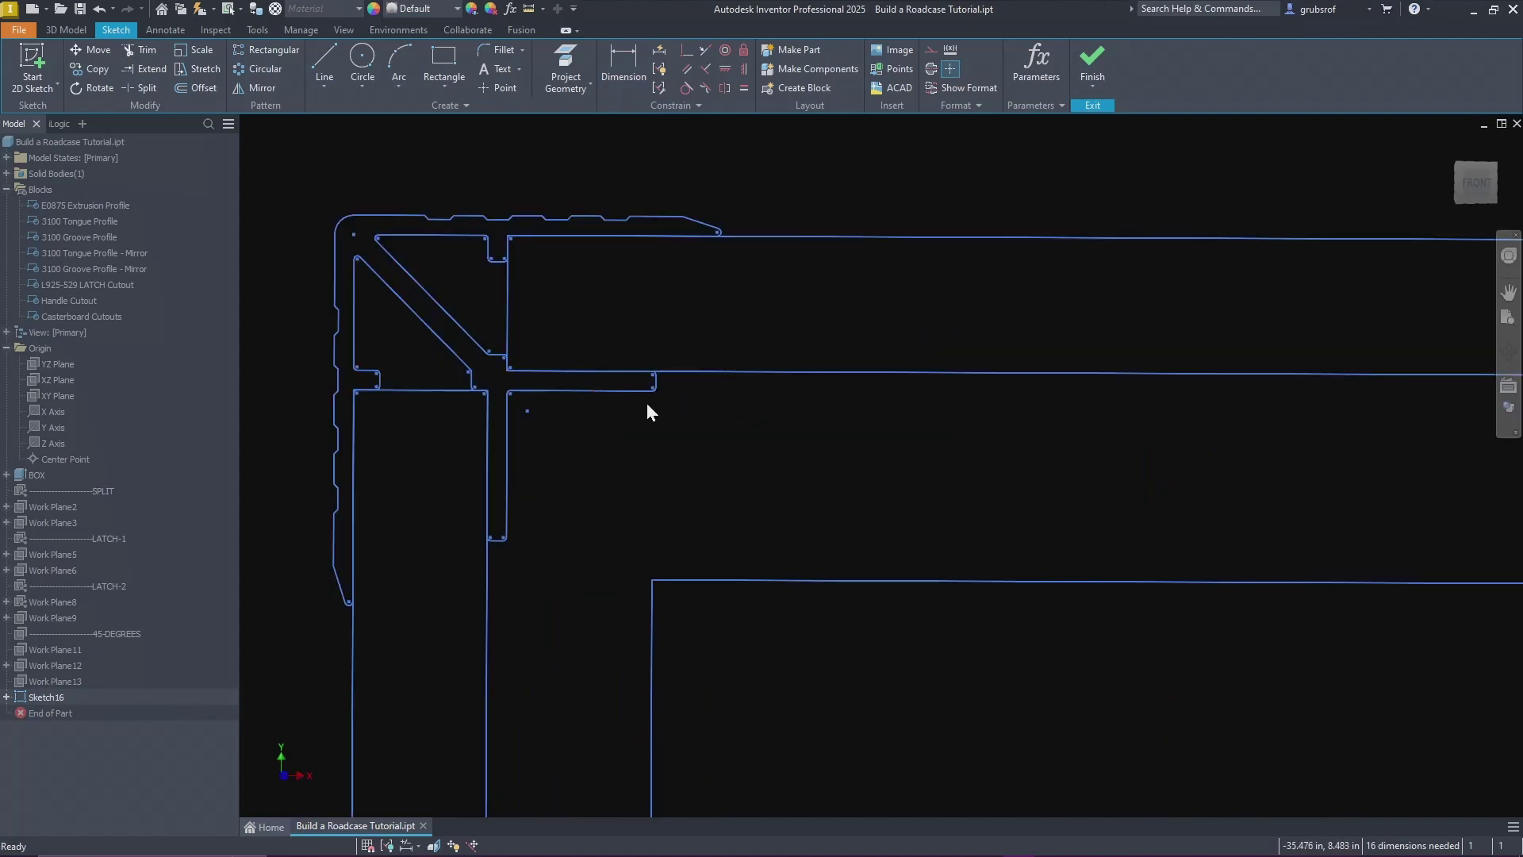
{"action": "left_click", "coordinate": [601, 390]}
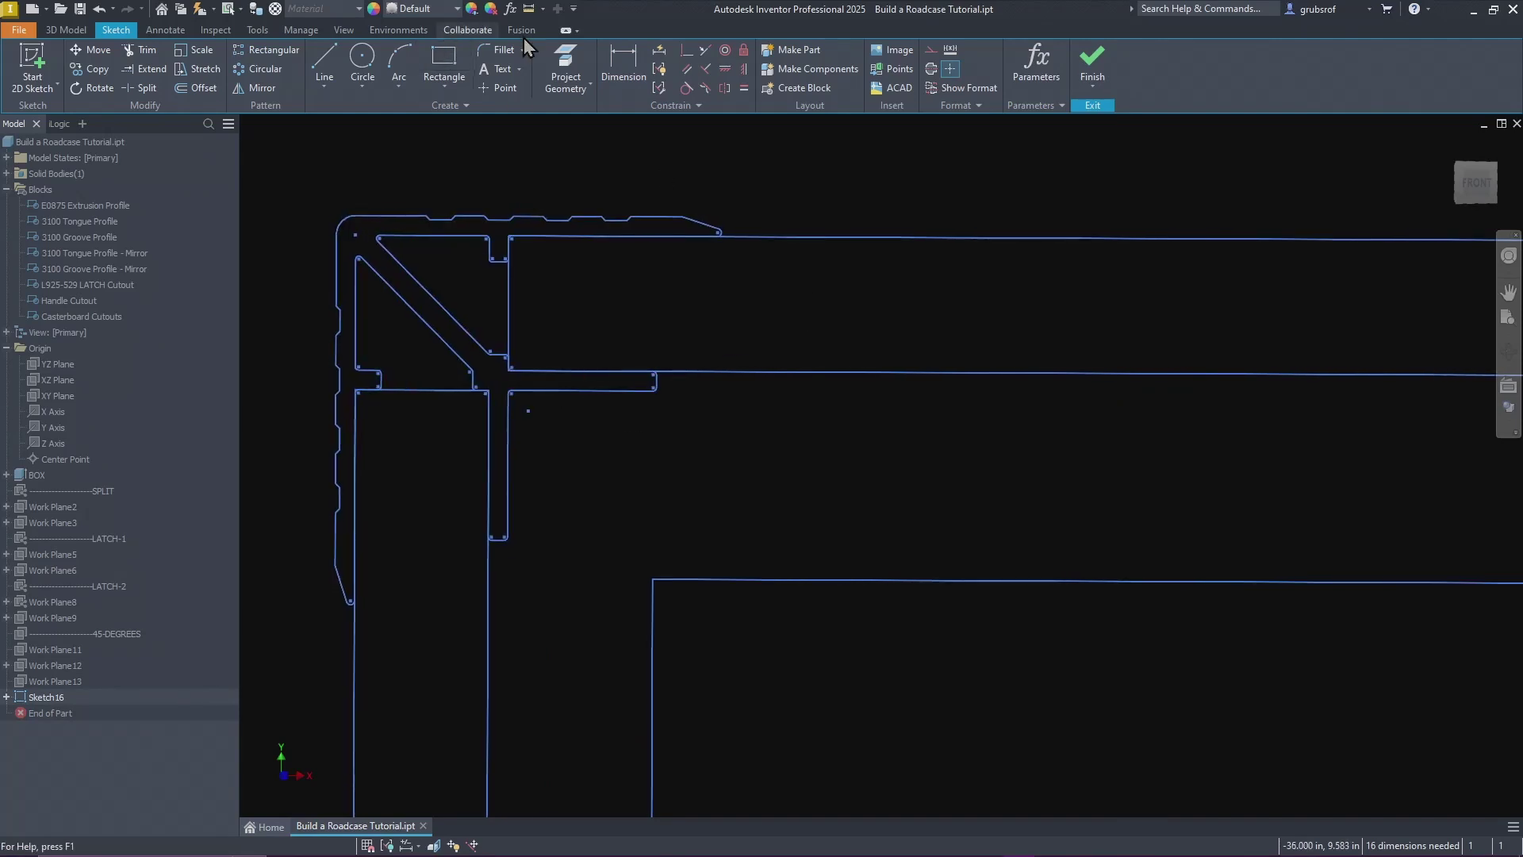
{"action": "left_click", "coordinate": [705, 51]}
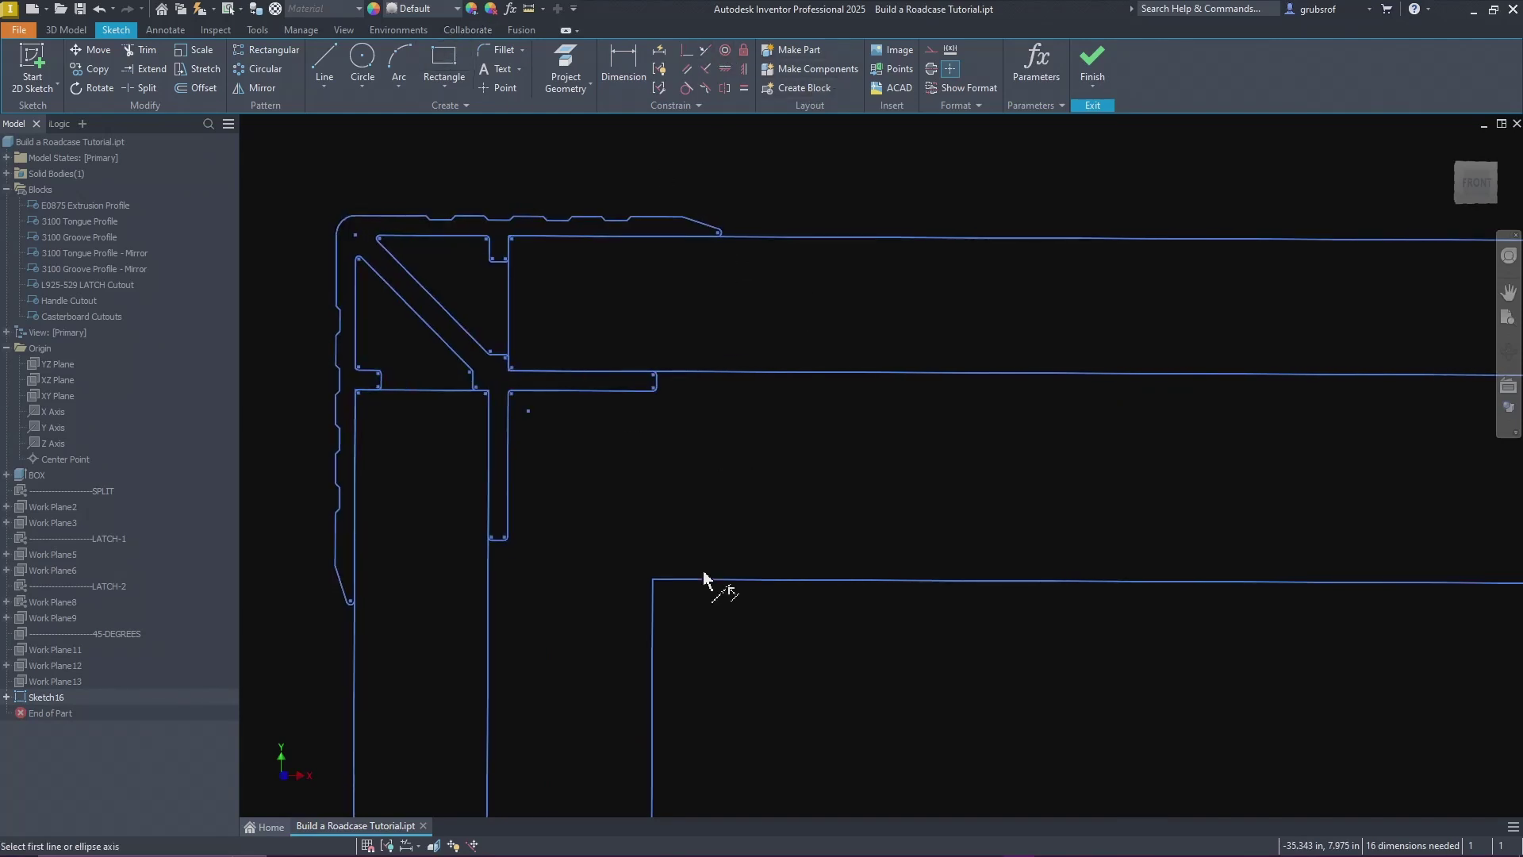
{"action": "left_click", "coordinate": [700, 582]}
{"action": "left_click", "coordinate": [632, 392]}
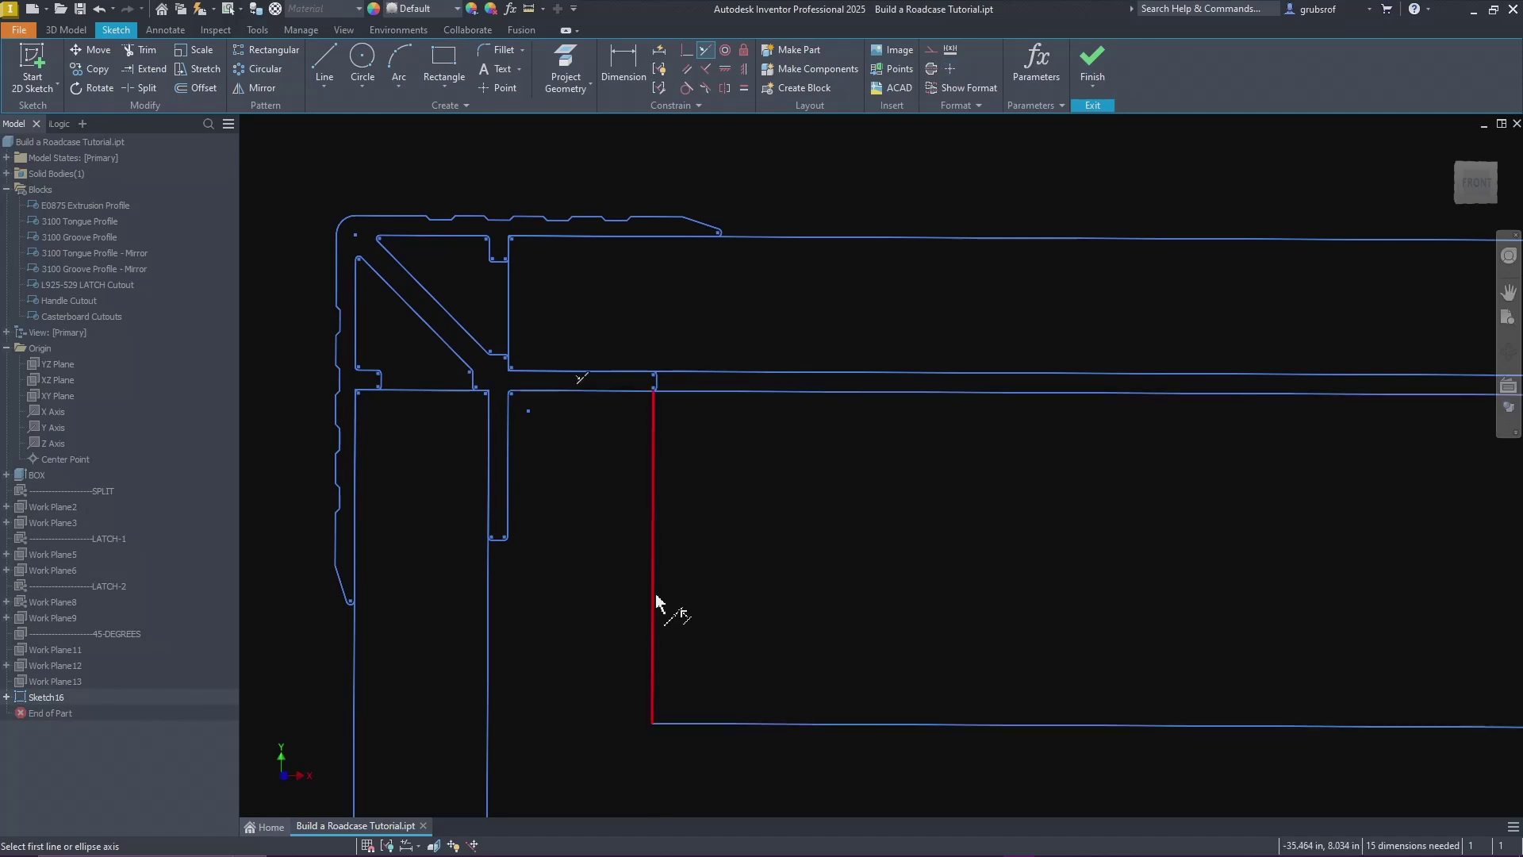
{"action": "left_click", "coordinate": [652, 531]}
{"action": "left_click", "coordinate": [508, 509]}
Step: Make the top rectangle's right edge collinear with the vertical inner flange edge of the upper-right corner extrusion profile
{"action": "scroll", "coordinate": [588, 524], "scroll_direction": "up", "scroll_amount": 5}
{"action": "scroll", "coordinate": [895, 502], "scroll_direction": "down", "scroll_amount": 5}
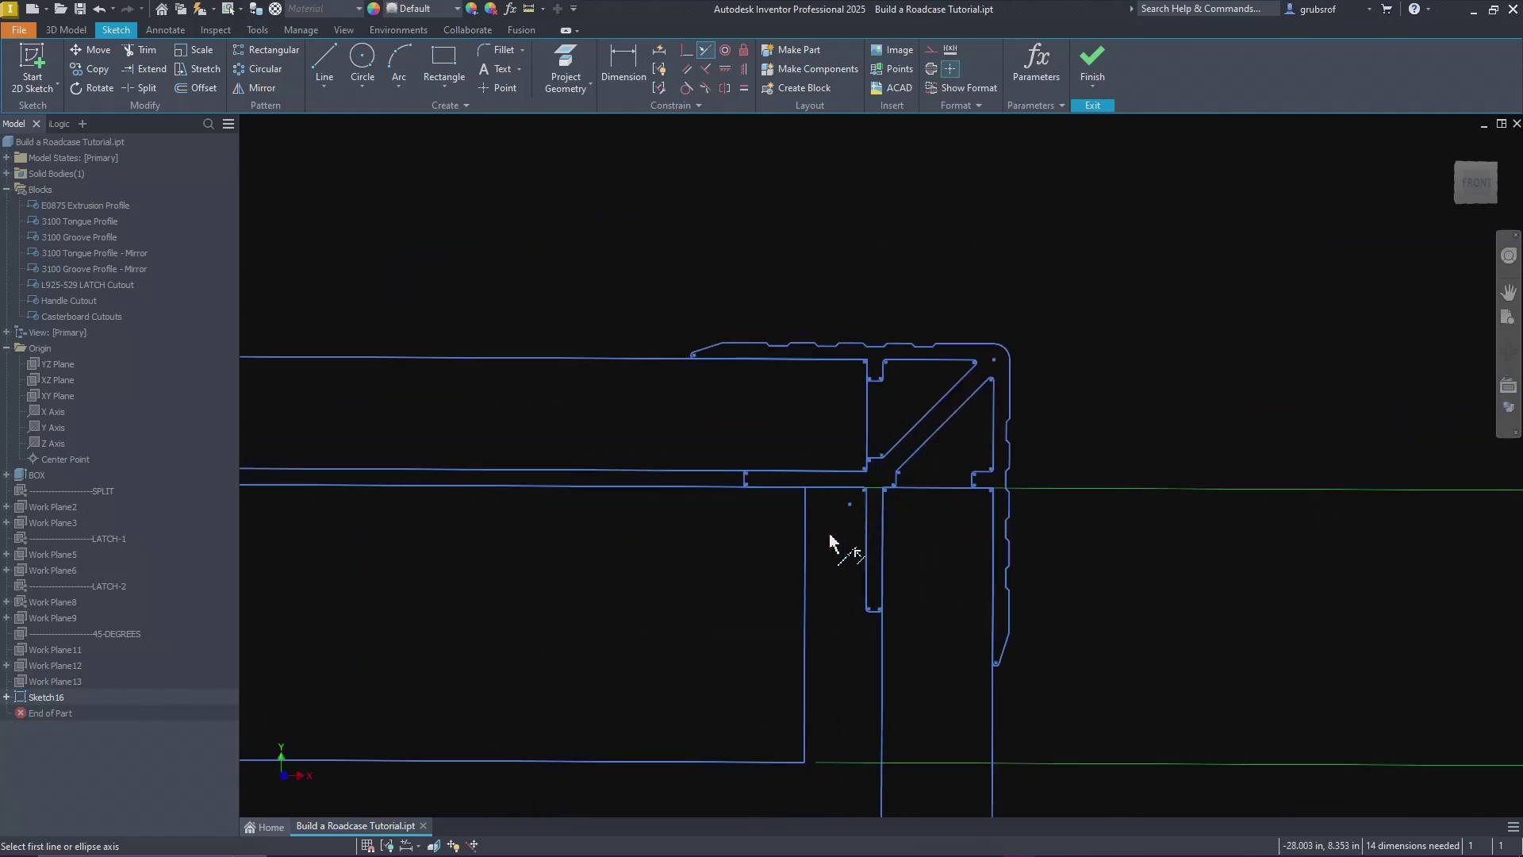
{"action": "left_click", "coordinate": [806, 556]}
{"action": "left_click", "coordinate": [881, 560]}
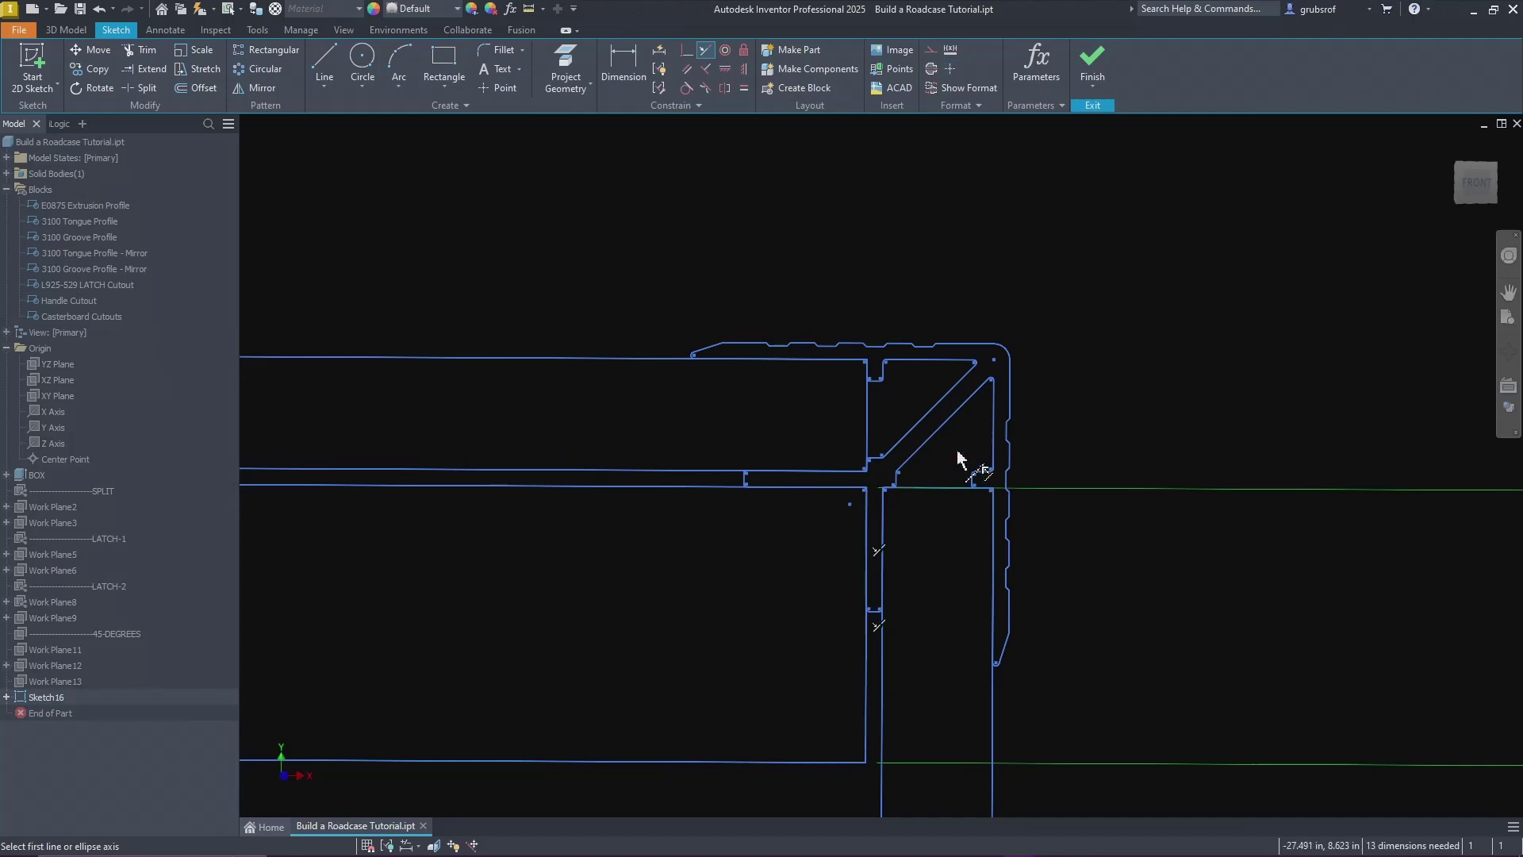
Step: Make the tall right rectangle's top edge collinear with the top rectangle's bottom edge and align their right edges with a collinear constraint
{"action": "scroll", "coordinate": [964, 465], "scroll_direction": "up", "scroll_amount": 5}
{"action": "scroll", "coordinate": [885, 611], "scroll_direction": "down", "scroll_amount": 5}
{"action": "left_click", "coordinate": [855, 595]}
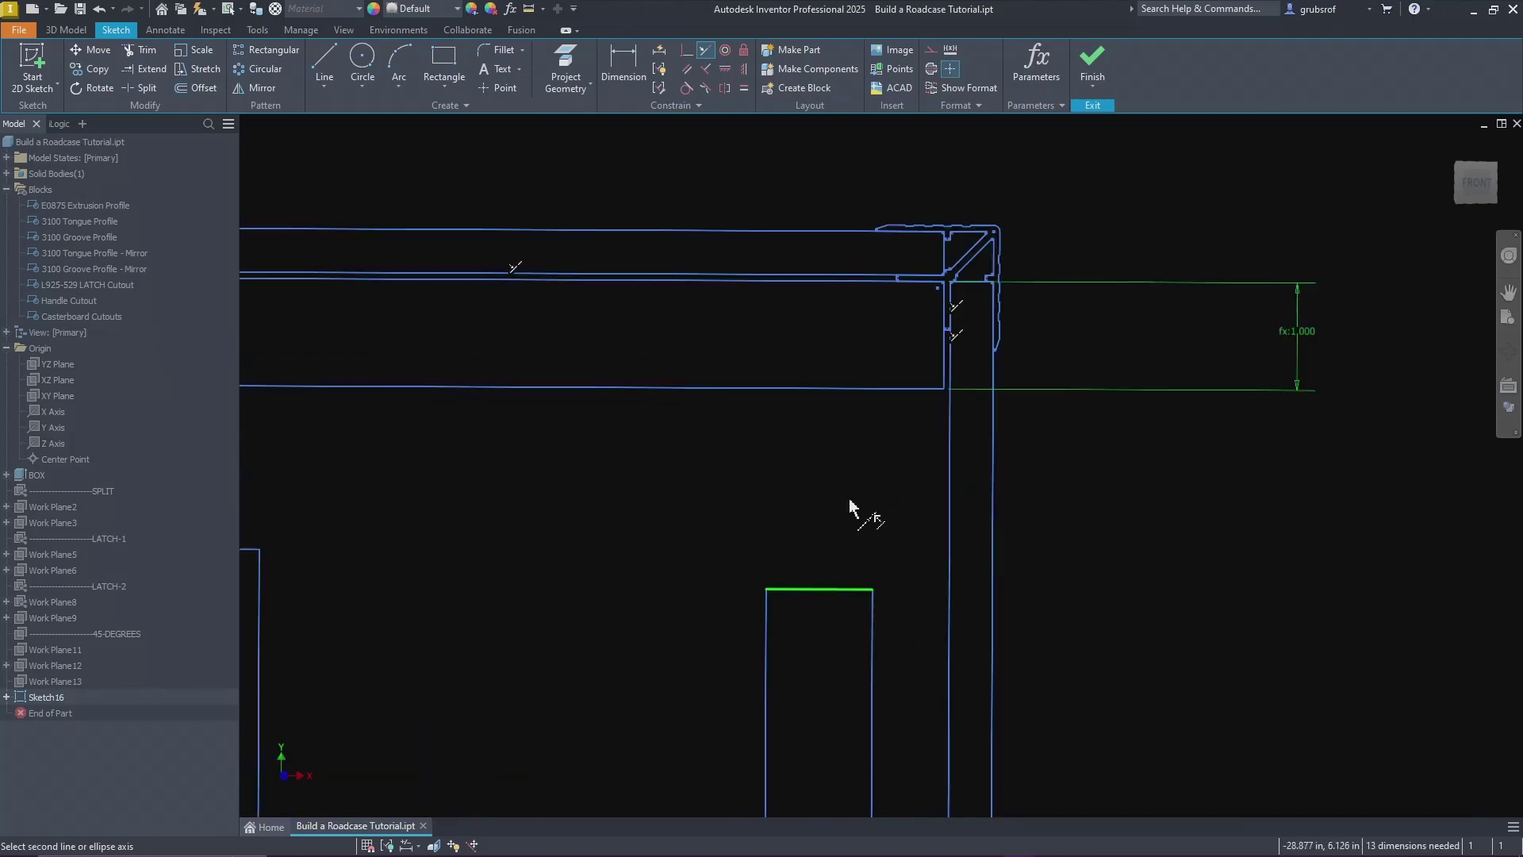
{"action": "left_click", "coordinate": [862, 388]}
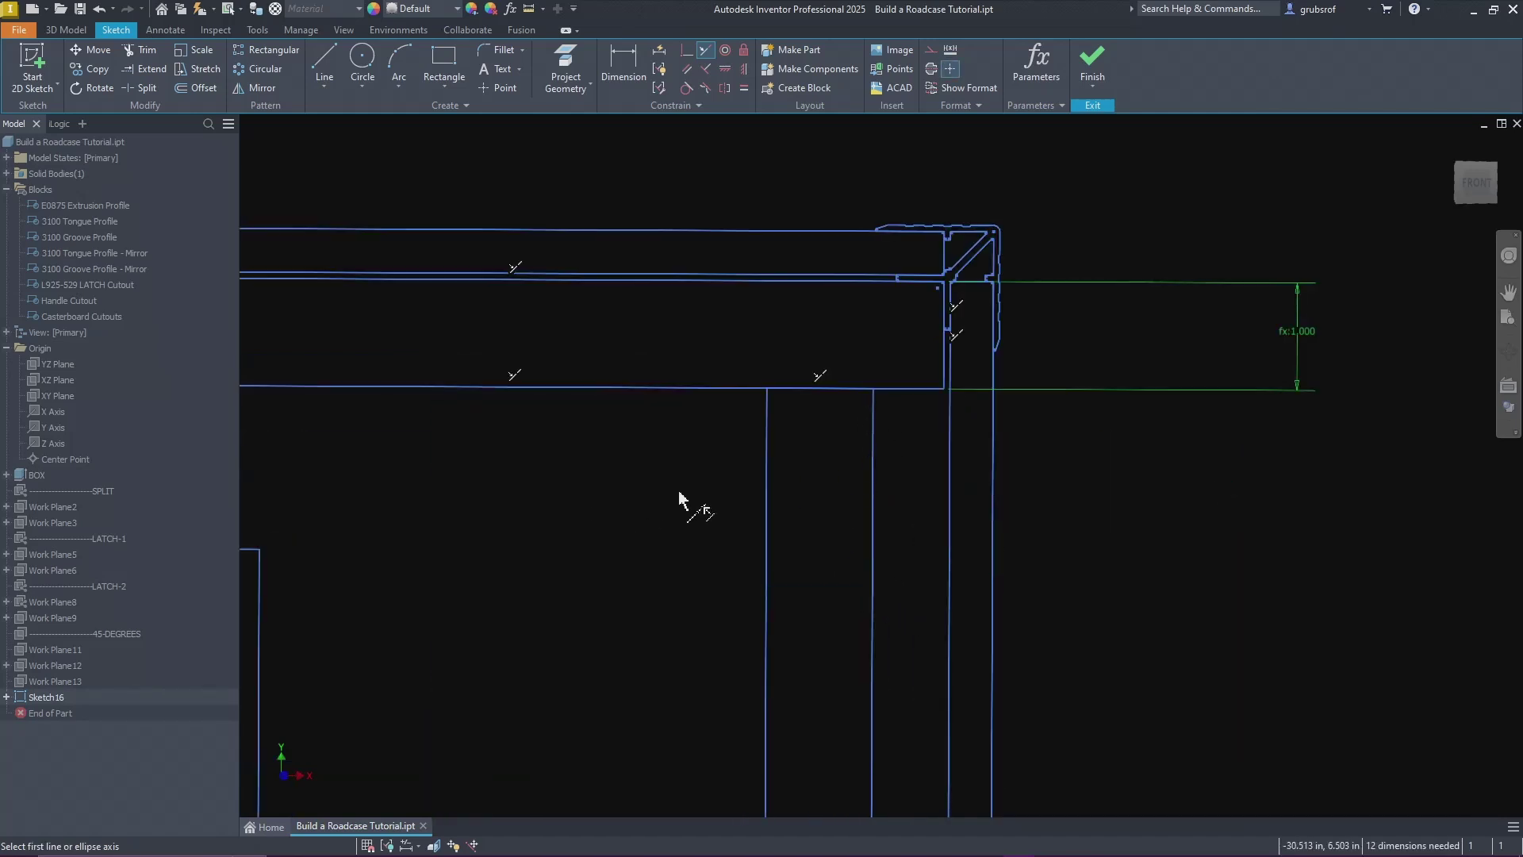
{"action": "left_click", "coordinate": [876, 425]}
{"action": "left_click", "coordinate": [949, 378]}
{"action": "scroll", "coordinate": [825, 549], "scroll_direction": "down", "scroll_amount": 2}
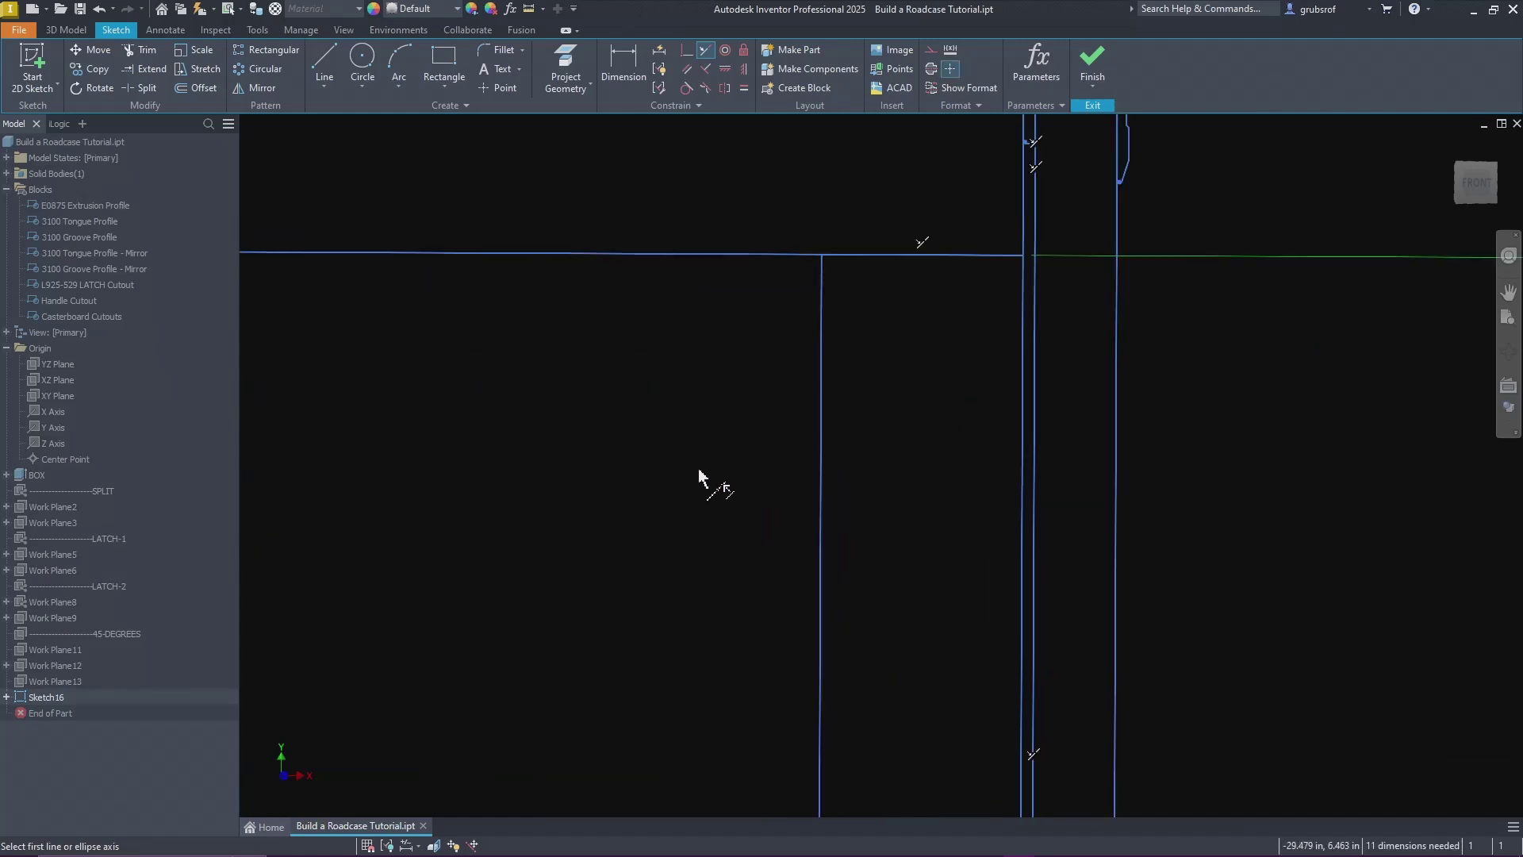
Step: Make the tall left rectangle's top edge collinear with the top rectangle's bottom edge and align their left edges with a collinear constraint
{"action": "scroll", "coordinate": [555, 472], "scroll_direction": "up", "scroll_amount": 5}
{"action": "scroll", "coordinate": [447, 471], "scroll_direction": "down", "scroll_amount": 5}
{"action": "left_click", "coordinate": [588, 605]}
{"action": "left_click", "coordinate": [557, 372]}
{"action": "left_click", "coordinate": [573, 625]}
{"action": "left_click", "coordinate": [477, 353]}
Step: Make the wide bottom rectangle's bottom and left edges collinear with the inner flange edges of the lower-left corner extrusion profile
{"action": "scroll", "coordinate": [793, 436], "scroll_direction": "up", "scroll_amount": 5}
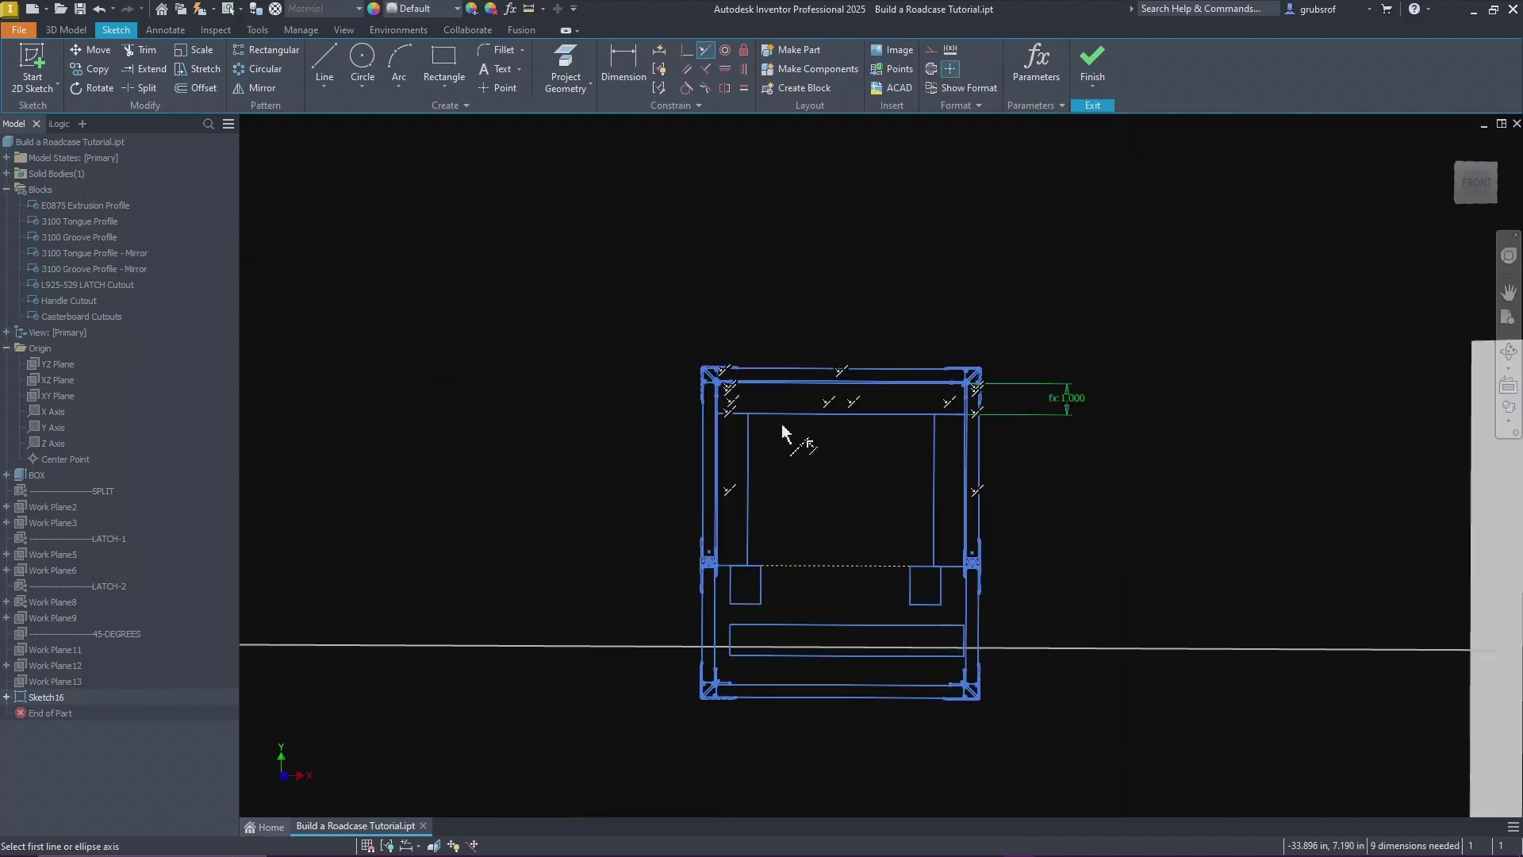
{"action": "scroll", "coordinate": [785, 611], "scroll_direction": "down", "scroll_amount": 5}
{"action": "scroll", "coordinate": [639, 800], "scroll_direction": "up", "scroll_amount": 3}
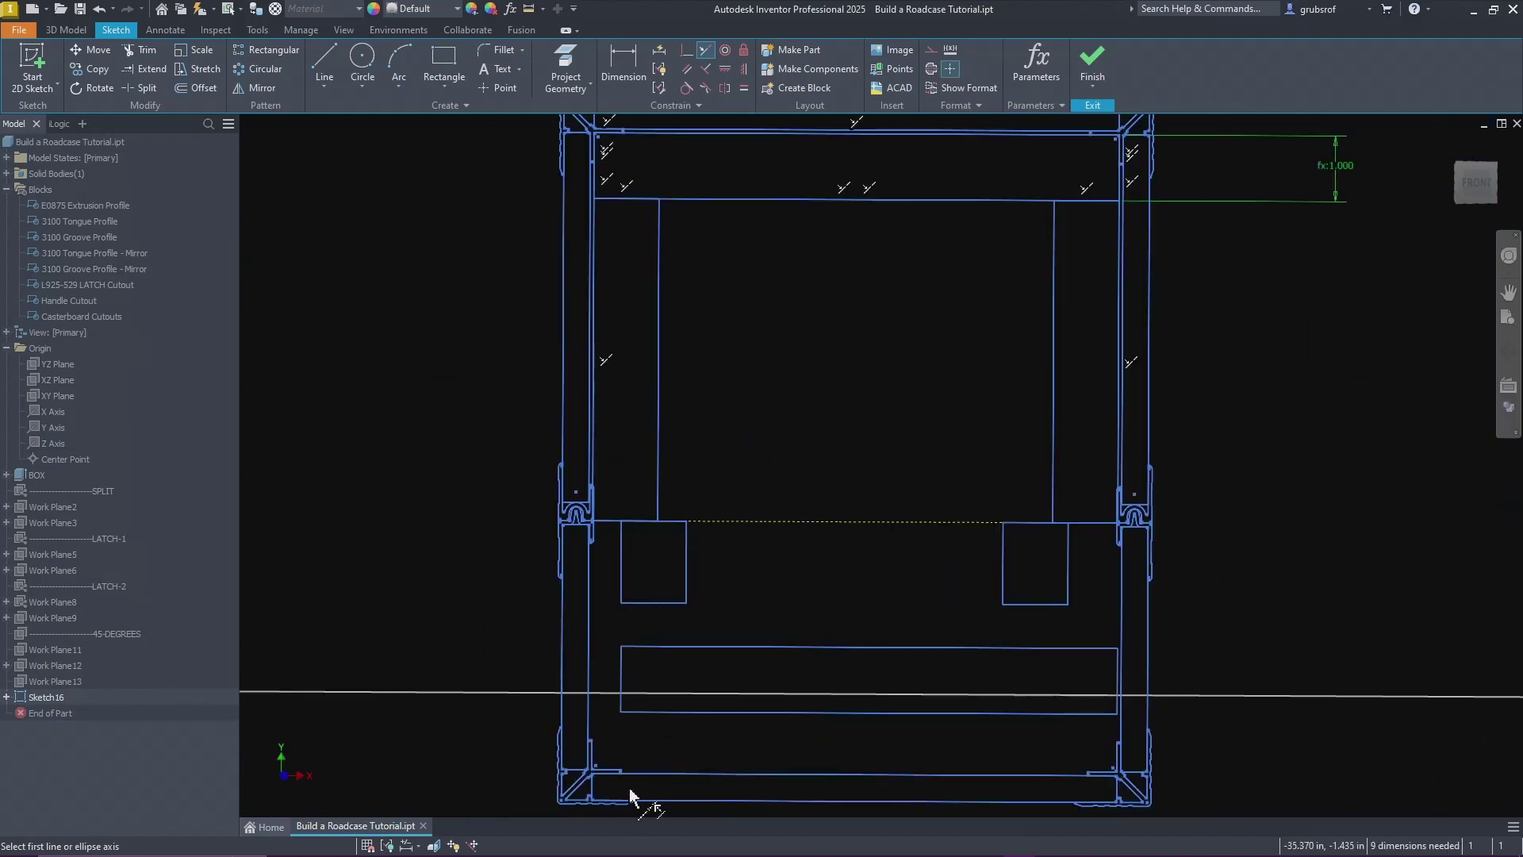
{"action": "scroll", "coordinate": [631, 793], "scroll_direction": "down", "scroll_amount": 5}
{"action": "left_click", "coordinate": [644, 519]}
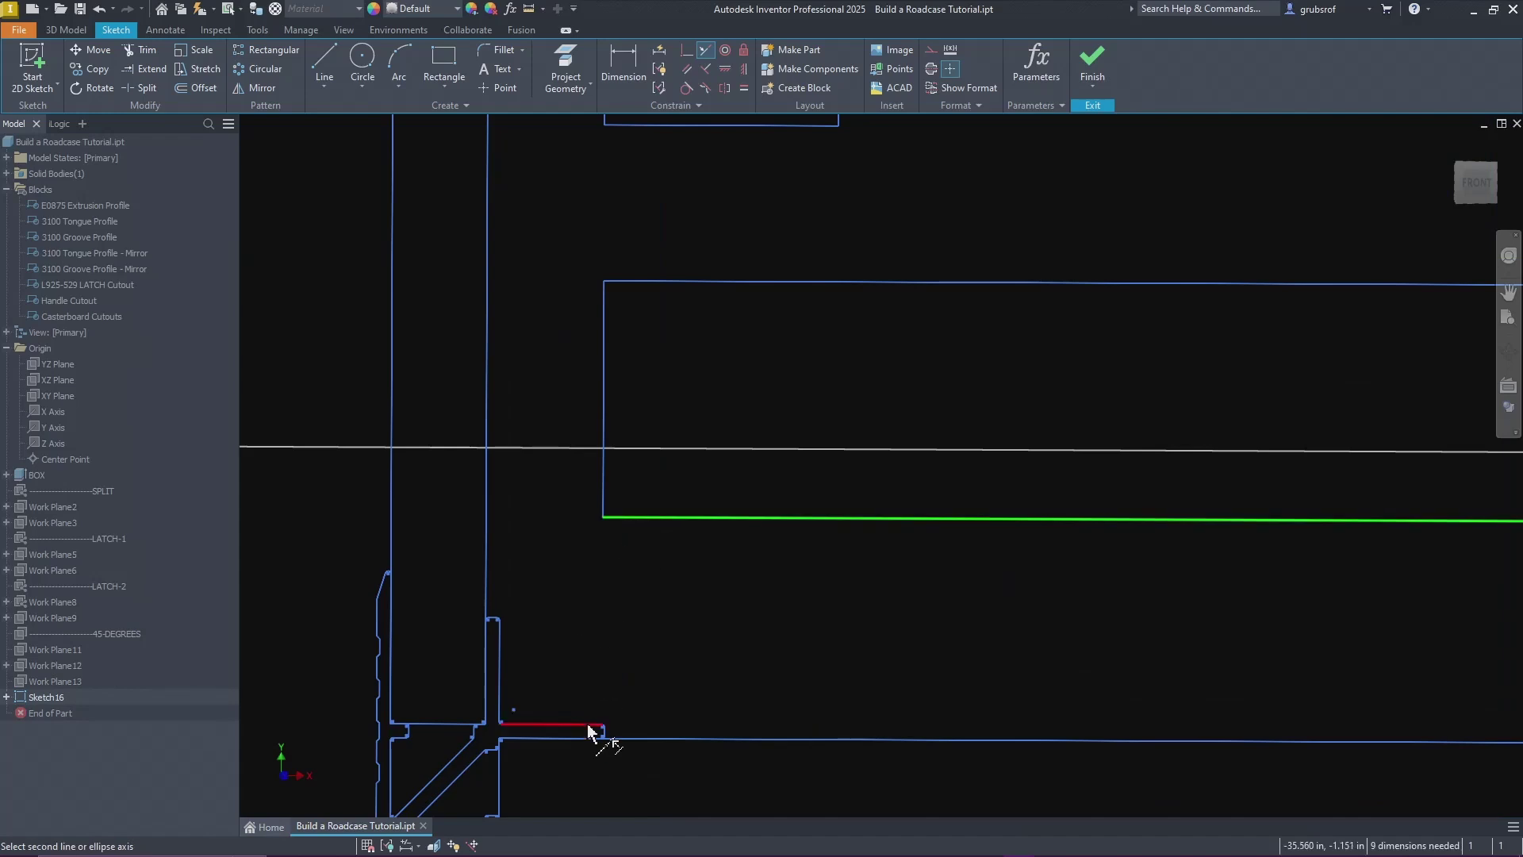
{"action": "left_click", "coordinate": [585, 723]}
{"action": "left_click", "coordinate": [606, 548]}
{"action": "left_click", "coordinate": [510, 680]}
Step: Make the lower right rectangle's right edge collinear with the right edge of the tall rectangle above it
{"action": "scroll", "coordinate": [521, 672], "scroll_direction": "up", "scroll_amount": 3}
{"action": "scroll", "coordinate": [991, 620], "scroll_direction": "down", "scroll_amount": 3}
{"action": "scroll", "coordinate": [992, 620], "scroll_direction": "up", "scroll_amount": 2}
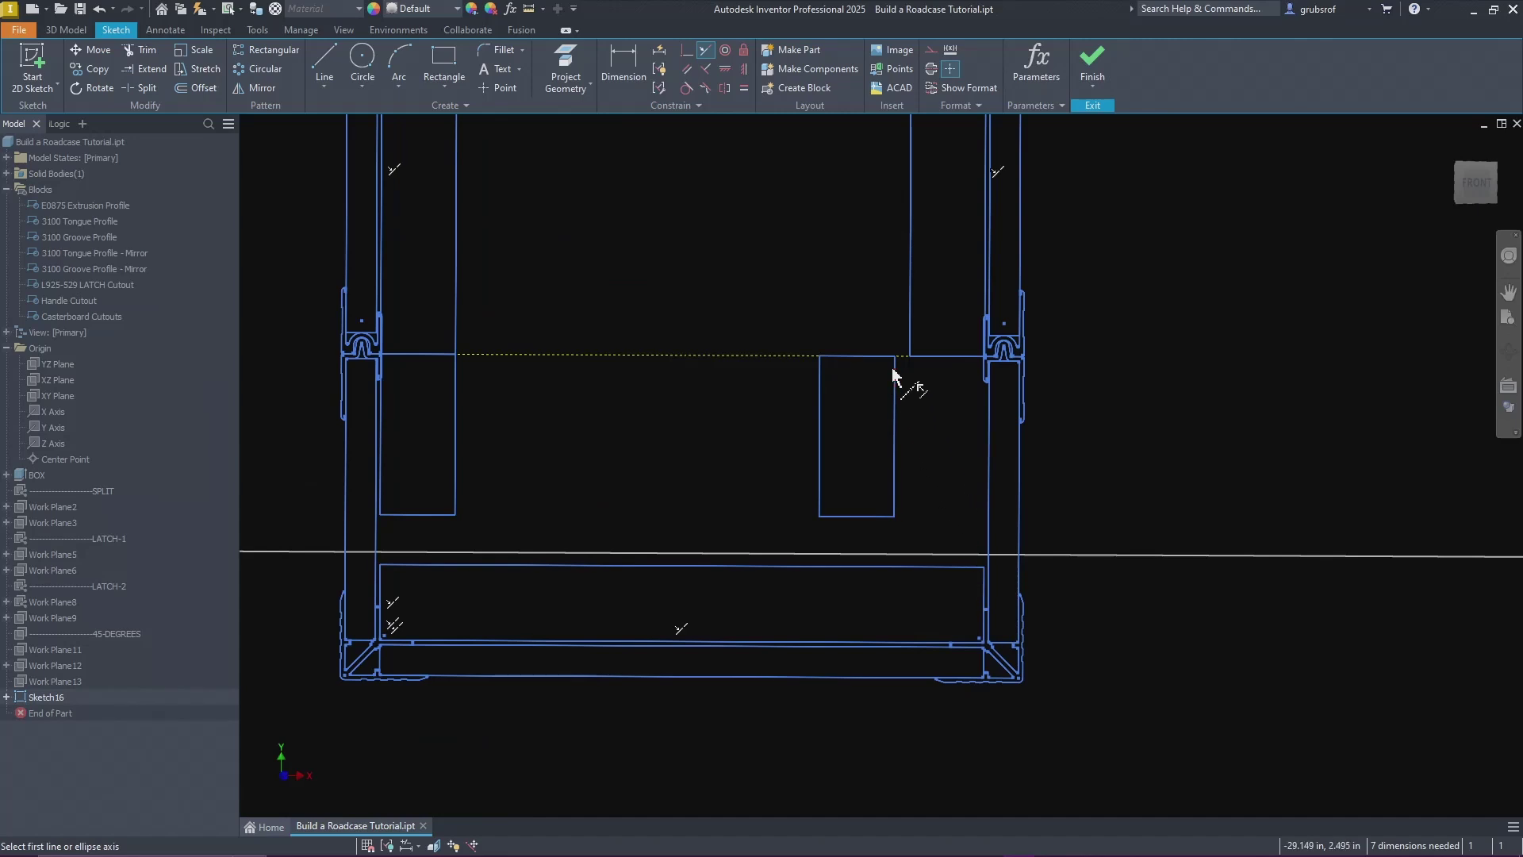
{"action": "scroll", "coordinate": [904, 397], "scroll_direction": "down", "scroll_amount": 4}
{"action": "left_click", "coordinate": [884, 432]}
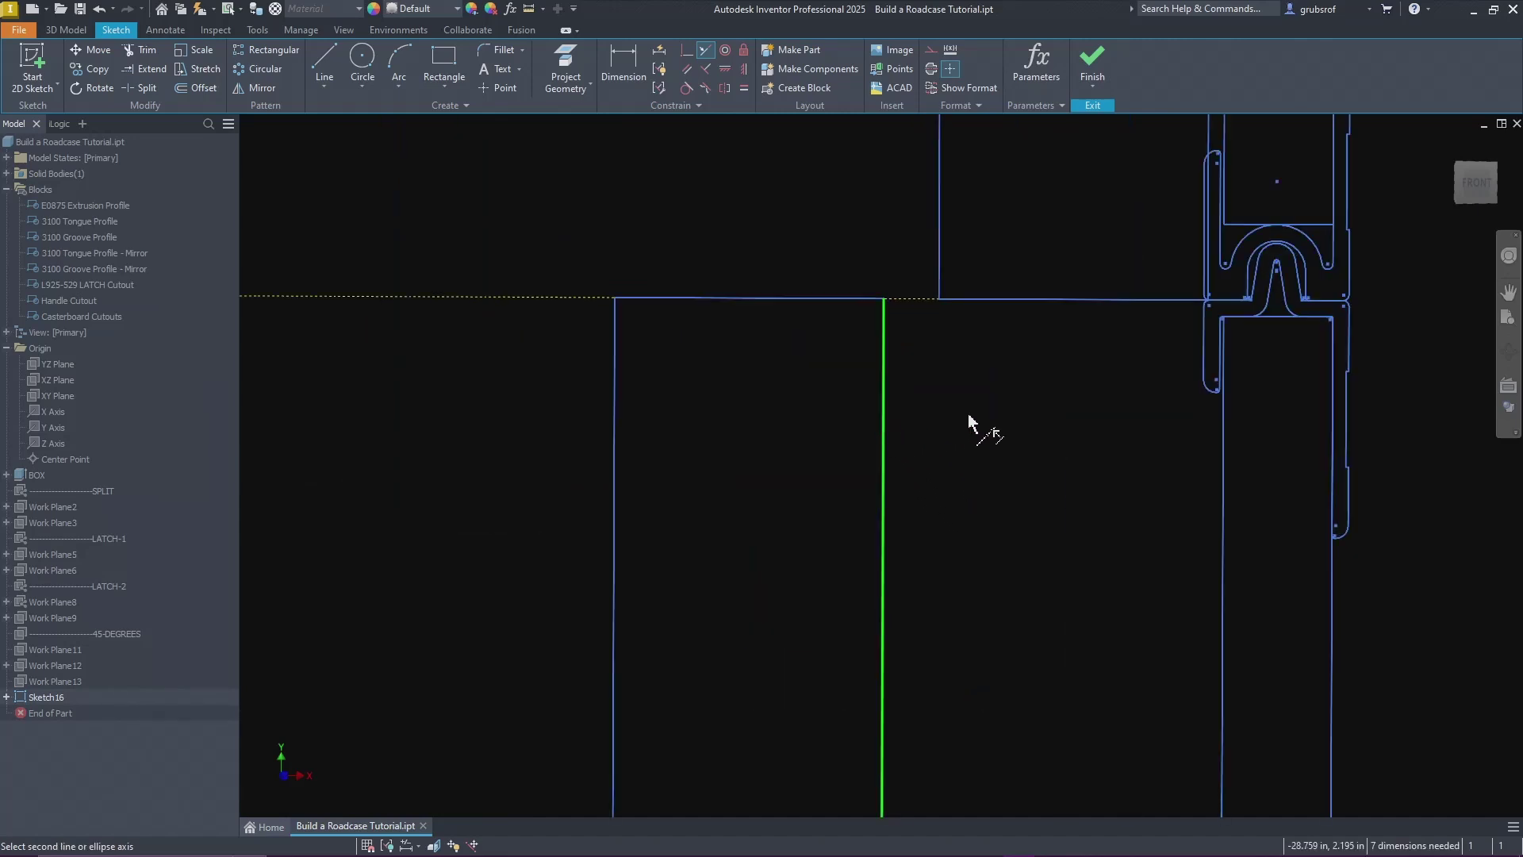
{"action": "left_click", "coordinate": [1207, 131]}
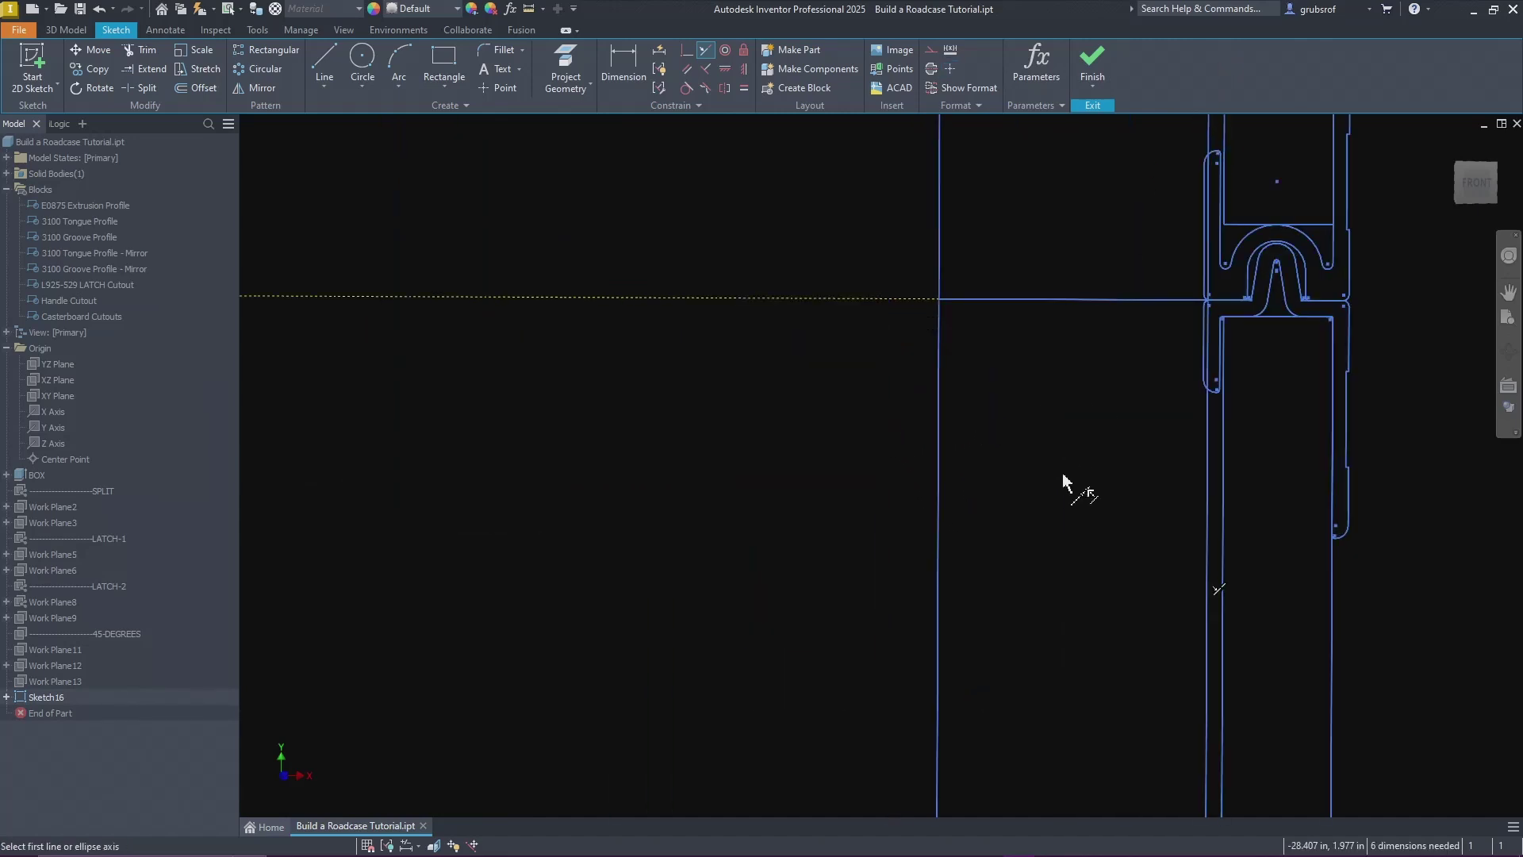
Step: Make the lower left rectangle's bottom edge collinear with the top edge of the wide bottom rectangle
{"action": "scroll", "coordinate": [1071, 480], "scroll_direction": "up", "scroll_amount": 5}
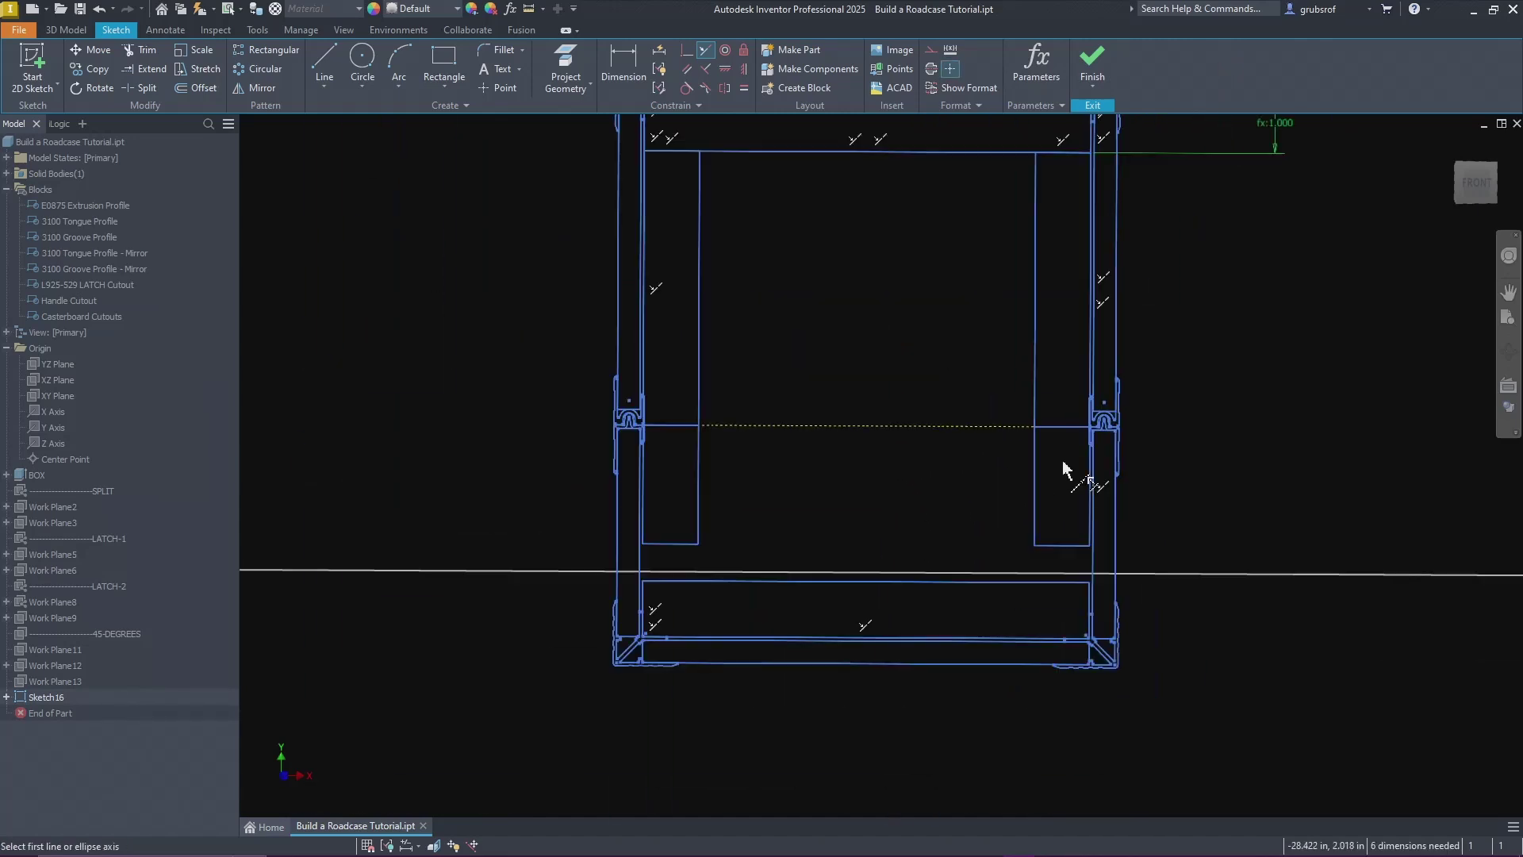
{"action": "left_click", "coordinate": [679, 544]}
{"action": "left_click", "coordinate": [670, 586]}
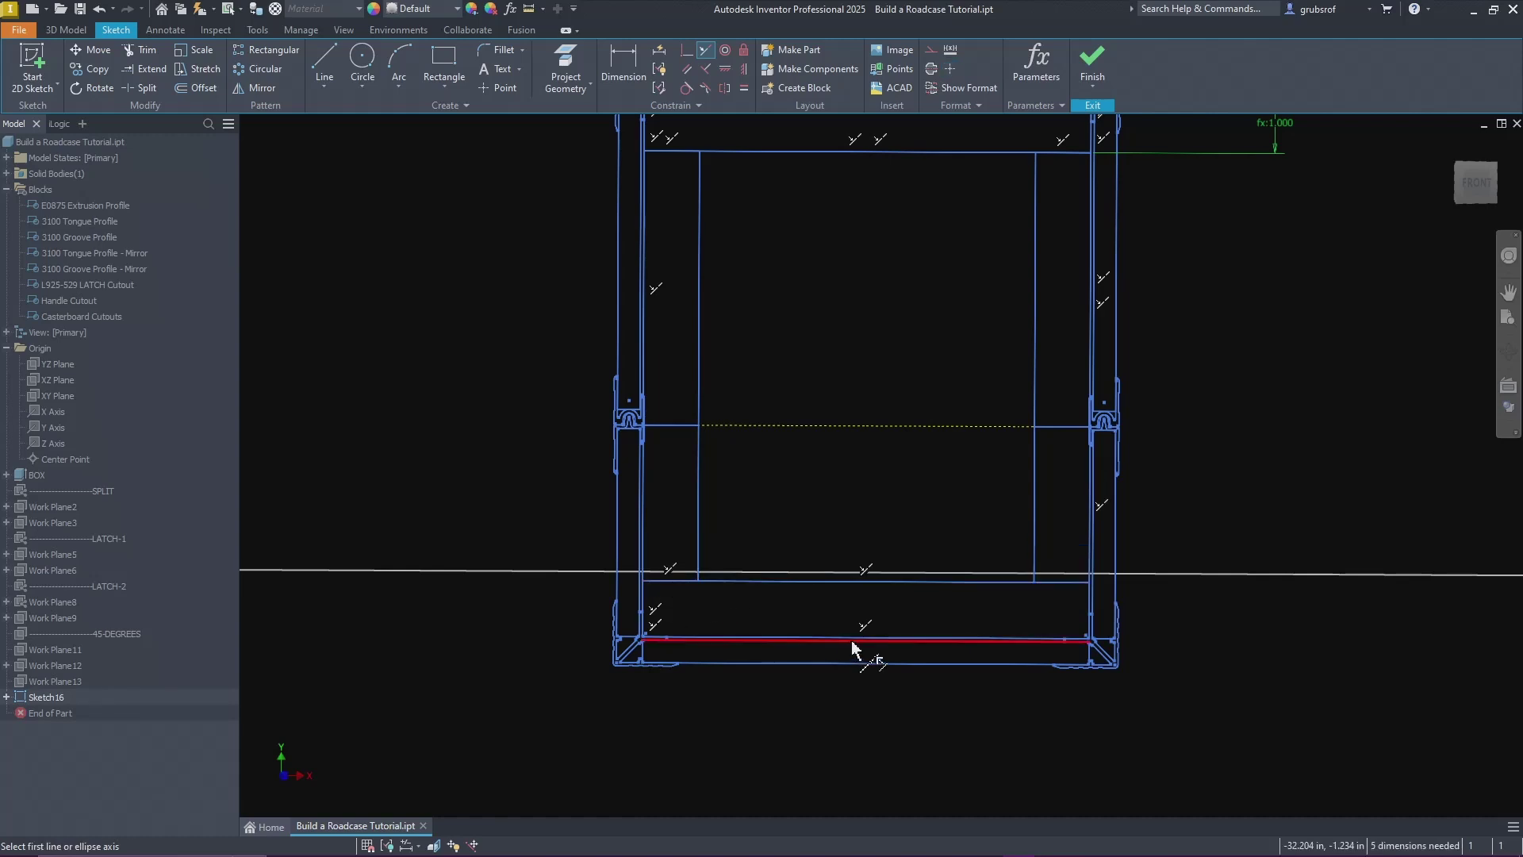
{"action": "scroll", "coordinate": [950, 656], "scroll_direction": "up", "scroll_amount": 3}
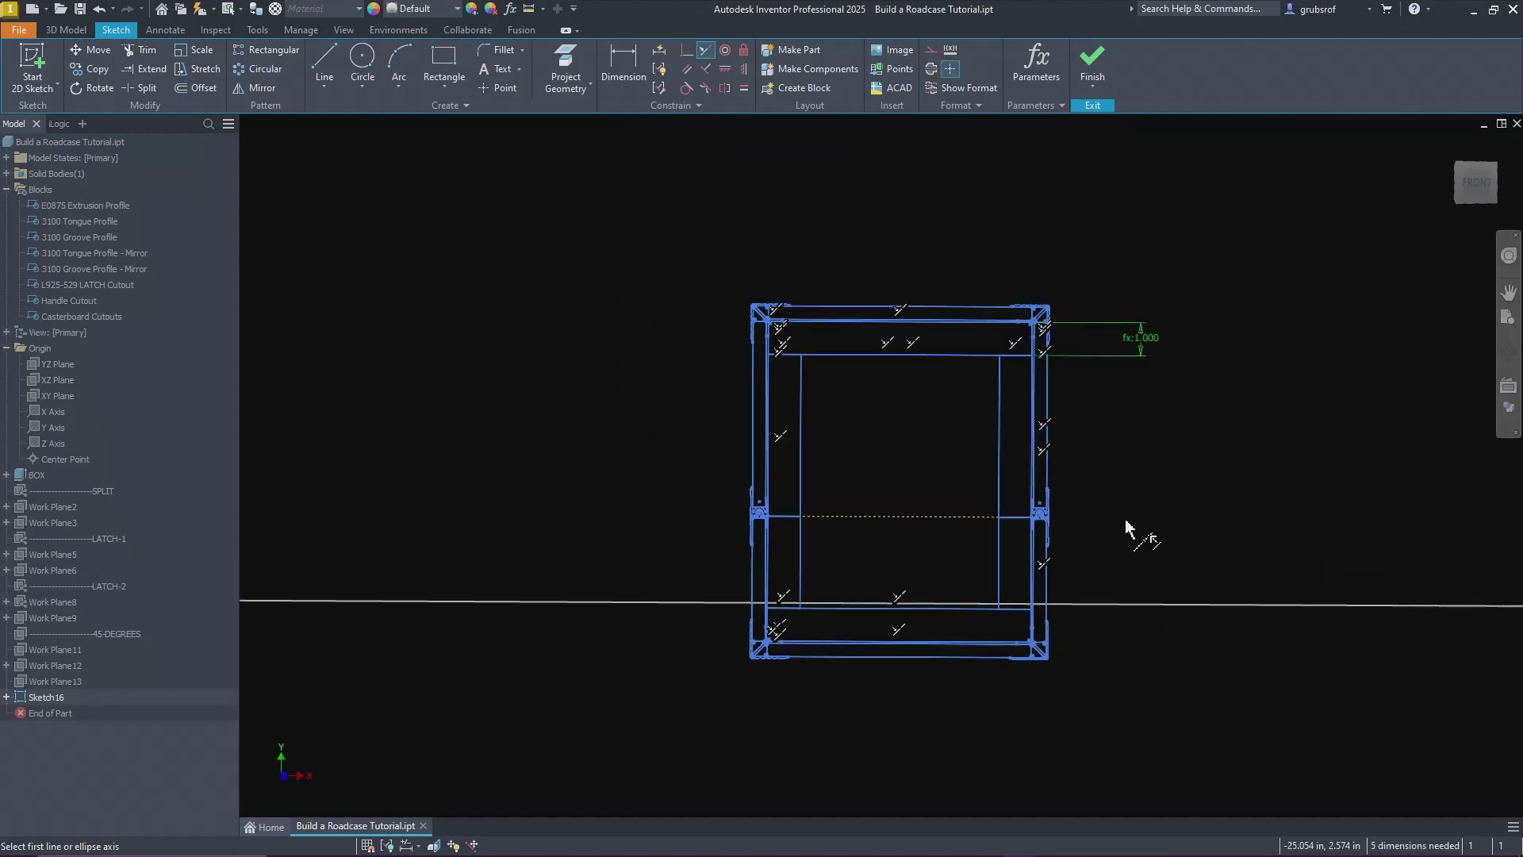
{"action": "right_click", "coordinate": [1152, 520]}
{"action": "left_click", "coordinate": [1183, 522]}
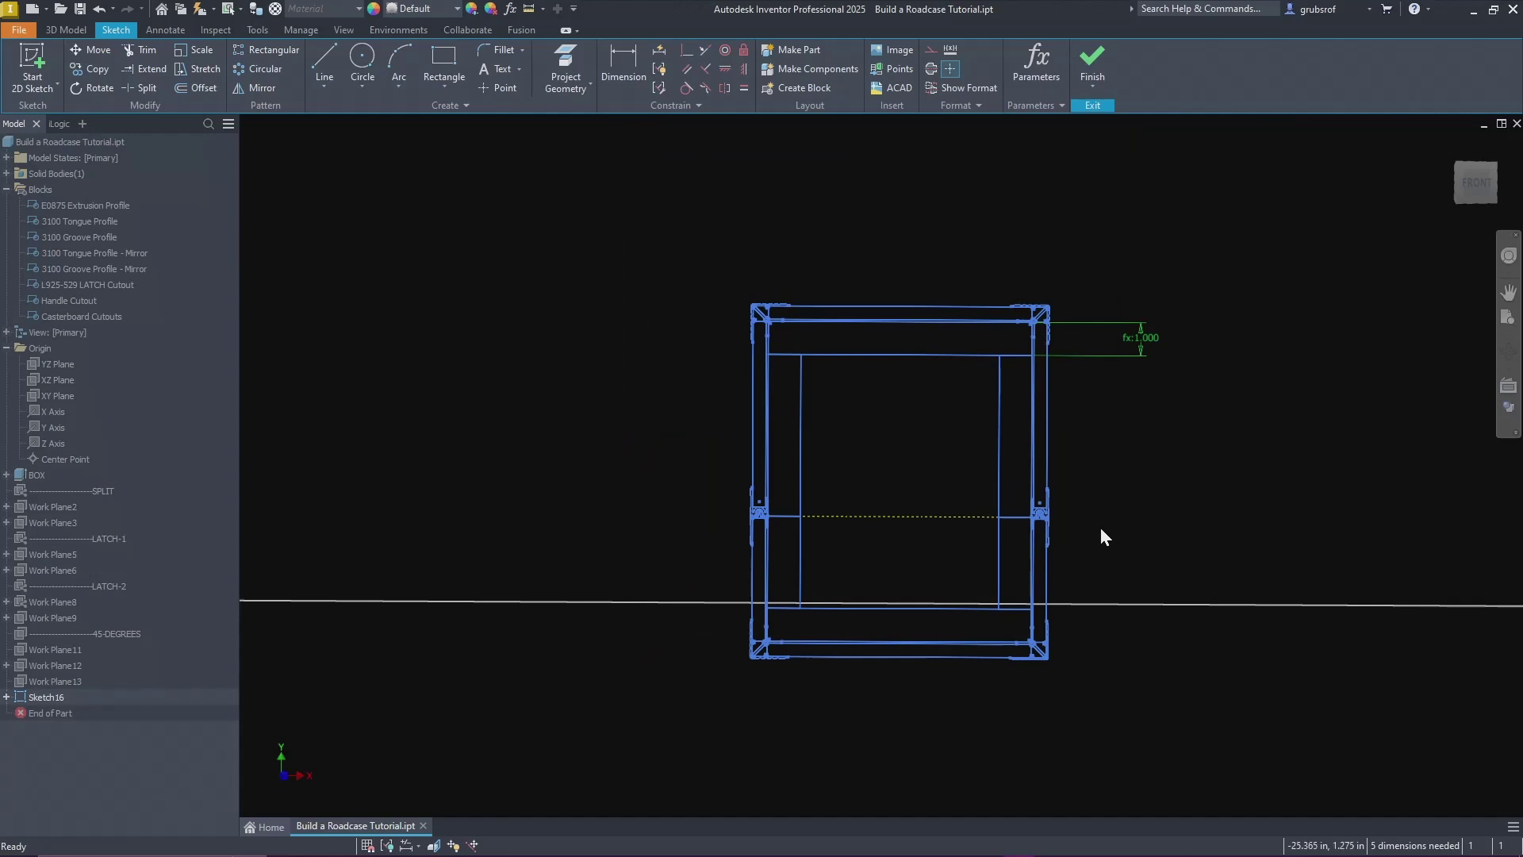
{"action": "scroll", "coordinate": [1151, 414], "scroll_direction": "down", "scroll_amount": 3}
{"action": "scroll", "coordinate": [1152, 414], "scroll_direction": "up", "scroll_amount": 3}
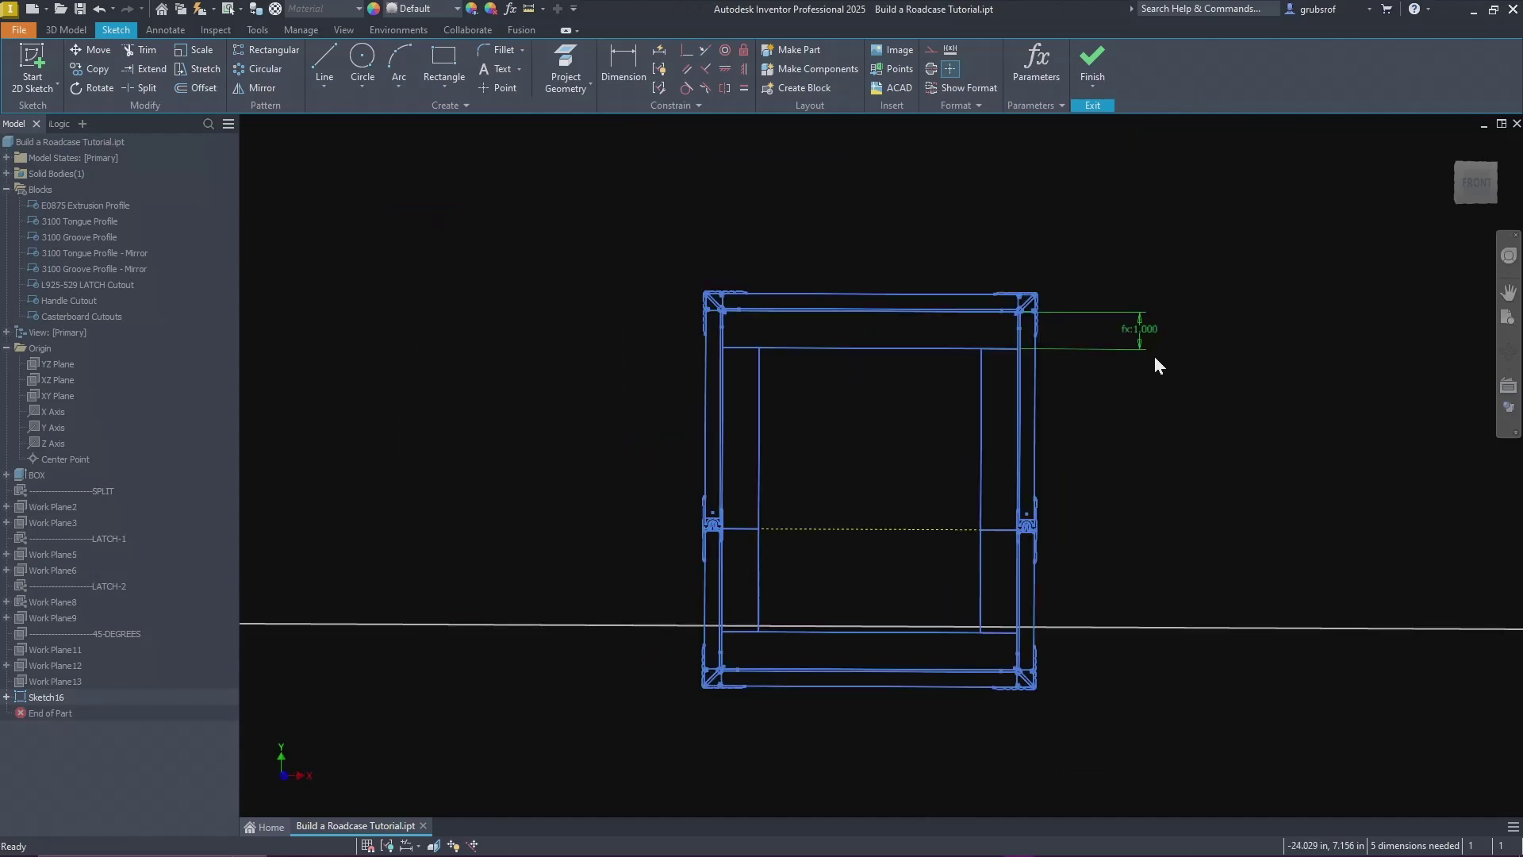
{"action": "left_click", "coordinate": [1141, 330]}
{"action": "left_click", "coordinate": [1215, 444]}
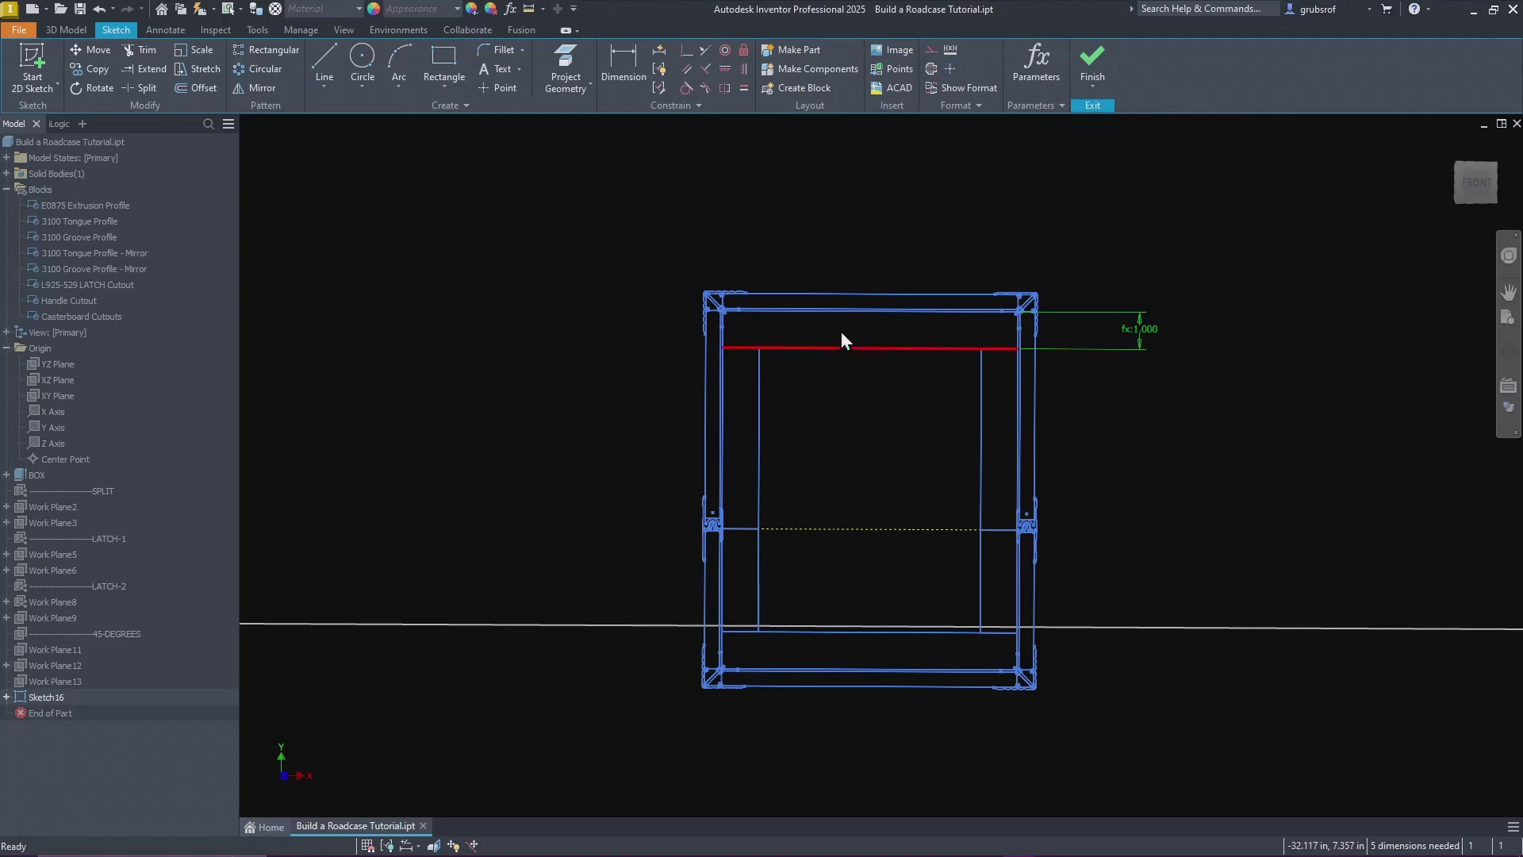
Step: Sketch two upright construction lines about 12.9 in long through the case profile, near its left and right sides, extending past both ends
{"action": "left_click", "coordinate": [331, 55]}
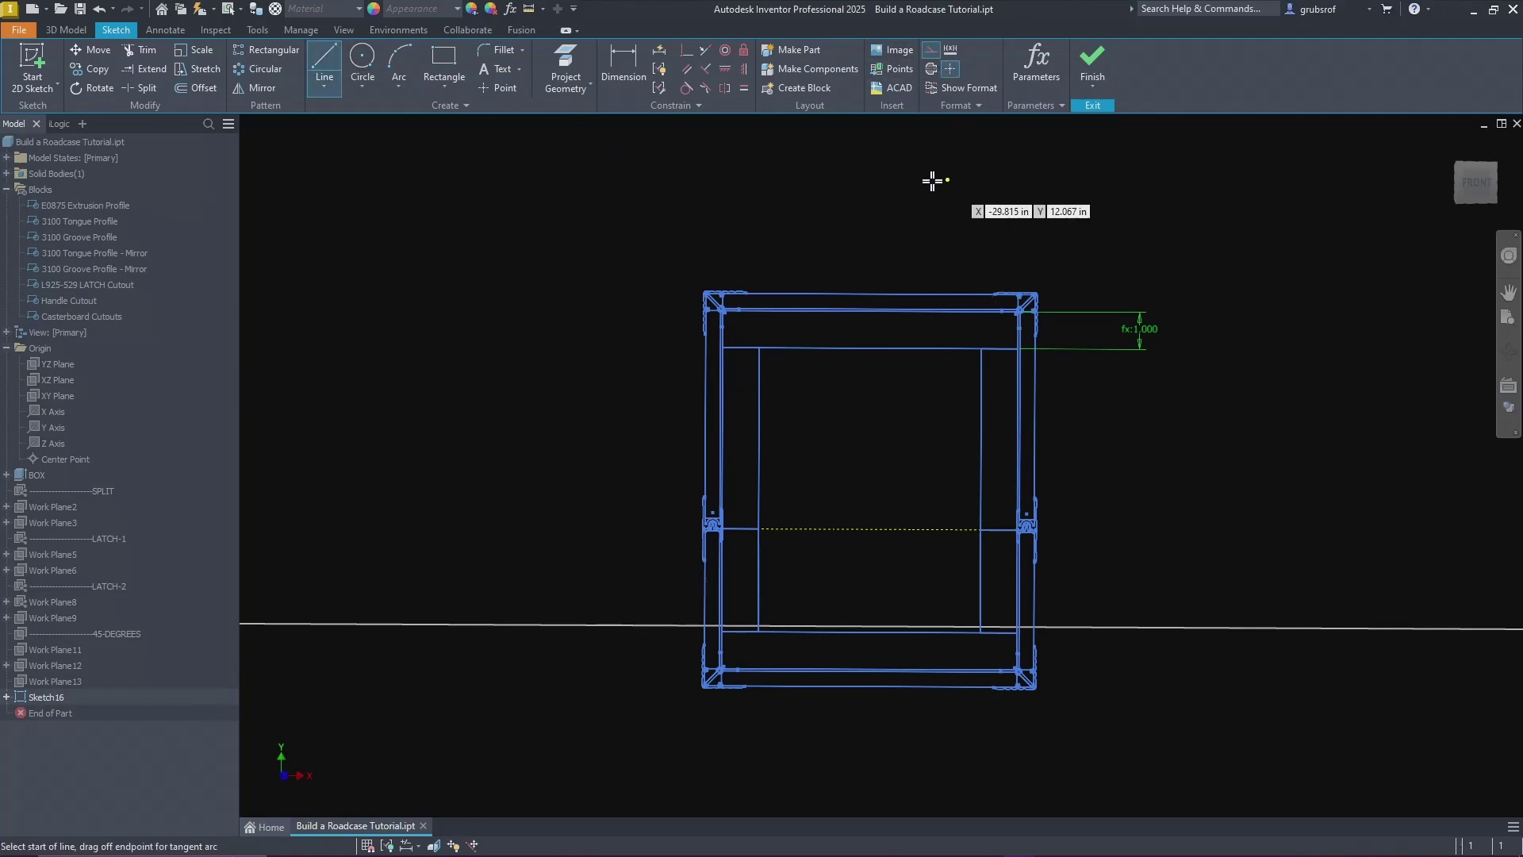
{"action": "left_click", "coordinate": [800, 262]}
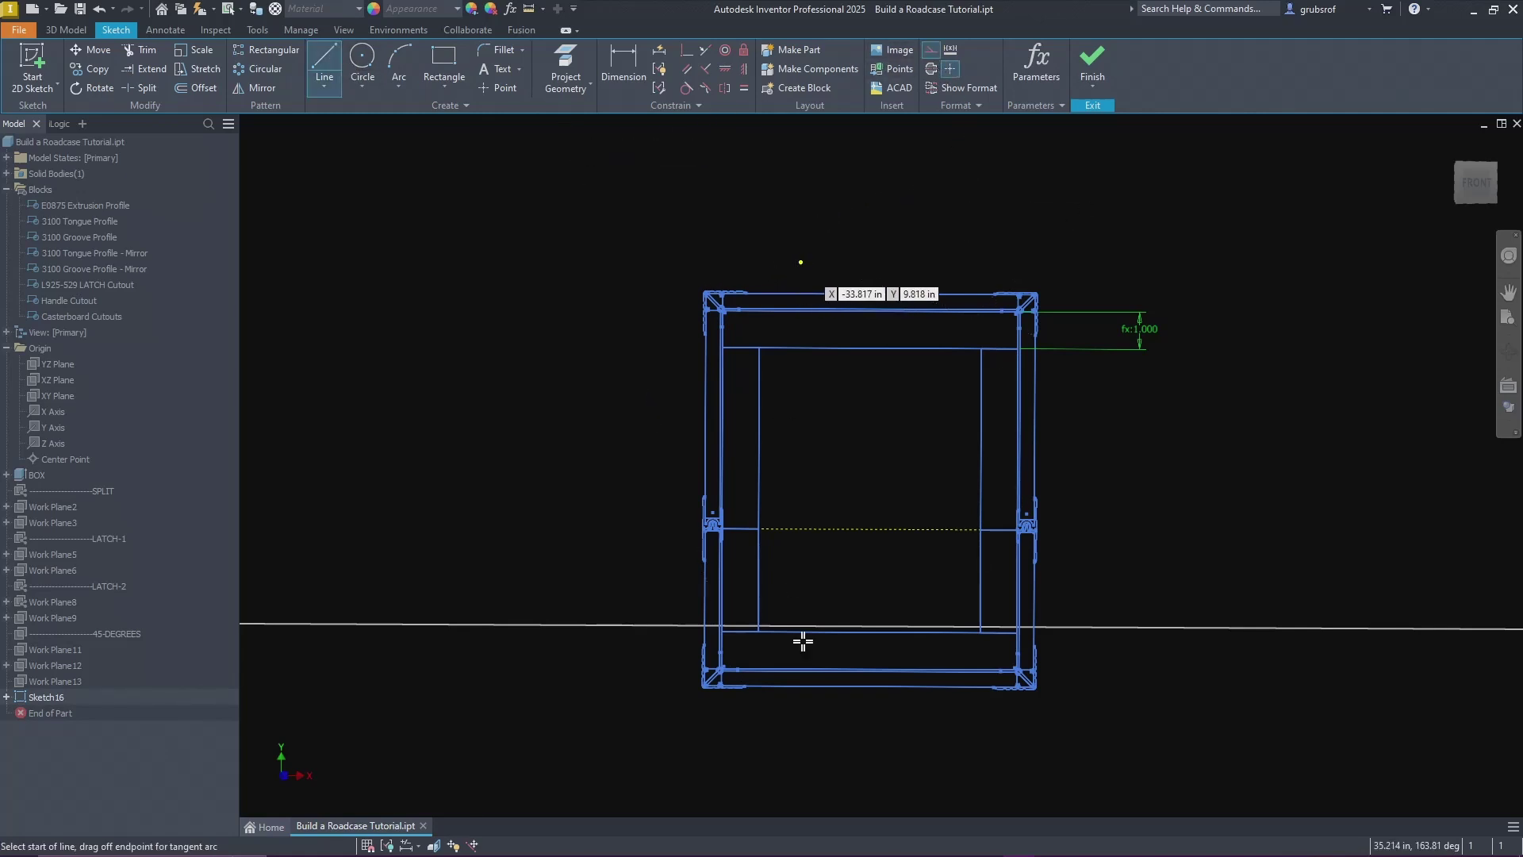
{"action": "left_click", "coordinate": [802, 742]}
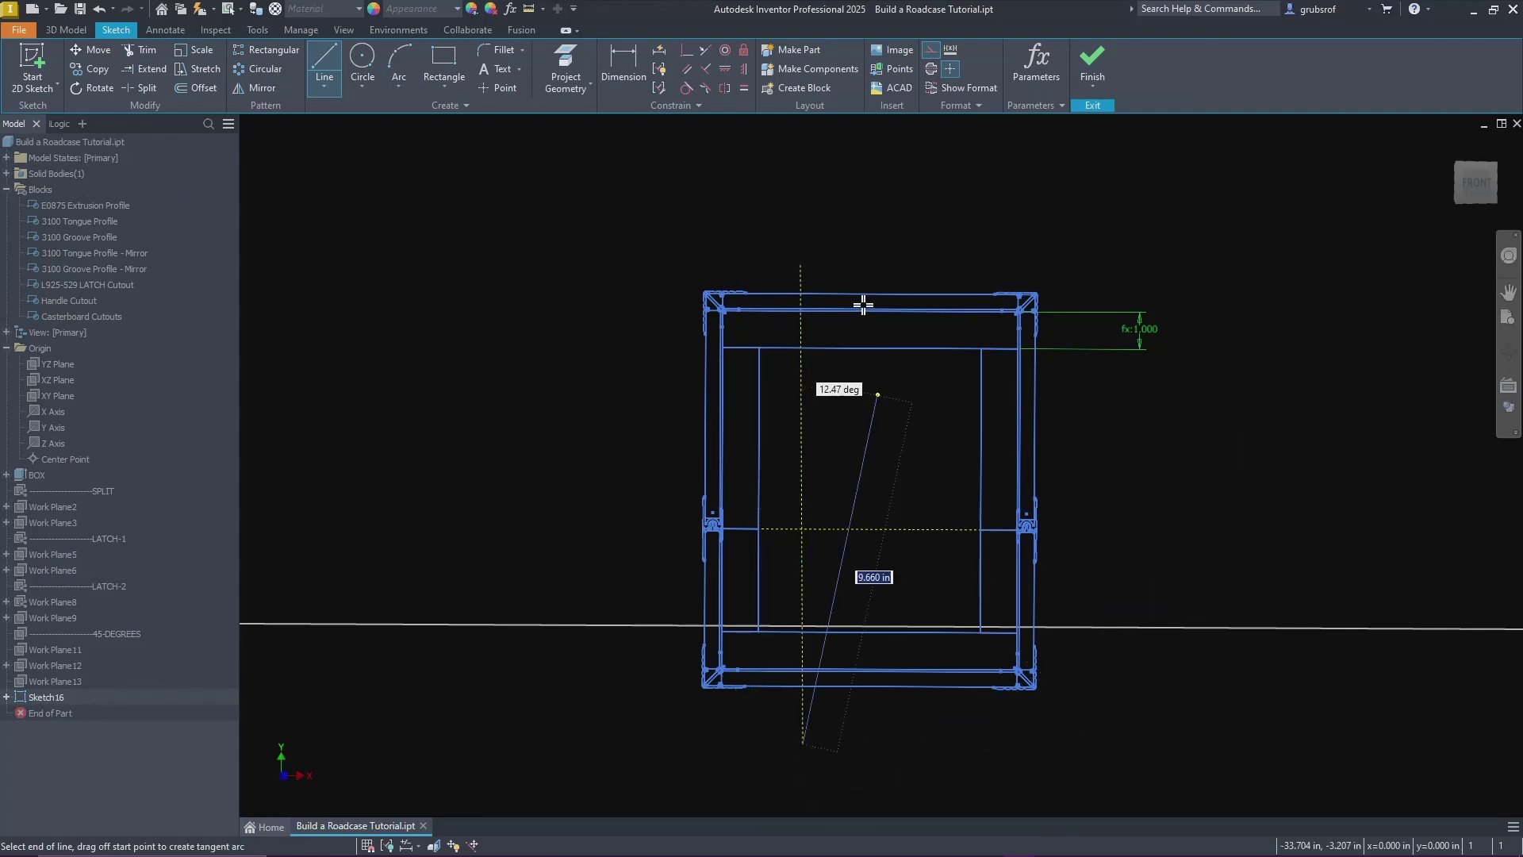
{"action": "right_click", "coordinate": [938, 254]}
{"action": "left_click", "coordinate": [946, 224]}
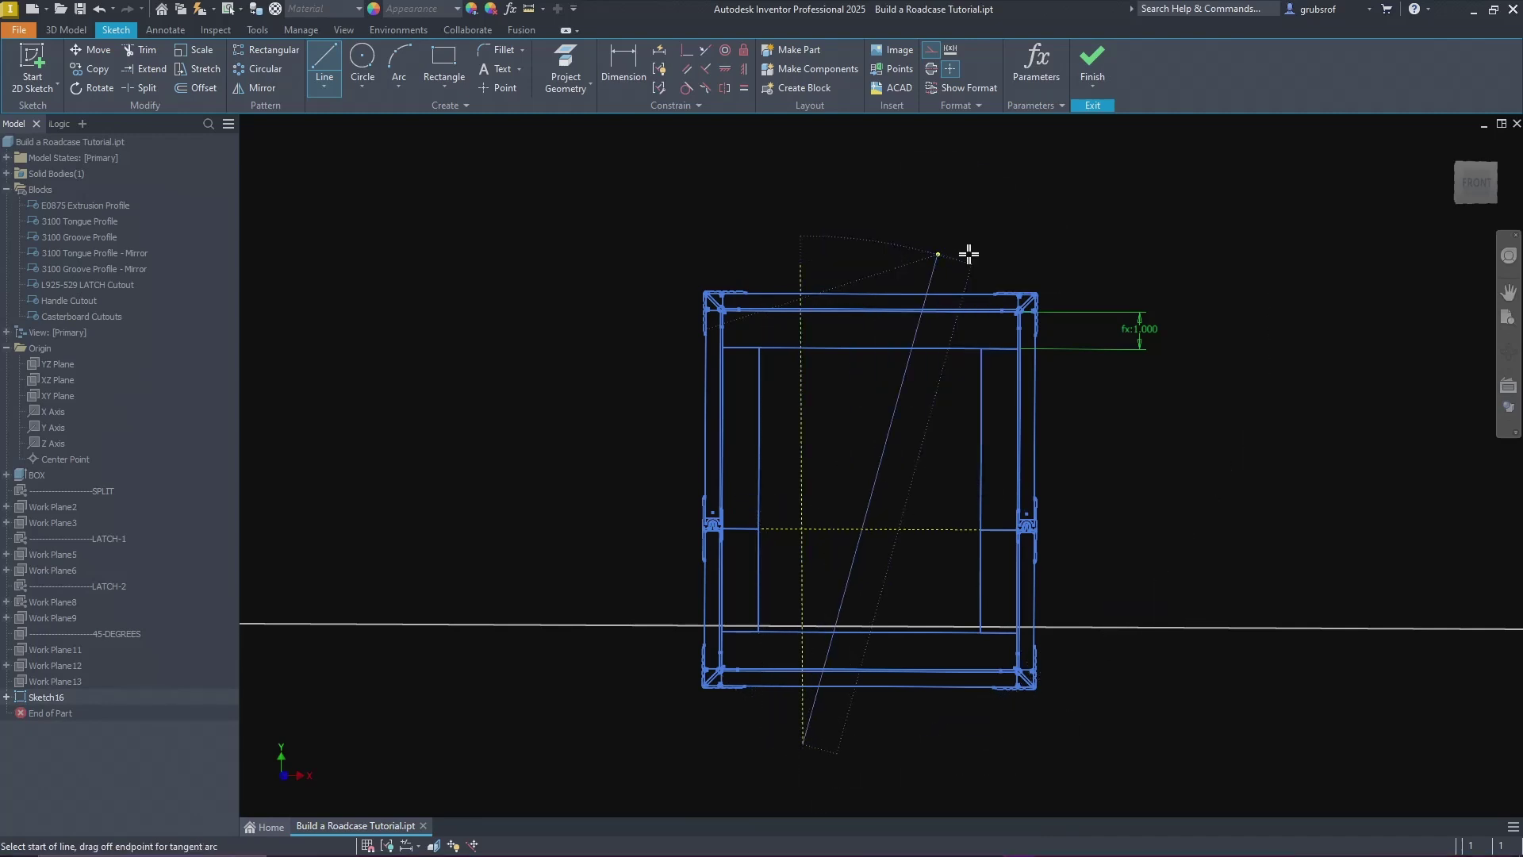
{"action": "key", "text": "Return"}
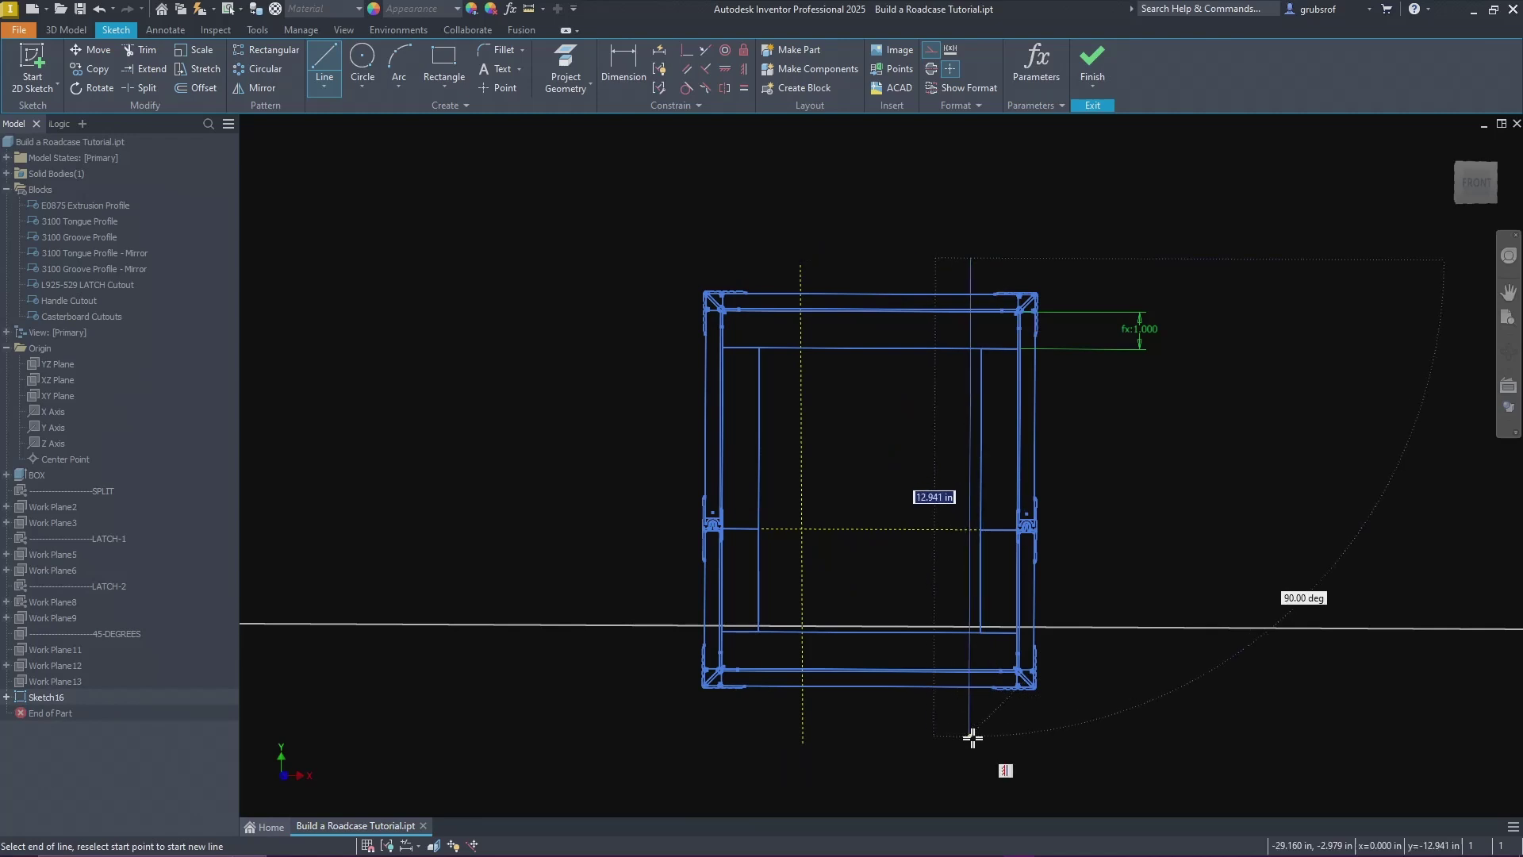
{"action": "left_click", "coordinate": [971, 738]}
Step: Sketch two crosswise construction lines past both sides of the case profile, one near the top and one about 12.8 in long near the bottom
{"action": "right_click", "coordinate": [1137, 447]}
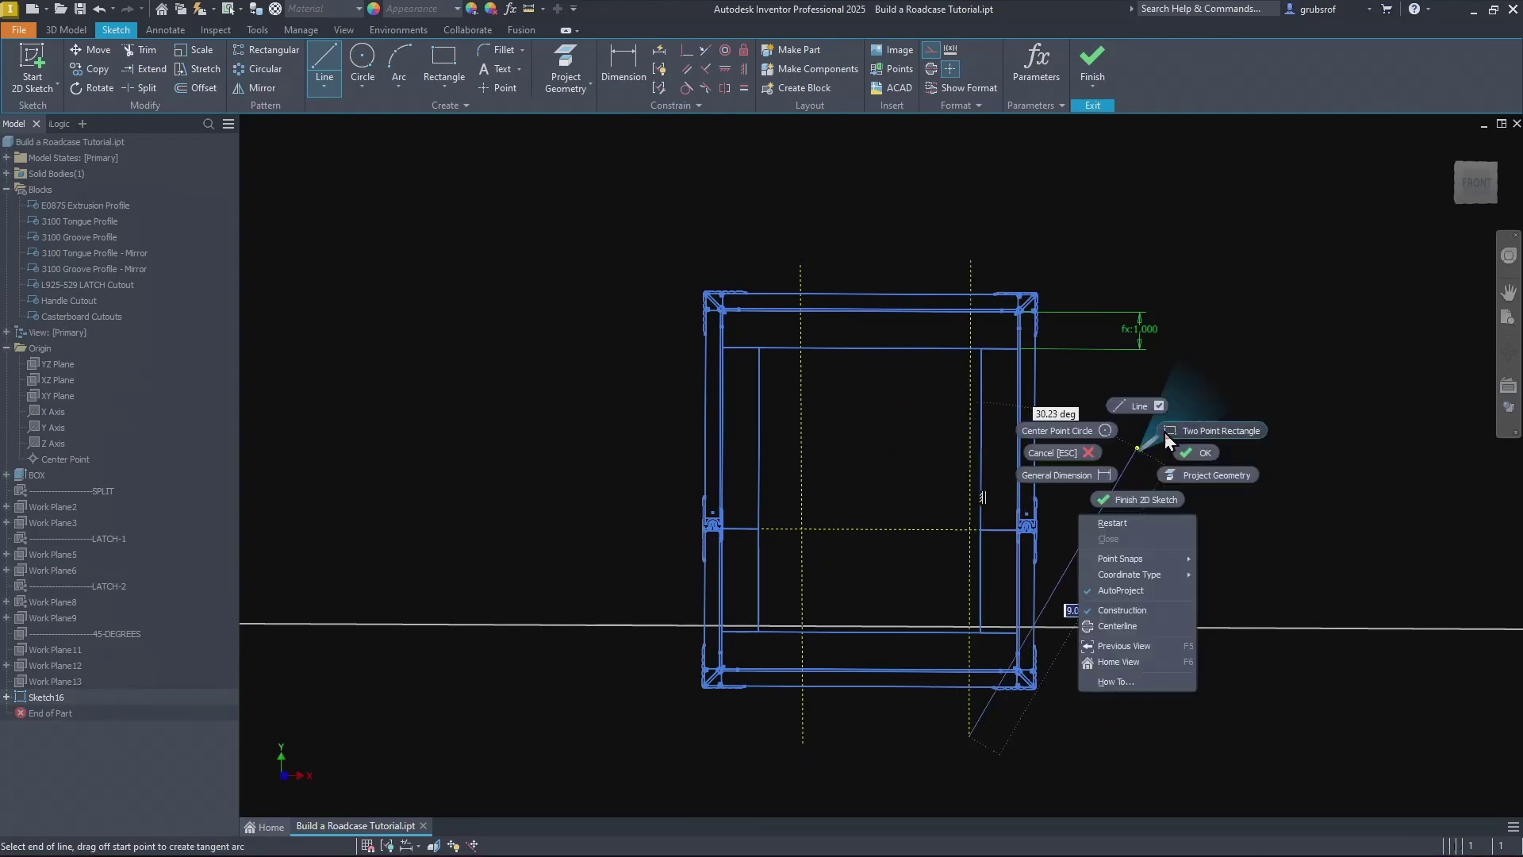
{"action": "left_click", "coordinate": [1143, 417]}
{"action": "left_click", "coordinate": [1095, 381]}
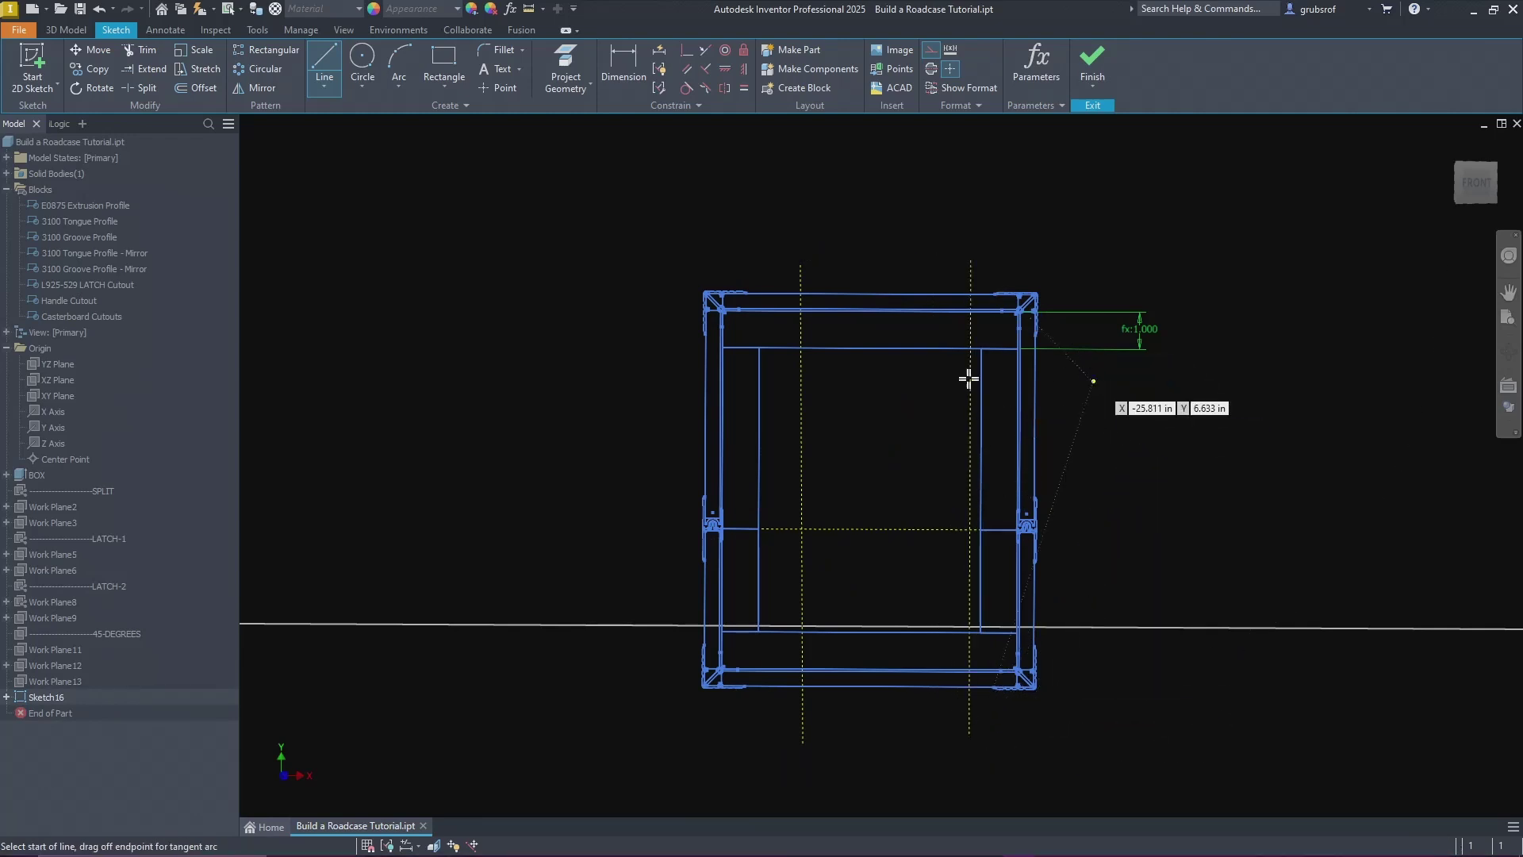
{"action": "left_click", "coordinate": [652, 377]}
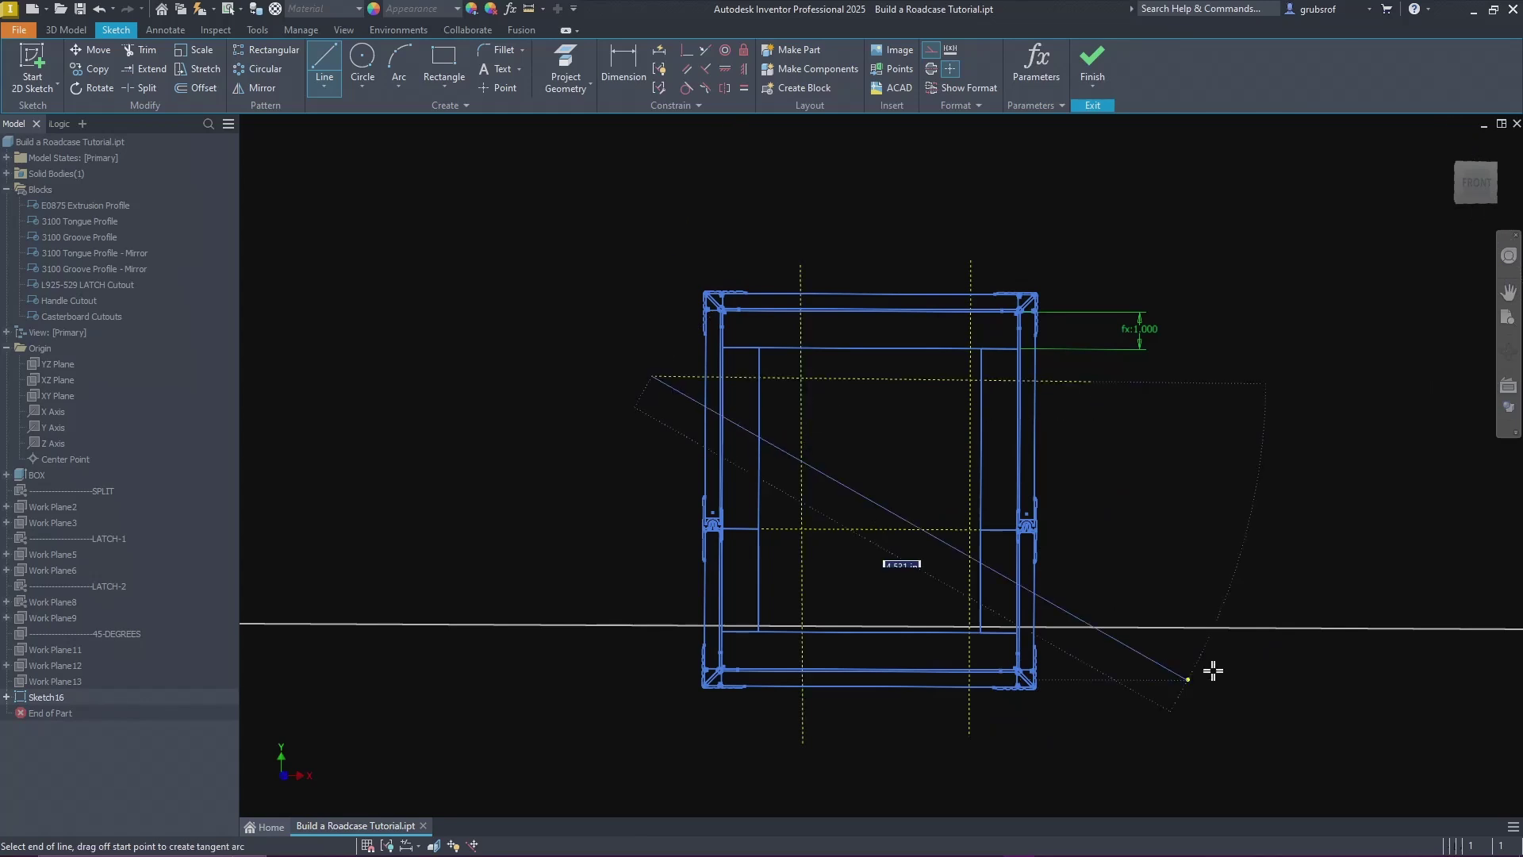
{"action": "right_click", "coordinate": [1158, 665]}
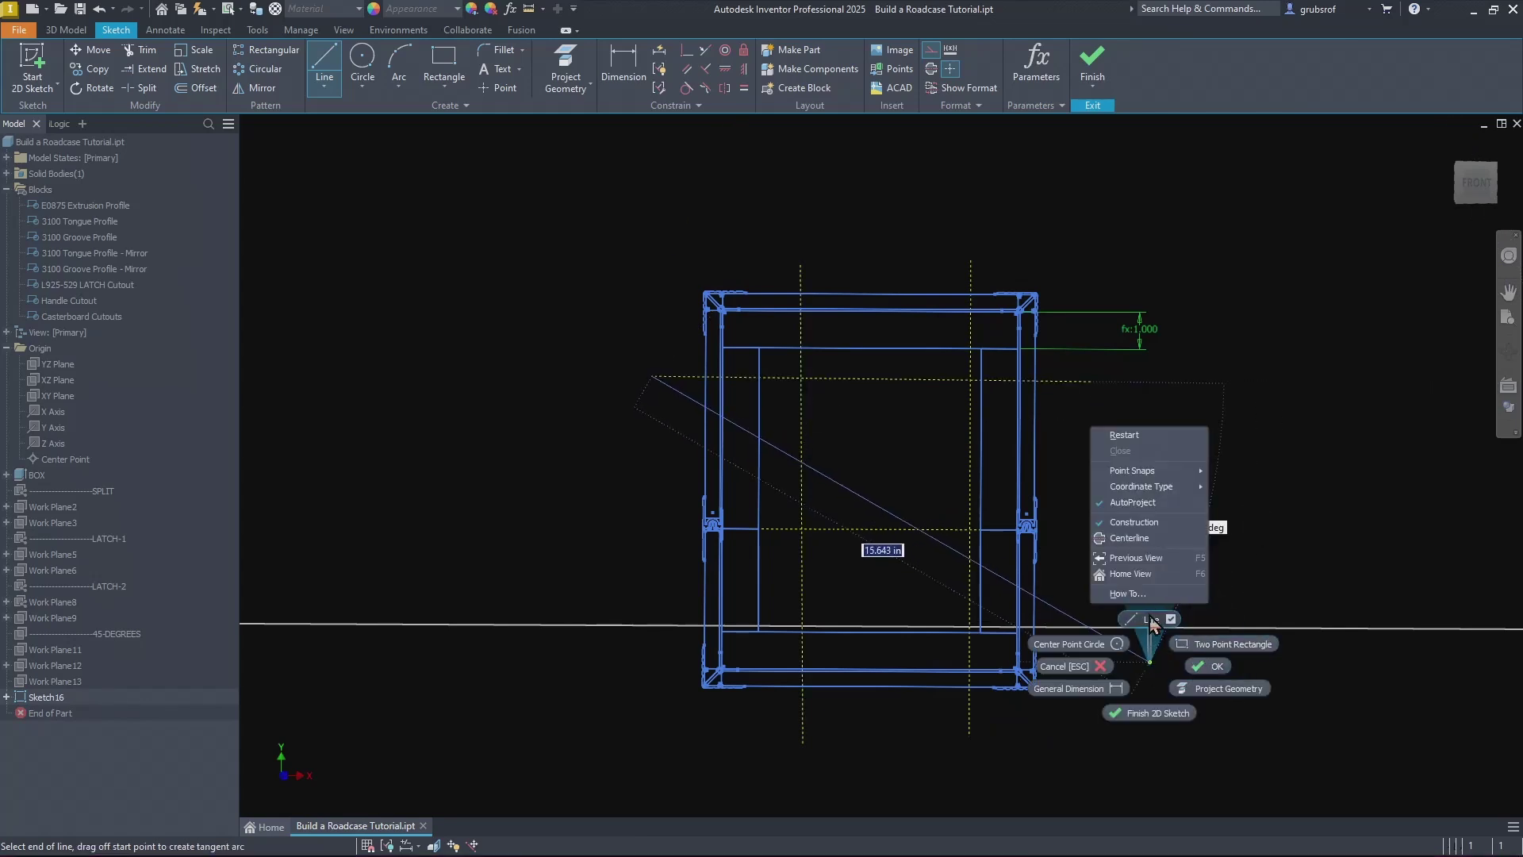
{"action": "left_click", "coordinate": [1107, 611]}
{"action": "left_click", "coordinate": [634, 598]}
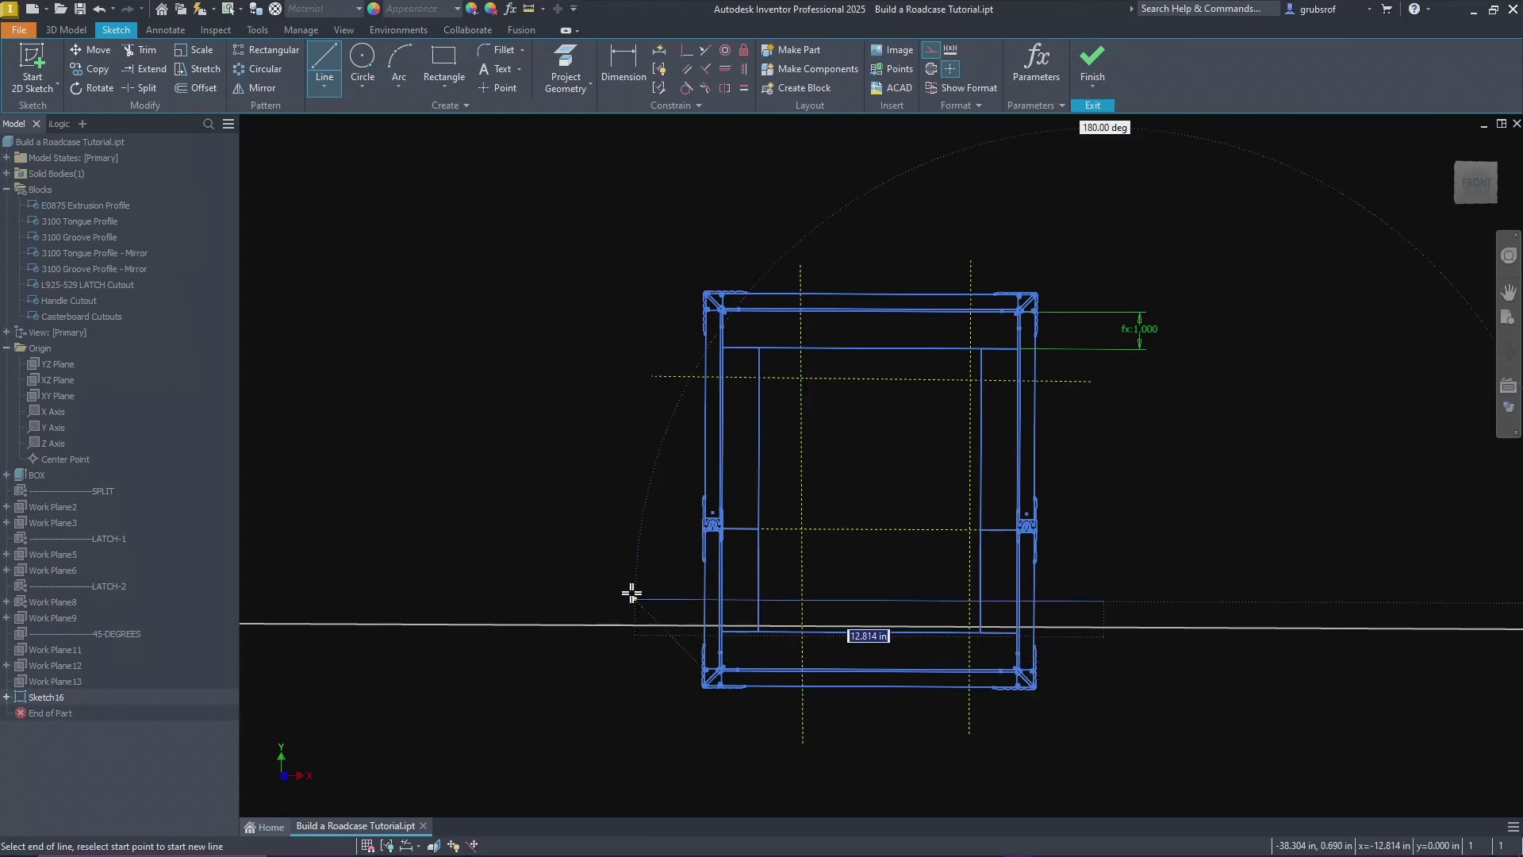
{"action": "left_click", "coordinate": [1103, 620]}
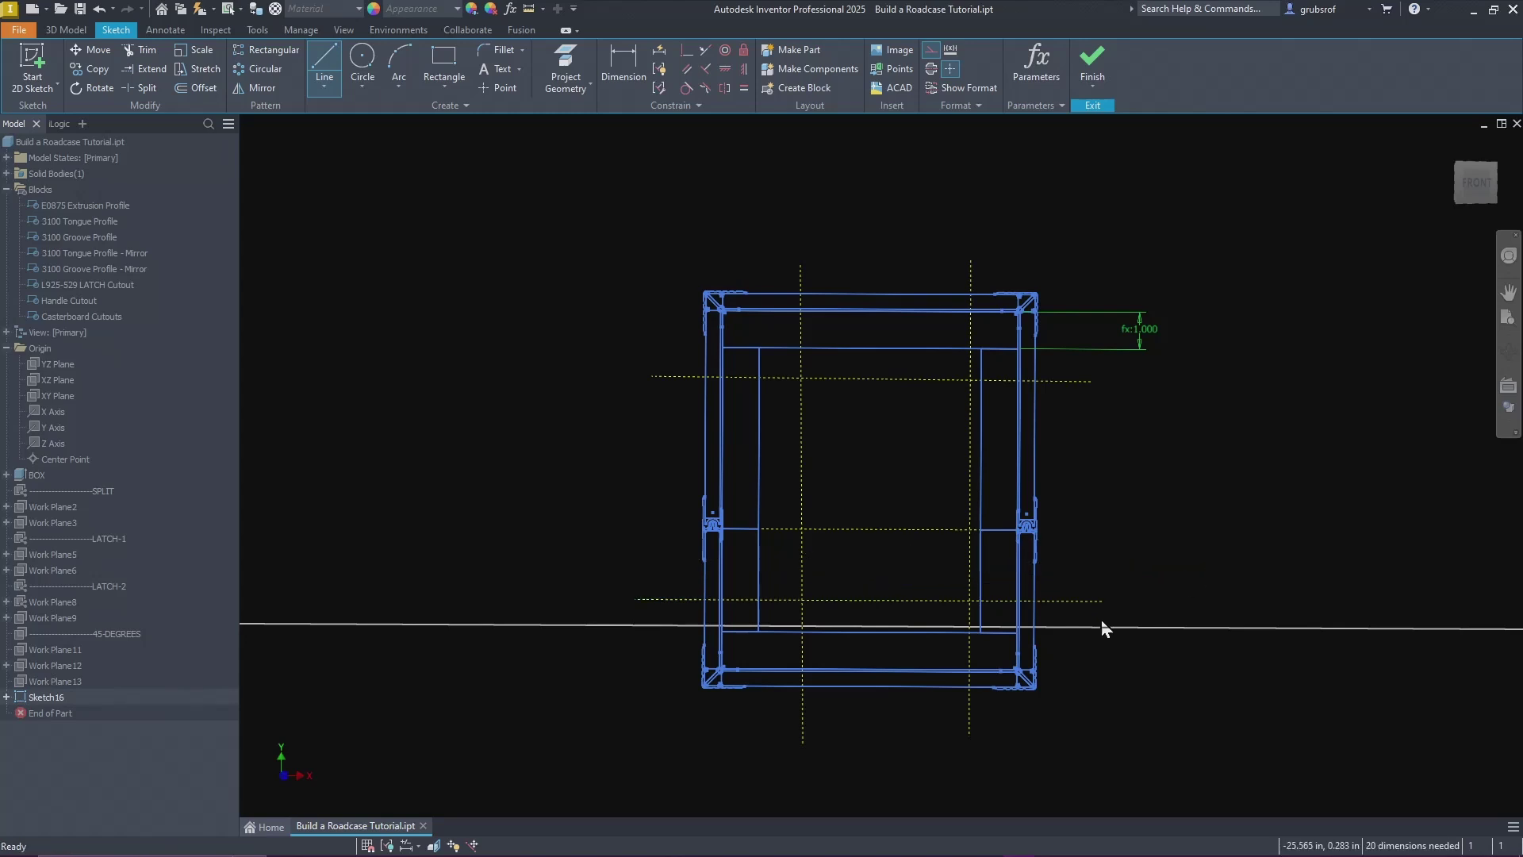
{"action": "key", "text": "Escape"}
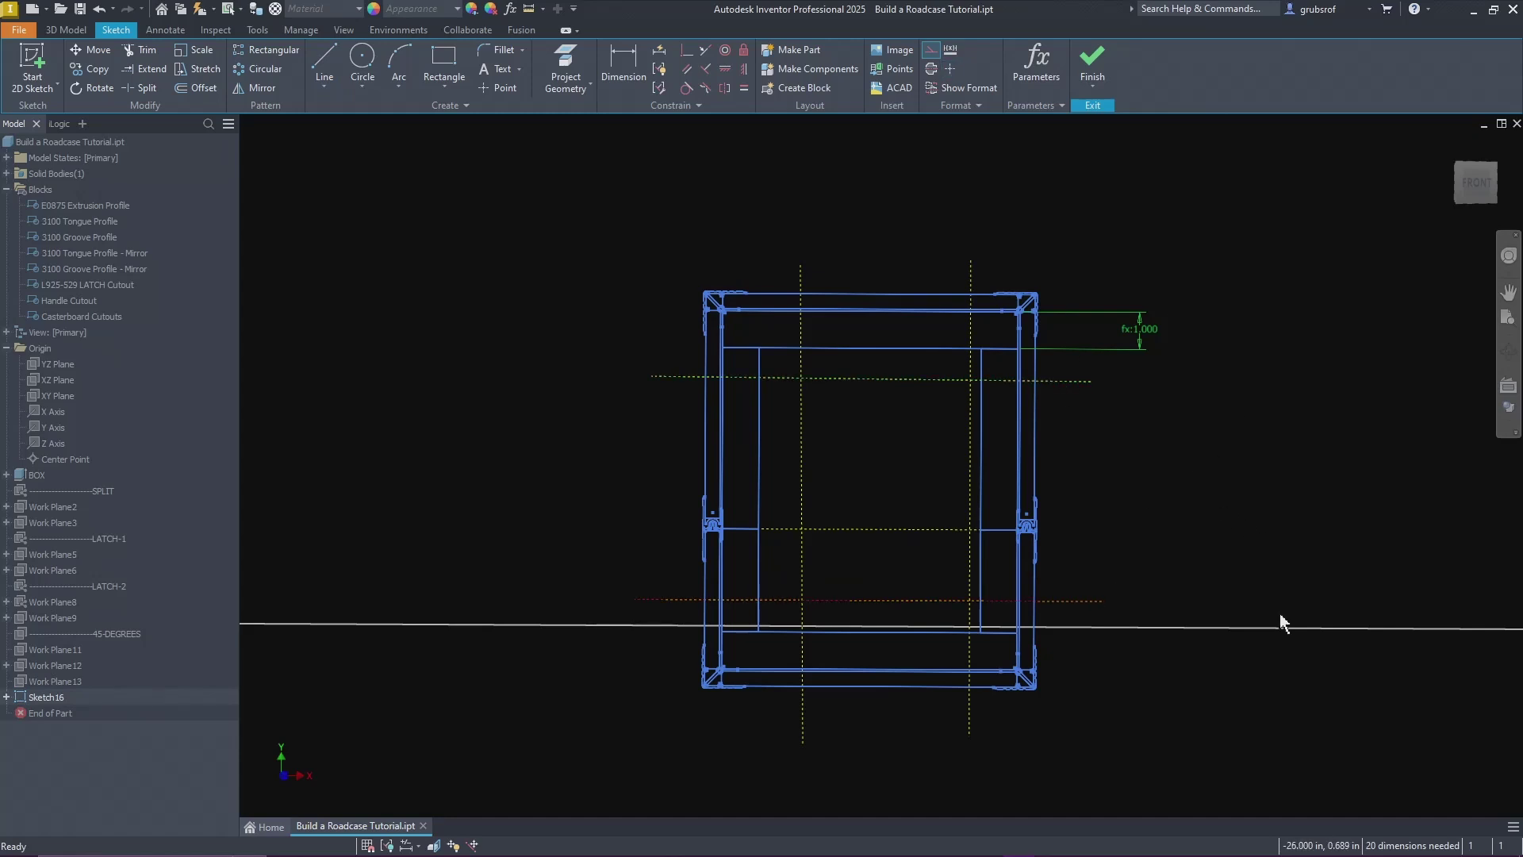
Step: Constrain the upper and lower crosswise construction lines to horizontal and the left upright construction line to vertical
{"action": "left_click", "coordinate": [723, 70]}
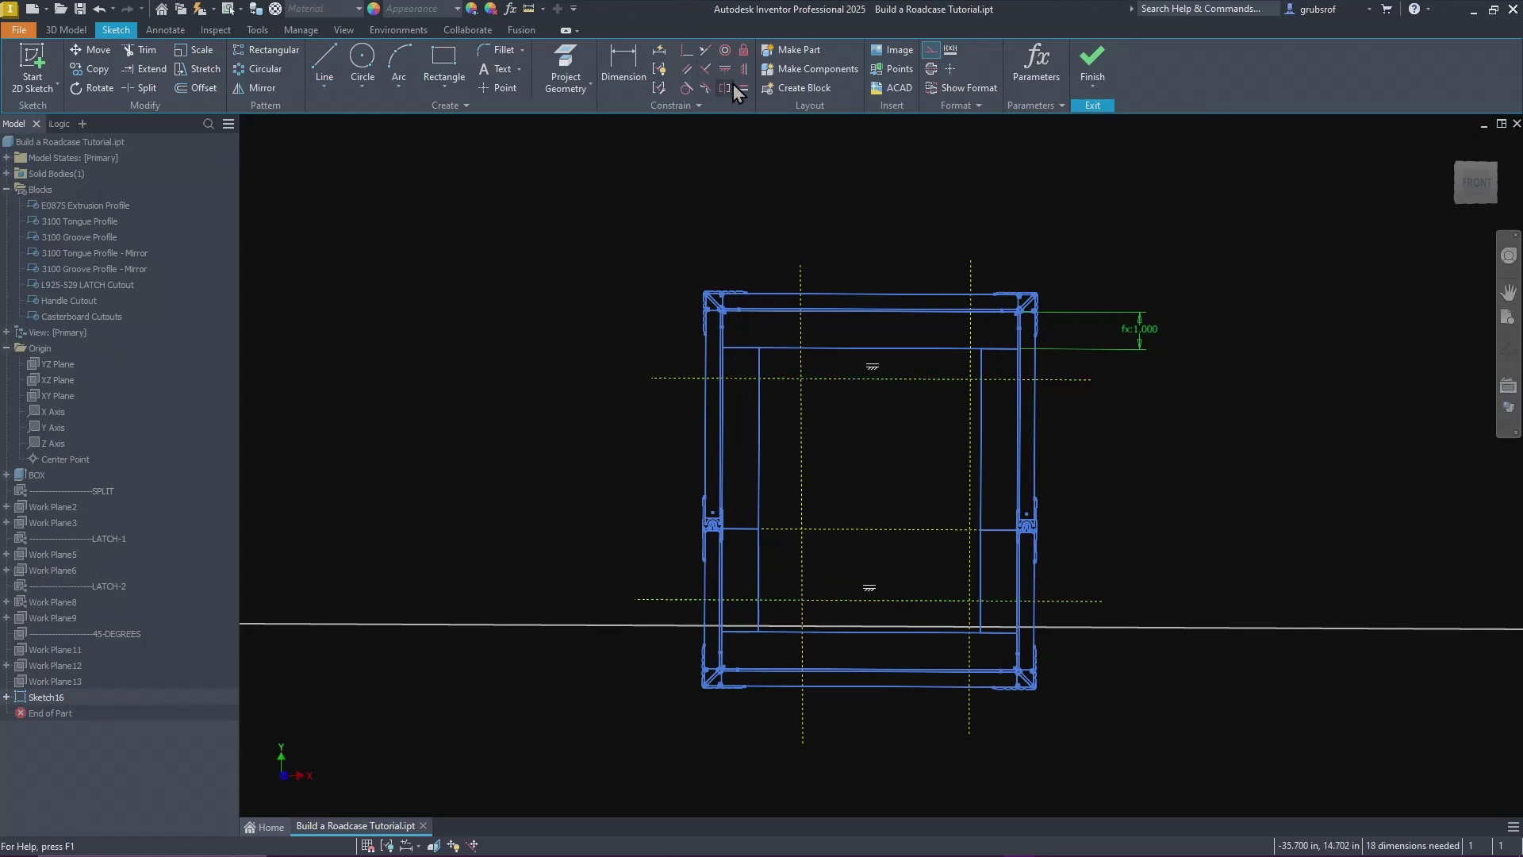
{"action": "key", "text": "Escape"}
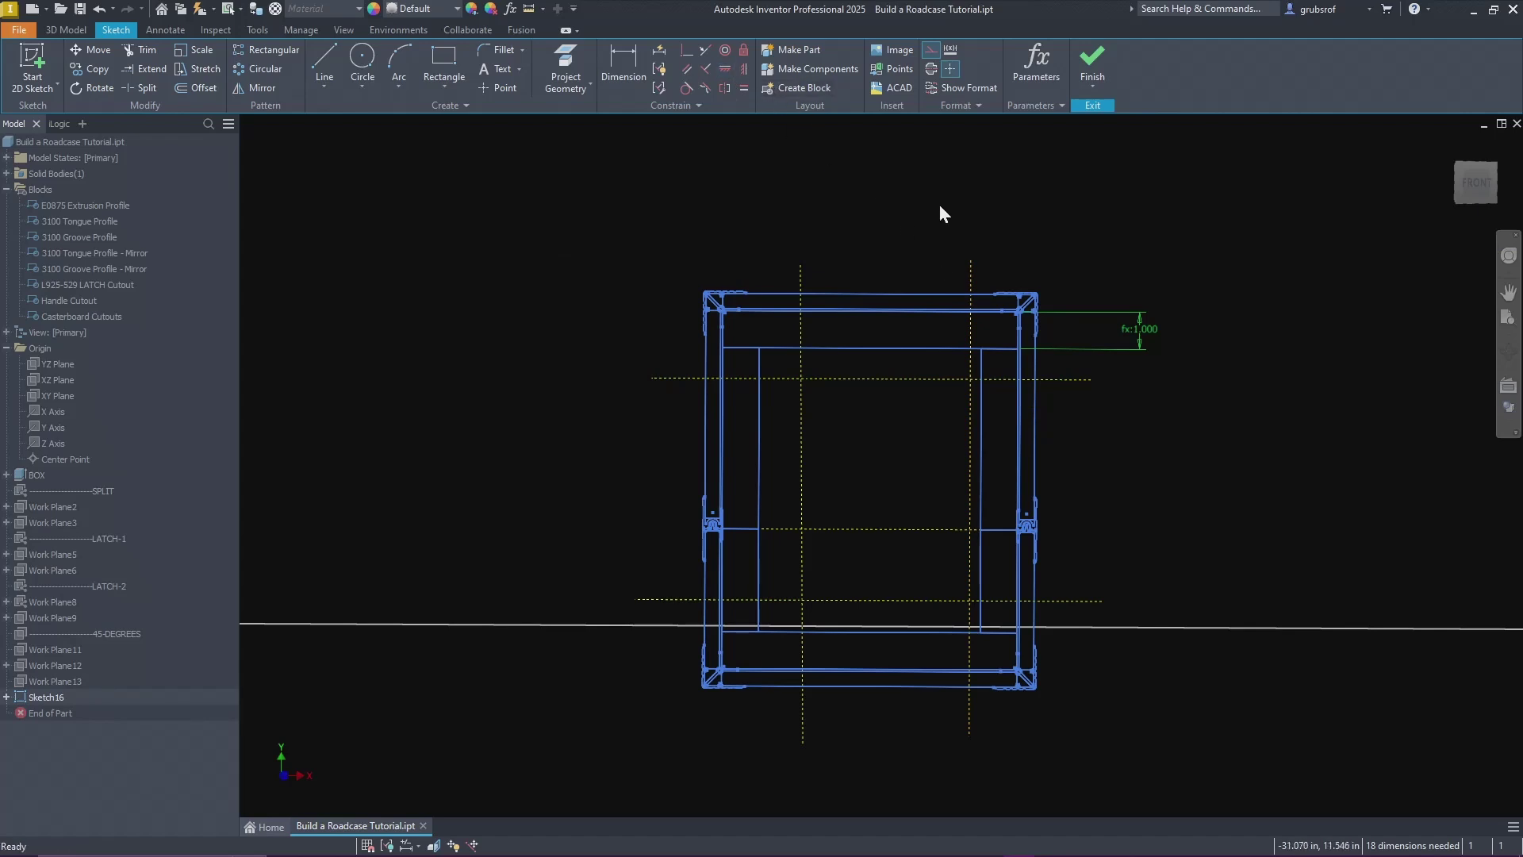
{"action": "left_click", "coordinate": [971, 278]}
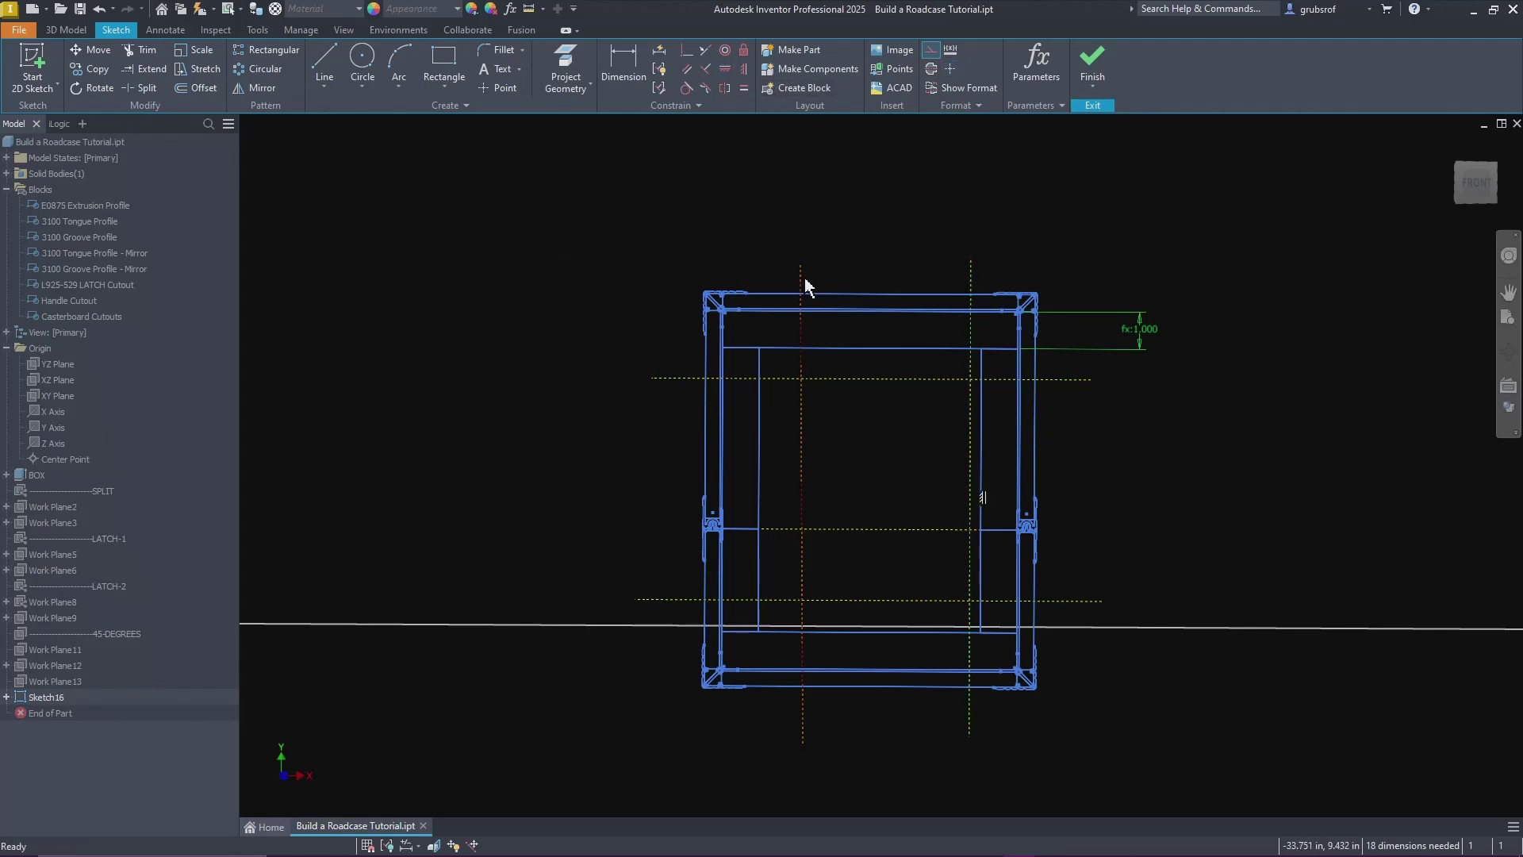
{"action": "left_click", "coordinate": [745, 73]}
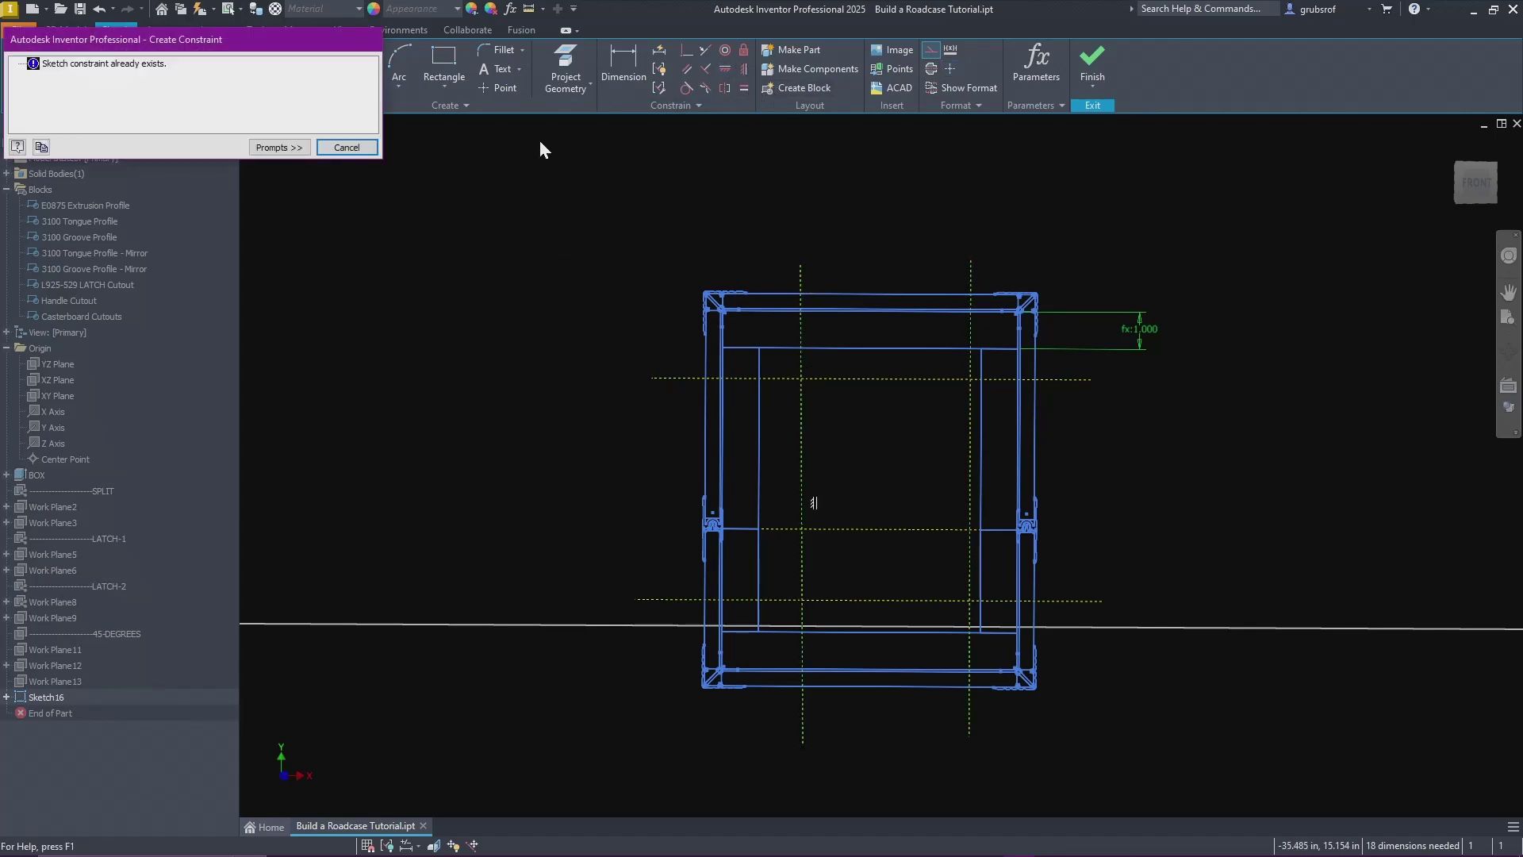
{"action": "left_click", "coordinate": [347, 148]}
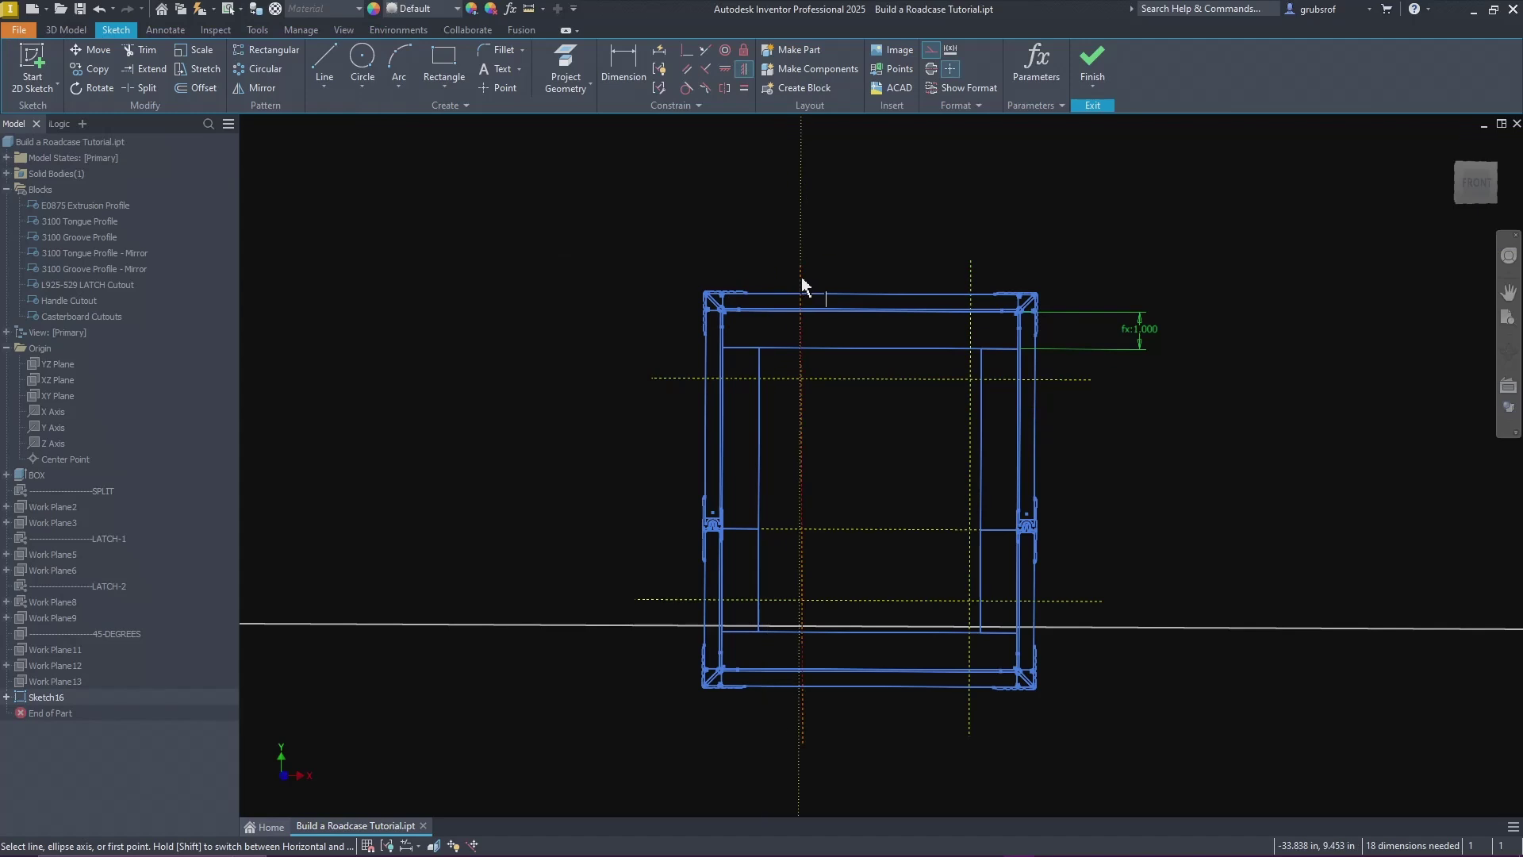
{"action": "right_click", "coordinate": [883, 235]}
{"action": "left_click", "coordinate": [954, 231]}
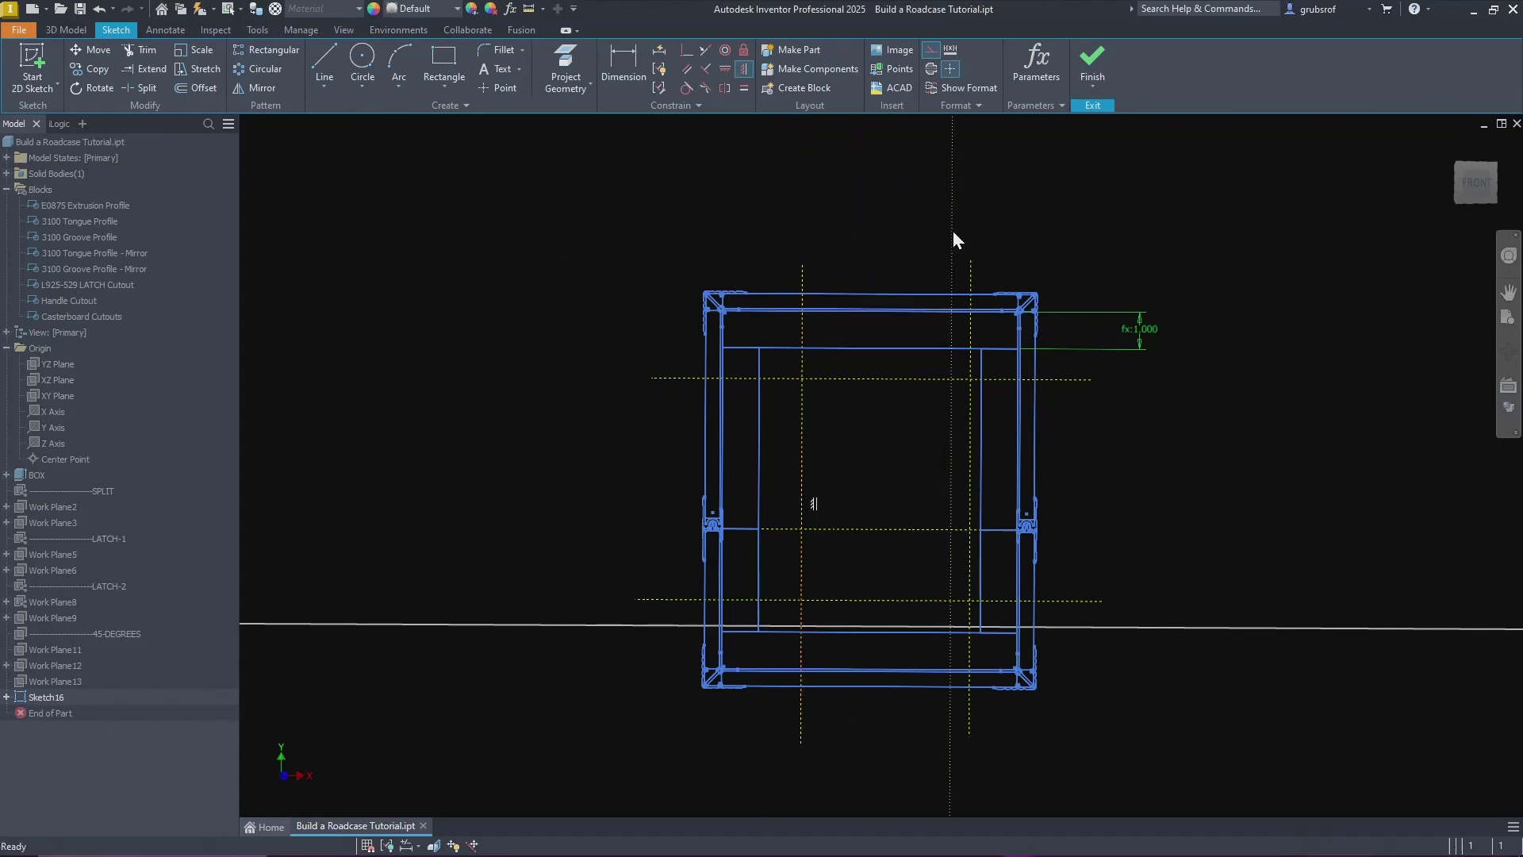
Step: Make the left upright construction line tangent to the rounded end of the upper-left corner extrusion's top flange
{"action": "scroll", "coordinate": [713, 305], "scroll_direction": "down", "scroll_amount": 5}
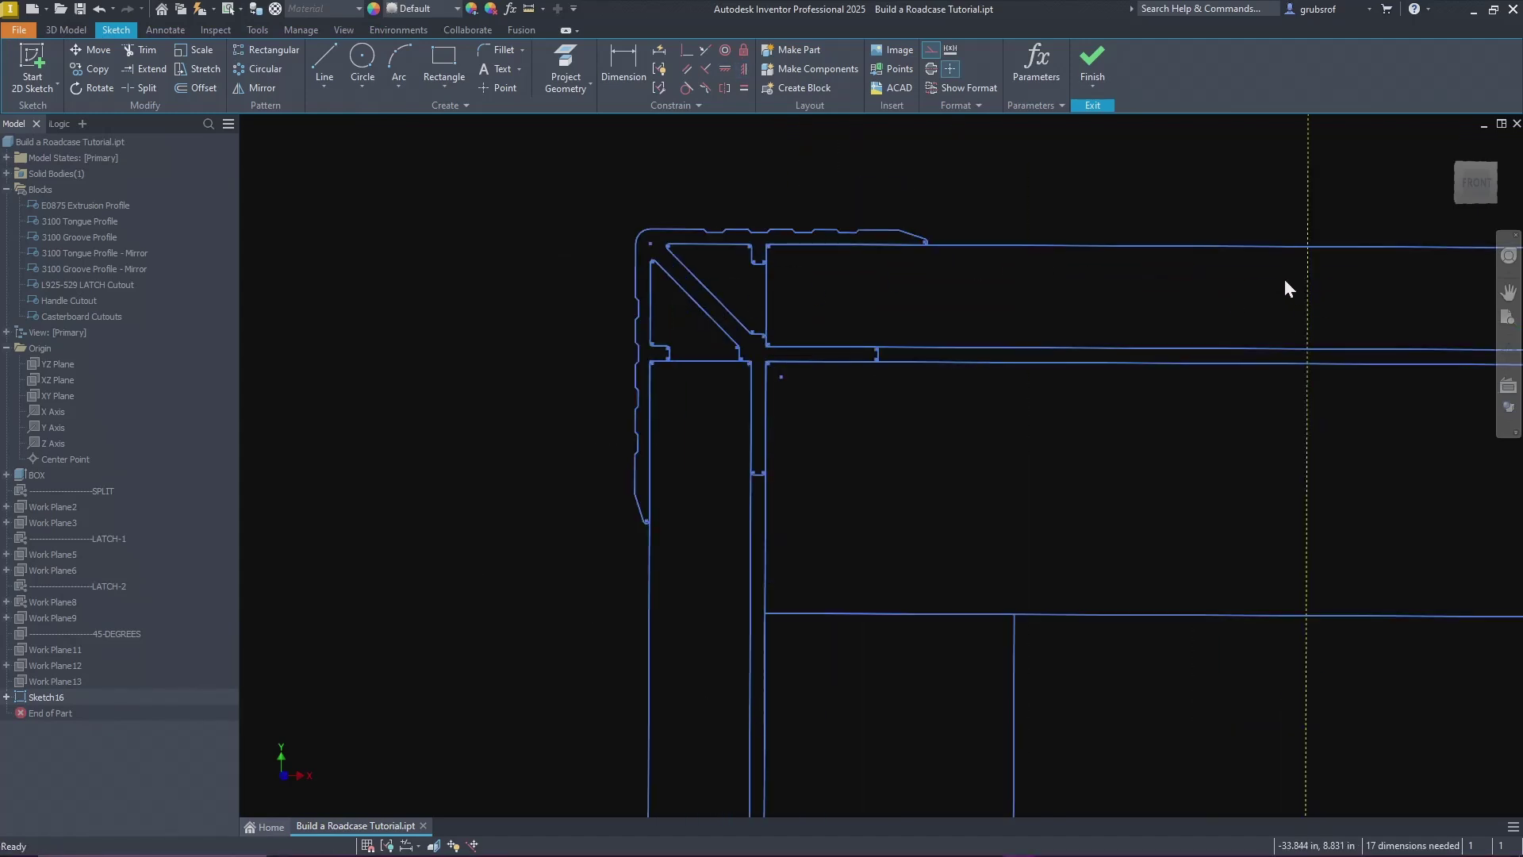
{"action": "left_click", "coordinate": [686, 88]}
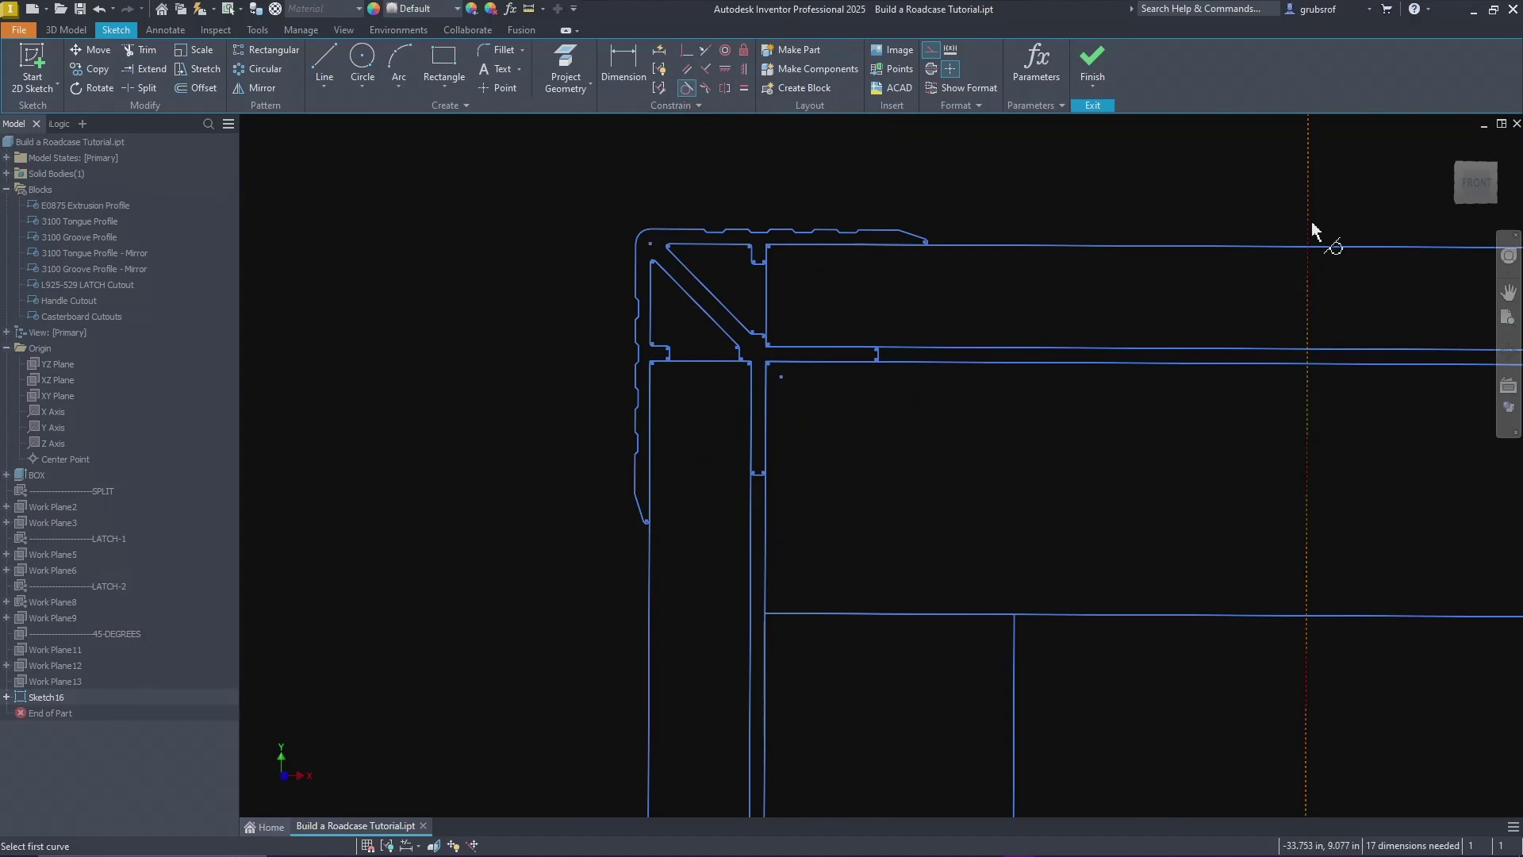
{"action": "scroll", "coordinate": [922, 238], "scroll_direction": "up", "scroll_amount": 5}
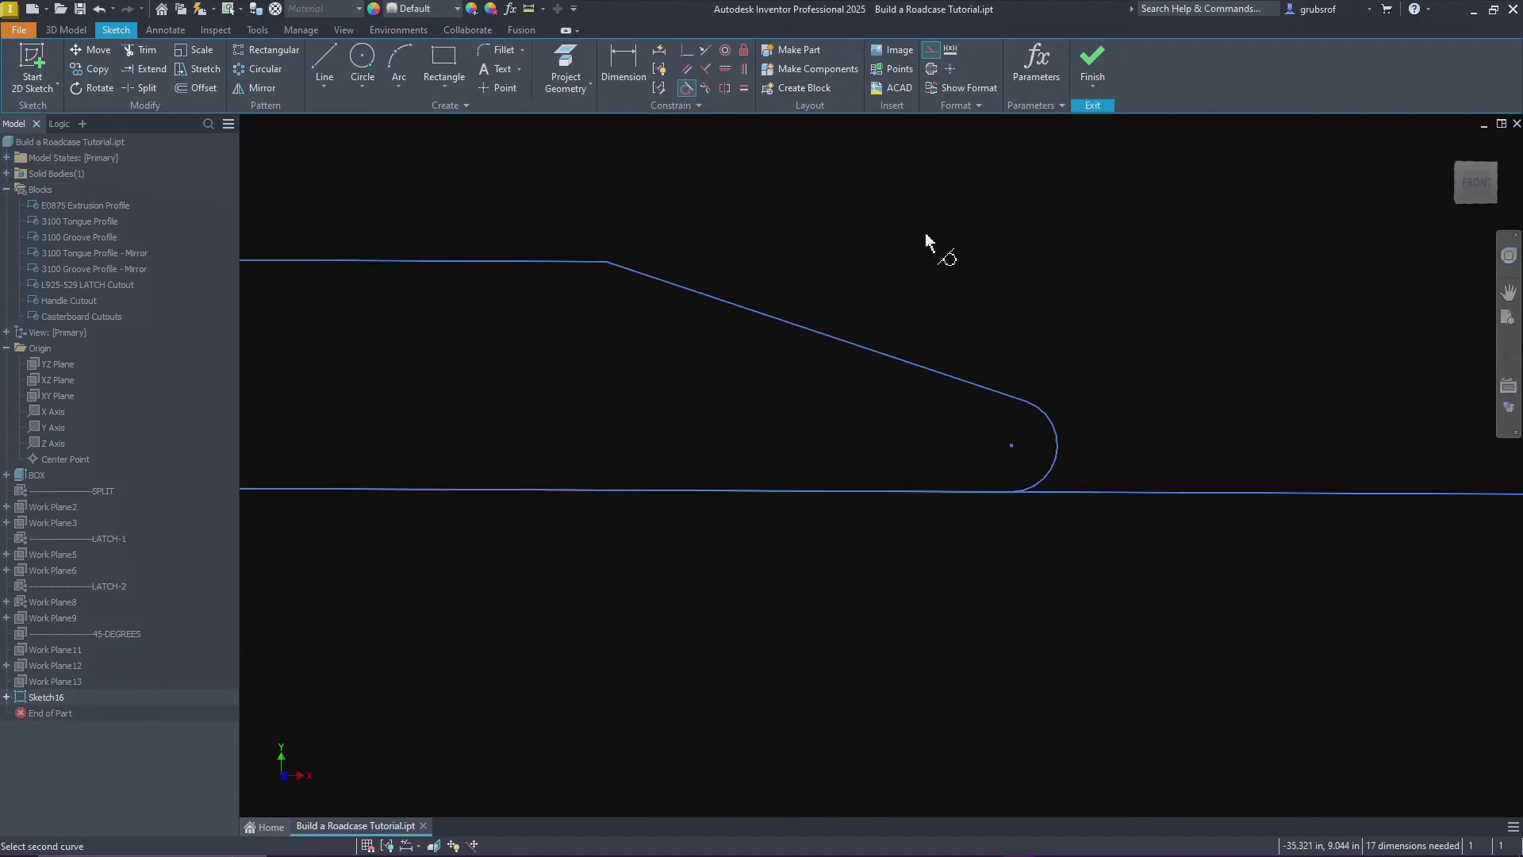
{"action": "left_click", "coordinate": [1054, 455]}
{"action": "scroll", "coordinate": [840, 278], "scroll_direction": "down", "scroll_amount": 5}
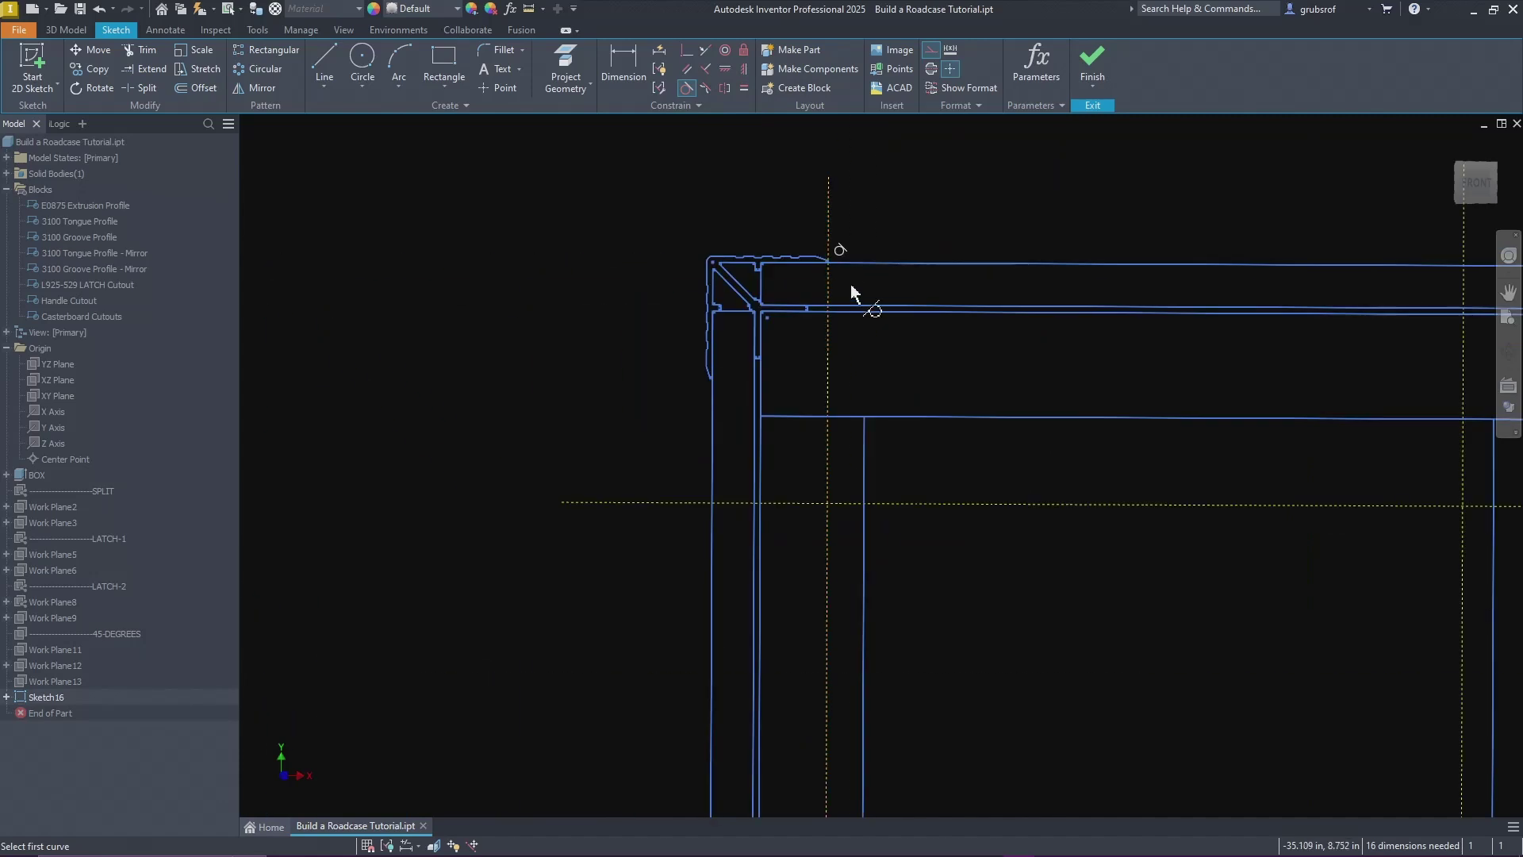
Step: Make the right upright construction line tangent to the rounded end of the upper-right corner extrusion's top flange
{"action": "scroll", "coordinate": [850, 295], "scroll_direction": "down", "scroll_amount": 3}
{"action": "scroll", "coordinate": [1081, 272], "scroll_direction": "up", "scroll_amount": 3}
{"action": "scroll", "coordinate": [962, 459], "scroll_direction": "up", "scroll_amount": 3}
{"action": "left_click", "coordinate": [958, 485]}
{"action": "left_click", "coordinate": [1252, 485]}
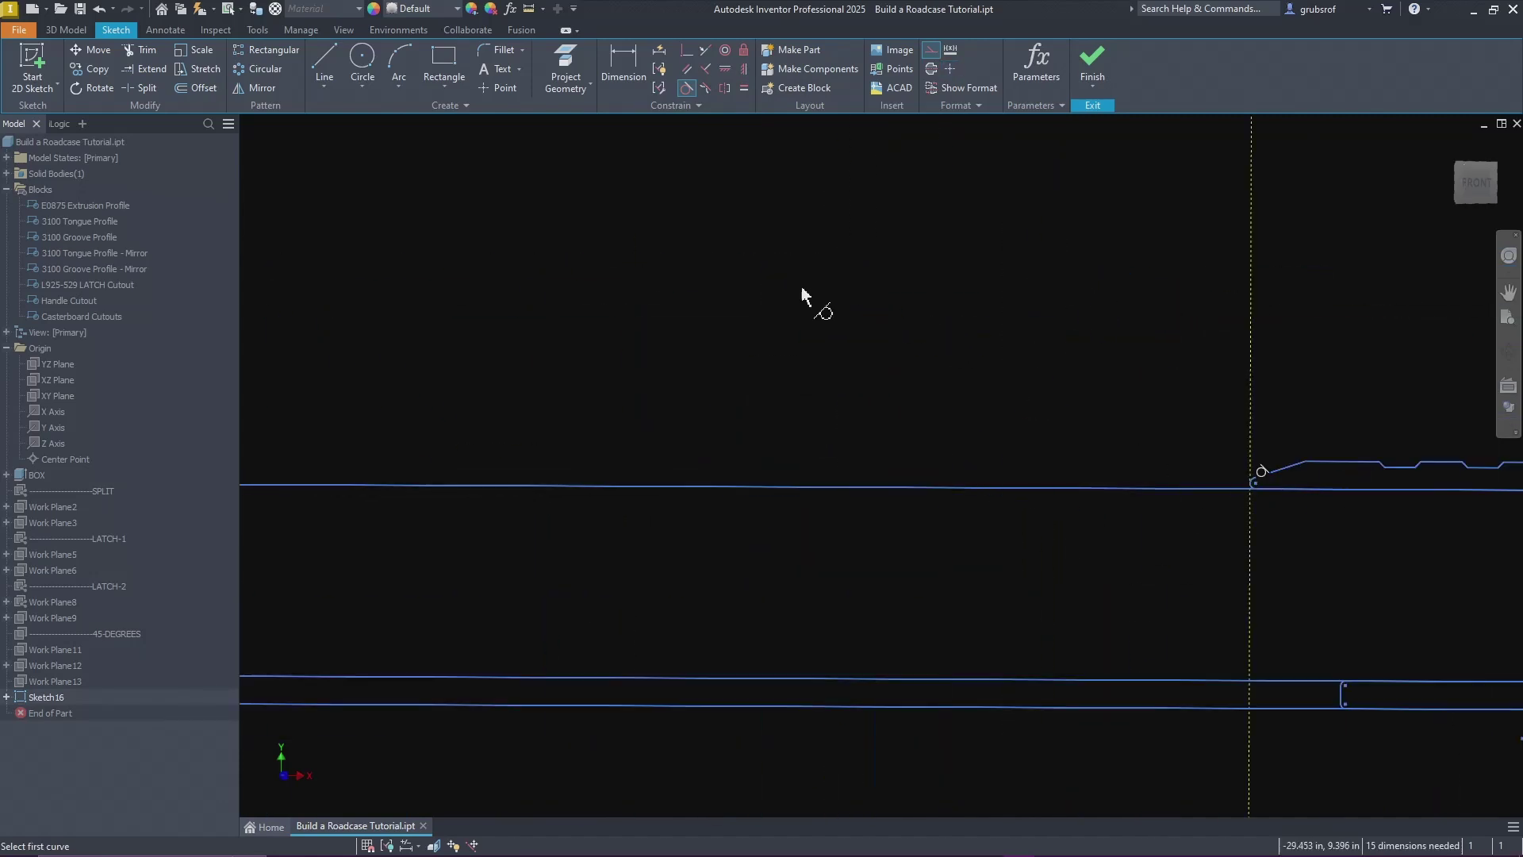
Step: Make the lower crosswise construction line tangent to the rounded end of the lower-right corner extrusion's side flange
{"action": "scroll", "coordinate": [823, 321], "scroll_direction": "down", "scroll_amount": 3}
{"action": "scroll", "coordinate": [864, 631], "scroll_direction": "up", "scroll_amount": 4}
{"action": "left_click", "coordinate": [948, 524]}
{"action": "scroll", "coordinate": [894, 690], "scroll_direction": "up", "scroll_amount": 3}
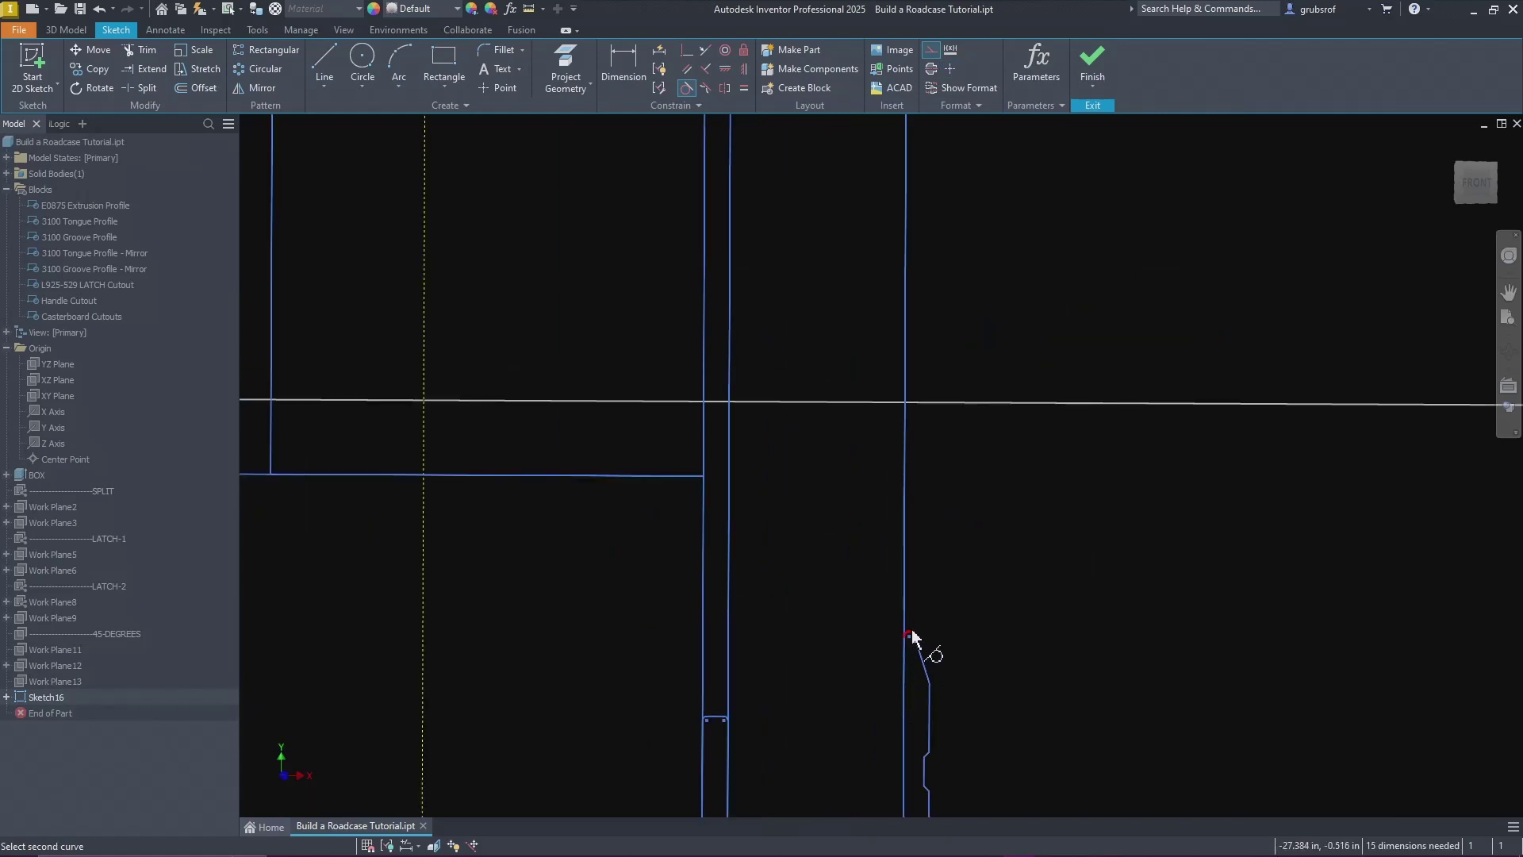
{"action": "left_click", "coordinate": [908, 629]}
{"action": "scroll", "coordinate": [1075, 587], "scroll_direction": "down", "scroll_amount": 4}
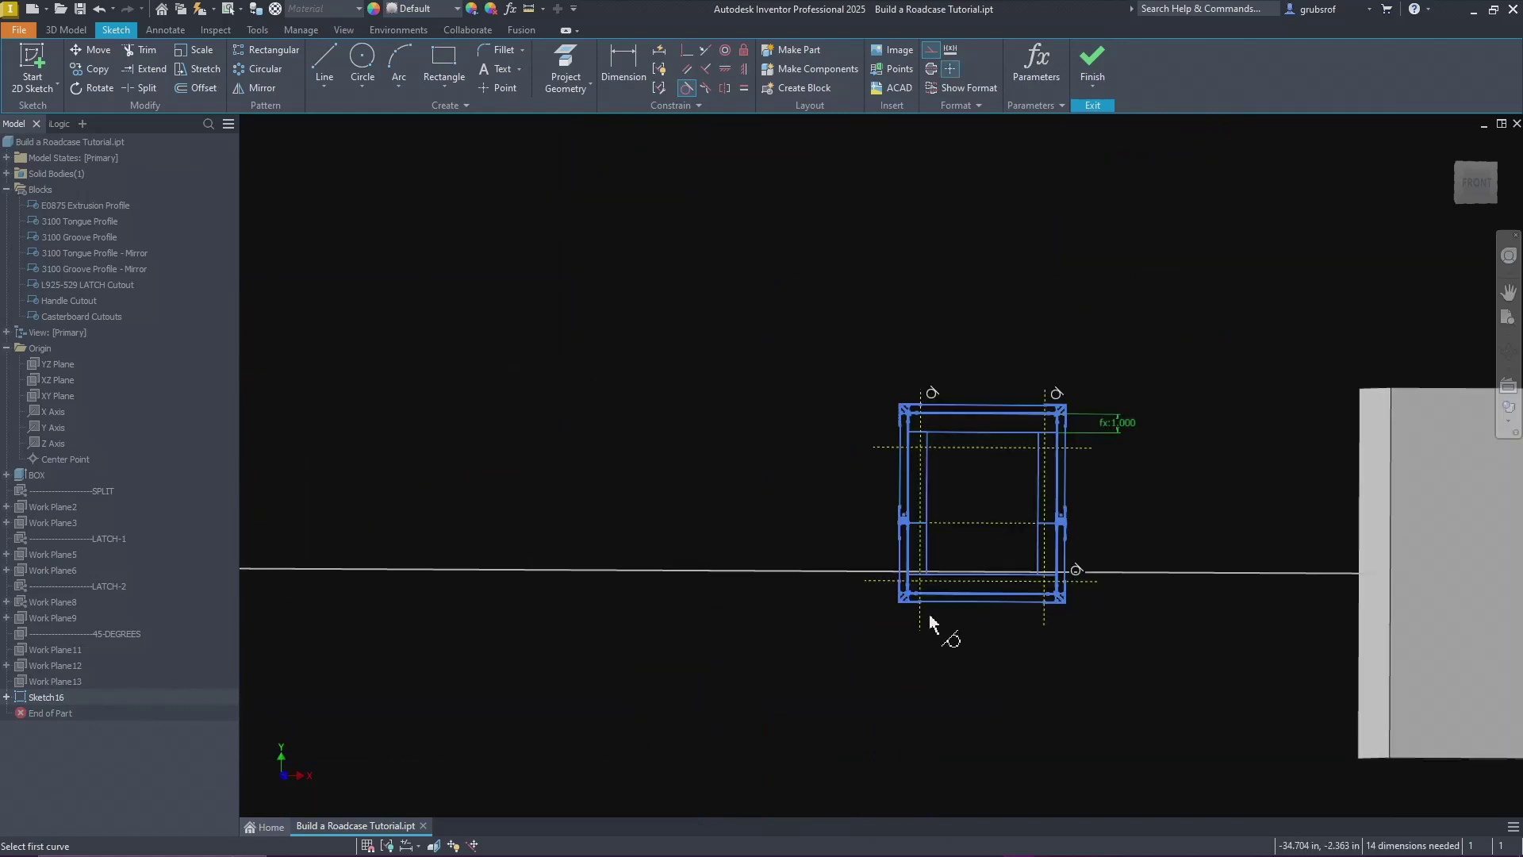
{"action": "scroll", "coordinate": [937, 623], "scroll_direction": "up", "scroll_amount": 4}
{"action": "left_click", "coordinate": [872, 474]}
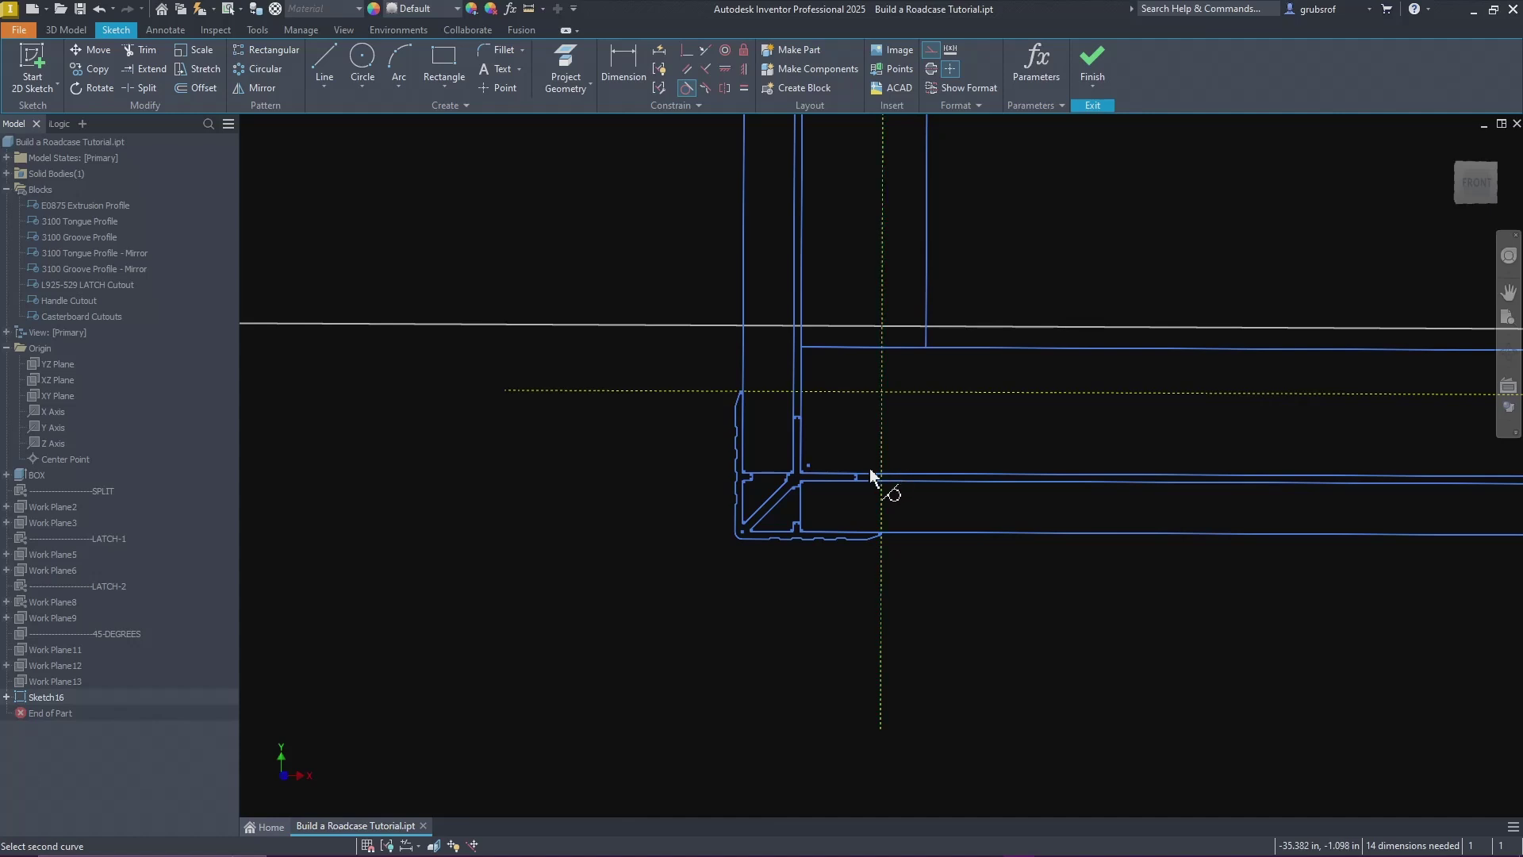
{"action": "scroll", "coordinate": [889, 555], "scroll_direction": "up", "scroll_amount": 4}
{"action": "scroll", "coordinate": [872, 543], "scroll_direction": "down", "scroll_amount": 6}
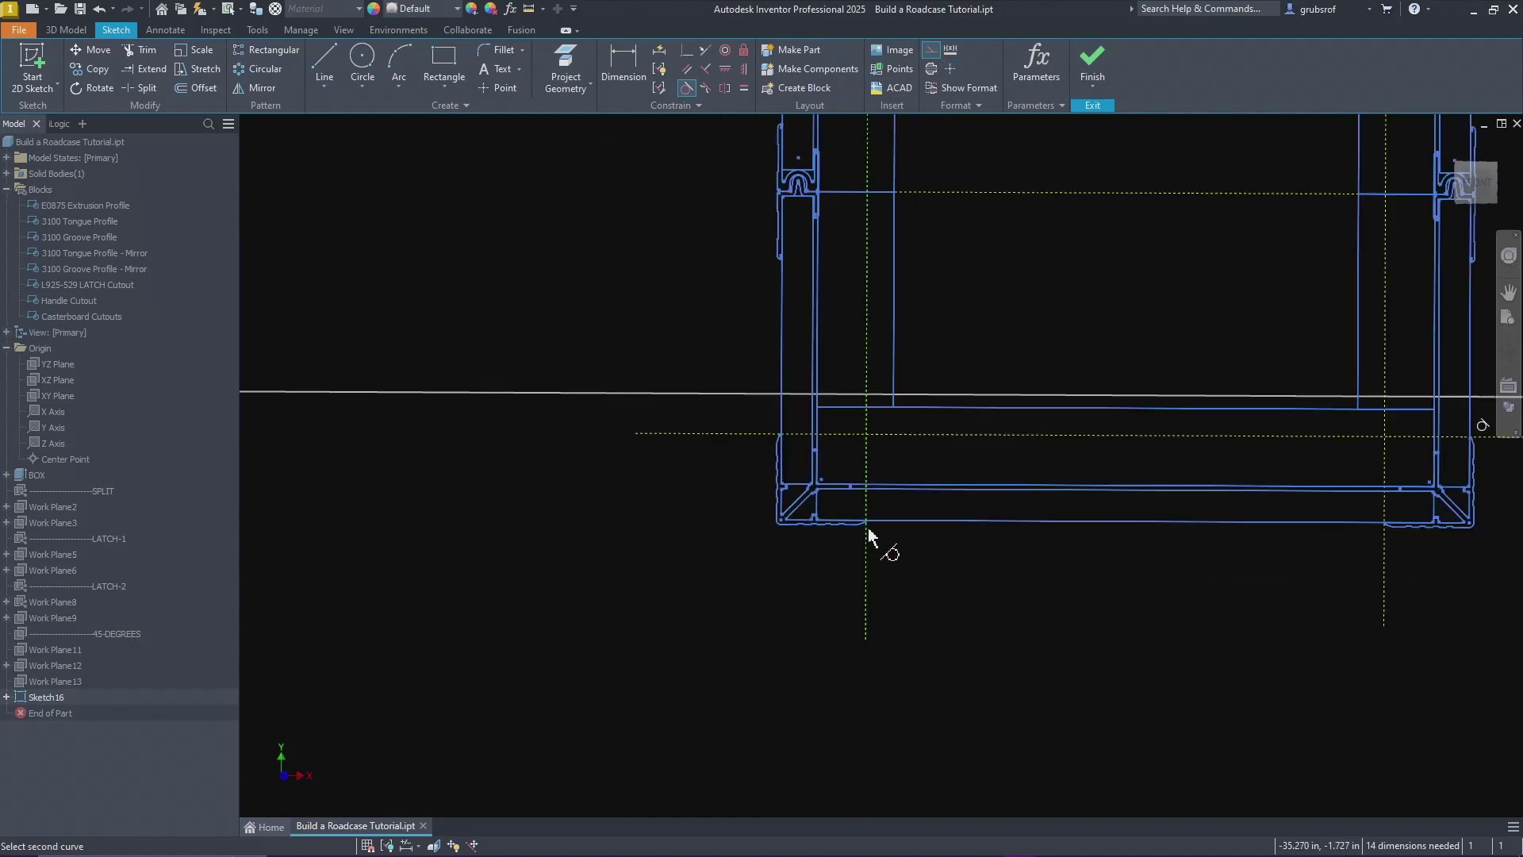
{"action": "scroll", "coordinate": [879, 530], "scroll_direction": "down", "scroll_amount": 5}
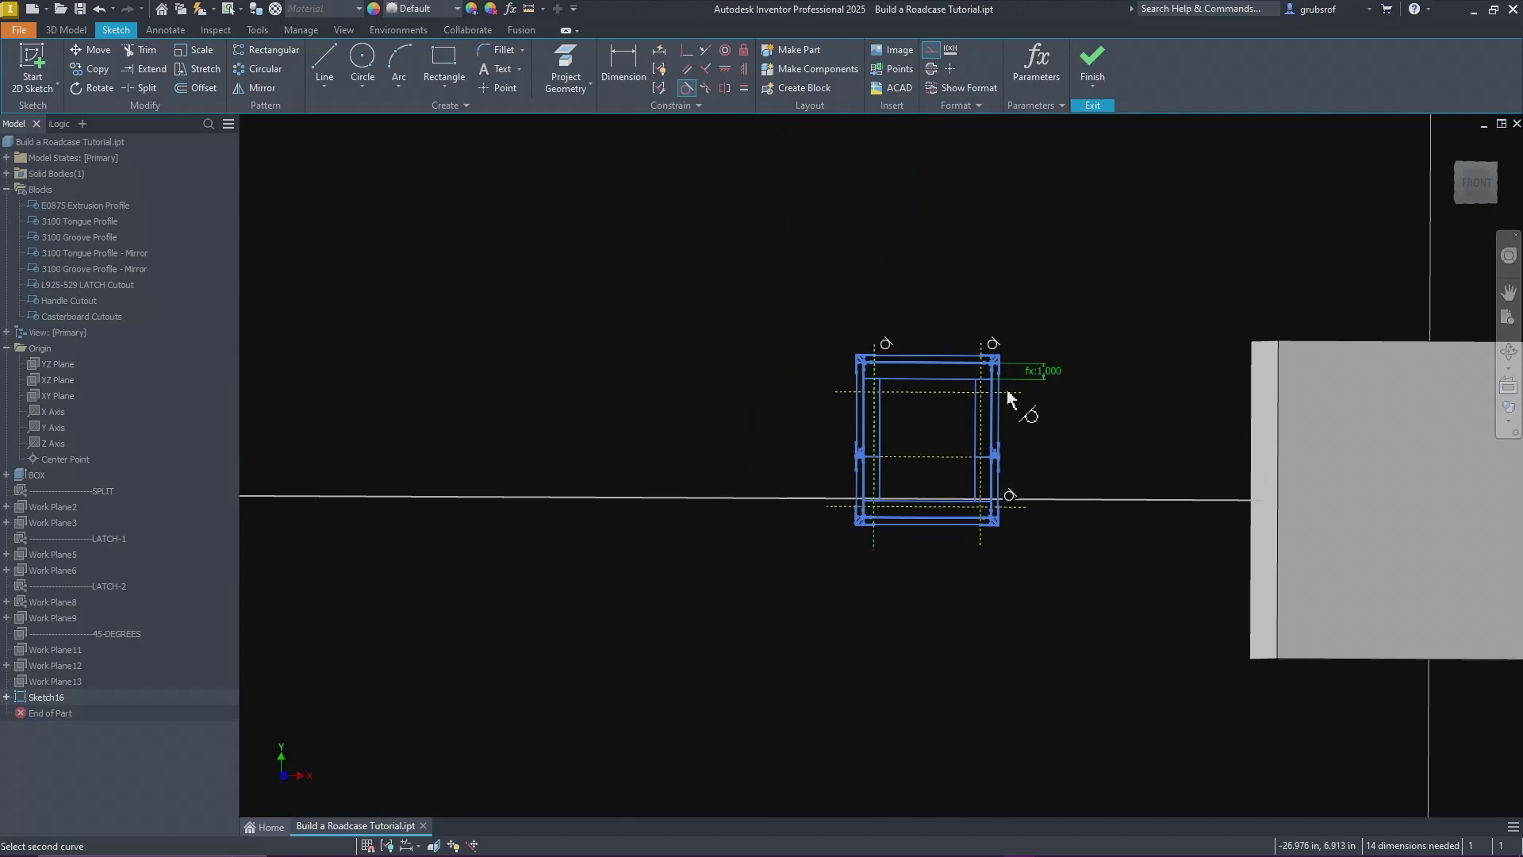
{"action": "scroll", "coordinate": [1008, 401], "scroll_direction": "up", "scroll_amount": 5}
{"action": "key", "text": "Escape"}
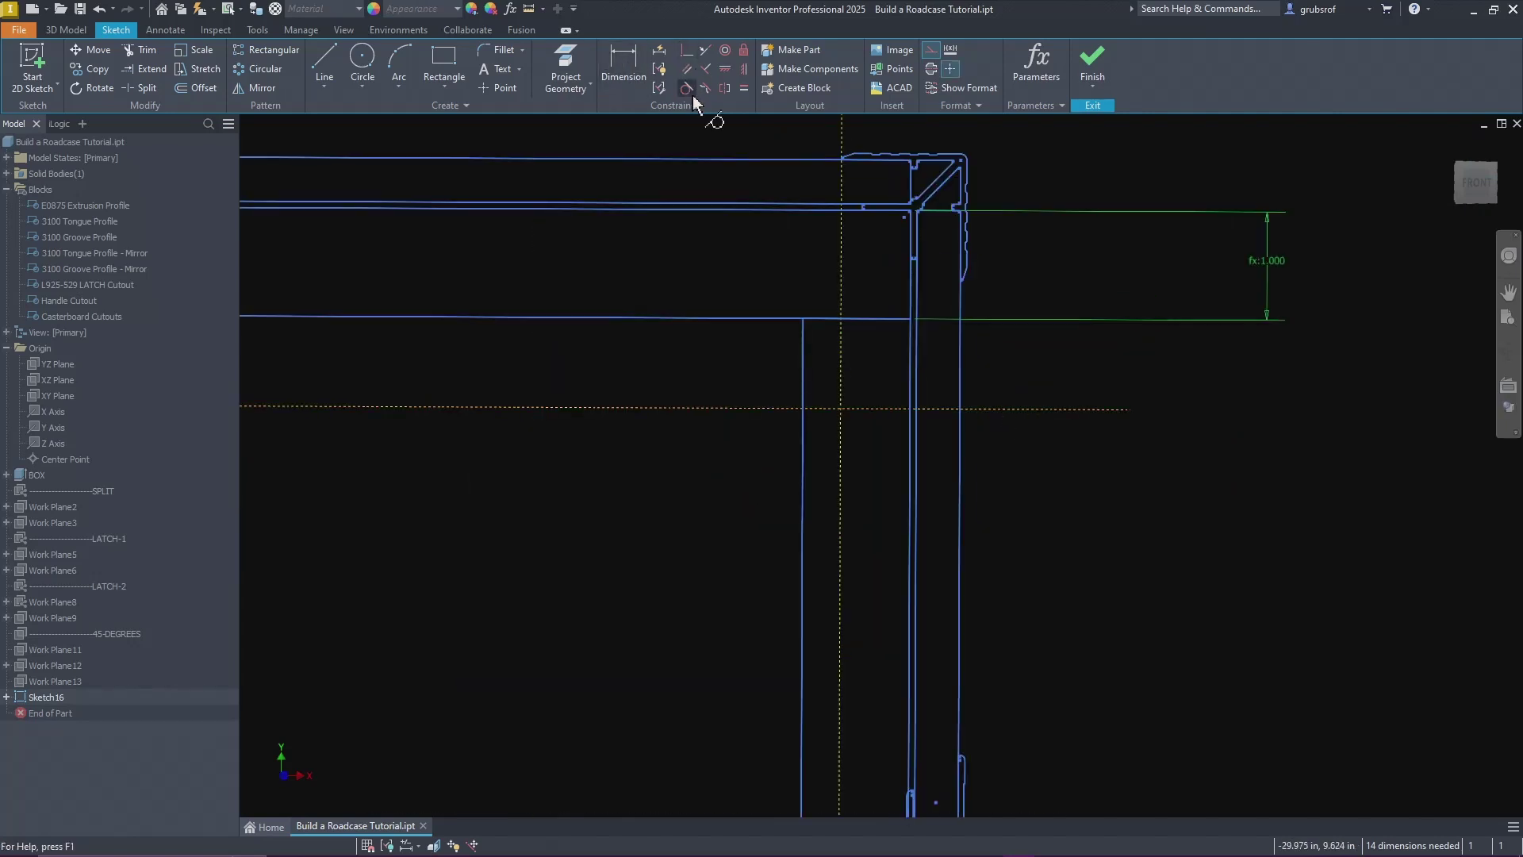
Step: Make the upper crosswise construction line tangent to the rounded end of the upper-right corner extrusion's side flange
{"action": "left_click", "coordinate": [1004, 408]}
{"action": "scroll", "coordinate": [973, 284], "scroll_direction": "up", "scroll_amount": 5}
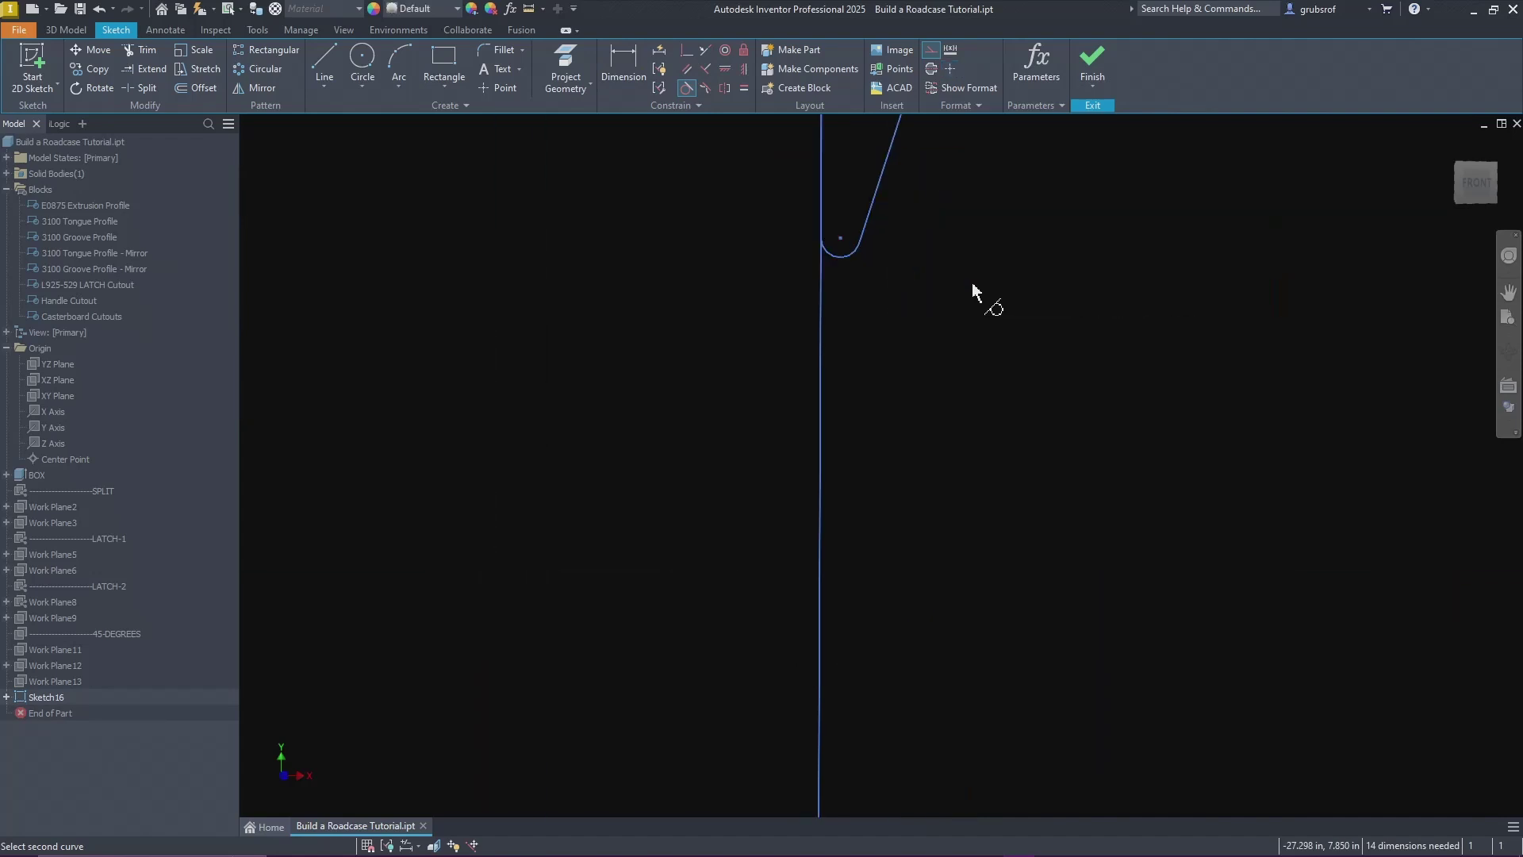
{"action": "left_click", "coordinate": [848, 270]}
{"action": "scroll", "coordinate": [913, 379], "scroll_direction": "down", "scroll_amount": 5}
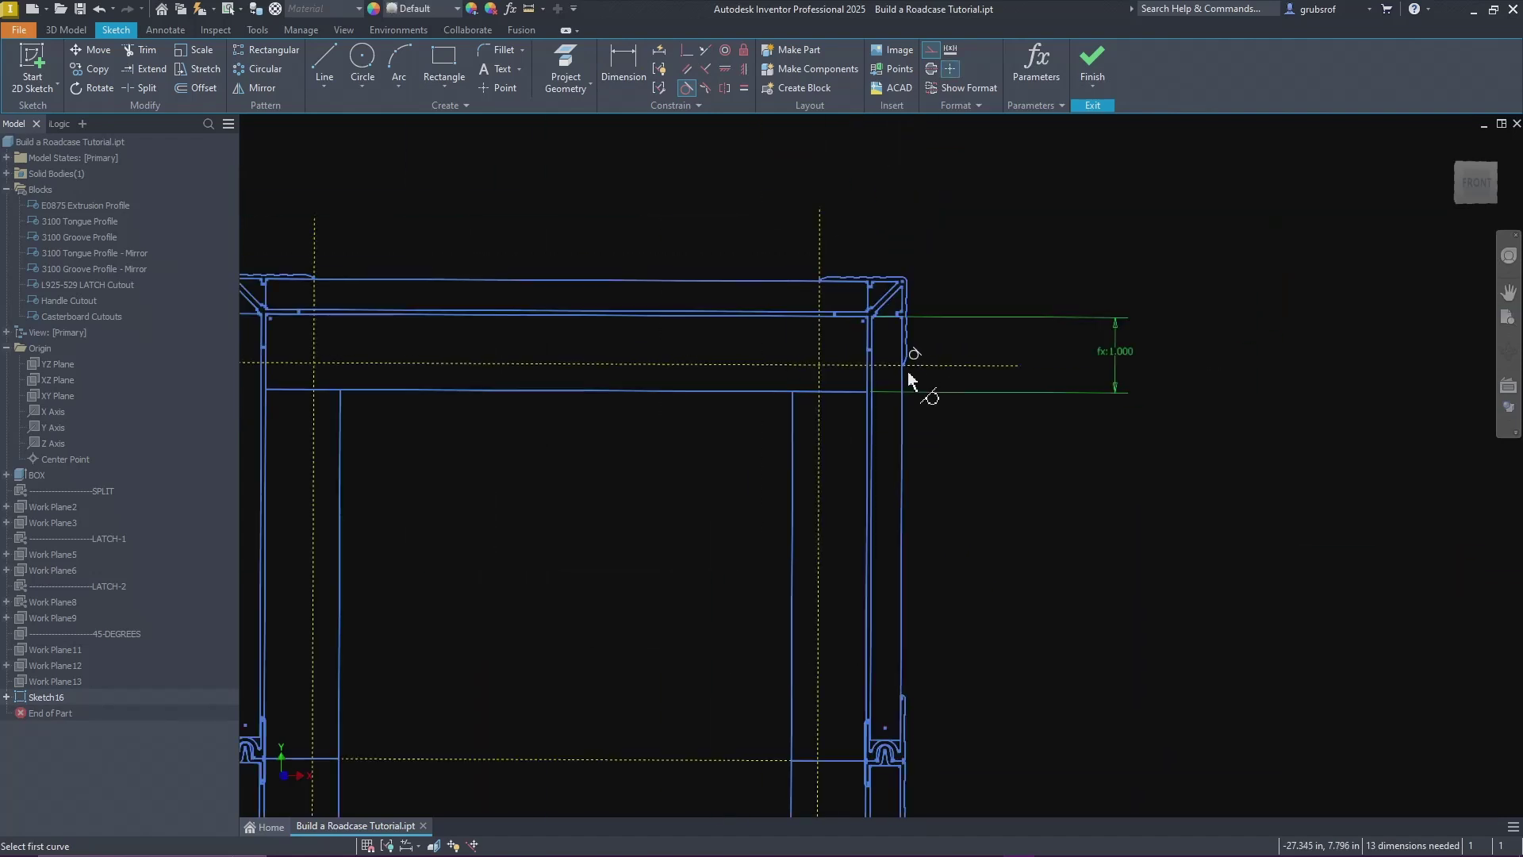
{"action": "key", "text": "Escape"}
Step: Trim the upper ends of both upright construction lines and both overhanging ends of the upper crosswise line to the case outline
{"action": "right_click", "coordinate": [730, 211]}
{"action": "left_click", "coordinate": [779, 207]}
{"action": "scroll", "coordinate": [811, 227], "scroll_direction": "up", "scroll_amount": 3}
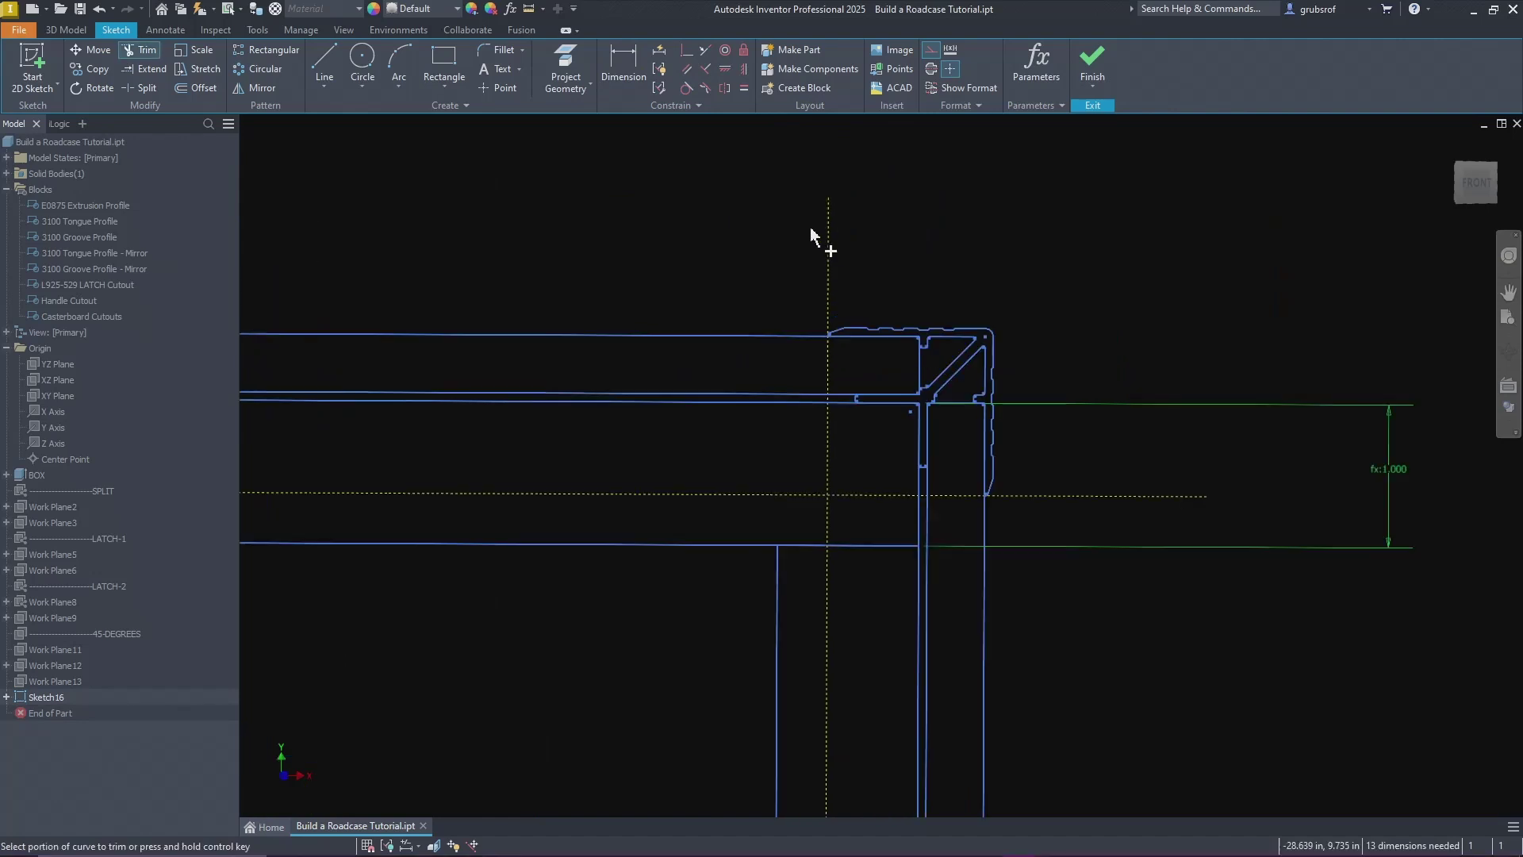
{"action": "left_click", "coordinate": [831, 238]}
{"action": "left_click", "coordinate": [1057, 498]}
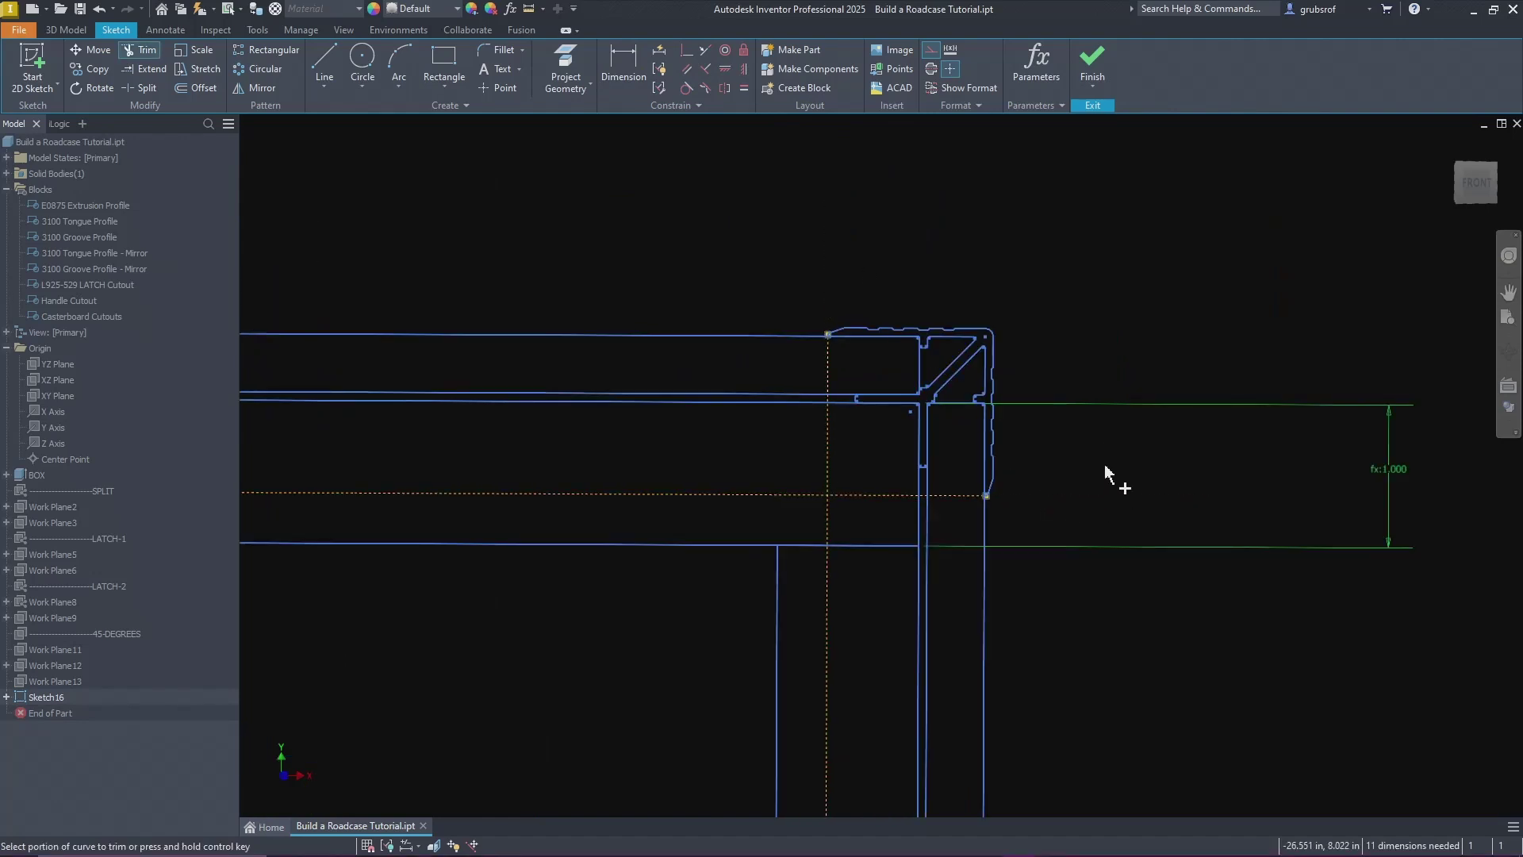
{"action": "scroll", "coordinate": [1139, 455], "scroll_direction": "down", "scroll_amount": 3}
{"action": "left_click", "coordinate": [698, 392]}
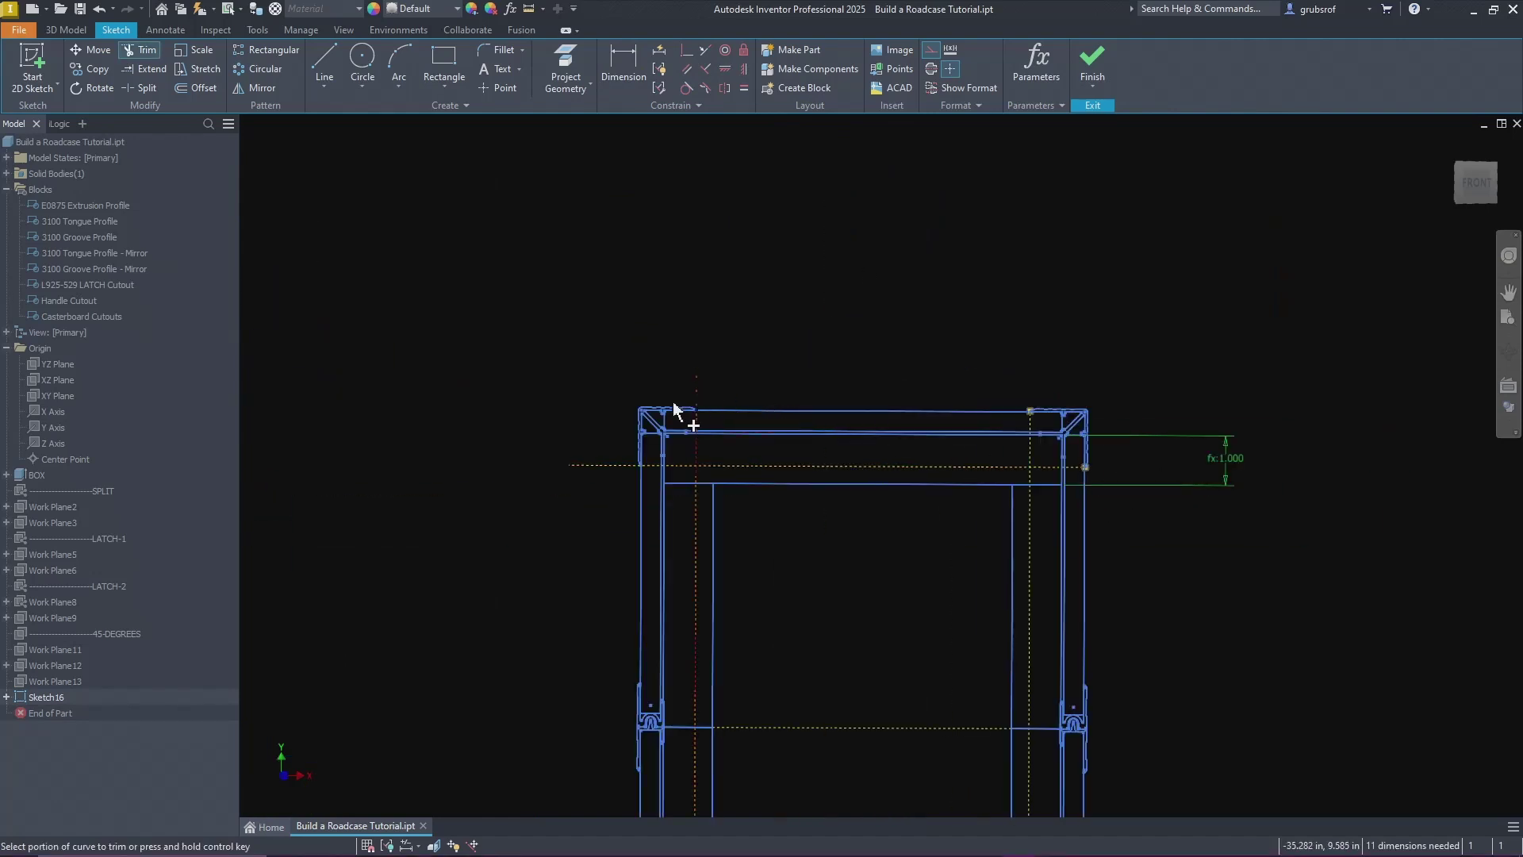
{"action": "left_click", "coordinate": [624, 466]}
Step: Trim the lower ends of both upright construction lines and both overhanging ends of the lower crosswise line to the case outline
{"action": "scroll", "coordinate": [762, 414], "scroll_direction": "down", "scroll_amount": 5}
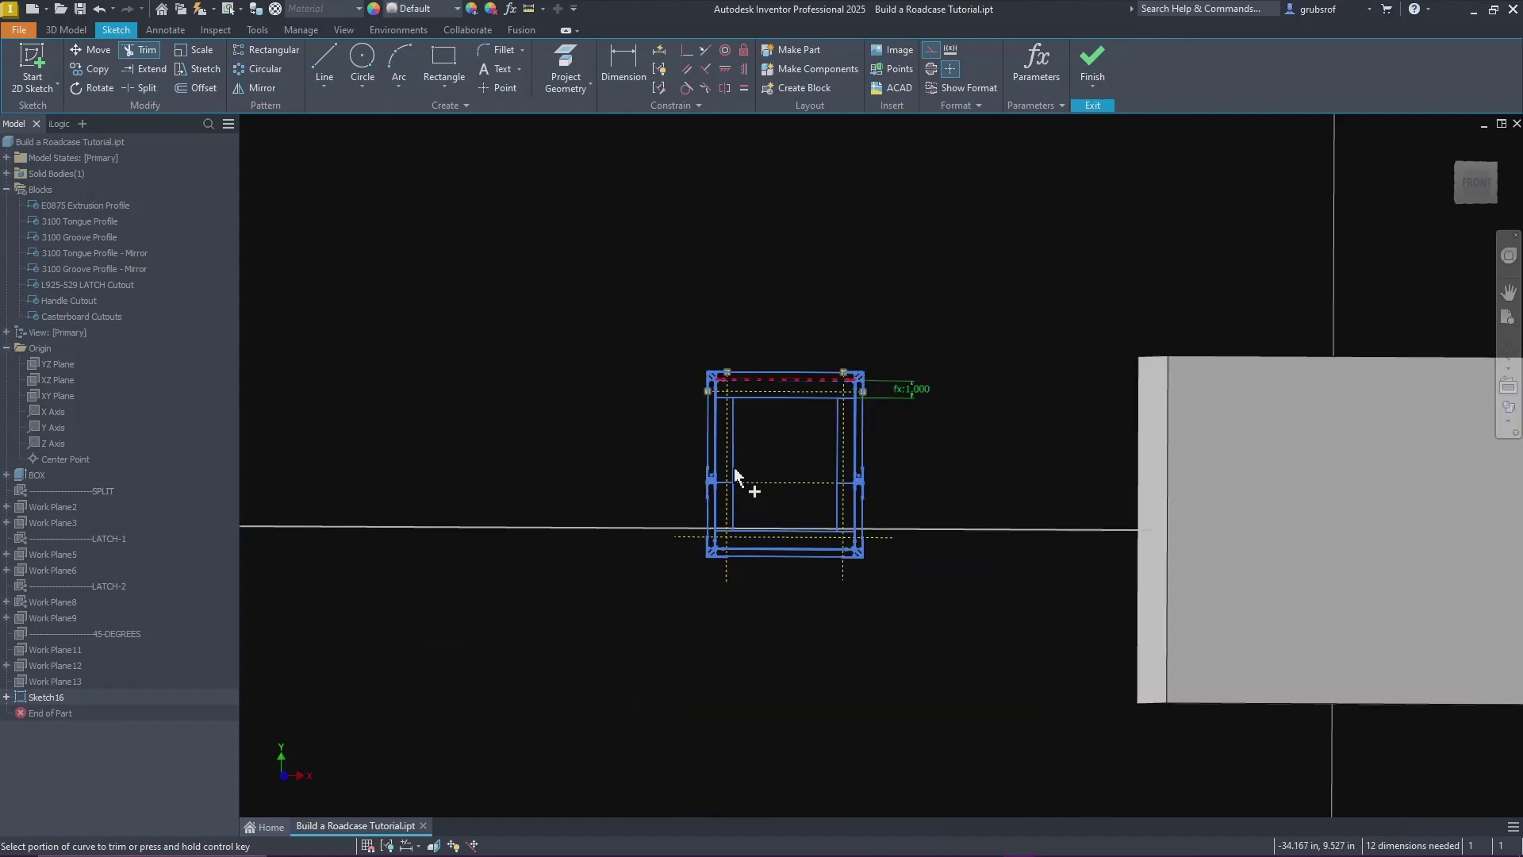
{"action": "scroll", "coordinate": [702, 525], "scroll_direction": "up", "scroll_amount": 6}
{"action": "left_click", "coordinate": [662, 603]}
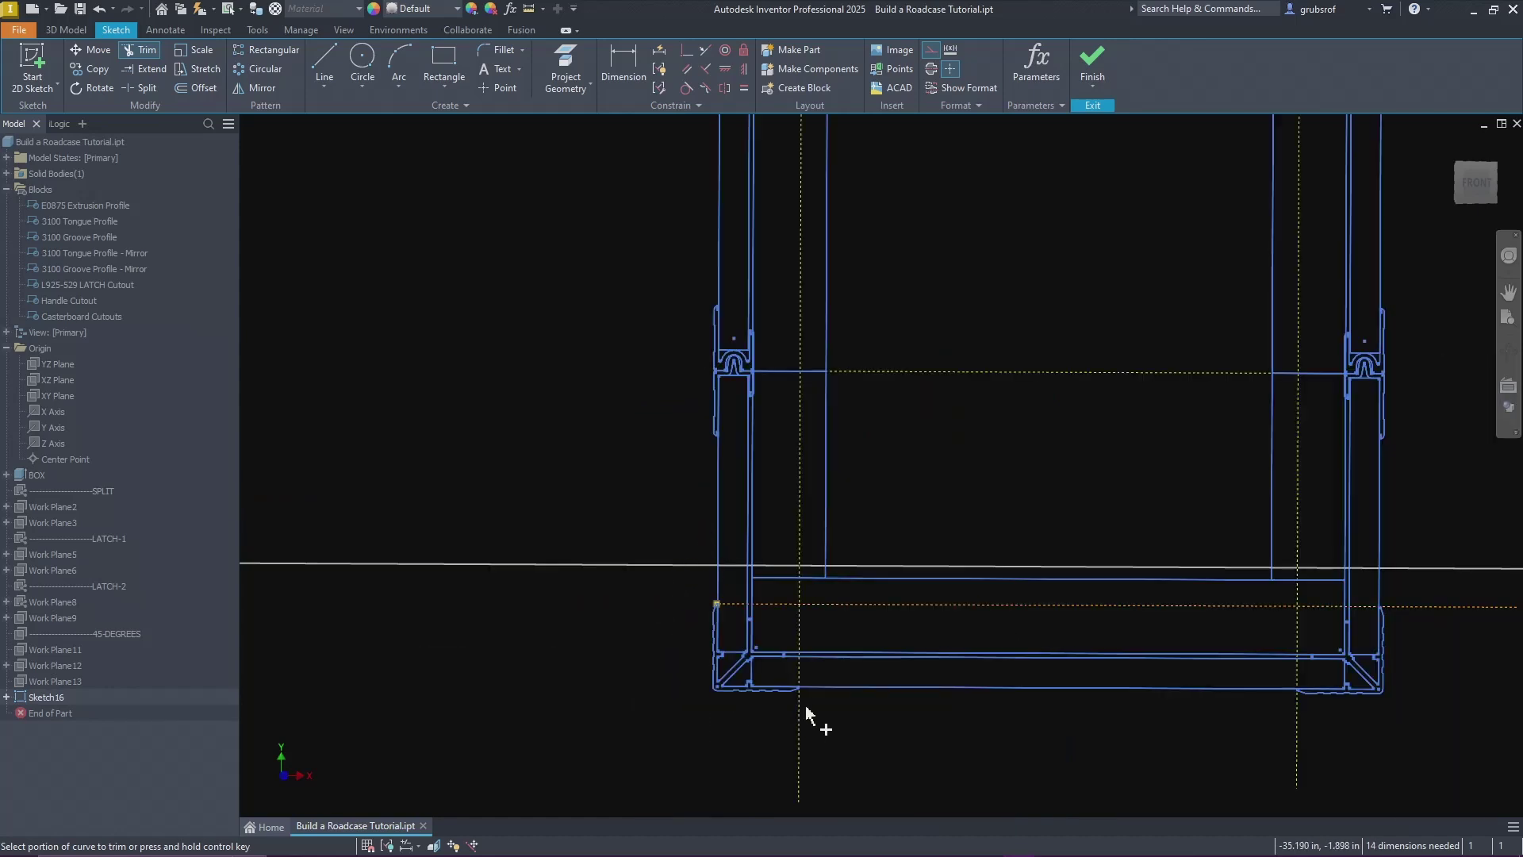
{"action": "left_click", "coordinate": [1297, 768]}
{"action": "left_click", "coordinate": [1421, 608]}
{"action": "scroll", "coordinate": [620, 497], "scroll_direction": "up", "scroll_amount": 5}
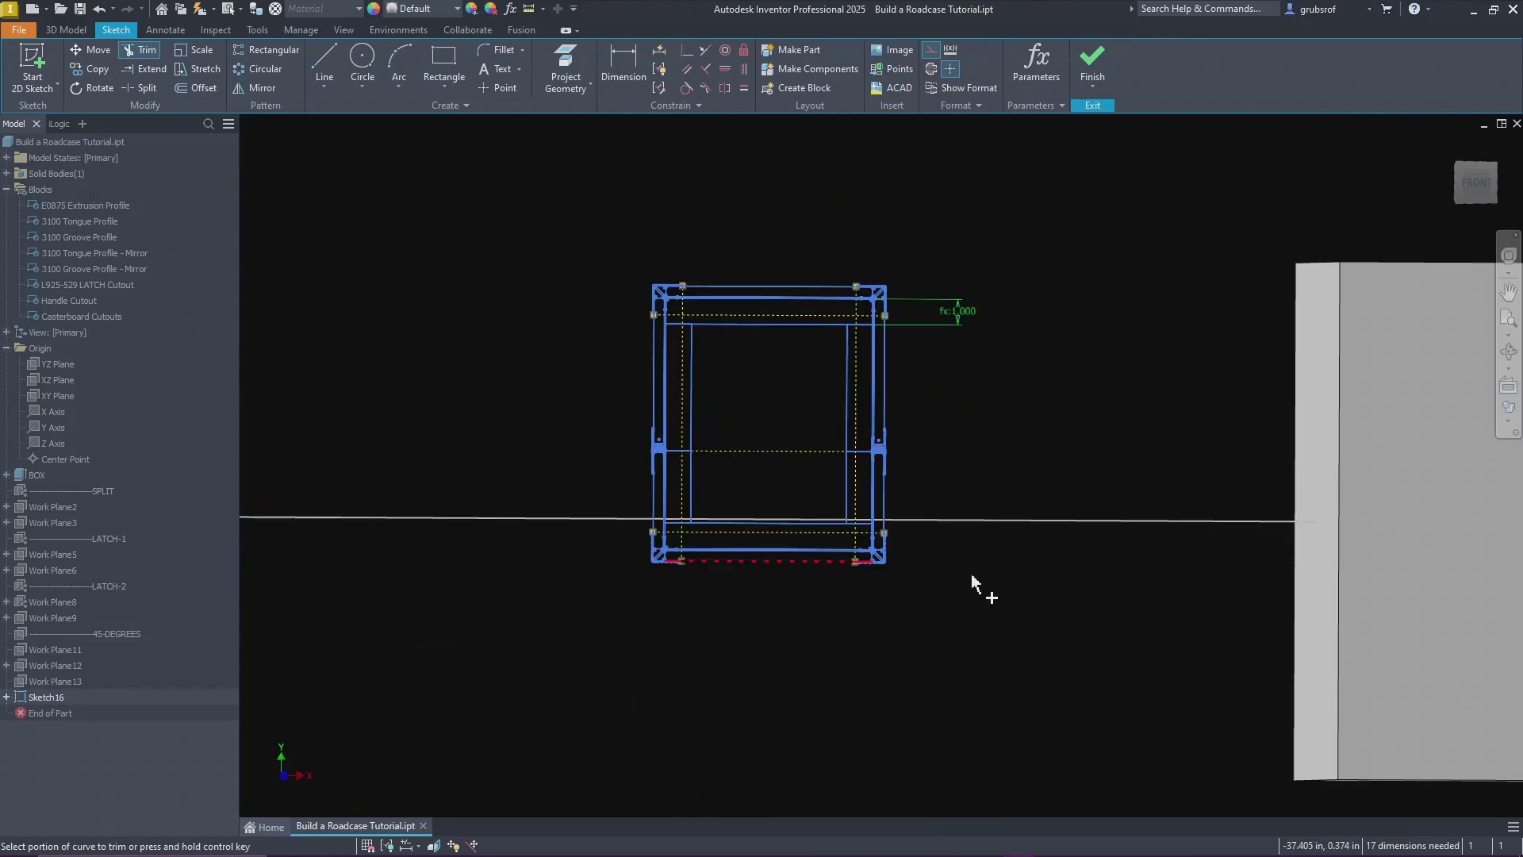
{"action": "right_click_drag", "start_coordinate": [1008, 603], "coordinate": [994, 605]}
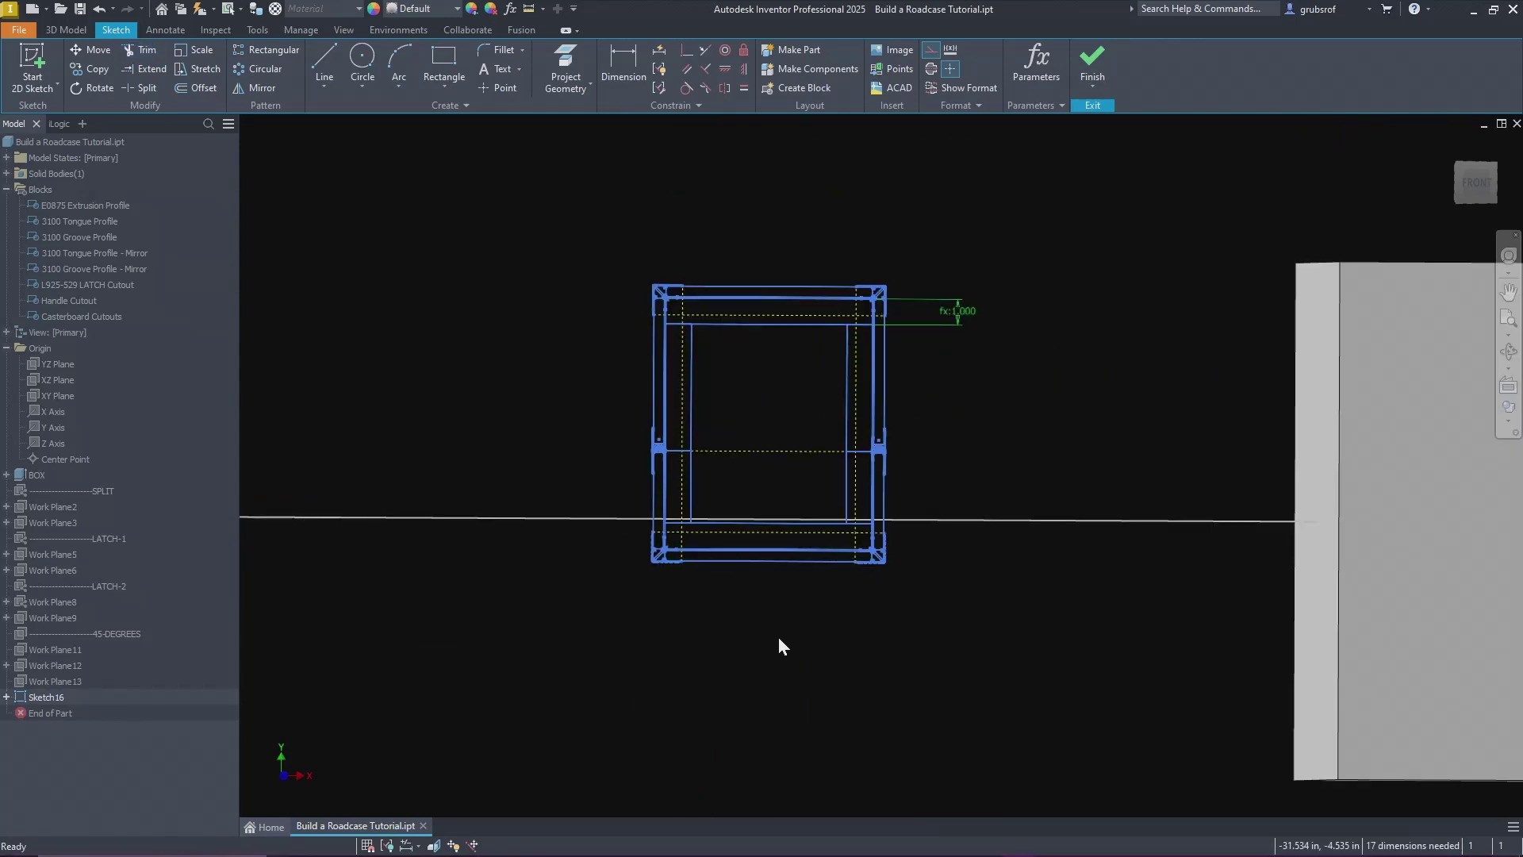
Step: Copy the entire roadcase profile geometry and finish the sketch
{"action": "scroll", "coordinate": [781, 634], "scroll_direction": "up", "scroll_amount": 4}
{"action": "scroll", "coordinate": [787, 635], "scroll_direction": "down", "scroll_amount": 5}
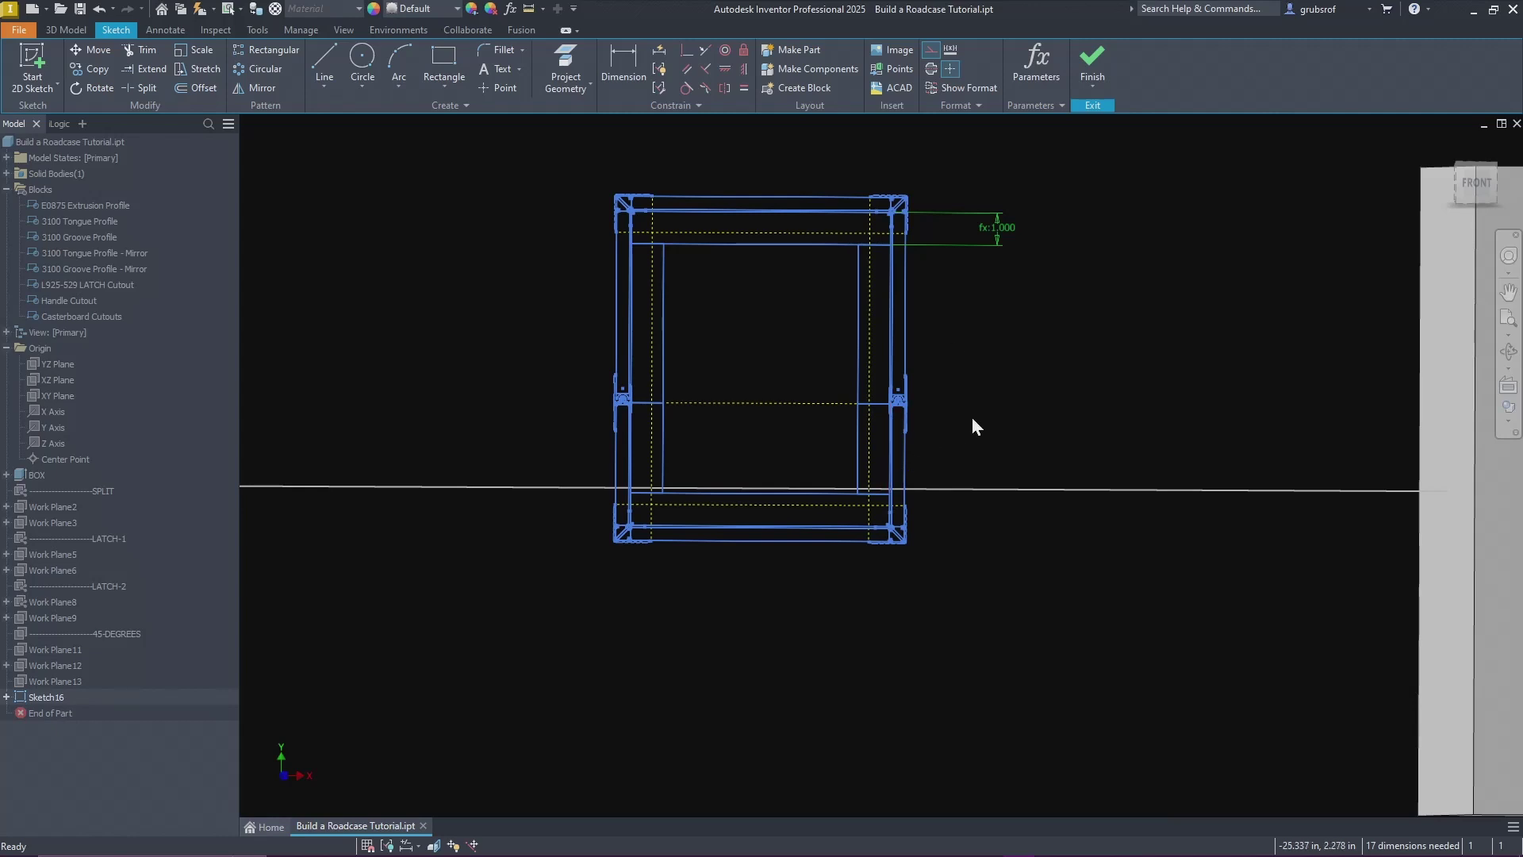
{"action": "mouse_move", "coordinate": [526, 645]}
{"action": "left_mouse_down"}
{"action": "mouse_move", "coordinate": [896, 235]}
{"action": "mouse_move", "coordinate": [1076, 140]}
{"action": "left_mouse_up"}
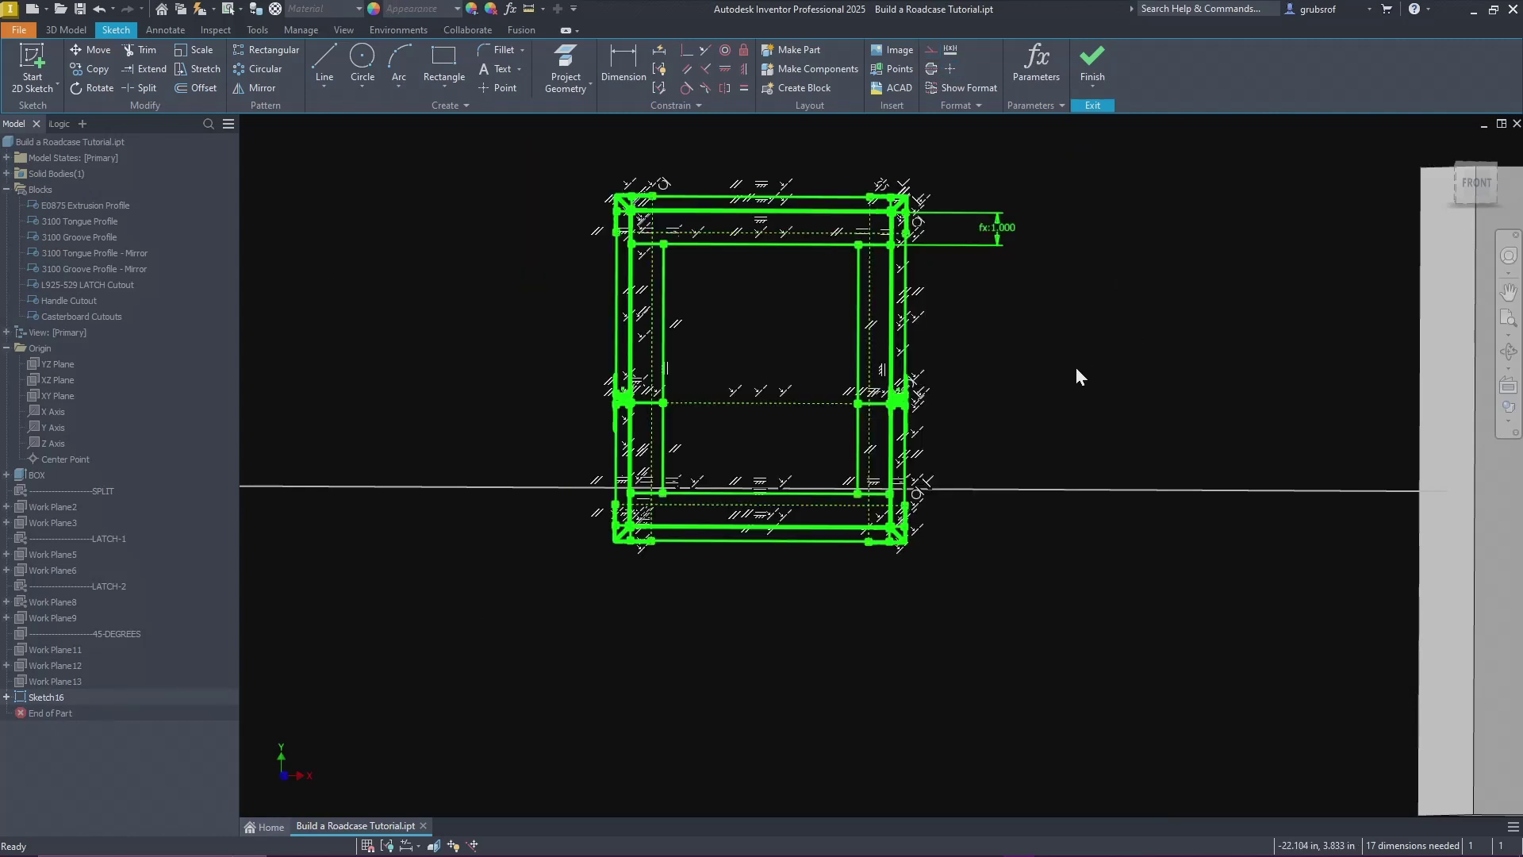
{"action": "left_click", "coordinate": [1076, 374]}
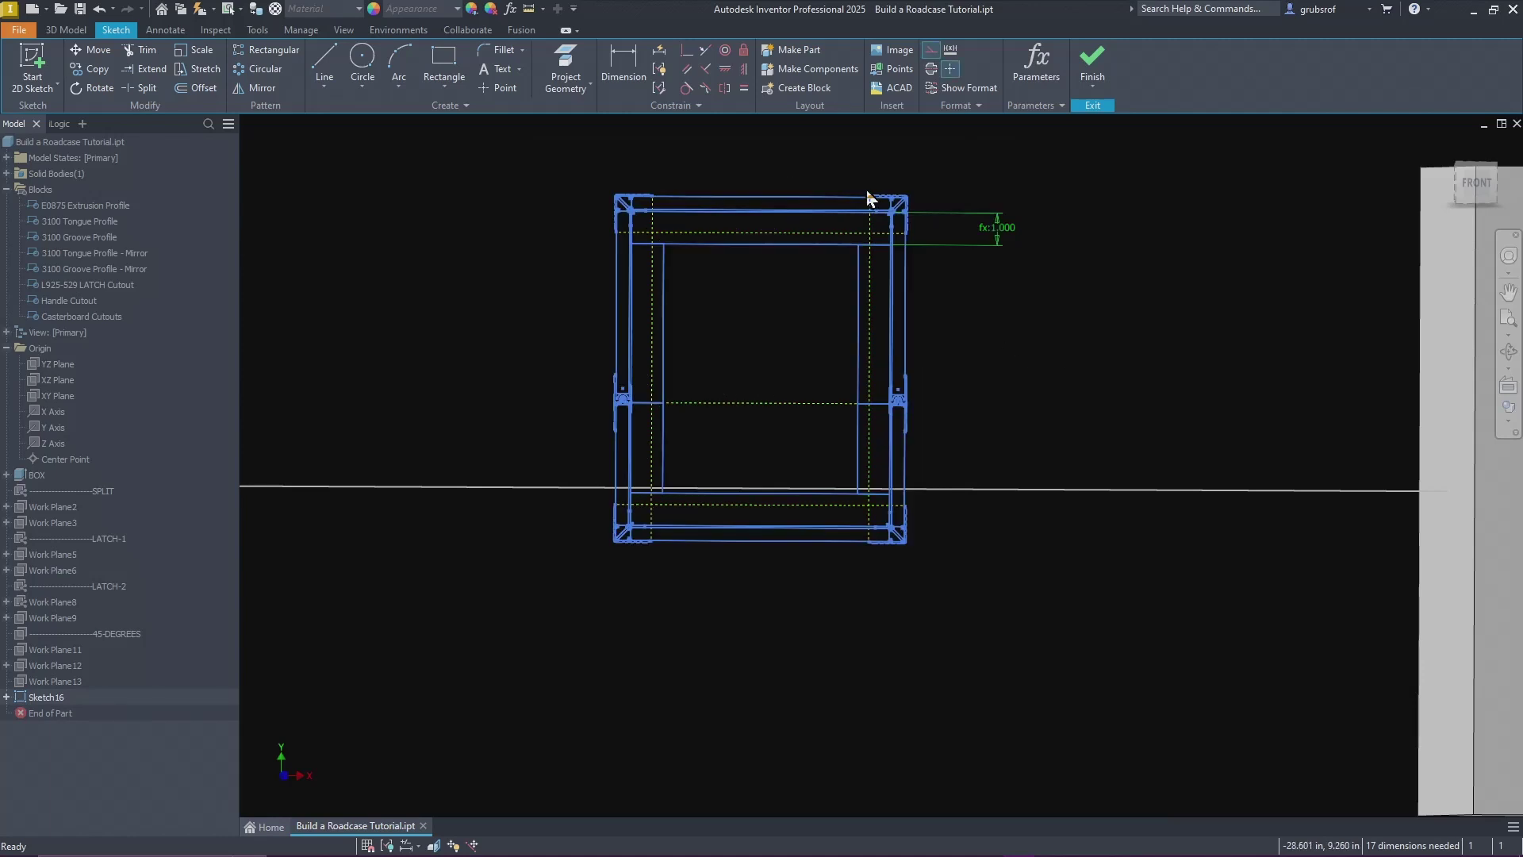
{"action": "left_click", "coordinate": [1094, 62]}
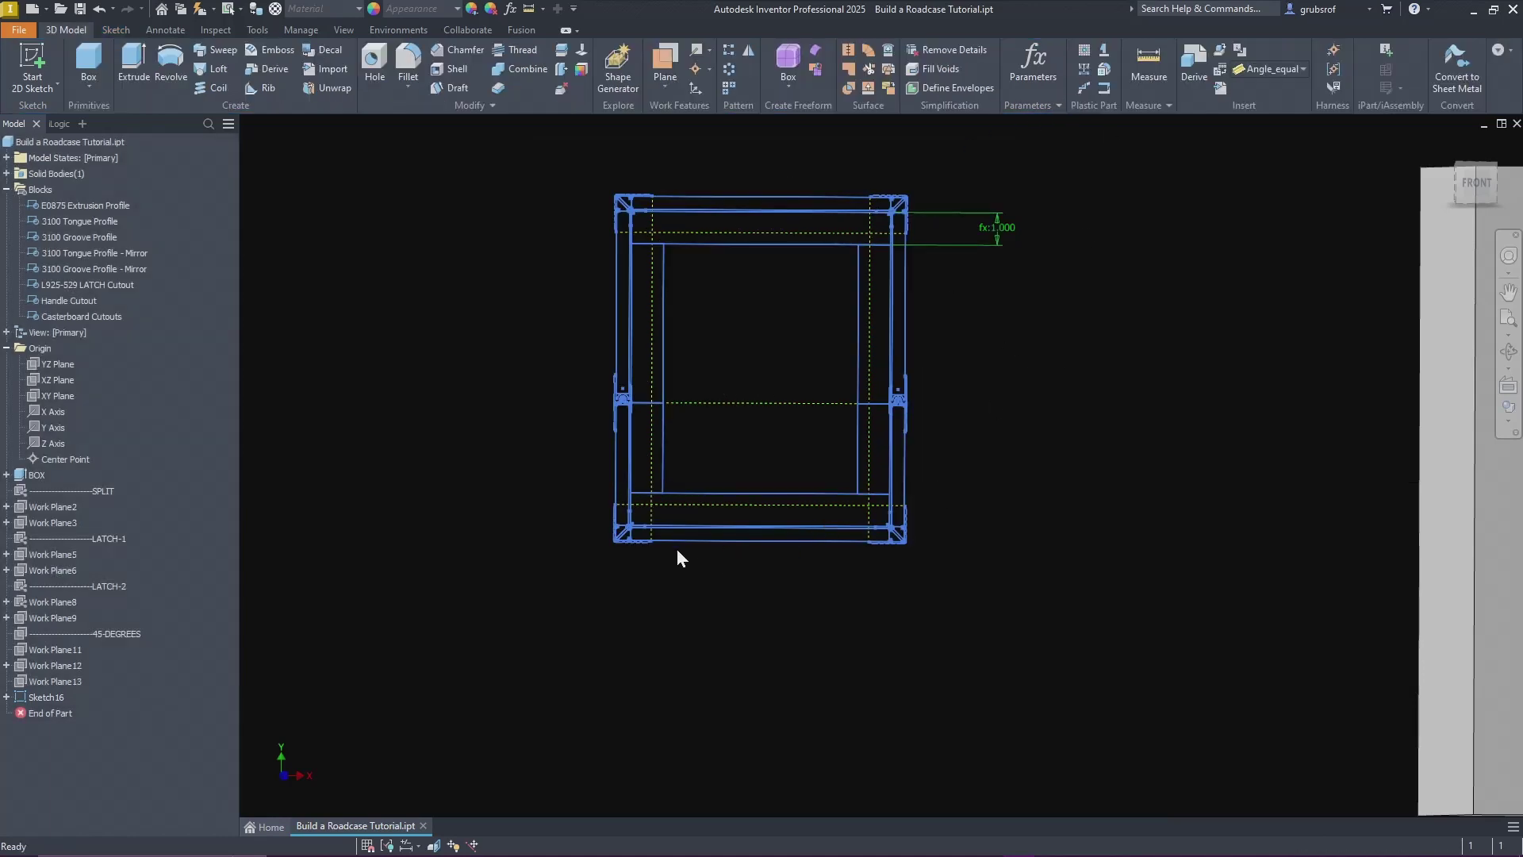
Step: Start a new sketch on the YZ plane and paste the copied roadcase profile into it
{"action": "left_click", "coordinate": [32, 62]}
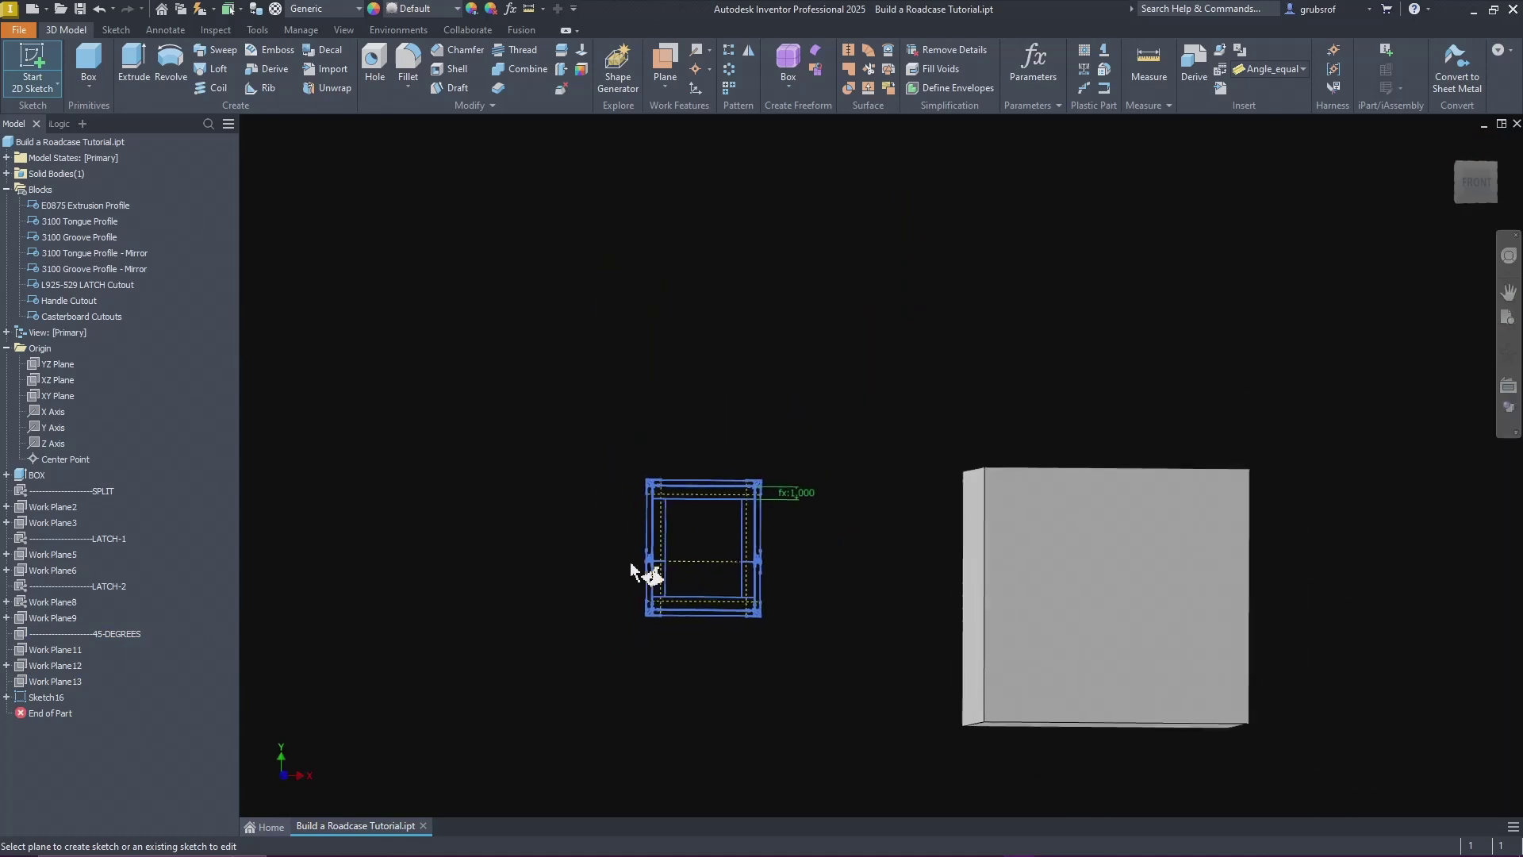
{"action": "left_click", "coordinate": [60, 366]}
{"action": "left_click", "coordinate": [59, 366]}
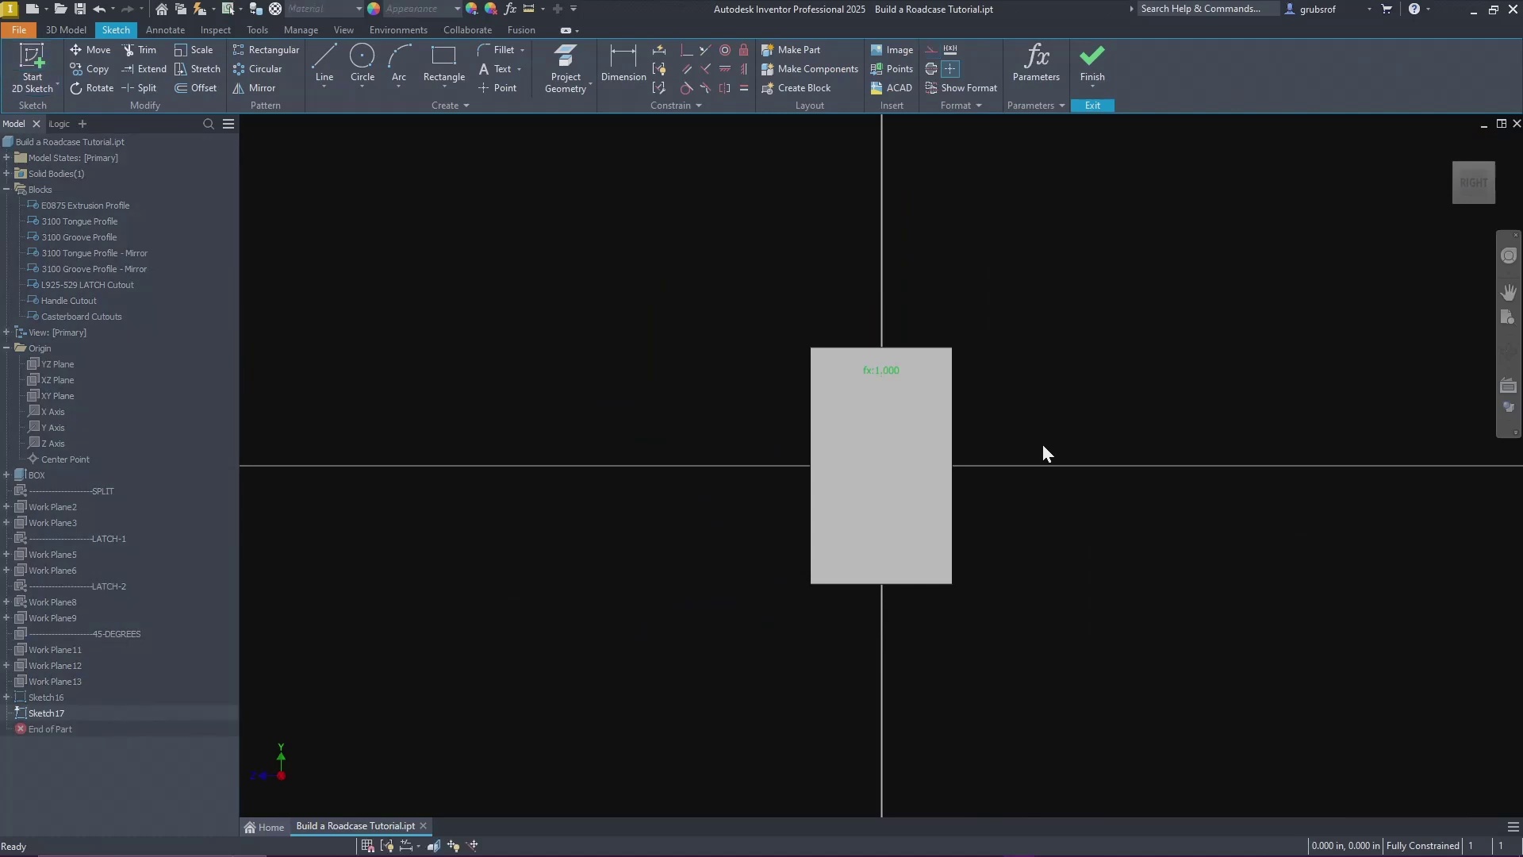
{"action": "key", "text": "ctrl+v"}
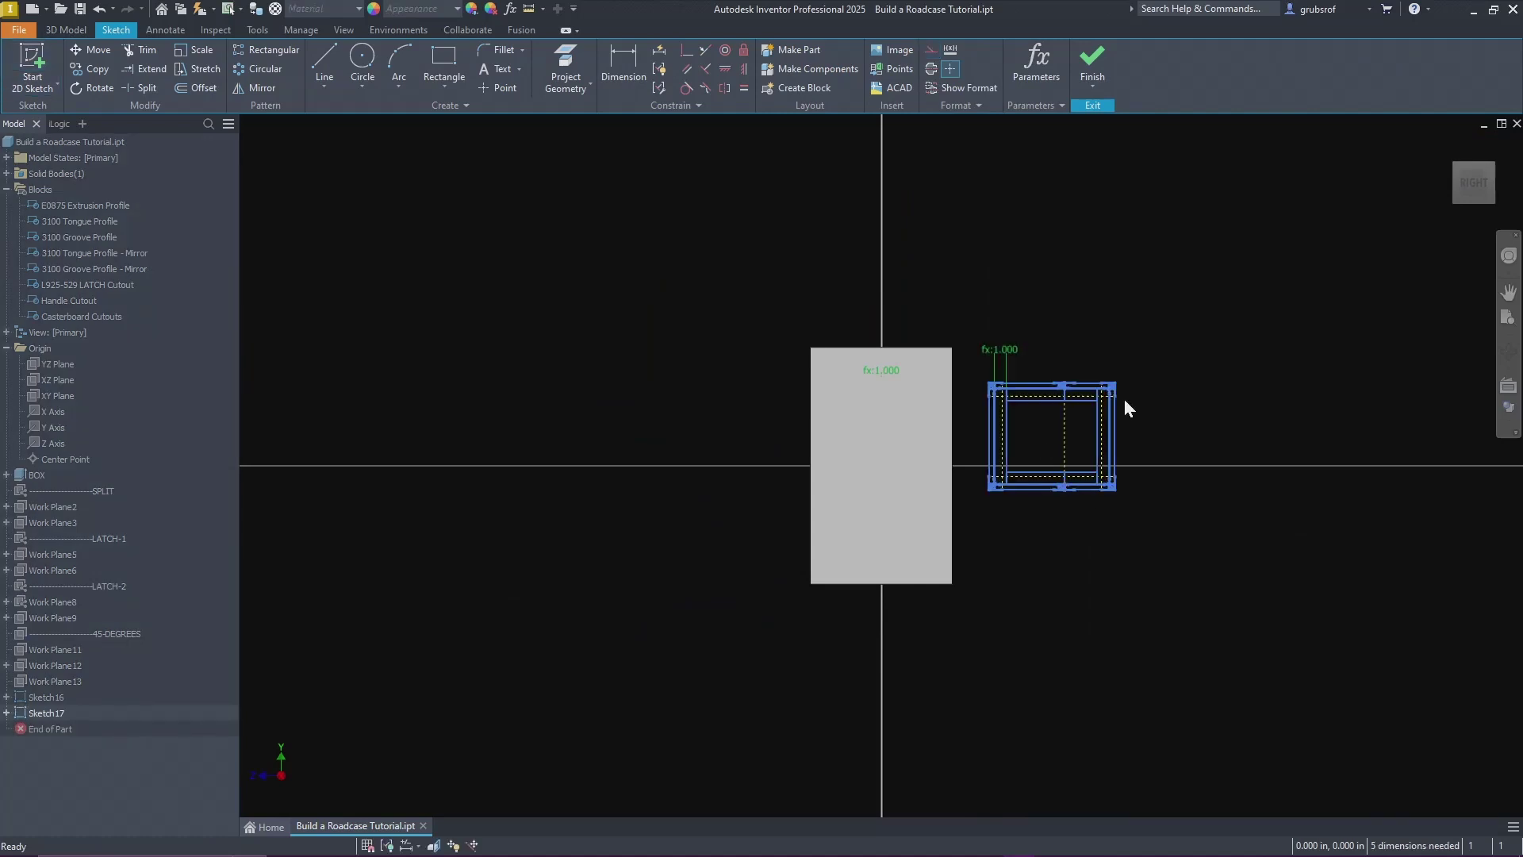
Step: Rotate the whole pasted profile 270 degrees about a point inside it, allowing its constraints to other geometry to be removed
{"action": "scroll", "coordinate": [1124, 398], "scroll_direction": "down", "scroll_amount": 2}
{"action": "scroll", "coordinate": [1055, 428], "scroll_direction": "down", "scroll_amount": 4}
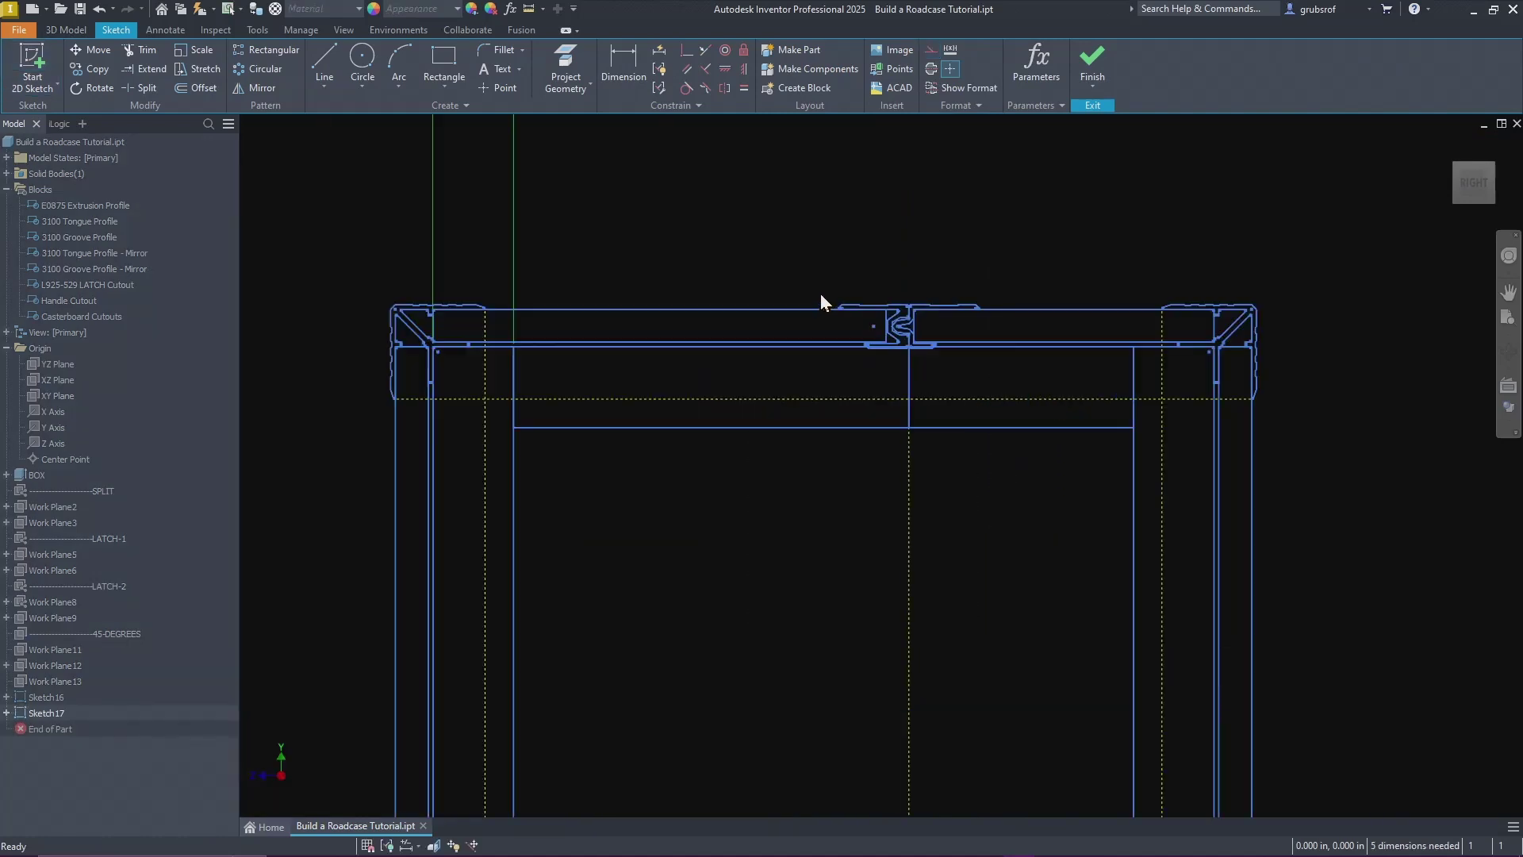
{"action": "scroll", "coordinate": [902, 323], "scroll_direction": "up", "scroll_amount": 3}
{"action": "scroll", "coordinate": [900, 326], "scroll_direction": "down", "scroll_amount": 3}
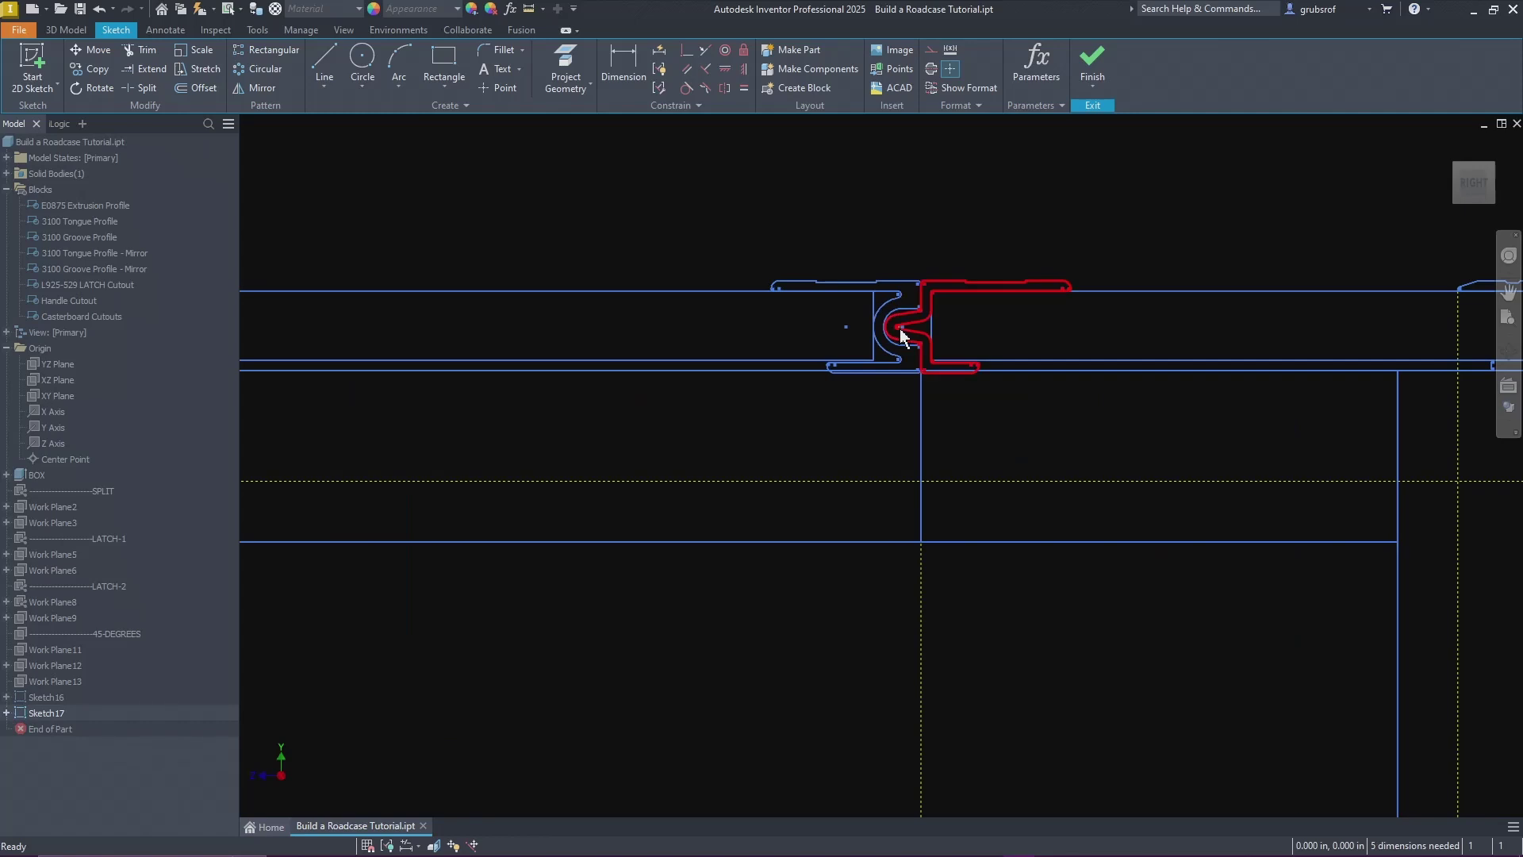
{"action": "scroll", "coordinate": [899, 329], "scroll_direction": "up", "scroll_amount": 4}
{"action": "mouse_move", "coordinate": [609, 687]}
{"action": "left_mouse_down"}
{"action": "mouse_move", "coordinate": [954, 497]}
{"action": "mouse_move", "coordinate": [1210, 161]}
{"action": "left_mouse_up"}
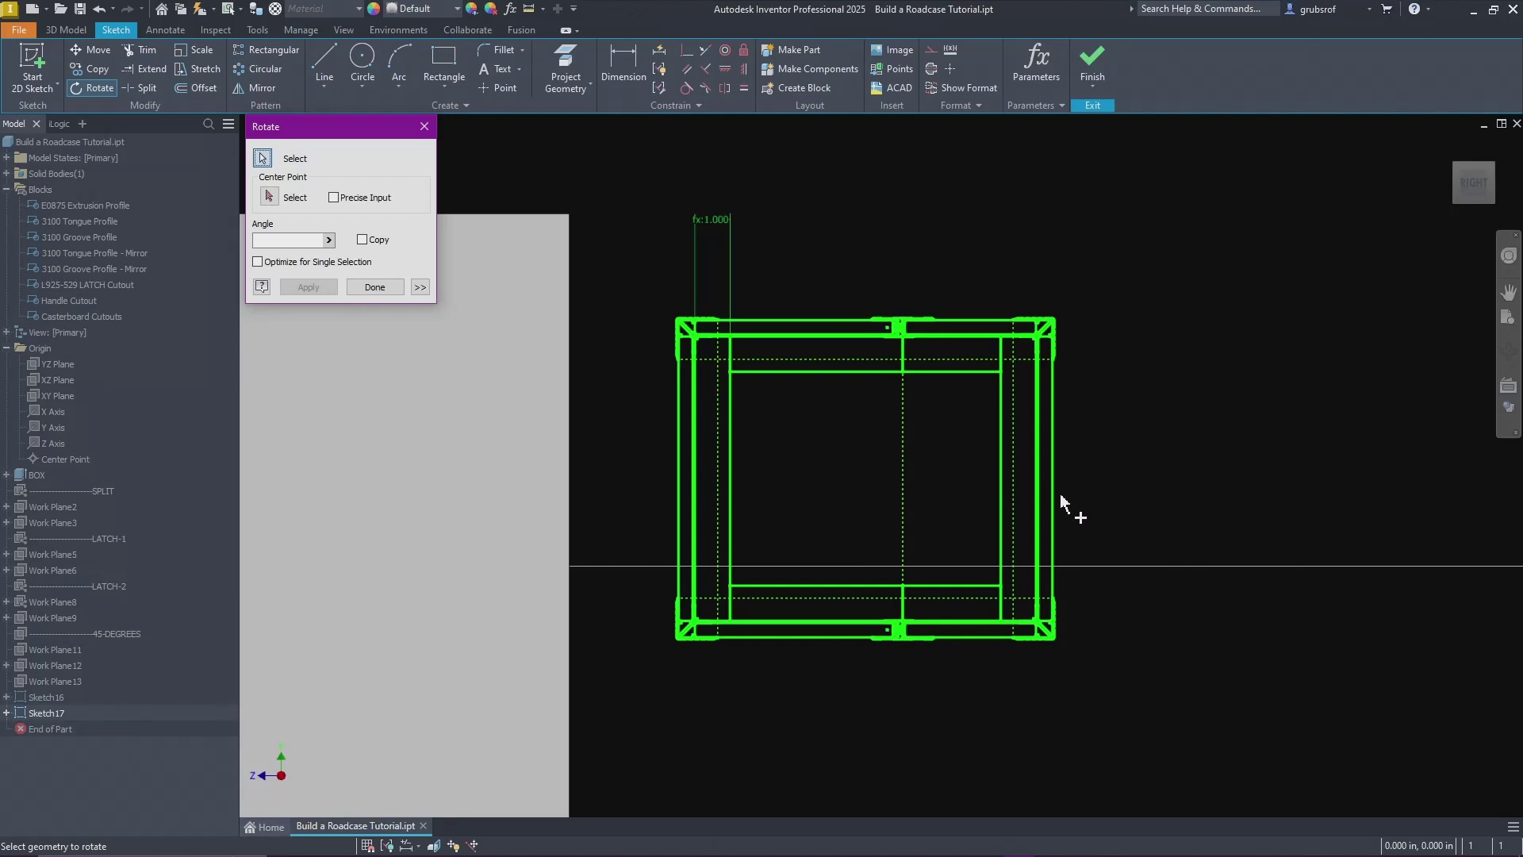
{"action": "left_click", "coordinate": [284, 198]}
{"action": "left_click", "coordinate": [950, 471]}
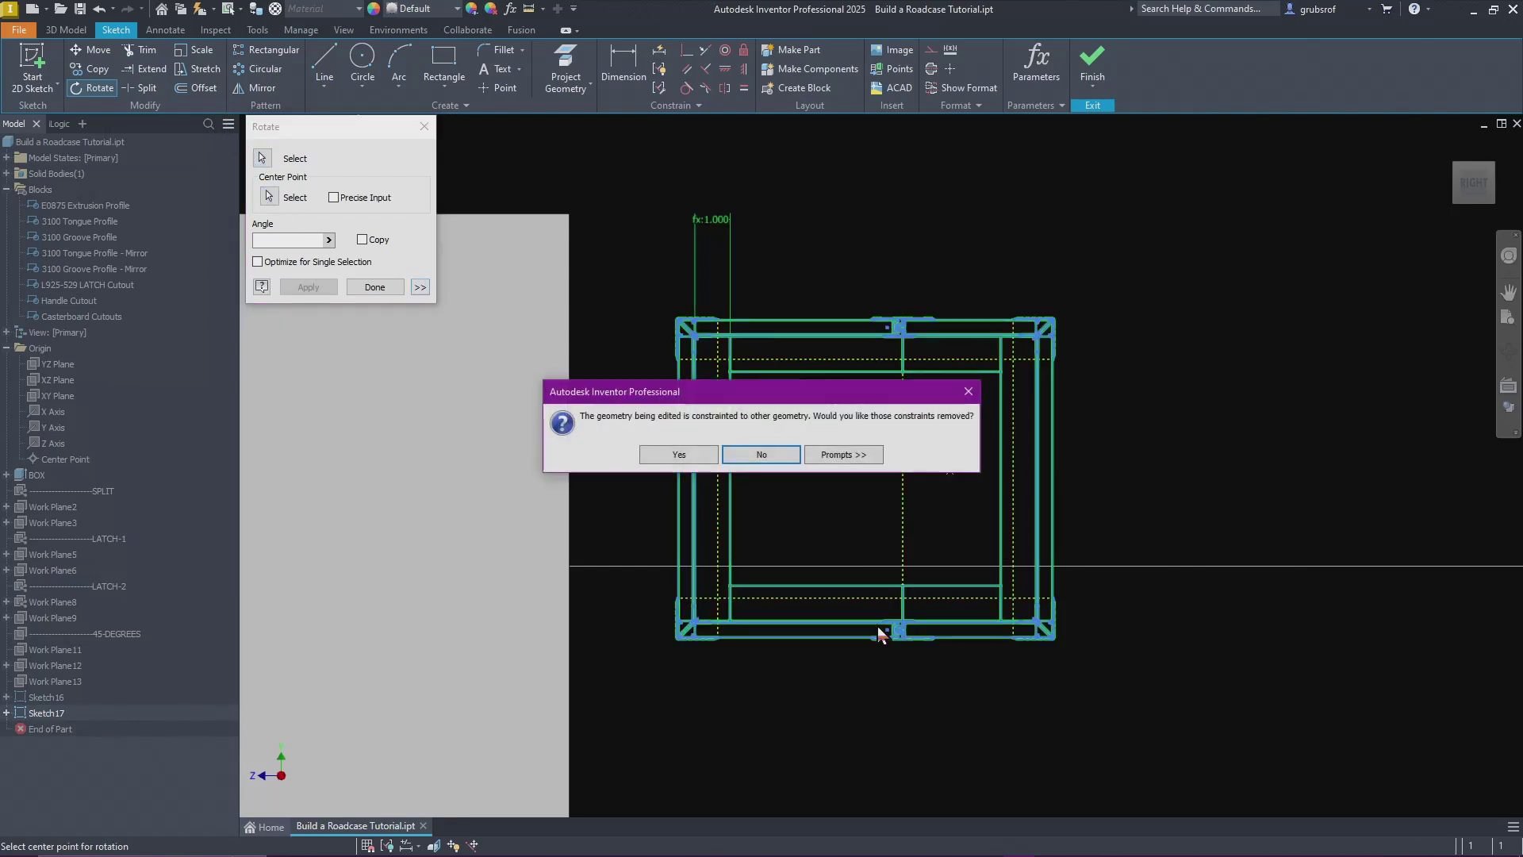
{"action": "left_click", "coordinate": [682, 454]}
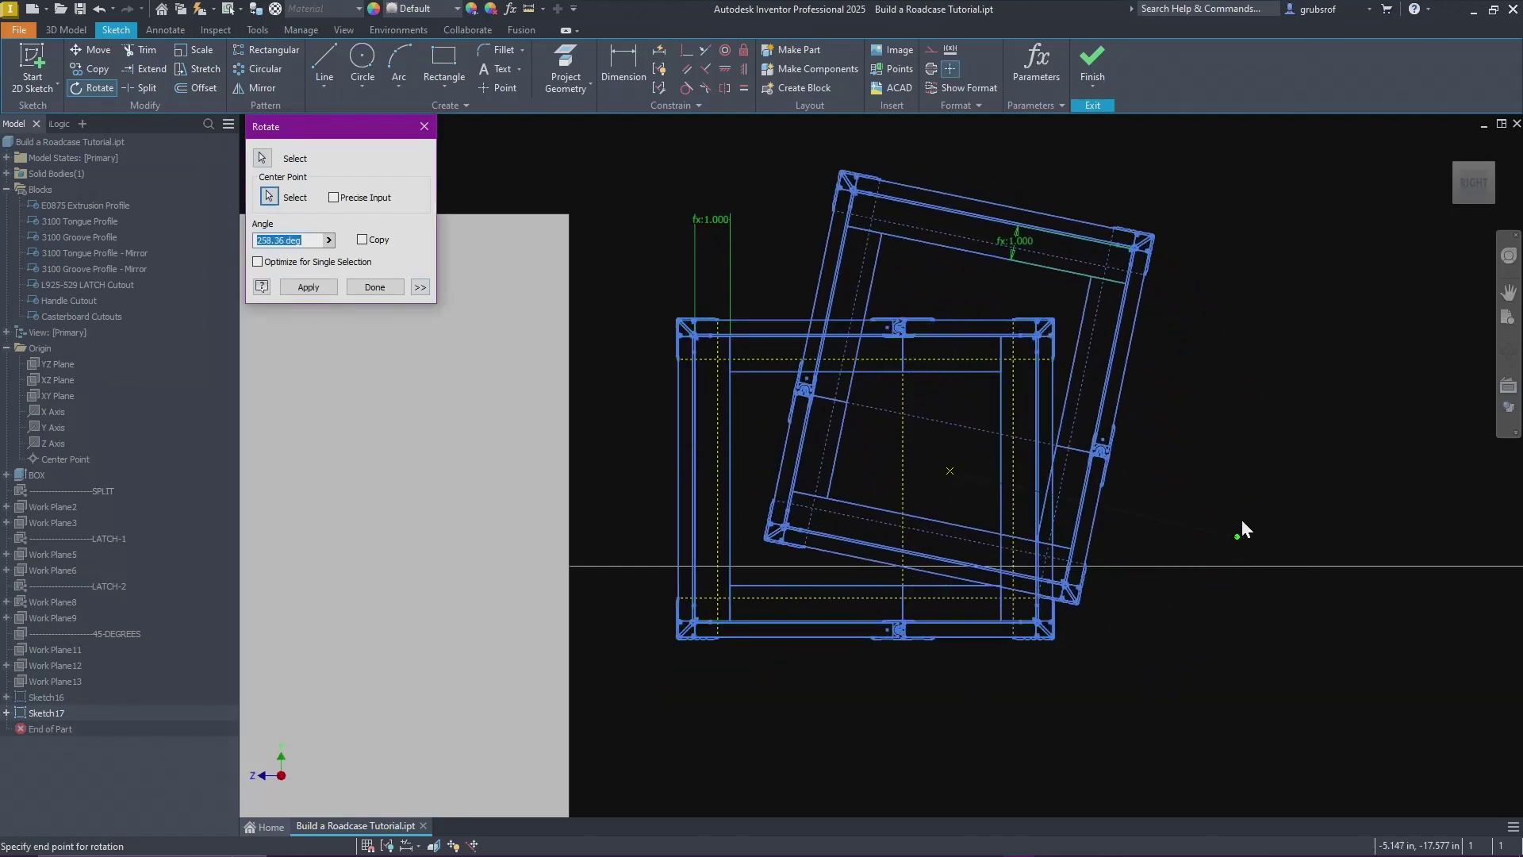
{"action": "left_click", "coordinate": [1255, 472]}
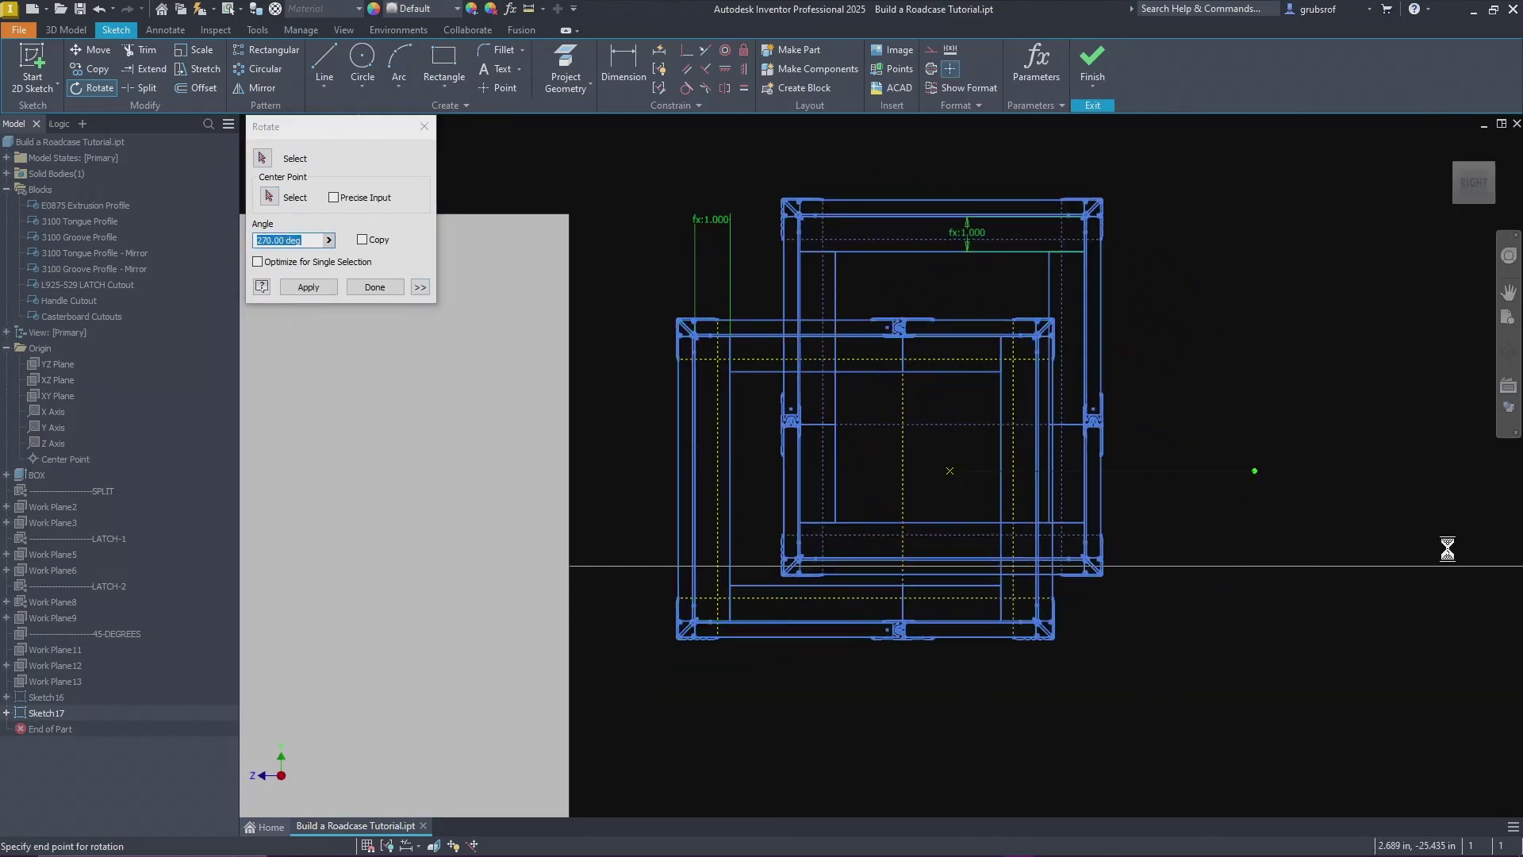
{"action": "left_click", "coordinate": [374, 287]}
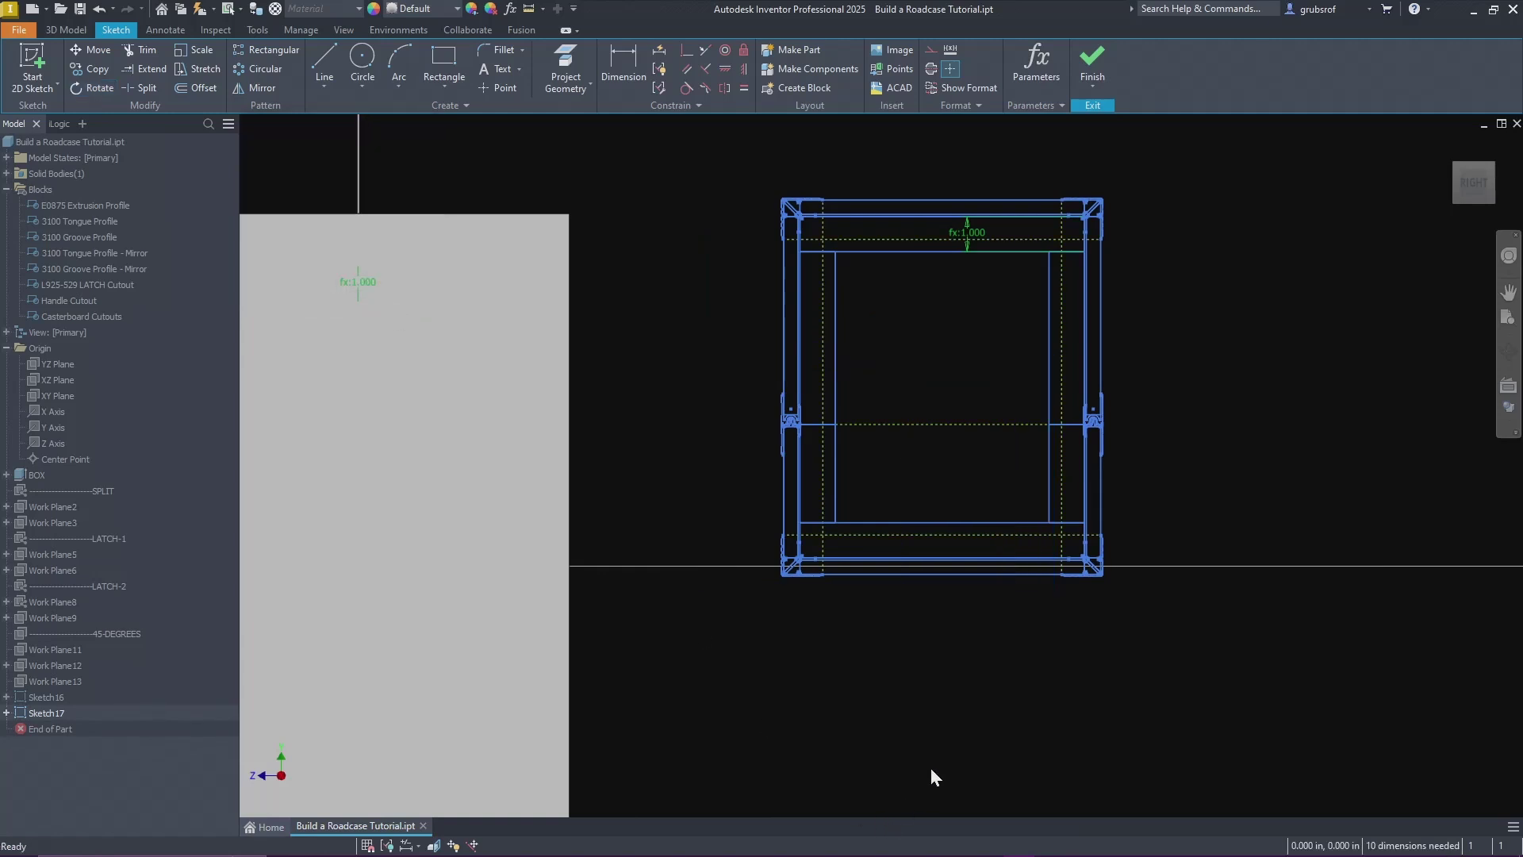
Step: Link the pasted profile's upper foam thickness dimension to the FOAM parameter, finish the sketch and return to the isometric home view
{"action": "scroll", "coordinate": [932, 730], "scroll_direction": "up", "scroll_amount": 2}
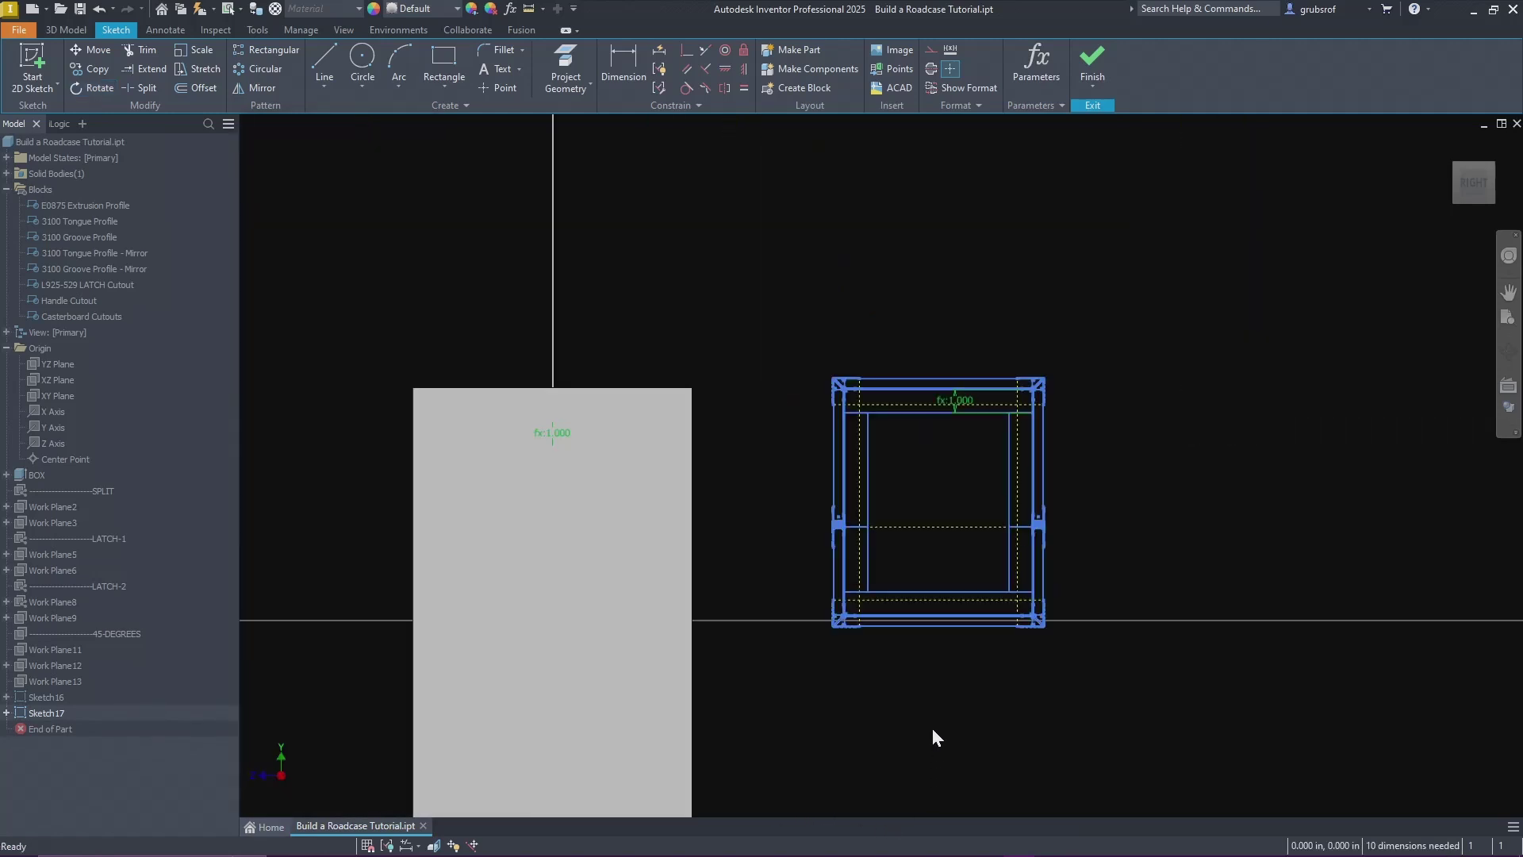
{"action": "right_click", "coordinate": [928, 680]}
{"action": "key", "text": "Escape"}
{"action": "scroll", "coordinate": [986, 398], "scroll_direction": "down", "scroll_amount": 4}
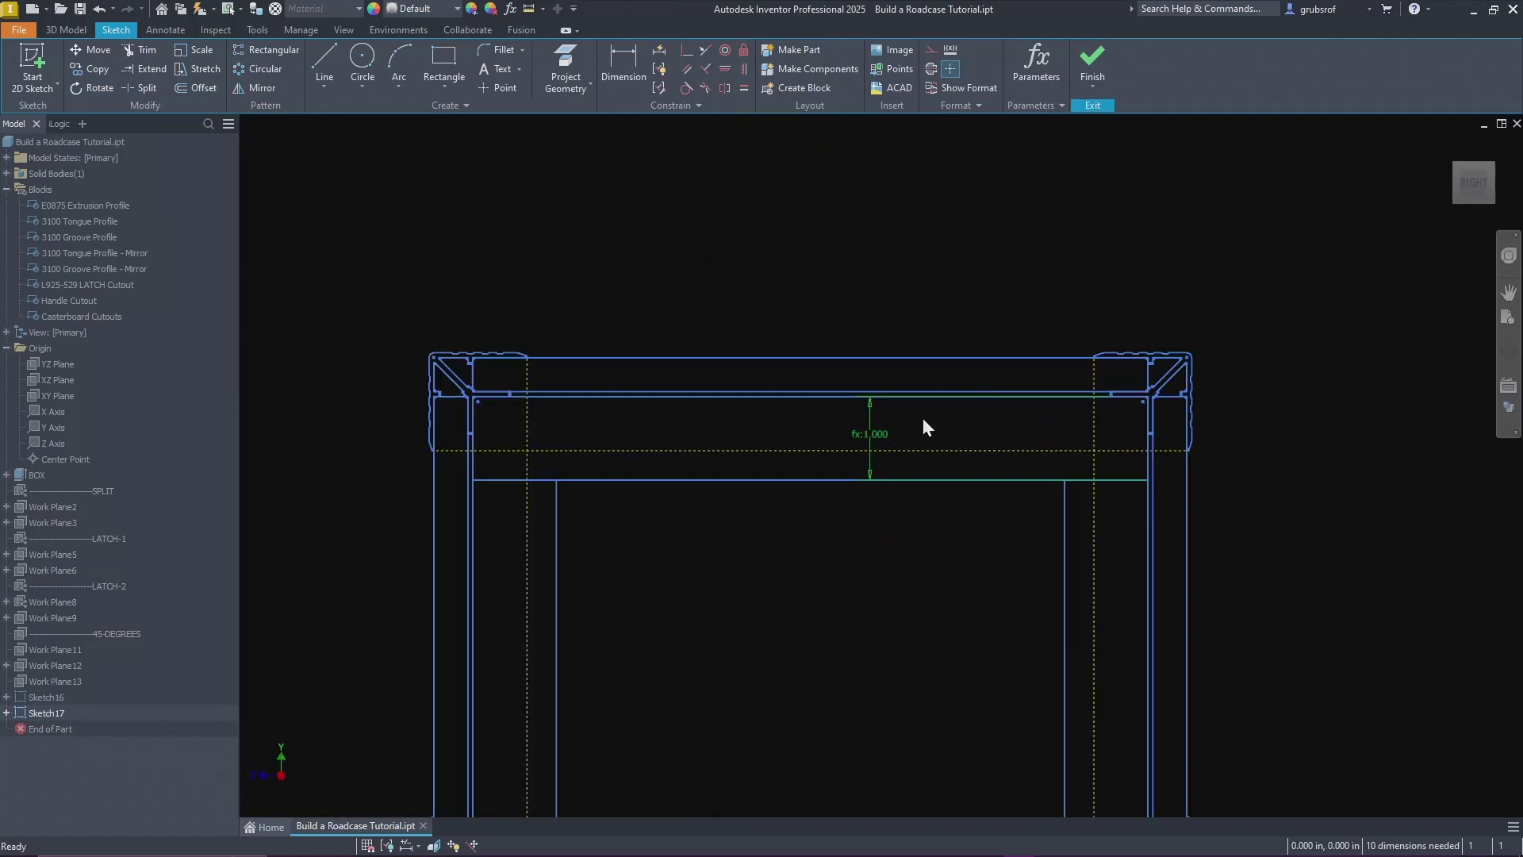
{"action": "double_click", "coordinate": [885, 434]}
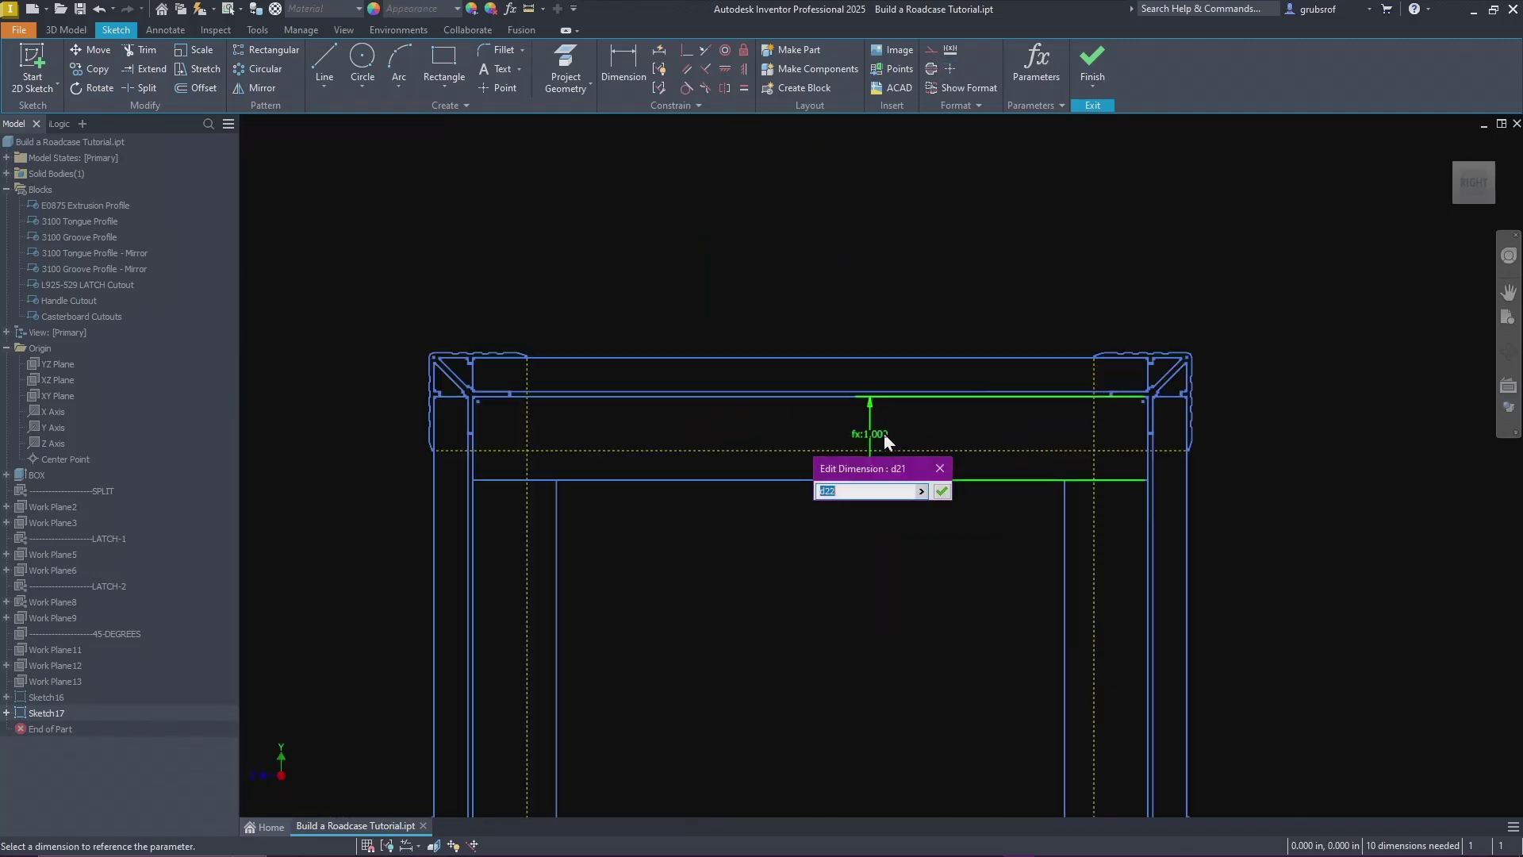
{"action": "left_click", "coordinate": [922, 492]}
{"action": "left_click", "coordinate": [956, 546]}
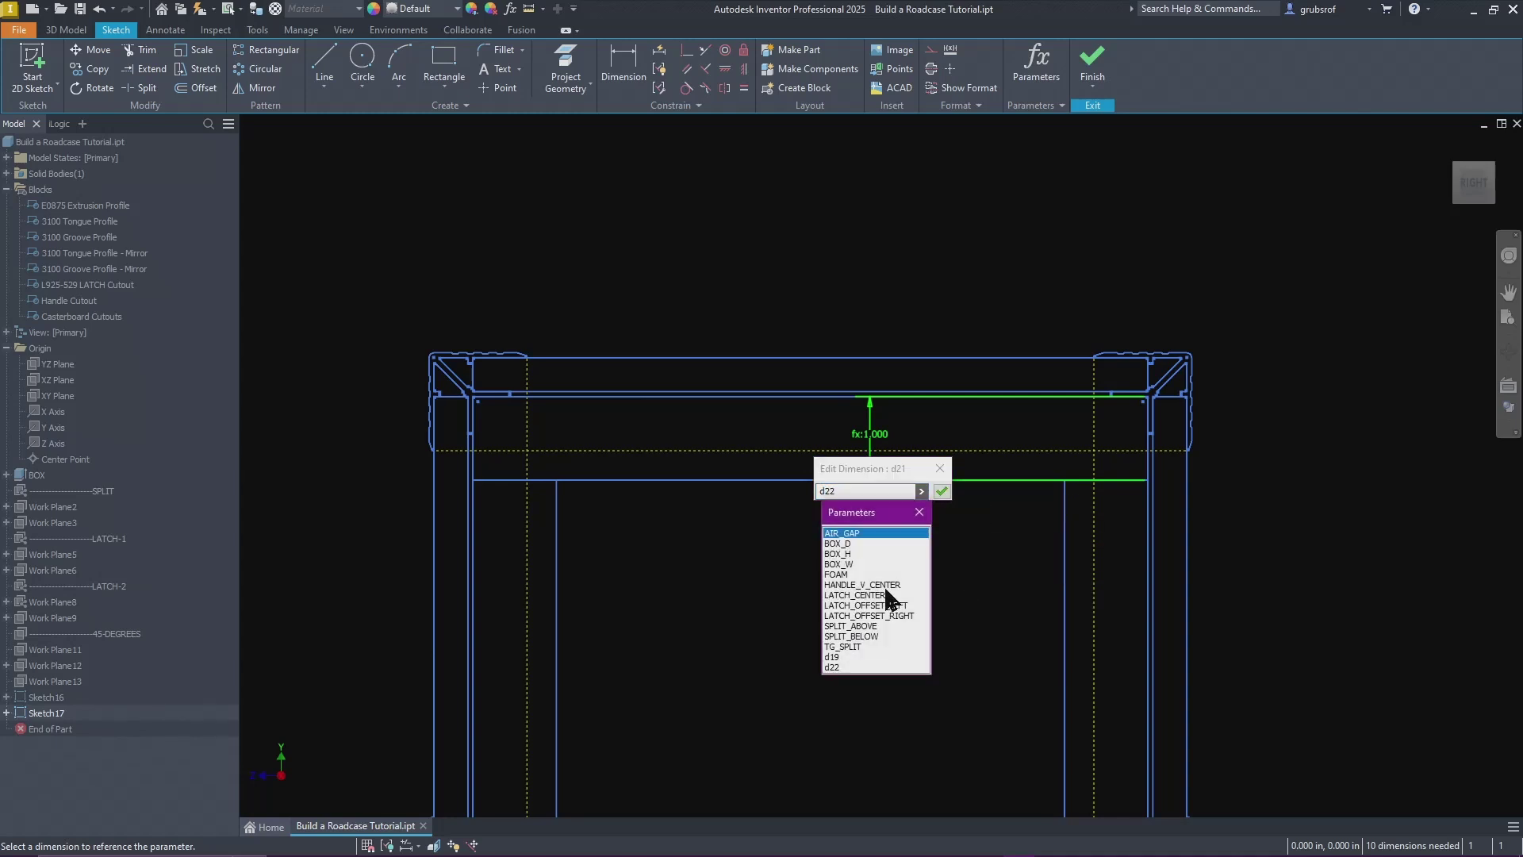
{"action": "left_click", "coordinate": [837, 575]}
{"action": "left_click", "coordinate": [941, 491]}
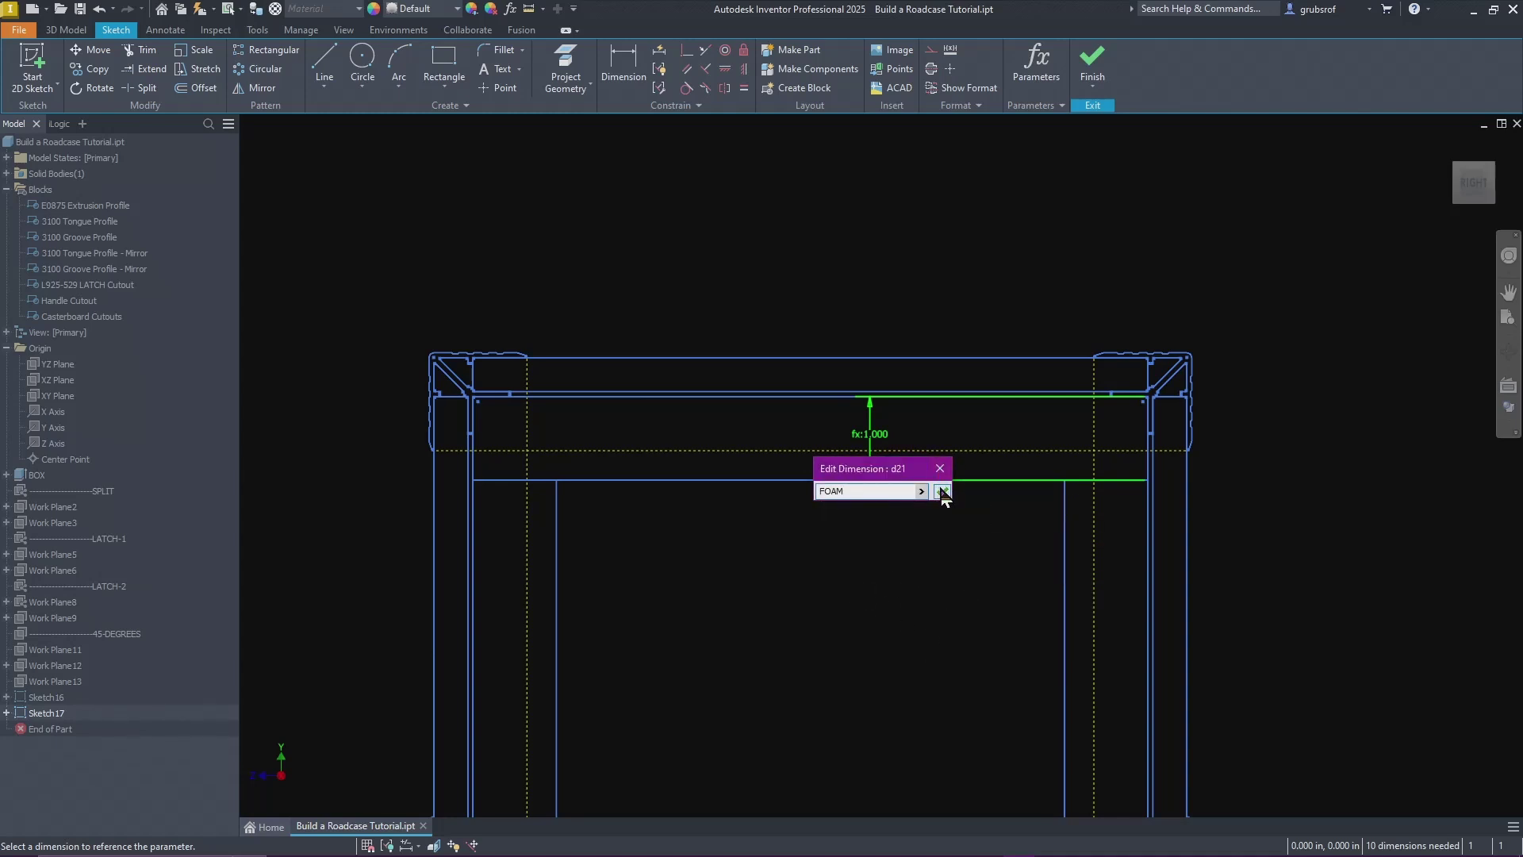
{"action": "scroll", "coordinate": [888, 569], "scroll_direction": "down", "scroll_amount": 5}
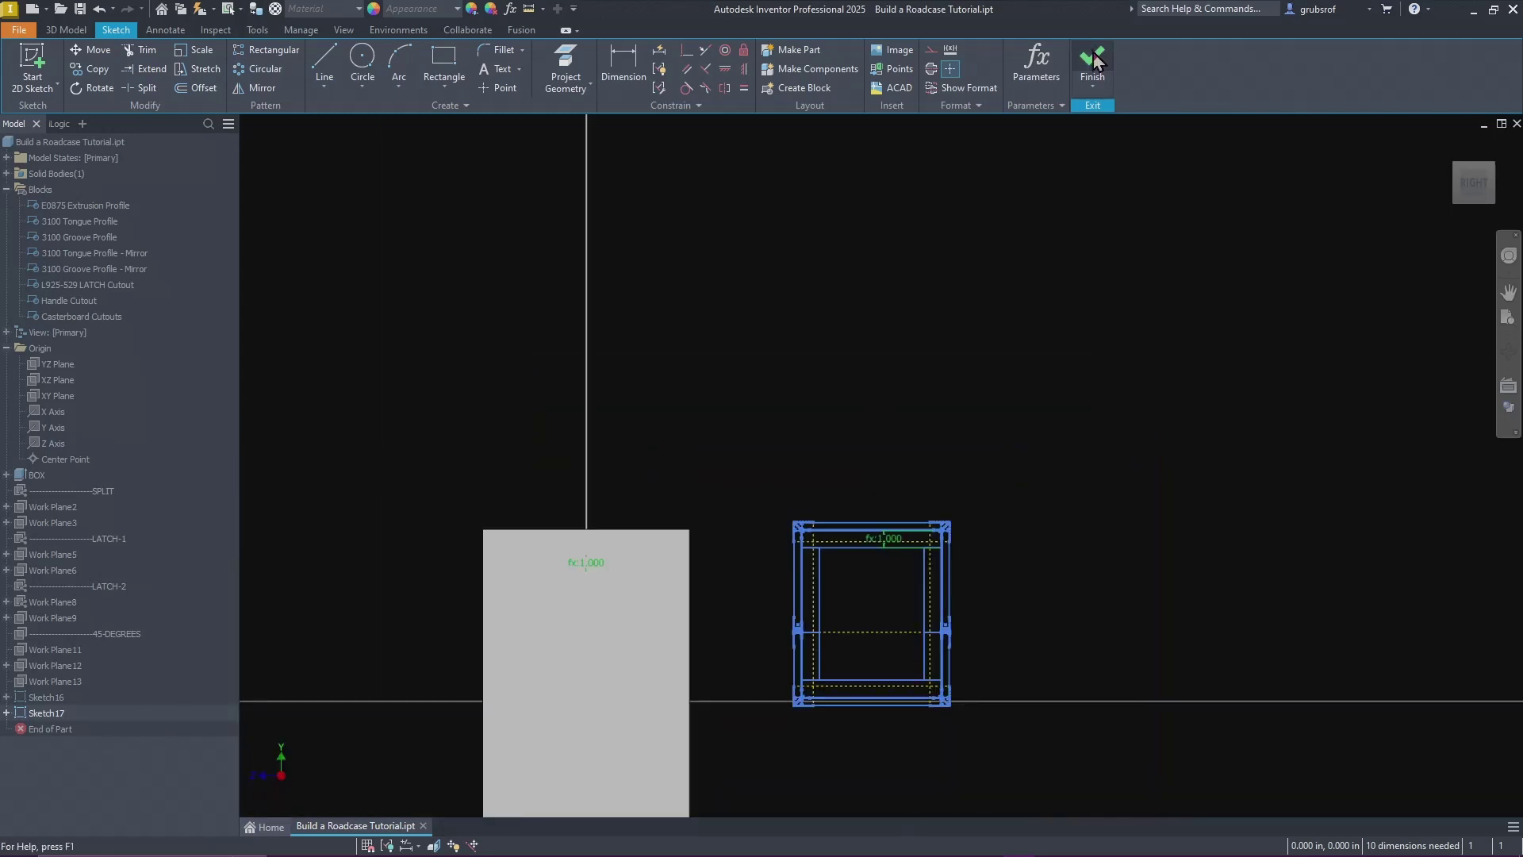
{"action": "key", "text": "F6"}
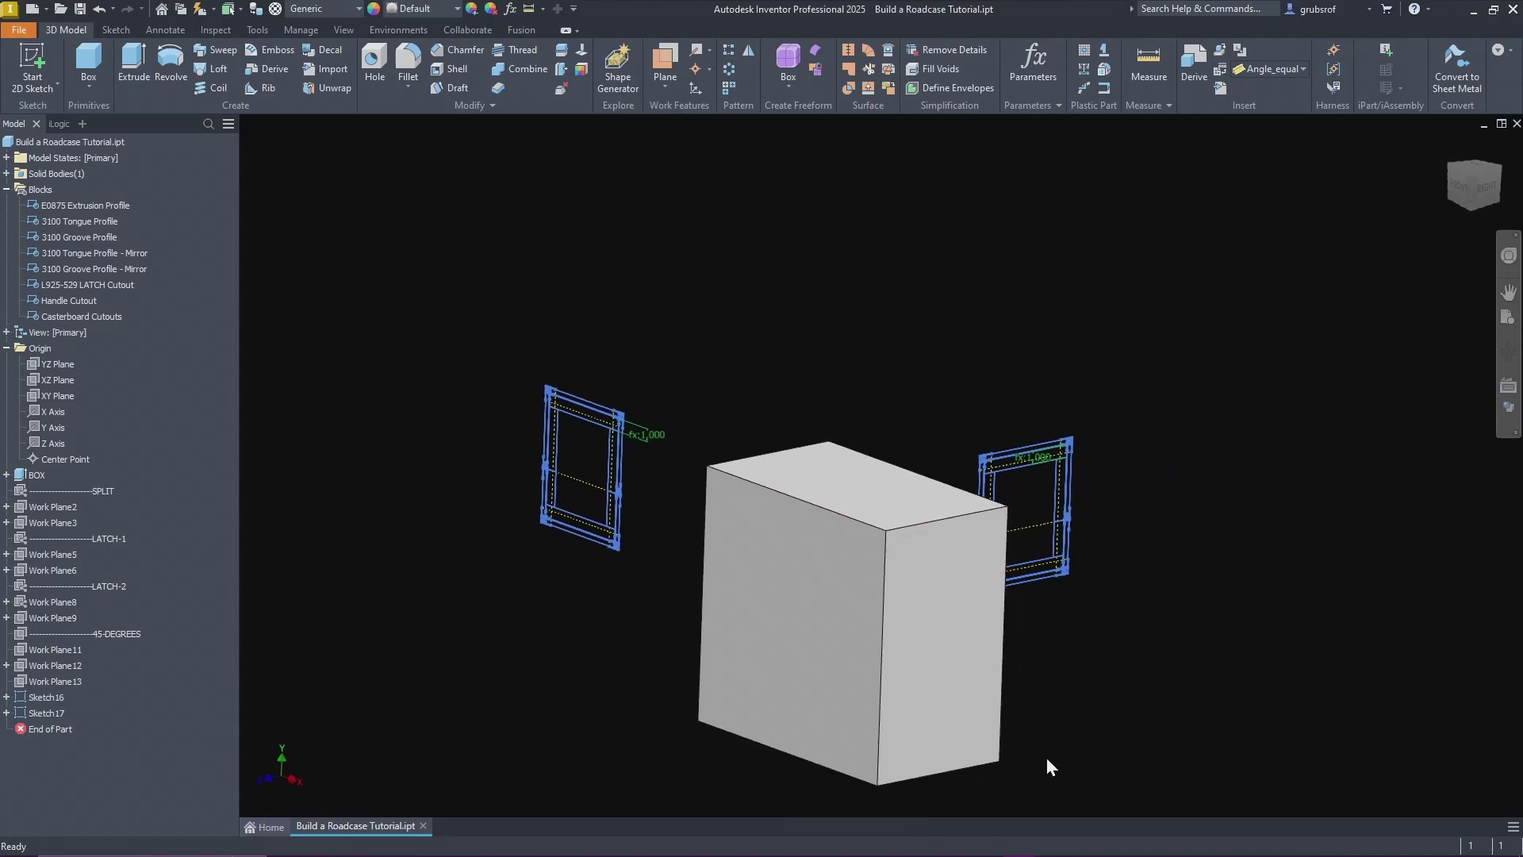
Step: Rename Sketch16 as FRONT-PROFILE
{"action": "left_click", "coordinate": [41, 698]}
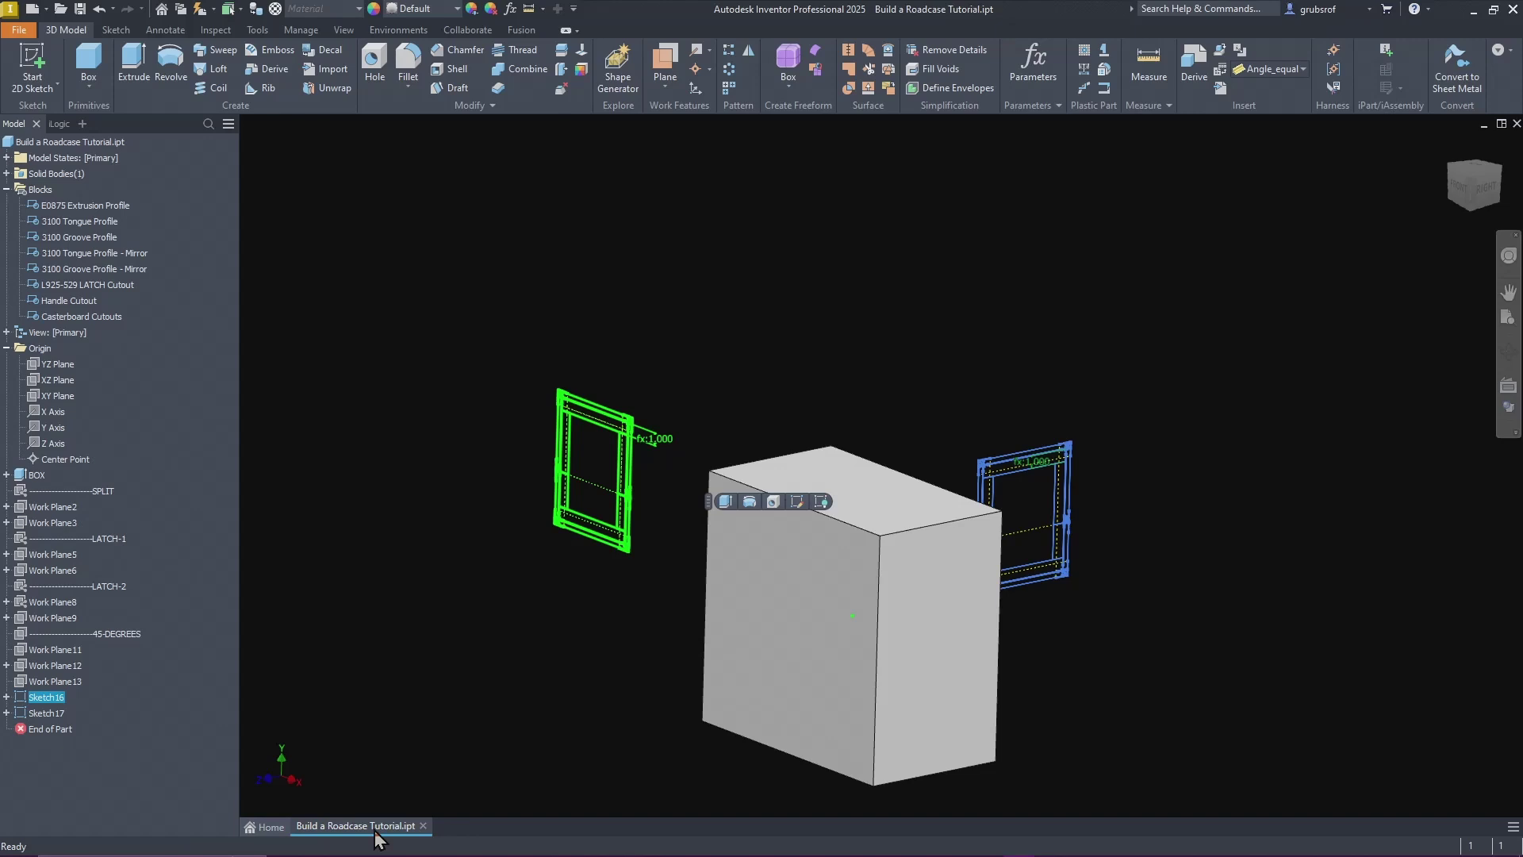
{"action": "left_click", "coordinate": [45, 698]}
{"action": "type", "text": "FRONT-PROFILE"}
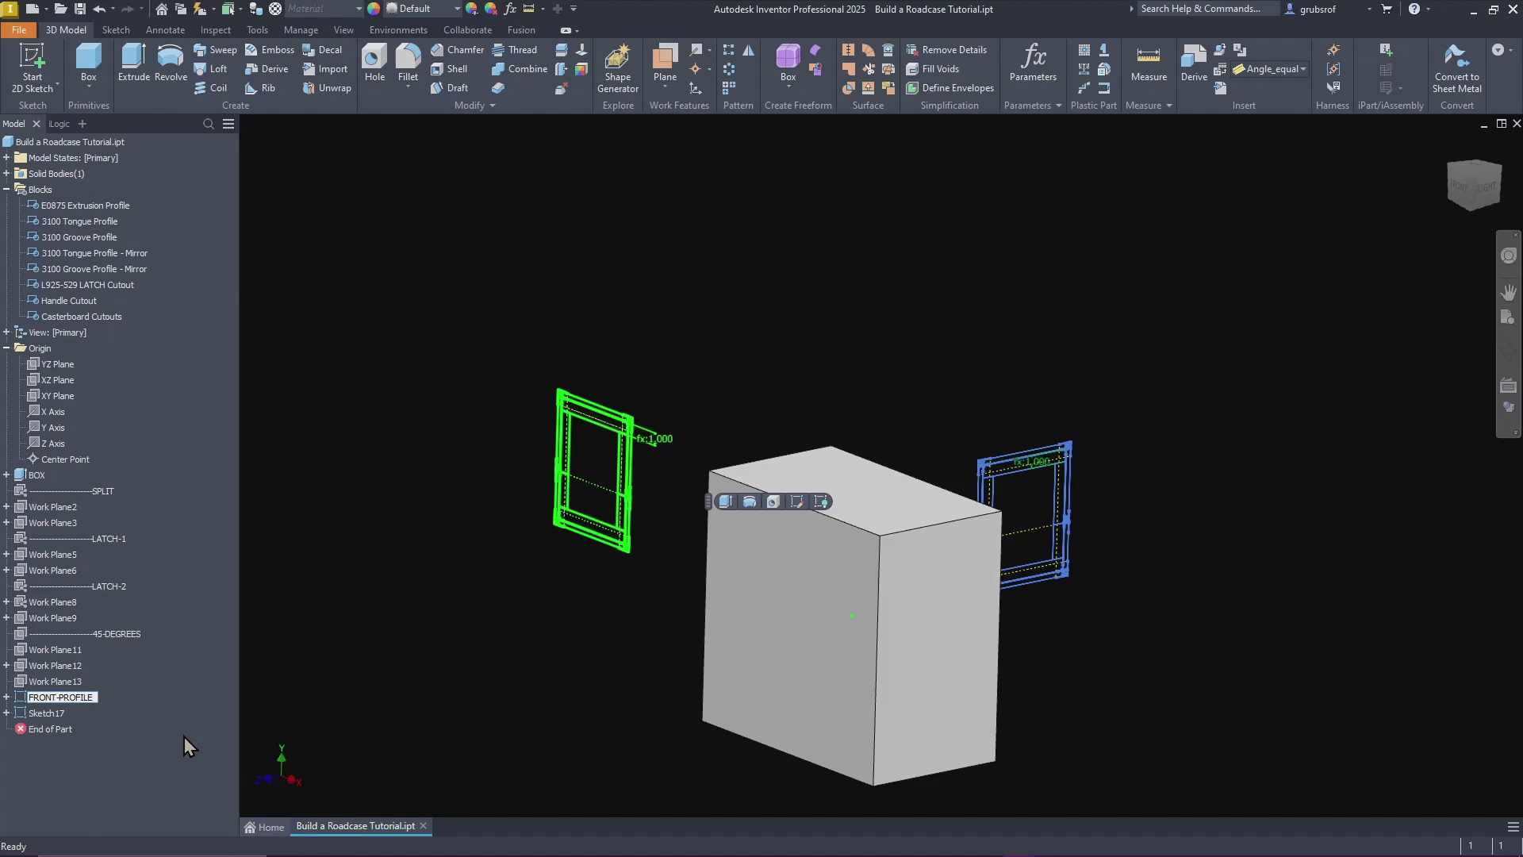
{"action": "key", "text": "Return"}
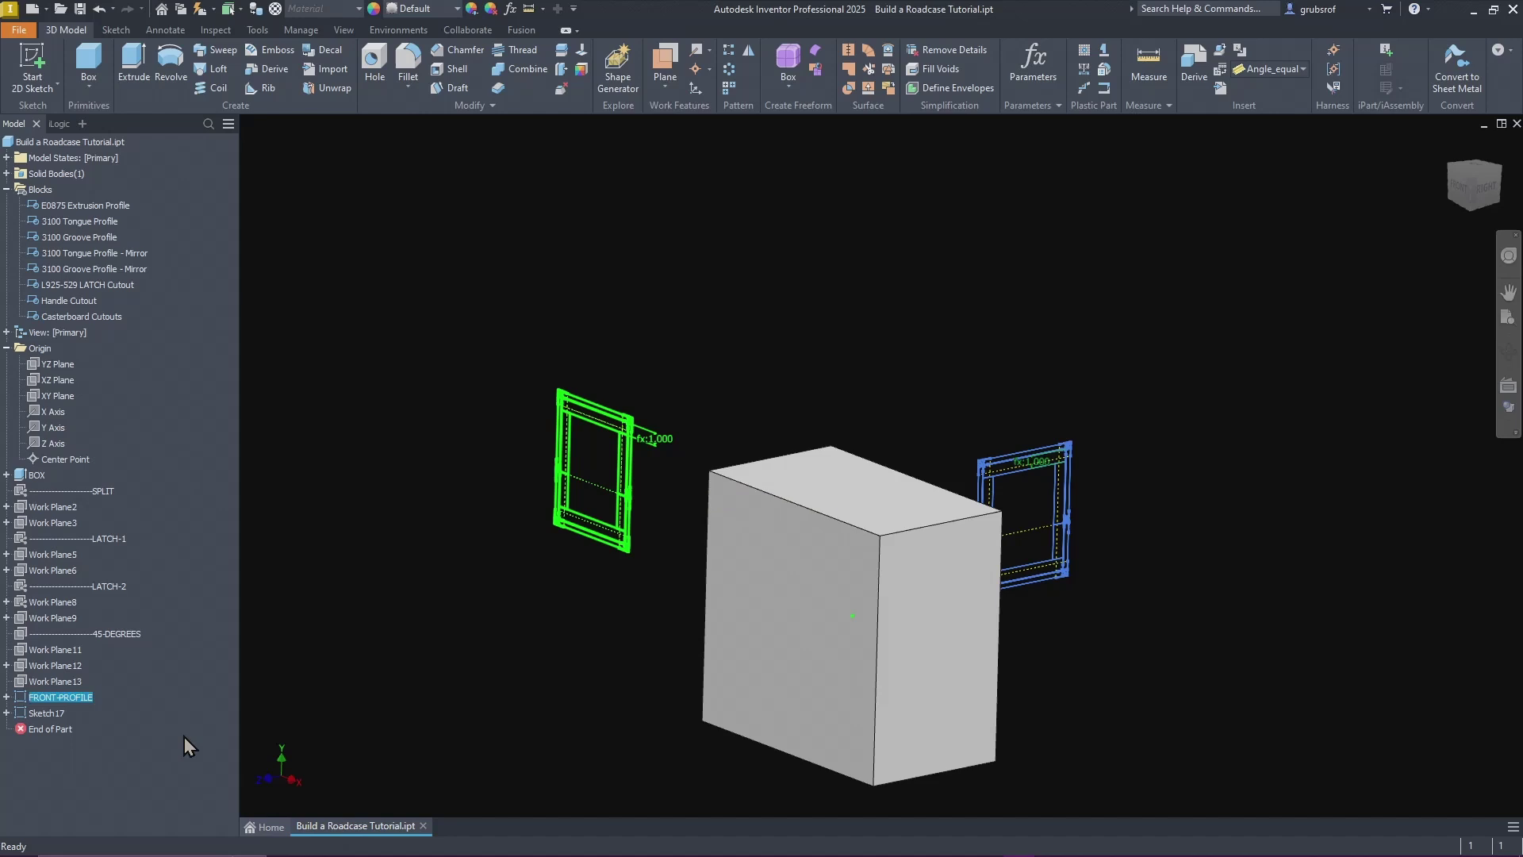
Step: Rename Sketch17 as SIDE-PROFILE
{"action": "left_click", "coordinate": [44, 713]}
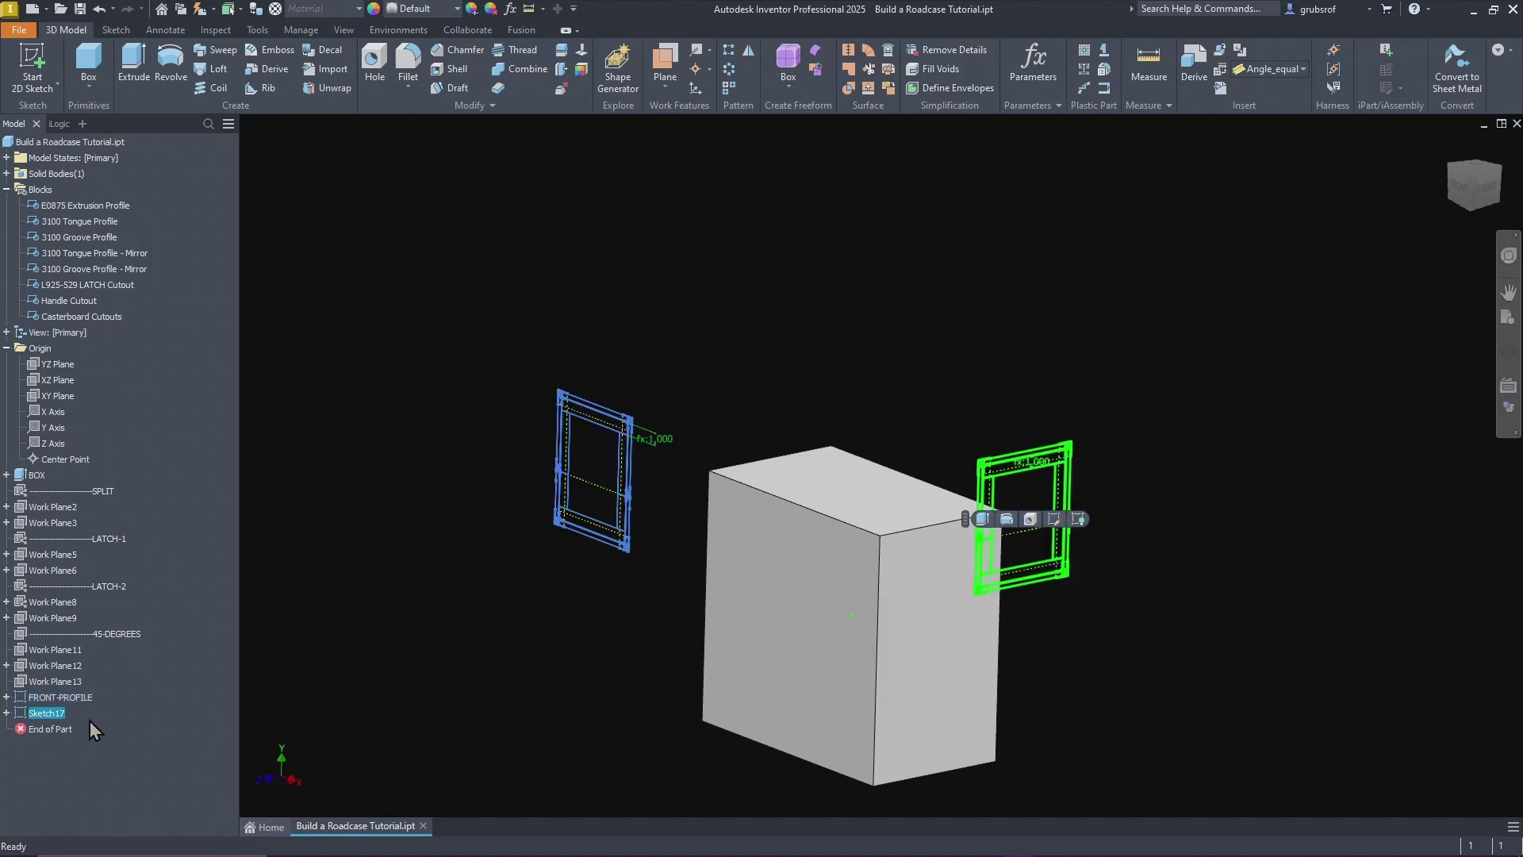
{"action": "type", "text": "SIDE-PROFILE"}
{"action": "key", "text": "Return"}
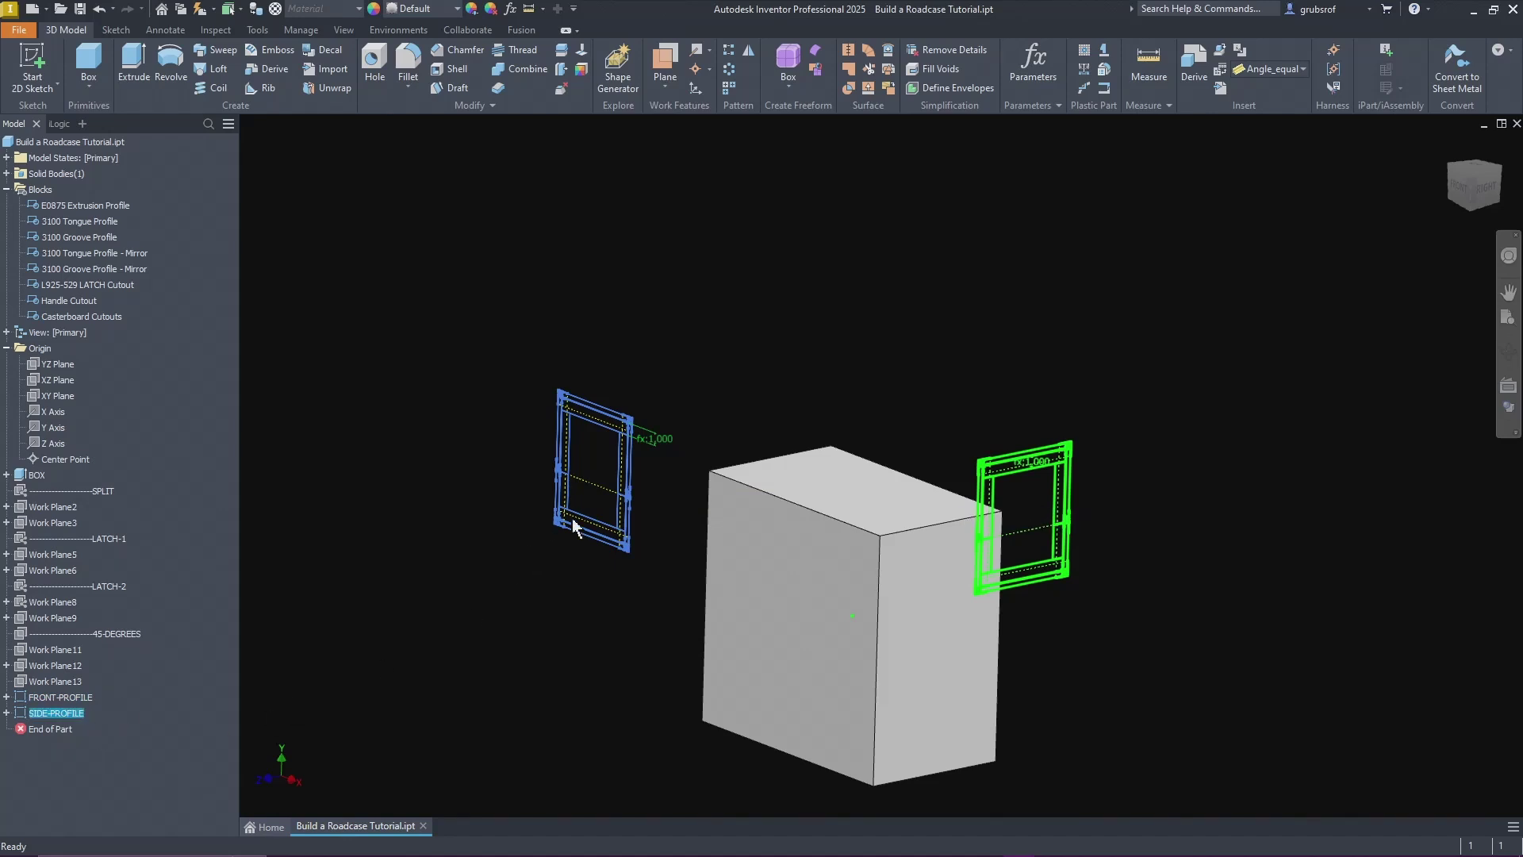
{"action": "left_click", "coordinate": [130, 744]}
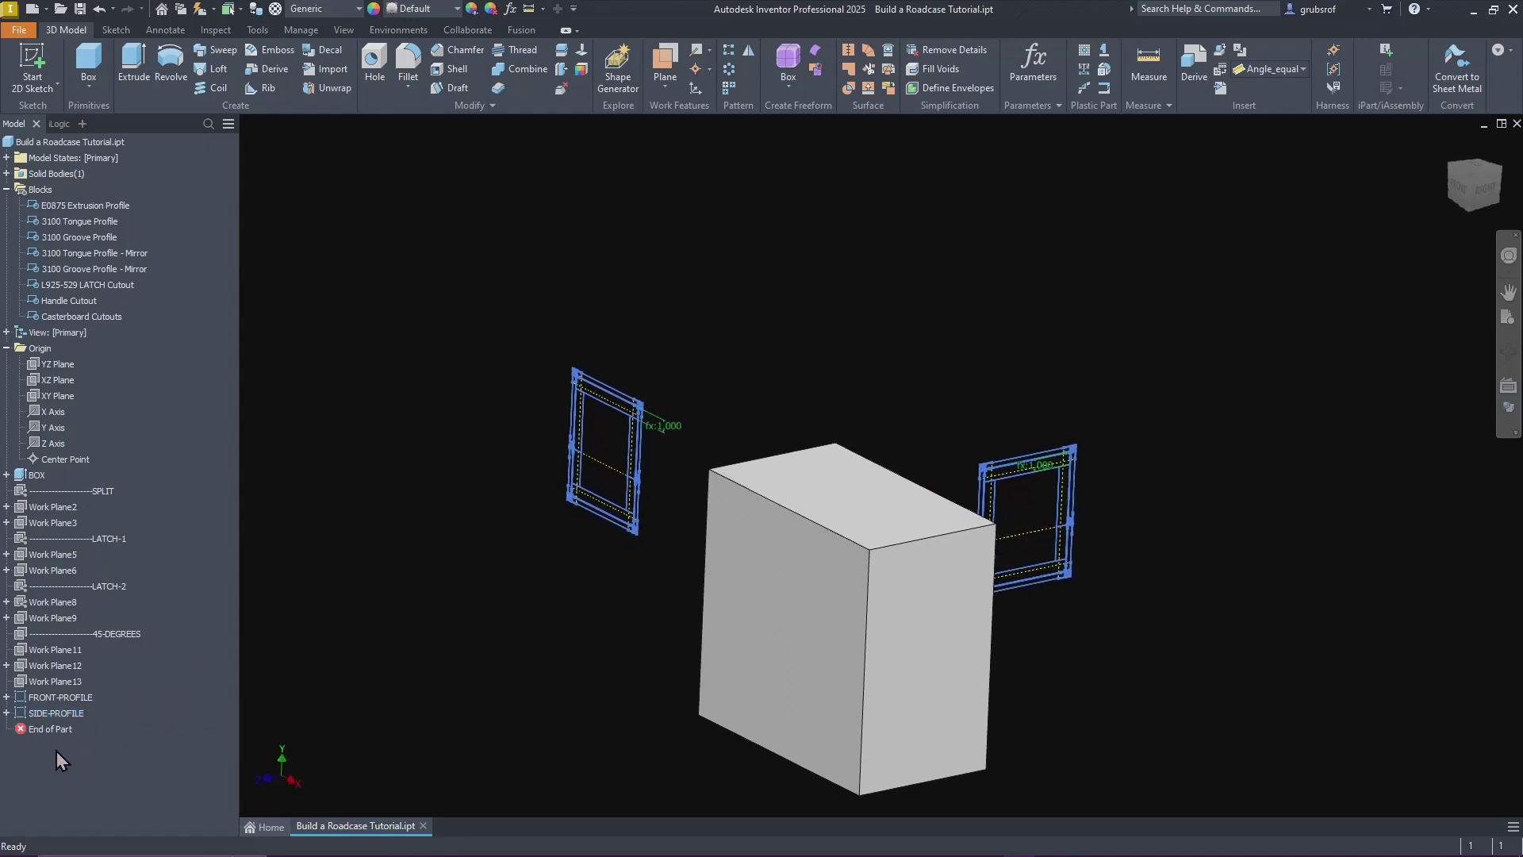
Step: Hide both the FRONT-PROFILE and SIDE-PROFILE sketches
{"action": "left_click", "coordinate": [52, 697]}
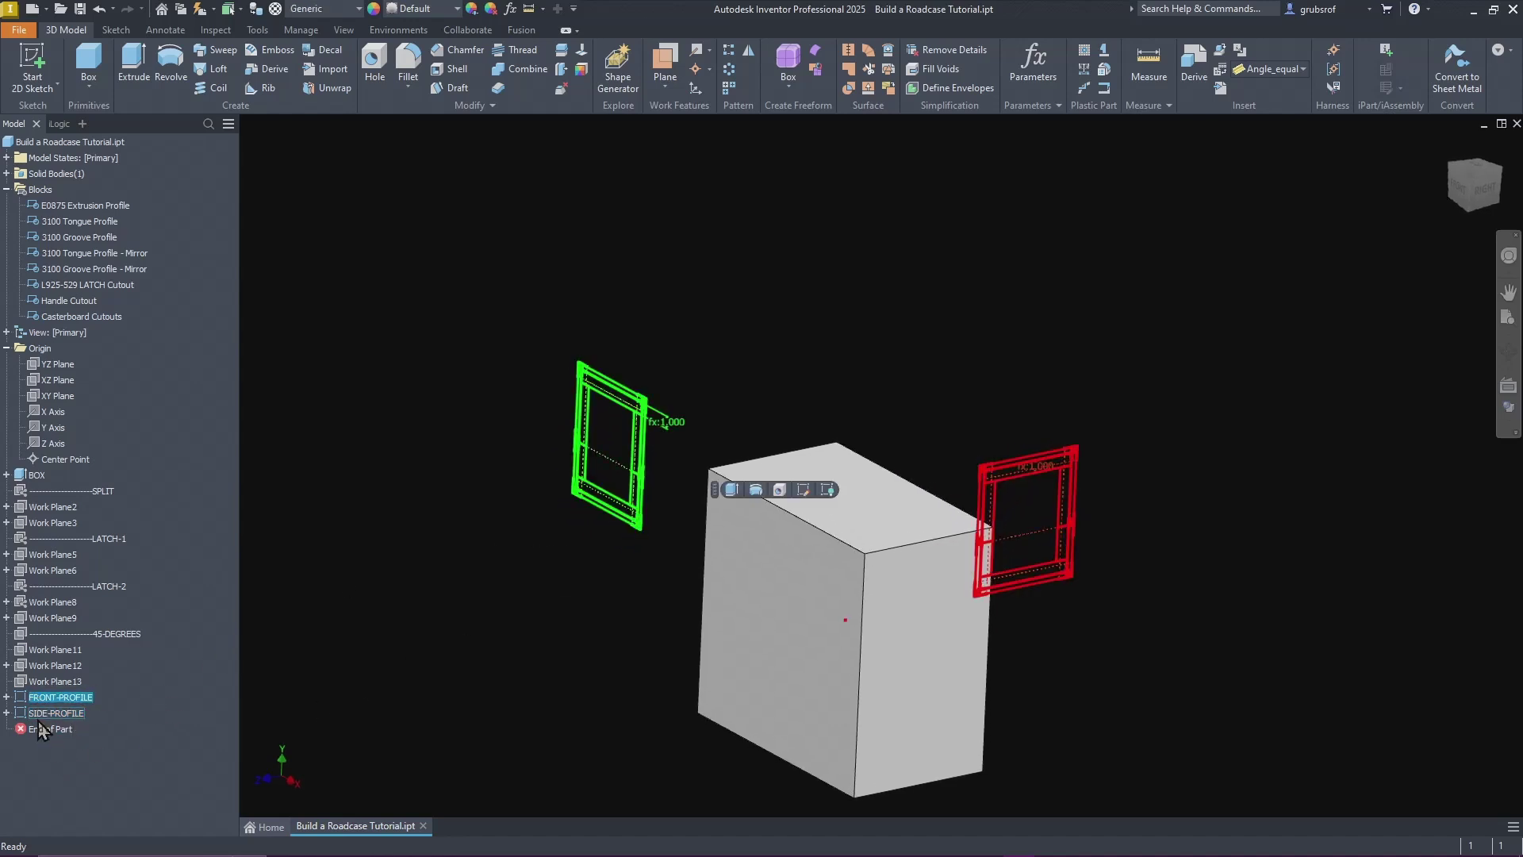
{"action": "left_click", "coordinate": [55, 713], "text": "ctrl"}
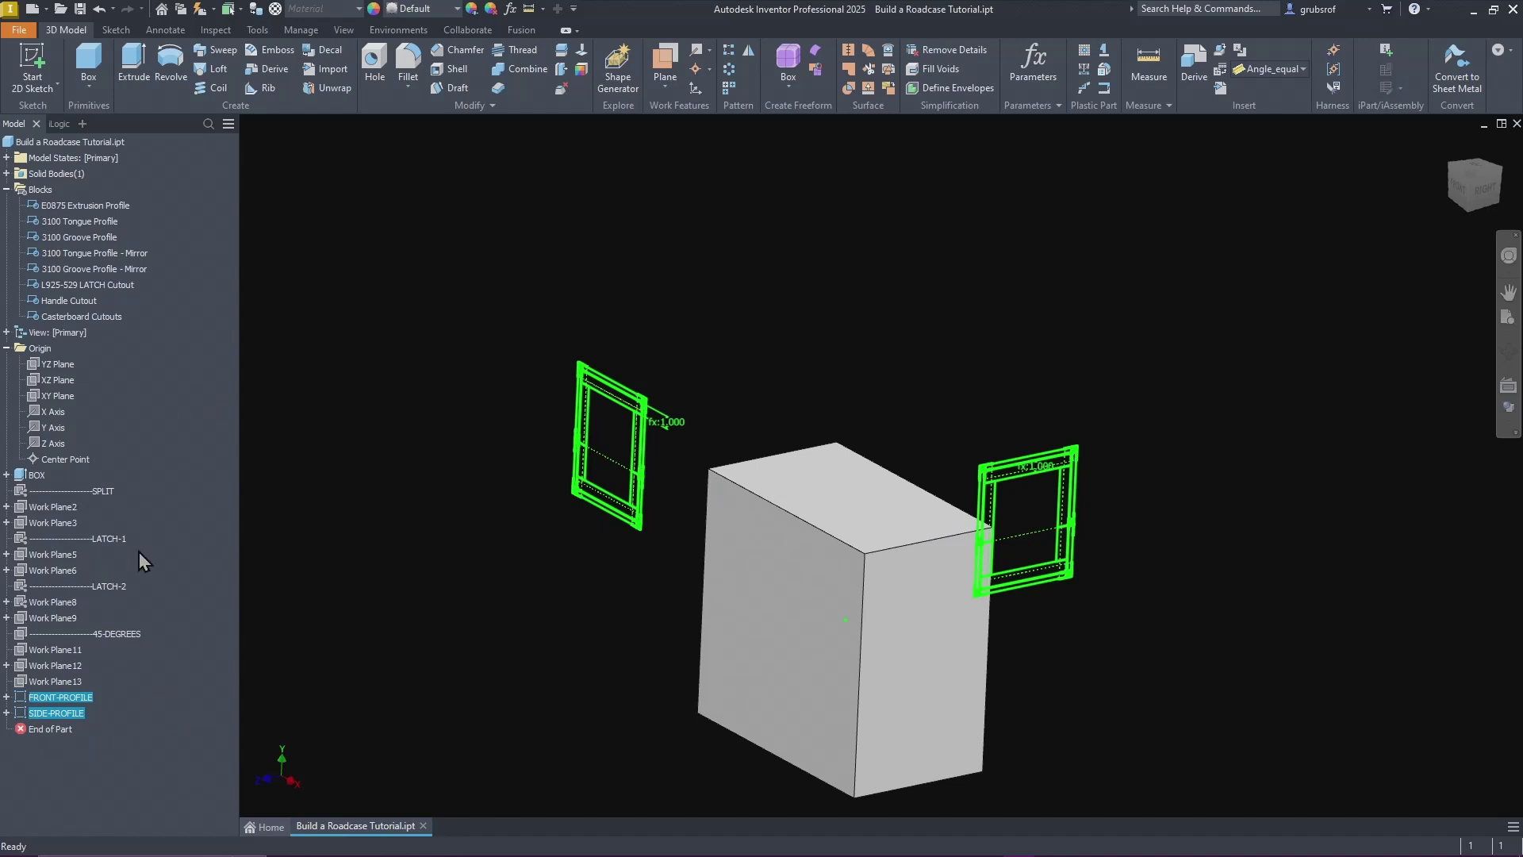
{"action": "right_click", "coordinate": [73, 698]}
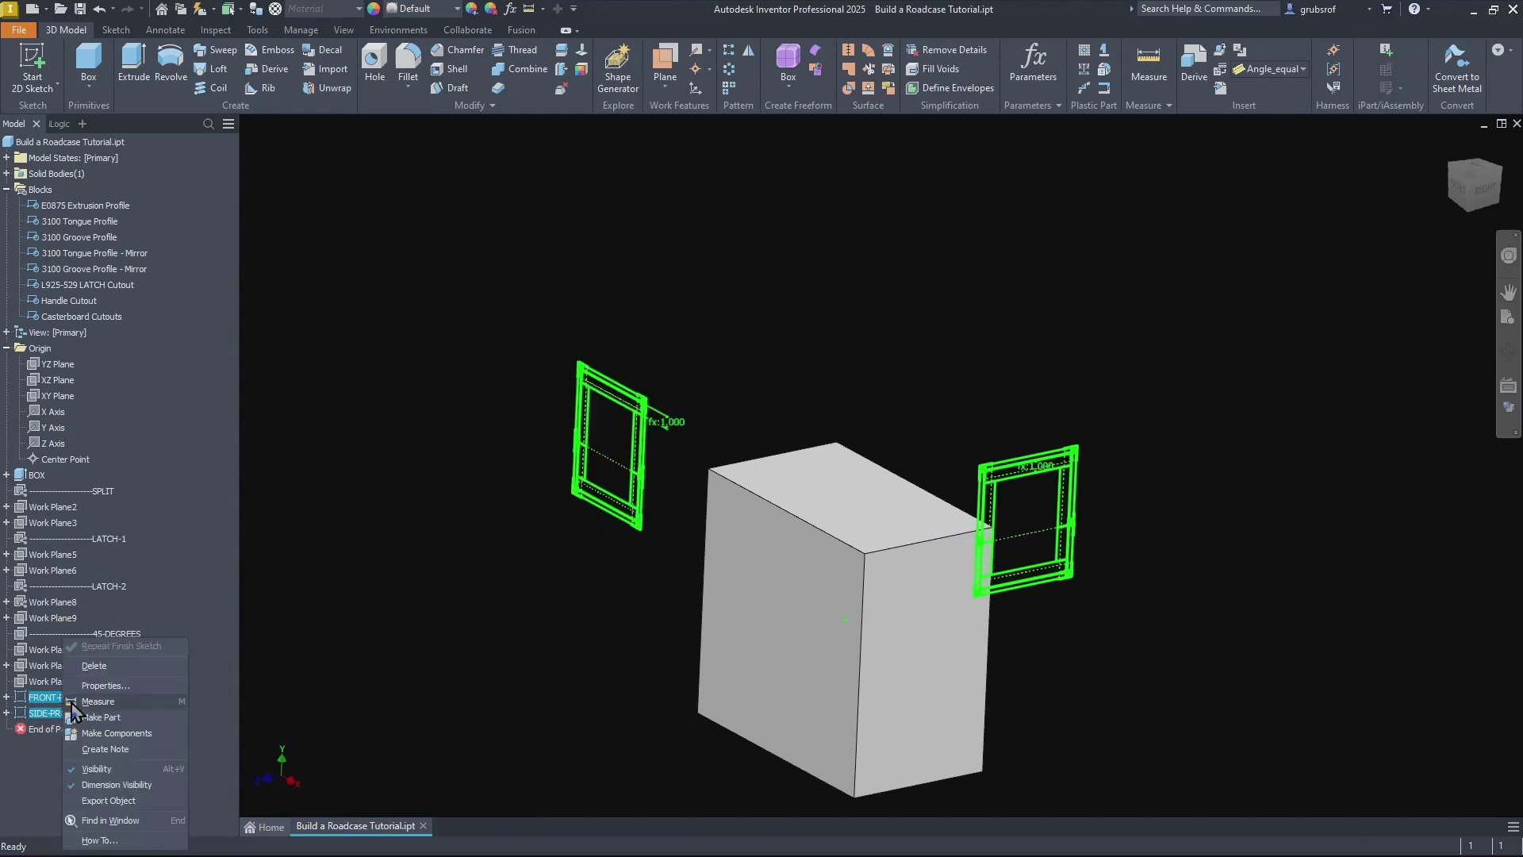
{"action": "left_click", "coordinate": [97, 769]}
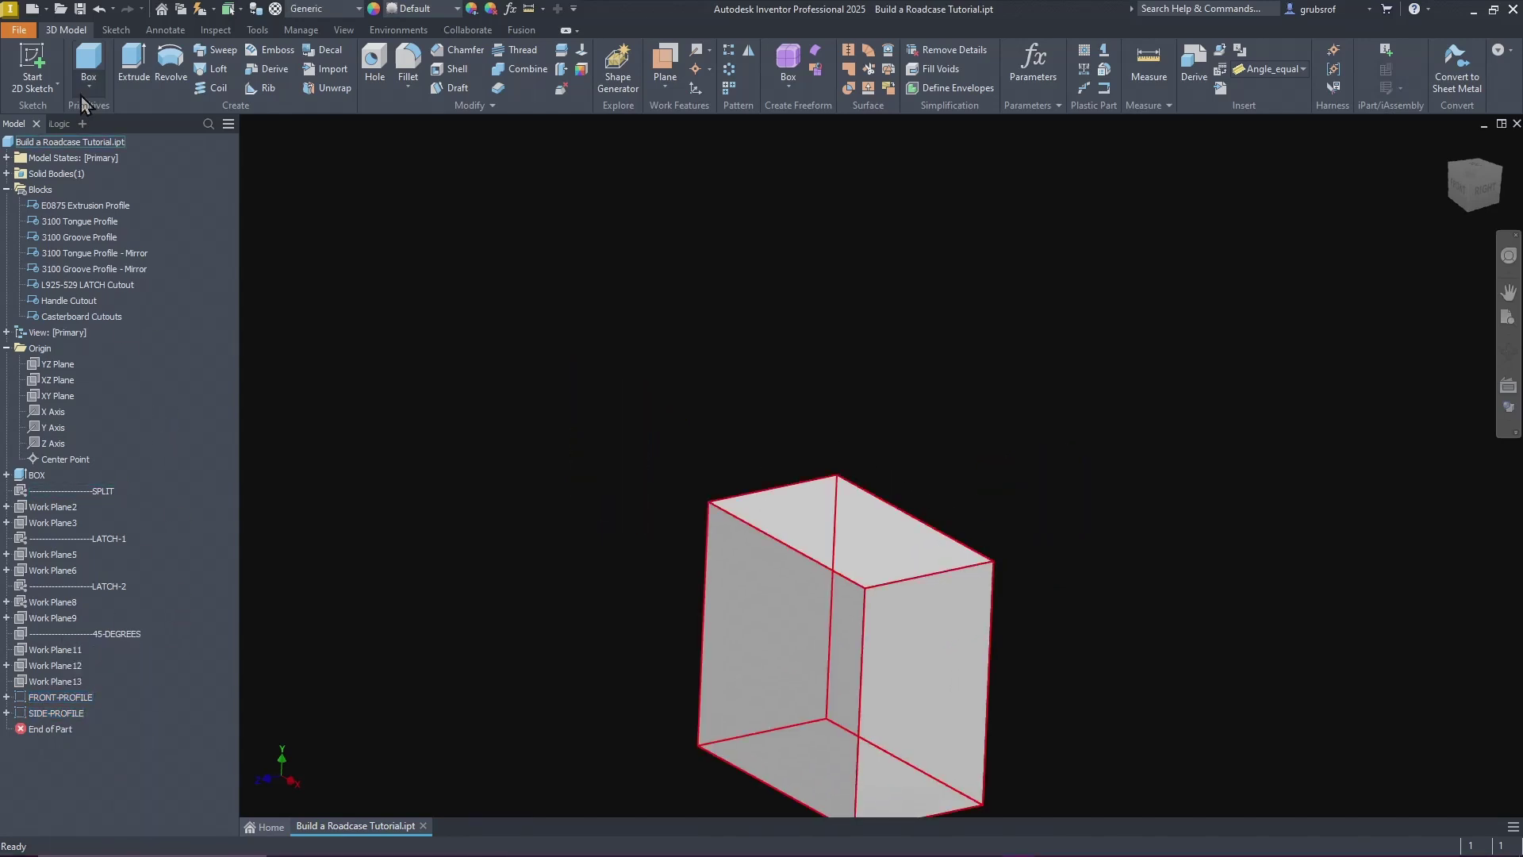
Step: Create an empty sketch on the origin XZ plane and finish it
{"action": "key", "text": "s"}
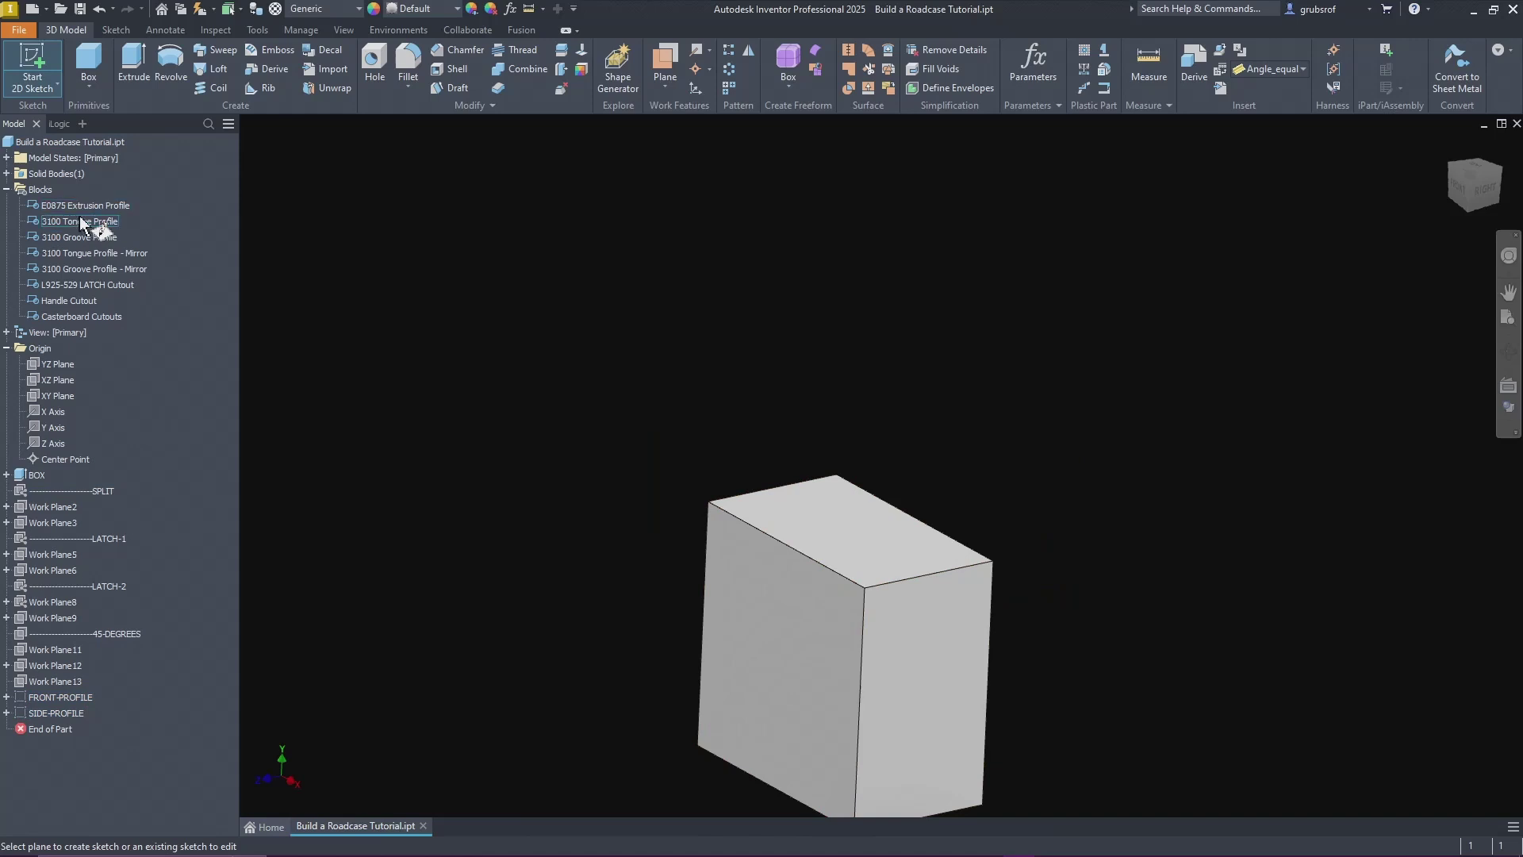
{"action": "left_click", "coordinate": [58, 380]}
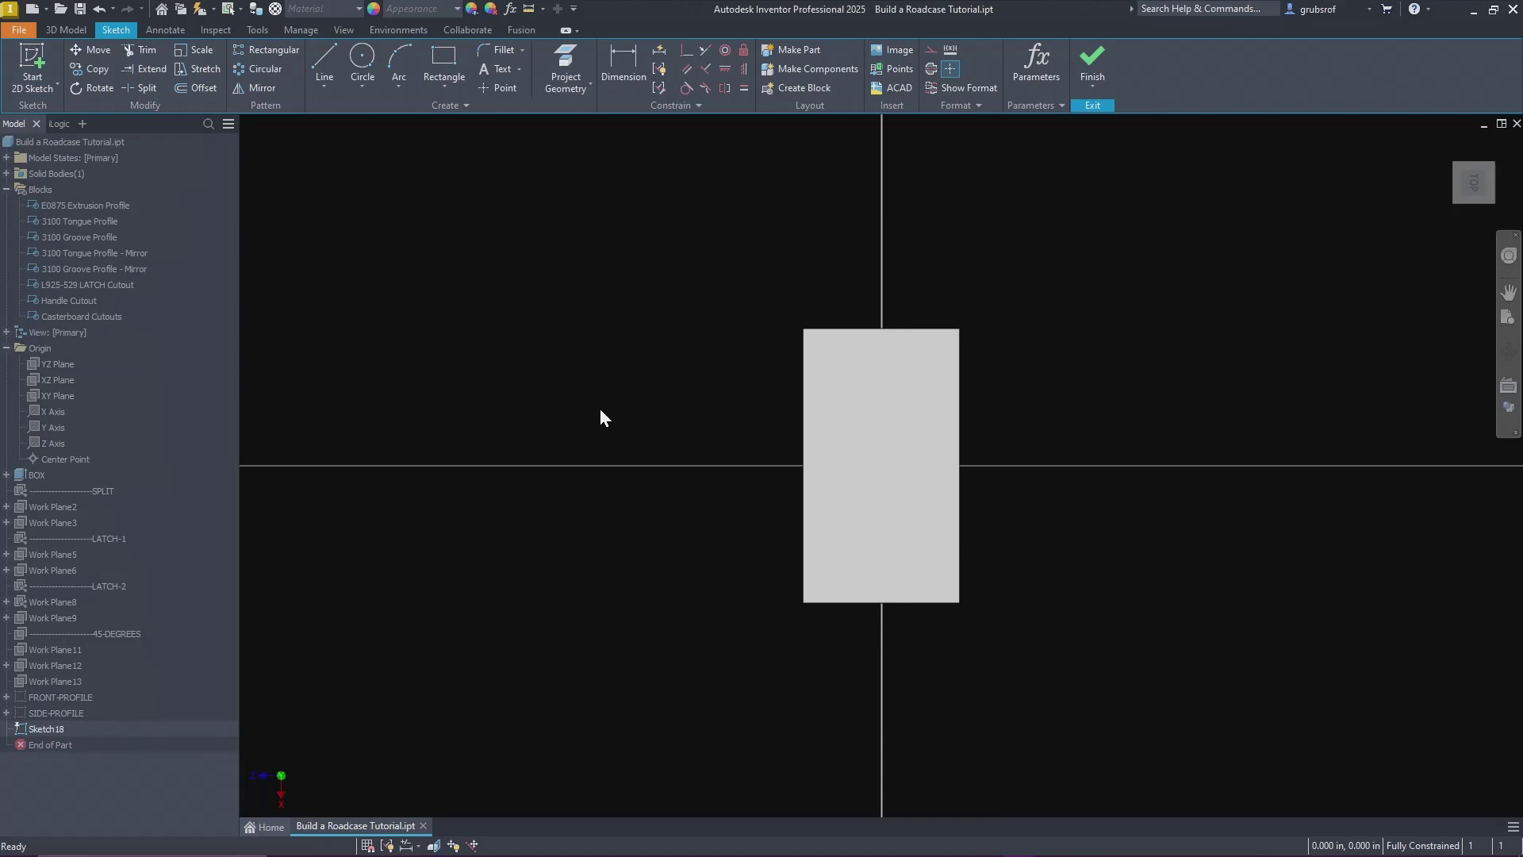
{"action": "left_click", "coordinate": [1103, 67]}
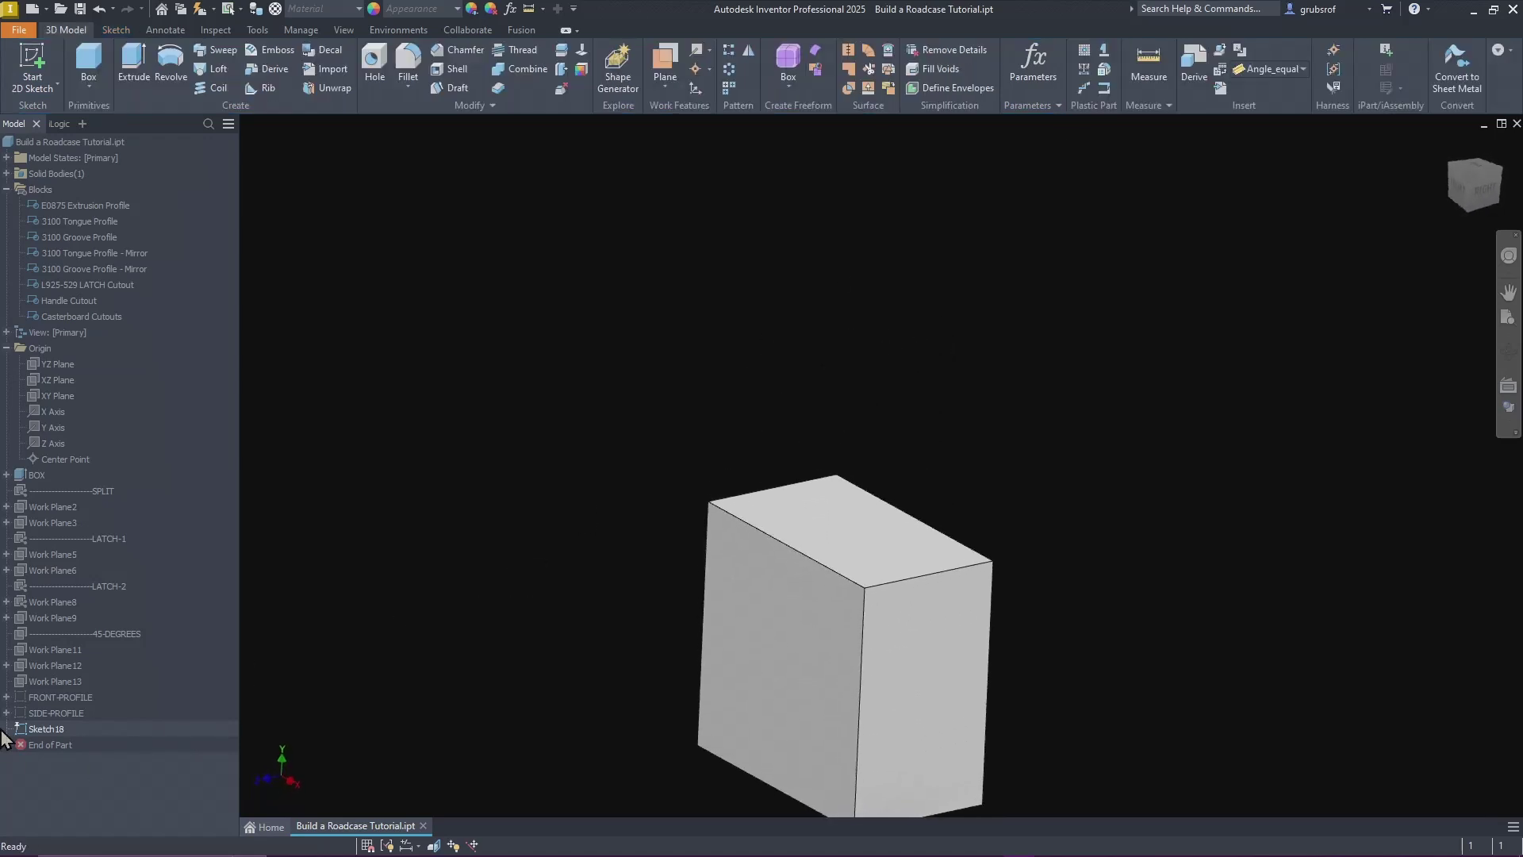
Step: Copy all of the profile geometry from the FRONT-PROFILE sketch and finish that sketch without changes
{"action": "left_click", "coordinate": [25, 699]}
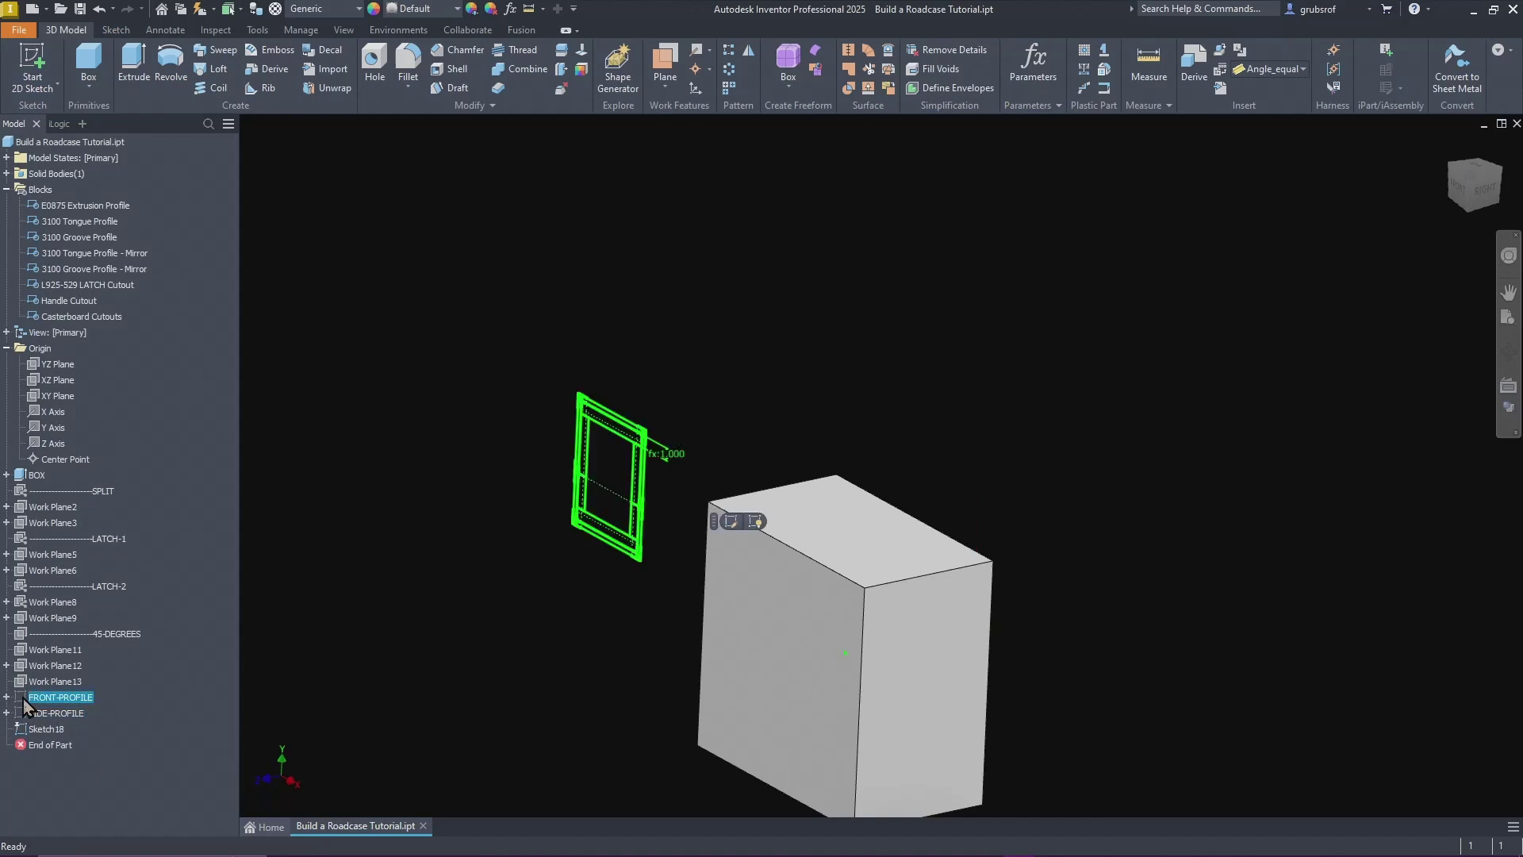
{"action": "double_click", "coordinate": [24, 701]}
{"action": "left_click_drag", "start_coordinate": [553, 631], "coordinate": [867, 357]}
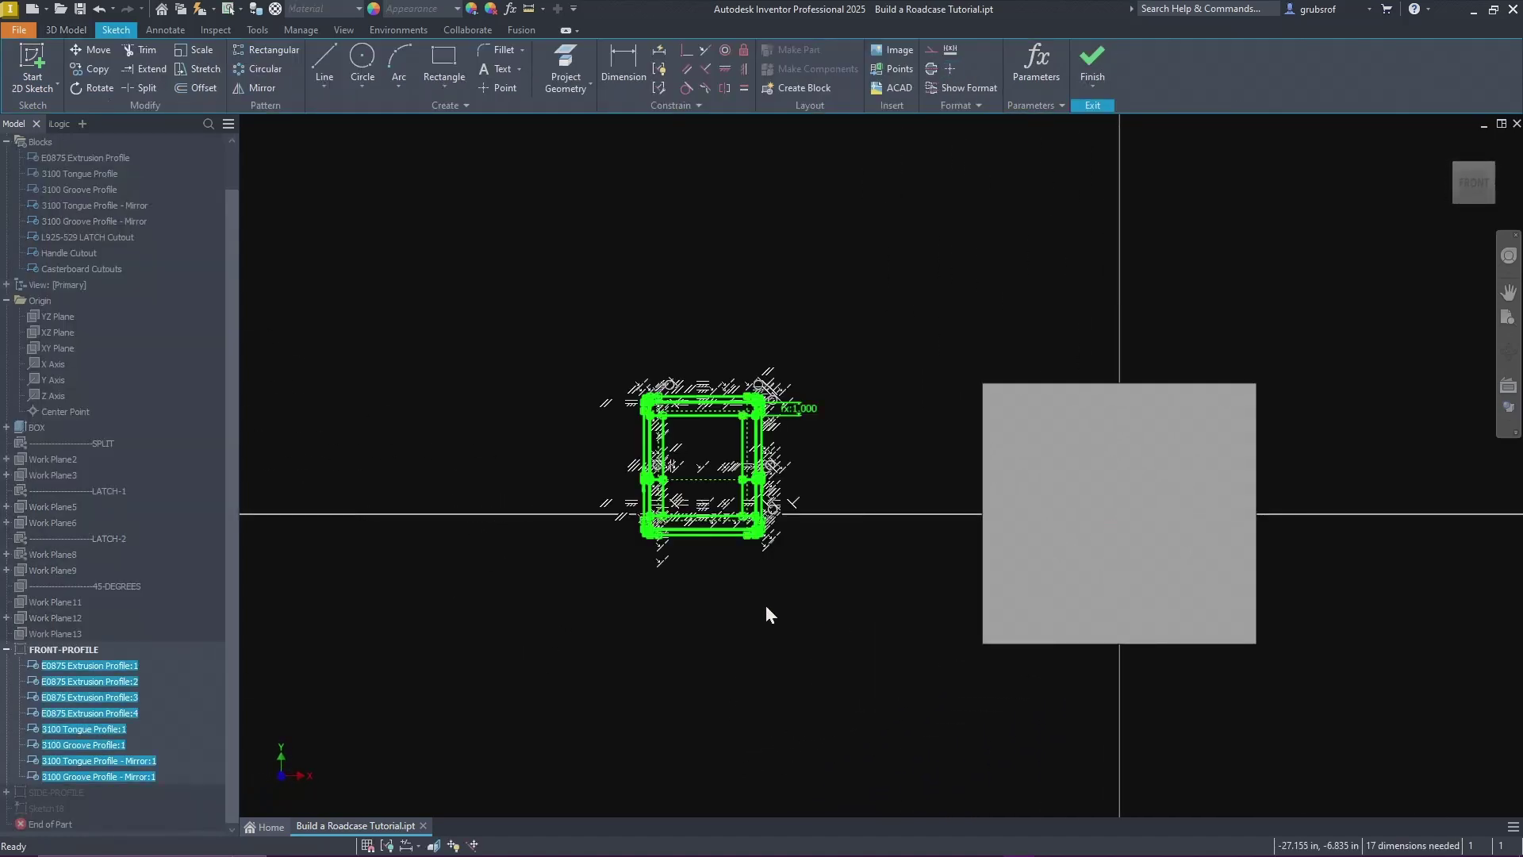
{"action": "left_click", "coordinate": [1092, 64]}
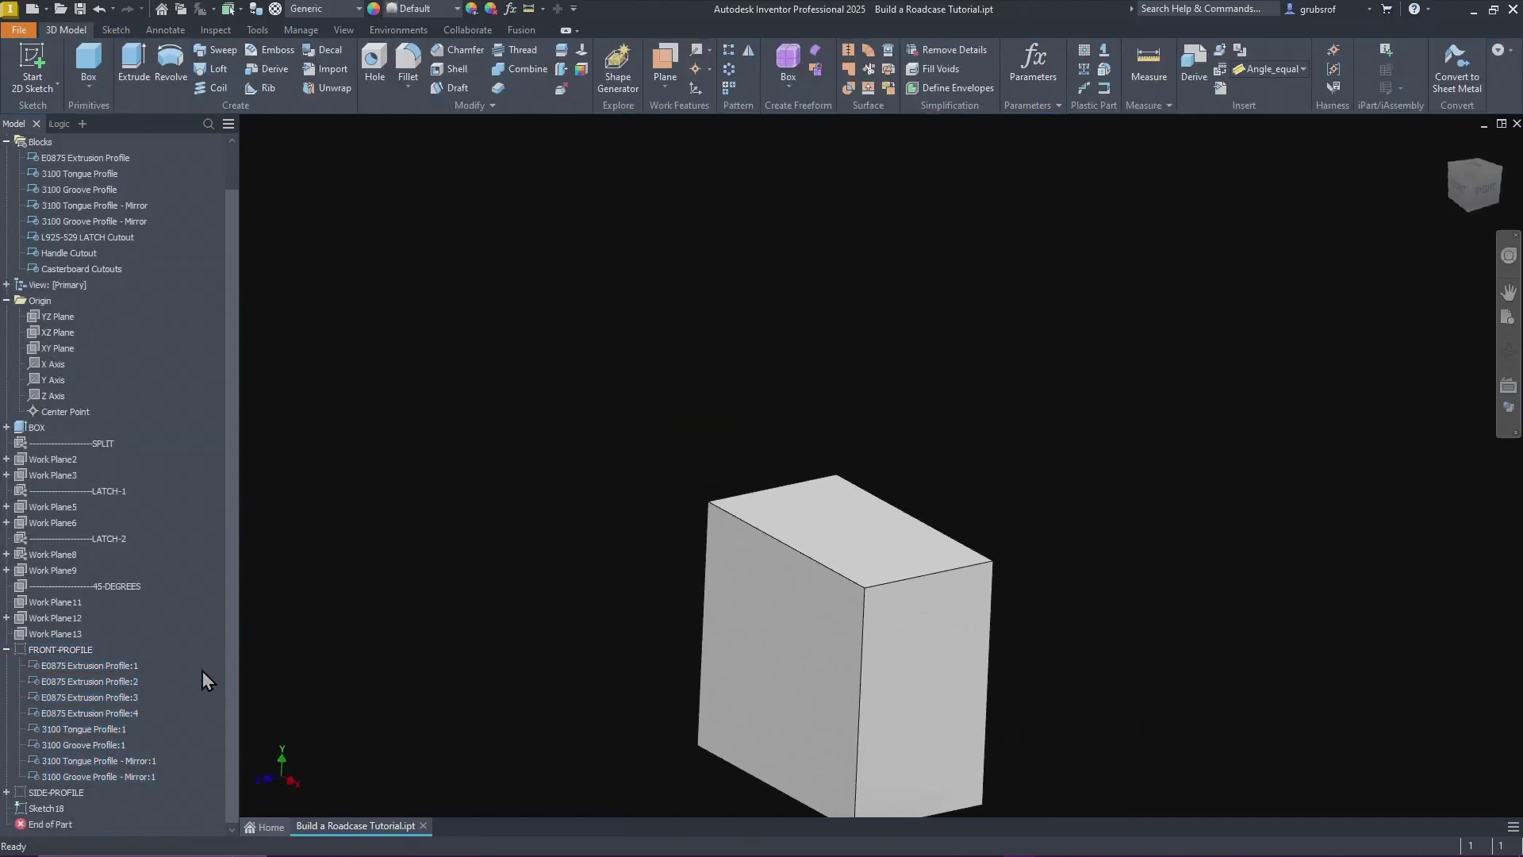
Step: Paste the copied front profile into the new XZ plane sketch and dismiss the update notification
{"action": "left_click", "coordinate": [46, 808]}
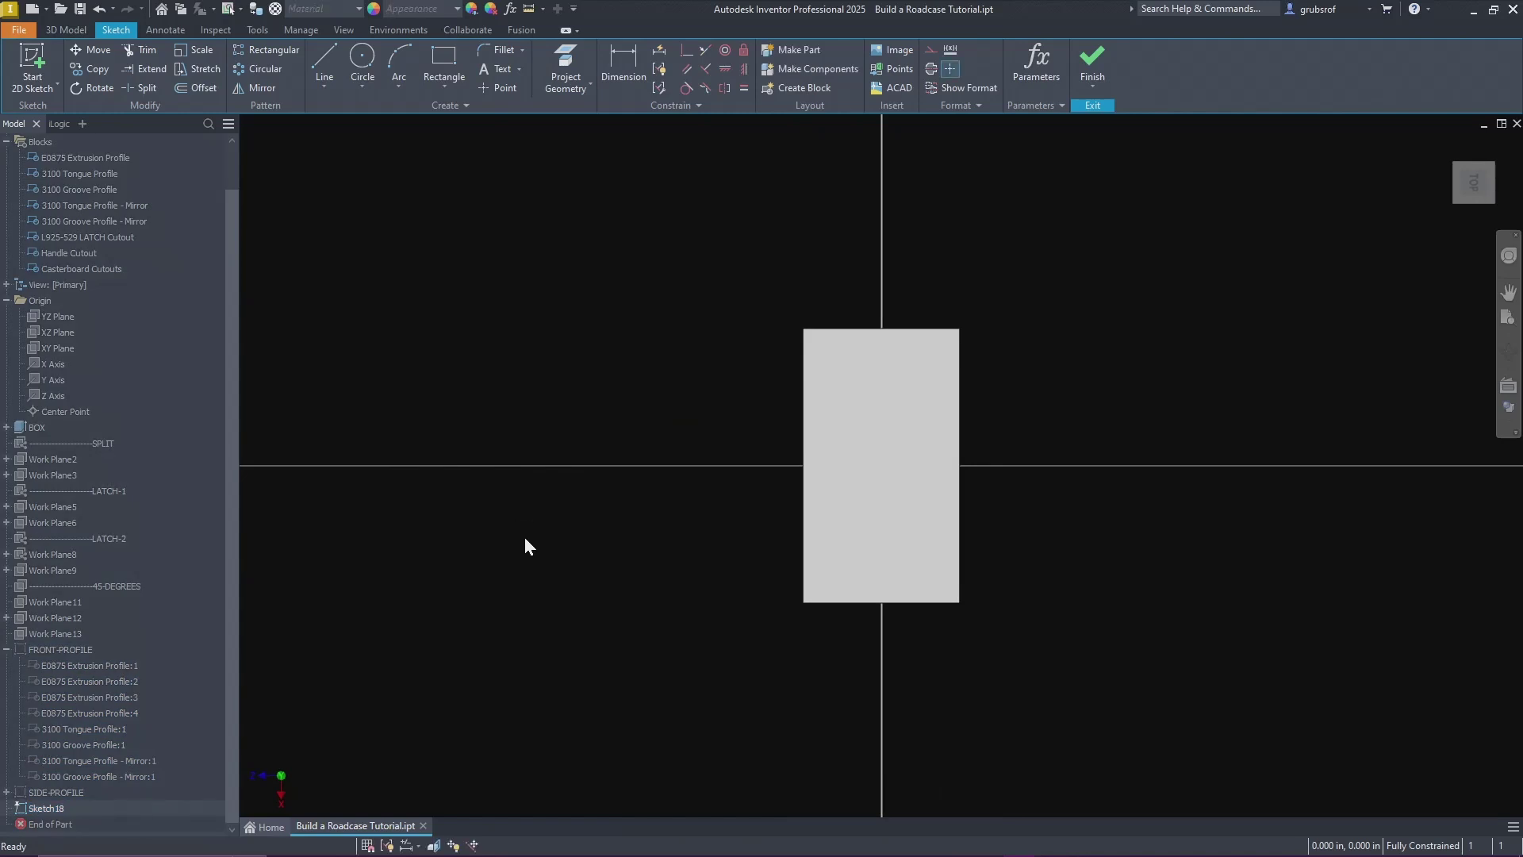
{"action": "key", "text": "ctrl+v"}
{"action": "scroll", "coordinate": [473, 506], "scroll_direction": "down", "scroll_amount": 5}
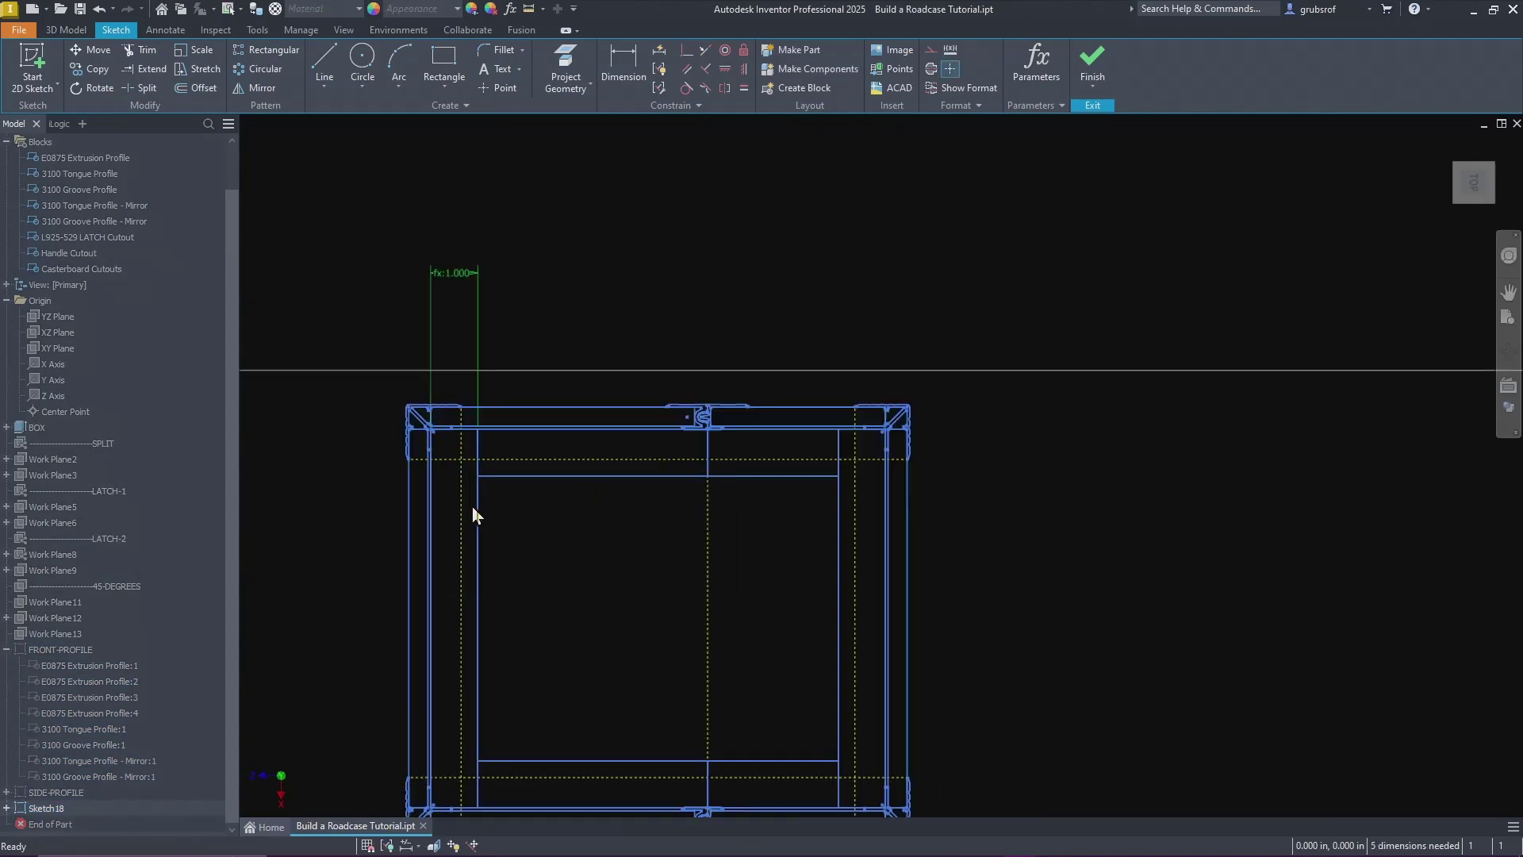
{"action": "scroll", "coordinate": [546, 522], "scroll_direction": "up", "scroll_amount": 1}
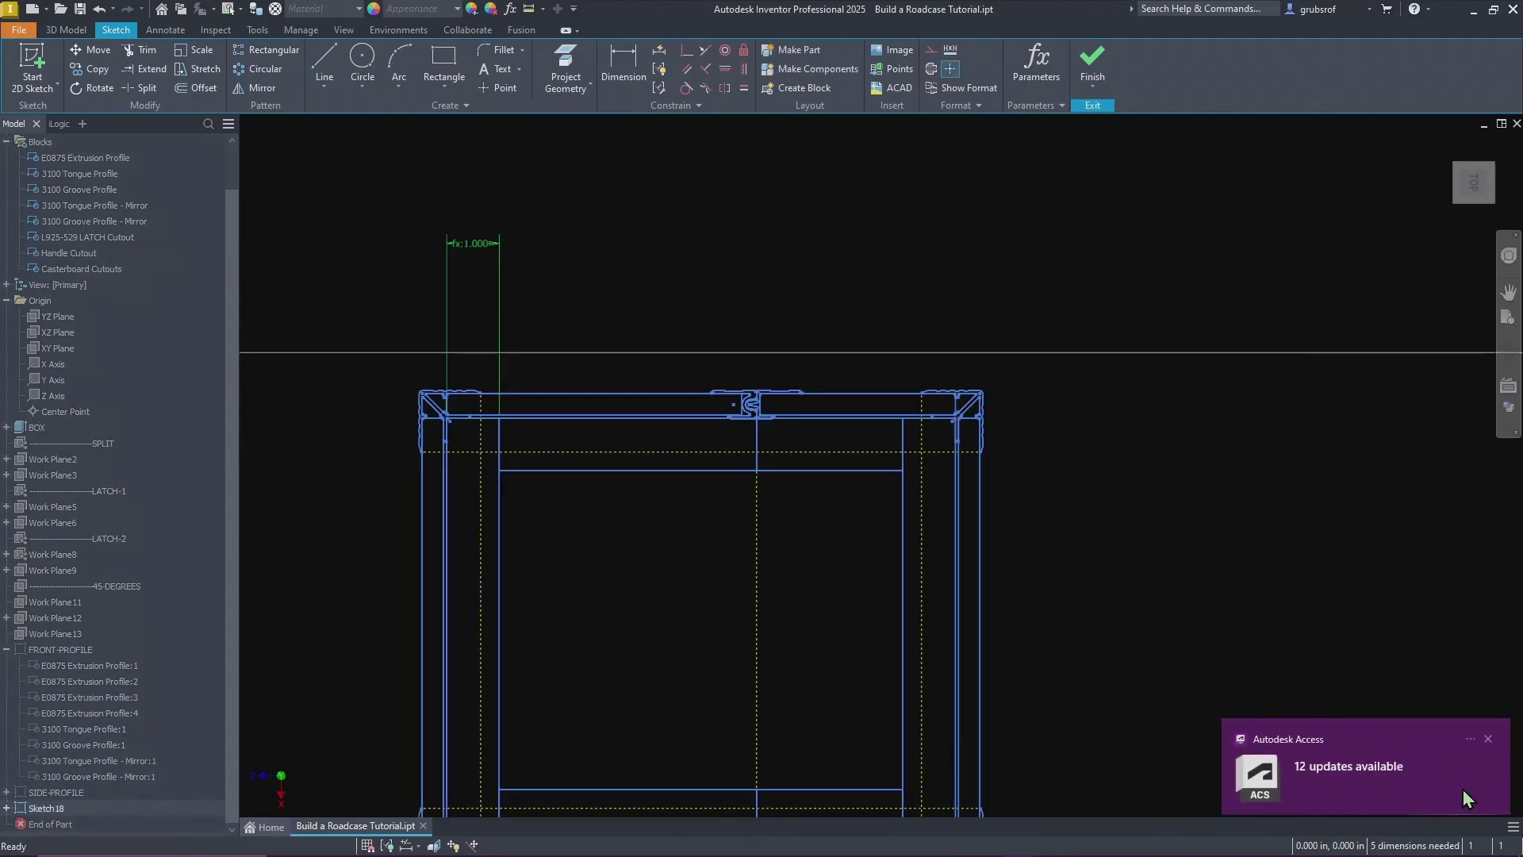
{"action": "left_click", "coordinate": [1488, 739]}
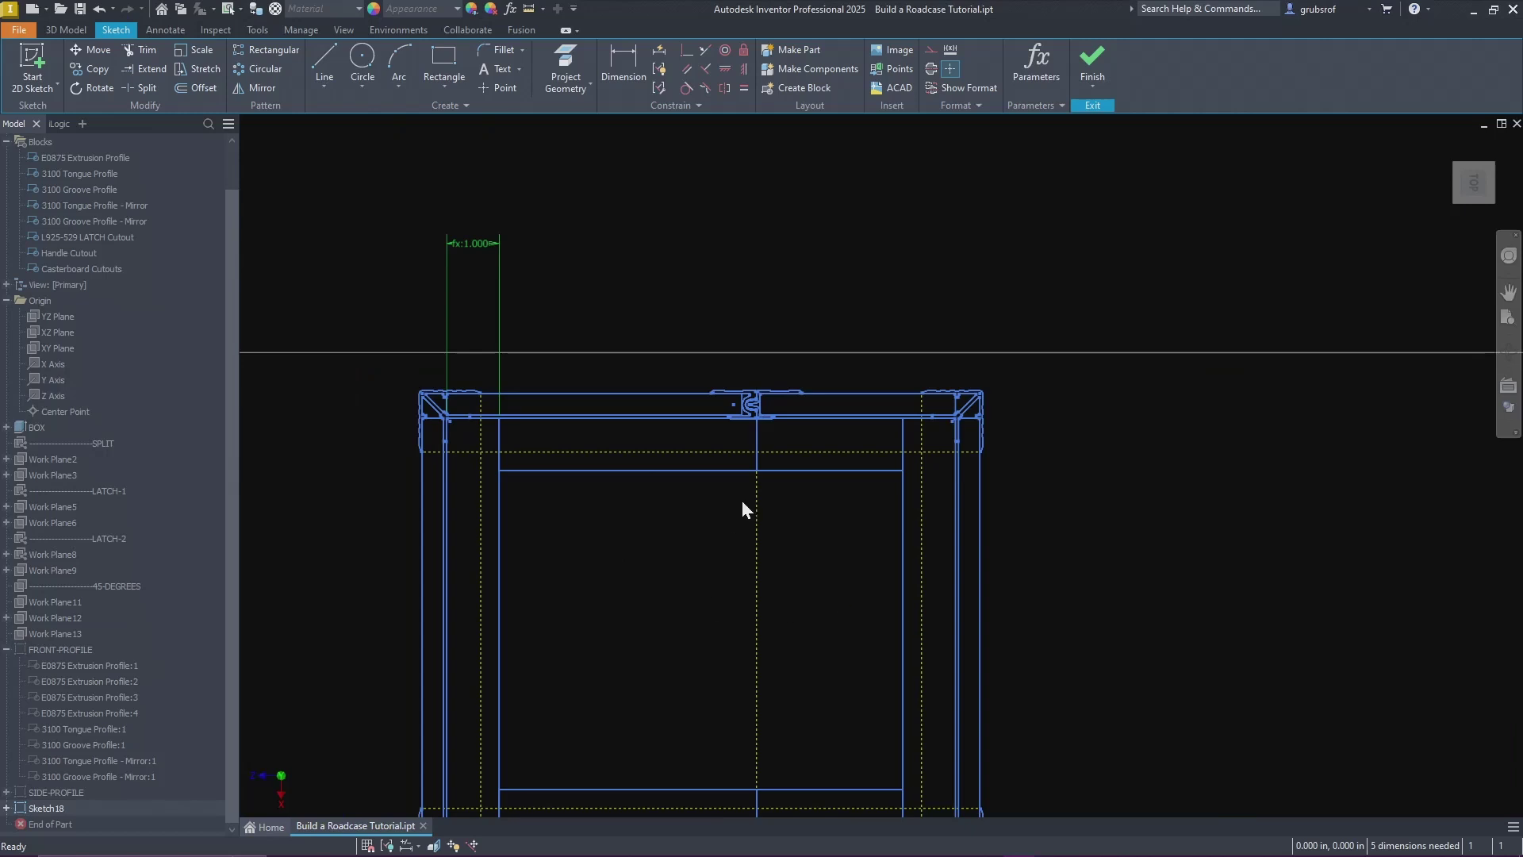
Step: Delete the tongue-and-groove joint profiles and the centre line between them from the pasted profile
{"action": "scroll", "coordinate": [746, 524], "scroll_direction": "up", "scroll_amount": 2}
{"action": "left_click_drag", "start_coordinate": [663, 765], "coordinate": [830, 354]}
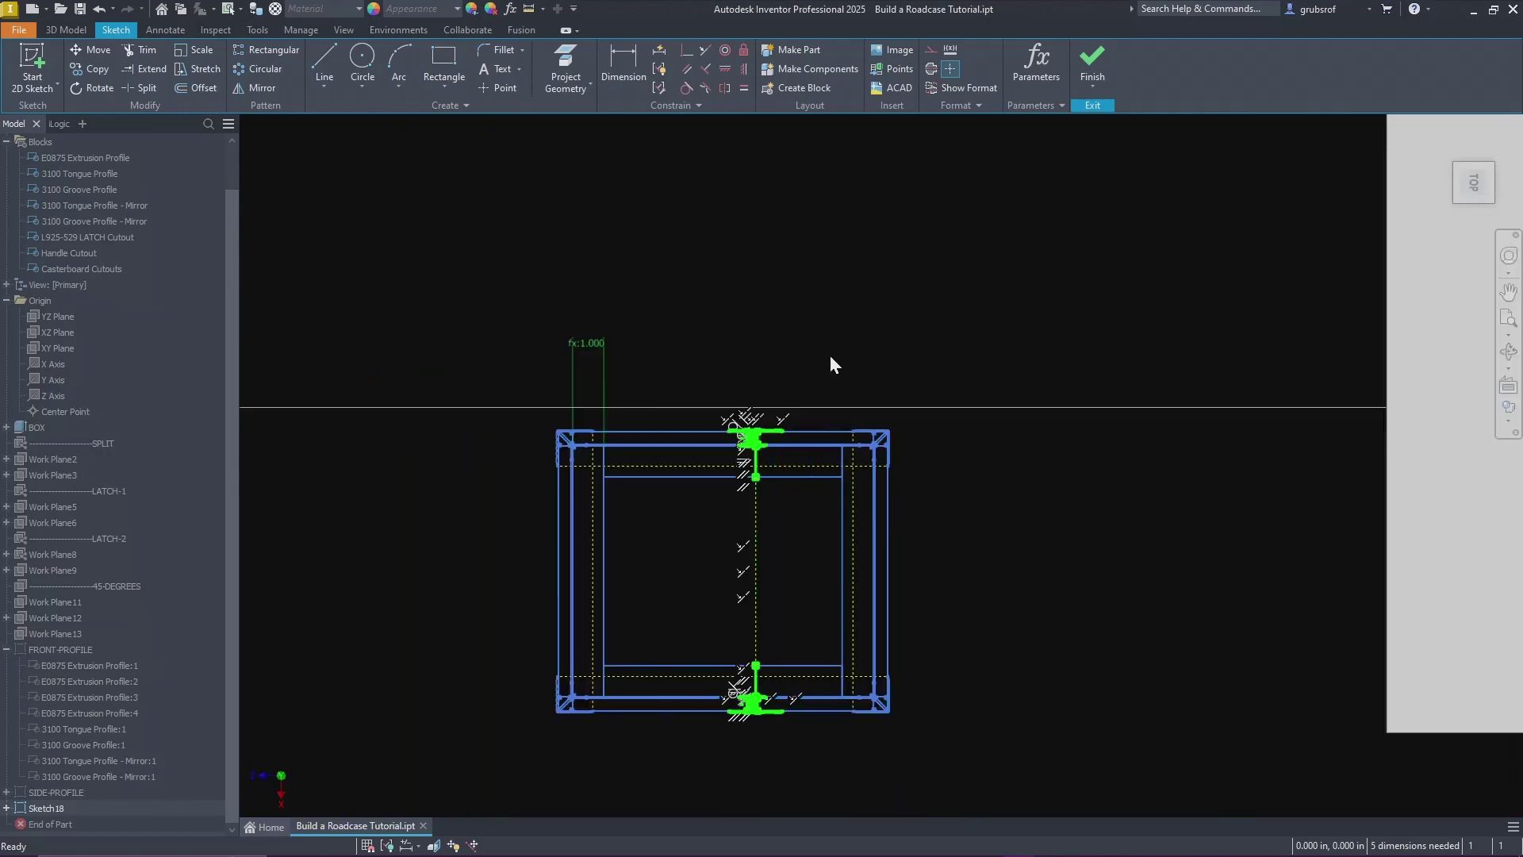
{"action": "key", "text": "Delete"}
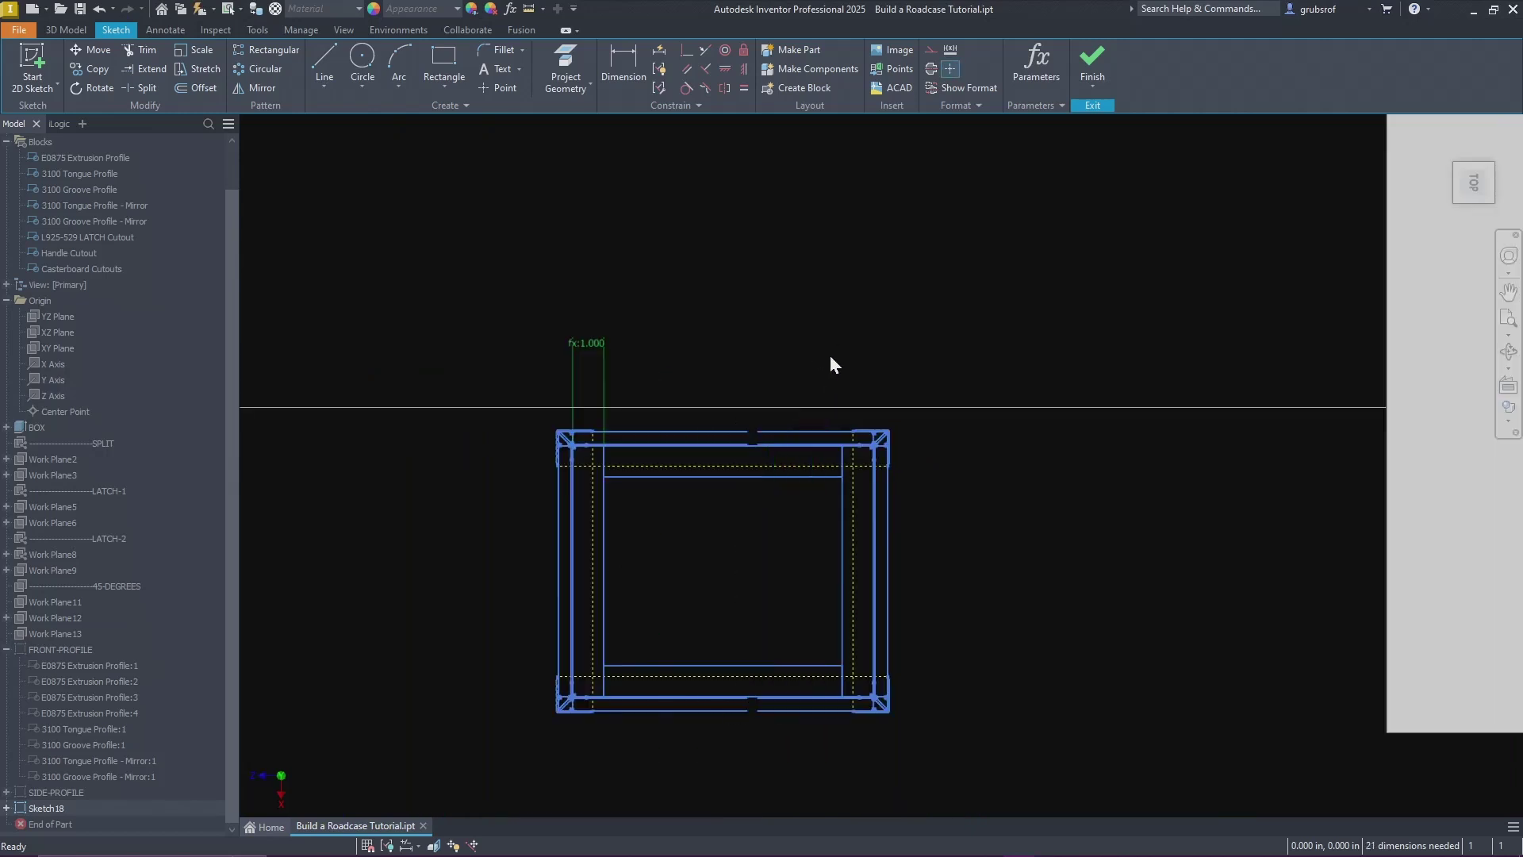
Step: Move the foam thickness dimension inside the pasted profile, beside the left foam lines
{"action": "scroll", "coordinate": [693, 425], "scroll_direction": "down", "scroll_amount": 2}
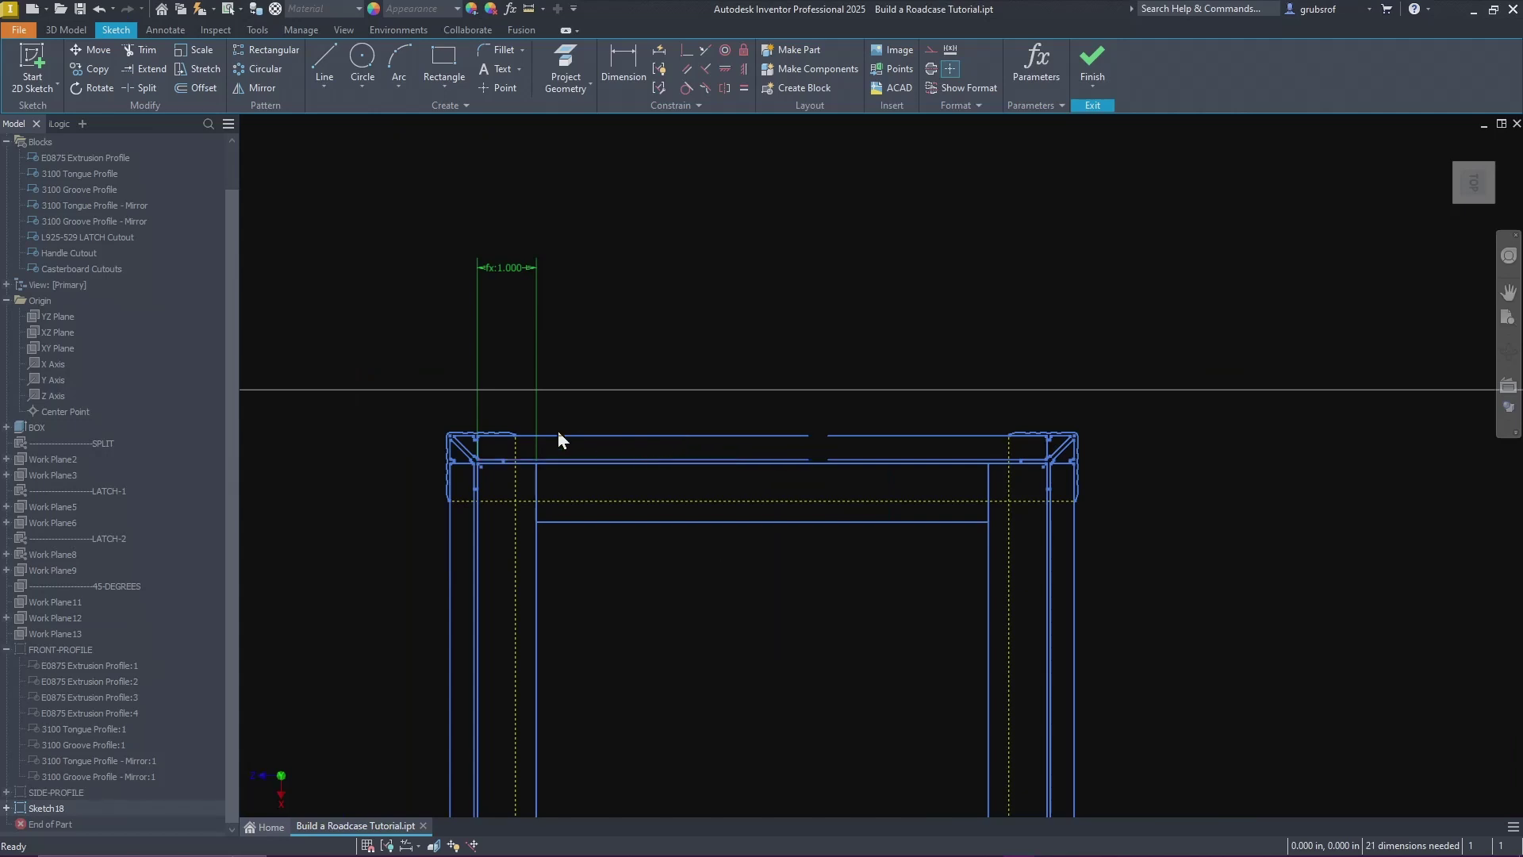
{"action": "scroll", "coordinate": [548, 434], "scroll_direction": "down", "scroll_amount": 1}
{"action": "scroll", "coordinate": [555, 428], "scroll_direction": "up", "scroll_amount": 1}
{"action": "scroll", "coordinate": [569, 433], "scroll_direction": "up", "scroll_amount": 2}
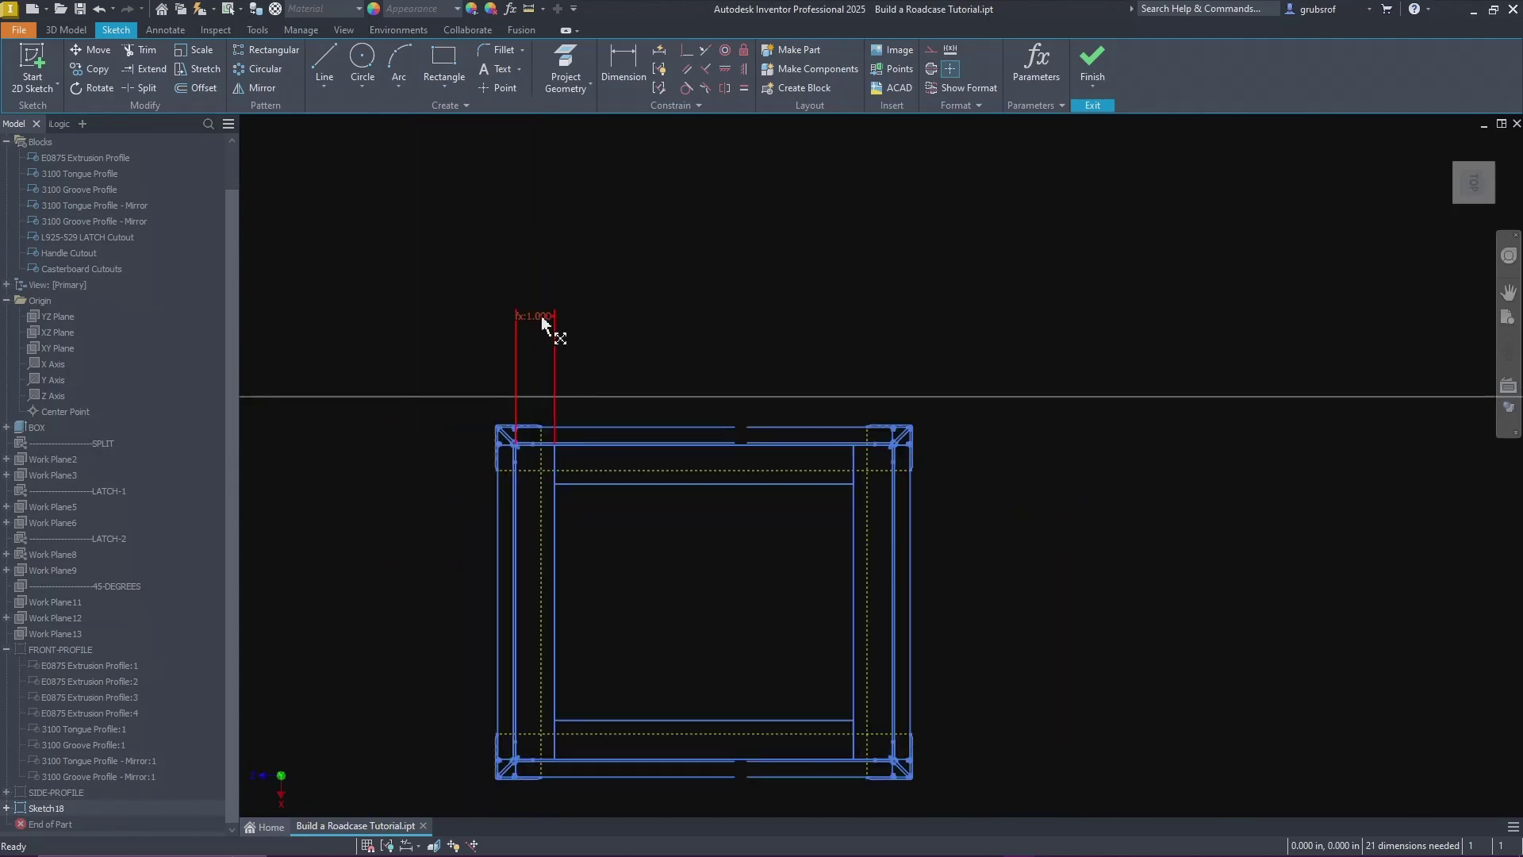
{"action": "left_click", "coordinate": [548, 321]}
{"action": "left_click_drag", "start_coordinate": [555, 326], "coordinate": [546, 530]}
{"action": "left_click", "coordinate": [696, 581]}
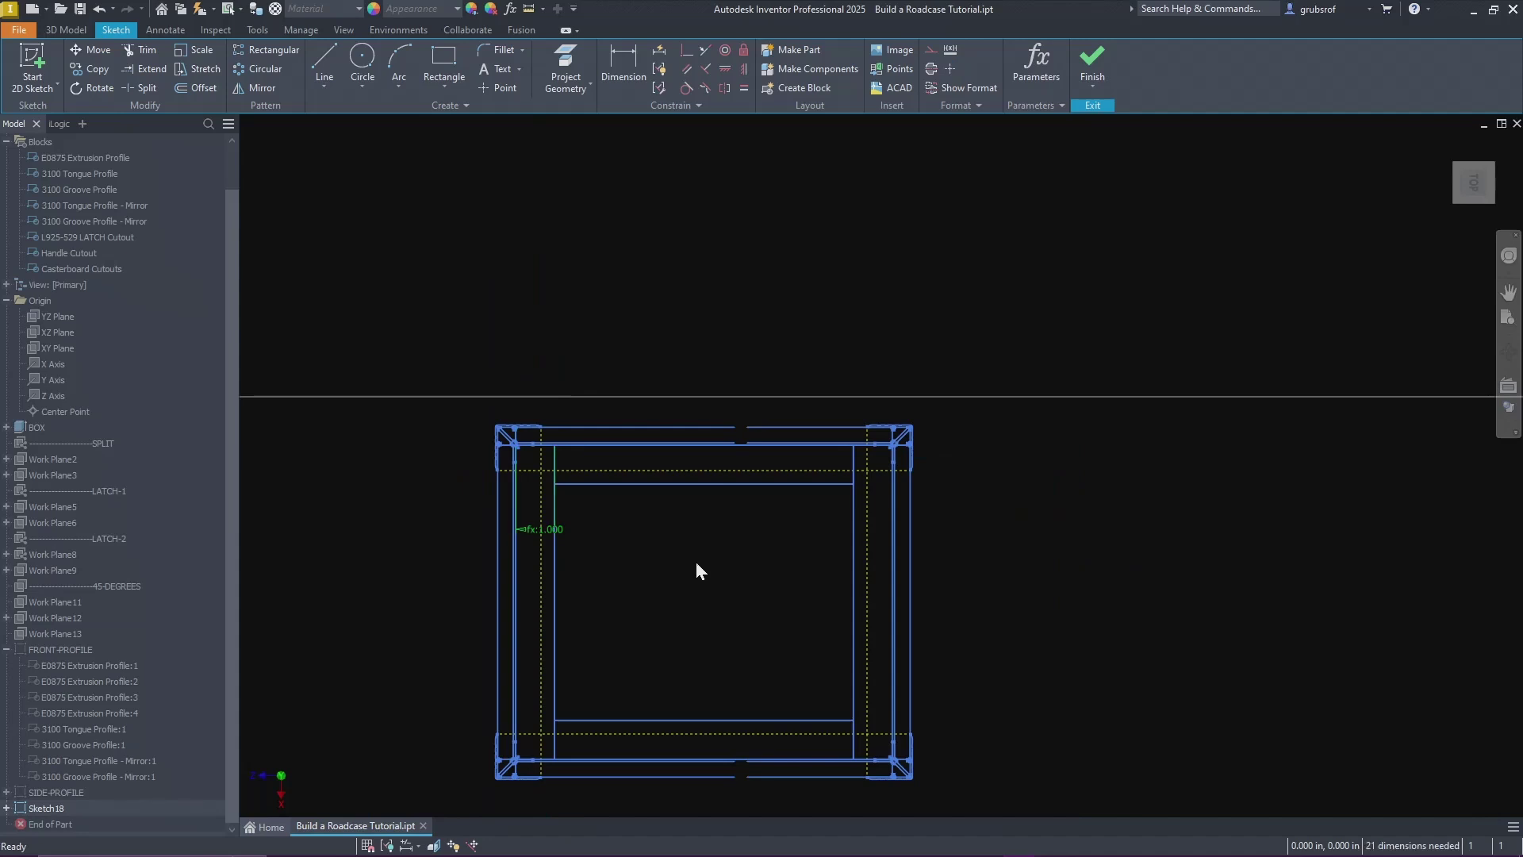
Step: Delete the upper foam outline and the right foam line from the pasted profile
{"action": "scroll", "coordinate": [805, 508], "scroll_direction": "down", "scroll_amount": 2}
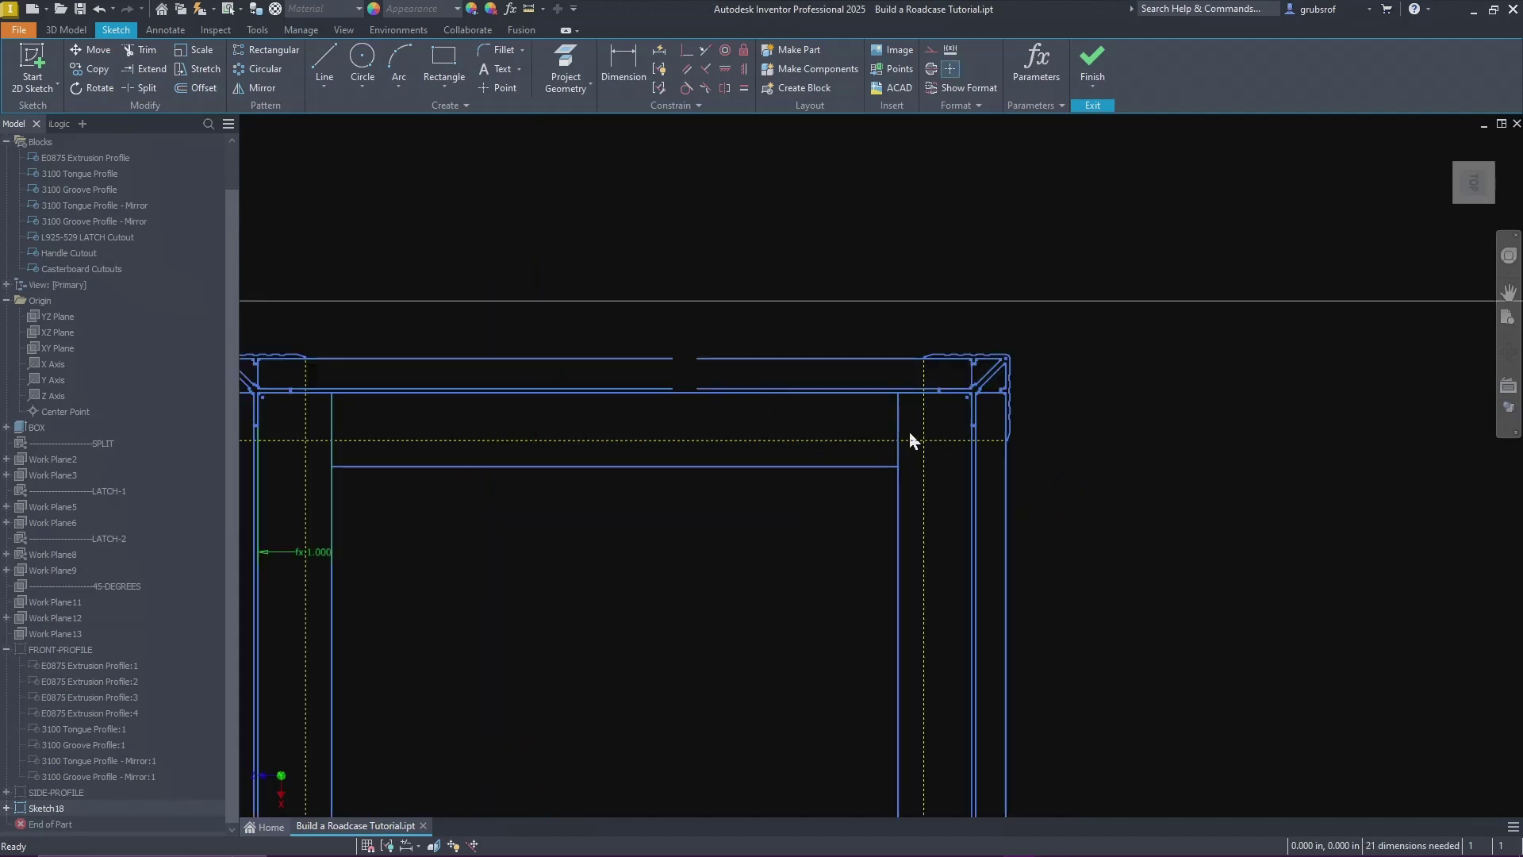
{"action": "left_click", "coordinate": [886, 464]}
{"action": "left_click", "coordinate": [883, 501]}
{"action": "left_click", "coordinate": [640, 469]}
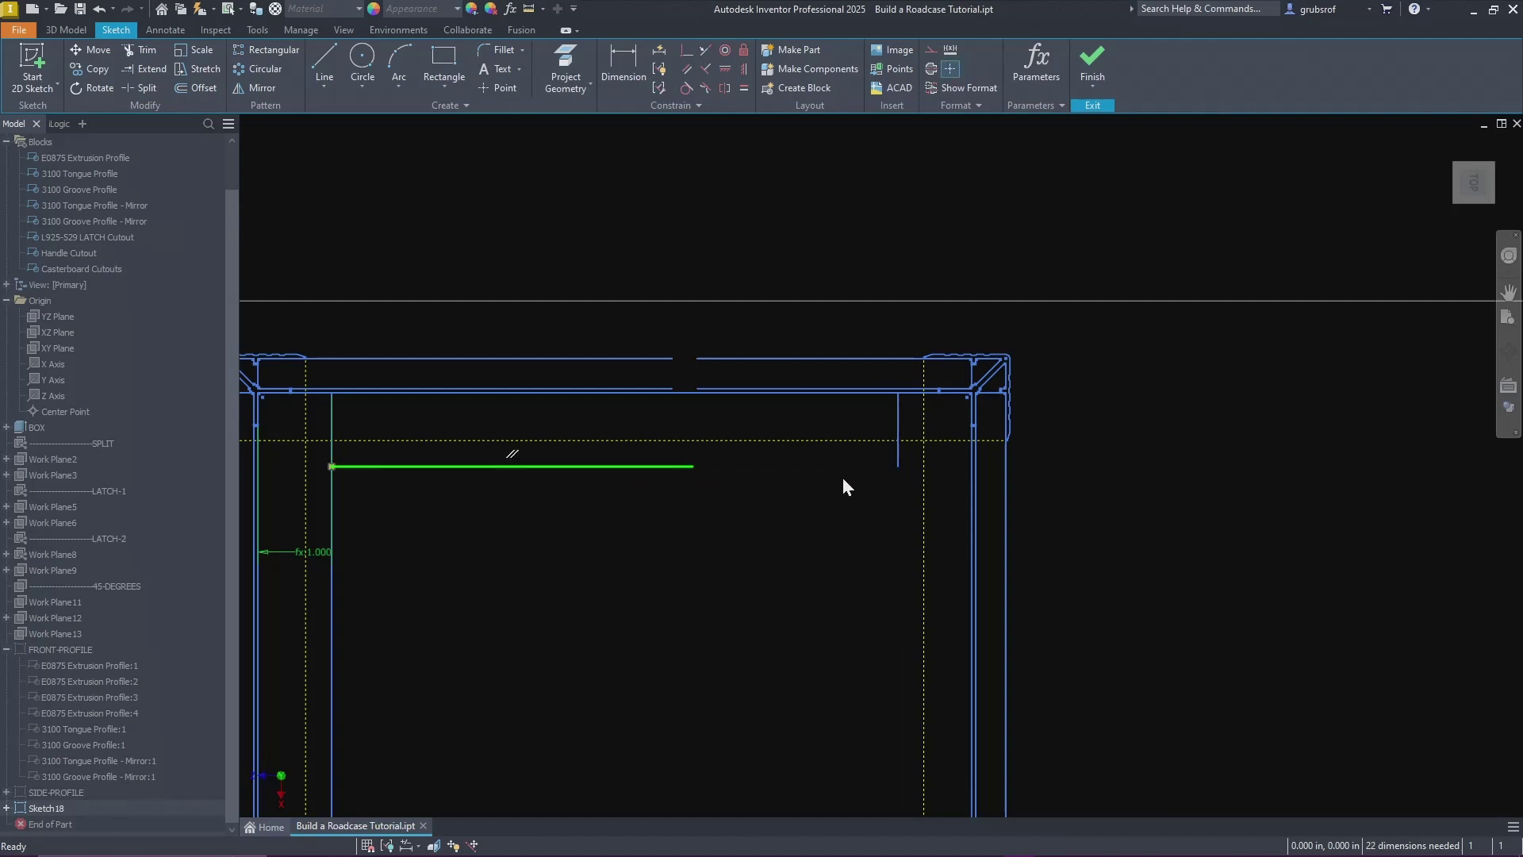
{"action": "left_click", "coordinate": [897, 463]}
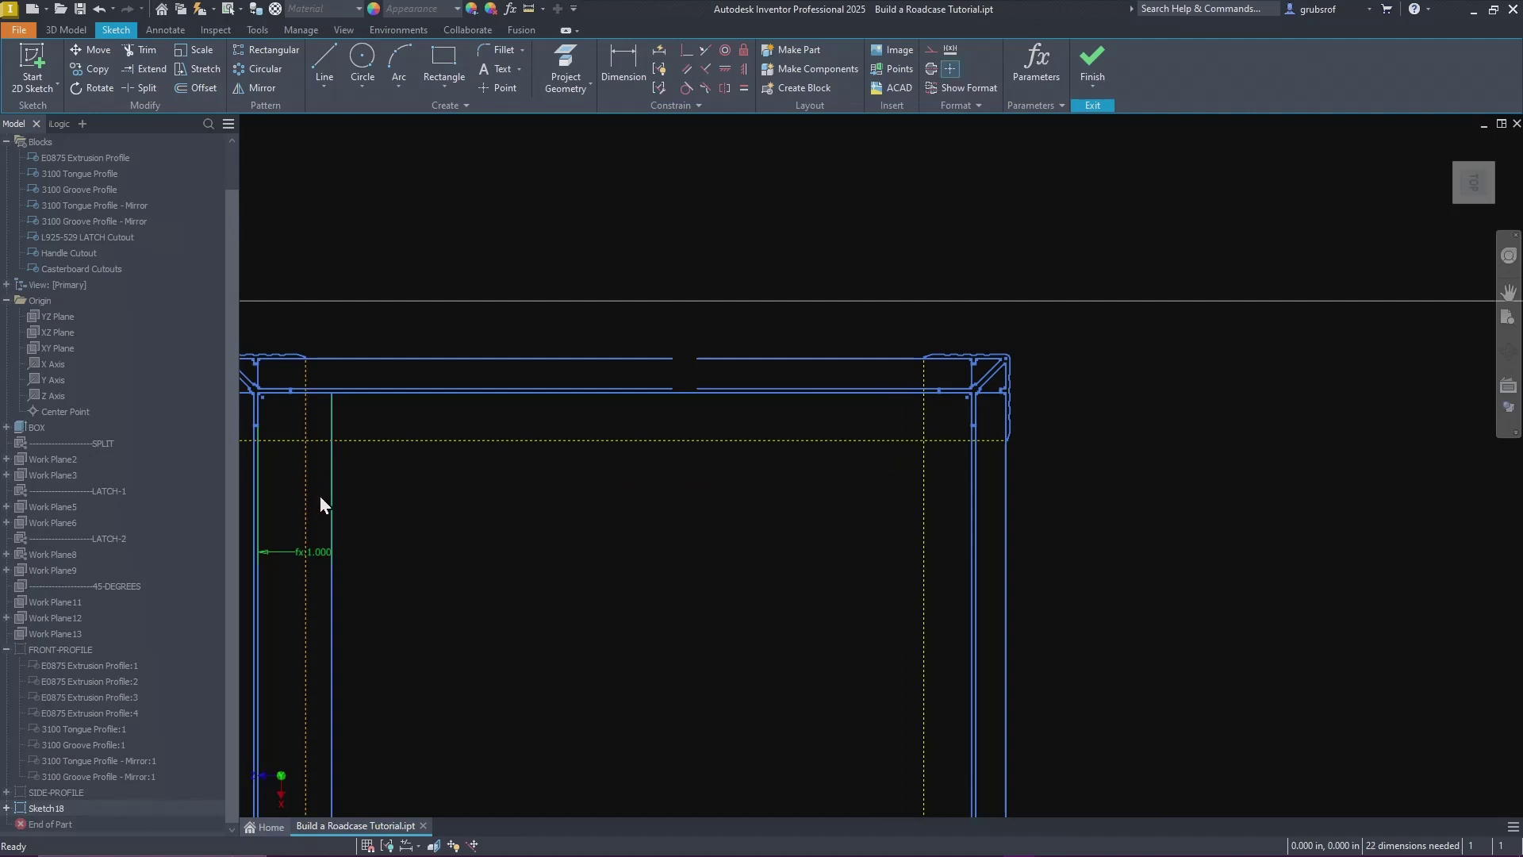
{"action": "mouse_move", "coordinate": [315, 493]}
{"action": "left_mouse_down"}
{"action": "mouse_move", "coordinate": [963, 326]}
{"action": "mouse_move", "coordinate": [912, 324]}
{"action": "mouse_move", "coordinate": [854, 349]}
{"action": "left_mouse_up"}
{"action": "key", "text": "Delete"}
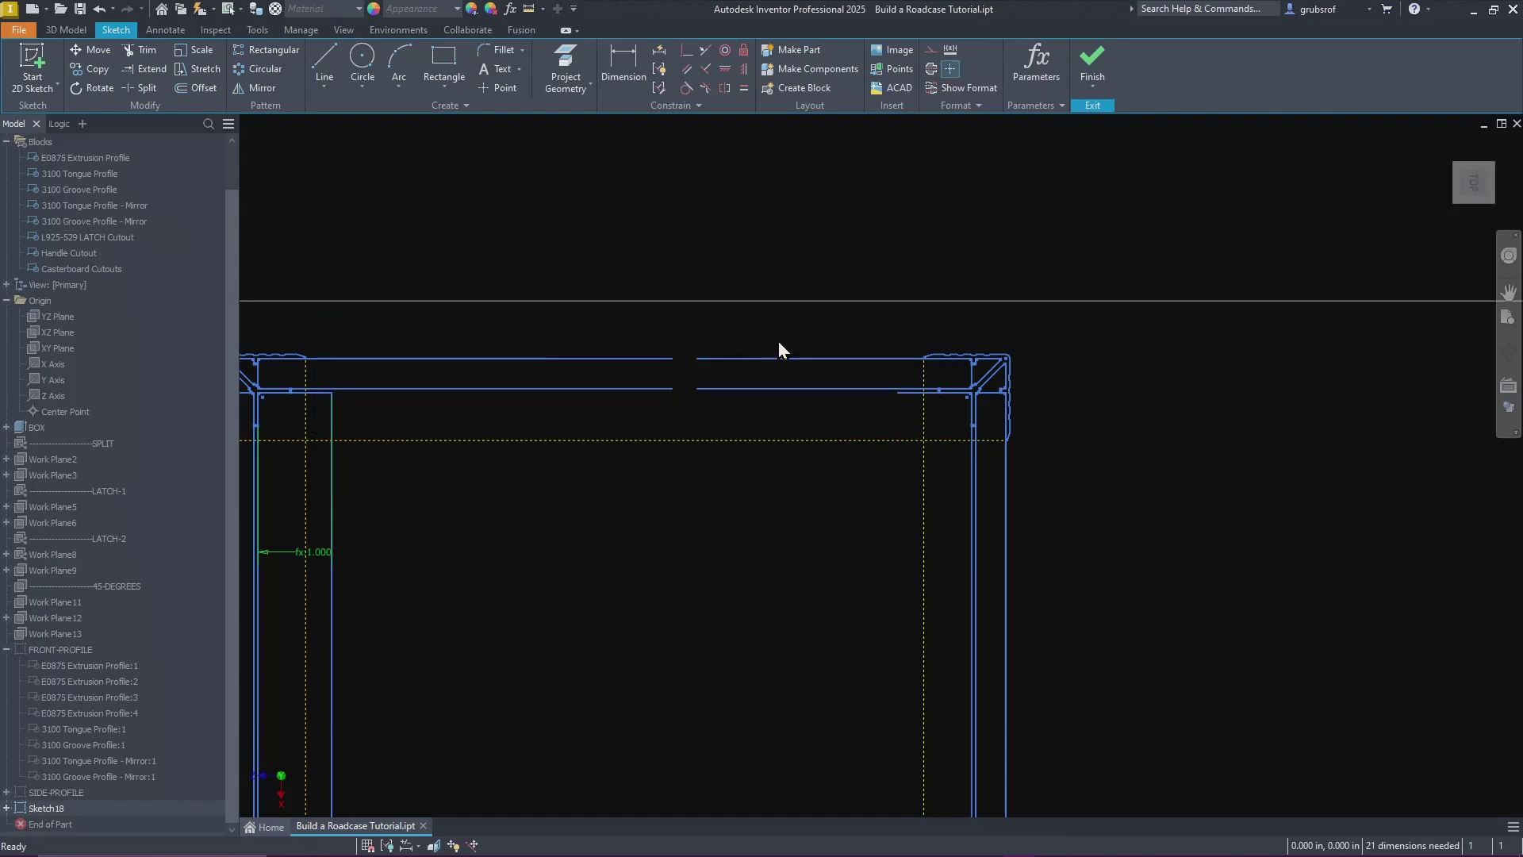
Step: Delete the panel lines between the two upper corner extrusions and the leftover foam segment beside the upper-right extrusion
{"action": "left_click_drag", "start_coordinate": [808, 334], "coordinate": [603, 434]}
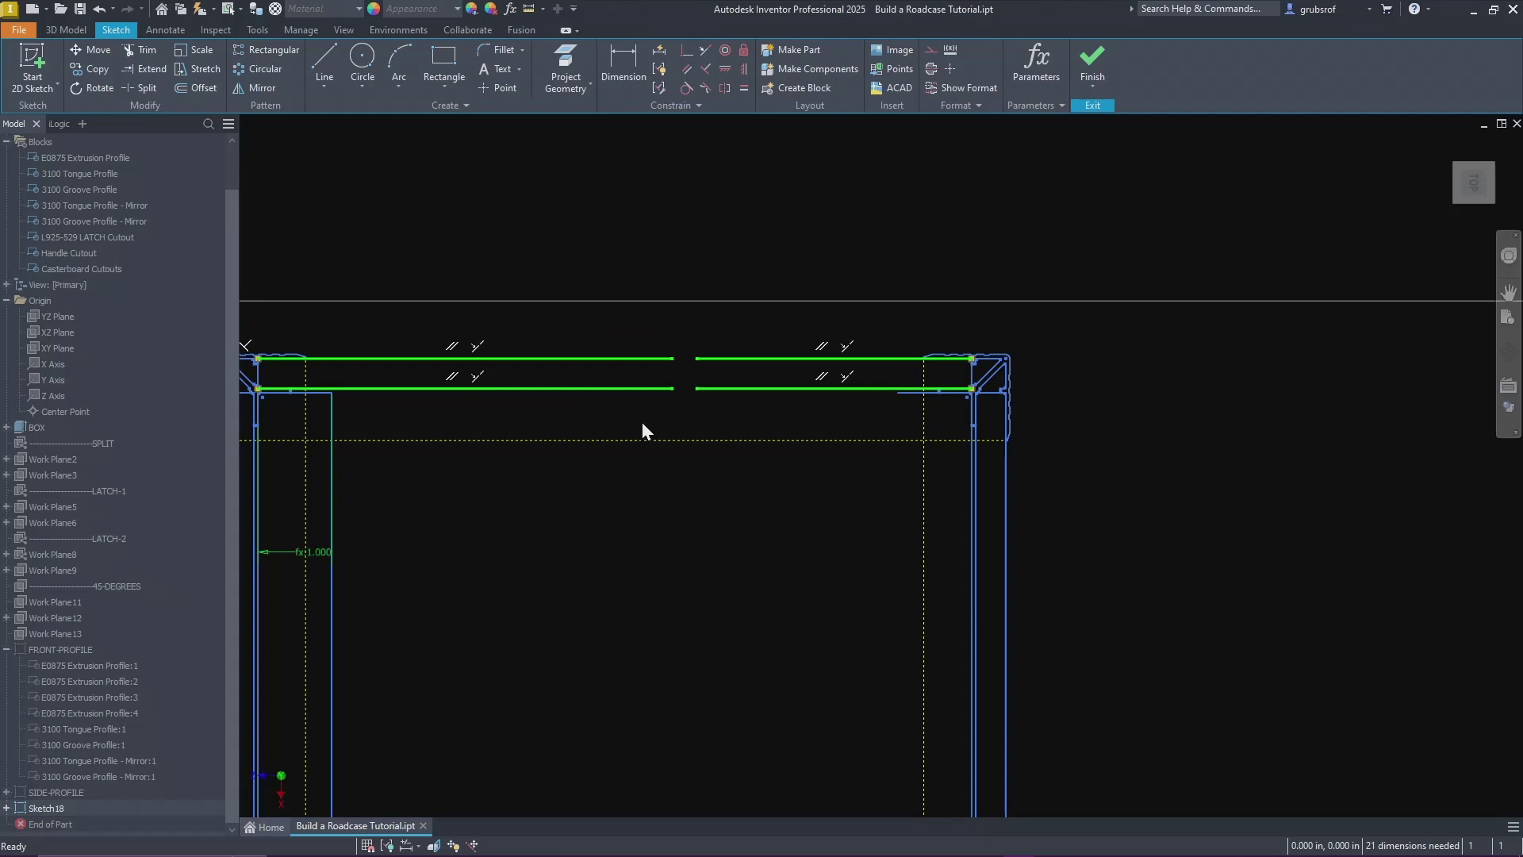
{"action": "key", "text": "Delete"}
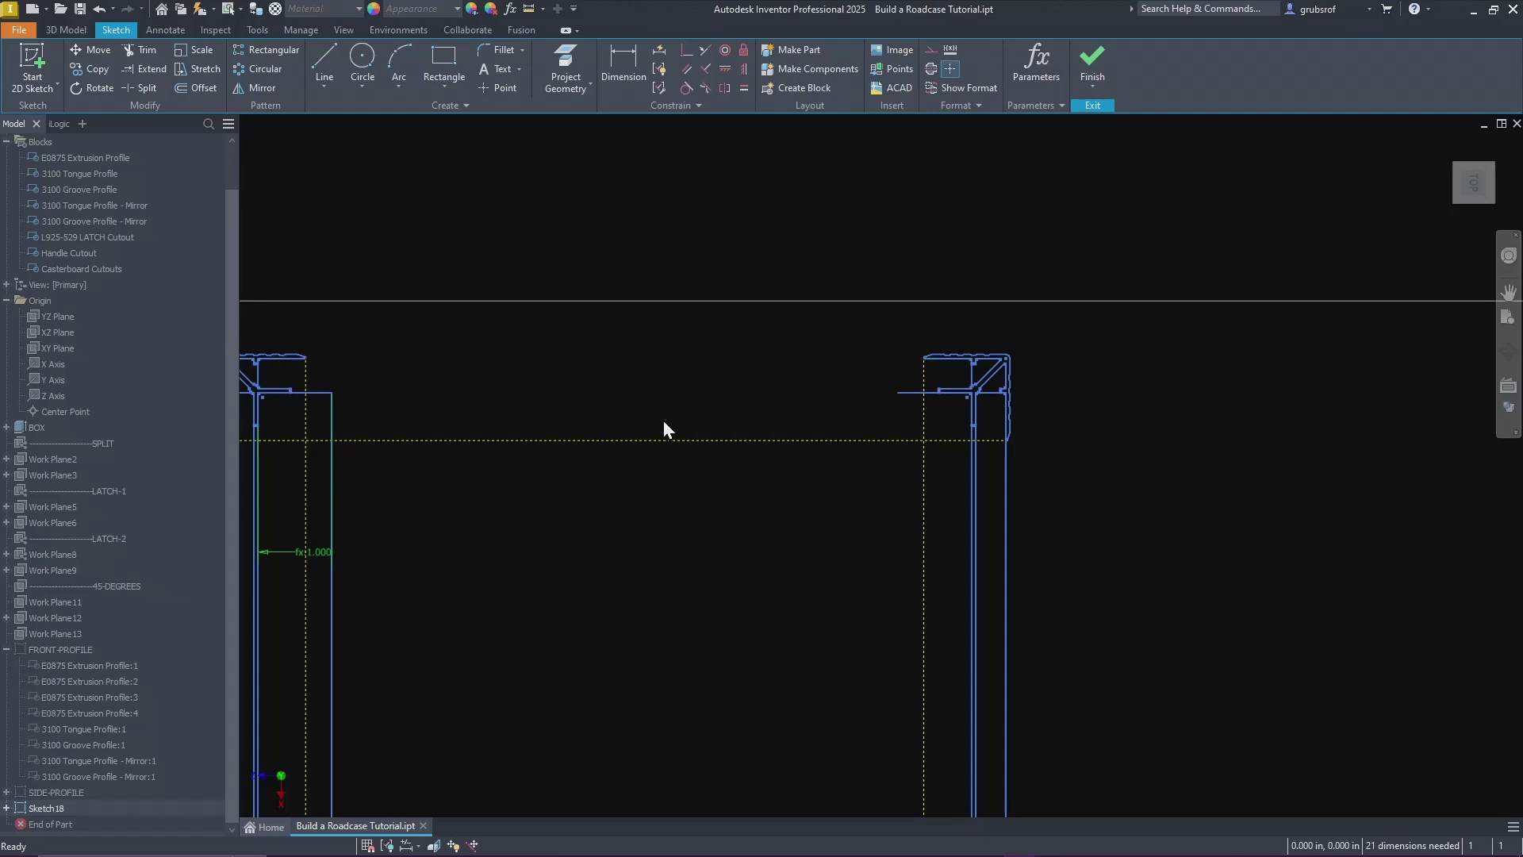
{"action": "left_click", "coordinate": [908, 397]}
{"action": "key", "text": "Delete"}
Step: Delete the right side's panel lines and the leftover line segments around the right corner extrusions
{"action": "scroll", "coordinate": [925, 403], "scroll_direction": "down", "scroll_amount": 3}
{"action": "scroll", "coordinate": [968, 462], "scroll_direction": "up", "scroll_amount": 5}
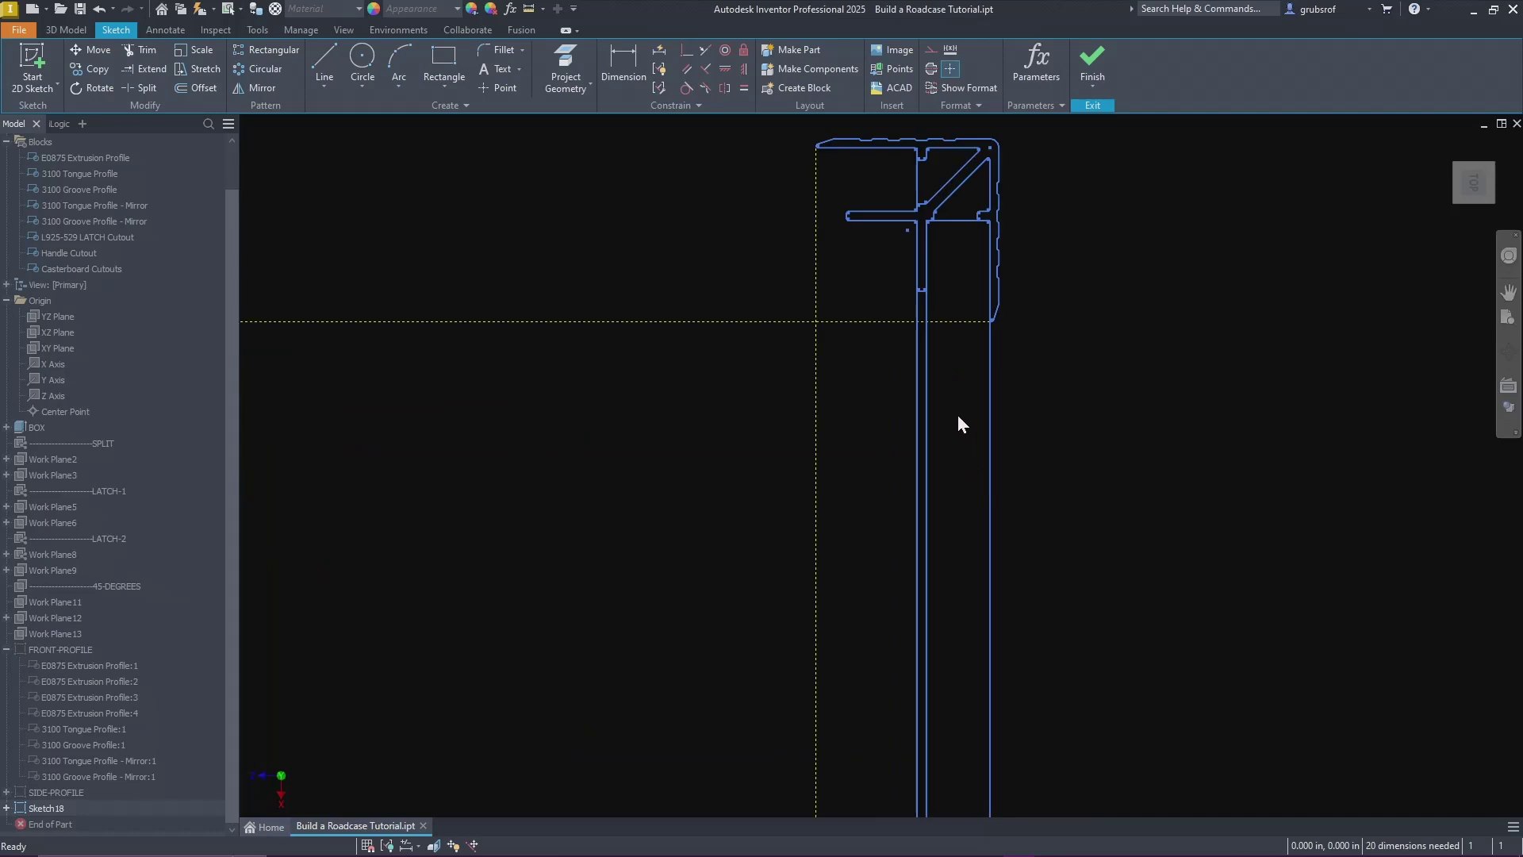
{"action": "left_click_drag", "start_coordinate": [1054, 435], "coordinate": [870, 511]}
{"action": "key", "text": "Delete"}
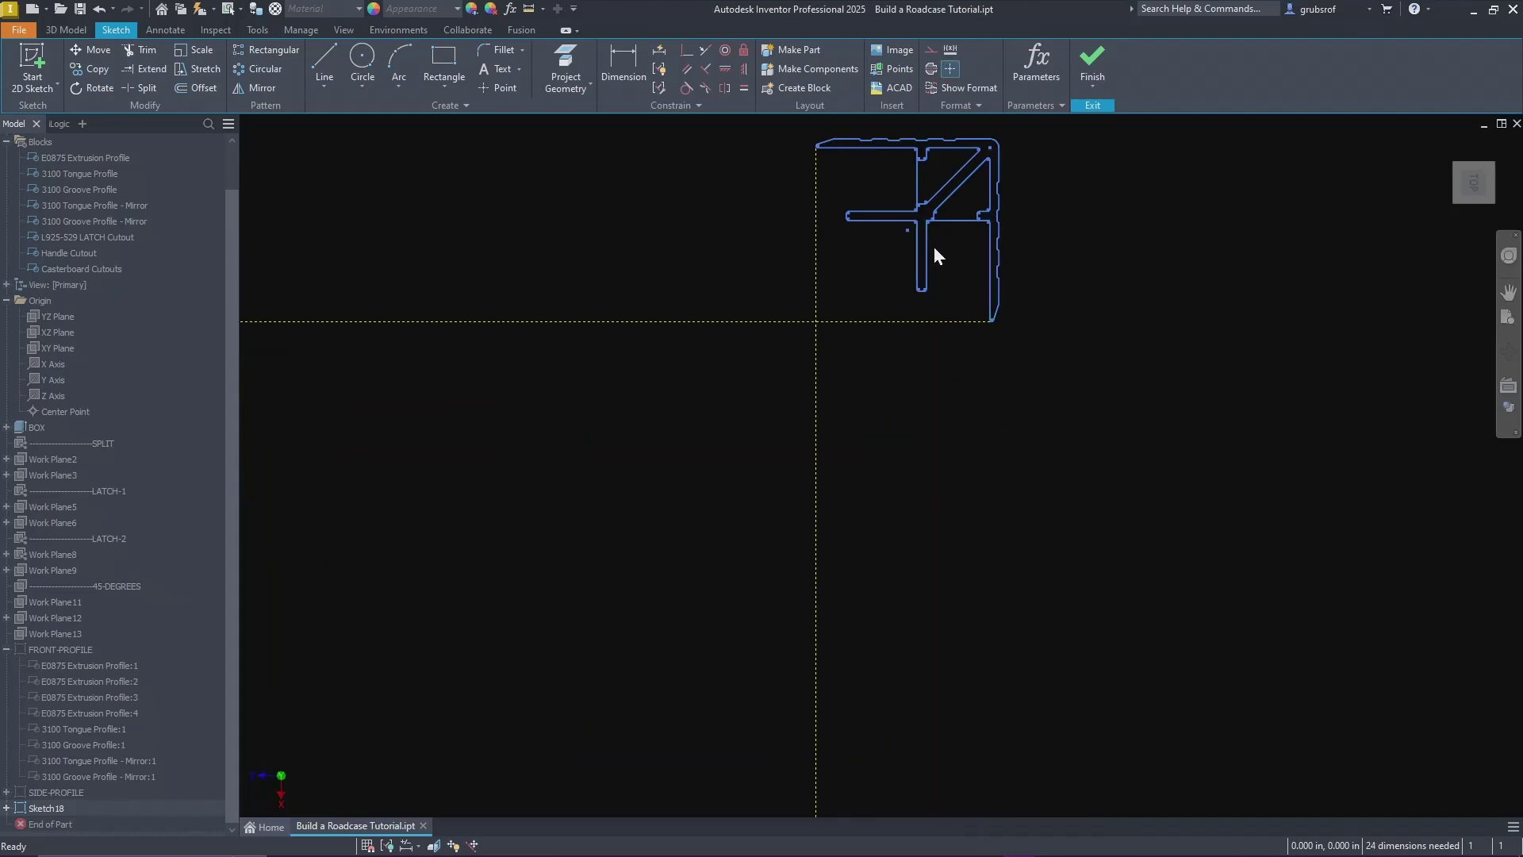
{"action": "left_click_drag", "start_coordinate": [897, 348], "coordinate": [1046, 213]}
{"action": "key", "text": "Delete"}
{"action": "scroll", "coordinate": [1203, 416], "scroll_direction": "down", "scroll_amount": 5}
{"action": "left_click_drag", "start_coordinate": [1073, 368], "coordinate": [1139, 317]}
{"action": "key", "text": "Delete"}
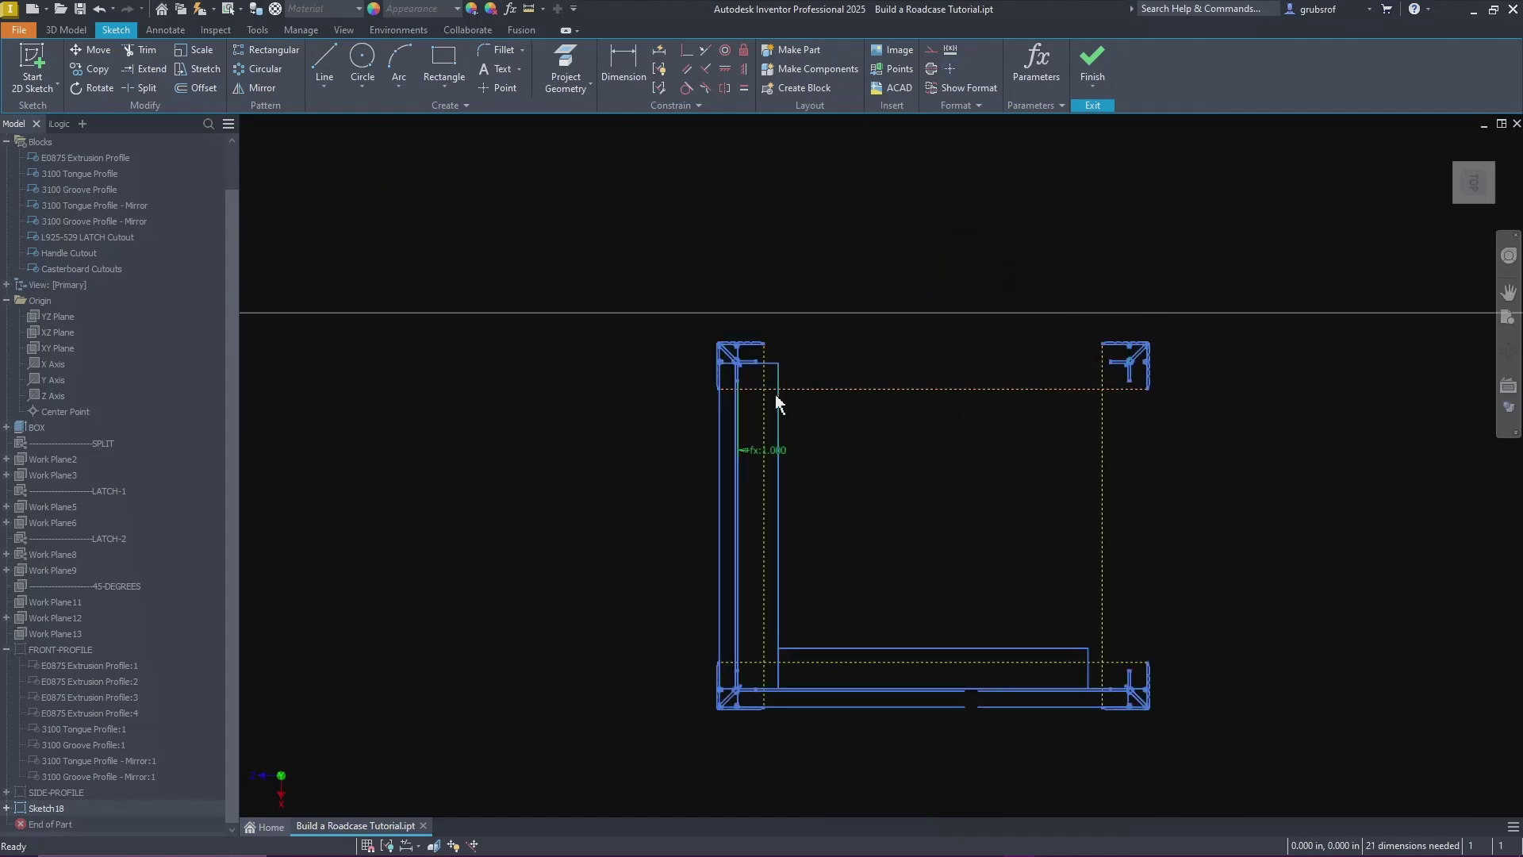
Step: Delete the short foam edge at the upper-left corner, the lower construction line and the left halves of the lower panel and foam lines
{"action": "left_click_drag", "start_coordinate": [821, 343], "coordinate": [822, 349]}
{"action": "key", "text": "Delete"}
{"action": "mouse_move", "coordinate": [701, 716]}
{"action": "left_mouse_down"}
{"action": "mouse_move", "coordinate": [749, 717]}
{"action": "mouse_move", "coordinate": [725, 737]}
{"action": "left_mouse_up"}
{"action": "left_click_drag", "start_coordinate": [829, 731], "coordinate": [819, 746]}
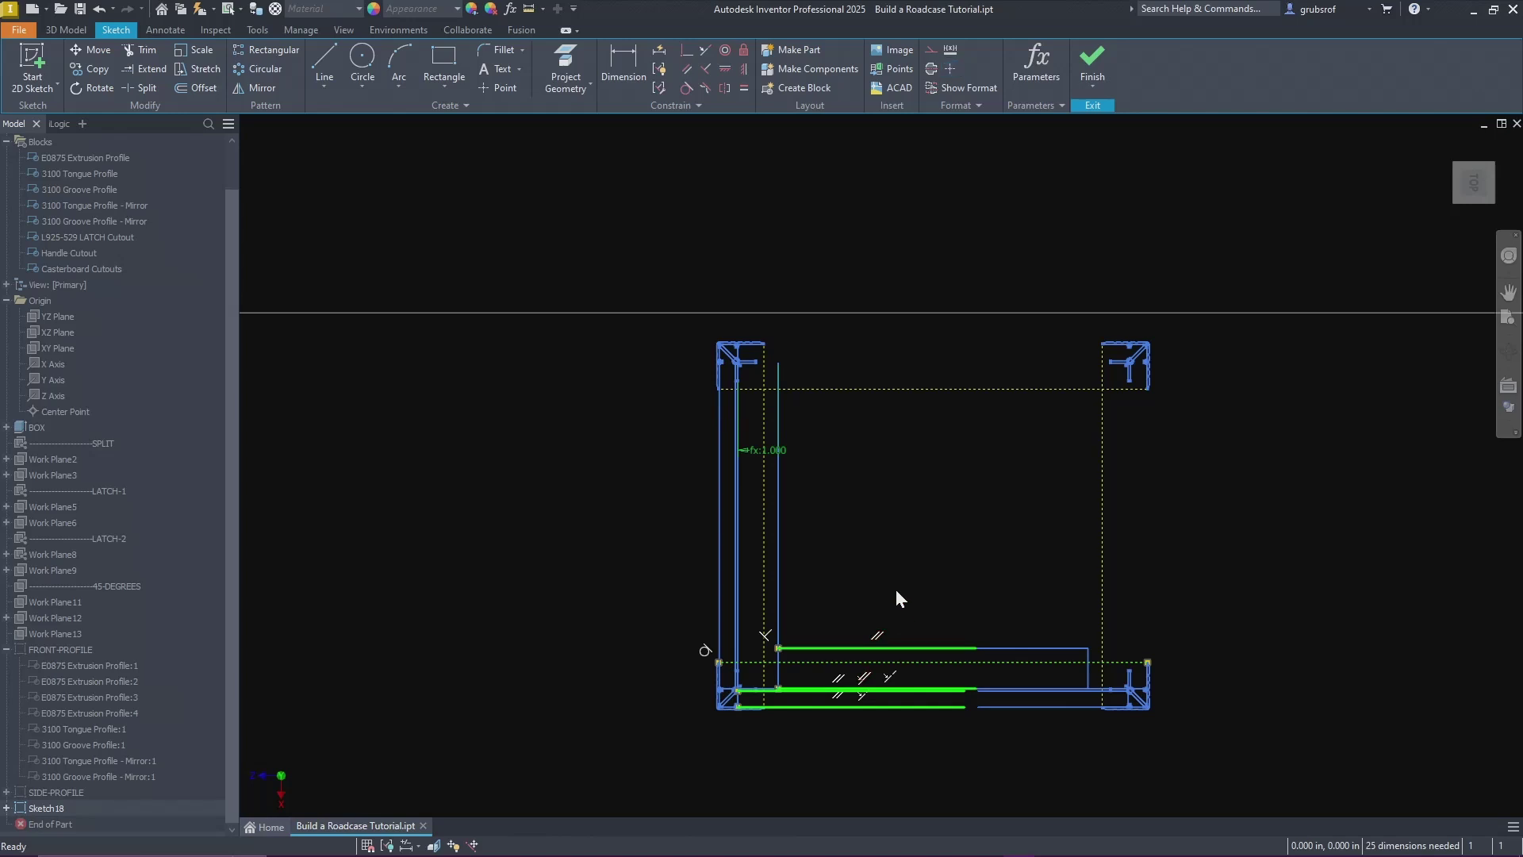
{"action": "key", "text": "Delete"}
Step: Delete the remaining construction lines and the left side's panel and foam lines, together with the foam dimension
{"action": "left_click_drag", "start_coordinate": [934, 353], "coordinate": [873, 478]}
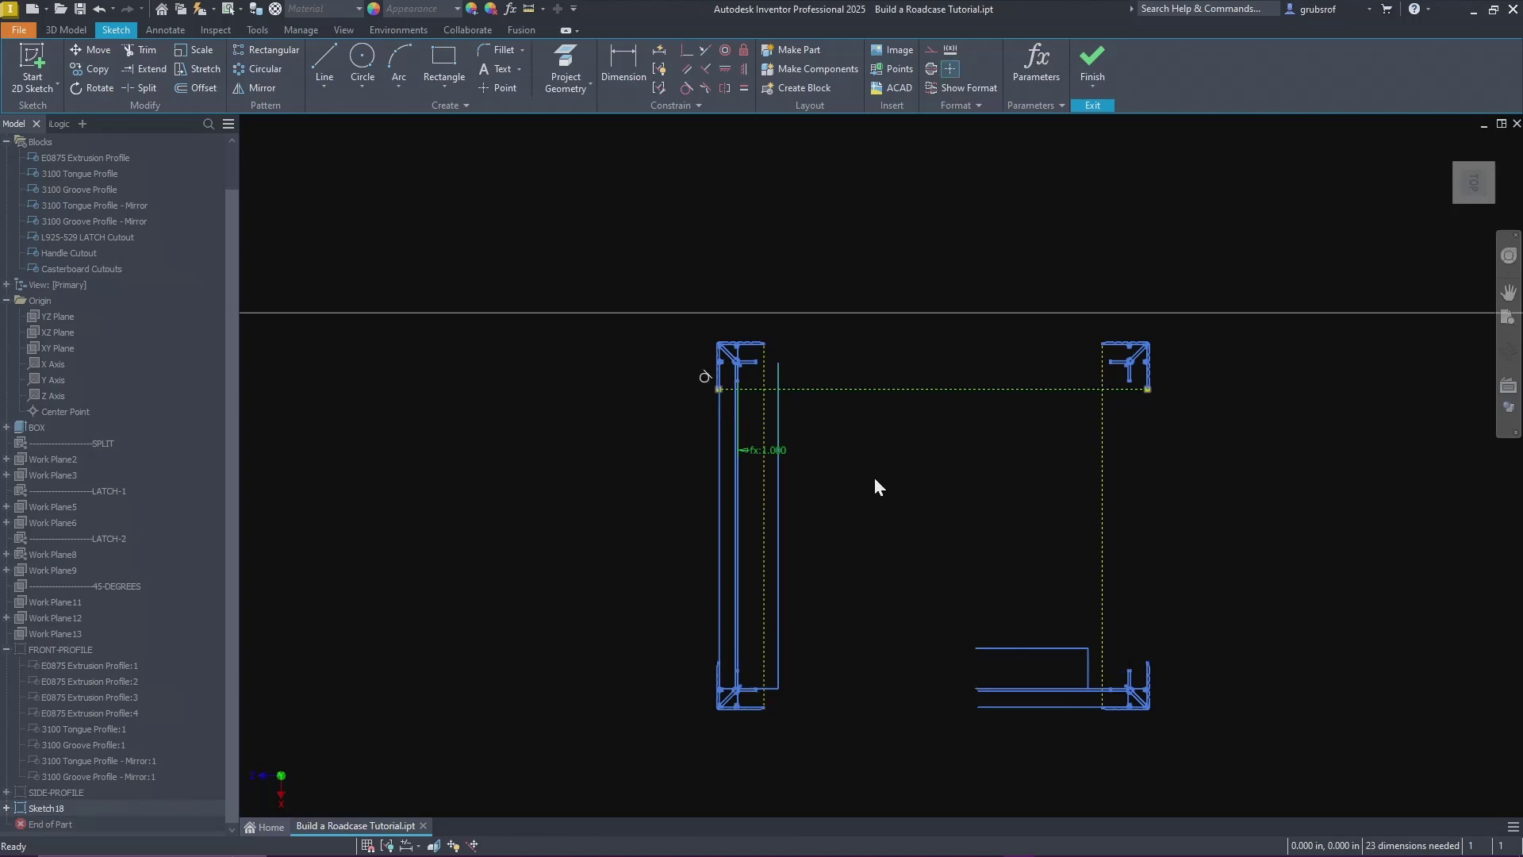
{"action": "key", "text": "Delete"}
{"action": "left_click_drag", "start_coordinate": [1177, 496], "coordinate": [763, 537]}
{"action": "key", "text": "Delete"}
{"action": "left_click_drag", "start_coordinate": [1061, 487], "coordinate": [627, 568]}
{"action": "key", "text": "Delete"}
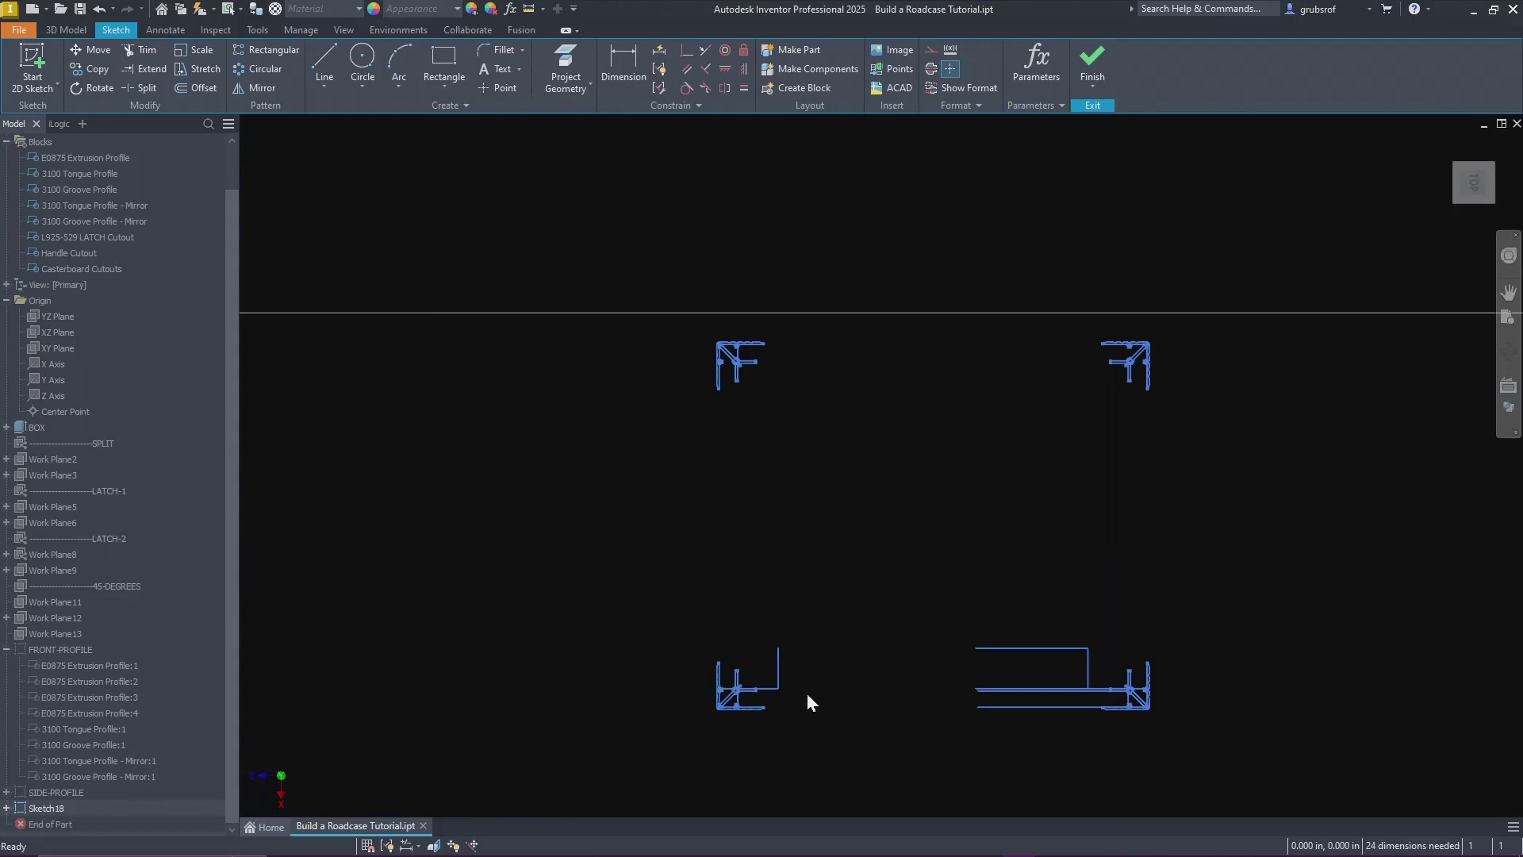
Step: Delete the remaining lower panel, foam and corner line segments, keeping only the four corner extrusion profiles
{"action": "left_click_drag", "start_coordinate": [689, 703], "coordinate": [1190, 625]}
{"action": "key", "text": "Delete"}
{"action": "left_click_drag", "start_coordinate": [979, 713], "coordinate": [1140, 627]}
{"action": "key", "text": "Delete"}
{"action": "left_click_drag", "start_coordinate": [730, 728], "coordinate": [849, 623]}
{"action": "key", "text": "Delete"}
{"action": "left_click_drag", "start_coordinate": [736, 403], "coordinate": [829, 332]}
{"action": "key", "text": "Delete"}
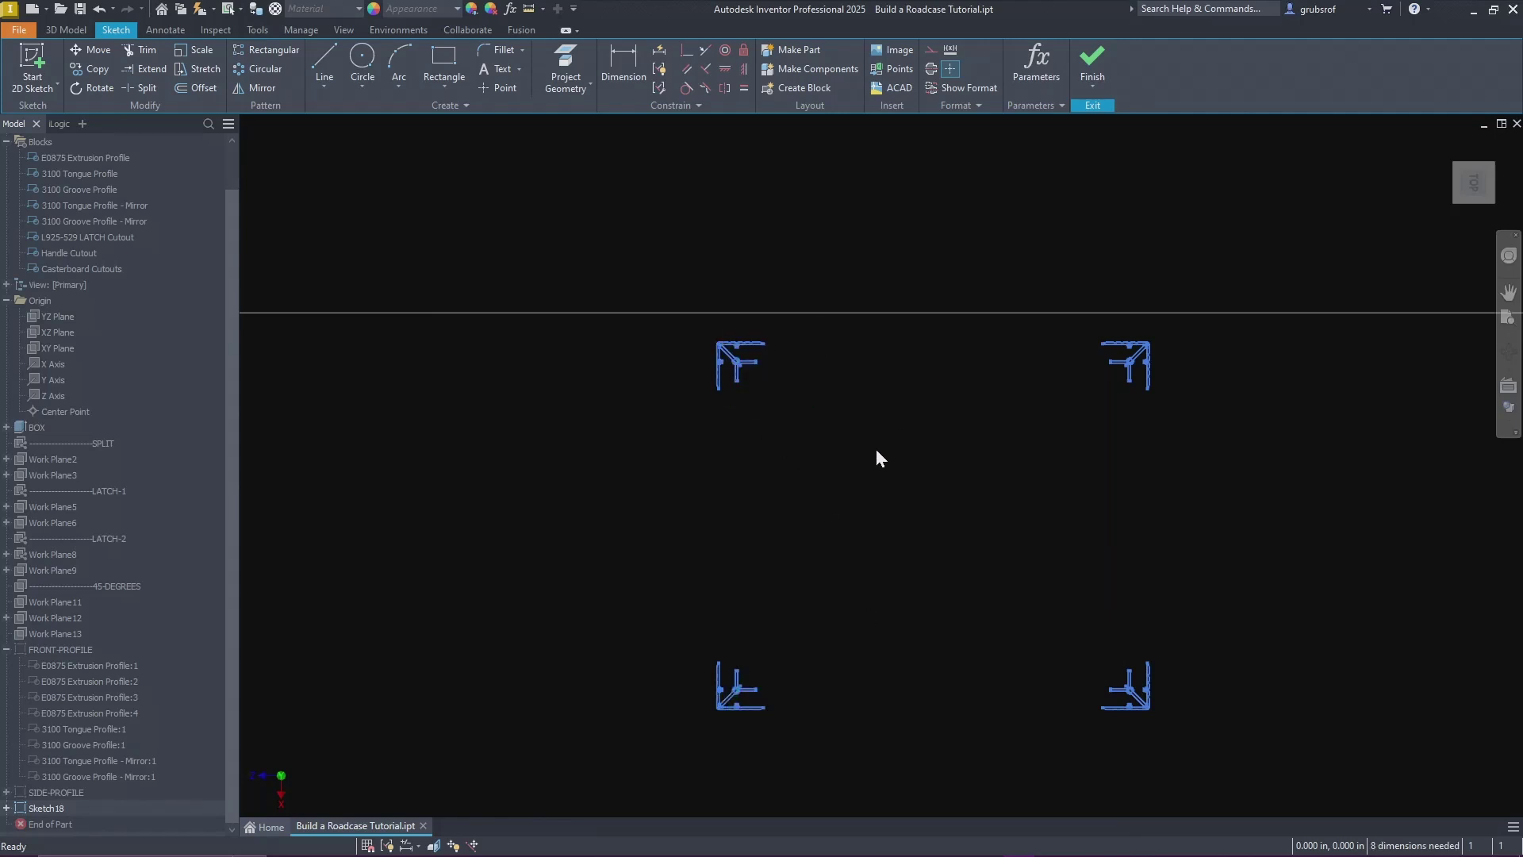
{"action": "scroll", "coordinate": [1095, 603], "scroll_direction": "up", "scroll_amount": 2}
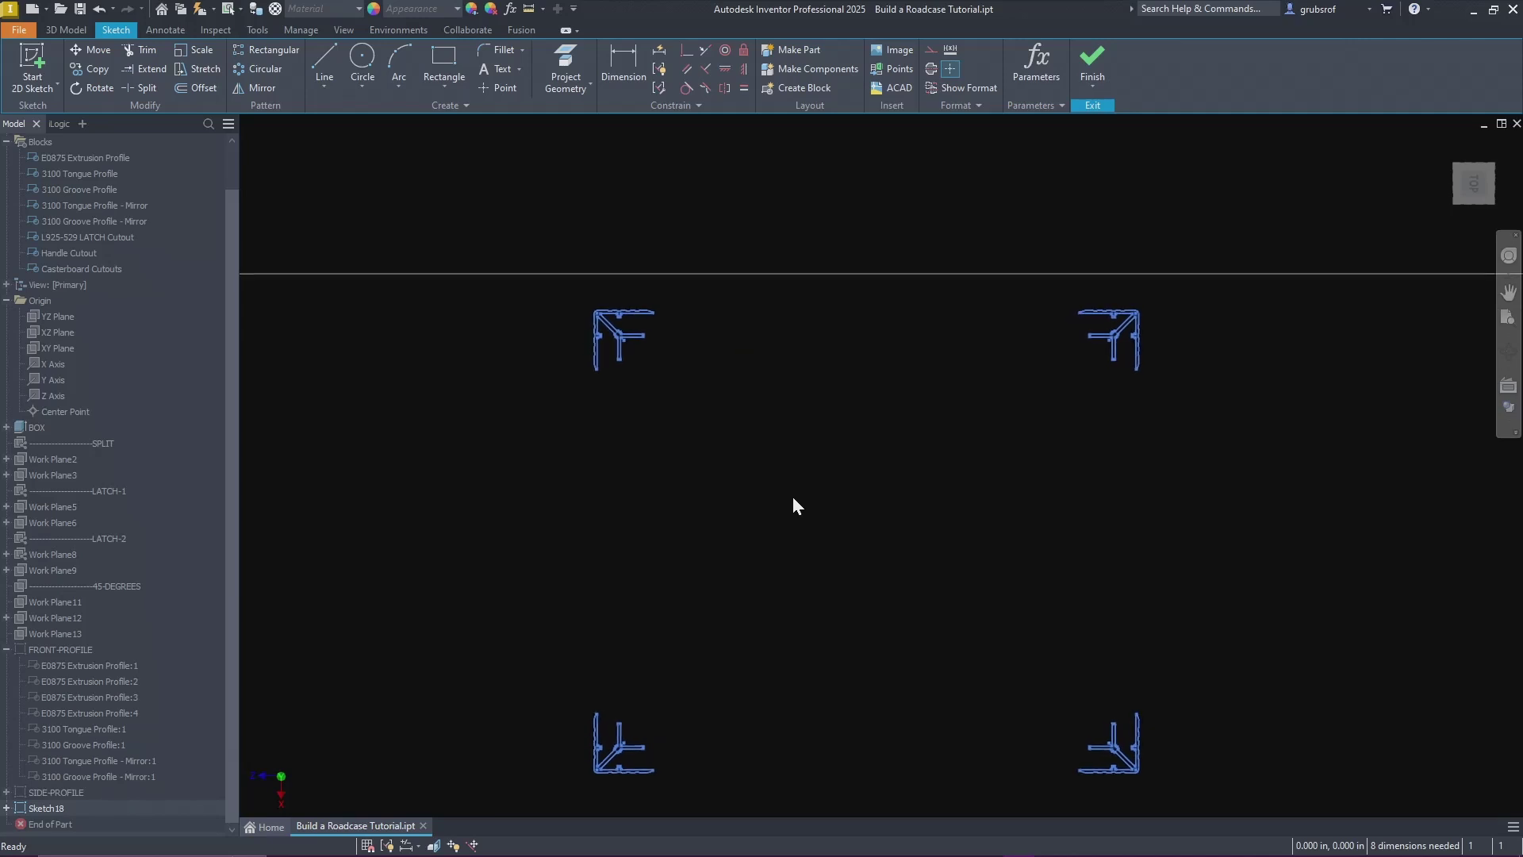
{"action": "scroll", "coordinate": [627, 401], "scroll_direction": "up", "scroll_amount": 2}
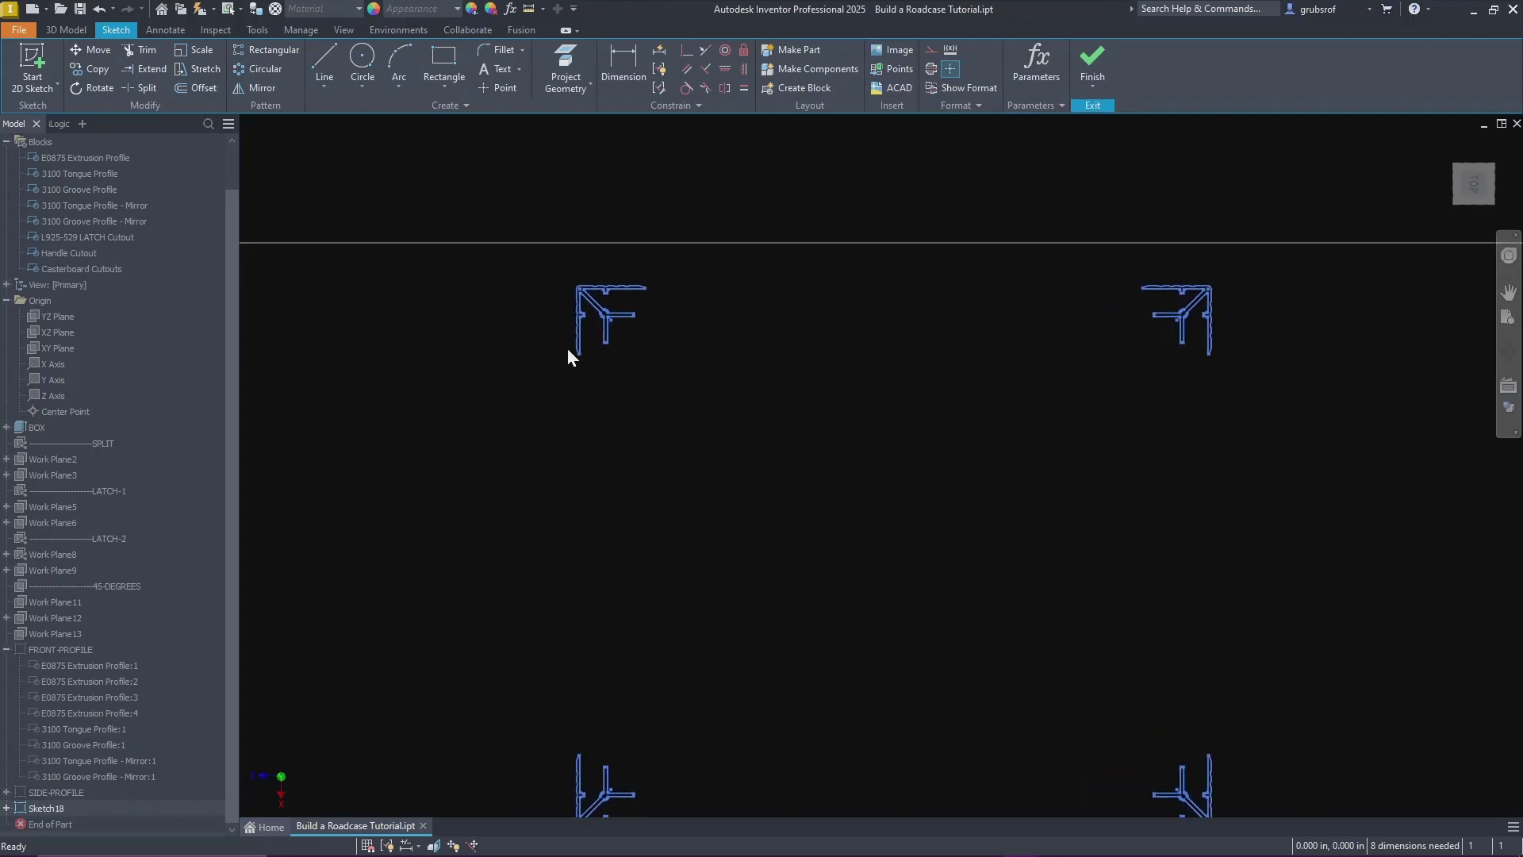
{"action": "scroll", "coordinate": [637, 440], "scroll_direction": "down", "scroll_amount": 2}
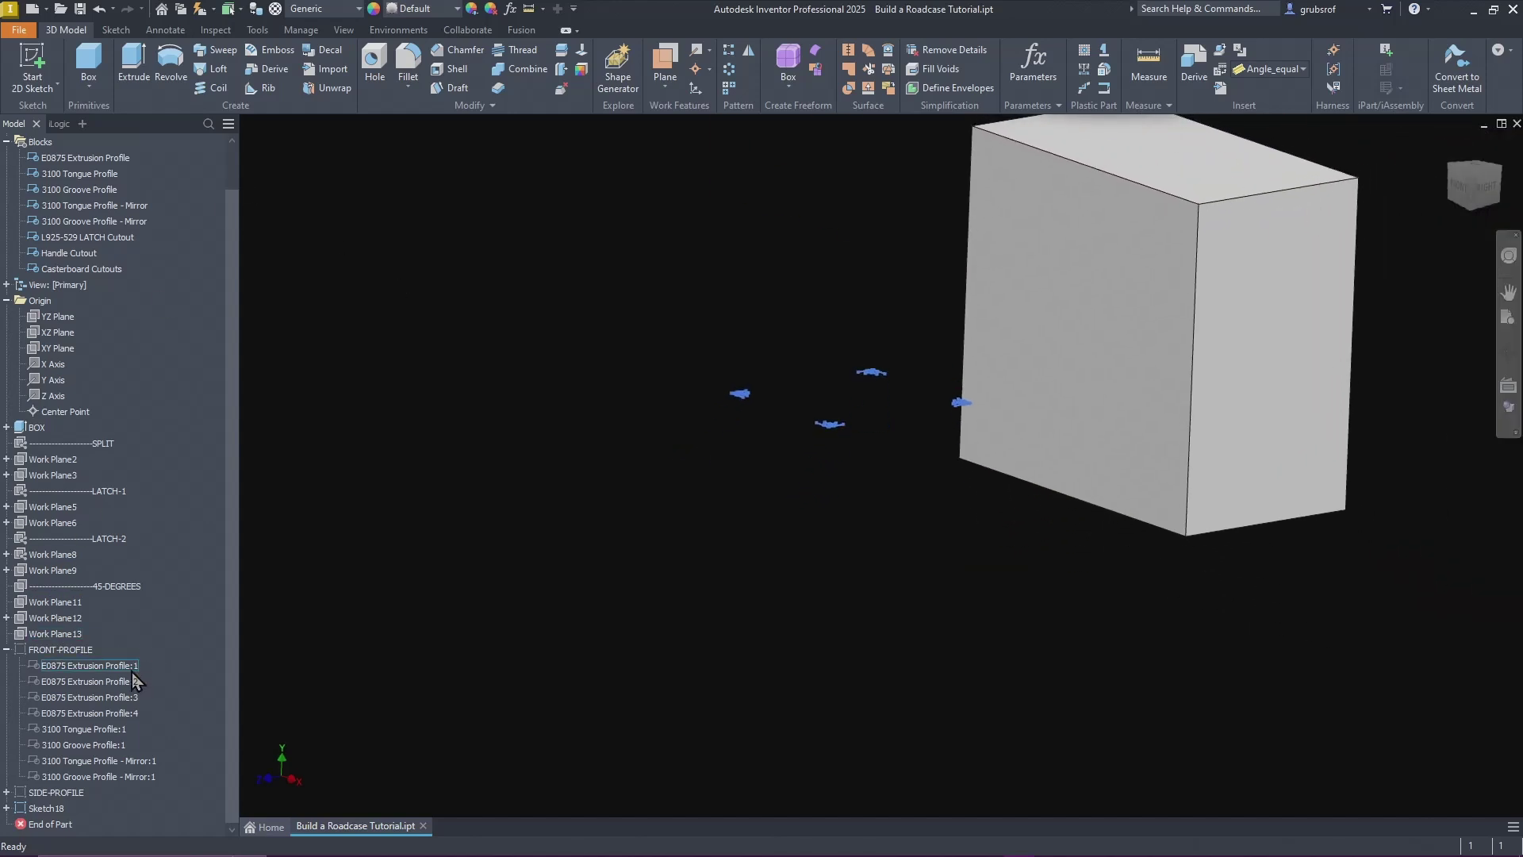
Step: Rename the top corner extrusion sketch as TOP-PROFILE and collapse the FRONT-PROFILE node in the model tree
{"action": "left_click", "coordinate": [41, 807]}
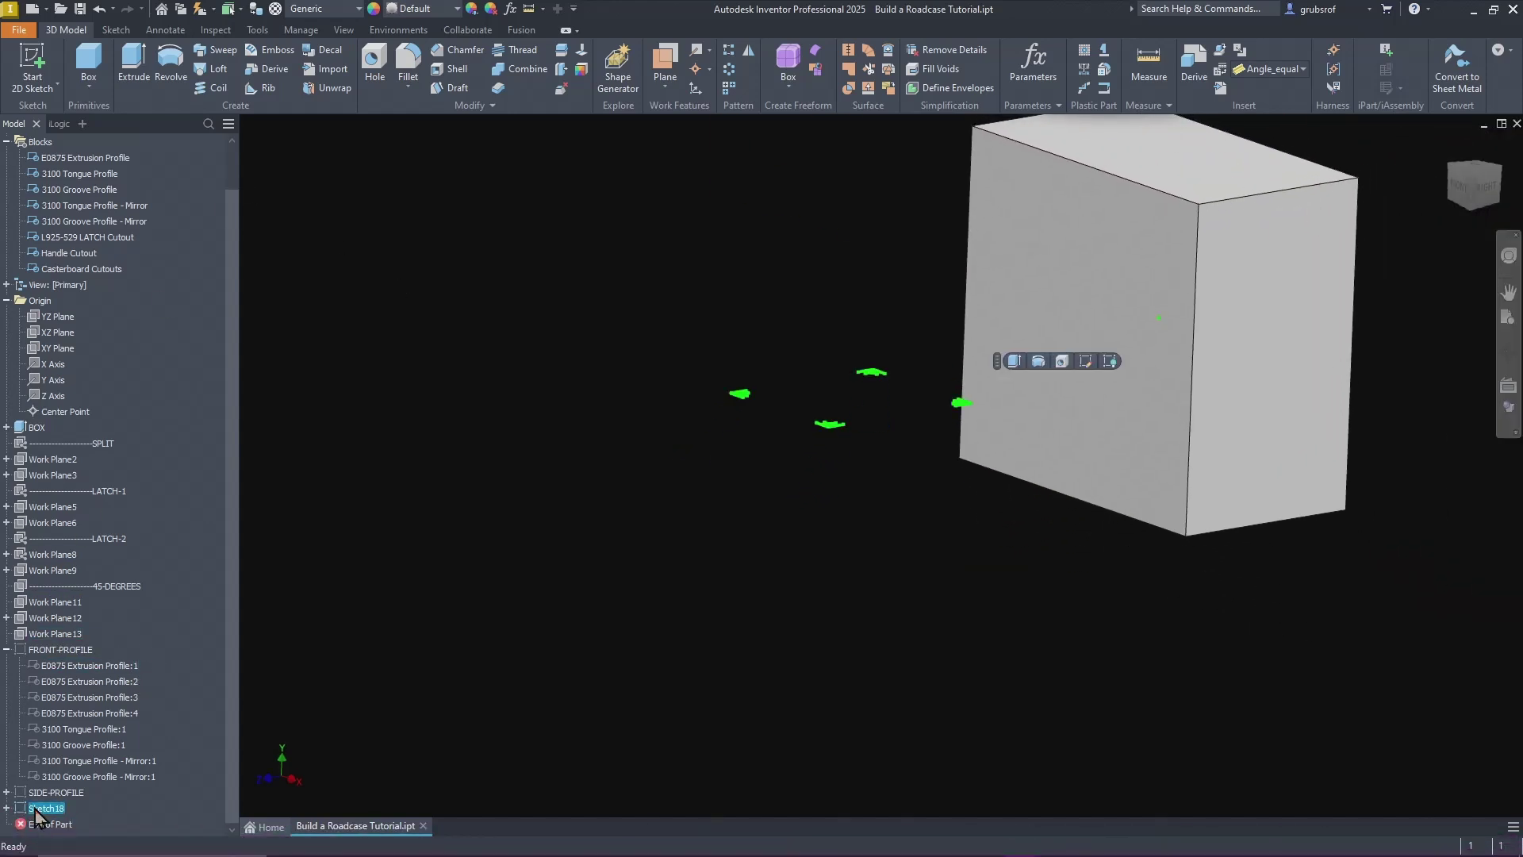
{"action": "left_click", "coordinate": [46, 808]}
{"action": "type", "text": "T"}
{"action": "key", "text": "Return"}
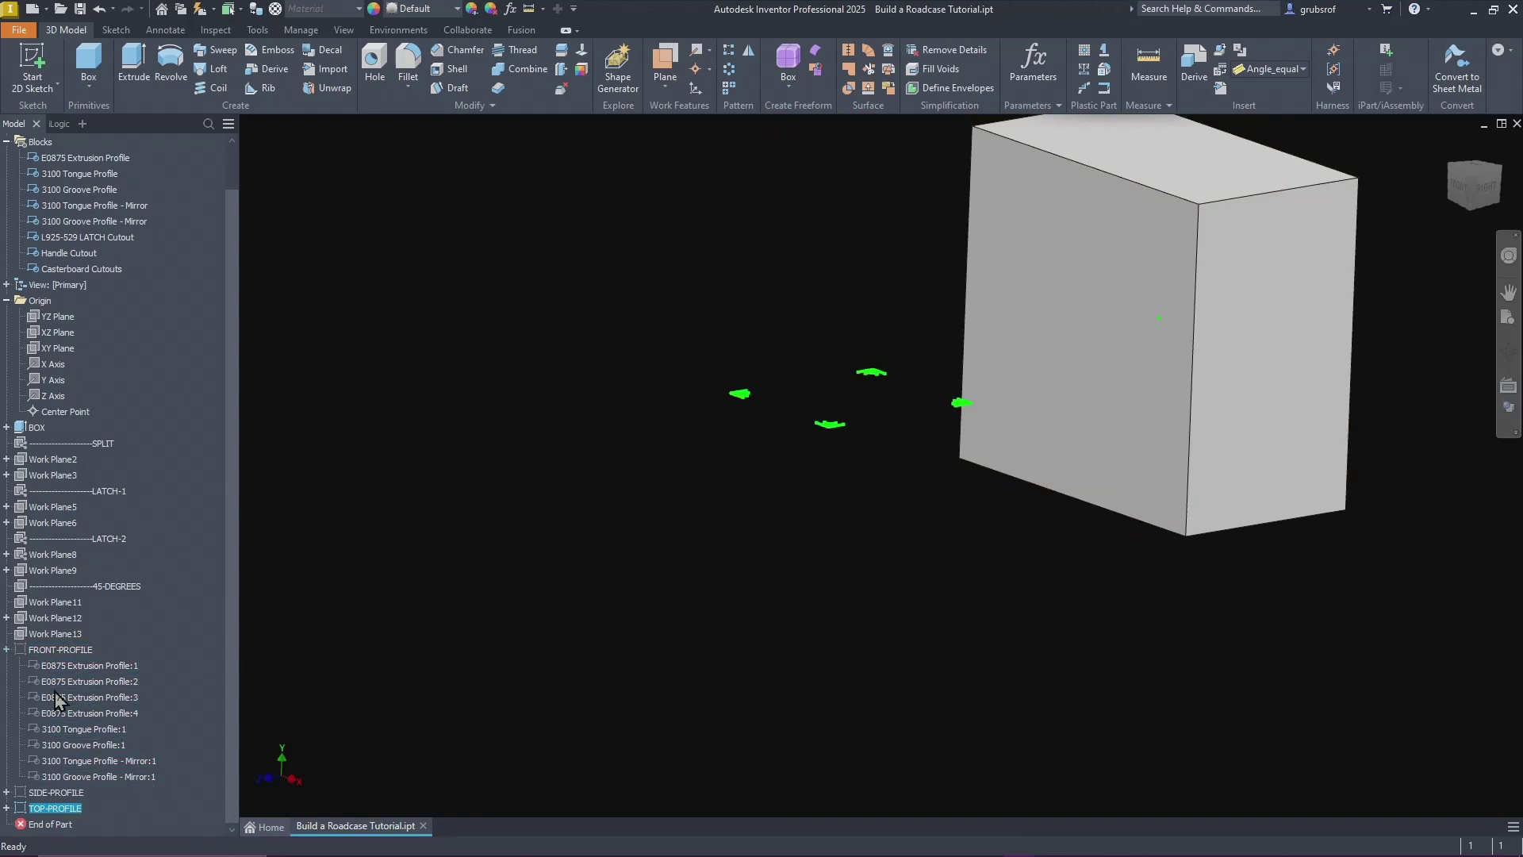
{"action": "left_click", "coordinate": [7, 649]}
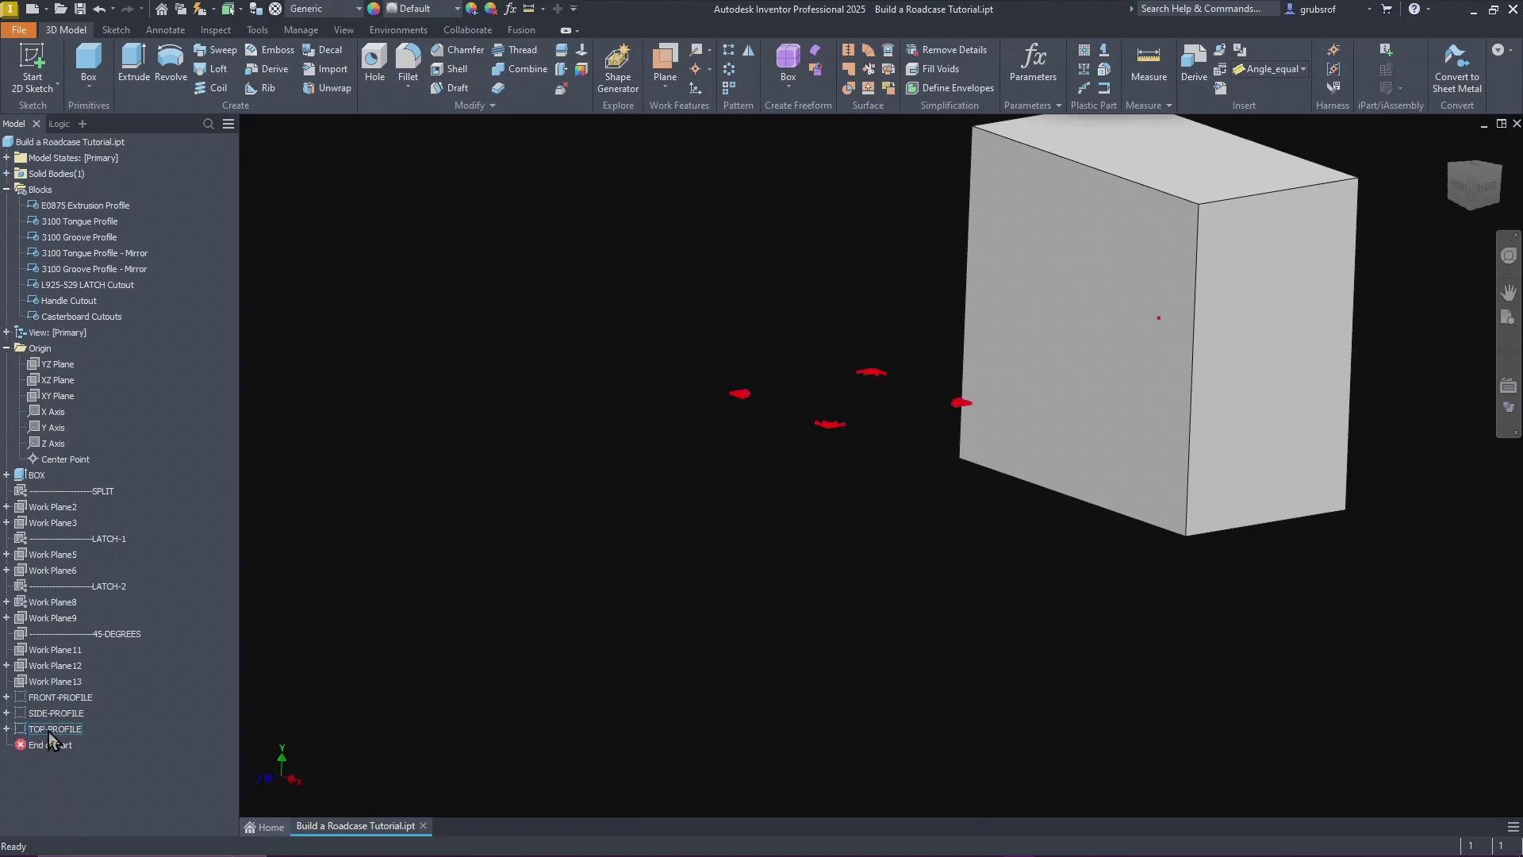
Step: Hide the TOP-PROFILE sketch and make the FRONT-PROFILE sketch visible
{"action": "right_click", "coordinate": [49, 731]}
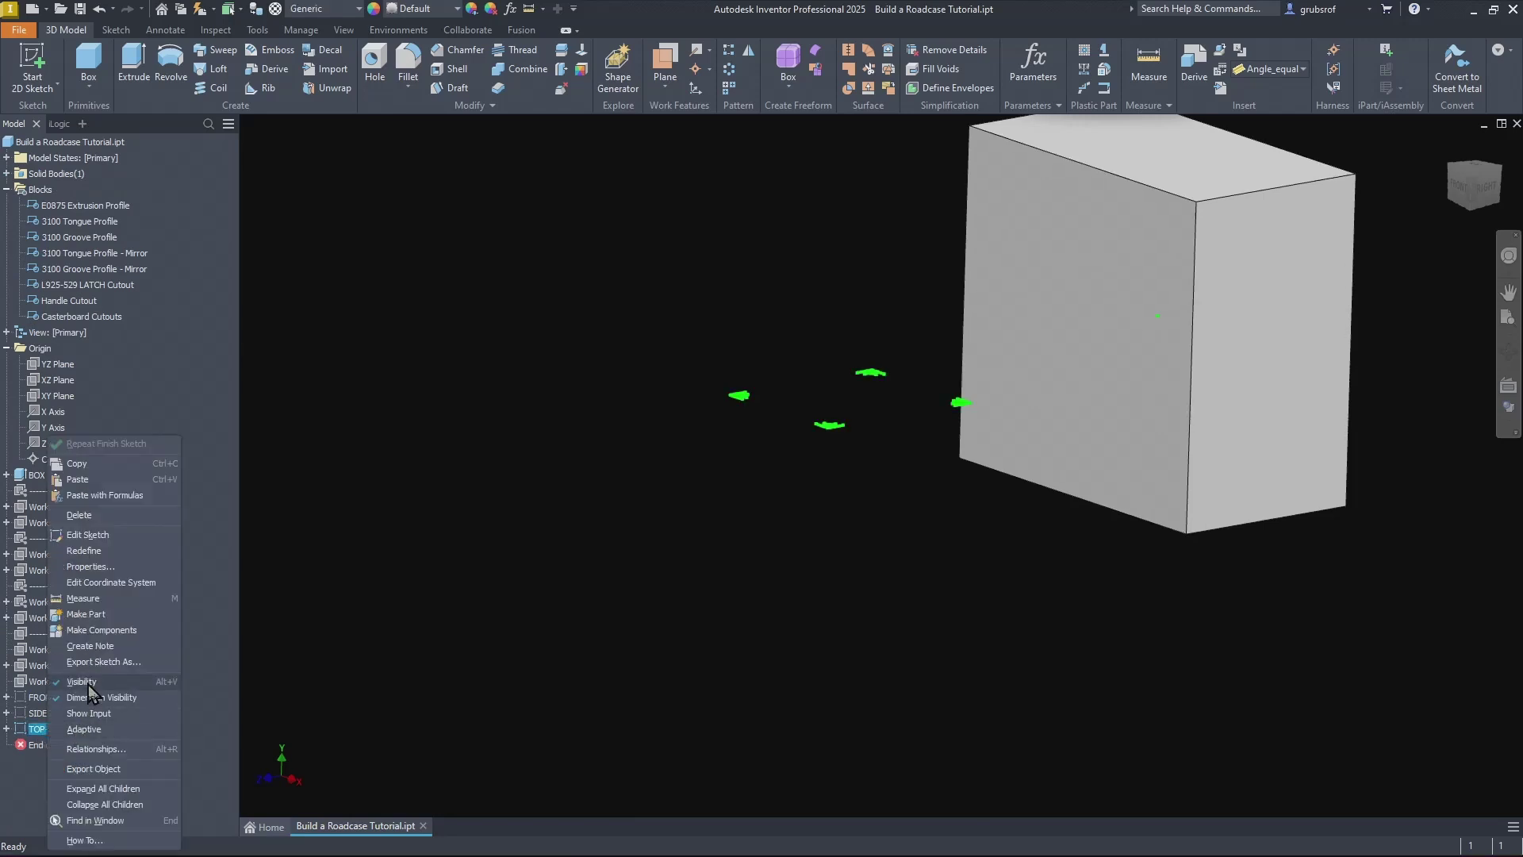
{"action": "left_click", "coordinate": [88, 682]}
{"action": "right_click", "coordinate": [49, 706]}
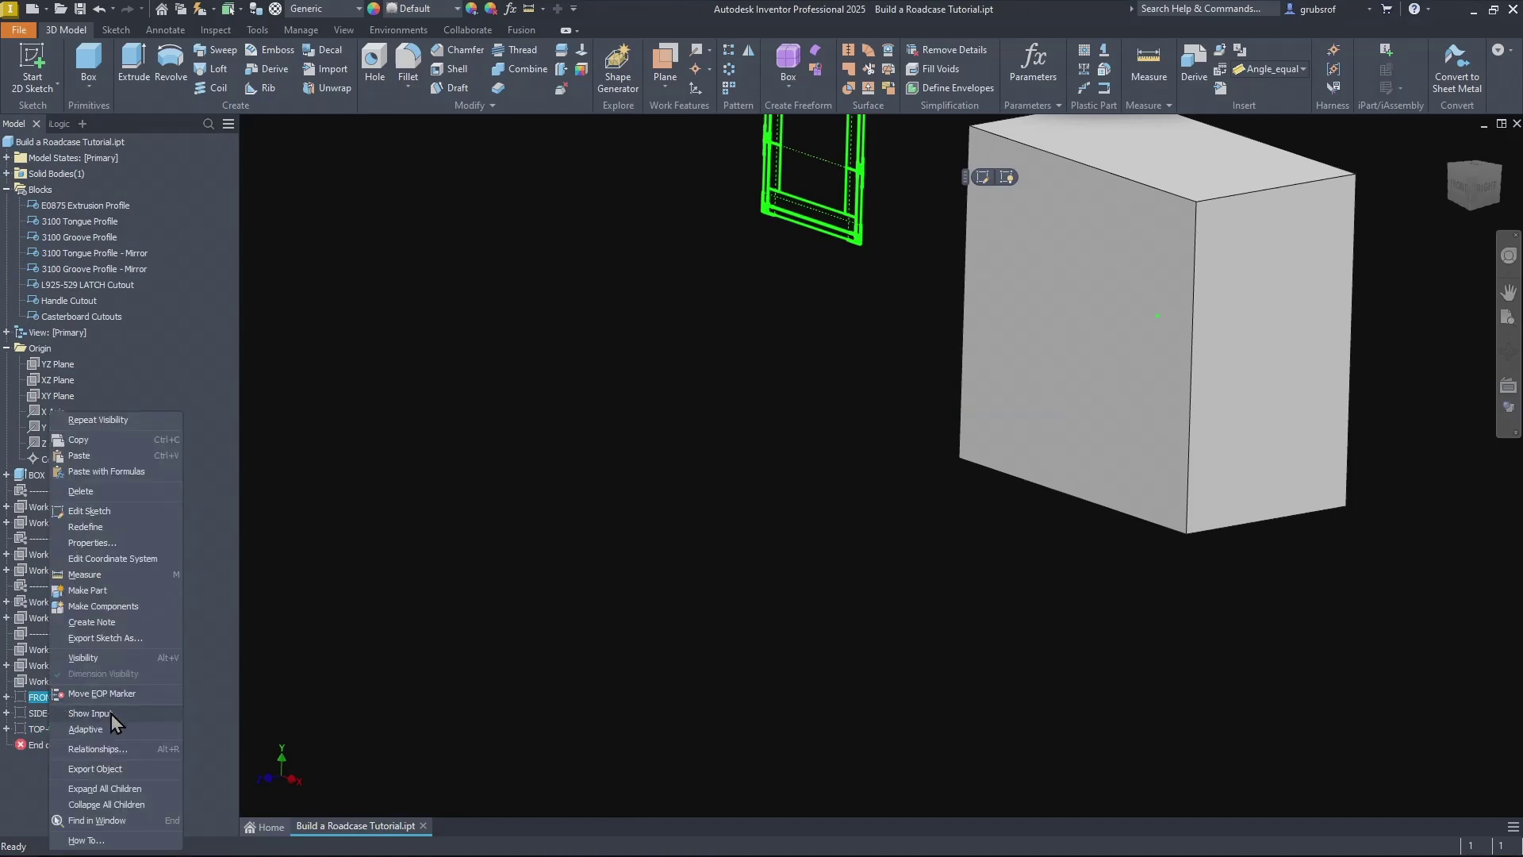
{"action": "left_click", "coordinate": [302, 641]}
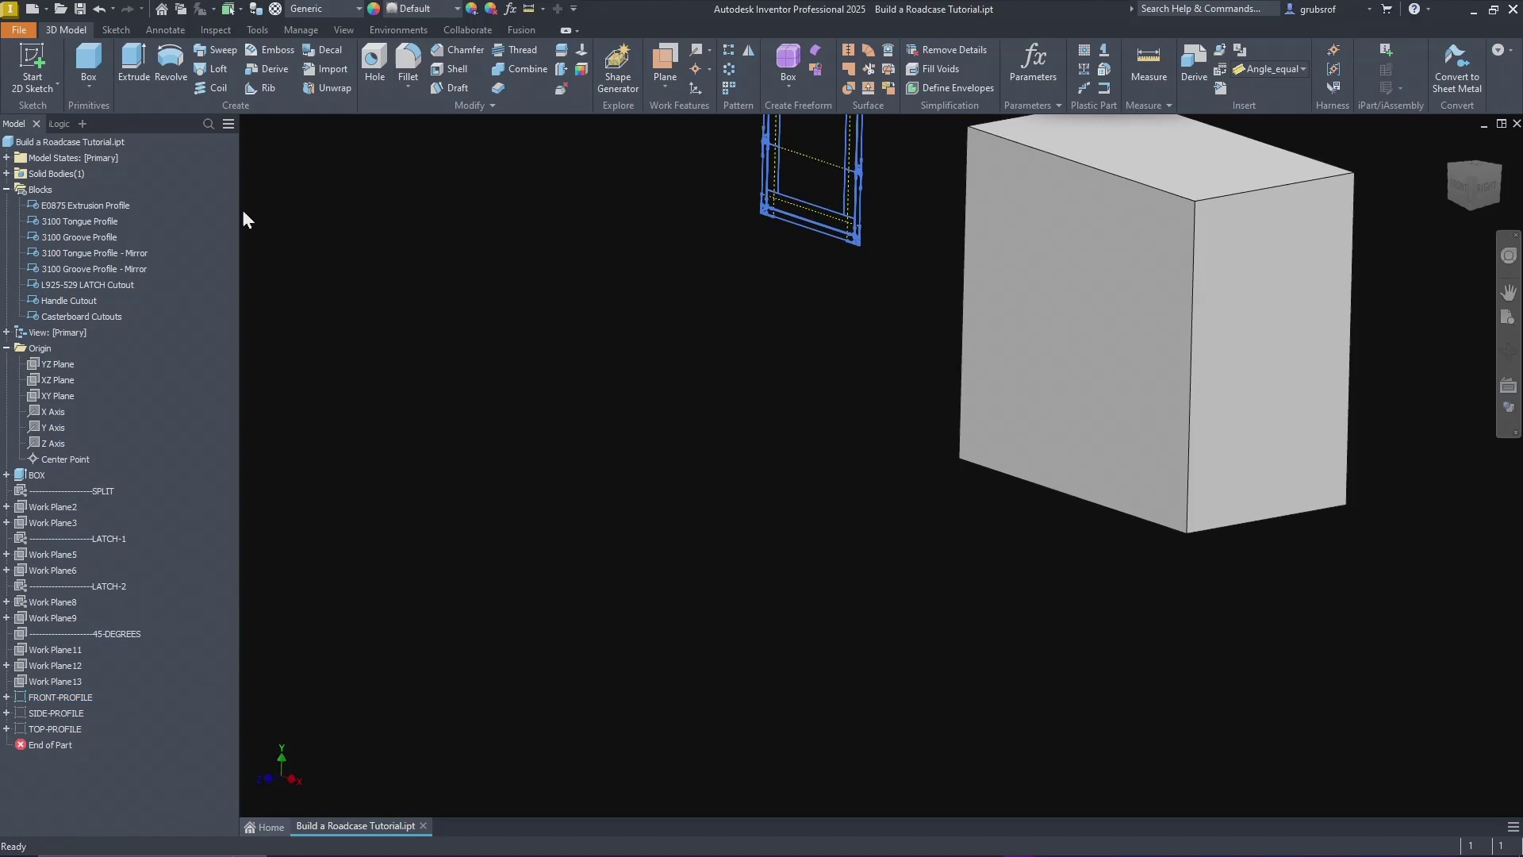
Step: Open the FRONT-PROFILE sketch for editing in a face-on view
{"action": "left_click", "coordinate": [60, 696]}
{"action": "key", "text": "Page_Up"}
{"action": "left_click", "coordinate": [436, 748]}
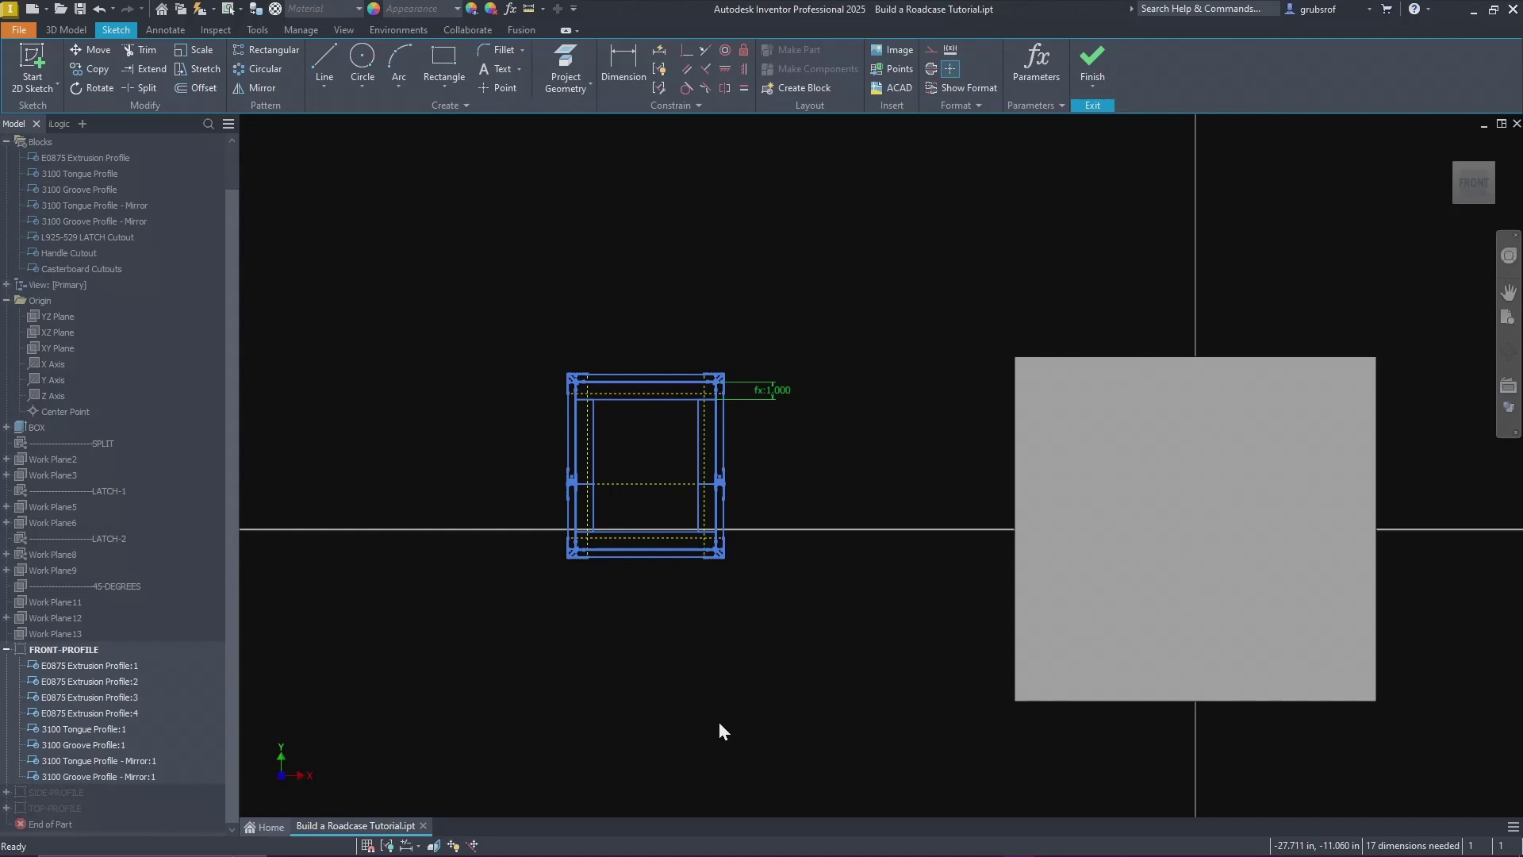
{"action": "key", "text": "ctrl+s"}
{"action": "left_click", "coordinate": [692, 459]}
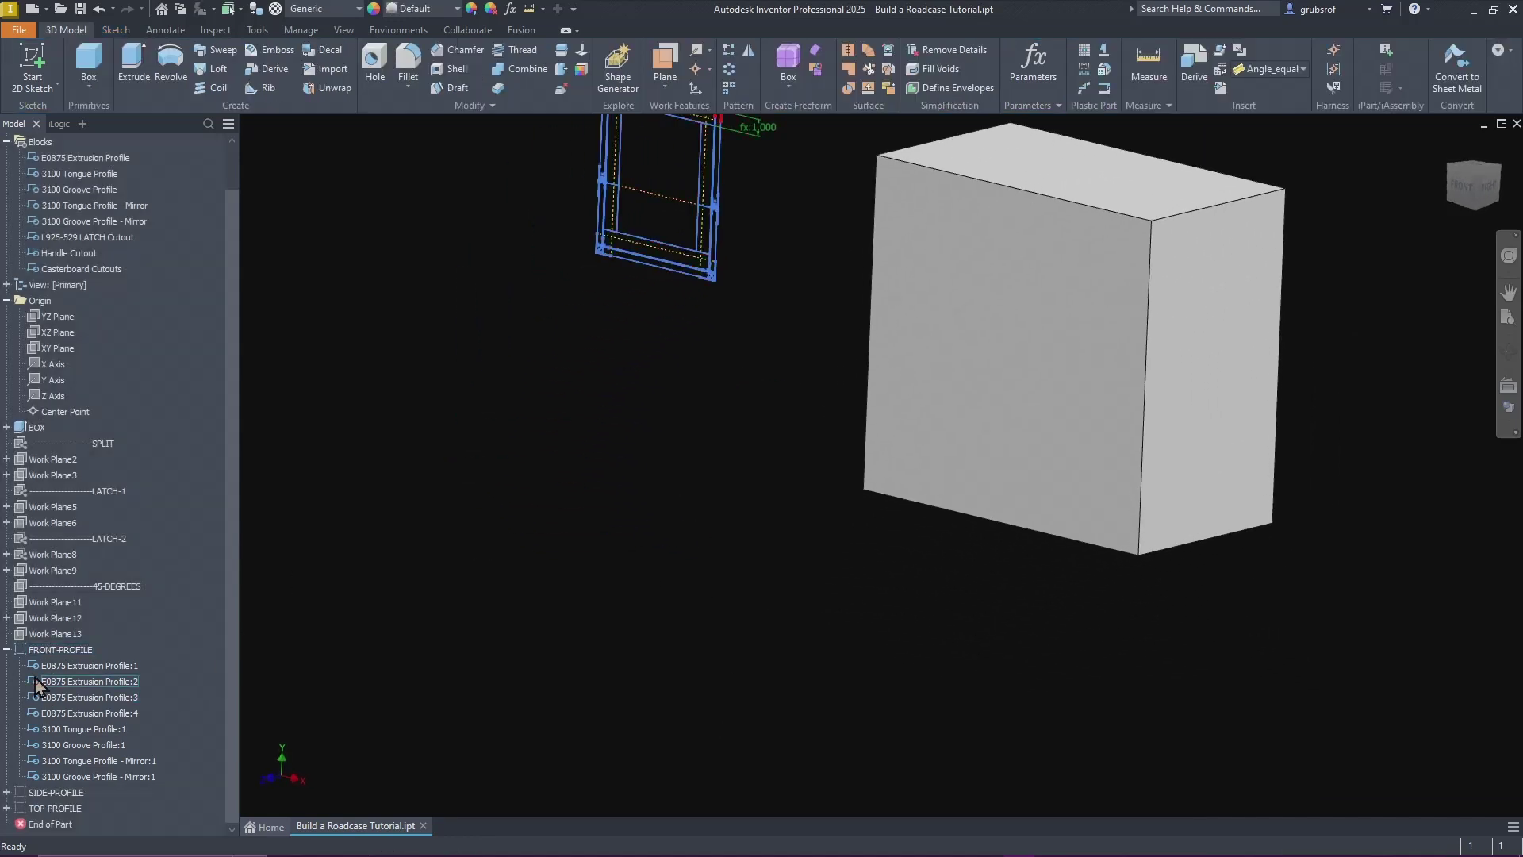
{"action": "left_click", "coordinate": [56, 649]}
{"action": "key", "text": "Page_Up"}
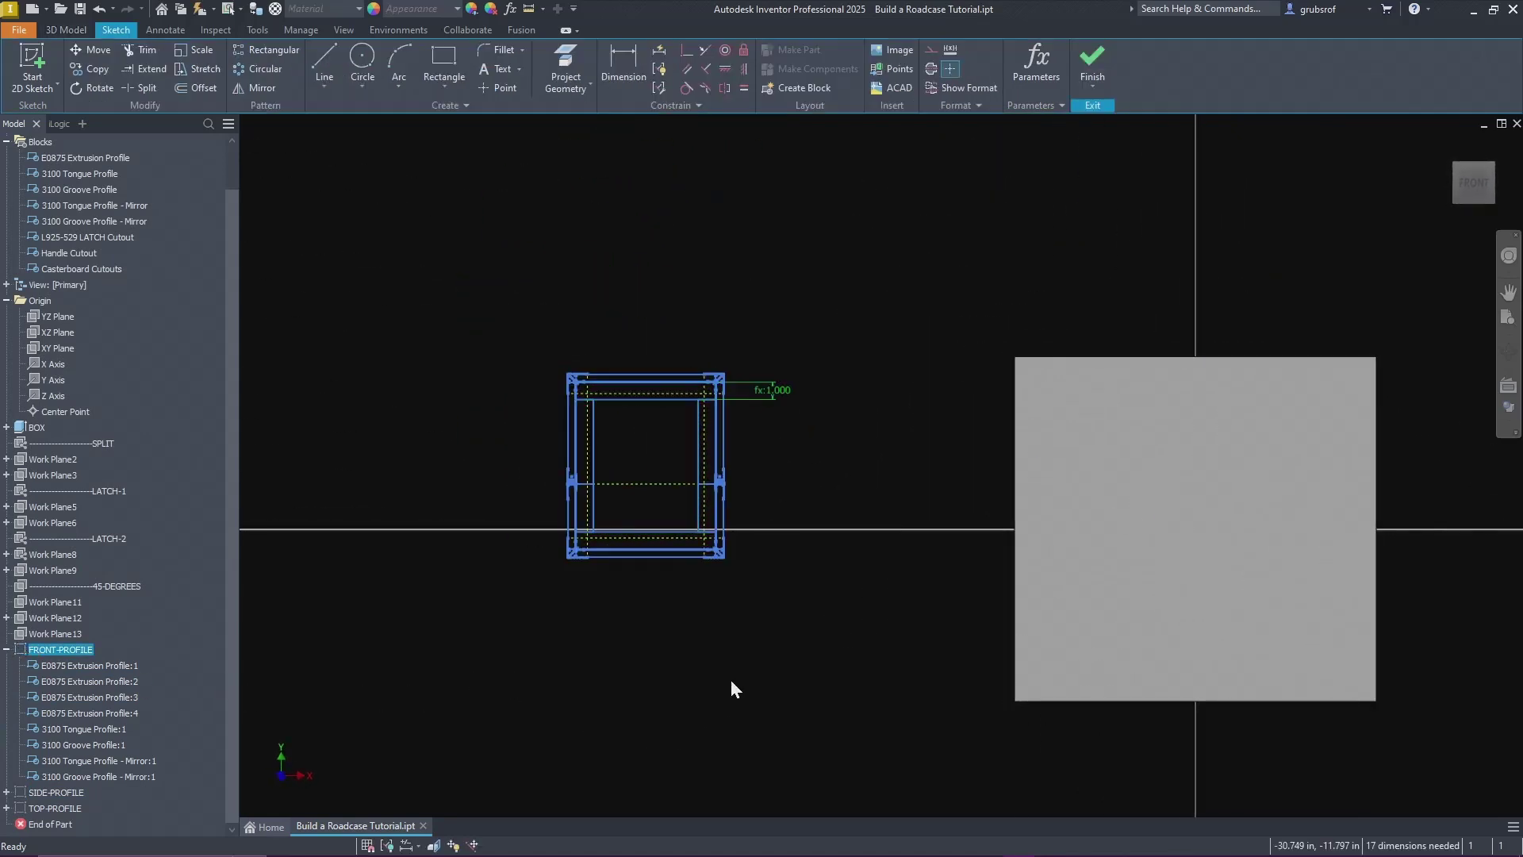
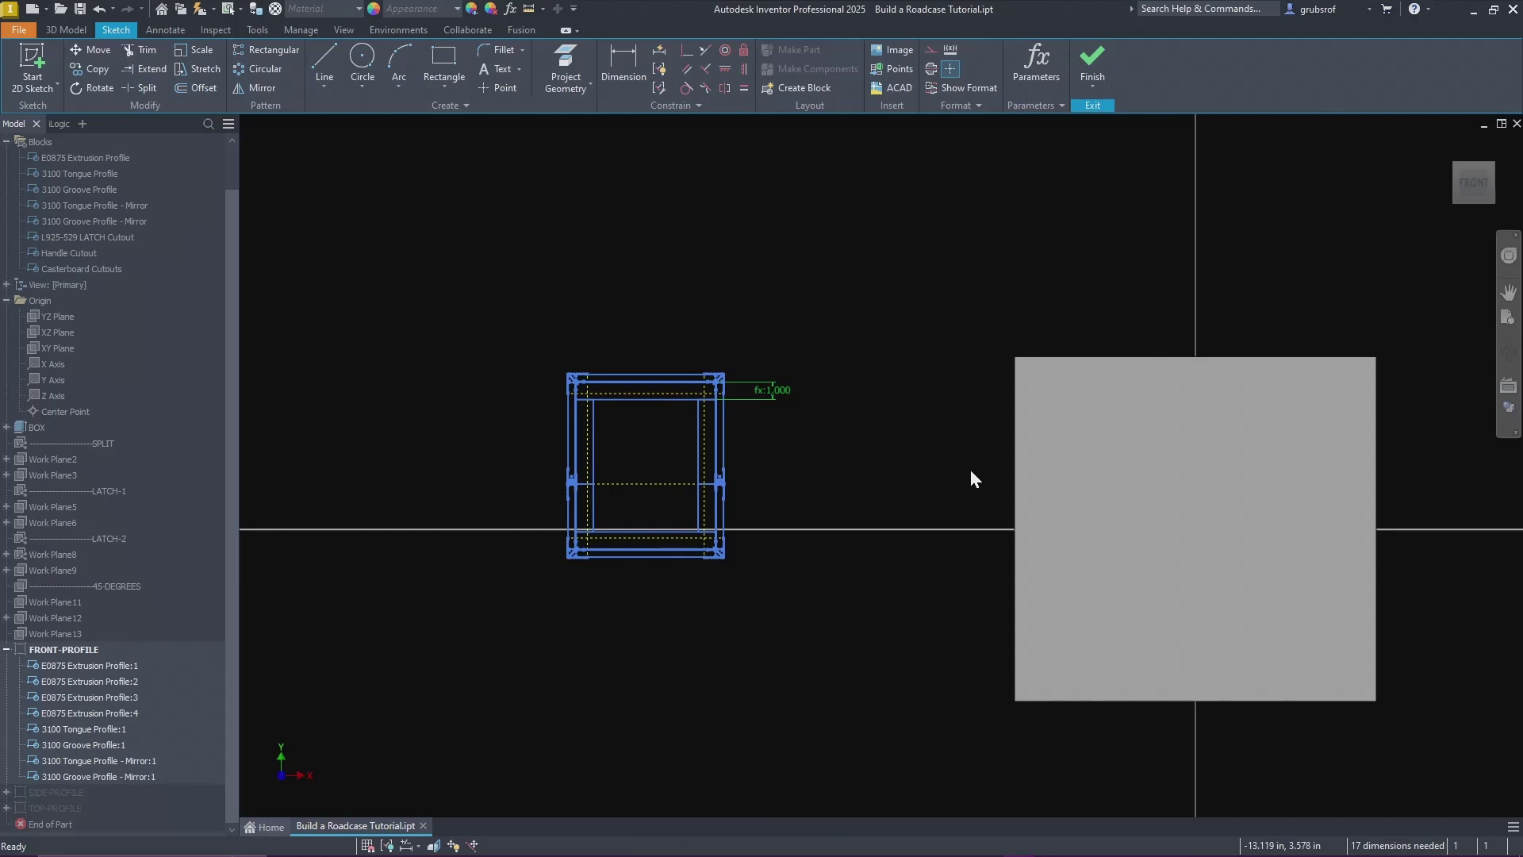
Step: Project the outline of the box's front face into the FRONT-PROFILE sketch as construction geometry
{"action": "left_click", "coordinate": [932, 51]}
{"action": "left_click", "coordinate": [579, 62]}
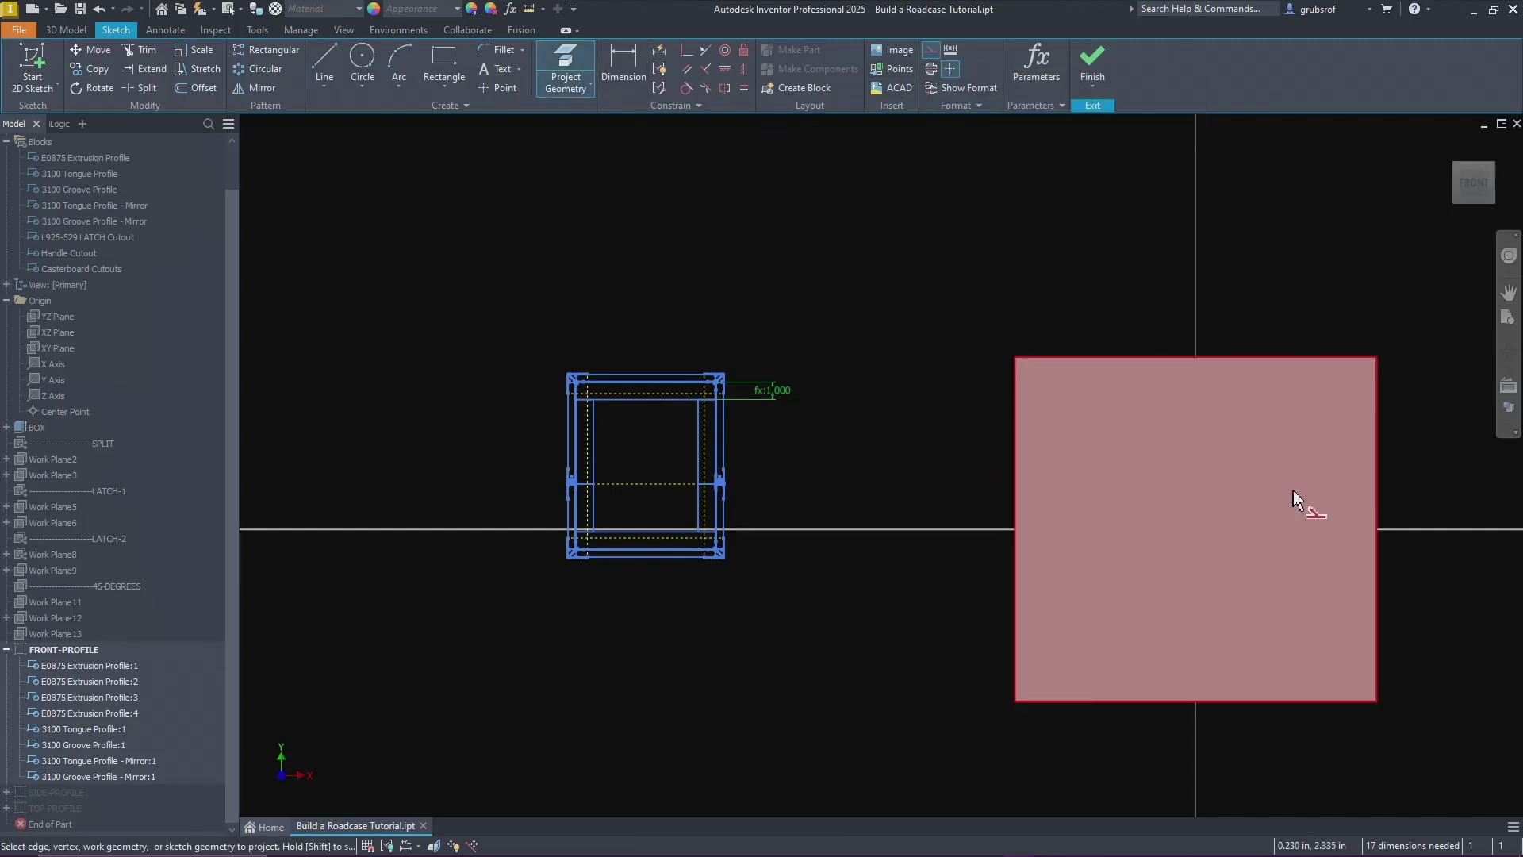
{"action": "left_click", "coordinate": [1232, 441]}
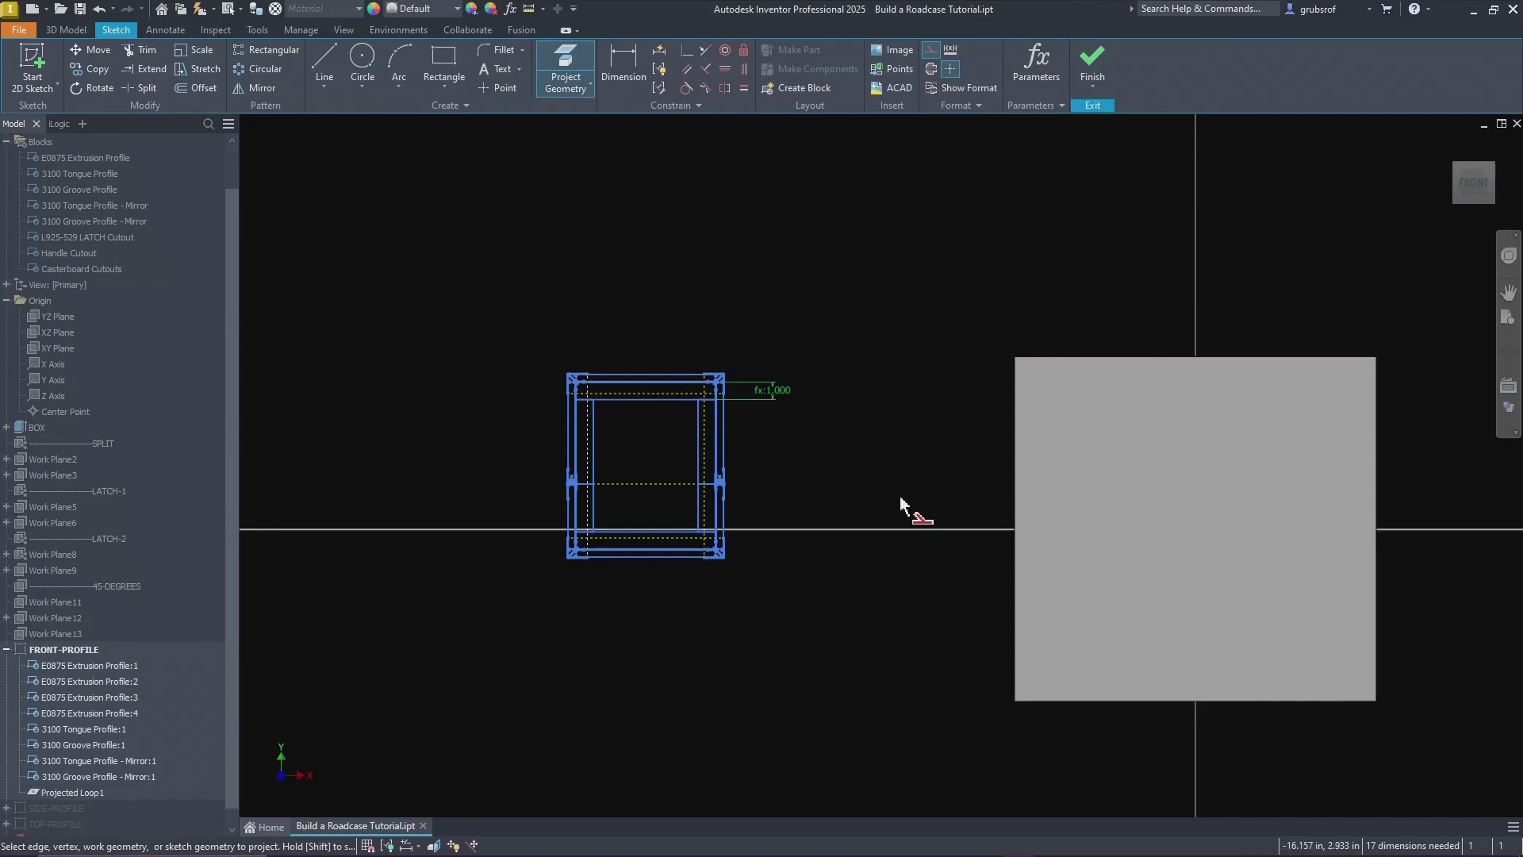
{"action": "mouse_move", "coordinate": [920, 459]}
{"action": "middle_mouse_down", "text": "shift"}
{"action": "mouse_move", "coordinate": [1030, 481]}
{"action": "mouse_move", "coordinate": [966, 388]}
{"action": "mouse_move", "coordinate": [1052, 381]}
{"action": "mouse_move", "coordinate": [1017, 530]}
{"action": "mouse_move", "coordinate": [945, 516]}
{"action": "mouse_move", "coordinate": [884, 415]}
{"action": "mouse_move", "coordinate": [851, 414]}
{"action": "mouse_move", "coordinate": [896, 392]}
{"action": "mouse_move", "coordinate": [898, 365]}
{"action": "middle_mouse_up", "text": "shift"}
{"action": "right_click", "coordinate": [851, 415]}
{"action": "left_click", "coordinate": [891, 412]}
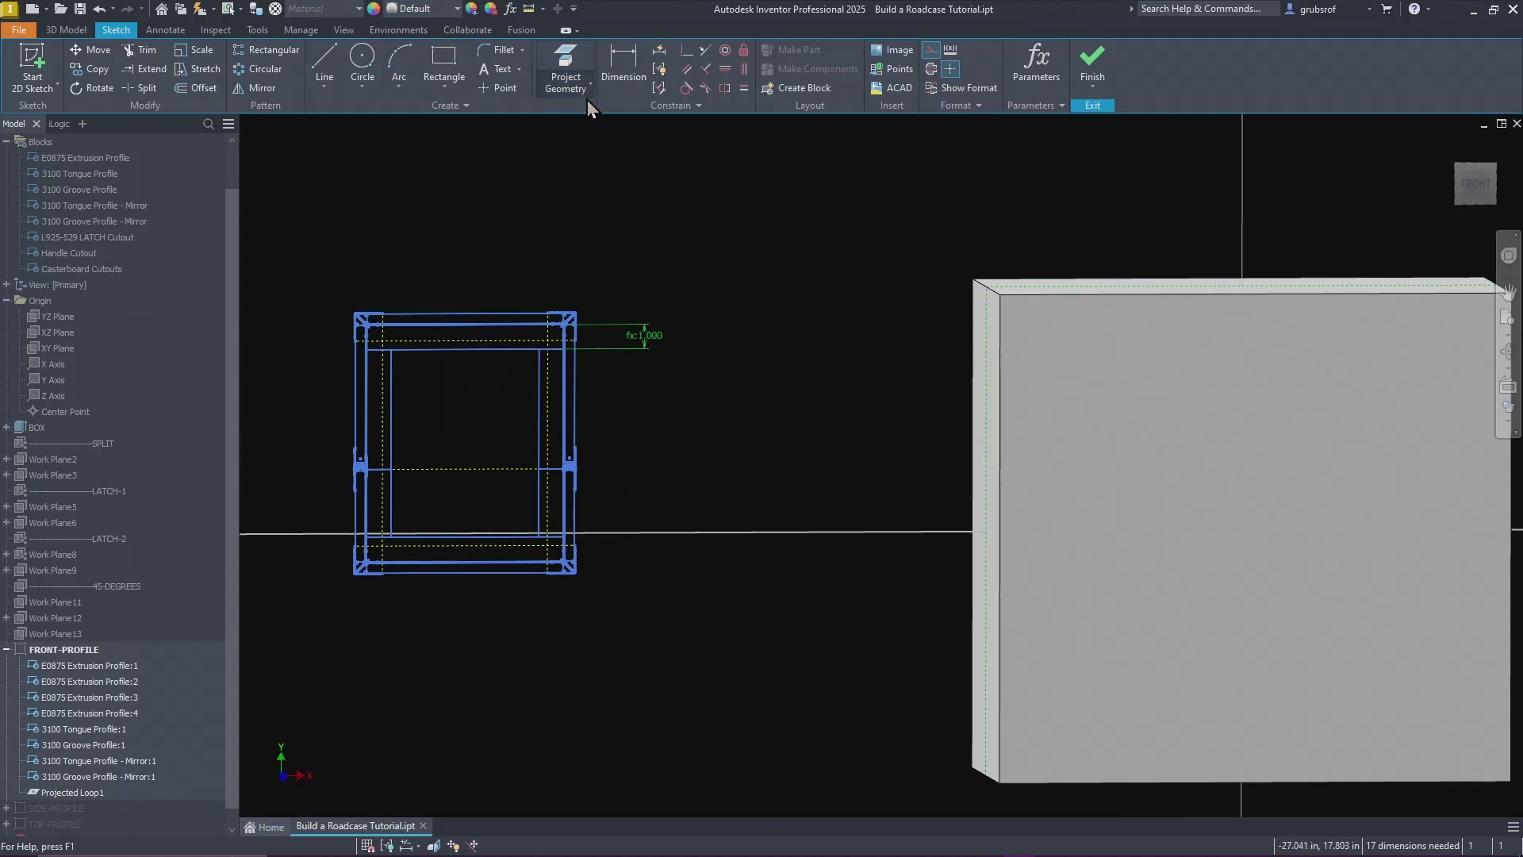
Step: Offset the projected box outline outward by about 1.477 in as a construction rectangle
{"action": "left_click", "coordinate": [197, 87]}
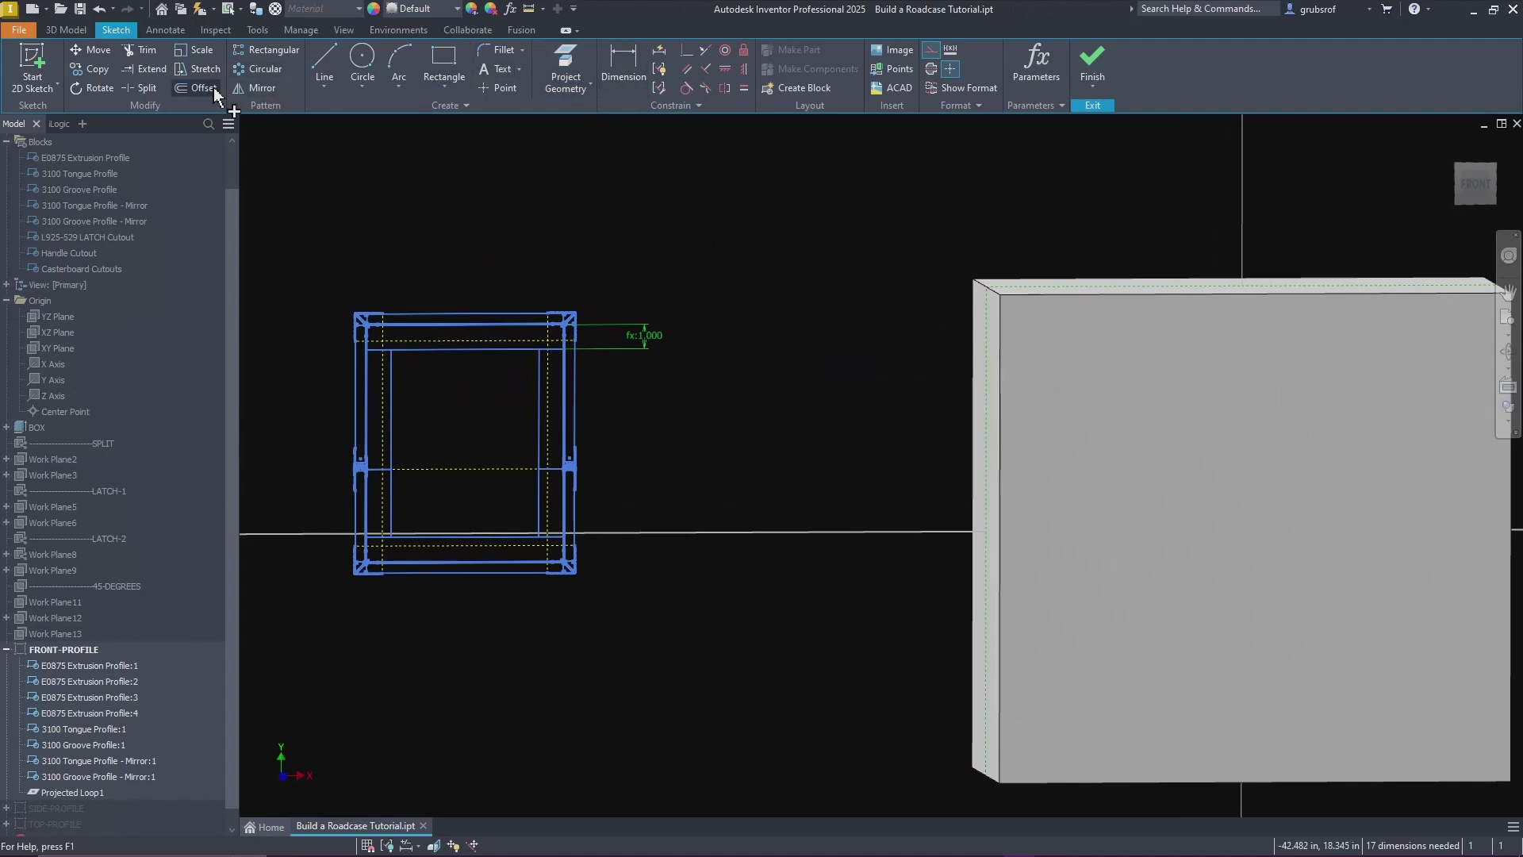
{"action": "left_click", "coordinate": [989, 326]}
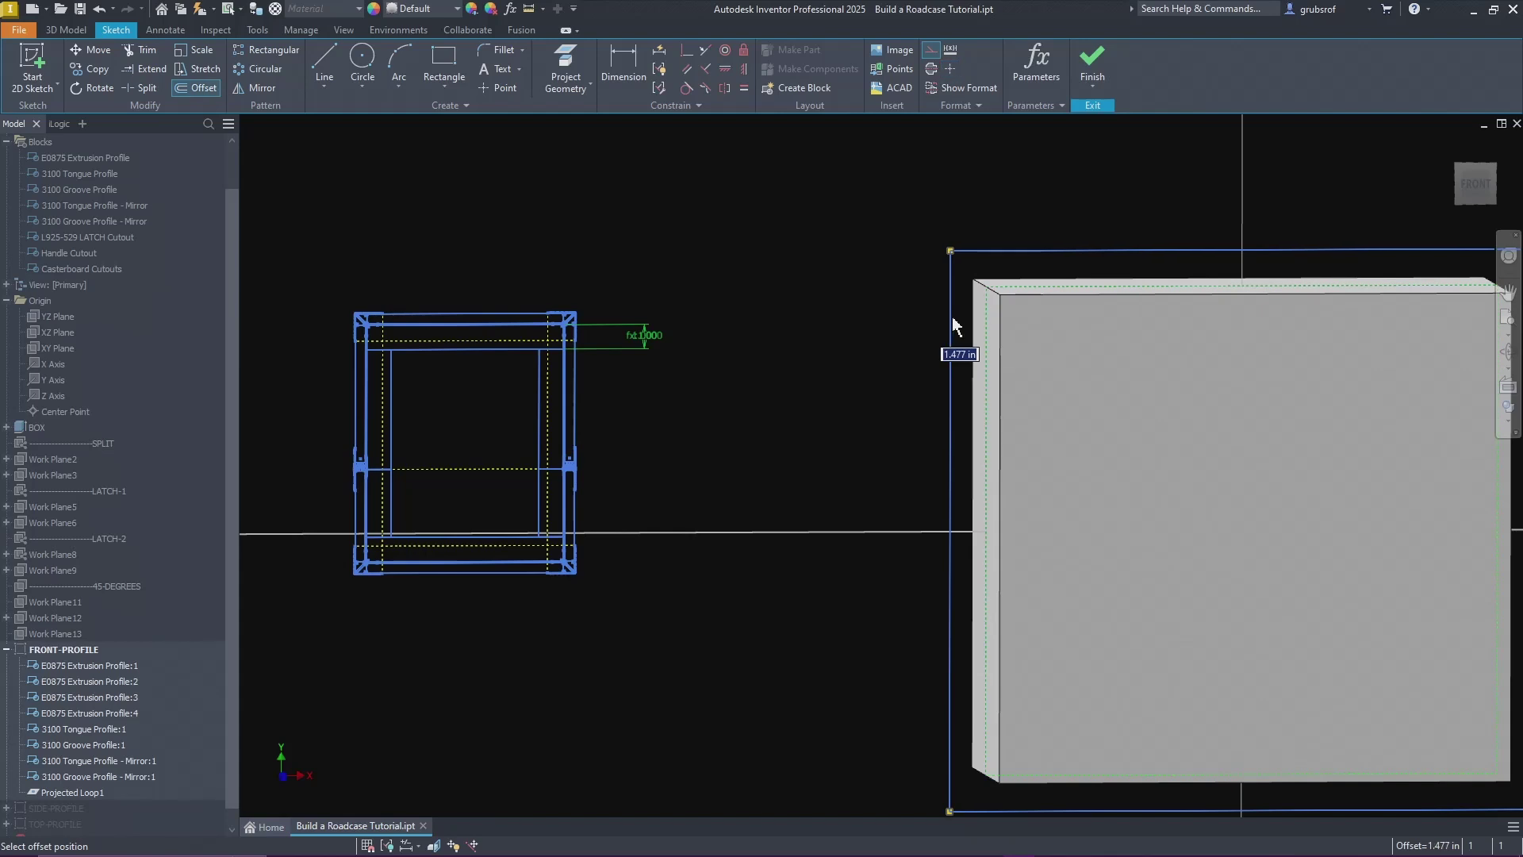
{"action": "left_click", "coordinate": [955, 325]}
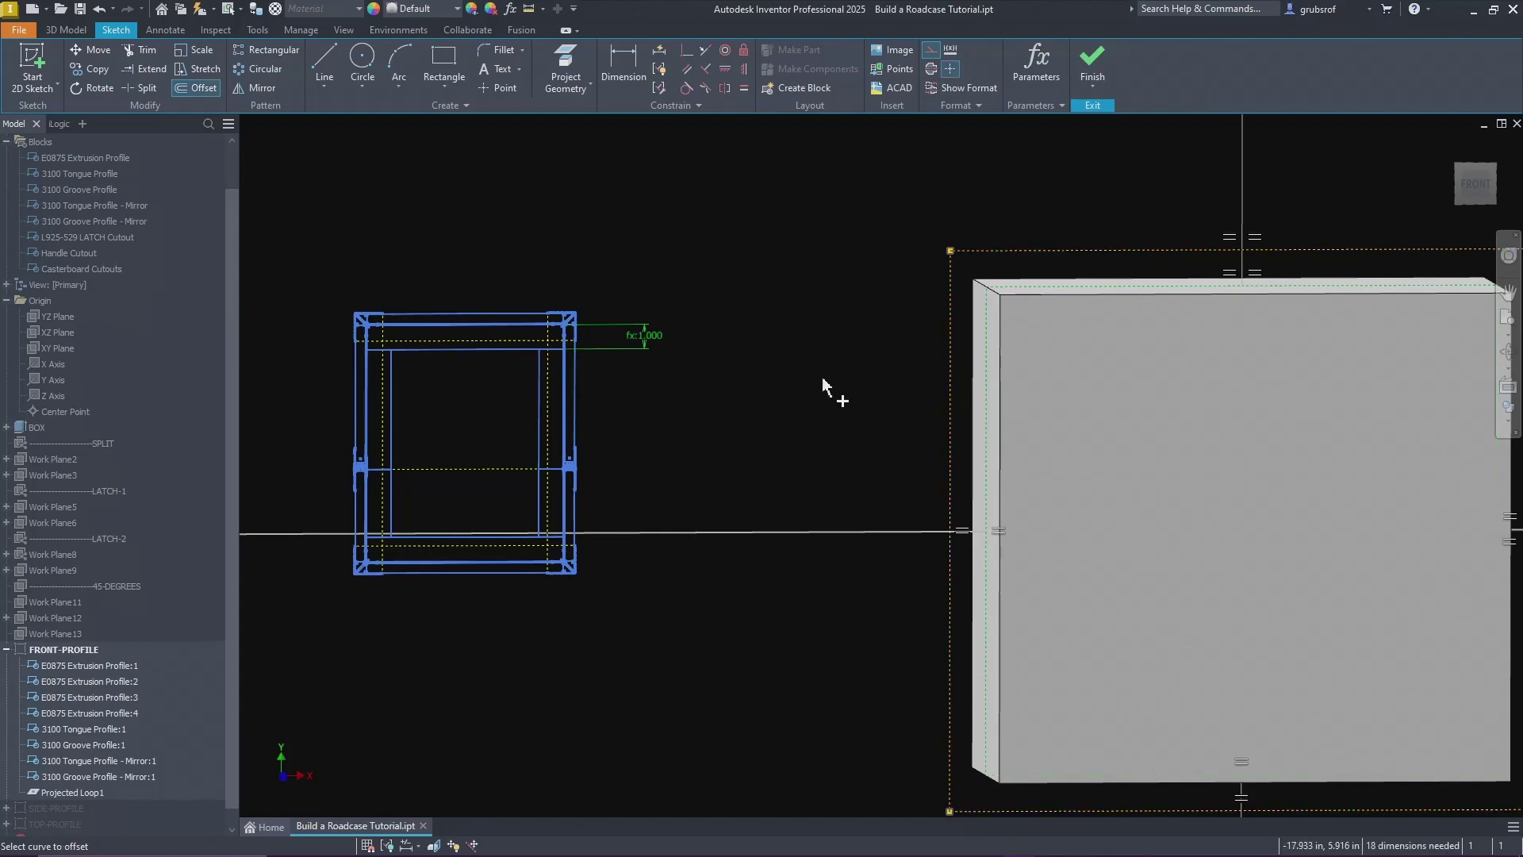
{"action": "key", "text": "Escape"}
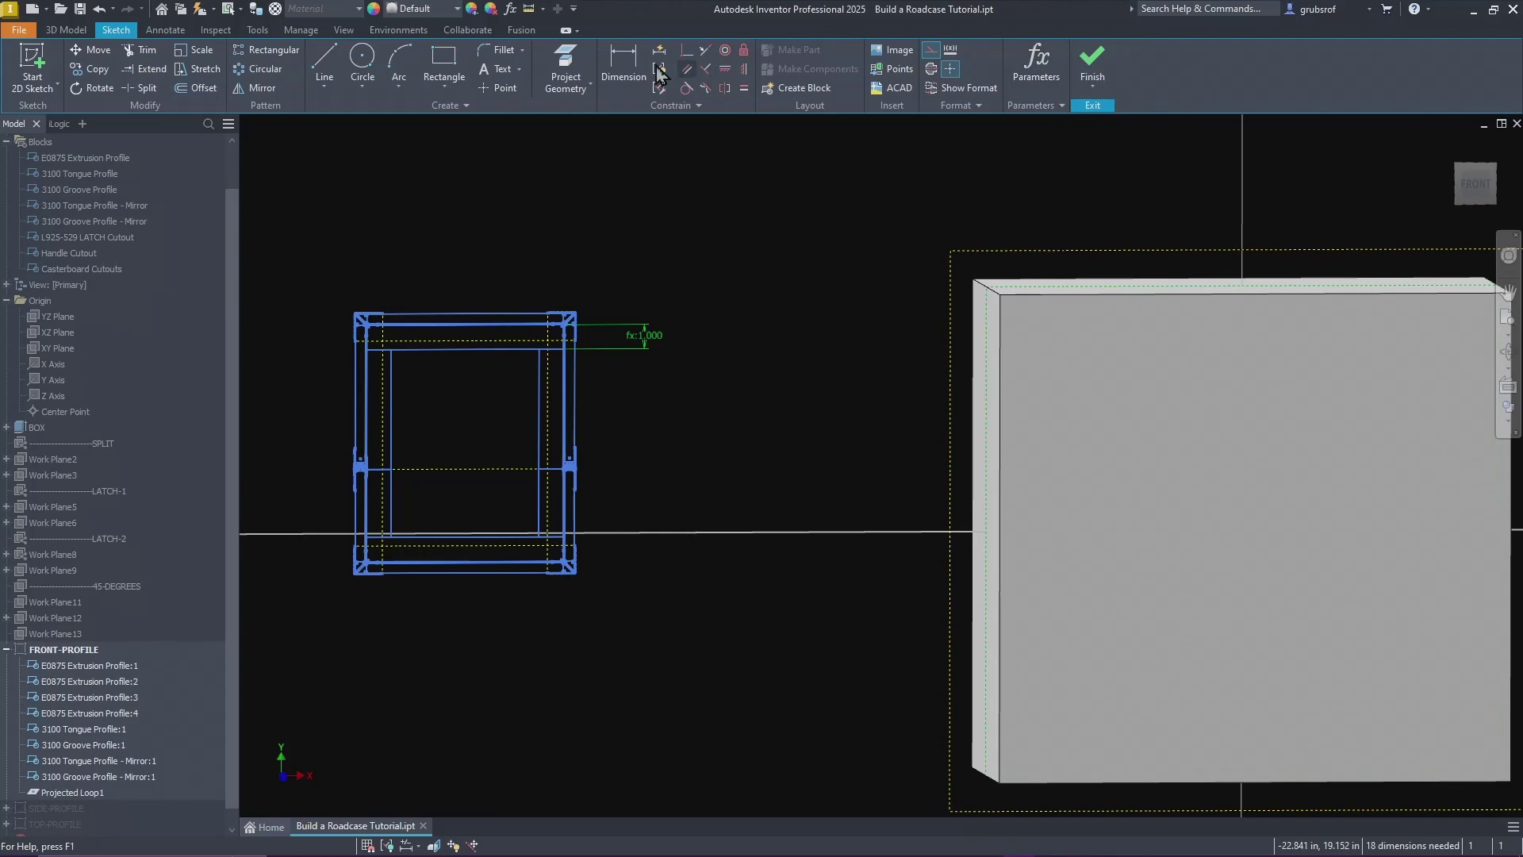
Step: Dimension the gap between the projected box outline and its offset rectangle, linking it to the AIR_GAP parameter
{"action": "left_click", "coordinate": [637, 83]}
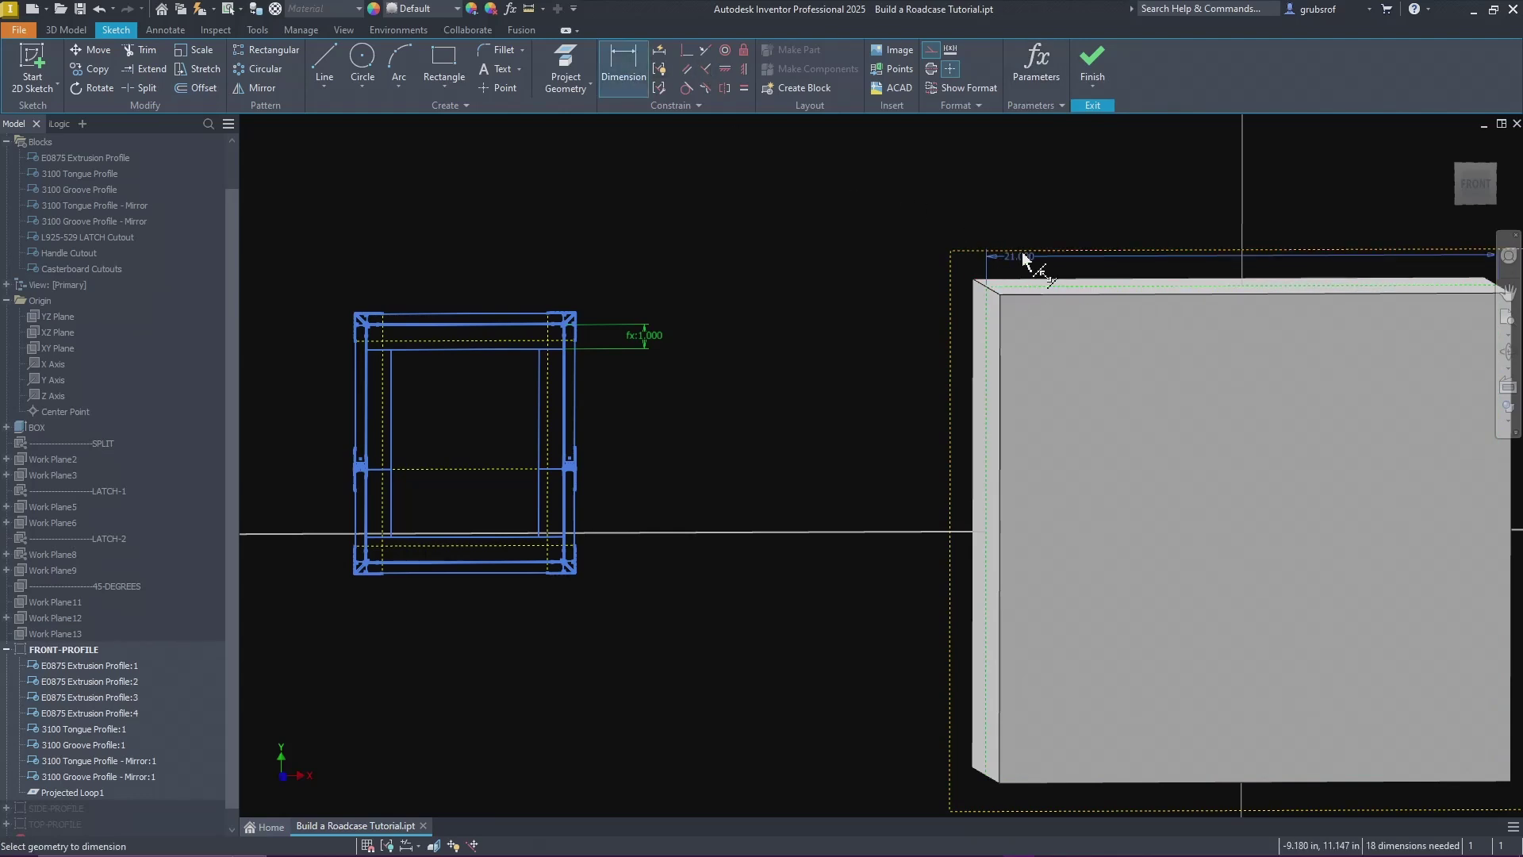
{"action": "left_click", "coordinate": [1028, 254]}
{"action": "left_click", "coordinate": [1057, 211]}
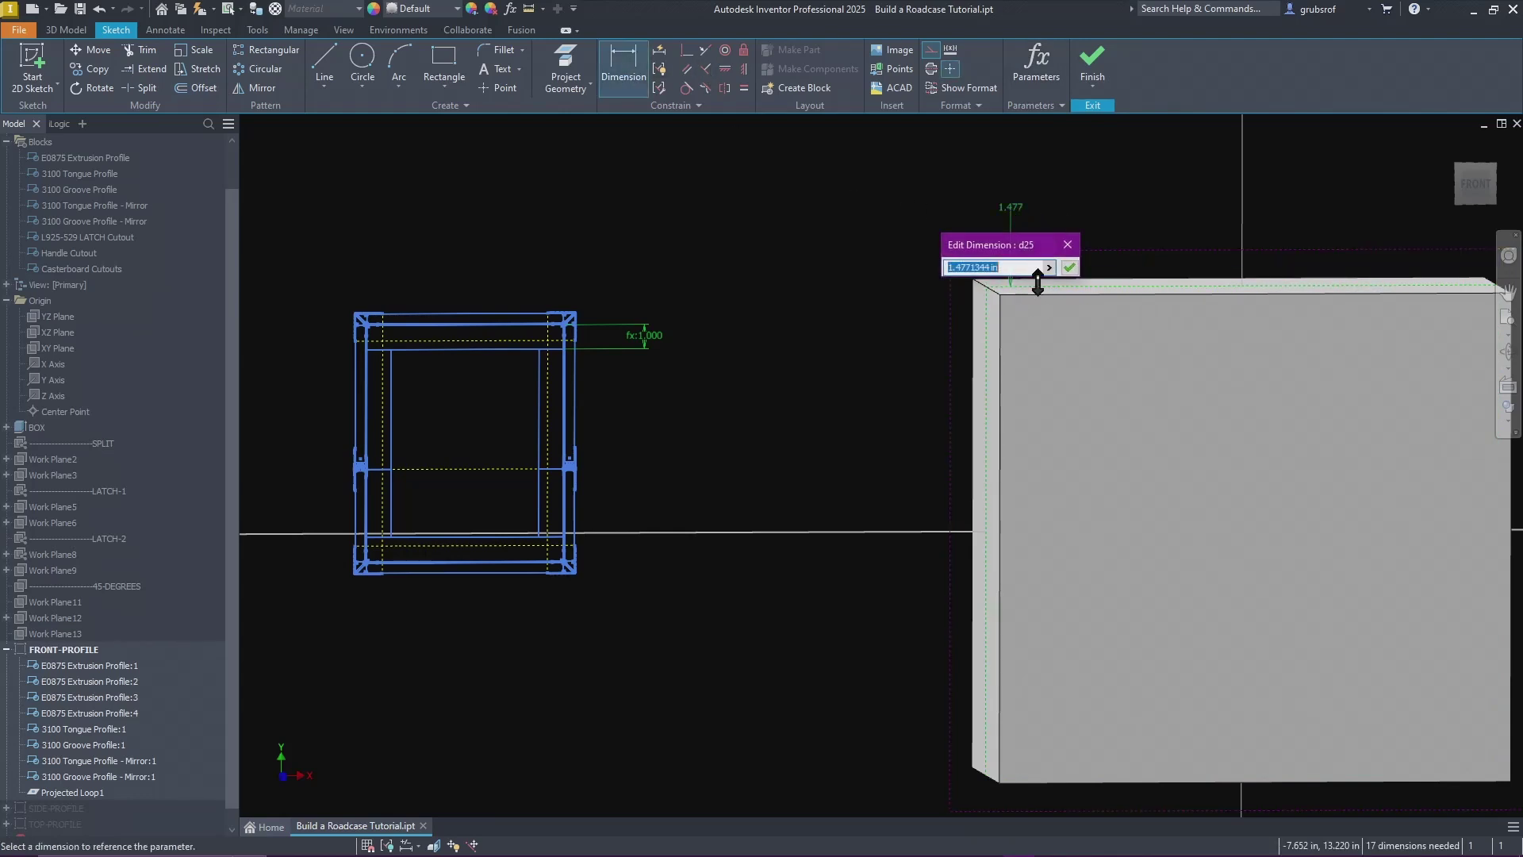
{"action": "left_click", "coordinate": [1049, 269]}
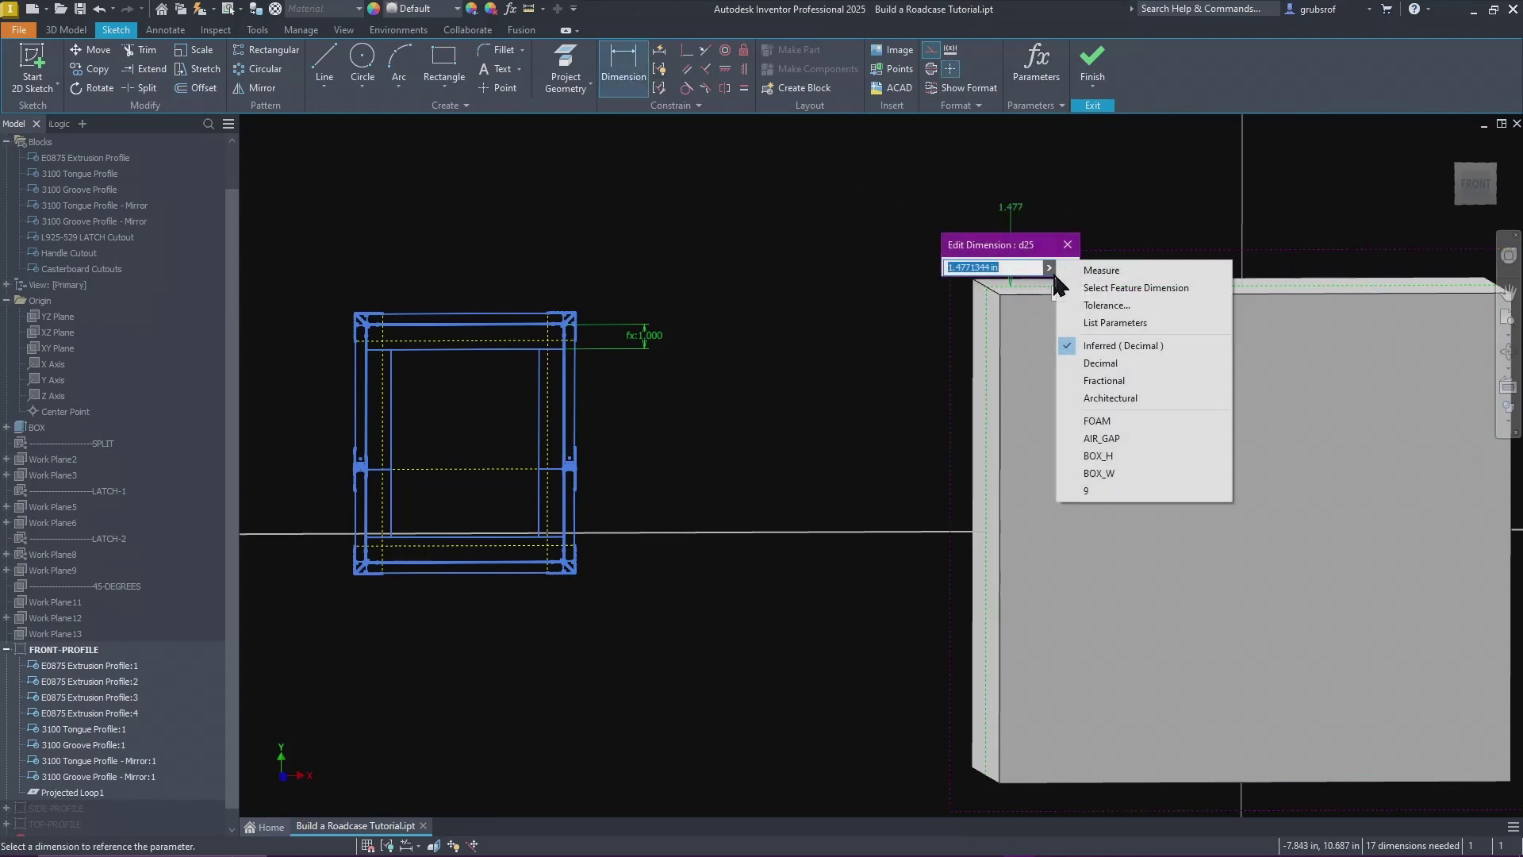
{"action": "left_click", "coordinate": [1099, 323]}
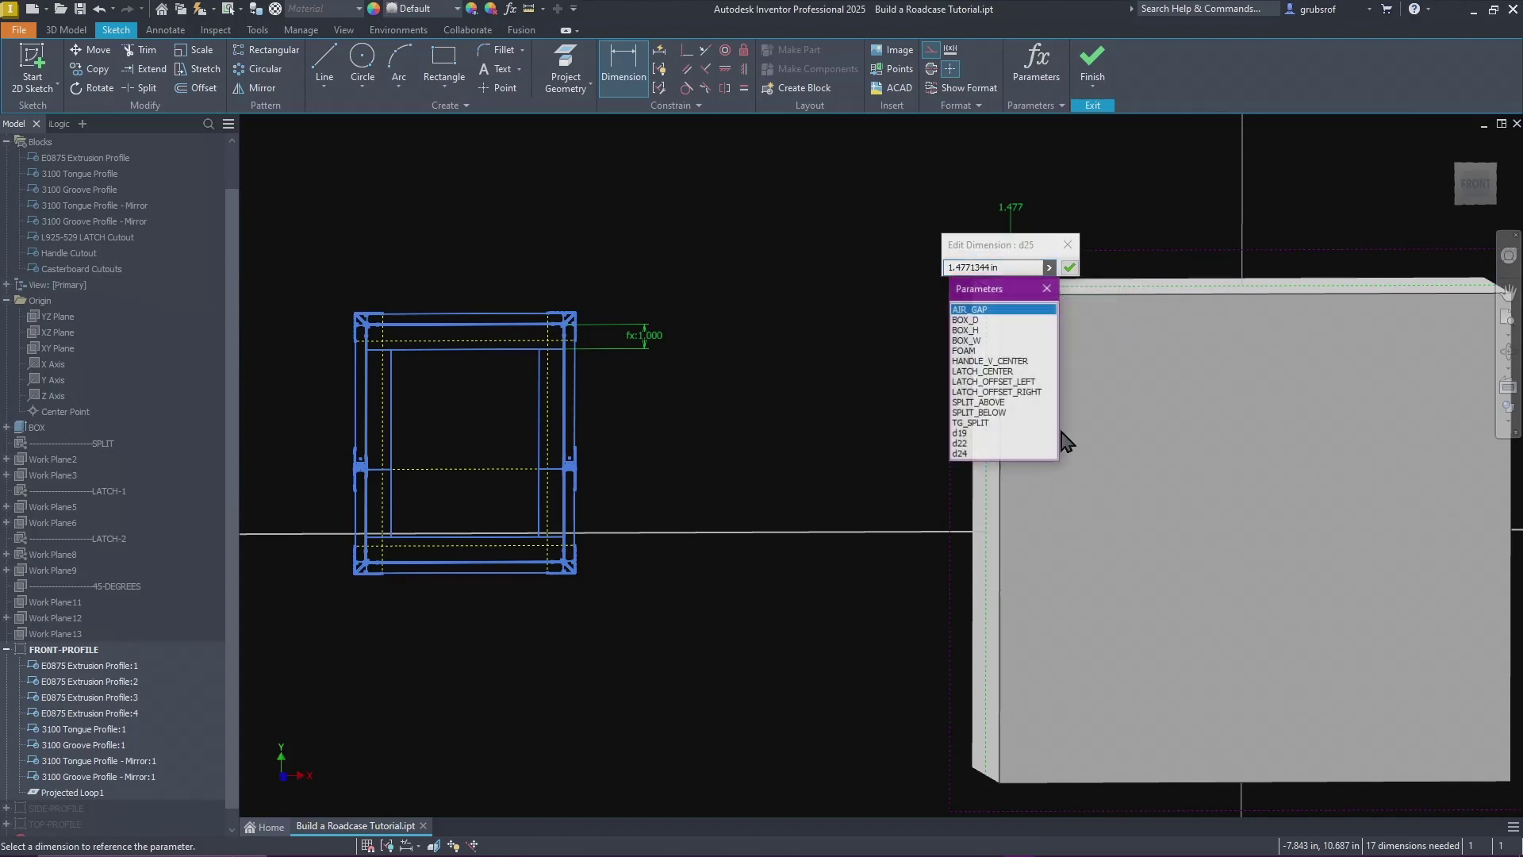
{"action": "left_click", "coordinate": [984, 309]}
{"action": "left_click", "coordinate": [1070, 268]}
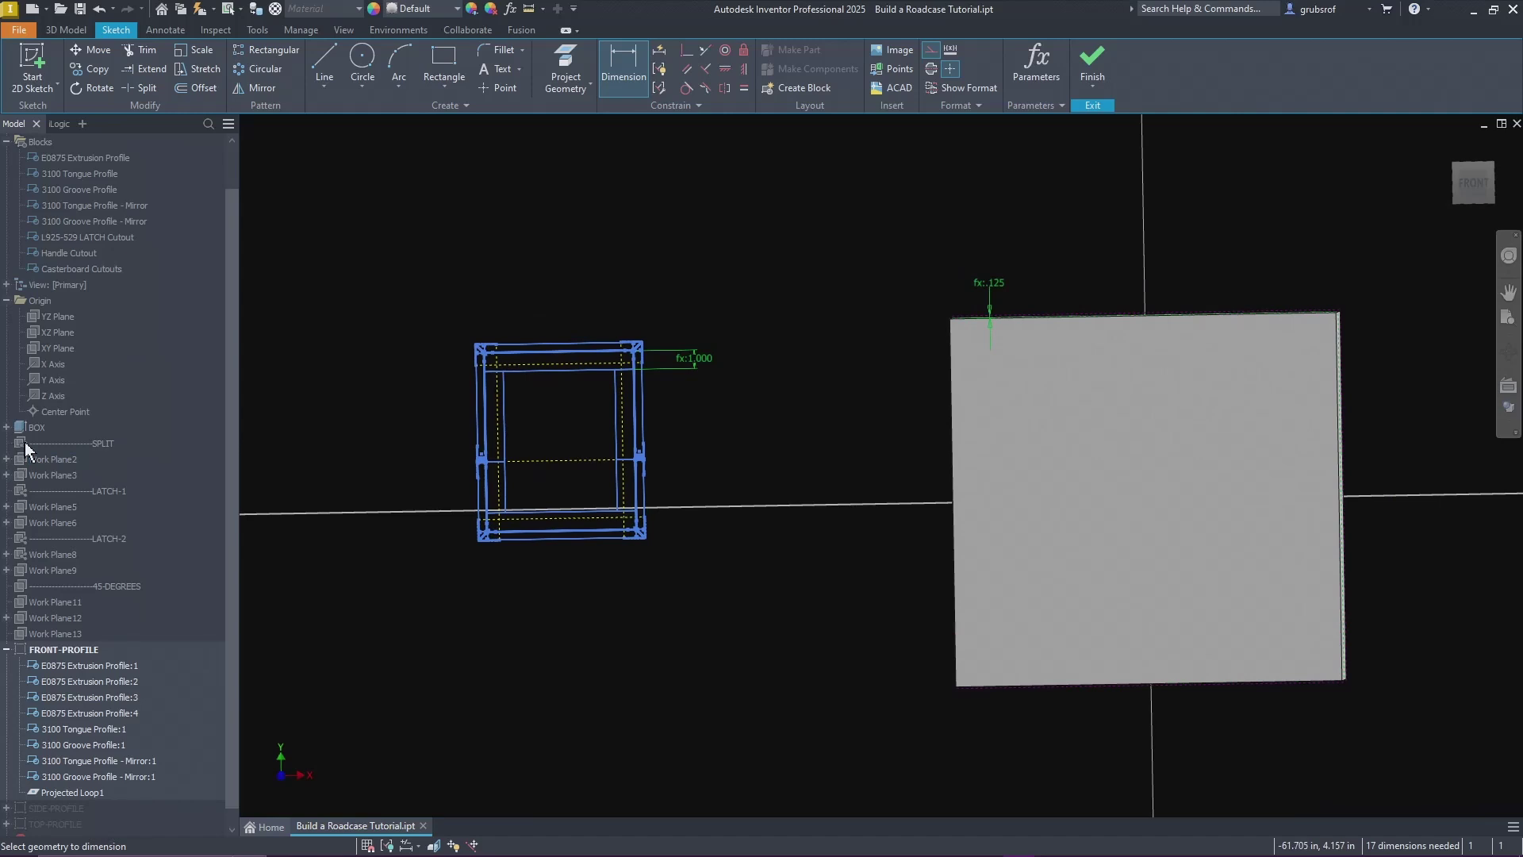
{"action": "left_click", "coordinate": [74, 444]}
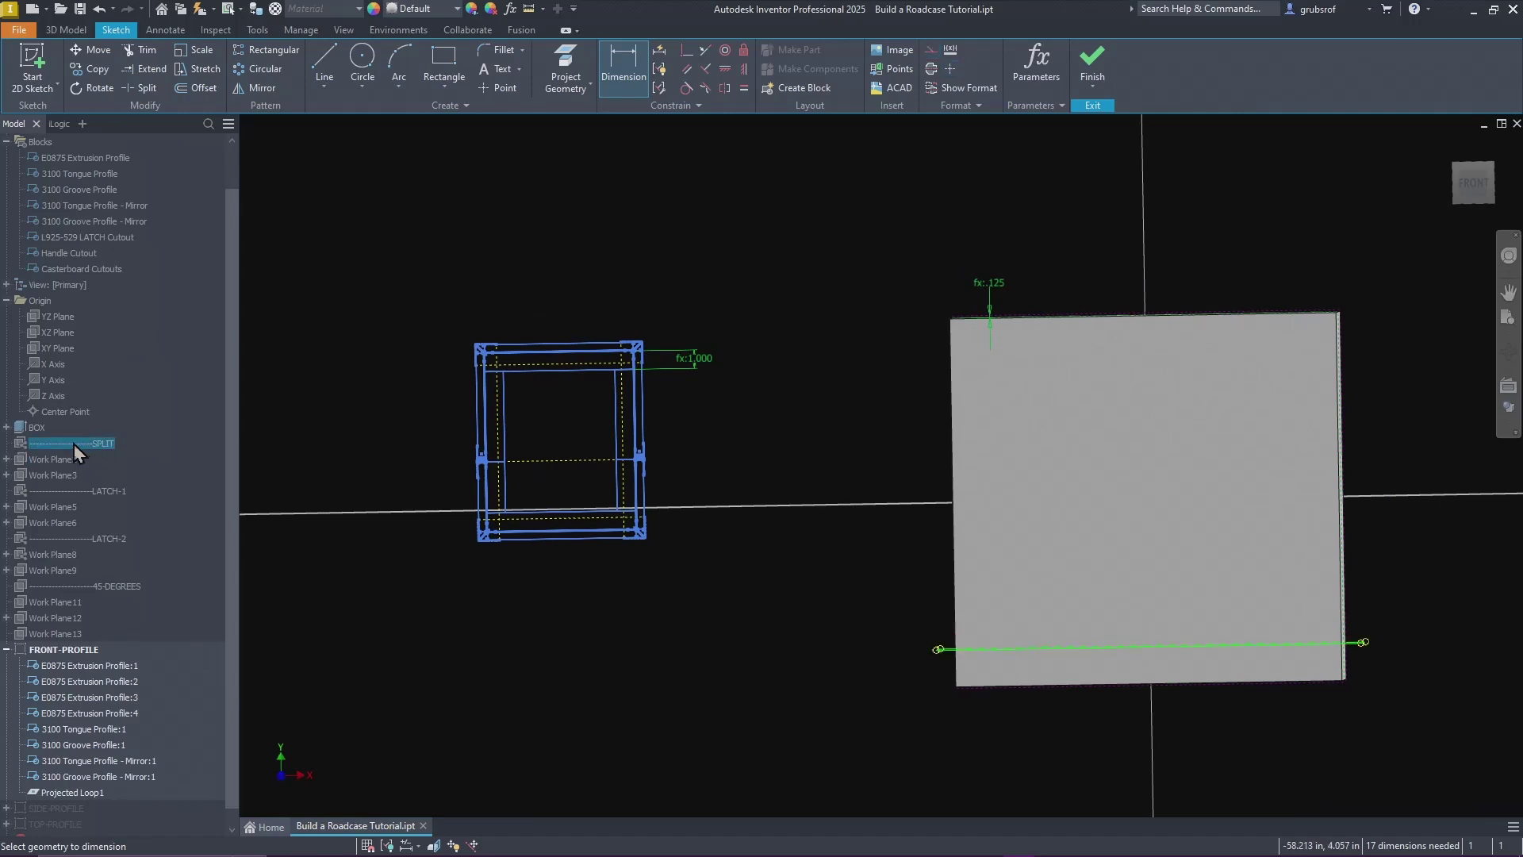
{"action": "right_click", "coordinate": [74, 445]}
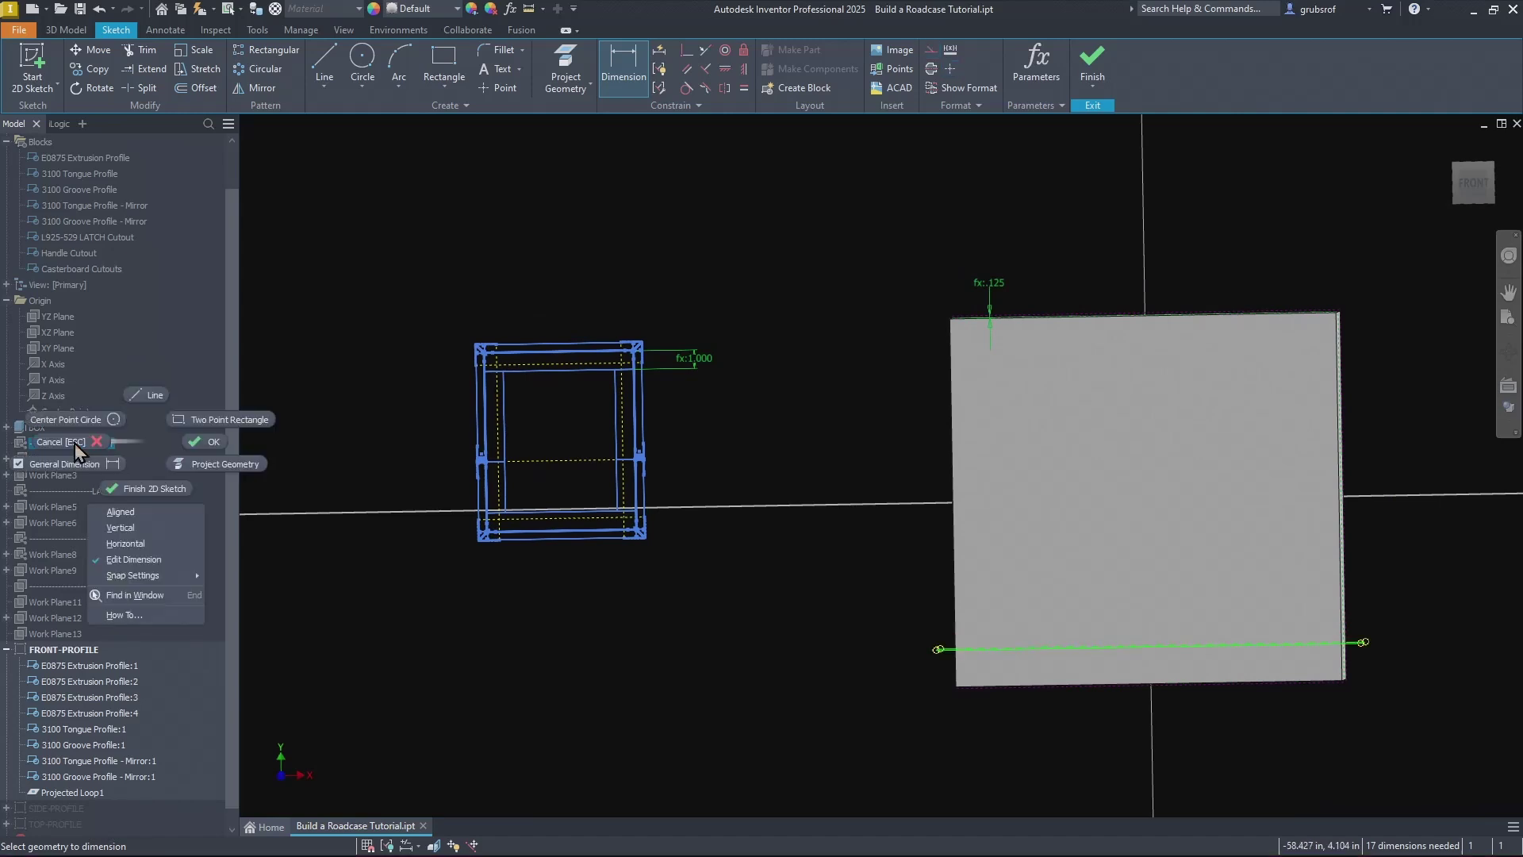
{"action": "left_click", "coordinate": [151, 522]}
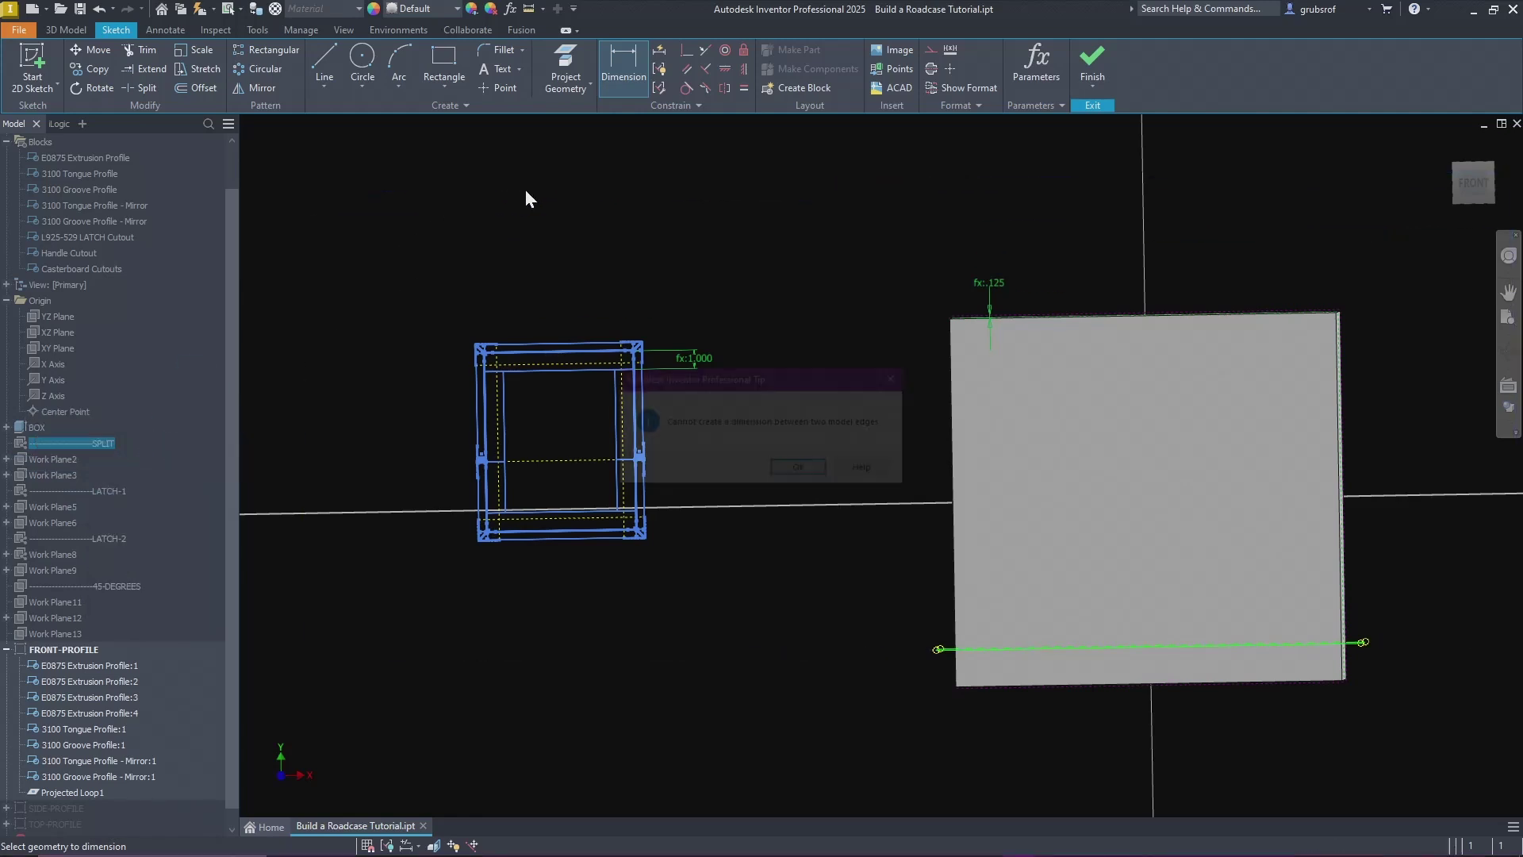
{"action": "key", "text": "Escape"}
{"action": "key", "text": "Escape"}
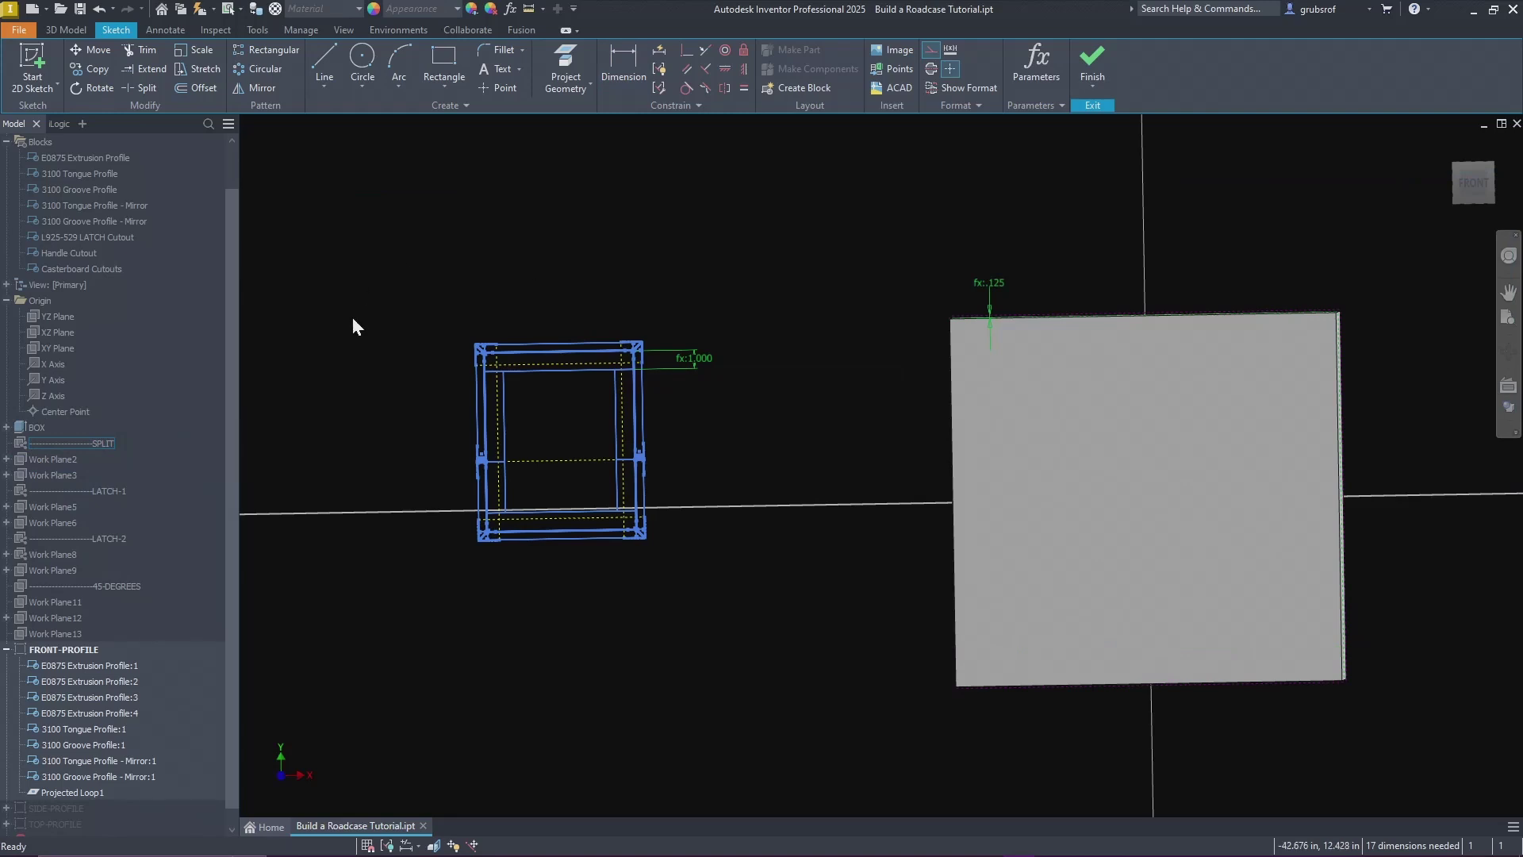
Step: Show the SPLIT work plane, project it into the sketch as a construction line and hide the plane again
{"action": "right_click", "coordinate": [79, 445]}
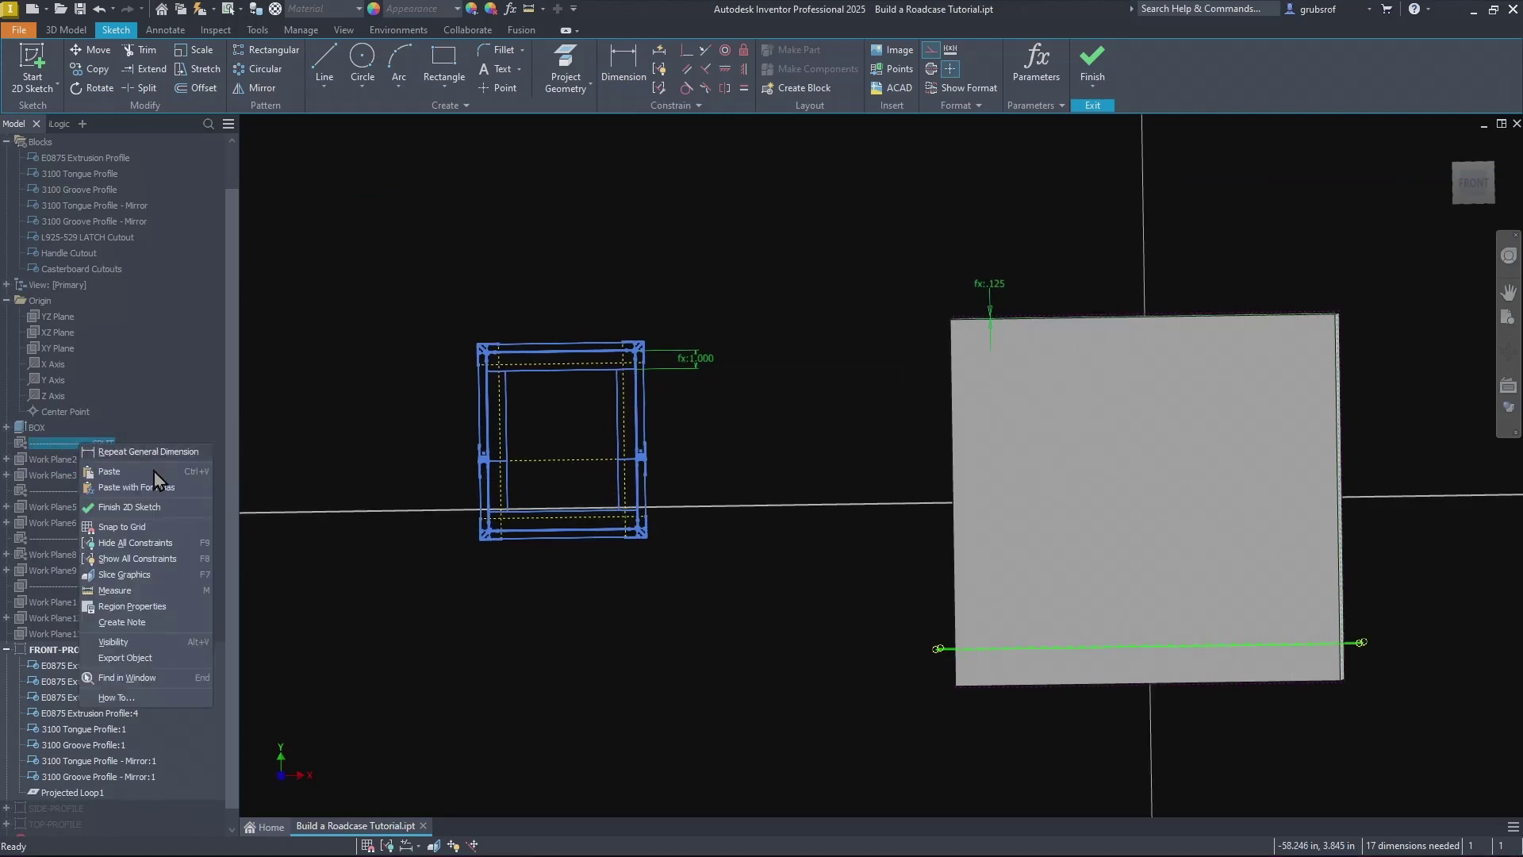
{"action": "left_click", "coordinate": [132, 639]}
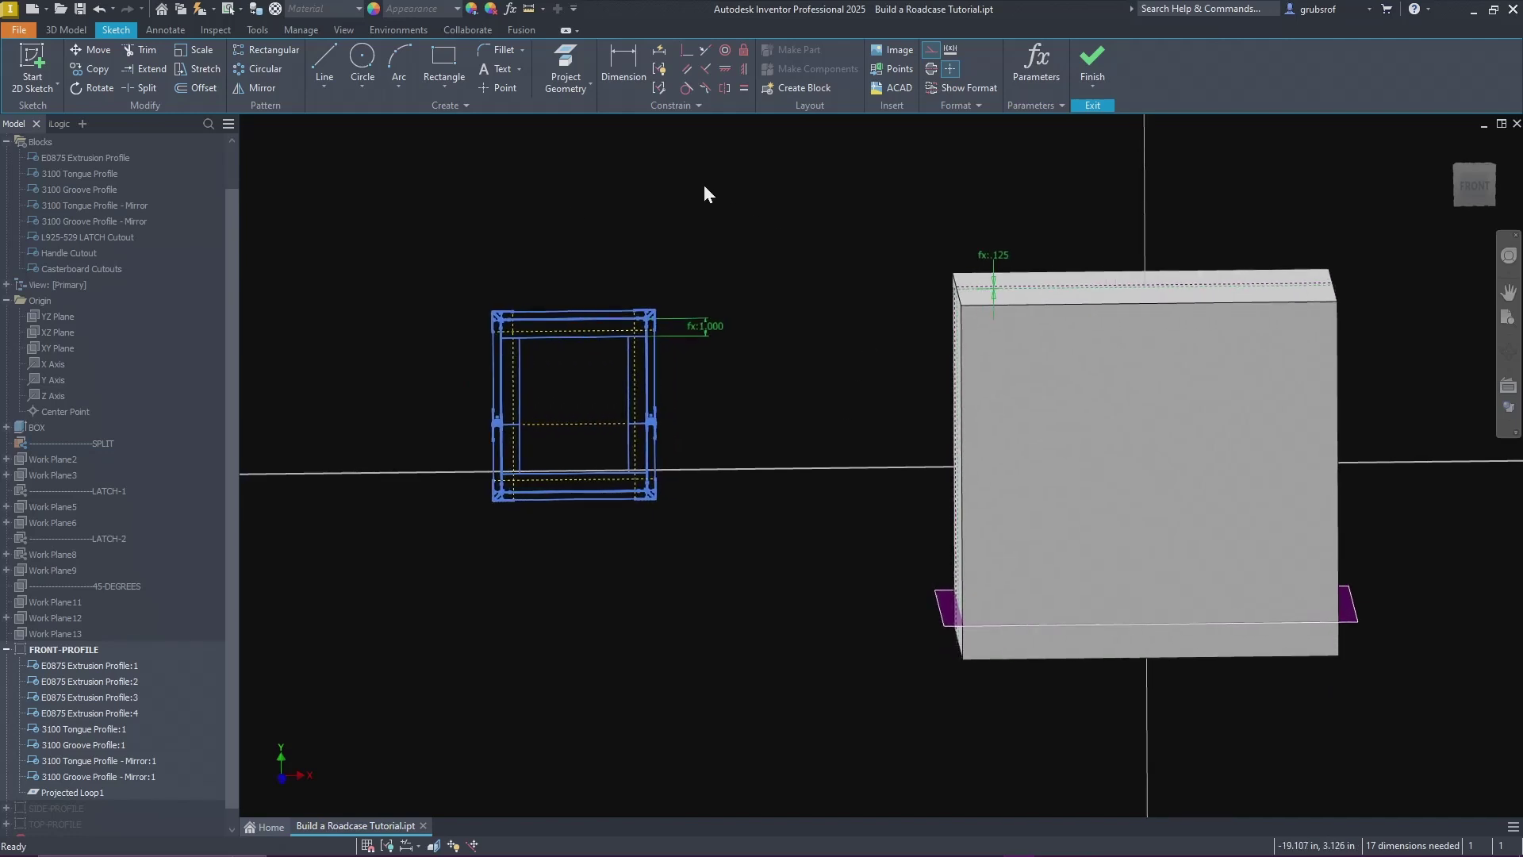
{"action": "left_click", "coordinate": [565, 68]}
{"action": "left_click", "coordinate": [901, 652]}
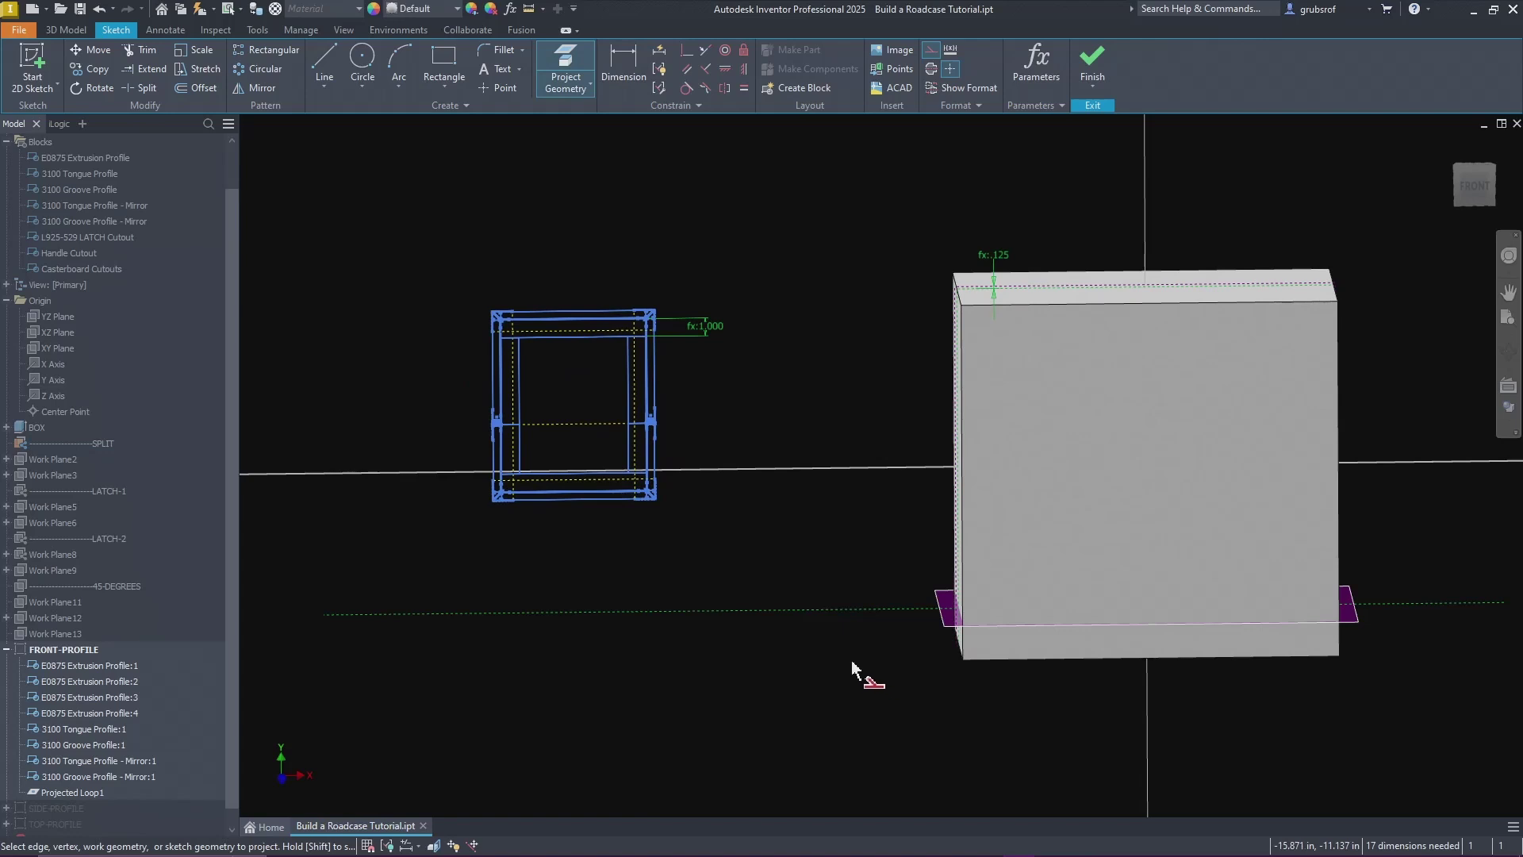
{"action": "right_click", "coordinate": [526, 576]}
{"action": "left_click", "coordinate": [578, 573]}
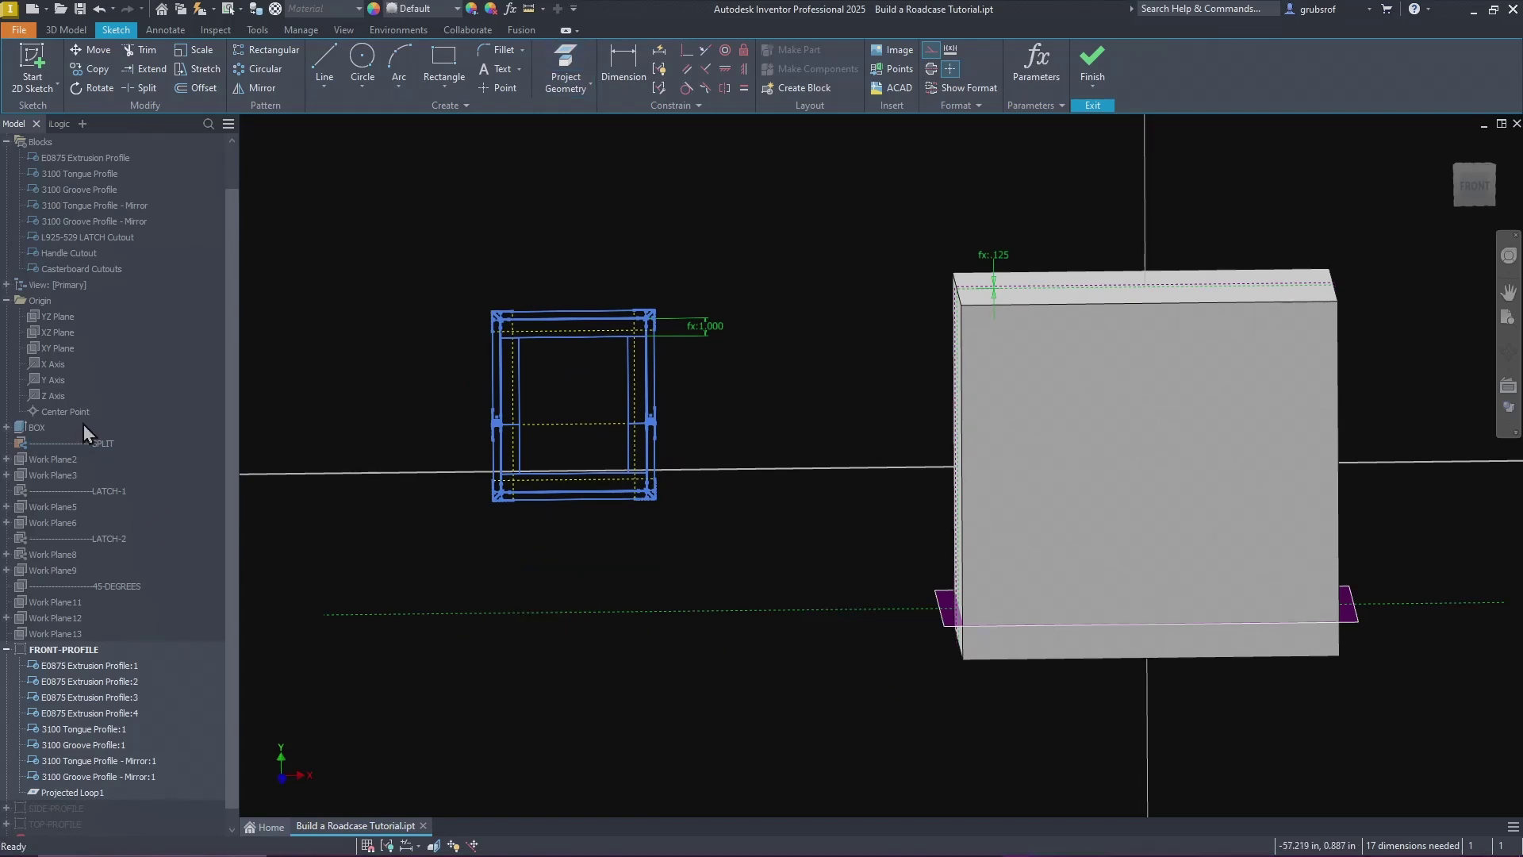
{"action": "right_click", "coordinate": [55, 445]}
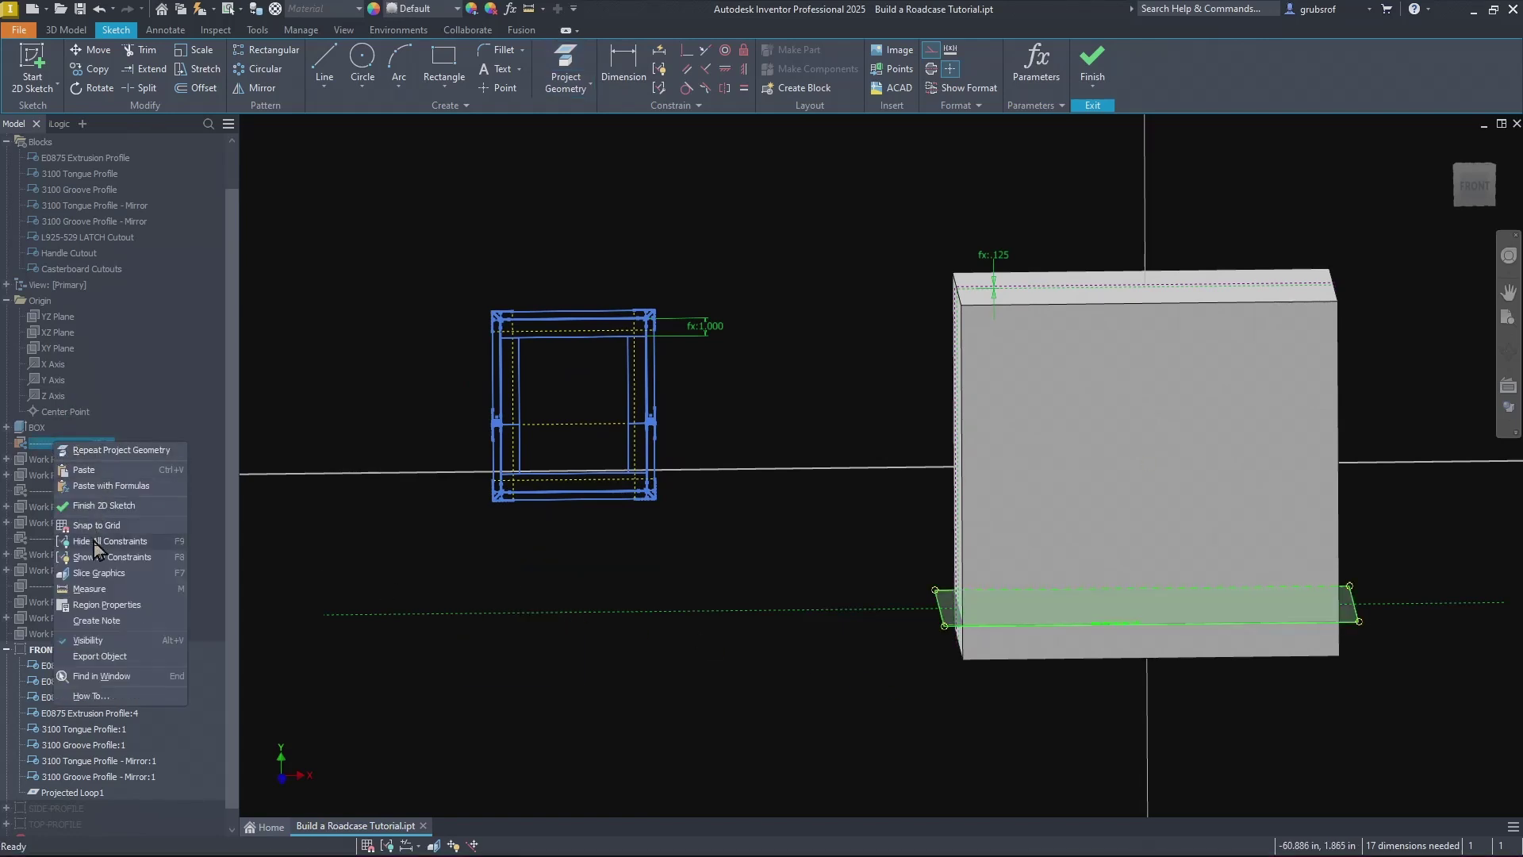
{"action": "left_click", "coordinate": [87, 640]}
Step: Return to the front view, finish the sketch and reopen FRONT-PROFILE for editing
{"action": "middle_click_drag", "start_coordinate": [744, 569], "coordinate": [1142, 428], "text": "shift"}
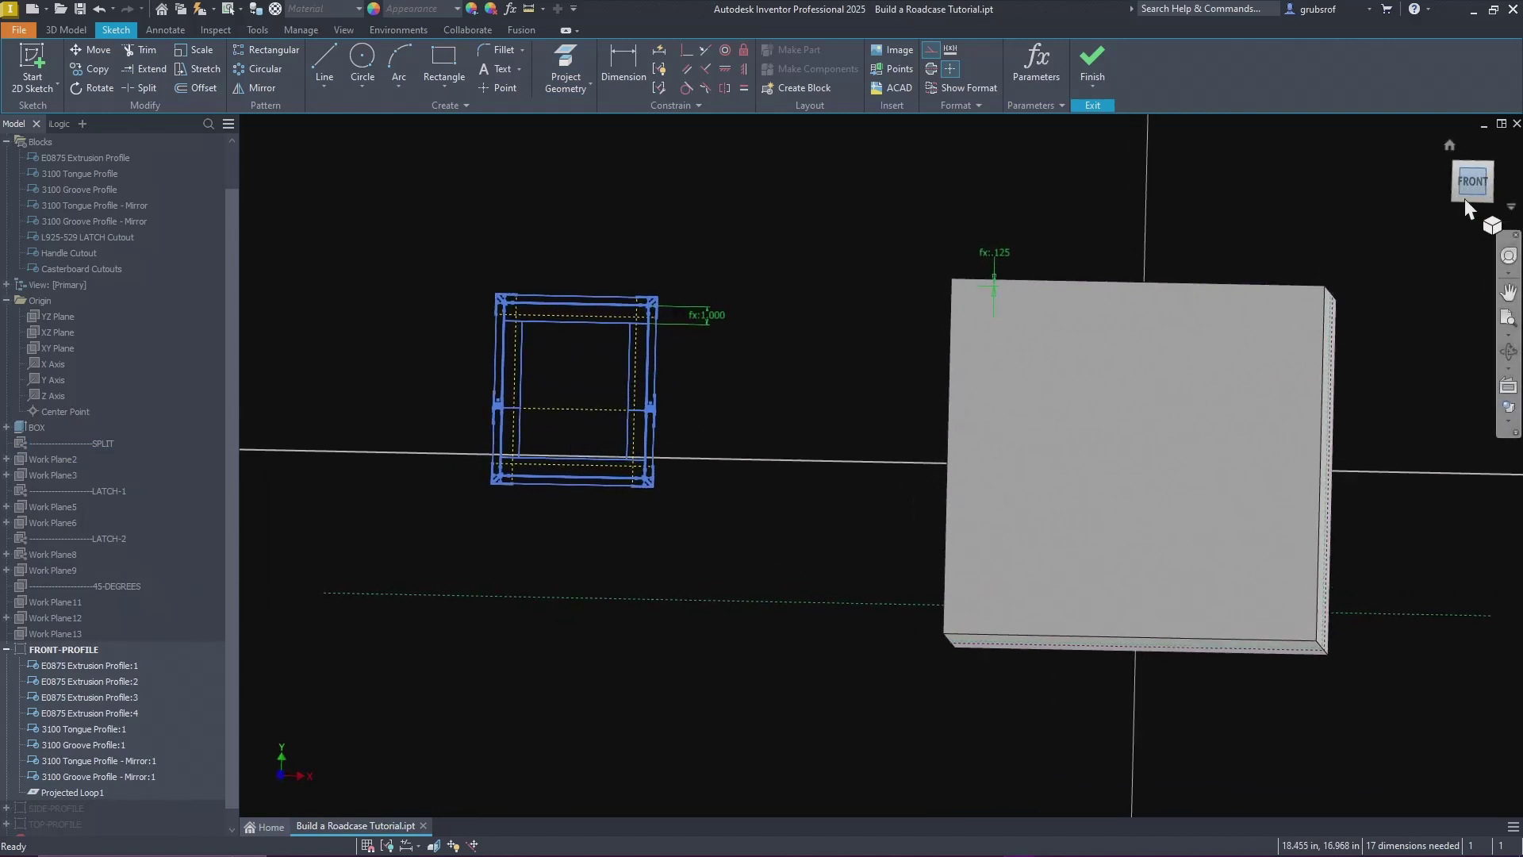
{"action": "left_click", "coordinate": [1473, 187]}
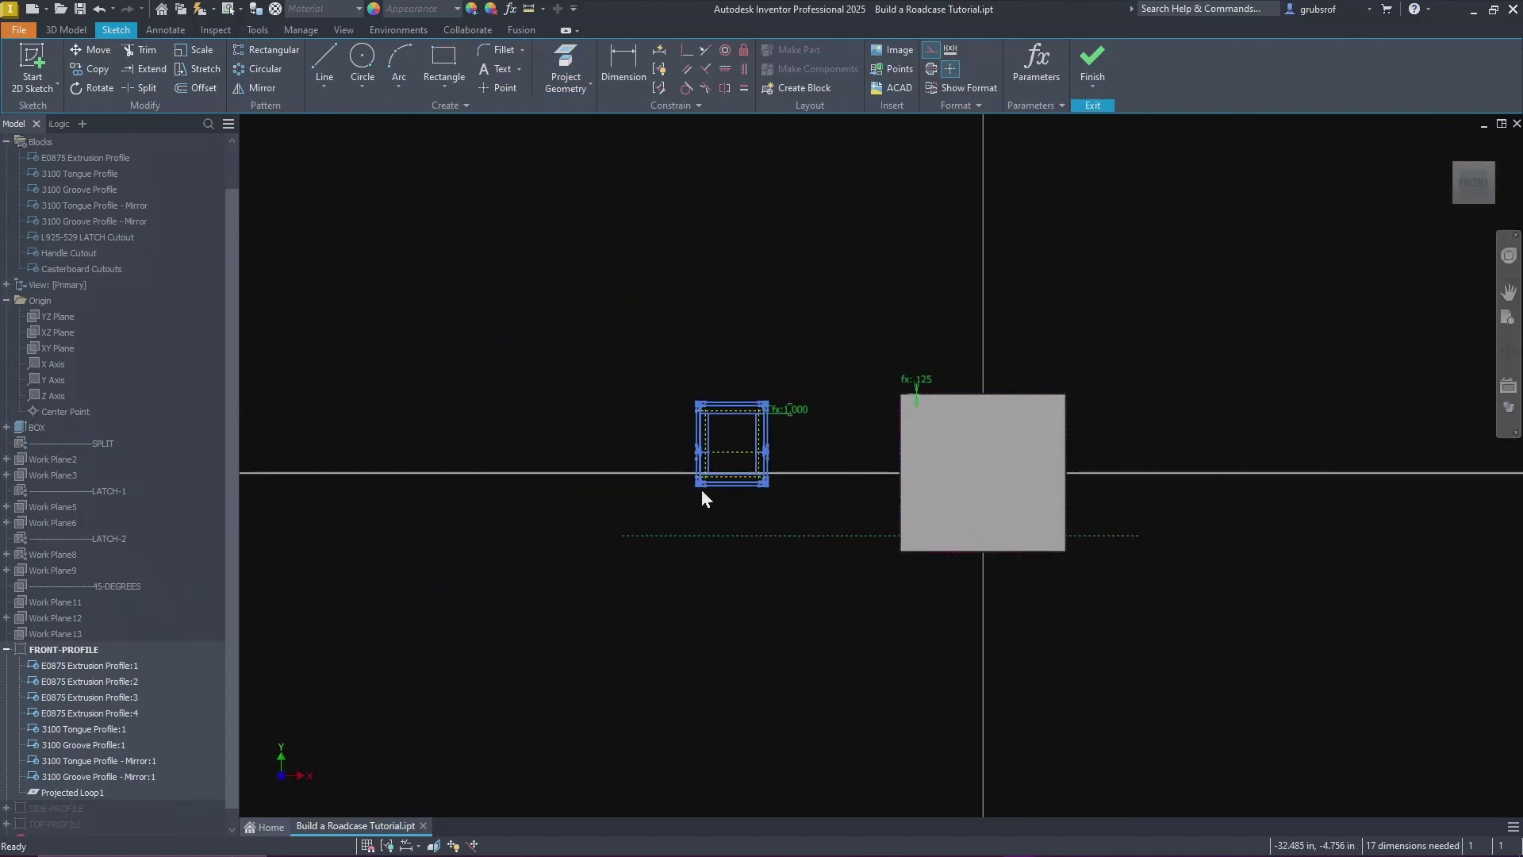
{"action": "left_click", "coordinate": [1092, 64]}
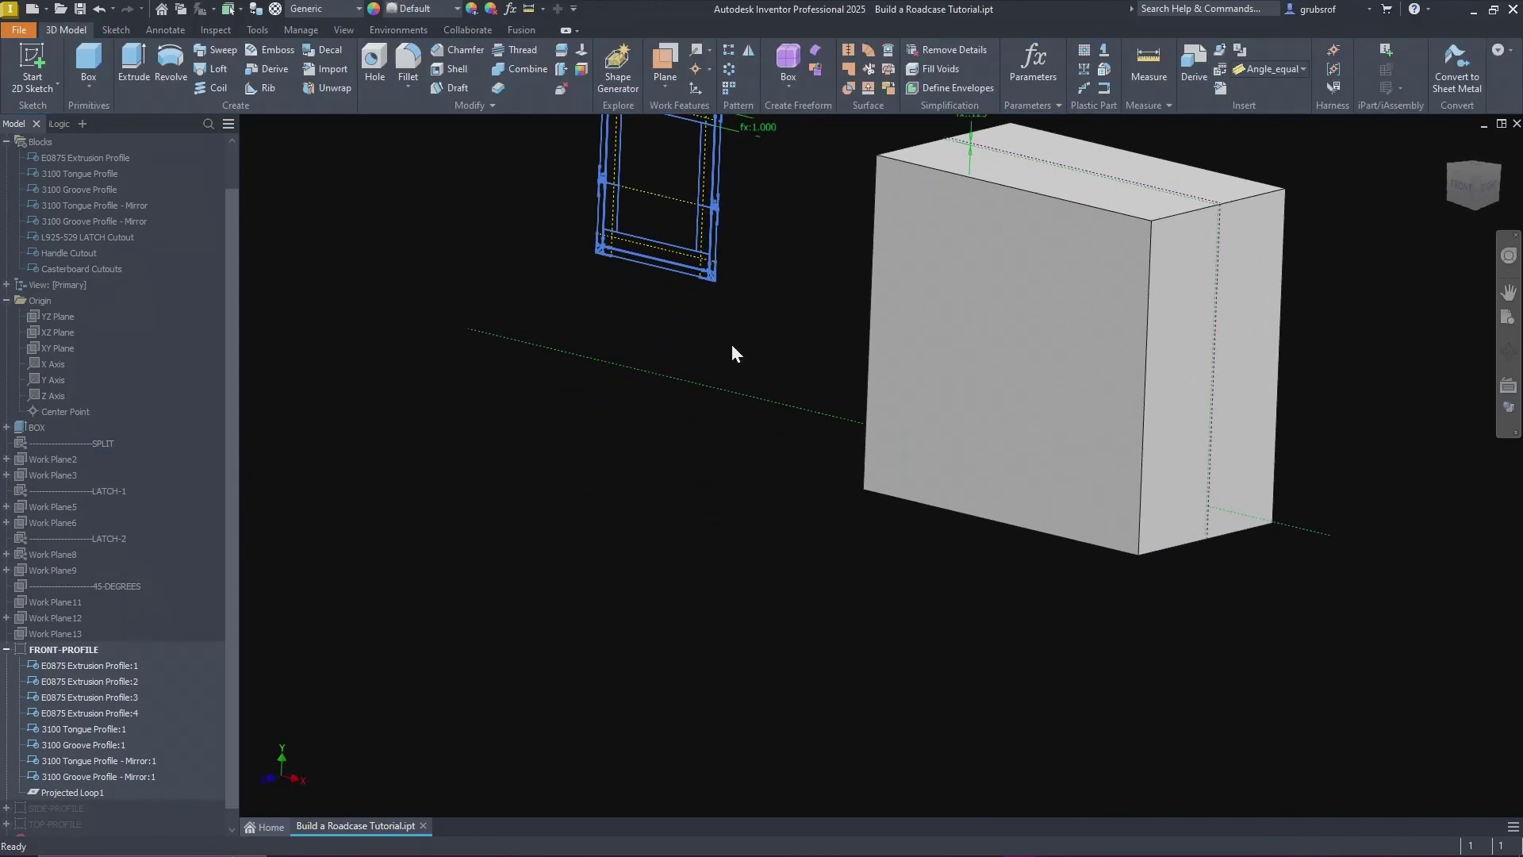
{"action": "double_click", "coordinate": [21, 650]}
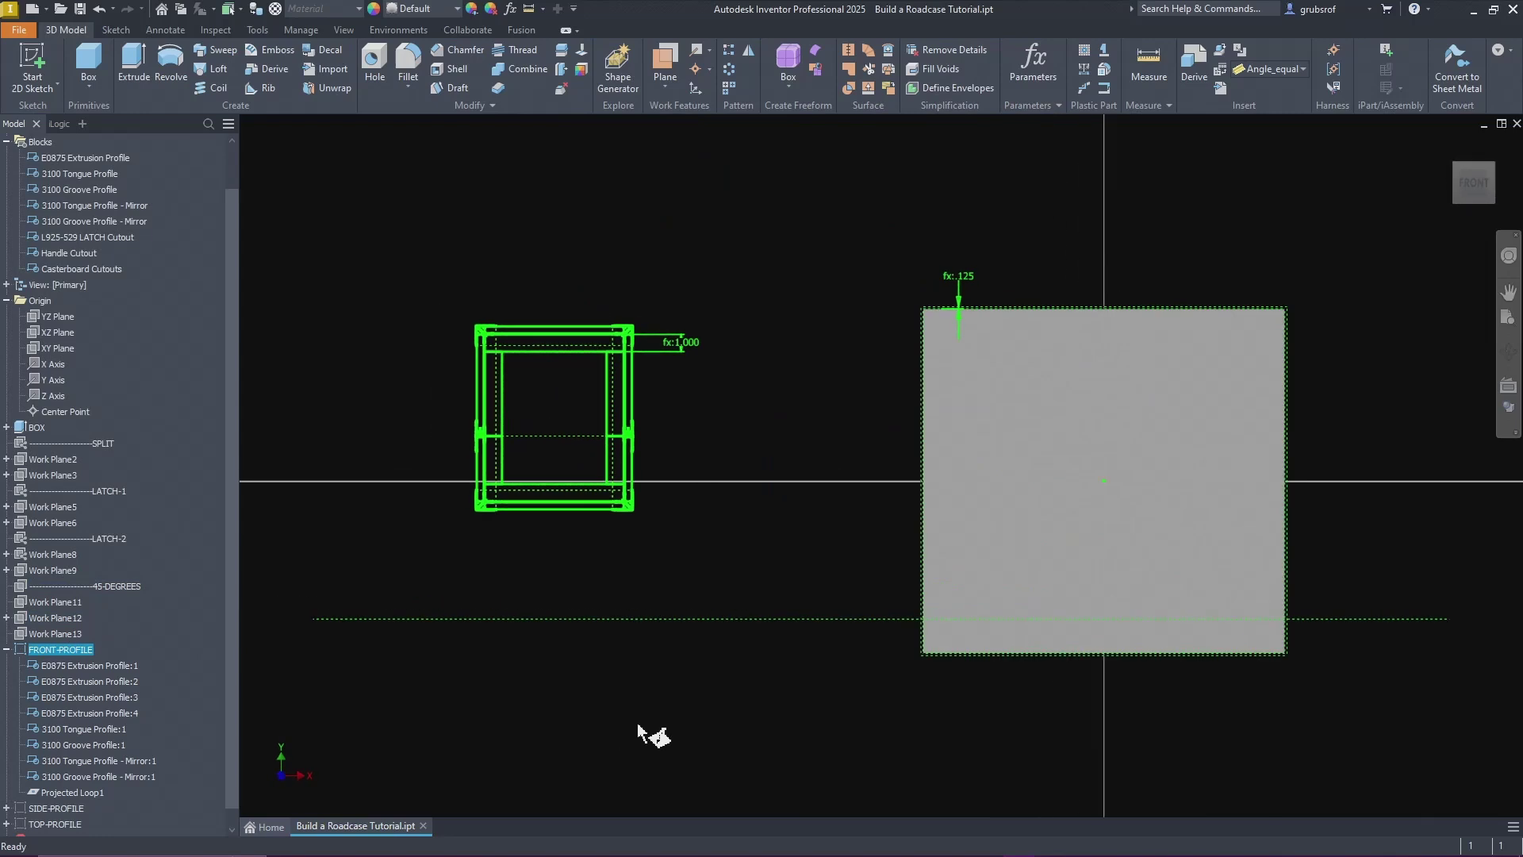
Step: Stretch the front profile's outer and inner edges so the whole frame surrounds the box with clearance on all sides
{"action": "left_click_drag", "start_coordinate": [580, 509], "coordinate": [589, 730]}
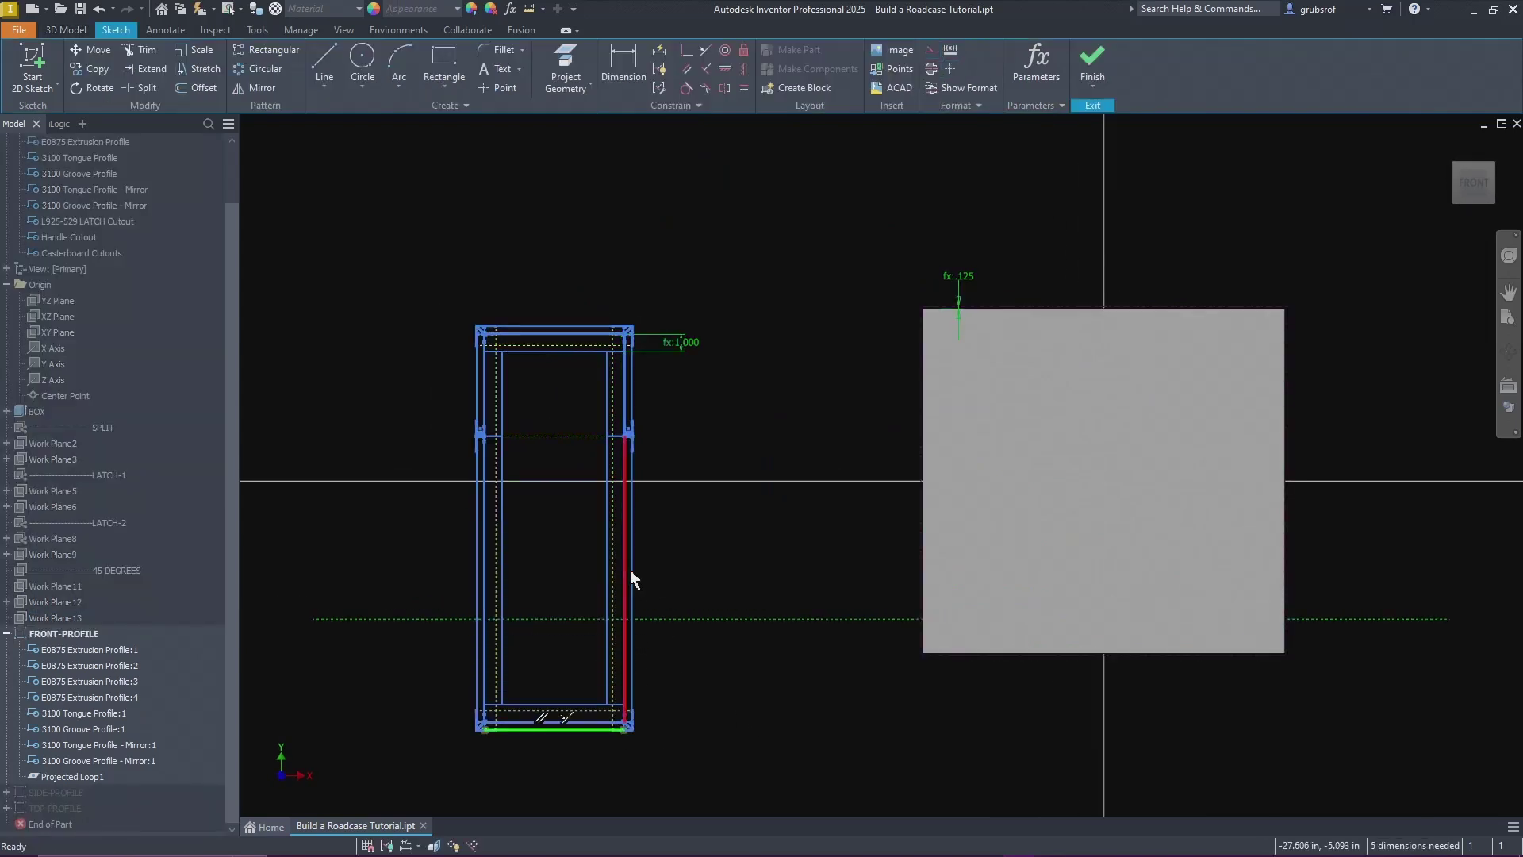
{"action": "mouse_move", "coordinate": [633, 573]}
{"action": "left_mouse_down"}
{"action": "mouse_move", "coordinate": [1306, 573]}
{"action": "mouse_move", "coordinate": [738, 595]}
{"action": "mouse_move", "coordinate": [736, 540]}
{"action": "mouse_move", "coordinate": [1349, 546]}
{"action": "left_mouse_up"}
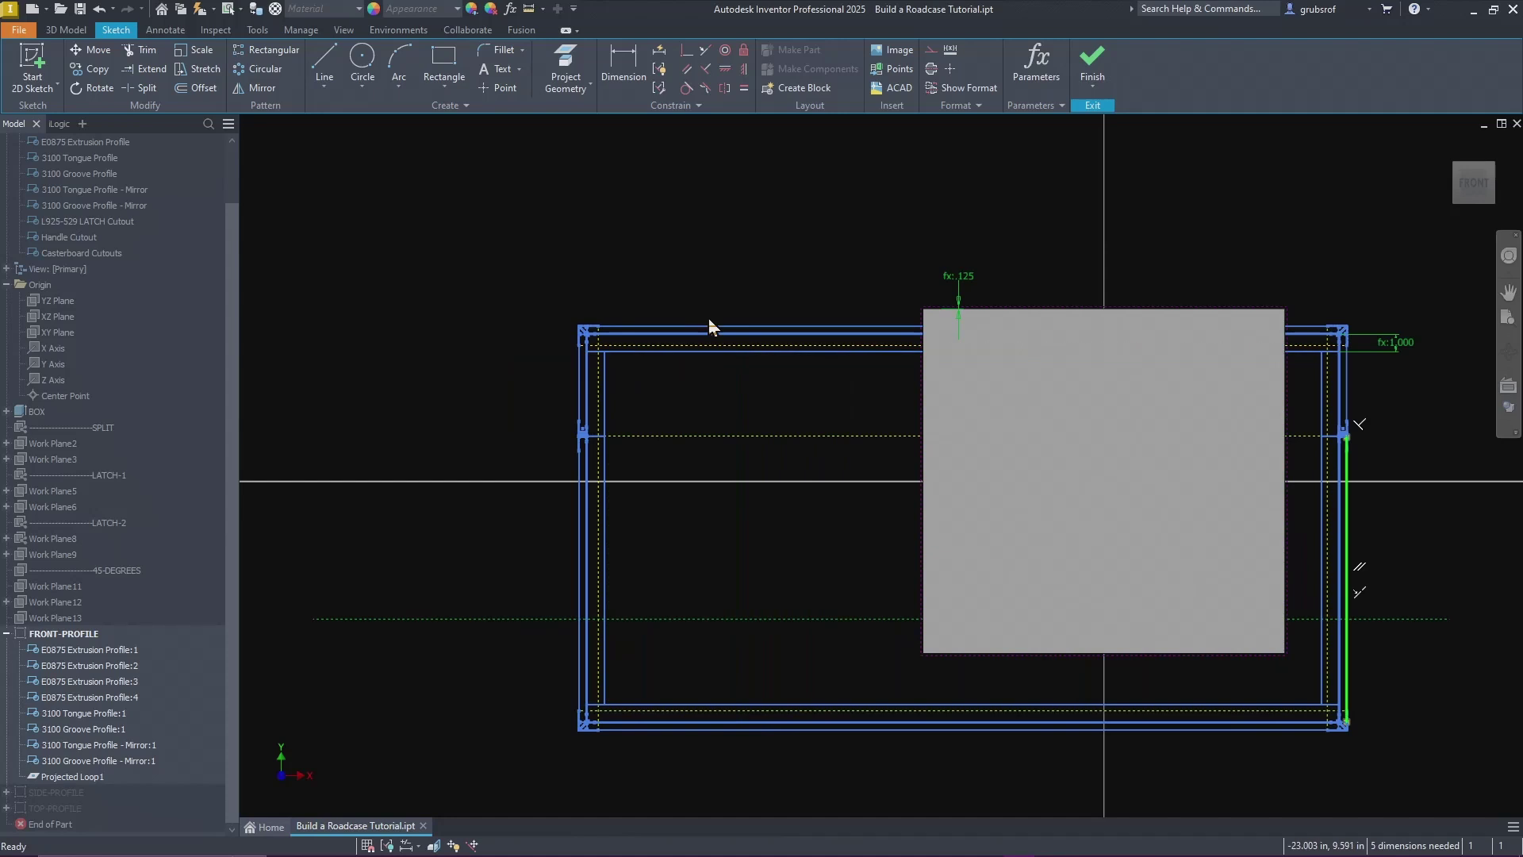
{"action": "left_click_drag", "start_coordinate": [710, 327], "coordinate": [755, 248]}
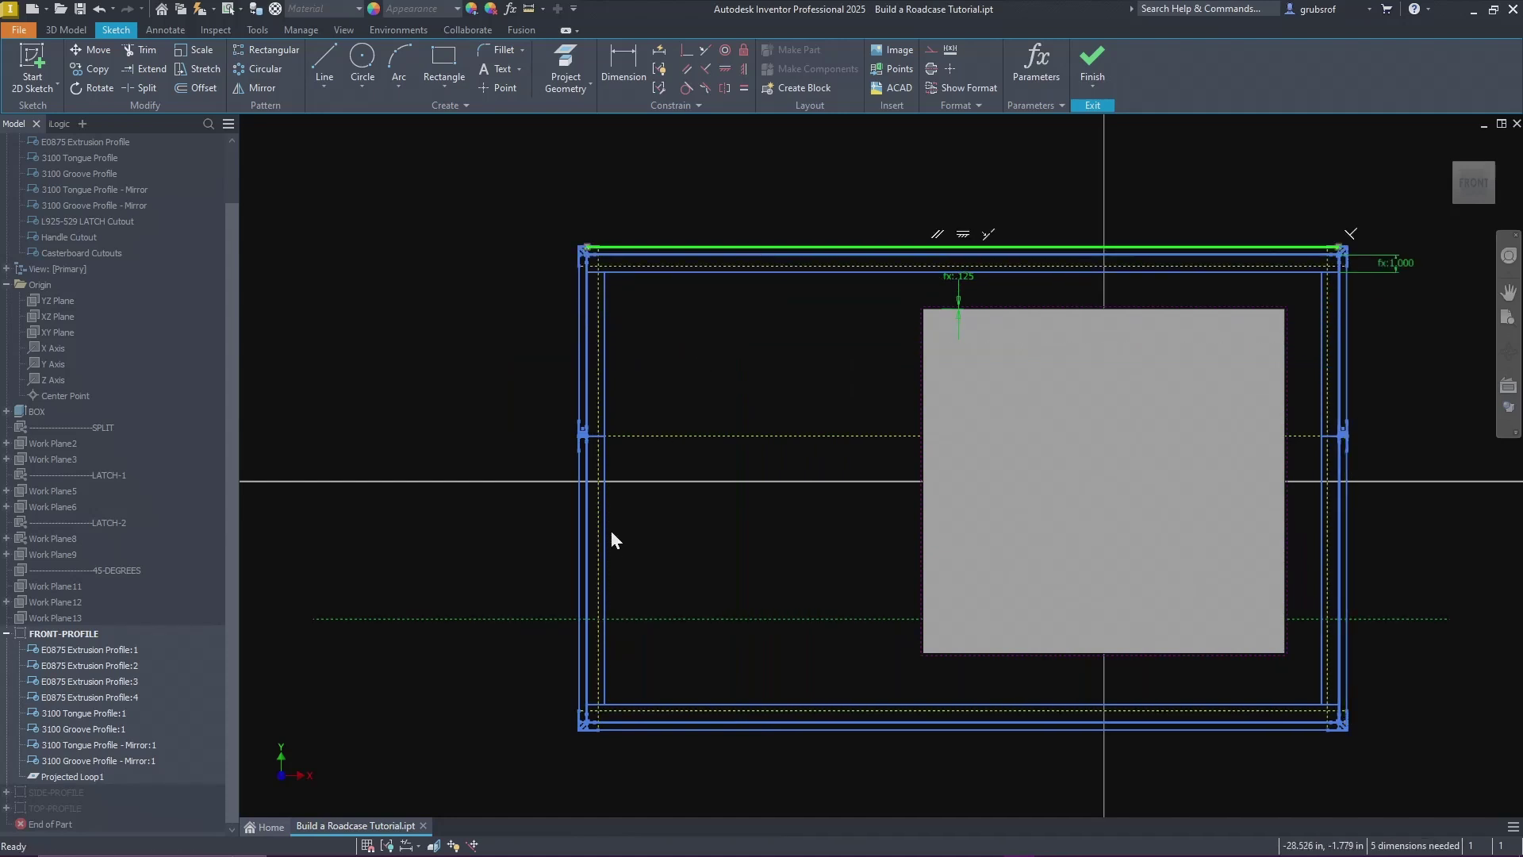
{"action": "left_click_drag", "start_coordinate": [605, 547], "coordinate": [873, 528]}
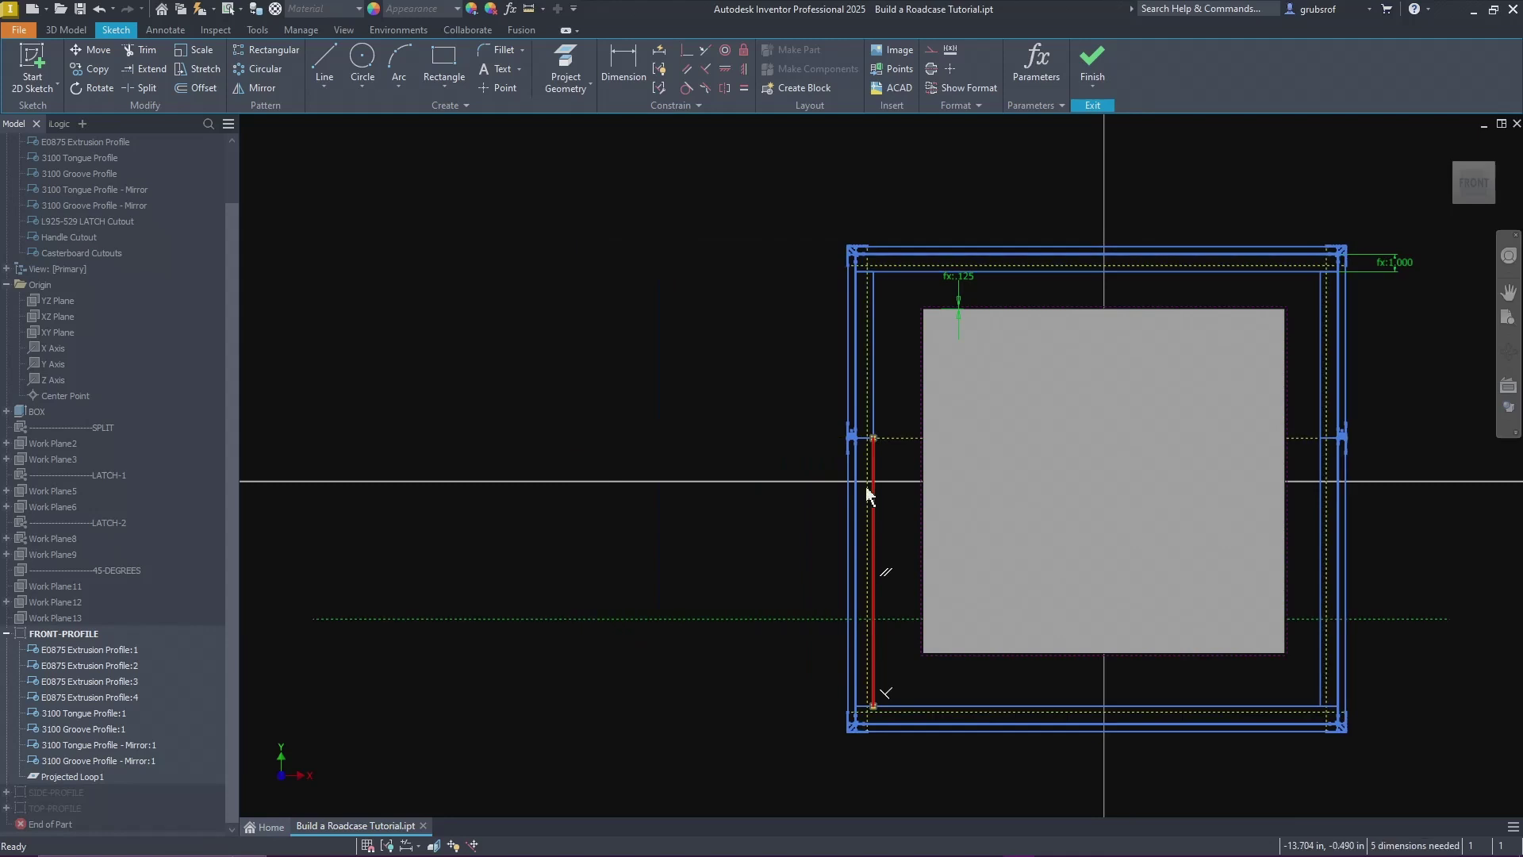
Step: Make the profile's horizontal split line collinear with the projected SPLIT construction line
{"action": "scroll", "coordinate": [885, 508], "scroll_direction": "up", "scroll_amount": 3}
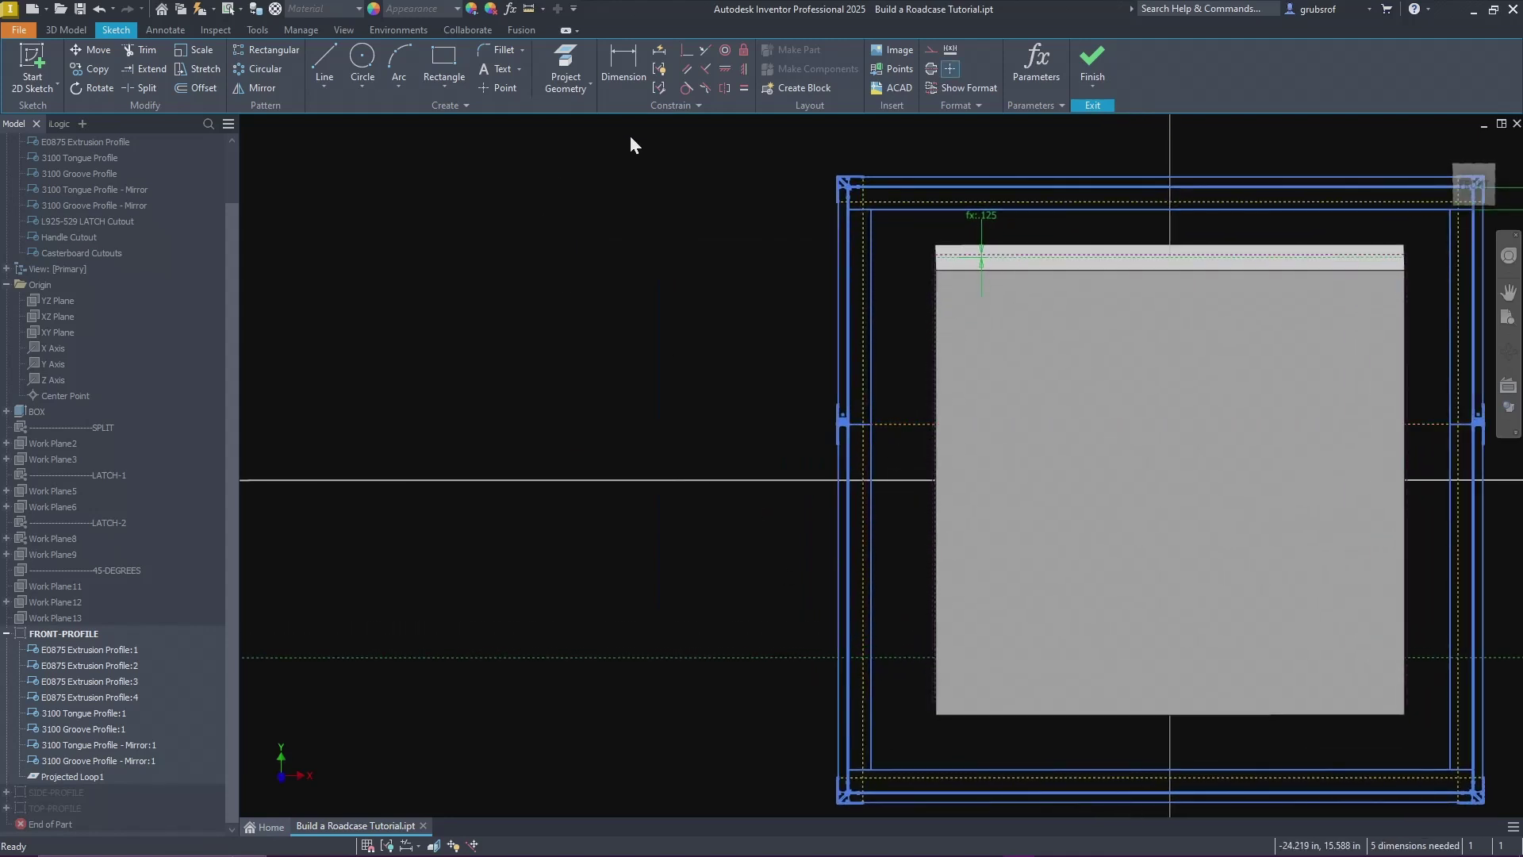
{"action": "left_click", "coordinate": [704, 52]}
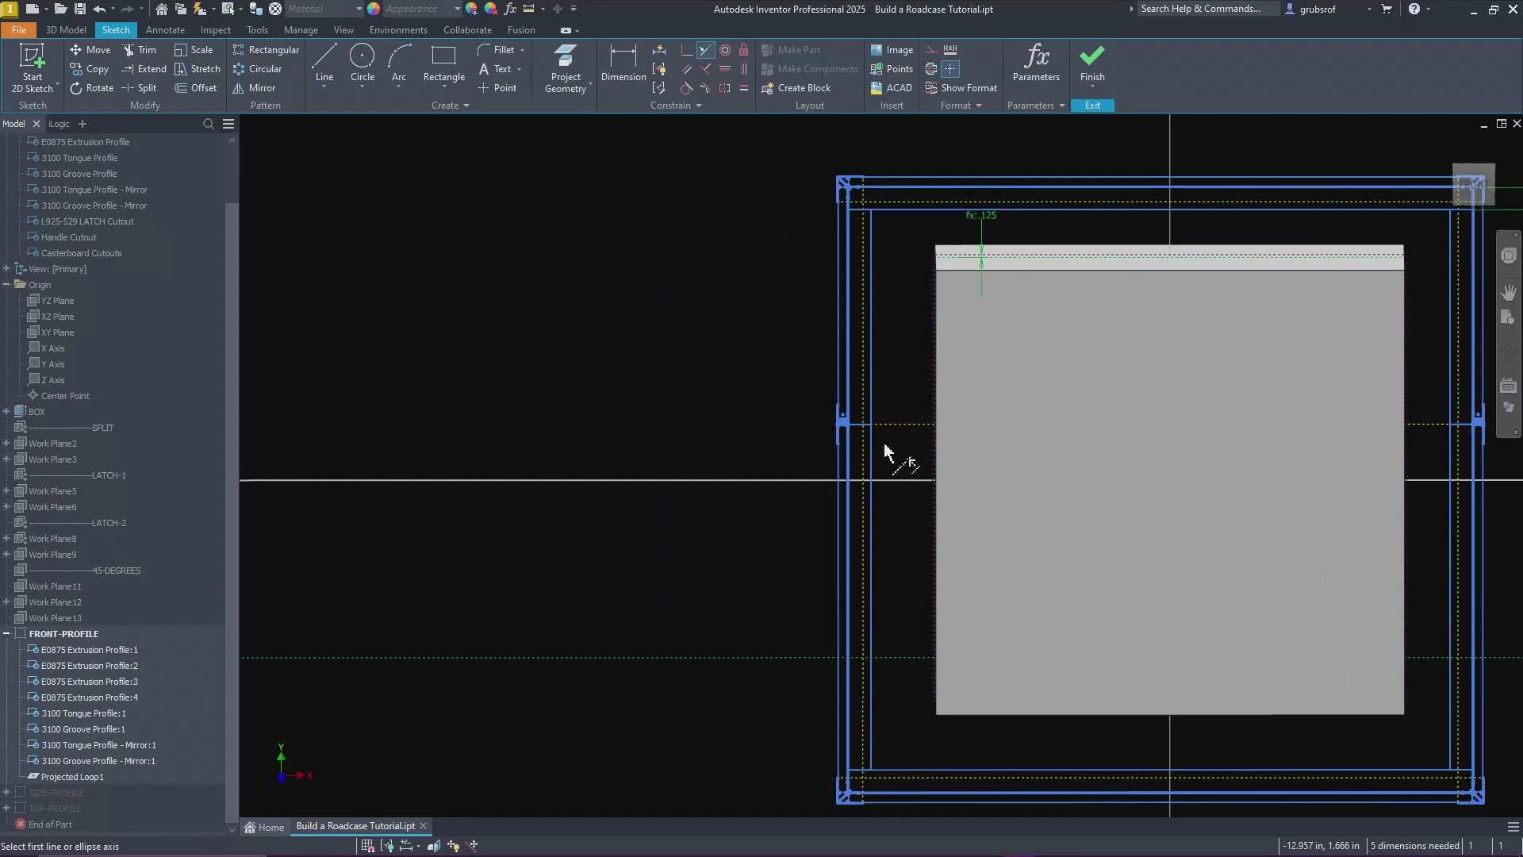
{"action": "left_click", "coordinate": [912, 425]}
{"action": "left_click", "coordinate": [912, 661]}
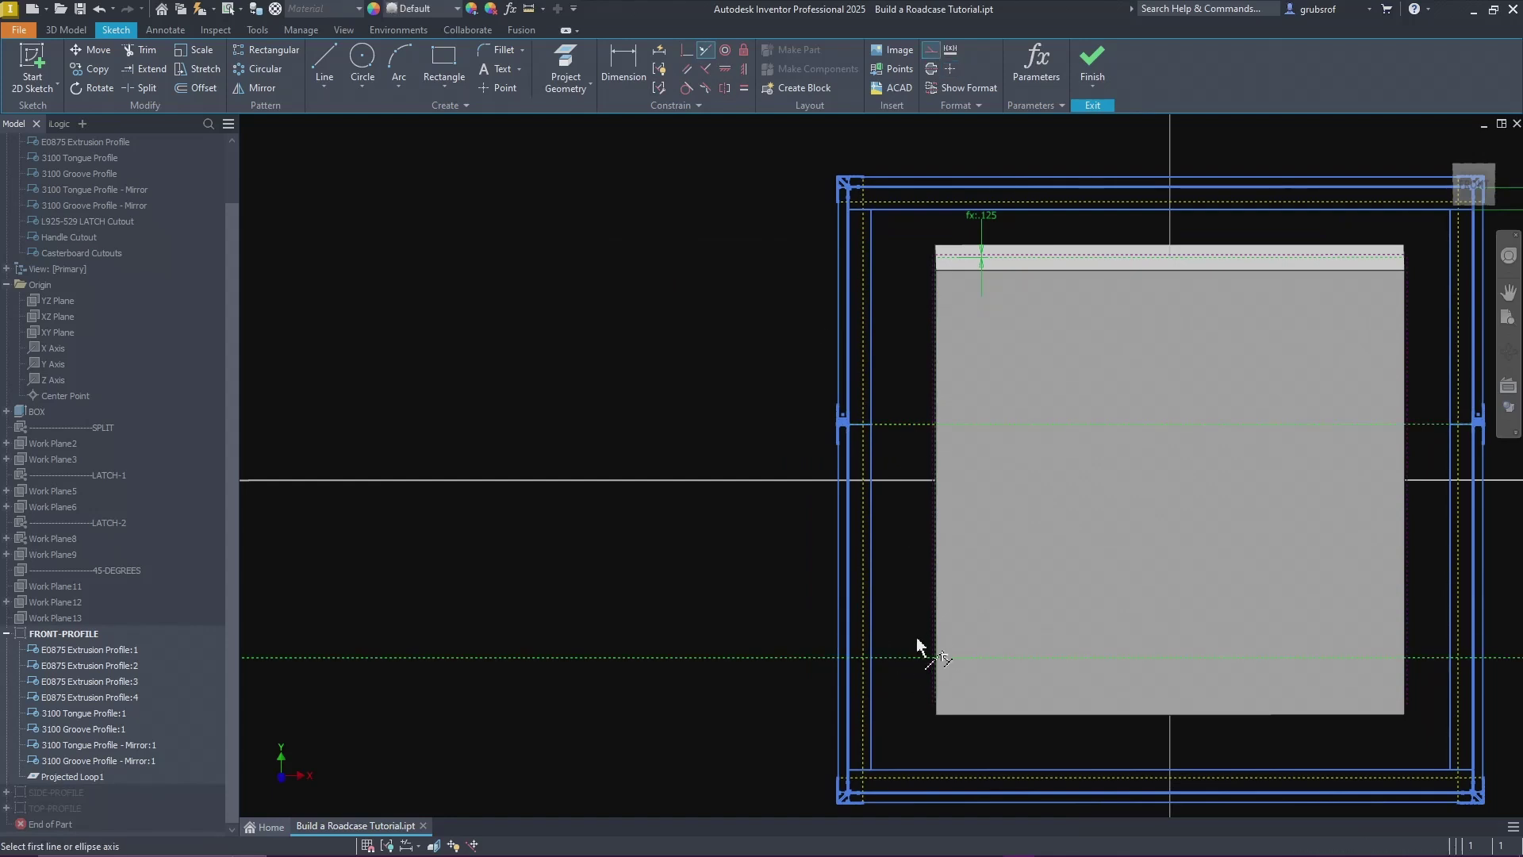
Step: Make the profile's lower inner edge collinear with the bottom line of the air-gap offset rectangle
{"action": "scroll", "coordinate": [902, 587], "scroll_direction": "up", "scroll_amount": 5}
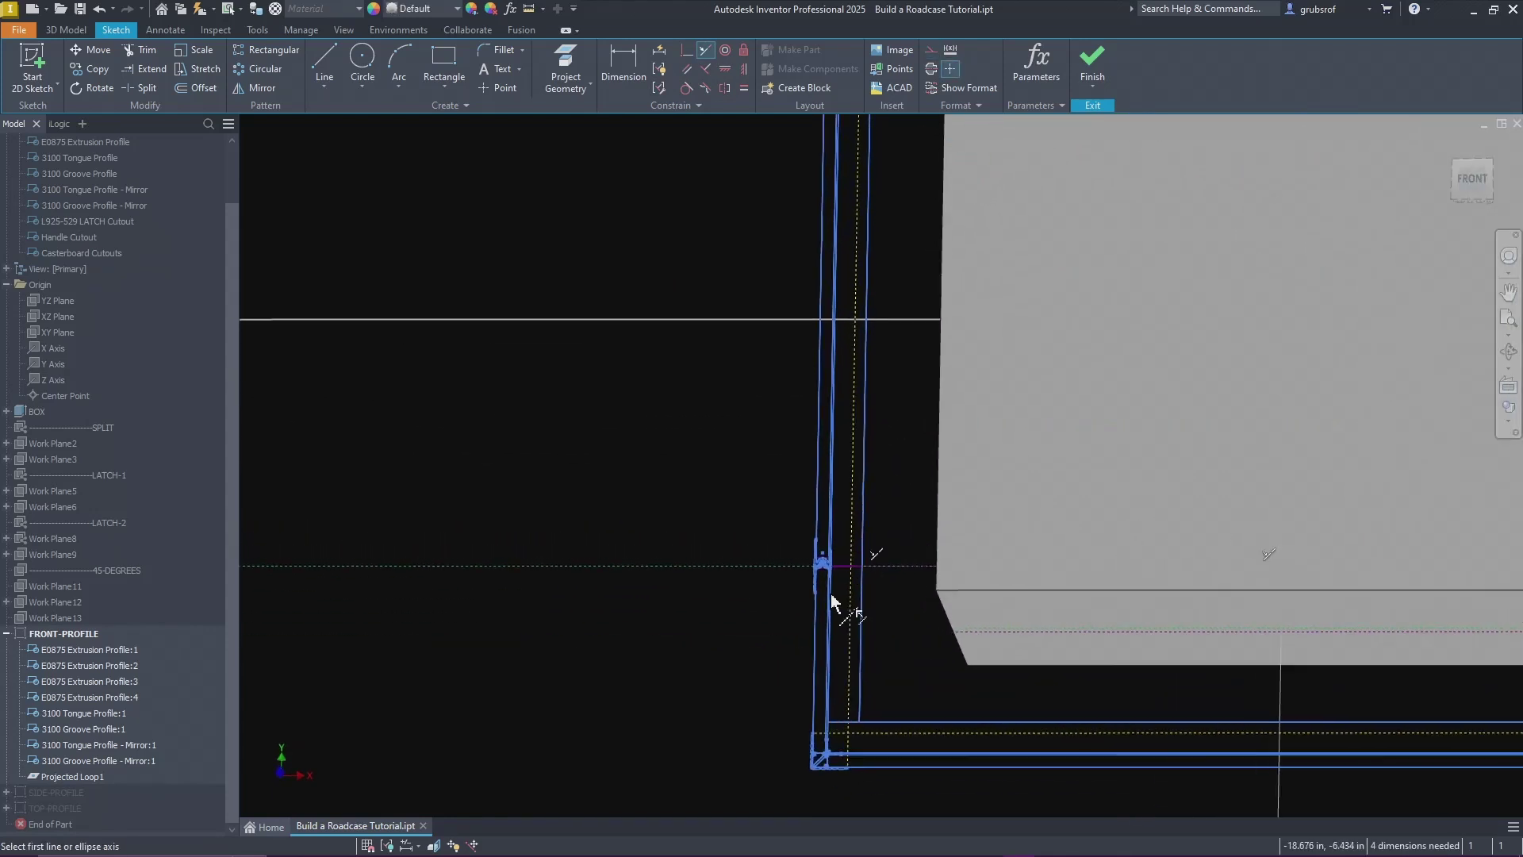
{"action": "scroll", "coordinate": [627, 626], "scroll_direction": "down", "scroll_amount": 3}
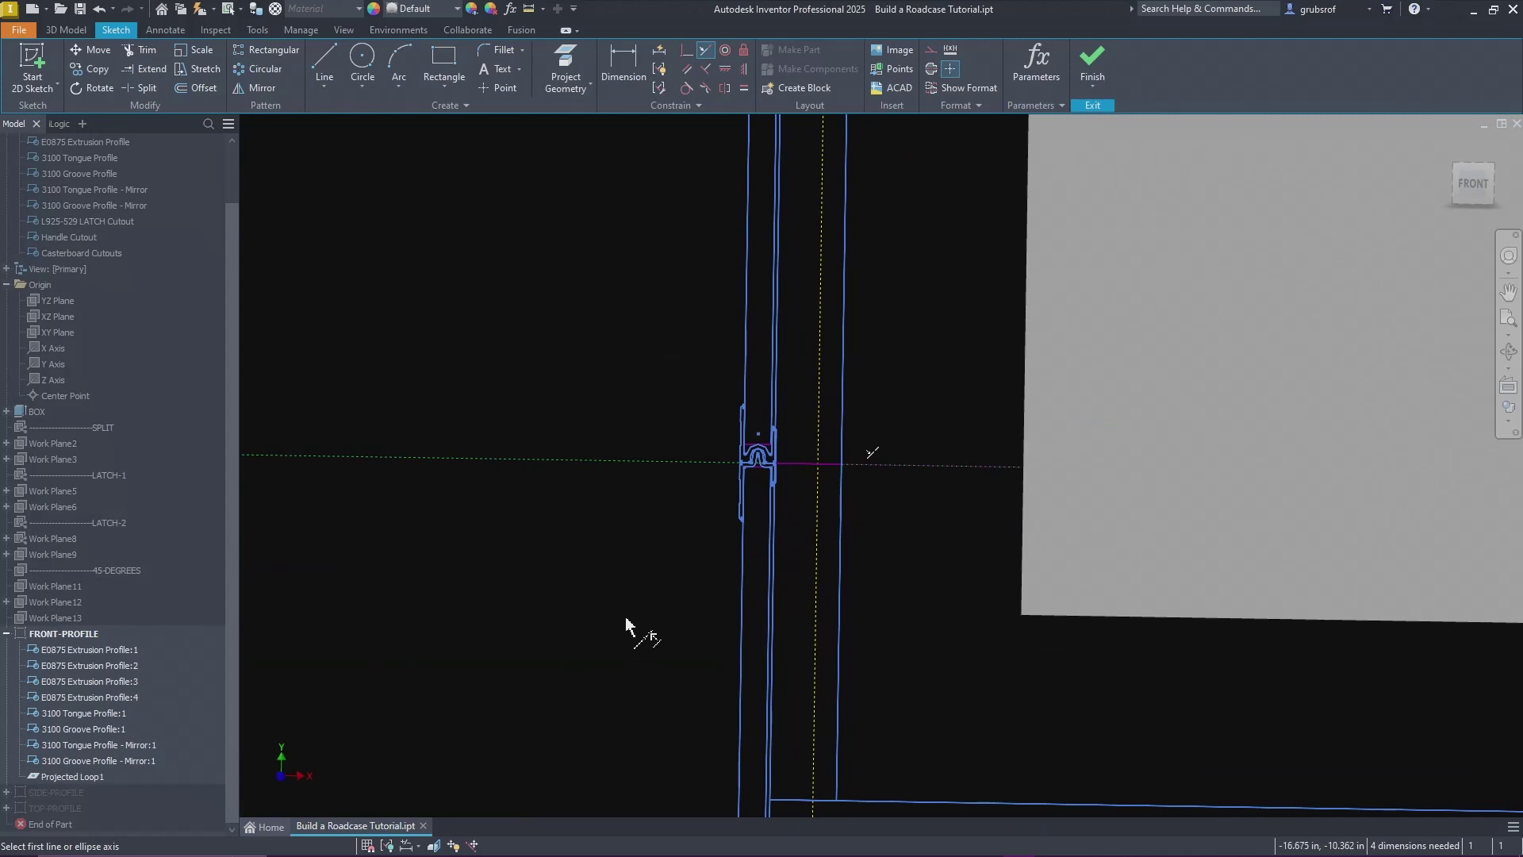
{"action": "scroll", "coordinate": [656, 585], "scroll_direction": "down", "scroll_amount": 5}
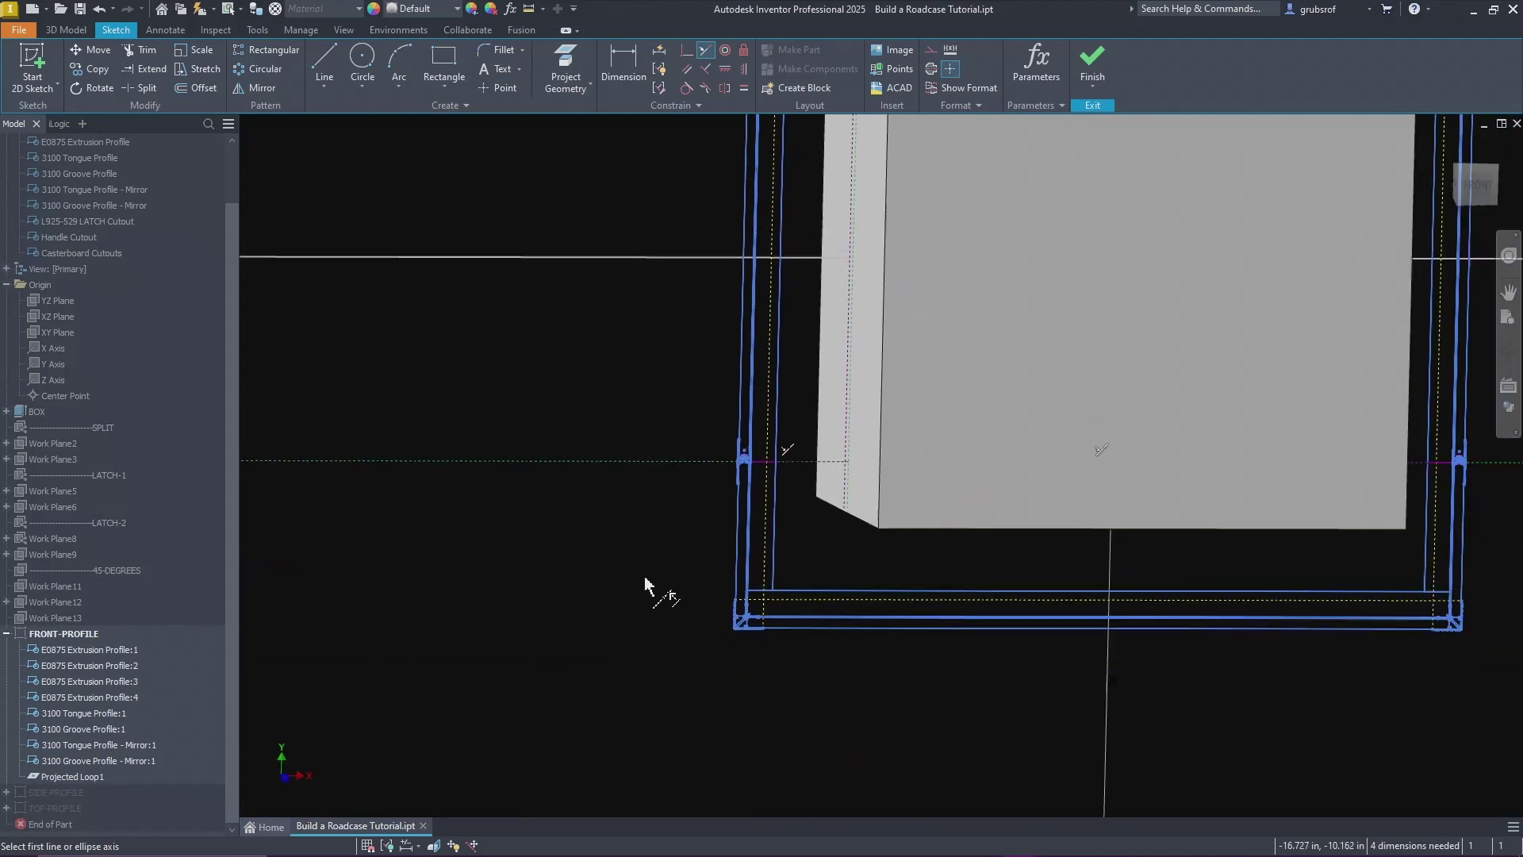
{"action": "scroll", "coordinate": [811, 680], "scroll_direction": "up", "scroll_amount": 4}
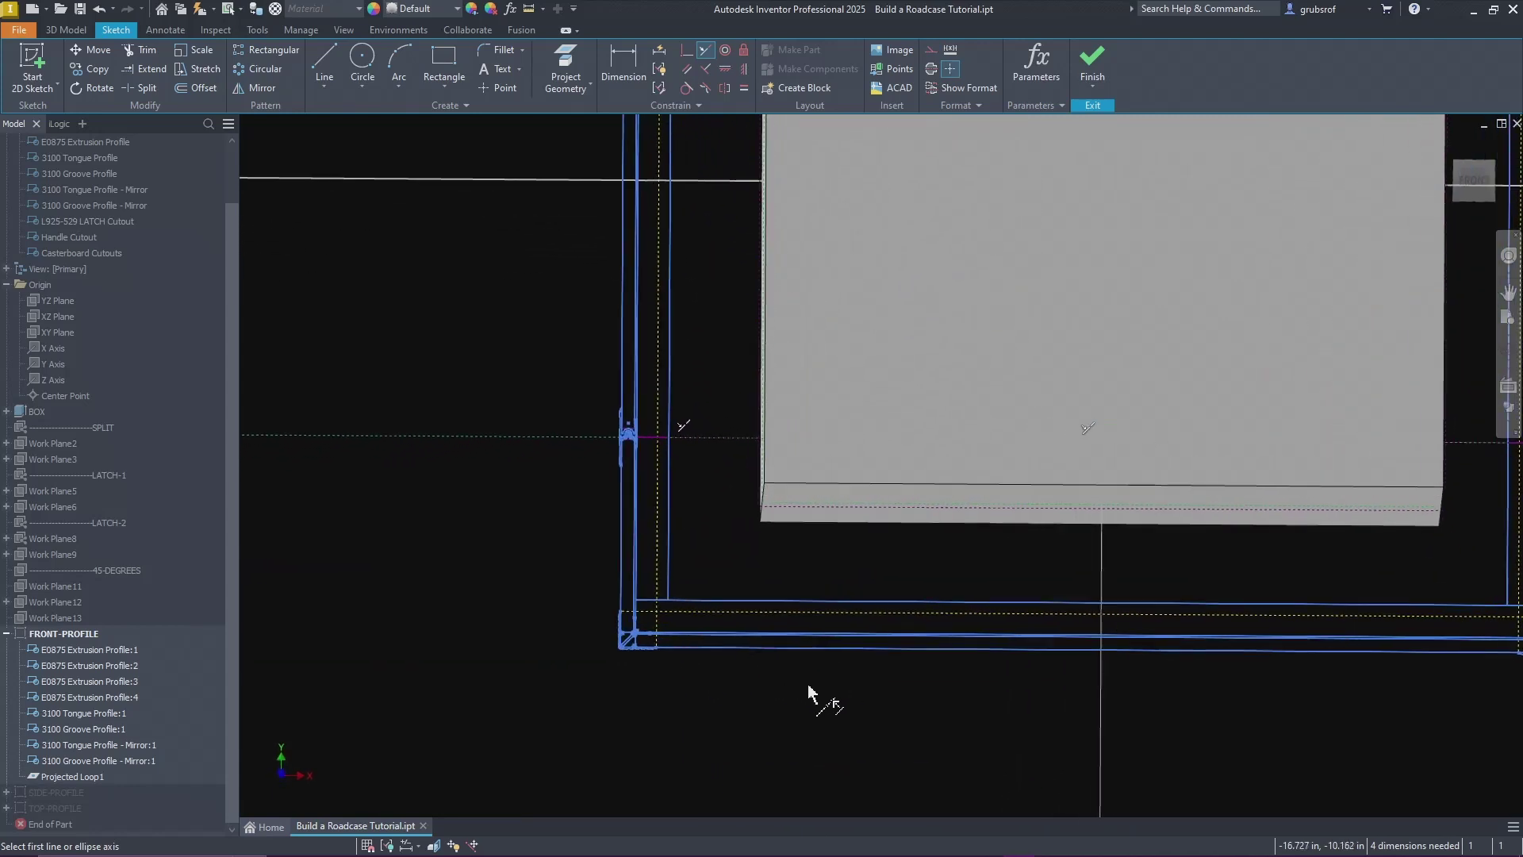
{"action": "scroll", "coordinate": [745, 595], "scroll_direction": "up", "scroll_amount": 2}
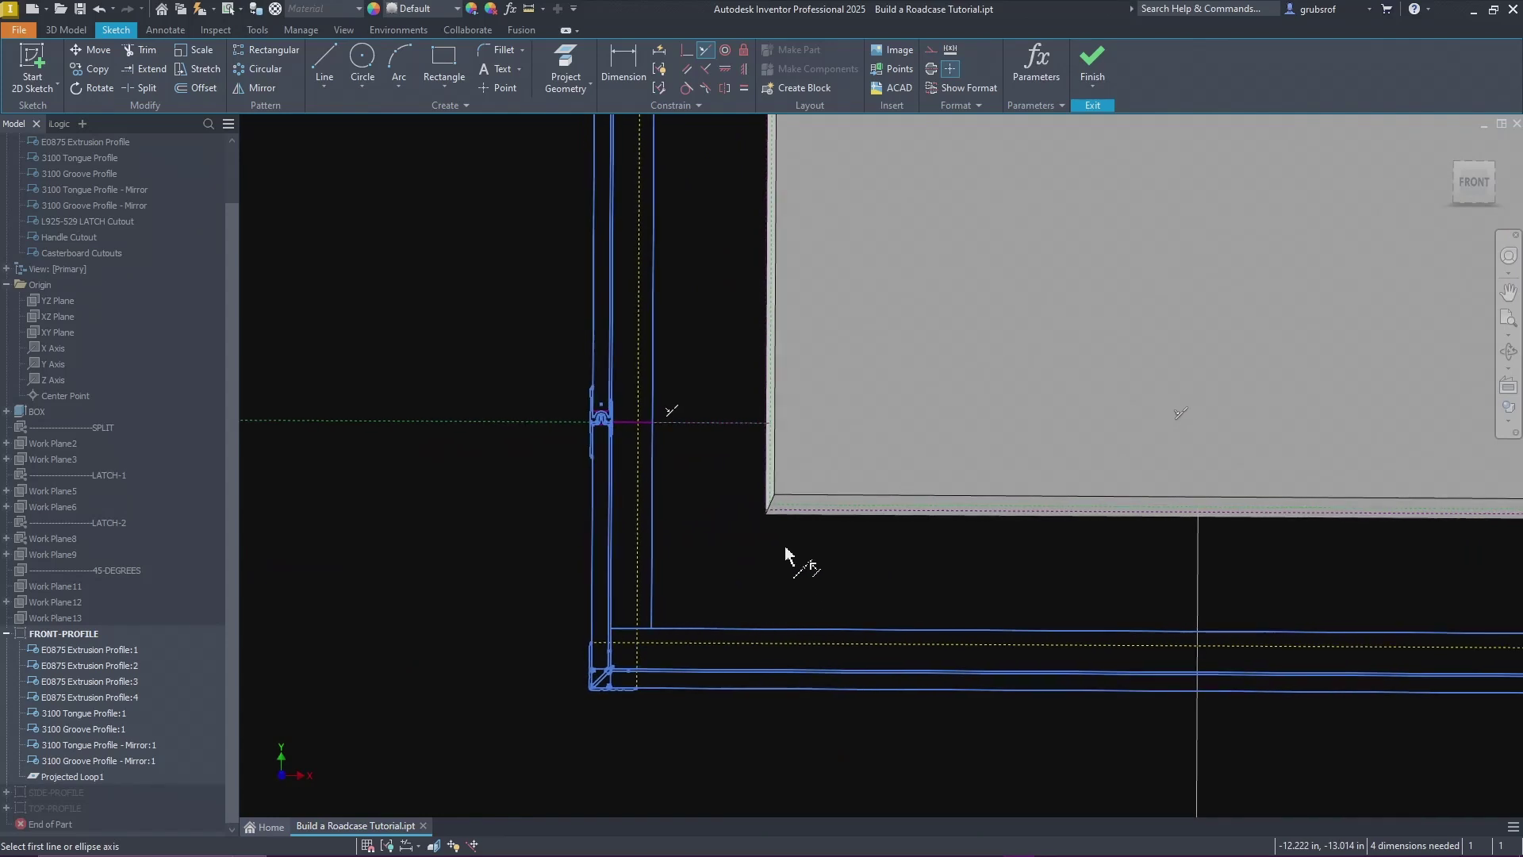
{"action": "scroll", "coordinate": [827, 623], "scroll_direction": "up", "scroll_amount": 4}
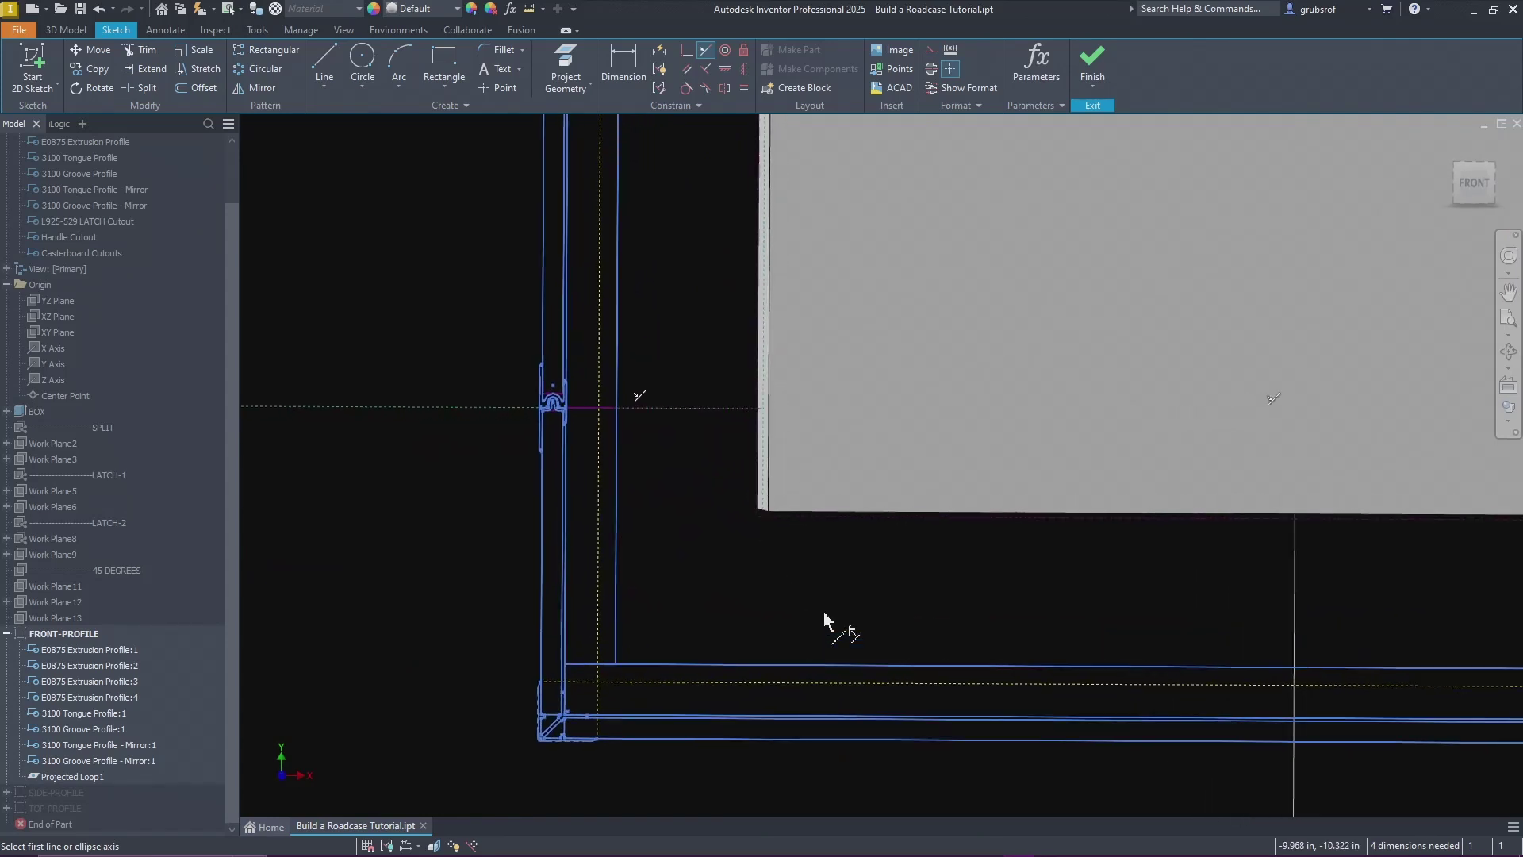
{"action": "scroll", "coordinate": [837, 610], "scroll_direction": "up", "scroll_amount": 3}
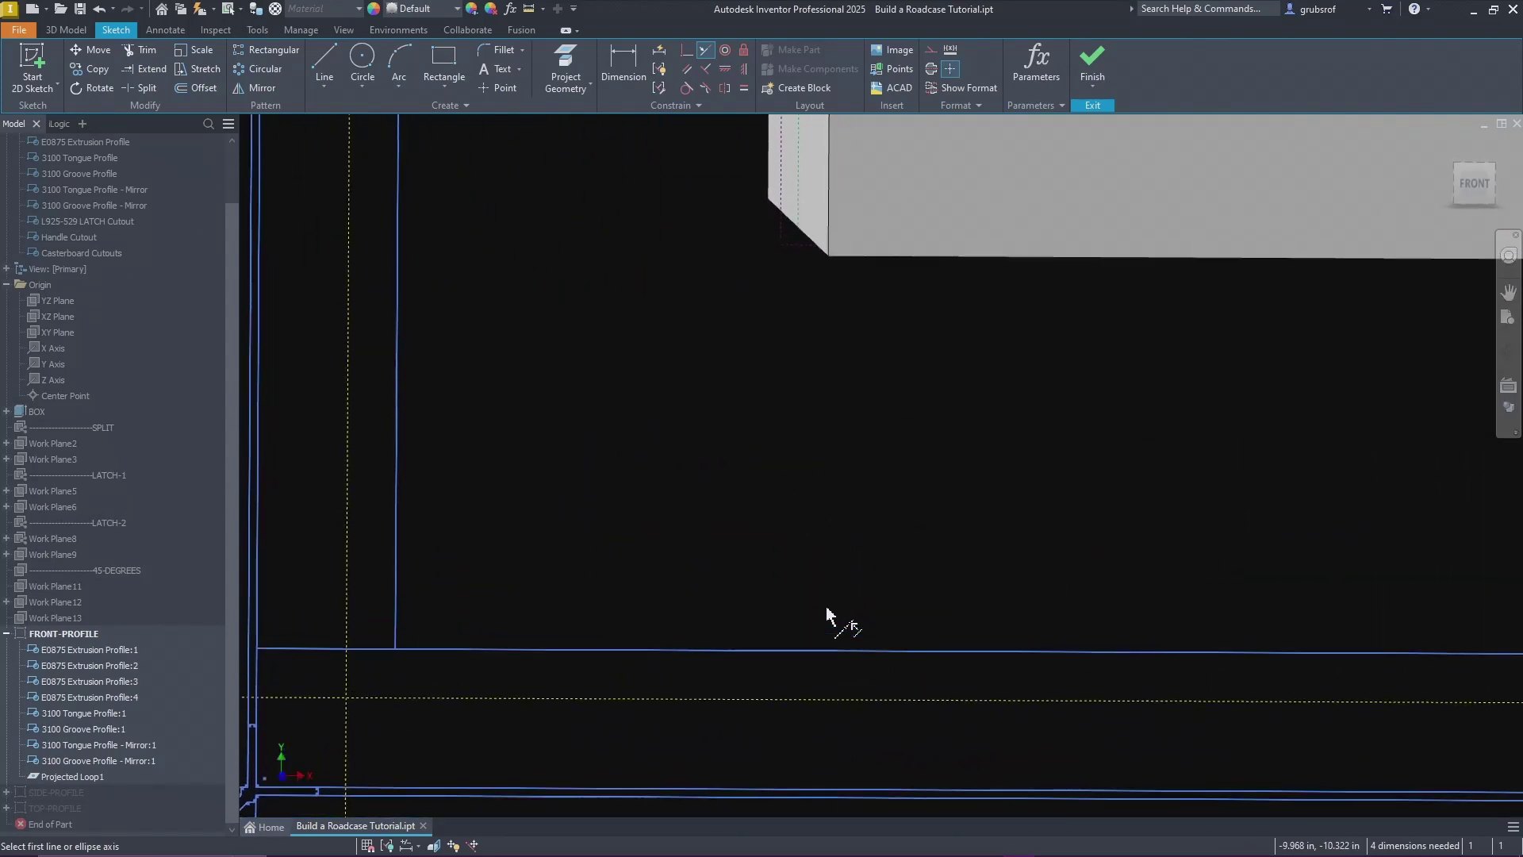
{"action": "left_click", "coordinate": [777, 687]}
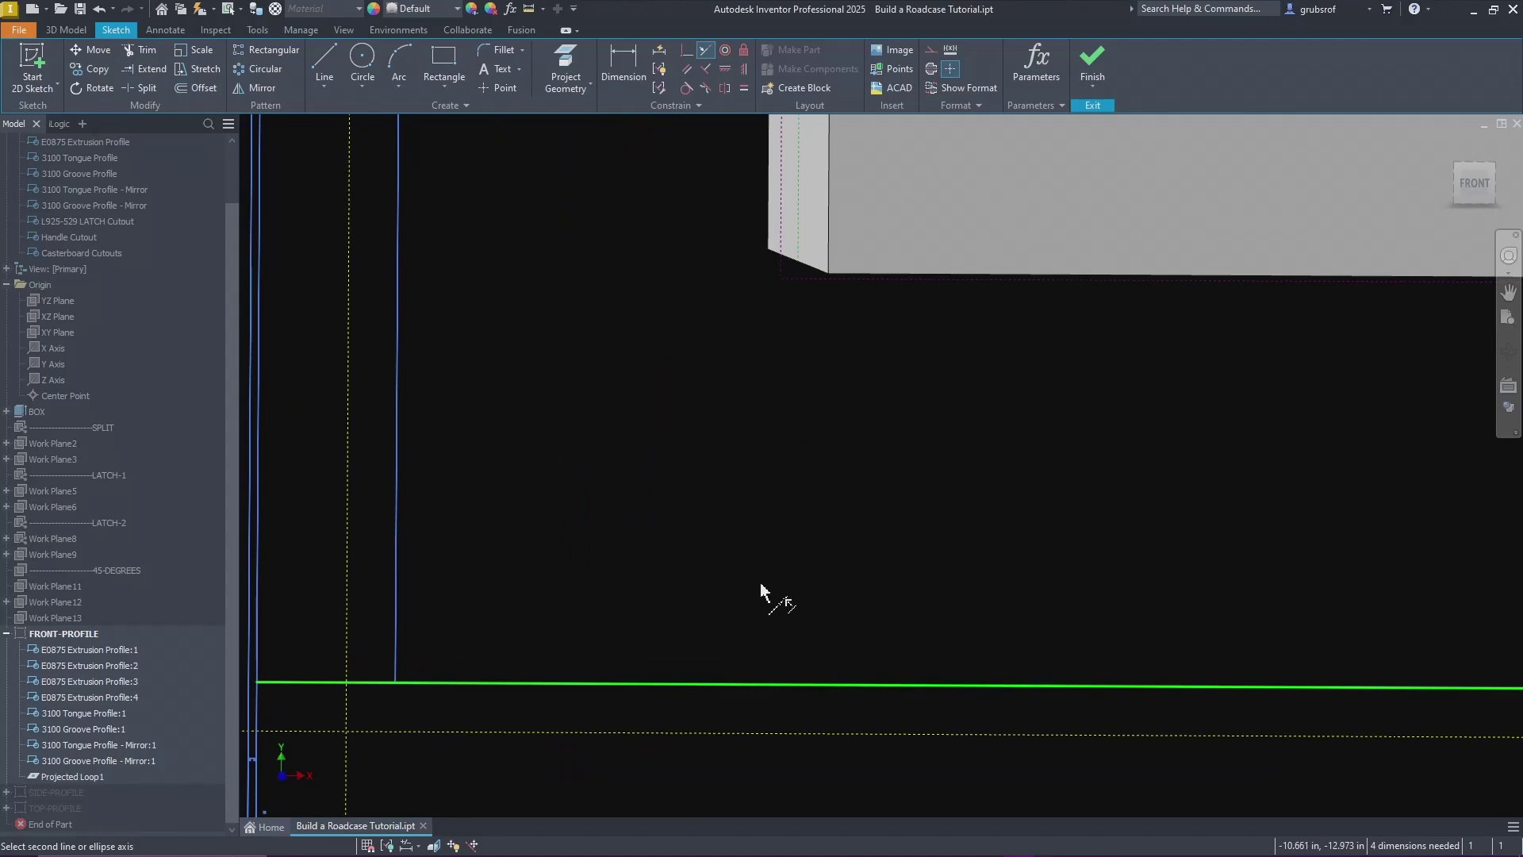
{"action": "left_click", "coordinate": [803, 282]}
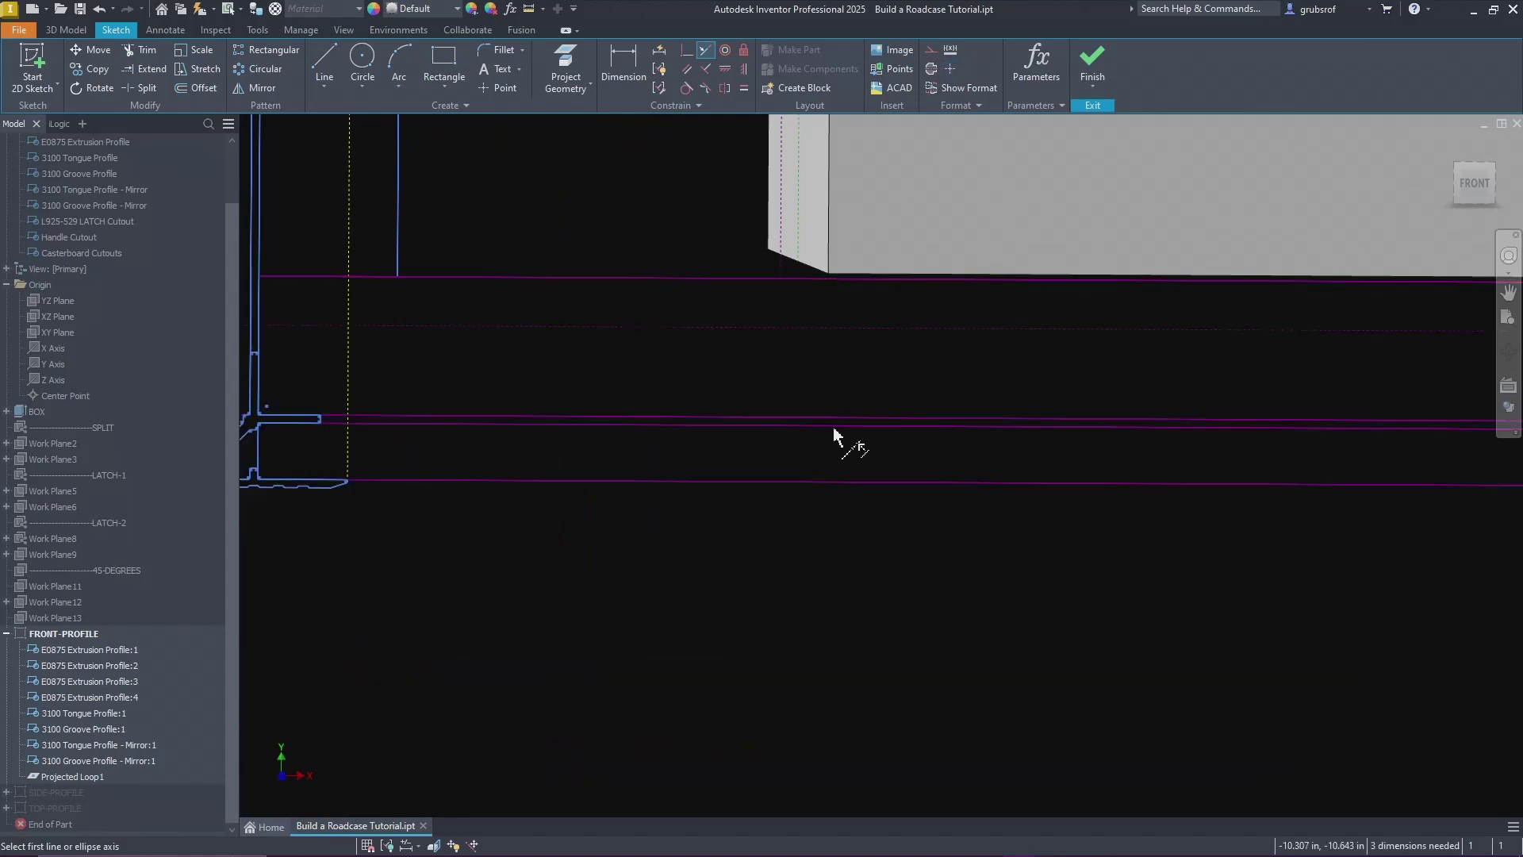
Step: Make the profile's left inner edge collinear with the left line of the air-gap offset rectangle
{"action": "scroll", "coordinate": [883, 638], "scroll_direction": "down", "scroll_amount": 5}
{"action": "left_click", "coordinate": [720, 459]}
{"action": "scroll", "coordinate": [829, 476], "scroll_direction": "up", "scroll_amount": 4}
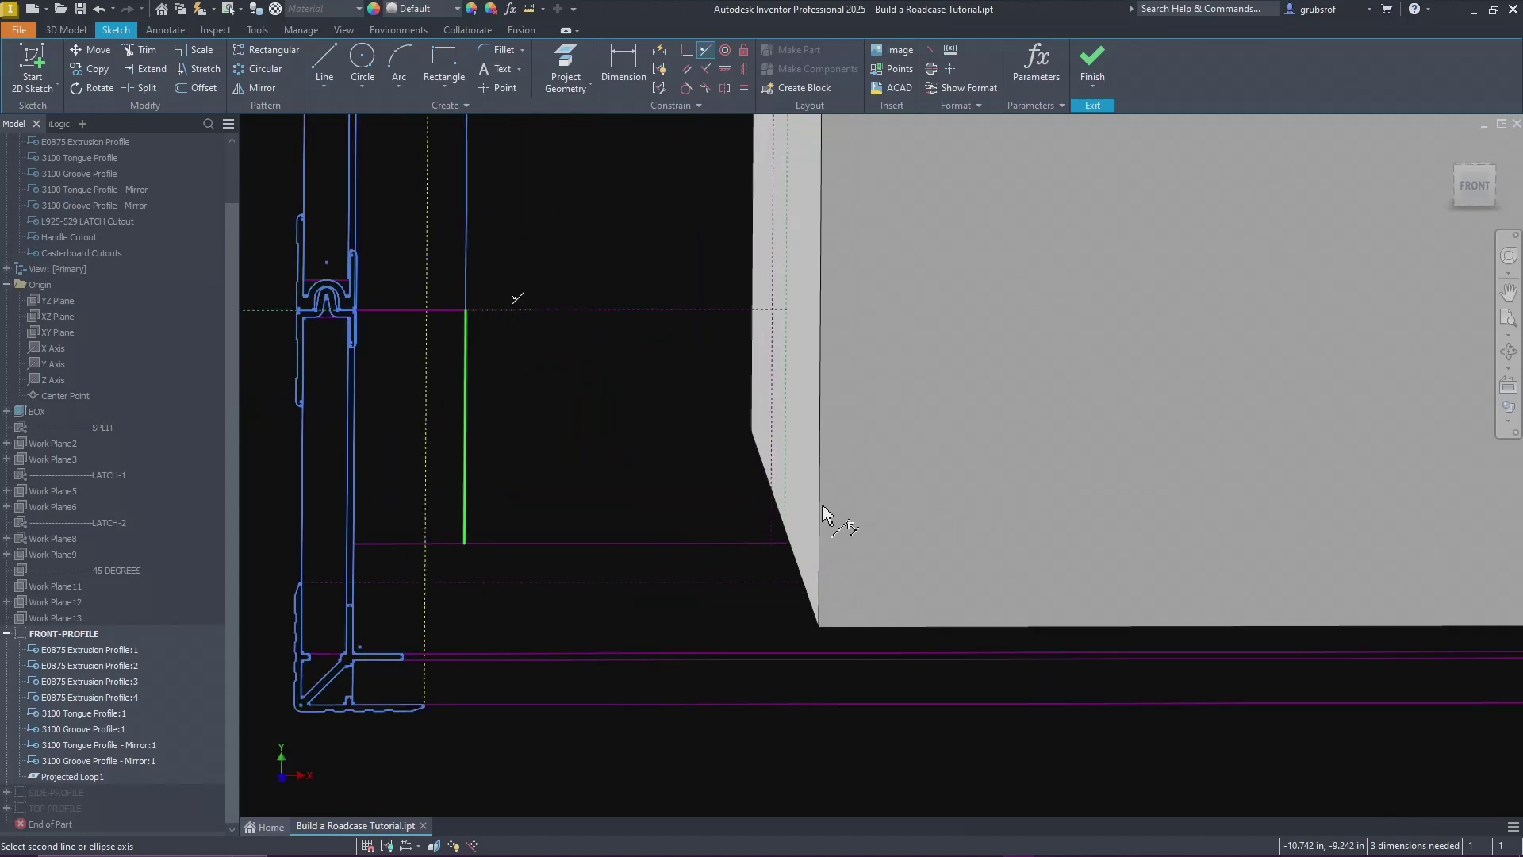
{"action": "scroll", "coordinate": [823, 515], "scroll_direction": "up", "scroll_amount": 3}
{"action": "left_click", "coordinate": [709, 459]}
{"action": "scroll", "coordinate": [664, 534], "scroll_direction": "down", "scroll_amount": 6}
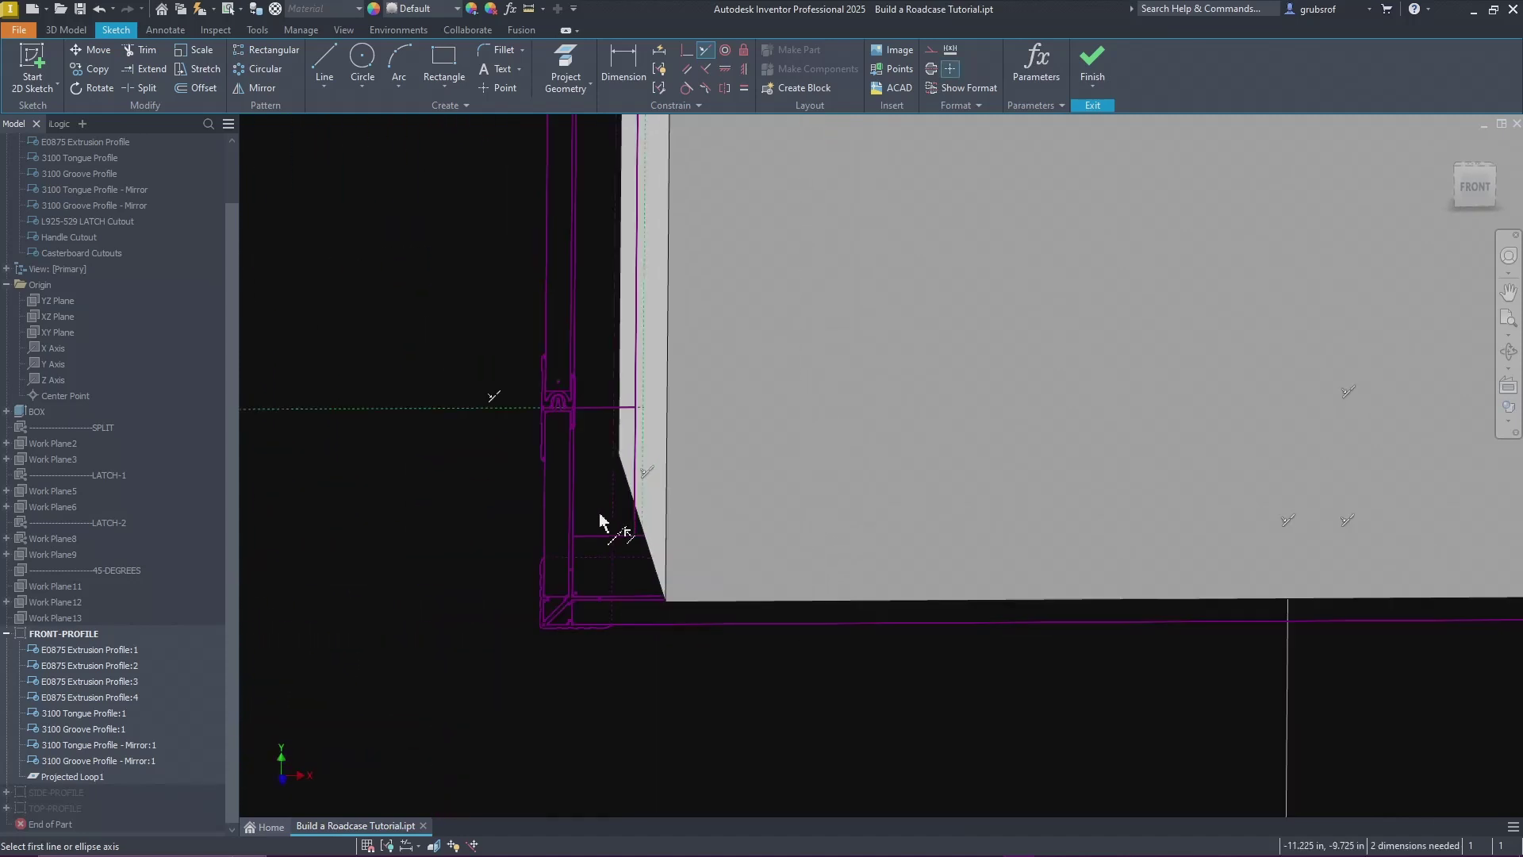
Step: Make the profile's right and upper inner edges collinear with the matching lines of the air-gap offset rectangle, and end the Collinear constraint
{"action": "scroll", "coordinate": [1115, 571], "scroll_direction": "up", "scroll_amount": 3}
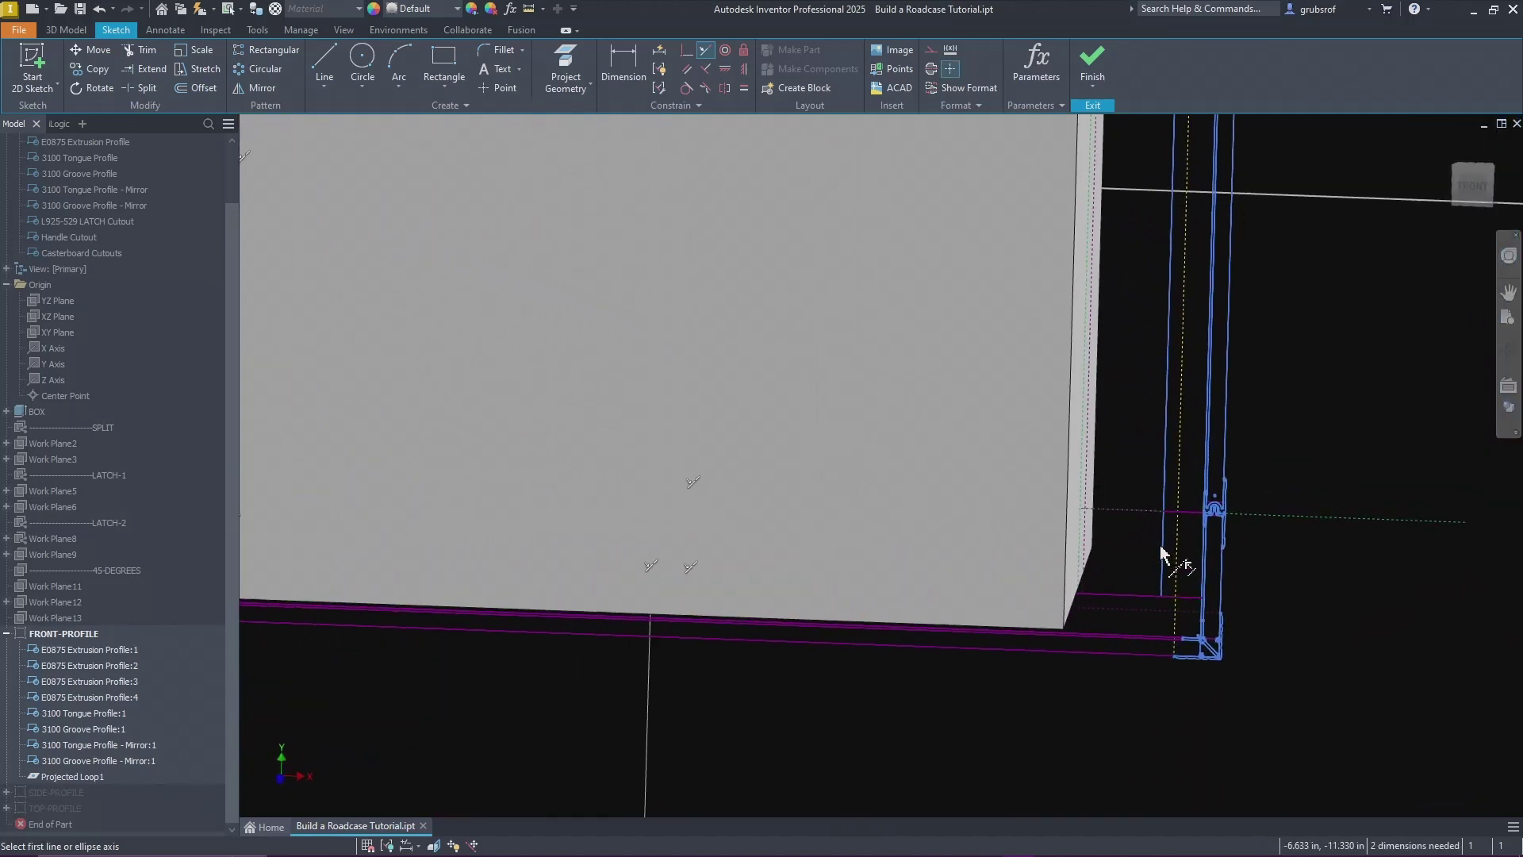
{"action": "left_click", "coordinate": [1164, 555]}
{"action": "left_click", "coordinate": [1089, 549]}
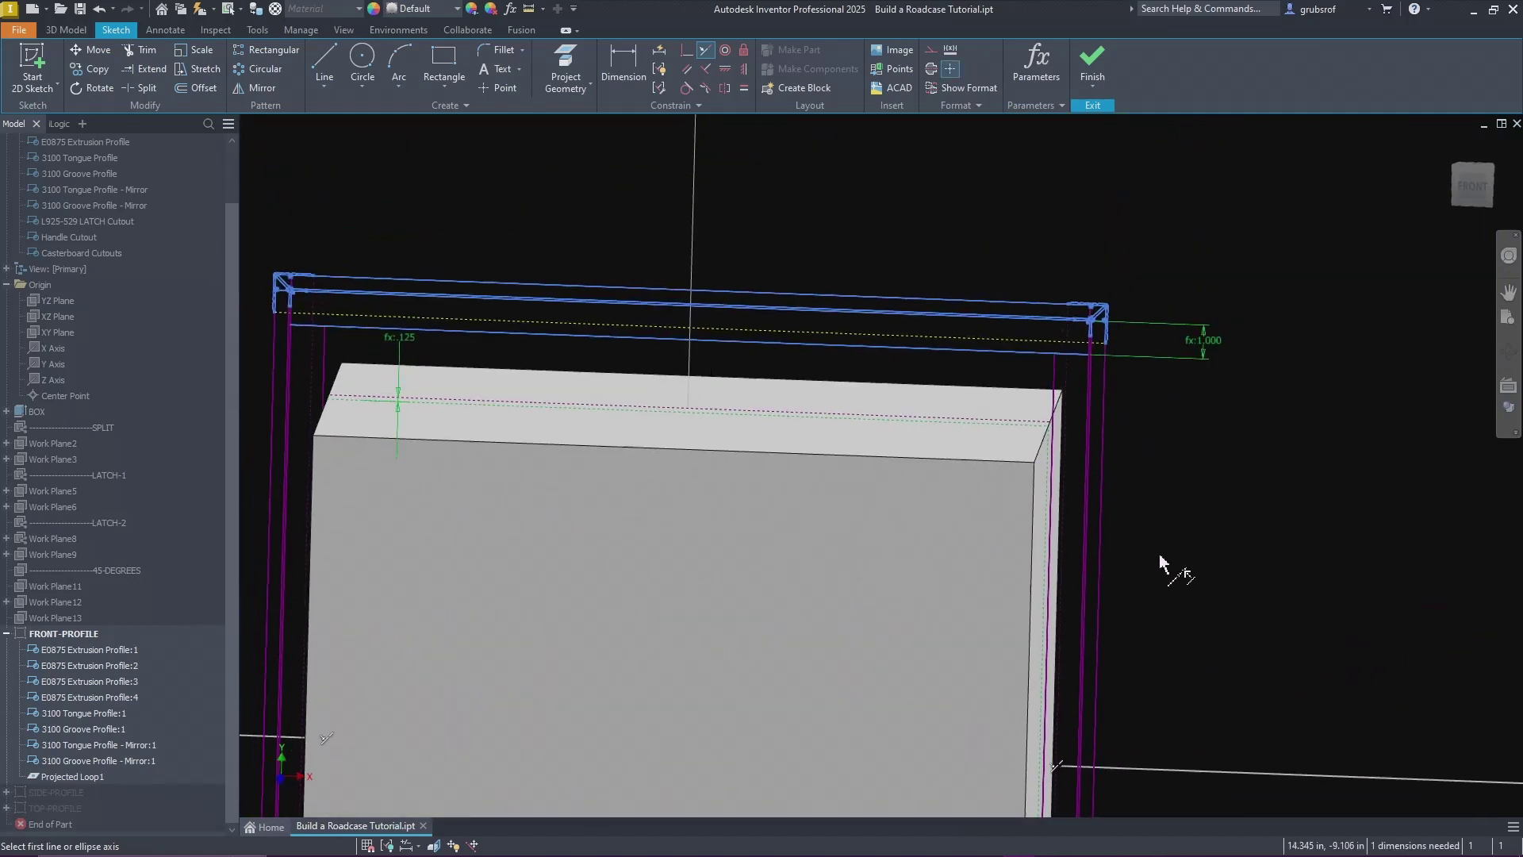
{"action": "scroll", "coordinate": [1084, 431], "scroll_direction": "up", "scroll_amount": 3}
{"action": "left_click", "coordinate": [1113, 256]}
{"action": "left_click", "coordinate": [1088, 397]}
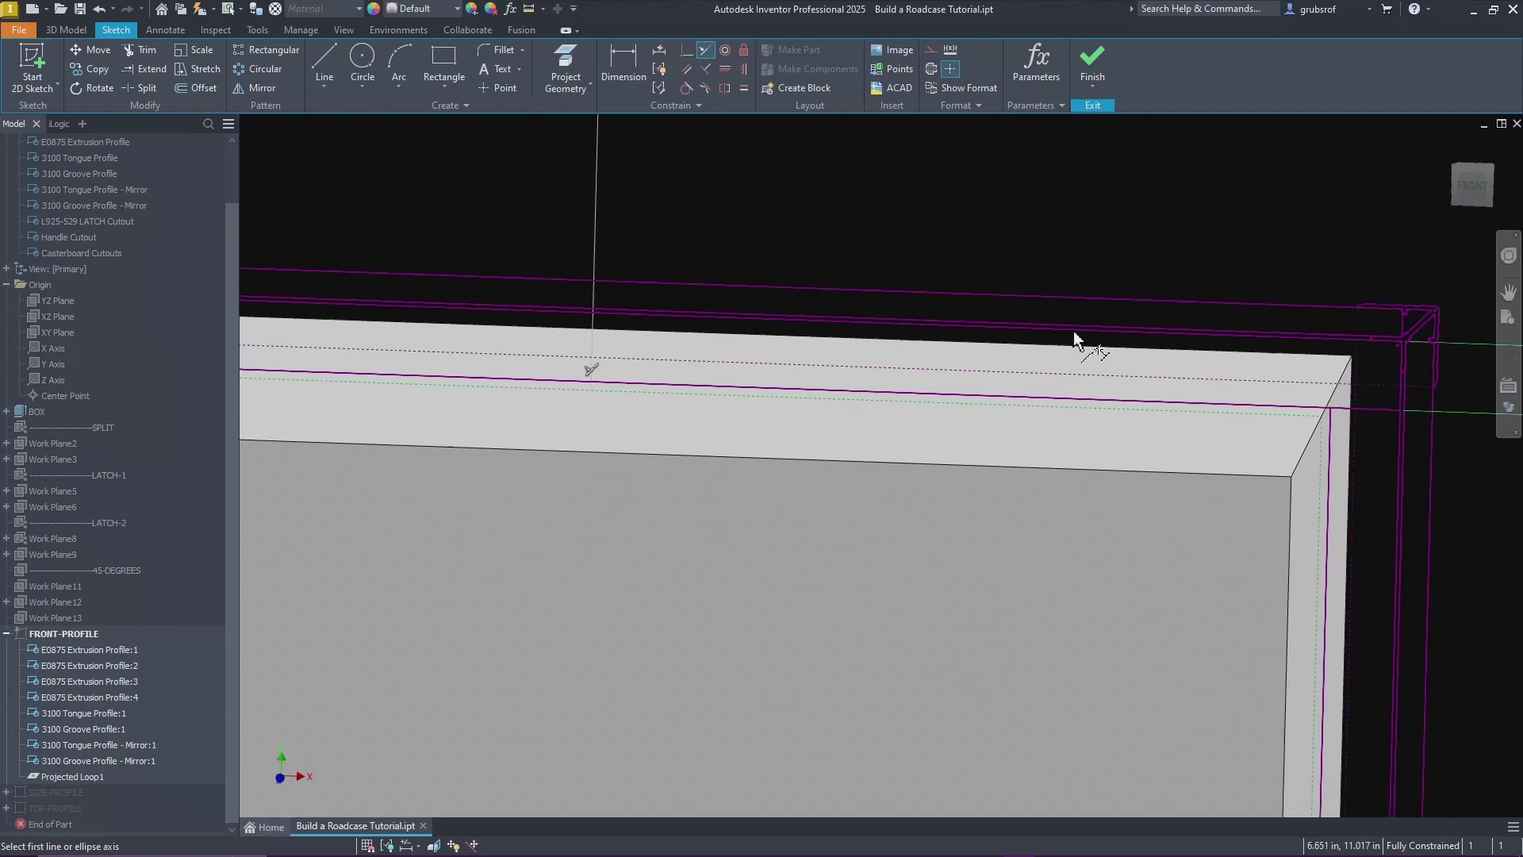
{"action": "scroll", "coordinate": [1111, 365], "scroll_direction": "down", "scroll_amount": 5}
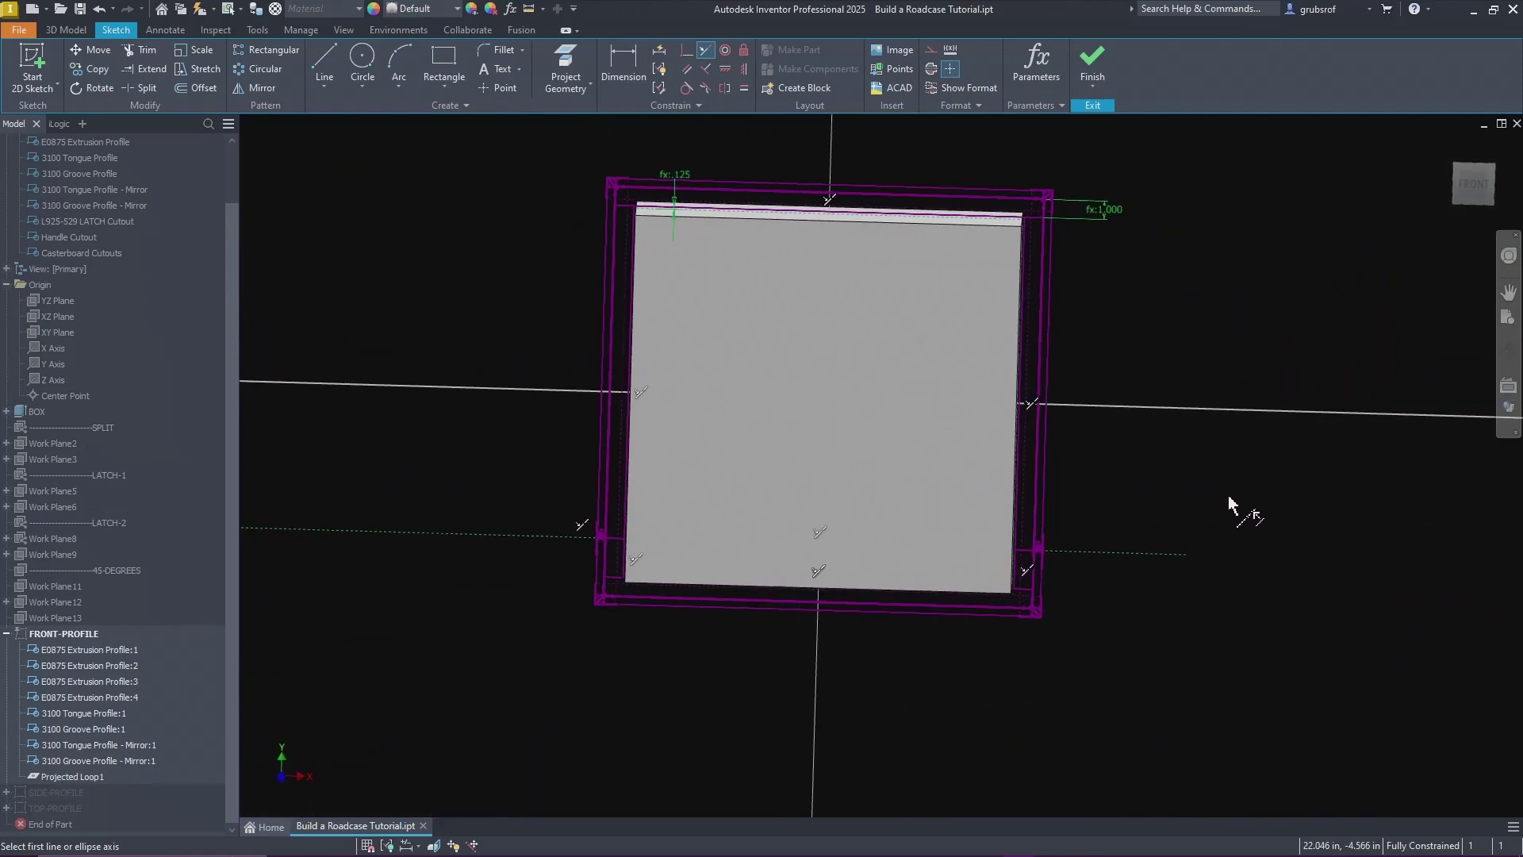
{"action": "right_click", "coordinate": [1230, 503]}
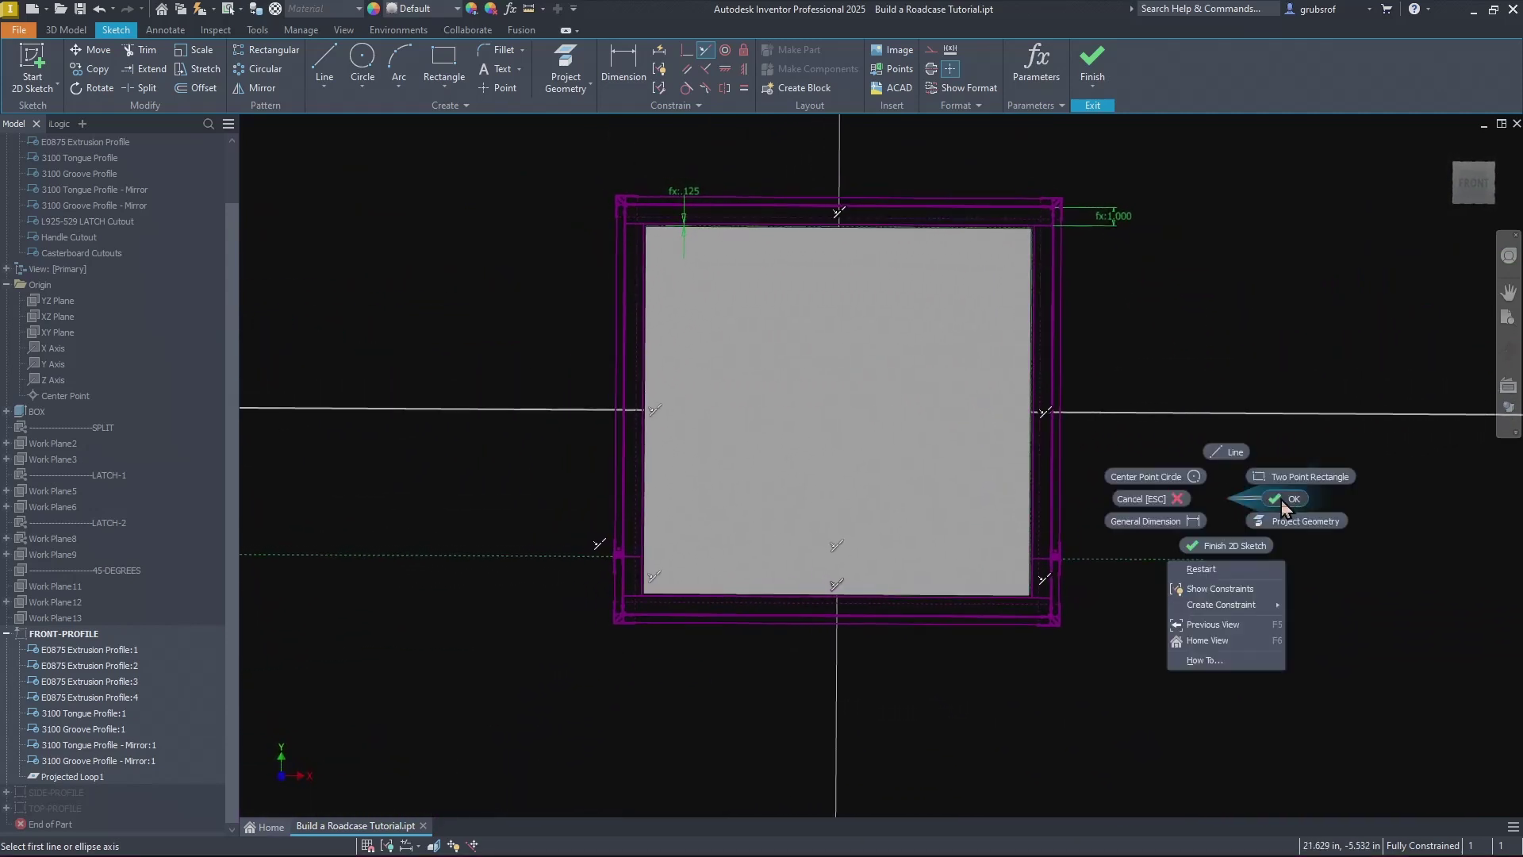
{"action": "left_click", "coordinate": [1285, 500]}
Step: Examine the front profile's fit around the box and both ends of the projected split line
{"action": "key", "text": "F6"}
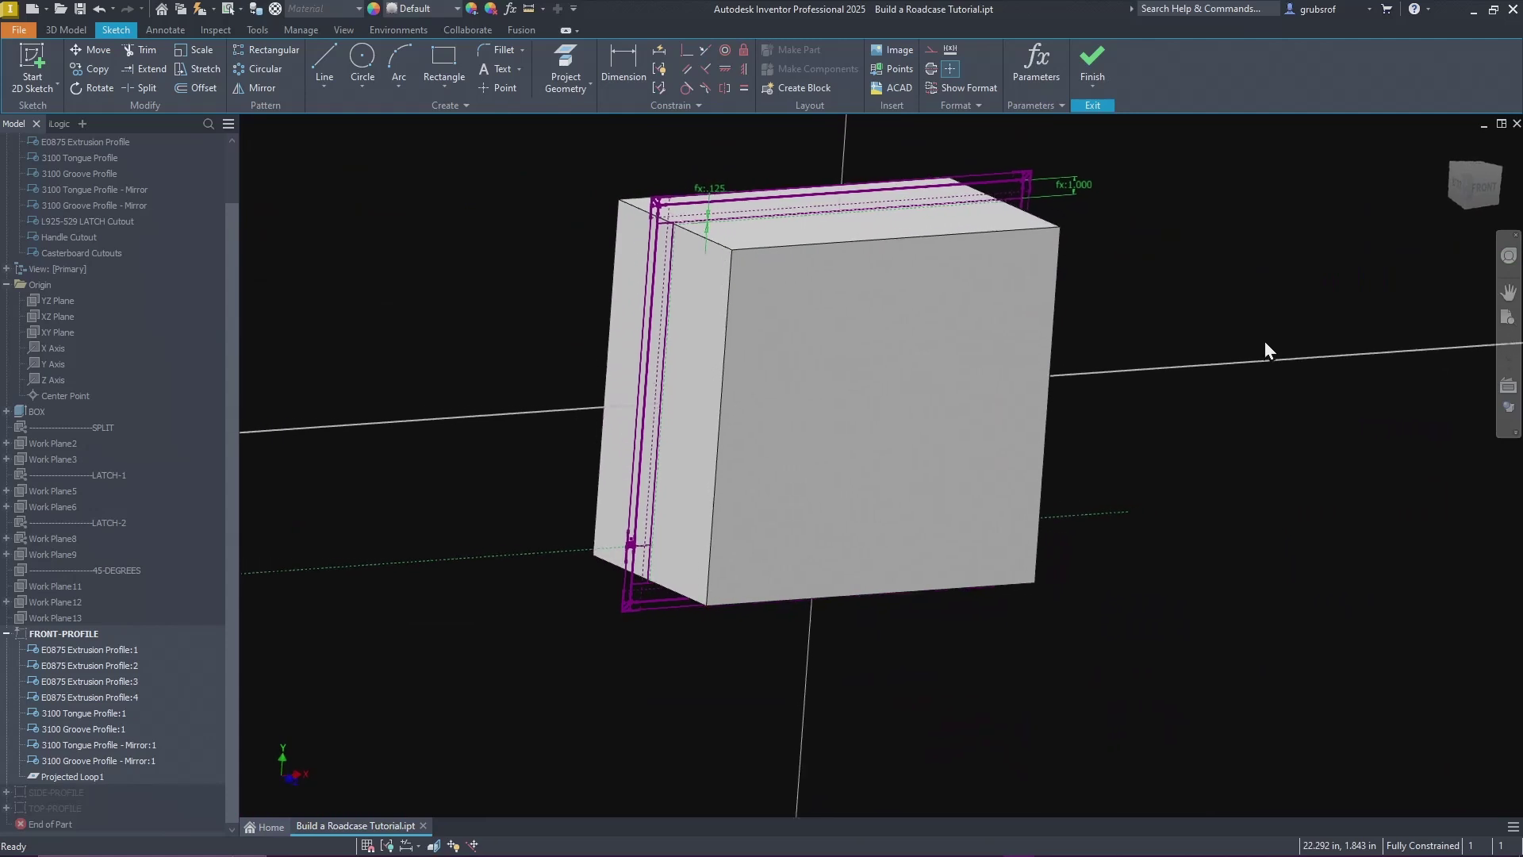
{"action": "key", "text": "F5"}
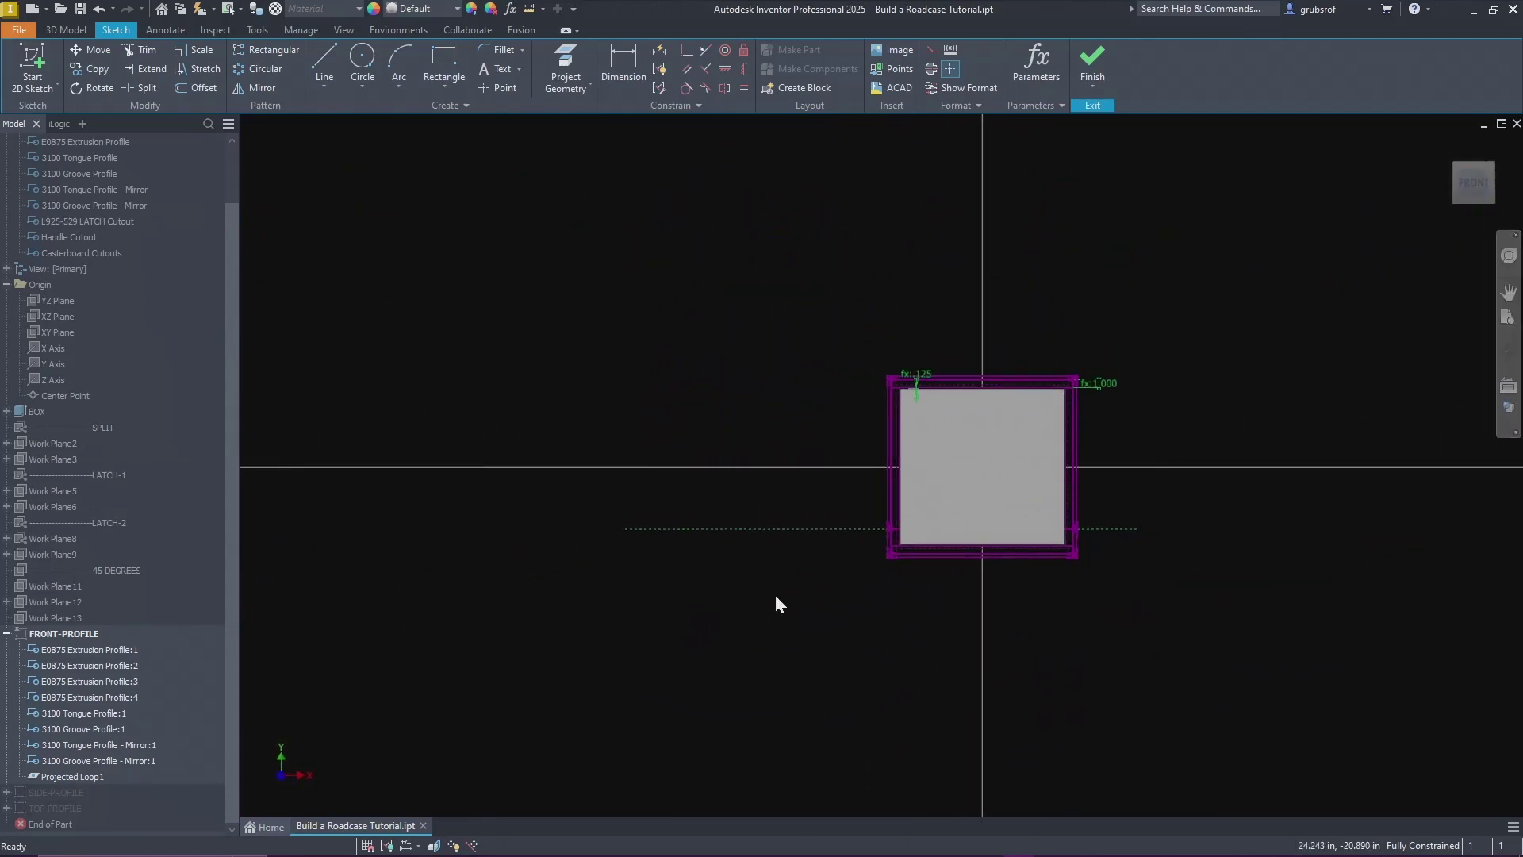
{"action": "left_click", "coordinate": [635, 528]}
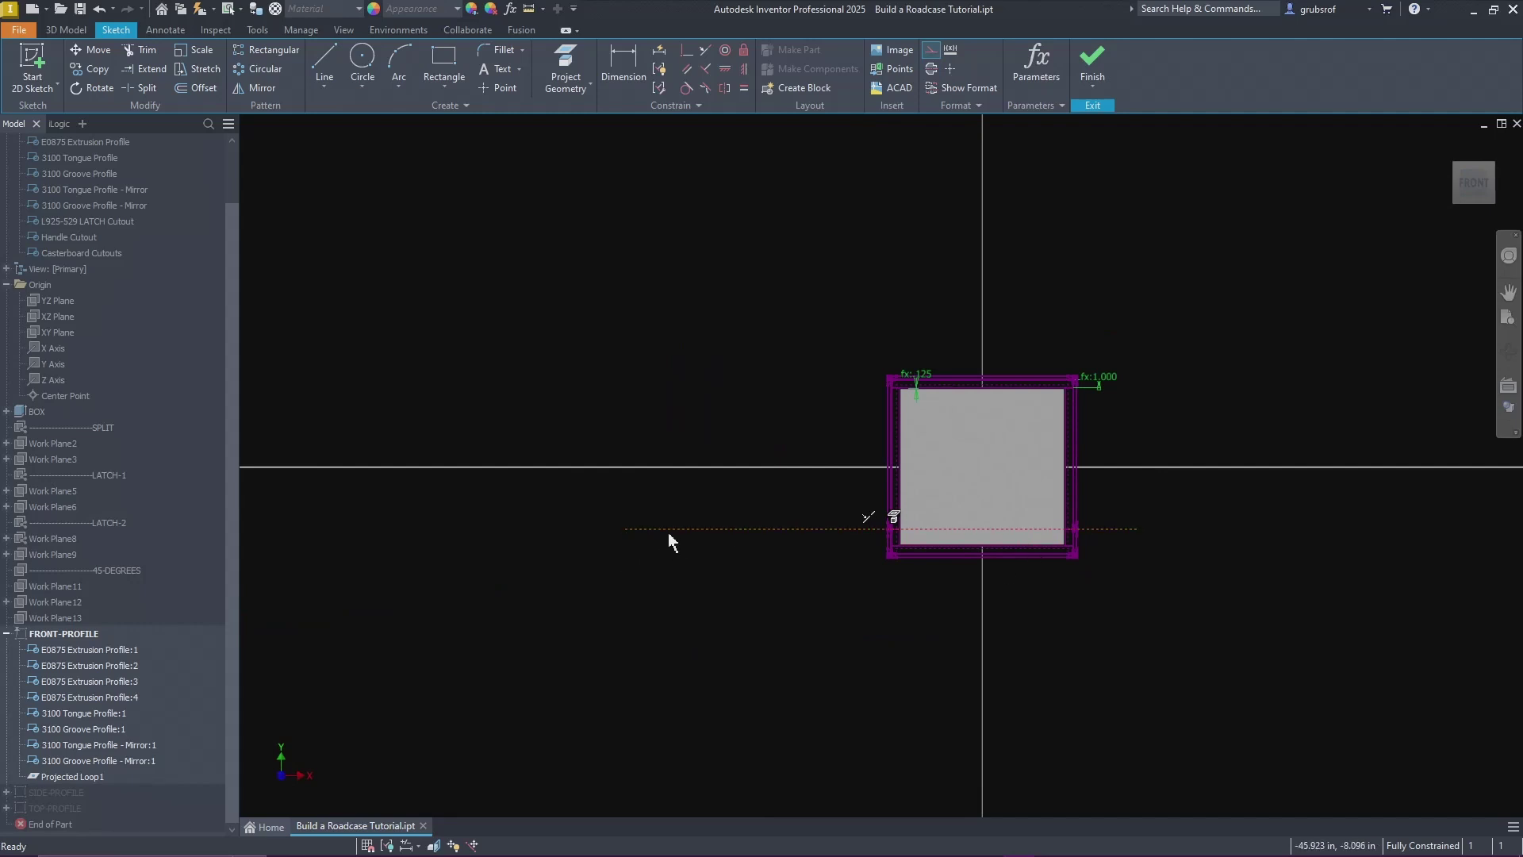
{"action": "left_click", "coordinate": [1166, 534]}
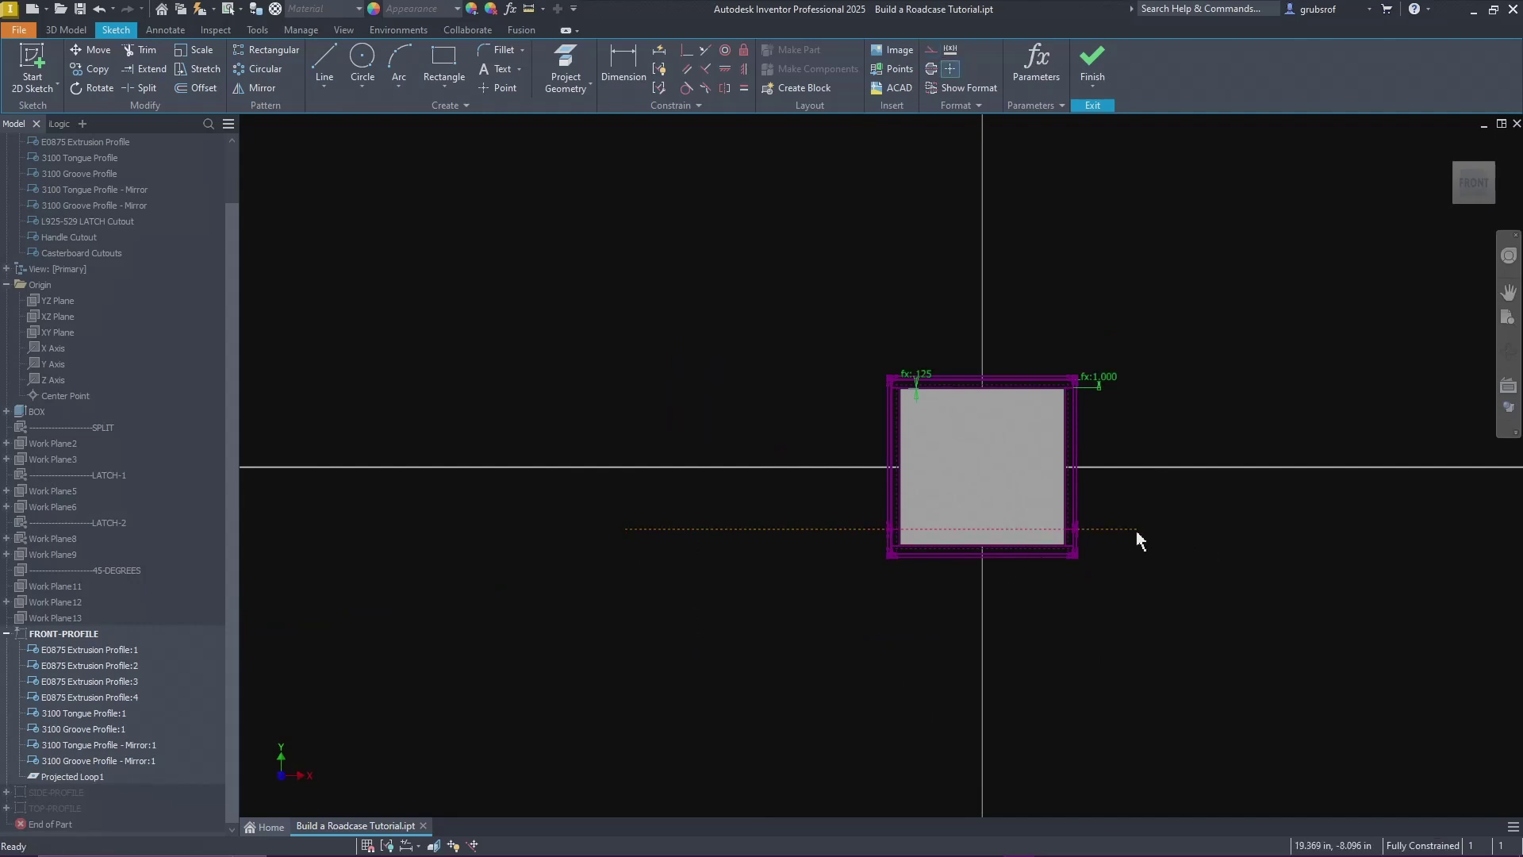
{"action": "left_click", "coordinate": [1137, 528]}
{"action": "scroll", "coordinate": [1136, 620], "scroll_direction": "up", "scroll_amount": 5}
{"action": "scroll", "coordinate": [1136, 621], "scroll_direction": "down", "scroll_amount": 4}
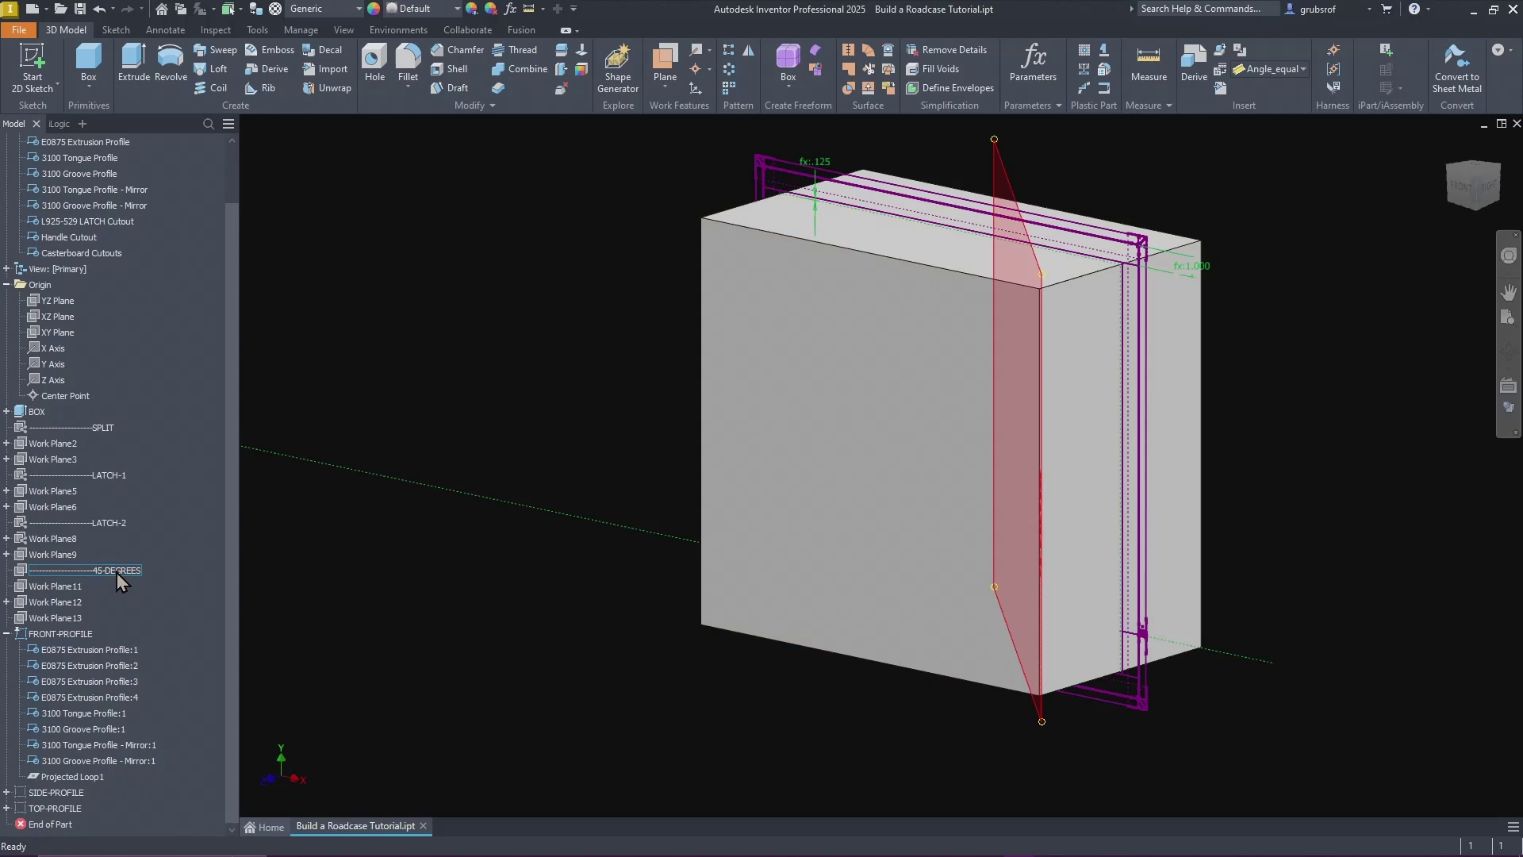
Step: Hide the FRONT-PROFILE sketch and collapse its entry in the model tree
{"action": "left_click", "coordinate": [52, 633]}
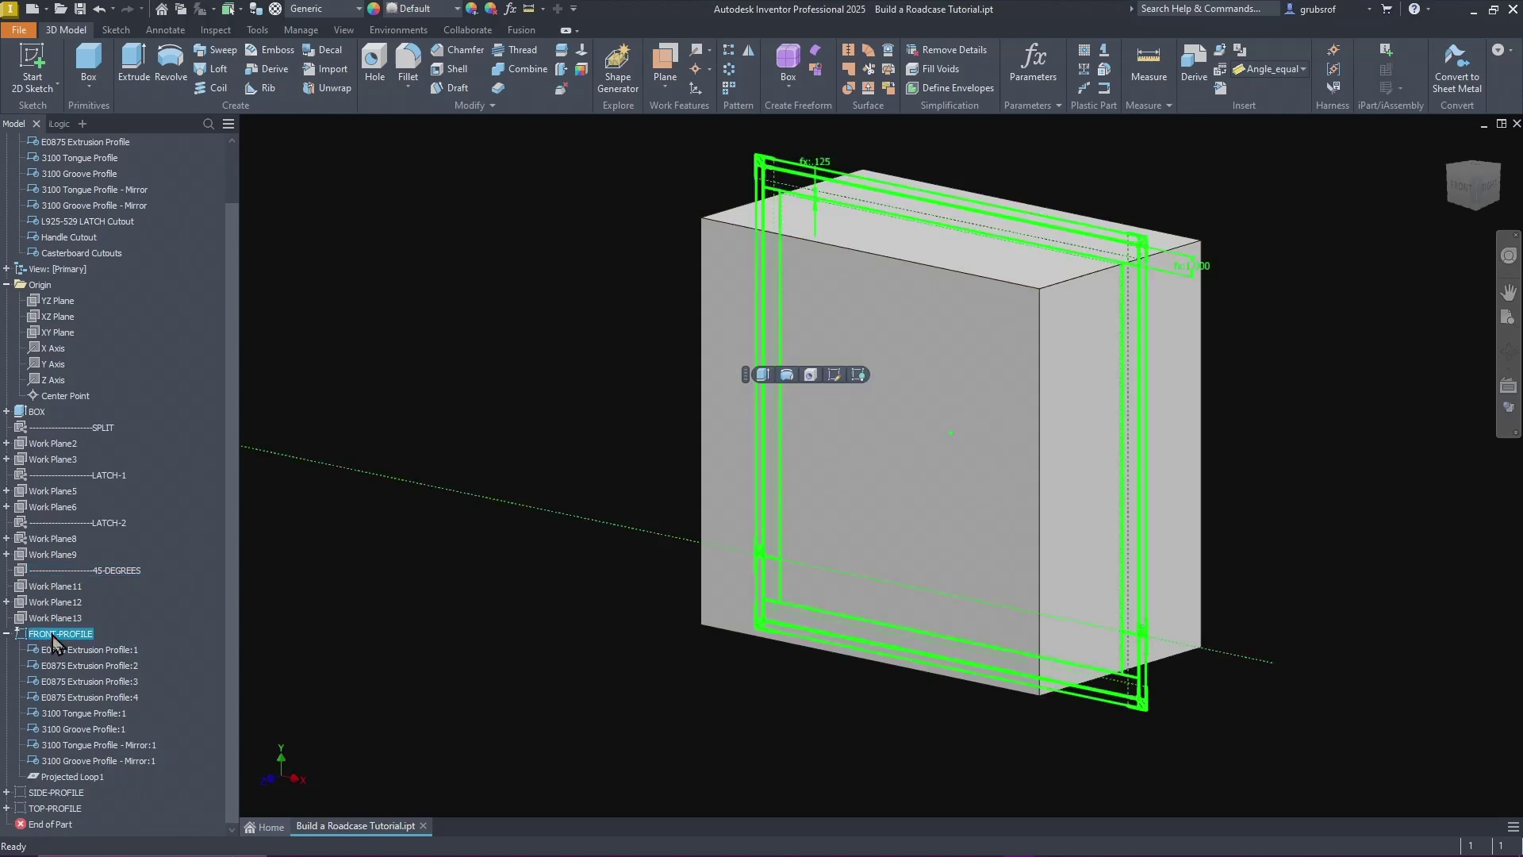
{"action": "right_click", "coordinate": [53, 635]}
{"action": "left_click", "coordinate": [159, 673]}
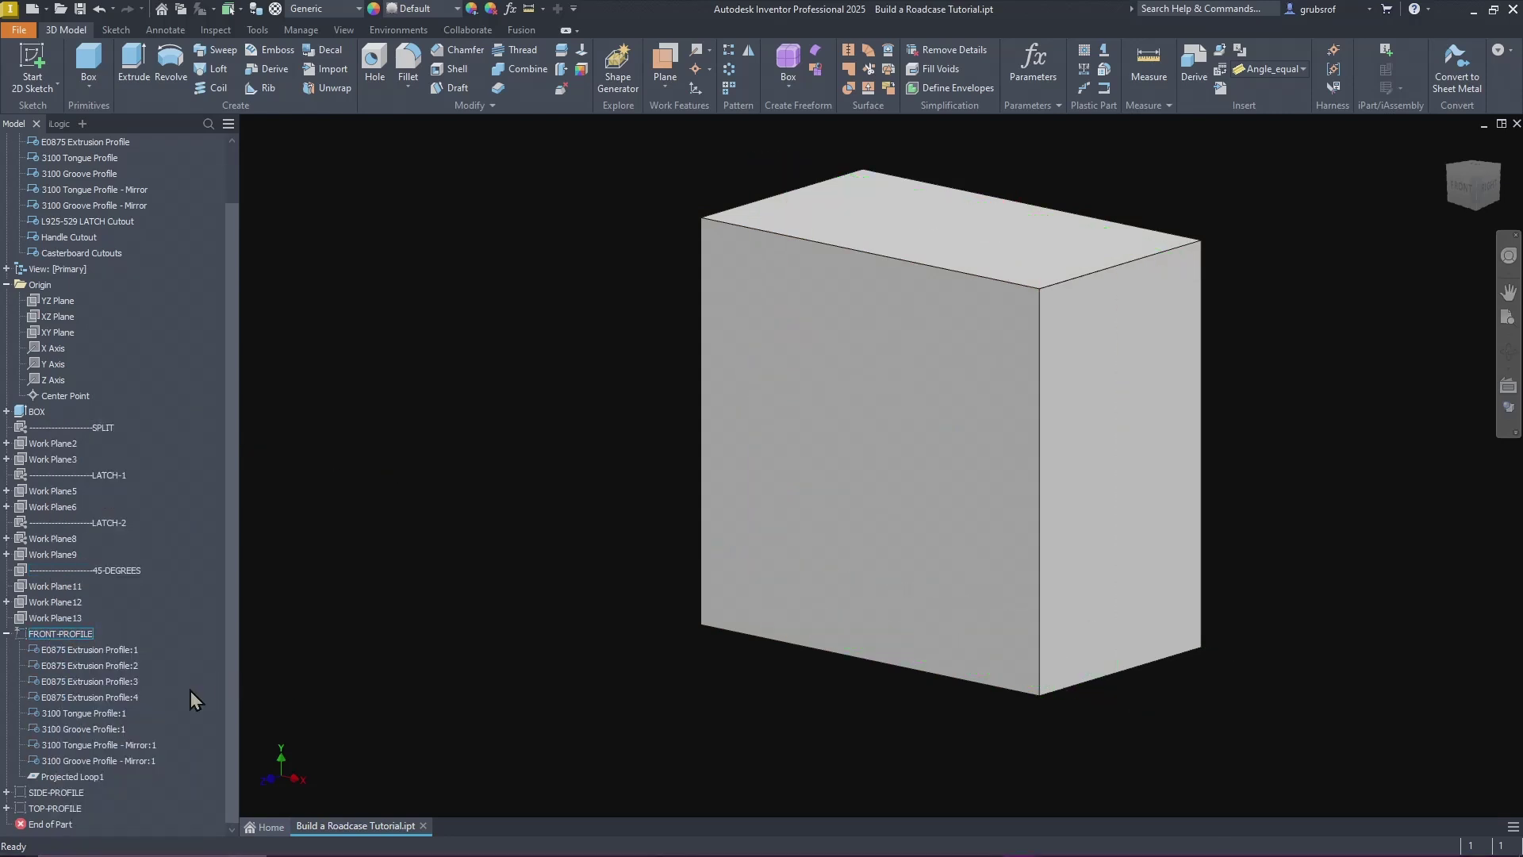
{"action": "left_click", "coordinate": [7, 634]}
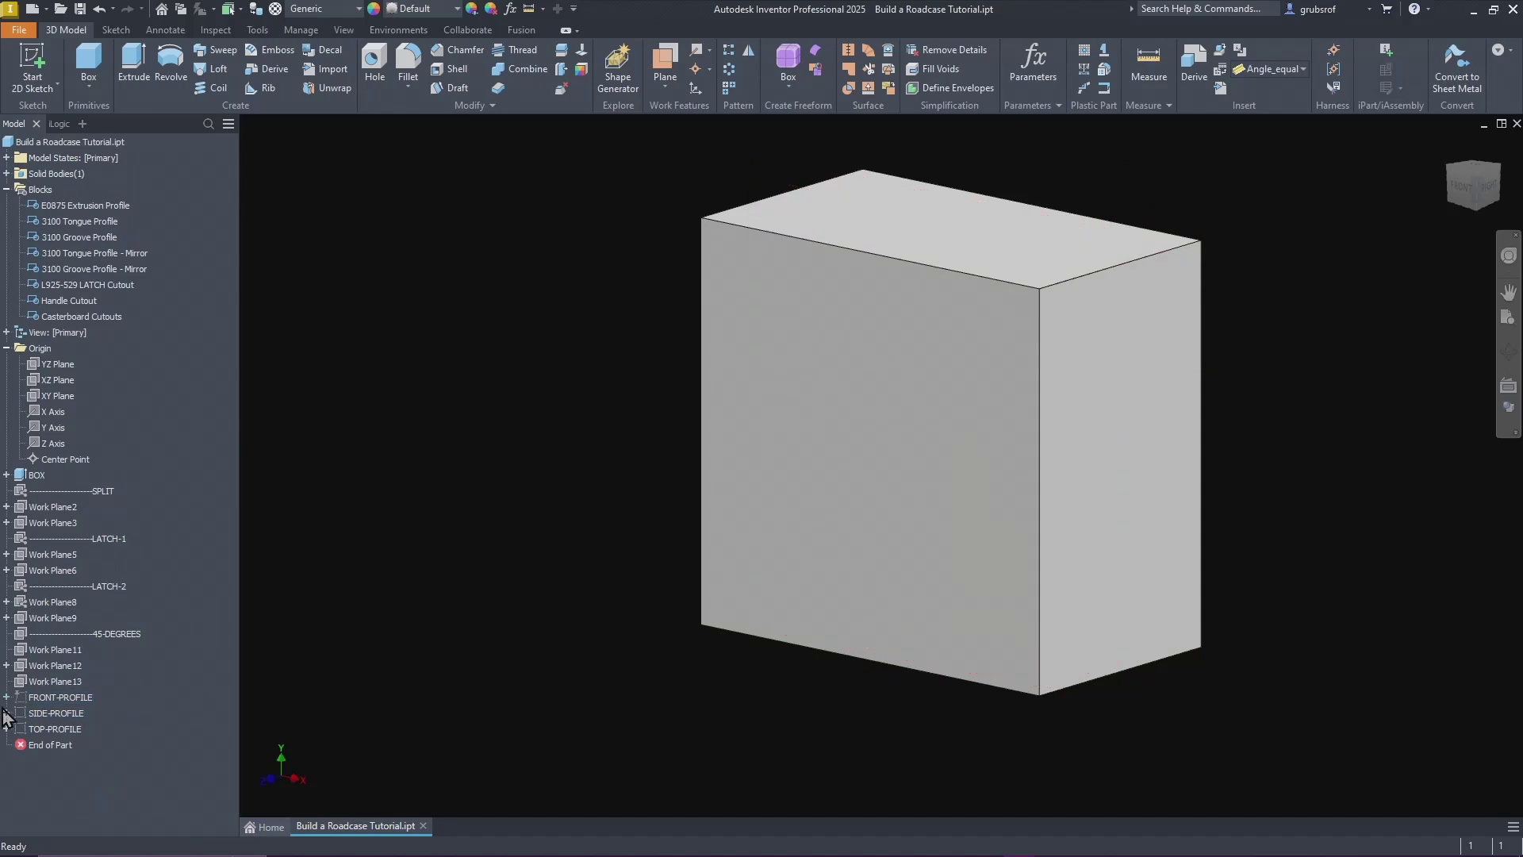
Step: Make the SIDE-PROFILE sketch visible and open it for editing
{"action": "left_click", "coordinate": [24, 714]}
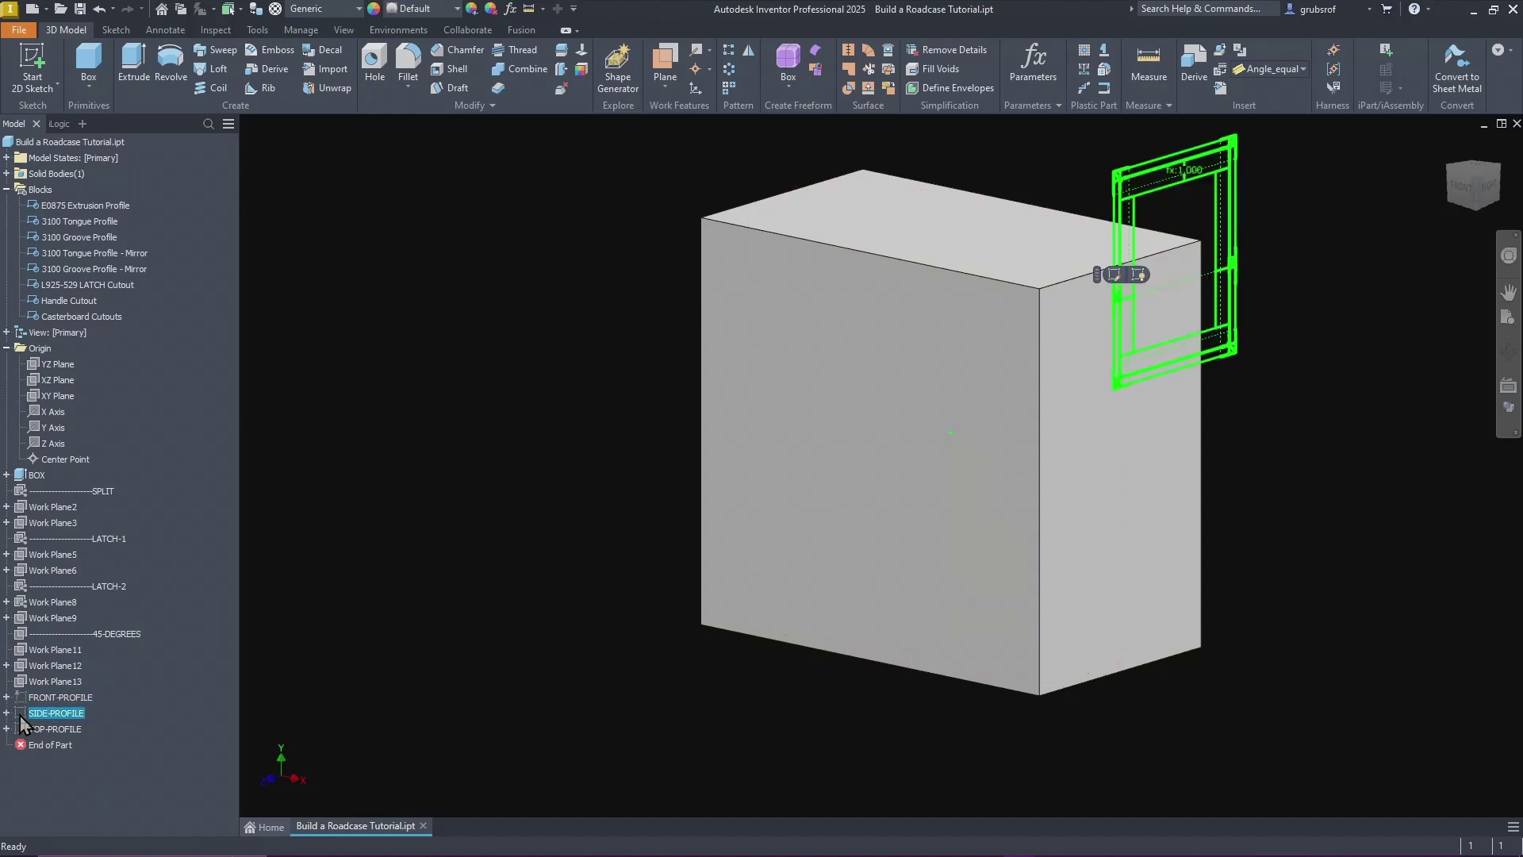
{"action": "right_click", "coordinate": [21, 714]}
{"action": "left_click", "coordinate": [83, 655]}
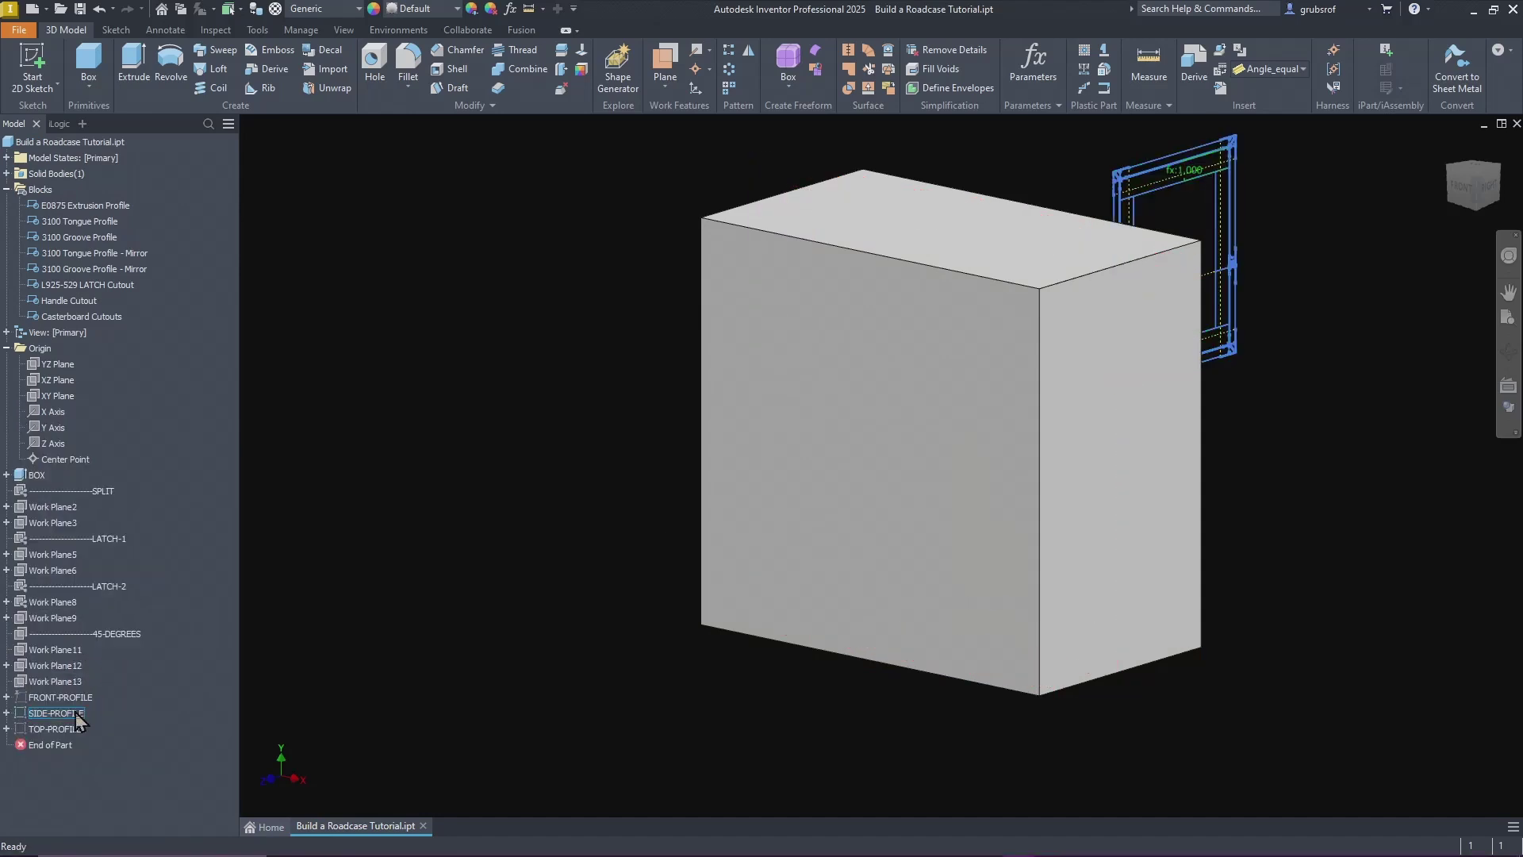
{"action": "double_click", "coordinate": [62, 714]}
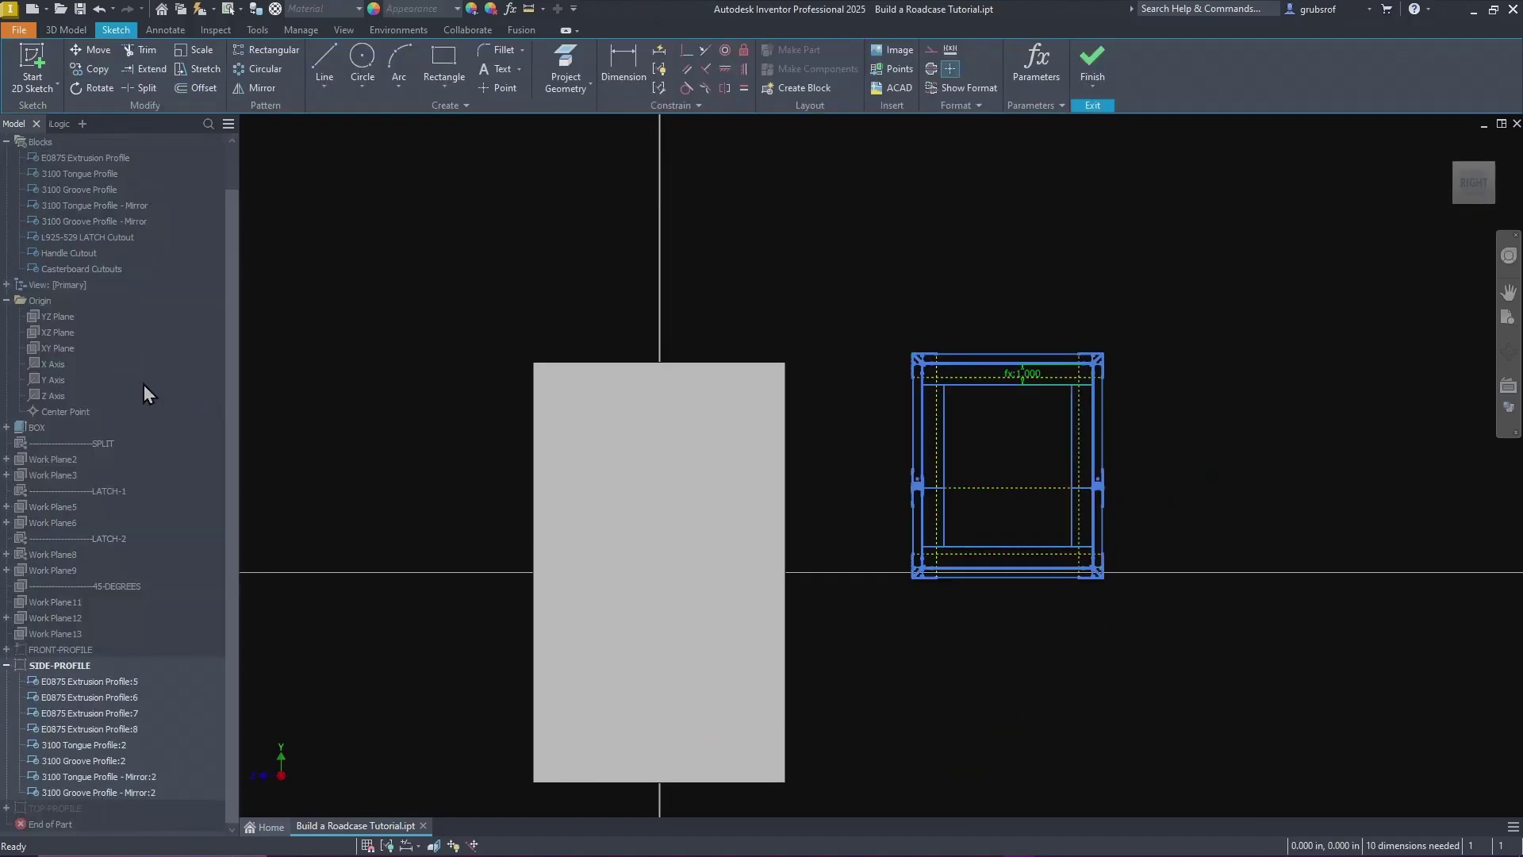
Step: Make the SPLIT plane visible and project it into the SIDE-PROFILE sketch as a construction line
{"action": "left_click", "coordinate": [93, 447]}
{"action": "right_click", "coordinate": [93, 453]}
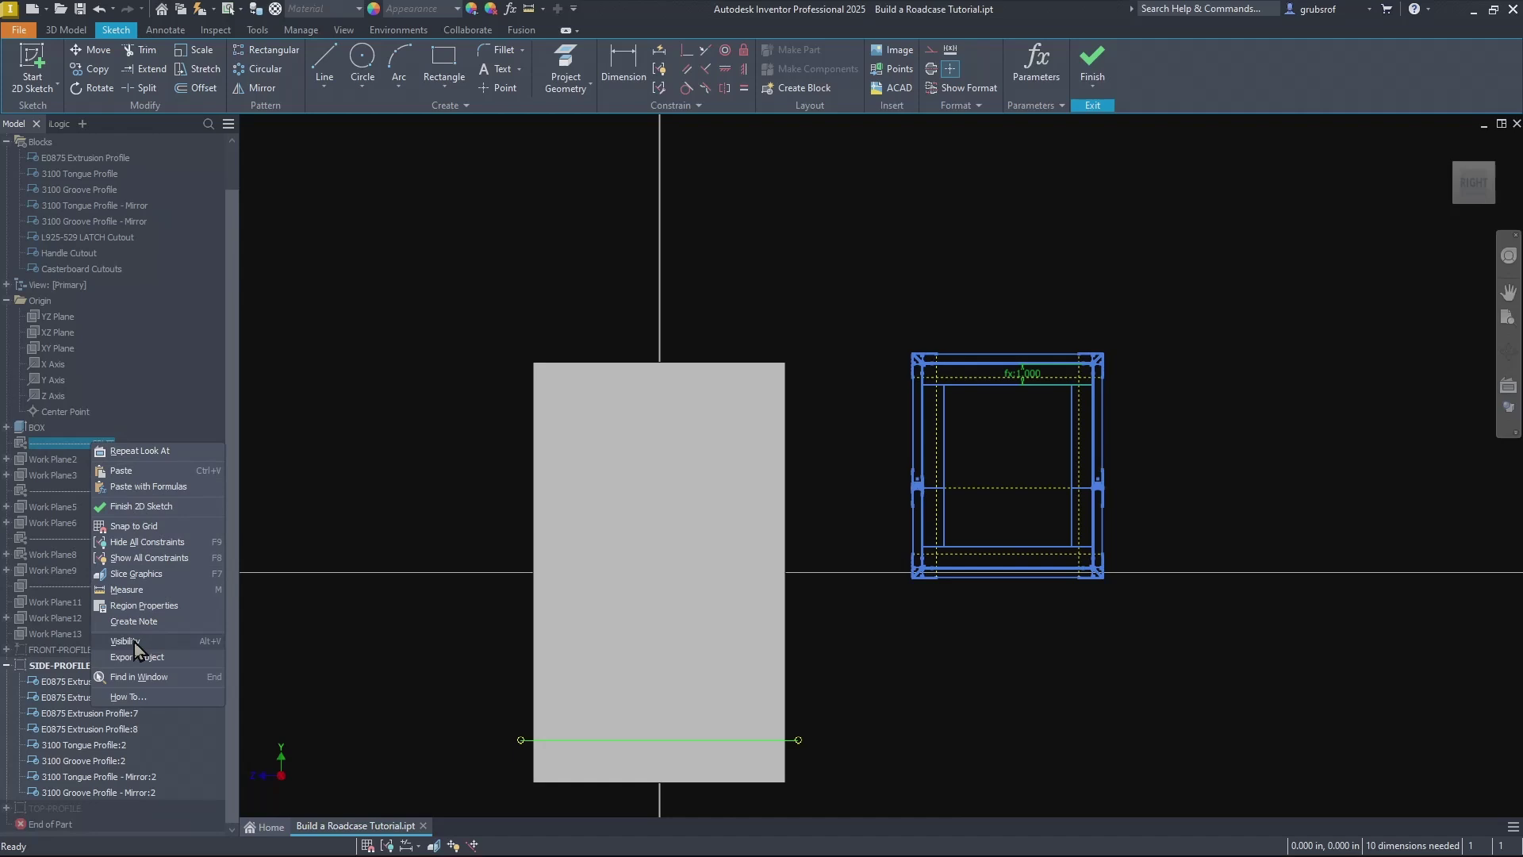
{"action": "left_click", "coordinate": [321, 459]}
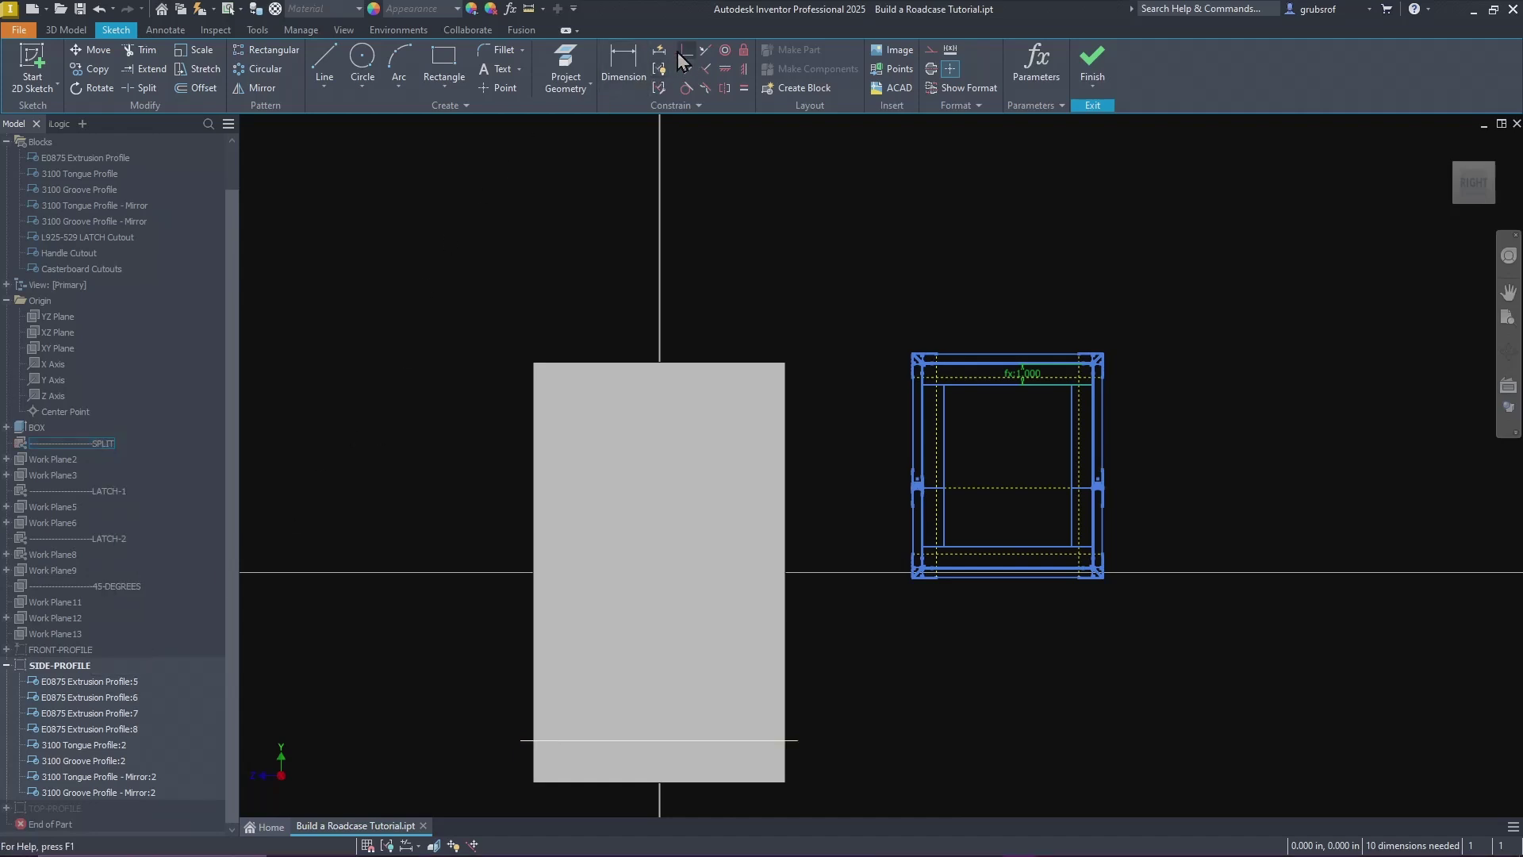
{"action": "left_click", "coordinate": [566, 70]}
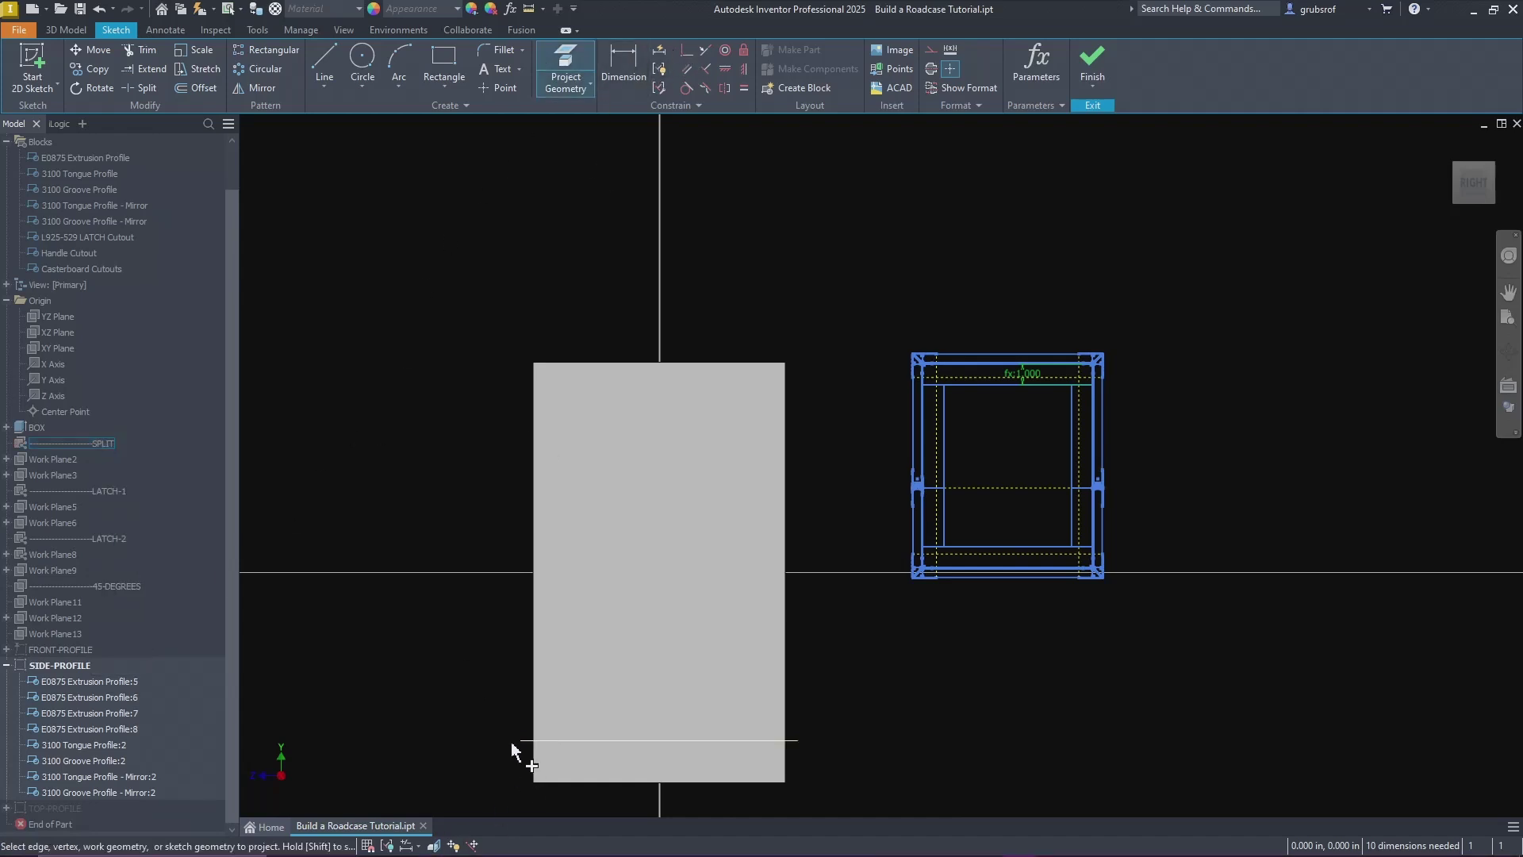
{"action": "right_click", "coordinate": [445, 688]}
{"action": "left_click", "coordinate": [495, 689]}
{"action": "left_click", "coordinate": [384, 741]}
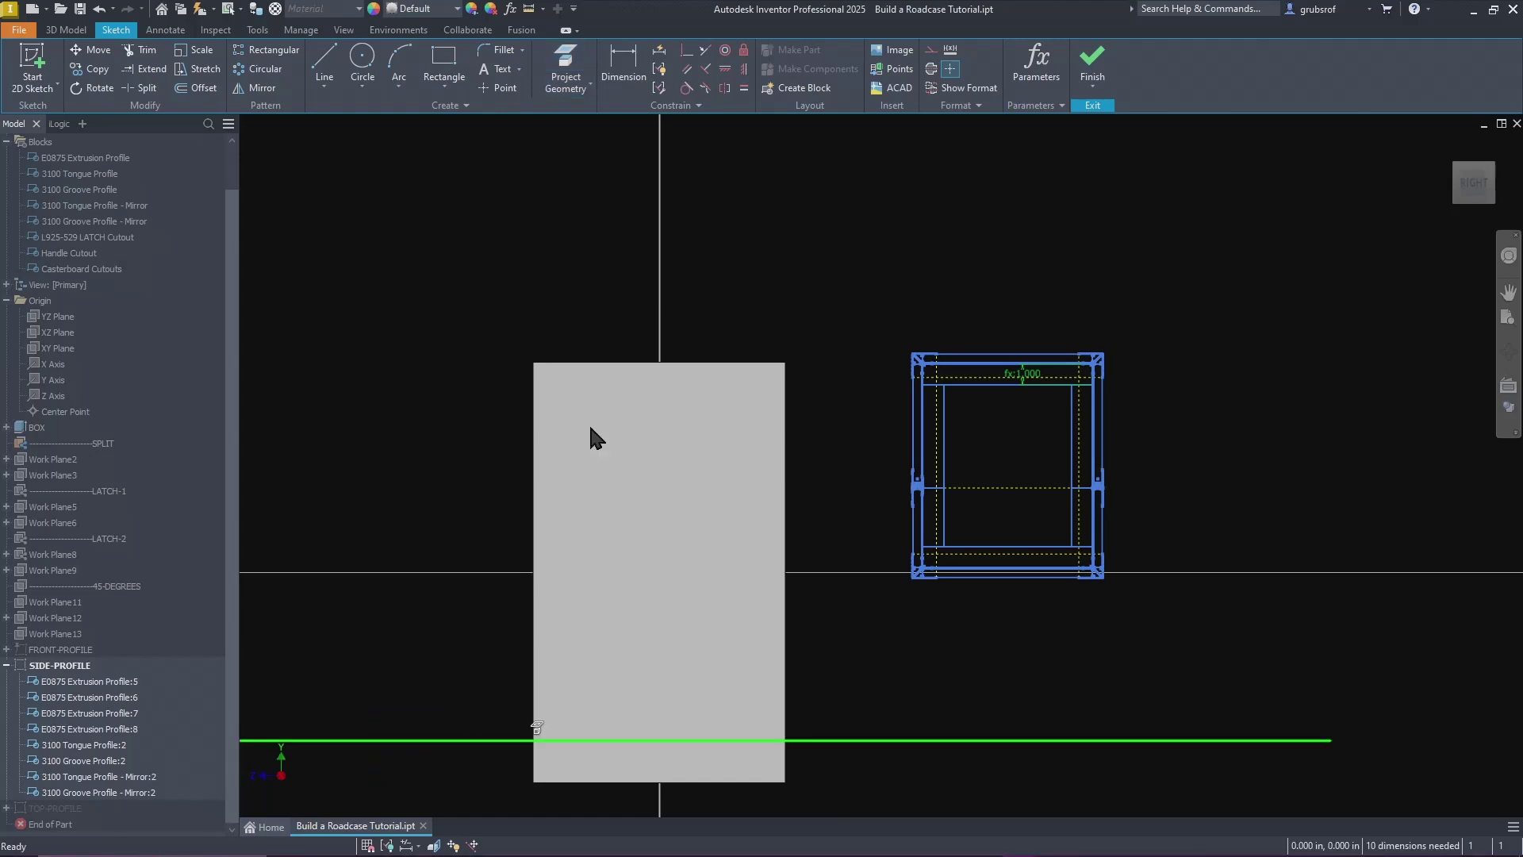
{"action": "left_click", "coordinate": [930, 52]}
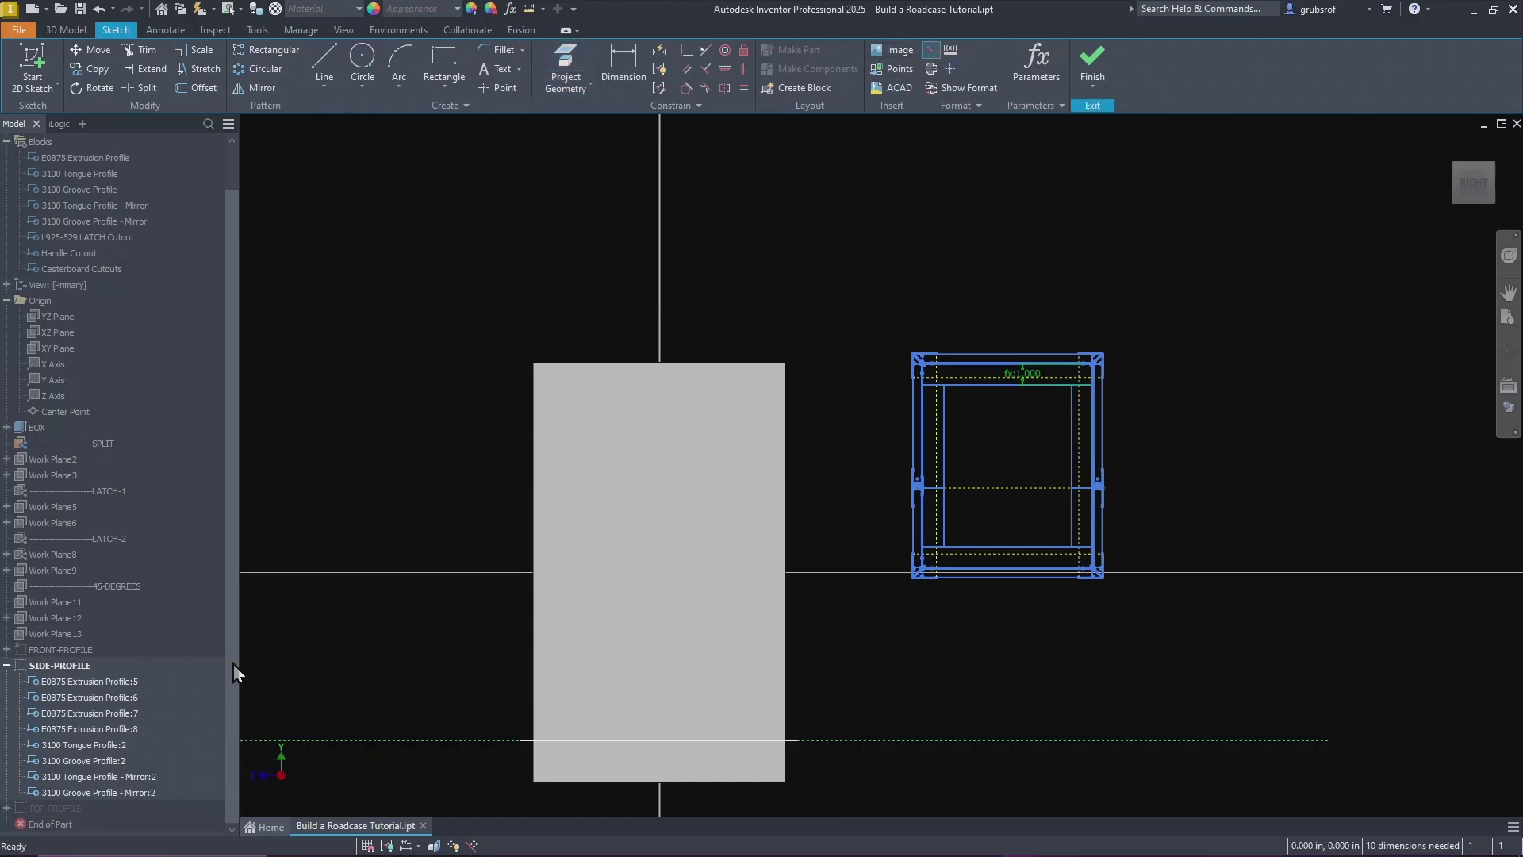
Step: Hide the SPLIT plane again in the model tree
{"action": "left_click", "coordinate": [71, 445]}
{"action": "right_click", "coordinate": [71, 448]}
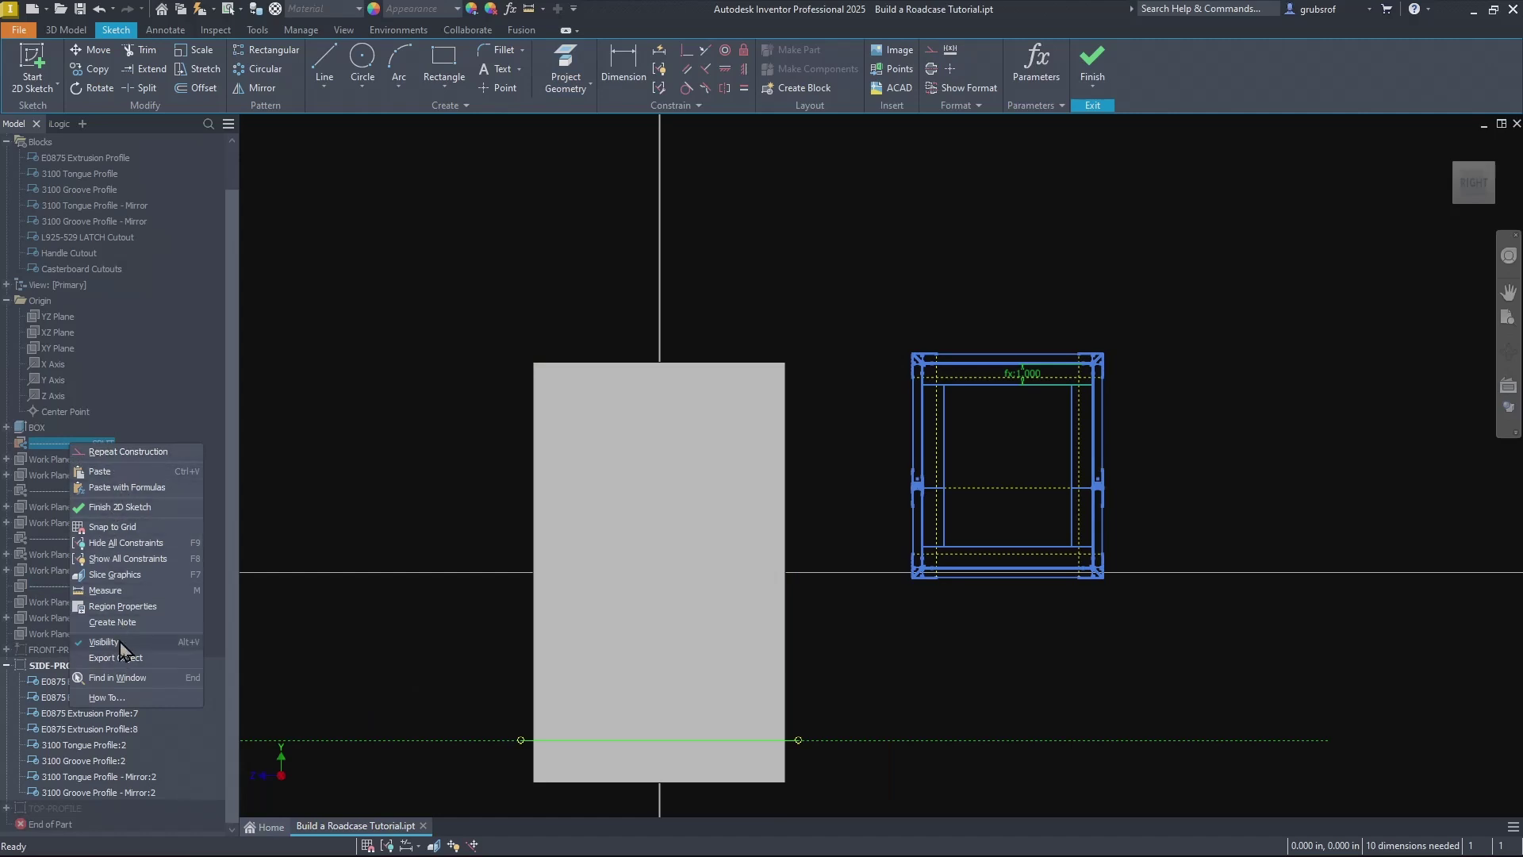
{"action": "left_click", "coordinate": [362, 491]}
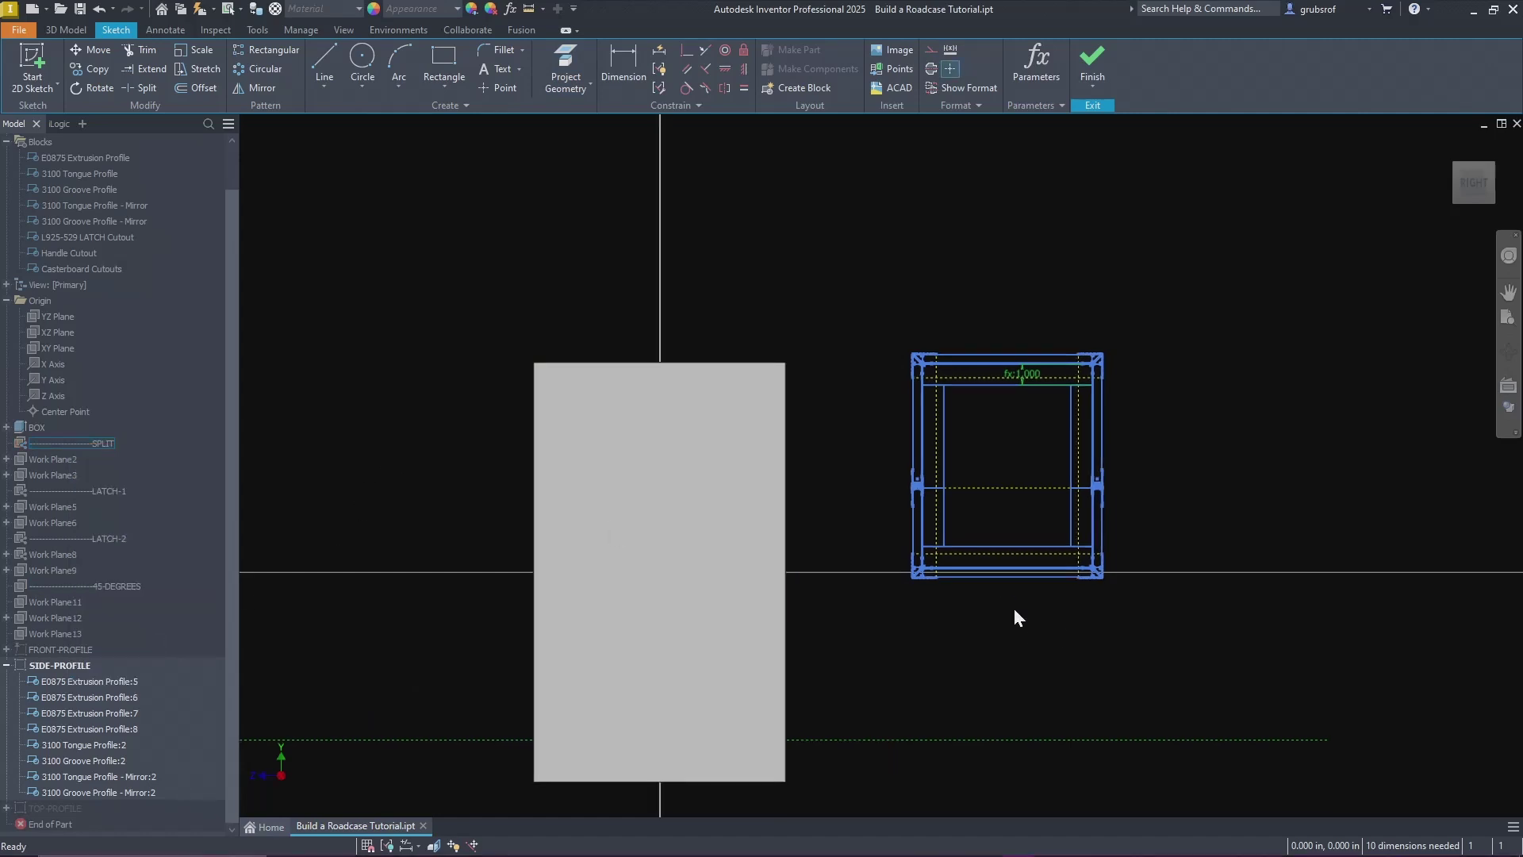
Step: Stretch the side profile's frame edges outward until the profile surrounds the box
{"action": "scroll", "coordinate": [1014, 605], "scroll_direction": "down", "scroll_amount": 2}
{"action": "left_click_drag", "start_coordinate": [1011, 584], "coordinate": [988, 726]}
{"action": "left_click_drag", "start_coordinate": [956, 621], "coordinate": [663, 601]}
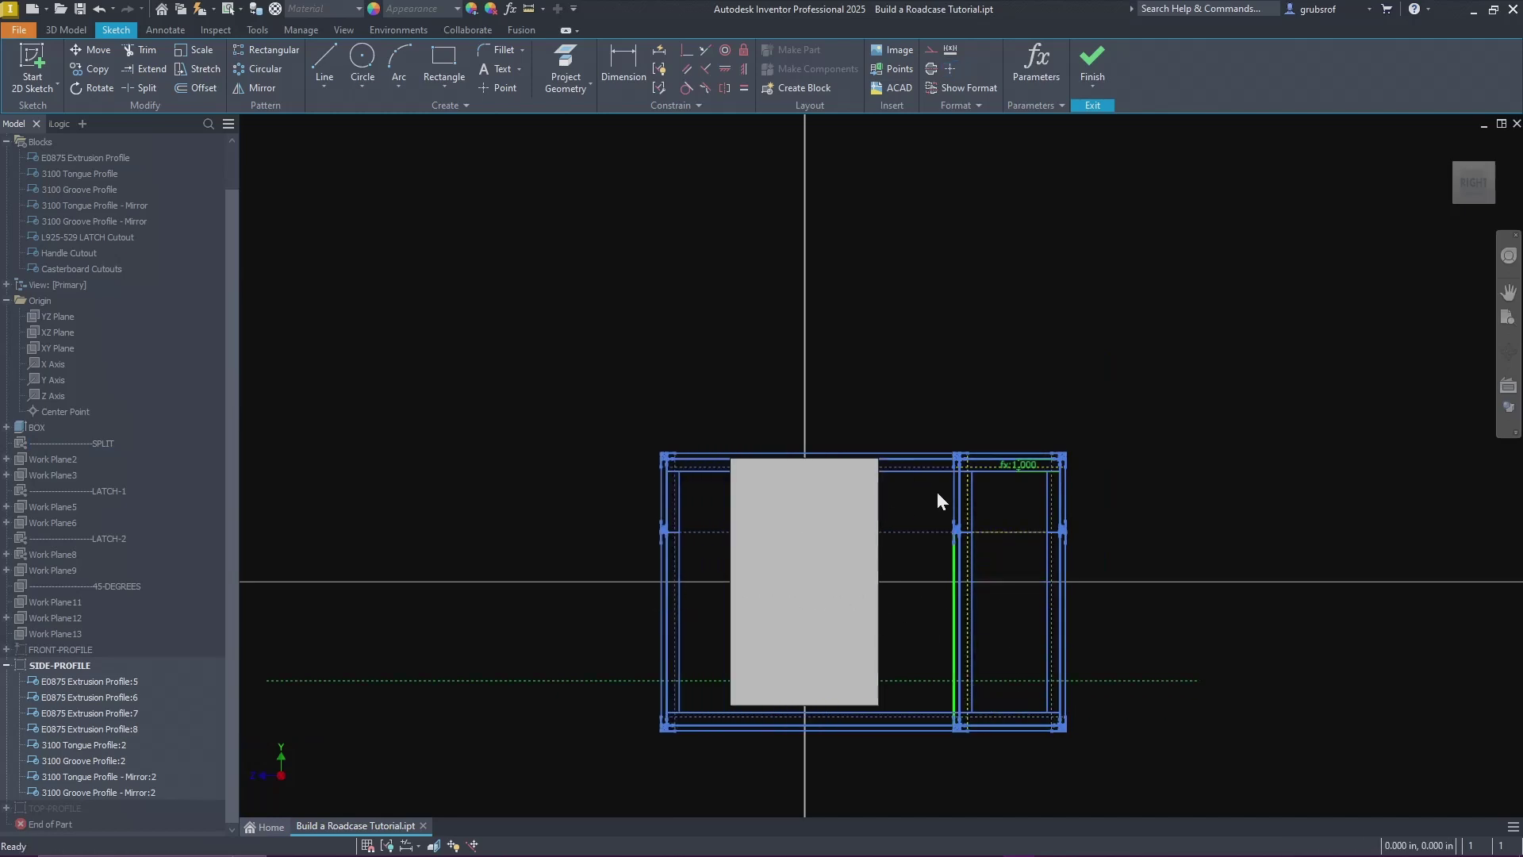
{"action": "left_click_drag", "start_coordinate": [919, 468], "coordinate": [919, 414]}
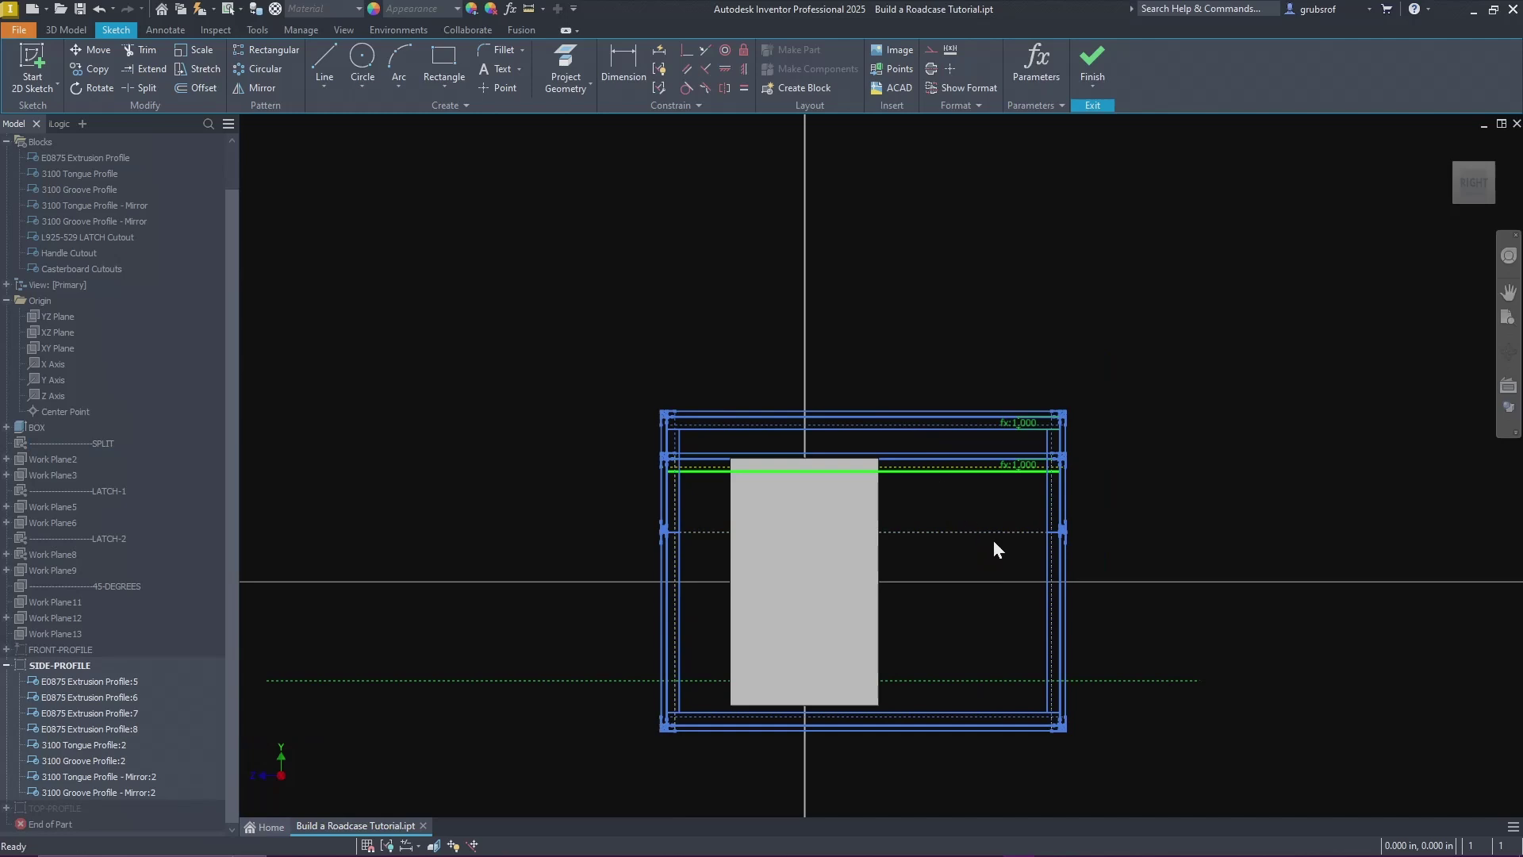
{"action": "left_click_drag", "start_coordinate": [1046, 565], "coordinate": [927, 569]}
Step: Project the outline of the box's right face into the side profile sketch as construction geometry
{"action": "mouse_move", "coordinate": [1146, 503]}
{"action": "middle_mouse_down", "text": "shift"}
{"action": "mouse_move", "coordinate": [1156, 518]}
{"action": "mouse_move", "coordinate": [952, 483]}
{"action": "mouse_move", "coordinate": [772, 238]}
{"action": "mouse_move", "coordinate": [784, 99]}
{"action": "middle_mouse_up", "text": "shift"}
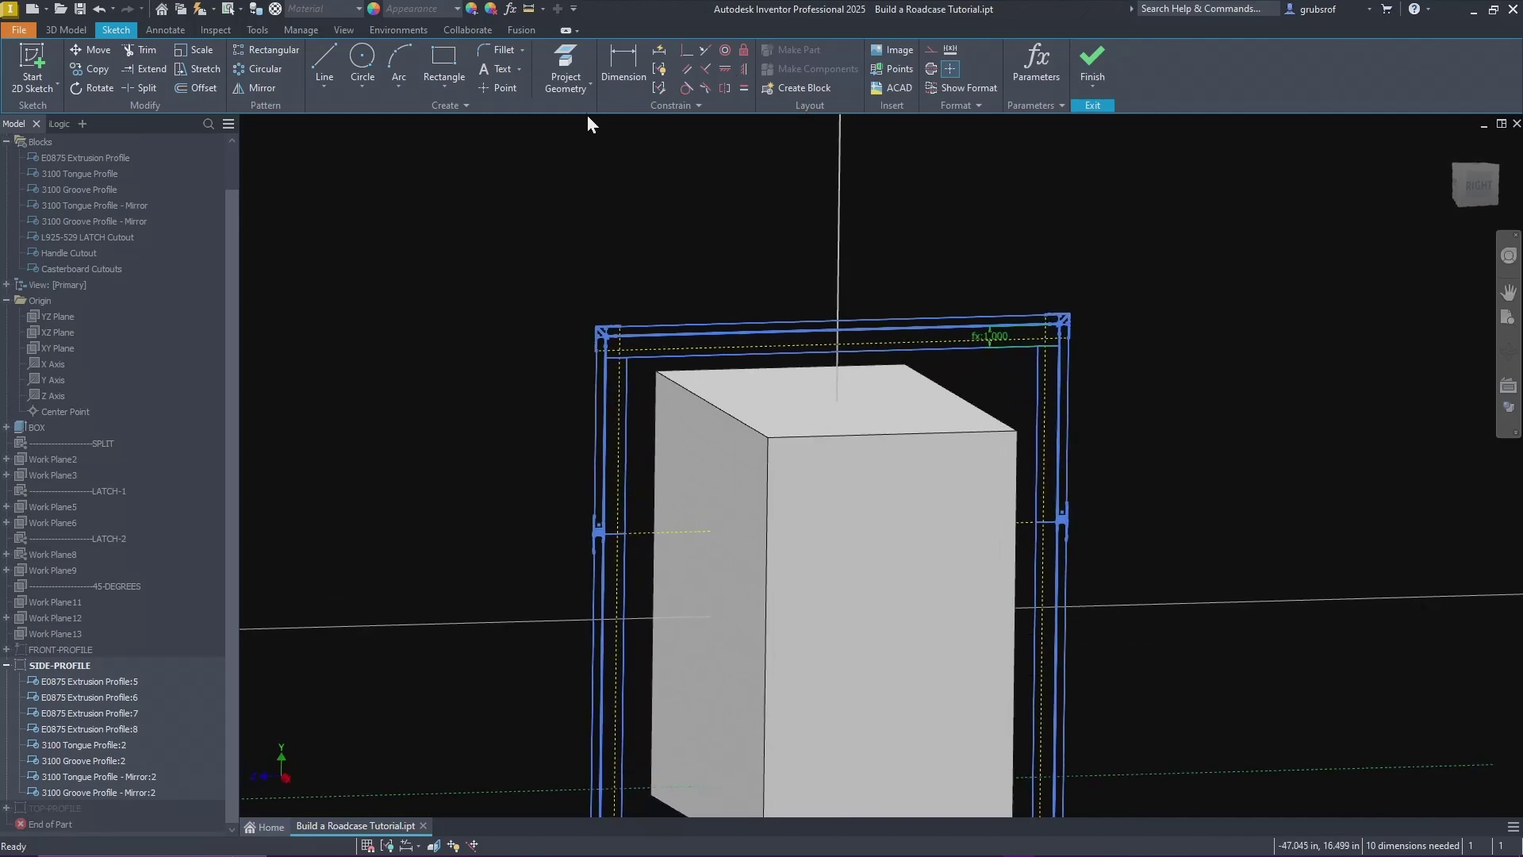
{"action": "left_click", "coordinate": [570, 66]}
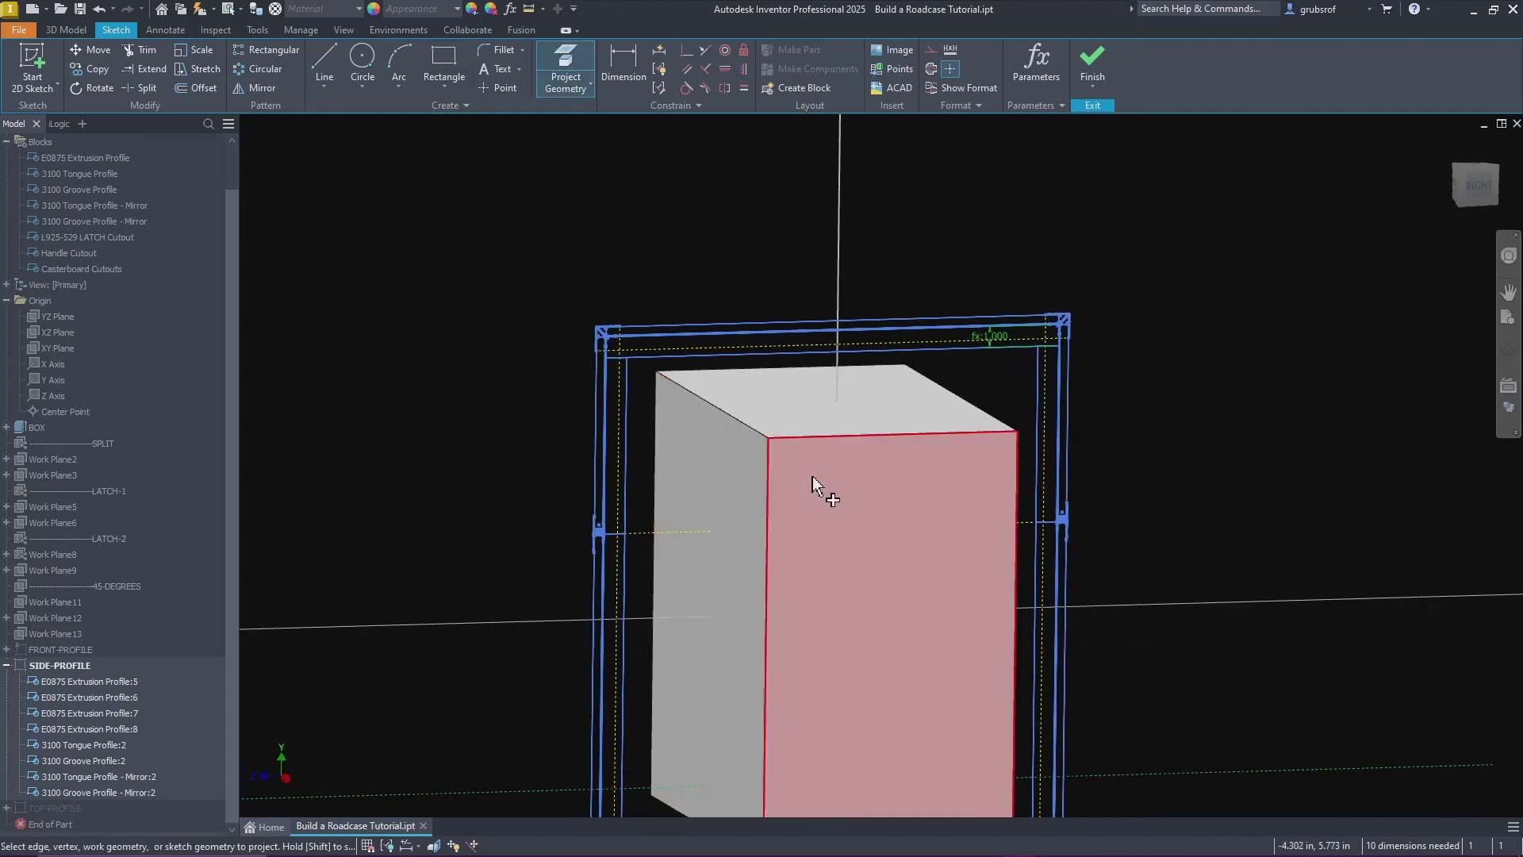
{"action": "left_click", "coordinate": [934, 57]}
{"action": "left_click", "coordinate": [843, 579]}
{"action": "right_click", "coordinate": [1286, 374]}
{"action": "left_click", "coordinate": [1337, 373]}
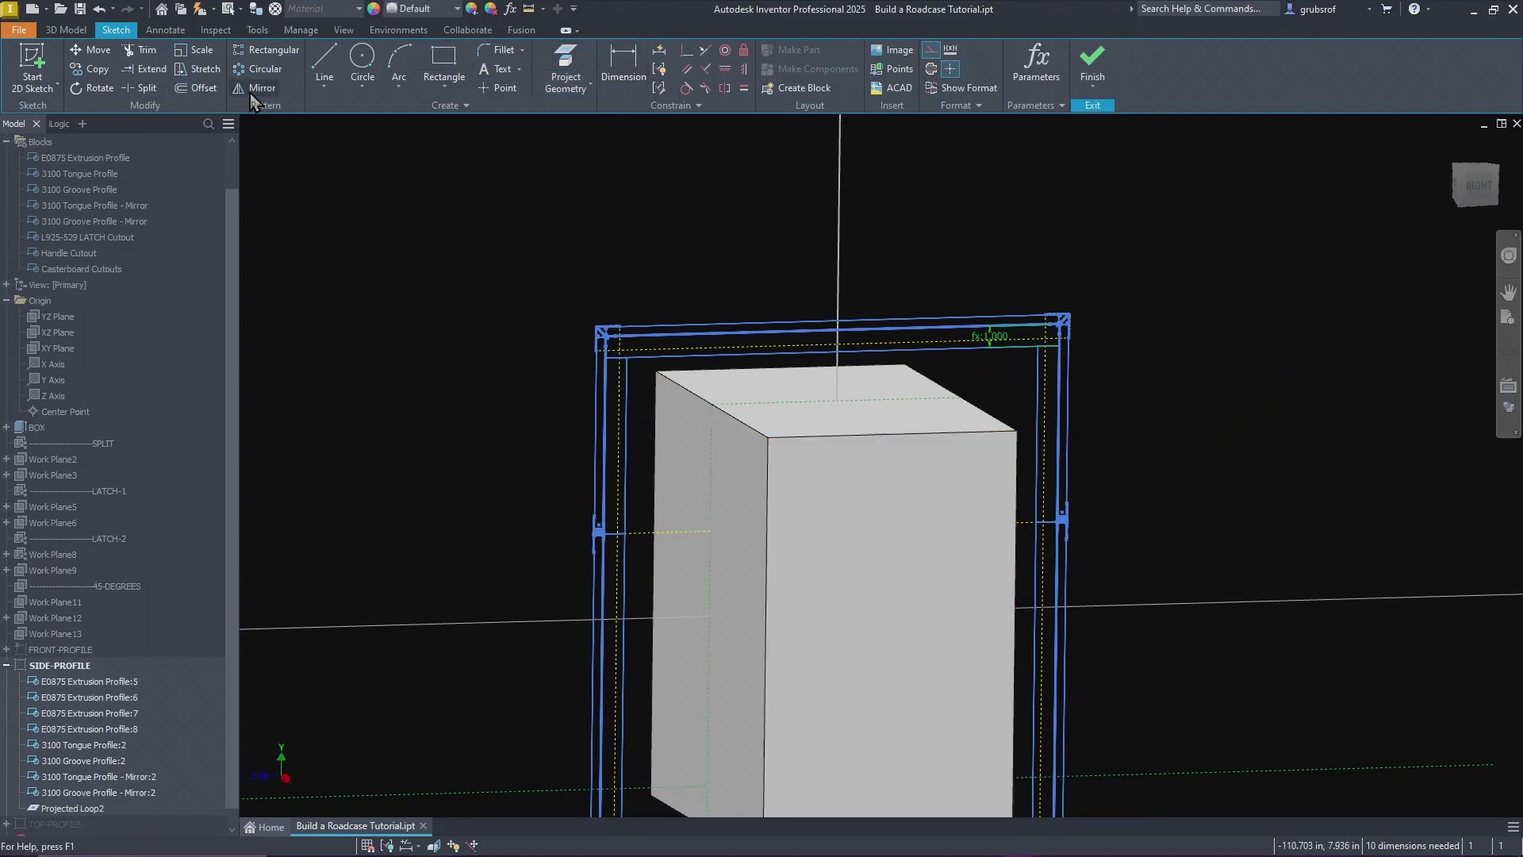
Step: Offset the projected box outline outward by about 0.72 in as a construction rectangle
{"action": "left_click", "coordinate": [195, 87]}
{"action": "left_click", "coordinate": [749, 403]}
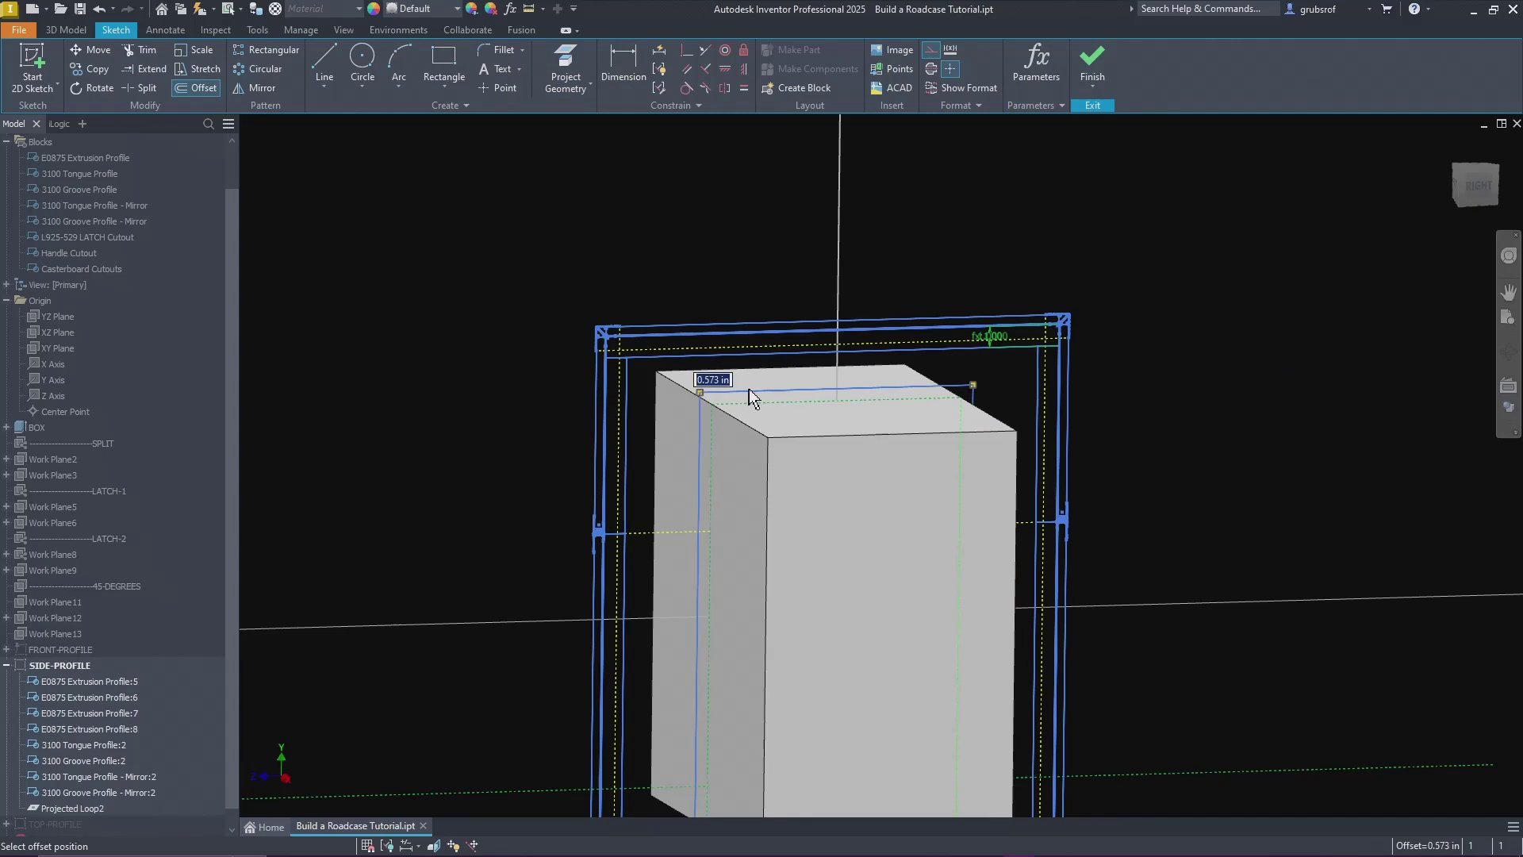
{"action": "left_click", "coordinate": [749, 389]}
{"action": "right_click", "coordinate": [1158, 474]}
{"action": "left_click", "coordinate": [1222, 478]}
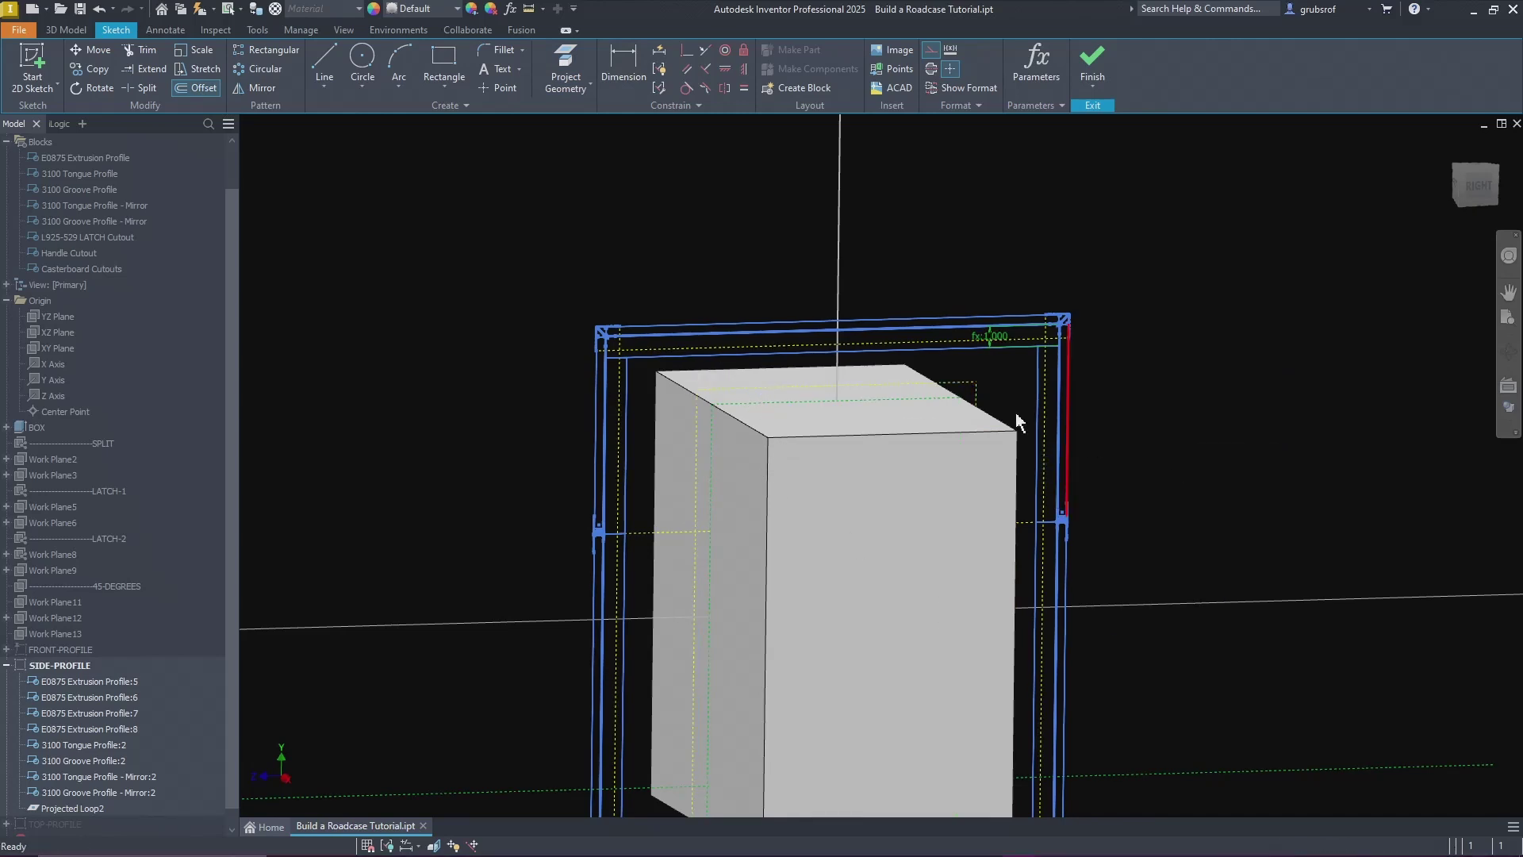
Step: Dimension the gap between the projected box outline and its offset rectangle with the AIR_GAP parameter
{"action": "left_click", "coordinate": [623, 60]}
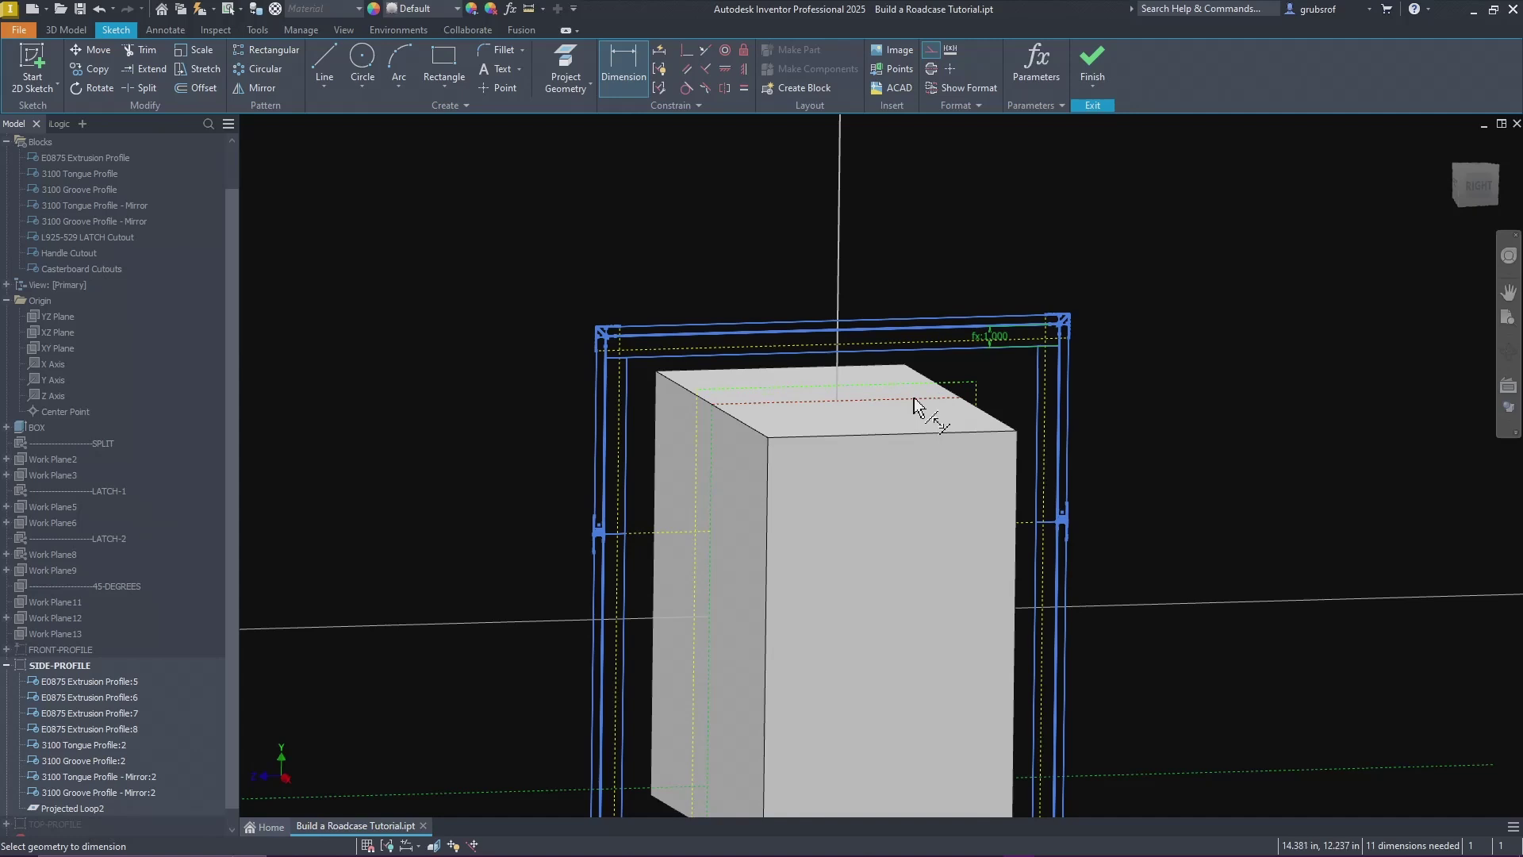
{"action": "left_click", "coordinate": [1008, 382]}
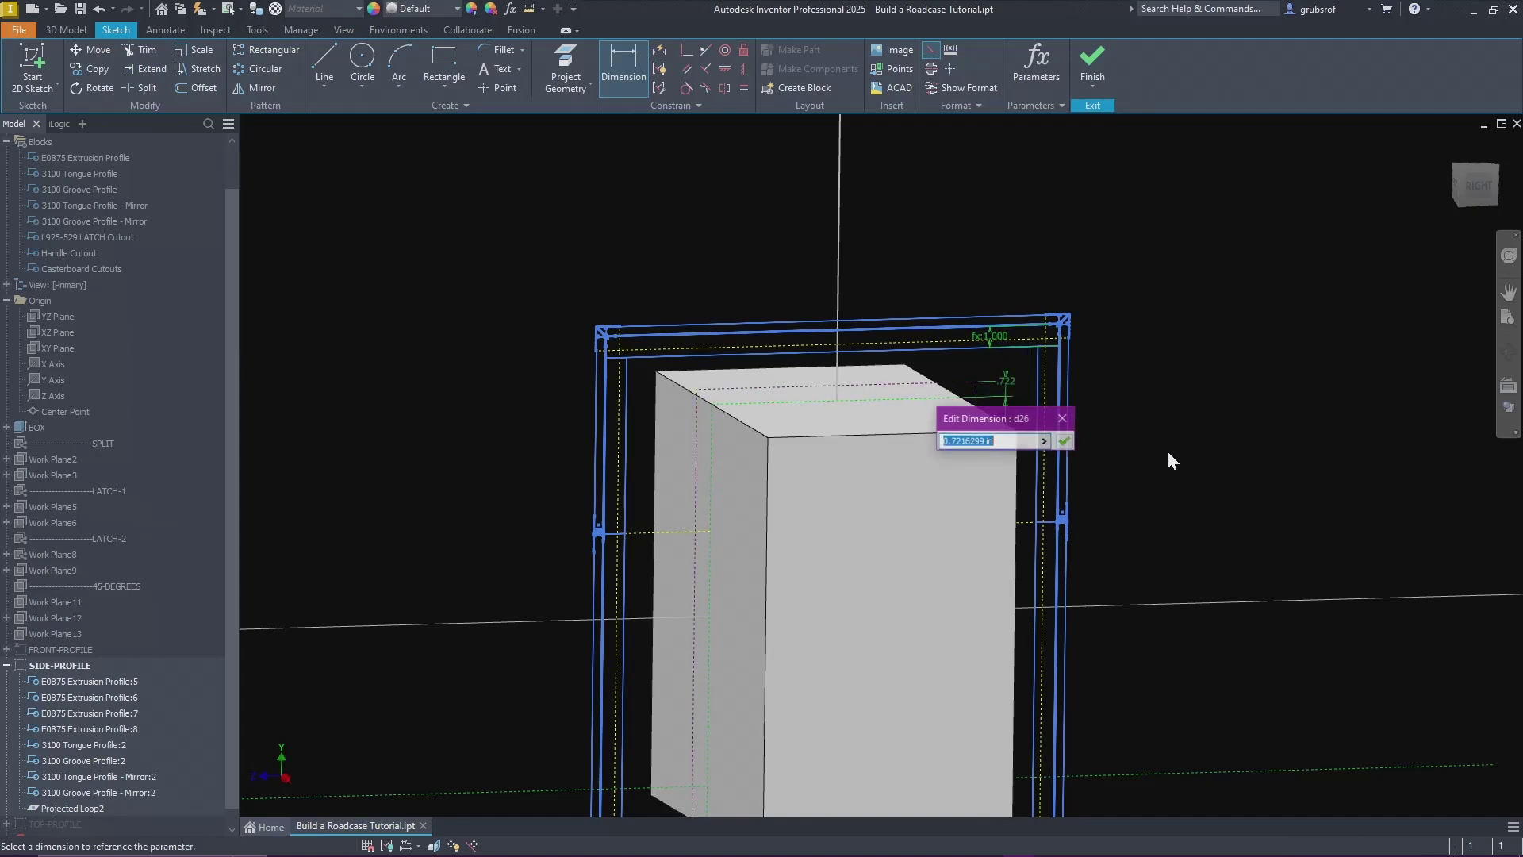
{"action": "left_click", "coordinate": [1044, 442]}
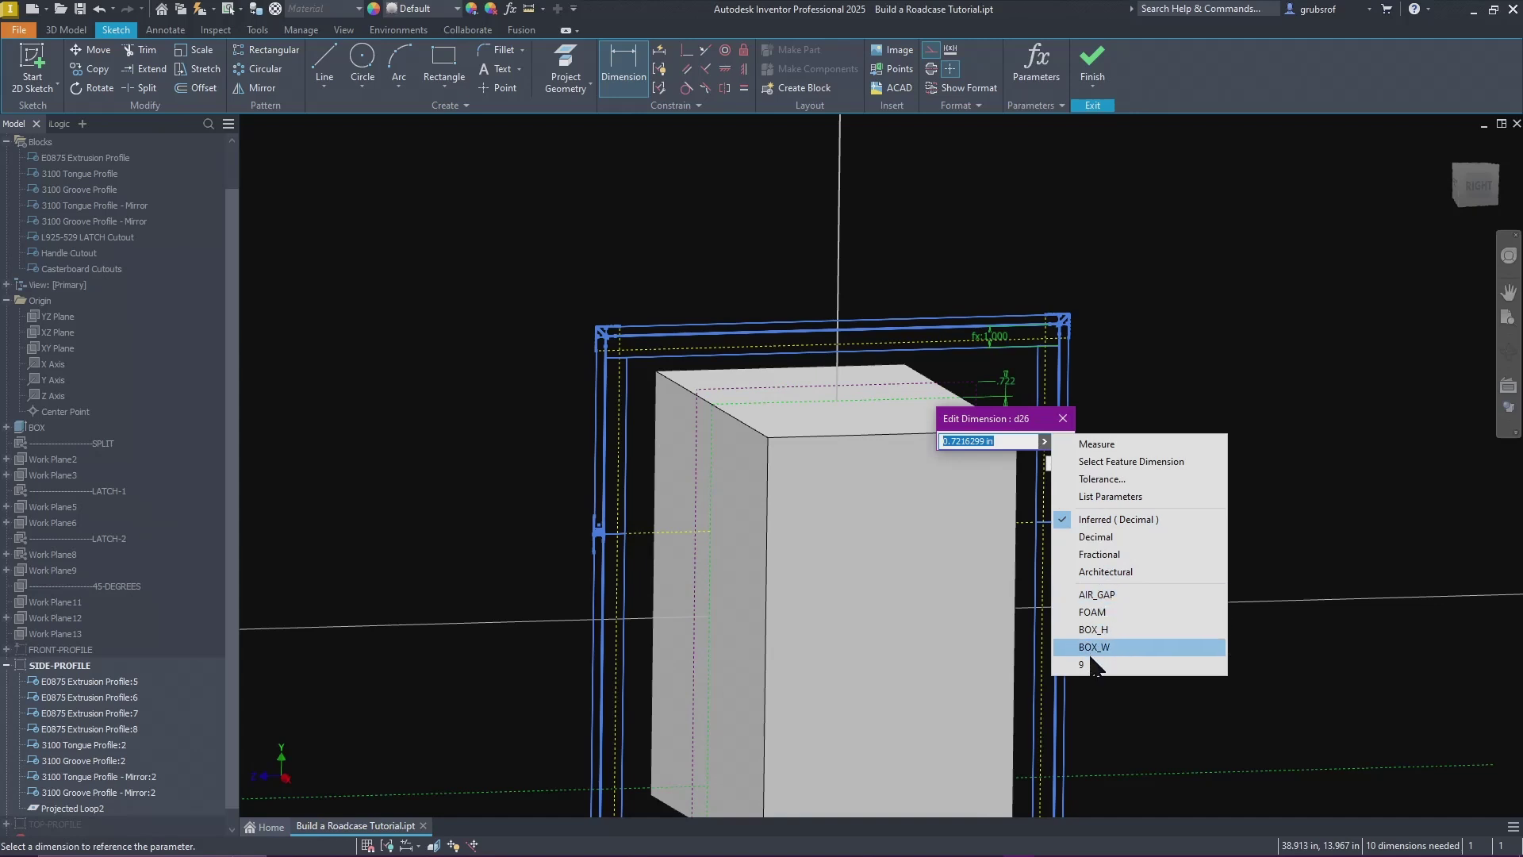
{"action": "left_click", "coordinate": [1122, 597]}
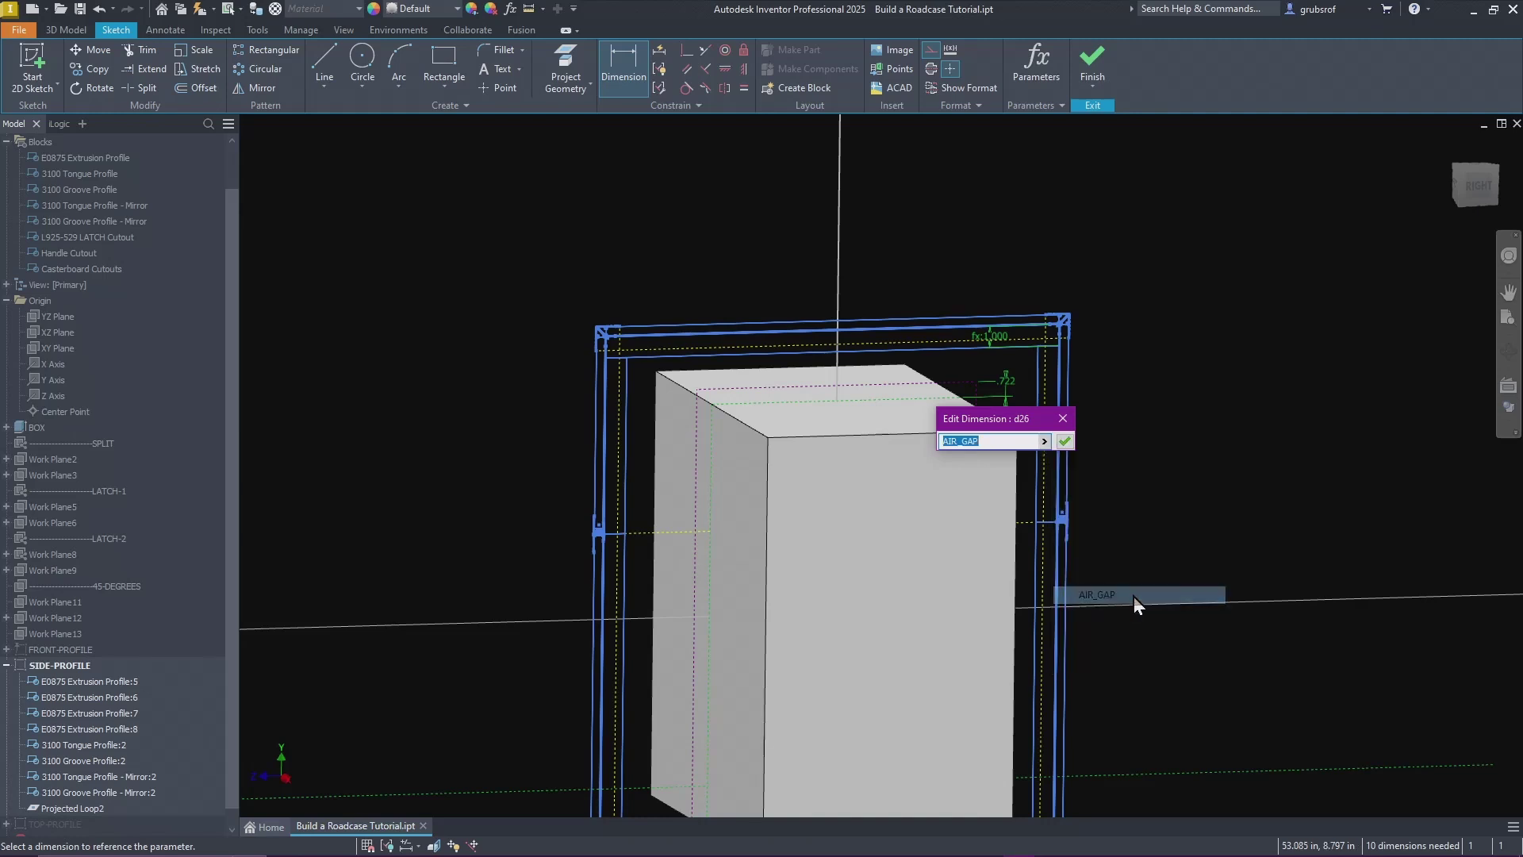
{"action": "left_click", "coordinate": [1068, 442]}
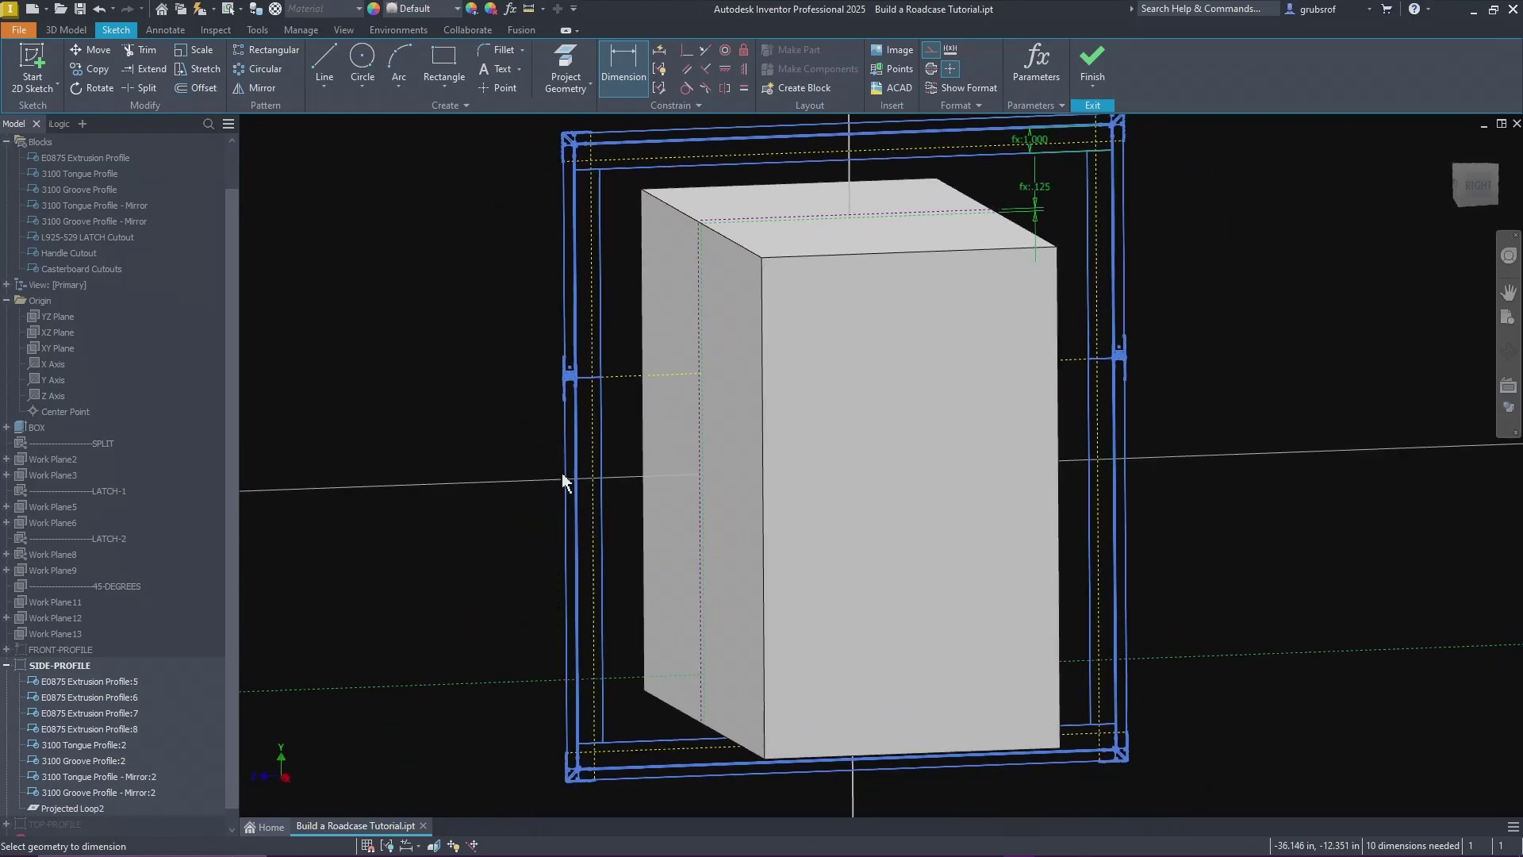
Step: Make the side profile's dashed split centreline collinear with the projected SPLIT line
{"action": "left_click", "coordinate": [703, 51]}
{"action": "left_click", "coordinate": [627, 381]}
{"action": "left_click", "coordinate": [619, 675]}
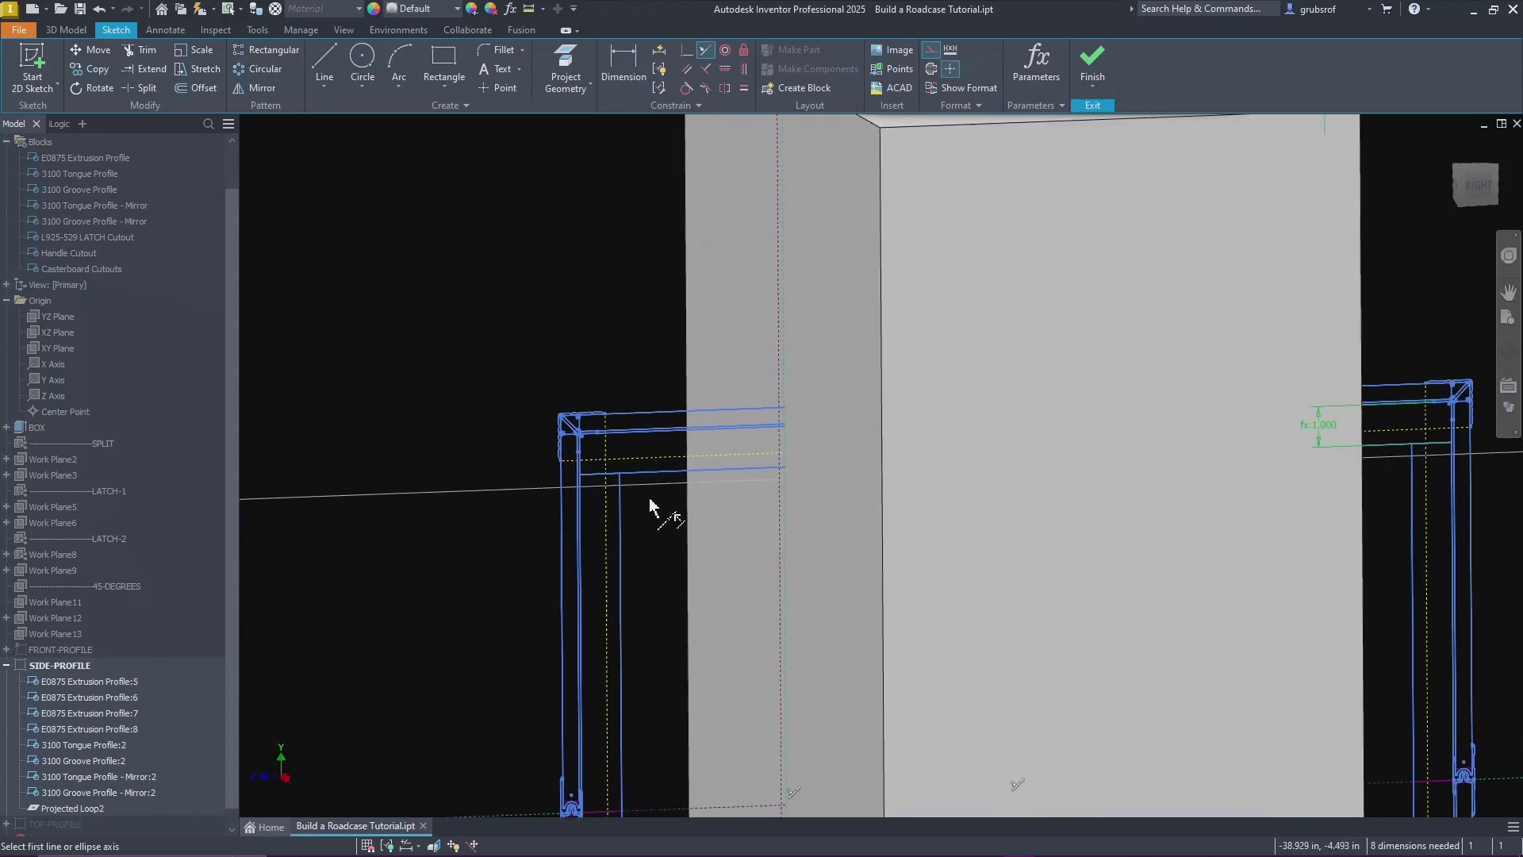
Step: Make the side profile's upper and left inner edges collinear with the matching lines of the air-gap offset rectangle
{"action": "left_click", "coordinate": [665, 487]}
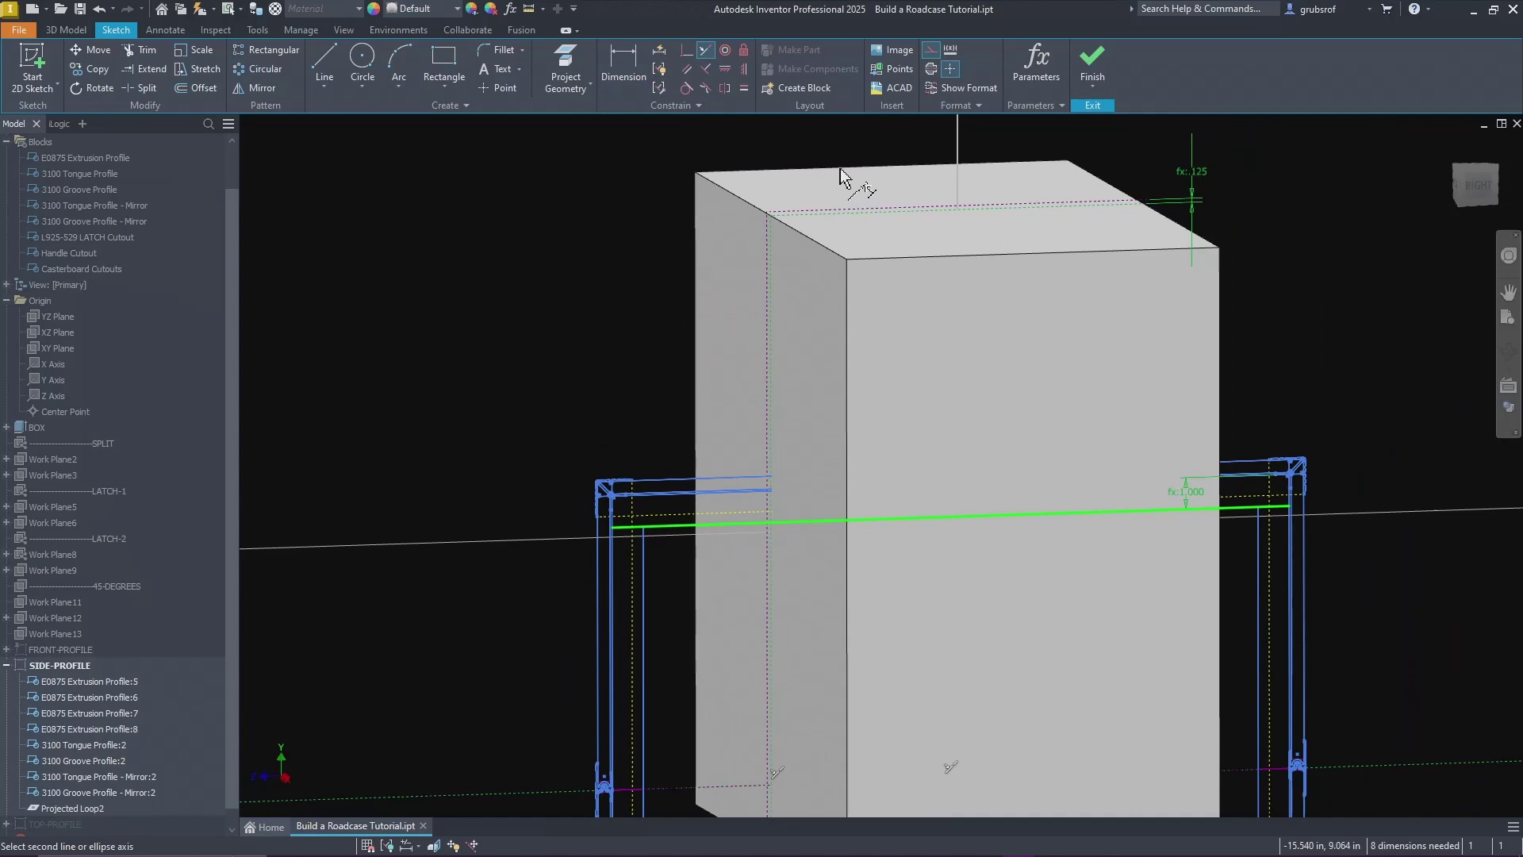
{"action": "left_click", "coordinate": [827, 215]}
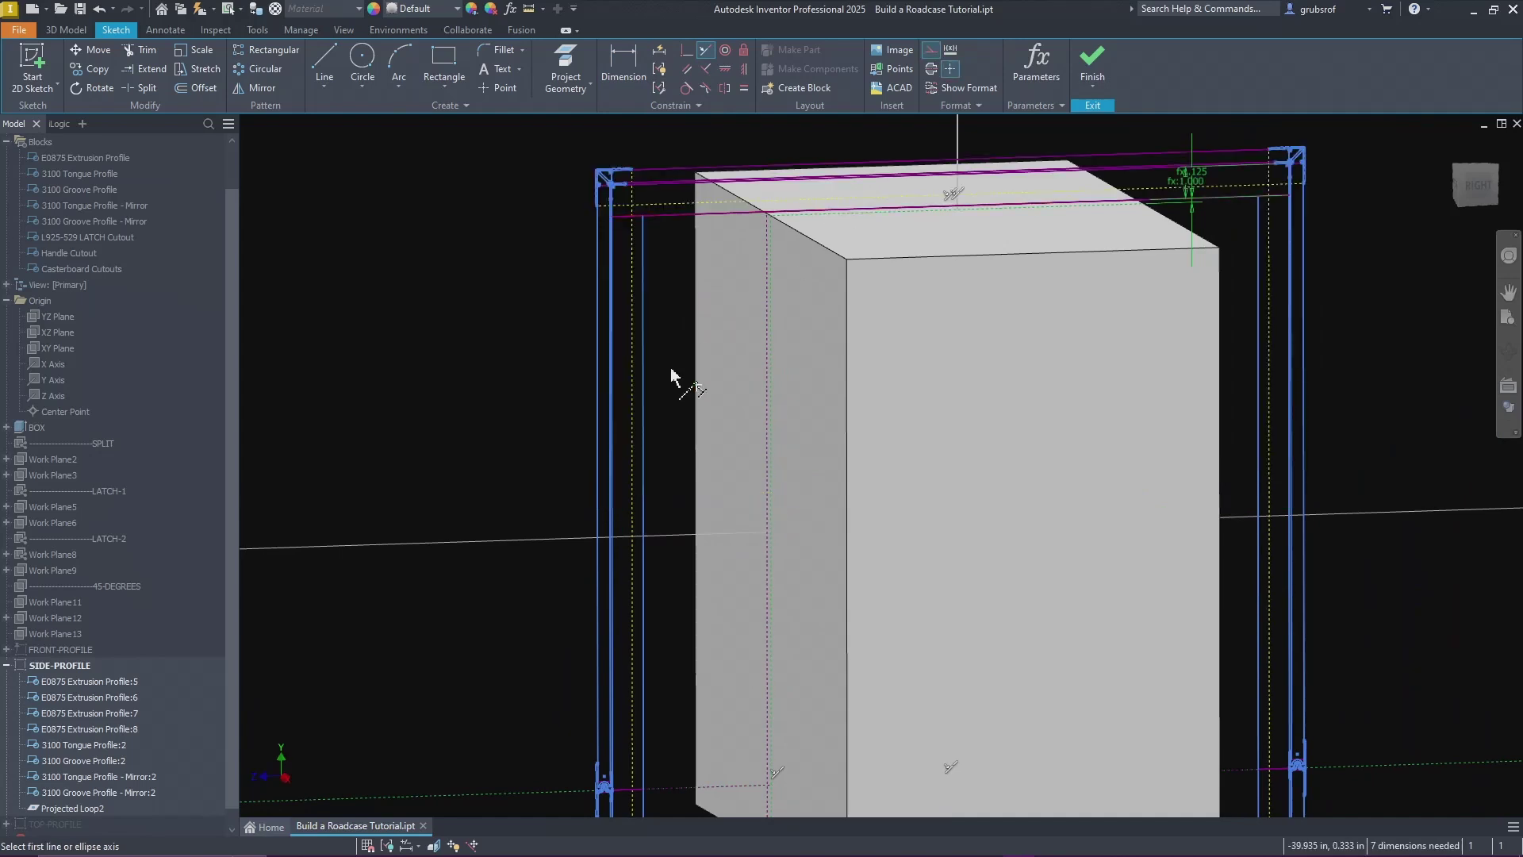
{"action": "scroll", "coordinate": [697, 408], "scroll_direction": "up", "scroll_amount": 5}
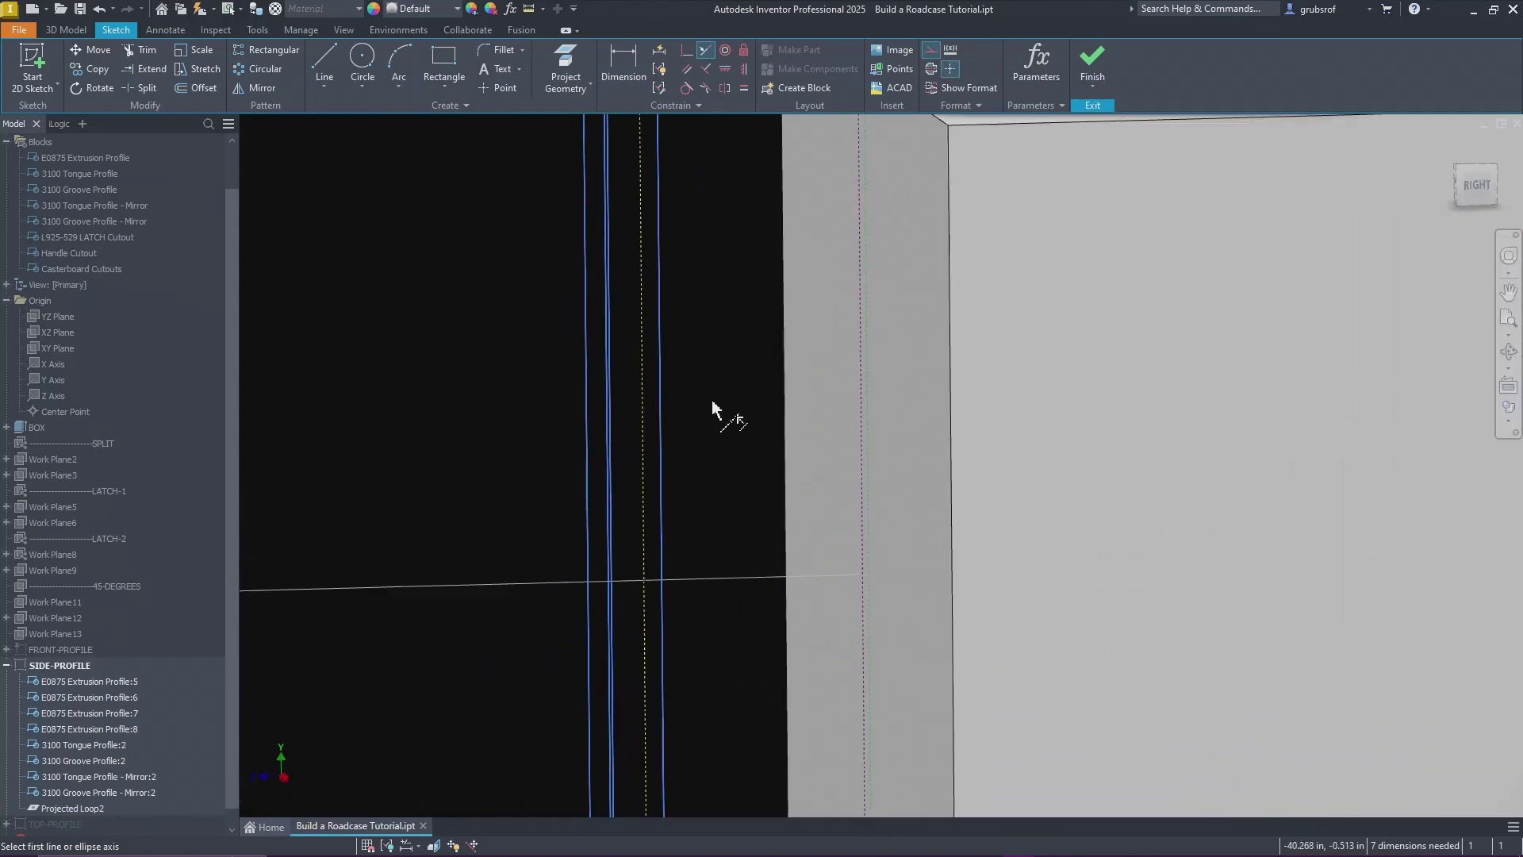
{"action": "left_click", "coordinate": [626, 413]}
{"action": "left_click", "coordinate": [841, 426]}
Step: Make the side profile's right inner edge collinear with the right line of the air-gap offset rectangle
{"action": "scroll", "coordinate": [644, 432], "scroll_direction": "down", "scroll_amount": 6}
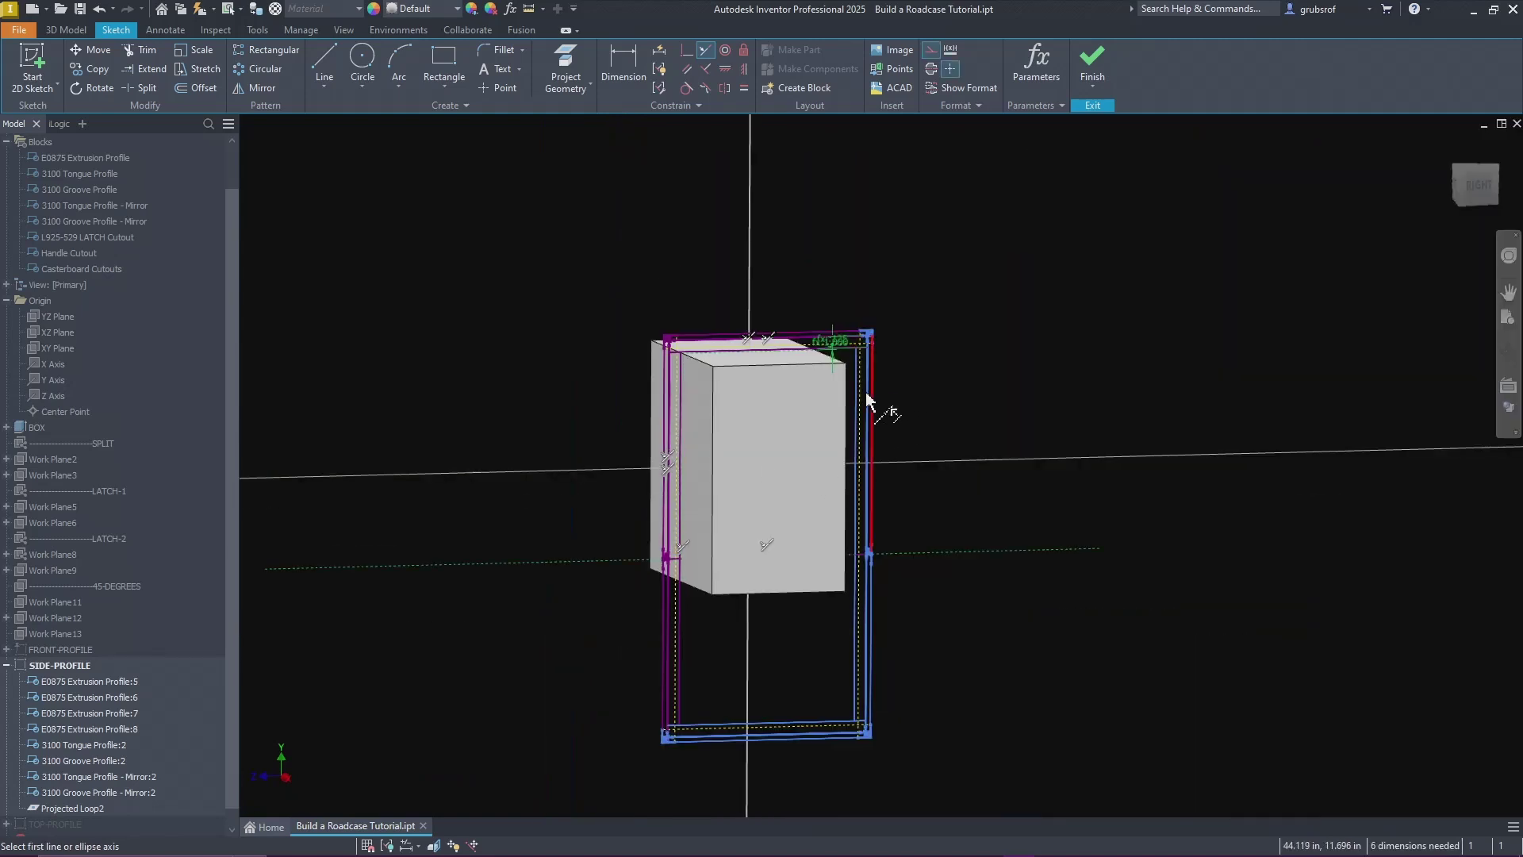
{"action": "scroll", "coordinate": [867, 397], "scroll_direction": "up", "scroll_amount": 6}
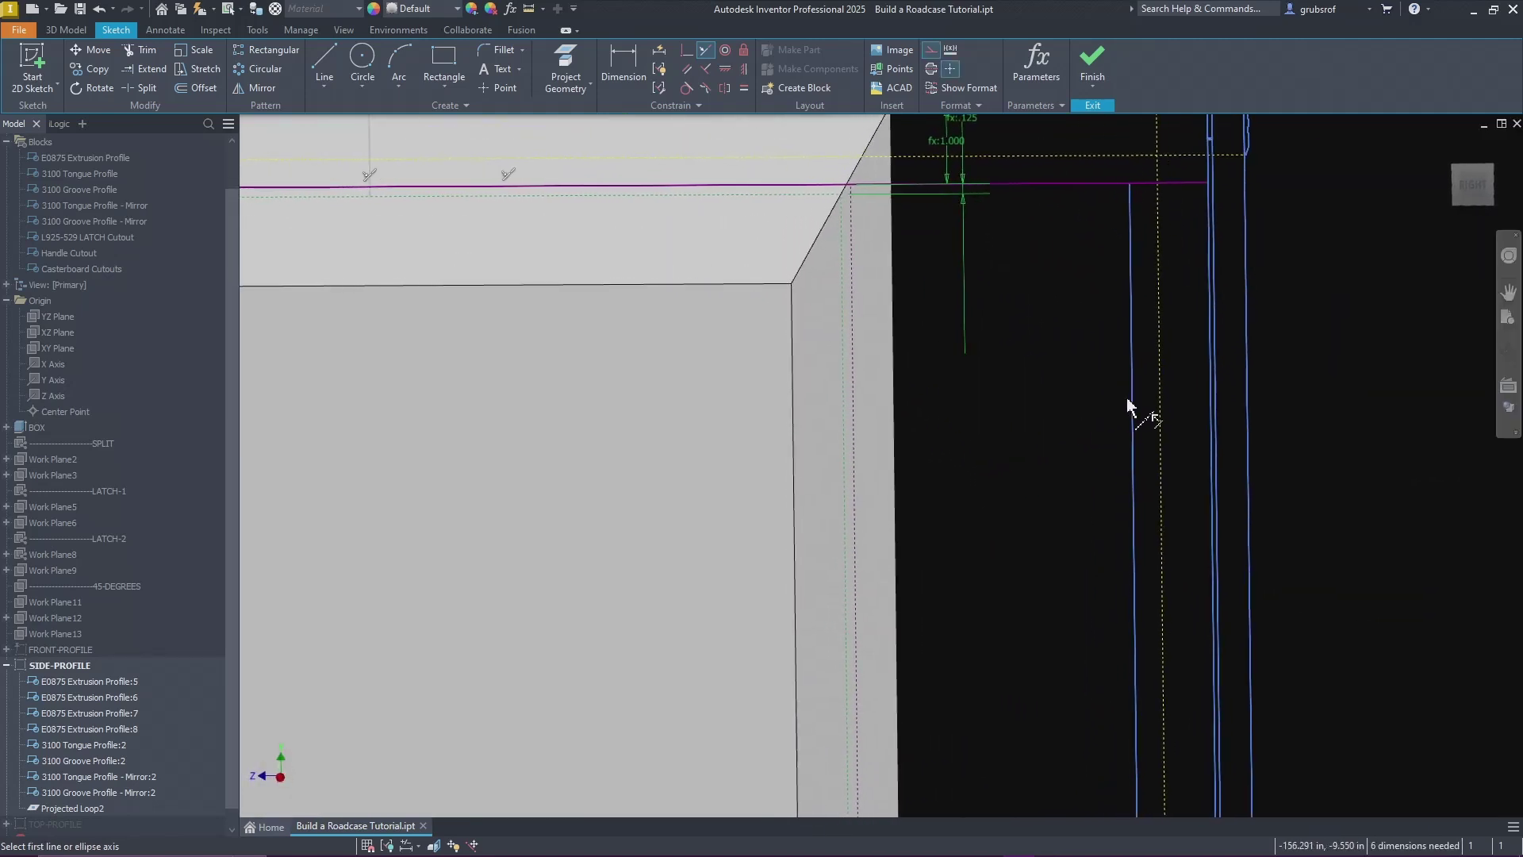
{"action": "left_click", "coordinate": [1134, 403]}
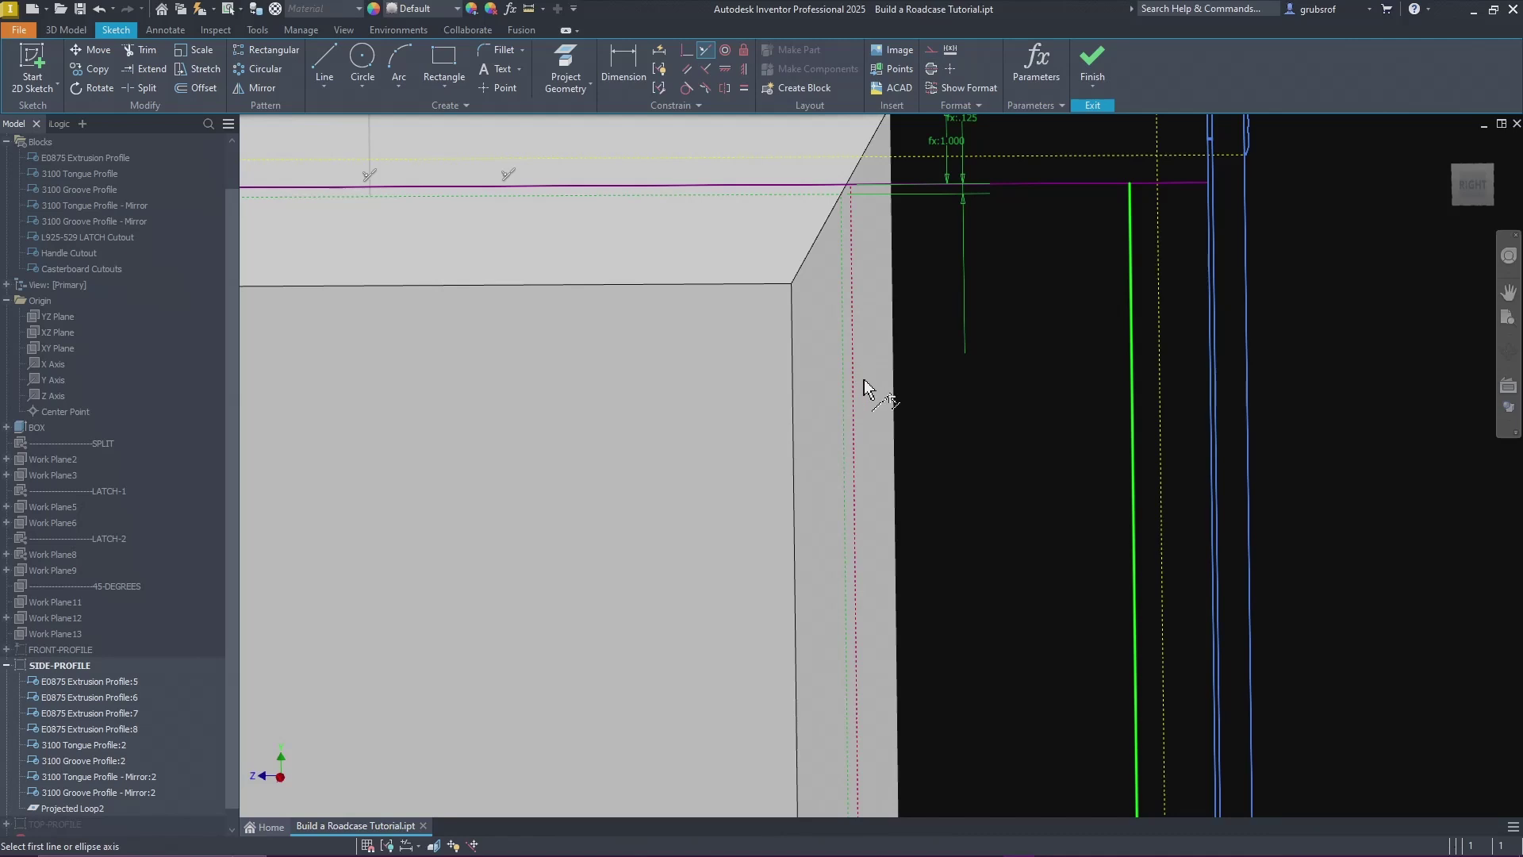
Step: Make the profile's lower inner edge collinear with the bottom line of the air-gap offset rectangle, and finish the sketch
{"action": "scroll", "coordinate": [864, 389], "scroll_direction": "down", "scroll_amount": 5}
{"action": "scroll", "coordinate": [1006, 640], "scroll_direction": "up", "scroll_amount": 3}
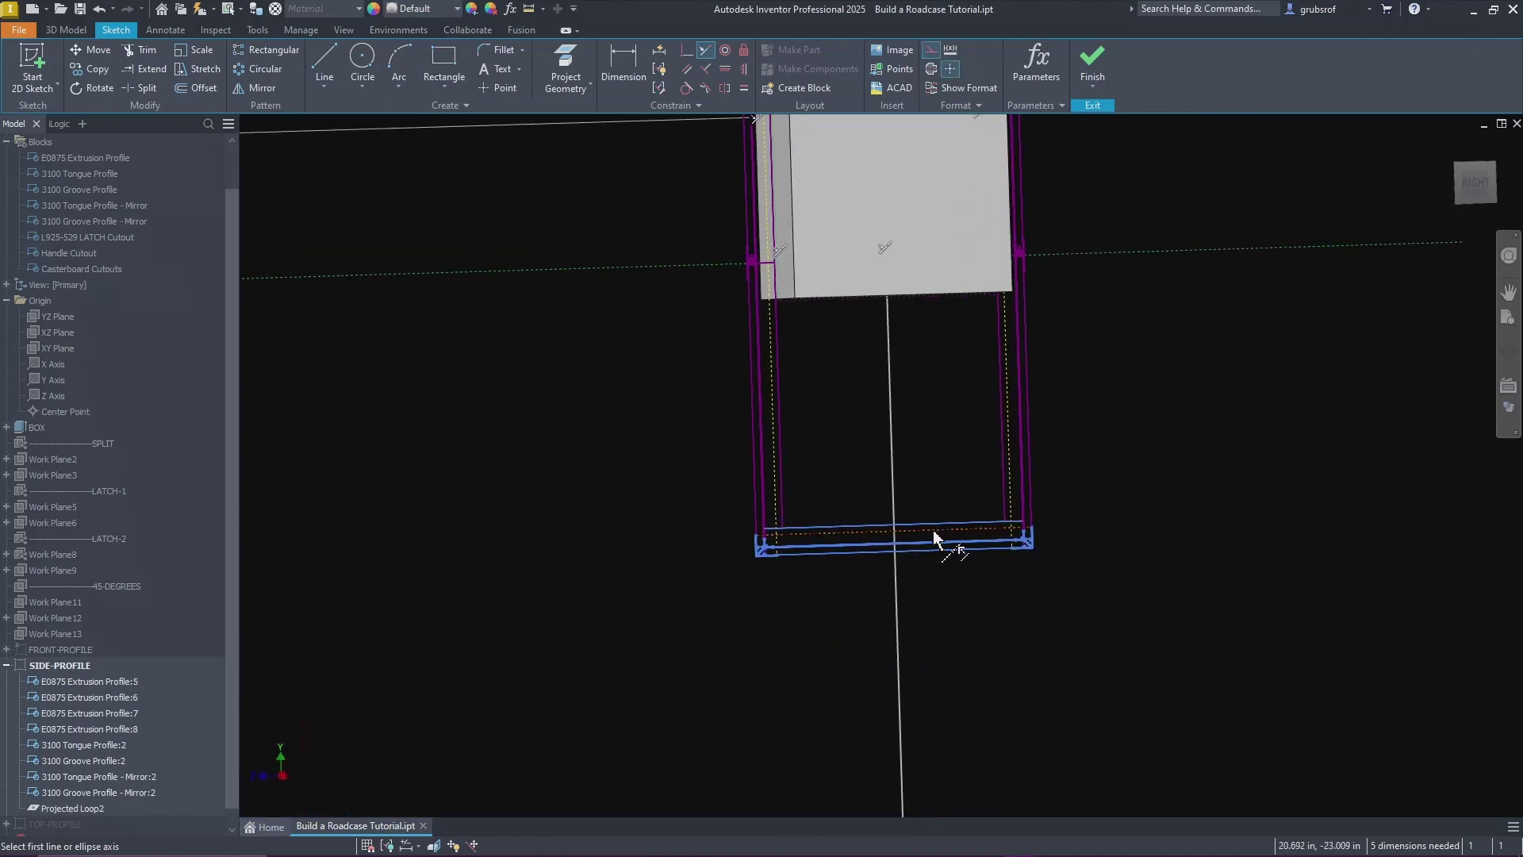
{"action": "left_click", "coordinate": [939, 528]}
{"action": "scroll", "coordinate": [794, 377], "scroll_direction": "up", "scroll_amount": 6}
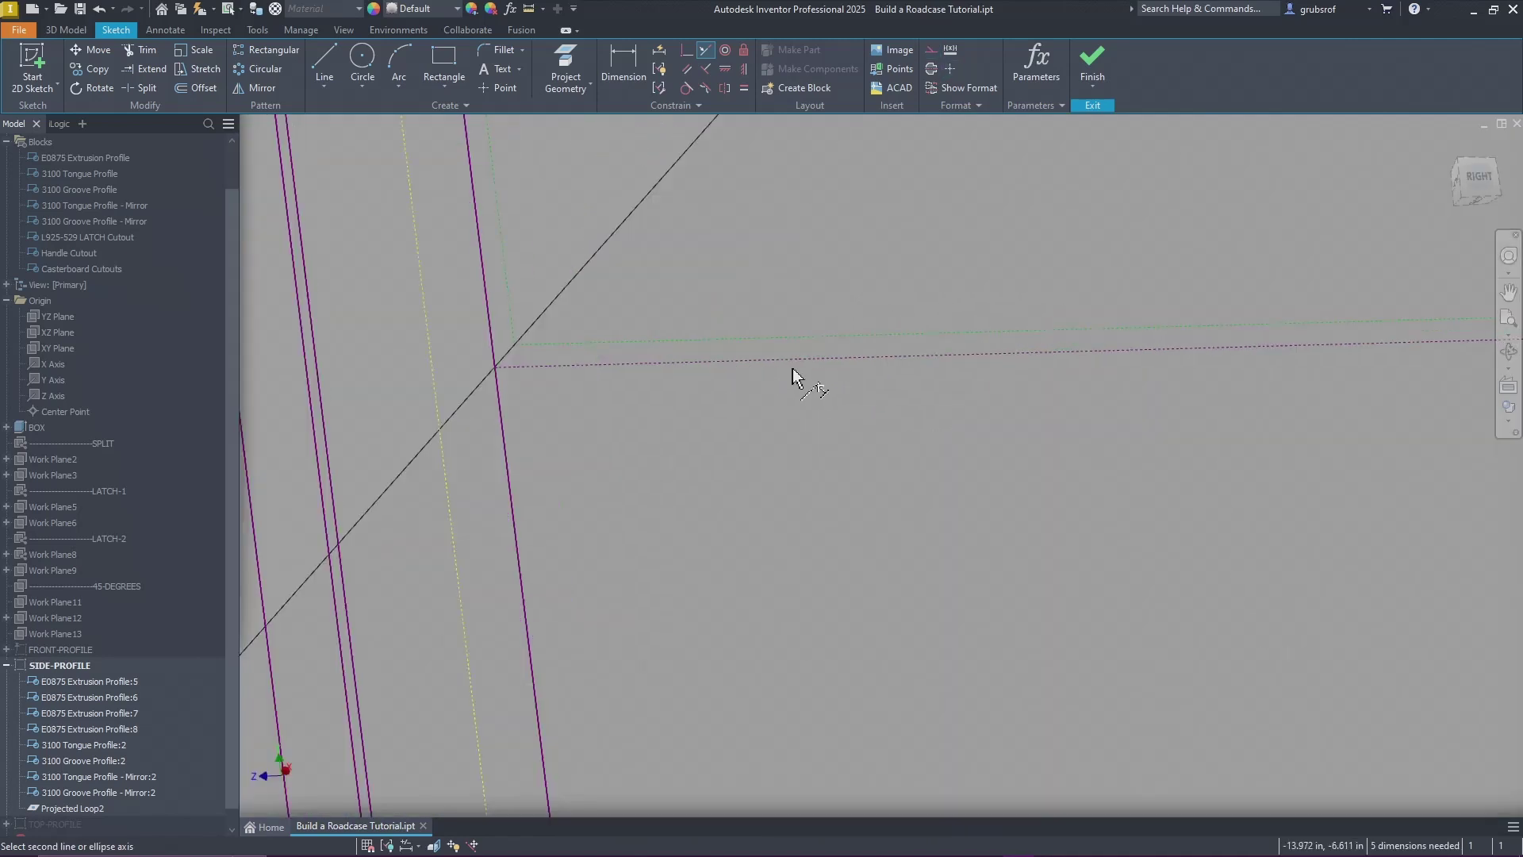
{"action": "left_click", "coordinate": [800, 362]}
{"action": "key", "text": "F5"}
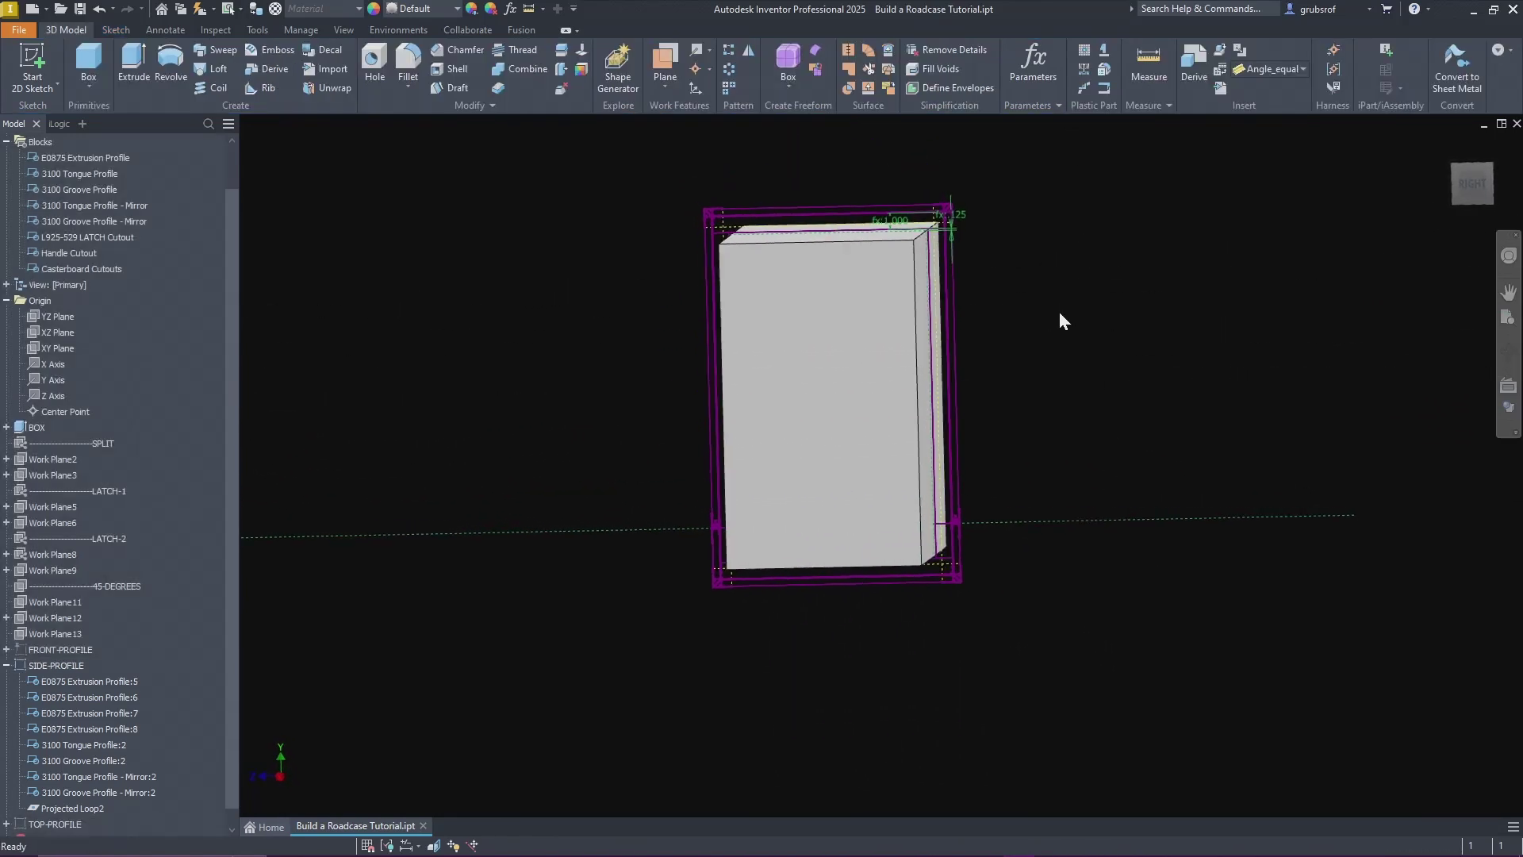
Step: Collapse the SIDE-PROFILE entry in the model tree and hide the sketch
{"action": "left_click", "coordinate": [6, 665]}
{"action": "right_click", "coordinate": [33, 665]}
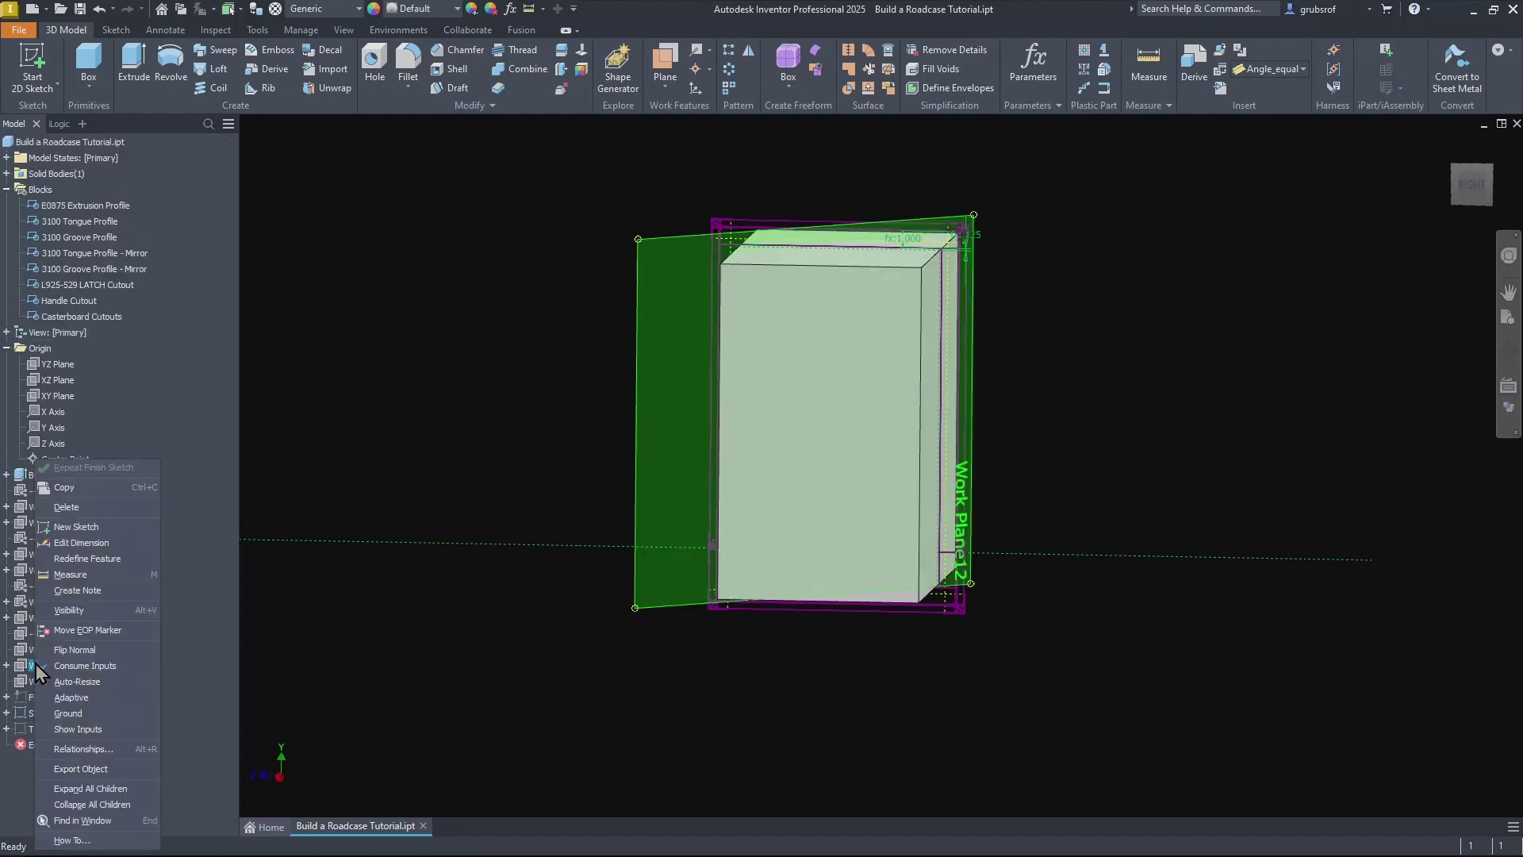
{"action": "left_click", "coordinate": [32, 713]}
{"action": "right_click", "coordinate": [36, 713]}
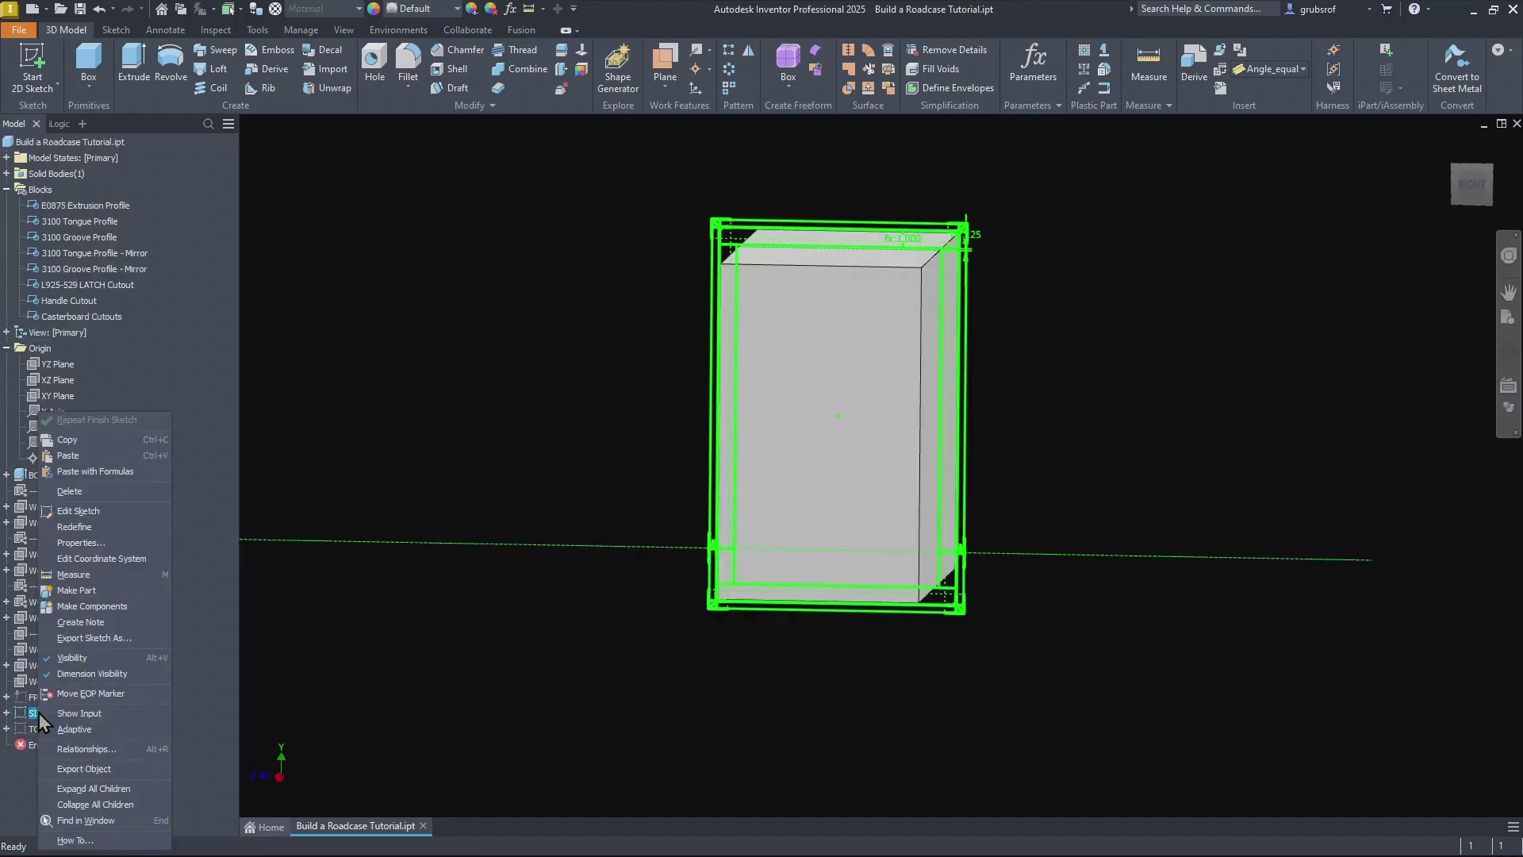
{"action": "left_click", "coordinate": [72, 658]}
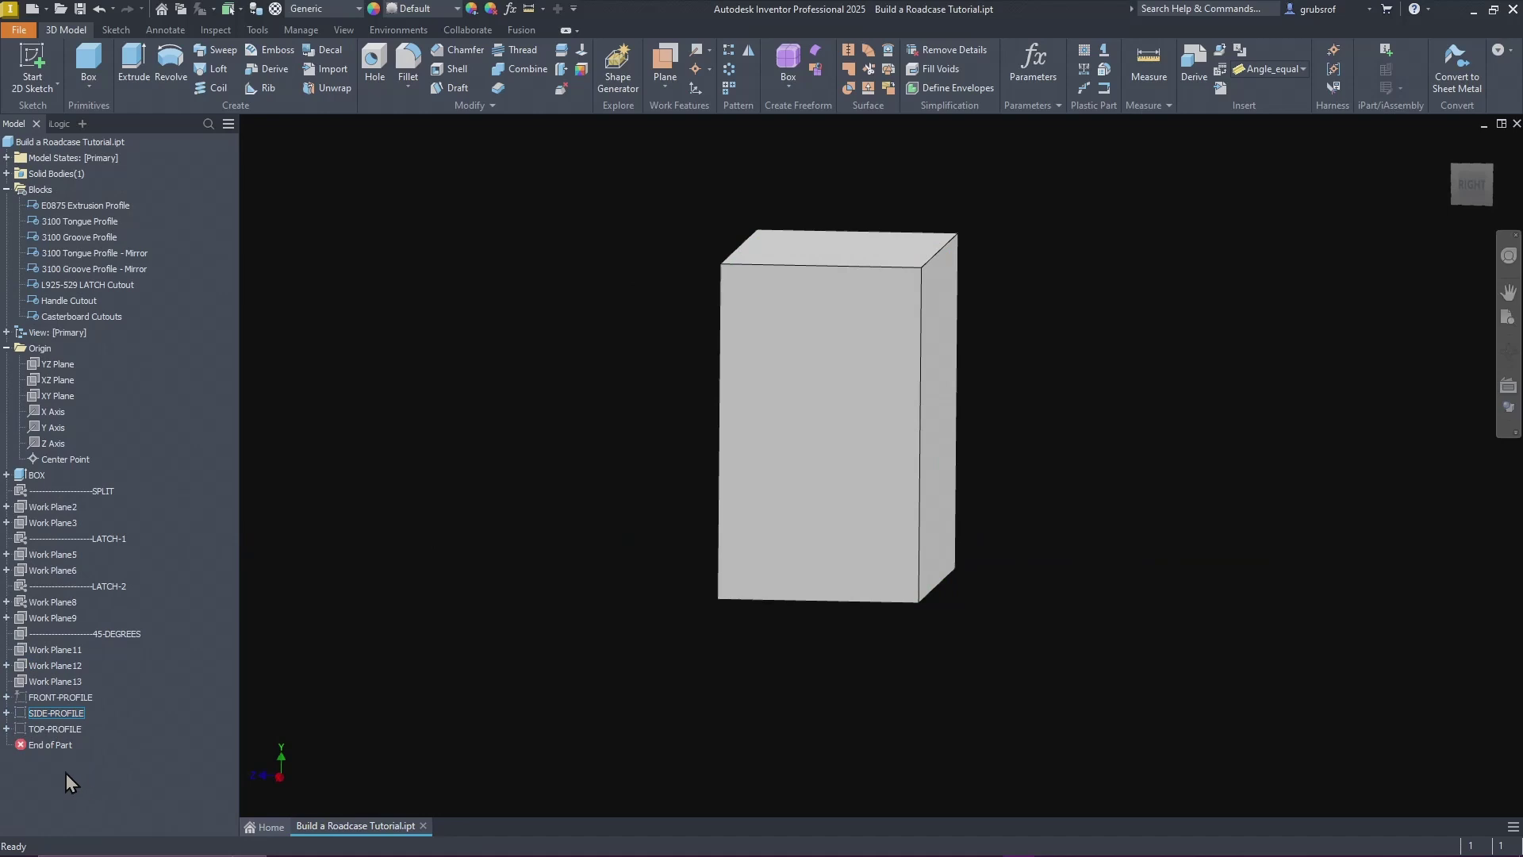
Step: Make the TOP-PROFILE sketch visible and open it for editing
{"action": "right_click", "coordinate": [27, 739]}
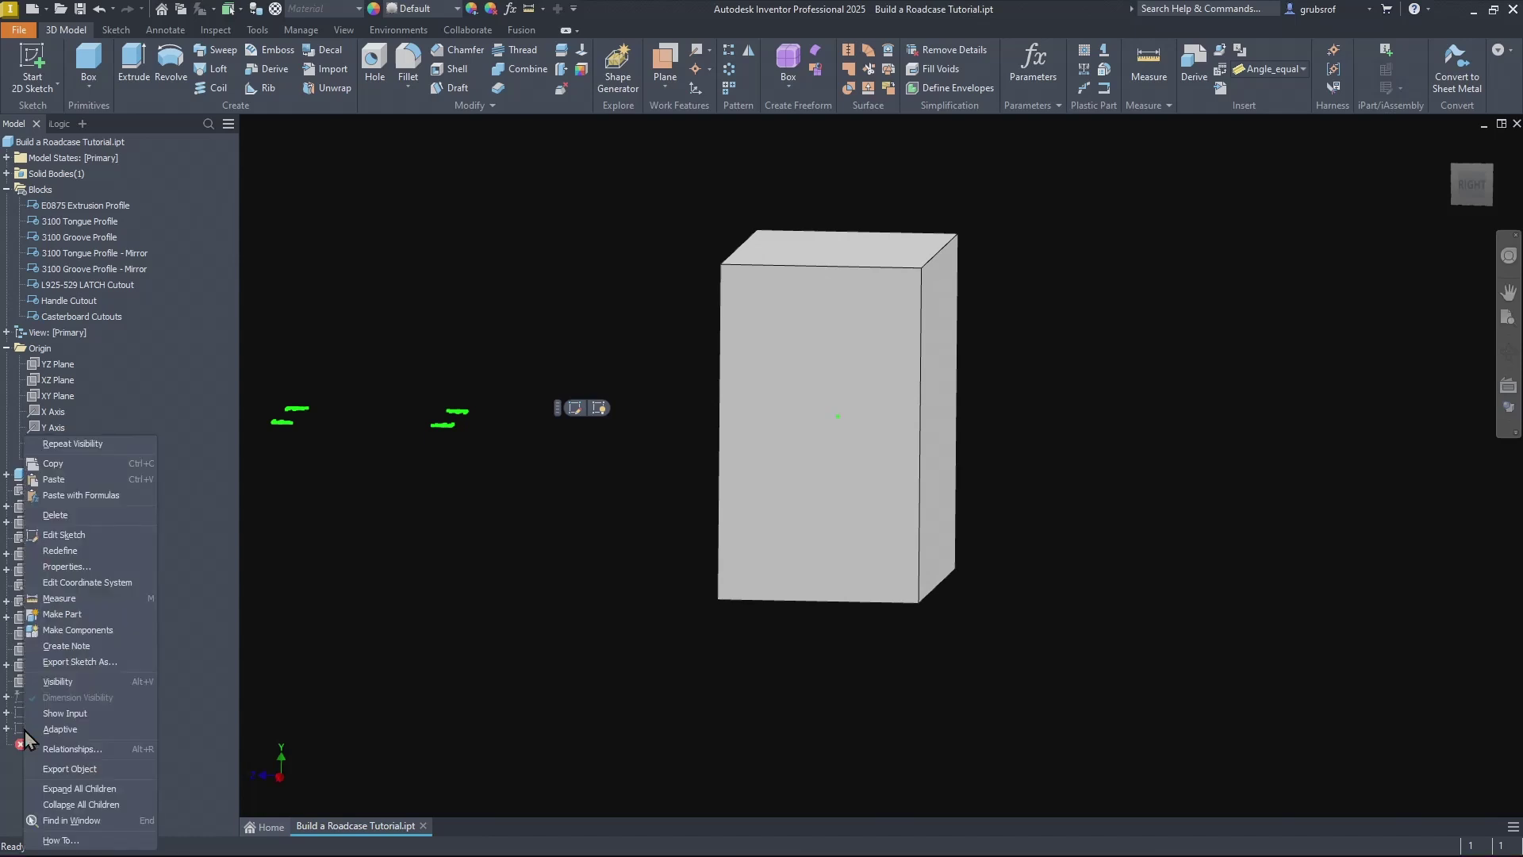
{"action": "left_click", "coordinate": [59, 682]}
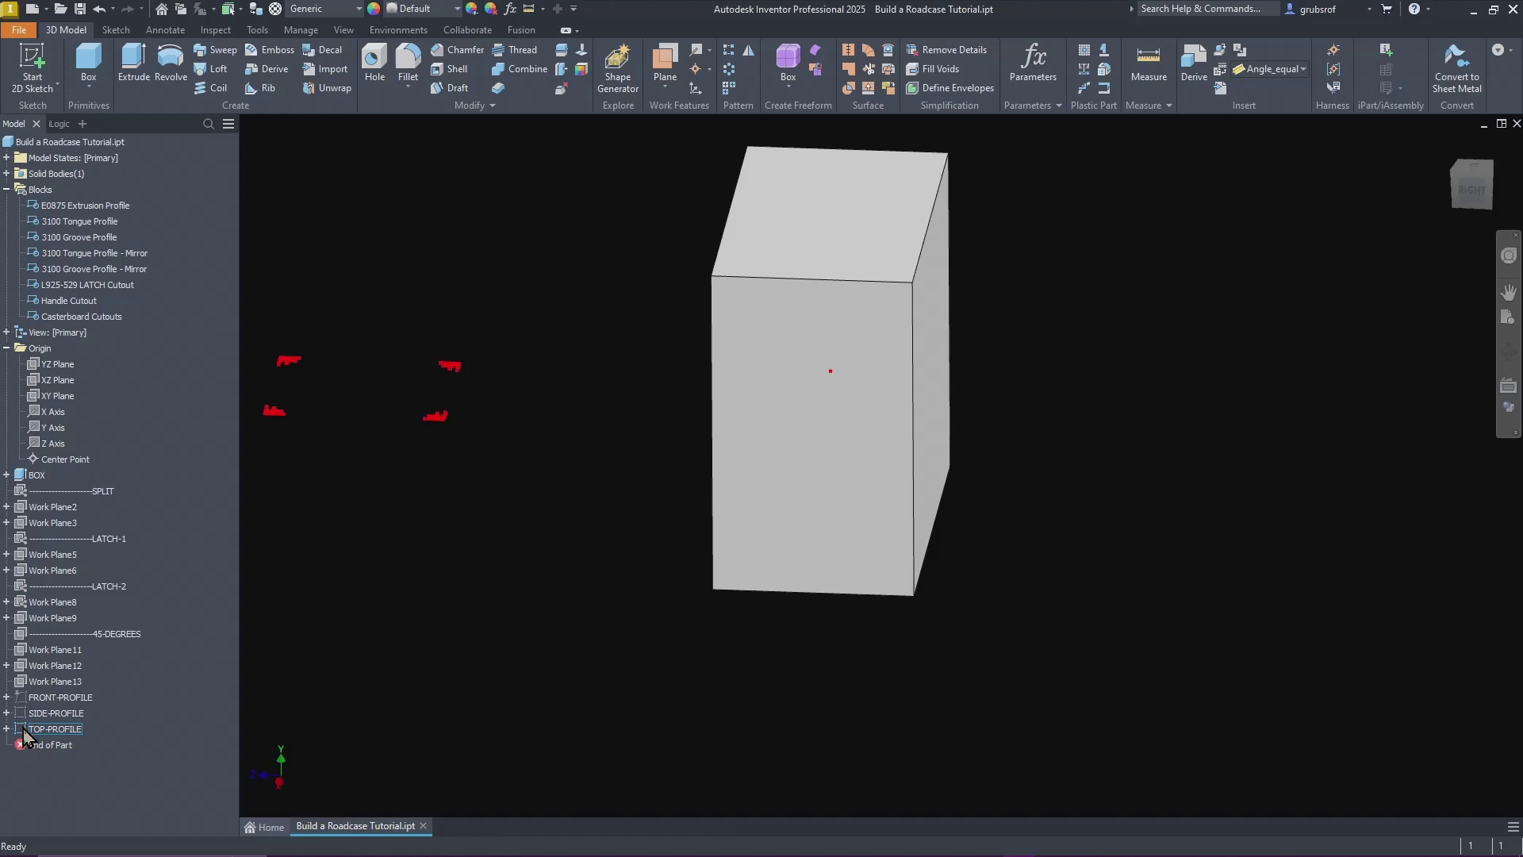
{"action": "double_click", "coordinate": [54, 729]}
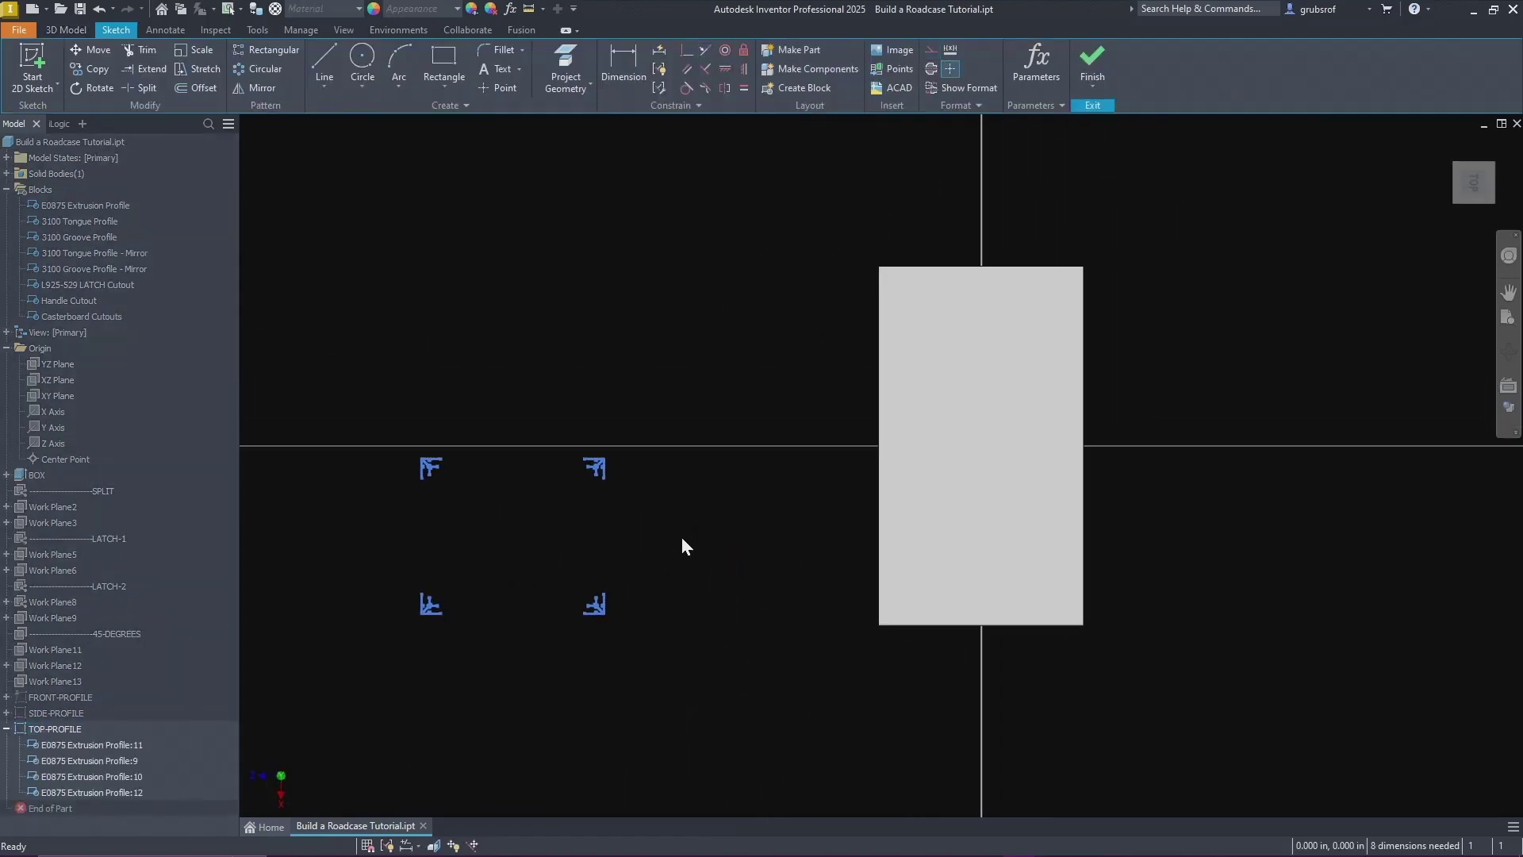
Step: Move the four extrusion profile blocks in the TOP-PROFILE sketch to just outside the box's four corners
{"action": "left_click_drag", "start_coordinate": [881, 349], "coordinate": [1106, 254]}
{"action": "left_click_drag", "start_coordinate": [427, 469], "coordinate": [845, 272]}
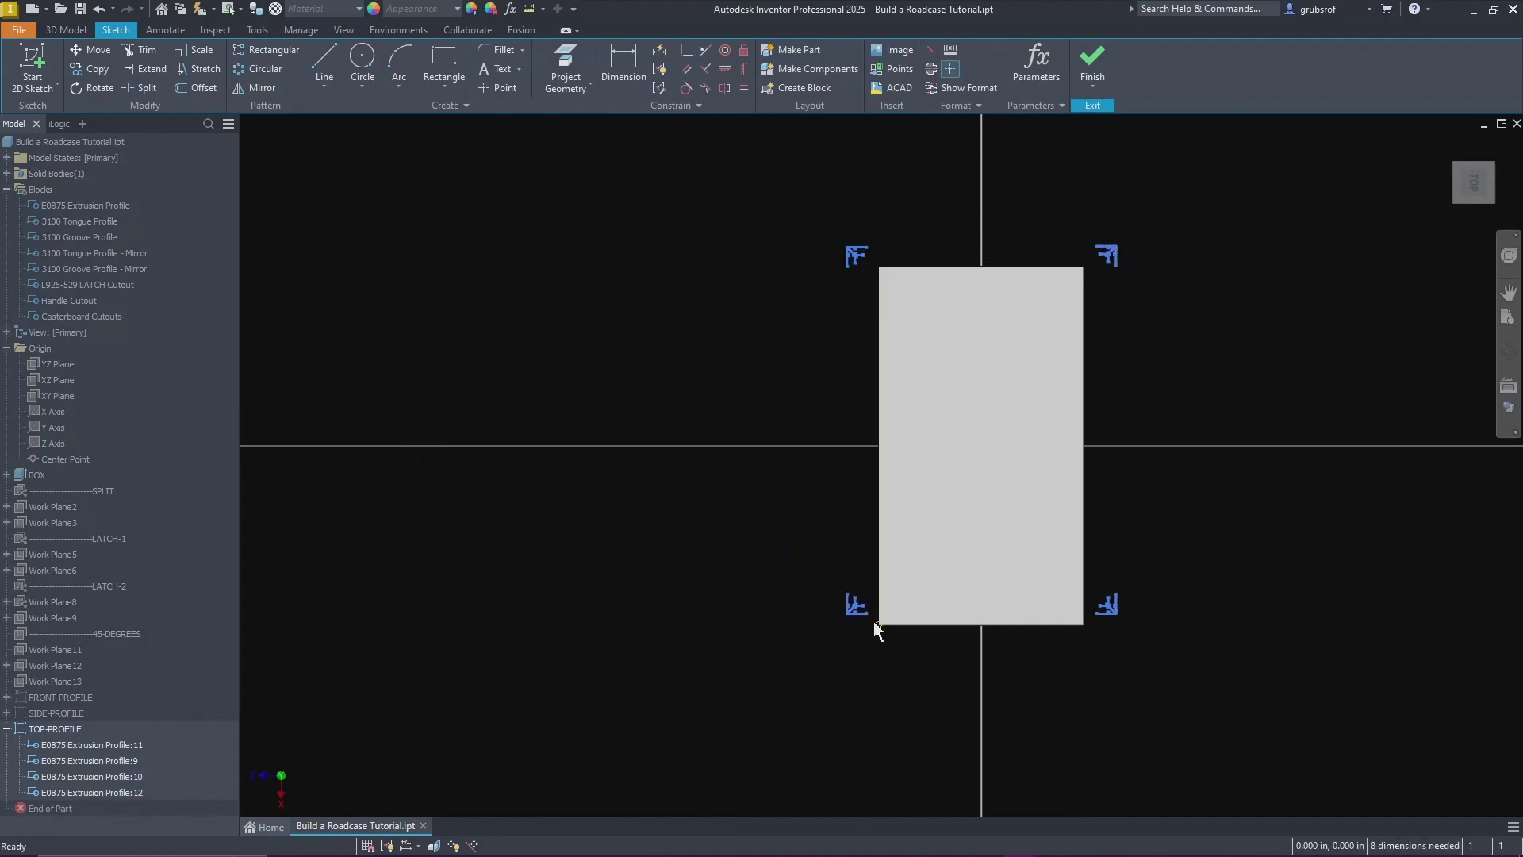
{"action": "left_click_drag", "start_coordinate": [852, 625], "coordinate": [855, 644]}
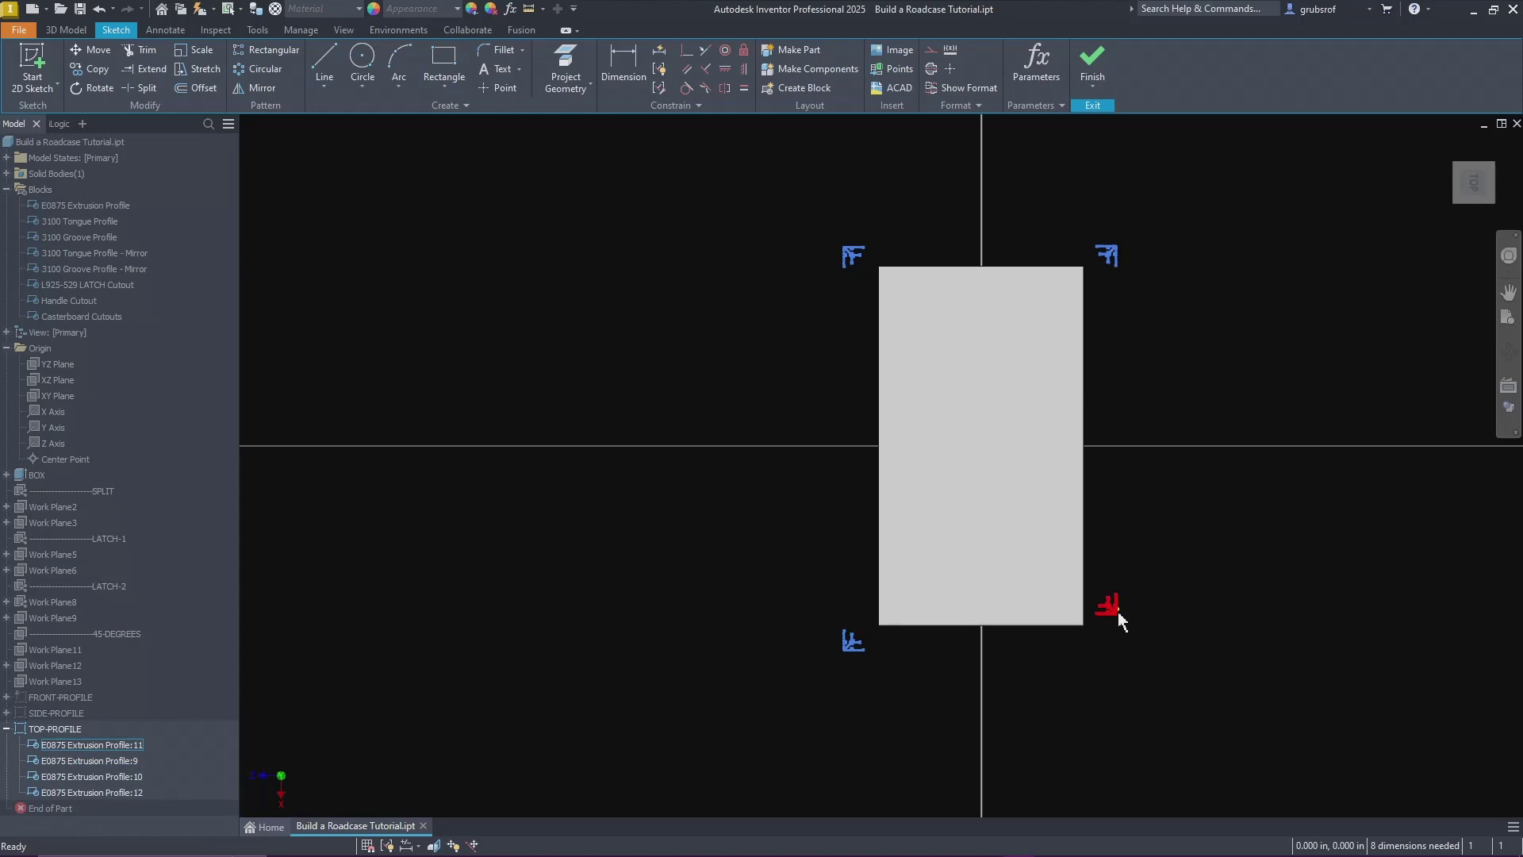
{"action": "left_click_drag", "start_coordinate": [1115, 650], "coordinate": [1116, 654]}
Step: Apply a collinear constraint between the outer vertical edges of the two profiles on the box's right side
{"action": "left_click", "coordinate": [706, 50]}
{"action": "scroll", "coordinate": [1121, 258], "scroll_direction": "up", "scroll_amount": 10}
{"action": "left_click", "coordinate": [950, 284]}
{"action": "scroll", "coordinate": [1031, 421], "scroll_direction": "down", "scroll_amount": 10}
{"action": "scroll", "coordinate": [1035, 797], "scroll_direction": "up", "scroll_amount": 5}
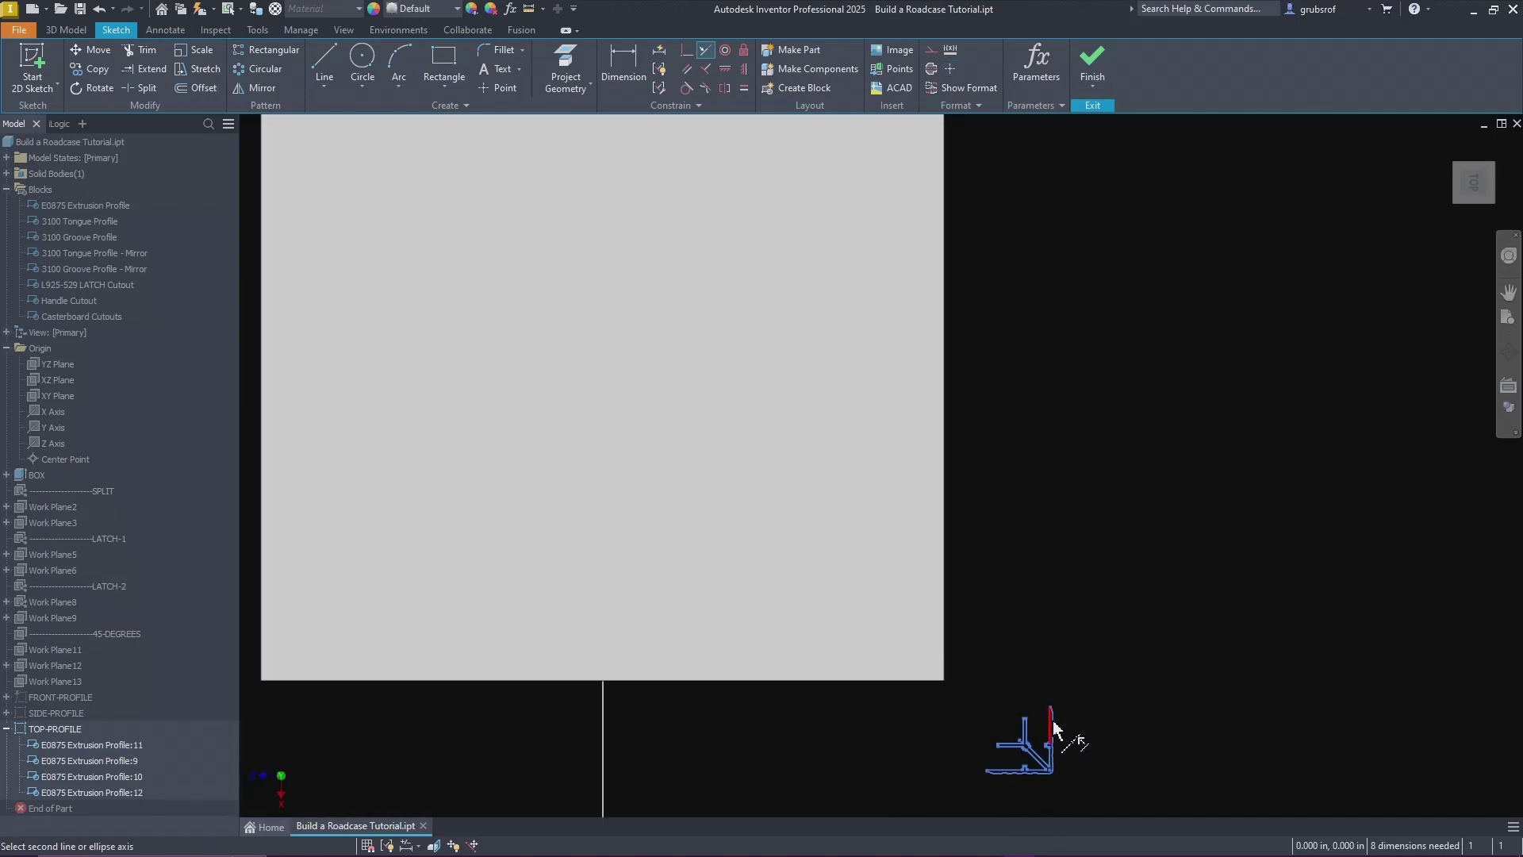
{"action": "left_click", "coordinate": [1051, 739]}
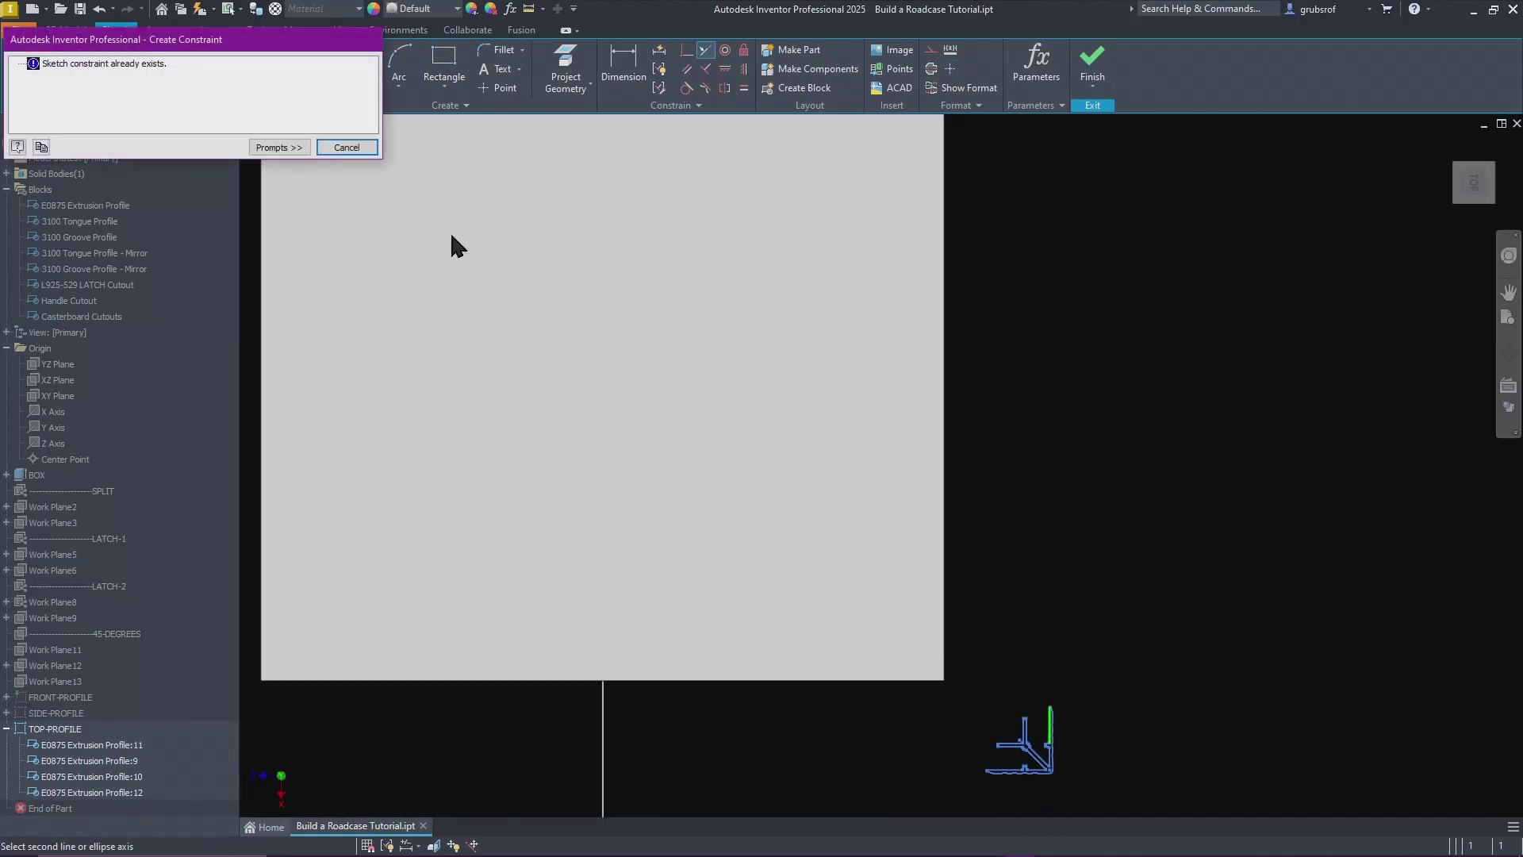
{"action": "left_click", "coordinate": [346, 148]}
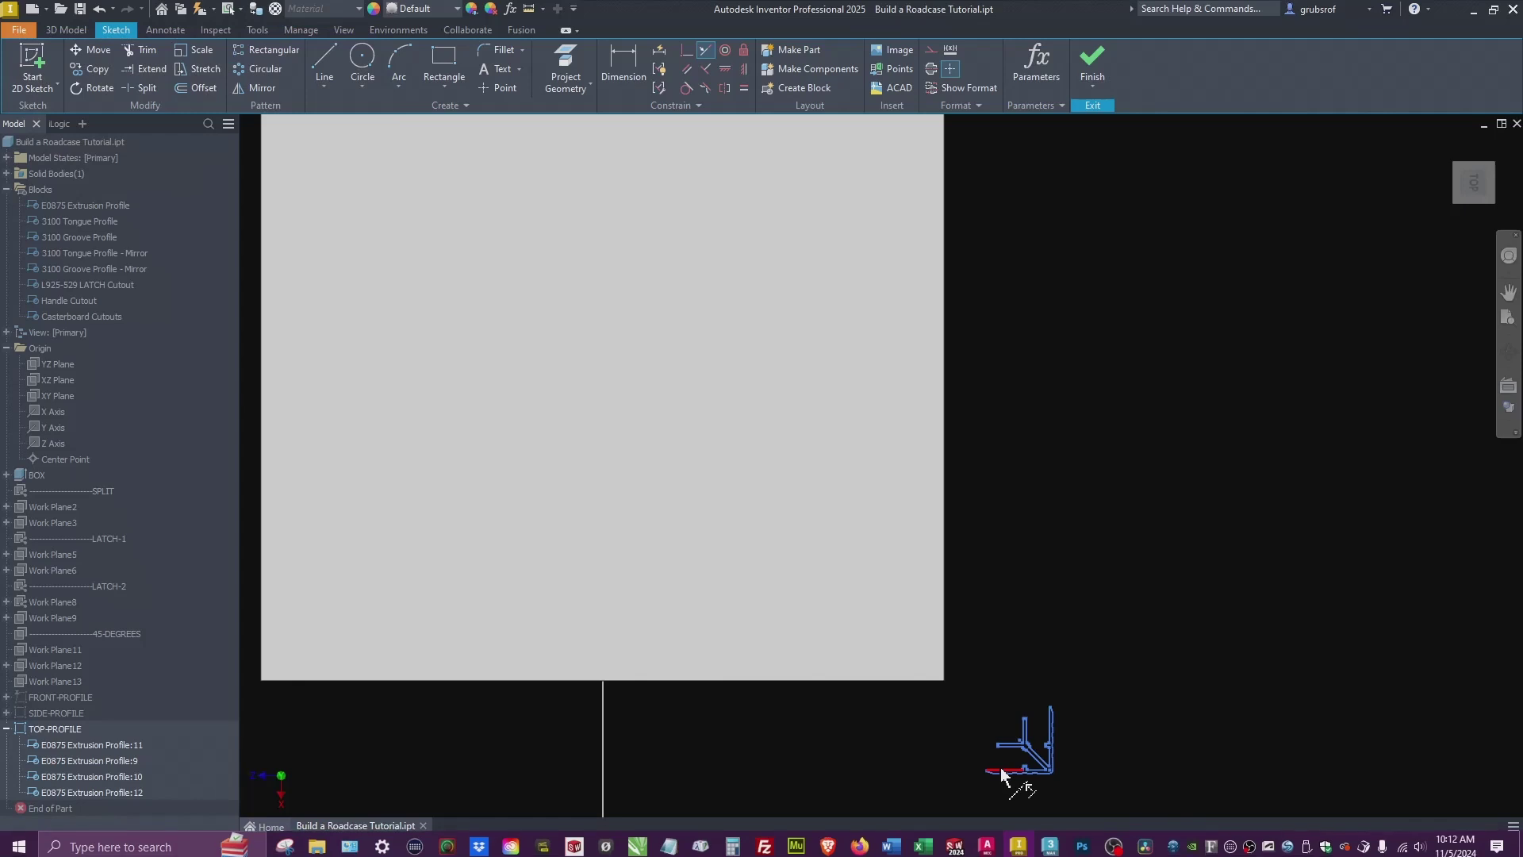
Step: Apply collinear constraints to the lower profiles' bottom outer edges and to the left profiles' outer vertical edges
{"action": "scroll", "coordinate": [1162, 749], "scroll_direction": "down", "scroll_amount": 5}
{"action": "scroll", "coordinate": [859, 730], "scroll_direction": "up", "scroll_amount": 5}
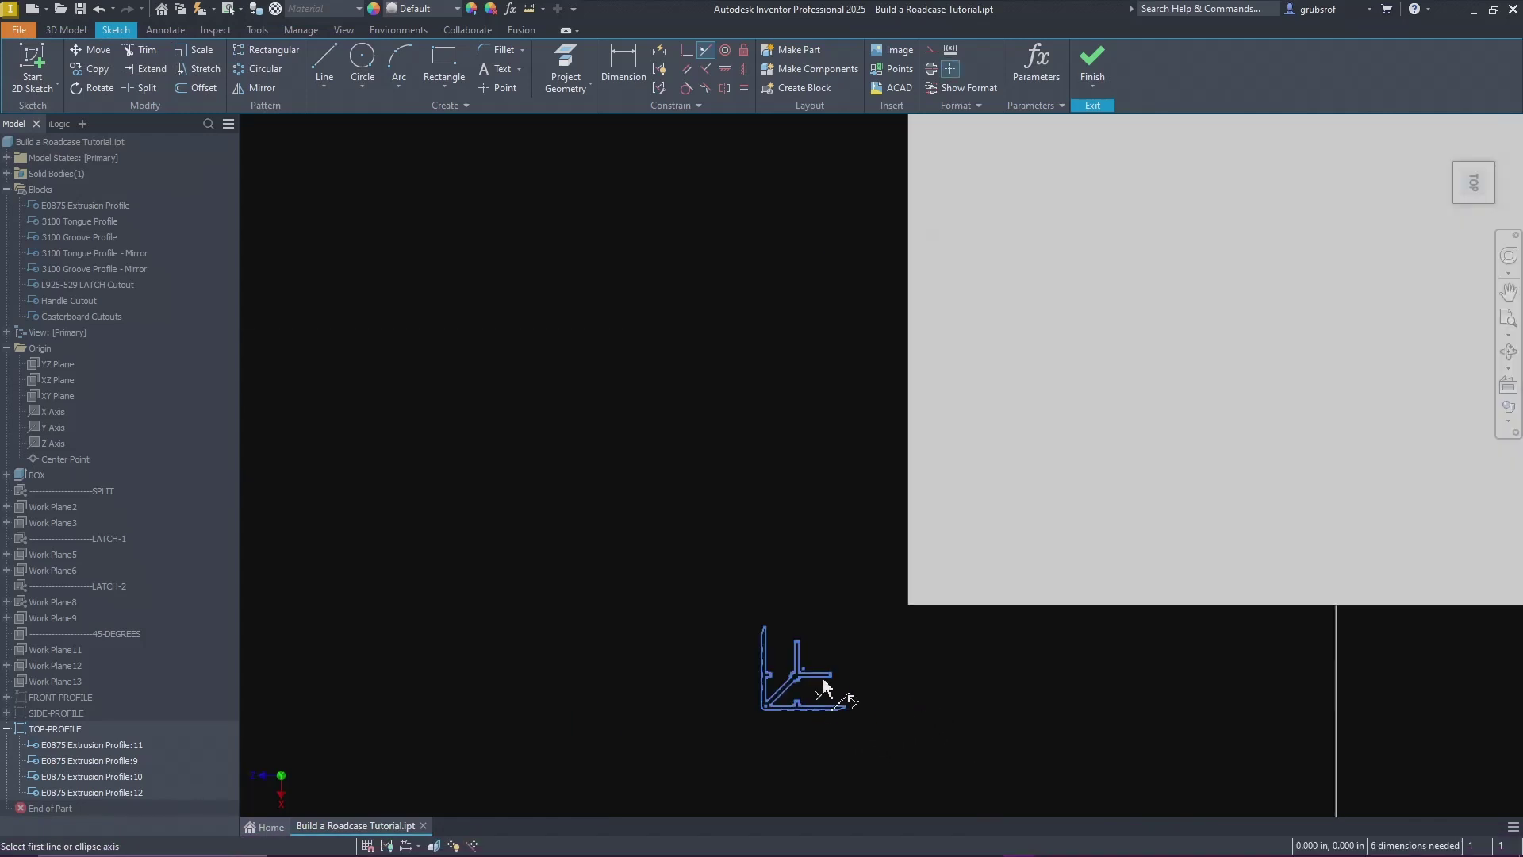
{"action": "scroll", "coordinate": [891, 500], "scroll_direction": "down", "scroll_amount": 5}
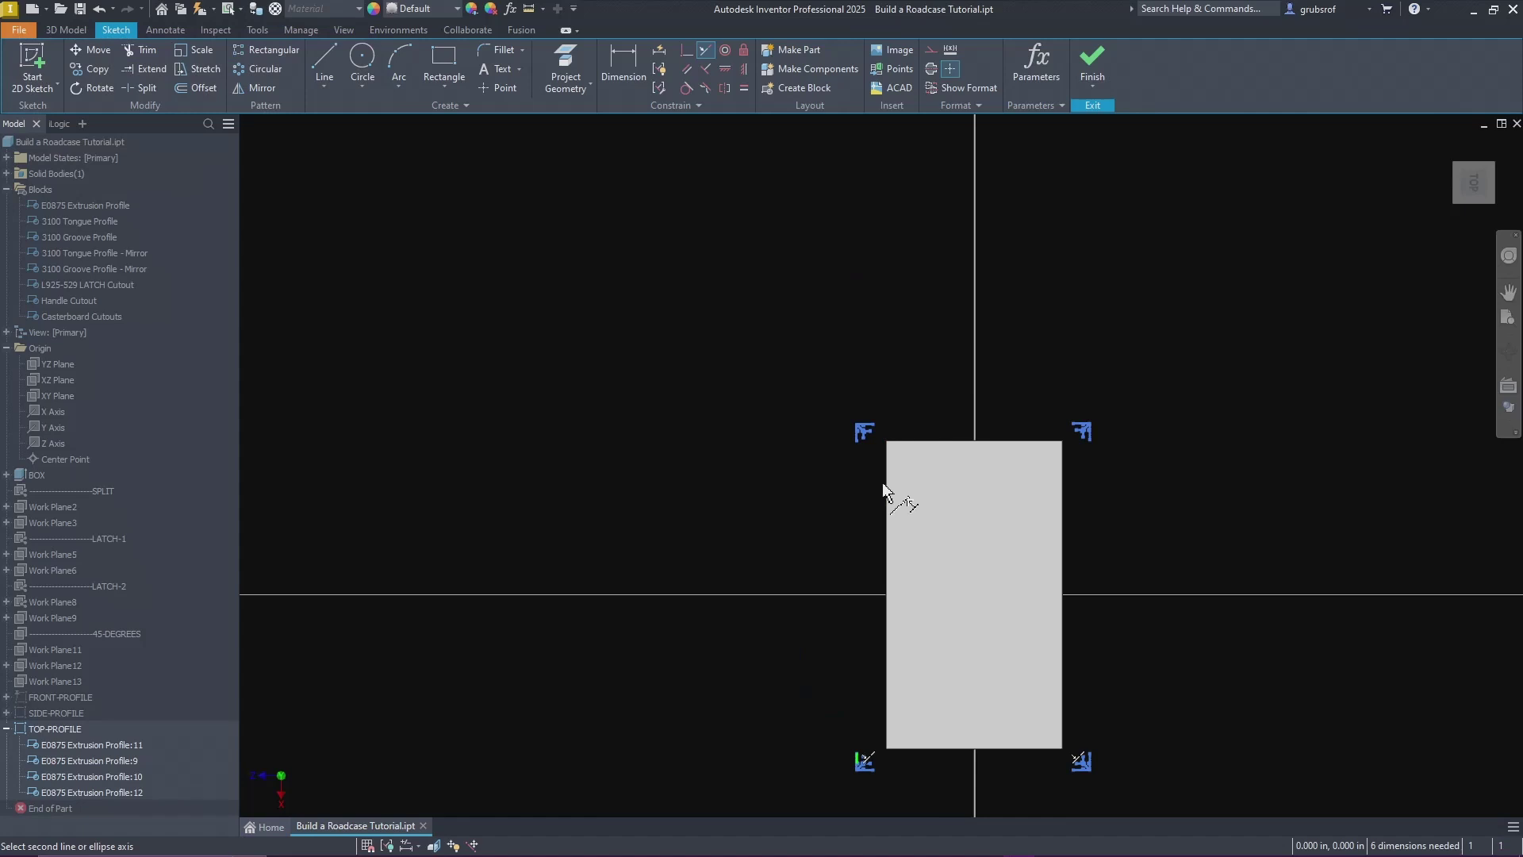
{"action": "scroll", "coordinate": [877, 440], "scroll_direction": "up", "scroll_amount": 5}
{"action": "left_click", "coordinate": [879, 470]}
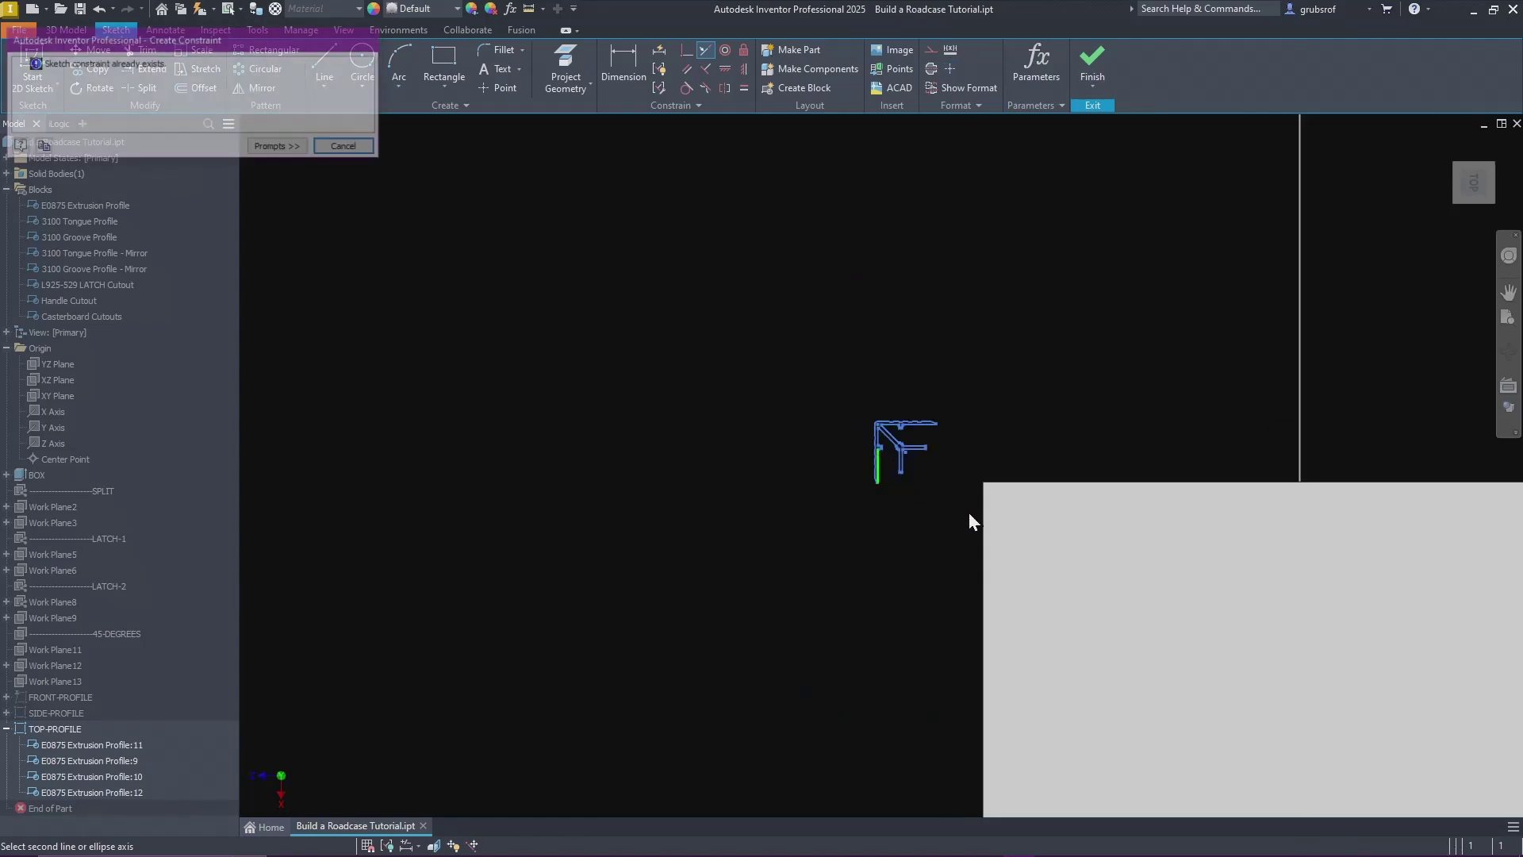
{"action": "left_click", "coordinate": [372, 152]}
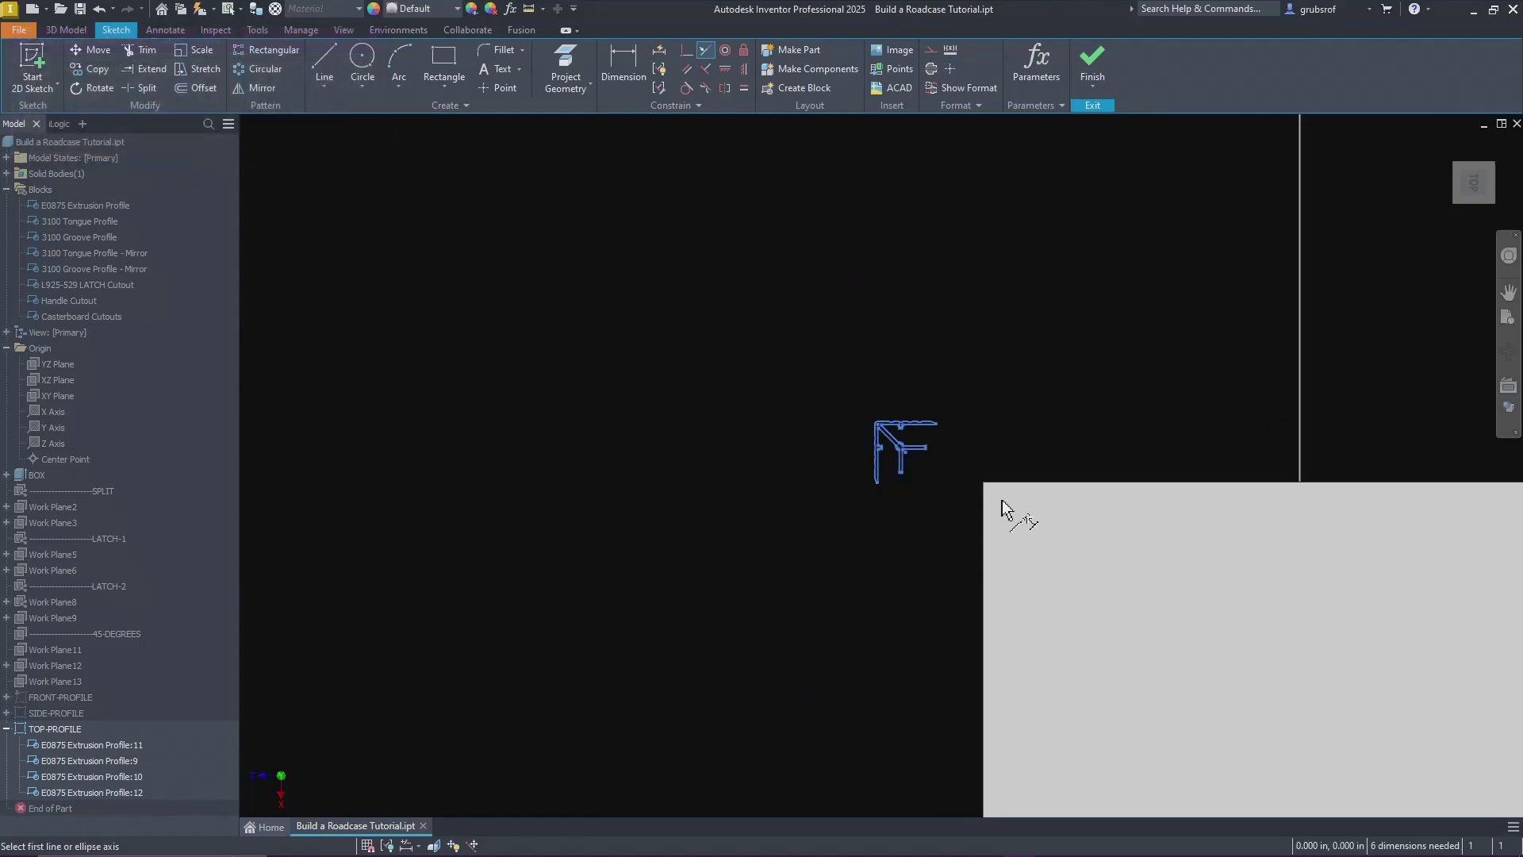
Step: Make the top outer edges of the two upper profiles collinear and end the constraint command
{"action": "left_click", "coordinate": [907, 424]}
{"action": "scroll", "coordinate": [769, 435], "scroll_direction": "down", "scroll_amount": 5}
{"action": "scroll", "coordinate": [770, 436], "scroll_direction": "up", "scroll_amount": 4}
{"action": "scroll", "coordinate": [768, 434], "scroll_direction": "up", "scroll_amount": 2}
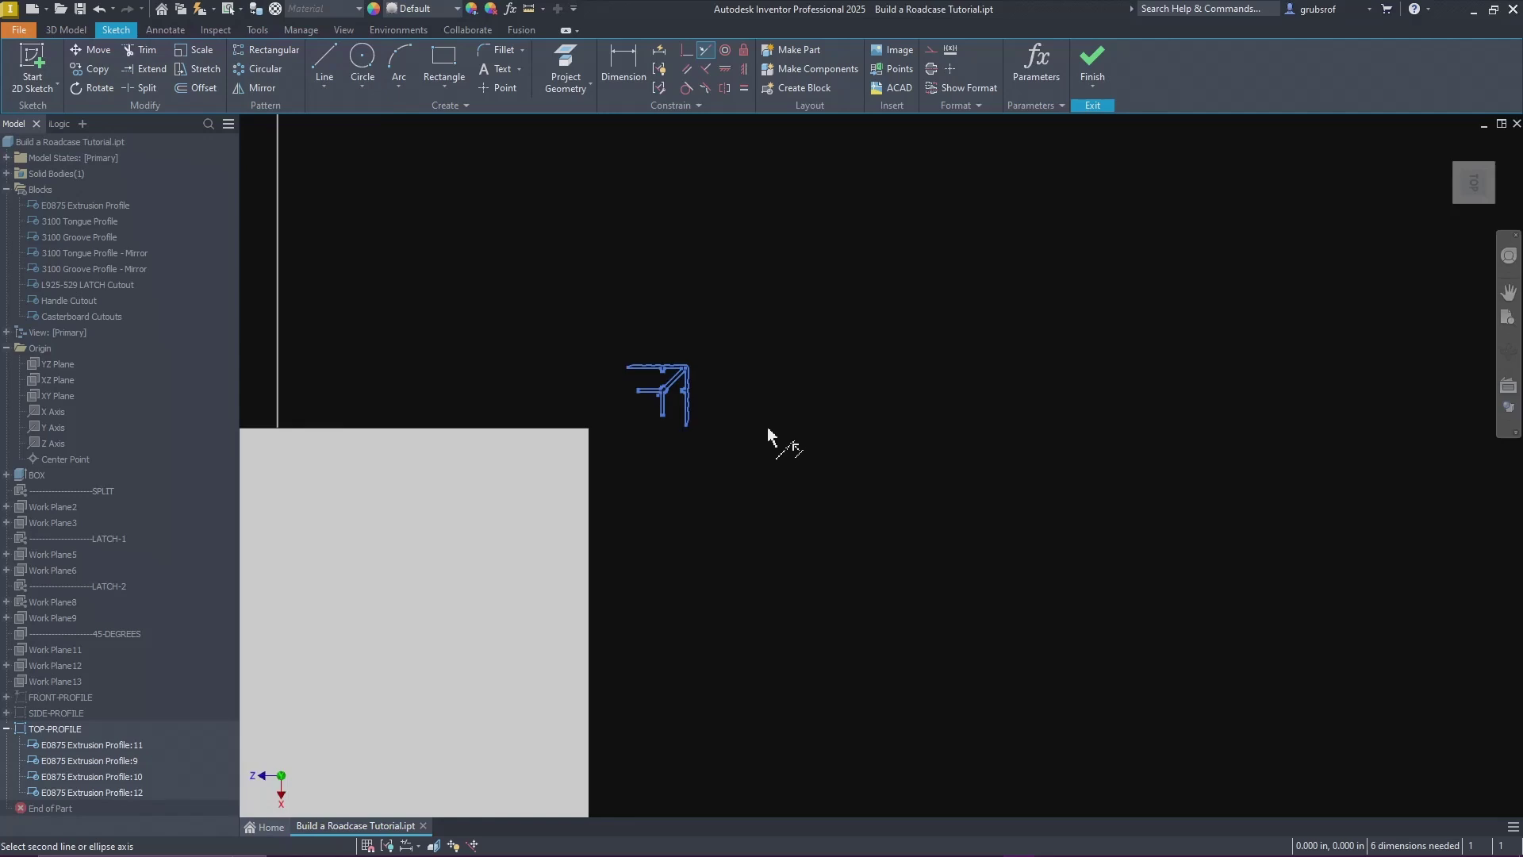
{"action": "right_click", "coordinate": [907, 473]}
{"action": "left_click", "coordinate": [976, 452]}
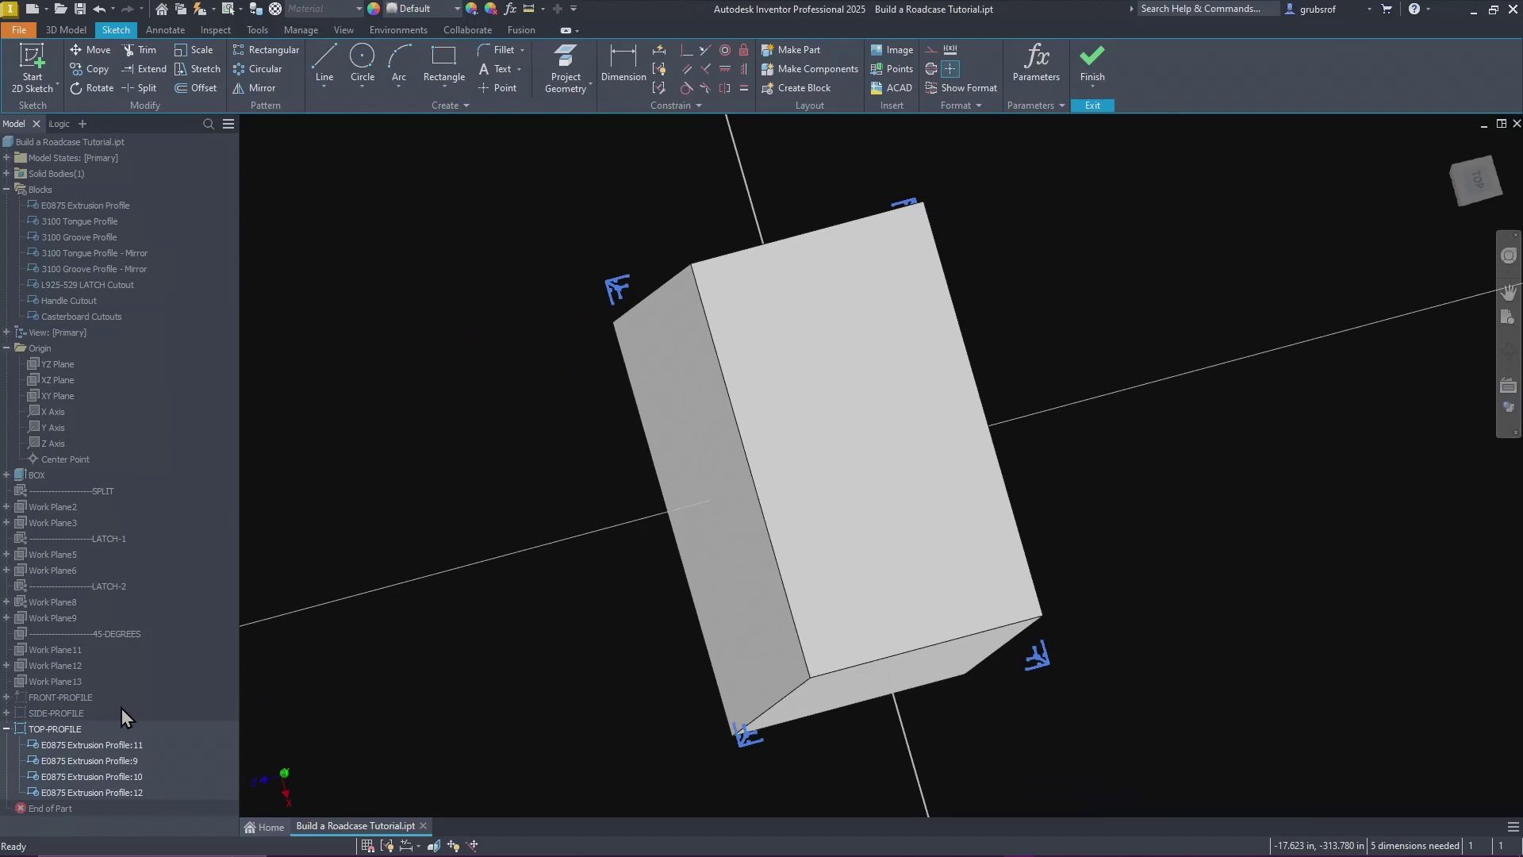
Step: Highlight the FRONT-PROFILE sketch in an isometric view to check its position on the box, and finish the top sketch
{"action": "left_click", "coordinate": [32, 700]}
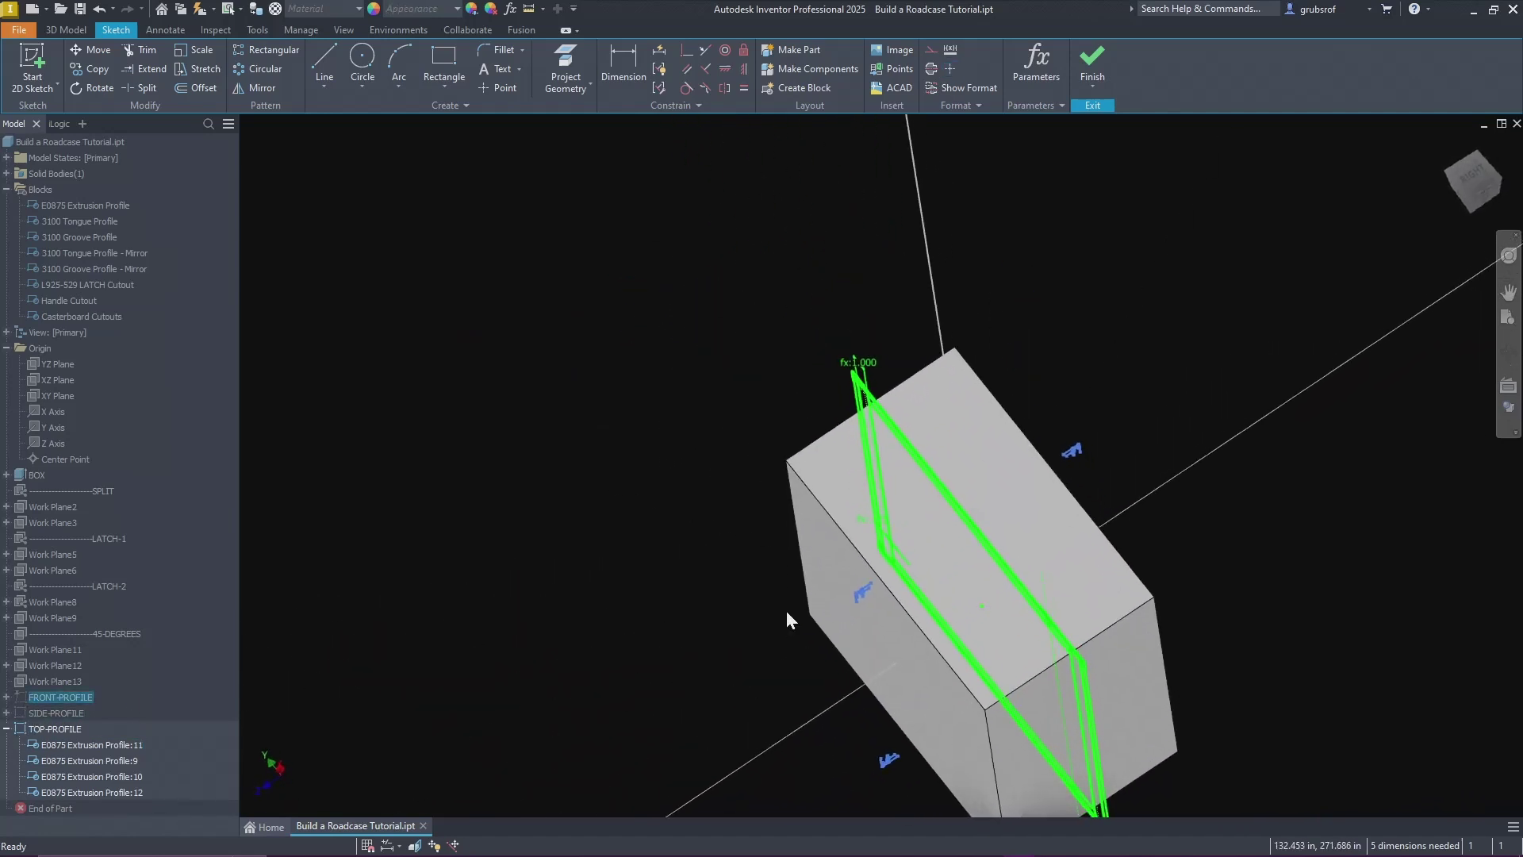
{"action": "left_click", "coordinate": [1450, 146]}
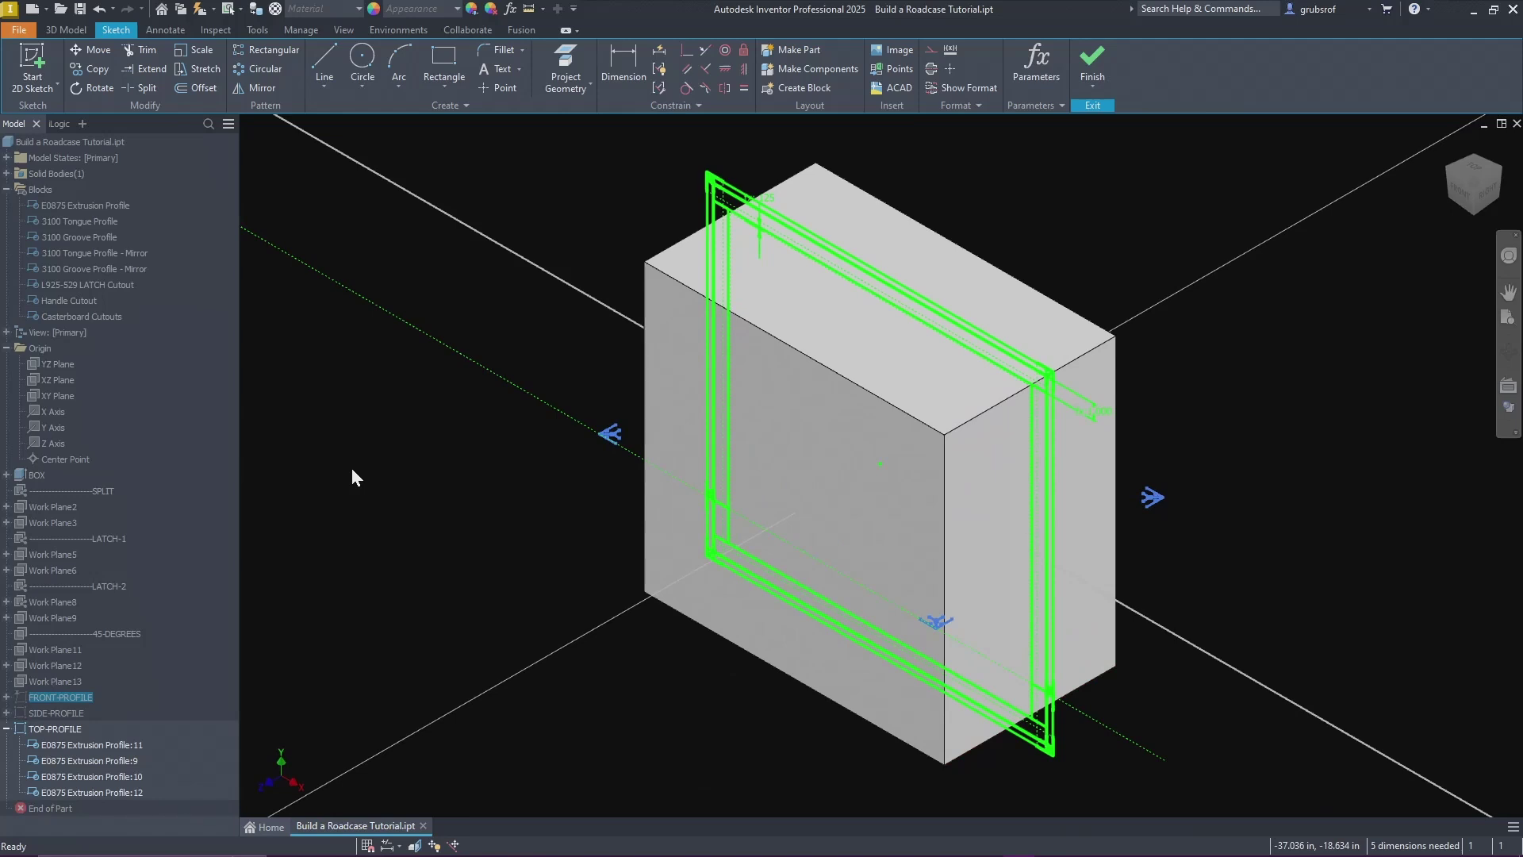
{"action": "left_click", "coordinate": [1099, 62]}
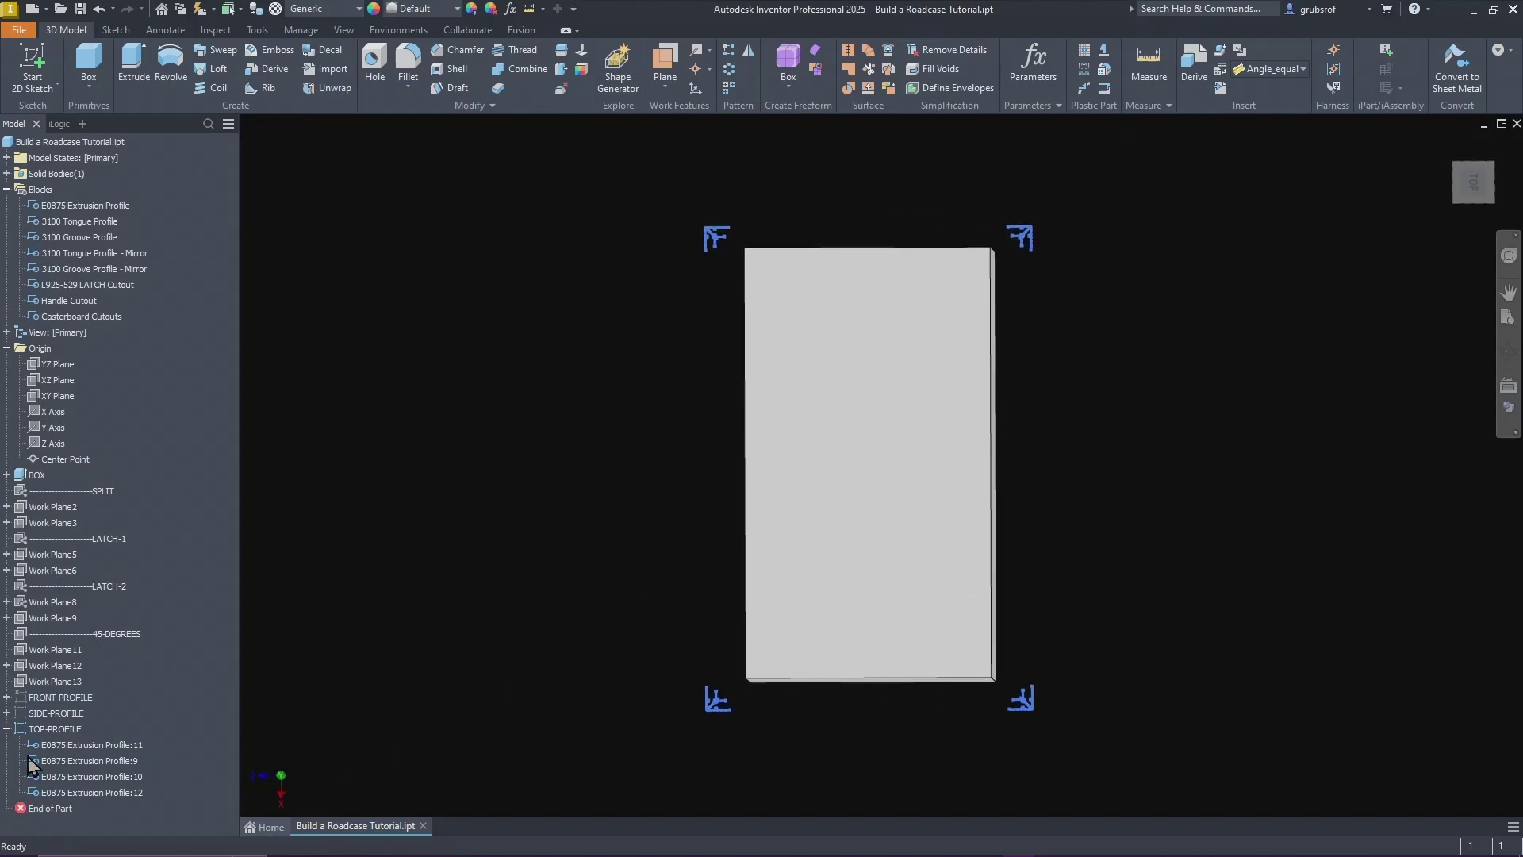
Step: Reopen the TOP-PROFILE sketch and draw a construction line joining the chamfer corners on the upper profiles' top edges
{"action": "double_click", "coordinate": [22, 734]}
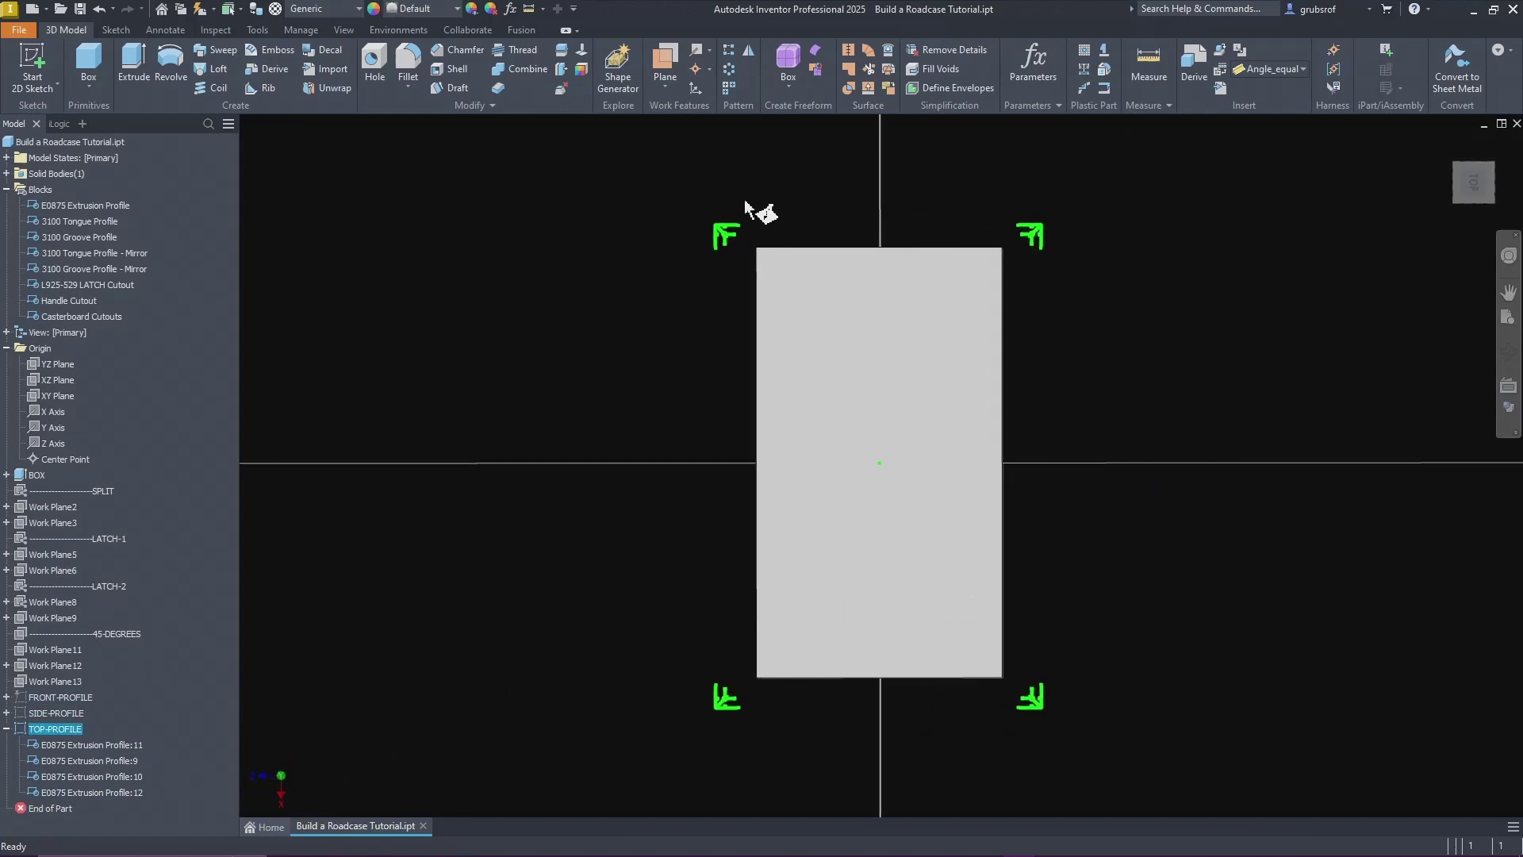
{"action": "scroll", "coordinate": [732, 234], "scroll_direction": "up", "scroll_amount": 5}
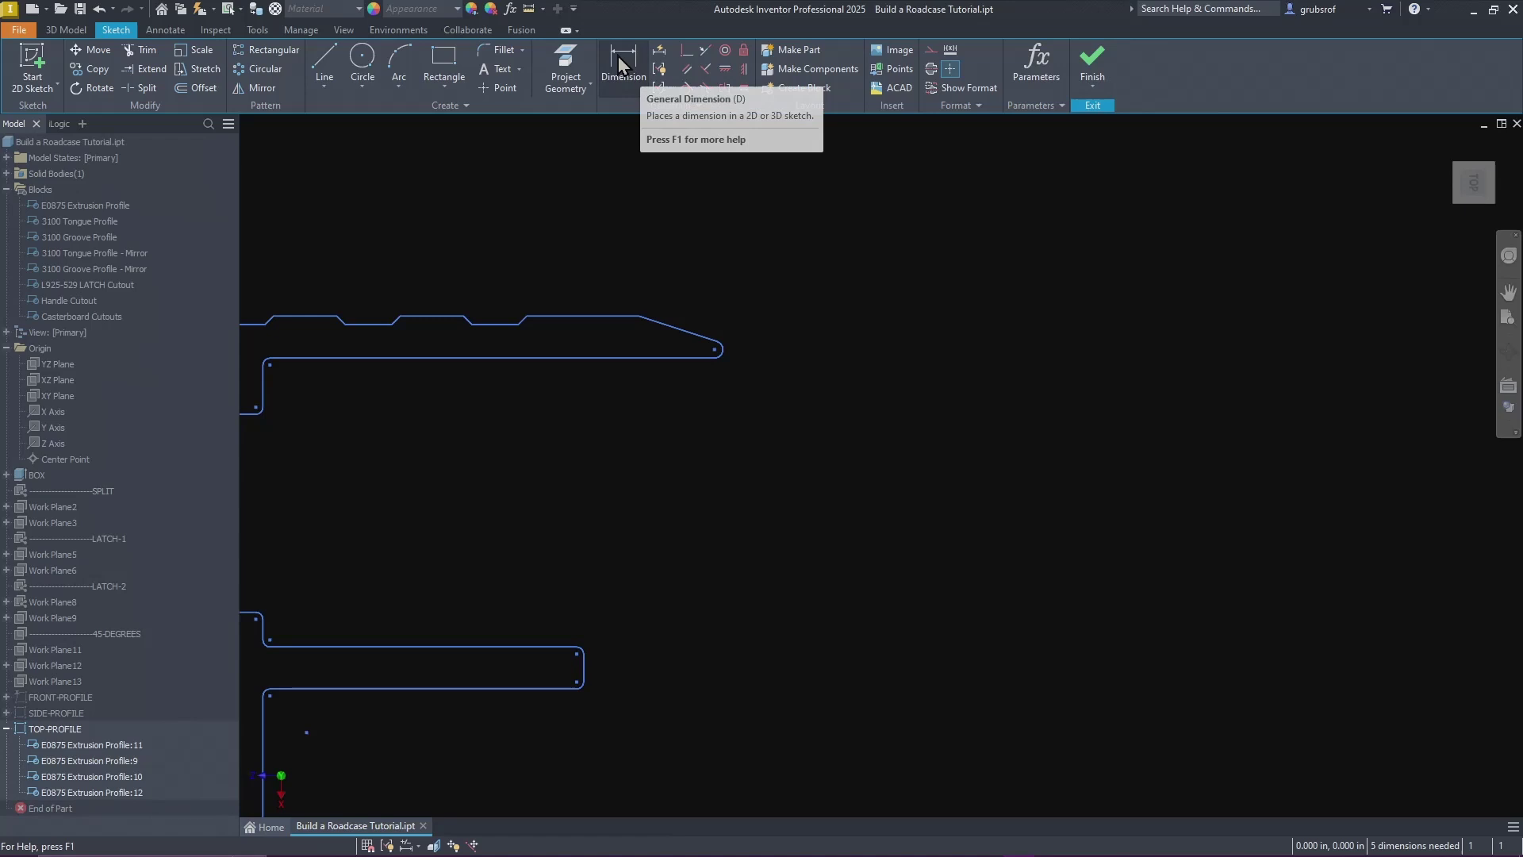
{"action": "left_click", "coordinate": [328, 63]}
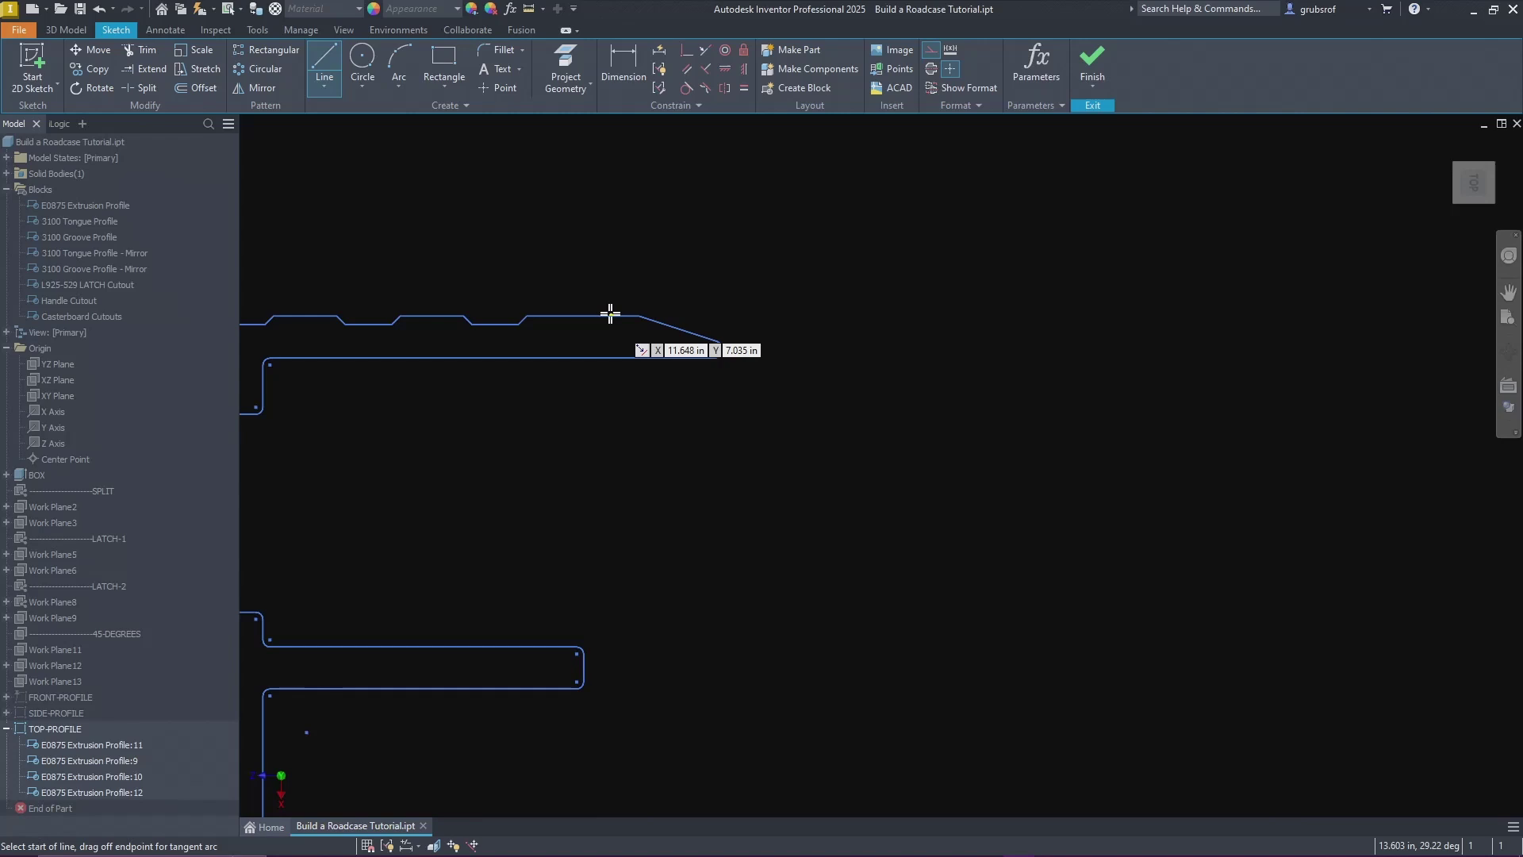
{"action": "left_click", "coordinate": [639, 316]}
{"action": "scroll", "coordinate": [575, 445], "scroll_direction": "up", "scroll_amount": 5}
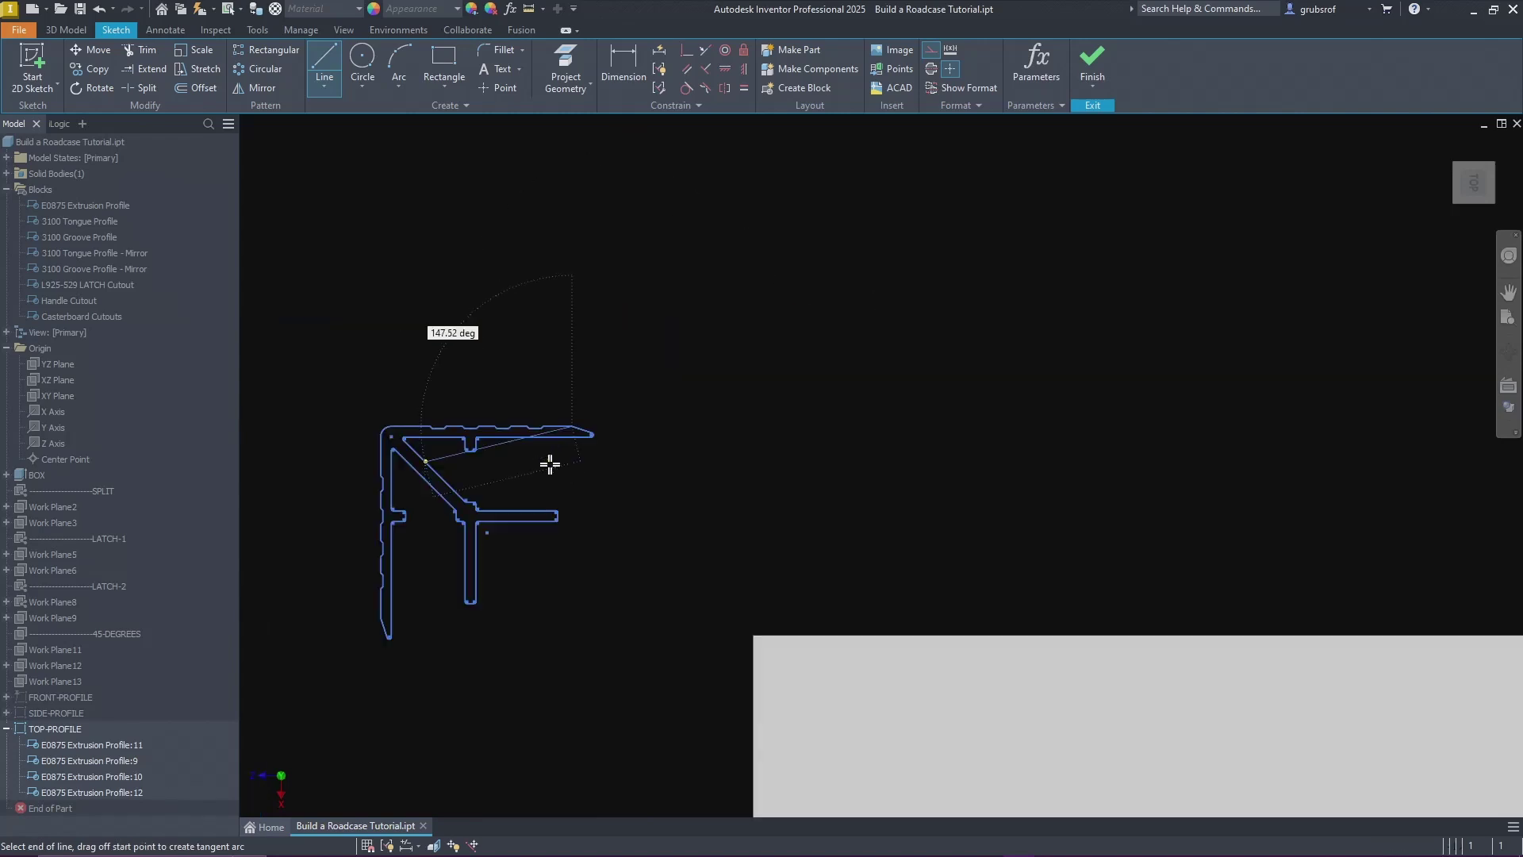
{"action": "scroll", "coordinate": [764, 469], "scroll_direction": "up", "scroll_amount": 5}
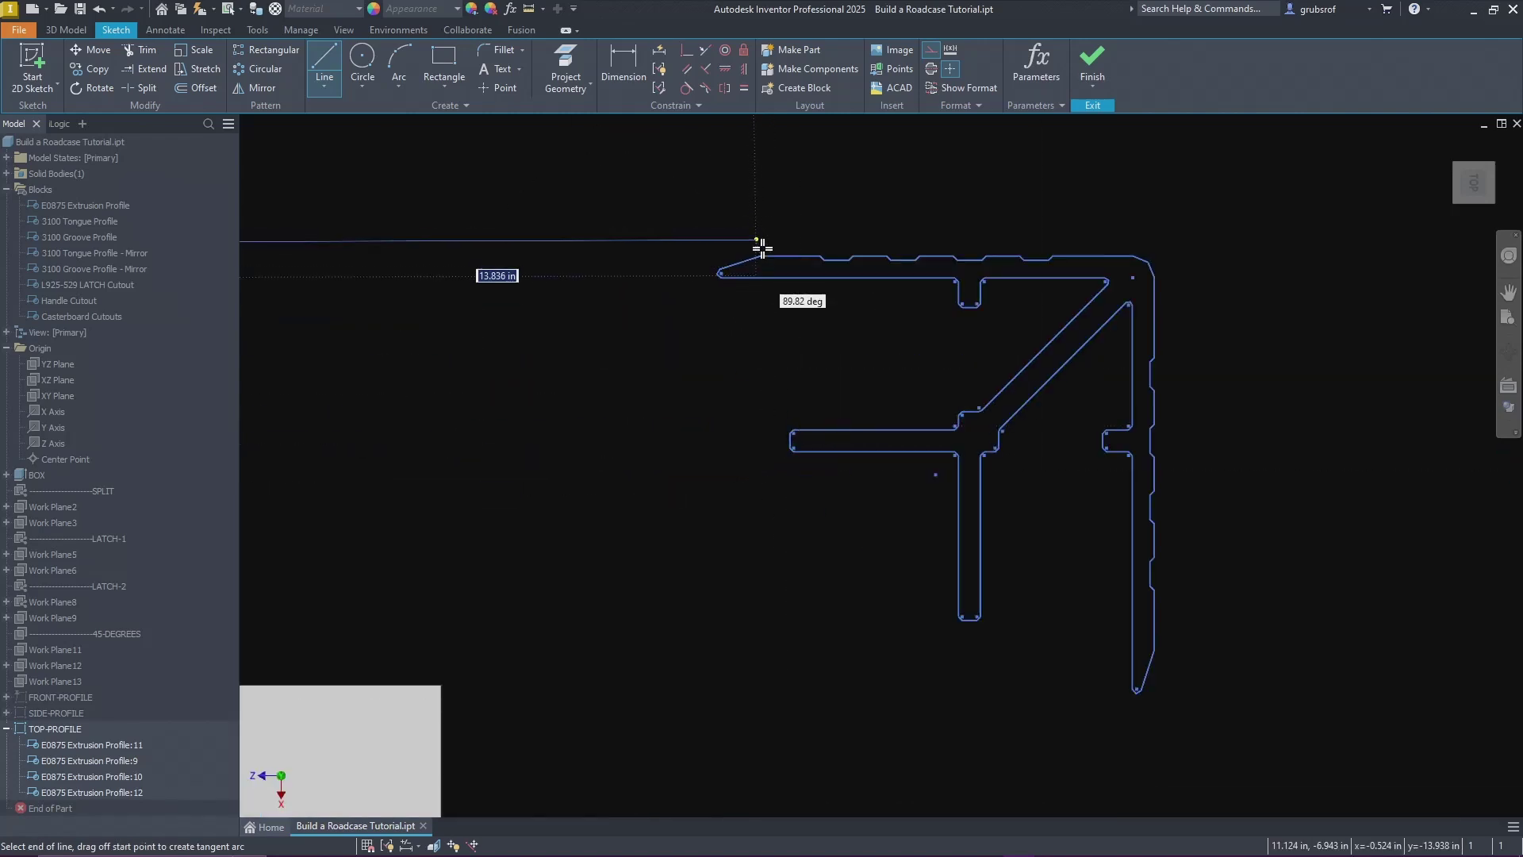
{"action": "left_click", "coordinate": [762, 255]}
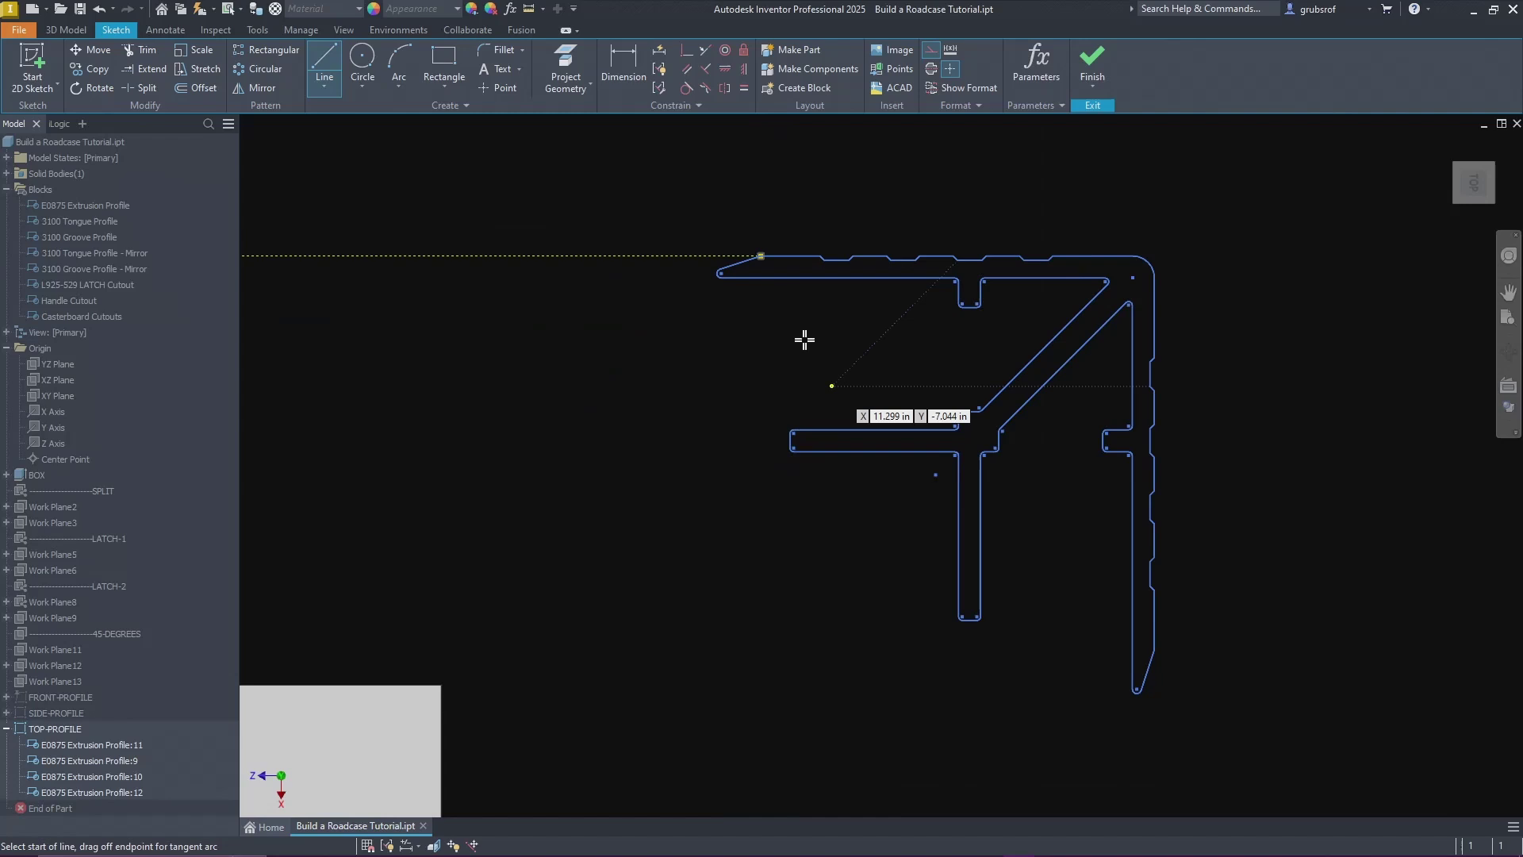
Step: Draw a vertical construction line joining the outer chamfer corners of the two right-hand profiles
{"action": "scroll", "coordinate": [888, 479], "scroll_direction": "down", "scroll_amount": 5}
{"action": "scroll", "coordinate": [979, 549], "scroll_direction": "up", "scroll_amount": 5}
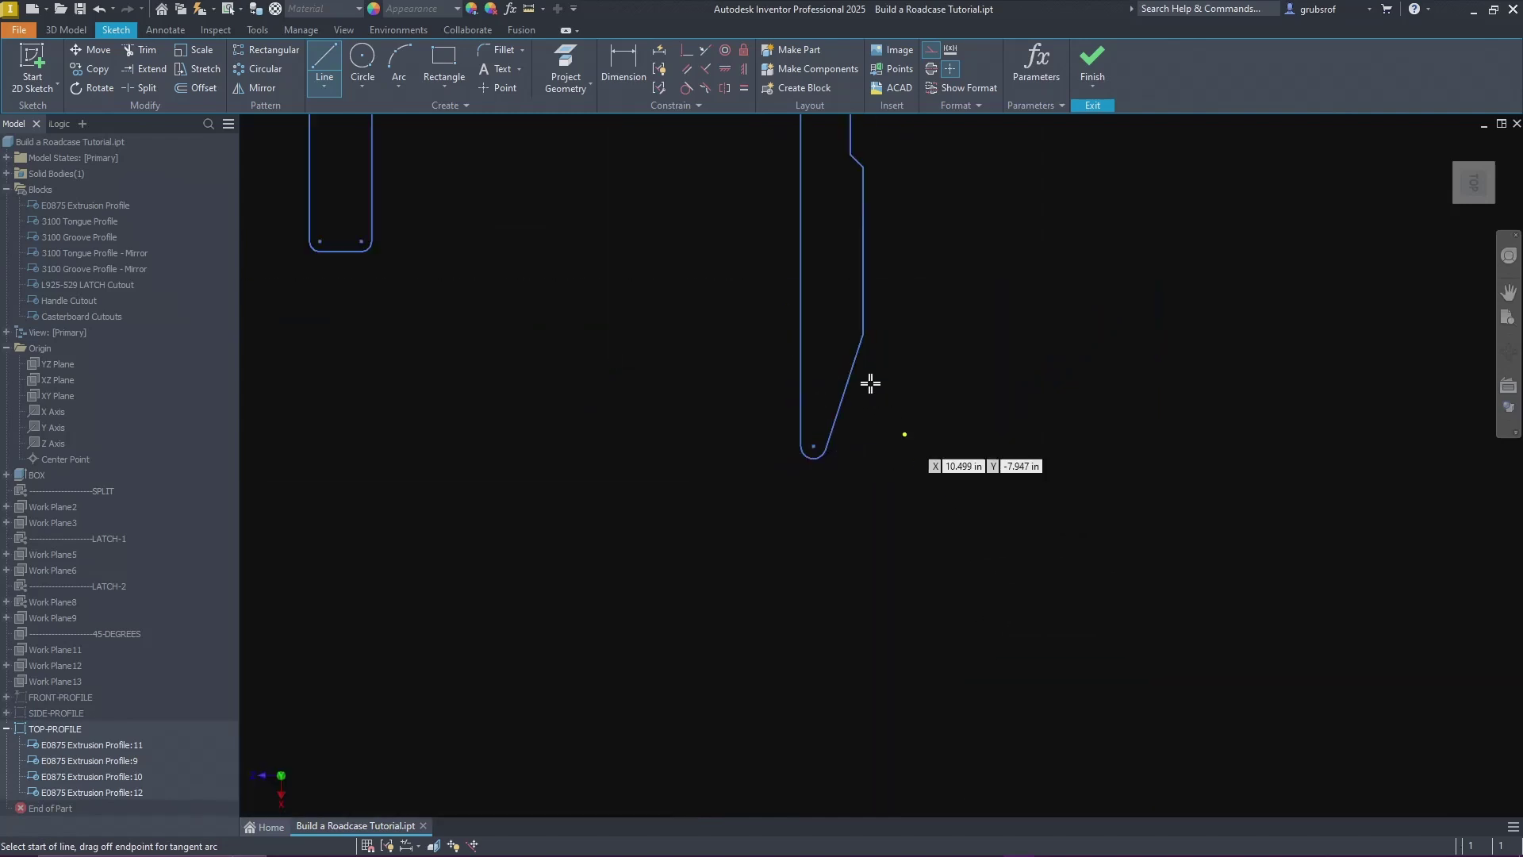
{"action": "left_click", "coordinate": [865, 335]}
{"action": "scroll", "coordinate": [833, 469], "scroll_direction": "down", "scroll_amount": 8}
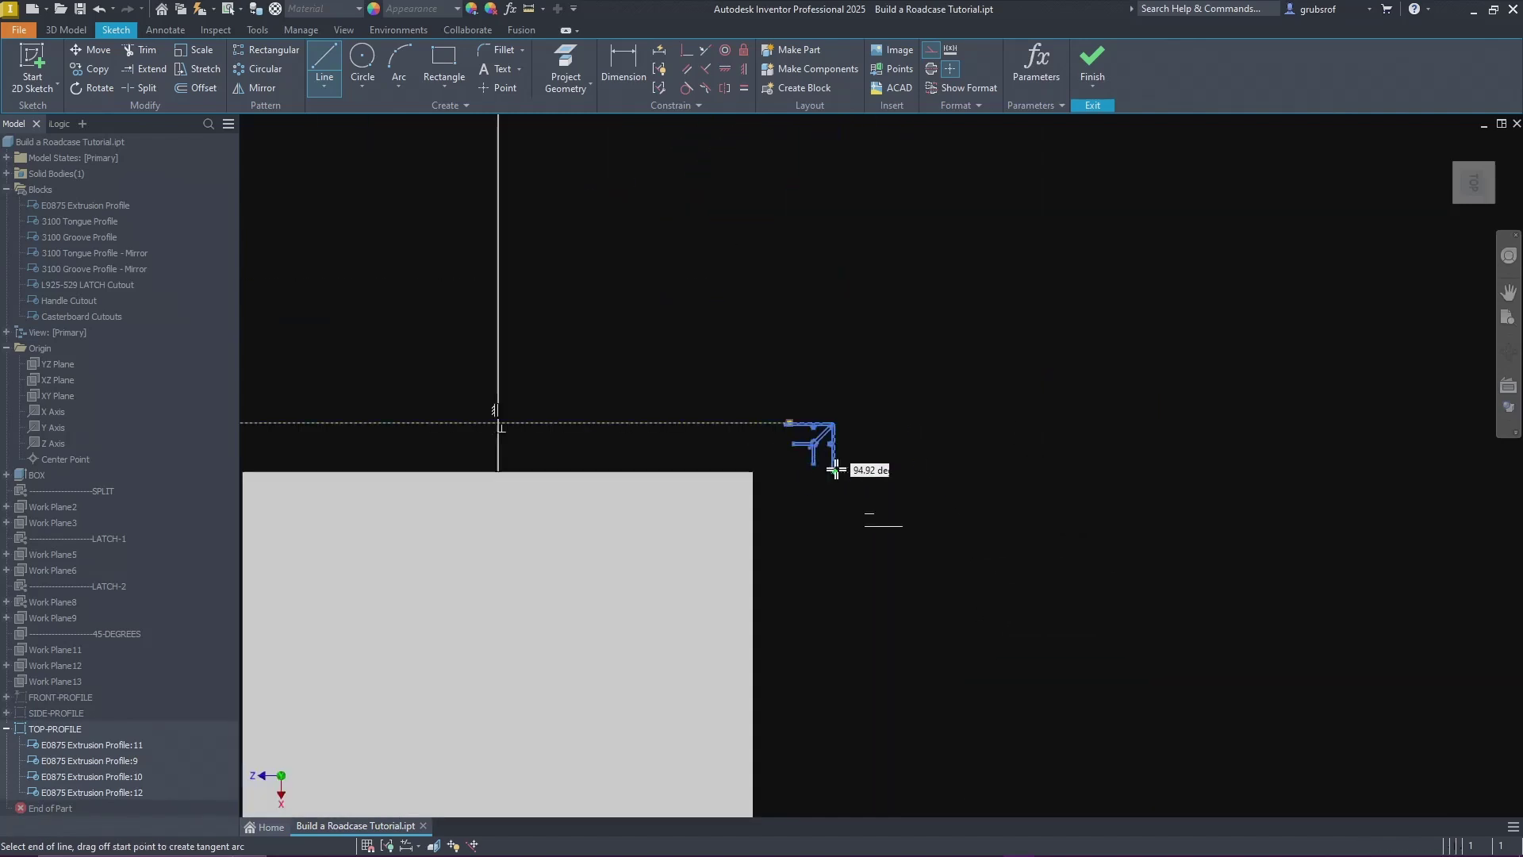
{"action": "scroll", "coordinate": [855, 538], "scroll_direction": "up", "scroll_amount": 7}
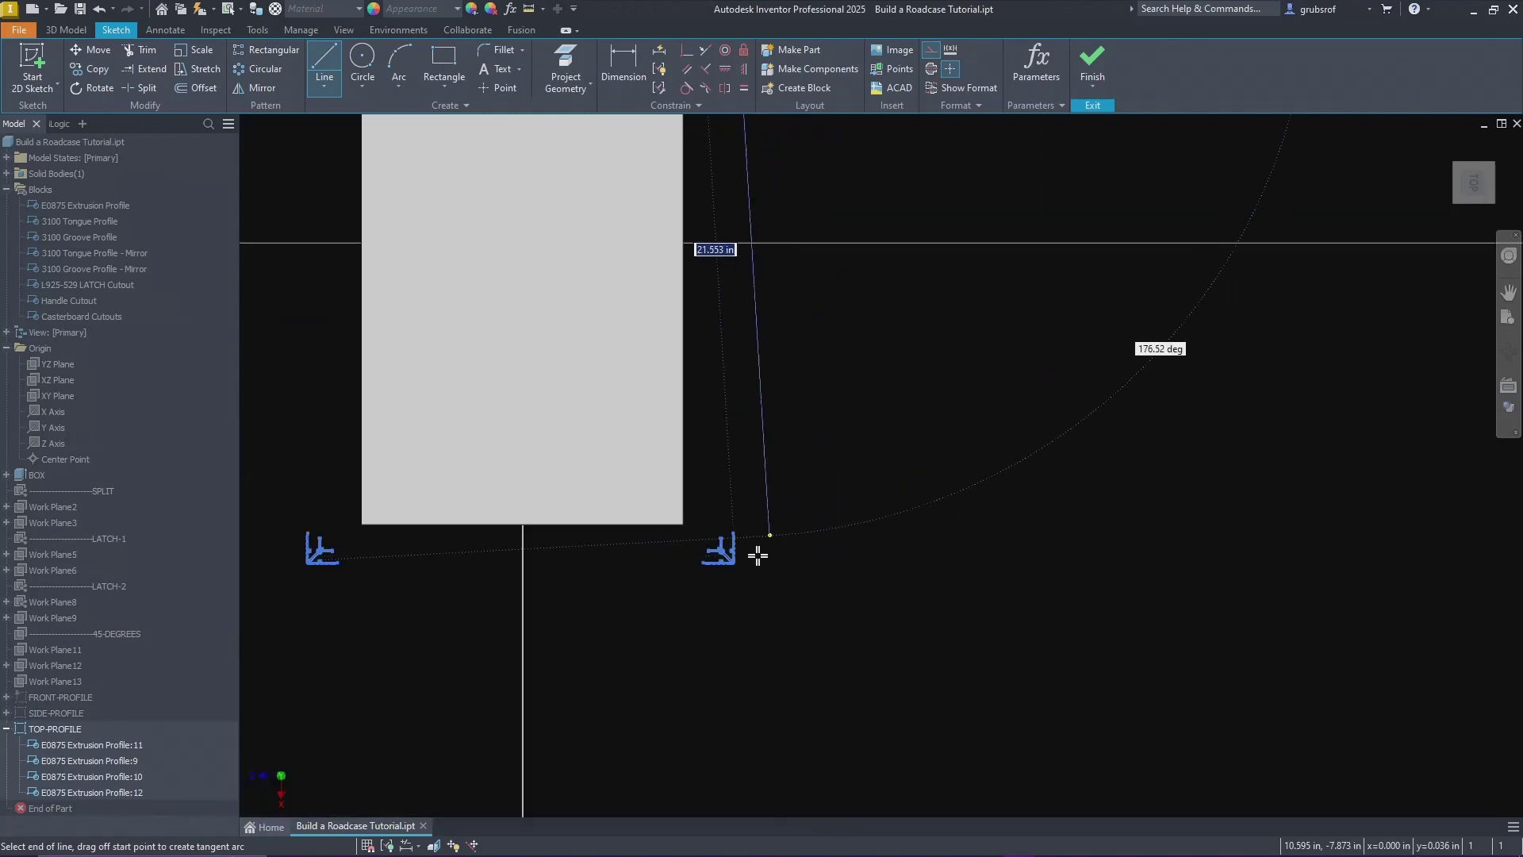
{"action": "scroll", "coordinate": [733, 535], "scroll_direction": "up", "scroll_amount": 9}
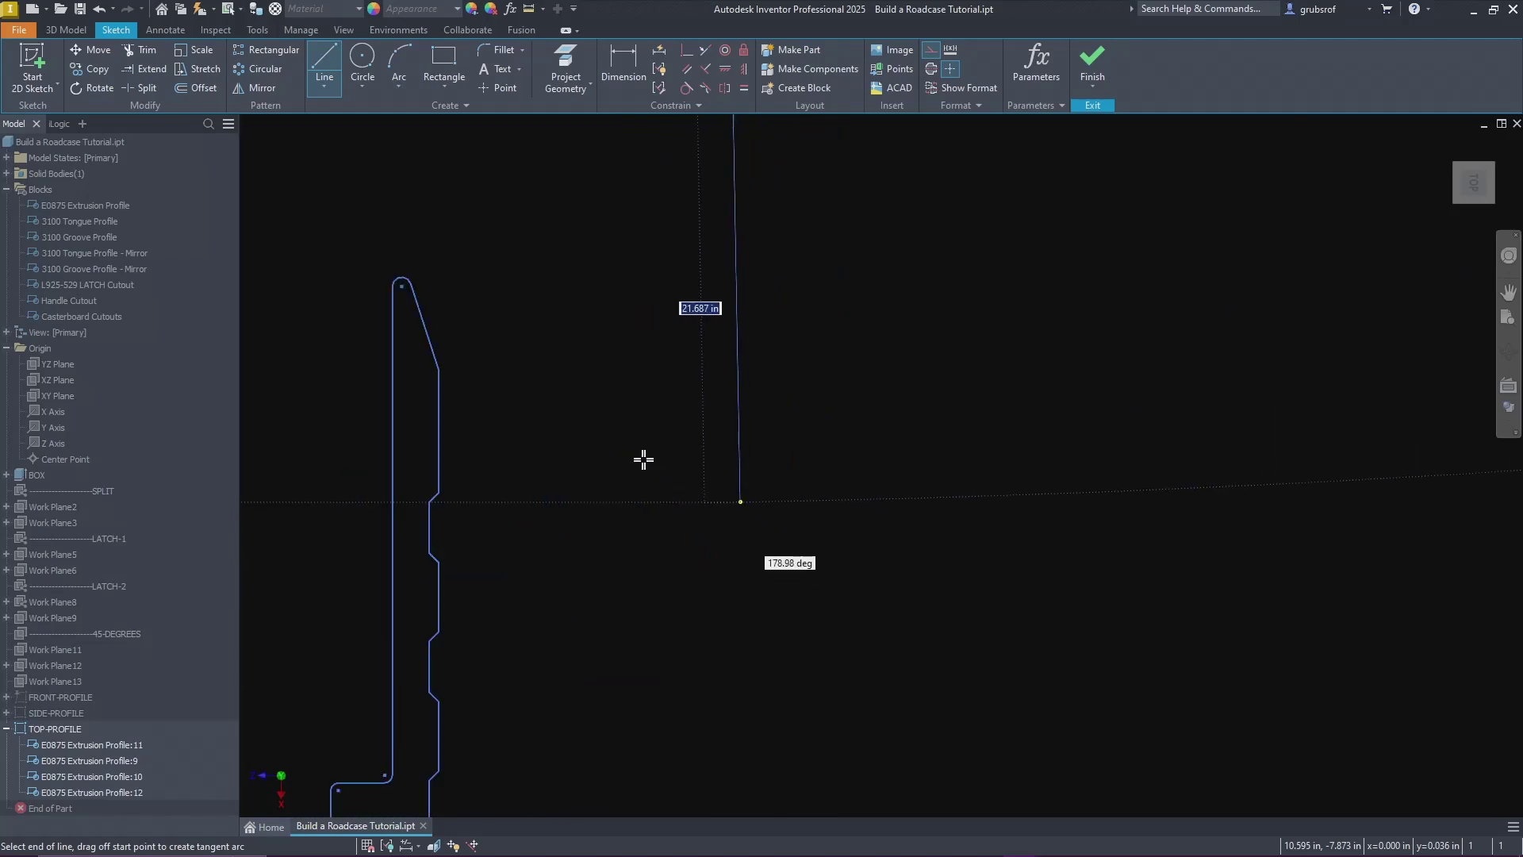
{"action": "left_click", "coordinate": [439, 369]}
Step: Draw a horizontal construction line joining the bottom chamfer corners of the two lower profiles
{"action": "scroll", "coordinate": [1027, 593], "scroll_direction": "down", "scroll_amount": 6}
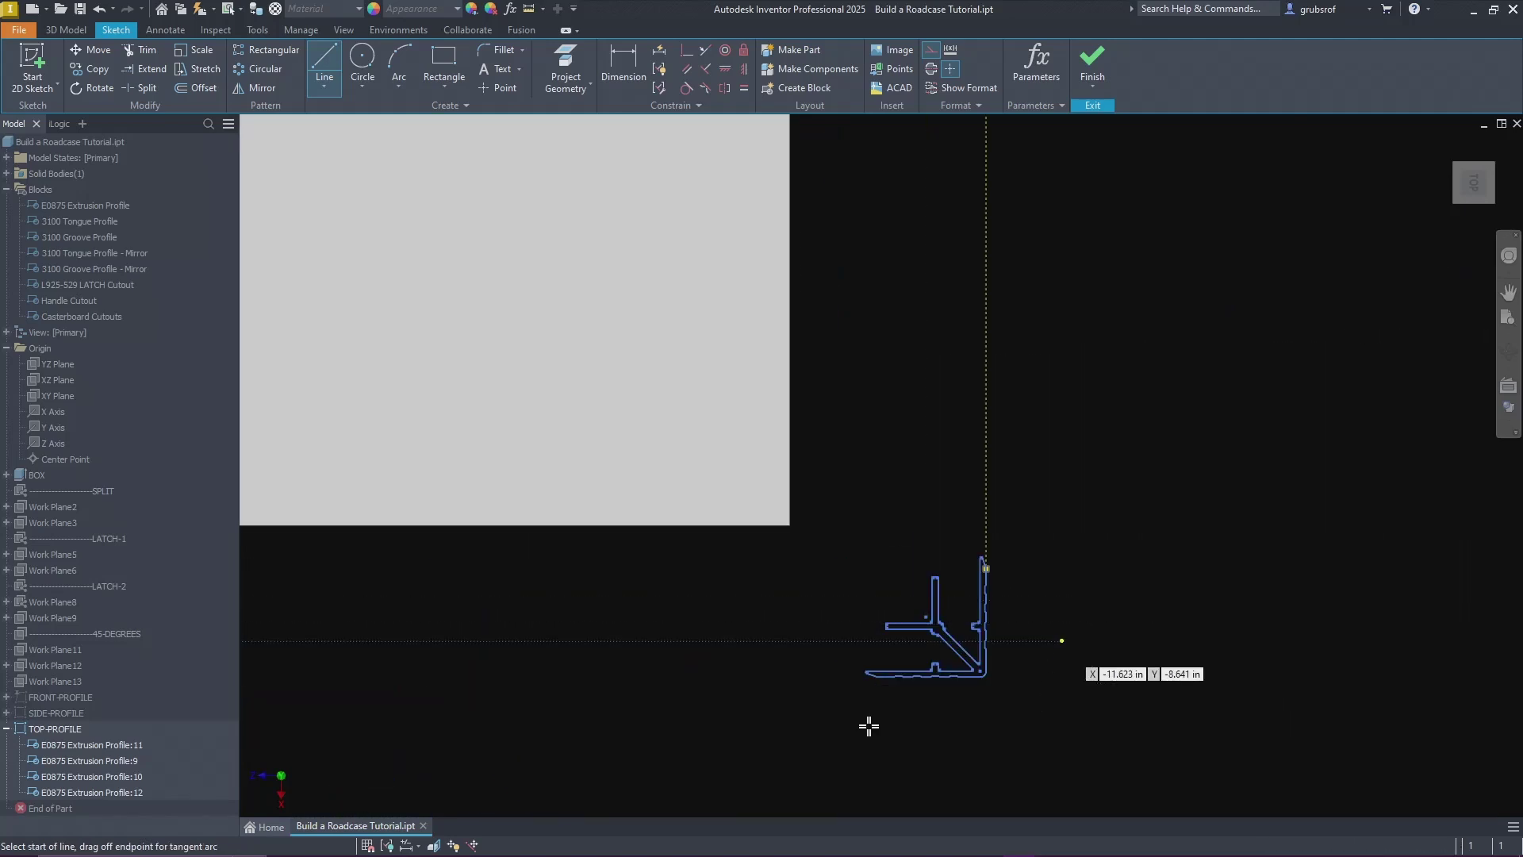
{"action": "scroll", "coordinate": [876, 689], "scroll_direction": "up", "scroll_amount": 6}
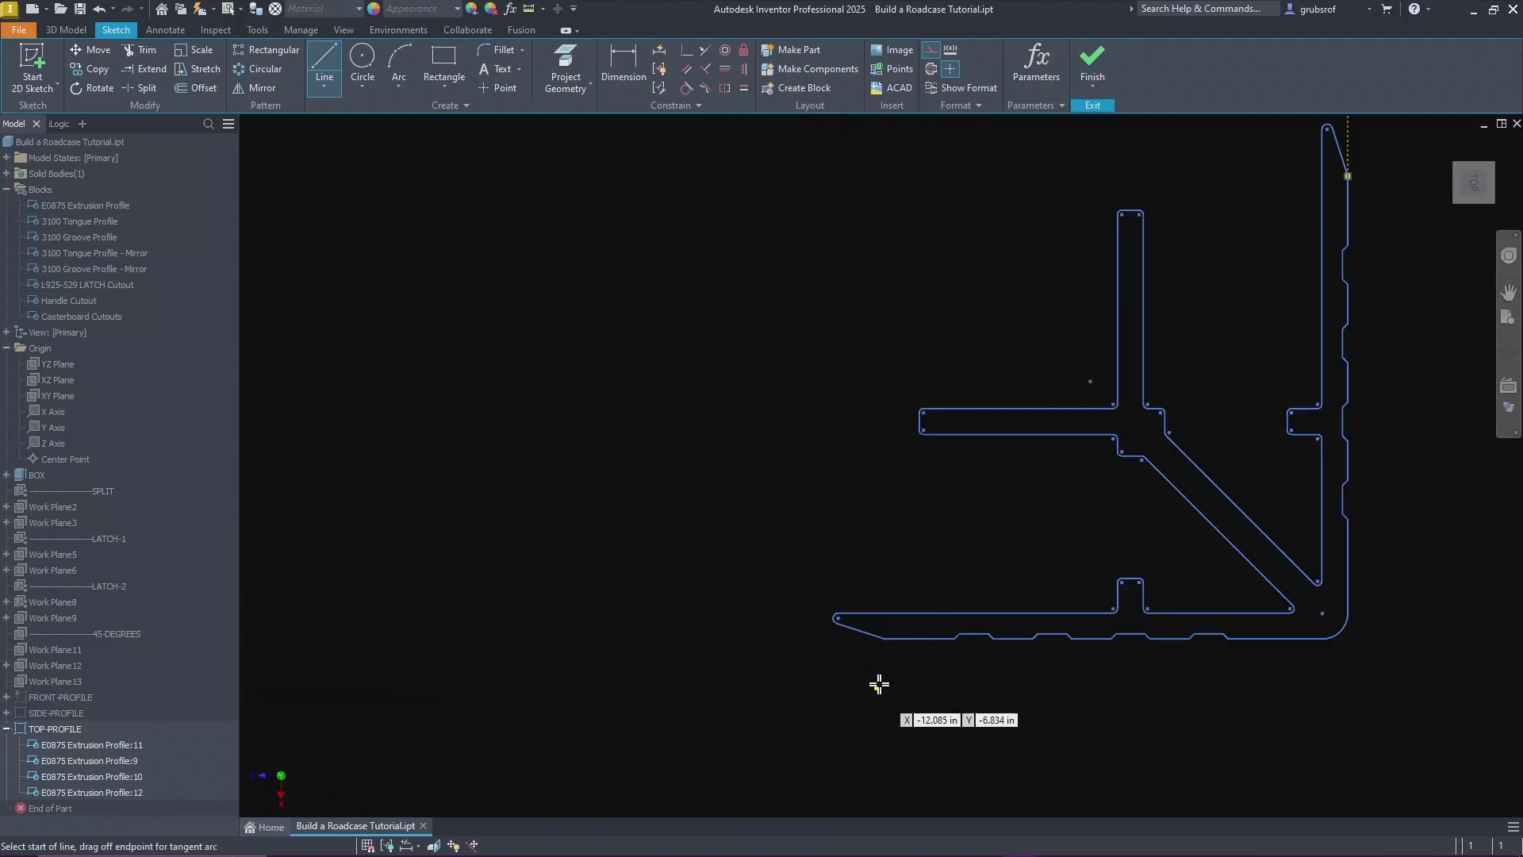
{"action": "left_click", "coordinate": [884, 639]}
{"action": "scroll", "coordinate": [1032, 735], "scroll_direction": "down", "scroll_amount": 8}
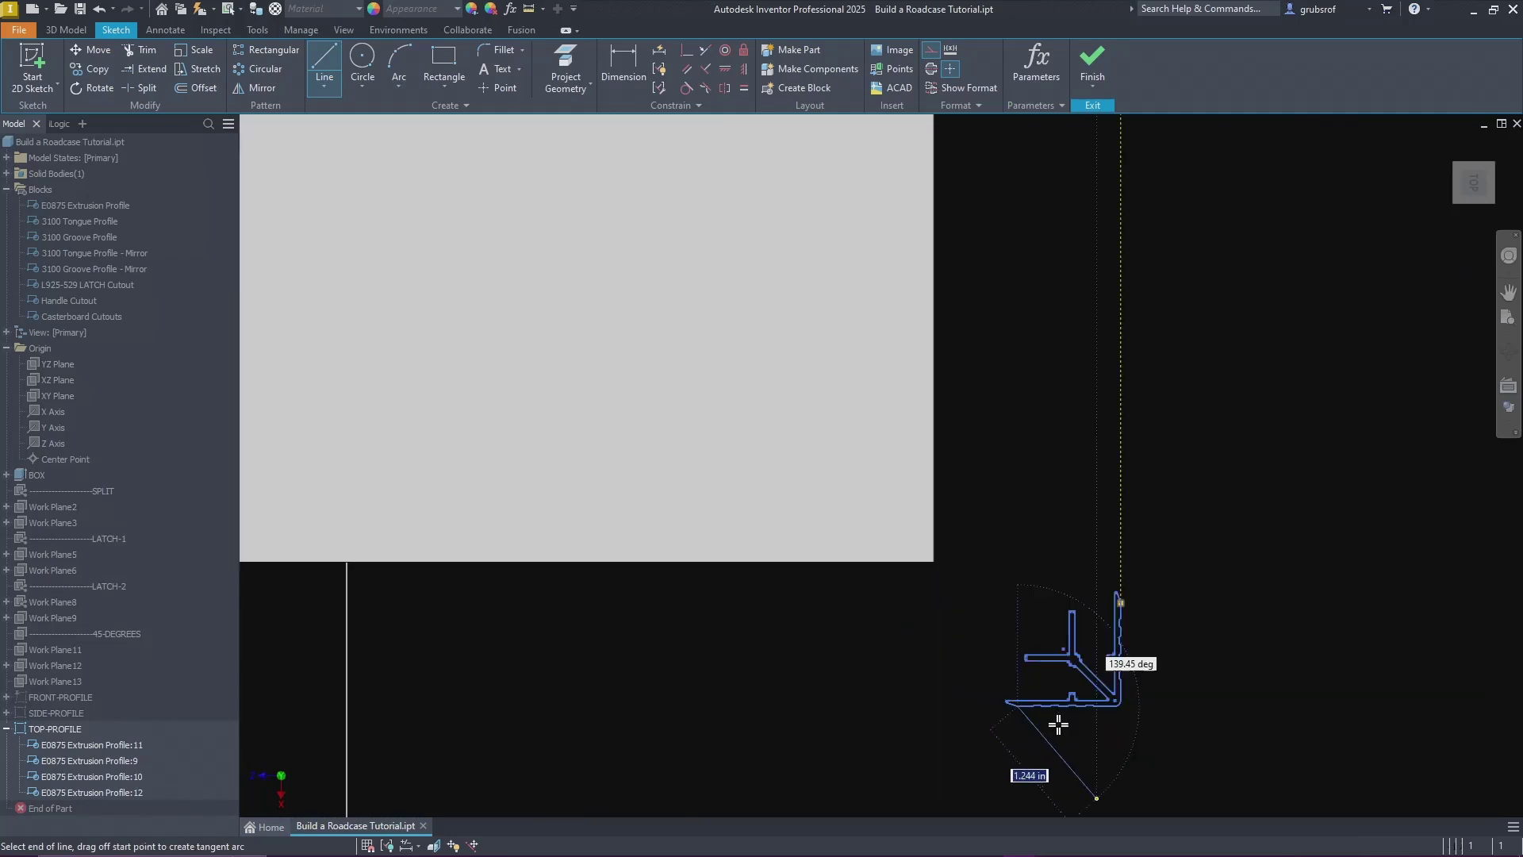
{"action": "scroll", "coordinate": [670, 714], "scroll_direction": "up", "scroll_amount": 5}
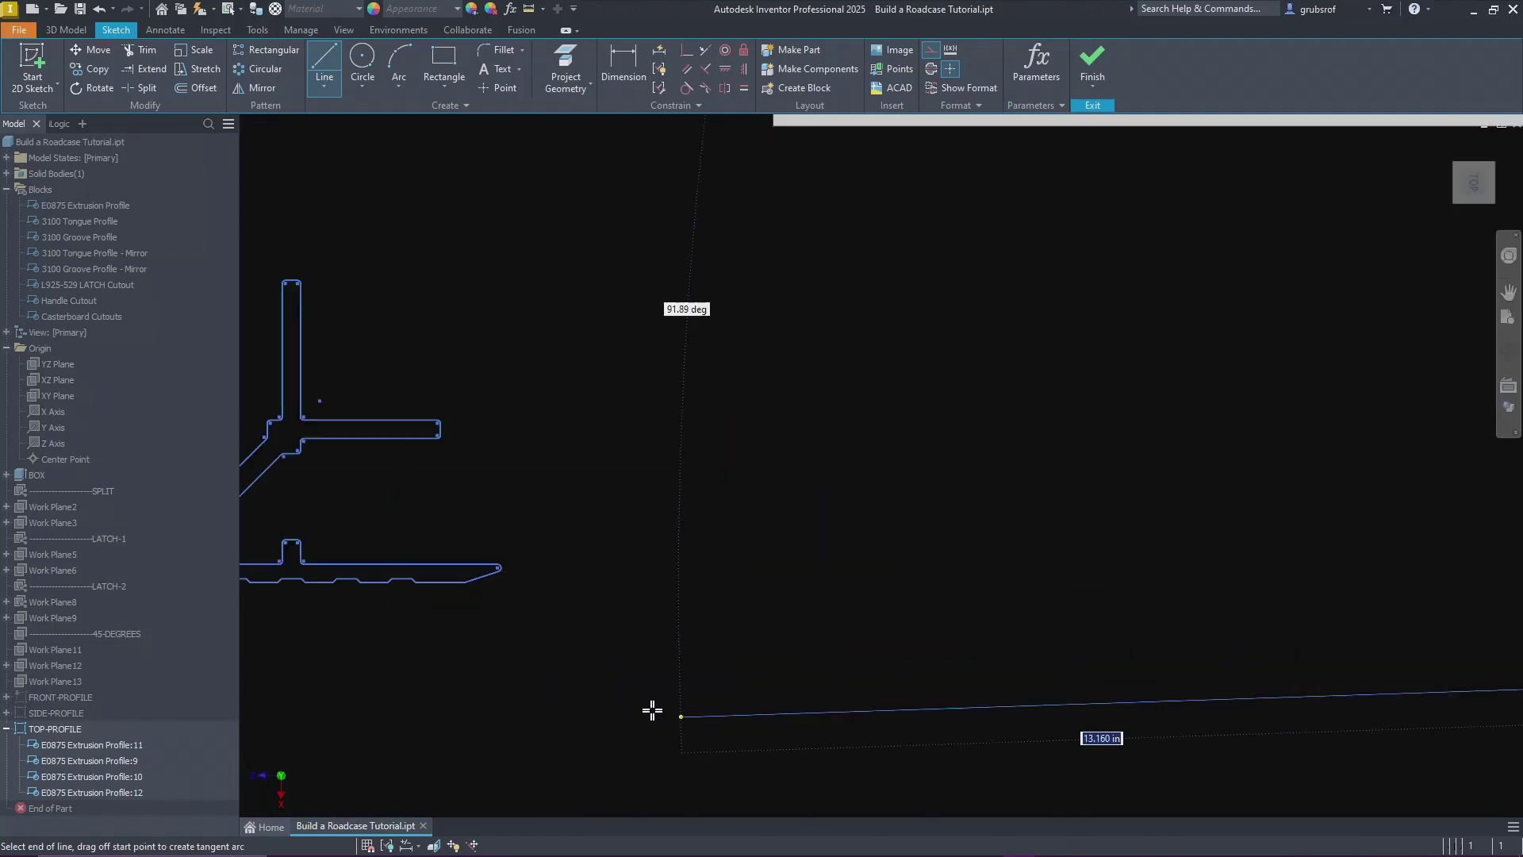
{"action": "double_click", "coordinate": [466, 583]}
Step: Draw a vertical construction line joining the outer chamfer corners of the two left-hand profiles, and end the Line command
{"action": "scroll", "coordinate": [857, 687], "scroll_direction": "down", "scroll_amount": 5}
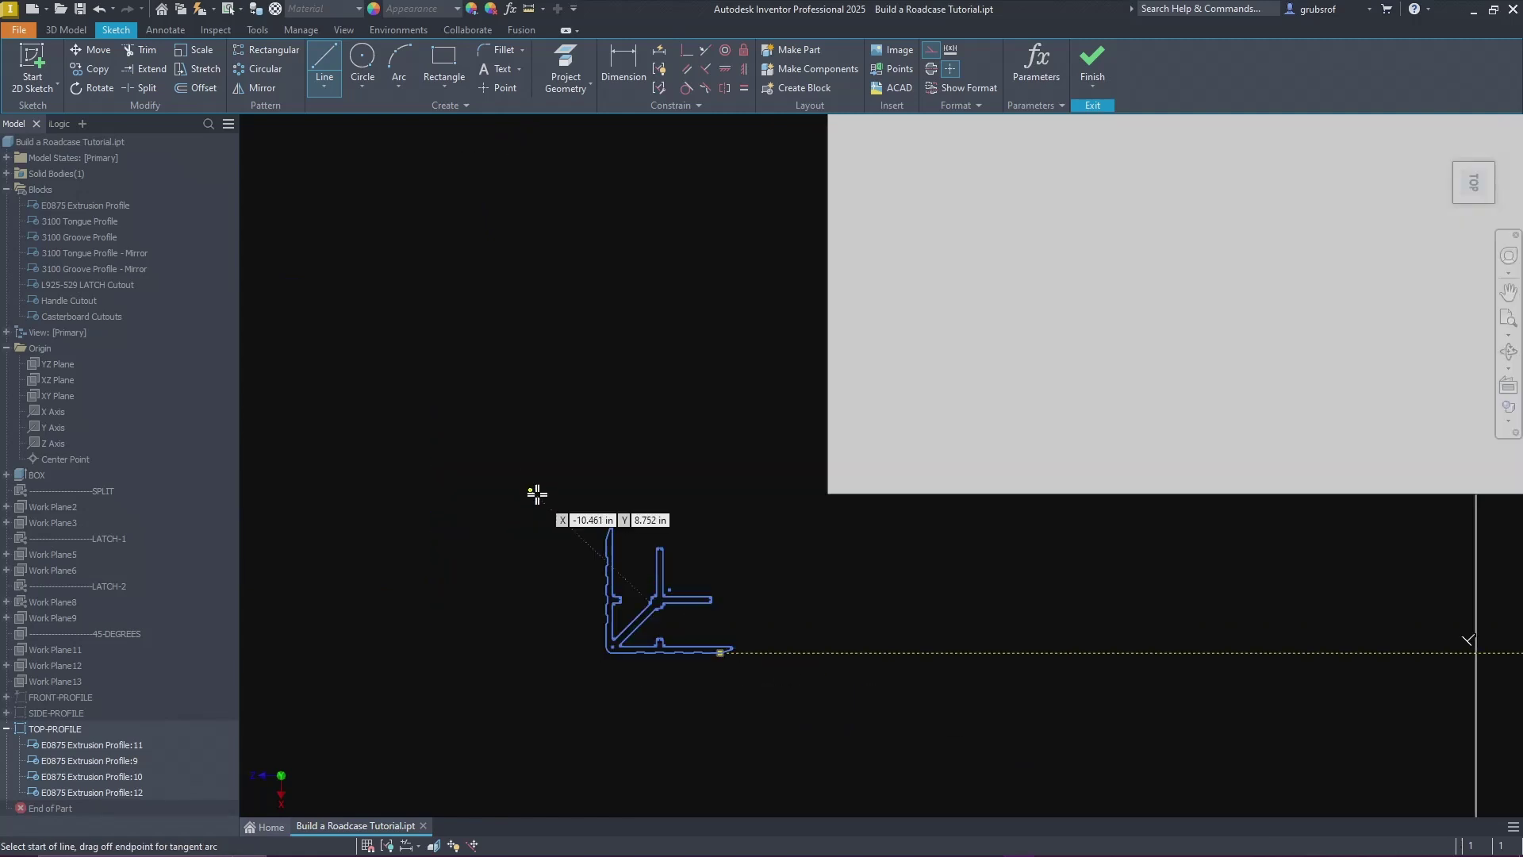
{"action": "scroll", "coordinate": [600, 547], "scroll_direction": "up", "scroll_amount": 7}
{"action": "left_click", "coordinate": [683, 542]}
{"action": "scroll", "coordinate": [721, 632], "scroll_direction": "down", "scroll_amount": 2}
{"action": "scroll", "coordinate": [721, 635], "scroll_direction": "down", "scroll_amount": 4}
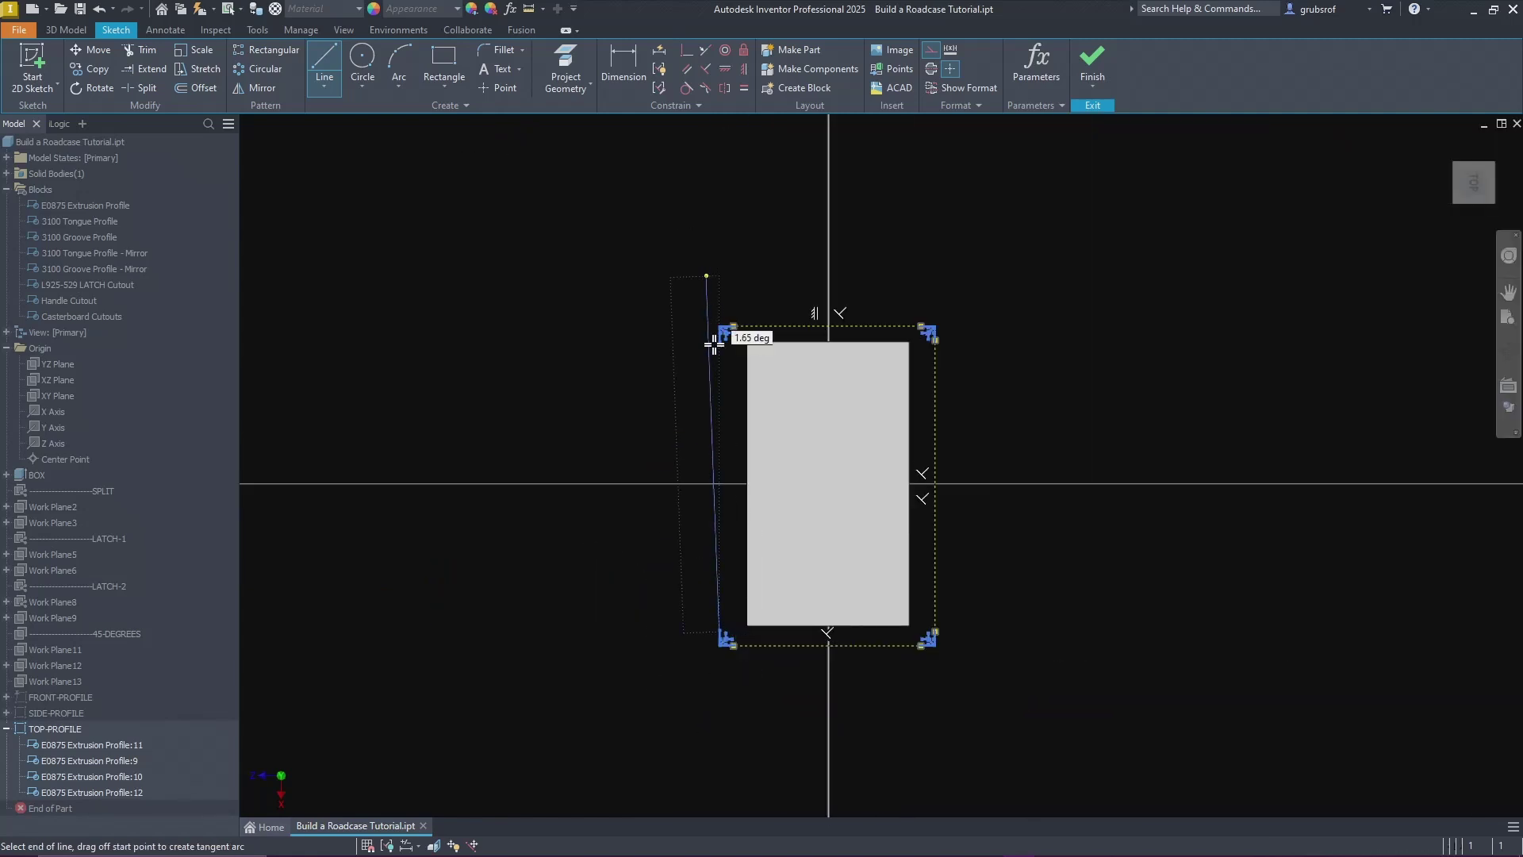
{"action": "scroll", "coordinate": [721, 340], "scroll_direction": "up", "scroll_amount": 5}
{"action": "scroll", "coordinate": [755, 435], "scroll_direction": "down", "scroll_amount": 3}
{"action": "scroll", "coordinate": [819, 259], "scroll_direction": "up", "scroll_amount": 3}
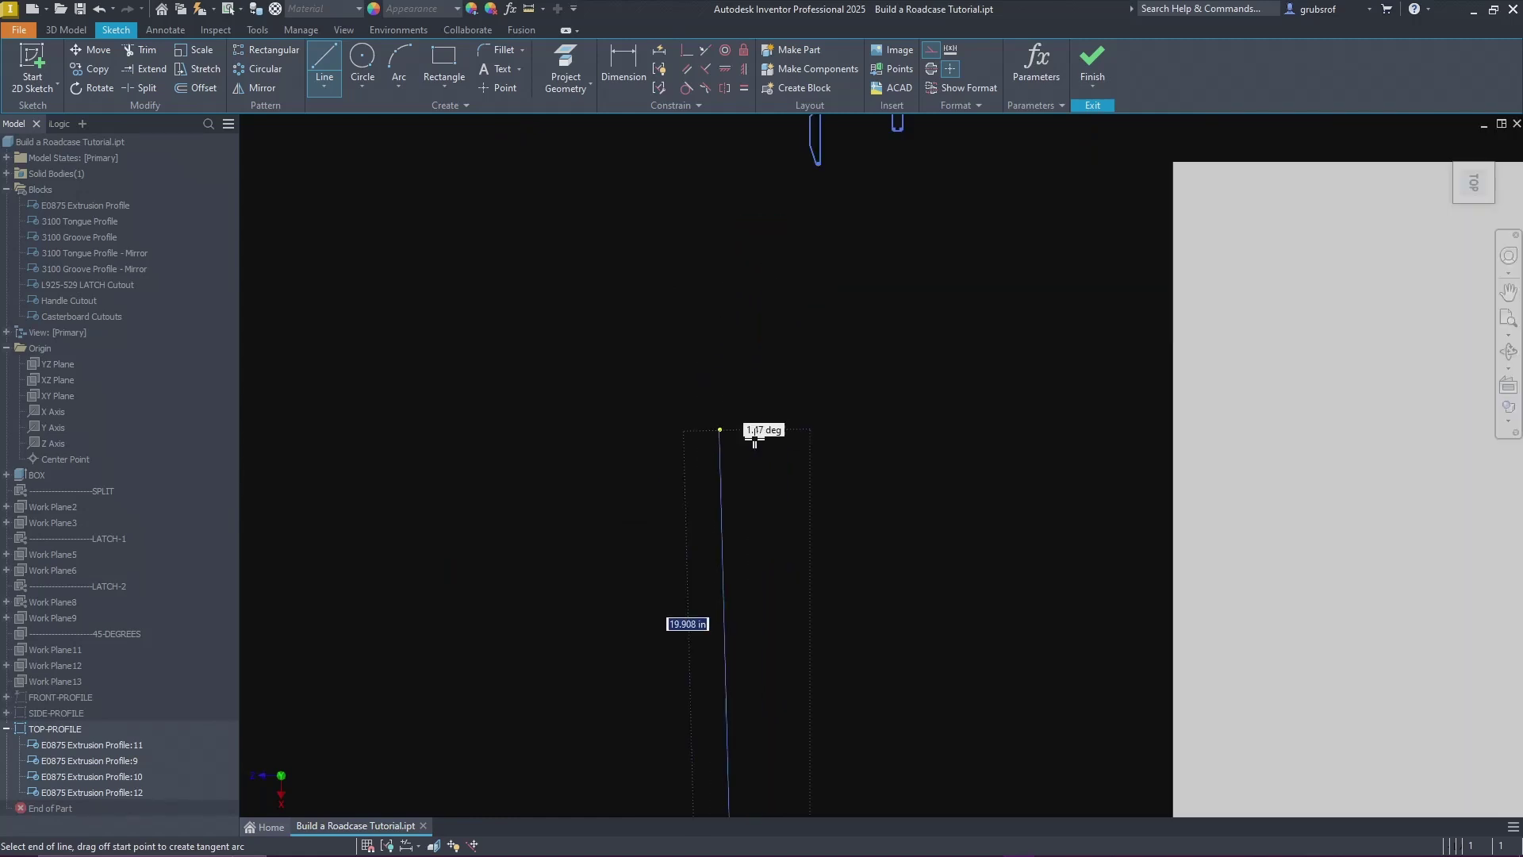
{"action": "scroll", "coordinate": [816, 137], "scroll_direction": "up", "scroll_amount": 2}
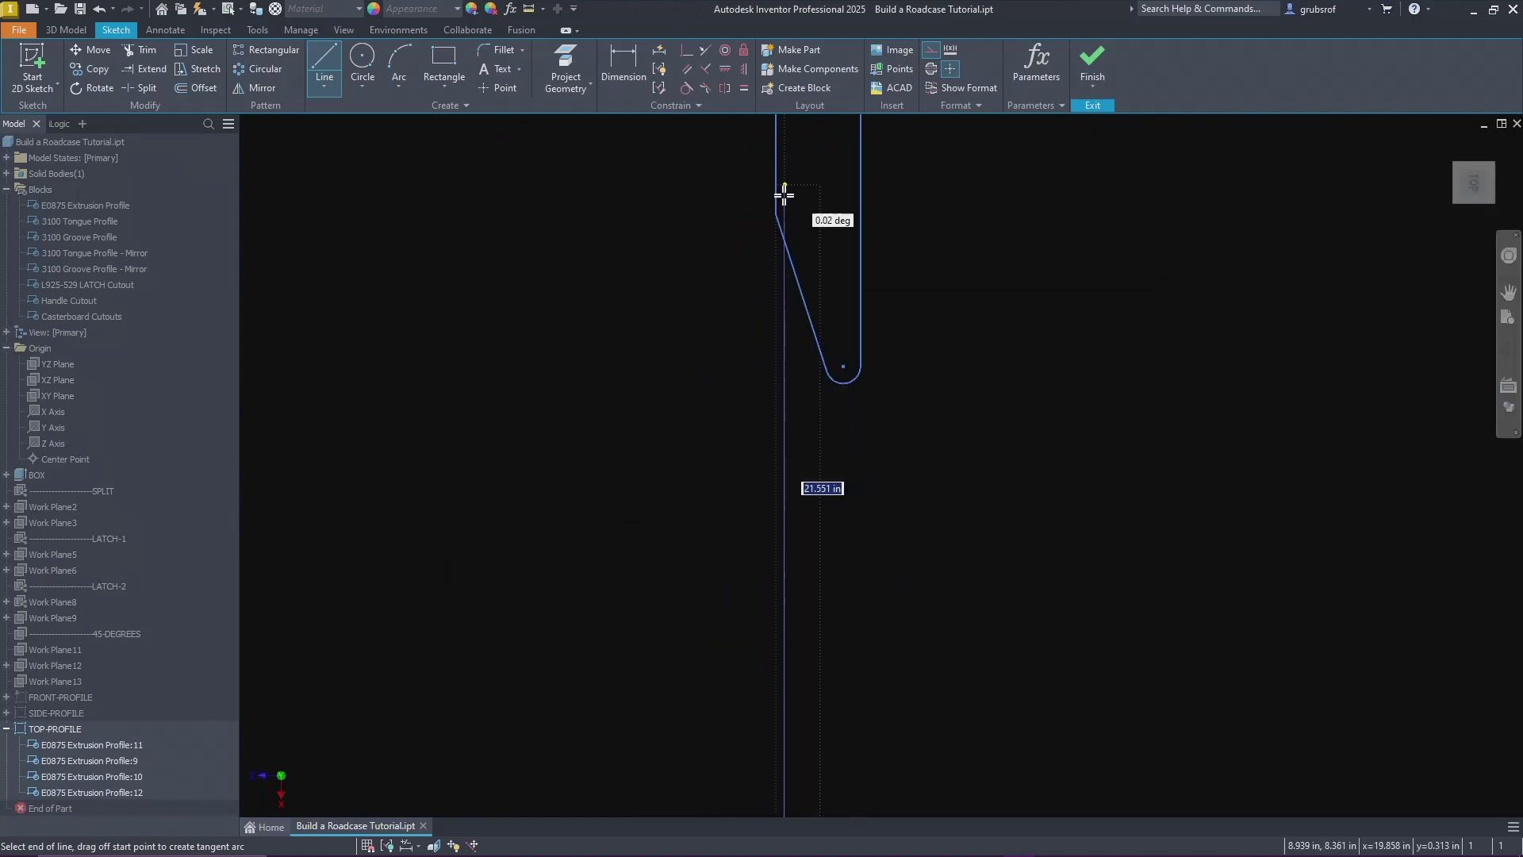
{"action": "right_click", "coordinate": [655, 454]}
{"action": "key", "text": "Escape"}
{"action": "key", "text": "F6"}
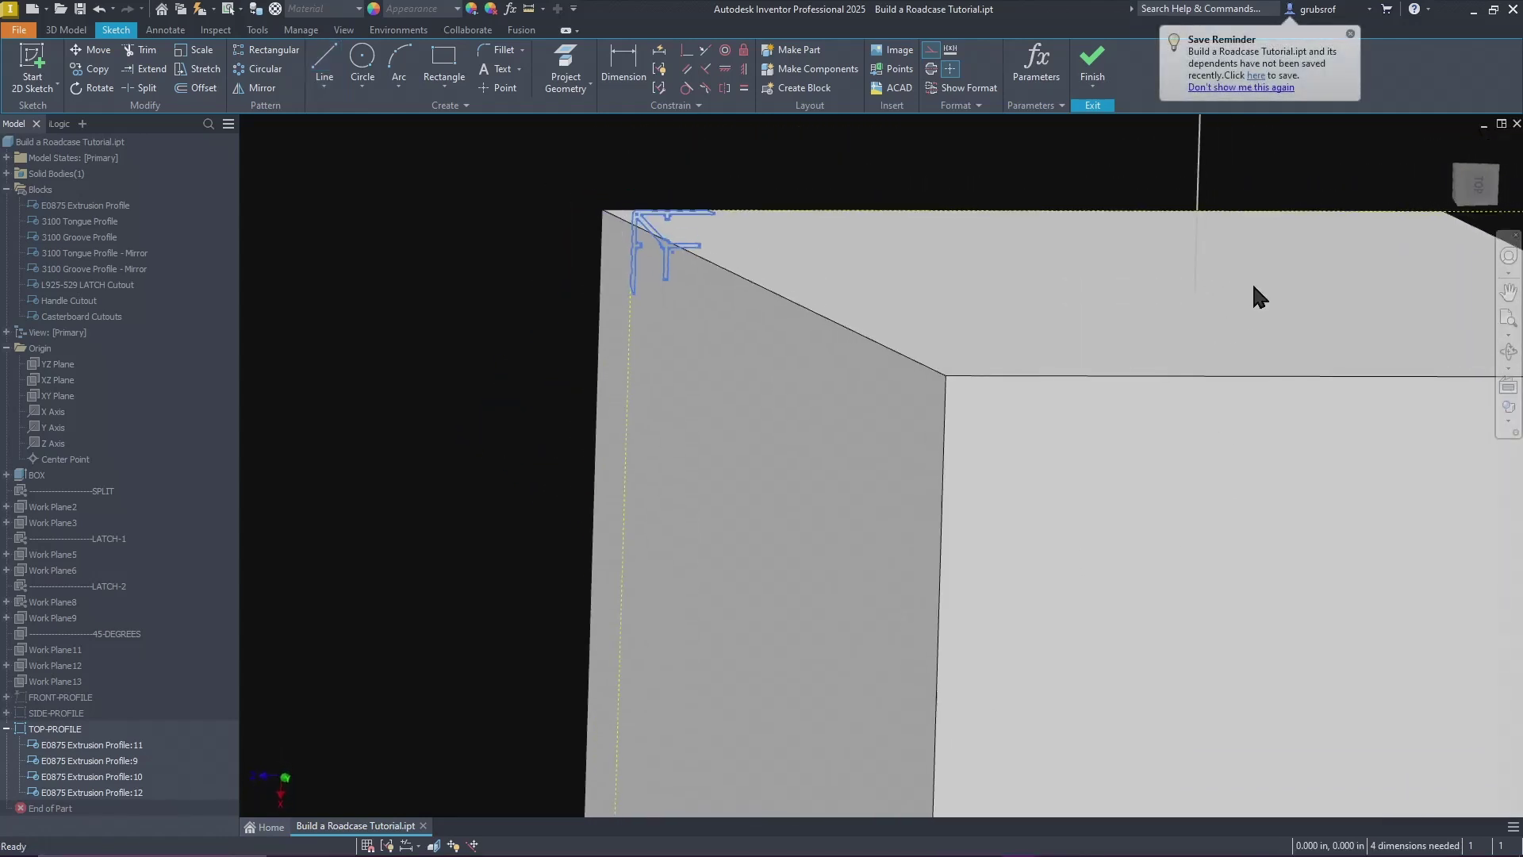
{"action": "left_click", "coordinate": [1471, 195]}
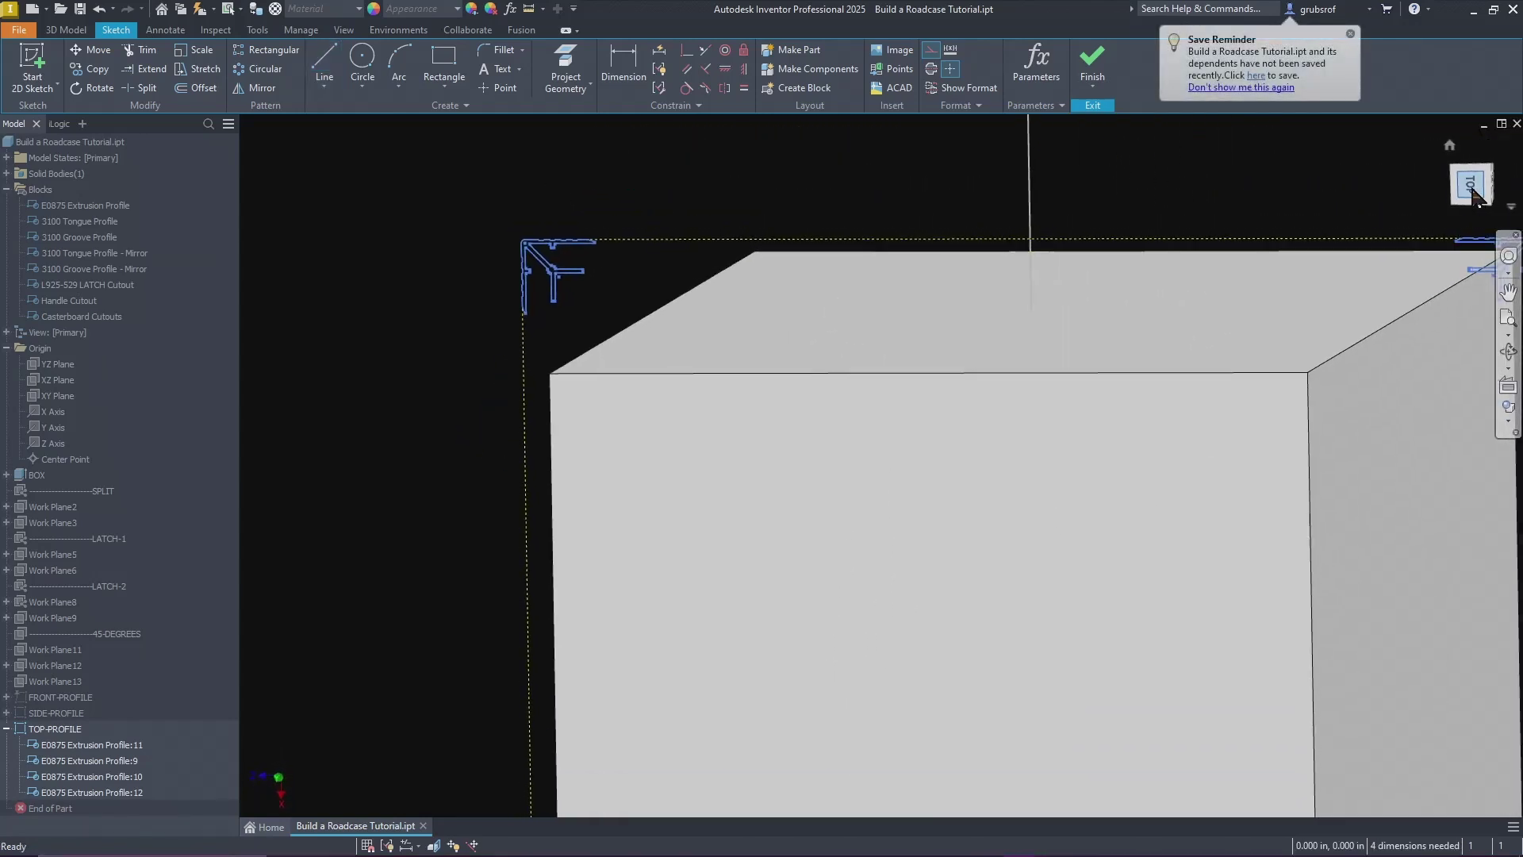
{"action": "scroll", "coordinate": [1274, 259], "scroll_direction": "down", "scroll_amount": 4}
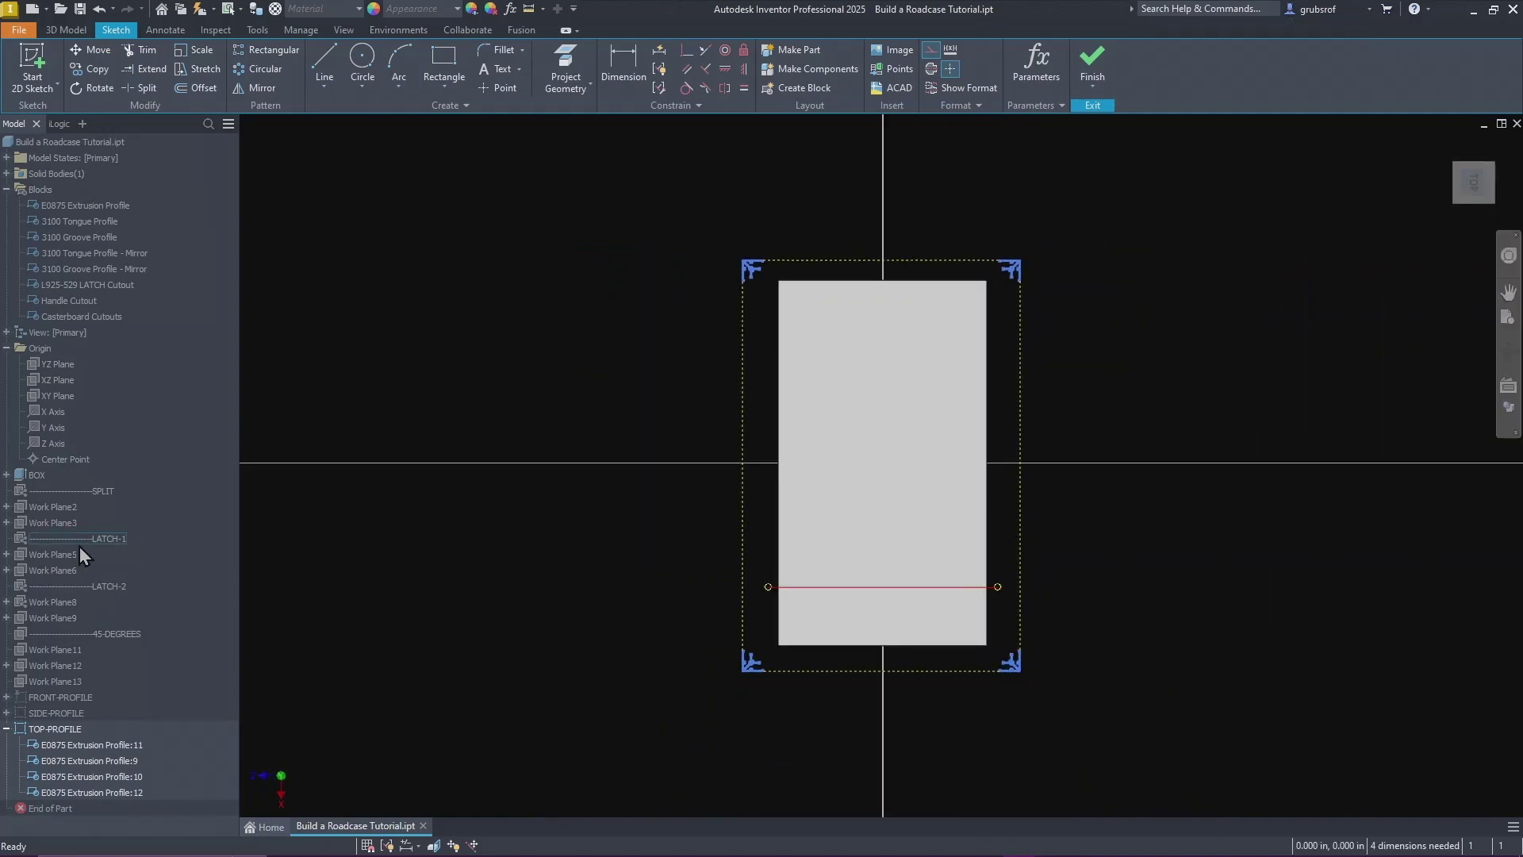
Step: Turn on visibility of the FRONT-PROFILE sketch while editing the top sketch
{"action": "left_click", "coordinate": [22, 698]}
{"action": "right_click", "coordinate": [23, 698]}
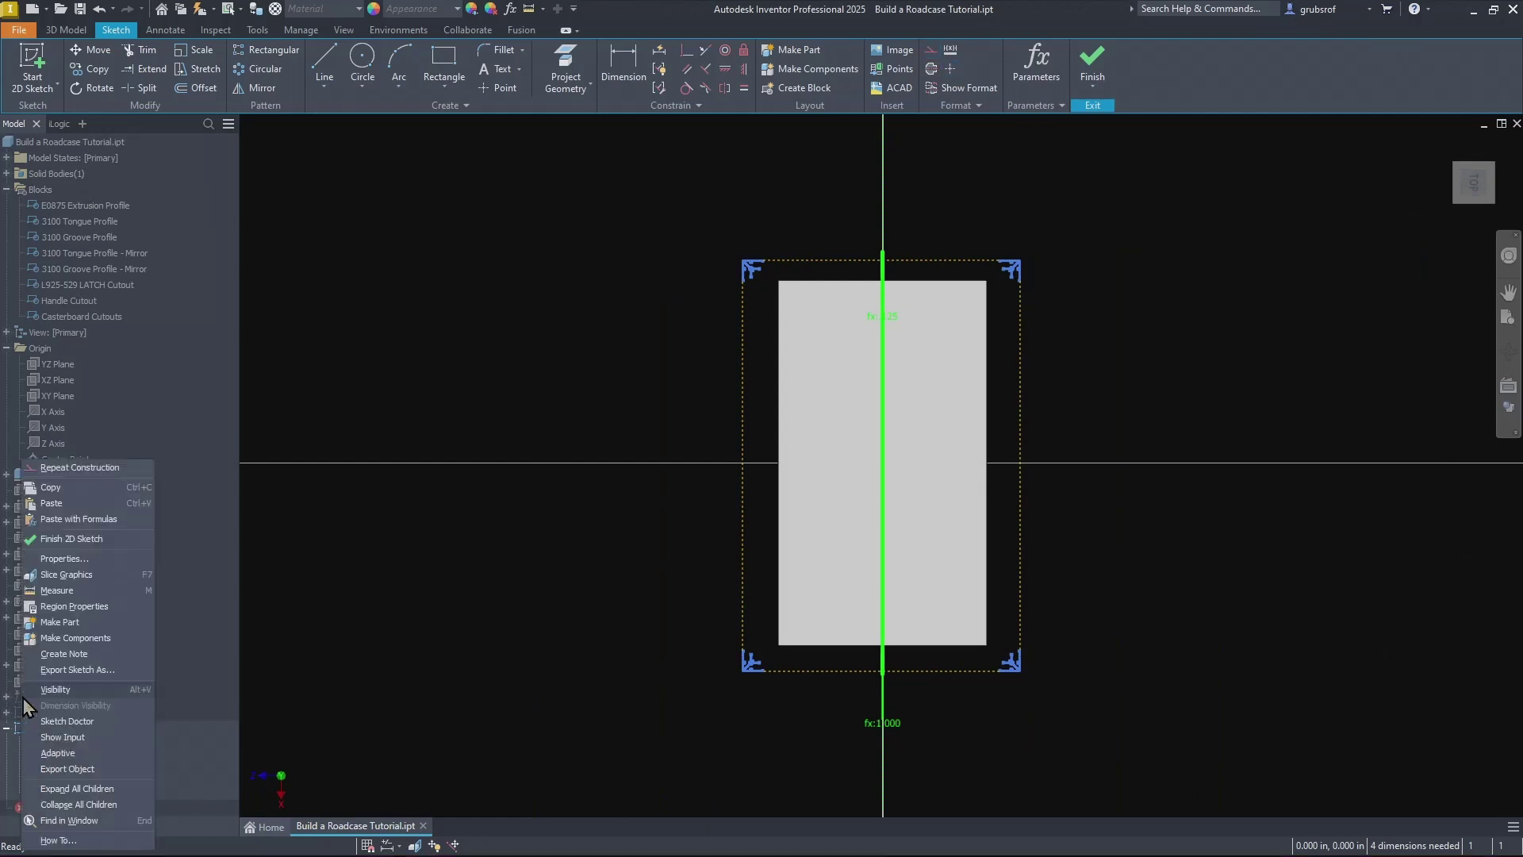
{"action": "left_click", "coordinate": [83, 689]}
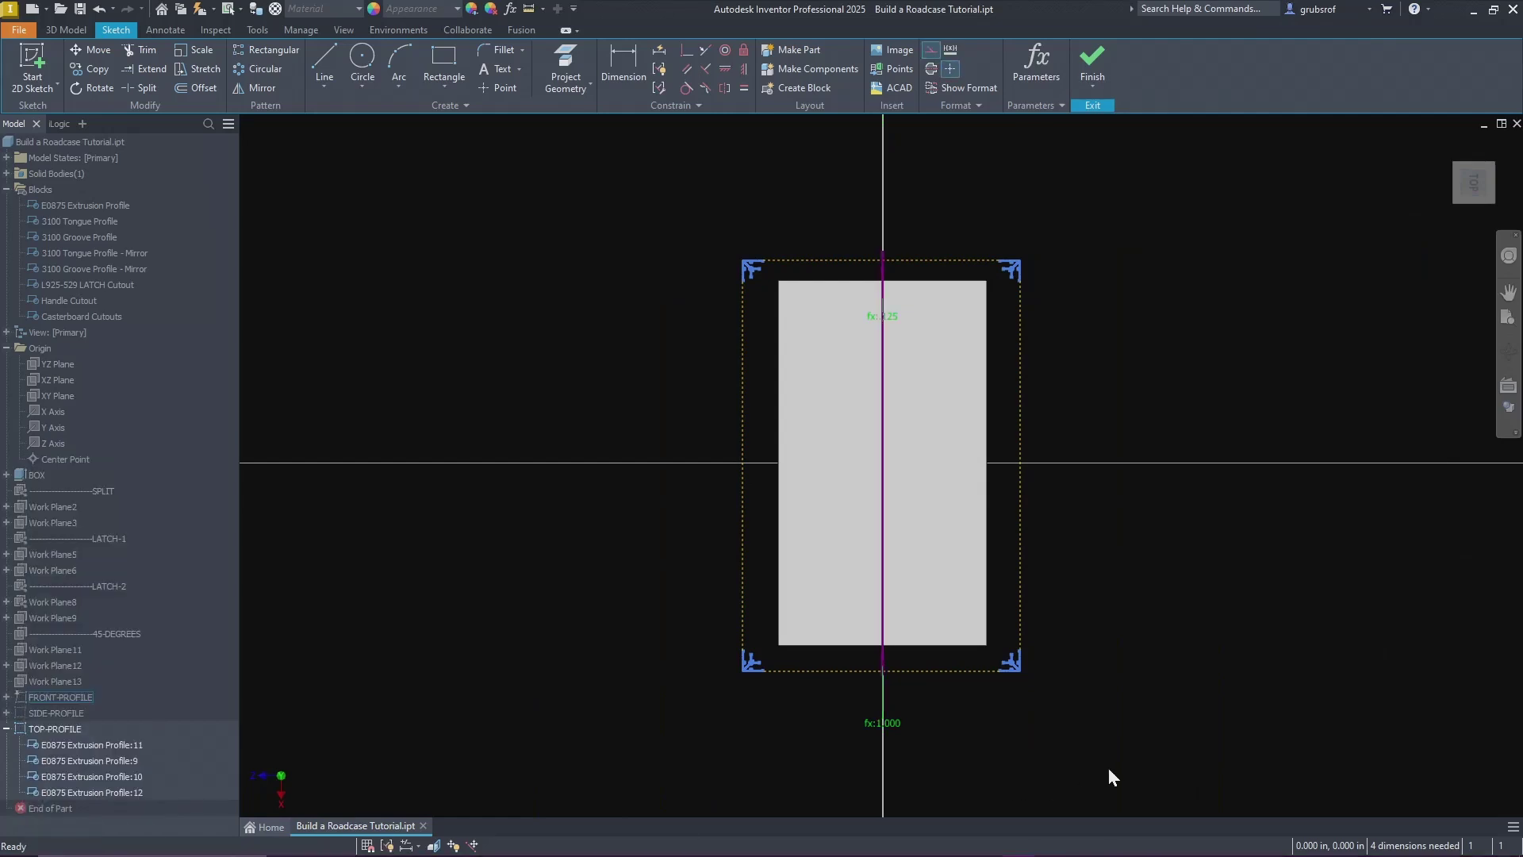
Step: Try to project the front profile's outer line into the top sketch and make the lower construction line coincident with it
{"action": "key", "text": "F6"}
{"action": "scroll", "coordinate": [1009, 742], "scroll_direction": "up", "scroll_amount": 6}
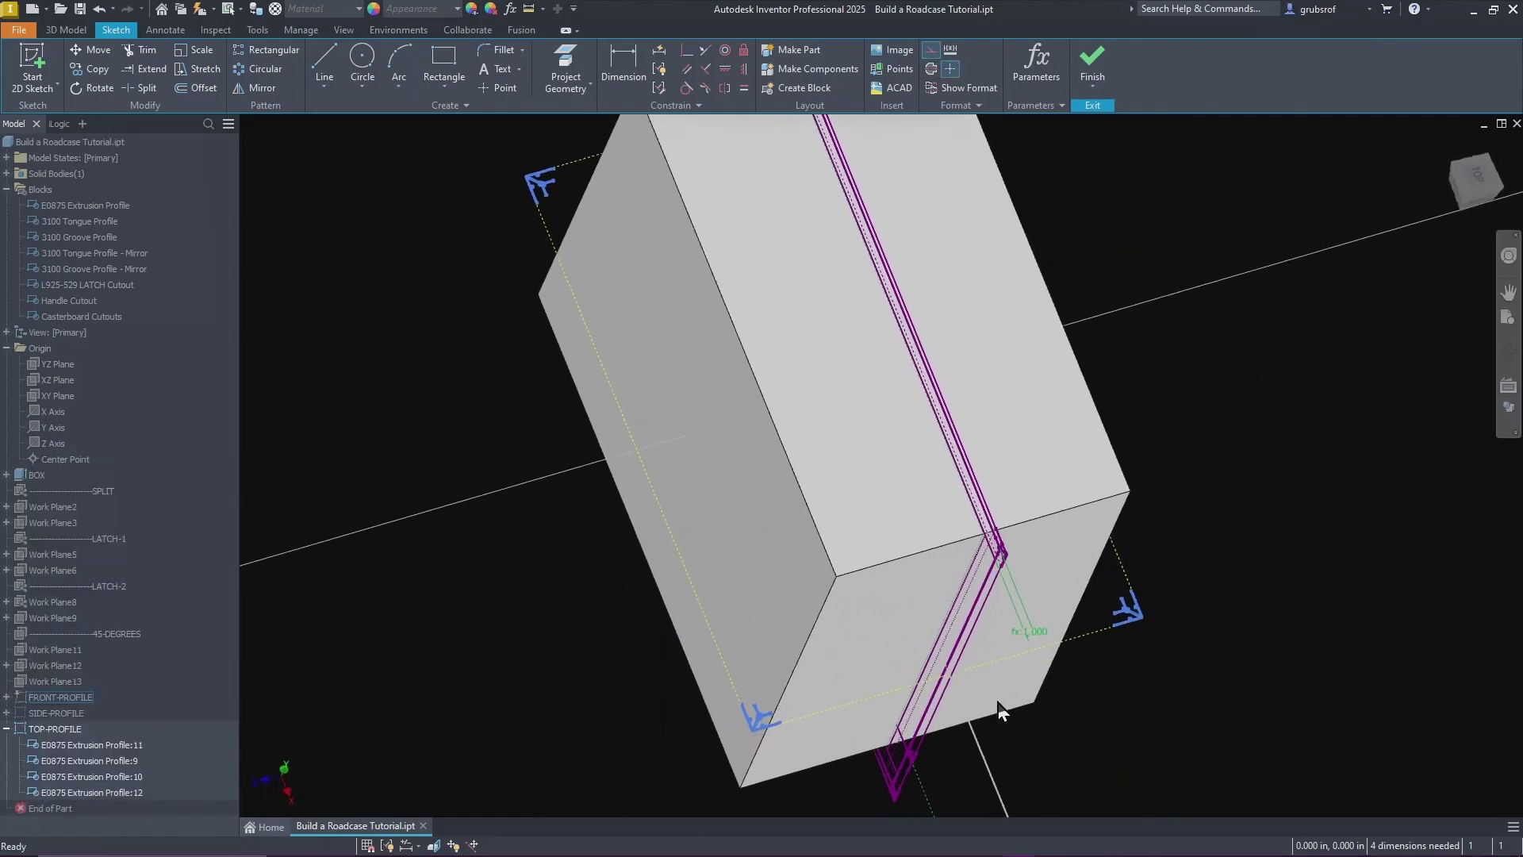
{"action": "scroll", "coordinate": [986, 546], "scroll_direction": "up", "scroll_amount": 6}
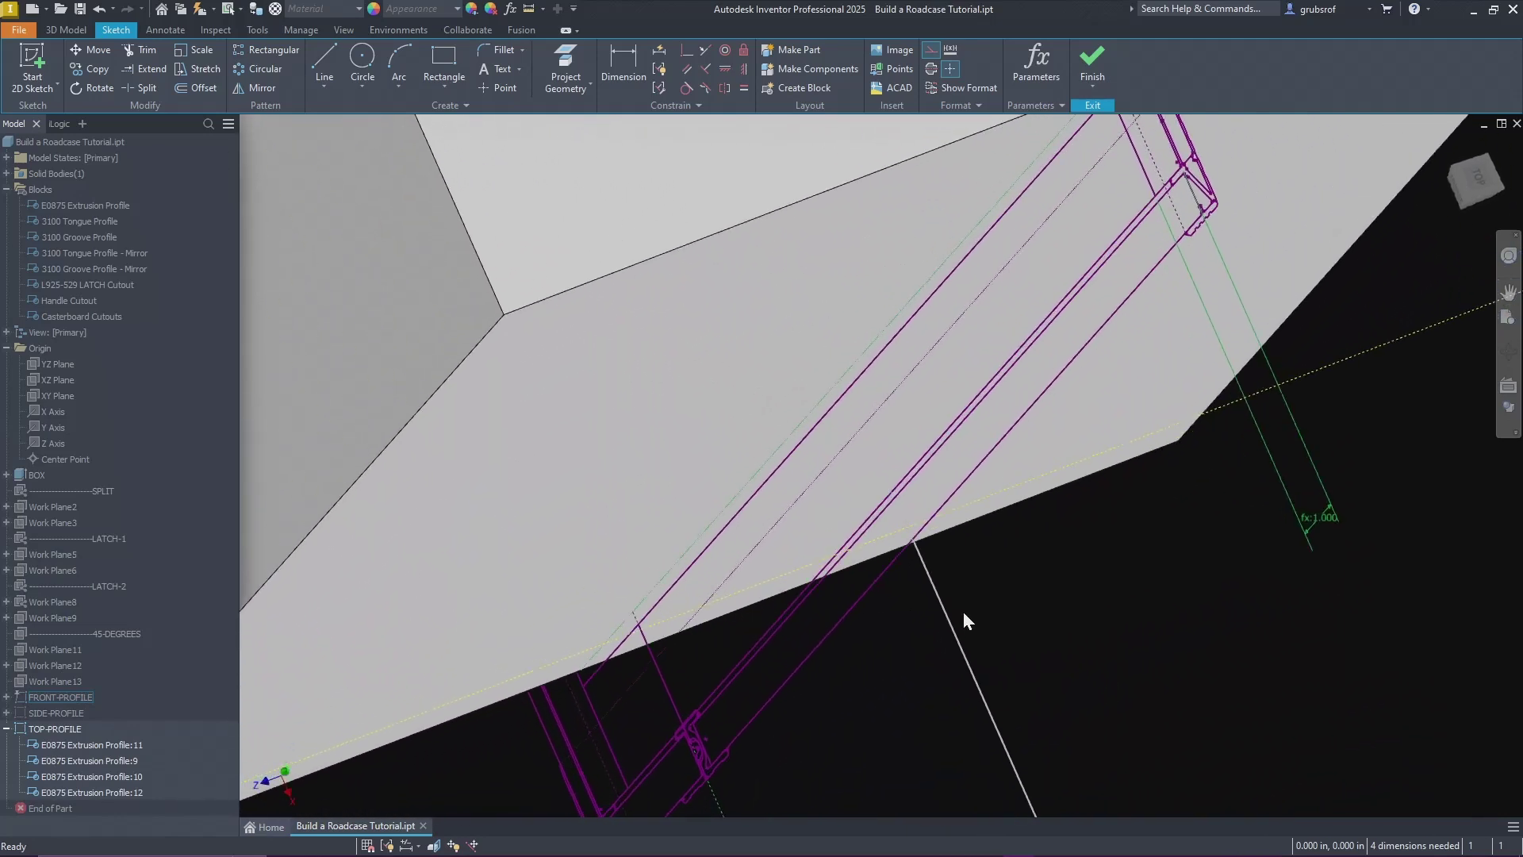
{"action": "middle_click_drag", "start_coordinate": [1001, 646], "coordinate": [963, 646], "text": "shift"}
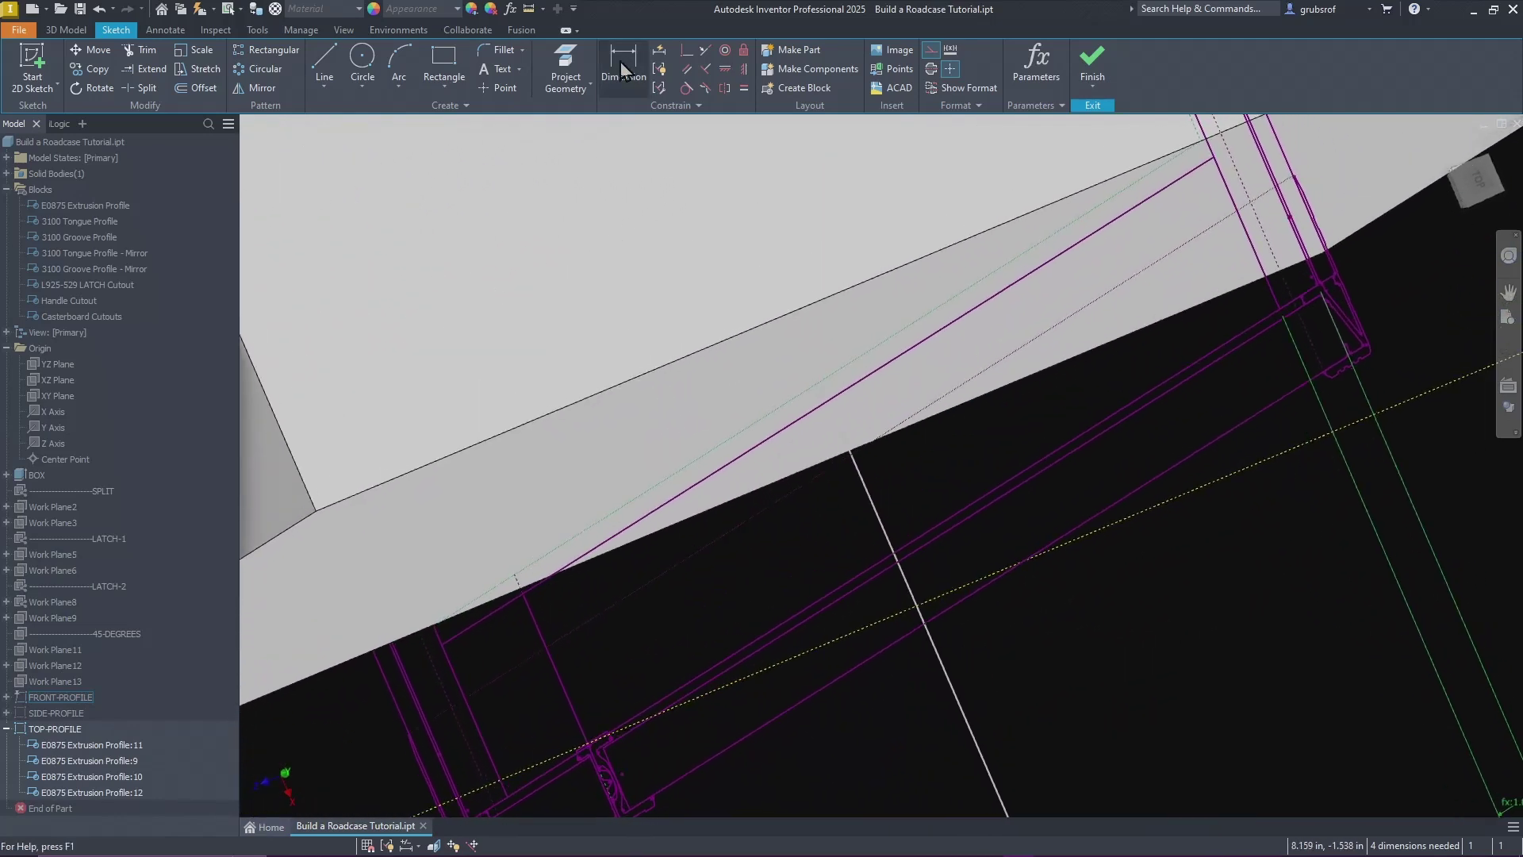
{"action": "left_click", "coordinate": [566, 63]}
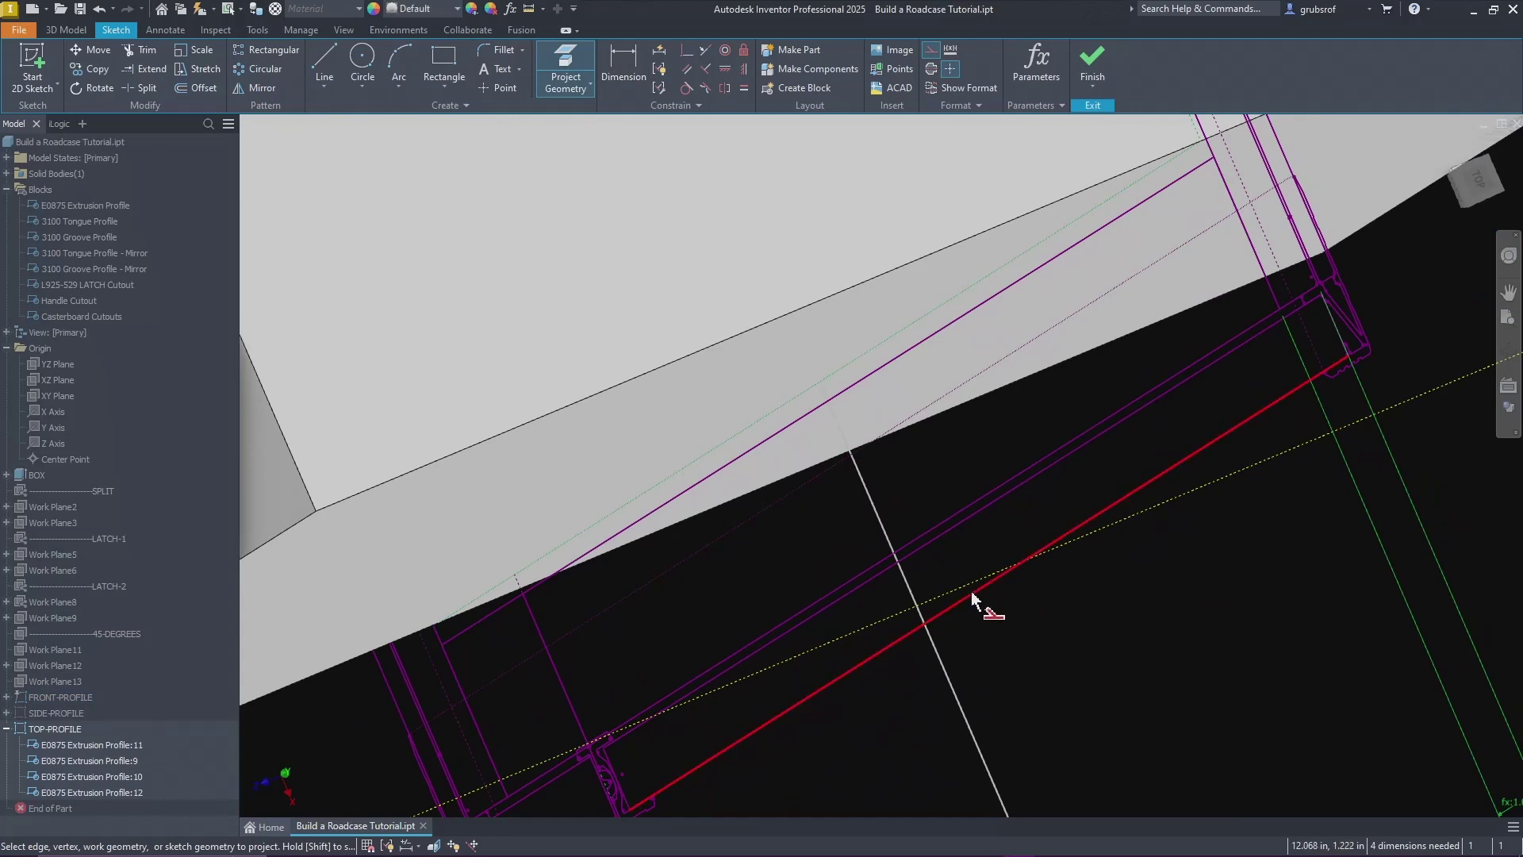
{"action": "right_click", "coordinate": [1025, 626]}
{"action": "left_click", "coordinate": [1083, 625]}
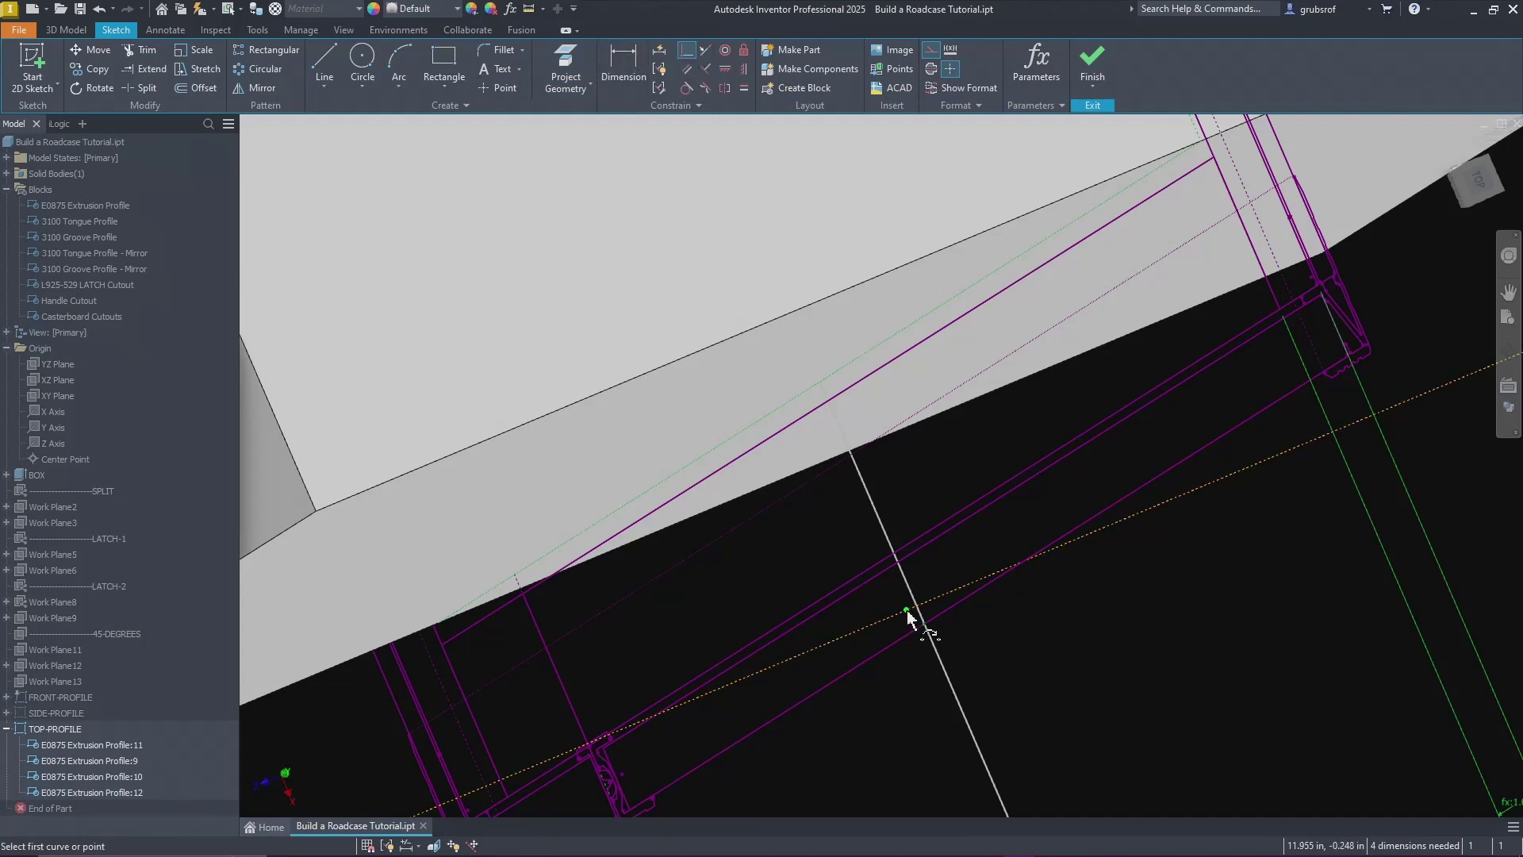
{"action": "left_click", "coordinate": [925, 628]}
{"action": "scroll", "coordinate": [990, 647], "scroll_direction": "down", "scroll_amount": 5}
{"action": "middle_click_drag", "start_coordinate": [989, 642], "coordinate": [1162, 635], "text": "shift"}
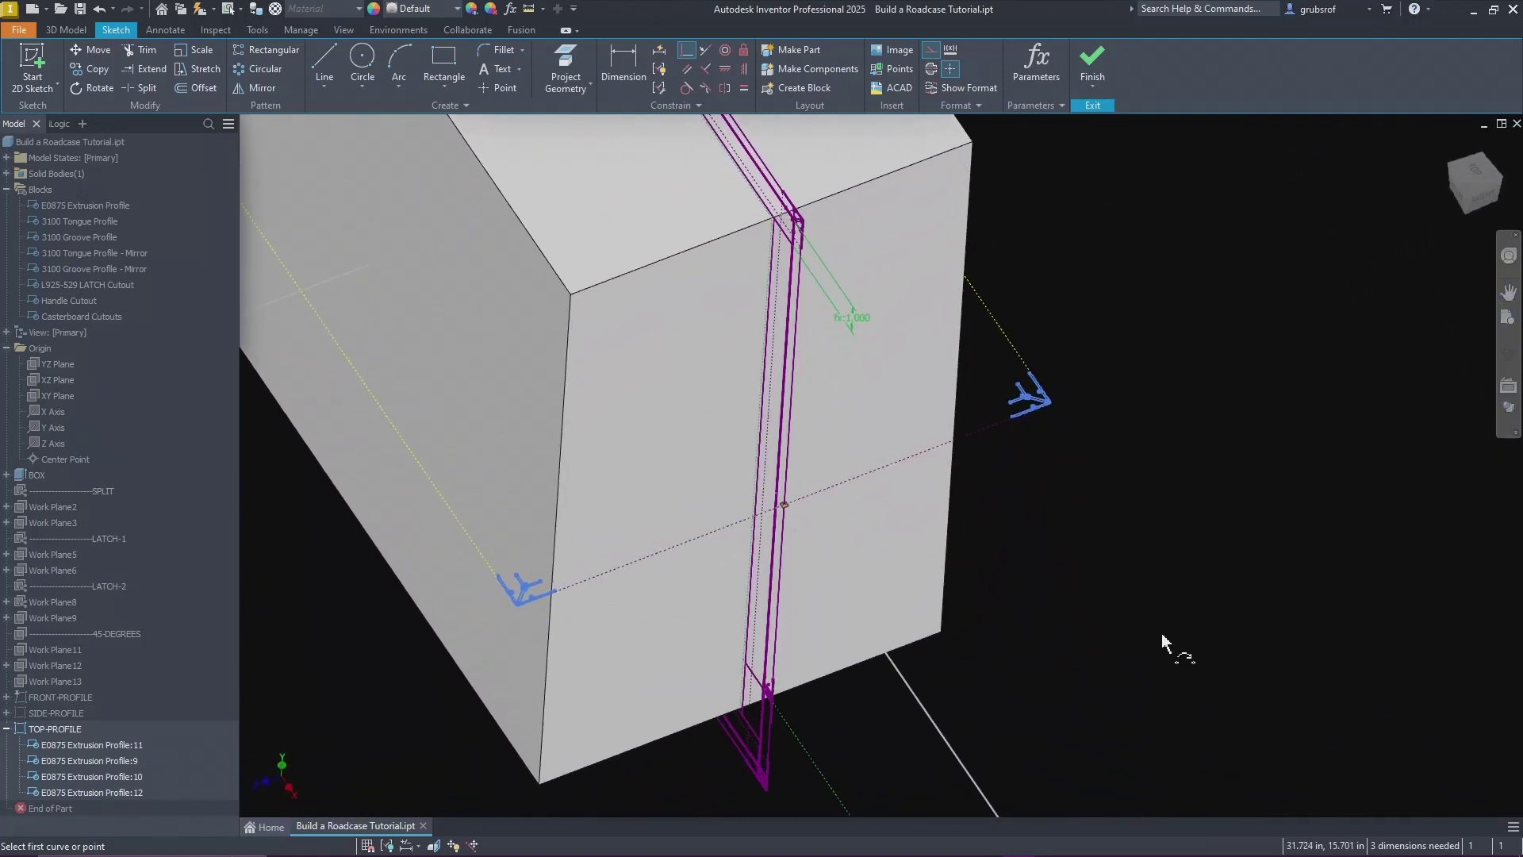
{"action": "key", "text": "ctrl+z"}
Step: Delete the four construction lines that join the extrusion profiles in the top sketch
{"action": "middle_click_drag", "start_coordinate": [841, 538], "coordinate": [1170, 131]}
{"action": "key", "text": "Page_Up"}
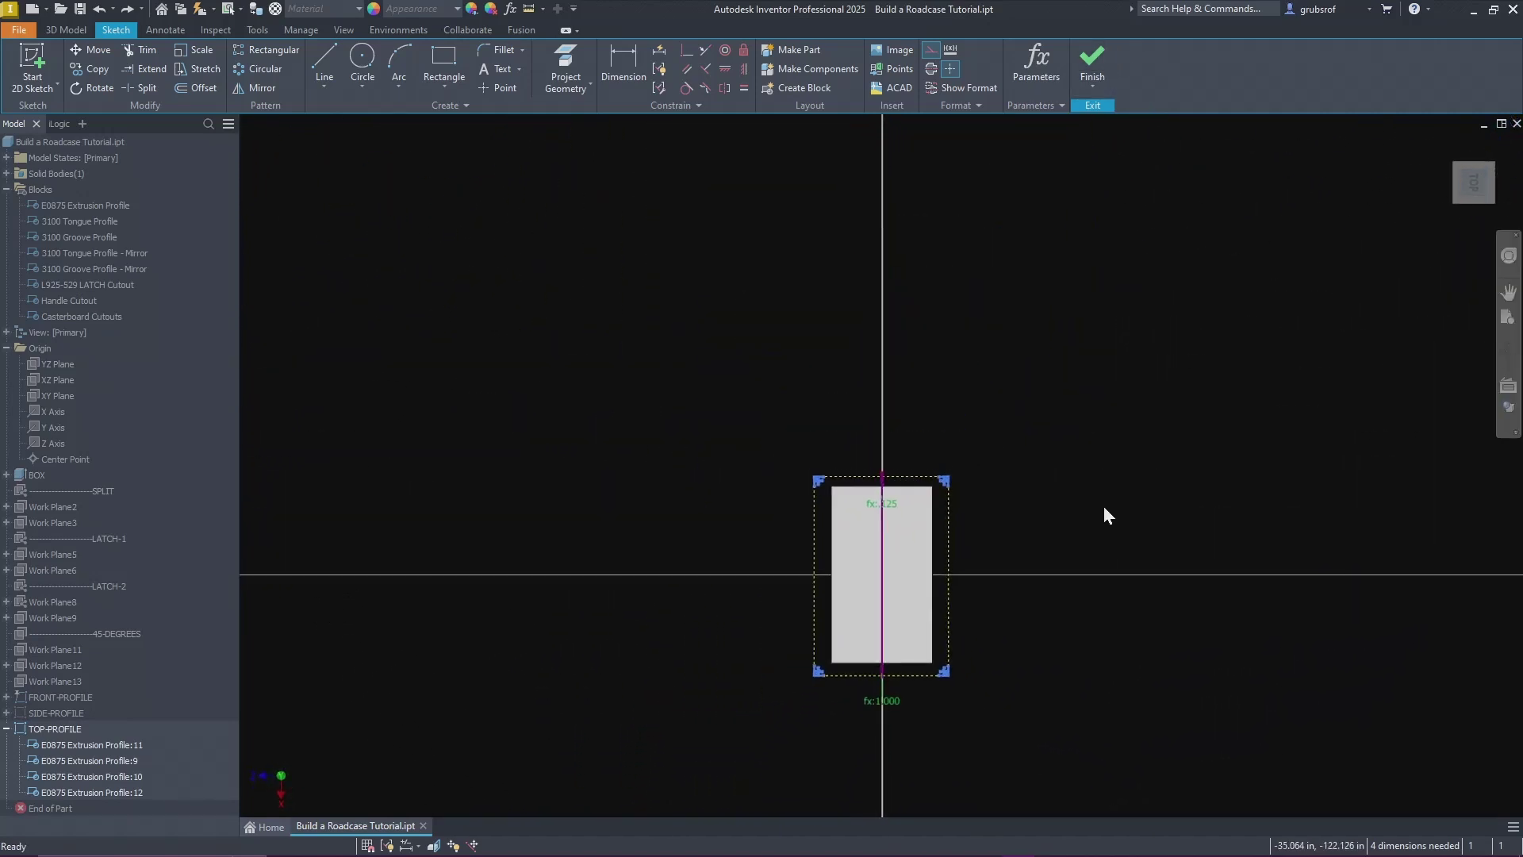
{"action": "scroll", "coordinate": [941, 546], "scroll_direction": "down", "scroll_amount": 5}
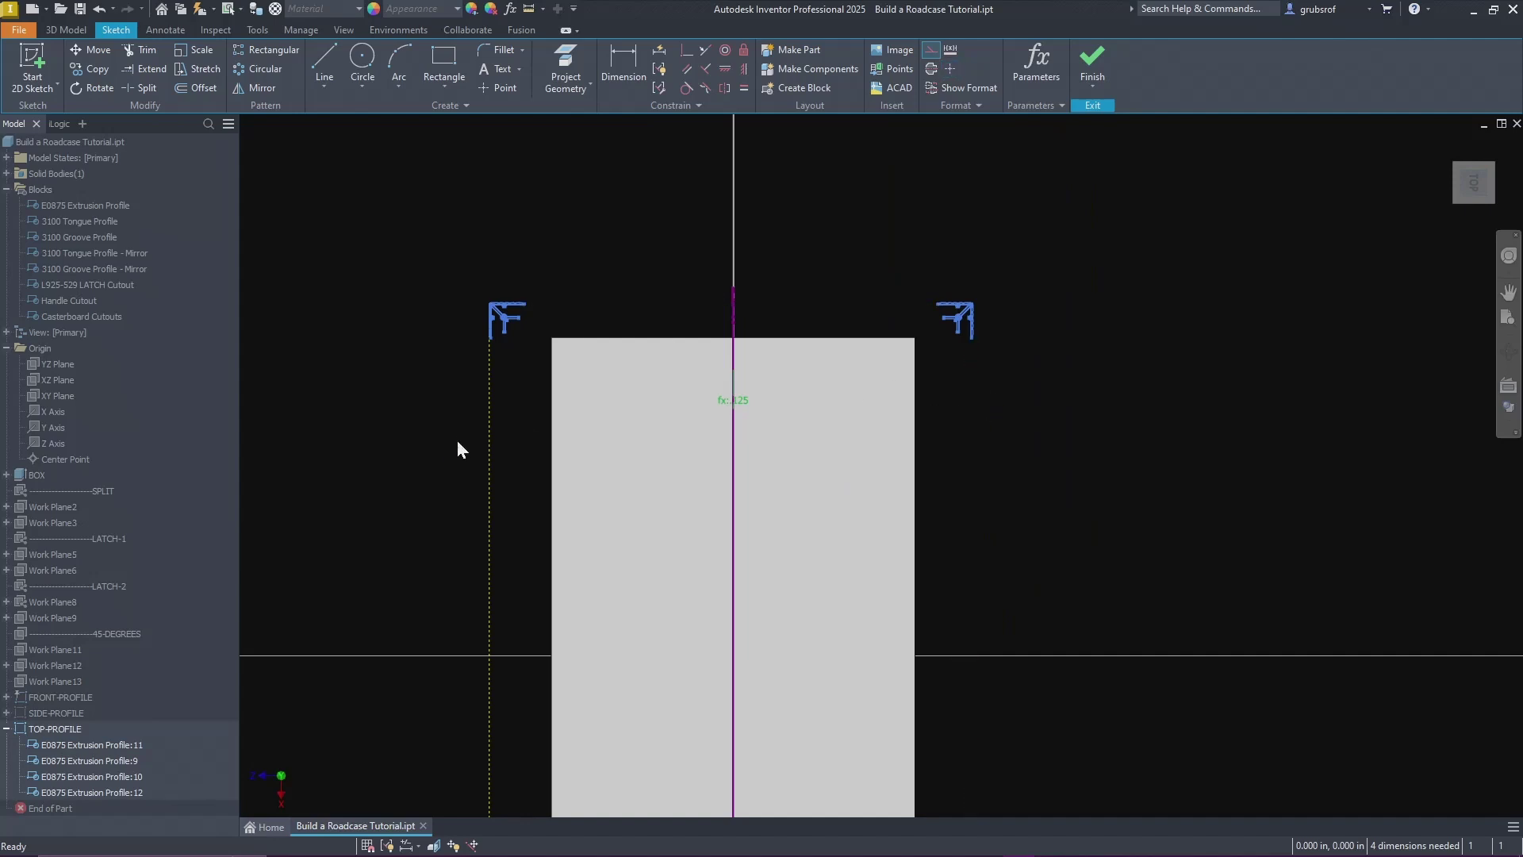
{"action": "left_click", "coordinate": [490, 455]}
{"action": "key", "text": "Delete"}
{"action": "scroll", "coordinate": [831, 290], "scroll_direction": "up", "scroll_amount": 3}
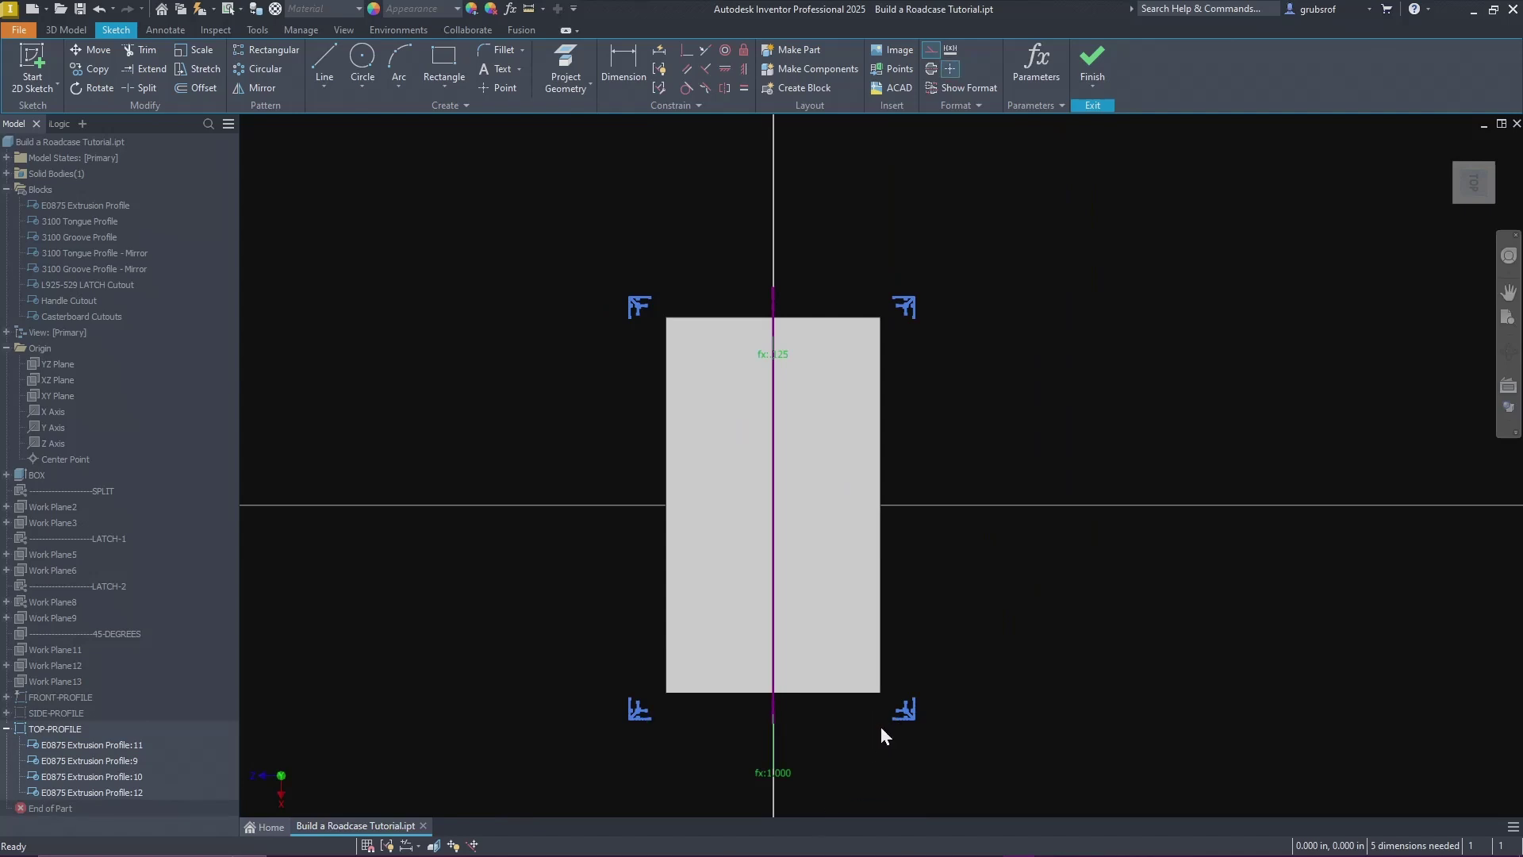
Step: Draw a horizontal construction line joining the inner-edge endpoints at the facing tips of the two lower extrusion profiles
{"action": "scroll", "coordinate": [881, 727], "scroll_direction": "down", "scroll_amount": 5}
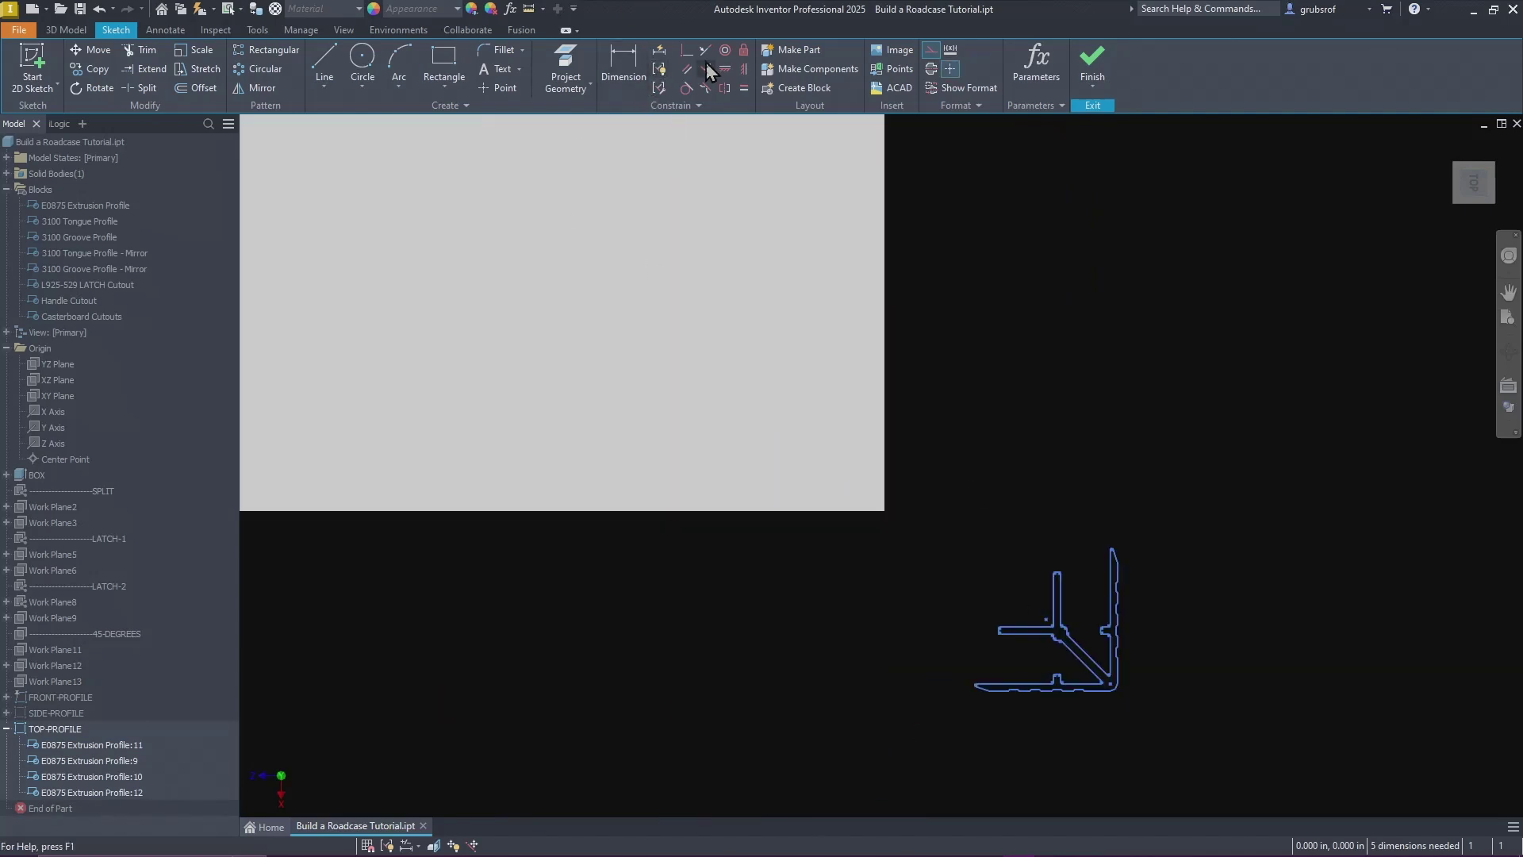
{"action": "left_click", "coordinate": [320, 59]}
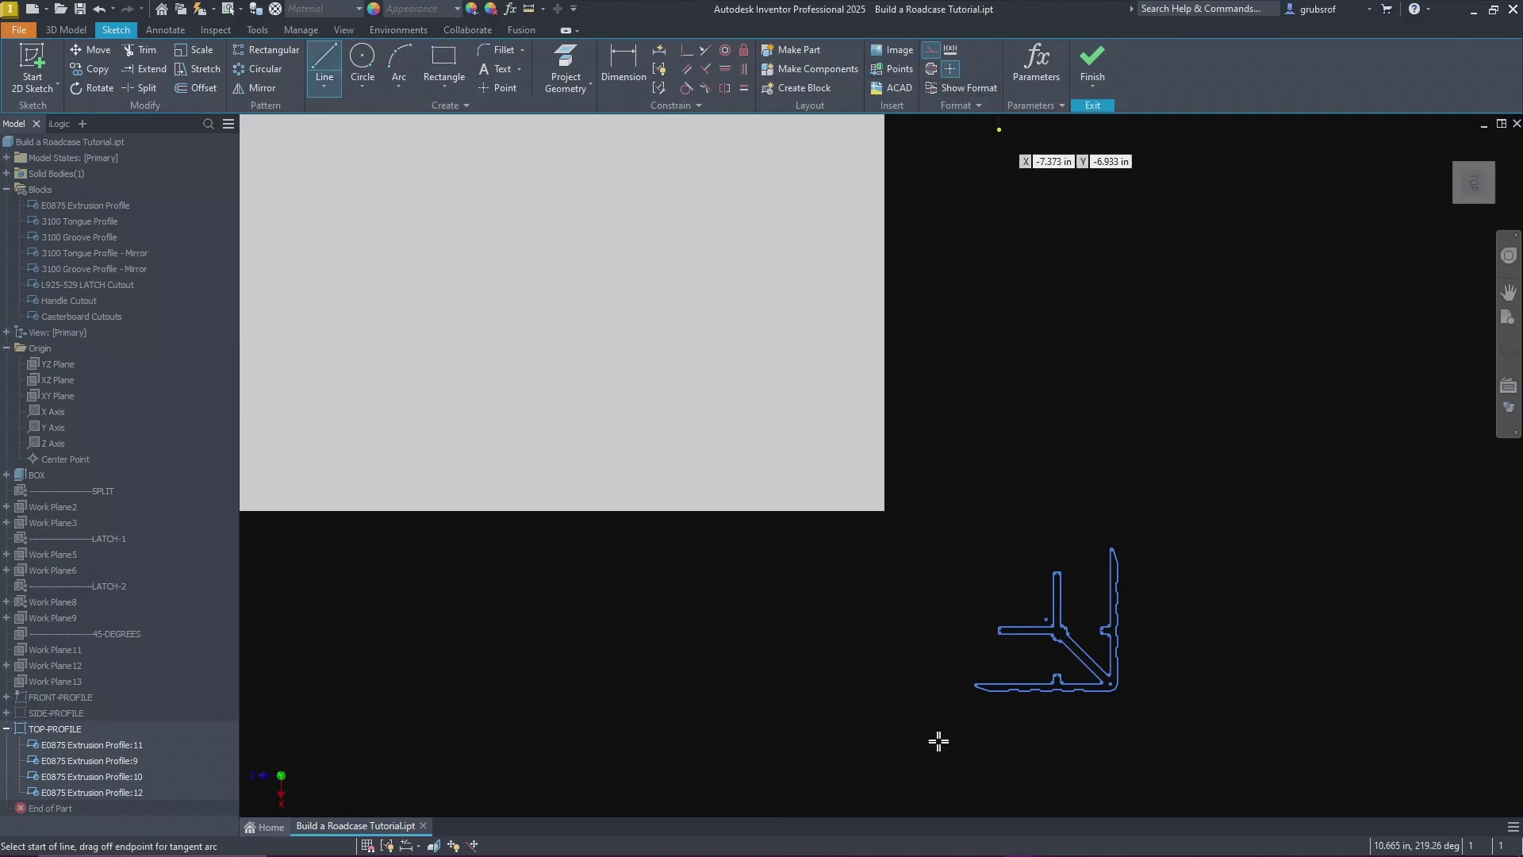
{"action": "scroll", "coordinate": [960, 710], "scroll_direction": "down", "scroll_amount": 5}
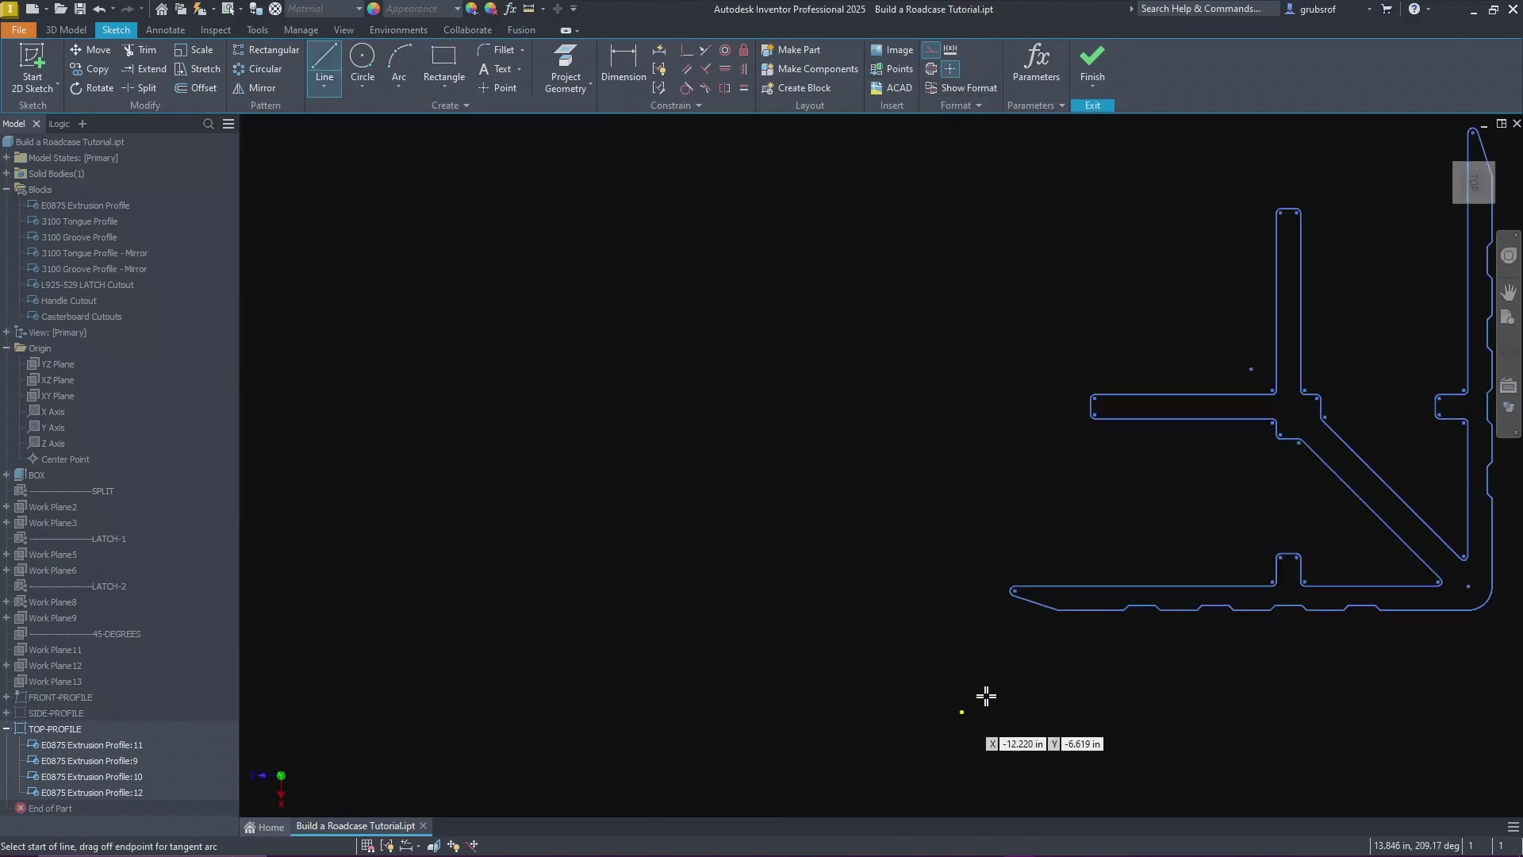
{"action": "left_click", "coordinate": [1017, 584]}
{"action": "scroll", "coordinate": [1151, 627], "scroll_direction": "up", "scroll_amount": 5}
{"action": "scroll", "coordinate": [851, 640], "scroll_direction": "down", "scroll_amount": 3}
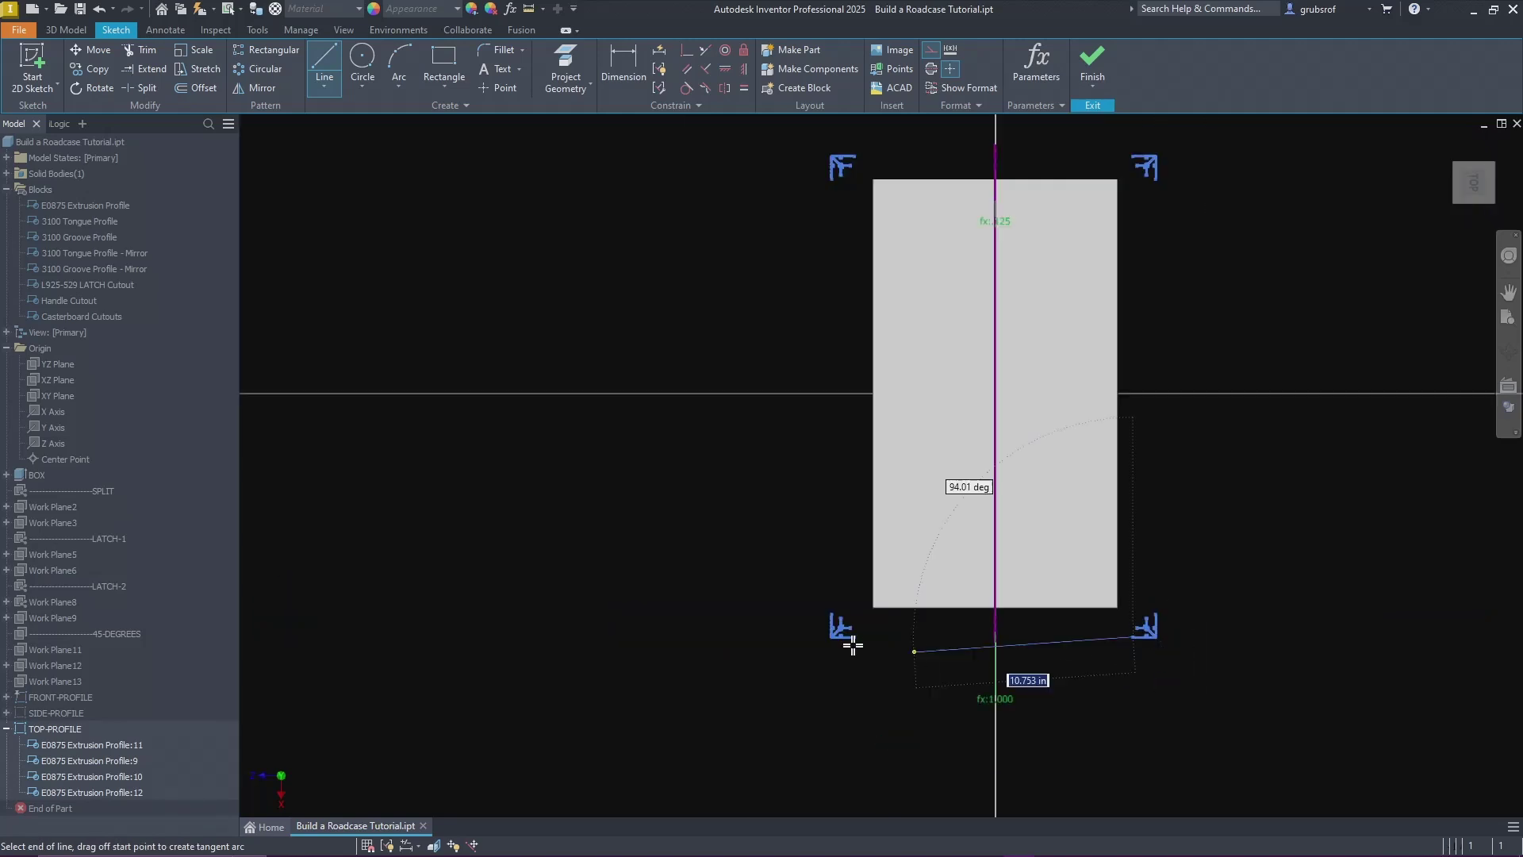
{"action": "scroll", "coordinate": [859, 644], "scroll_direction": "down", "scroll_amount": 5}
{"action": "double_click", "coordinate": [721, 429]}
Step: Draw a vertical construction line joining the inner-edge endpoints at the facing tips of the two left-hand profiles
{"action": "scroll", "coordinate": [691, 436], "scroll_direction": "up", "scroll_amount": 4}
{"action": "scroll", "coordinate": [701, 479], "scroll_direction": "down", "scroll_amount": 6}
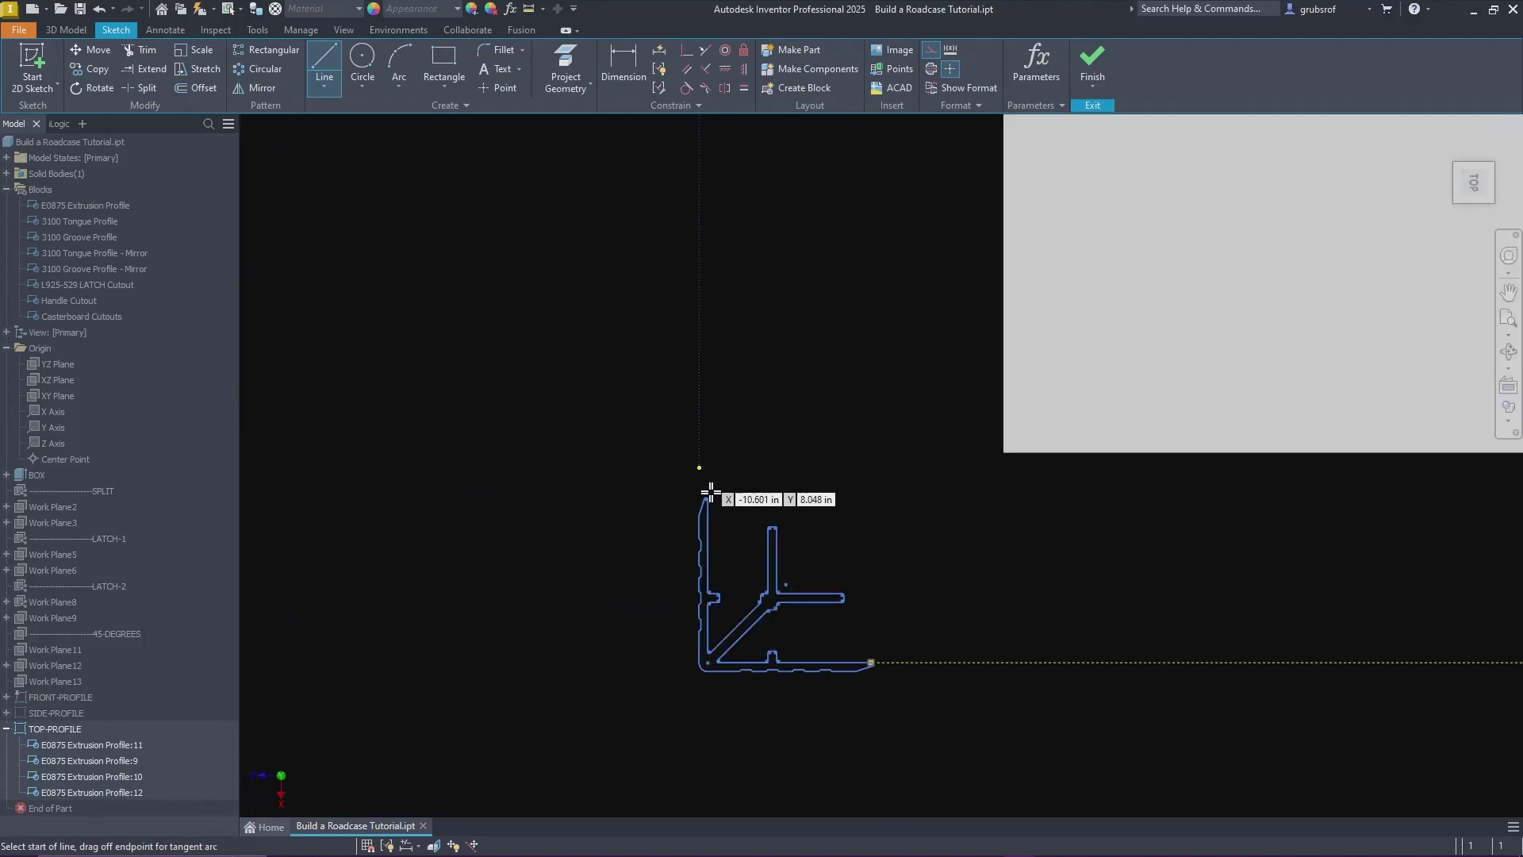
{"action": "left_click", "coordinate": [727, 563]}
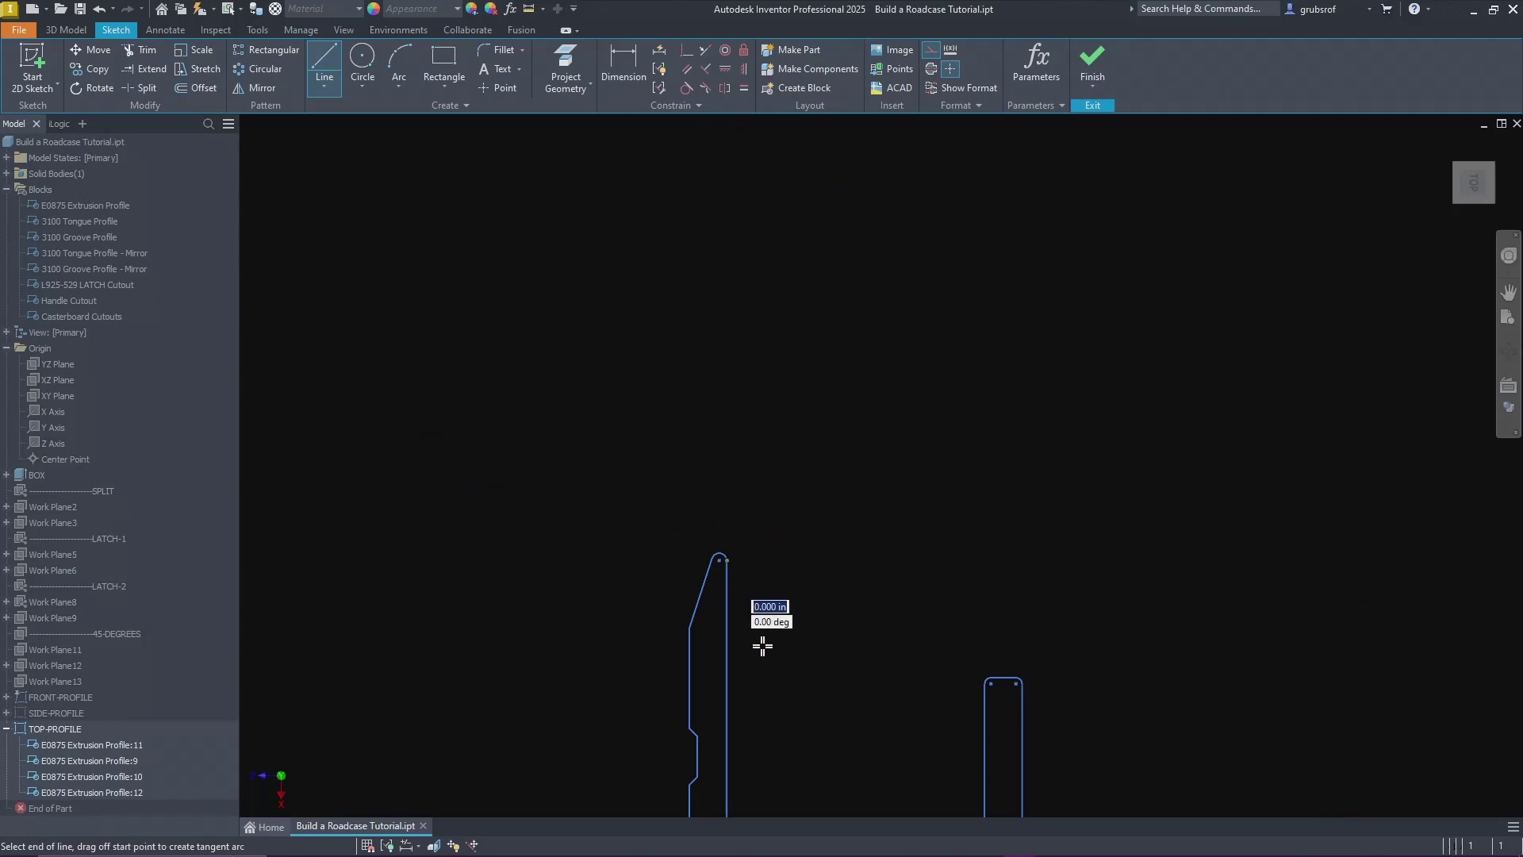
{"action": "scroll", "coordinate": [745, 661], "scroll_direction": "up", "scroll_amount": 4}
{"action": "scroll", "coordinate": [744, 661], "scroll_direction": "up", "scroll_amount": 4}
{"action": "scroll", "coordinate": [777, 350], "scroll_direction": "up", "scroll_amount": 4}
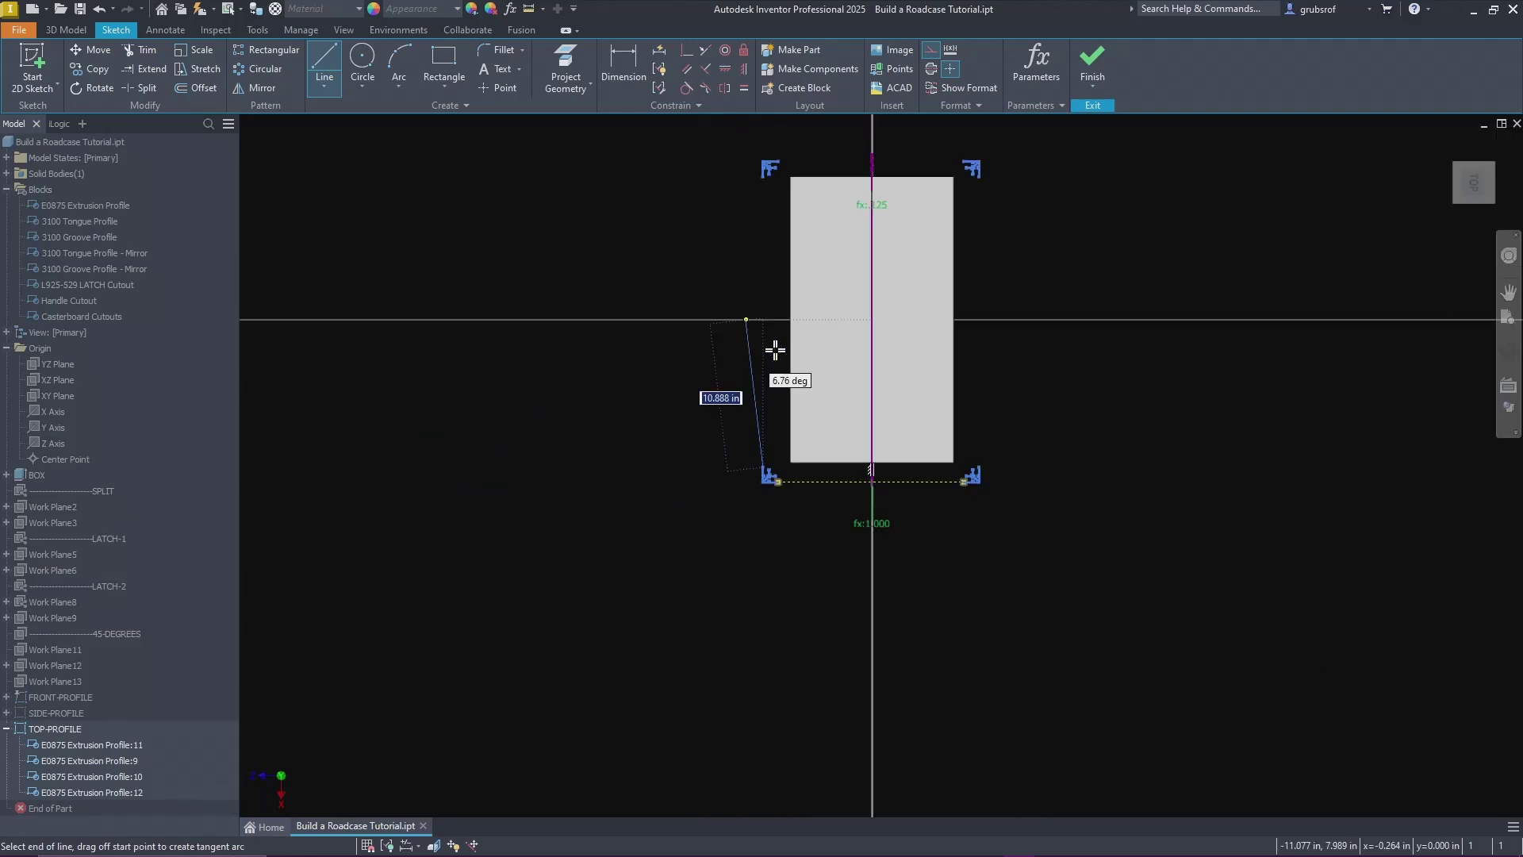
{"action": "scroll", "coordinate": [763, 183], "scroll_direction": "down", "scroll_amount": 5}
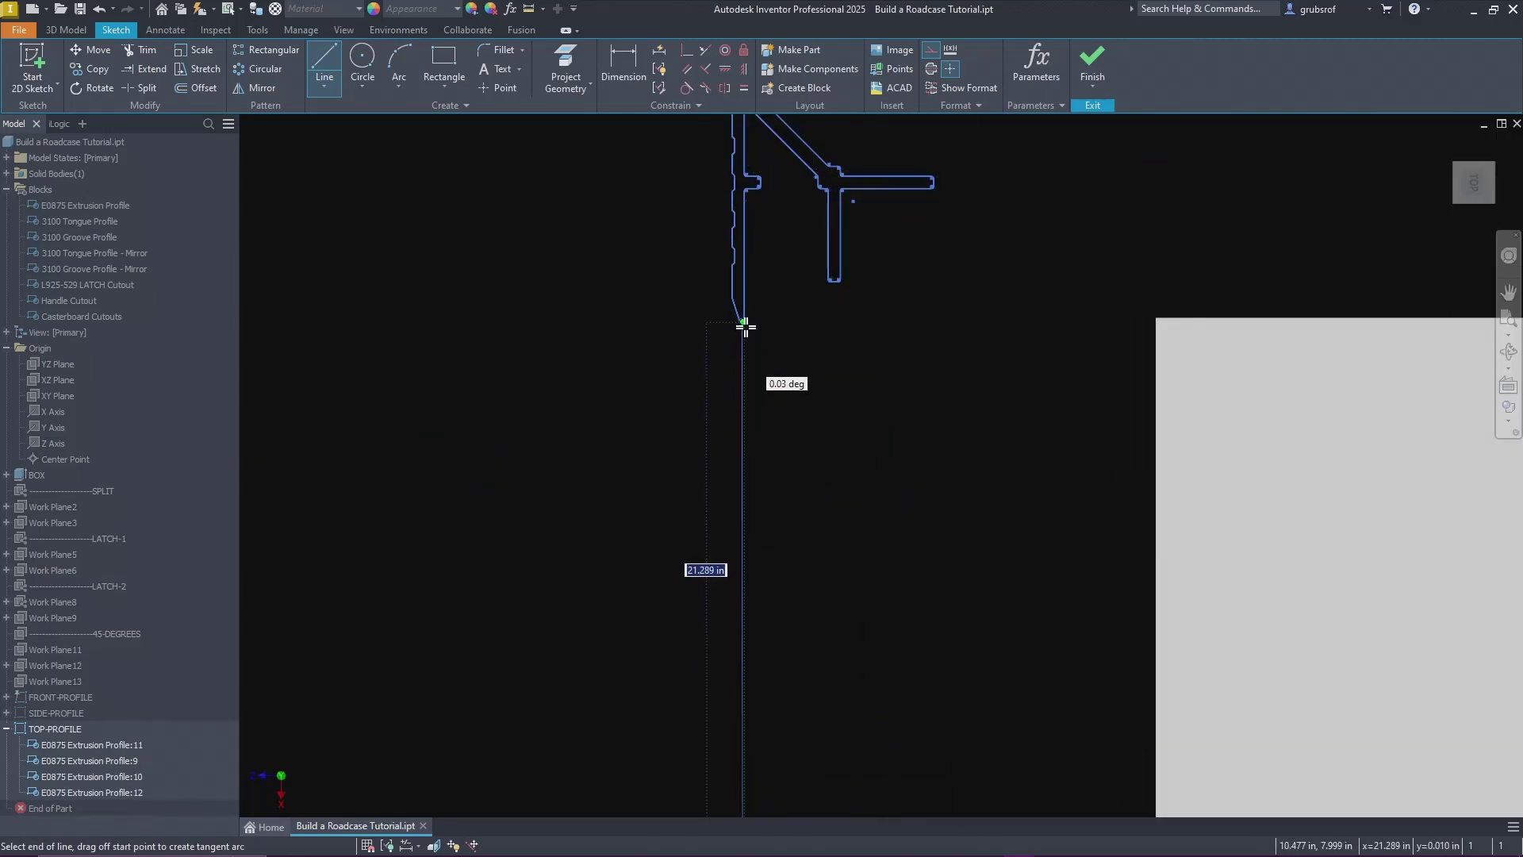
{"action": "scroll", "coordinate": [753, 317], "scroll_direction": "down", "scroll_amount": 2}
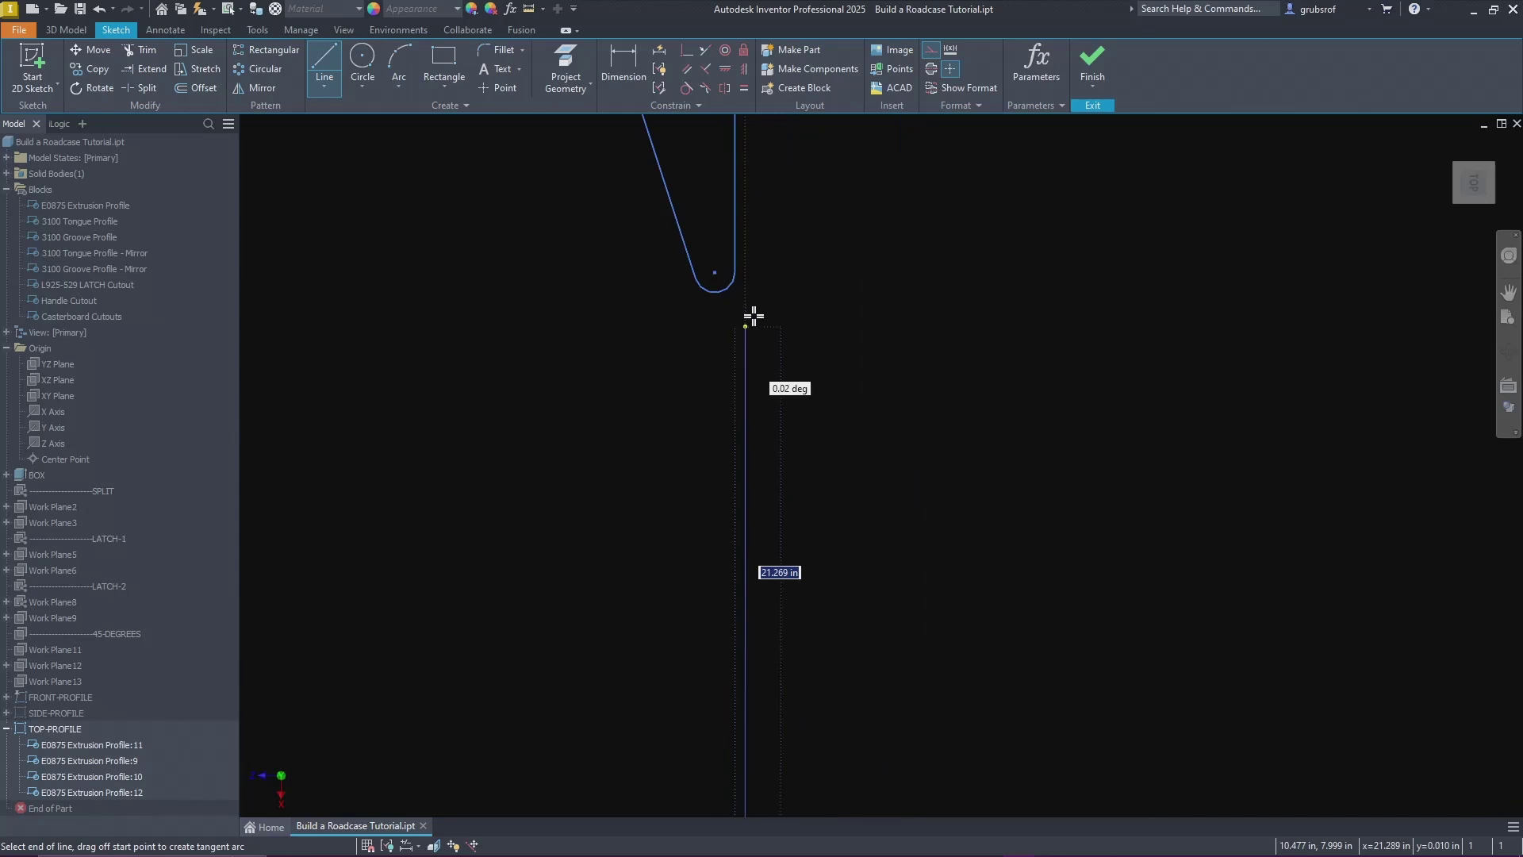
{"action": "left_click", "coordinate": [736, 272]}
Step: Draw a horizontal construction line joining the inner-edge endpoints at the facing tips of the two upper profiles
{"action": "scroll", "coordinate": [702, 442], "scroll_direction": "up", "scroll_amount": 4}
{"action": "scroll", "coordinate": [701, 432], "scroll_direction": "up", "scroll_amount": 2}
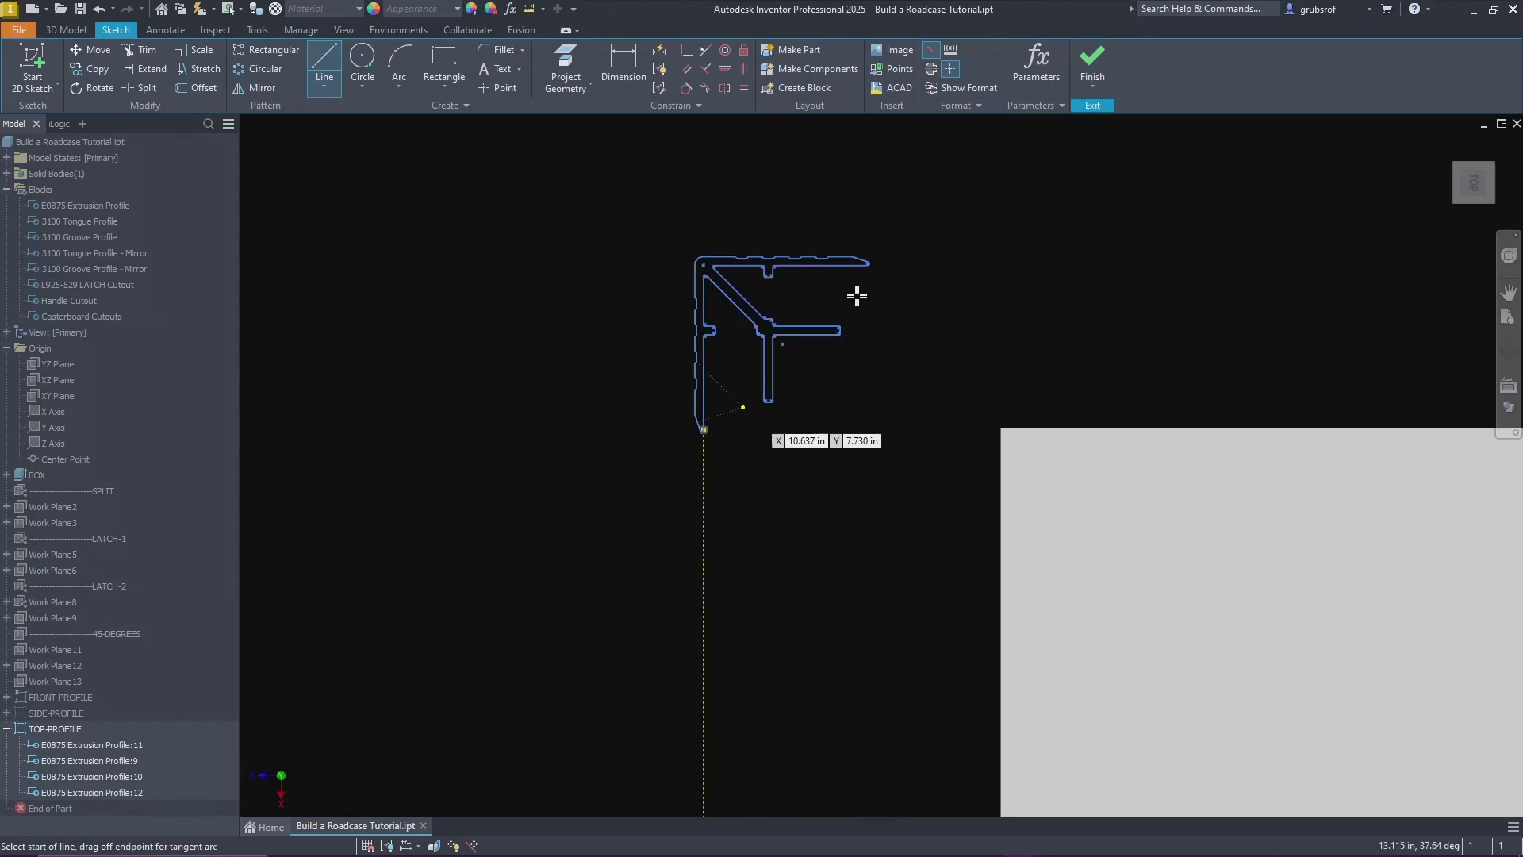
{"action": "scroll", "coordinate": [875, 264], "scroll_direction": "down", "scroll_amount": 5}
{"action": "left_click", "coordinate": [745, 302]}
{"action": "scroll", "coordinate": [680, 396], "scroll_direction": "up", "scroll_amount": 3}
{"action": "scroll", "coordinate": [680, 394], "scroll_direction": "down", "scroll_amount": 3}
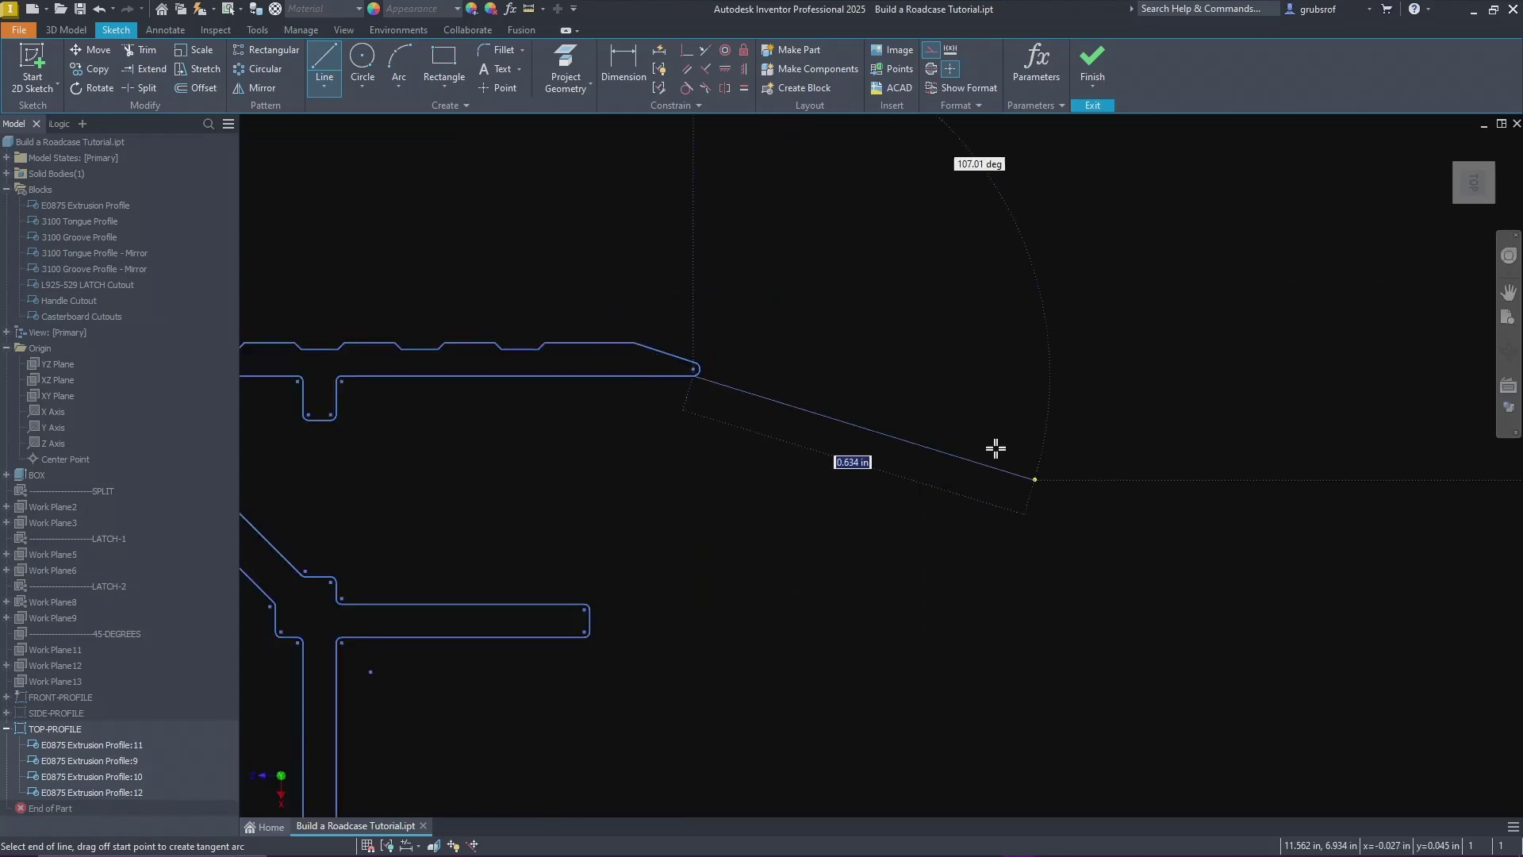
{"action": "scroll", "coordinate": [1303, 486], "scroll_direction": "up", "scroll_amount": 3}
{"action": "scroll", "coordinate": [1235, 445], "scroll_direction": "down", "scroll_amount": 4}
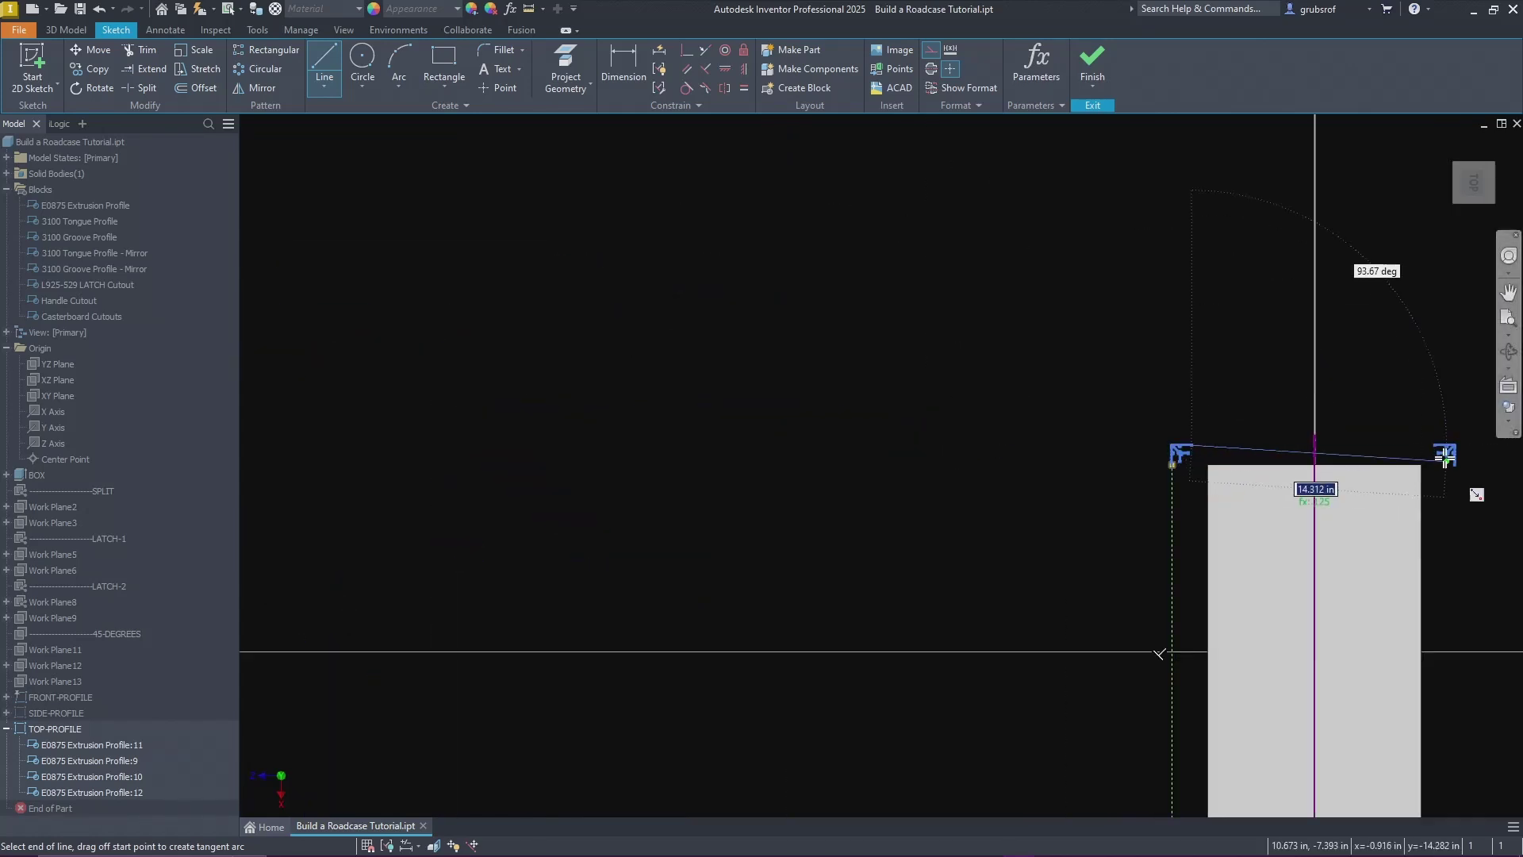
{"action": "scroll", "coordinate": [1445, 457], "scroll_direction": "down", "scroll_amount": 5}
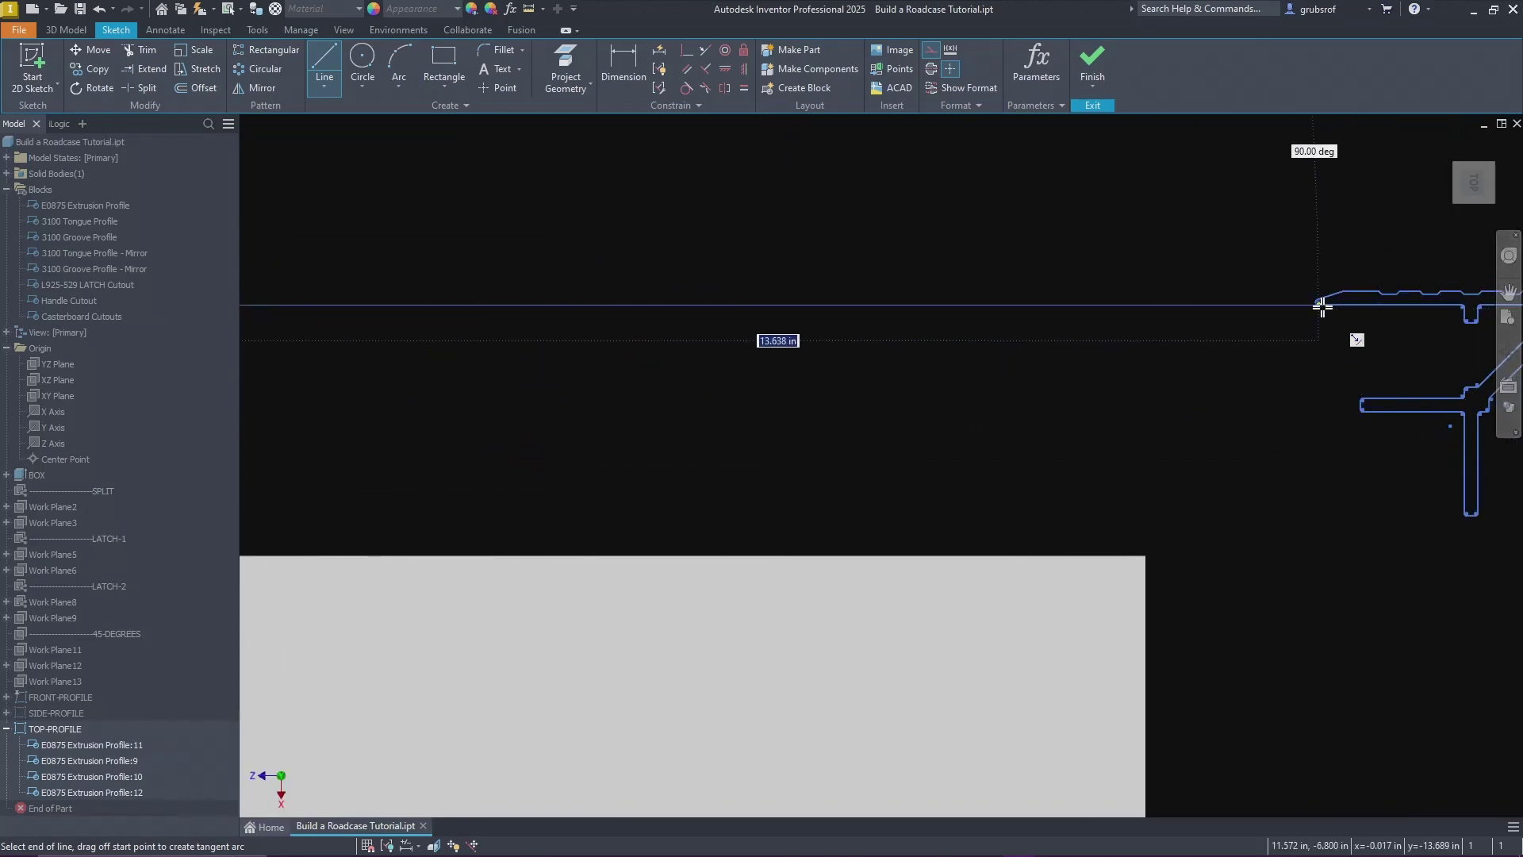
{"action": "scroll", "coordinate": [1324, 307], "scroll_direction": "down", "scroll_amount": 3}
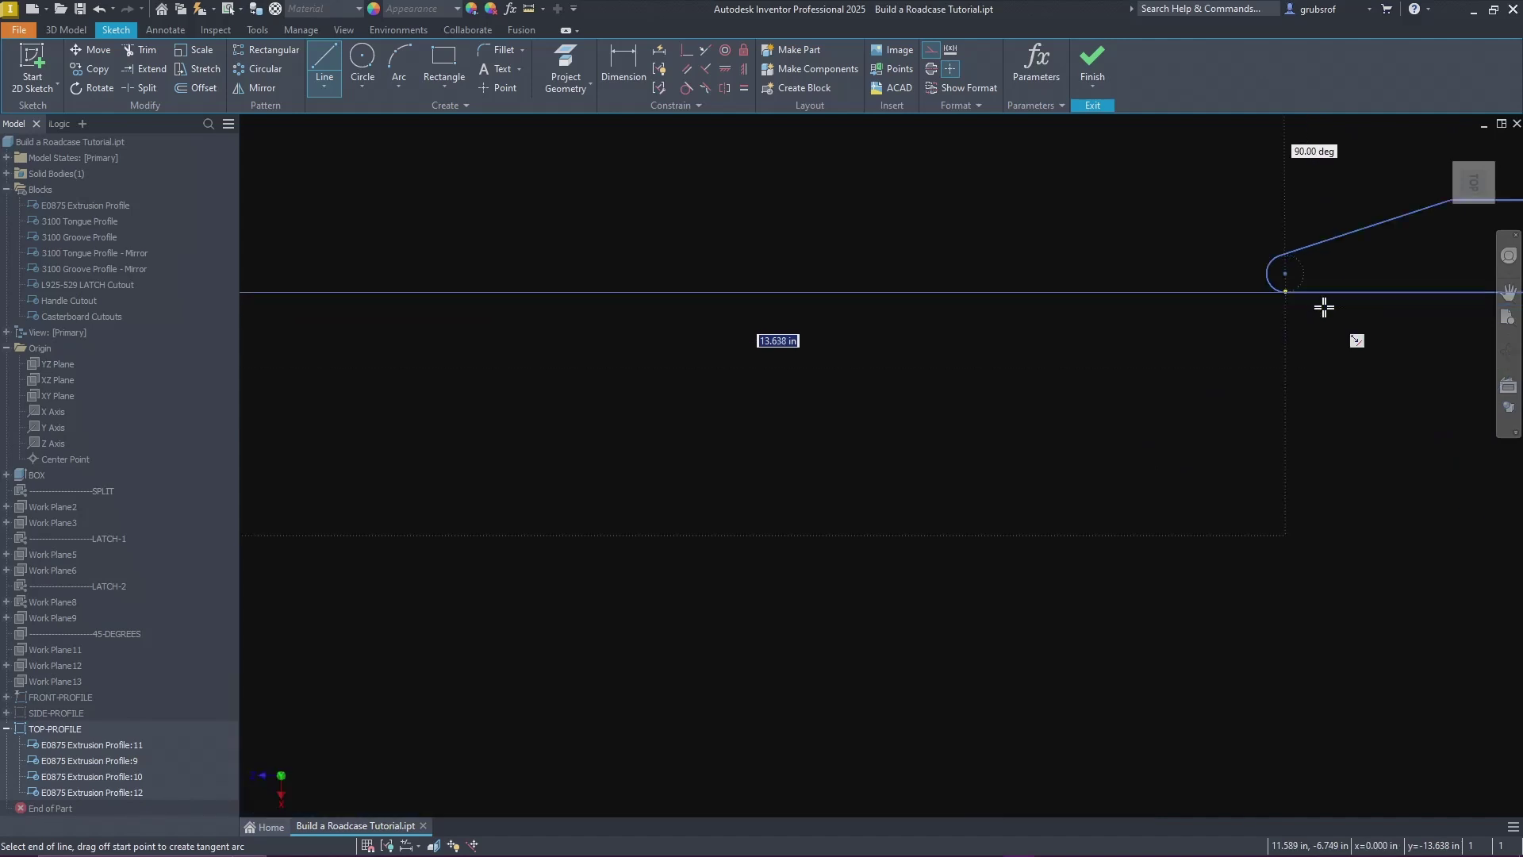
{"action": "left_click", "coordinate": [1285, 292]}
Step: Draw a vertical construction line joining the inner-edge endpoints at the facing tips of the two right-hand profiles
{"action": "scroll", "coordinate": [1082, 370], "scroll_direction": "up", "scroll_amount": 6}
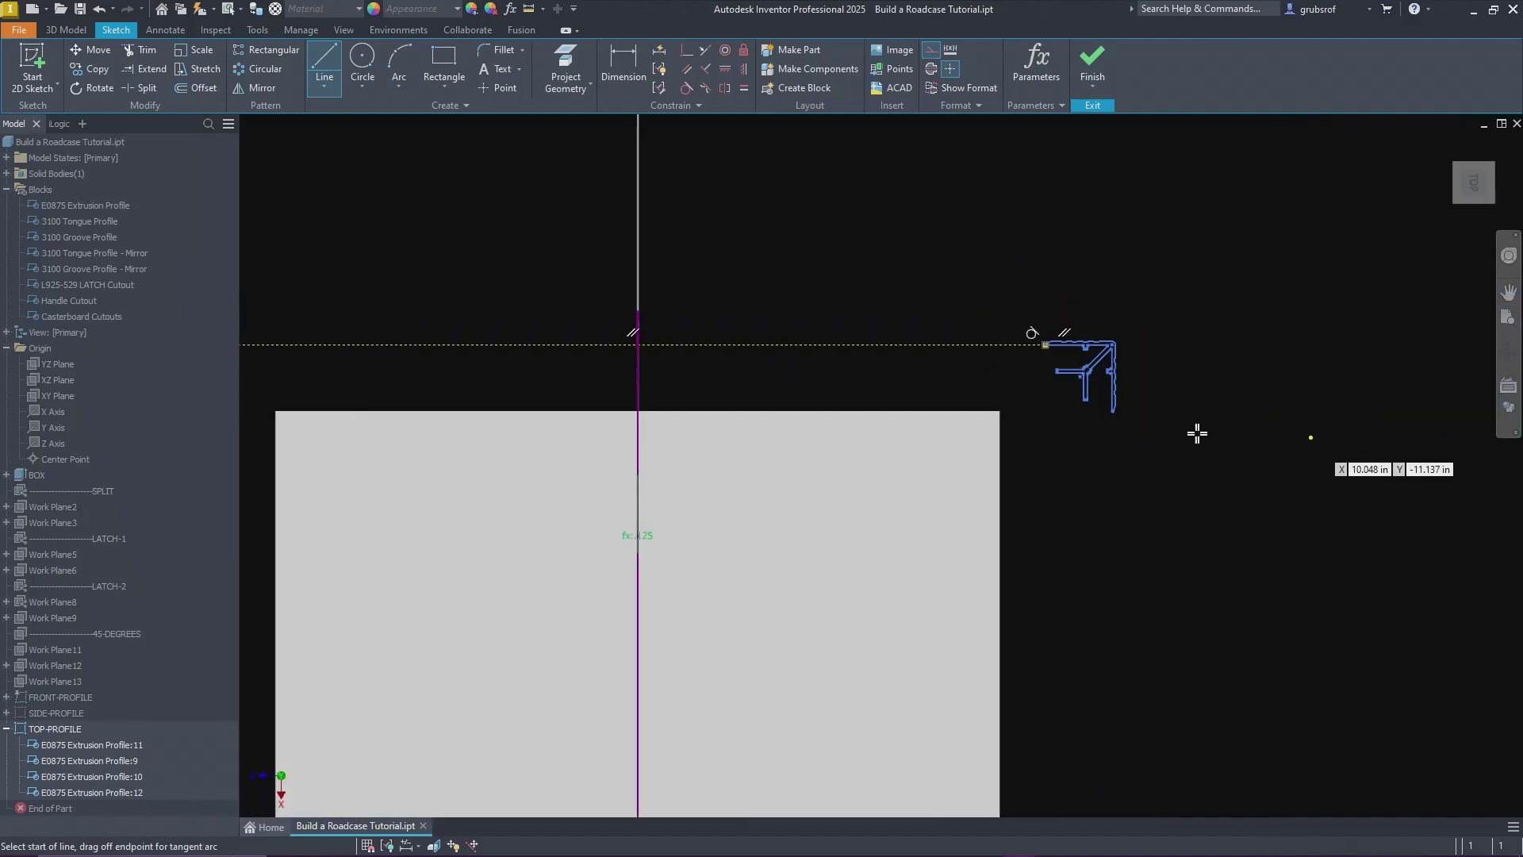
{"action": "scroll", "coordinate": [1120, 426], "scroll_direction": "down", "scroll_amount": 5}
{"action": "left_click", "coordinate": [1059, 311]}
{"action": "scroll", "coordinate": [997, 384], "scroll_direction": "up", "scroll_amount": 8}
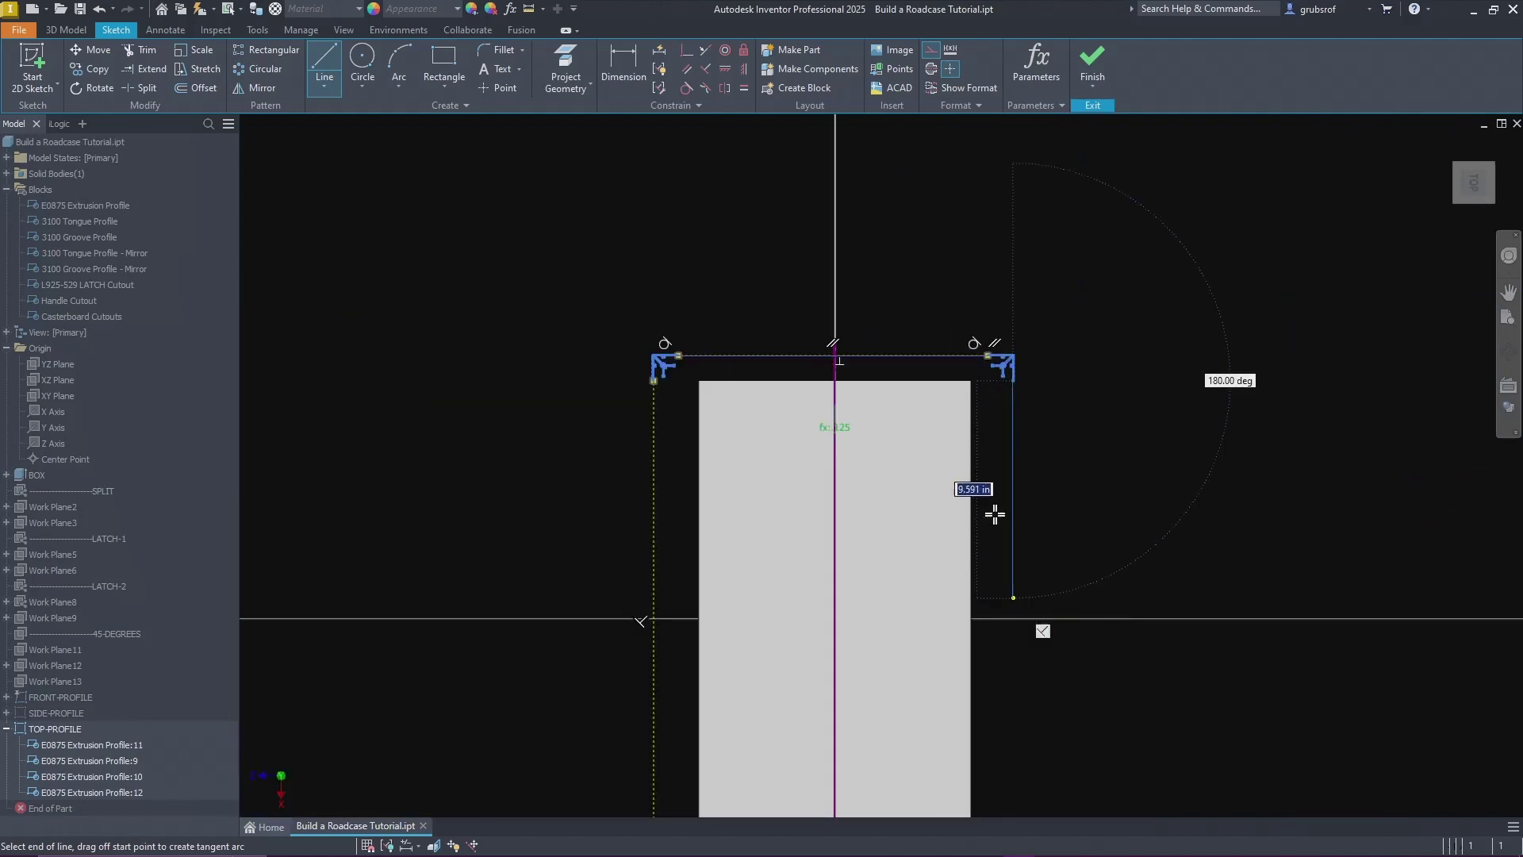
{"action": "scroll", "coordinate": [1016, 658], "scroll_direction": "down", "scroll_amount": 6}
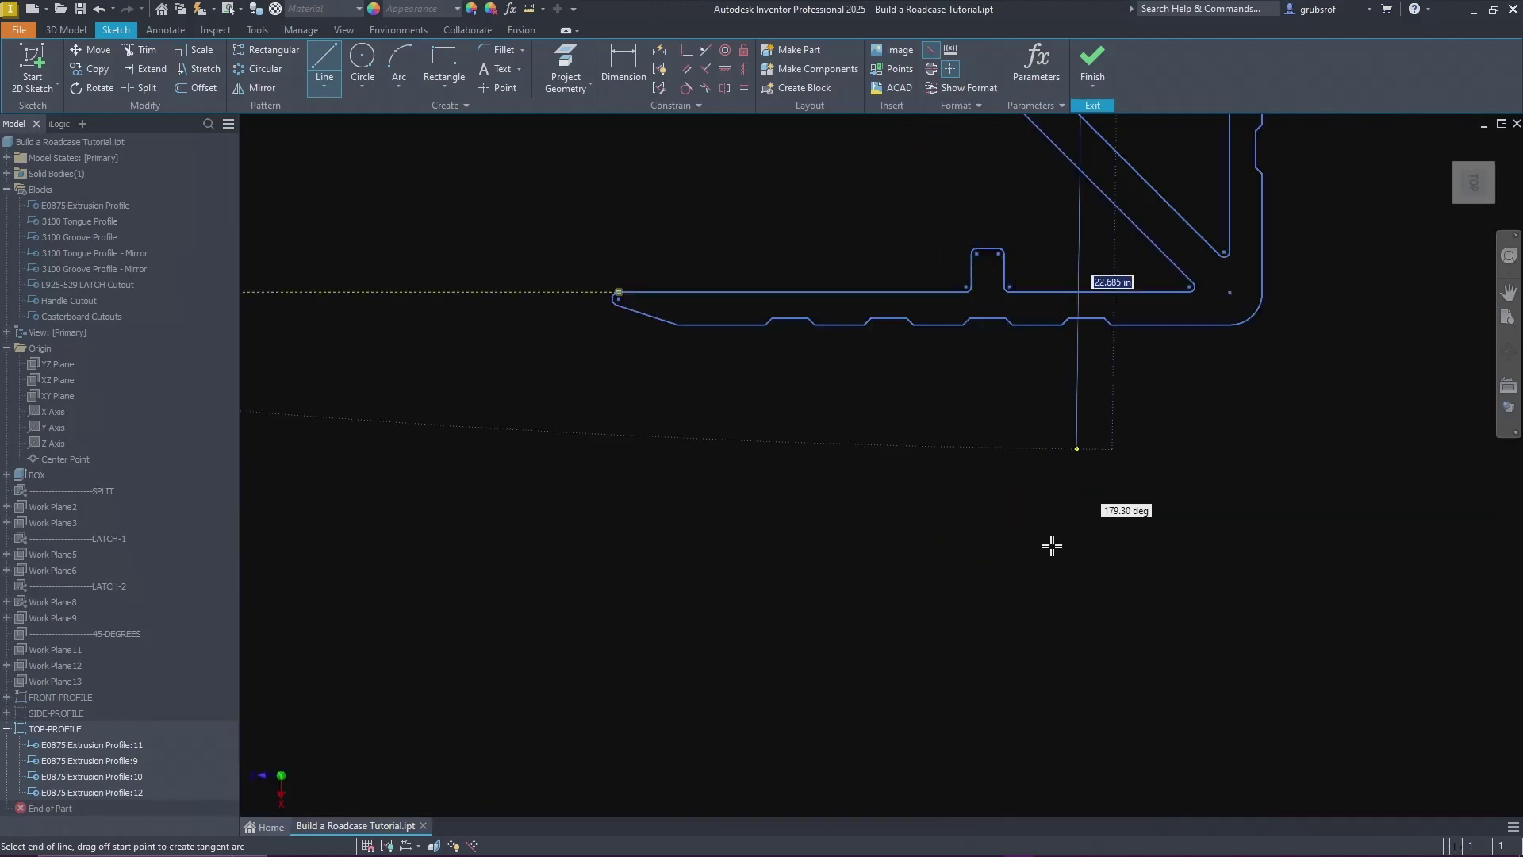
{"action": "scroll", "coordinate": [1063, 508], "scroll_direction": "up", "scroll_amount": 3}
{"action": "scroll", "coordinate": [1088, 350], "scroll_direction": "down", "scroll_amount": 5}
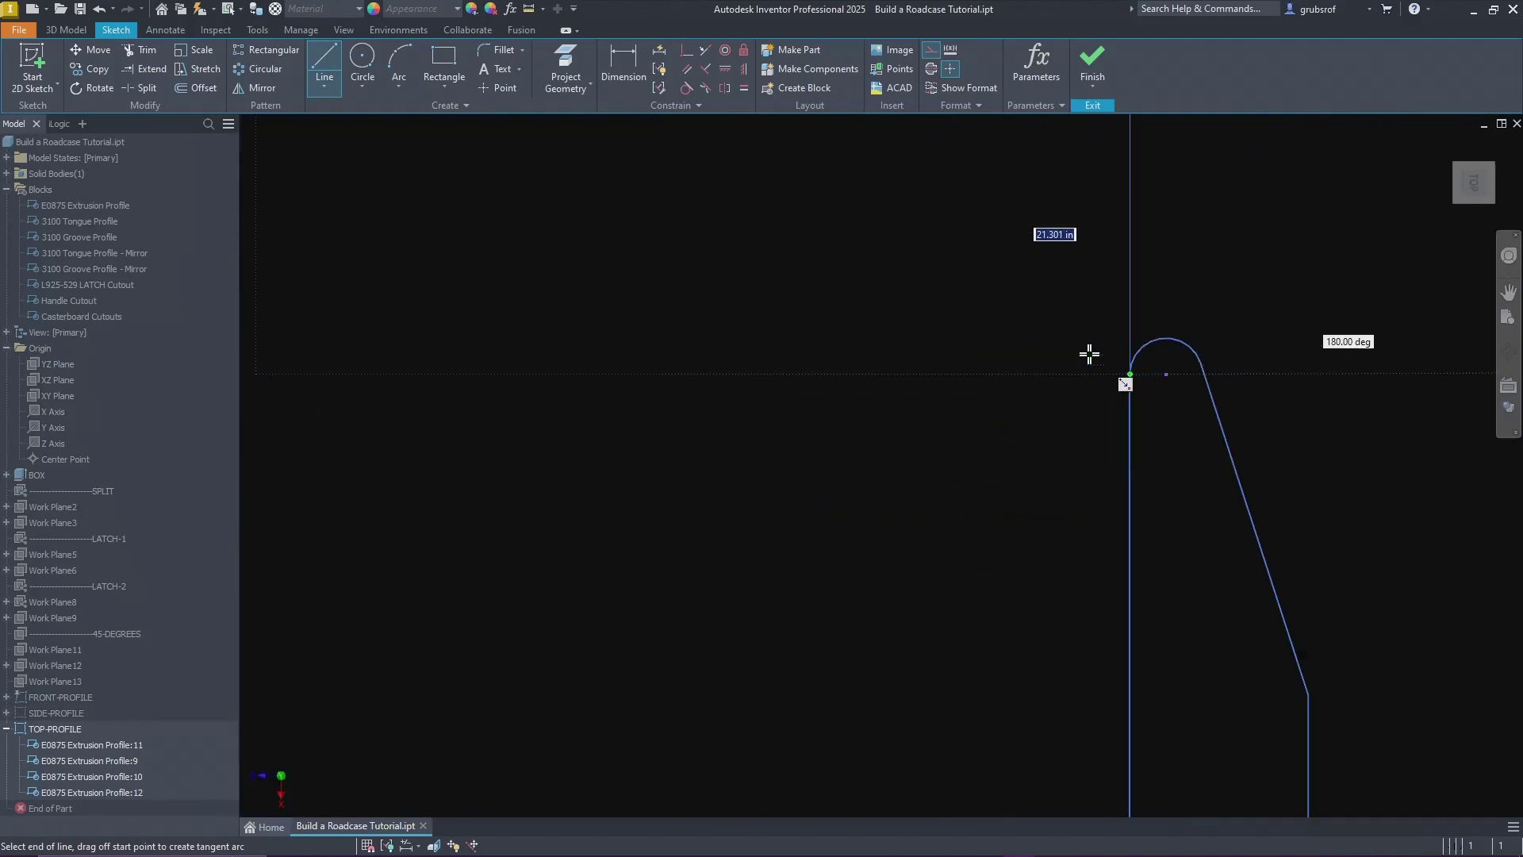
{"action": "double_click", "coordinate": [1130, 376]}
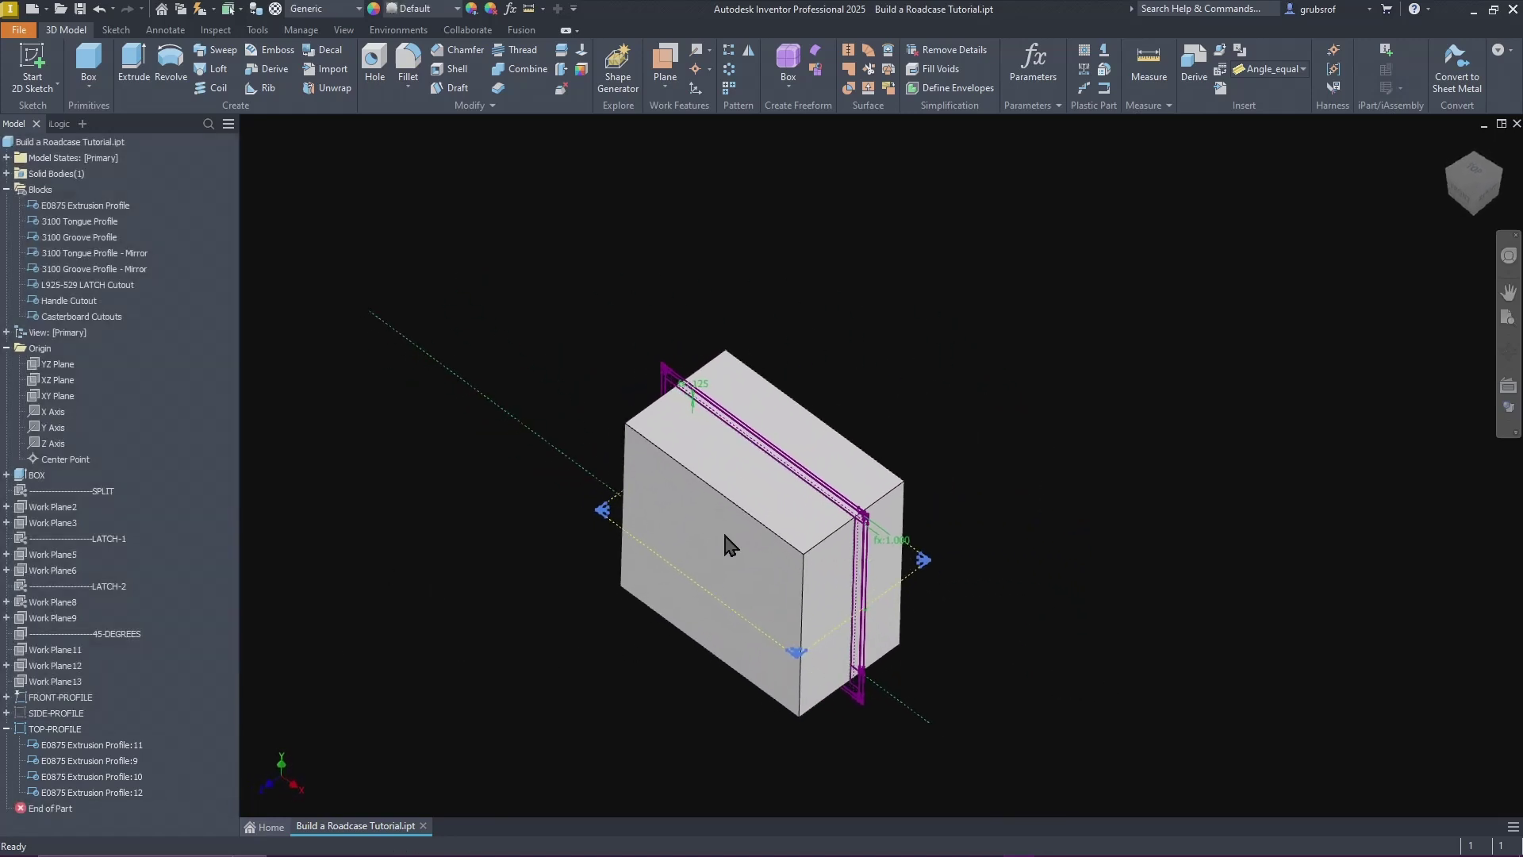
Step: Reopen the TOP-PROFILE sketch and project the front profile's outer line near the upper construction line into it
{"action": "left_click", "coordinate": [56, 728]}
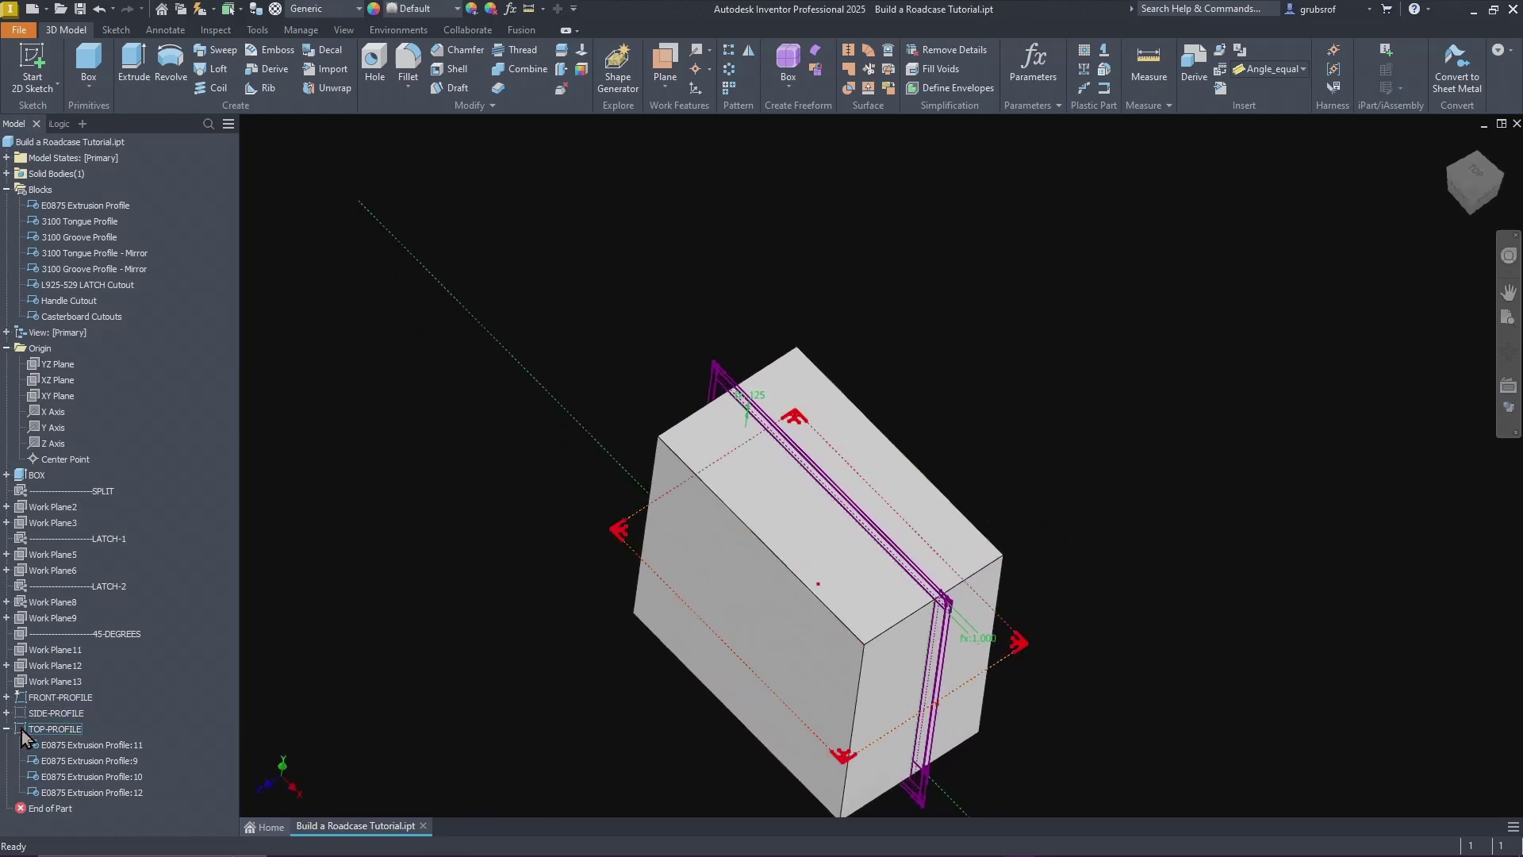
{"action": "double_click", "coordinate": [121, 722]}
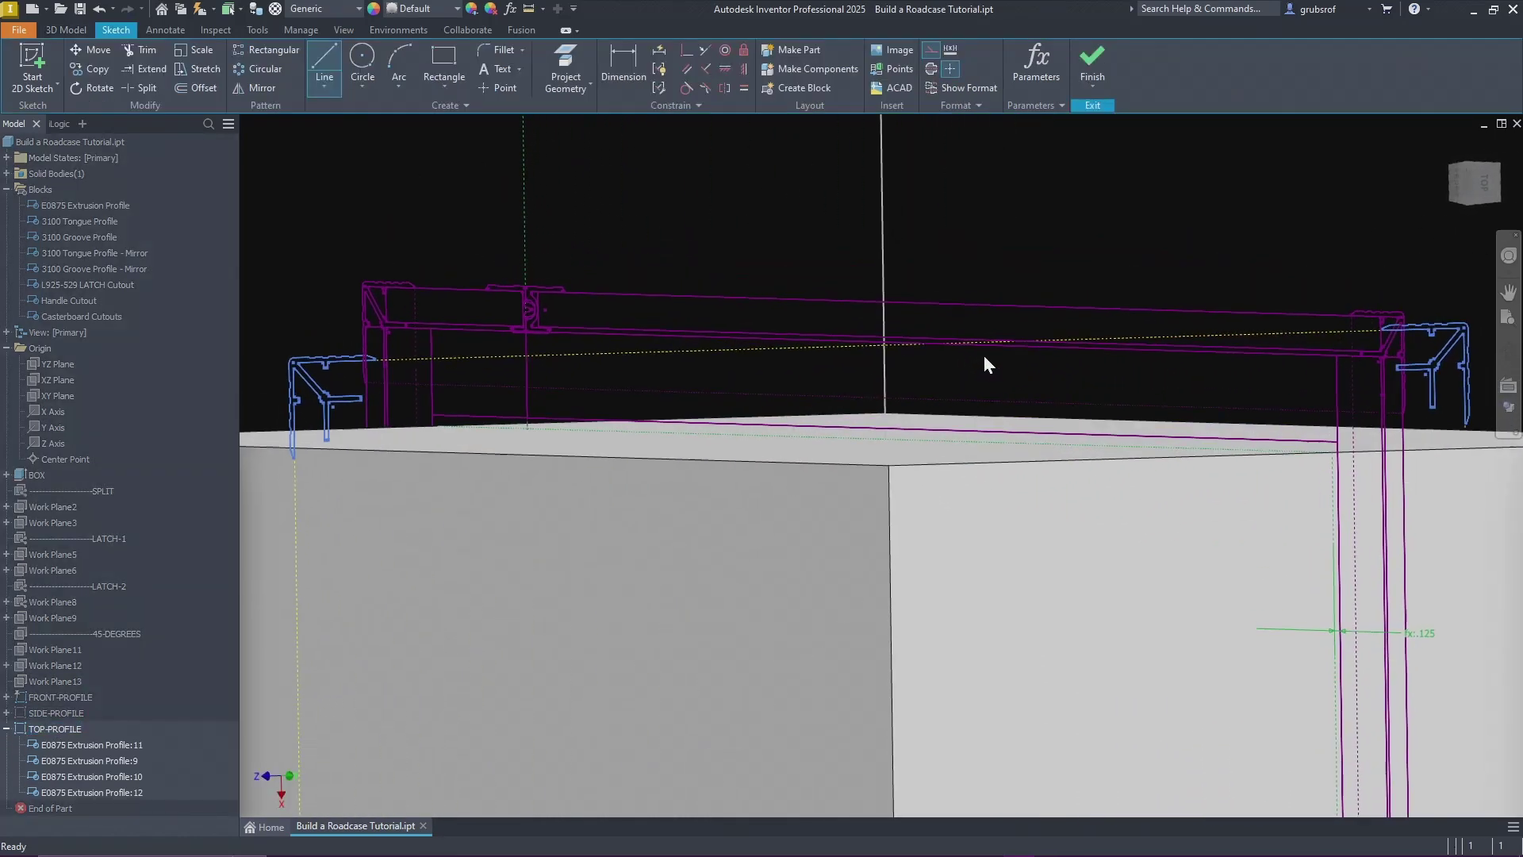
{"action": "key", "text": "Escape"}
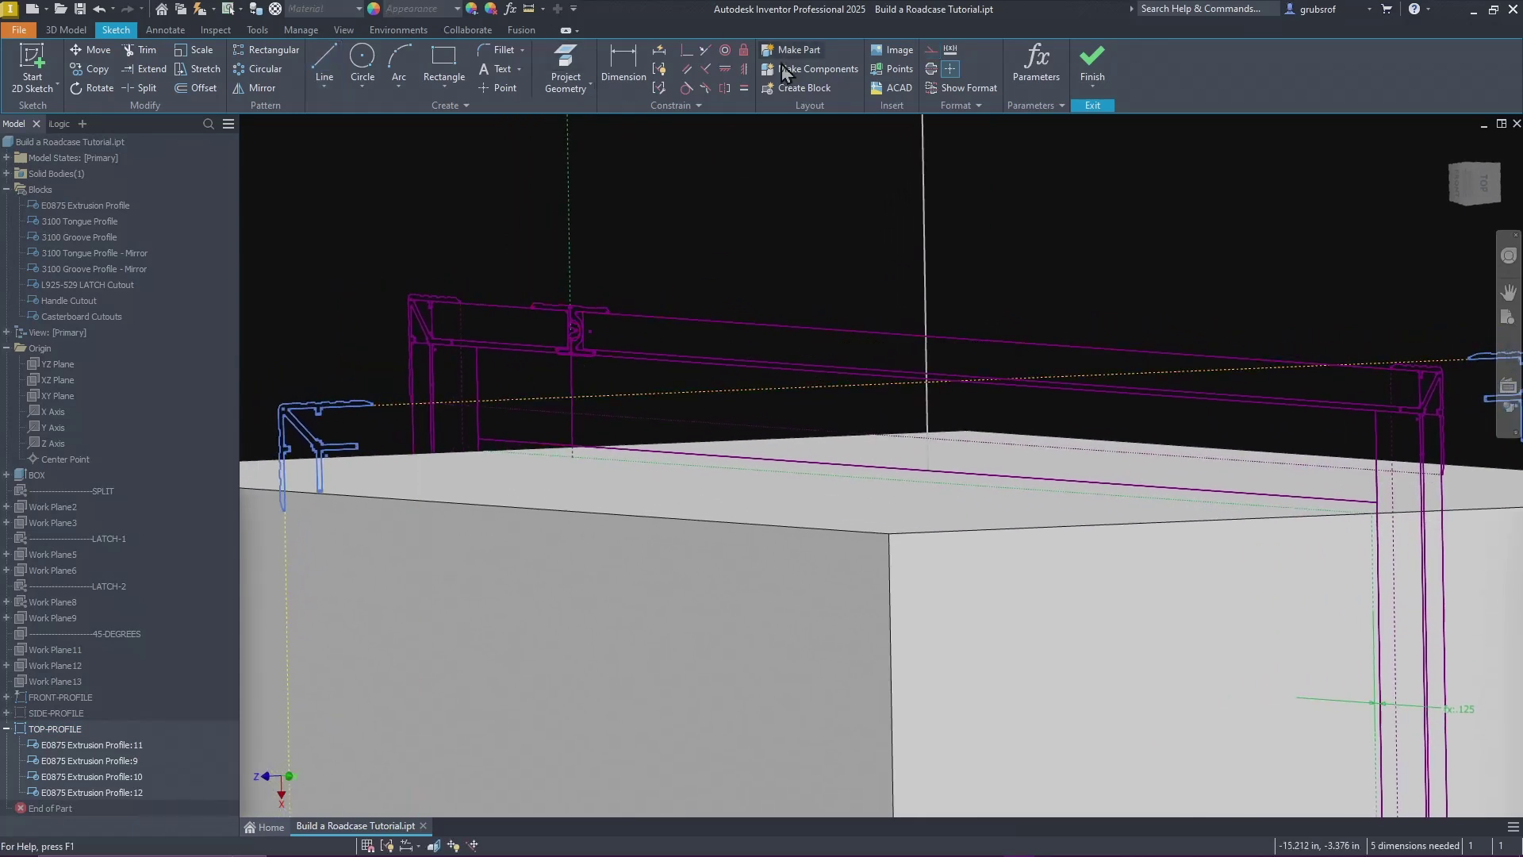
{"action": "left_click", "coordinate": [566, 68]}
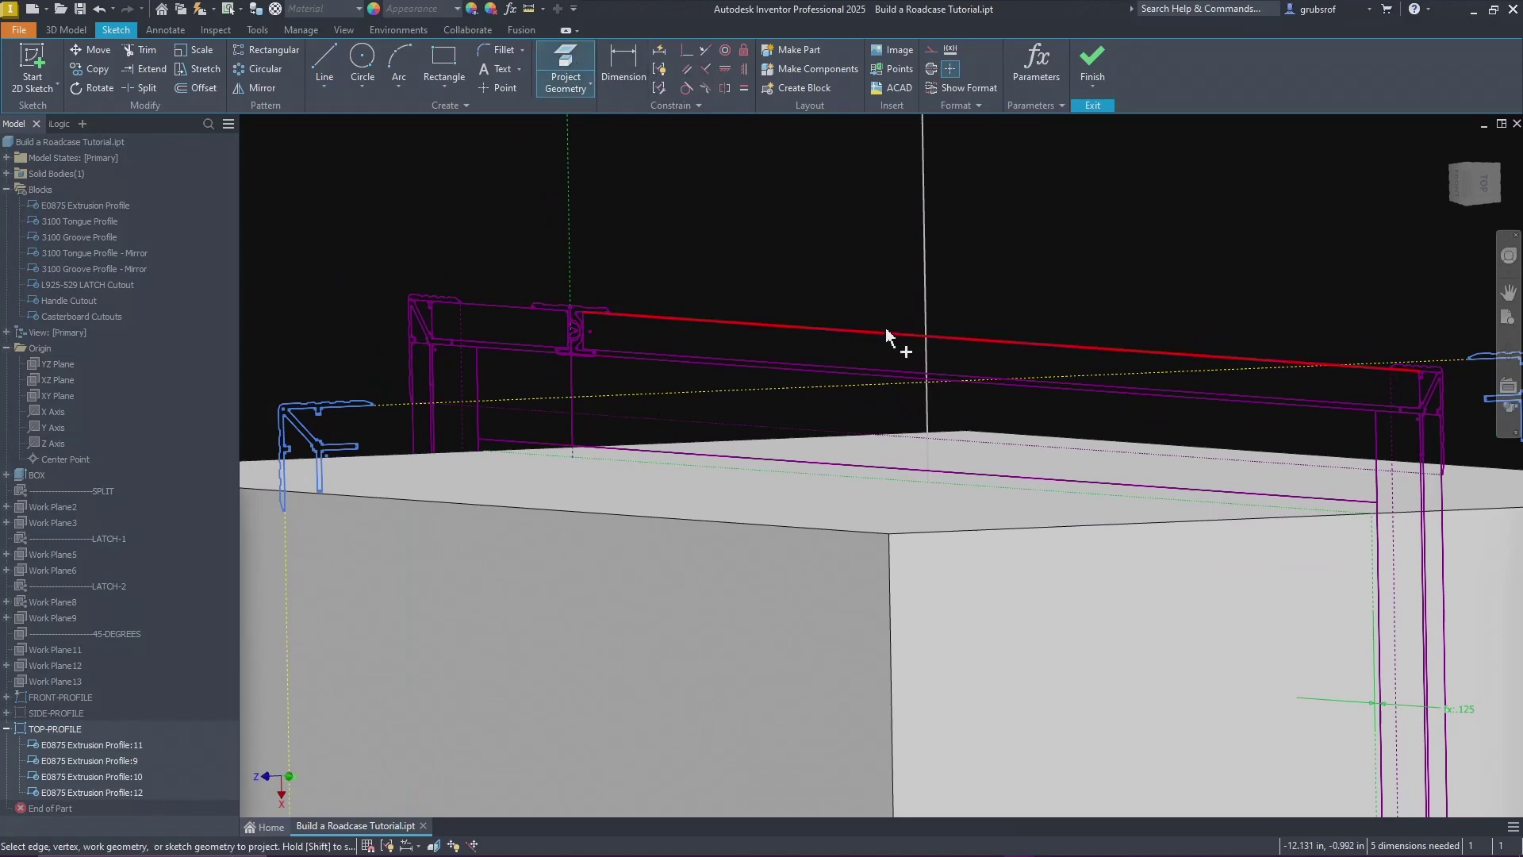
{"action": "right_click", "coordinate": [1023, 285]}
{"action": "left_click", "coordinate": [1072, 289]}
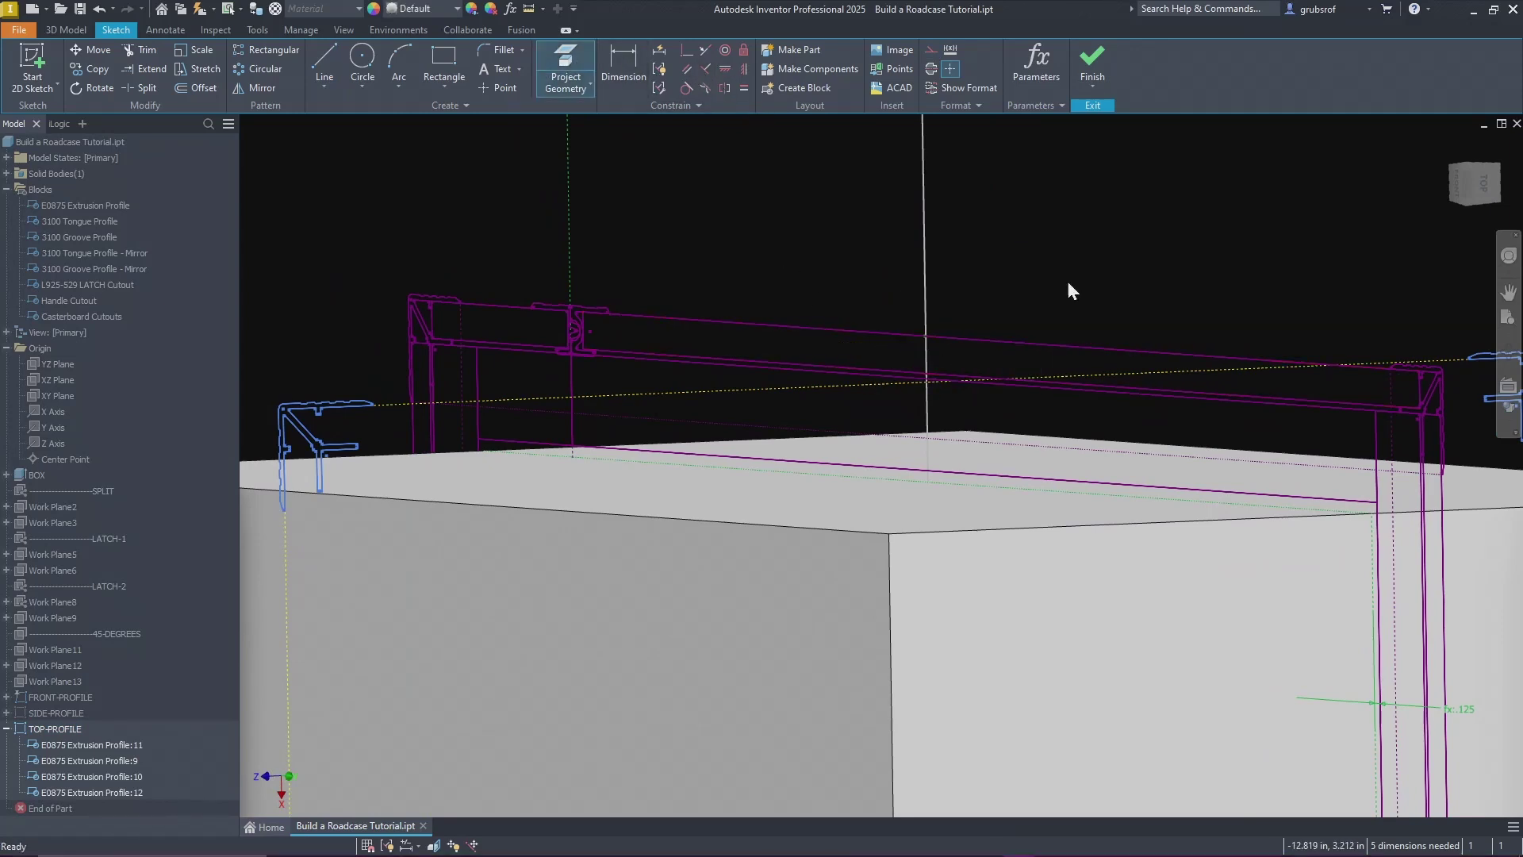
Step: Make the upper construction line's midpoint coincident with the point projected from the front profile's outer line
{"action": "left_click", "coordinate": [687, 54]}
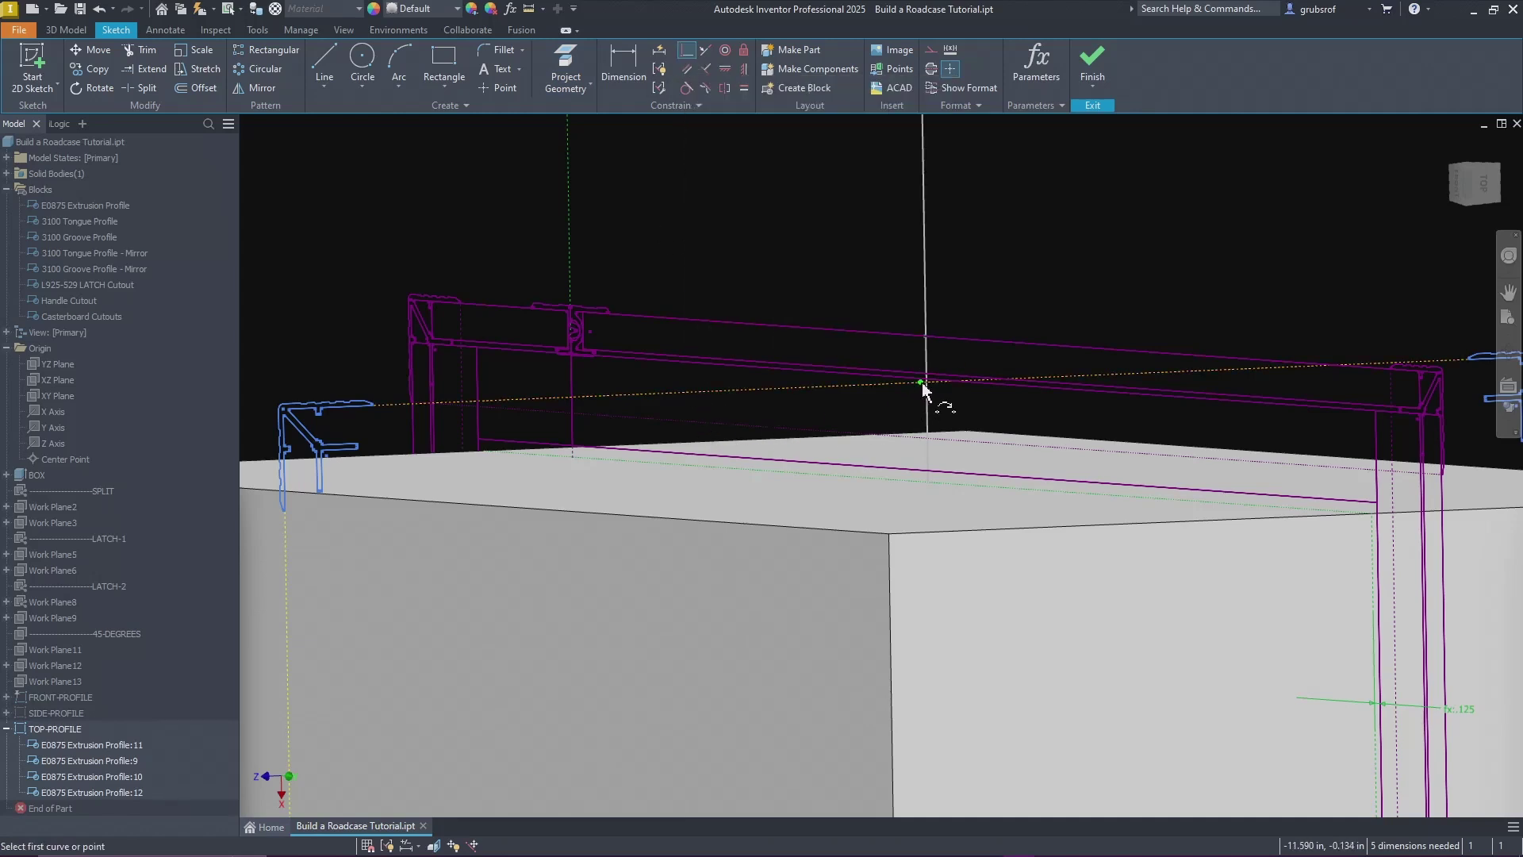
{"action": "scroll", "coordinate": [919, 369], "scroll_direction": "down", "scroll_amount": 2}
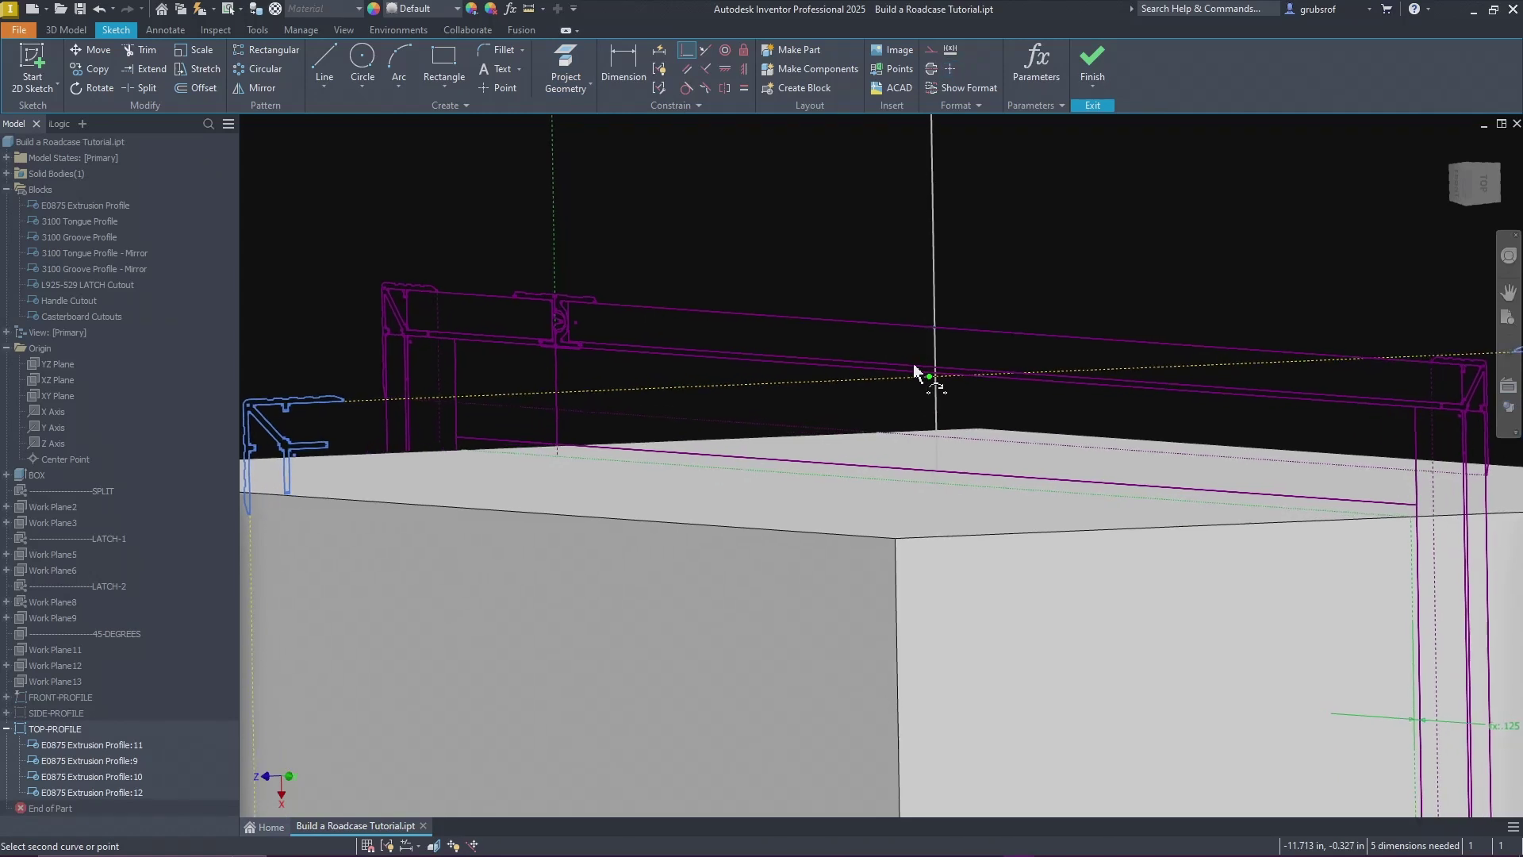
{"action": "left_click", "coordinate": [934, 328]}
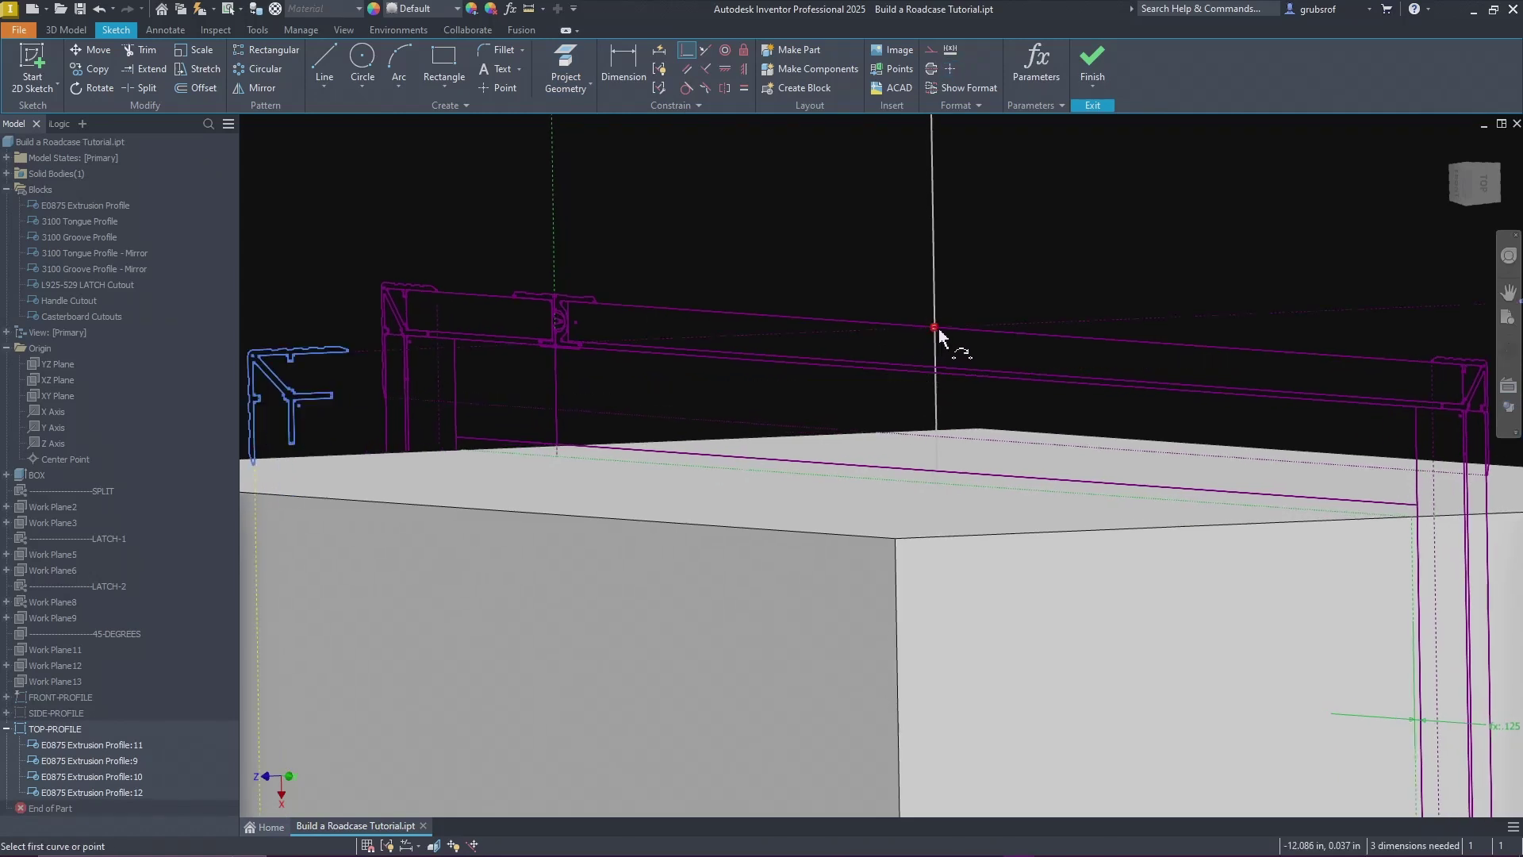
{"action": "scroll", "coordinate": [788, 273], "scroll_direction": "up", "scroll_amount": 5}
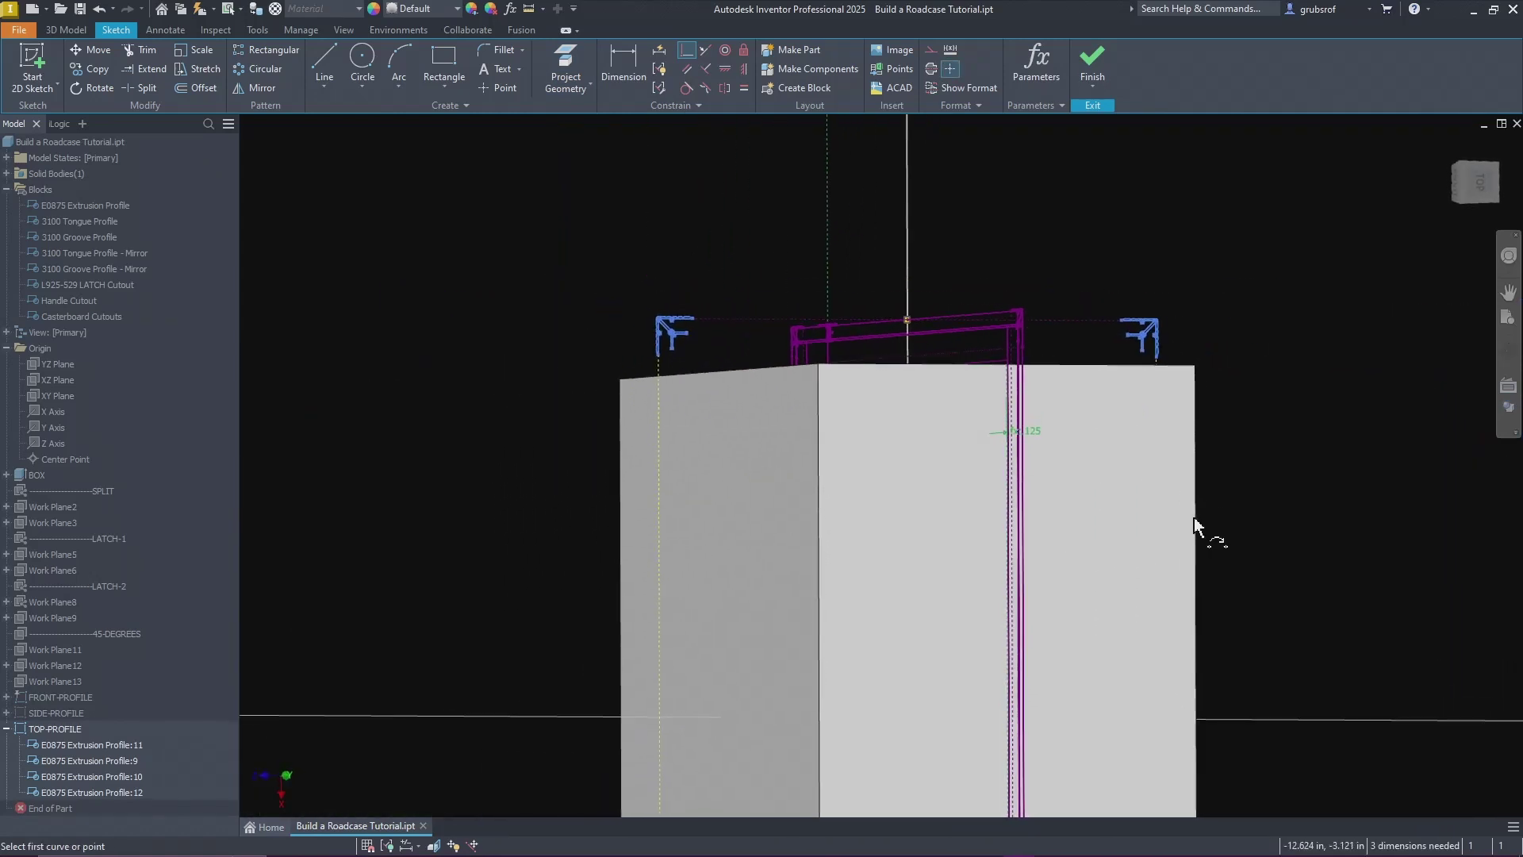
Step: Project the front profile's outer line at the lower construction line and make that construction line coincident with it
{"action": "mouse_move", "coordinate": [1199, 530]}
{"action": "middle_mouse_down", "text": "shift"}
{"action": "mouse_move", "coordinate": [1135, 664]}
{"action": "mouse_move", "coordinate": [789, 639]}
{"action": "mouse_move", "coordinate": [816, 691]}
{"action": "mouse_move", "coordinate": [1031, 687]}
{"action": "mouse_move", "coordinate": [813, 207]}
{"action": "mouse_move", "coordinate": [673, 50]}
{"action": "middle_mouse_up", "text": "shift"}
{"action": "left_click", "coordinate": [570, 65]}
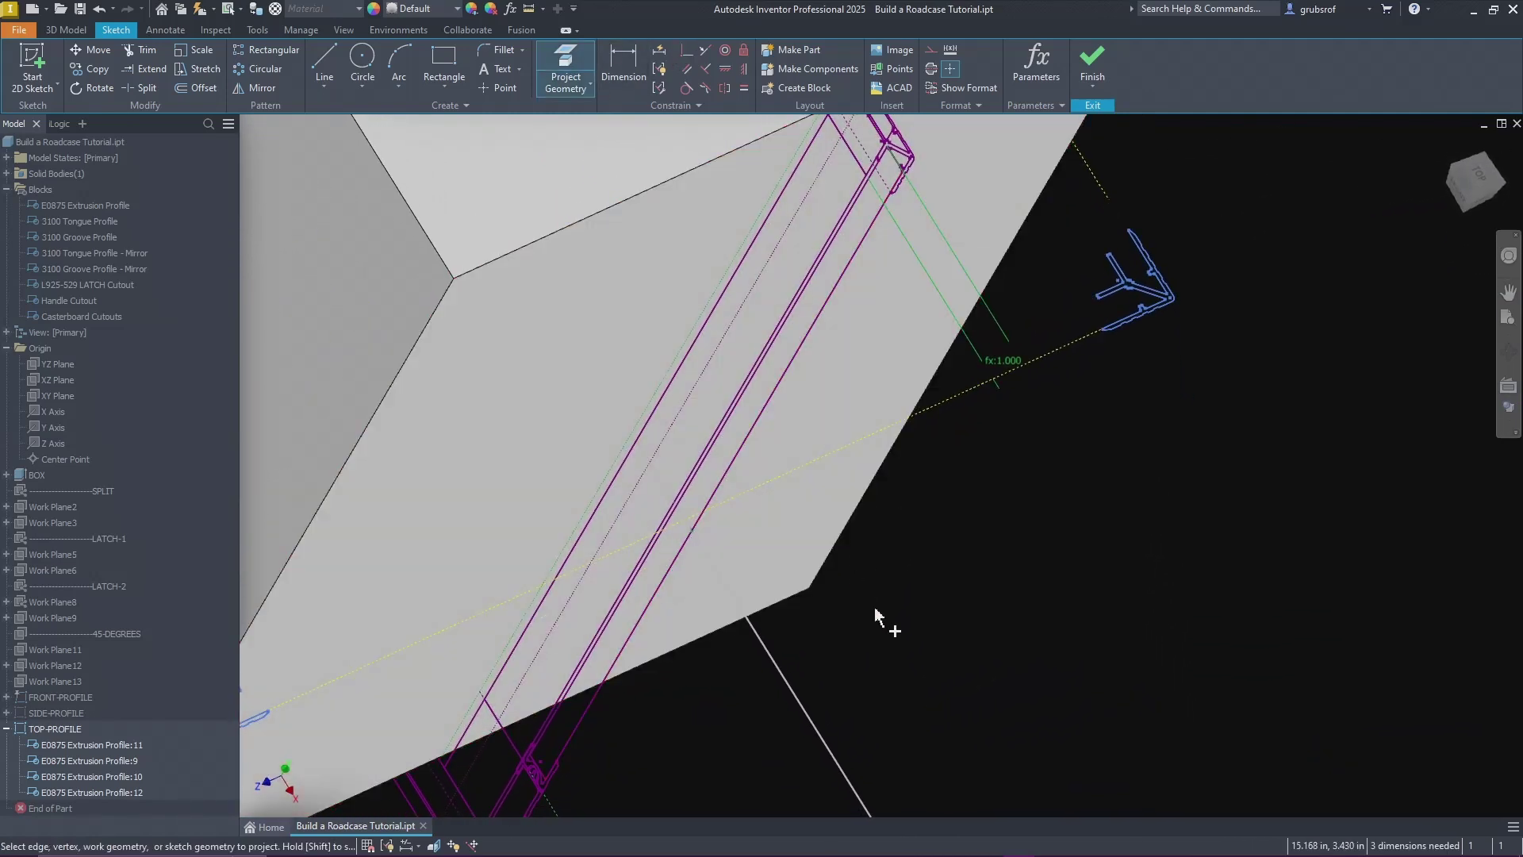
{"action": "right_click", "coordinate": [875, 609]}
{"action": "left_click", "coordinate": [922, 616]}
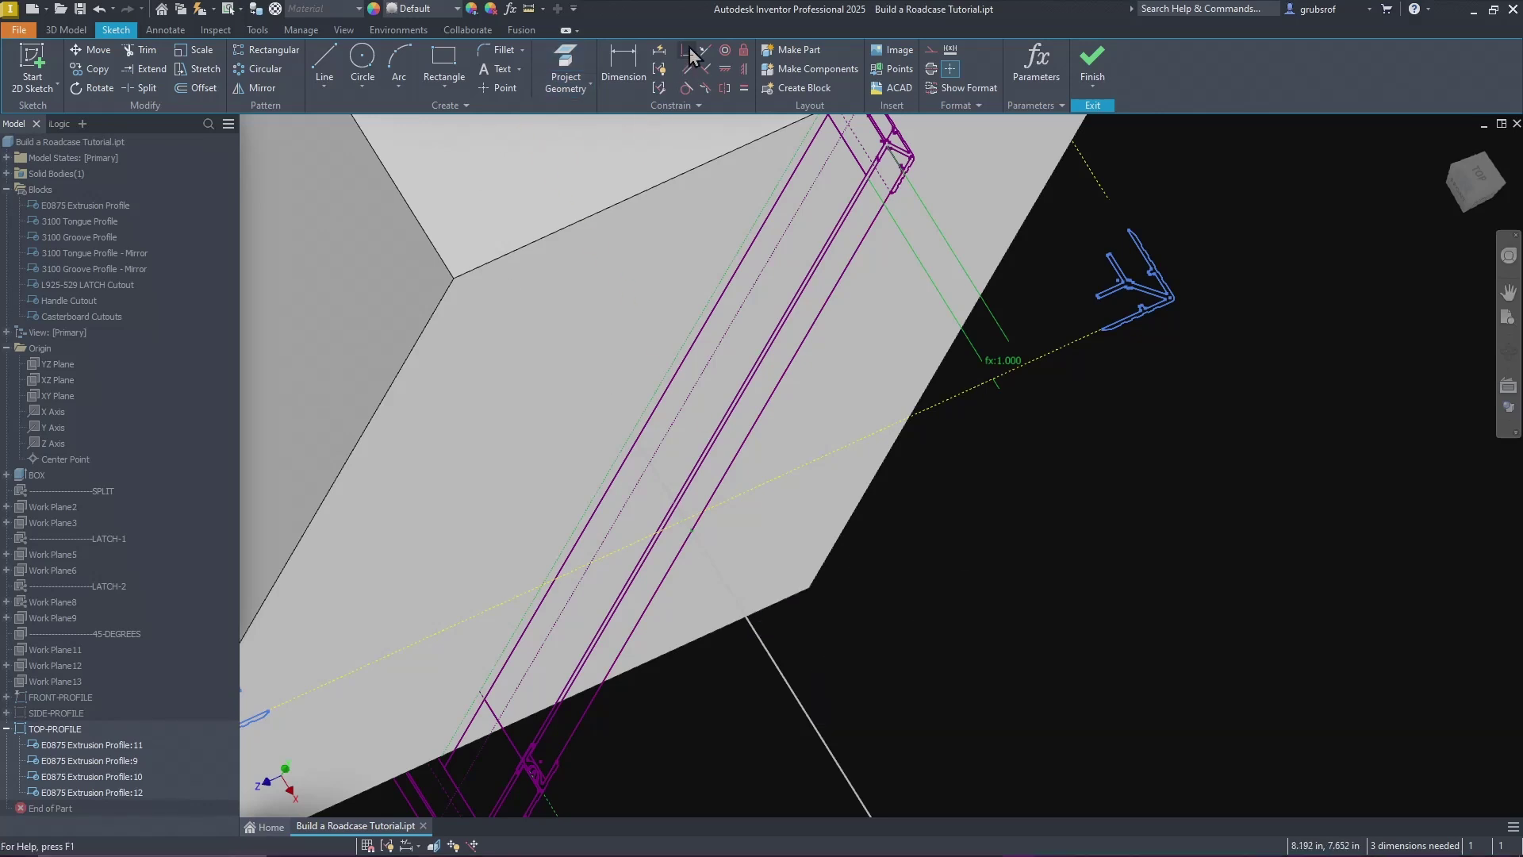
{"action": "left_click", "coordinate": [687, 522]}
{"action": "right_click", "coordinate": [984, 611]}
{"action": "left_click", "coordinate": [1032, 614]}
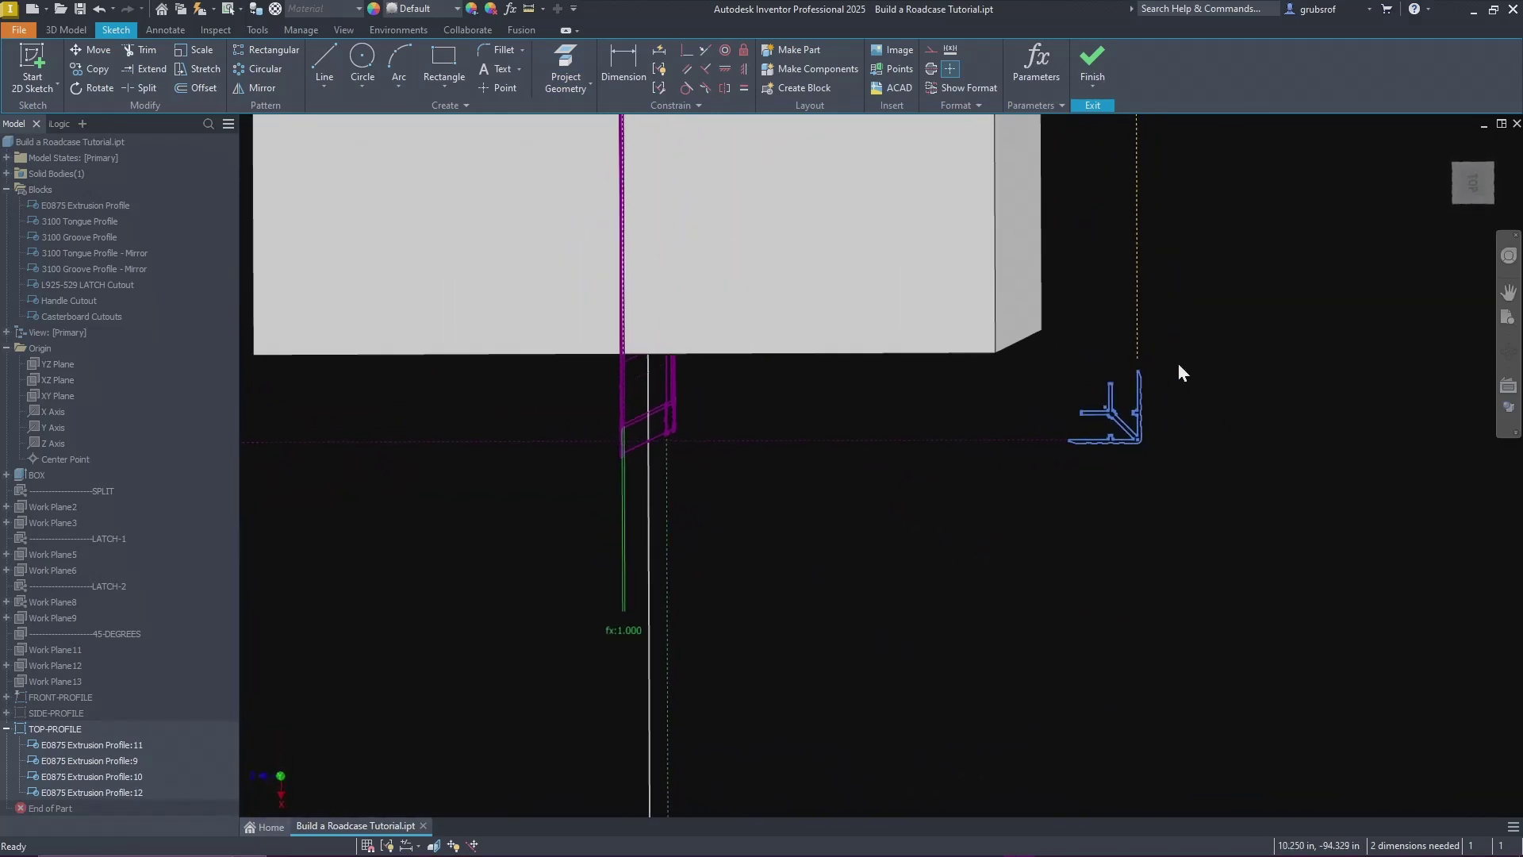
Step: Try to join the right-hand vertical construction line to the inner-edge endpoint at the lower-right profile's tip
{"action": "scroll", "coordinate": [1151, 357], "scroll_direction": "up", "scroll_amount": 5}
{"action": "scroll", "coordinate": [1141, 342], "scroll_direction": "up", "scroll_amount": 2}
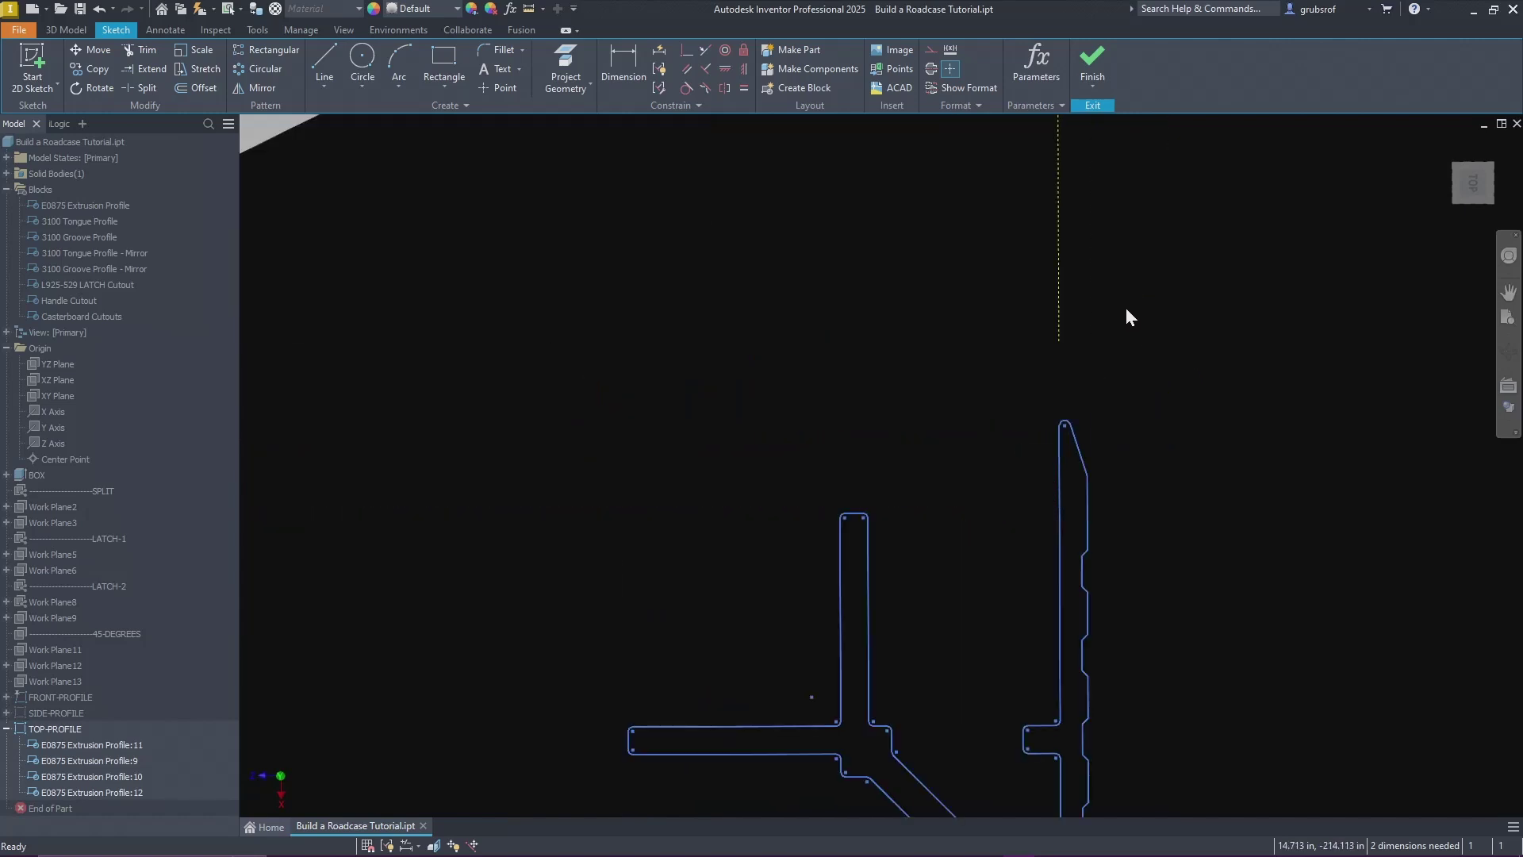
{"action": "left_click", "coordinate": [1060, 430]}
{"action": "left_click", "coordinate": [347, 147]}
{"action": "scroll", "coordinate": [1182, 347], "scroll_direction": "down", "scroll_amount": 5}
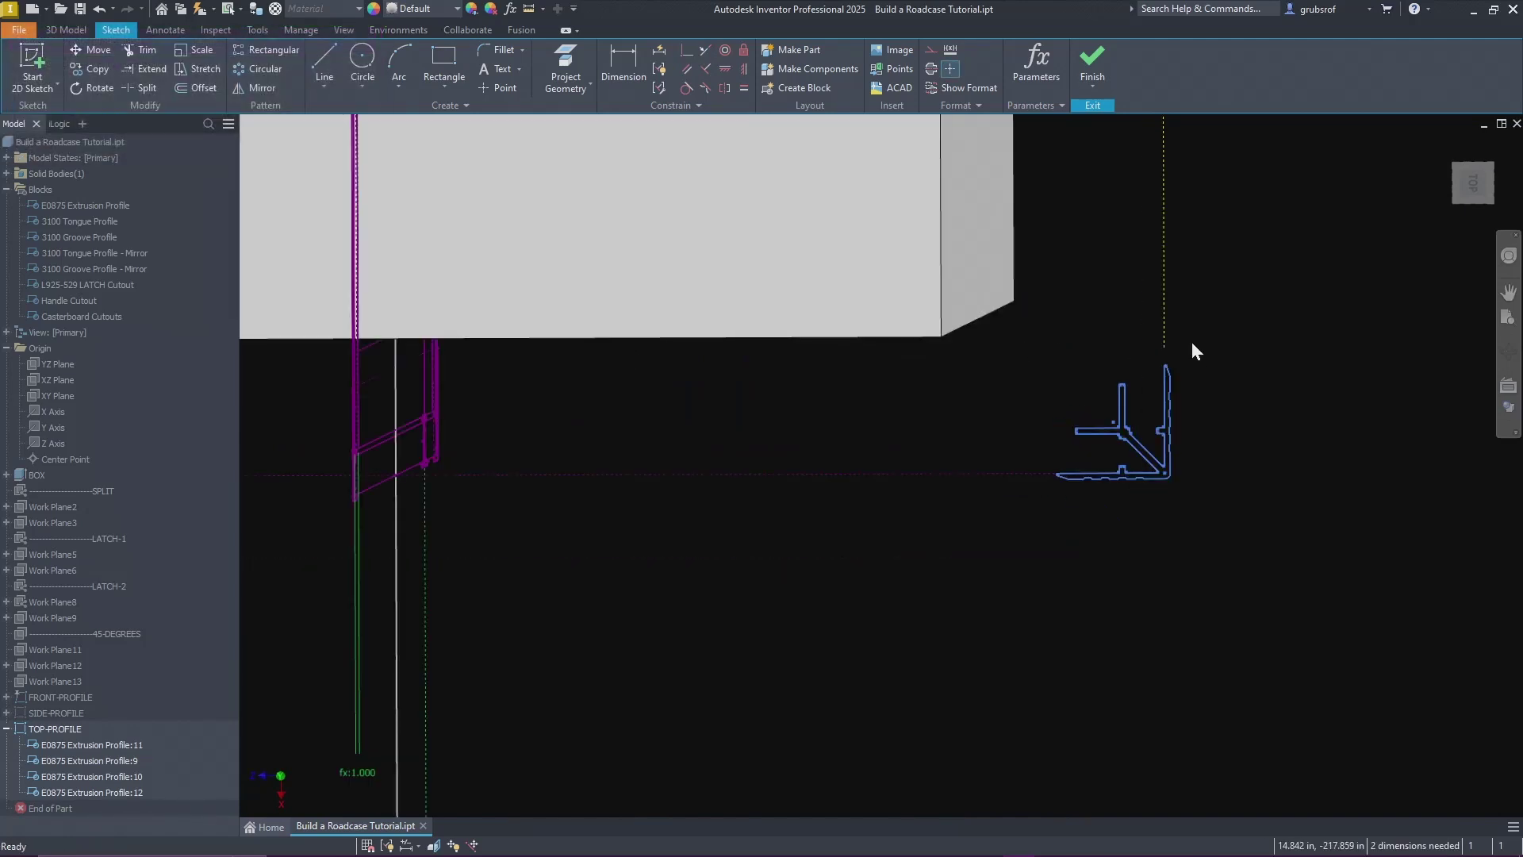
Step: Reattach the loose lower end of the right-hand vertical construction line to the lower-right profile's tip
{"action": "left_click", "coordinate": [1474, 184]}
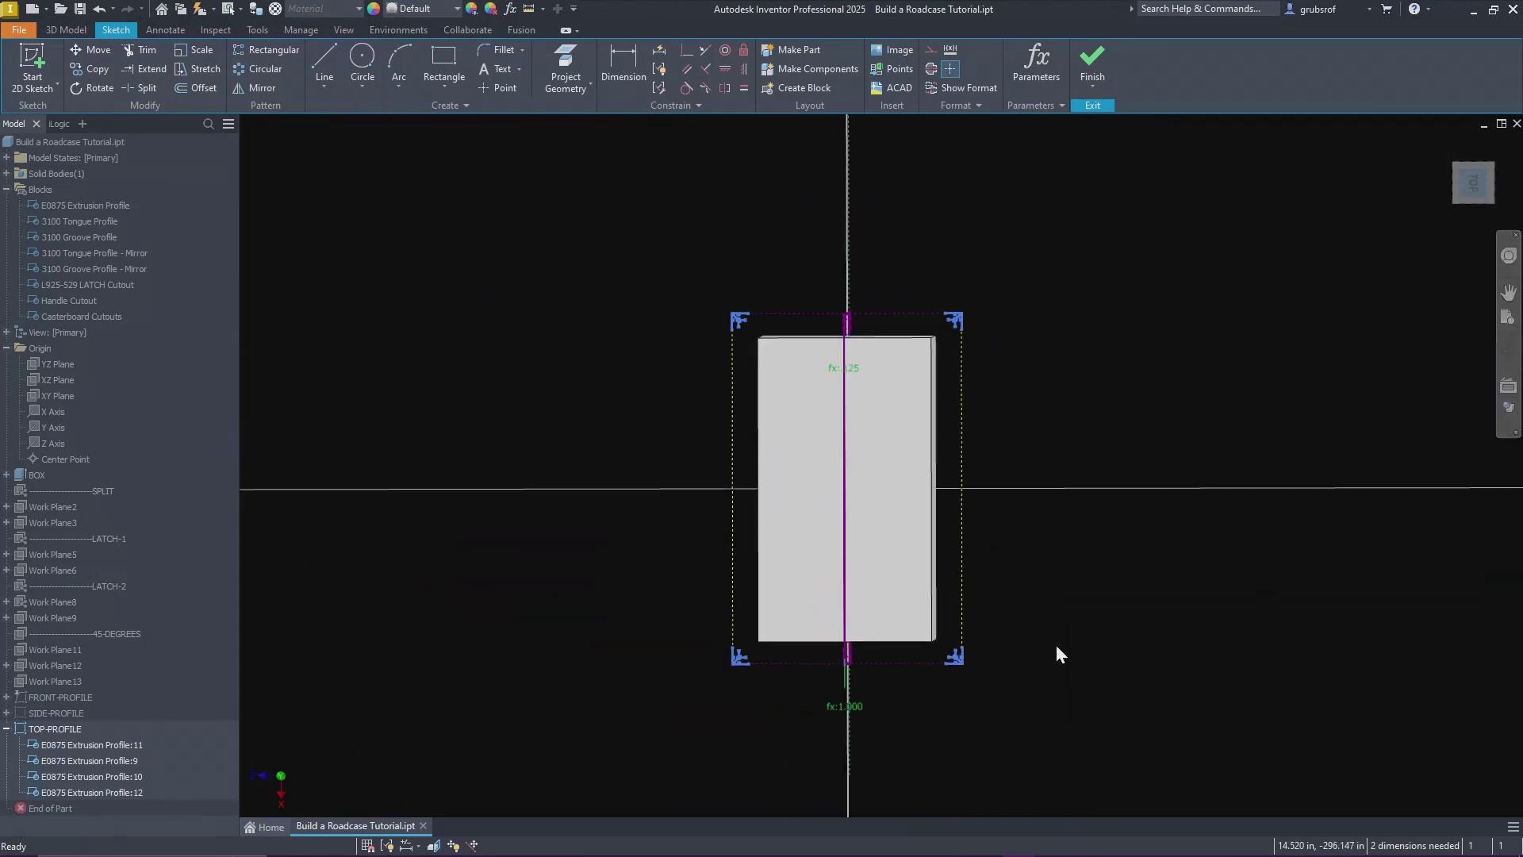
{"action": "scroll", "coordinate": [946, 539], "scroll_direction": "up", "scroll_amount": 5}
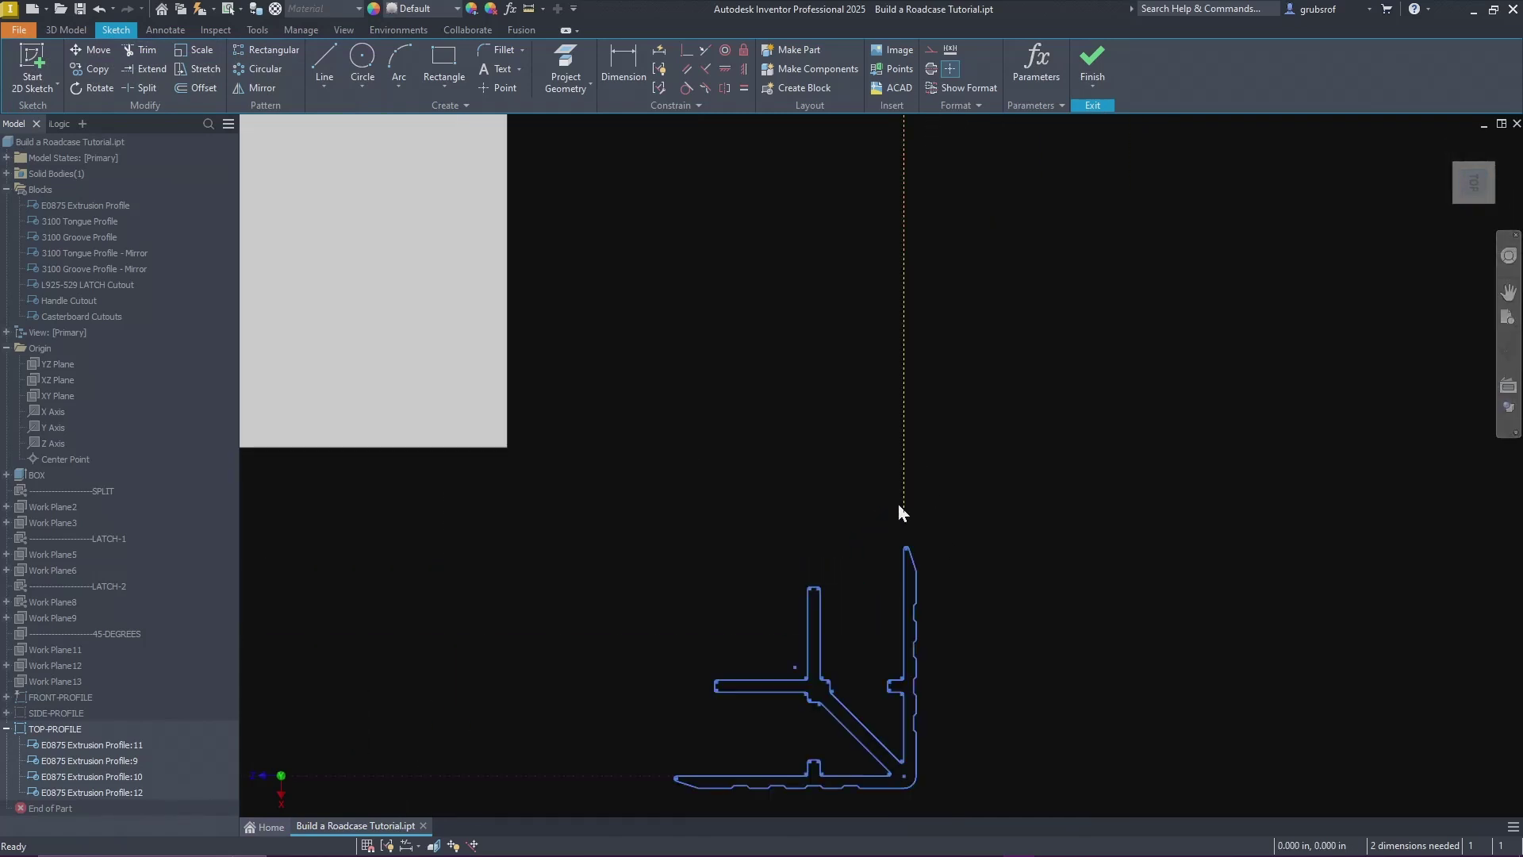
{"action": "mouse_move", "coordinate": [905, 506]}
{"action": "left_mouse_down"}
{"action": "mouse_move", "coordinate": [907, 530]}
{"action": "mouse_move", "coordinate": [908, 517]}
{"action": "left_mouse_up"}
{"action": "scroll", "coordinate": [918, 561], "scroll_direction": "down", "scroll_amount": 3}
{"action": "scroll", "coordinate": [918, 562], "scroll_direction": "up", "scroll_amount": 6}
{"action": "left_click", "coordinate": [878, 542]}
{"action": "left_click_drag", "start_coordinate": [889, 511], "coordinate": [865, 462]}
{"action": "scroll", "coordinate": [1014, 505], "scroll_direction": "down", "scroll_amount": 3}
{"action": "scroll", "coordinate": [1012, 503], "scroll_direction": "down", "scroll_amount": 5}
Step: Hide the FRONT-PROFILE sketch and show the SIDE-PROFILE sketch
{"action": "mouse_move", "coordinate": [758, 644]}
{"action": "middle_mouse_down", "text": "shift"}
{"action": "mouse_move", "coordinate": [1044, 184]}
{"action": "mouse_move", "coordinate": [1156, 300]}
{"action": "mouse_move", "coordinate": [411, 733]}
{"action": "mouse_move", "coordinate": [321, 663]}
{"action": "middle_mouse_up", "text": "shift"}
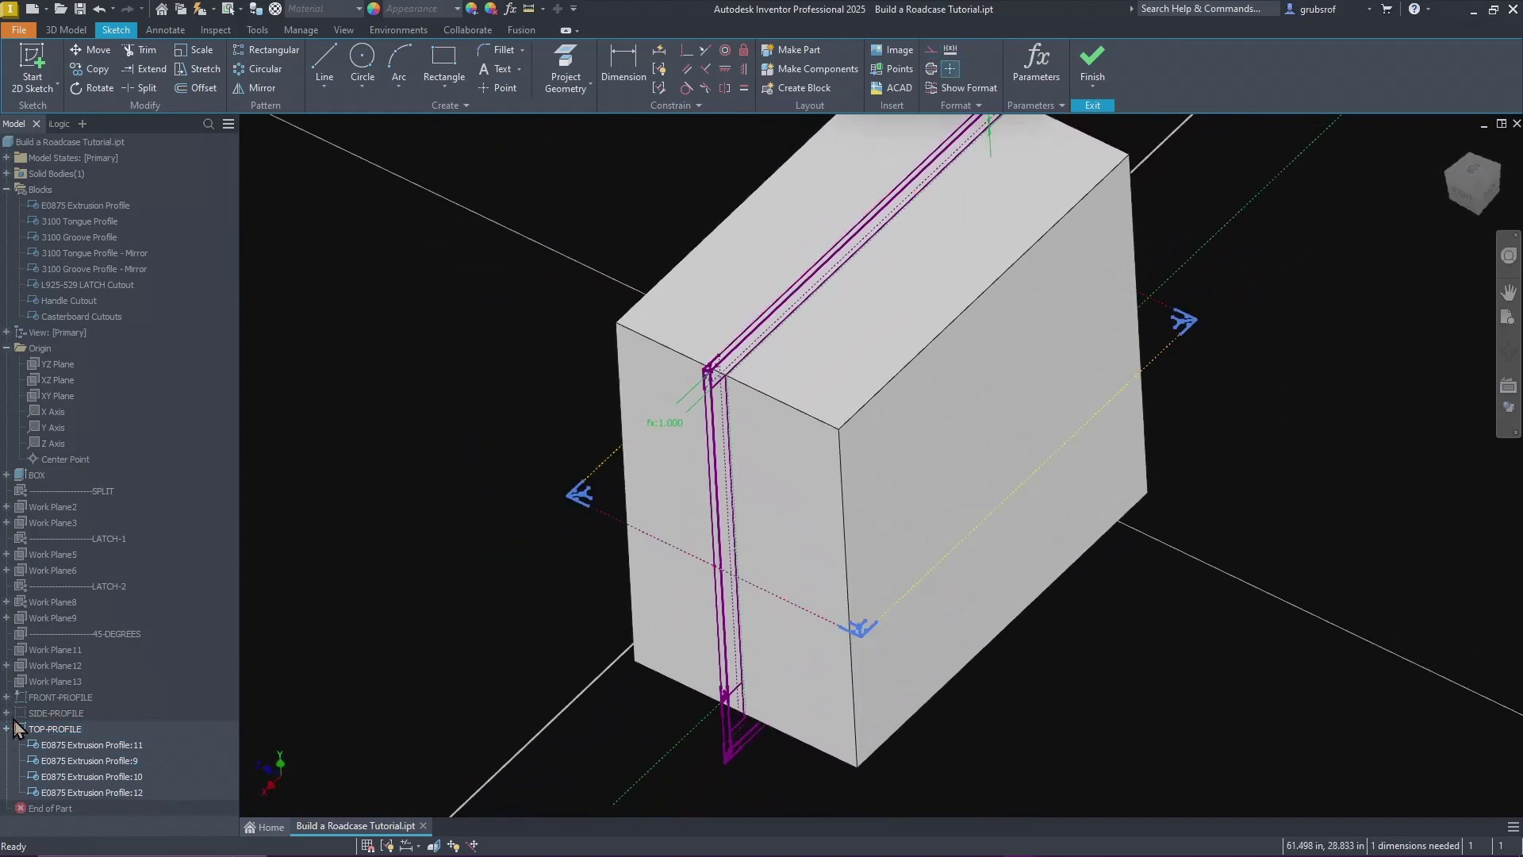
{"action": "left_click", "coordinate": [31, 697]}
{"action": "right_click", "coordinate": [38, 698]}
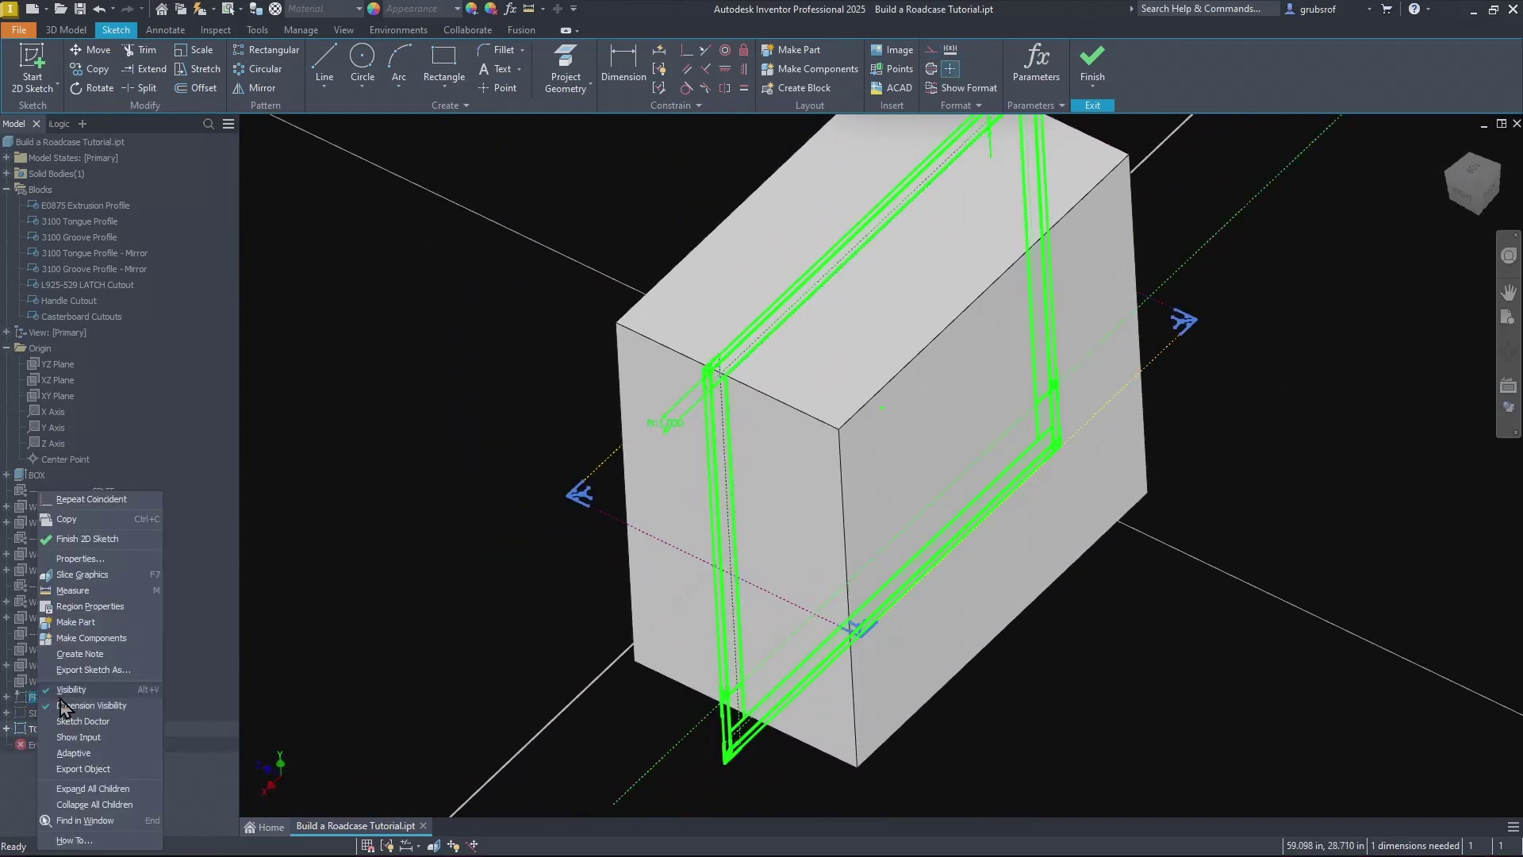
{"action": "left_click", "coordinate": [77, 690]}
{"action": "left_click", "coordinate": [51, 714]}
{"action": "right_click", "coordinate": [53, 714]}
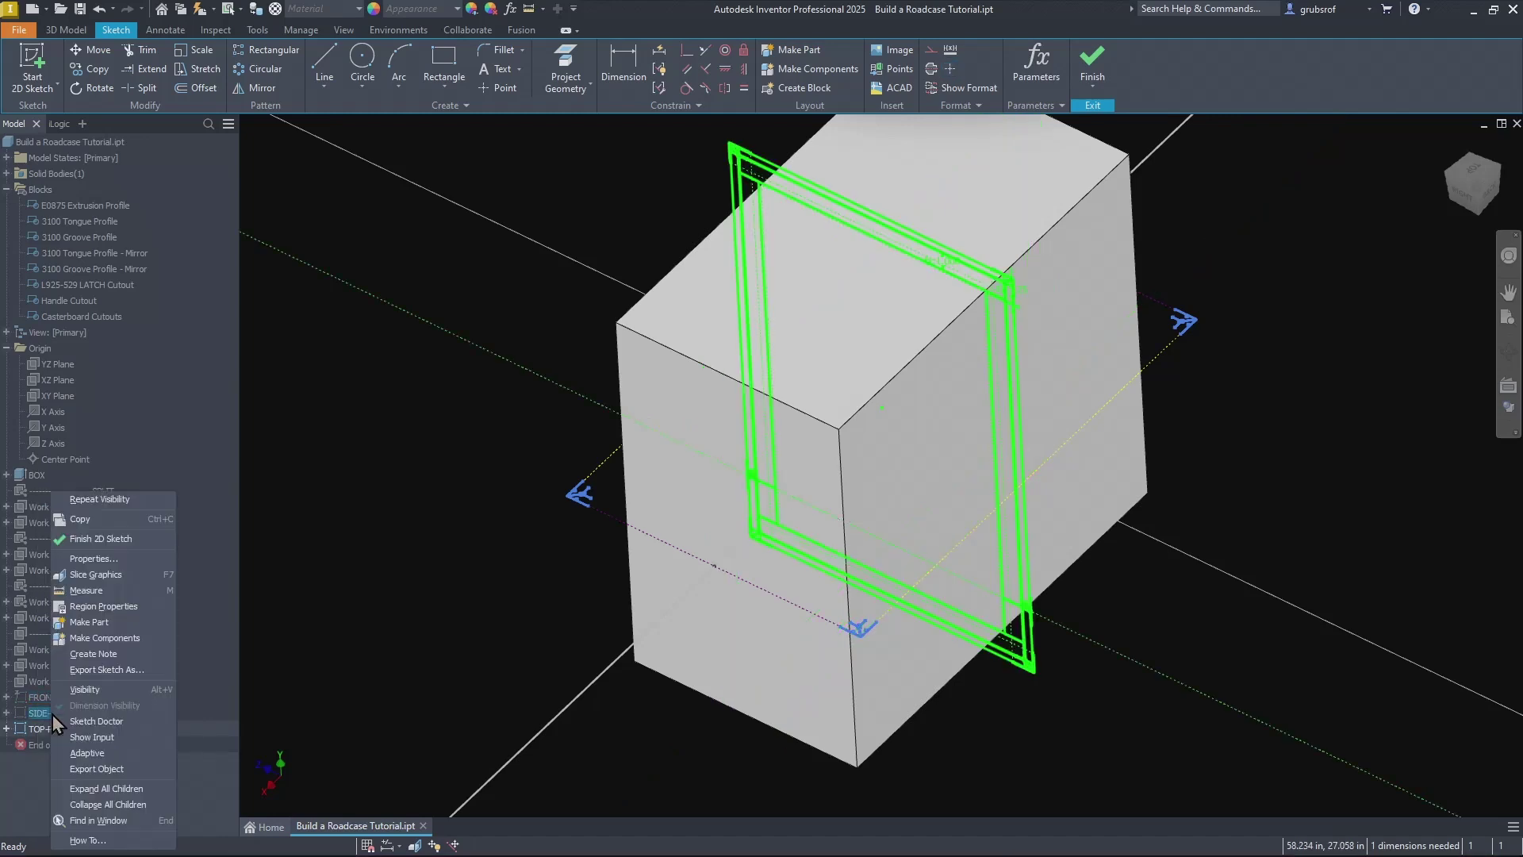
{"action": "left_click", "coordinate": [92, 689]}
Step: Project the side profile's outer line into TOP-PROFILE and make the adjacent long construction line coincident with it
{"action": "scroll", "coordinate": [1403, 454], "scroll_direction": "up", "scroll_amount": 10}
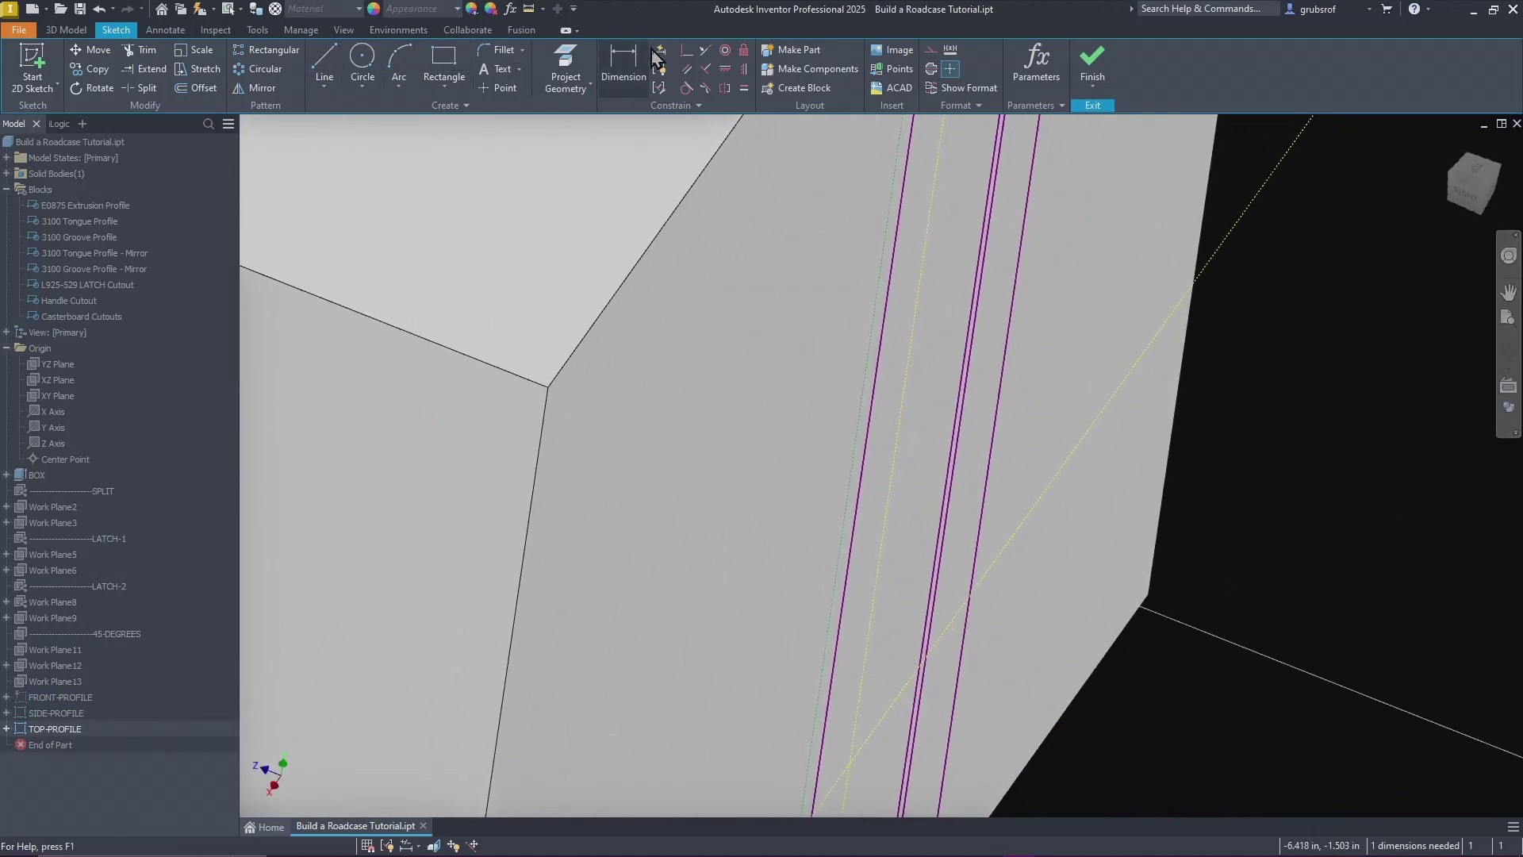
{"action": "left_click", "coordinate": [566, 70]}
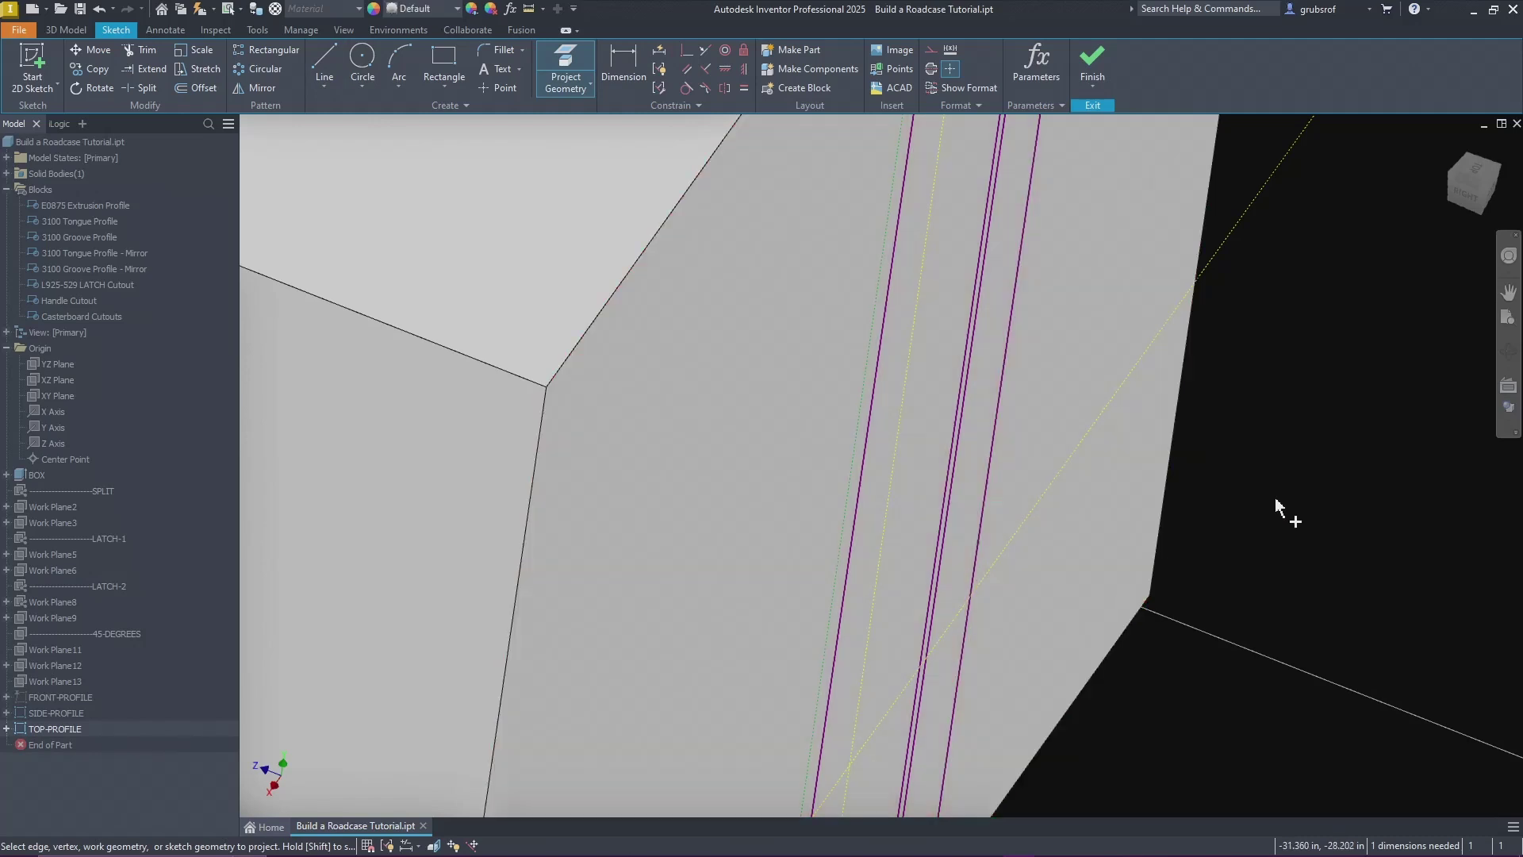
{"action": "right_click", "coordinate": [1241, 511]}
{"action": "left_click", "coordinate": [1264, 457]}
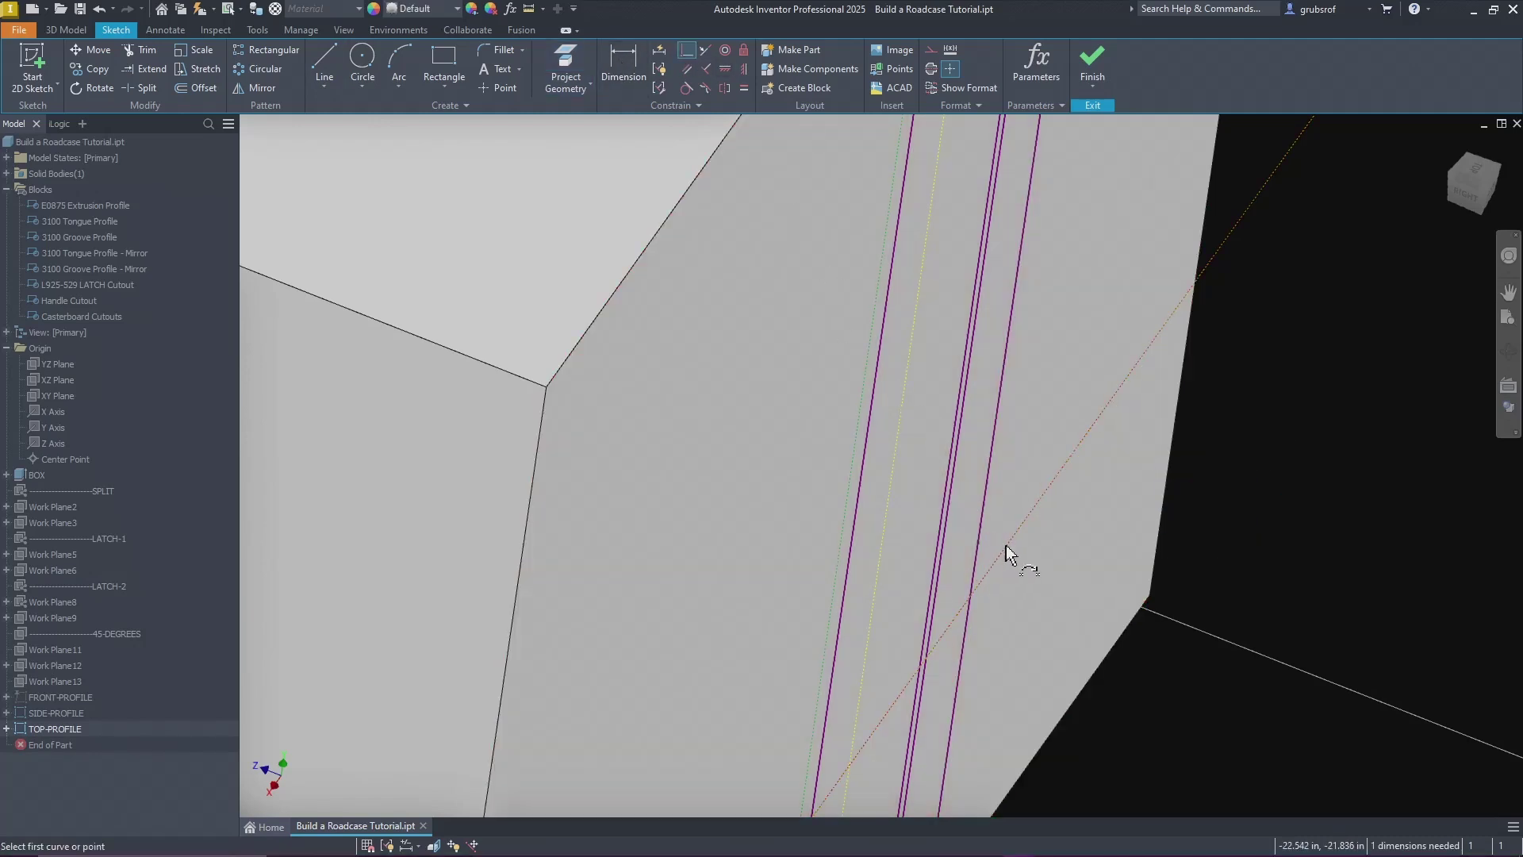
{"action": "left_click", "coordinate": [979, 544]}
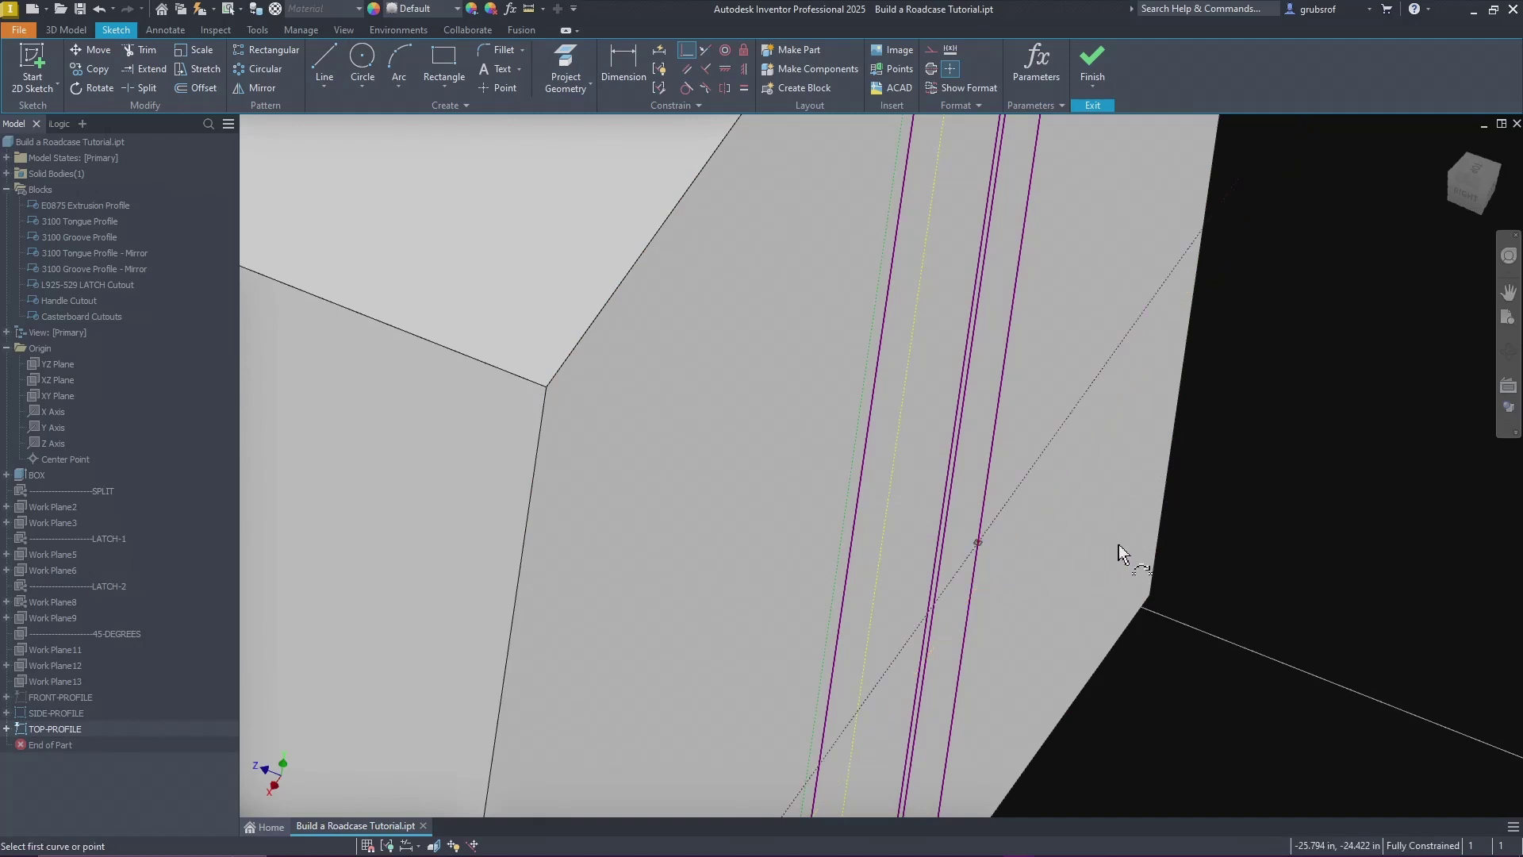
Step: Try to project the side profile's outer line on the opposite side and constrain the other long construction line coincident with it
{"action": "scroll", "coordinate": [1248, 542], "scroll_direction": "down", "scroll_amount": 5}
{"action": "mouse_move", "coordinate": [1248, 543]}
{"action": "middle_mouse_down", "text": "shift"}
{"action": "mouse_move", "coordinate": [1251, 566]}
{"action": "mouse_move", "coordinate": [799, 534]}
{"action": "mouse_move", "coordinate": [611, 568]}
{"action": "mouse_move", "coordinate": [412, 534]}
{"action": "mouse_move", "coordinate": [375, 503]}
{"action": "mouse_move", "coordinate": [365, 444]}
{"action": "middle_mouse_up", "text": "shift"}
{"action": "scroll", "coordinate": [1251, 571], "scroll_direction": "up", "scroll_amount": 5}
{"action": "right_click", "coordinate": [421, 526]}
{"action": "left_click", "coordinate": [436, 513]}
{"action": "left_click", "coordinate": [561, 67]}
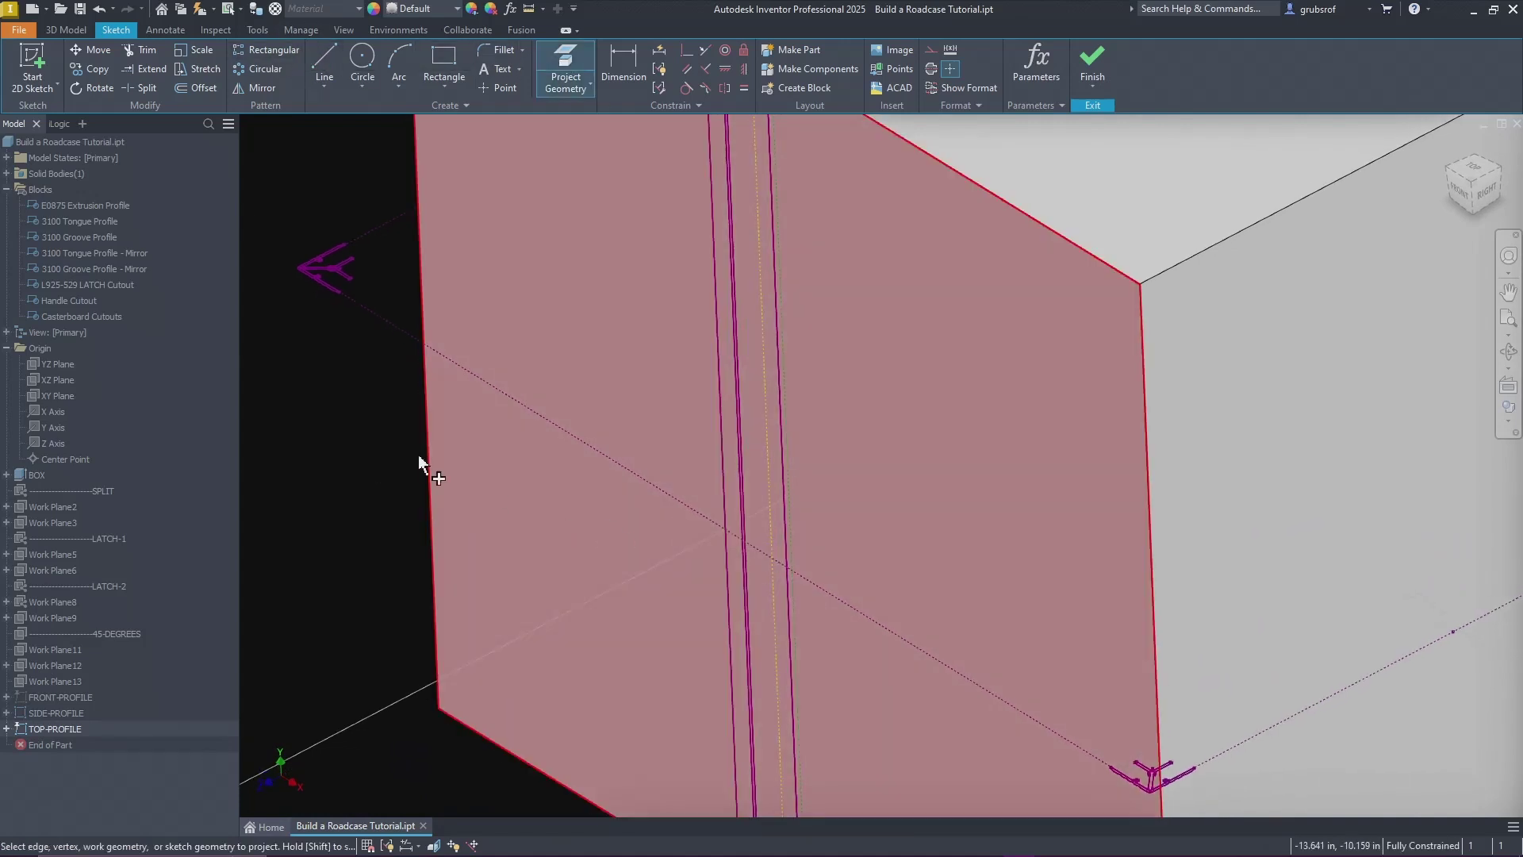
{"action": "key", "text": "Escape"}
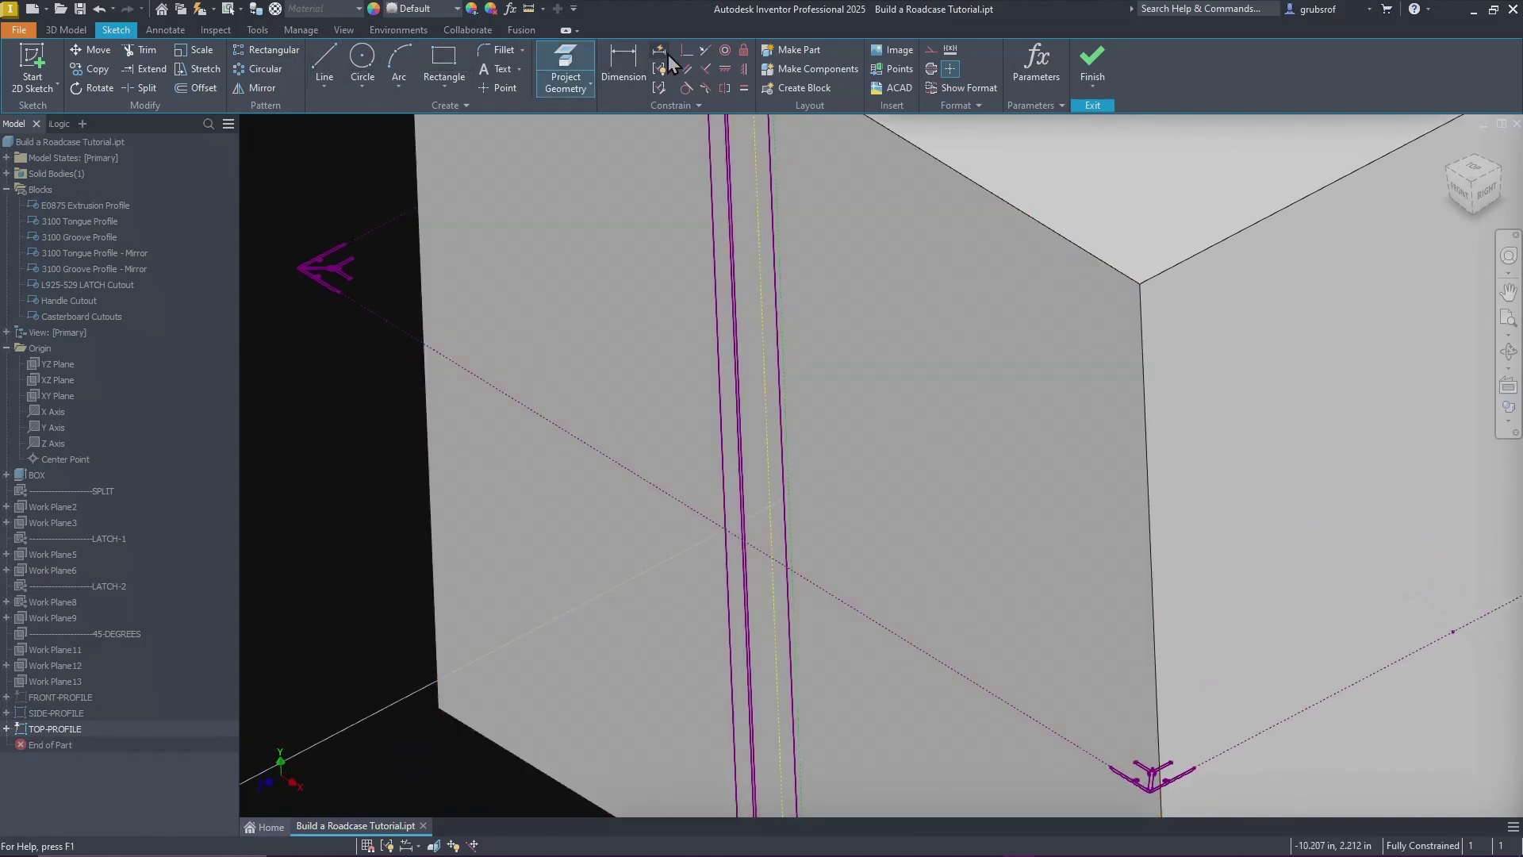
{"action": "scroll", "coordinate": [798, 597], "scroll_direction": "up", "scroll_amount": 3}
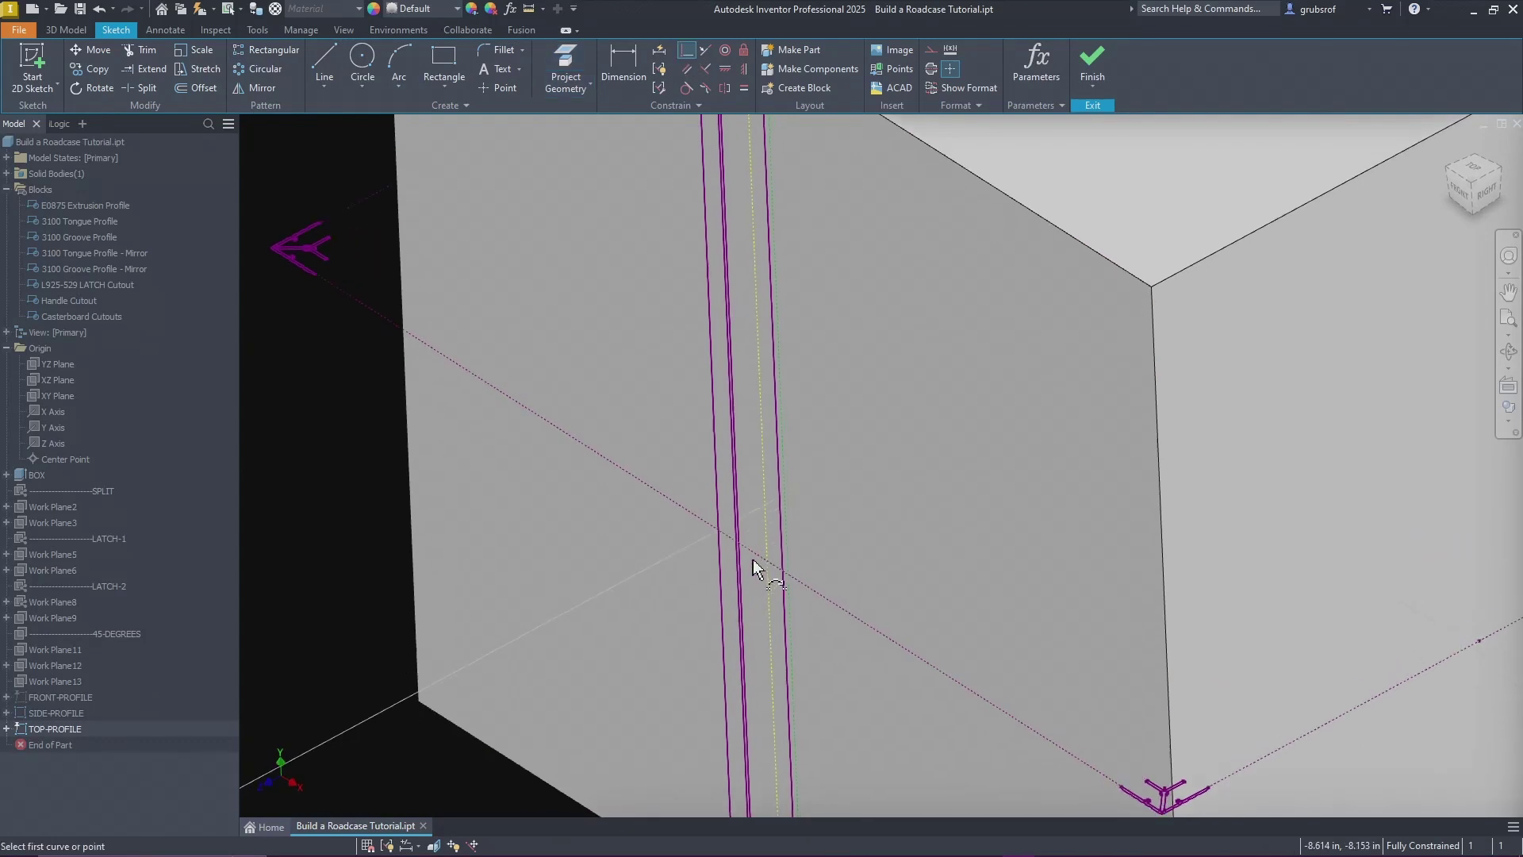
{"action": "left_click", "coordinate": [703, 533]}
{"action": "mouse_move", "coordinate": [398, 162]}
{"action": "middle_mouse_down", "text": "shift"}
{"action": "mouse_move", "coordinate": [806, 568]}
{"action": "mouse_move", "coordinate": [653, 534]}
{"action": "mouse_move", "coordinate": [638, 550]}
{"action": "middle_mouse_up", "text": "shift"}
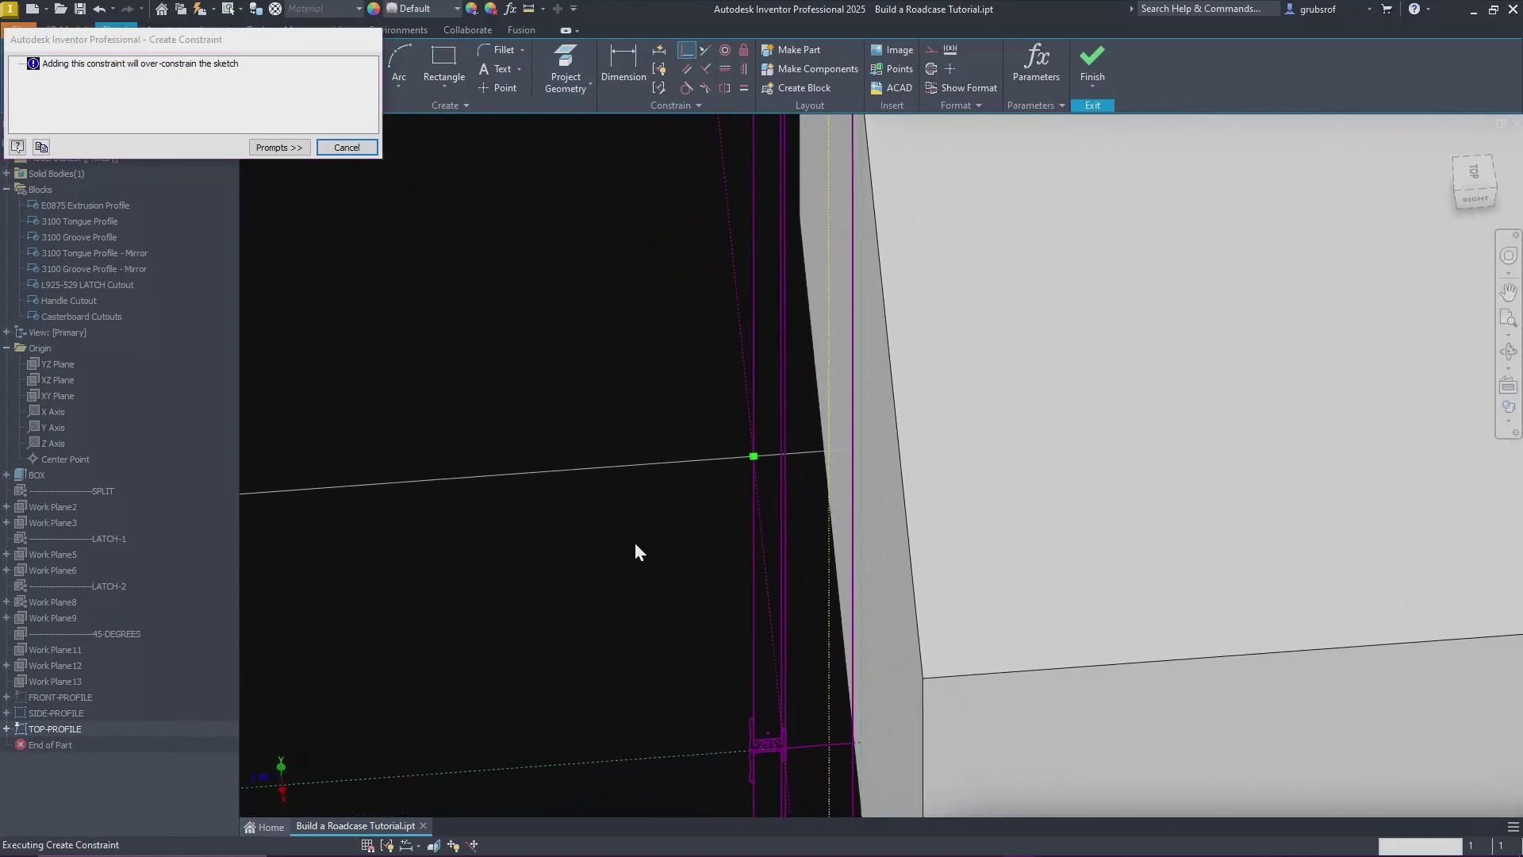
{"action": "left_click", "coordinate": [347, 147]}
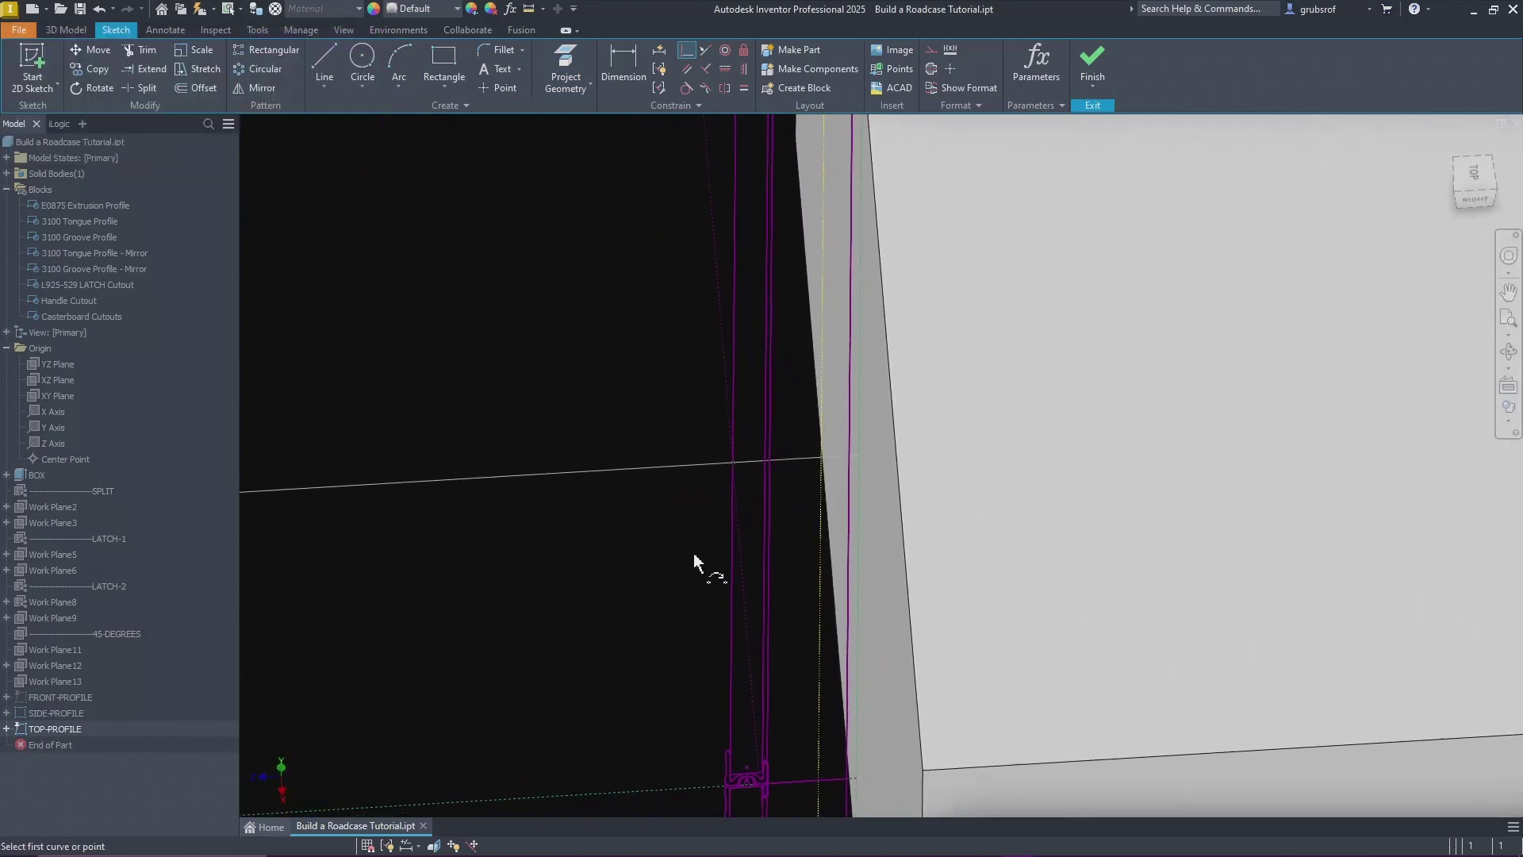
{"action": "key", "text": "Escape"}
Step: Finish the TOP-PROFILE sketch and roll the End of Part marker back to directly below FRONT-PROFILE
{"action": "scroll", "coordinate": [640, 539], "scroll_direction": "down", "scroll_amount": 5}
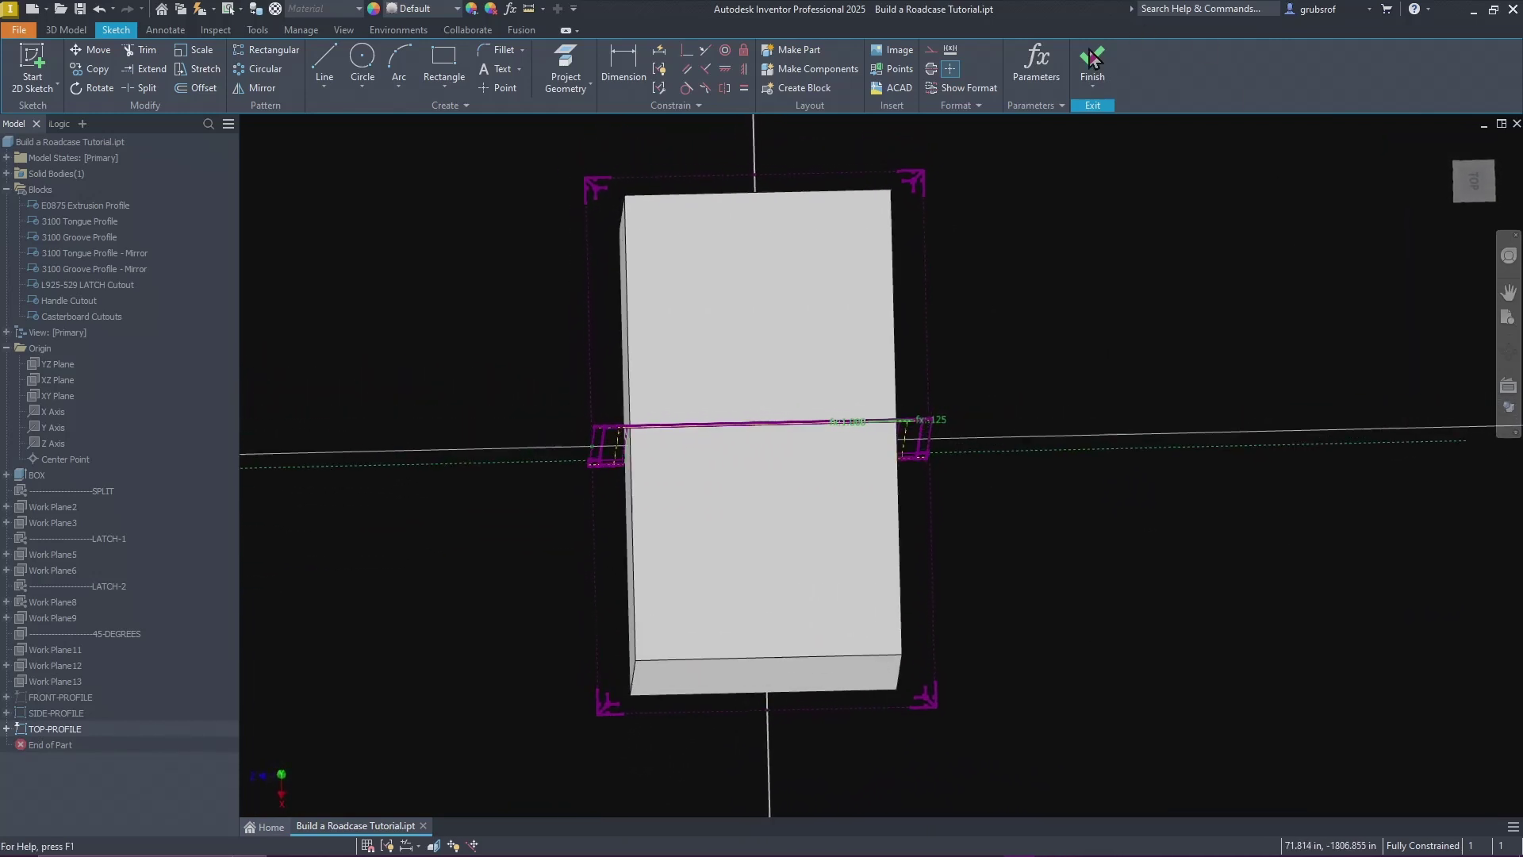
{"action": "left_click", "coordinate": [1098, 60]}
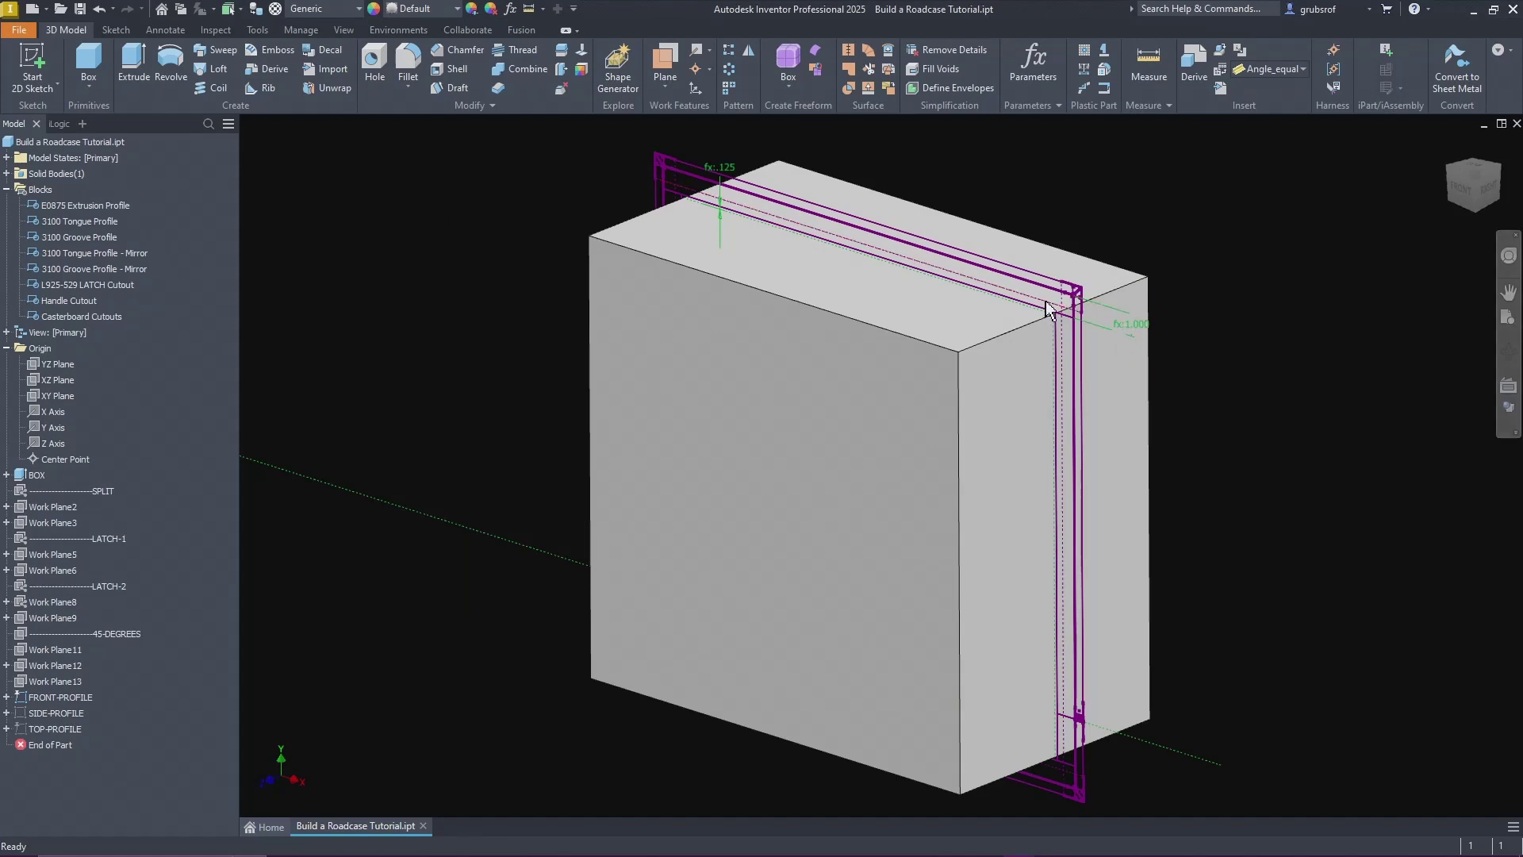
{"action": "scroll", "coordinate": [1046, 309], "scroll_direction": "down", "scroll_amount": 5}
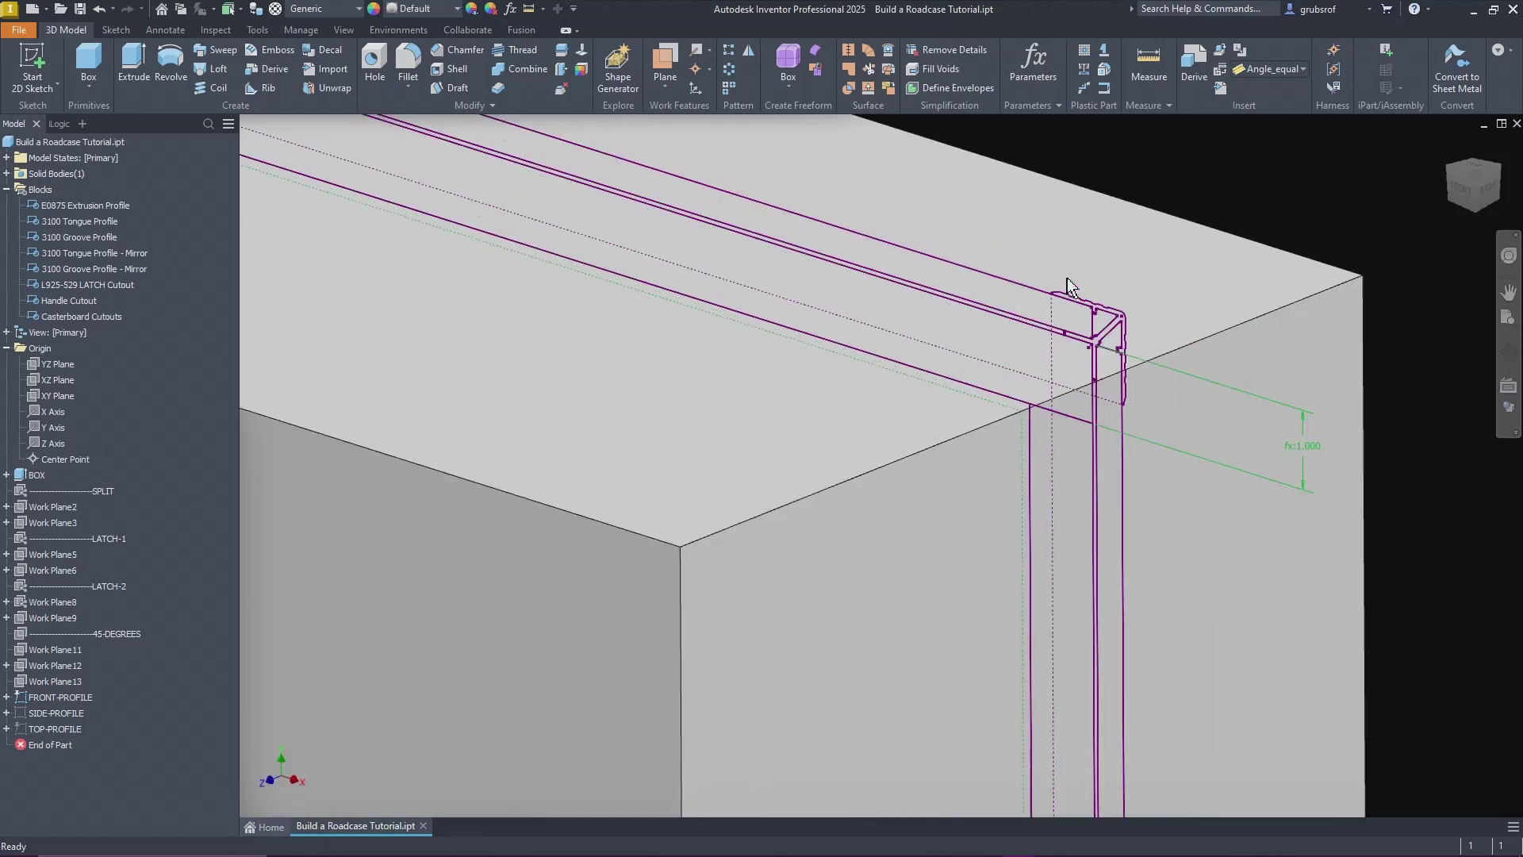
{"action": "scroll", "coordinate": [1039, 441], "scroll_direction": "up", "scroll_amount": 4}
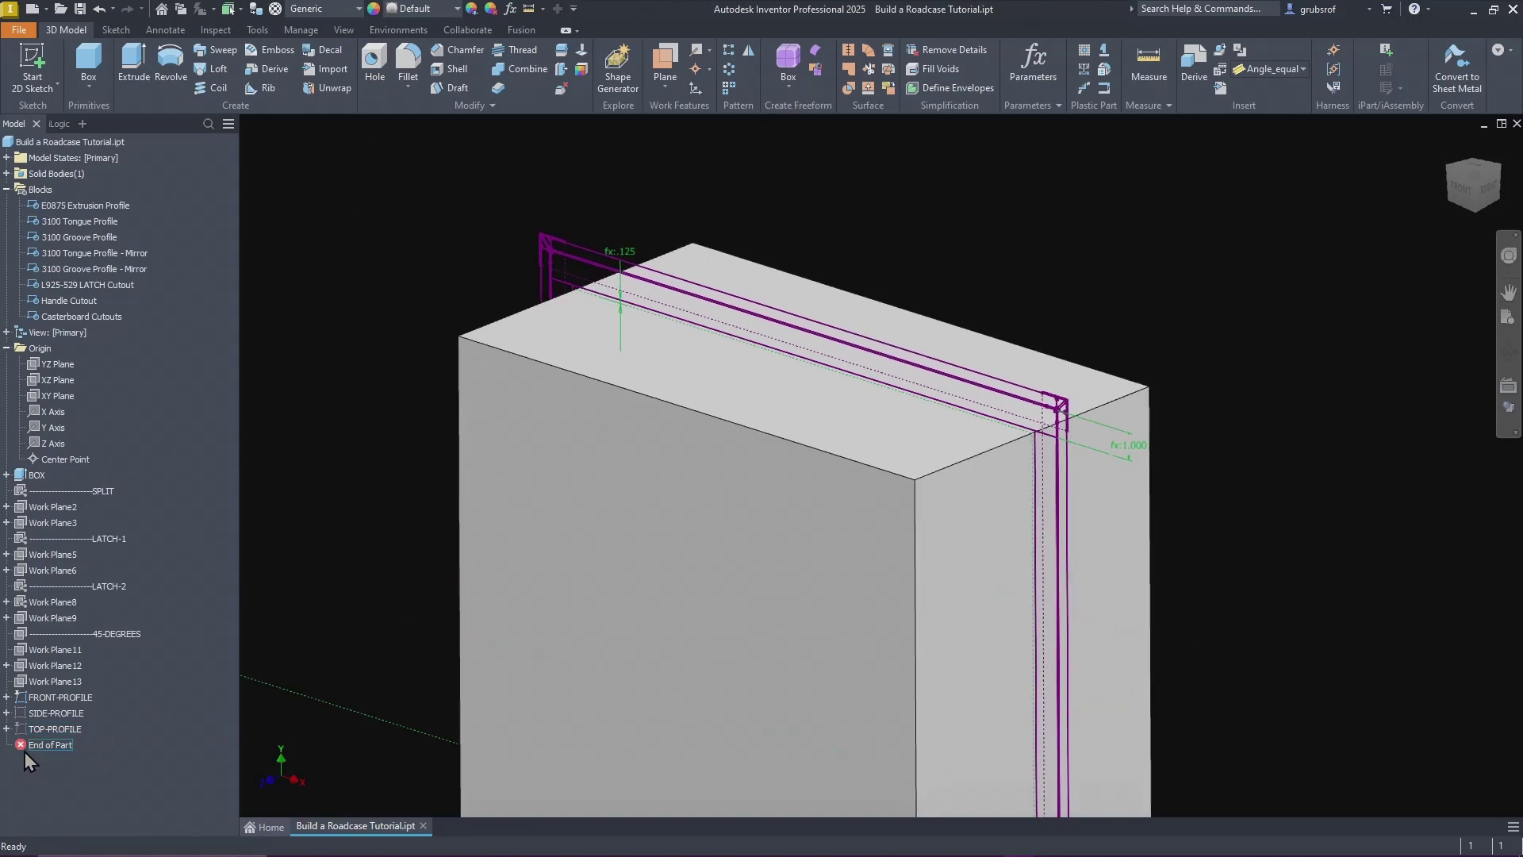
{"action": "left_click_drag", "start_coordinate": [35, 745], "coordinate": [46, 708]}
Step: Create a work plane at 90 degrees to the box's large front face, around FRONT-PROFILE's nearest vertical construction line
{"action": "left_click", "coordinate": [666, 86]}
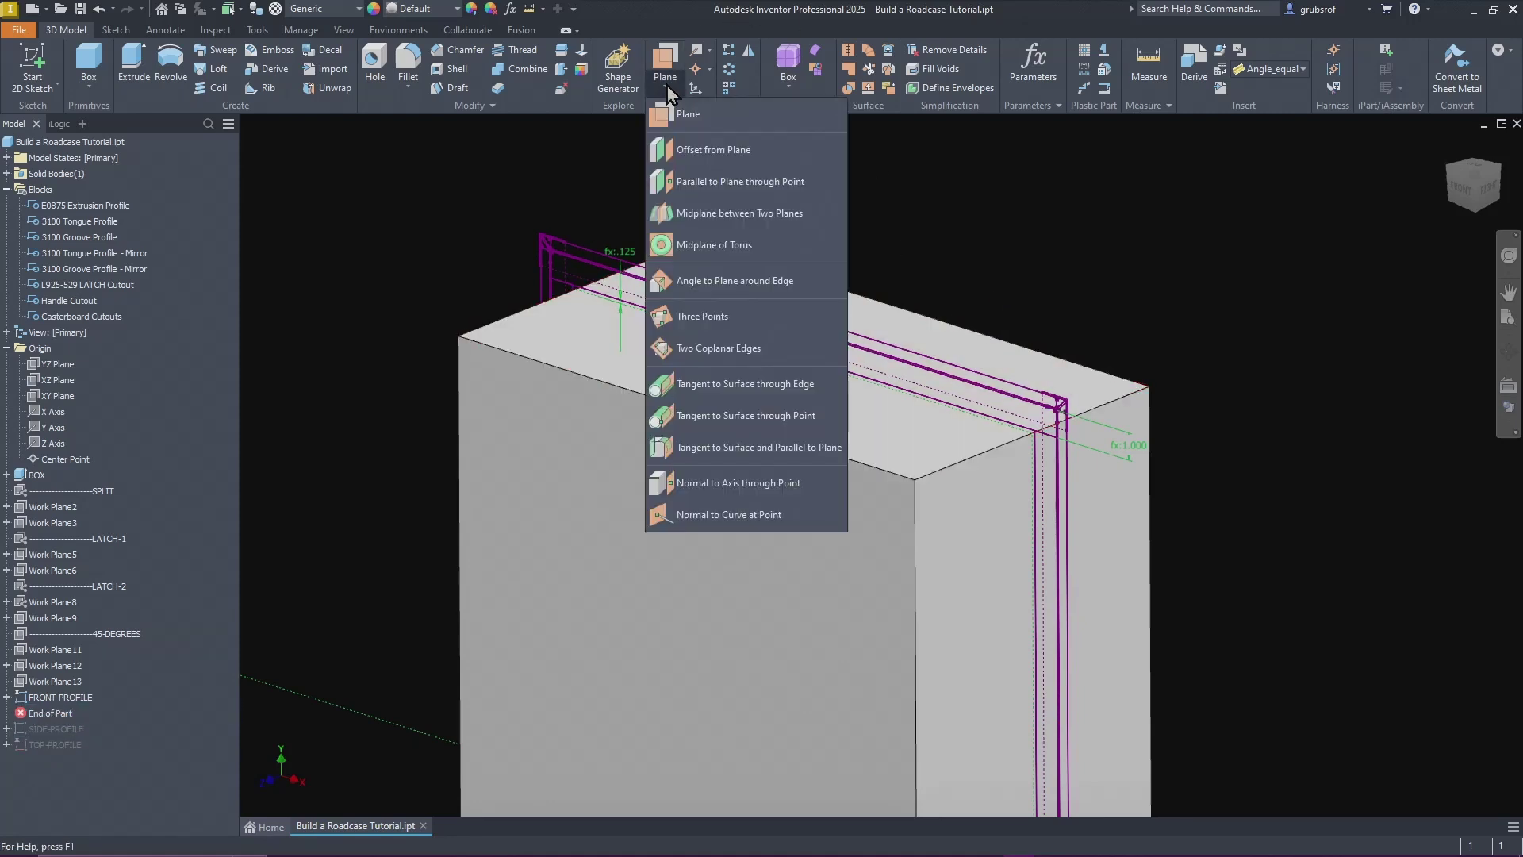
{"action": "left_click", "coordinate": [698, 282]}
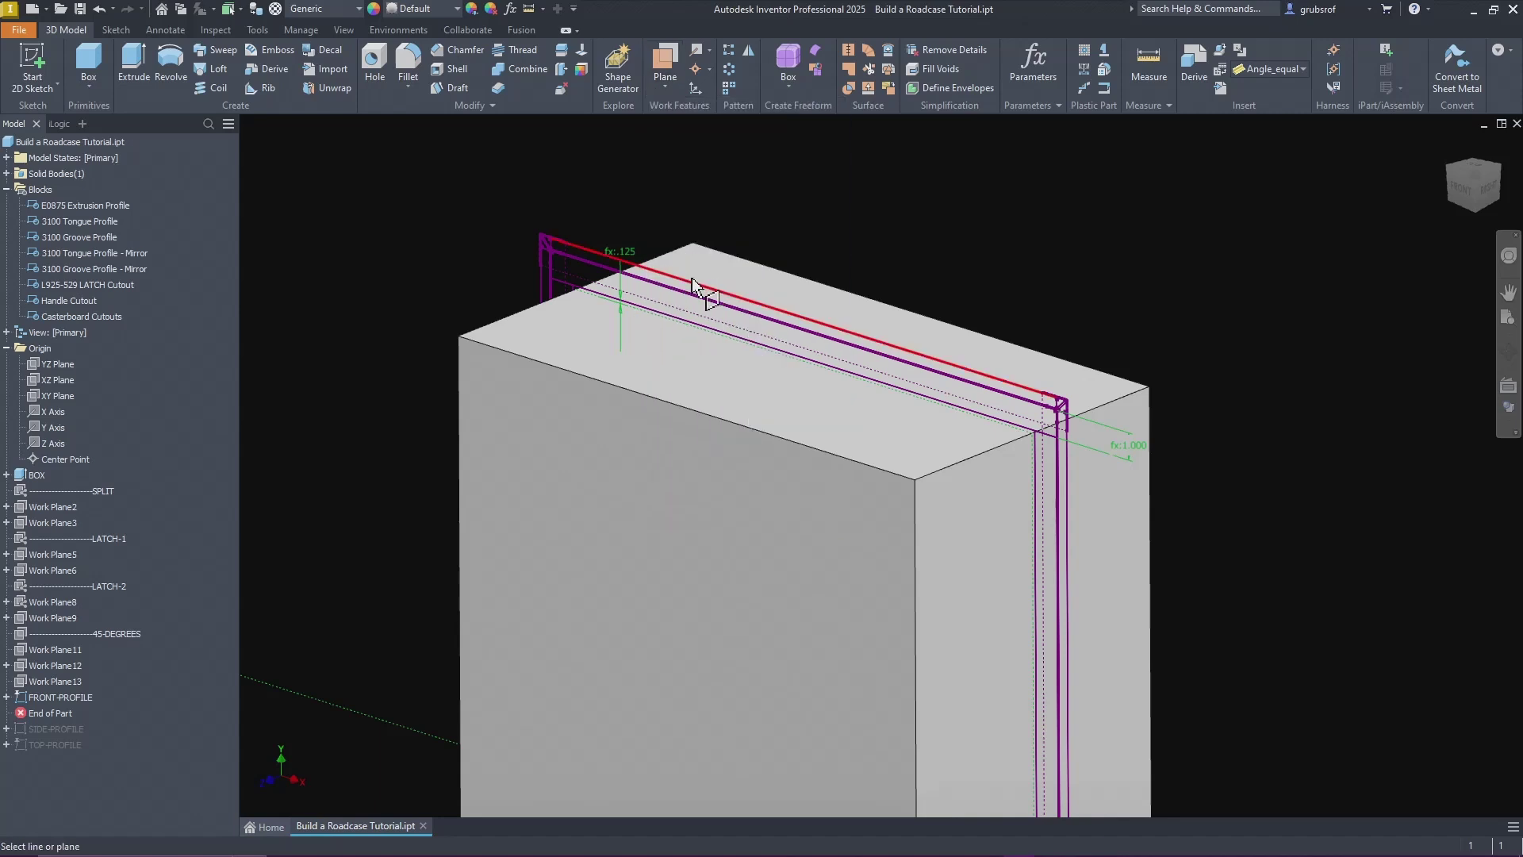
{"action": "left_click", "coordinate": [1044, 503]}
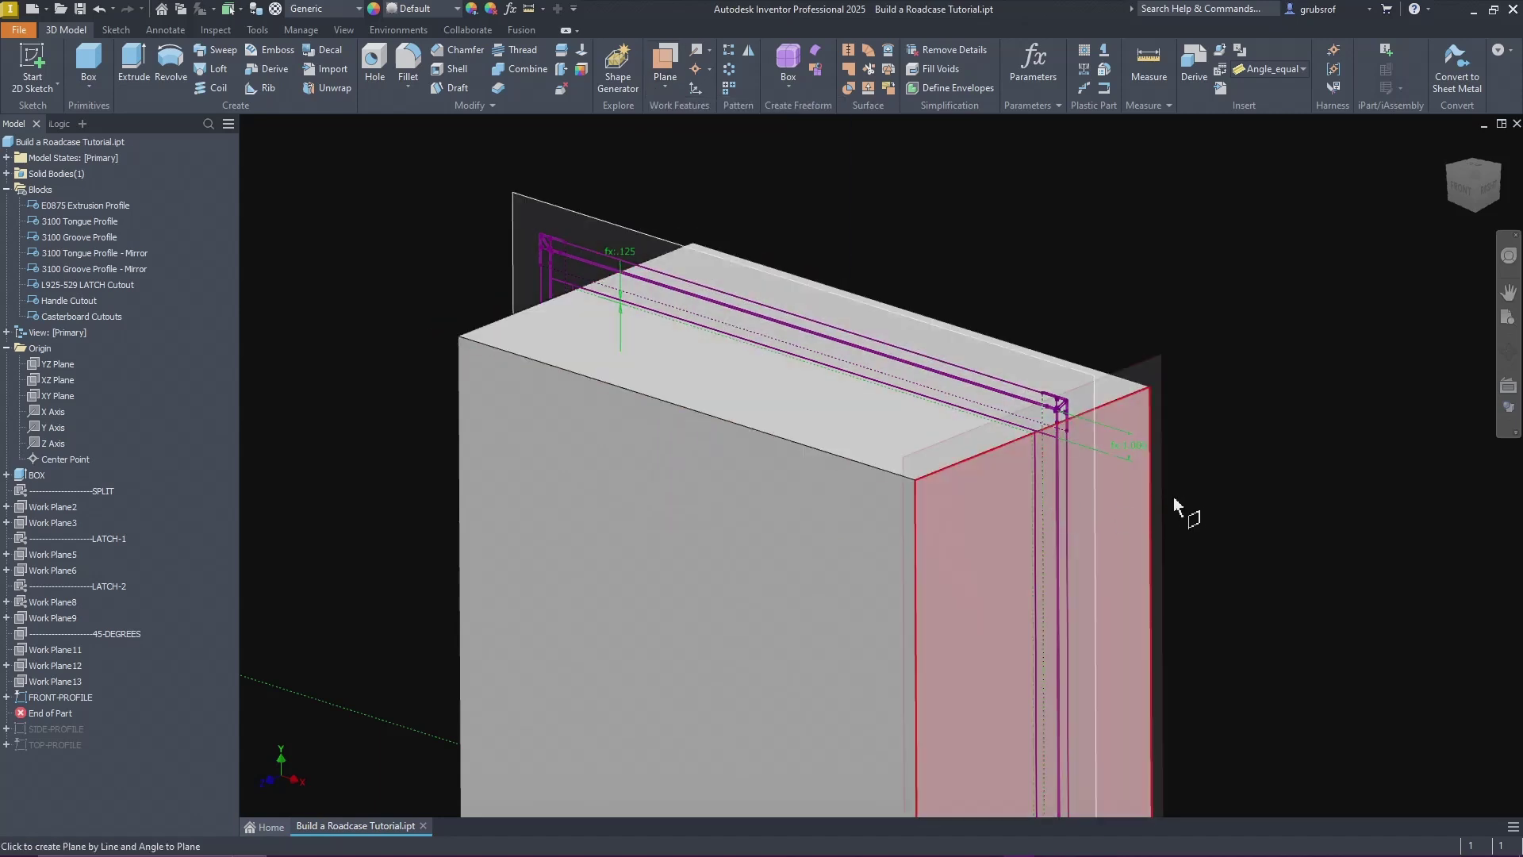
{"action": "left_click", "coordinate": [840, 555]}
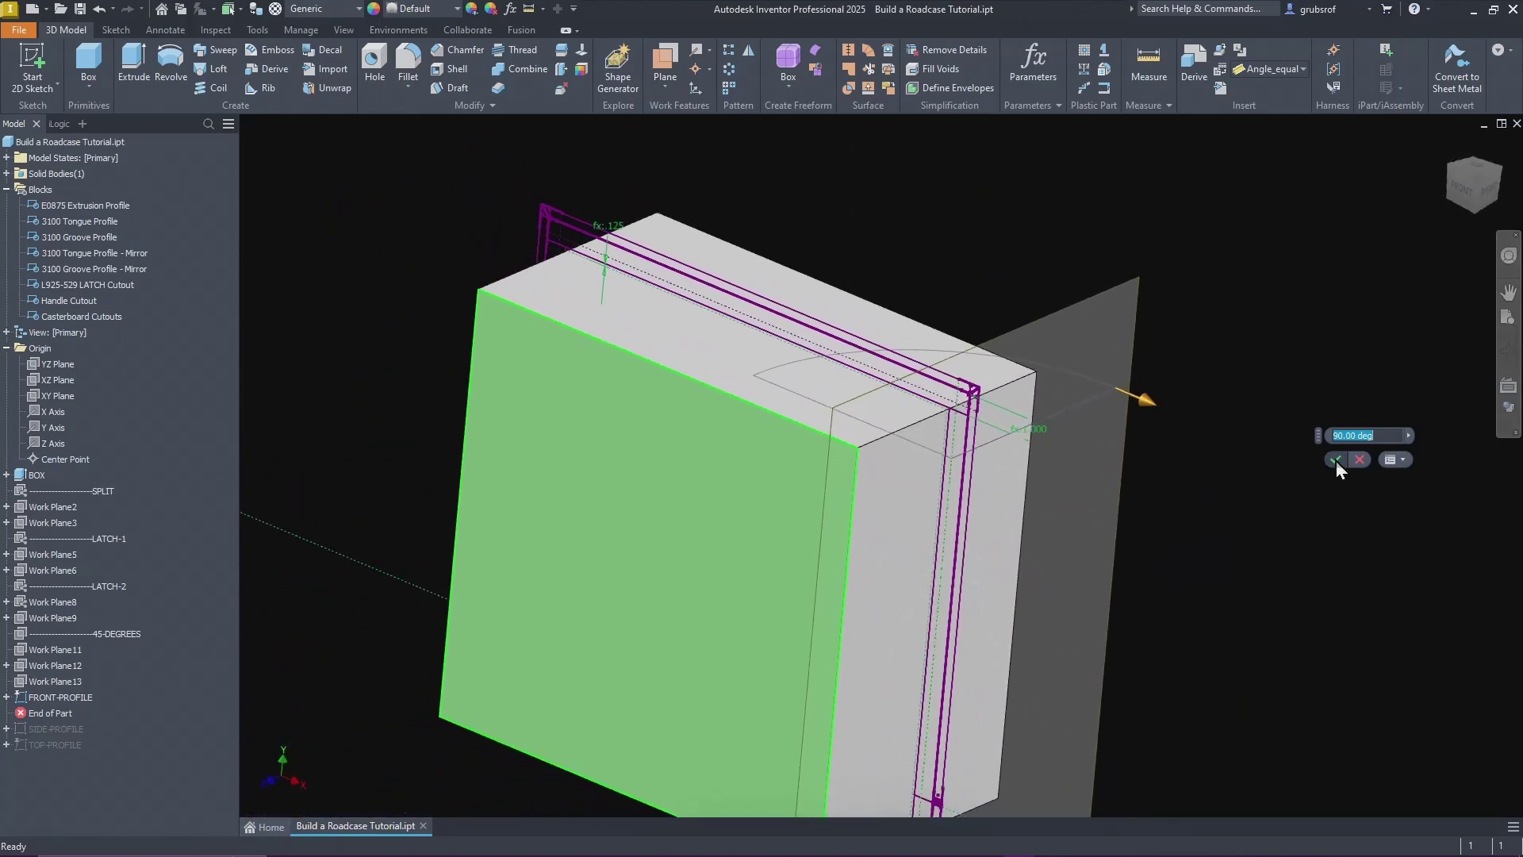
{"action": "left_click", "coordinate": [1336, 459]}
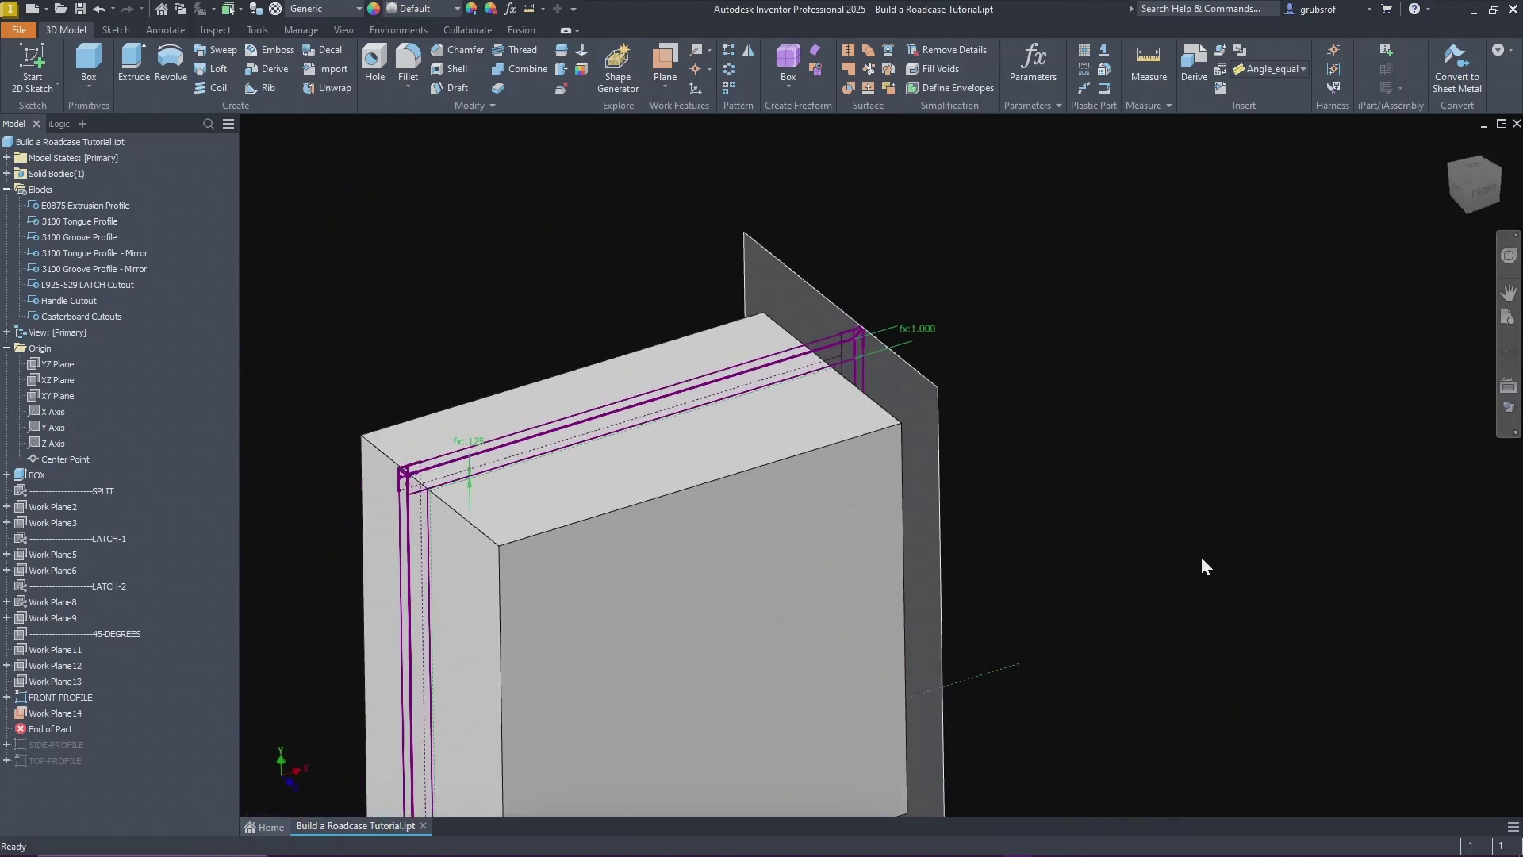
Step: Create a work plane at 90 degrees to the box's large face, around FRONT-PROFILE's vertical construction line on the opposite side
{"action": "scroll", "coordinate": [1182, 476], "scroll_direction": "up", "scroll_amount": 5}
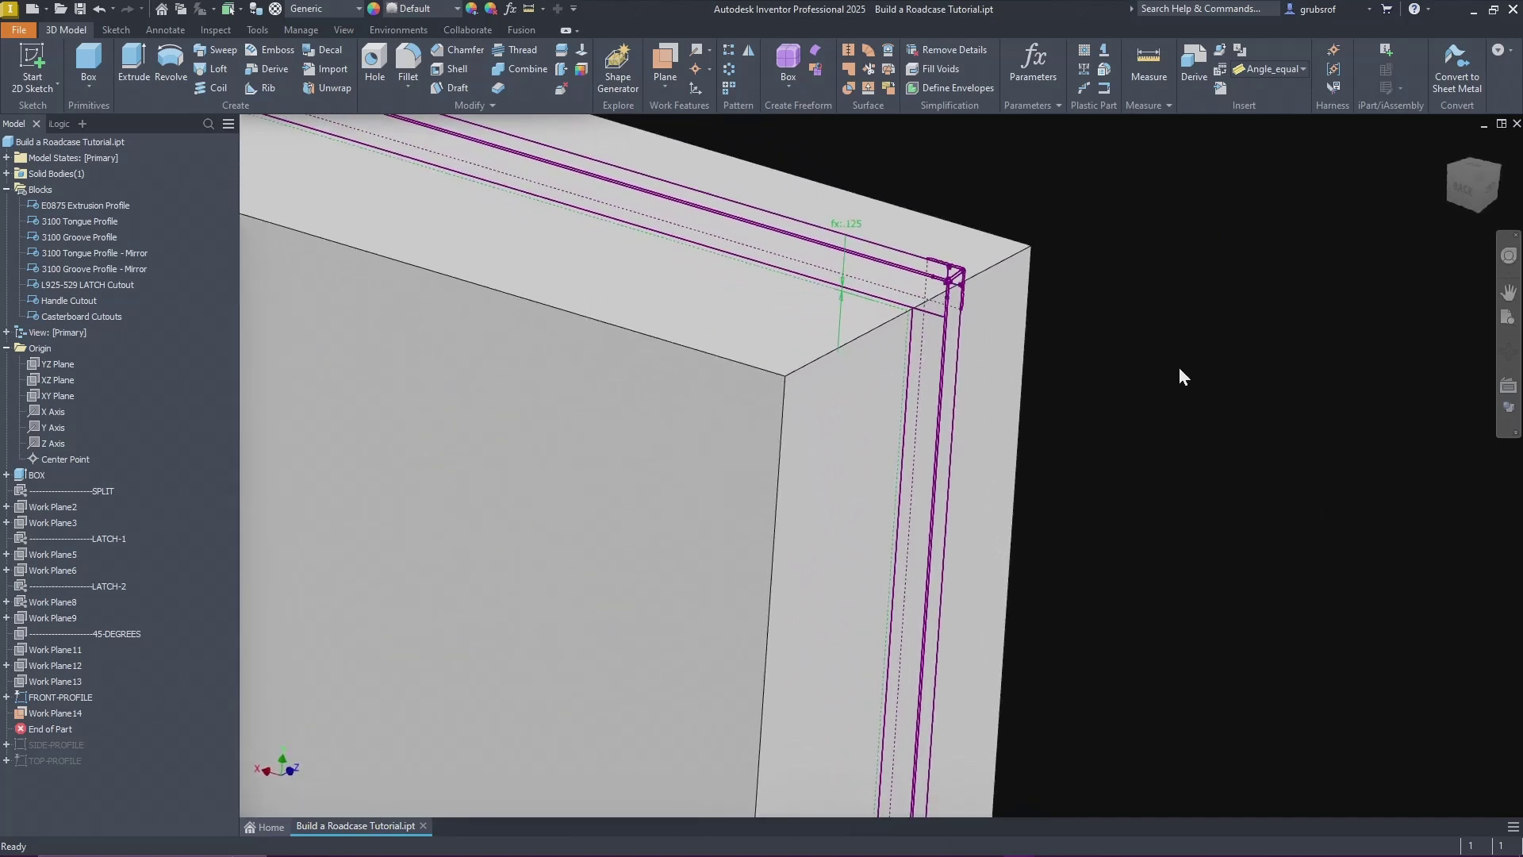
{"action": "left_click", "coordinate": [666, 75]}
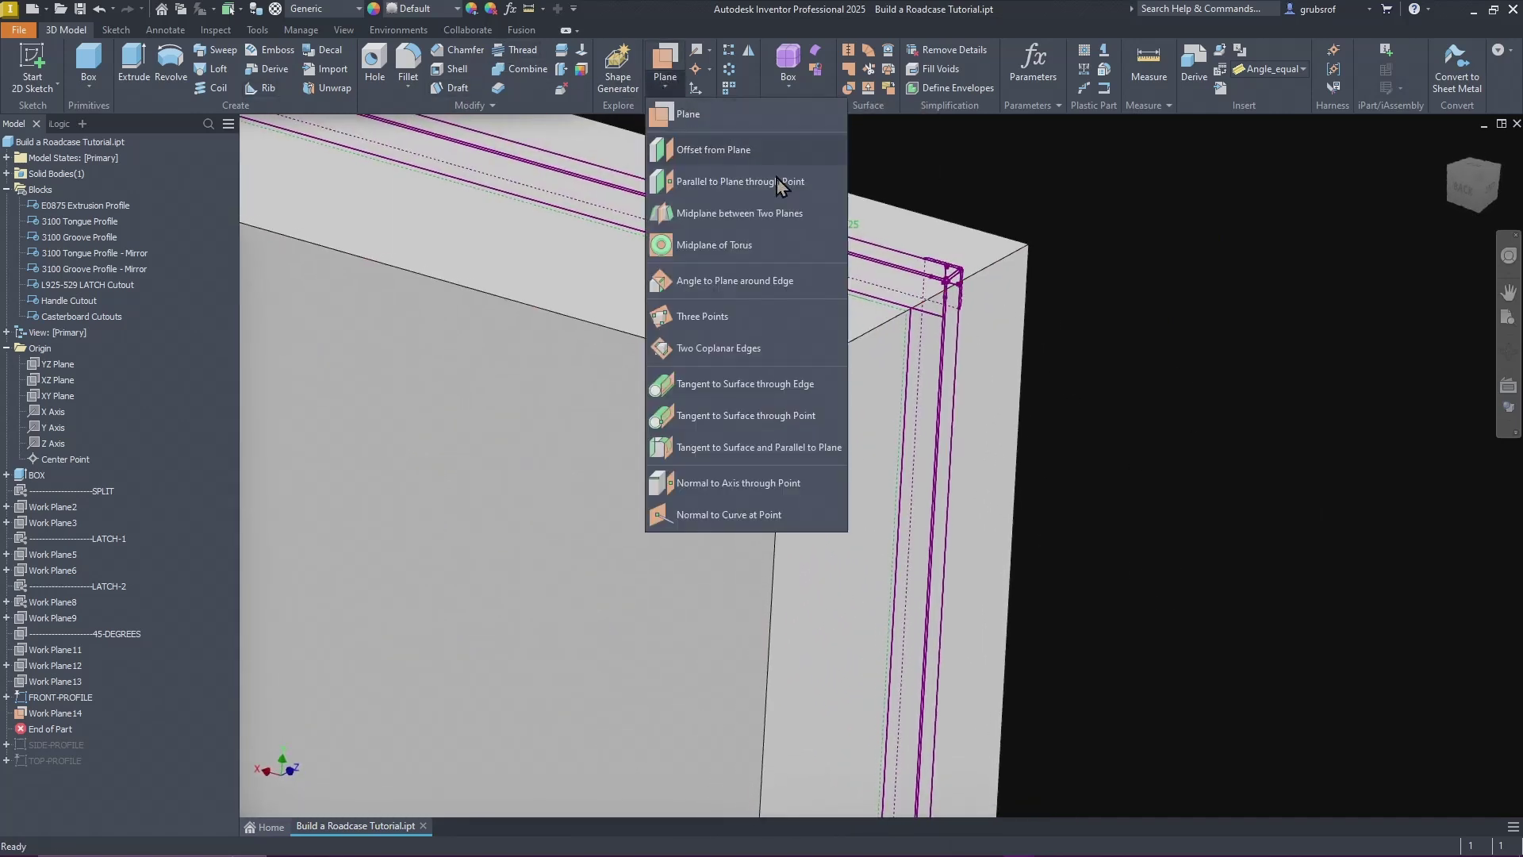
{"action": "left_click", "coordinate": [697, 283]}
{"action": "left_click", "coordinate": [921, 362]}
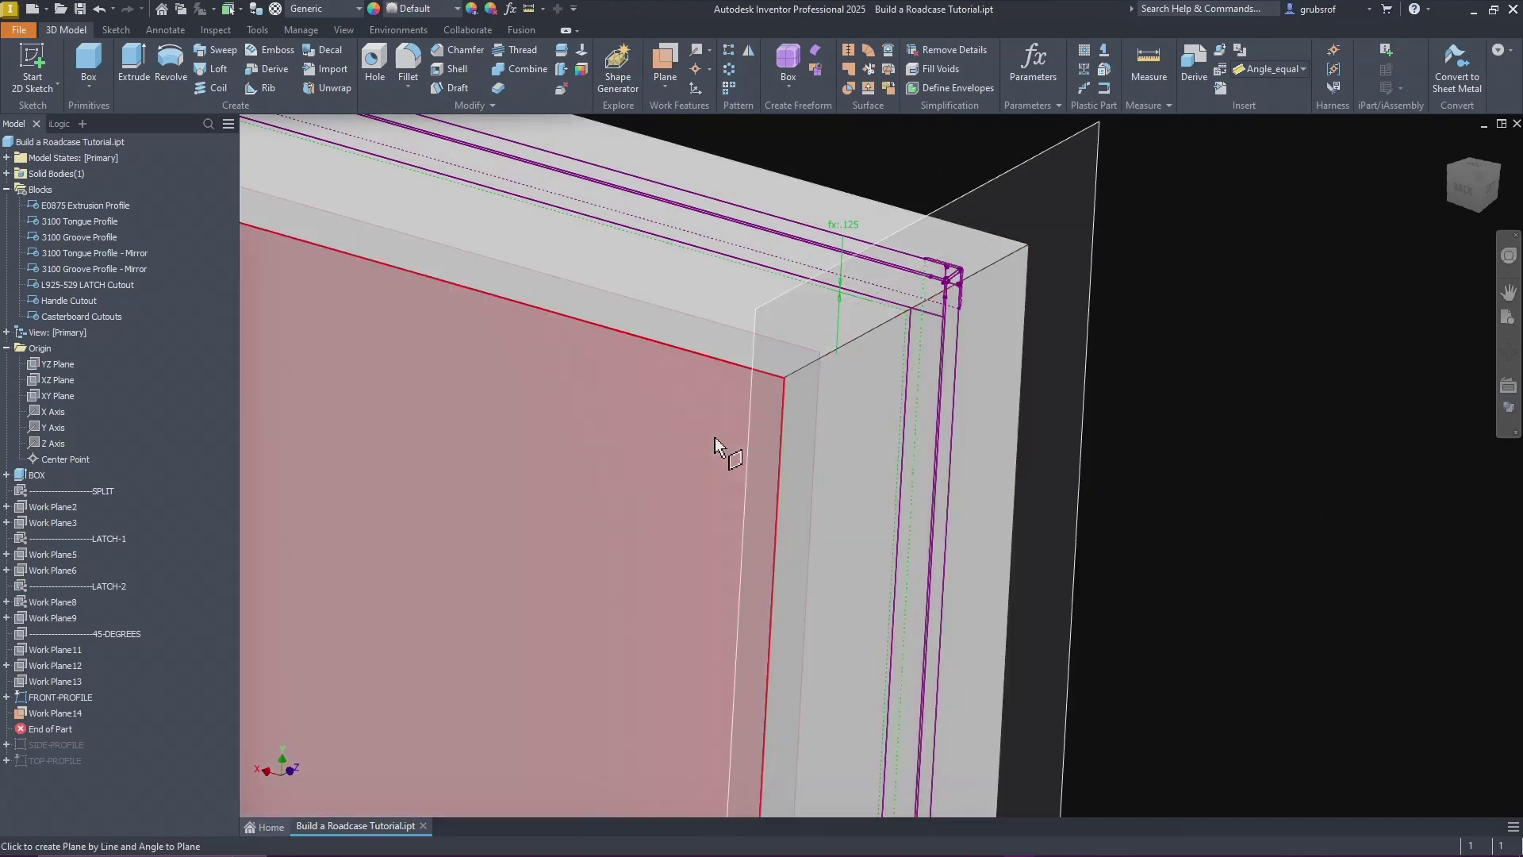
{"action": "left_click", "coordinate": [716, 437]}
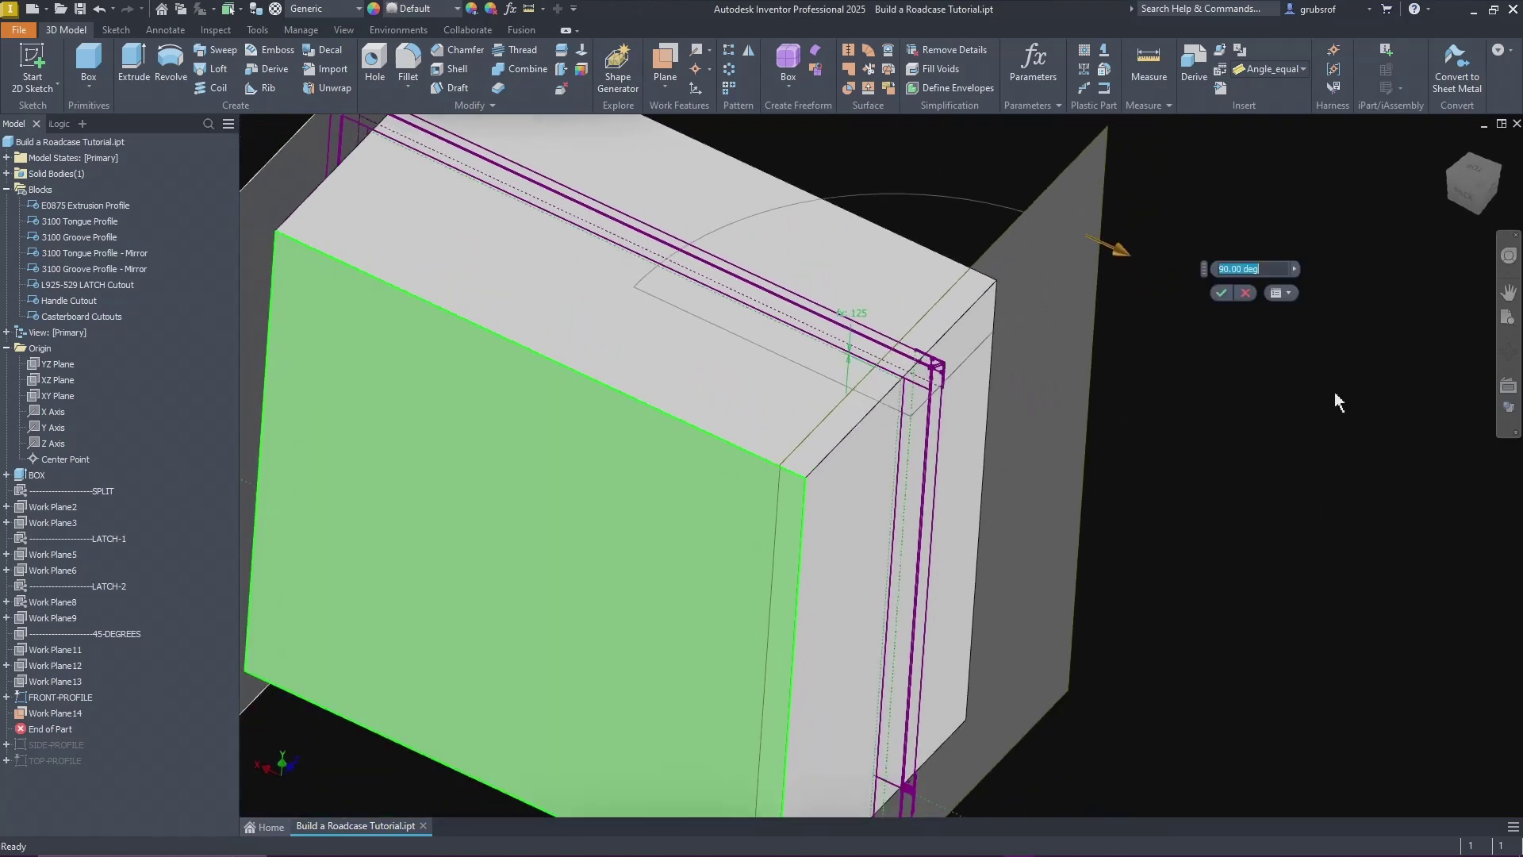
{"action": "left_click", "coordinate": [1220, 294]}
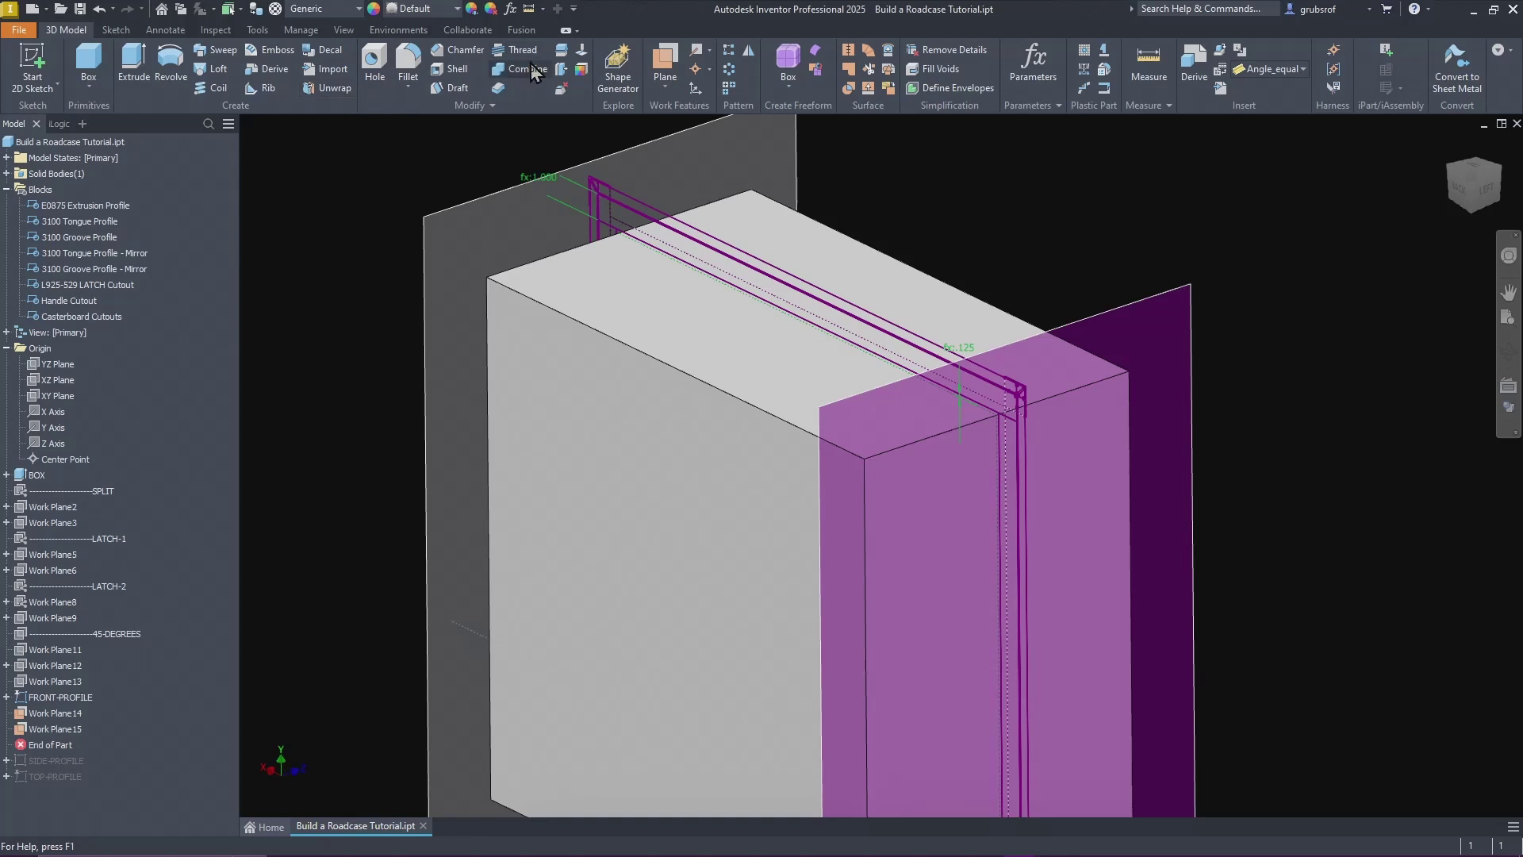
Step: Create a work plane at 90 degrees to the box's large face, around FRONT-PROFILE's upper horizontal construction line
{"action": "left_click", "coordinate": [662, 85]}
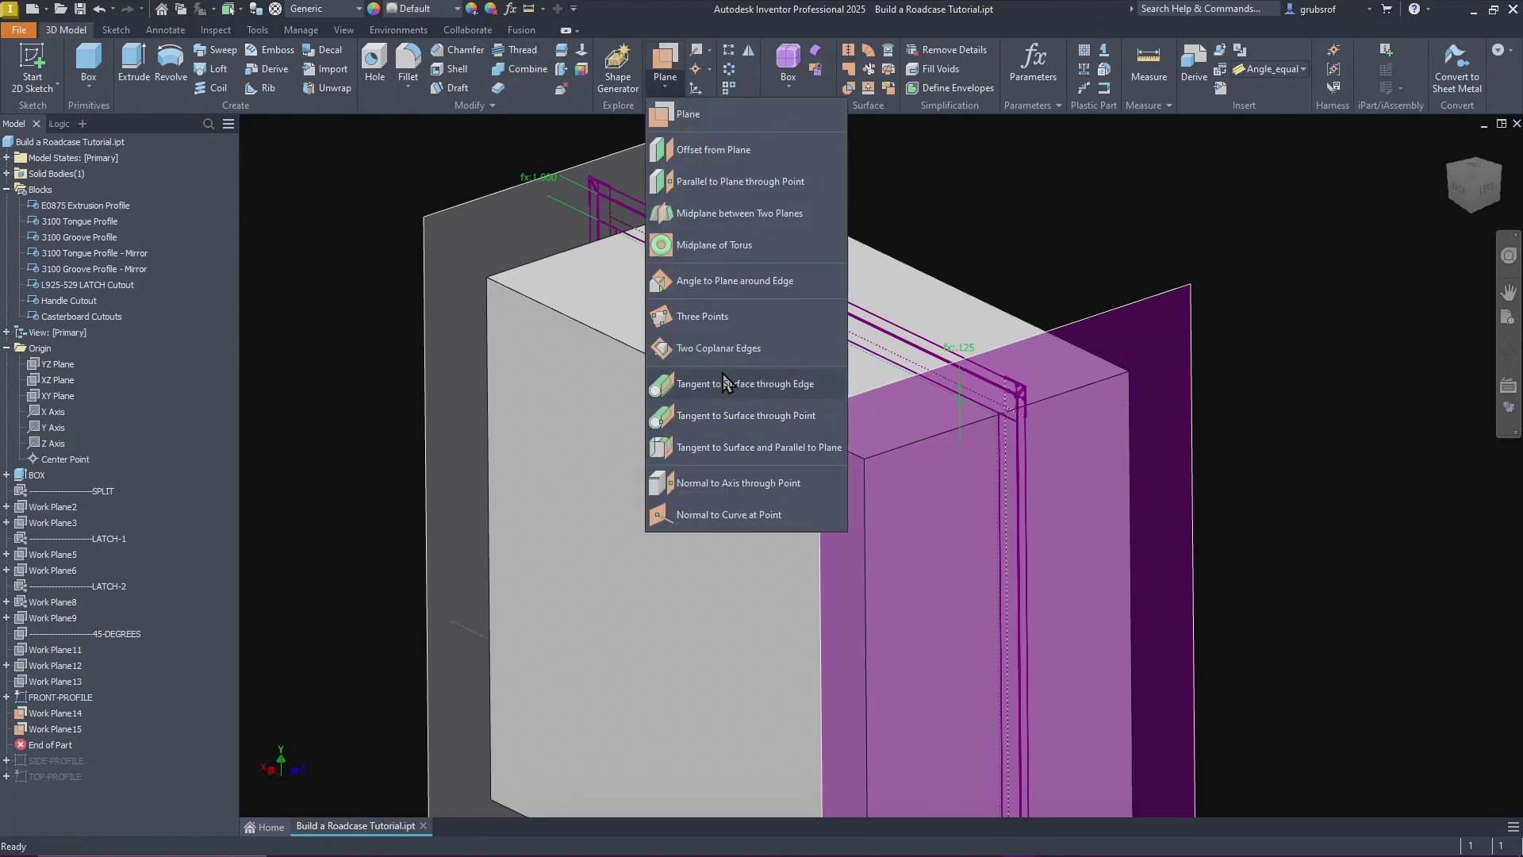
{"action": "left_click", "coordinate": [730, 281]}
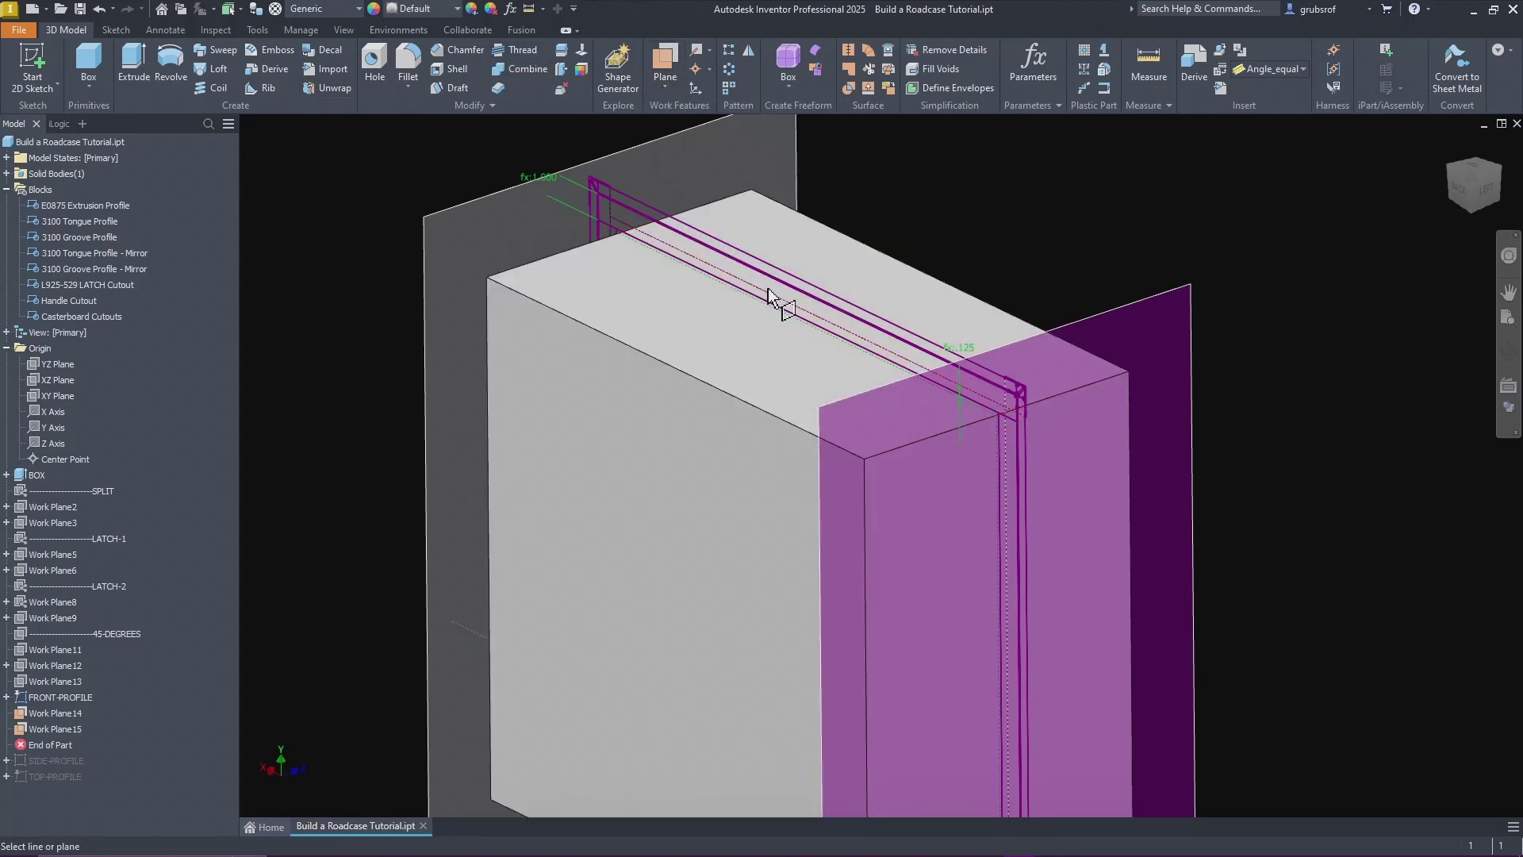
{"action": "left_click", "coordinate": [768, 292]}
{"action": "left_click", "coordinate": [593, 430]}
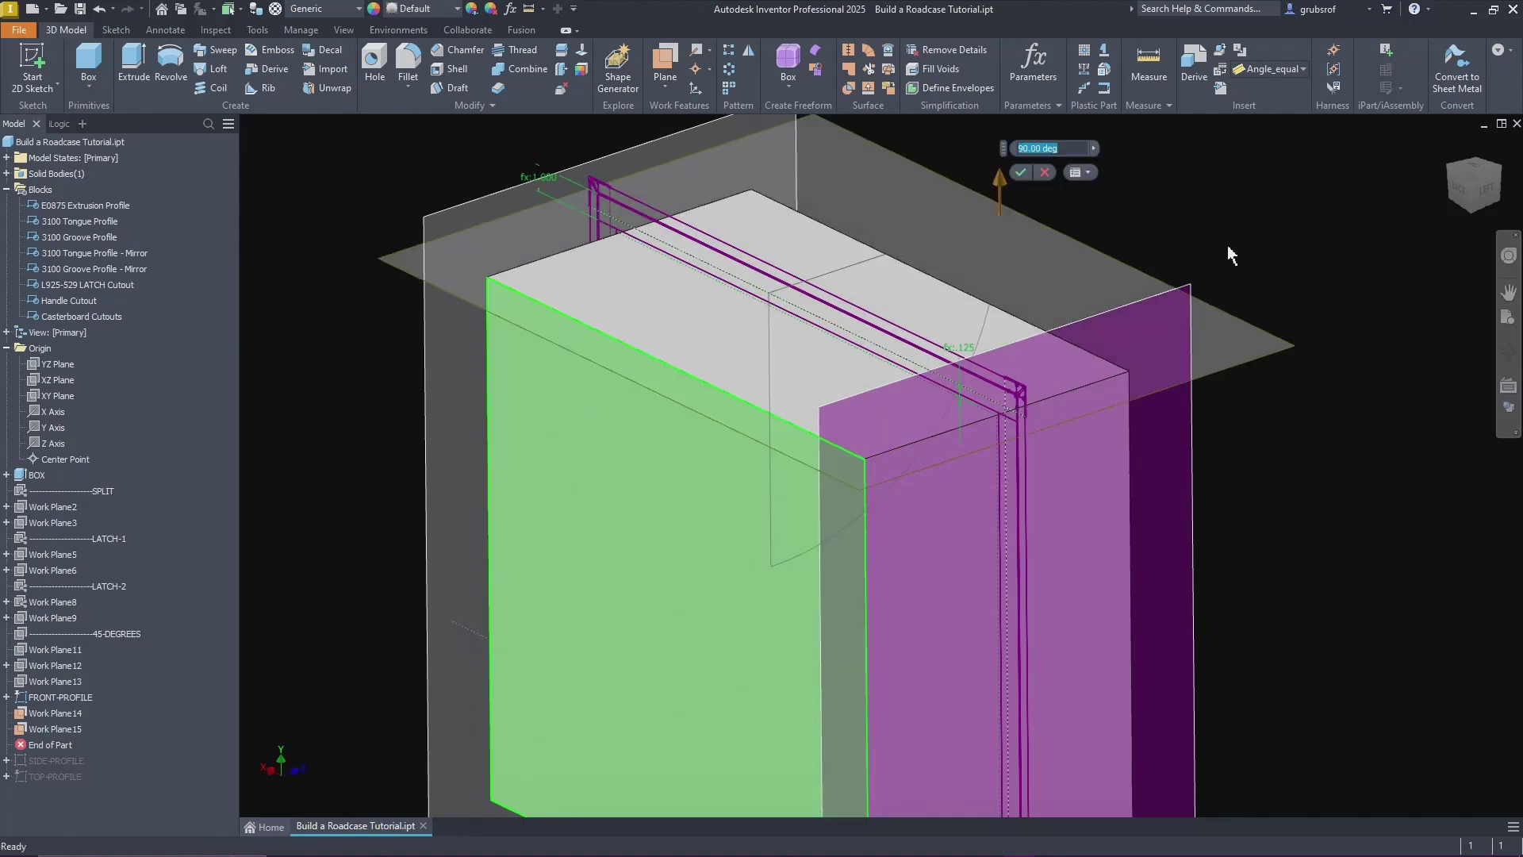
{"action": "left_click", "coordinate": [1021, 172]}
Step: Create a work plane at 90 degrees to the box's large face, around FRONT-PROFILE's lower horizontal construction line
{"action": "middle_click_drag", "start_coordinate": [1312, 512], "coordinate": [926, 641], "text": "shift"}
{"action": "scroll", "coordinate": [912, 638], "scroll_direction": "up", "scroll_amount": 4}
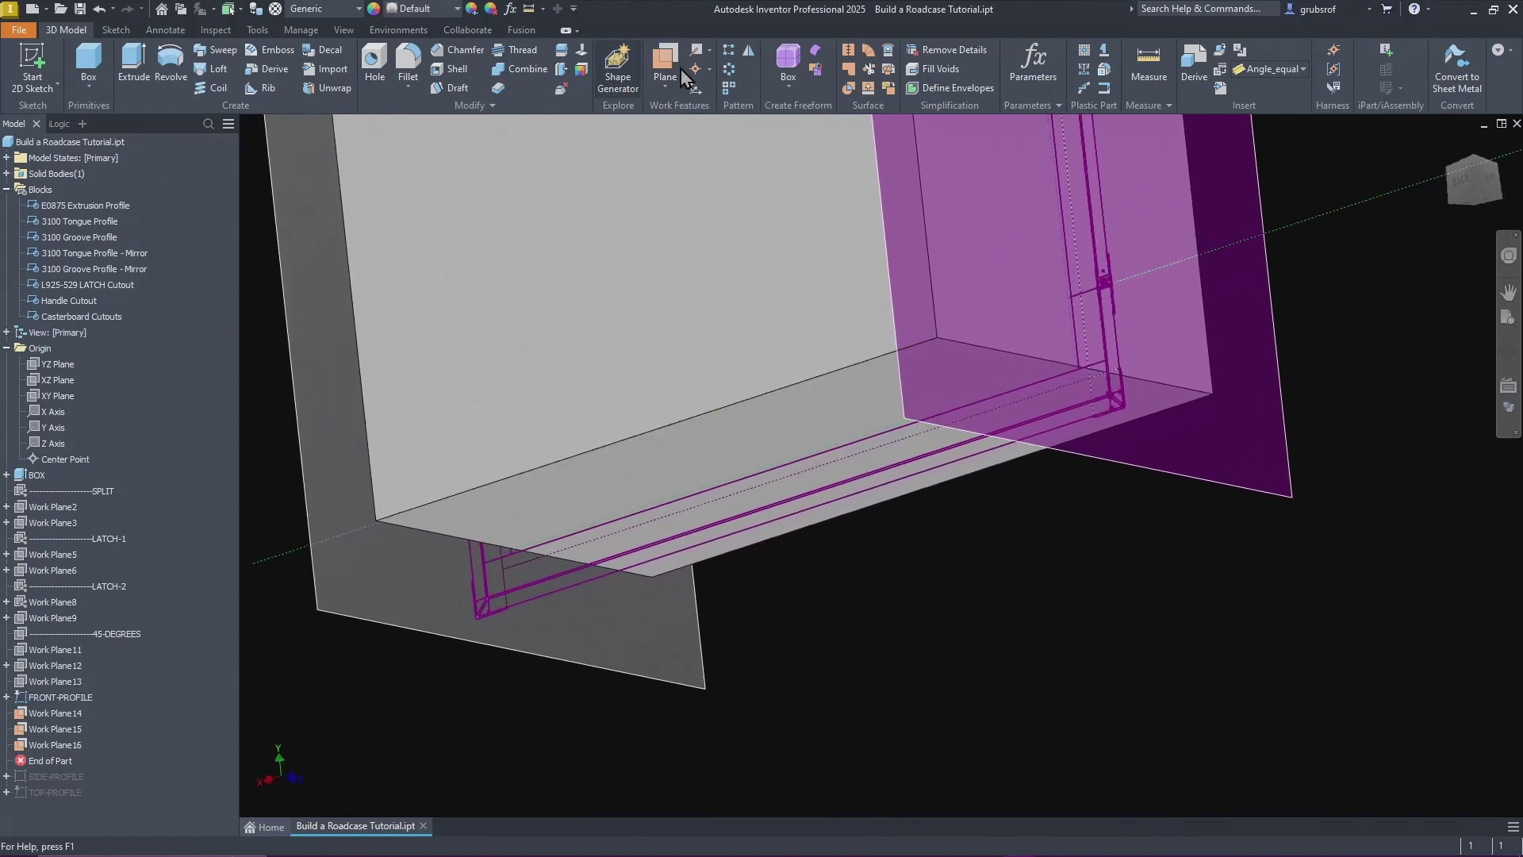
{"action": "left_click", "coordinate": [673, 84]}
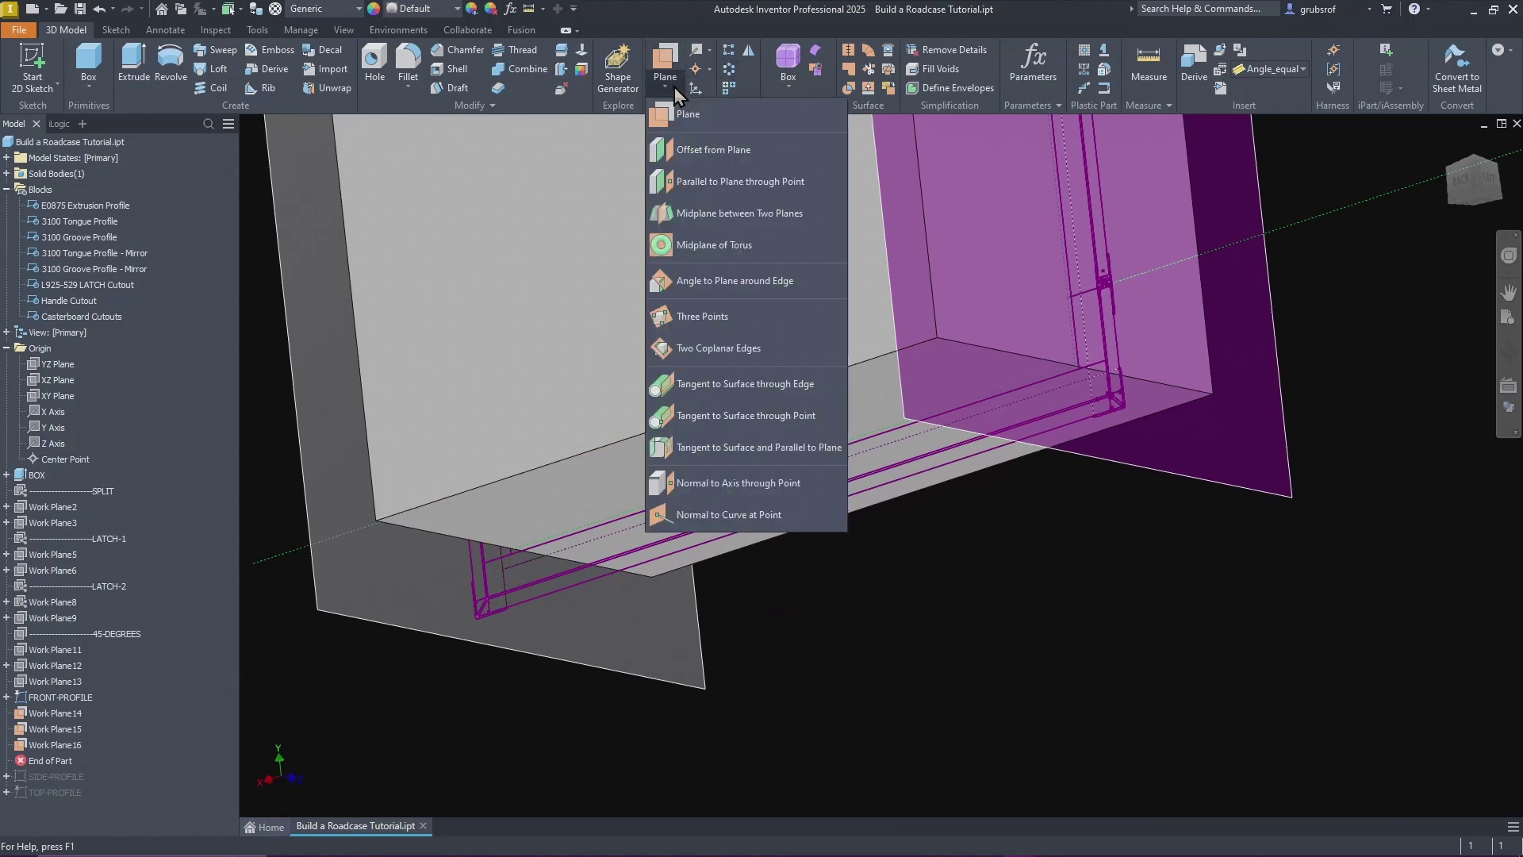
{"action": "left_click", "coordinate": [692, 285]}
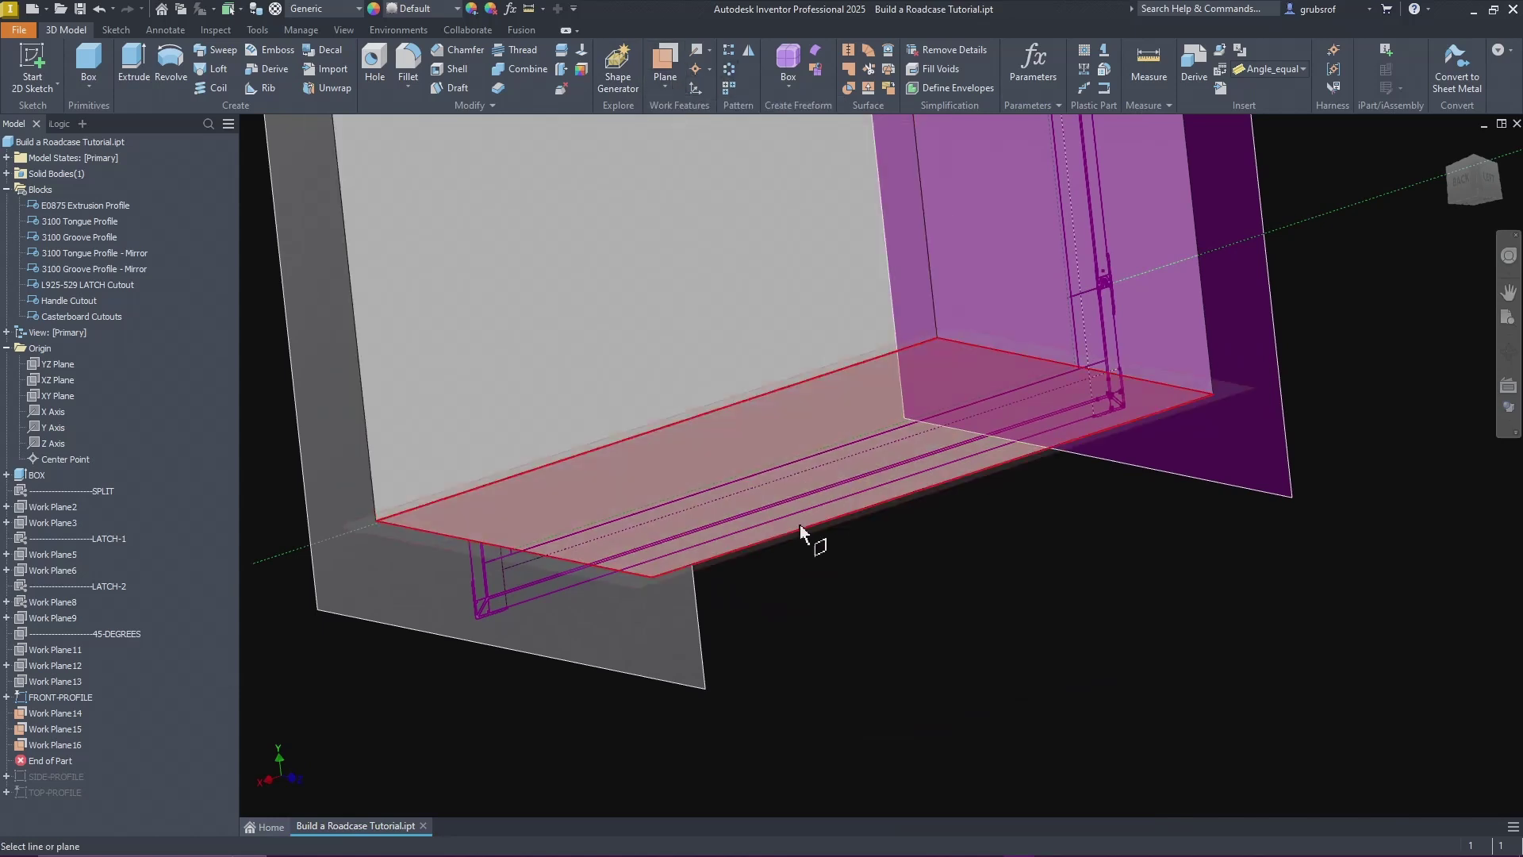
{"action": "left_click", "coordinate": [846, 460]}
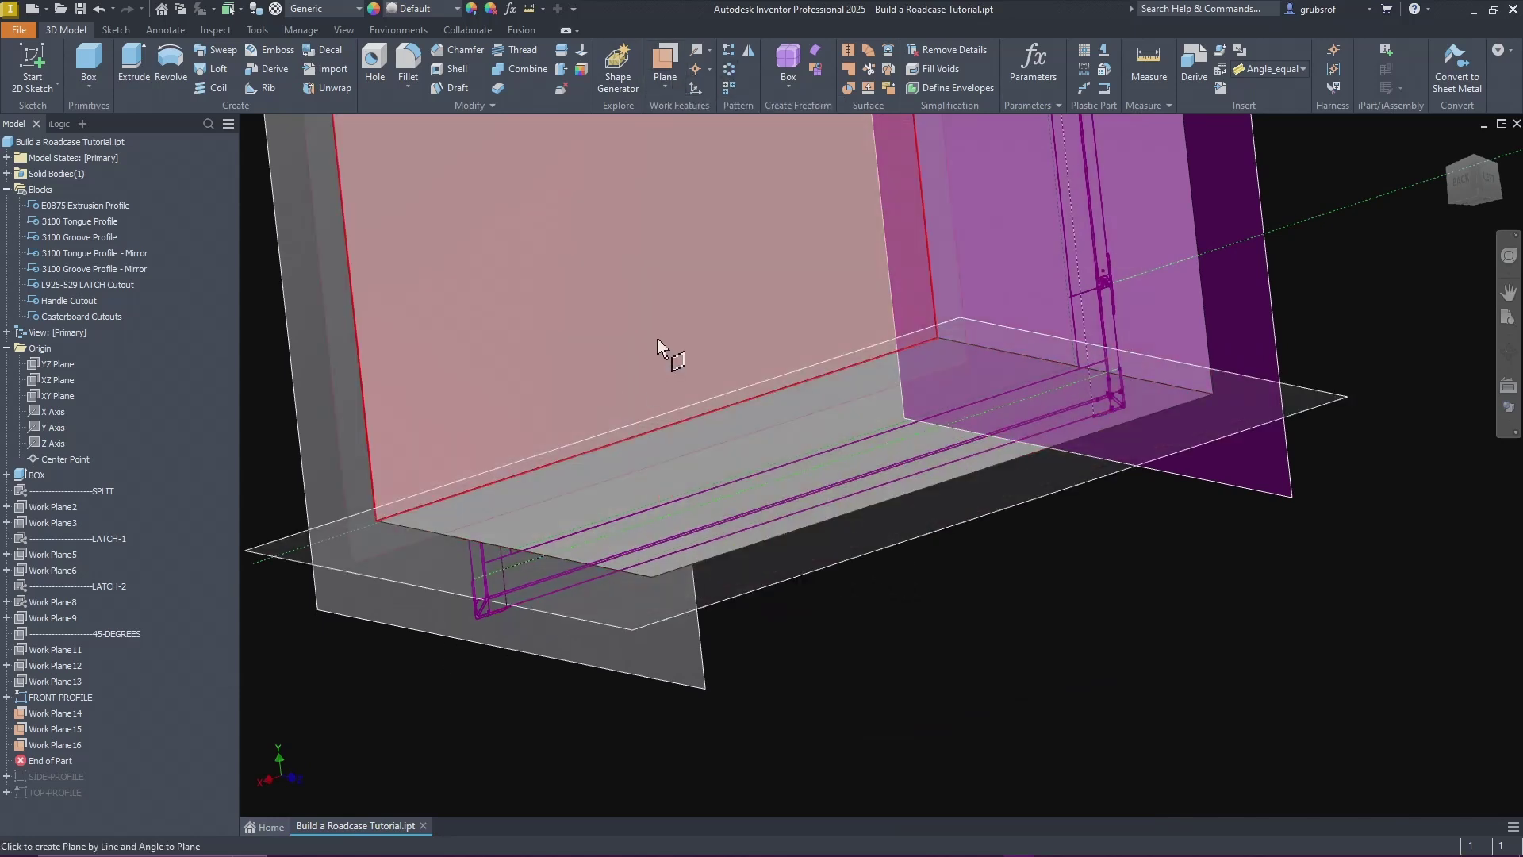
{"action": "left_click", "coordinate": [659, 342]}
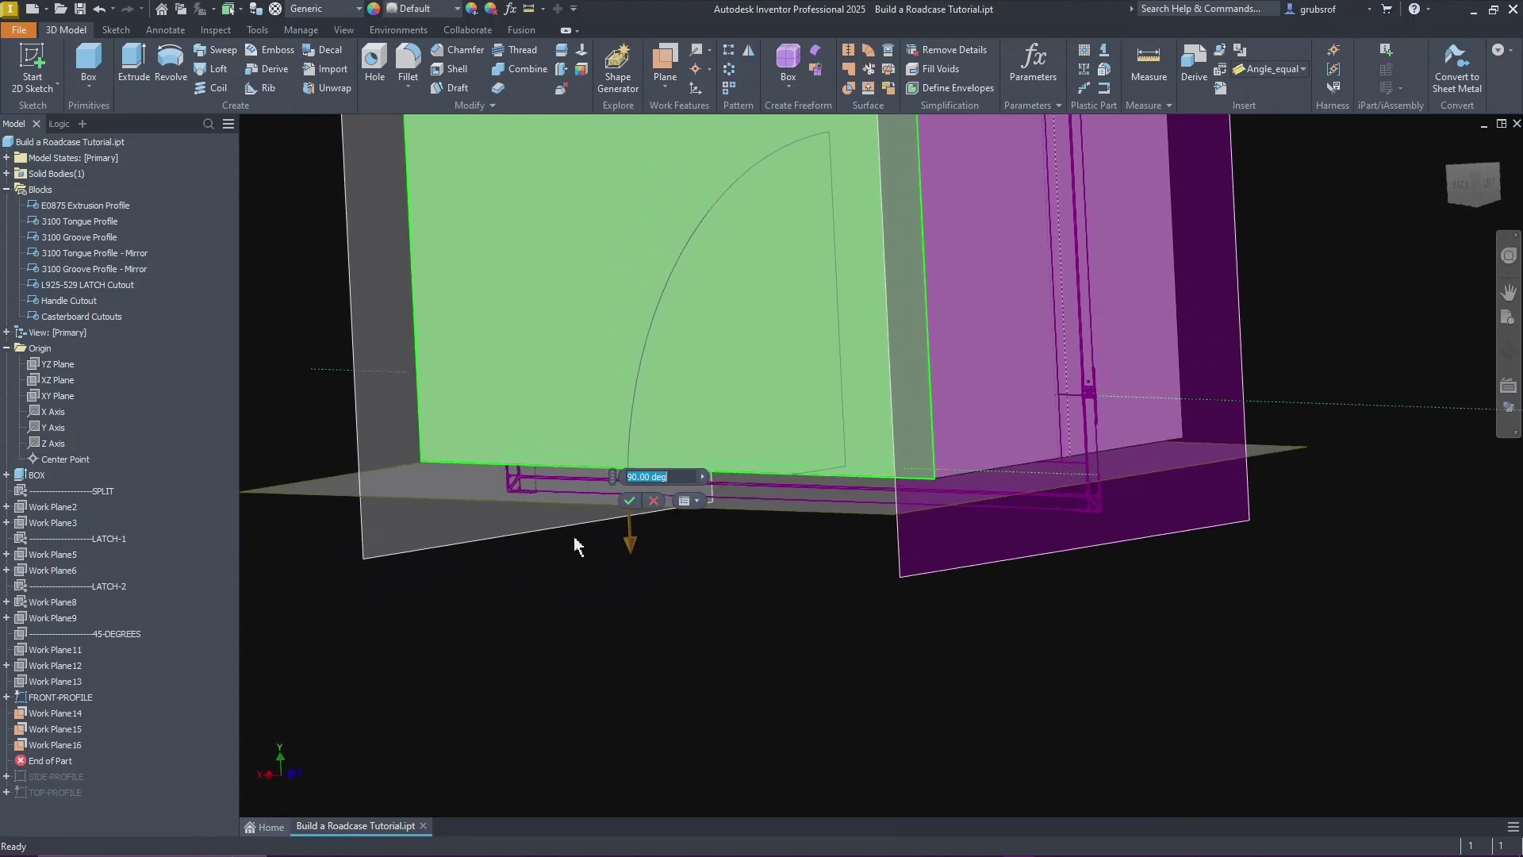
{"action": "left_click", "coordinate": [629, 501]}
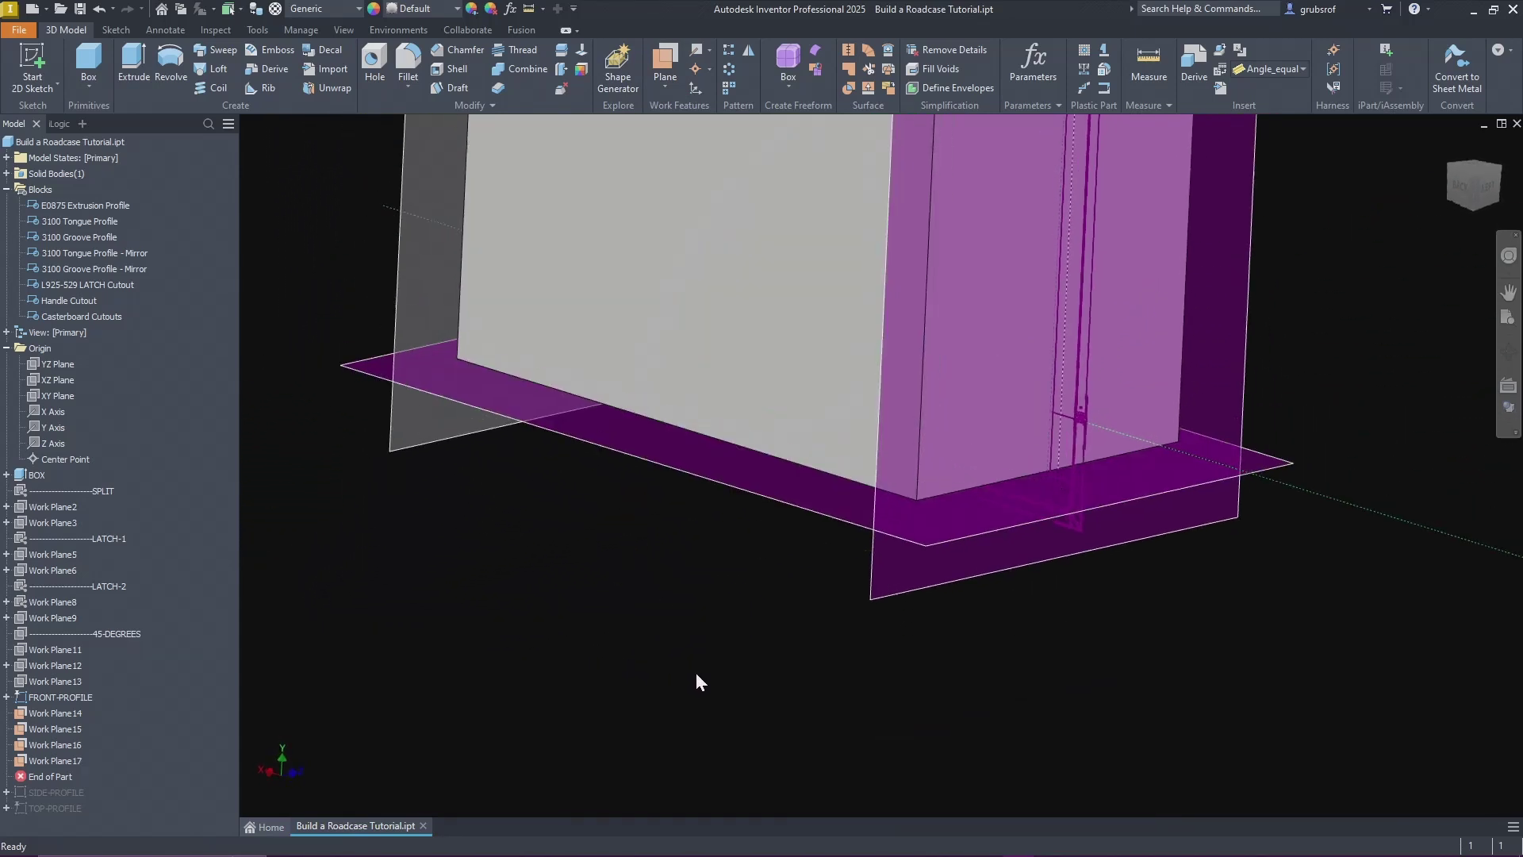
Step: Move the End of Part marker directly below SIDE-PROFILE and hide Work Plane14 through Work Plane17
{"action": "left_click_drag", "start_coordinate": [27, 779], "coordinate": [27, 792]}
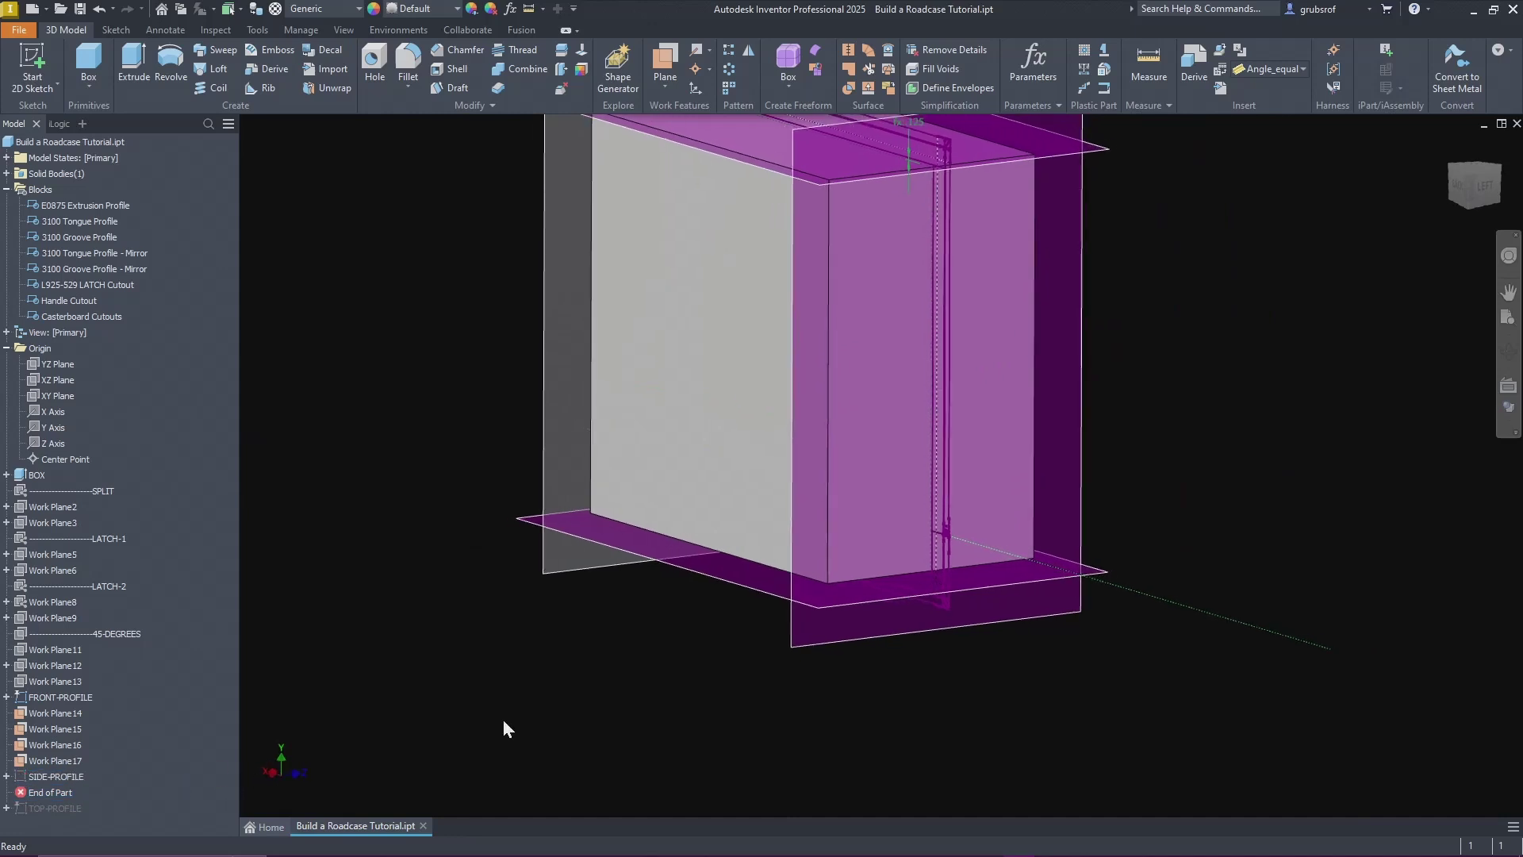
{"action": "left_click", "coordinate": [56, 760]}
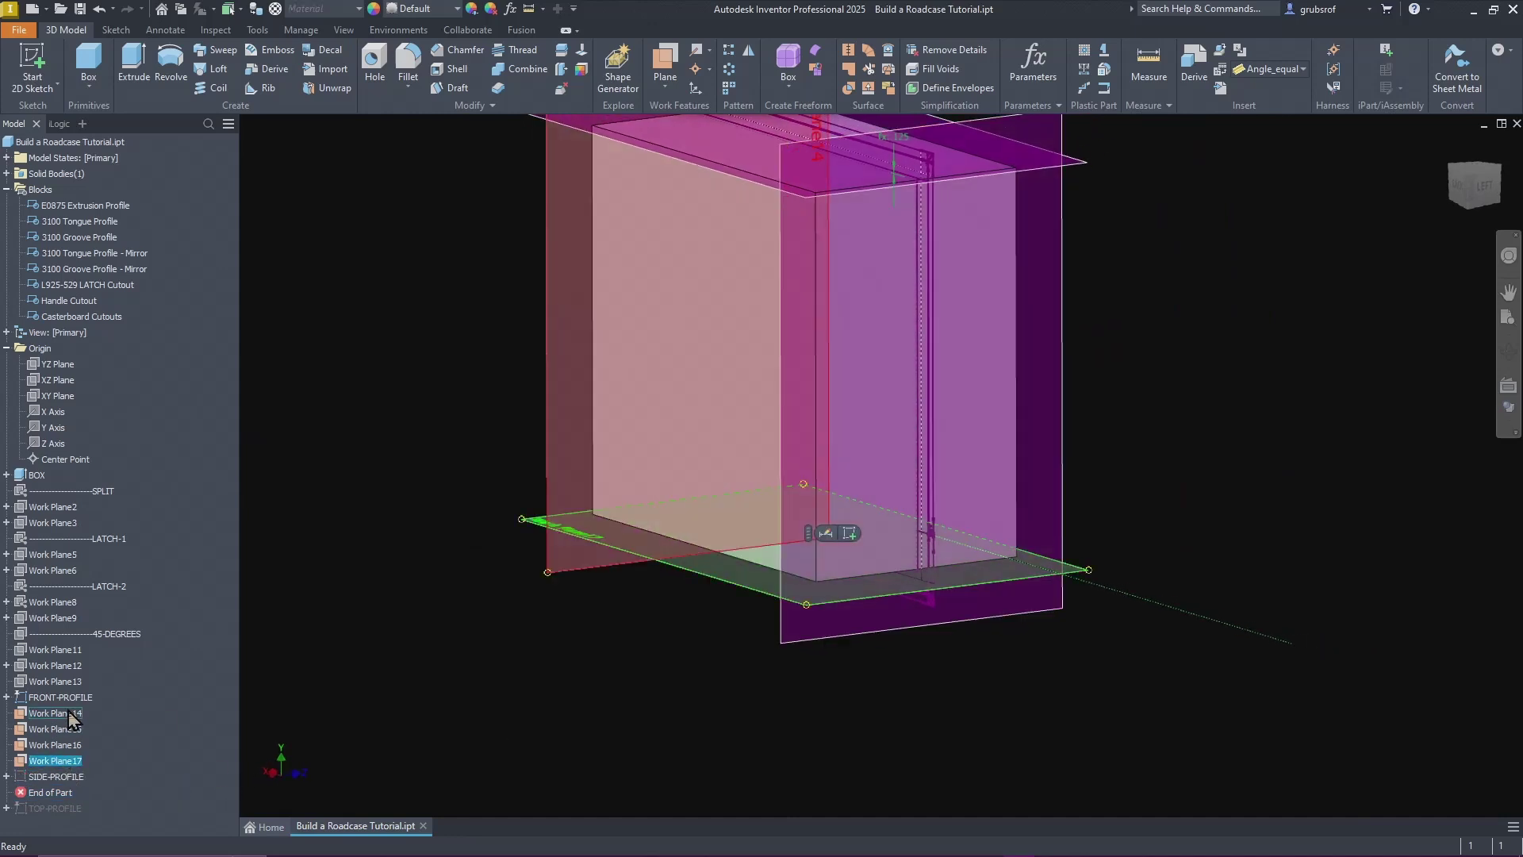
{"action": "left_click", "coordinate": [69, 714], "text": "shift"}
{"action": "right_click", "coordinate": [70, 718]}
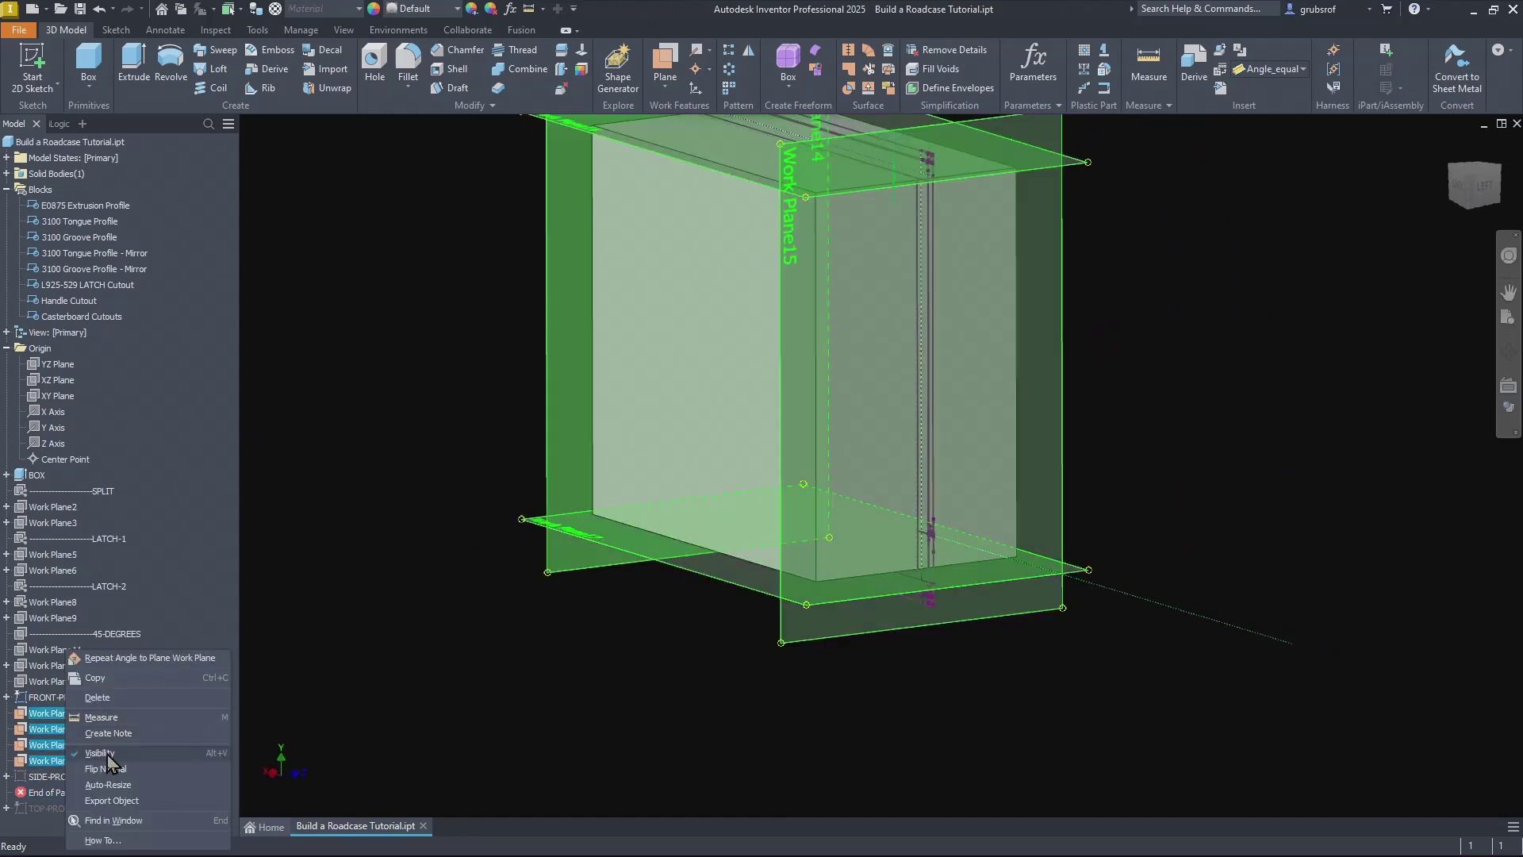
{"action": "left_click", "coordinate": [207, 760]}
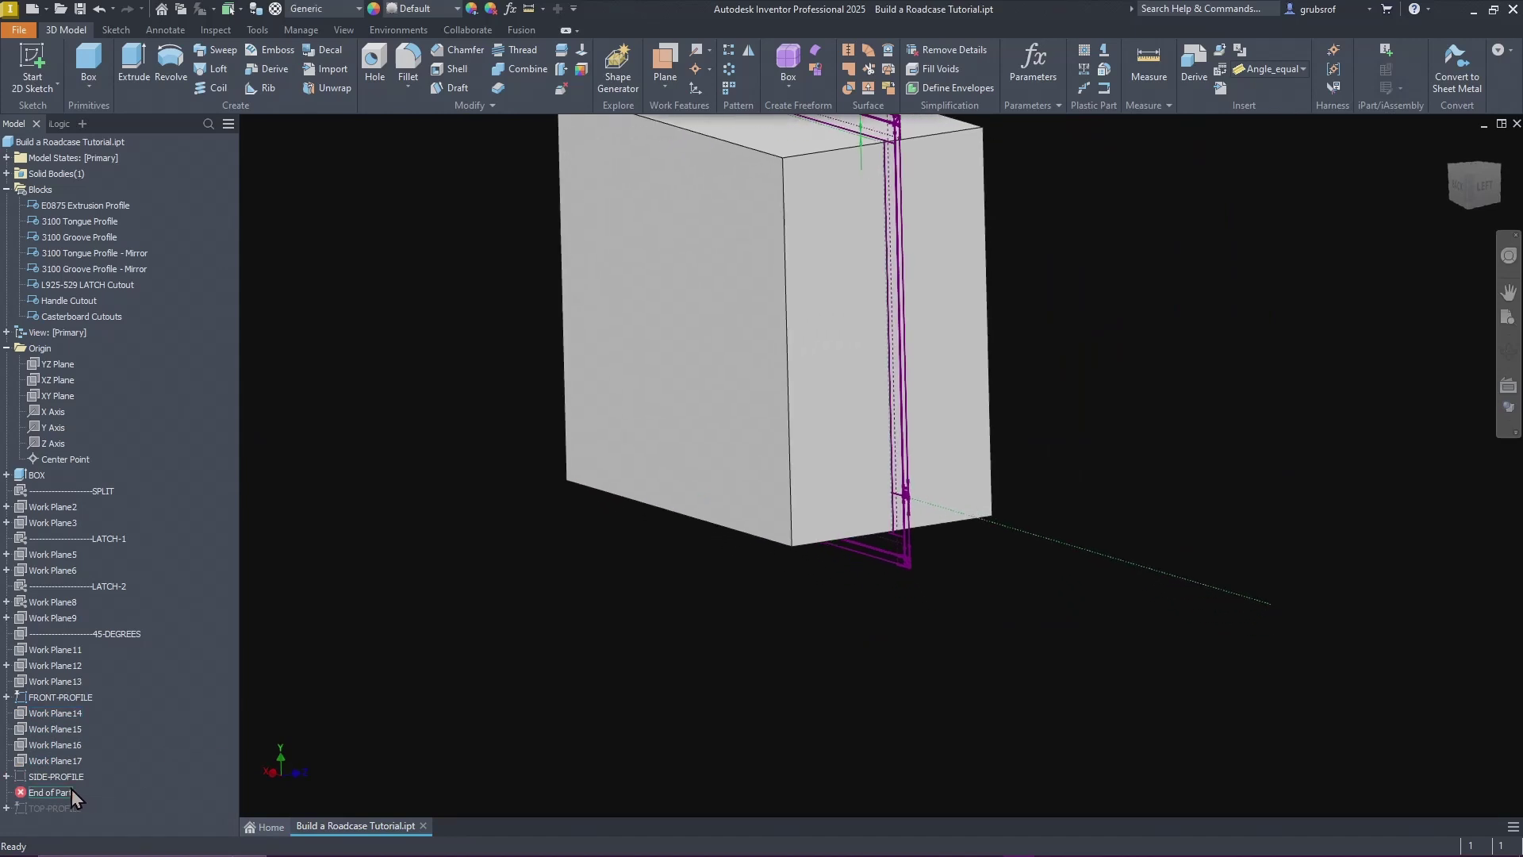
Step: Show SIDE-PROFILE and create a work plane at 90 degrees to the box's narrow side face, around the sketch's nearest vertical construction line
{"action": "right_click", "coordinate": [19, 780]}
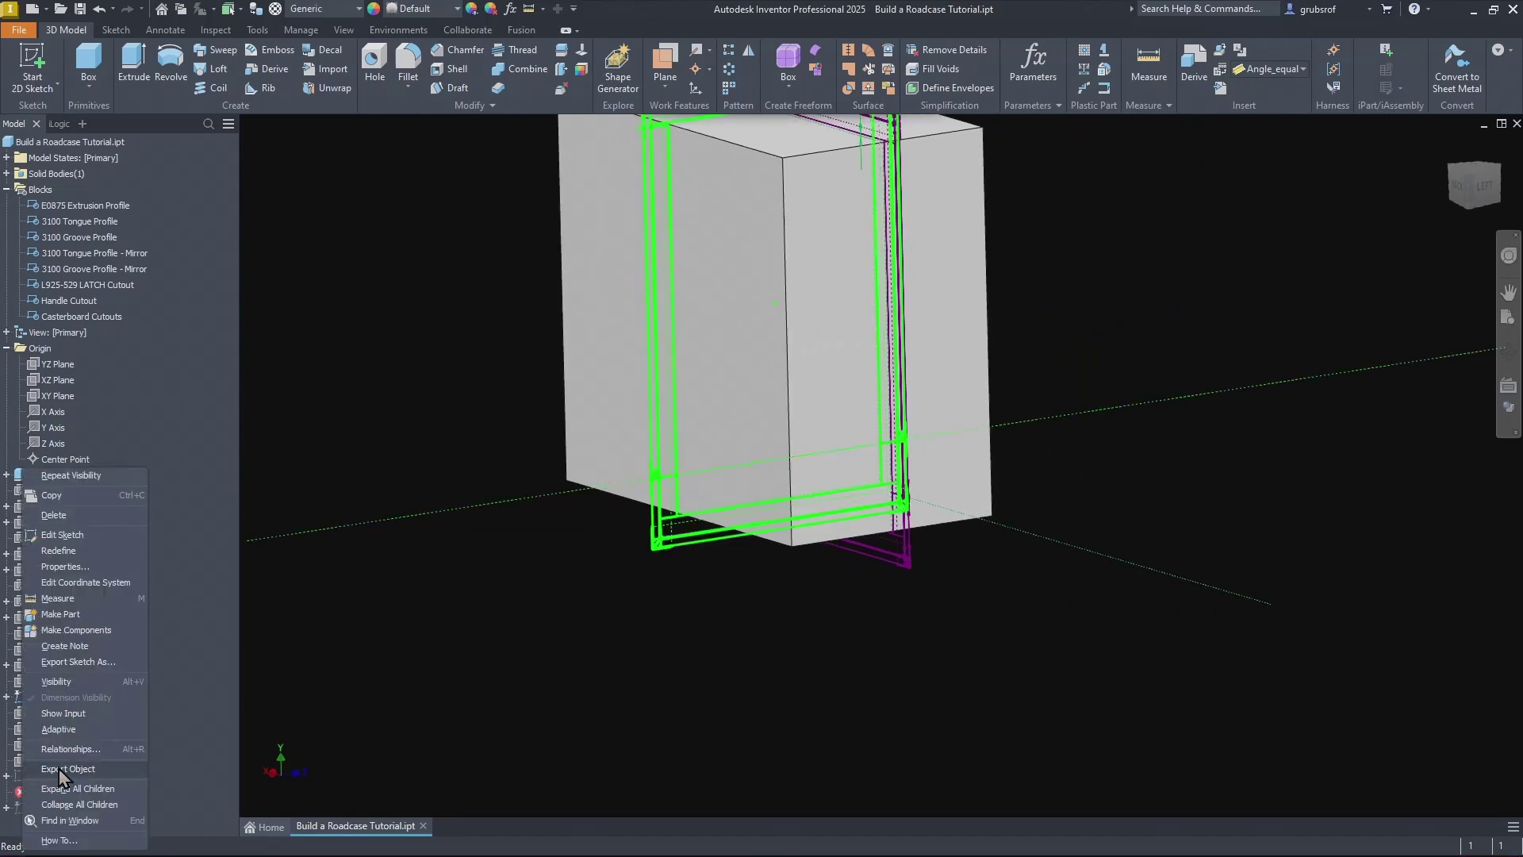
{"action": "left_click", "coordinate": [52, 681]}
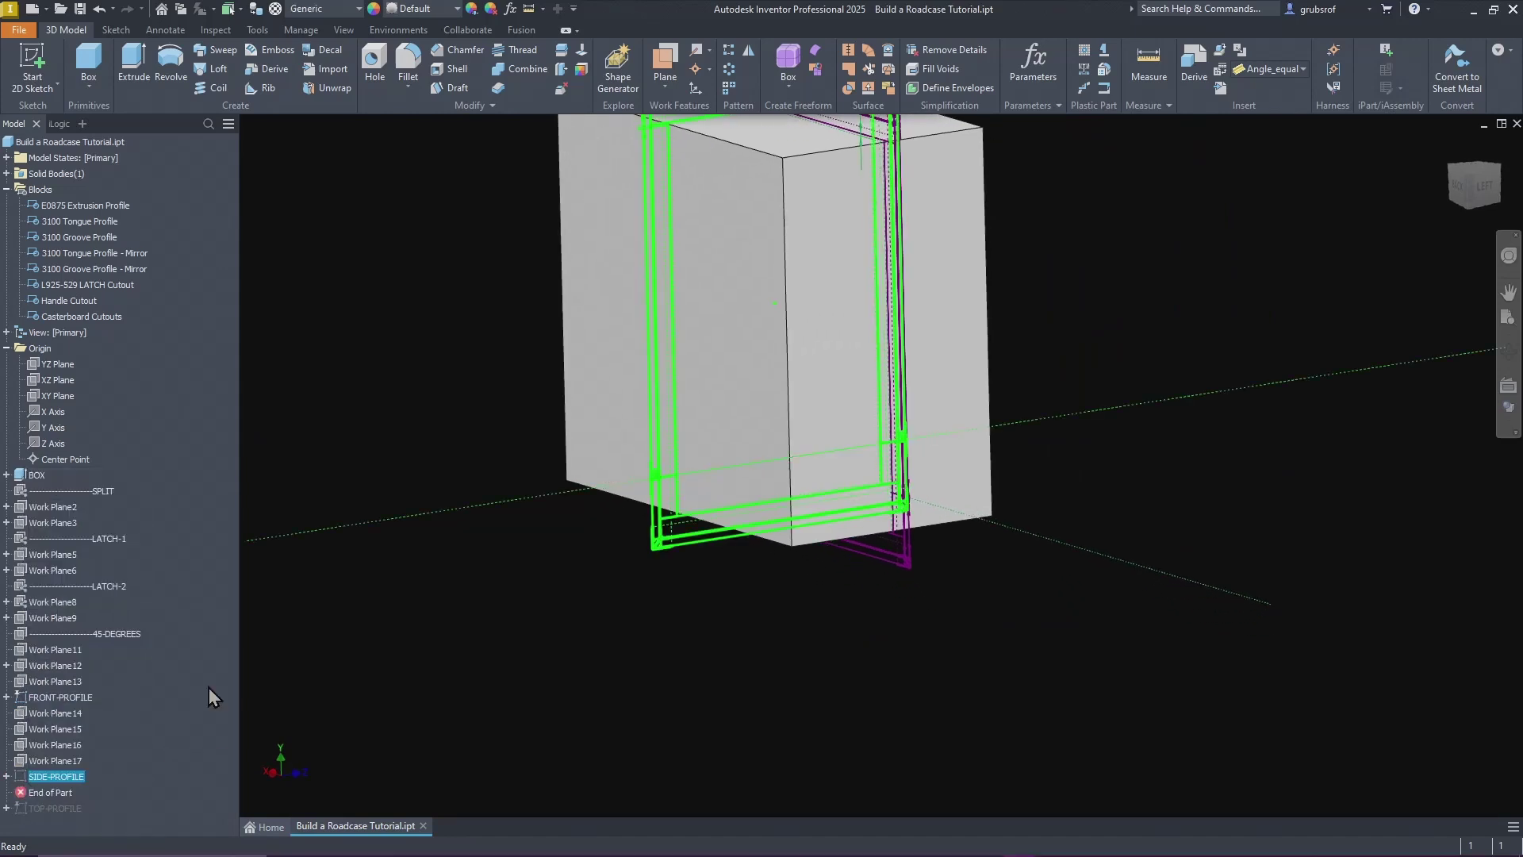
{"action": "mouse_move", "coordinate": [650, 730]}
{"action": "middle_mouse_down", "text": "shift"}
{"action": "mouse_move", "coordinate": [555, 432]}
{"action": "mouse_move", "coordinate": [651, 242]}
{"action": "middle_mouse_up", "text": "shift"}
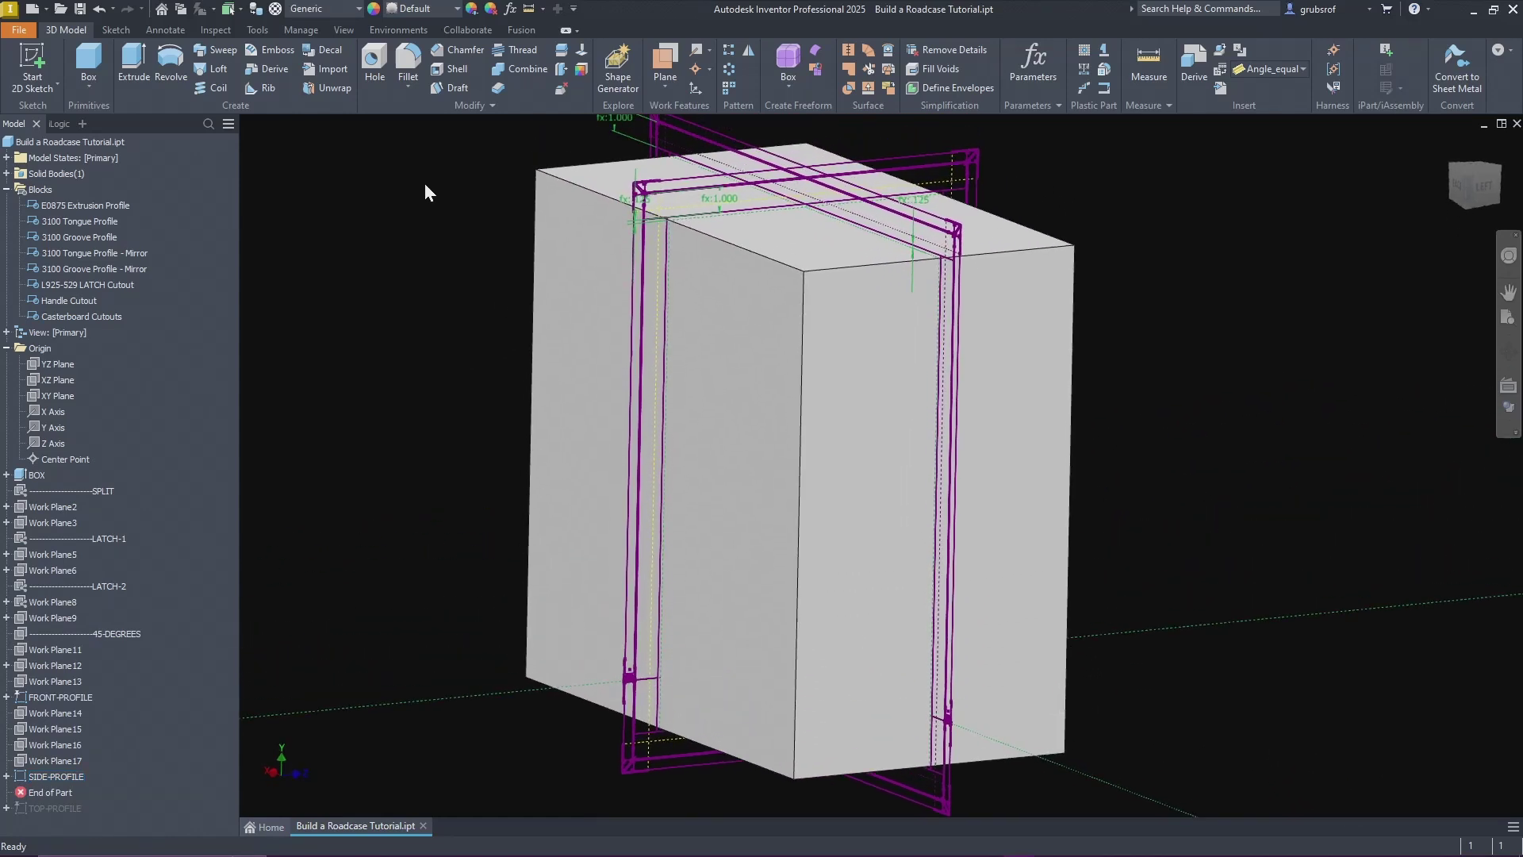
{"action": "left_click", "coordinate": [664, 83]}
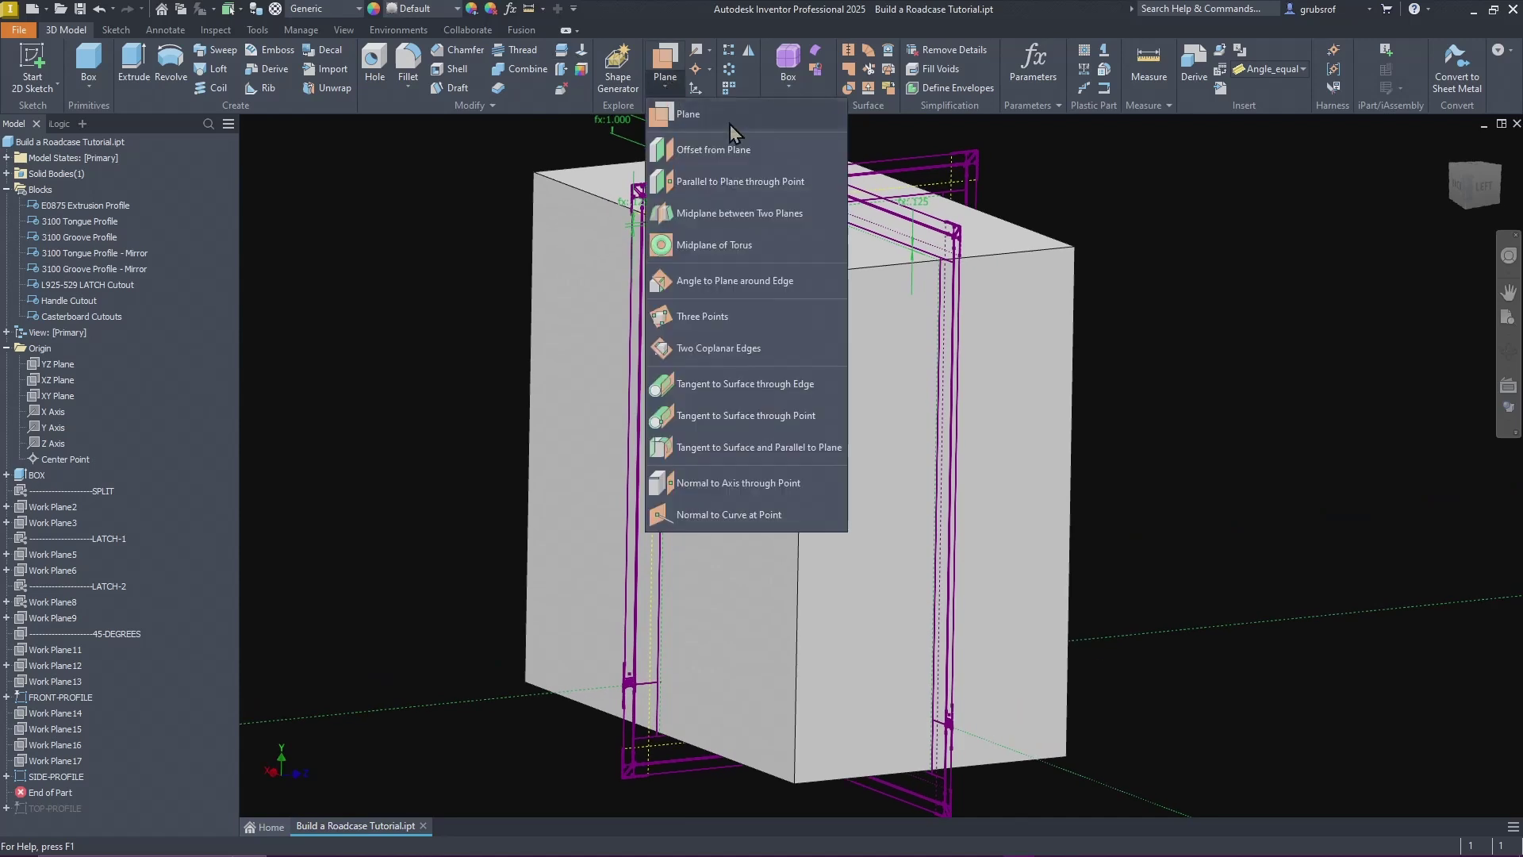
{"action": "left_click", "coordinate": [689, 278]}
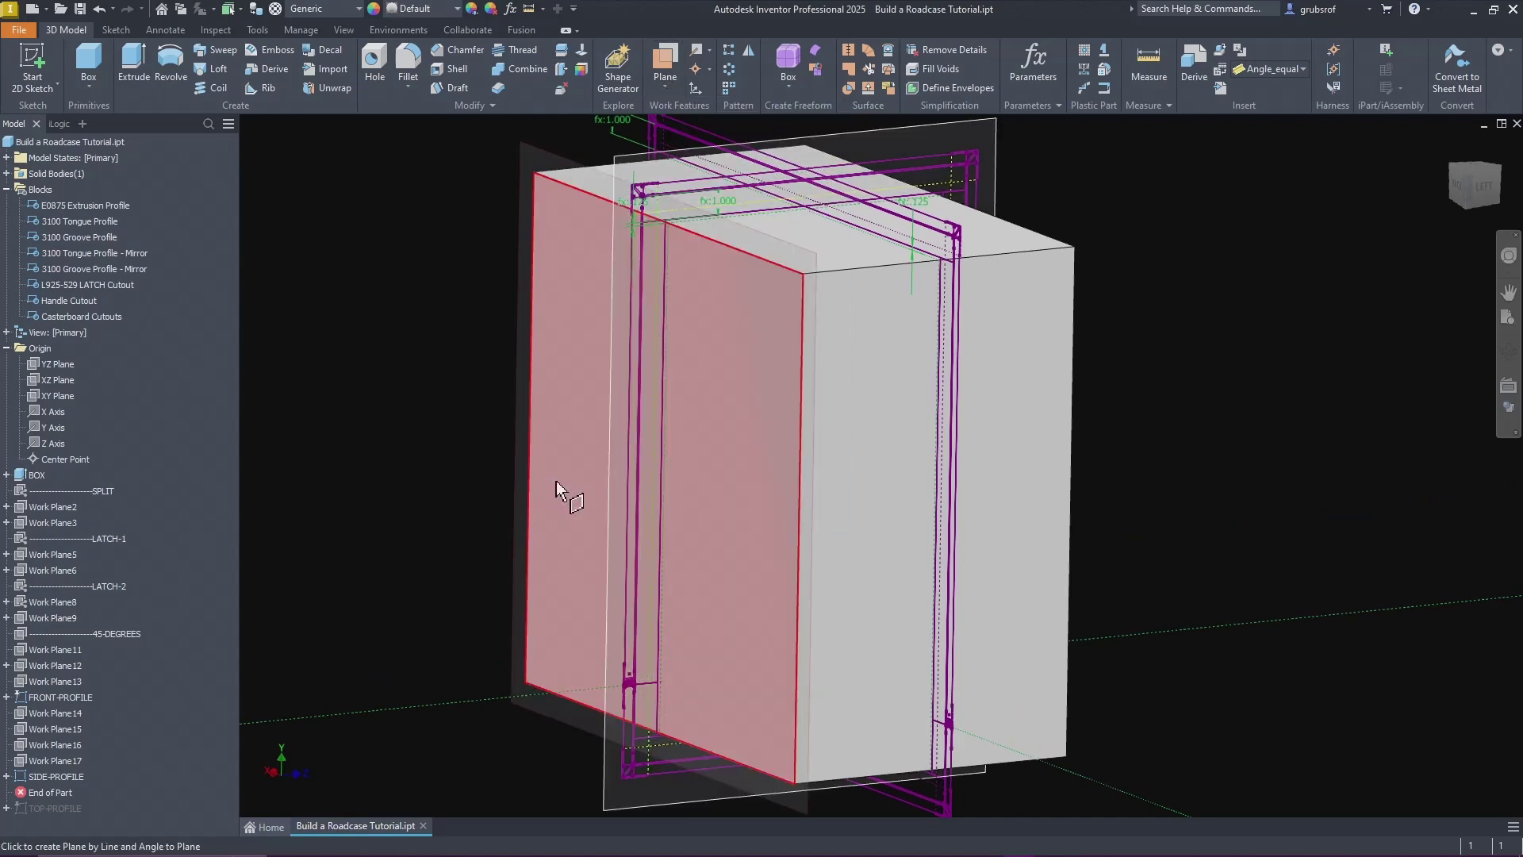
{"action": "left_click", "coordinate": [884, 471]}
{"action": "left_click", "coordinate": [622, 408]}
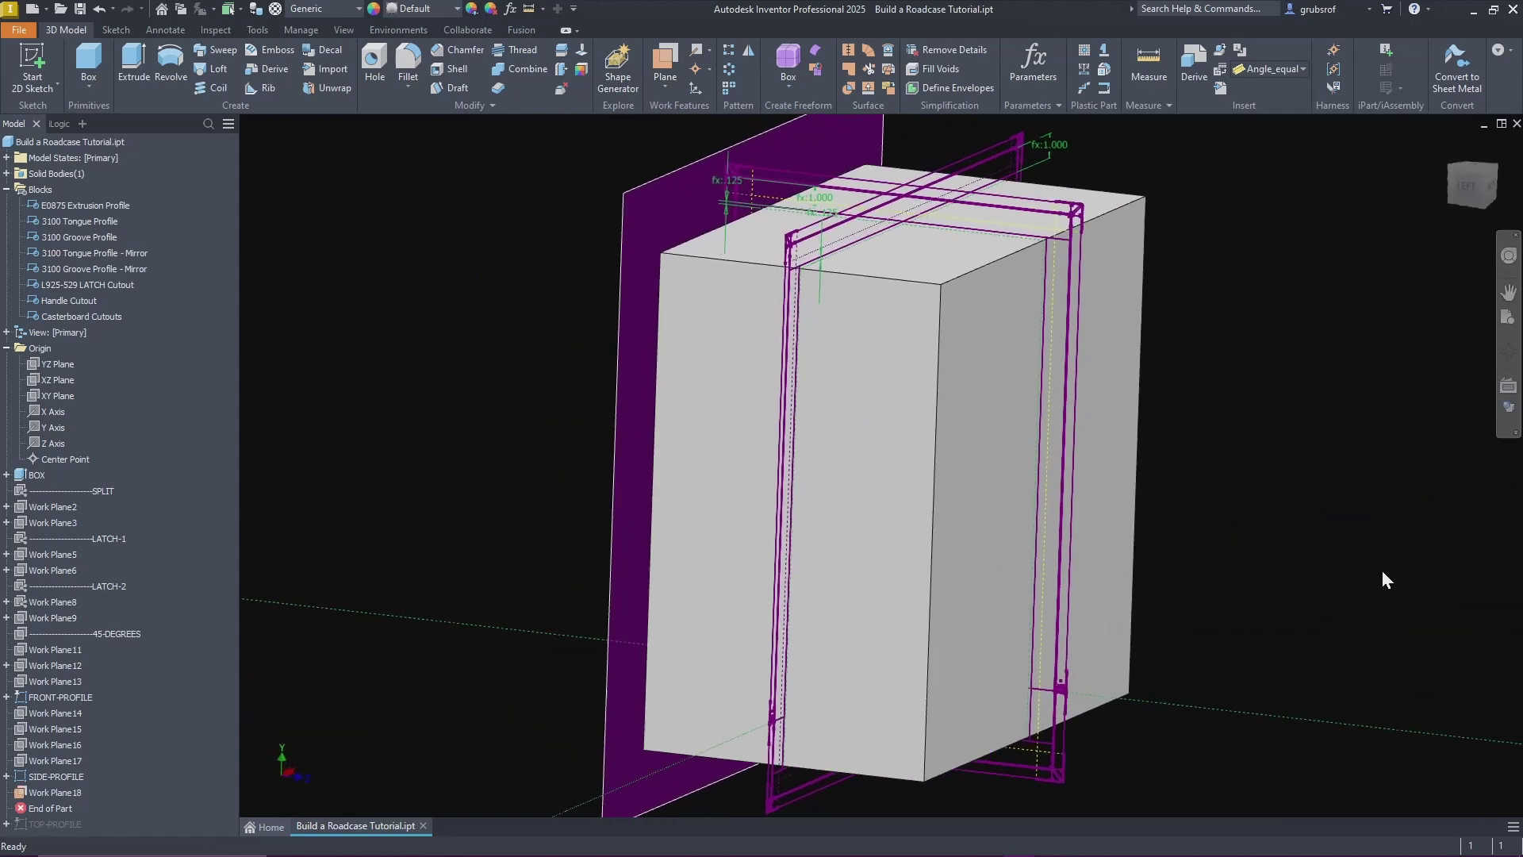
Step: Create a work plane at 90 degrees to the box's narrow side face, around SIDE-PROFILE's opposite vertical construction line
{"action": "left_click", "coordinate": [673, 89]}
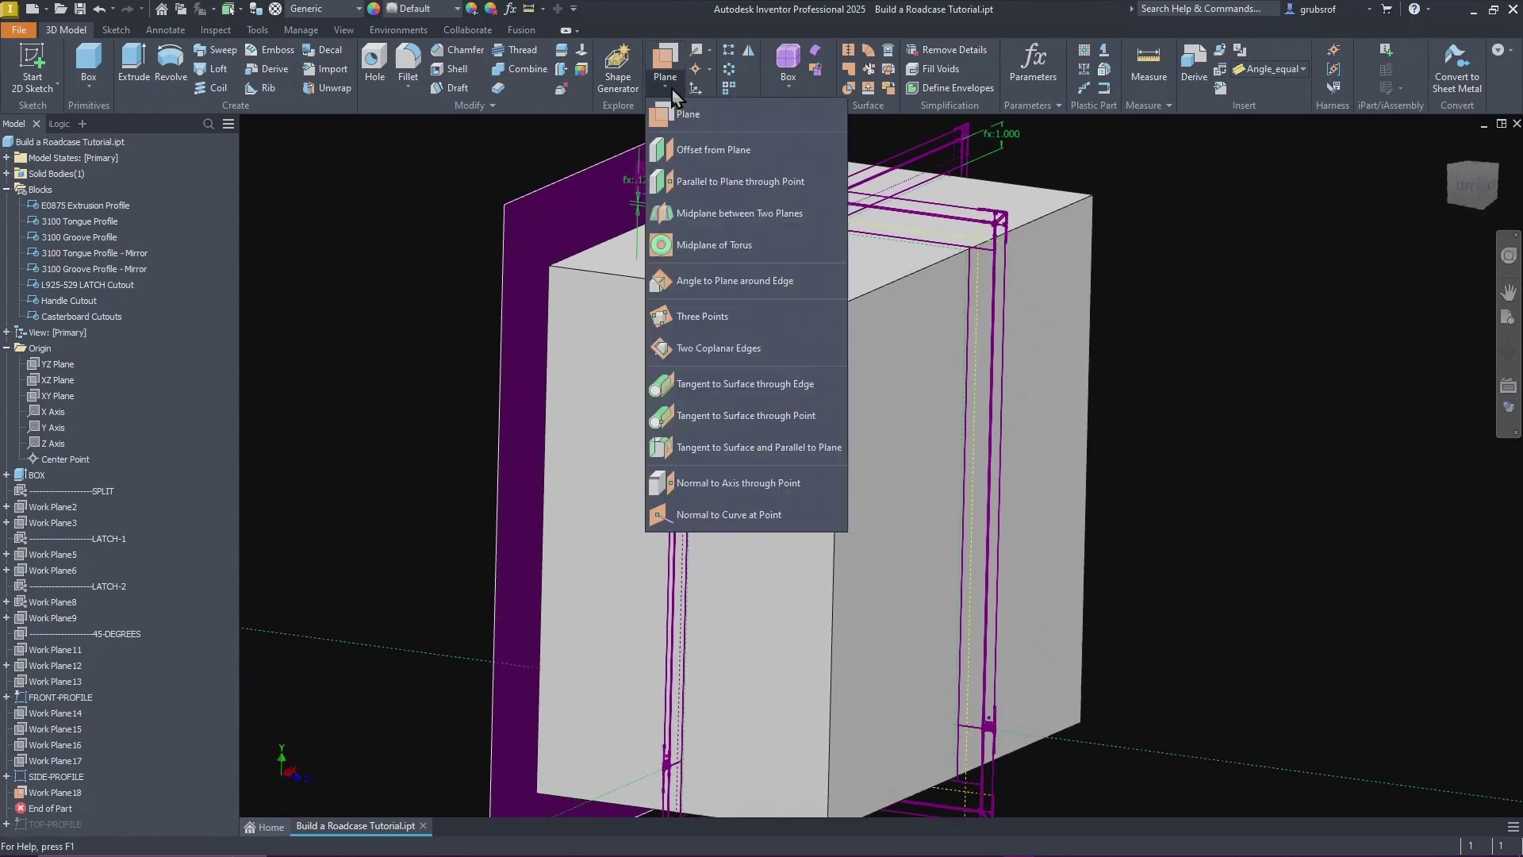
{"action": "left_click", "coordinate": [695, 286]}
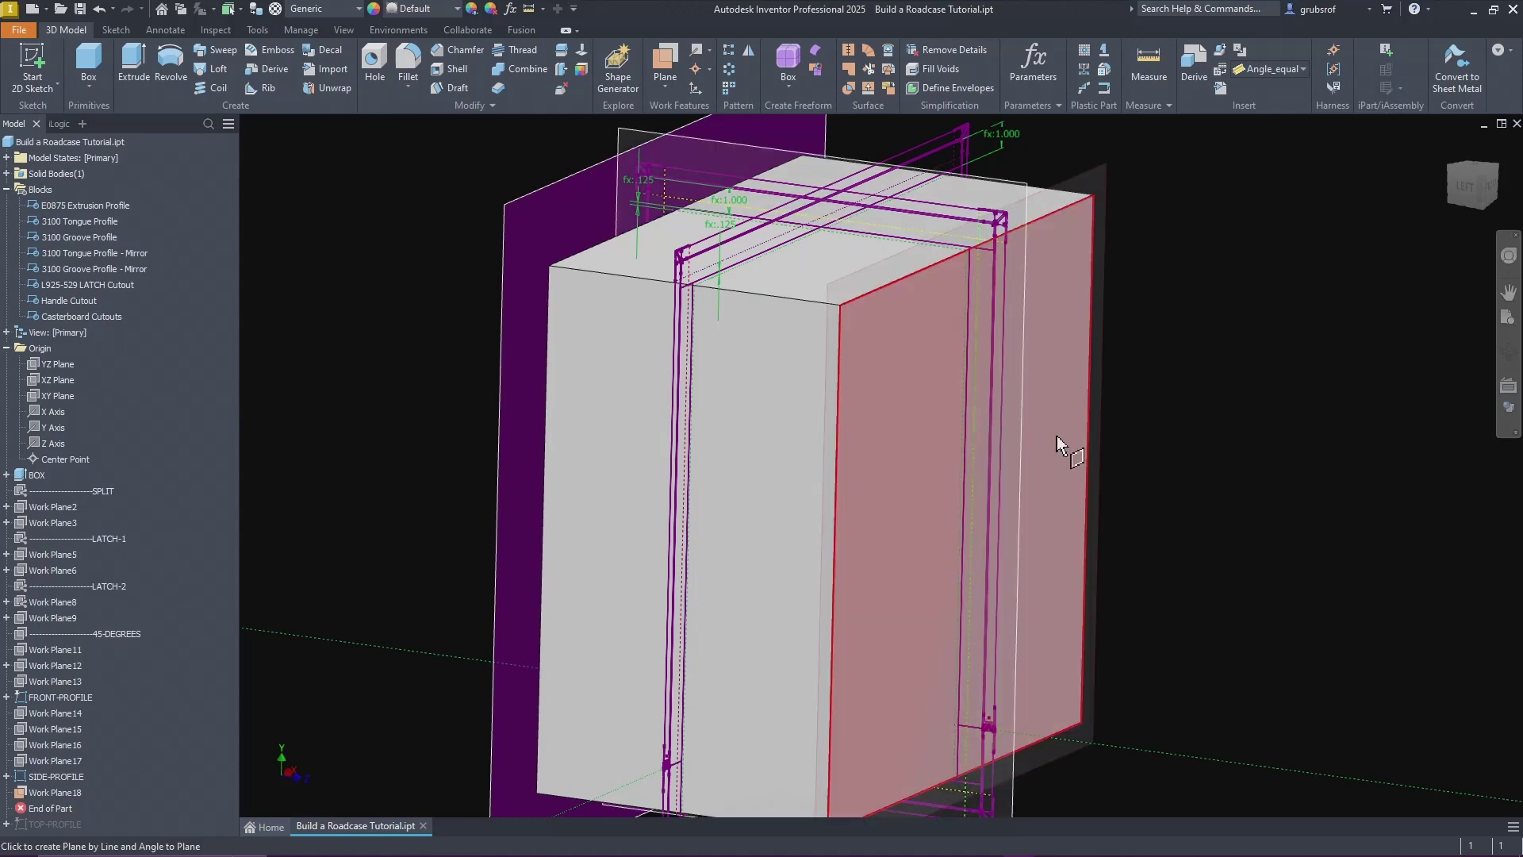
{"action": "middle_click_drag", "start_coordinate": [1125, 438], "coordinate": [746, 498], "text": "shift"}
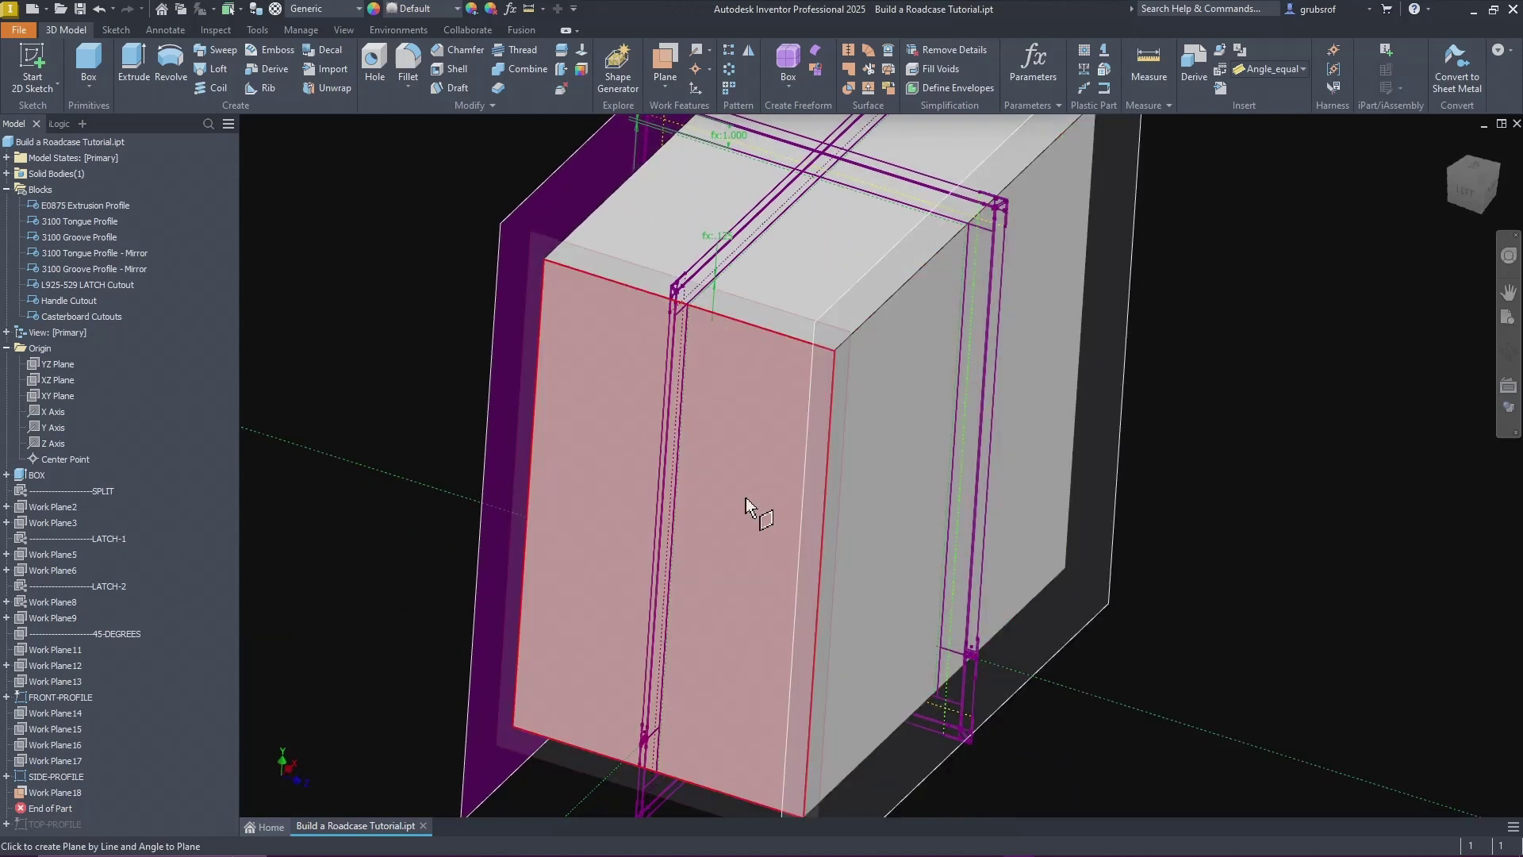
{"action": "left_click", "coordinate": [747, 498]}
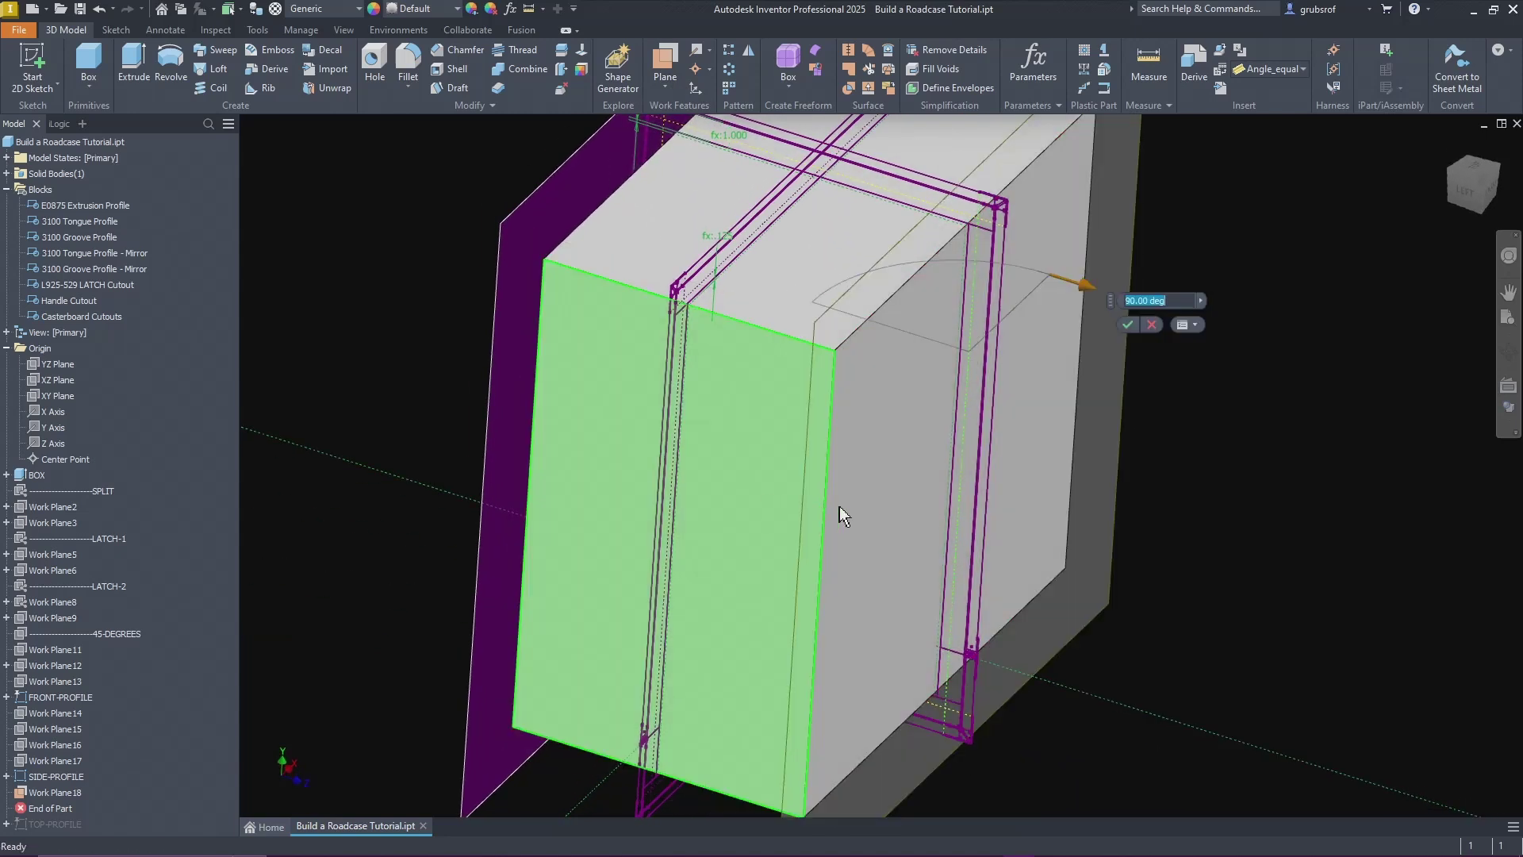
Step: Finish the 90-degree angled work plane and hide Work Plane18 and Work Plane19
{"action": "middle_click_drag", "start_coordinate": [1158, 474], "coordinate": [1126, 328], "text": "shift"}
{"action": "left_click", "coordinate": [1128, 324]}
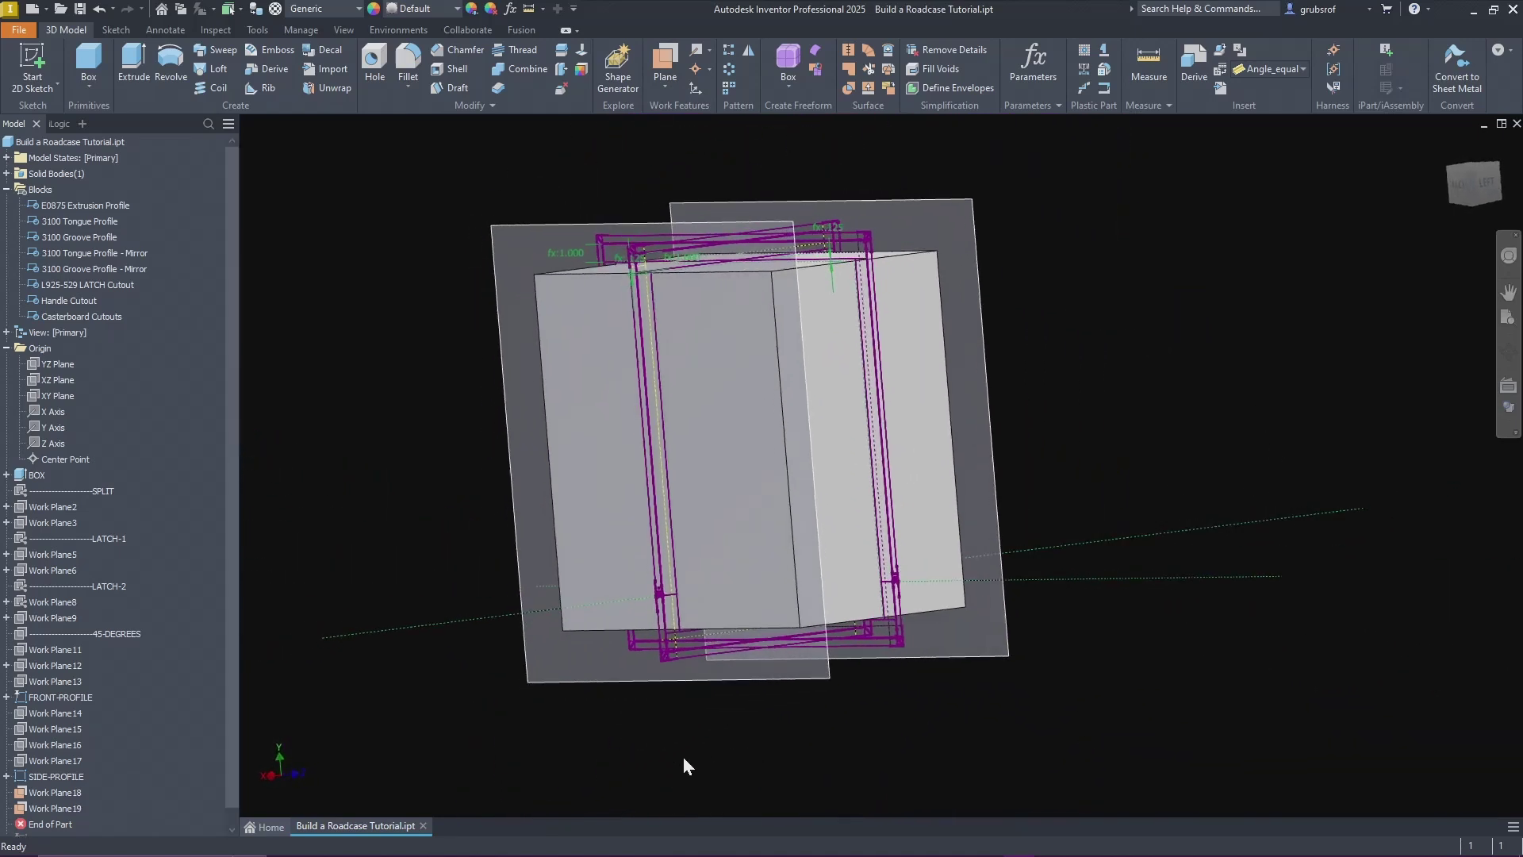
{"action": "left_click", "coordinate": [57, 794]}
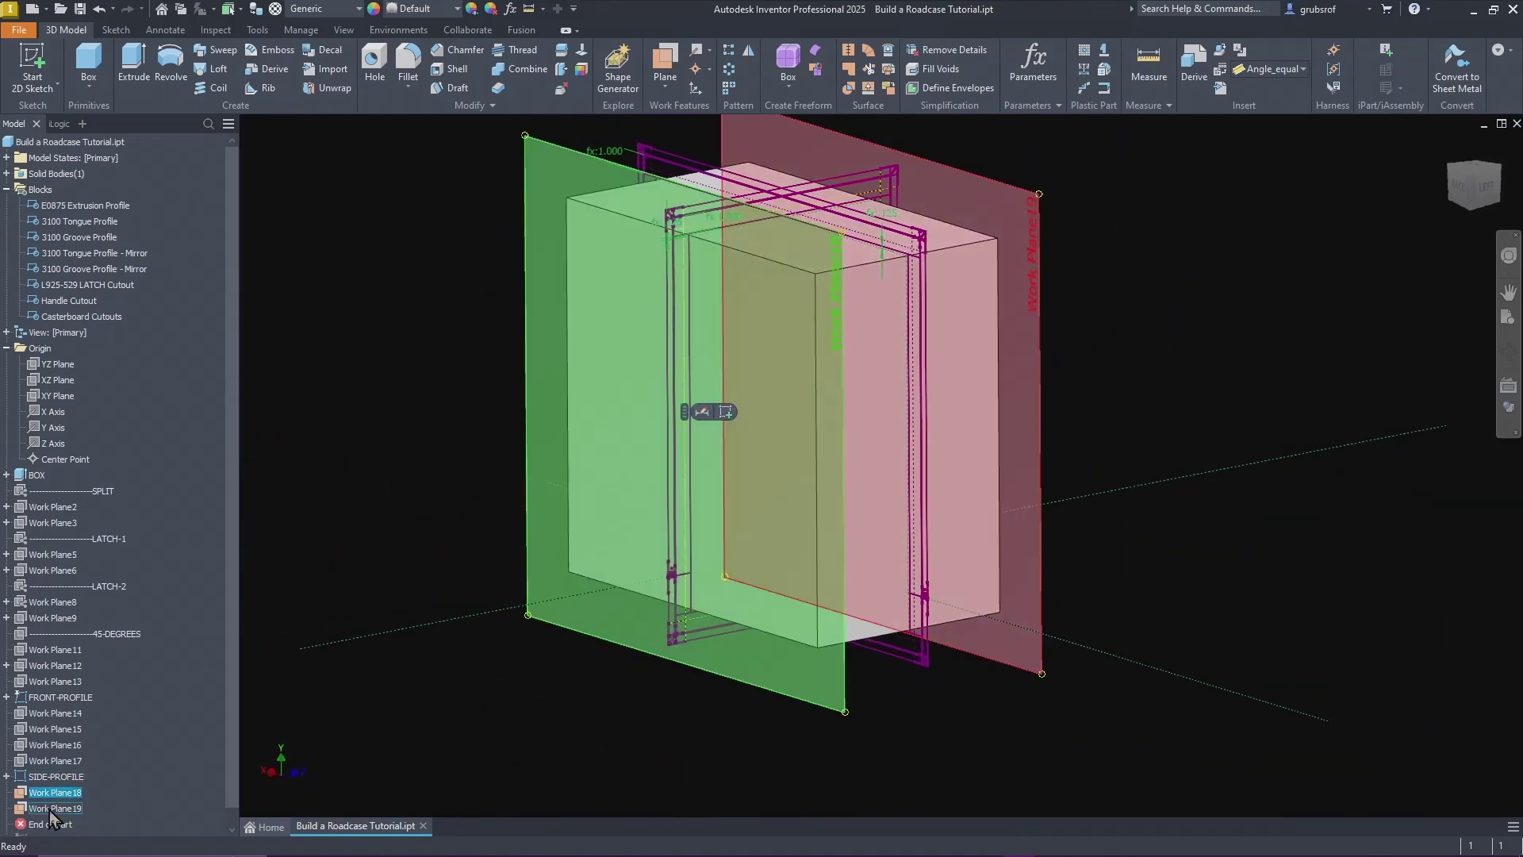
{"action": "left_click", "coordinate": [49, 808], "text": "ctrl"}
{"action": "right_click", "coordinate": [50, 811]}
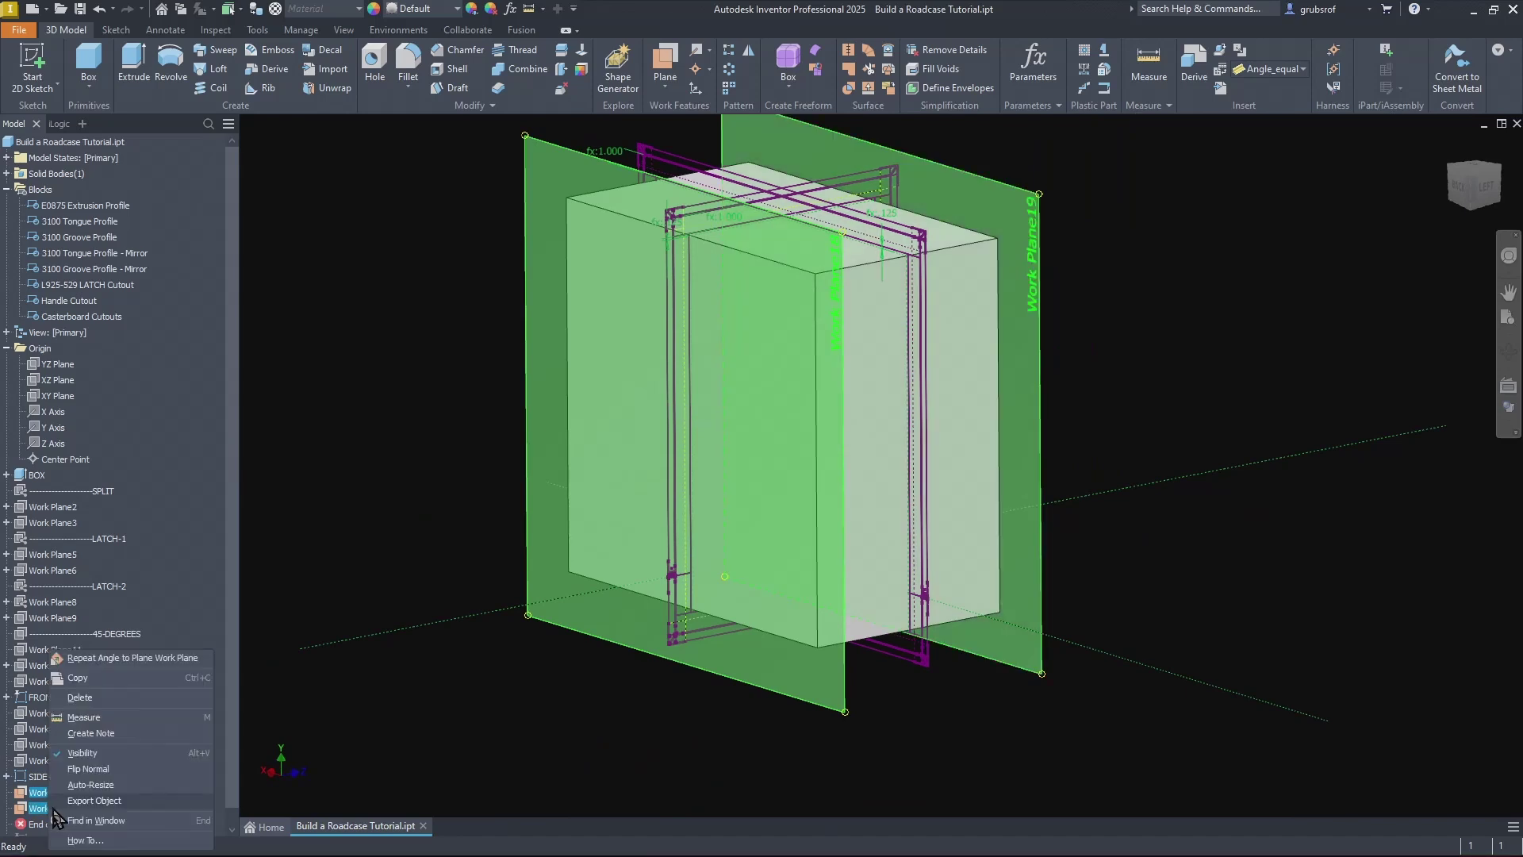
{"action": "left_click", "coordinate": [82, 753]}
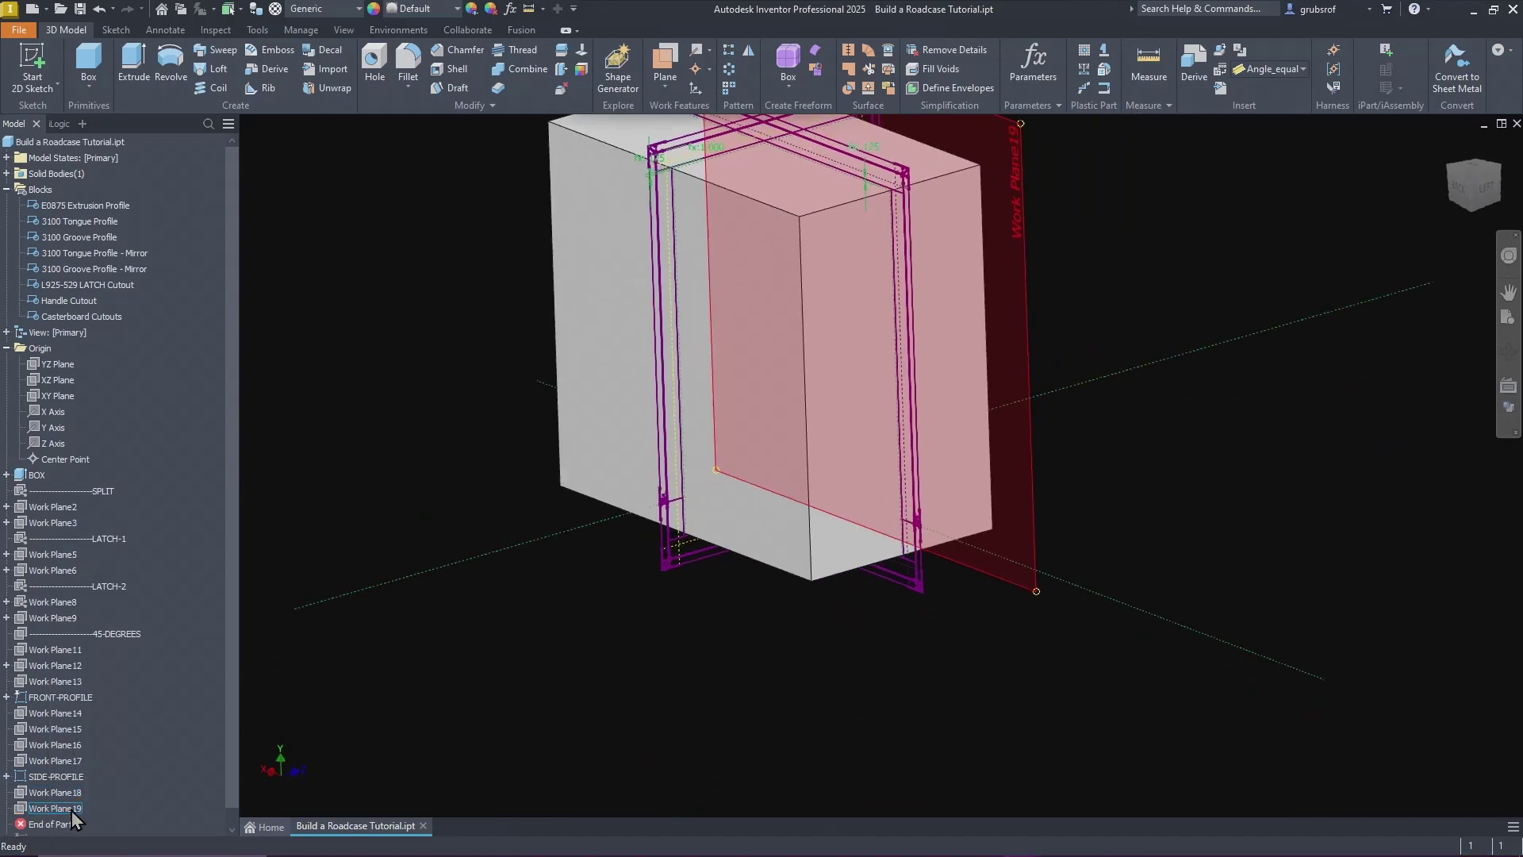
Step: Move the End of Part marker below TOP-PROFILE and collapse the Blocks and Origin folders
{"action": "scroll", "coordinate": [105, 802], "scroll_direction": "down", "scroll_amount": 1}
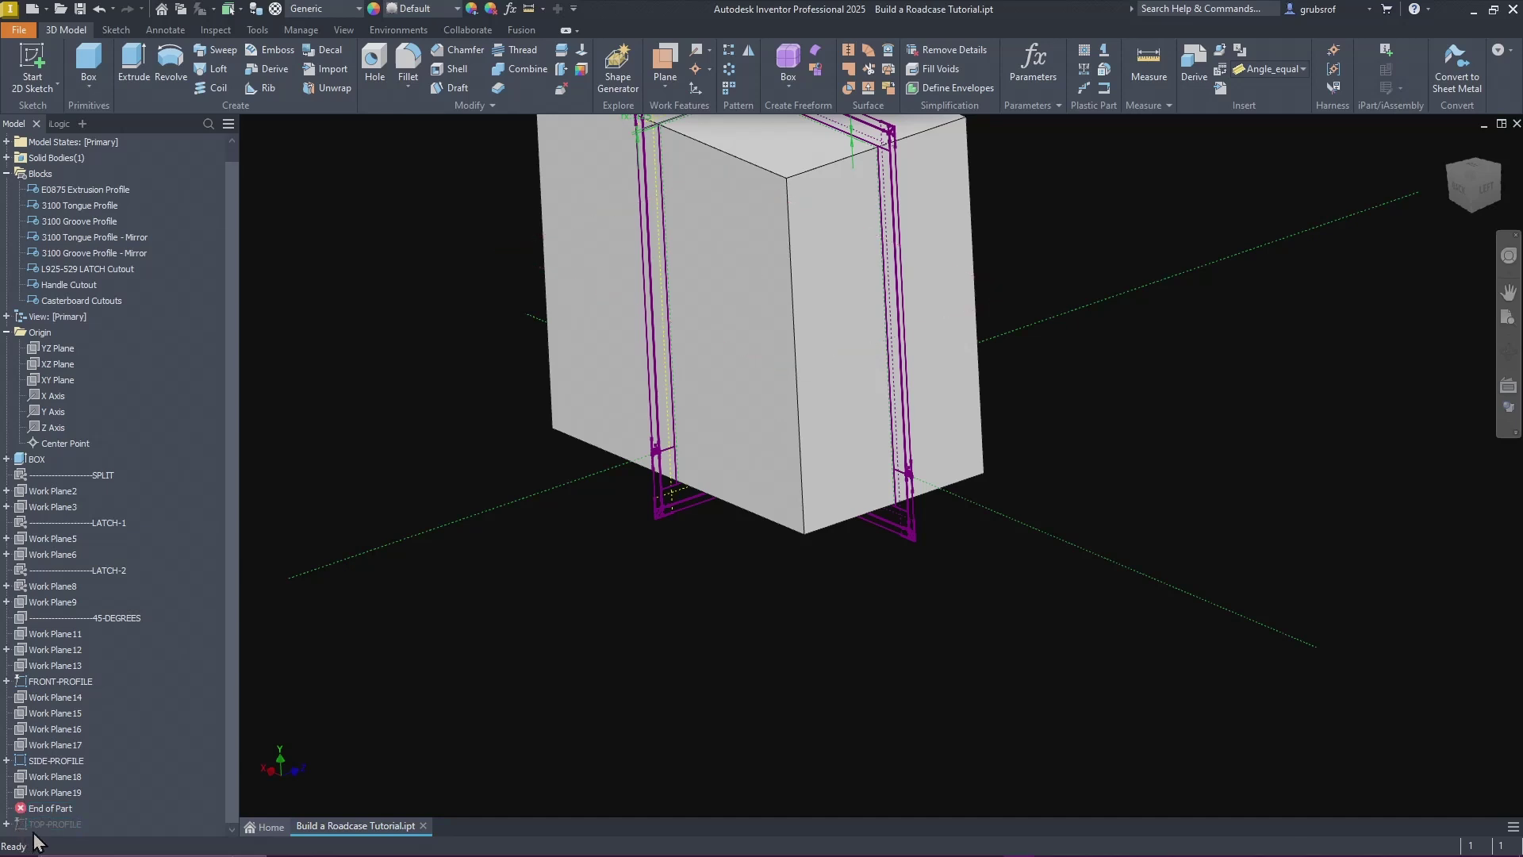
{"action": "left_click_drag", "start_coordinate": [60, 810], "coordinate": [61, 825]}
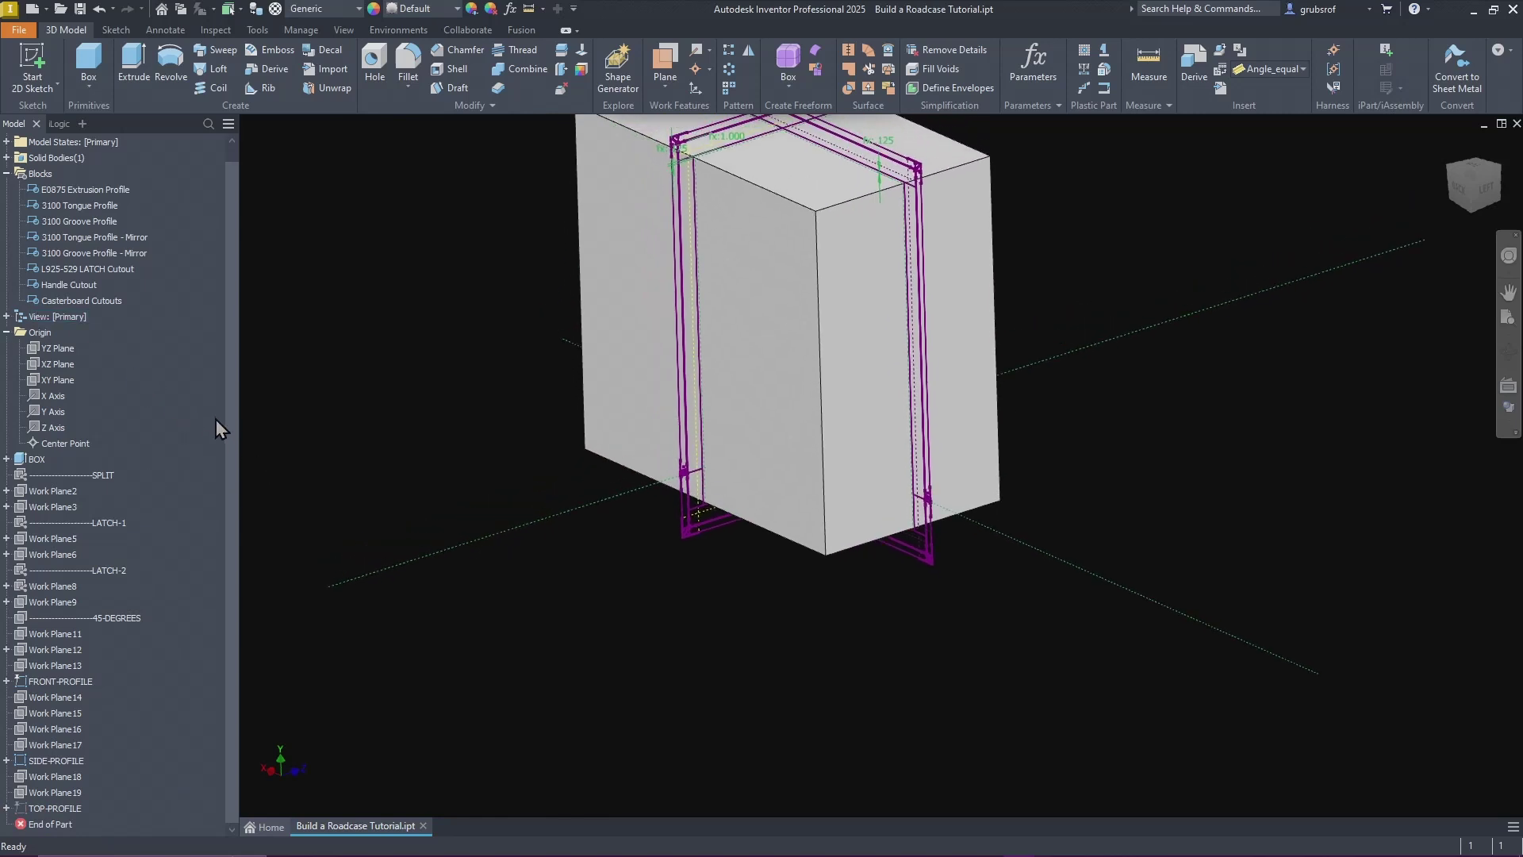
{"action": "left_click", "coordinate": [7, 174]}
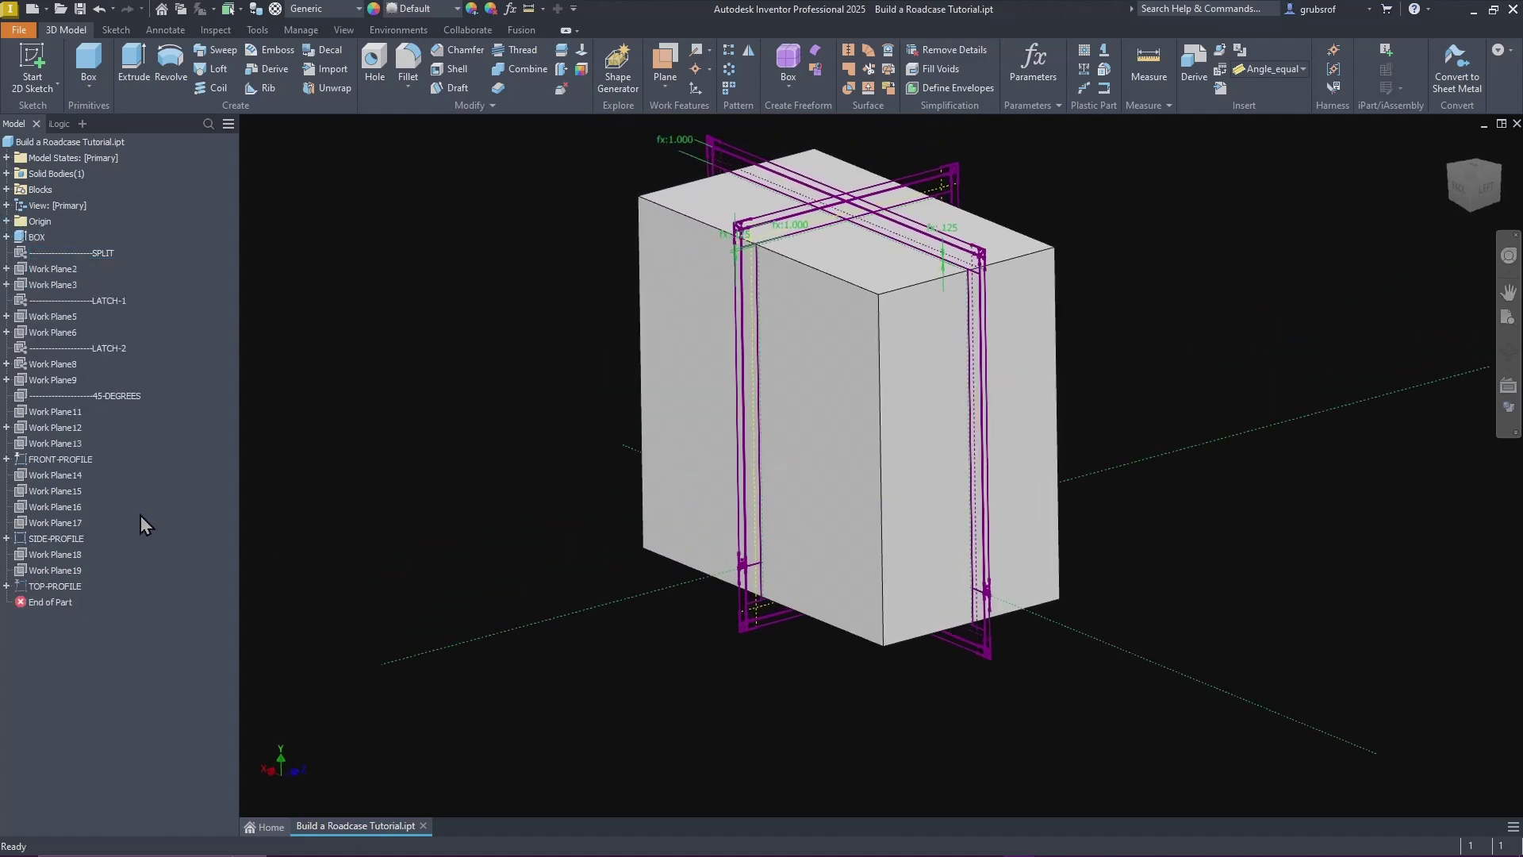
Step: Copy the dashed prefix from the 45-DEGREES work plane's name and add it before the FRONT-PROFILE sketch name
{"action": "left_click", "coordinate": [34, 464]}
{"action": "left_click", "coordinate": [79, 396]}
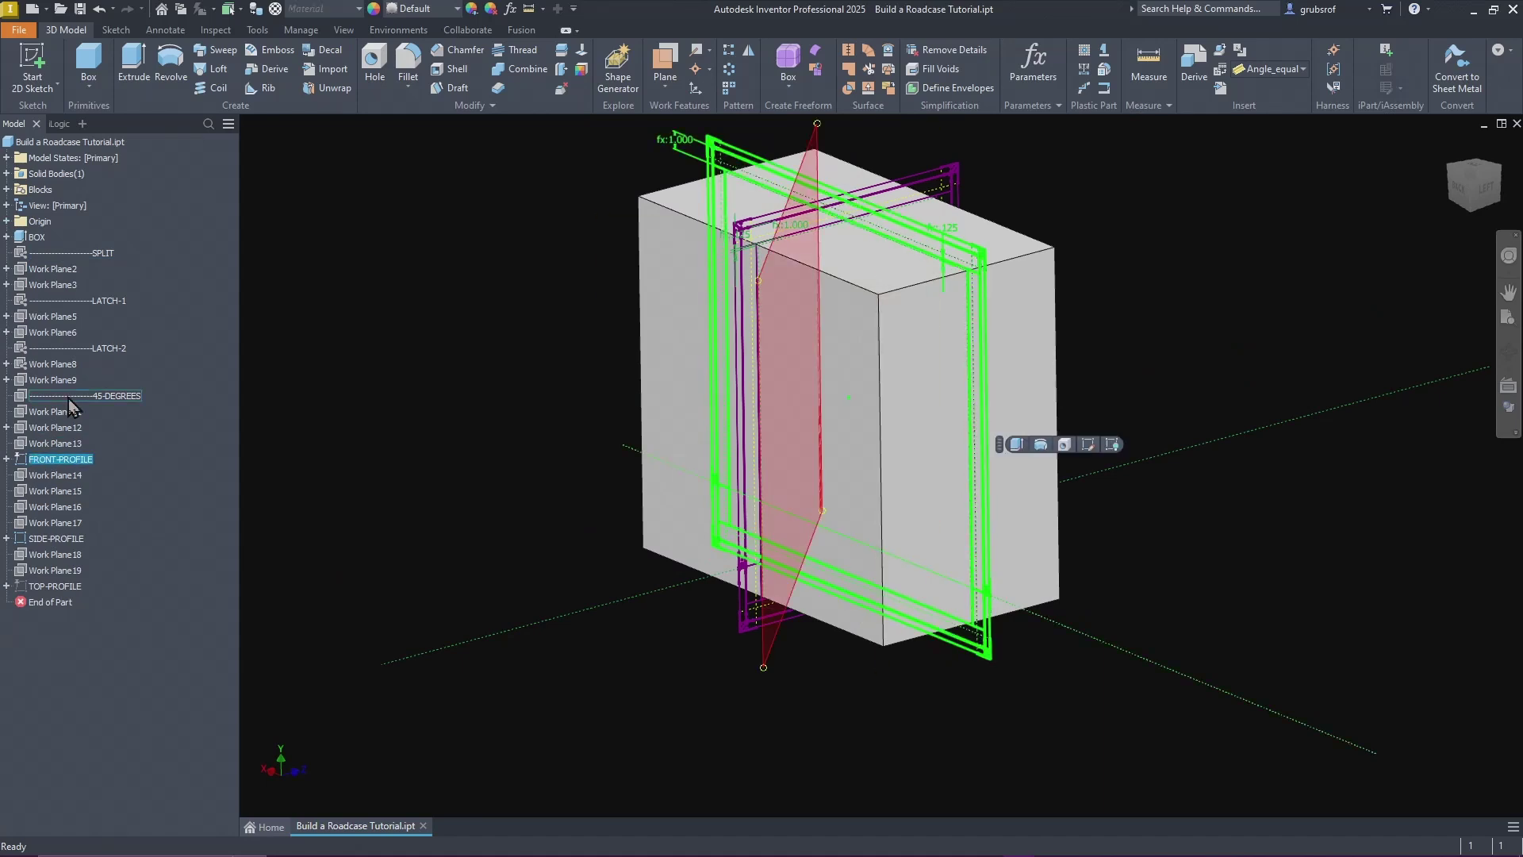
{"action": "left_click", "coordinate": [82, 400]}
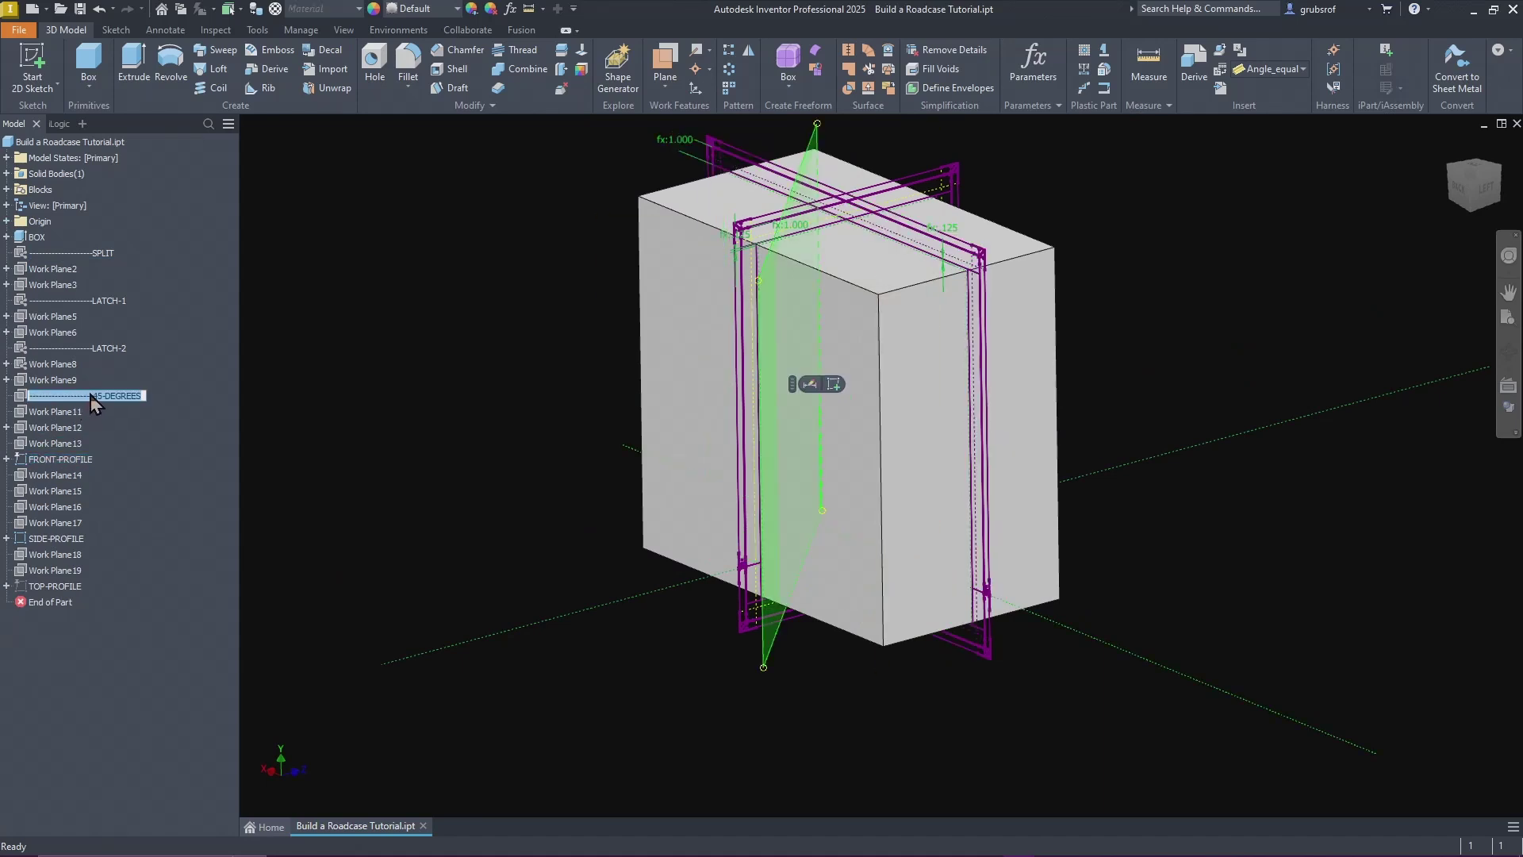
{"action": "left_click_drag", "start_coordinate": [95, 396], "coordinate": [12, 402]}
{"action": "key", "text": "ctrl+c"}
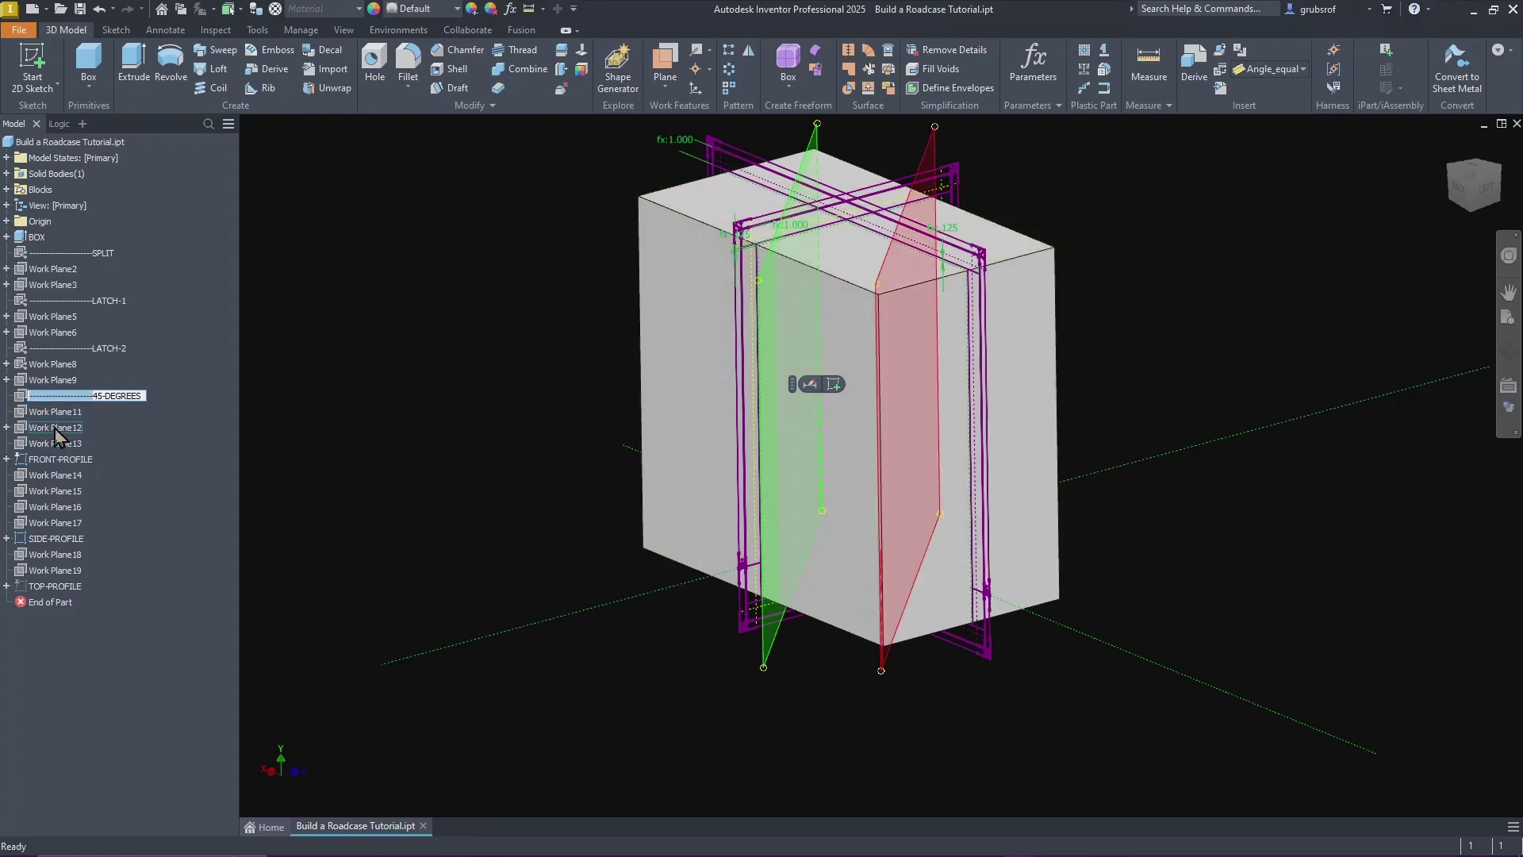
{"action": "left_click", "coordinate": [35, 460]}
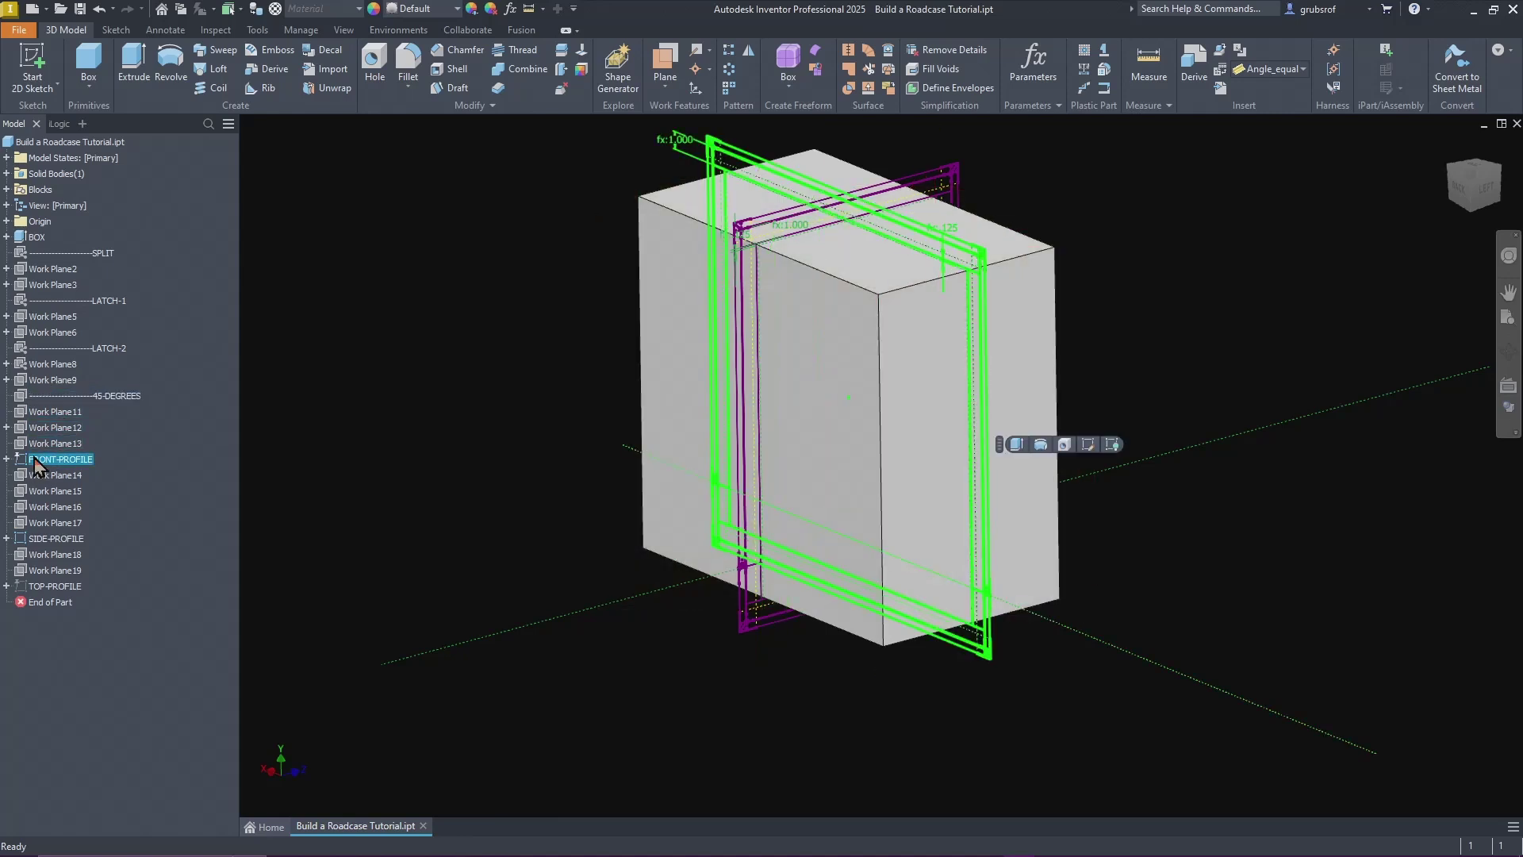
{"action": "left_click", "coordinate": [55, 460]}
{"action": "key", "text": "Home"}
{"action": "key", "text": "ctrl+v"}
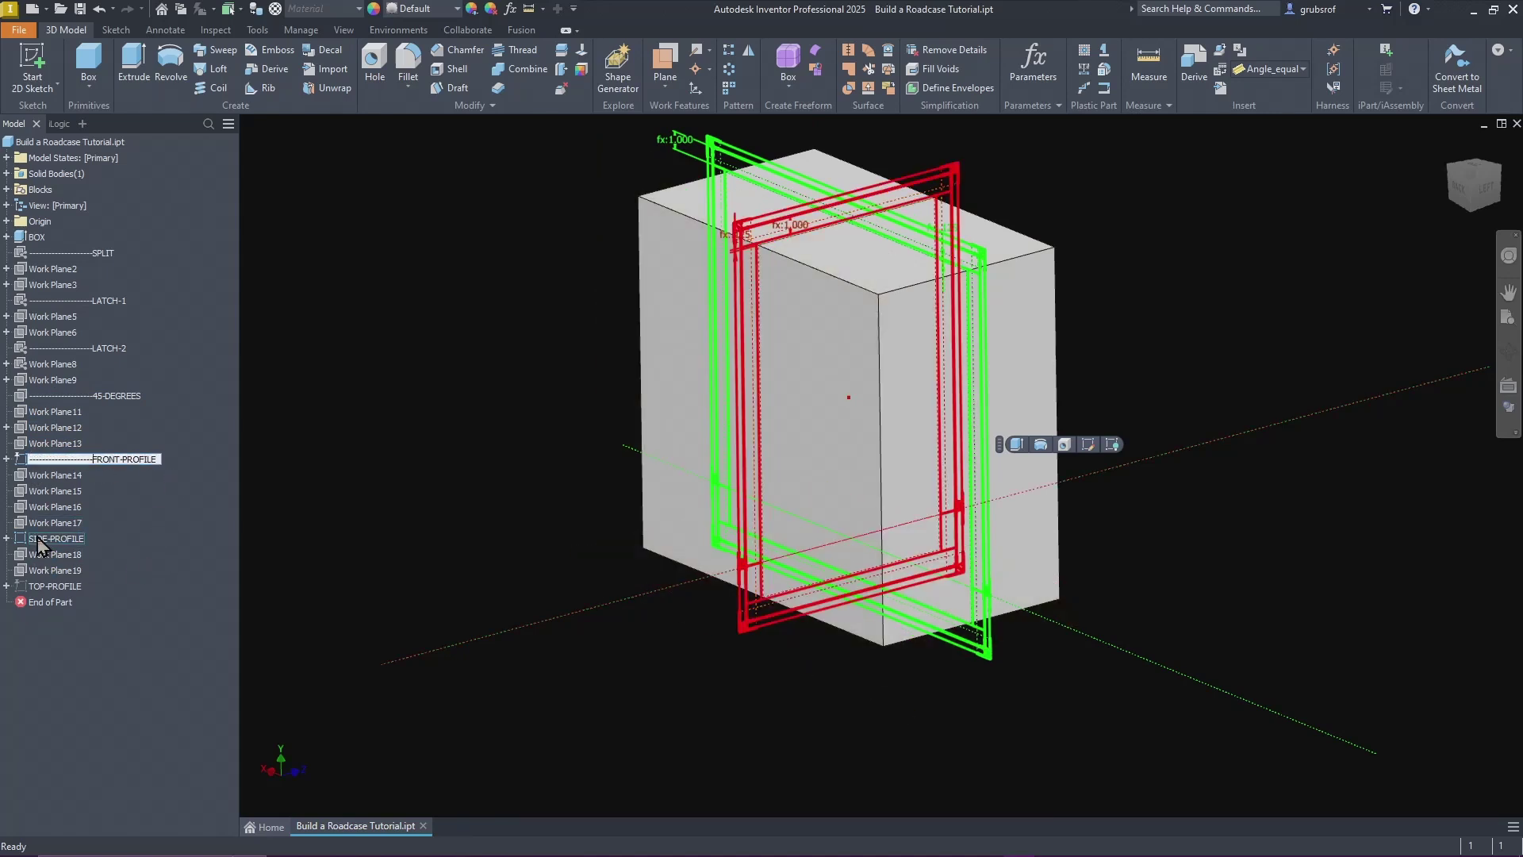
Step: Add the same dashed prefix to the SIDE-PROFILE and TOP-PROFILE sketch names
{"action": "left_click", "coordinate": [35, 538]}
{"action": "key", "text": "Home"}
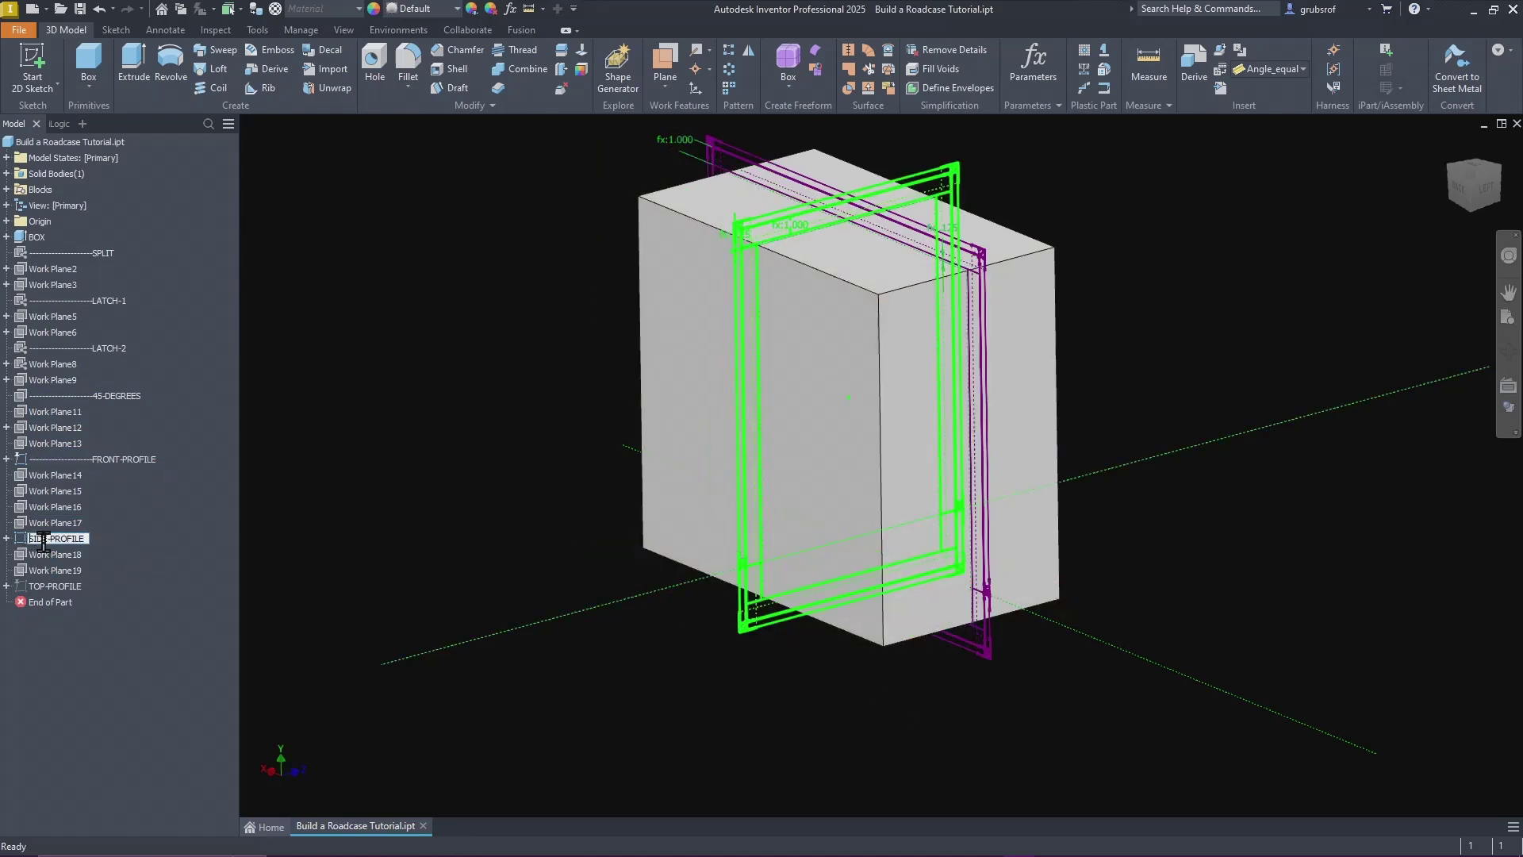
{"action": "type", "text": "------------------"}
{"action": "left_click", "coordinate": [44, 587]}
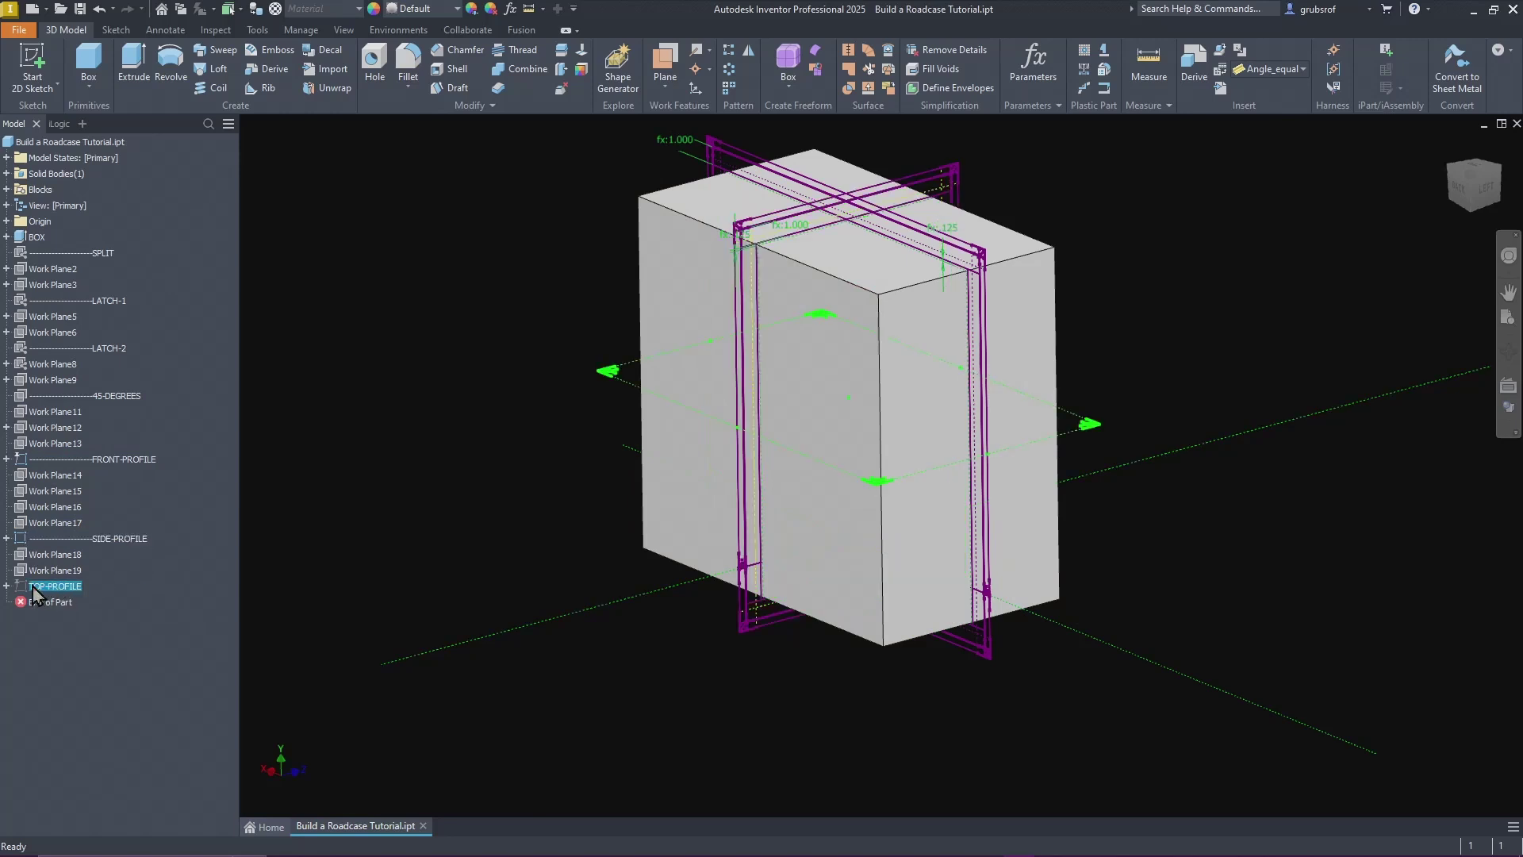
{"action": "left_click", "coordinate": [31, 588]}
{"action": "key", "text": "ctrl+v"}
{"action": "left_click", "coordinate": [149, 625]}
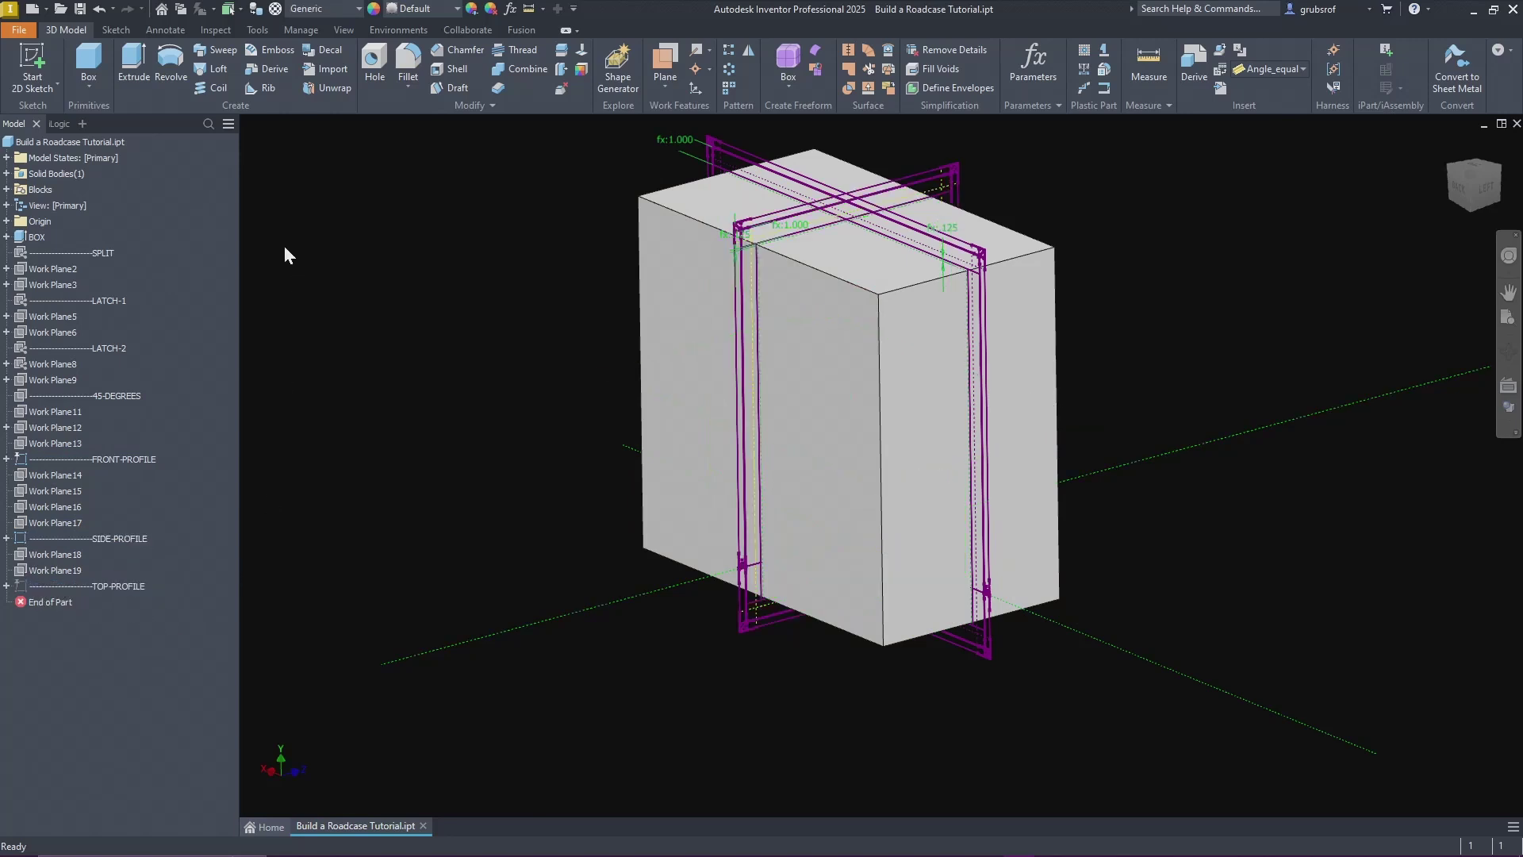
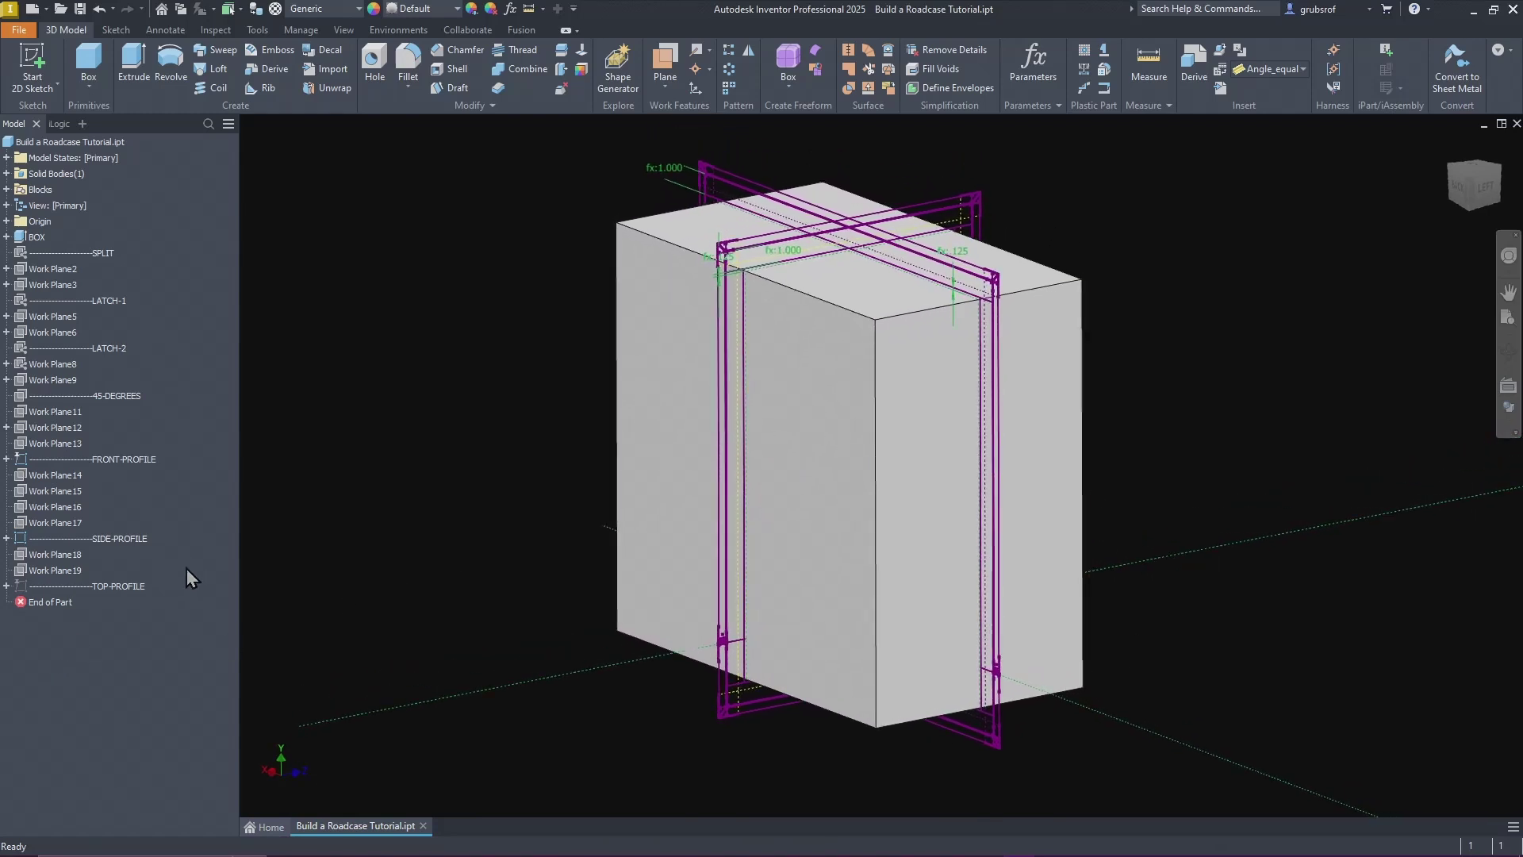
Step: Hide the SIDE-PROFILE sketch
{"action": "left_click", "coordinate": [119, 539]}
{"action": "right_click", "coordinate": [119, 539]}
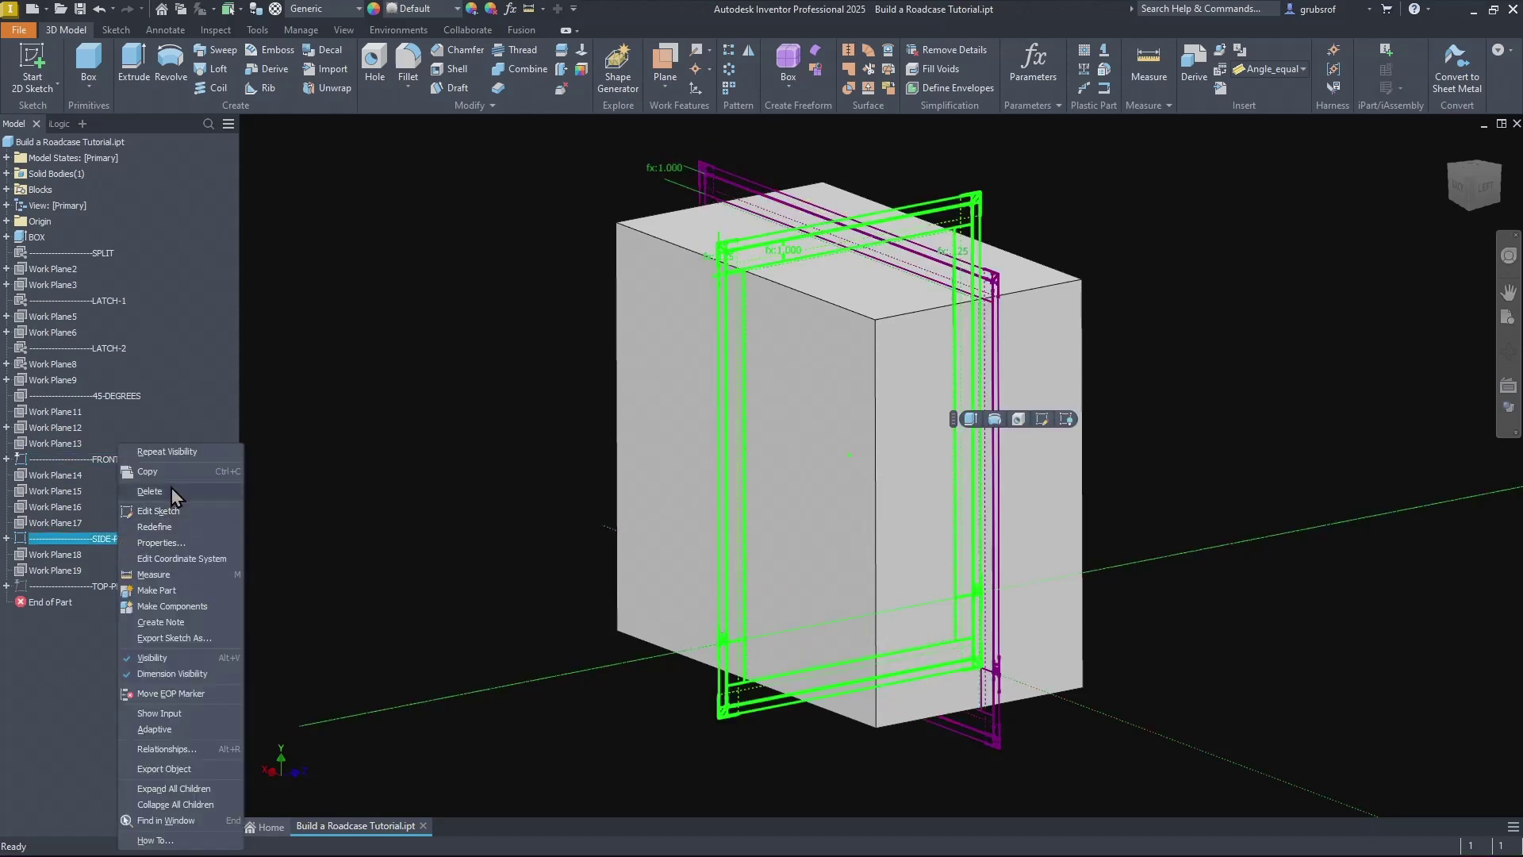
{"action": "left_click", "coordinate": [171, 658]}
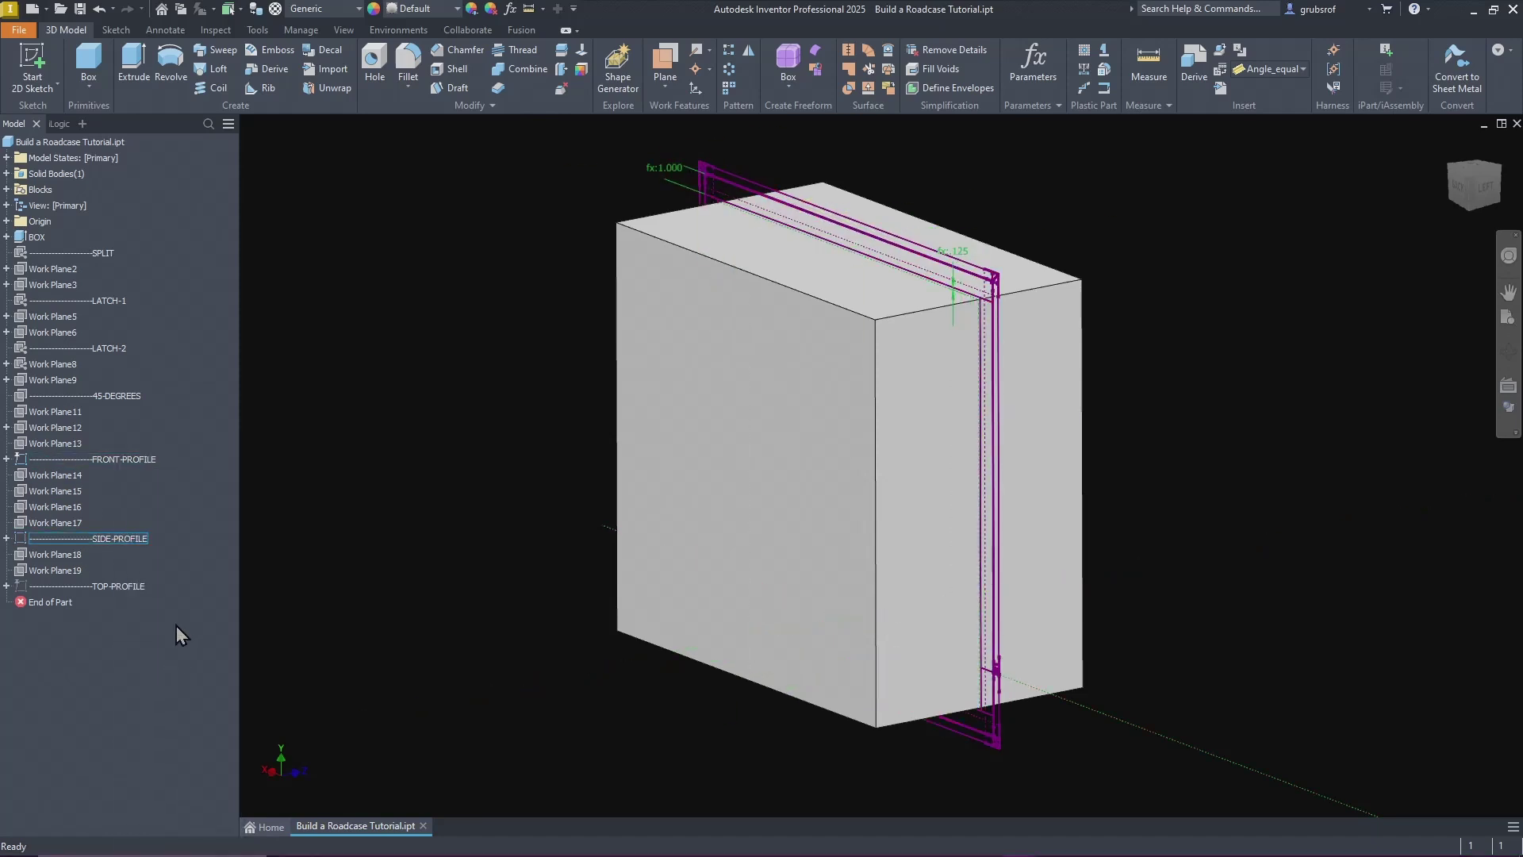
{"action": "middle_click_drag", "start_coordinate": [1214, 567], "coordinate": [1309, 589], "text": "shift"}
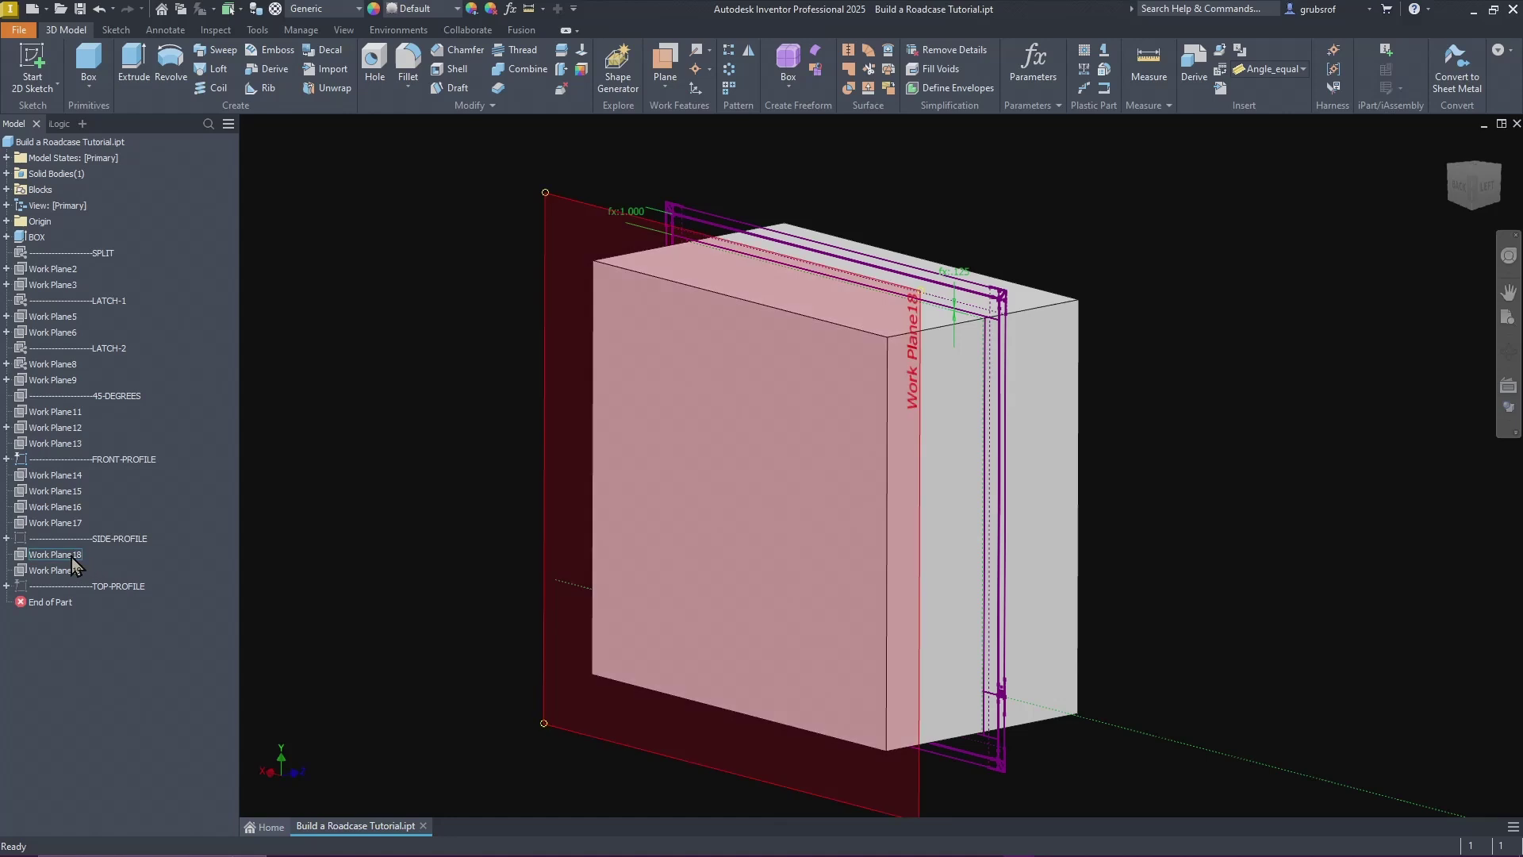
Step: Make Work Plane18 and Work Plane19 visible
{"action": "left_click", "coordinate": [71, 555]}
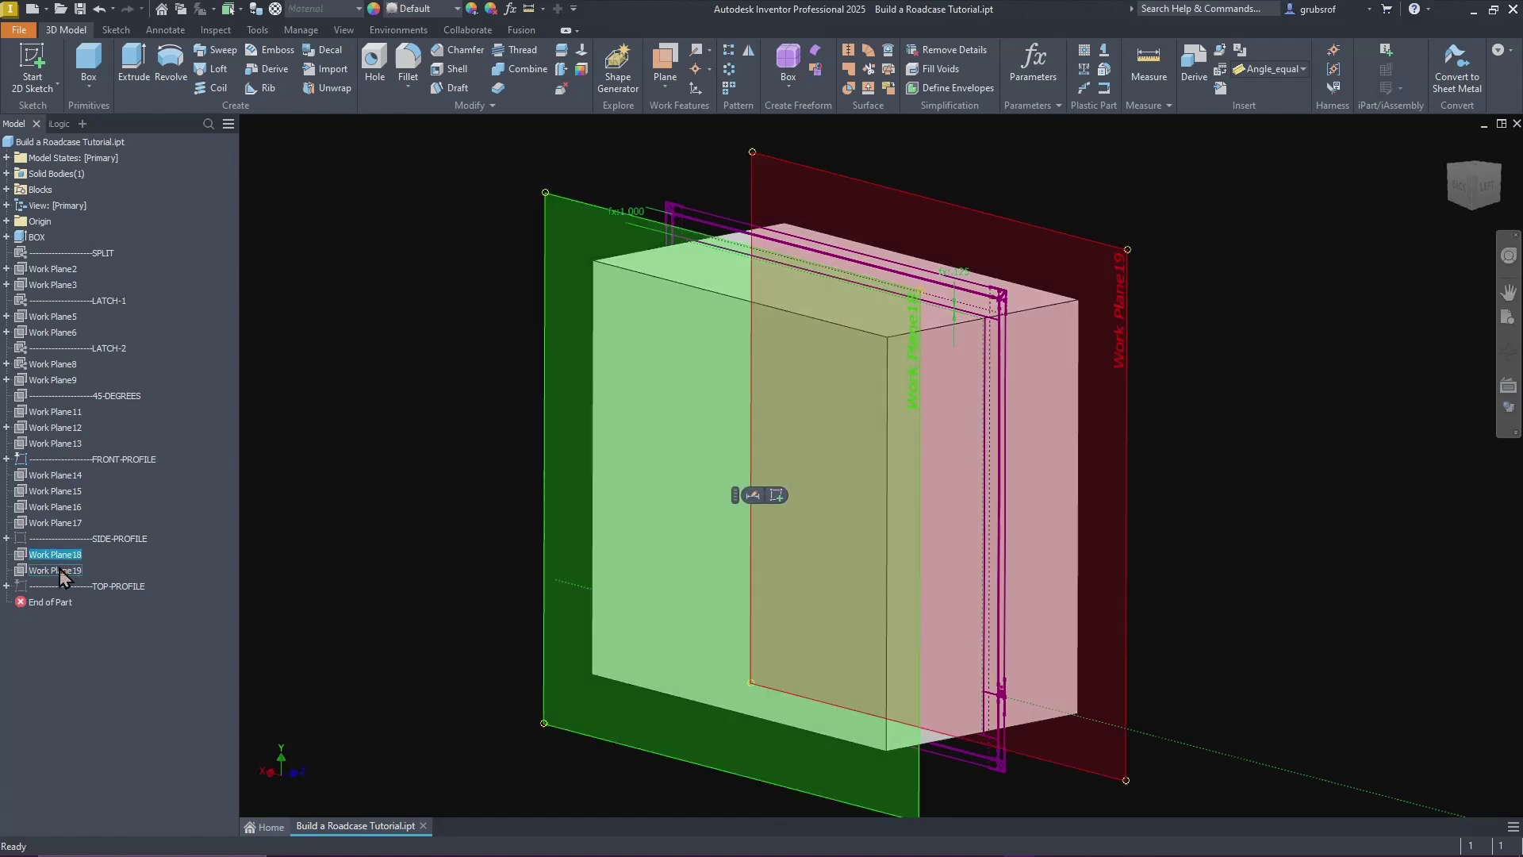
{"action": "left_click", "coordinate": [61, 570], "text": "ctrl"}
{"action": "right_click", "coordinate": [61, 573]}
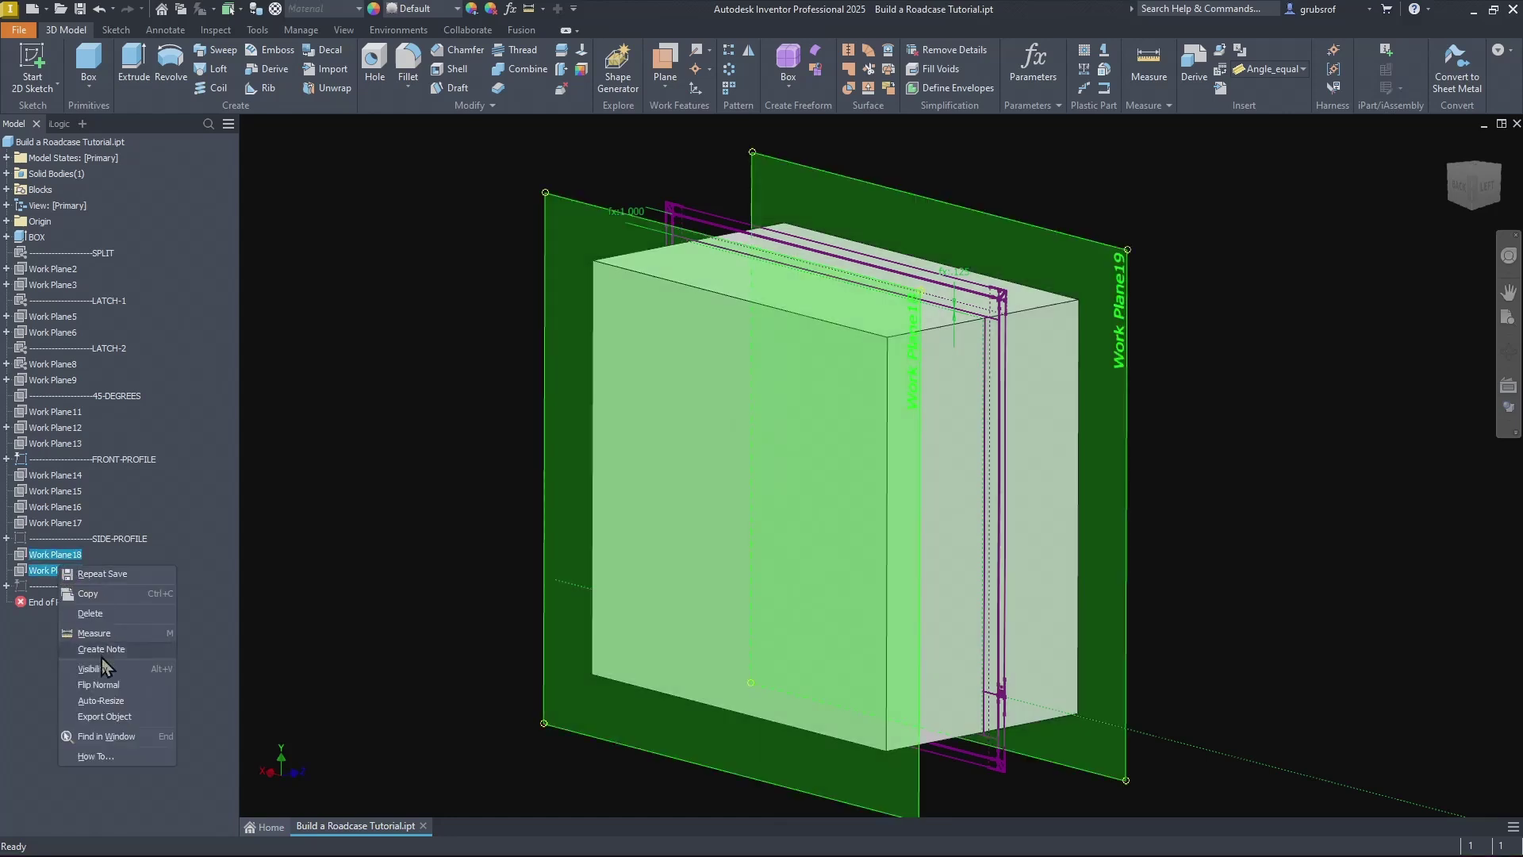
{"action": "left_click", "coordinate": [87, 678]}
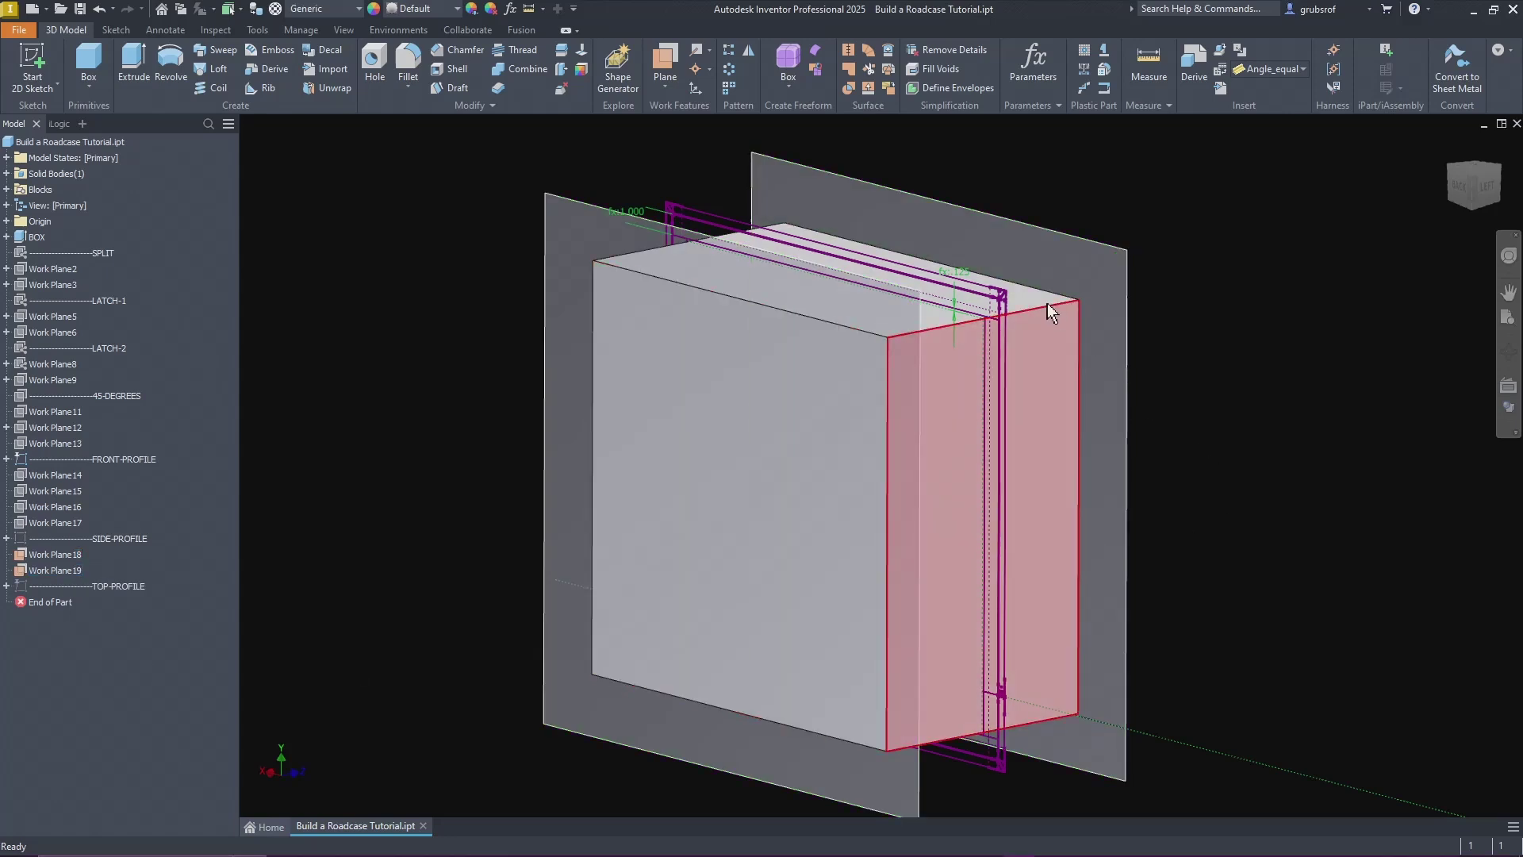
Step: Extrude the corner edging profile of FRONT-PROFILE at the box's upper edge, from Work Plane18 to Work Plane19
{"action": "scroll", "coordinate": [1039, 302], "scroll_direction": "down", "scroll_amount": 5}
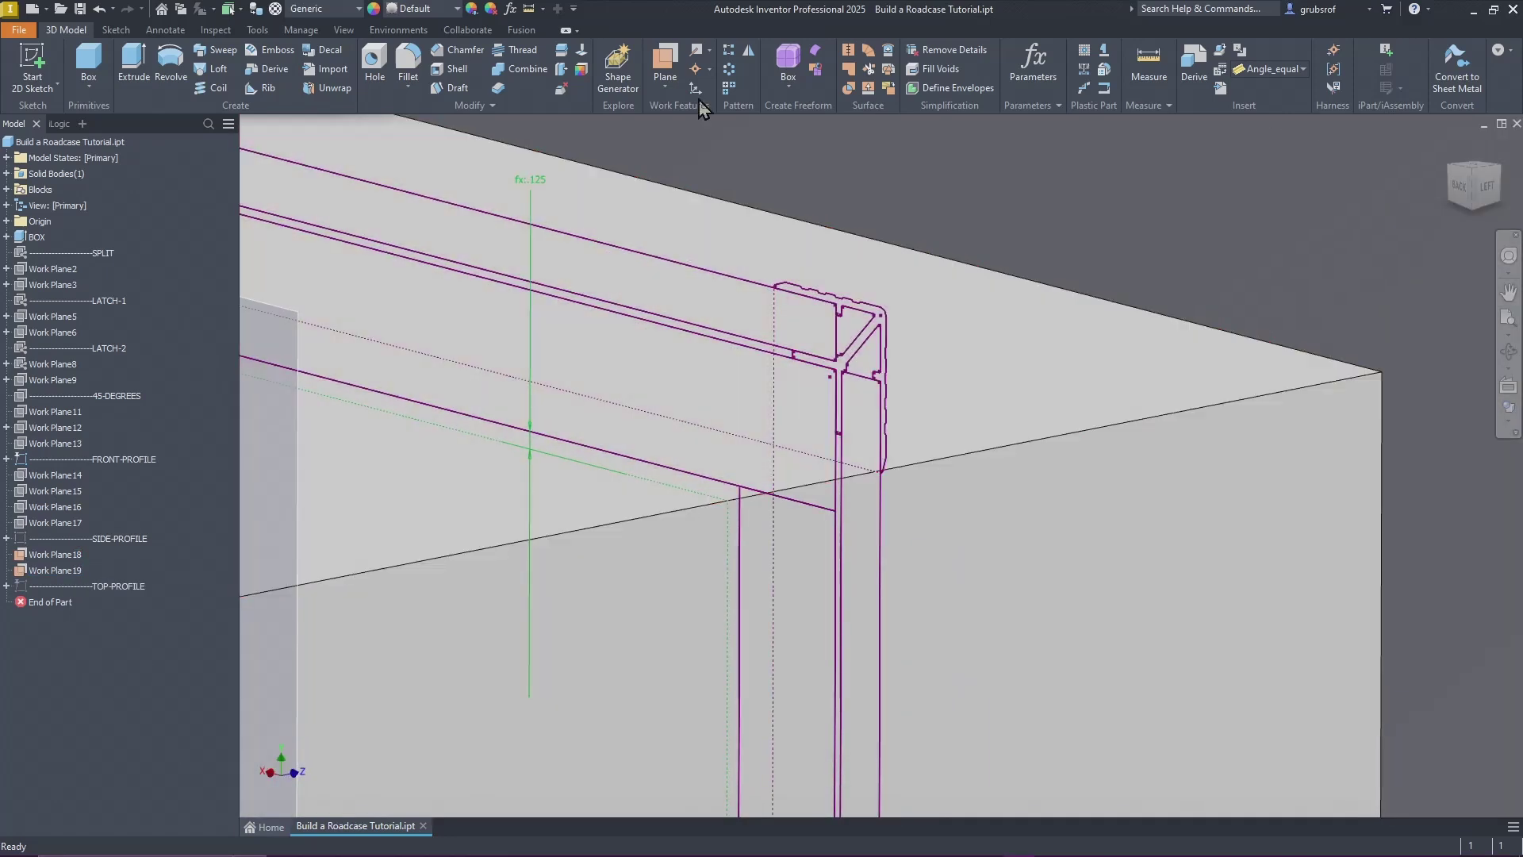
{"action": "left_click", "coordinate": [135, 64]}
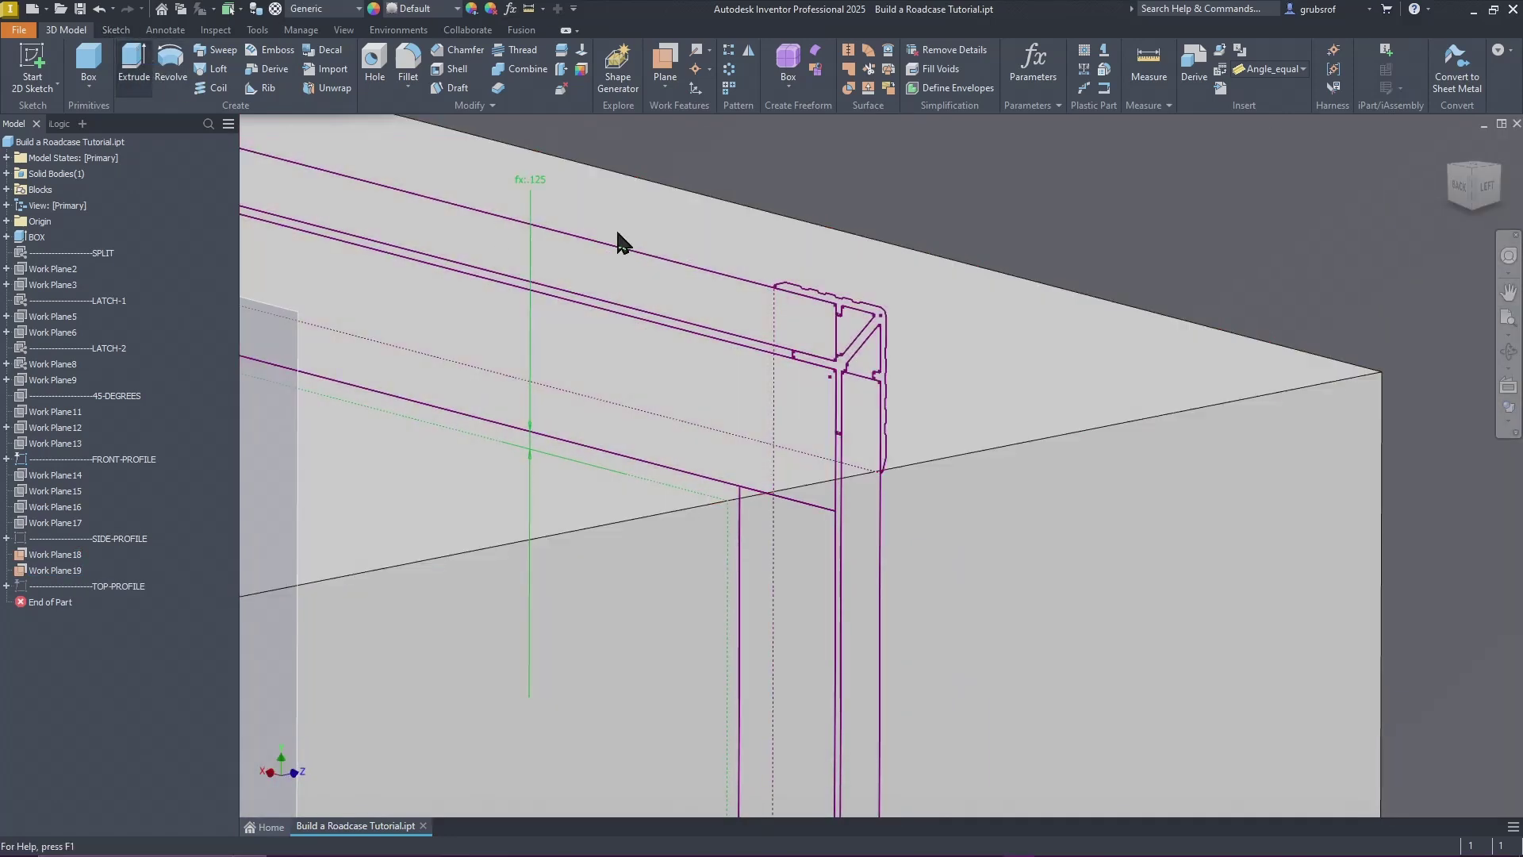
{"action": "left_click", "coordinate": [882, 326]}
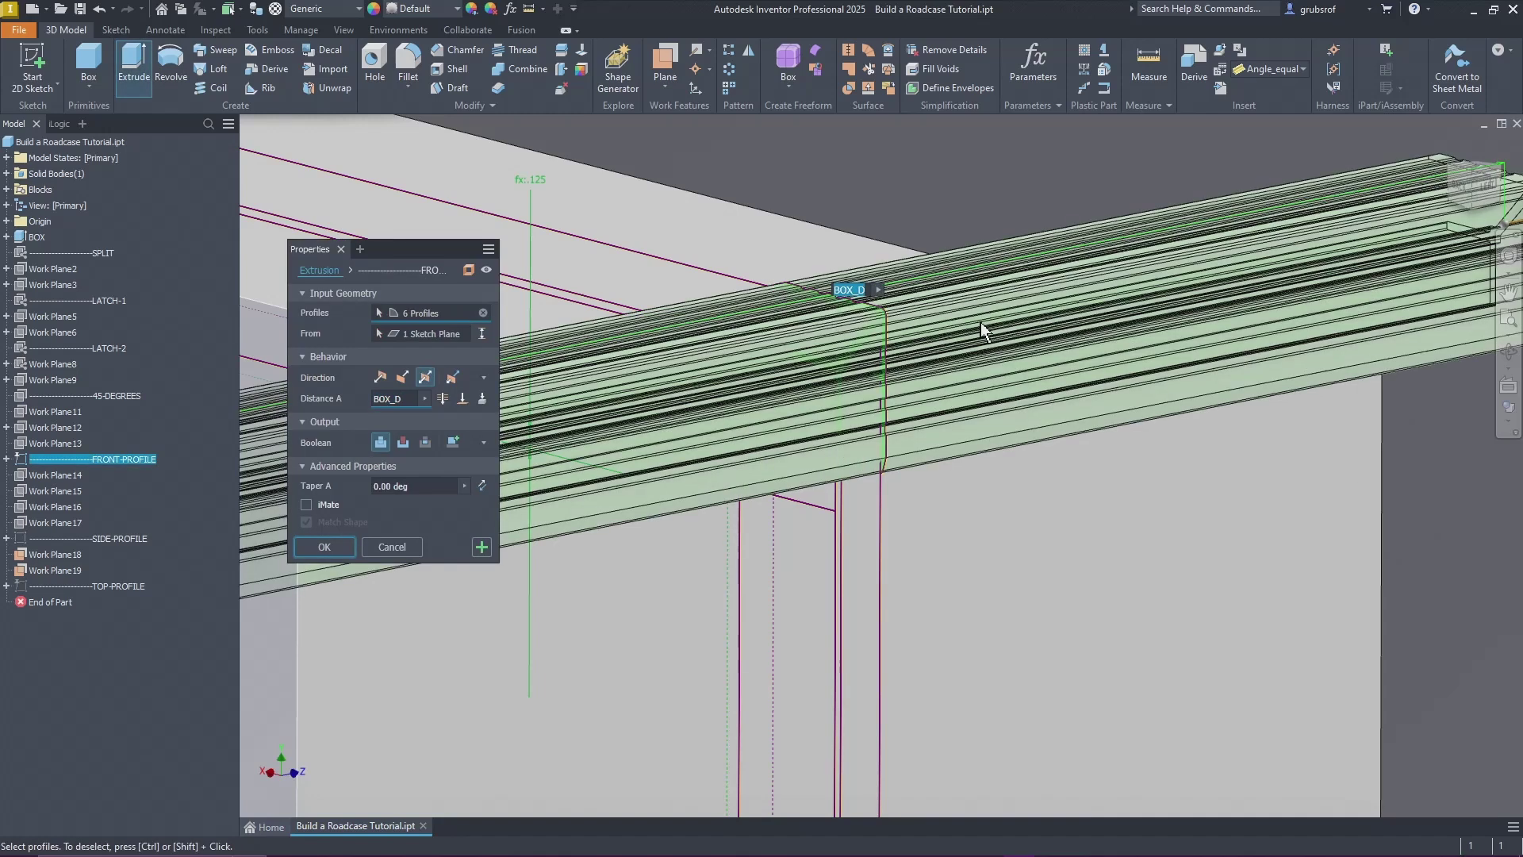
{"action": "scroll", "coordinate": [968, 342], "scroll_direction": "down", "scroll_amount": 6}
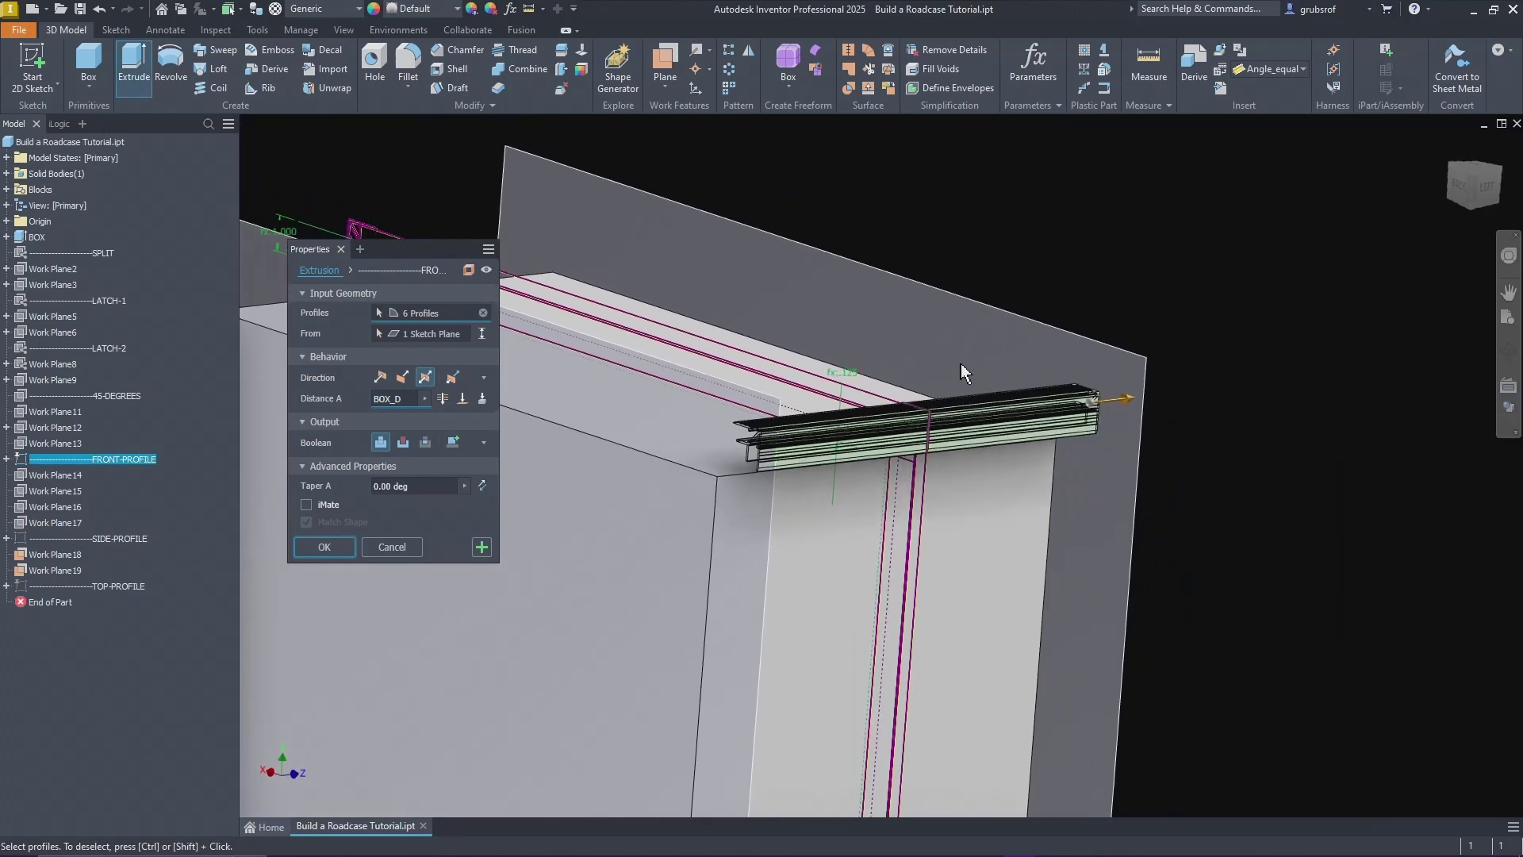
{"action": "middle_click_drag", "start_coordinate": [574, 401], "coordinate": [383, 316], "text": "shift"}
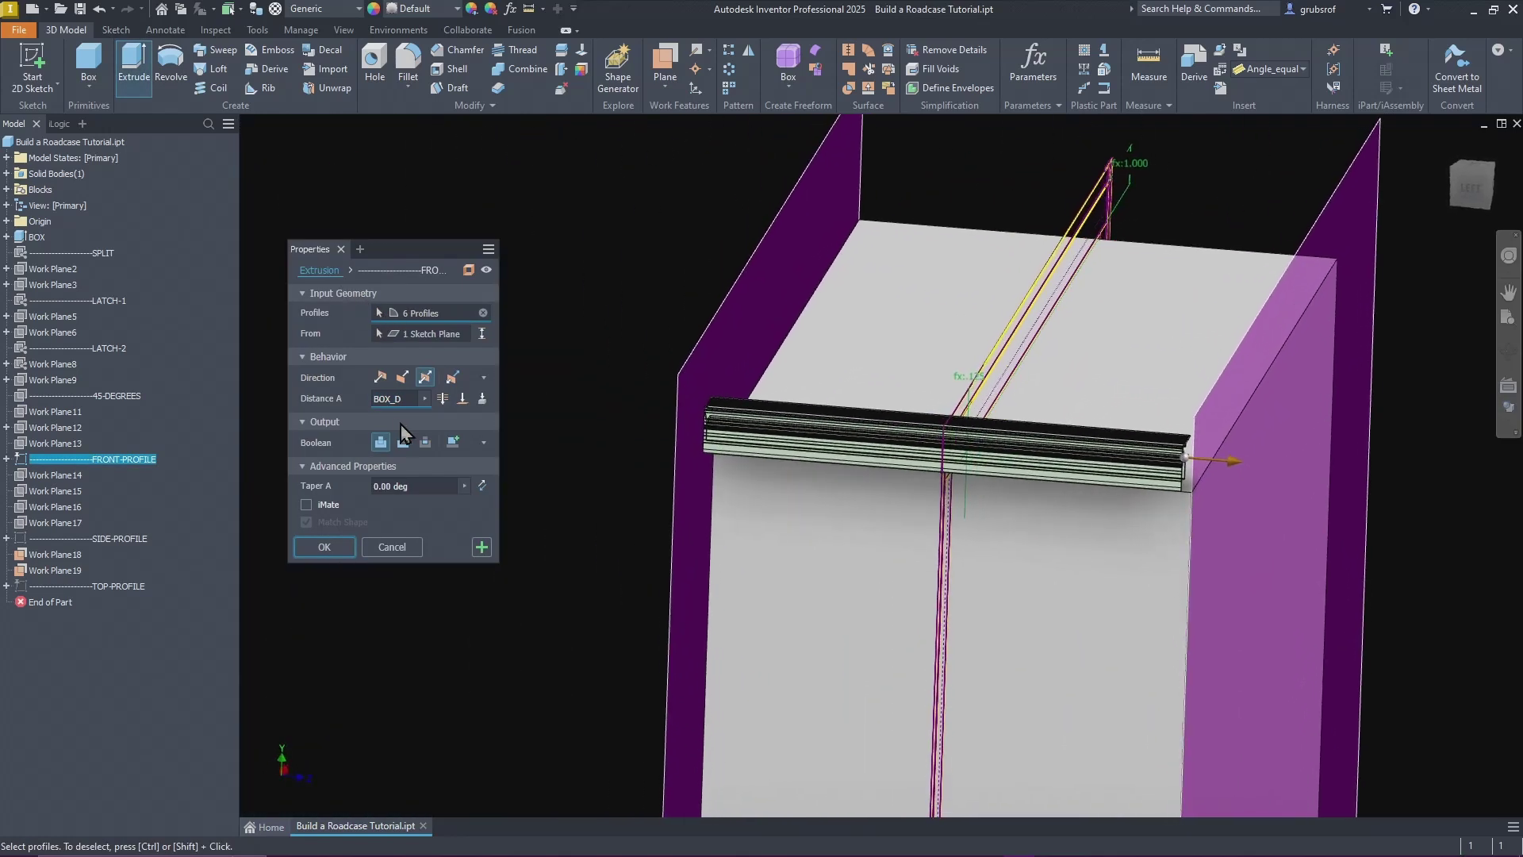
{"action": "left_click", "coordinate": [423, 334]}
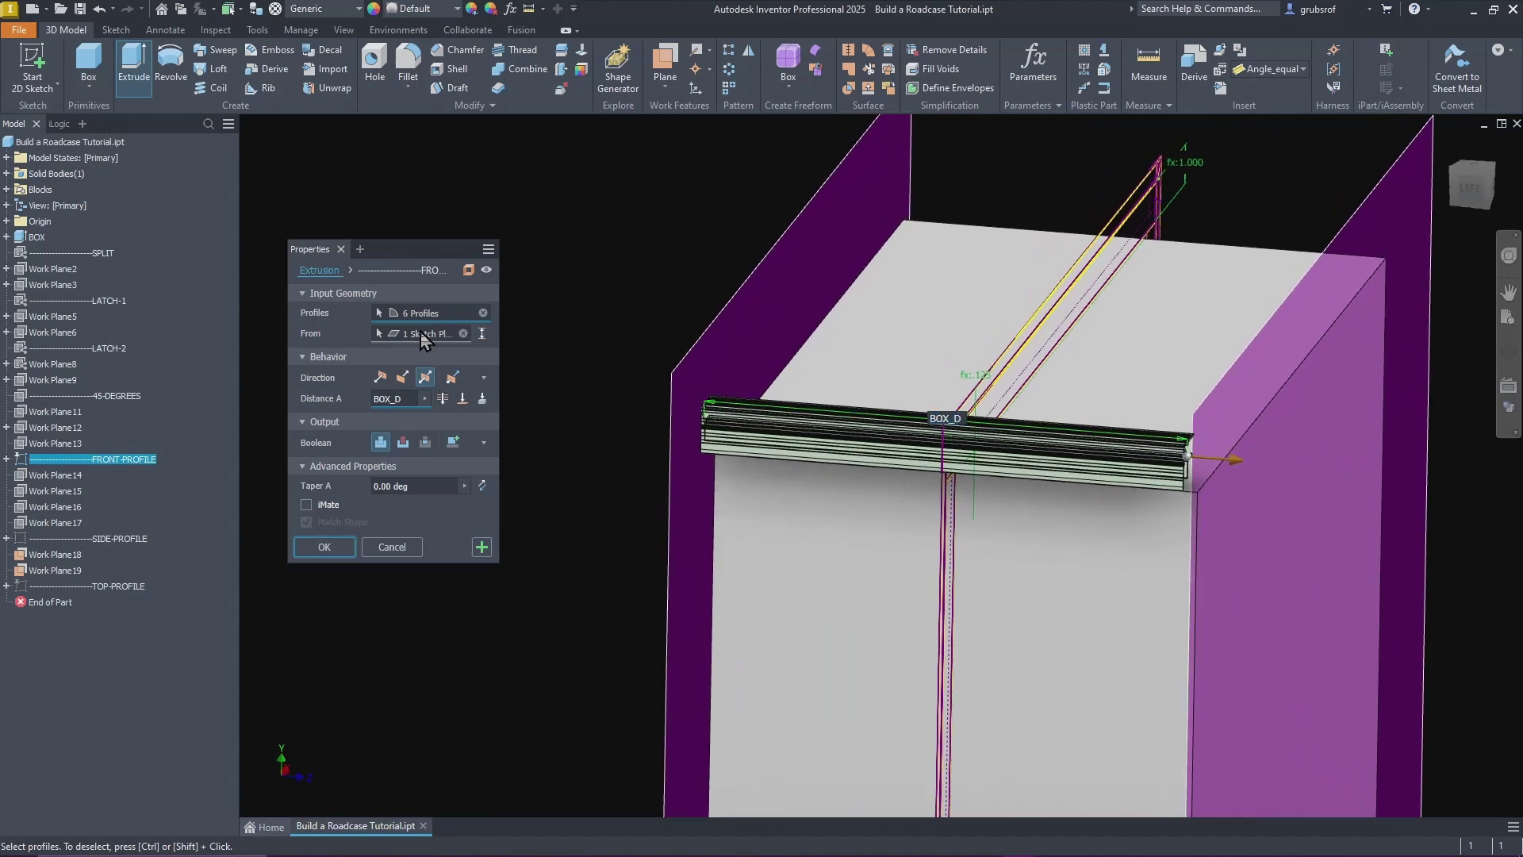
{"action": "left_click", "coordinate": [671, 367]}
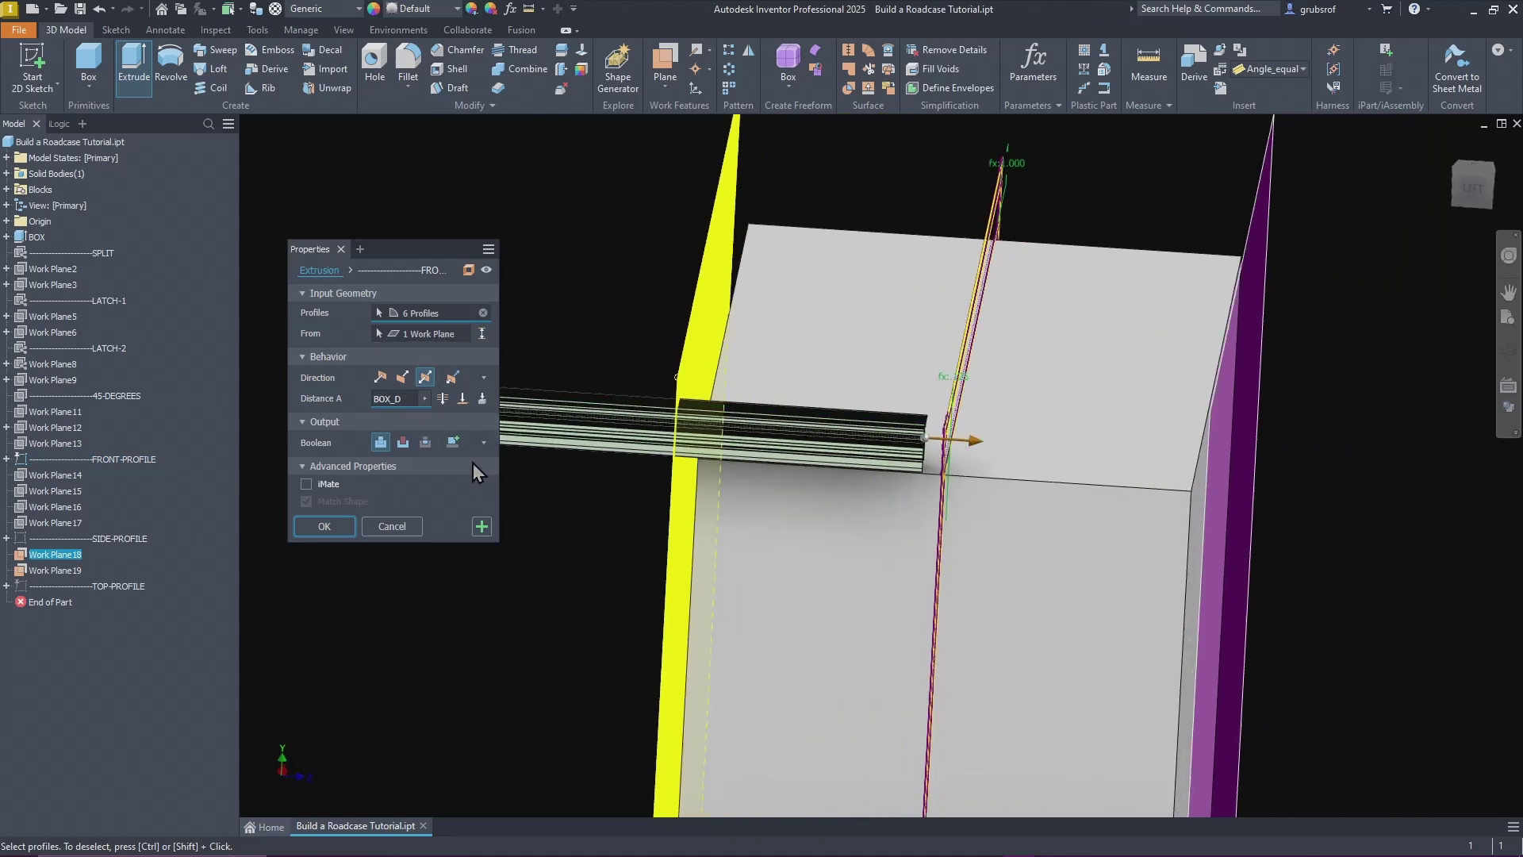
{"action": "left_click", "coordinate": [463, 400]}
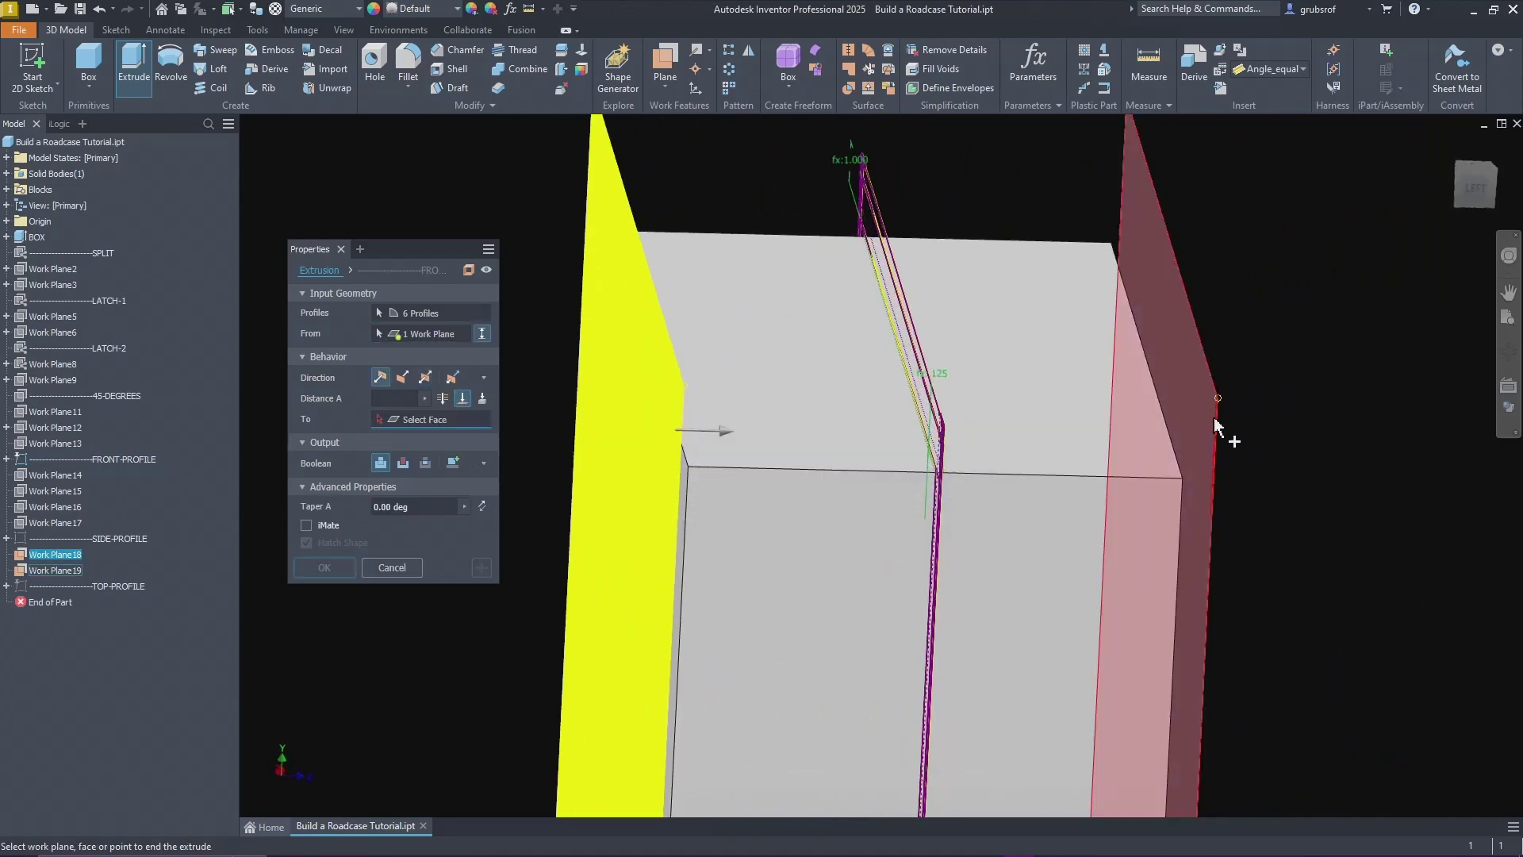
{"action": "left_click", "coordinate": [1341, 450]}
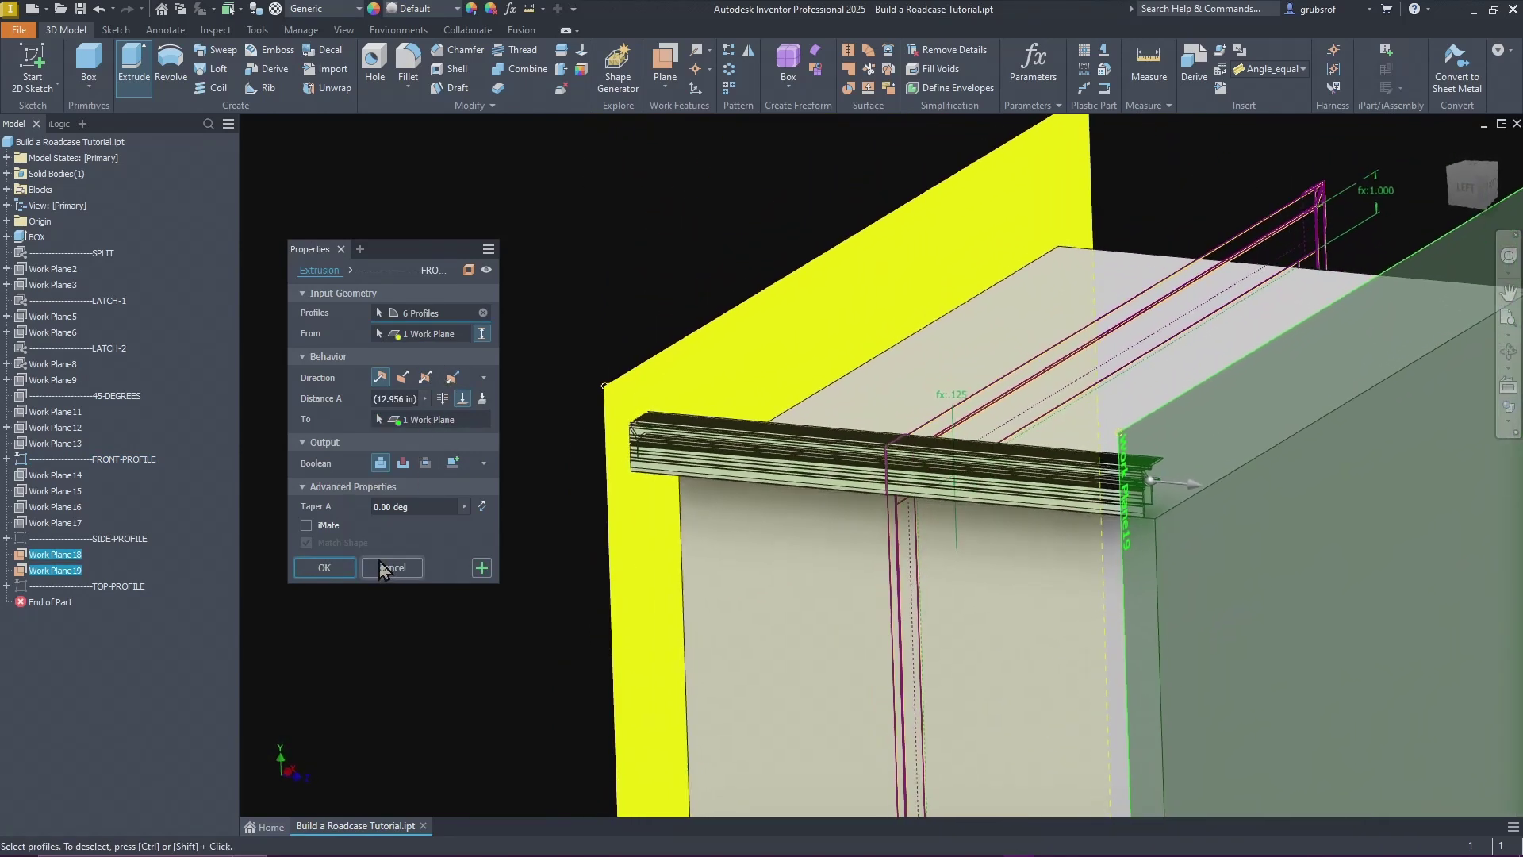
{"action": "left_click", "coordinate": [325, 571]}
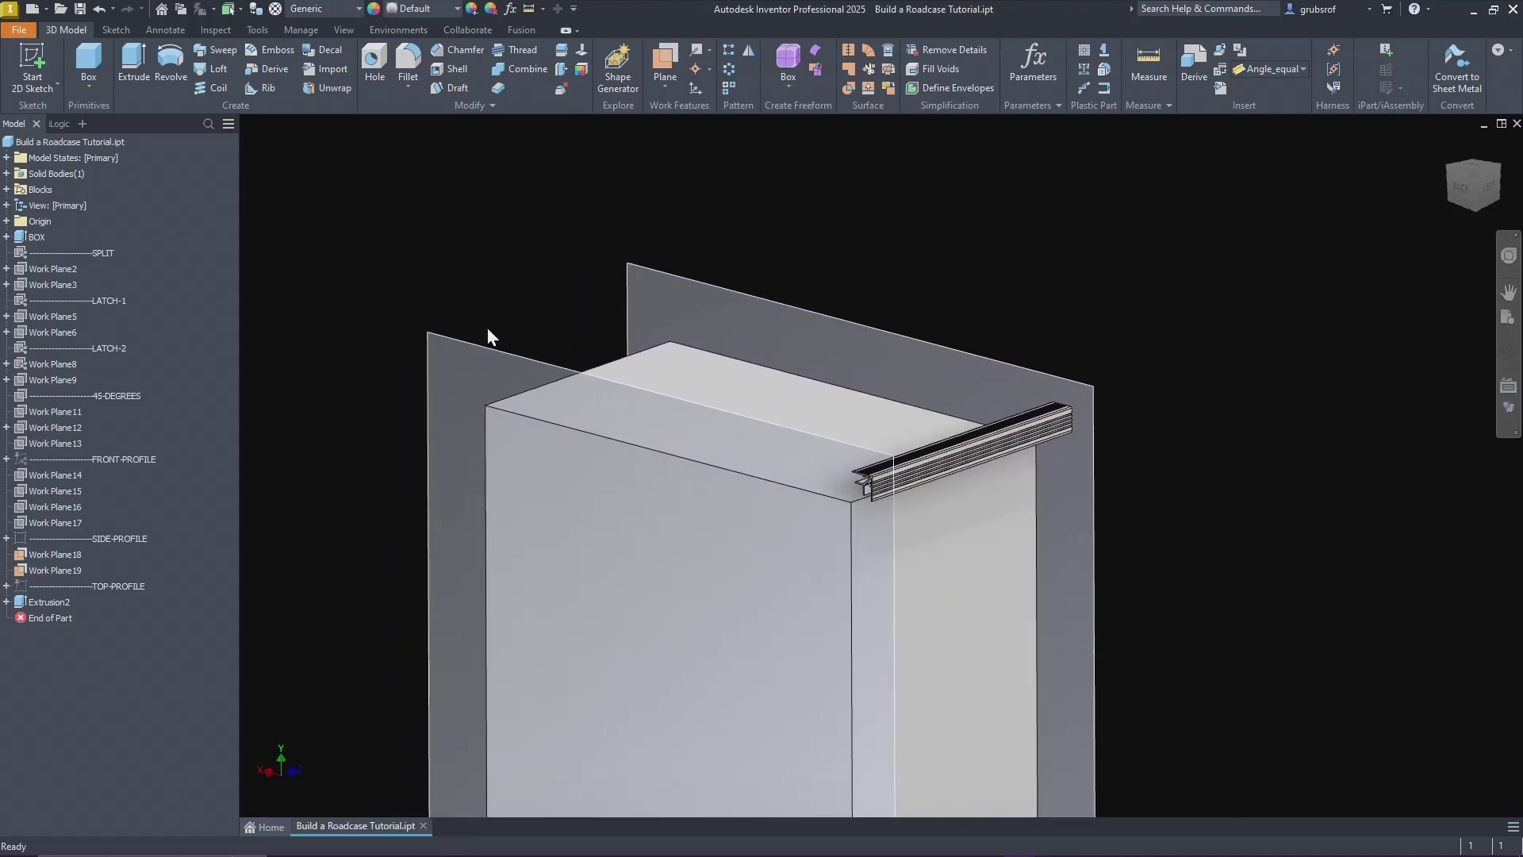
Step: Hide Work Plane18 and Work Plane19 on either side of the box again
{"action": "left_click", "coordinate": [483, 347]}
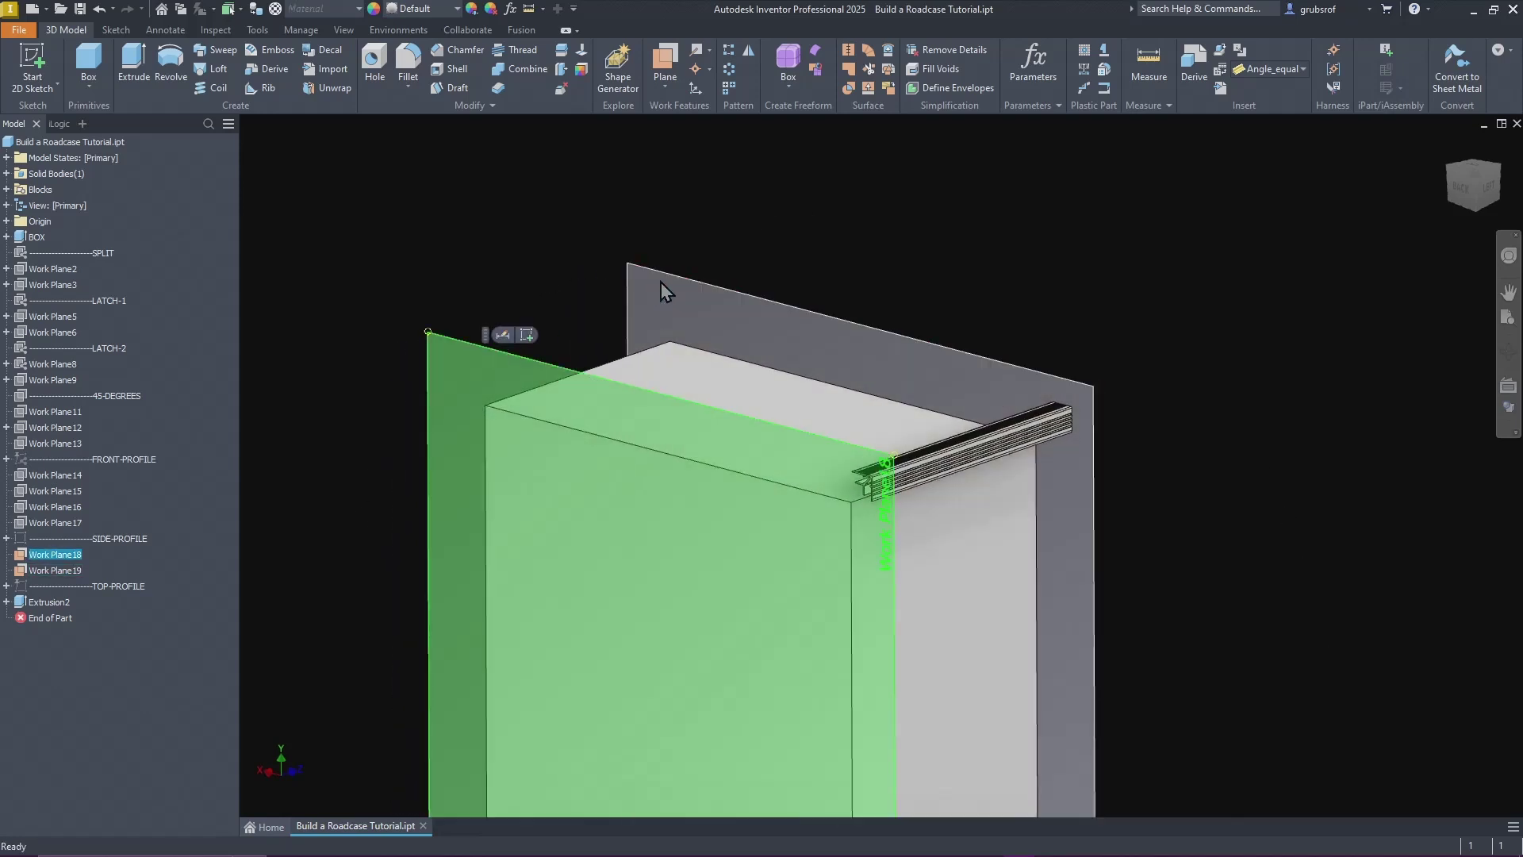
{"action": "left_click", "coordinate": [674, 278], "text": "ctrl"}
{"action": "right_click", "coordinate": [675, 278]}
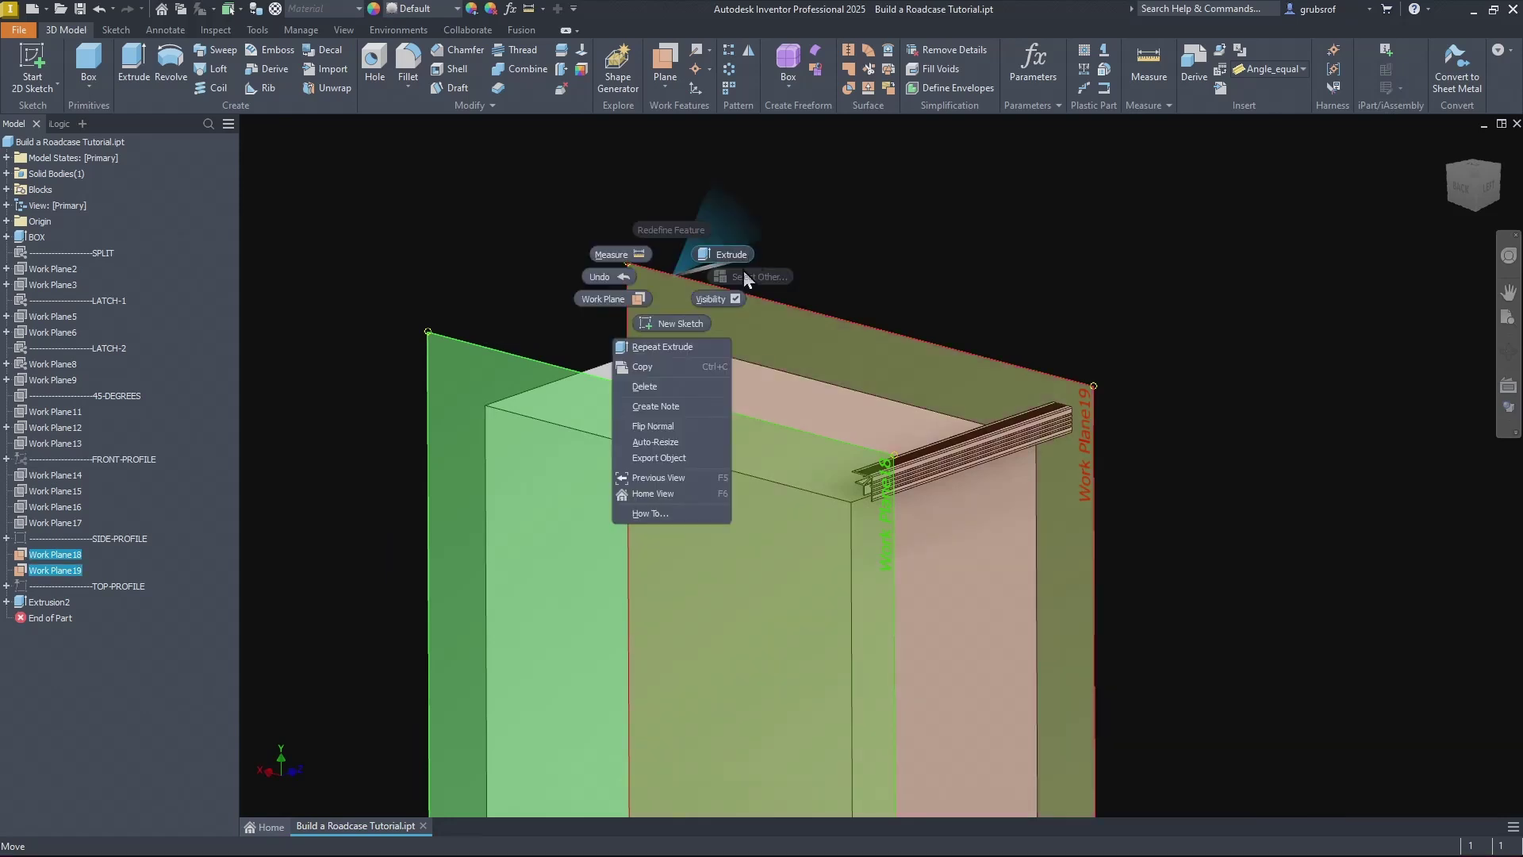
{"action": "left_click", "coordinate": [712, 299]}
{"action": "middle_click_drag", "start_coordinate": [1073, 430], "coordinate": [1049, 677], "text": "shift"}
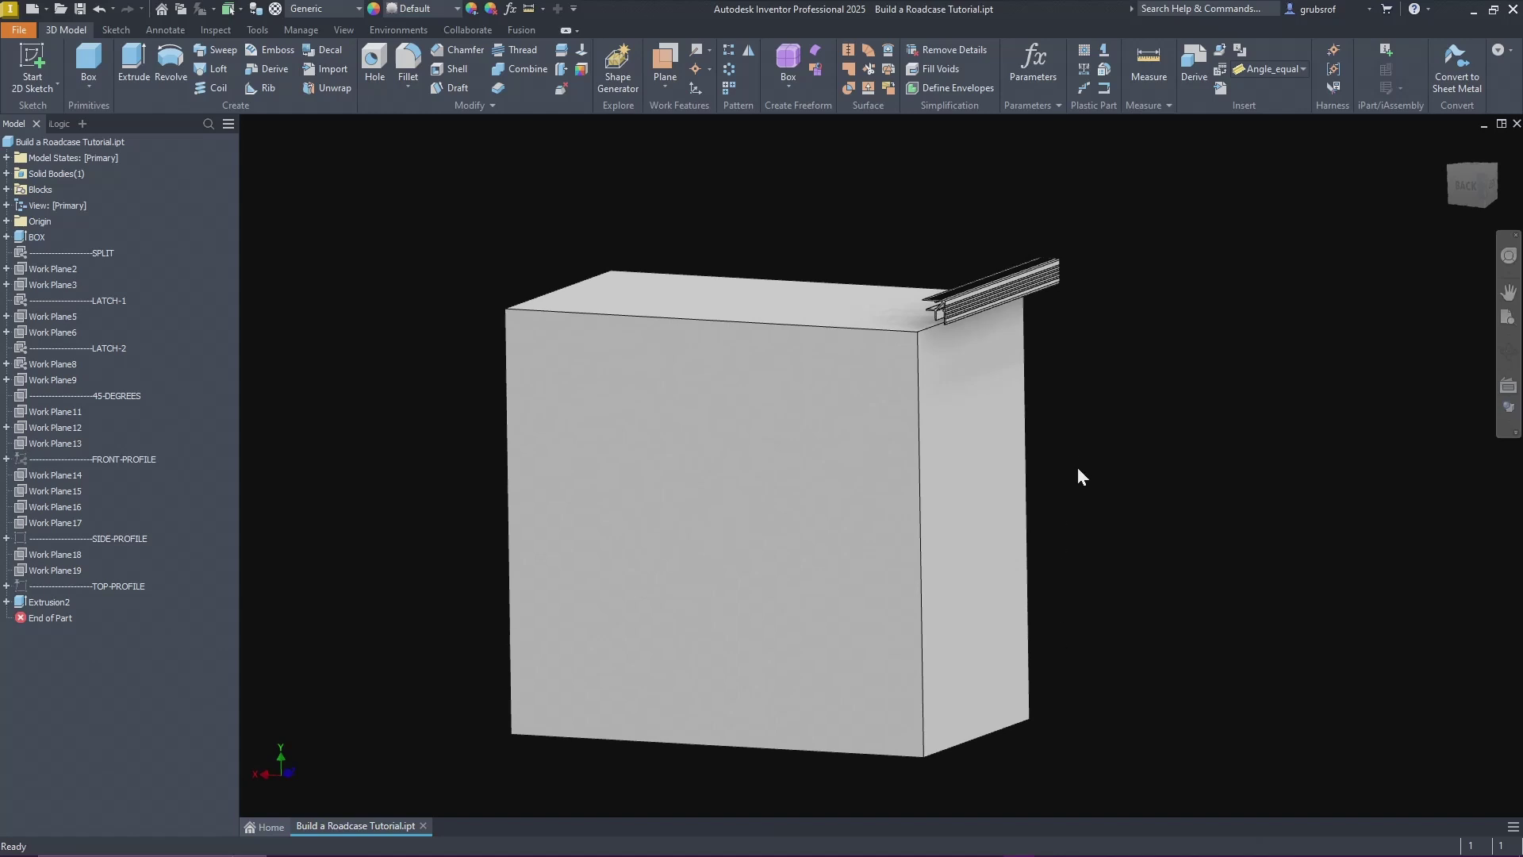
Step: Make the origin's YZ Plane visible
{"action": "middle_click_drag", "start_coordinate": [1078, 469], "coordinate": [1111, 536], "text": "shift"}
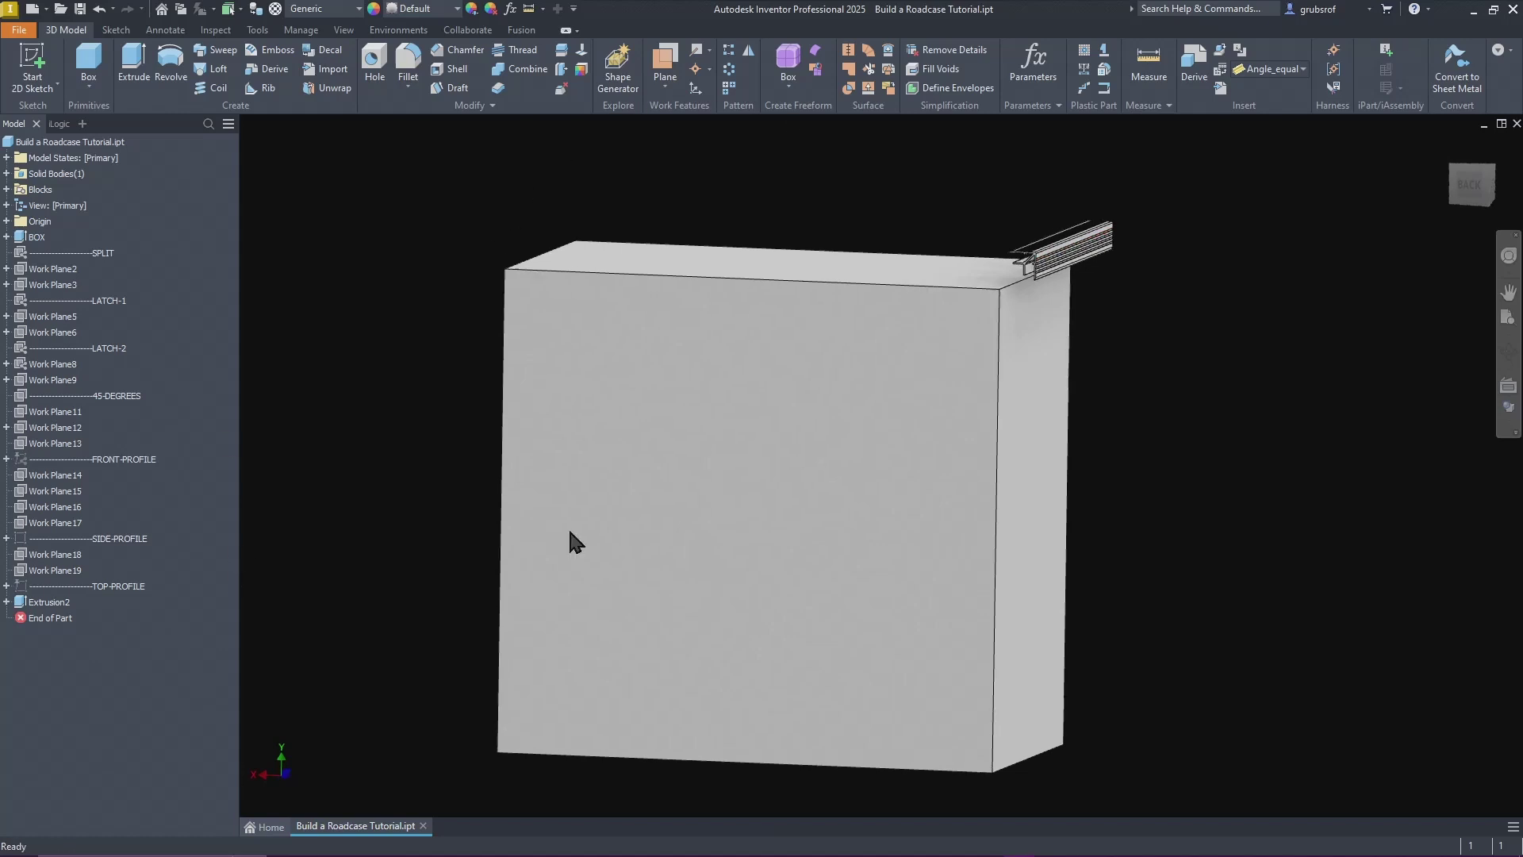
{"action": "left_click", "coordinate": [6, 222]}
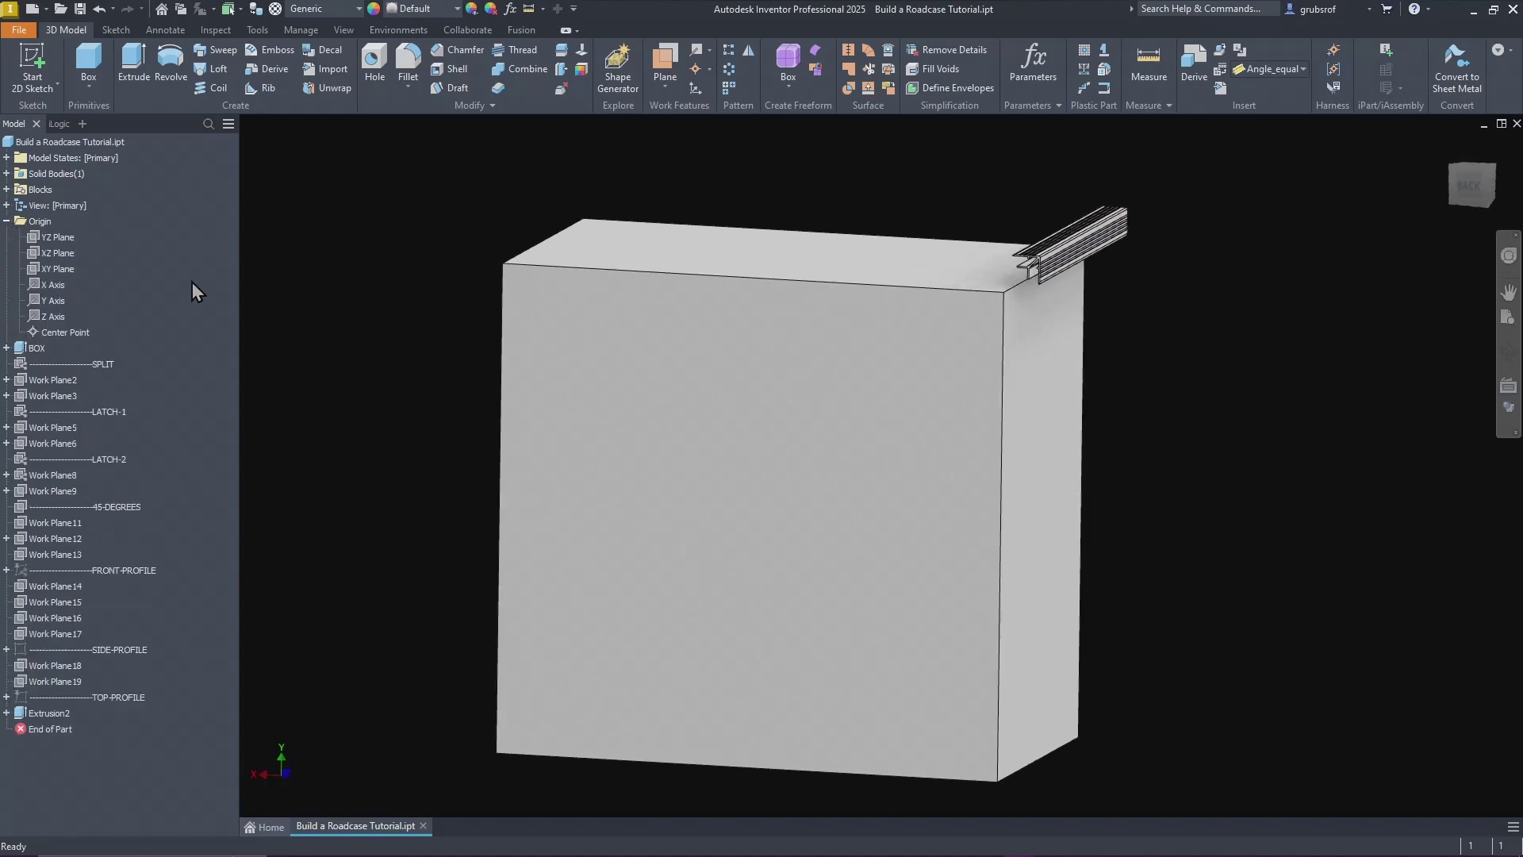
{"action": "left_click", "coordinate": [54, 238]}
{"action": "right_click", "coordinate": [55, 238]}
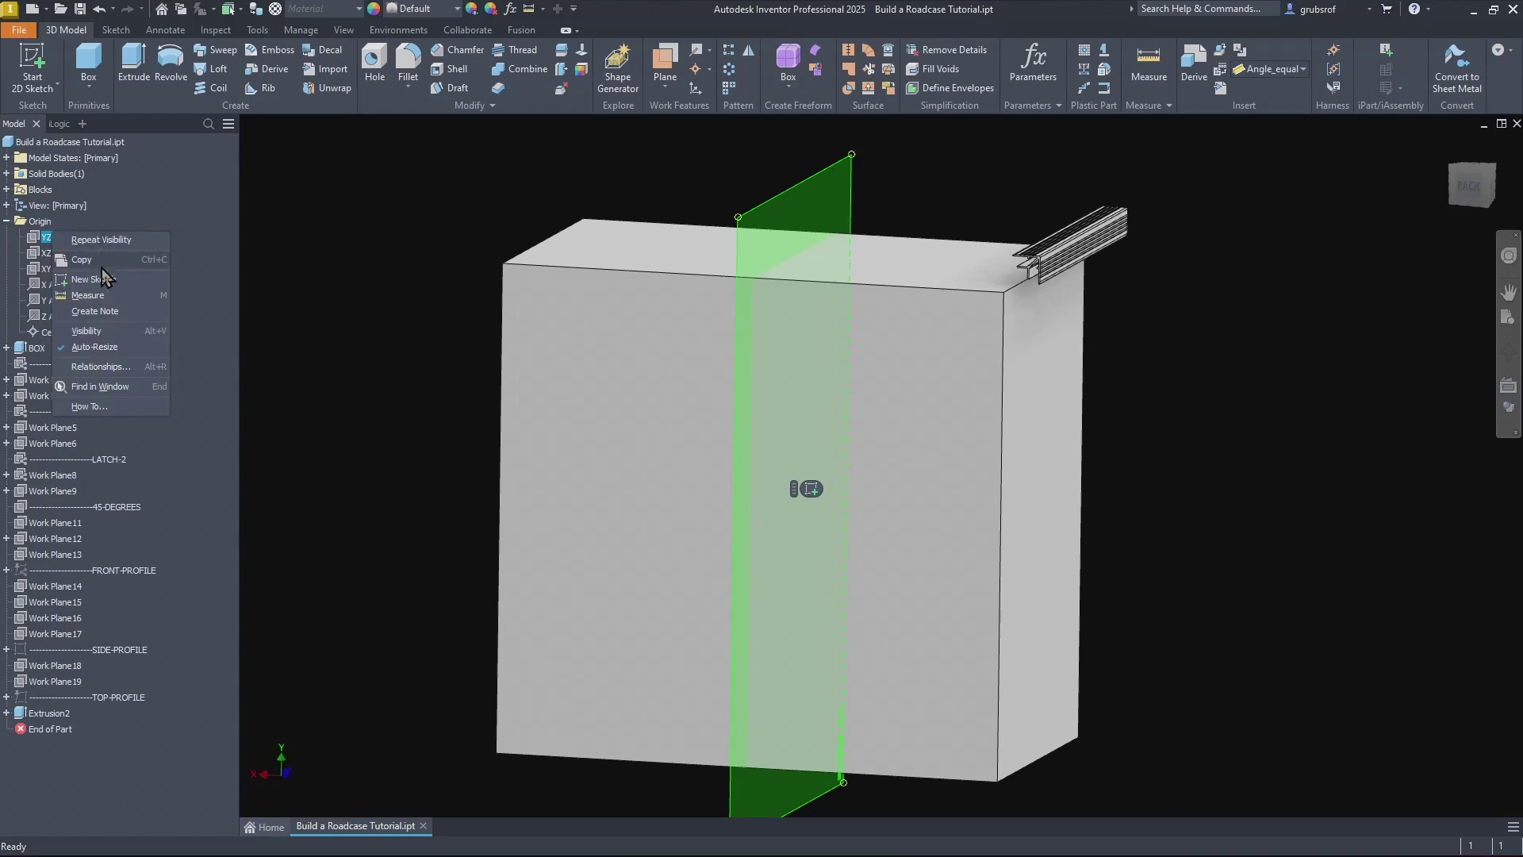
{"action": "left_click", "coordinate": [87, 330]}
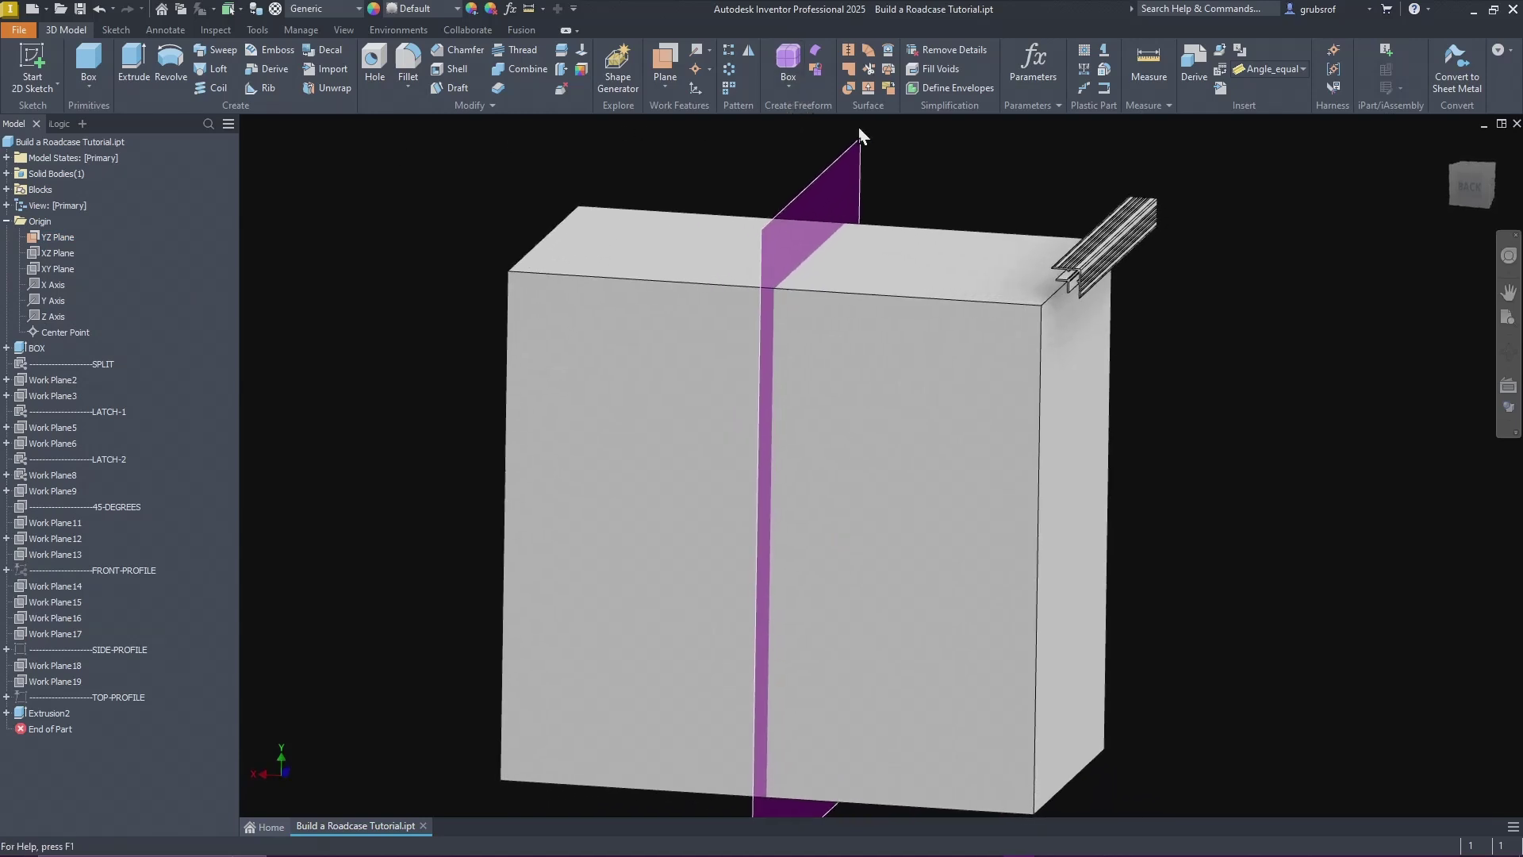
{"action": "left_click", "coordinate": [748, 50]}
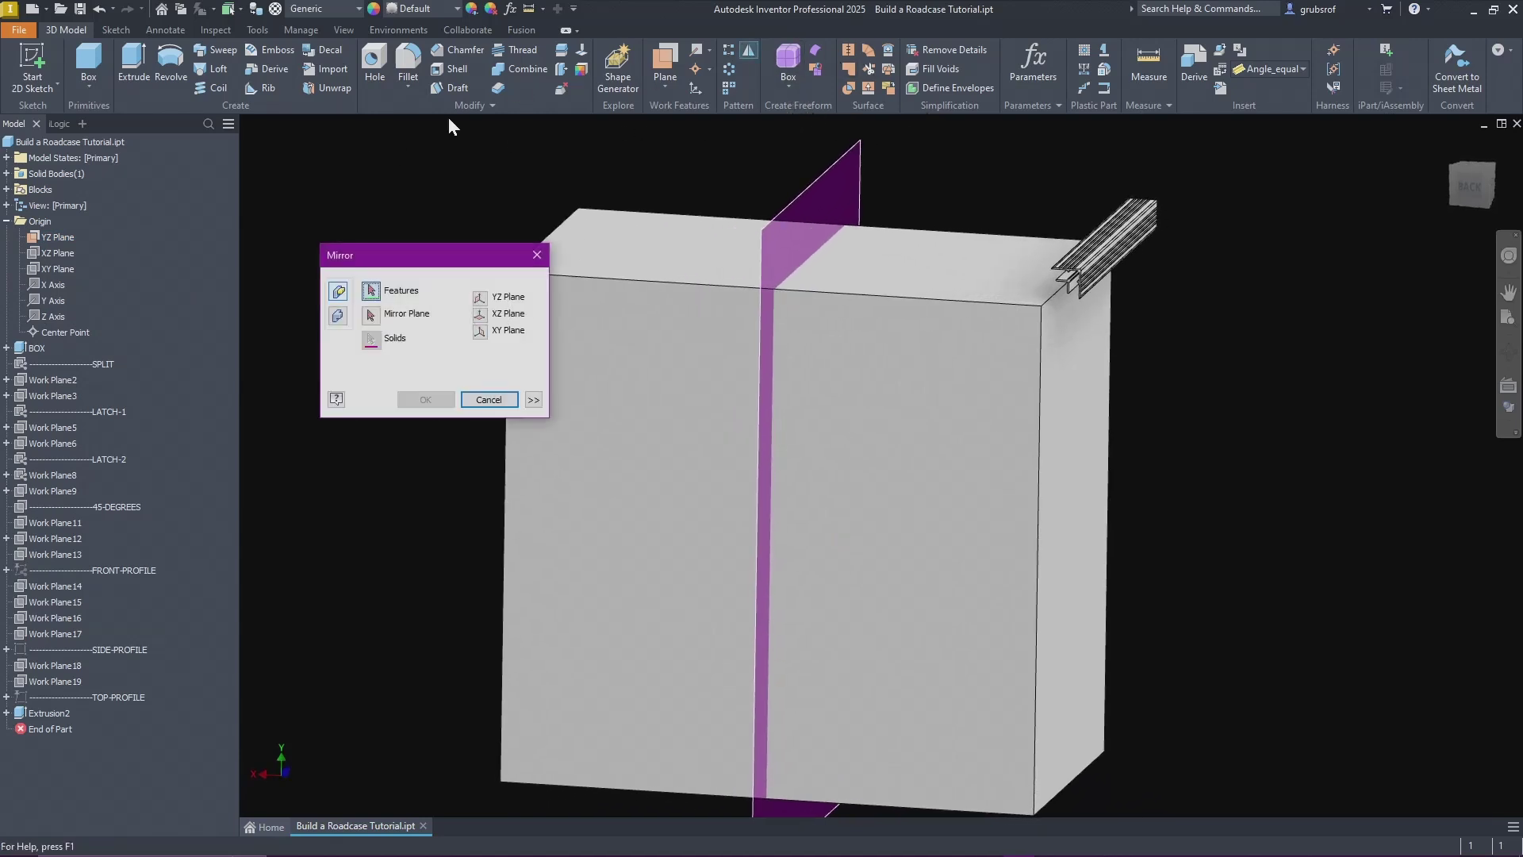
{"action": "left_click", "coordinate": [338, 315]}
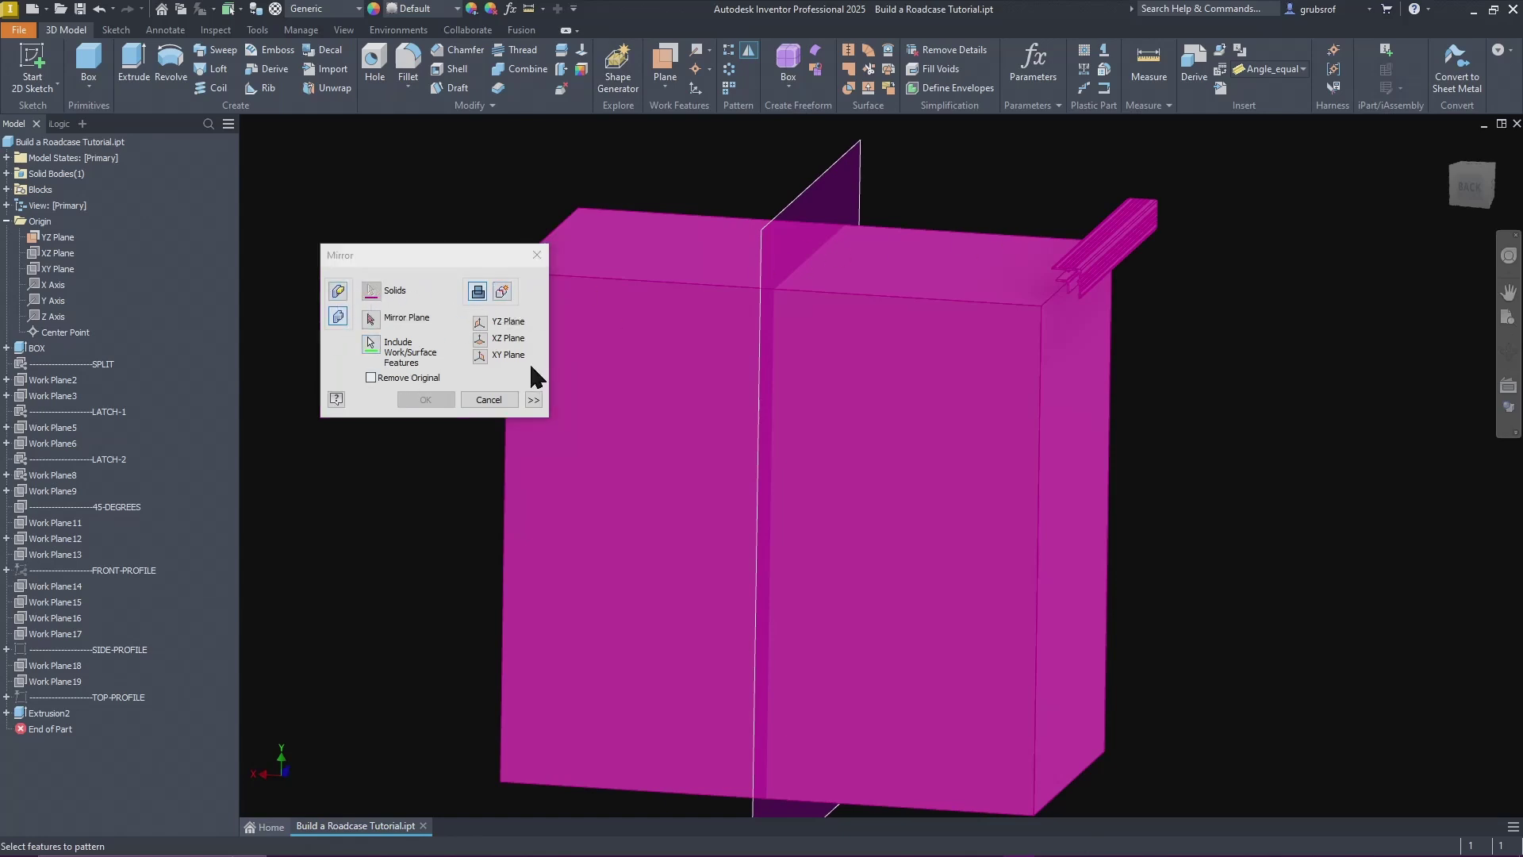
{"action": "left_click", "coordinate": [489, 399]}
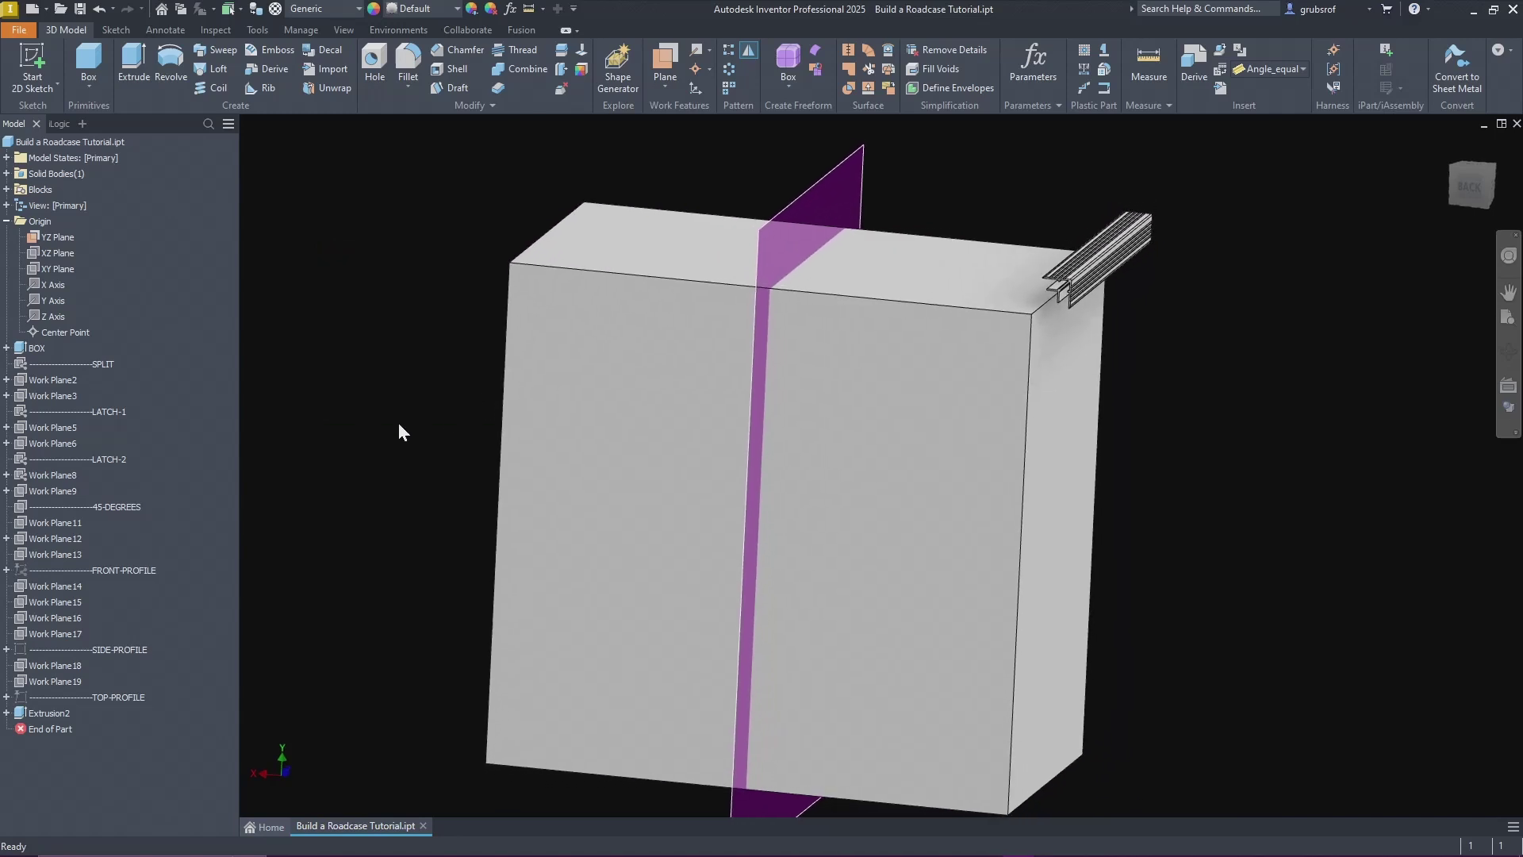
Step: Edit the corner edging extrusion so that its Boolean output is a new solid body
{"action": "left_click", "coordinate": [41, 716]}
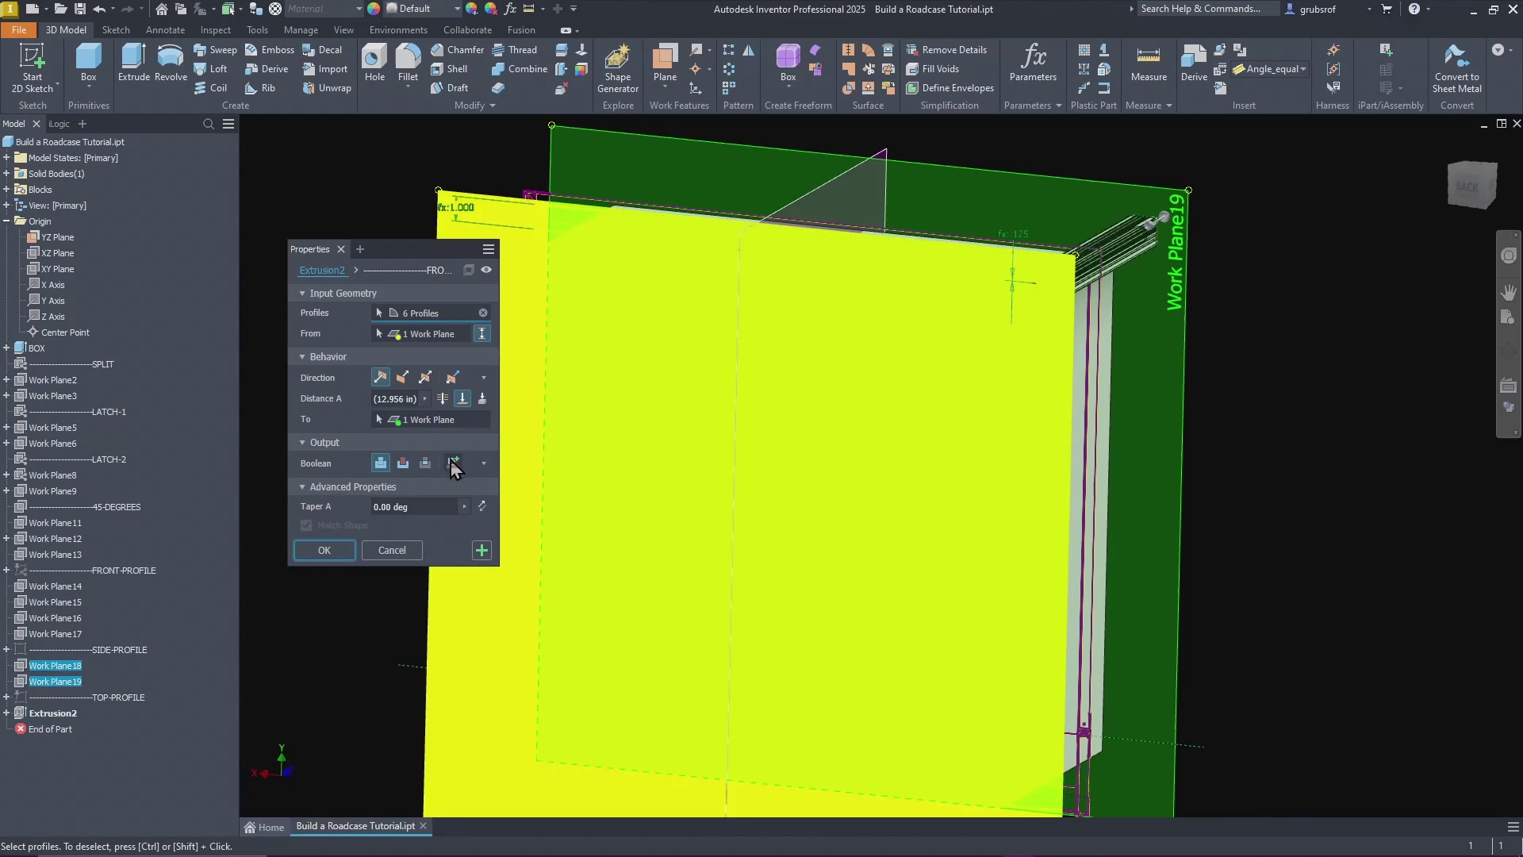
{"action": "left_click", "coordinate": [453, 464]}
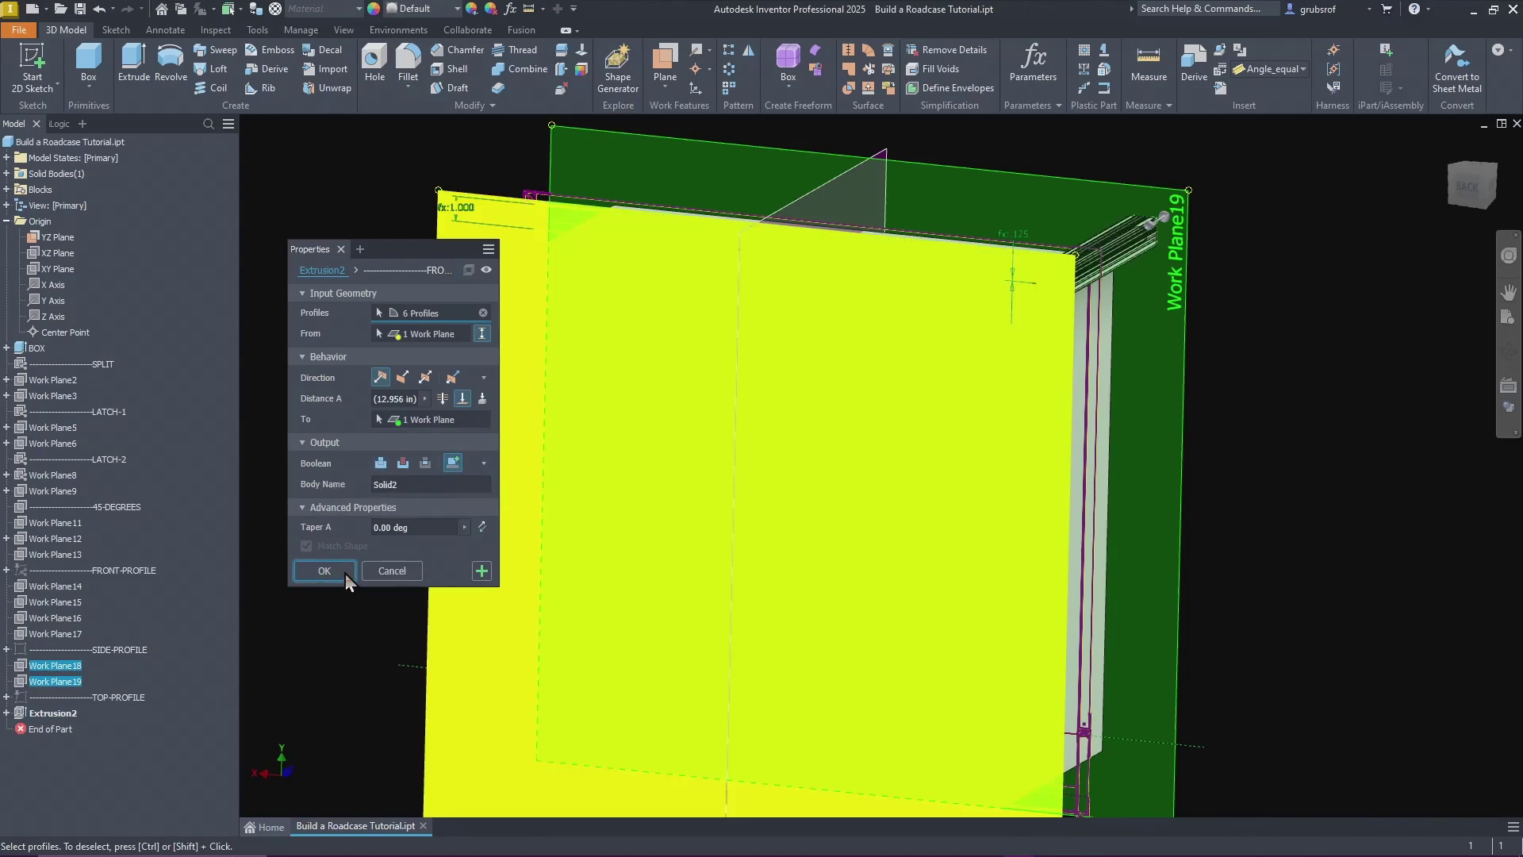
{"action": "left_click", "coordinate": [325, 570]}
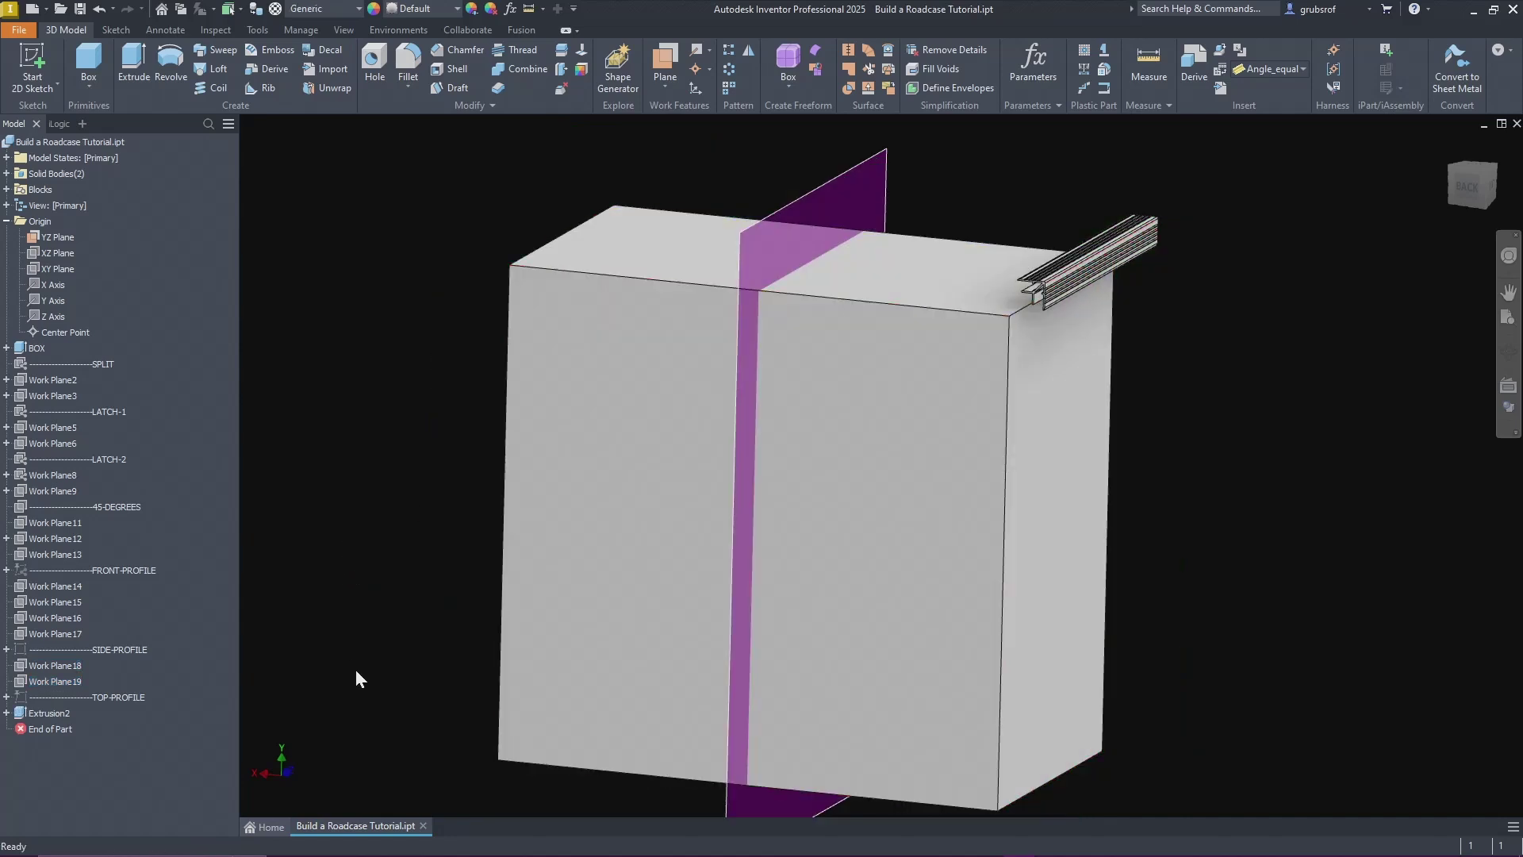
Step: Rename the corner edging extrusion as Extrusion-SIDE
{"action": "left_click", "coordinate": [46, 718]}
{"action": "left_click", "coordinate": [48, 717]}
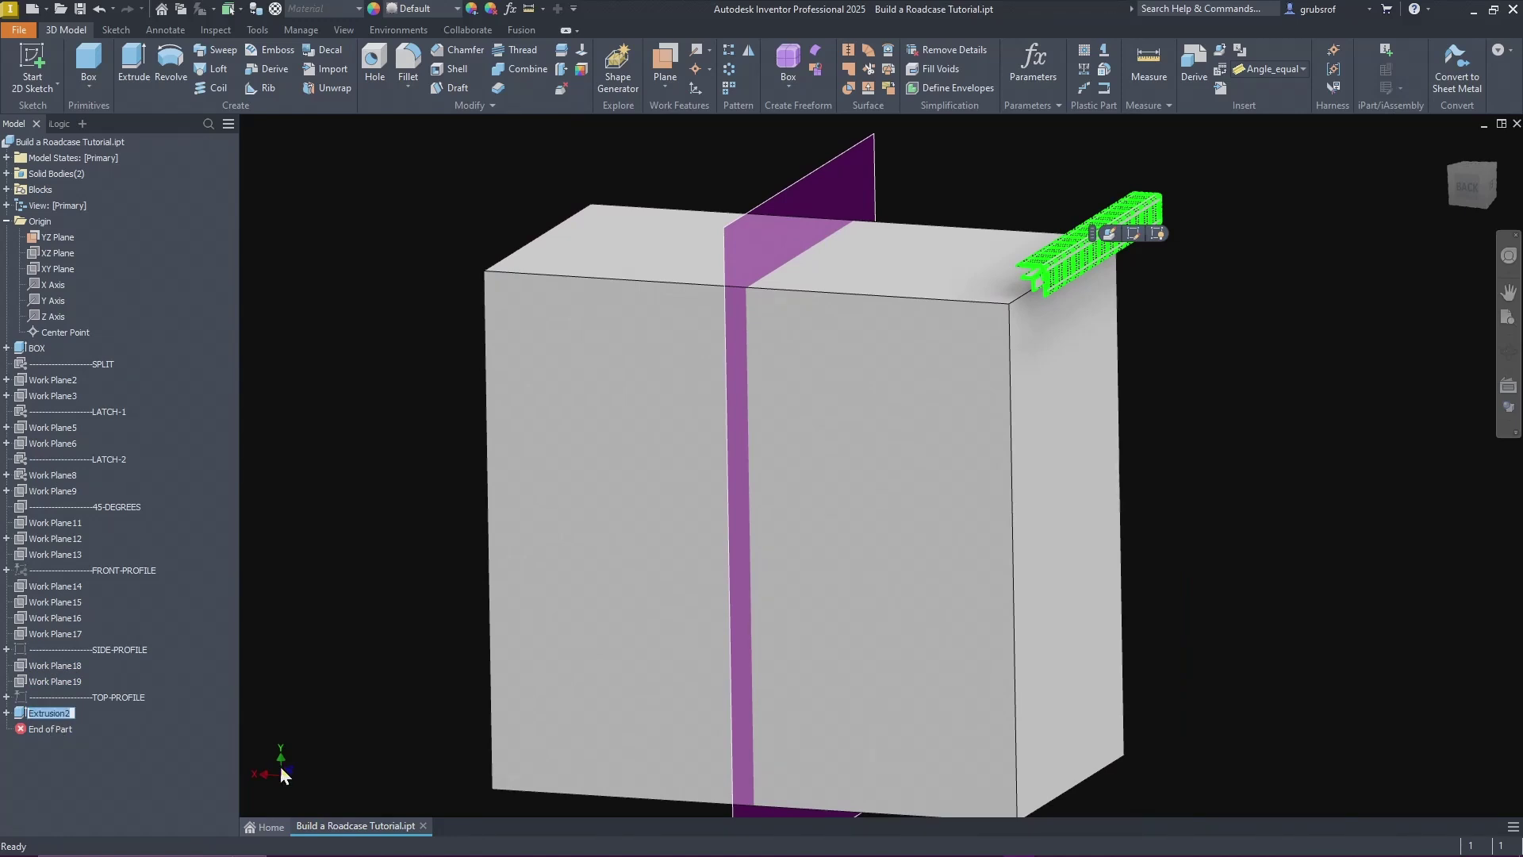
{"action": "key", "text": "End"}
{"action": "key", "text": "BackSpace"}
{"action": "type", "text": "-SIDE"}
{"action": "key", "text": "Return"}
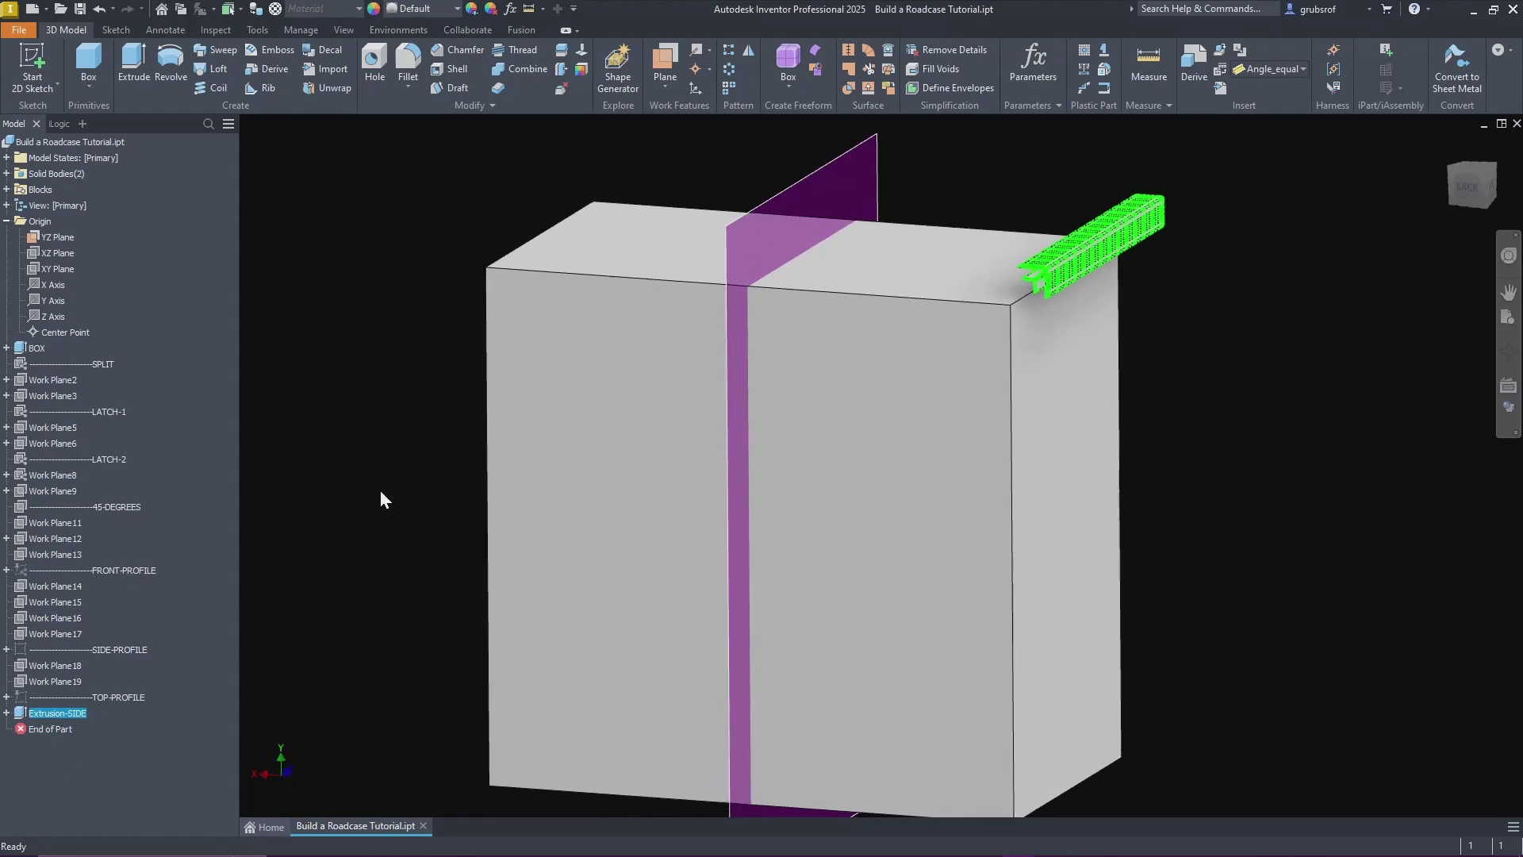
{"action": "left_click", "coordinate": [376, 487]}
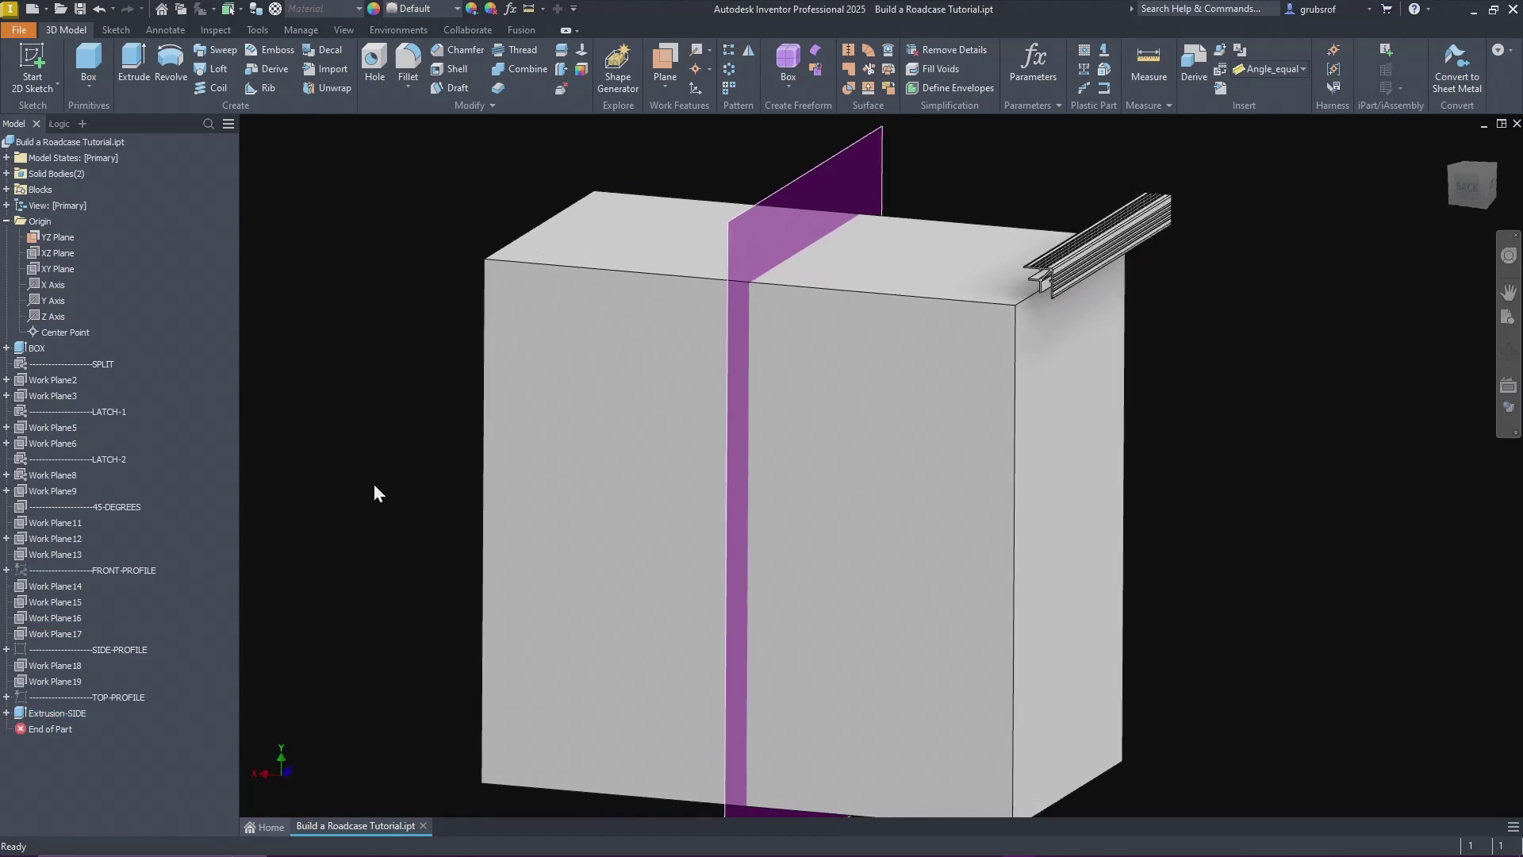
Step: Mirror the Extrusion-SIDE solid about the YZ Plane to the opposite upper edge of the box as a new solid
{"action": "left_click", "coordinate": [749, 52]}
{"action": "left_click", "coordinate": [1156, 202]}
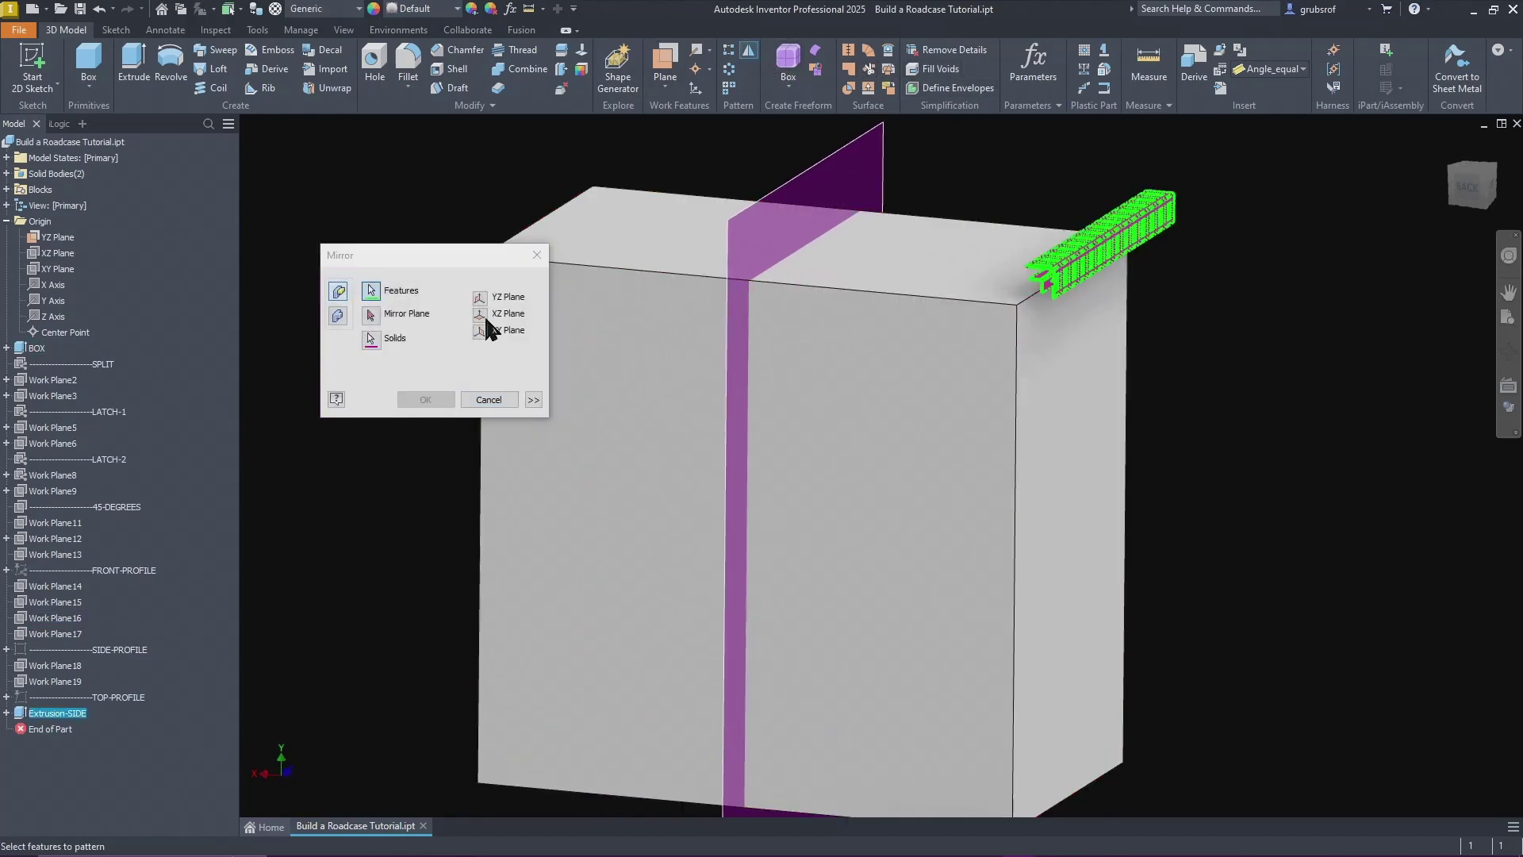
{"action": "left_click", "coordinate": [346, 314]}
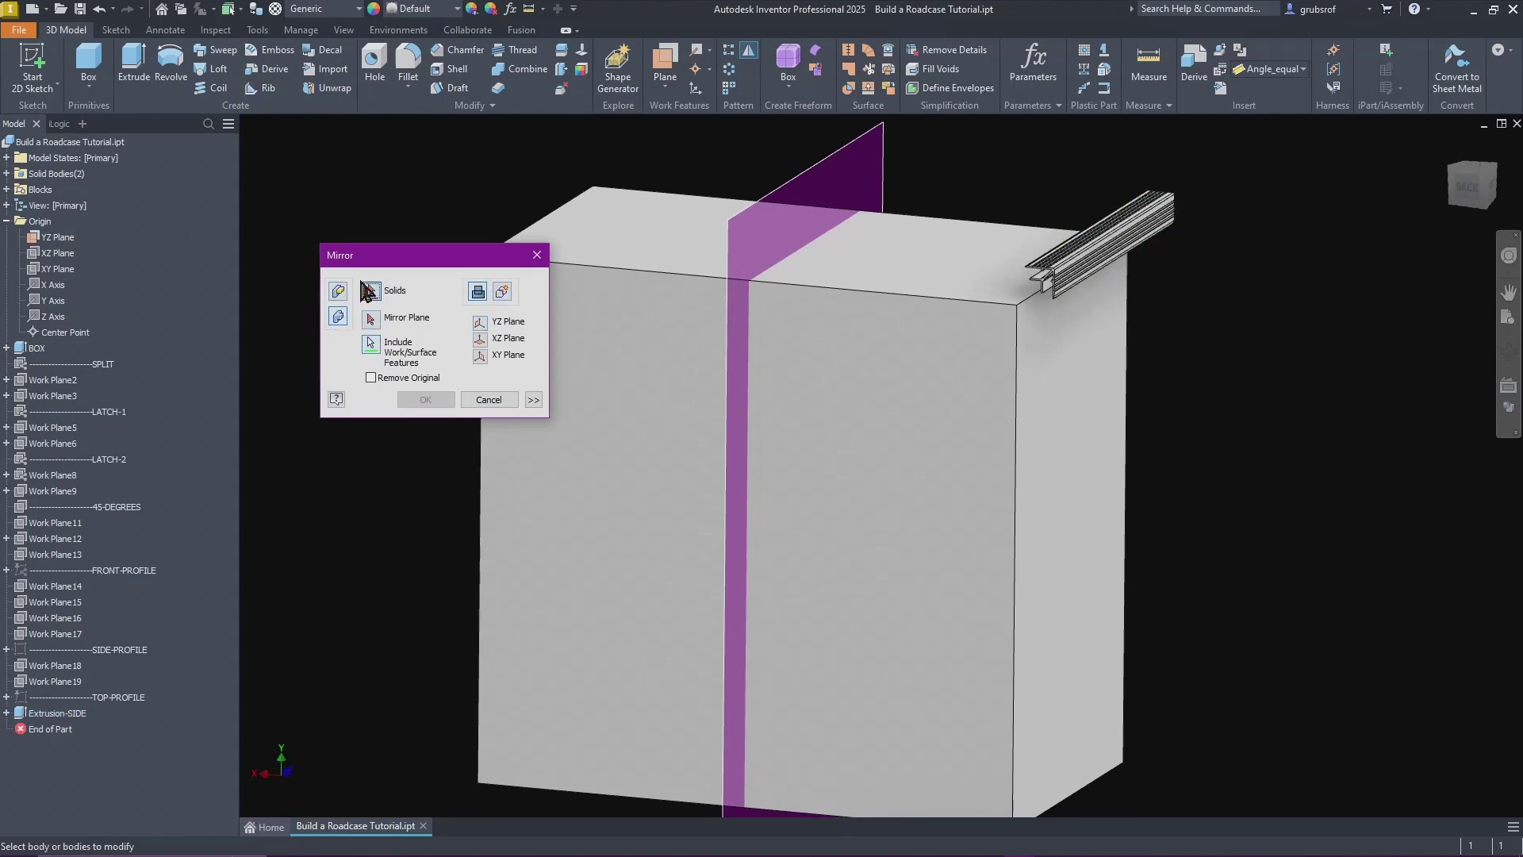
{"action": "left_click", "coordinate": [503, 292]}
{"action": "left_click", "coordinate": [371, 319]}
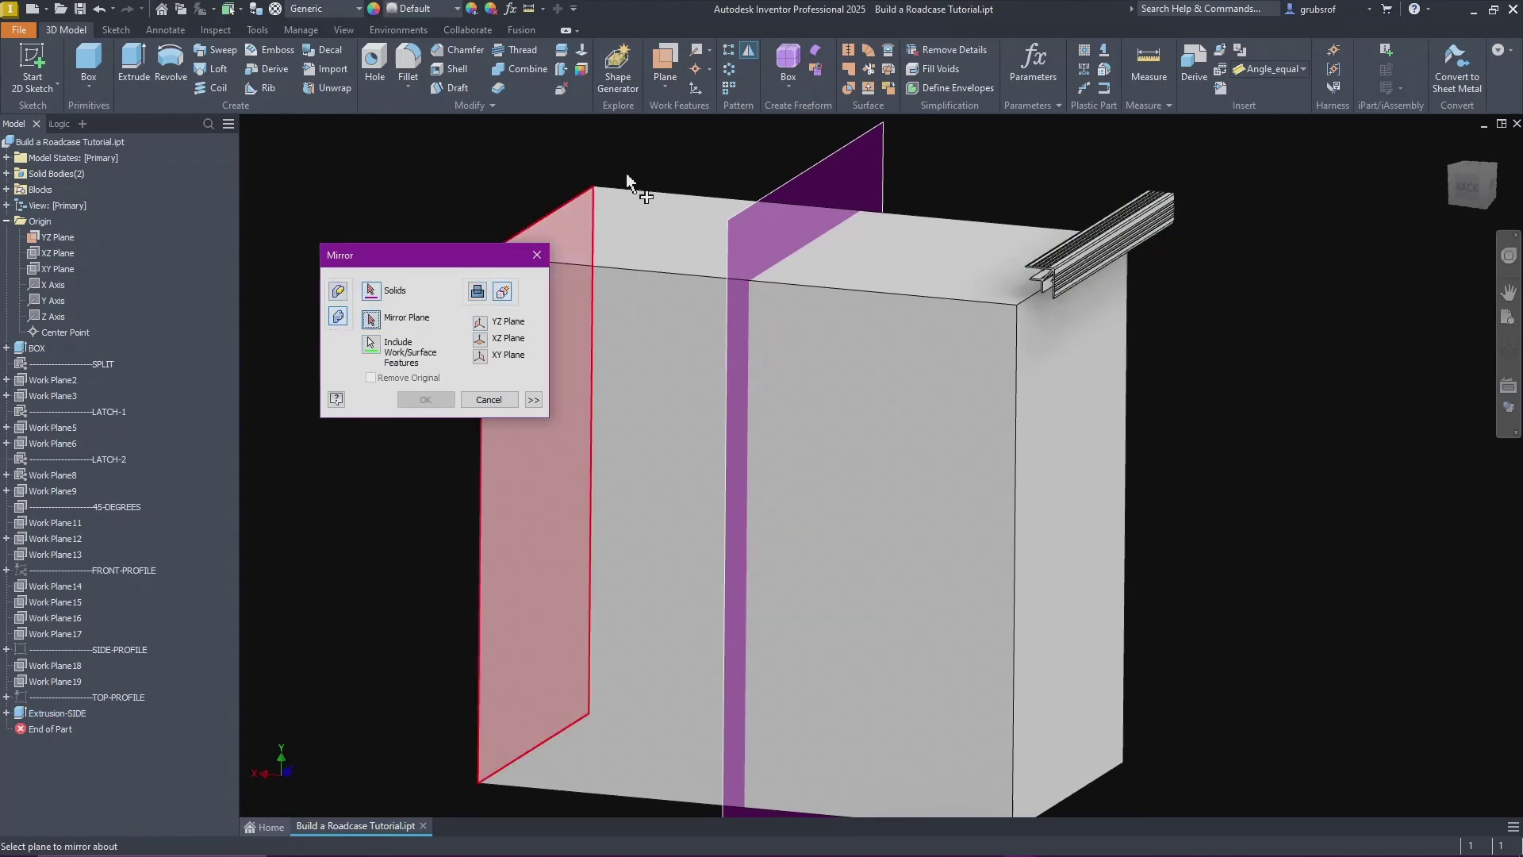
{"action": "left_click", "coordinate": [805, 176]}
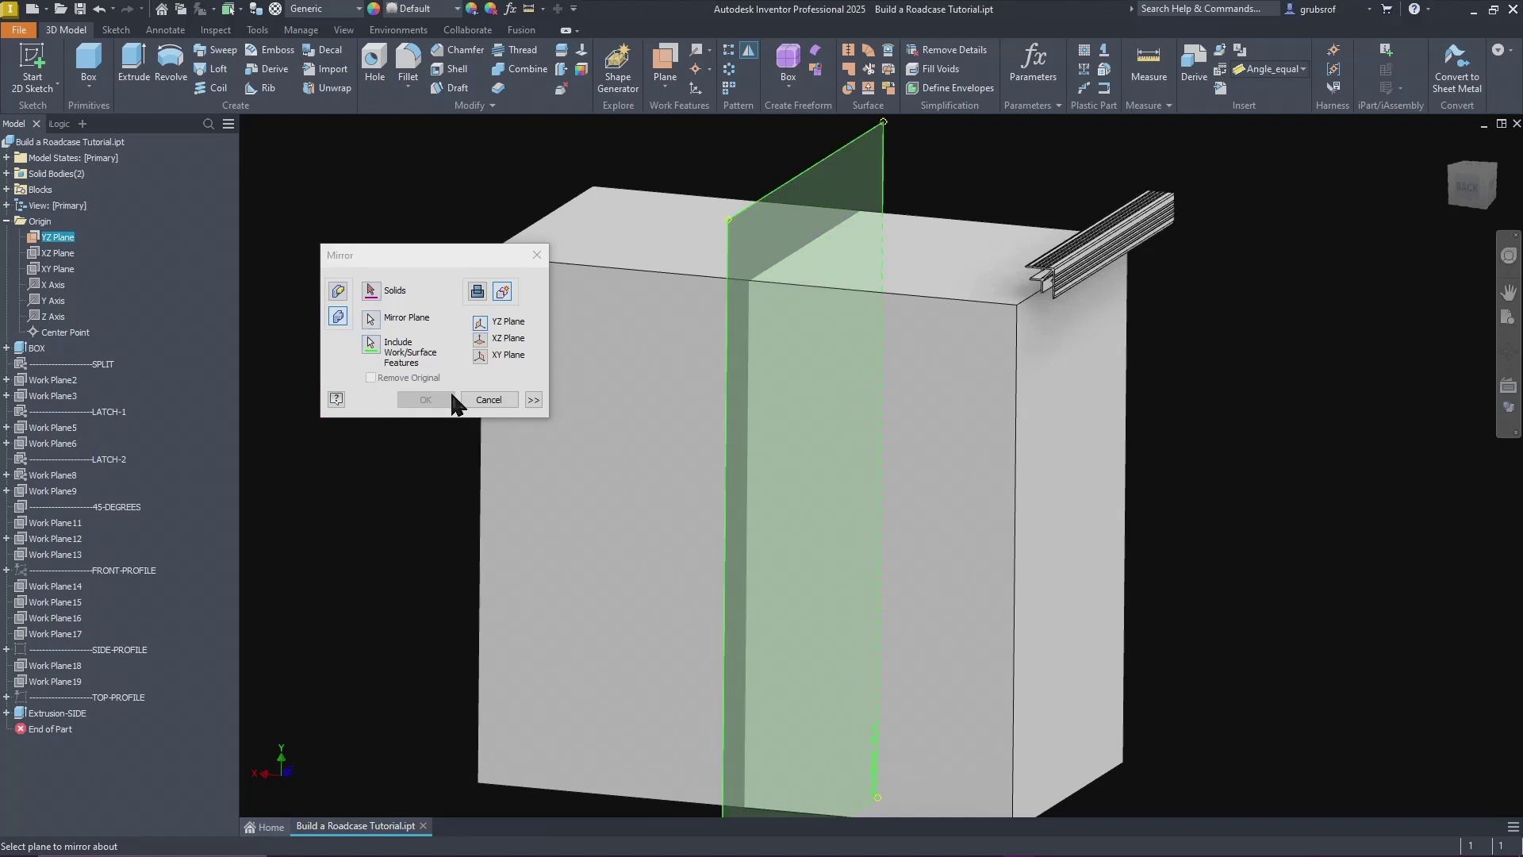
{"action": "left_click", "coordinate": [371, 292]}
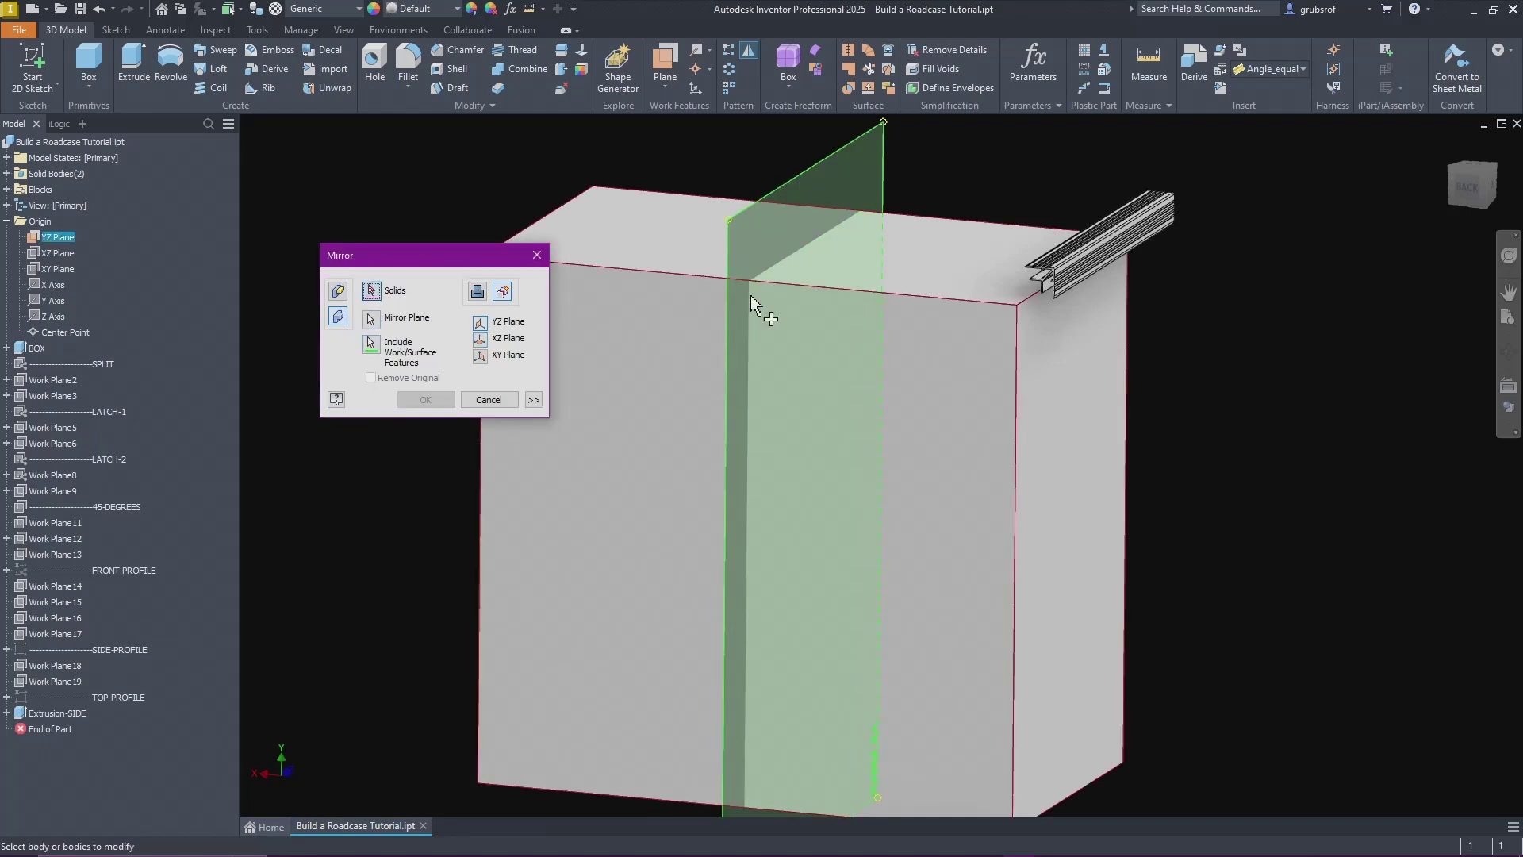
{"action": "left_click", "coordinate": [1166, 226]}
{"action": "left_click", "coordinate": [428, 399]}
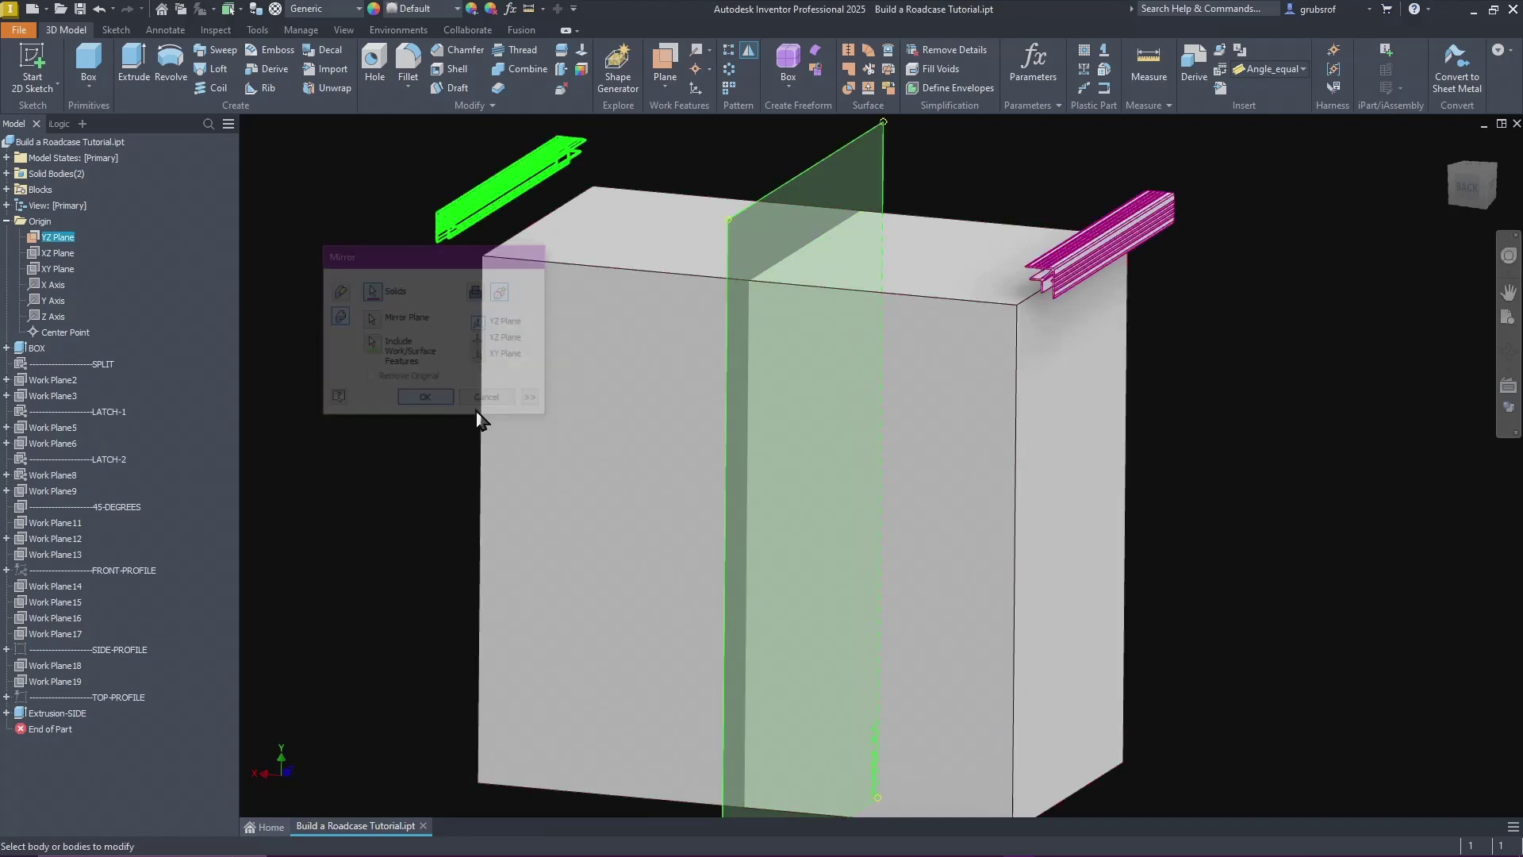
{"action": "key", "text": "F5"}
{"action": "key", "text": "F5"}
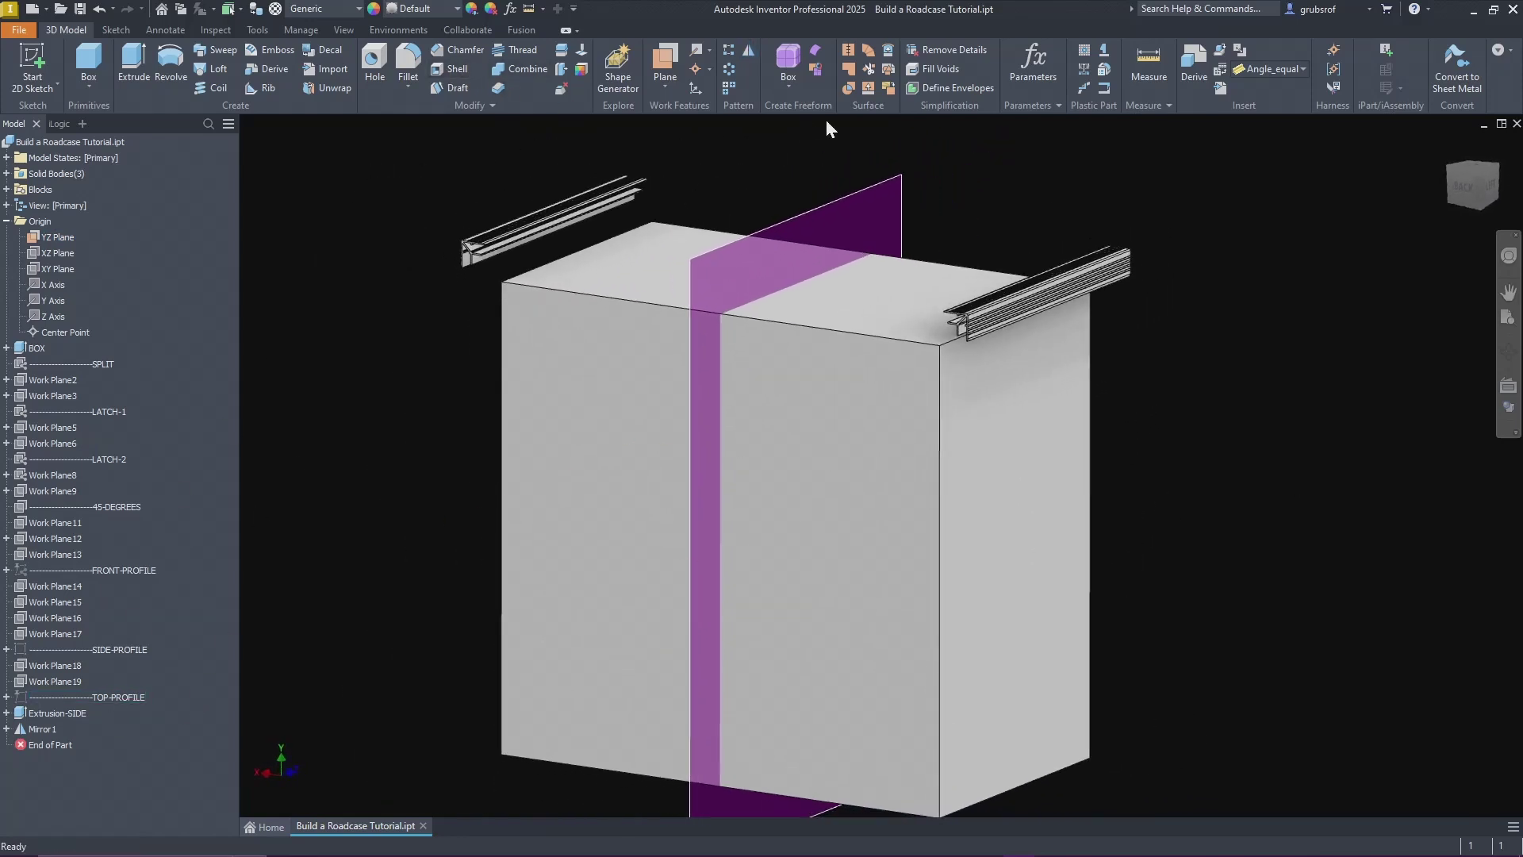
{"action": "left_click", "coordinate": [750, 53]}
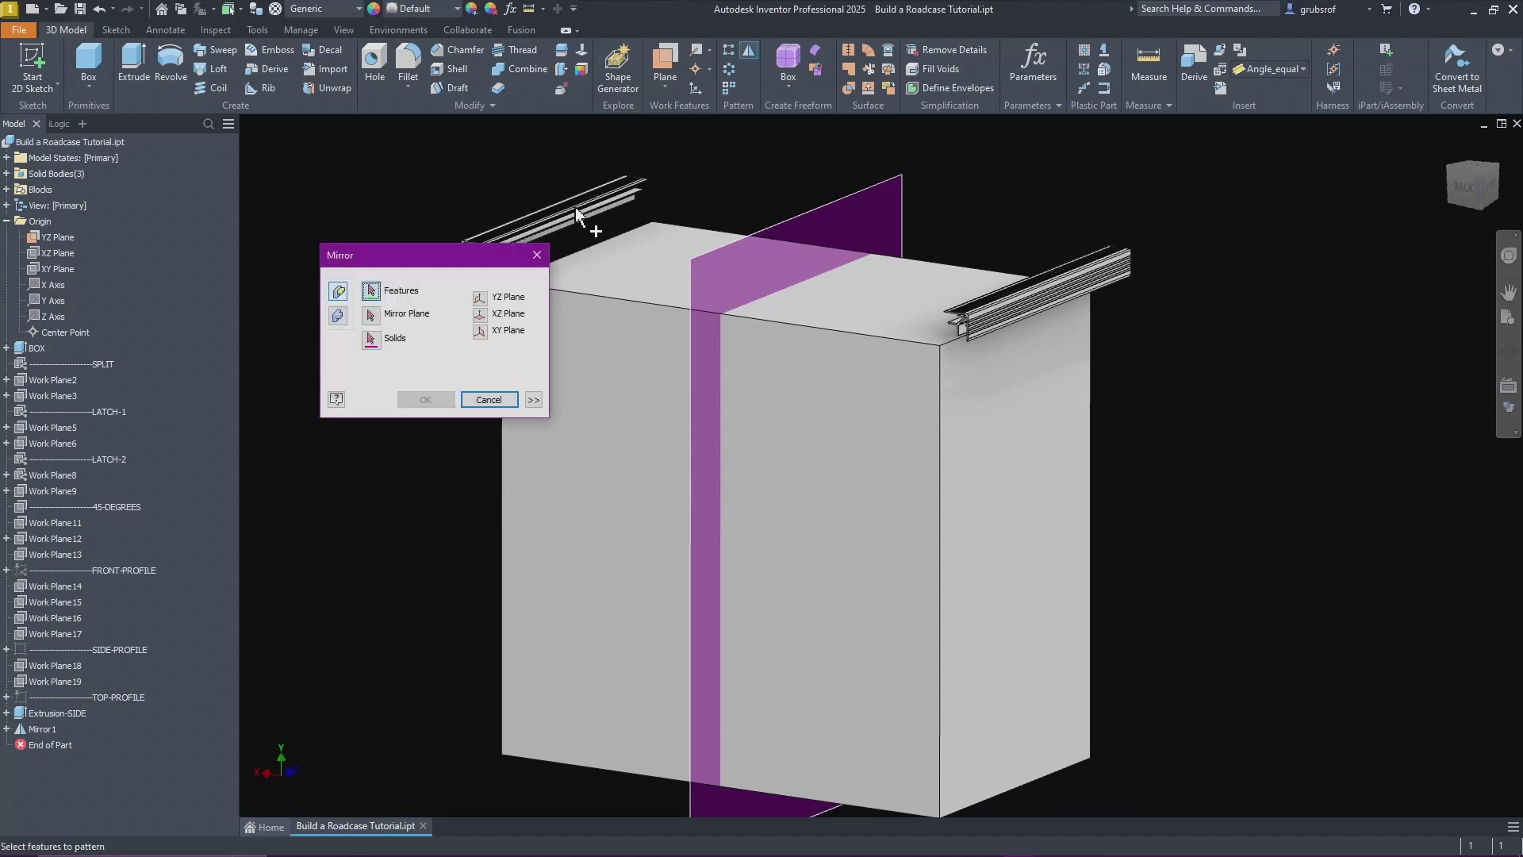
{"action": "left_click", "coordinate": [338, 316]}
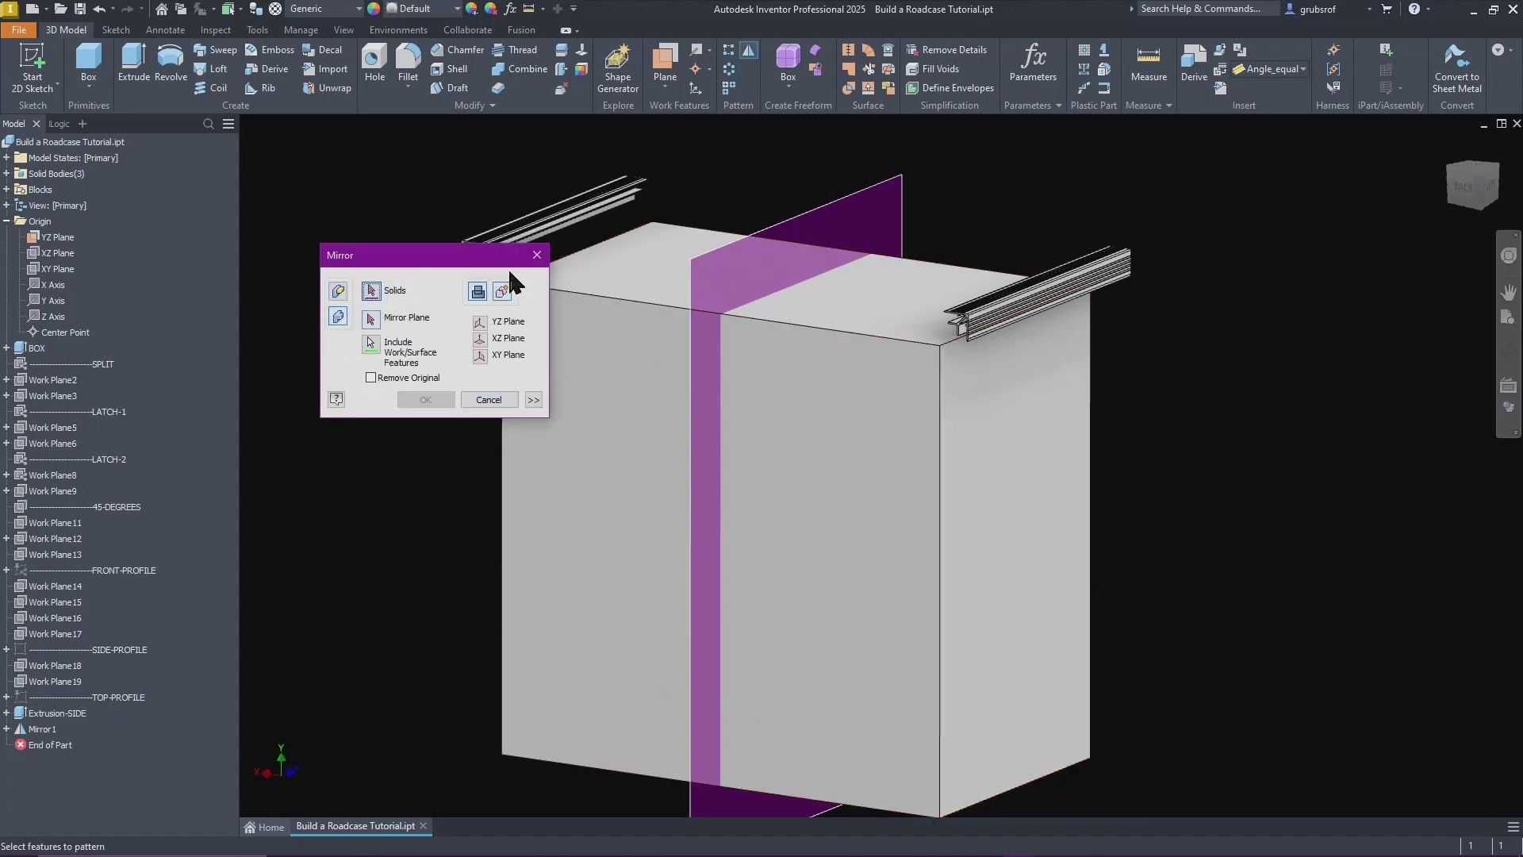
{"action": "left_click", "coordinate": [1127, 281]}
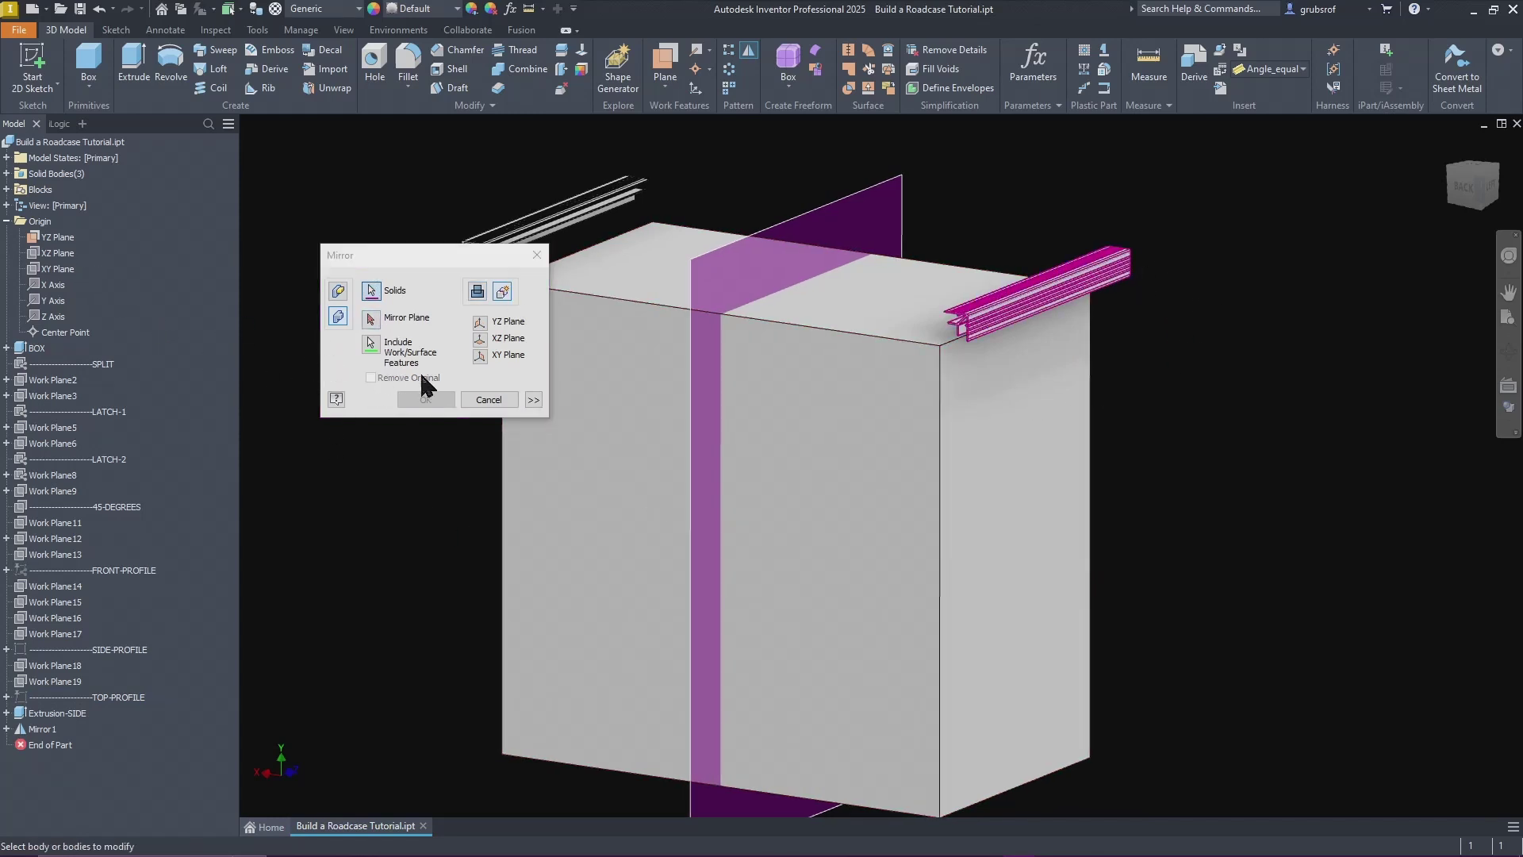
{"action": "left_click", "coordinate": [489, 400]}
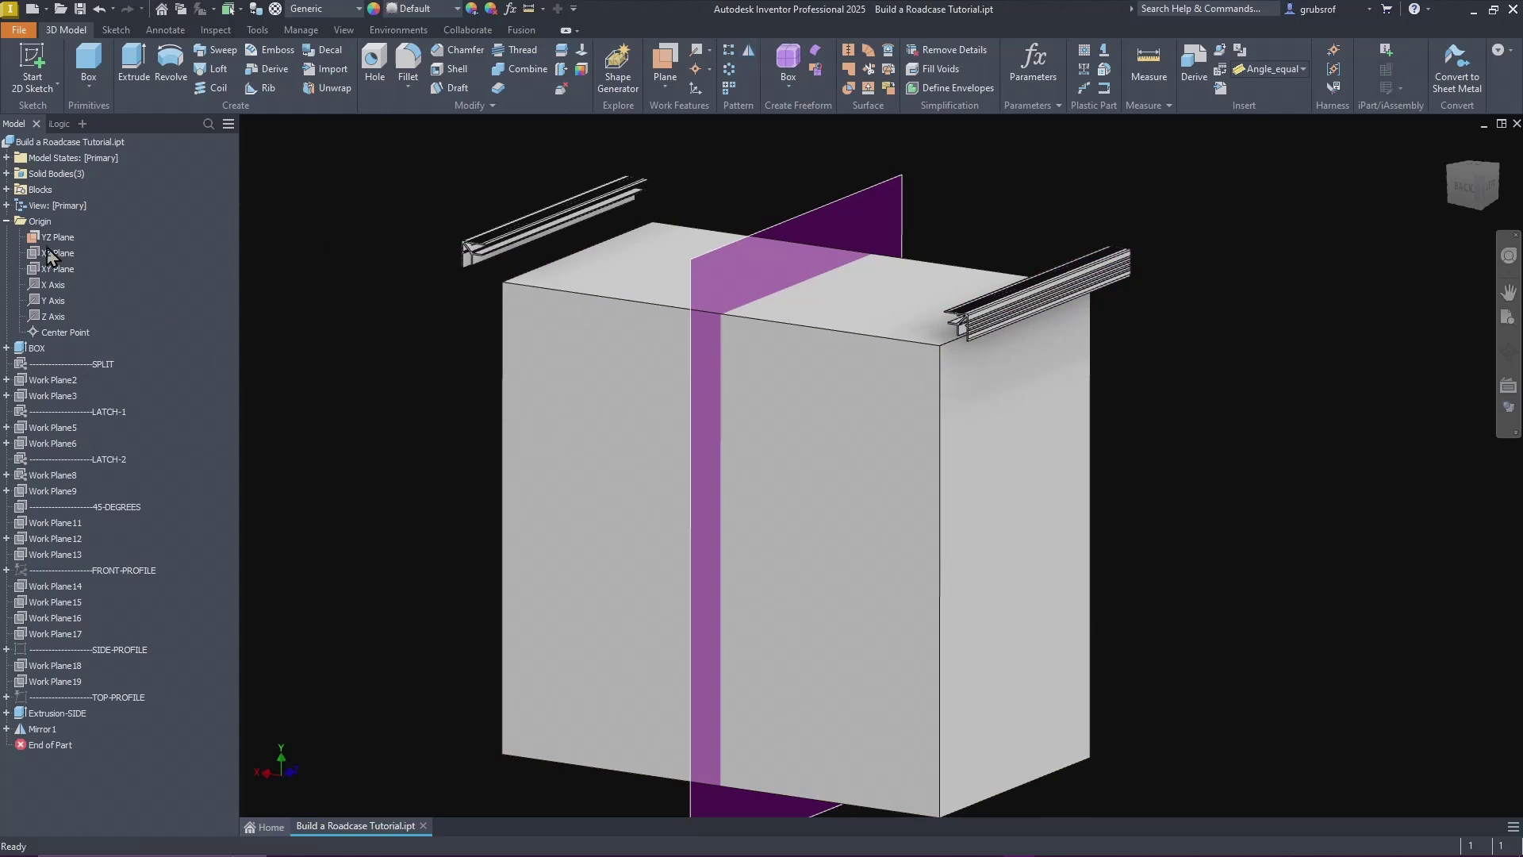
Step: Make the origin's XZ Plane visible
{"action": "left_click", "coordinate": [49, 253]}
{"action": "right_click", "coordinate": [49, 254]}
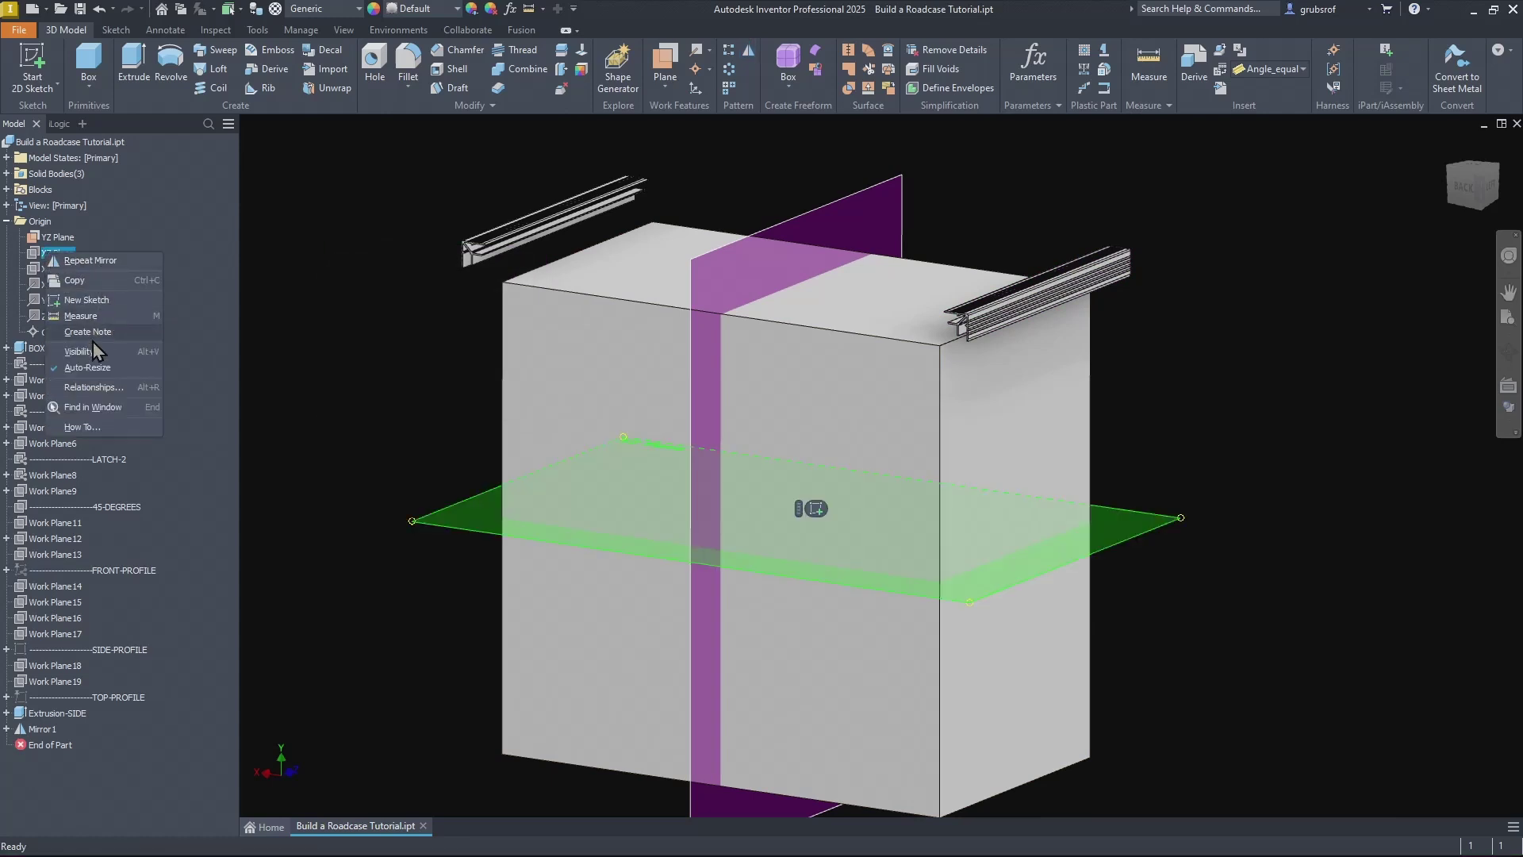
{"action": "key", "text": "Escape"}
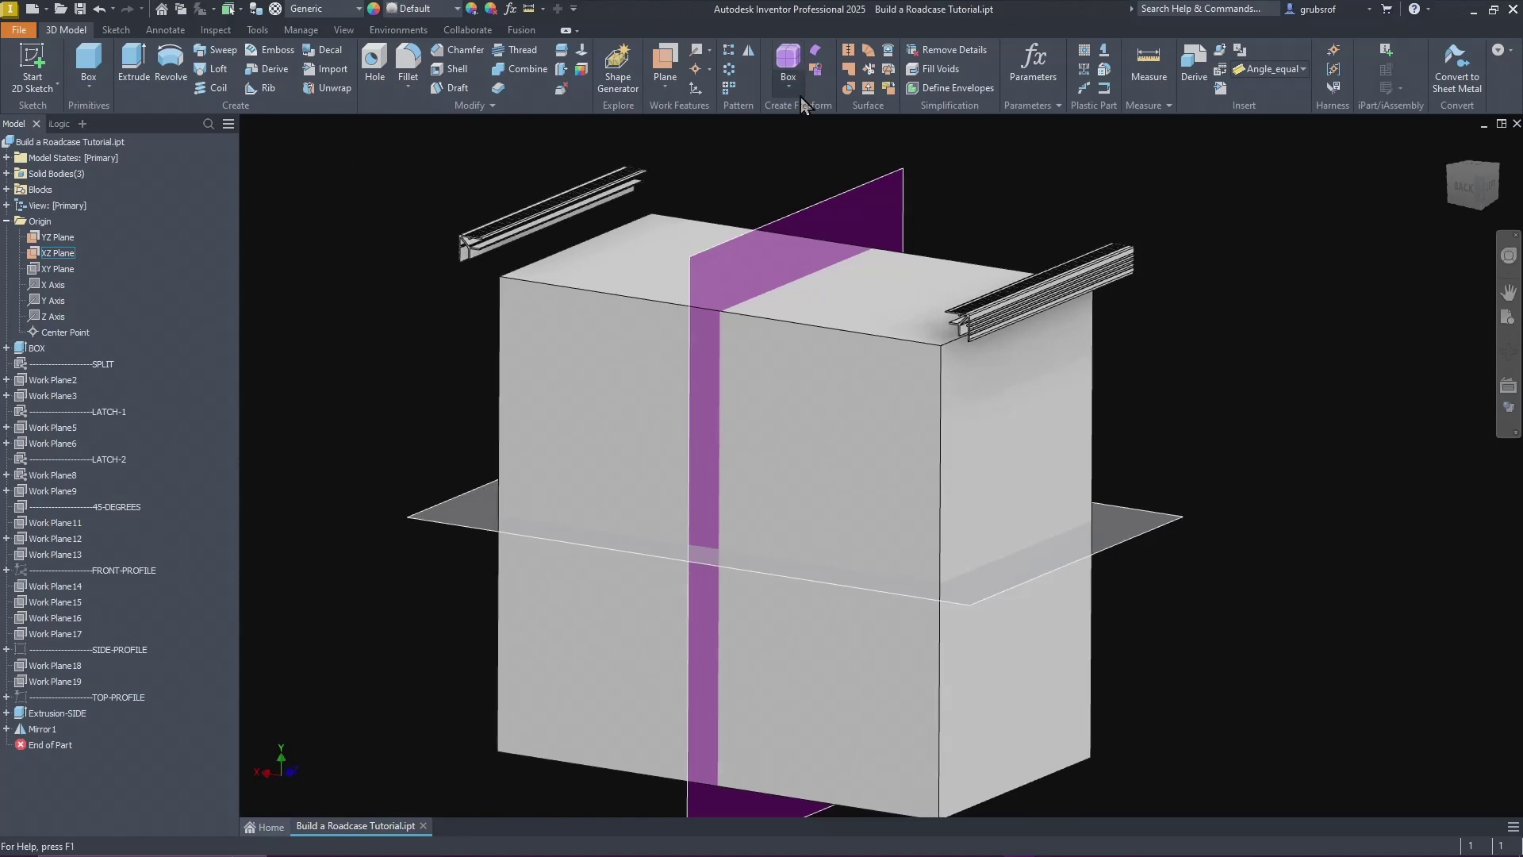
Step: Mirror the Extrusion-SIDE solid about the XZ Plane to the box's lower edge as a new solid
{"action": "left_click", "coordinate": [749, 52]}
{"action": "left_click", "coordinate": [1131, 266]}
{"action": "left_click", "coordinate": [337, 316]}
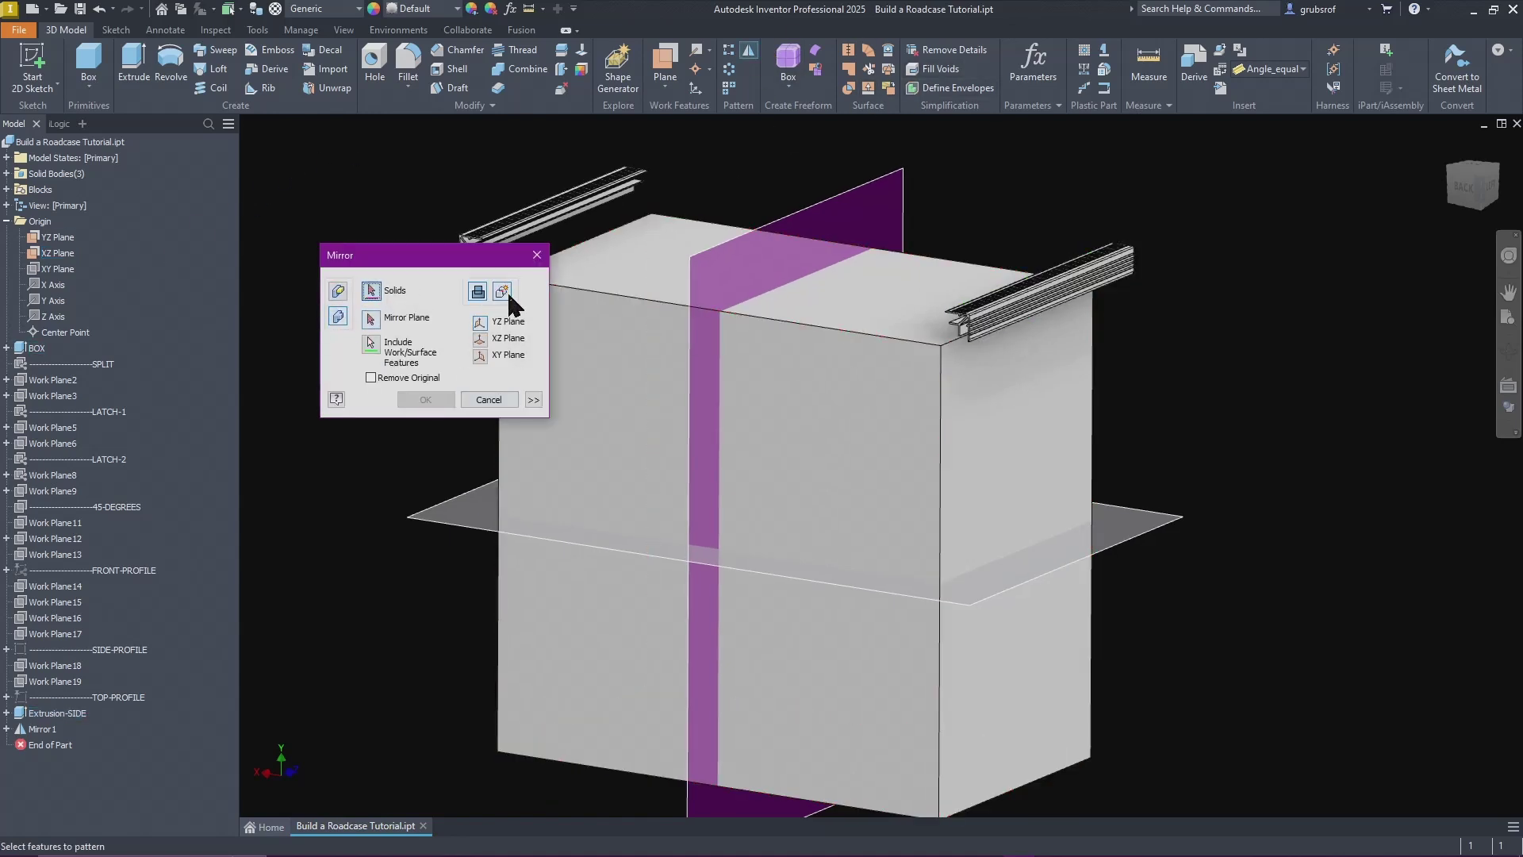
{"action": "left_click", "coordinate": [371, 319]}
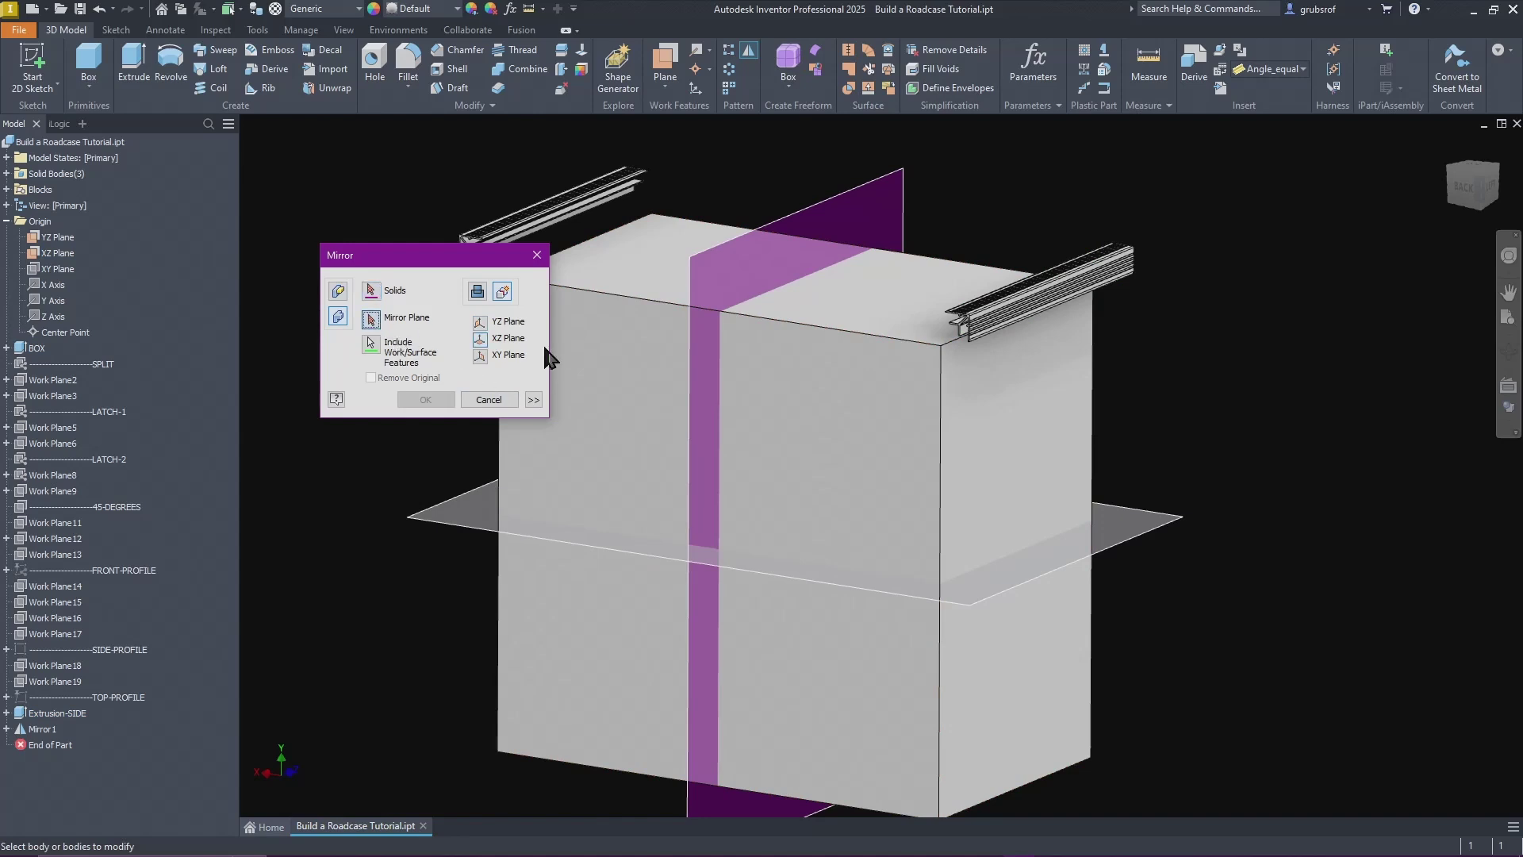
{"action": "left_click", "coordinate": [1111, 538]}
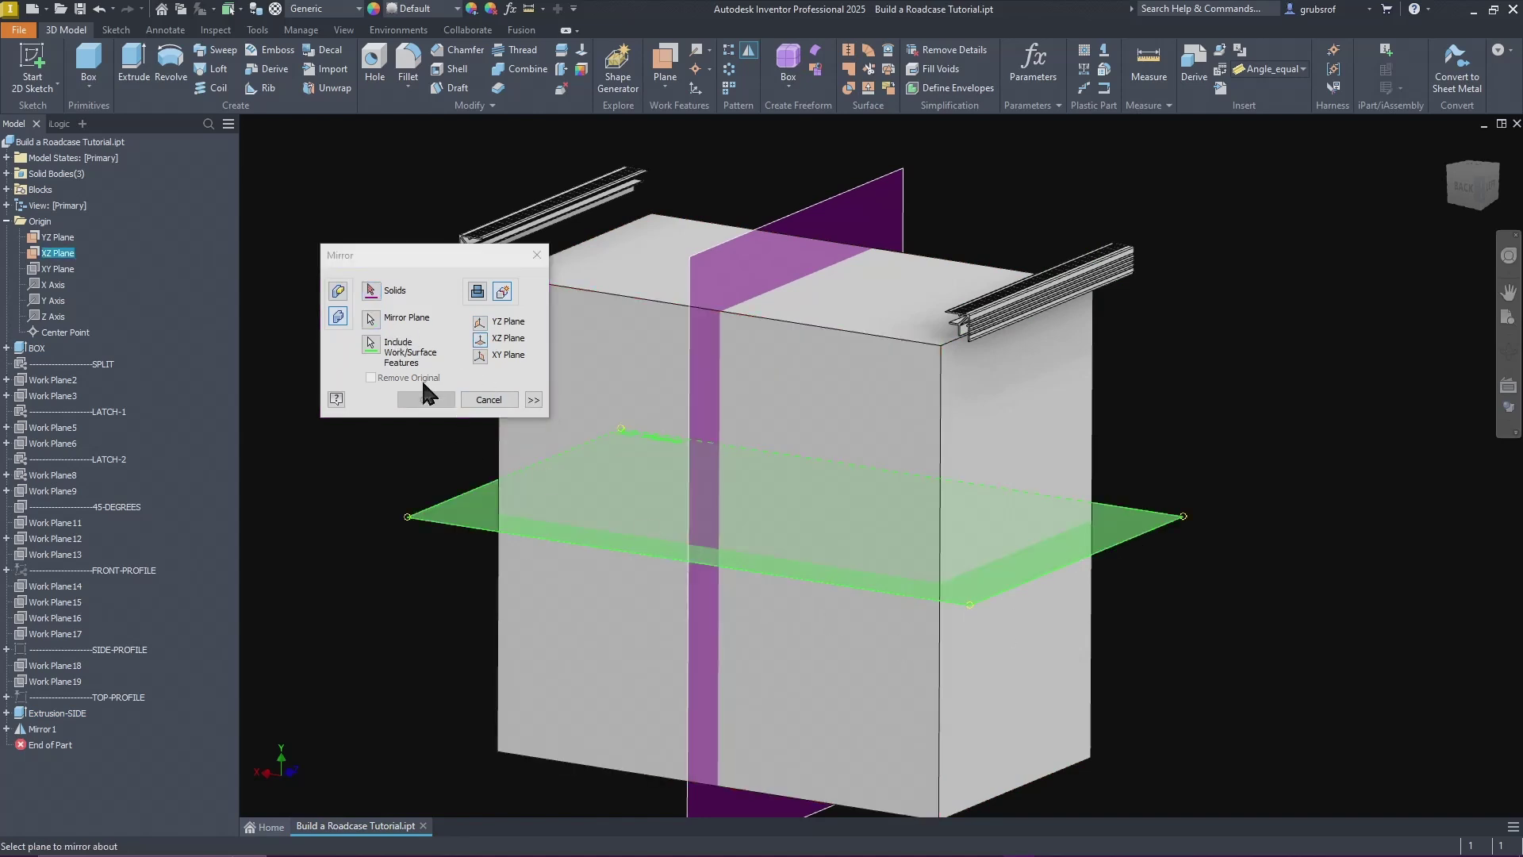
{"action": "scroll", "coordinate": [487, 380], "scroll_direction": "down", "scroll_amount": 3}
{"action": "left_click", "coordinate": [371, 291]}
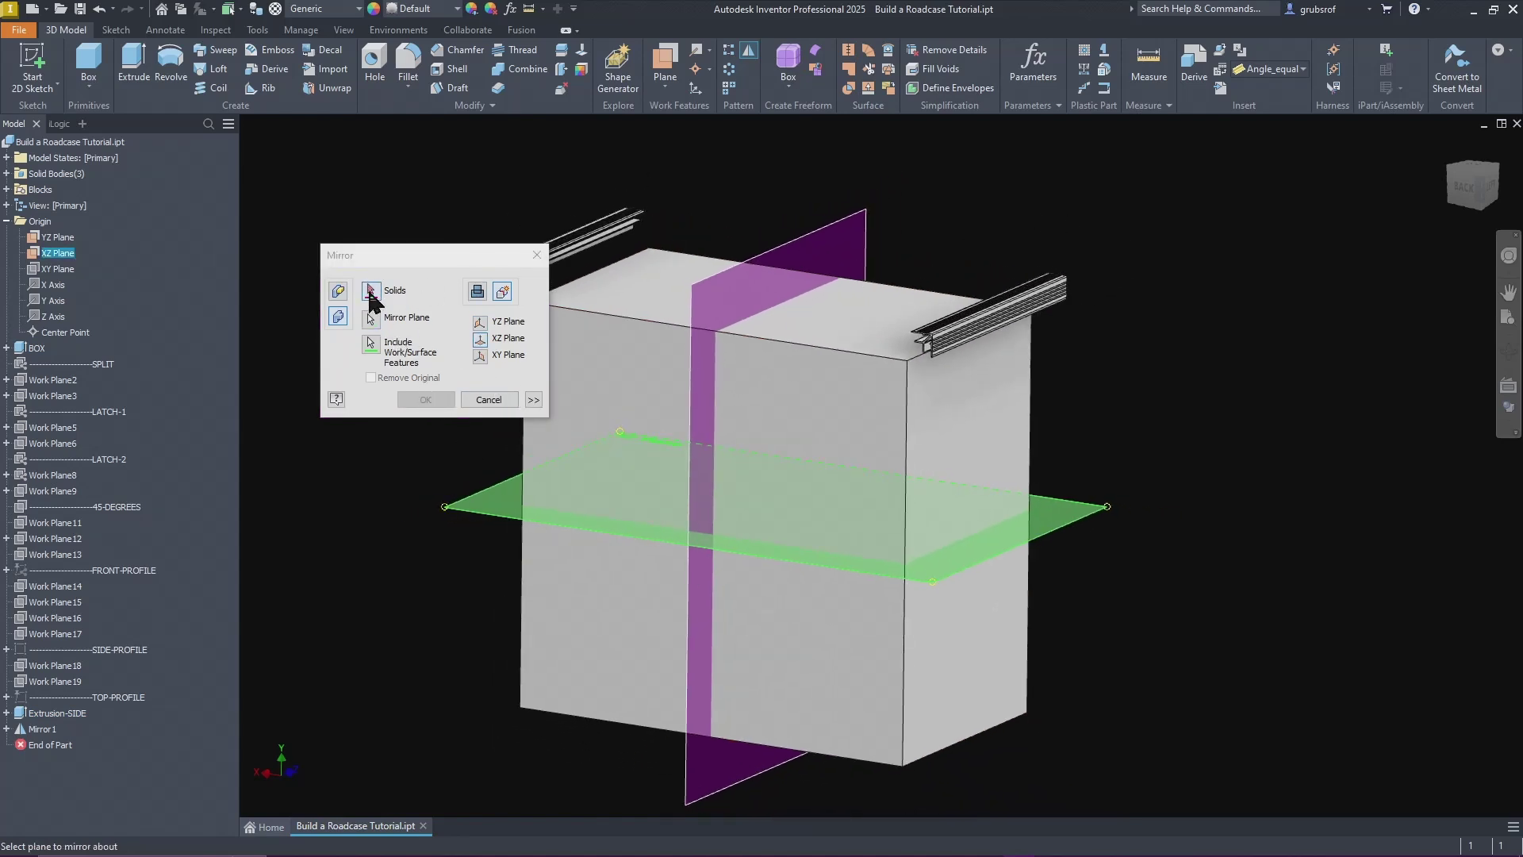
{"action": "left_click", "coordinate": [1062, 297]}
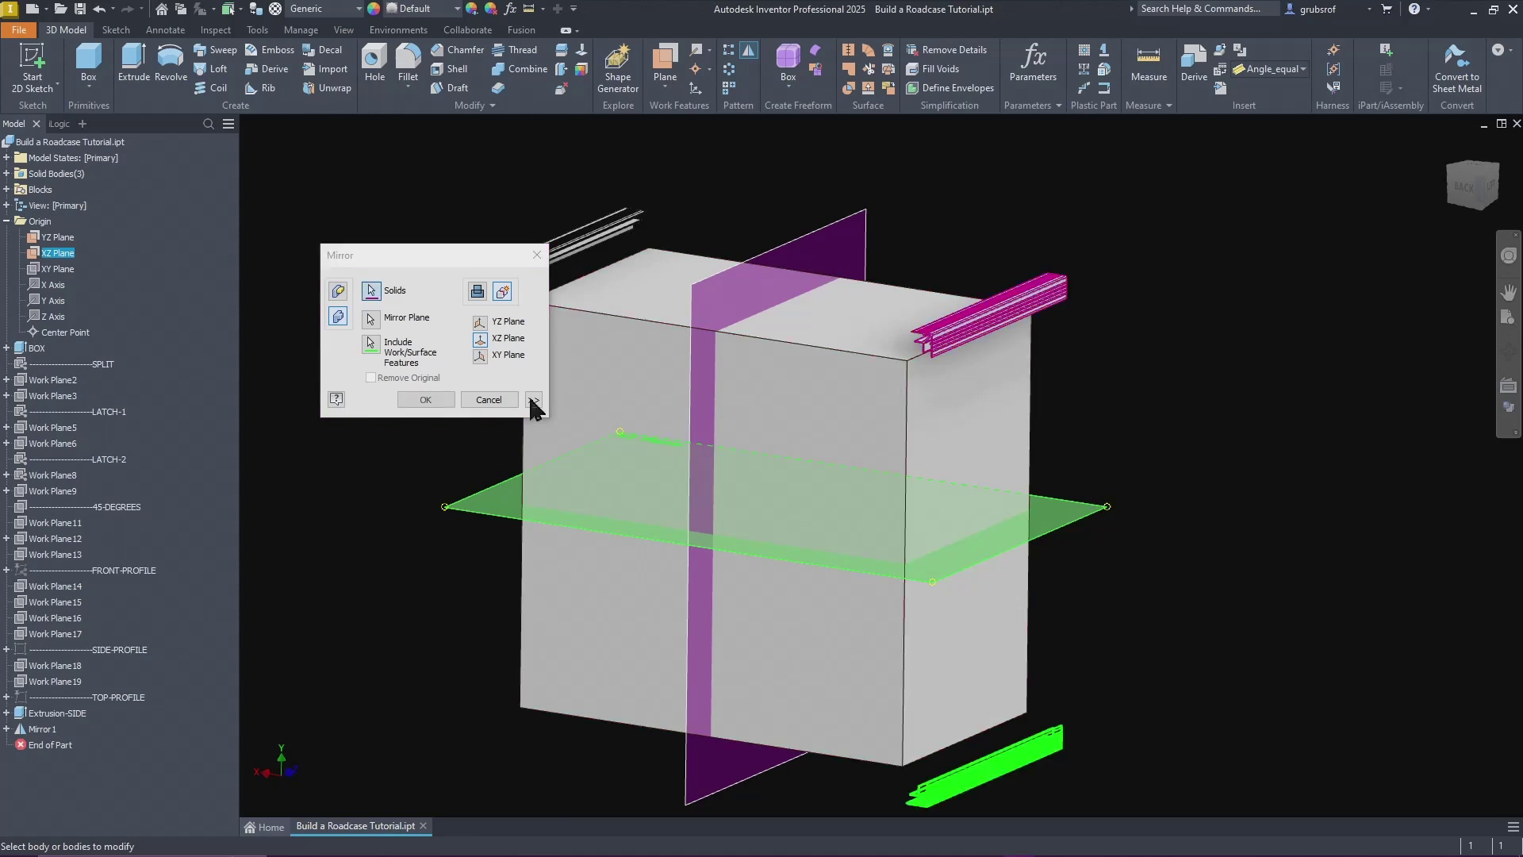
{"action": "left_click", "coordinate": [425, 399]}
{"action": "key", "text": "F6"}
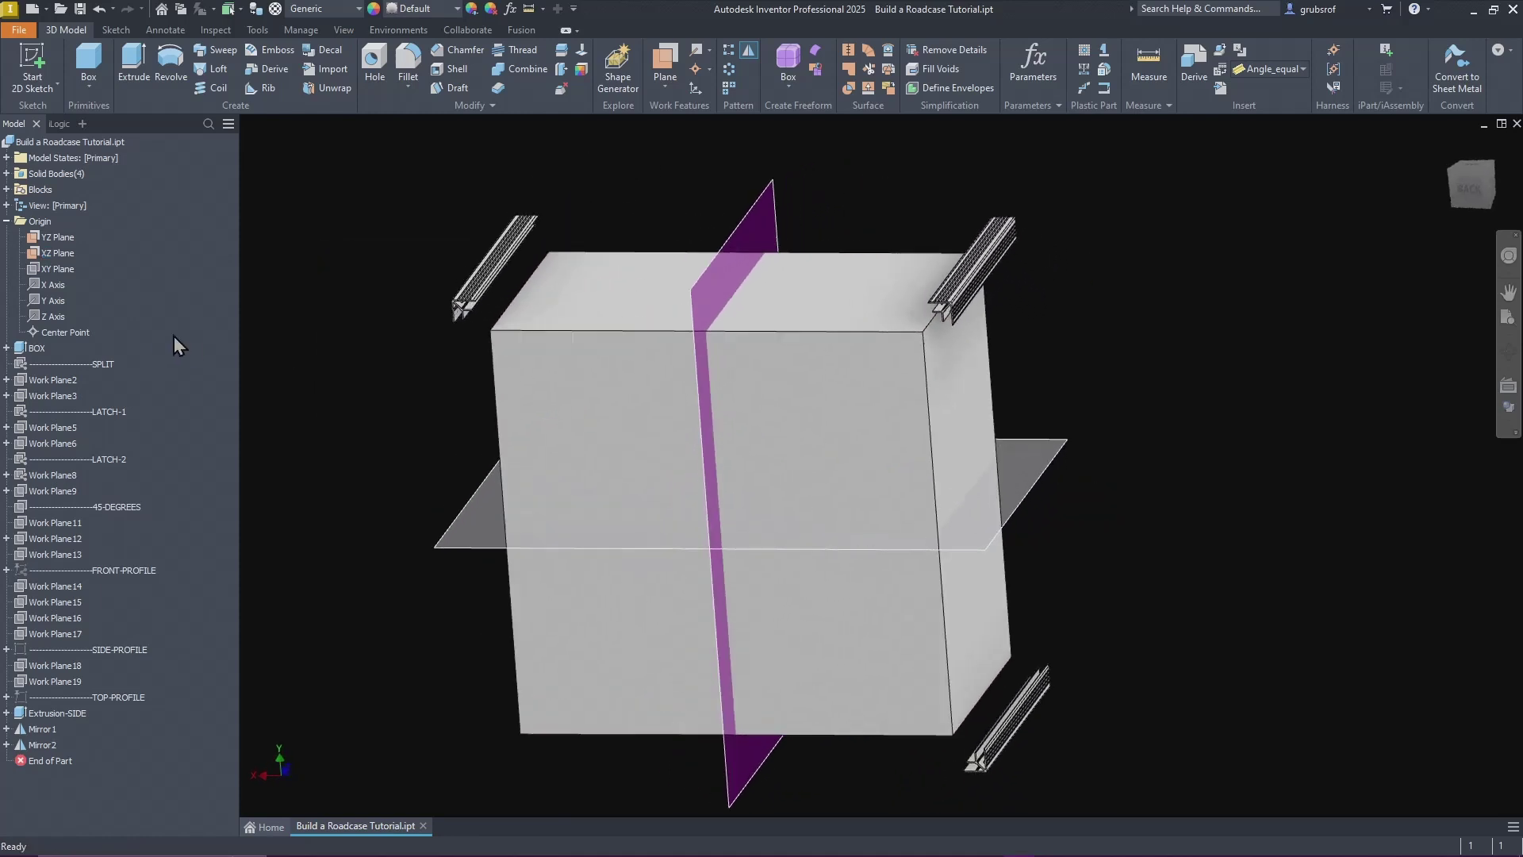
Step: Mirror the upper side edging solid that has no lower counterpart about the XZ Plane to the box's remaining lower side edge as a new solid
{"action": "key", "text": "F6"}
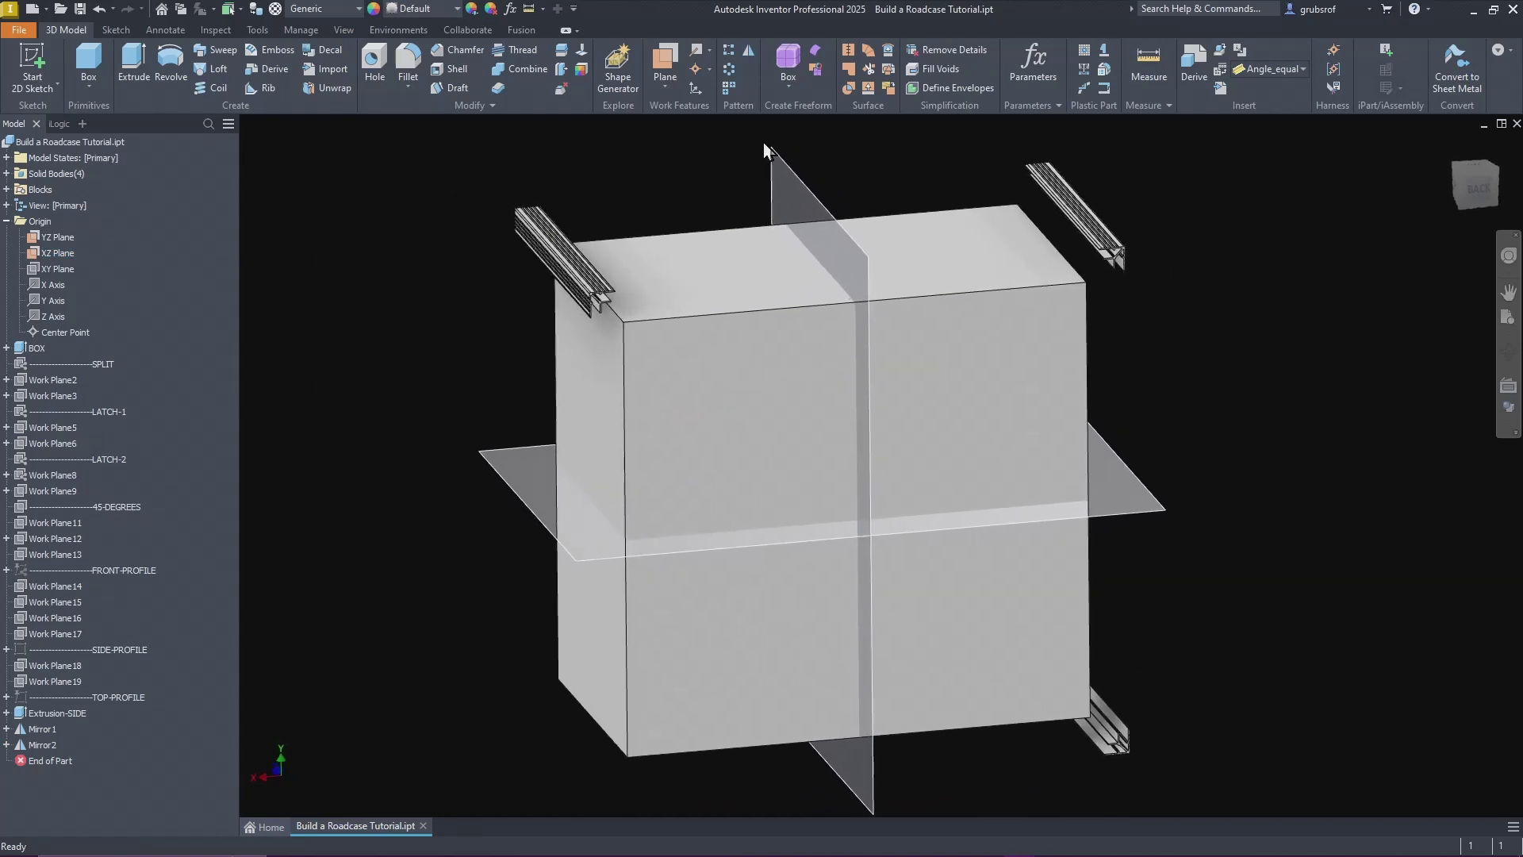
{"action": "left_click", "coordinate": [747, 52]}
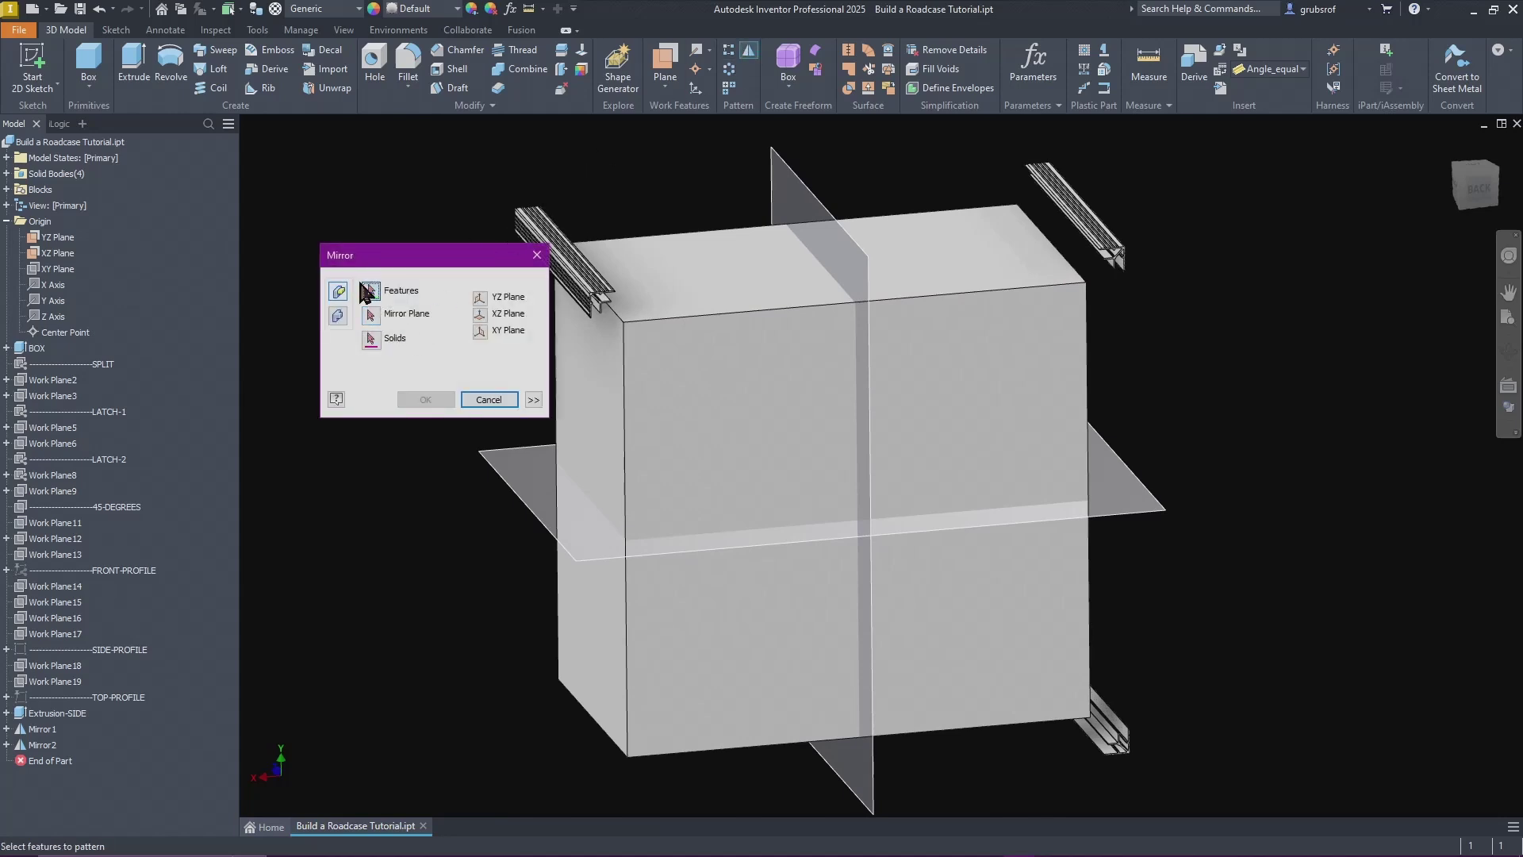
{"action": "left_click", "coordinate": [337, 316]}
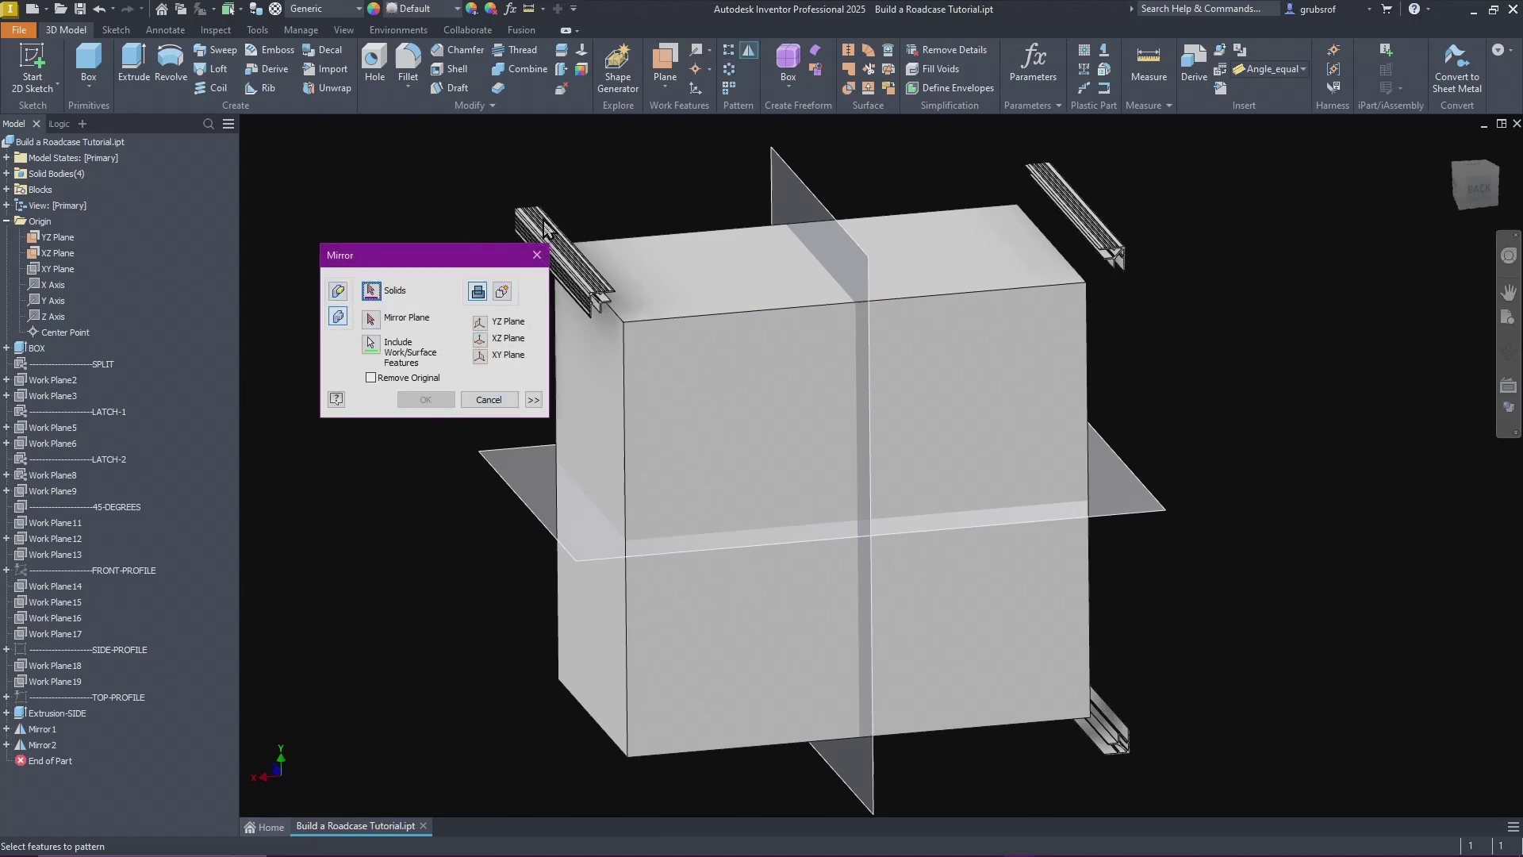
{"action": "left_click", "coordinate": [369, 293]}
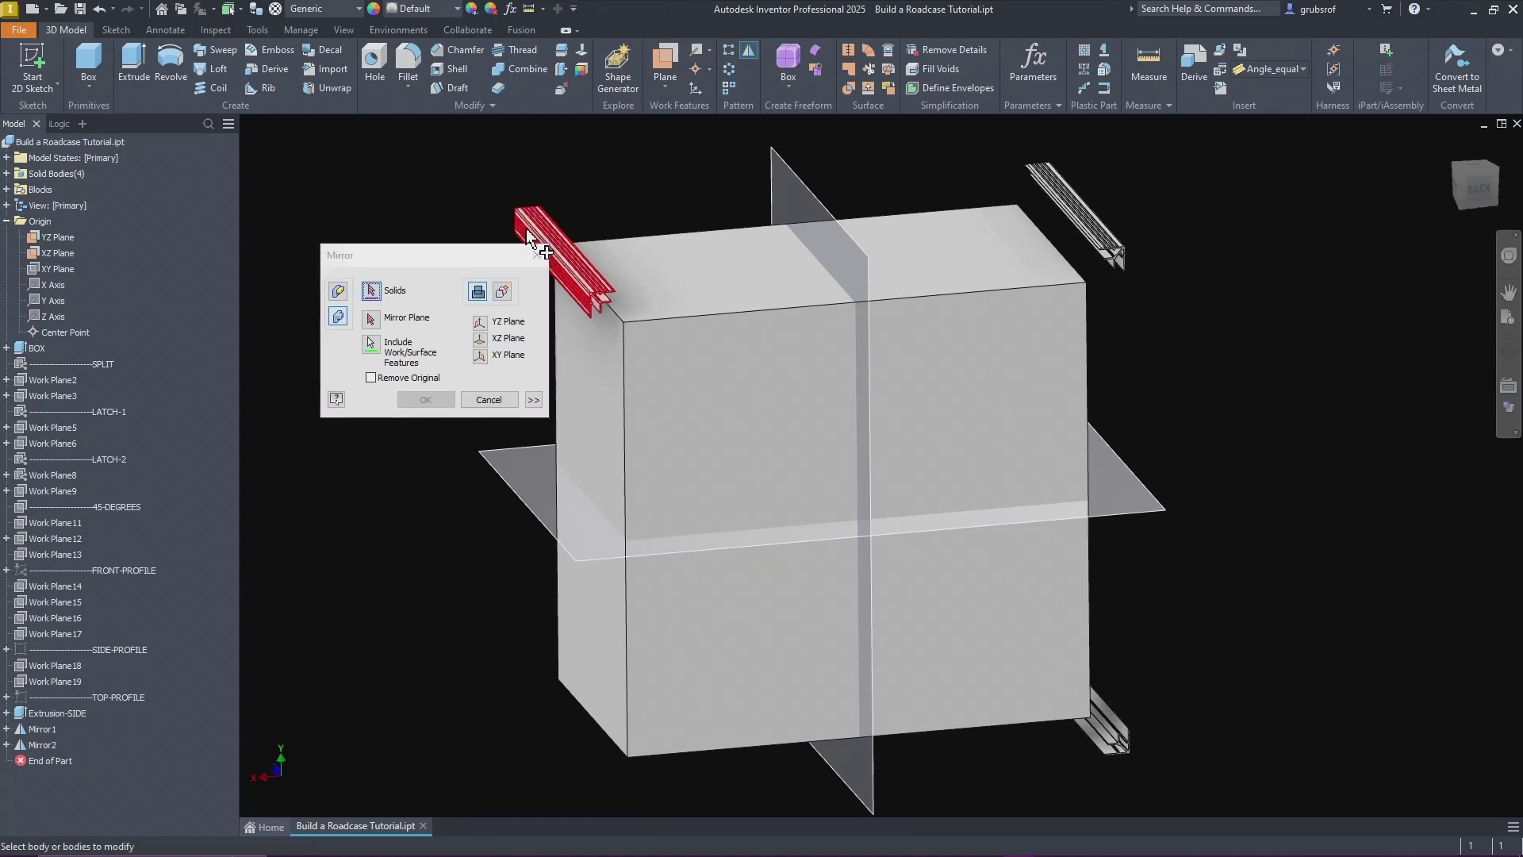
{"action": "left_click", "coordinate": [503, 295]}
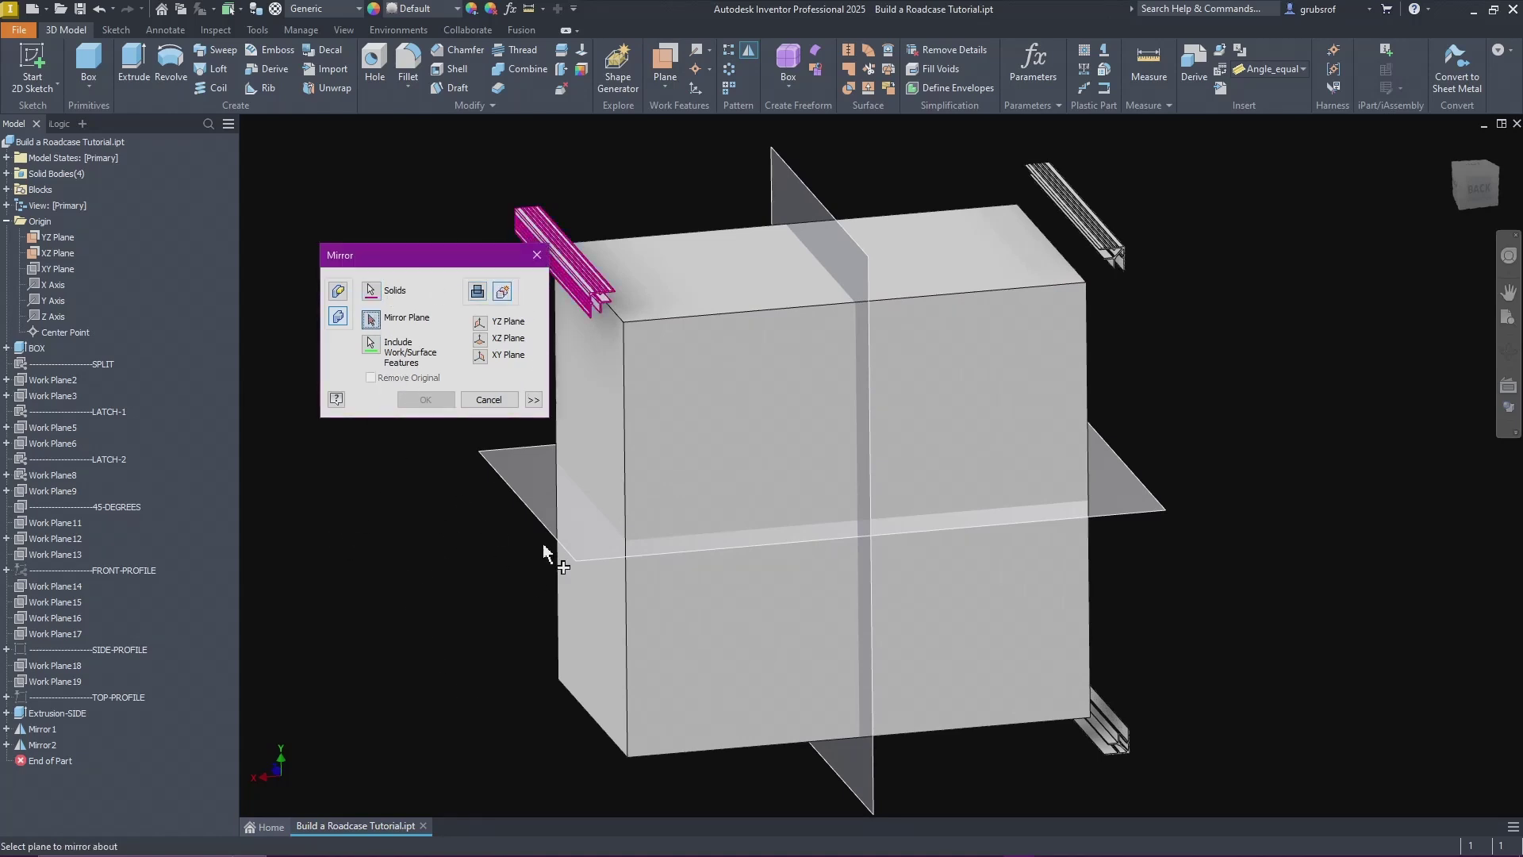
{"action": "left_click", "coordinate": [553, 516]}
{"action": "left_click", "coordinate": [434, 401]}
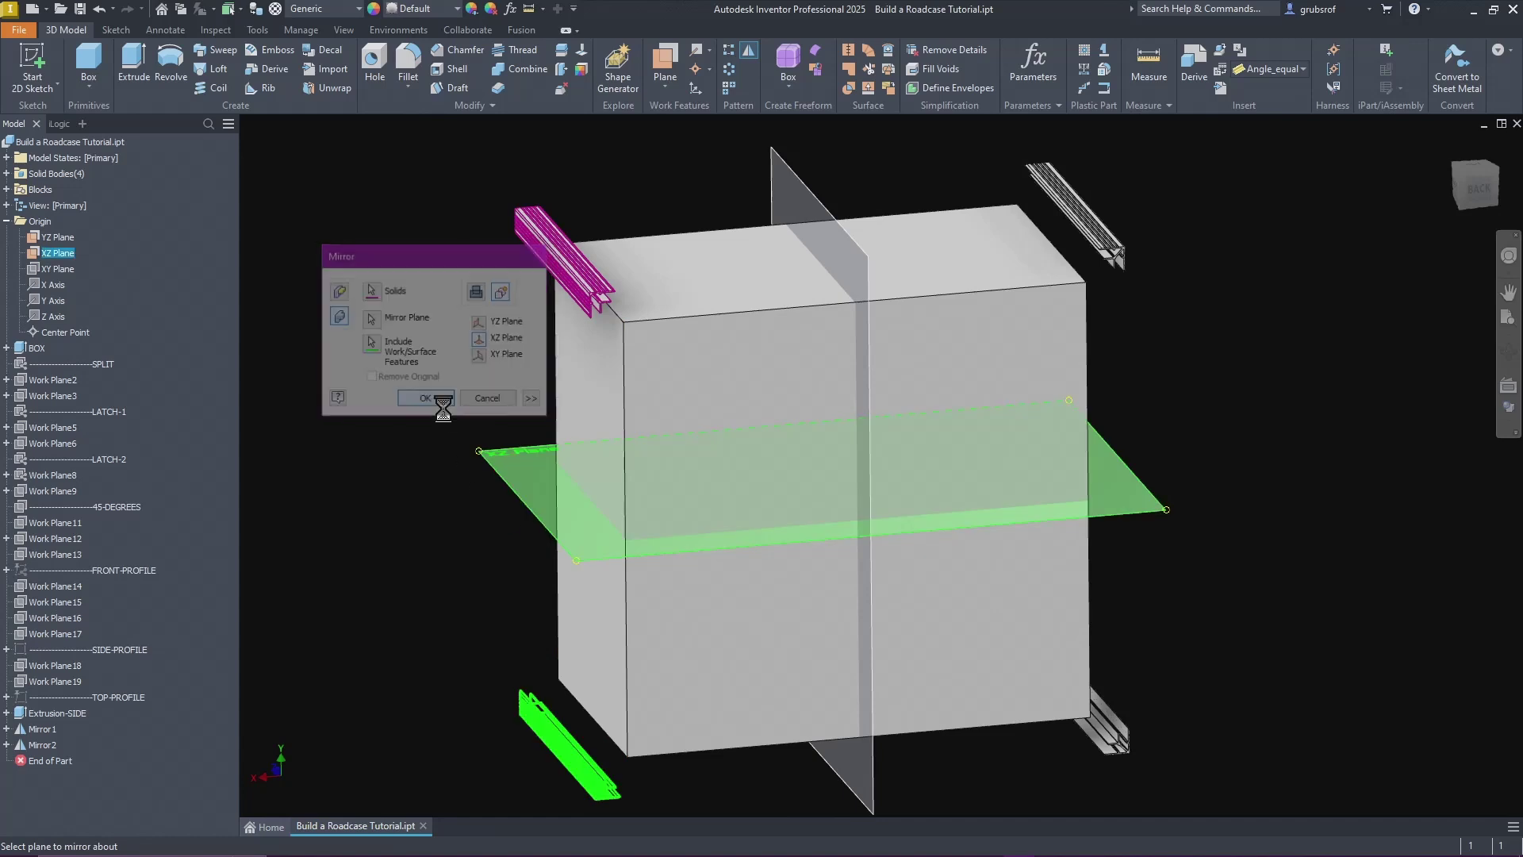
{"action": "key", "text": "F6"}
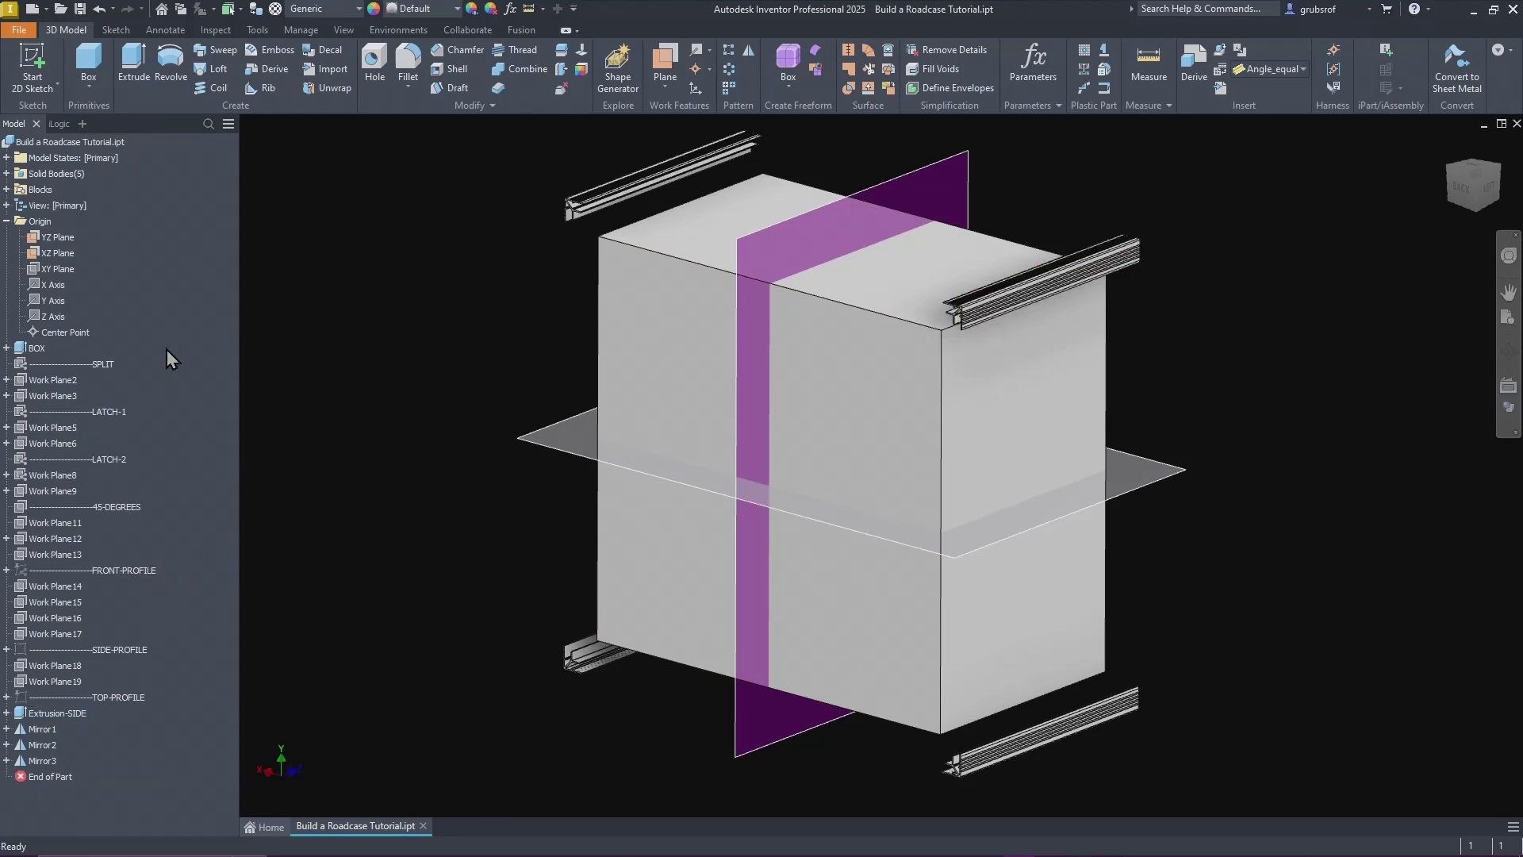
Step: Hide the origin's YZ Plane and make the XY Plane visible
{"action": "left_click", "coordinate": [59, 254]}
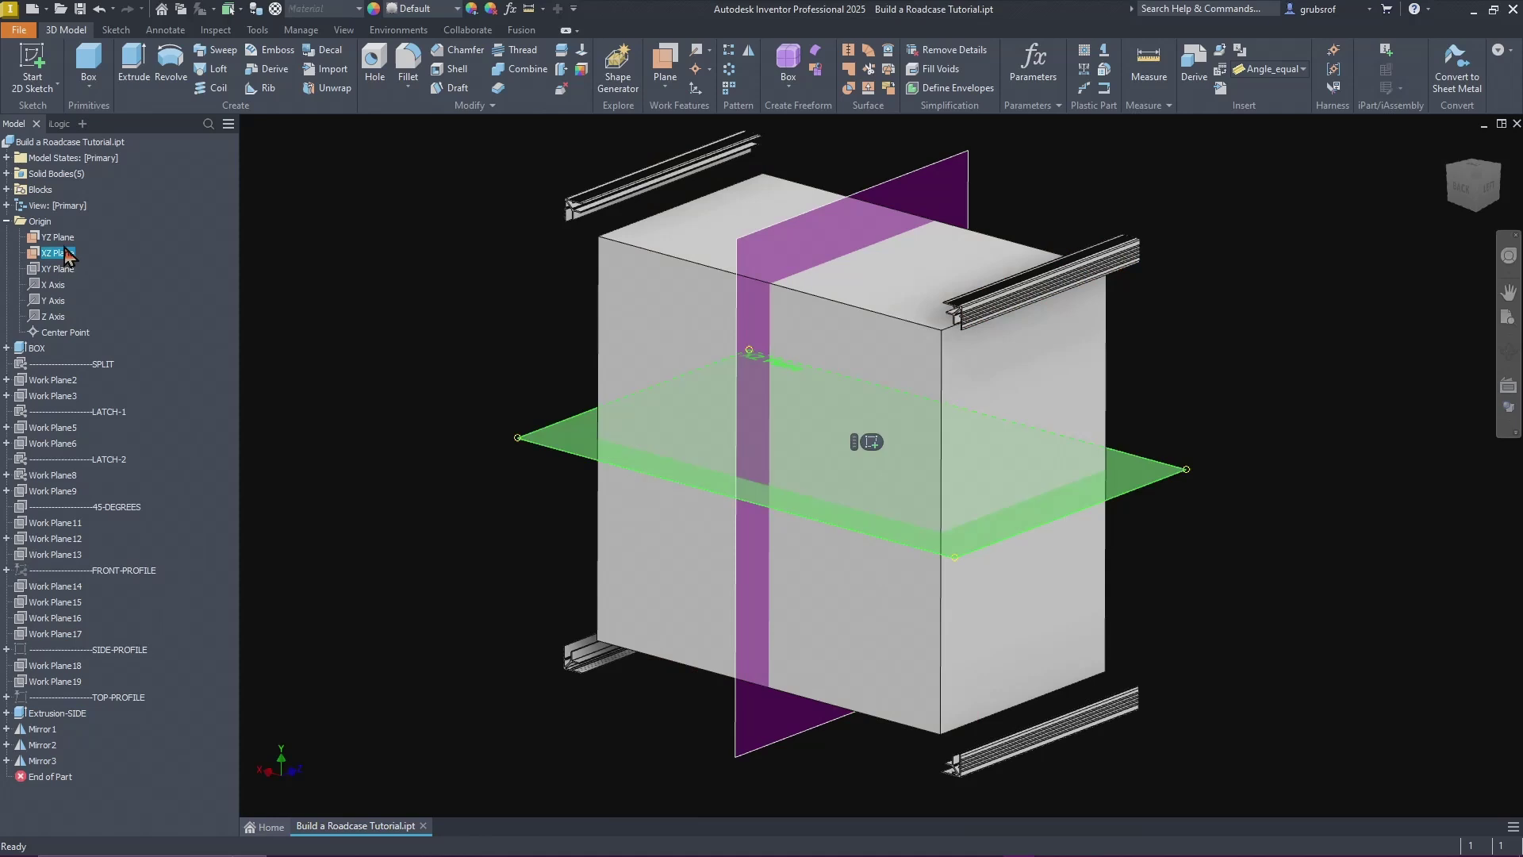
{"action": "left_click", "coordinate": [63, 238]}
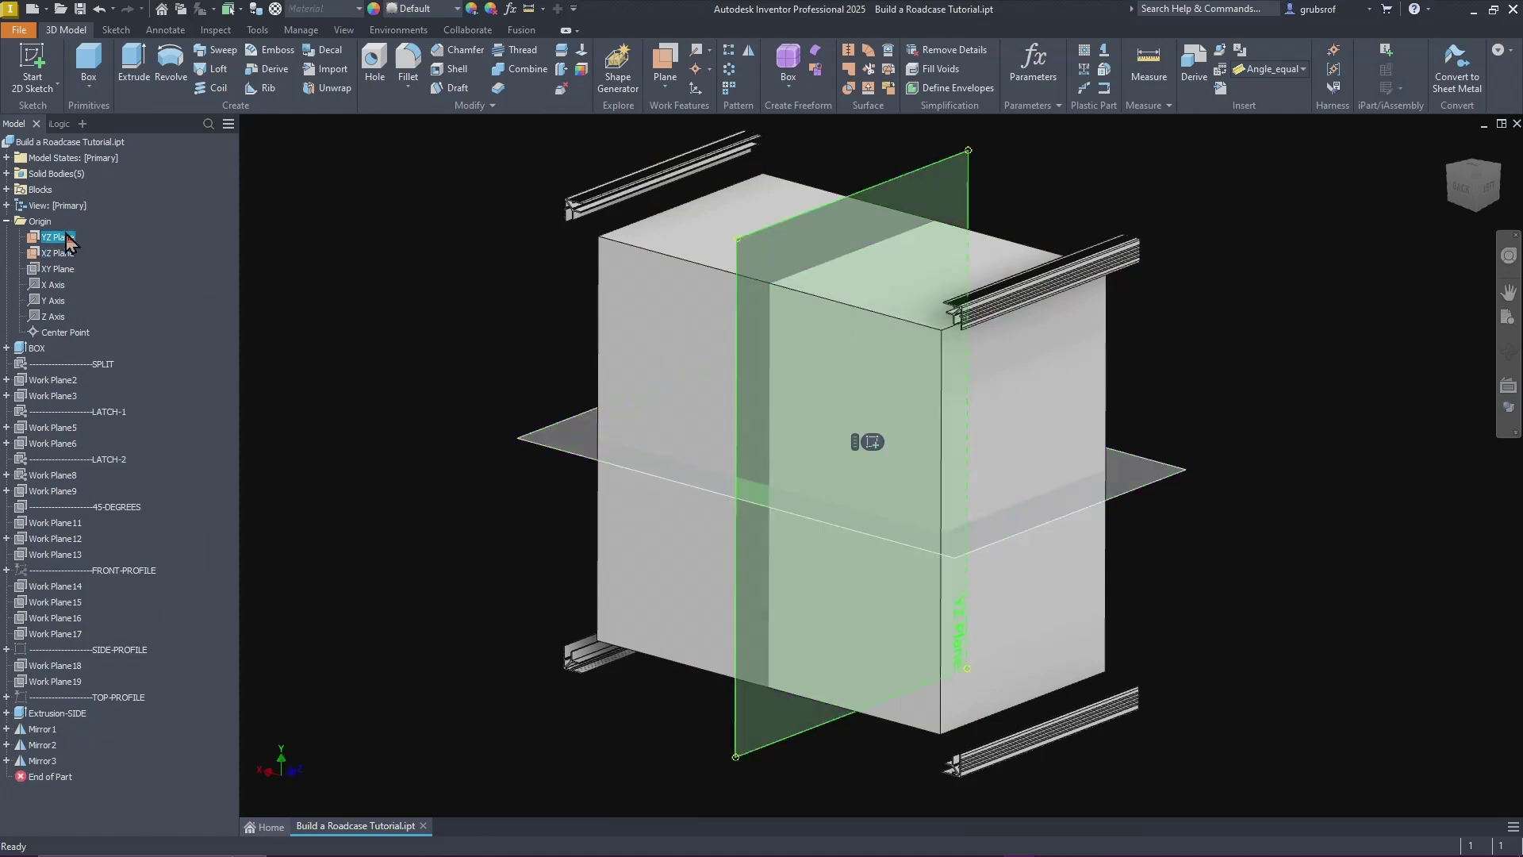
{"action": "right_click", "coordinate": [67, 240]}
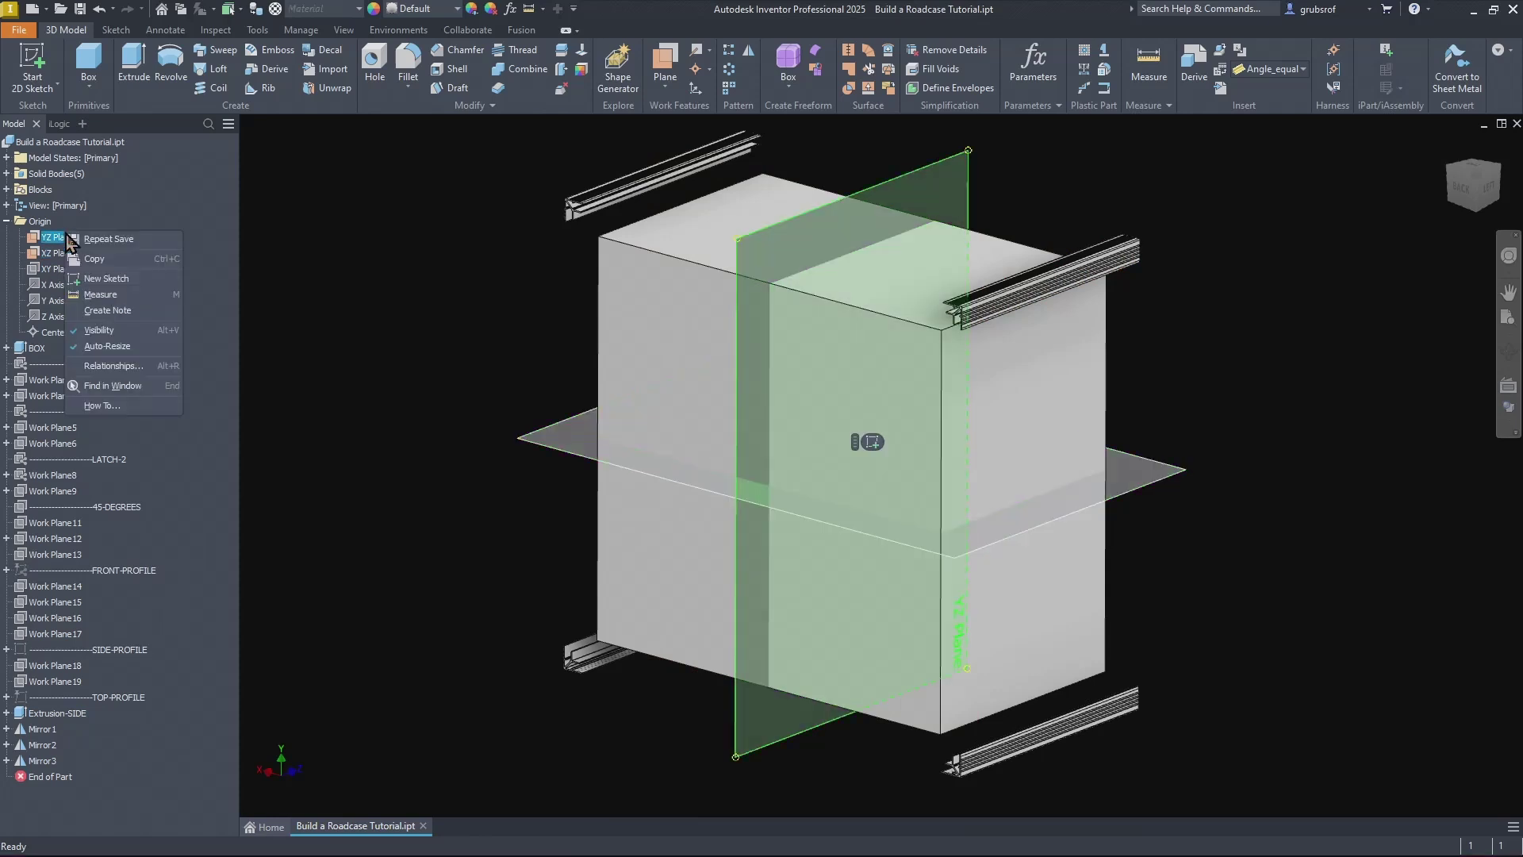
{"action": "left_click", "coordinate": [103, 331]}
{"action": "left_click", "coordinate": [54, 269]}
{"action": "right_click", "coordinate": [57, 271]}
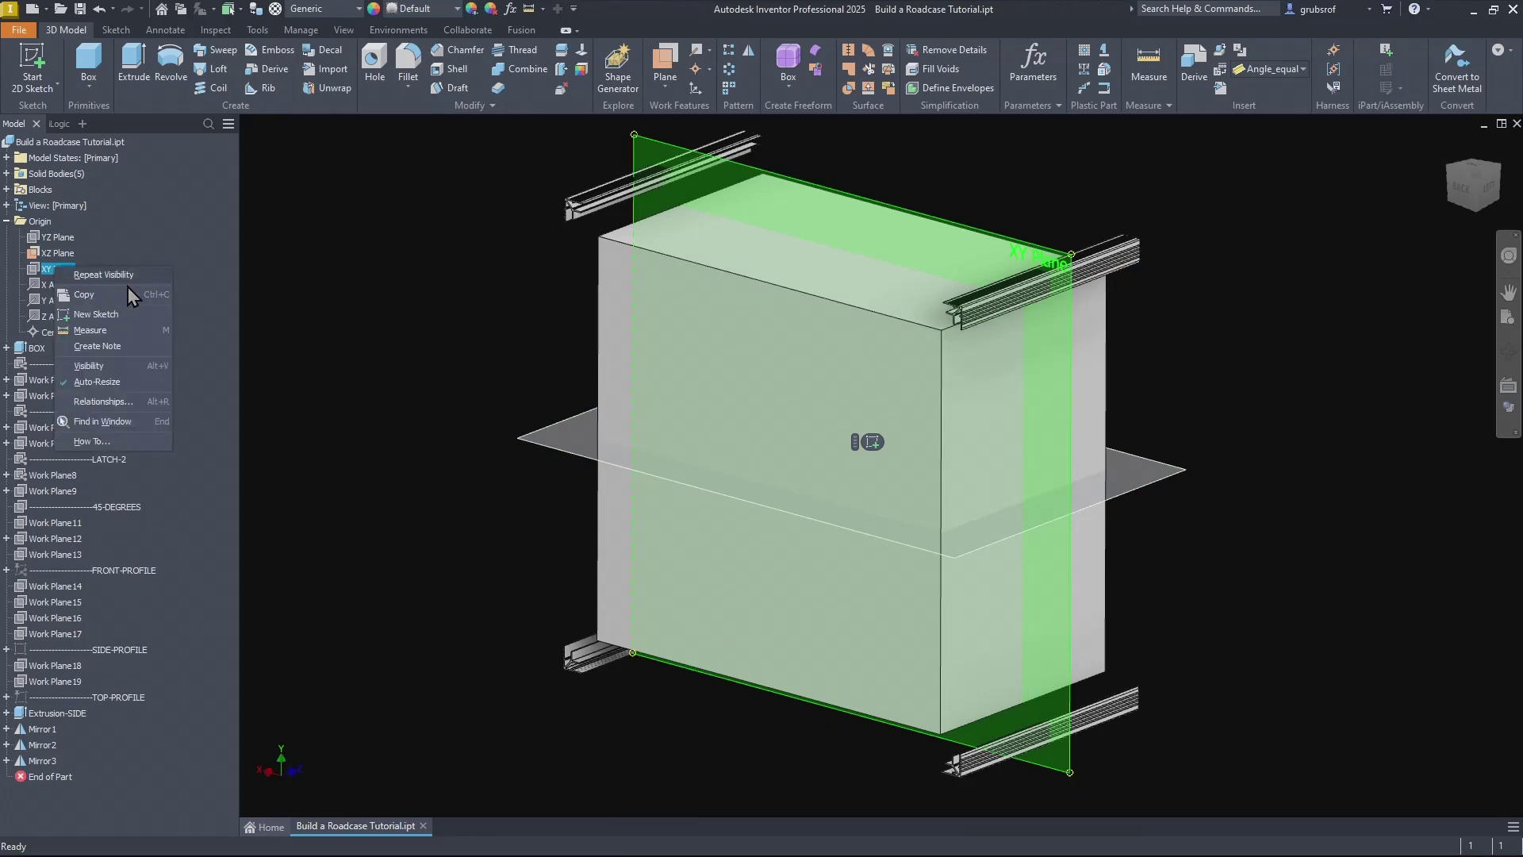
{"action": "left_click", "coordinate": [106, 367]}
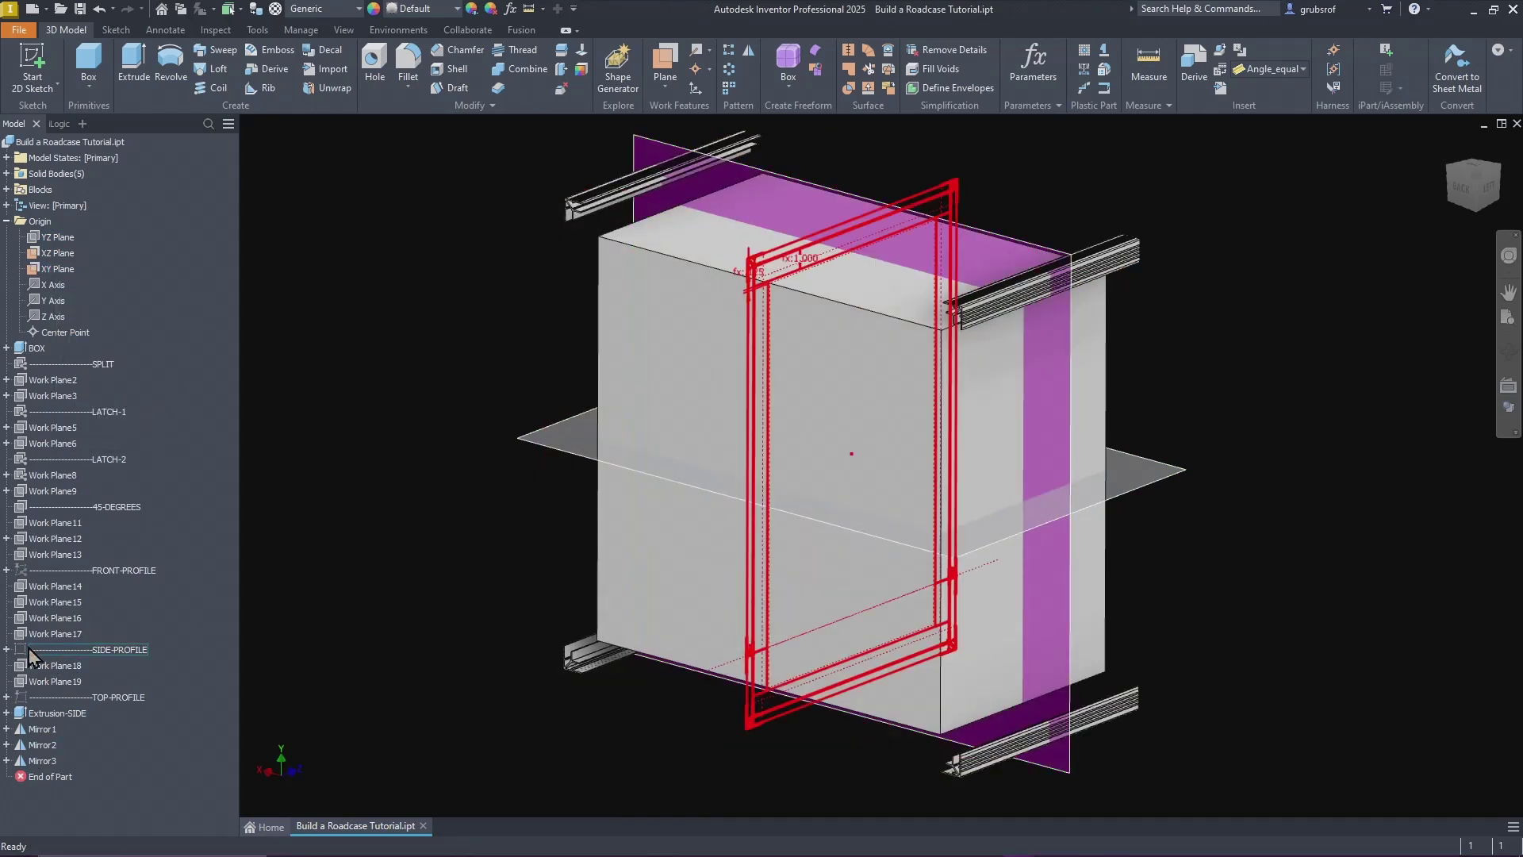
Step: Make the SIDE-PROFILE sketch visible
{"action": "left_click", "coordinate": [32, 657]}
{"action": "right_click", "coordinate": [30, 651]}
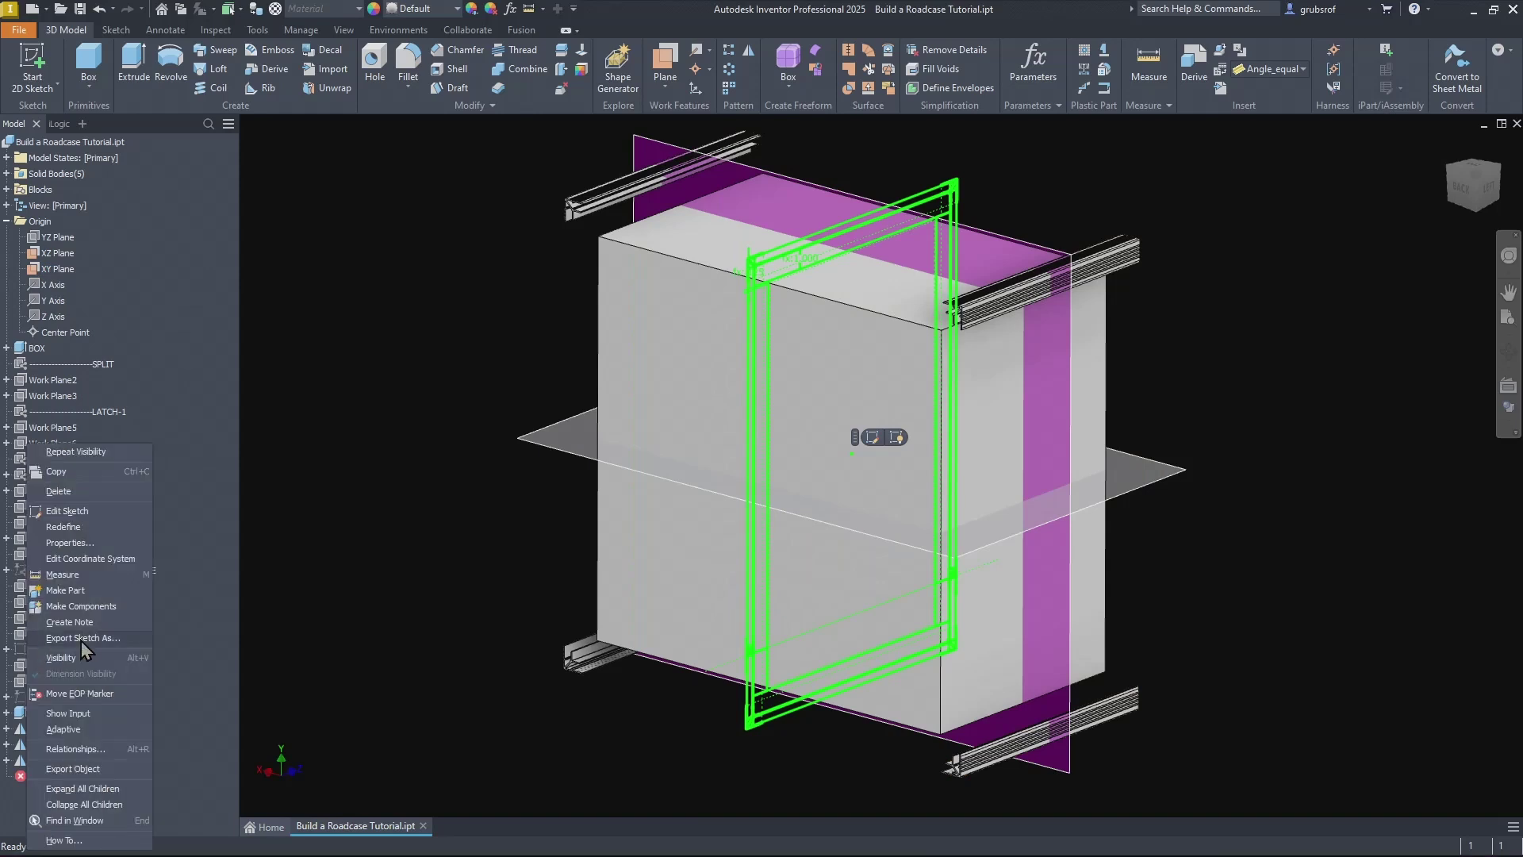
{"action": "left_click", "coordinate": [61, 658]}
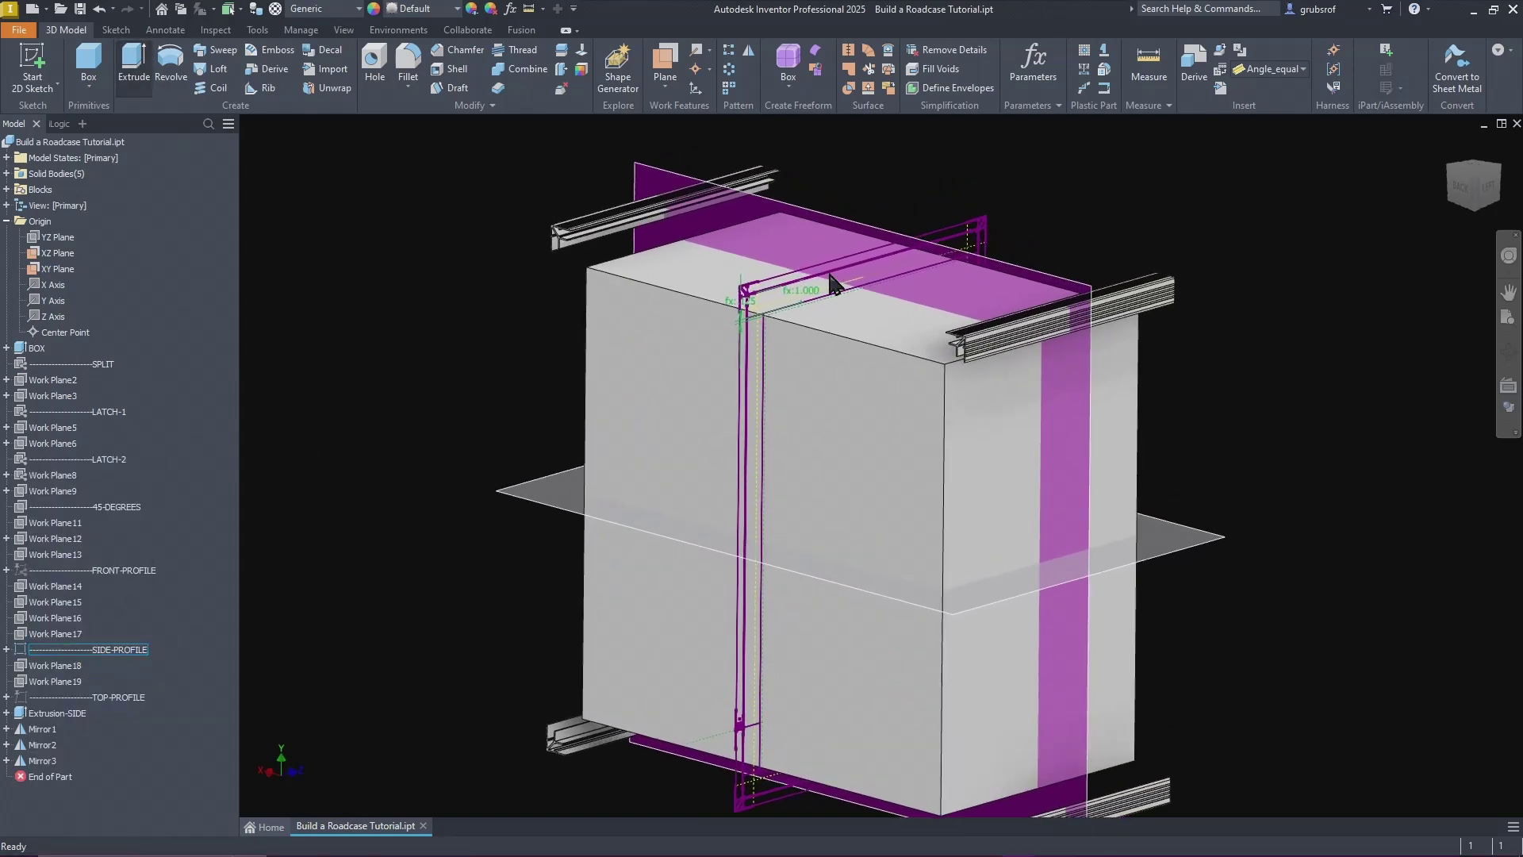
{"action": "key", "text": "e"}
{"action": "scroll", "coordinate": [738, 322], "scroll_direction": "up", "scroll_amount": 5}
{"action": "scroll", "coordinate": [816, 392], "scroll_direction": "up", "scroll_amount": 6}
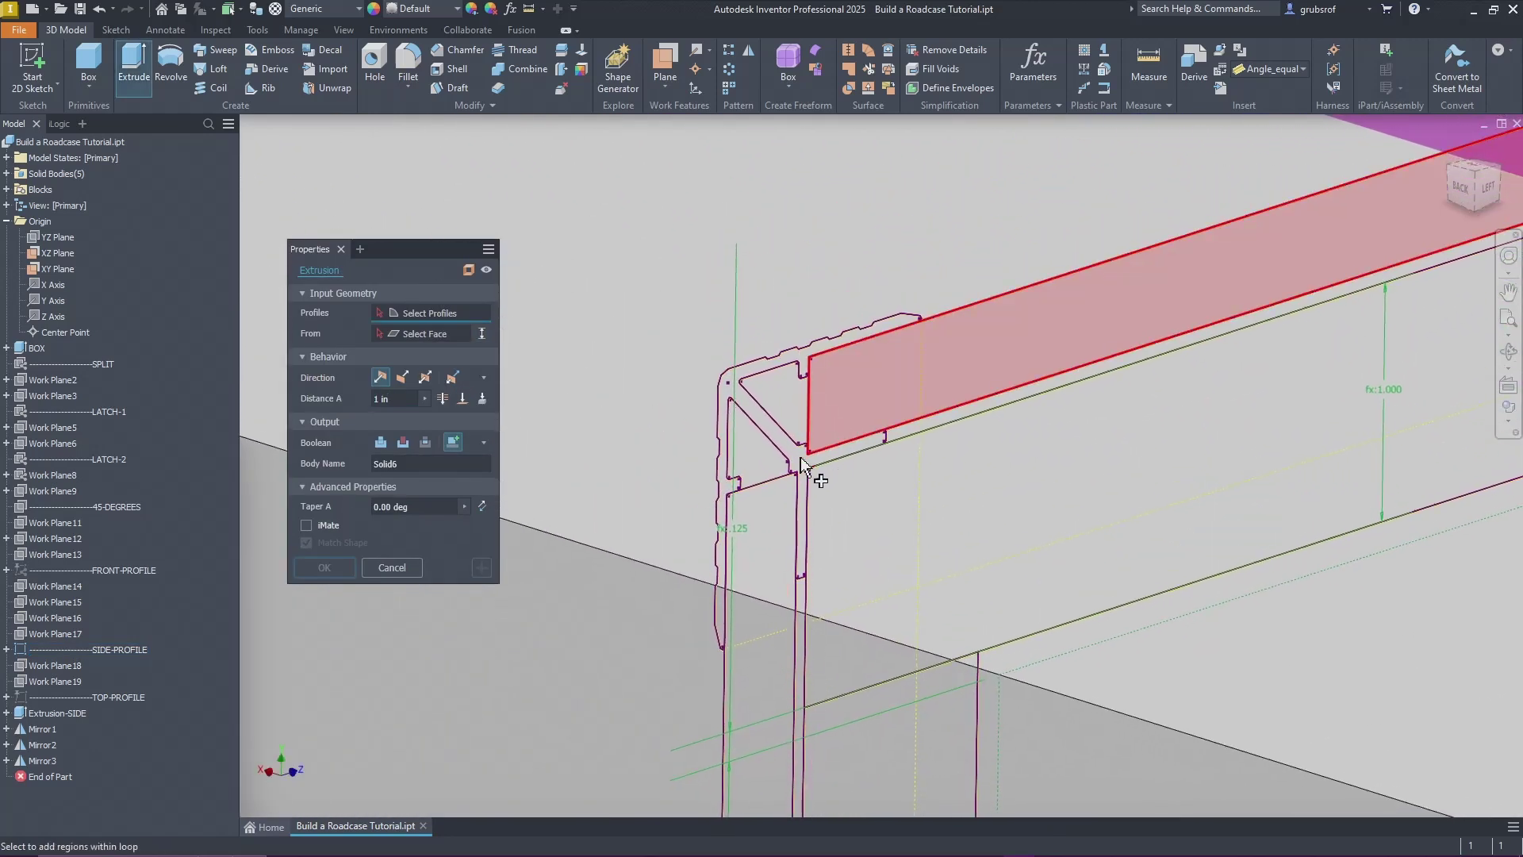
{"action": "left_click", "coordinate": [816, 466]}
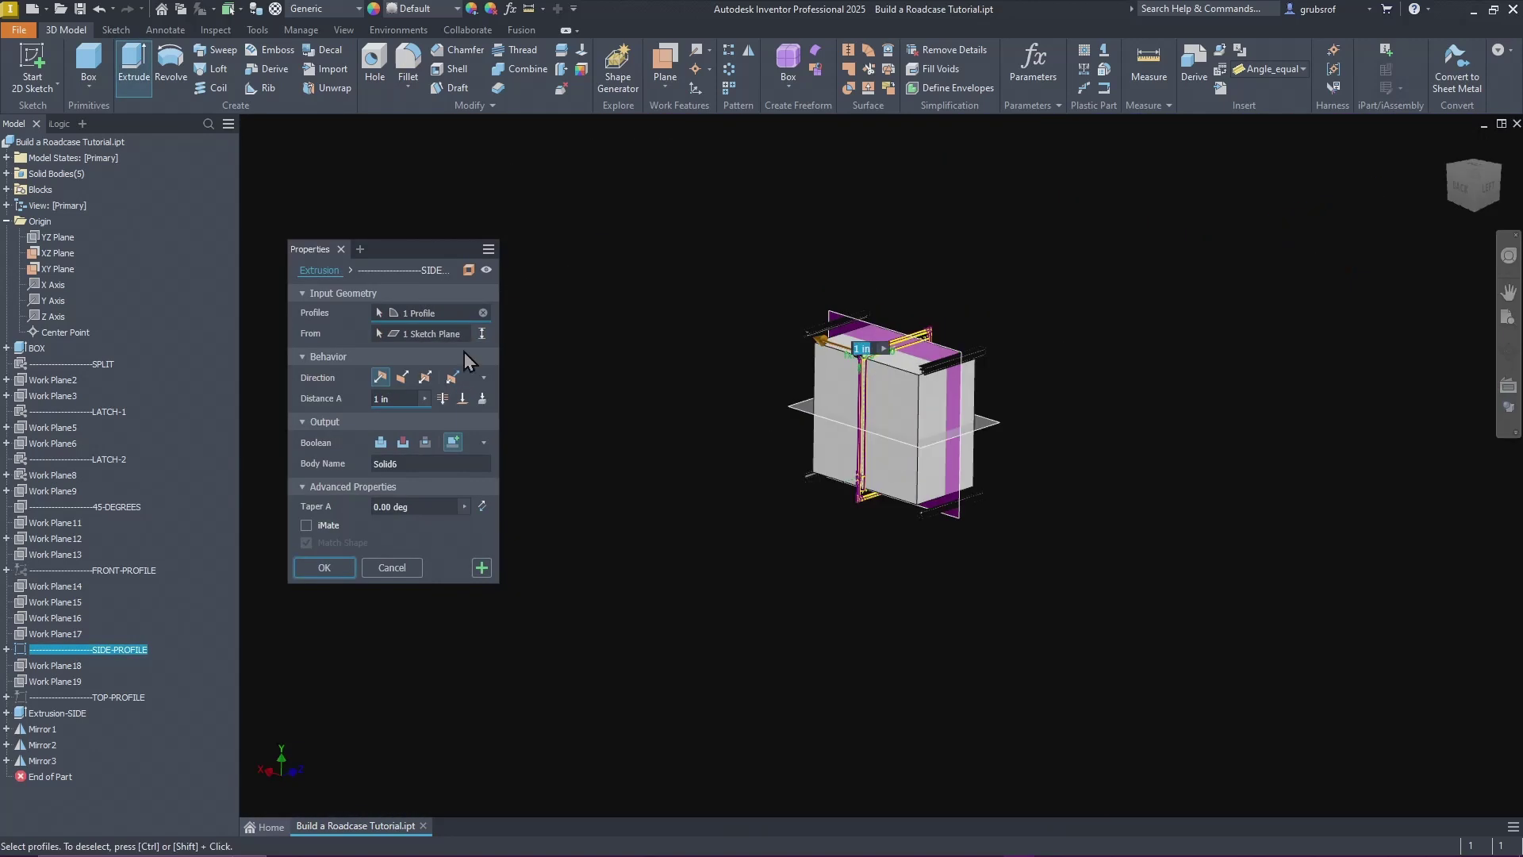
{"action": "left_click", "coordinate": [427, 340]}
{"action": "scroll", "coordinate": [702, 413], "scroll_direction": "up", "scroll_amount": 6}
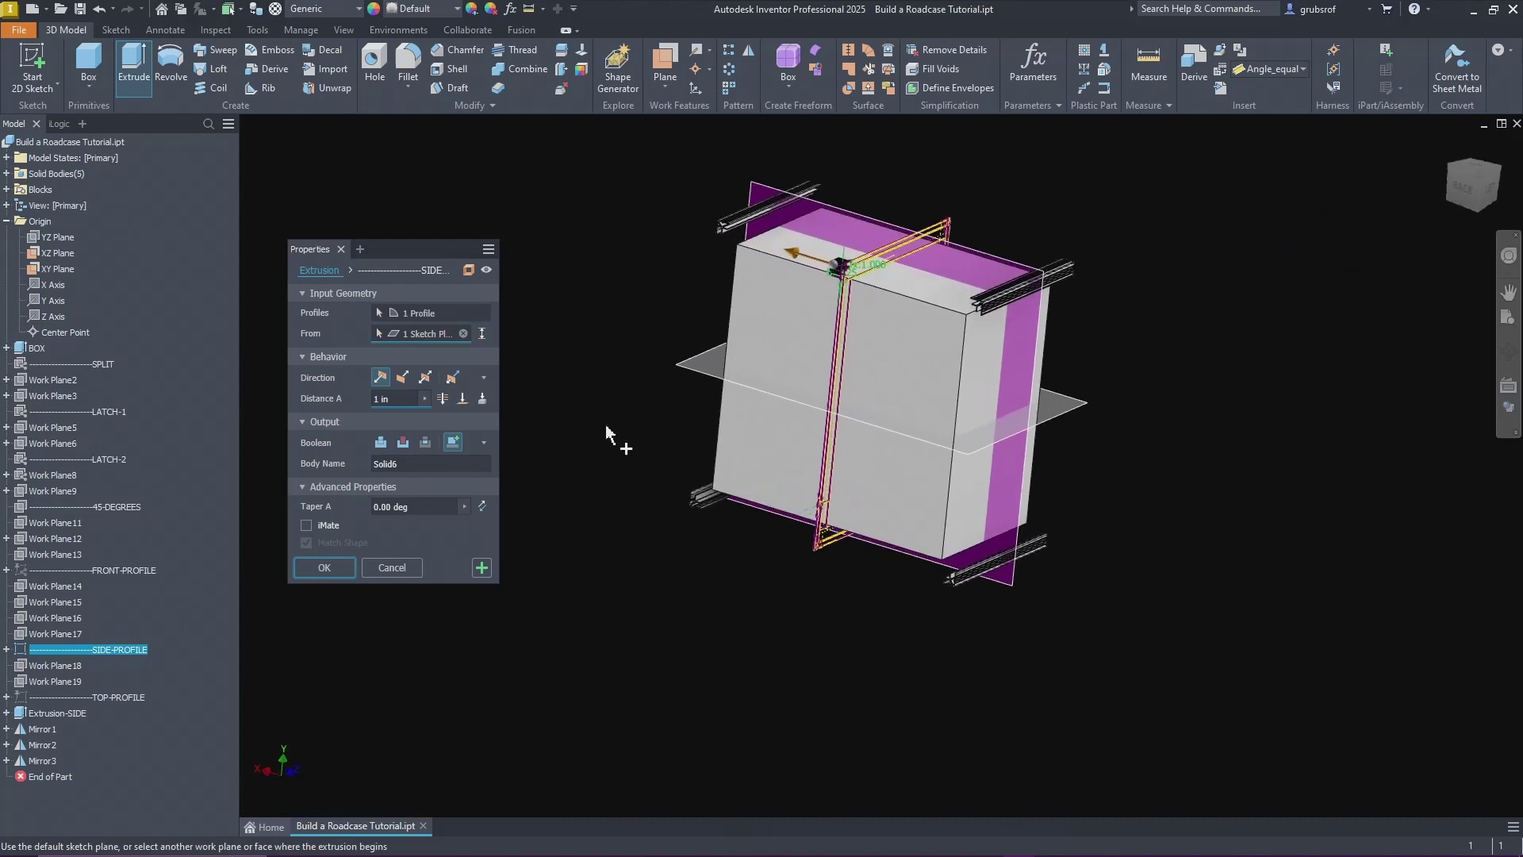
{"action": "scroll", "coordinate": [602, 545], "scroll_direction": "up", "scroll_amount": 3}
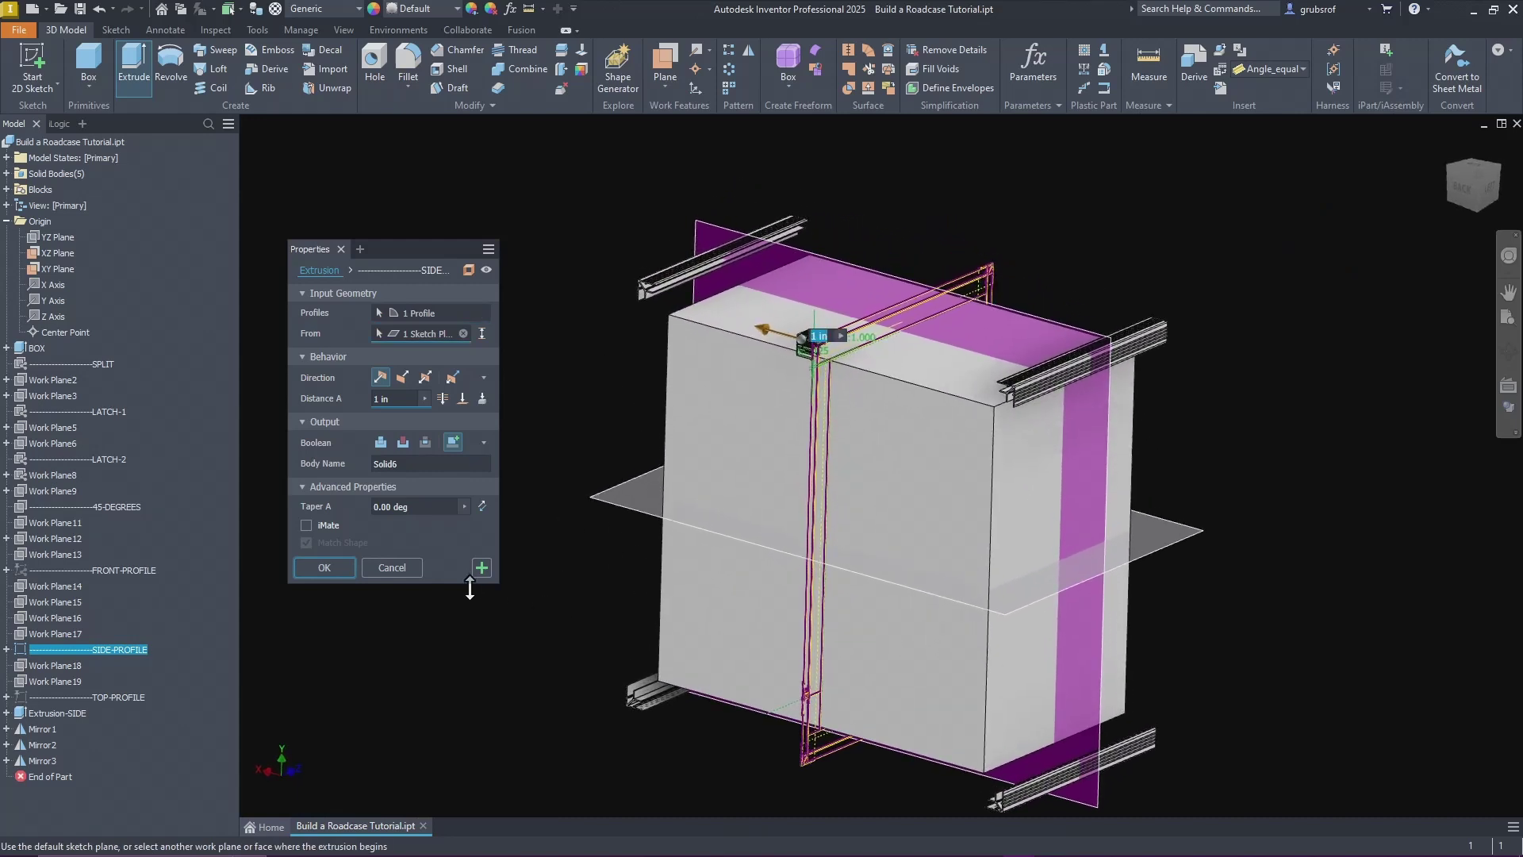
{"action": "left_click", "coordinate": [392, 573]}
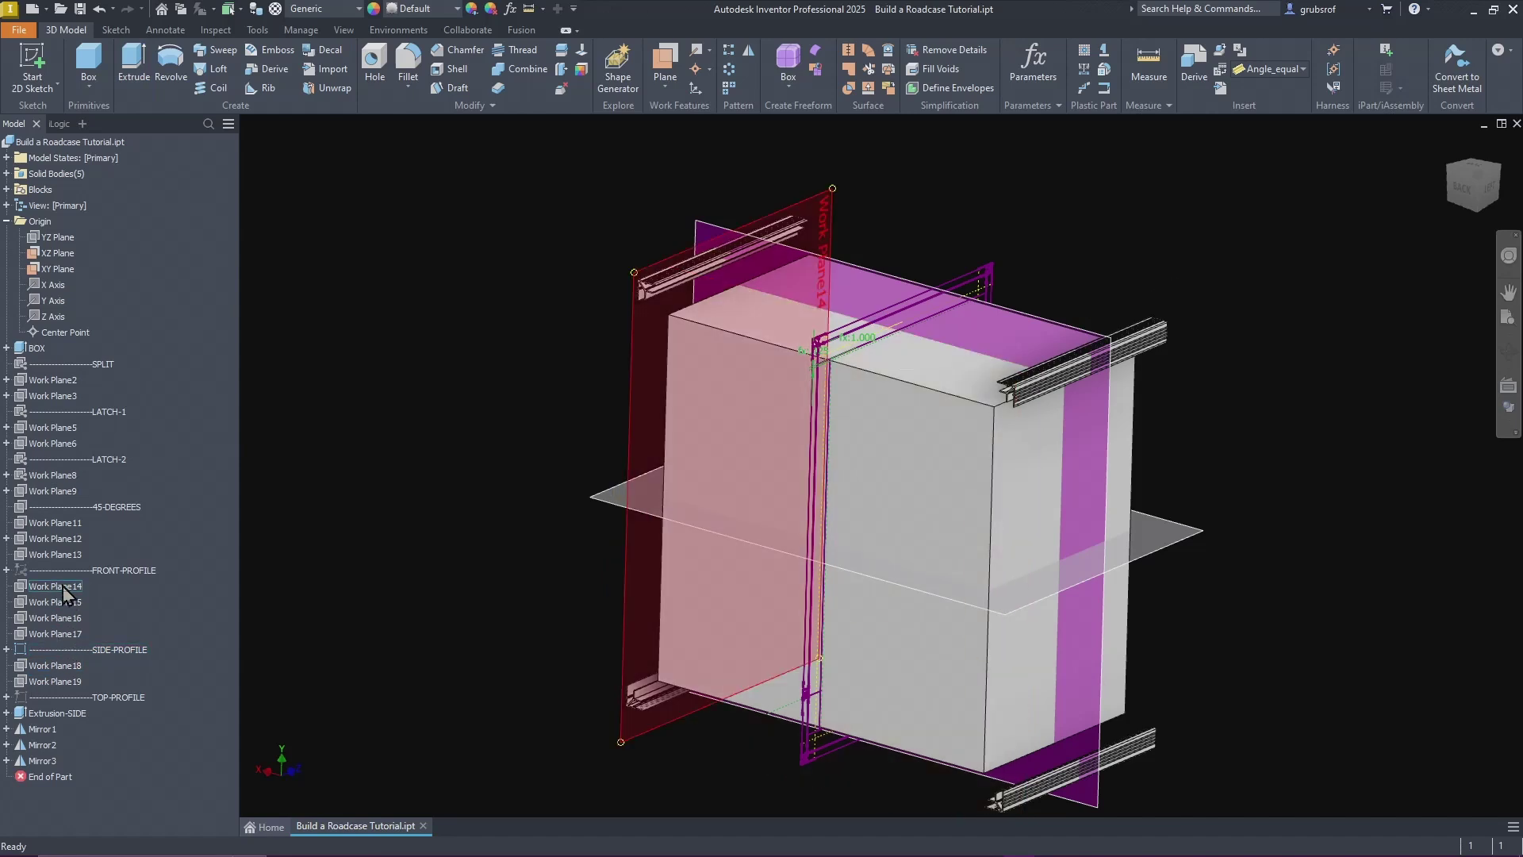
Step: Make Work Plane14 and Work Plane15 visible at the two sides of the box
{"action": "left_click", "coordinate": [55, 586]}
{"action": "left_click", "coordinate": [59, 602], "text": "ctrl"}
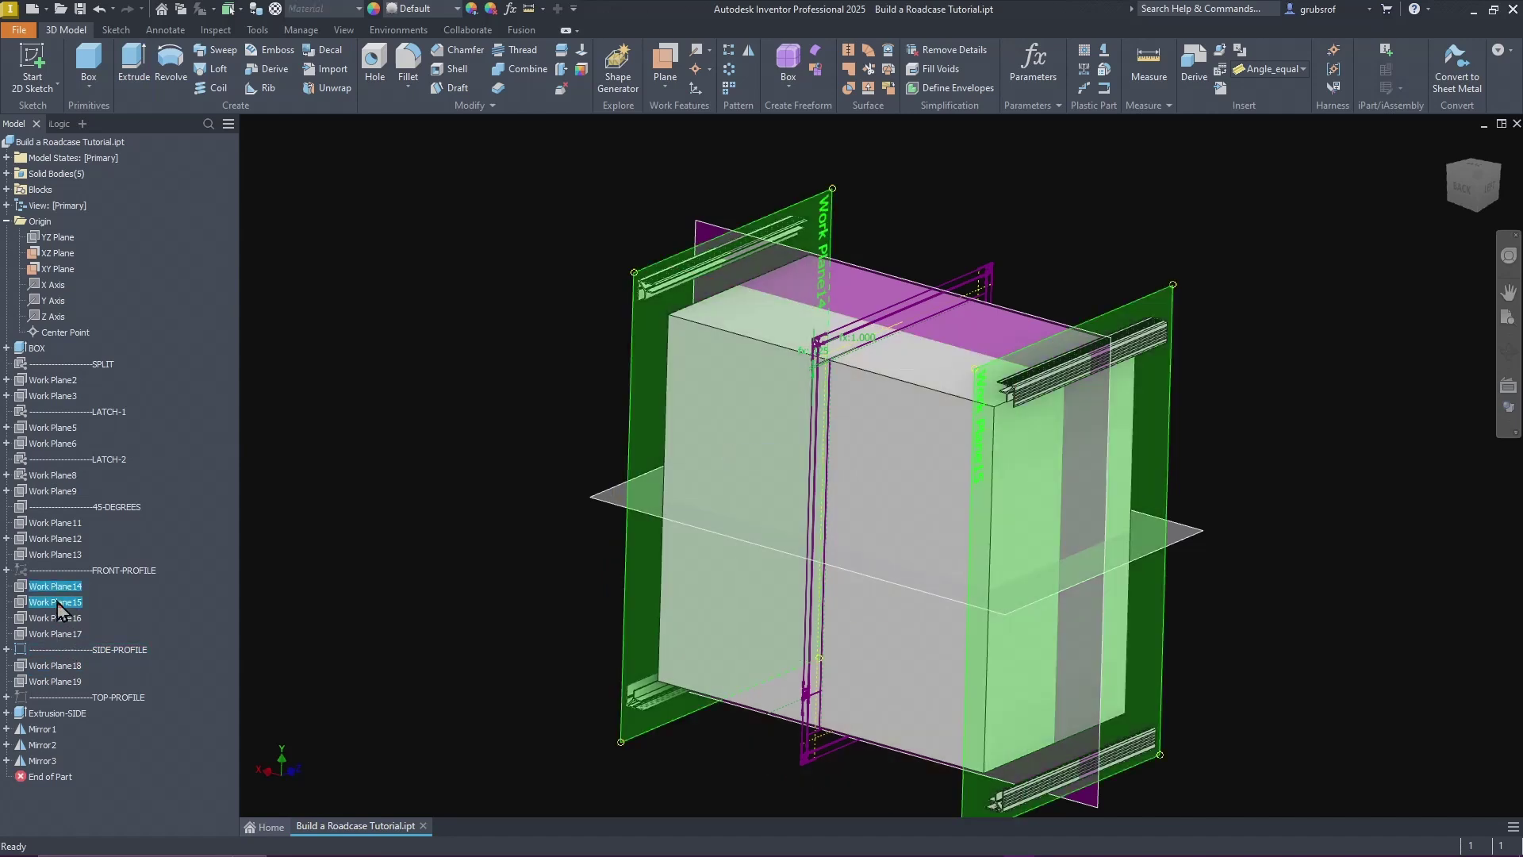
{"action": "right_click", "coordinate": [58, 604]}
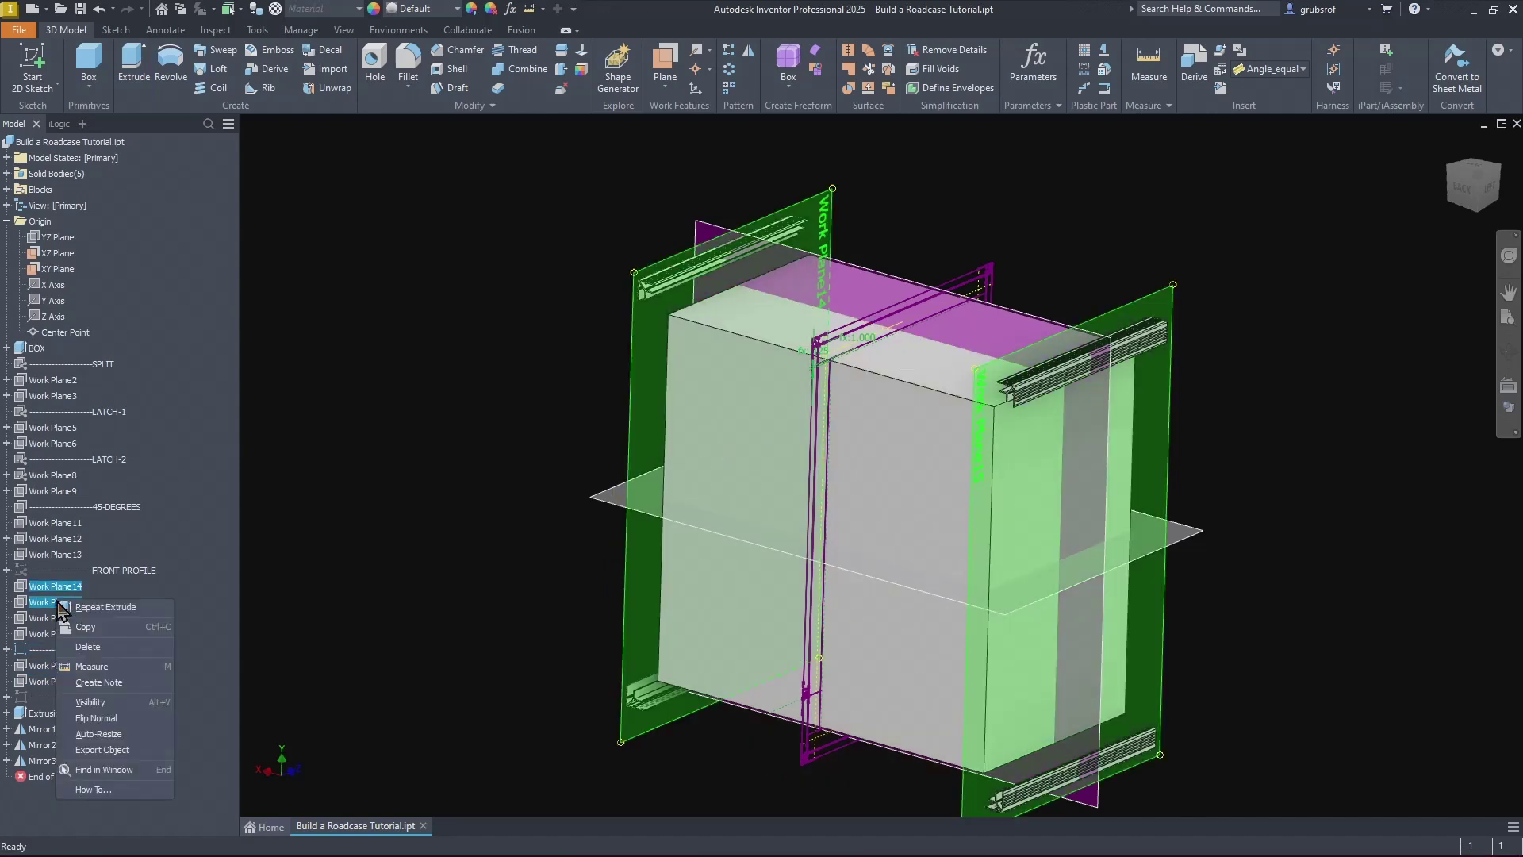
{"action": "left_click", "coordinate": [99, 703]}
{"action": "scroll", "coordinate": [312, 474], "scroll_direction": "up", "scroll_amount": 2}
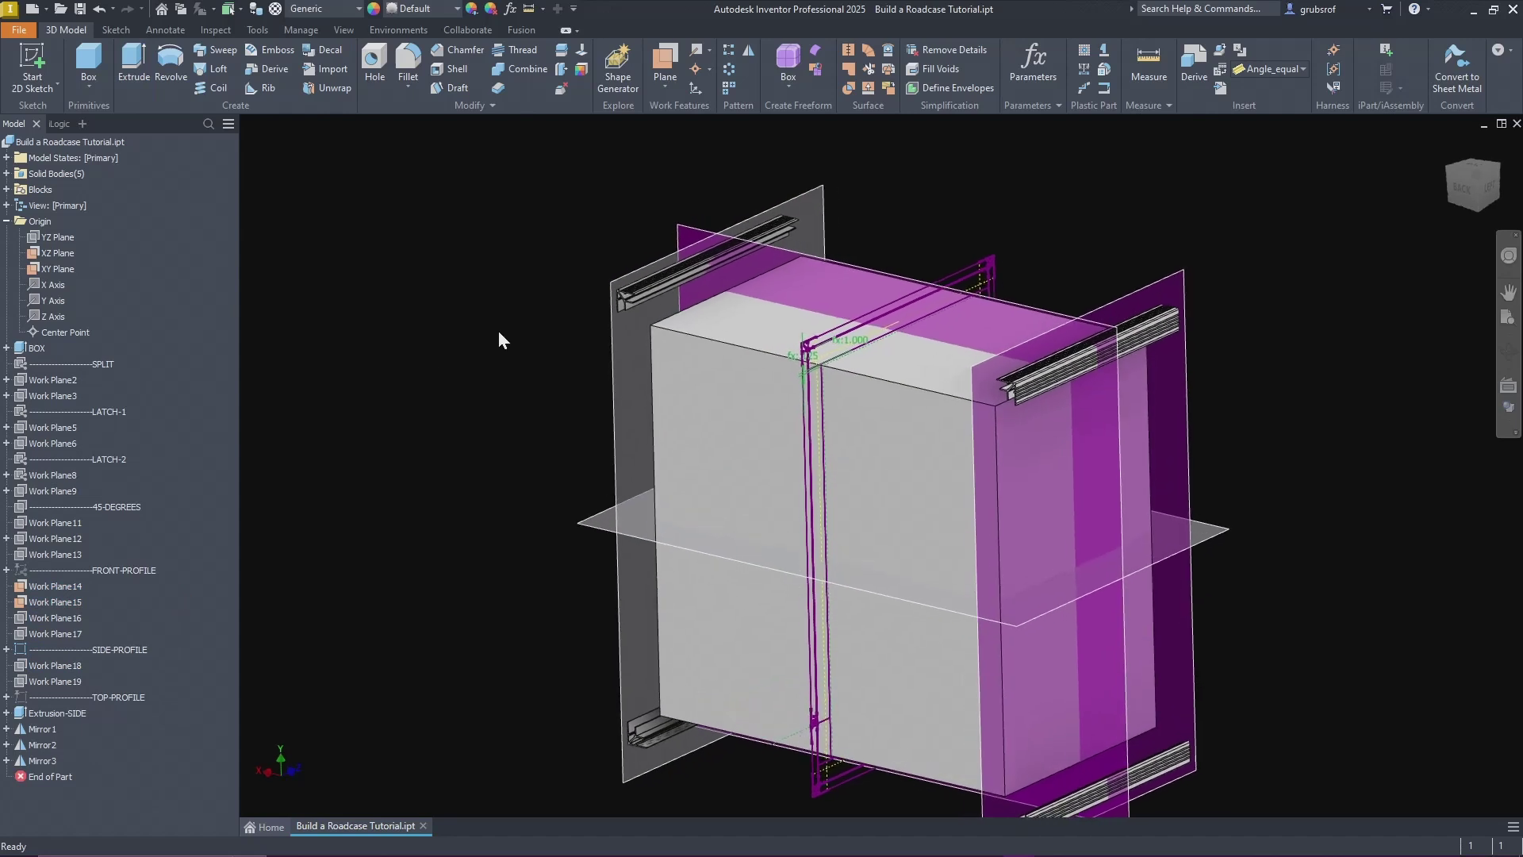
Step: Extrude the upper corner edging profile of the SIDE-PROFILE sketch from Work Plane14 to Work Plane15 as a new solid
{"action": "key", "text": "e"}
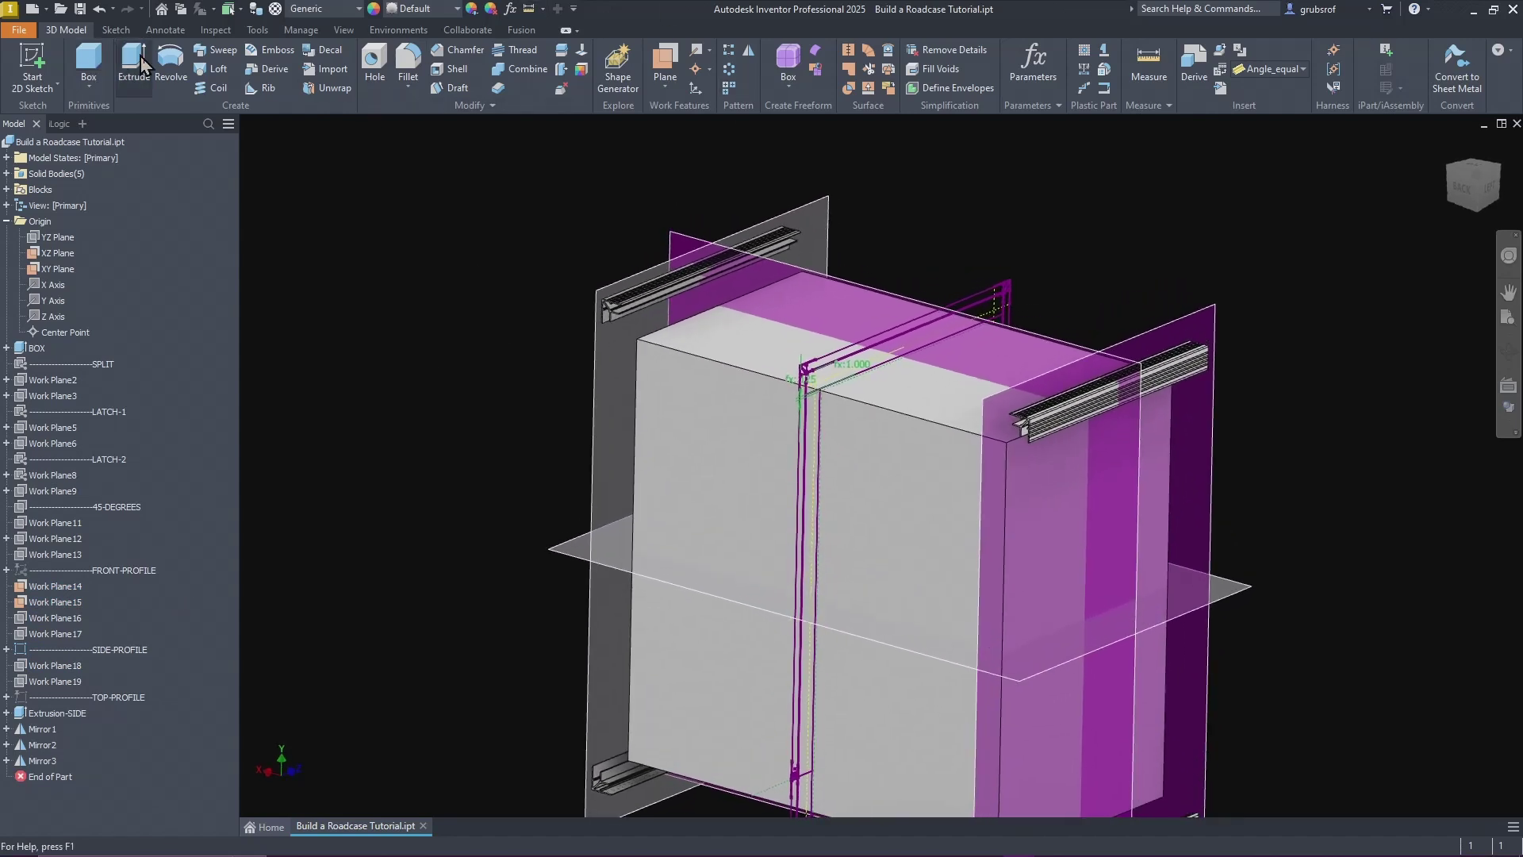
{"action": "scroll", "coordinate": [815, 381], "scroll_direction": "up", "scroll_amount": 6}
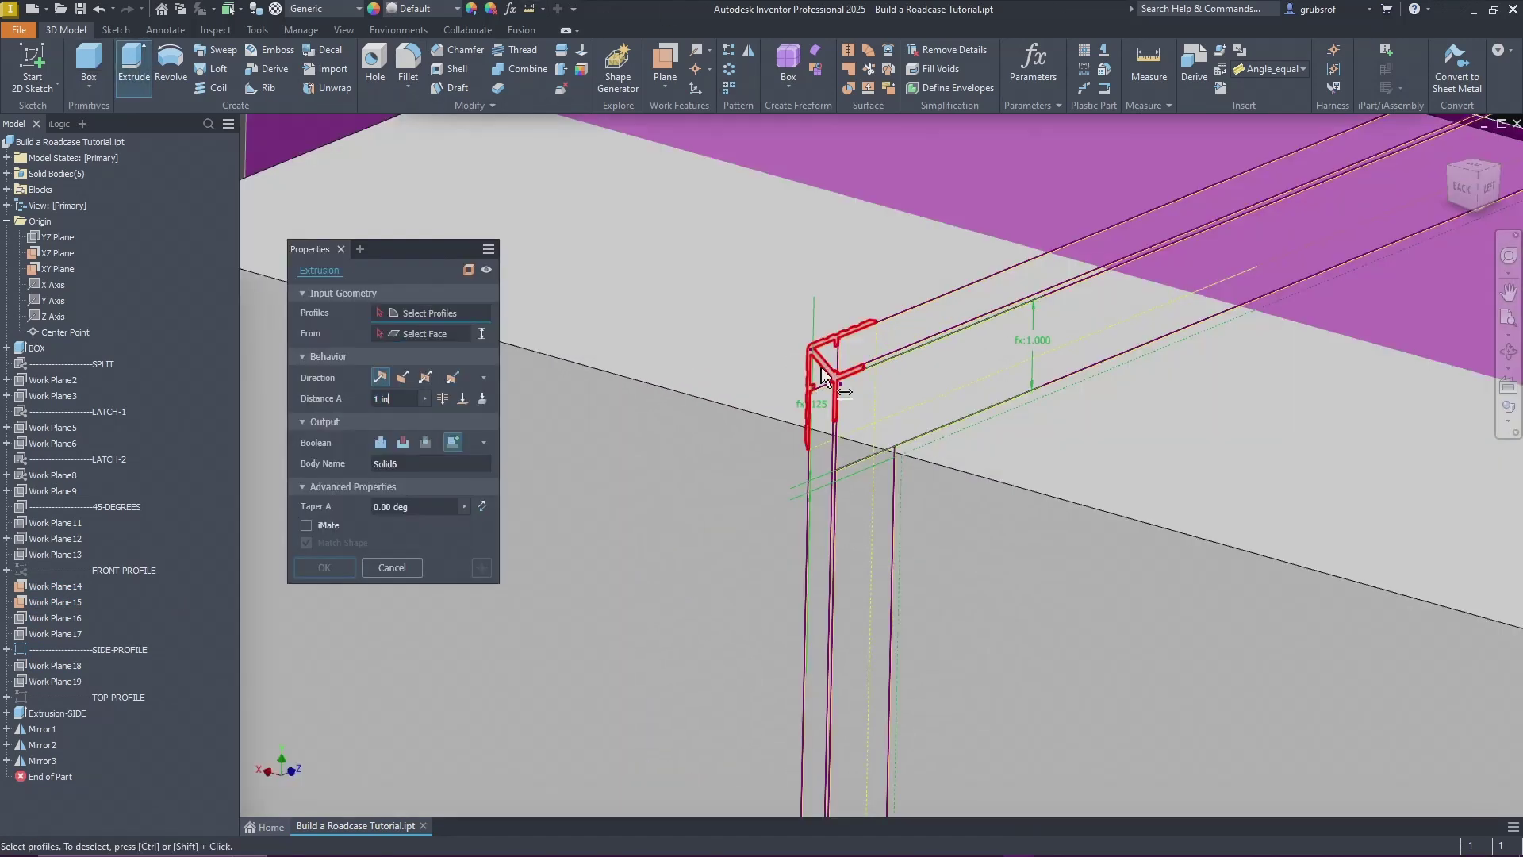
{"action": "left_click", "coordinate": [750, 366]}
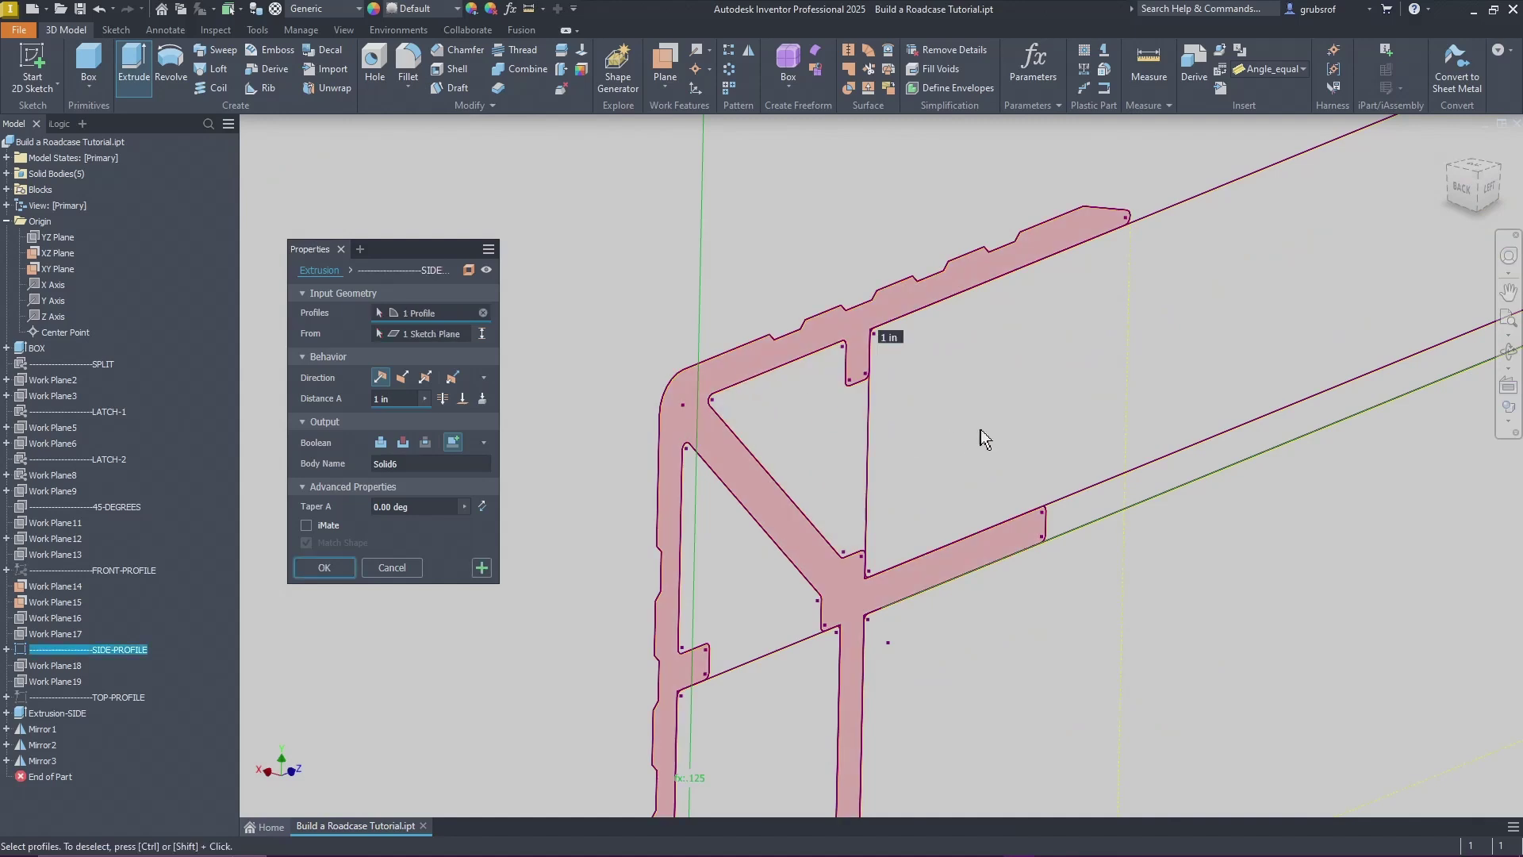
{"action": "scroll", "coordinate": [984, 427], "scroll_direction": "down", "scroll_amount": 5}
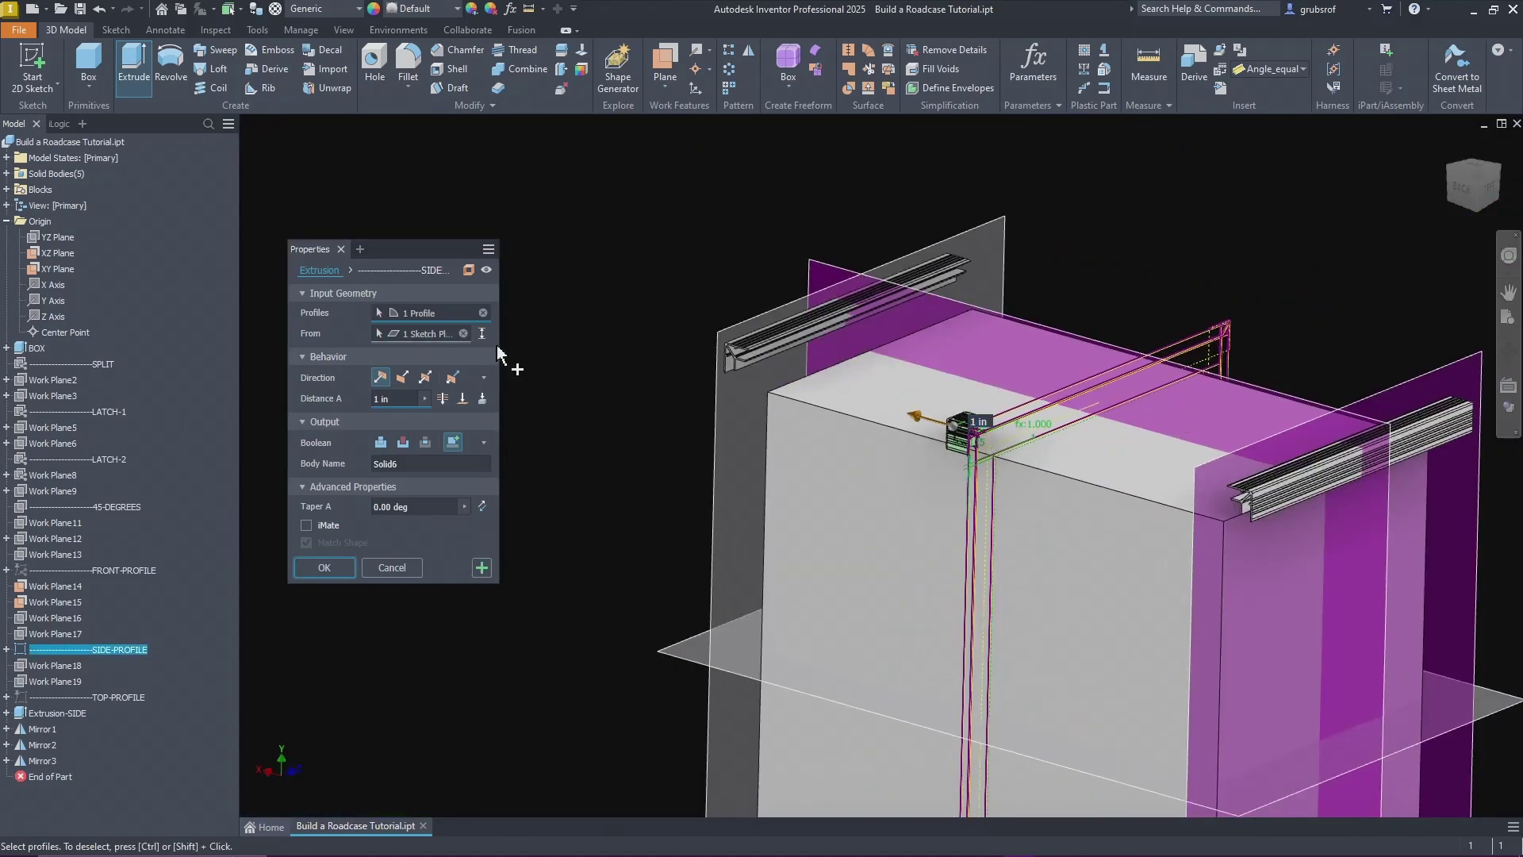
{"action": "left_click", "coordinate": [716, 349]}
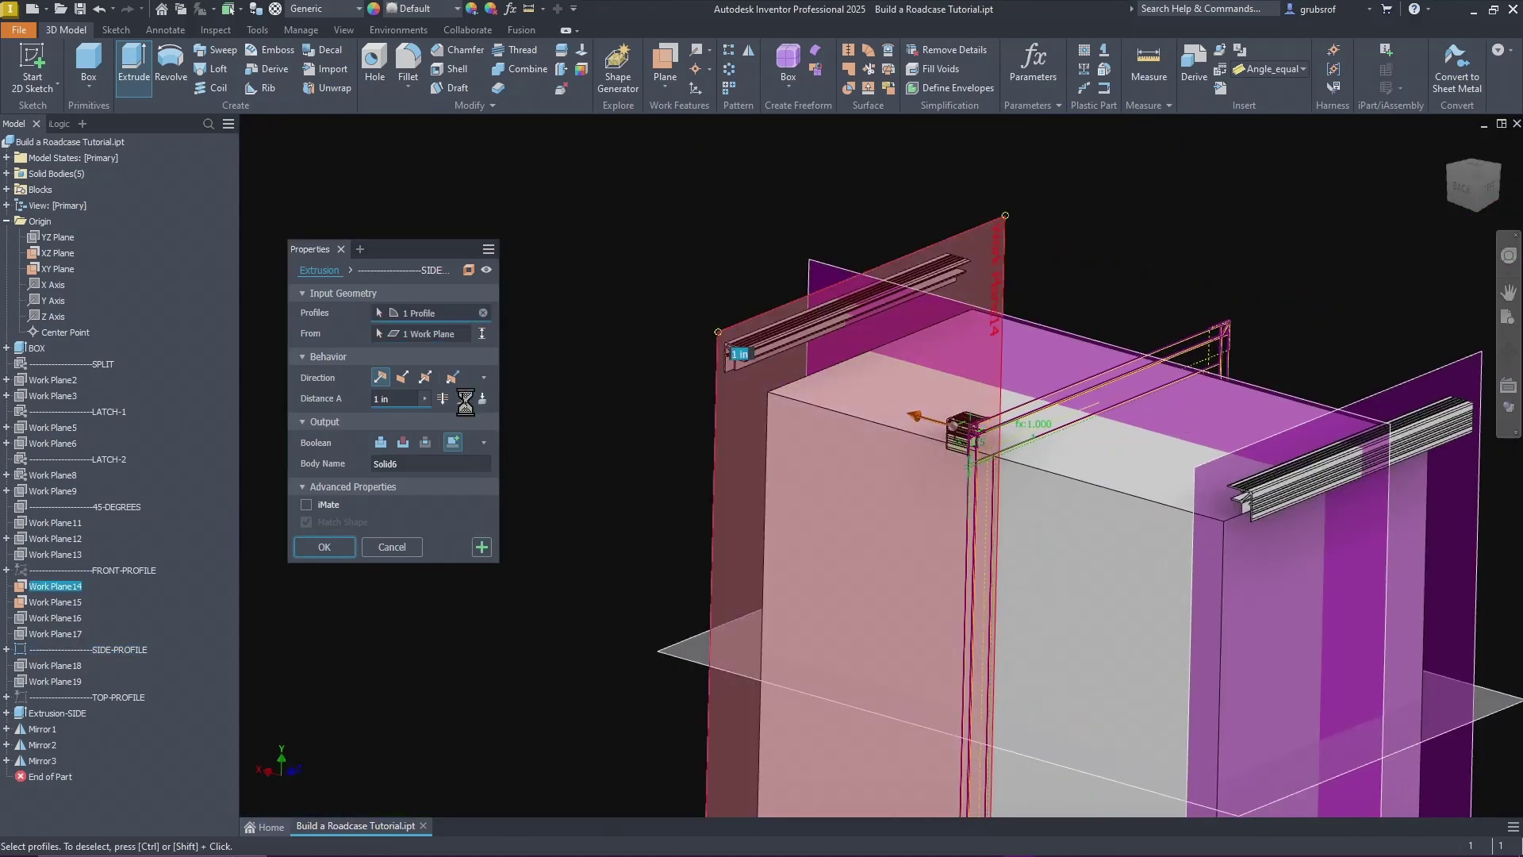
{"action": "left_click", "coordinate": [465, 402]}
{"action": "middle_click_drag", "start_coordinate": [832, 563], "coordinate": [1379, 454], "text": "shift"}
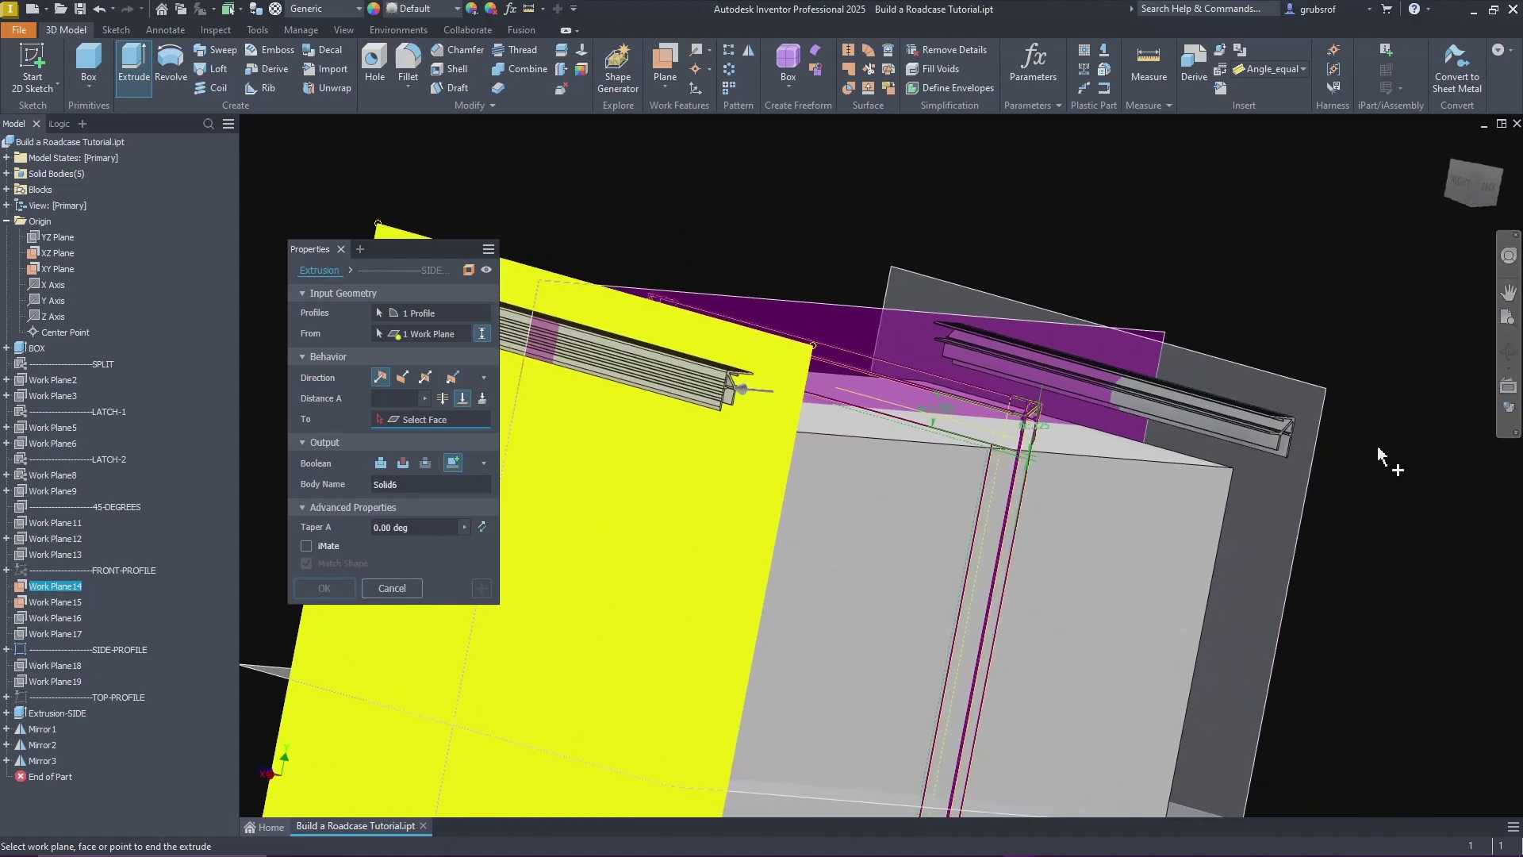
{"action": "left_click", "coordinate": [1281, 573]}
{"action": "middle_click_drag", "start_coordinate": [1281, 573], "coordinate": [340, 597], "text": "shift"}
{"action": "left_click", "coordinate": [329, 585]}
{"action": "middle_click_drag", "start_coordinate": [353, 608], "coordinate": [664, 461], "text": "shift"}
{"action": "scroll", "coordinate": [588, 553], "scroll_direction": "down", "scroll_amount": 3}
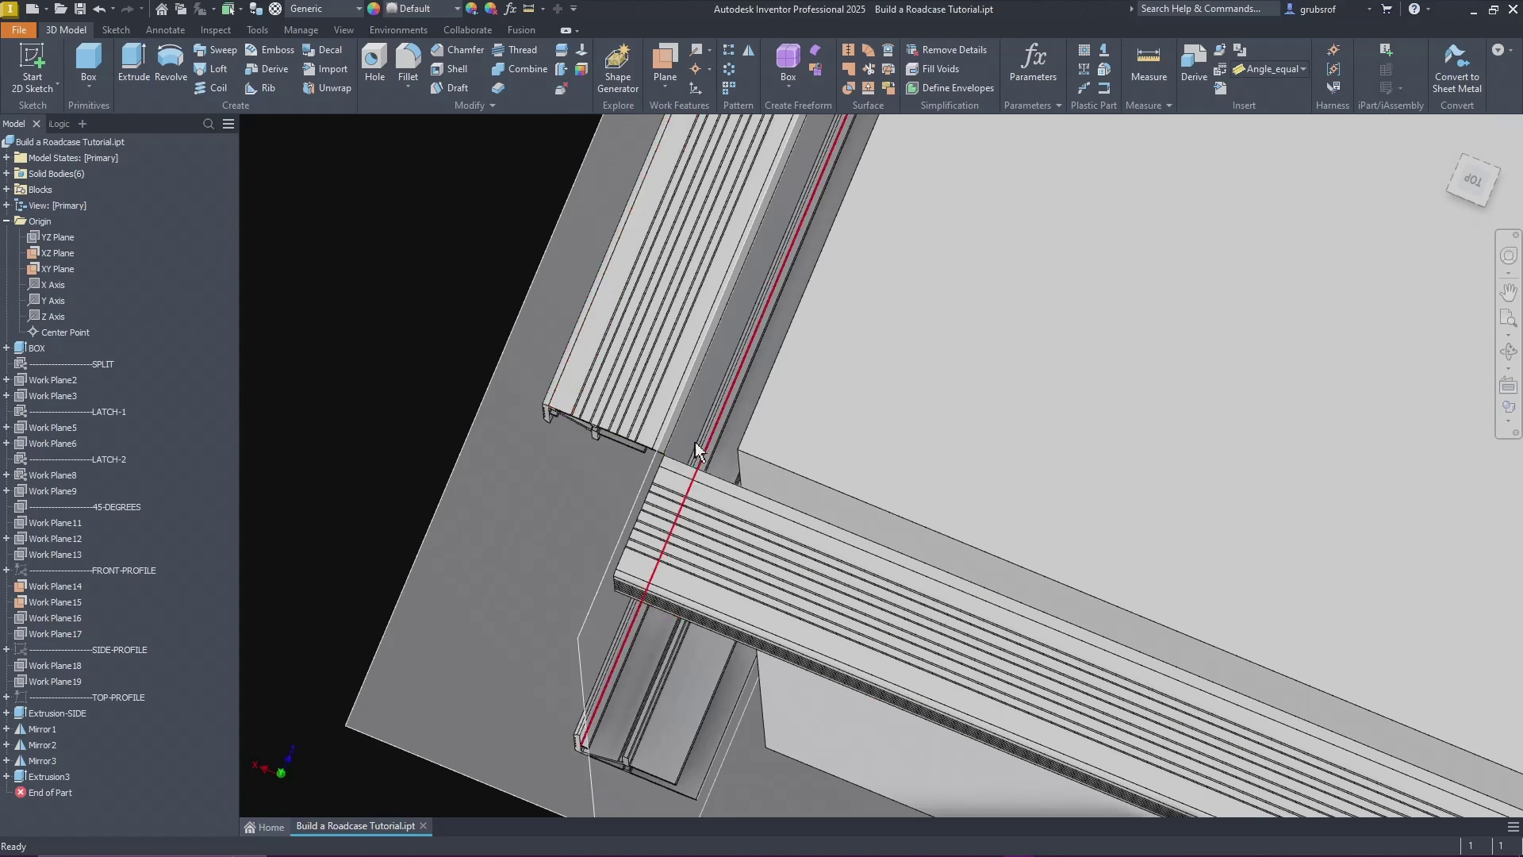
{"action": "key", "text": "F6"}
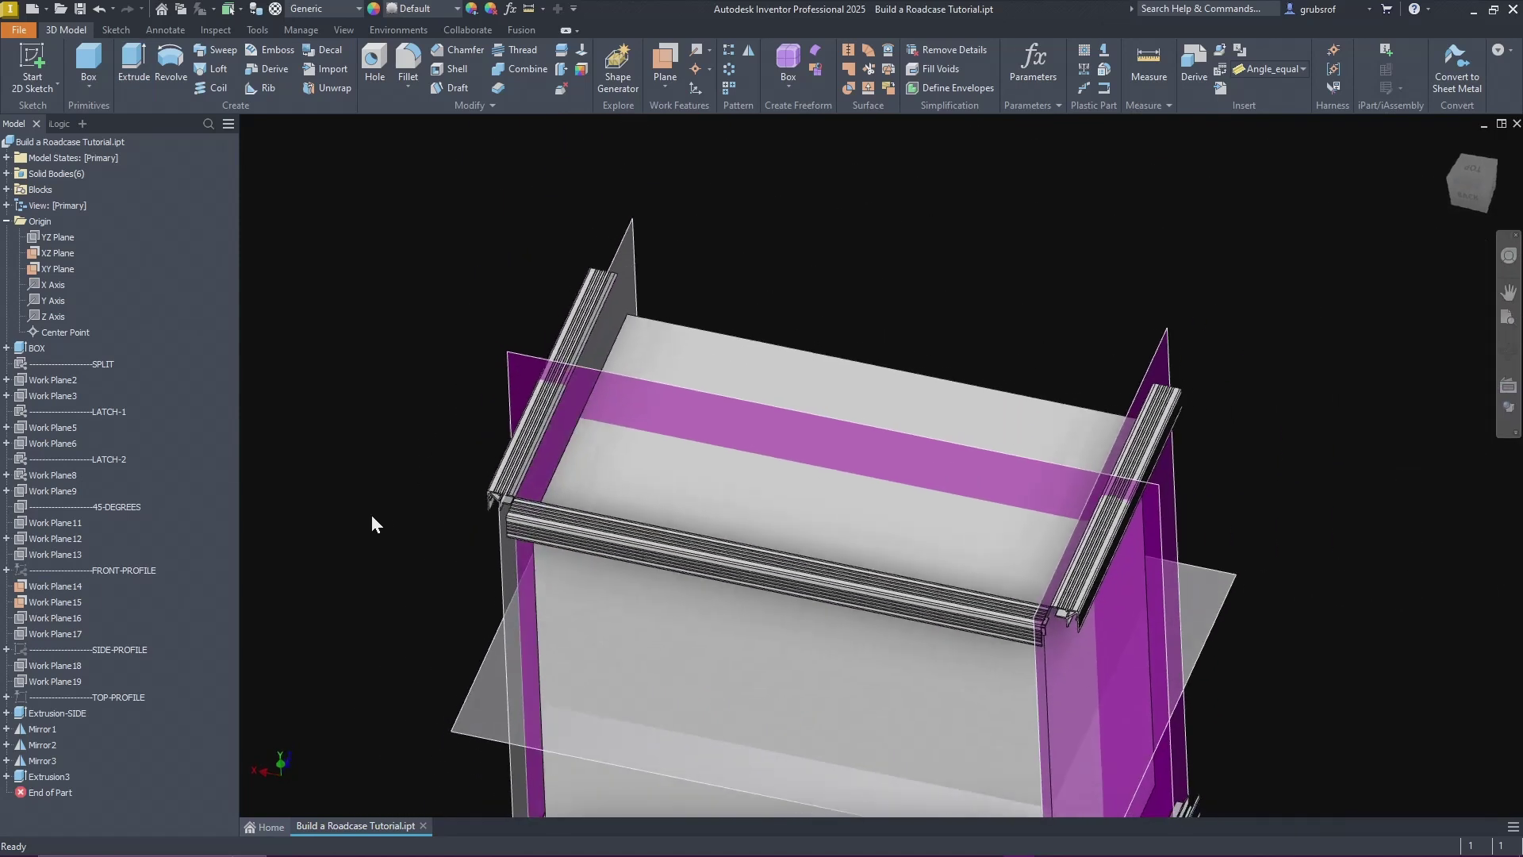
Step: Hide Work Plane14 and Work Plane15
{"action": "middle_click_drag", "start_coordinate": [371, 516], "coordinate": [649, 216], "text": "shift"}
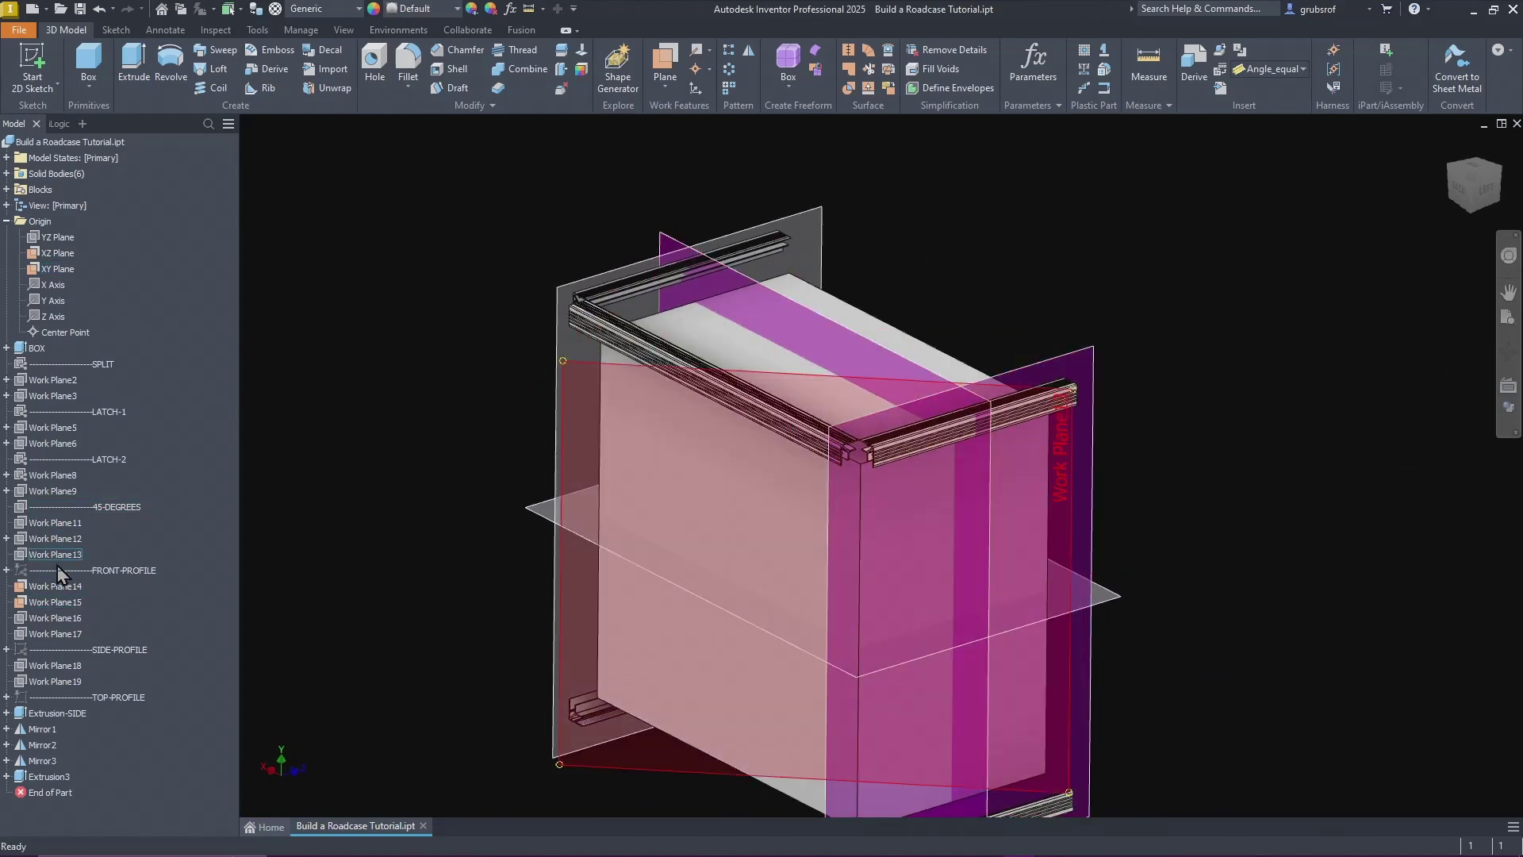
{"action": "left_click", "coordinate": [56, 586]}
{"action": "left_click", "coordinate": [66, 603], "text": "ctrl"}
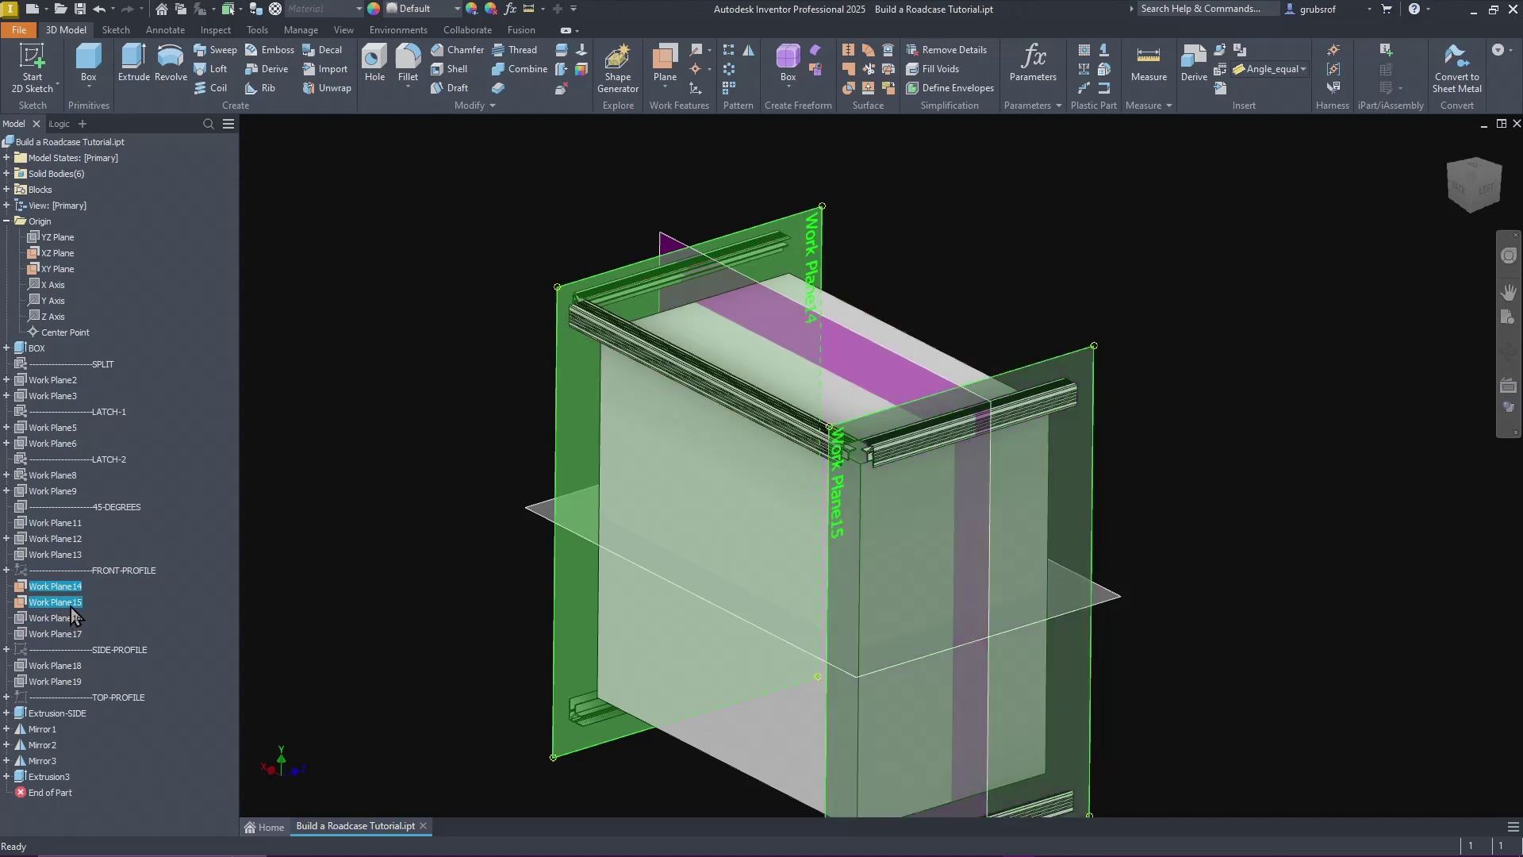
{"action": "right_click", "coordinate": [74, 614]}
{"action": "left_click", "coordinate": [131, 706]}
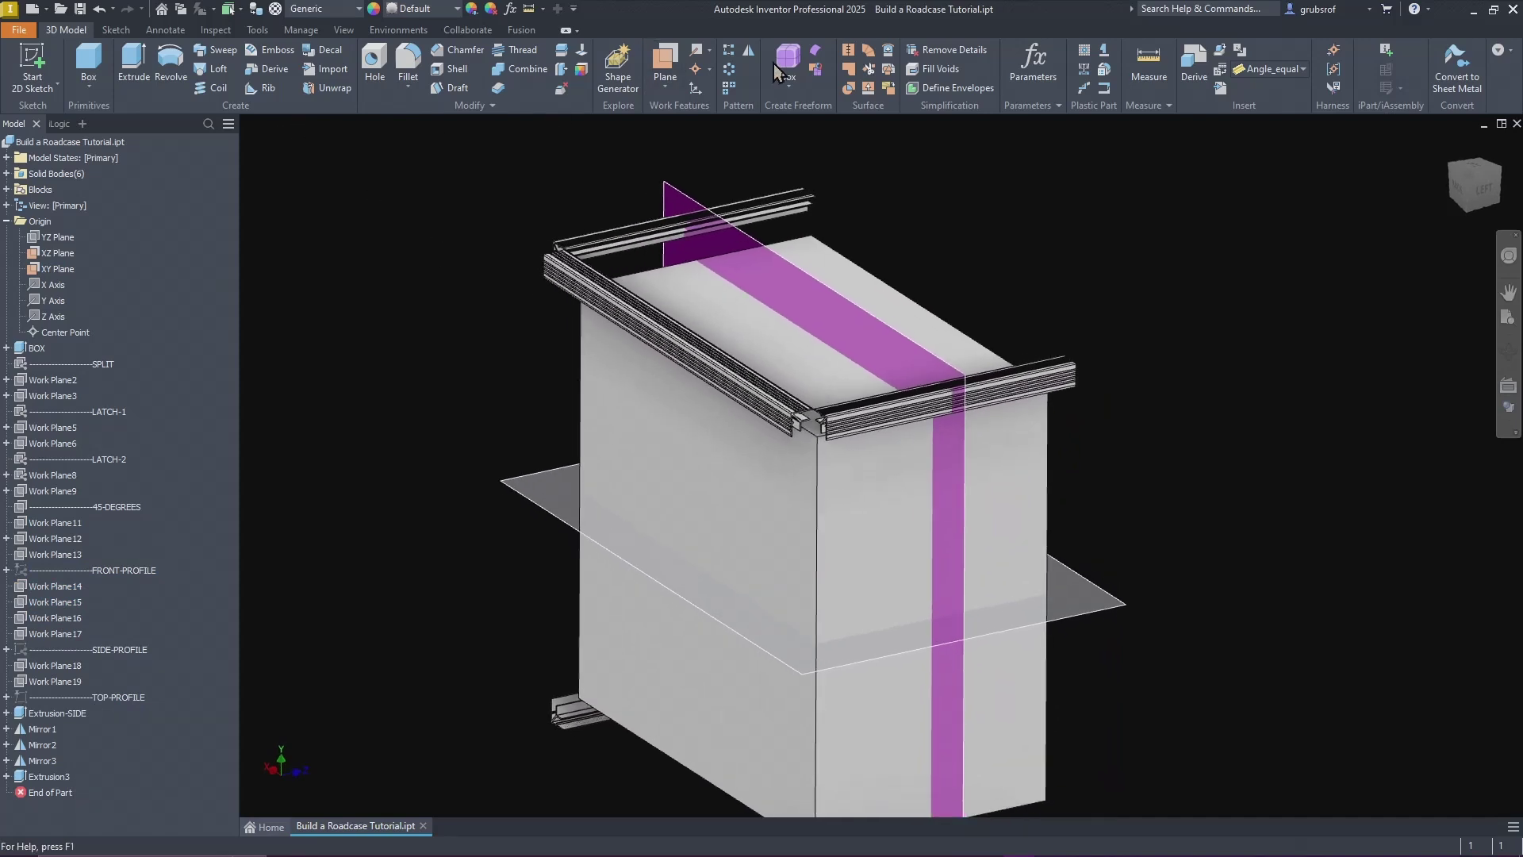
Step: Mirror the newly extruded upper side edging solid about the XY Plane as a new solid
{"action": "left_click", "coordinate": [753, 51]}
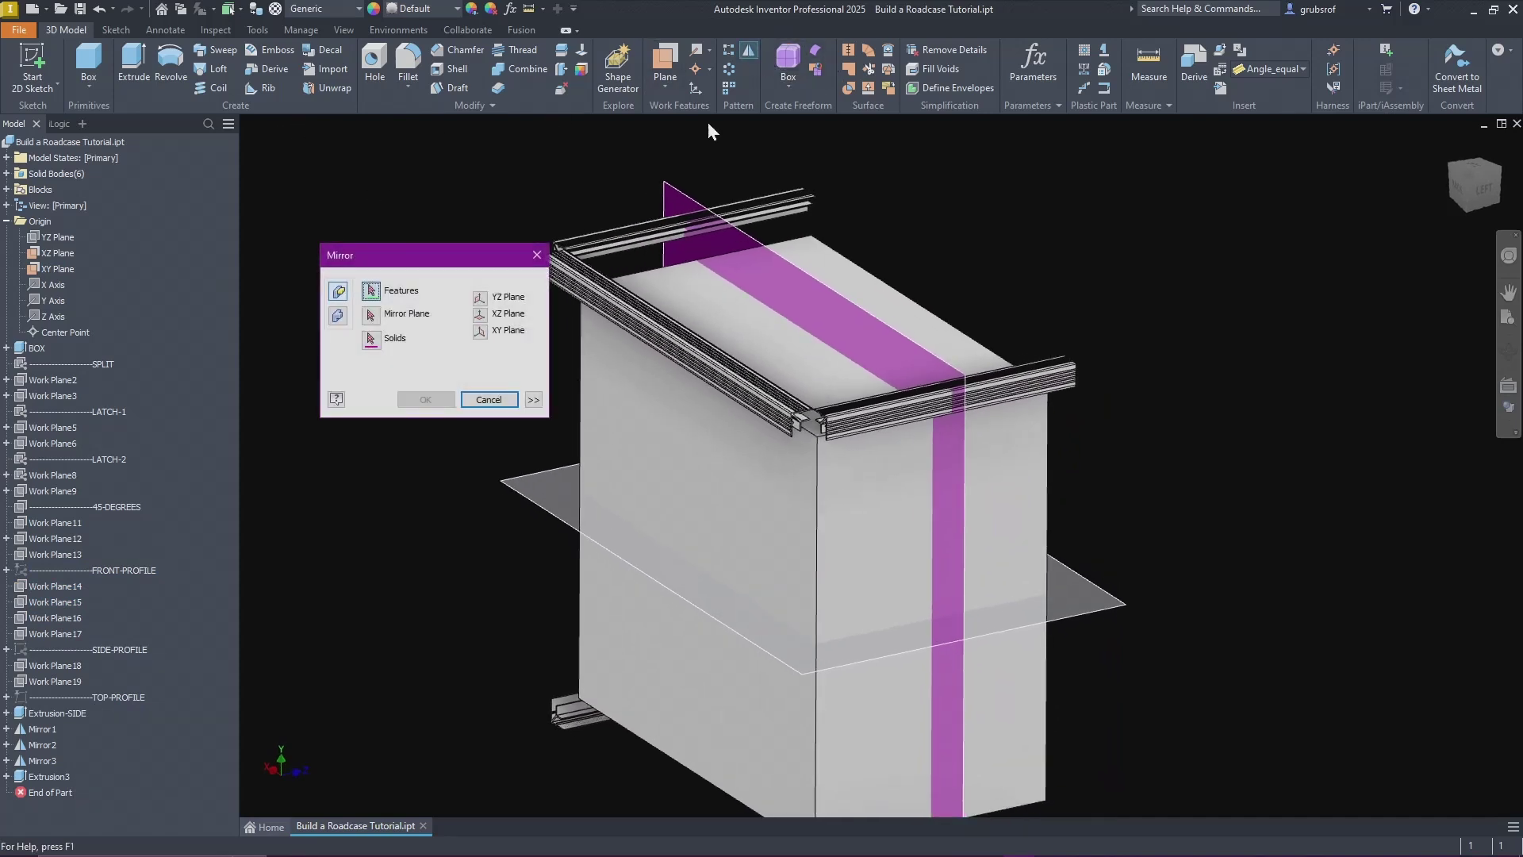
{"action": "left_click", "coordinate": [337, 316]}
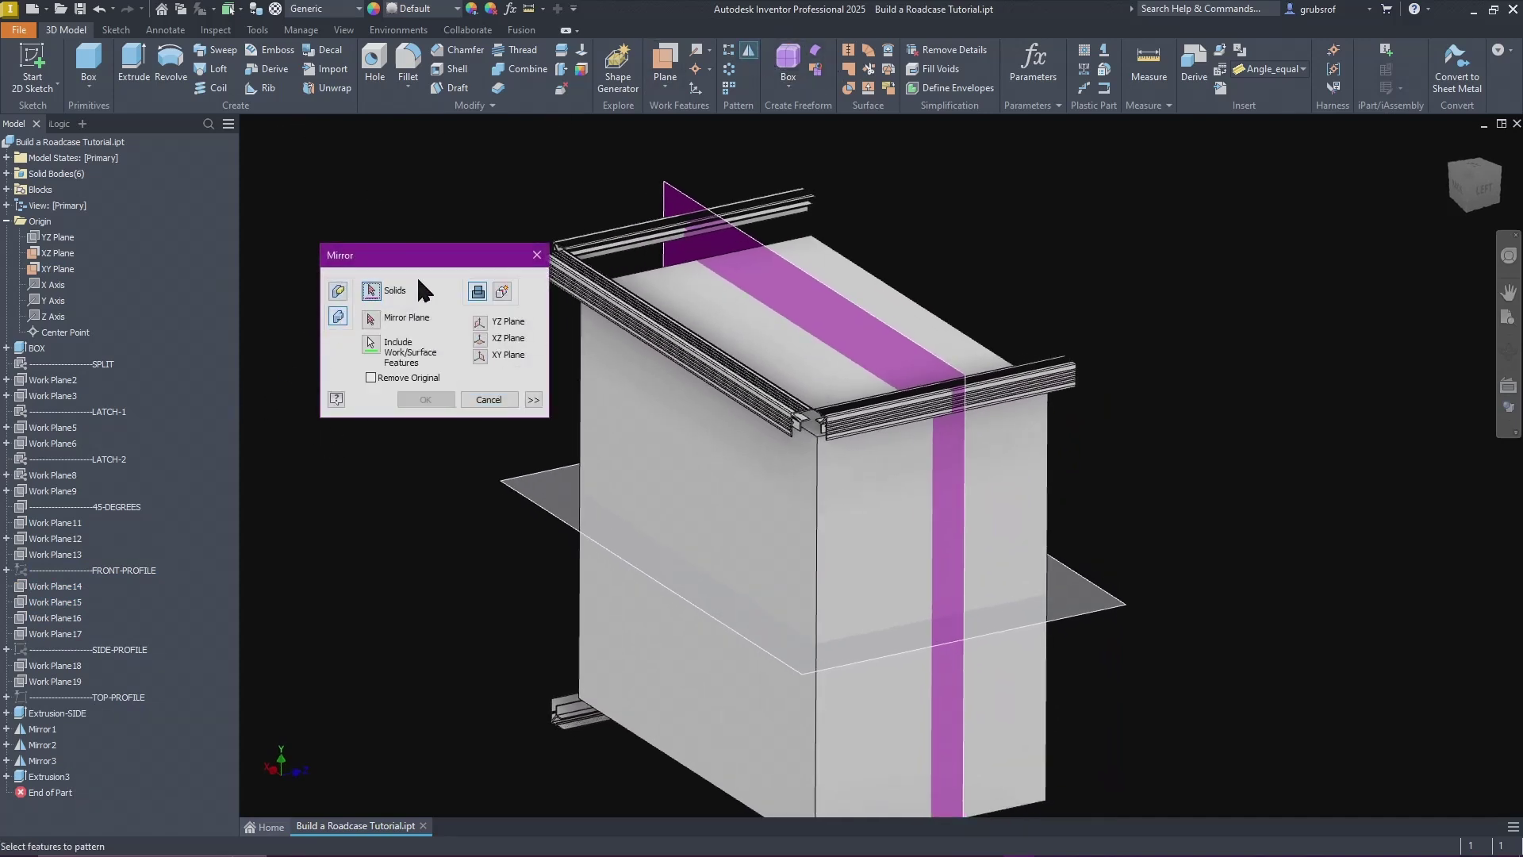
{"action": "left_click", "coordinate": [619, 302]}
{"action": "left_click", "coordinate": [375, 321]}
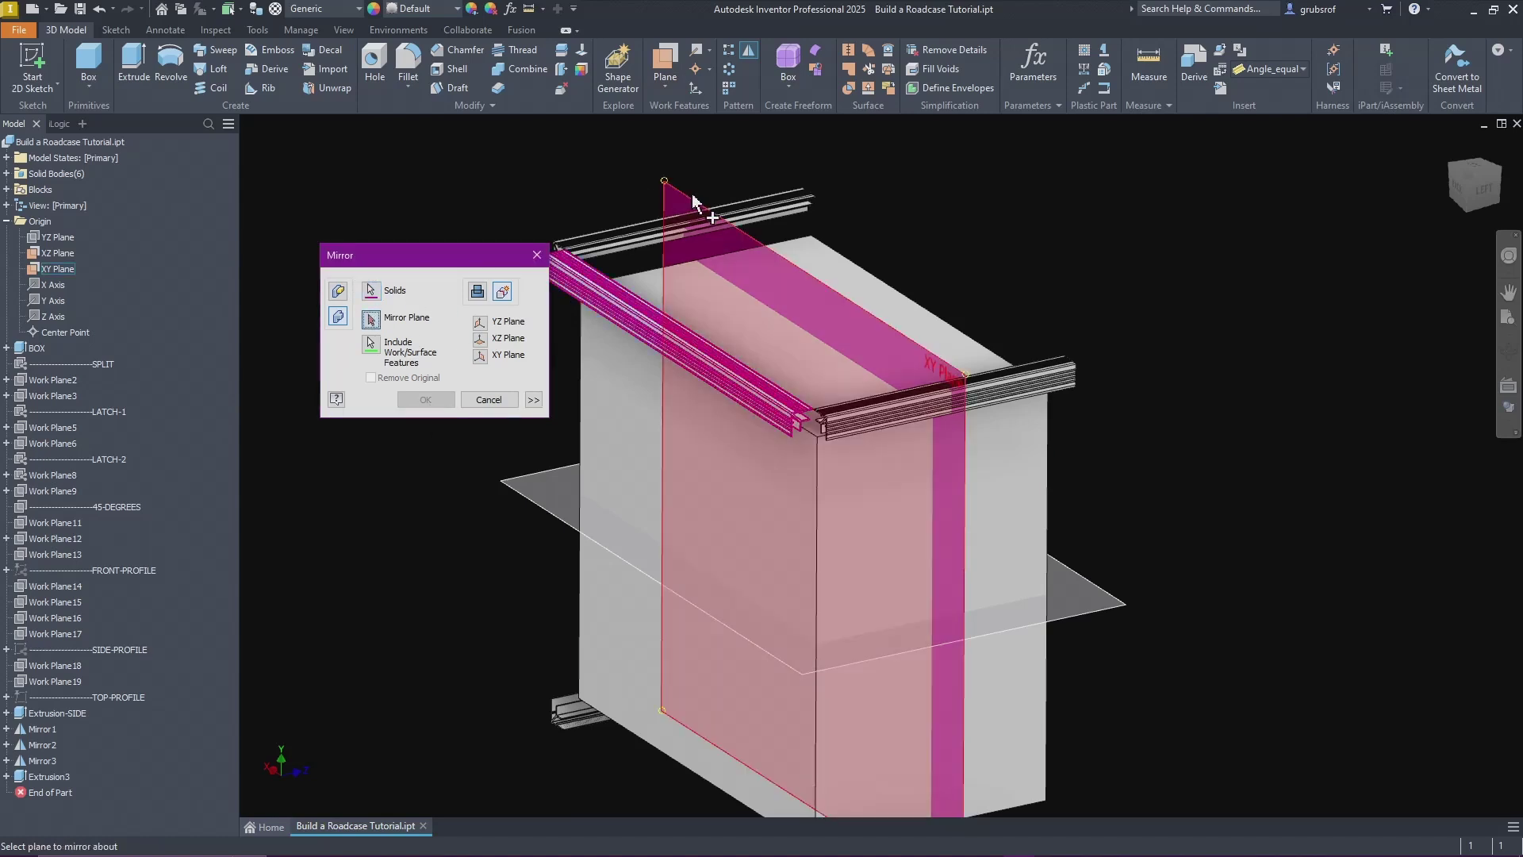
{"action": "left_click", "coordinate": [711, 217]}
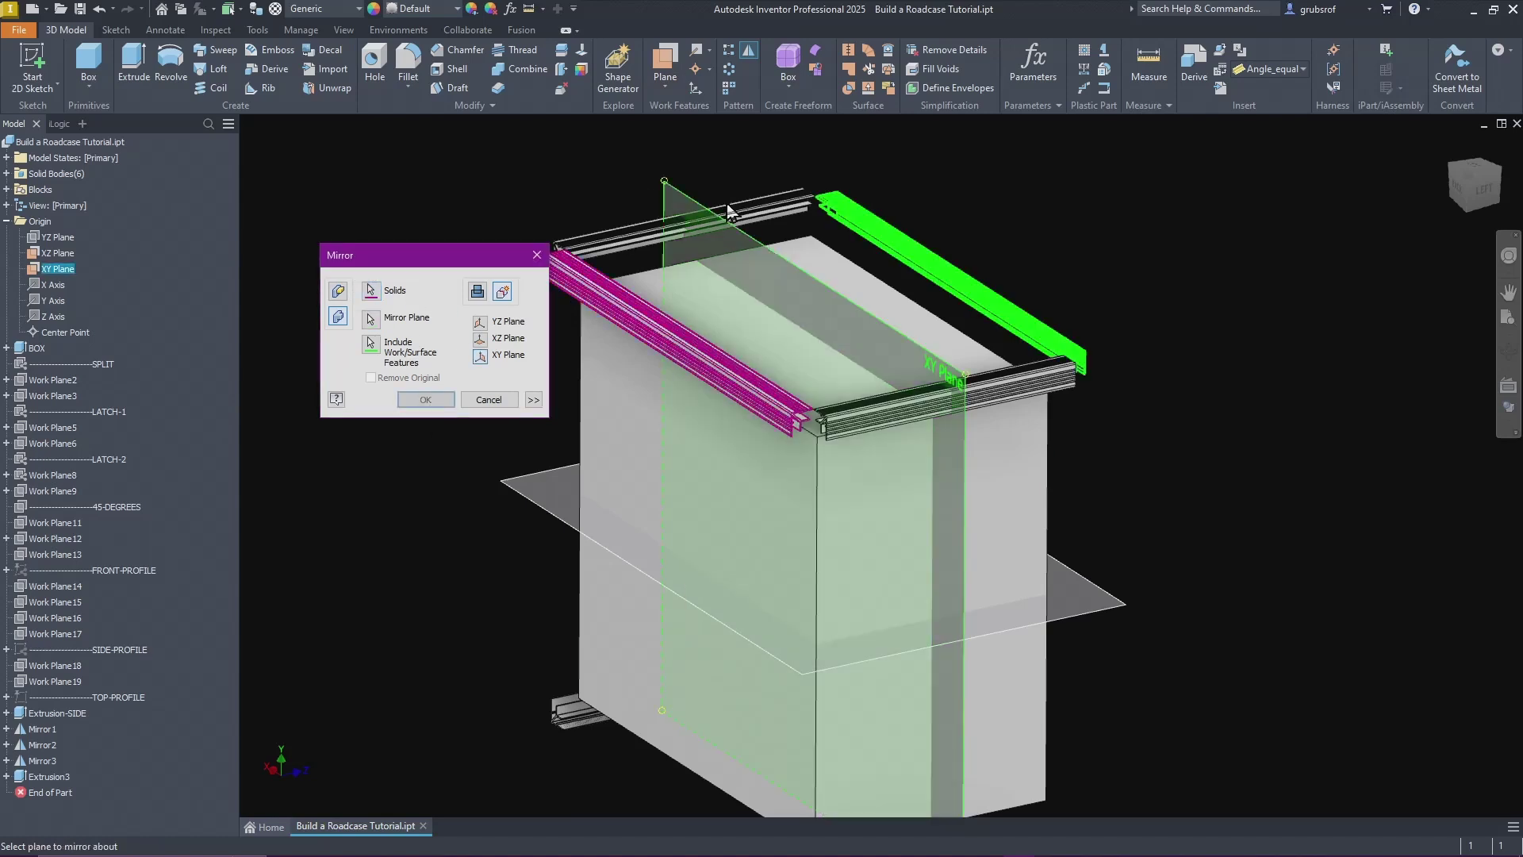
{"action": "left_click", "coordinate": [533, 400]}
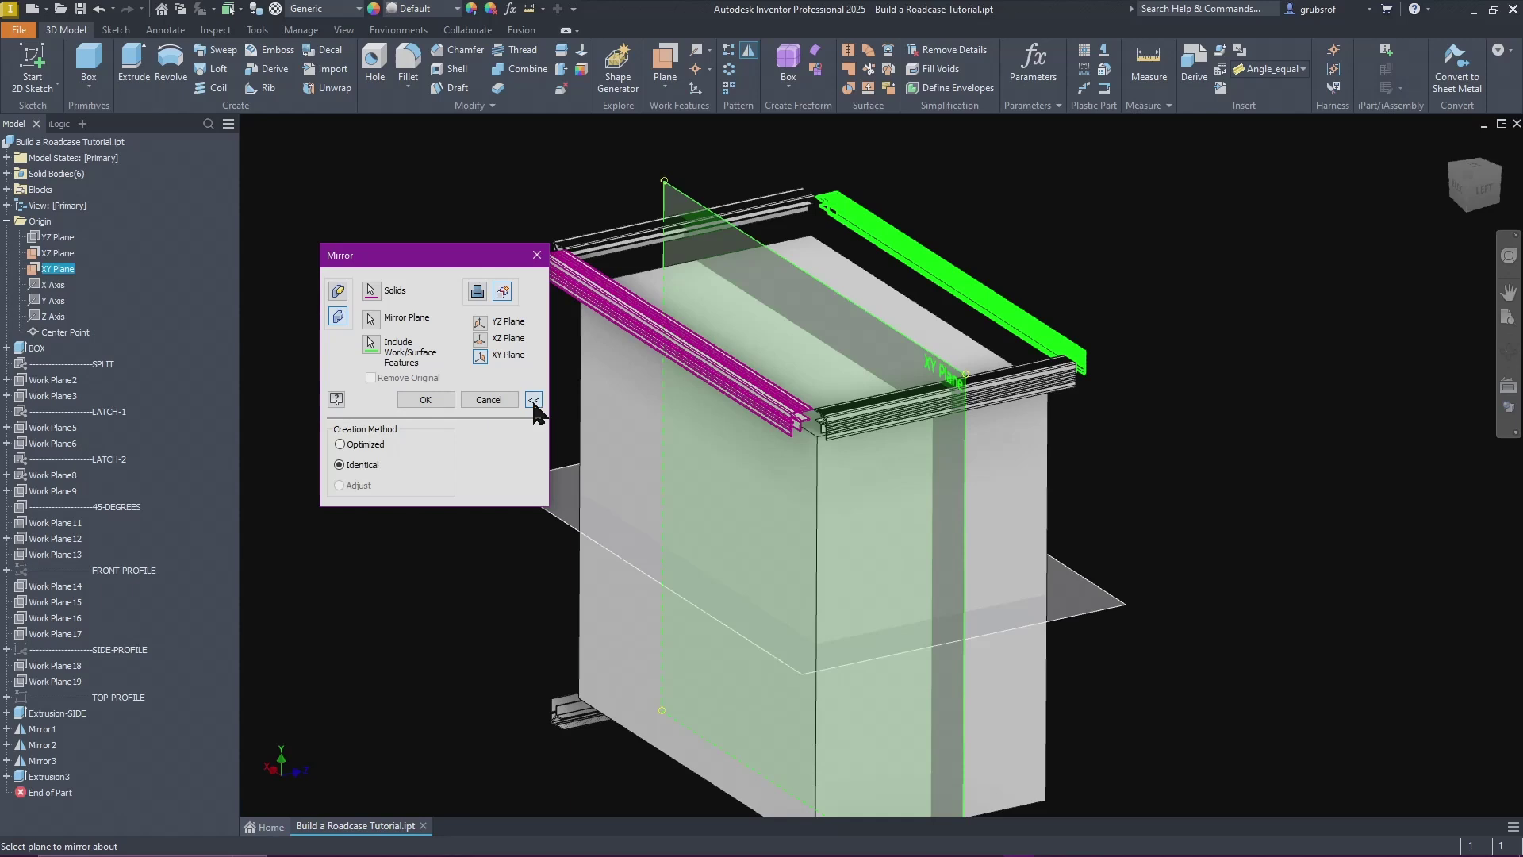
{"action": "left_click", "coordinate": [426, 400]}
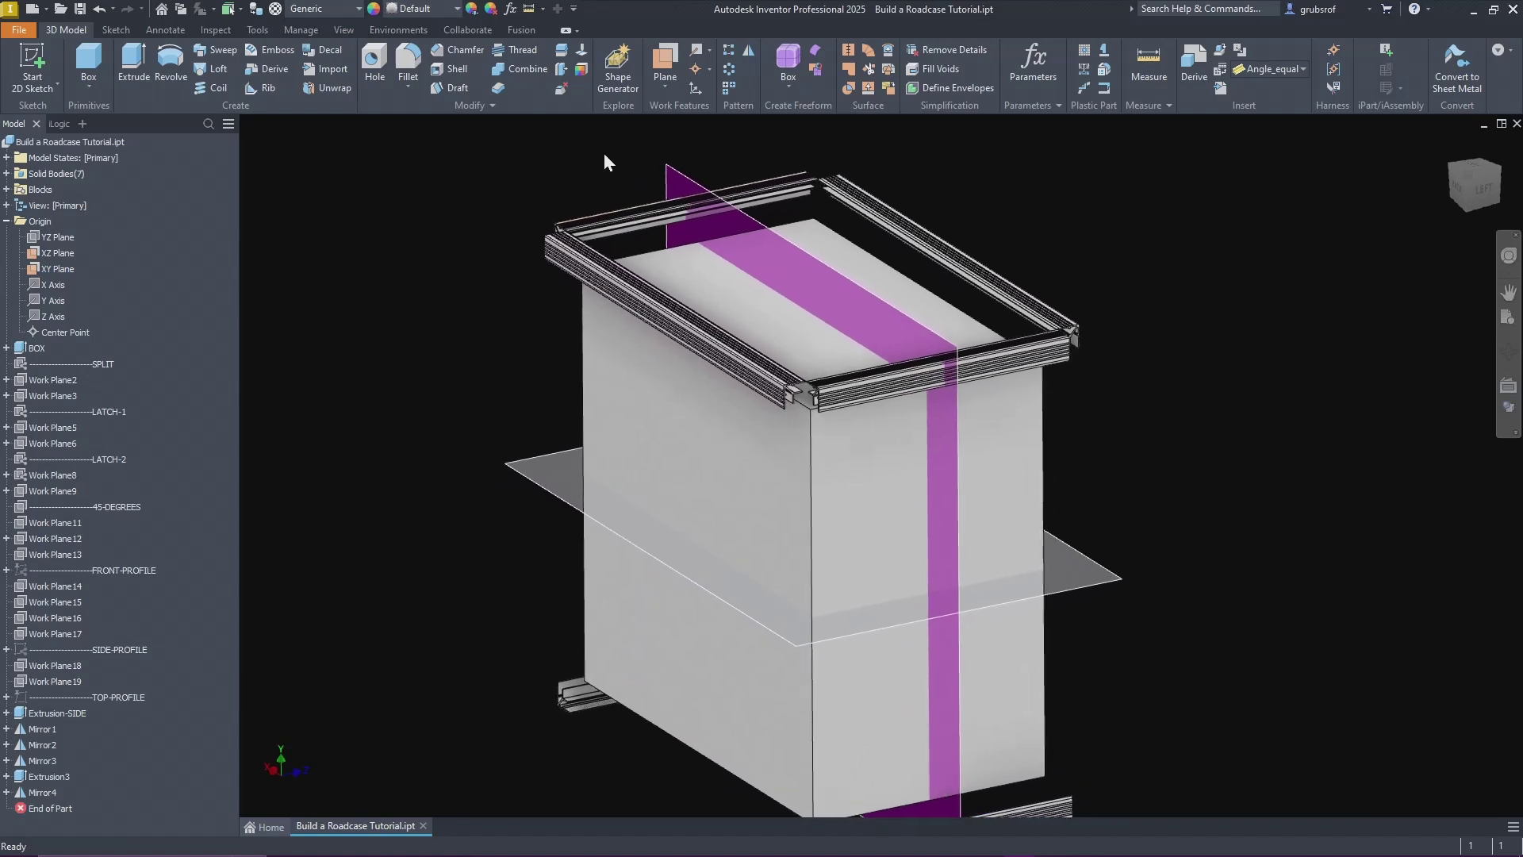
Step: Mirror the same original upper side edging solid about the XZ Plane to the box's lower edge as a new solid
{"action": "left_click", "coordinate": [749, 54]}
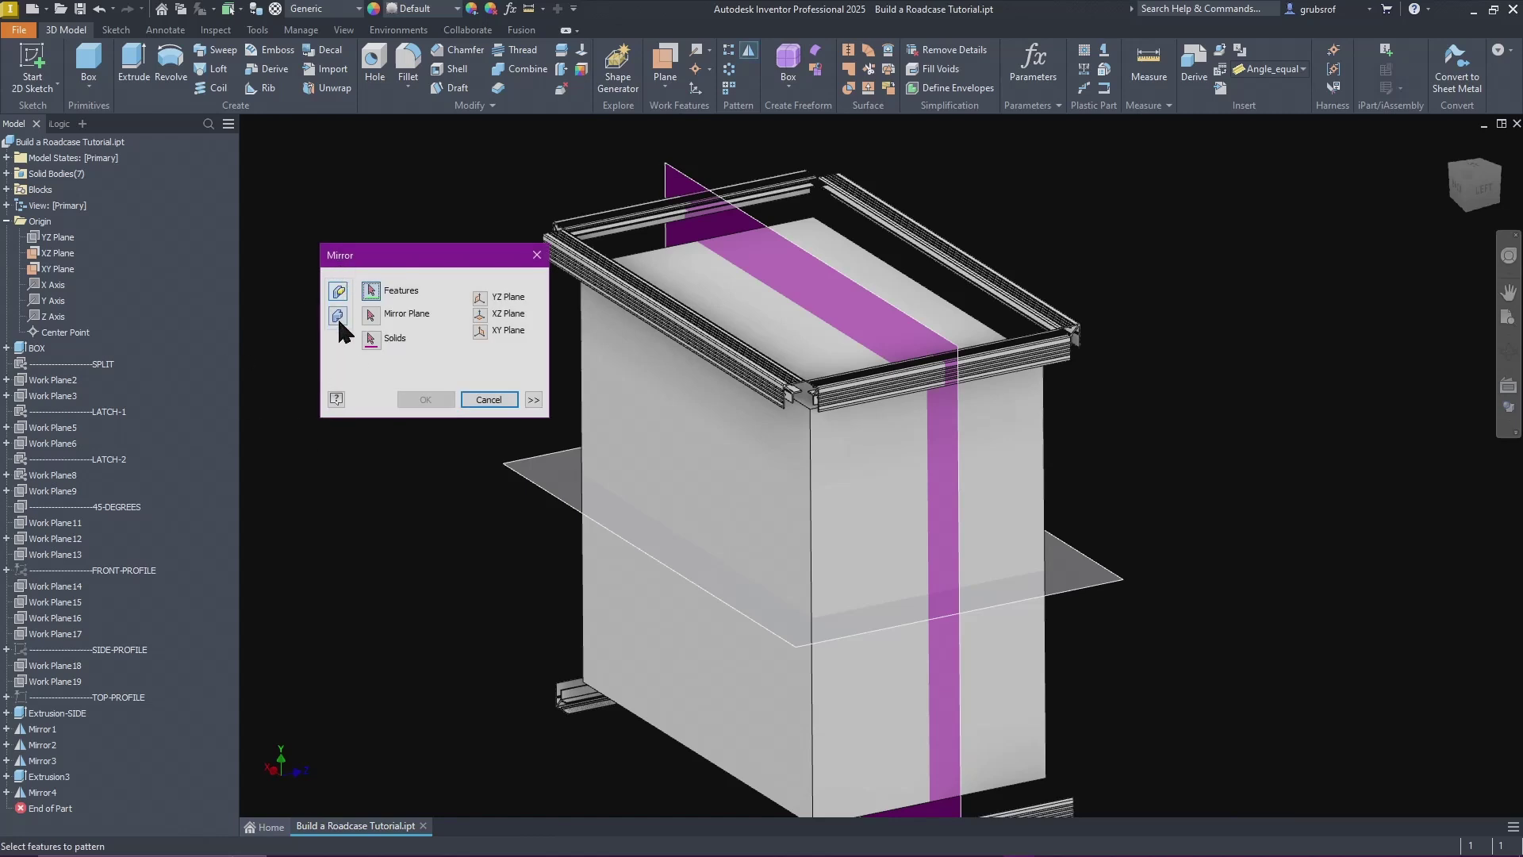
{"action": "left_click", "coordinate": [338, 316]}
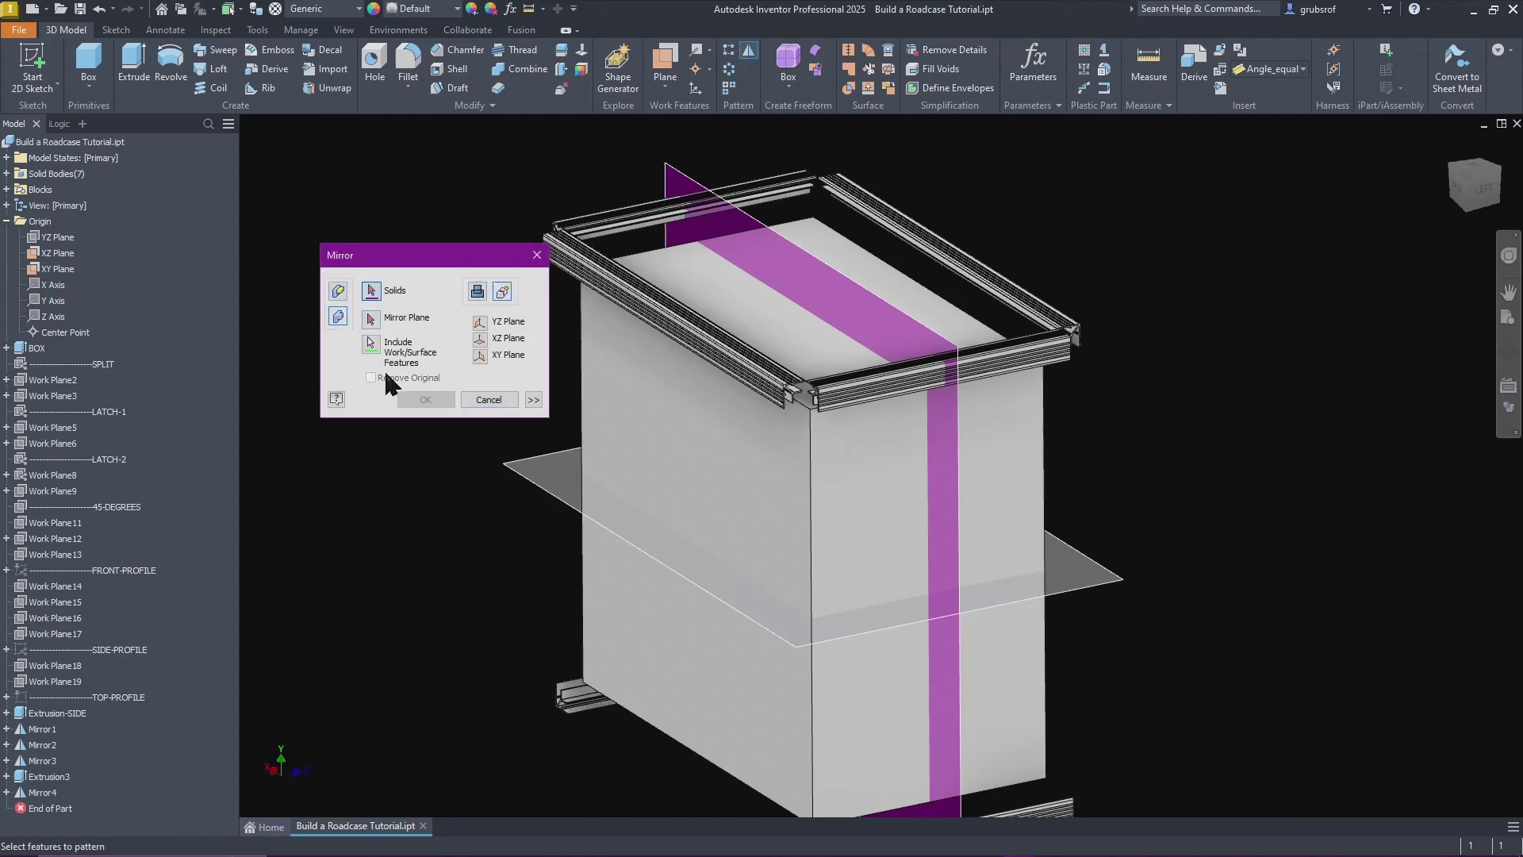
{"action": "left_click", "coordinate": [634, 291]}
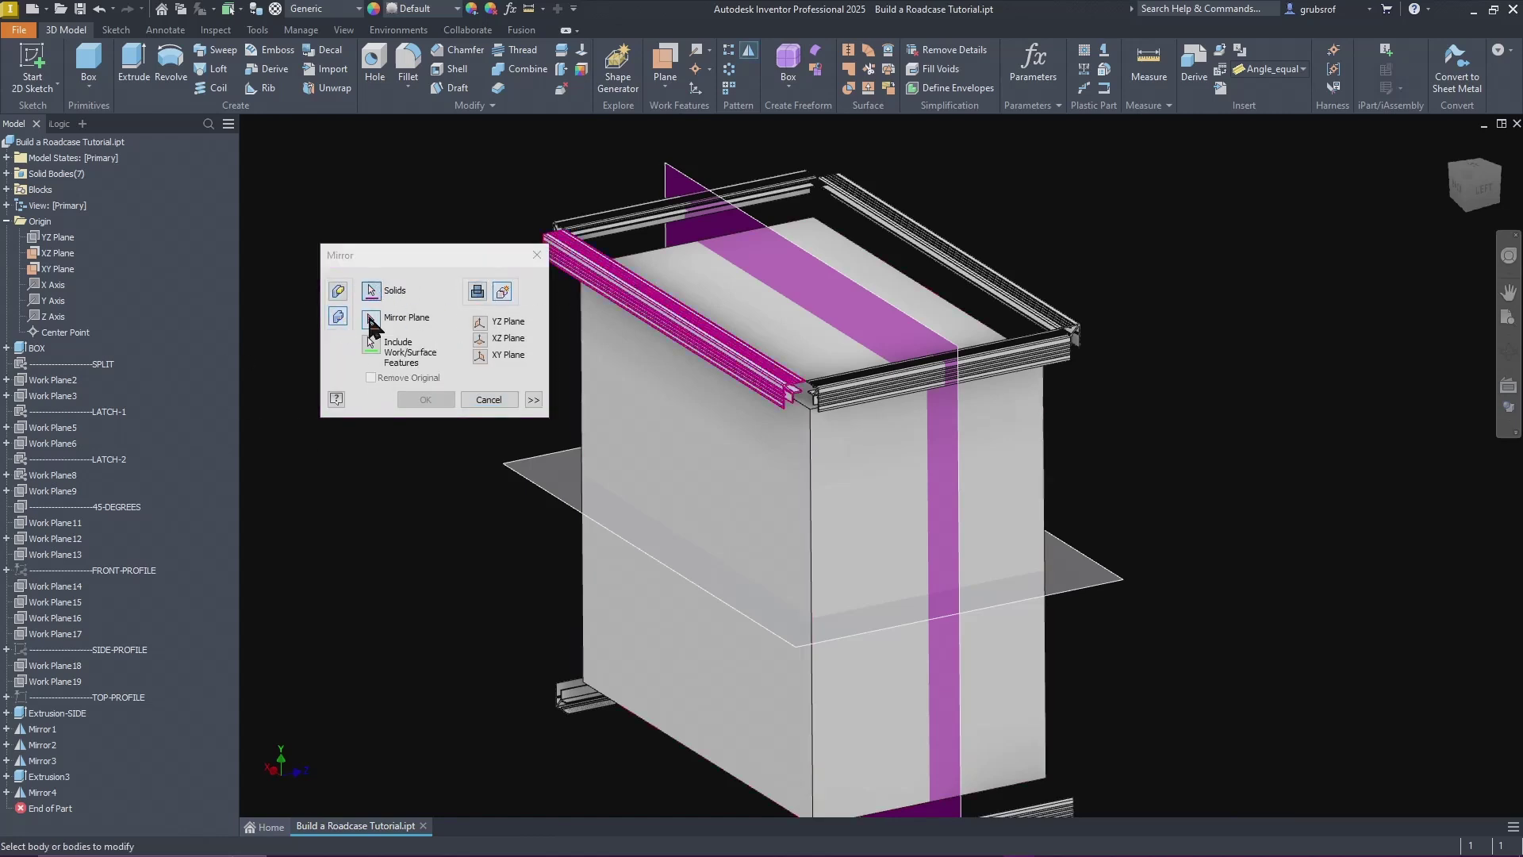
{"action": "left_click", "coordinate": [370, 320]}
{"action": "left_click", "coordinate": [547, 487]}
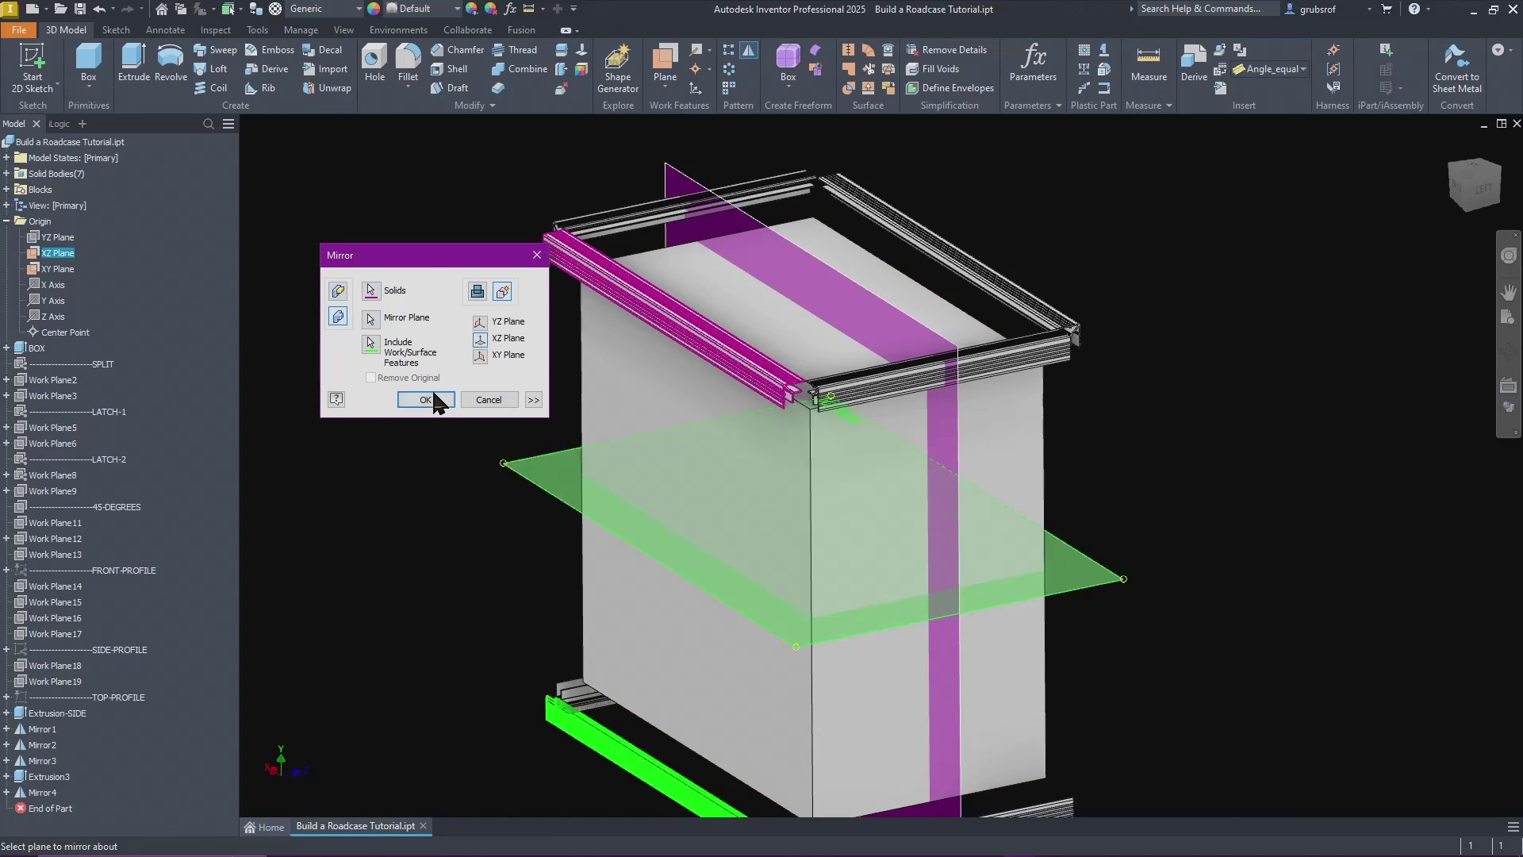
{"action": "left_click", "coordinate": [426, 401]}
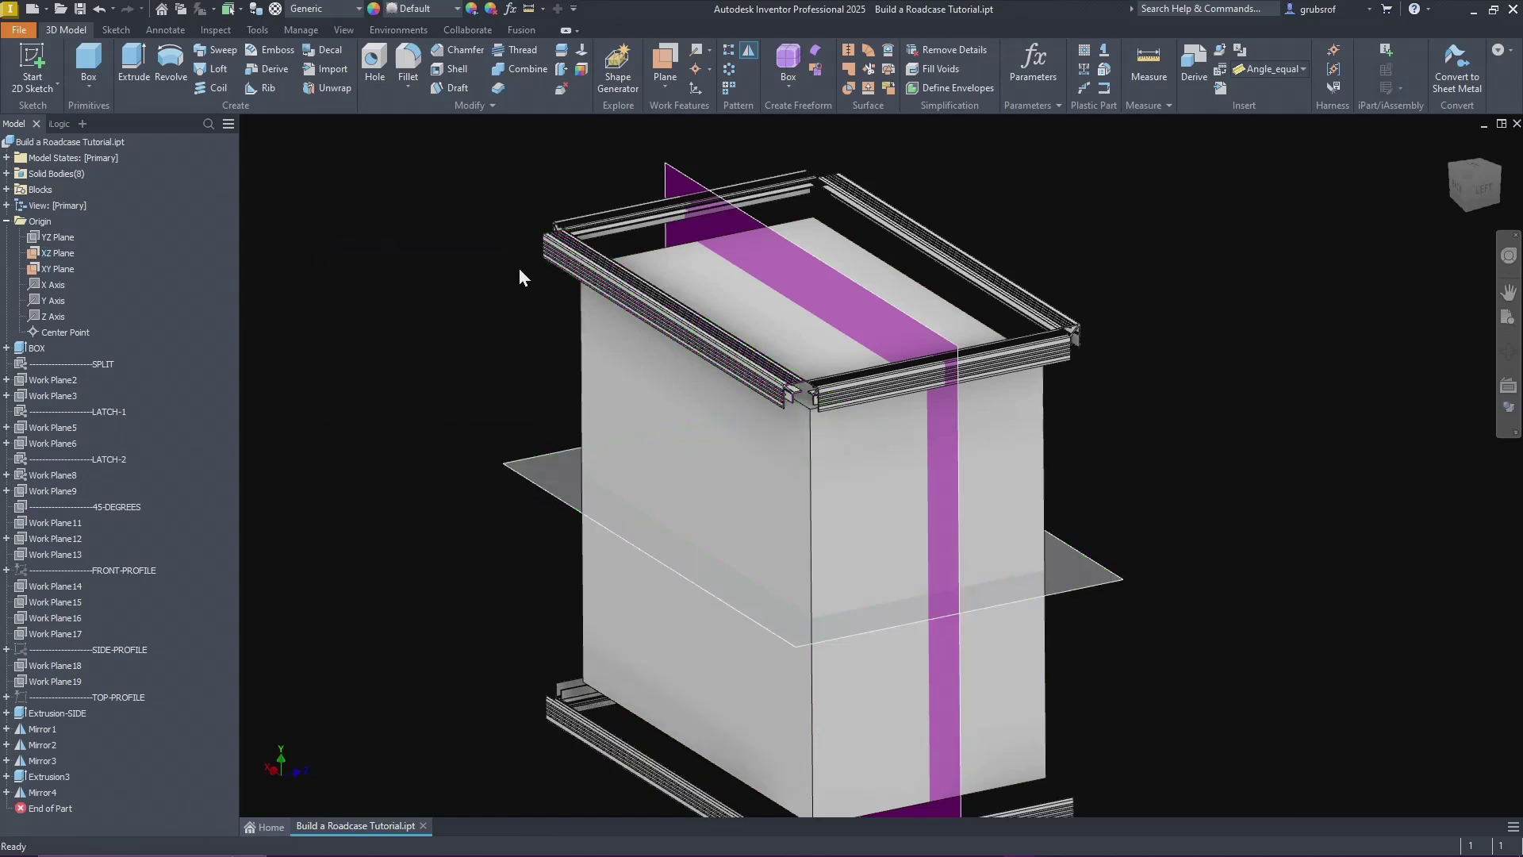
Step: Mirror the upper edging solid on the opposite side of the box about the XZ Plane as a new solid
{"action": "left_click", "coordinate": [747, 51]}
{"action": "left_click", "coordinate": [338, 317]}
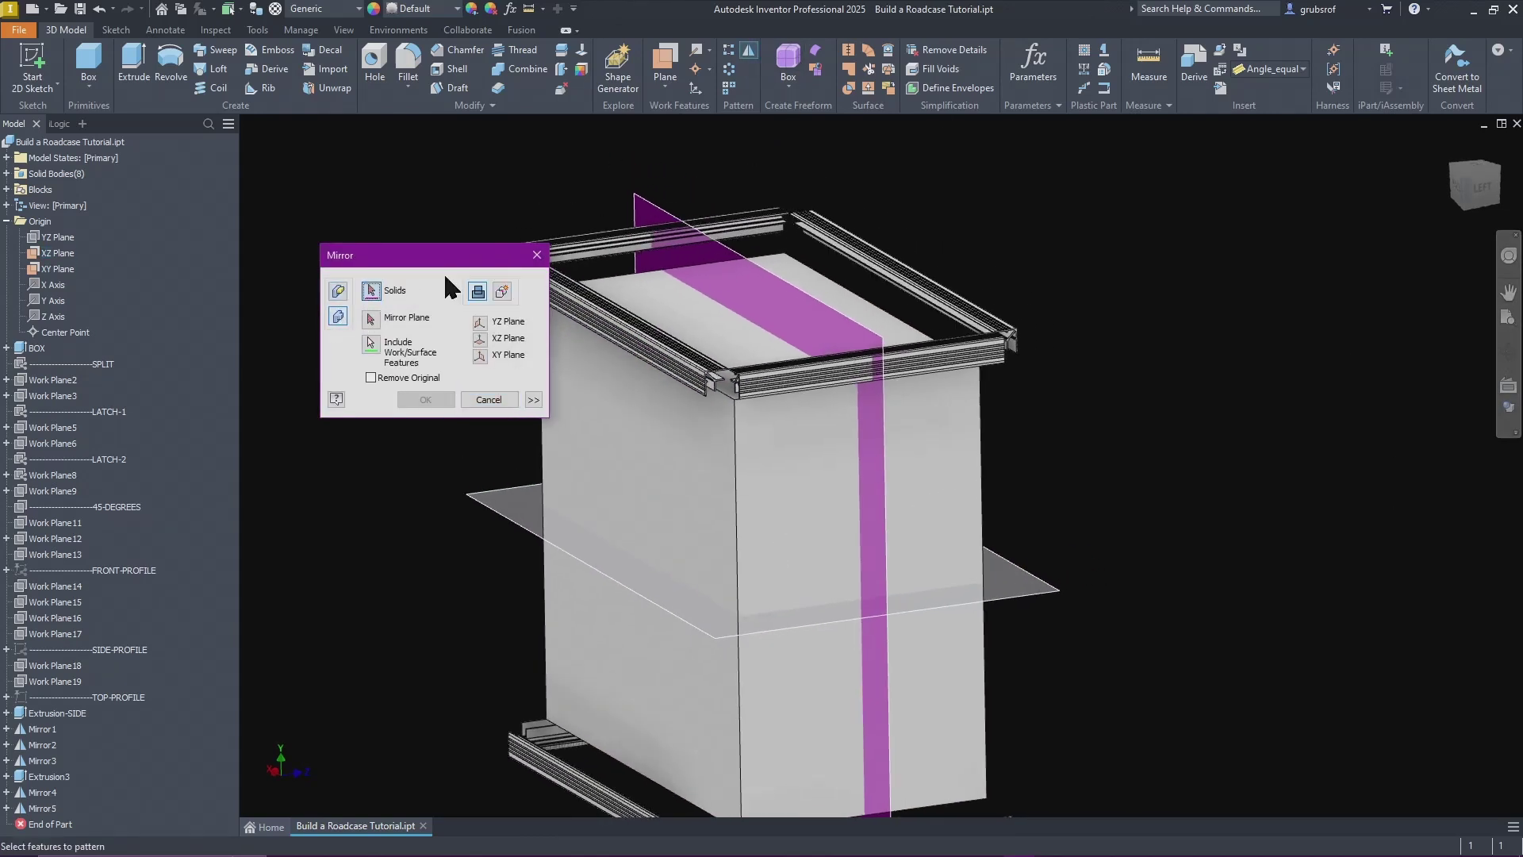
{"action": "left_click", "coordinate": [506, 292]}
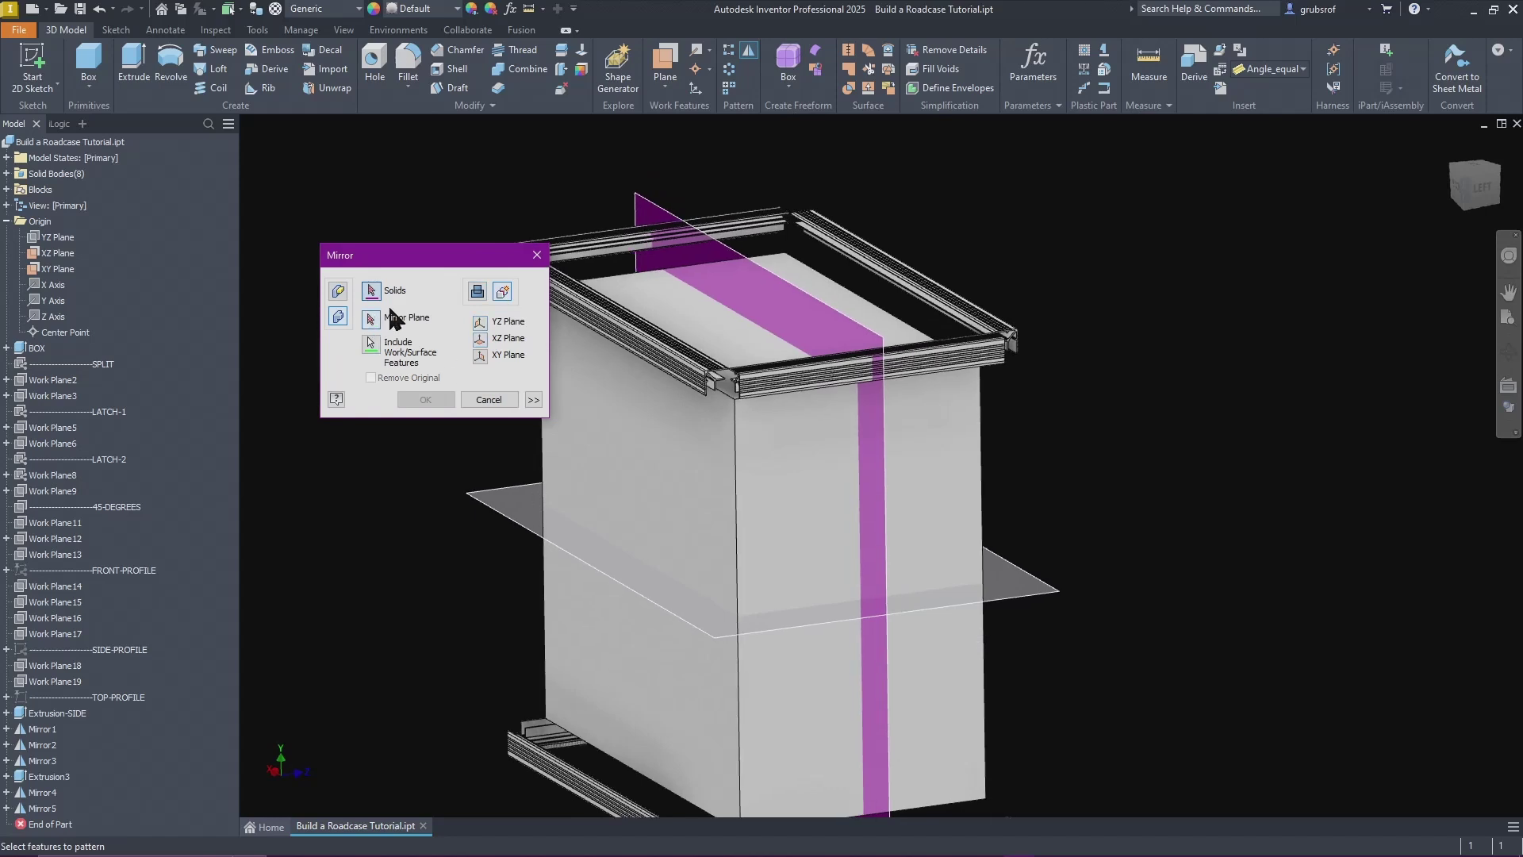
{"action": "left_click", "coordinate": [883, 274]}
{"action": "left_click", "coordinate": [375, 324]}
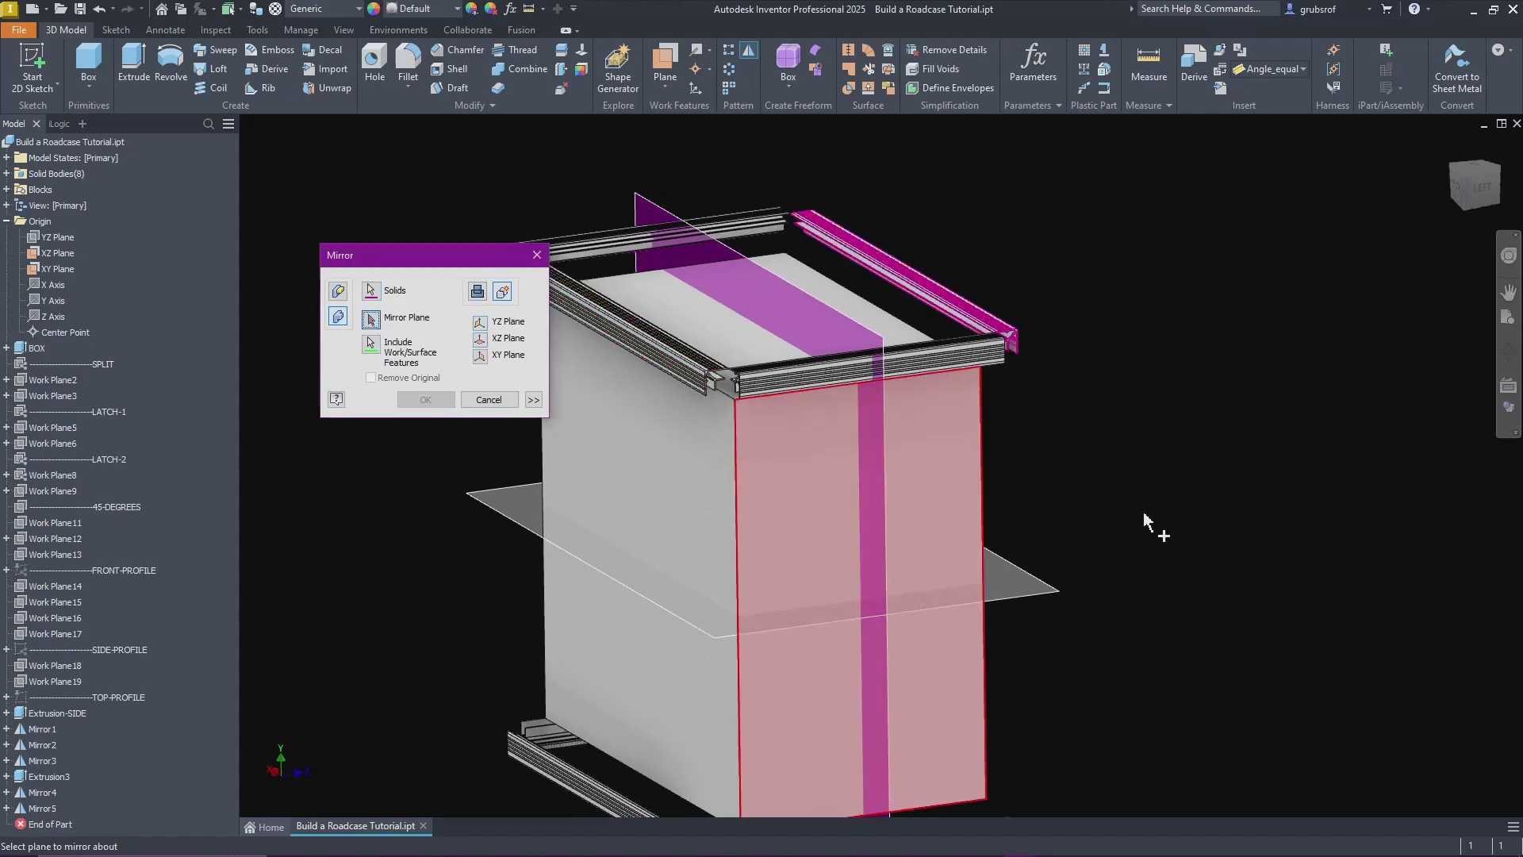
{"action": "left_click", "coordinate": [1025, 598]}
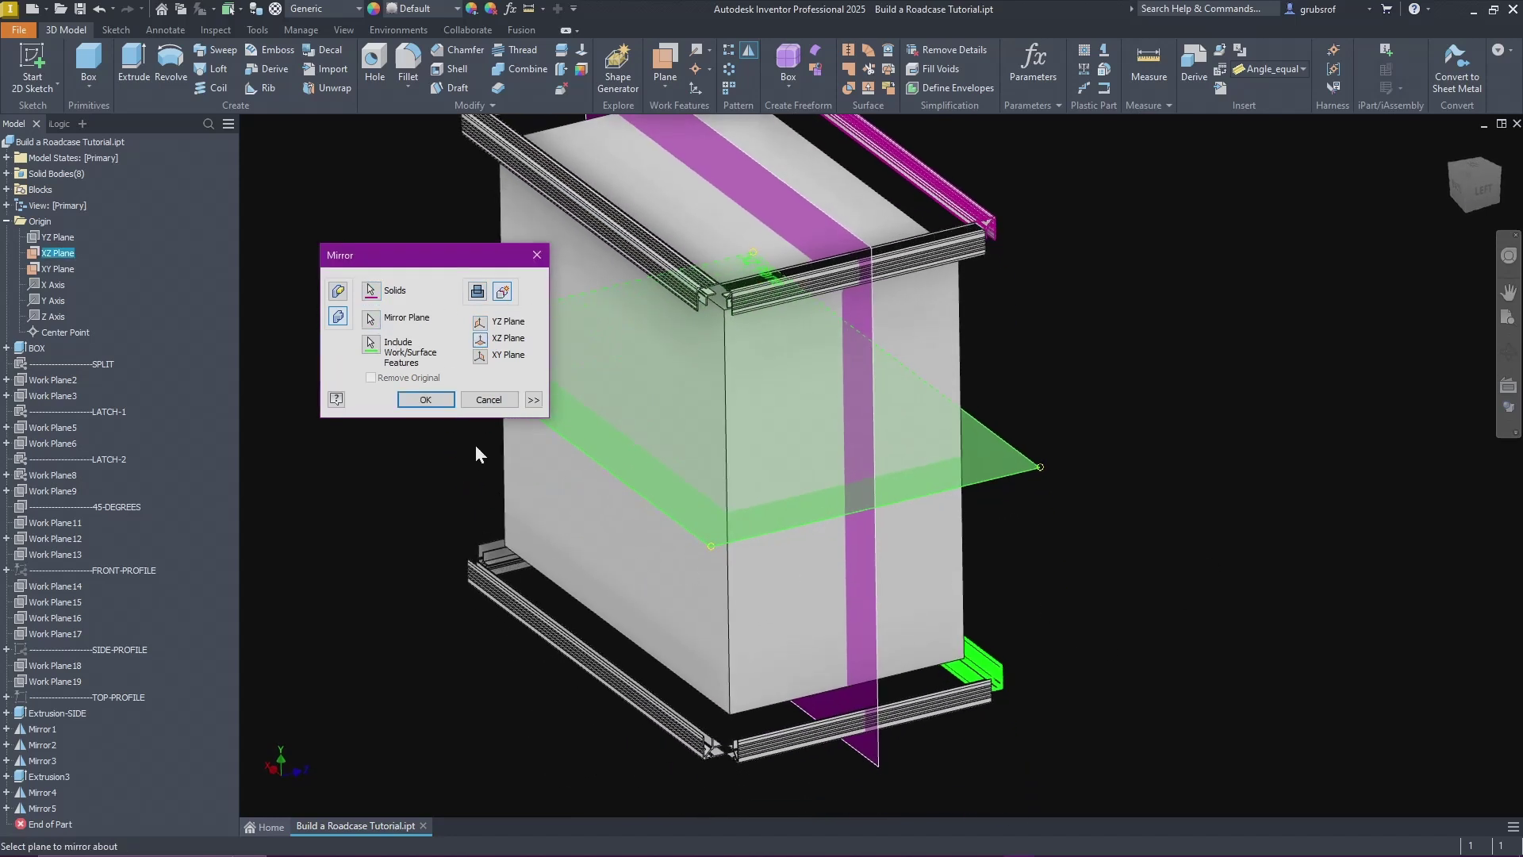
{"action": "left_click", "coordinate": [425, 400]}
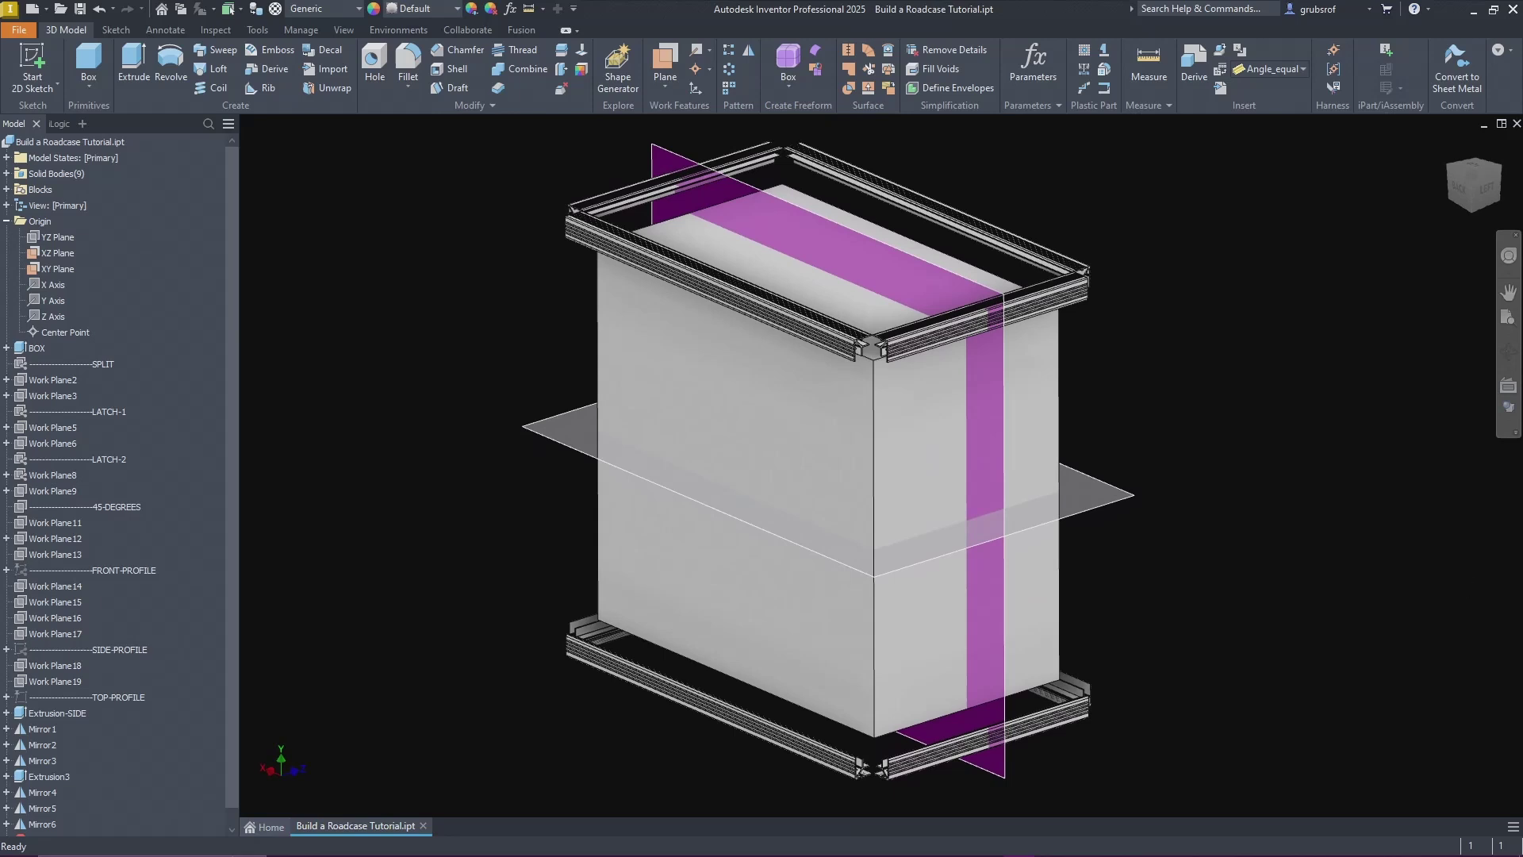
Step: Make the TOP-PROFILE sketch visible
{"action": "scroll", "coordinate": [111, 793], "scroll_direction": "down", "scroll_amount": 1}
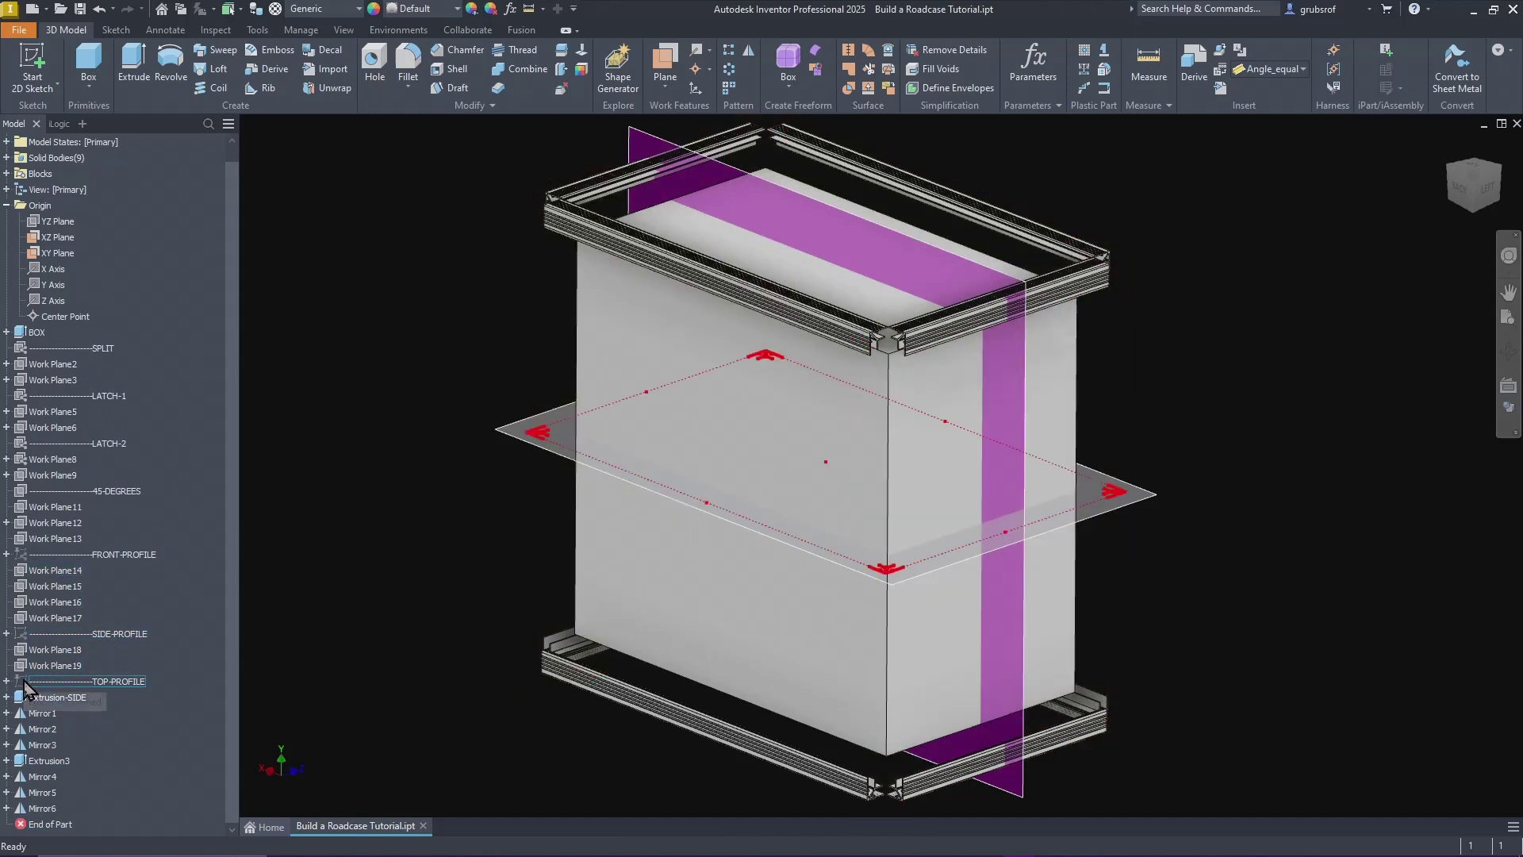
{"action": "left_click", "coordinate": [70, 681]}
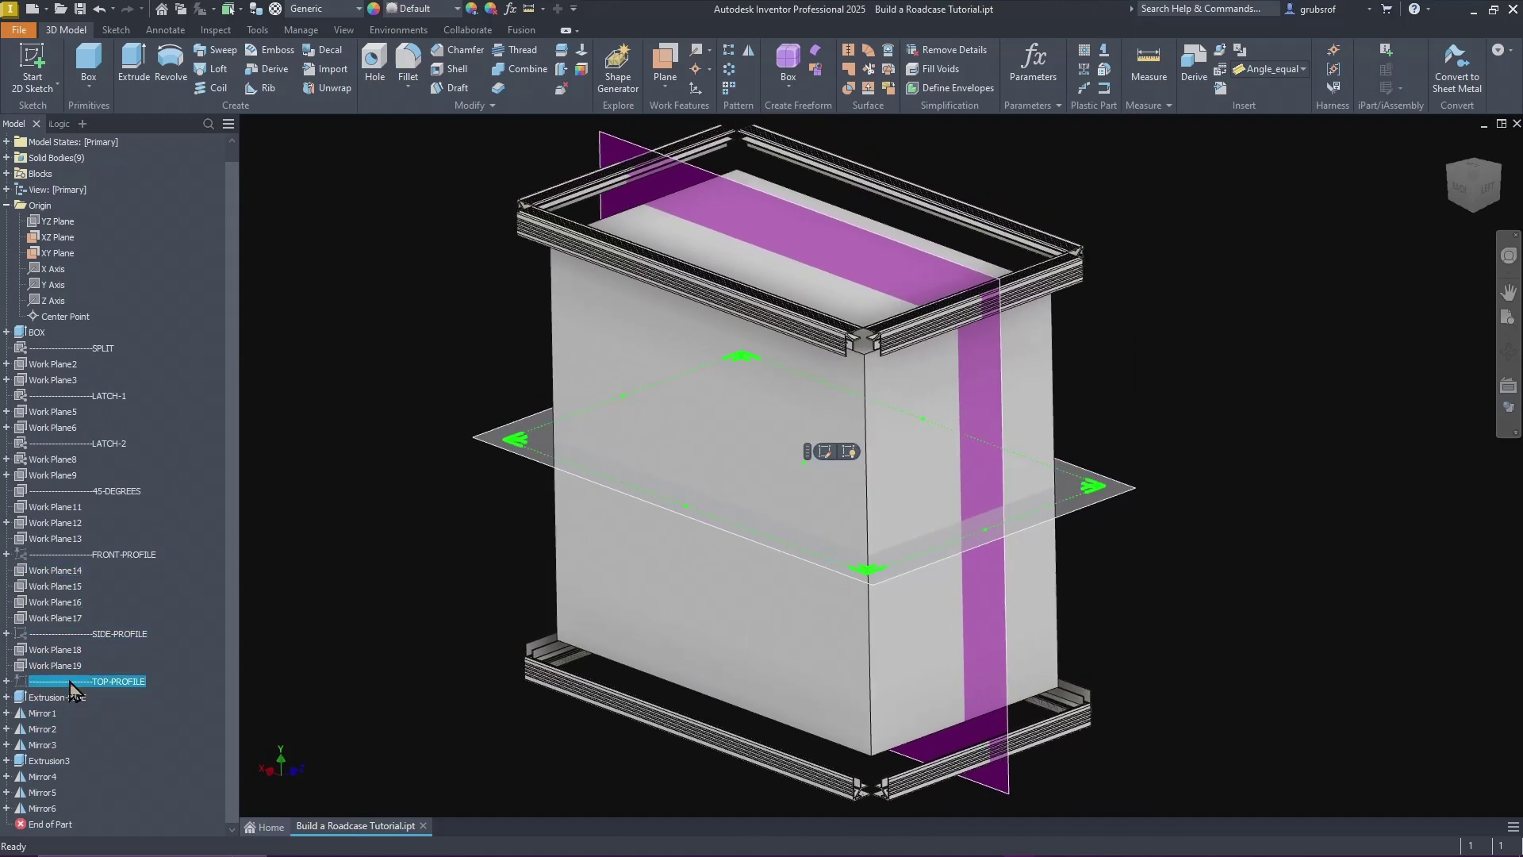
{"action": "right_click", "coordinate": [73, 687]}
{"action": "left_click", "coordinate": [146, 657]}
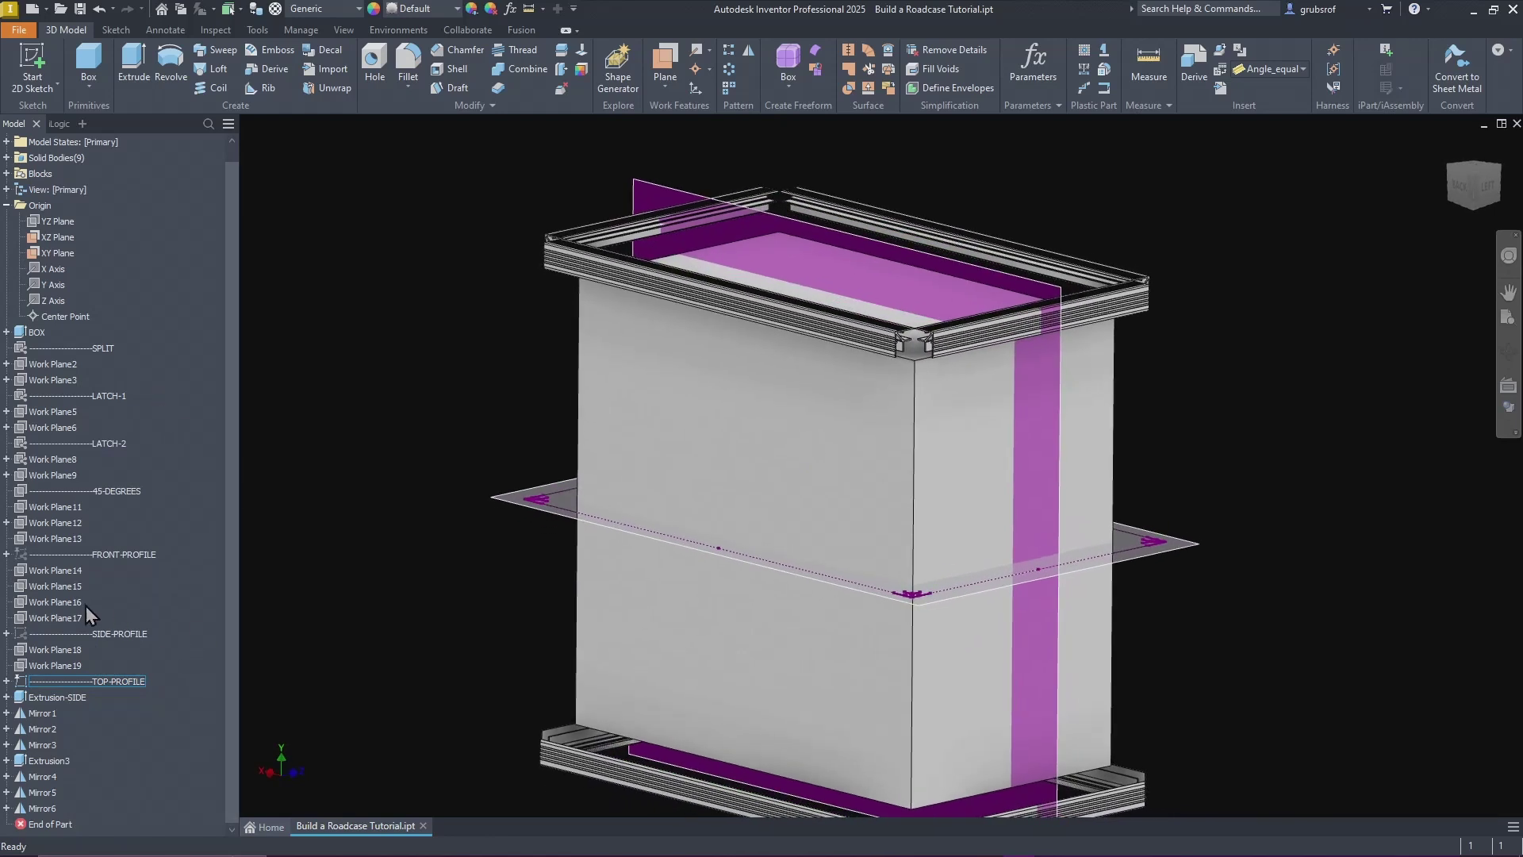
Step: Make Work Plane16 and Work Plane17 visible at the upper and lower ends of the box
{"action": "left_click", "coordinate": [44, 602]}
{"action": "left_click", "coordinate": [45, 618], "text": "ctrl"}
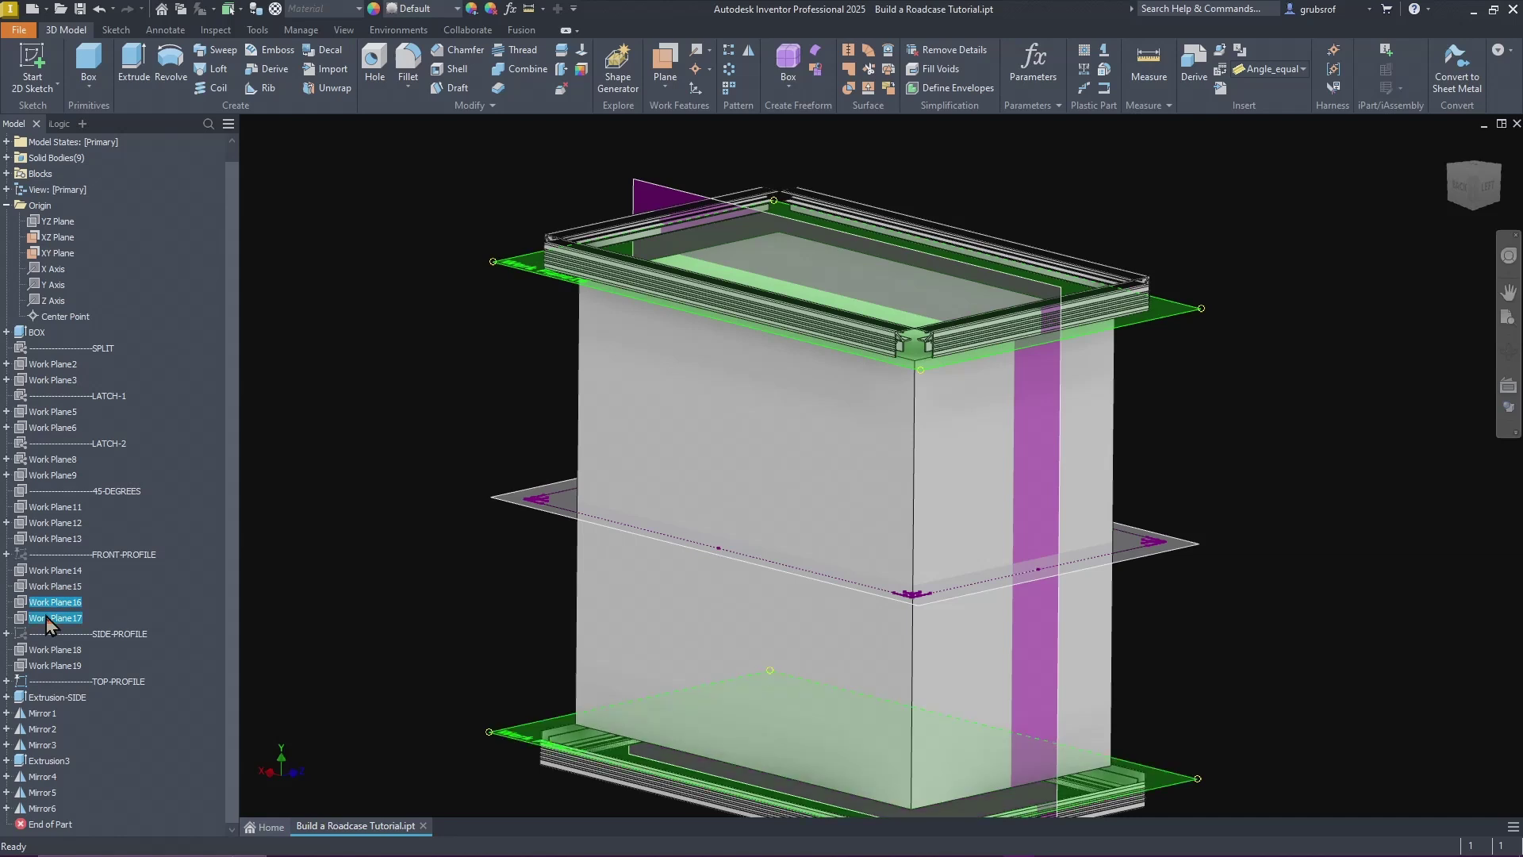
{"action": "right_click", "coordinate": [48, 624]}
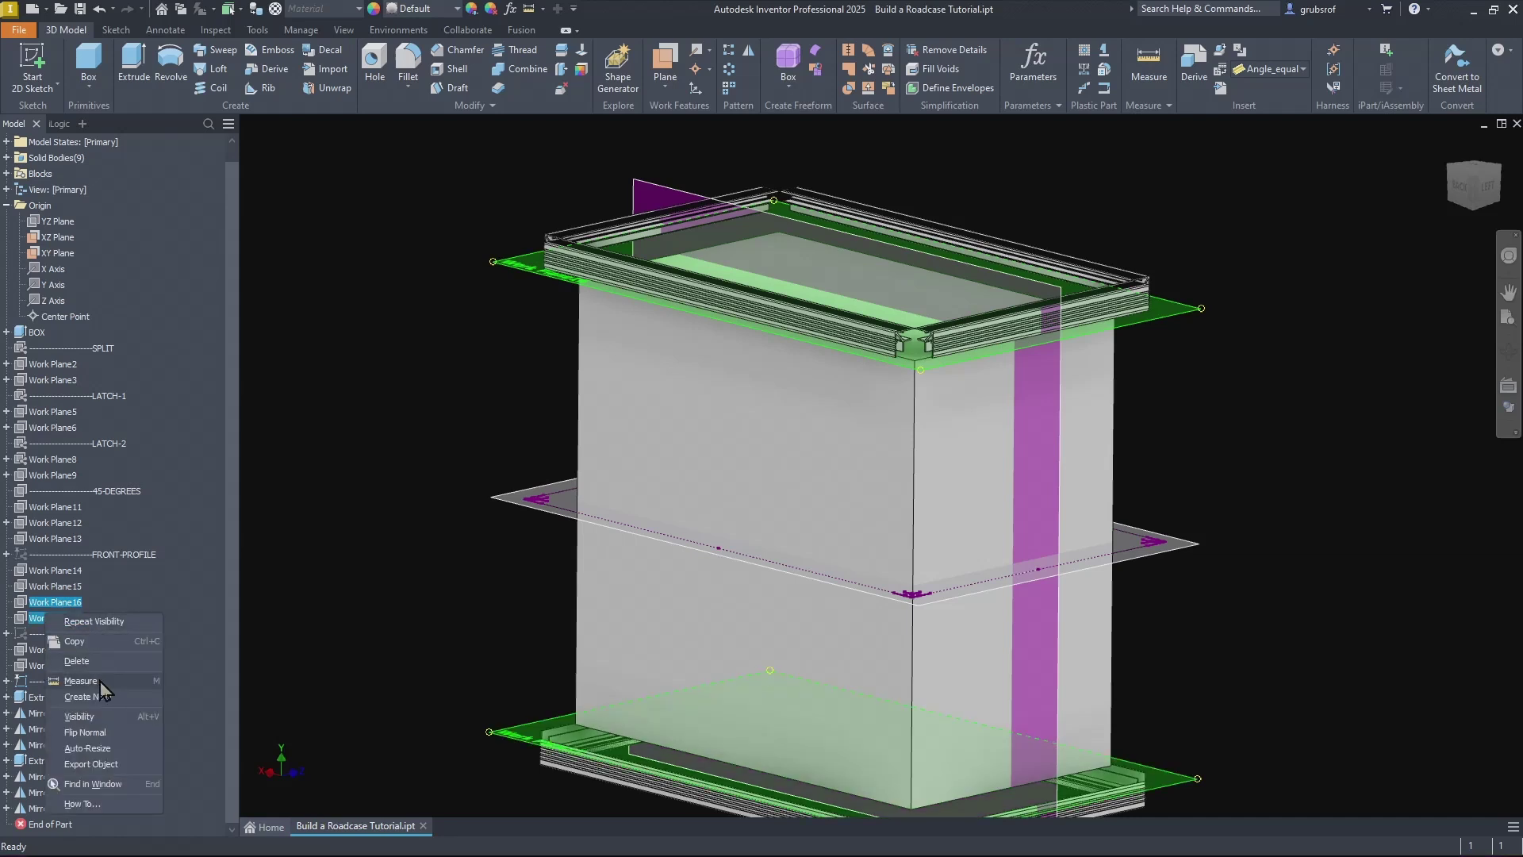
{"action": "left_click", "coordinate": [97, 716]}
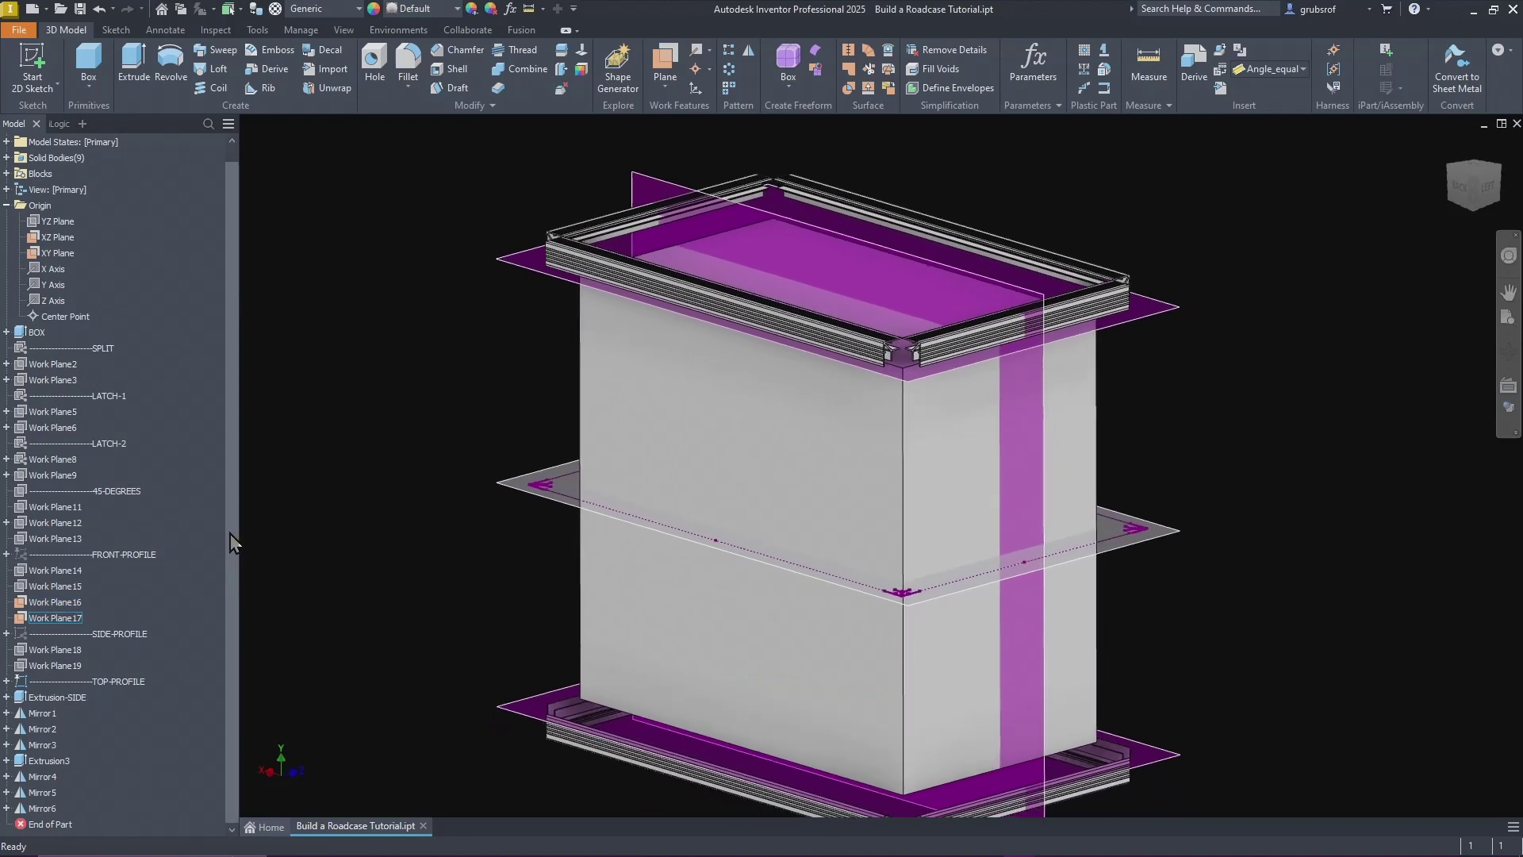
Step: Hide the XY Plane and XZ Plane origin planes
{"action": "right_click", "coordinate": [669, 182]}
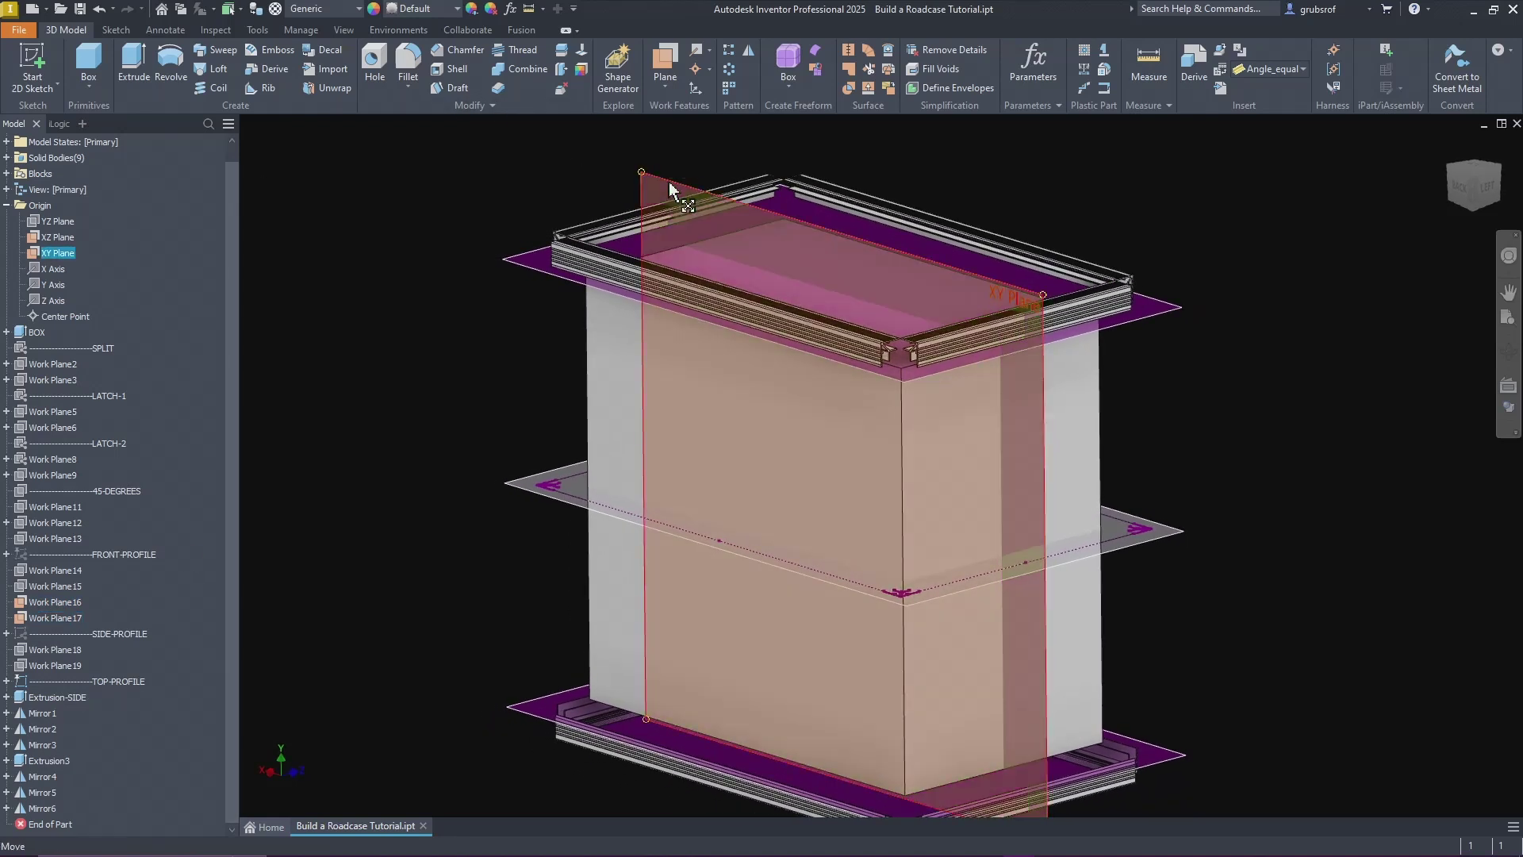
{"action": "left_click", "coordinate": [706, 214]}
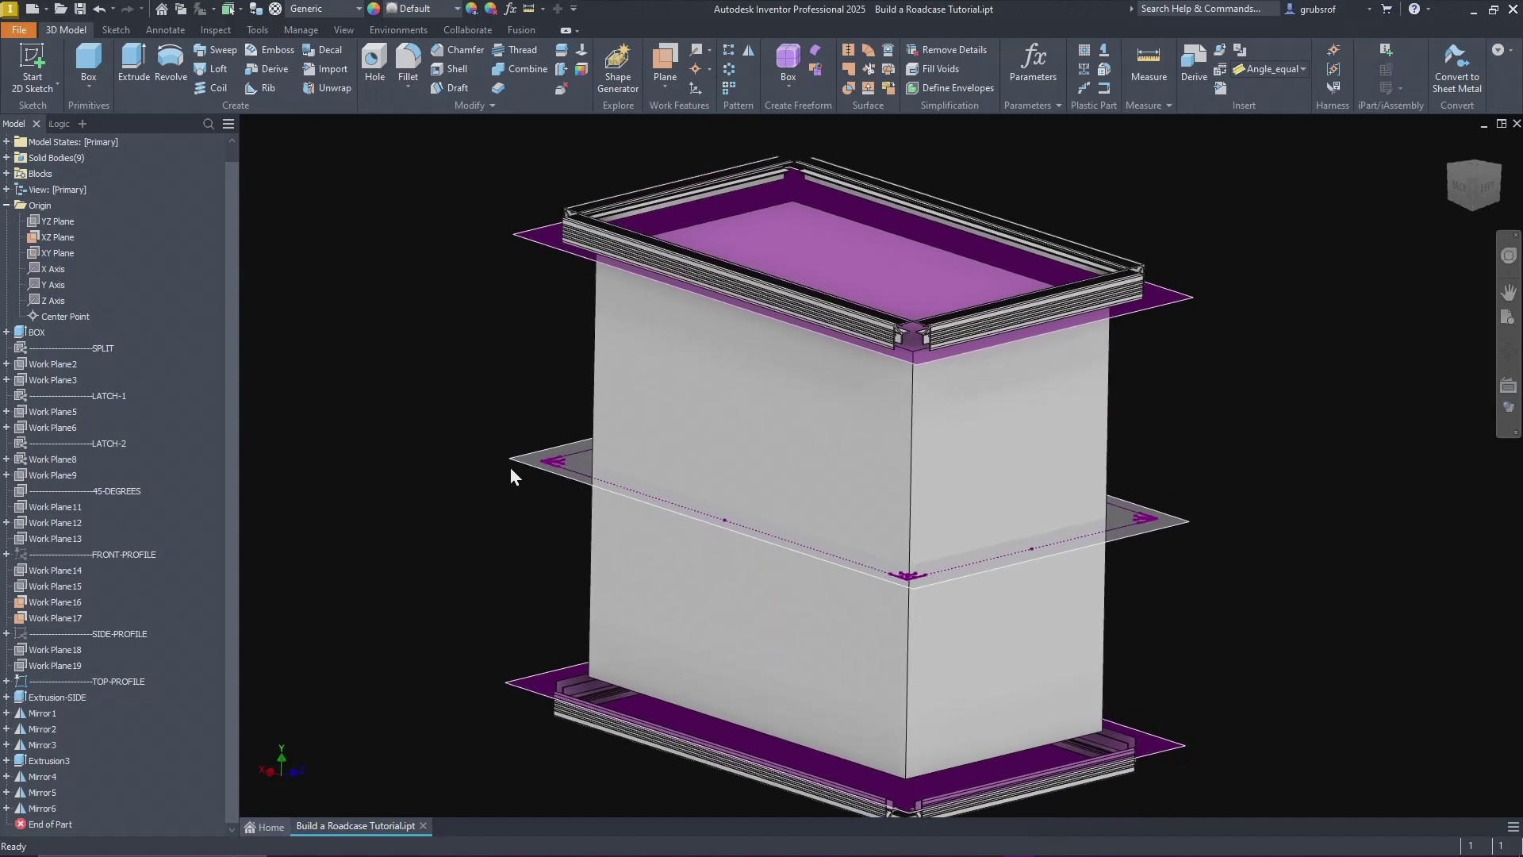
{"action": "left_click", "coordinate": [524, 463]}
{"action": "right_click", "coordinate": [518, 465]}
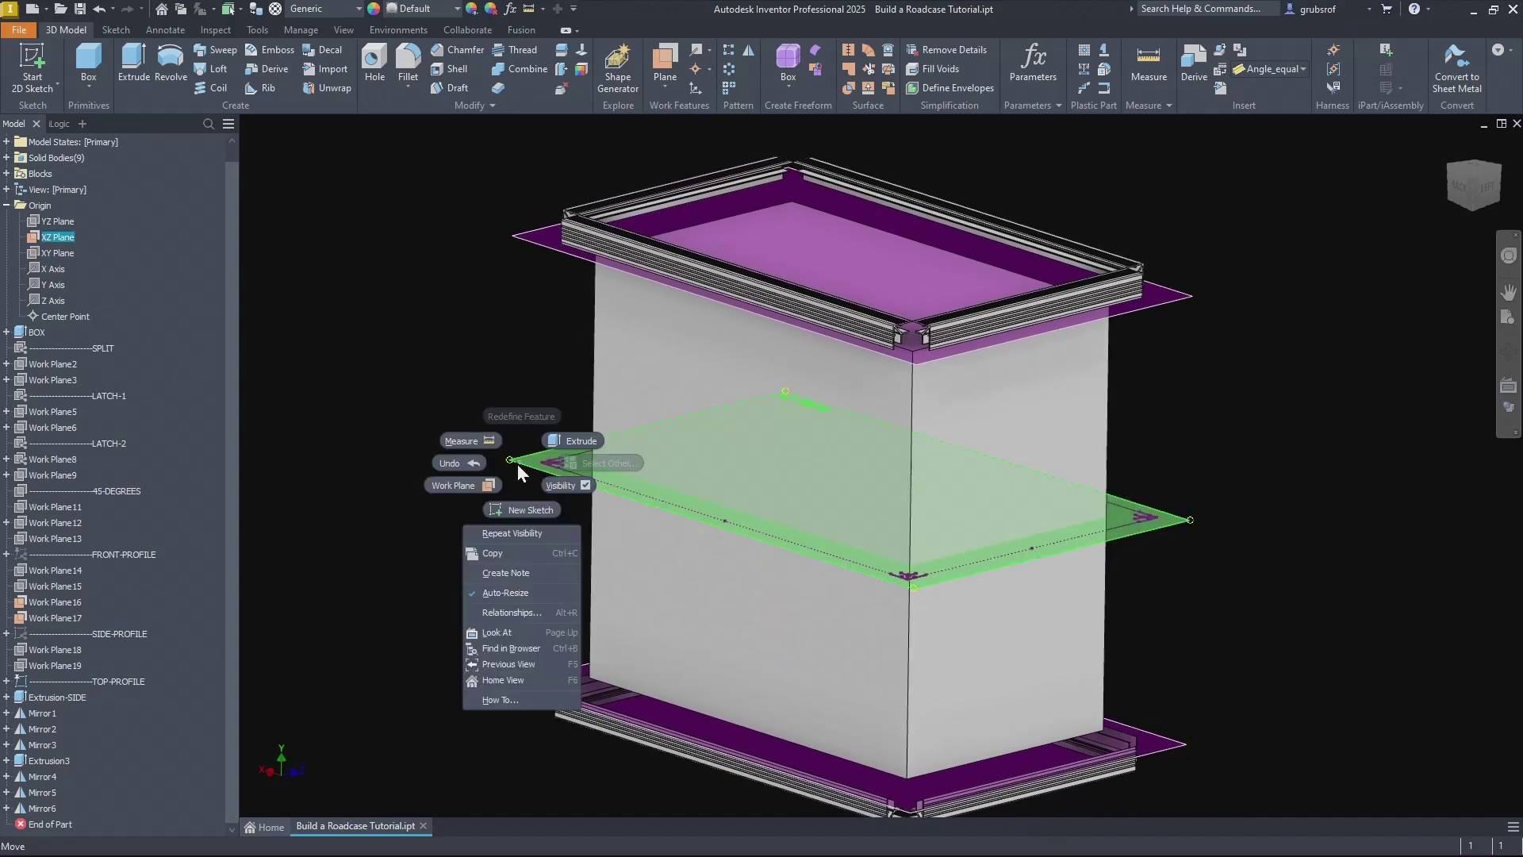
{"action": "left_click", "coordinate": [555, 485]}
{"action": "middle_click_drag", "start_coordinate": [423, 496], "coordinate": [408, 507], "text": "shift"}
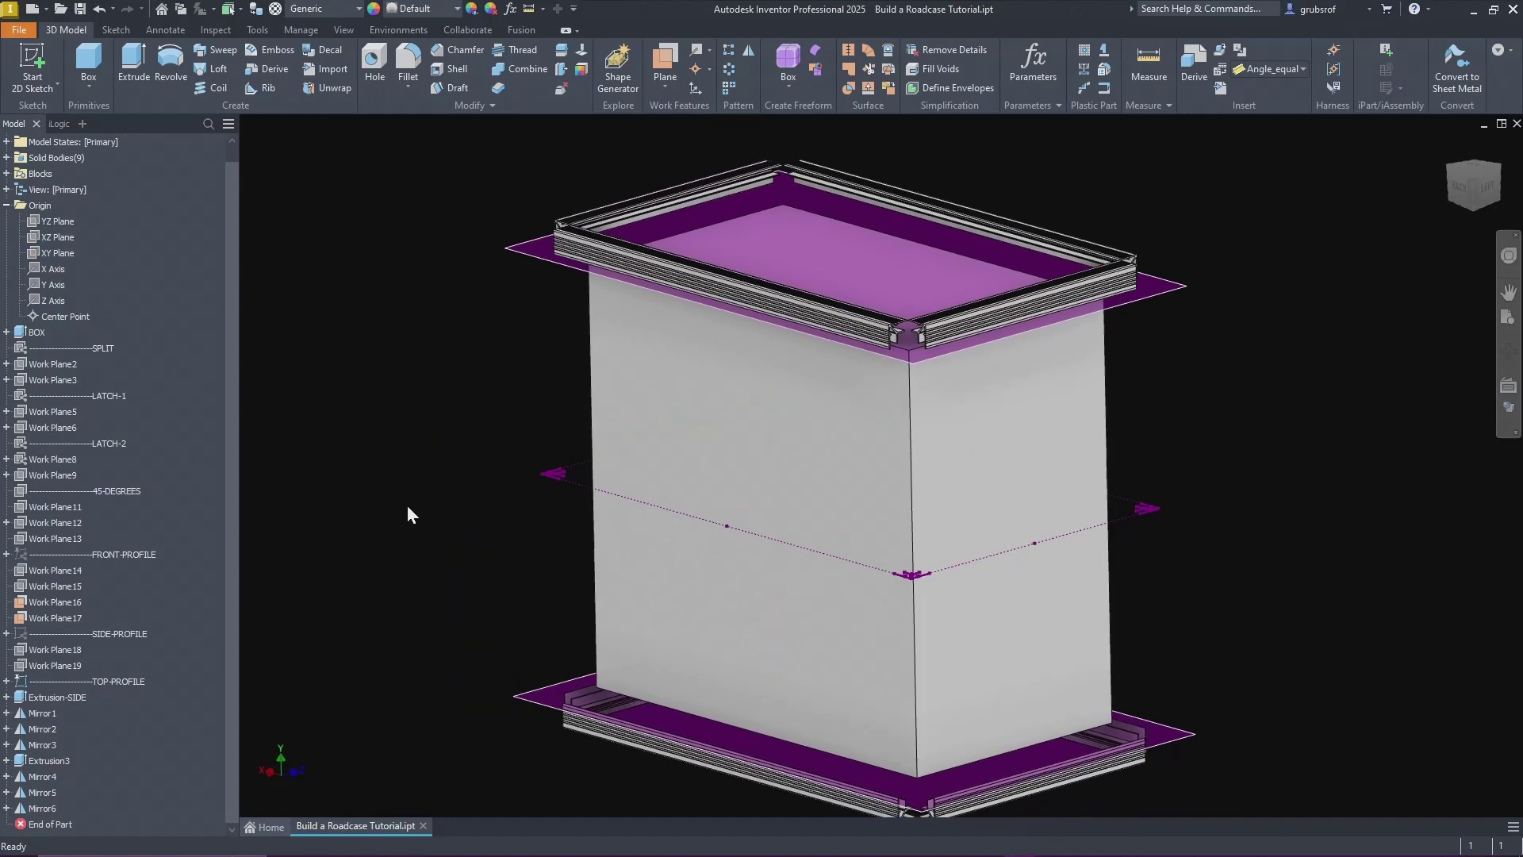
{"action": "middle_click_drag", "start_coordinate": [413, 564], "coordinate": [435, 550], "text": "shift"}
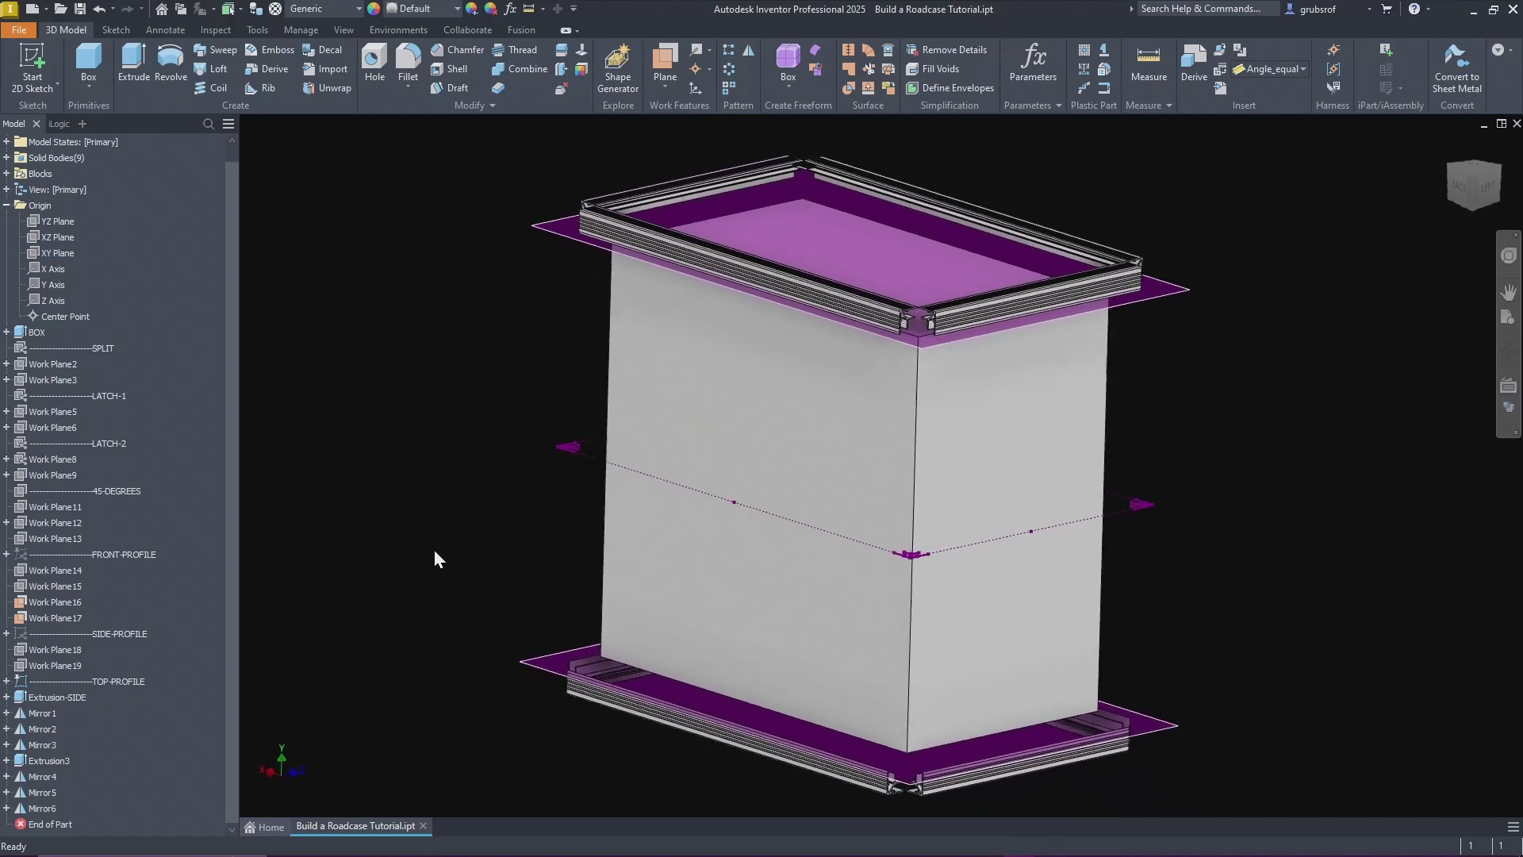
Step: Make the split planes Work Plane2 and Work Plane3 visible near the lower part of the box
{"action": "middle_click_drag", "start_coordinate": [311, 468], "coordinate": [143, 503], "text": "shift"}
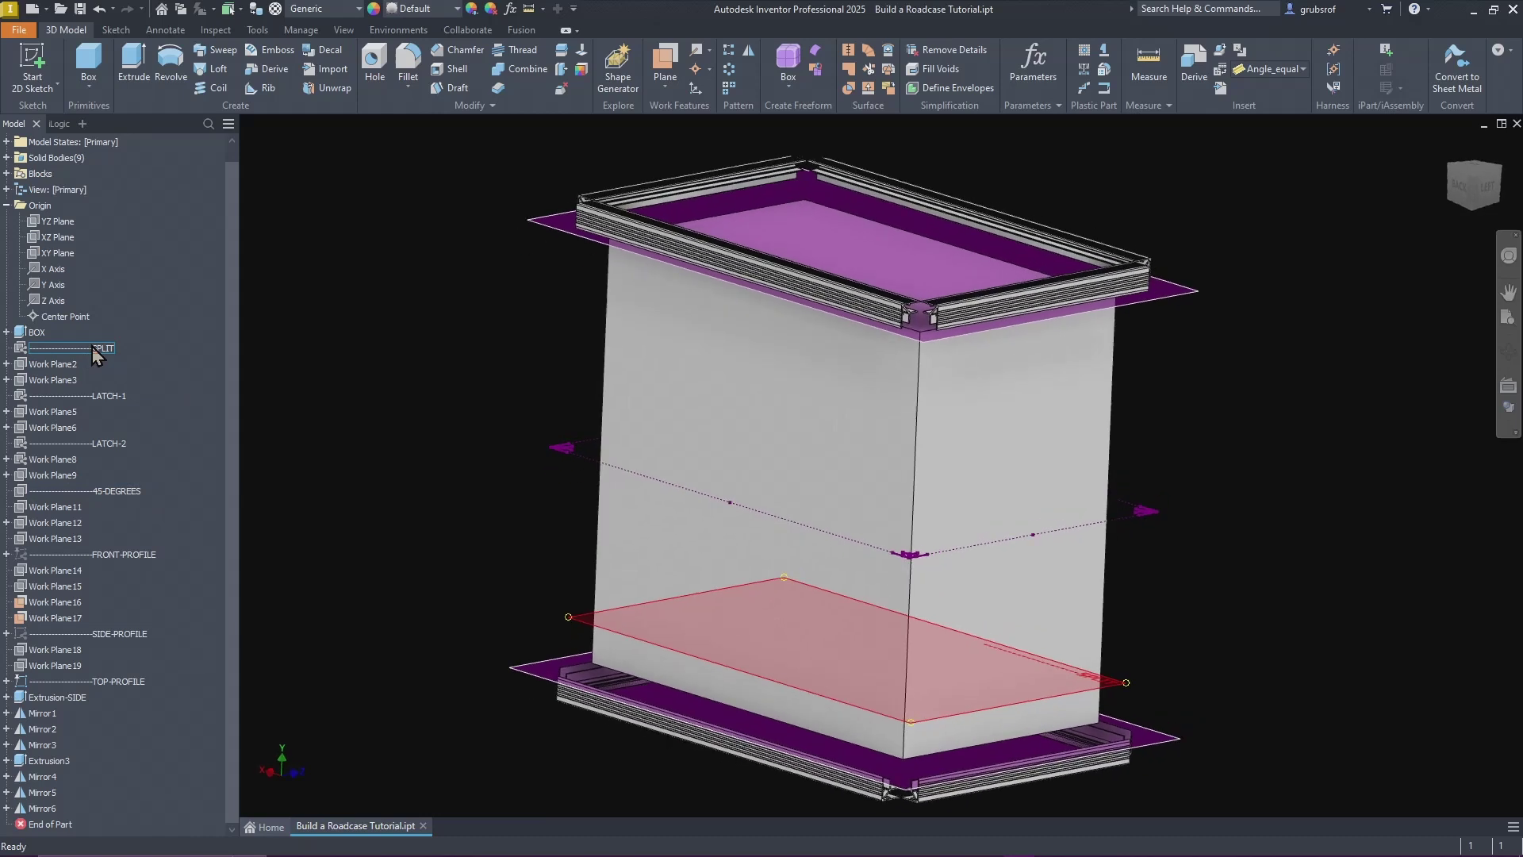
{"action": "left_click", "coordinate": [64, 364]}
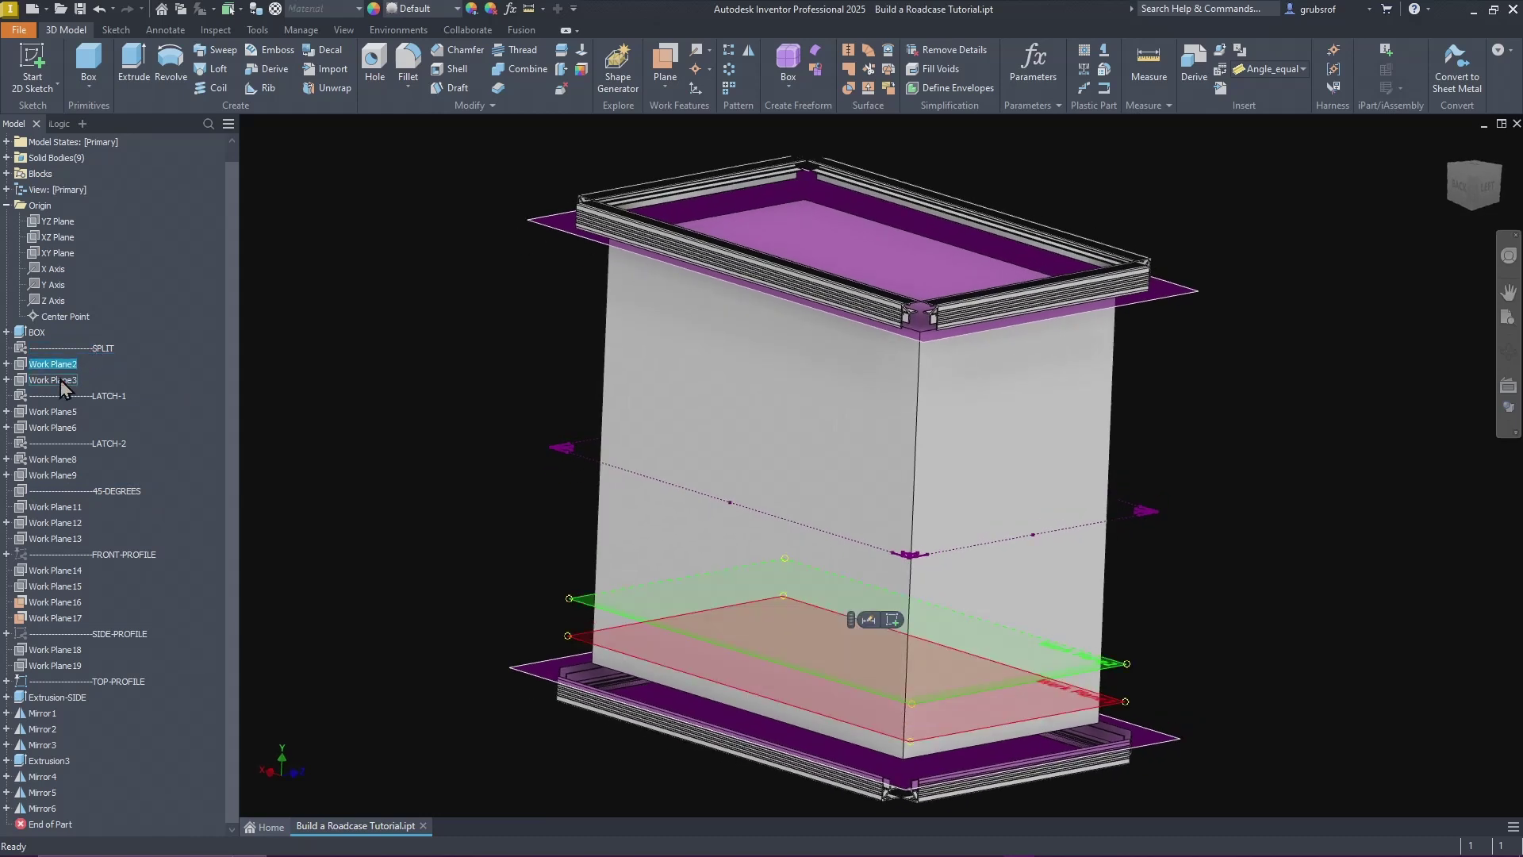
{"action": "left_click", "coordinate": [60, 379], "text": "ctrl"}
{"action": "right_click", "coordinate": [61, 380]}
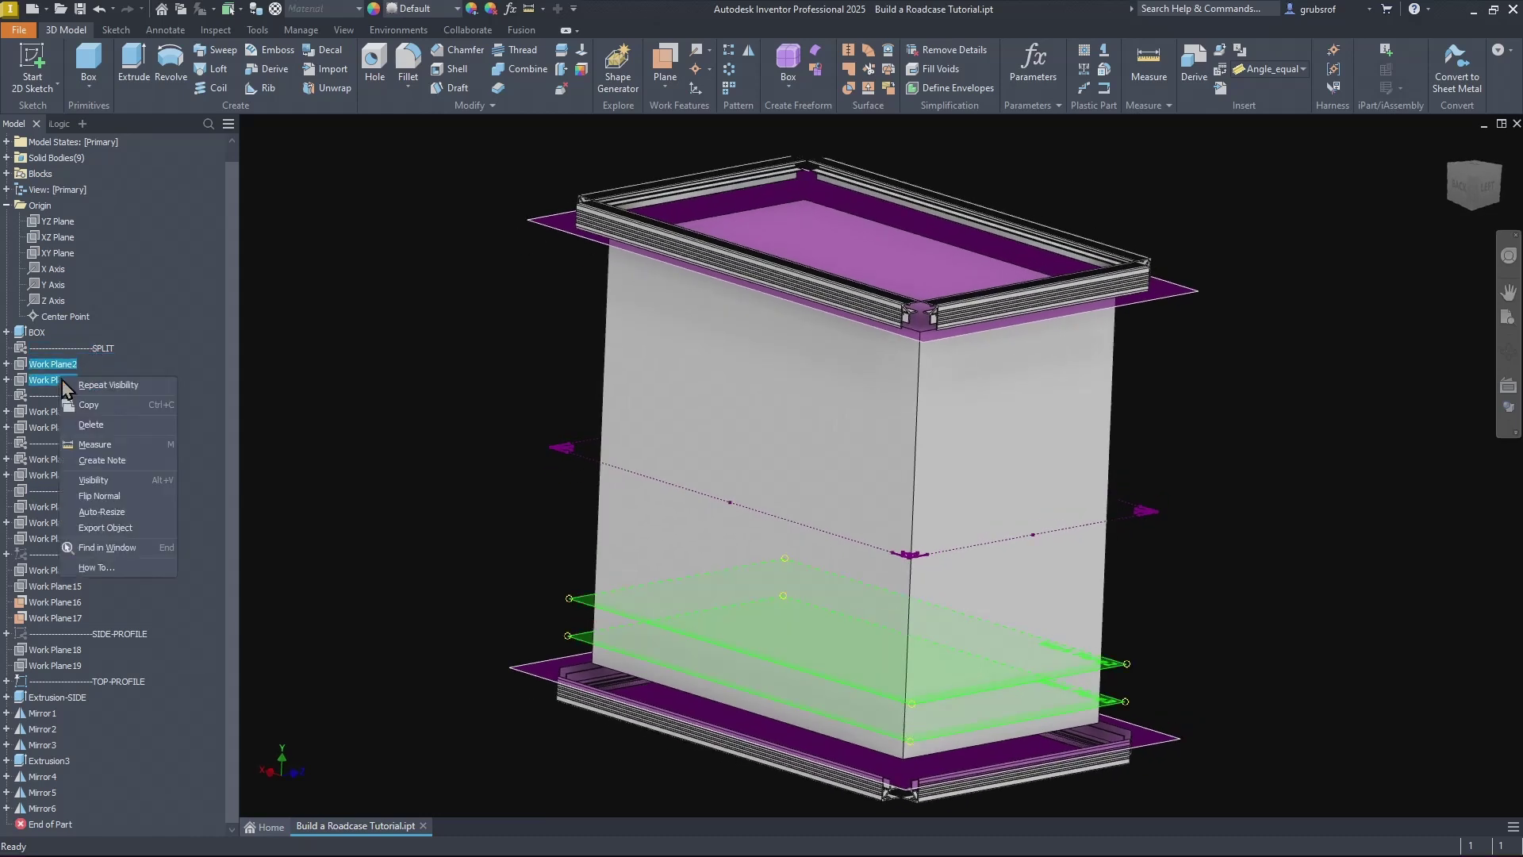
{"action": "left_click", "coordinate": [99, 495]}
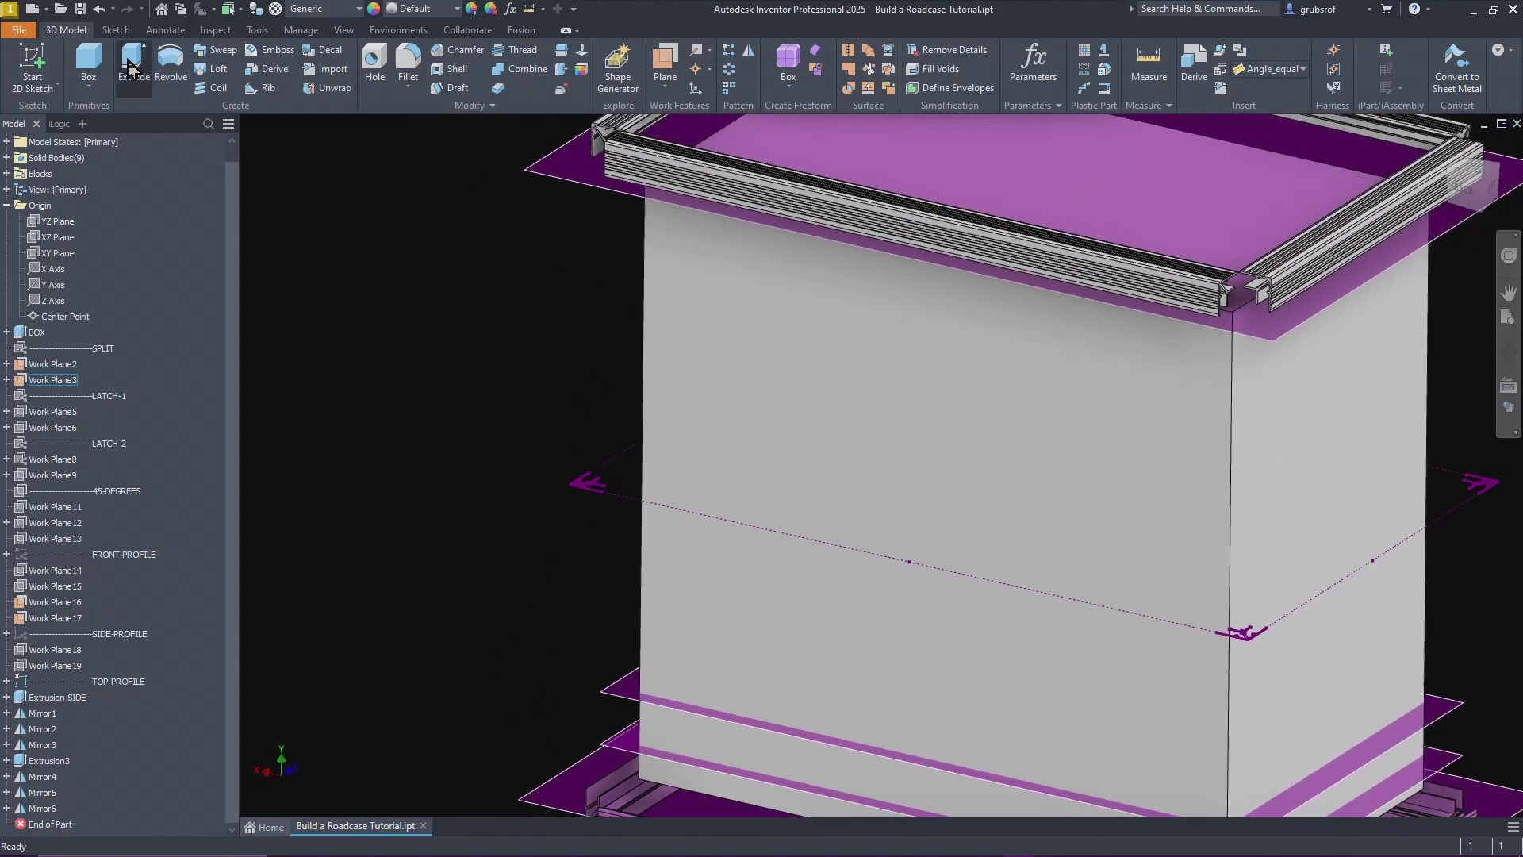
Step: Extrude the corner profile of the TOP-PROFILE sketch from Work Plane17 up to Work Plane3 as a new solid
{"action": "scroll", "coordinate": [534, 486], "scroll_direction": "up", "scroll_amount": 5}
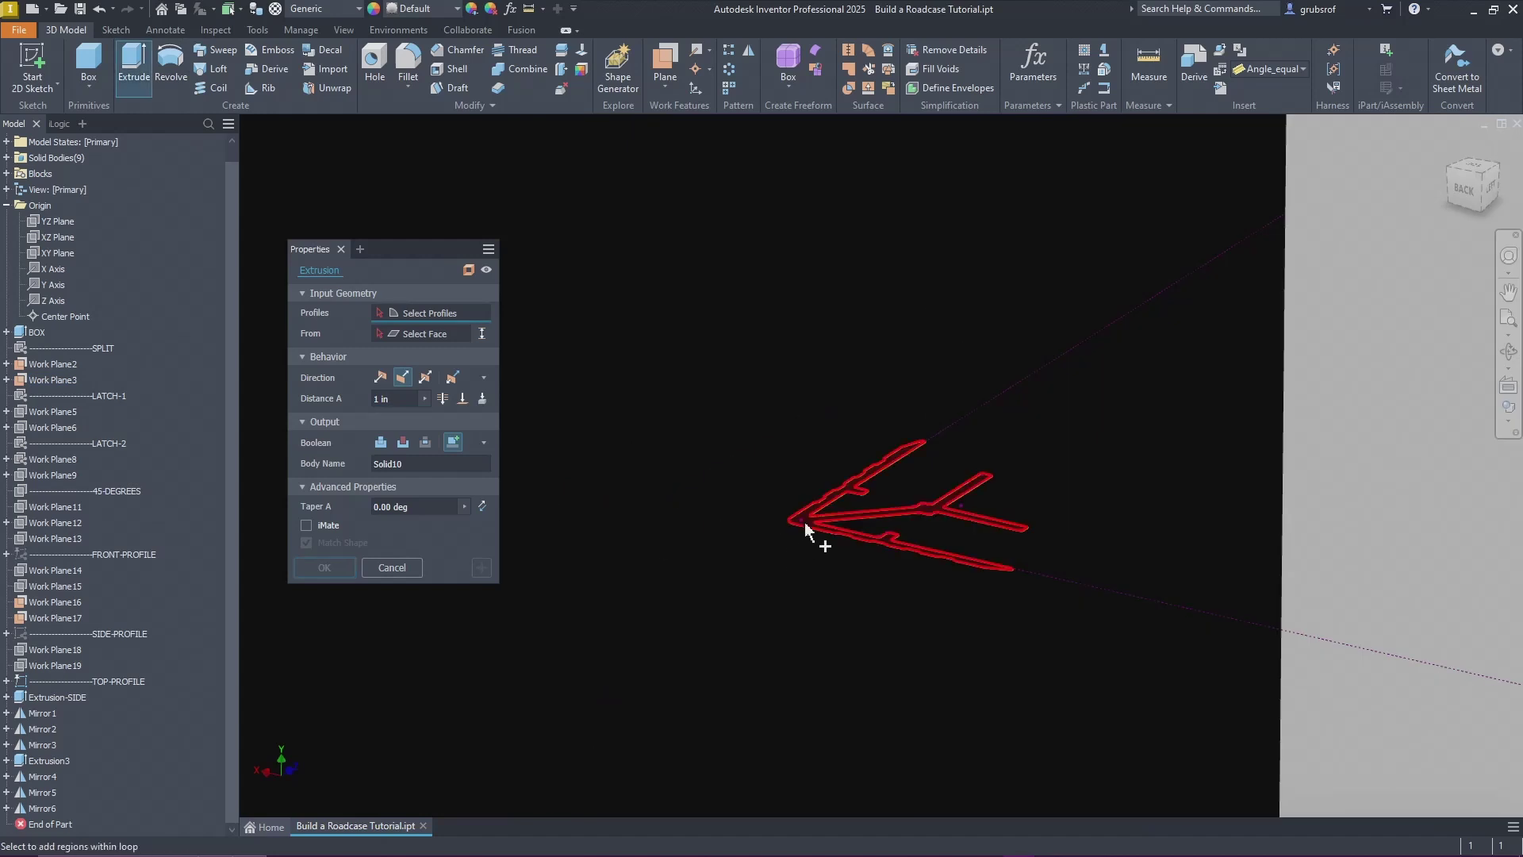
{"action": "scroll", "coordinate": [810, 528], "scroll_direction": "up", "scroll_amount": 5}
{"action": "left_click", "coordinate": [849, 507]}
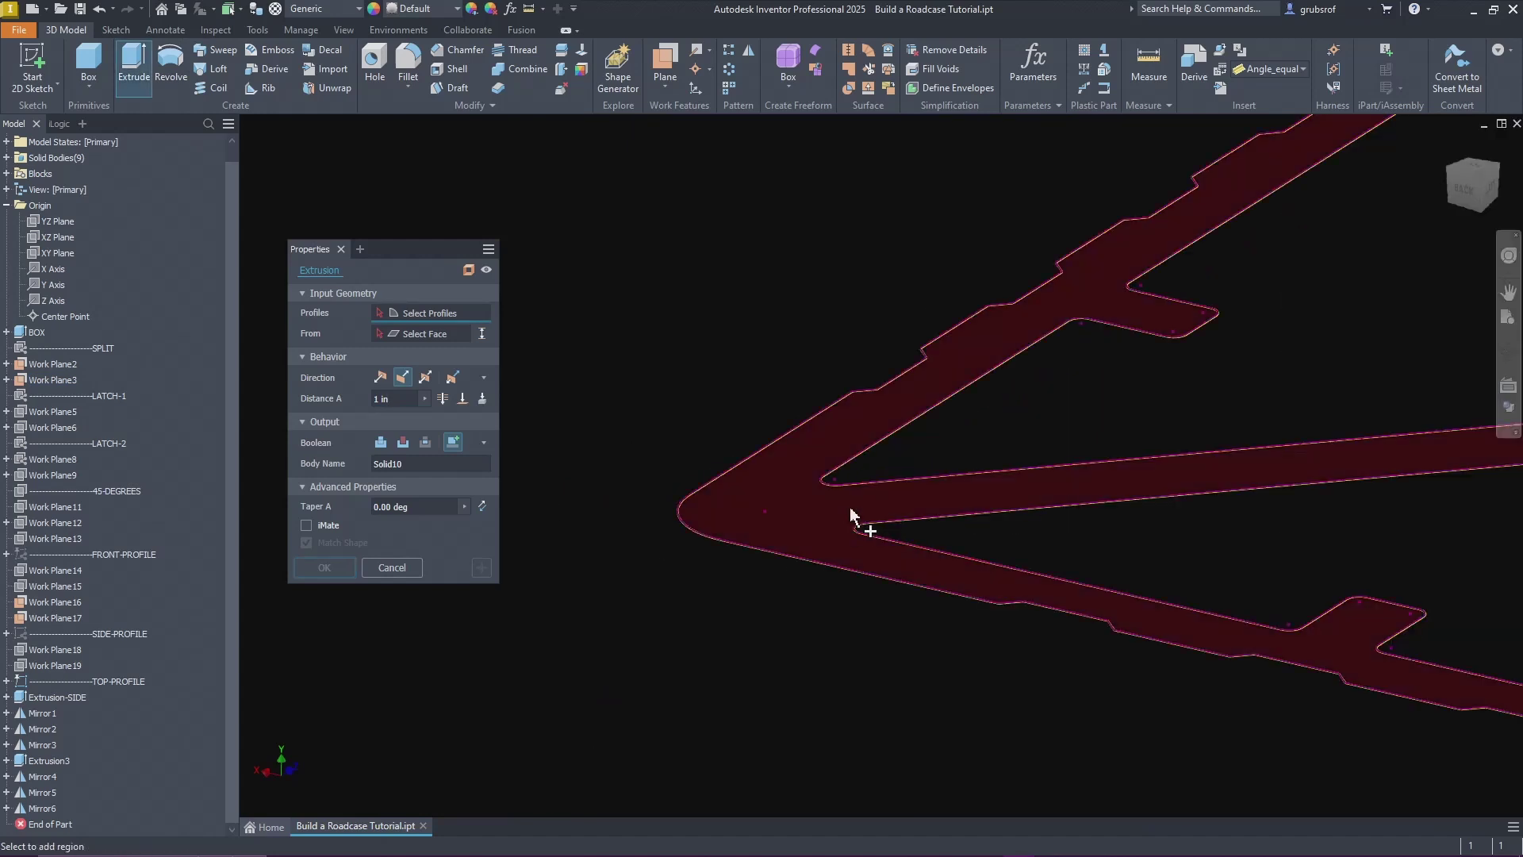
{"action": "scroll", "coordinate": [618, 517], "scroll_direction": "down", "scroll_amount": 8}
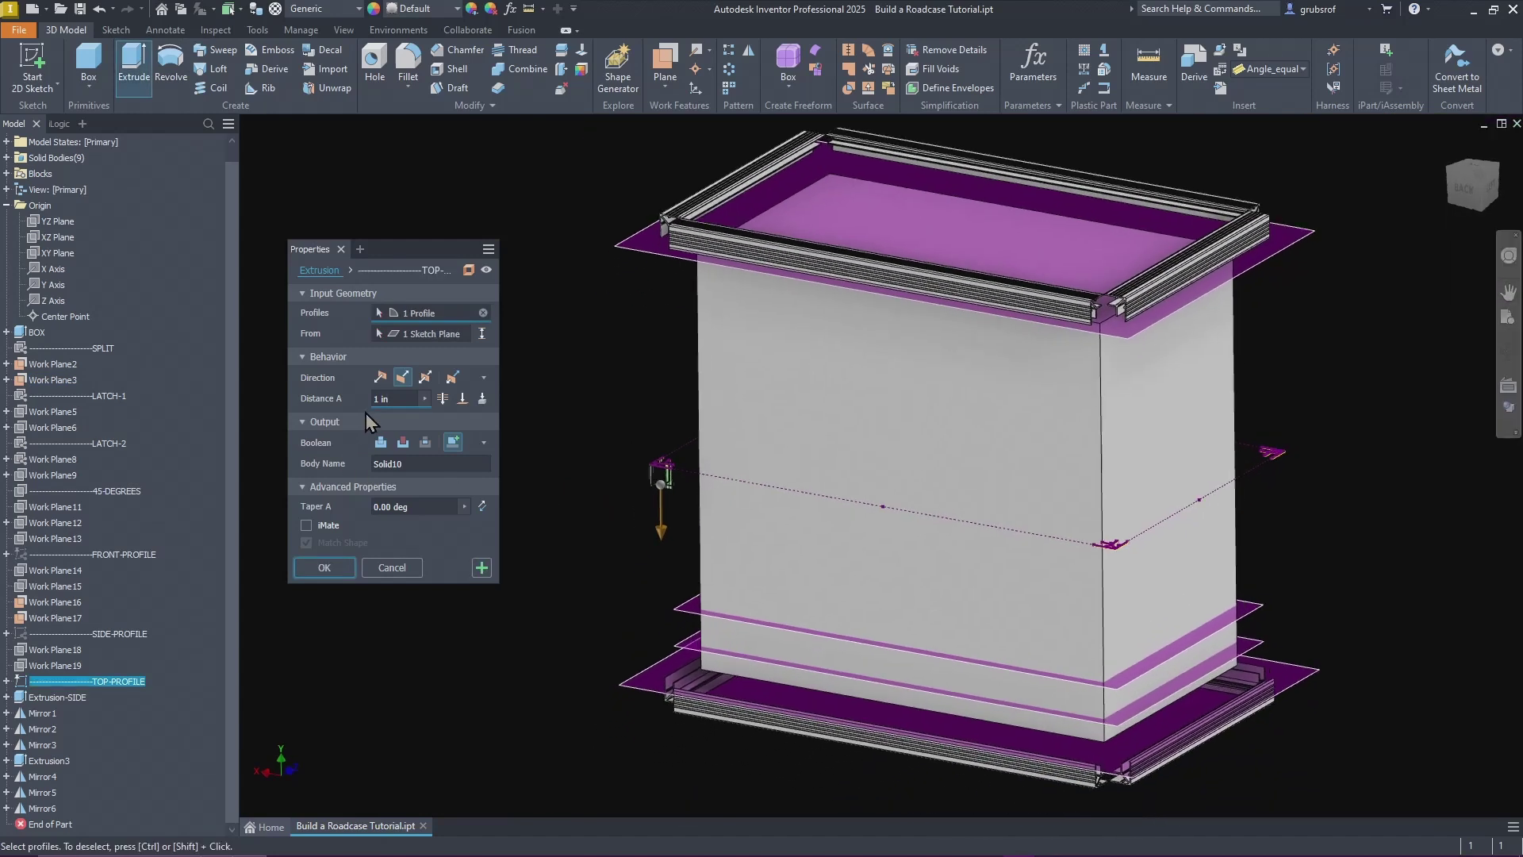
{"action": "scroll", "coordinate": [425, 475], "scroll_direction": "up", "scroll_amount": 3}
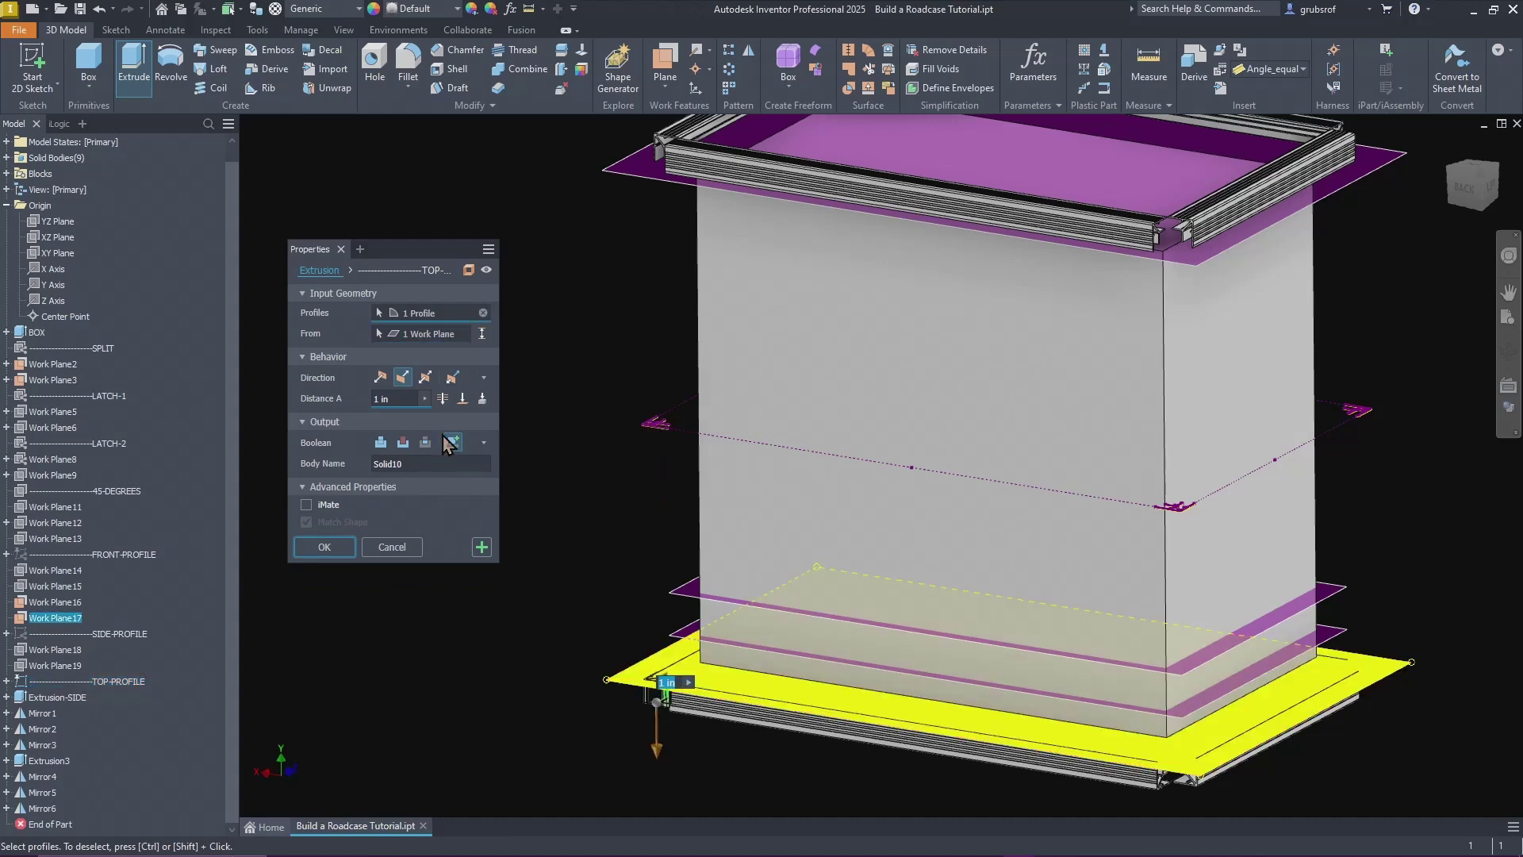
{"action": "left_click", "coordinate": [462, 398]}
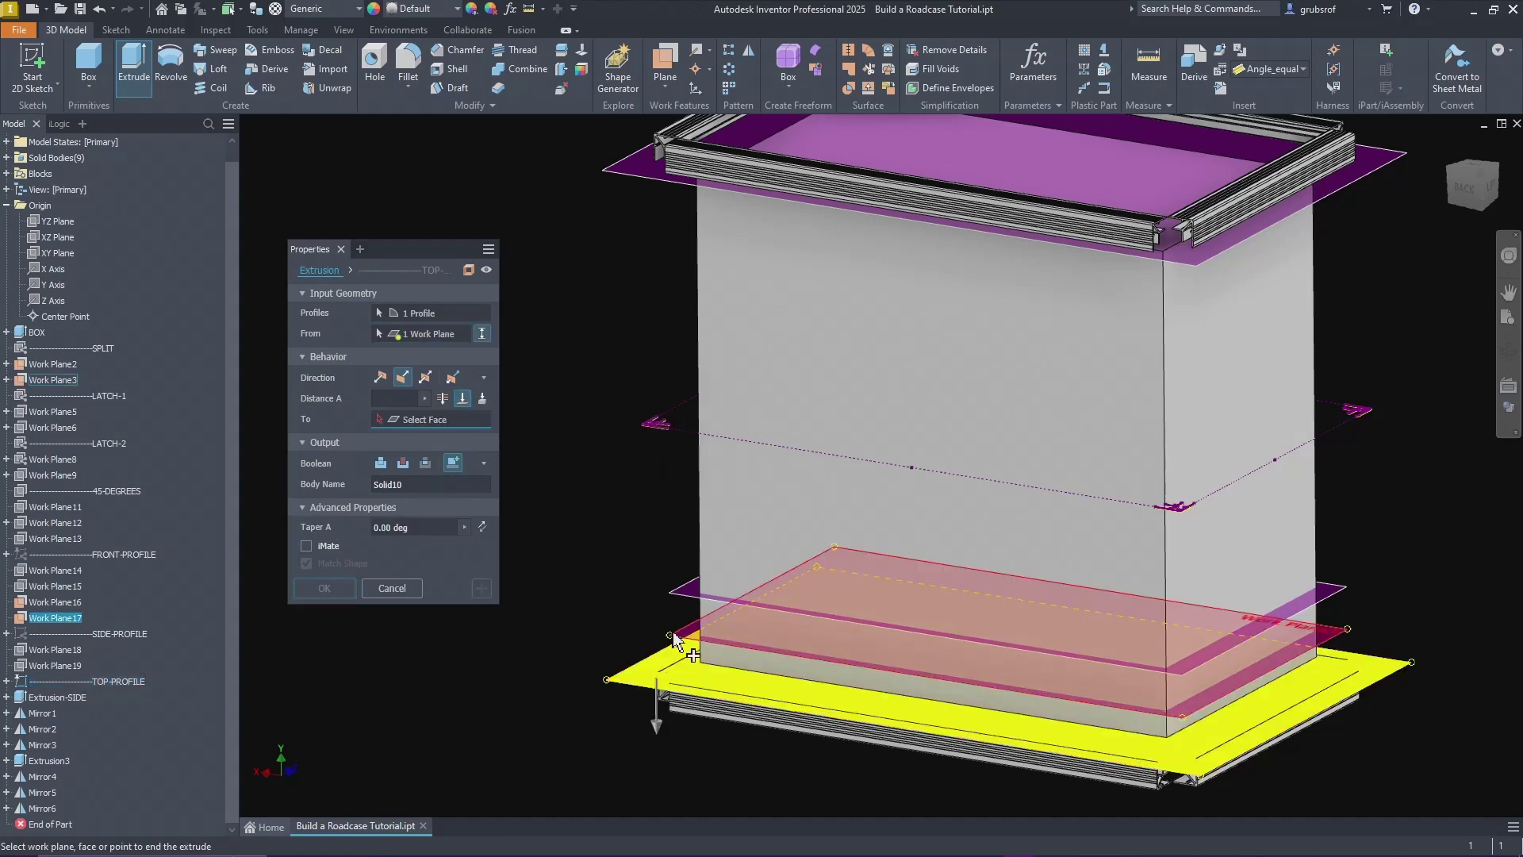
{"action": "left_click", "coordinate": [541, 557]}
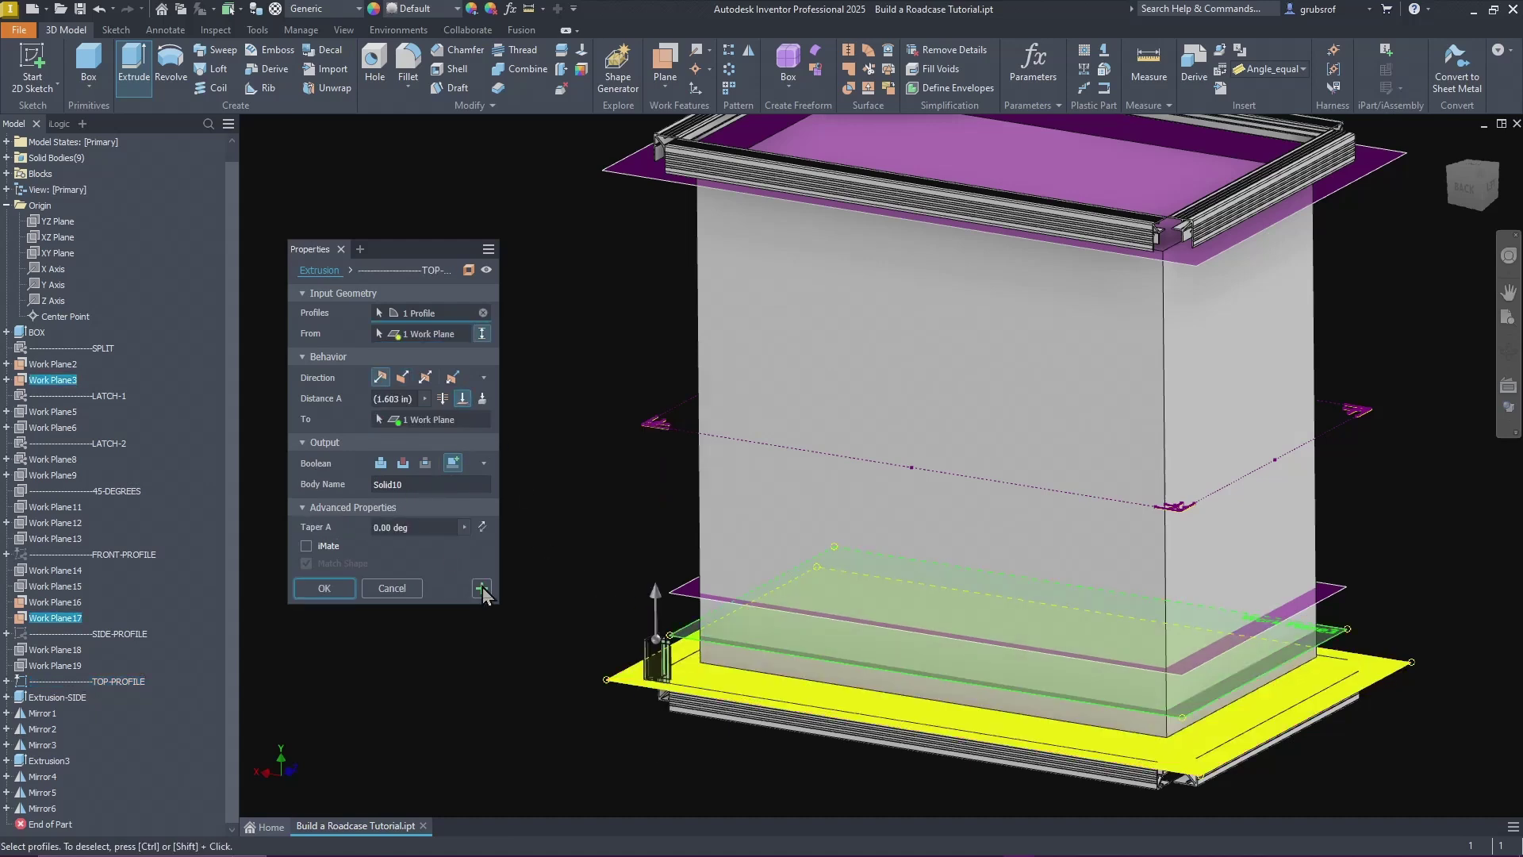
{"action": "key", "text": "Return"}
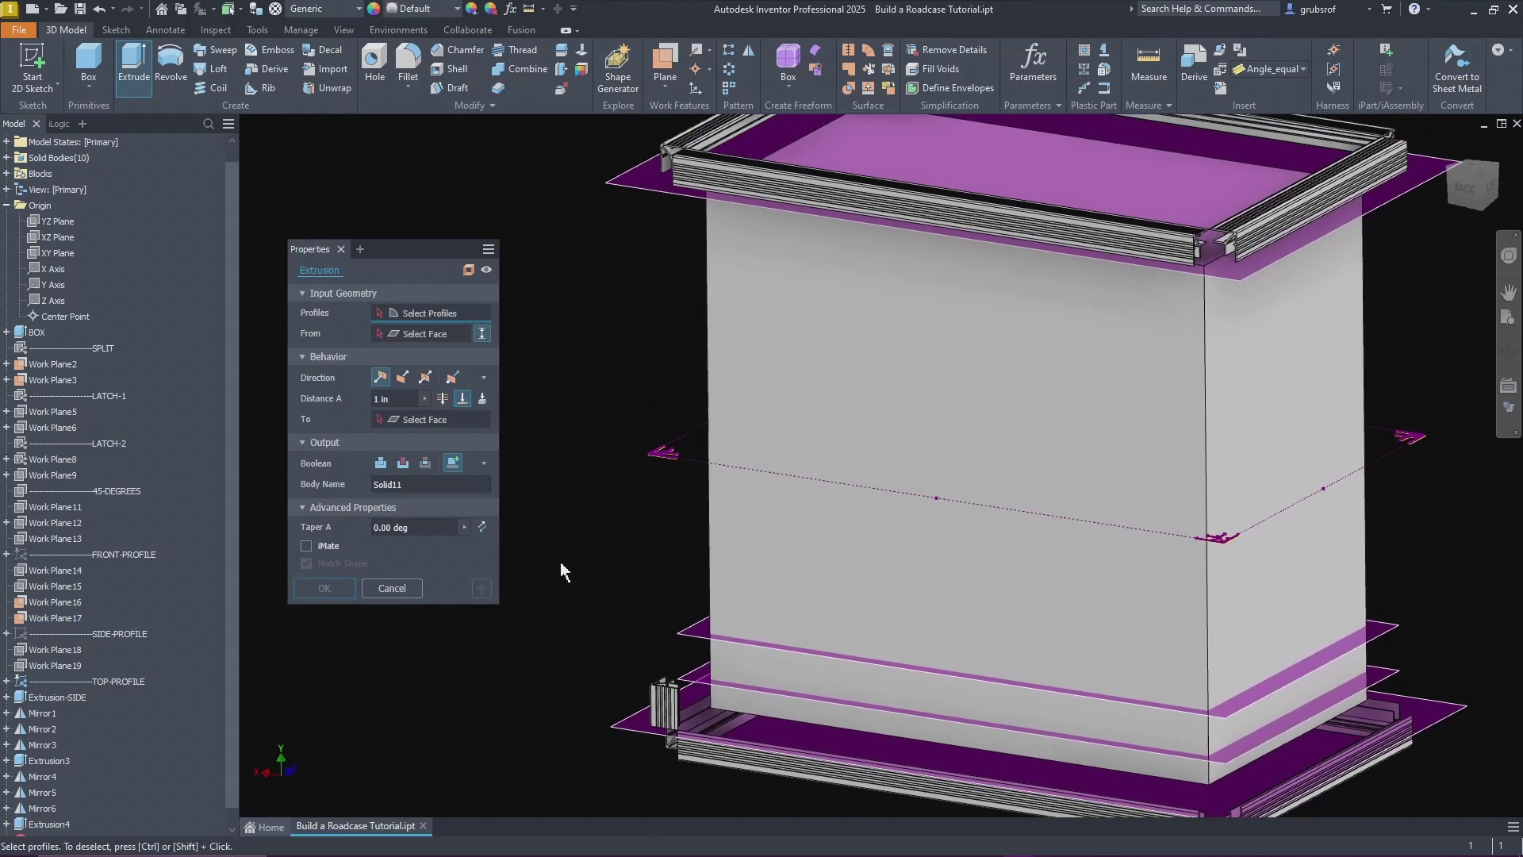
Step: Extrude the same TOP-PROFILE corner profile from Work Plane16 down to Work Plane2 as a new solid
{"action": "middle_click_drag", "start_coordinate": [621, 465], "coordinate": [664, 468], "text": "shift"}
{"action": "scroll", "coordinate": [749, 535], "scroll_direction": "up", "scroll_amount": 5}
{"action": "scroll", "coordinate": [749, 535], "scroll_direction": "up", "scroll_amount": 3}
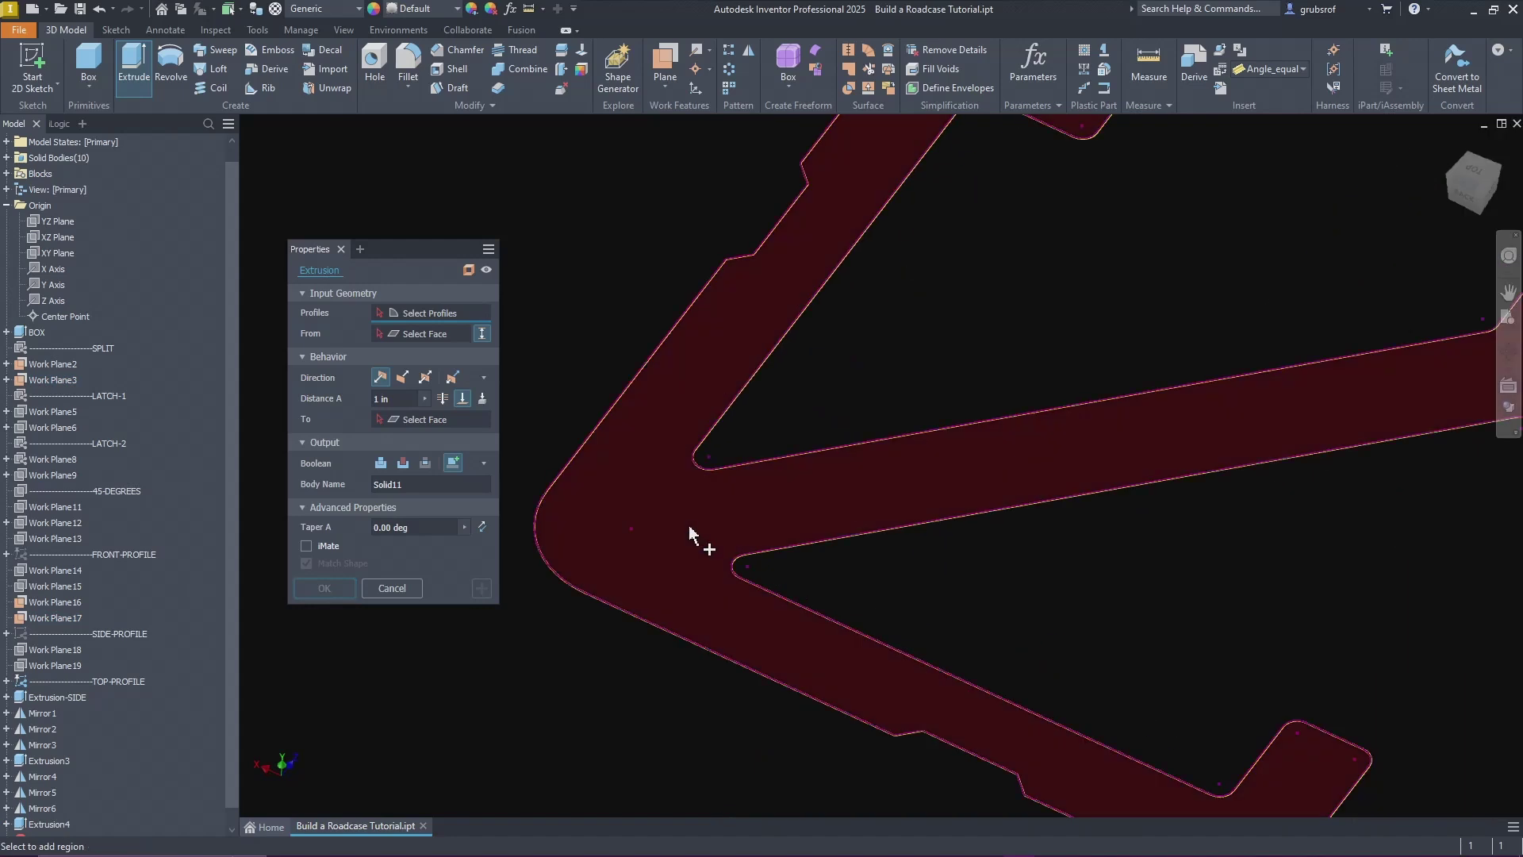
{"action": "left_click", "coordinate": [665, 538]}
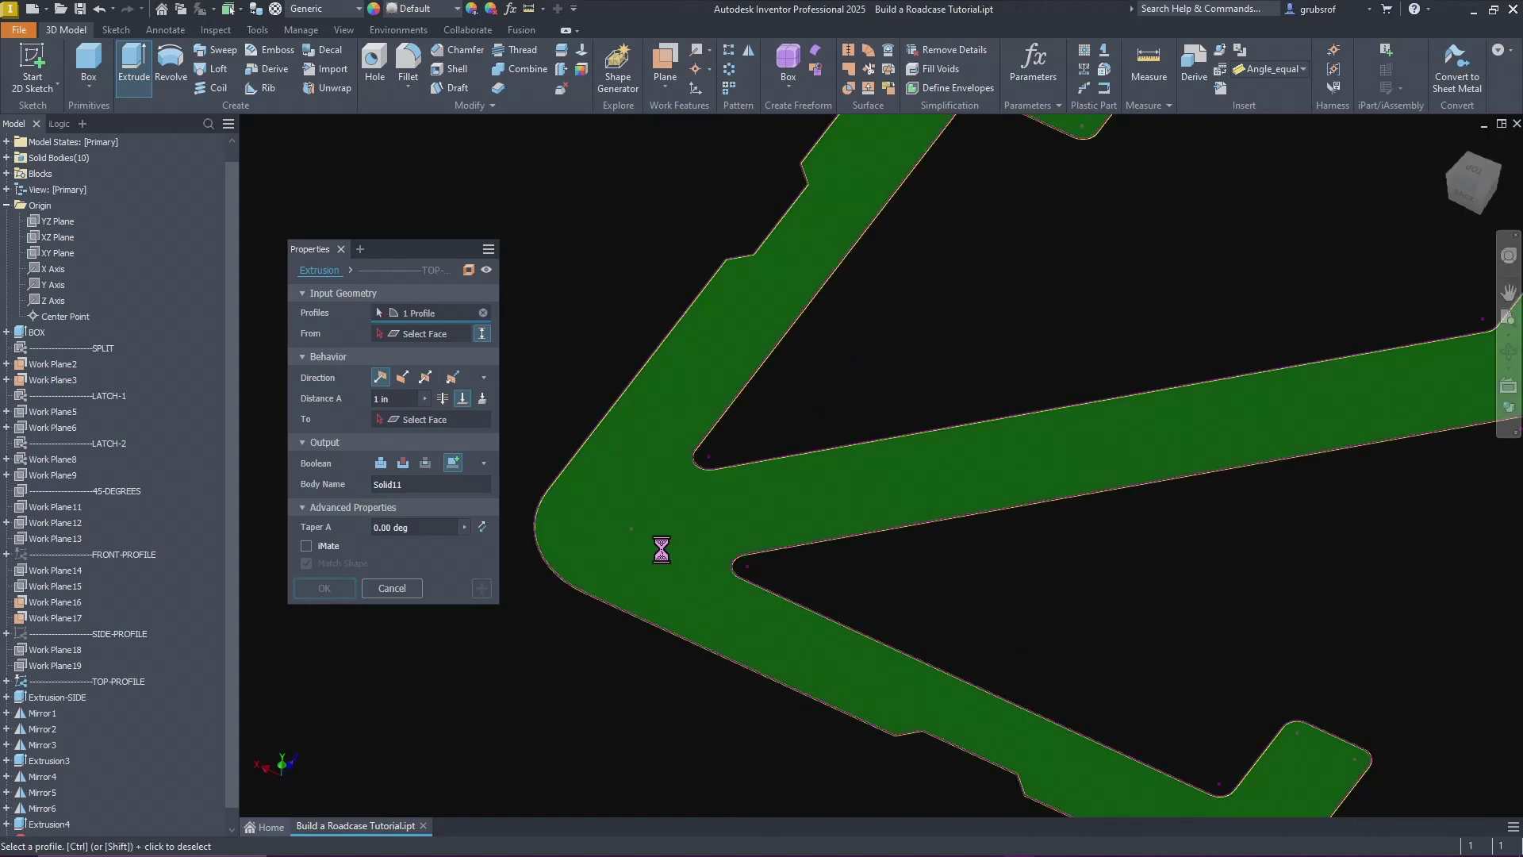
{"action": "scroll", "coordinate": [691, 543], "scroll_direction": "down", "scroll_amount": 3}
{"action": "scroll", "coordinate": [681, 673], "scroll_direction": "down", "scroll_amount": 5}
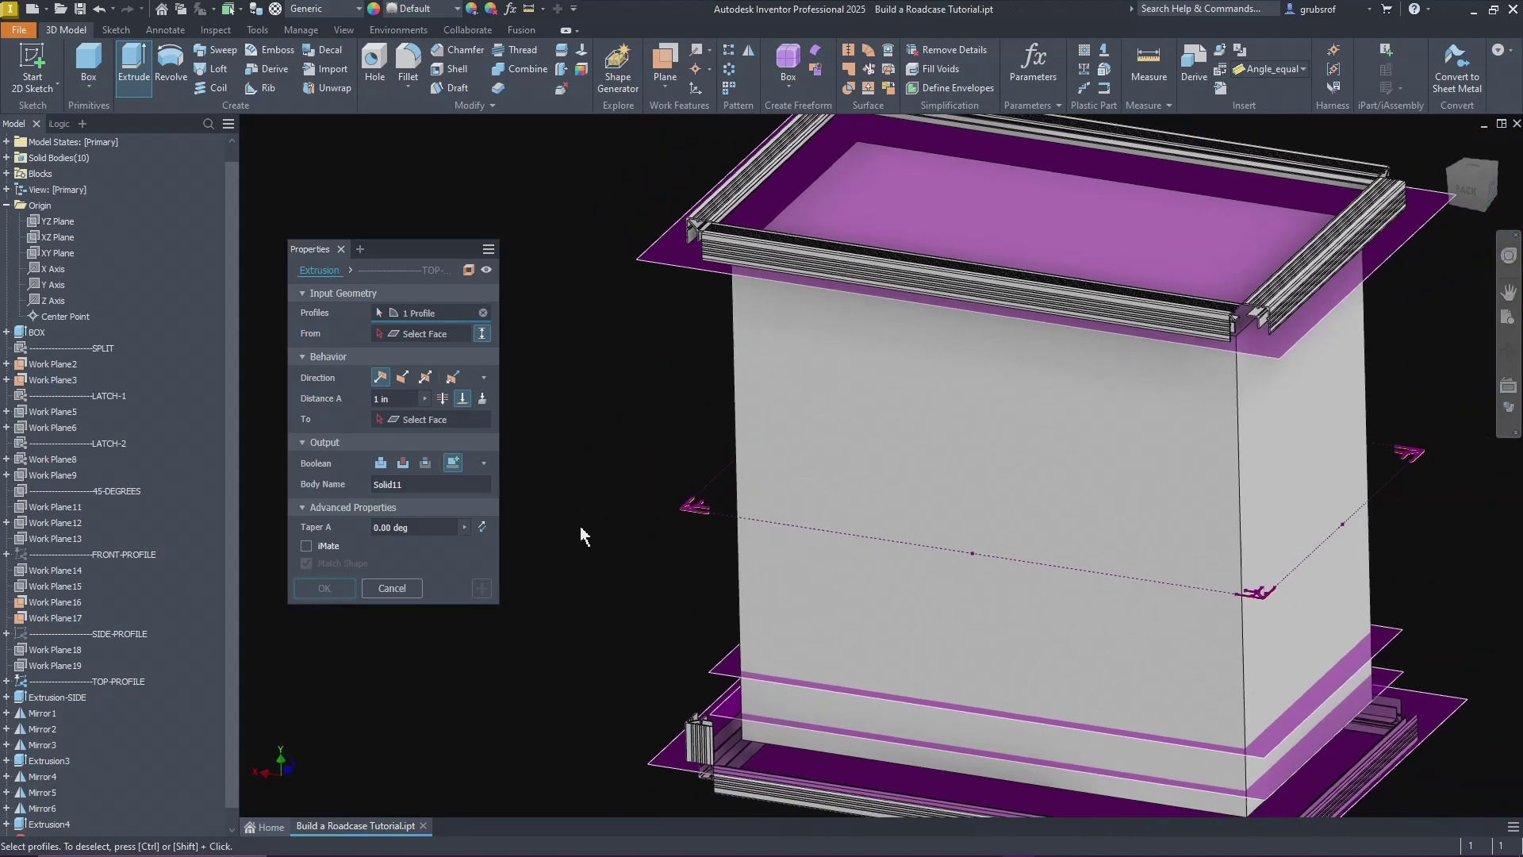
{"action": "left_click", "coordinate": [425, 333]}
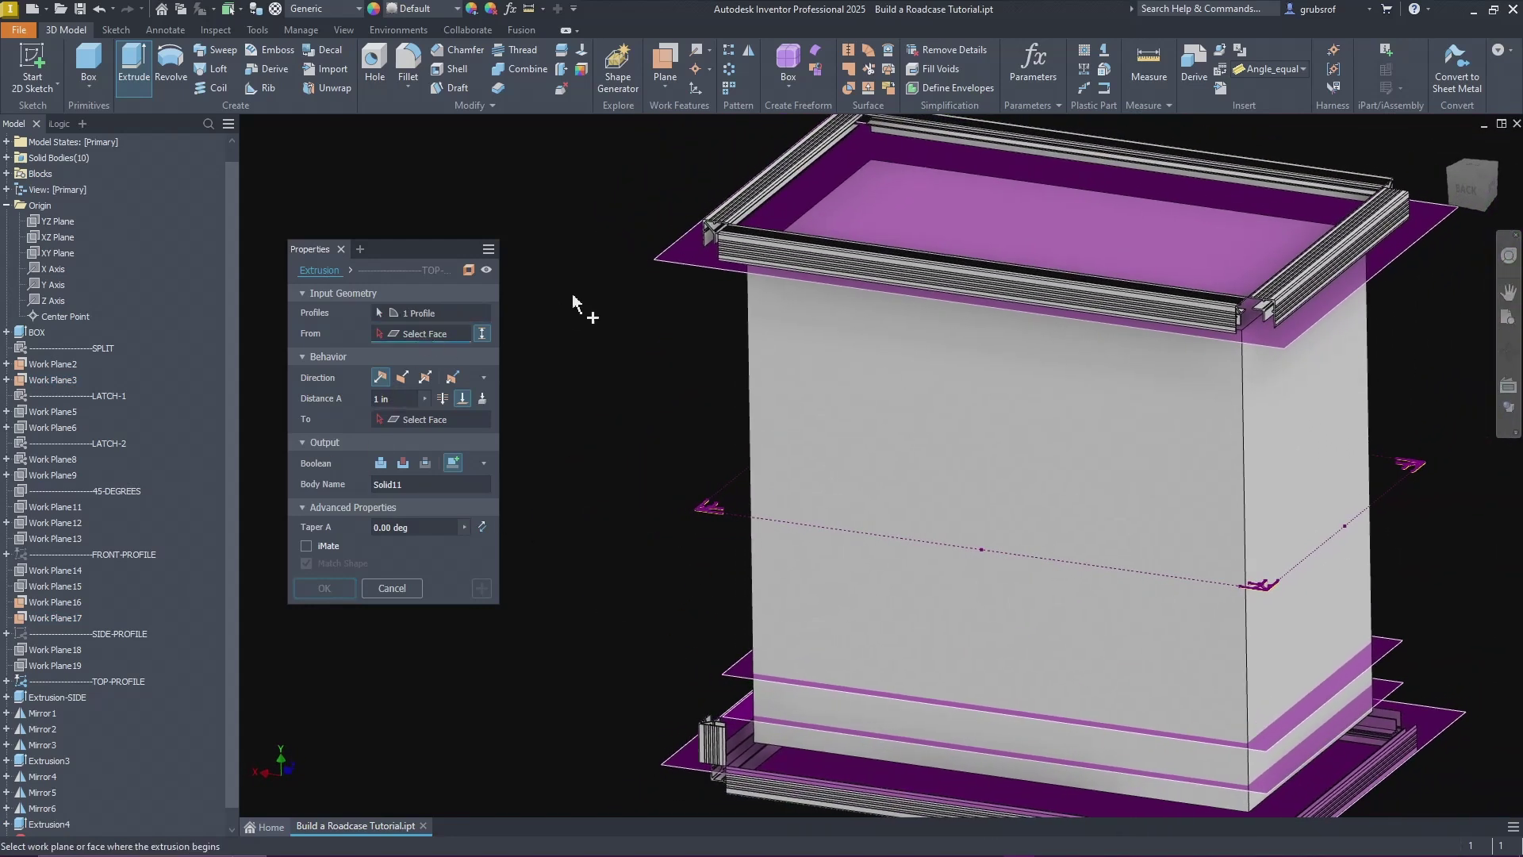
{"action": "left_click", "coordinate": [724, 287]}
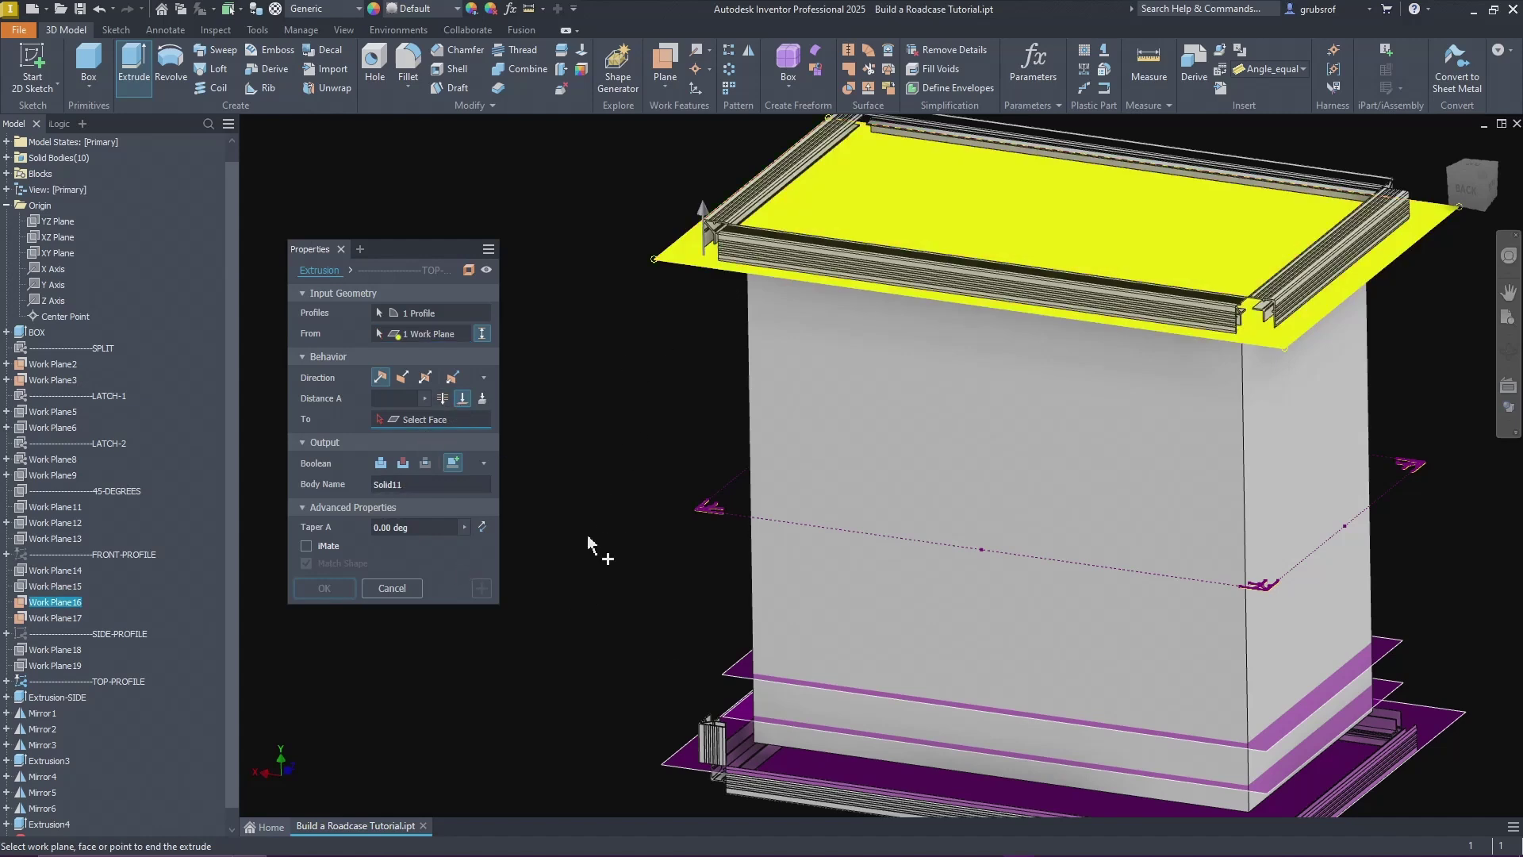
{"action": "left_click", "coordinate": [534, 649]}
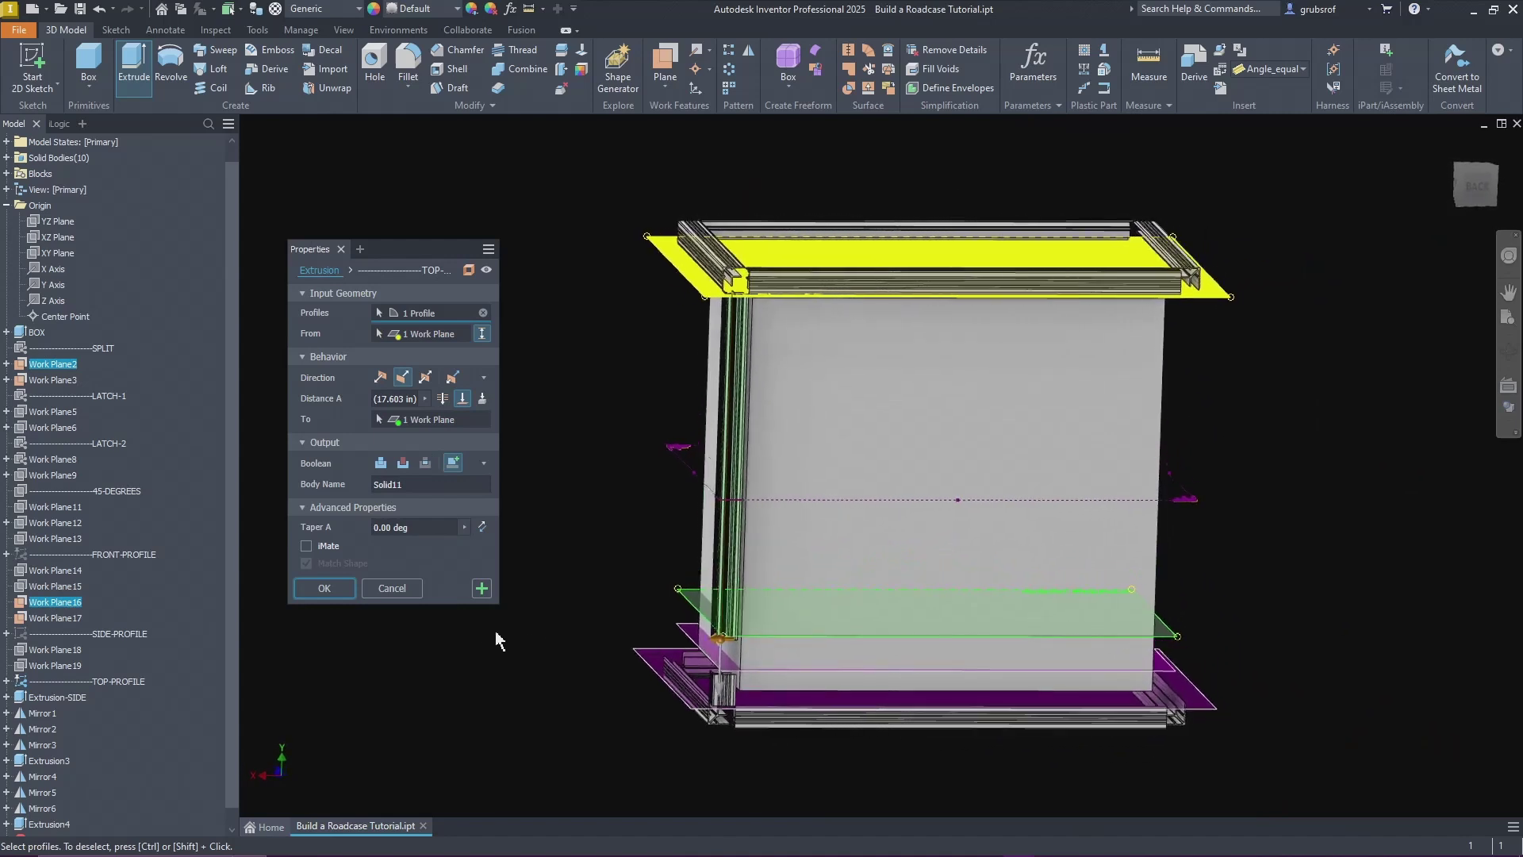
{"action": "left_click", "coordinate": [325, 588]}
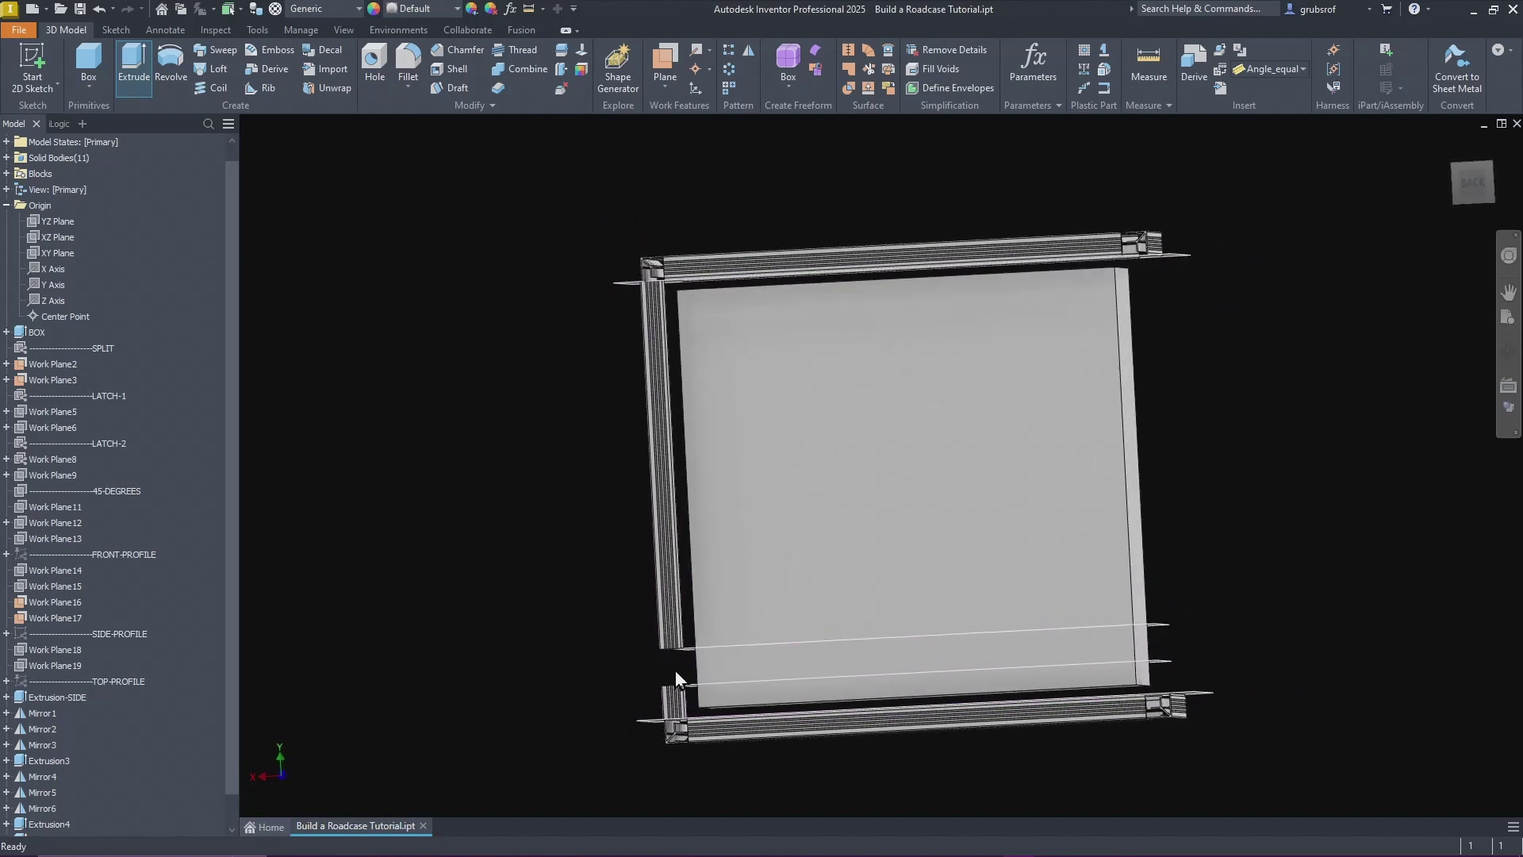
Step: Make the YZ Plane and XY Plane origin planes visible
{"action": "middle_click_drag", "start_coordinate": [651, 675], "coordinate": [818, 726], "text": "shift"}
{"action": "scroll", "coordinate": [687, 773], "scroll_direction": "up", "scroll_amount": 5}
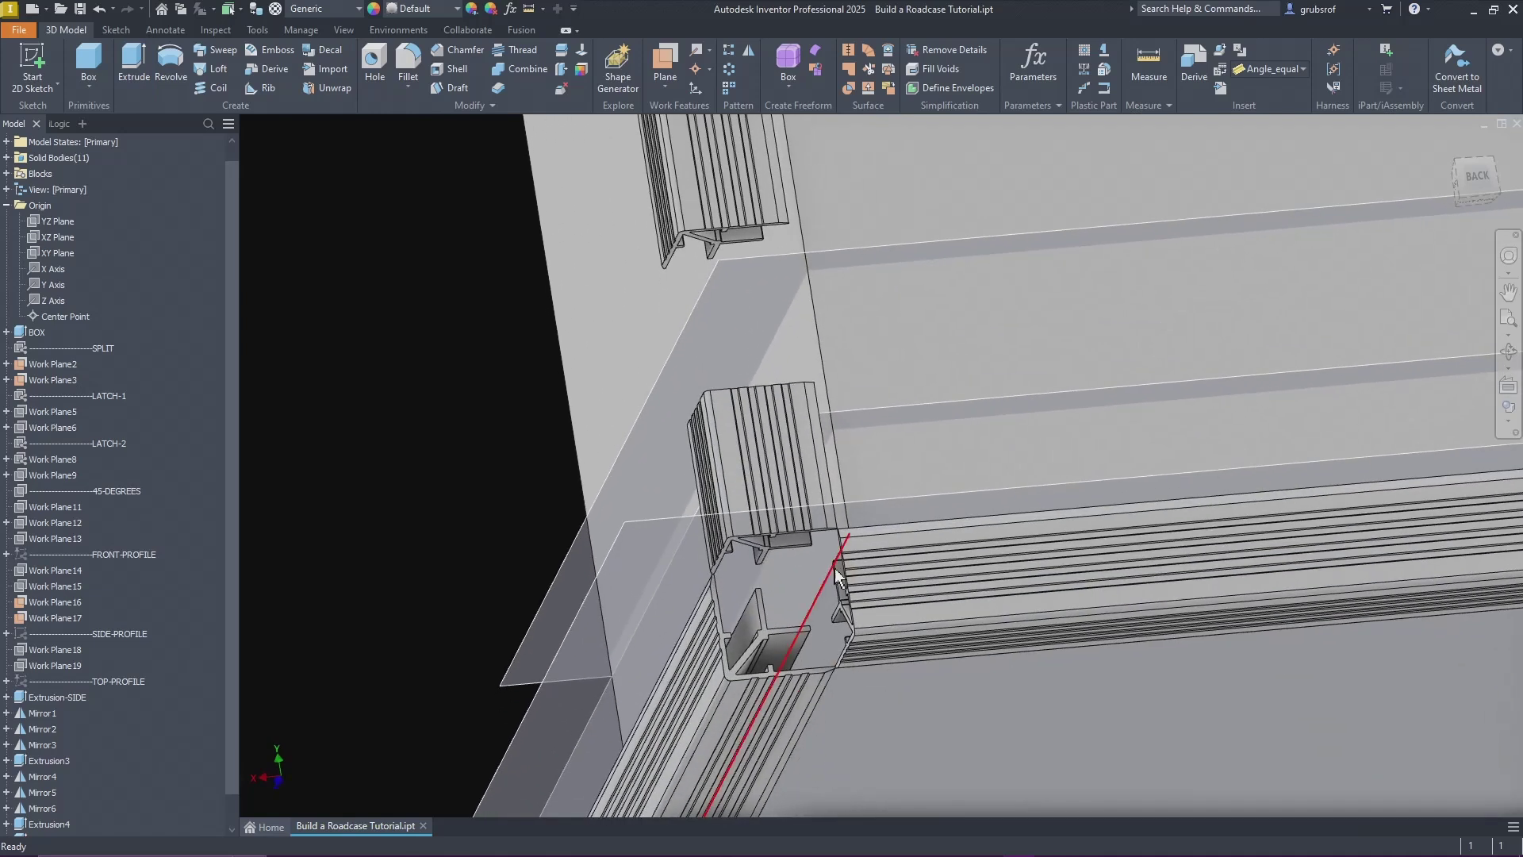
{"action": "middle_click_drag", "start_coordinate": [754, 533], "coordinate": [302, 571], "text": "shift"}
{"action": "scroll", "coordinate": [840, 646], "scroll_direction": "down", "scroll_amount": 3}
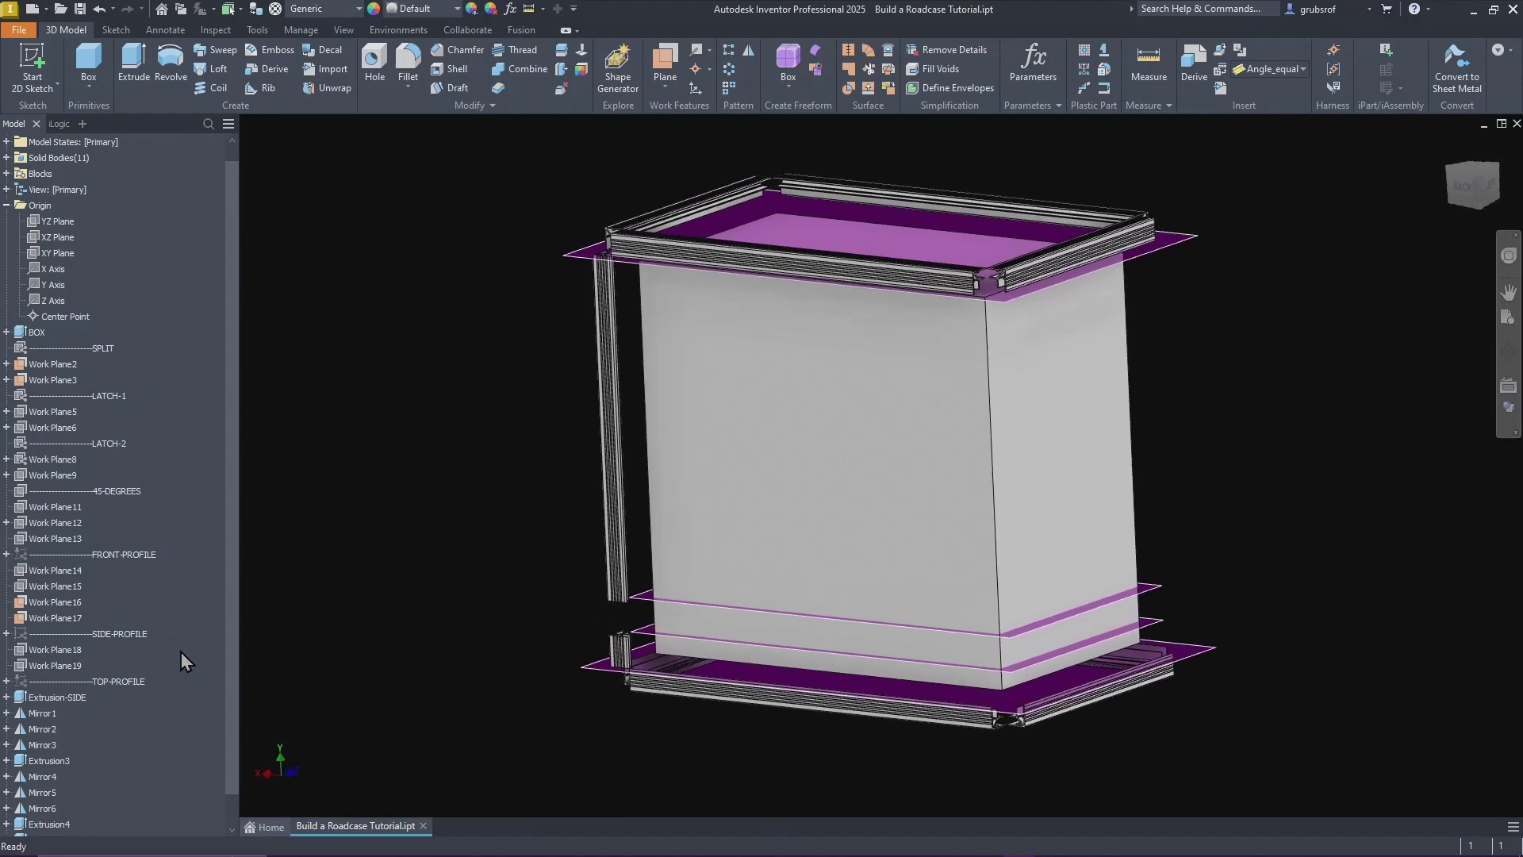
{"action": "left_click", "coordinate": [67, 223]}
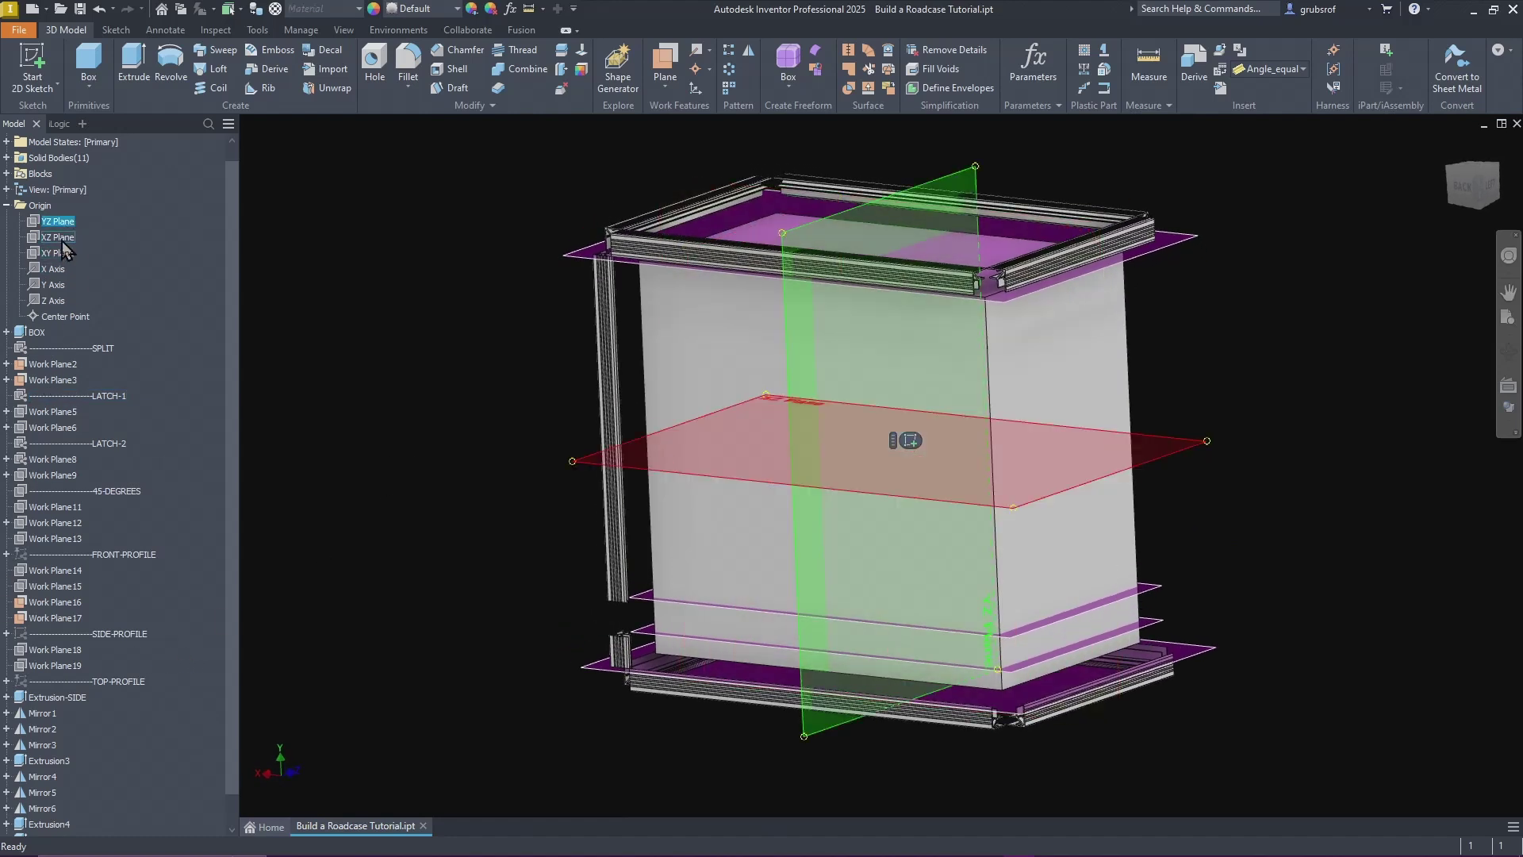
{"action": "left_click", "coordinate": [52, 254], "text": "ctrl"}
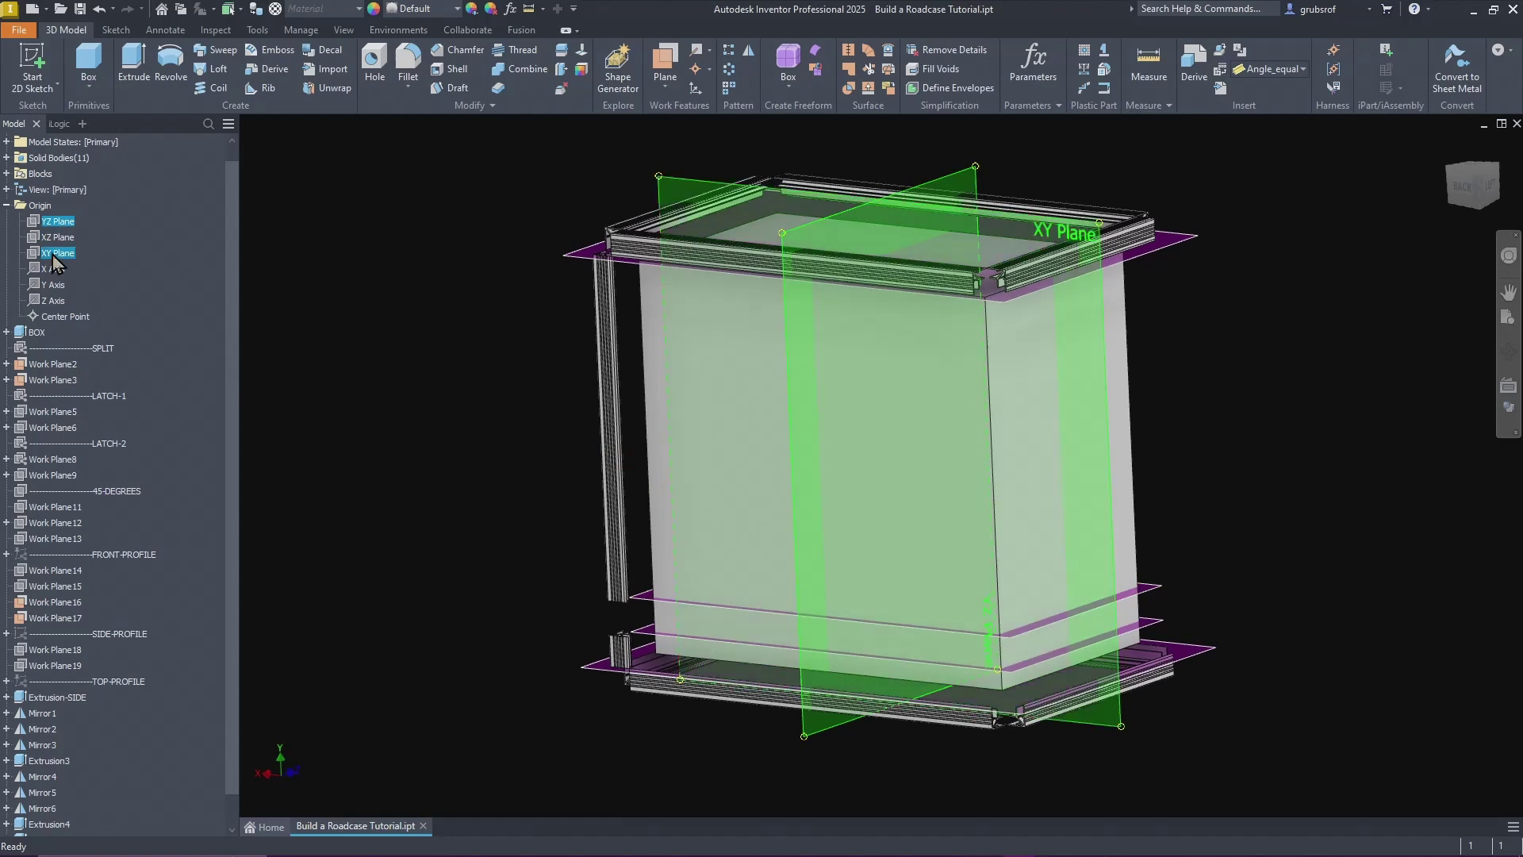
{"action": "right_click", "coordinate": [64, 254]}
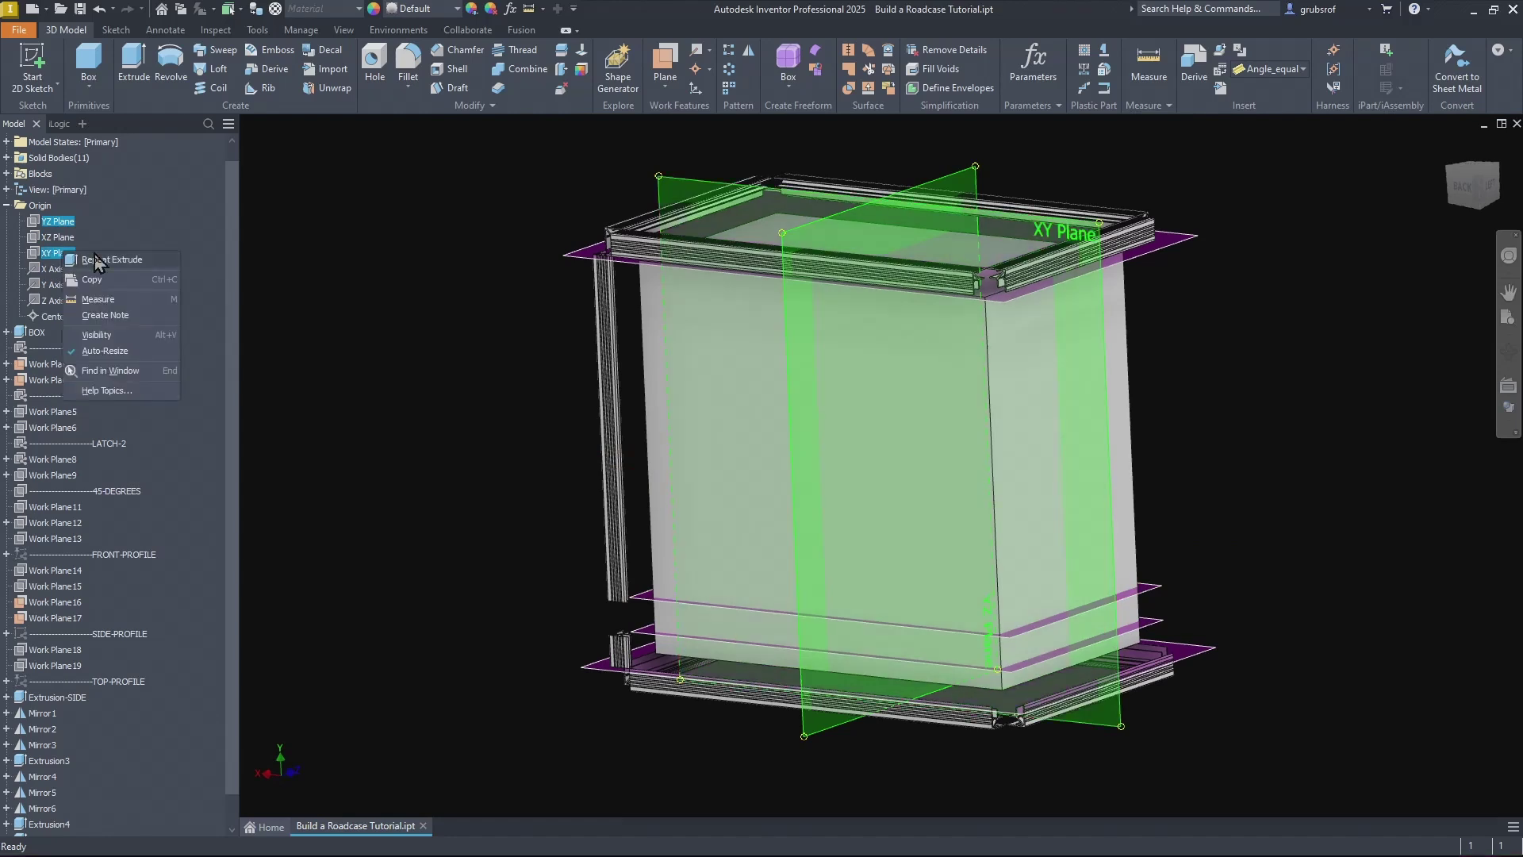
{"action": "left_click", "coordinate": [94, 335]}
{"action": "scroll", "coordinate": [387, 338], "scroll_direction": "down", "scroll_amount": 2}
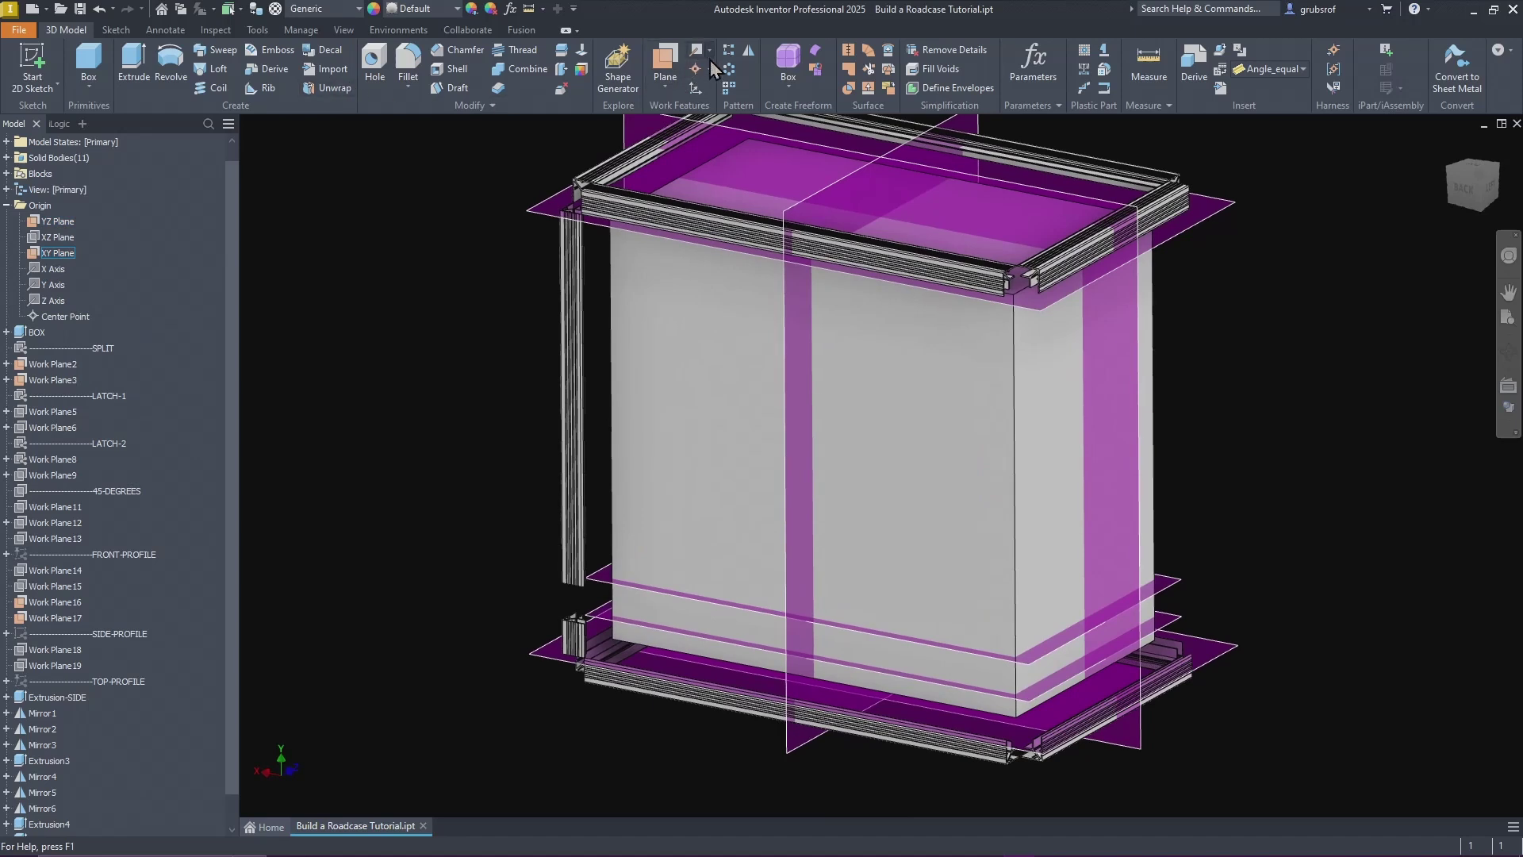
Step: Mirror the short lower corner solid about the YZ Plane as a separate new solid
{"action": "left_click", "coordinate": [748, 50]}
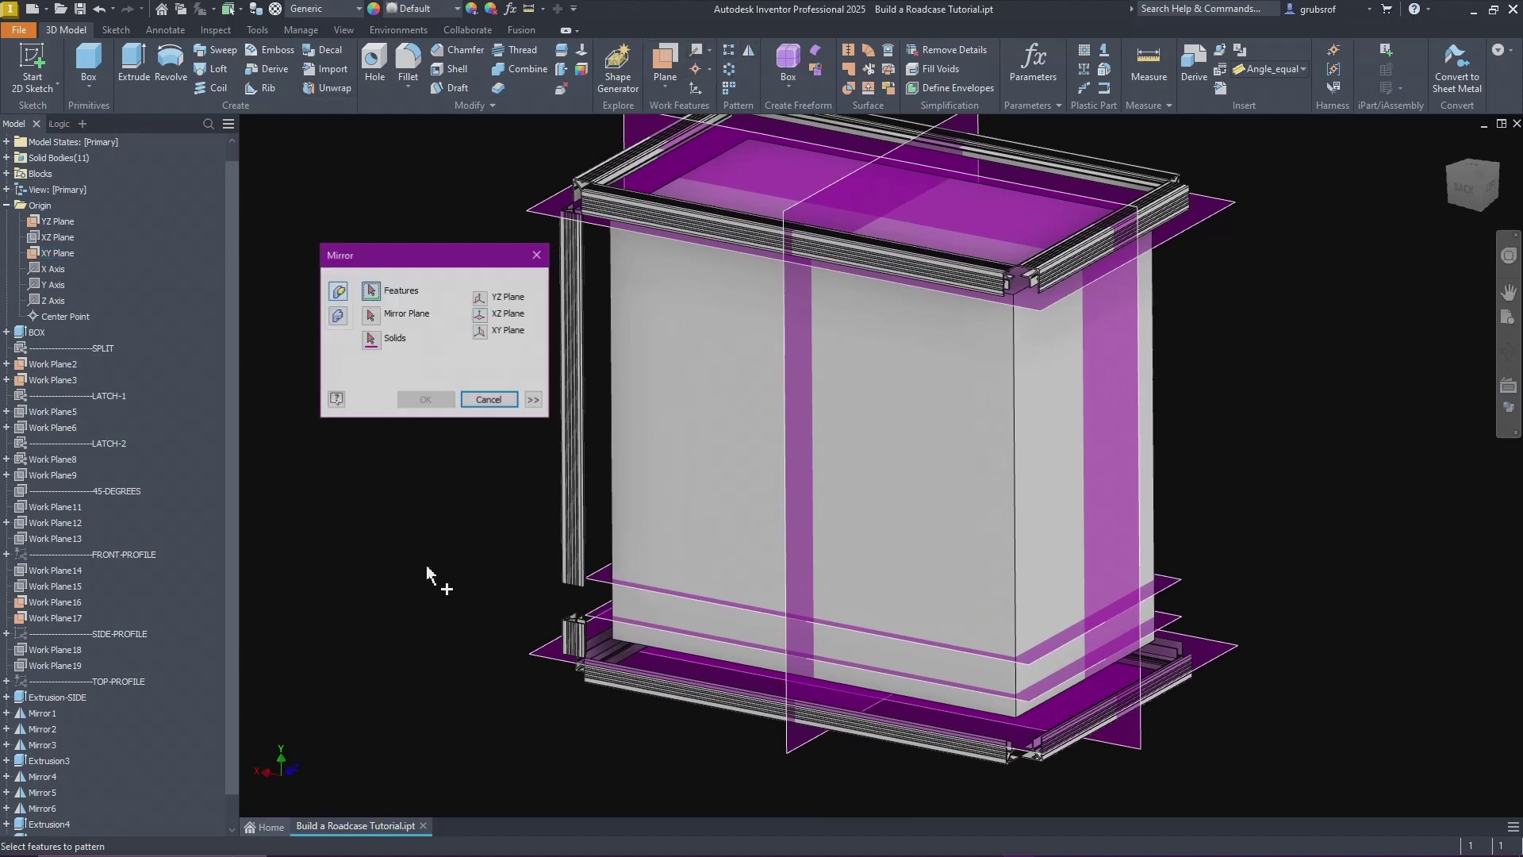
{"action": "left_click", "coordinate": [572, 647]}
{"action": "left_click", "coordinate": [337, 316]}
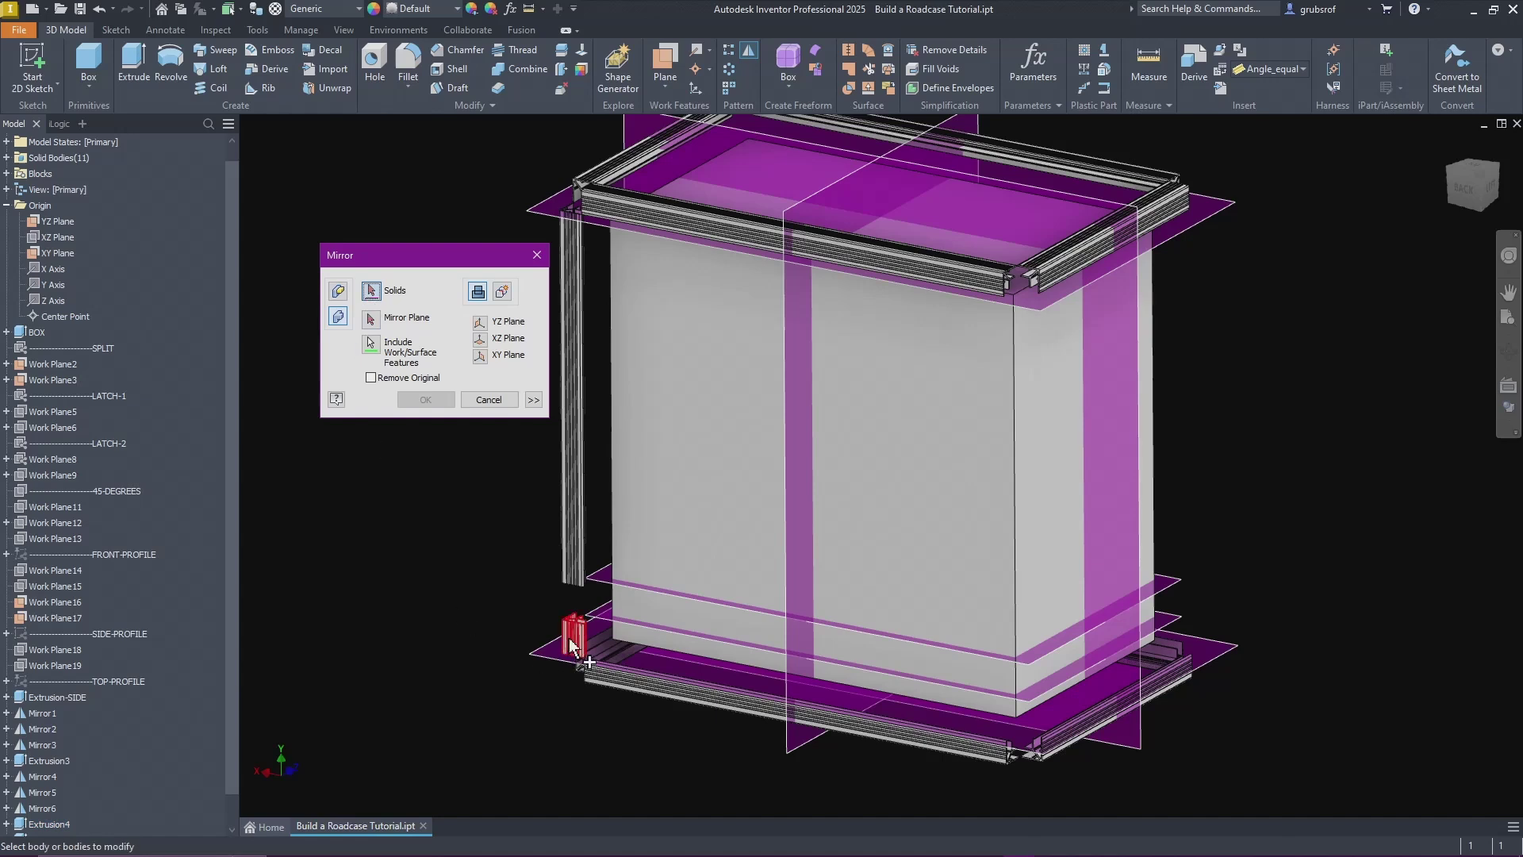
{"action": "left_click", "coordinate": [574, 640]}
{"action": "left_click", "coordinate": [371, 321]}
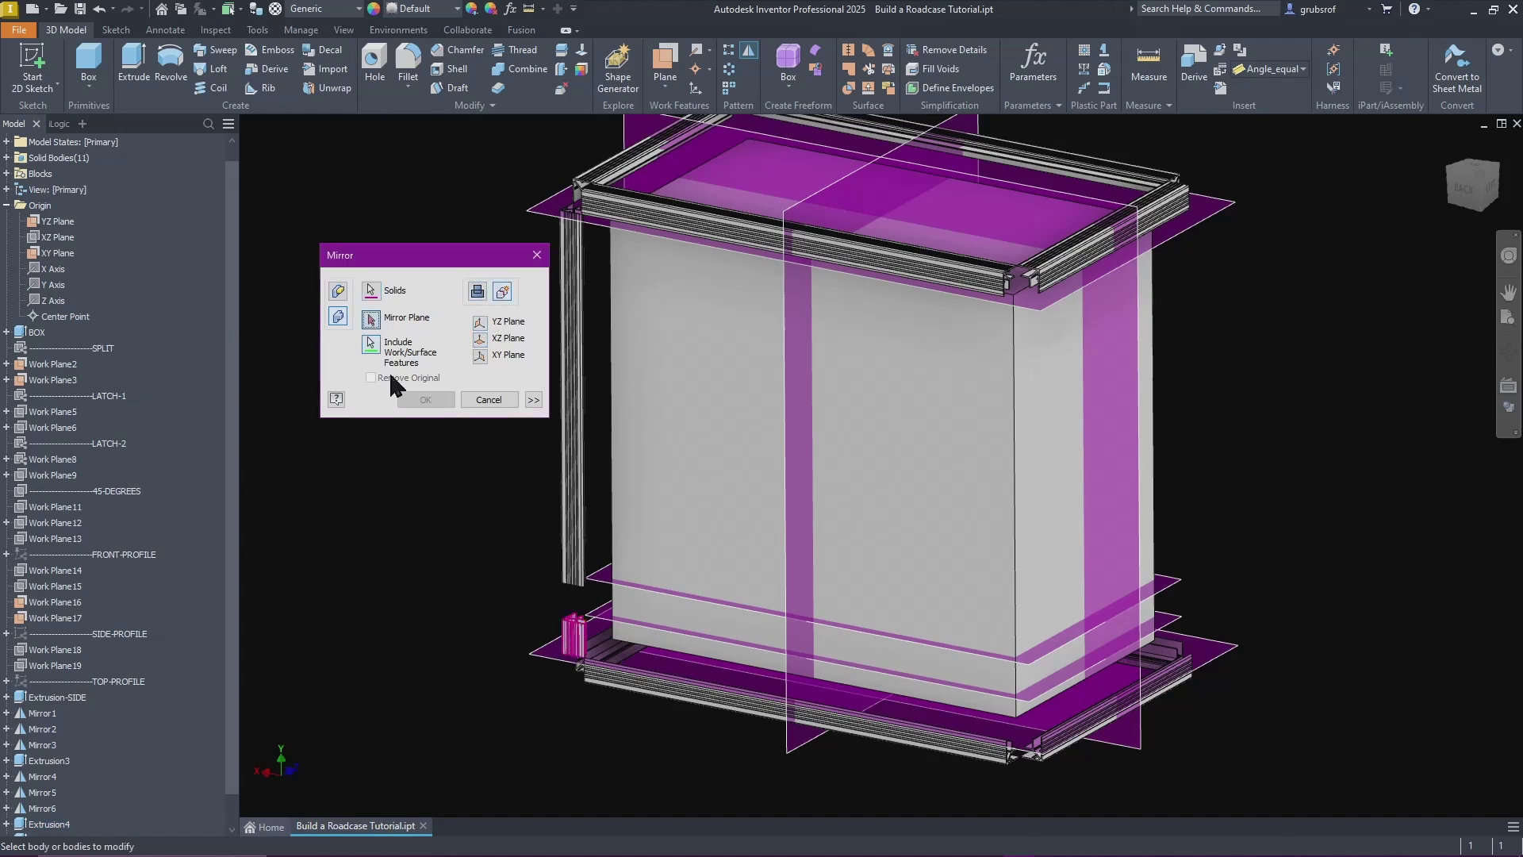
{"action": "left_click", "coordinate": [806, 736]}
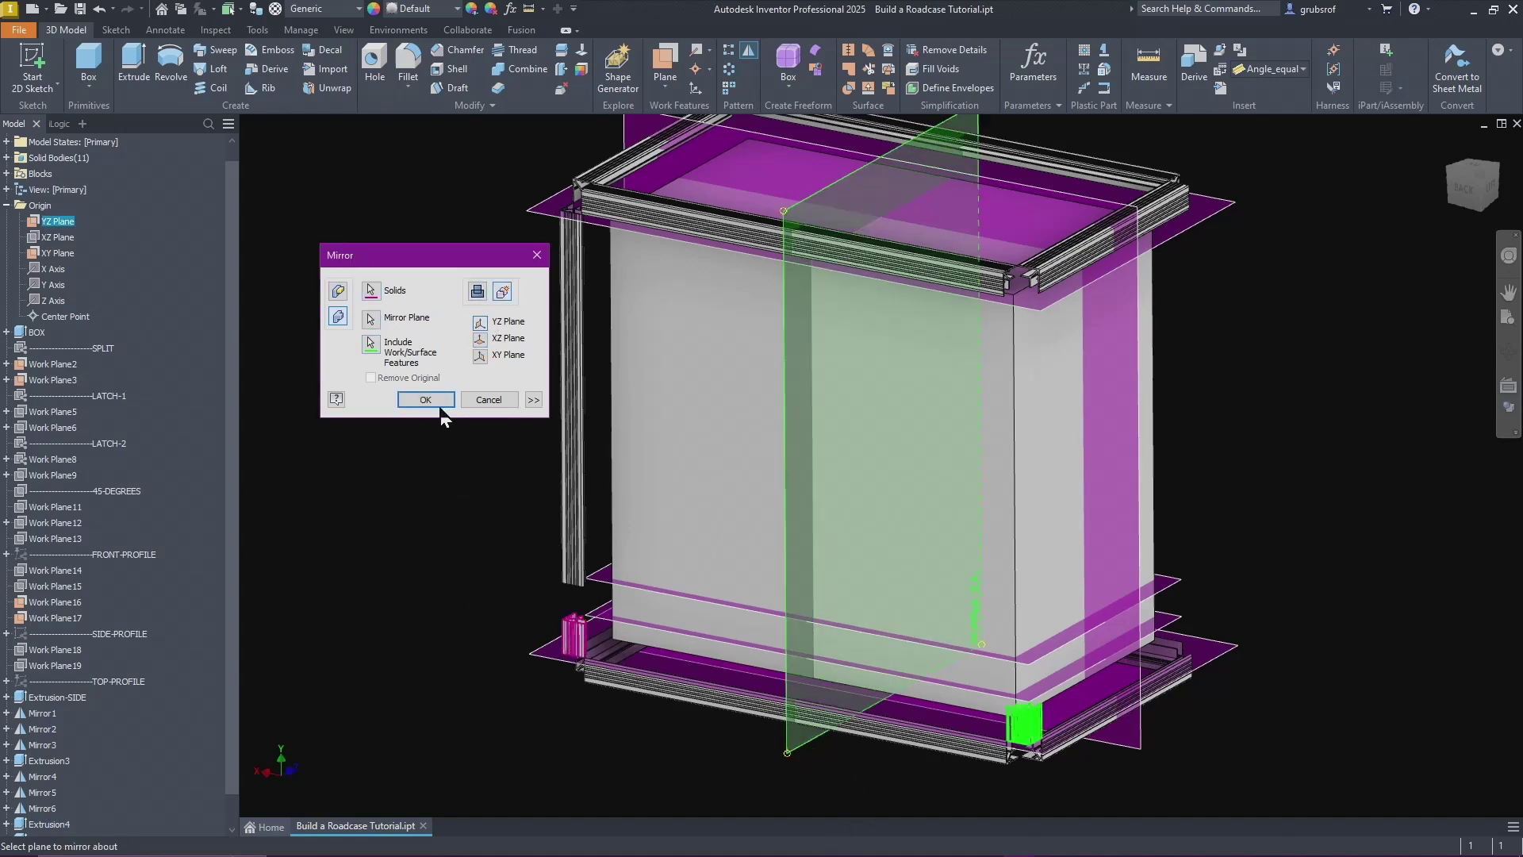
{"action": "left_click", "coordinate": [424, 400]}
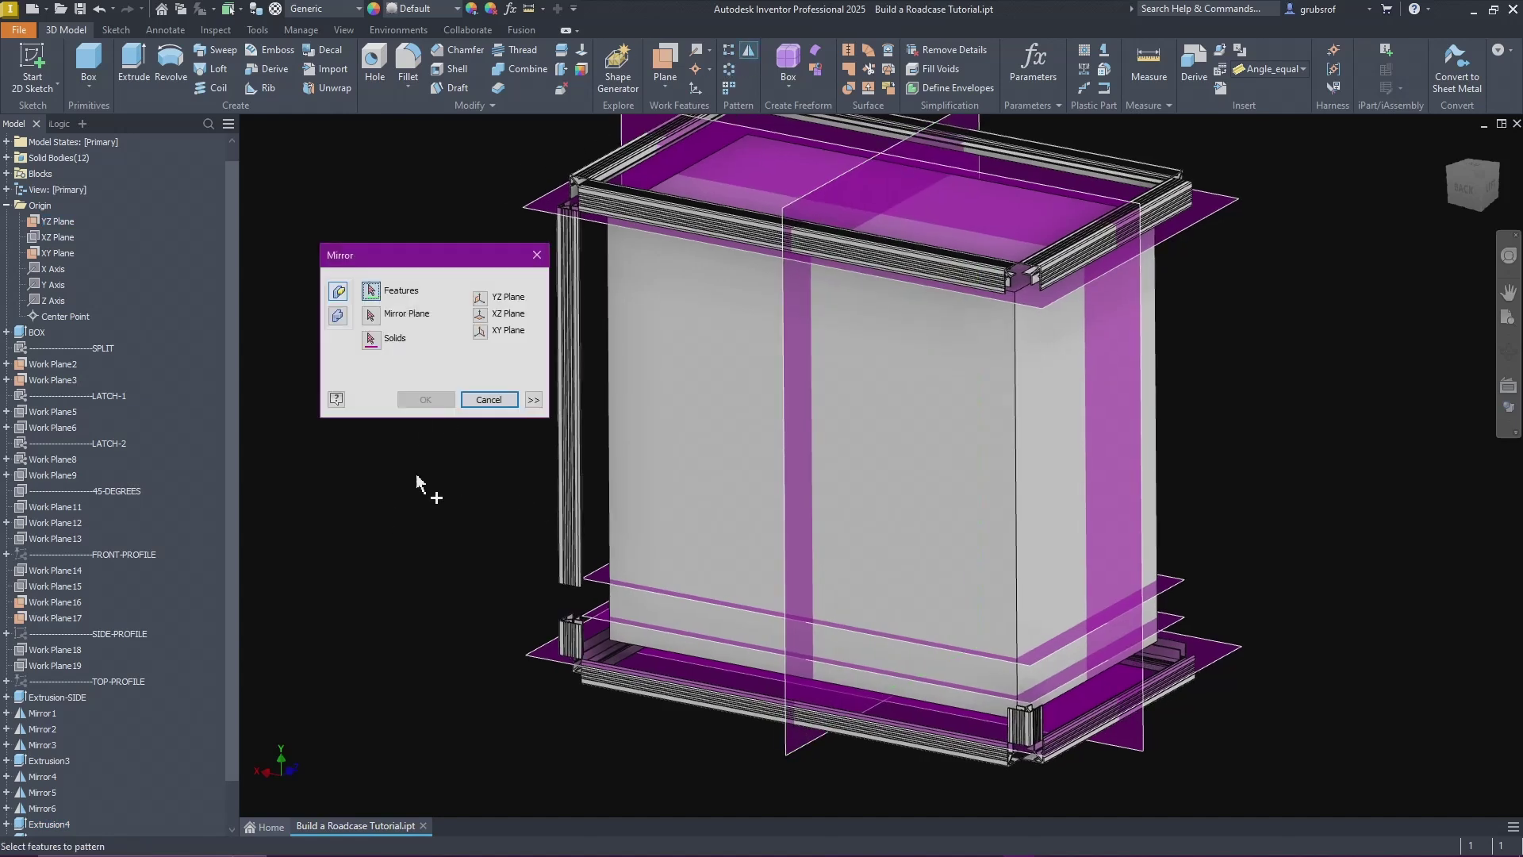
Step: Mirror the long upper corner solid about the YZ Plane as a separate new solid
{"action": "left_click", "coordinate": [340, 315]}
{"action": "left_click", "coordinate": [503, 293]}
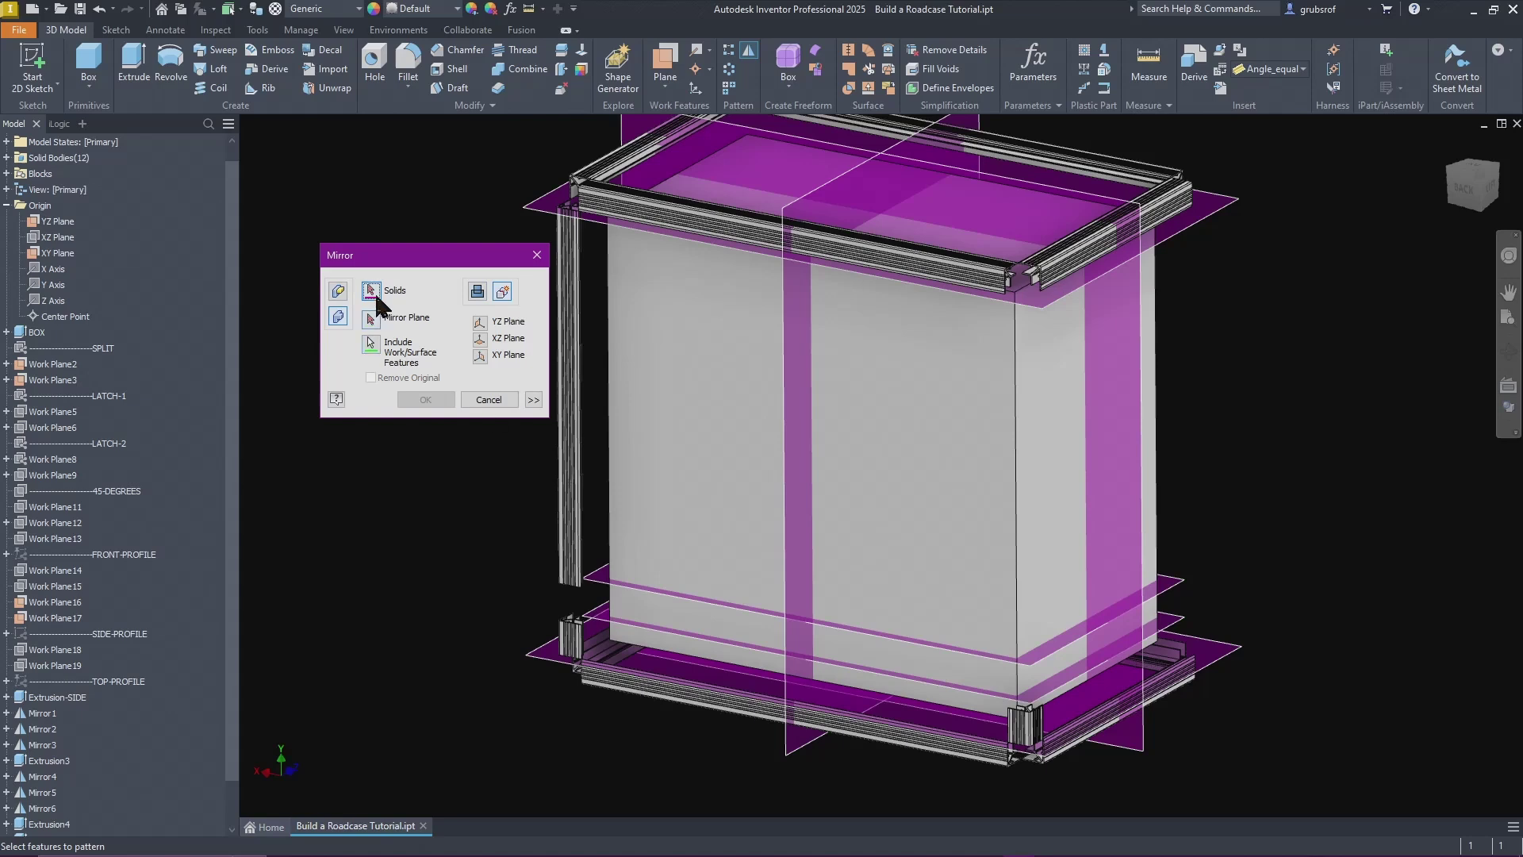
{"action": "left_click", "coordinate": [579, 481]}
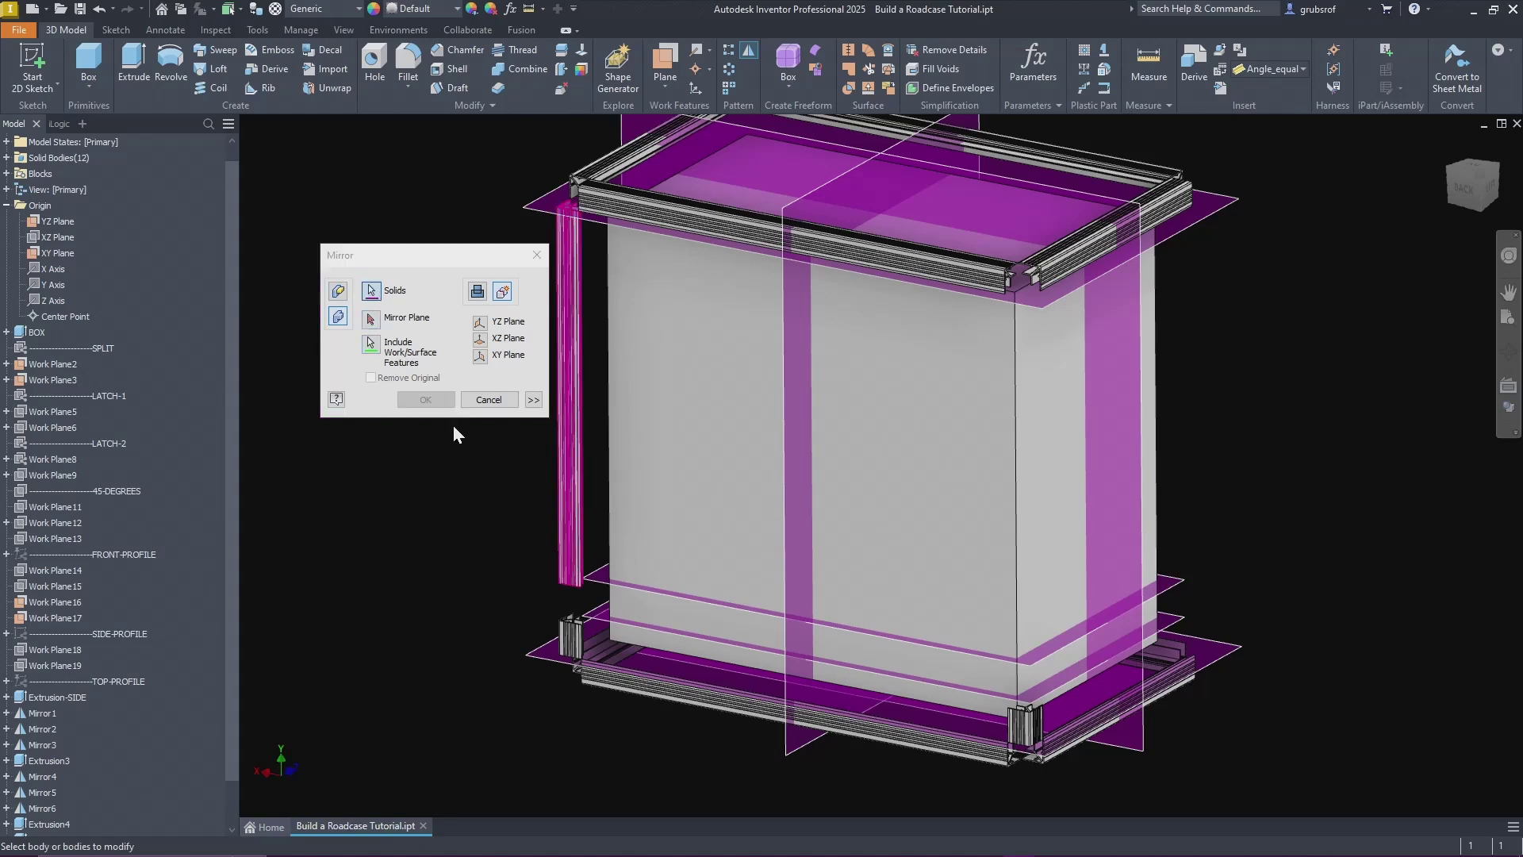
{"action": "left_click", "coordinate": [370, 318]}
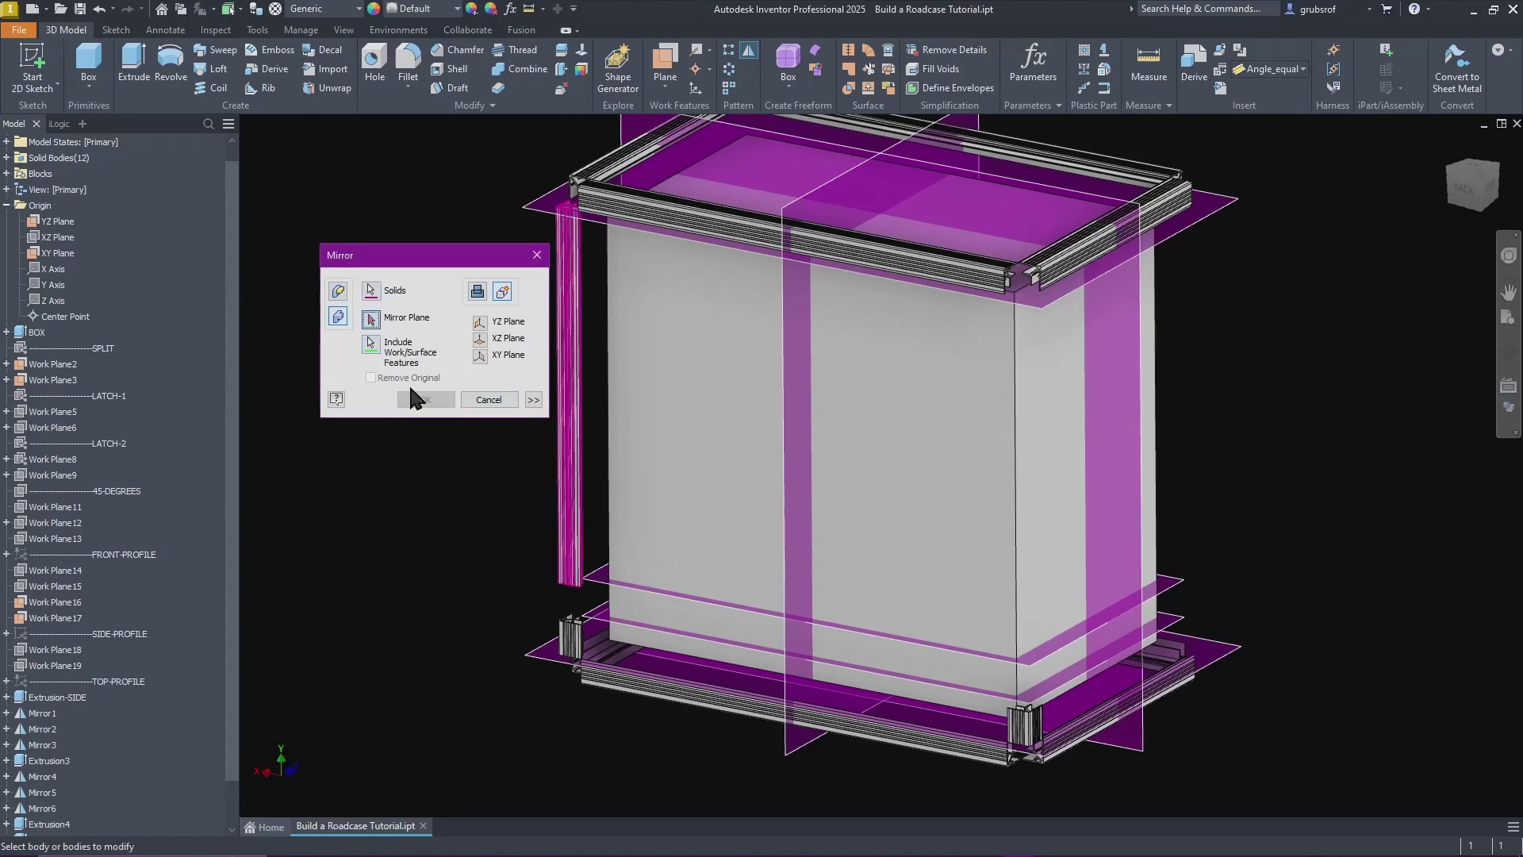
{"action": "left_click", "coordinate": [784, 741]}
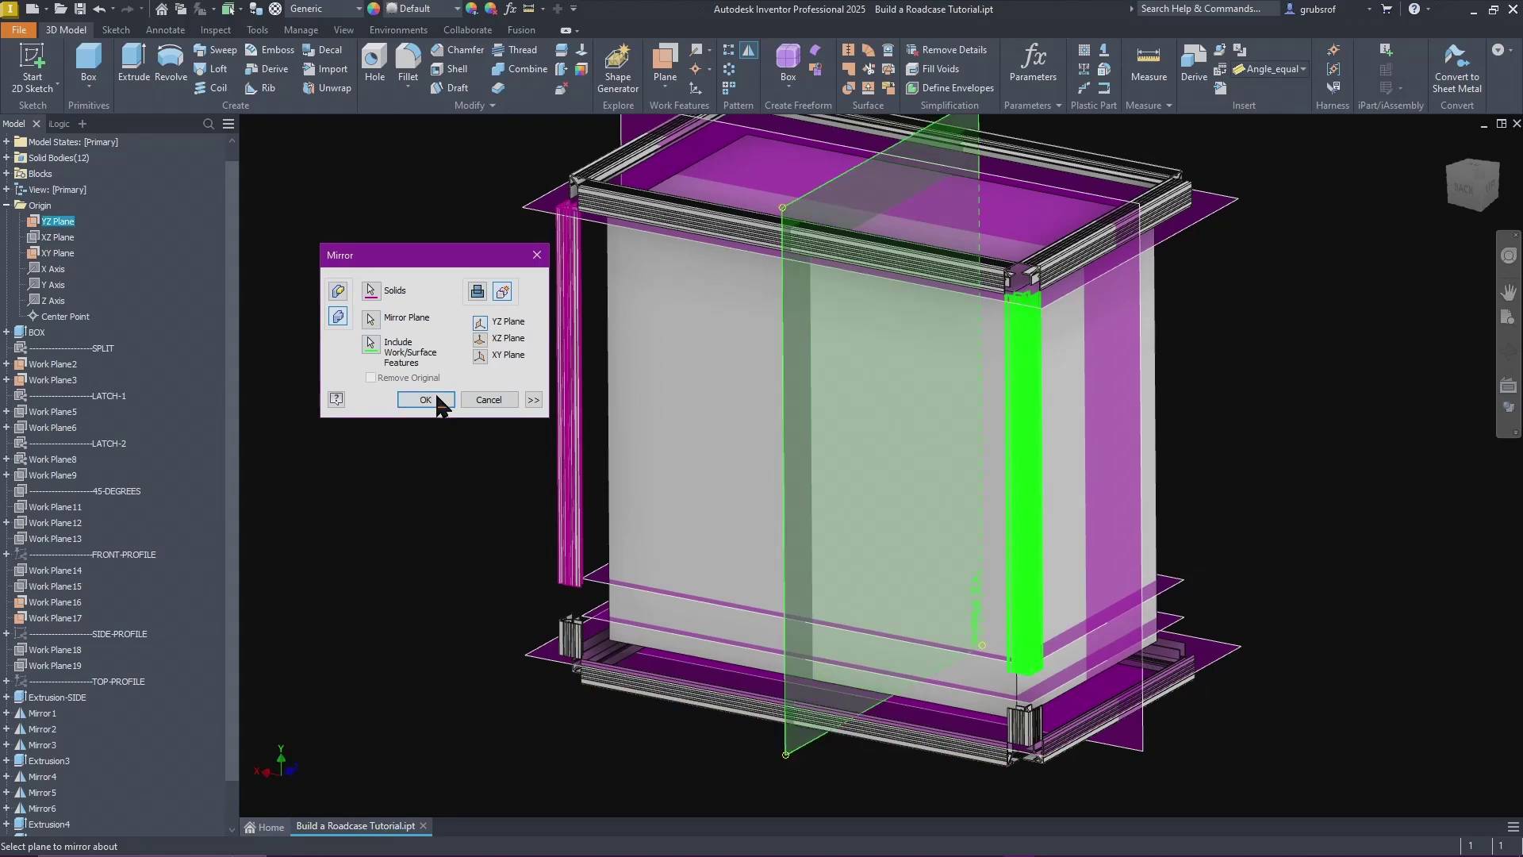
{"action": "left_click", "coordinate": [426, 399]}
Step: Hide the YZ Plane and Work Plane17 at the lower end of the box
{"action": "middle_click_drag", "start_coordinate": [754, 698], "coordinate": [979, 761], "text": "shift"}
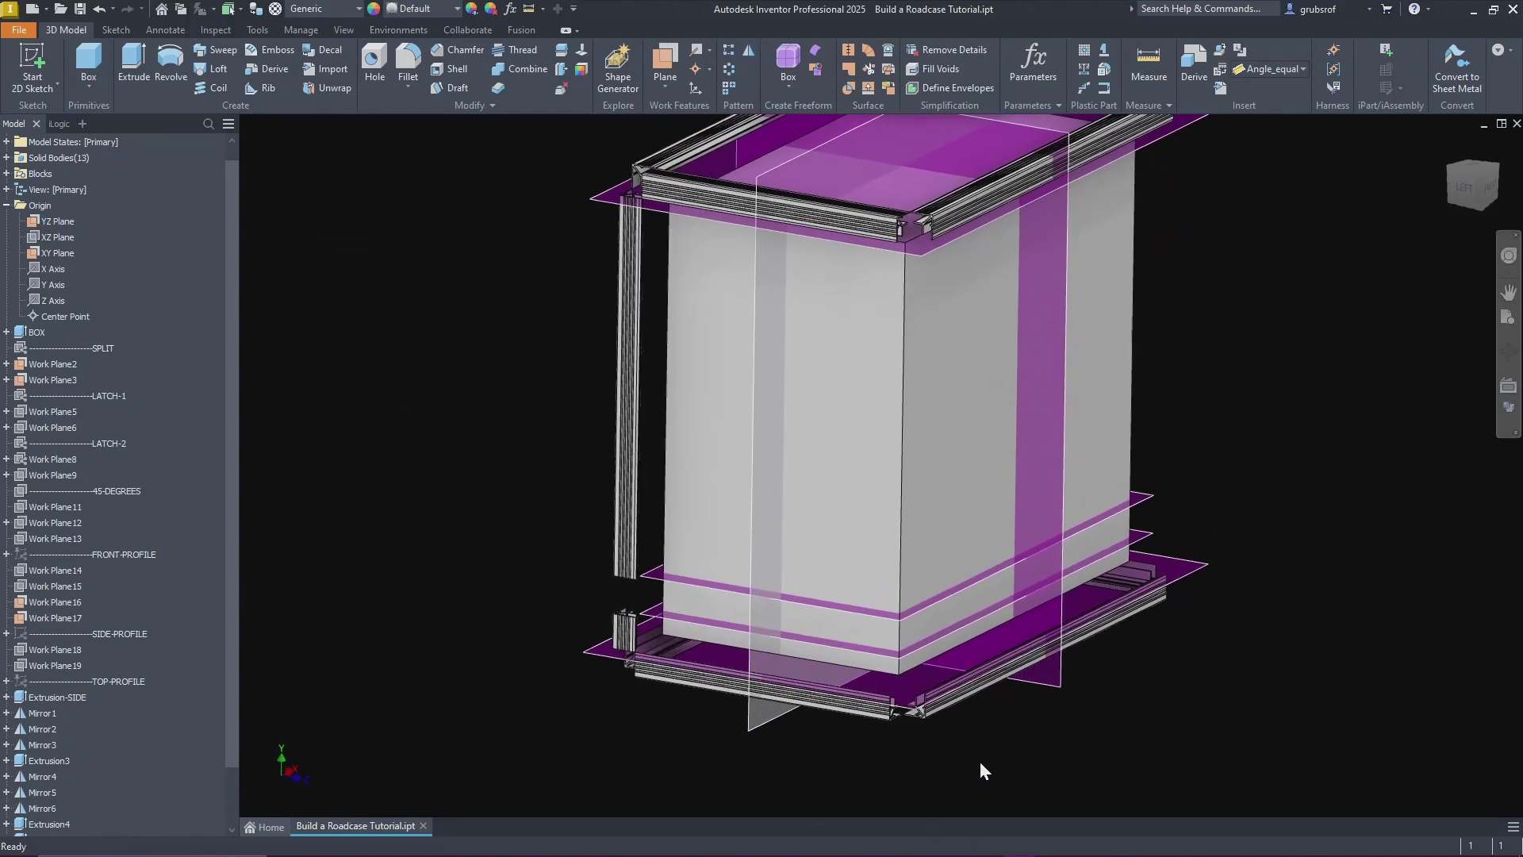
{"action": "right_click", "coordinate": [1051, 682]}
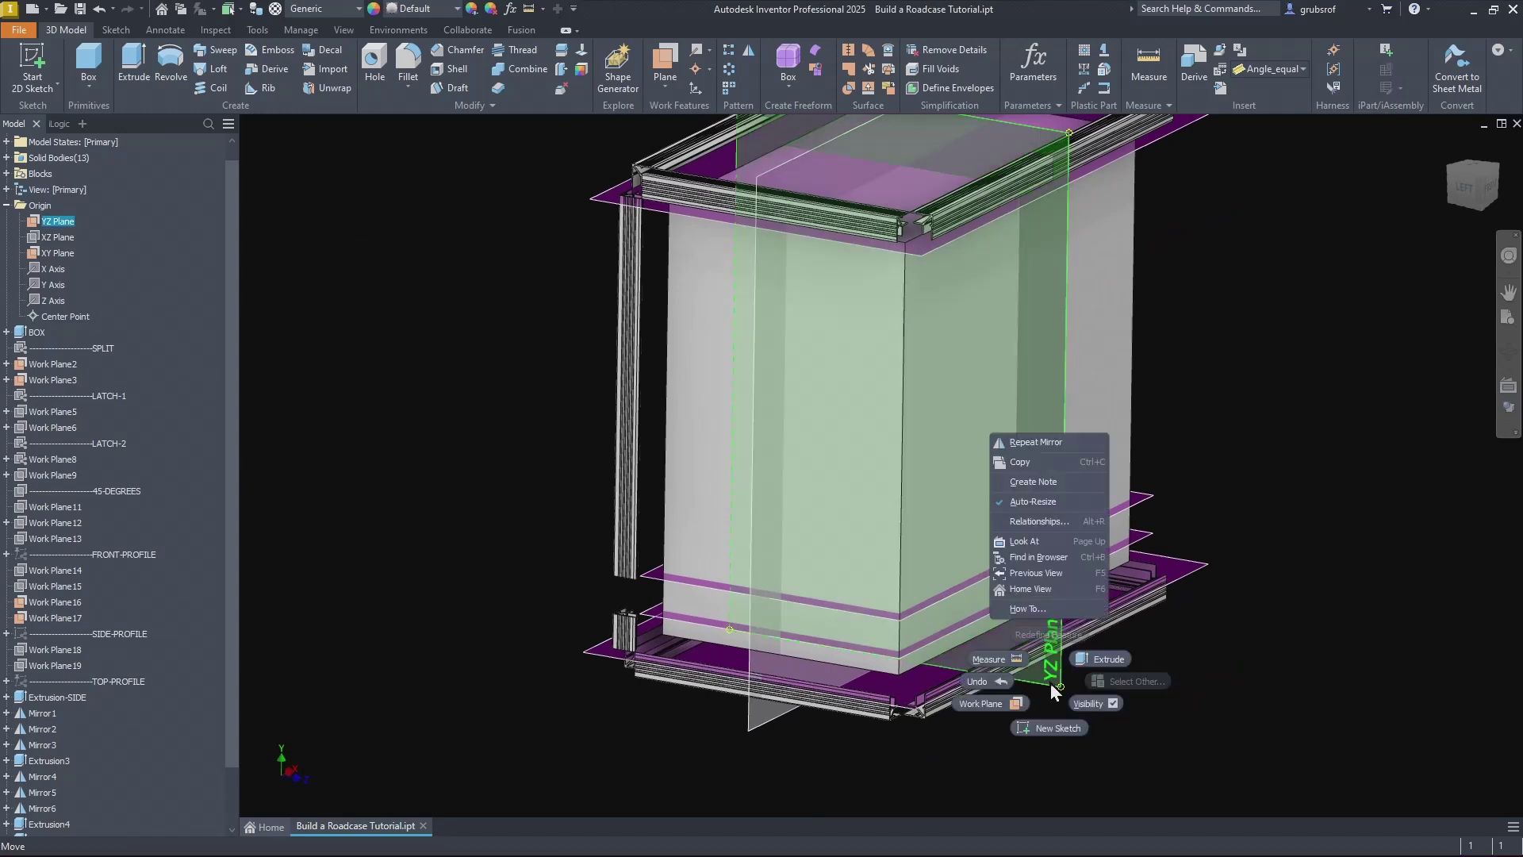
{"action": "left_click", "coordinate": [1106, 718]}
{"action": "middle_click_drag", "start_coordinate": [1127, 745], "coordinate": [476, 577], "text": "shift"}
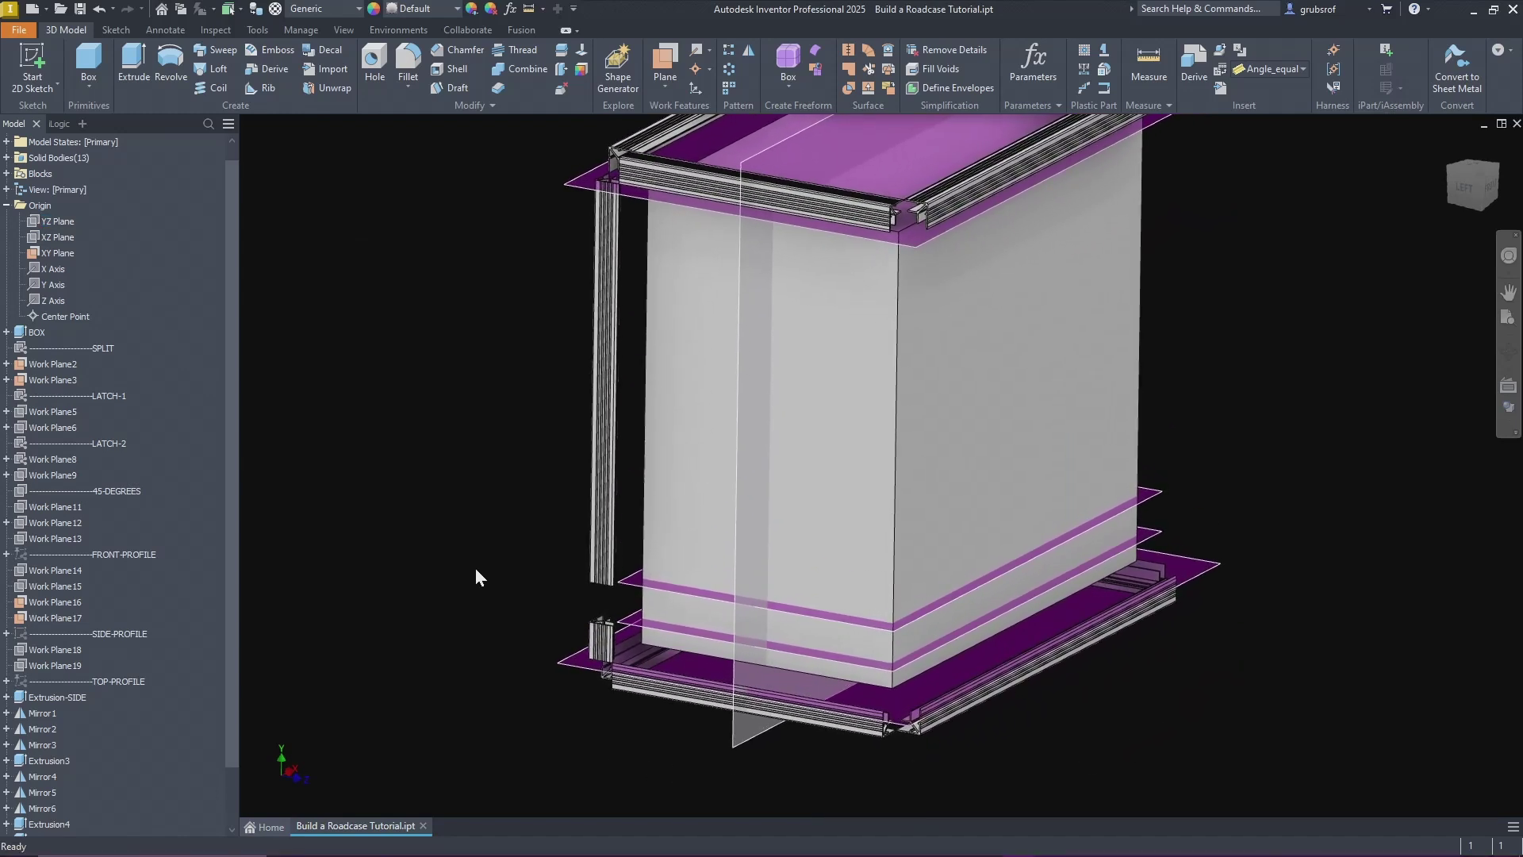
{"action": "right_click", "coordinate": [574, 666]}
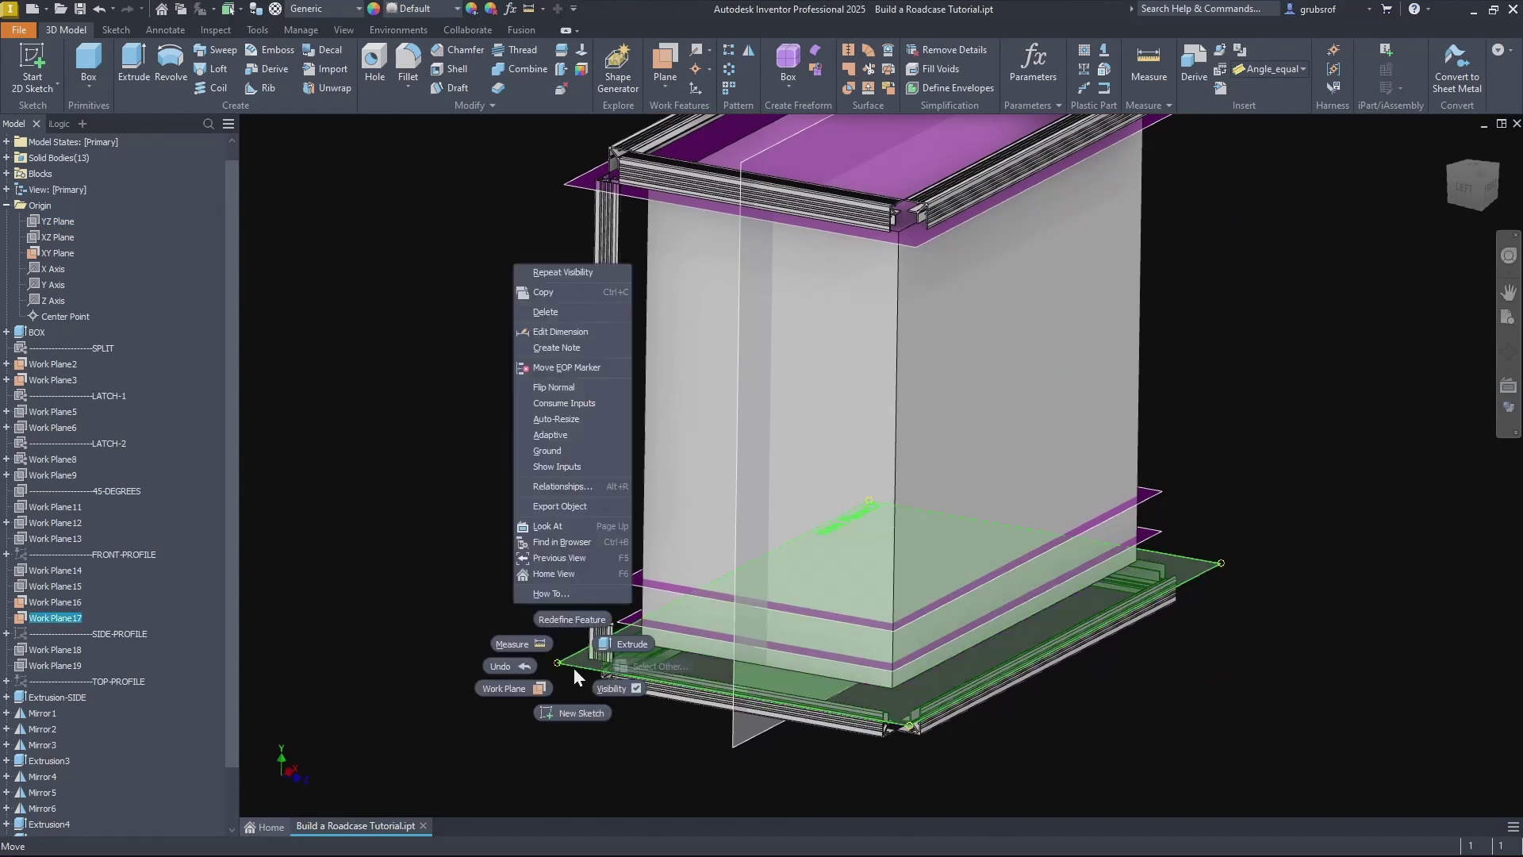
{"action": "left_click", "coordinate": [607, 689]}
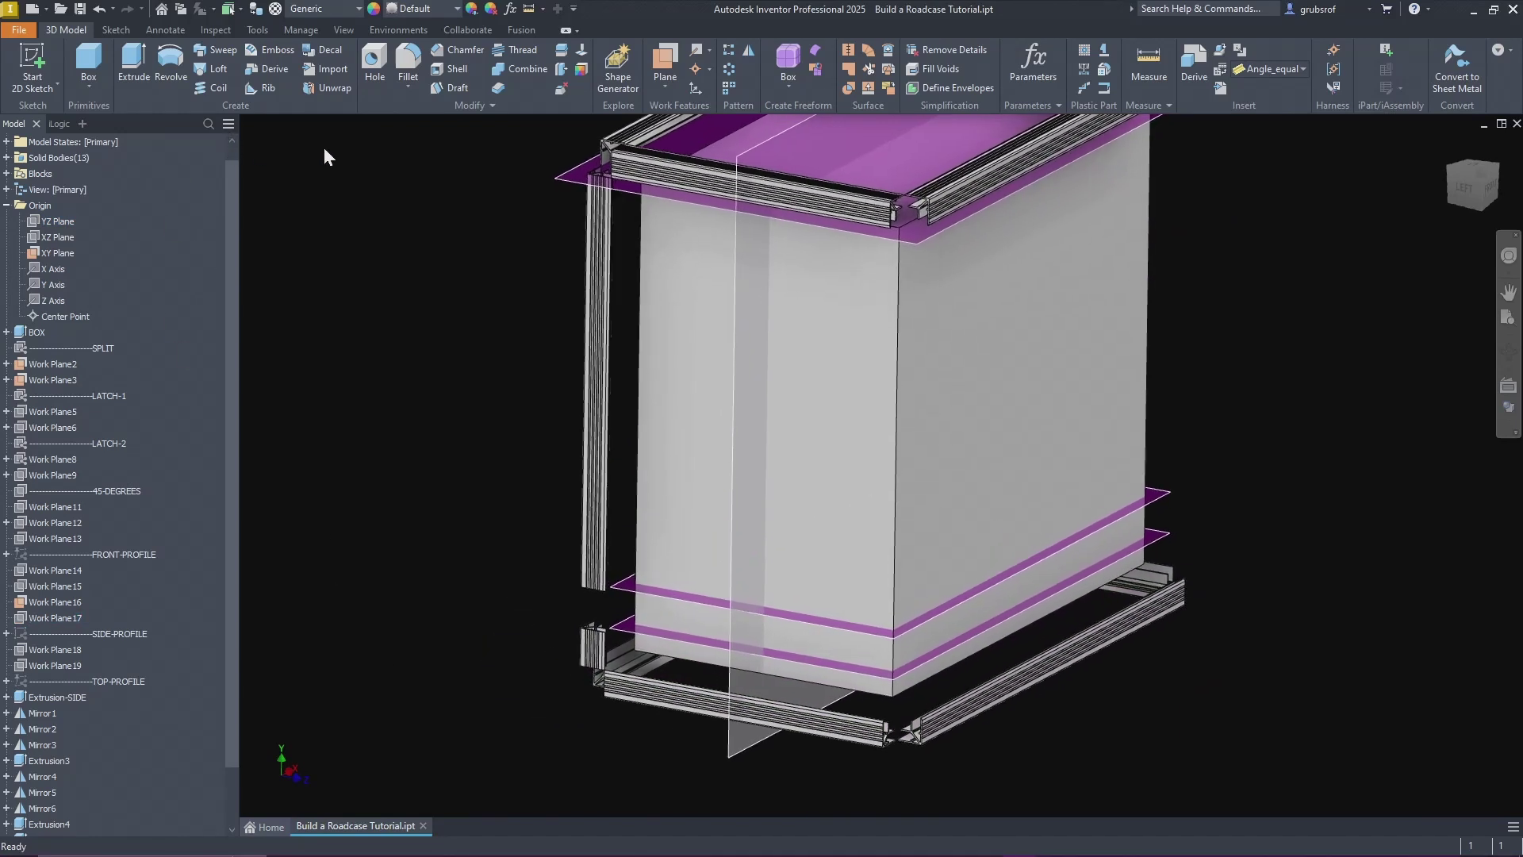
Step: Mirror the short lower corner solid on the box's left side about the XY Plane as a separate new solid
{"action": "left_click", "coordinate": [749, 50]}
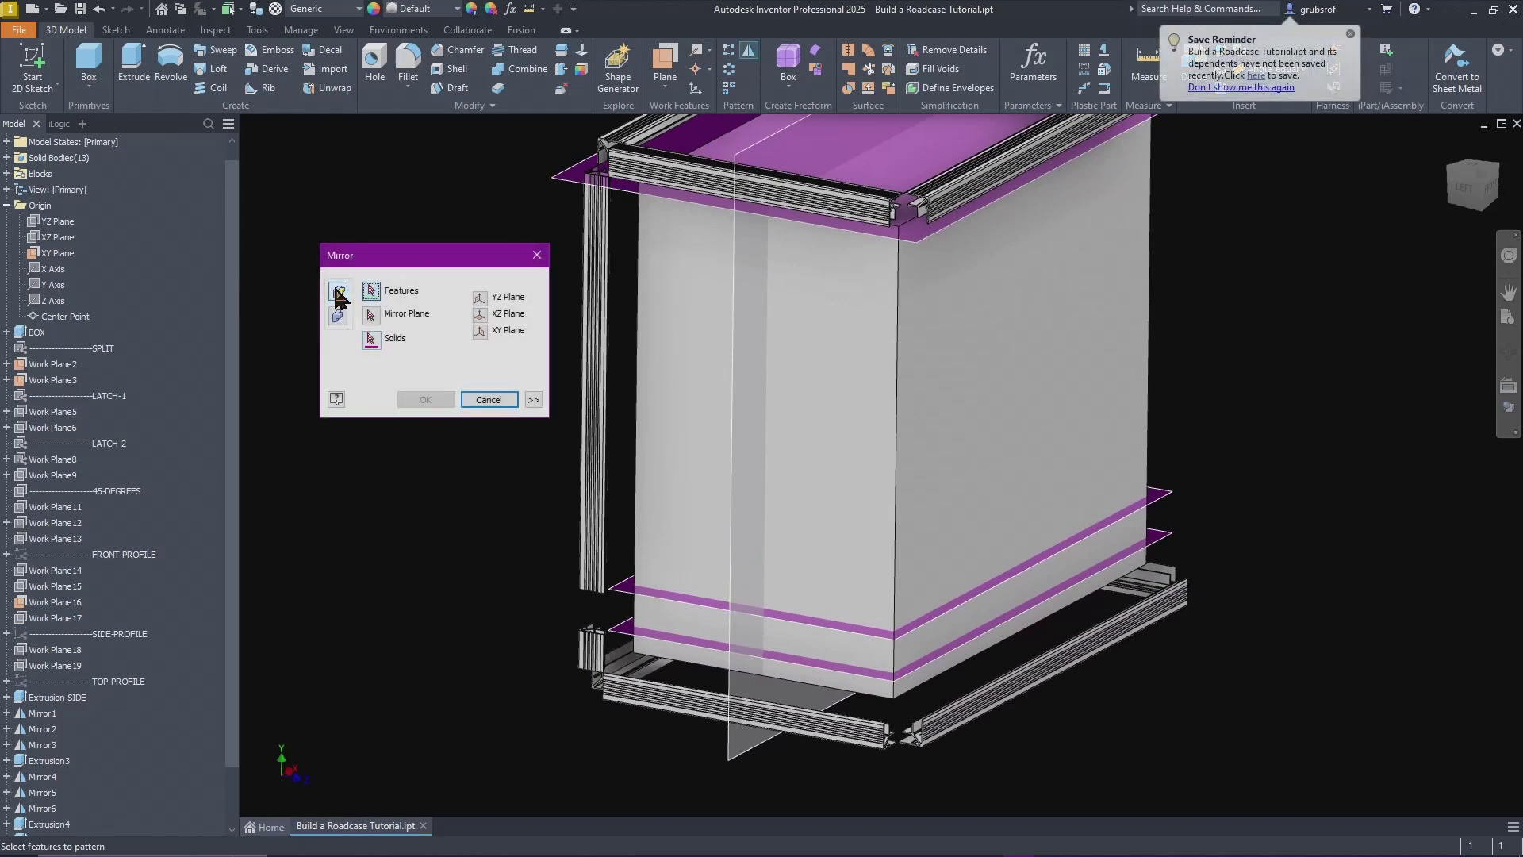
{"action": "left_click", "coordinate": [337, 315]}
{"action": "left_click", "coordinate": [502, 292]}
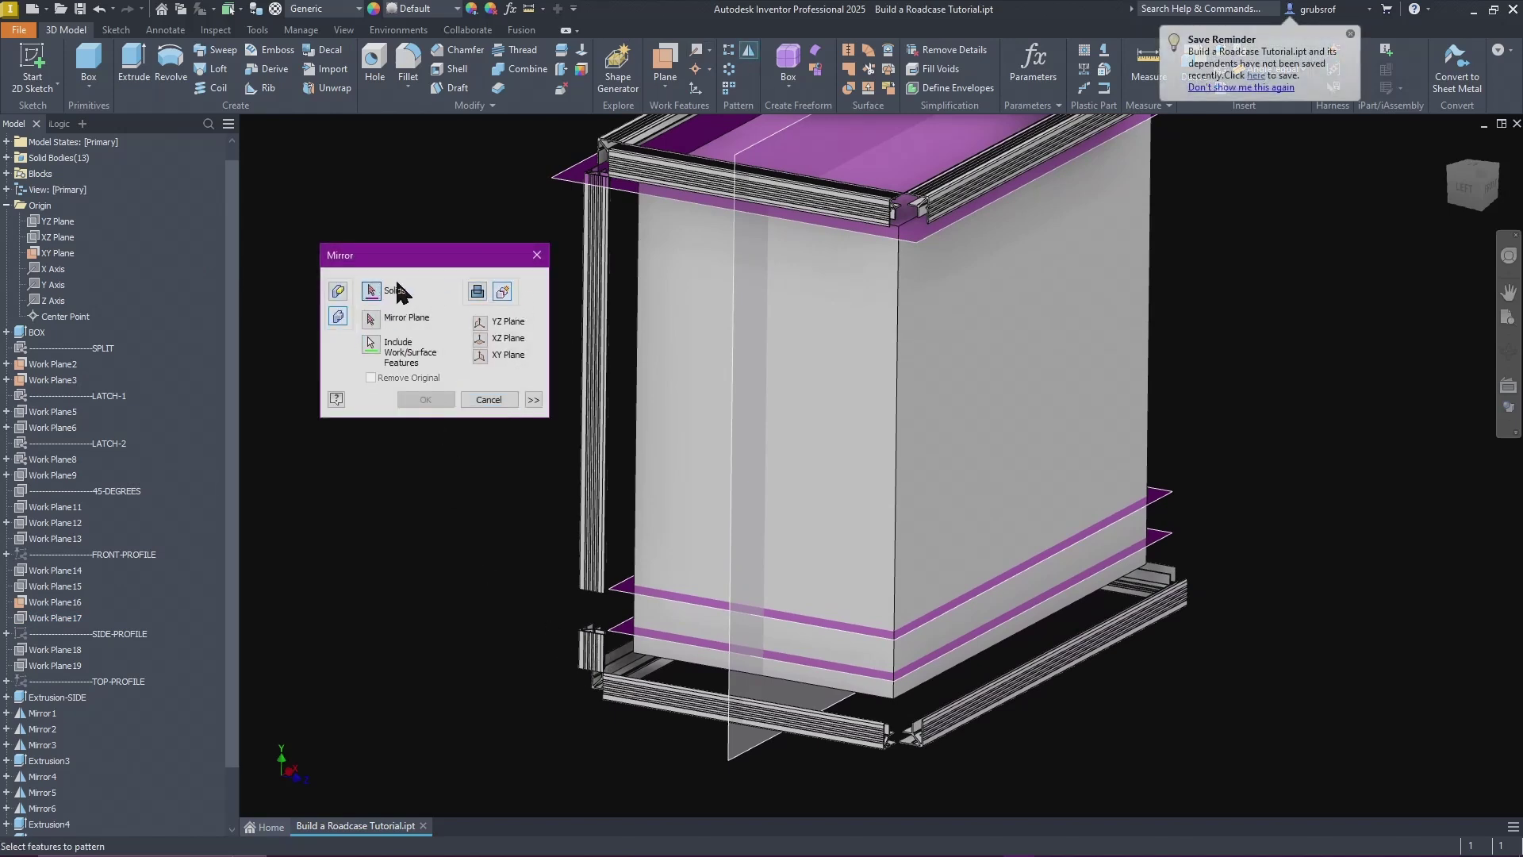
{"action": "left_click", "coordinate": [589, 644]}
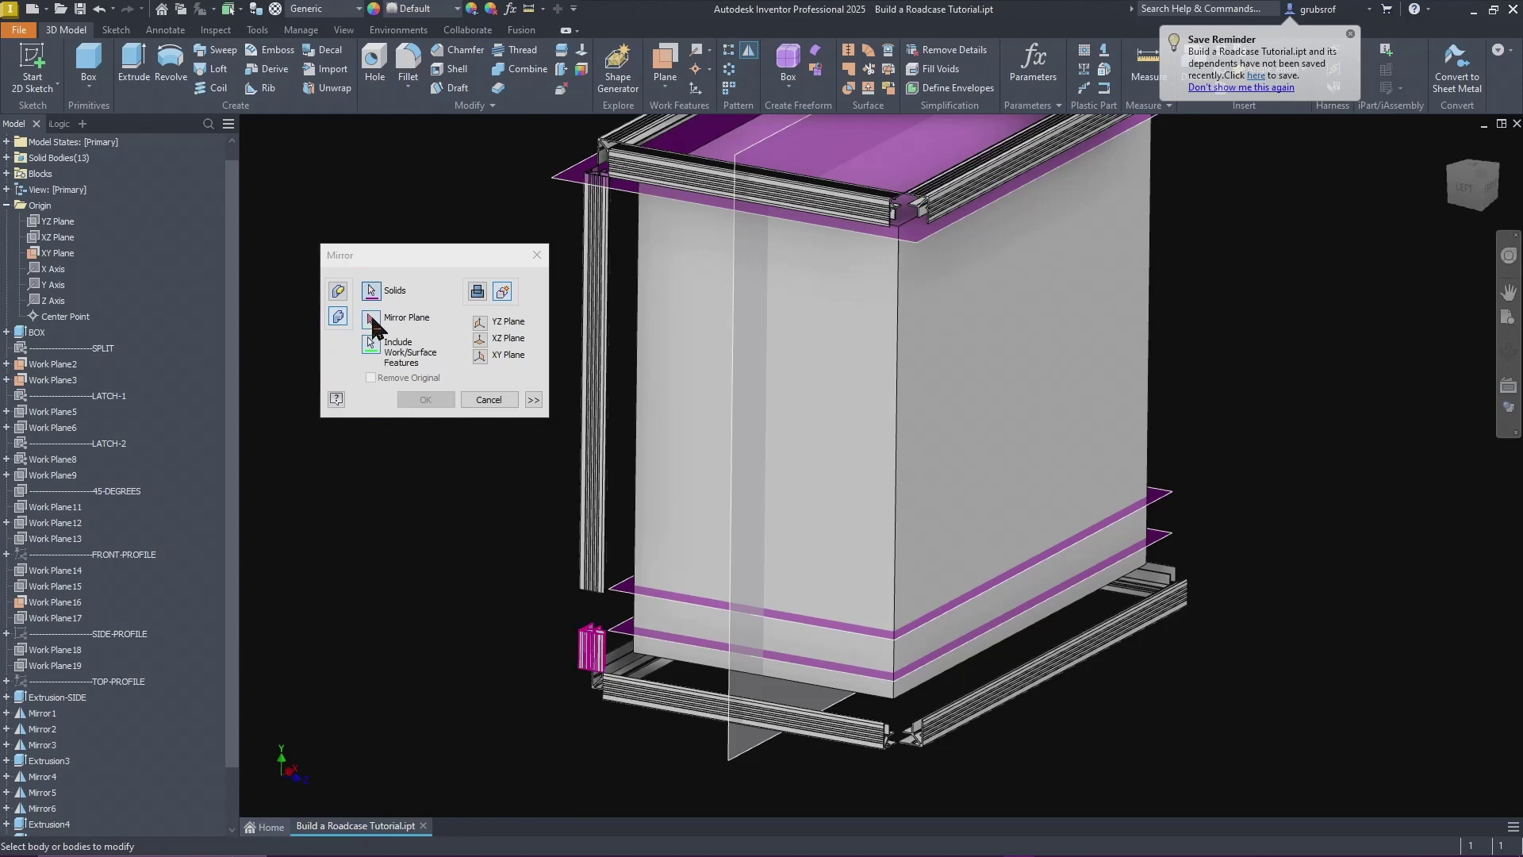
{"action": "left_click", "coordinate": [371, 321]}
{"action": "left_click", "coordinate": [739, 764]}
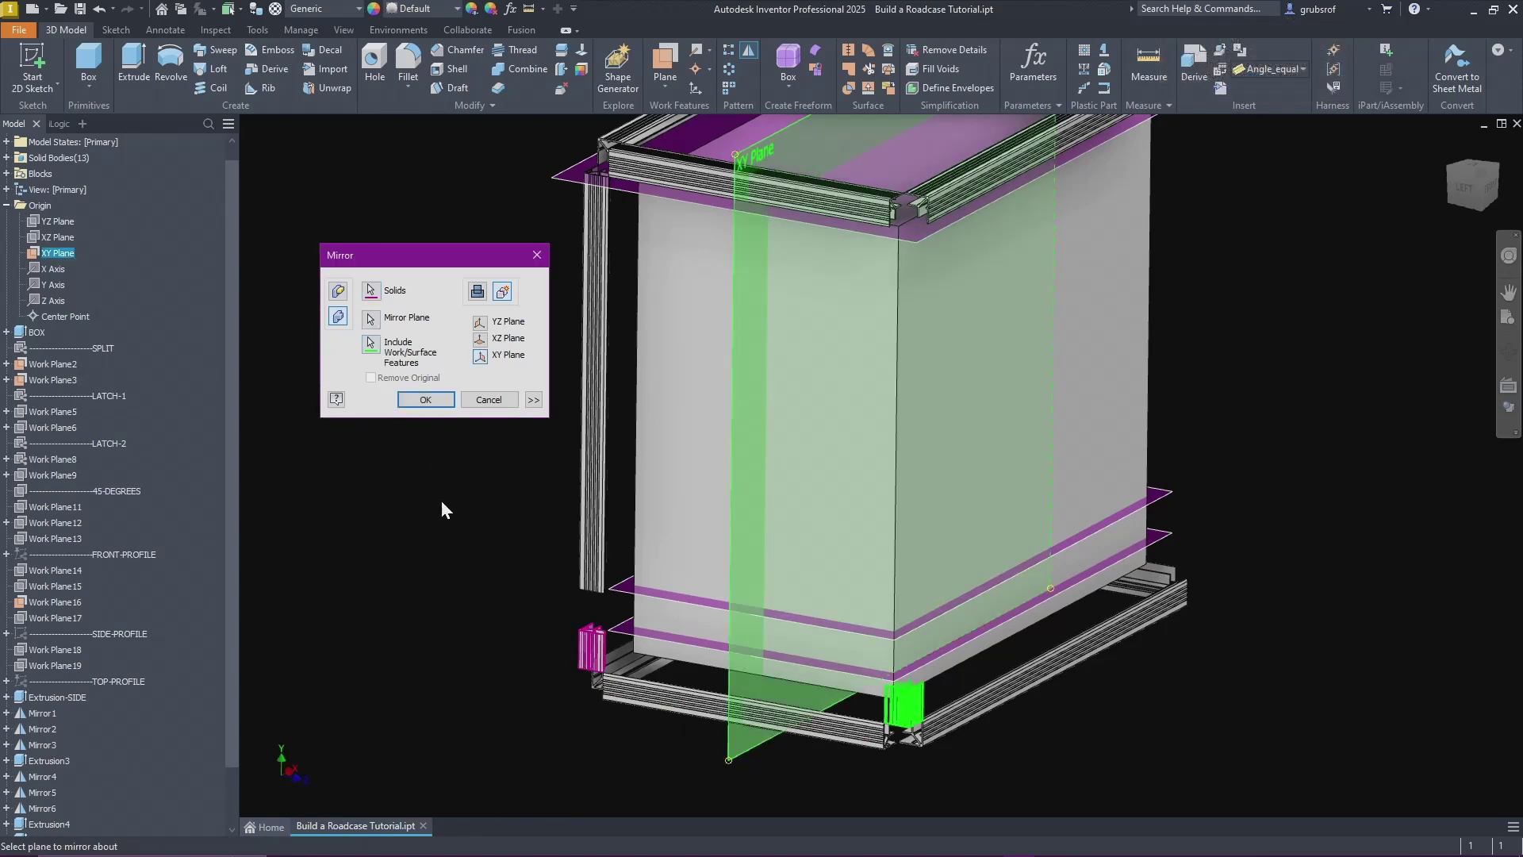
{"action": "left_click", "coordinate": [432, 400]}
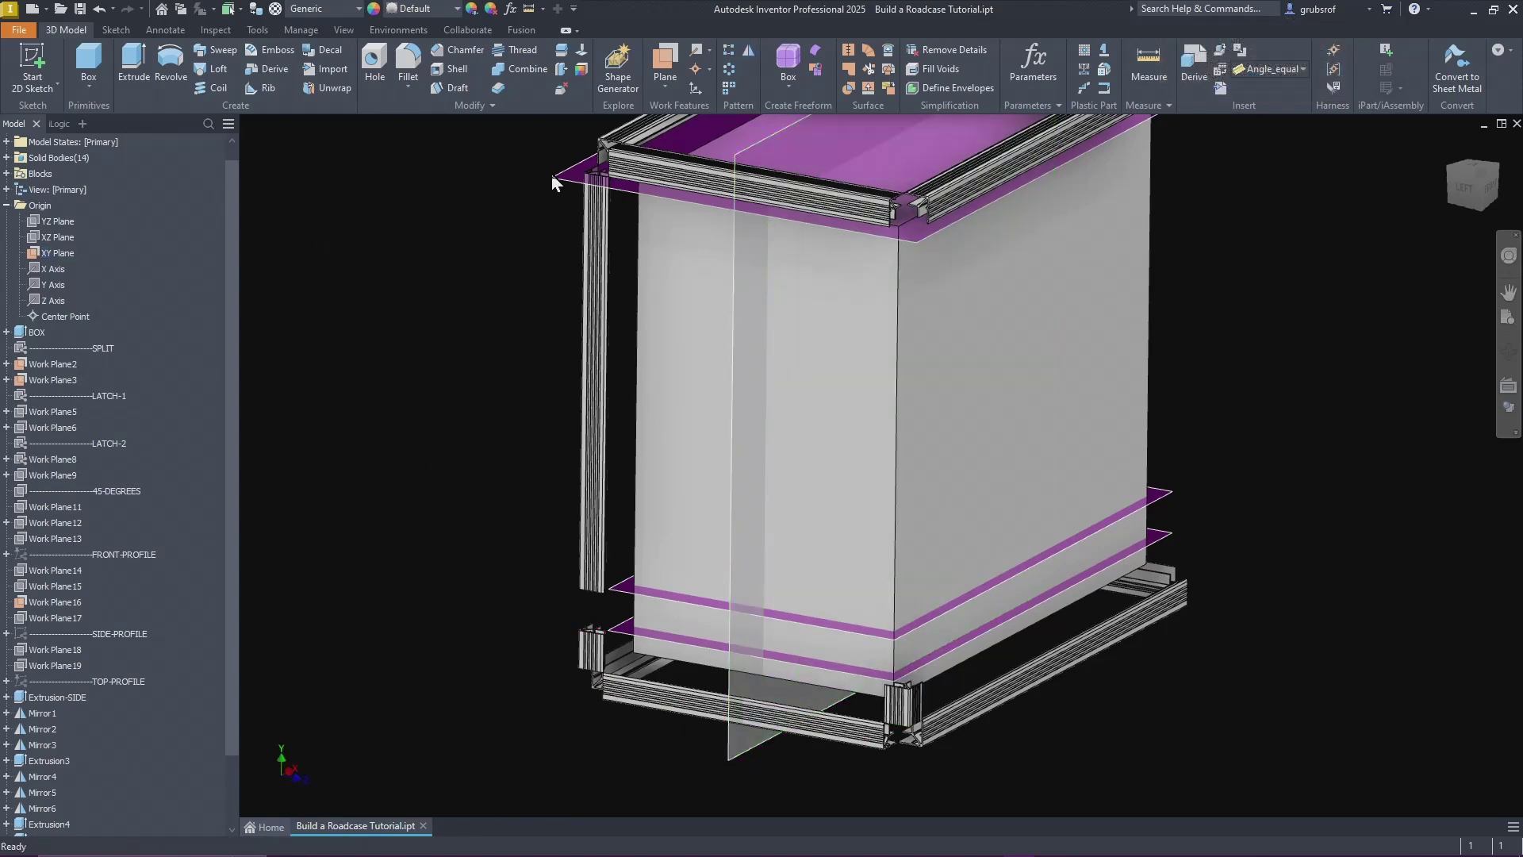
Step: Mirror the long upper corner solid on the box's left side about the XY Plane as a separate new solid
{"action": "left_click", "coordinate": [749, 52]}
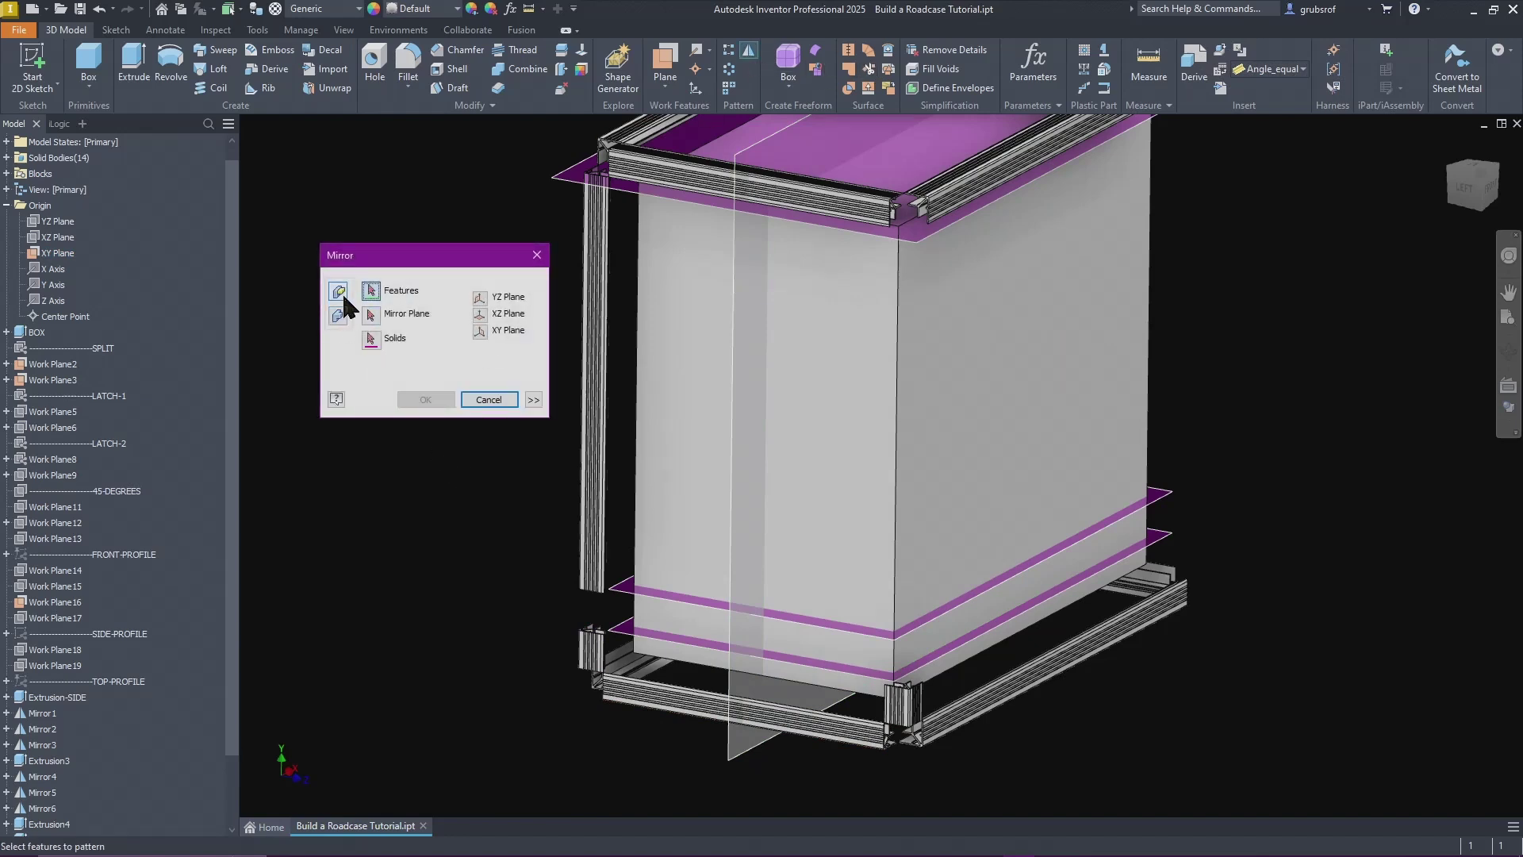
{"action": "left_click", "coordinate": [338, 317]}
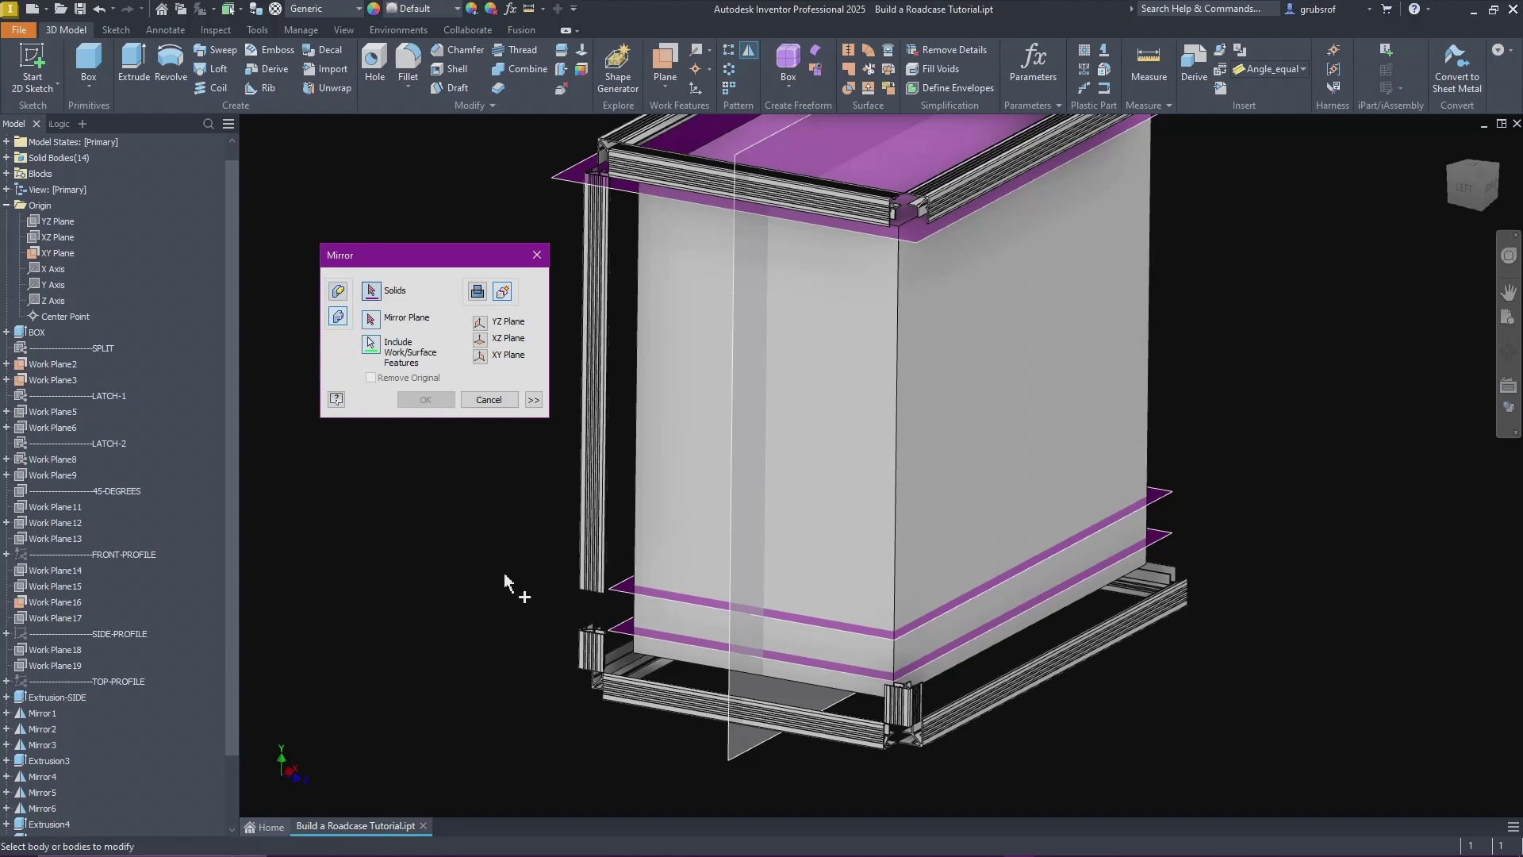
{"action": "left_click", "coordinate": [597, 567]}
{"action": "left_click", "coordinate": [371, 319]}
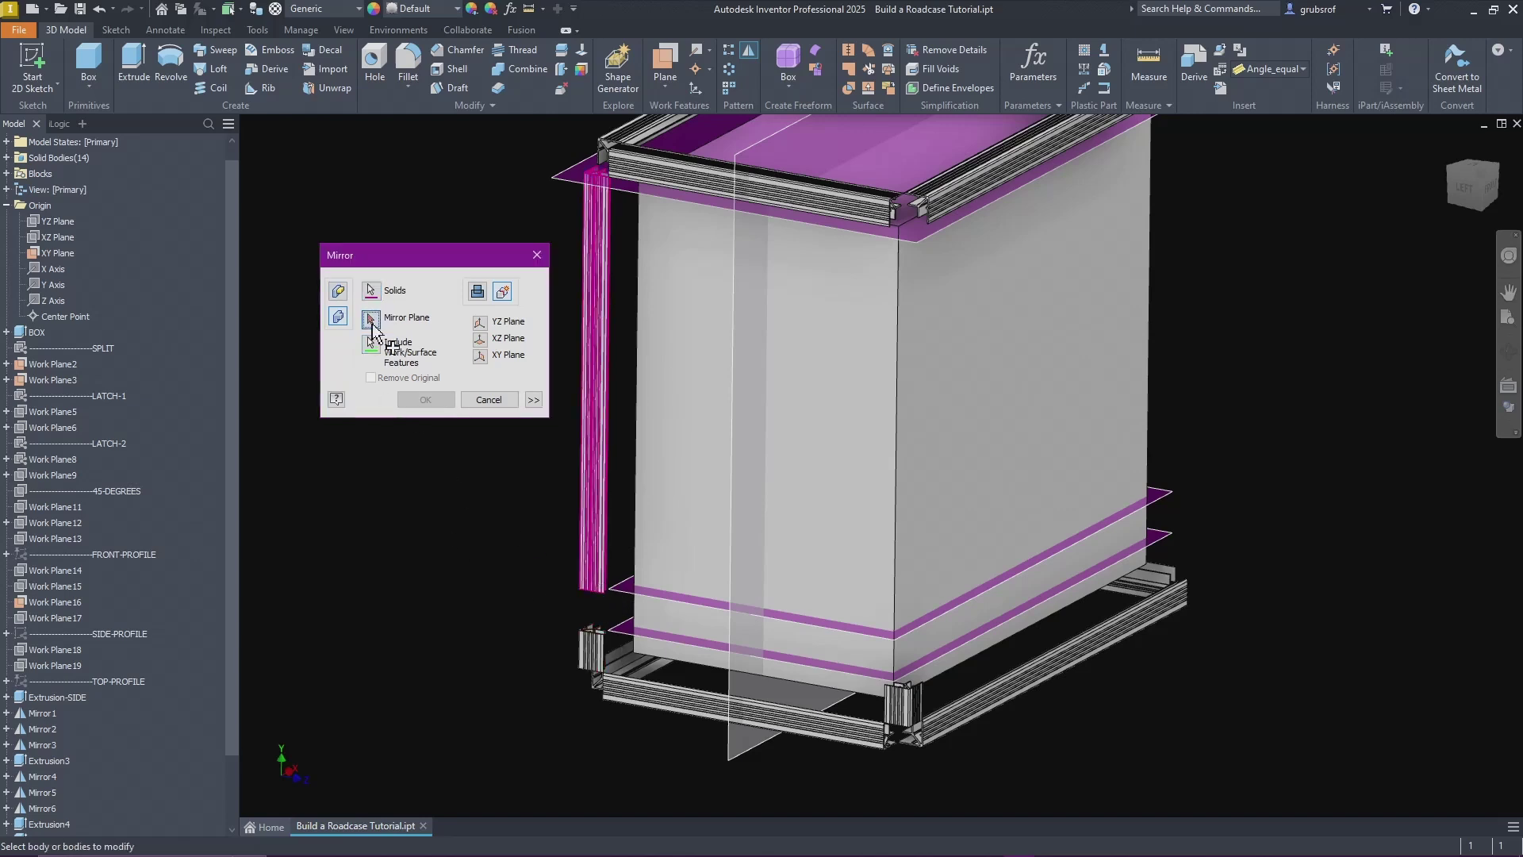
{"action": "left_click", "coordinate": [746, 754]}
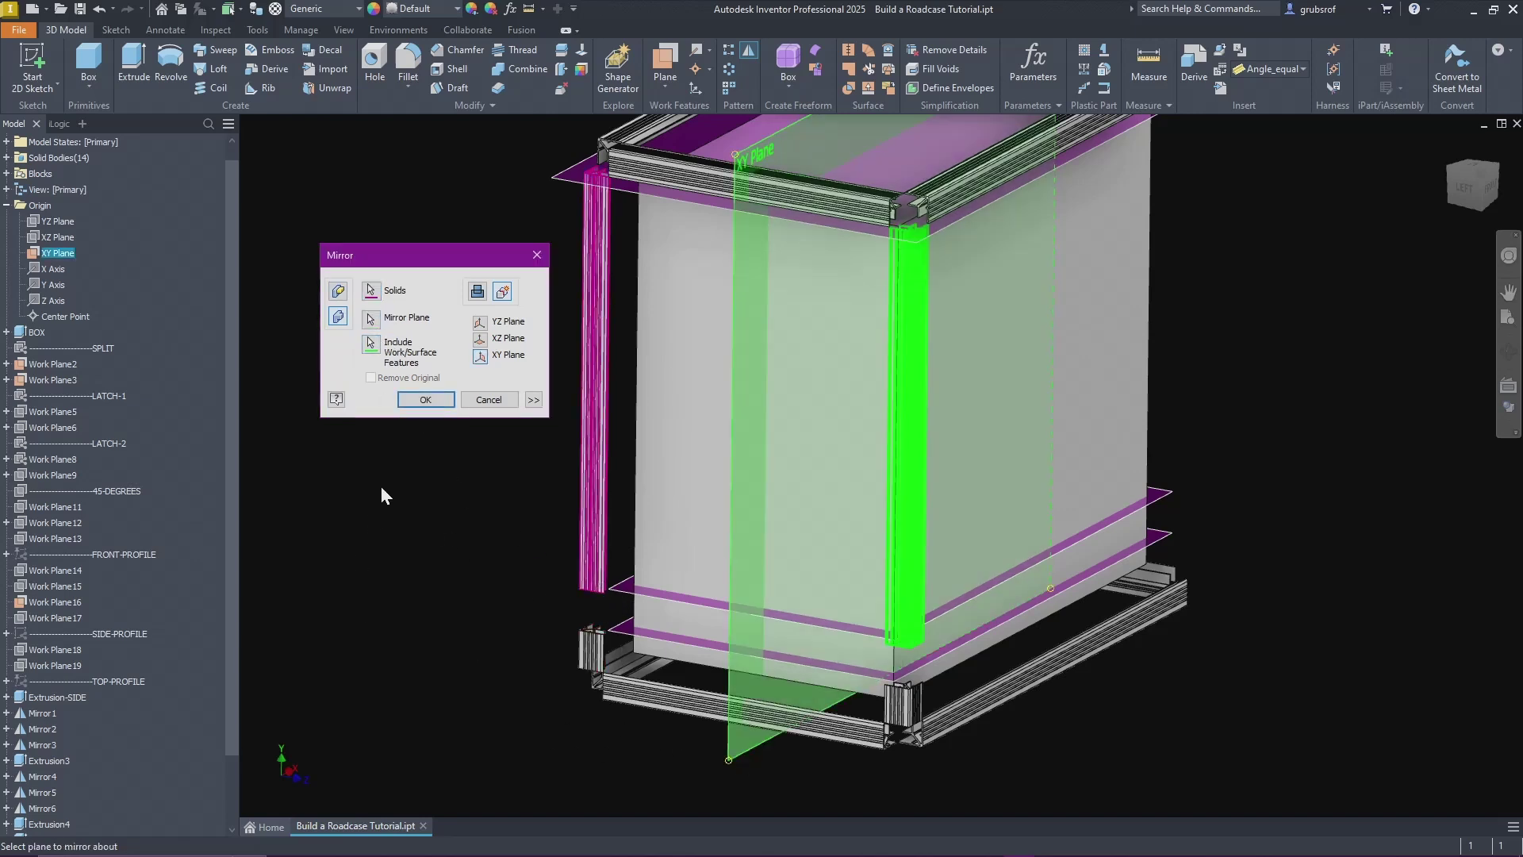
{"action": "left_click", "coordinate": [425, 399]}
Step: Mirror the short lower corner solid on the box's right side about the XY Plane as a separate new solid
{"action": "middle_click_drag", "start_coordinate": [1206, 714], "coordinate": [1130, 750], "text": "shift"}
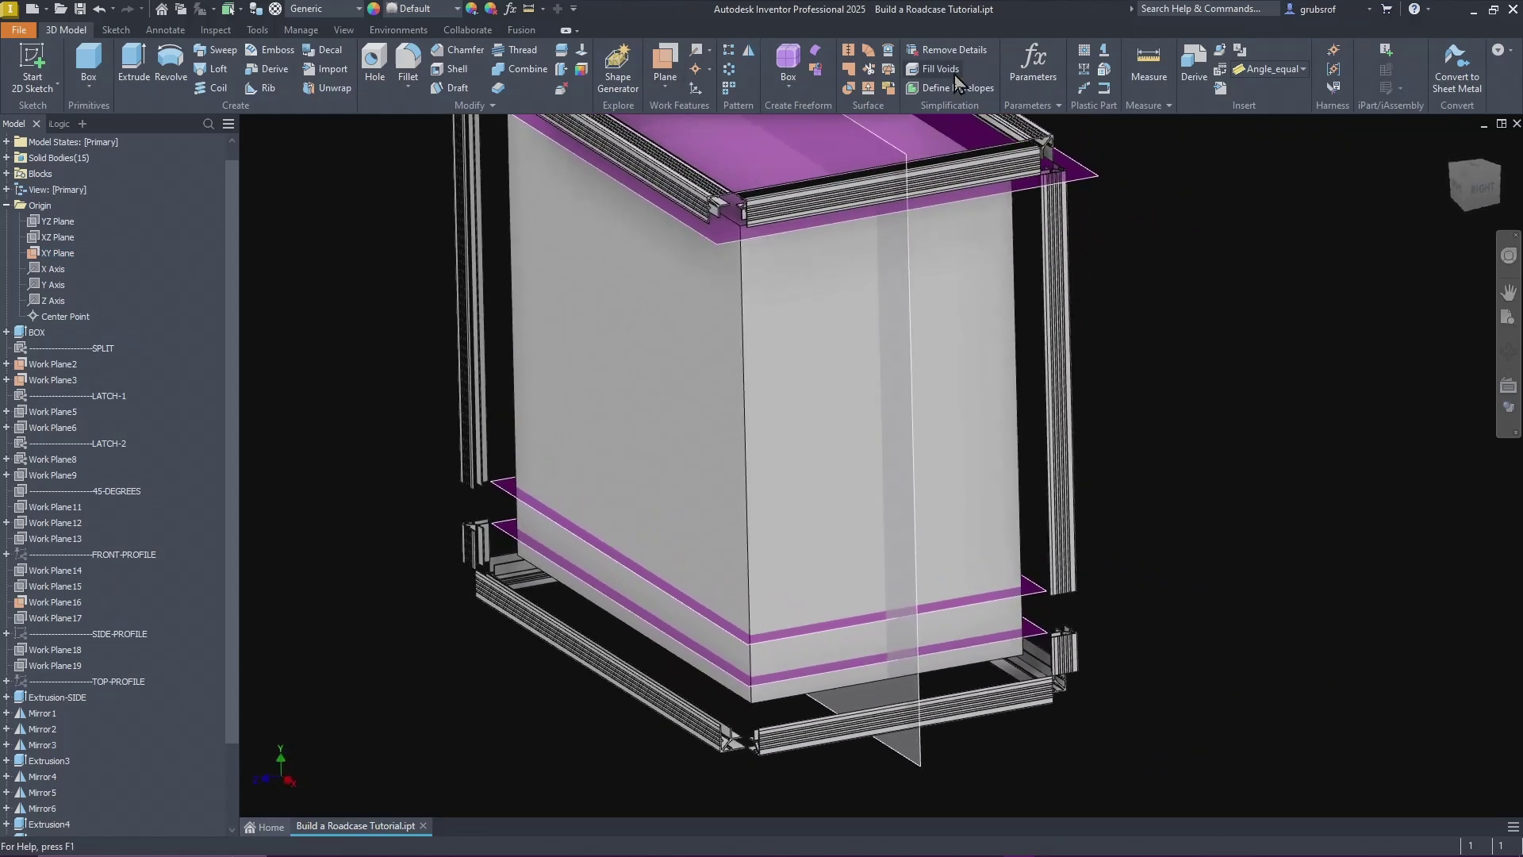
{"action": "left_click", "coordinate": [750, 54]}
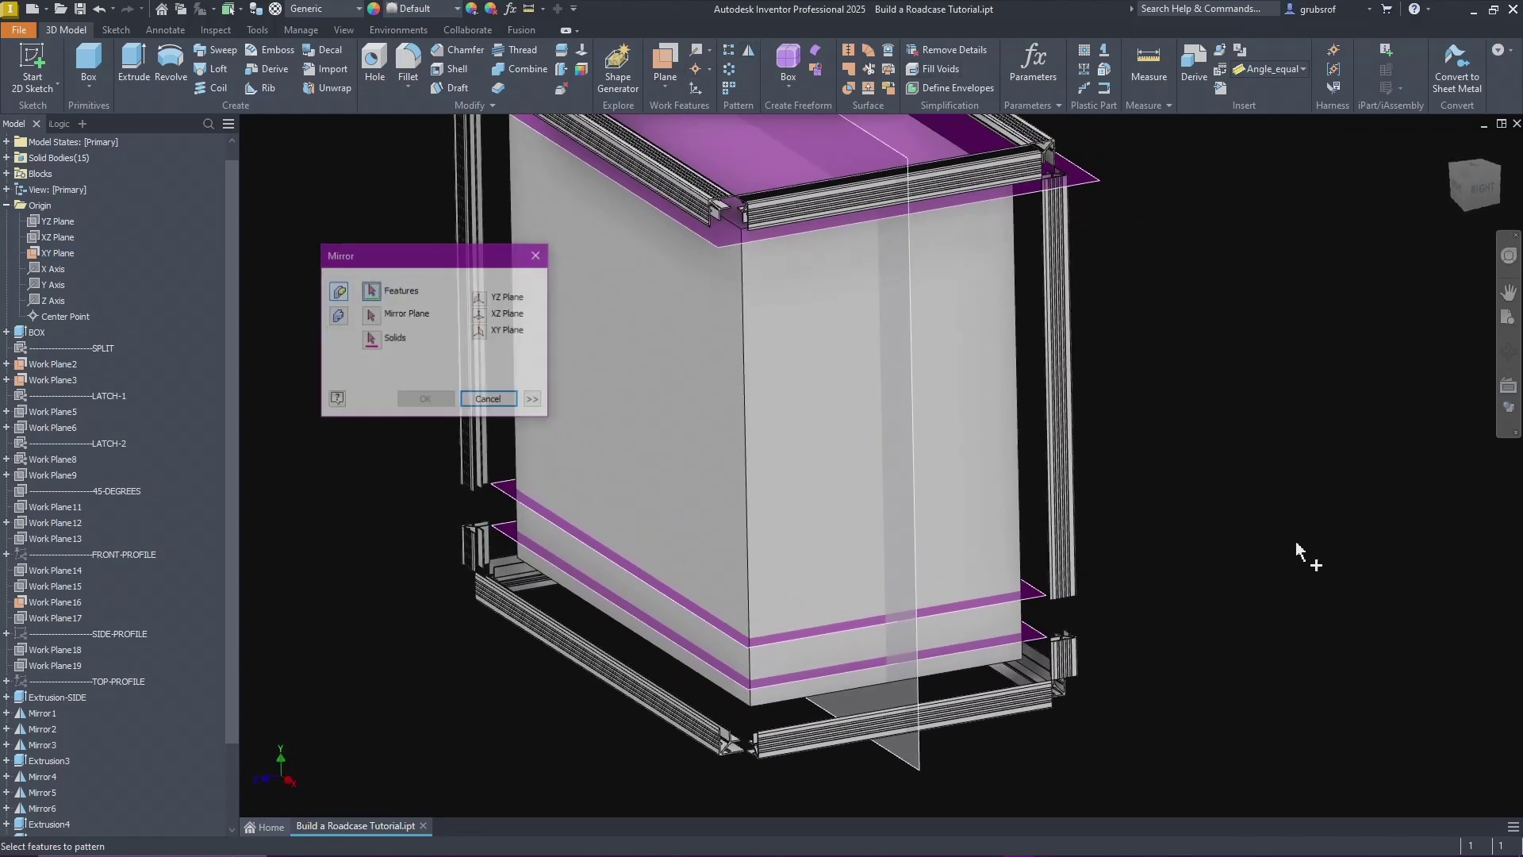
{"action": "left_click", "coordinate": [340, 315]}
{"action": "left_click", "coordinate": [503, 293]}
{"action": "left_click", "coordinate": [1076, 665]}
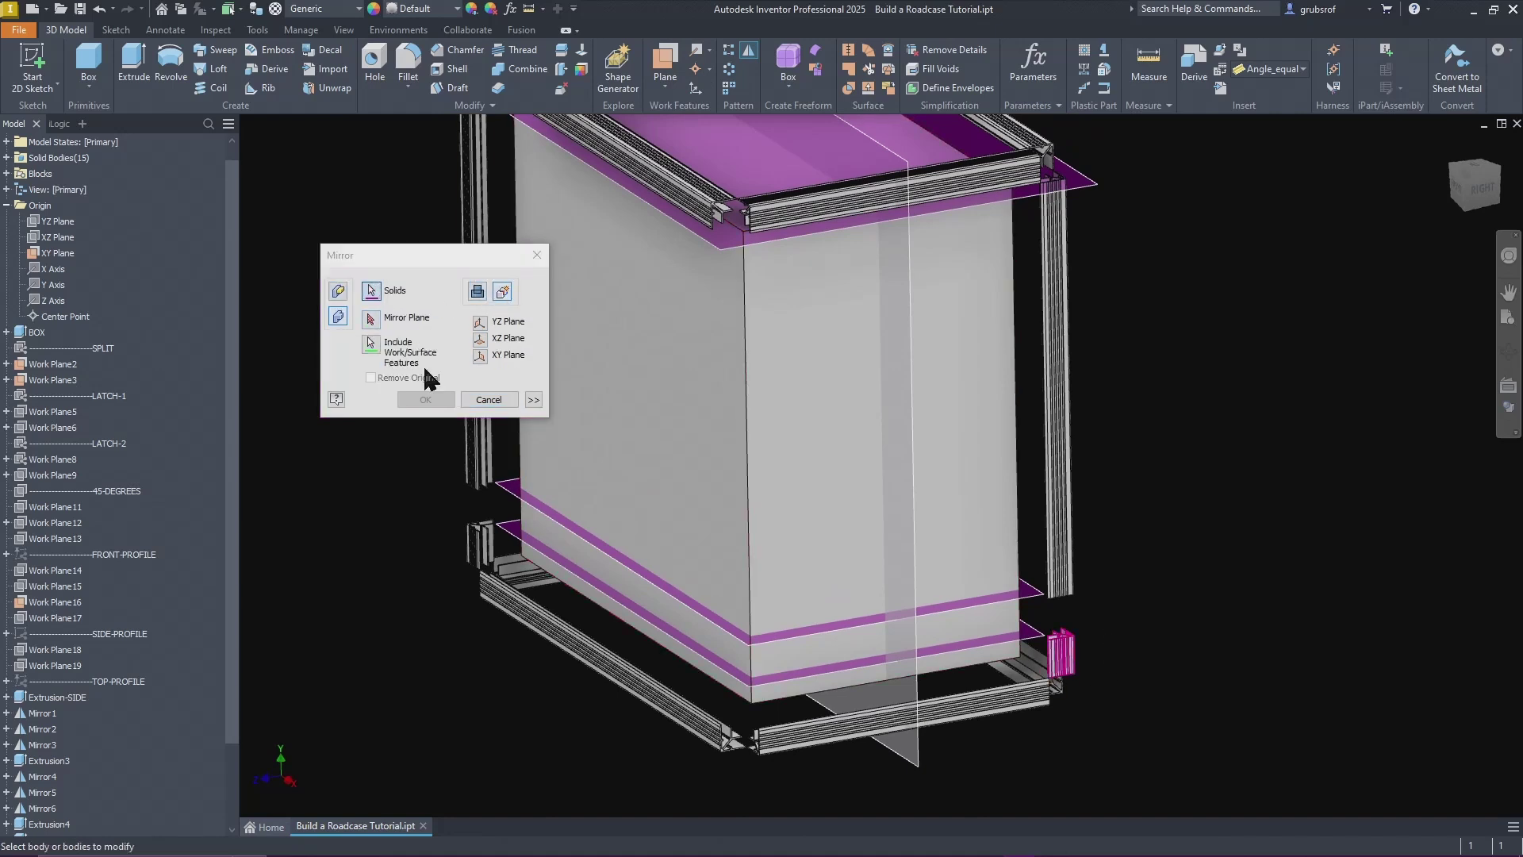
{"action": "left_click", "coordinate": [371, 319]}
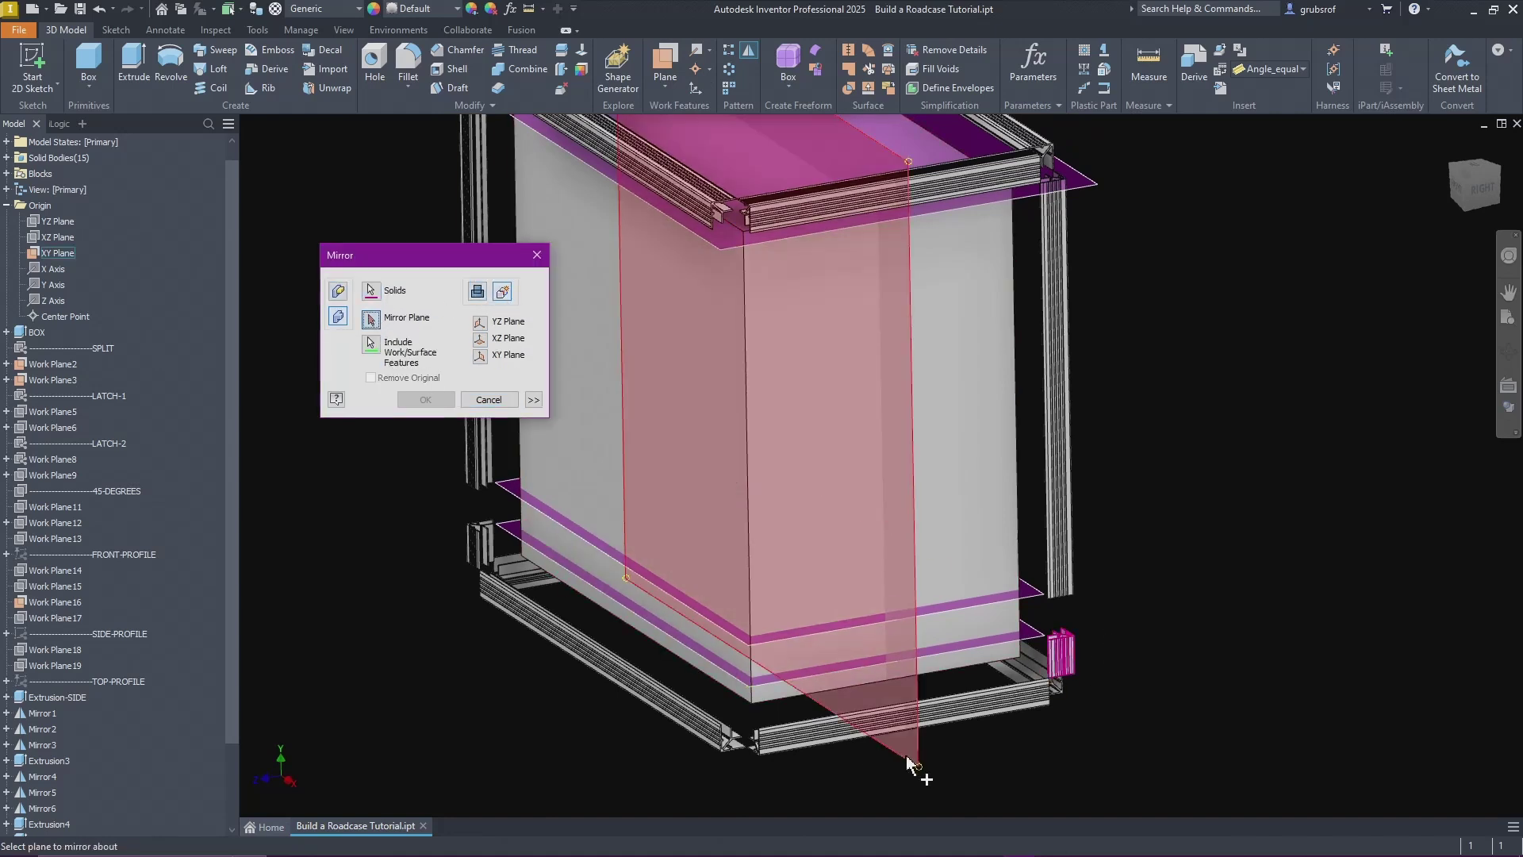
{"action": "left_click", "coordinate": [918, 761]}
{"action": "left_click", "coordinate": [426, 400]}
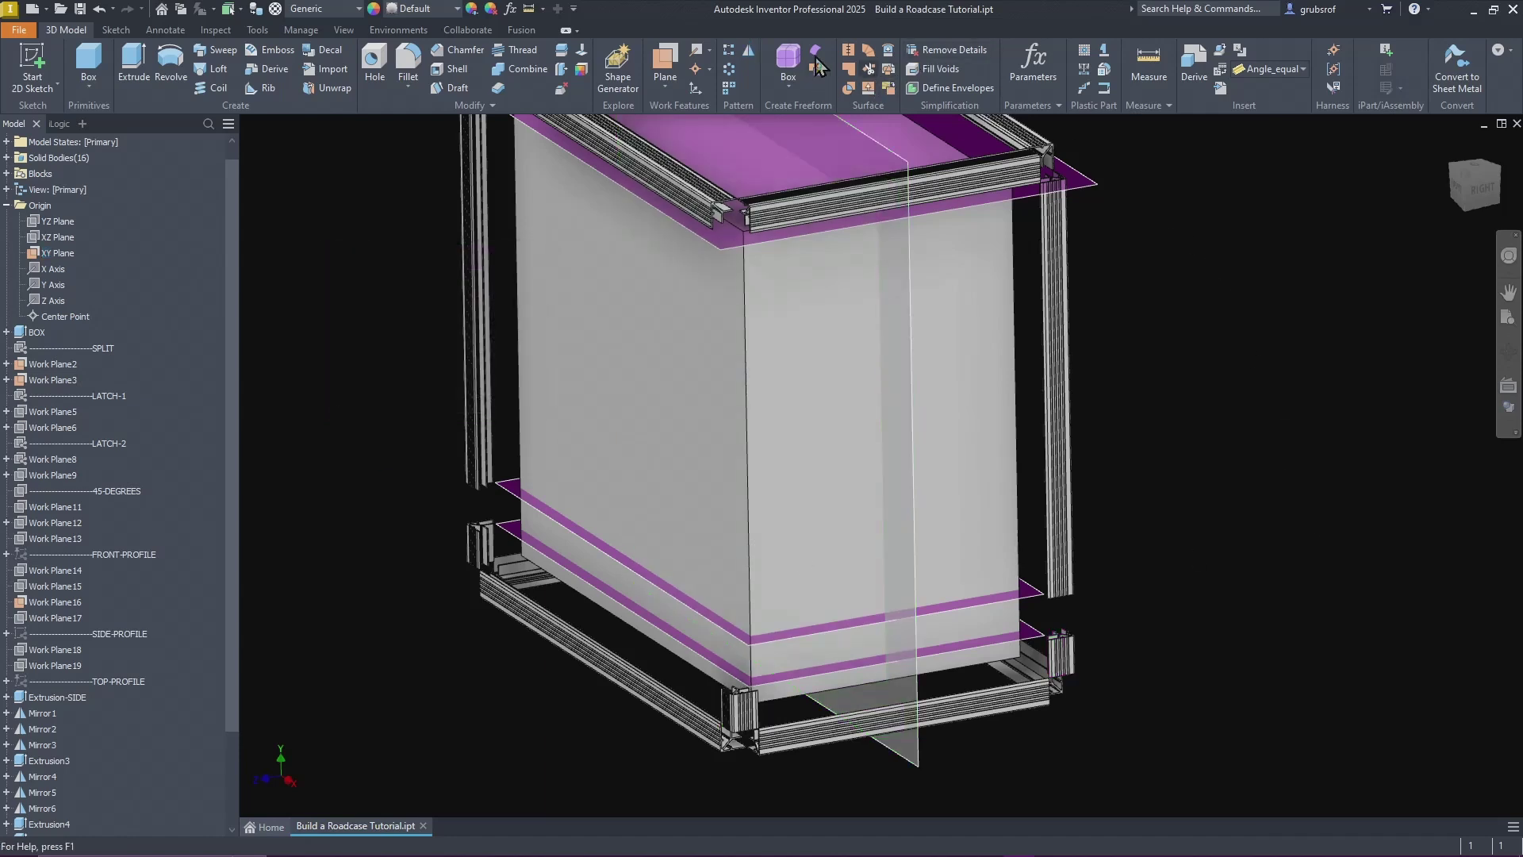
Step: Mirror the long upper corner solid on the box's right side about the XY Plane as a separate new solid
{"action": "left_click", "coordinate": [750, 51]}
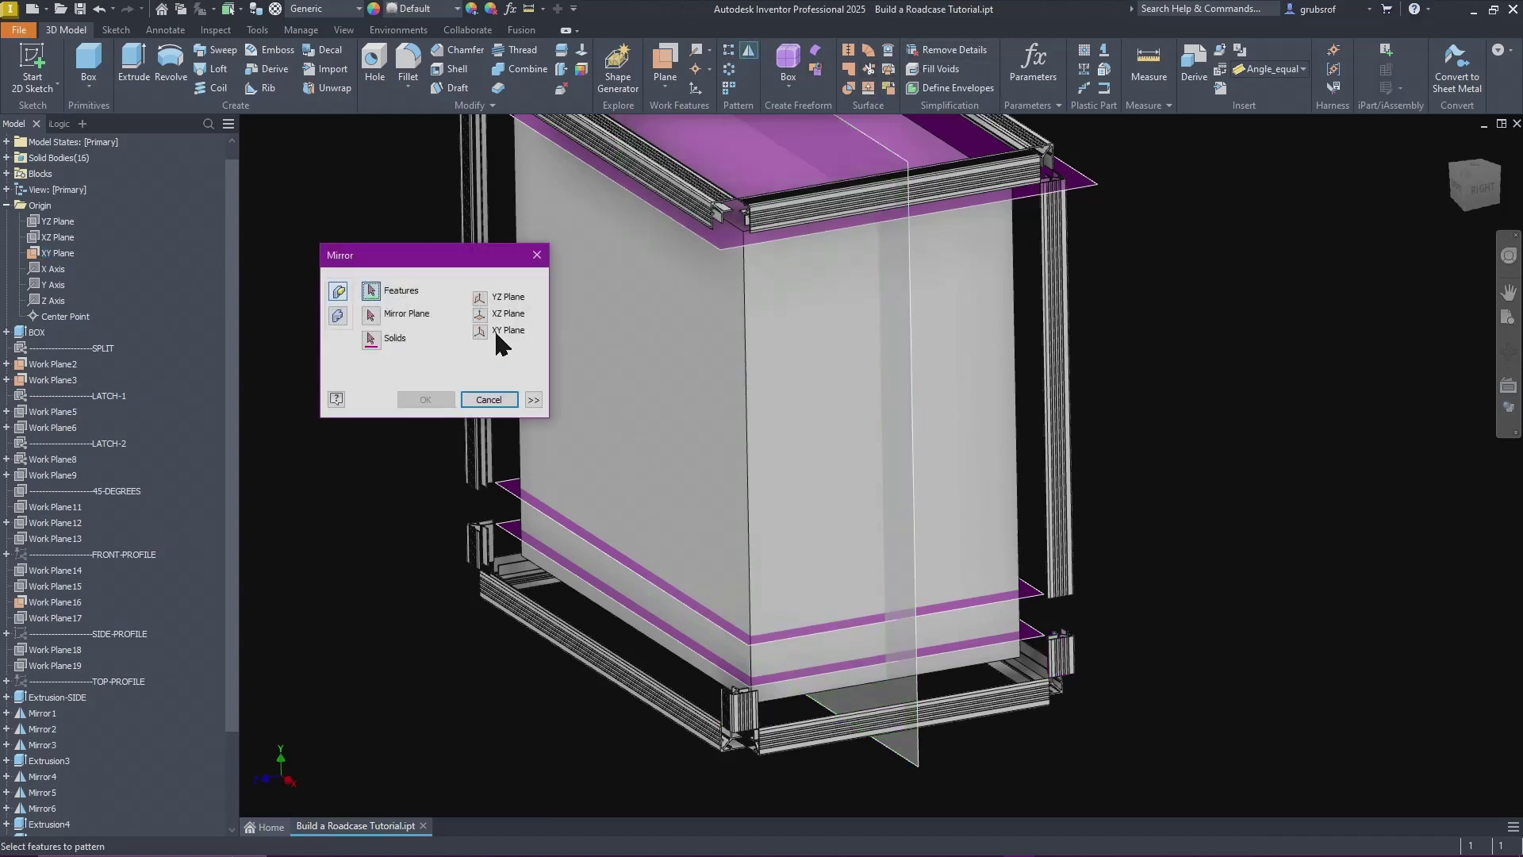
{"action": "left_click", "coordinate": [337, 316]}
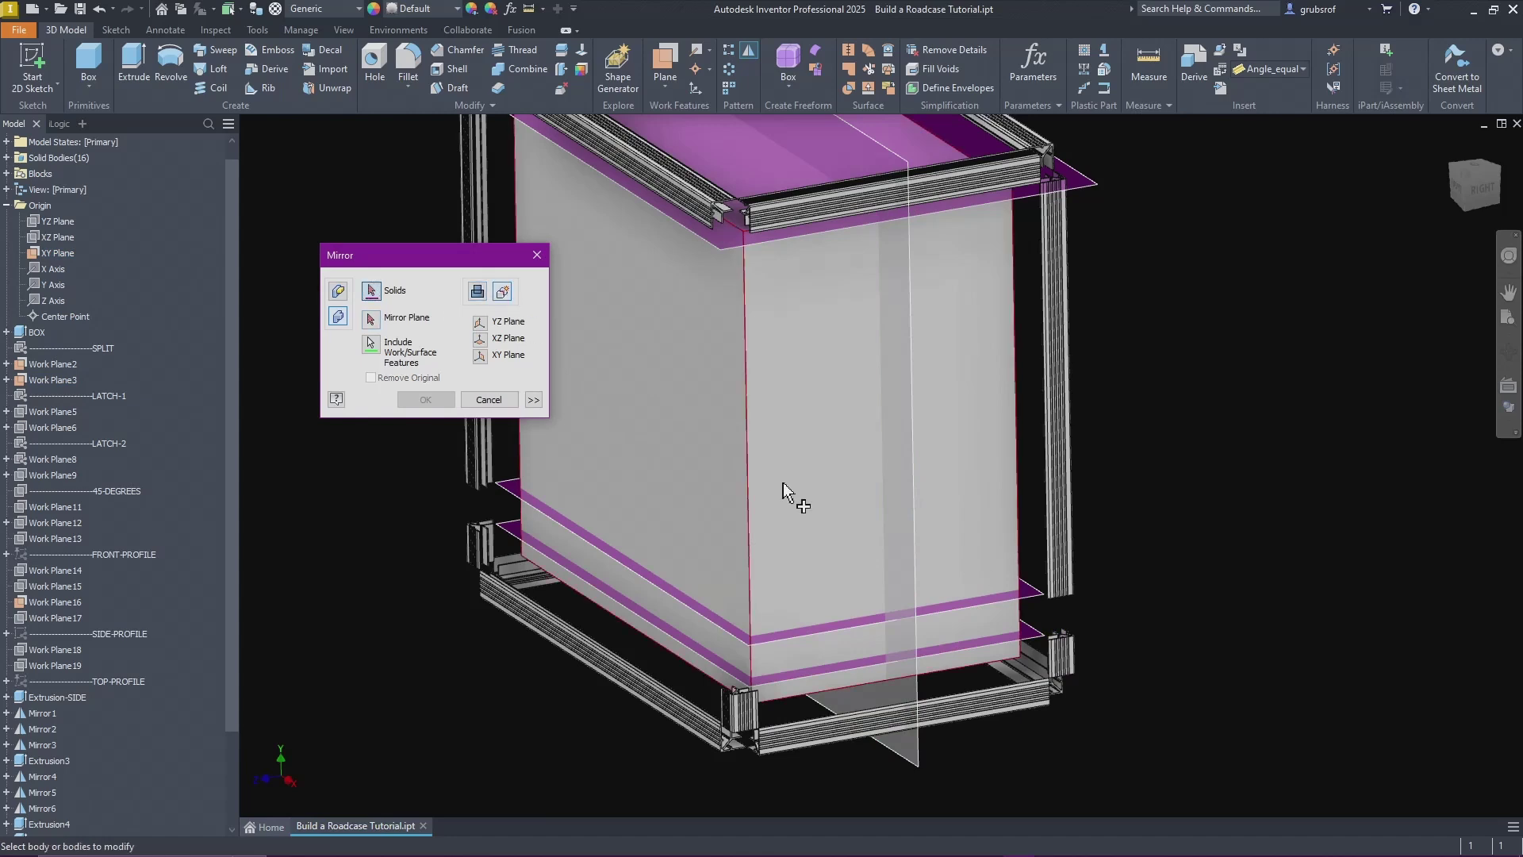
{"action": "left_click", "coordinate": [1068, 559]}
{"action": "left_click", "coordinate": [371, 320]}
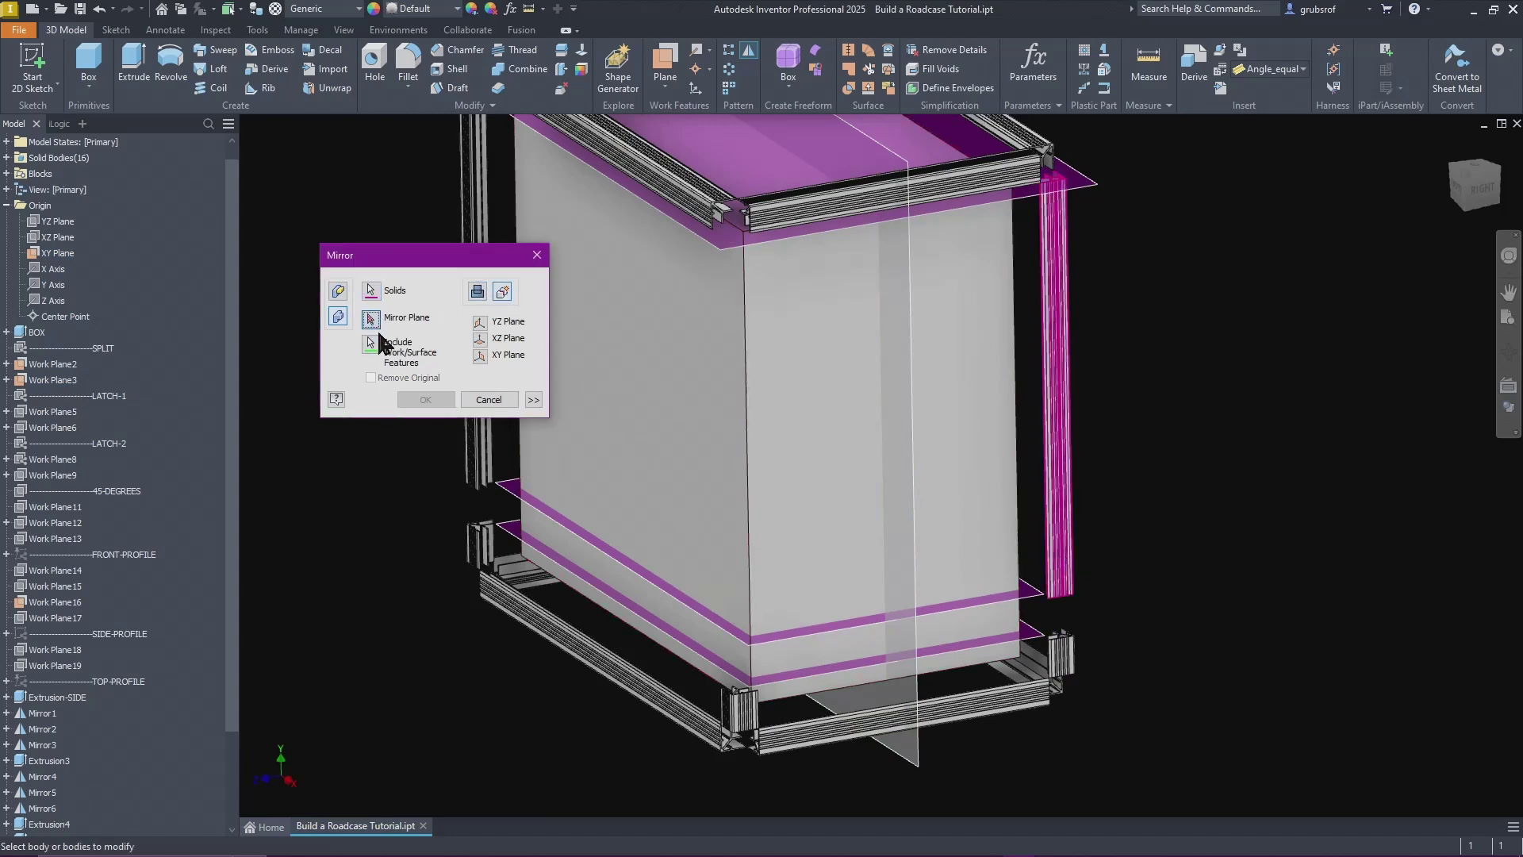
{"action": "left_click", "coordinate": [927, 768]}
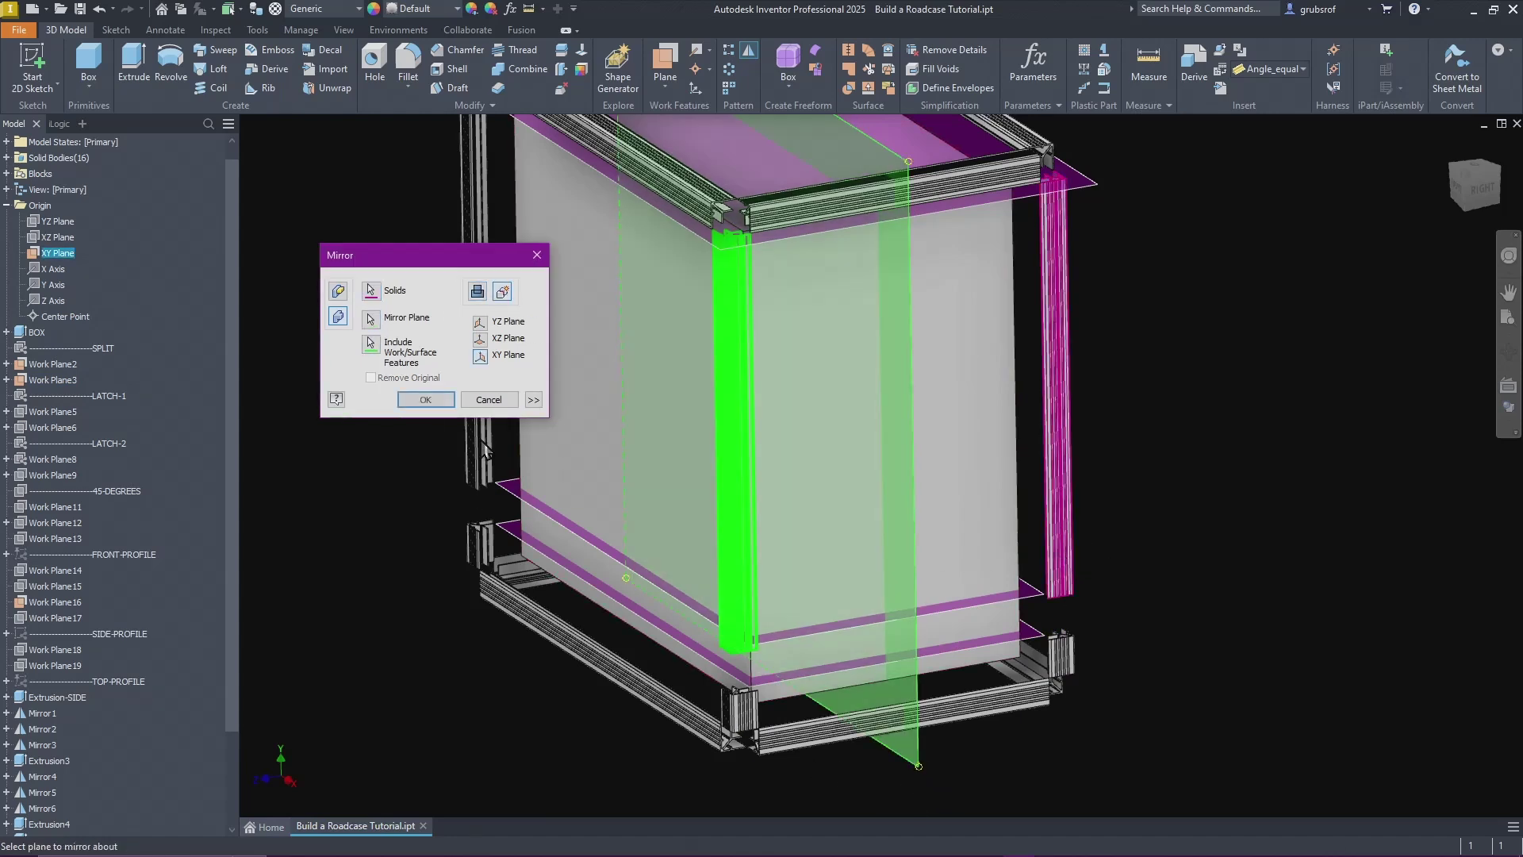
{"action": "left_click", "coordinate": [434, 402]}
Step: Hide Work Plane2, Work Plane3, Work Plane16 and the XY Plane
{"action": "middle_click_drag", "start_coordinate": [1291, 569], "coordinate": [1409, 604], "text": "shift"}
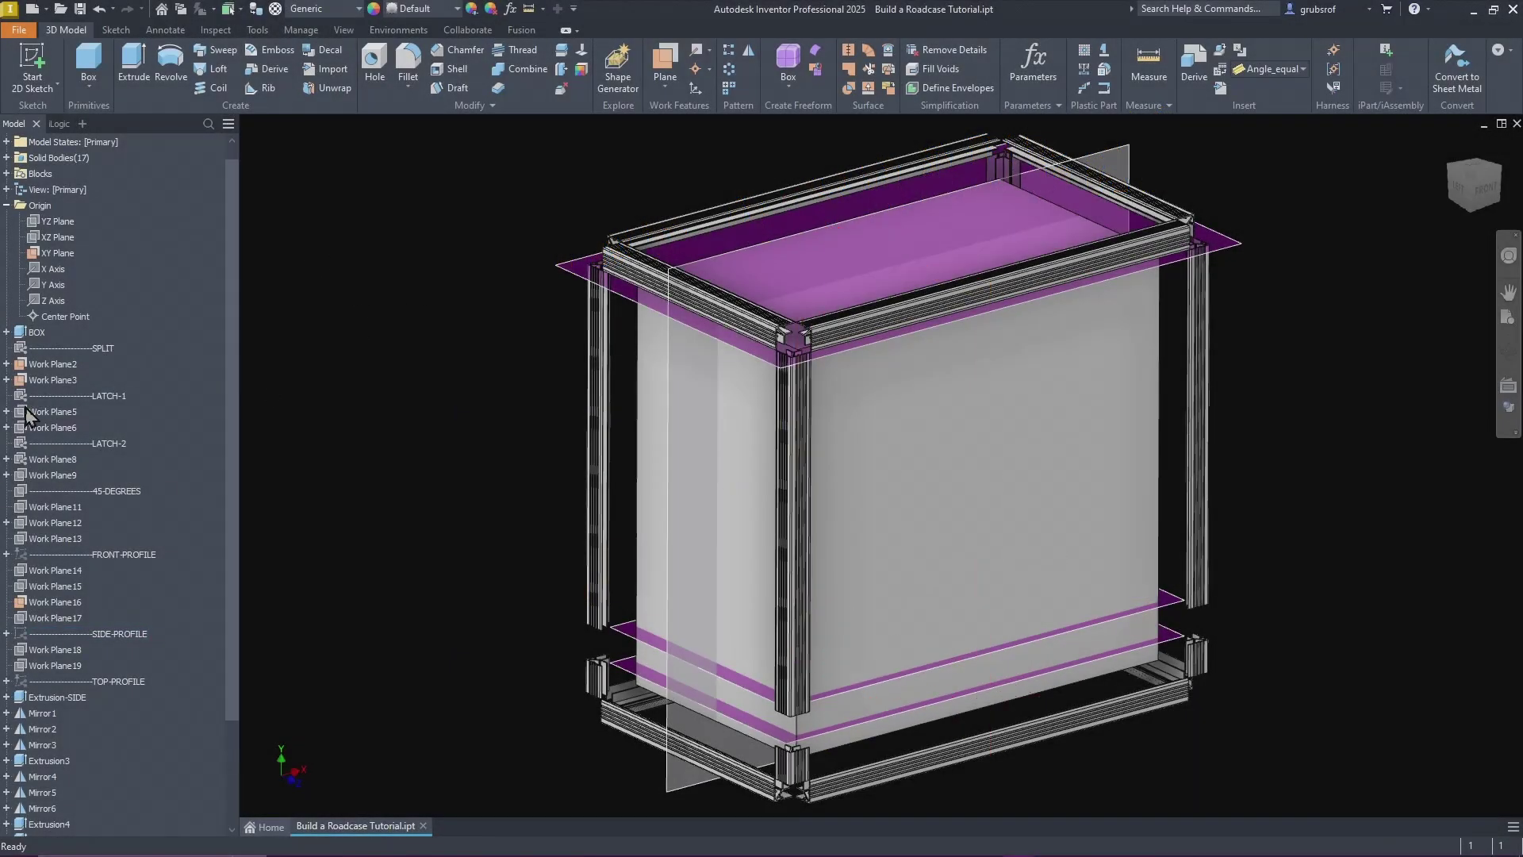
{"action": "left_click", "coordinate": [52, 364]}
{"action": "left_click", "coordinate": [52, 380], "text": "shift"}
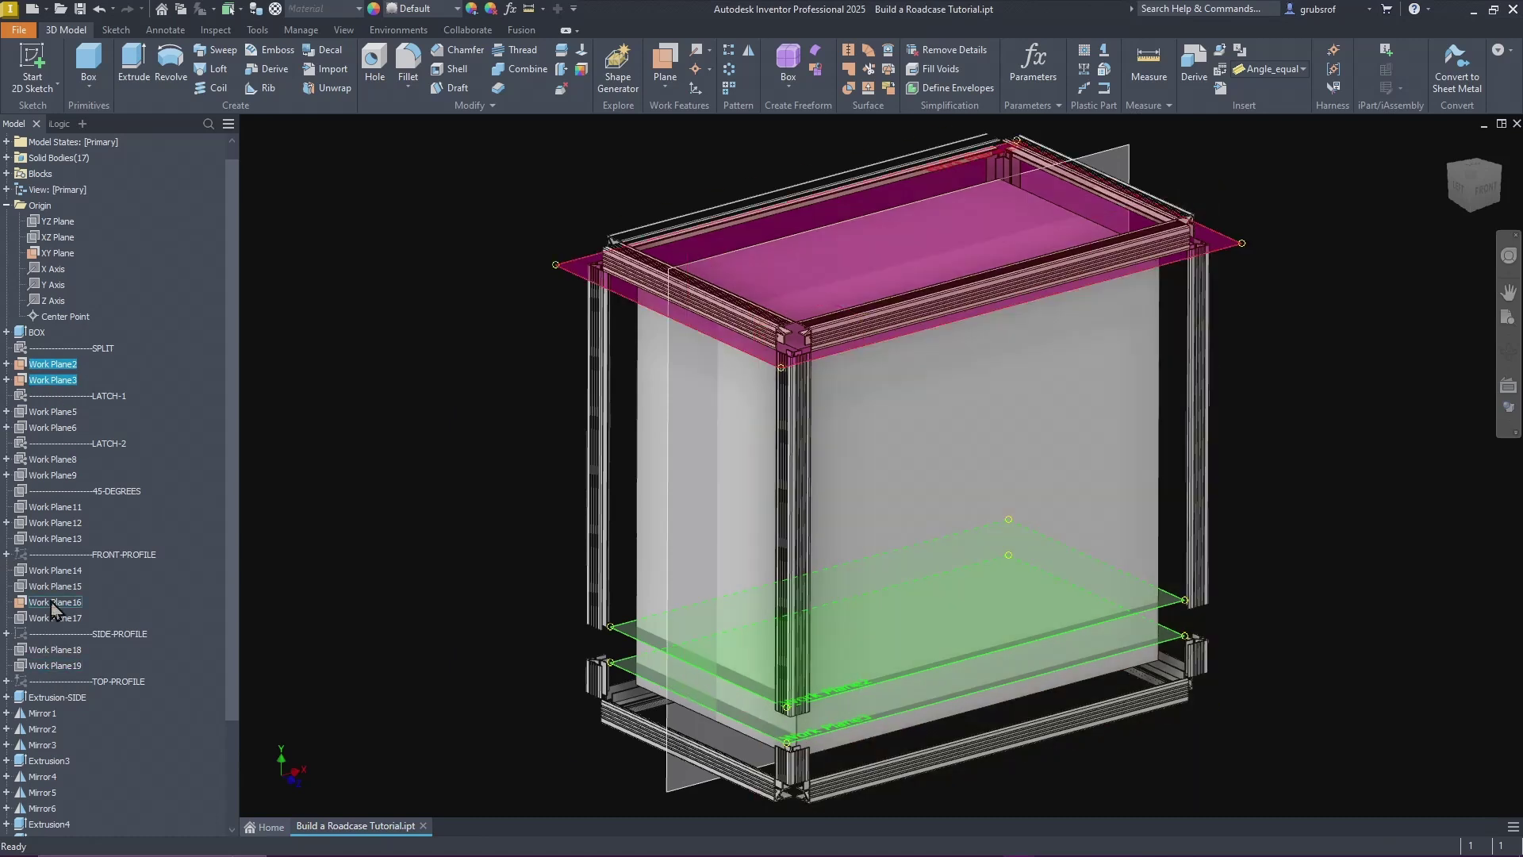
{"action": "left_click", "coordinate": [53, 603], "text": "ctrl"}
{"action": "right_click", "coordinate": [53, 603]}
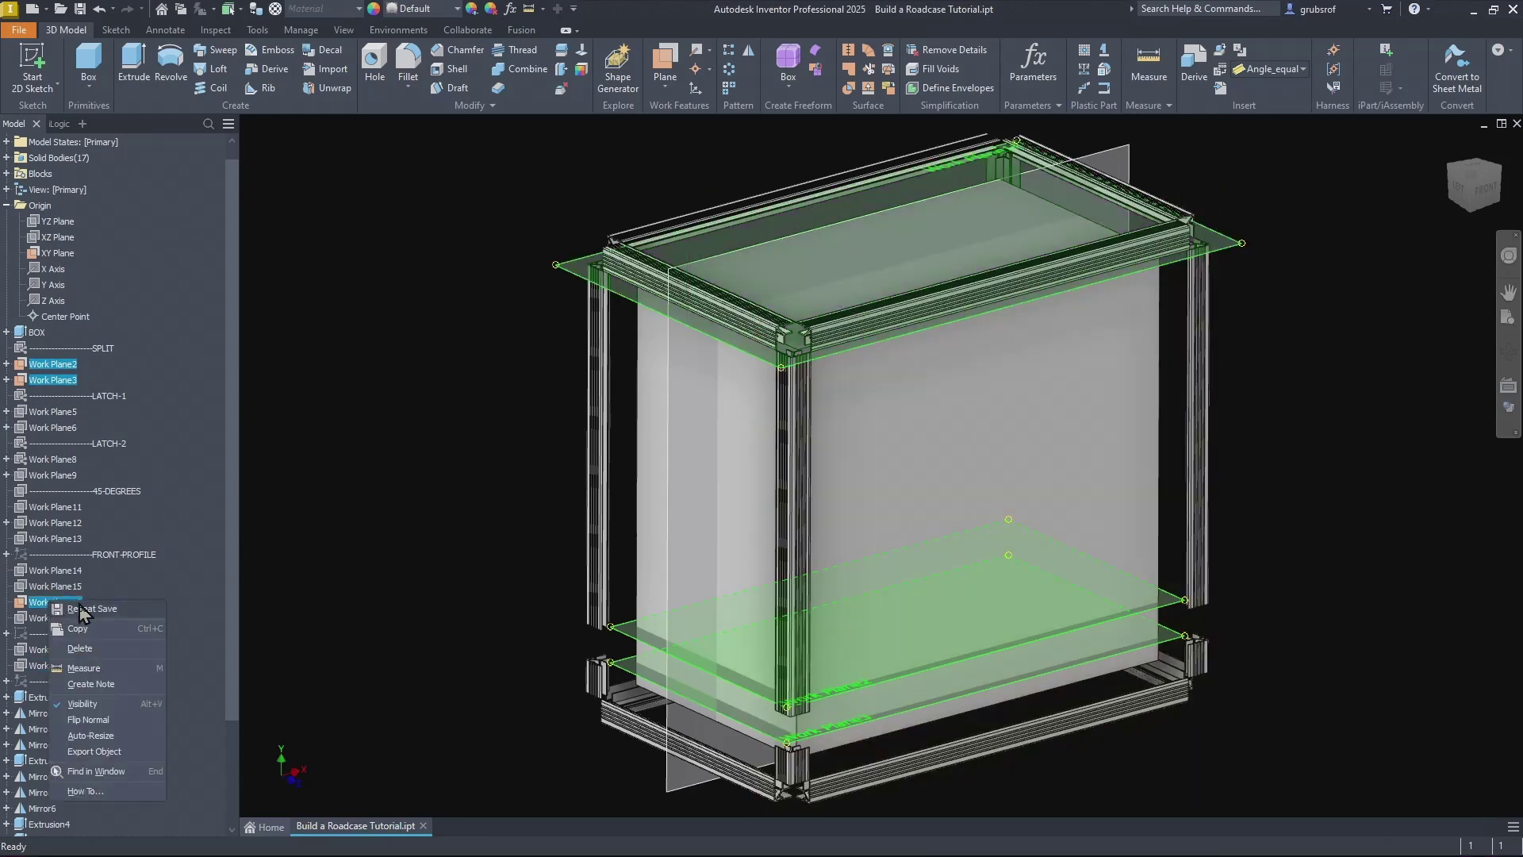
{"action": "left_click", "coordinate": [83, 703]}
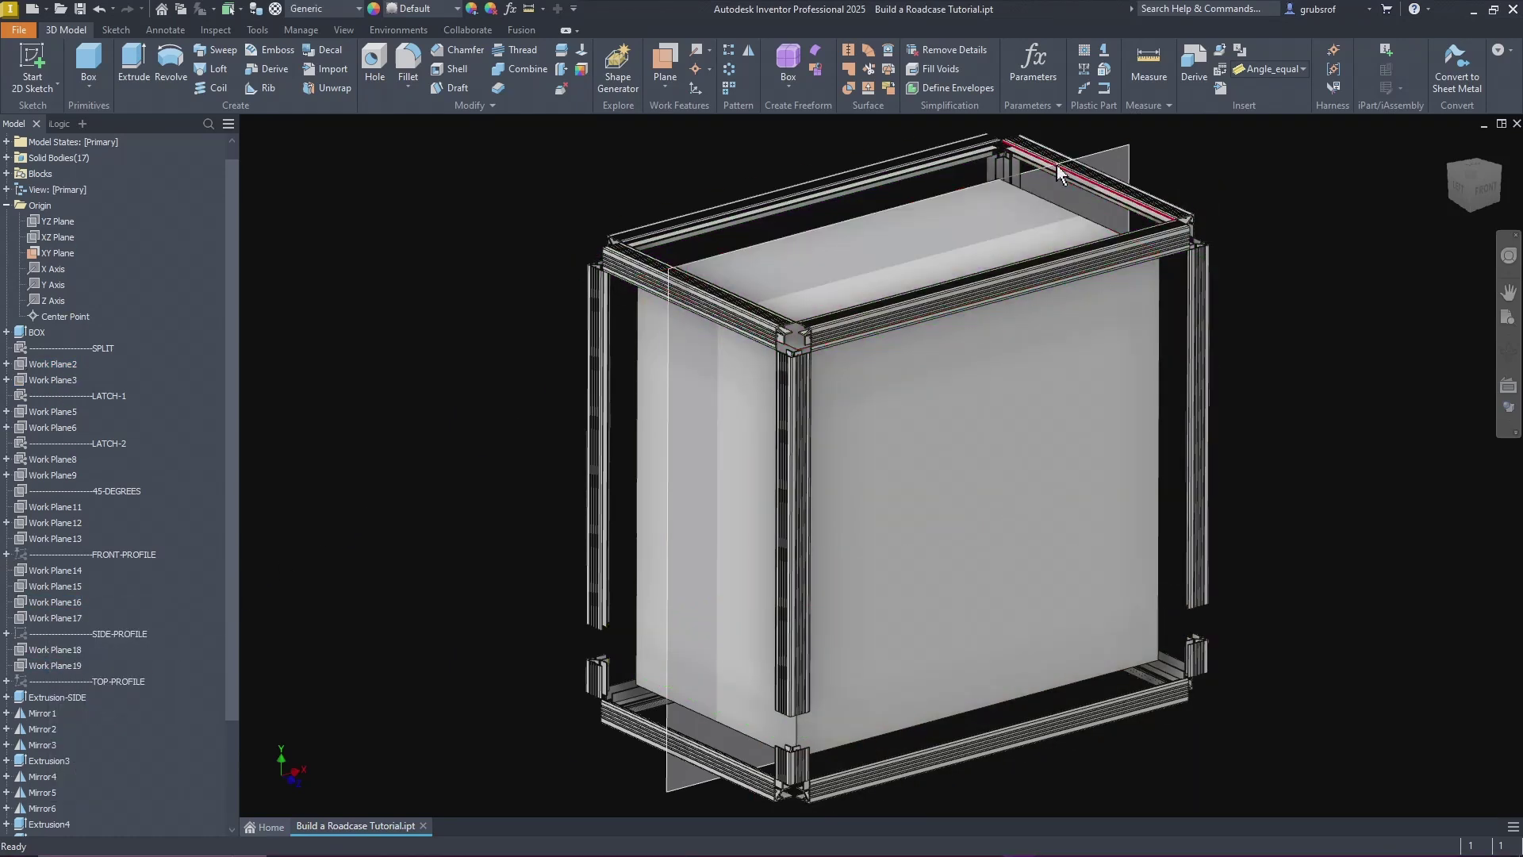
{"action": "right_click", "coordinate": [1115, 160]}
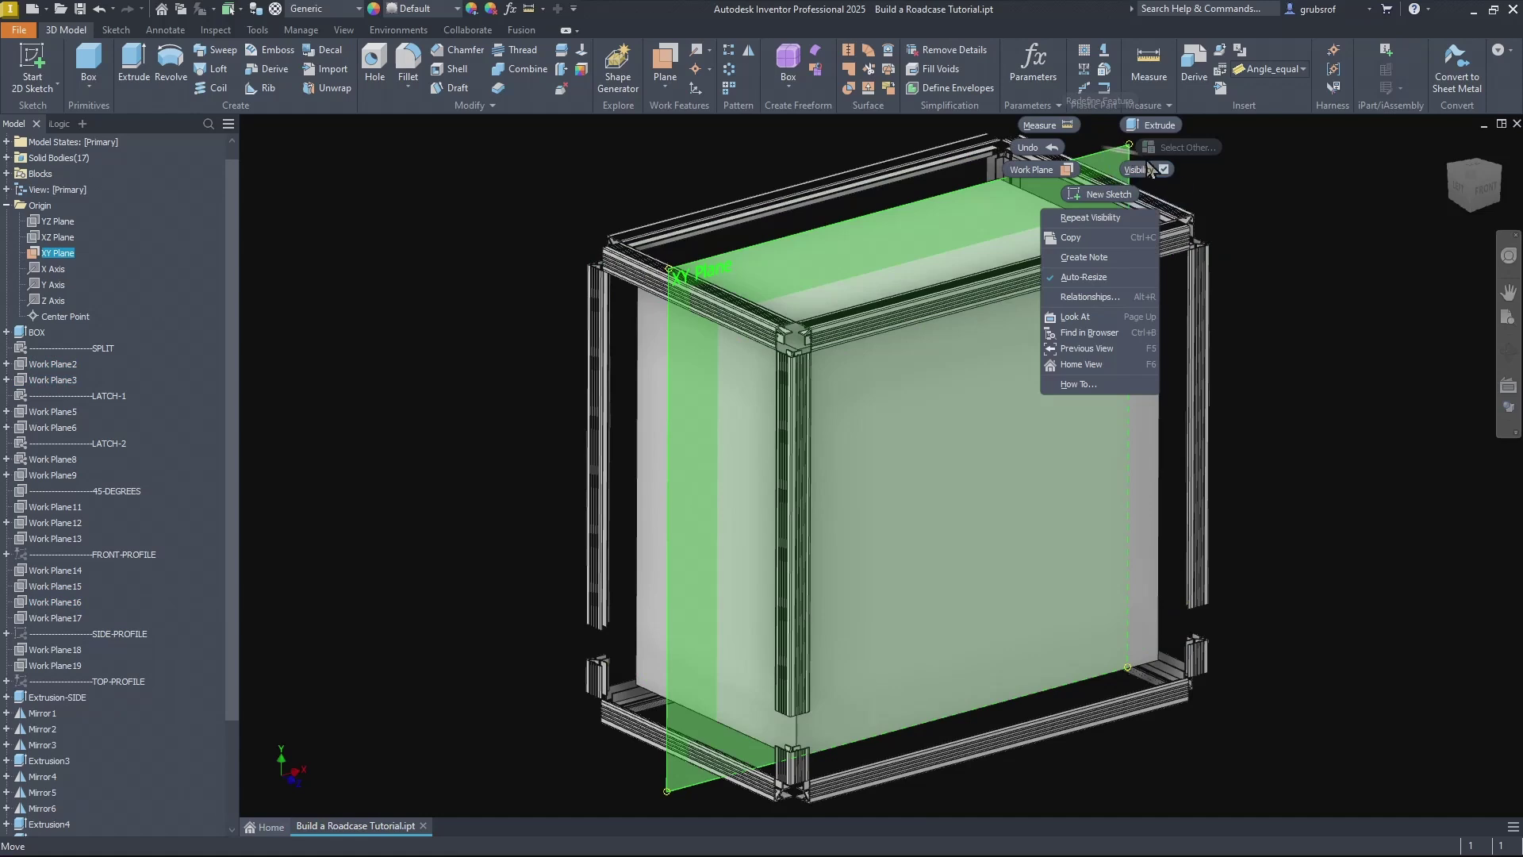
{"action": "left_click", "coordinate": [1150, 170]}
Step: Make the 45-DEGREES work plane and Work Plane11, Work Plane12 and Work Plane13 visible
{"action": "scroll", "coordinate": [1223, 616], "scroll_direction": "down", "scroll_amount": 2}
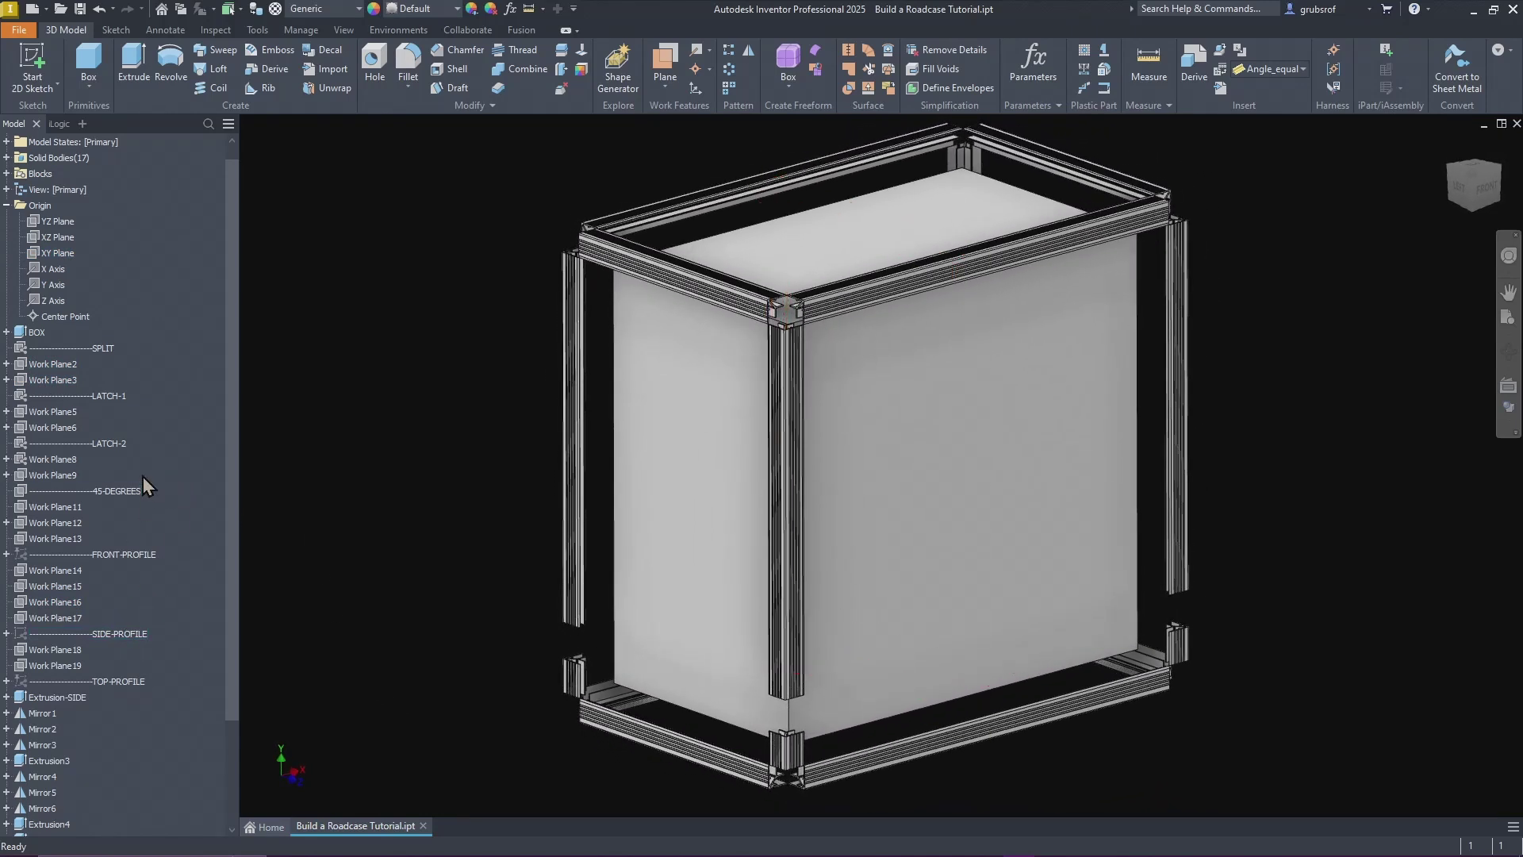
{"action": "scroll", "coordinate": [144, 479], "scroll_direction": "up", "scroll_amount": 1}
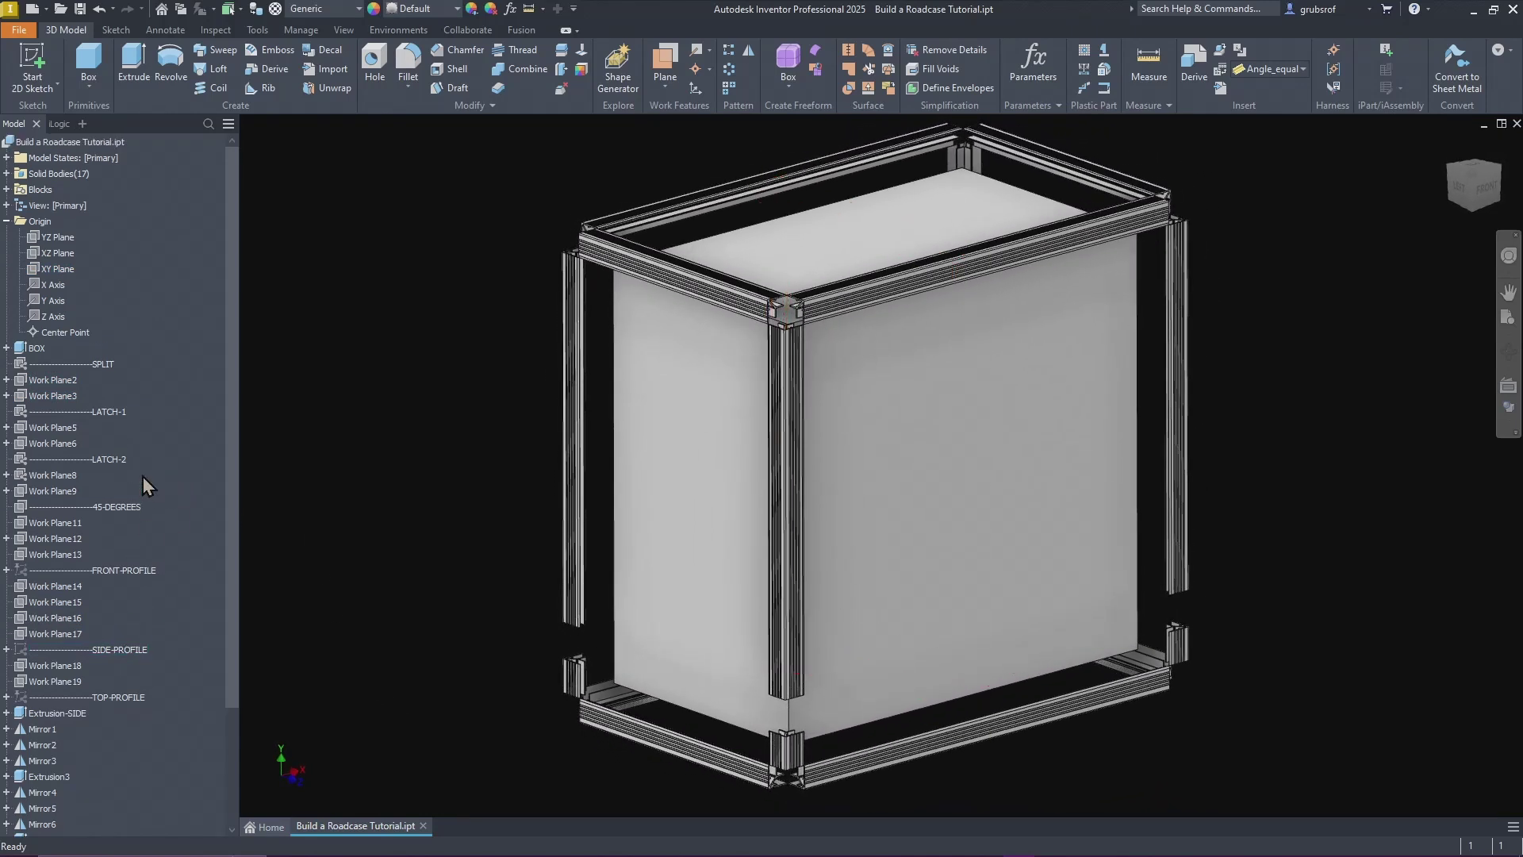
{"action": "left_click", "coordinate": [112, 507]}
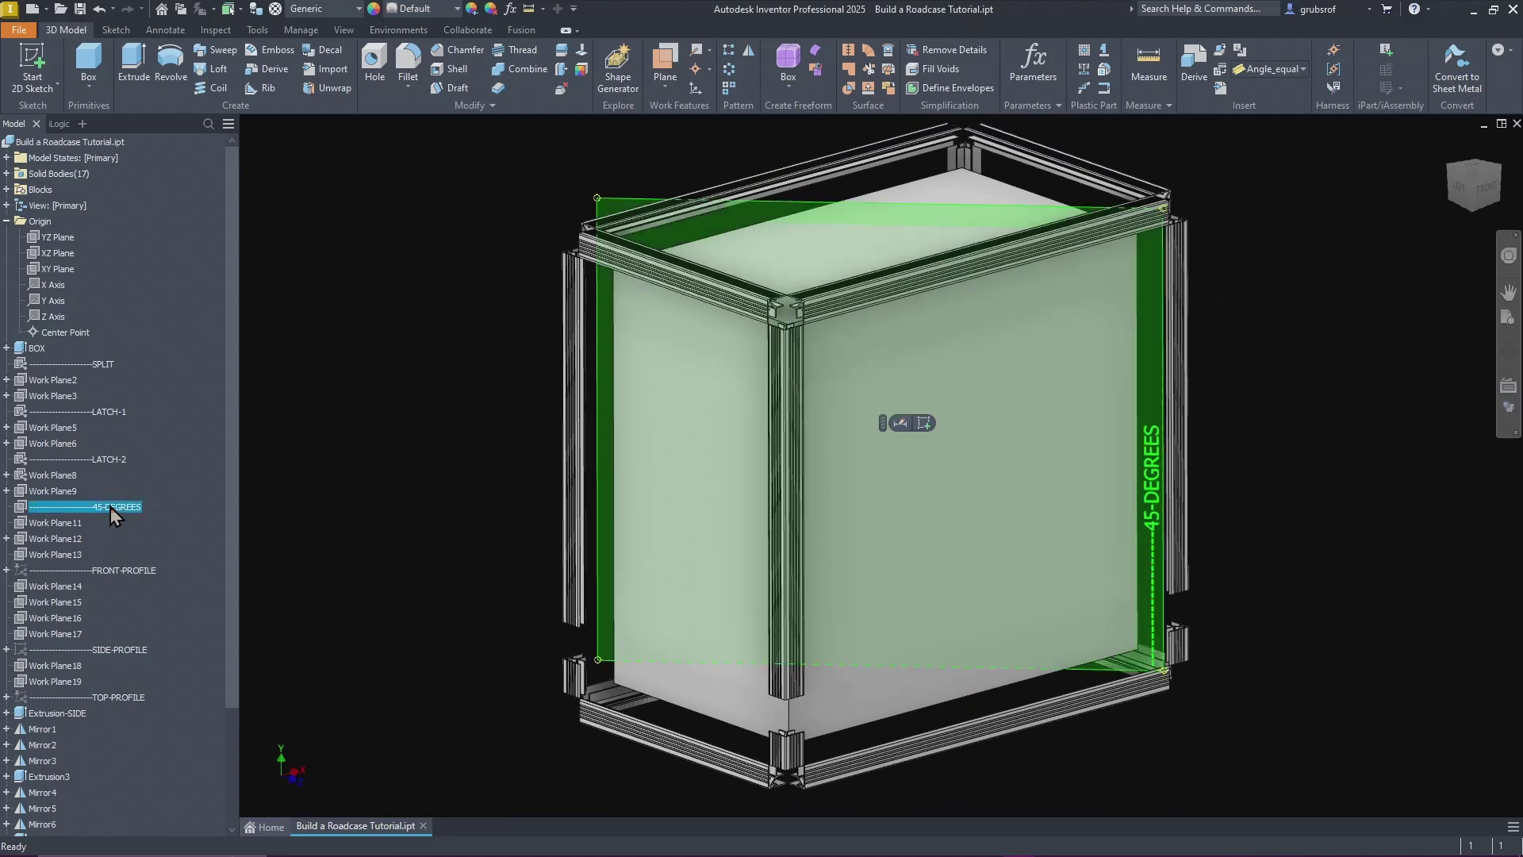
{"action": "left_click", "coordinate": [62, 524]}
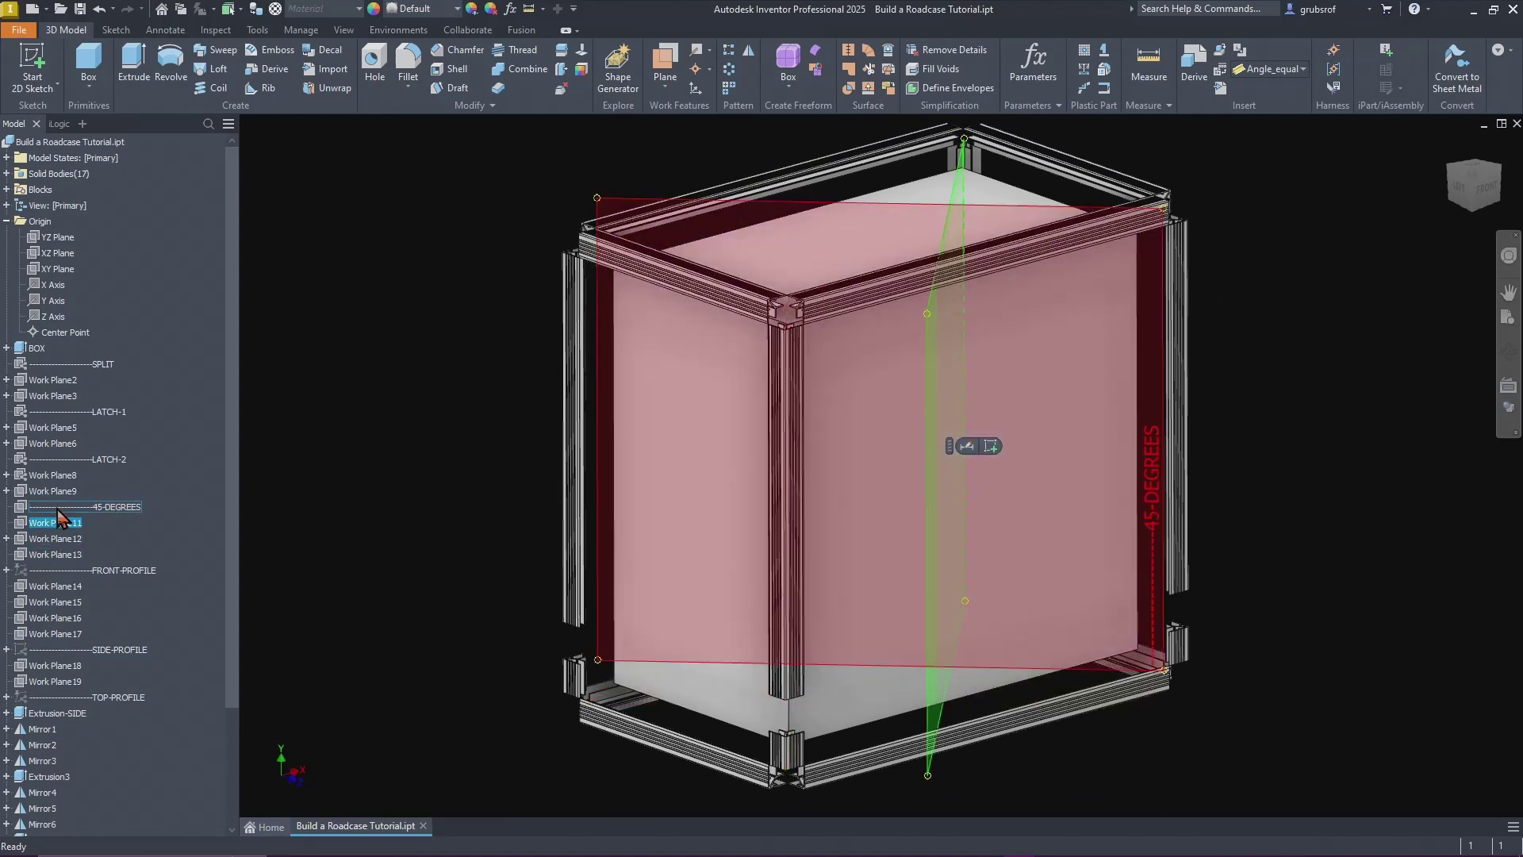
{"action": "left_click", "coordinate": [57, 508]}
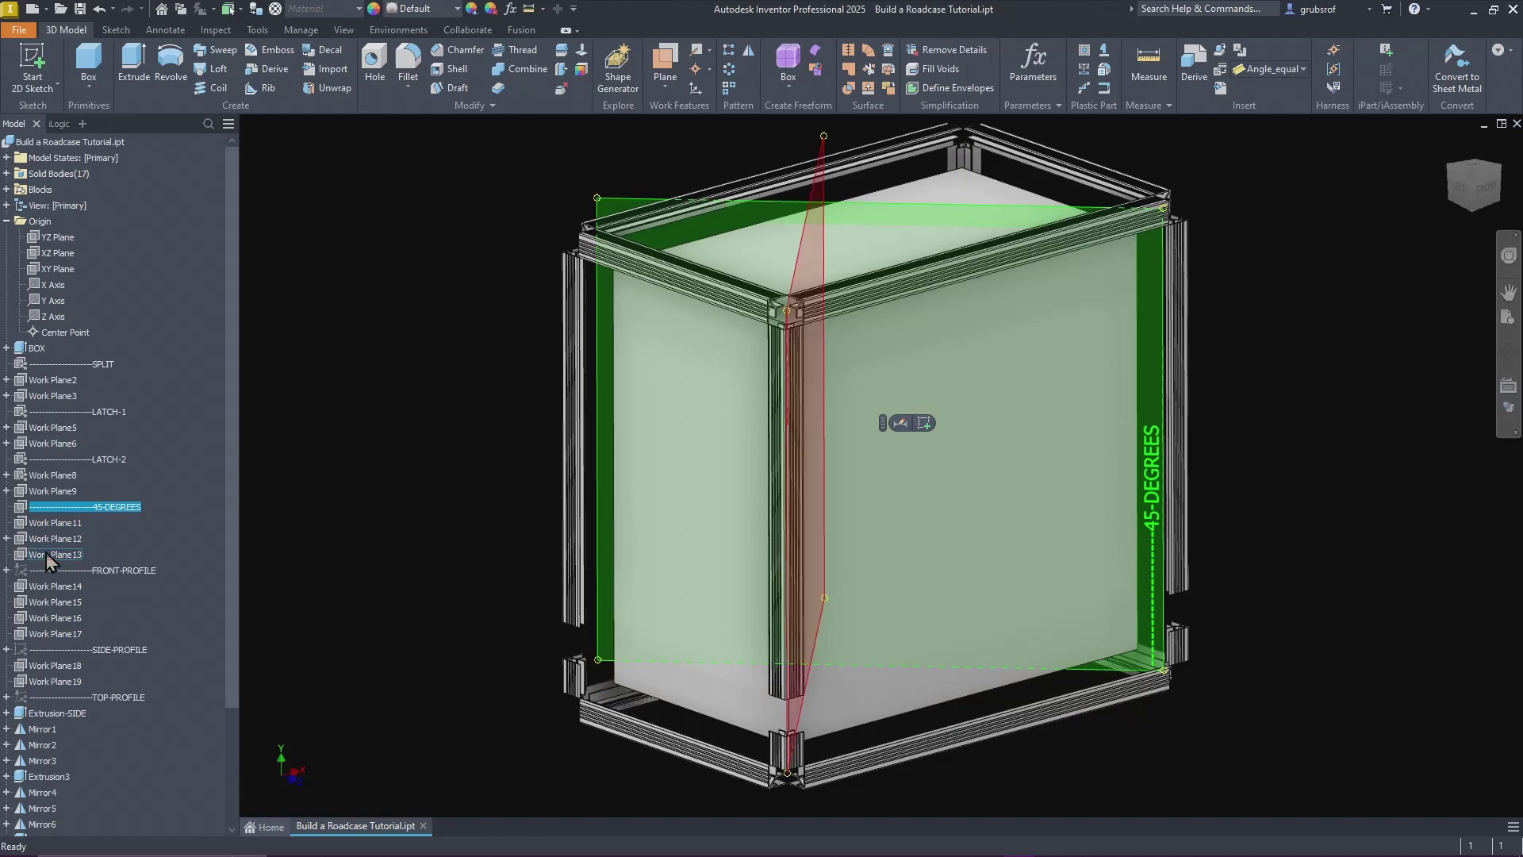
{"action": "left_click", "coordinate": [47, 555], "text": "shift"}
{"action": "right_click", "coordinate": [52, 560]}
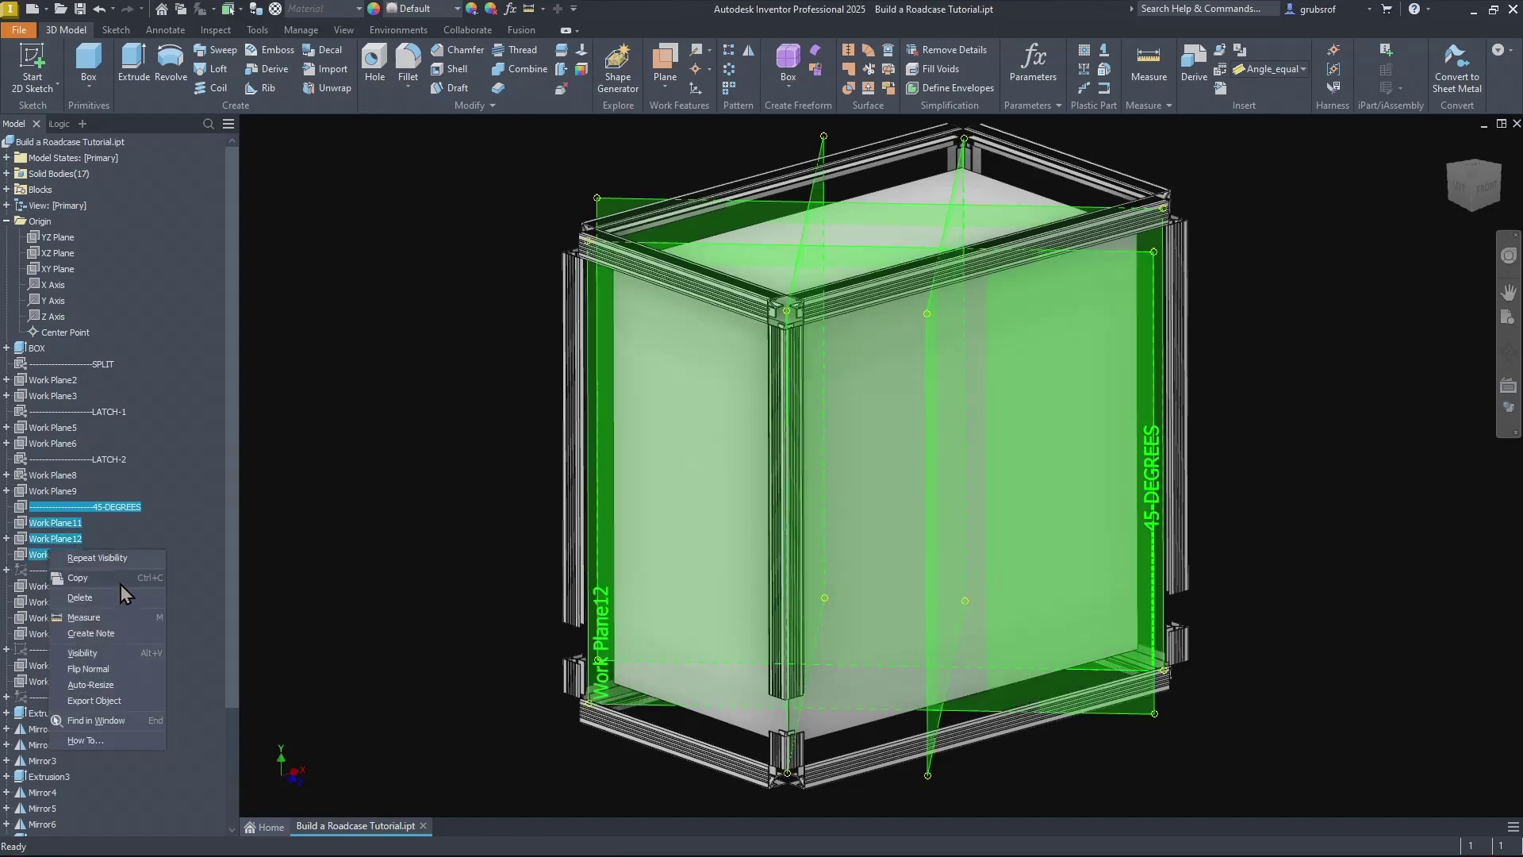
{"action": "left_click", "coordinate": [97, 656]}
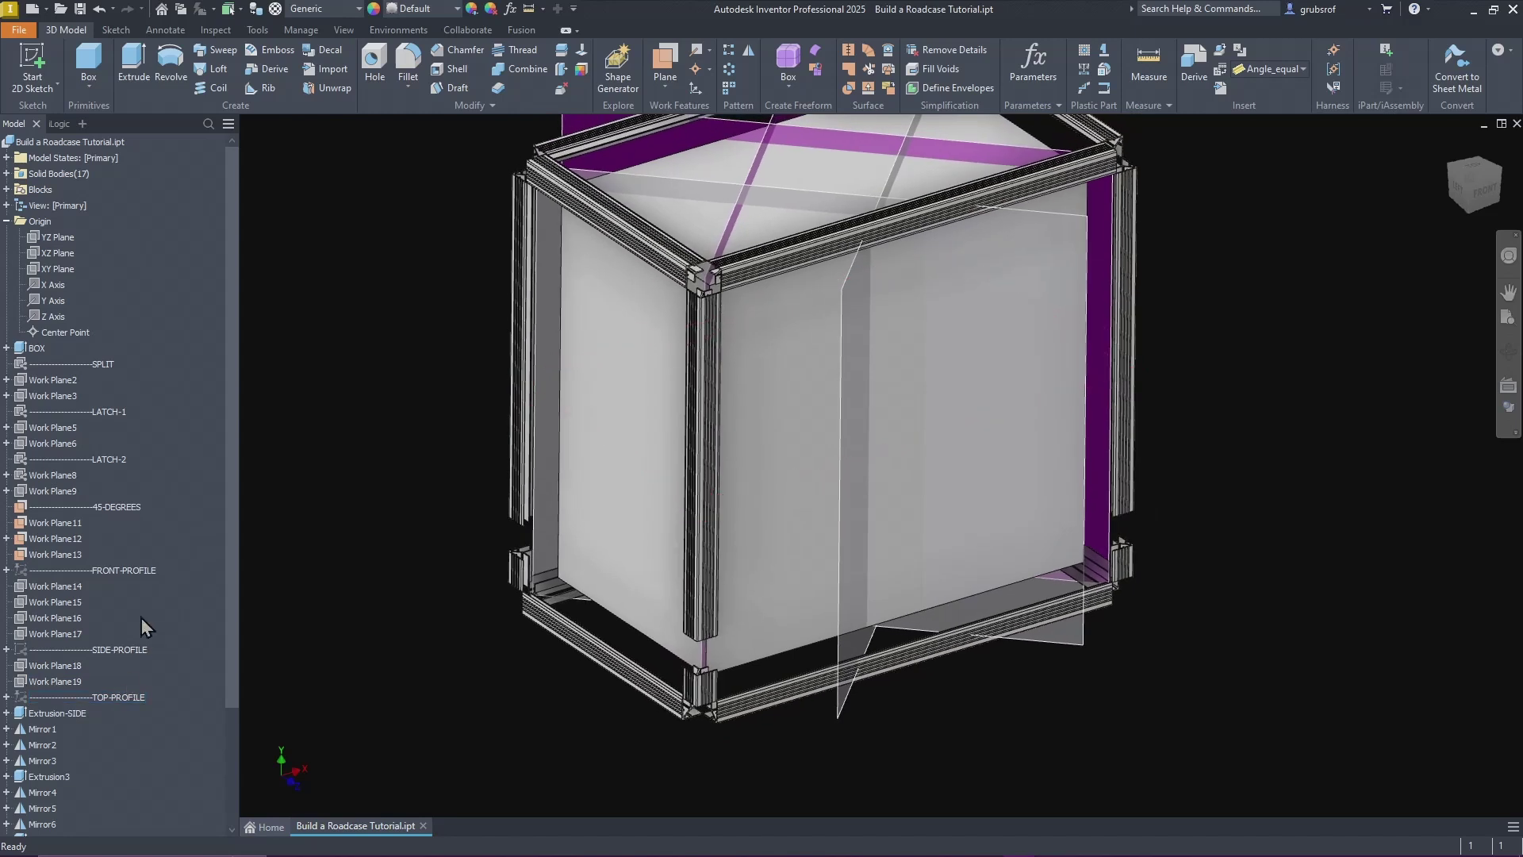
Step: Make the FRONT-PROFILE sketch visible
{"action": "scroll", "coordinate": [150, 438], "scroll_direction": "down", "scroll_amount": 3}
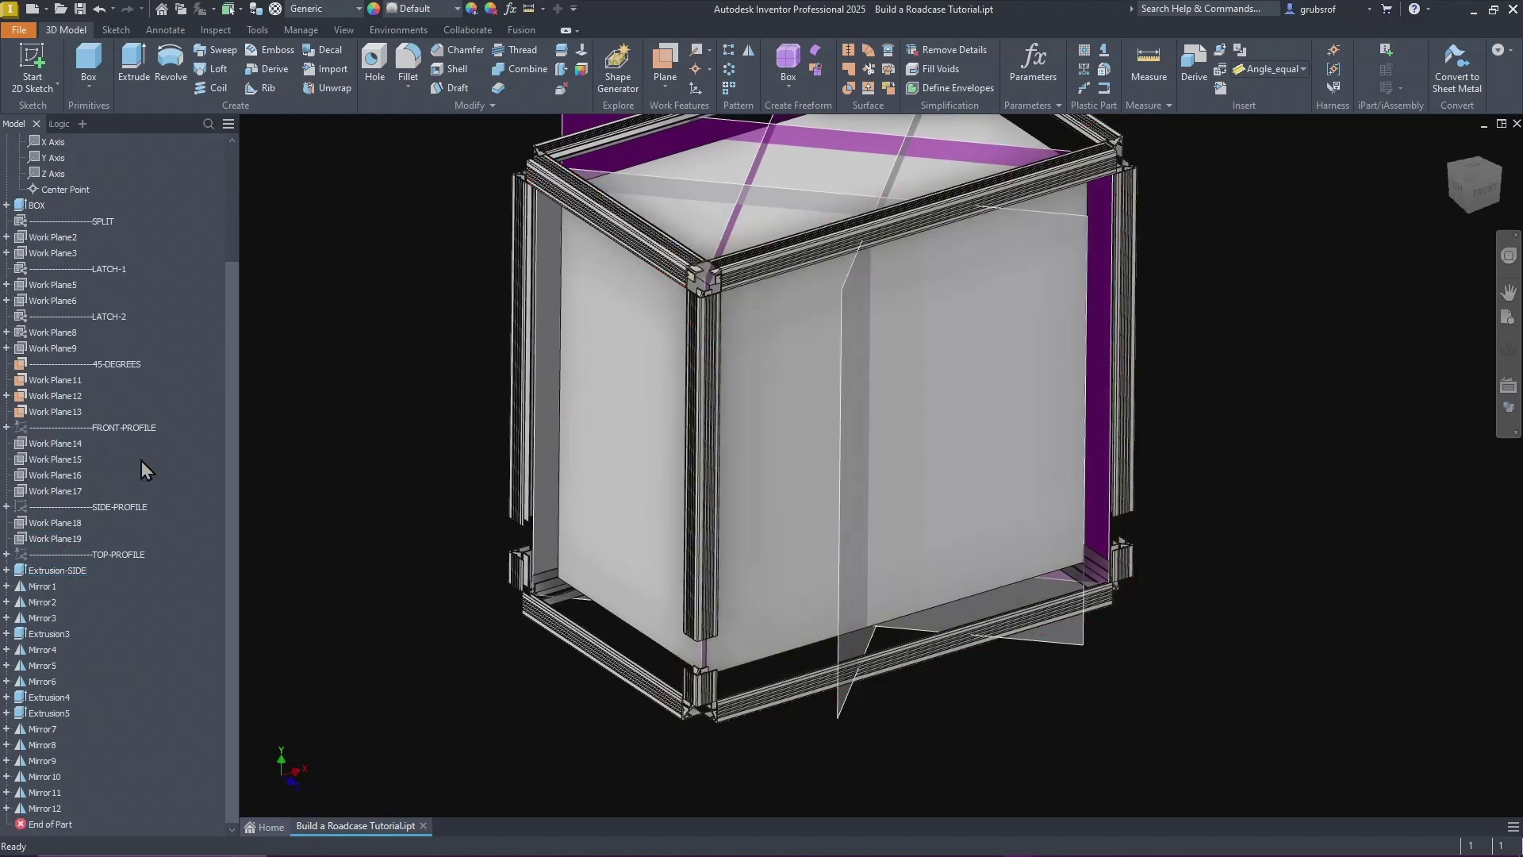
{"action": "left_click", "coordinate": [125, 432]}
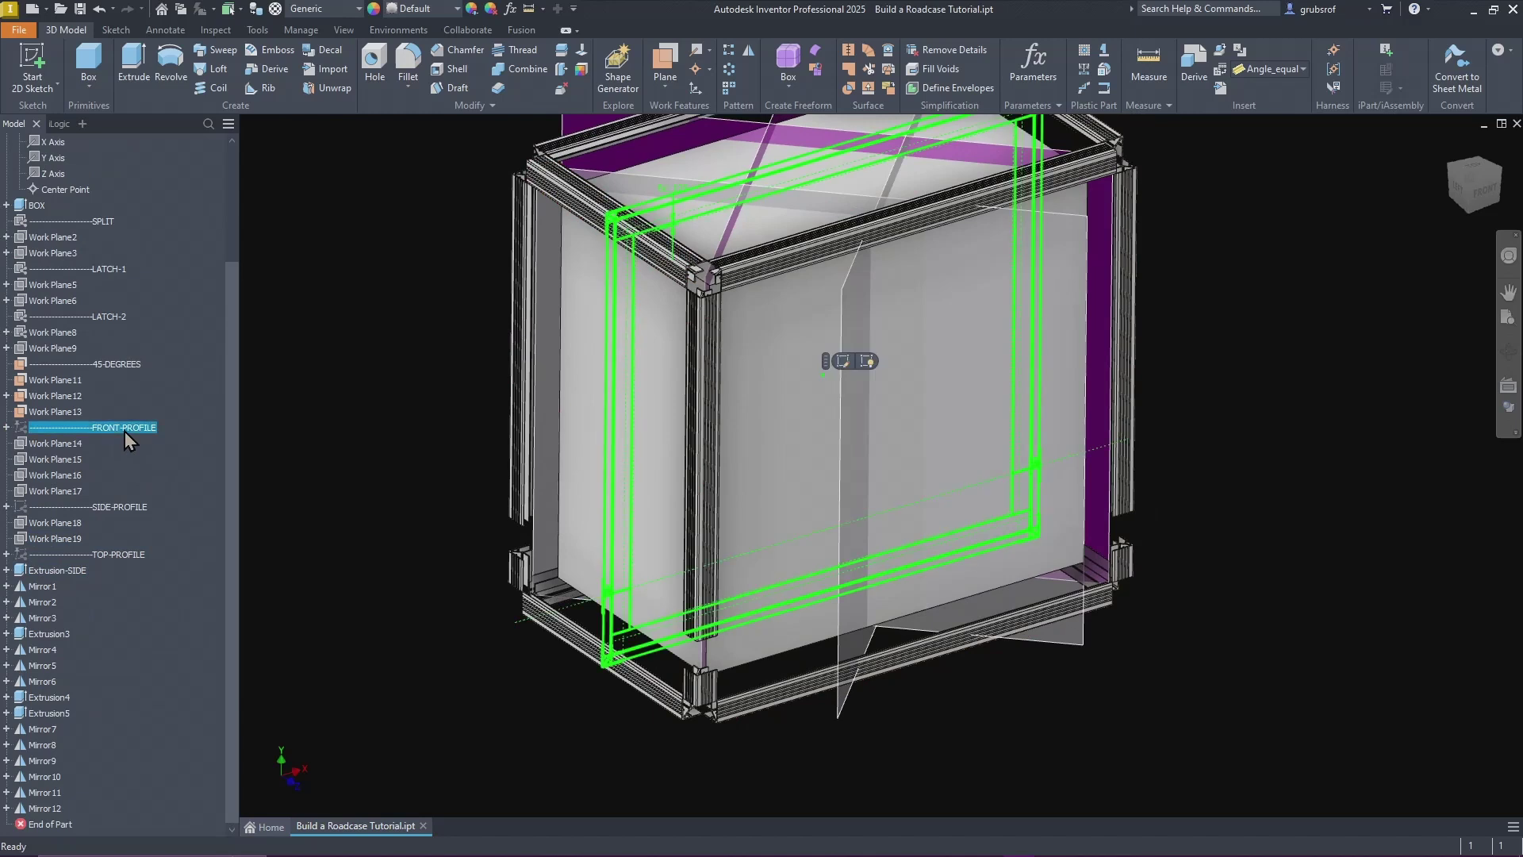
{"action": "right_click", "coordinate": [125, 431]}
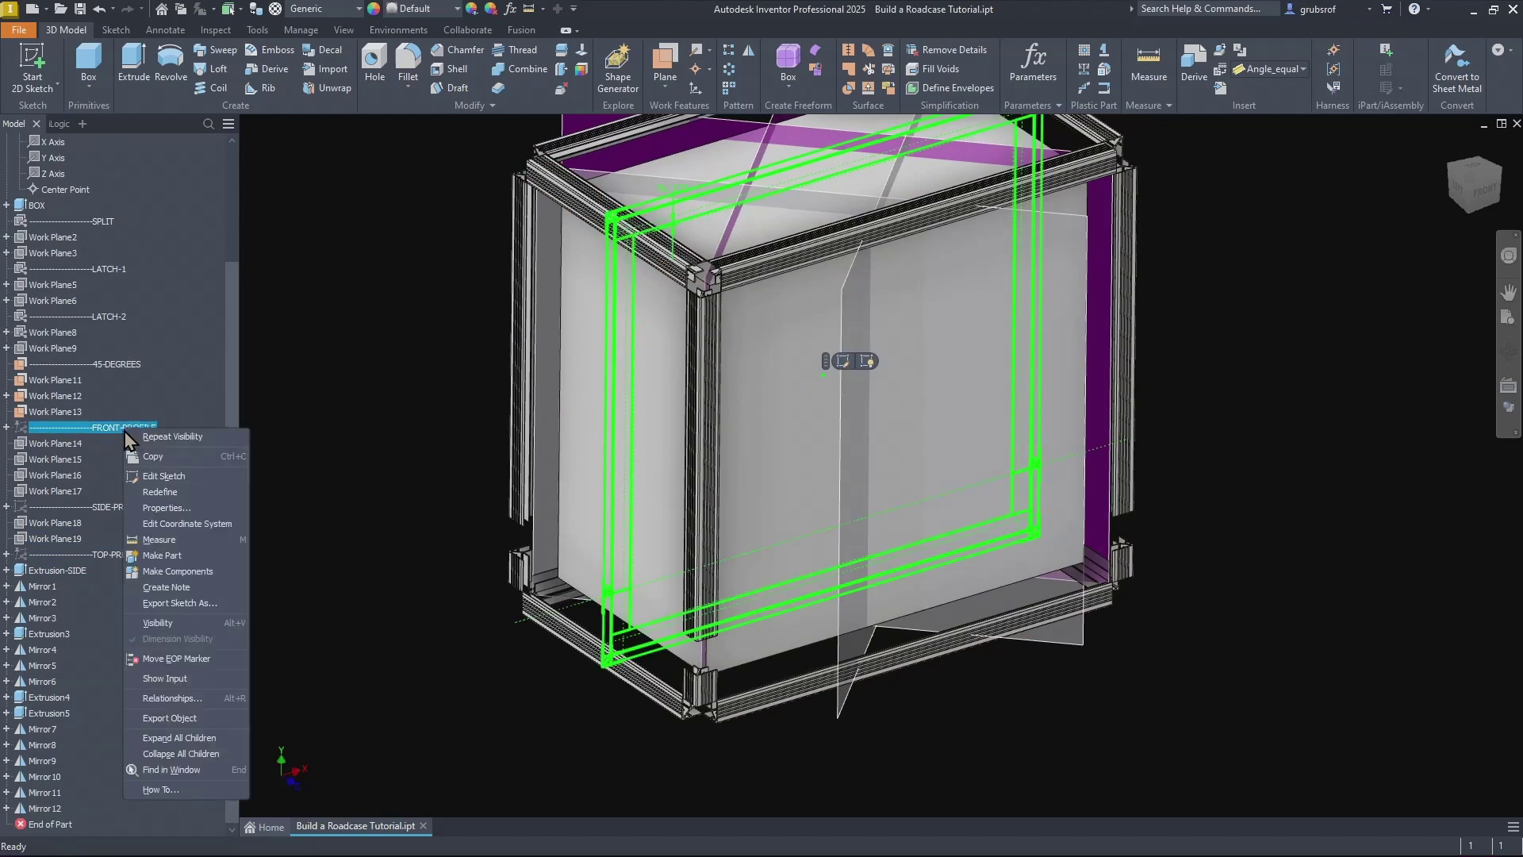
{"action": "left_click", "coordinate": [157, 623]}
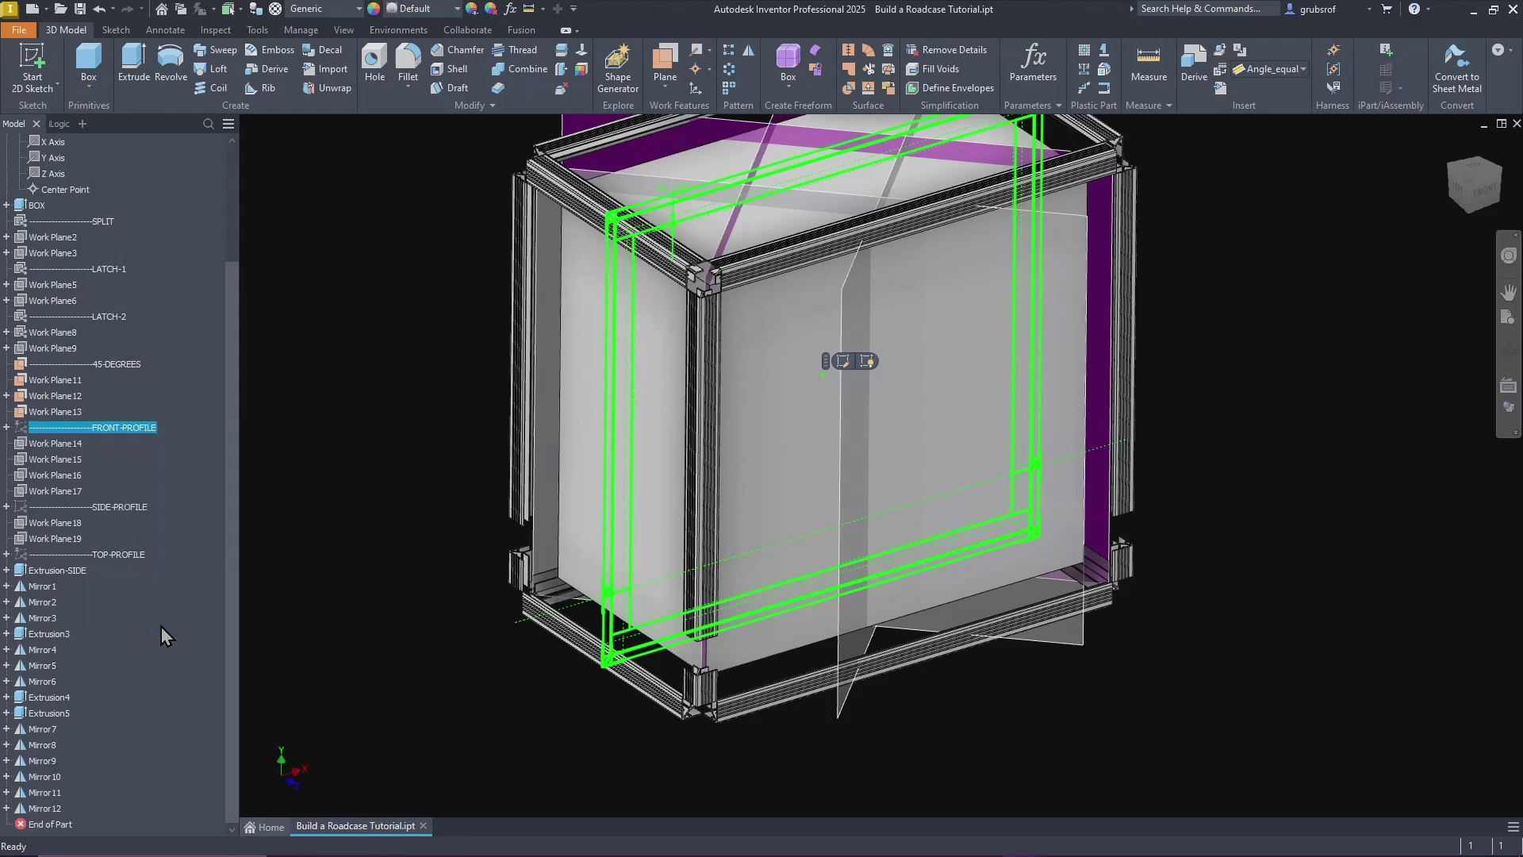
Step: Shift the 45-DEGREES work plane's boundary outward past its corner of the roadcase
{"action": "scroll", "coordinate": [685, 740], "scroll_direction": "up", "scroll_amount": 2}
{"action": "middle_click_drag", "start_coordinate": [685, 739], "coordinate": [742, 156], "text": "shift"}
{"action": "left_click", "coordinate": [743, 157]}
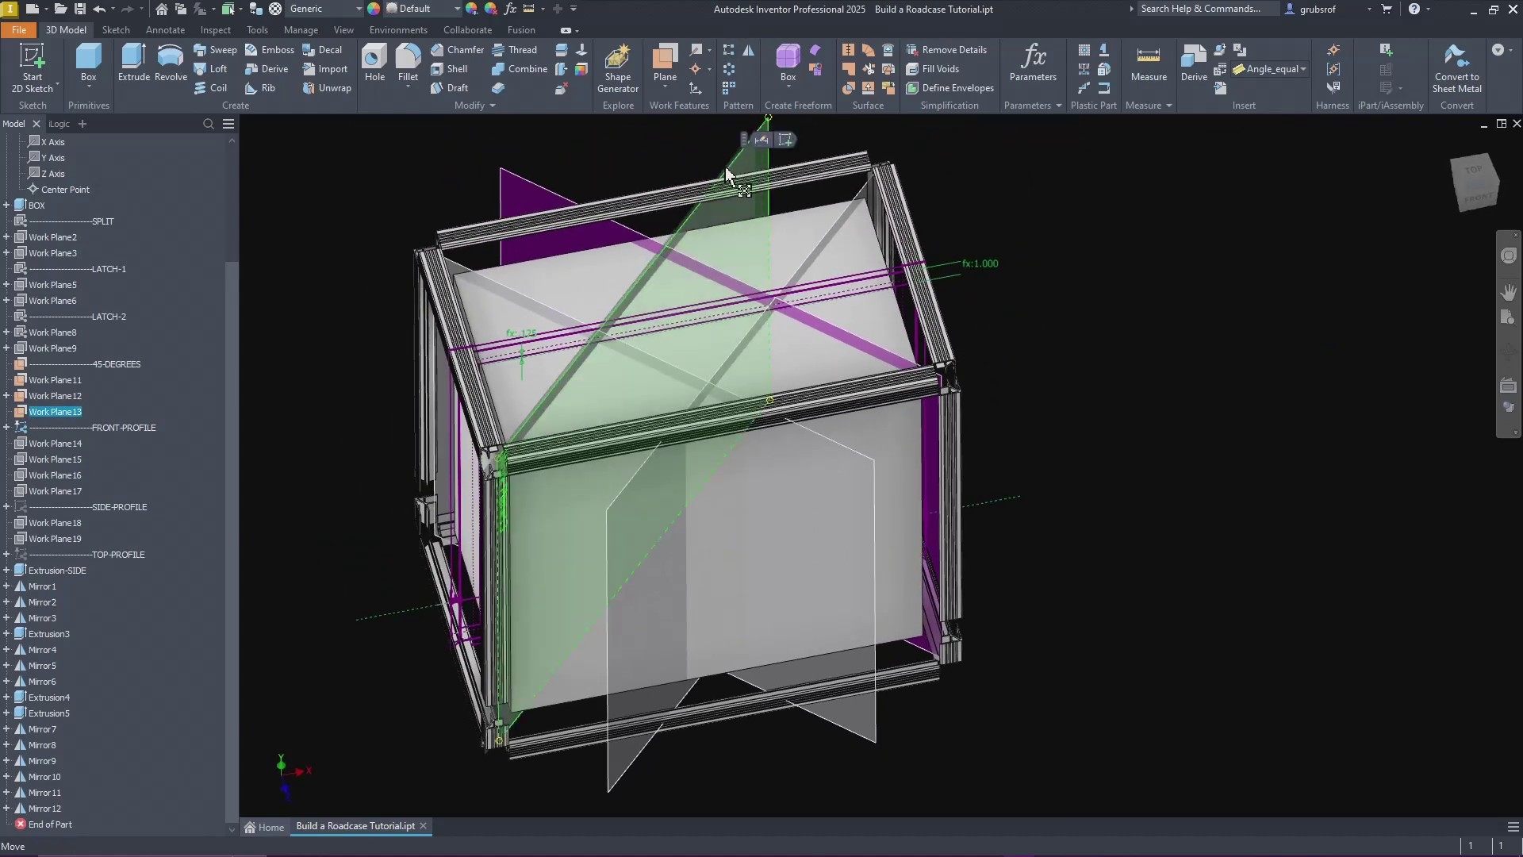
{"action": "middle_click_drag", "start_coordinate": [1092, 415], "coordinate": [1054, 499], "text": "shift"}
{"action": "middle_click_drag", "start_coordinate": [576, 262], "coordinate": [585, 308], "text": "shift"}
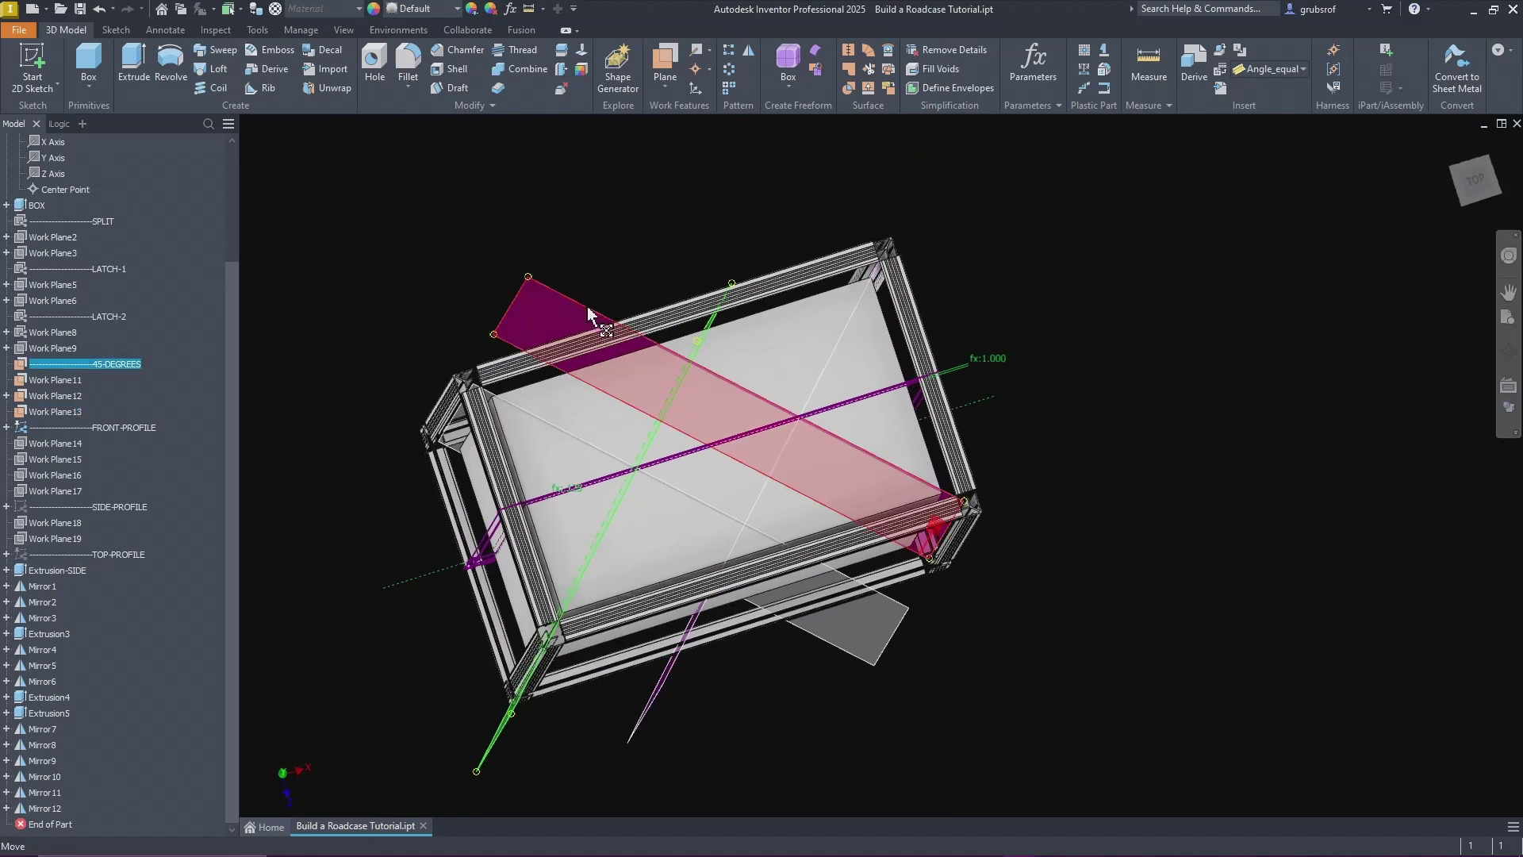
{"action": "left_click", "coordinate": [677, 359]}
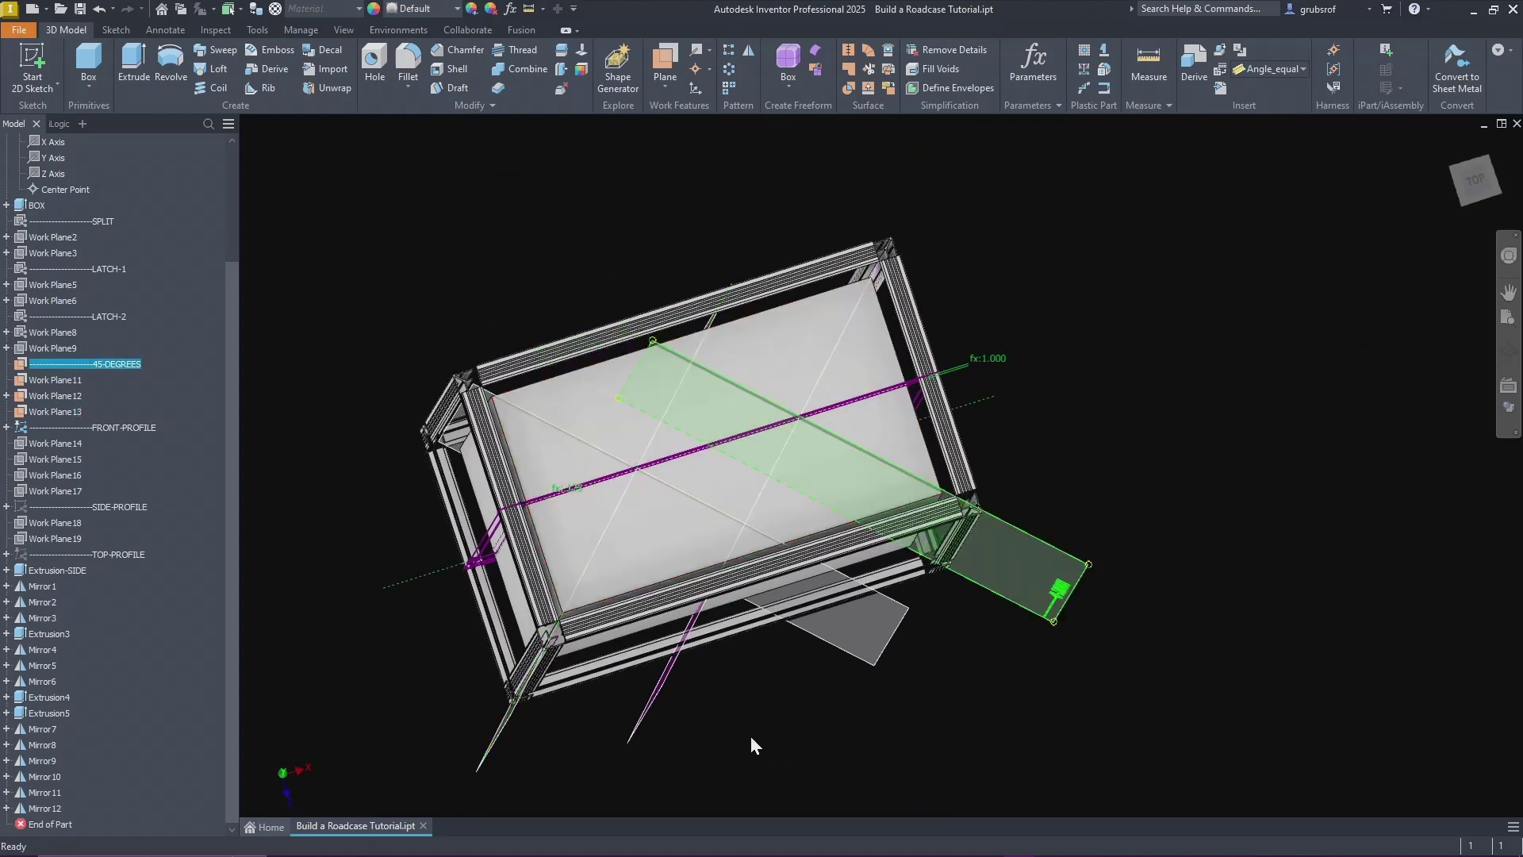
Step: Shorten Work Plane11 so its boundary lies around its corner of the roadcase instead of crossing the whole box
{"action": "middle_click_drag", "start_coordinate": [751, 736], "coordinate": [680, 695], "text": "shift"}
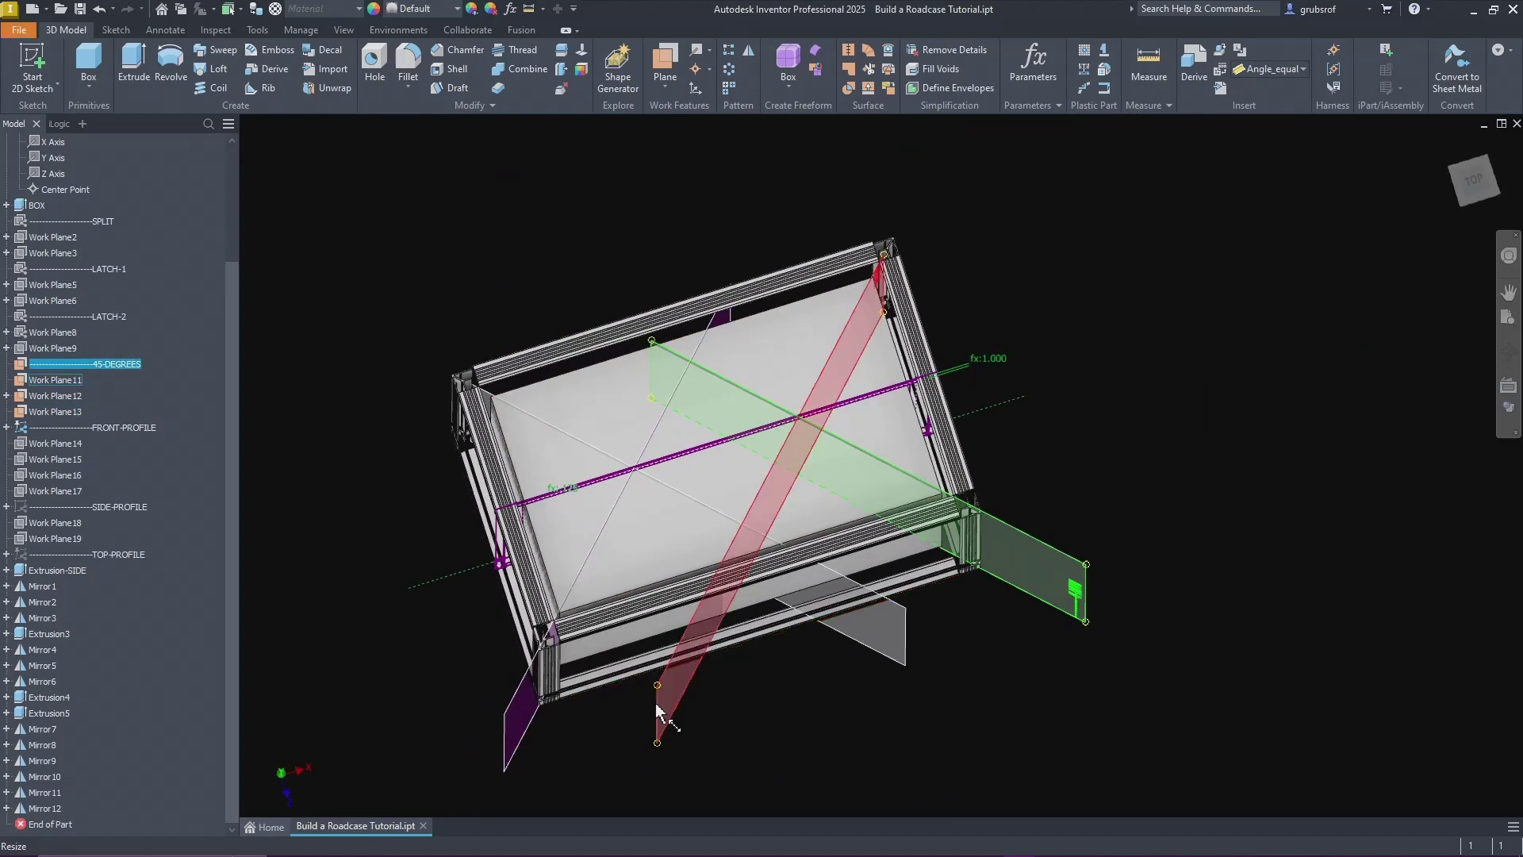
{"action": "left_click", "coordinate": [687, 671]}
{"action": "middle_click_drag", "start_coordinate": [699, 680], "coordinate": [1022, 279], "text": "shift"}
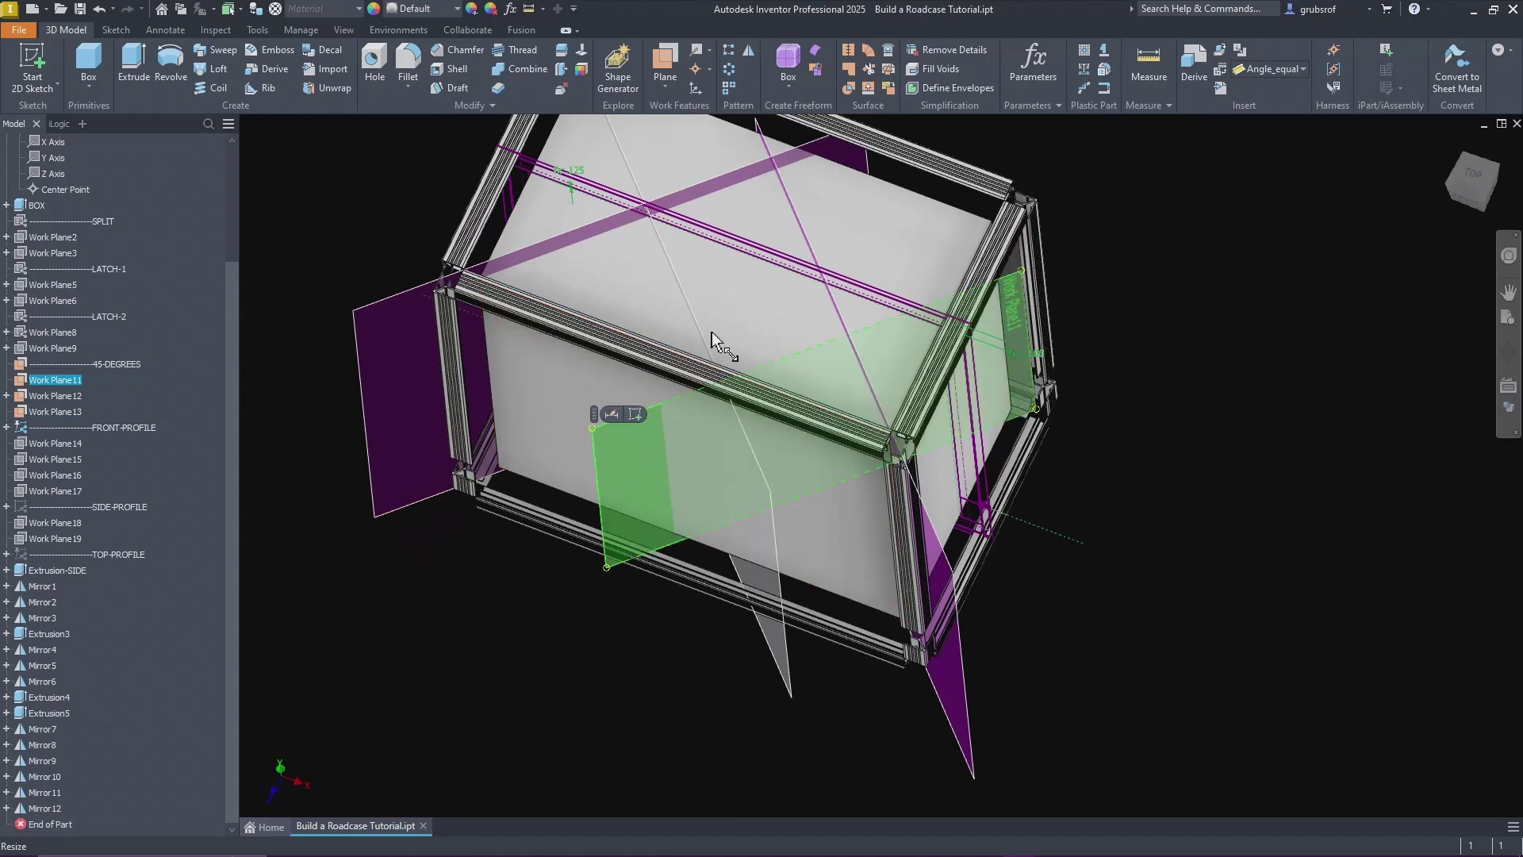
{"action": "left_click_drag", "start_coordinate": [764, 296], "coordinate": [766, 296]}
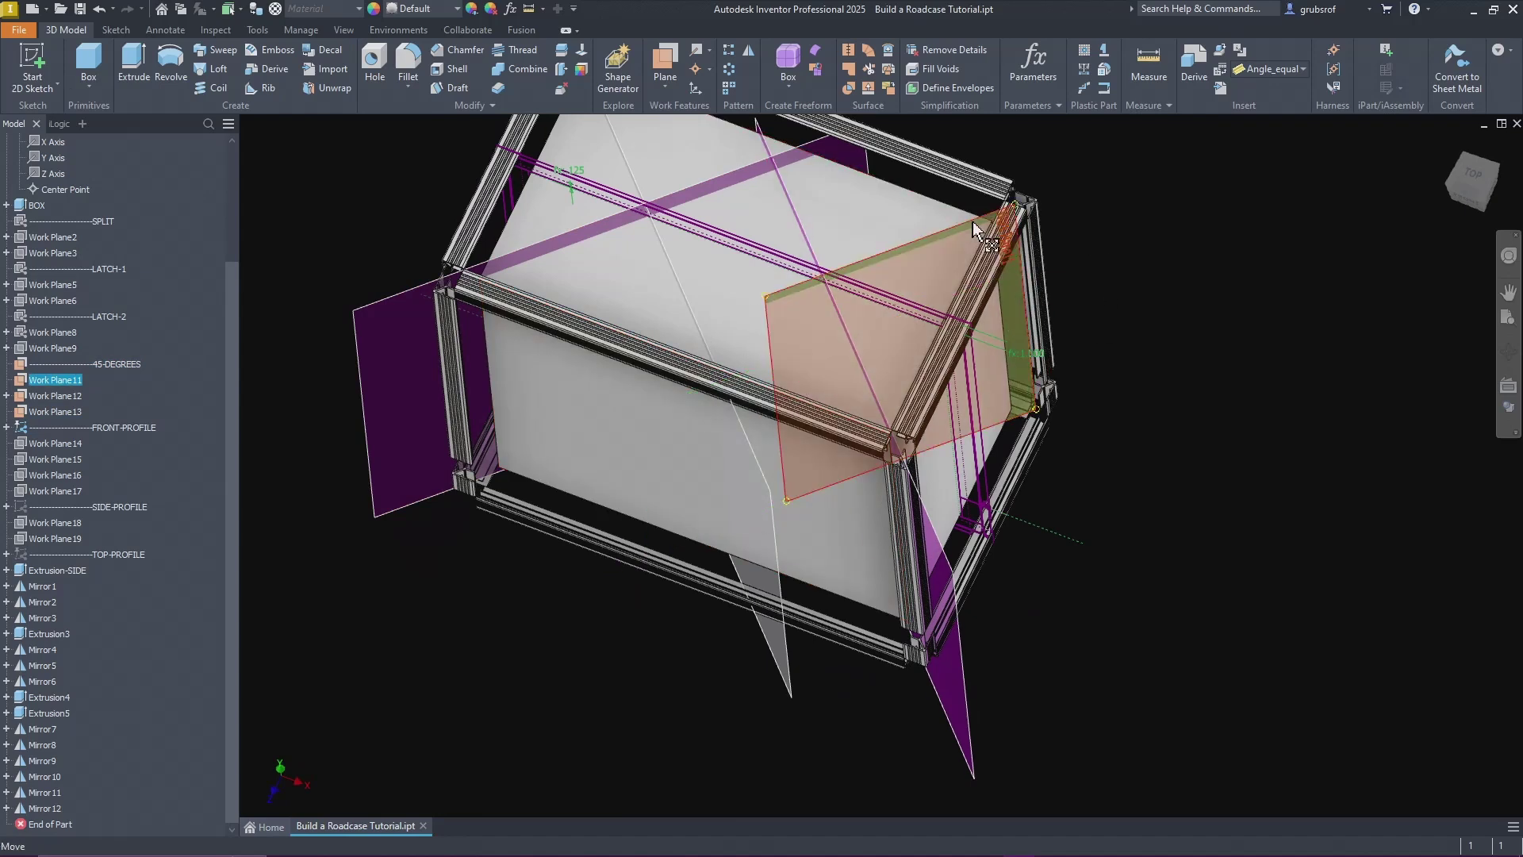
Step: Pull in the inner end of the 45-DEGREES work plane toward its roadcase corner
{"action": "middle_click_drag", "start_coordinate": [1144, 668], "coordinate": [653, 442], "text": "shift"}
{"action": "left_click", "coordinate": [1105, 418]}
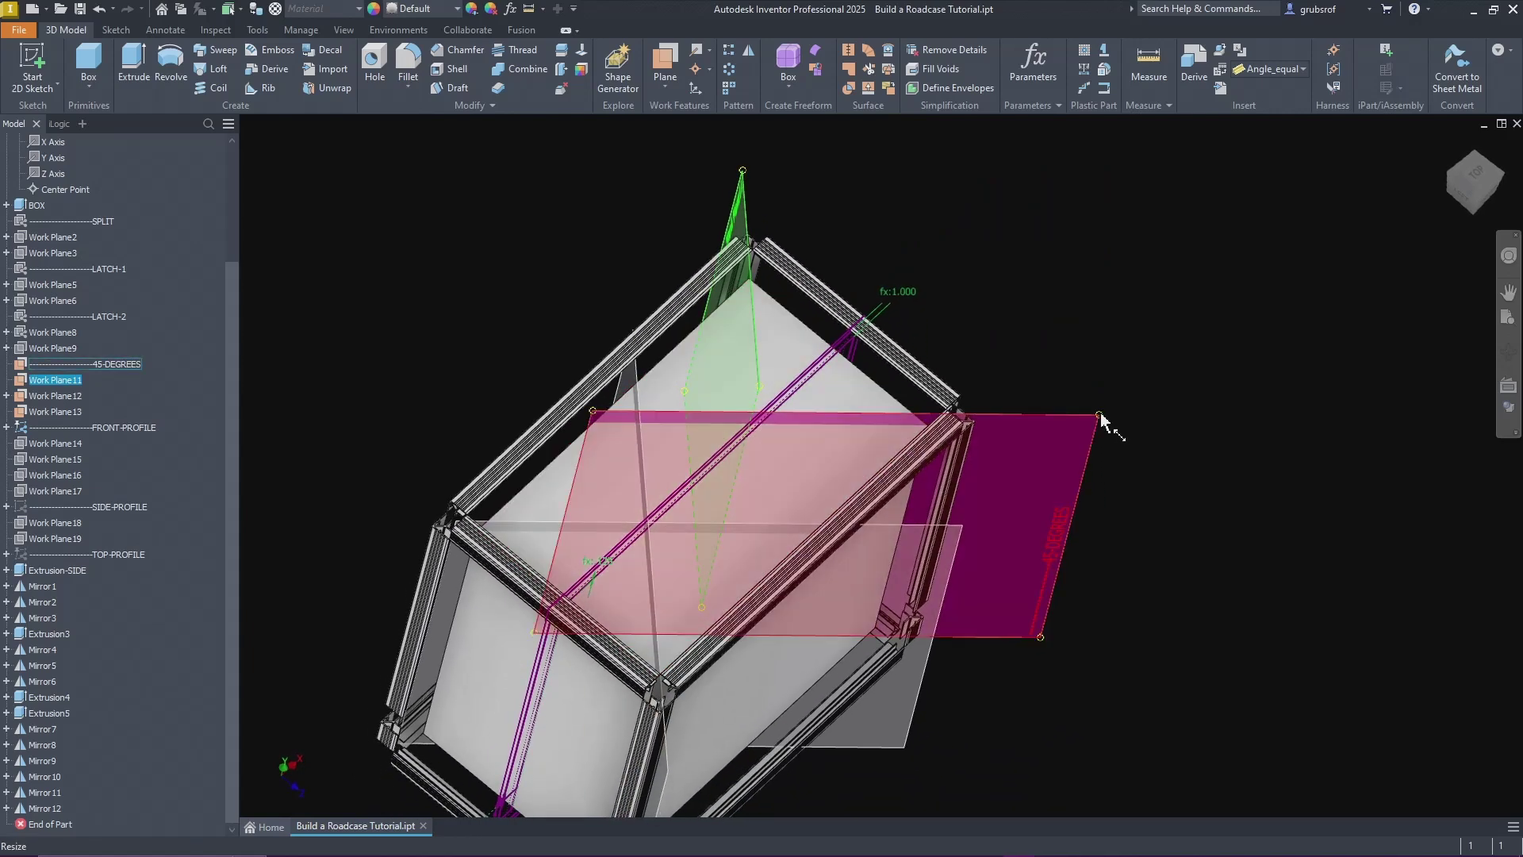
{"action": "left_click_drag", "start_coordinate": [798, 387], "coordinate": [863, 407]}
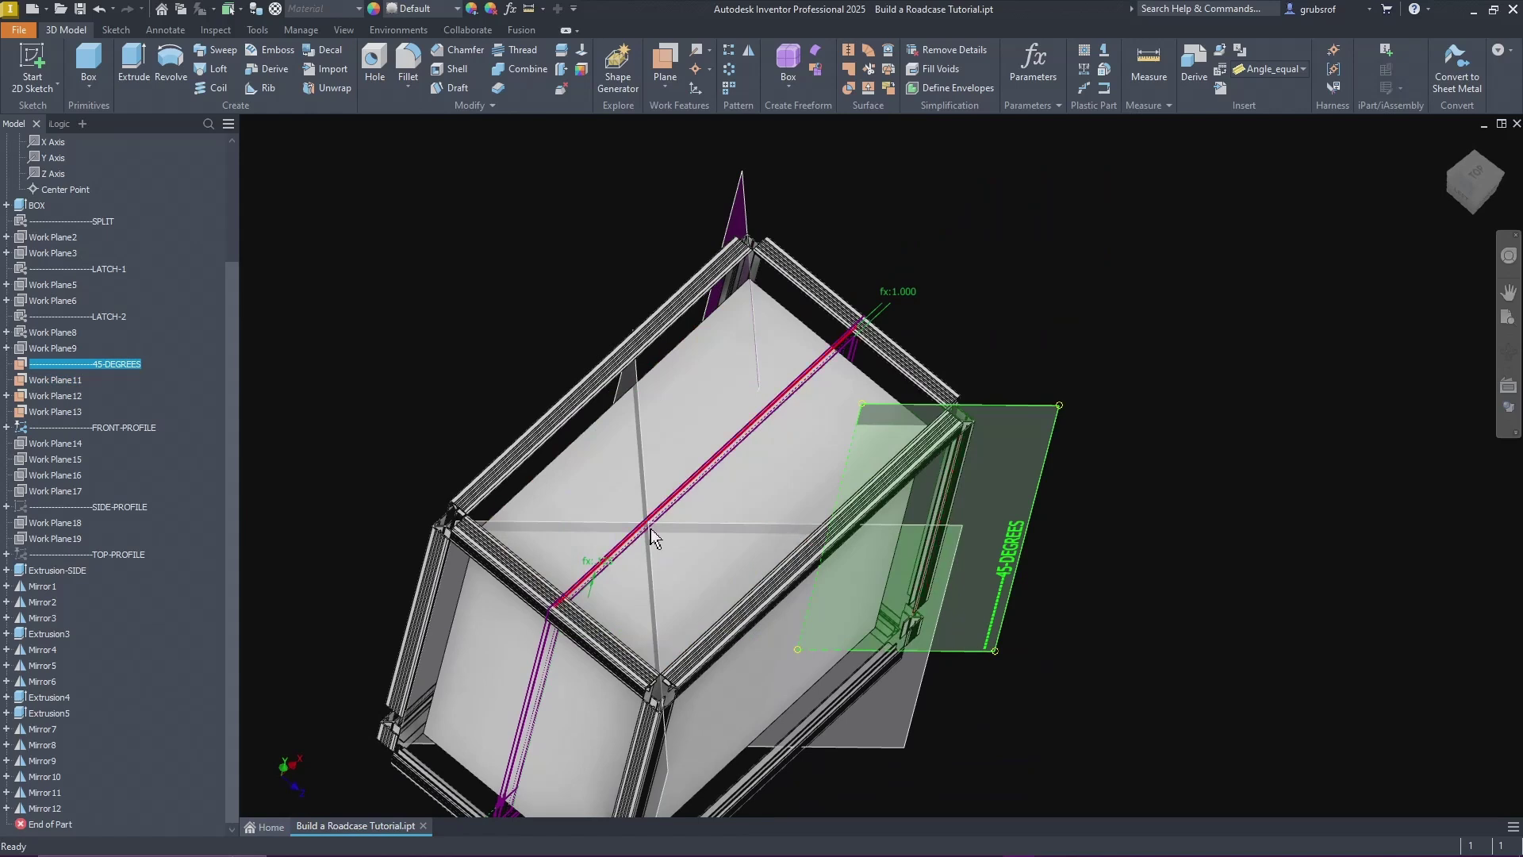
Step: Shorten Work Plane12 so its boundary spans only the area around its roadcase corner
{"action": "left_click", "coordinate": [568, 525]}
{"action": "left_click_drag", "start_coordinate": [963, 522], "coordinate": [752, 516]}
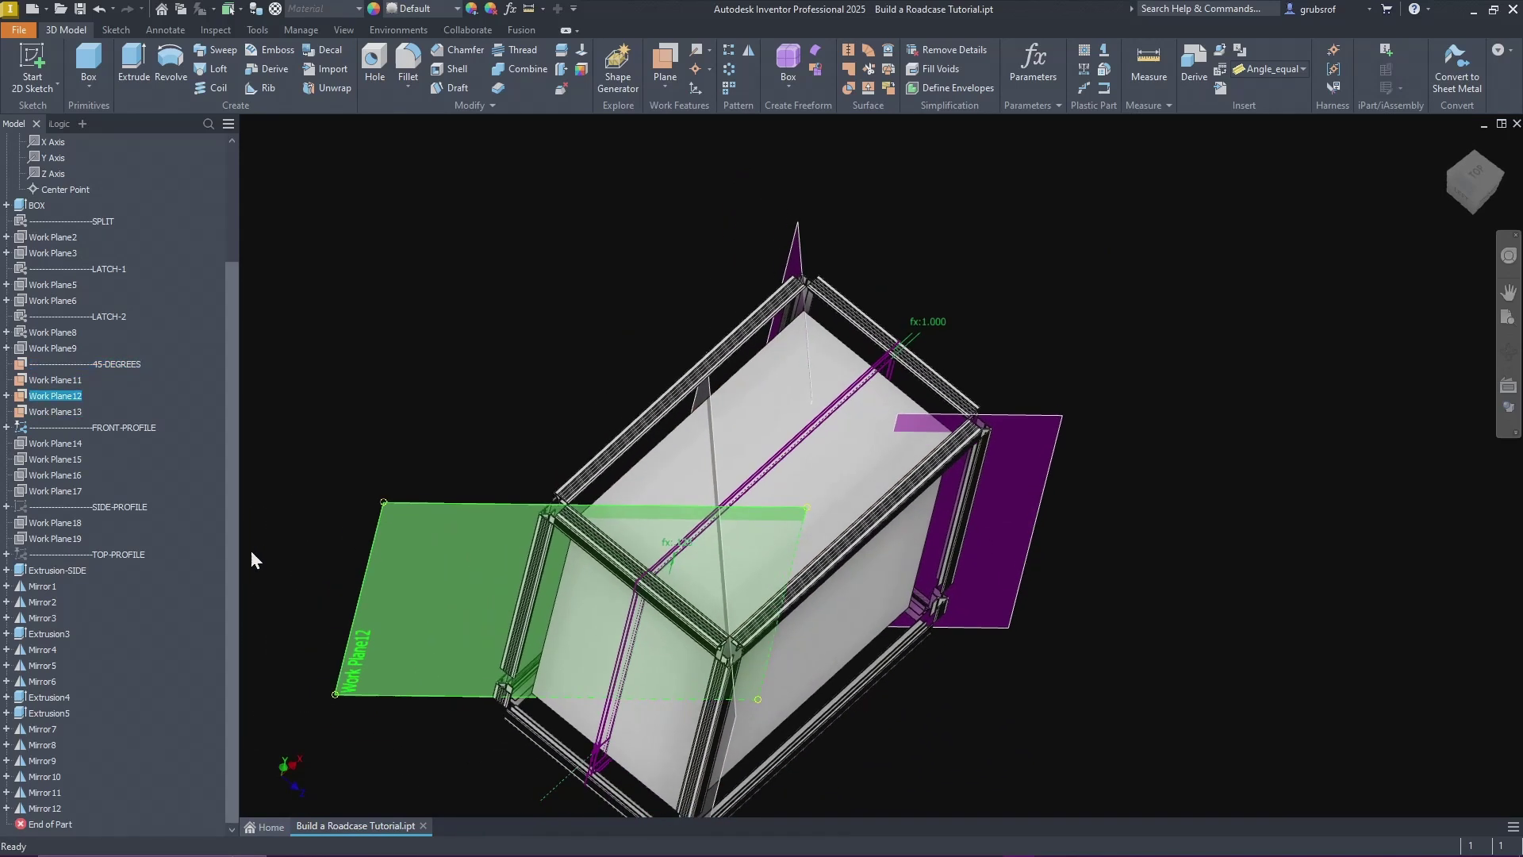
{"action": "left_click_drag", "start_coordinate": [416, 498], "coordinate": [688, 494]}
{"action": "left_click_drag", "start_coordinate": [787, 498], "coordinate": [605, 502]}
Step: Shorten Work Plane13 so its boundary extends only around its front corner of the roadcase
{"action": "middle_click_drag", "start_coordinate": [1184, 664], "coordinate": [850, 313], "text": "shift"}
{"action": "left_click", "coordinate": [833, 306]}
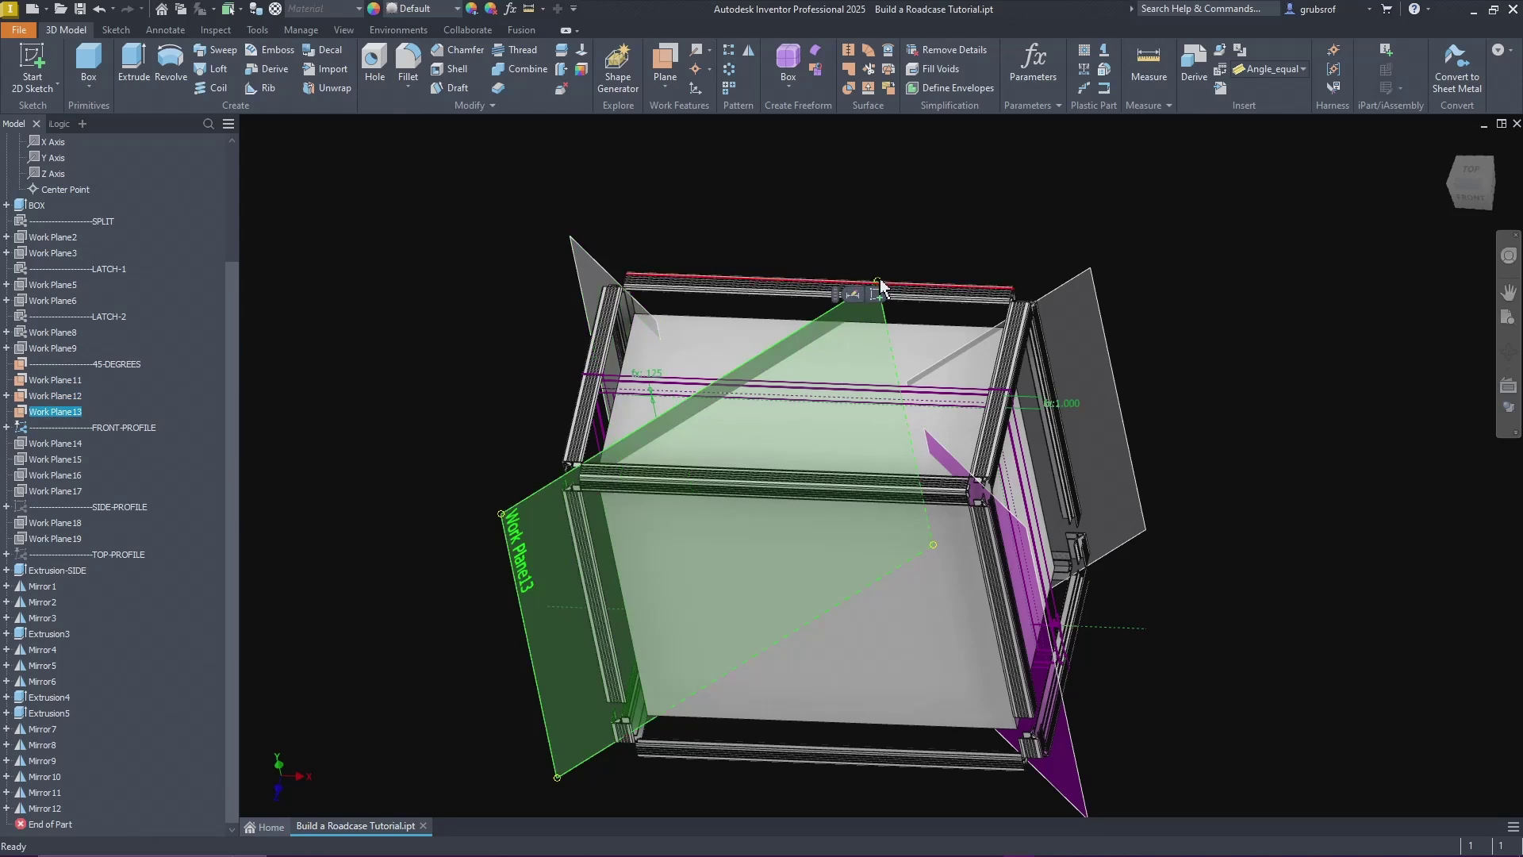
{"action": "left_click", "coordinate": [871, 295]}
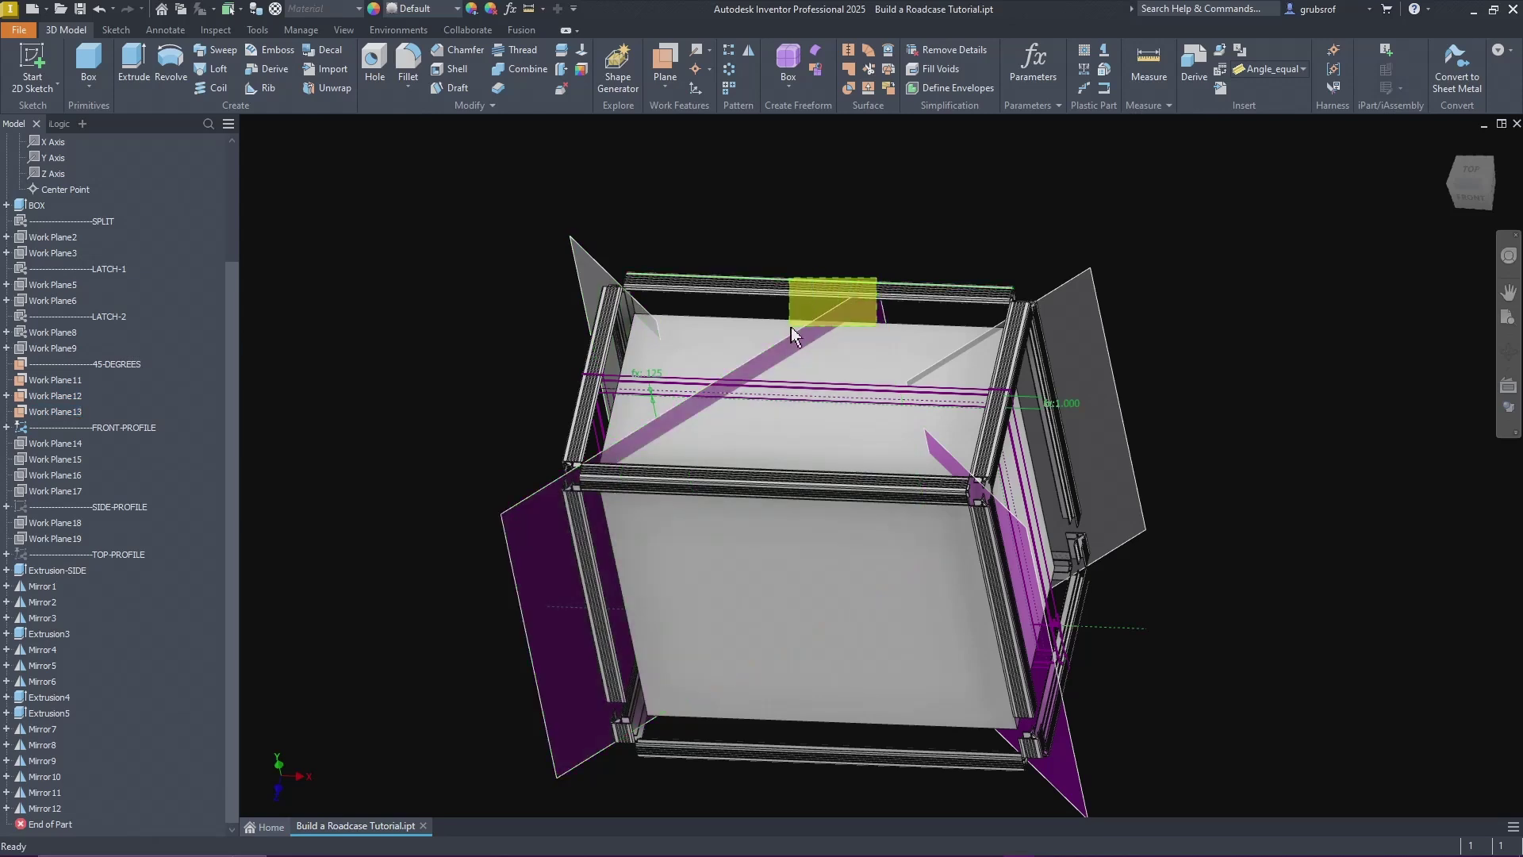
{"action": "left_click", "coordinate": [502, 517]}
{"action": "left_click_drag", "start_coordinate": [720, 374], "coordinate": [720, 373]}
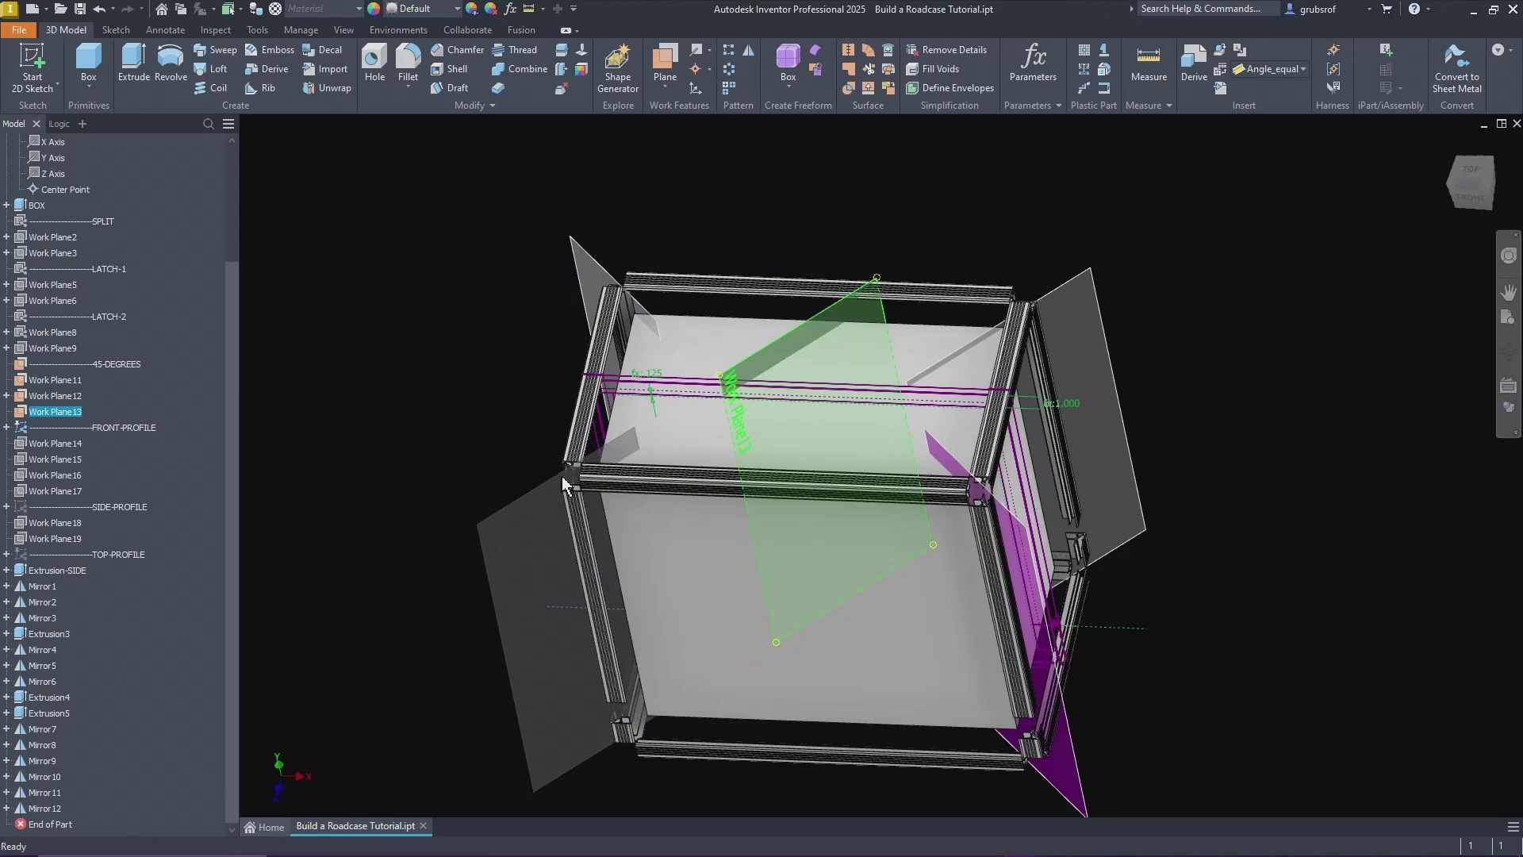
{"action": "left_click_drag", "start_coordinate": [563, 477], "coordinate": [563, 477]}
{"action": "left_click", "coordinate": [1234, 605]}
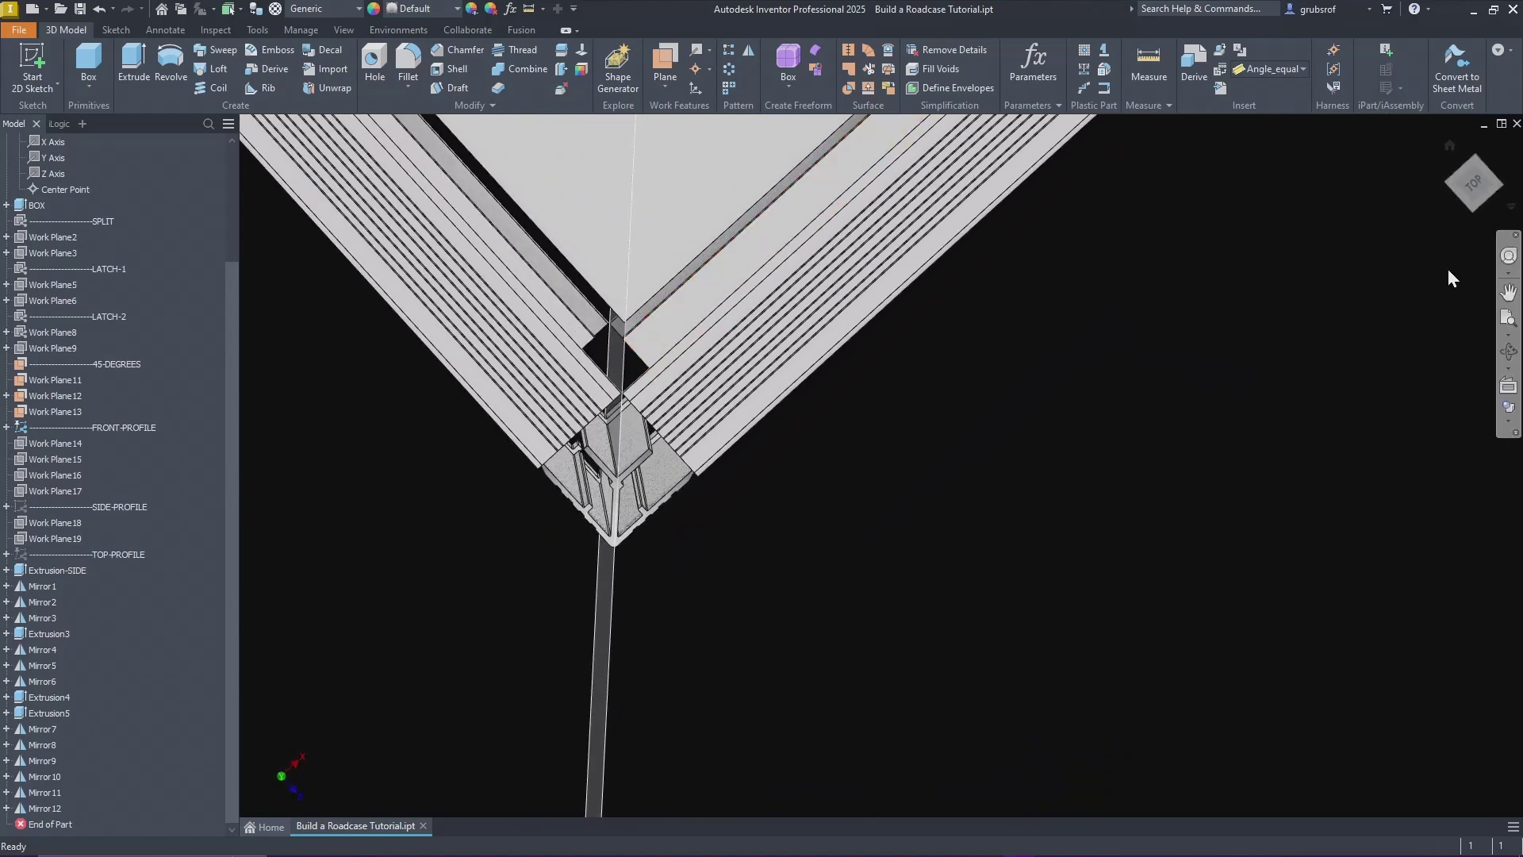
Step: Extrude the FRONT-PROFILE sketch's lower tongue profile from Work Plane12 to Work Plane13 as a new solid
{"action": "left_click", "coordinate": [1472, 190]}
{"action": "scroll", "coordinate": [697, 547], "scroll_direction": "up", "scroll_amount": 5}
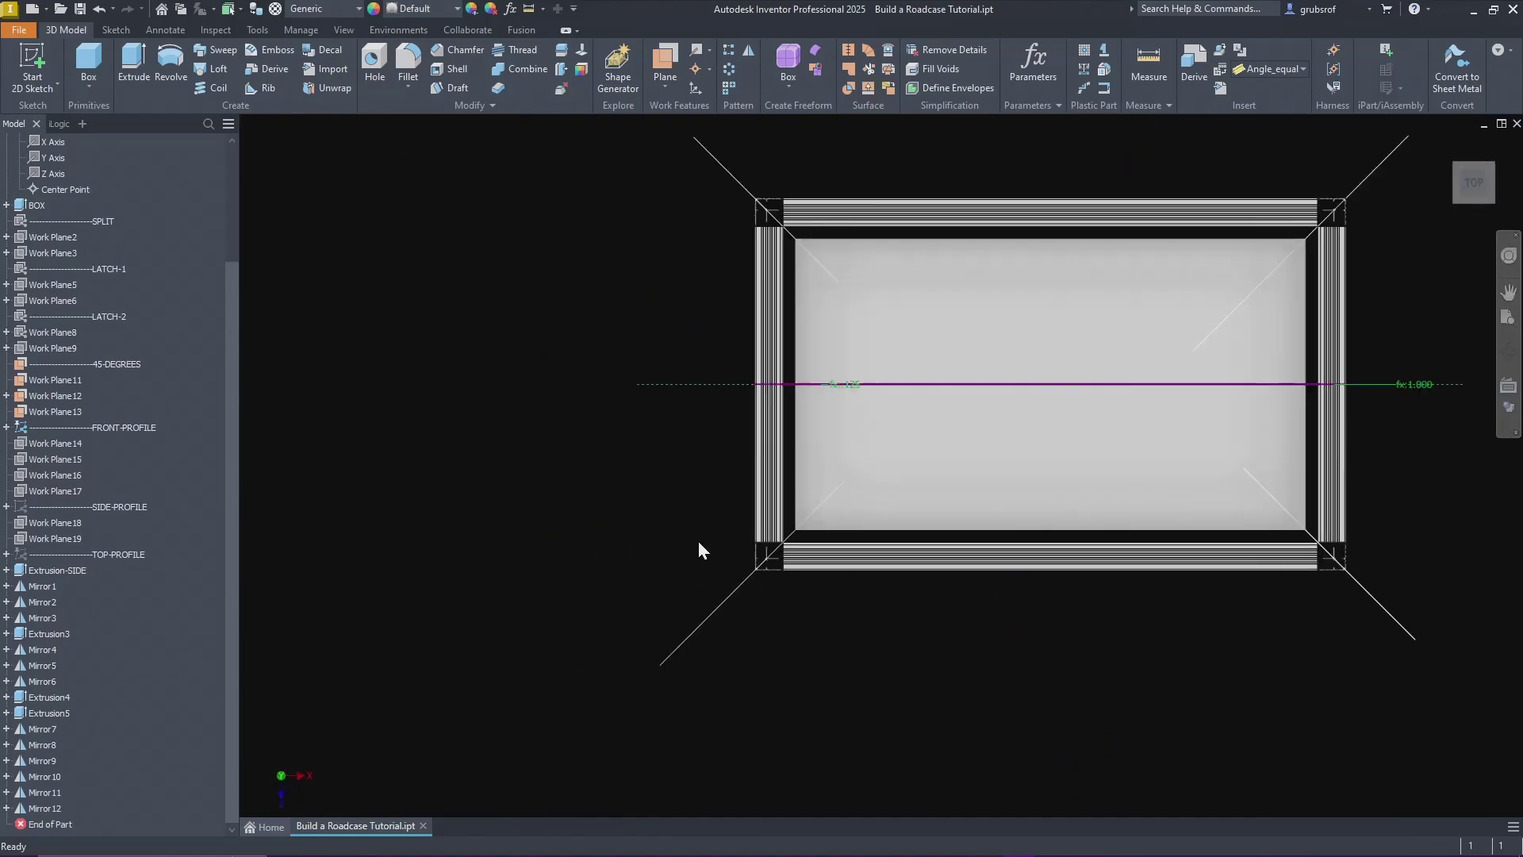
{"action": "scroll", "coordinate": [975, 654], "scroll_direction": "up", "scroll_amount": 3}
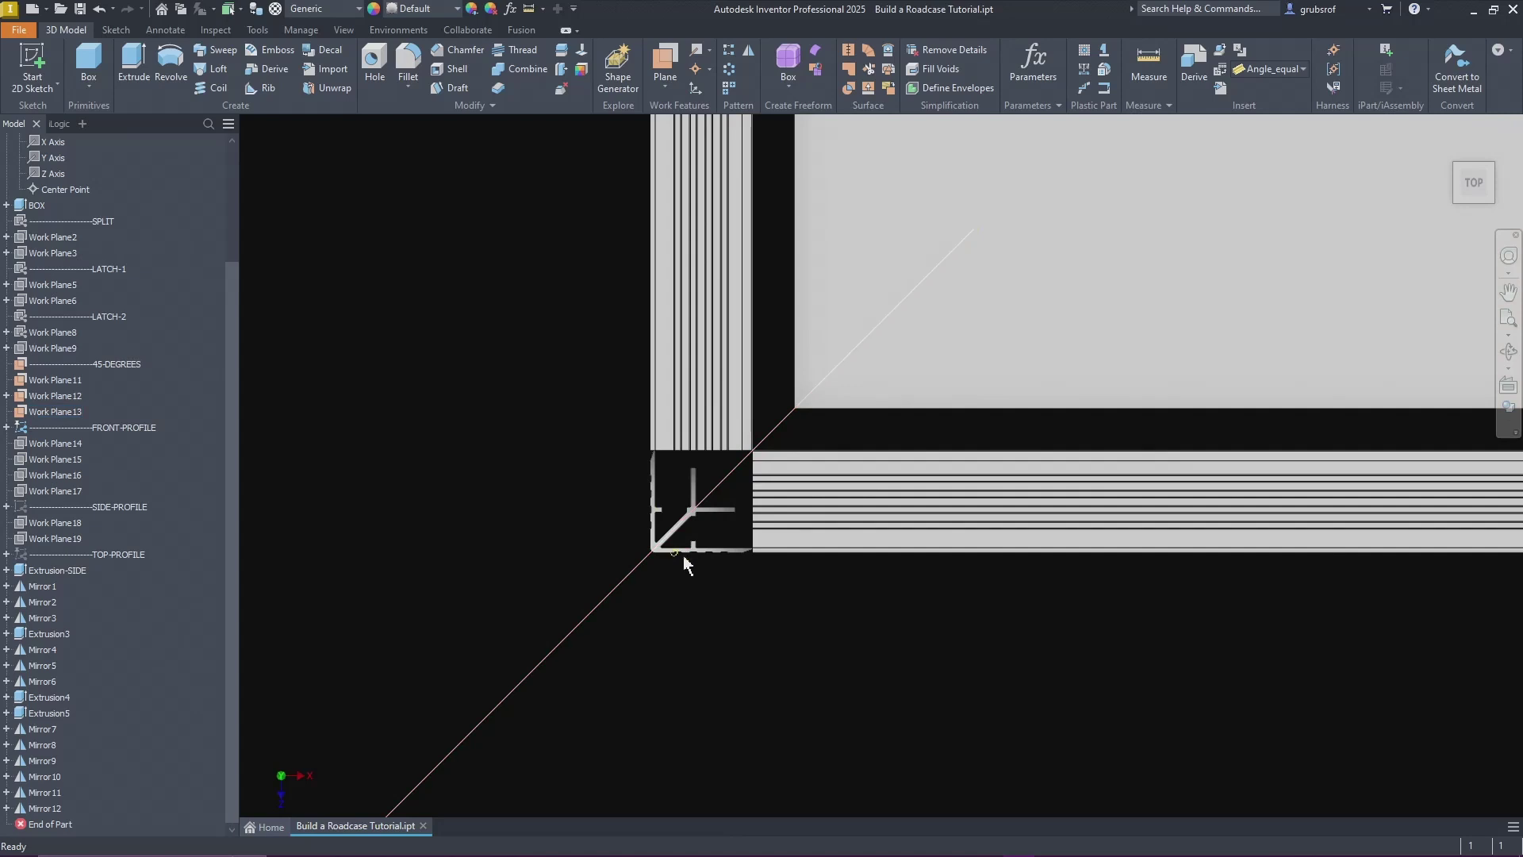
{"action": "key", "text": "F6"}
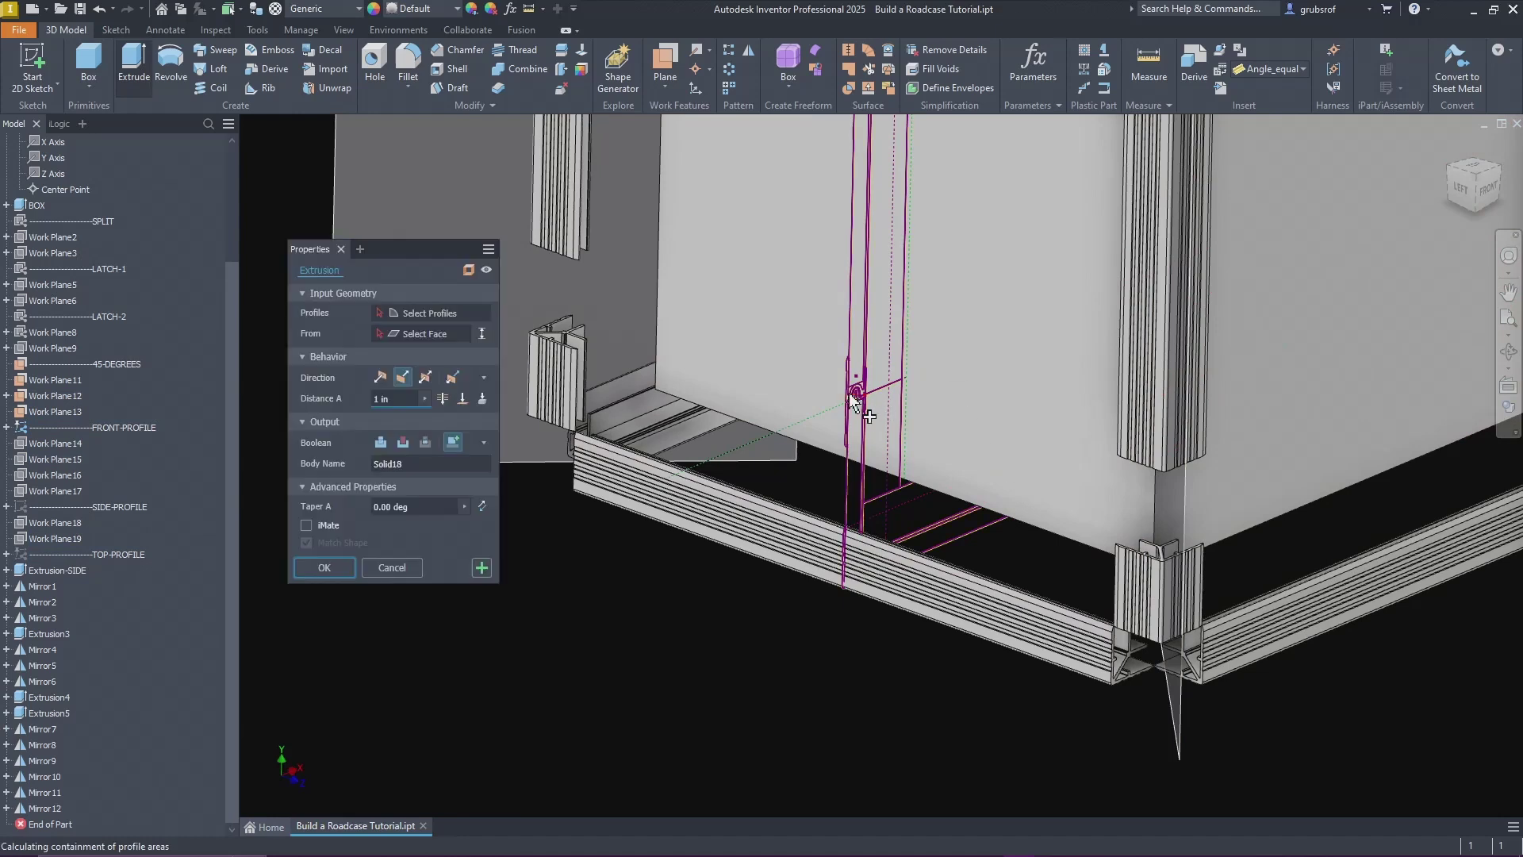
{"action": "scroll", "coordinate": [843, 408], "scroll_direction": "up", "scroll_amount": 6}
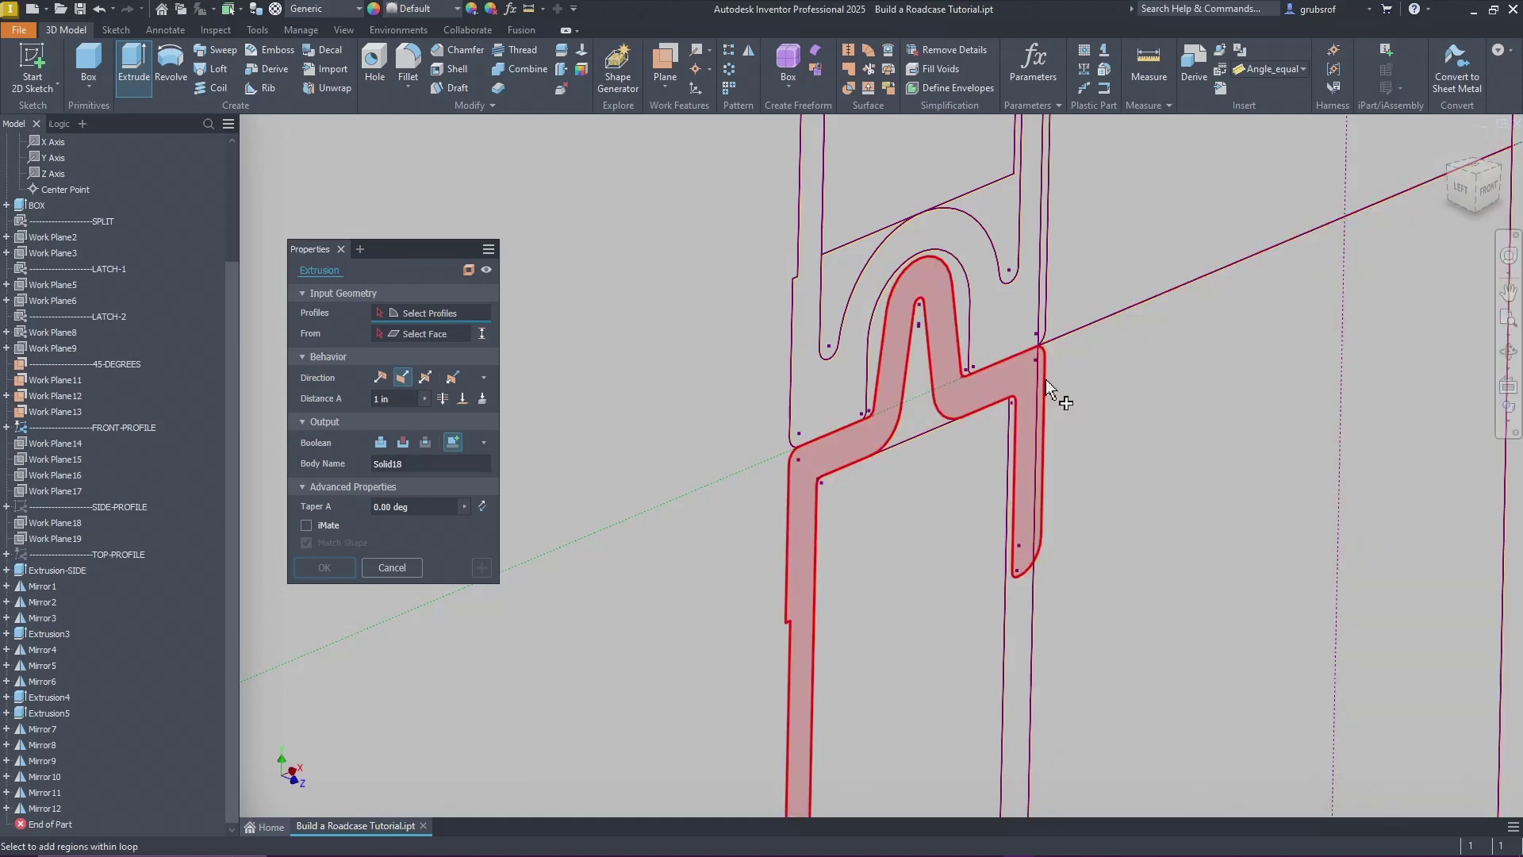
{"action": "left_click", "coordinate": [795, 481]}
{"action": "scroll", "coordinate": [880, 441], "scroll_direction": "down", "scroll_amount": 8}
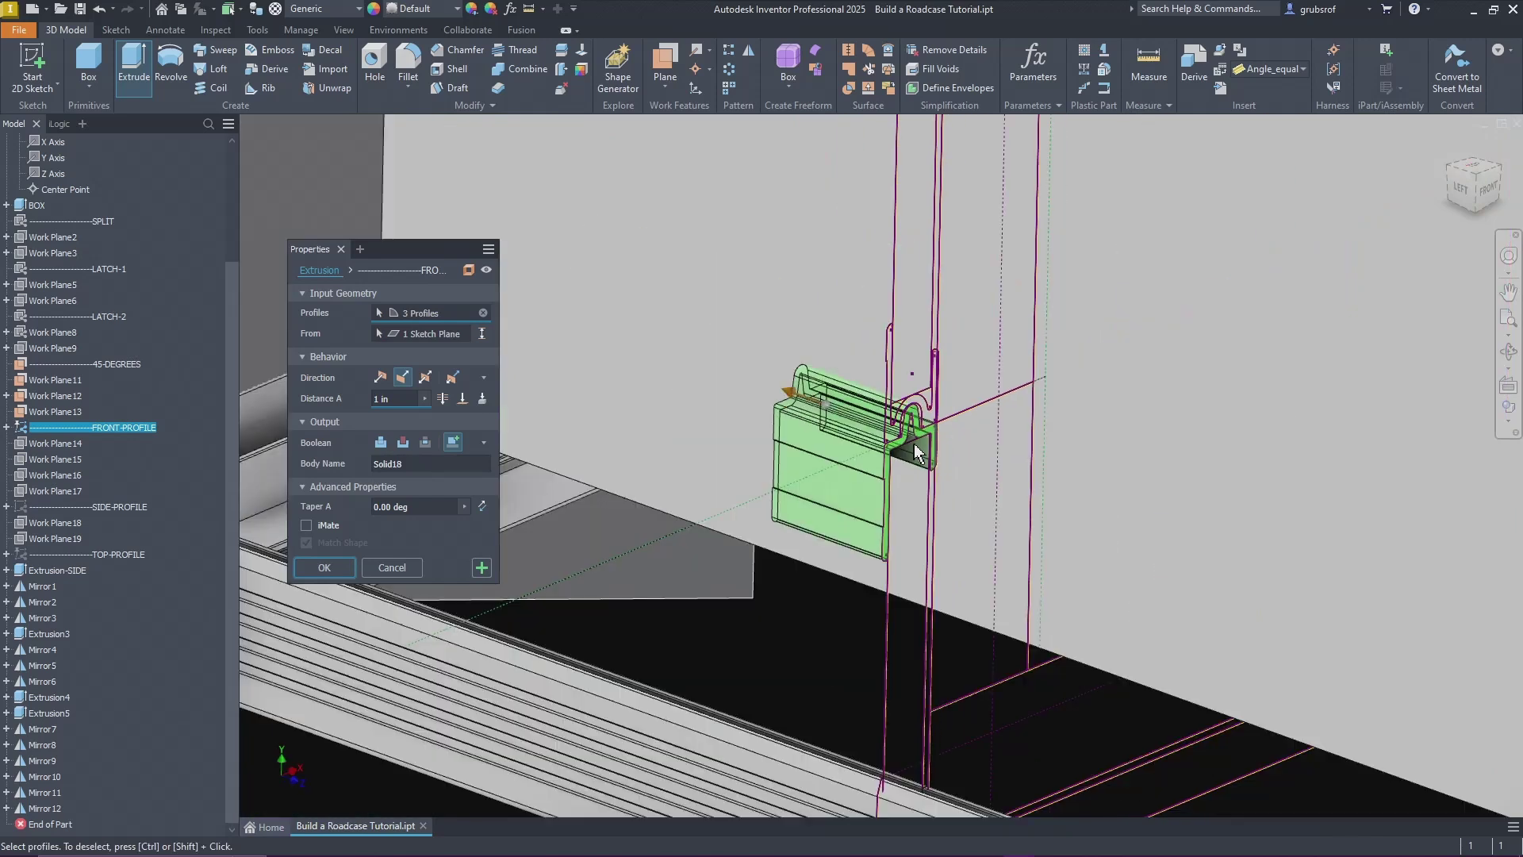
{"action": "scroll", "coordinate": [691, 538], "scroll_direction": "up", "scroll_amount": 3}
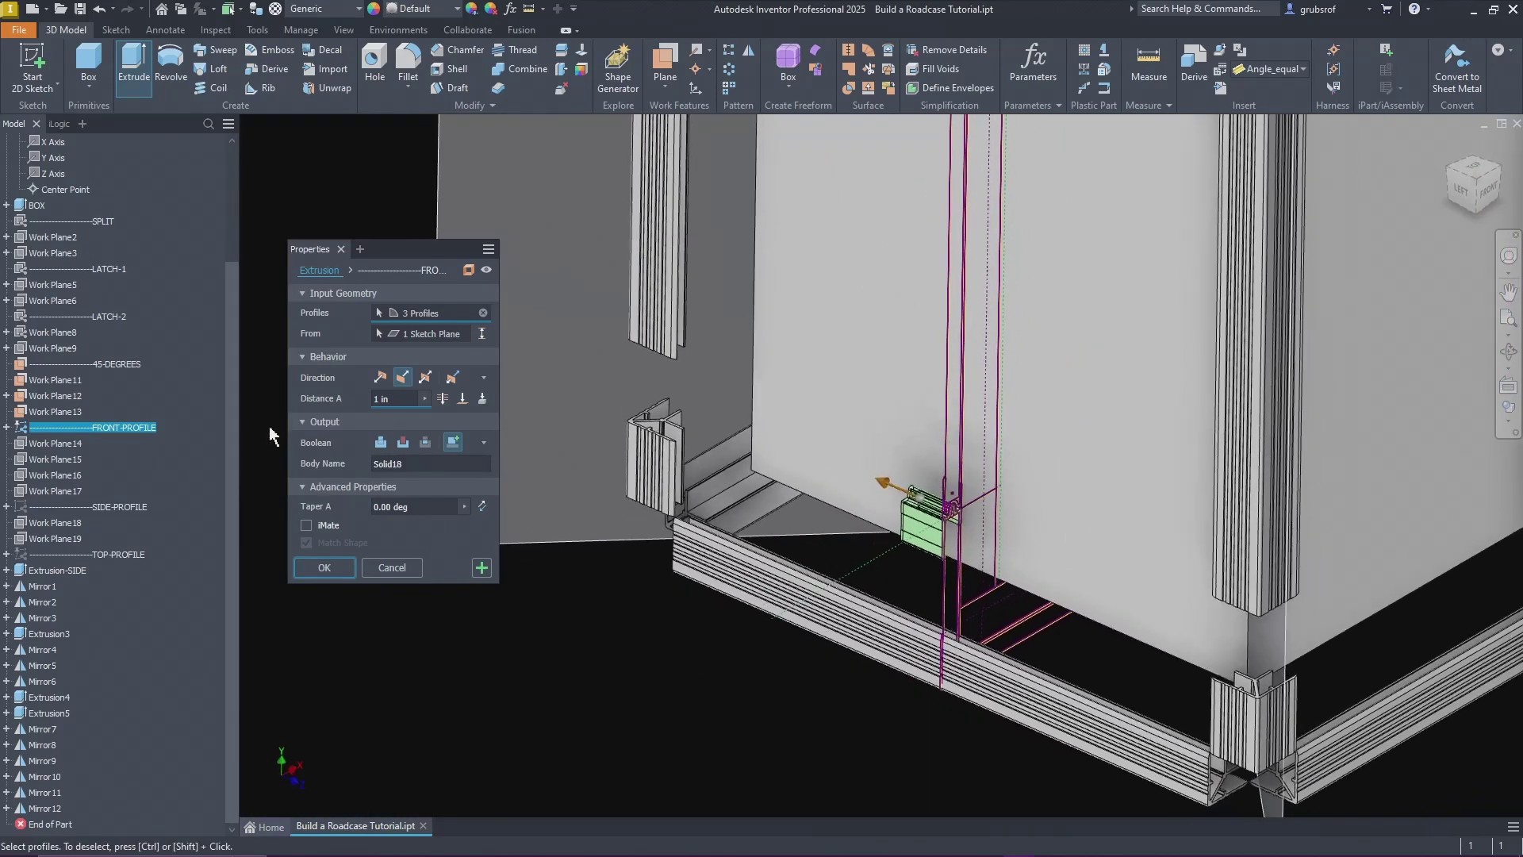
{"action": "left_click", "coordinate": [582, 537]}
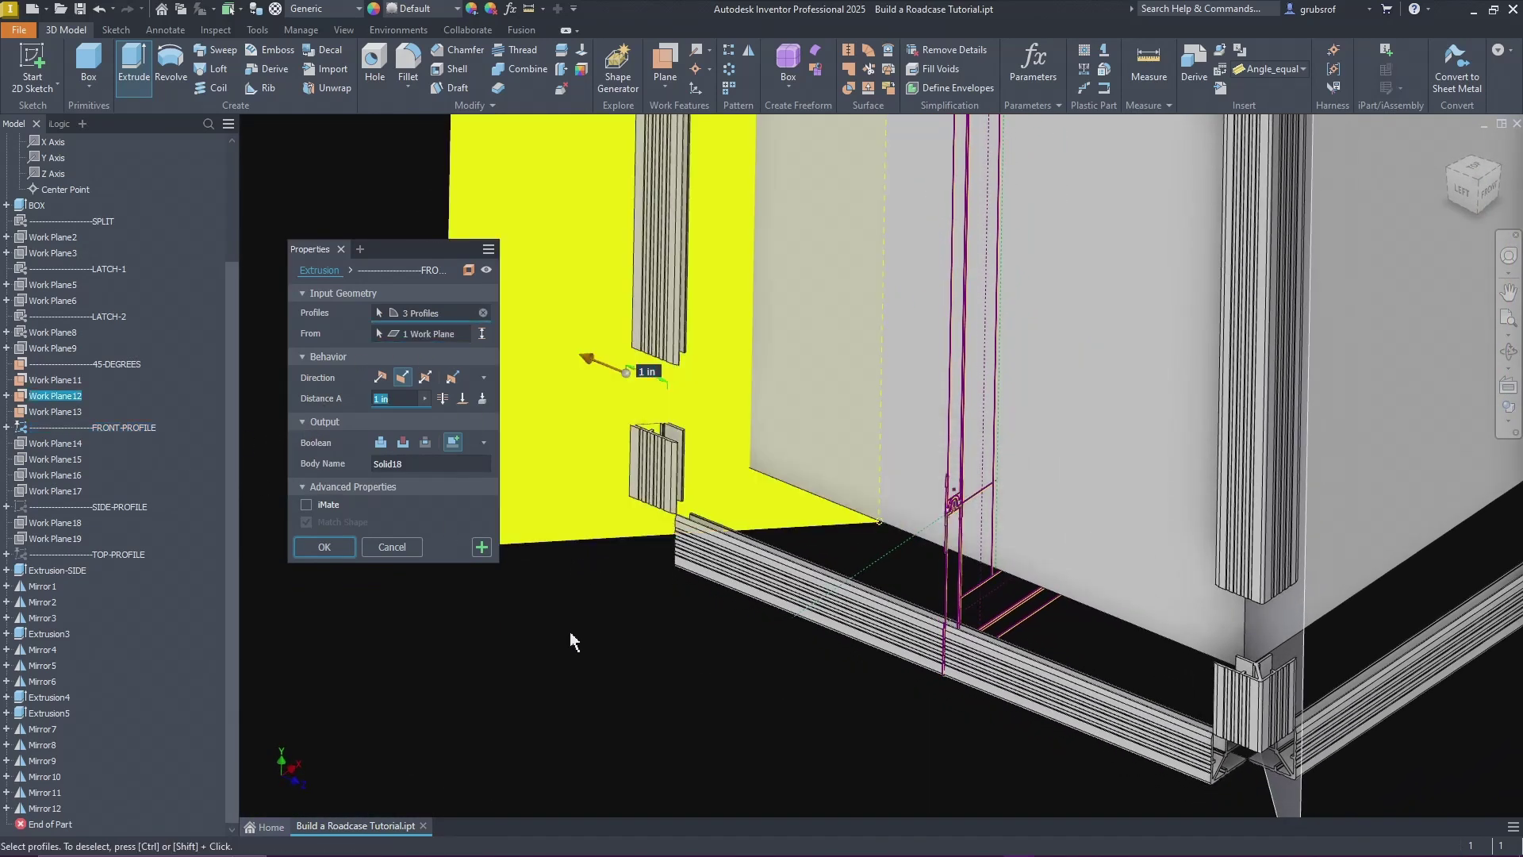
{"action": "left_click", "coordinate": [463, 399]}
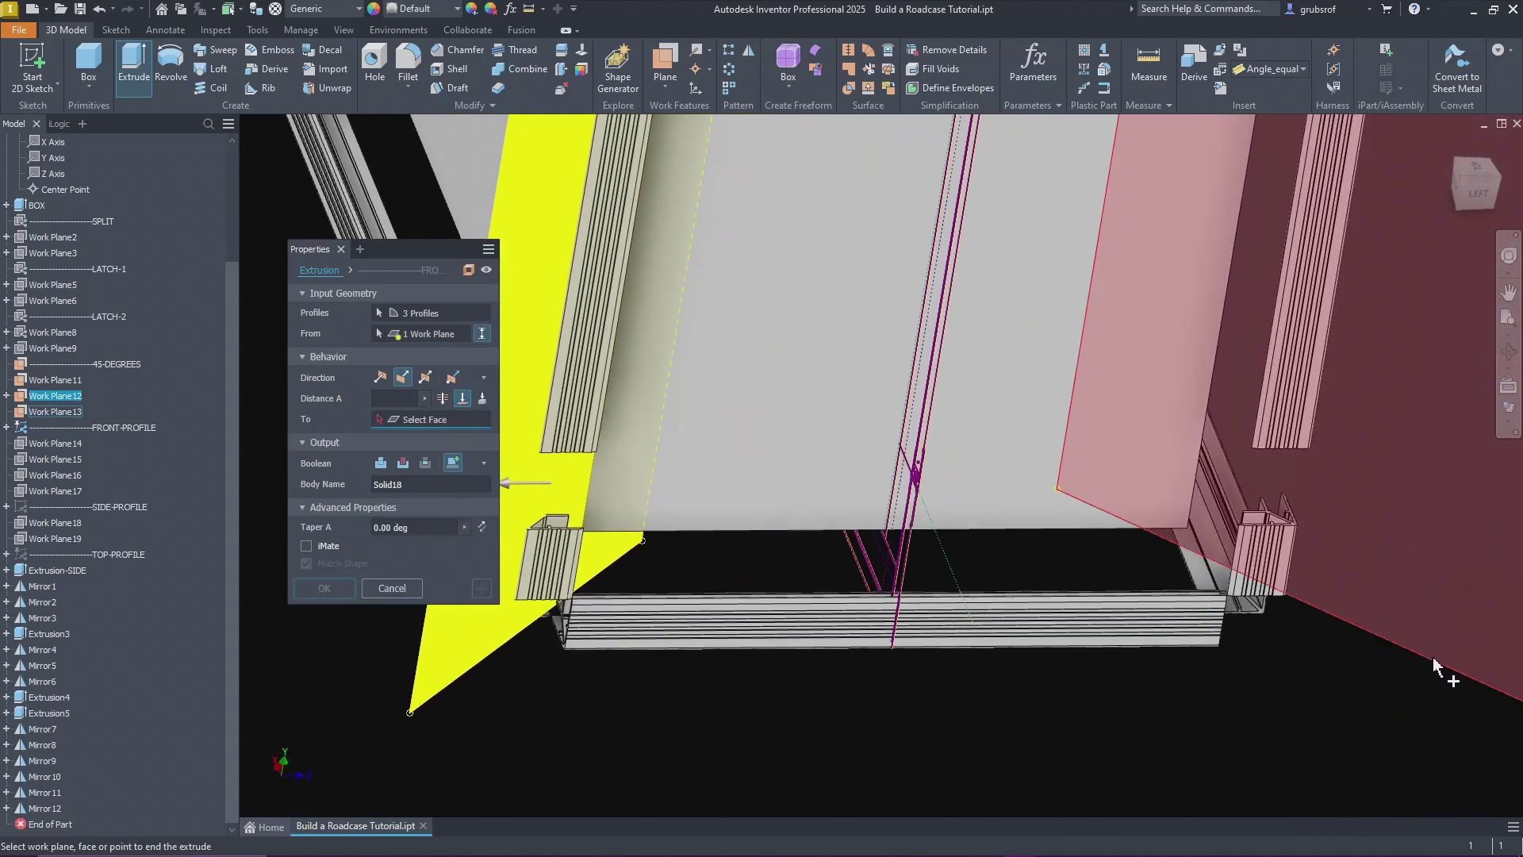
{"action": "left_click", "coordinate": [1269, 708]}
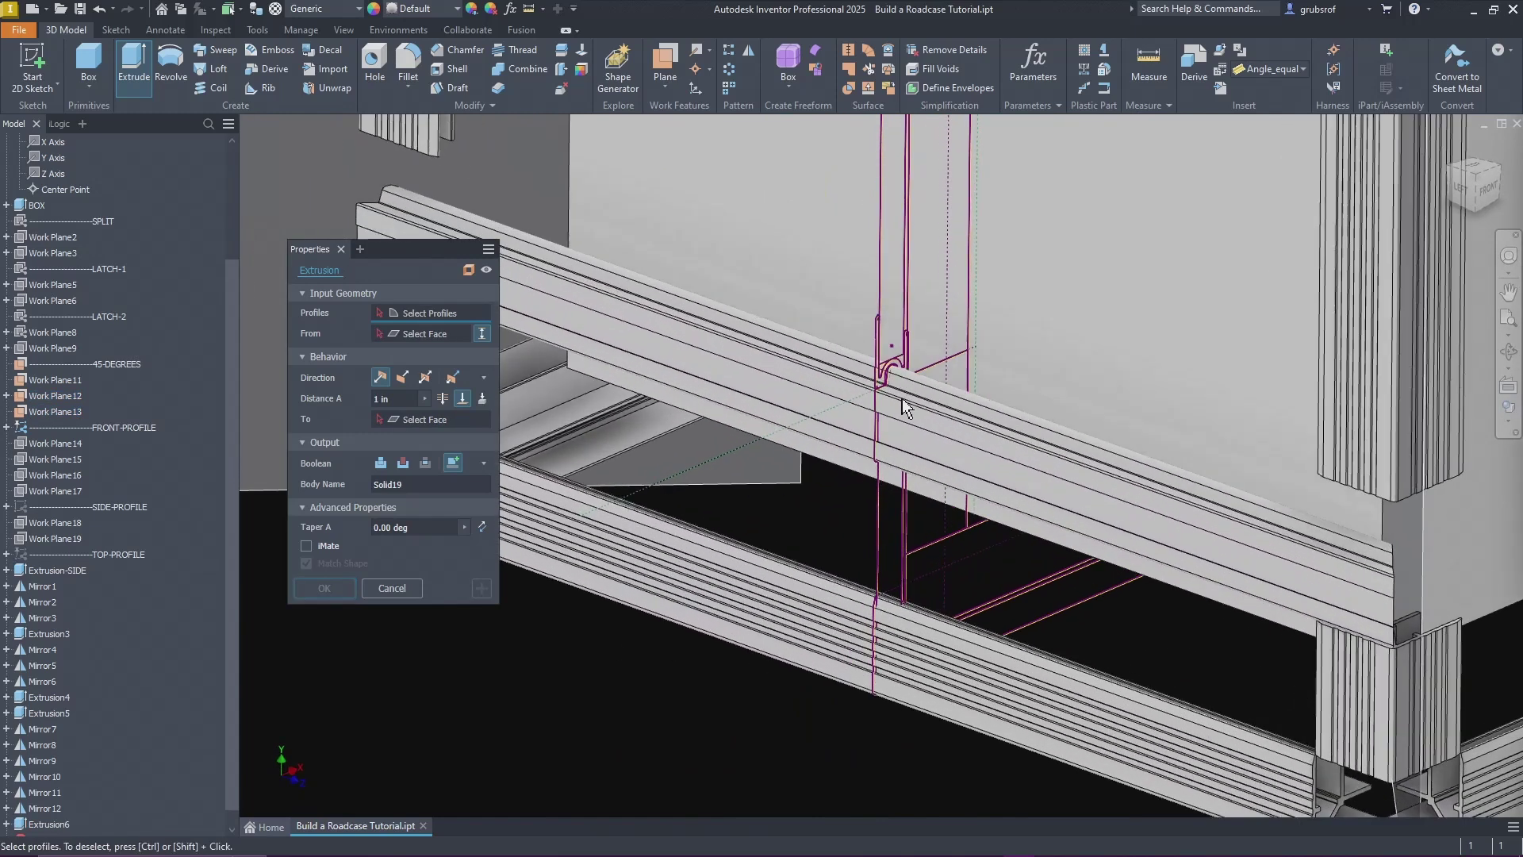
Step: Extrude the FRONT-PROFILE sketch's mating upper groove profile from Work Plane12 to Work Plane13 as a new solid
{"action": "scroll", "coordinate": [905, 408], "scroll_direction": "up", "scroll_amount": 3}
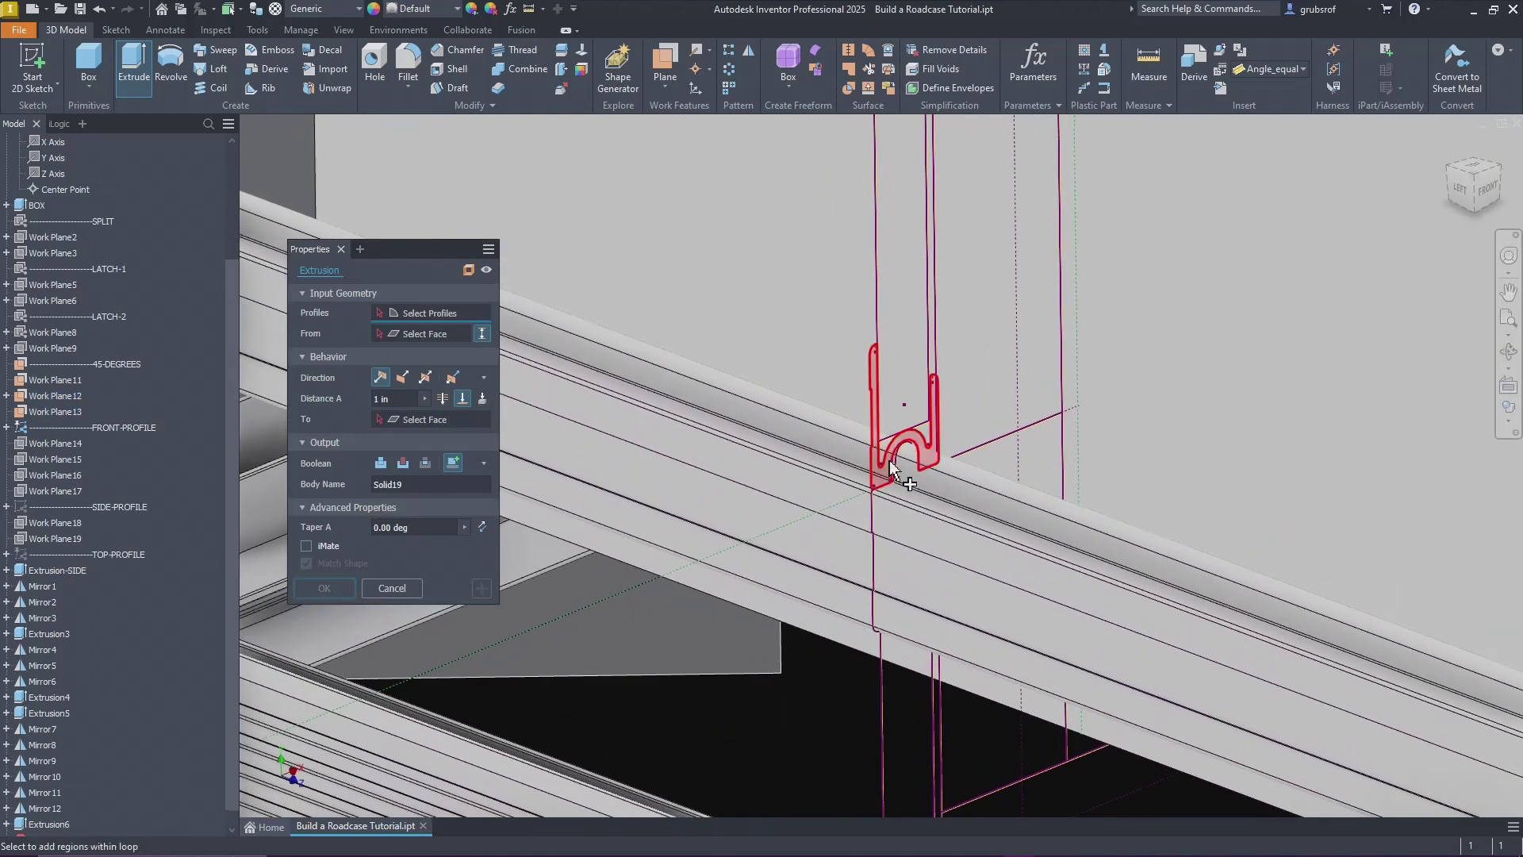
{"action": "scroll", "coordinate": [905, 473], "scroll_direction": "up", "scroll_amount": 5}
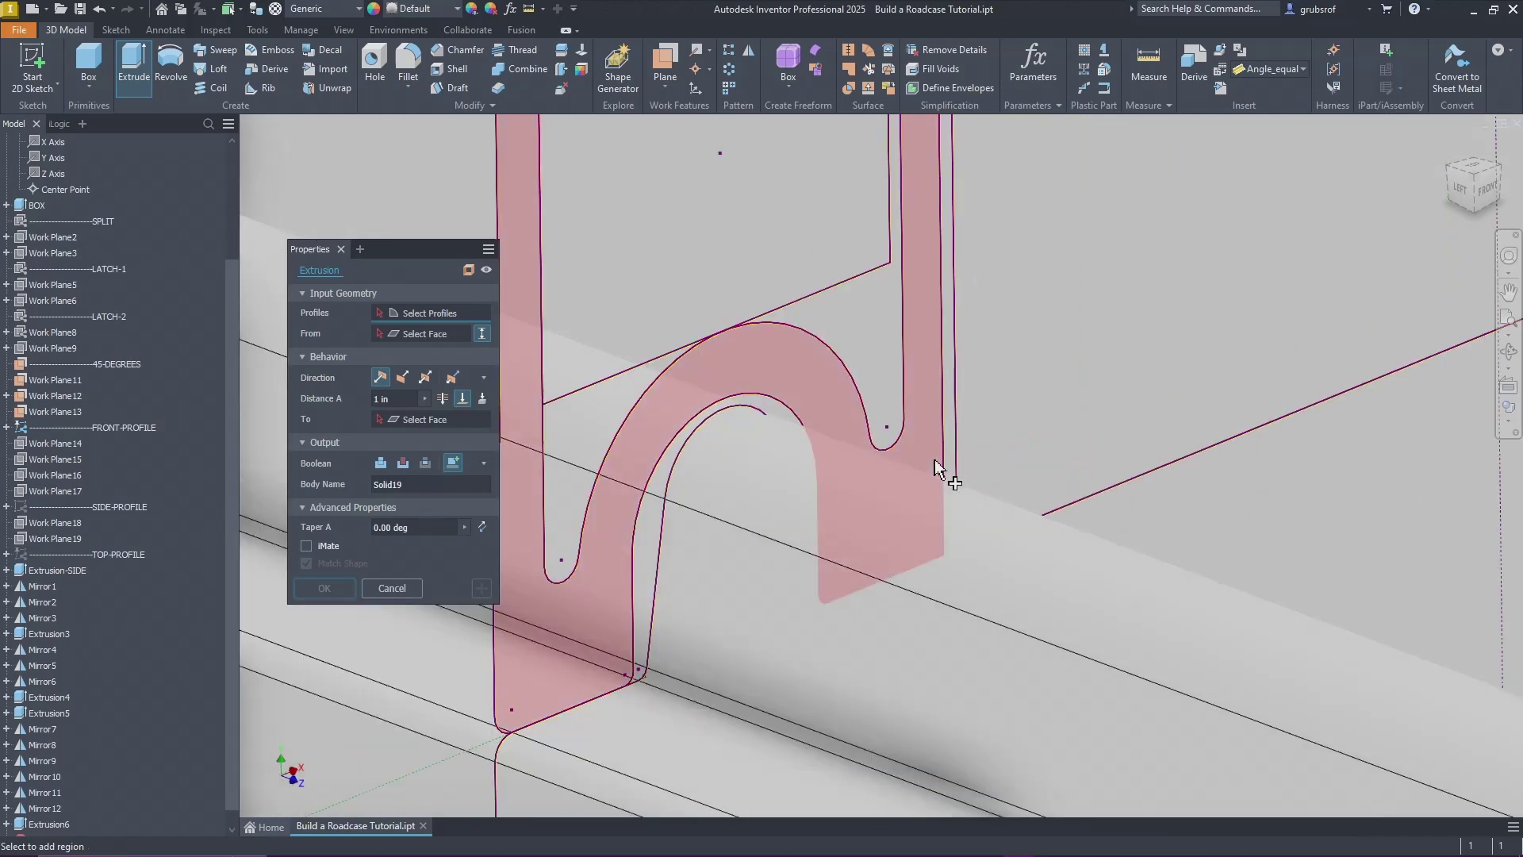
{"action": "scroll", "coordinate": [906, 459], "scroll_direction": "down", "scroll_amount": 5}
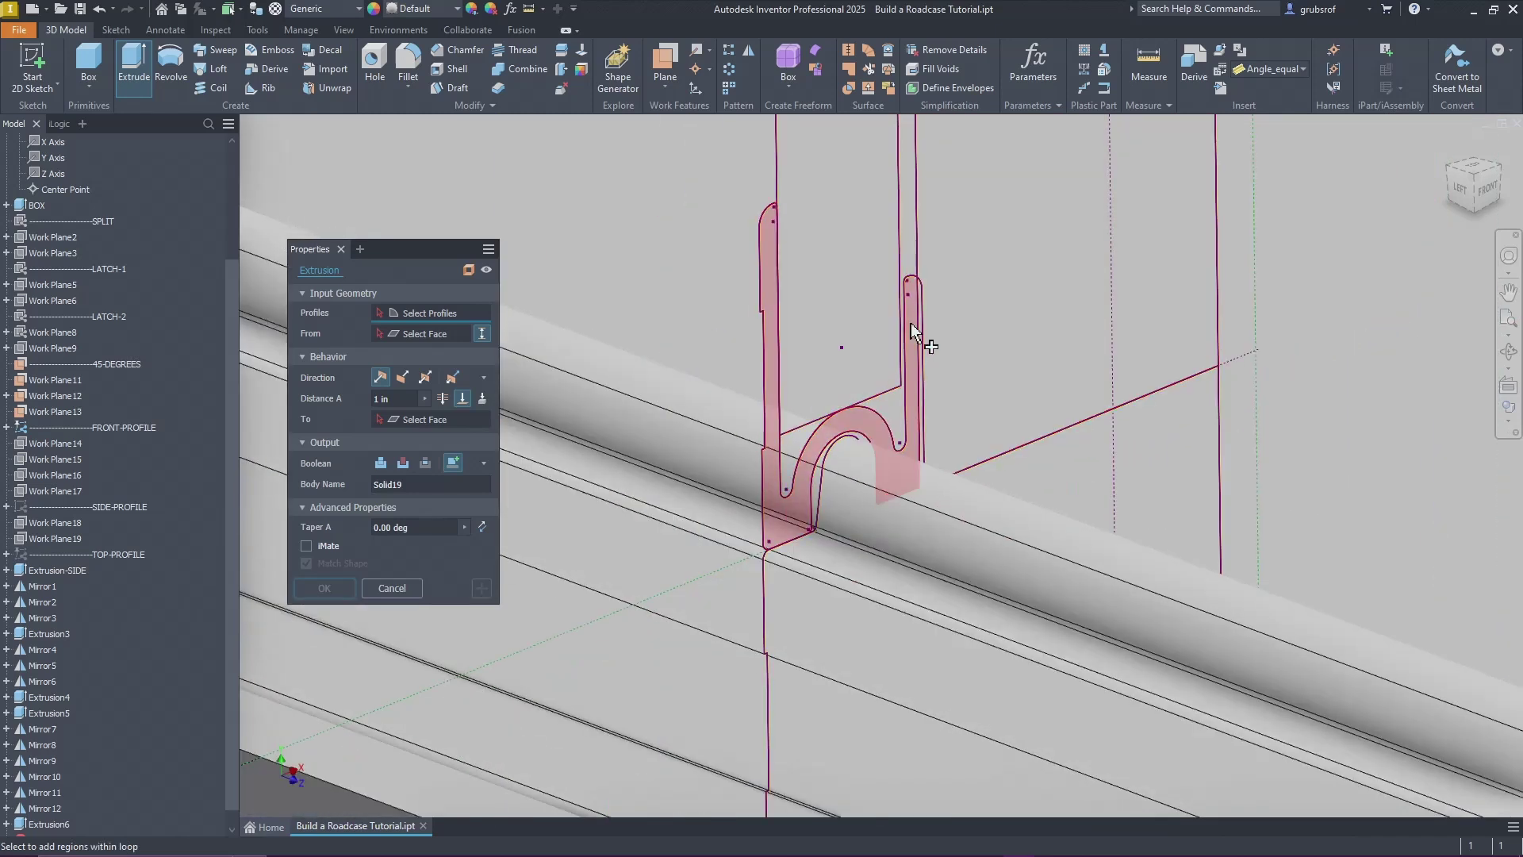
{"action": "left_click", "coordinate": [765, 355]}
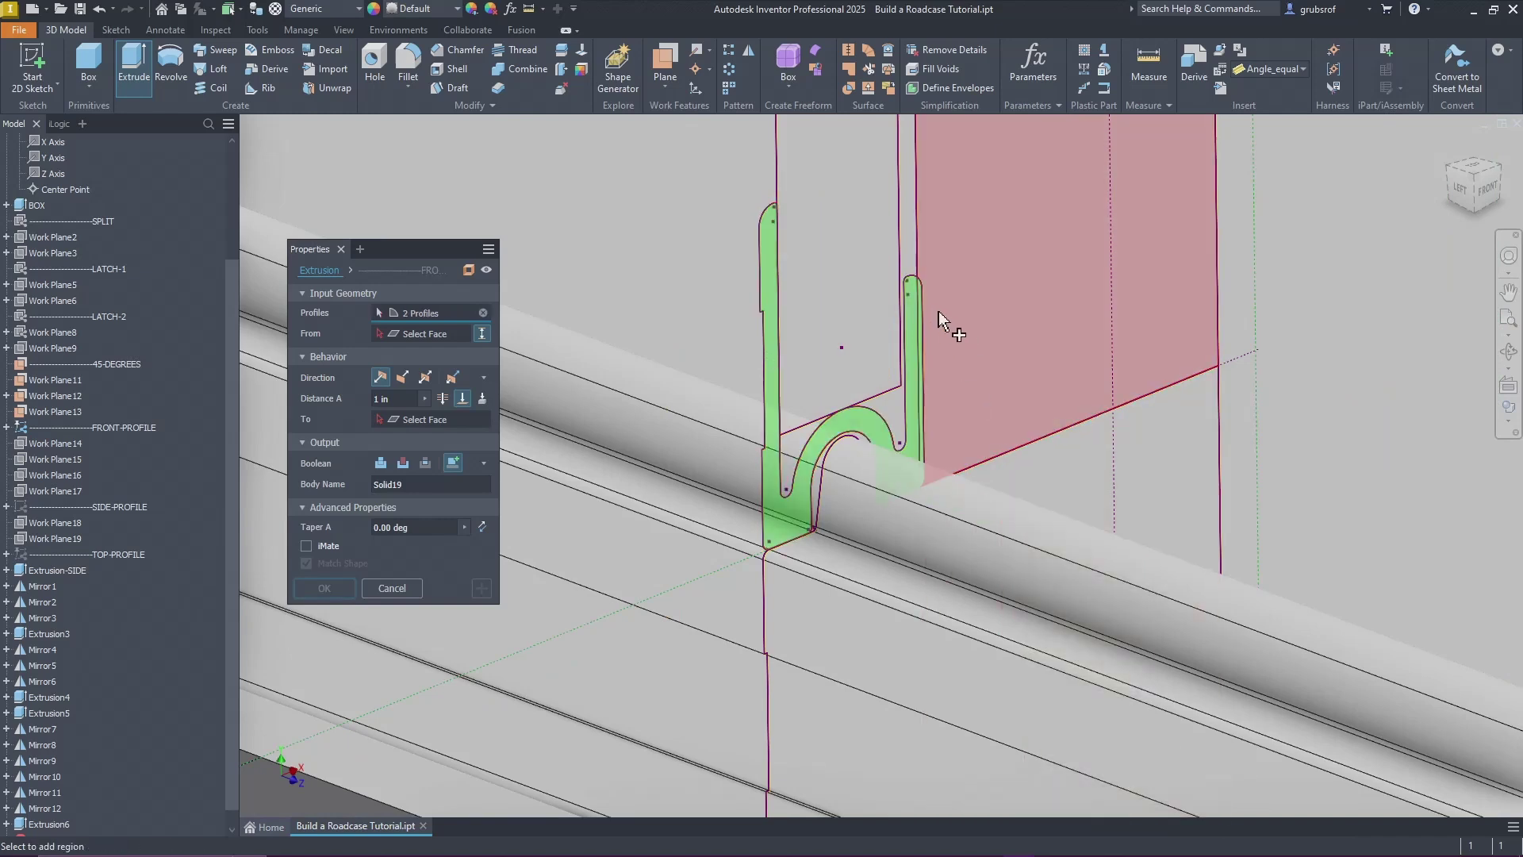
{"action": "scroll", "coordinate": [1163, 495], "scroll_direction": "down", "scroll_amount": 10}
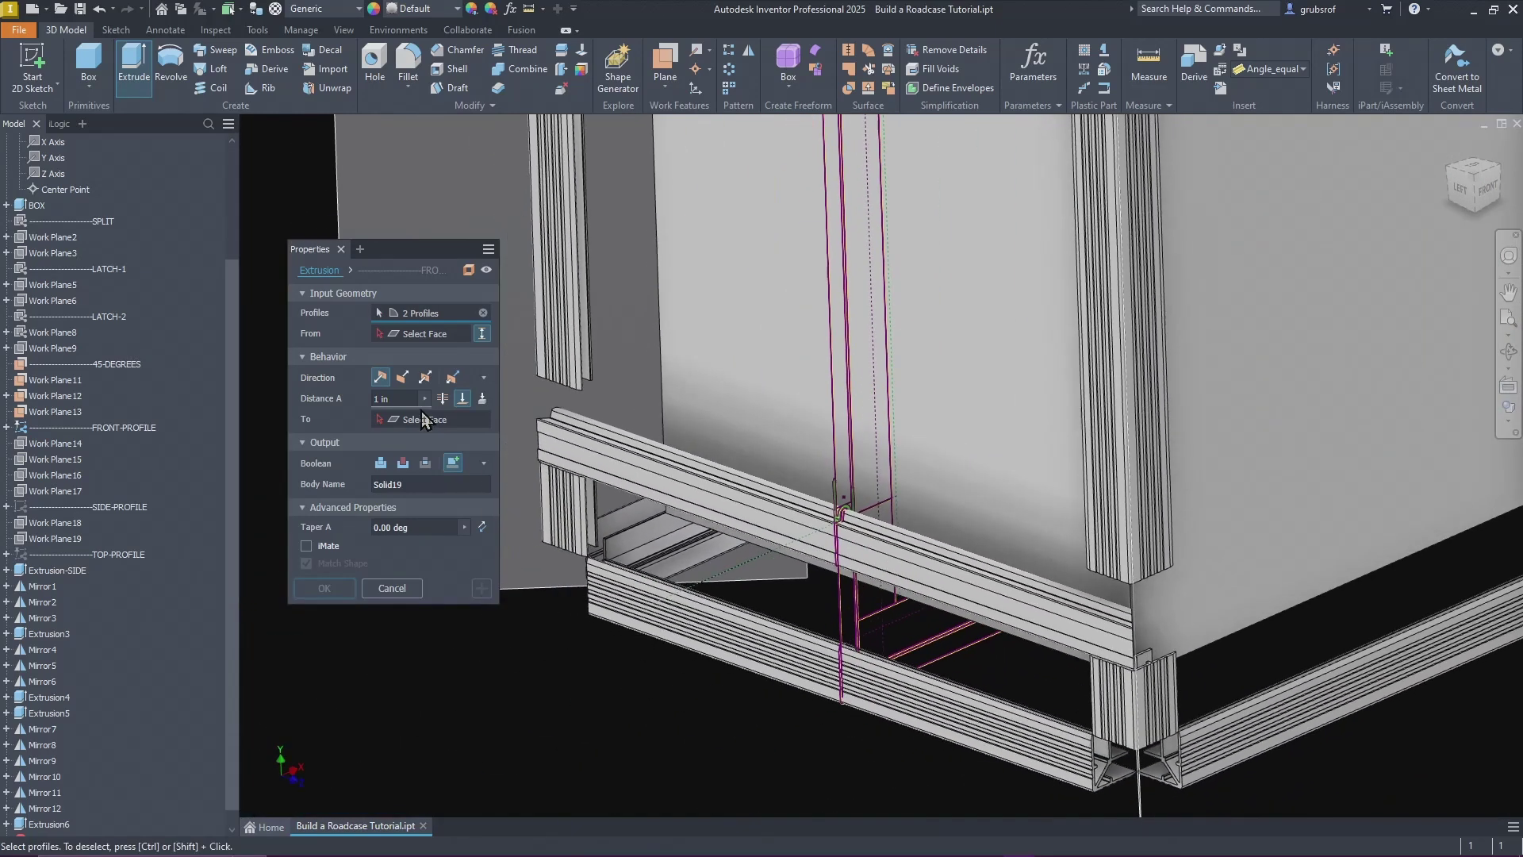
{"action": "left_click", "coordinate": [432, 333]}
{"action": "middle_click_drag", "start_coordinate": [523, 372], "coordinate": [728, 611]}
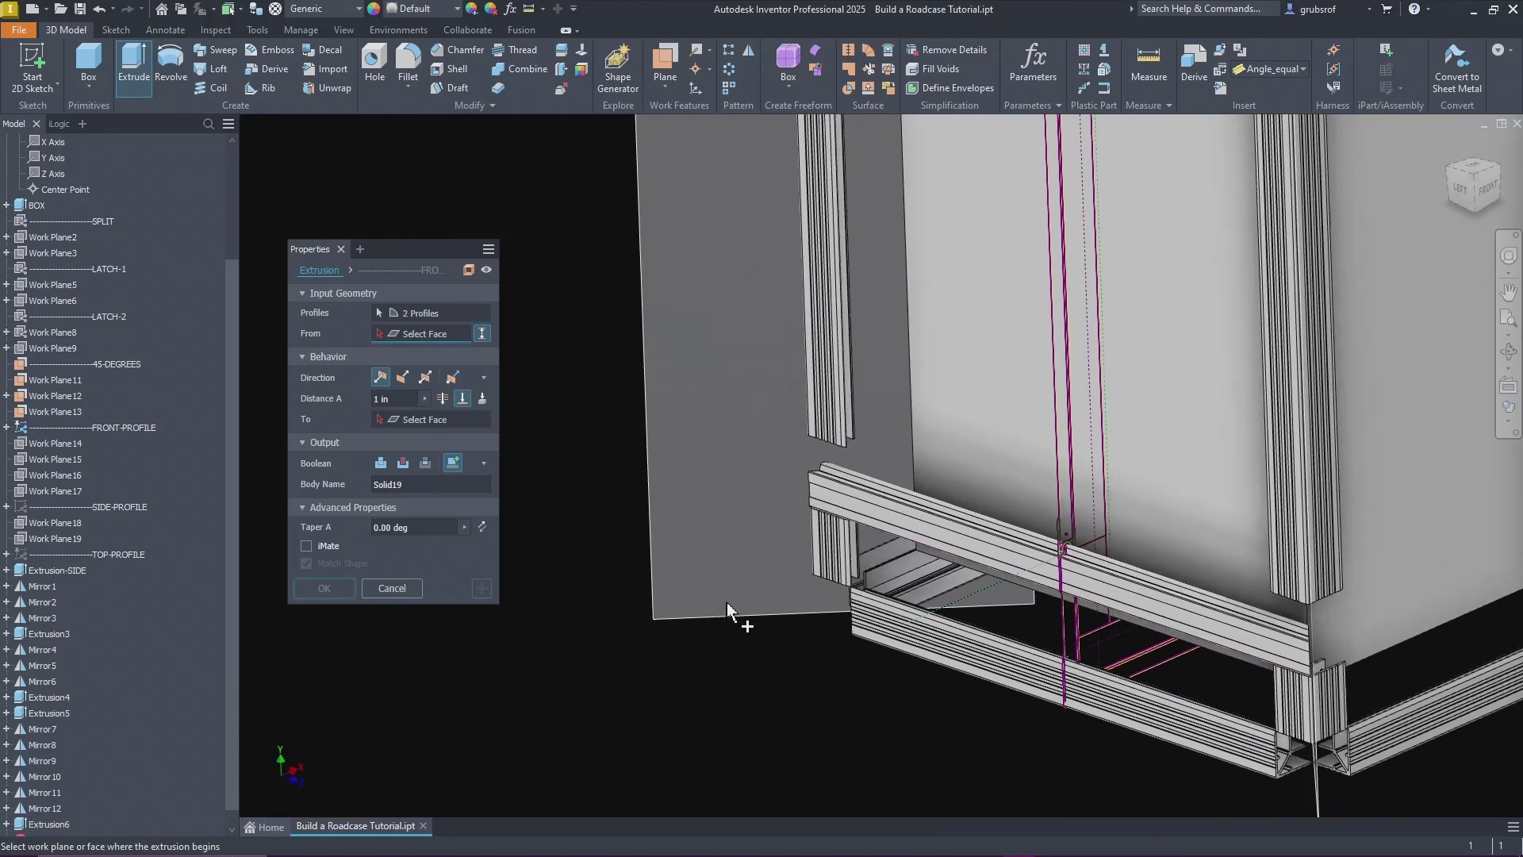
{"action": "left_click", "coordinate": [736, 617]}
{"action": "middle_click_drag", "start_coordinate": [984, 714], "coordinate": [1313, 665], "text": "shift"}
{"action": "left_click", "coordinate": [1318, 679]}
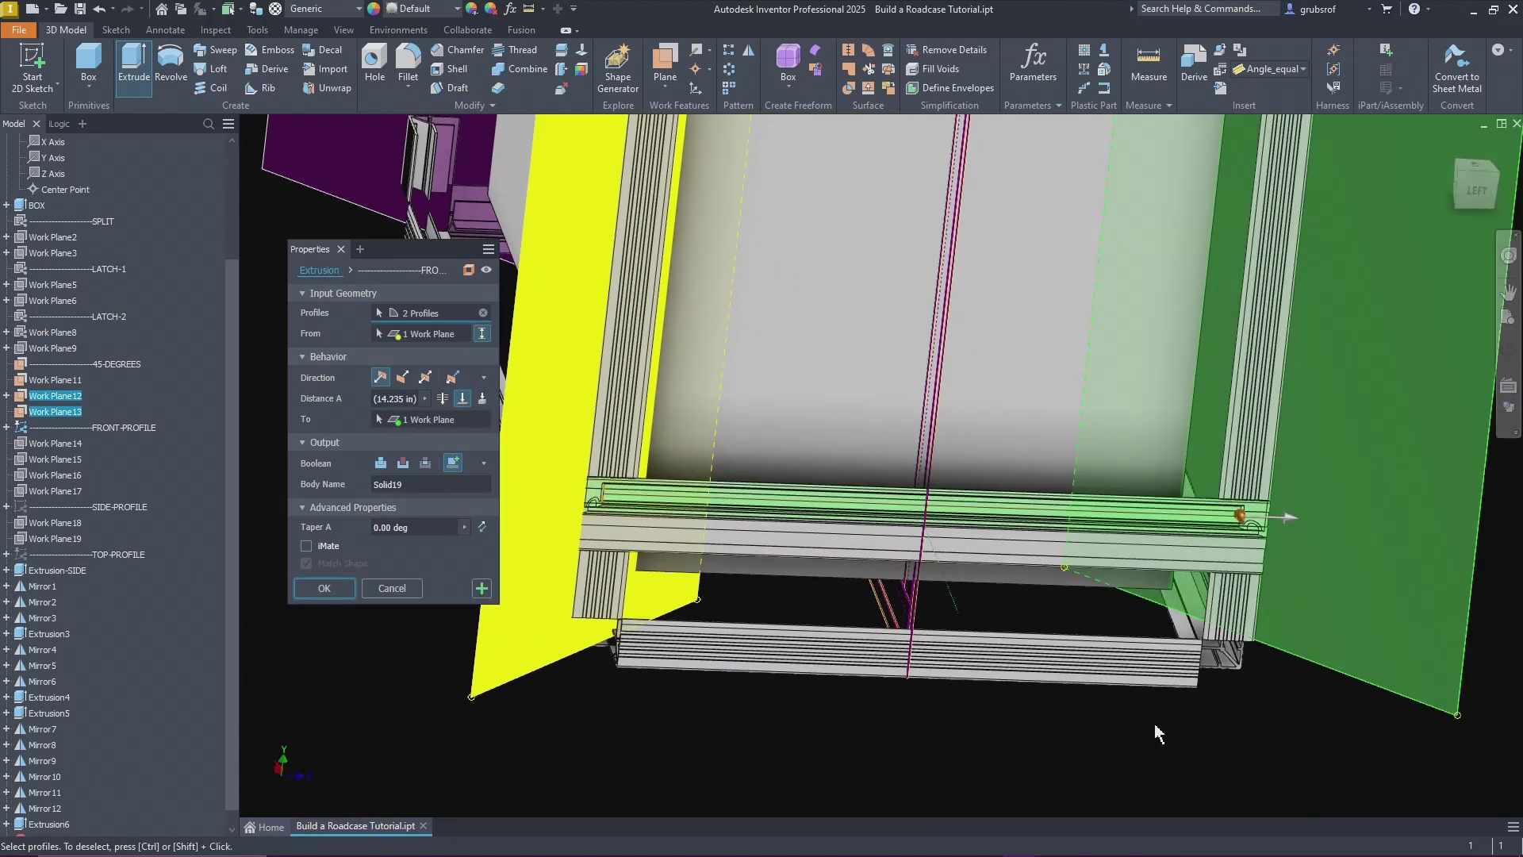
{"action": "left_click", "coordinate": [321, 588]}
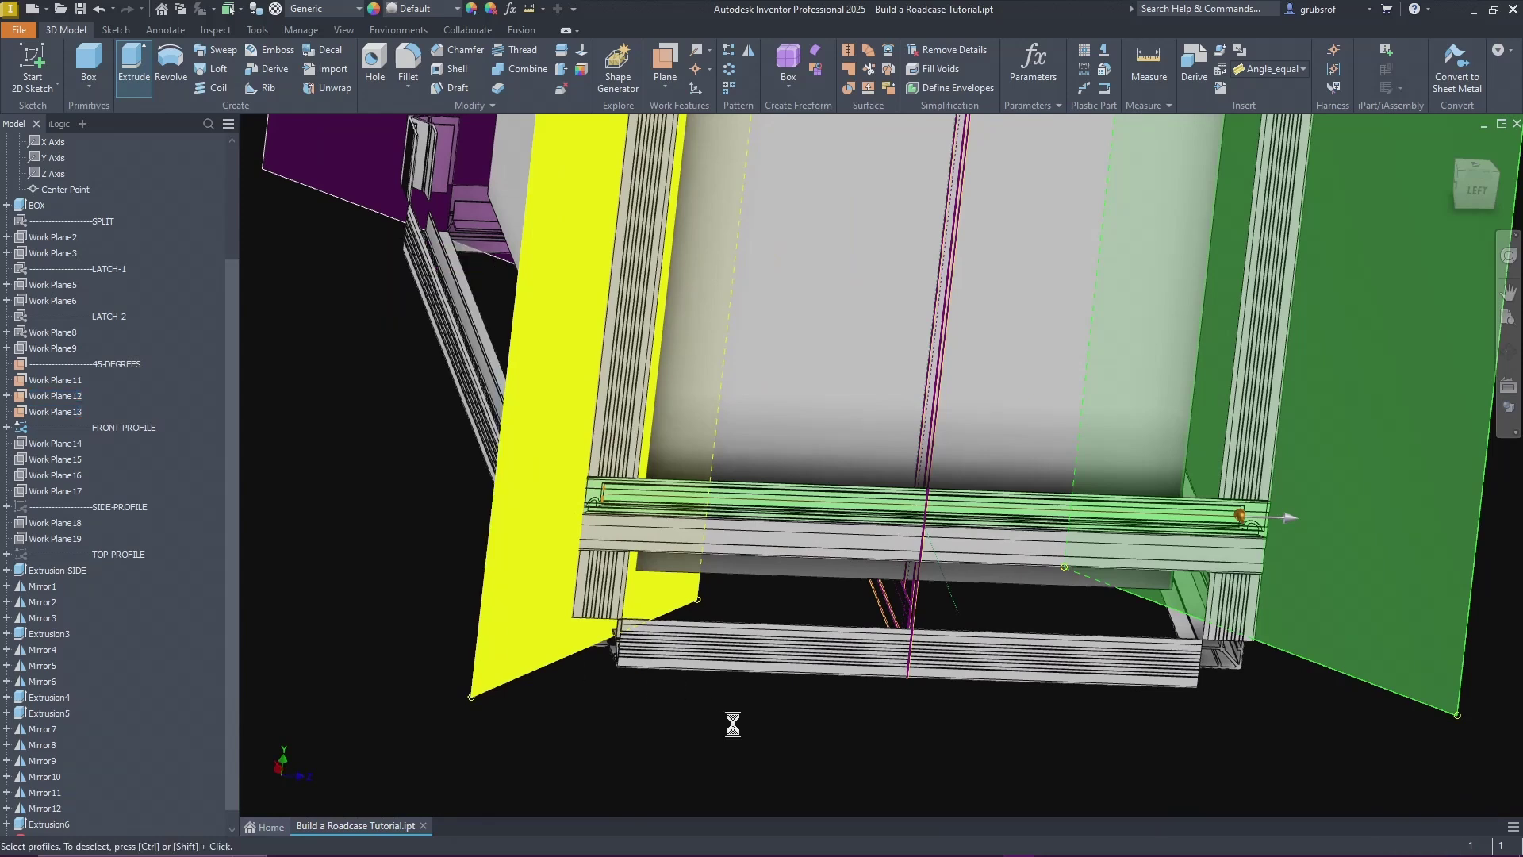
Step: Make the origin's YZ Plane visible
{"action": "middle_click_drag", "start_coordinate": [735, 726], "coordinate": [731, 798], "text": "shift"}
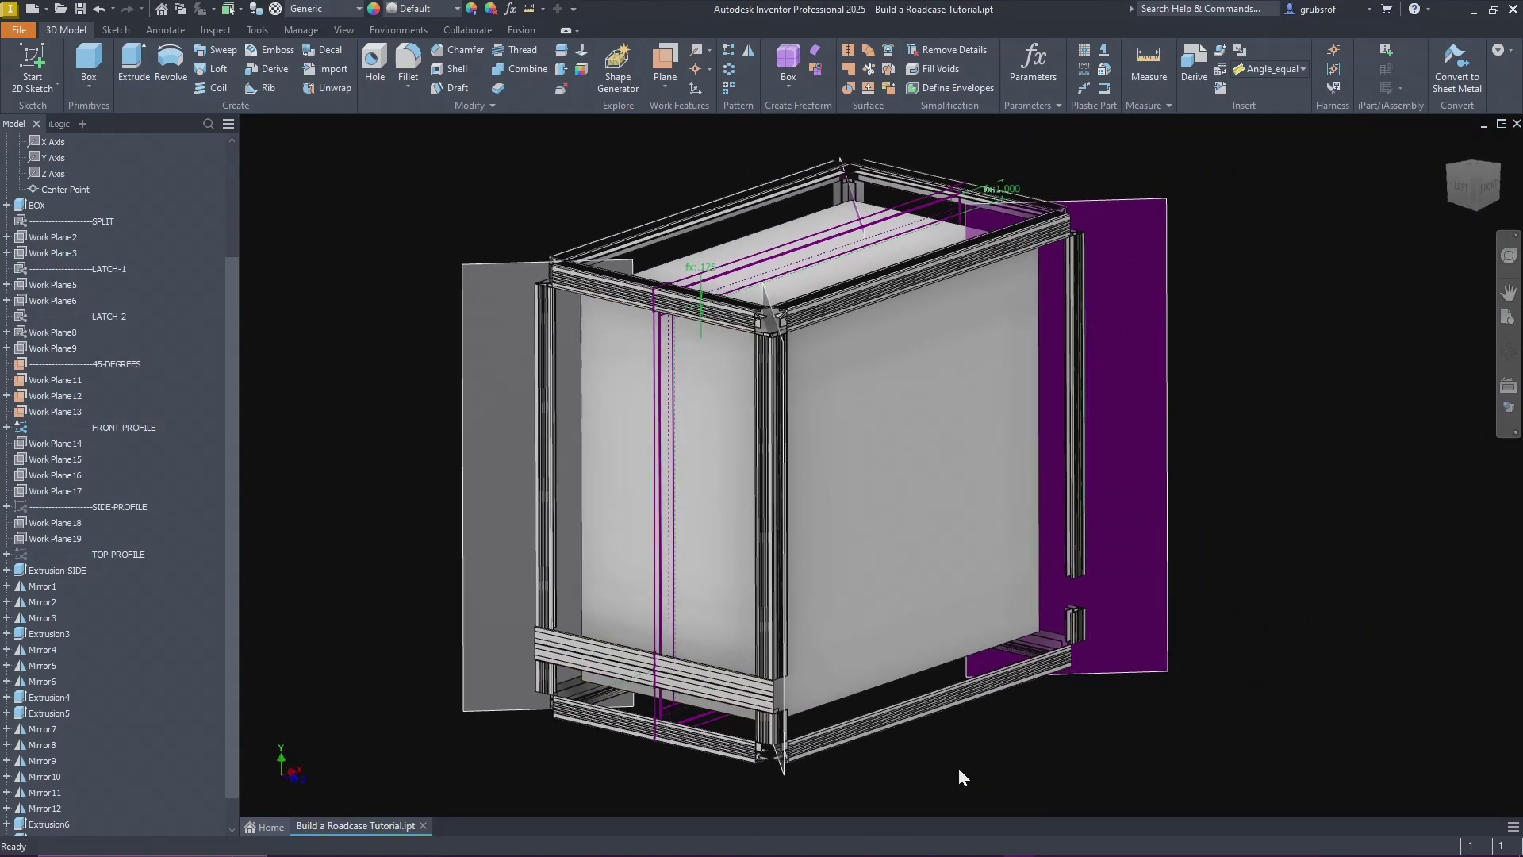
{"action": "scroll", "coordinate": [146, 222], "scroll_direction": "up", "scroll_amount": 3}
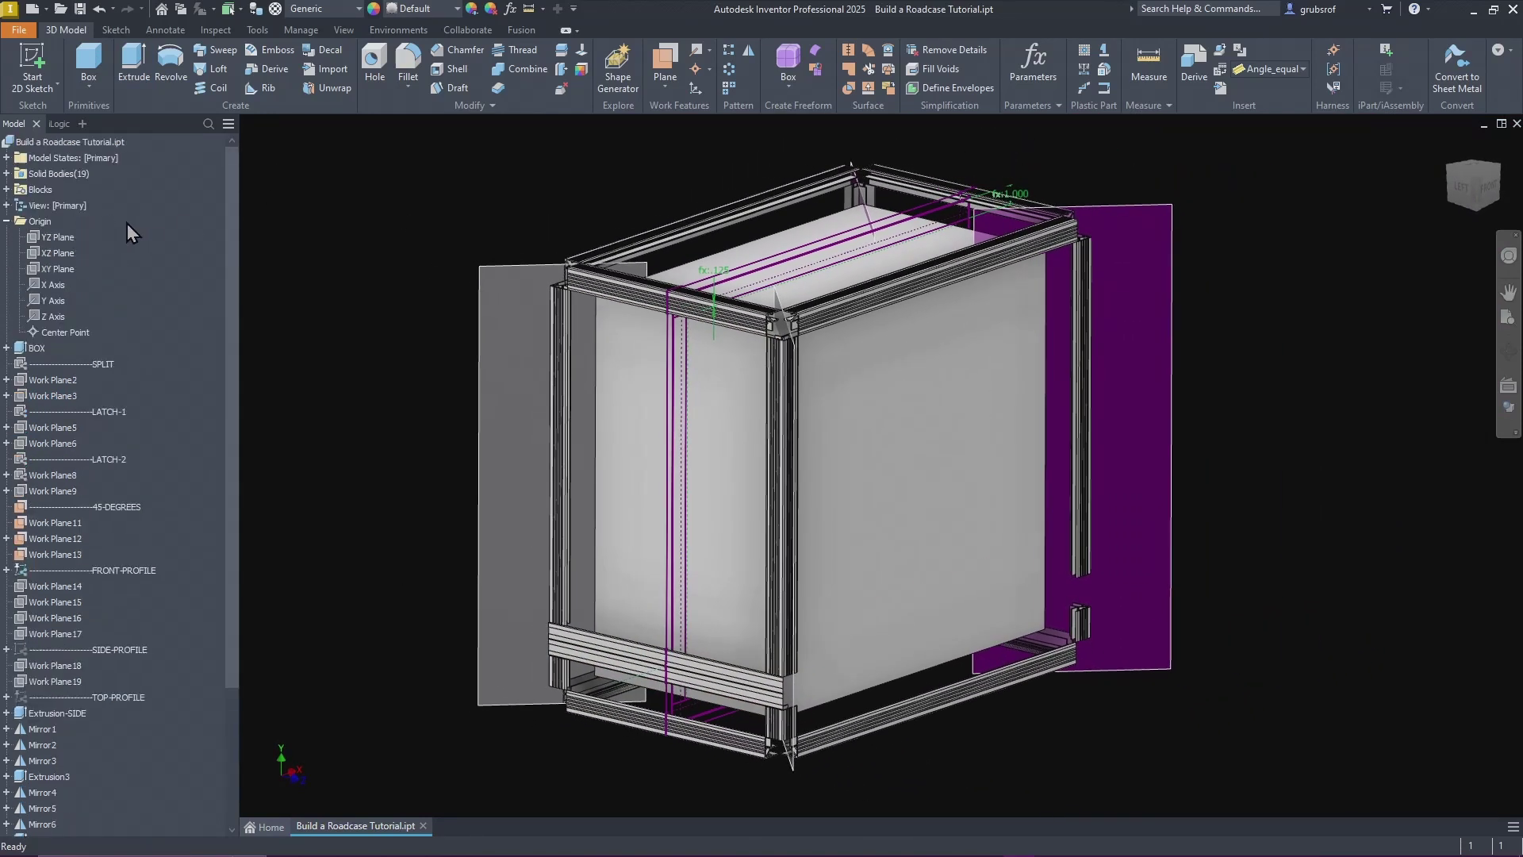
{"action": "left_click", "coordinate": [59, 237]}
{"action": "right_click", "coordinate": [61, 240]}
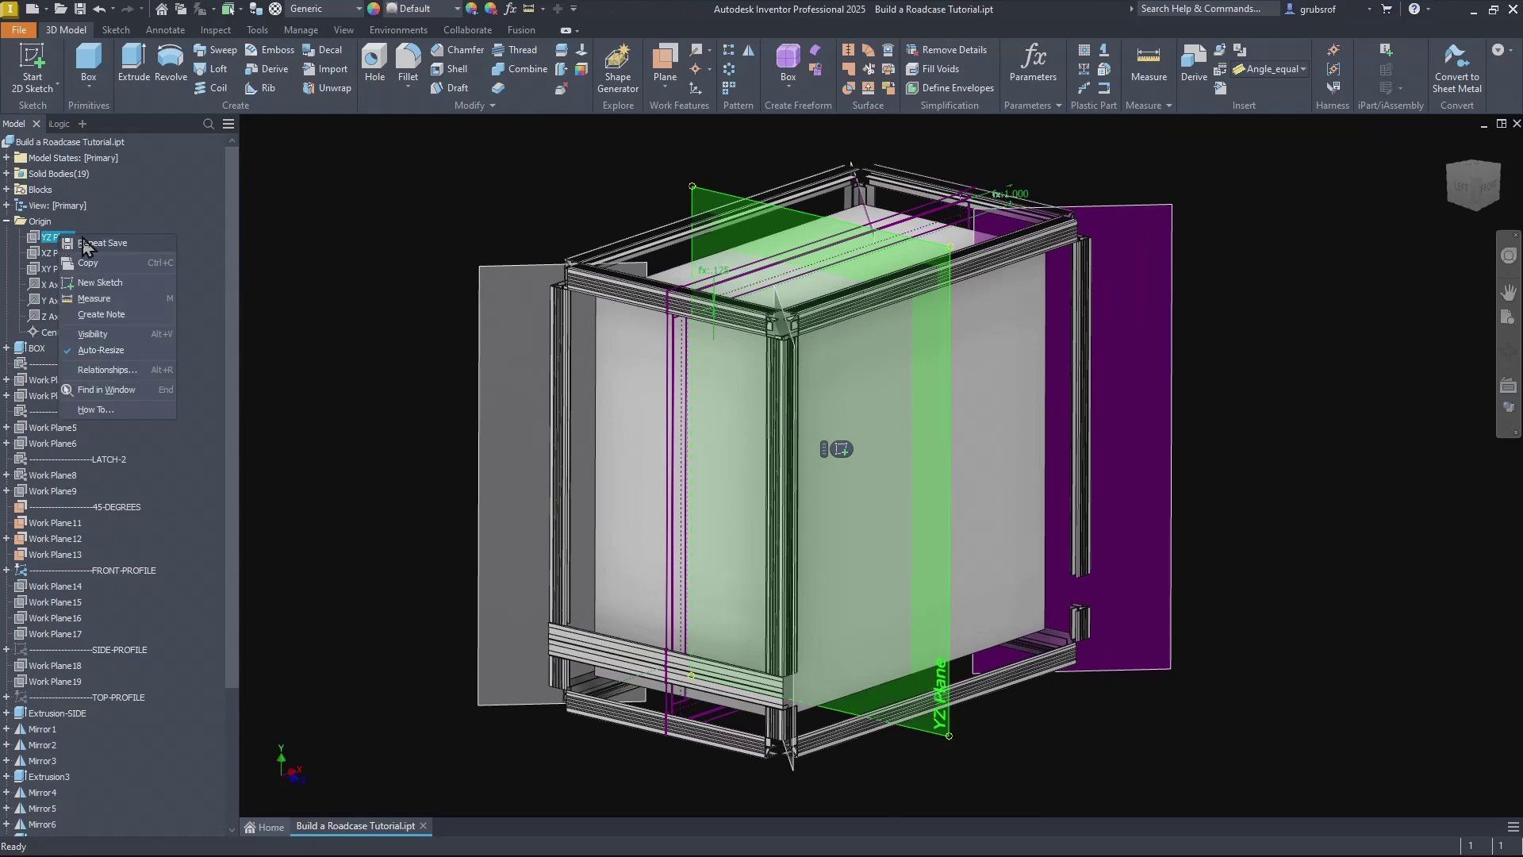
{"action": "left_click", "coordinate": [99, 334]}
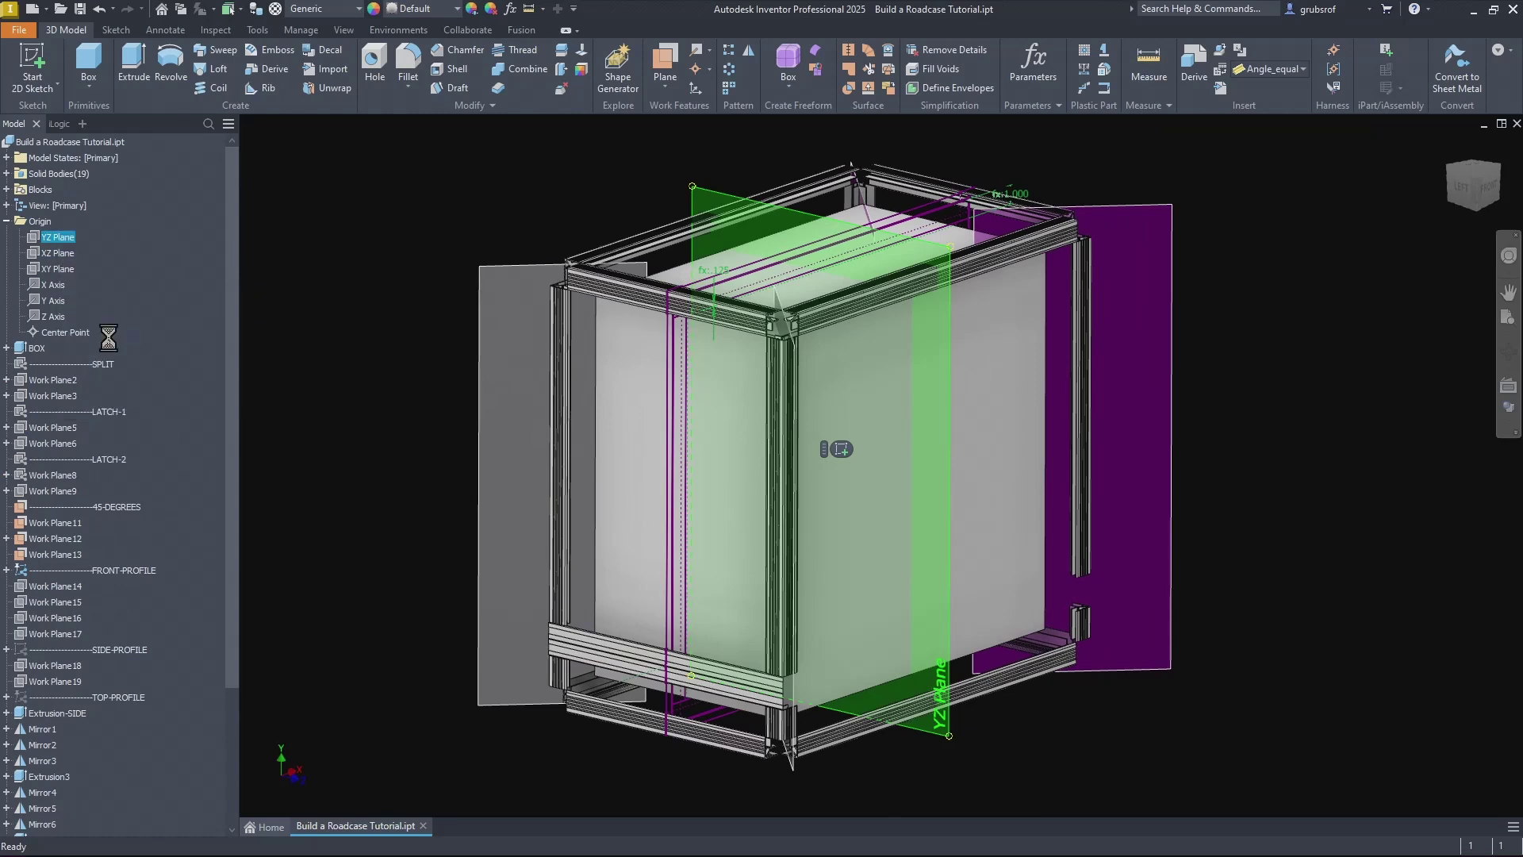
{"action": "scroll", "coordinate": [108, 774], "scroll_direction": "down", "scroll_amount": 4}
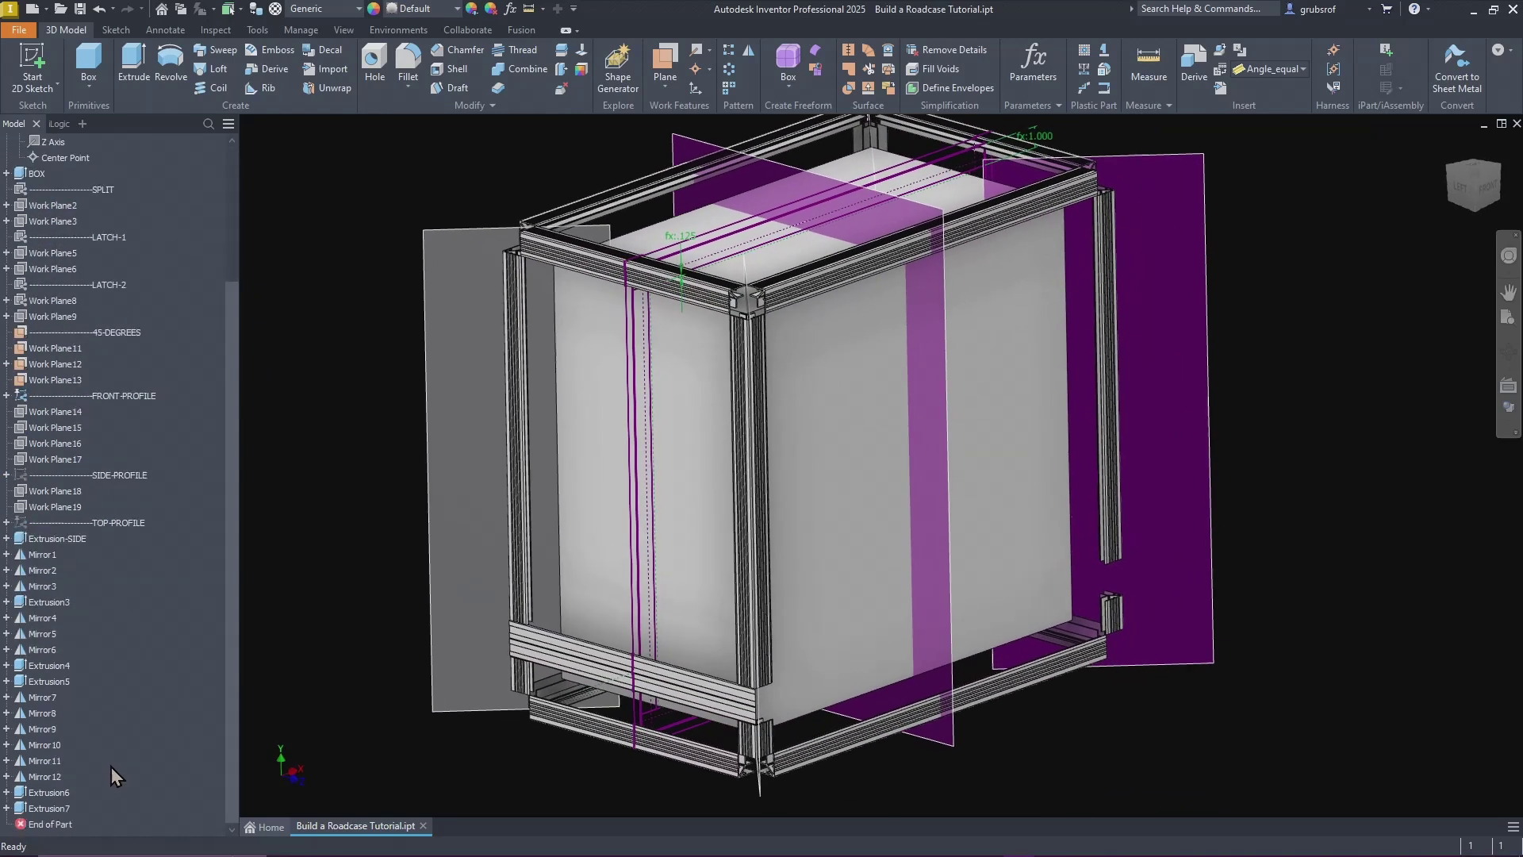
Step: Rename the lower tongue extrusion TG-1 SIDE and the upper groove extrusion TG2-SIDE
{"action": "left_click", "coordinate": [52, 792]}
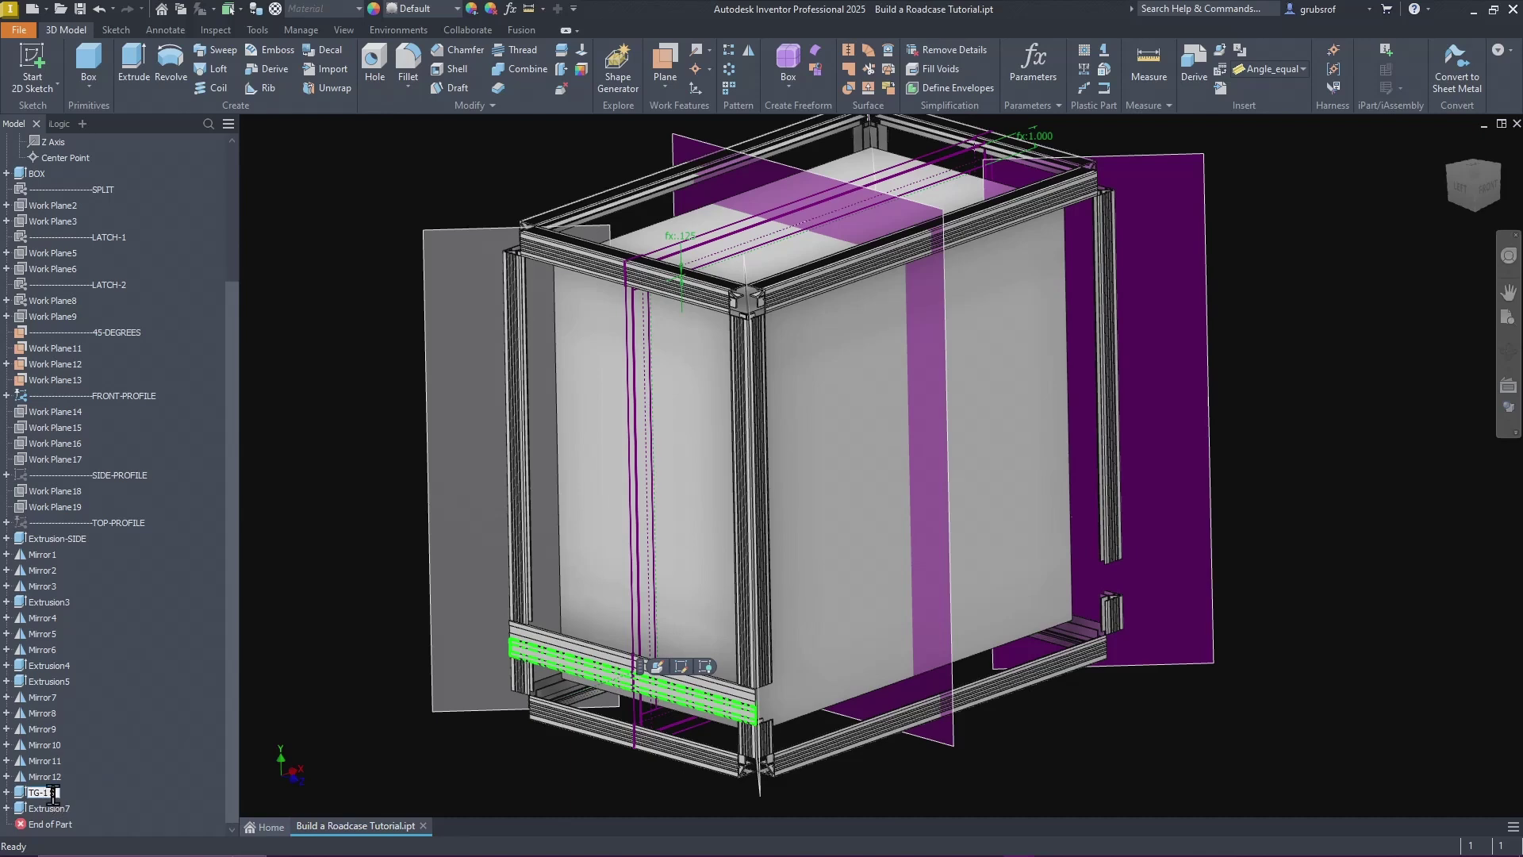
{"action": "key", "text": "Return"}
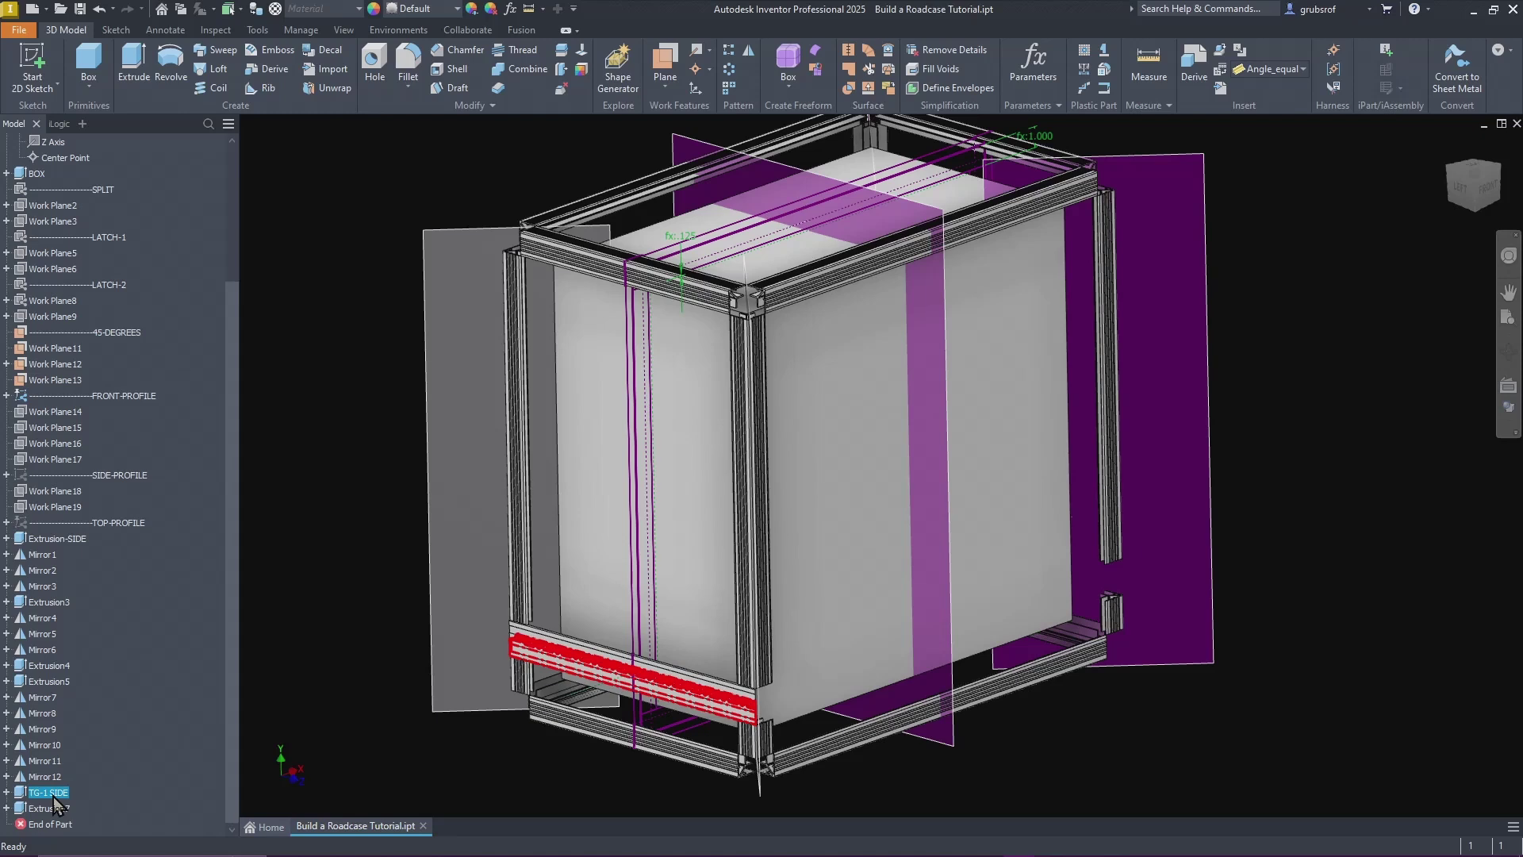
{"action": "left_click", "coordinate": [46, 809]}
{"action": "left_click", "coordinate": [45, 809]}
{"action": "type", "text": "T"}
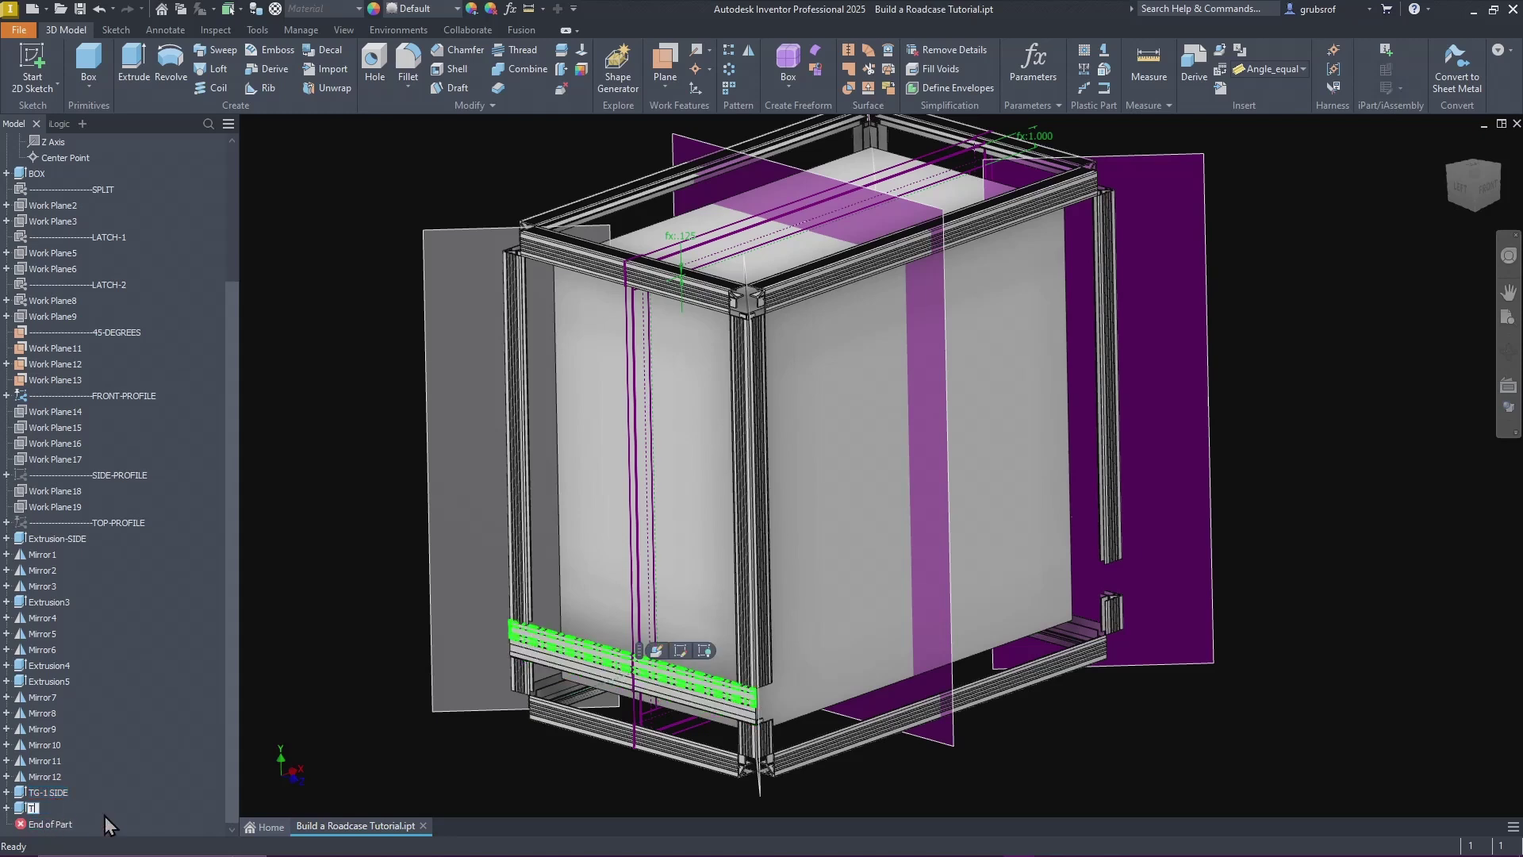
{"action": "type", "text": "G2-SIDE"}
{"action": "key", "text": "Return"}
Step: Mirror the lower tongue solid about the origin's YZ Plane as a new solid
{"action": "middle_click_drag", "start_coordinate": [173, 744], "coordinate": [756, 57], "text": "shift"}
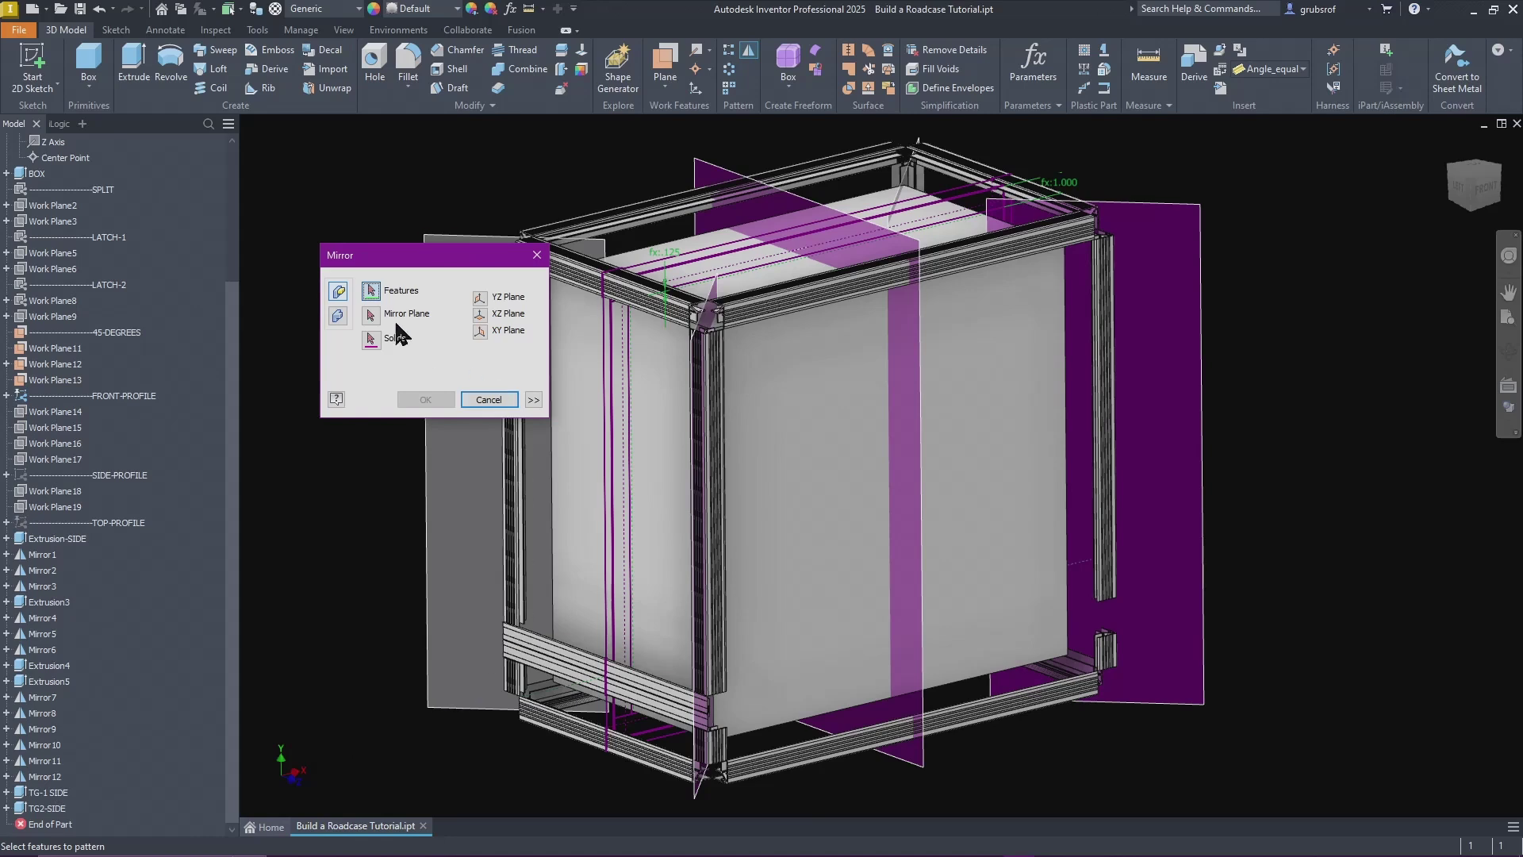
{"action": "left_click", "coordinate": [338, 317]}
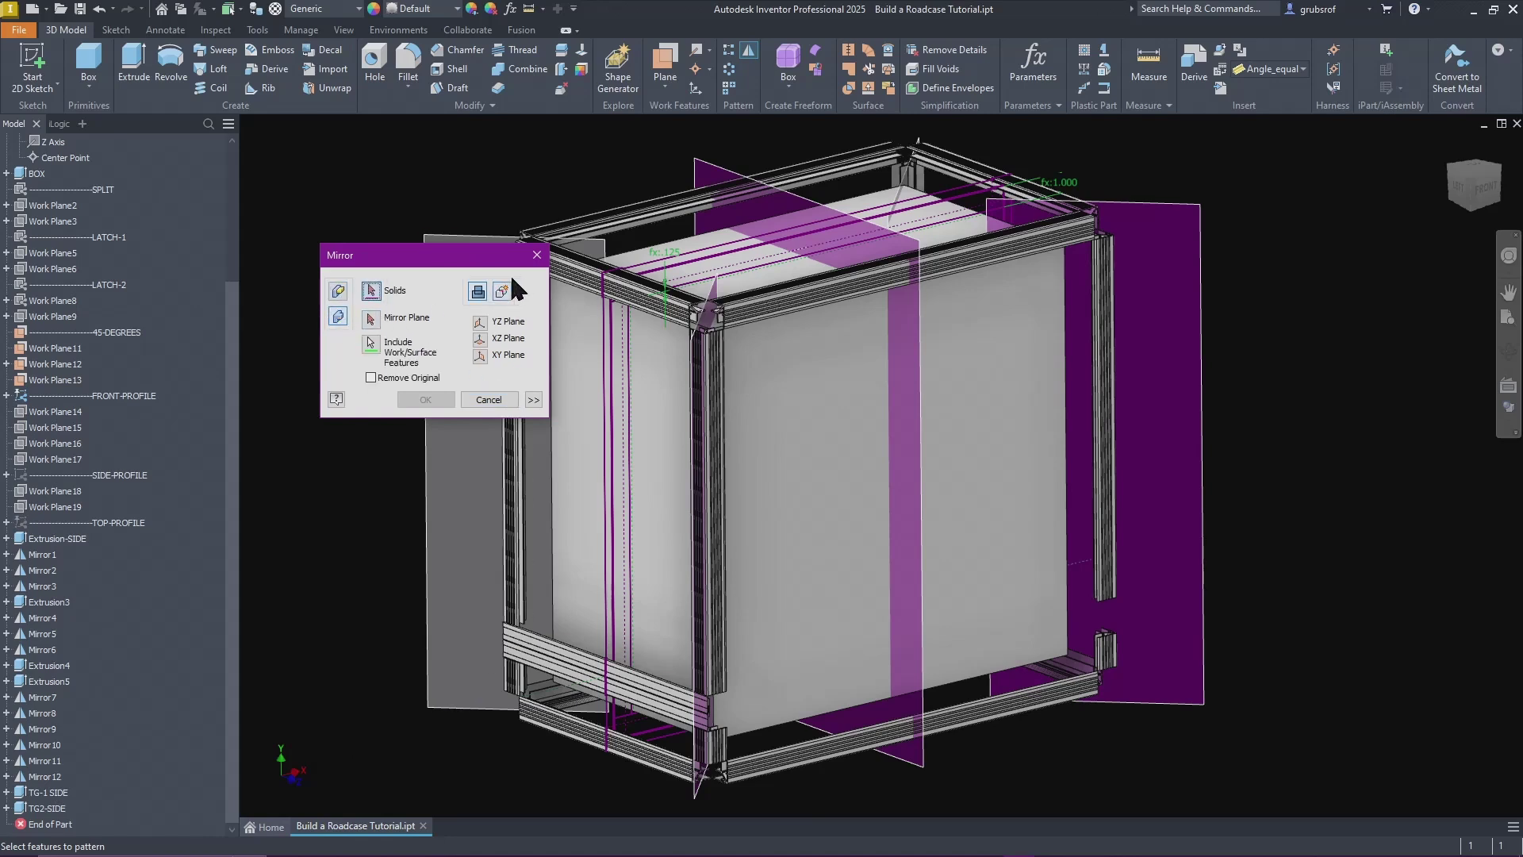
{"action": "left_click", "coordinate": [571, 675]}
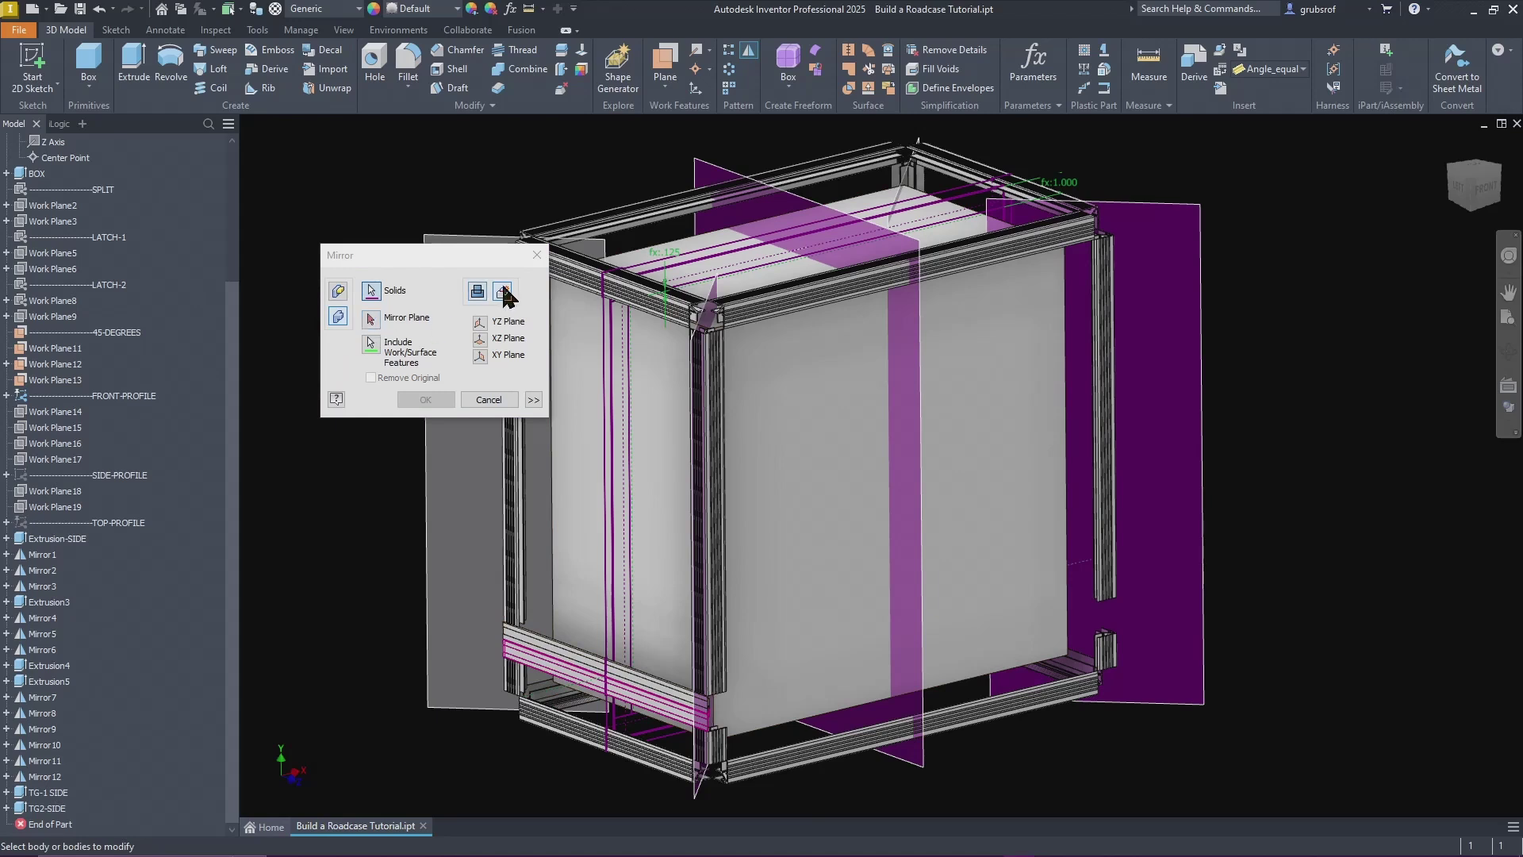
{"action": "left_click", "coordinate": [384, 319]}
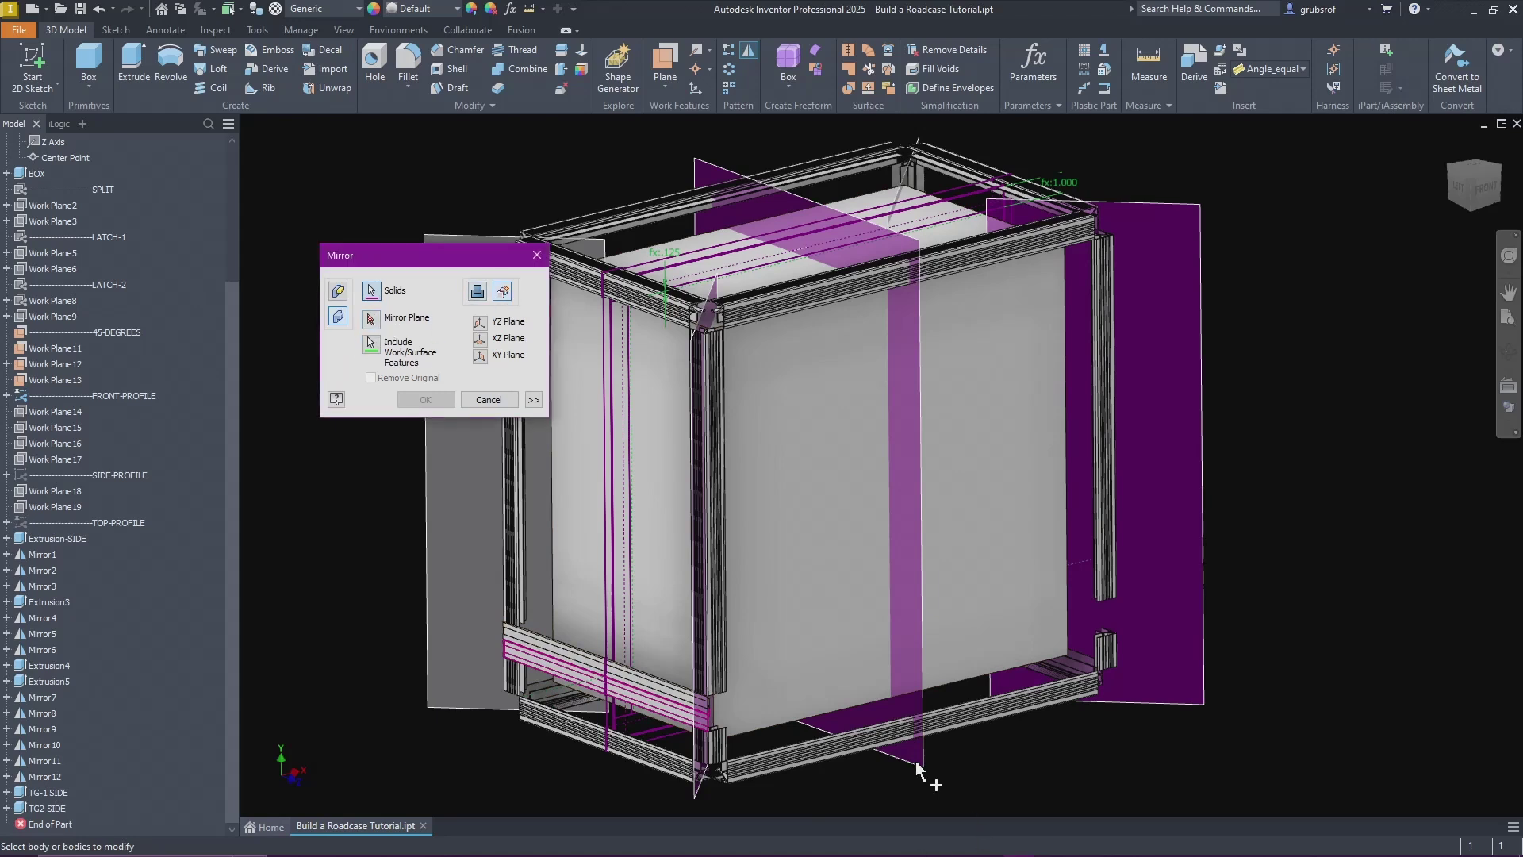
{"action": "left_click", "coordinate": [371, 319]}
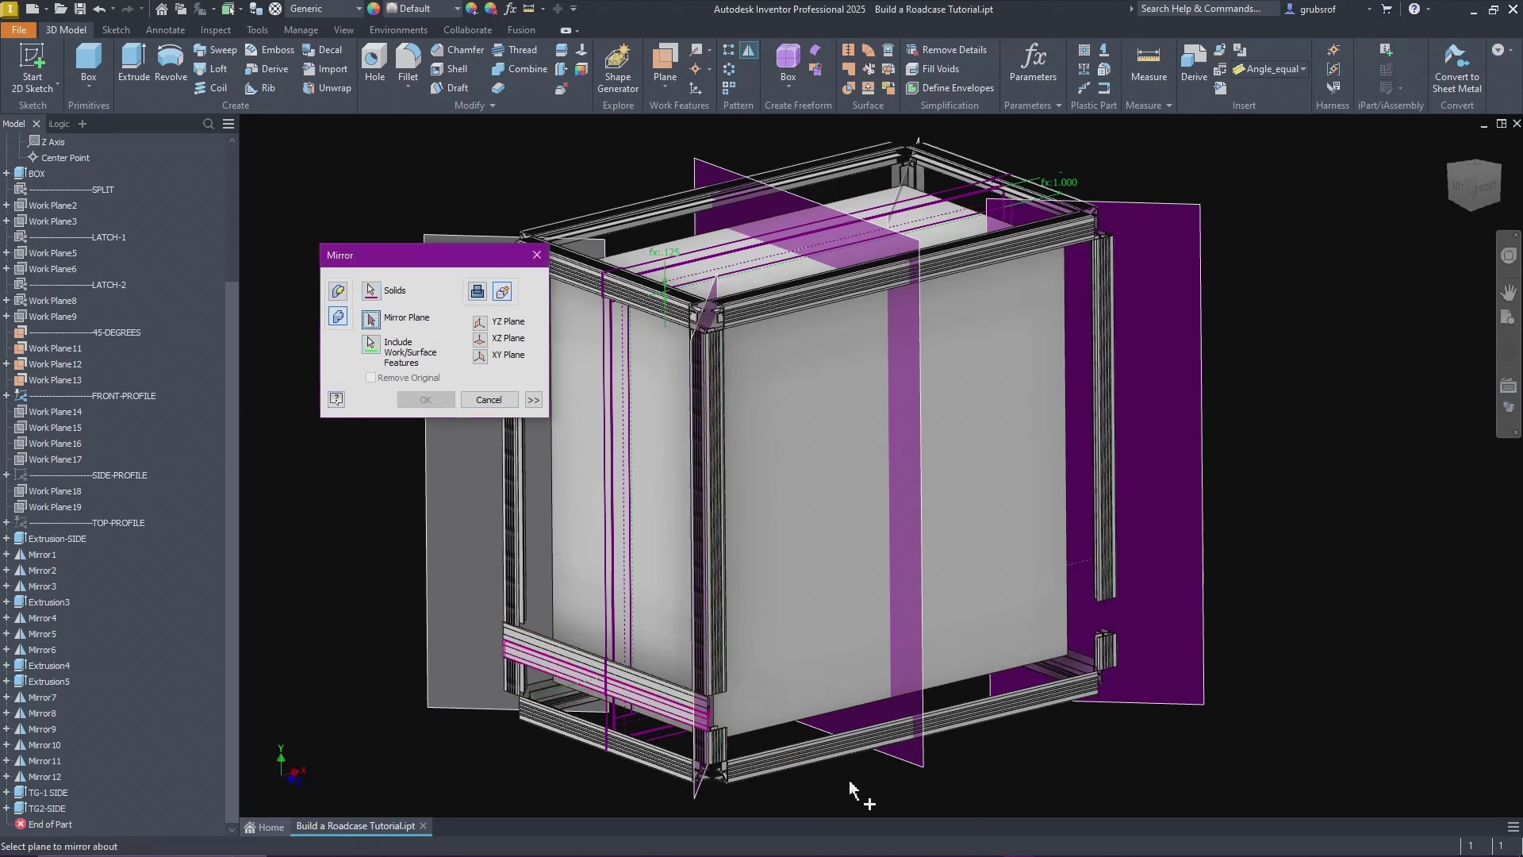
{"action": "left_click", "coordinate": [906, 770]}
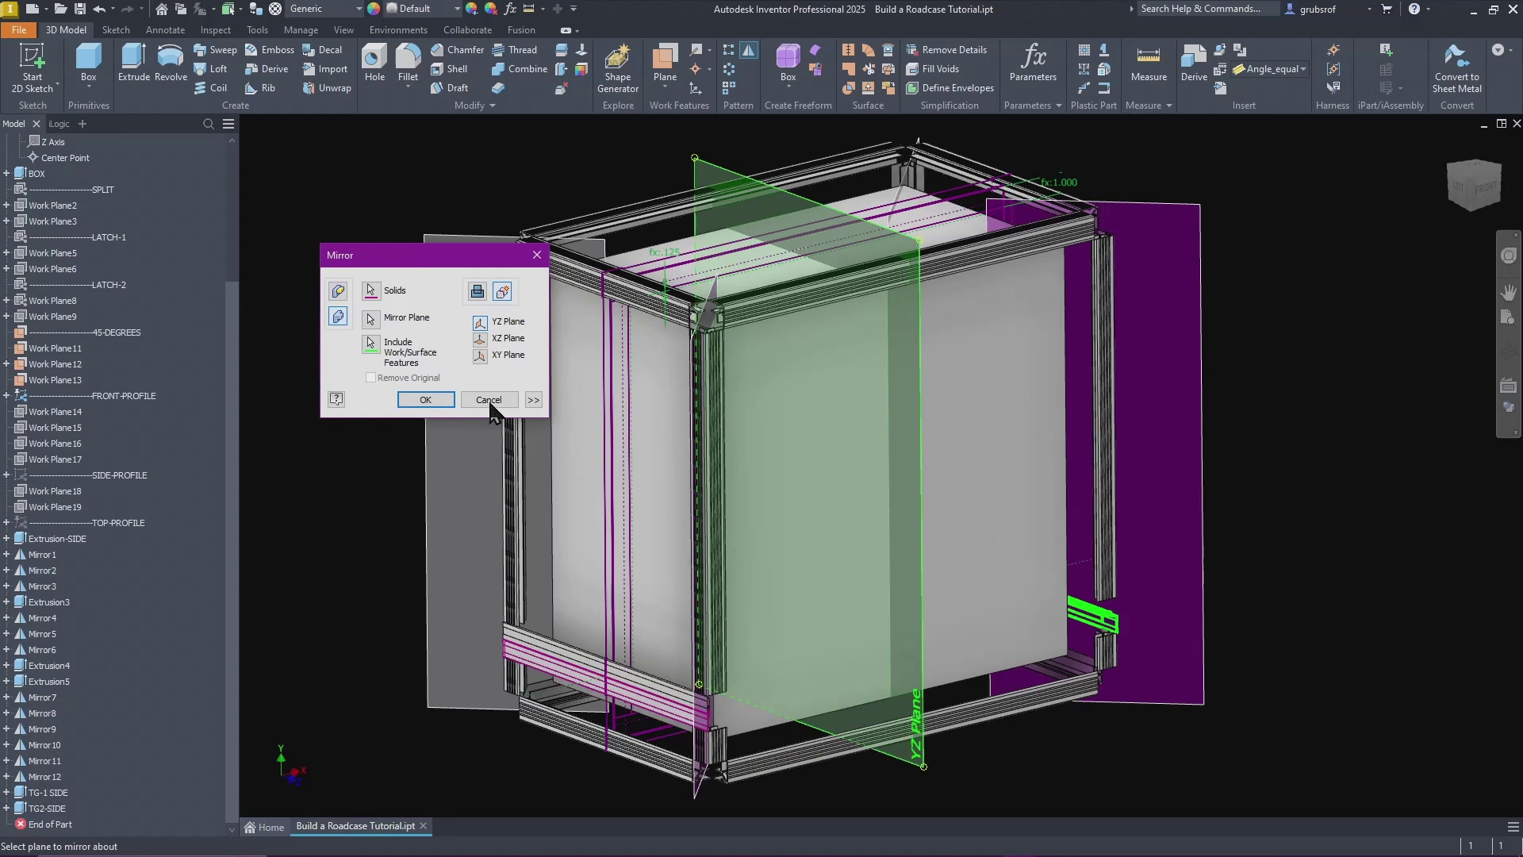
{"action": "left_click", "coordinate": [432, 400]}
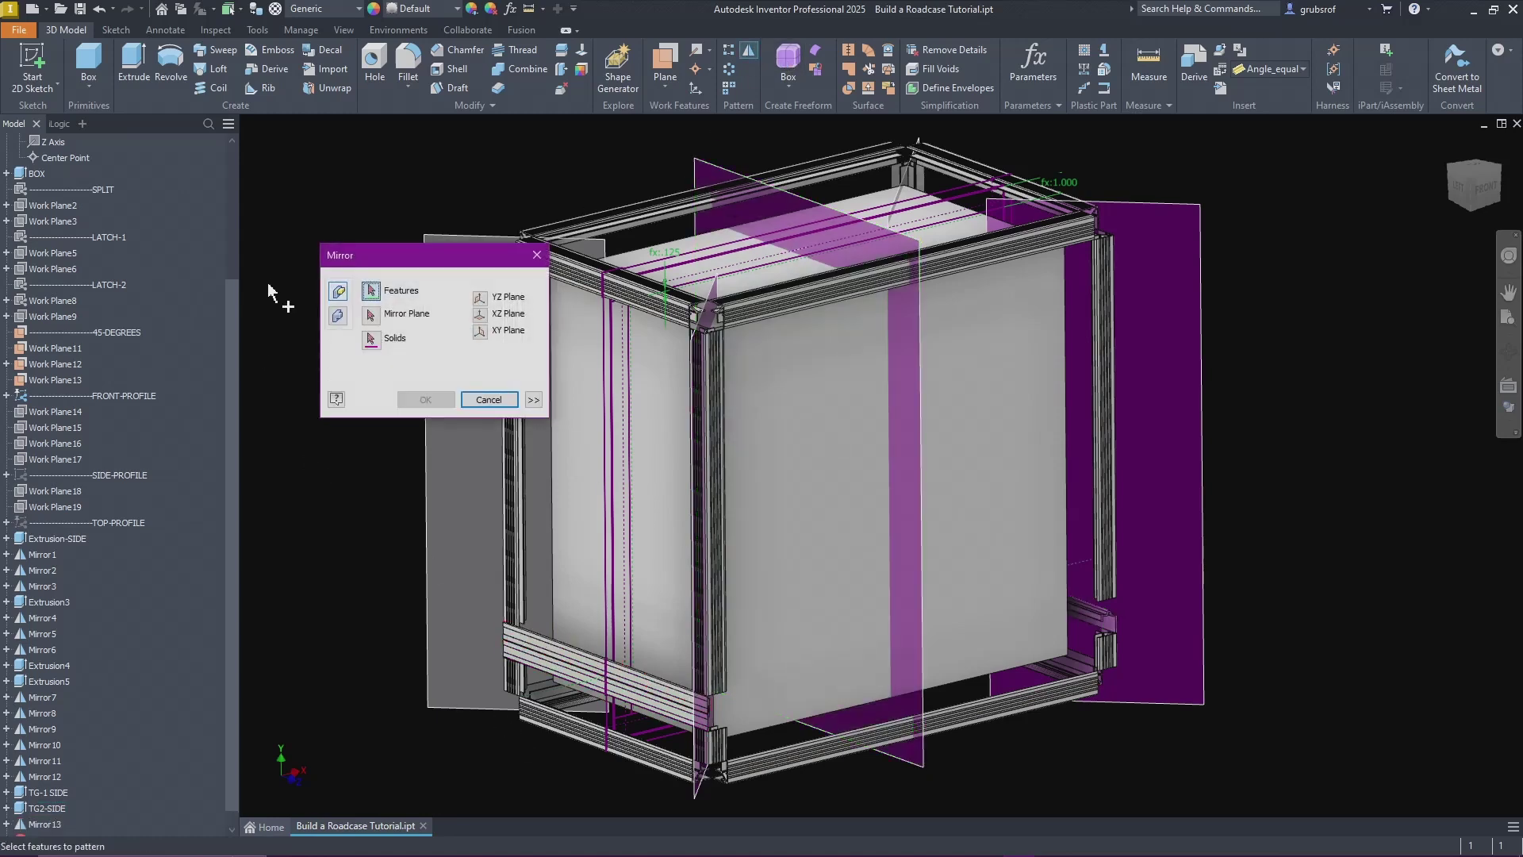
Step: Mirror the upper groove solid about the origin's YZ Plane as a new solid
{"action": "left_click", "coordinate": [339, 315]}
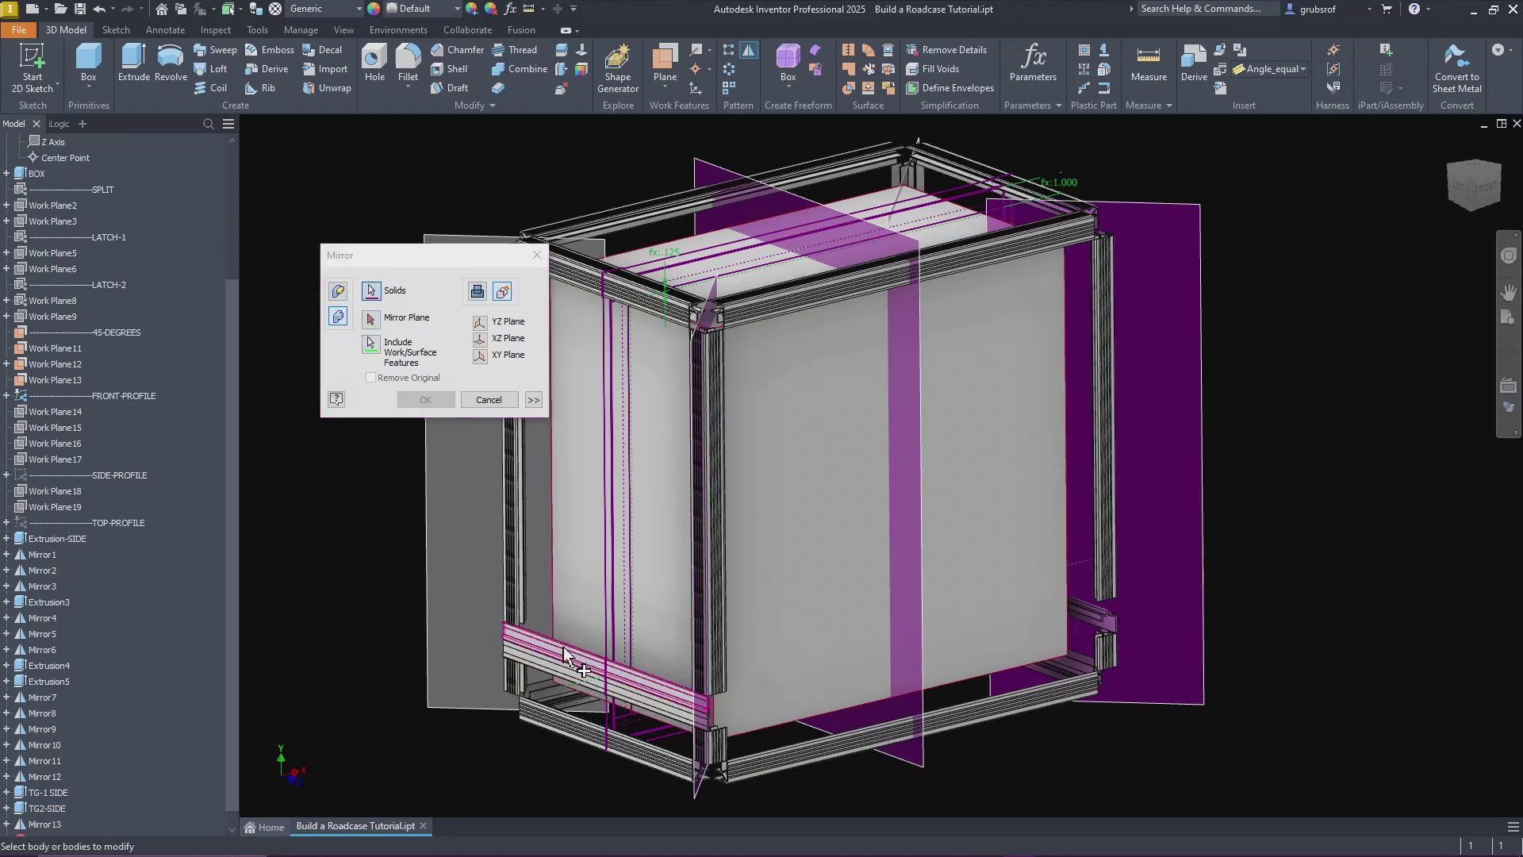
{"action": "left_click", "coordinate": [373, 321]}
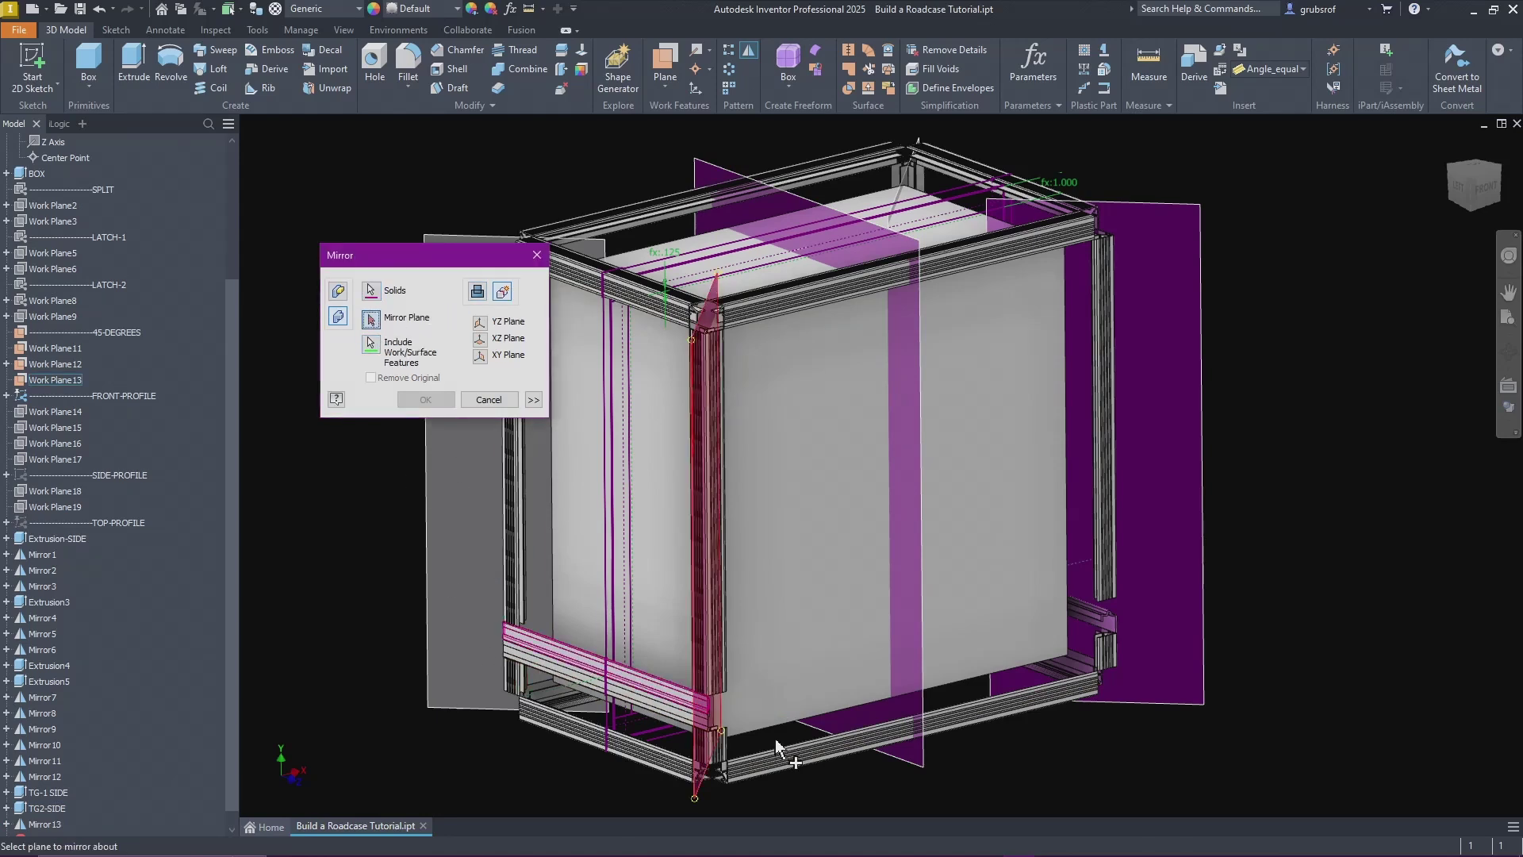
{"action": "left_click", "coordinate": [924, 766]}
{"action": "left_click", "coordinate": [451, 398]}
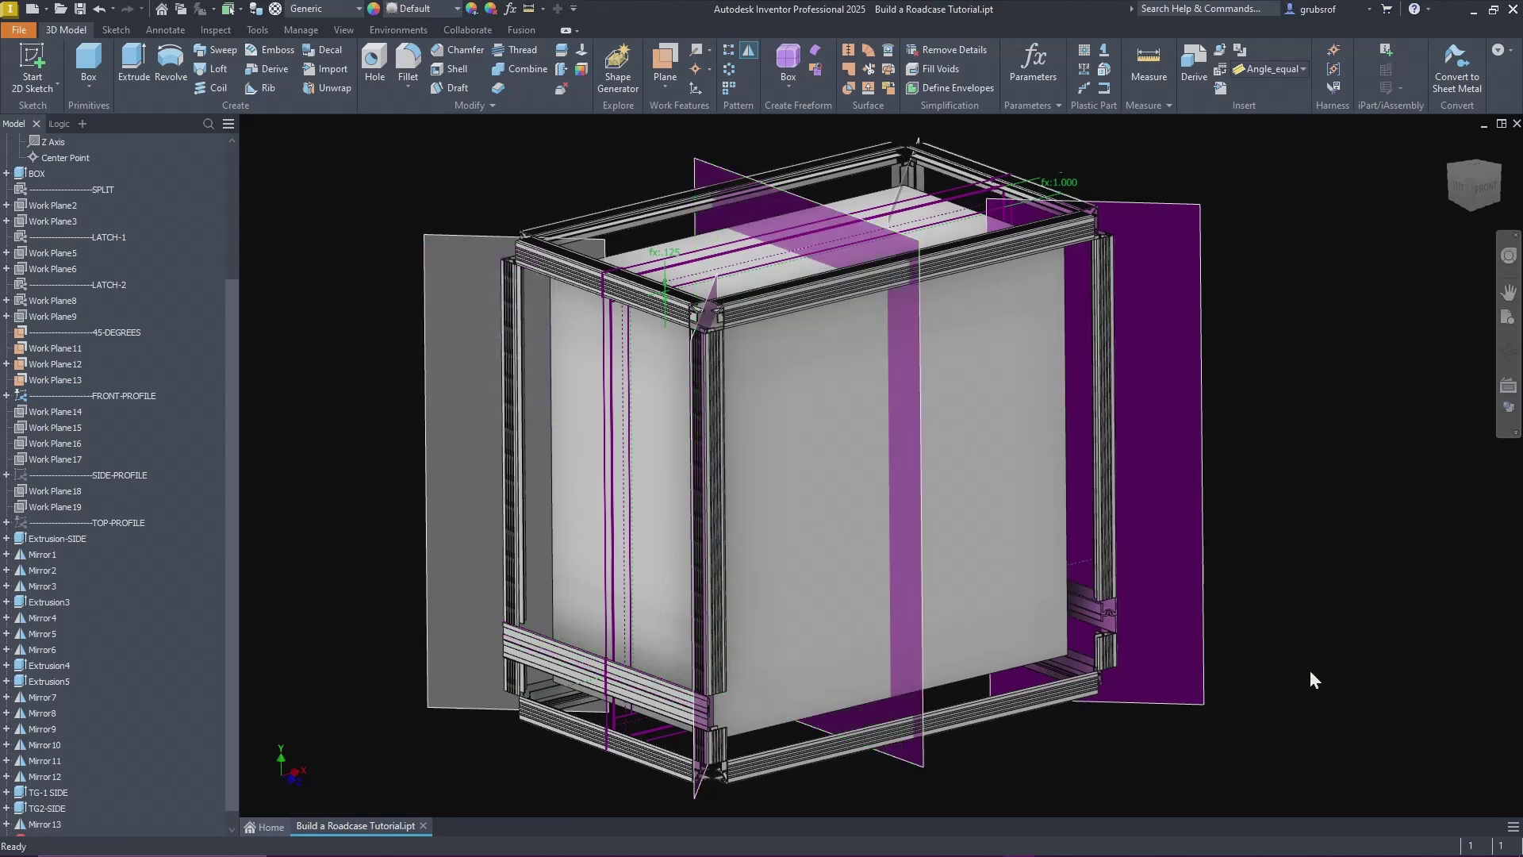
Step: Hide the origin's YZ Plane and the FRONT-PROFILE sketch
{"action": "middle_click_drag", "start_coordinate": [1308, 671], "coordinate": [1132, 772], "text": "shift"}
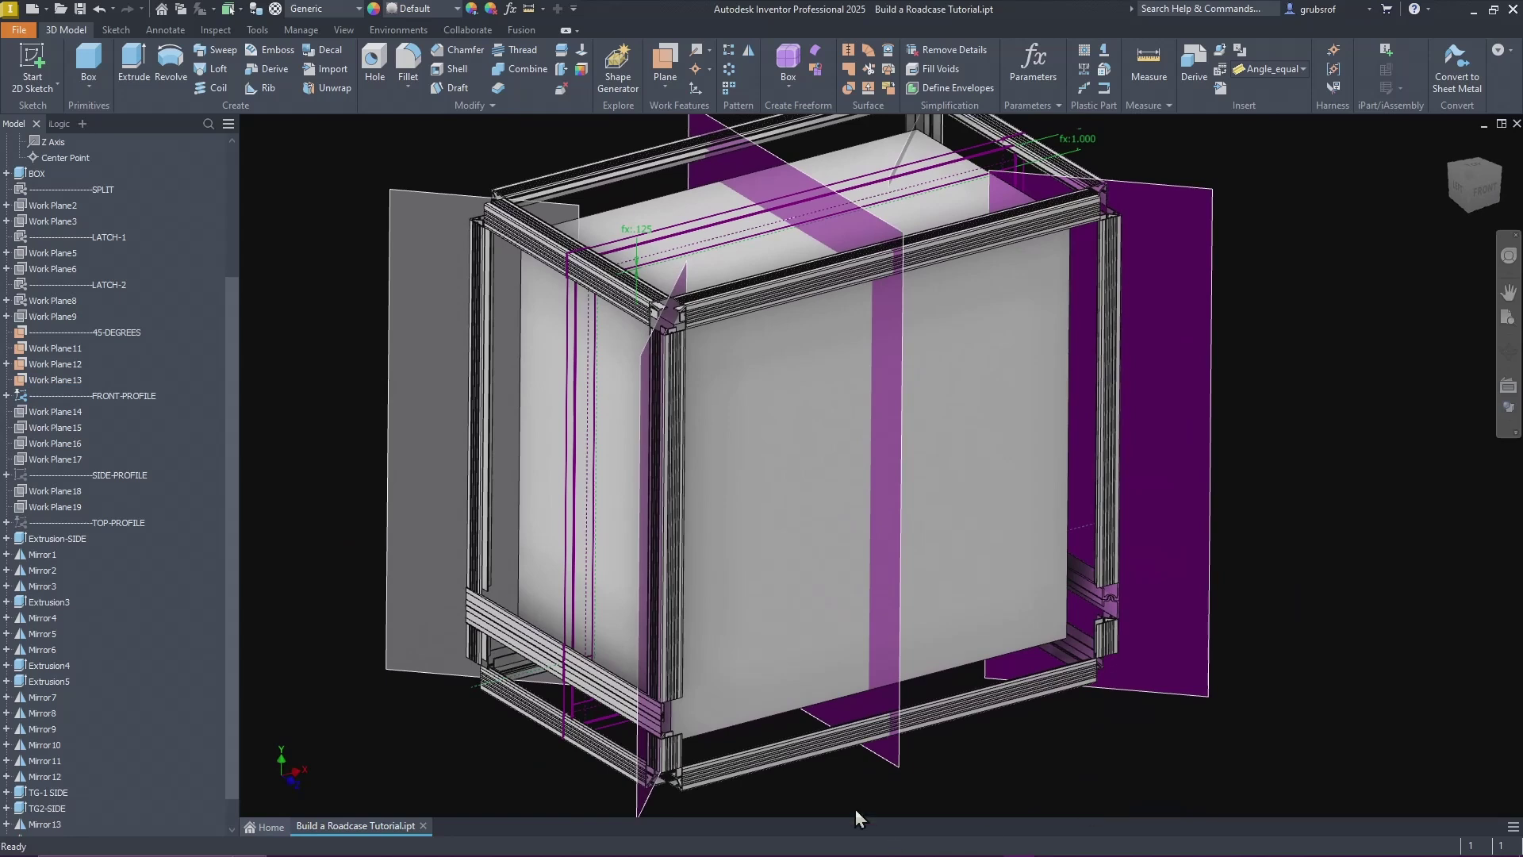
{"action": "right_click", "coordinate": [891, 764]}
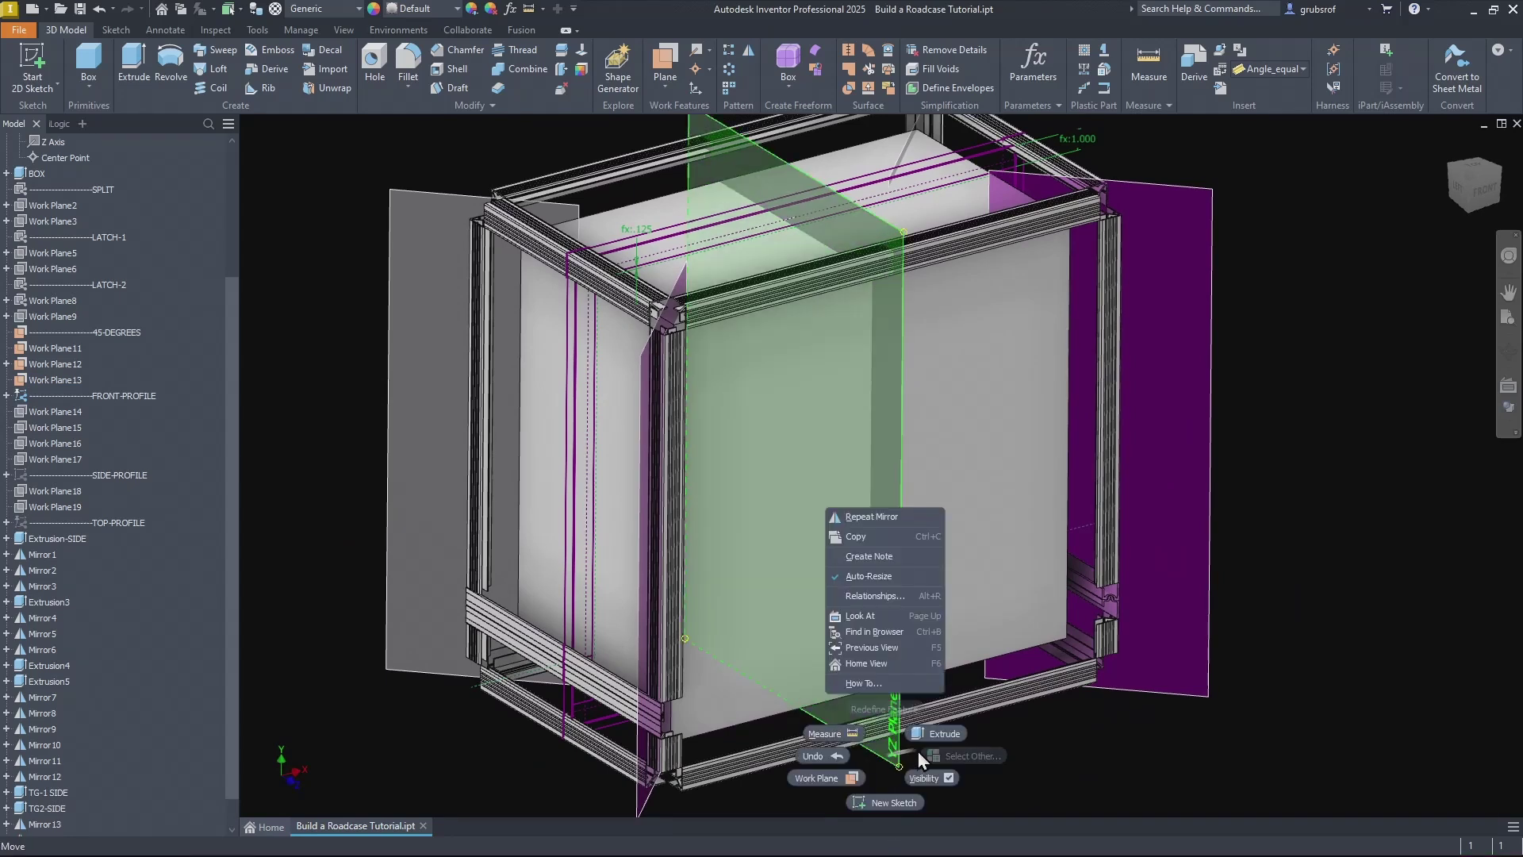
{"action": "left_click", "coordinate": [925, 778]}
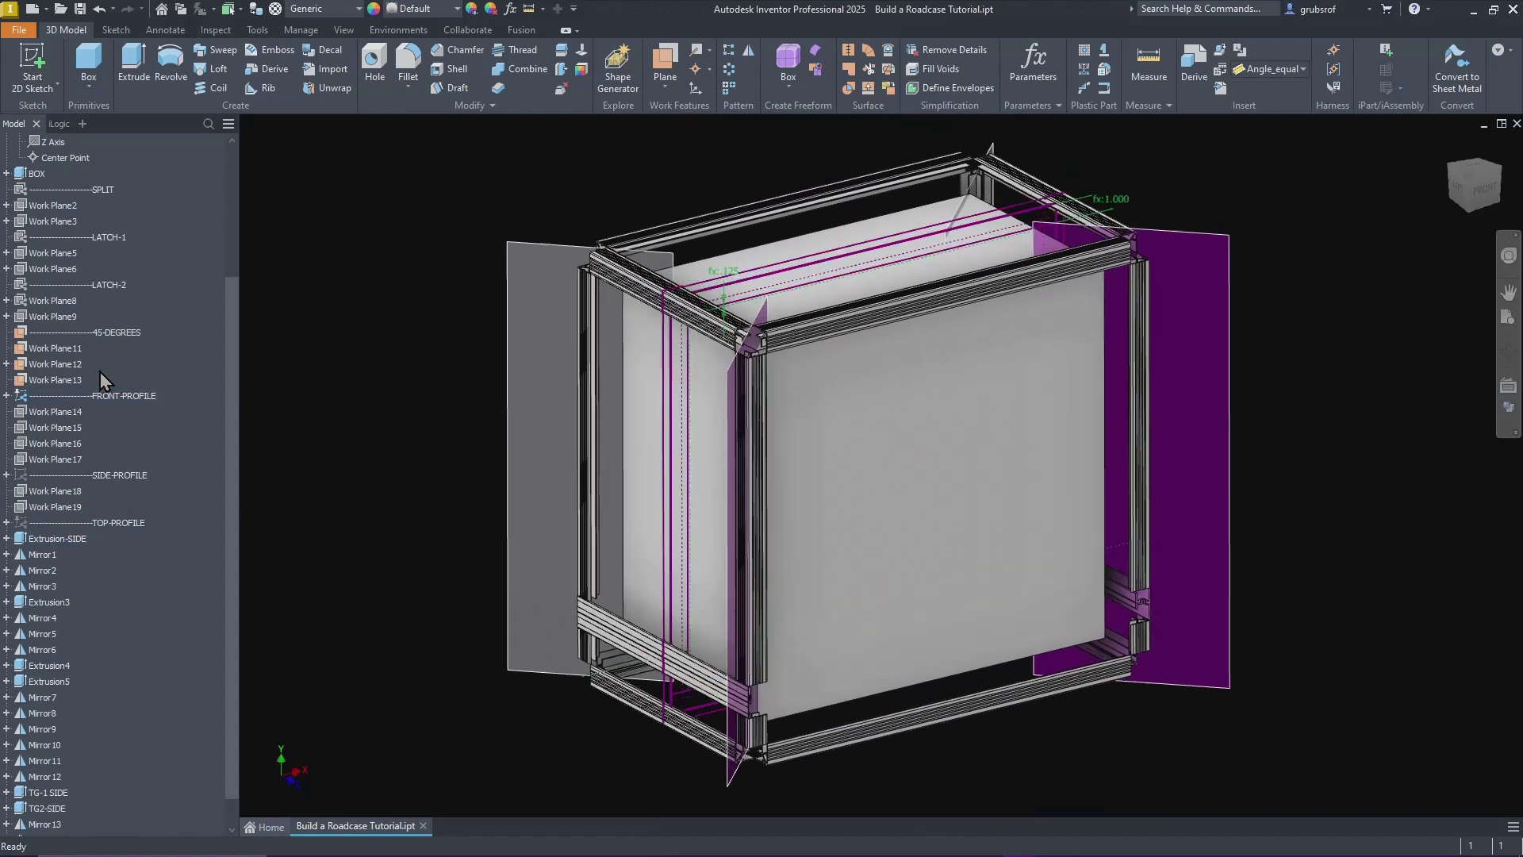
{"action": "left_click", "coordinate": [55, 398]}
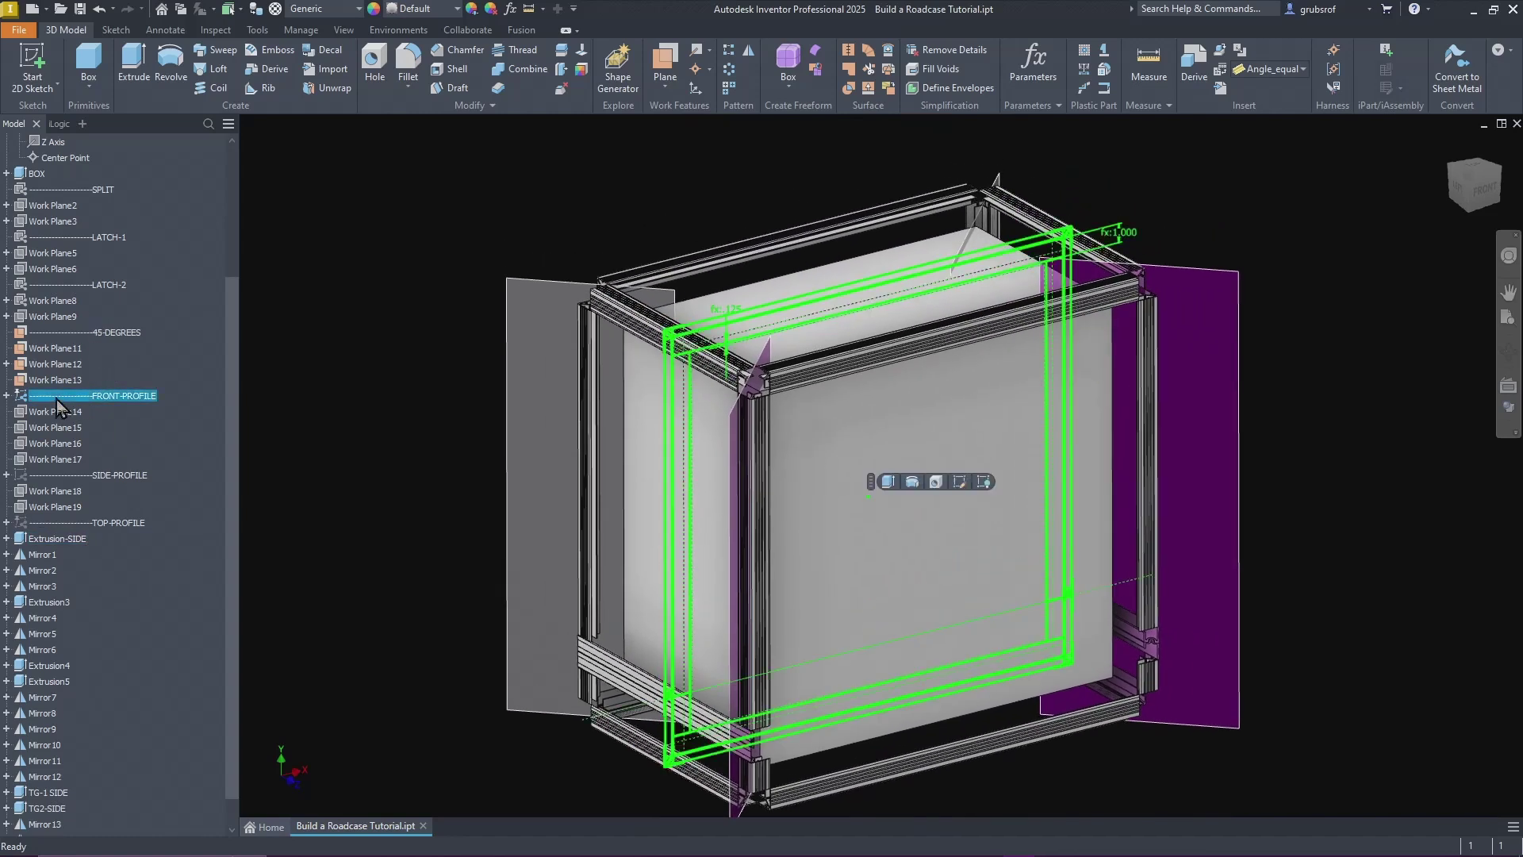
{"action": "right_click", "coordinate": [59, 399]}
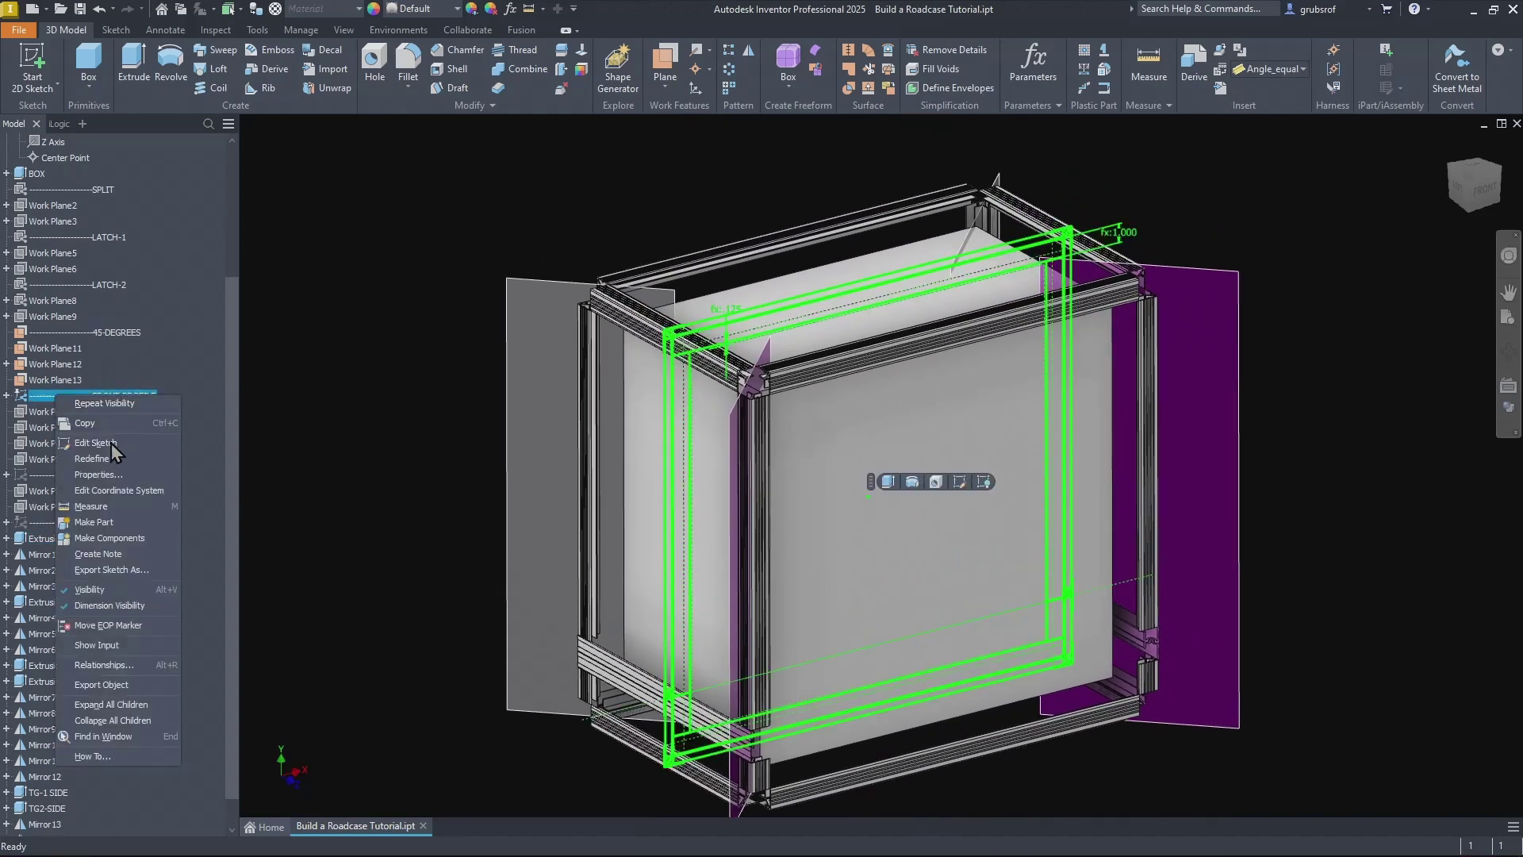
{"action": "left_click", "coordinate": [104, 591]}
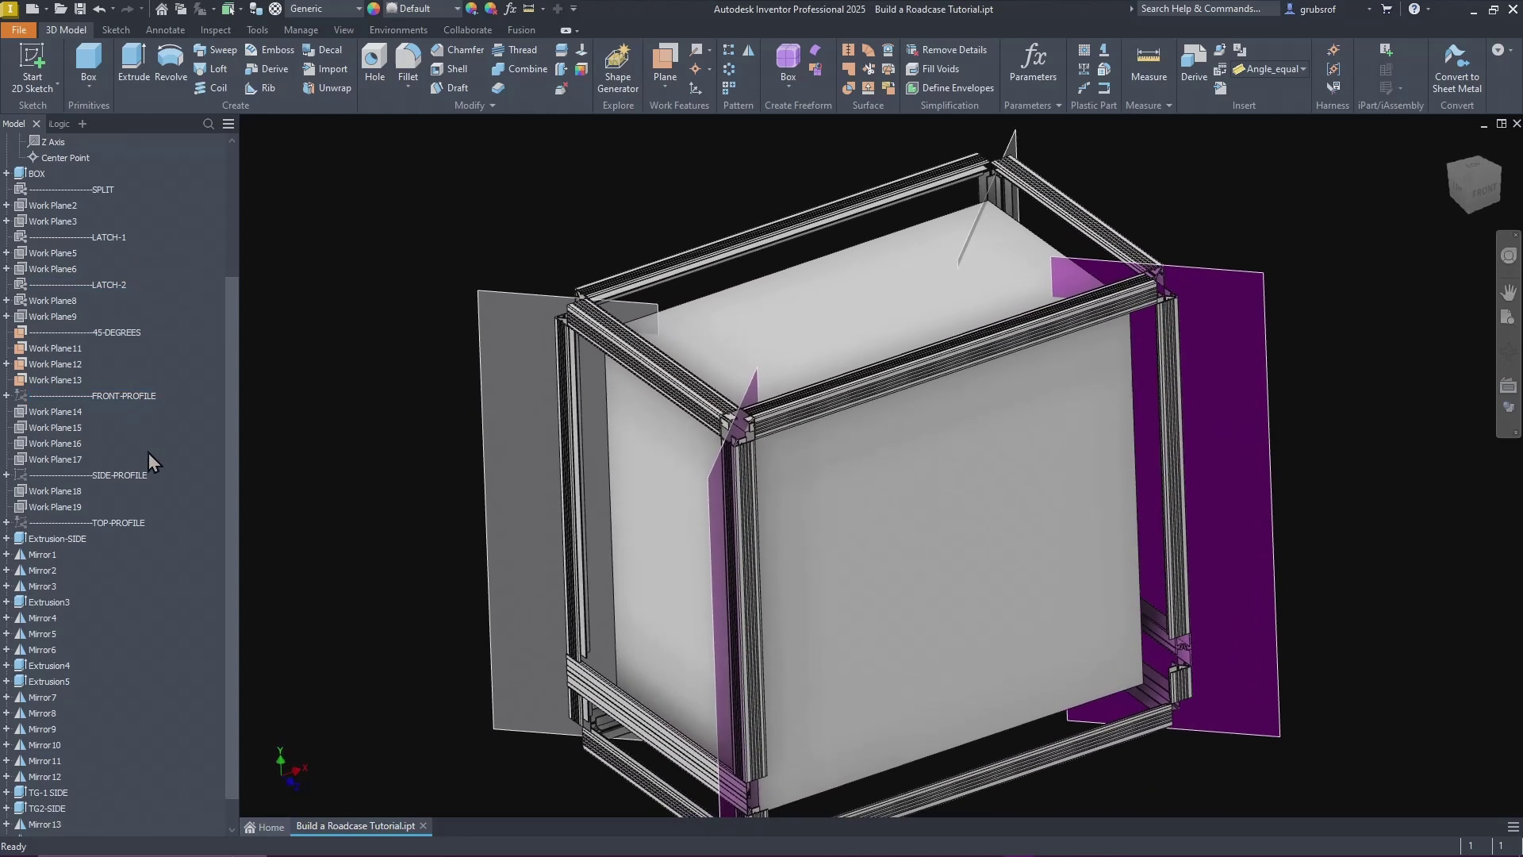
Step: Make the SIDE-PROFILE sketch visible
{"action": "left_click", "coordinate": [127, 476]}
{"action": "right_click", "coordinate": [123, 477]}
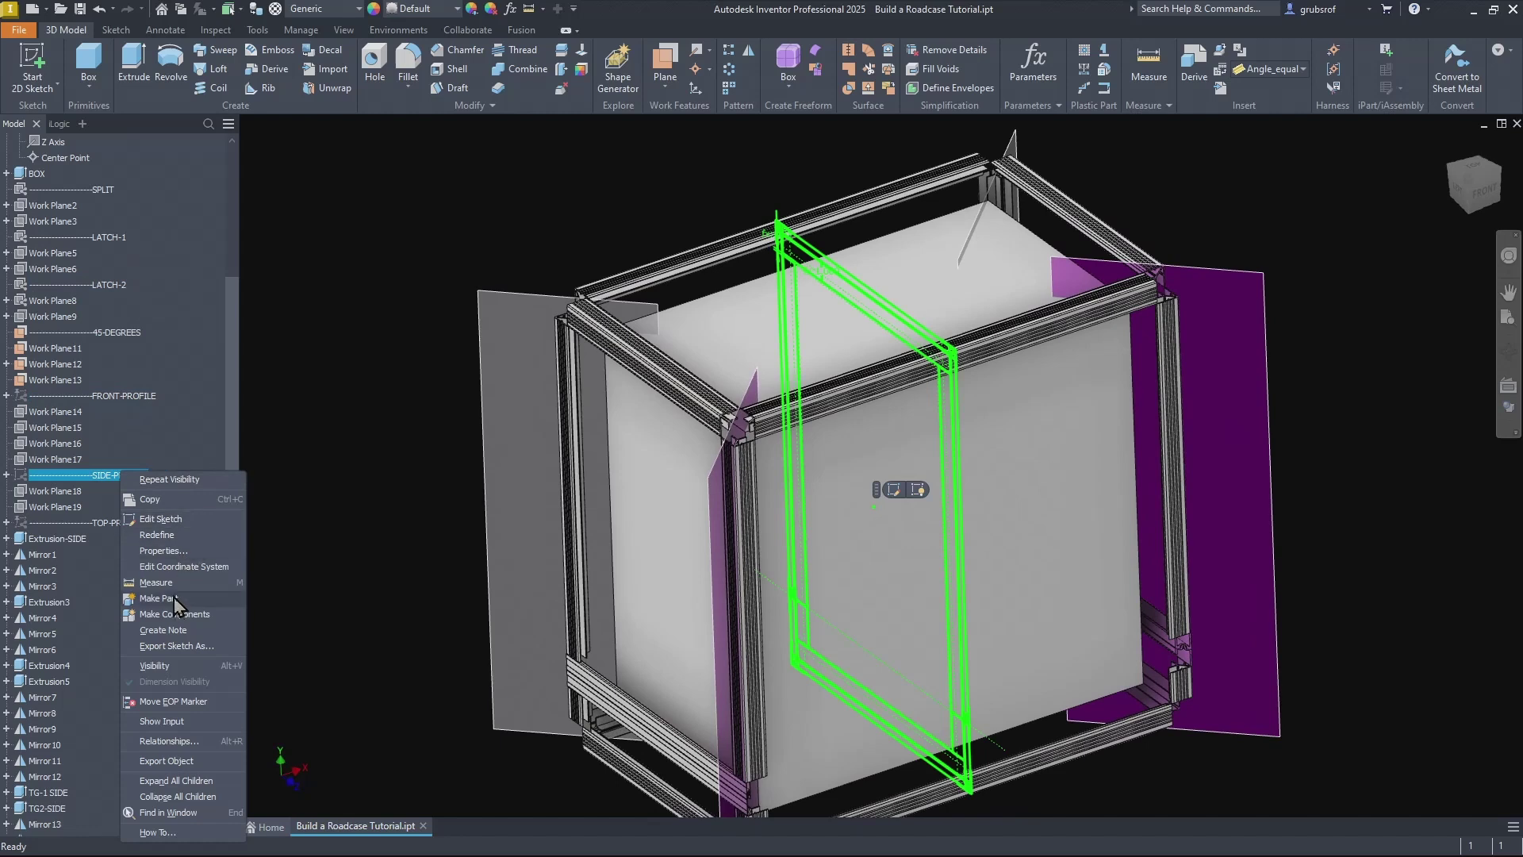
{"action": "left_click", "coordinate": [168, 667]}
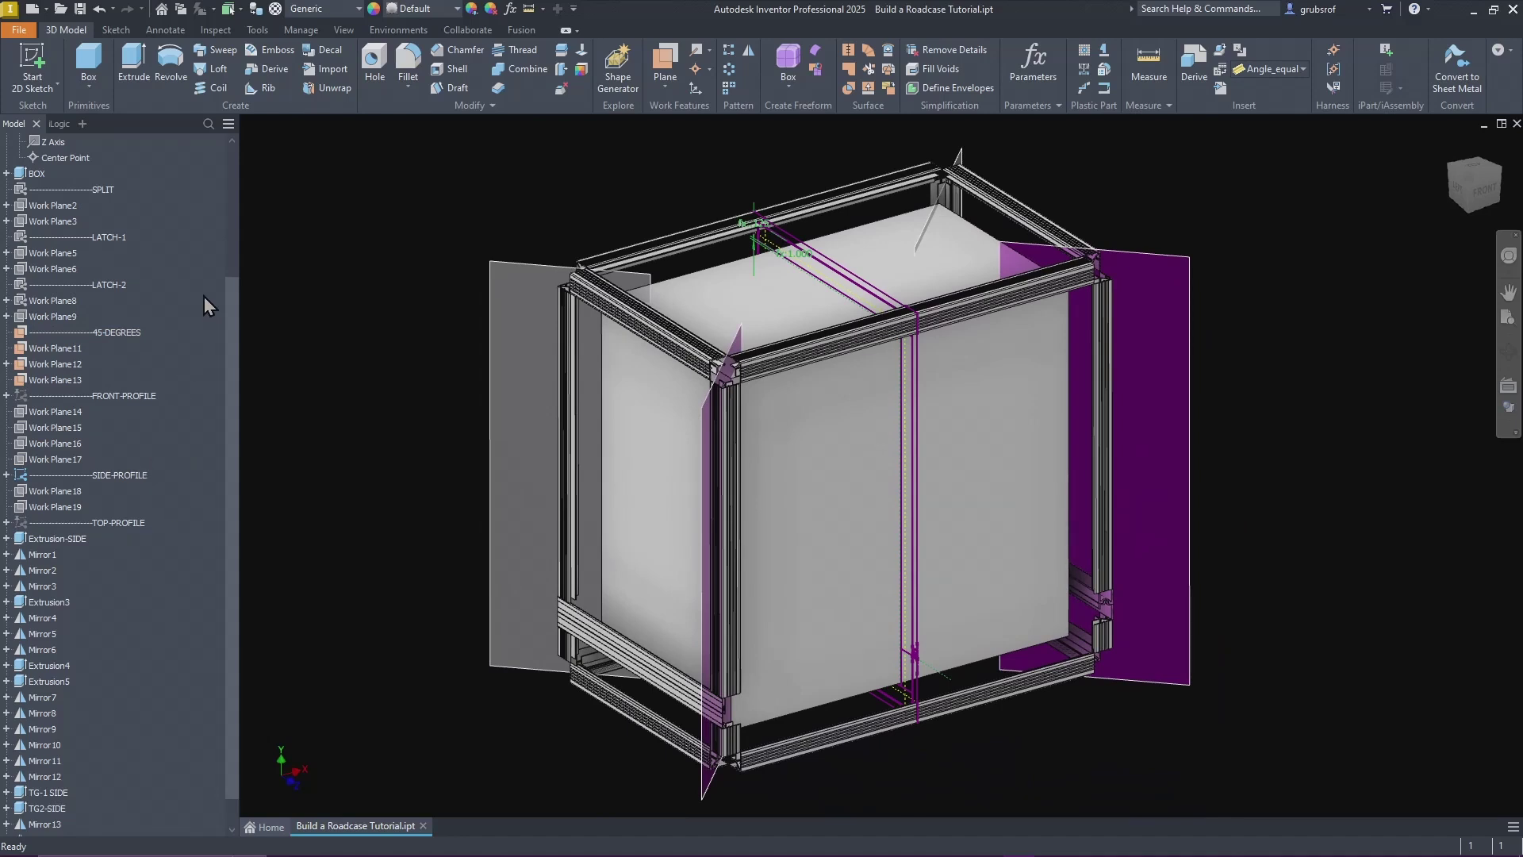
Step: Make the latch planes Work Plane5, Work Plane6, Work Plane8 and Work Plane9 visible
{"action": "scroll", "coordinate": [203, 297], "scroll_direction": "up", "scroll_amount": 1}
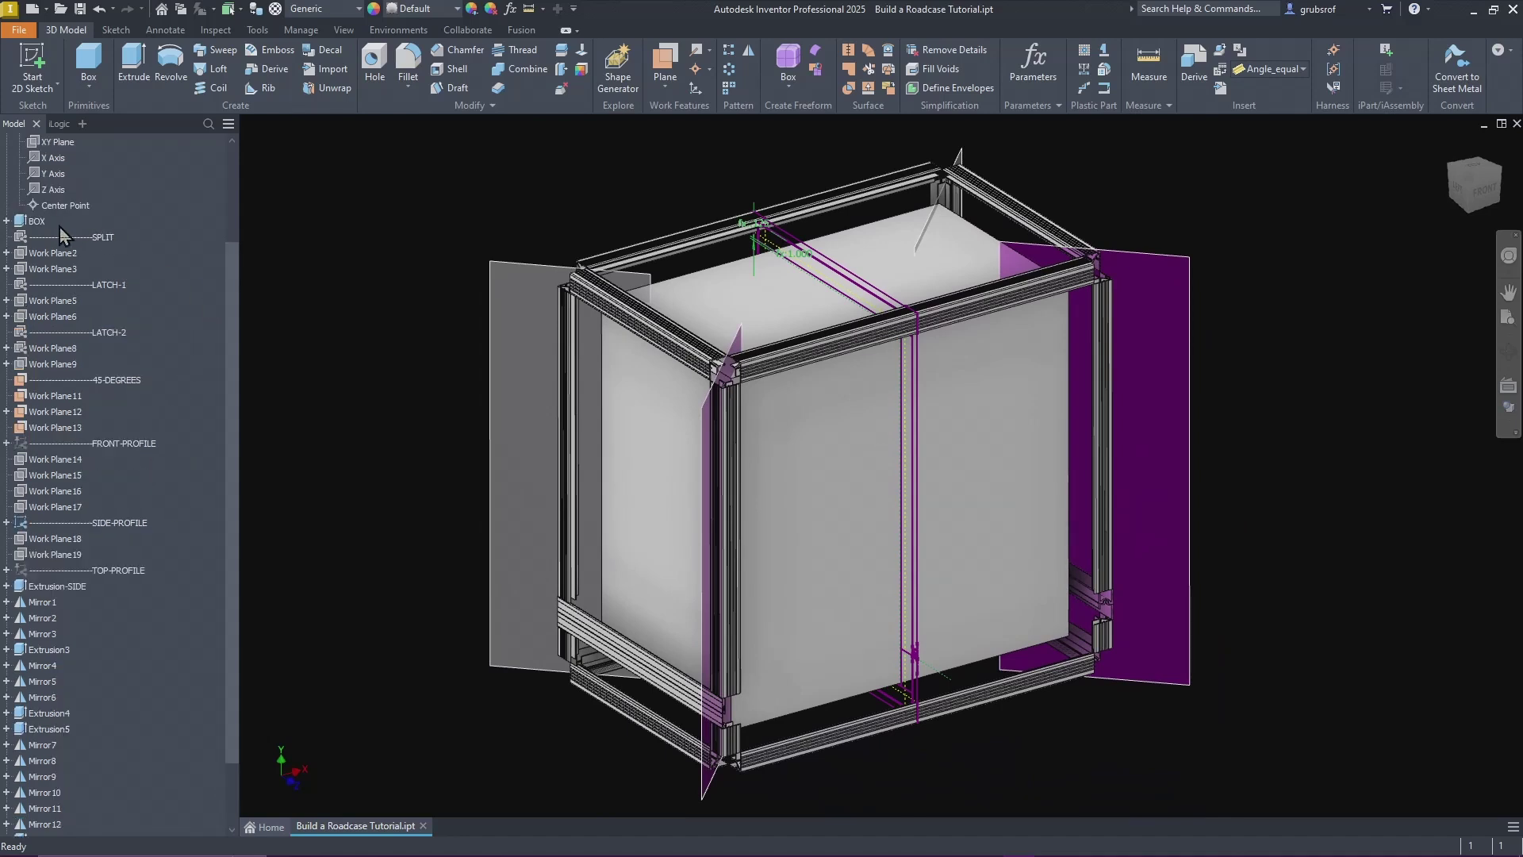
{"action": "left_click", "coordinate": [56, 304]}
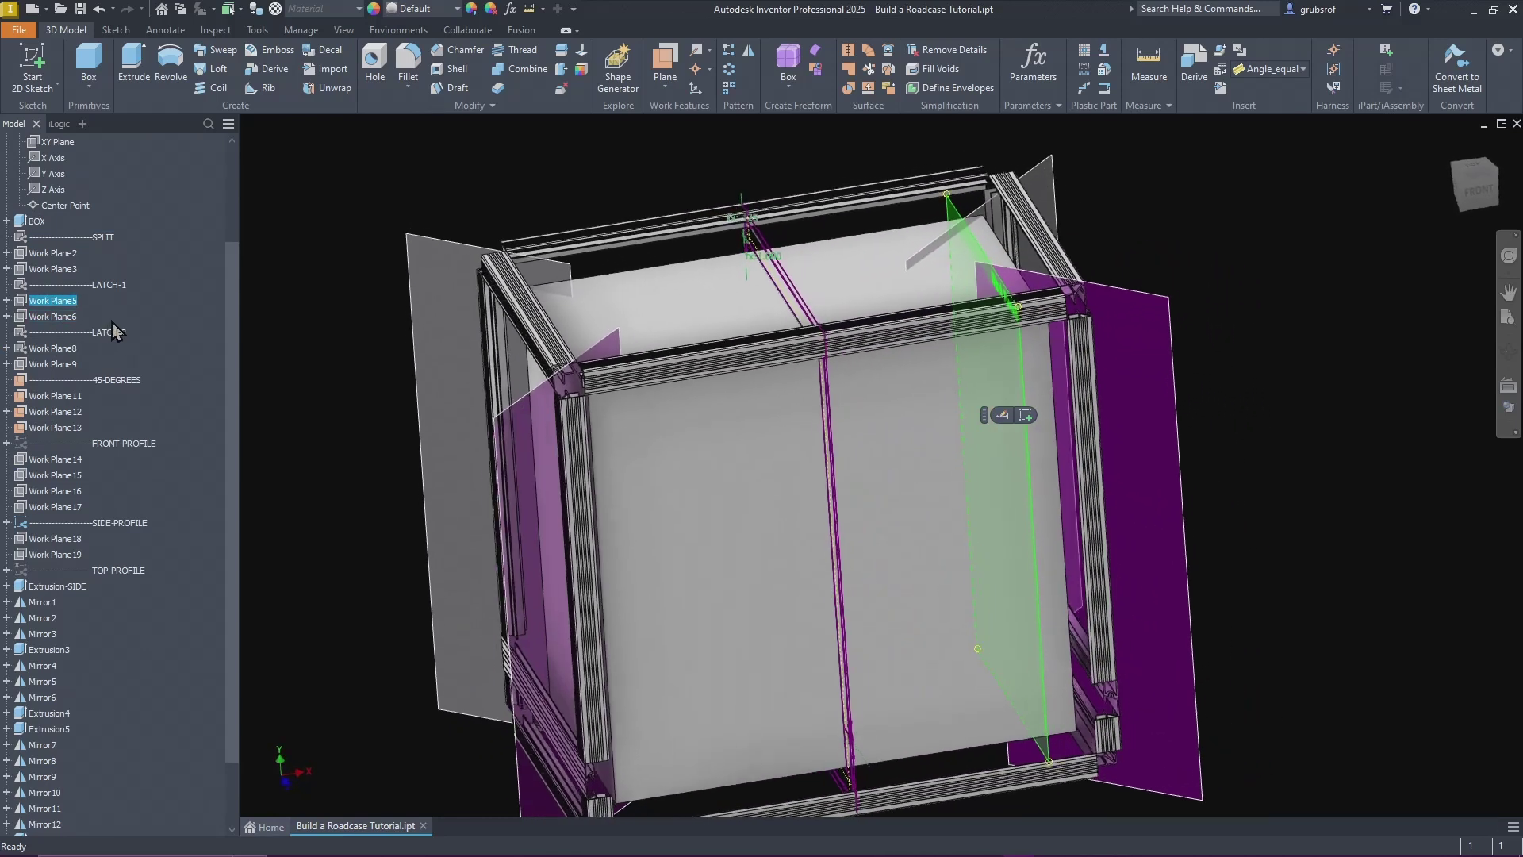
{"action": "left_click", "coordinate": [54, 317], "text": "ctrl"}
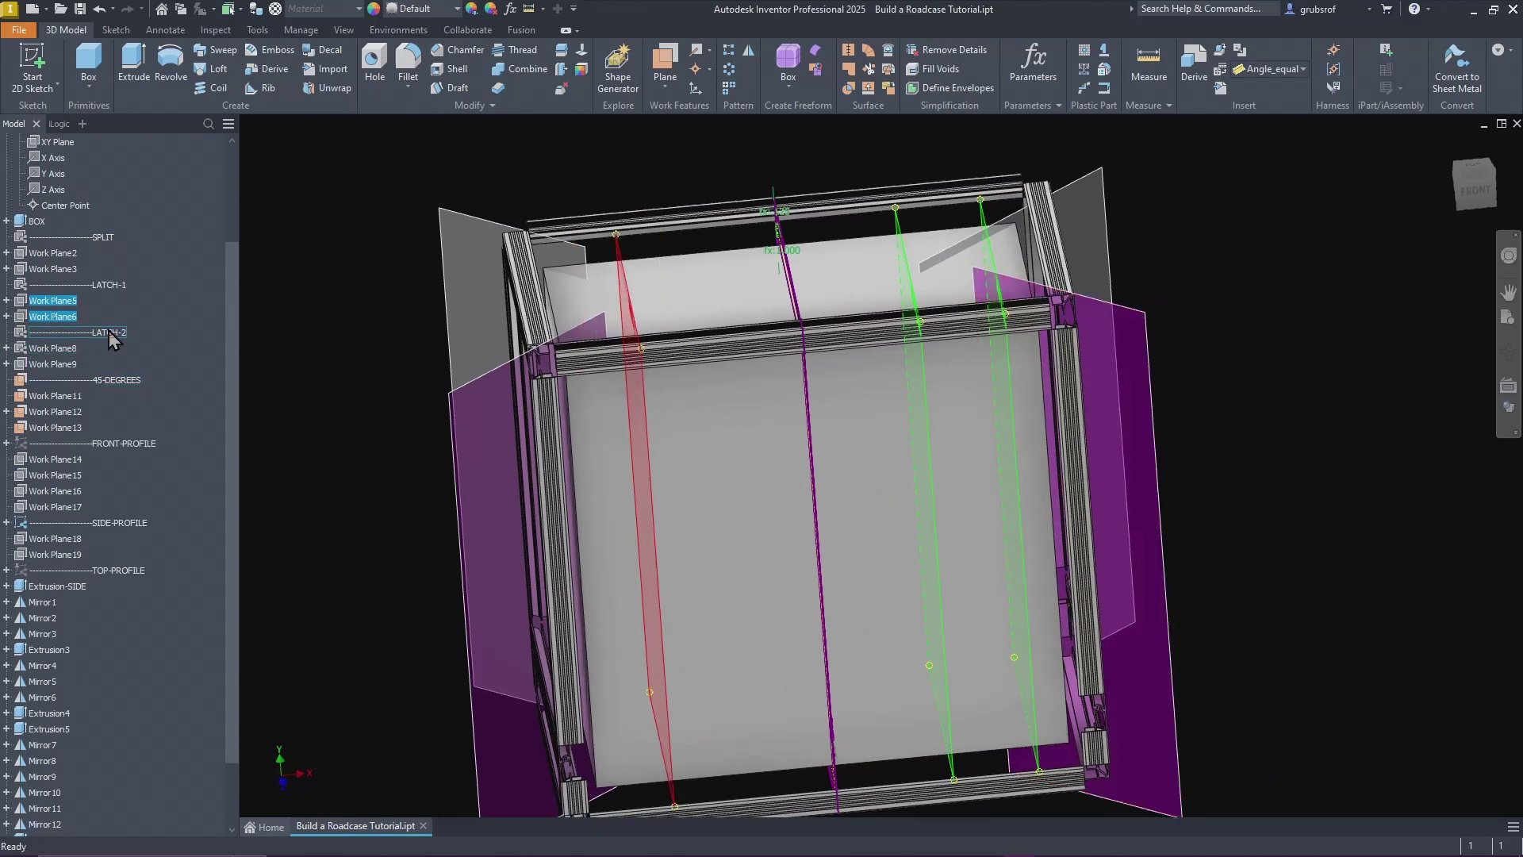
{"action": "left_click", "coordinate": [51, 350], "text": "ctrl"}
{"action": "left_click", "coordinate": [50, 365], "text": "ctrl"}
{"action": "right_click", "coordinate": [49, 365]}
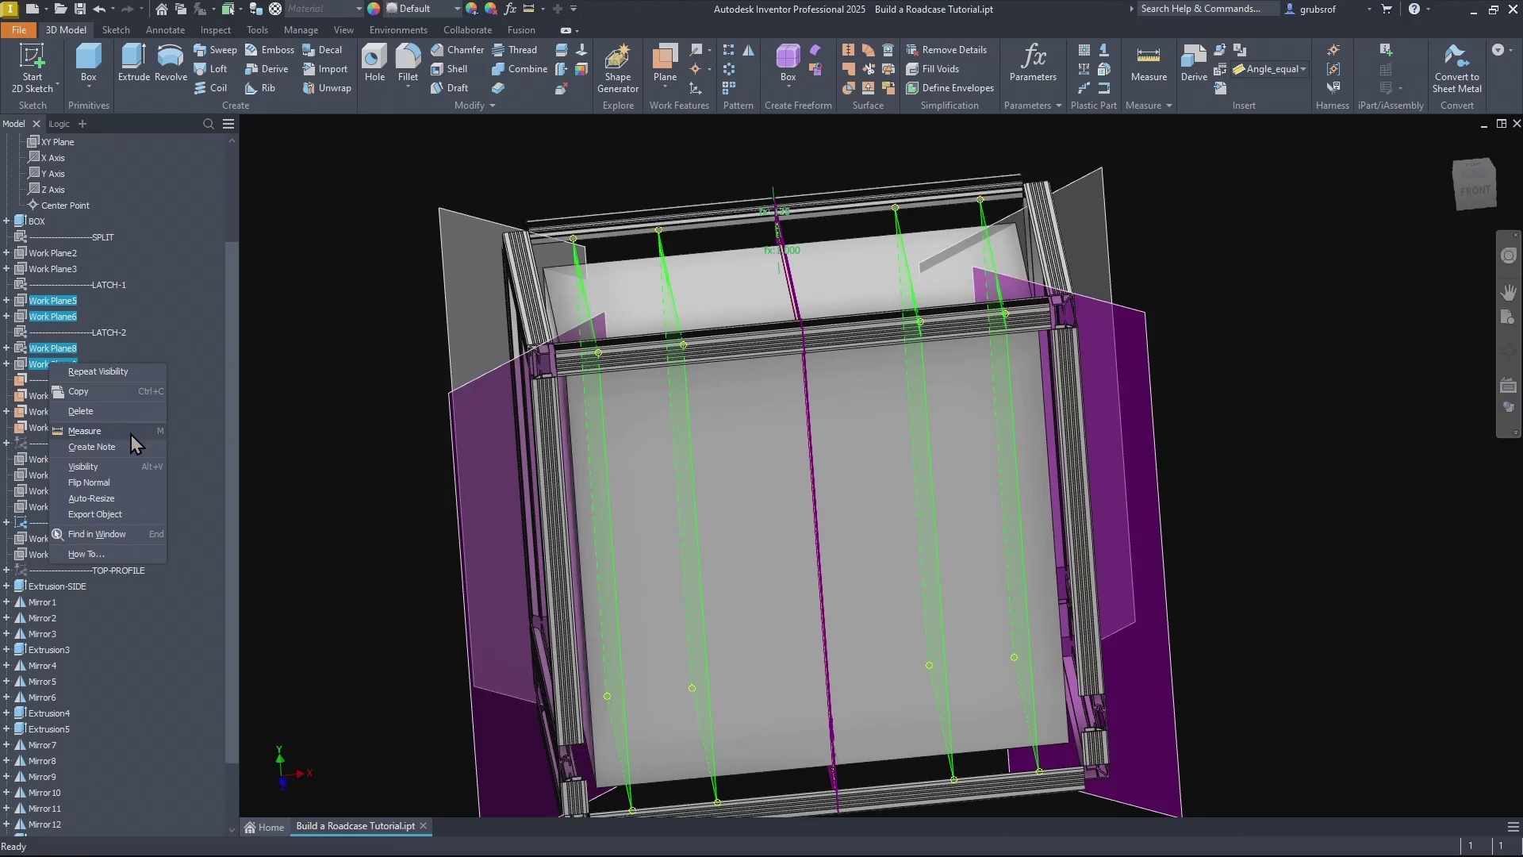
{"action": "left_click", "coordinate": [115, 469]}
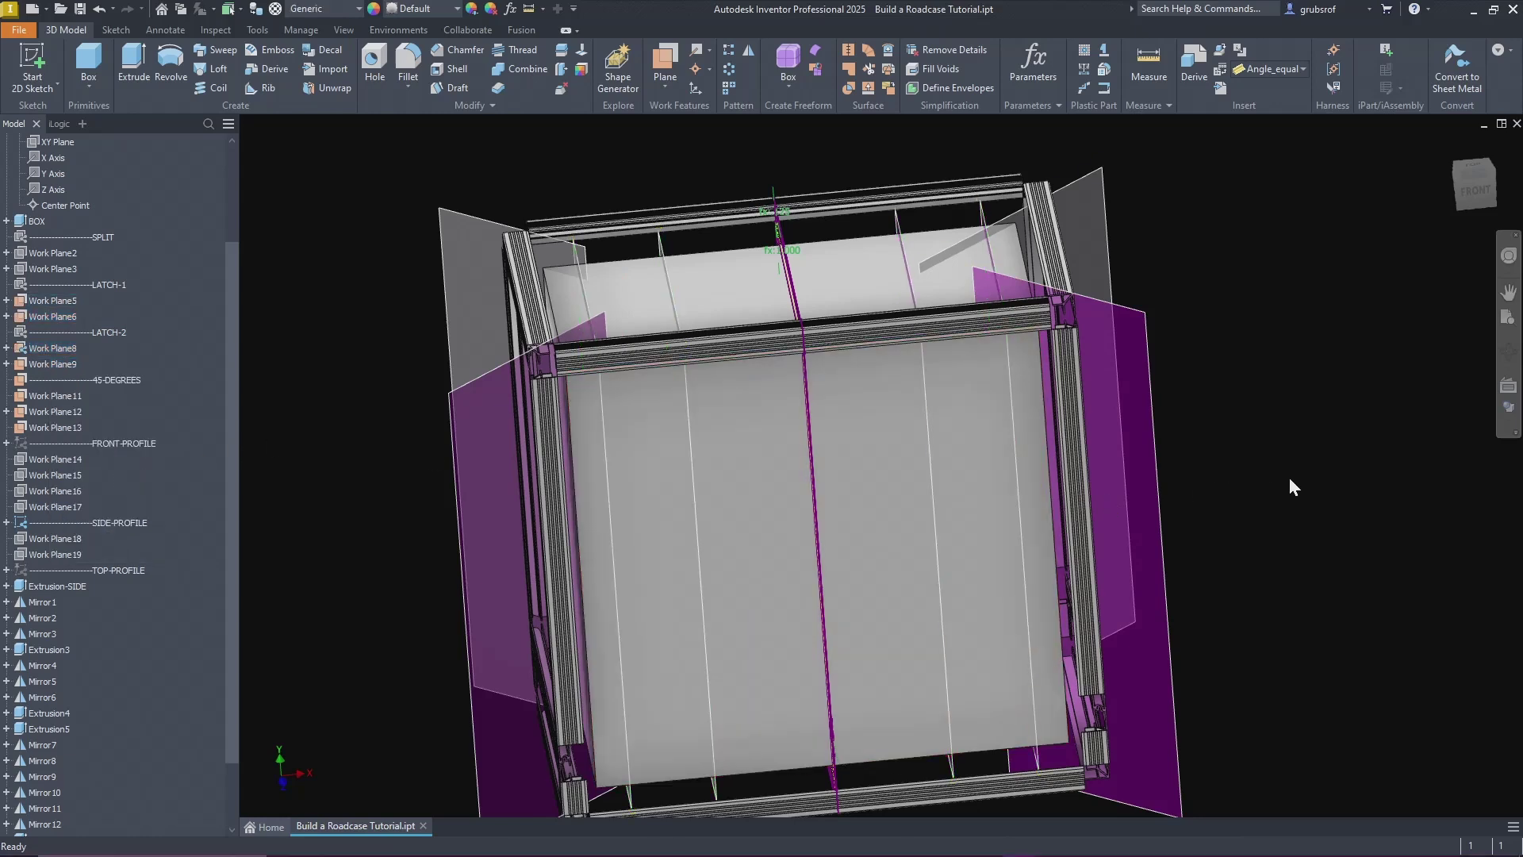
Step: Begin a new-solid extrusion using the lower tongue profile of the SIDE-PROFILE sketch
{"action": "scroll", "coordinate": [1197, 697], "scroll_direction": "up", "scroll_amount": 8}
{"action": "scroll", "coordinate": [829, 793], "scroll_direction": "up", "scroll_amount": 1}
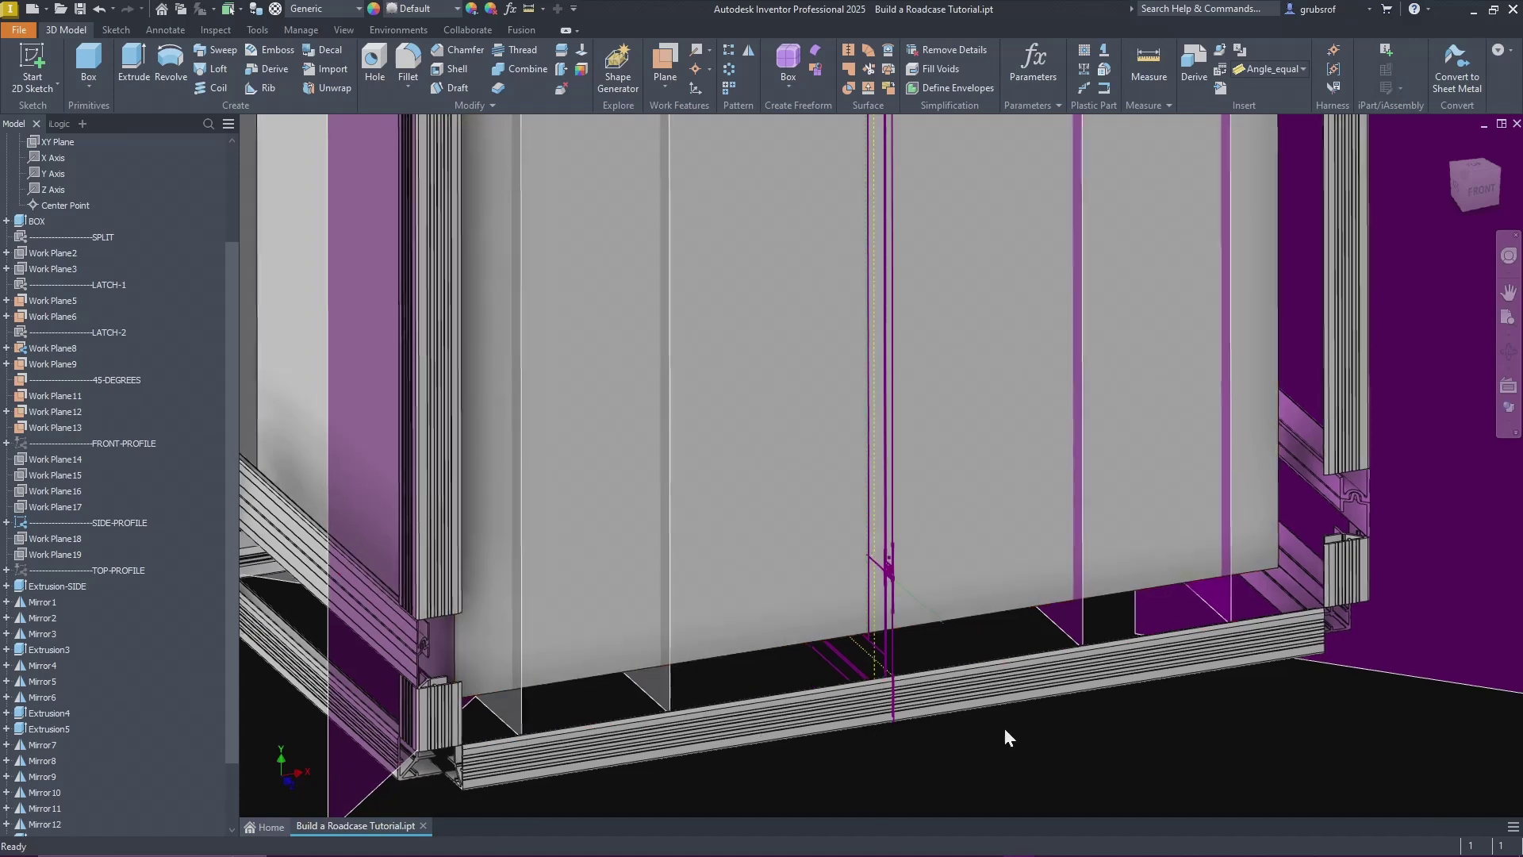
{"action": "scroll", "coordinate": [1060, 508], "scroll_direction": "up", "scroll_amount": 4}
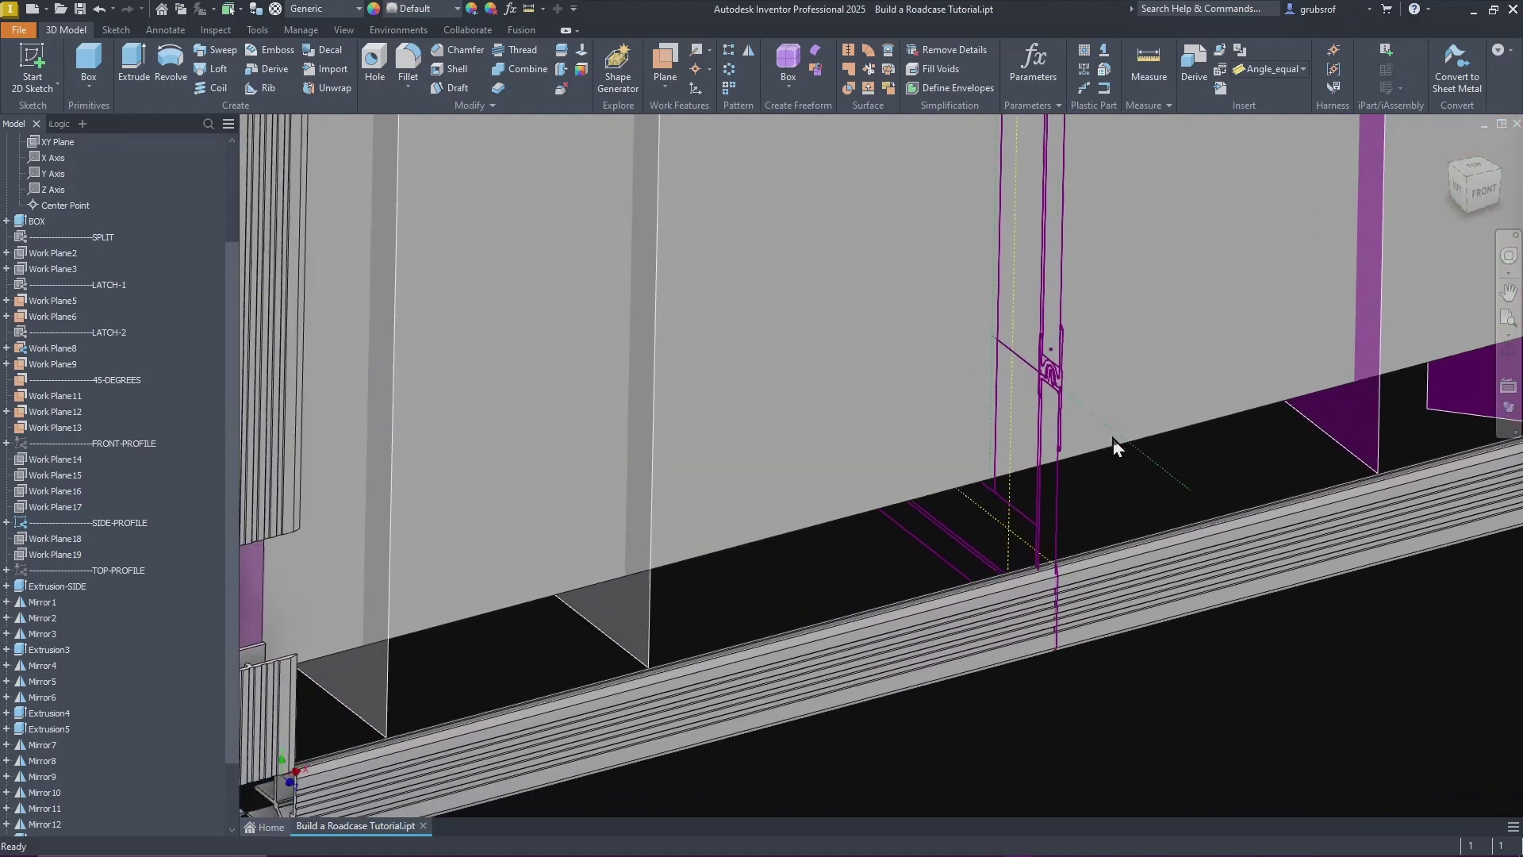
{"action": "middle_click_drag", "start_coordinate": [1113, 438], "coordinate": [1109, 350], "text": "shift"}
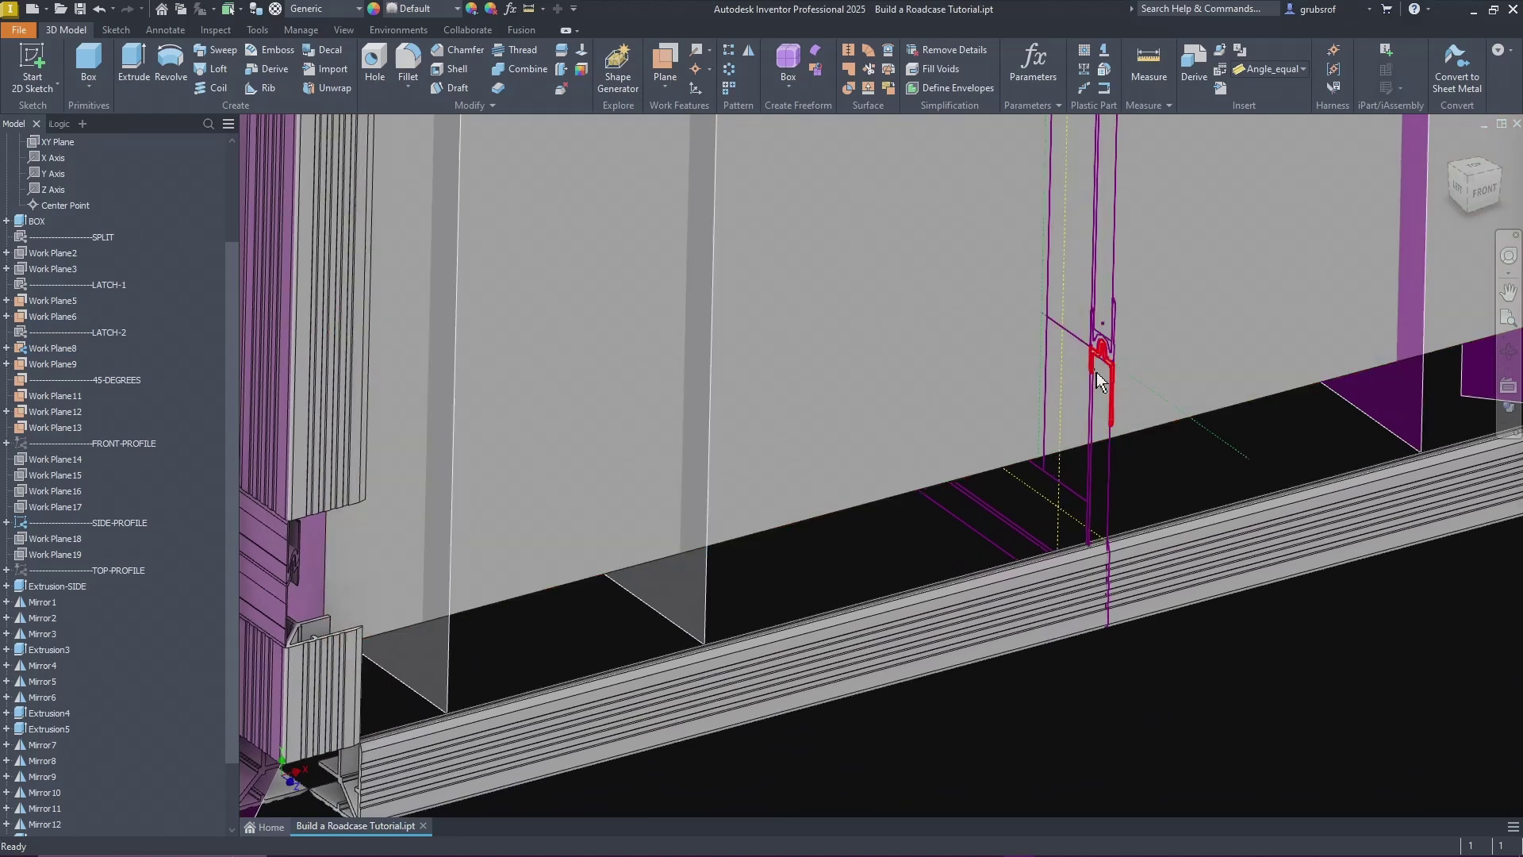
{"action": "middle_click_drag", "start_coordinate": [1096, 373], "coordinate": [1192, 322], "text": "shift"}
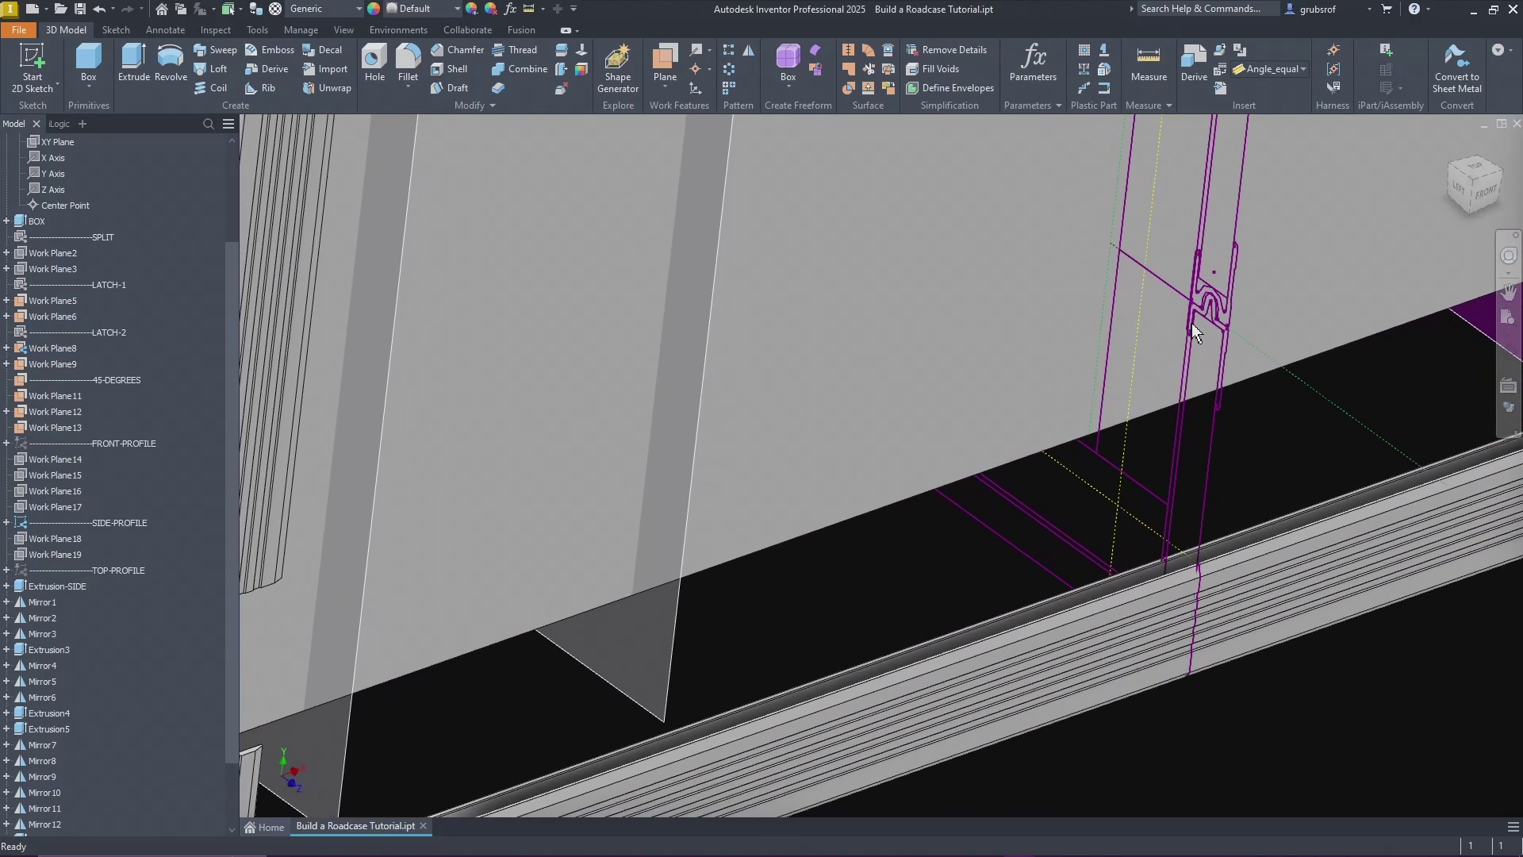
{"action": "middle_click_drag", "start_coordinate": [1095, 511], "coordinate": [402, 652], "text": "shift"}
{"action": "scroll", "coordinate": [1031, 556], "scroll_direction": "up", "scroll_amount": 5}
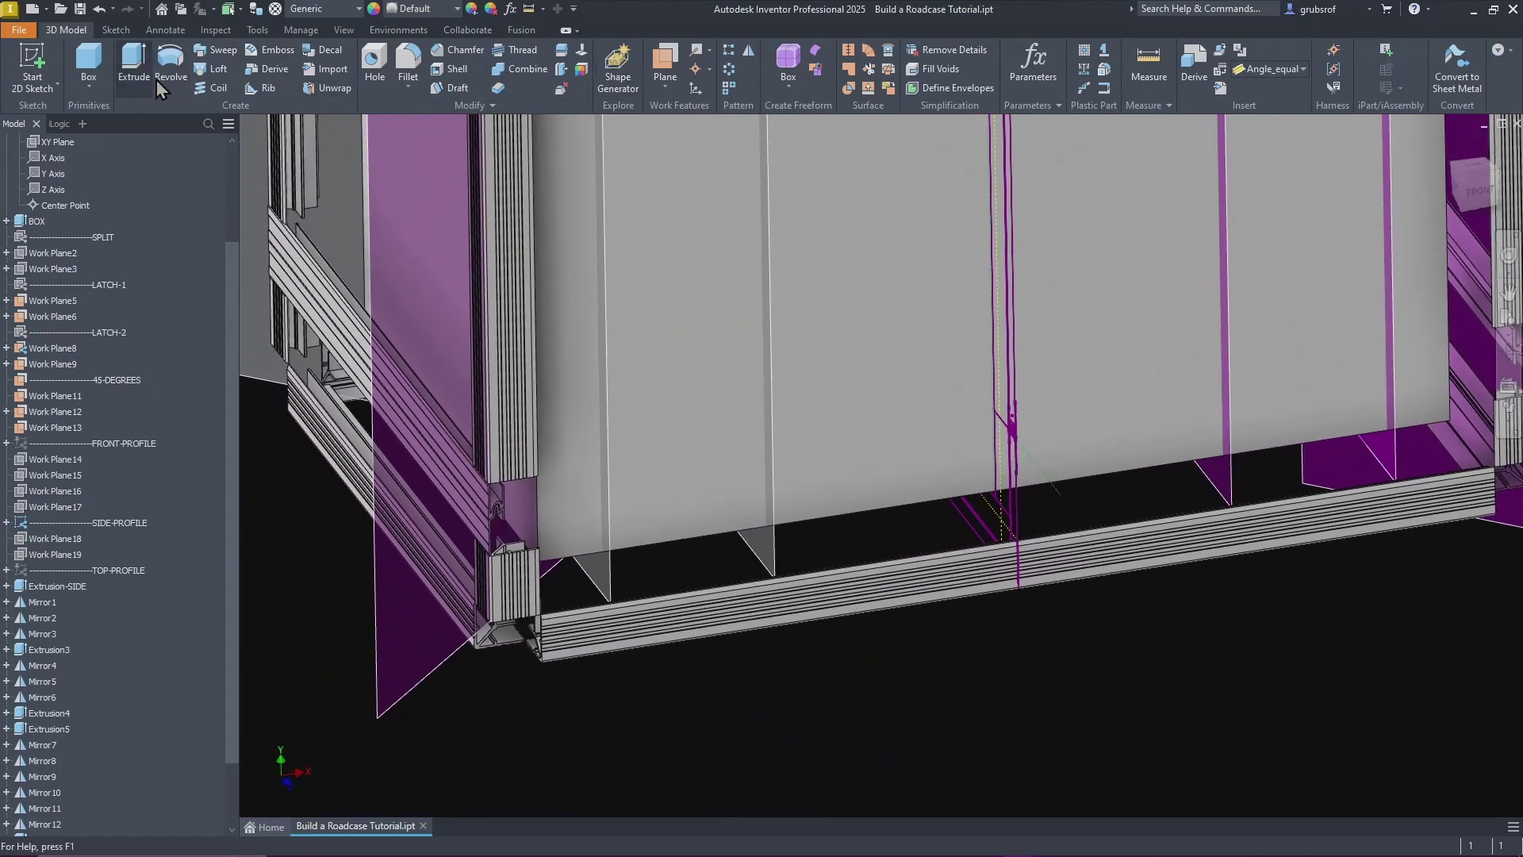
{"action": "key", "text": "e"}
{"action": "scroll", "coordinate": [1063, 532], "scroll_direction": "down", "scroll_amount": 5}
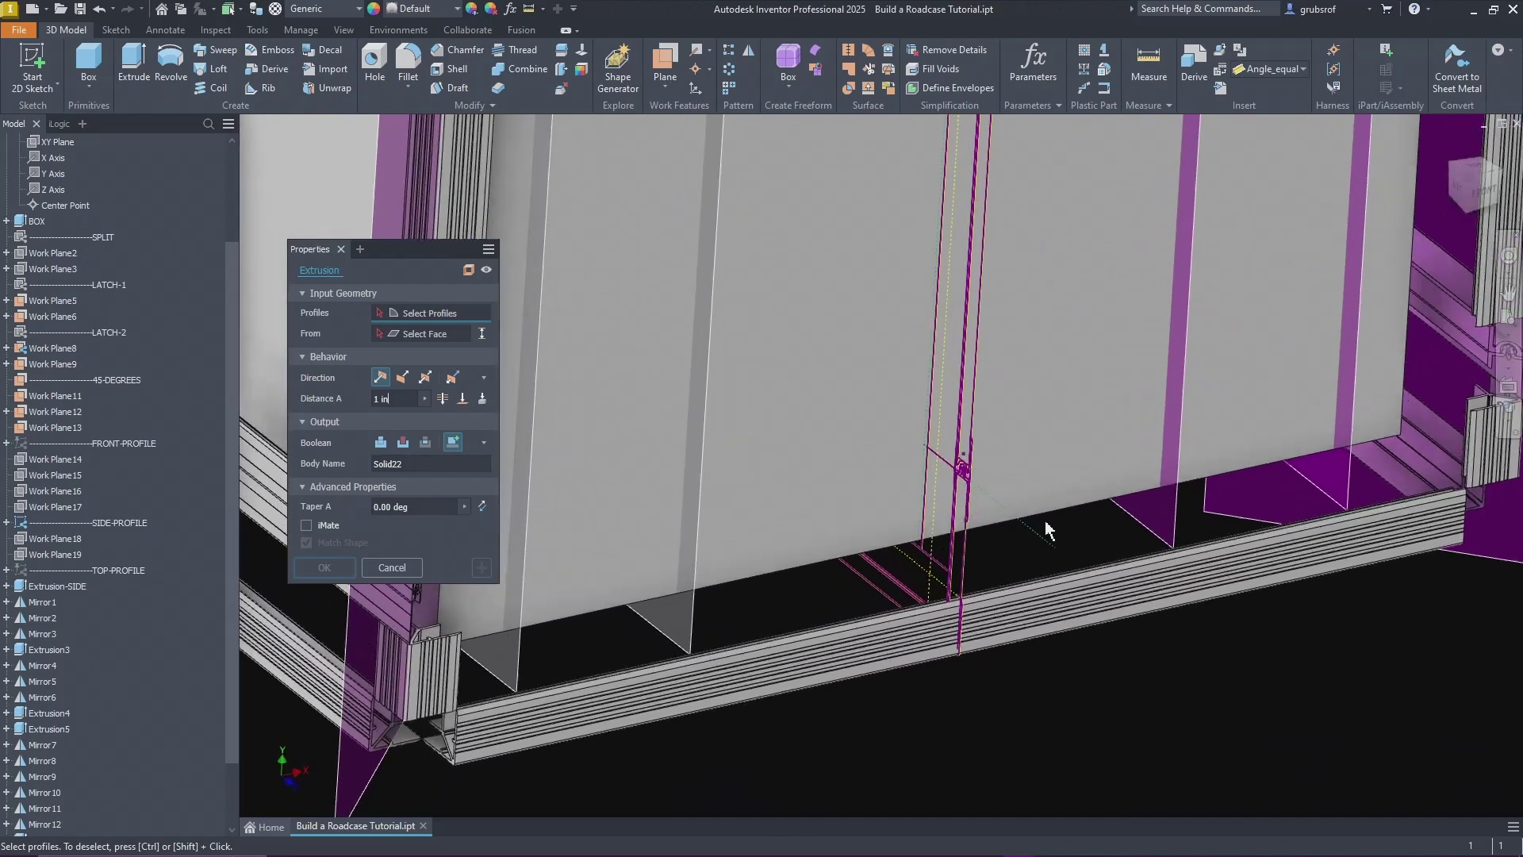
{"action": "scroll", "coordinate": [1063, 547], "scroll_direction": "down", "scroll_amount": 5}
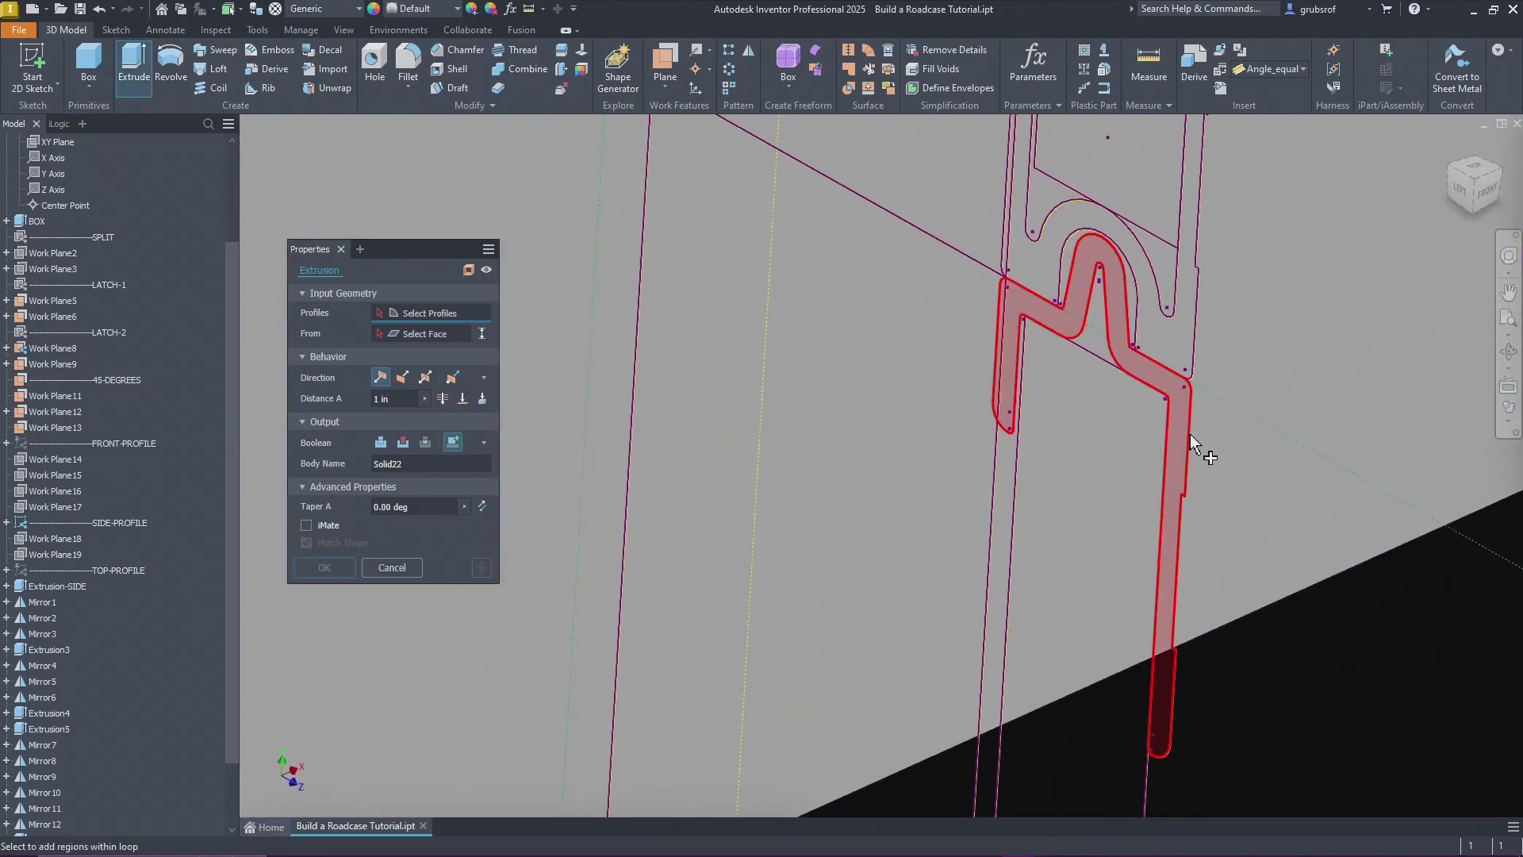
{"action": "left_click", "coordinate": [1192, 438]}
Step: Extrude the selected tongue profile from Work Plane13 to Work Plane8 as a separate solid
{"action": "scroll", "coordinate": [1094, 523], "scroll_direction": "up", "scroll_amount": 10}
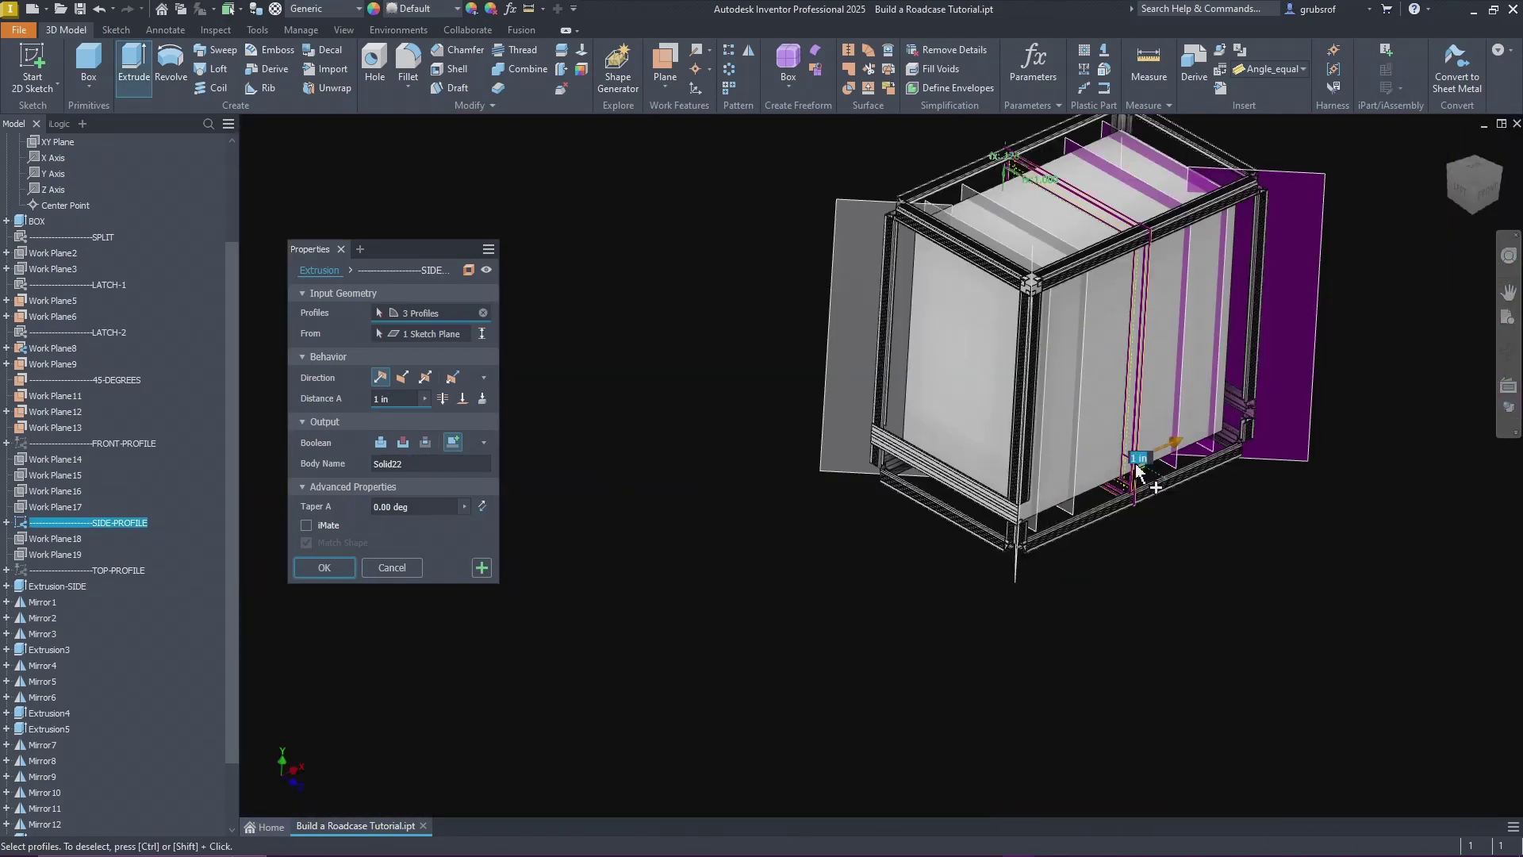
{"action": "middle_click_drag", "start_coordinate": [1063, 597], "coordinate": [960, 615], "text": "shift"}
{"action": "scroll", "coordinate": [960, 615], "scroll_direction": "down", "scroll_amount": 3}
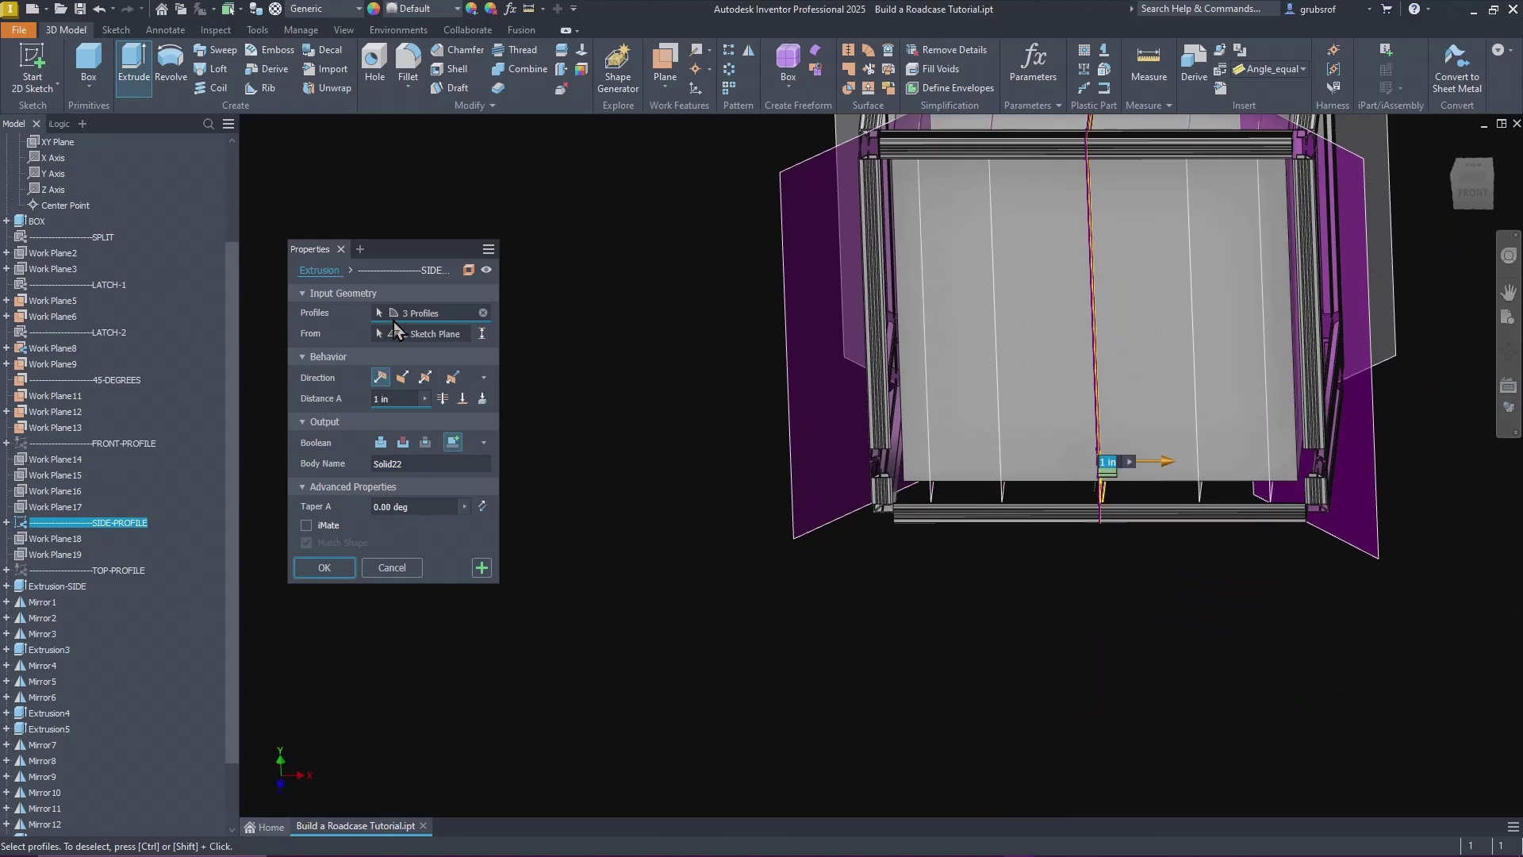
{"action": "left_click", "coordinate": [816, 533]}
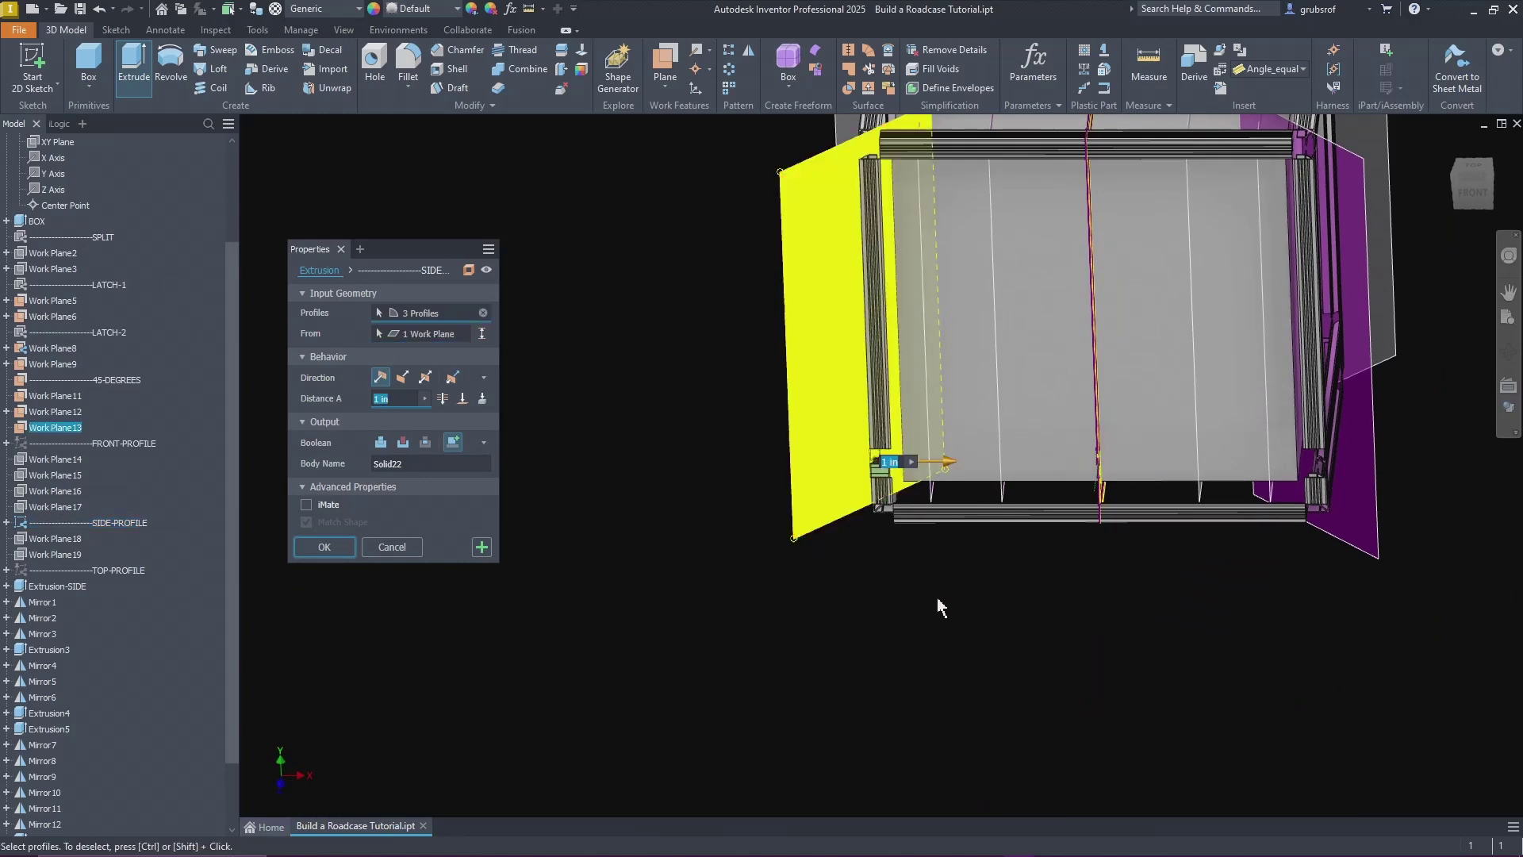
{"action": "left_click", "coordinate": [462, 400]}
{"action": "middle_click_drag", "start_coordinate": [968, 567], "coordinate": [894, 663], "text": "shift"}
{"action": "left_click", "coordinate": [899, 658]}
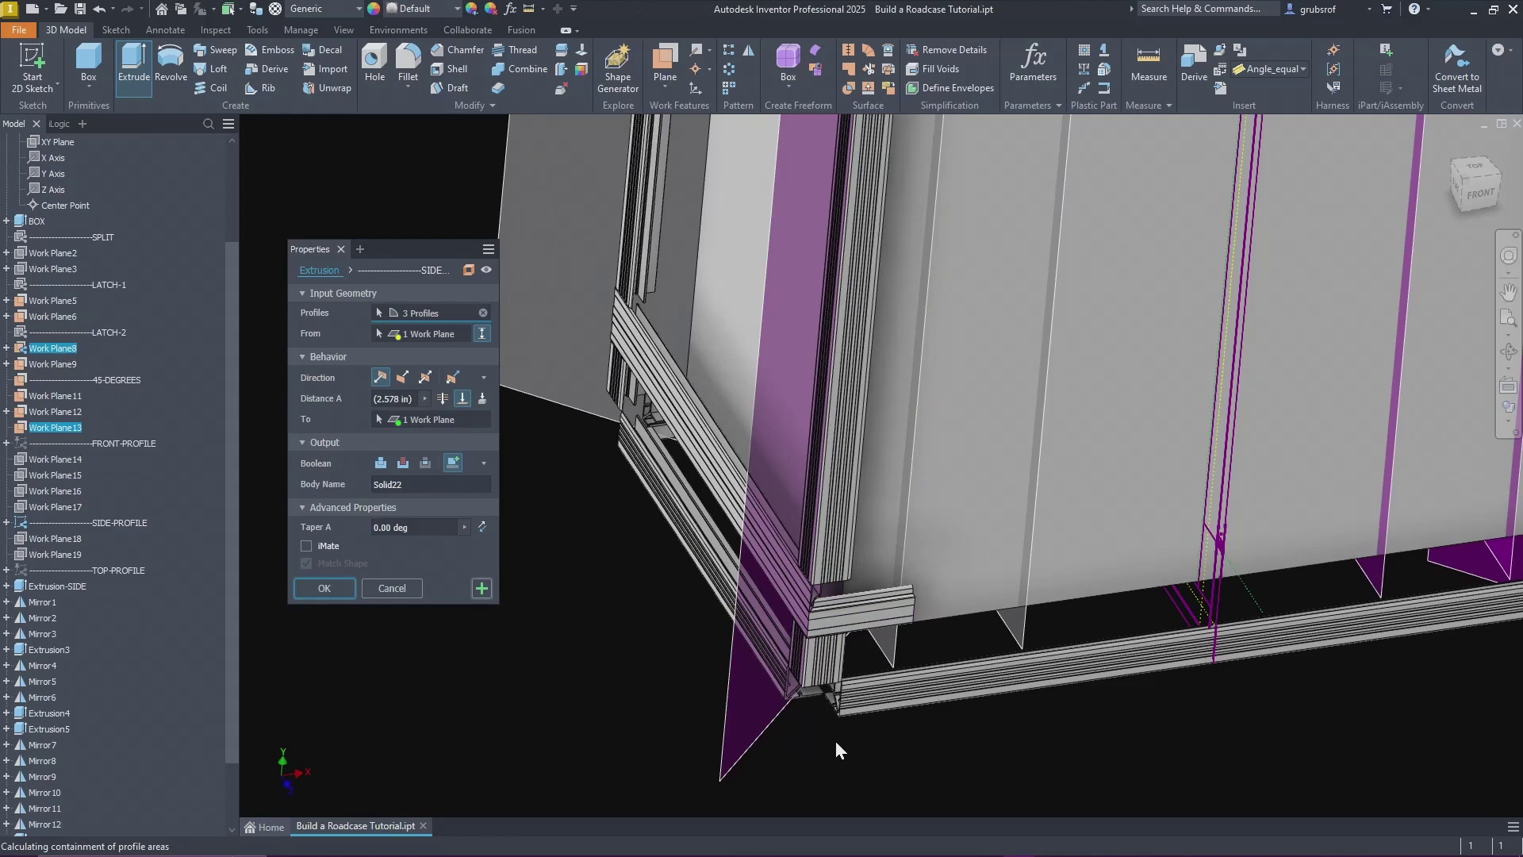
Step: Extrude the SIDE-PROFILE lower tongue profile from the 45-DEGREES plane to the outer latch plane Work Plane5 as a new solid
{"action": "middle_click_drag", "start_coordinate": [828, 705], "coordinate": [446, 463], "text": "shift"}
{"action": "scroll", "coordinate": [516, 498], "scroll_direction": "up", "scroll_amount": 3}
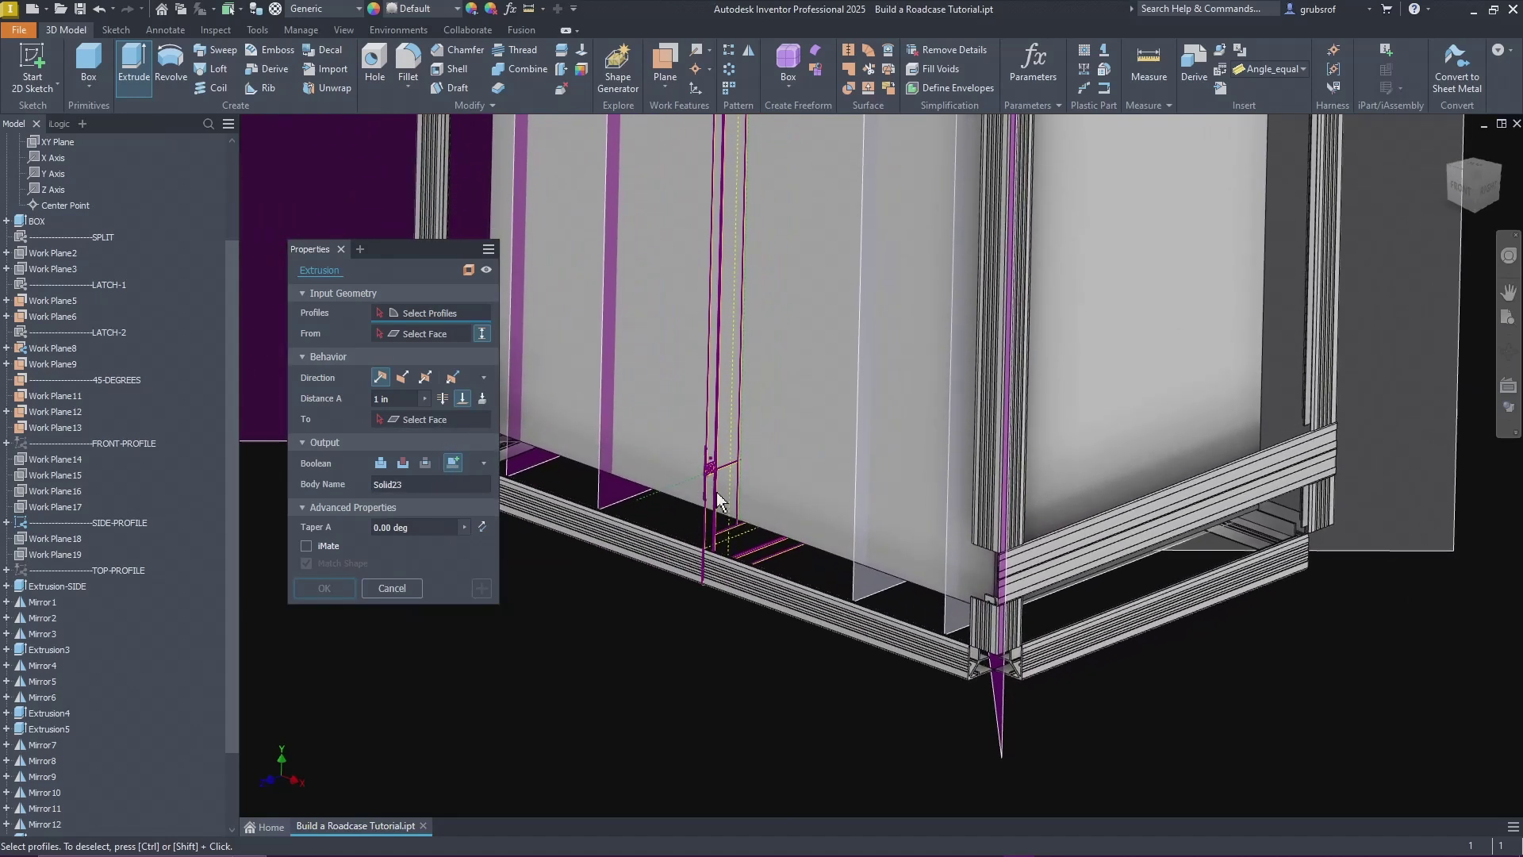
{"action": "scroll", "coordinate": [714, 492], "scroll_direction": "up", "scroll_amount": 5}
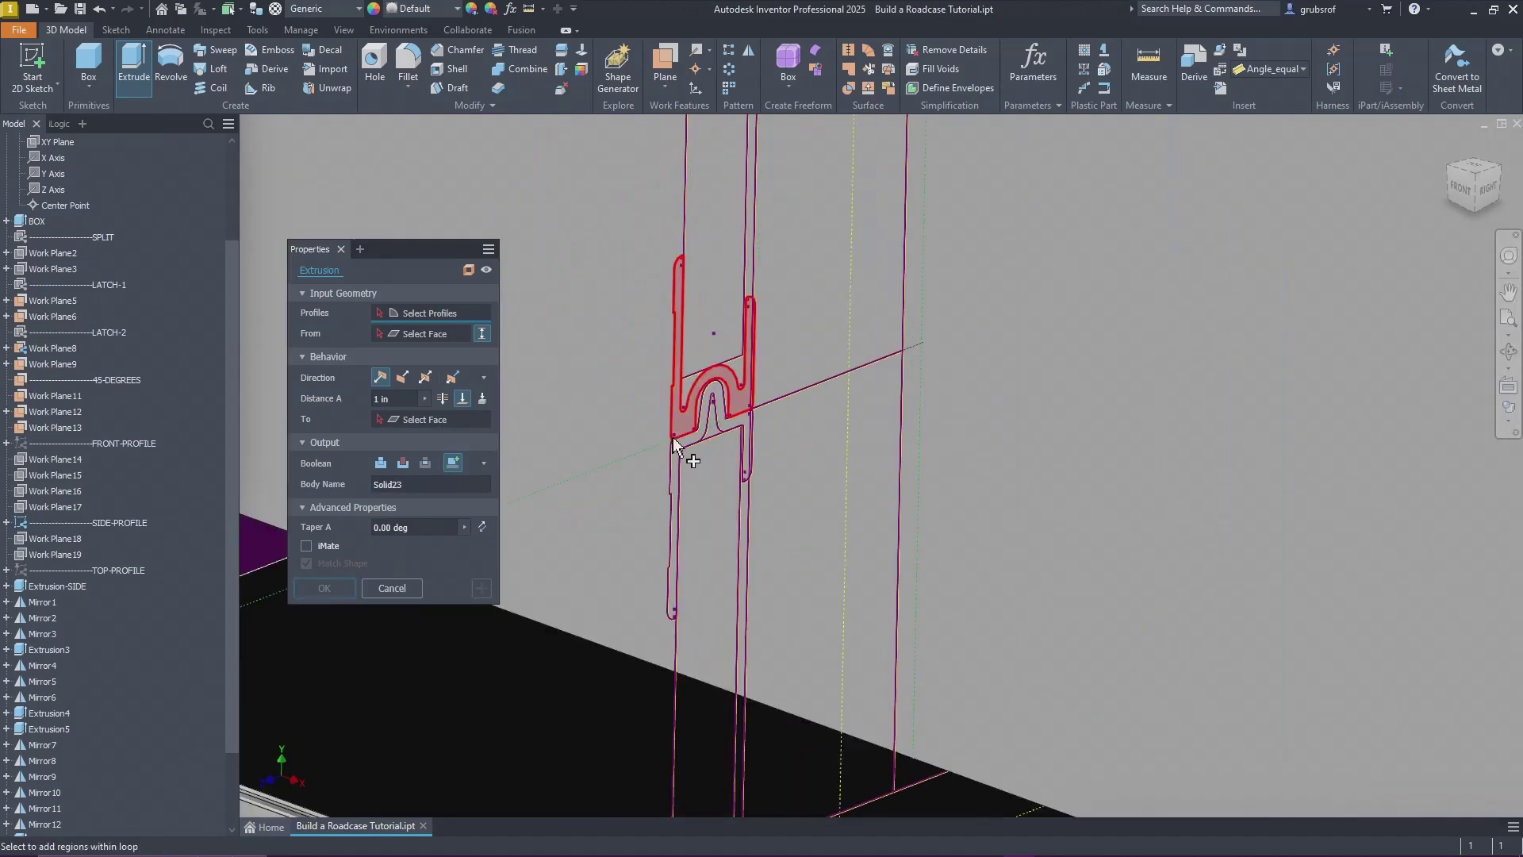
{"action": "left_click", "coordinate": [672, 459]}
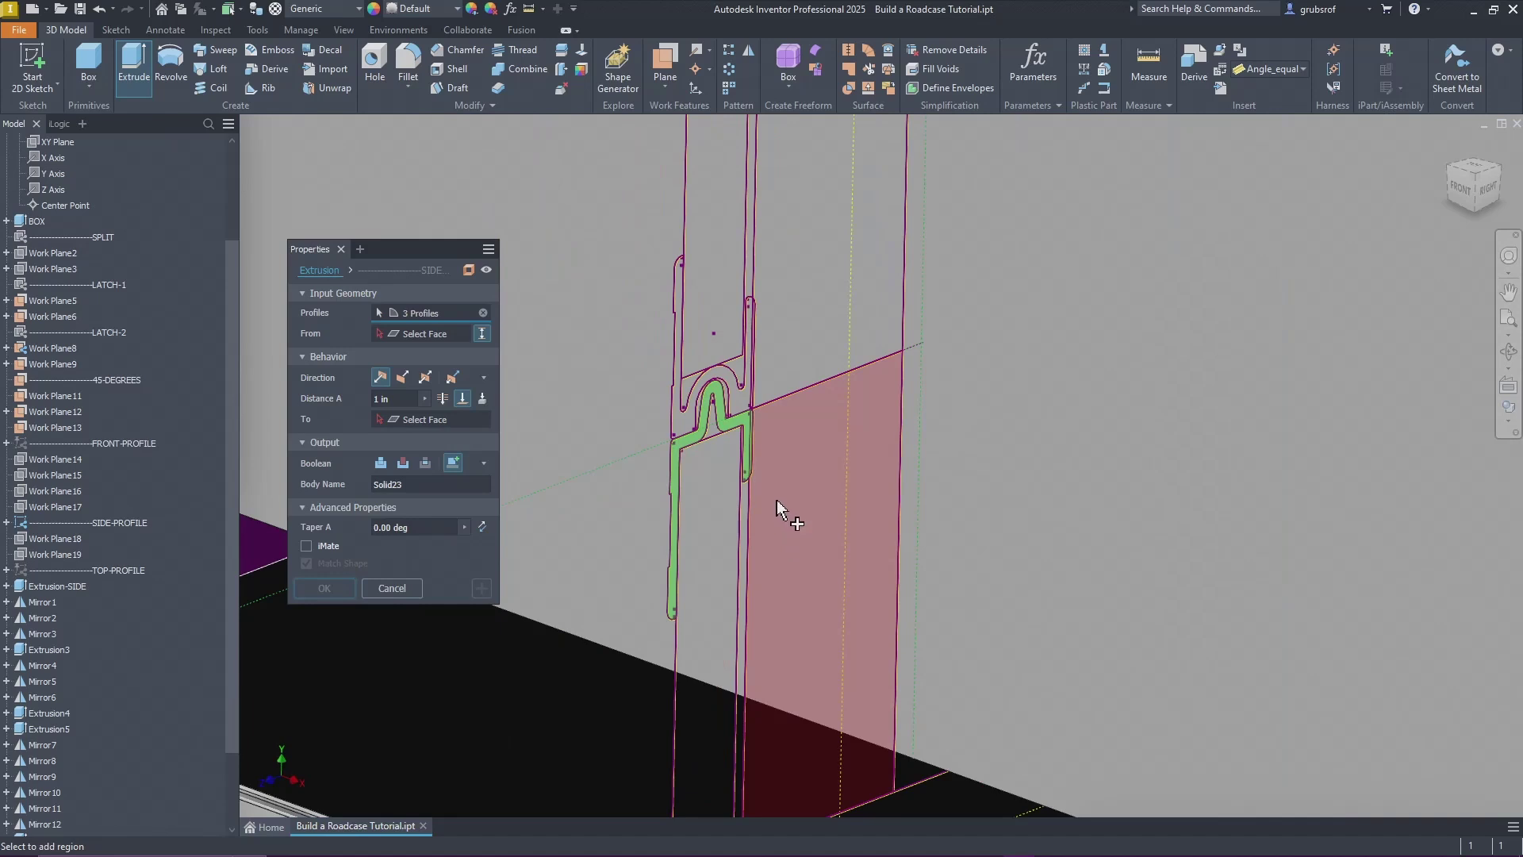
{"action": "scroll", "coordinate": [757, 435], "scroll_direction": "up", "scroll_amount": 3}
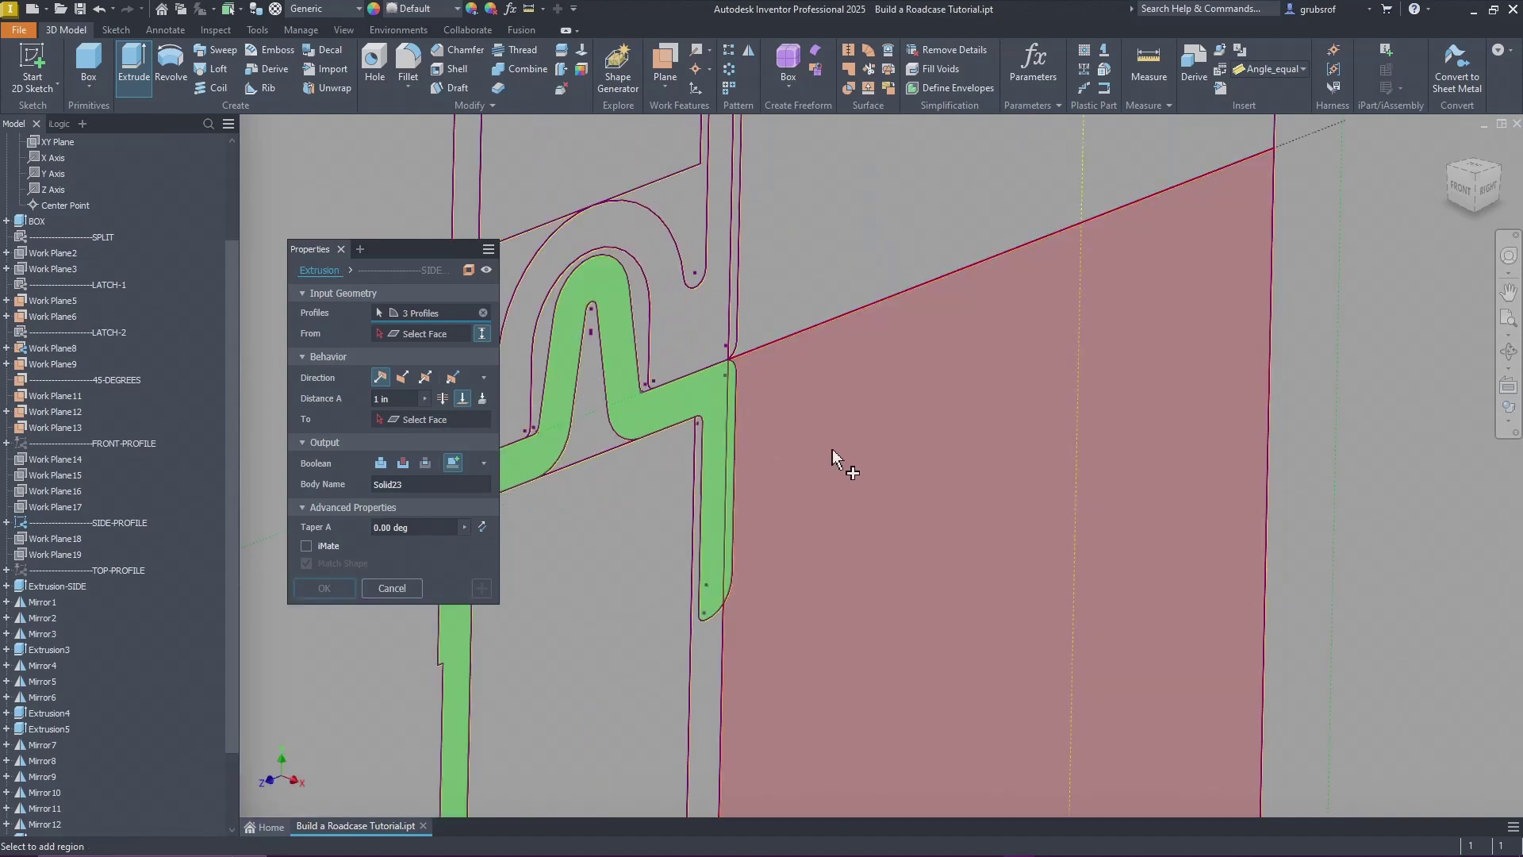
{"action": "scroll", "coordinate": [838, 457], "scroll_direction": "down", "scroll_amount": 8}
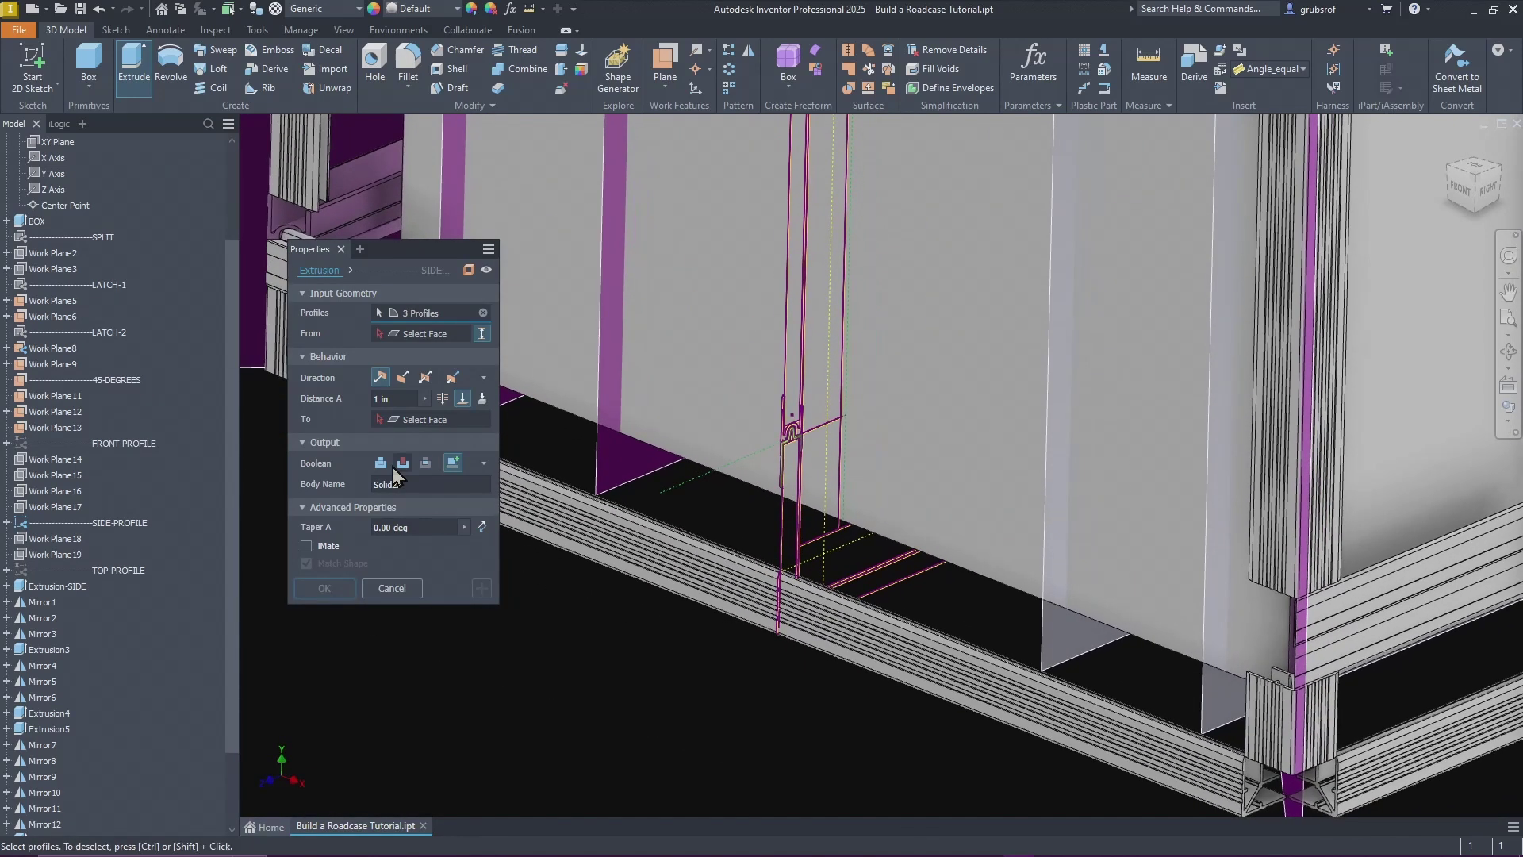
{"action": "left_click", "coordinate": [421, 340]}
{"action": "middle_click_drag", "start_coordinate": [809, 588], "coordinate": [1158, 738], "text": "shift"}
{"action": "left_click", "coordinate": [1160, 740]}
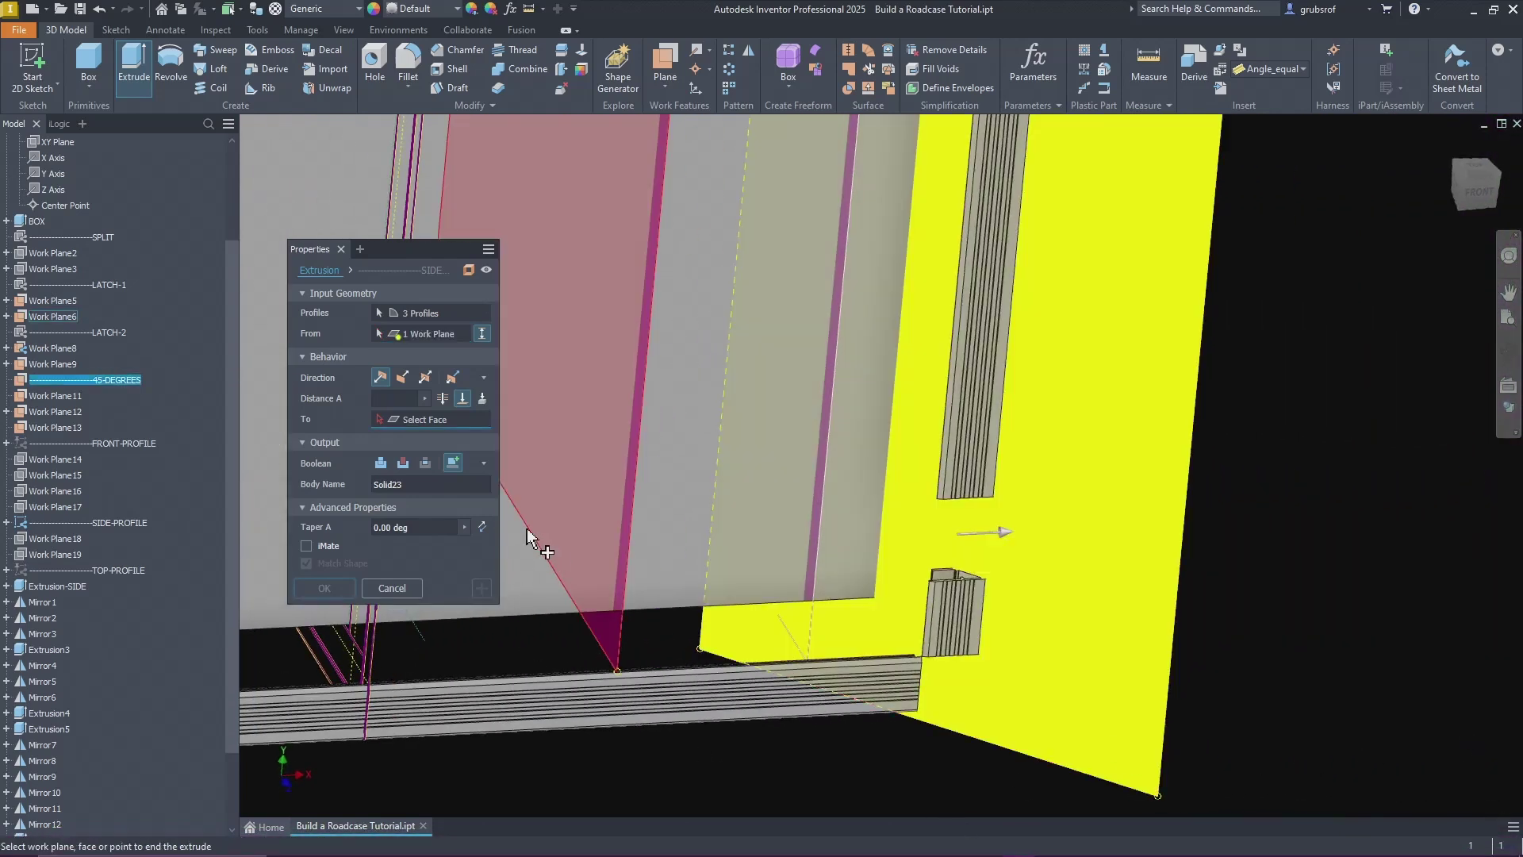
{"action": "middle_click_drag", "start_coordinate": [630, 659], "coordinate": [827, 635], "text": "shift"}
{"action": "left_click", "coordinate": [681, 570]}
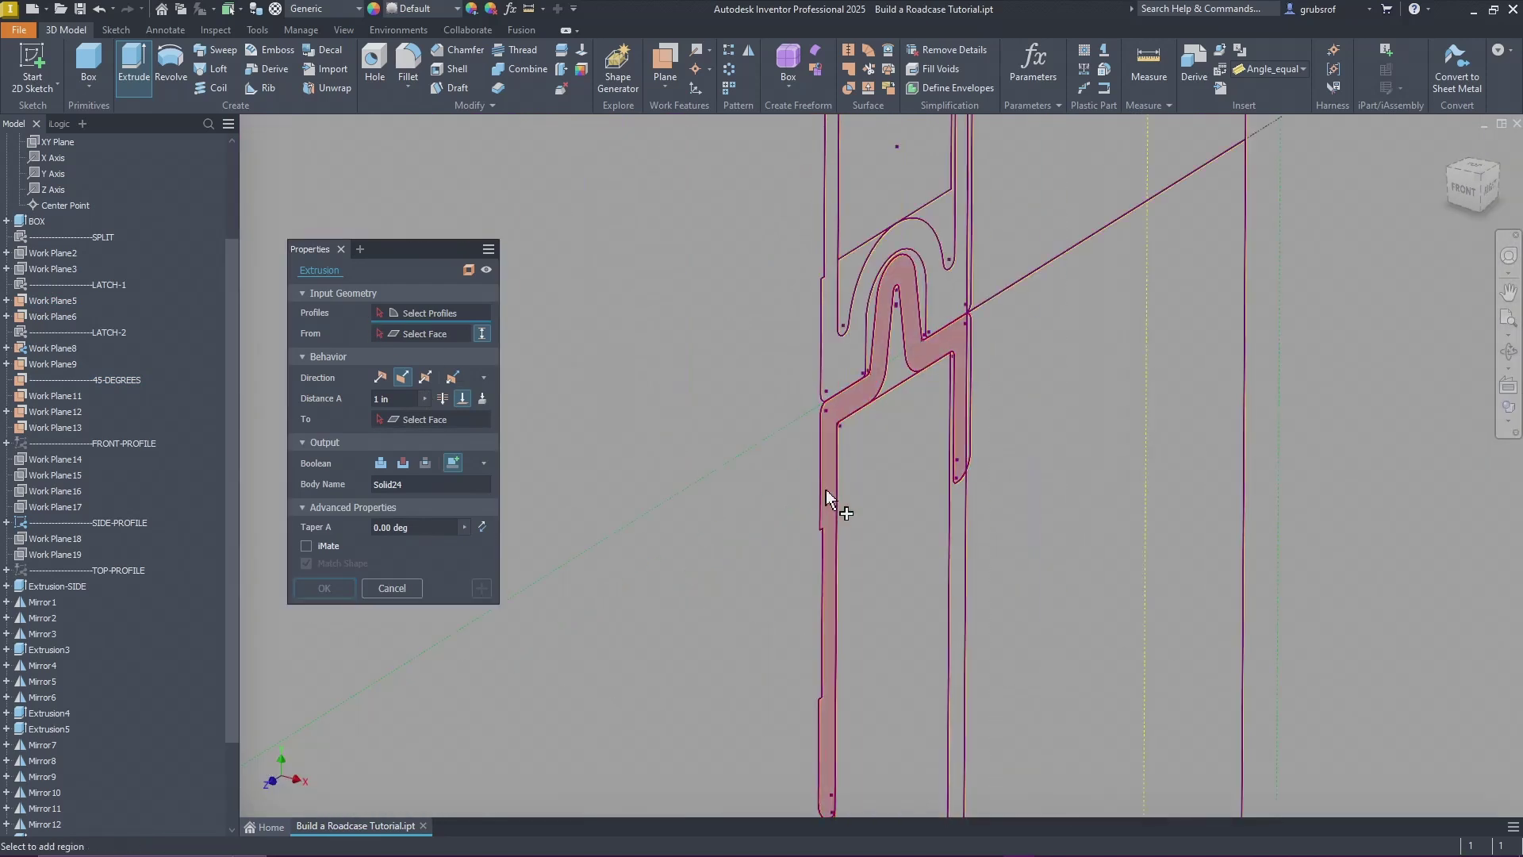
Step: Extrude the lower tongue profile between the inner latch planes, from Work Plane9 to Work Plane6, as a new solid
{"action": "left_click", "coordinate": [826, 513]}
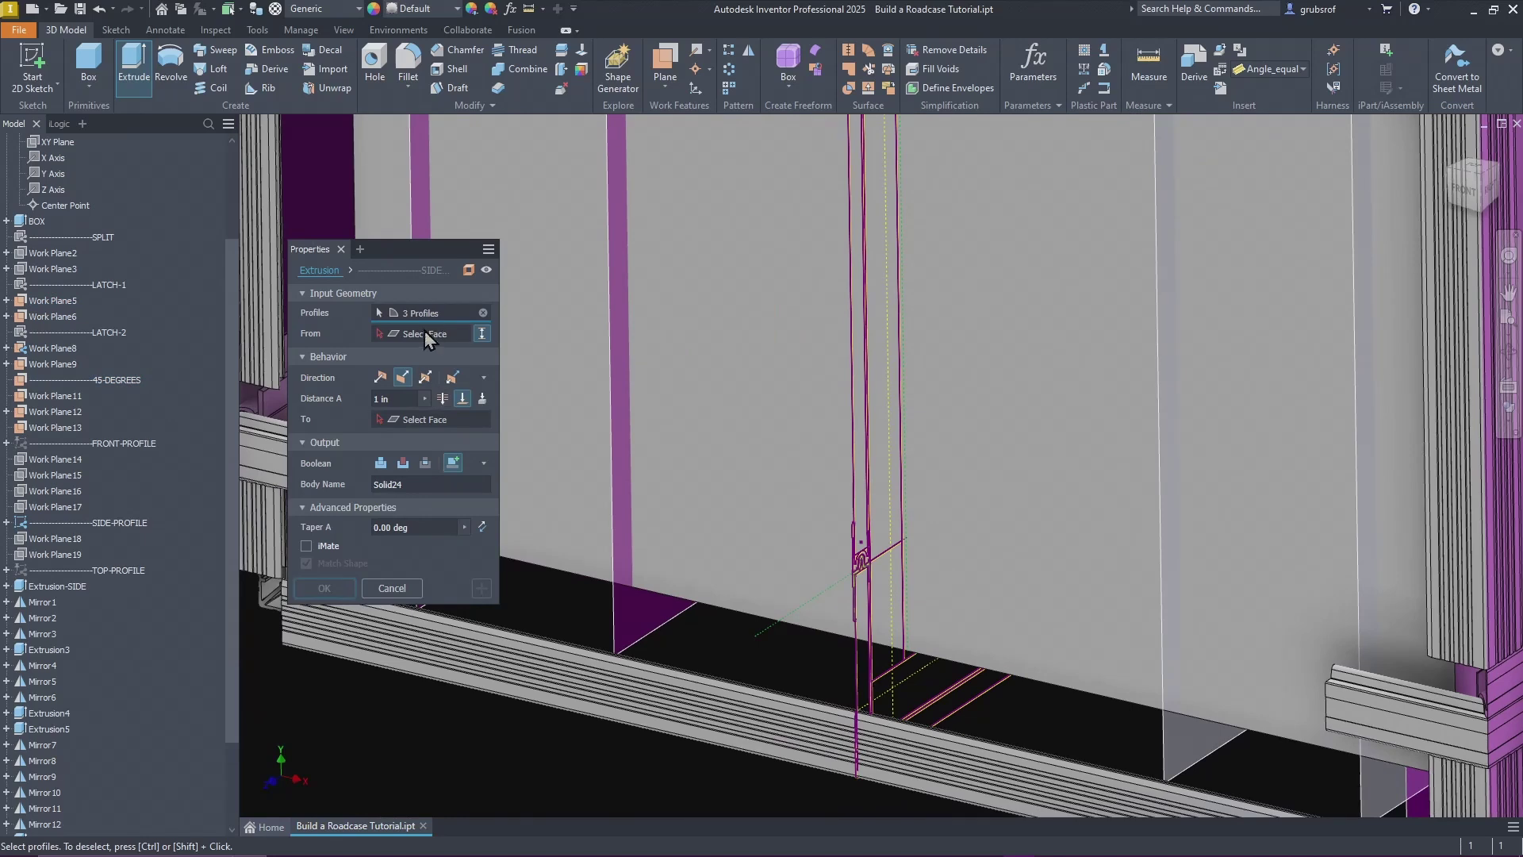
{"action": "scroll", "coordinate": [850, 622], "scroll_direction": "down", "scroll_amount": 5}
{"action": "scroll", "coordinate": [861, 570], "scroll_direction": "up", "scroll_amount": 4}
{"action": "left_click", "coordinate": [861, 570]}
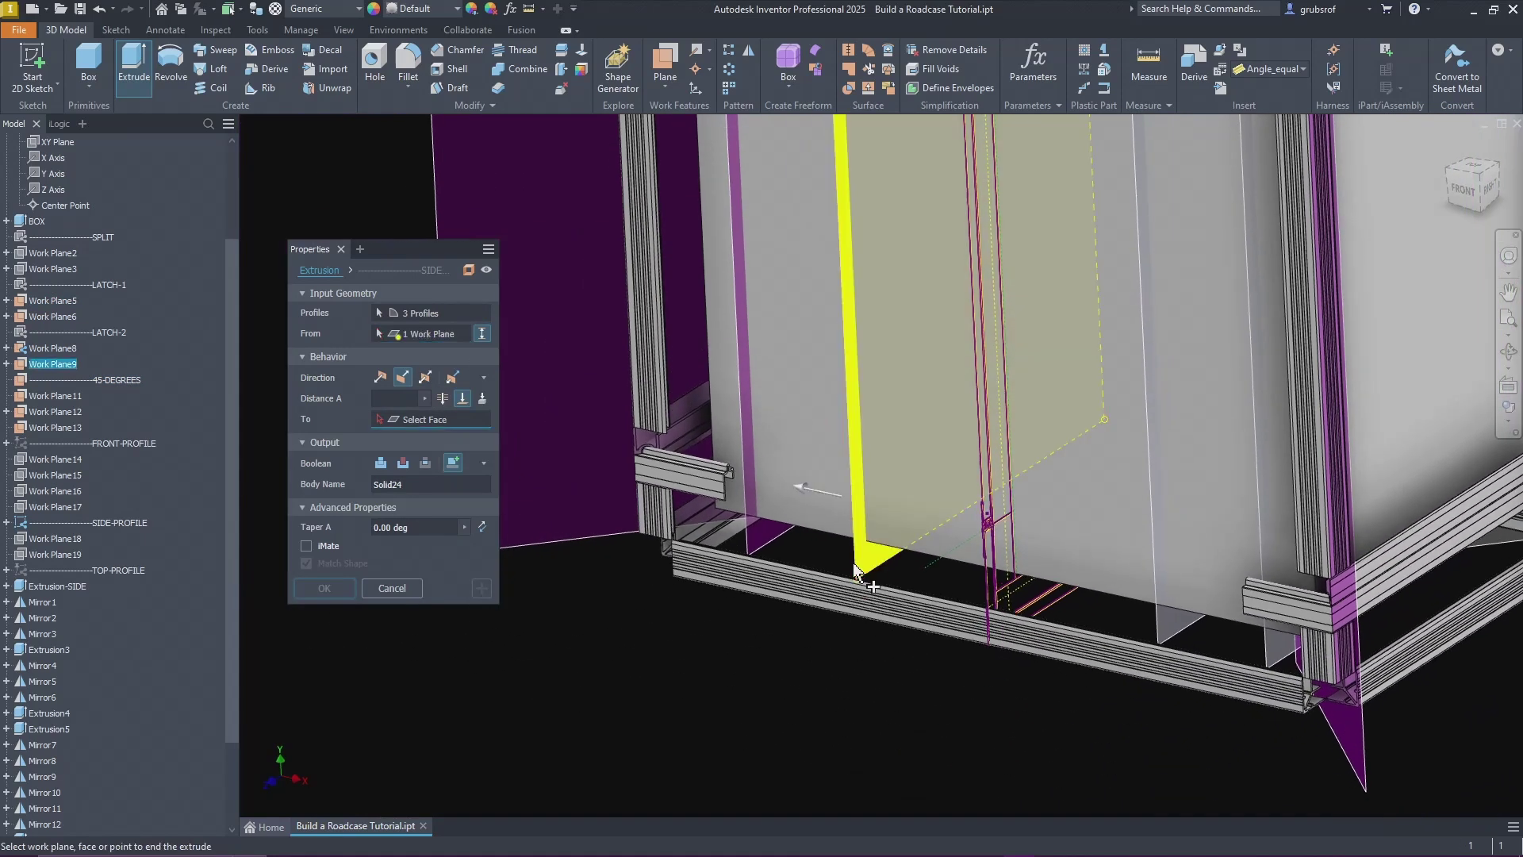
{"action": "middle_click_drag", "start_coordinate": [701, 538], "coordinate": [1156, 622], "text": "shift"}
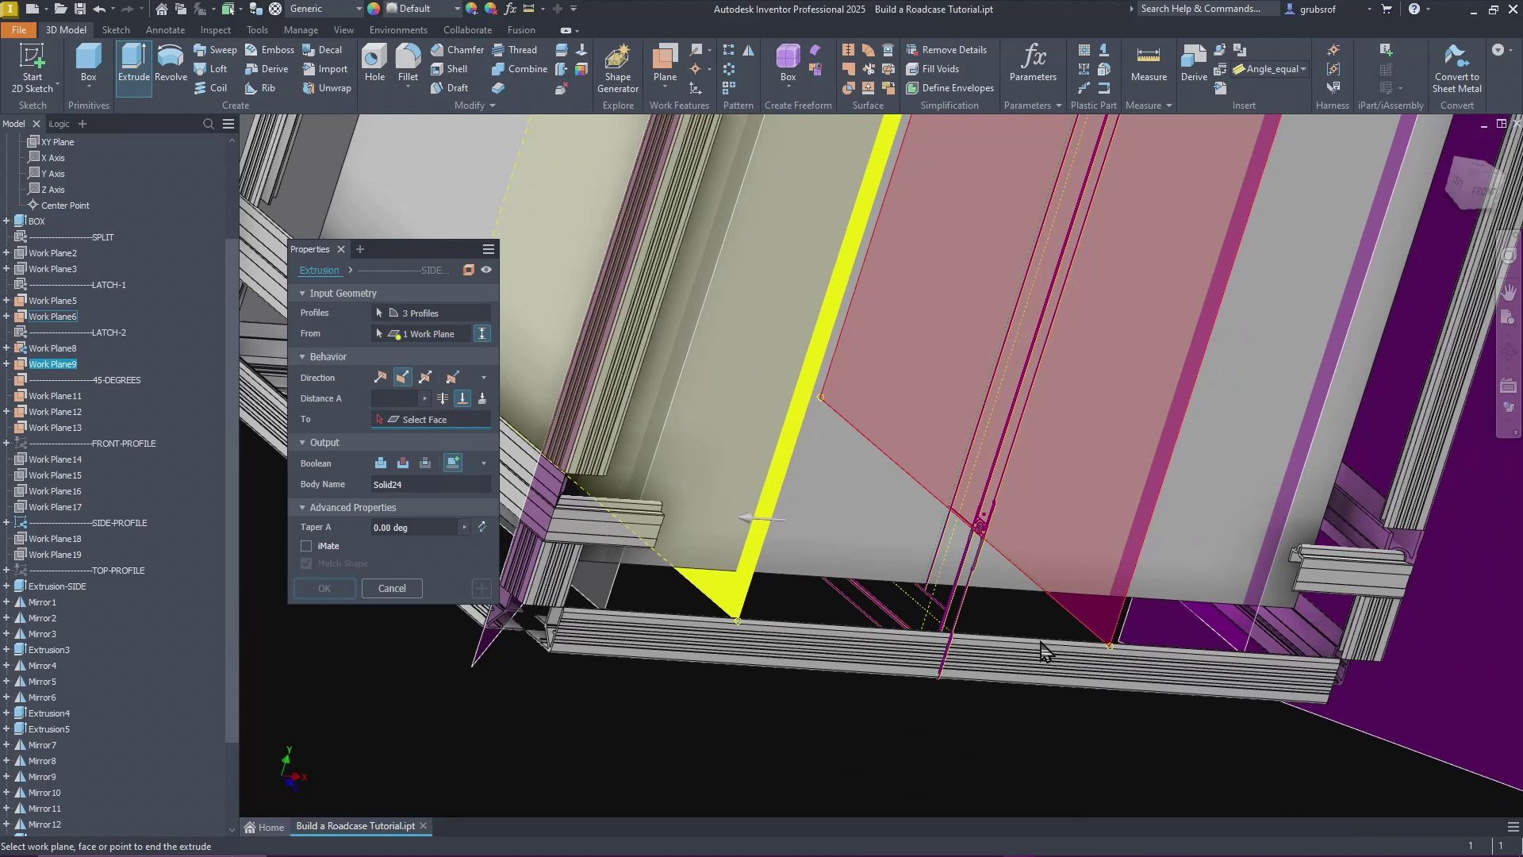
{"action": "left_click", "coordinate": [1114, 631]}
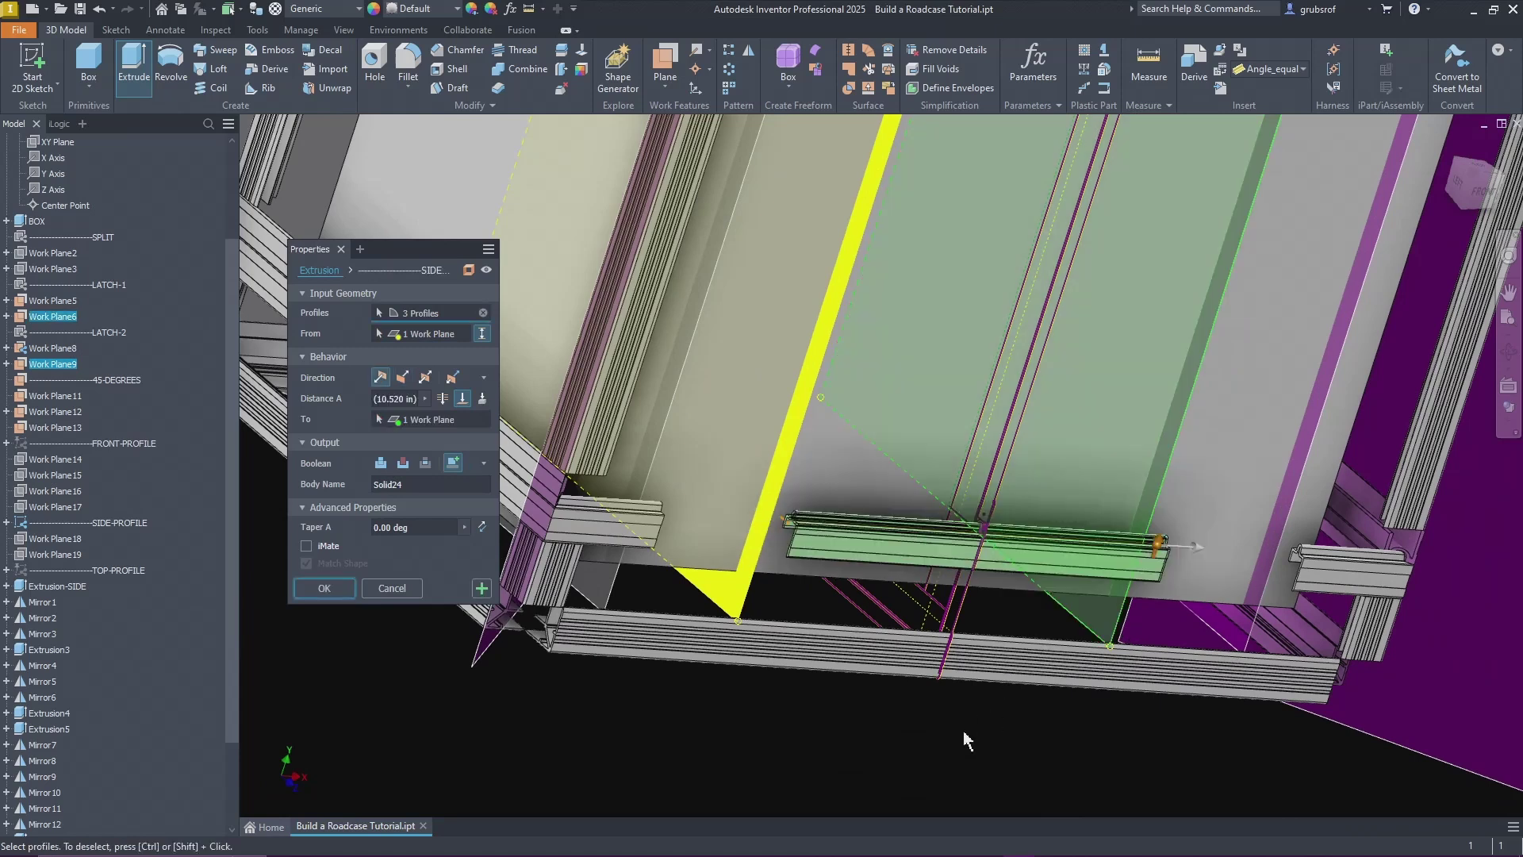
{"action": "left_click", "coordinate": [486, 589]}
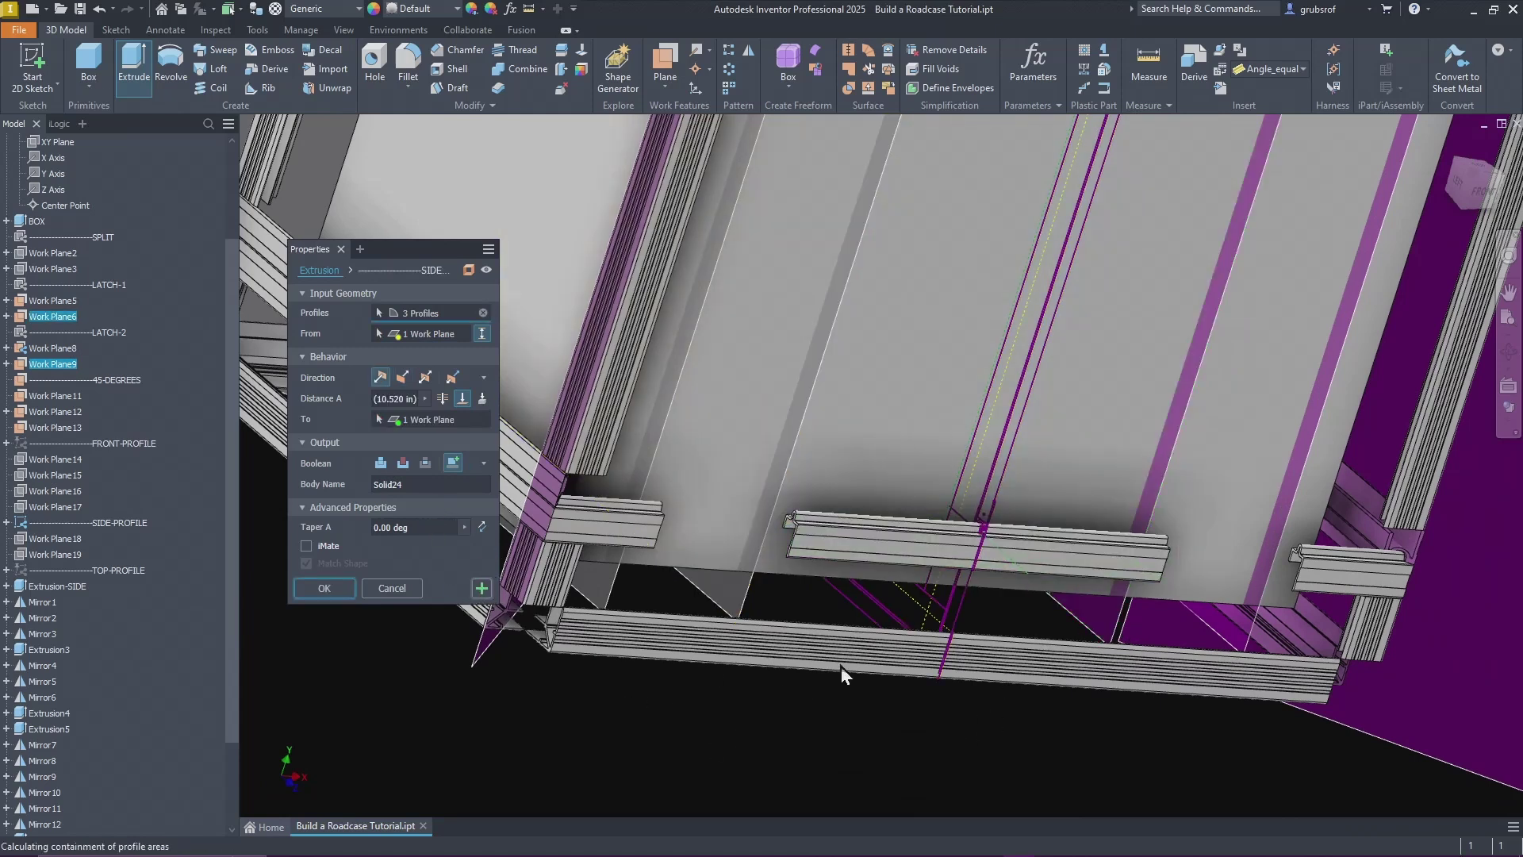
Step: Extrude the upper groove profile of SIDE-PROFILE from Work Plane9 to Work Plane6 as a new solid
{"action": "middle_click_drag", "start_coordinate": [980, 672], "coordinate": [470, 431], "text": "shift"}
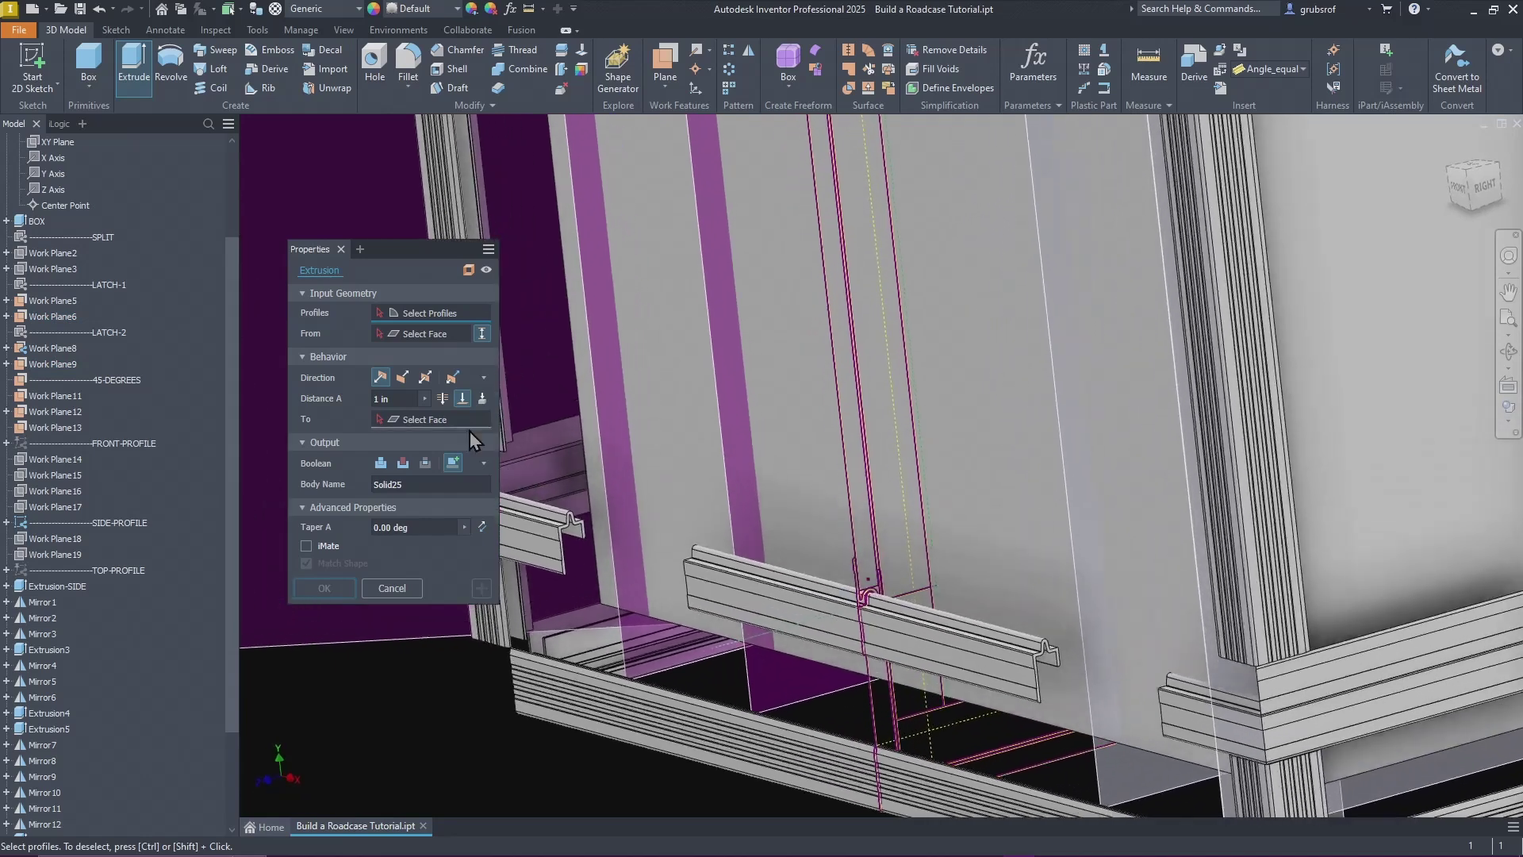
{"action": "scroll", "coordinate": [836, 584], "scroll_direction": "up", "scroll_amount": 6}
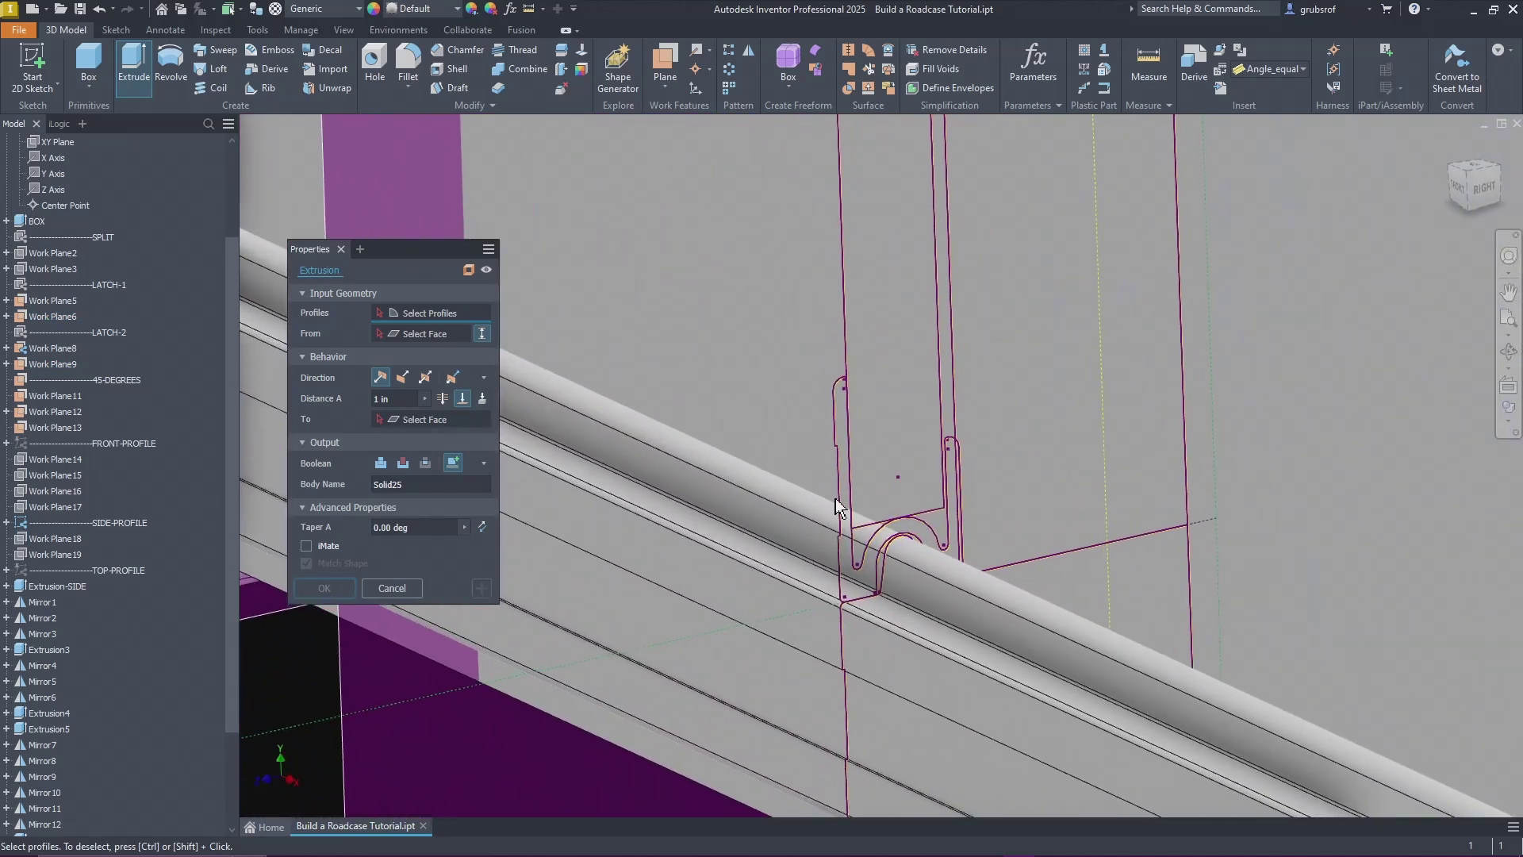
{"action": "left_click", "coordinate": [840, 507]}
{"action": "scroll", "coordinate": [765, 561], "scroll_direction": "down", "scroll_amount": 5}
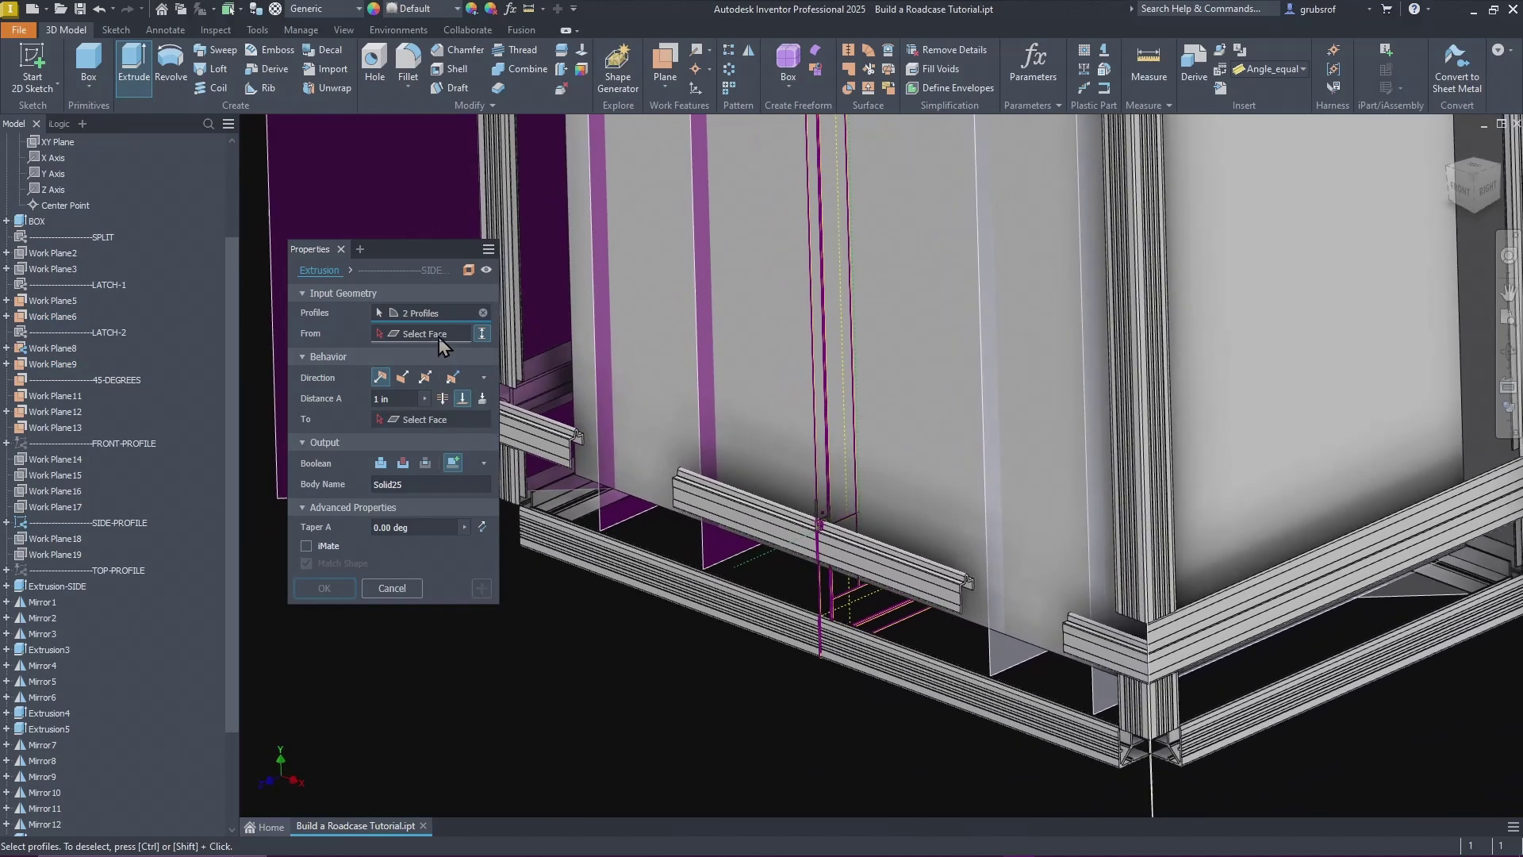
{"action": "left_click", "coordinate": [428, 333]}
{"action": "scroll", "coordinate": [530, 412], "scroll_direction": "down", "scroll_amount": 3}
{"action": "scroll", "coordinate": [833, 555], "scroll_direction": "up", "scroll_amount": 5}
{"action": "scroll", "coordinate": [857, 569], "scroll_direction": "down", "scroll_amount": 2}
{"action": "left_click", "coordinate": [879, 580]}
{"action": "middle_click_drag", "start_coordinate": [997, 754], "coordinate": [1160, 661], "text": "shift"}
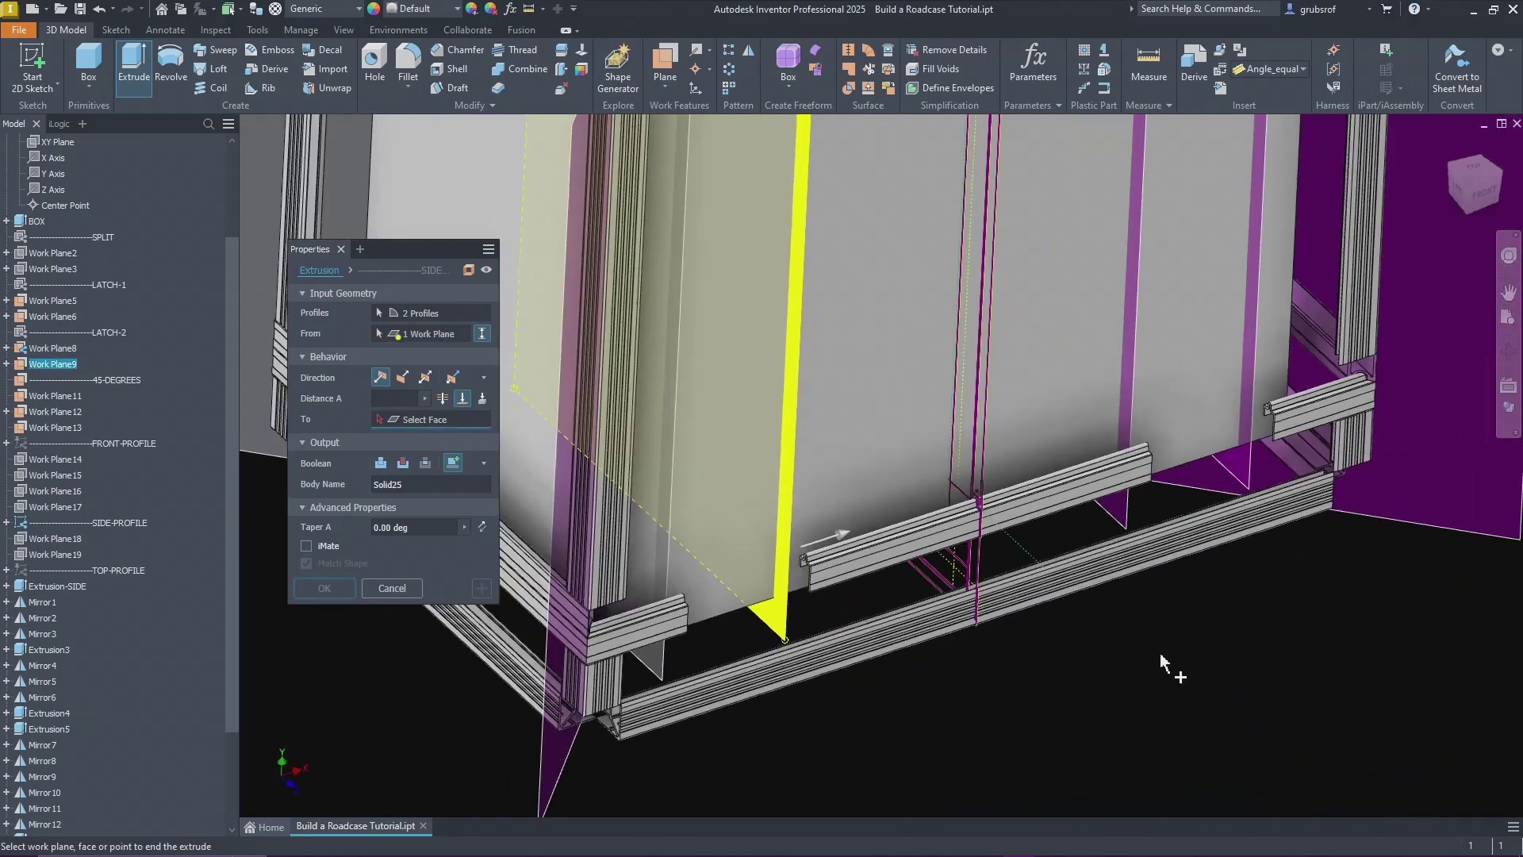
{"action": "left_click", "coordinate": [1163, 591]}
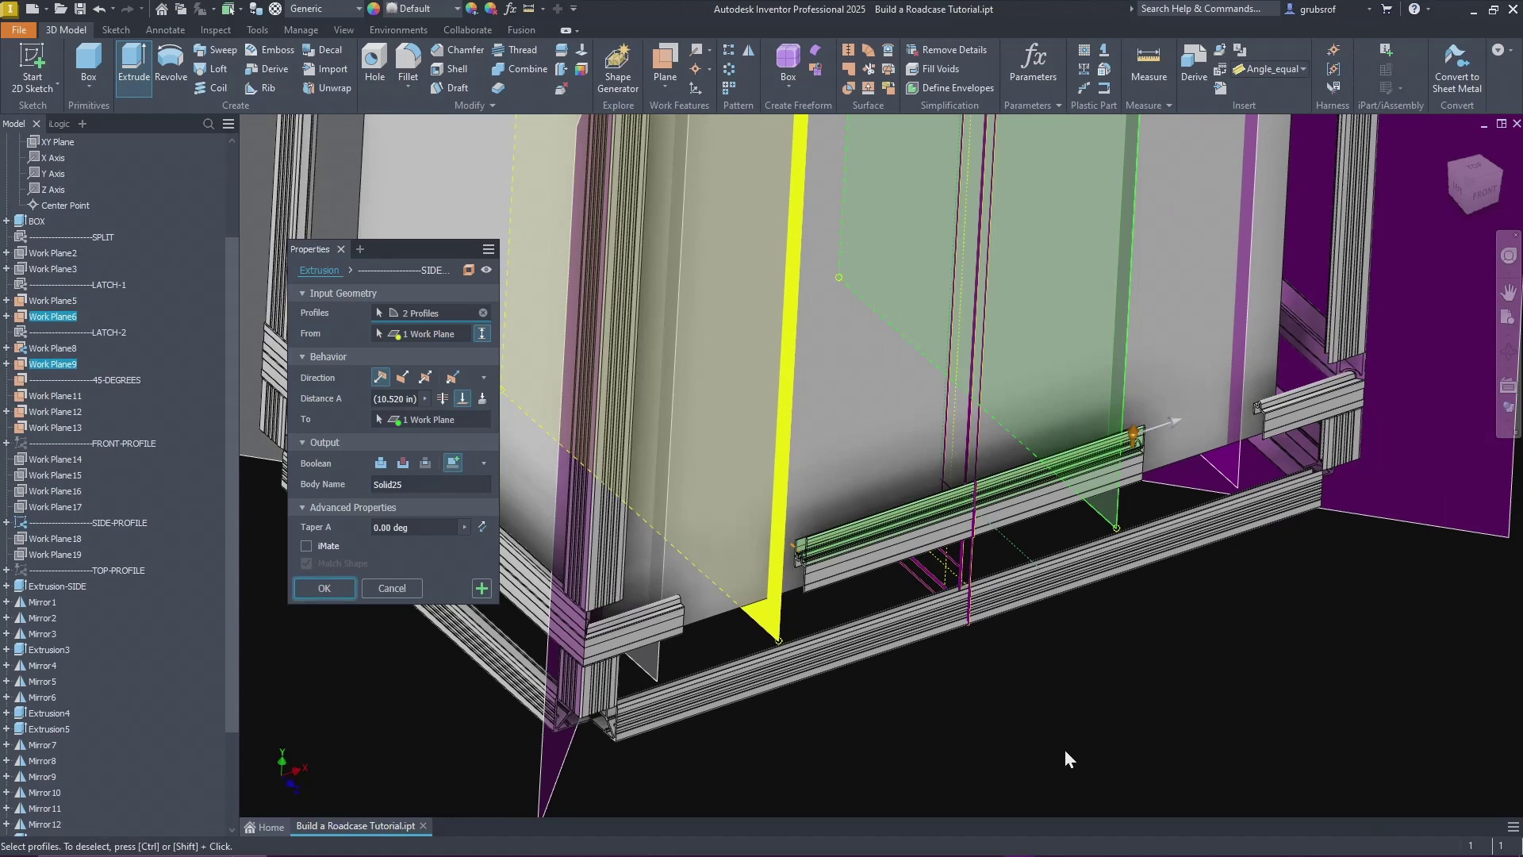
{"action": "key", "text": "Return"}
Step: Extrude the upper groove profile of SIDE-PROFILE from the 45-DEGREES plane to the outer latch plane Work Plane5 as a new solid
{"action": "key", "text": "F6"}
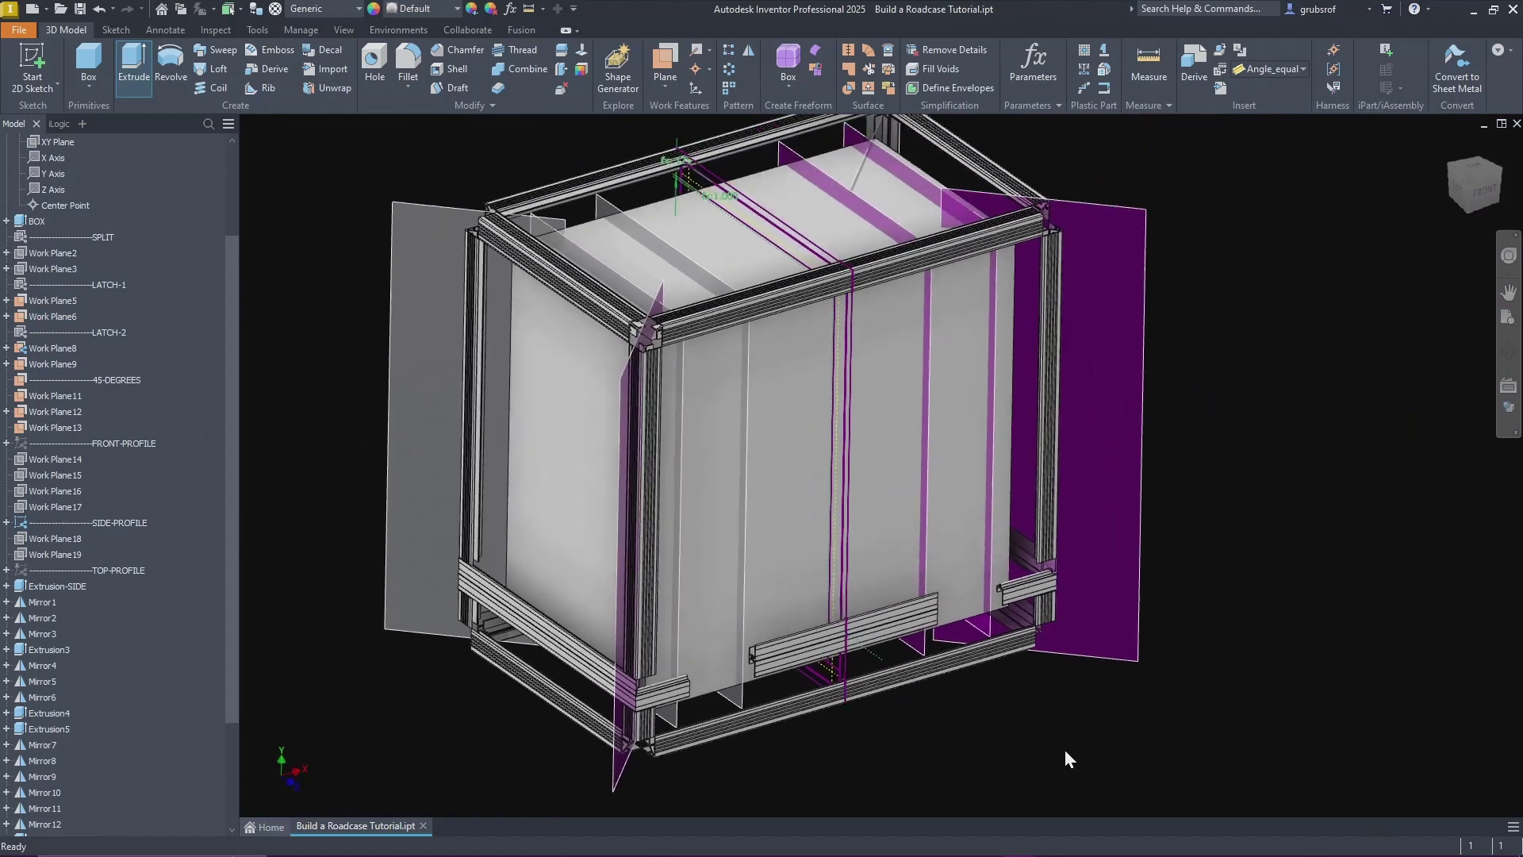
{"action": "middle_click_drag", "start_coordinate": [1147, 730], "coordinate": [1086, 680], "text": "shift"}
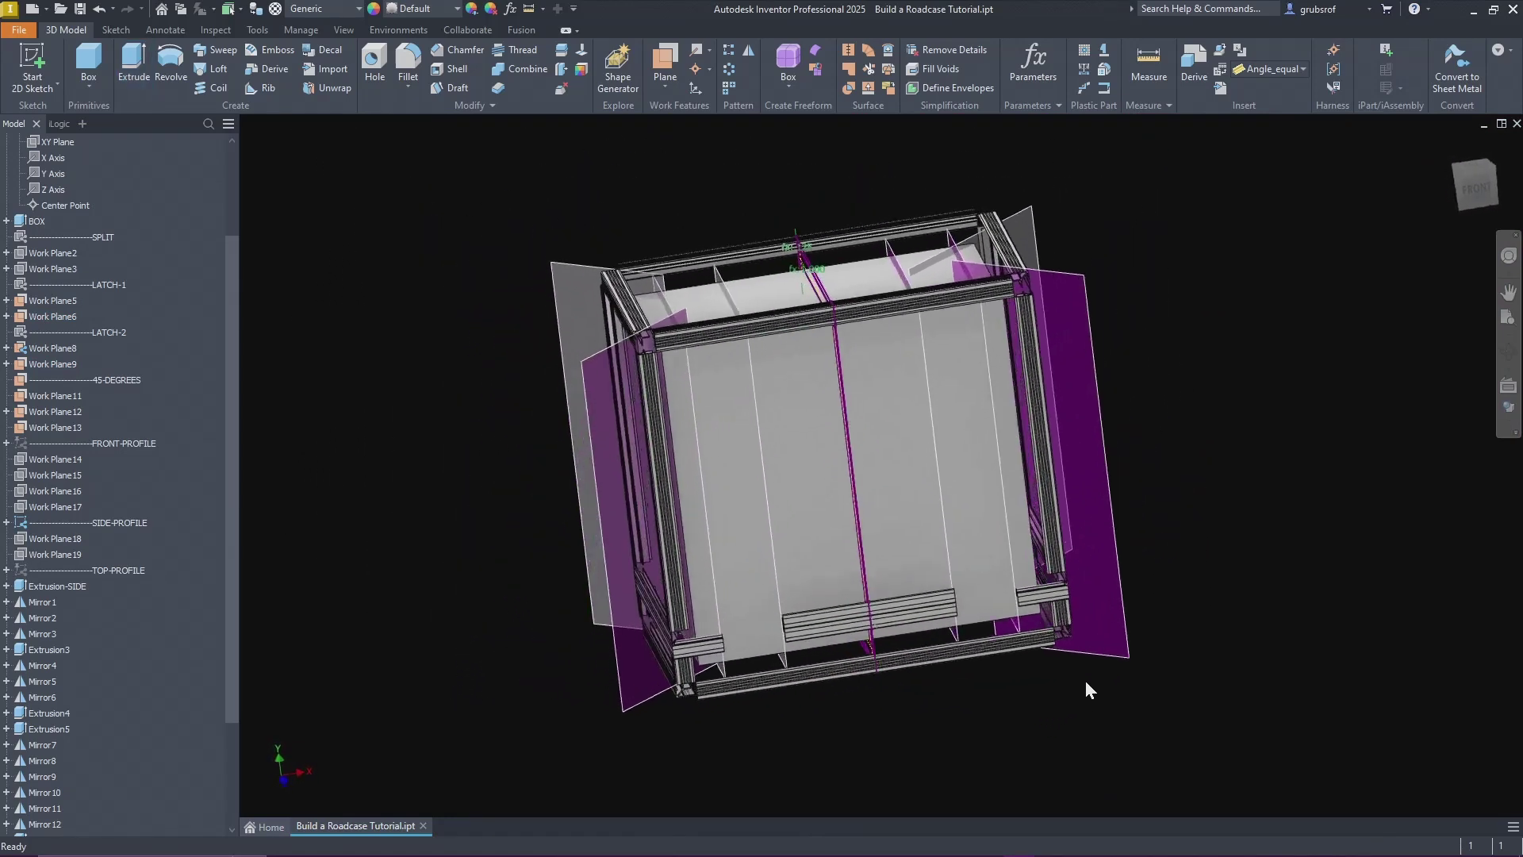
{"action": "scroll", "coordinate": [1085, 681], "scroll_direction": "up", "scroll_amount": 5}
{"action": "middle_click_drag", "start_coordinate": [1044, 693], "coordinate": [441, 595], "text": "shift"}
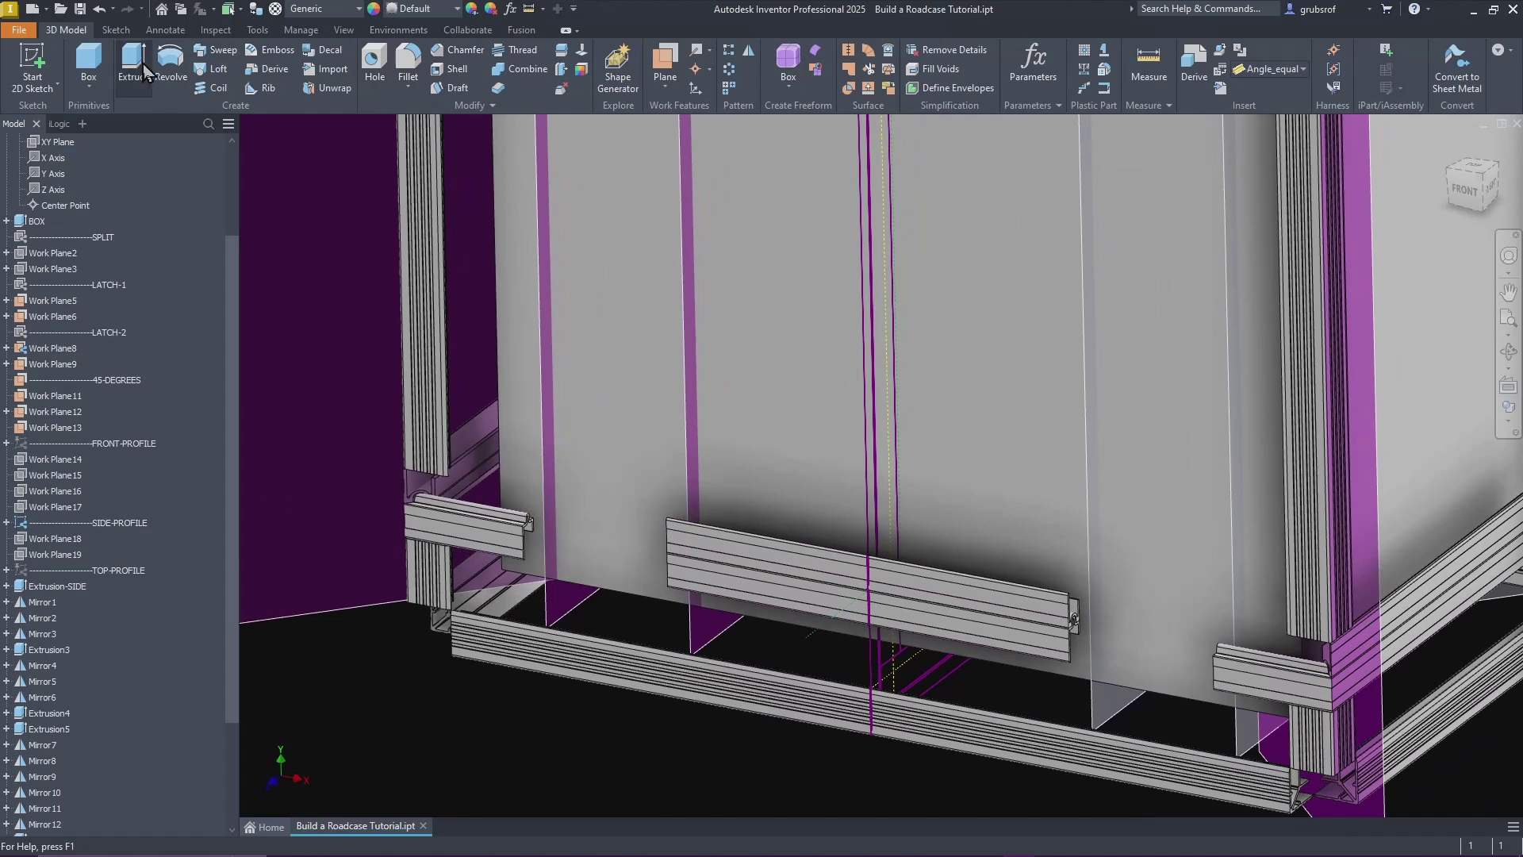
{"action": "scroll", "coordinate": [881, 581], "scroll_direction": "down", "scroll_amount": 5}
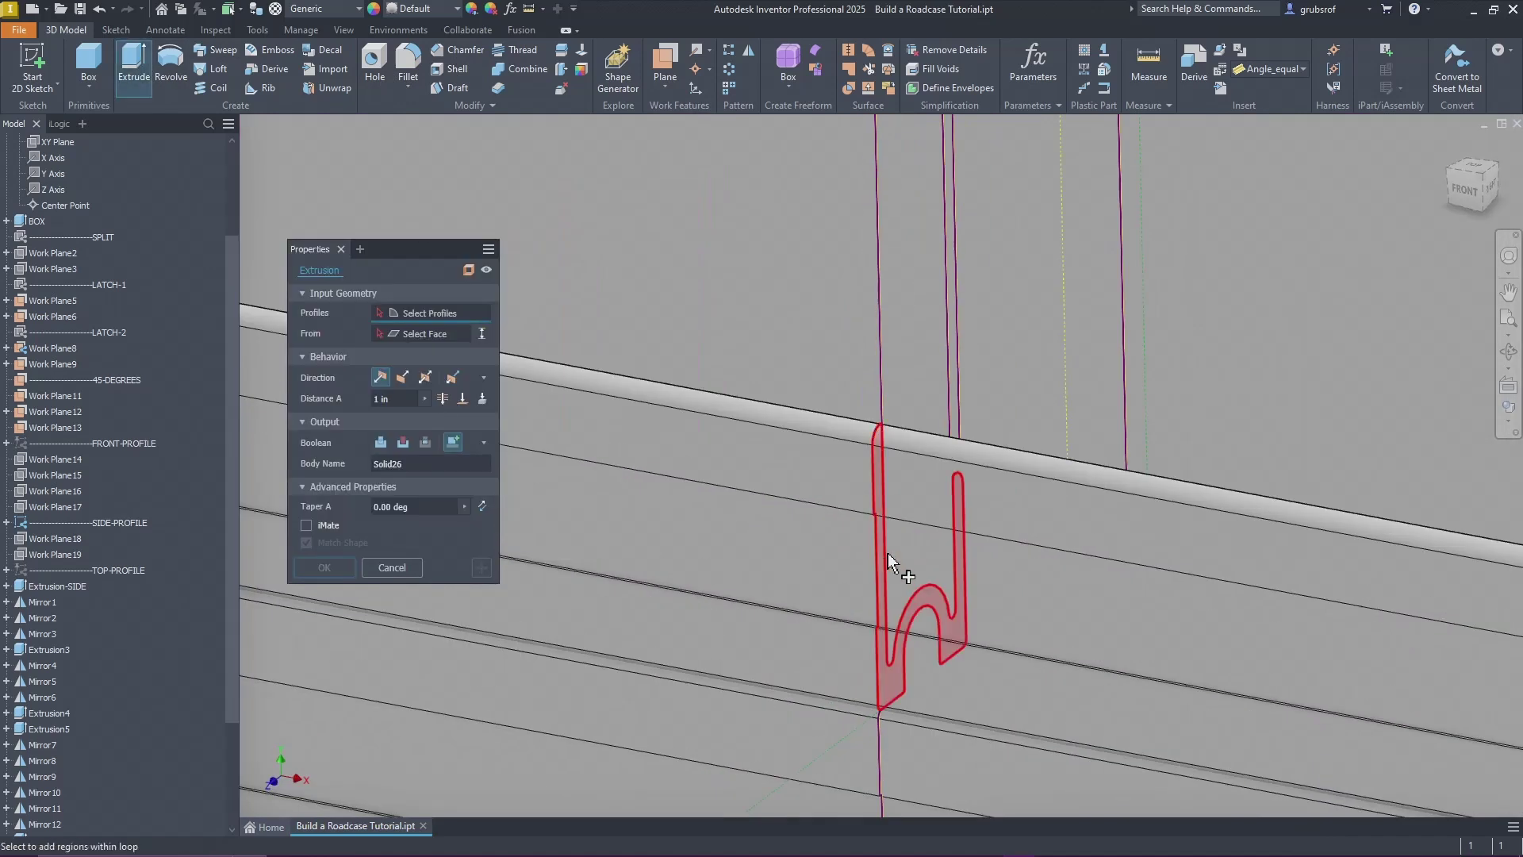
{"action": "left_click", "coordinate": [877, 563]}
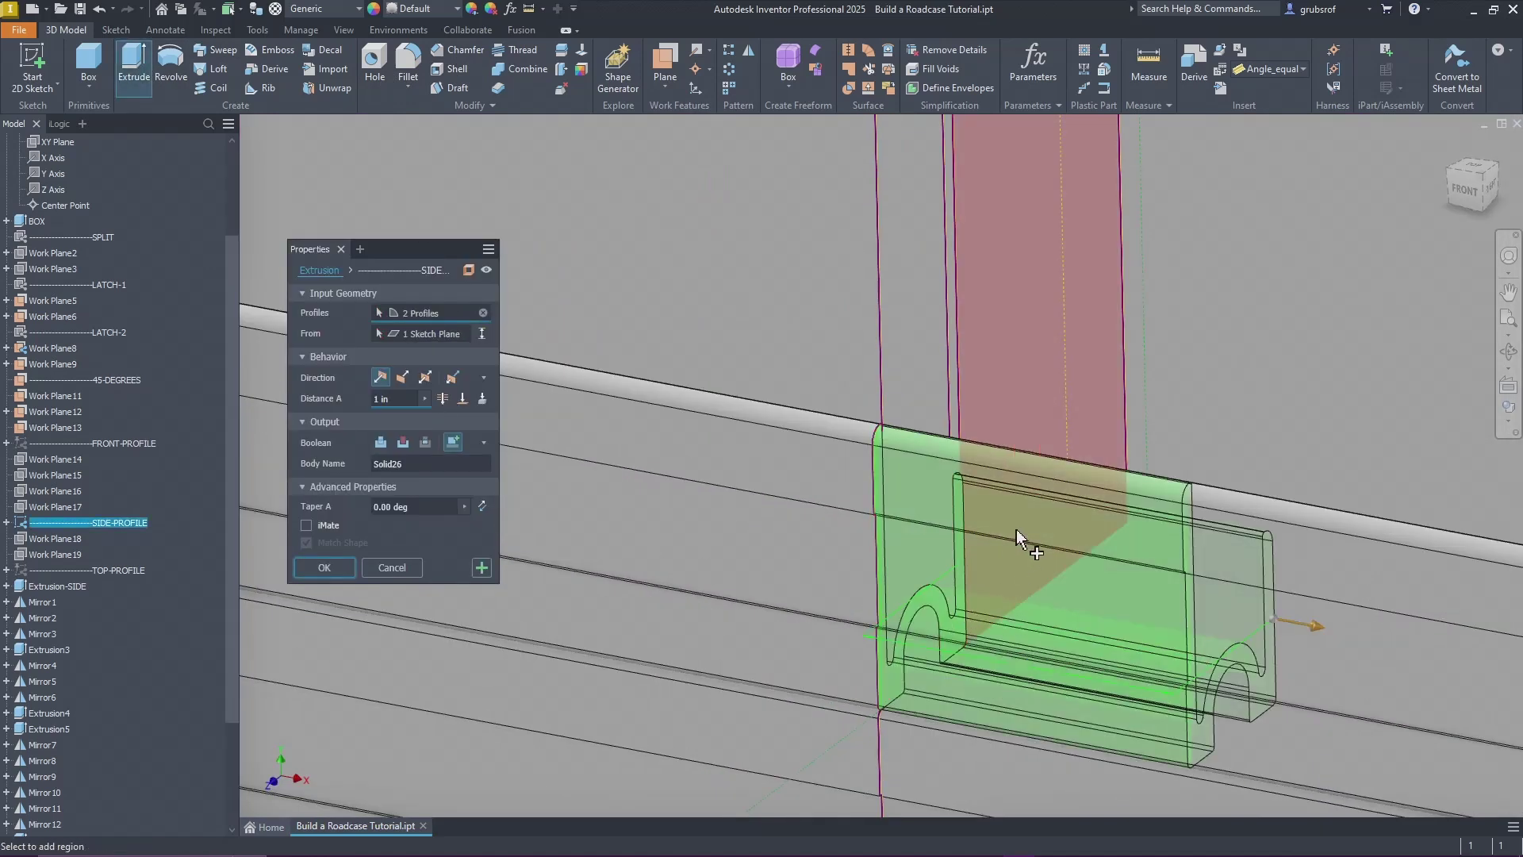
{"action": "key", "text": "F5"}
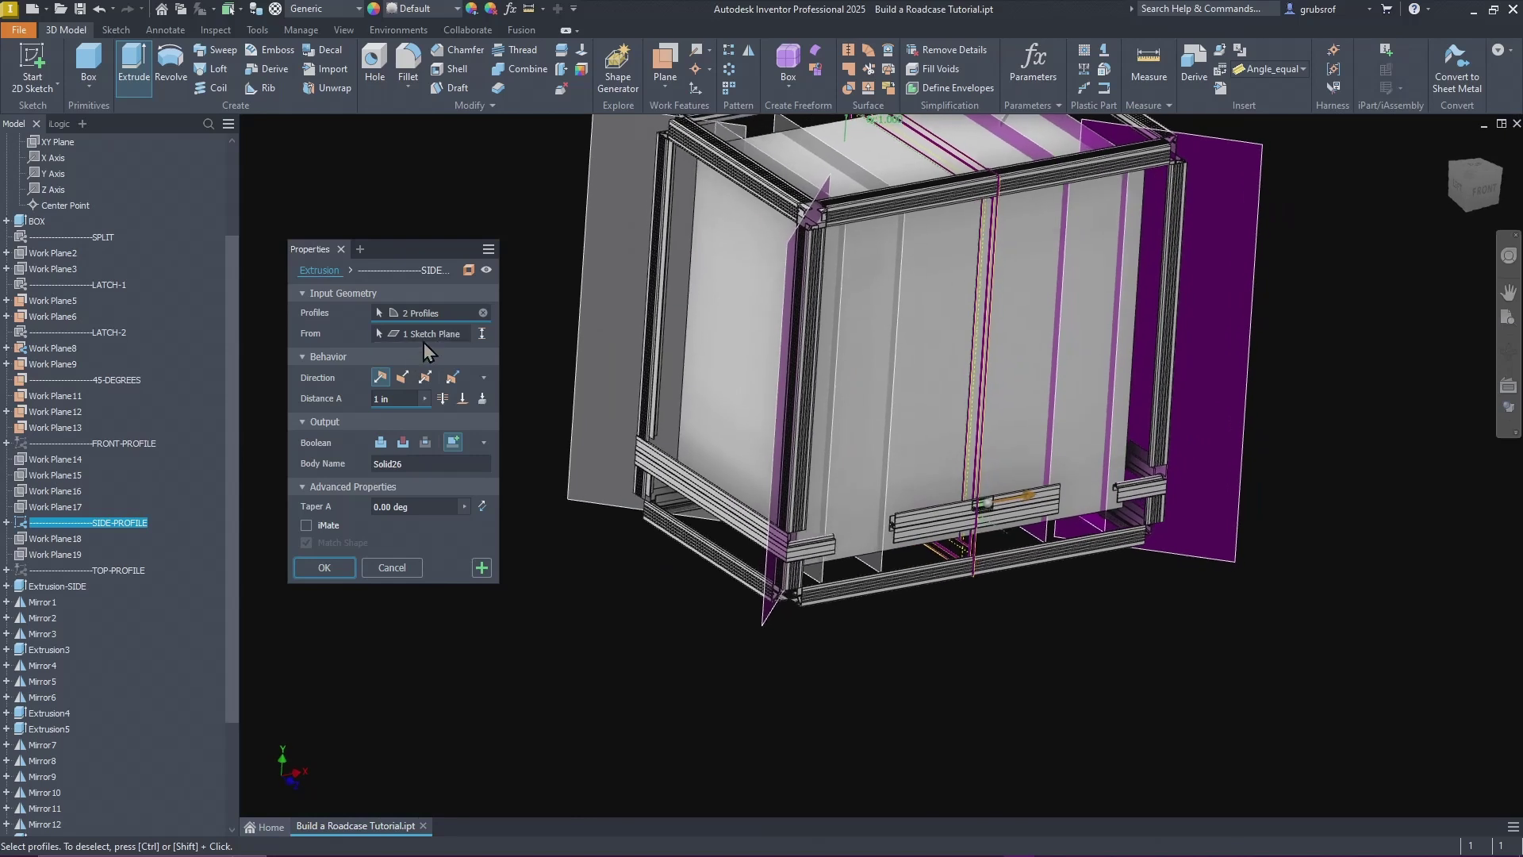
{"action": "left_click", "coordinate": [432, 333]}
{"action": "scroll", "coordinate": [1211, 553], "scroll_direction": "down", "scroll_amount": 3}
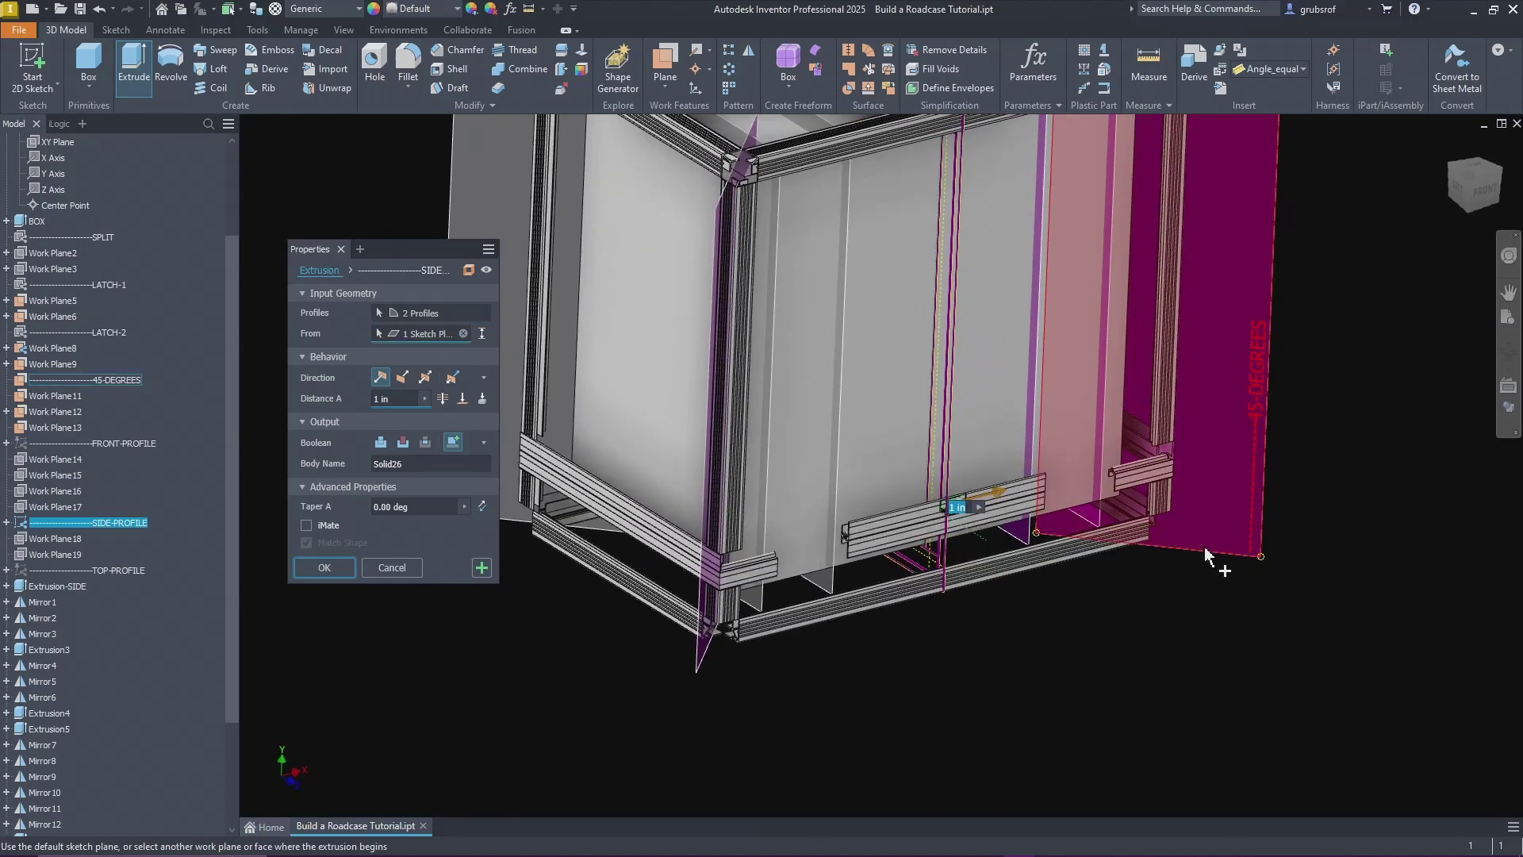
{"action": "left_click", "coordinate": [1206, 553]}
{"action": "scroll", "coordinate": [1116, 646], "scroll_direction": "down", "scroll_amount": 4}
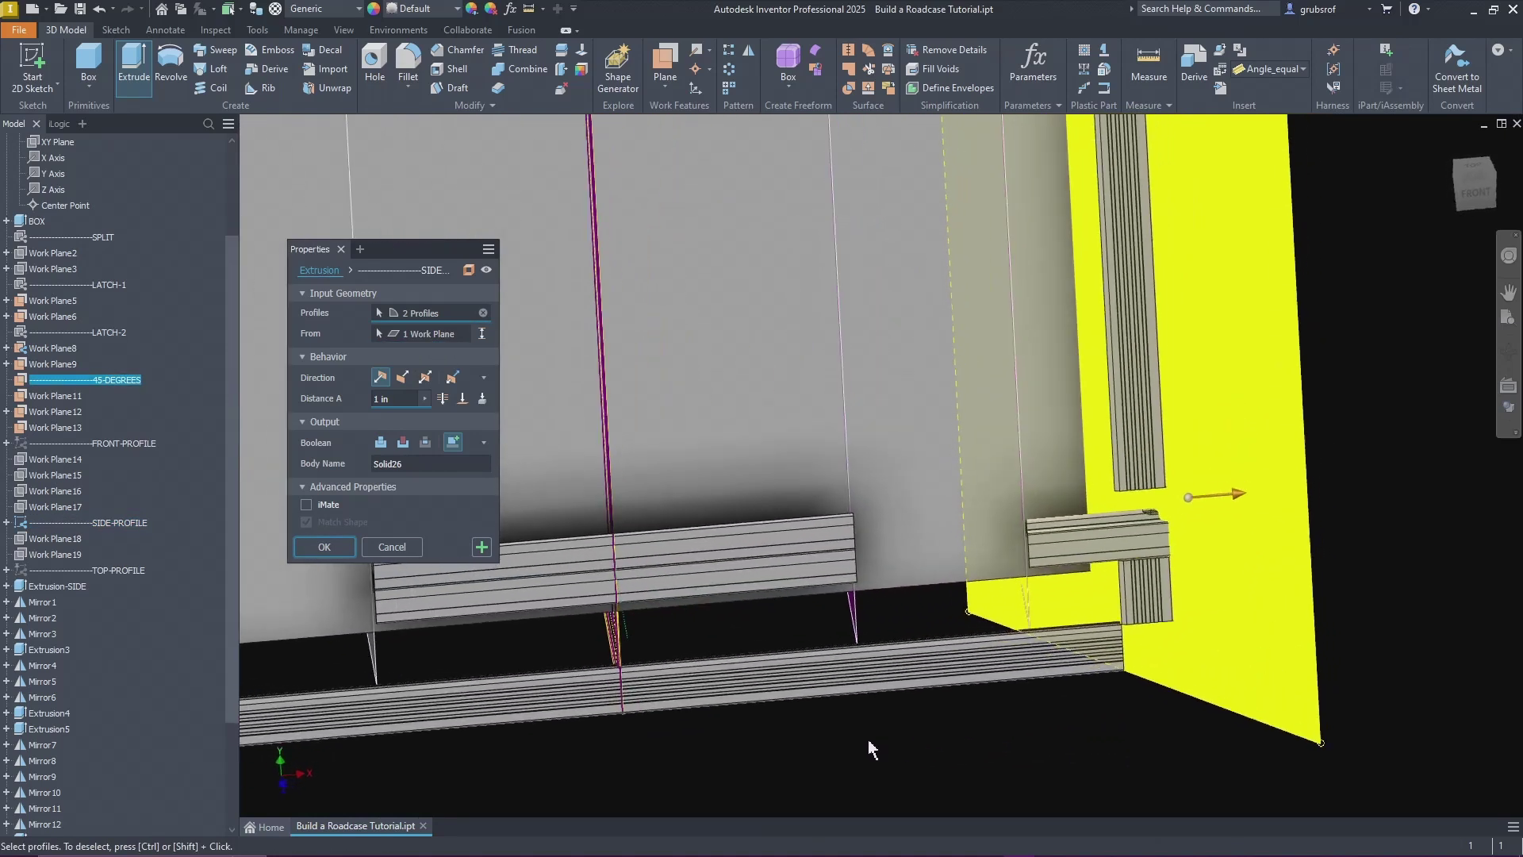
{"action": "scroll", "coordinate": [868, 740], "scroll_direction": "up", "scroll_amount": 3}
{"action": "middle_click_drag", "start_coordinate": [852, 734], "coordinate": [706, 563], "text": "shift"}
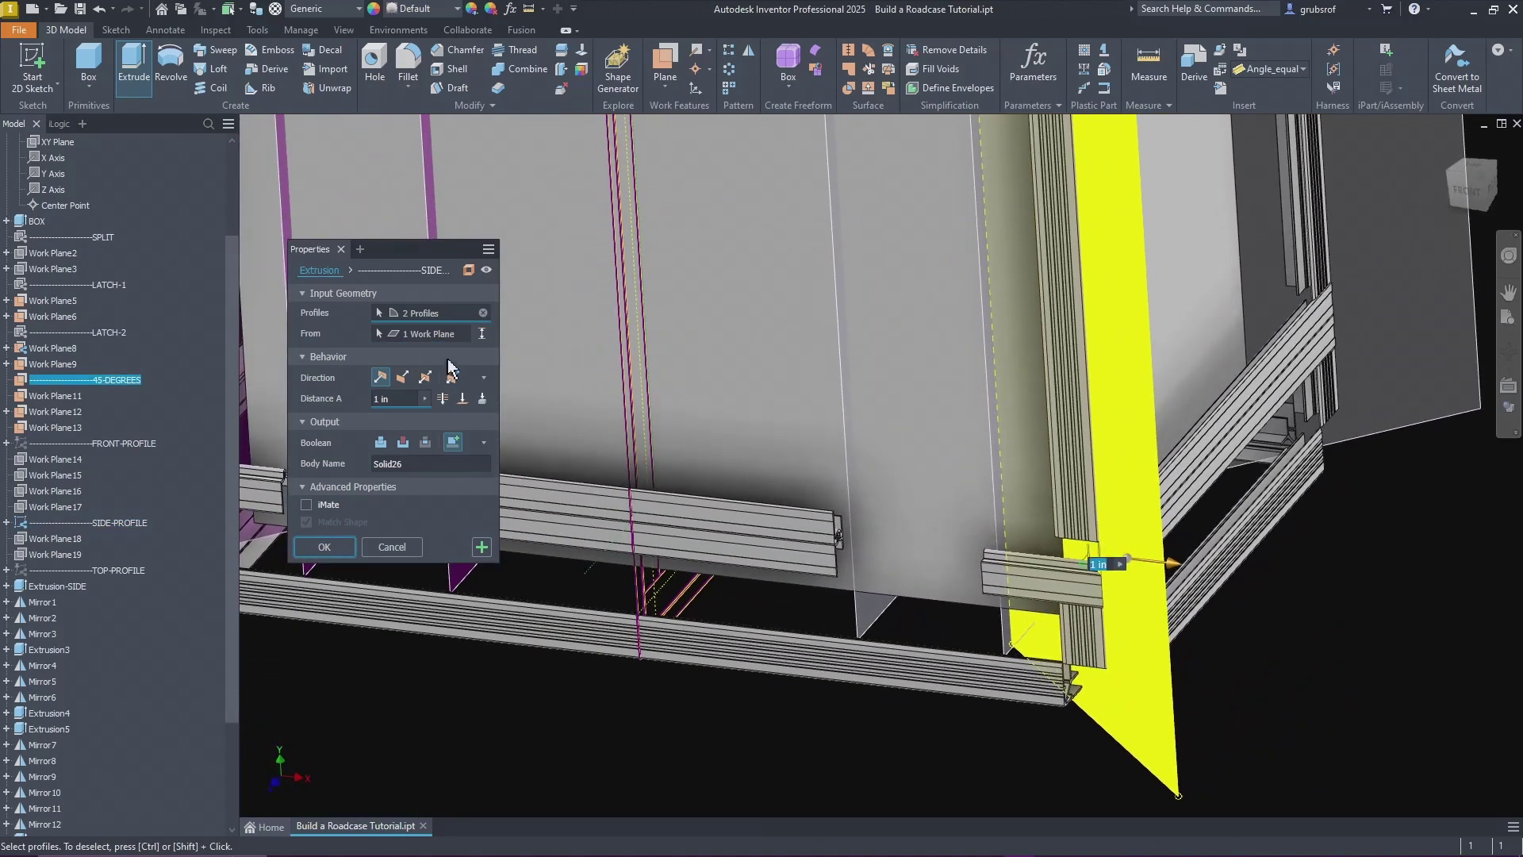
{"action": "left_click", "coordinate": [461, 399]}
{"action": "left_click", "coordinate": [1003, 635]}
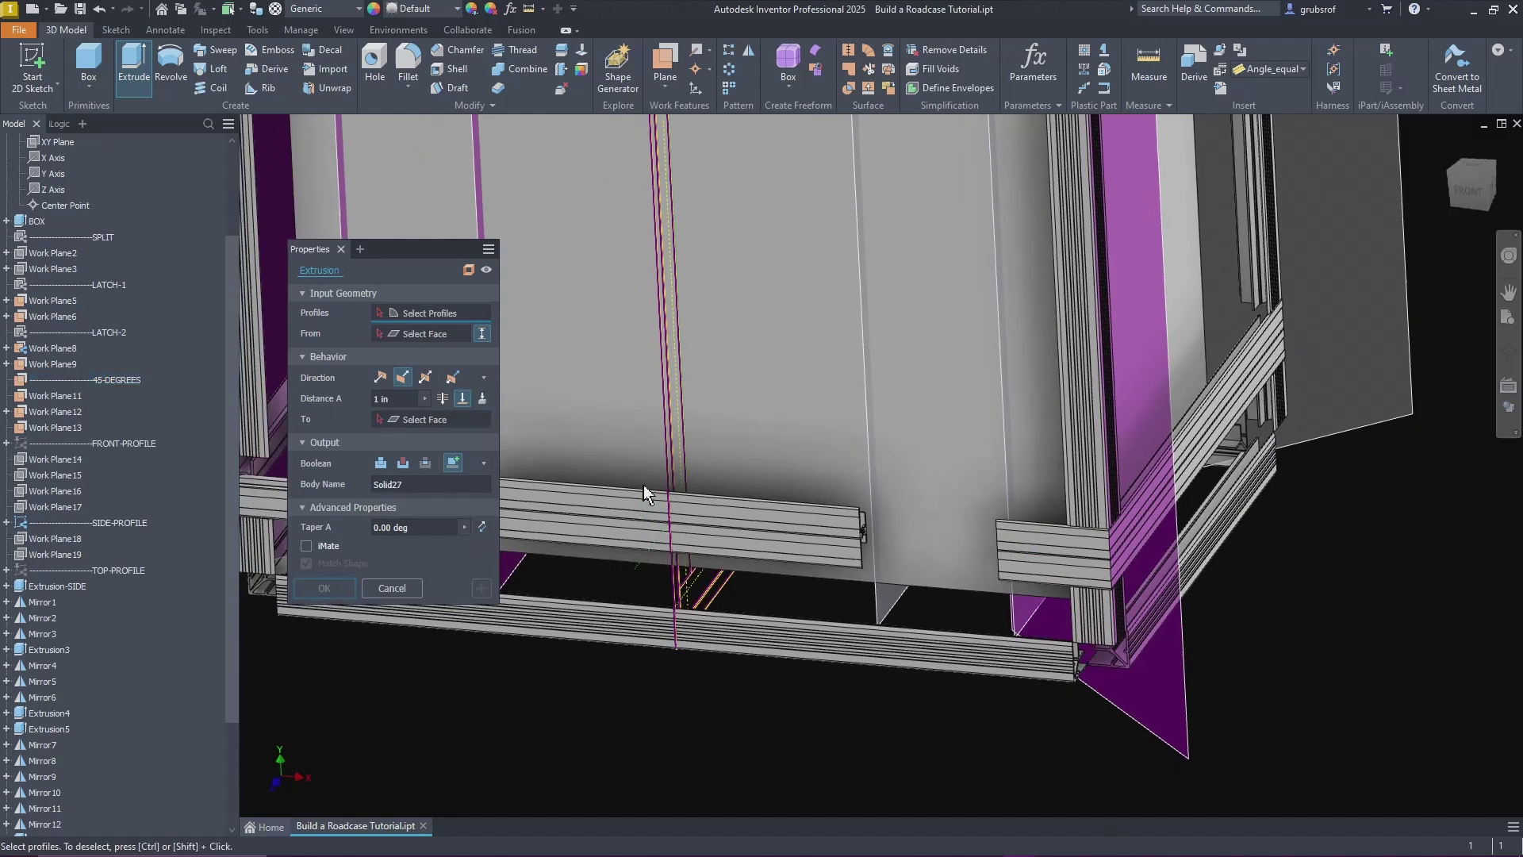
Step: Extrude the upper groove profile of SIDE-PROFILE from Work Plane13 to Work Plane8 as a new solid
{"action": "scroll", "coordinate": [1164, 603], "scroll_direction": "up", "scroll_amount": 5}
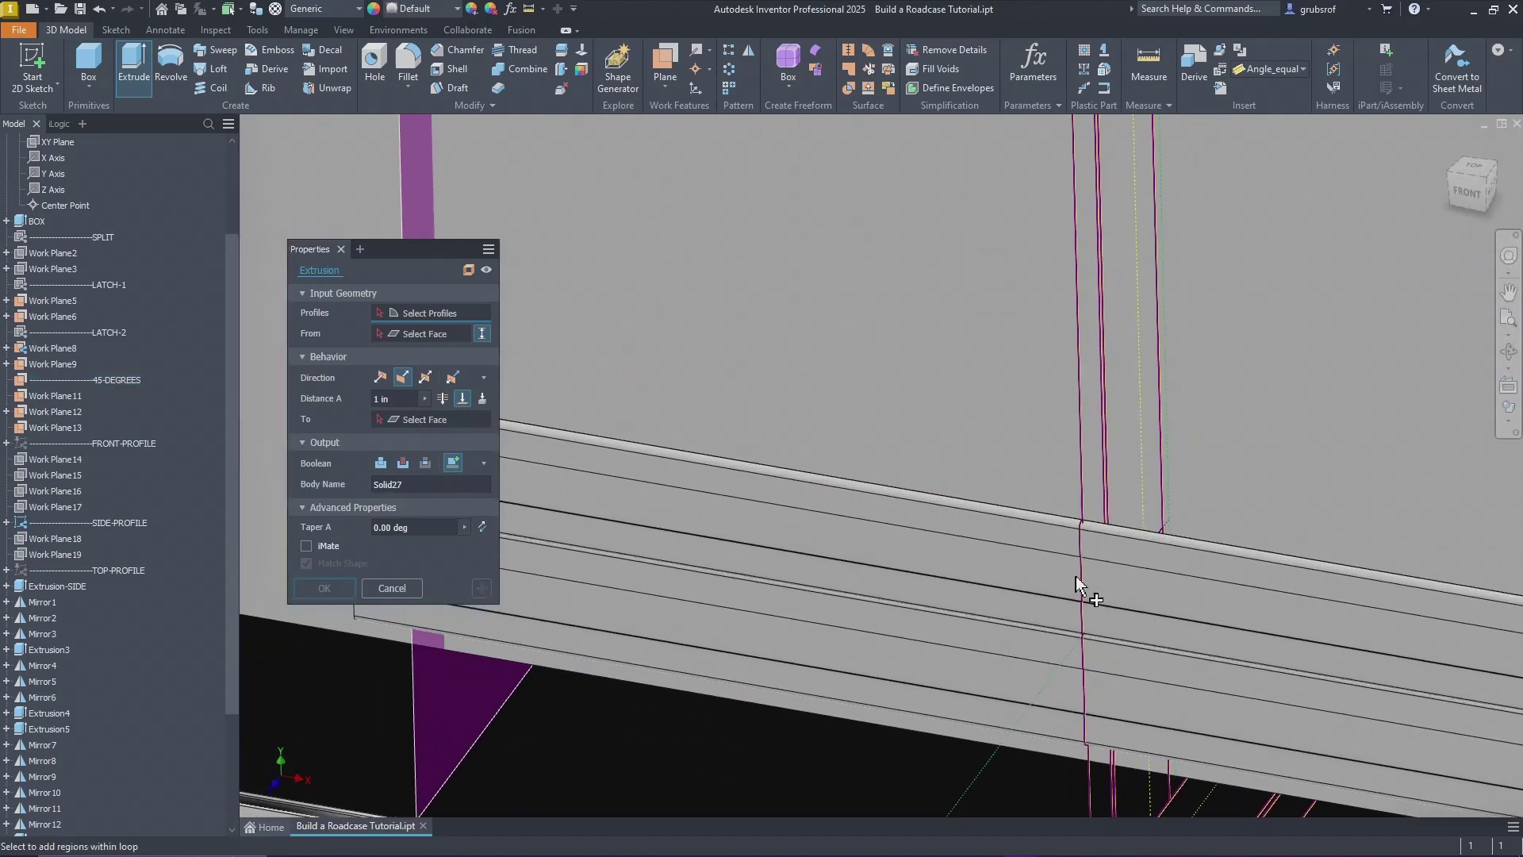
{"action": "scroll", "coordinate": [1093, 589], "scroll_direction": "up", "scroll_amount": 3}
{"action": "middle_click_drag", "start_coordinate": [1094, 588], "coordinate": [888, 488]}
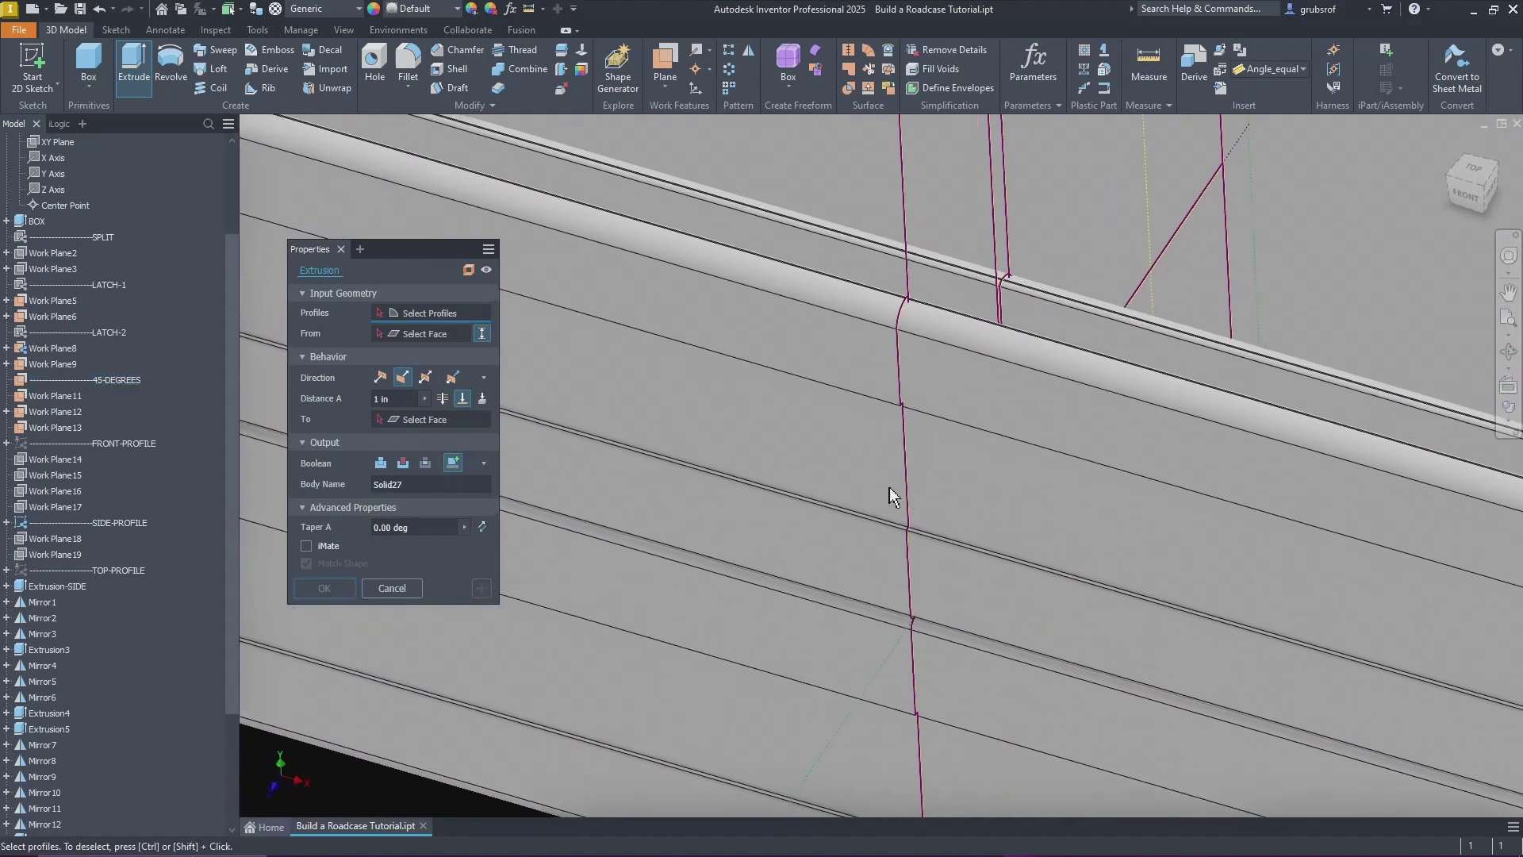
{"action": "left_click", "coordinate": [903, 487]}
{"action": "left_click", "coordinate": [1141, 564]}
{"action": "scroll", "coordinate": [1141, 565], "scroll_direction": "down", "scroll_amount": 5}
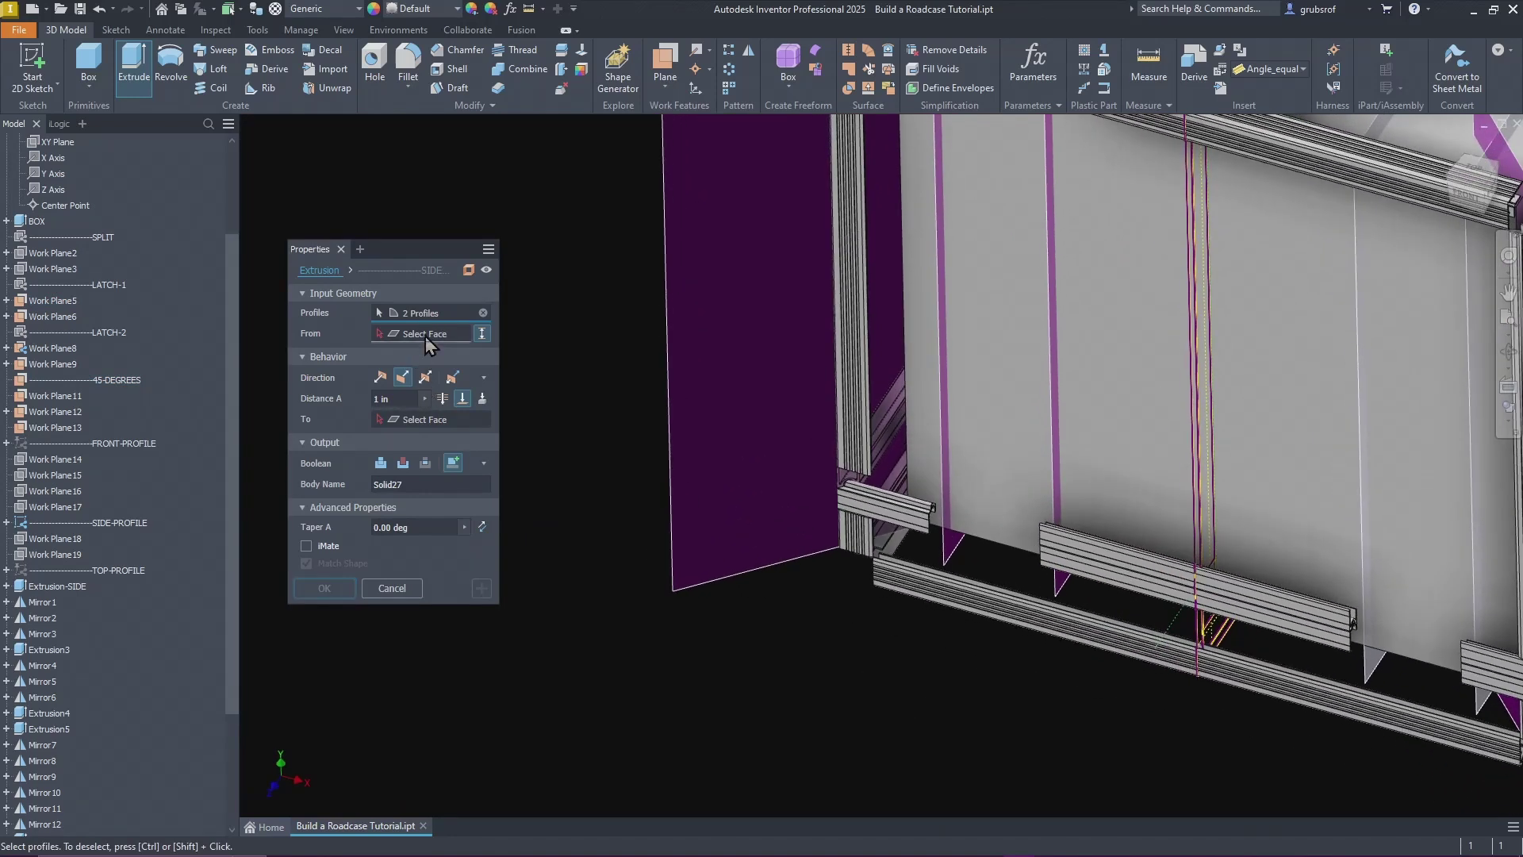
{"action": "left_click", "coordinate": [698, 494]}
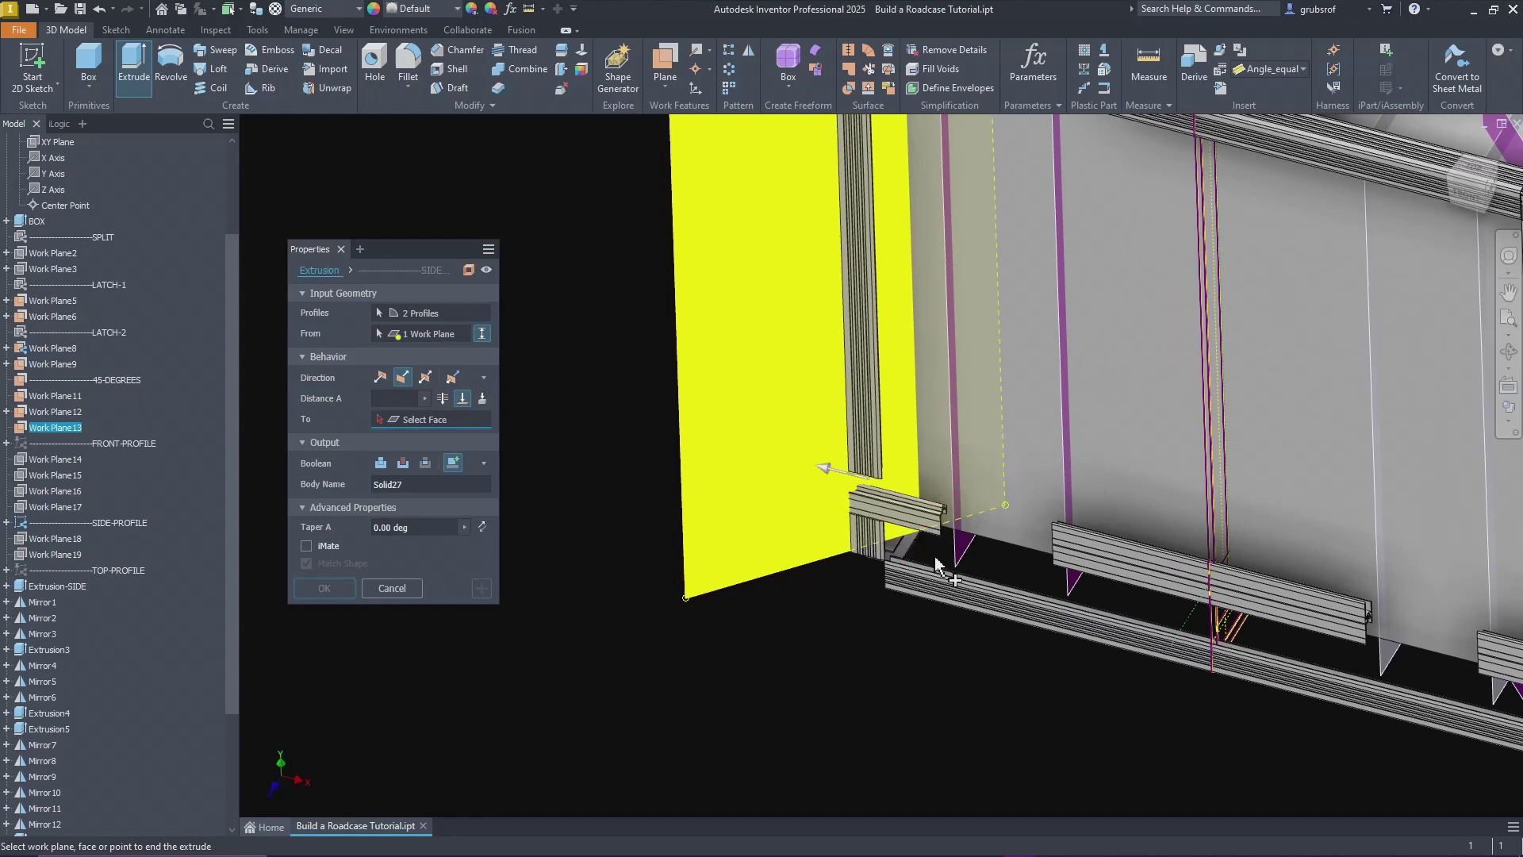
{"action": "left_click", "coordinate": [966, 565]}
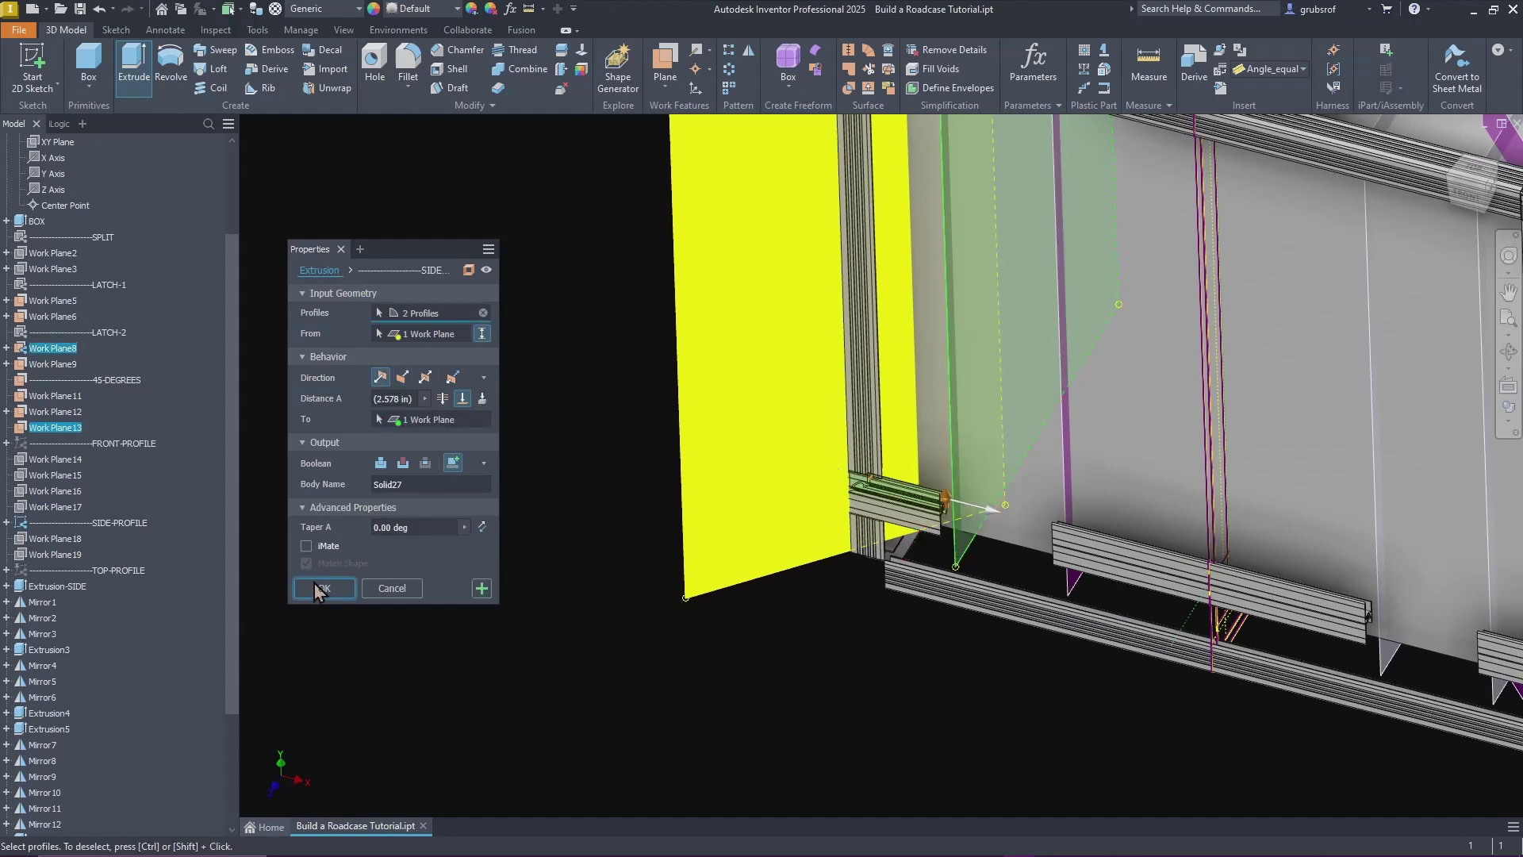
{"action": "key", "text": "Return"}
{"action": "key", "text": "F6"}
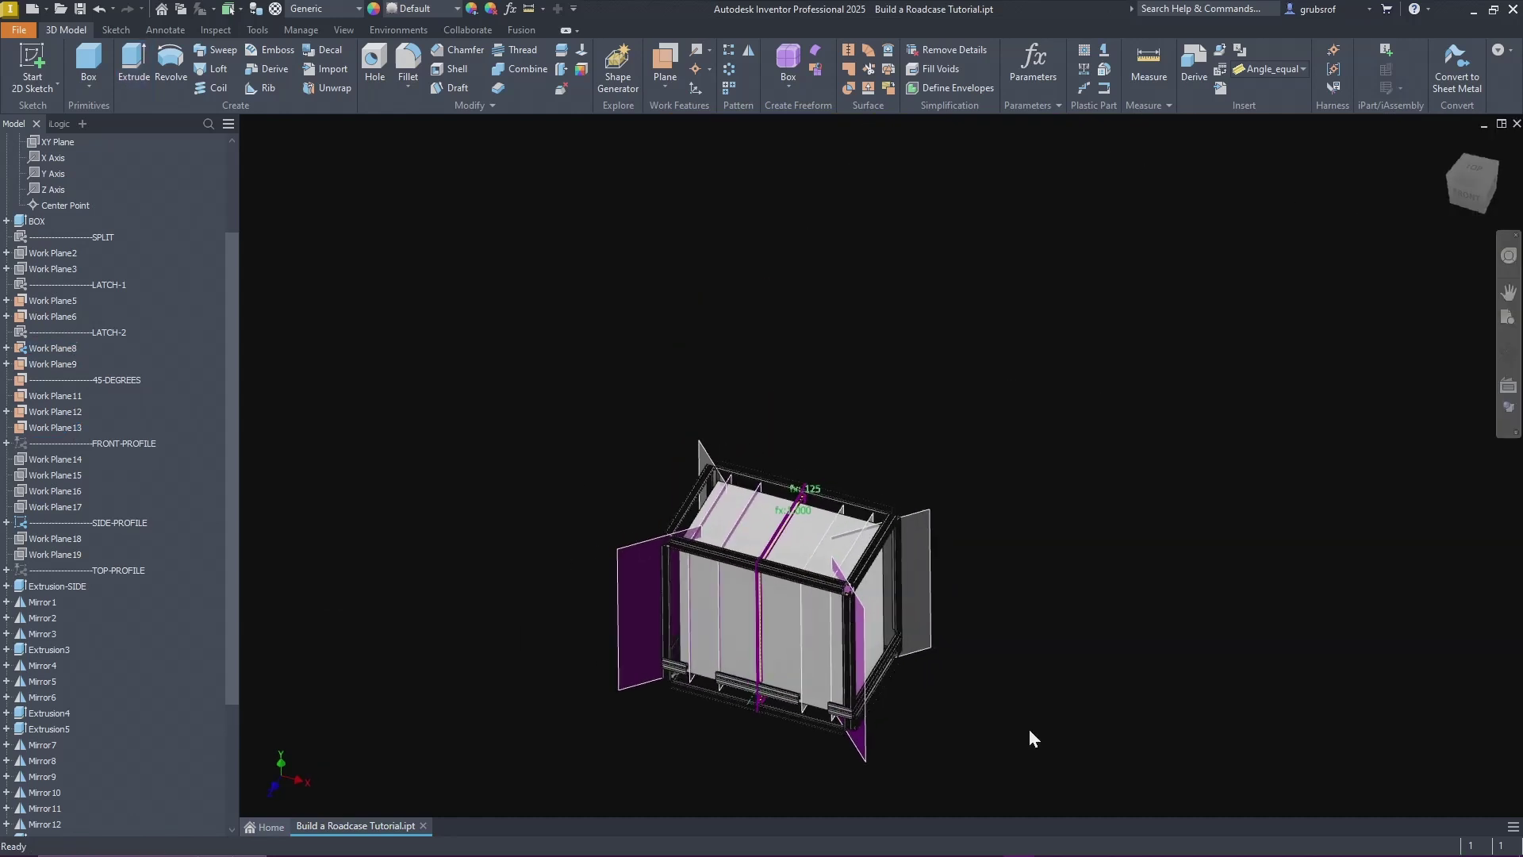
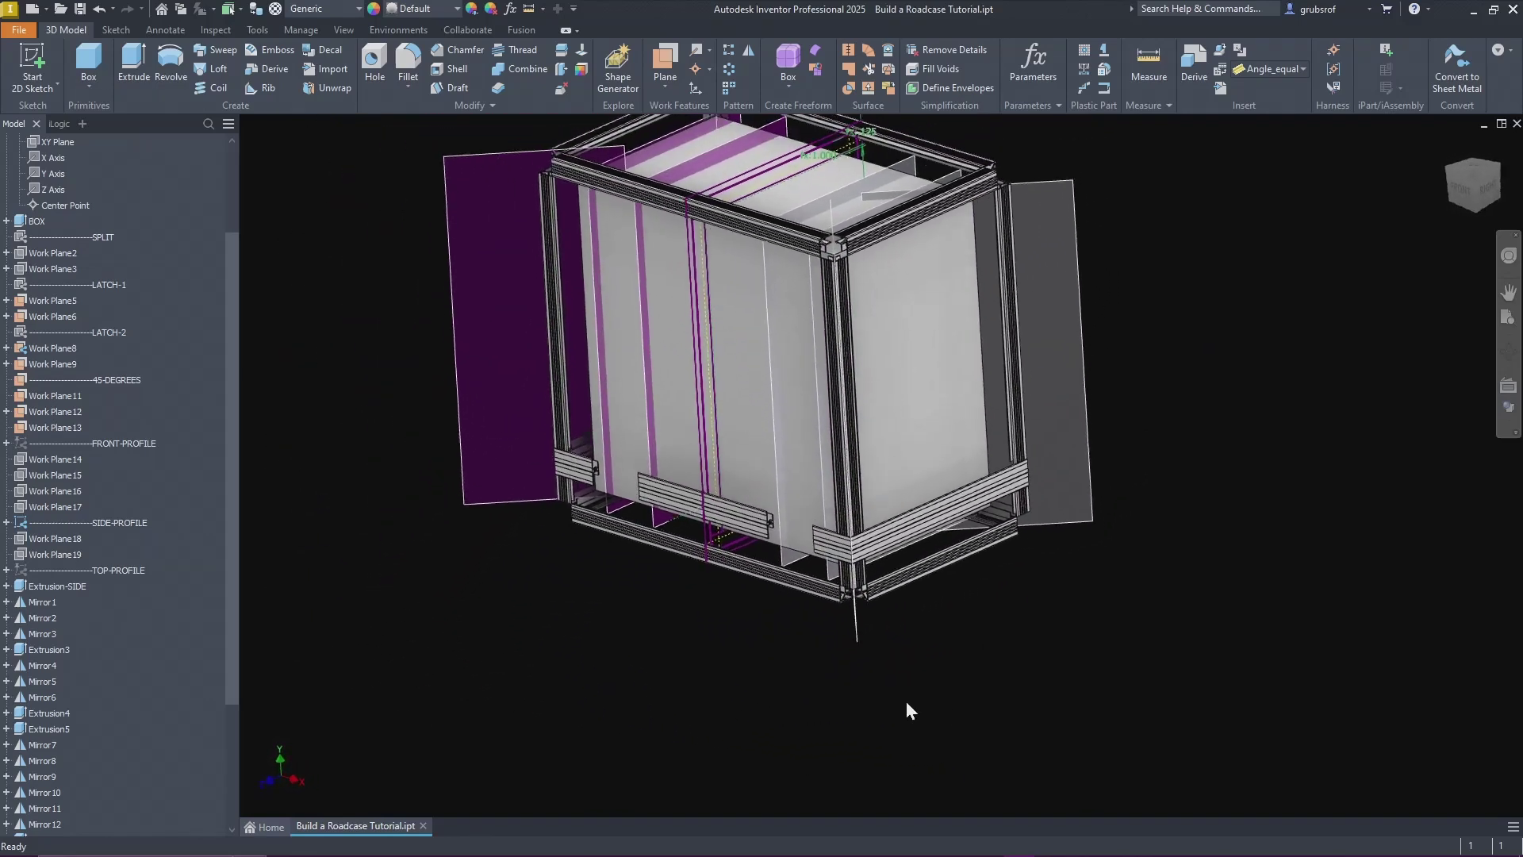
Step: Hide the 45-DEGREES plane, Work Plane11, Work Plane12, Work Plane13 and the SIDE-PROFILE sketch
{"action": "left_click", "coordinate": [50, 428], "text": "shift"}
{"action": "right_click", "coordinate": [54, 430]}
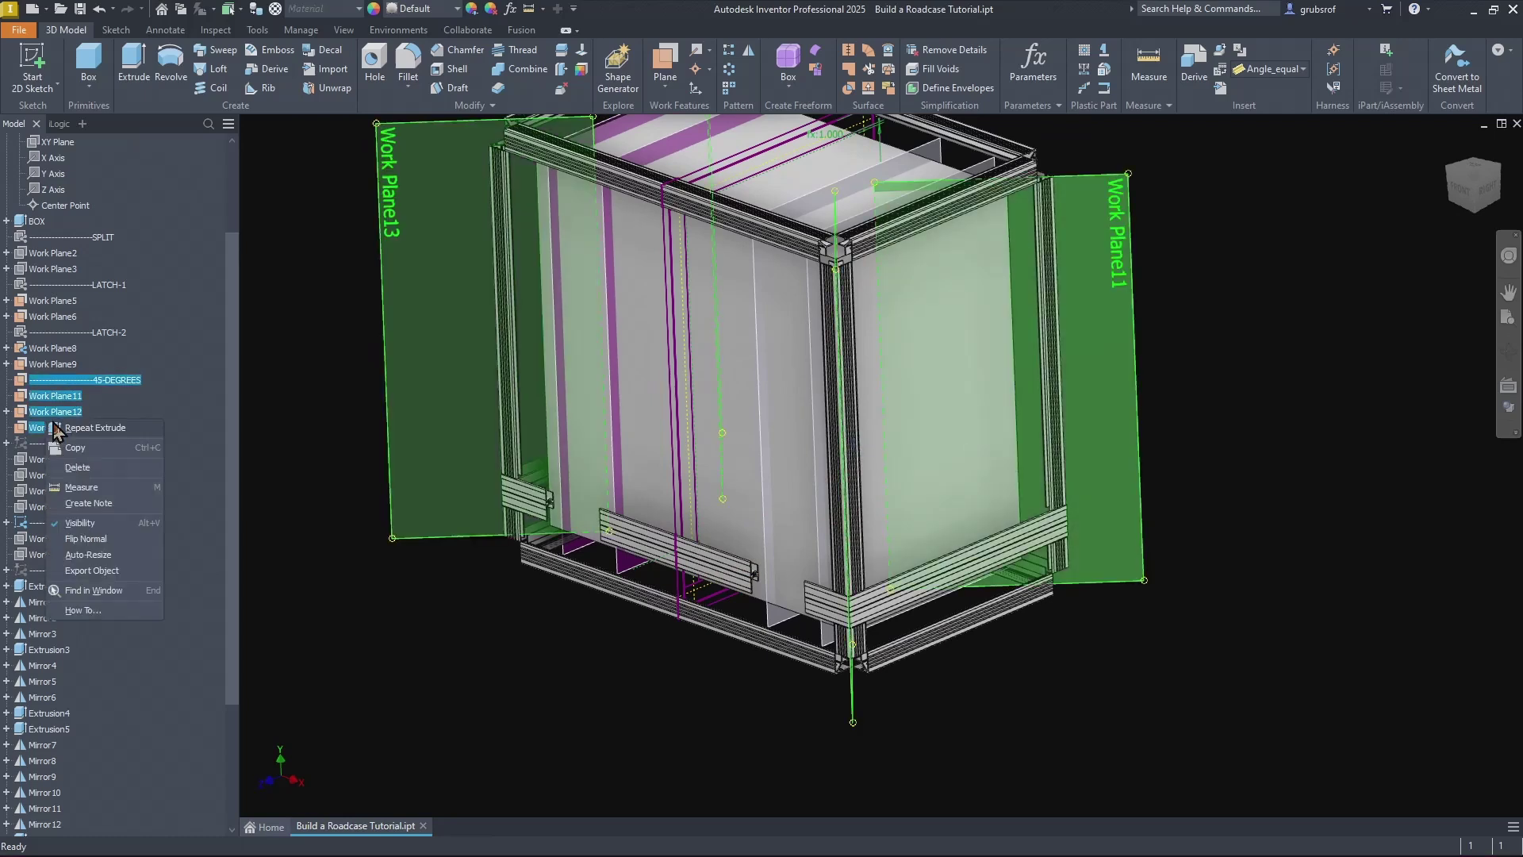
{"action": "left_click", "coordinate": [94, 525]}
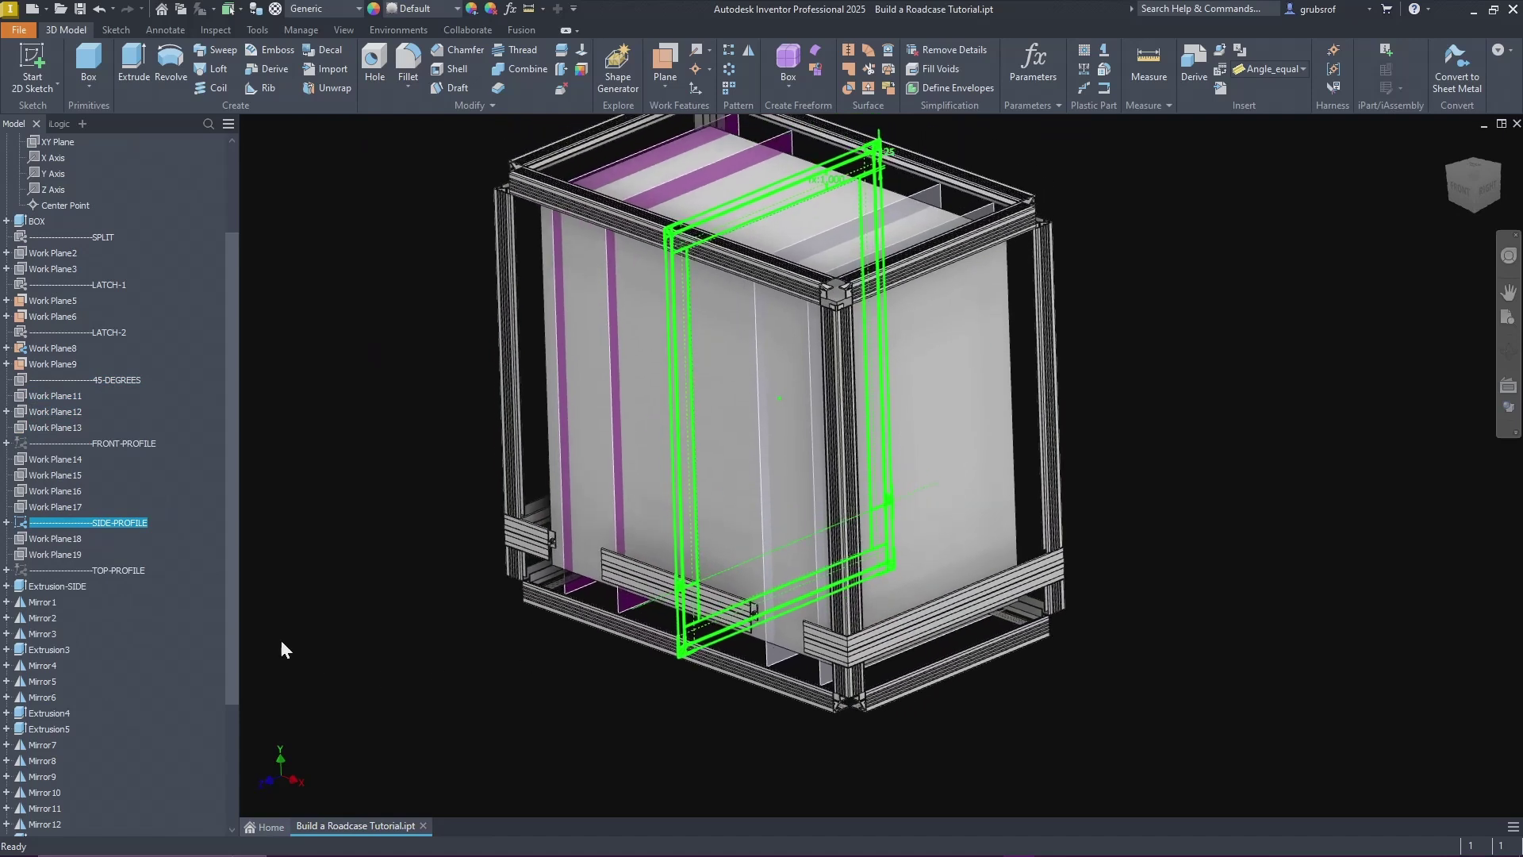
{"action": "left_click", "coordinate": [204, 597]}
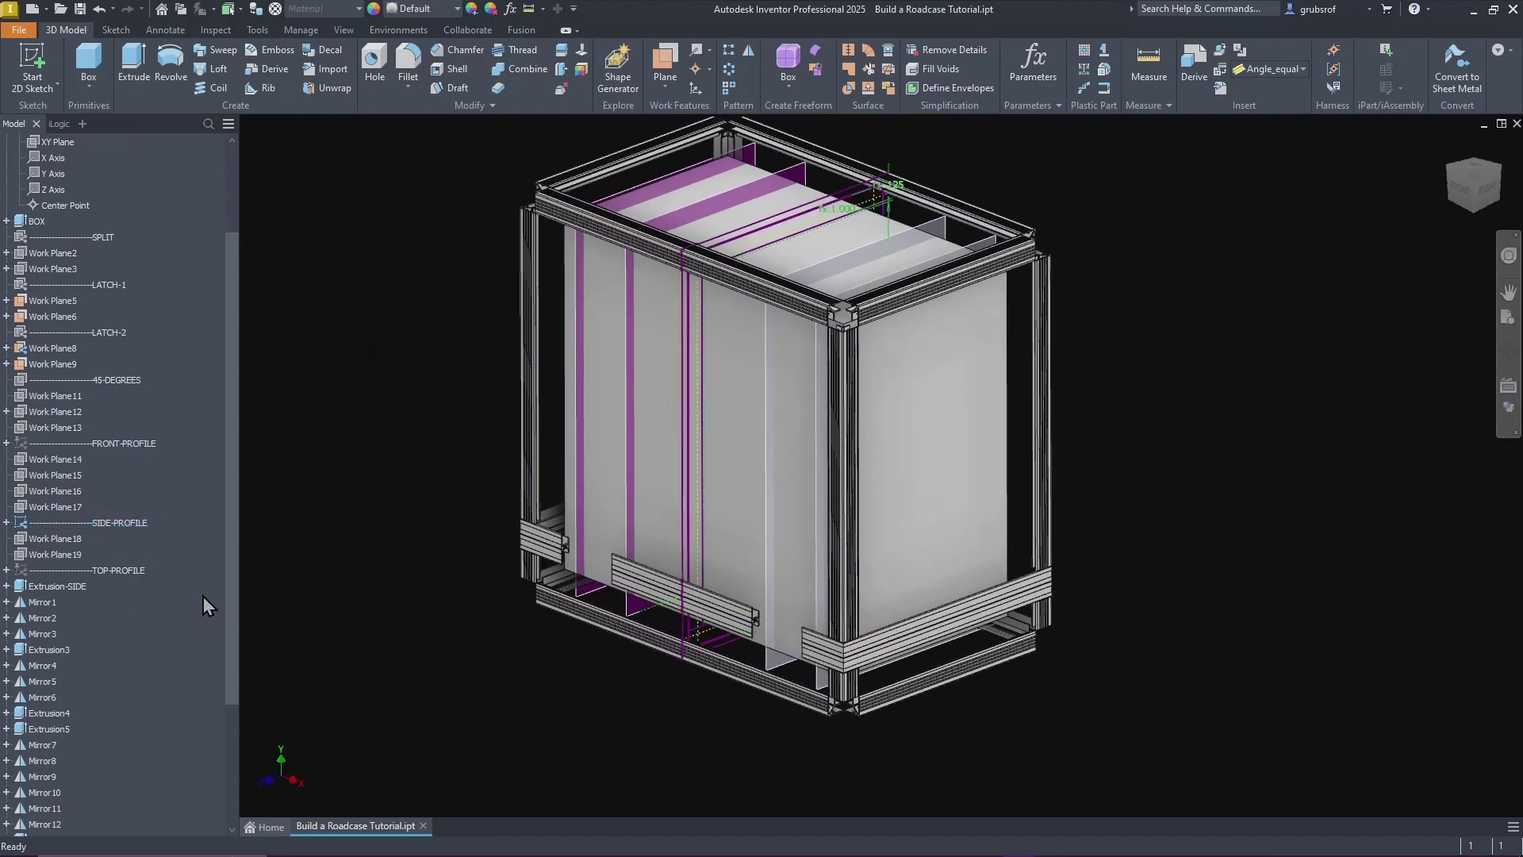
{"action": "left_click", "coordinate": [89, 526]}
{"action": "right_click", "coordinate": [89, 525]}
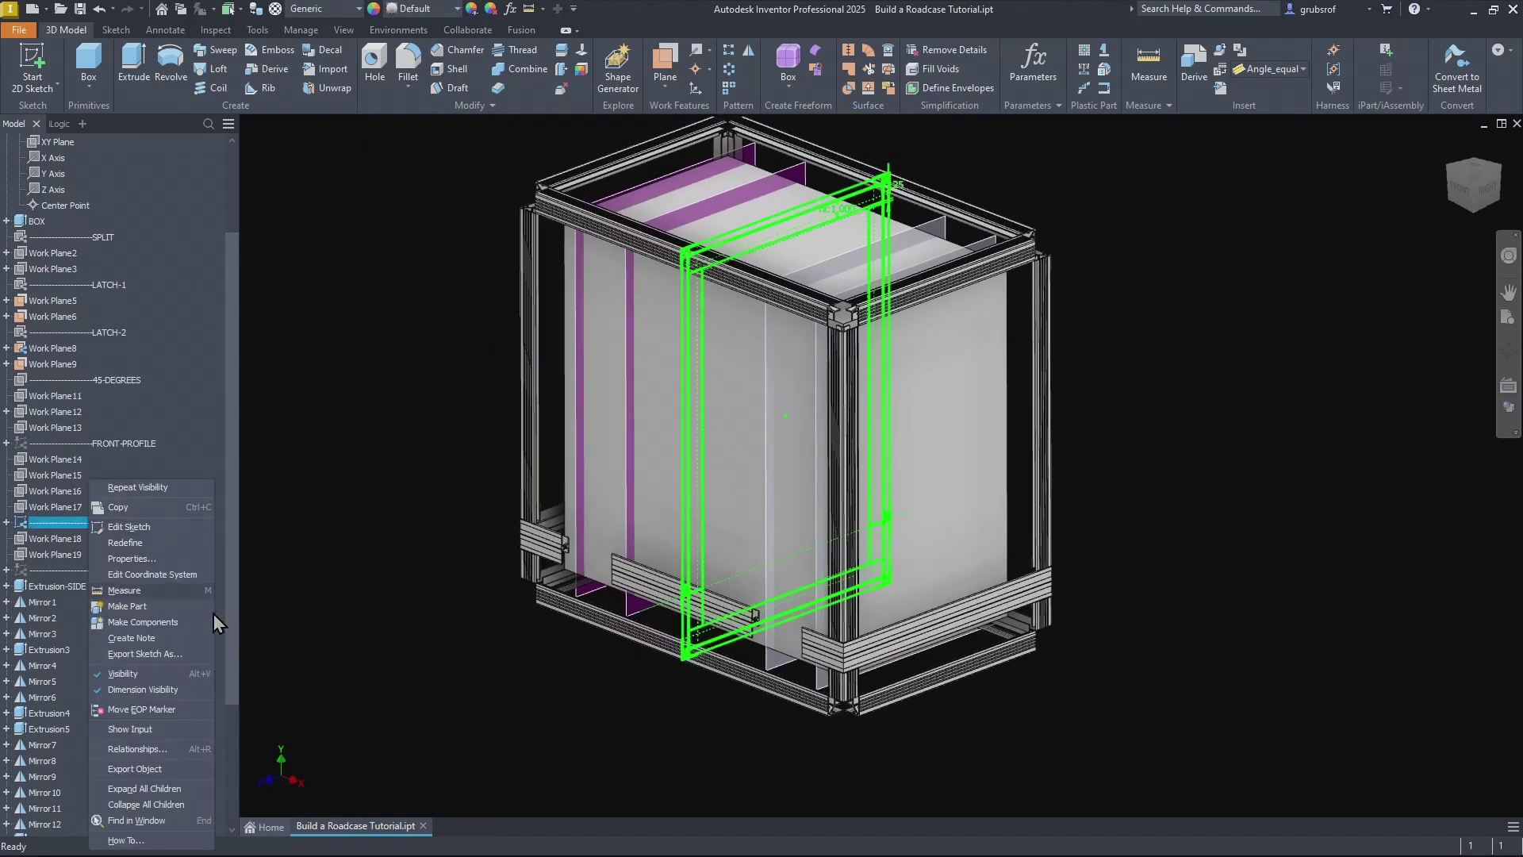
{"action": "left_click", "coordinate": [132, 675]}
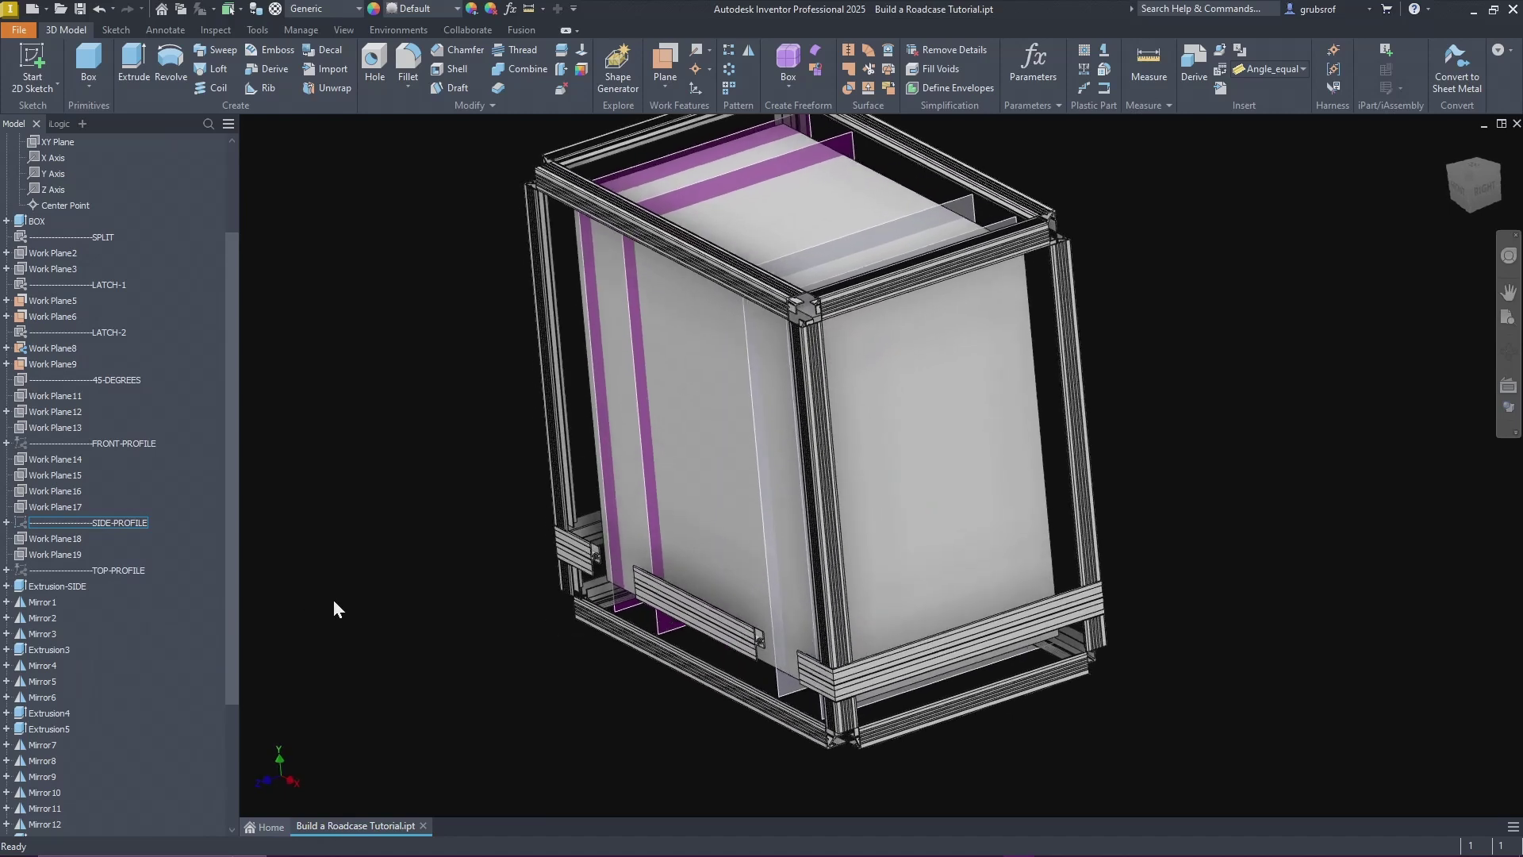
Step: Hide the latch work planes Work Plane5, Work Plane6, Work Plane8 and Work Plane9
{"action": "left_click", "coordinate": [55, 302]}
{"action": "left_click", "coordinate": [61, 301]}
{"action": "left_click", "coordinate": [54, 317], "text": "ctrl"}
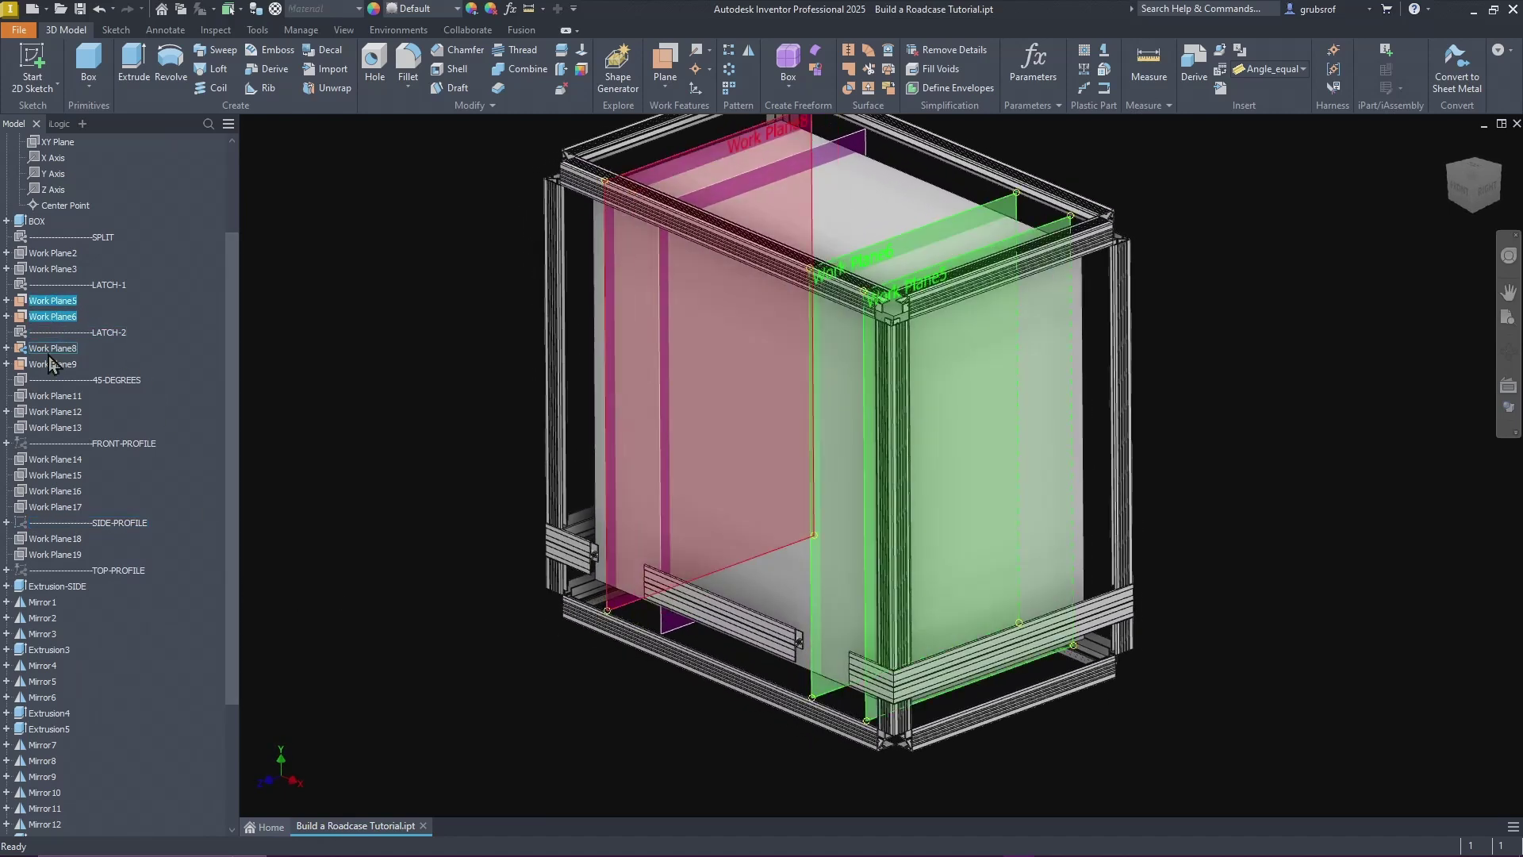
{"action": "left_click", "coordinate": [53, 349], "text": "ctrl"}
{"action": "left_click", "coordinate": [51, 364], "text": "ctrl"}
{"action": "right_click", "coordinate": [50, 363]}
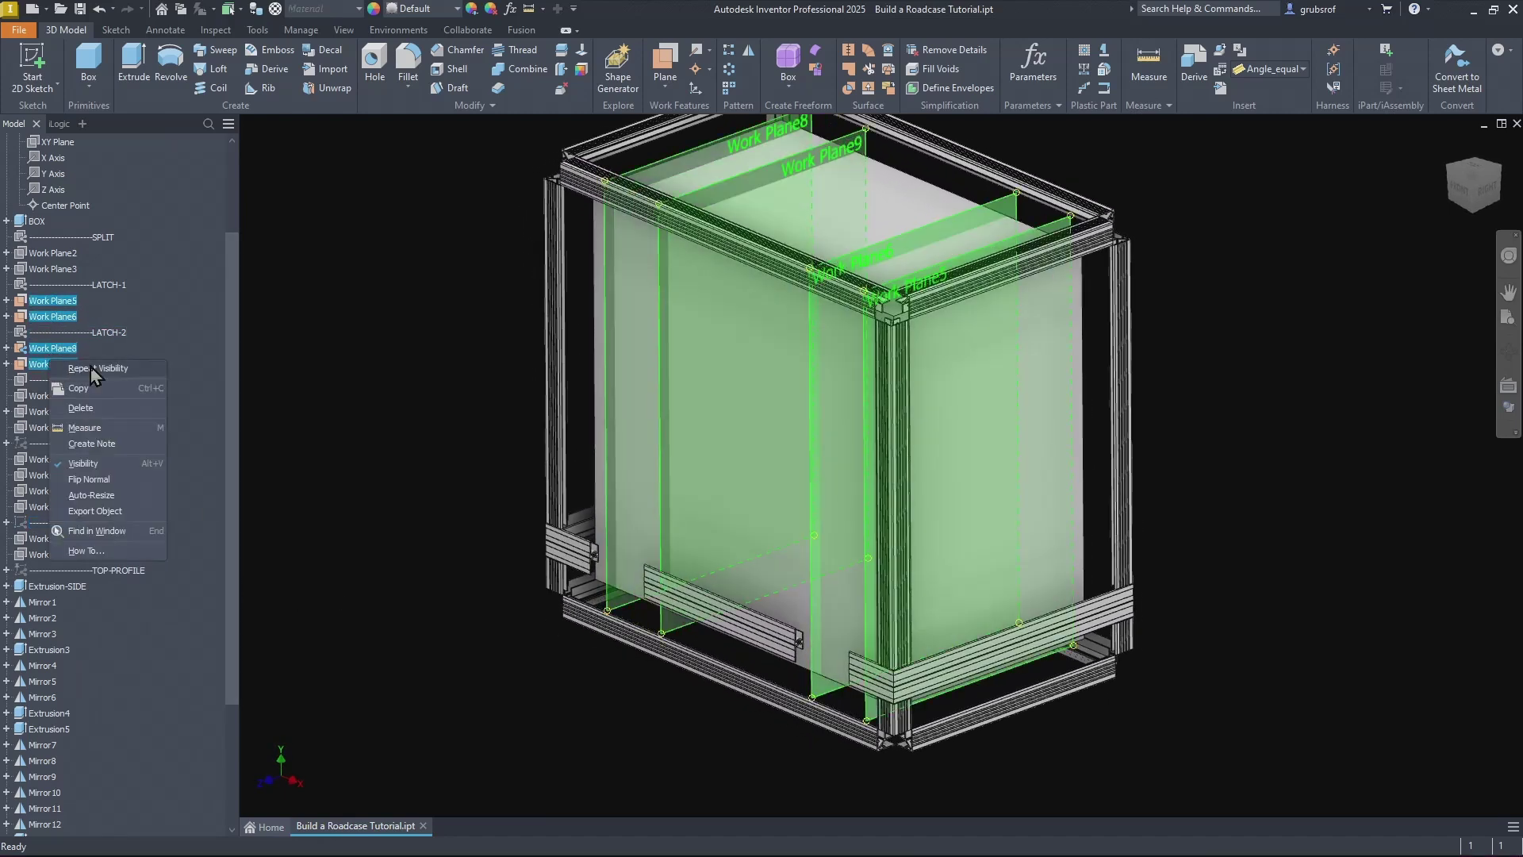
{"action": "left_click", "coordinate": [90, 466]}
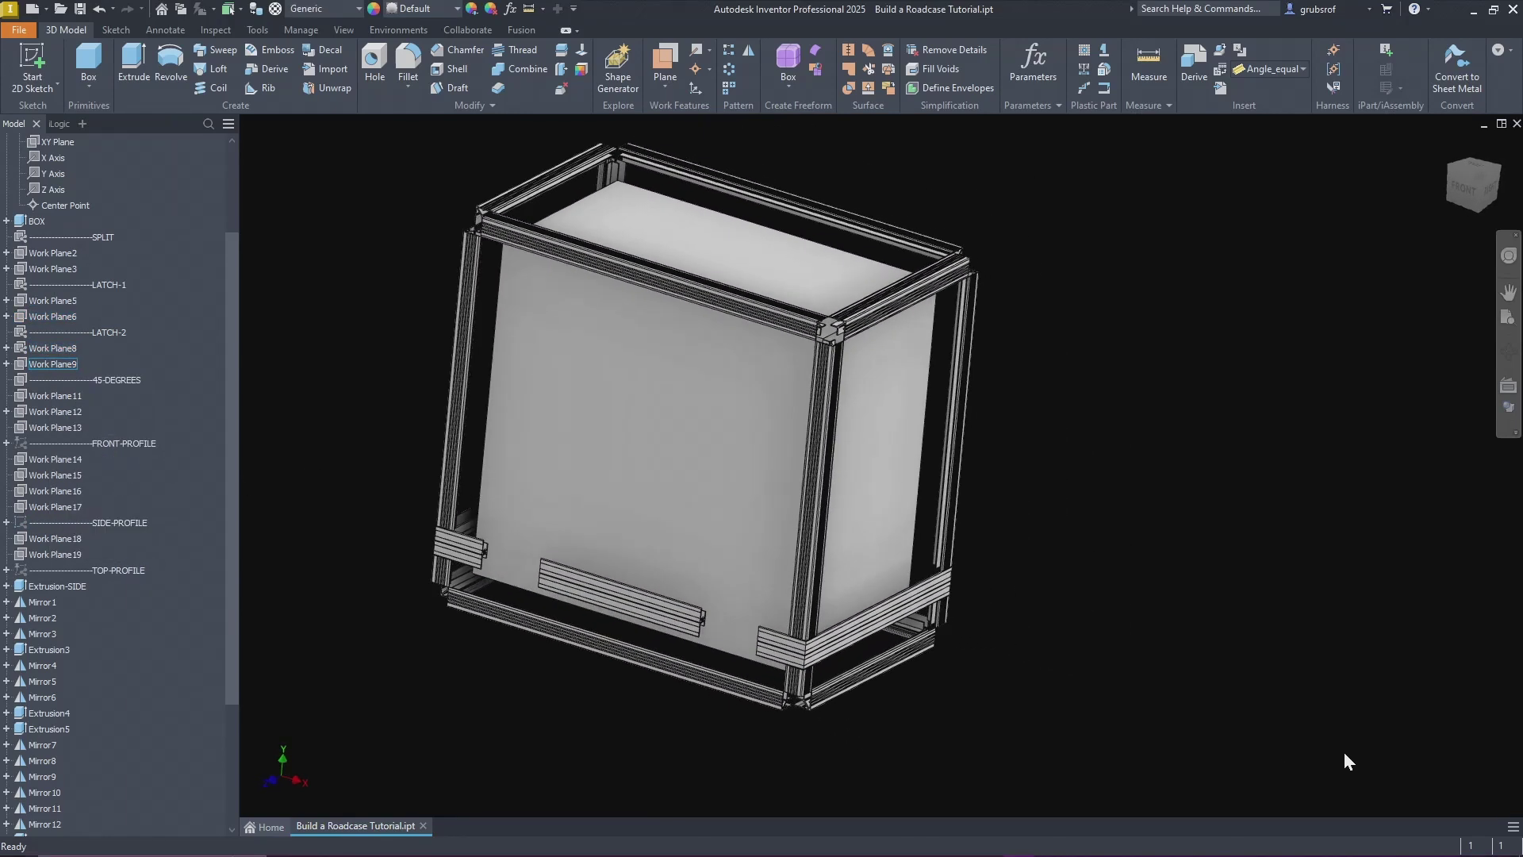
Step: Make the origin XY Plane visible
{"action": "scroll", "coordinate": [176, 276], "scroll_direction": "up", "scroll_amount": 3}
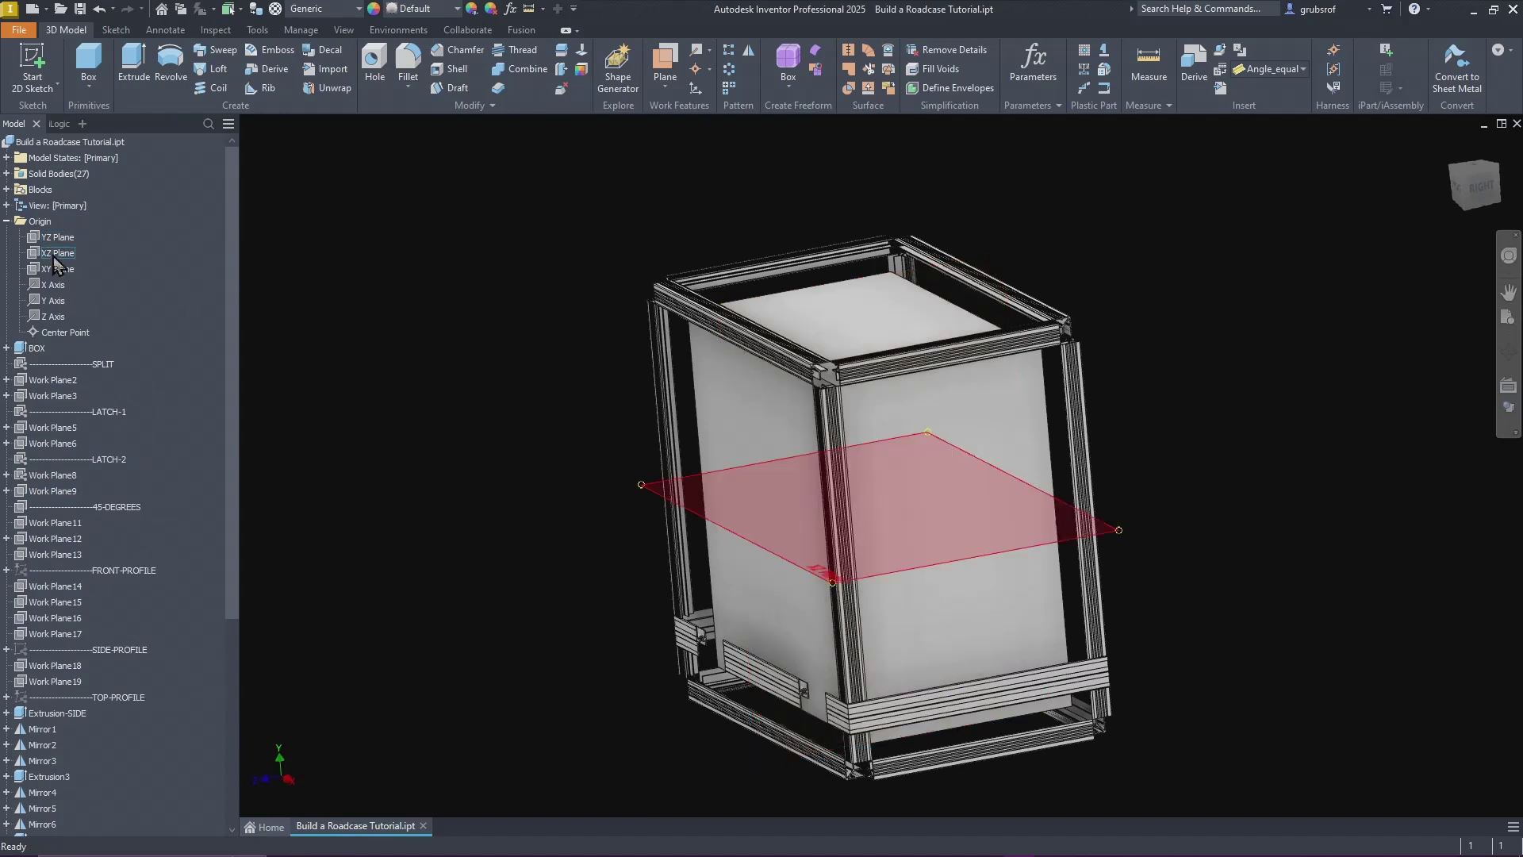
{"action": "left_click", "coordinate": [53, 270]}
{"action": "right_click", "coordinate": [53, 274]}
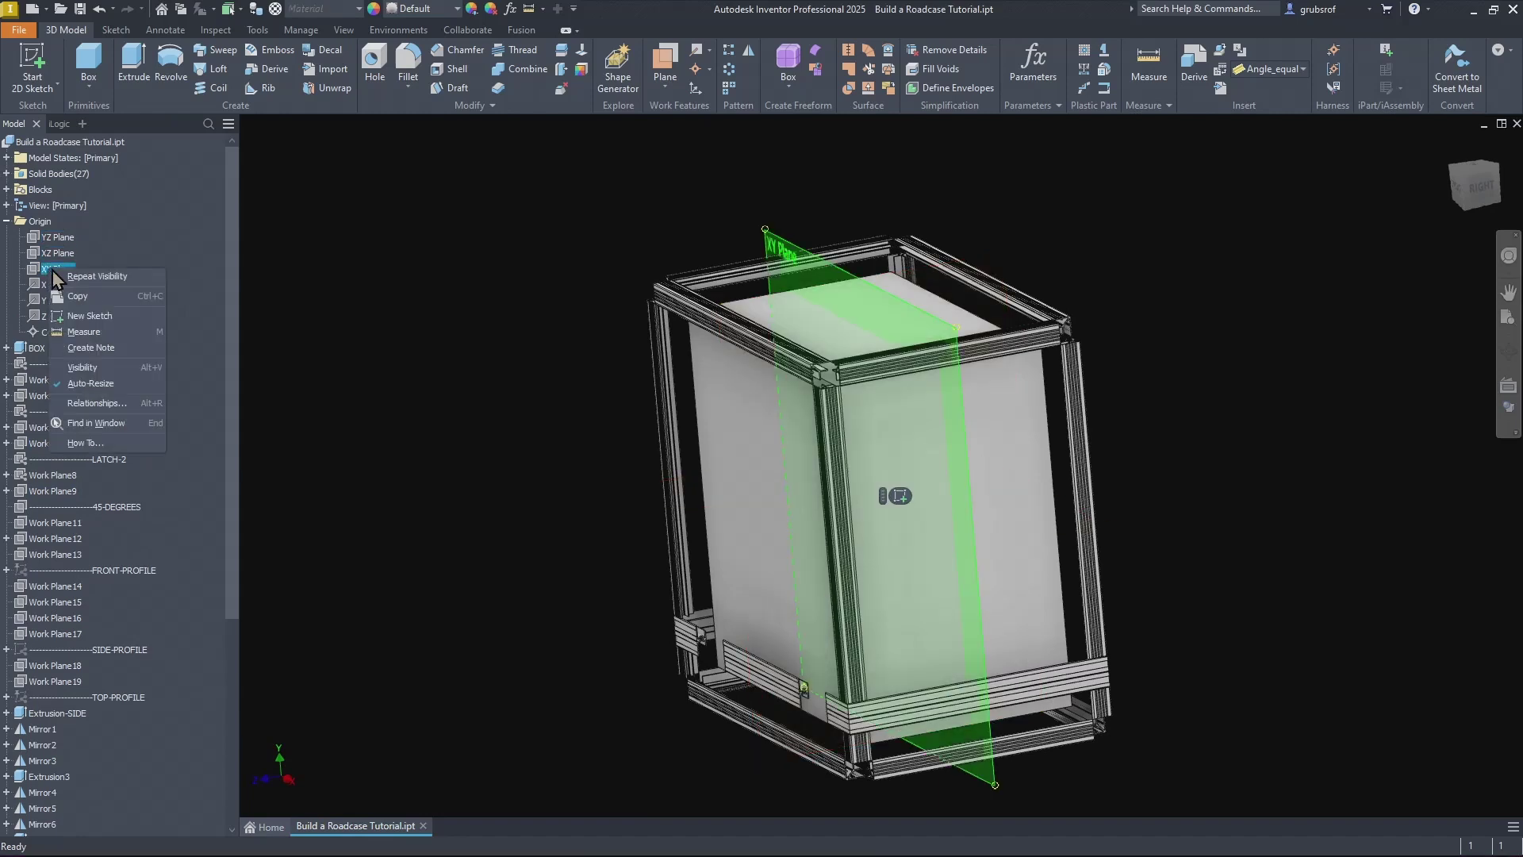
{"action": "left_click", "coordinate": [97, 365]}
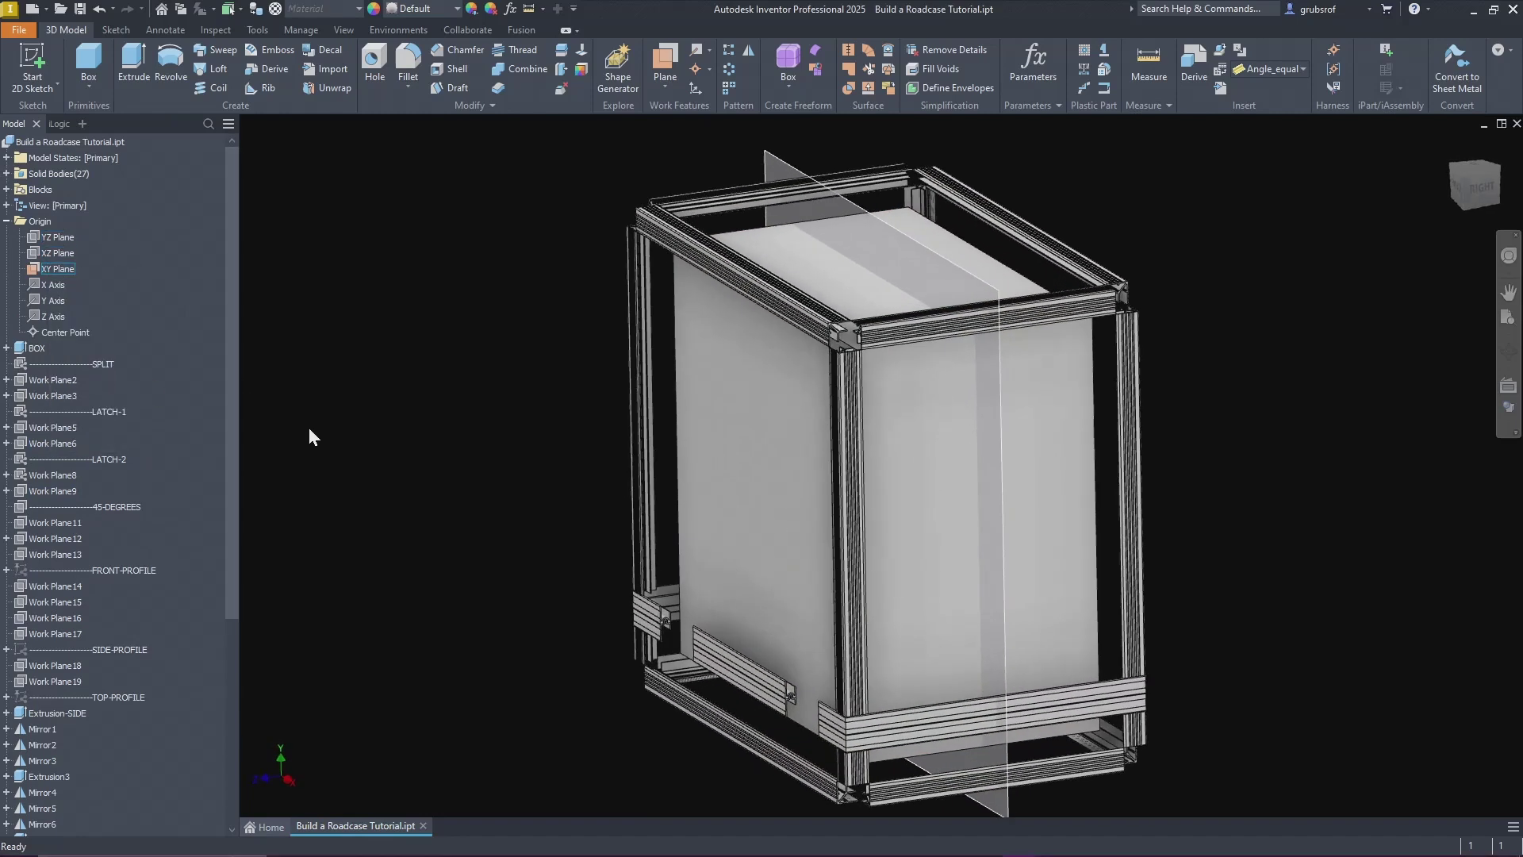
{"action": "scroll", "coordinate": [820, 679], "scroll_direction": "up", "scroll_amount": 5}
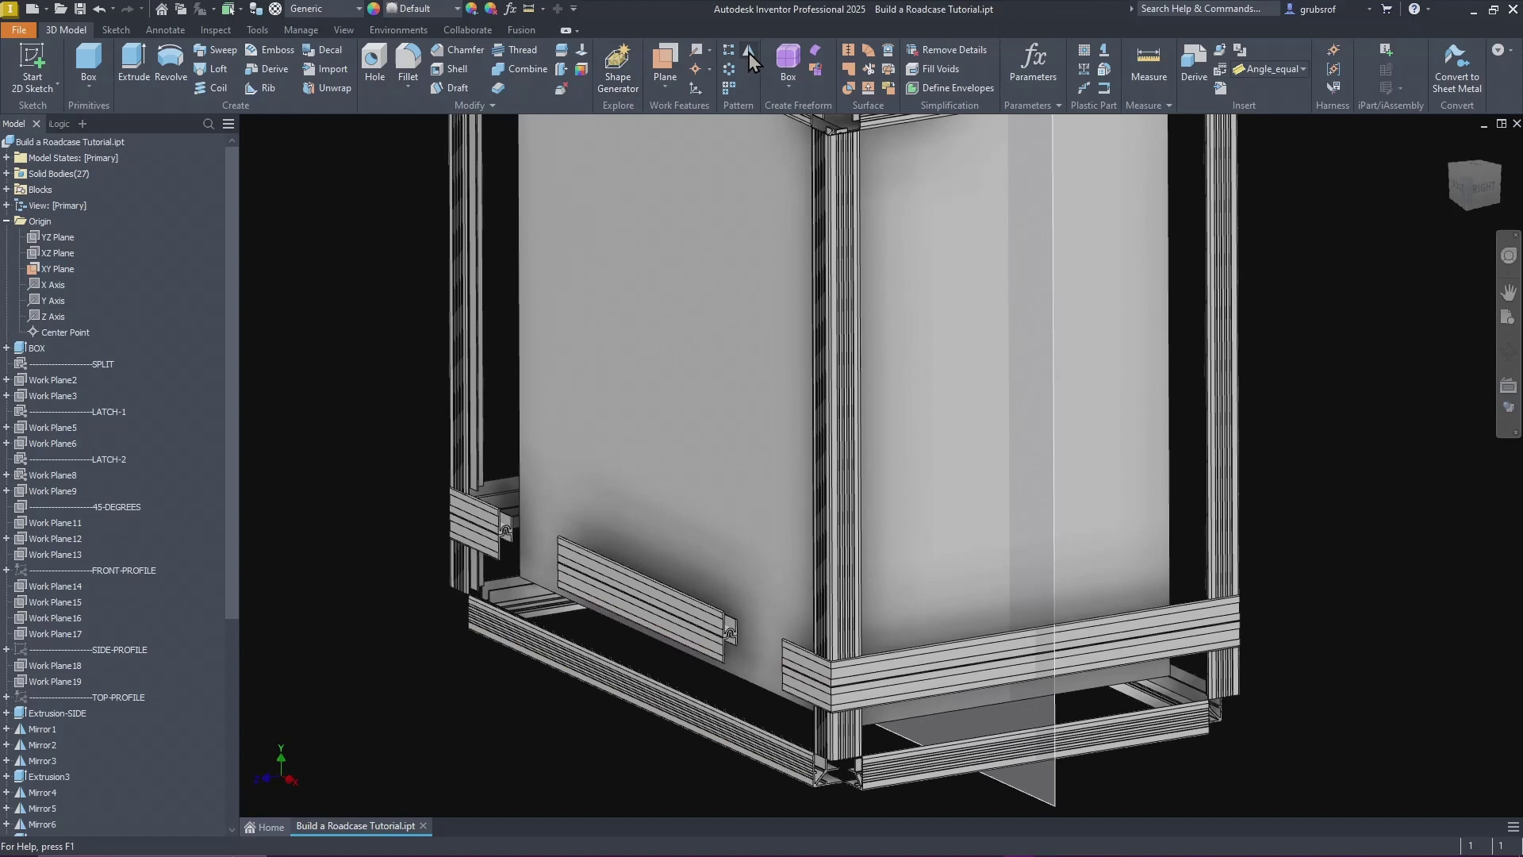
{"action": "key", "text": "m"}
{"action": "key", "text": "i"}
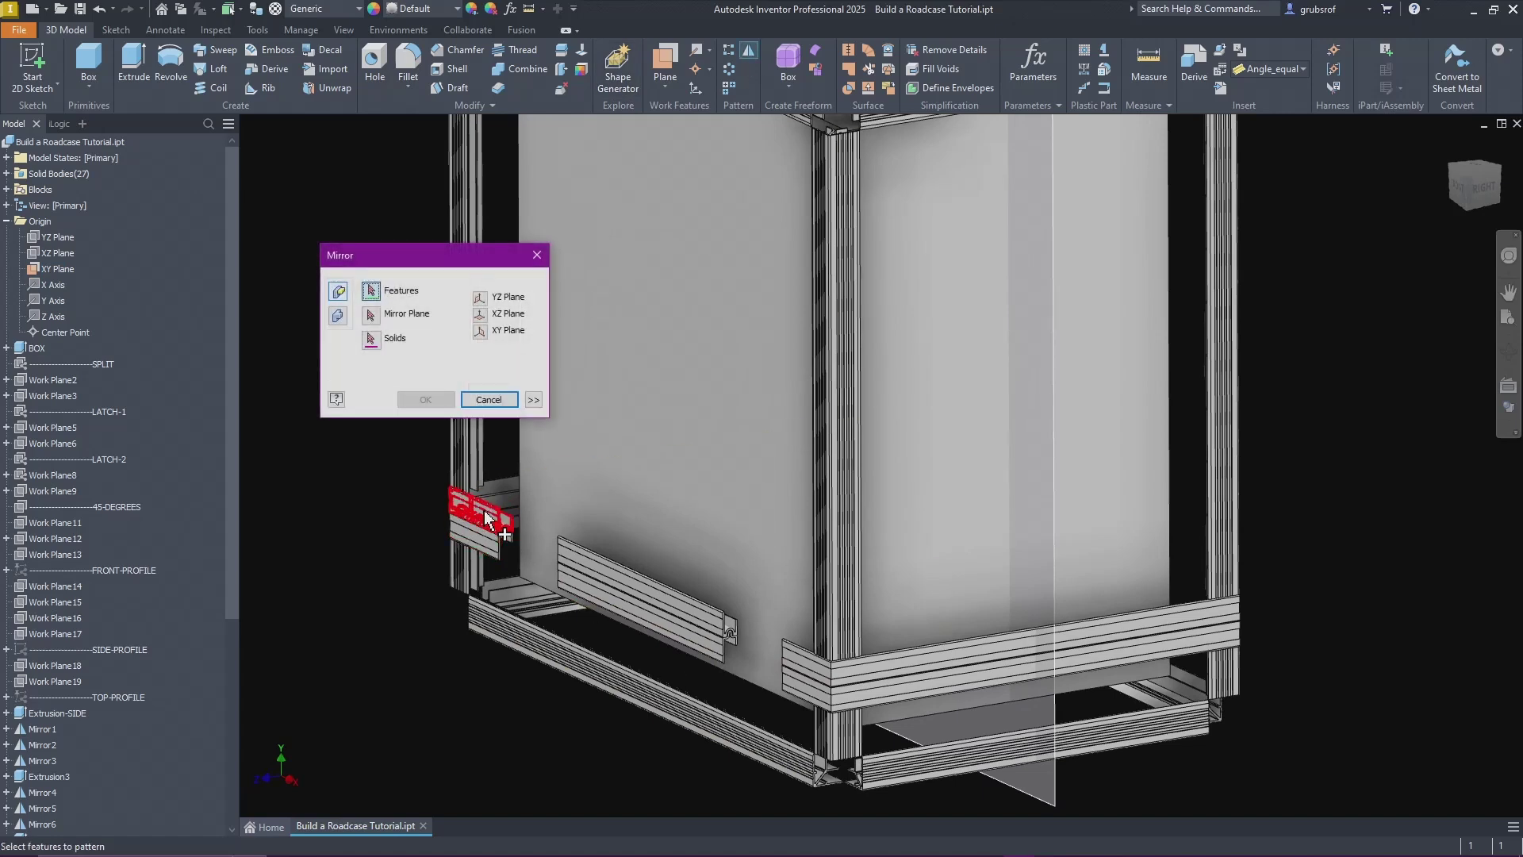
{"action": "left_click", "coordinate": [337, 317]}
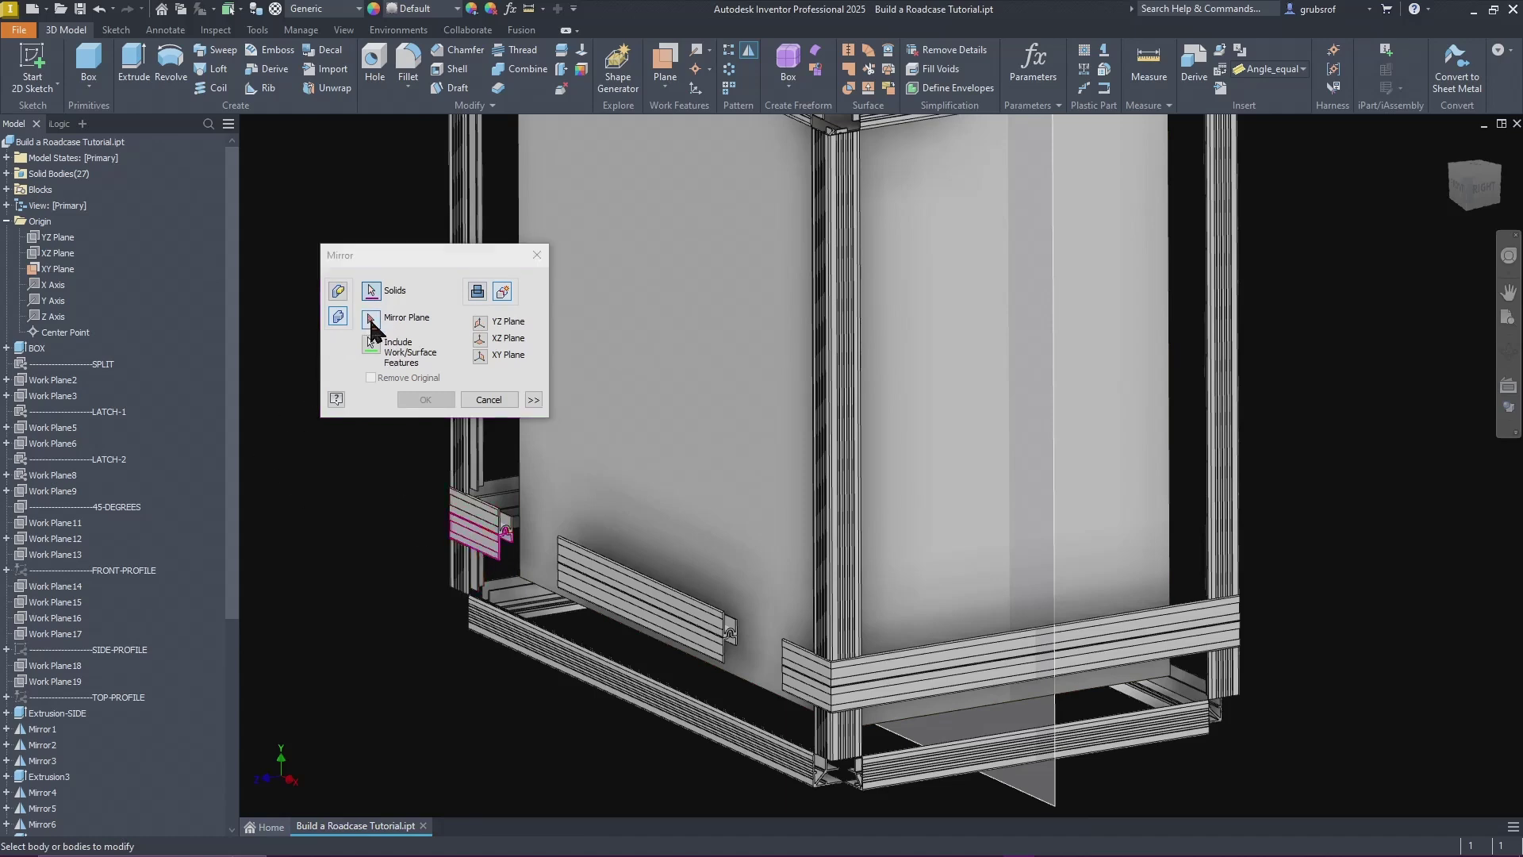
{"action": "left_click", "coordinate": [372, 320]}
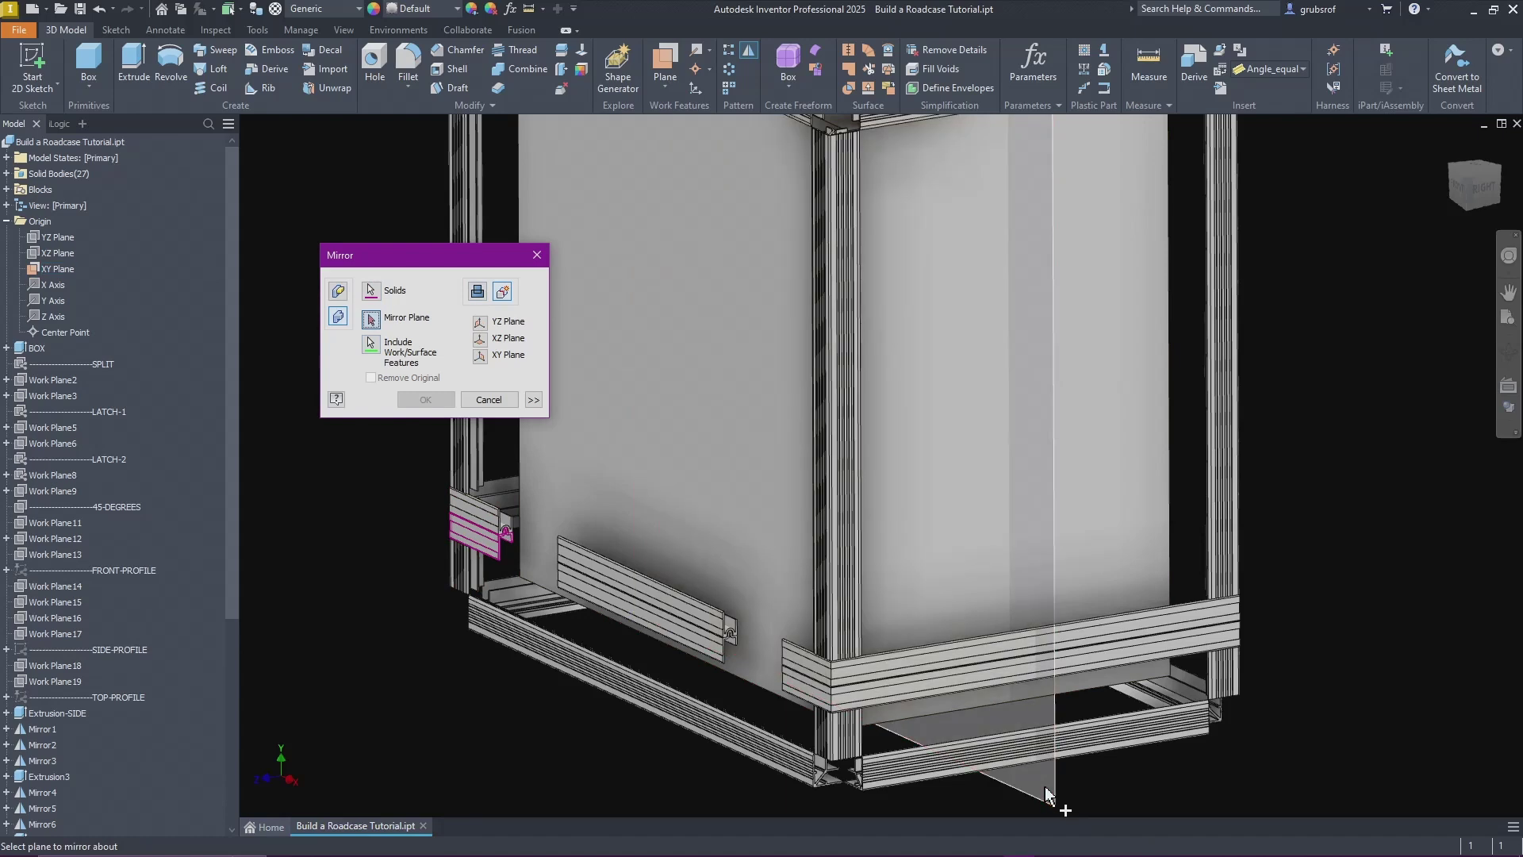
{"action": "middle_click_drag", "start_coordinate": [671, 594], "coordinate": [392, 334], "text": "shift"}
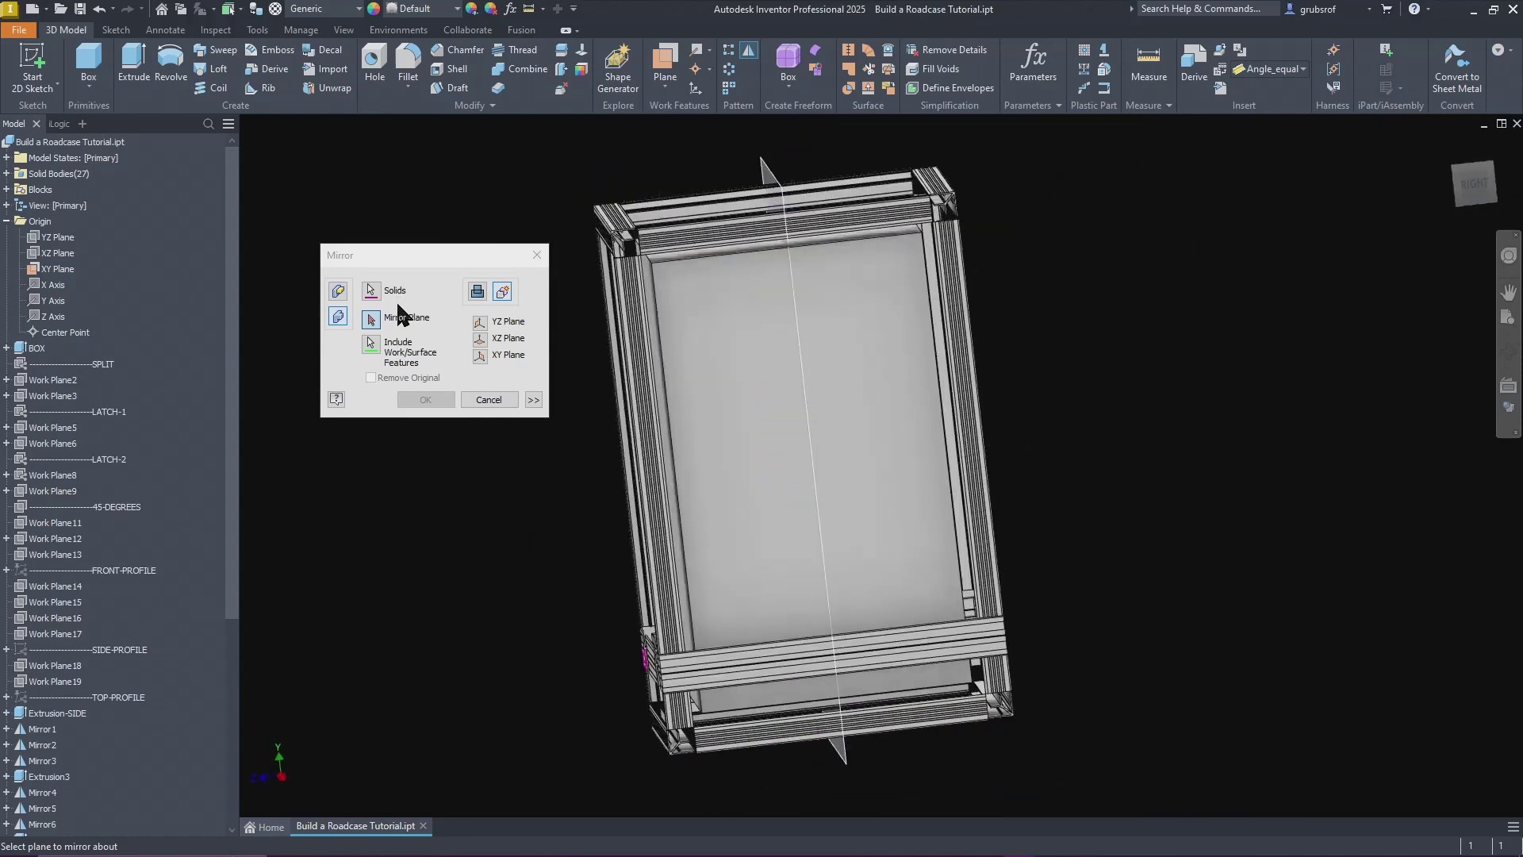
{"action": "left_click", "coordinate": [375, 296]}
{"action": "middle_click_drag", "start_coordinate": [376, 305], "coordinate": [530, 508], "text": "shift"}
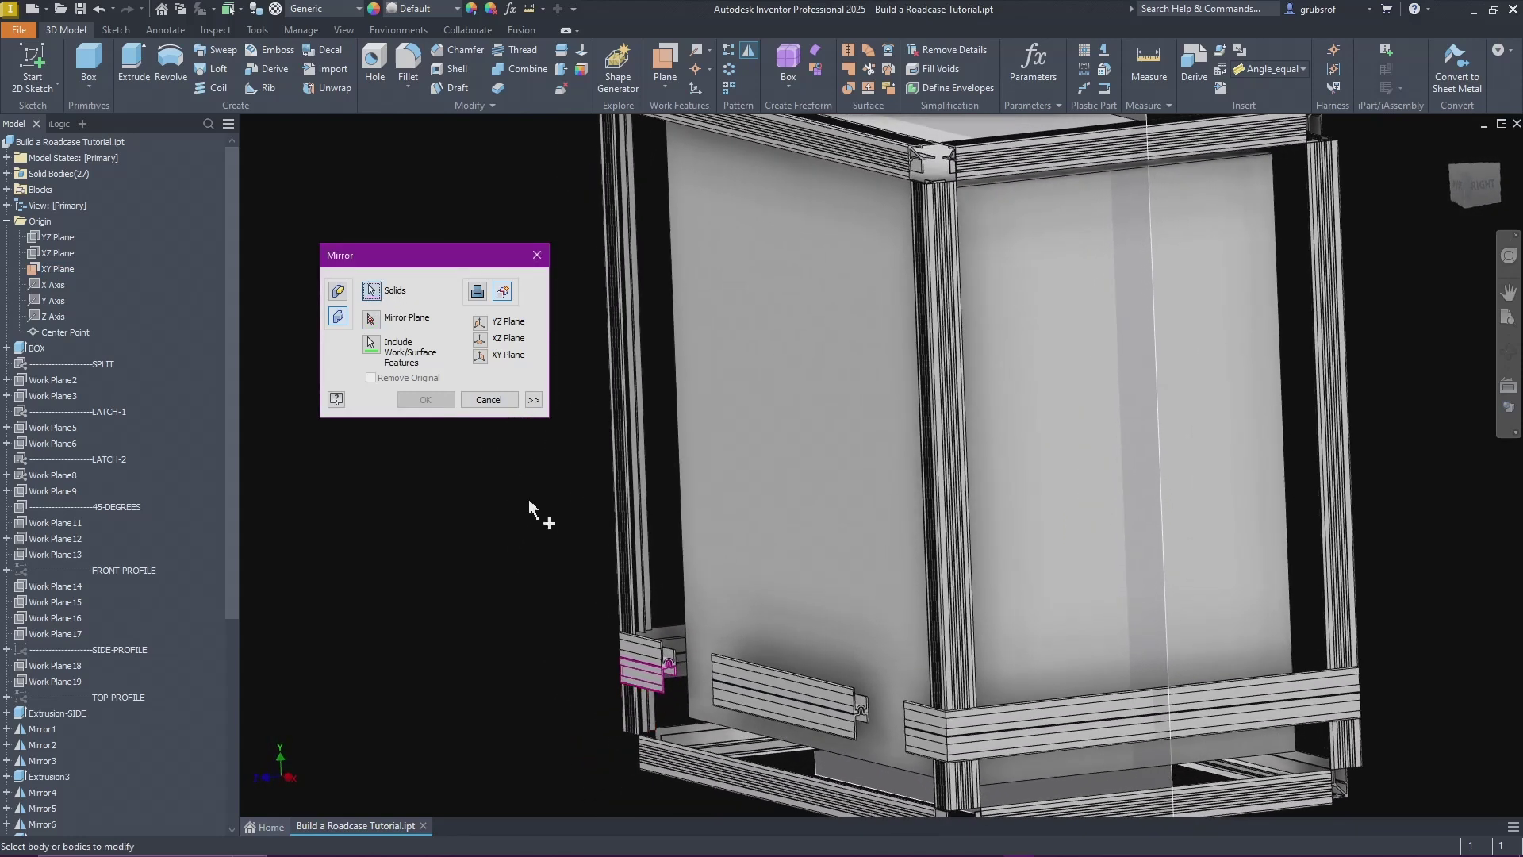
{"action": "left_click", "coordinate": [650, 681]}
{"action": "middle_click_drag", "start_coordinate": [447, 627], "coordinate": [768, 723], "text": "shift"}
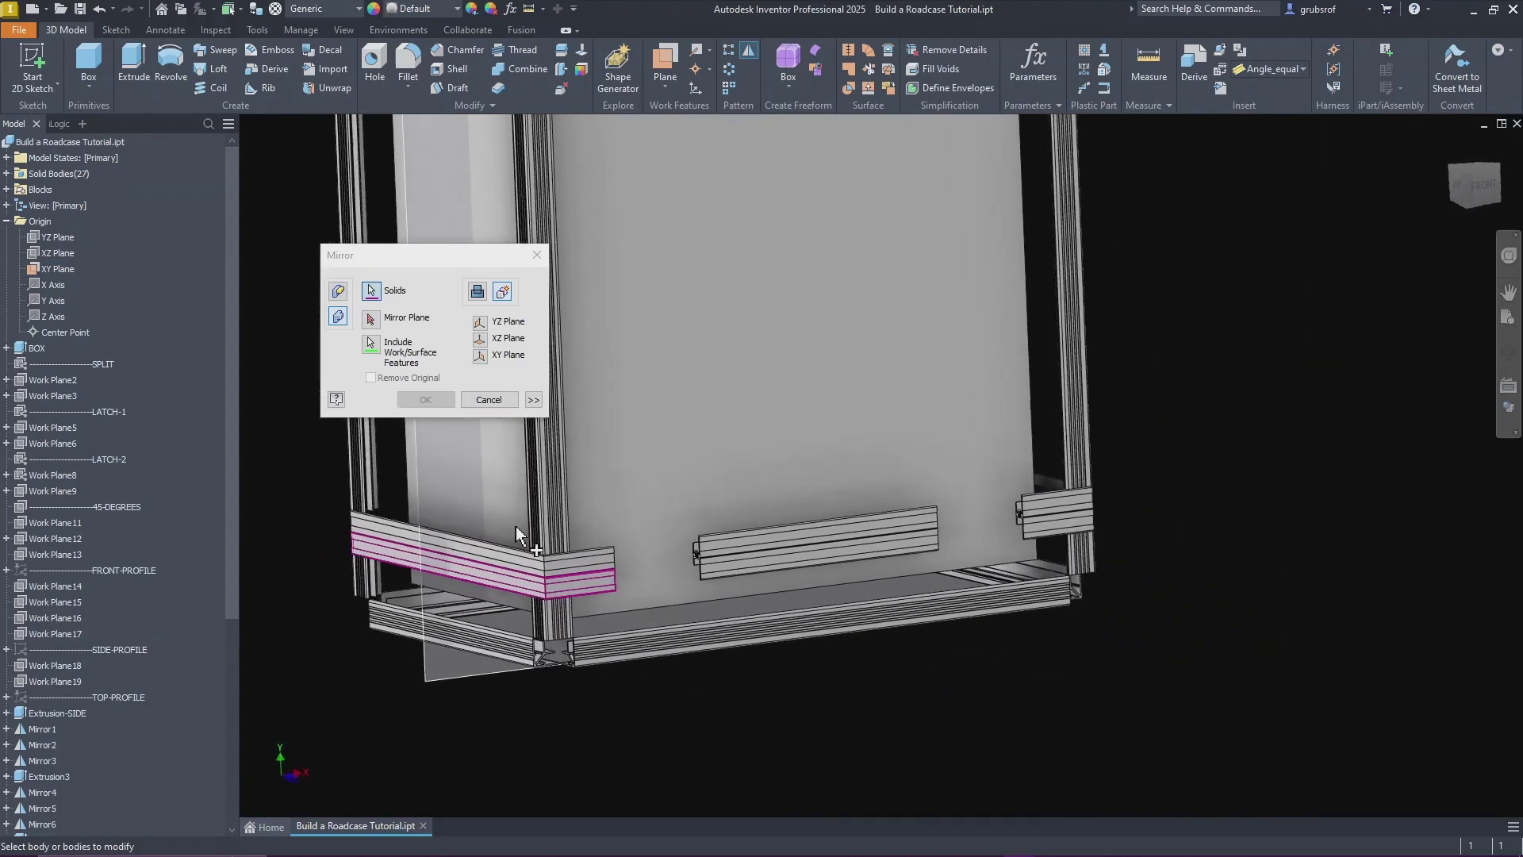
{"action": "left_click", "coordinate": [488, 399]}
Step: Mirror the upper tongue-and-groove solid of the short corner section about the origin XY Plane as a new solid
{"action": "scroll", "coordinate": [738, 737], "scroll_direction": "up", "scroll_amount": 1}
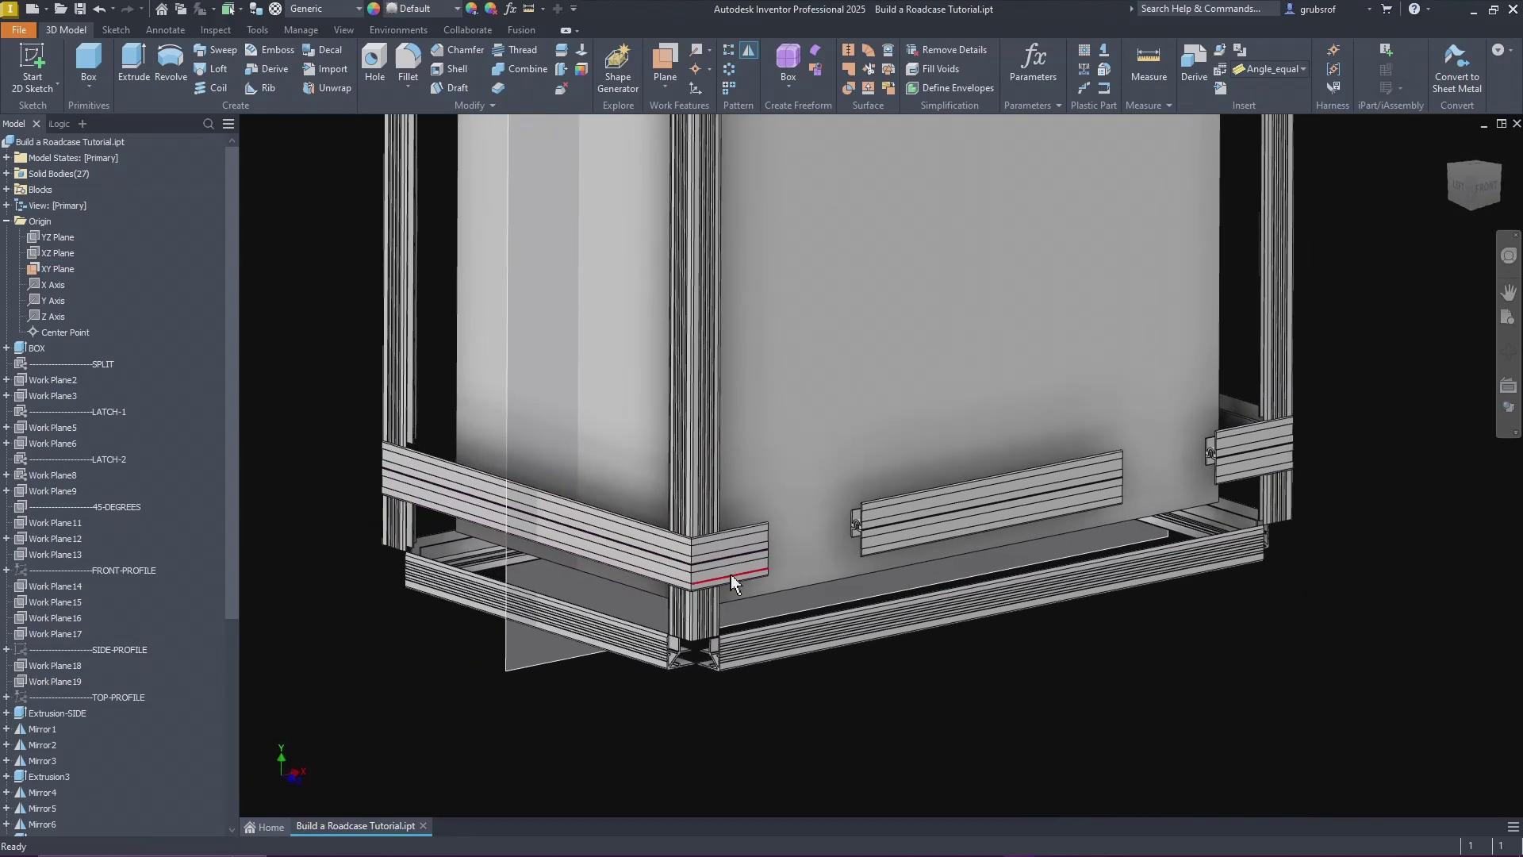
{"action": "middle_click_drag", "start_coordinate": [722, 577], "coordinate": [708, 572], "text": "shift"}
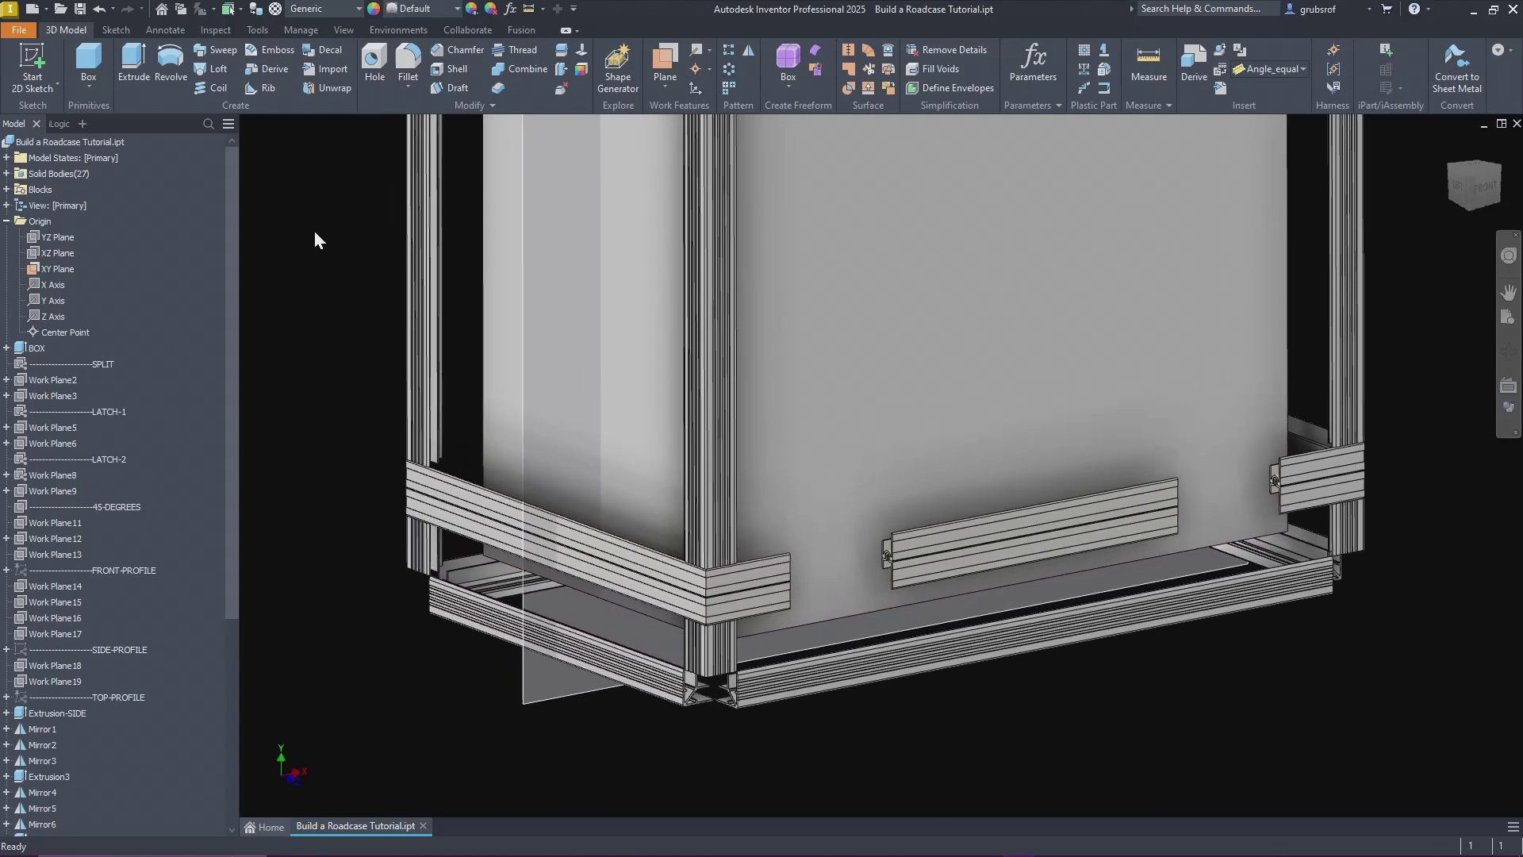
{"action": "scroll", "coordinate": [141, 783], "scroll_direction": "down", "scroll_amount": 6}
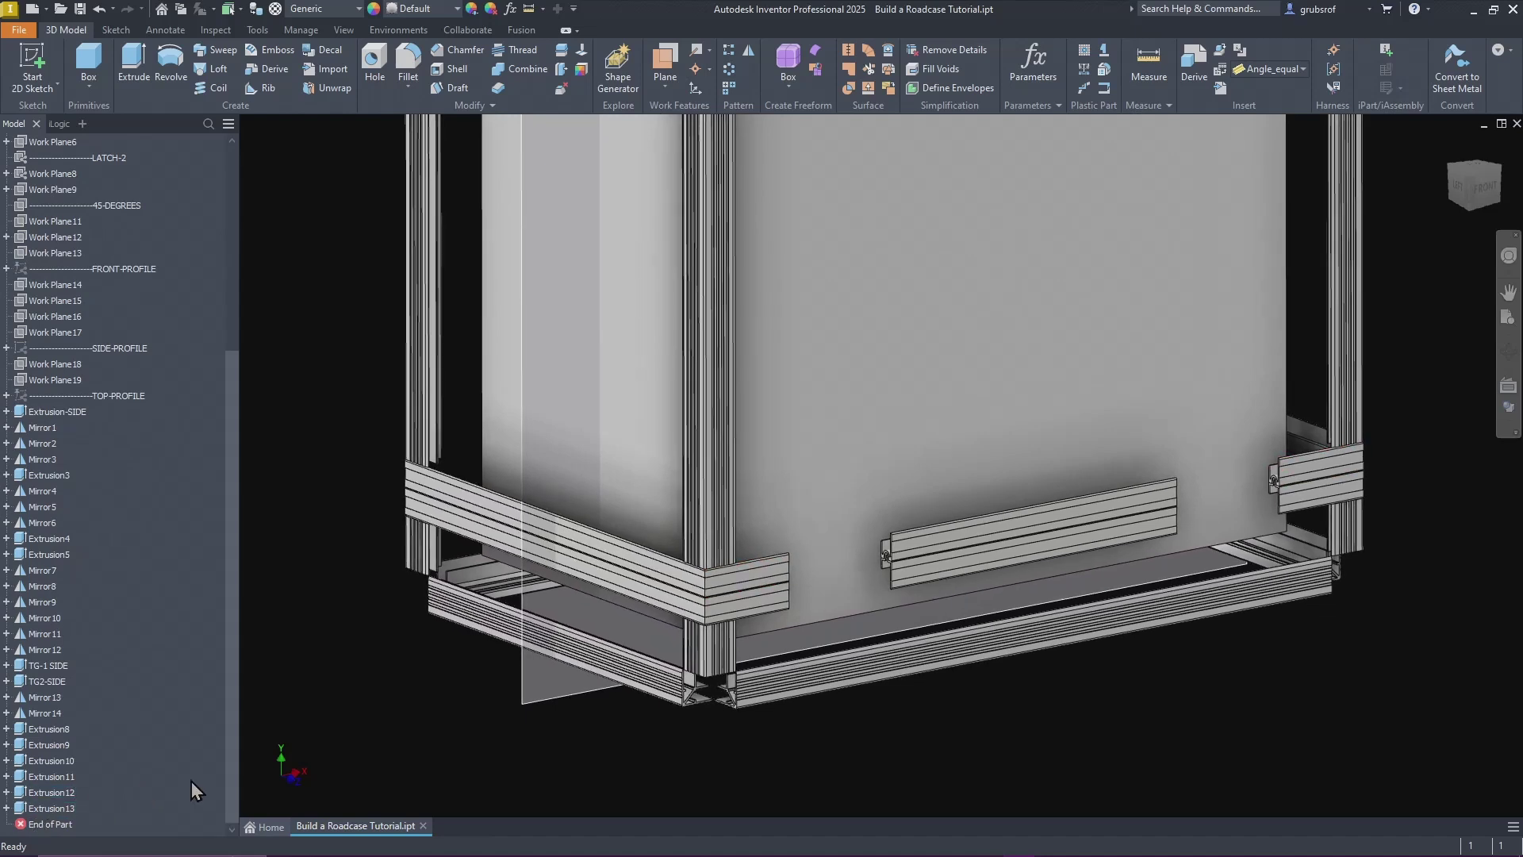
{"action": "left_click", "coordinate": [748, 53]}
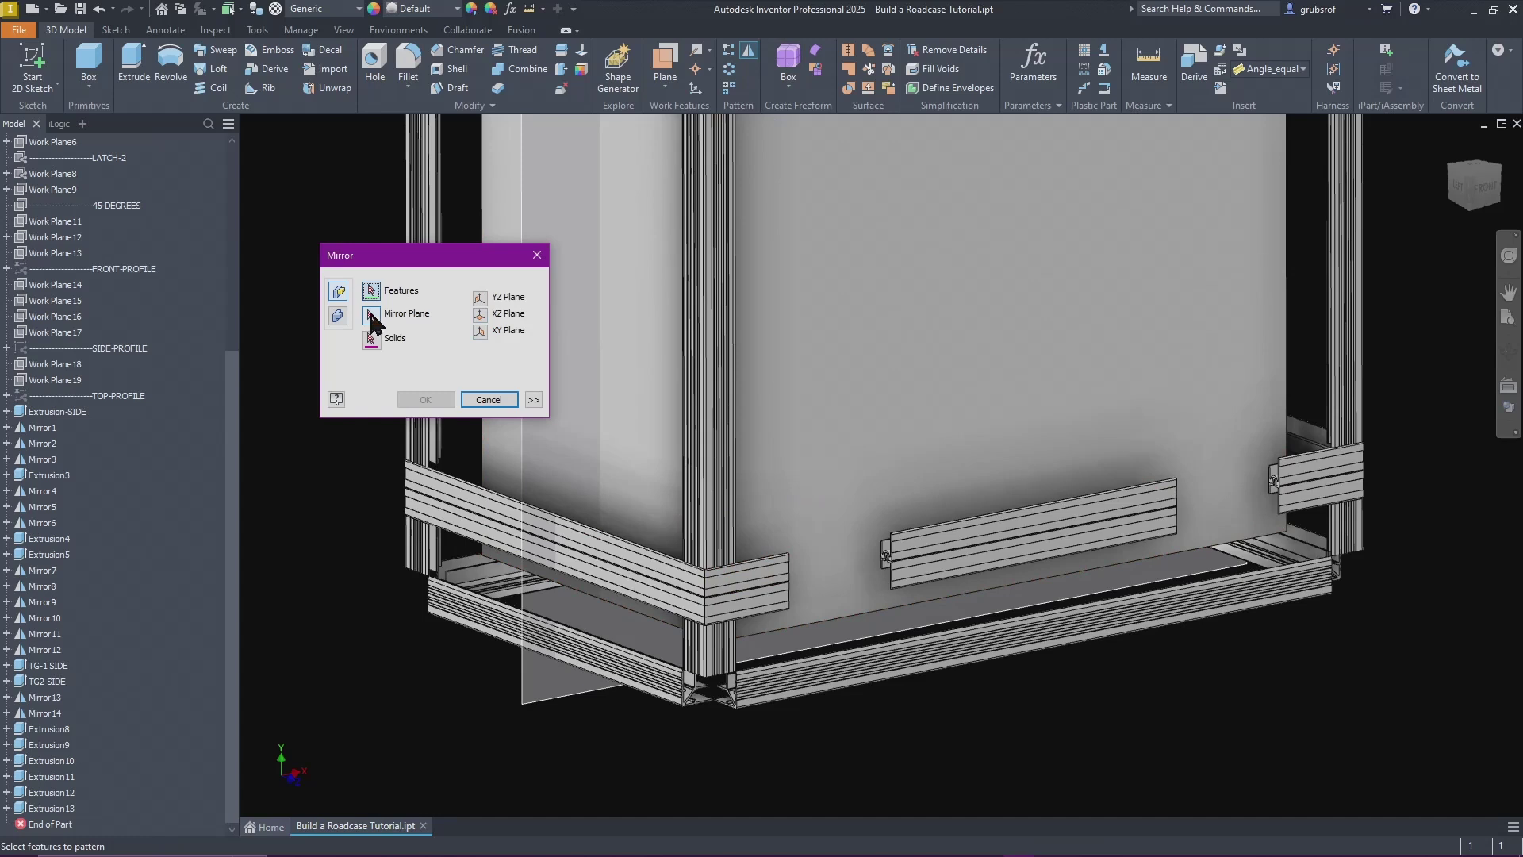
{"action": "left_click", "coordinate": [502, 291]}
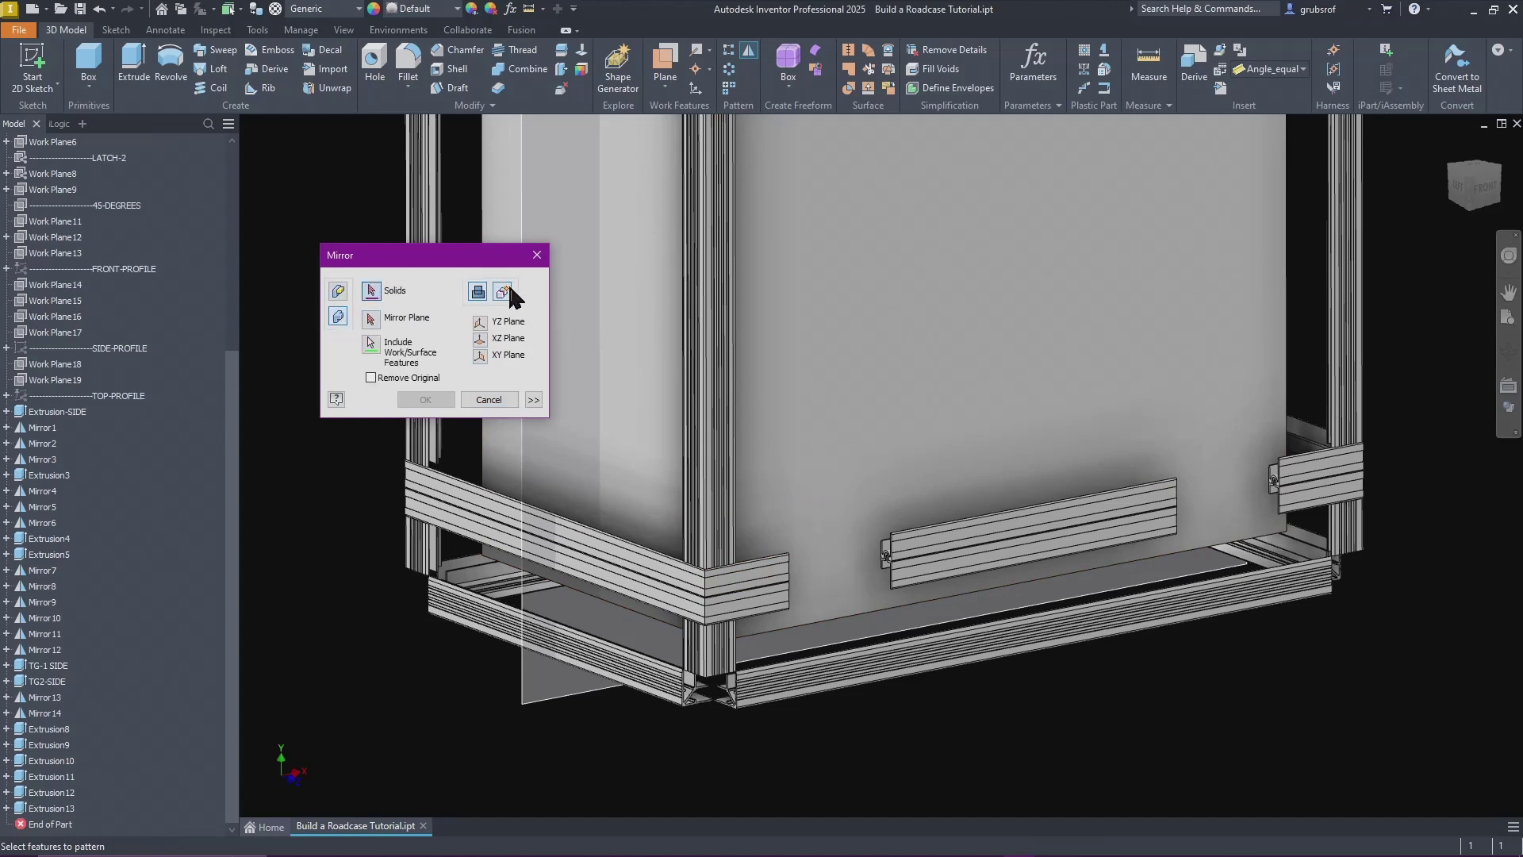
{"action": "middle_click_drag", "start_coordinate": [1014, 640], "coordinate": [505, 658], "text": "shift"}
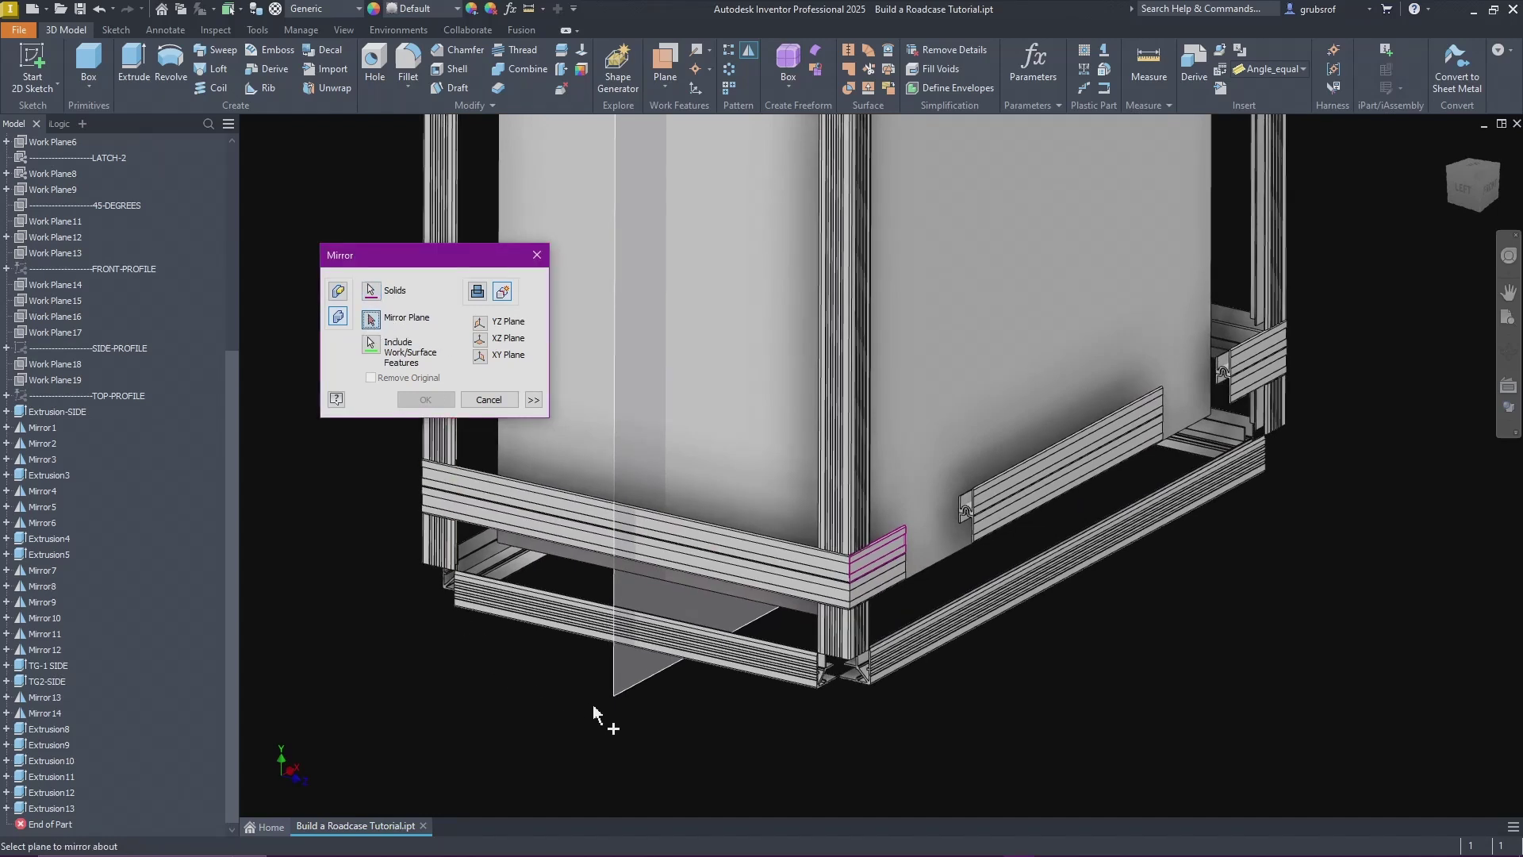
{"action": "left_click", "coordinate": [618, 698]}
{"action": "left_click", "coordinate": [425, 399]}
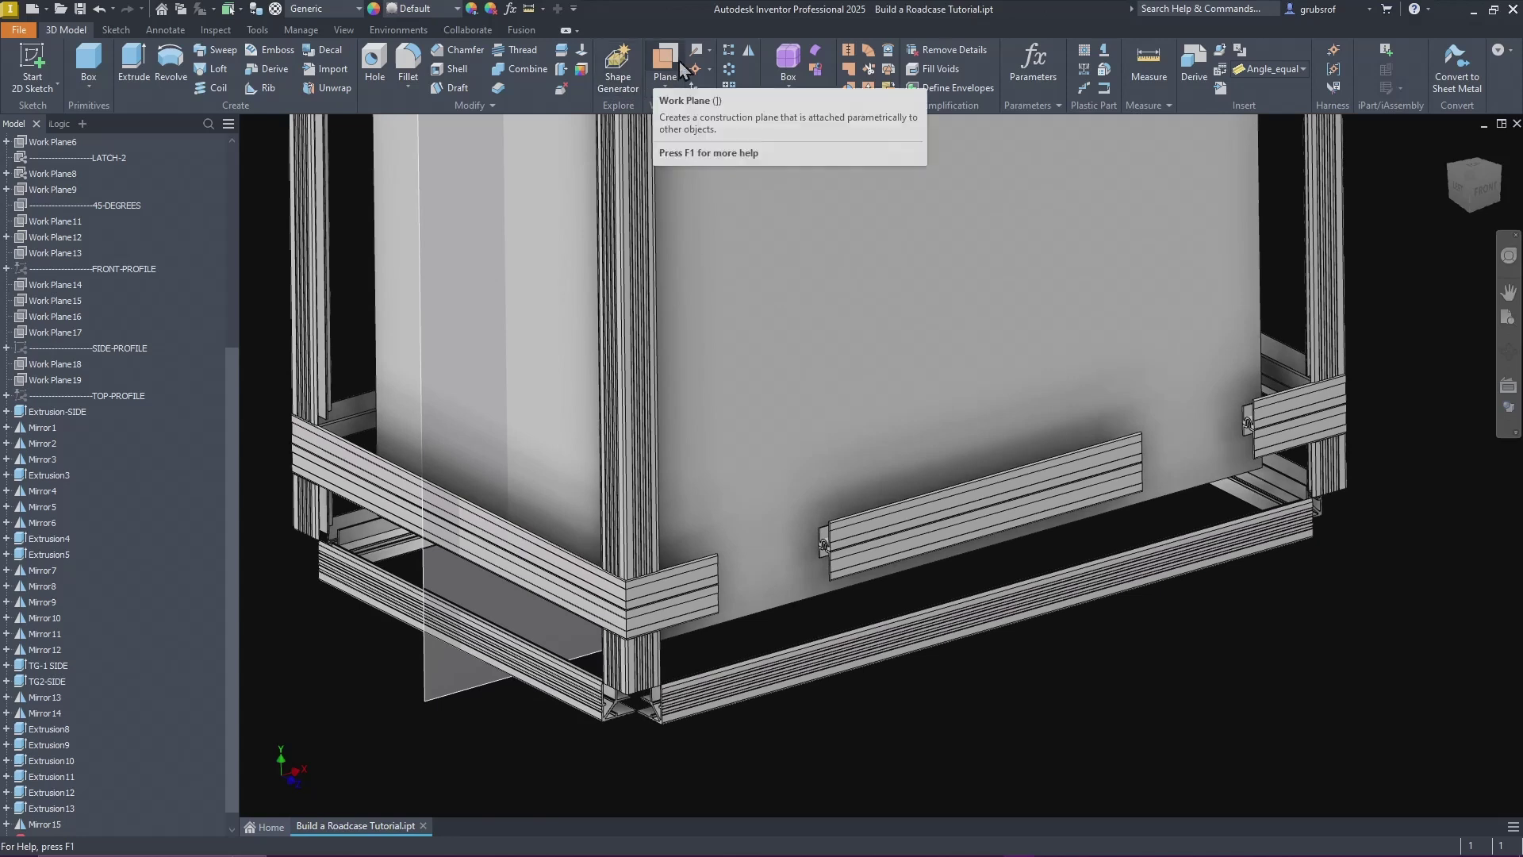
Step: Mirror the lower tongue-and-groove solid of the short corner section about the origin XY Plane as a new solid
{"action": "left_click", "coordinate": [751, 52]}
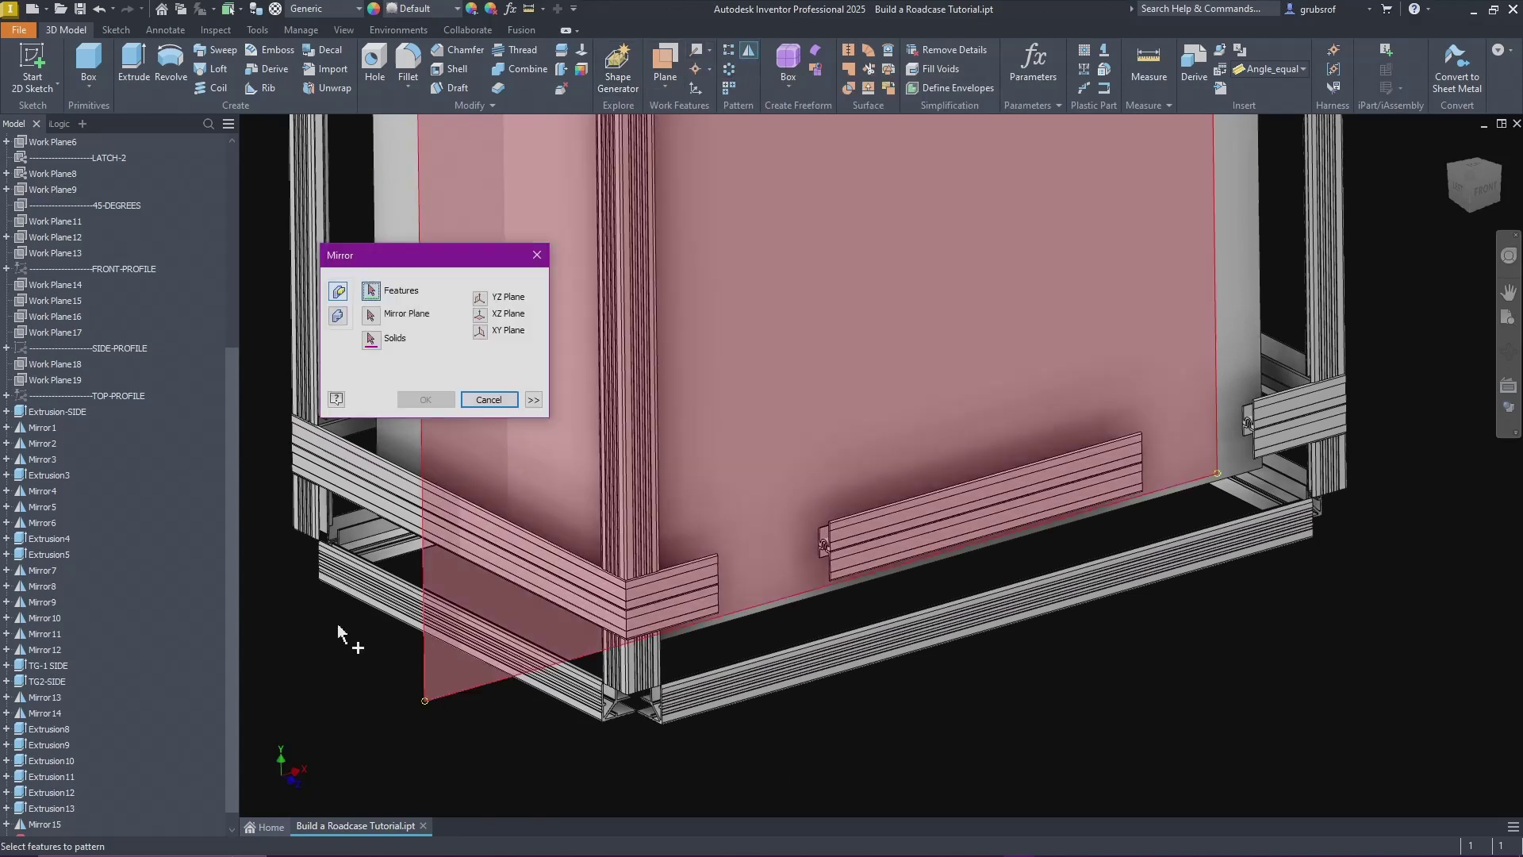
{"action": "left_click", "coordinate": [338, 316]}
{"action": "left_click", "coordinate": [503, 292]}
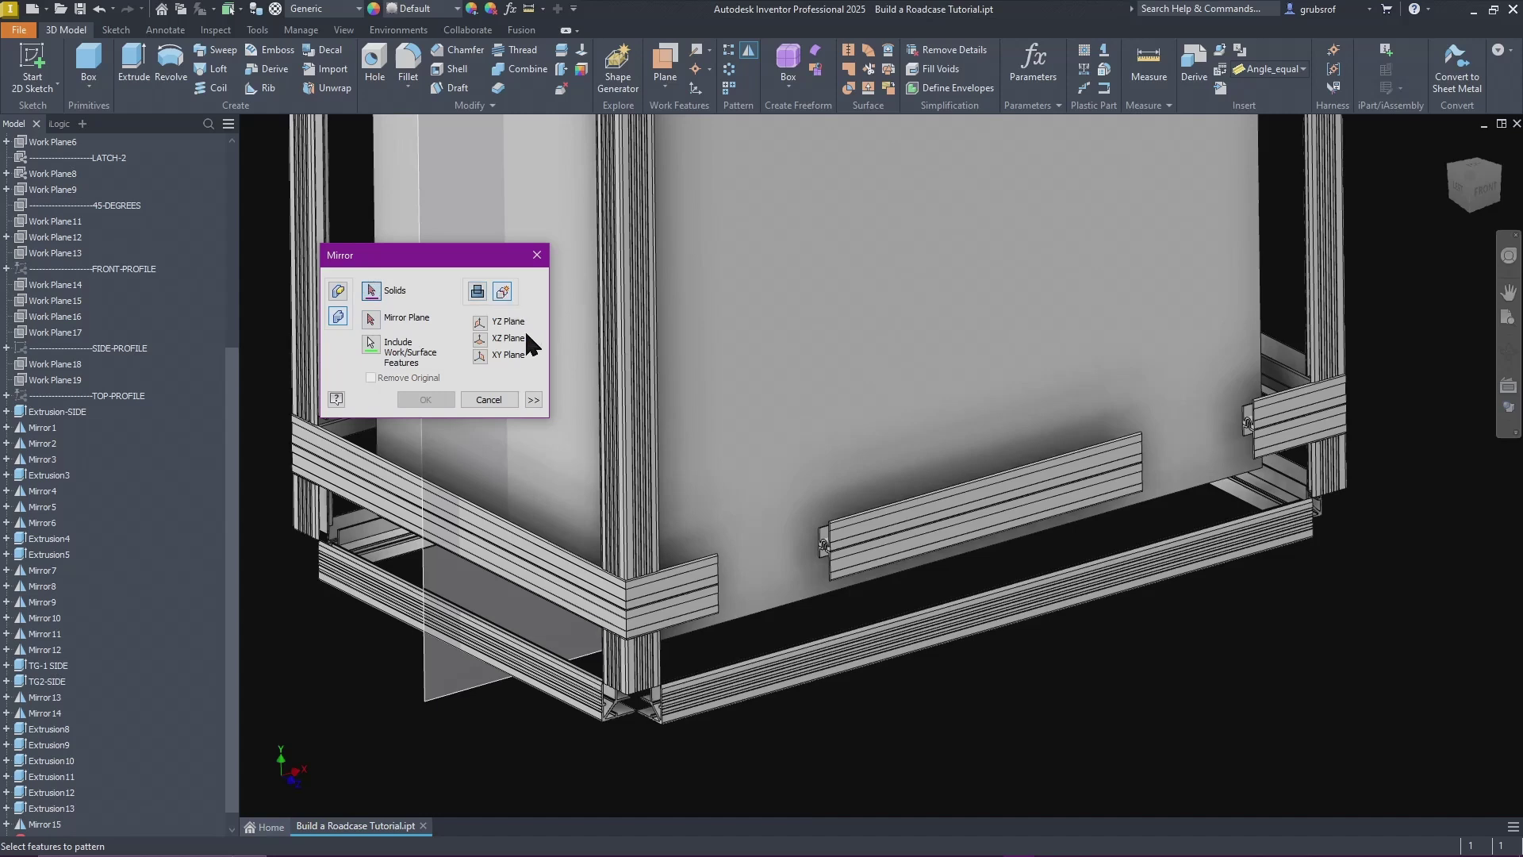
{"action": "left_click", "coordinate": [664, 612]}
{"action": "left_click", "coordinate": [371, 319]}
{"action": "left_click", "coordinate": [432, 654]}
{"action": "left_click", "coordinate": [428, 398]}
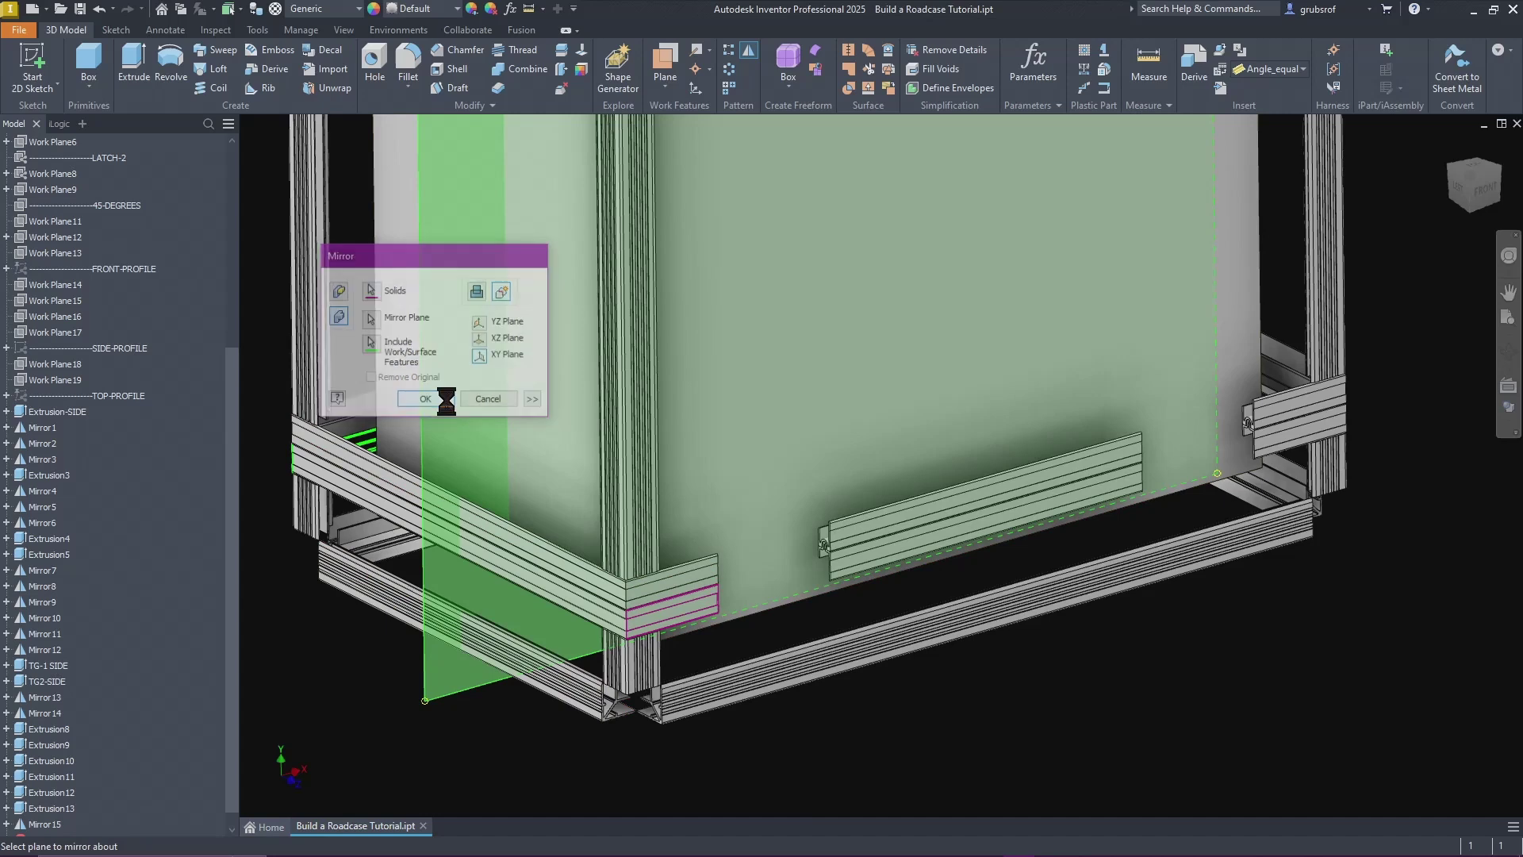
Step: Start a solid-body mirror for the tongue-and-groove section between the latch gaps, with the result as a new solid
{"action": "scroll", "coordinate": [920, 706], "scroll_direction": "up", "scroll_amount": 2}
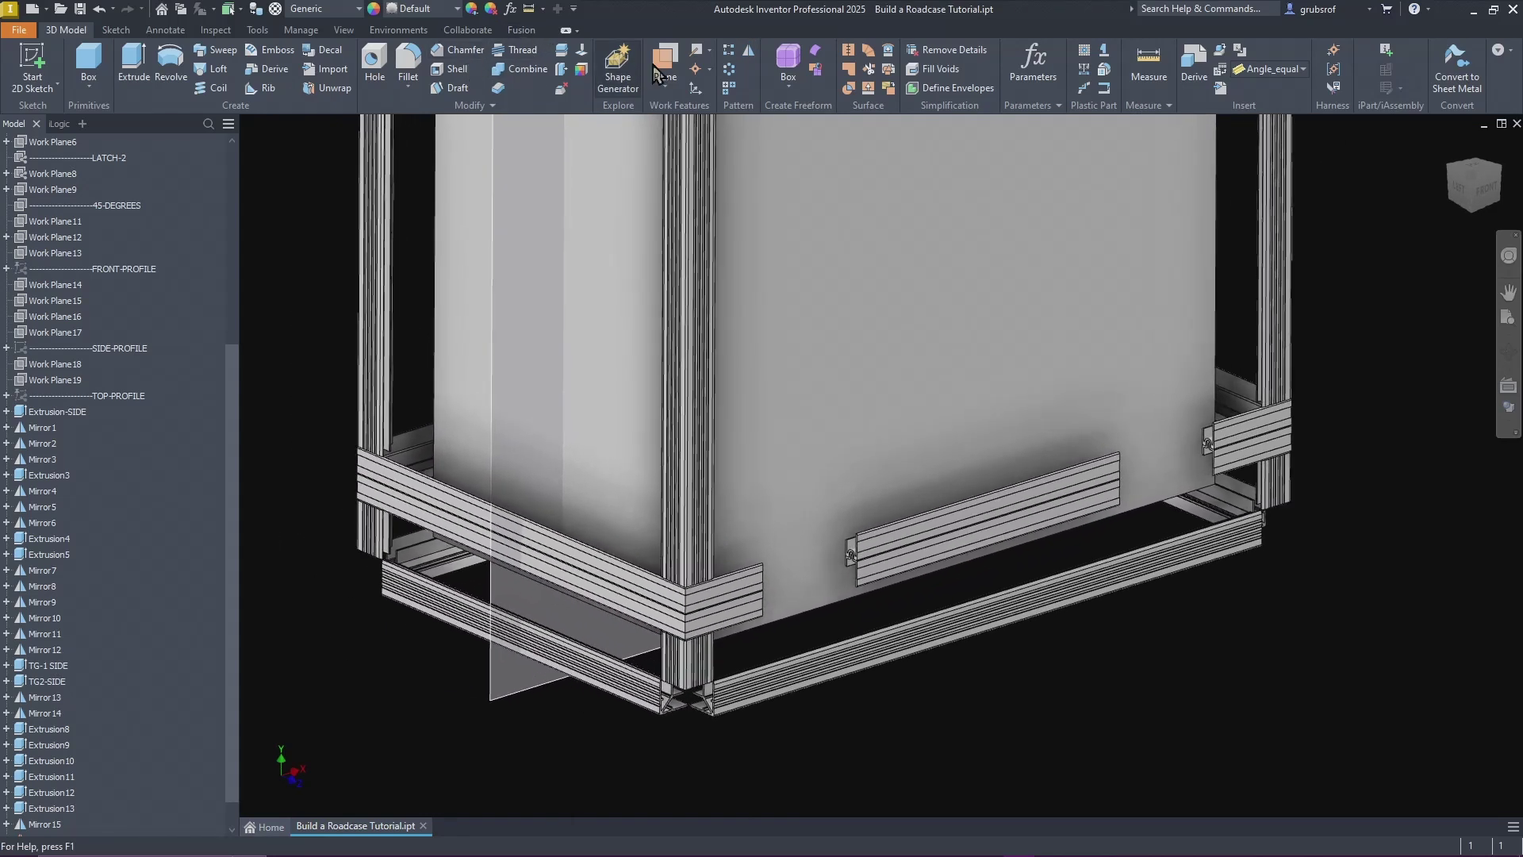
{"action": "left_click", "coordinate": [750, 53]}
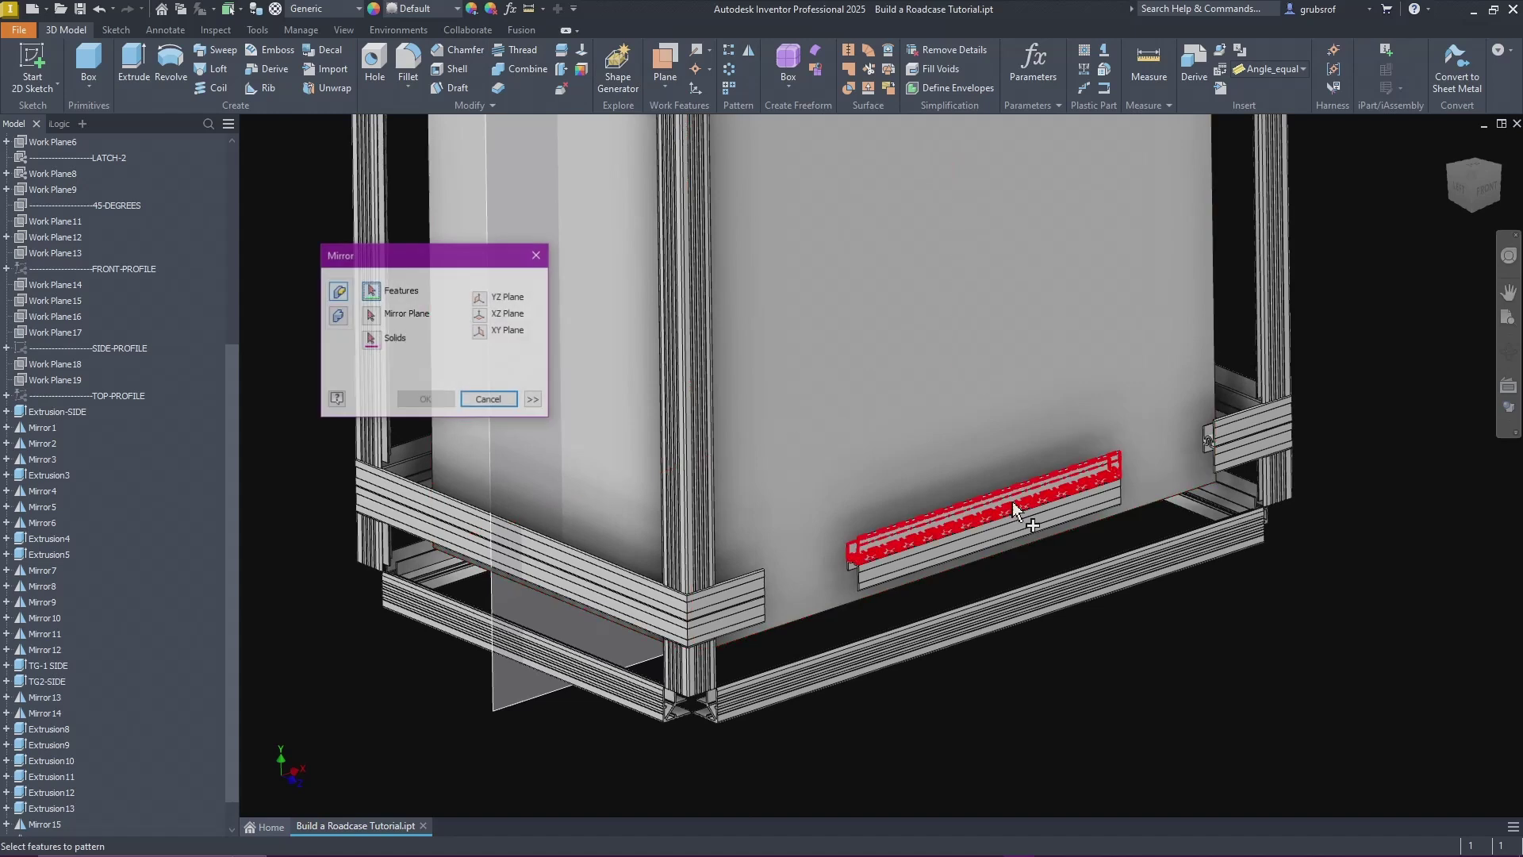
{"action": "left_click", "coordinate": [339, 316]}
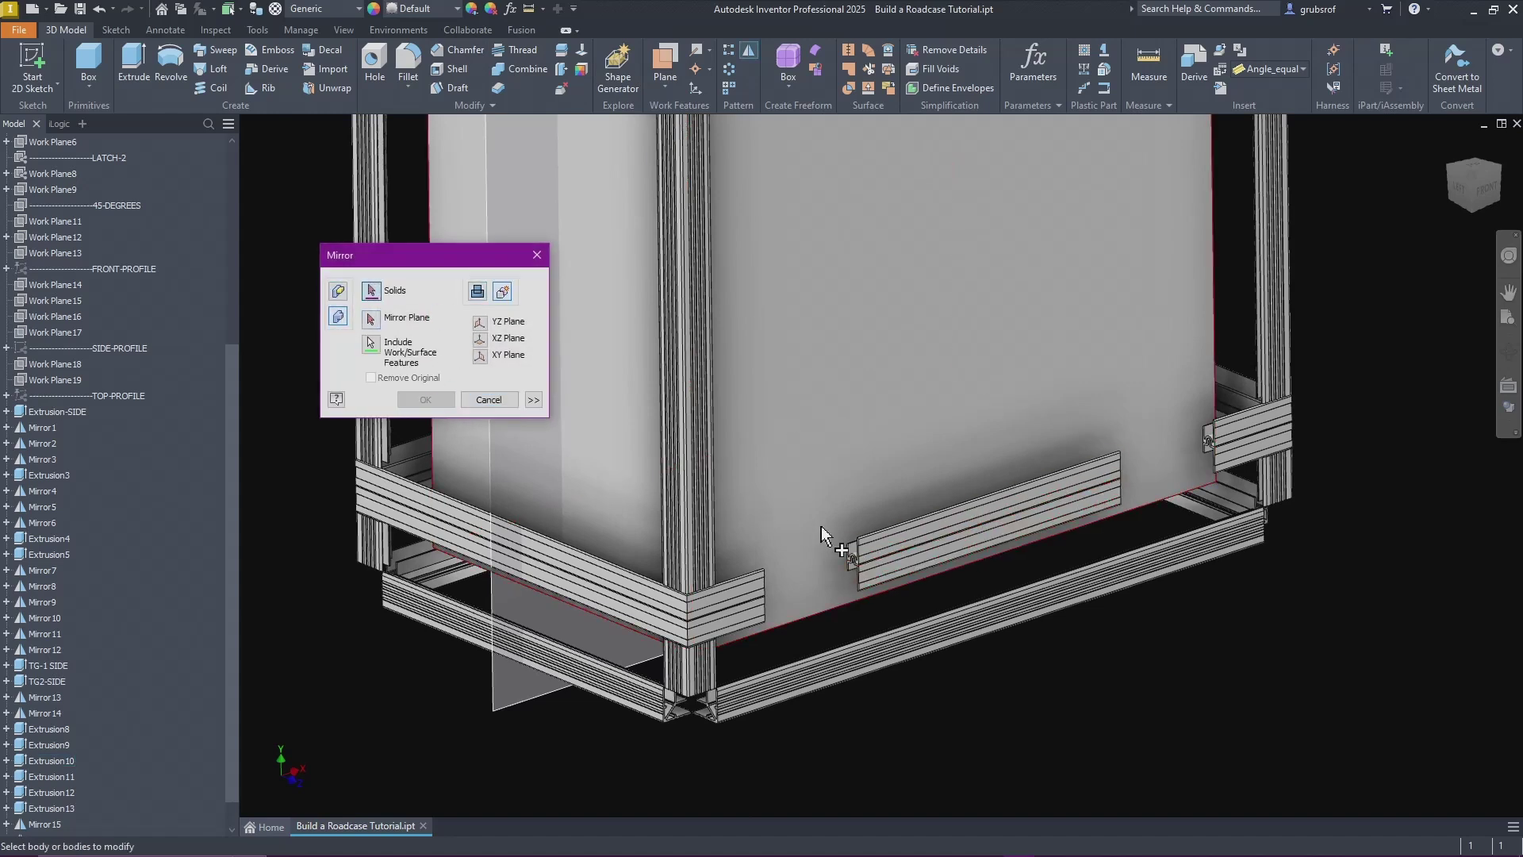
Step: Mirror the short centre rail profile on the case's wide side as a solid across the XY plane
{"action": "left_click", "coordinate": [371, 319]}
{"action": "left_click", "coordinate": [492, 690]}
{"action": "middle_click_drag", "start_coordinate": [703, 681], "coordinate": [793, 684], "text": "shift"}
{"action": "left_click", "coordinate": [426, 400]}
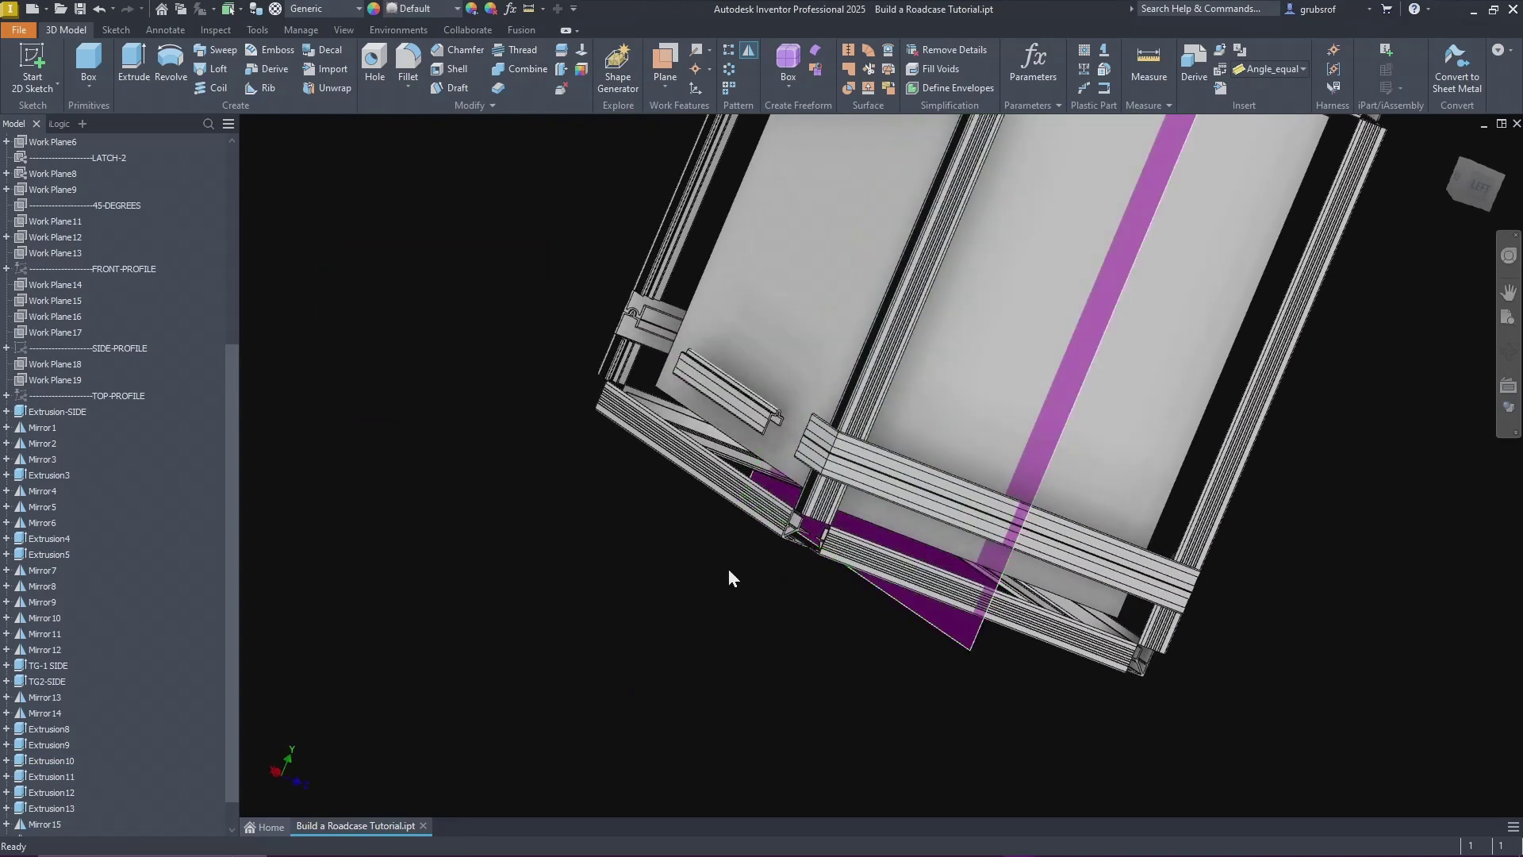
{"action": "middle_click_drag", "start_coordinate": [733, 583], "coordinate": [725, 607], "text": "shift"}
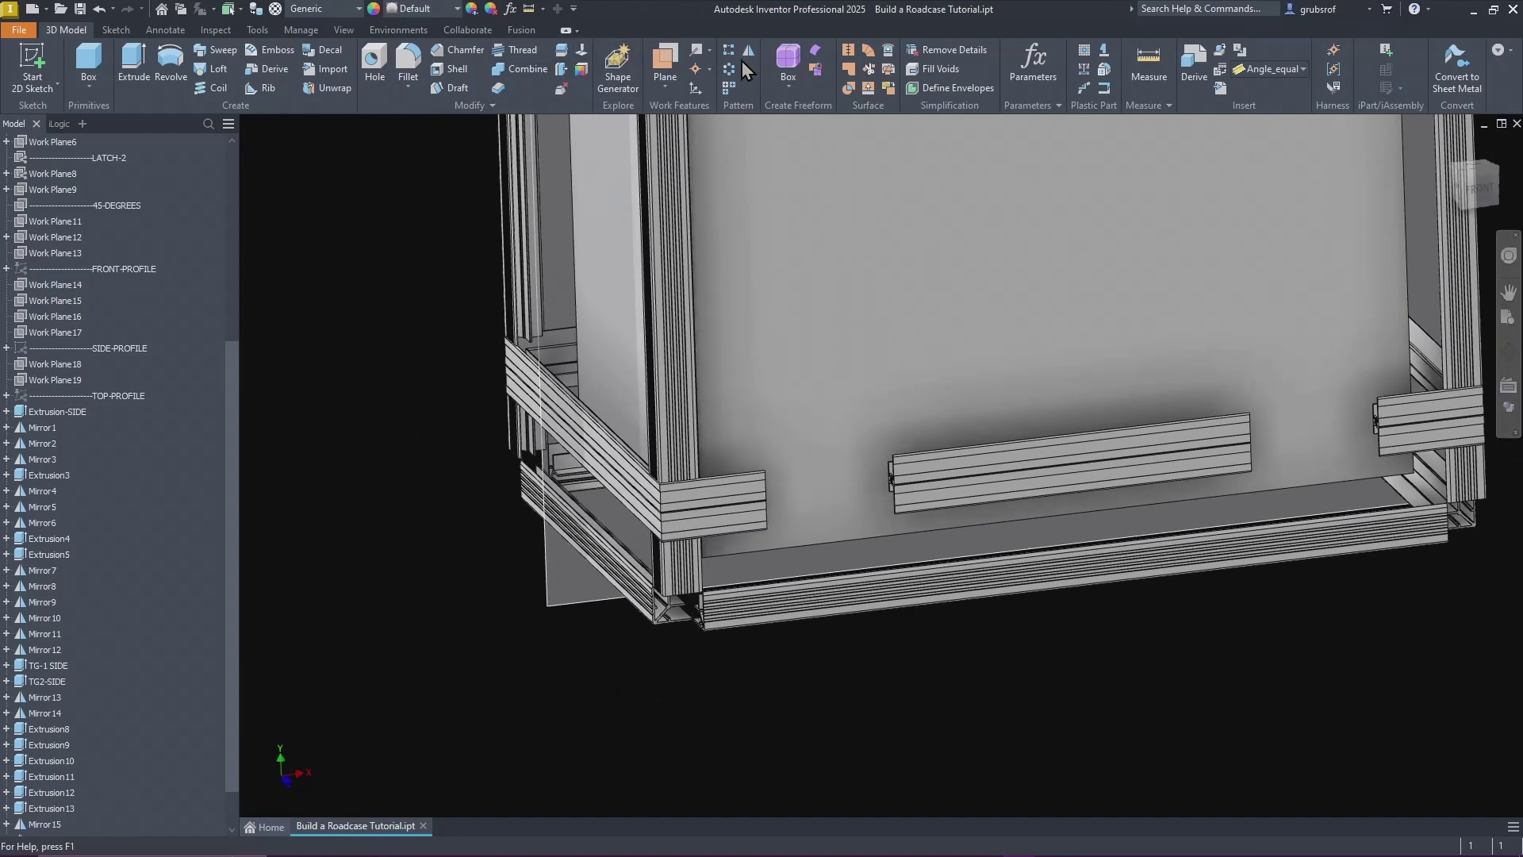
Step: Mirror the upper half of the short centre rail across the XY plane as a separate new solid
{"action": "left_click", "coordinate": [750, 53]}
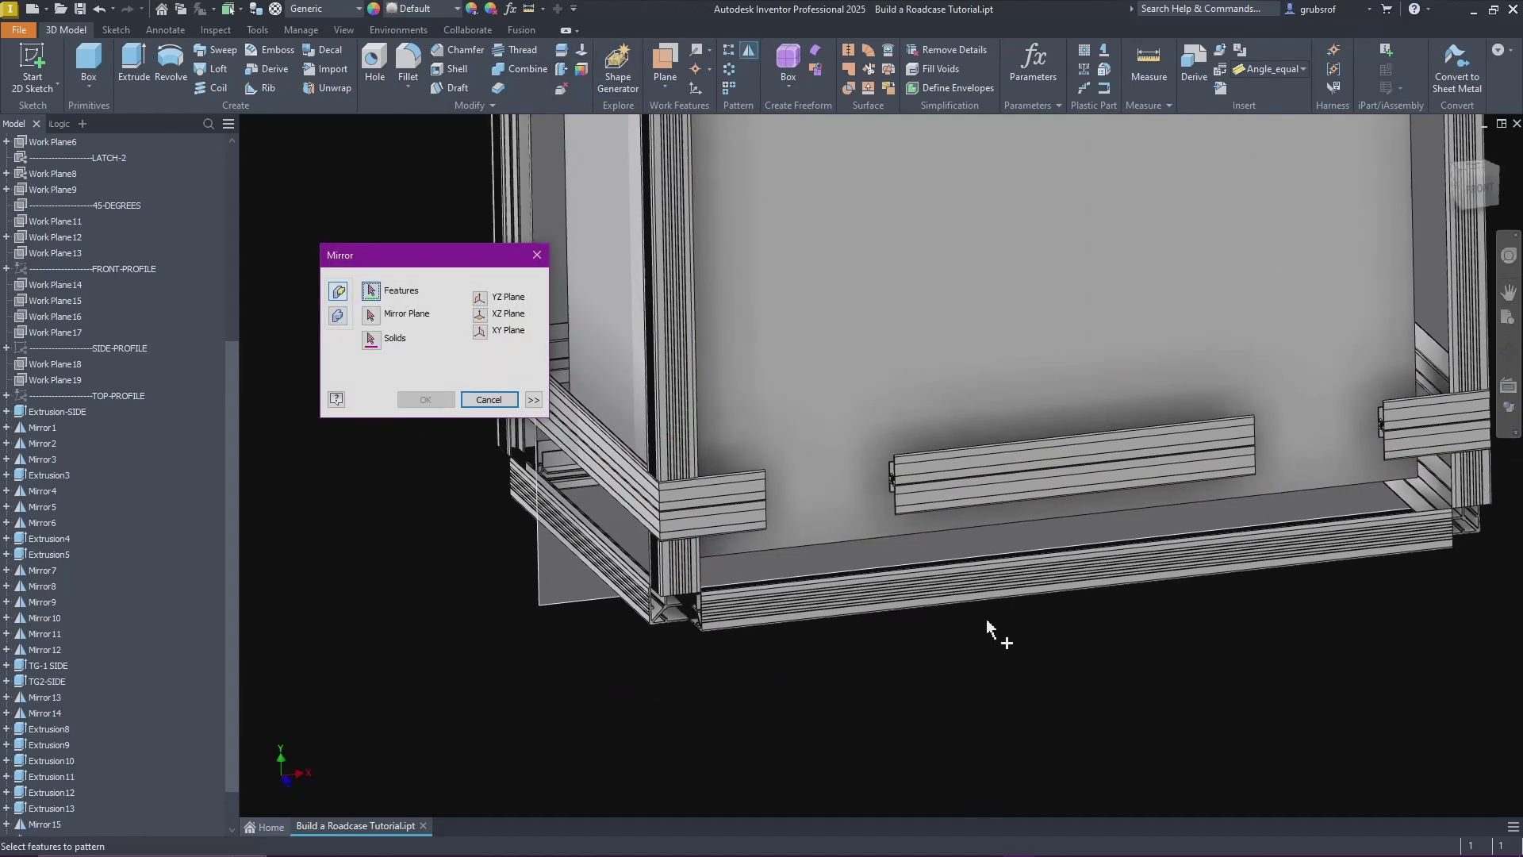
{"action": "left_click", "coordinate": [345, 309]}
{"action": "left_click", "coordinate": [503, 291]}
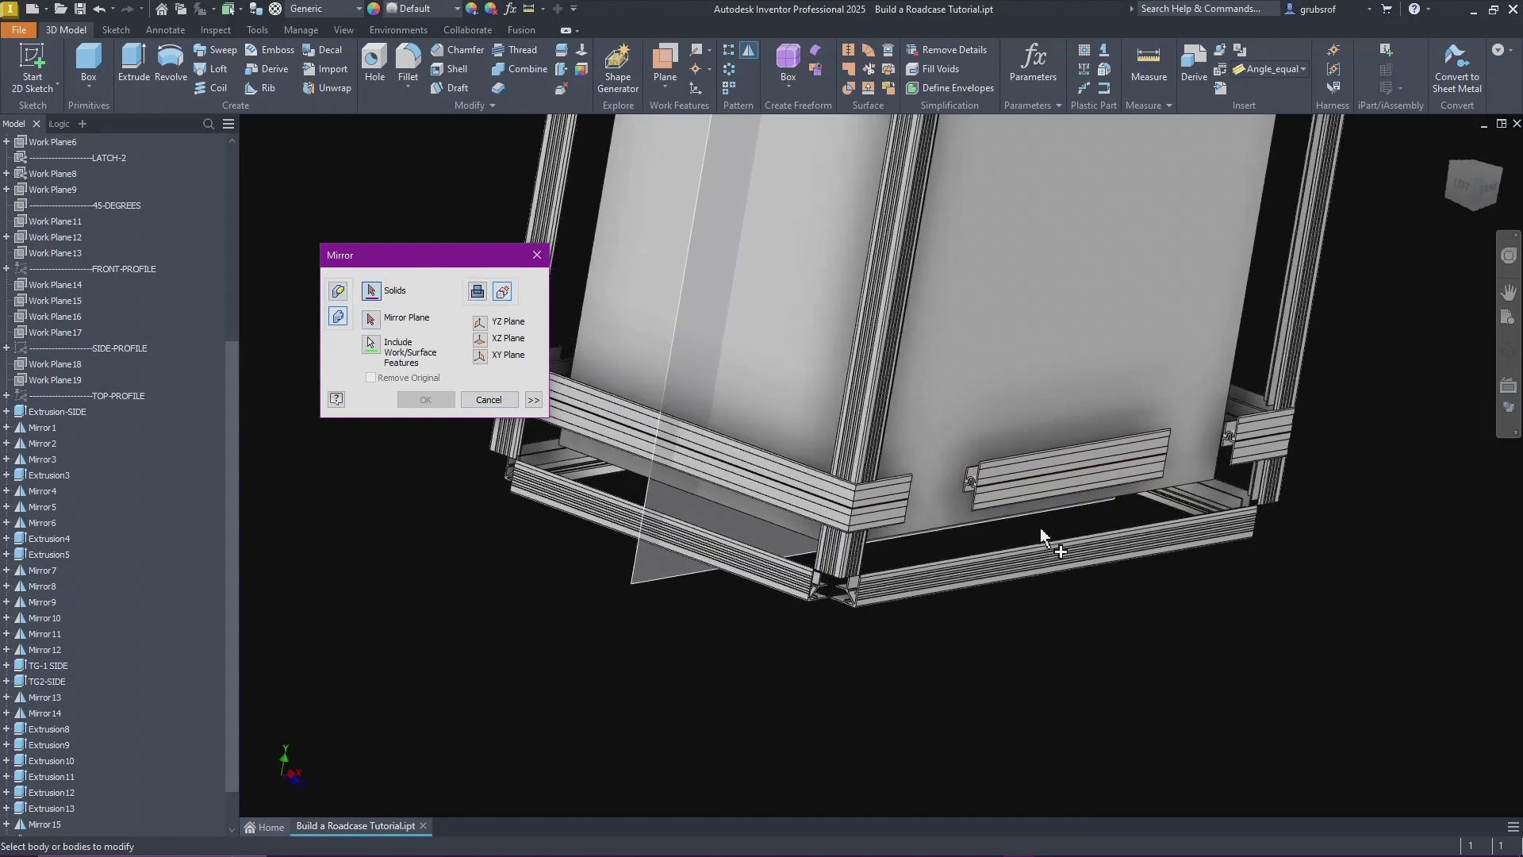
{"action": "left_click", "coordinate": [1016, 451]}
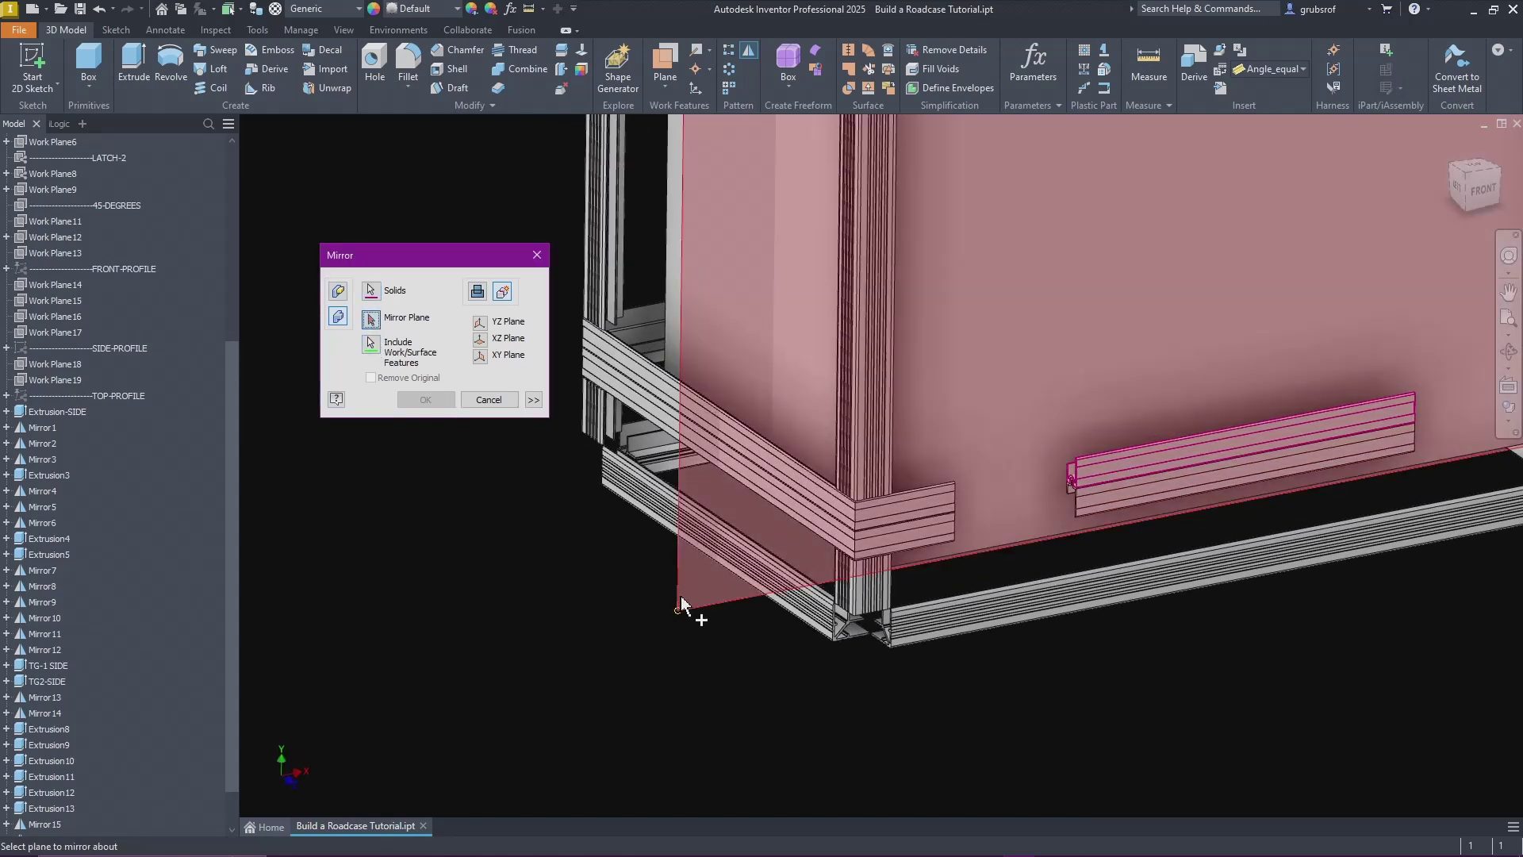
{"action": "left_click", "coordinate": [687, 611]}
{"action": "left_click", "coordinate": [426, 400]}
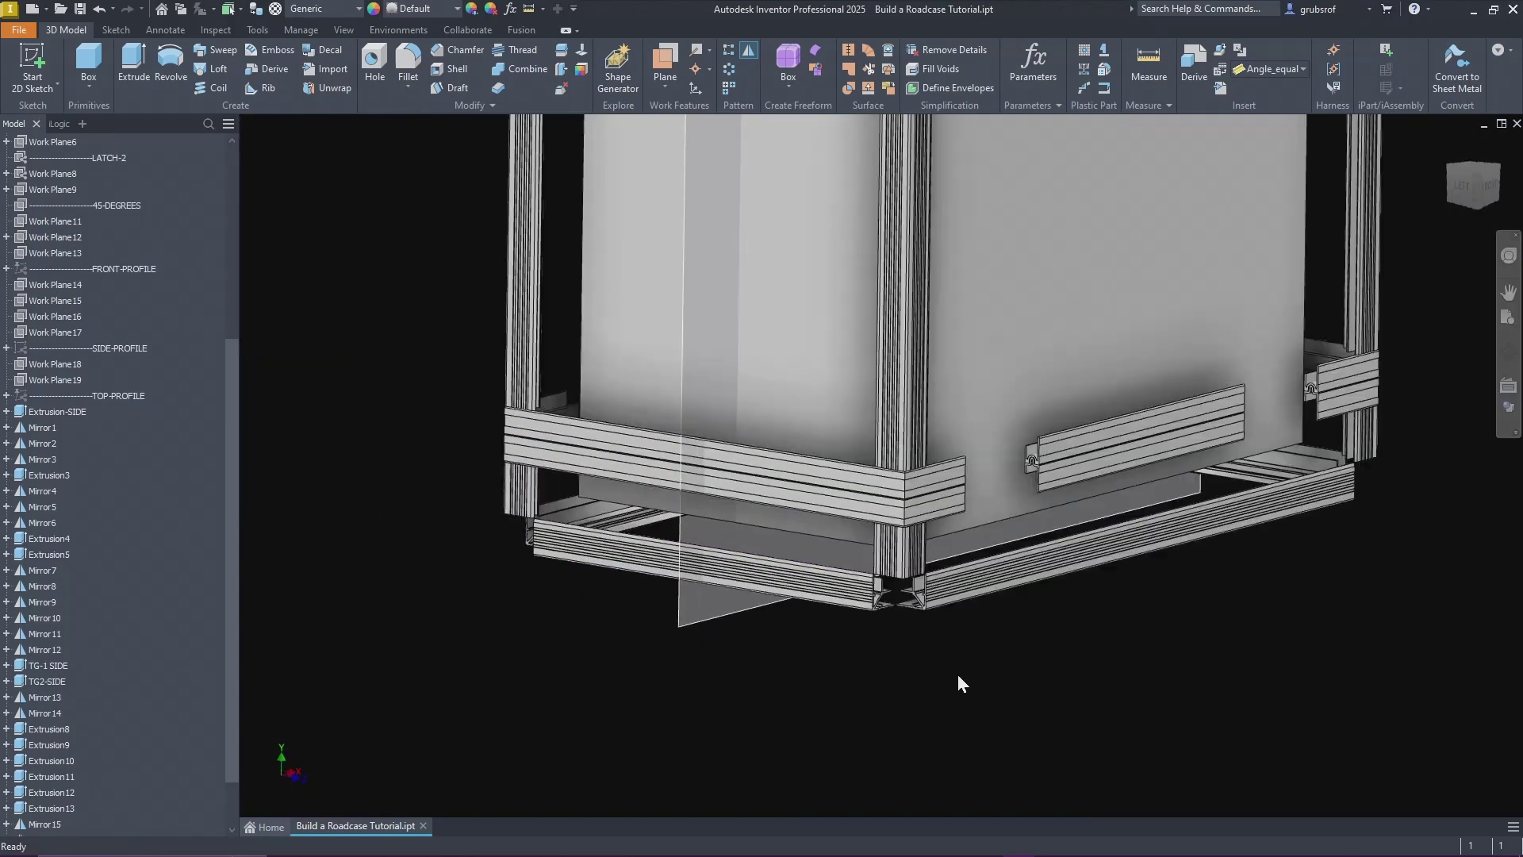
Step: Mirror the lower half of the short corner rail across the XY plane as a separate new solid
{"action": "middle_click_drag", "start_coordinate": [959, 676], "coordinate": [990, 745], "text": "shift"}
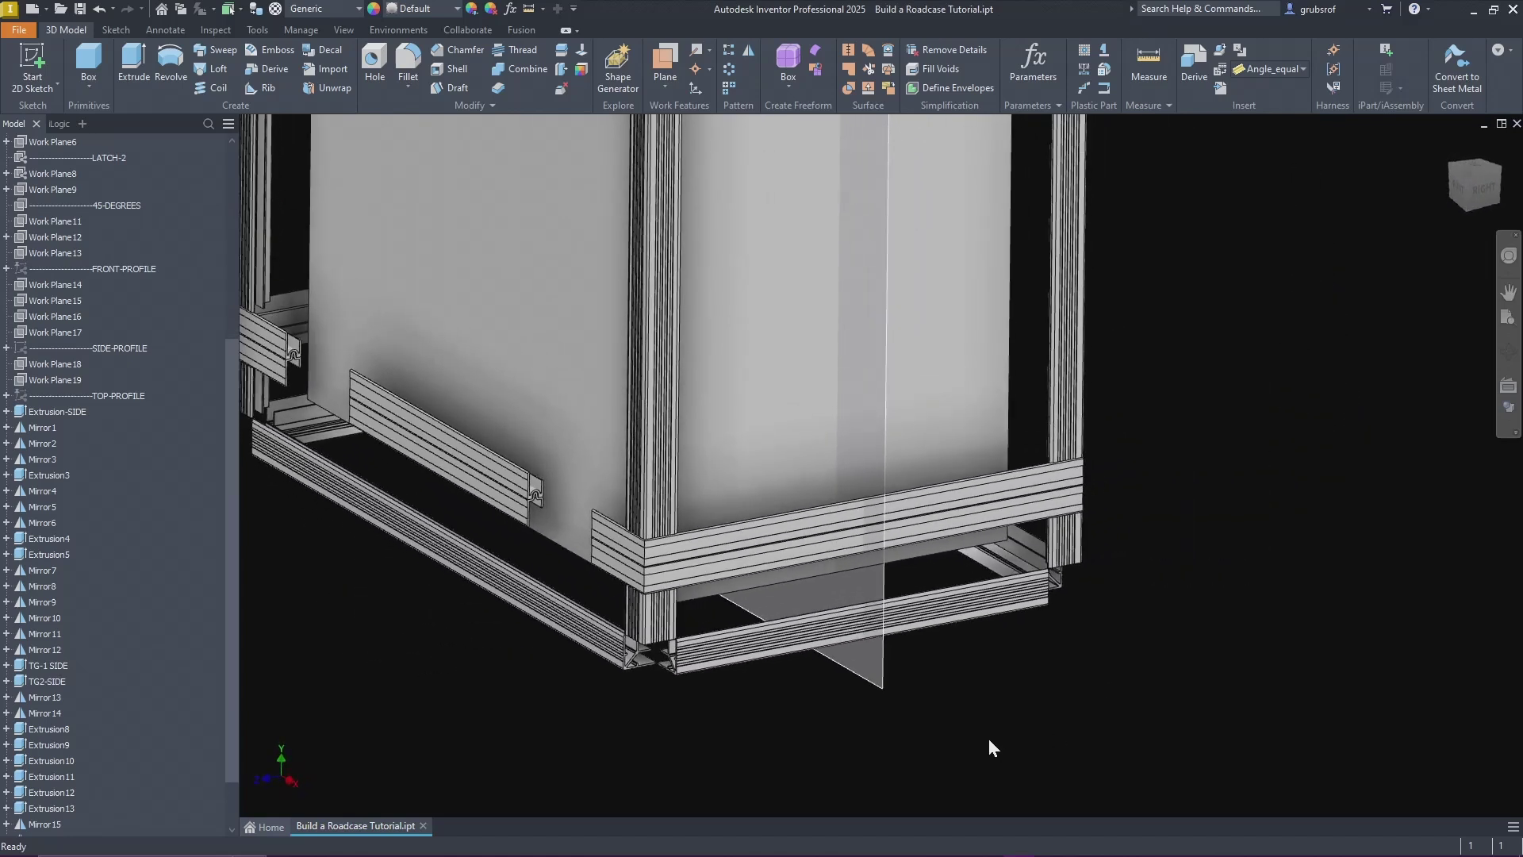
{"action": "left_click", "coordinate": [749, 50]}
{"action": "left_click", "coordinate": [638, 583]}
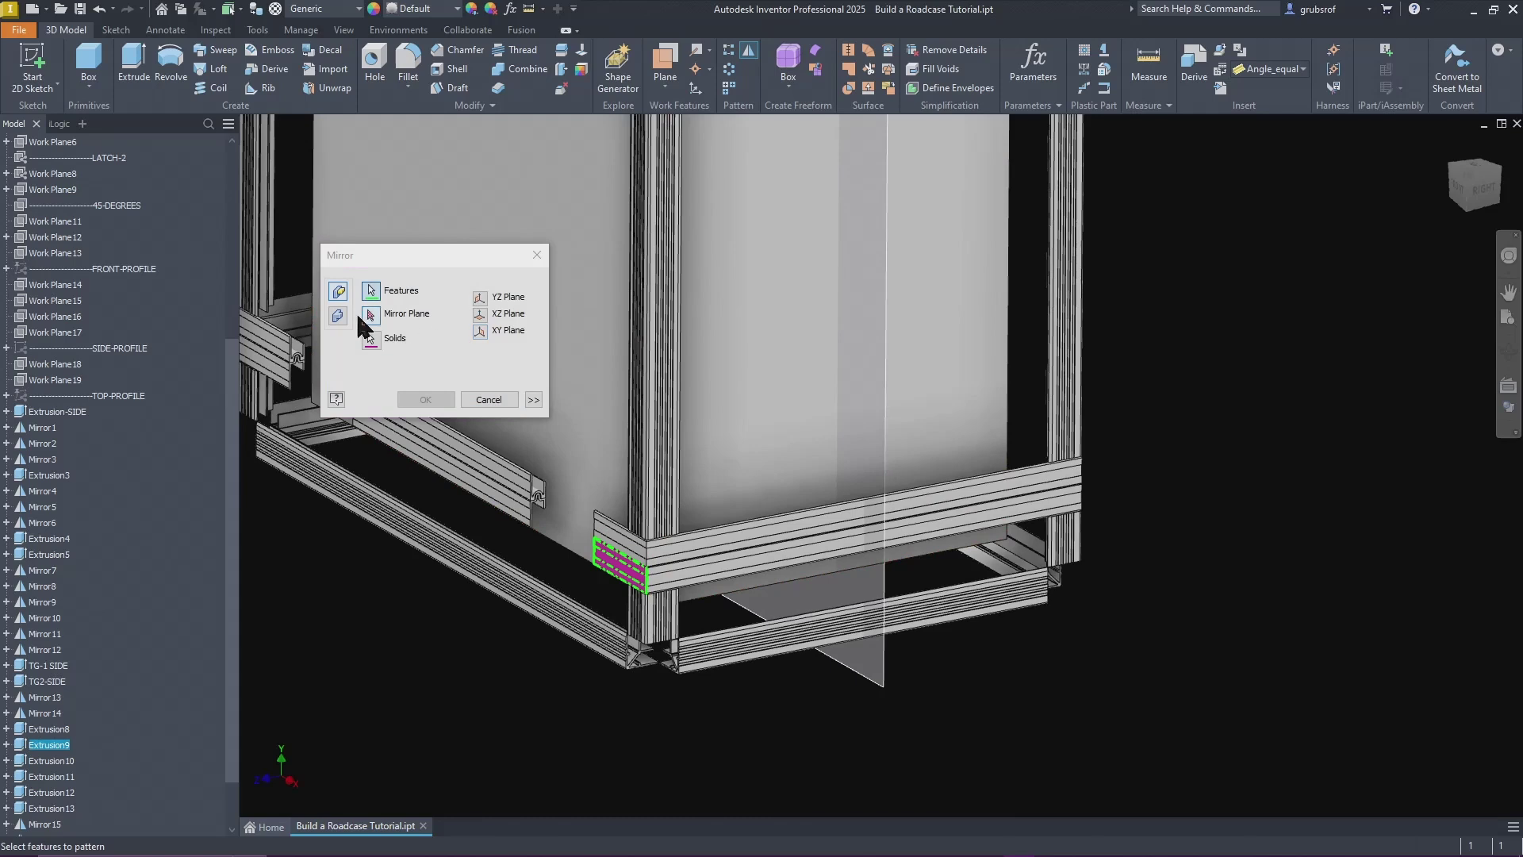
{"action": "left_click", "coordinate": [338, 317]}
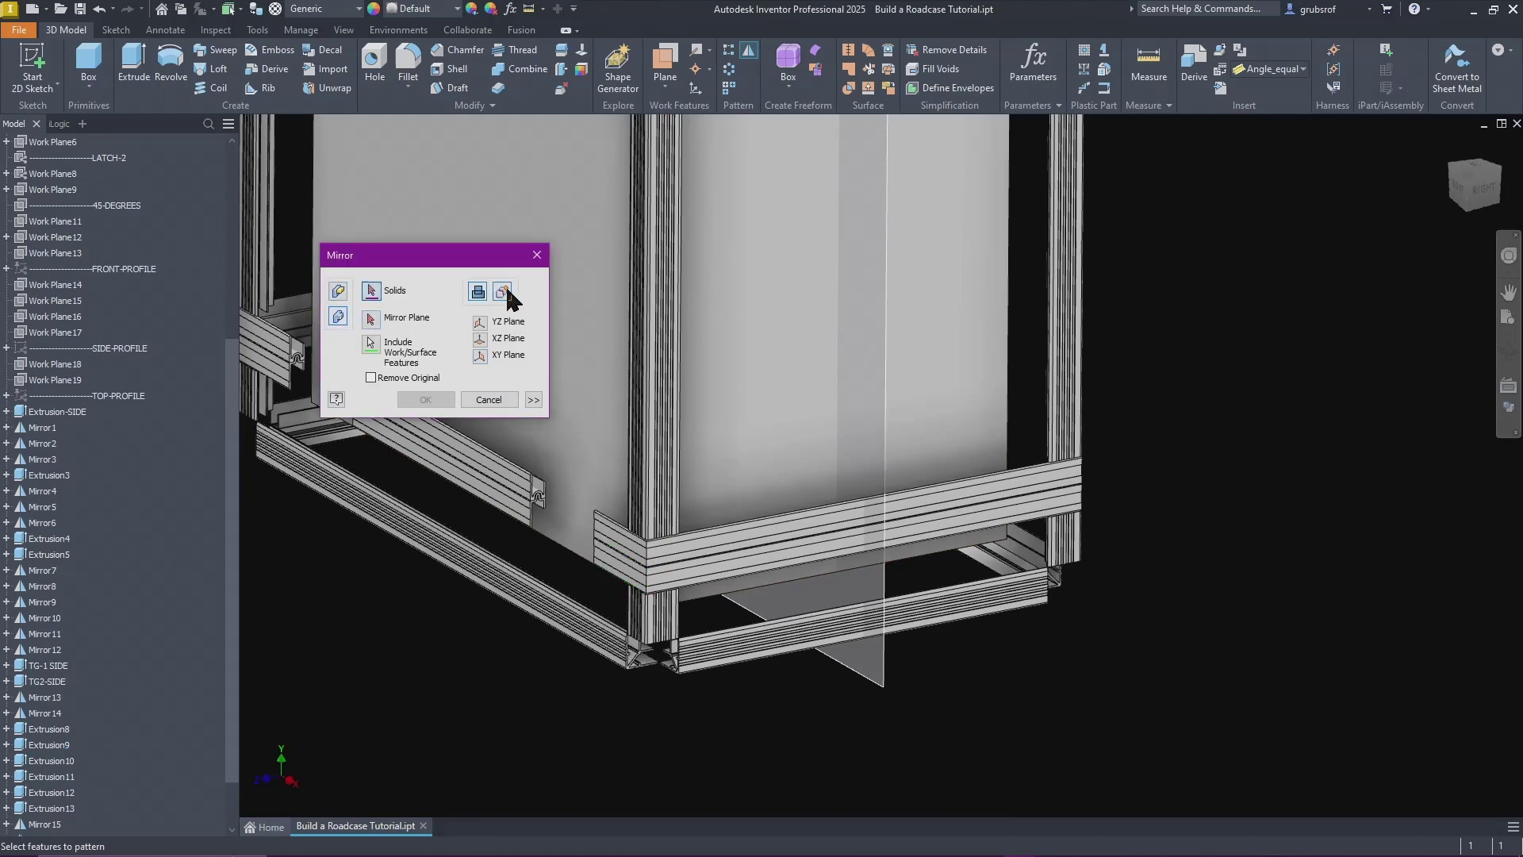
{"action": "left_click", "coordinate": [621, 573]}
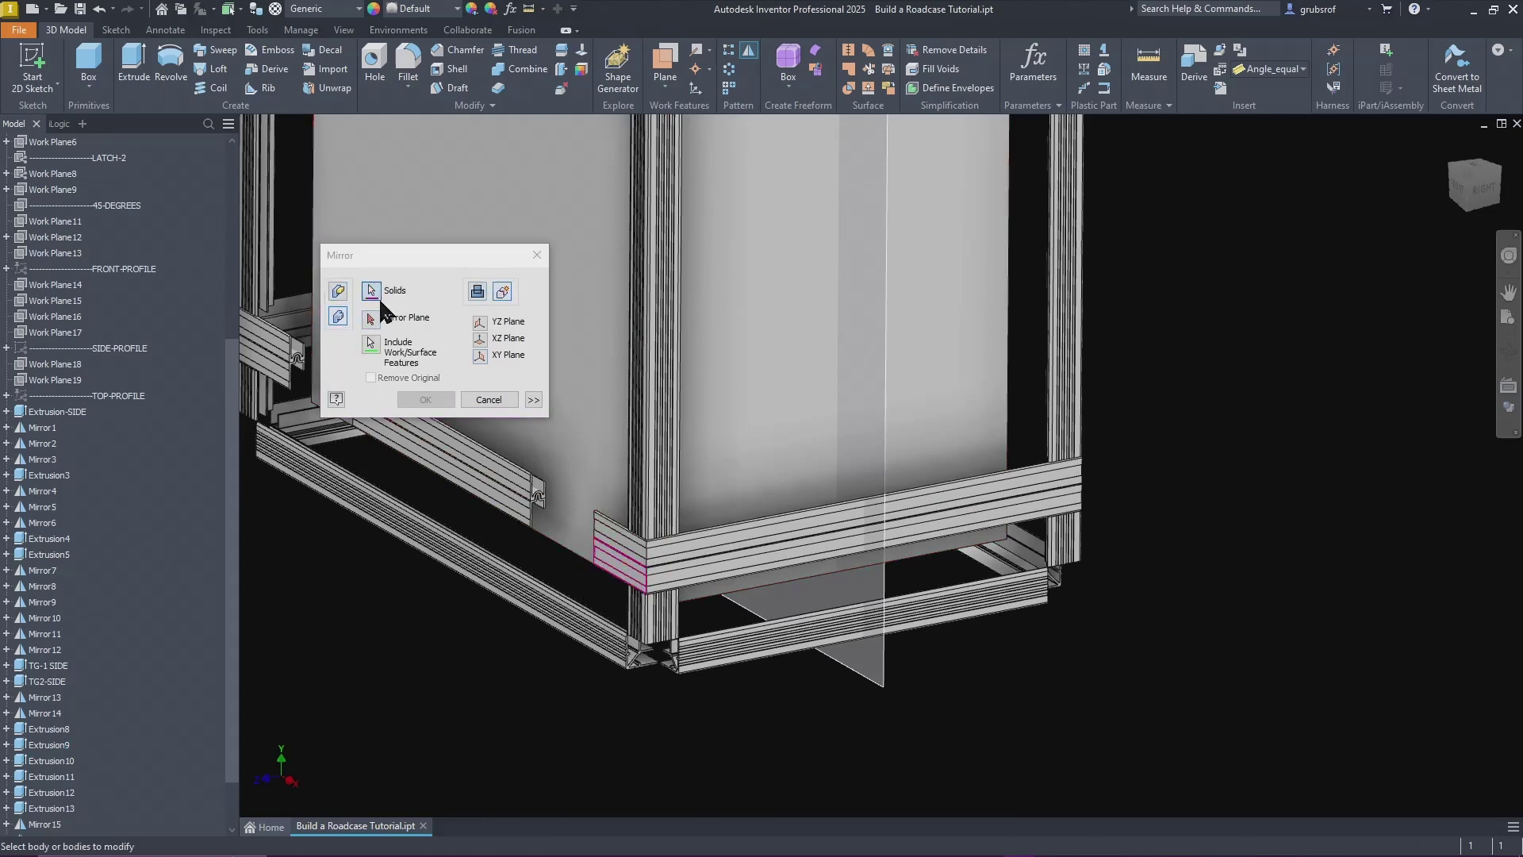
{"action": "left_click", "coordinate": [372, 316]}
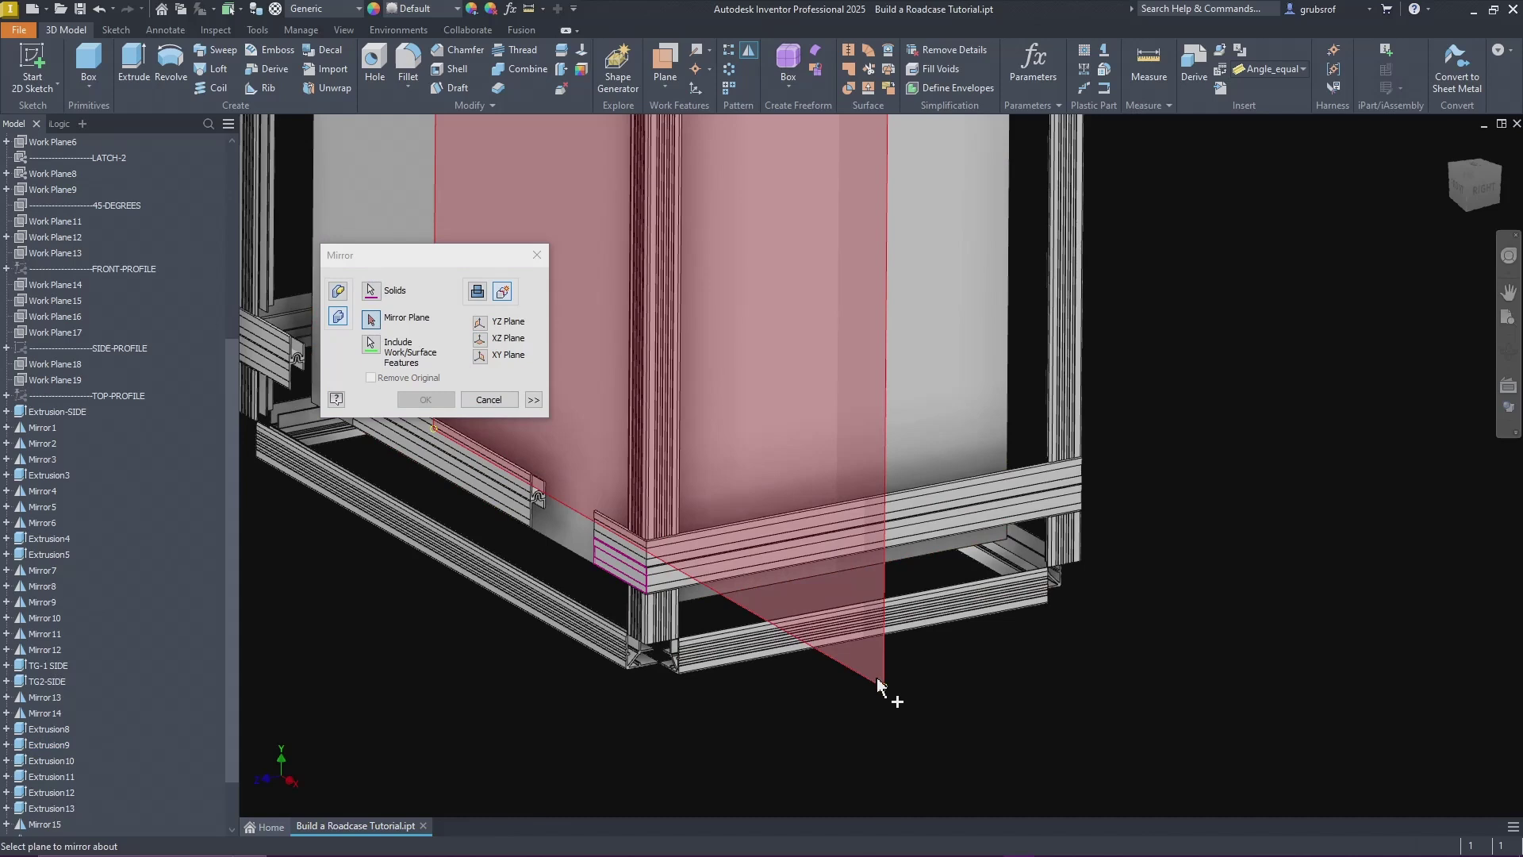
{"action": "left_click", "coordinate": [877, 682]}
{"action": "left_click", "coordinate": [425, 399]}
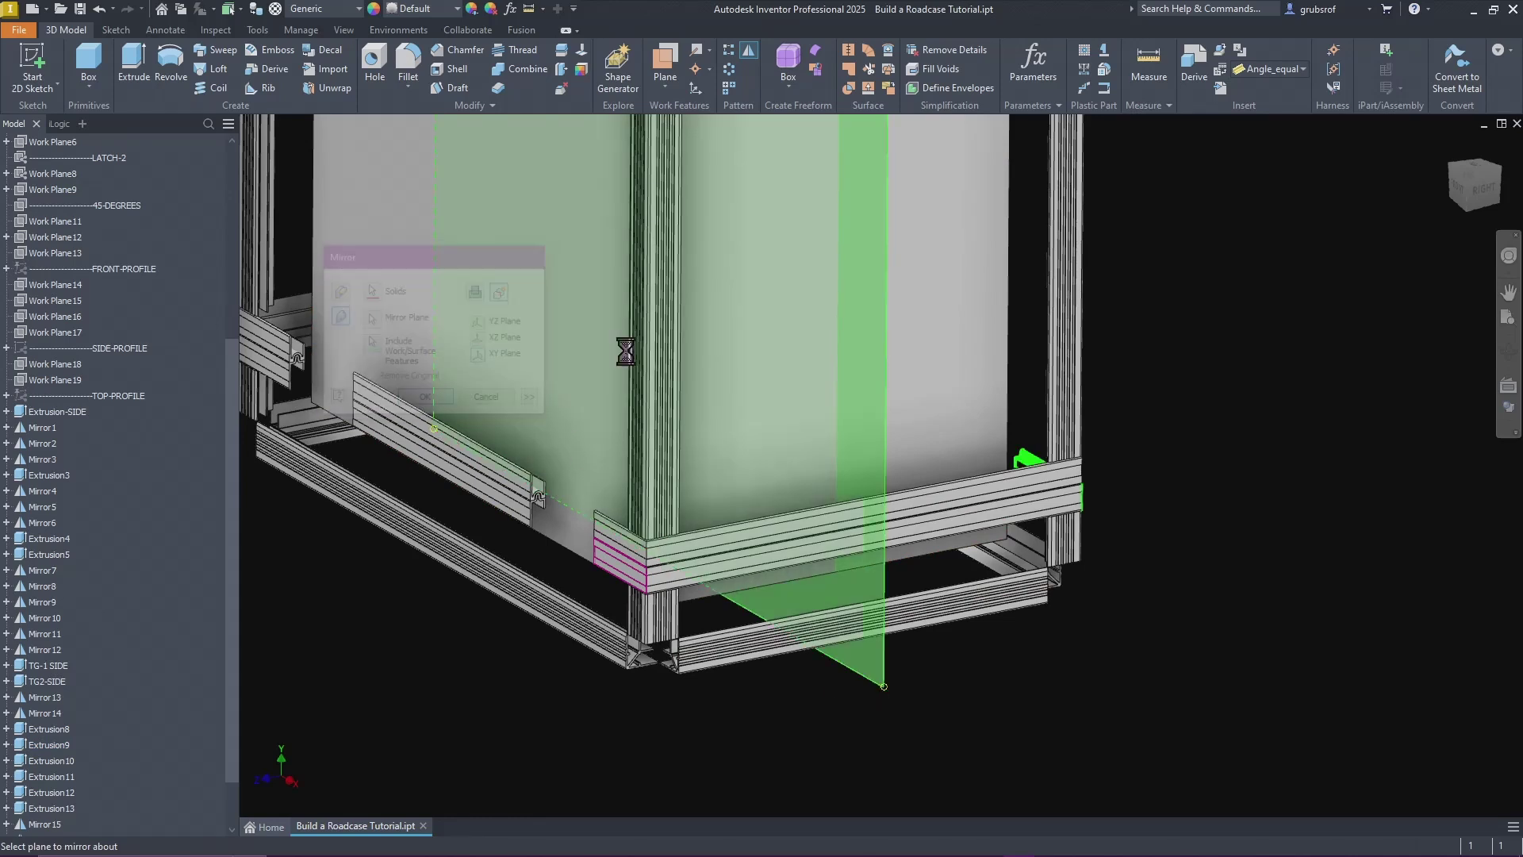
Step: Mirror the upper half of the short corner rail across the XY plane as a separate new solid
{"action": "left_click", "coordinate": [747, 51]}
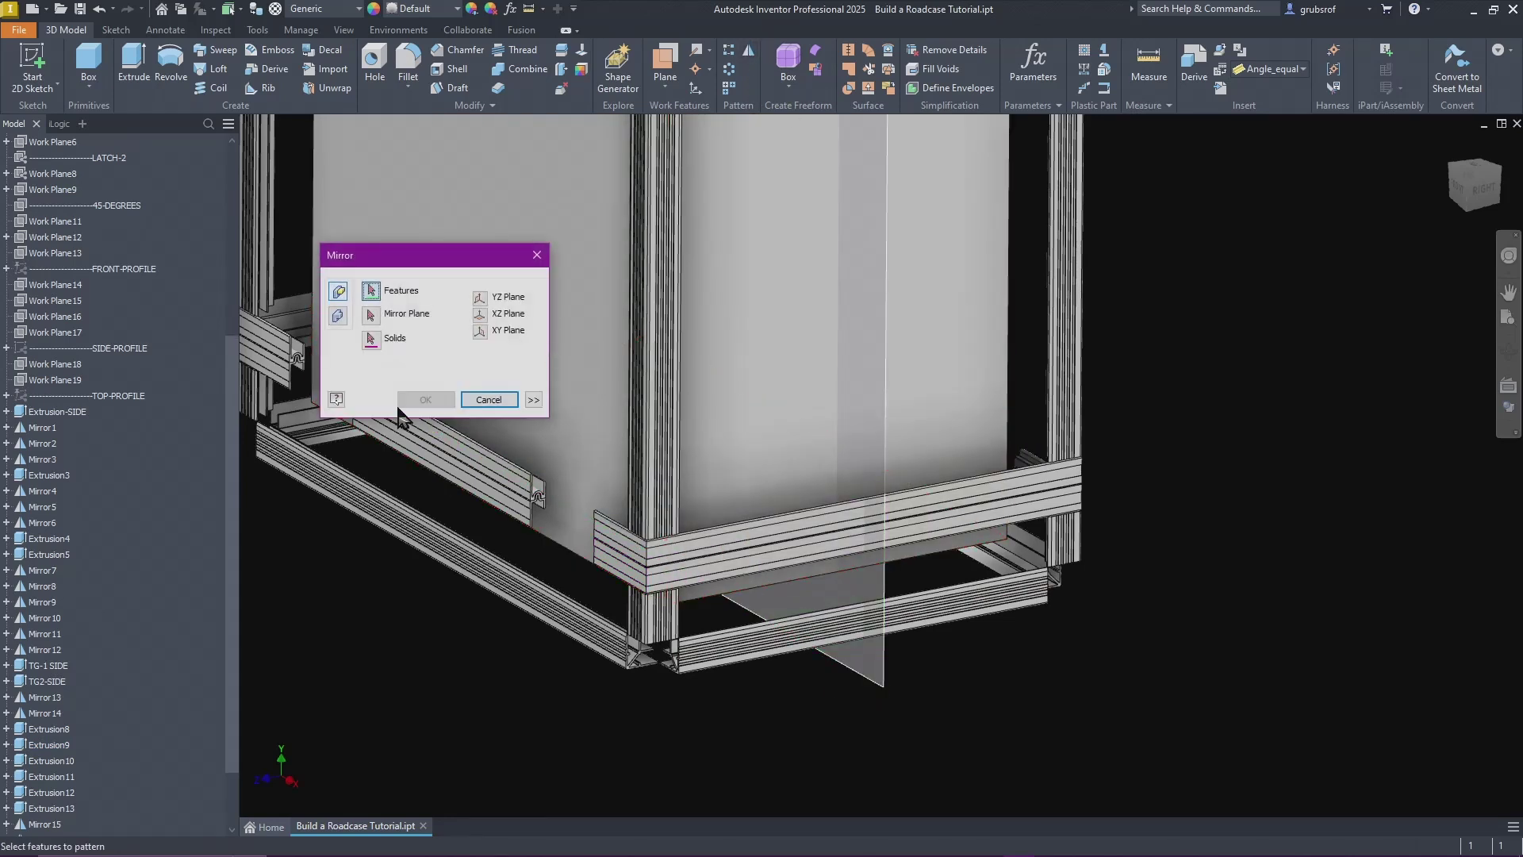
{"action": "left_click", "coordinate": [341, 314]}
{"action": "left_click", "coordinate": [503, 292]}
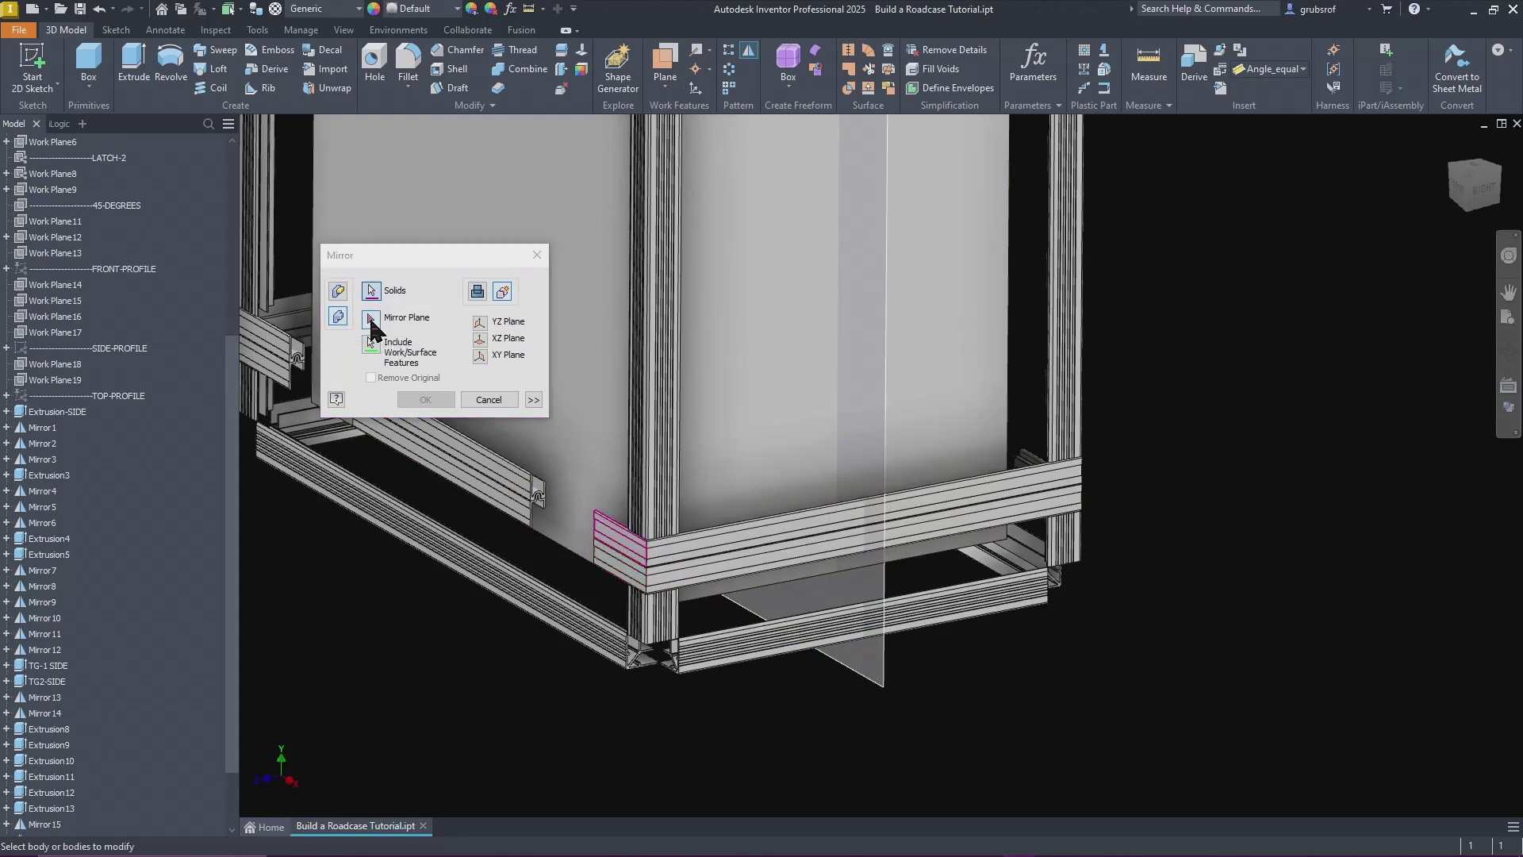
{"action": "left_click", "coordinate": [370, 320]}
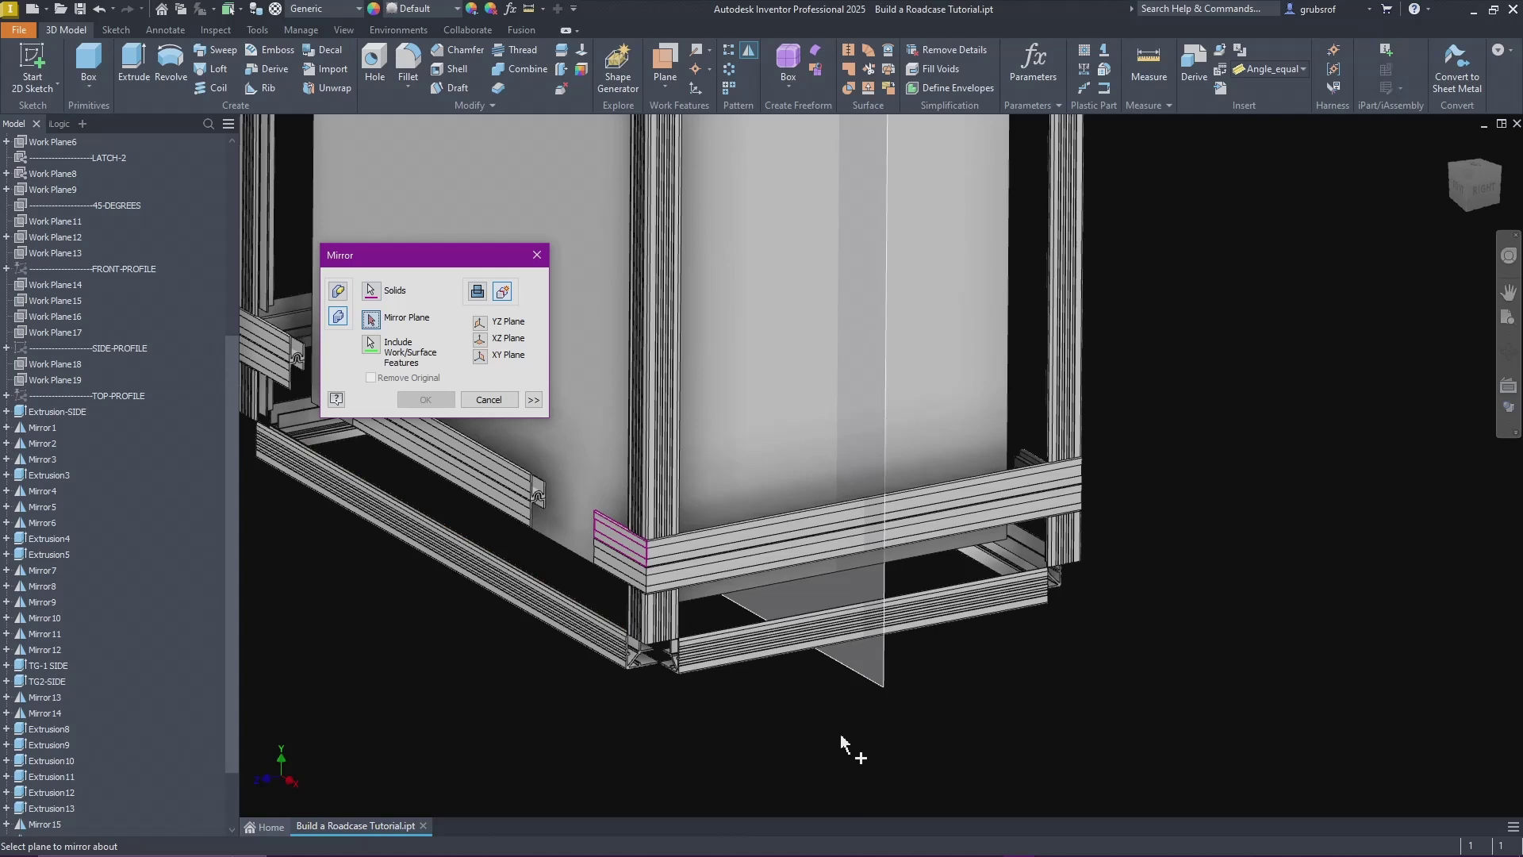
{"action": "left_click", "coordinate": [869, 674]}
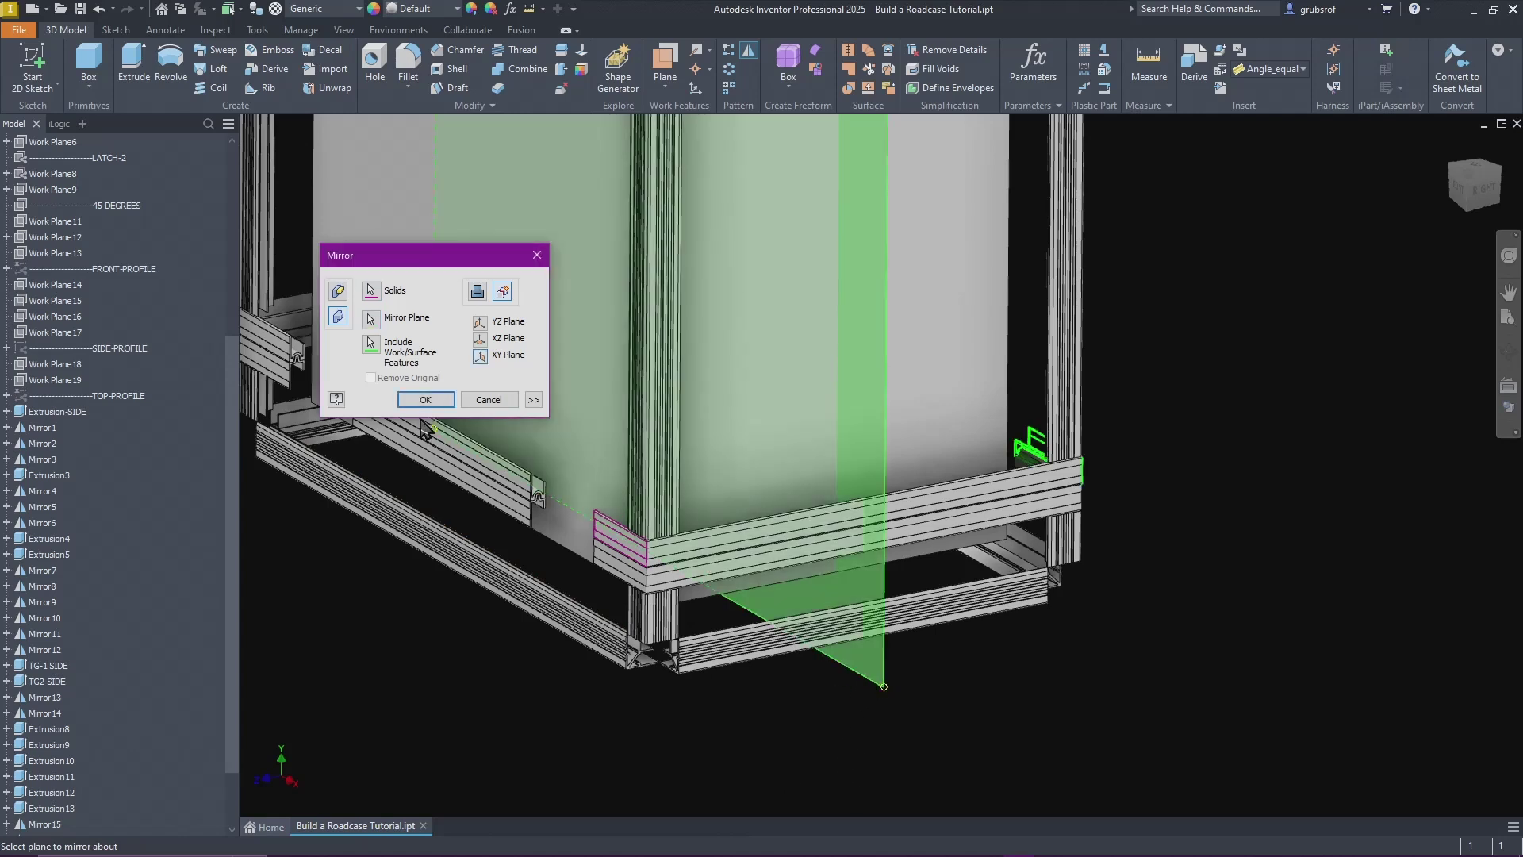
{"action": "left_click", "coordinate": [426, 400]}
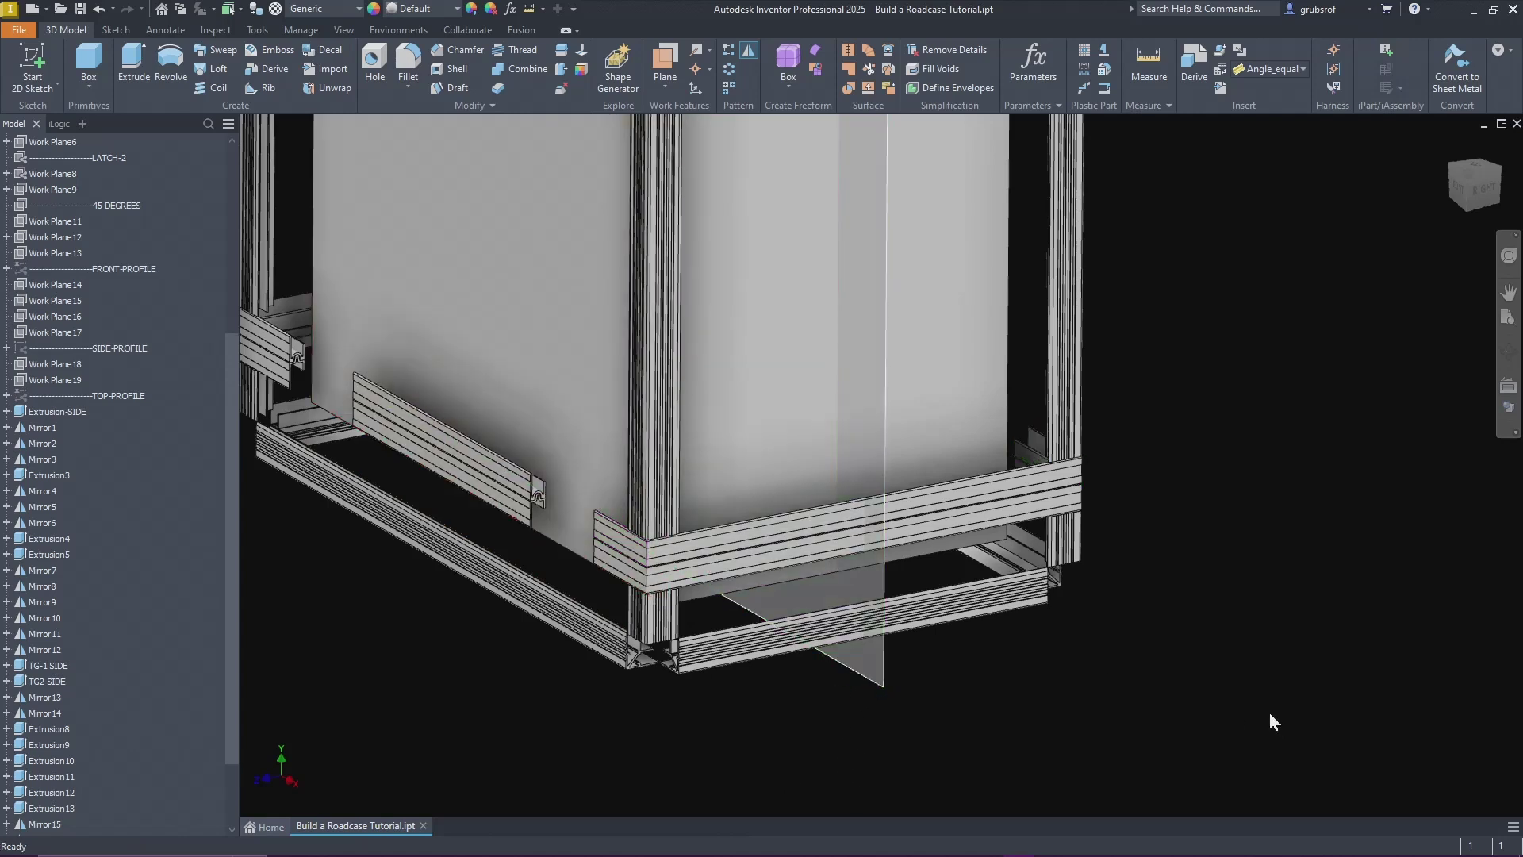
Step: Hide the origin XY Plane and save the roadcase part
{"action": "key", "text": "F5"}
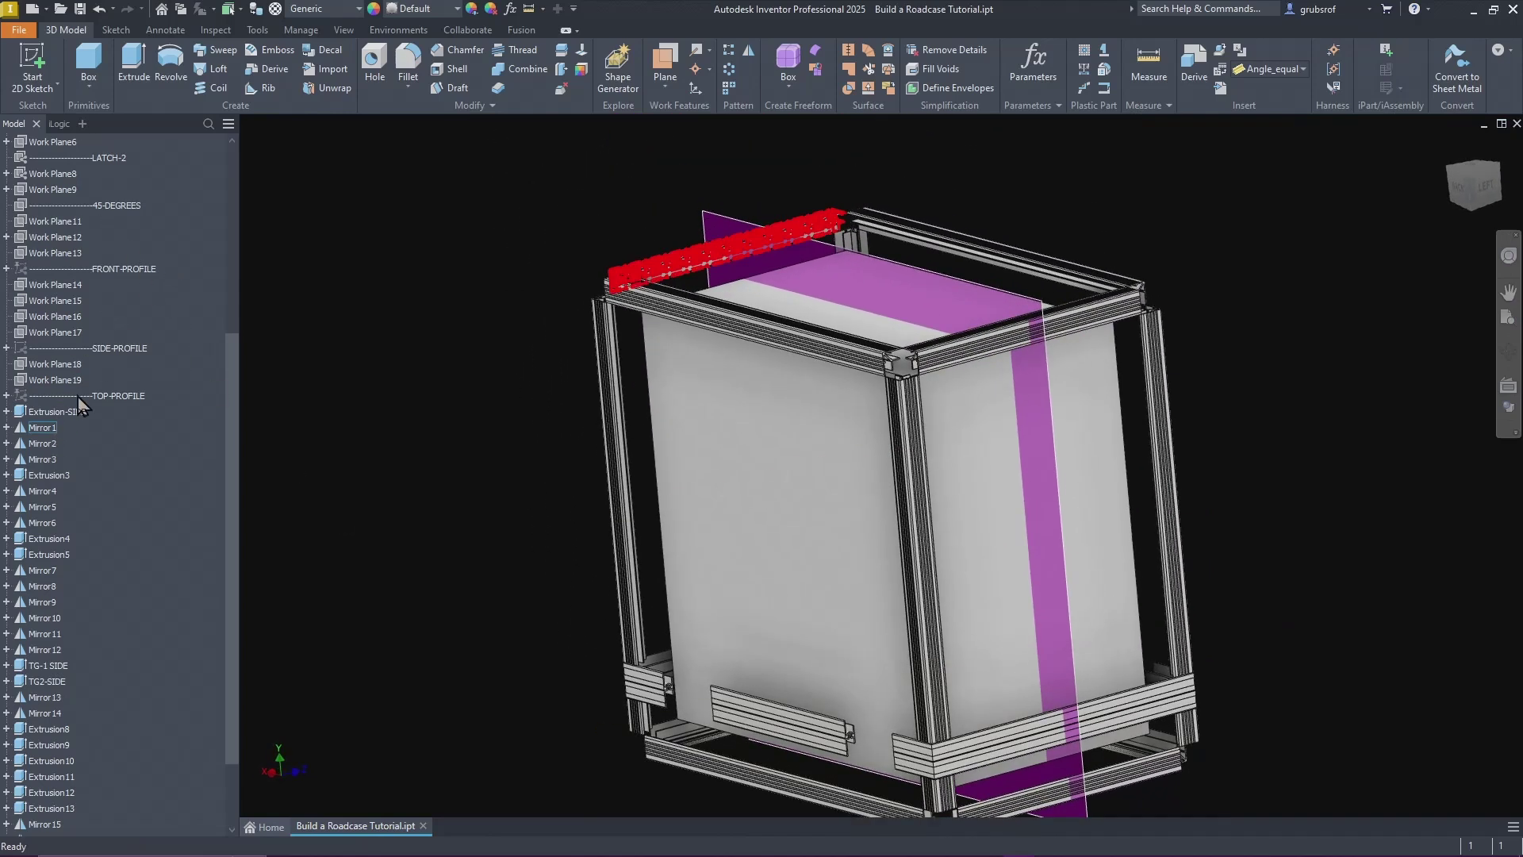
{"action": "scroll", "coordinate": [113, 302], "scroll_direction": "up", "scroll_amount": 6}
{"action": "right_click", "coordinate": [67, 270]}
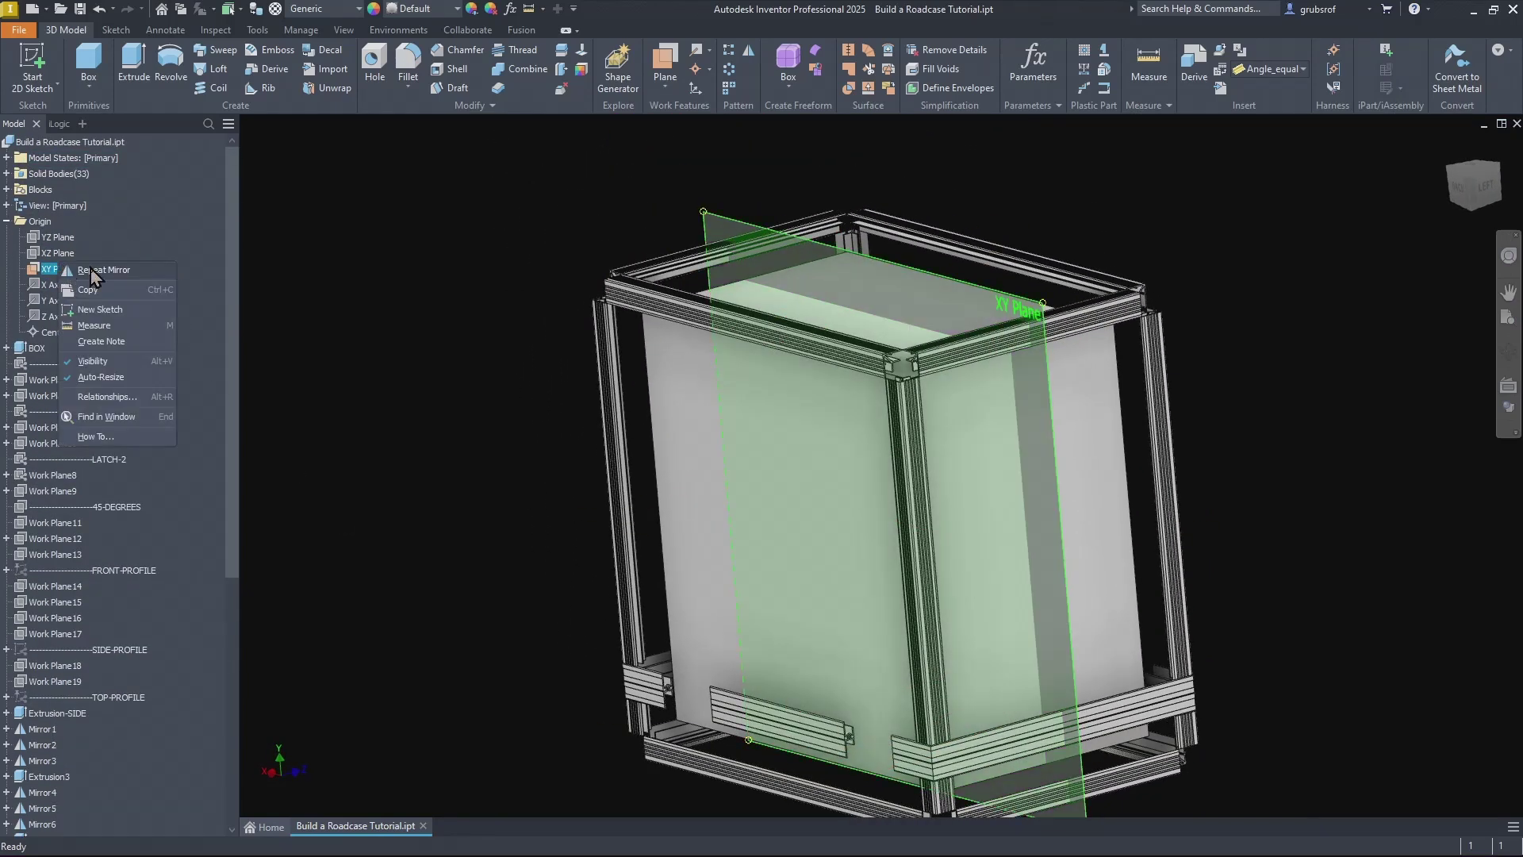
{"action": "left_click", "coordinate": [107, 363]}
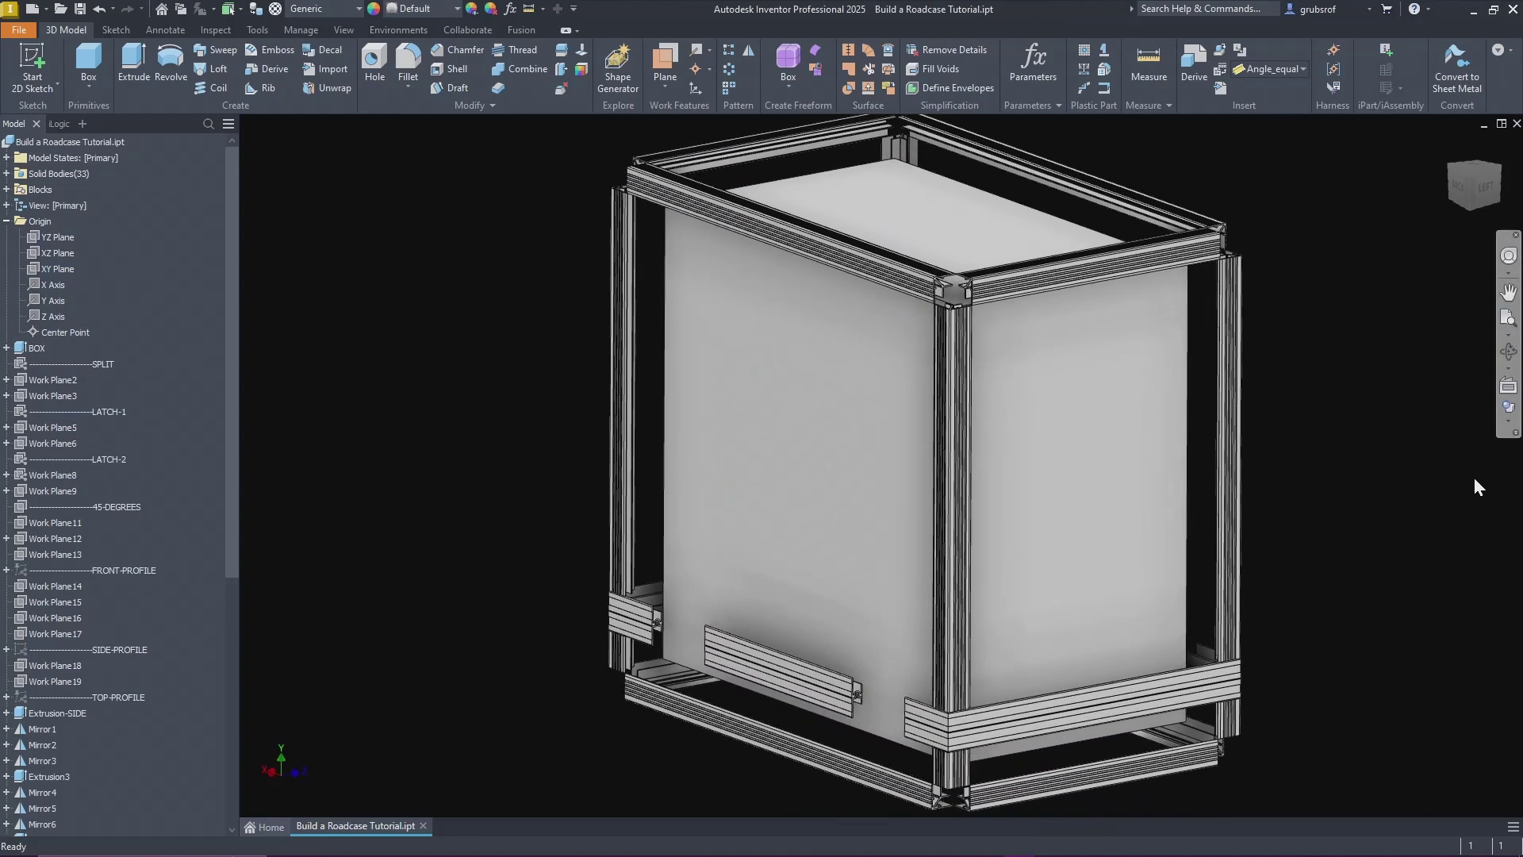
{"action": "left_click", "coordinate": [81, 11]}
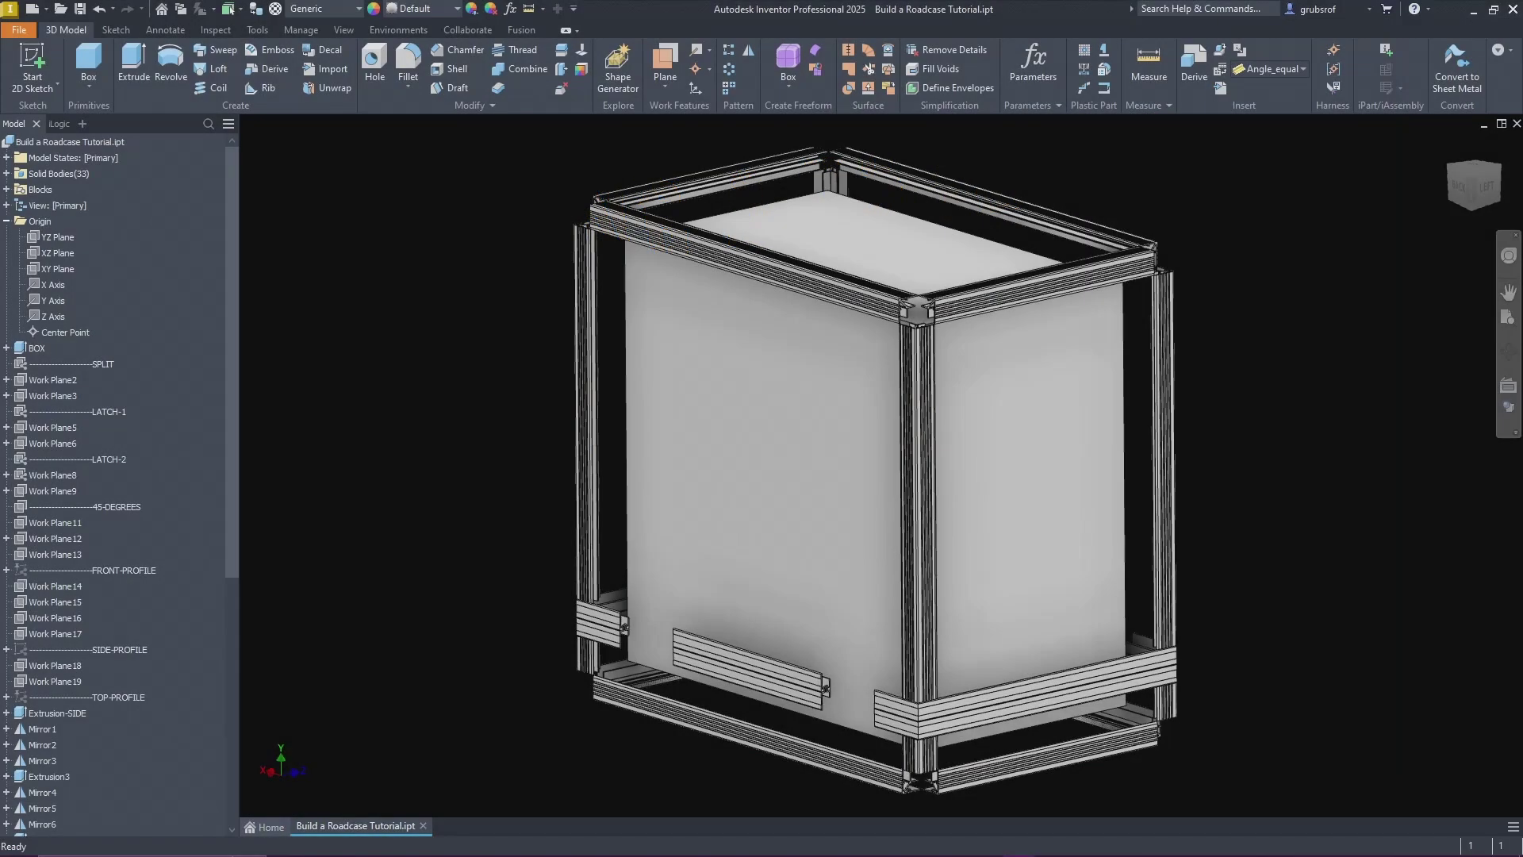
Step: Make the SIDE-PROFILE sketch visible
{"action": "left_click", "coordinate": [144, 654]}
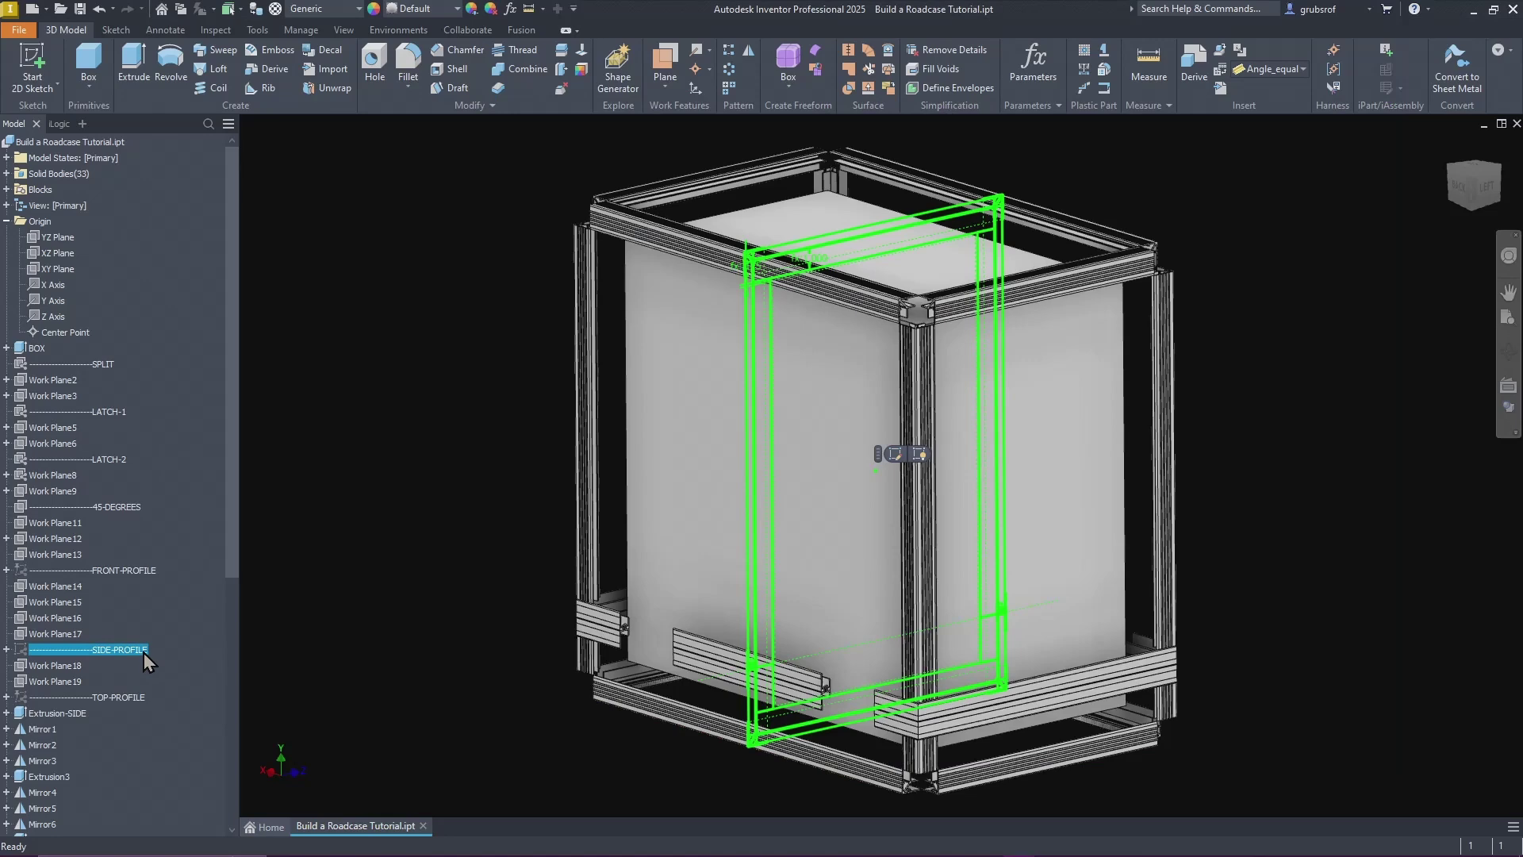
{"action": "right_click", "coordinate": [144, 654]}
{"action": "left_click", "coordinate": [198, 673]}
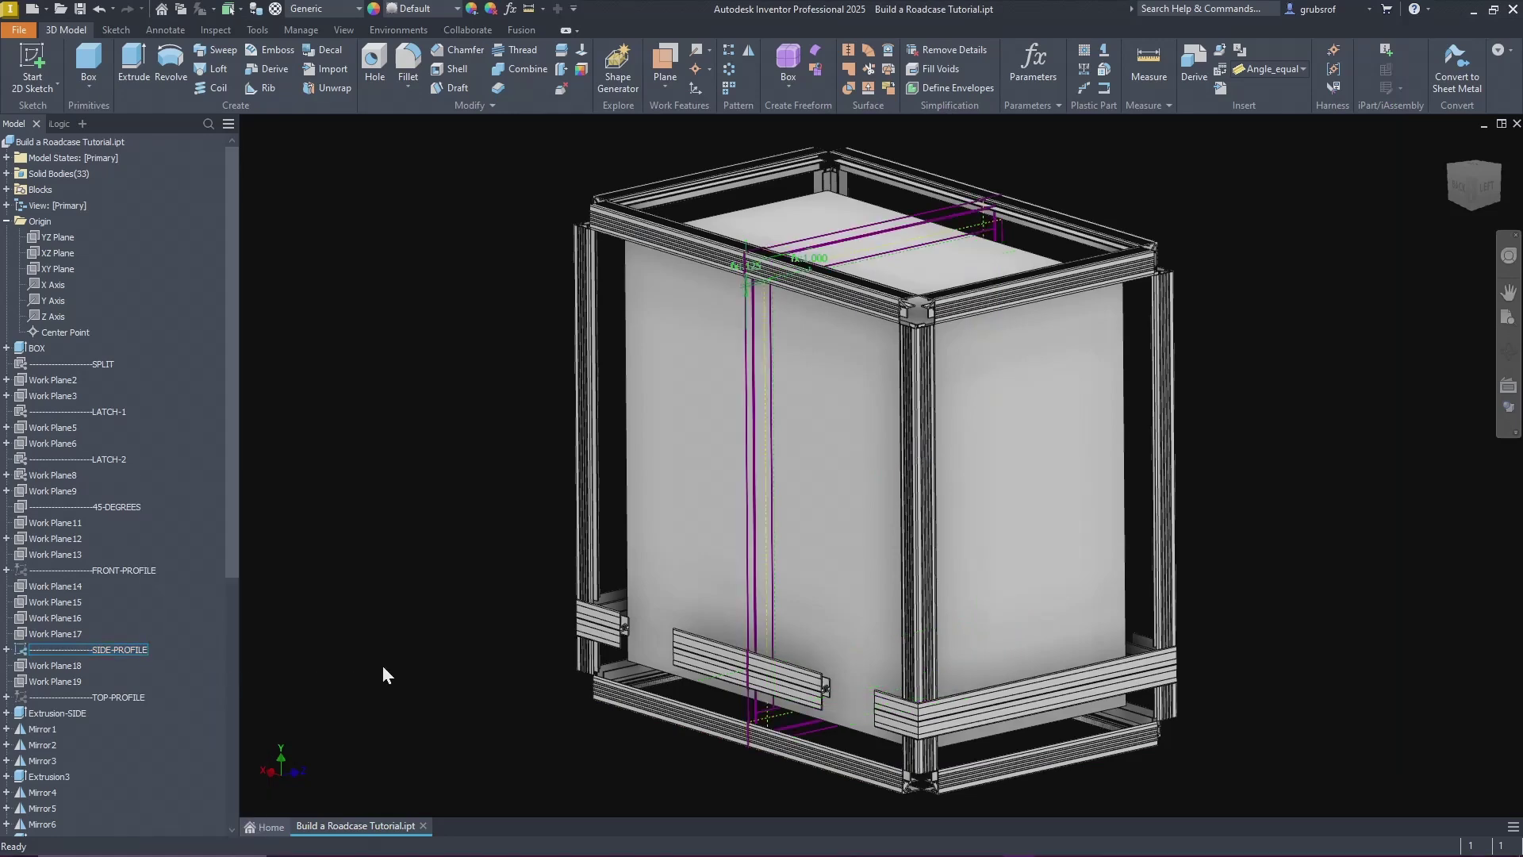
Step: Extrude the top region of the SIDE-PROFILE sketch as a new solid between the frame faces at opposite ends of the case
{"action": "scroll", "coordinate": [684, 399], "scroll_direction": "up", "scroll_amount": 6}
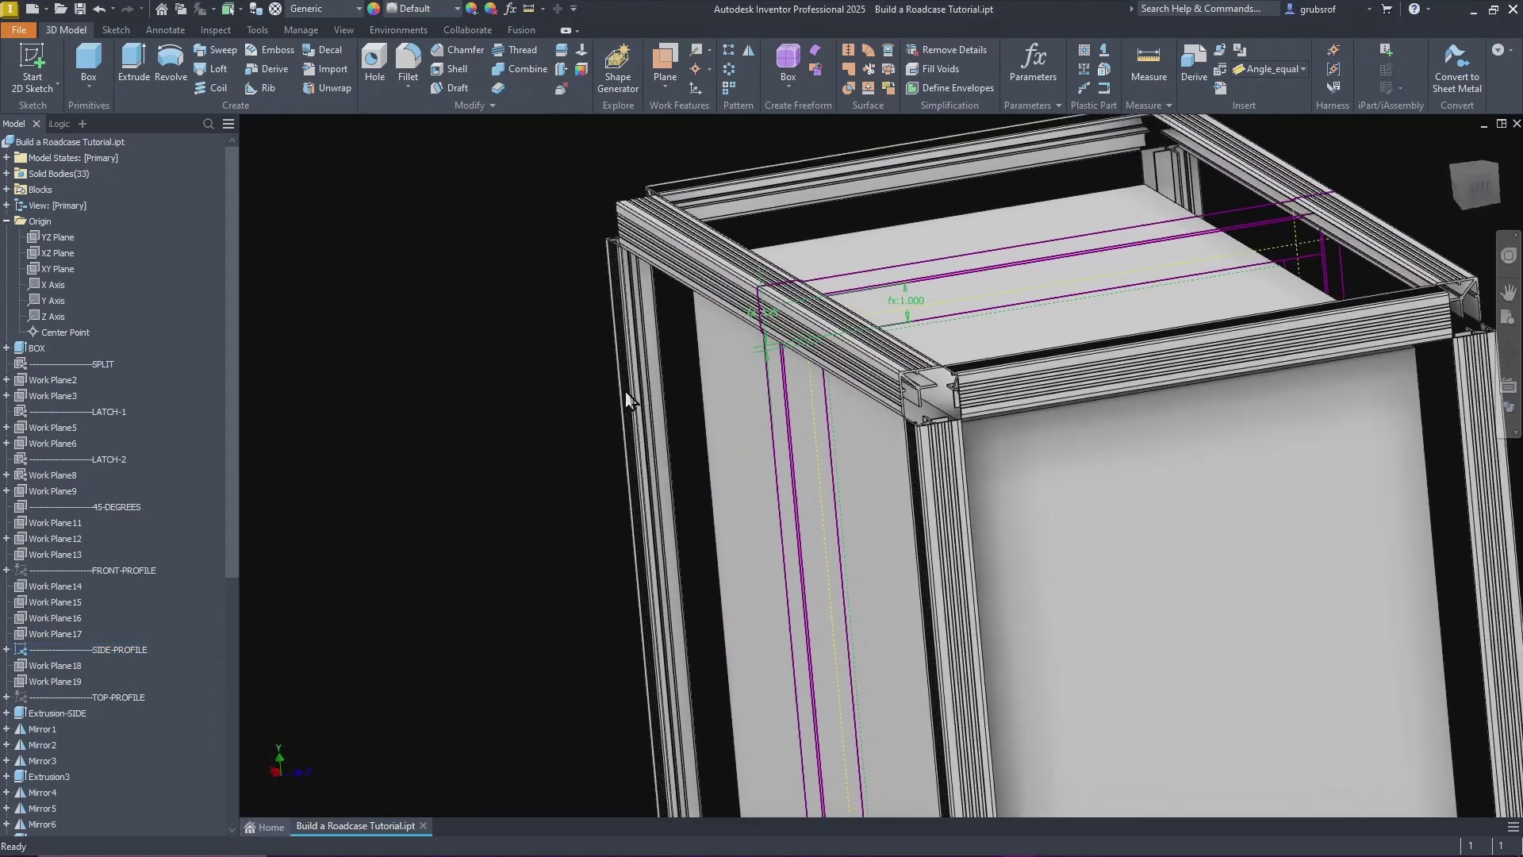
{"action": "scroll", "coordinate": [989, 432], "scroll_direction": "up", "scroll_amount": 2}
{"action": "scroll", "coordinate": [838, 334], "scroll_direction": "up", "scroll_amount": 4}
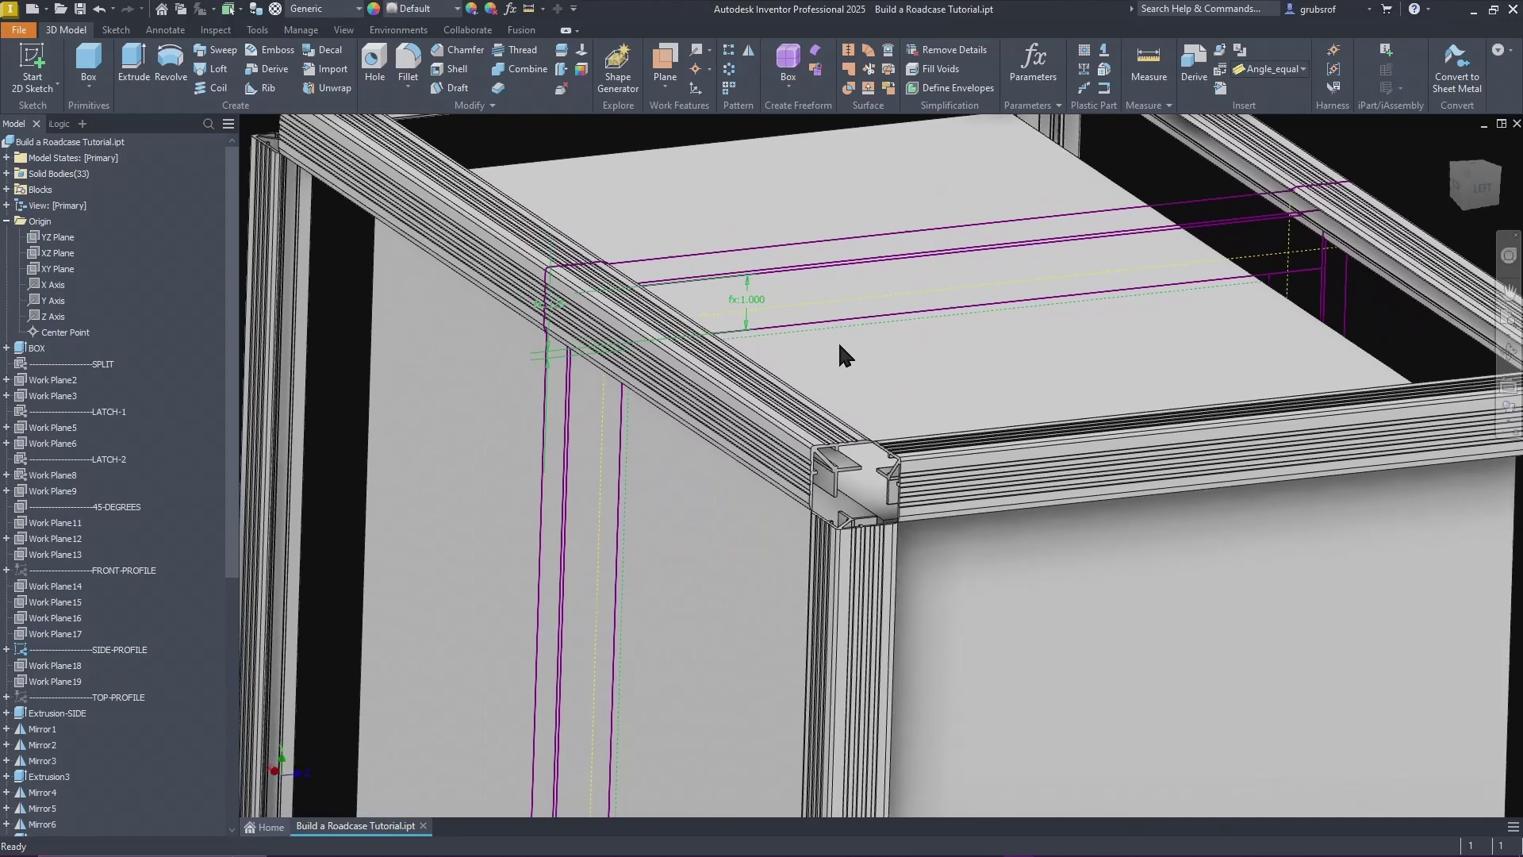
{"action": "middle_click_drag", "start_coordinate": [816, 332], "coordinate": [763, 307], "text": "shift"}
{"action": "middle_click_drag", "start_coordinate": [952, 330], "coordinate": [442, 153], "text": "shift"}
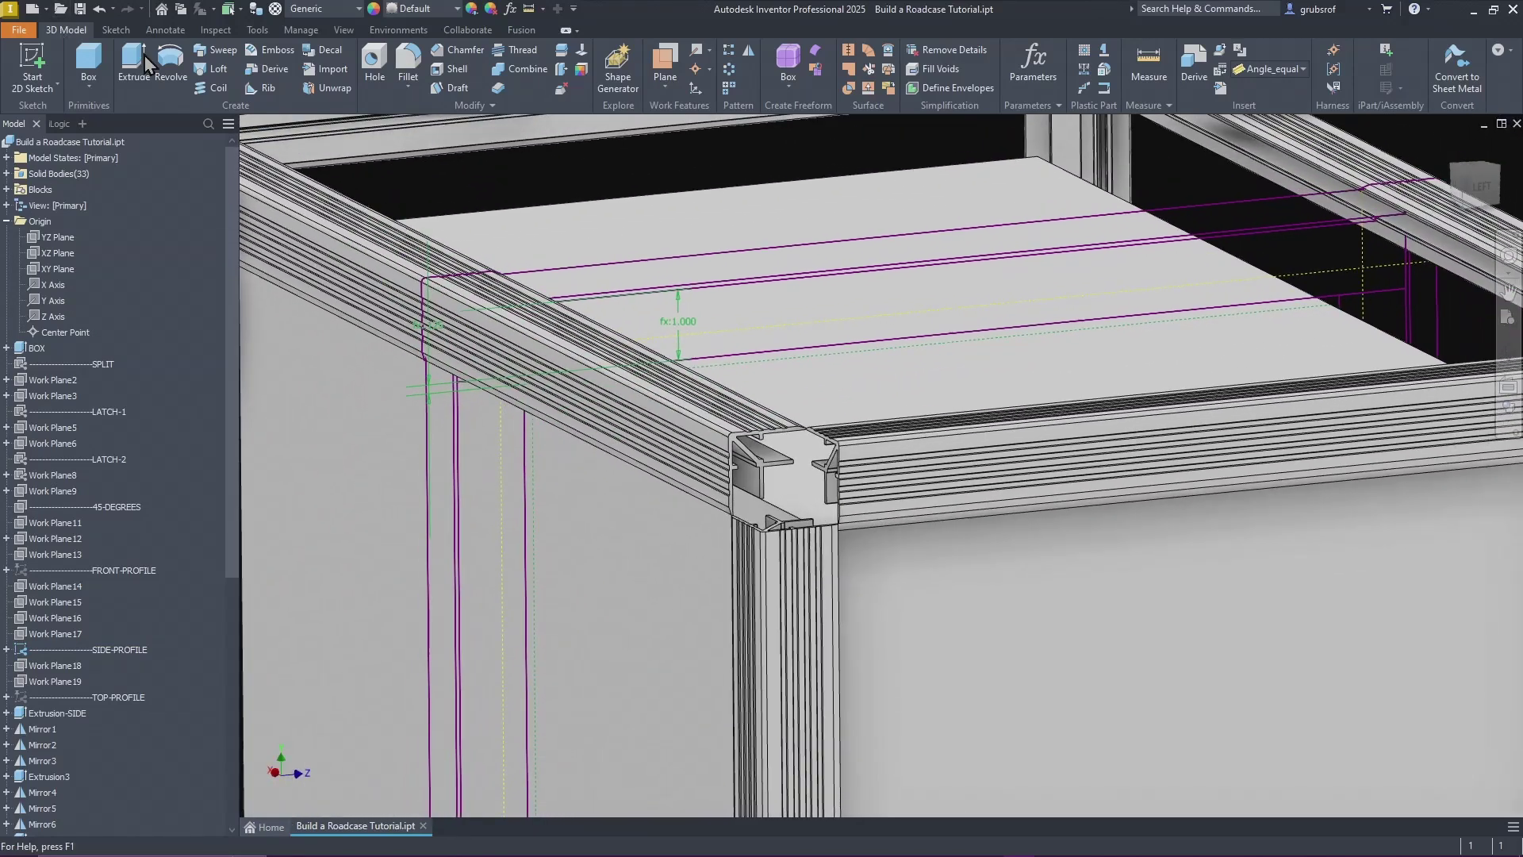
{"action": "left_click", "coordinate": [131, 63]}
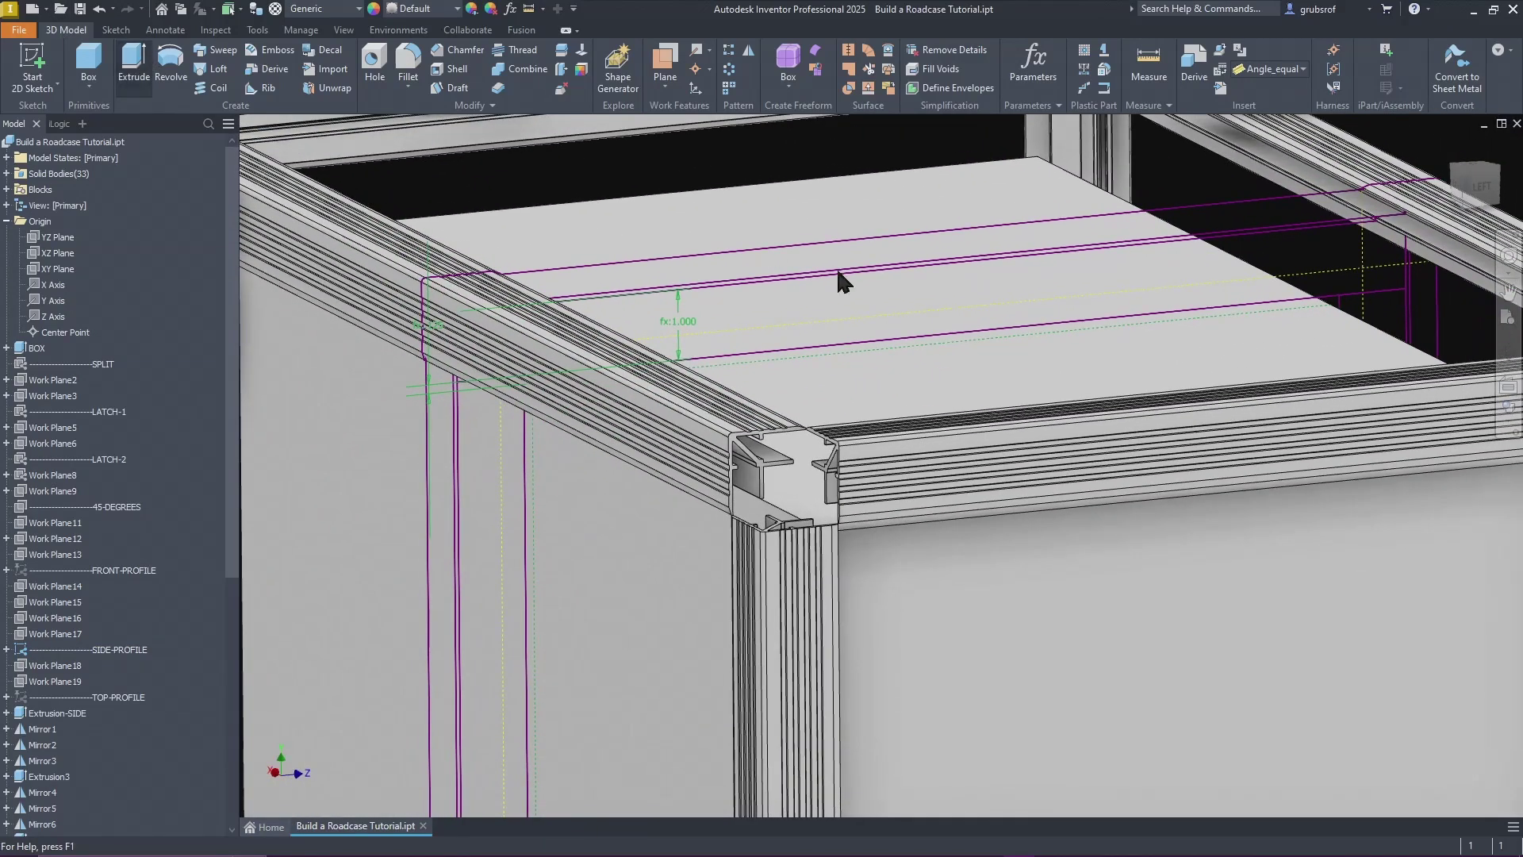
{"action": "left_click", "coordinate": [803, 316]}
{"action": "middle_click_drag", "start_coordinate": [1083, 282], "coordinate": [355, 492], "text": "shift"}
{"action": "left_click", "coordinate": [437, 335]}
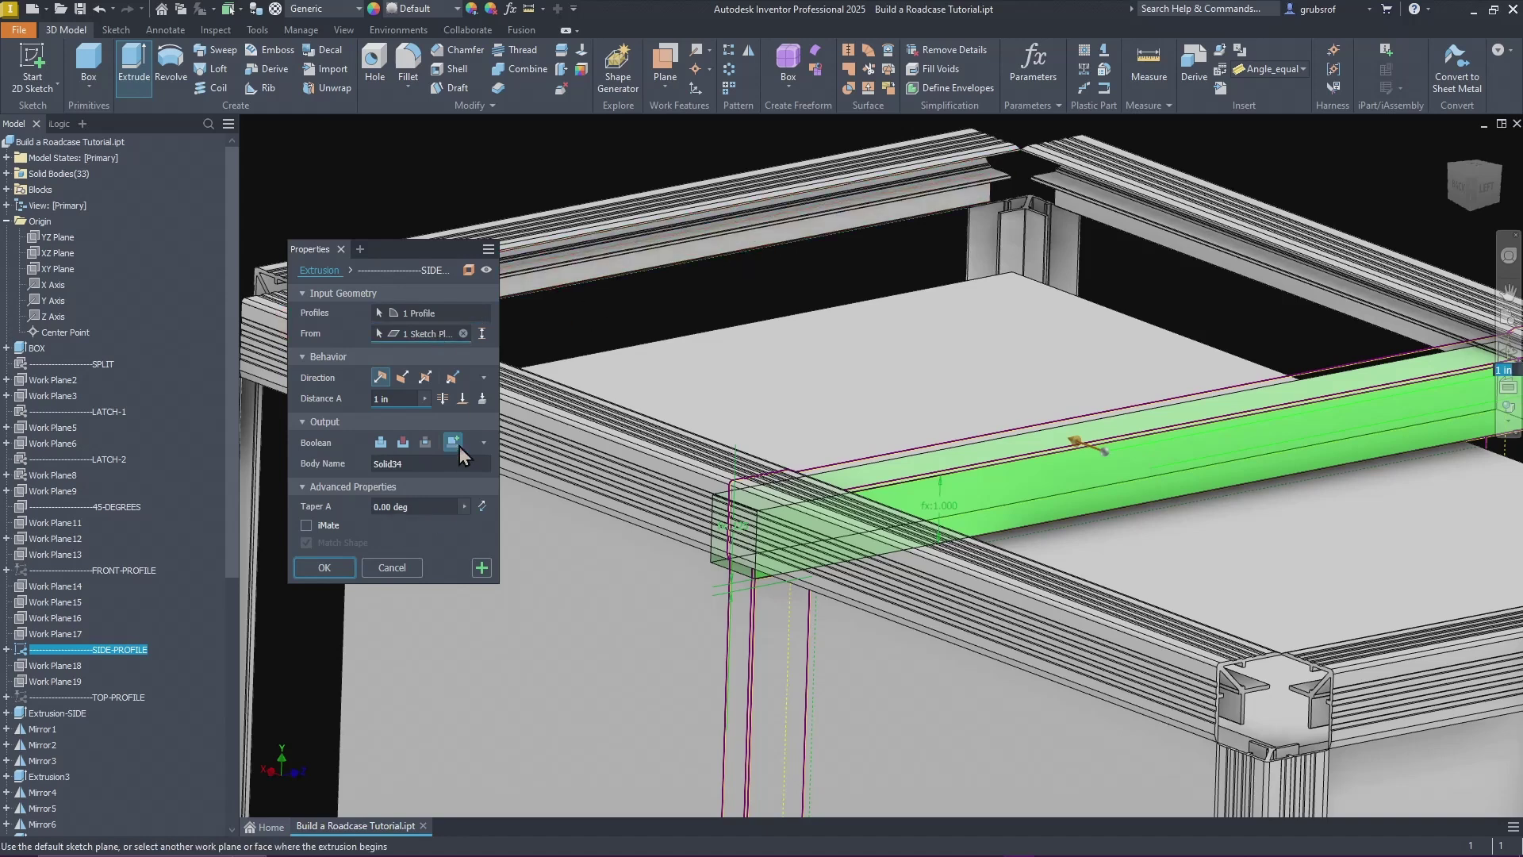
{"action": "left_click", "coordinate": [623, 272]}
{"action": "middle_click_drag", "start_coordinate": [965, 316], "coordinate": [456, 401], "text": "shift"}
{"action": "left_click", "coordinate": [462, 398]}
{"action": "middle_click_drag", "start_coordinate": [621, 426], "coordinate": [738, 516], "text": "shift"}
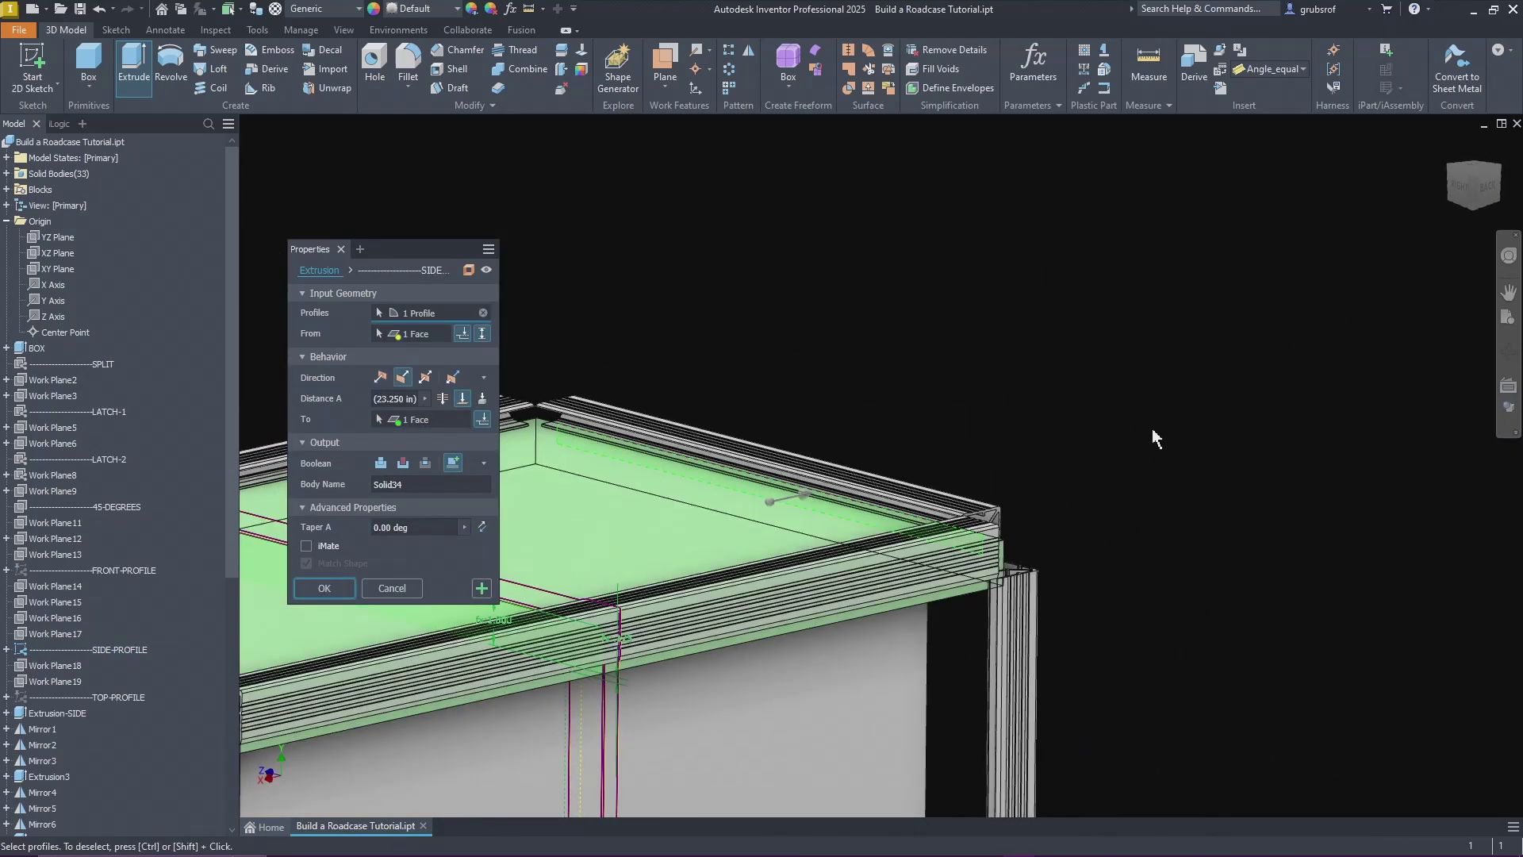
{"action": "scroll", "coordinate": [1152, 428], "scroll_direction": "up", "scroll_amount": 5}
{"action": "key", "text": "F6"}
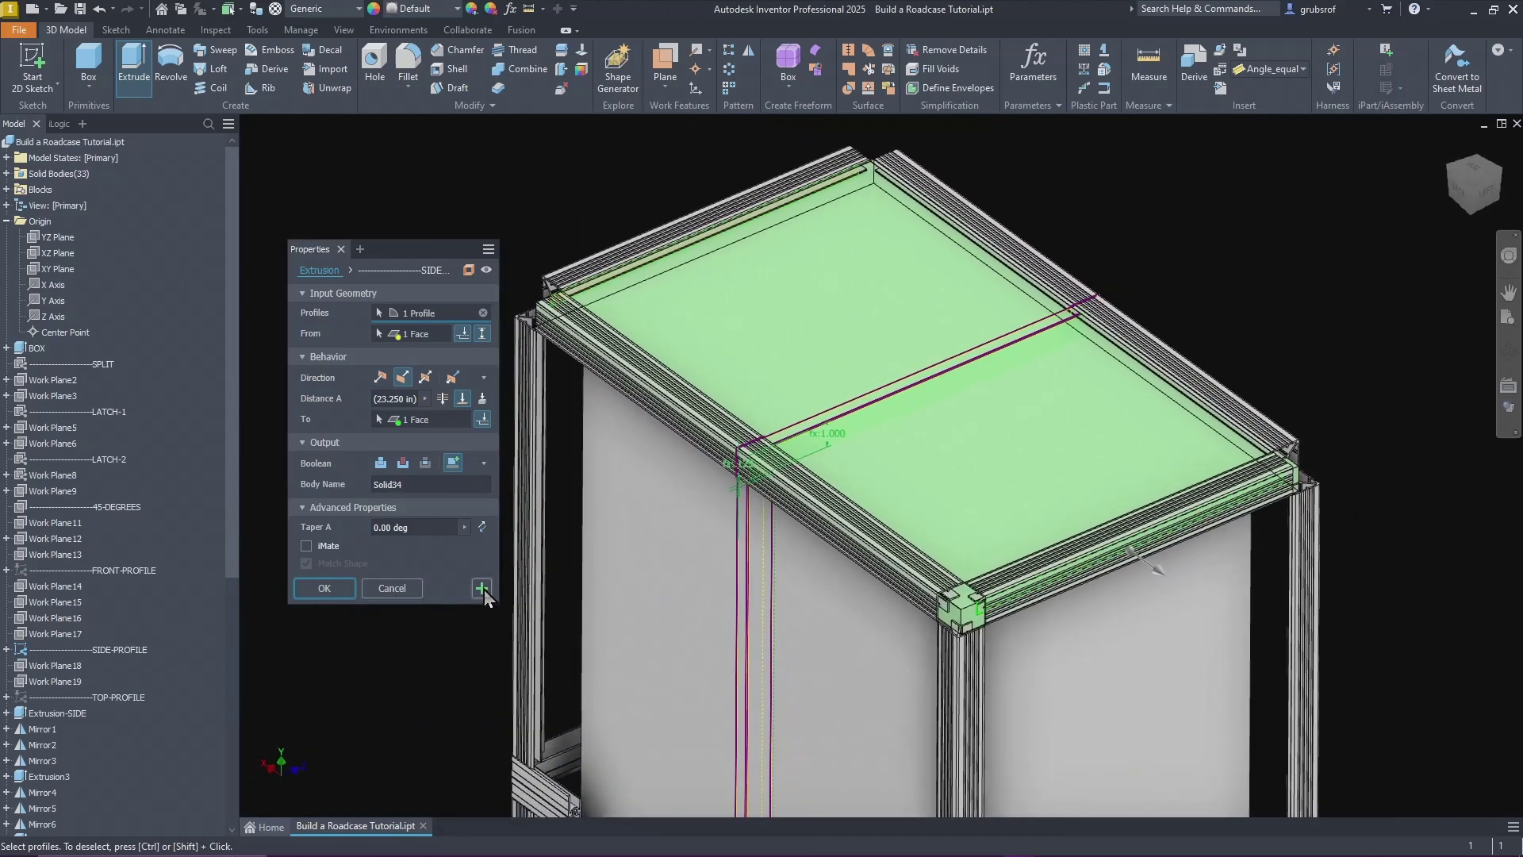
{"action": "left_click", "coordinate": [482, 588]}
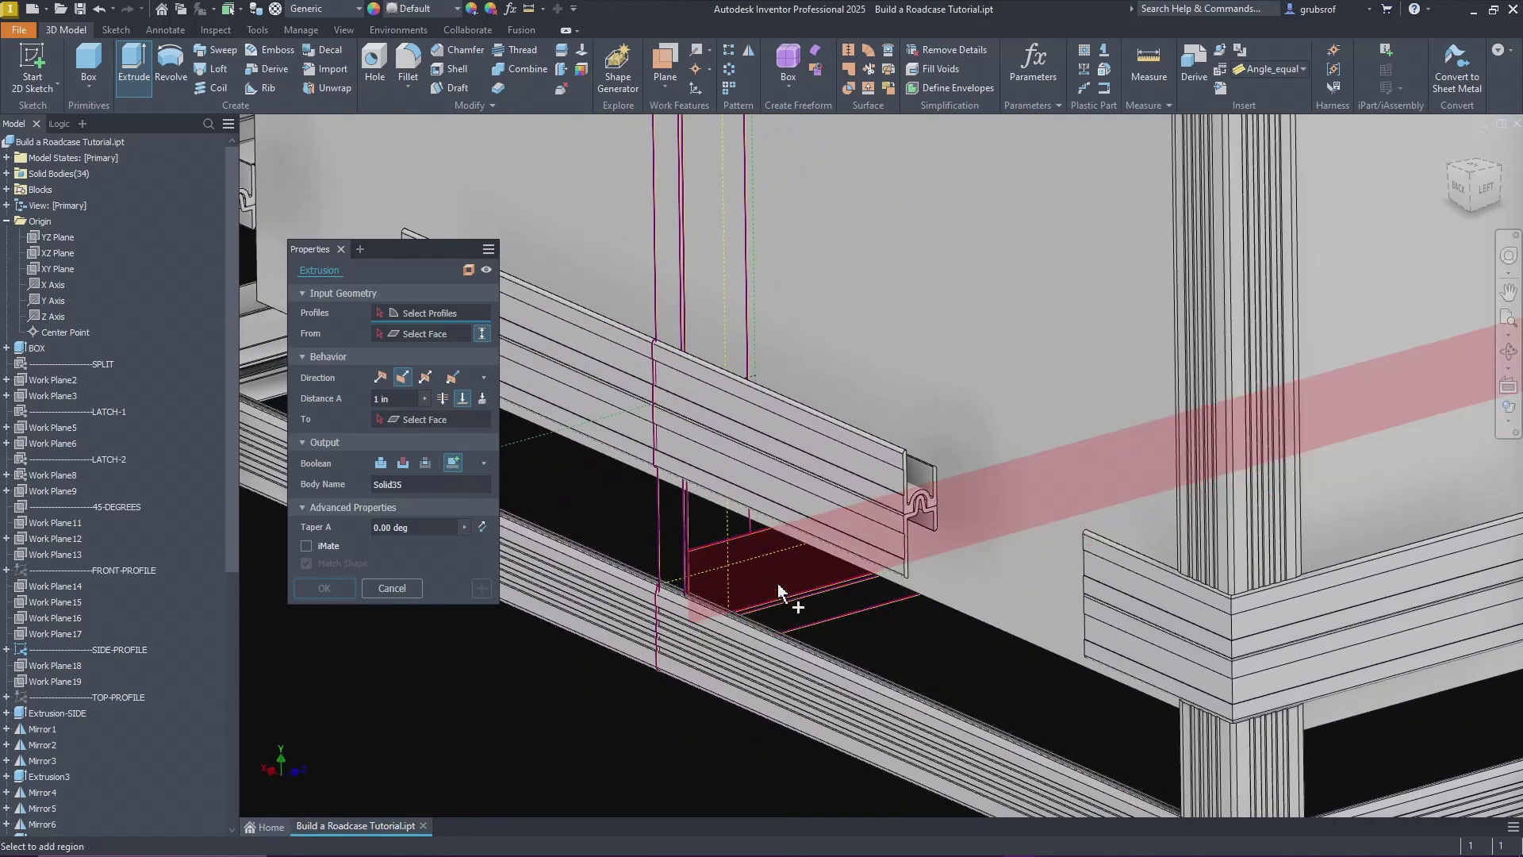
Step: Extrude the bottom region of the SIDE-PROFILE sketch as a new solid between the lower frame's opposite end faces
{"action": "left_click", "coordinate": [773, 583]}
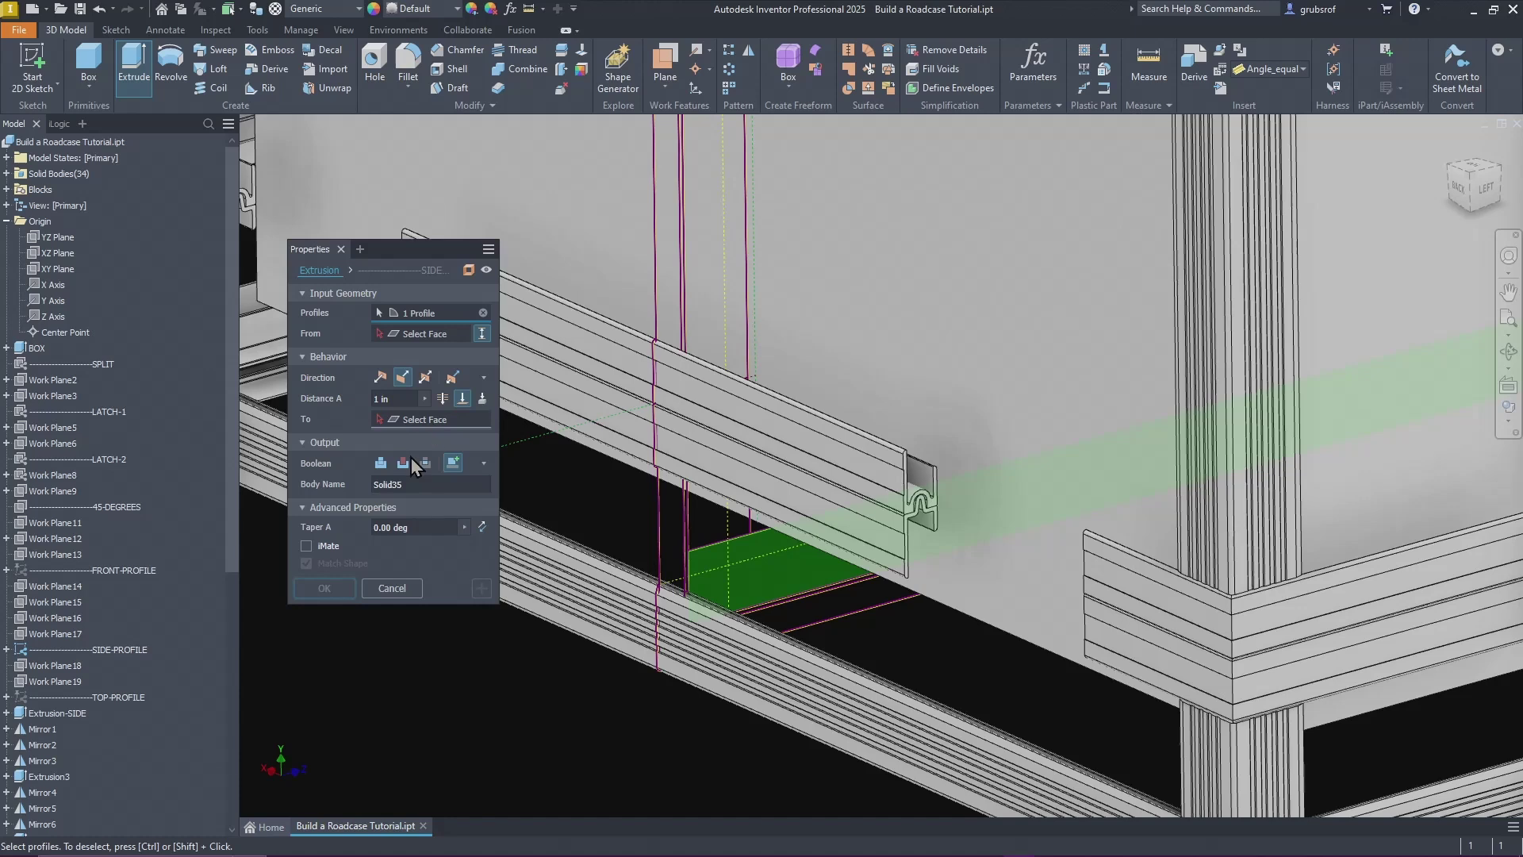
{"action": "left_click", "coordinate": [418, 334]}
{"action": "middle_click_drag", "start_coordinate": [644, 565], "coordinate": [647, 426], "text": "shift"}
{"action": "left_click", "coordinate": [646, 426]}
{"action": "middle_click_drag", "start_coordinate": [817, 734], "coordinate": [707, 603], "text": "shift"}
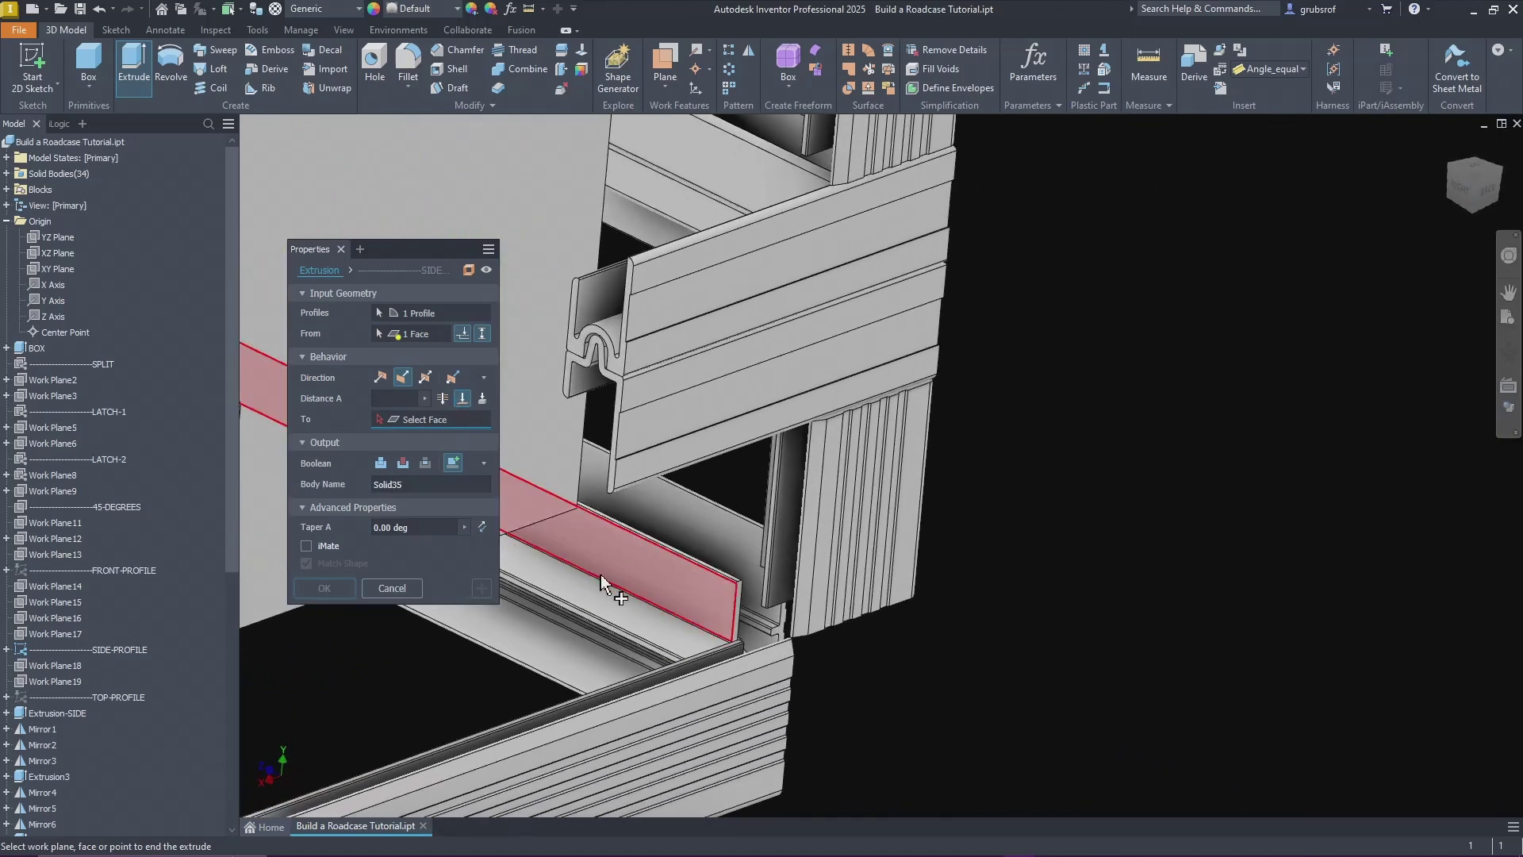
{"action": "left_click", "coordinate": [635, 586]}
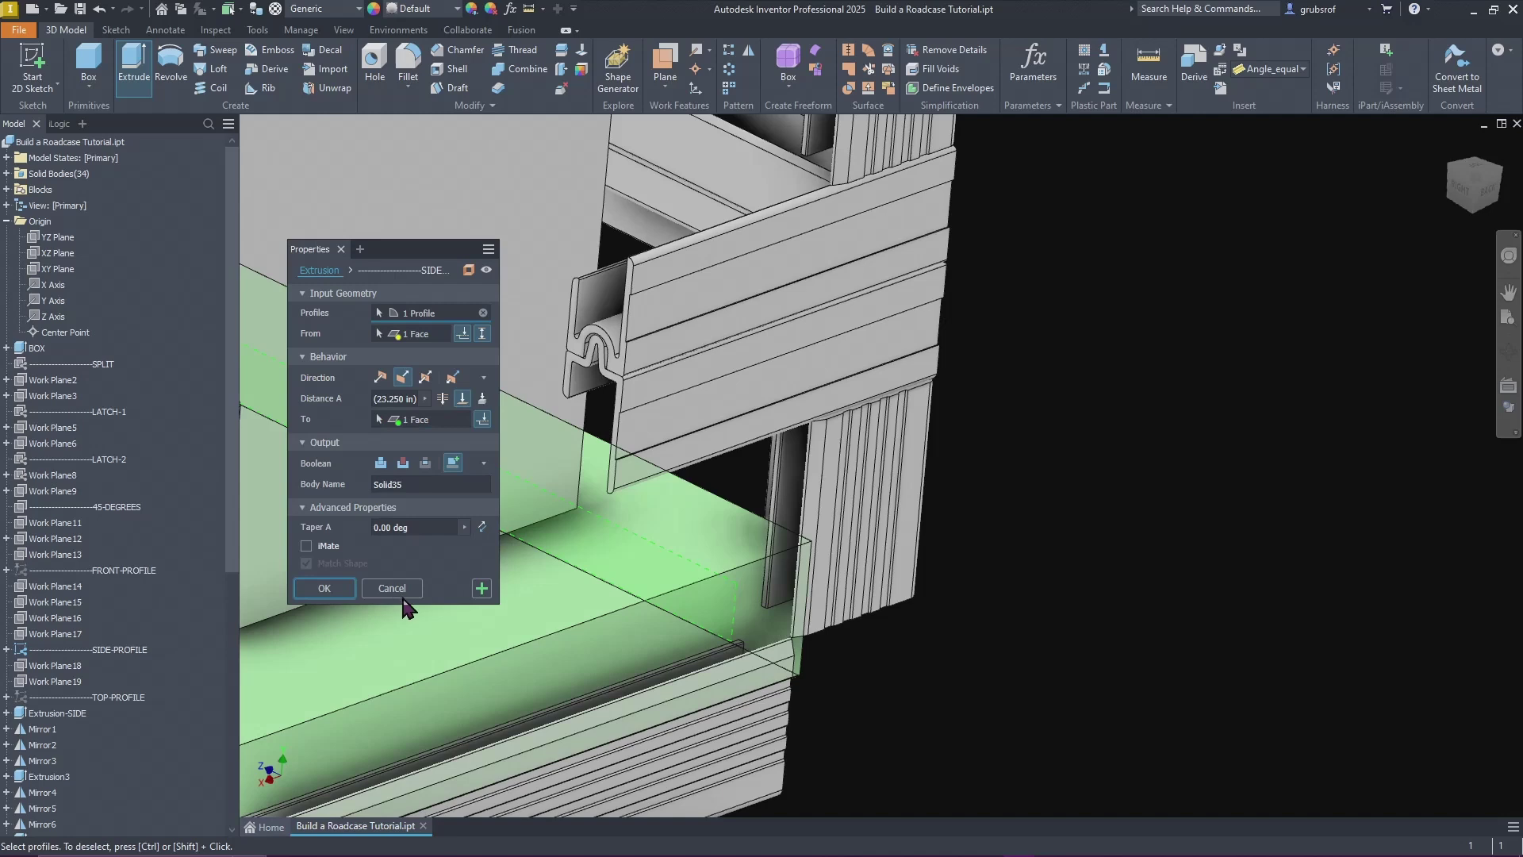
{"action": "left_click", "coordinate": [482, 589]}
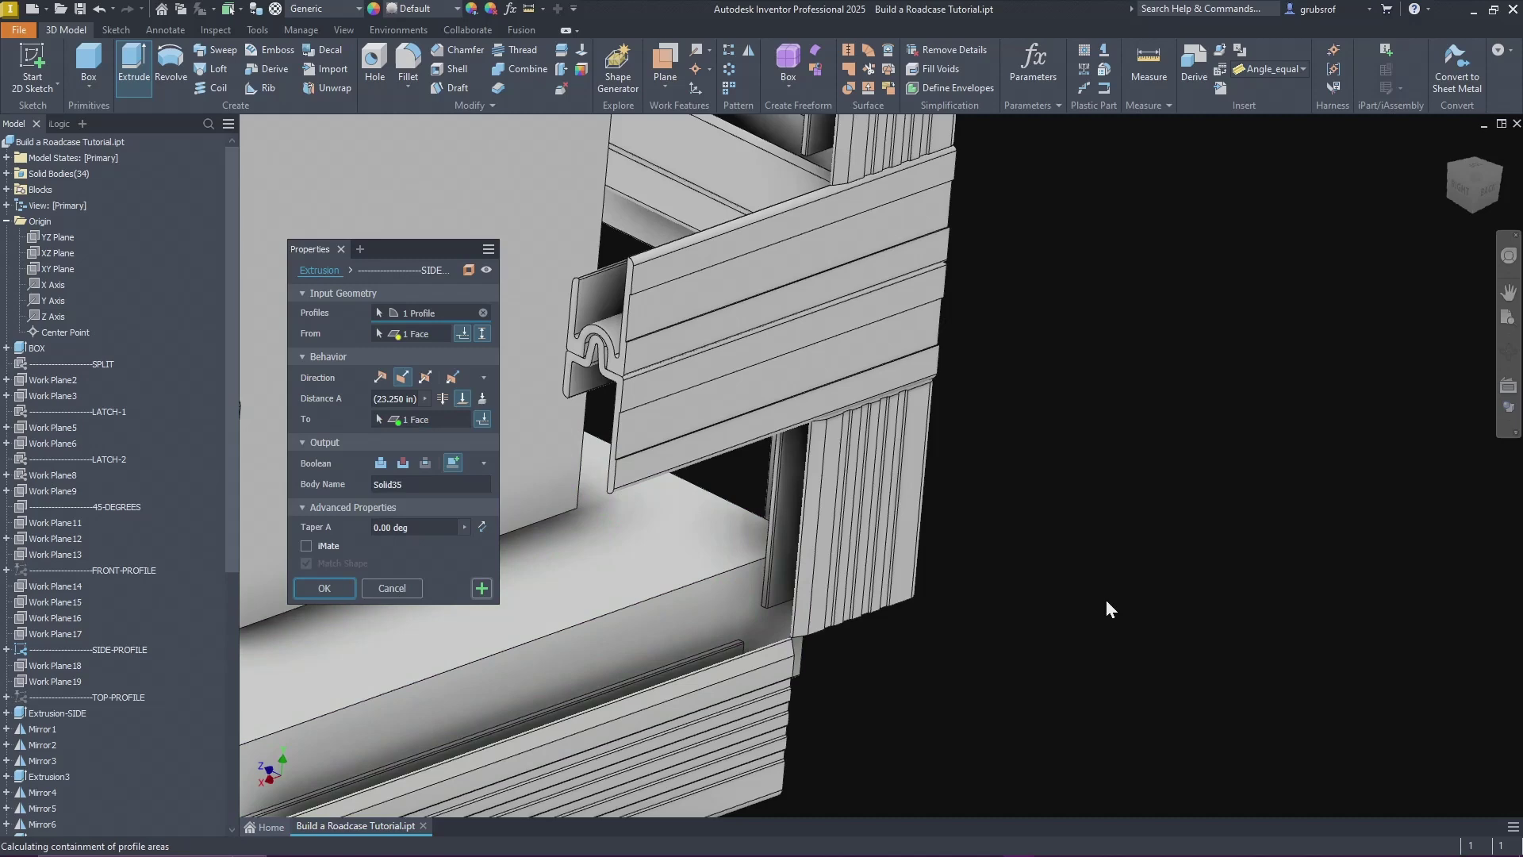
Step: Extrude the lower panel region on one side of the SIDE-PROFILE sketch as a new solid between the opposite frame end faces
{"action": "scroll", "coordinate": [1107, 599], "scroll_direction": "down", "scroll_amount": 8}
{"action": "middle_click_drag", "start_coordinate": [1078, 624], "coordinate": [966, 676], "text": "shift"}
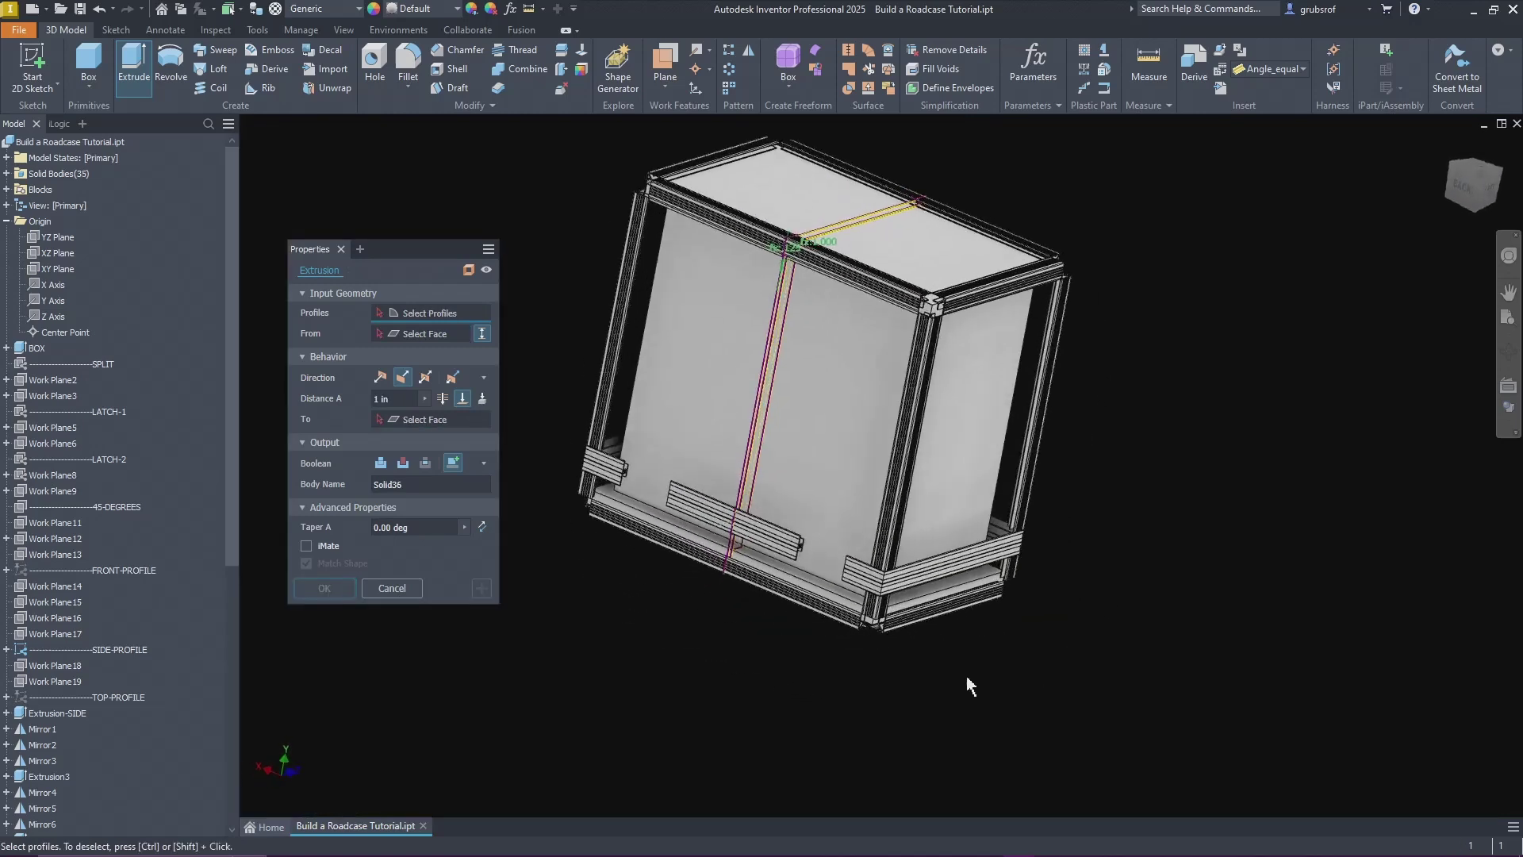
{"action": "scroll", "coordinate": [960, 673], "scroll_direction": "up", "scroll_amount": 5}
{"action": "scroll", "coordinate": [722, 704], "scroll_direction": "up", "scroll_amount": 8}
{"action": "scroll", "coordinate": [731, 696], "scroll_direction": "up", "scroll_amount": 10}
{"action": "middle_click_drag", "start_coordinate": [736, 668], "coordinate": [738, 598], "text": "shift"}
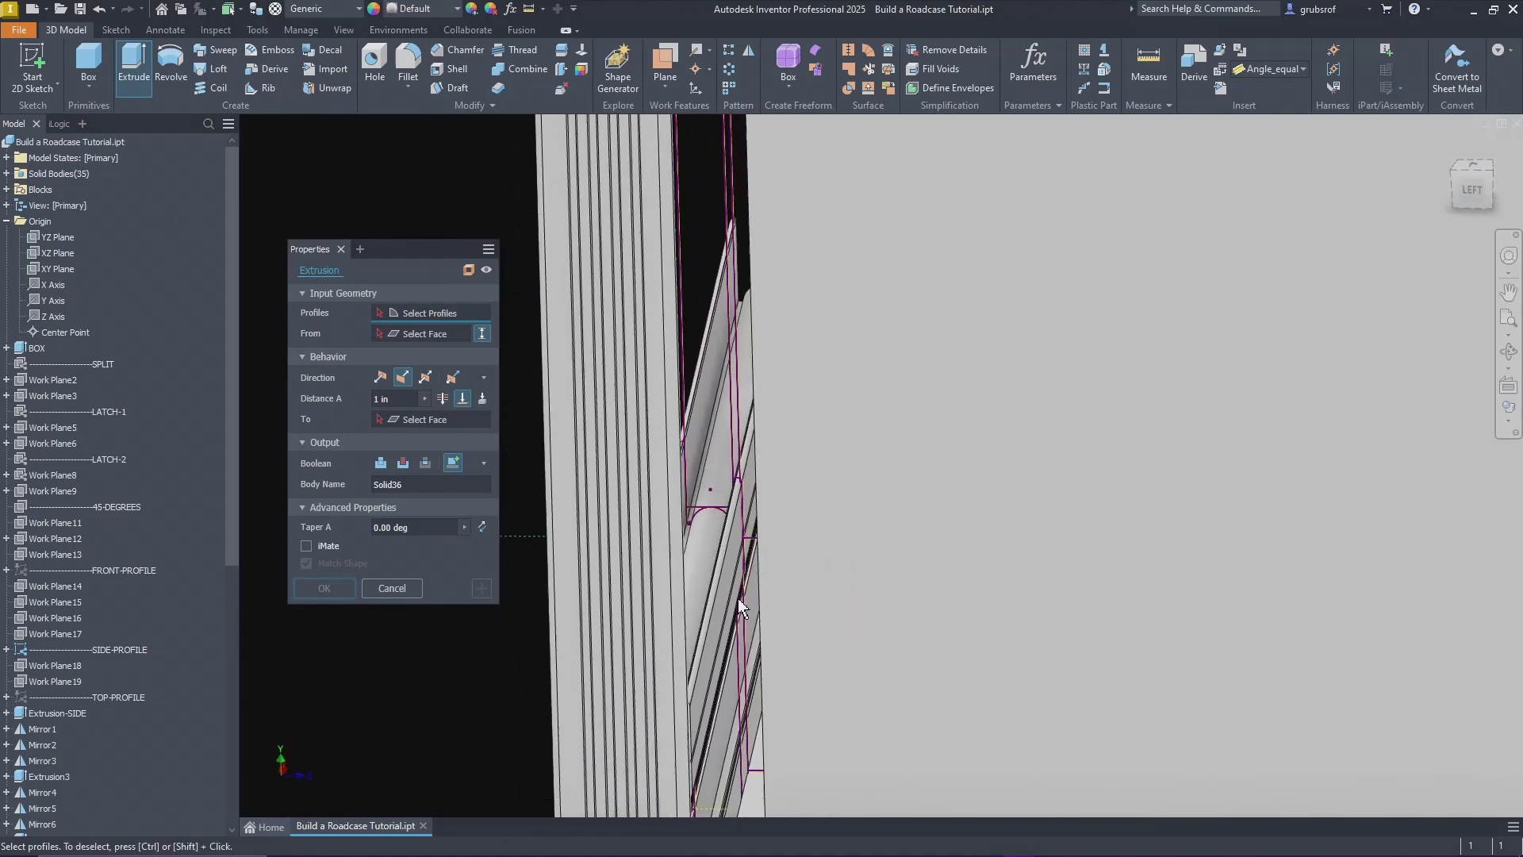
{"action": "scroll", "coordinate": [759, 501], "scroll_direction": "up", "scroll_amount": 10}
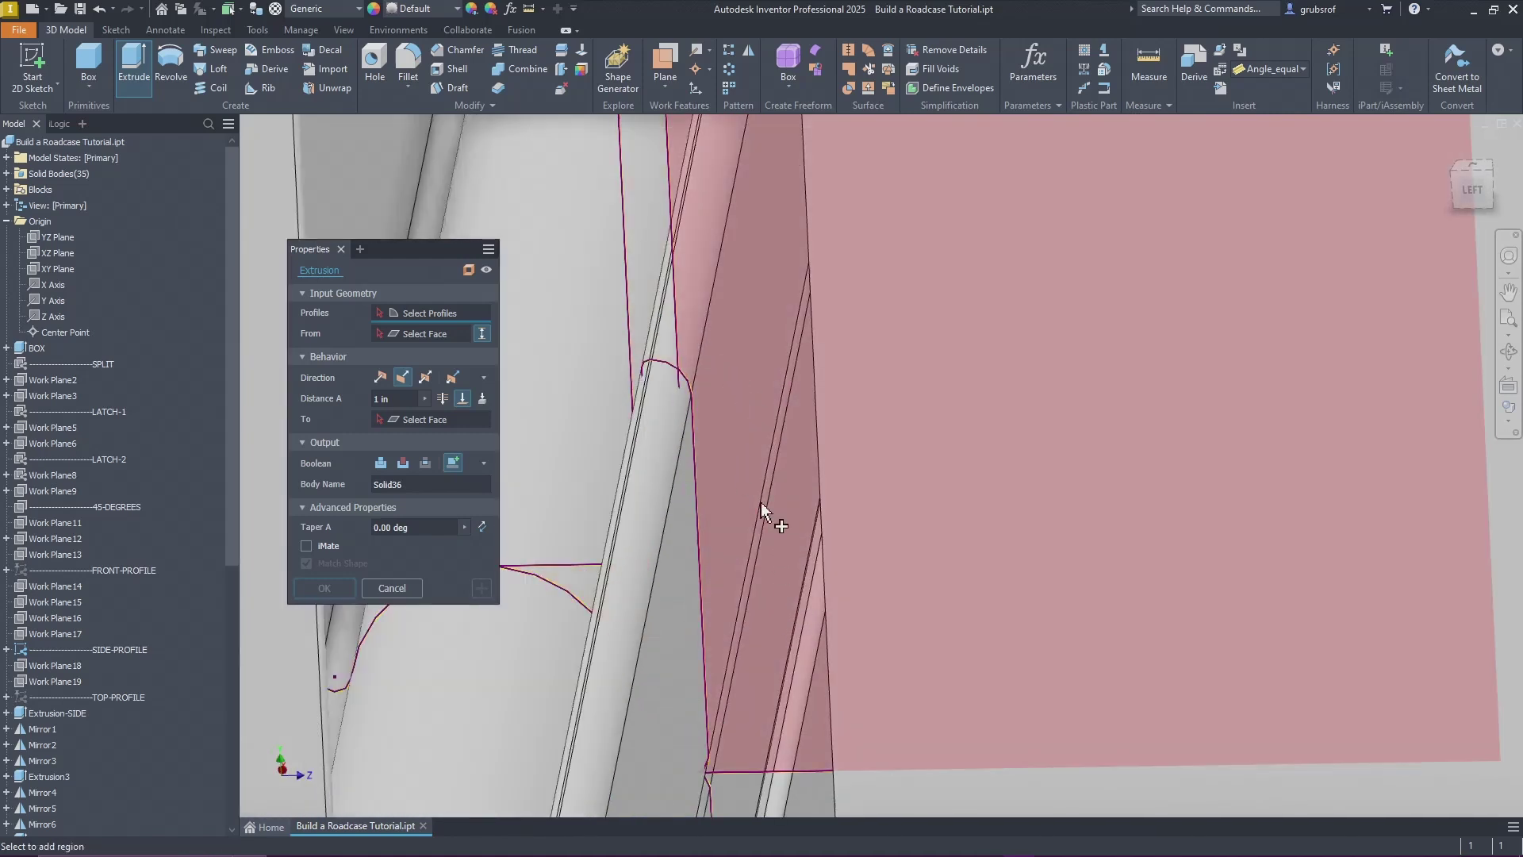
{"action": "middle_click_drag", "start_coordinate": [760, 502], "coordinate": [665, 585], "text": "shift"}
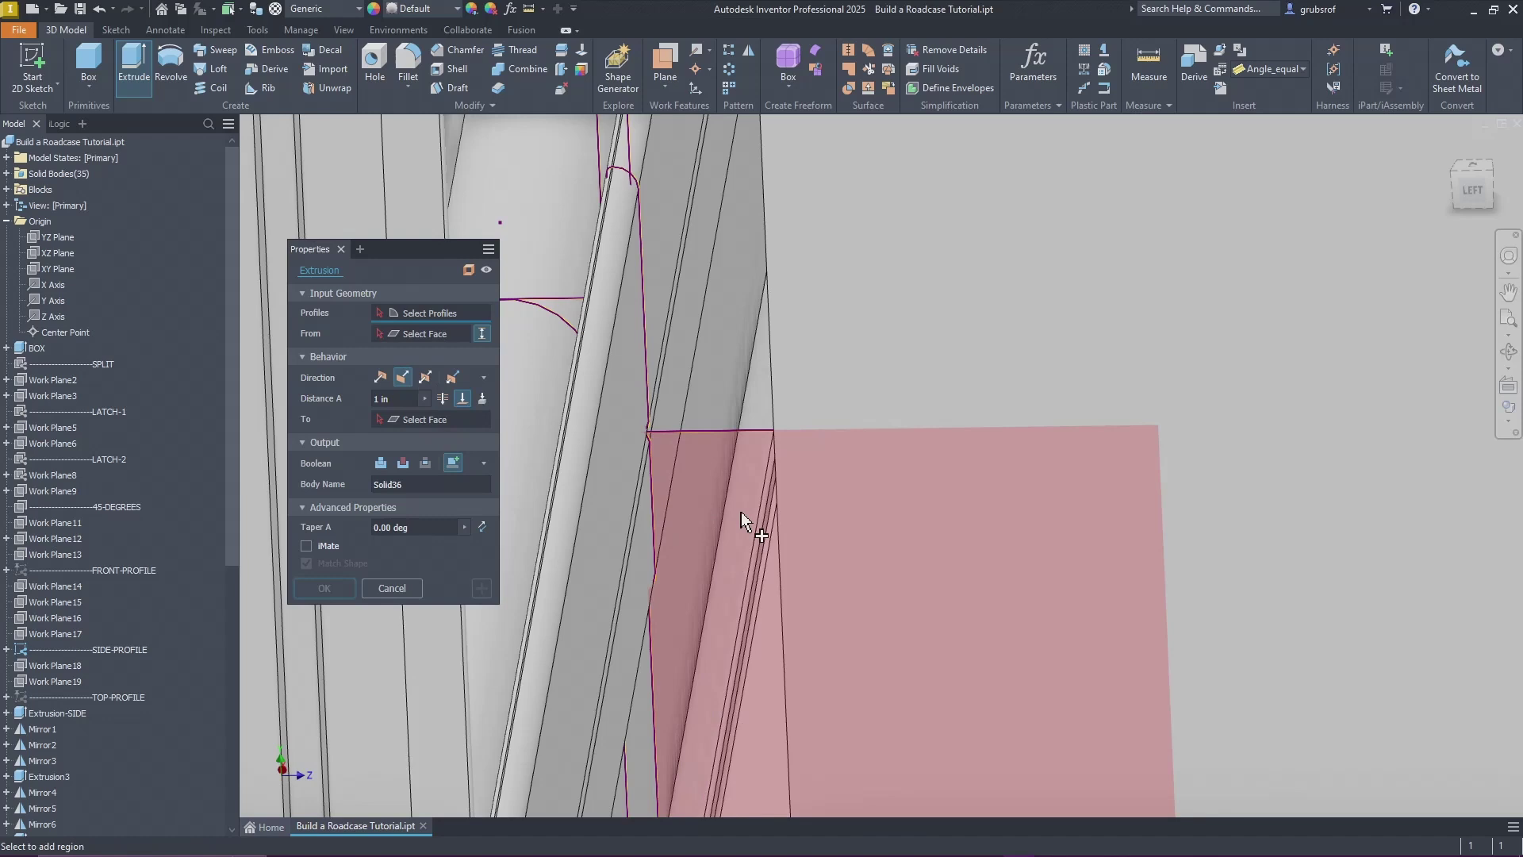
{"action": "left_click", "coordinate": [741, 512]}
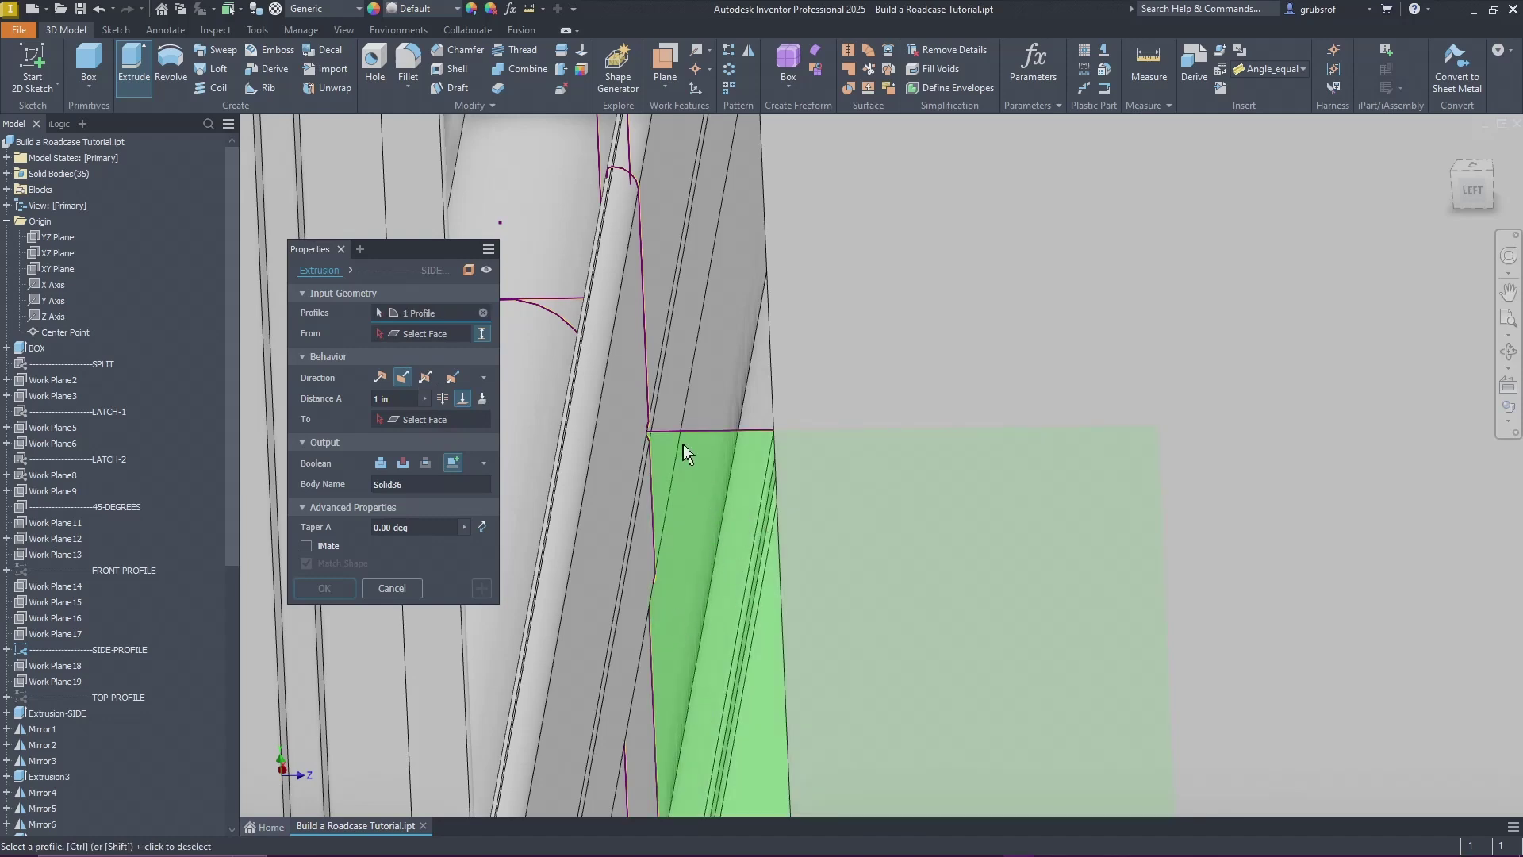
{"action": "scroll", "coordinate": [759, 530], "scroll_direction": "down", "scroll_amount": 5}
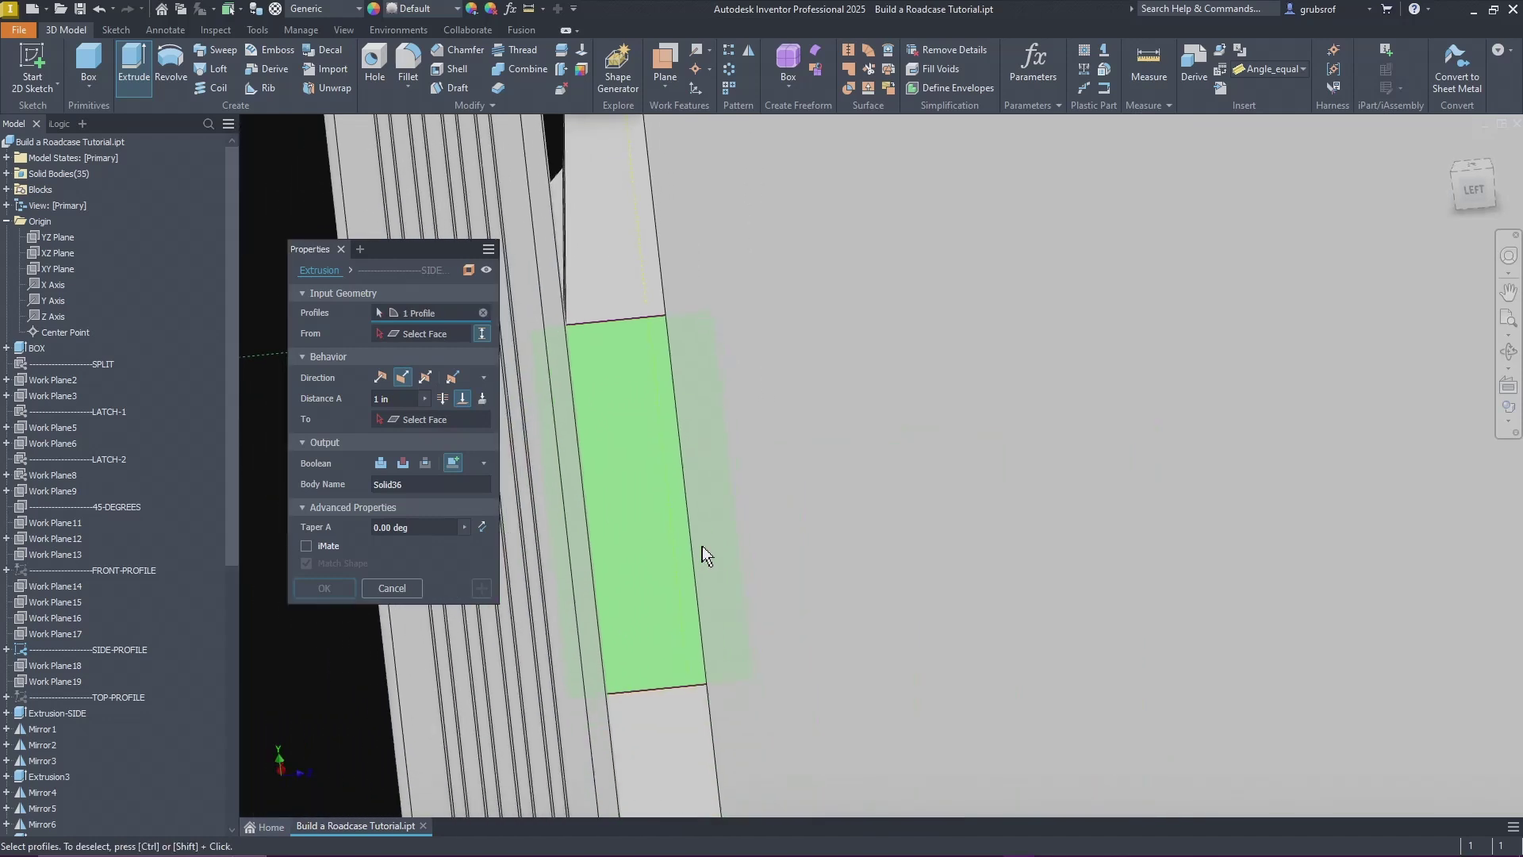
{"action": "middle_click_drag", "start_coordinate": [681, 556], "coordinate": [411, 463], "text": "shift"}
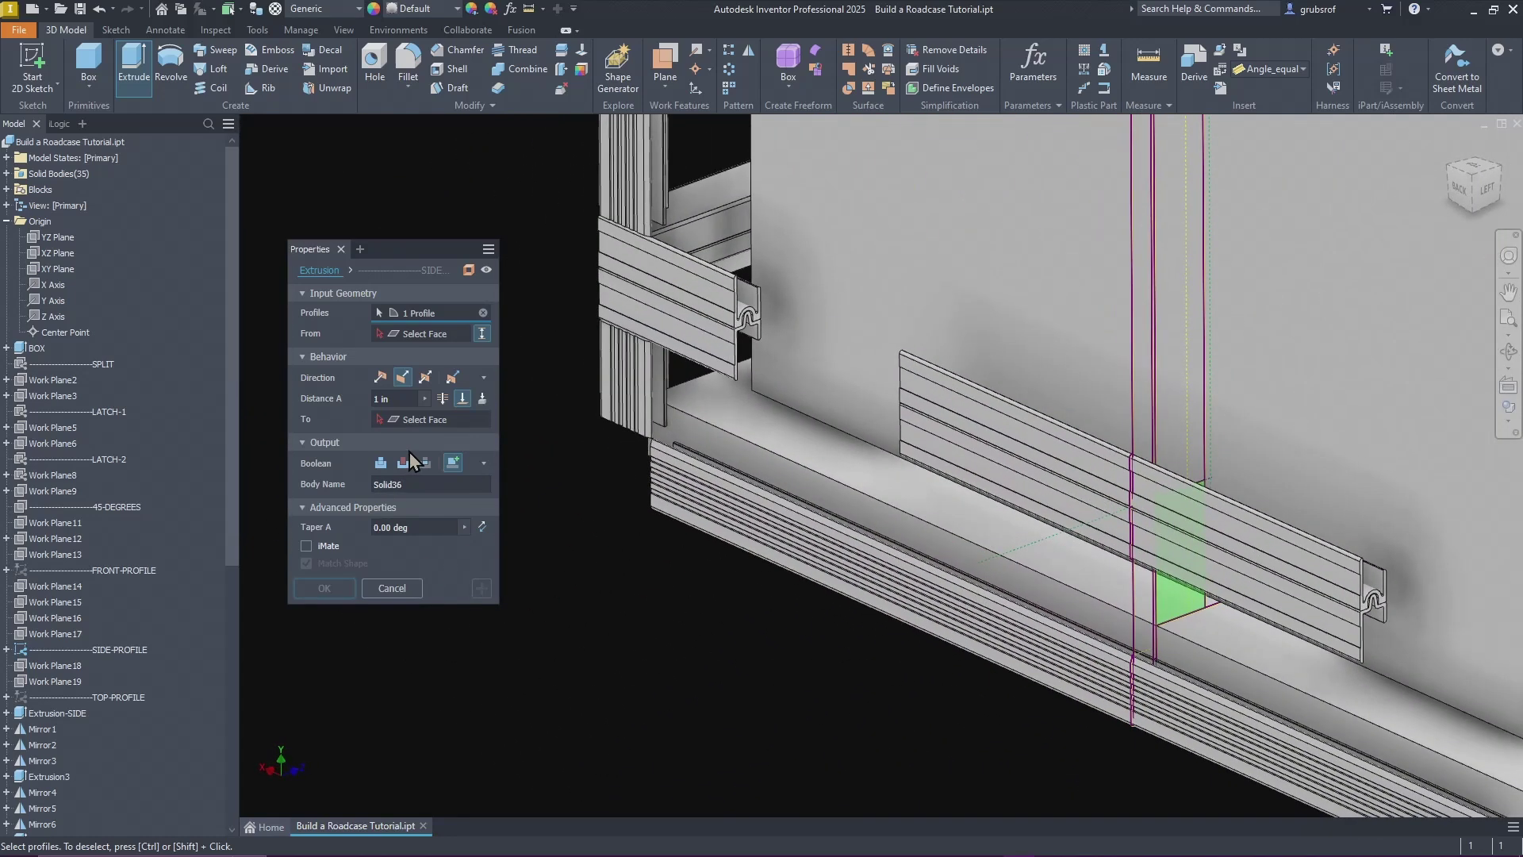
{"action": "middle_click_drag", "start_coordinate": [430, 336], "coordinate": [820, 441], "text": "shift"}
{"action": "left_click", "coordinate": [953, 311]}
{"action": "middle_click_drag", "start_coordinate": [953, 311], "coordinate": [1069, 416], "text": "shift"}
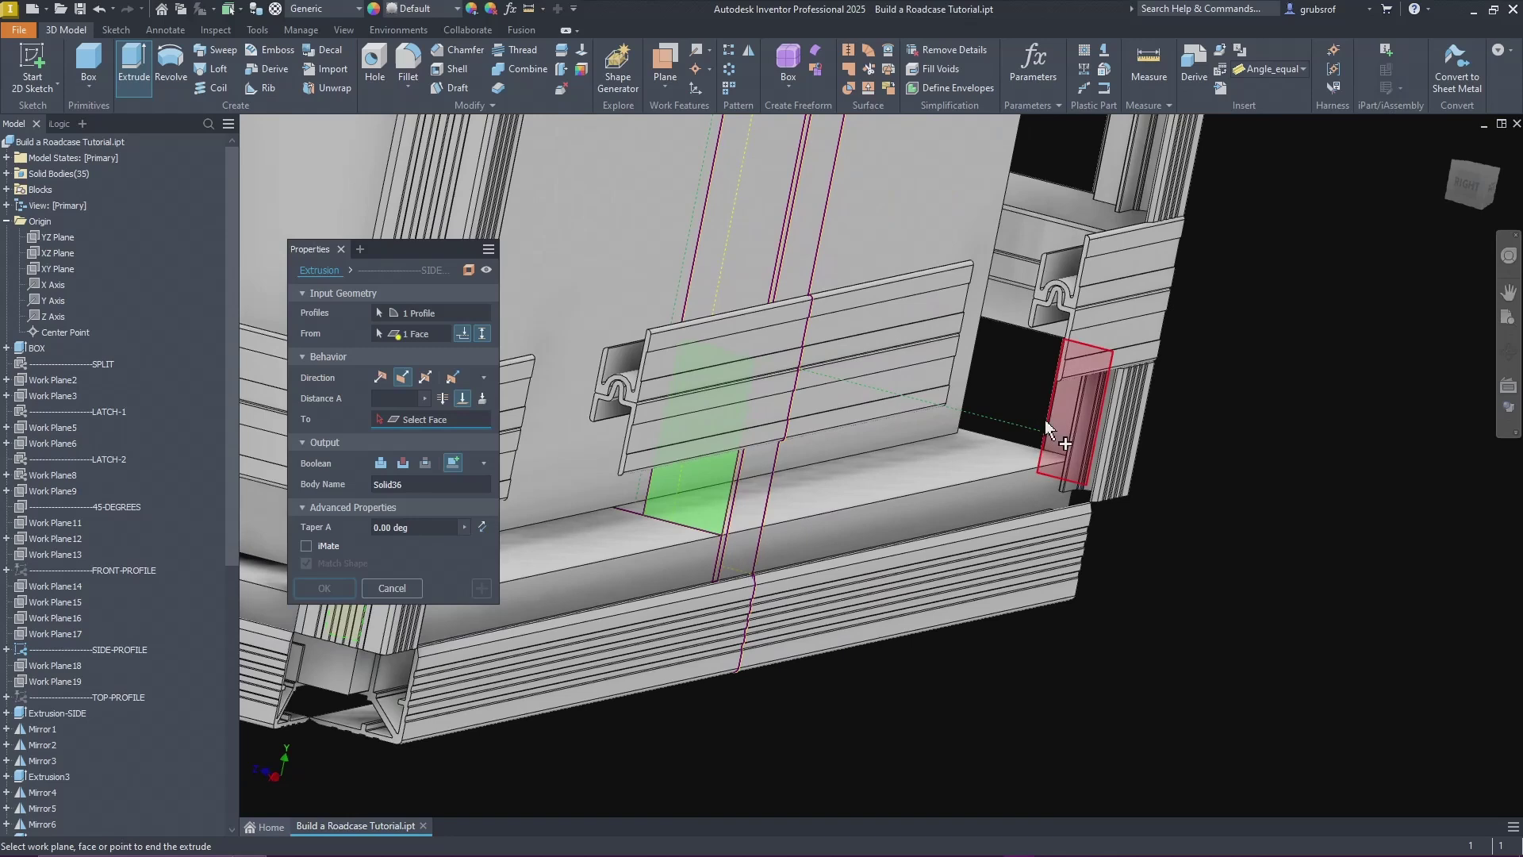
{"action": "left_click", "coordinate": [1068, 412]}
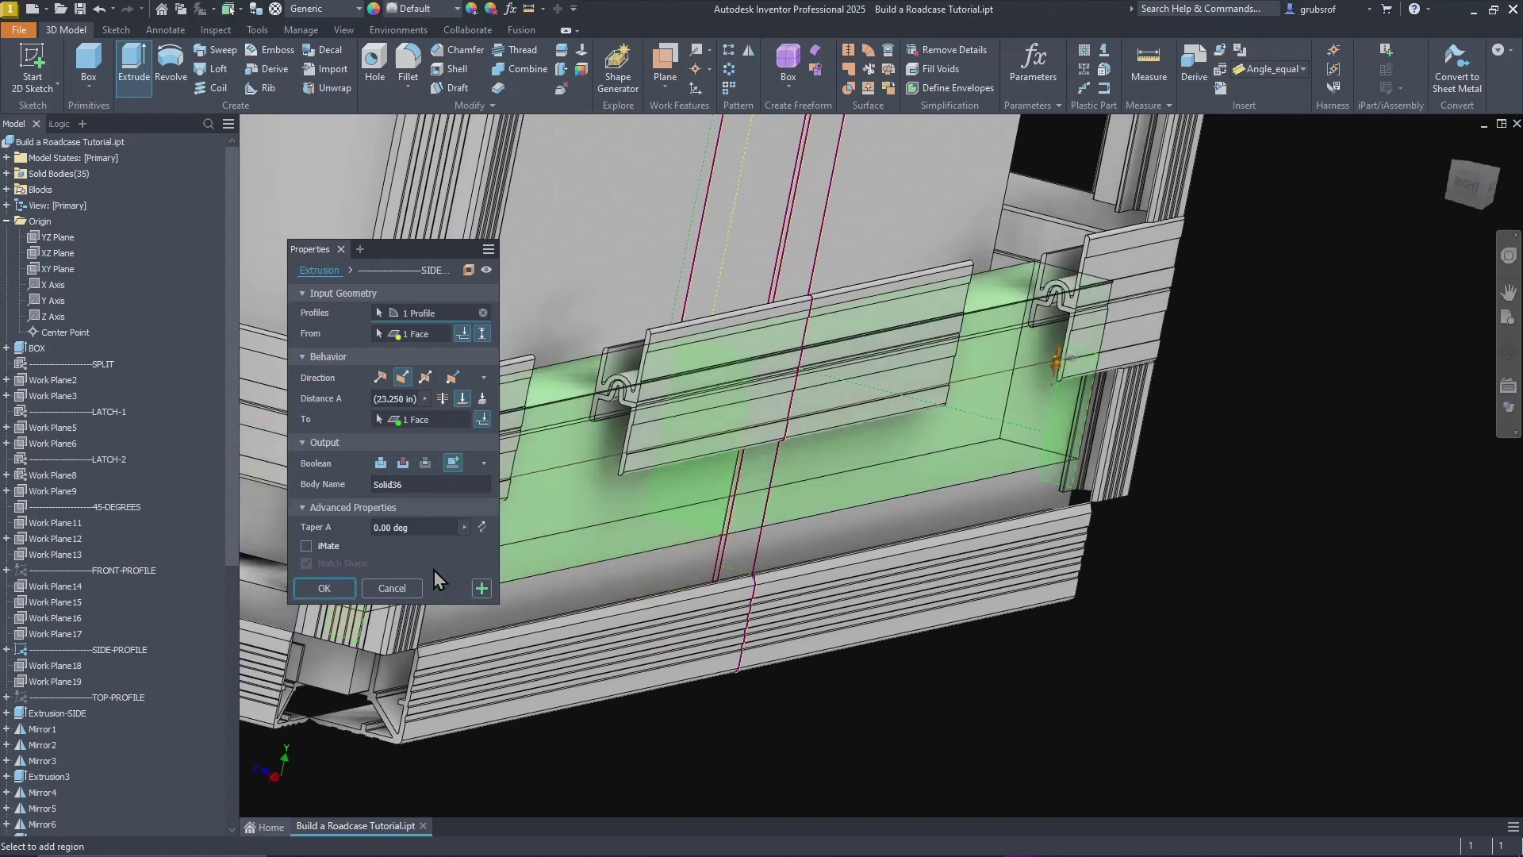
{"action": "left_click", "coordinate": [483, 588]}
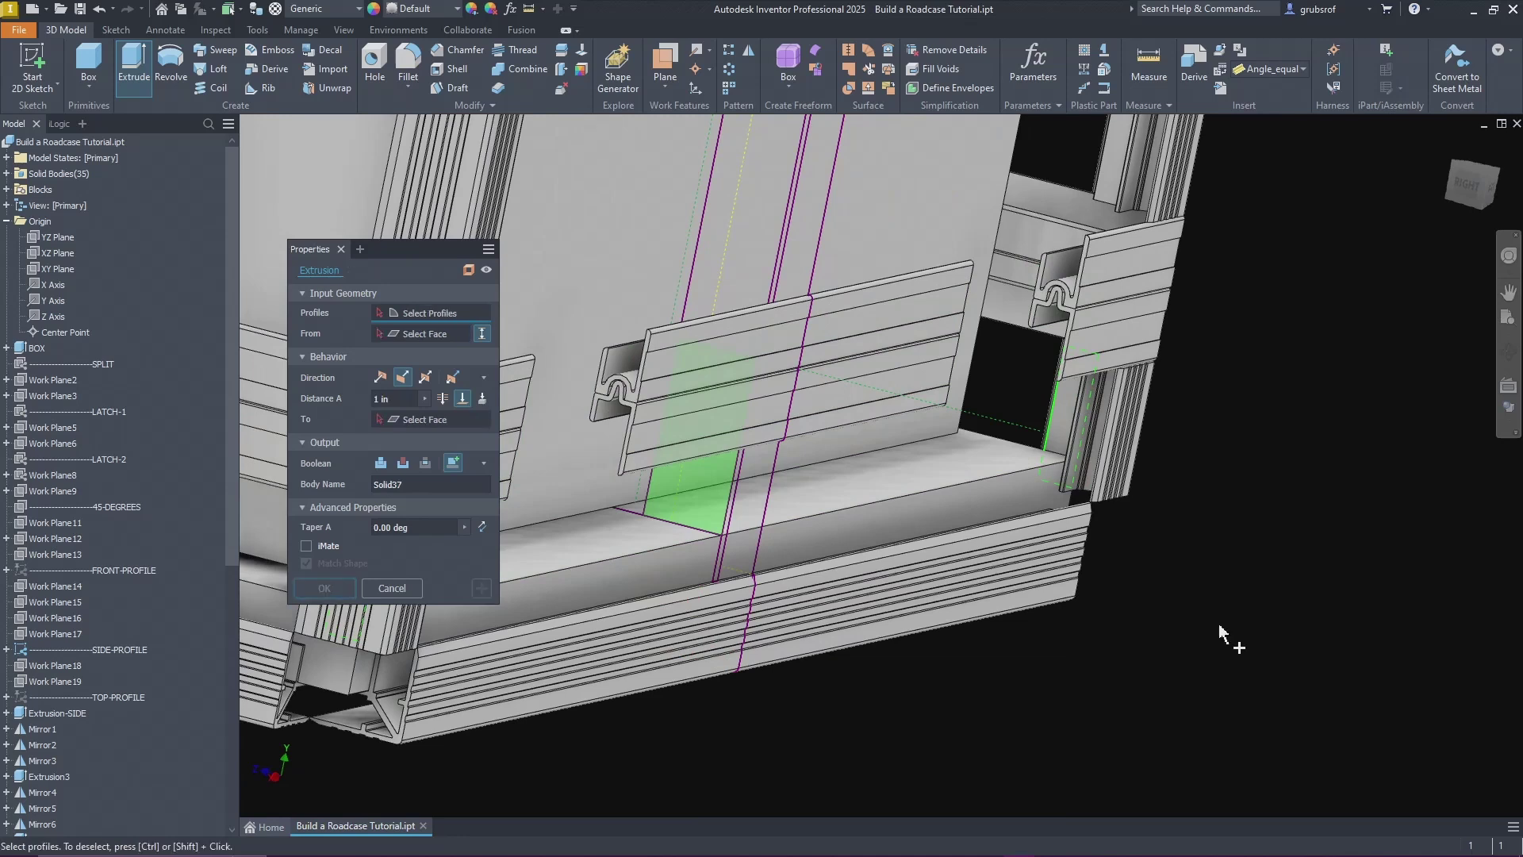
Step: Extrude the upper panel region on the same side of the SIDE-PROFILE sketch as a new solid between the opposing vertical frame faces
{"action": "middle_click_drag", "start_coordinate": [1220, 625], "coordinate": [763, 415], "text": "shift"}
{"action": "left_click", "coordinate": [765, 416]}
{"action": "middle_click_drag", "start_coordinate": [351, 674], "coordinate": [431, 440], "text": "shift"}
{"action": "left_click", "coordinate": [409, 341]}
{"action": "middle_click_drag", "start_coordinate": [417, 341], "coordinate": [1174, 404], "text": "shift"}
{"action": "left_click", "coordinate": [649, 444]}
{"action": "scroll", "coordinate": [1126, 409], "scroll_direction": "down", "scroll_amount": 3}
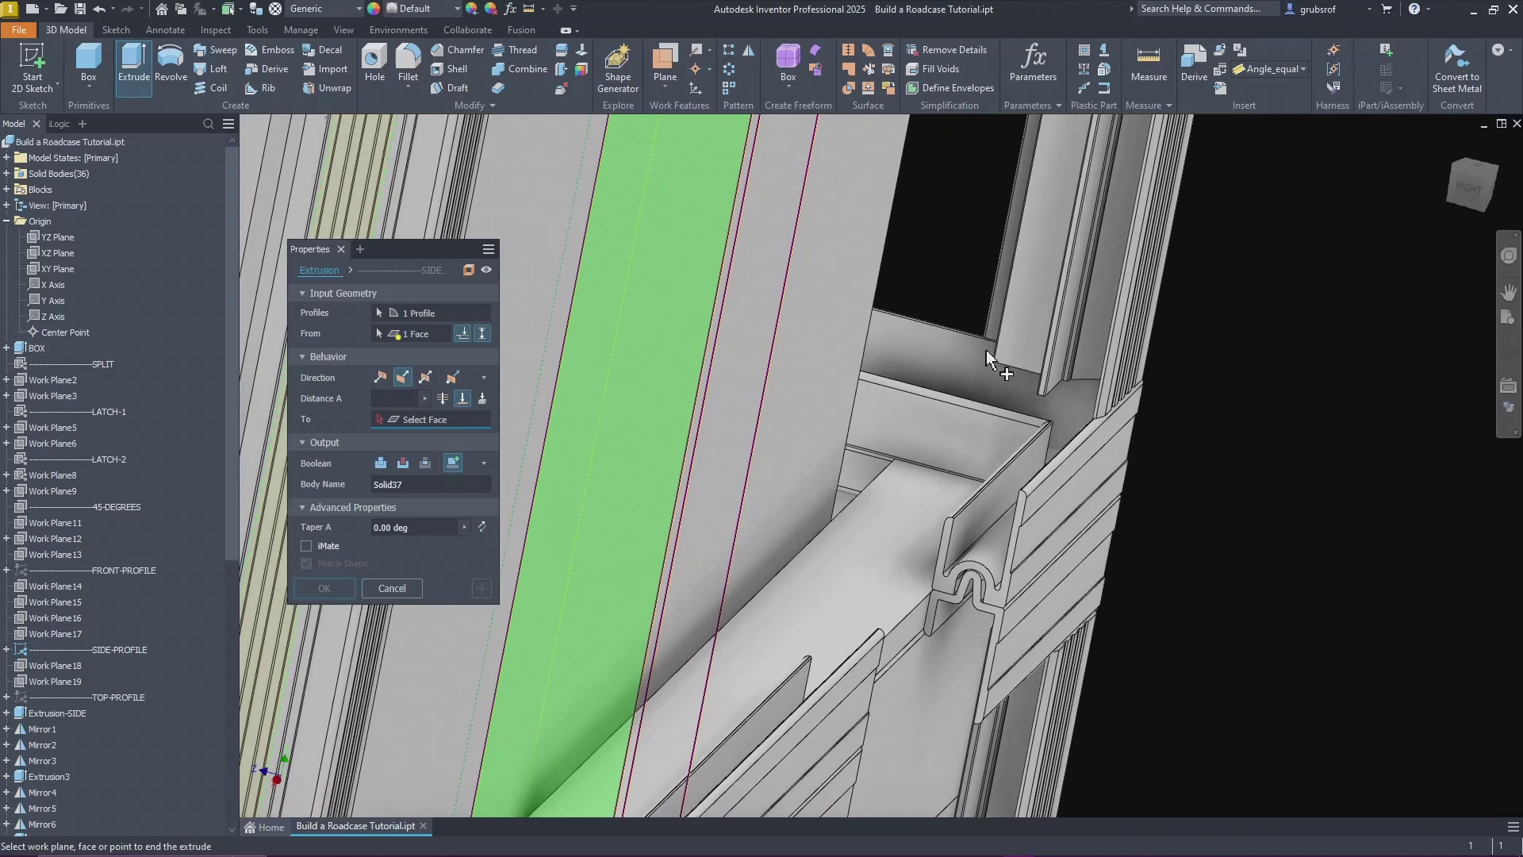
{"action": "middle_click_drag", "start_coordinate": [1297, 571], "coordinate": [548, 599], "text": "shift"}
{"action": "left_click", "coordinate": [482, 588]}
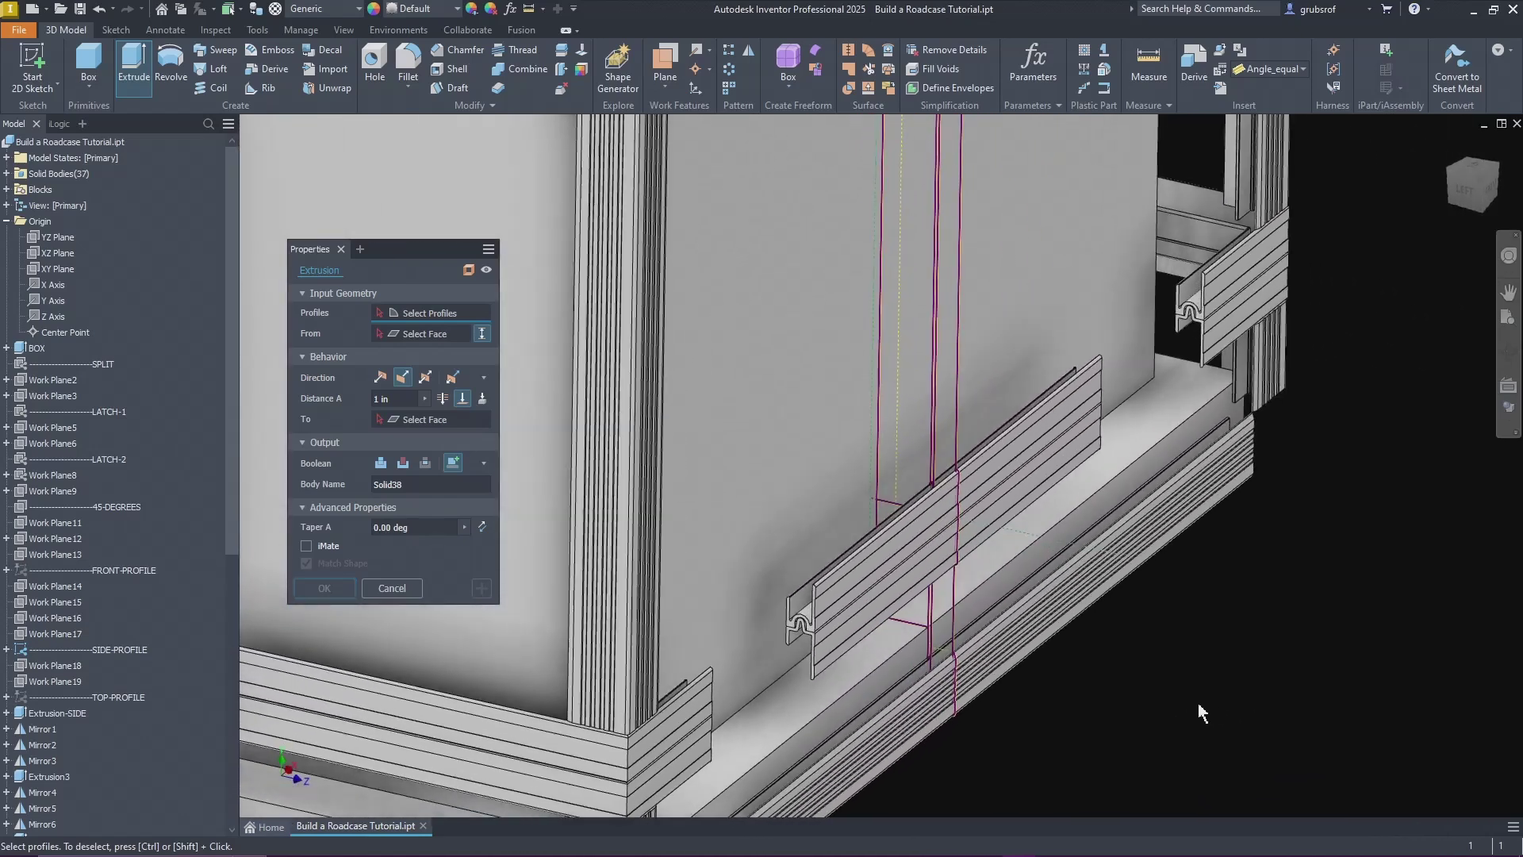
Step: Extrude the lower panel region on the opposite side of the SIDE-PROFILE sketch as a new solid between the lower frame's facing end faces
{"action": "left_click", "coordinate": [924, 607]}
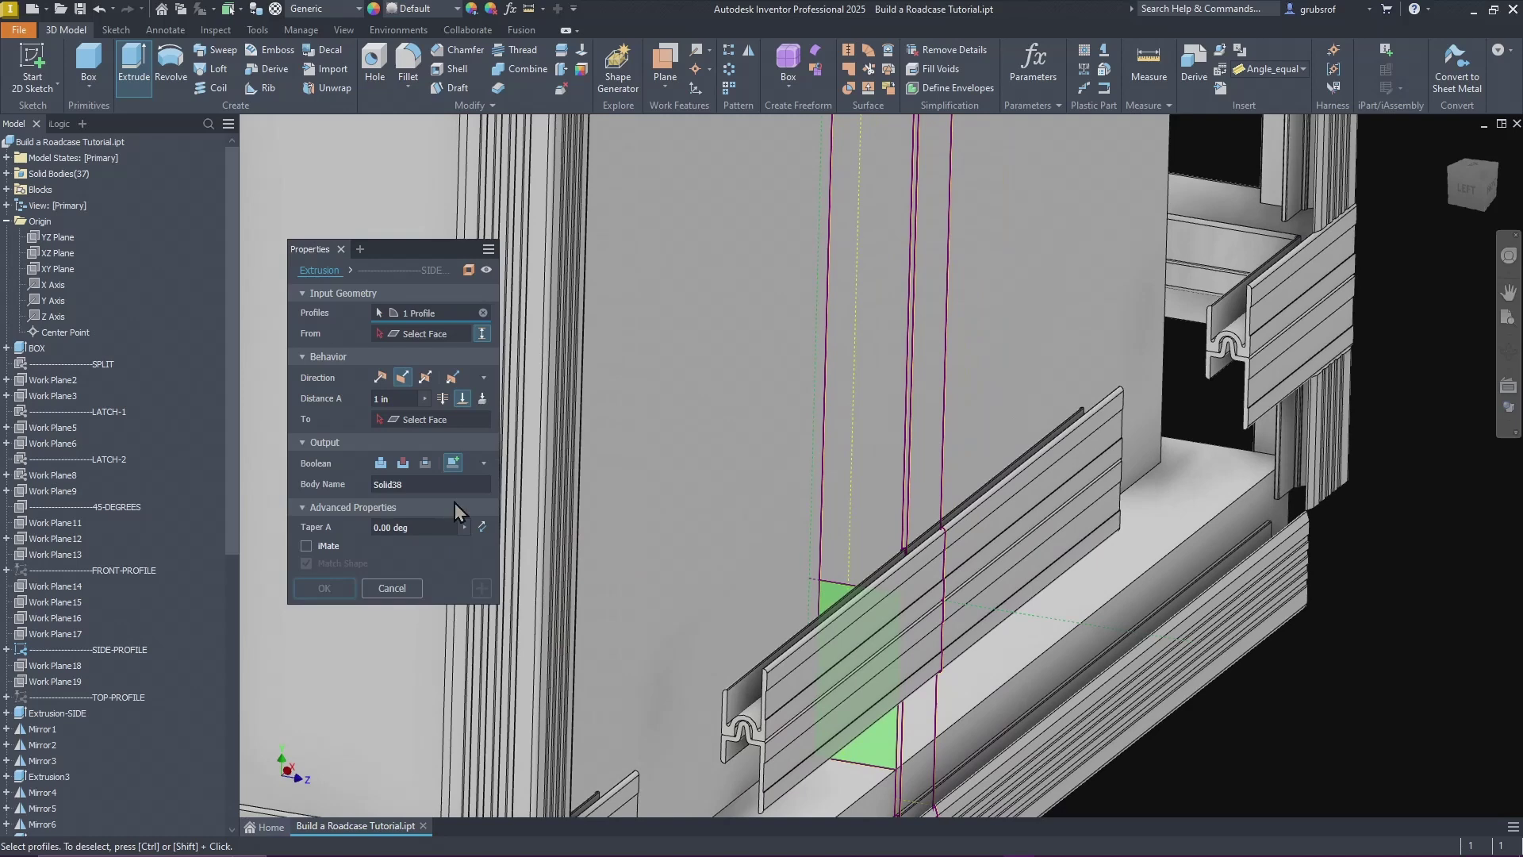
{"action": "left_click", "coordinate": [422, 340]}
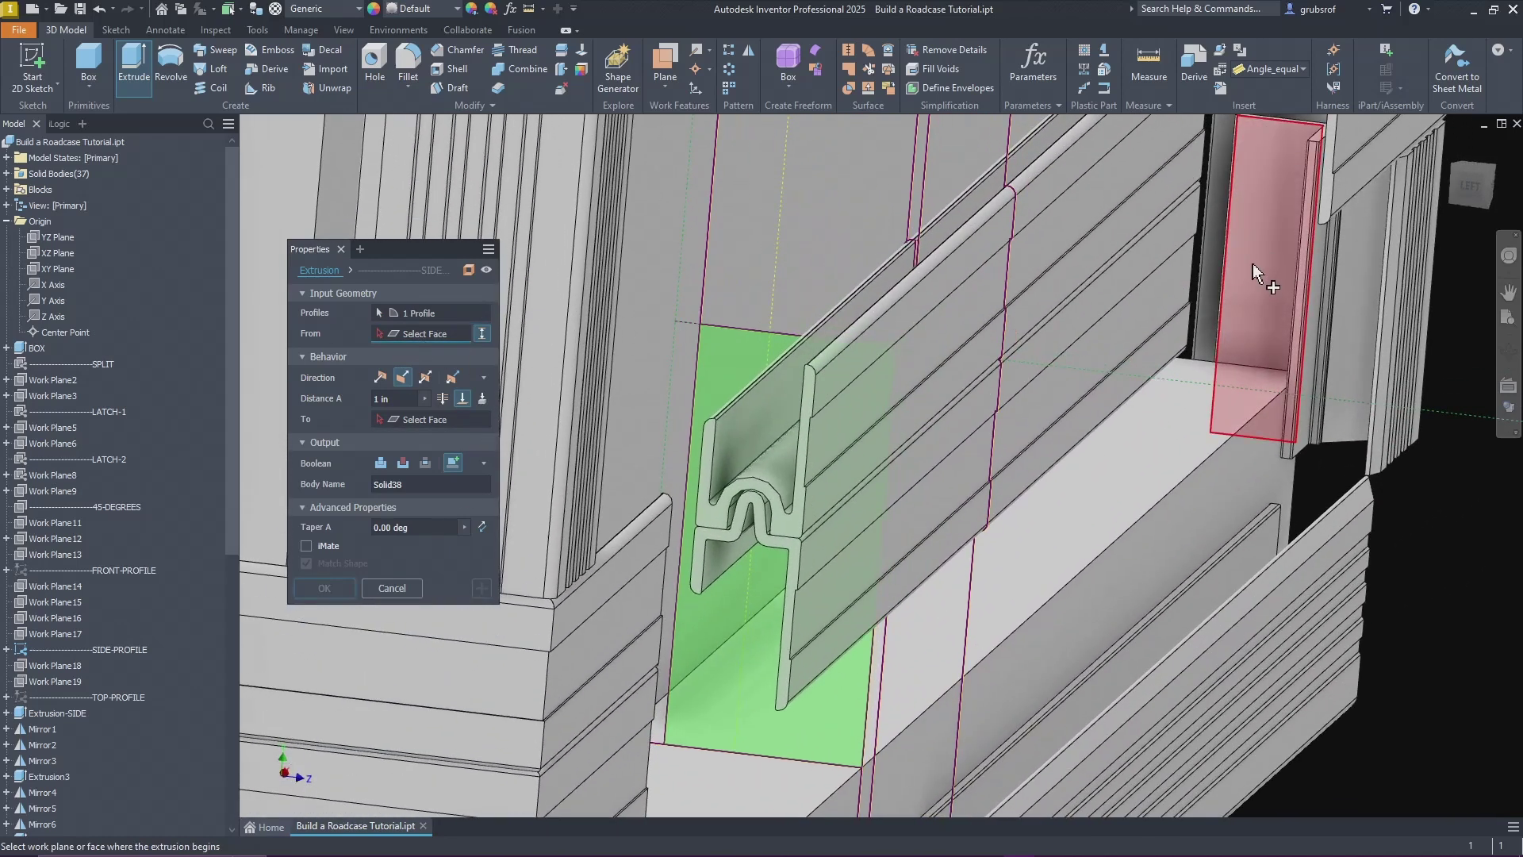
{"action": "left_click", "coordinate": [1254, 264]}
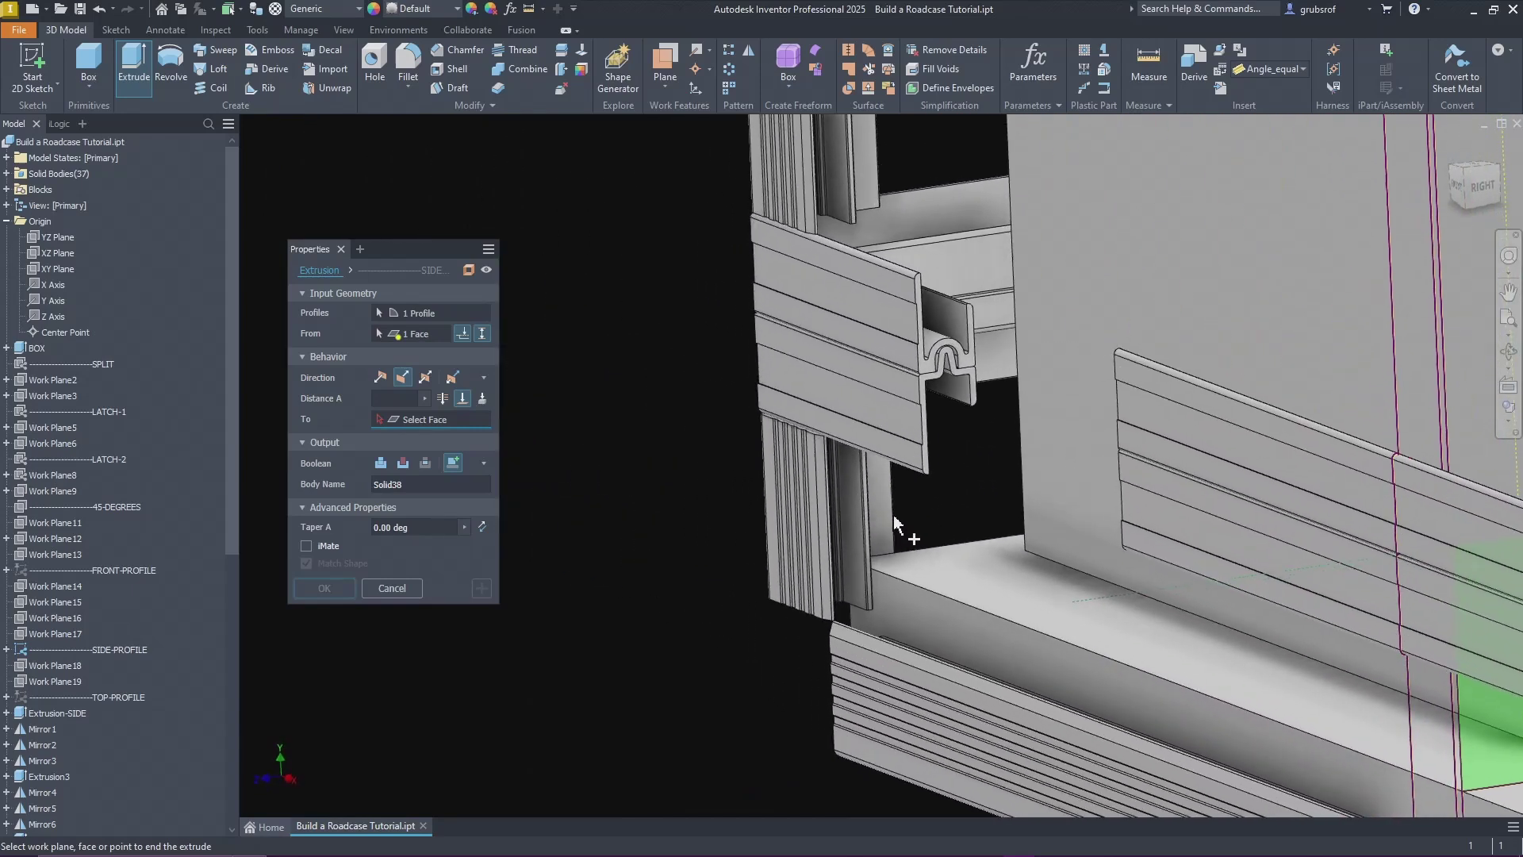
{"action": "left_click", "coordinate": [912, 522]}
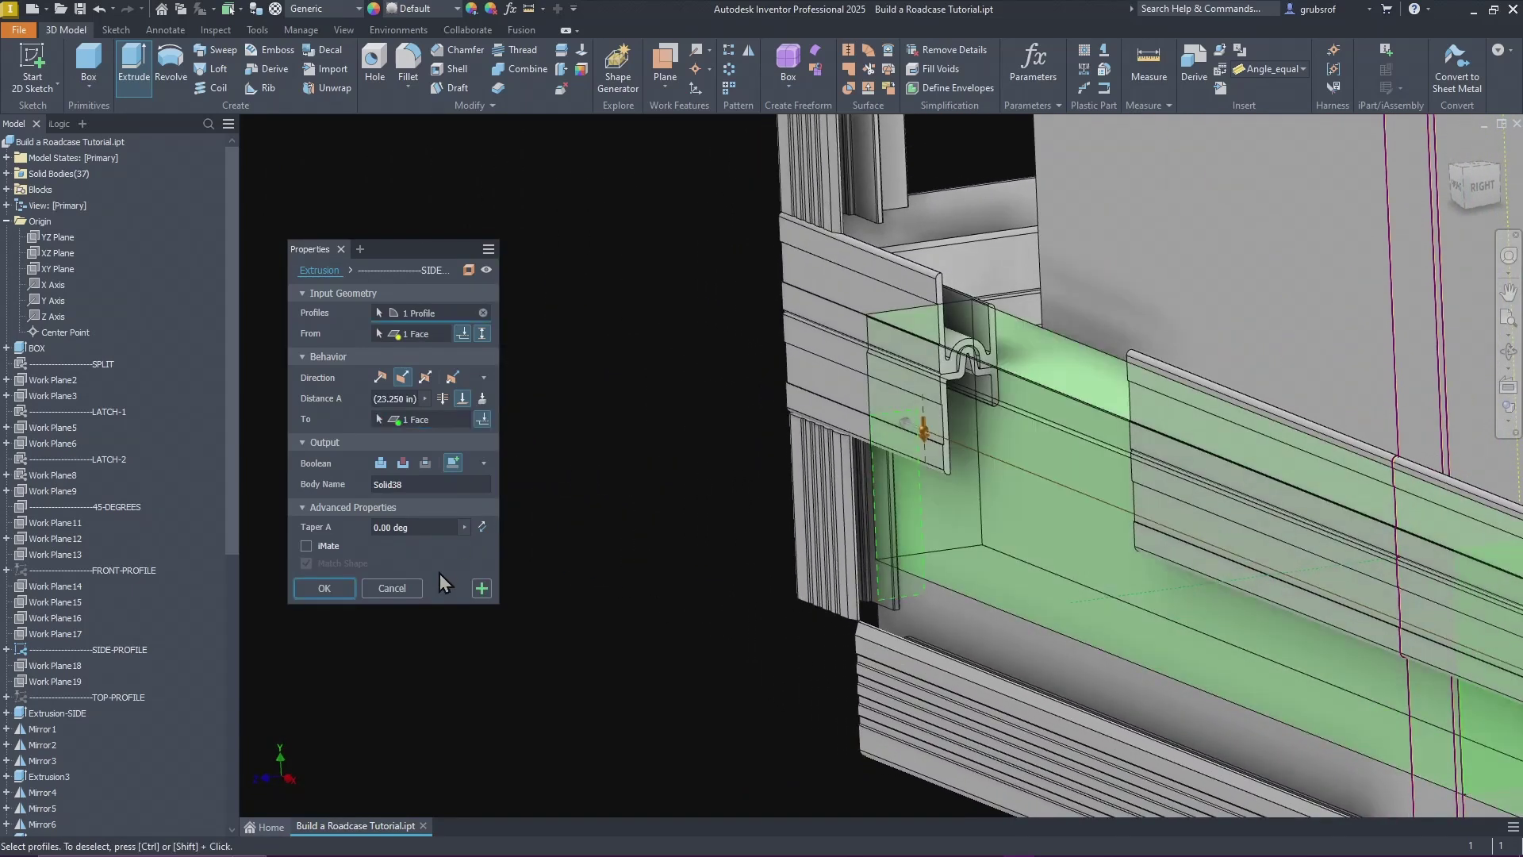
{"action": "left_click", "coordinate": [479, 588]}
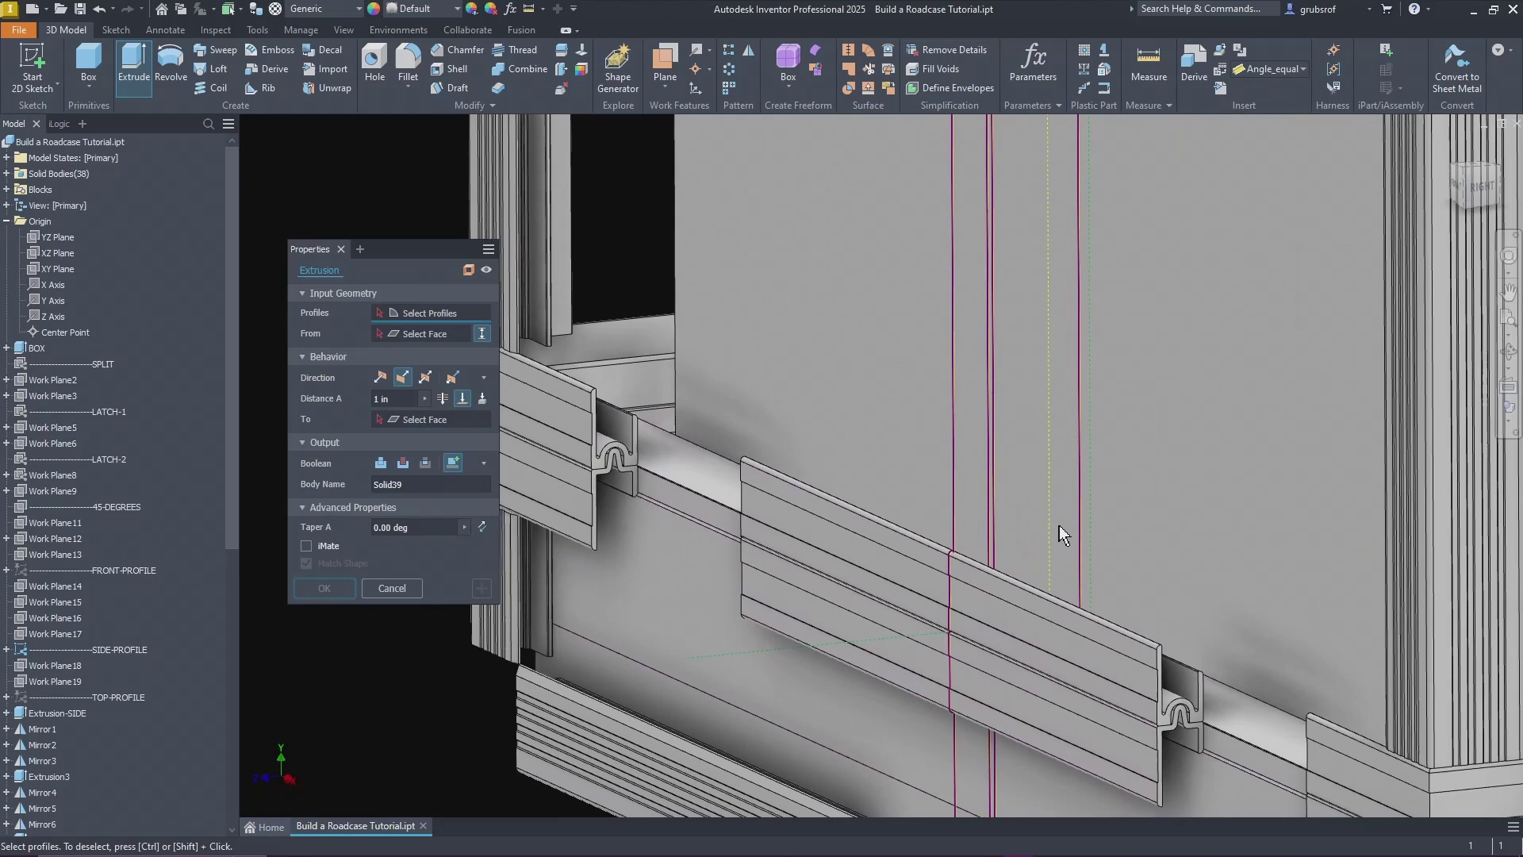
Step: Extrude the remaining upper side region of the SIDE-PROFILE sketch as a new solid between the opposing vertical frame faces
{"action": "left_click", "coordinate": [1022, 515]}
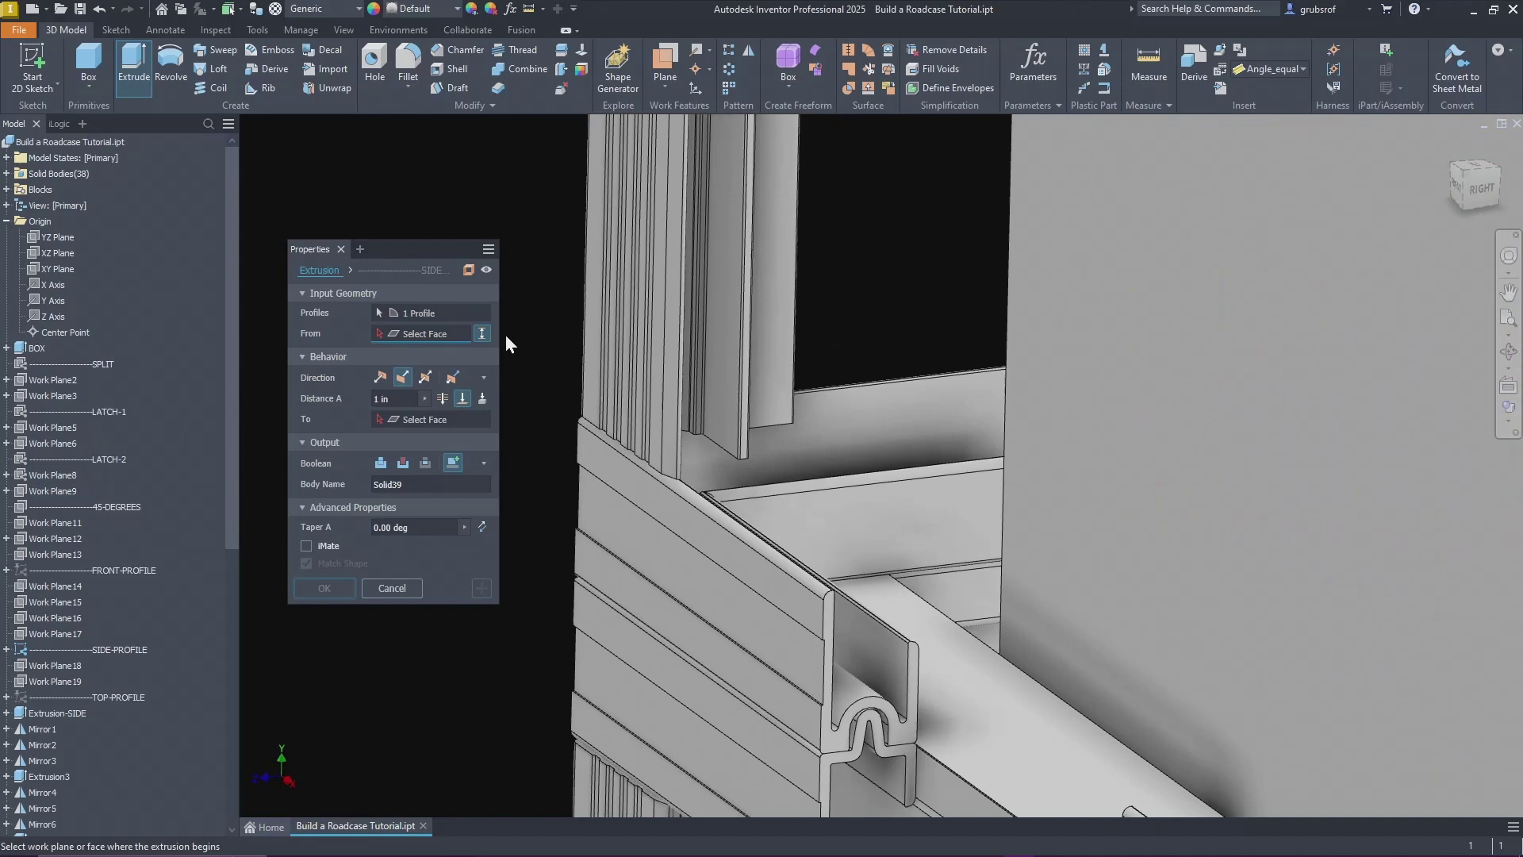
{"action": "left_click", "coordinate": [771, 370]}
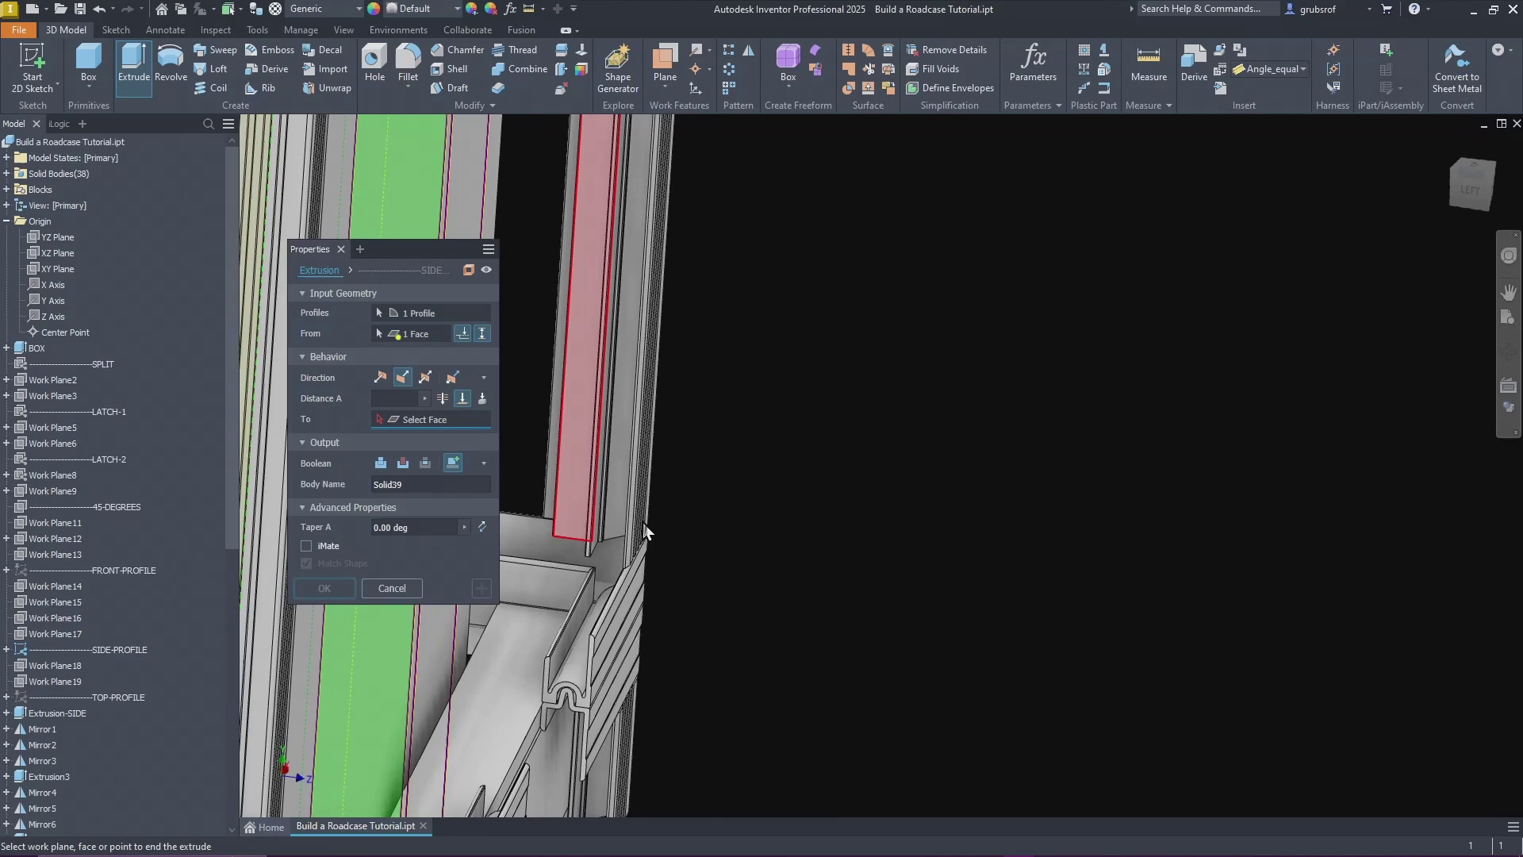
{"action": "left_click", "coordinate": [589, 523]}
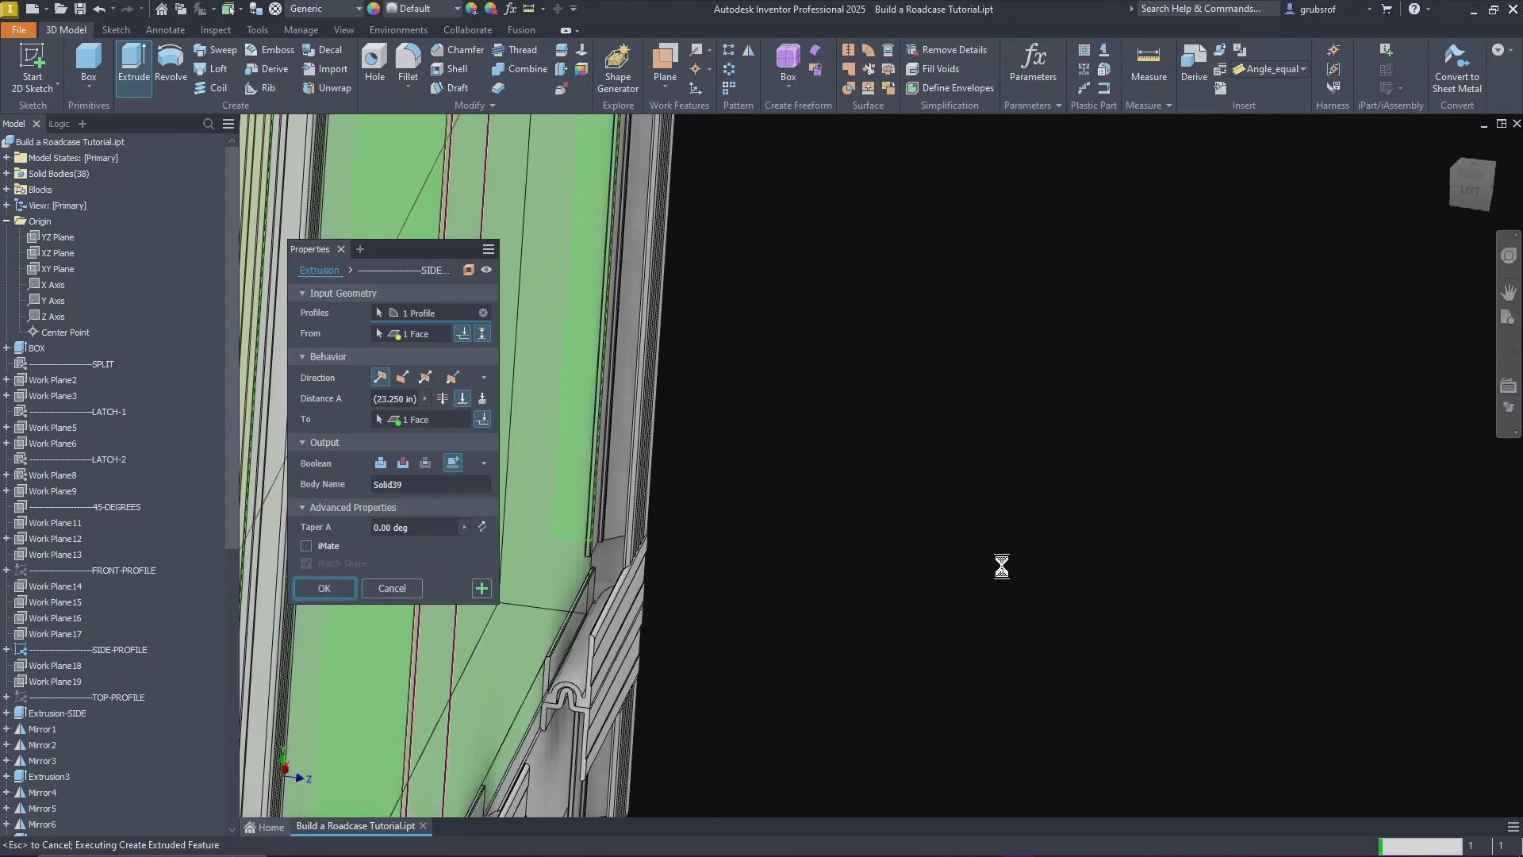
{"action": "middle_click_drag", "start_coordinate": [924, 473], "coordinate": [654, 208], "text": "shift"}
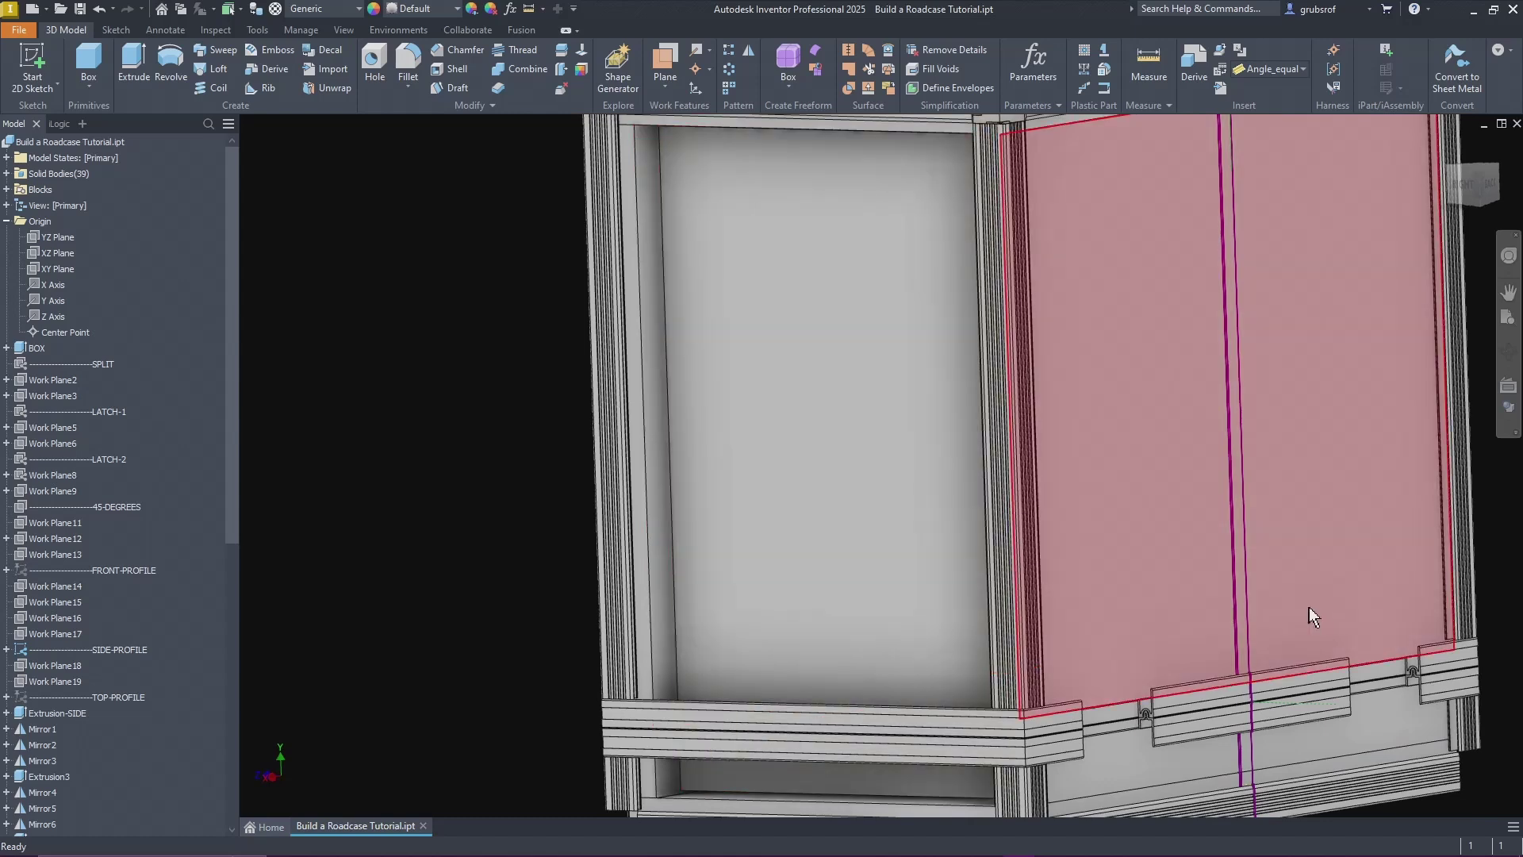
Step: Hide the SIDE-PROFILE sketch and make the FRONT-PROFILE sketch visible
{"action": "middle_click_drag", "start_coordinate": [1309, 606], "coordinate": [295, 404], "text": "shift"}
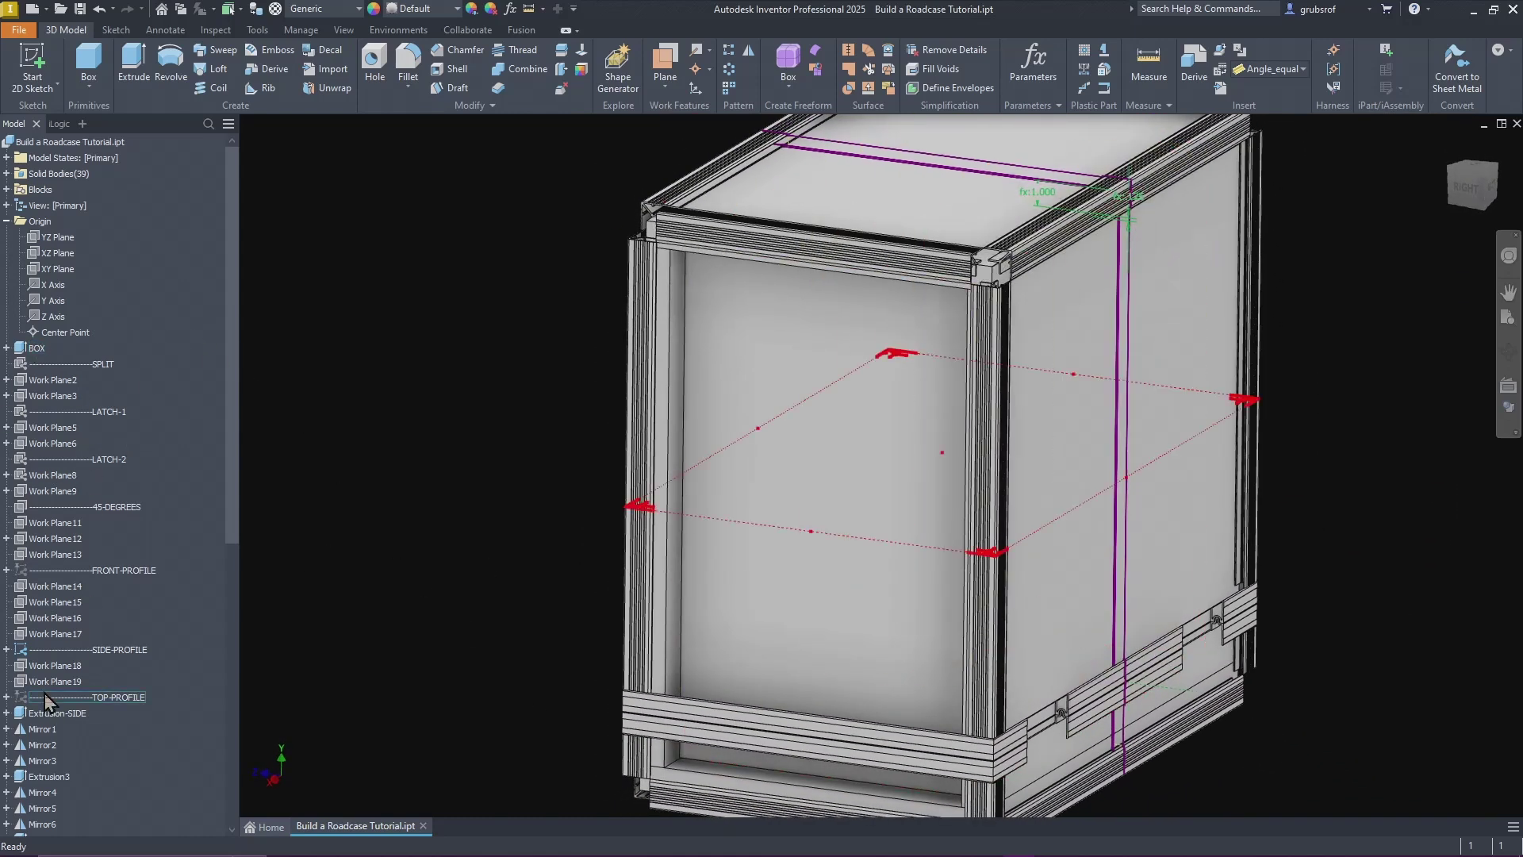
{"action": "right_click", "coordinate": [62, 650]}
{"action": "left_click", "coordinate": [93, 674]}
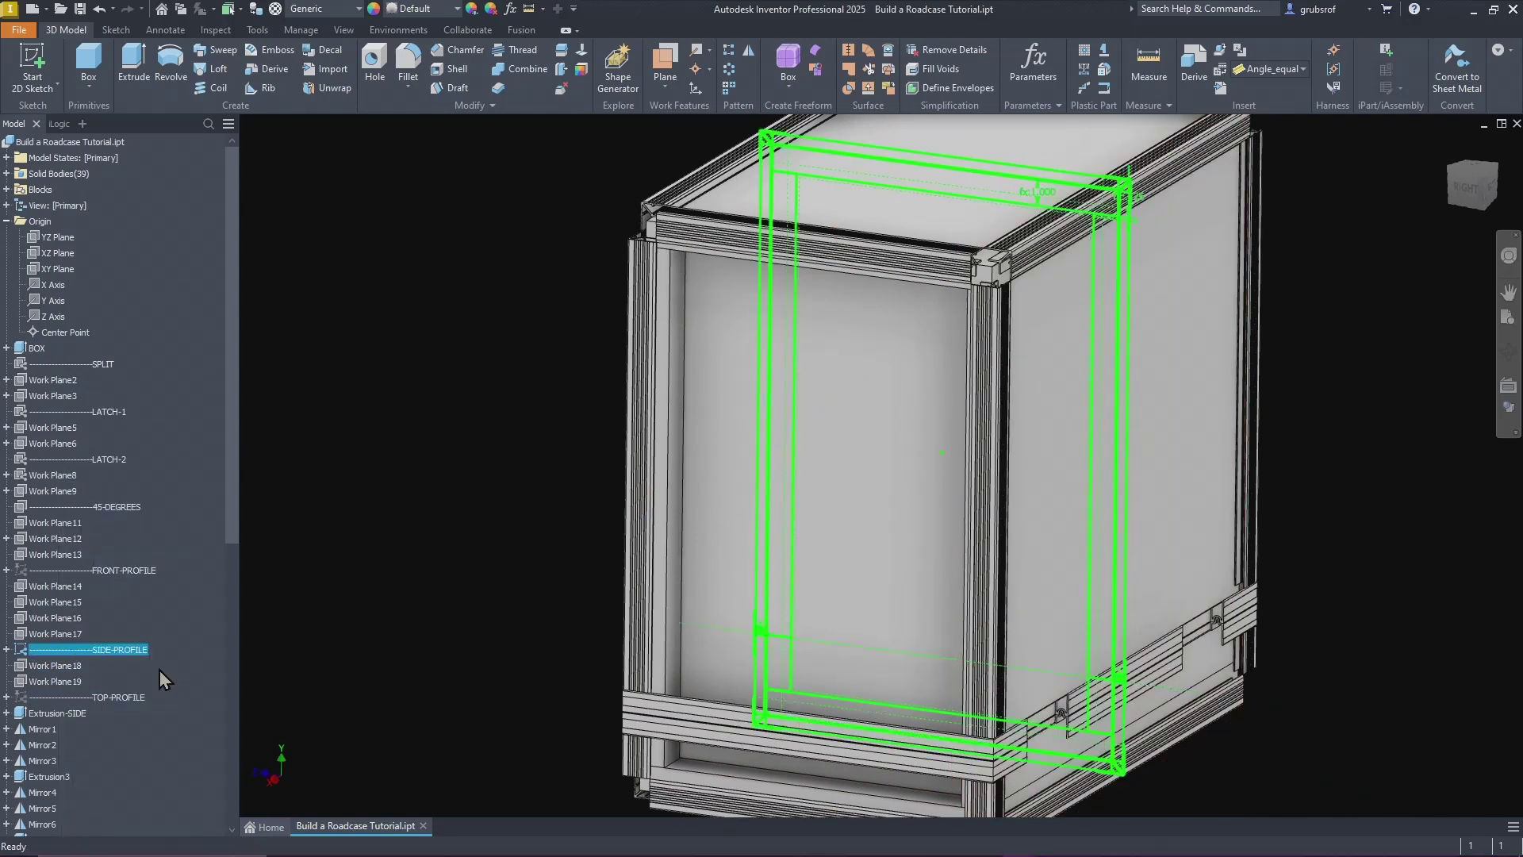
{"action": "scroll", "coordinate": [407, 440], "scroll_direction": "down", "scroll_amount": 4}
{"action": "middle_click_drag", "start_coordinate": [402, 433], "coordinate": [252, 489], "text": "shift"}
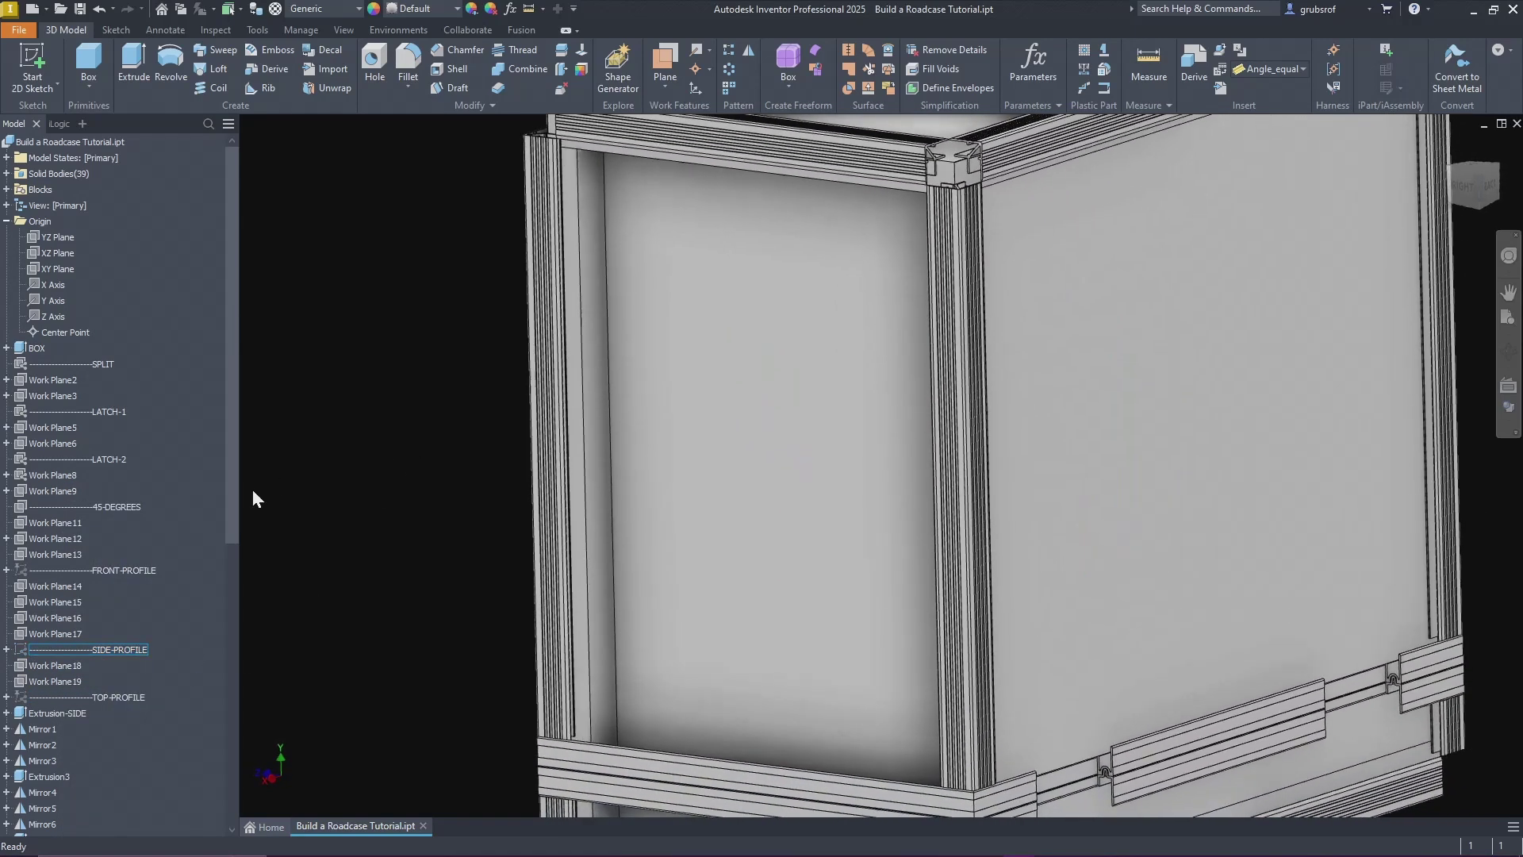
{"action": "middle_click_drag", "start_coordinate": [313, 168], "coordinate": [139, 481], "text": "shift"}
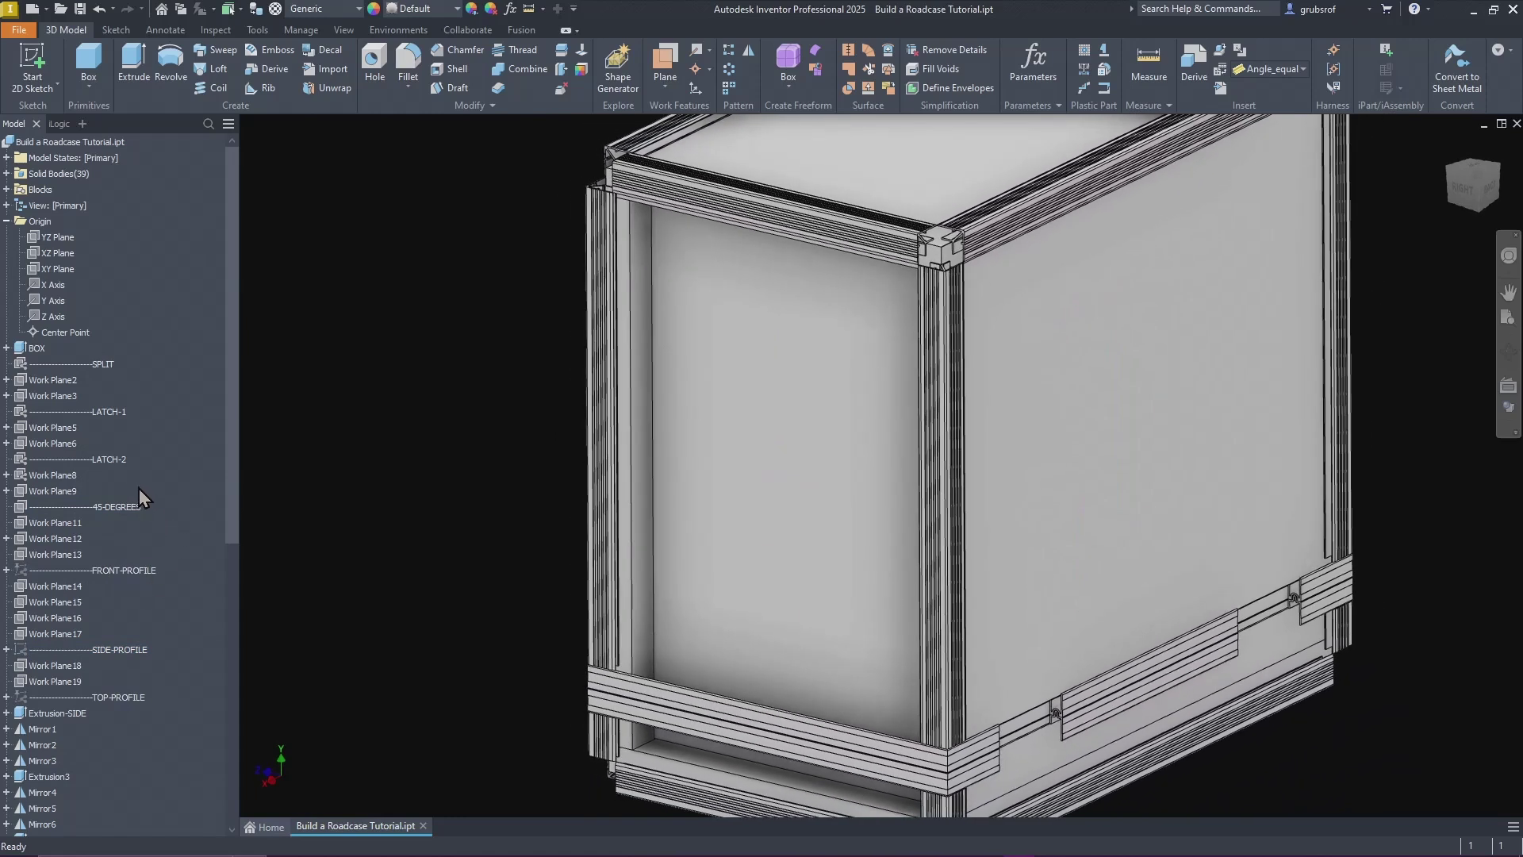
{"action": "left_click", "coordinate": [131, 572]}
{"action": "right_click", "coordinate": [131, 573]}
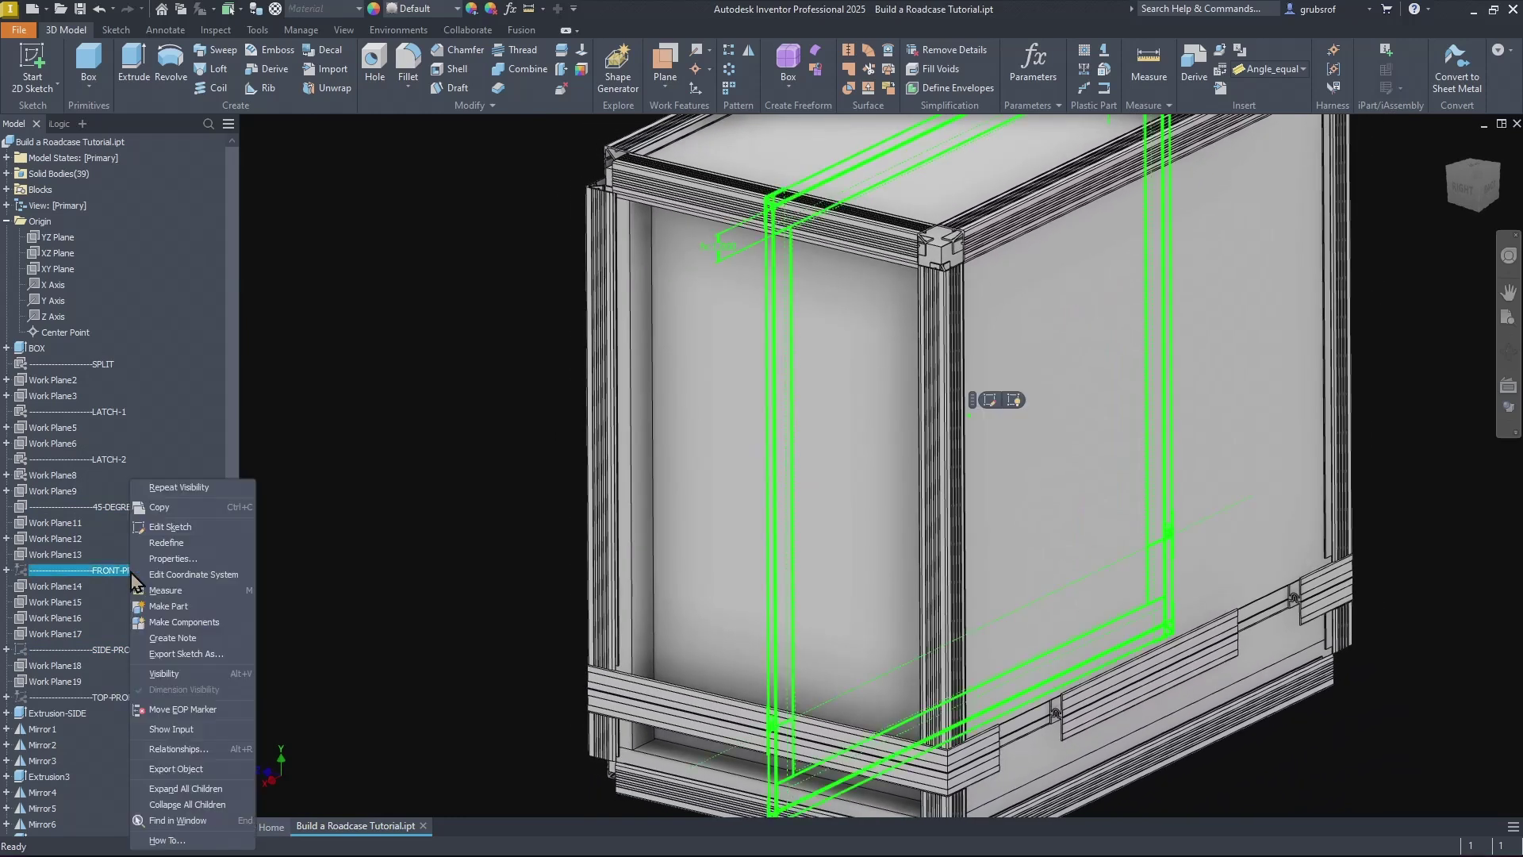
{"action": "left_click", "coordinate": [184, 673]}
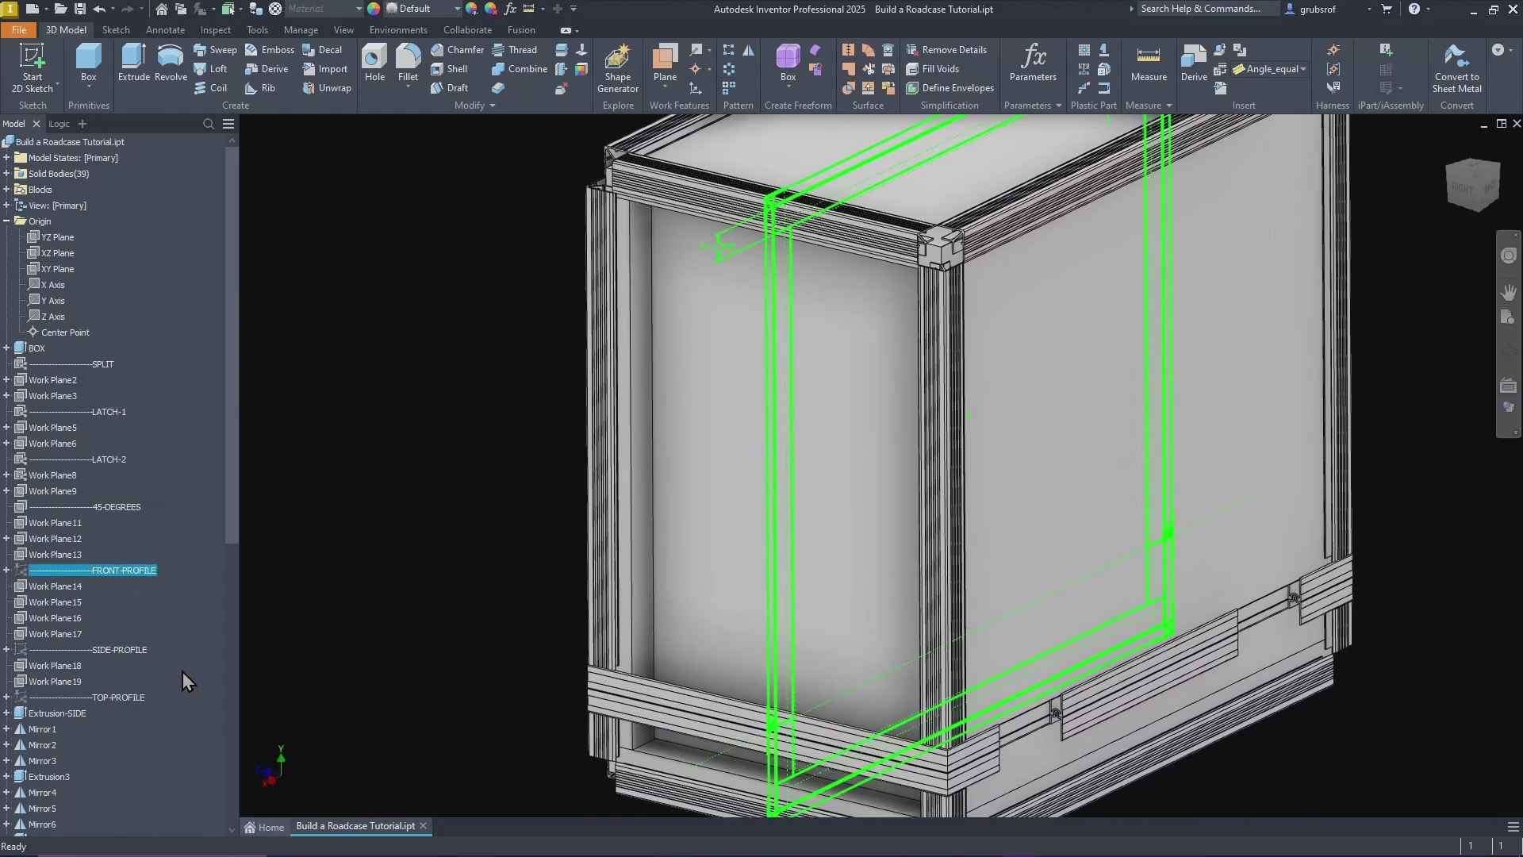
{"action": "scroll", "coordinate": [369, 519], "scroll_direction": "down", "scroll_amount": 3}
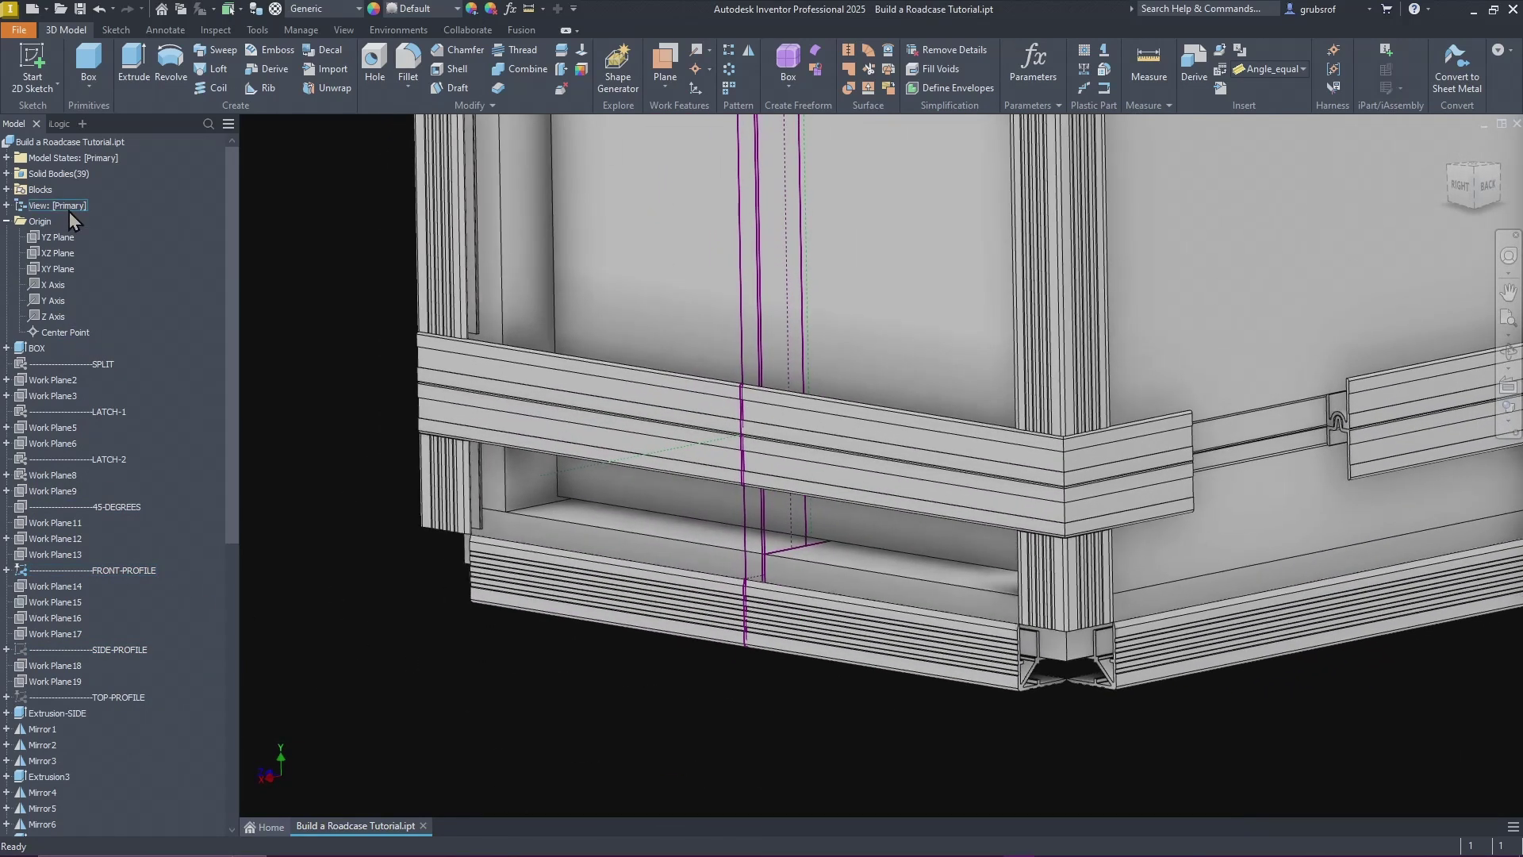
Step: Extrude the lower end-panel region of the FRONT-PROFILE sketch as a new solid between the inner faces of the two side panels
{"action": "left_click", "coordinate": [98, 141]}
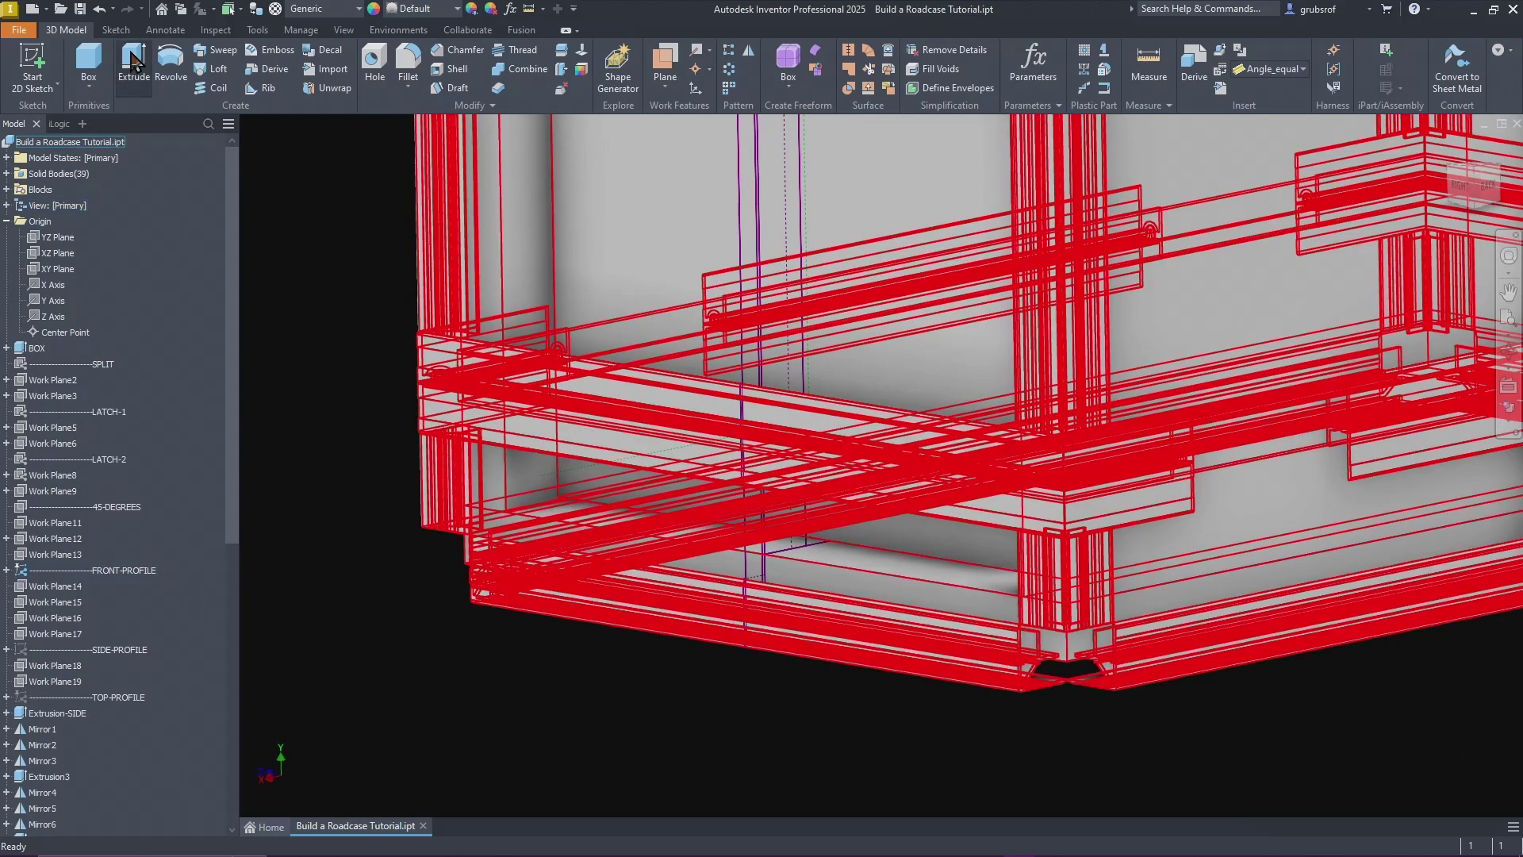
{"action": "key", "text": "e"}
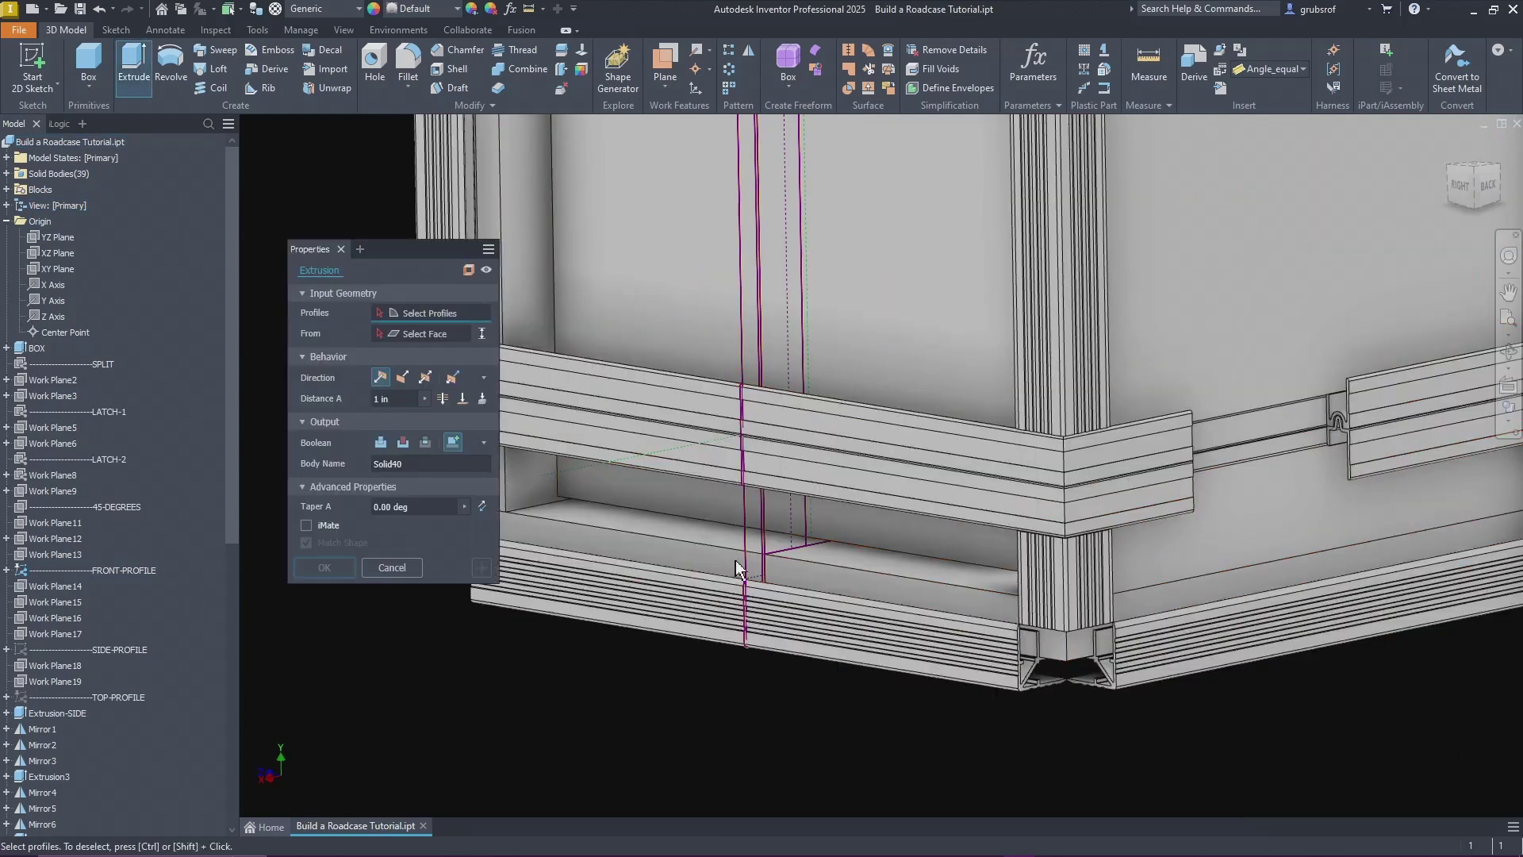
{"action": "left_click", "coordinate": [781, 534]}
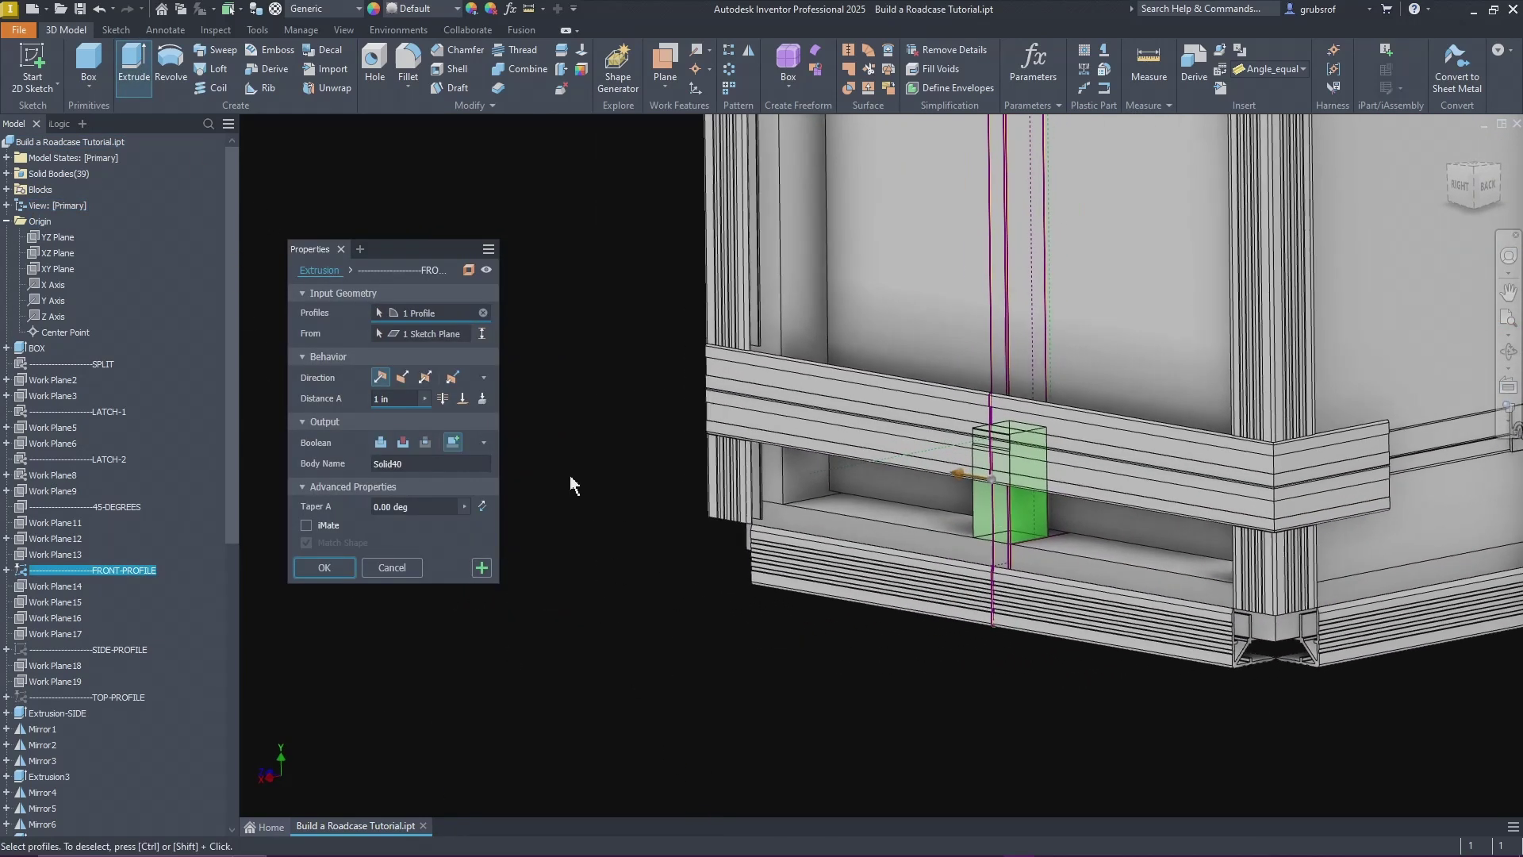
{"action": "left_click", "coordinate": [453, 337]}
{"action": "left_click", "coordinate": [805, 484]}
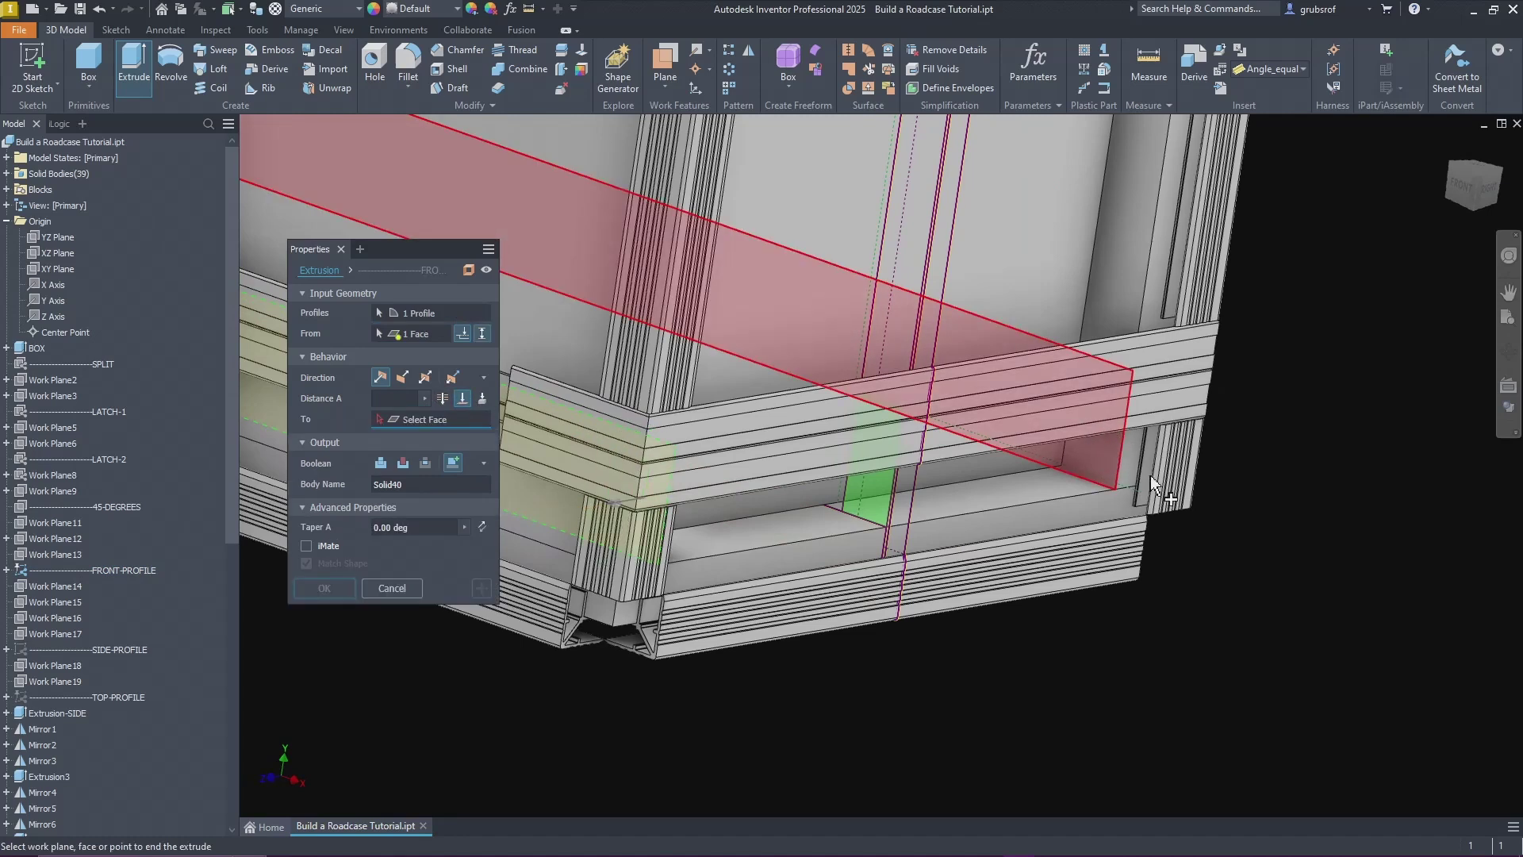
{"action": "left_click", "coordinate": [1097, 449]}
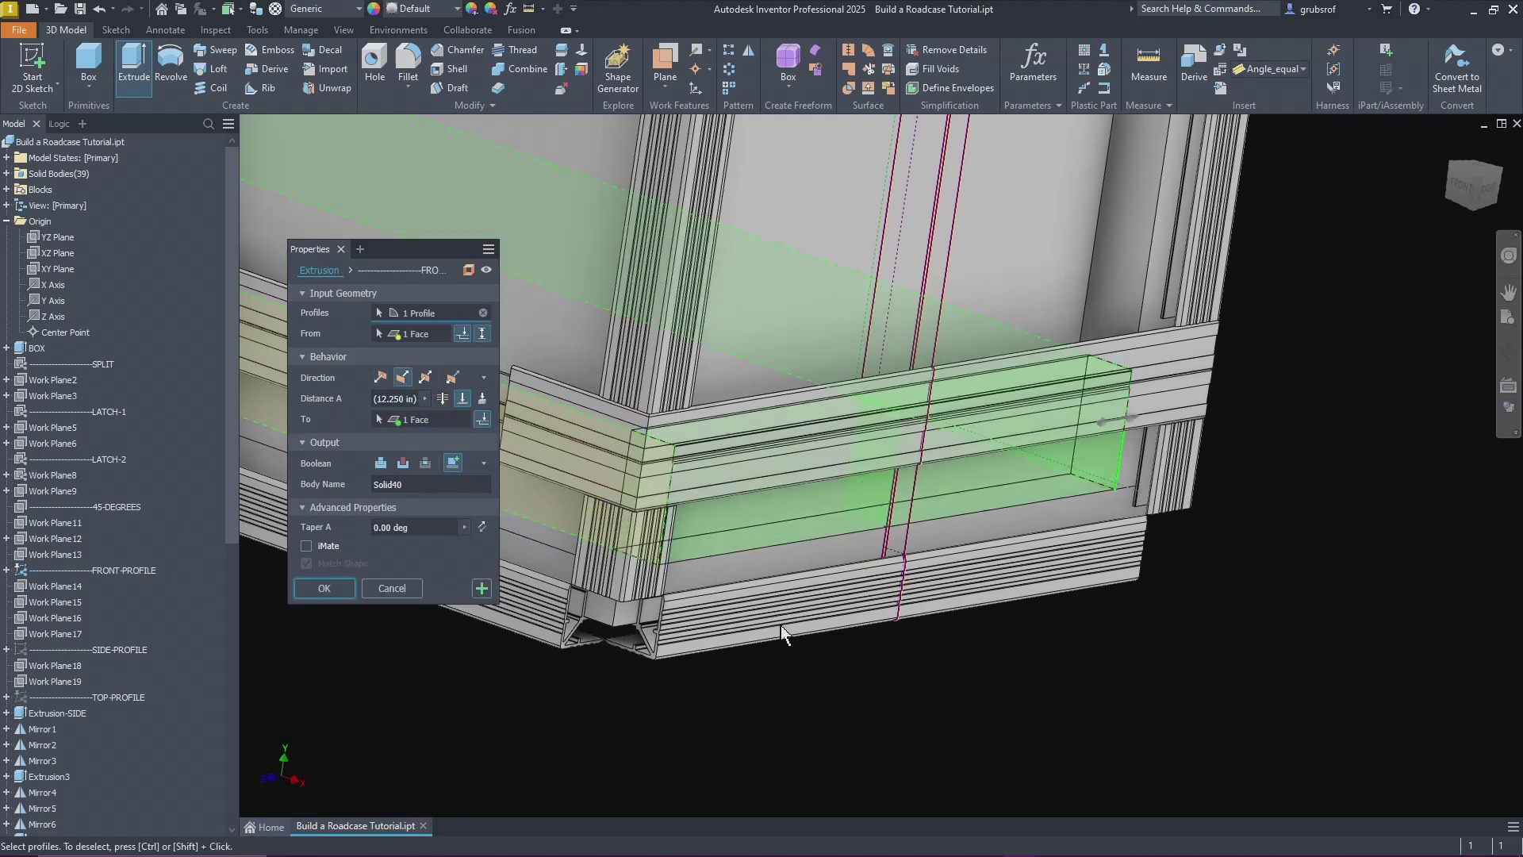
{"action": "left_click", "coordinate": [481, 588]}
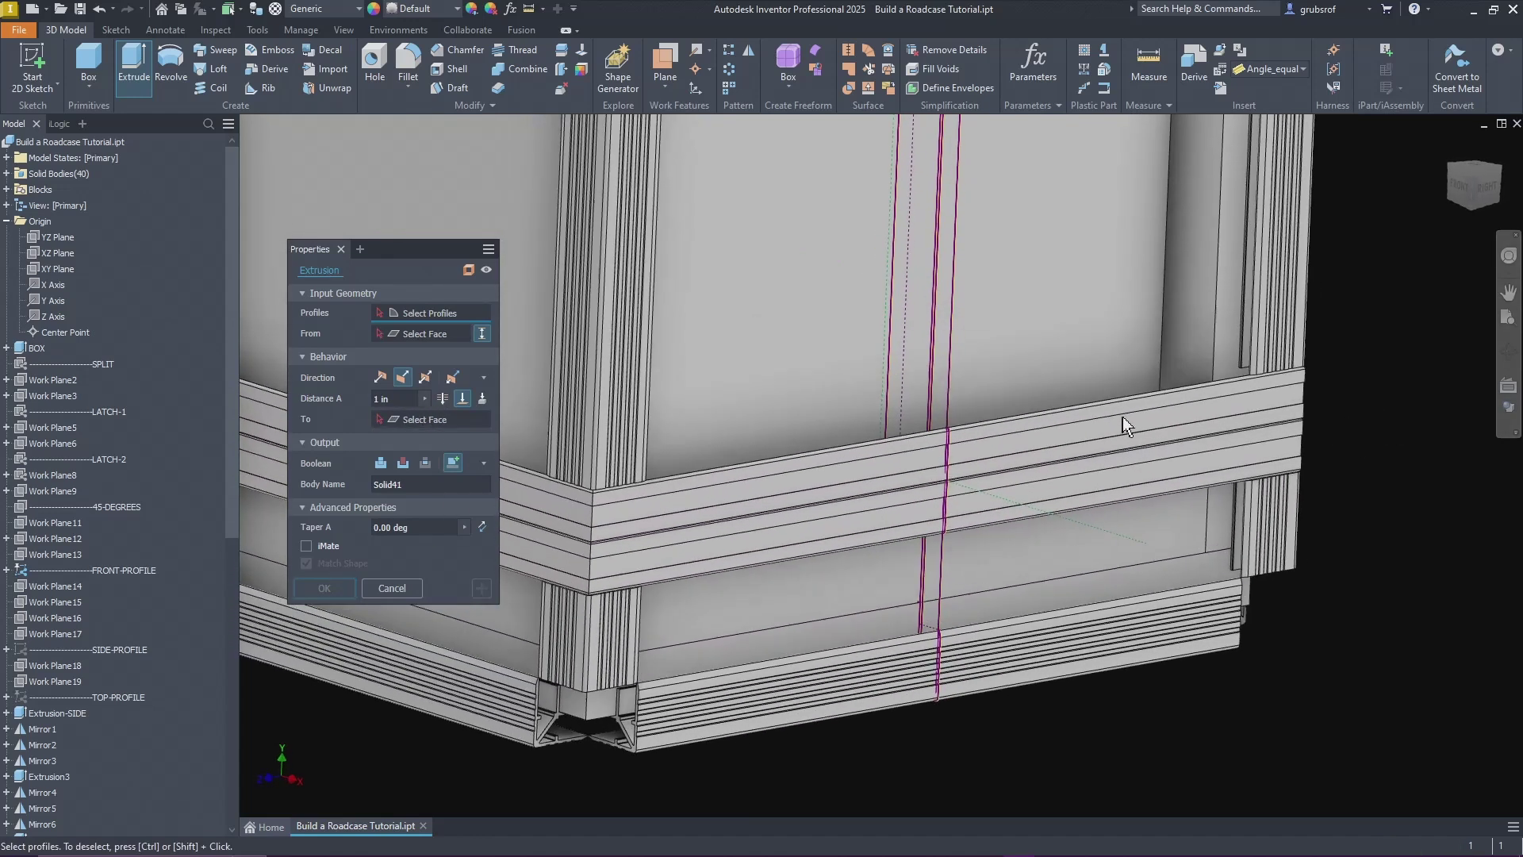
Step: Extrude the upper end-panel region of the FRONT-PROFILE sketch as a new solid between the inner faces of the two side panels
{"action": "left_click", "coordinate": [901, 396]}
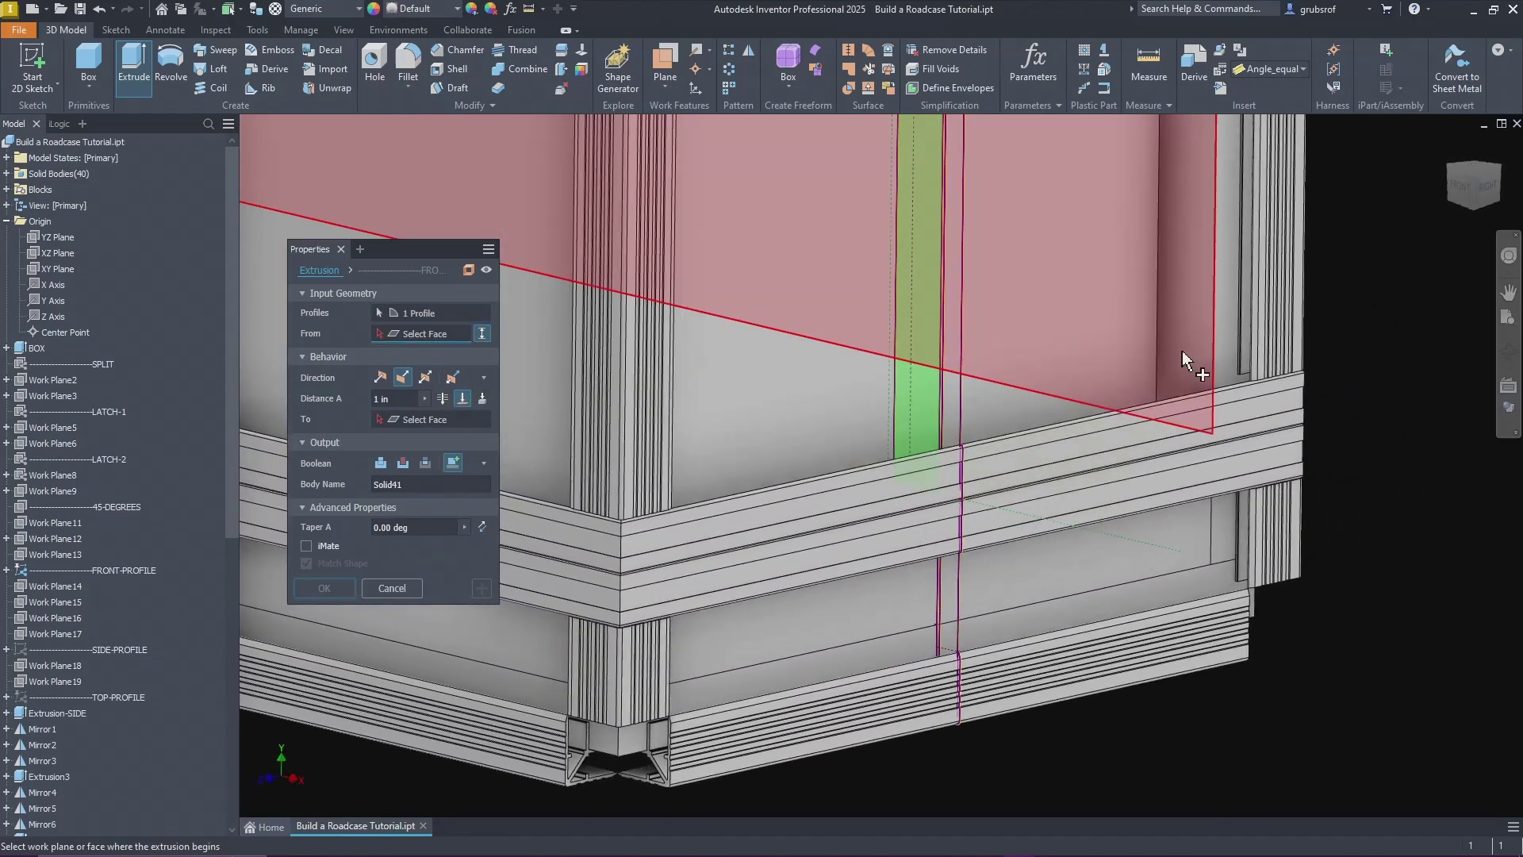
{"action": "left_click", "coordinate": [1214, 373]}
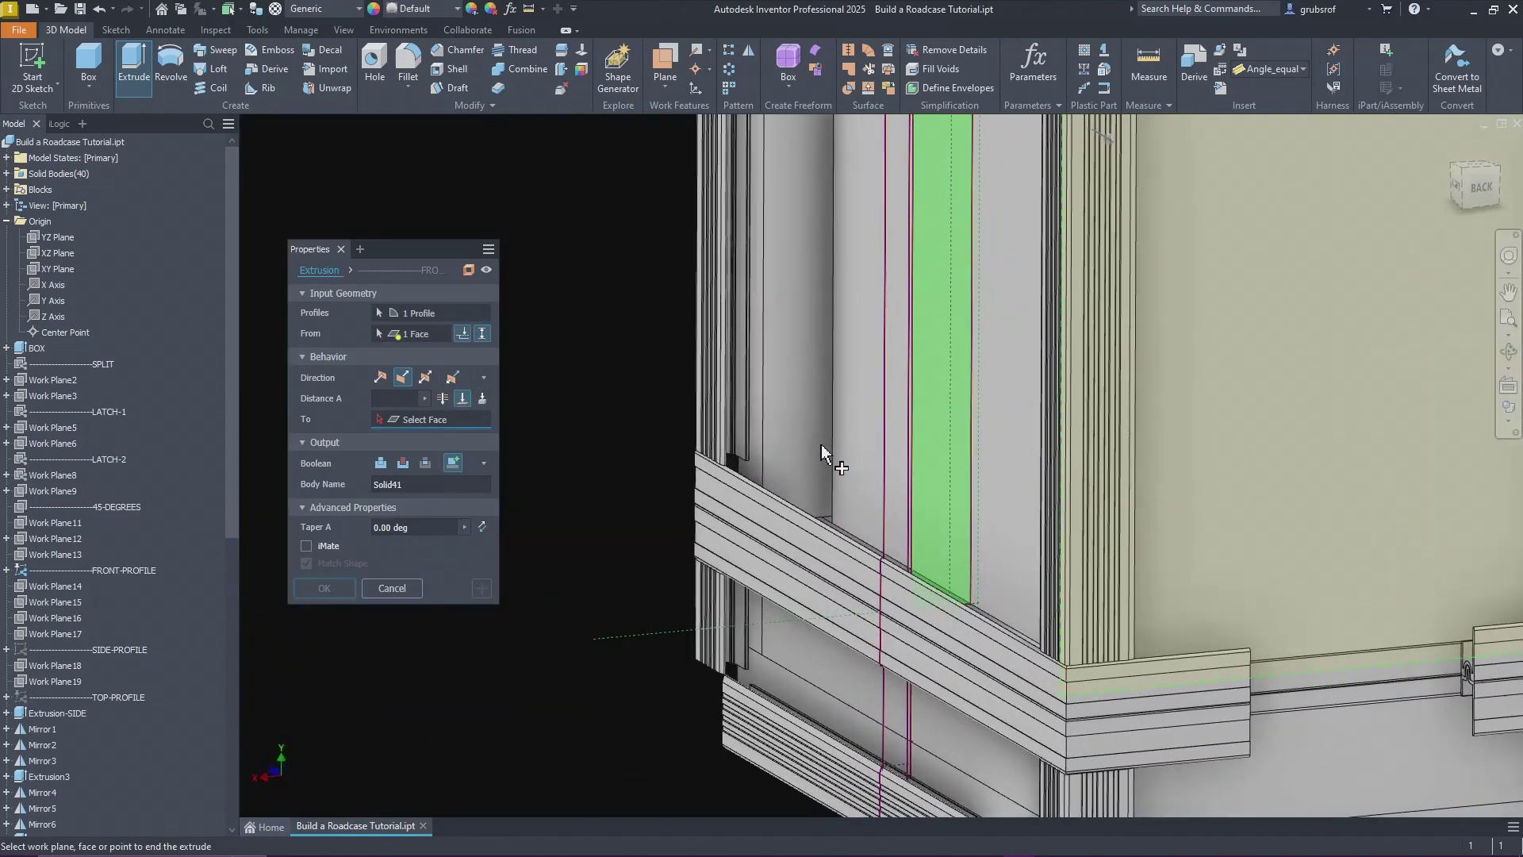
{"action": "left_click", "coordinate": [806, 454]}
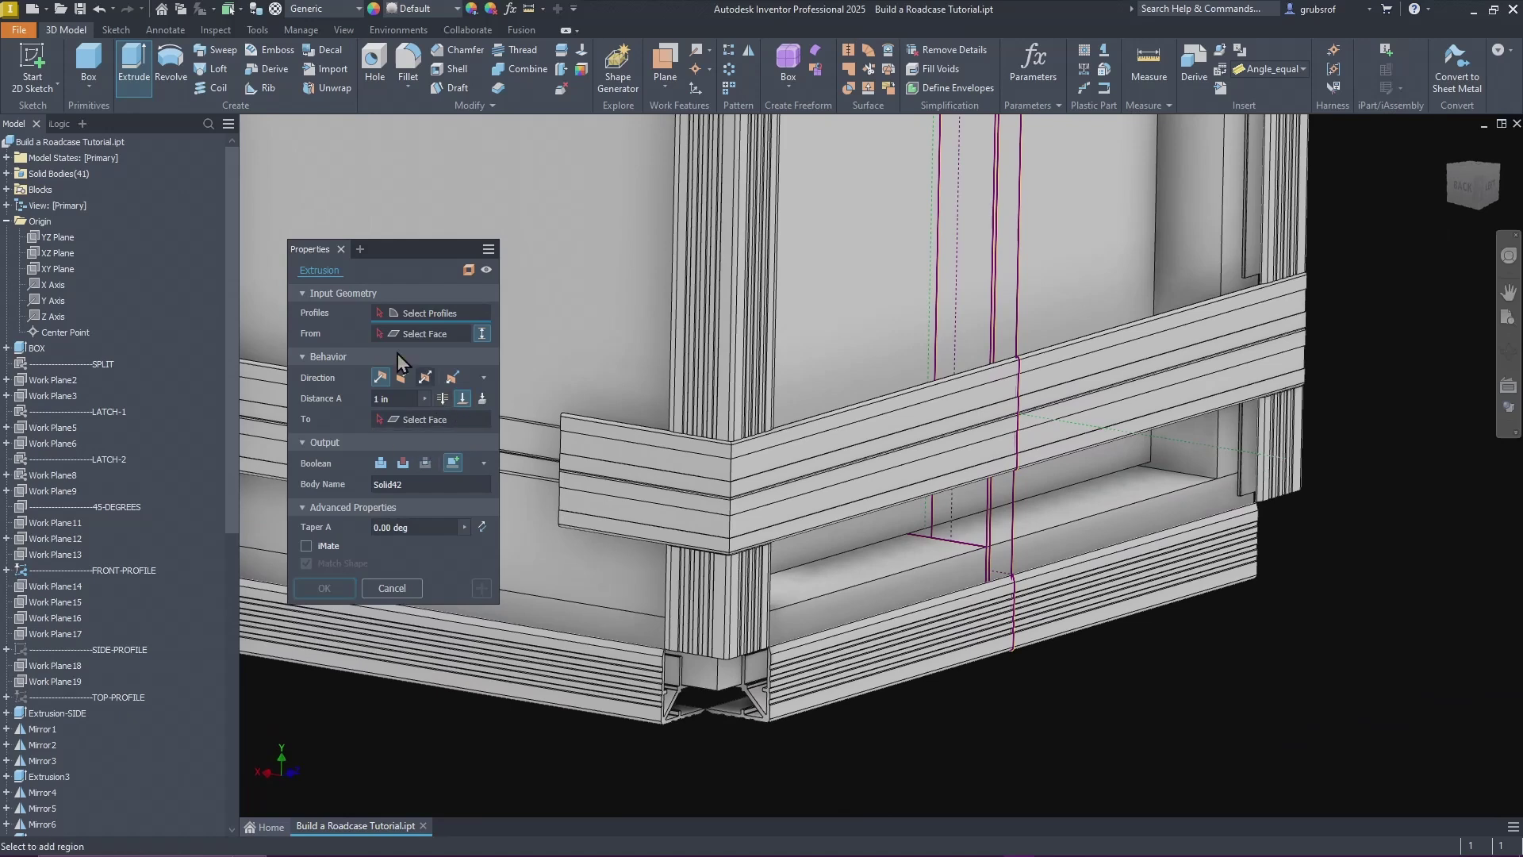
Step: Extrude the lower region at the opposite end of the FRONT-PROFILE sketch as a new solid between the side panels' inner faces
{"action": "left_click", "coordinate": [964, 512]}
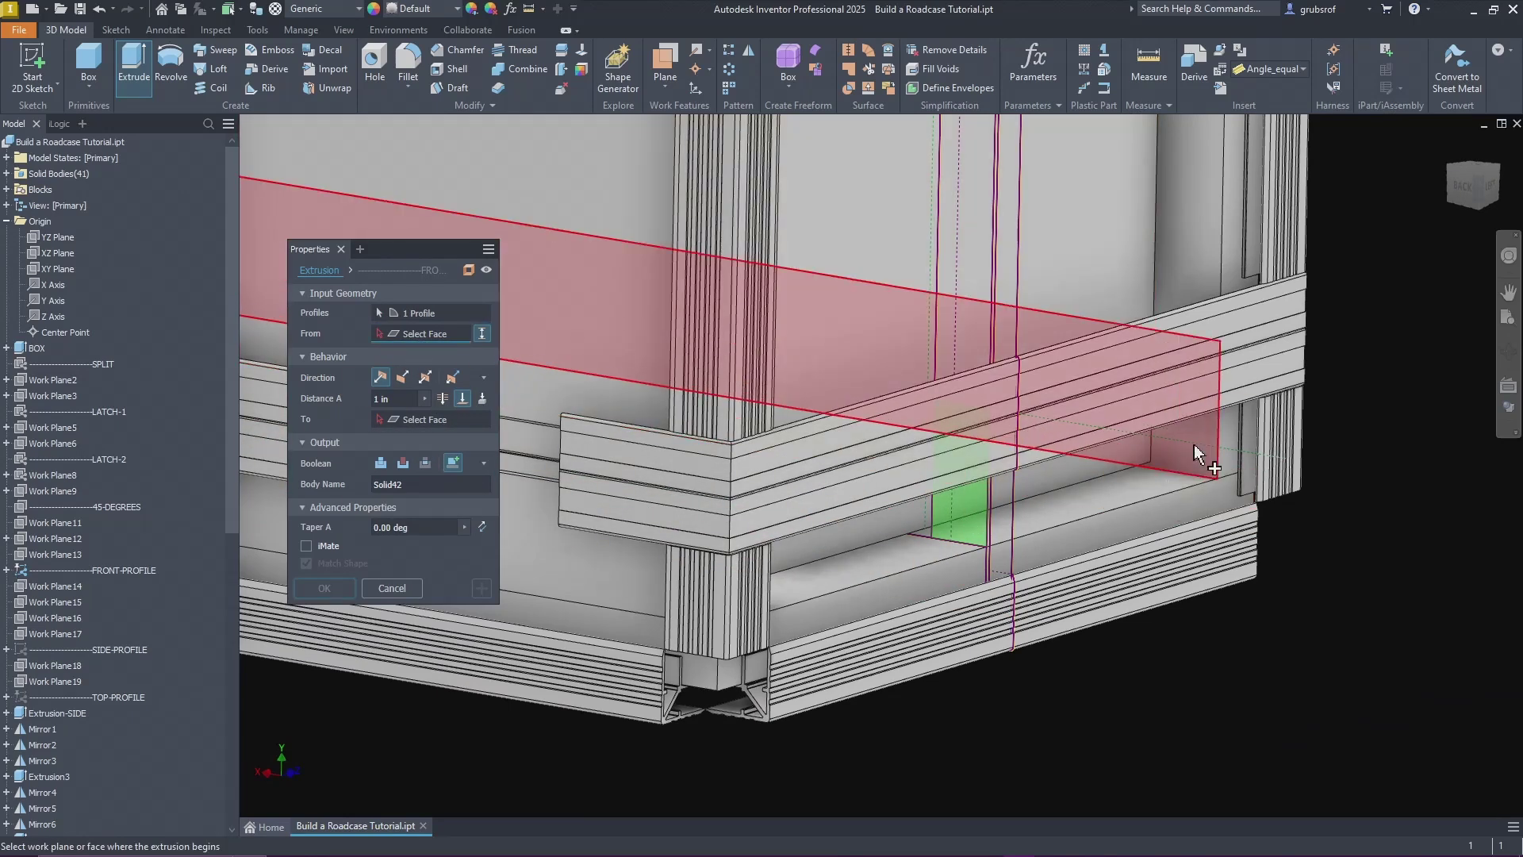
{"action": "middle_click_drag", "start_coordinate": [1197, 455], "coordinate": [798, 505], "text": "shift"}
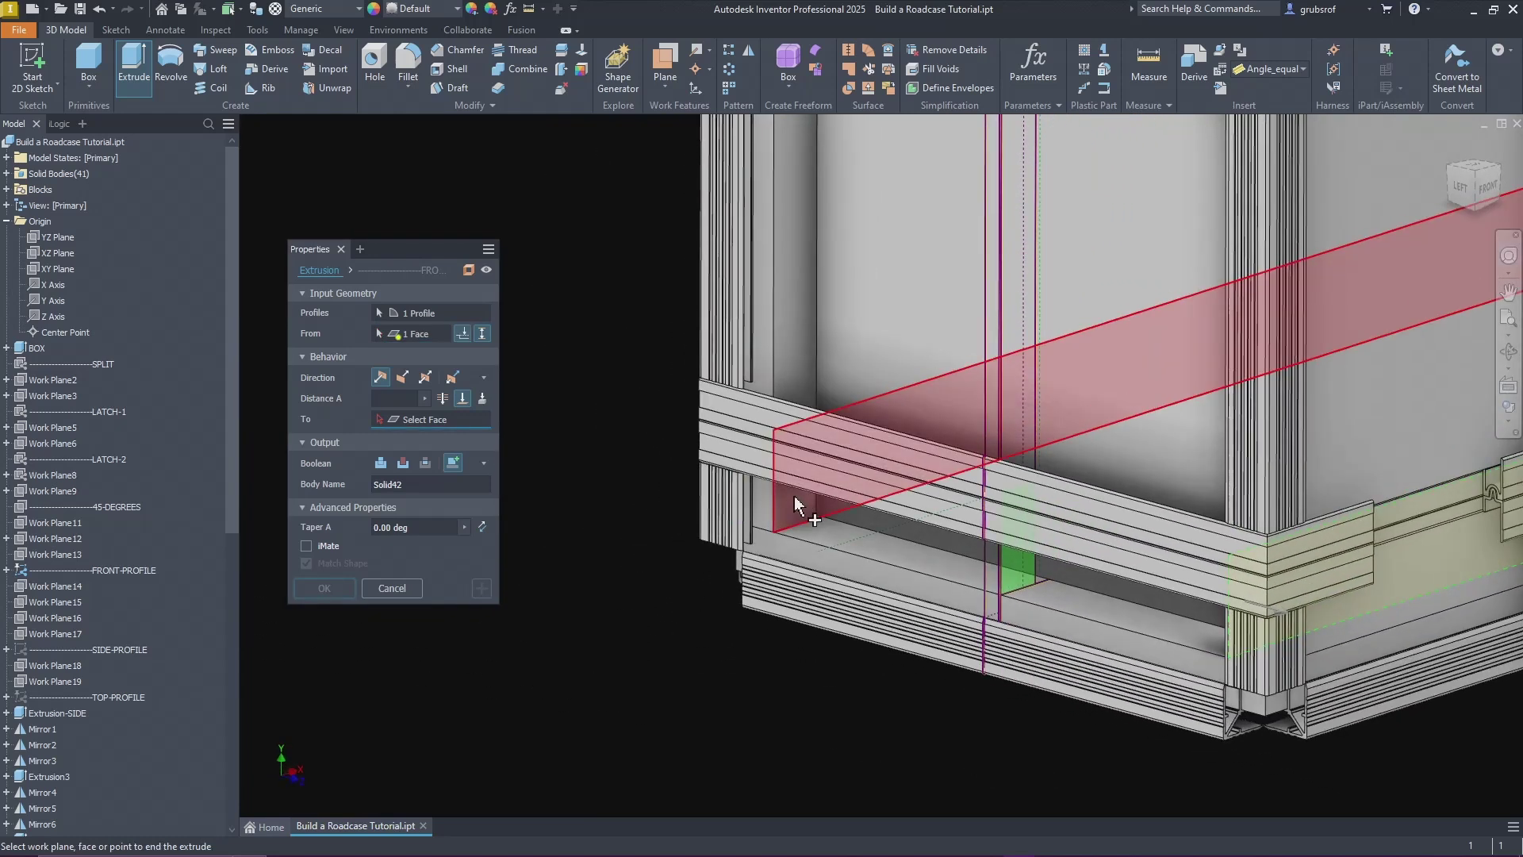
{"action": "left_click", "coordinate": [625, 449]}
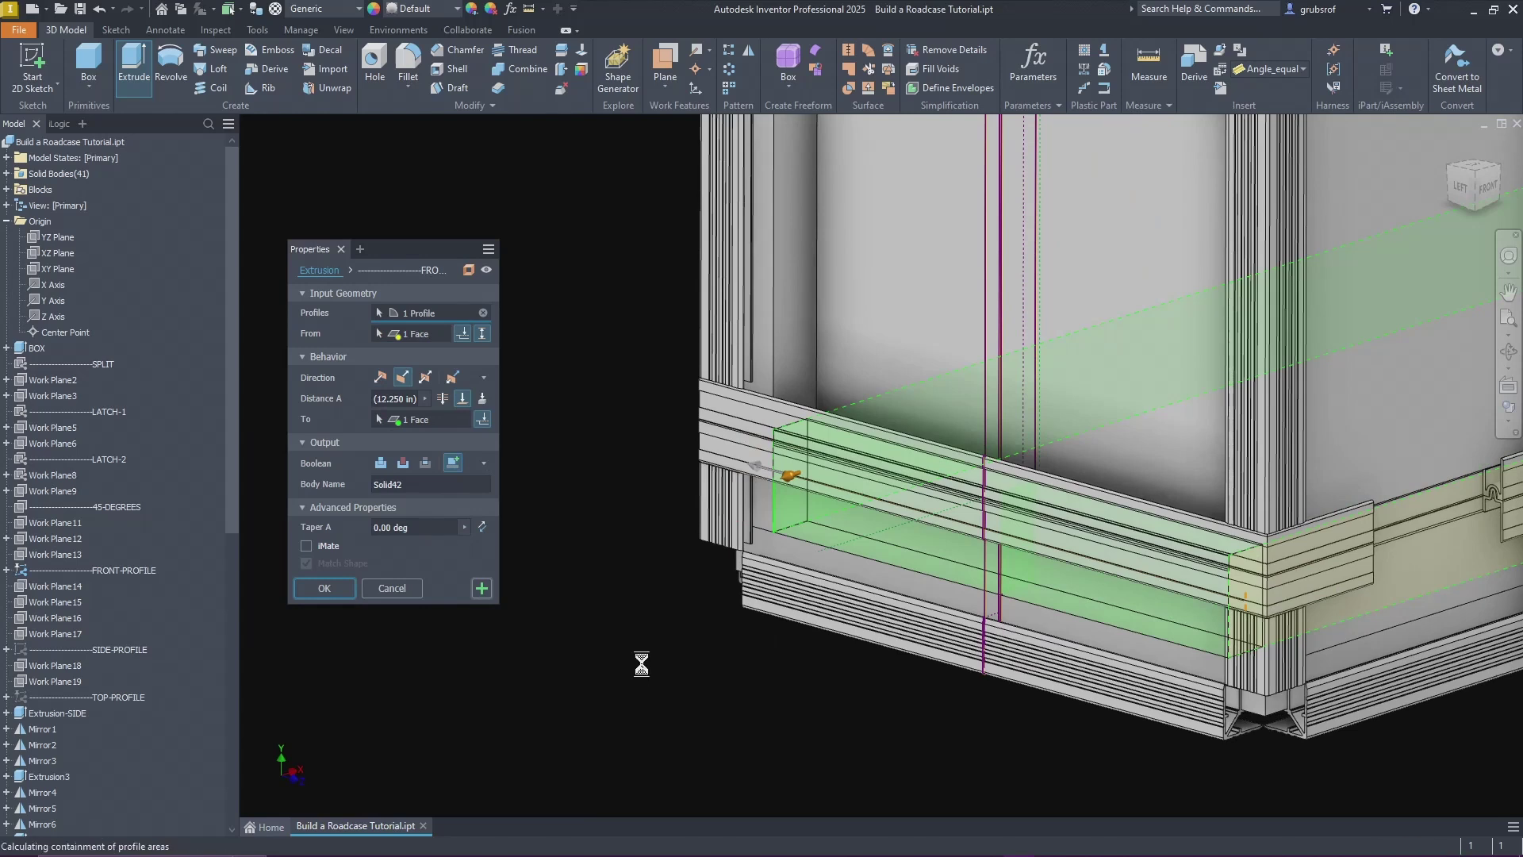
Step: Extrude the remaining upper region at that end of the FRONT-PROFILE sketch as a new solid between the side panels' inner faces
{"action": "middle_click_drag", "start_coordinate": [644, 664], "coordinate": [455, 427], "text": "shift"}
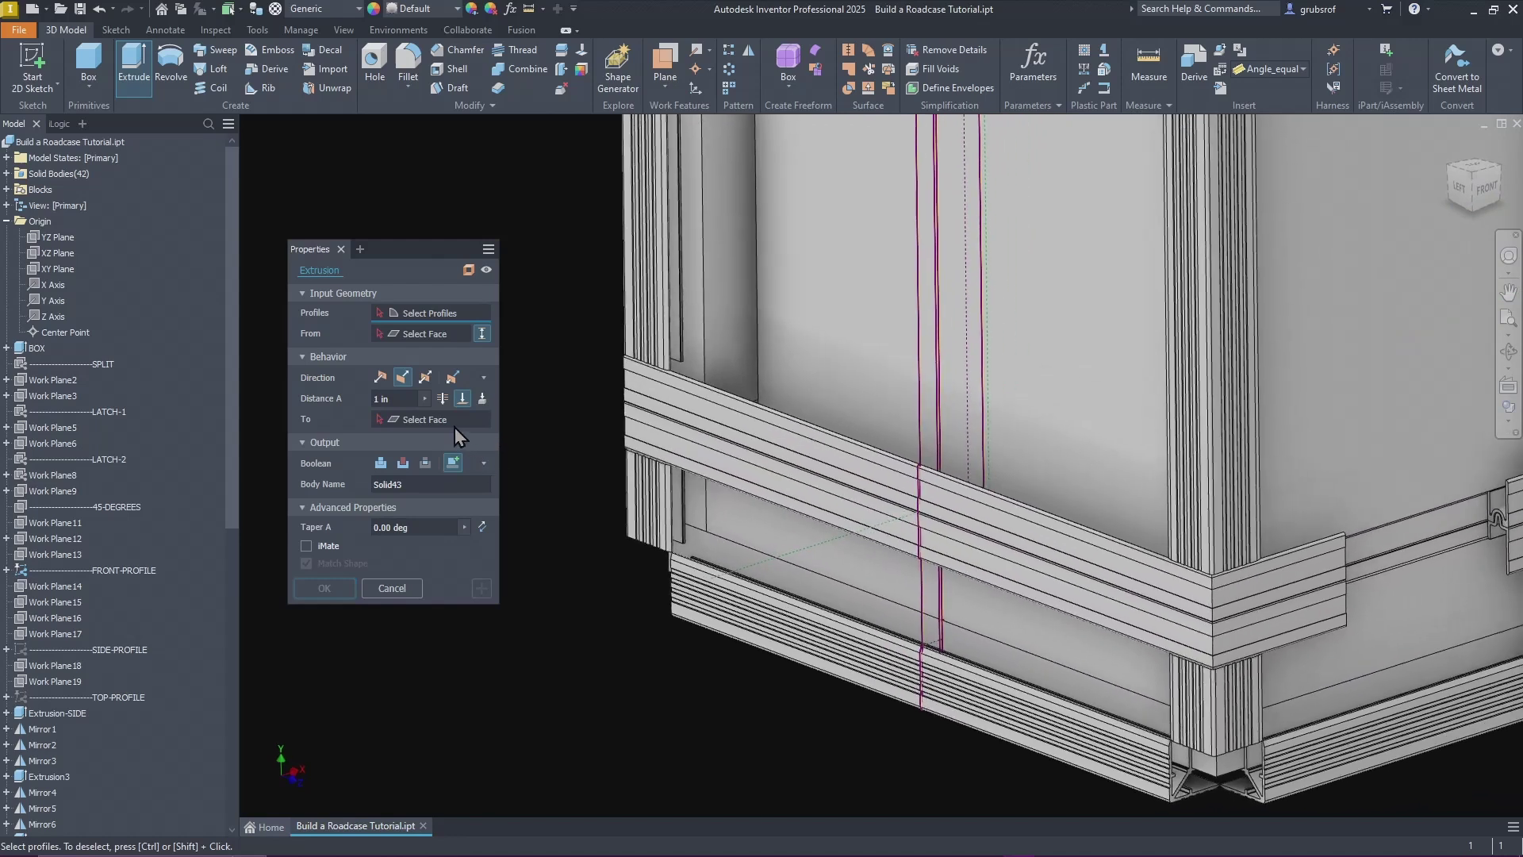
{"action": "left_click", "coordinate": [962, 395]}
{"action": "middle_click_drag", "start_coordinate": [696, 315], "coordinate": [662, 319], "text": "shift"}
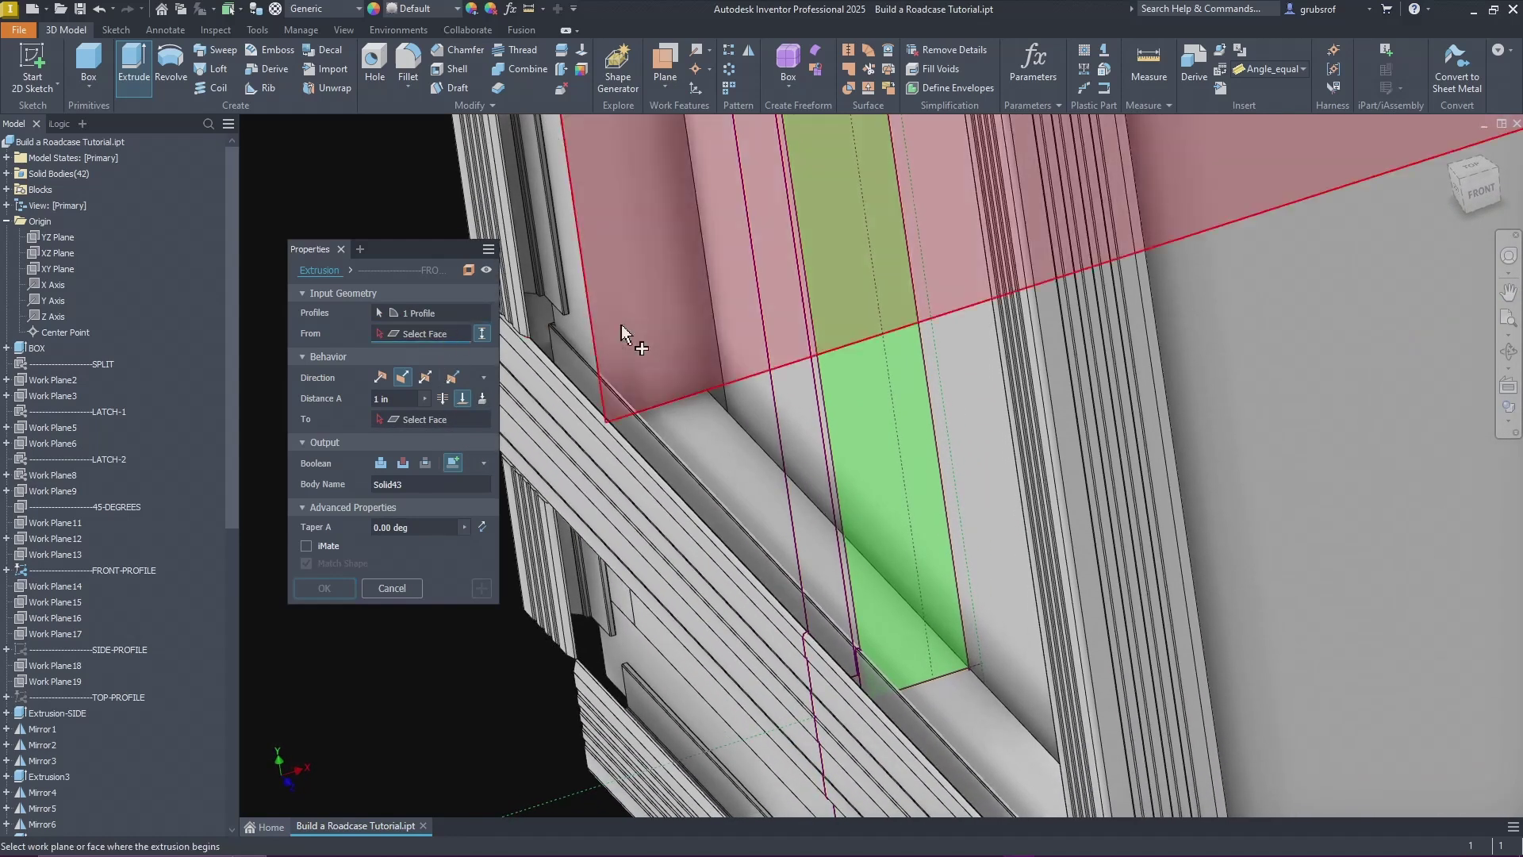
{"action": "left_click", "coordinate": [669, 344]}
{"action": "middle_click_drag", "start_coordinate": [669, 344], "coordinate": [1022, 428], "text": "shift"}
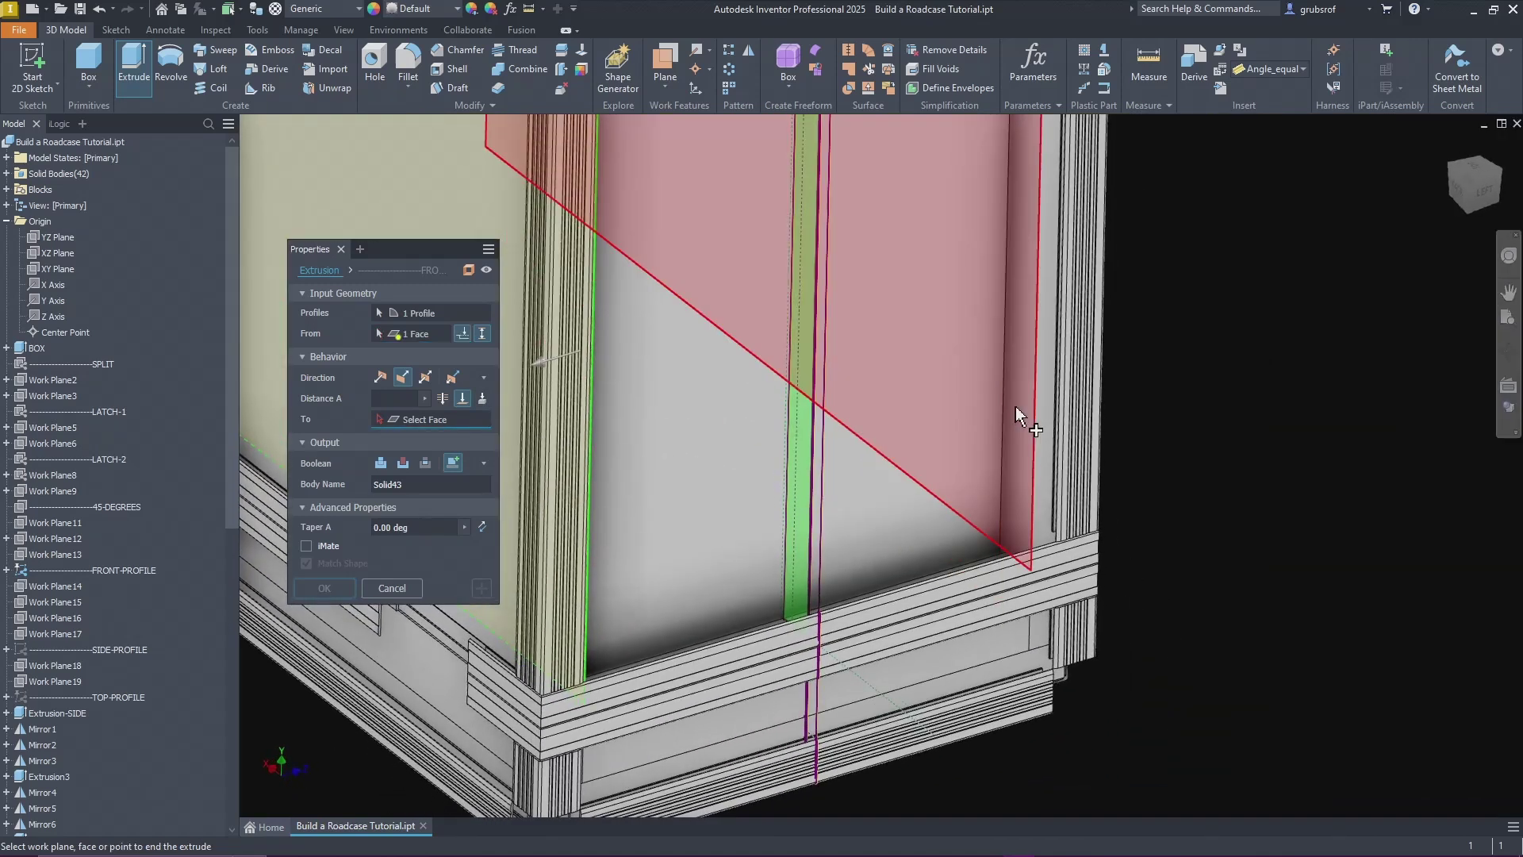
{"action": "left_click", "coordinate": [1021, 498]}
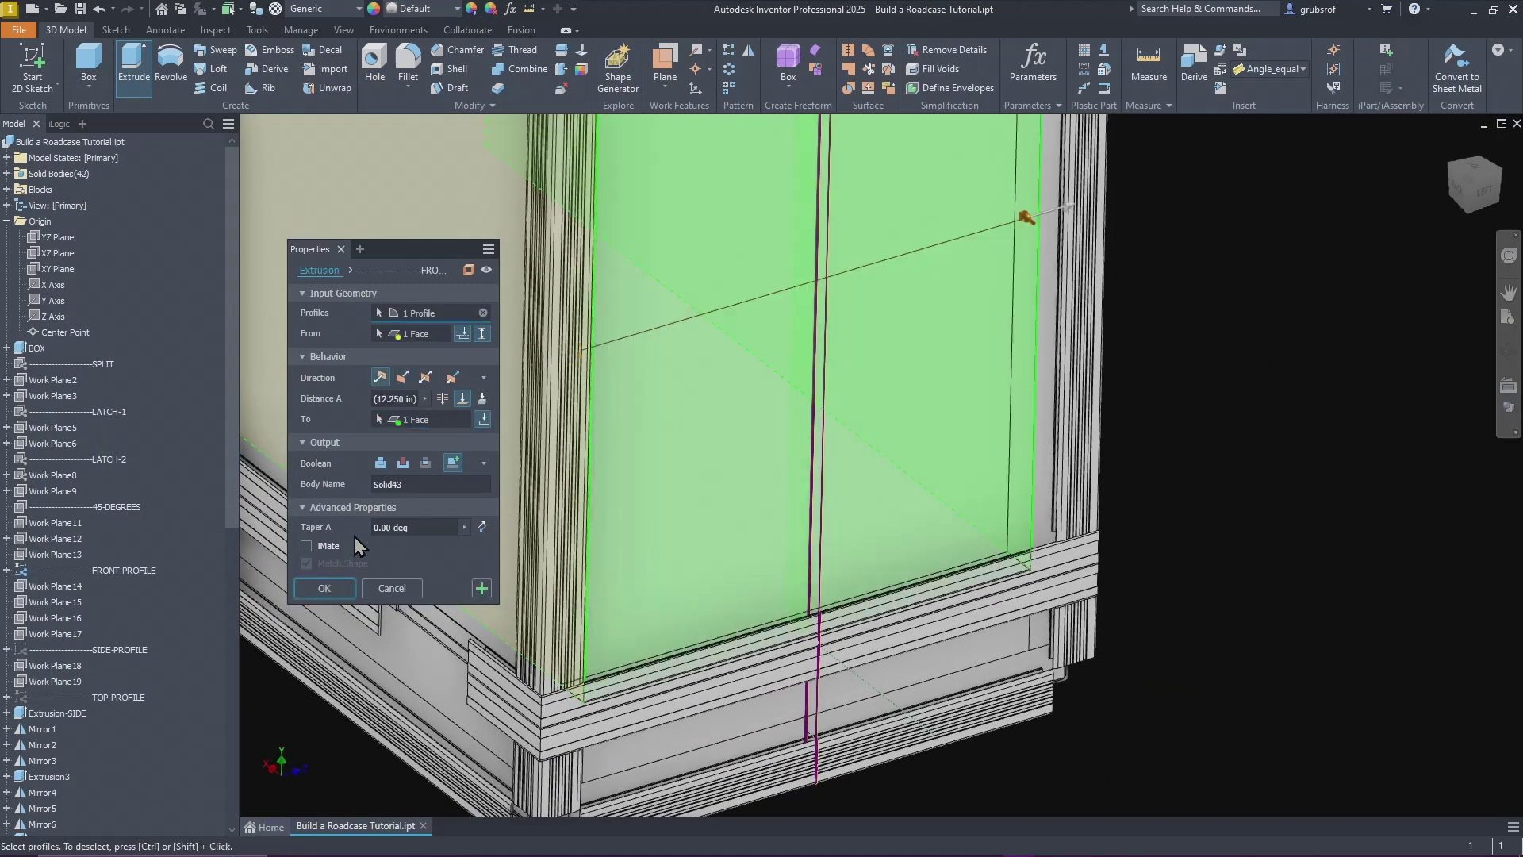
{"action": "left_click", "coordinate": [332, 588]}
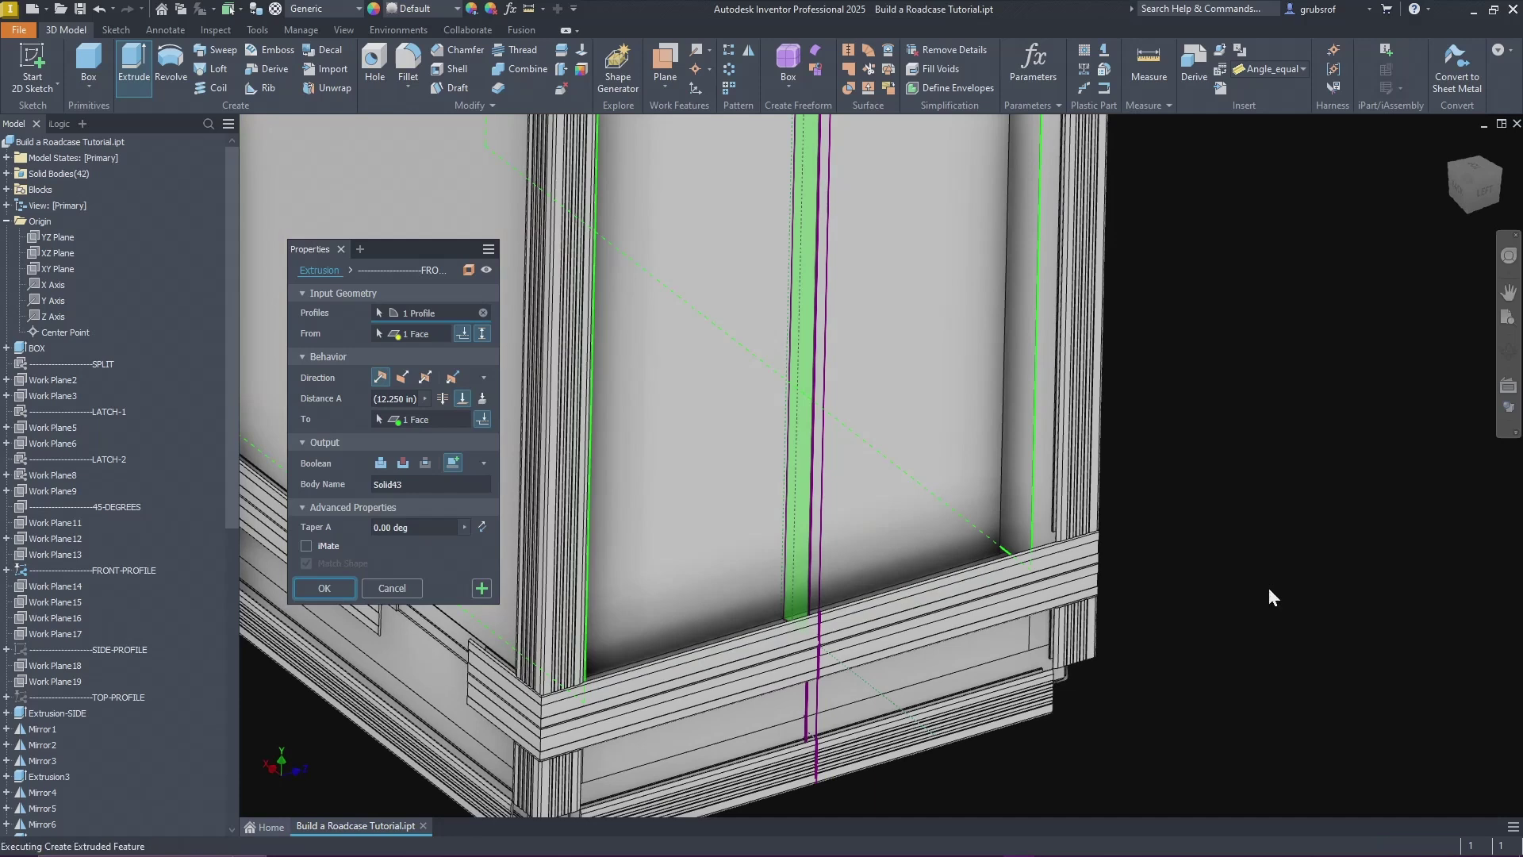
Step: Hide the FRONT-PROFILE sketch
{"action": "key", "text": "F6"}
{"action": "middle_click_drag", "start_coordinate": [1259, 597], "coordinate": [565, 721], "text": "shift"}
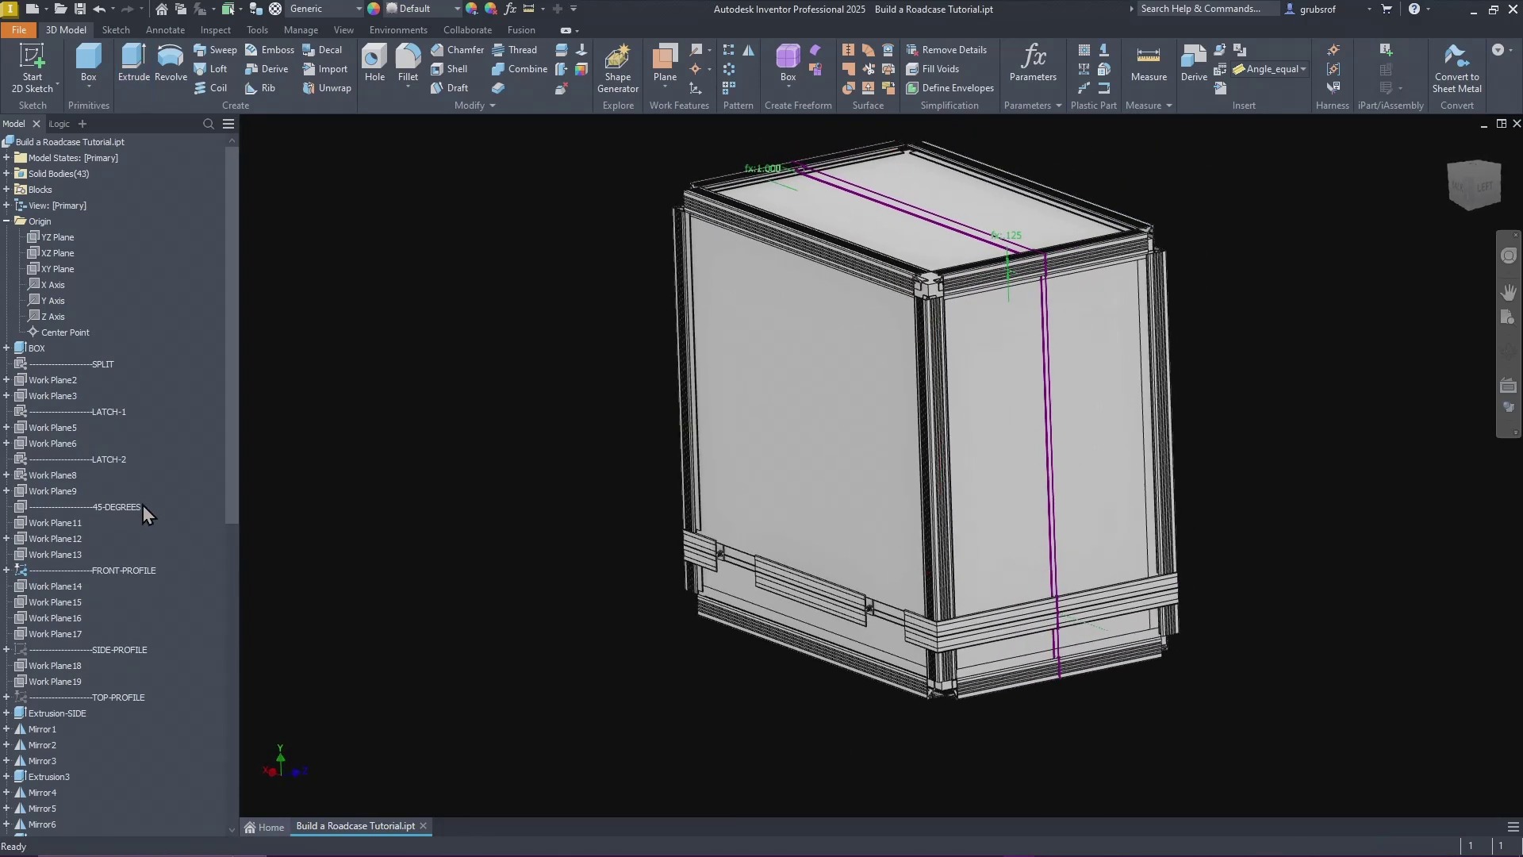
{"action": "right_click", "coordinate": [69, 571]}
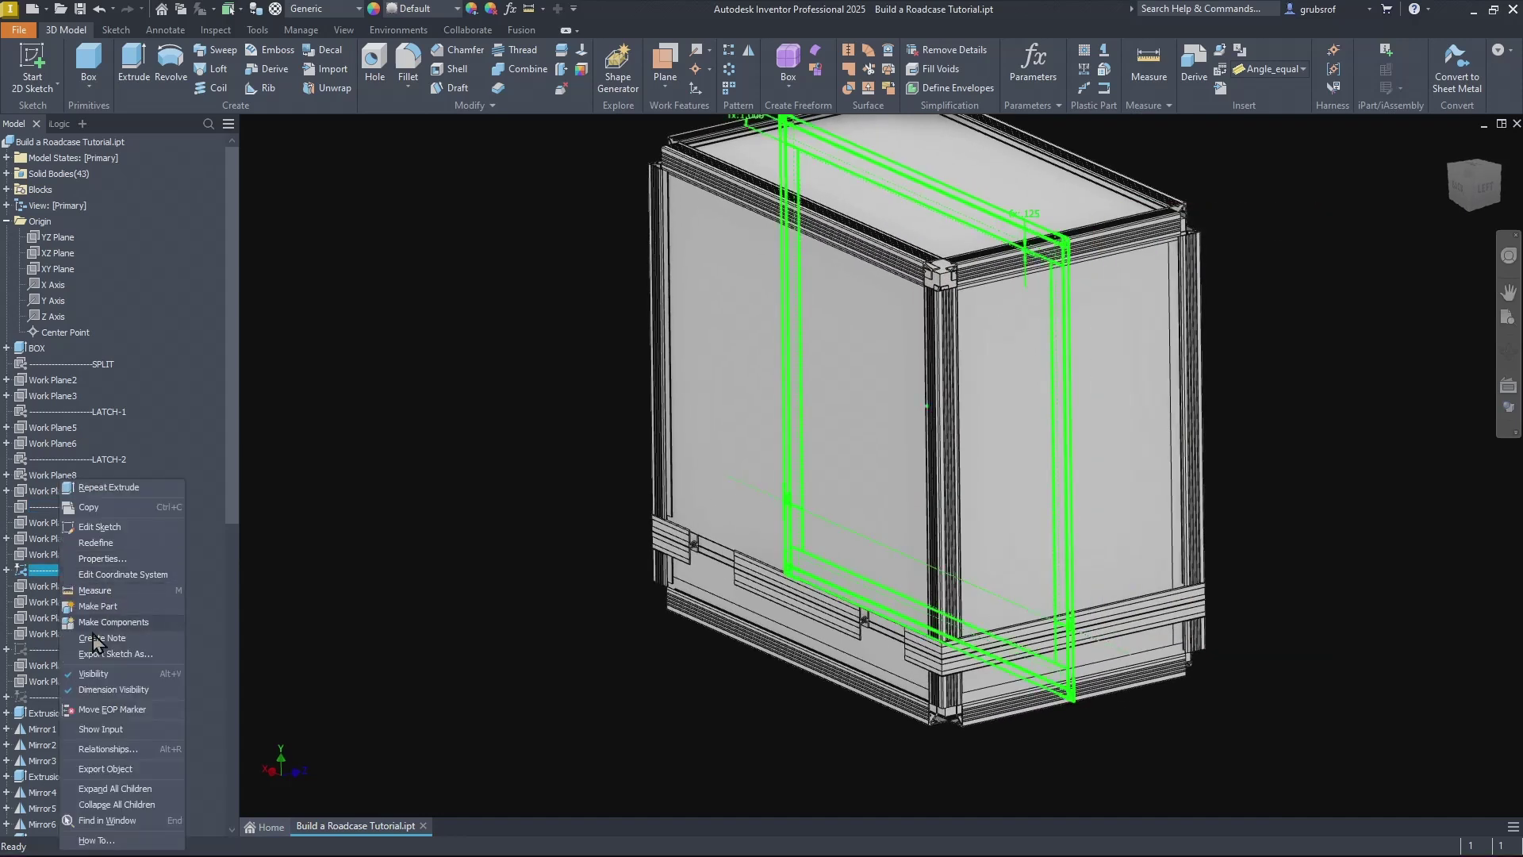
{"action": "left_click", "coordinate": [89, 674]}
Step: Rename the features Extrusion14 to Extrusion17 as FOAM-1 through FOAM-4
{"action": "scroll", "coordinate": [326, 649], "scroll_direction": "up", "scroll_amount": 3}
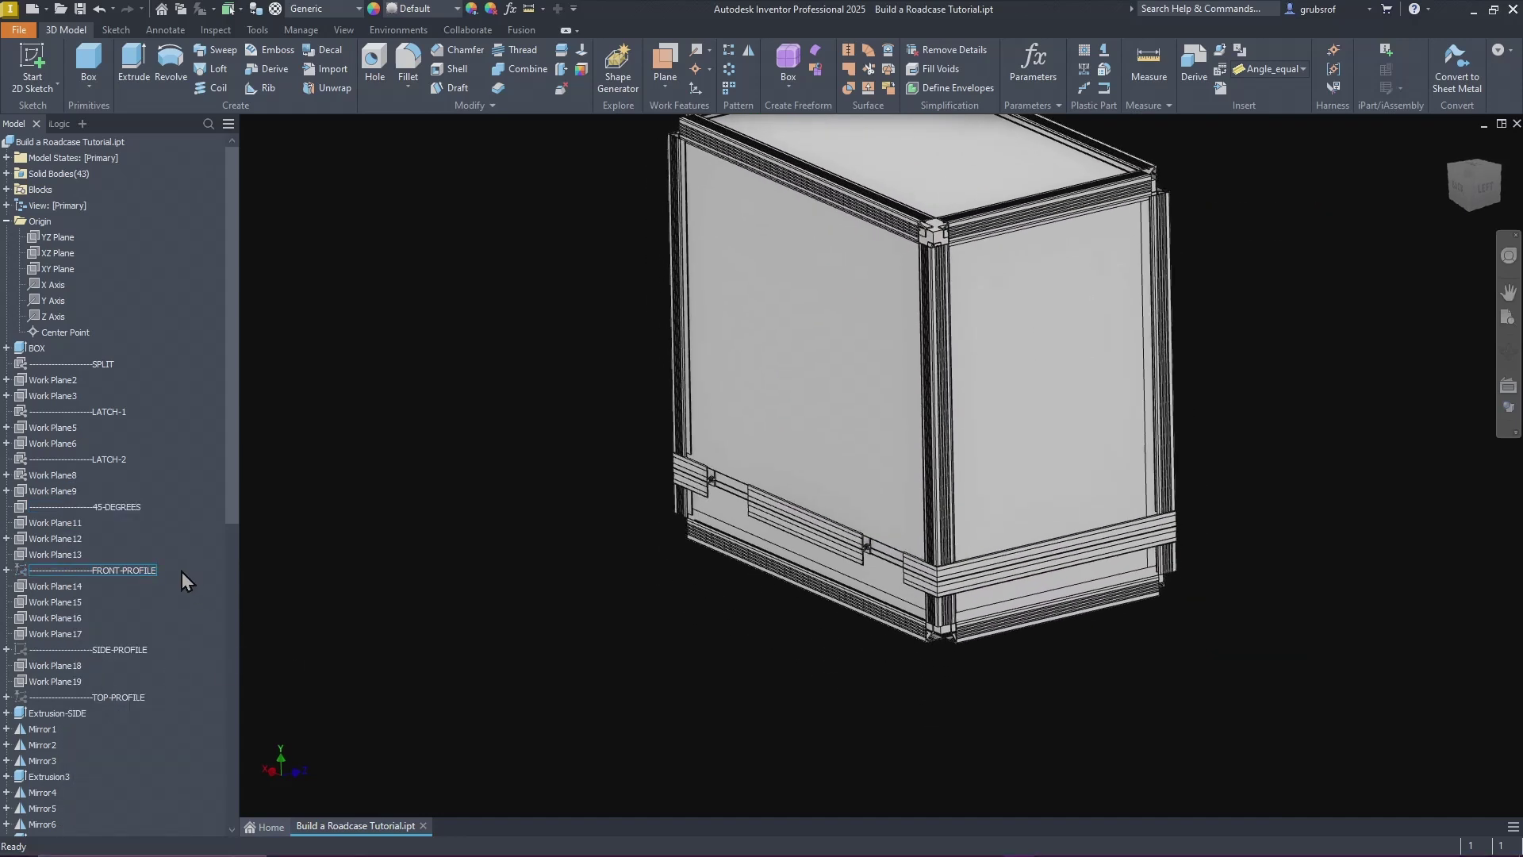
{"action": "scroll", "coordinate": [180, 575], "scroll_direction": "down", "scroll_amount": 4}
{"action": "scroll", "coordinate": [178, 578], "scroll_direction": "up", "scroll_amount": 4}
{"action": "scroll", "coordinate": [179, 576], "scroll_direction": "down", "scroll_amount": 10}
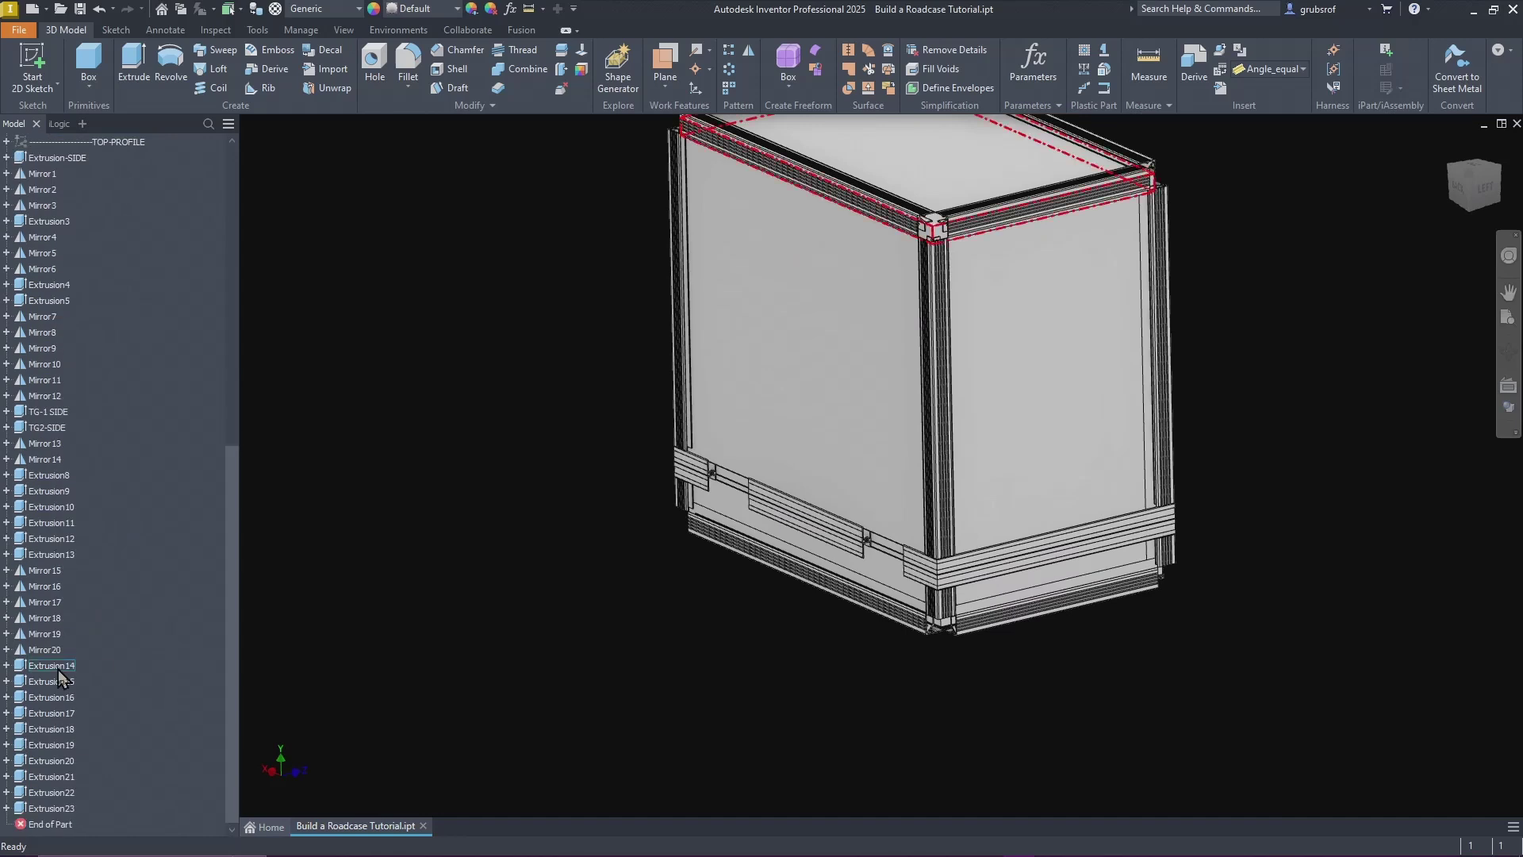
{"action": "left_click", "coordinate": [61, 673]}
{"action": "left_click", "coordinate": [54, 669]}
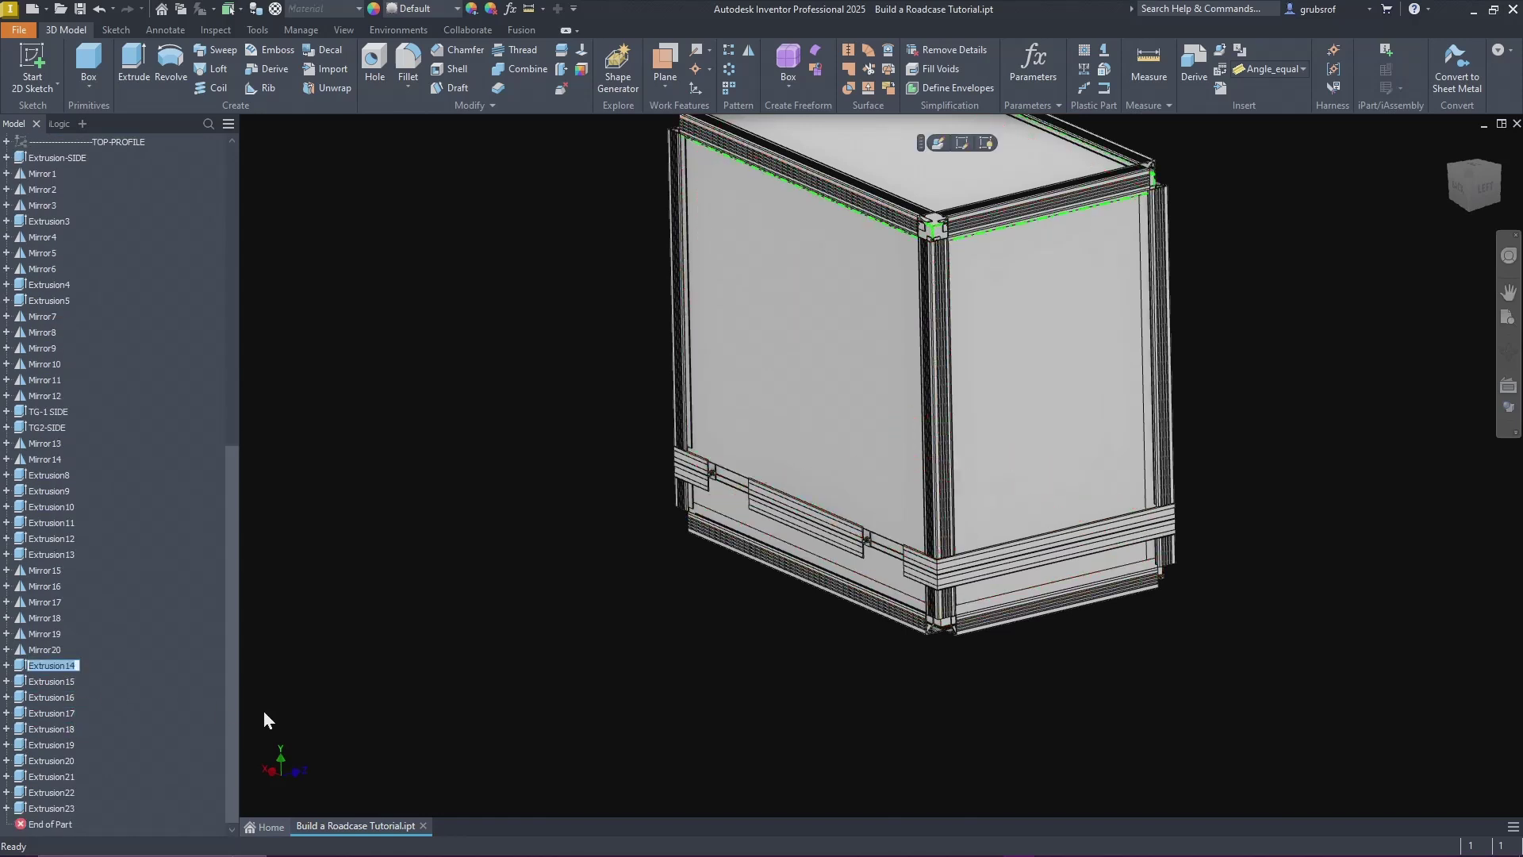
{"action": "type", "text": "FOAM-1"}
{"action": "key", "text": "Return"}
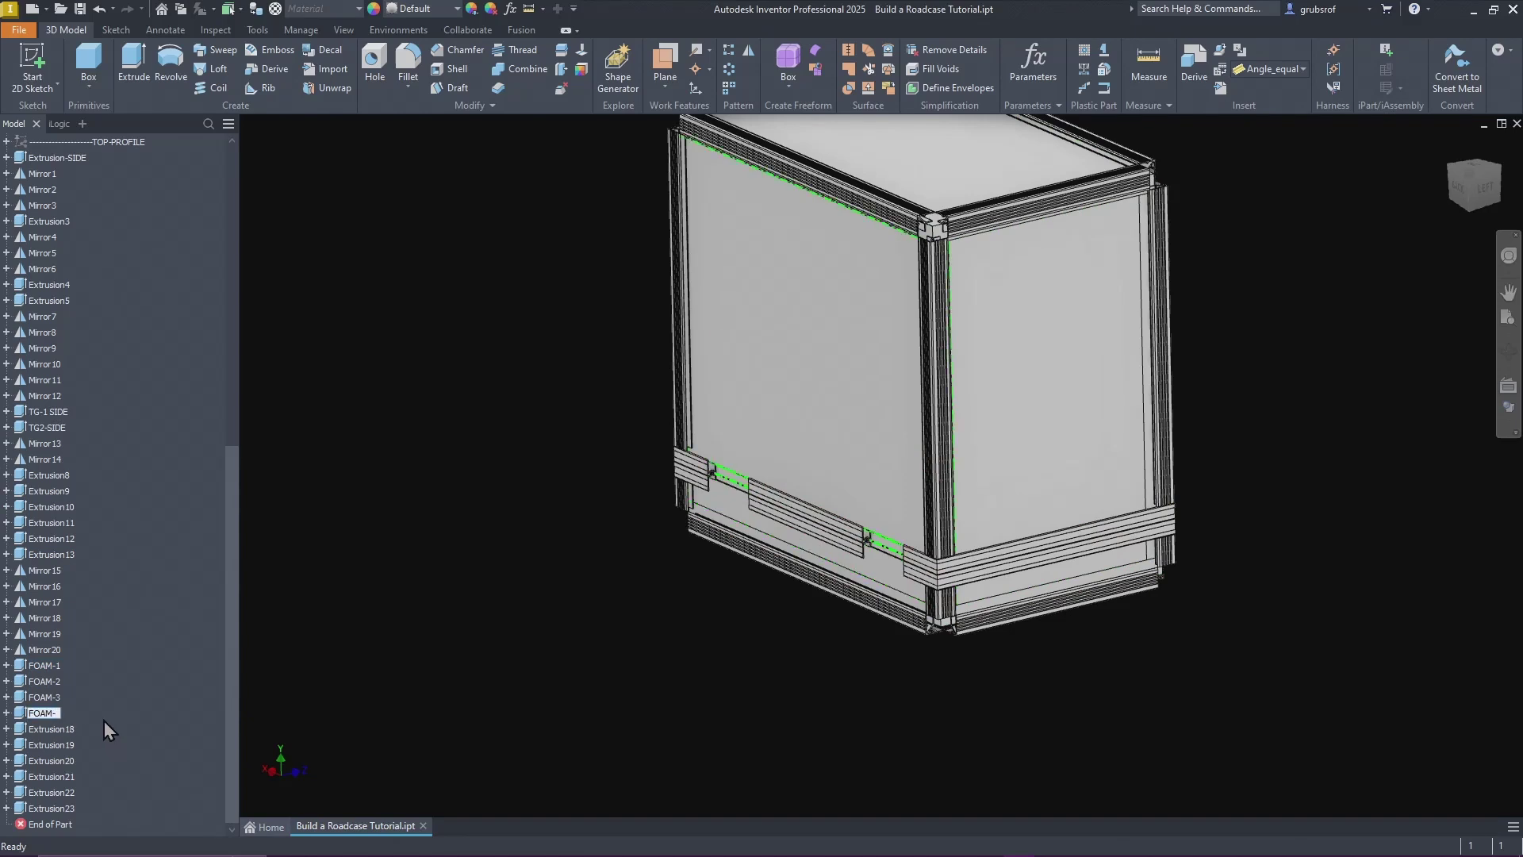
Step: Rename the features Extrusion18 to Extrusion23 as FOAM-5 through FOAM-10
{"action": "left_click", "coordinate": [102, 730]}
{"action": "type", "text": "FOAM-5"}
{"action": "key", "text": "Return"}
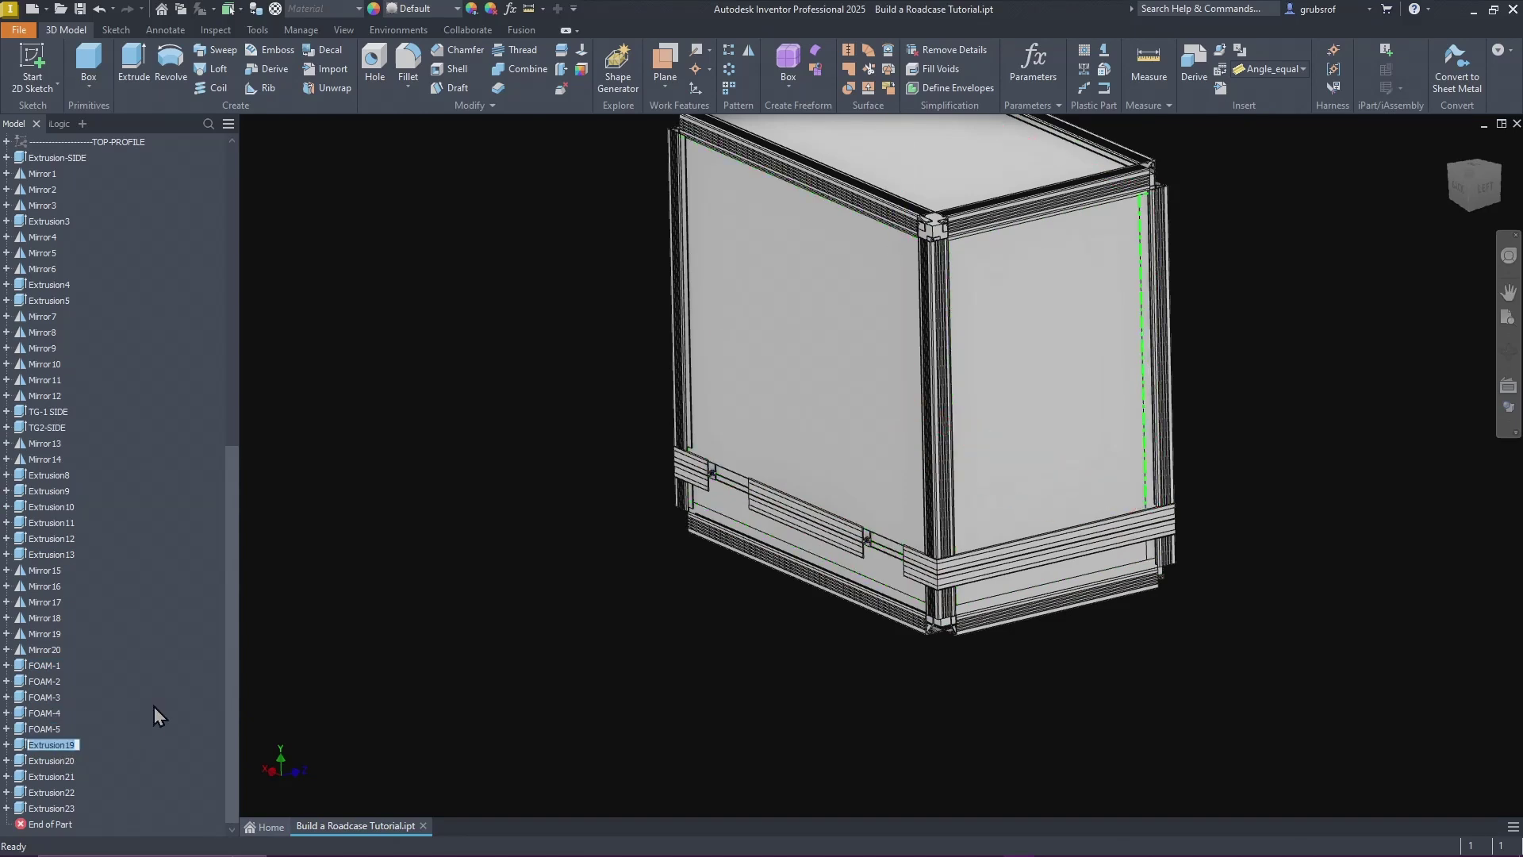
{"action": "type", "text": "FOAM-9"}
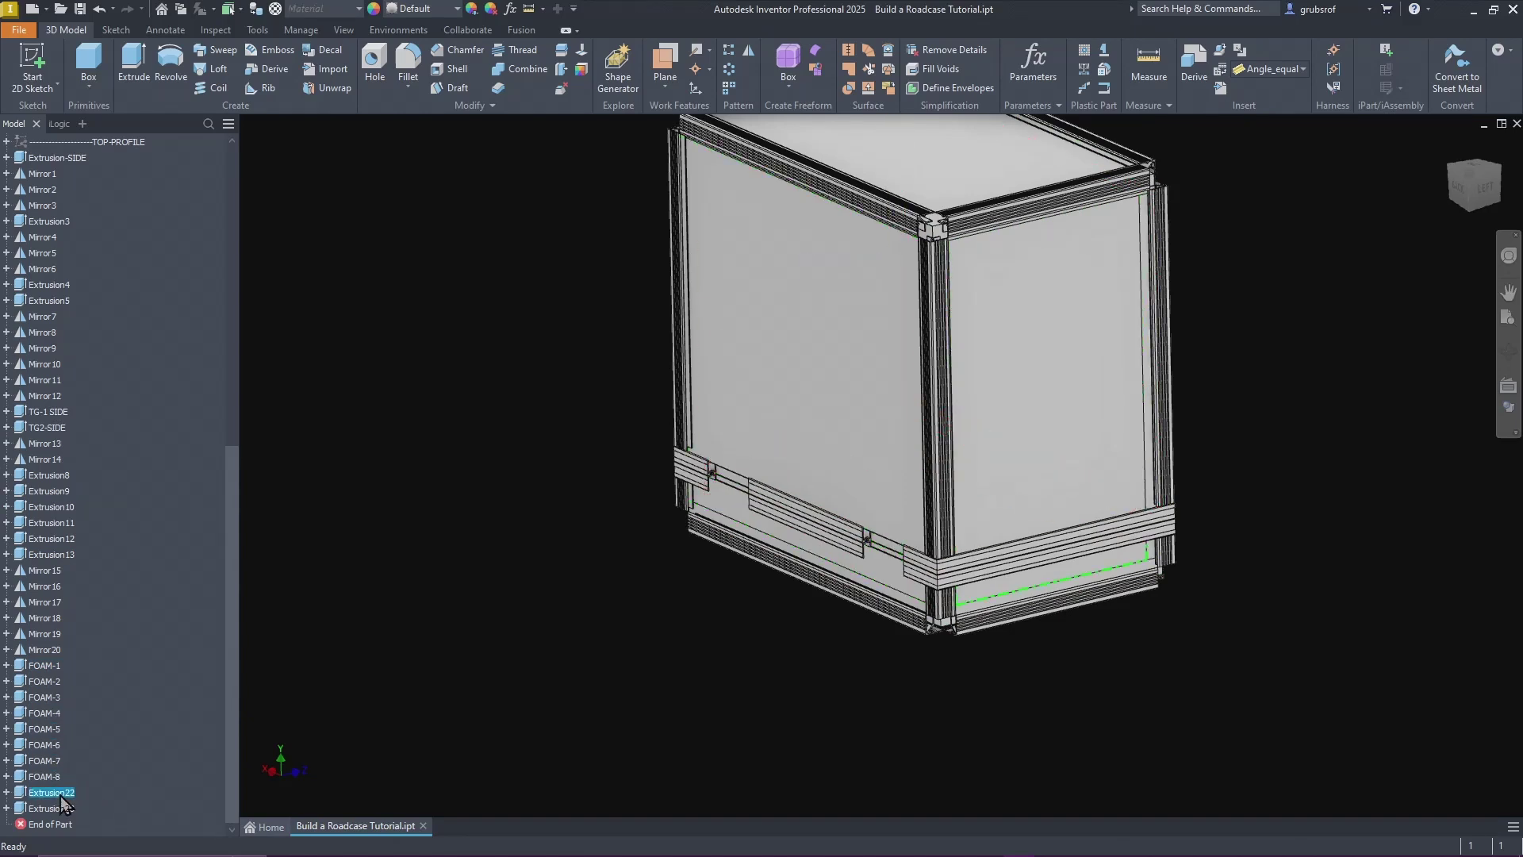
{"action": "type", "text": "FOAM-10"}
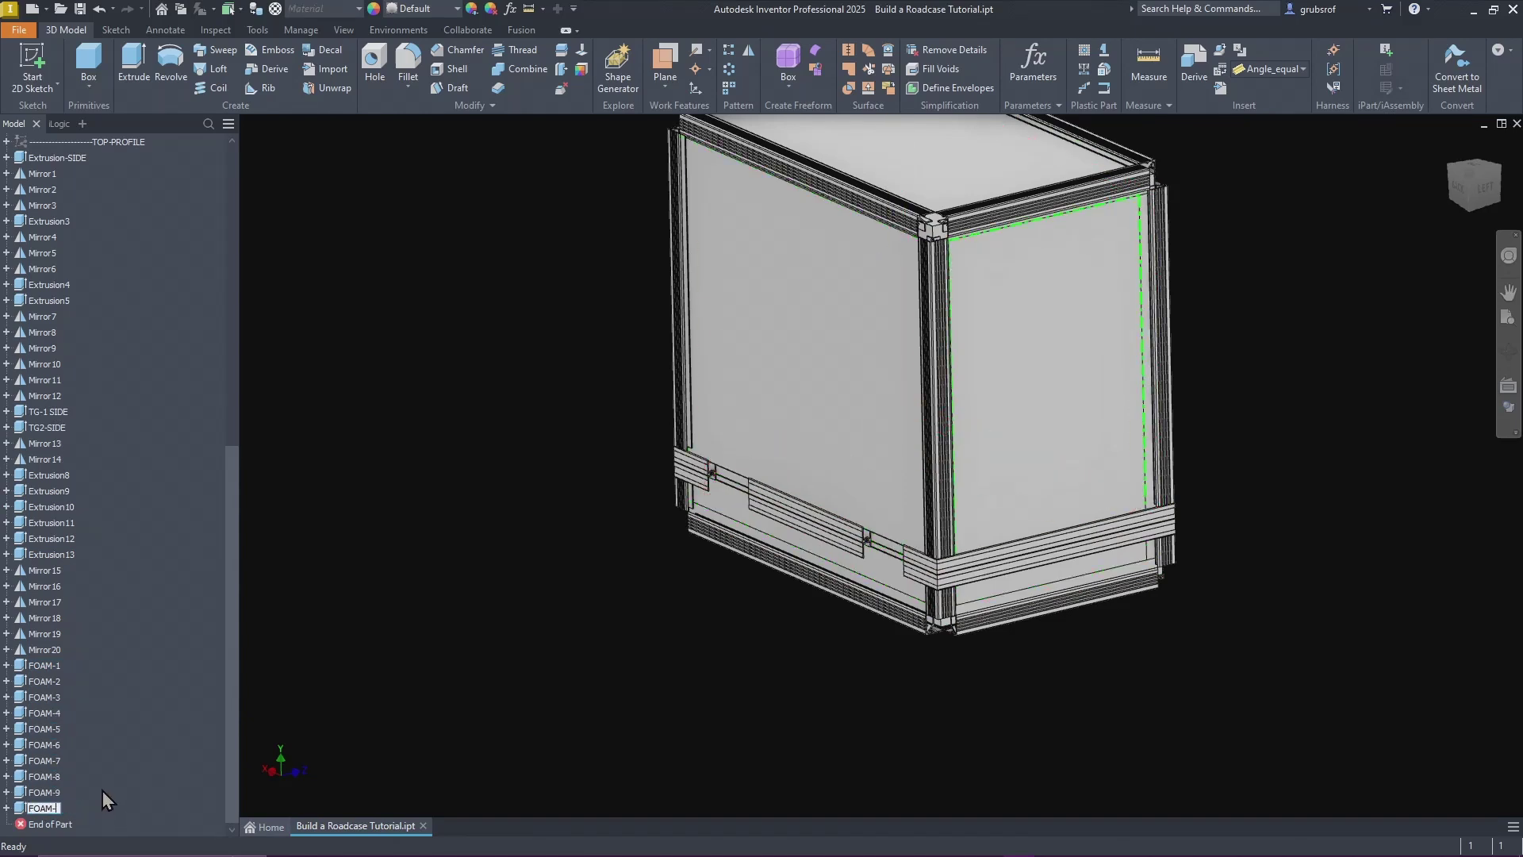
{"action": "key", "text": "Return"}
Step: Make the SIDE-PROFILE sketch visible again
{"action": "left_click", "coordinate": [1452, 147]}
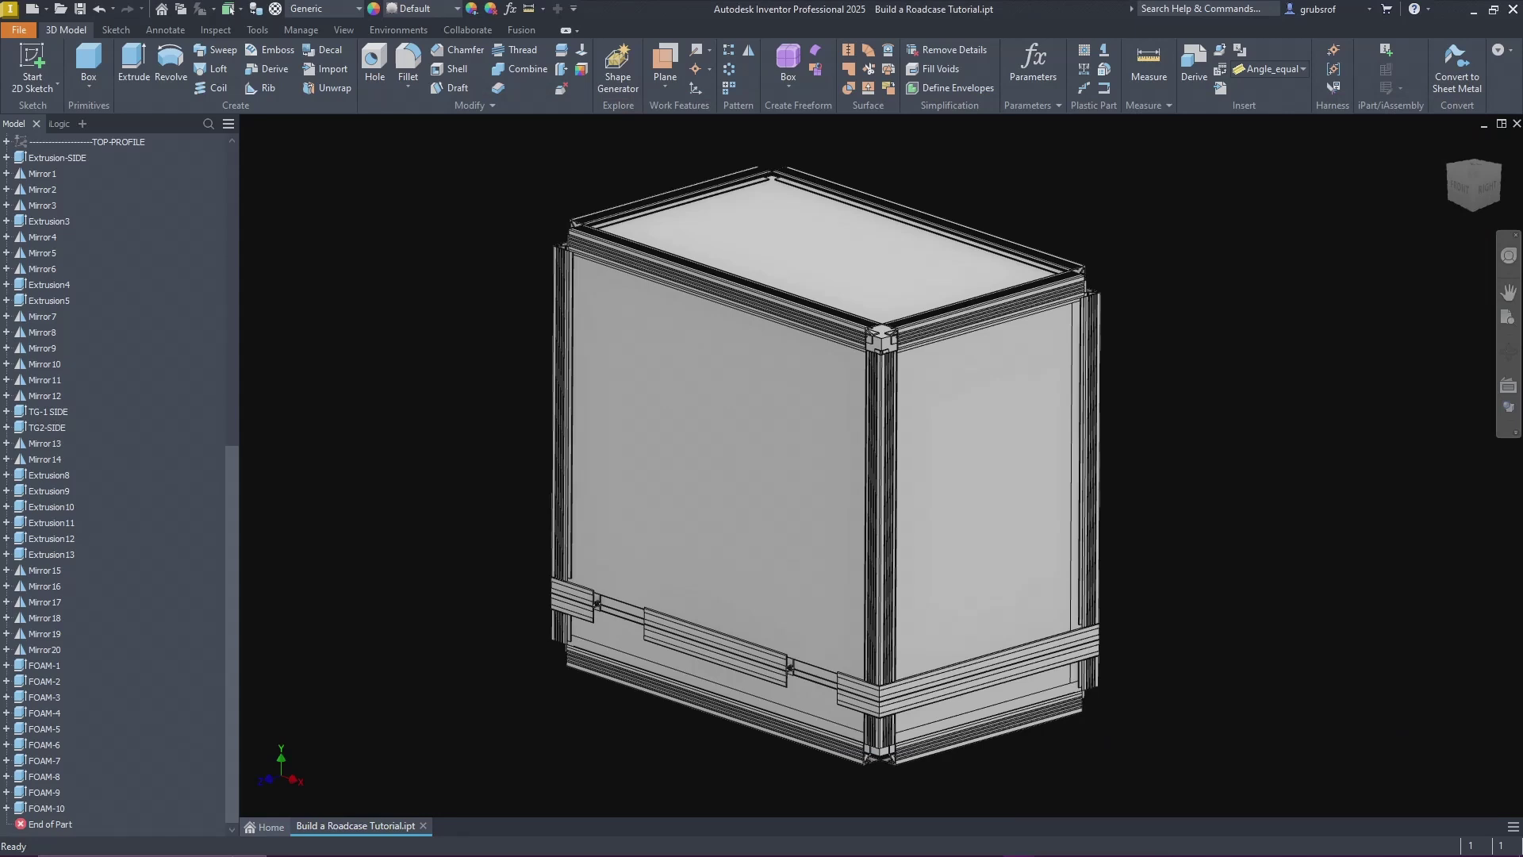
{"action": "scroll", "coordinate": [619, 433], "scroll_direction": "down", "scroll_amount": 1}
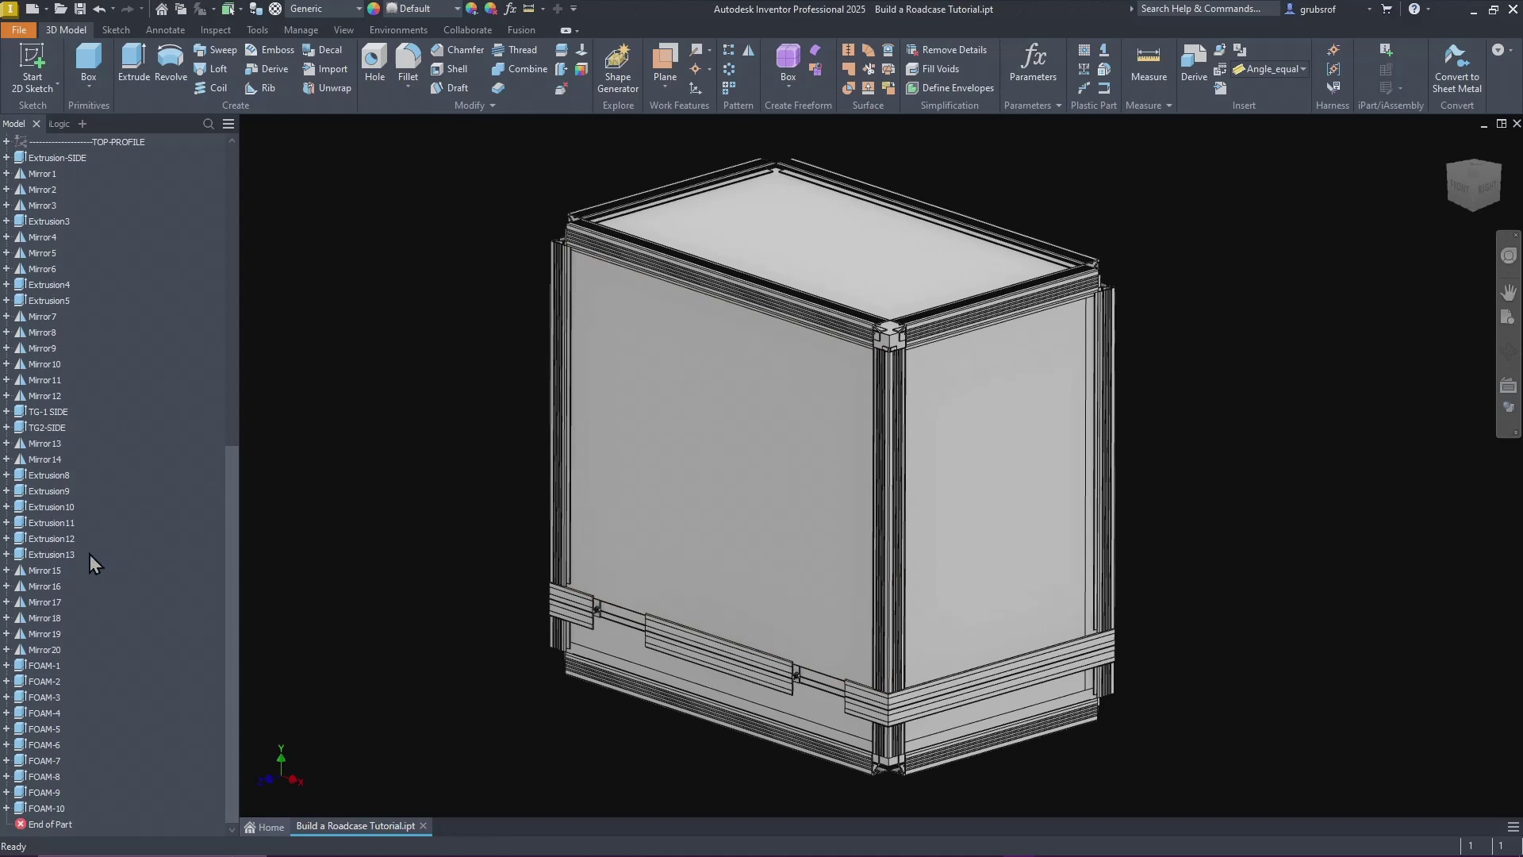
{"action": "scroll", "coordinate": [127, 469], "scroll_direction": "up", "scroll_amount": 12}
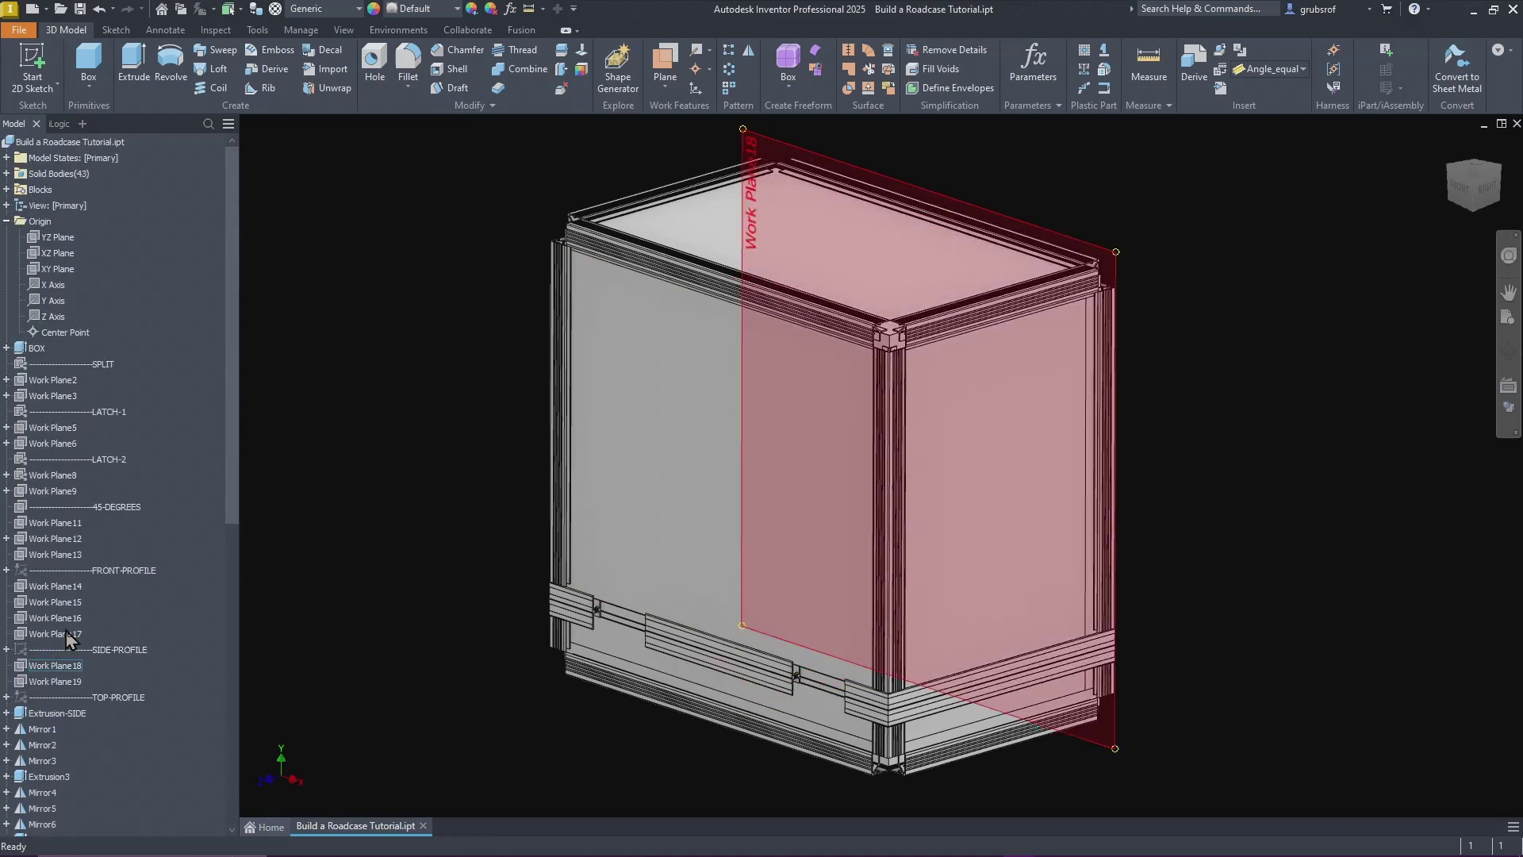
{"action": "left_click", "coordinate": [111, 651]}
{"action": "right_click", "coordinate": [108, 651]}
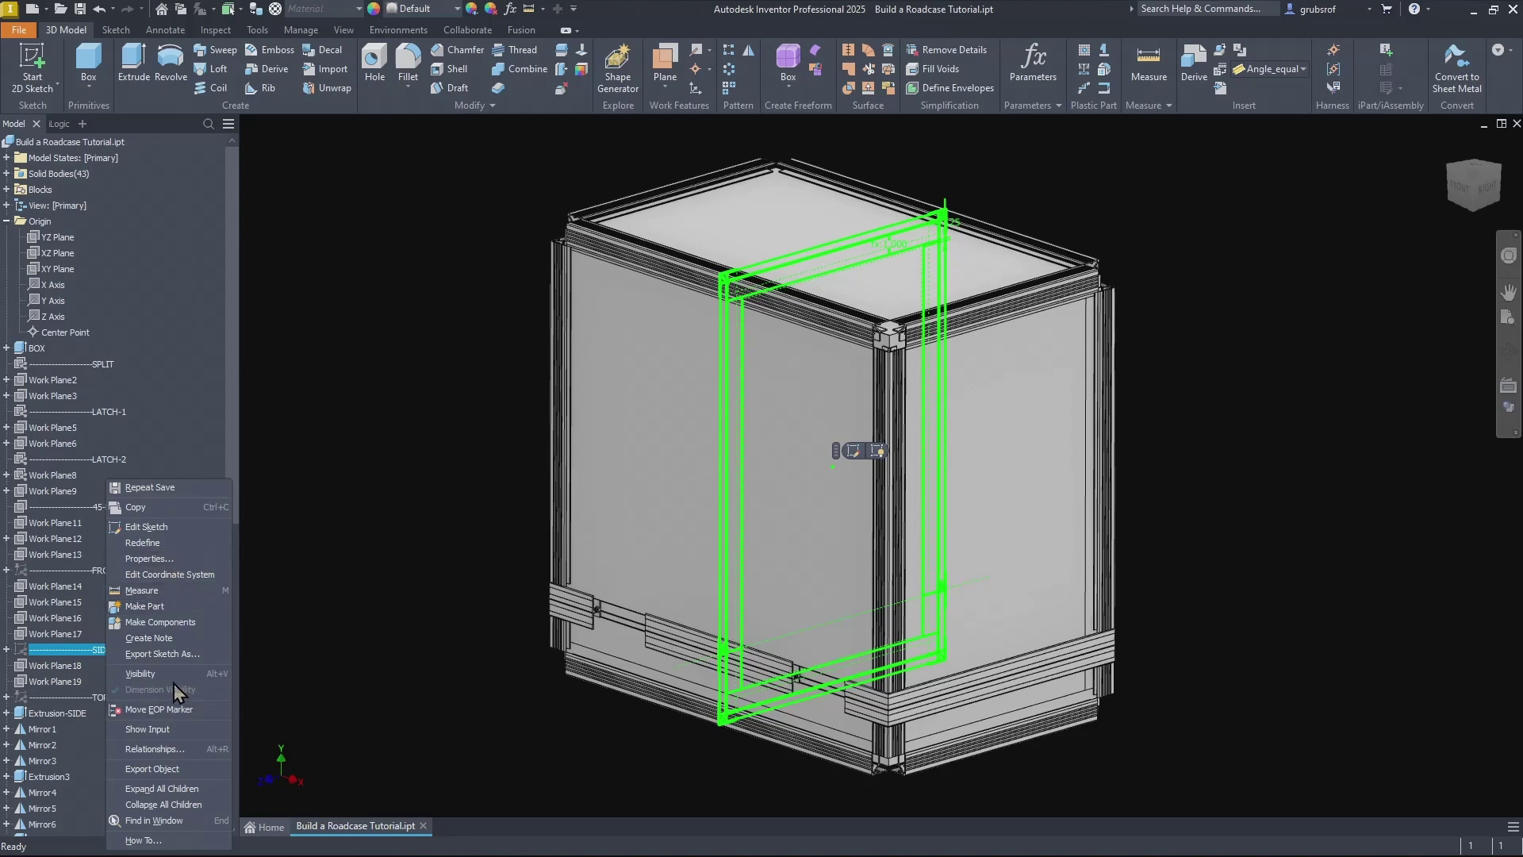
{"action": "left_click", "coordinate": [141, 674]}
Step: Start a new-solid extrusion of the SIDE-PROFILE sketch's top outer panel strip, beginning at the inner tab face of the left top rail
{"action": "scroll", "coordinate": [891, 272], "scroll_direction": "down", "scroll_amount": 6}
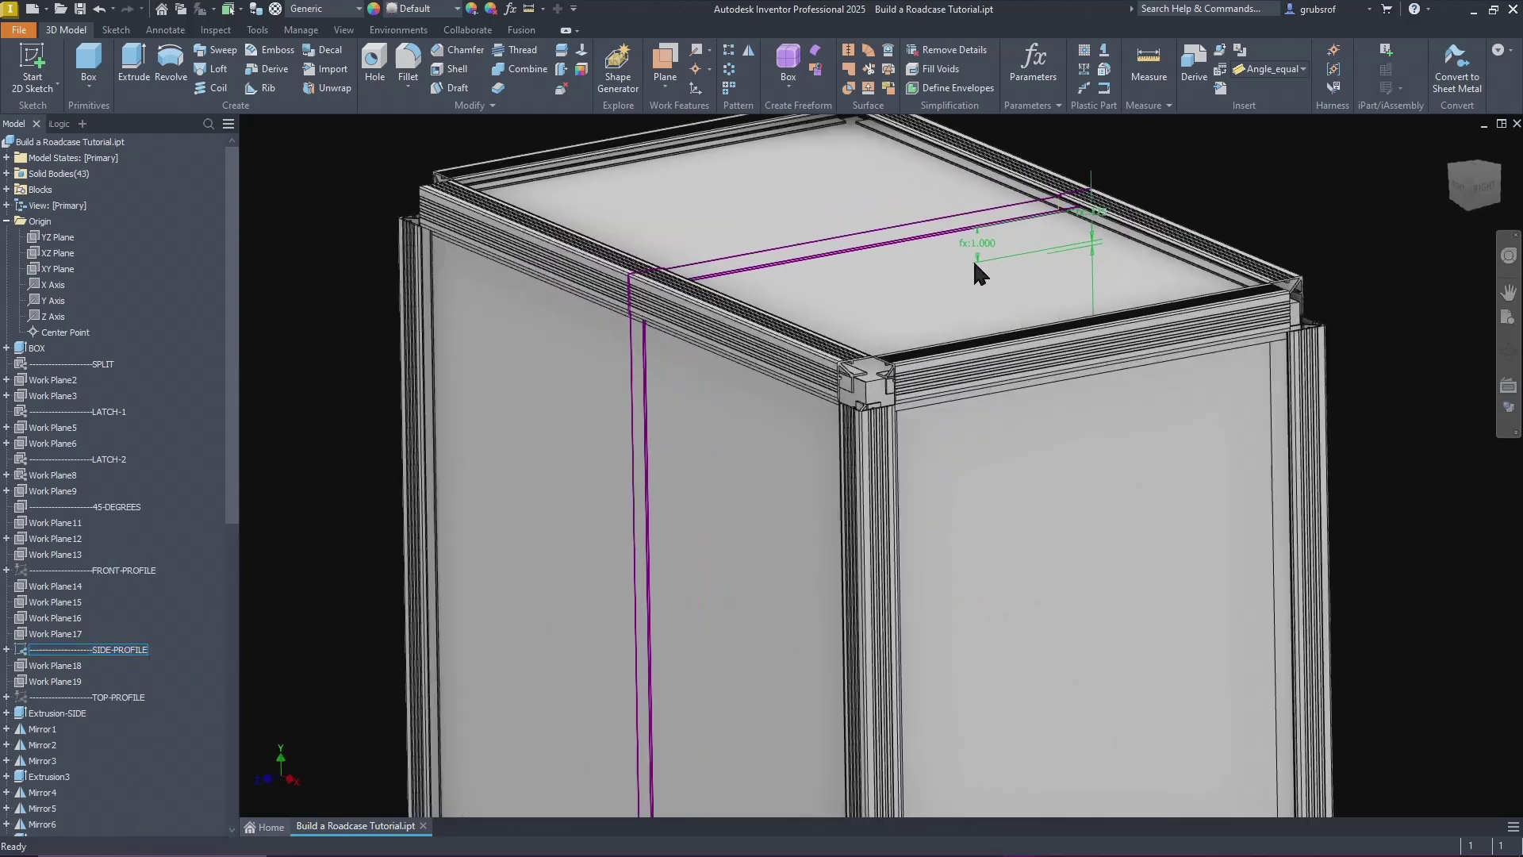
{"action": "scroll", "coordinate": [1148, 288], "scroll_direction": "up", "scroll_amount": 5}
{"action": "scroll", "coordinate": [967, 442], "scroll_direction": "down", "scroll_amount": 6}
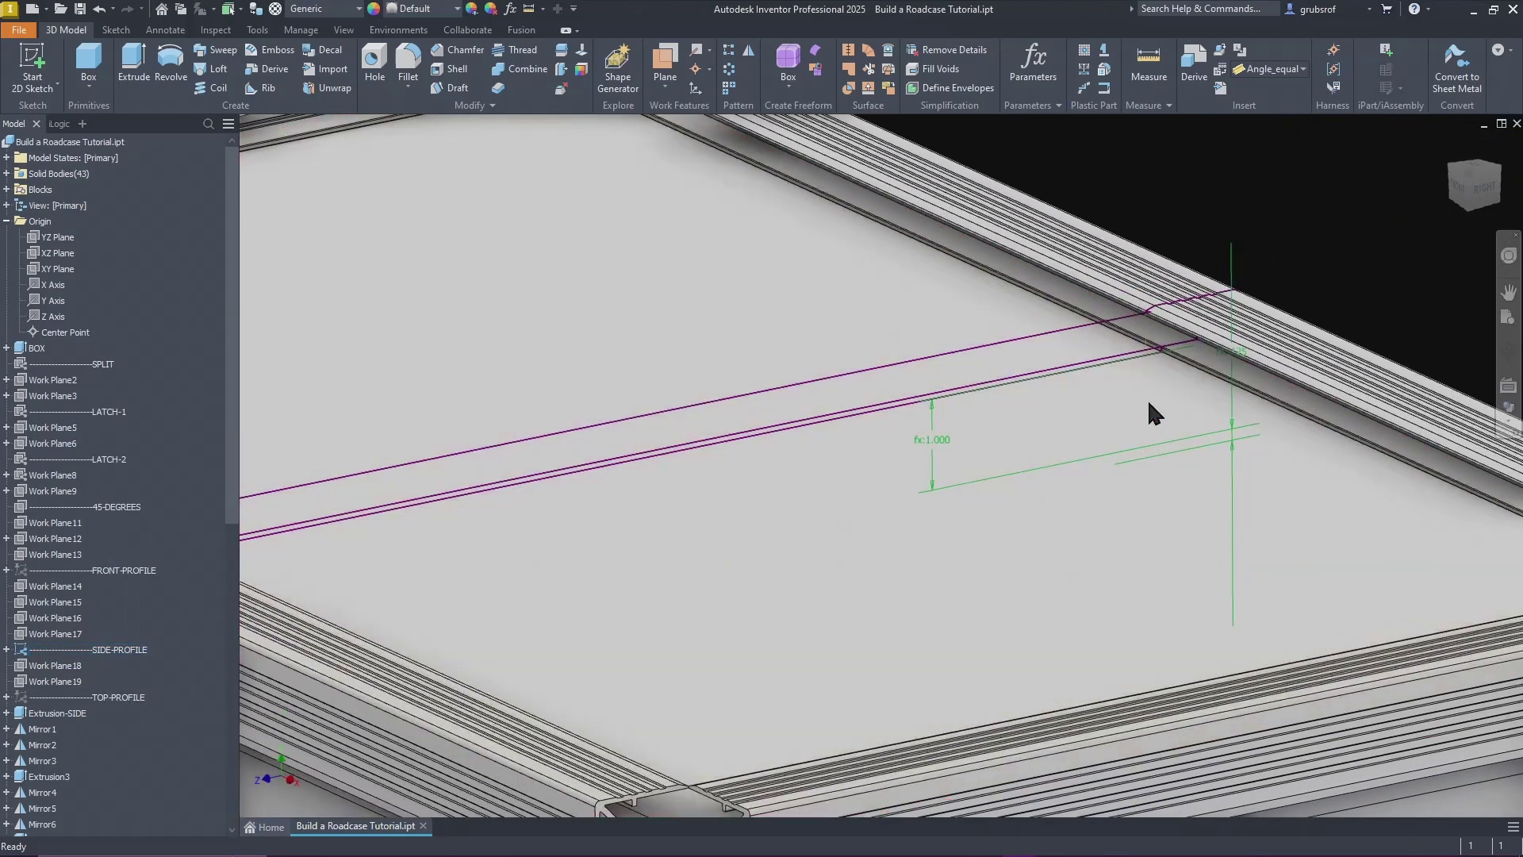
{"action": "mouse_move", "coordinate": [1091, 459]}
{"action": "middle_mouse_down", "text": "shift"}
{"action": "mouse_move", "coordinate": [1116, 381]}
{"action": "mouse_move", "coordinate": [1183, 330]}
{"action": "mouse_move", "coordinate": [1030, 426]}
{"action": "middle_mouse_up", "text": "shift"}
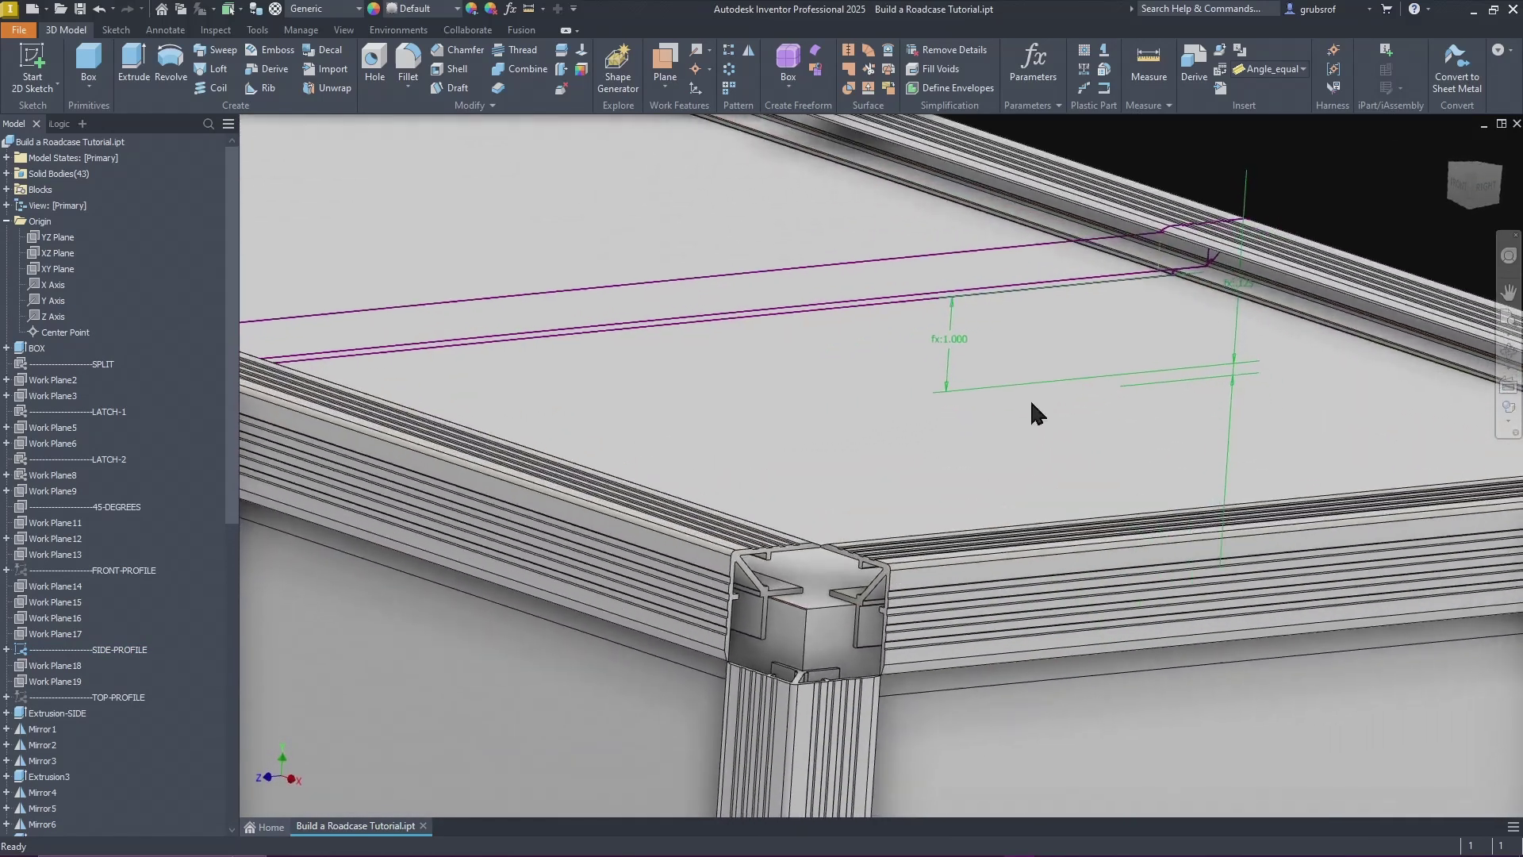
{"action": "left_click", "coordinate": [1040, 354]}
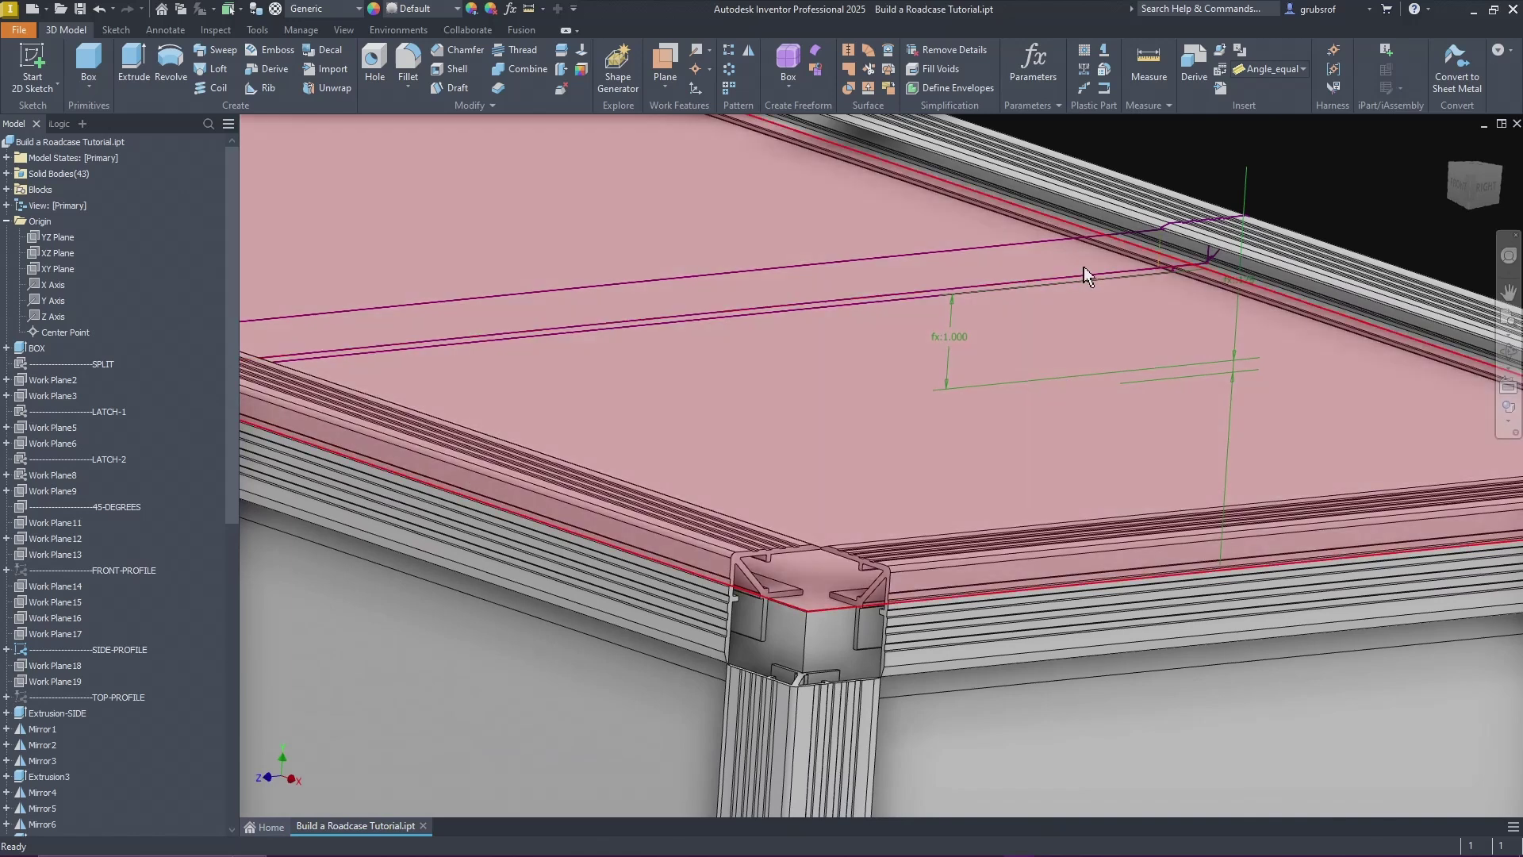
{"action": "middle_click_drag", "start_coordinate": [1082, 273], "coordinate": [1090, 158], "text": "shift"}
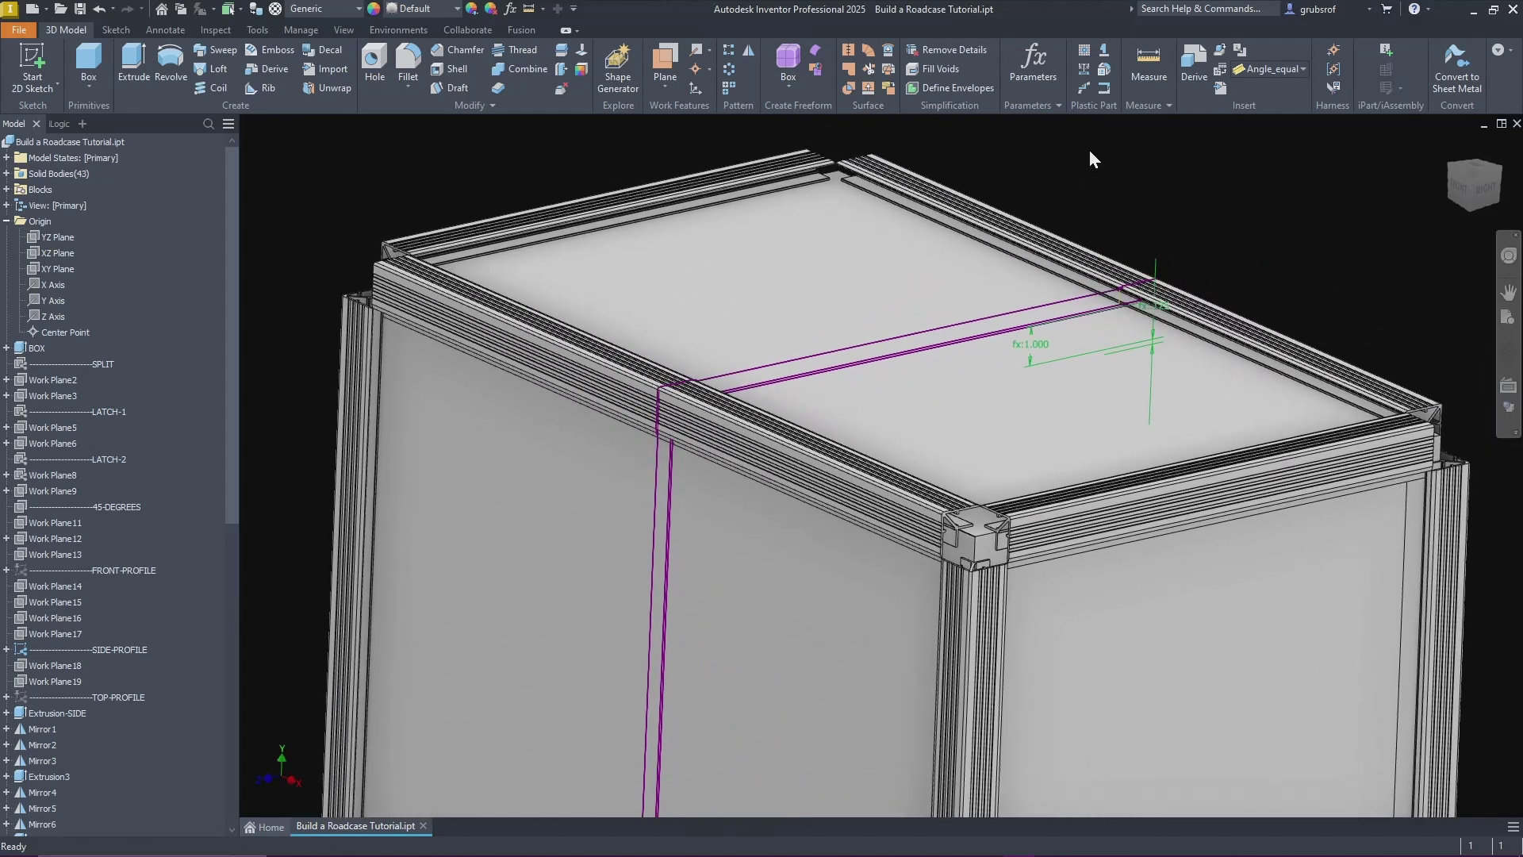
{"action": "scroll", "coordinate": [1090, 150], "scroll_direction": "up", "scroll_amount": 1}
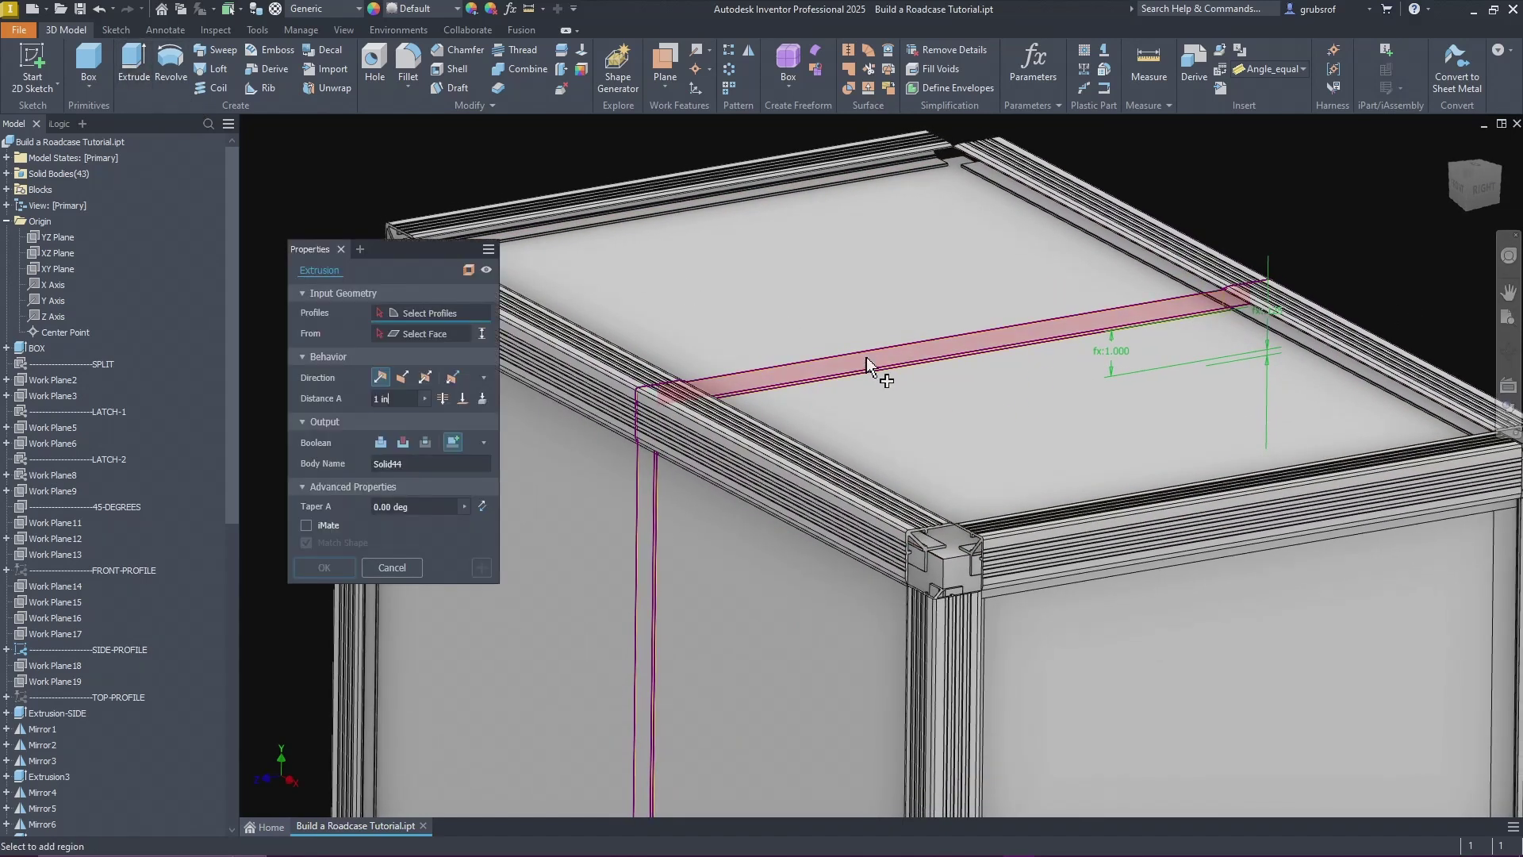
{"action": "left_click", "coordinate": [892, 364]}
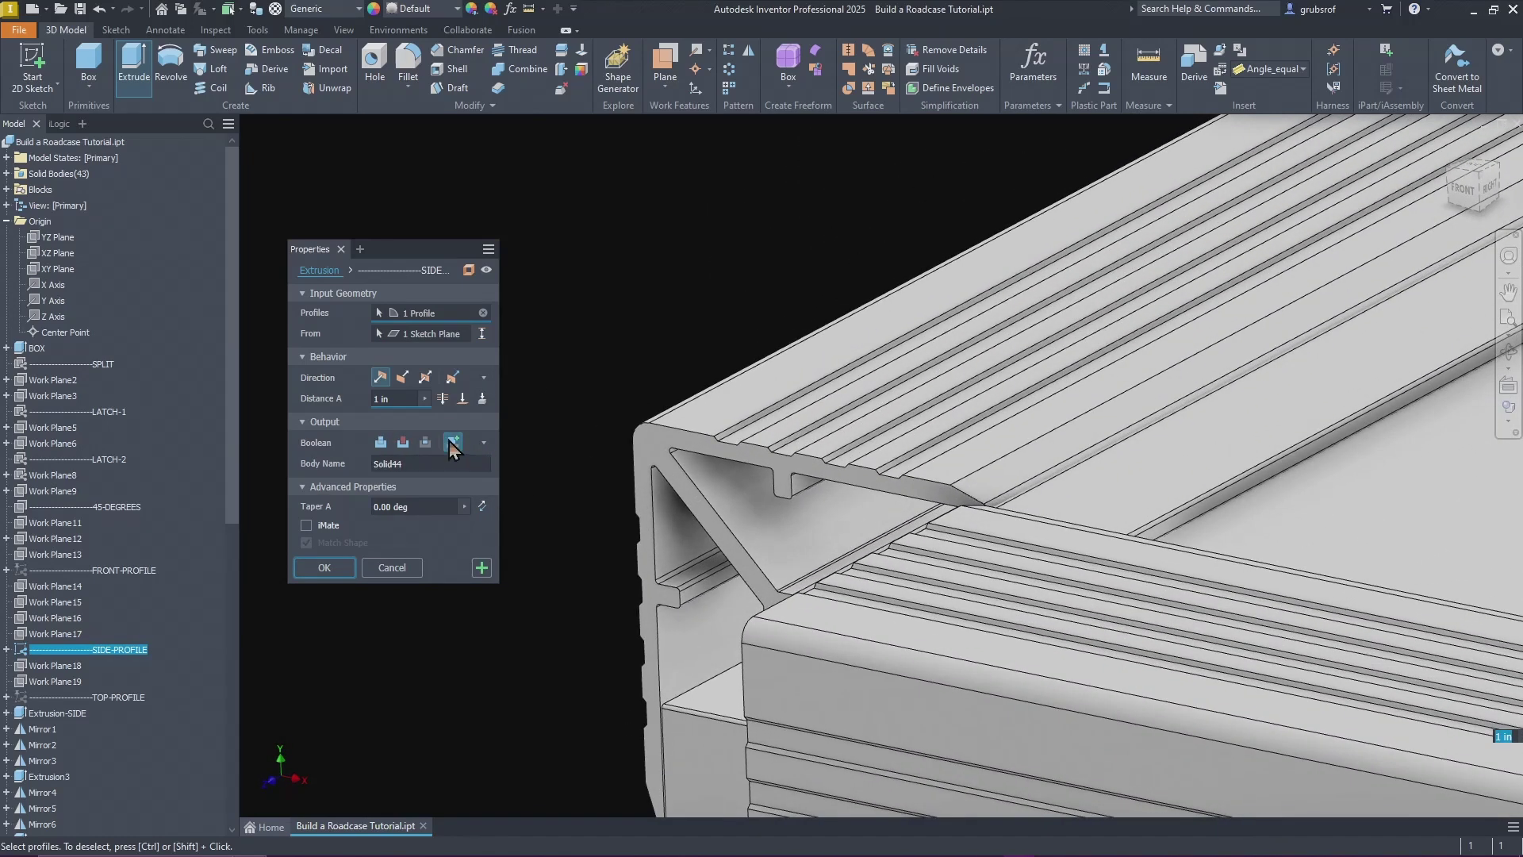
{"action": "left_click", "coordinate": [429, 334]}
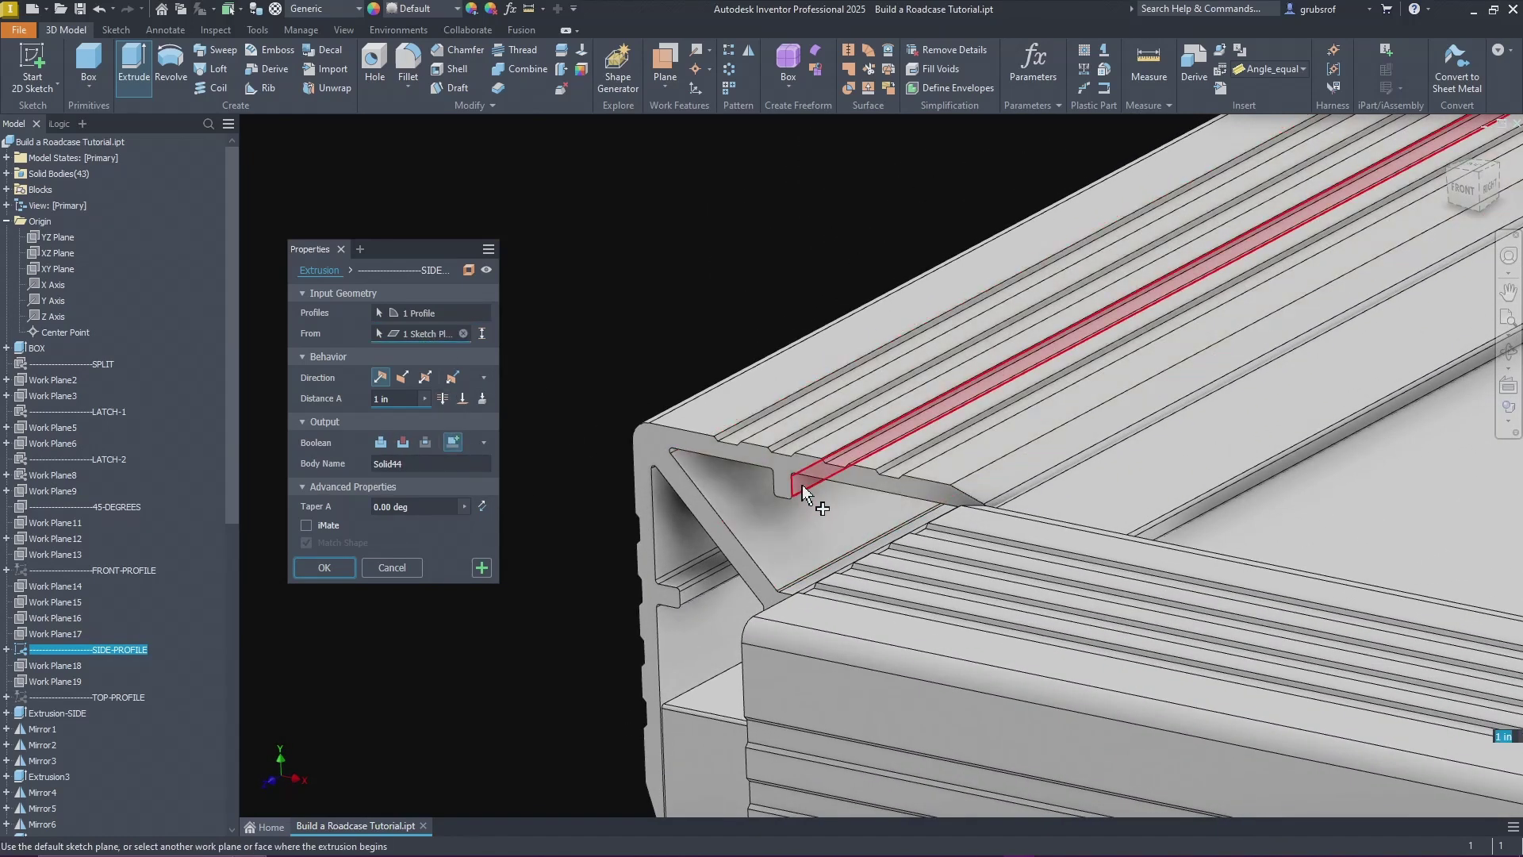
{"action": "scroll", "coordinate": [649, 526], "scroll_direction": "down", "scroll_amount": 8}
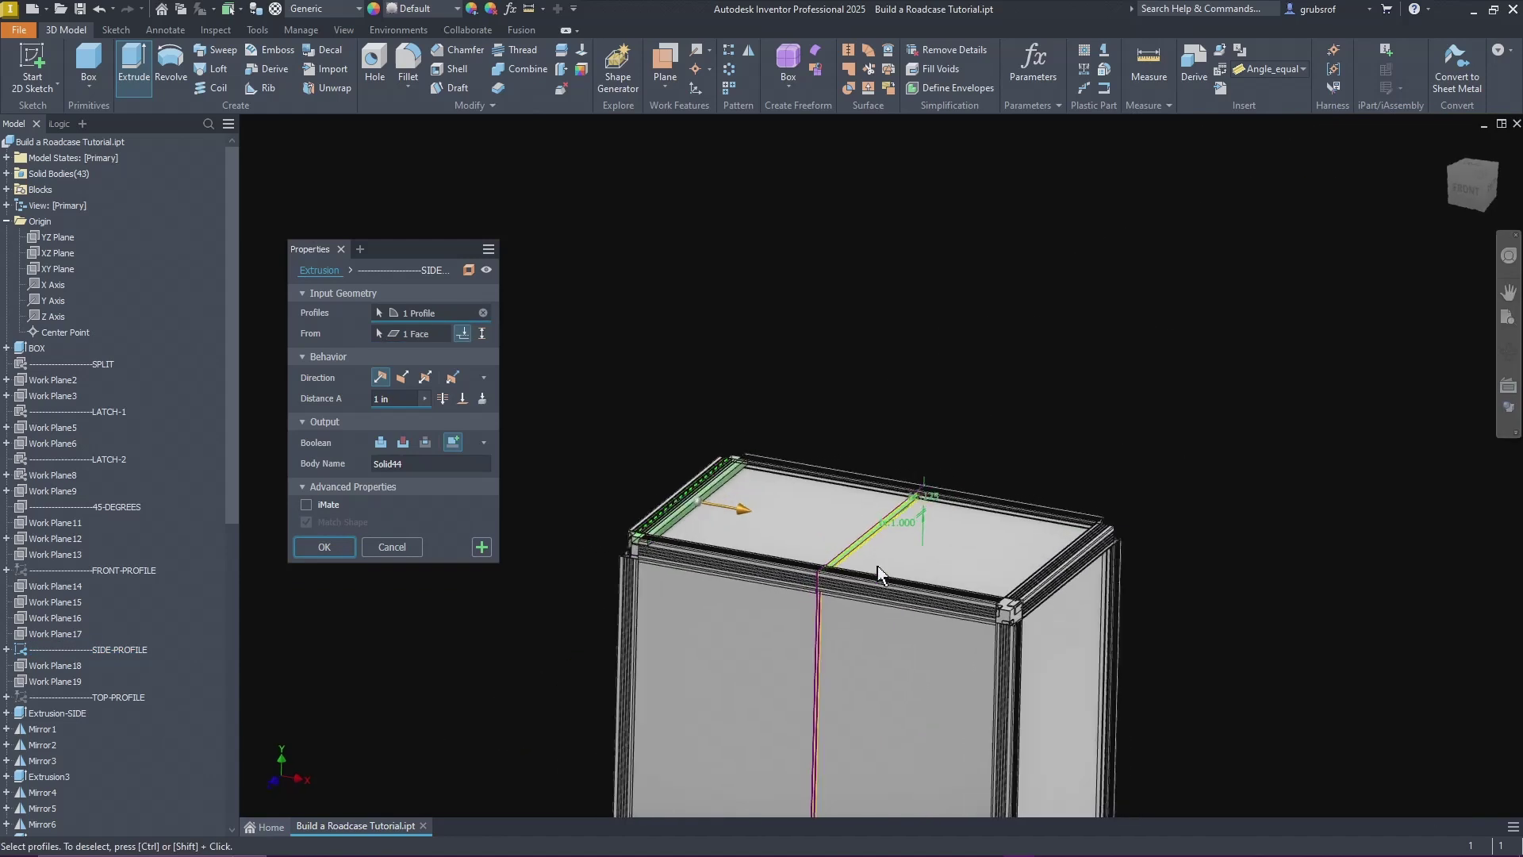
Step: End the top panel extrusion at the inner tab face of the right top rail and create the solid
{"action": "middle_click_drag", "start_coordinate": [1078, 603], "coordinate": [1128, 597], "text": "shift"}
{"action": "scroll", "coordinate": [1129, 597], "scroll_direction": "up", "scroll_amount": 8}
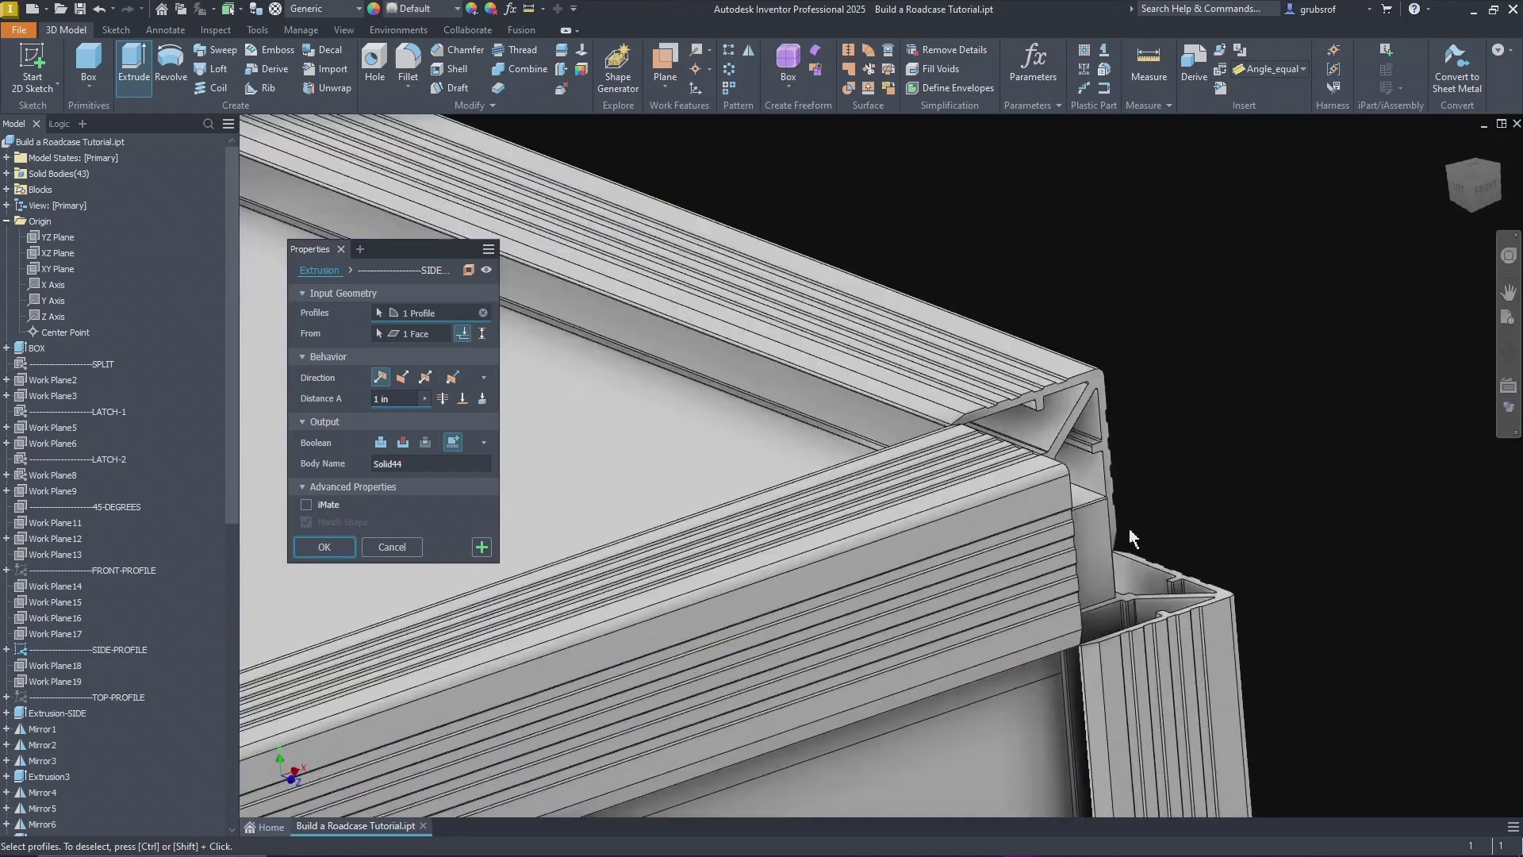
{"action": "left_click", "coordinate": [464, 398]}
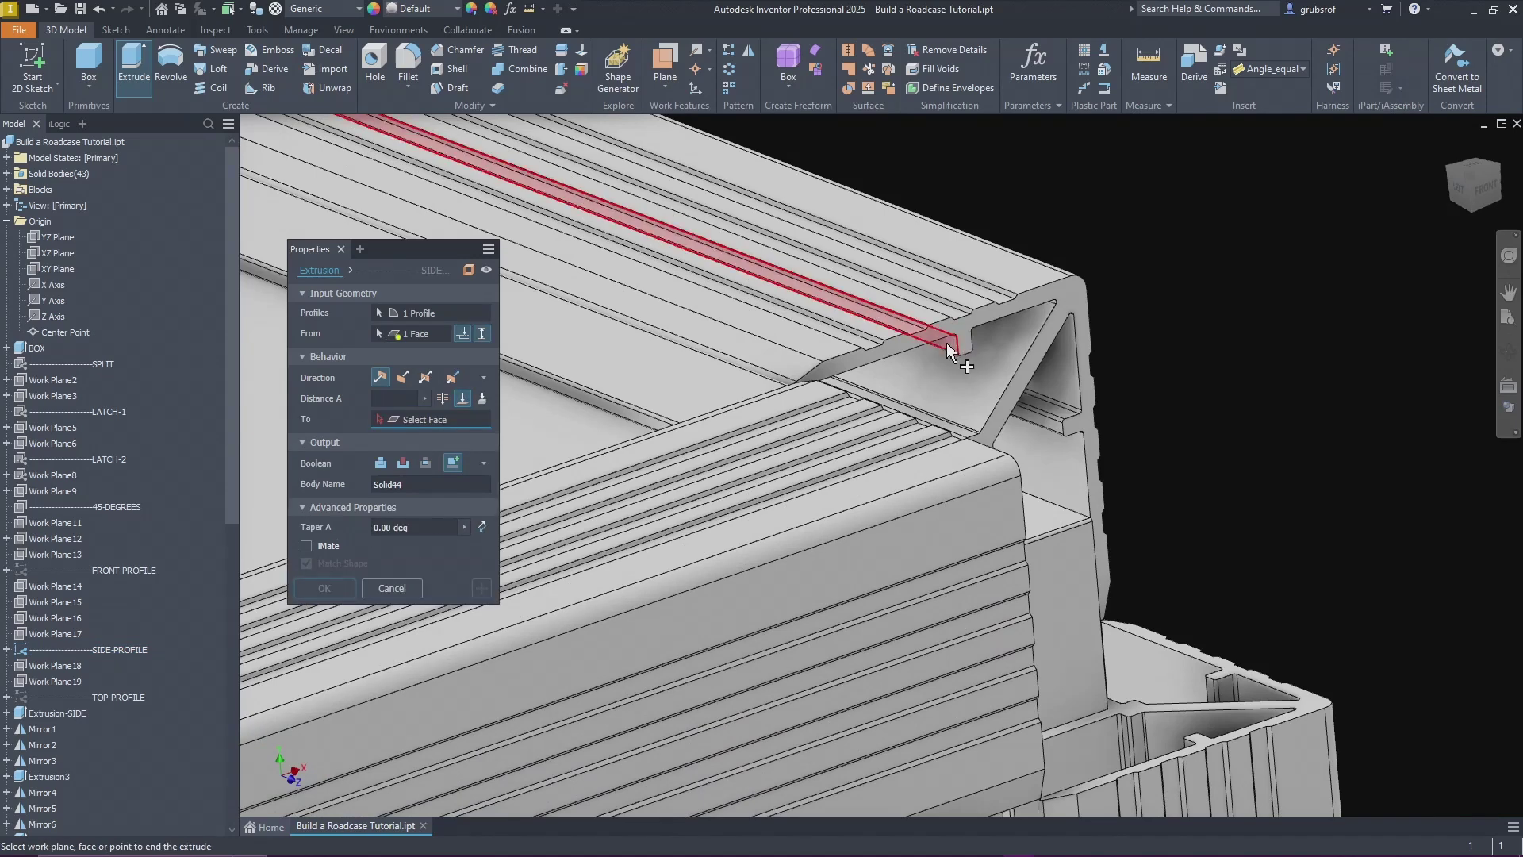
{"action": "middle_click_drag", "start_coordinate": [1296, 332], "coordinate": [401, 511], "text": "shift"}
{"action": "scroll", "coordinate": [1031, 516], "scroll_direction": "up", "scroll_amount": 6}
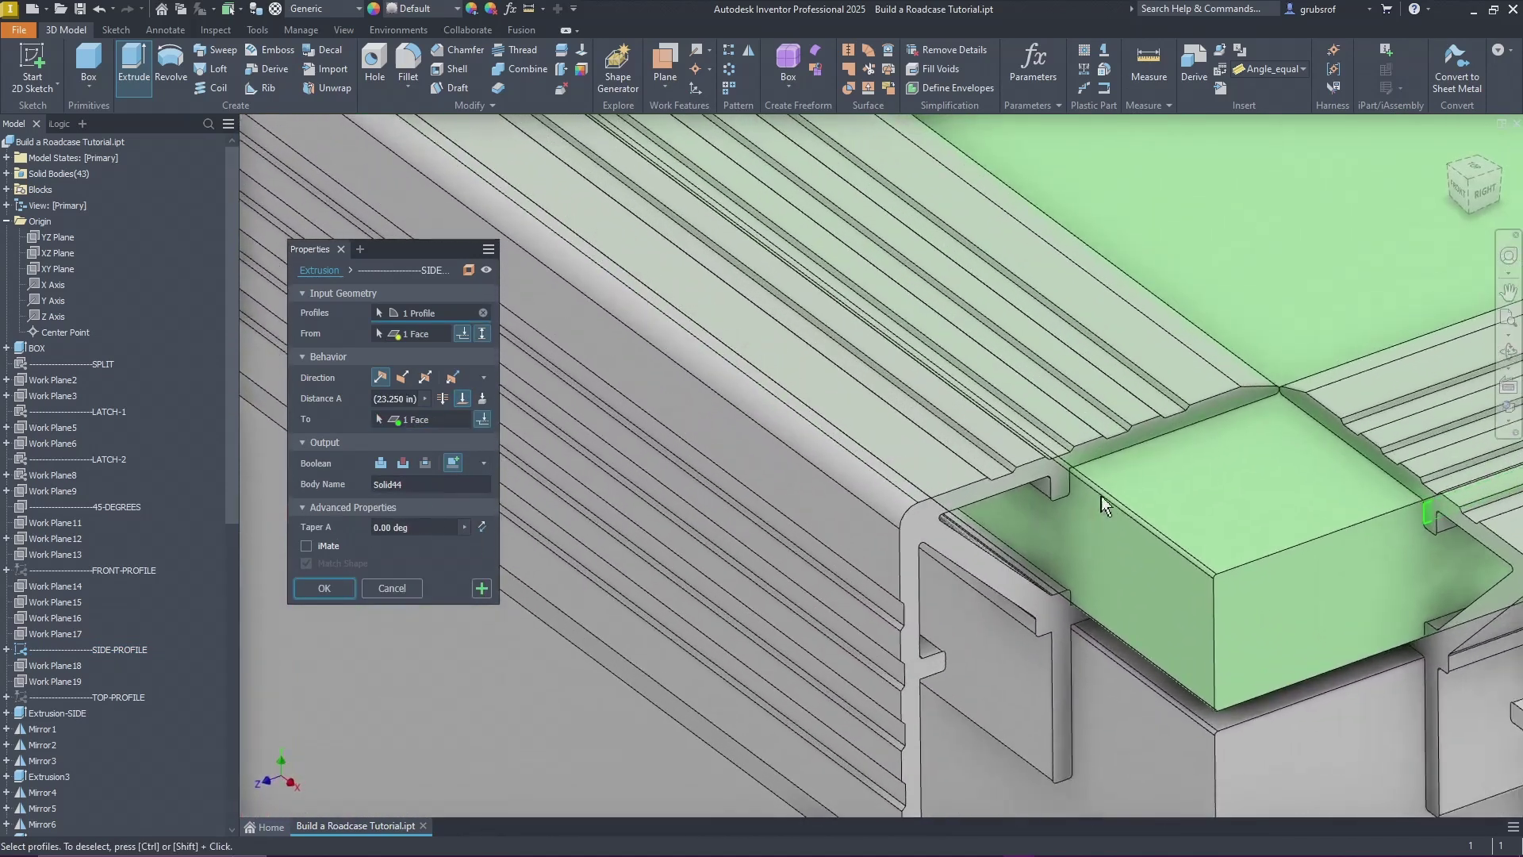
{"action": "middle_click_drag", "start_coordinate": [1044, 528], "coordinate": [784, 499], "text": "shift"}
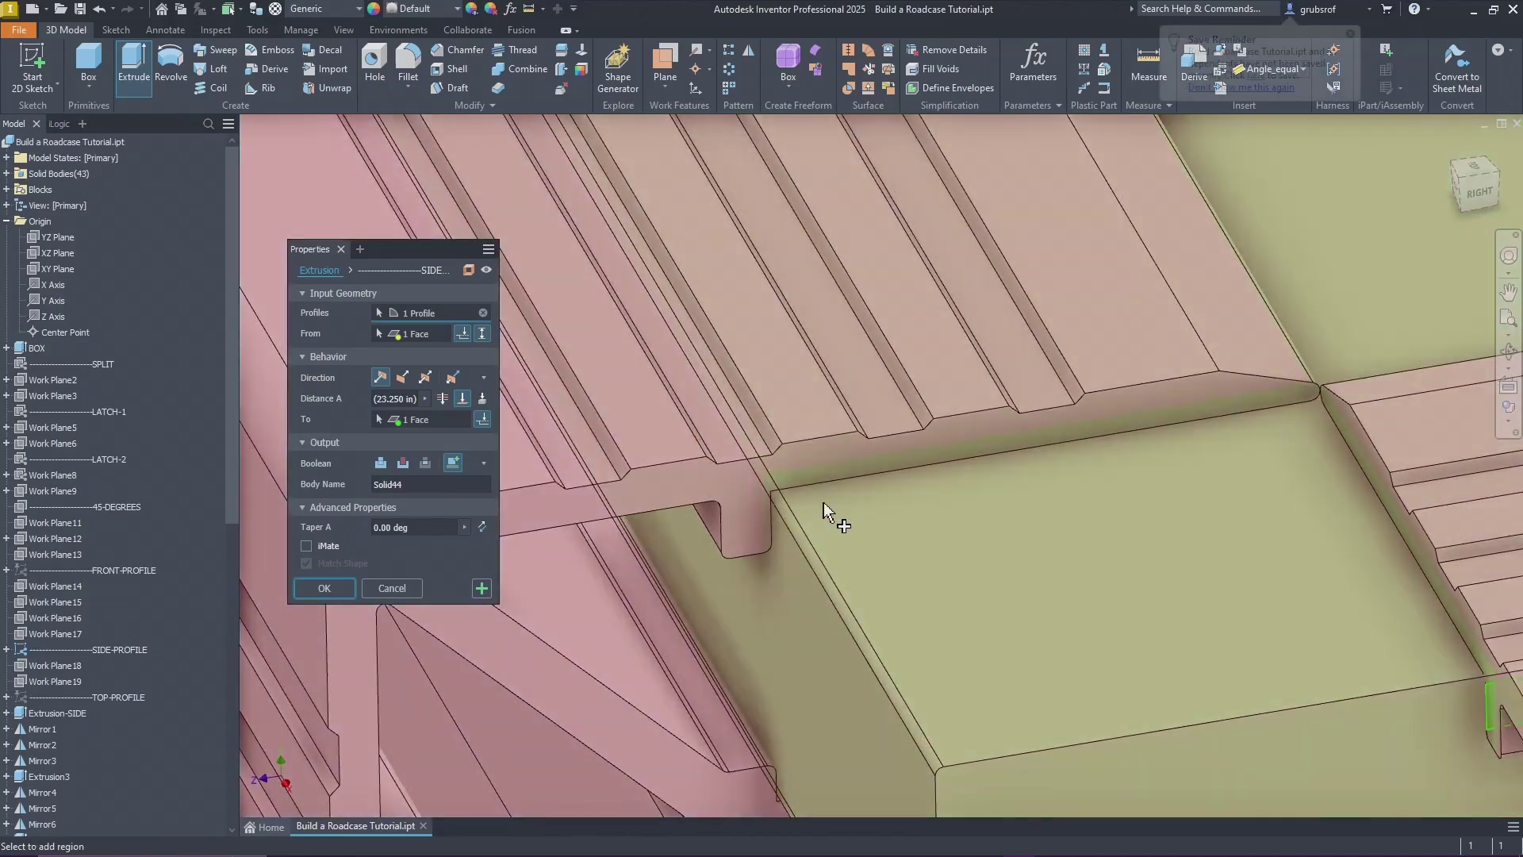
{"action": "scroll", "coordinate": [897, 567], "scroll_direction": "down", "scroll_amount": 6}
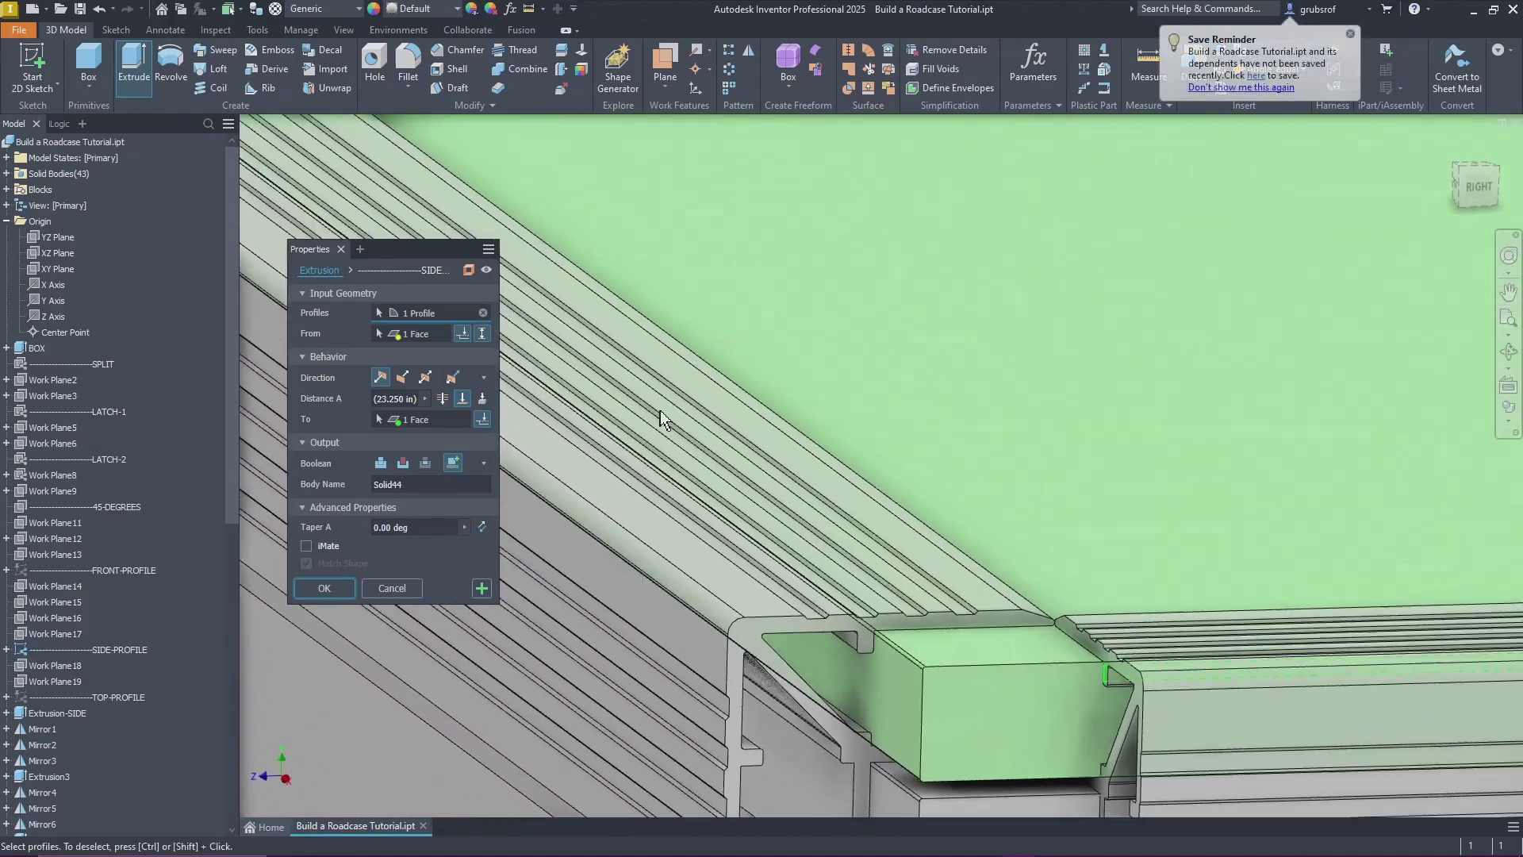
{"action": "middle_click_drag", "start_coordinate": [549, 349], "coordinate": [480, 601], "text": "shift"}
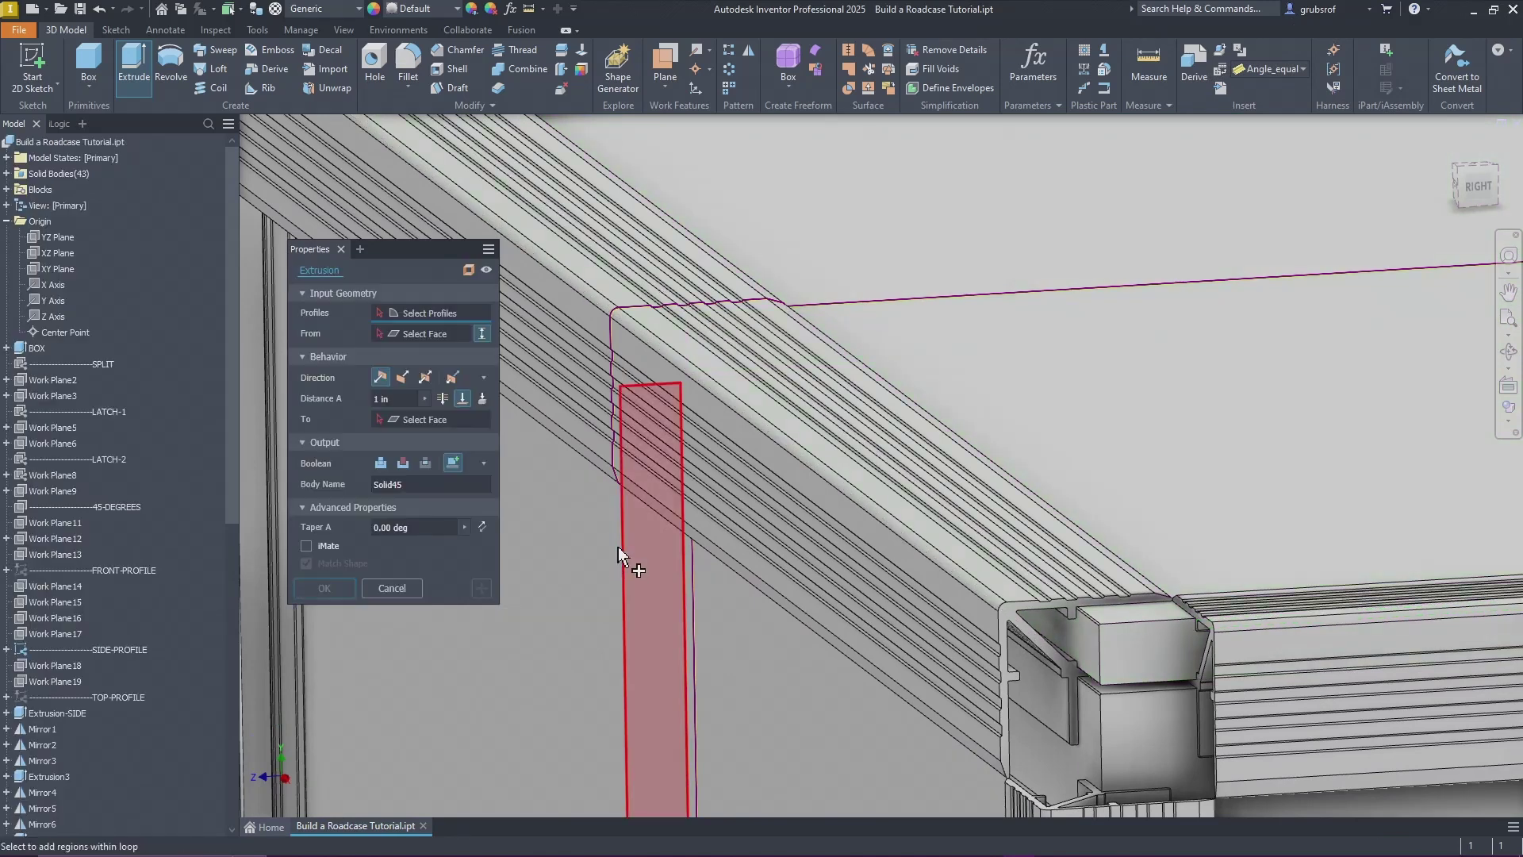
Step: Extrude the SIDE-PROFILE sketch's bottom outer panel strip as a new solid between the inner tab faces of the left and right bottom rails
{"action": "scroll", "coordinate": [774, 723], "scroll_direction": "down", "scroll_amount": 10}
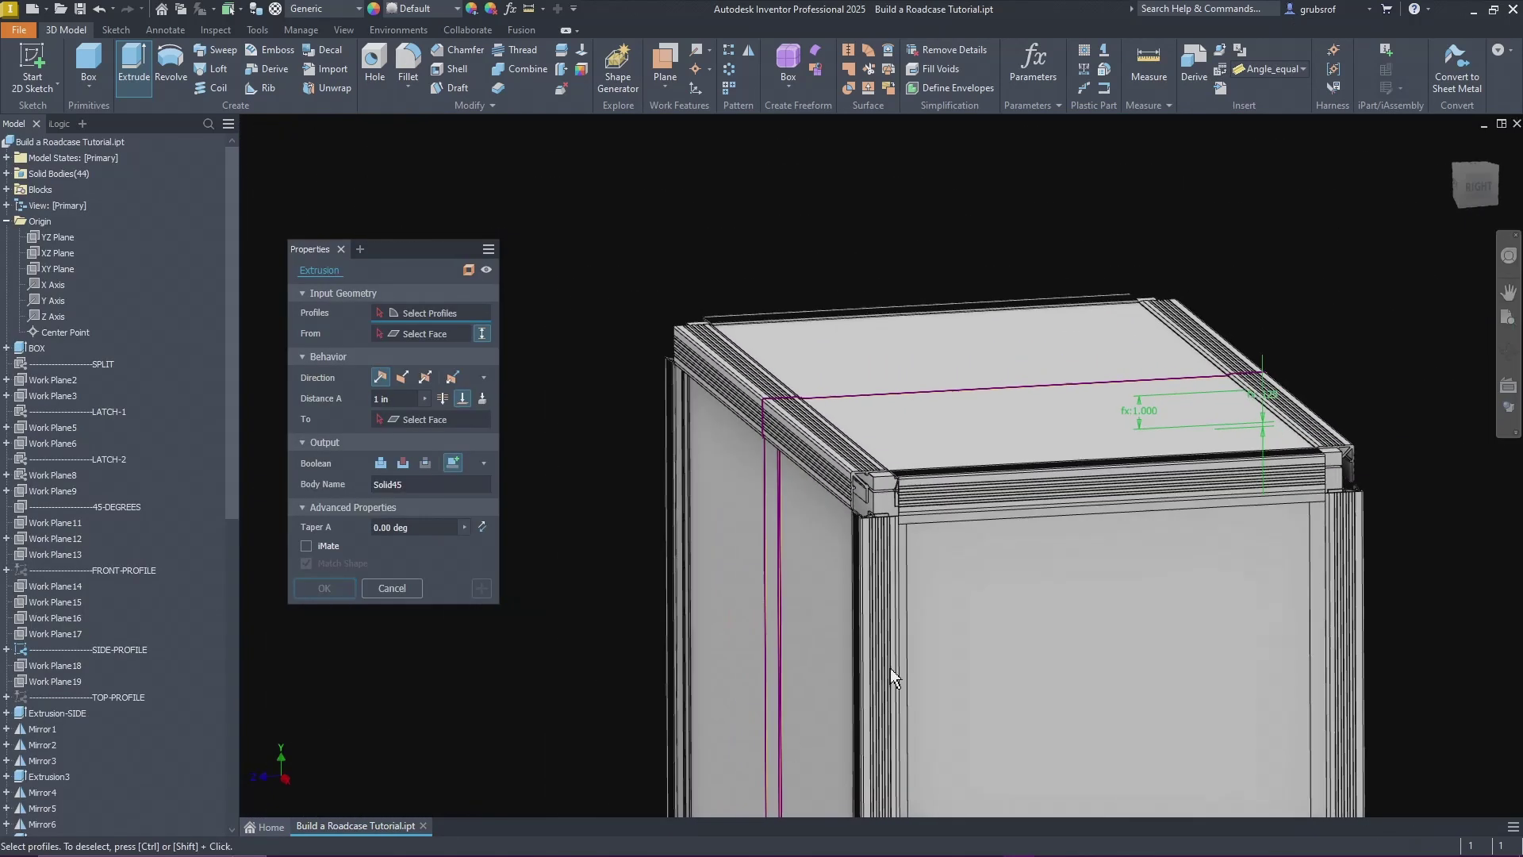
{"action": "middle_click_drag", "start_coordinate": [1052, 725], "coordinate": [897, 240], "text": "shift"}
{"action": "scroll", "coordinate": [881, 312], "scroll_direction": "up", "scroll_amount": 5}
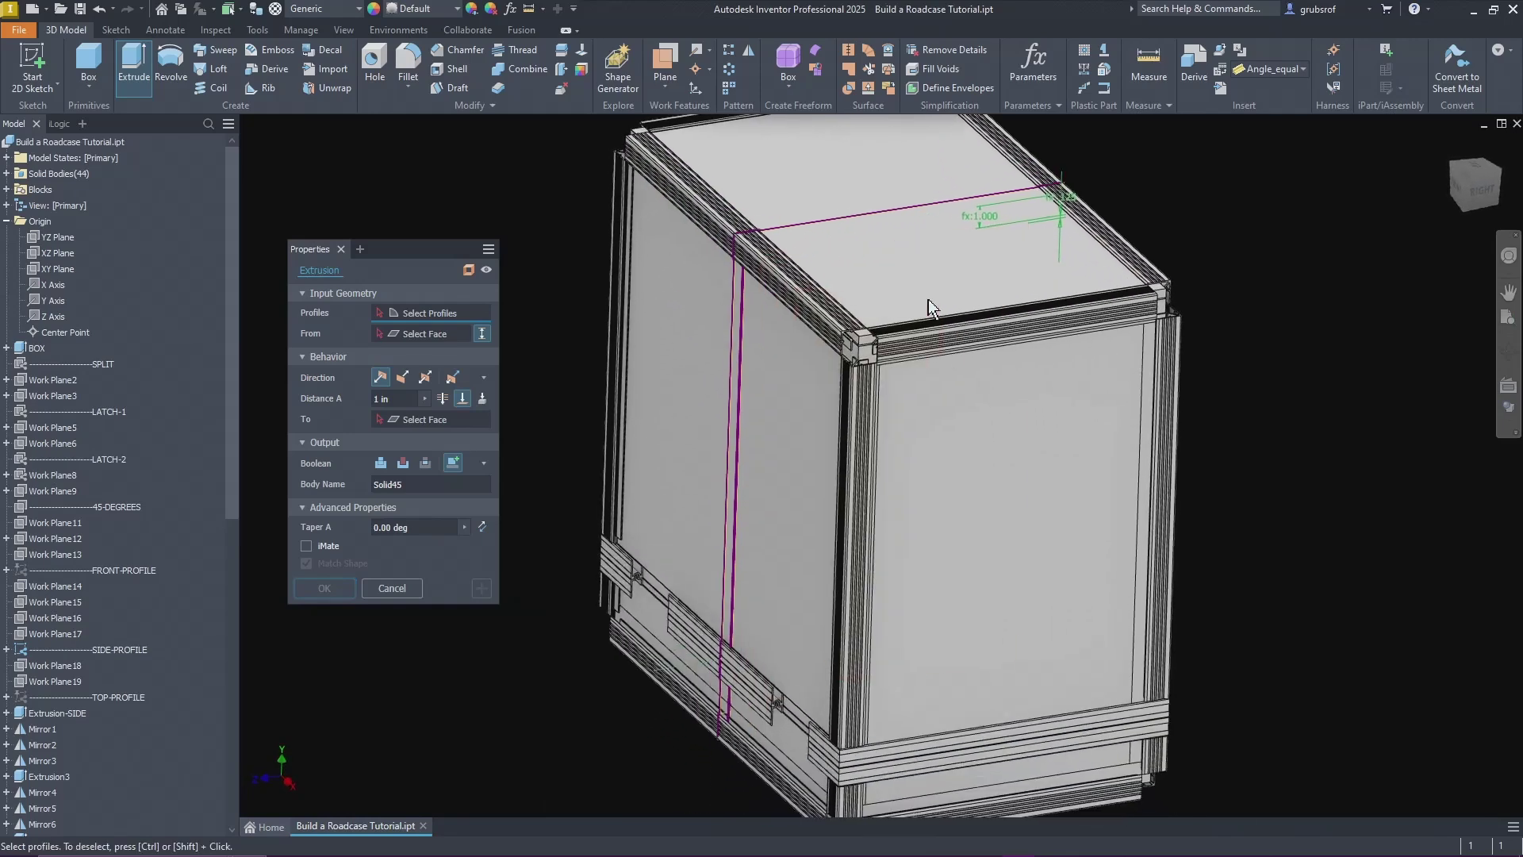
{"action": "middle_click_drag", "start_coordinate": [881, 852], "coordinate": [831, 742], "text": "shift"}
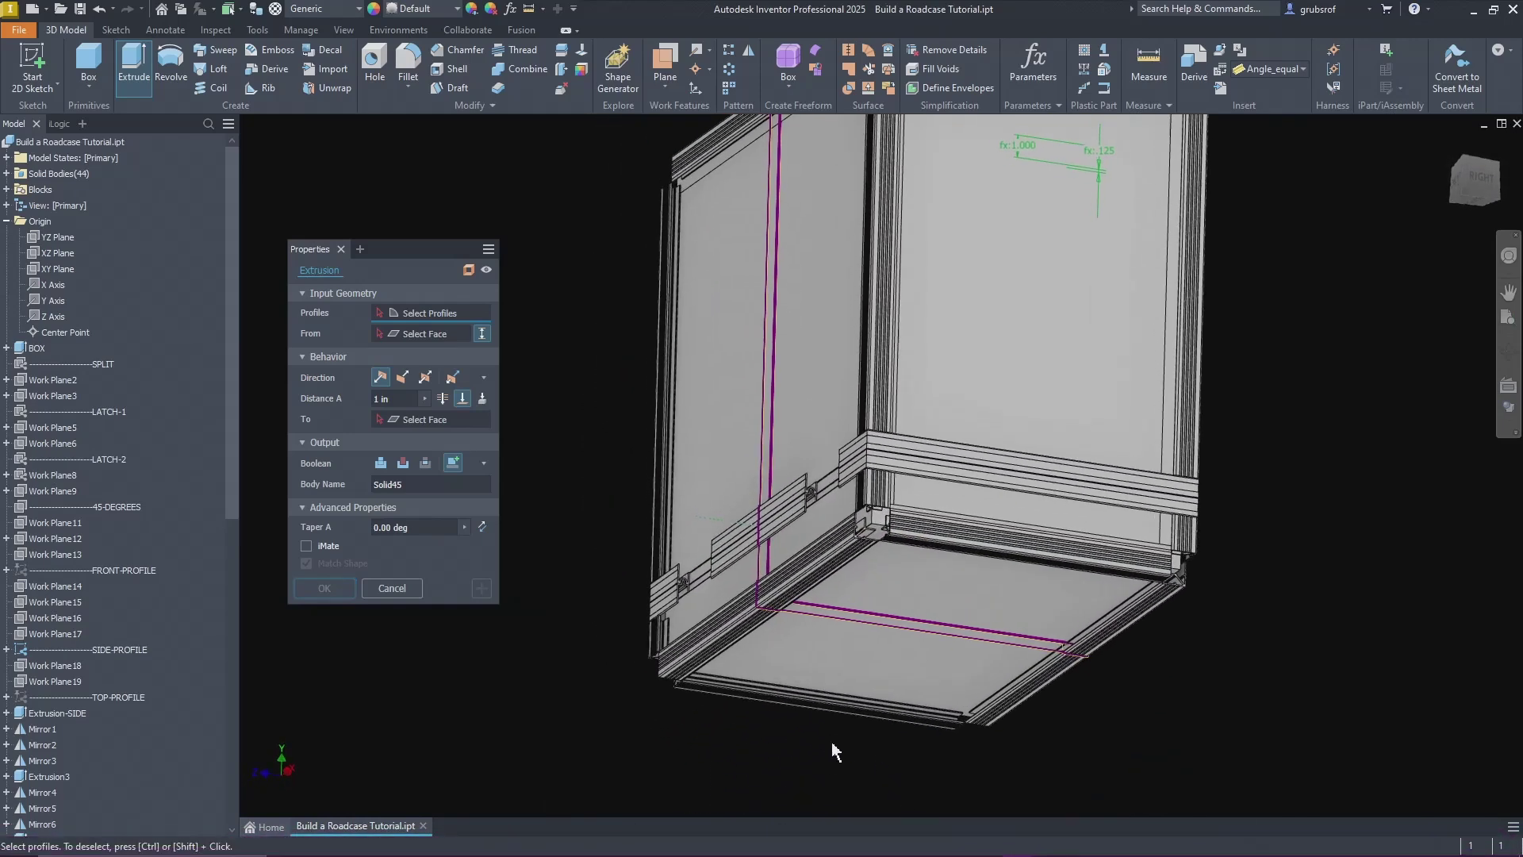
{"action": "scroll", "coordinate": [832, 741], "scroll_direction": "up", "scroll_amount": 4}
{"action": "scroll", "coordinate": [831, 741], "scroll_direction": "up", "scroll_amount": 5}
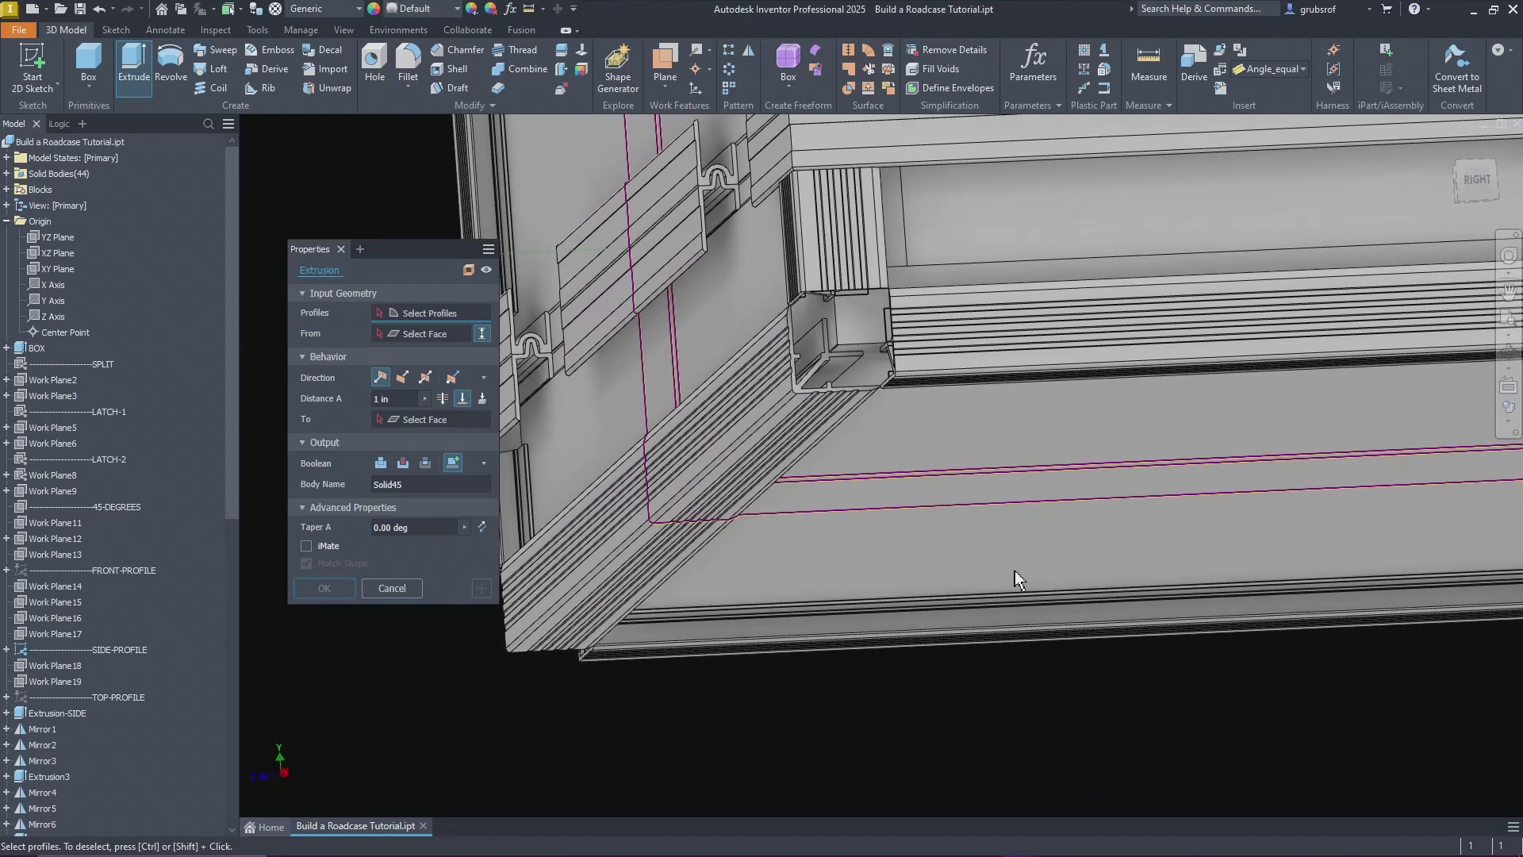
{"action": "middle_click_drag", "start_coordinate": [1015, 583], "coordinate": [458, 594], "text": "shift"}
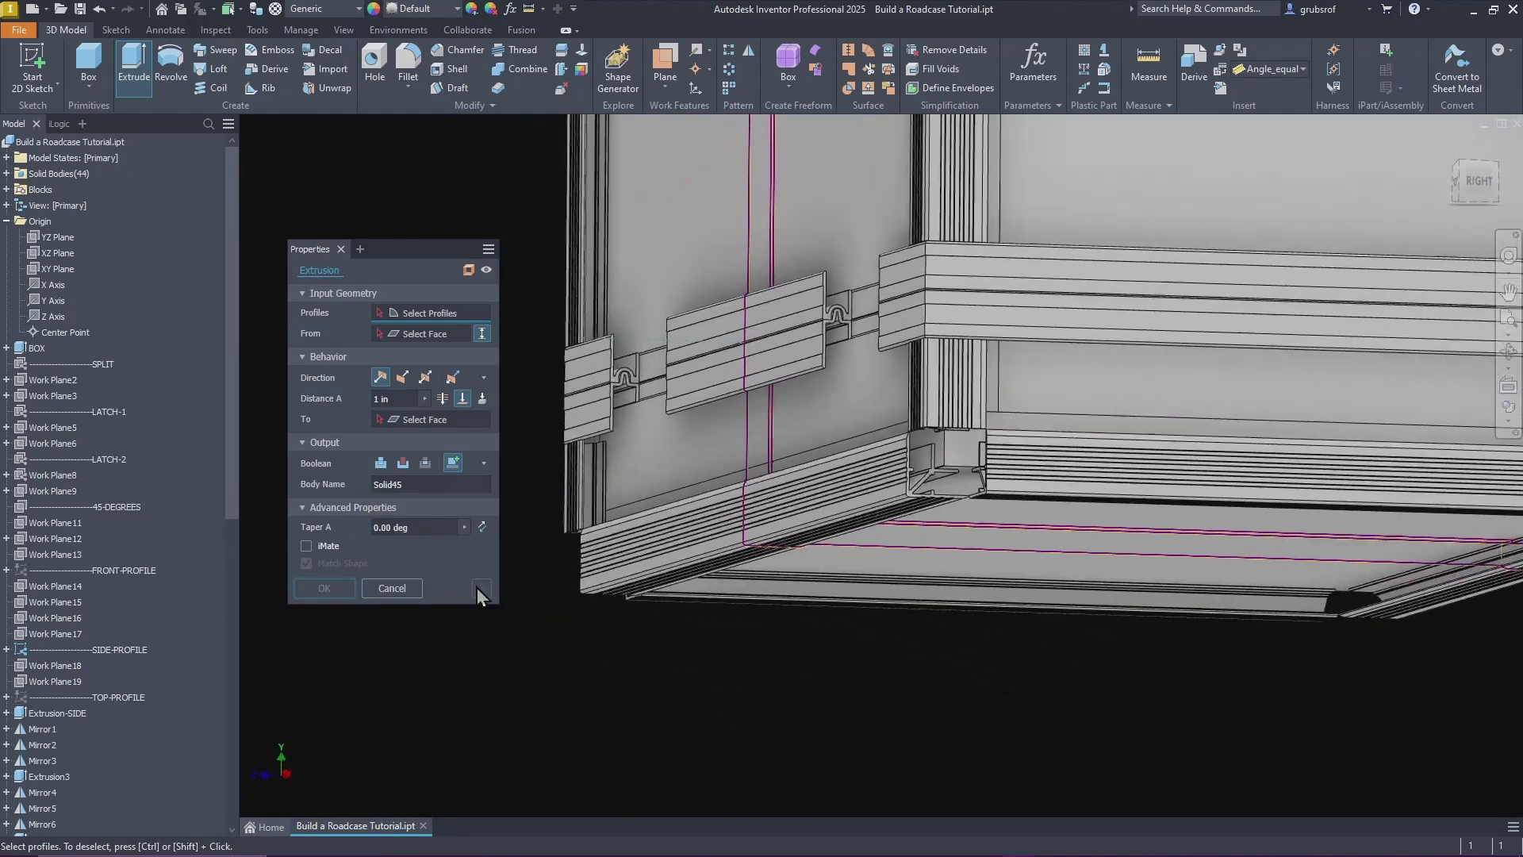
{"action": "left_click", "coordinate": [927, 541]}
{"action": "middle_click_drag", "start_coordinate": [608, 717], "coordinate": [897, 562], "text": "shift"}
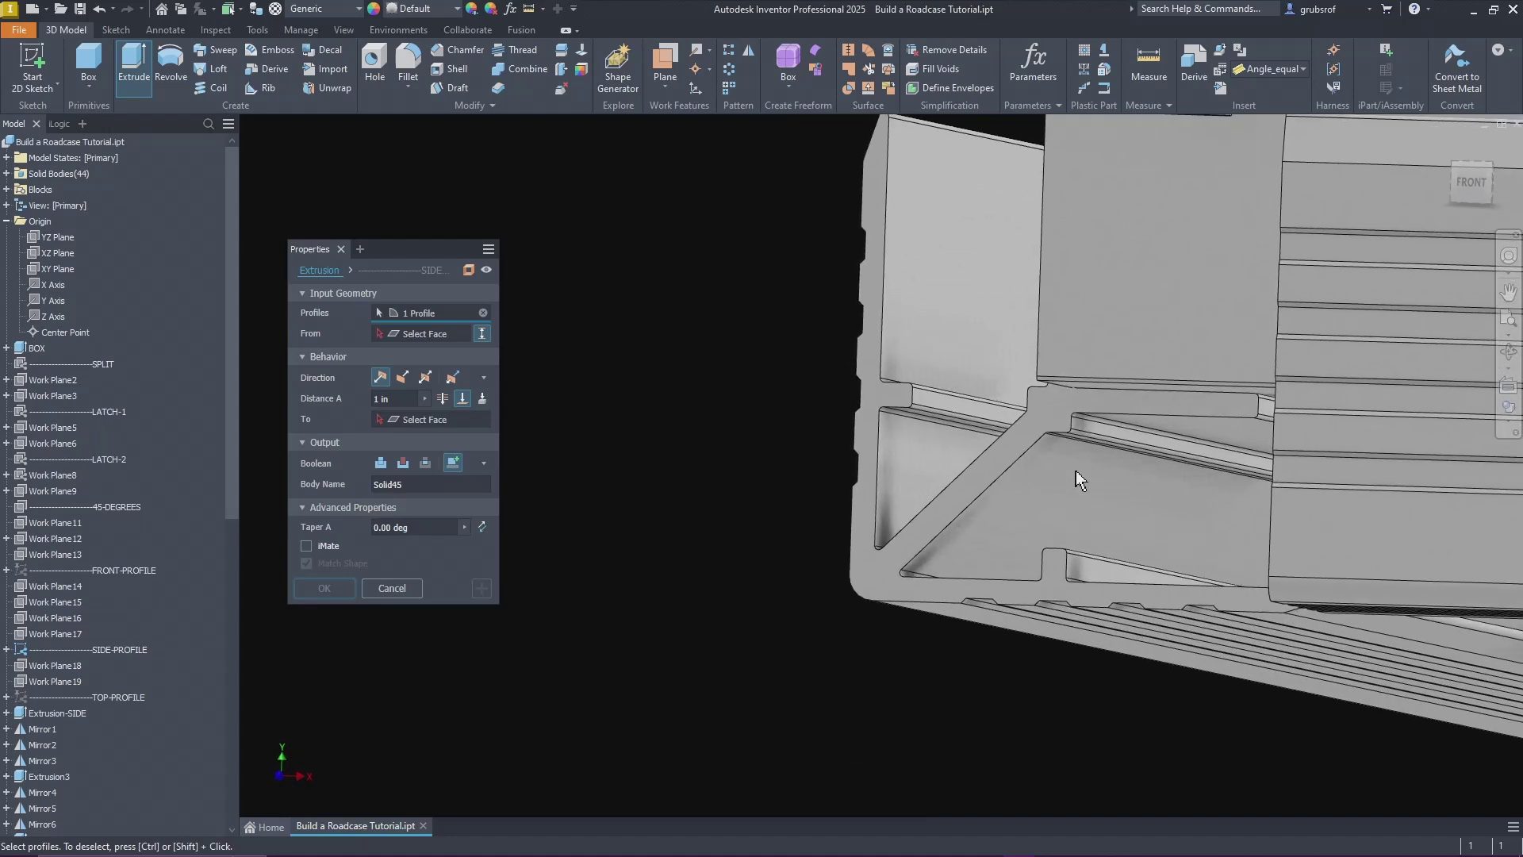
{"action": "left_click", "coordinate": [428, 333]}
{"action": "left_click", "coordinate": [1109, 433]}
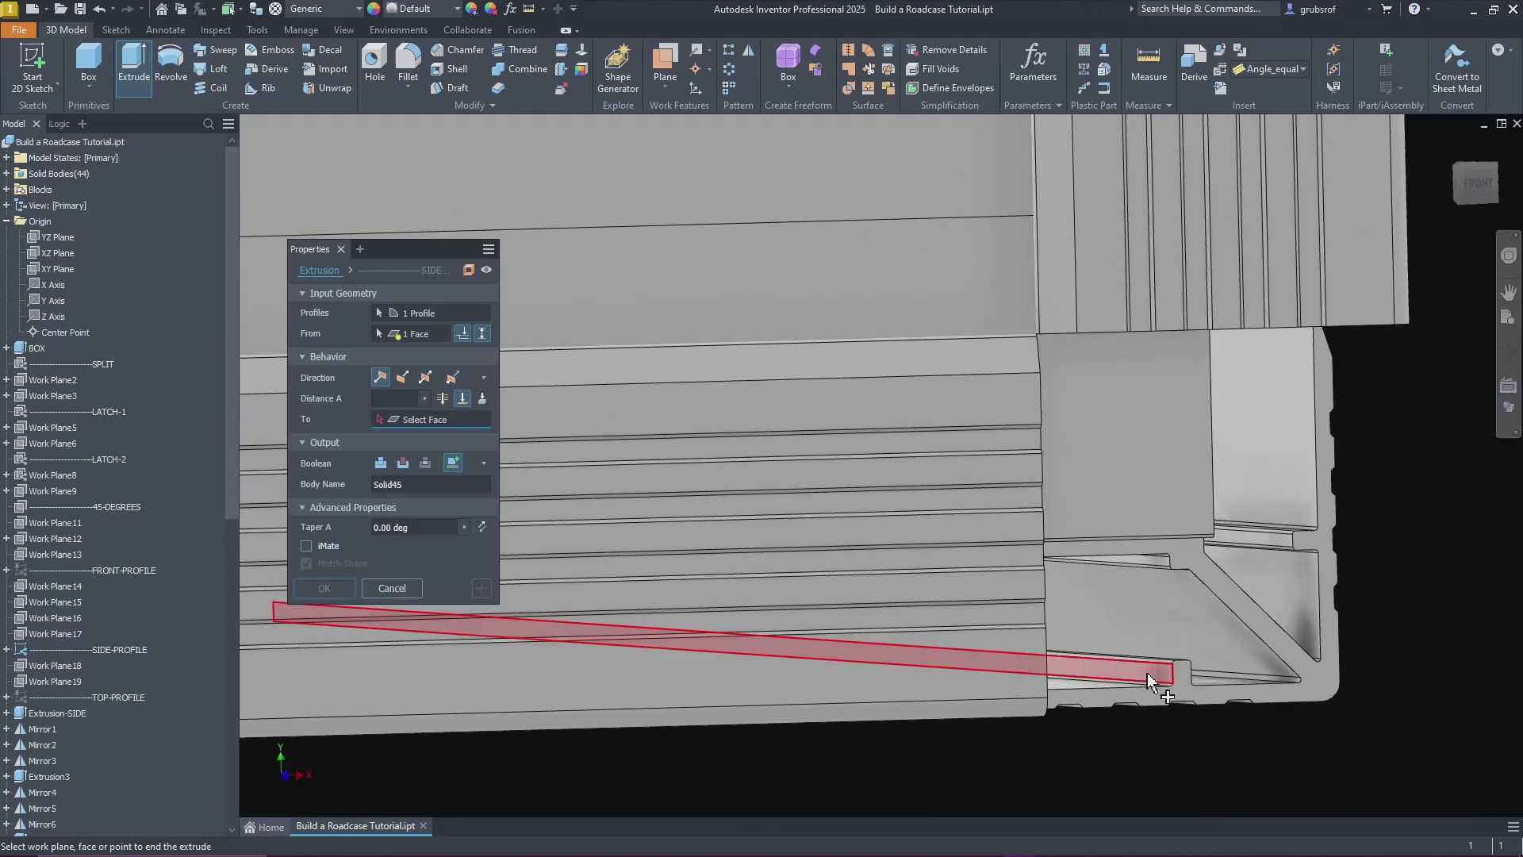
{"action": "left_click", "coordinate": [1351, 661]}
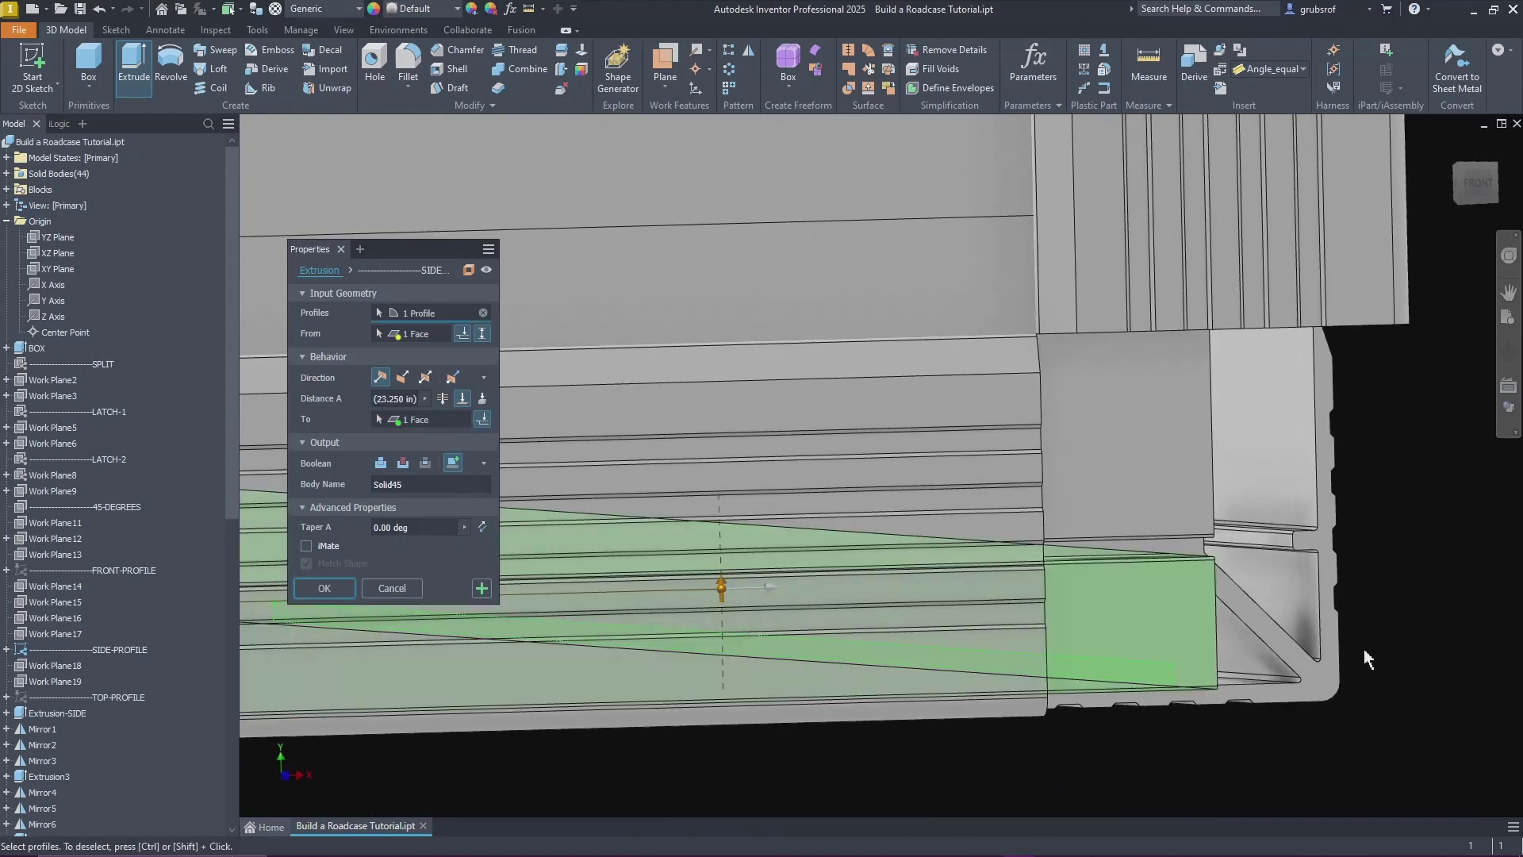
{"action": "left_click", "coordinate": [480, 590]}
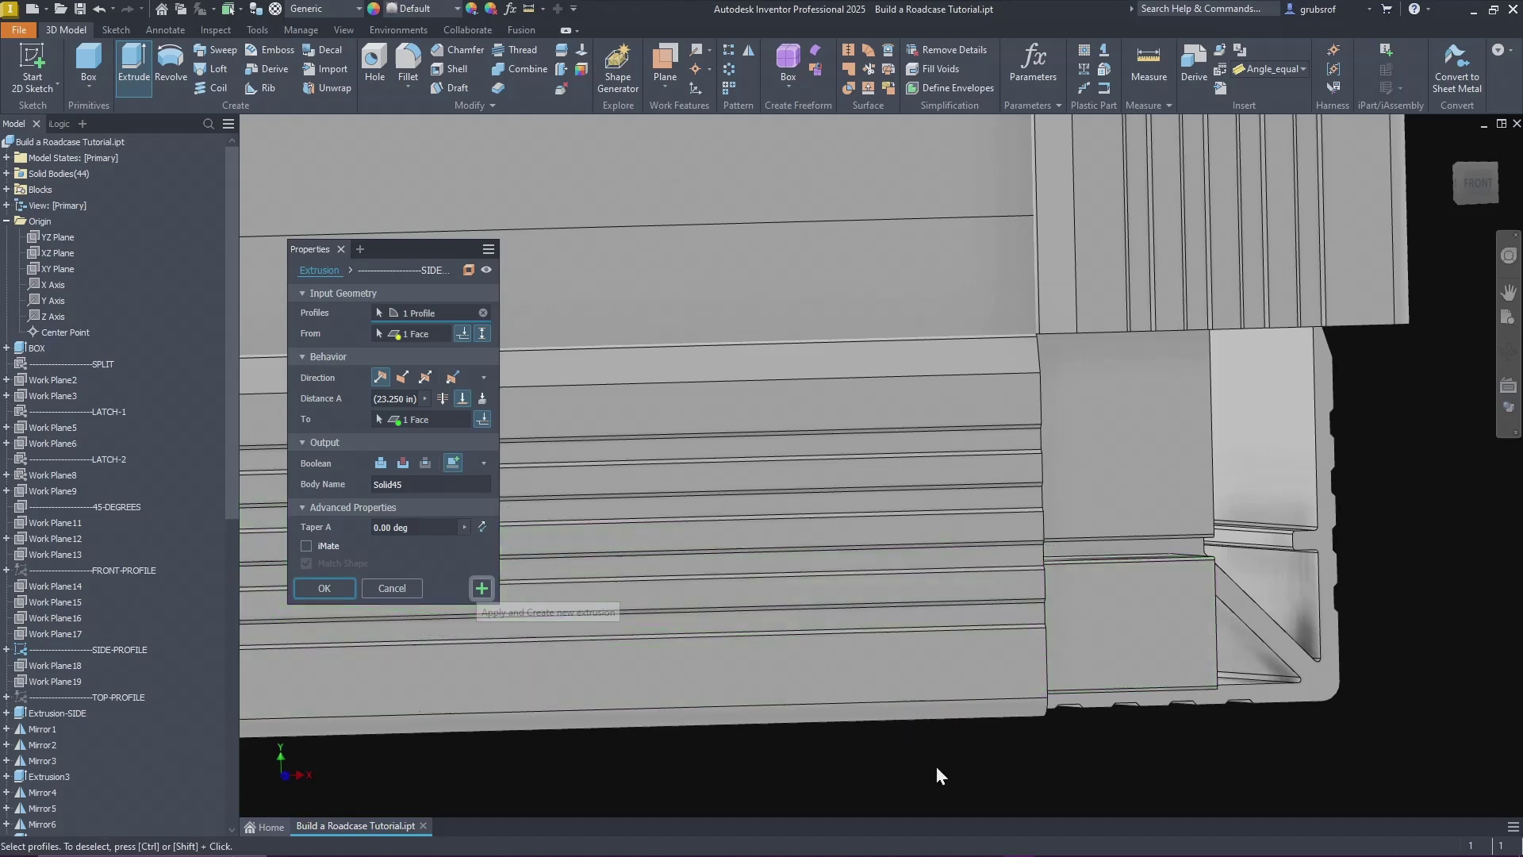
Step: Start a new-solid extrusion of the SIDE-PROFILE sketch's lower front outer panel strip, beginning at the inner tab face of the left front rail
{"action": "key", "text": "F6"}
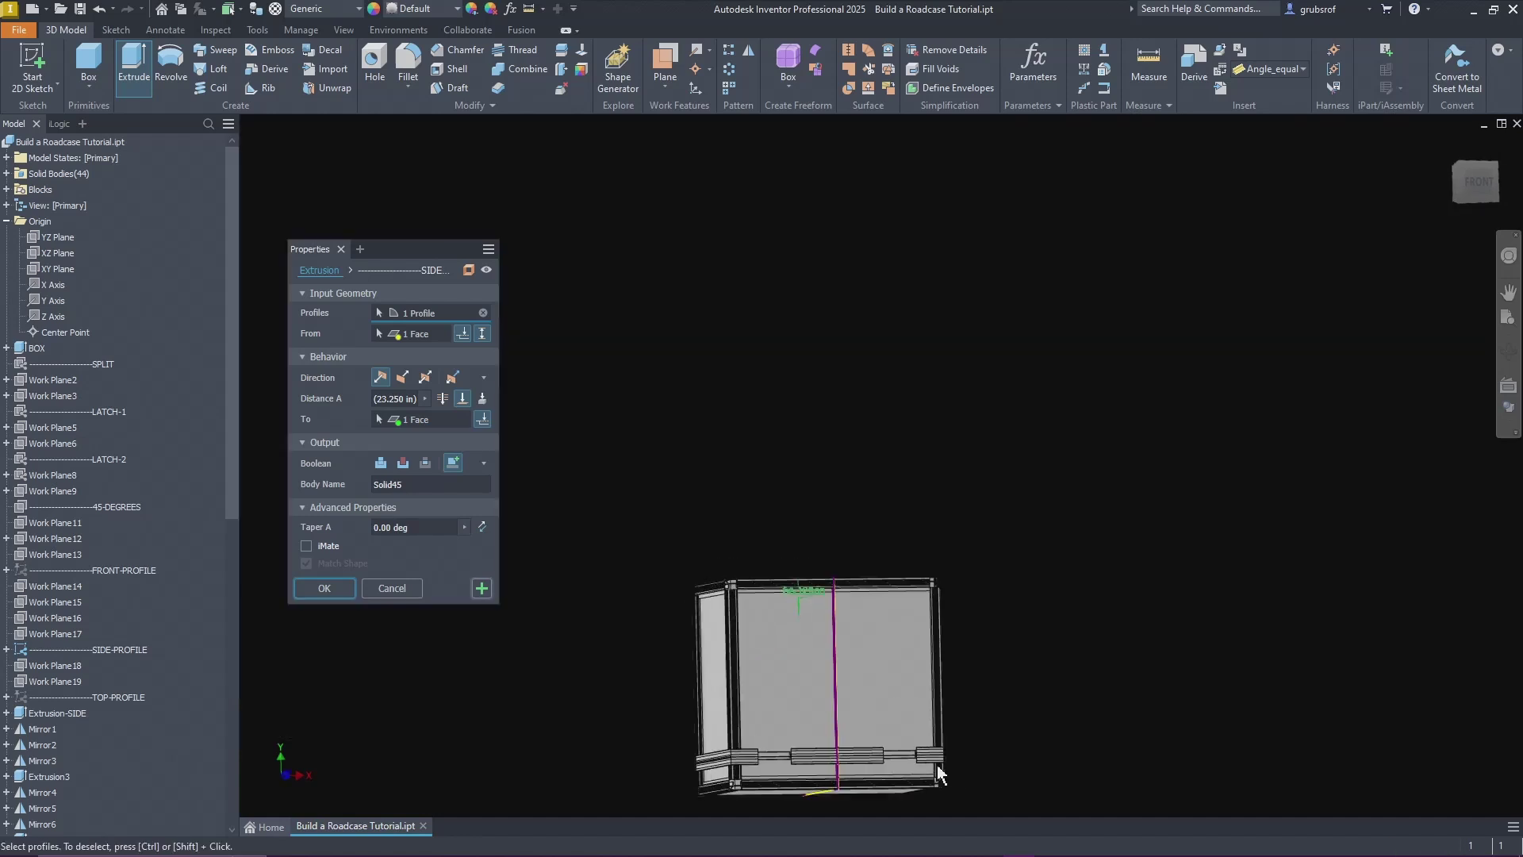
{"action": "key", "text": "Home"}
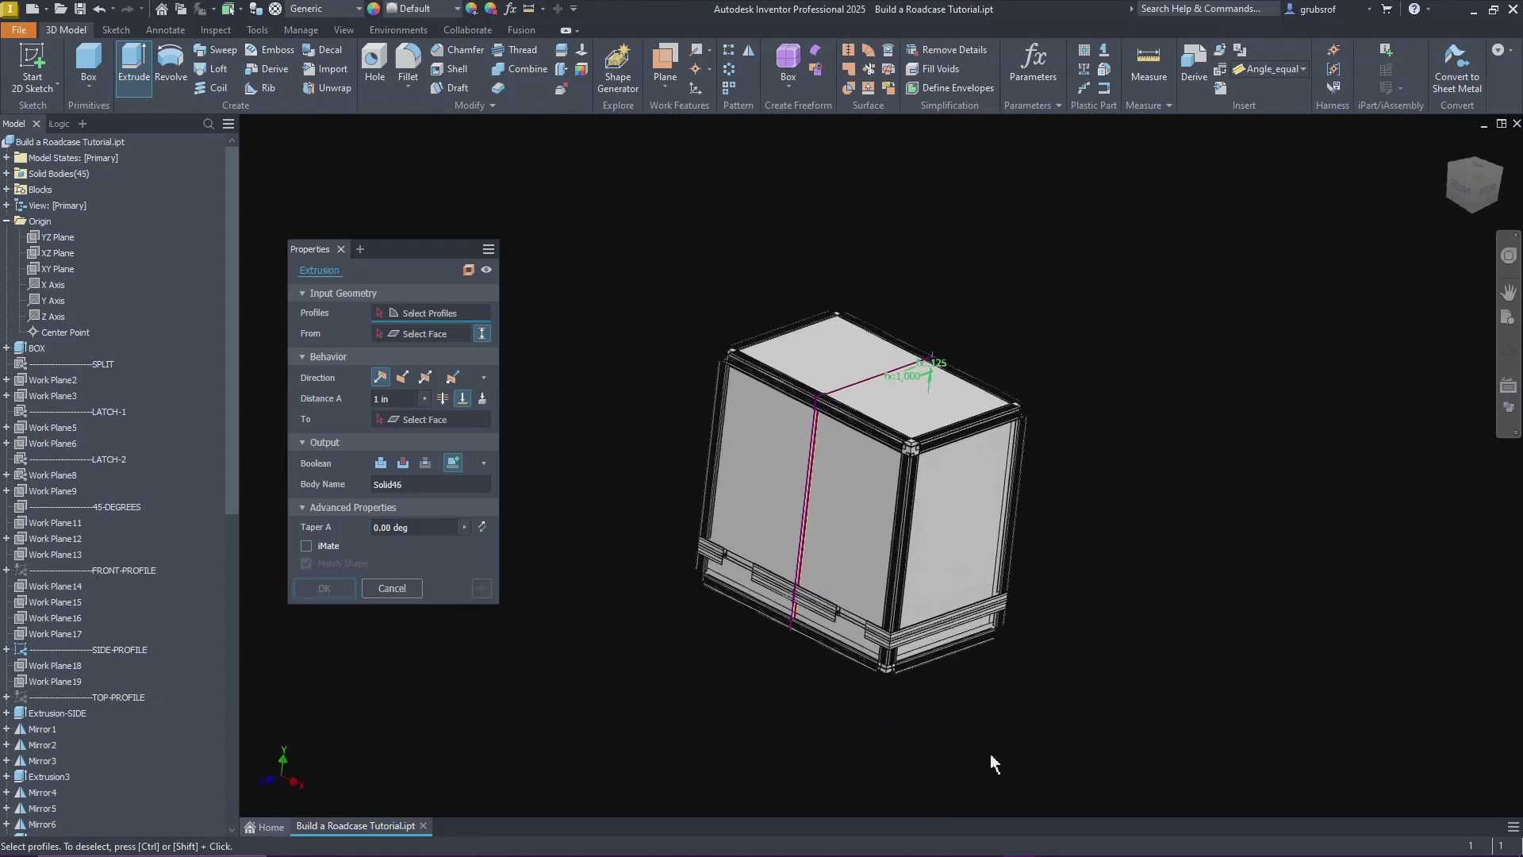
{"action": "scroll", "coordinate": [583, 694], "scroll_direction": "up", "scroll_amount": 4}
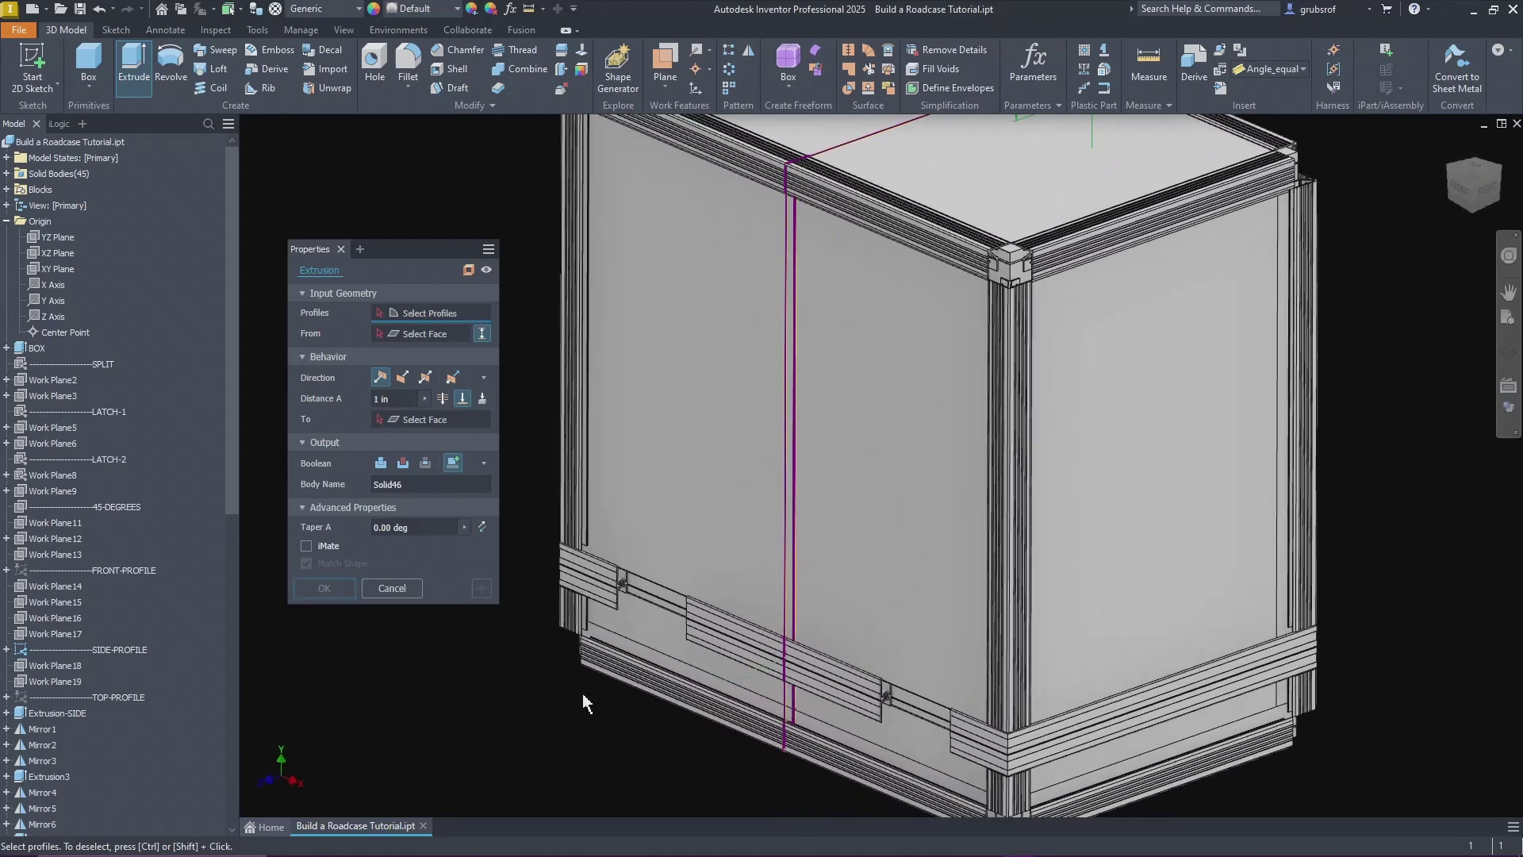
{"action": "scroll", "coordinate": [754, 706], "scroll_direction": "up", "scroll_amount": 5}
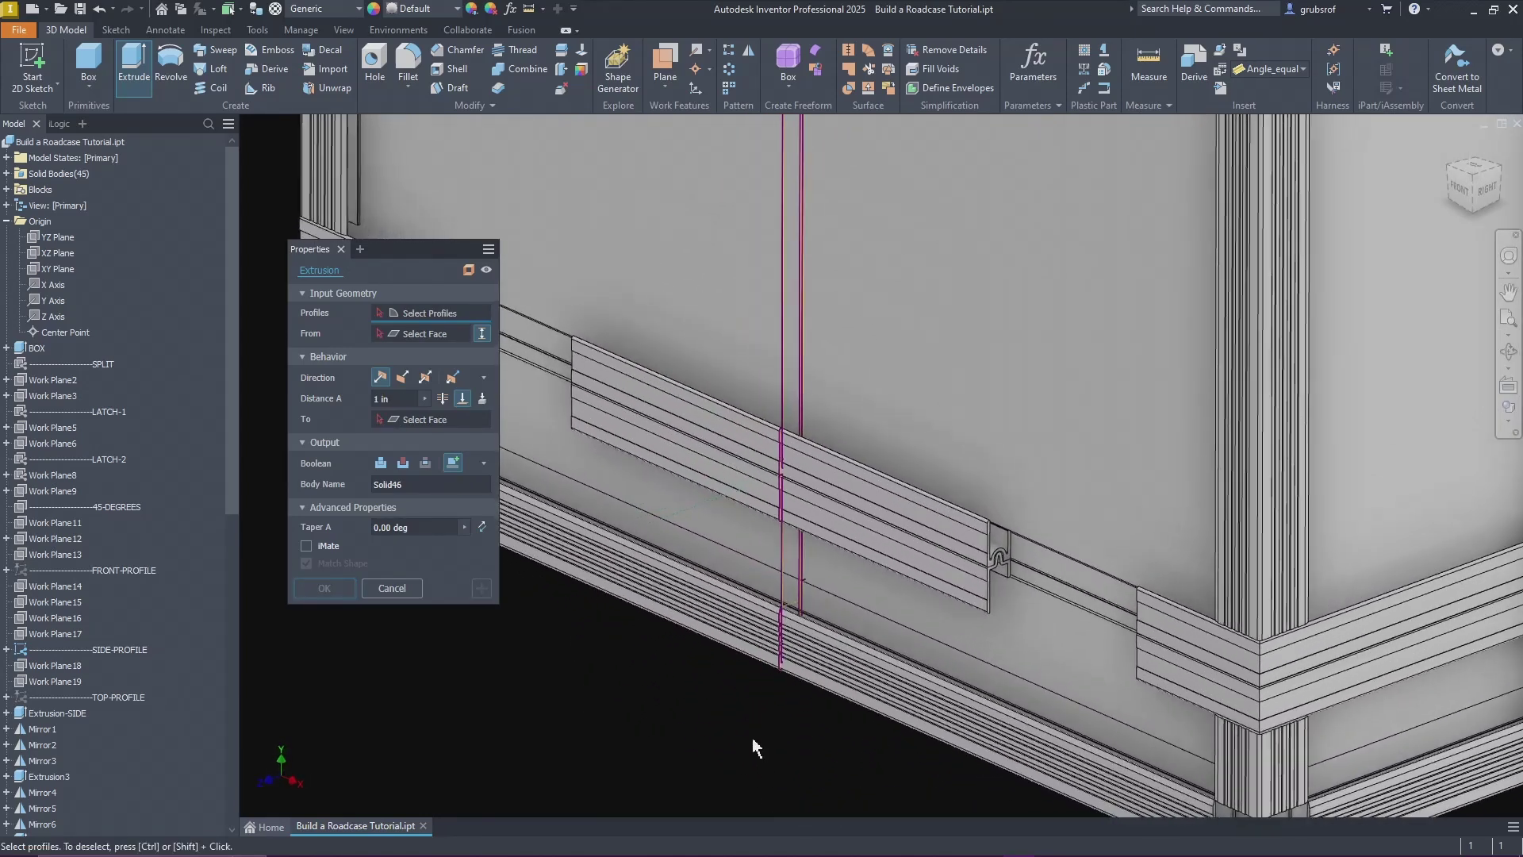
{"action": "scroll", "coordinate": [753, 745], "scroll_direction": "up", "scroll_amount": 5}
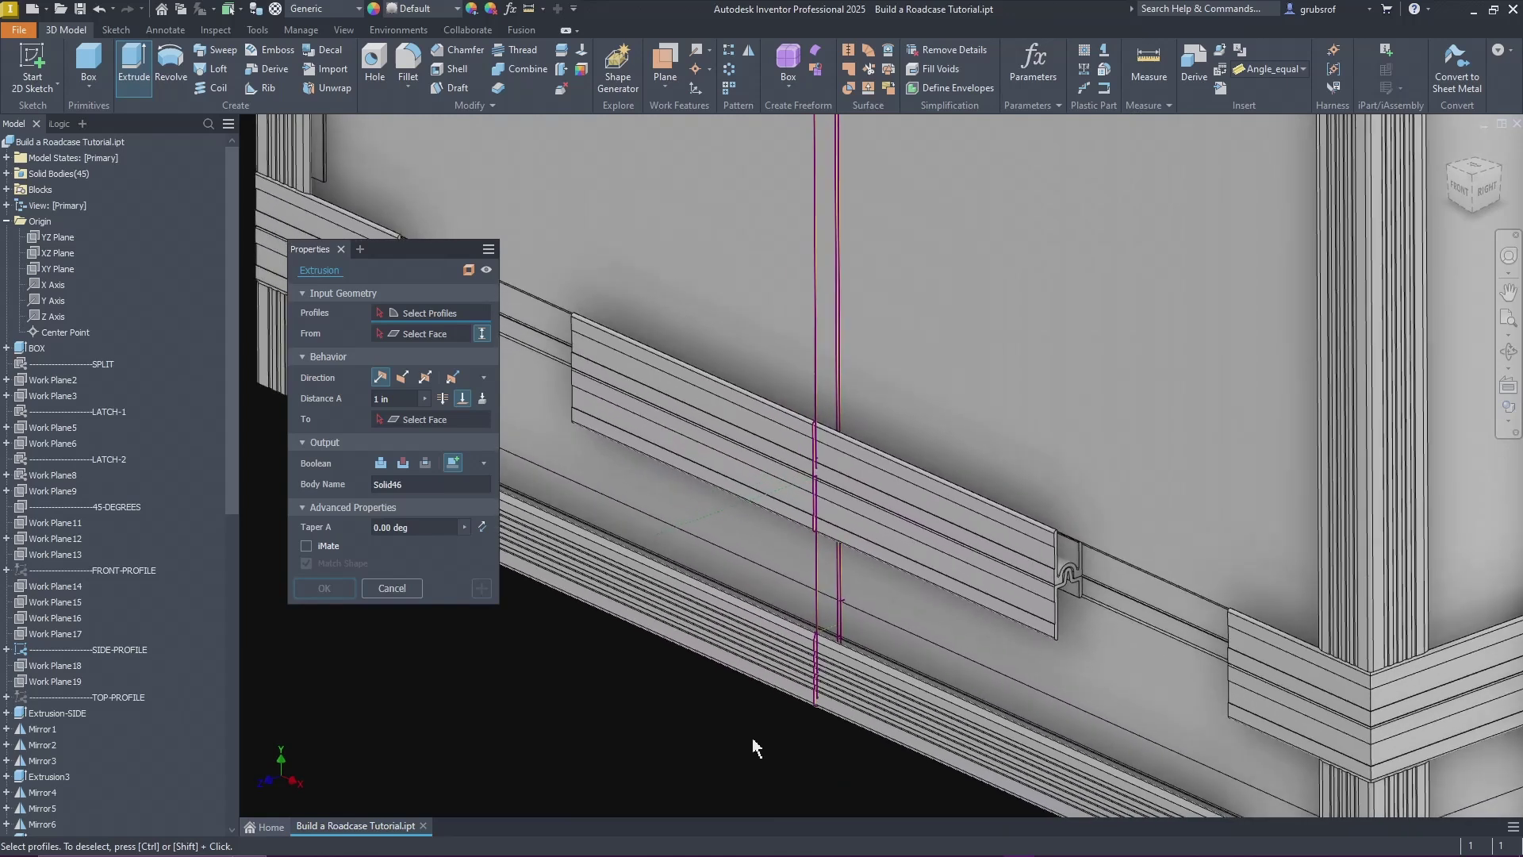
{"action": "scroll", "coordinate": [602, 709], "scroll_direction": "up", "scroll_amount": 2}
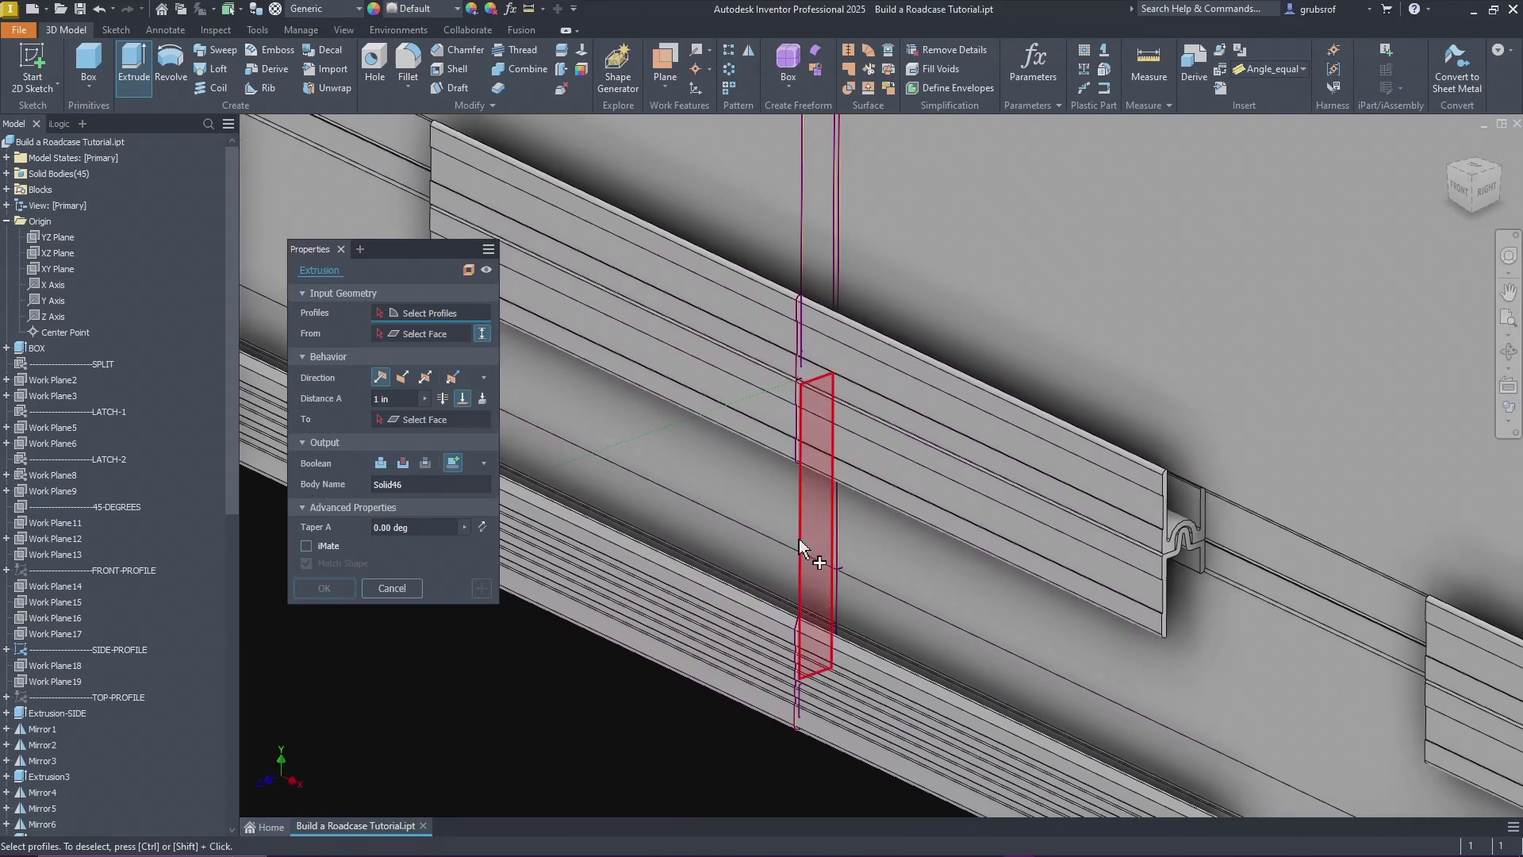
{"action": "left_click", "coordinate": [823, 550]}
{"action": "middle_click_drag", "start_coordinate": [823, 550], "coordinate": [721, 738], "text": "shift"}
{"action": "scroll", "coordinate": [721, 728], "scroll_direction": "up", "scroll_amount": 6}
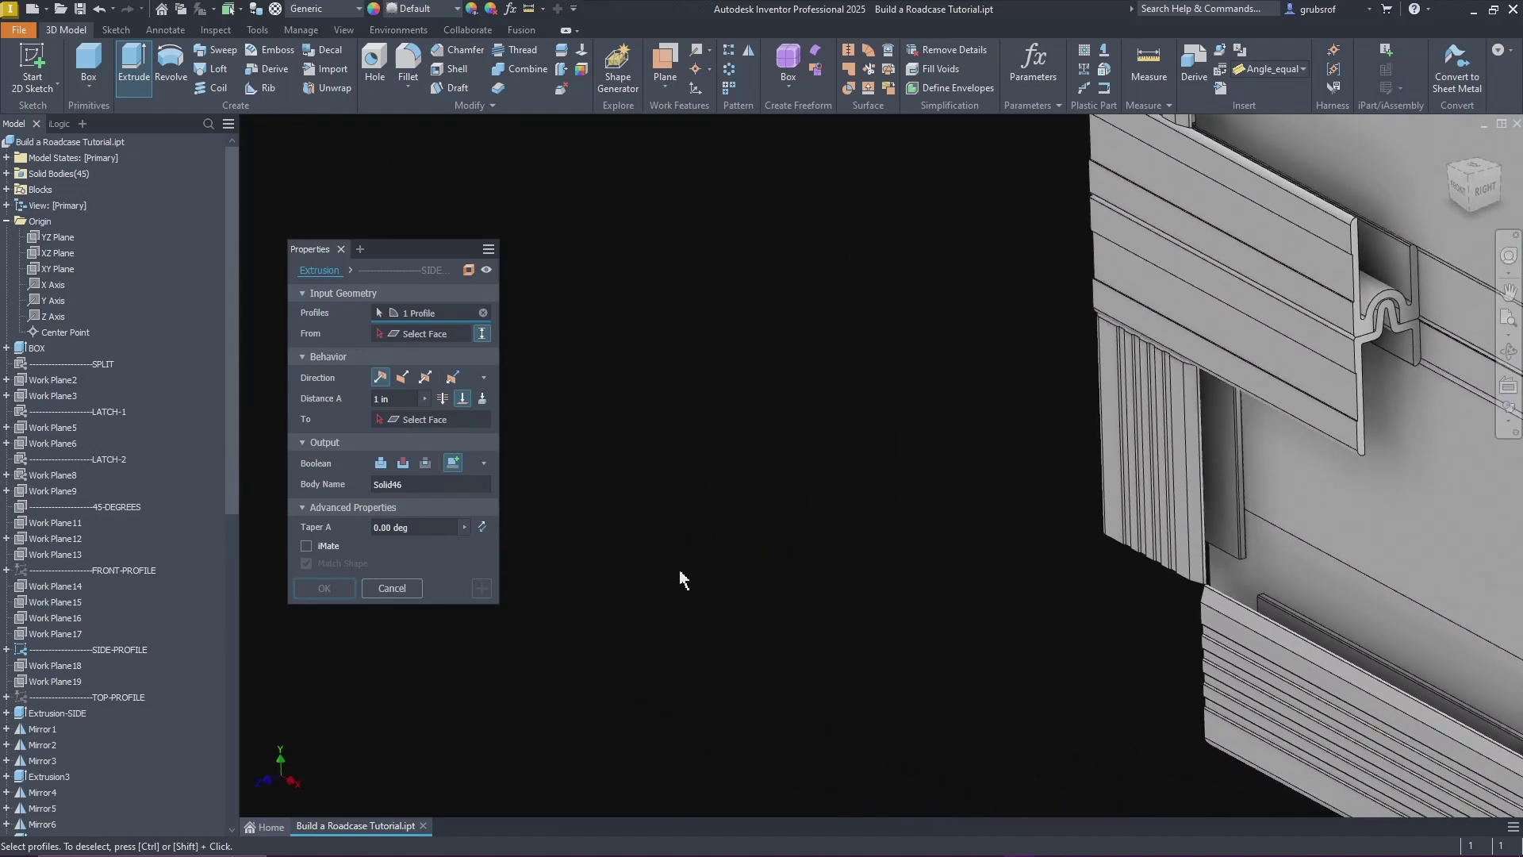
{"action": "scroll", "coordinate": [1092, 581], "scroll_direction": "down", "scroll_amount": 6}
{"action": "middle_click_drag", "start_coordinate": [1009, 517], "coordinate": [845, 402], "text": "shift"}
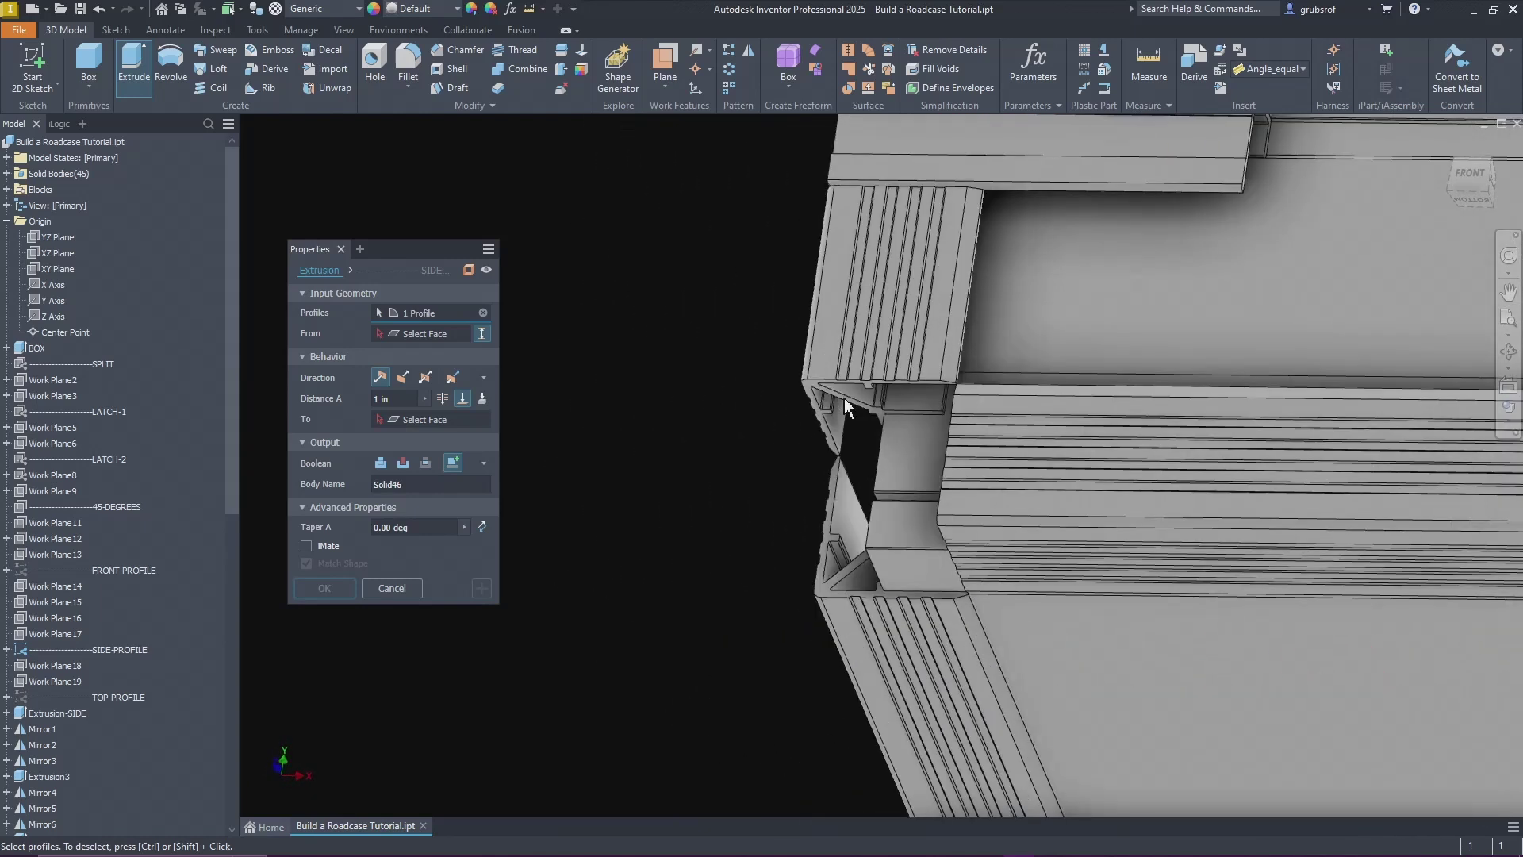
{"action": "scroll", "coordinate": [846, 402], "scroll_direction": "up", "scroll_amount": 3}
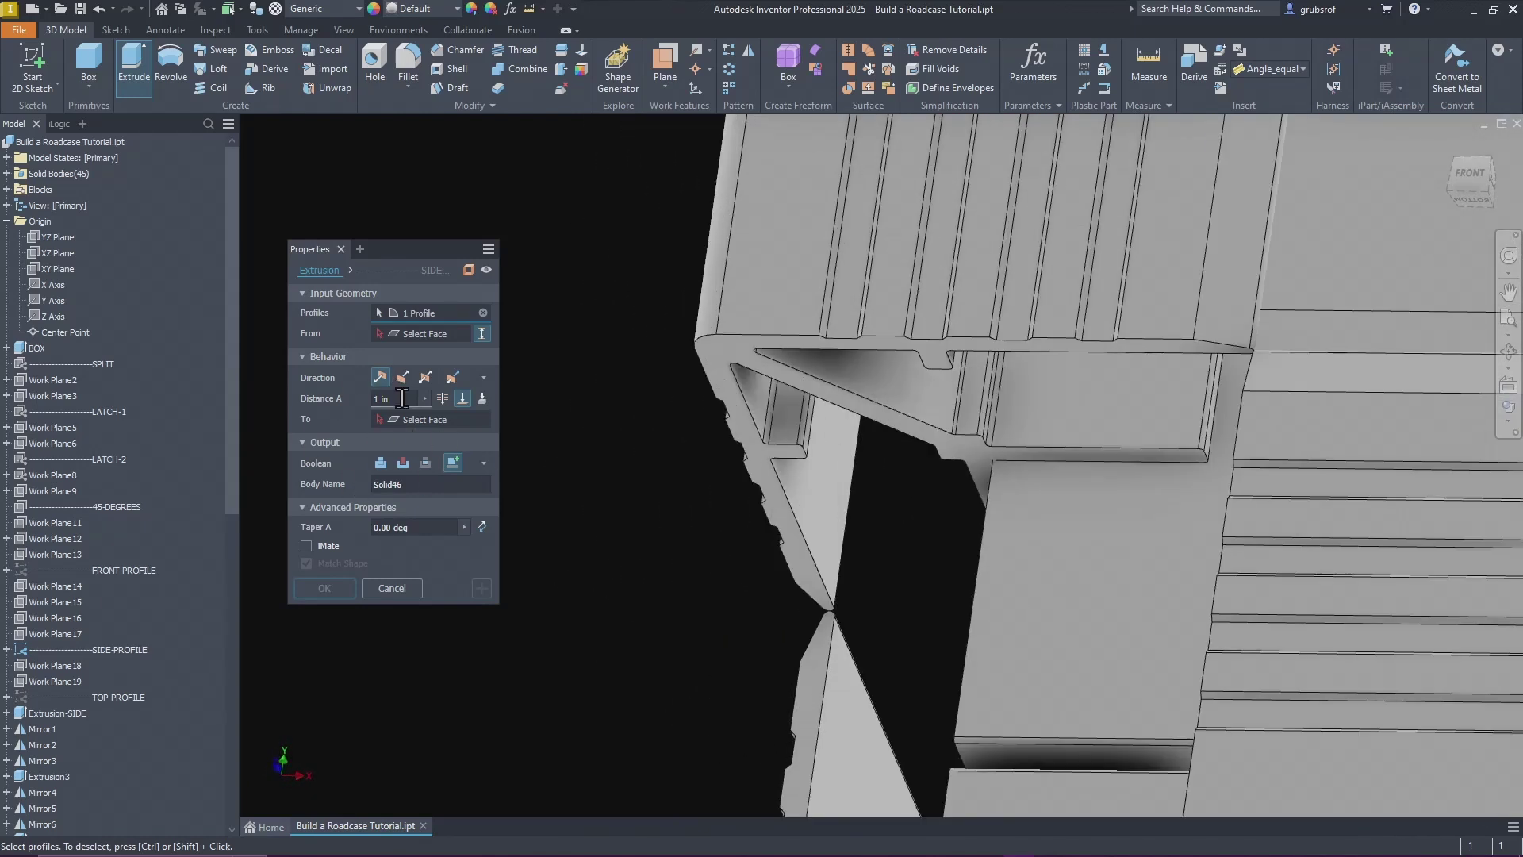
{"action": "left_click", "coordinate": [429, 334]}
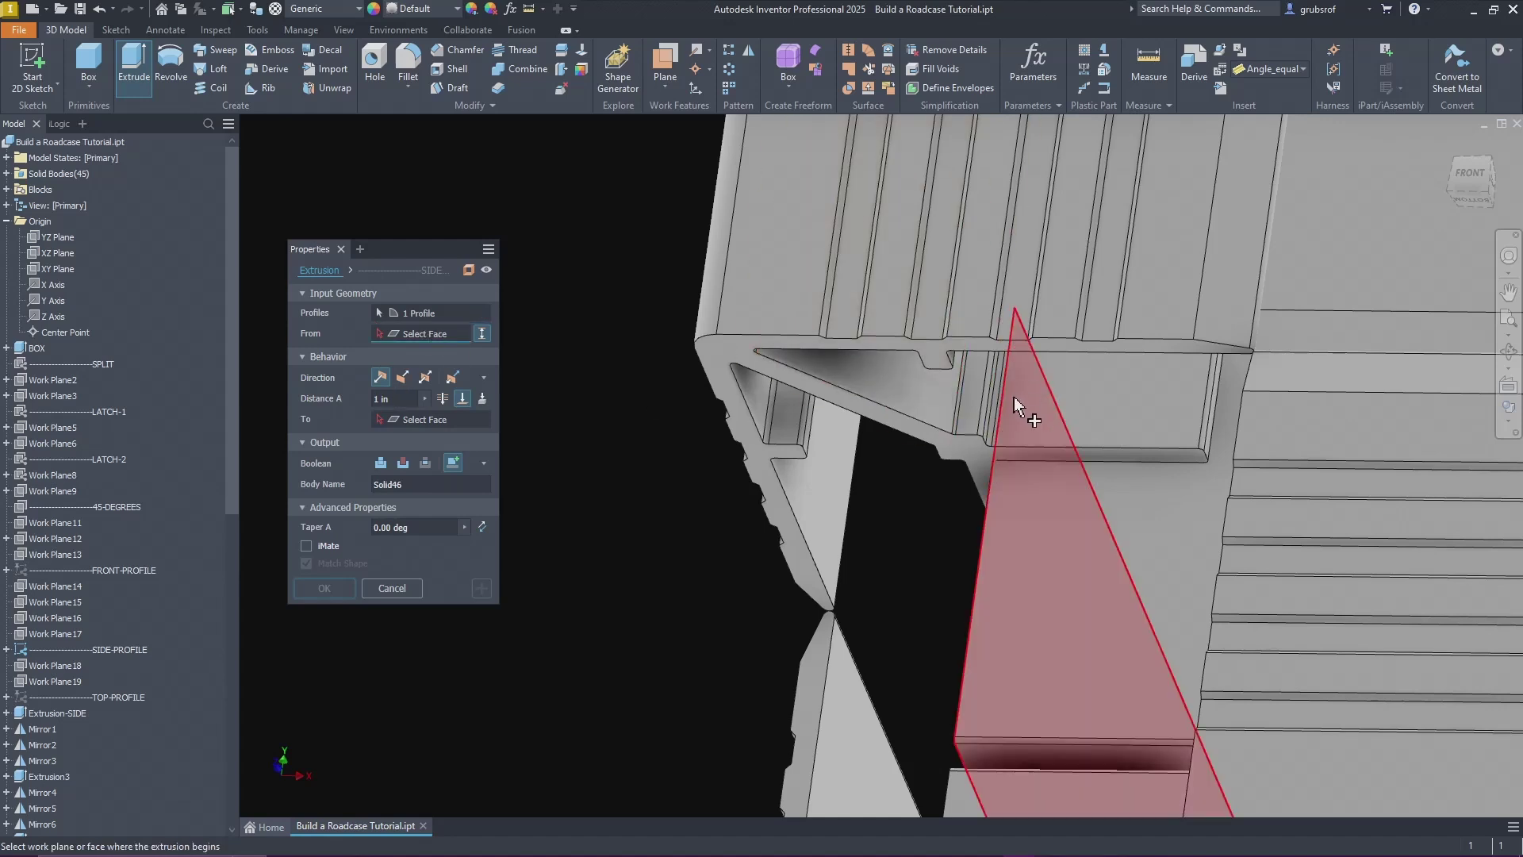
{"action": "scroll", "coordinate": [998, 430], "scroll_direction": "up", "scroll_amount": 2}
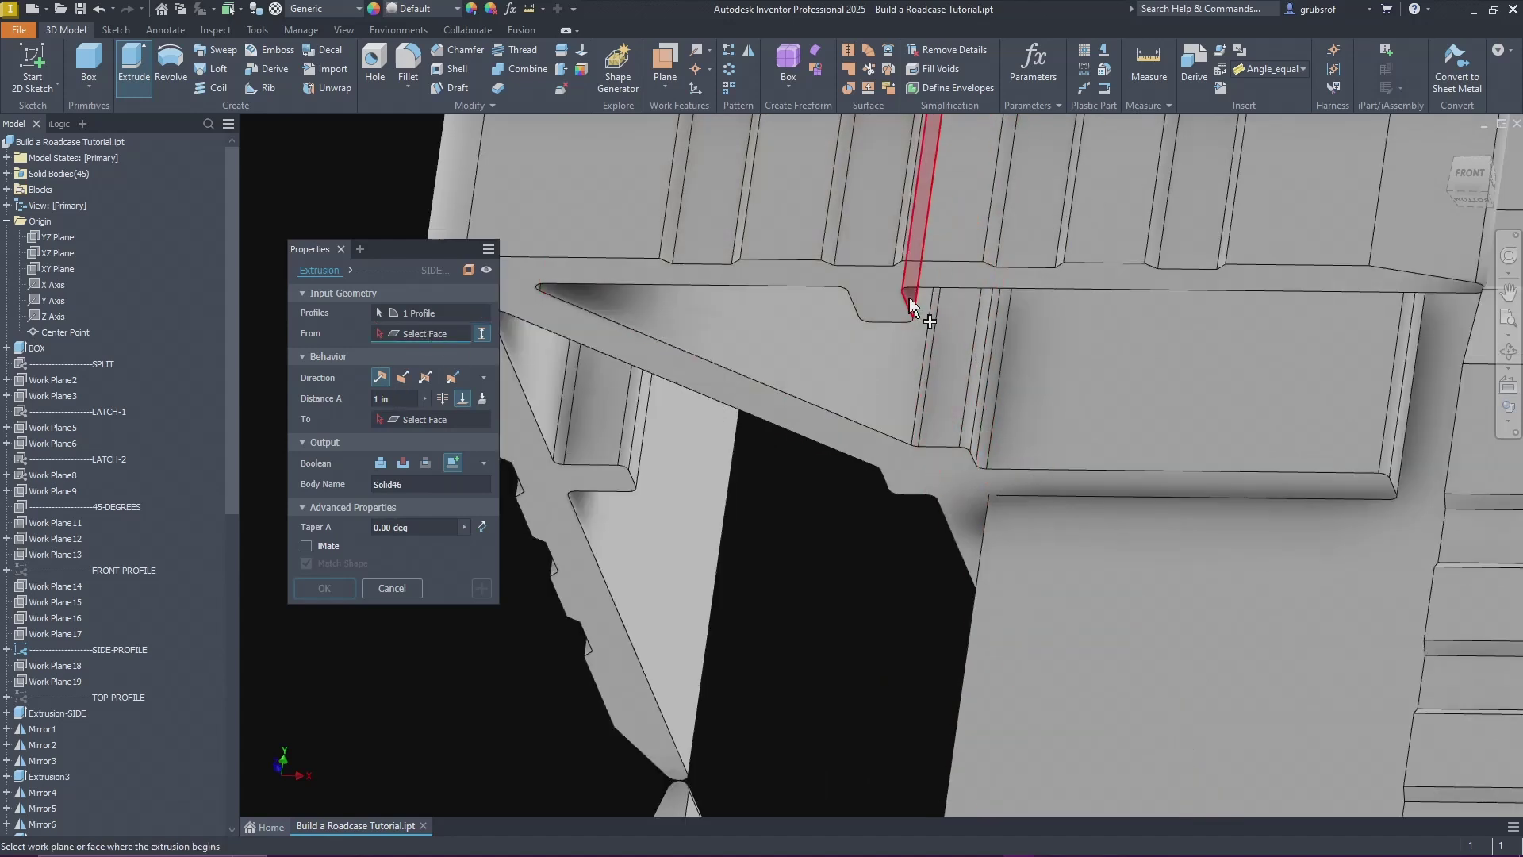
{"action": "left_click", "coordinate": [911, 306]}
Step: End the lower front panel extrusion at the inner tab face of the right front rail and create the solid
{"action": "scroll", "coordinate": [992, 555], "scroll_direction": "down", "scroll_amount": 5}
{"action": "scroll", "coordinate": [984, 587], "scroll_direction": "up", "scroll_amount": 3}
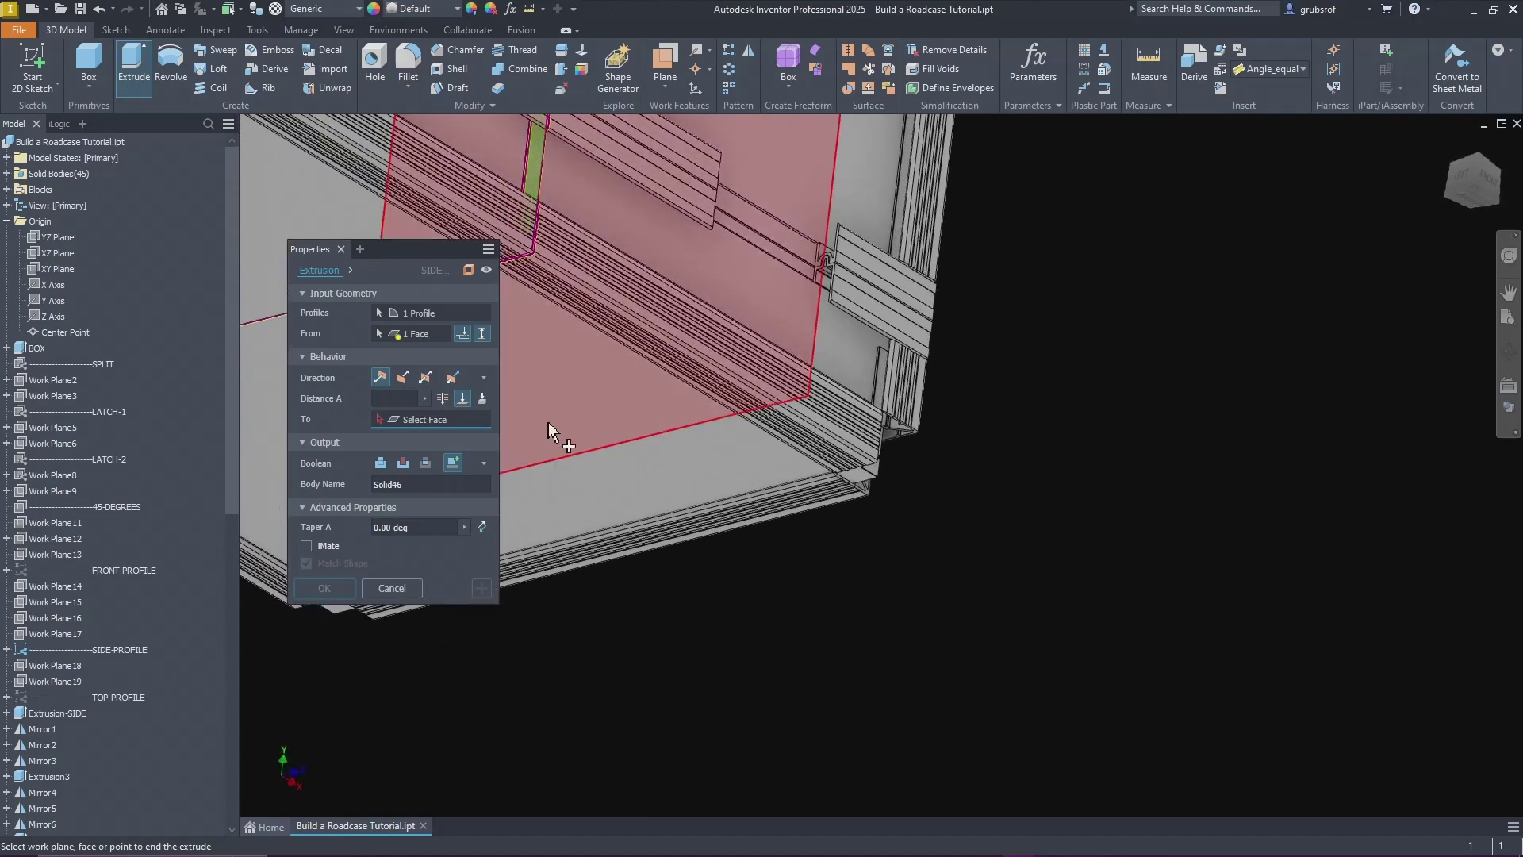
{"action": "scroll", "coordinate": [1135, 444], "scroll_direction": "up", "scroll_amount": 4}
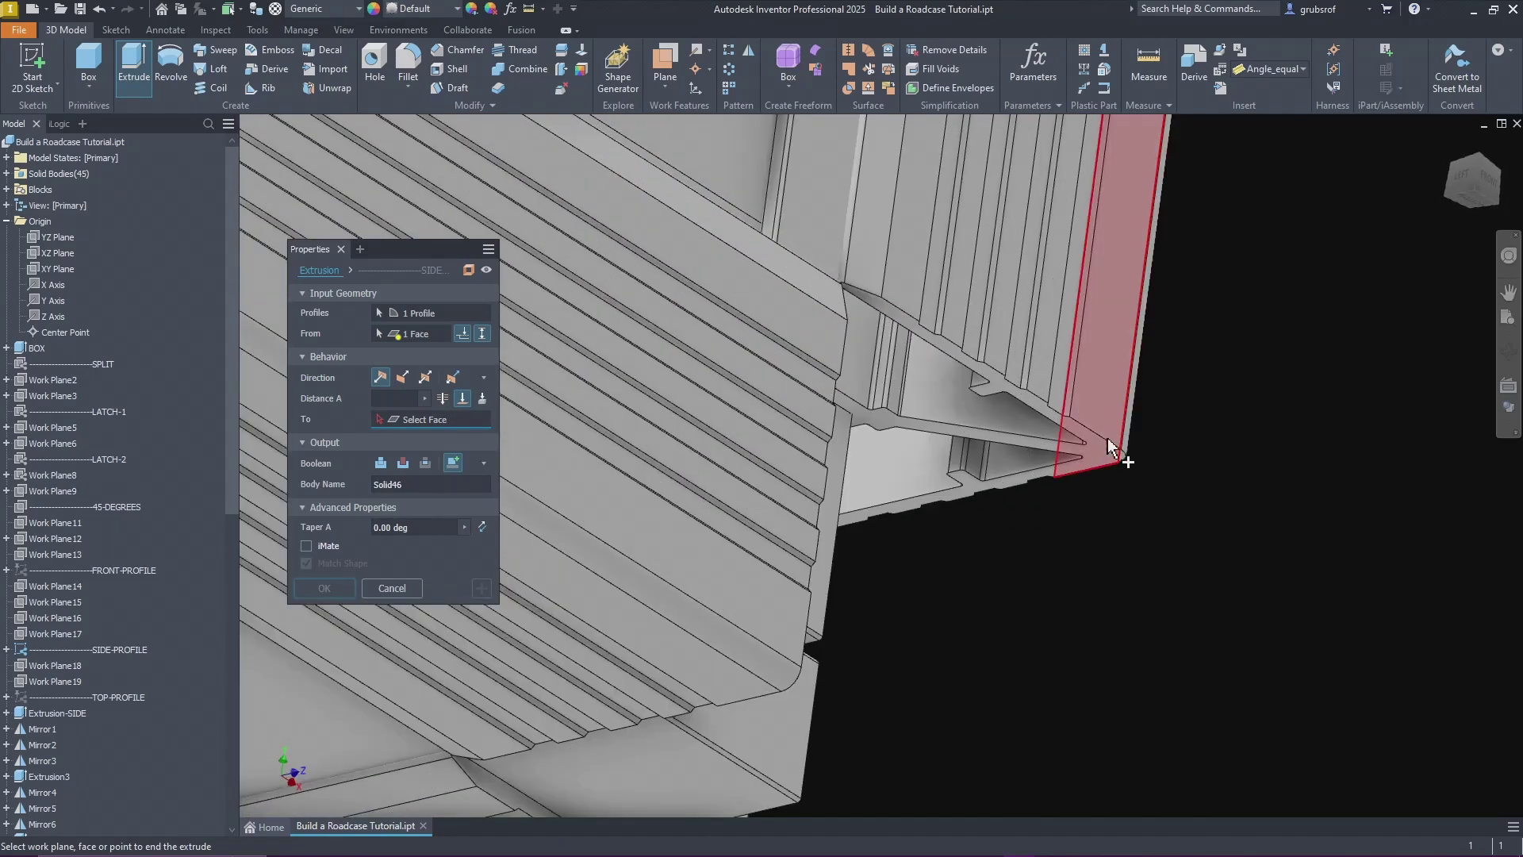
{"action": "scroll", "coordinate": [928, 393], "scroll_direction": "up", "scroll_amount": 6}
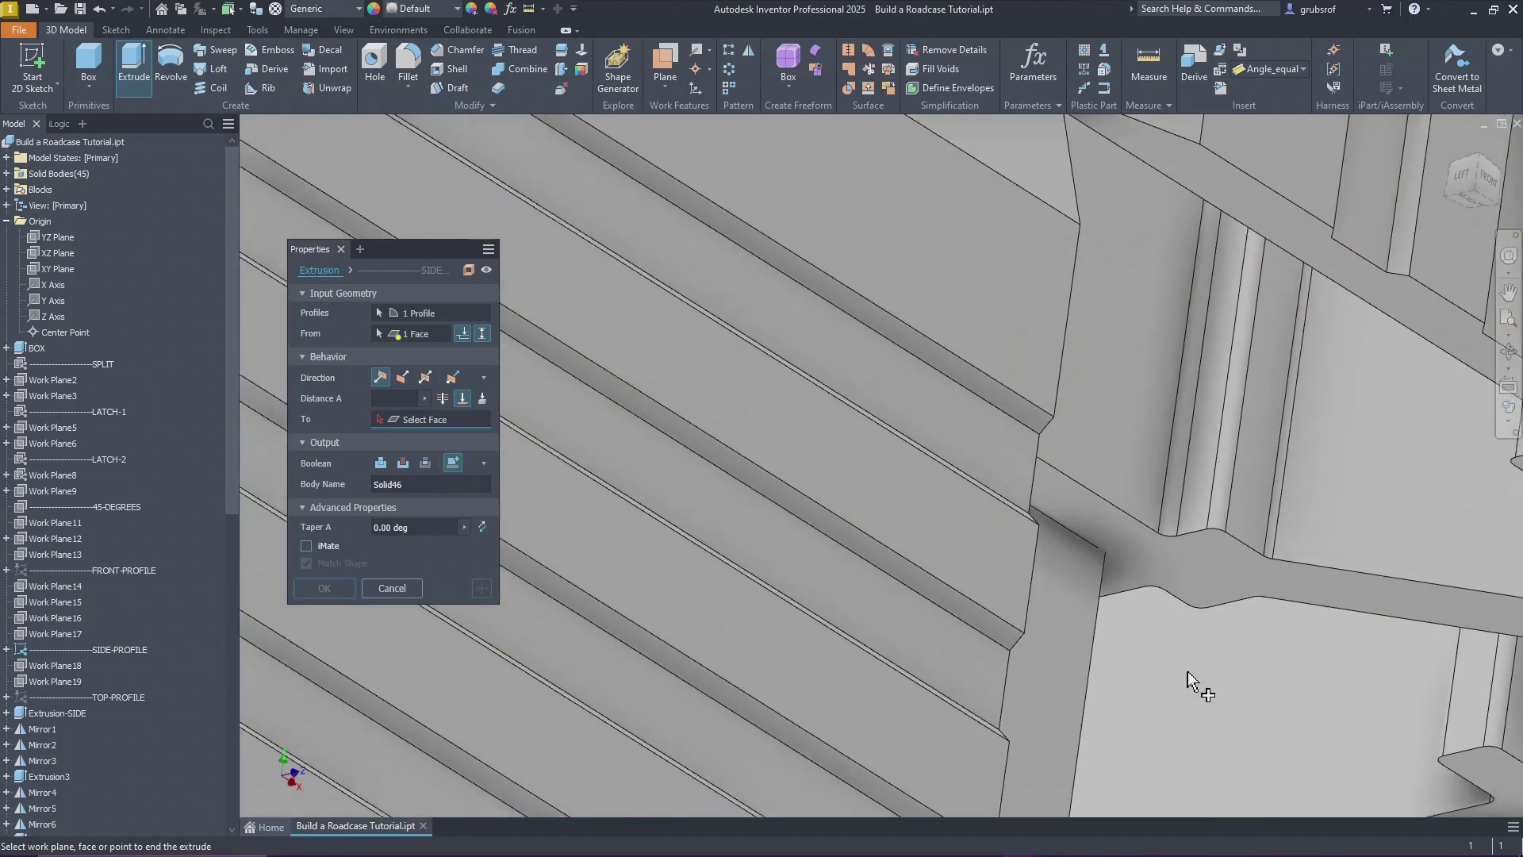
{"action": "scroll", "coordinate": [1188, 681], "scroll_direction": "down", "scroll_amount": 6}
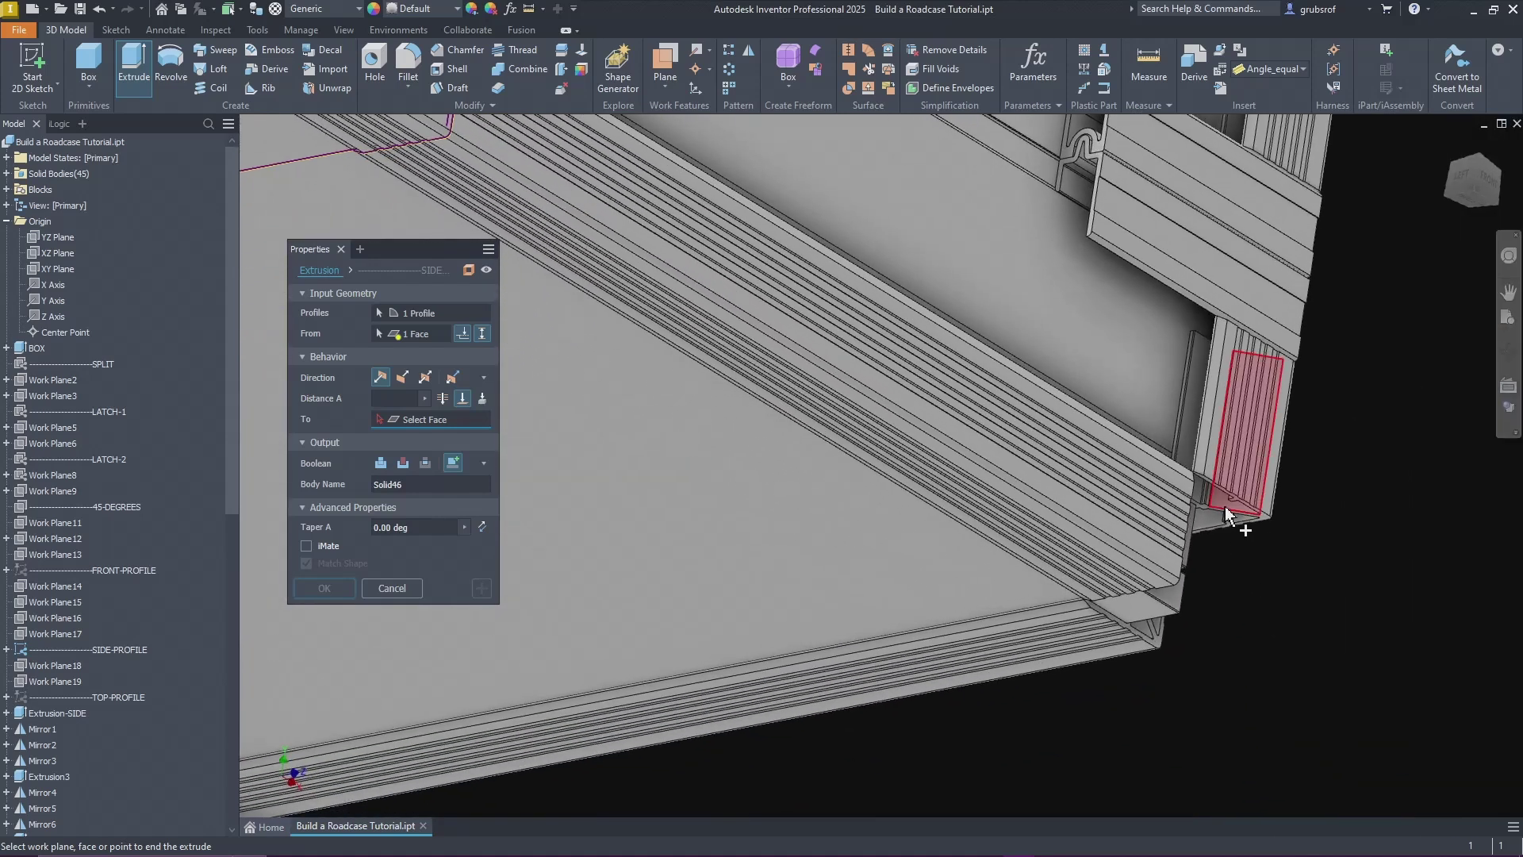
{"action": "scroll", "coordinate": [1225, 514], "scroll_direction": "up", "scroll_amount": 5}
{"action": "left_click", "coordinate": [1263, 442]}
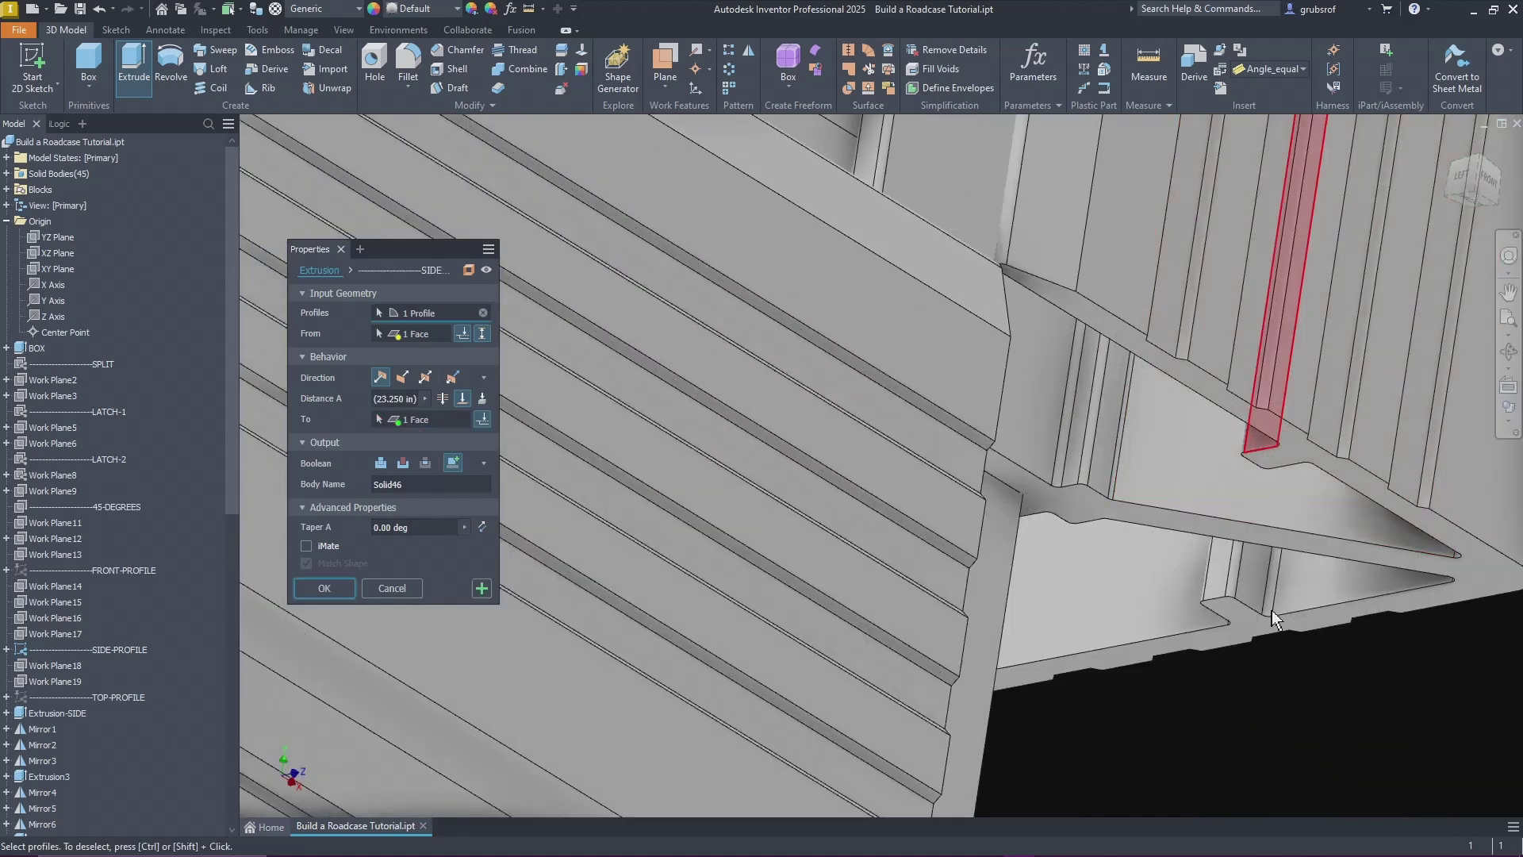
{"action": "left_click", "coordinate": [481, 588]}
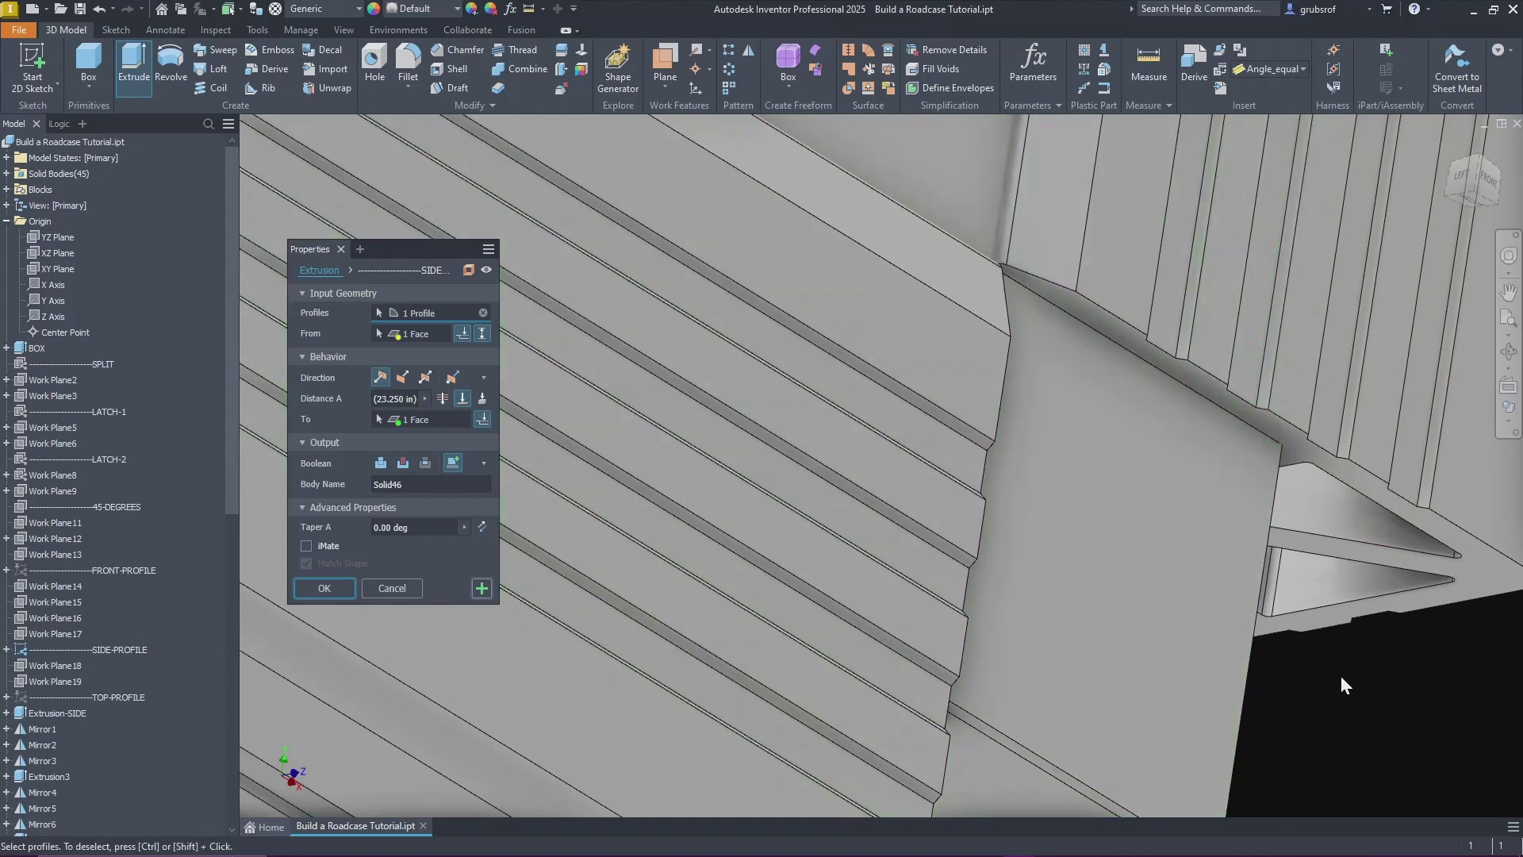
Step: Start a new-solid extrusion of the SIDE-PROFILE sketch's upper front outer panel strip, beginning at the inner tab face of the upper left front rail
{"action": "scroll", "coordinate": [1340, 680], "scroll_direction": "down", "scroll_amount": 5}
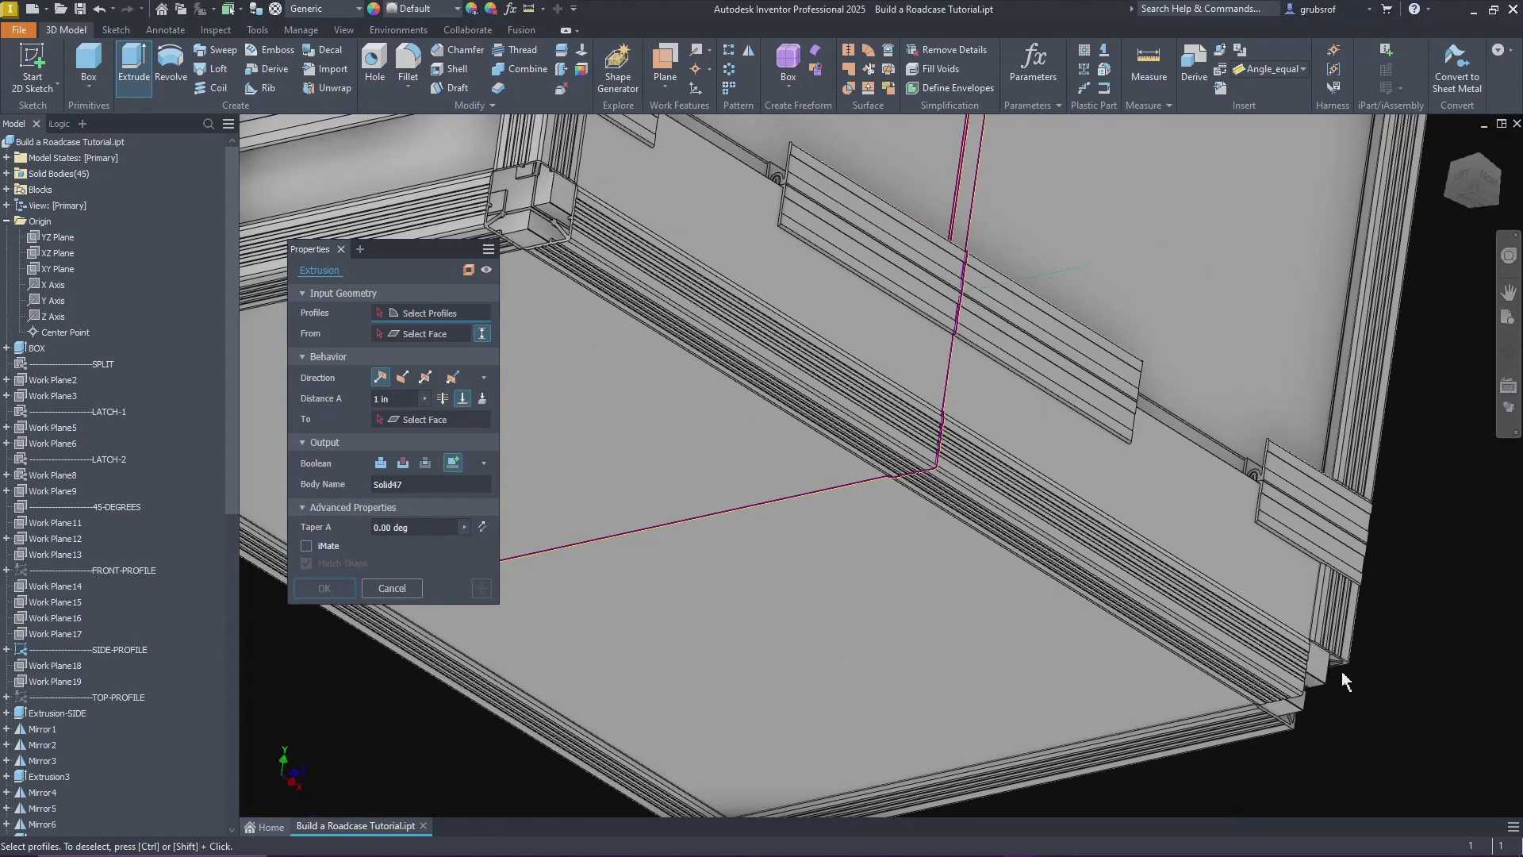
{"action": "scroll", "coordinate": [1342, 672], "scroll_direction": "down", "scroll_amount": 5}
{"action": "middle_click_drag", "start_coordinate": [1342, 672], "coordinate": [731, 600], "text": "shift"}
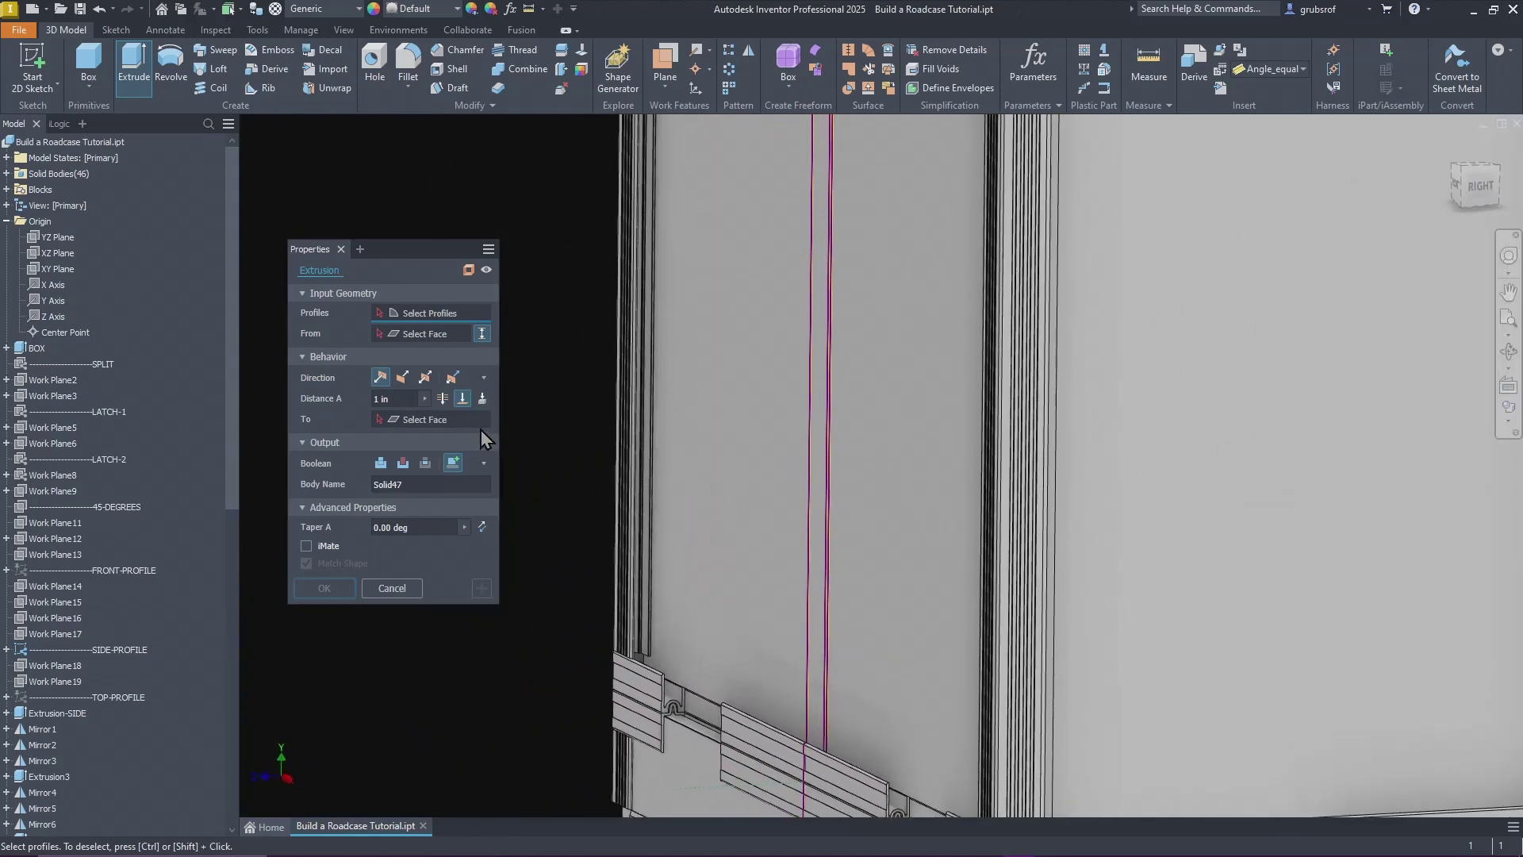
{"action": "left_click", "coordinate": [822, 512]}
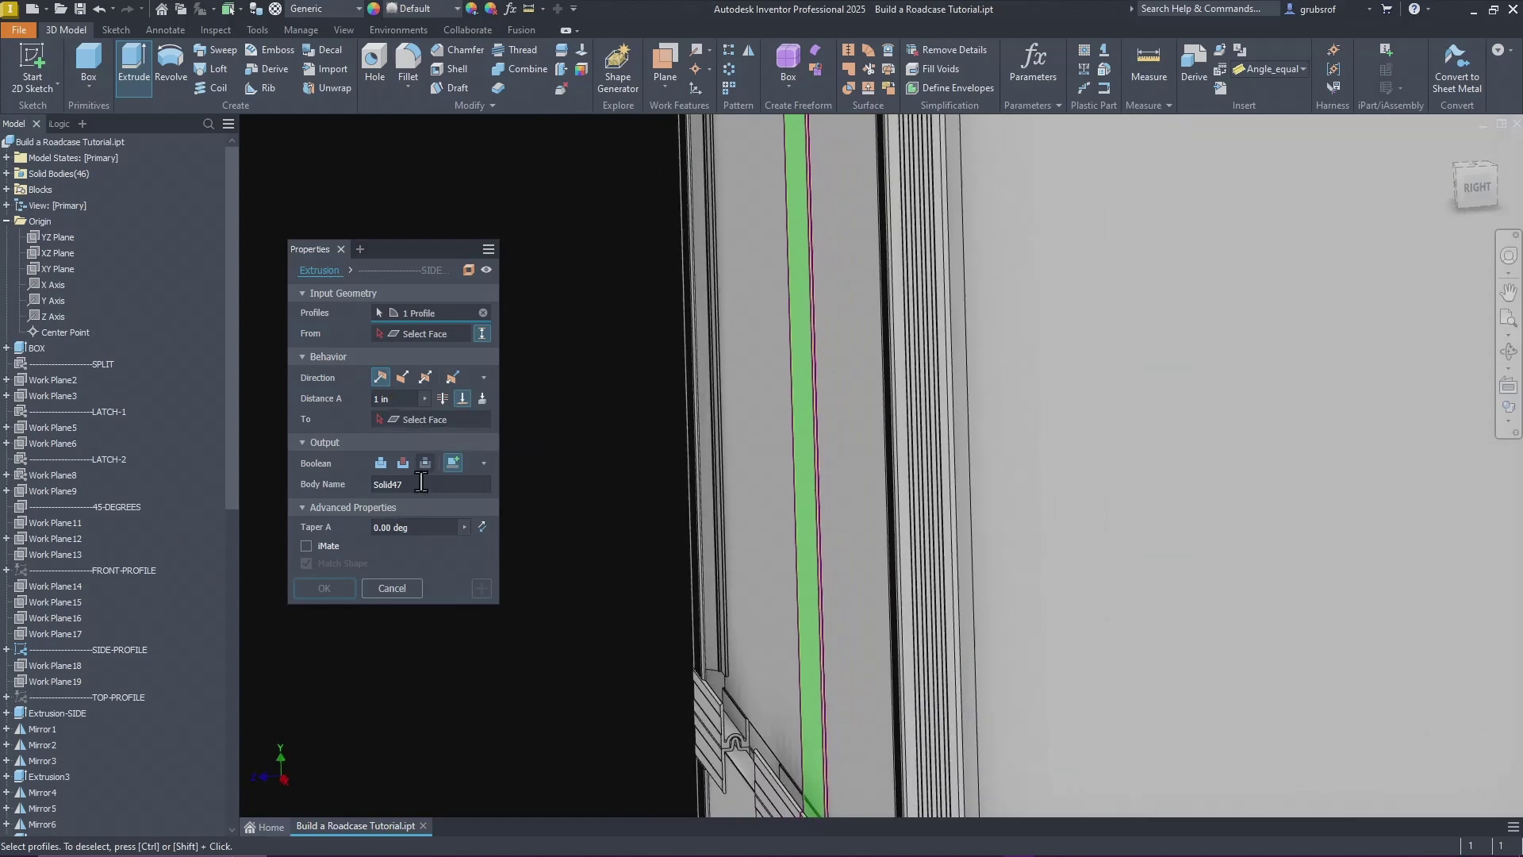
{"action": "left_click", "coordinate": [425, 333]}
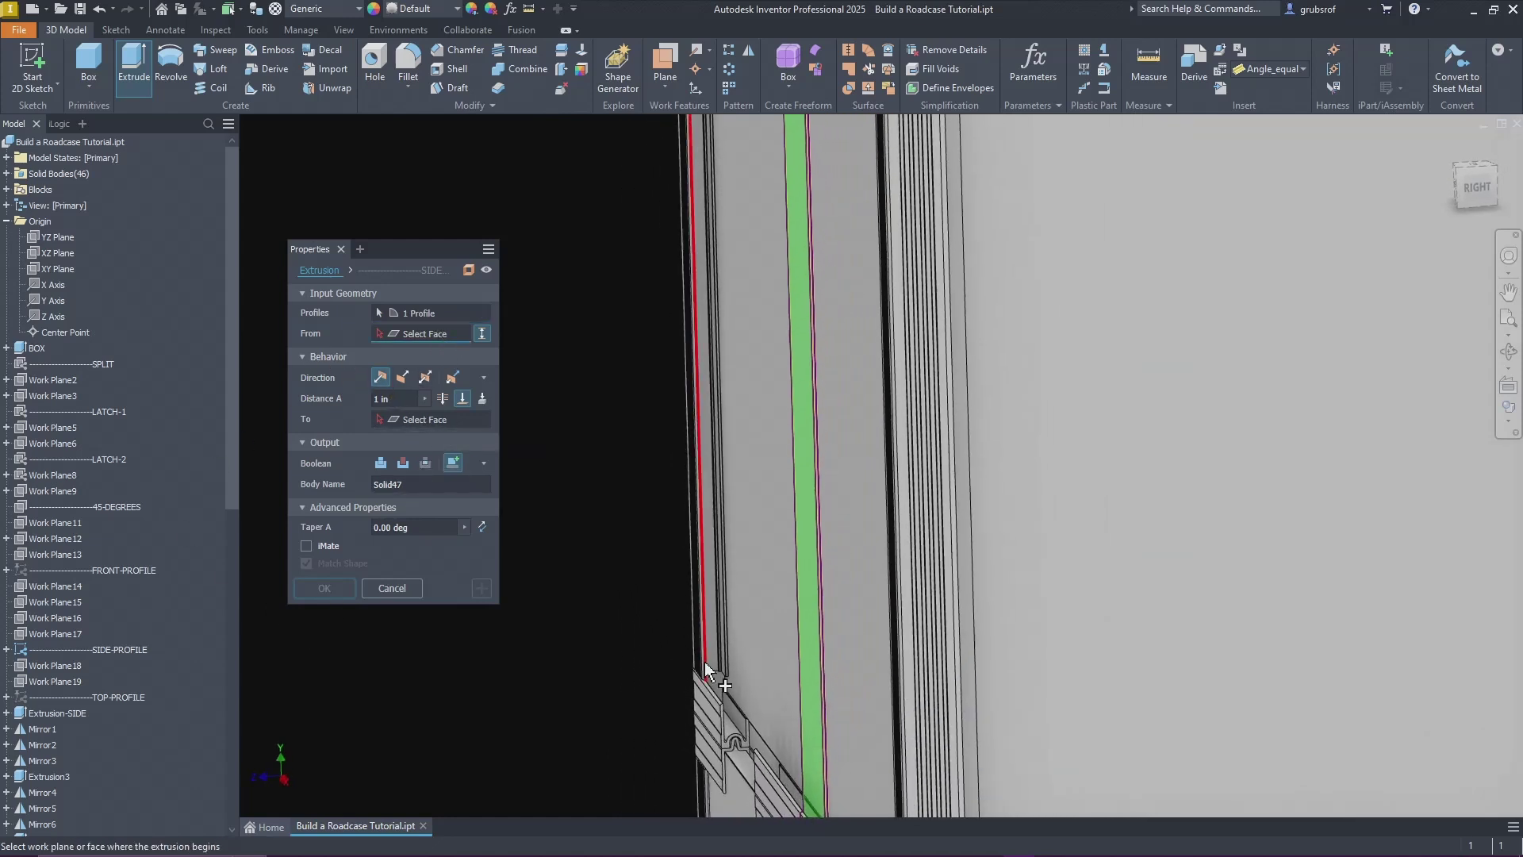
{"action": "left_click", "coordinate": [872, 540]}
Step: End the upper front panel extrusion at the inner tab face of the upper right front rail and create the solid
{"action": "scroll", "coordinate": [869, 602], "scroll_direction": "down", "scroll_amount": 5}
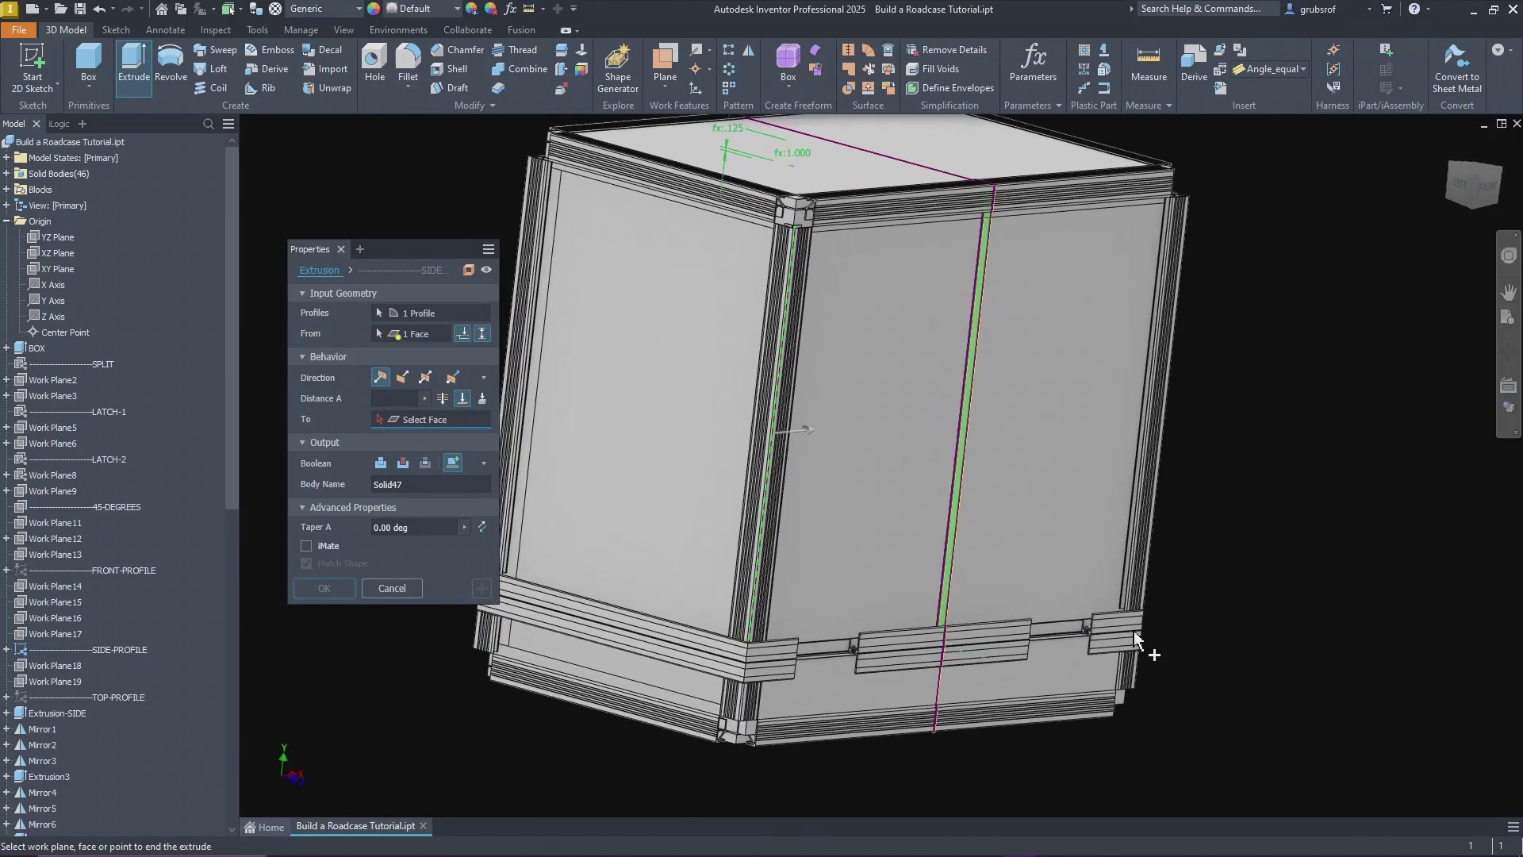
{"action": "scroll", "coordinate": [1151, 591], "scroll_direction": "up", "scroll_amount": 3}
{"action": "scroll", "coordinate": [1059, 628], "scroll_direction": "up", "scroll_amount": 3}
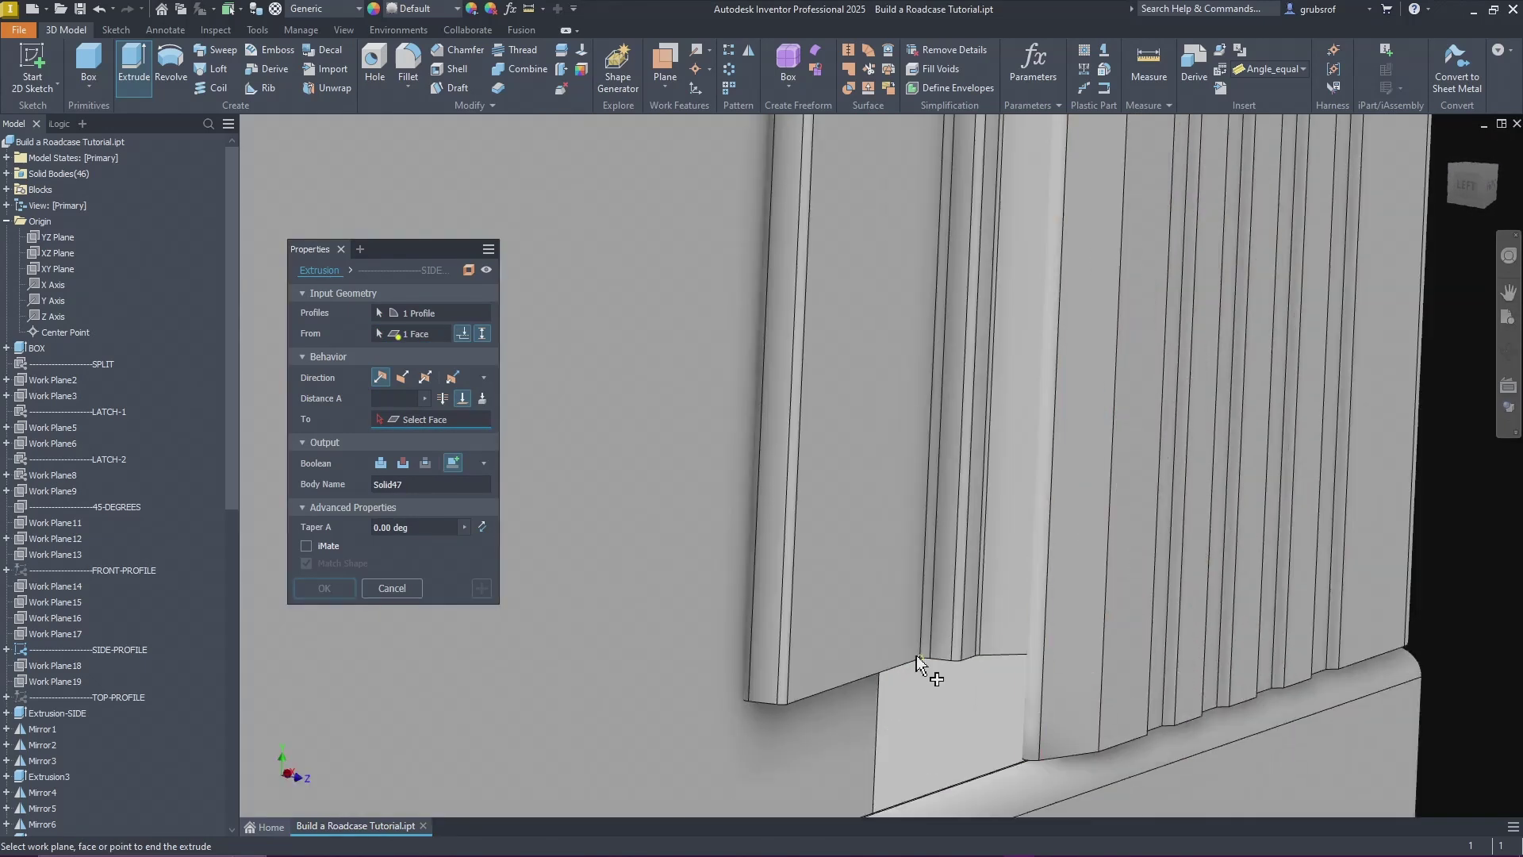
{"action": "left_click", "coordinate": [937, 635]}
{"action": "scroll", "coordinate": [1058, 580], "scroll_direction": "down", "scroll_amount": 6}
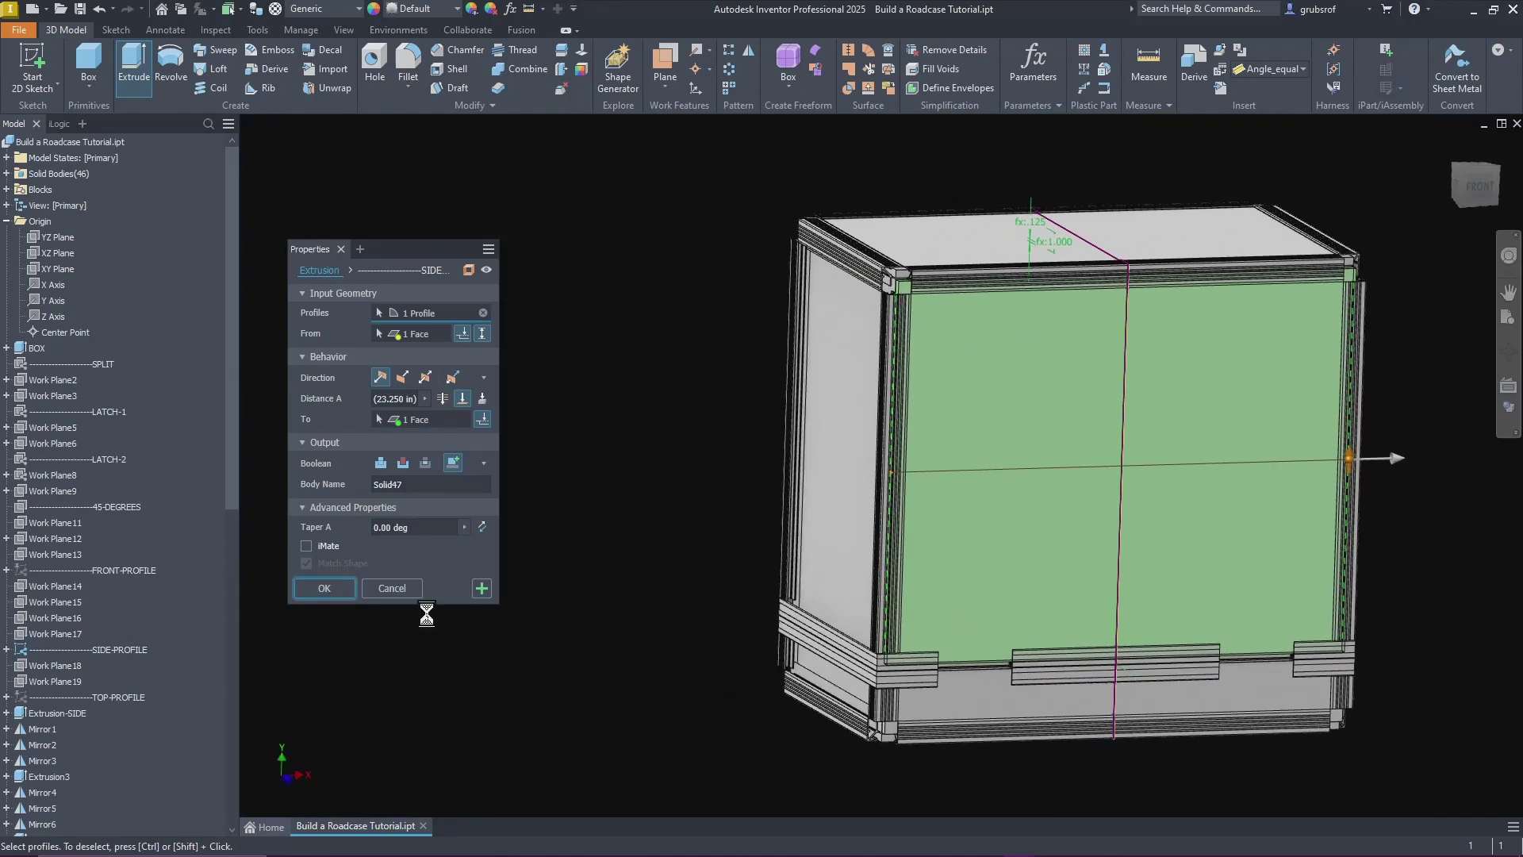
{"action": "key", "text": "Return"}
Step: Hide the SIDE-PROFILE sketch
{"action": "scroll", "coordinate": [1485, 685], "scroll_direction": "up", "scroll_amount": 8}
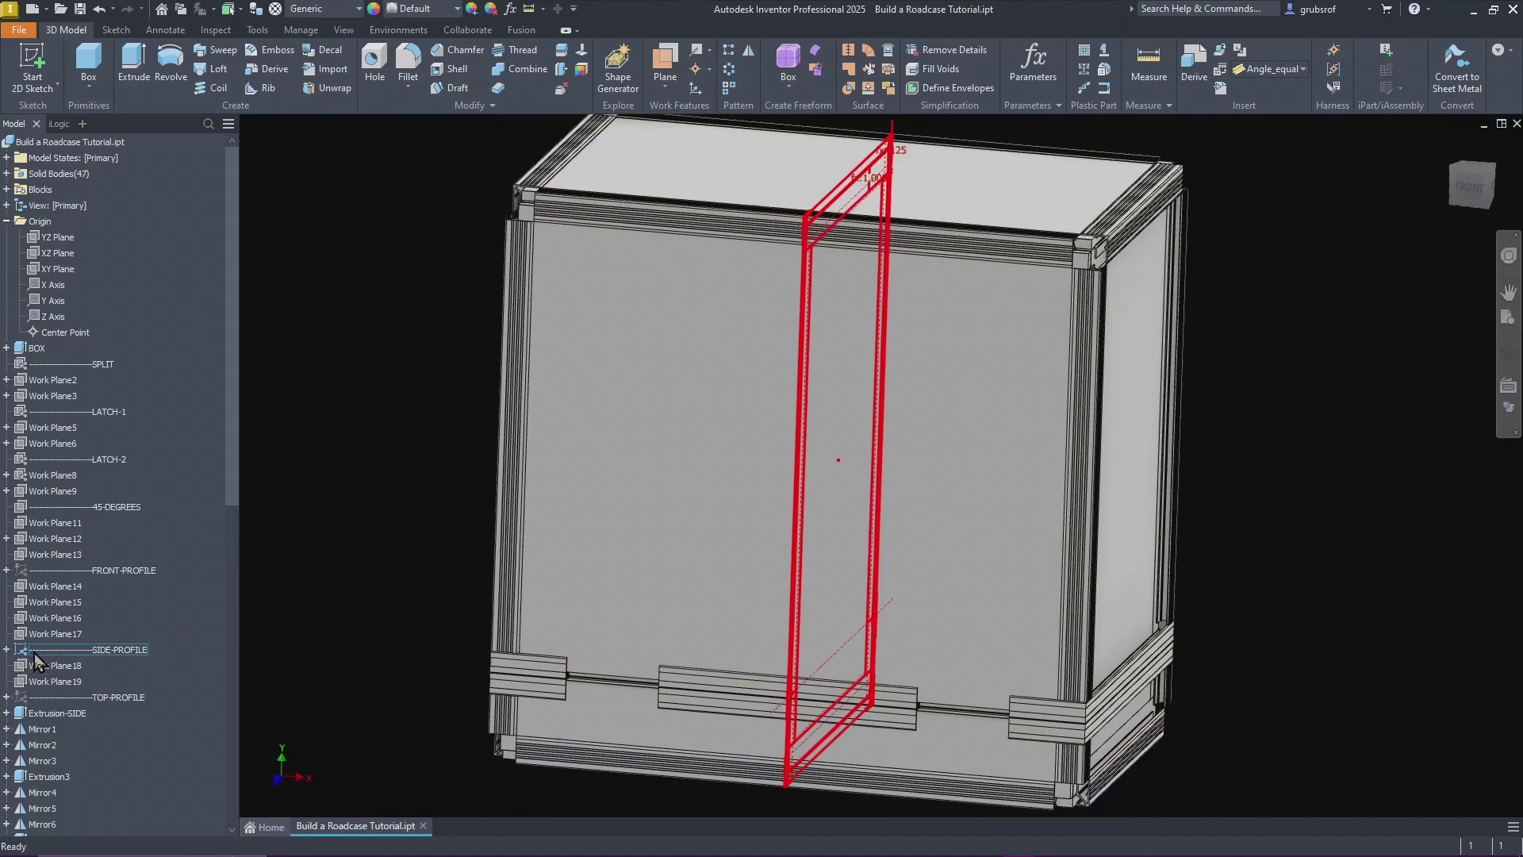
{"action": "right_click", "coordinate": [94, 697]}
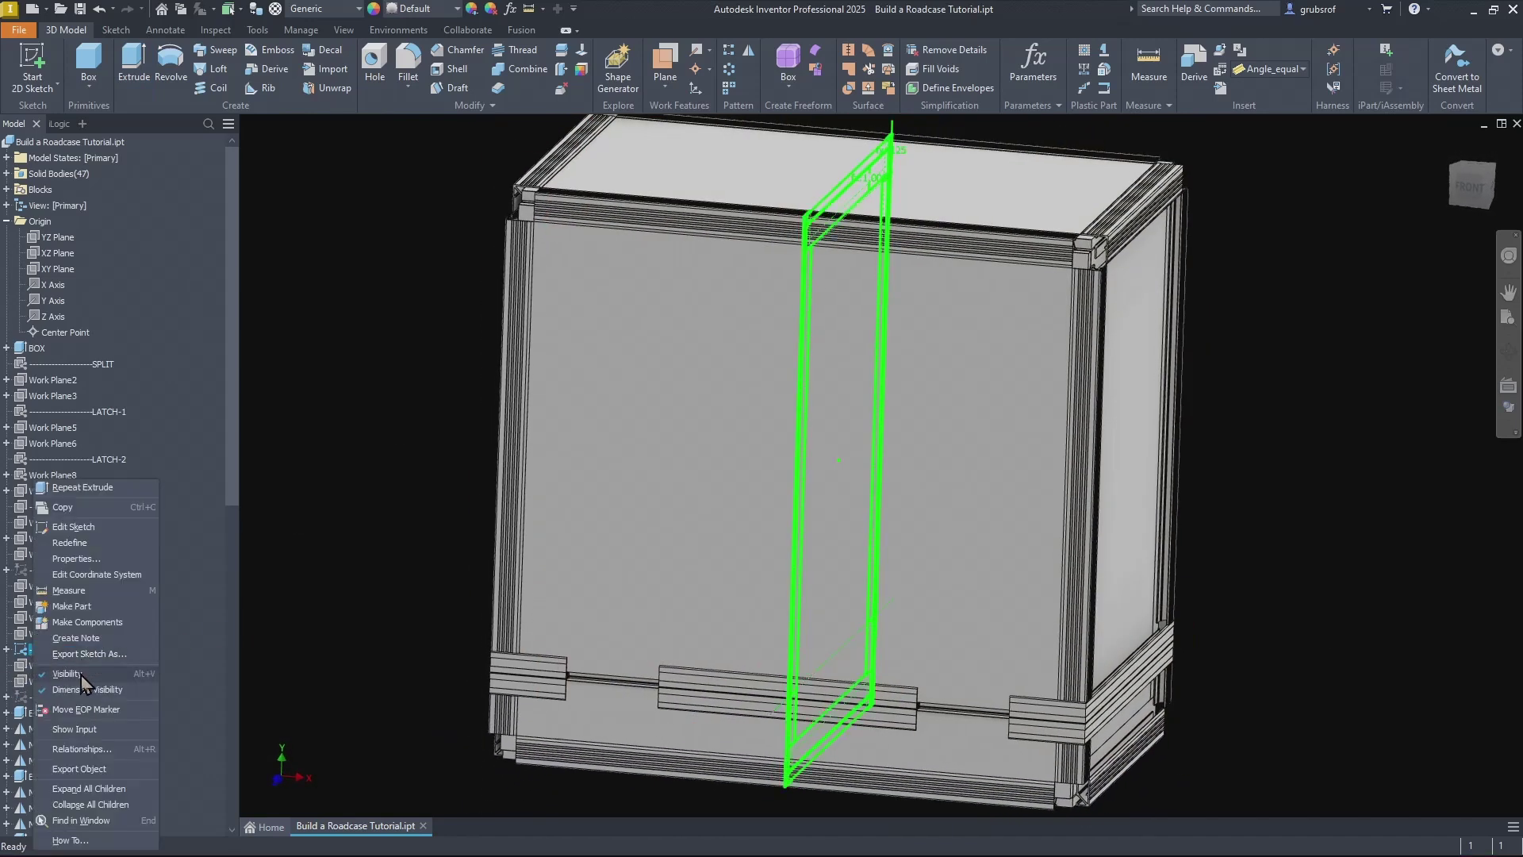
{"action": "left_click", "coordinate": [66, 674]}
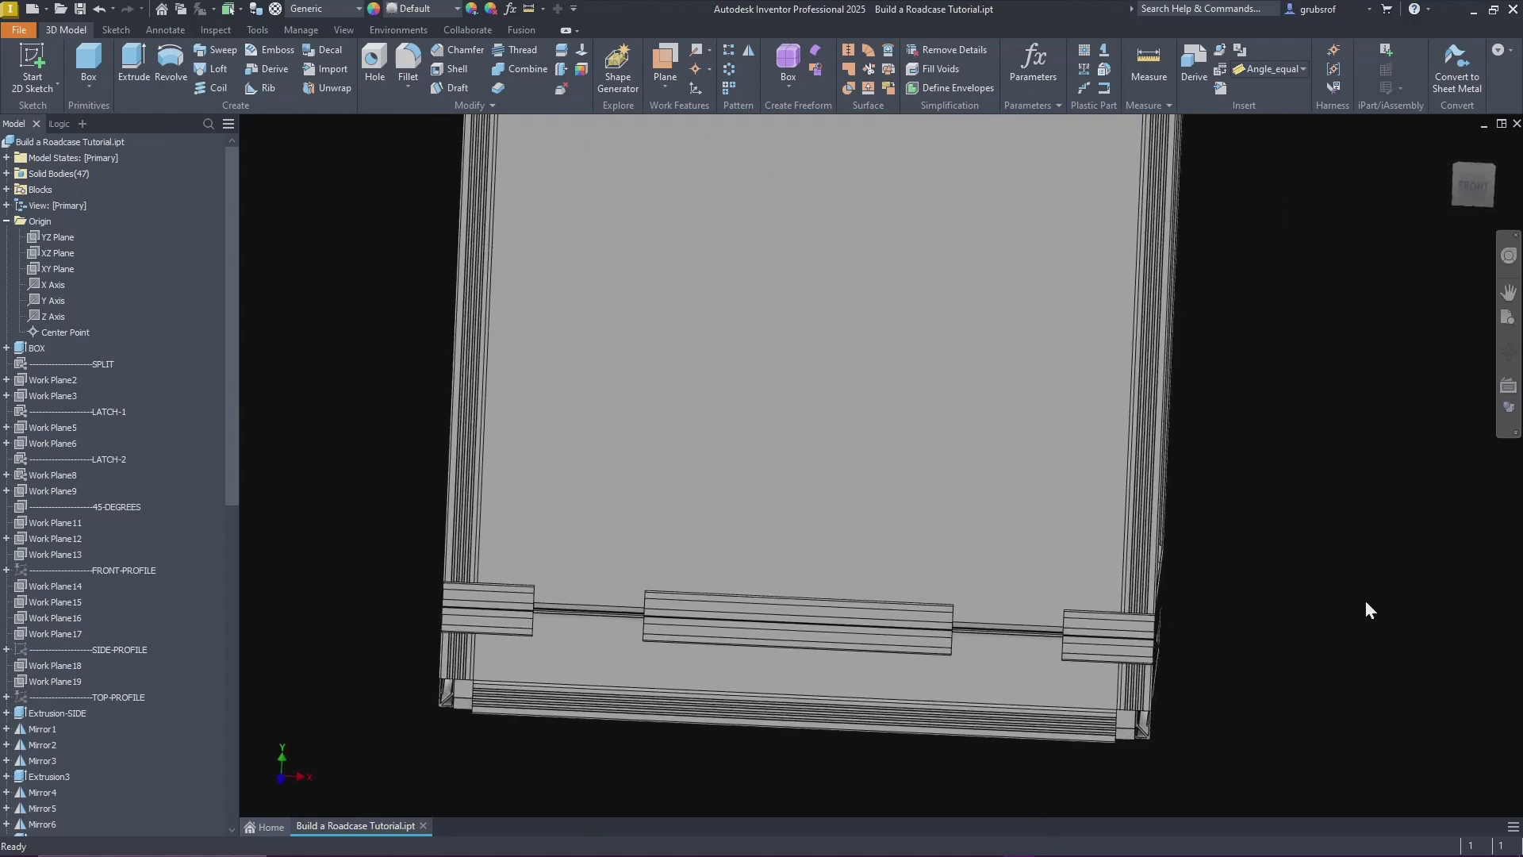
Step: Rename the panel features Extrusion24 and Extrusion25 as Wood-1 and Wood-2
{"action": "left_click", "coordinate": [1477, 187]}
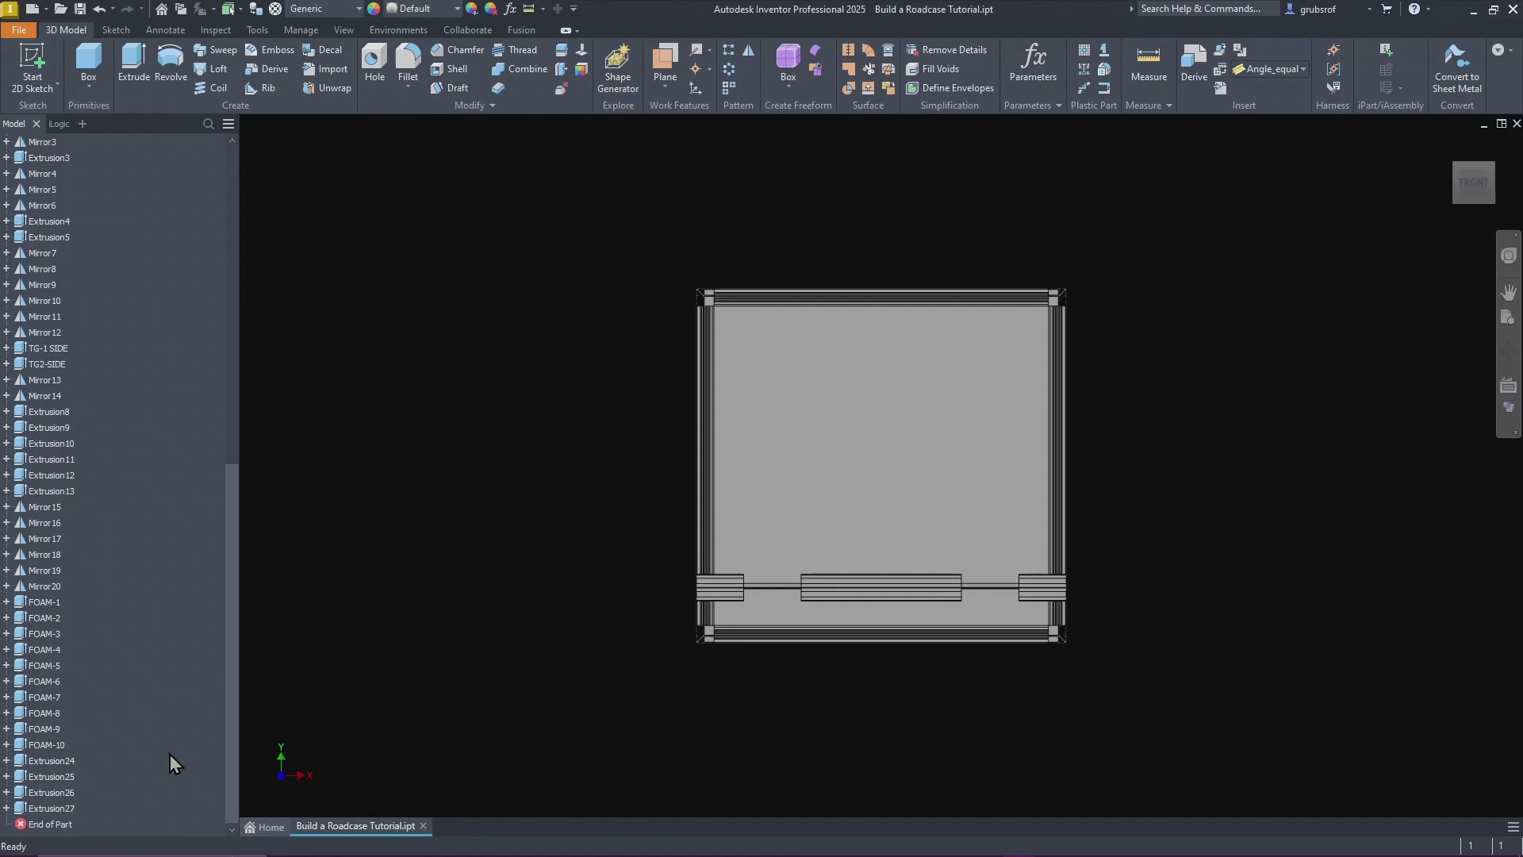
{"action": "left_click", "coordinate": [56, 761]}
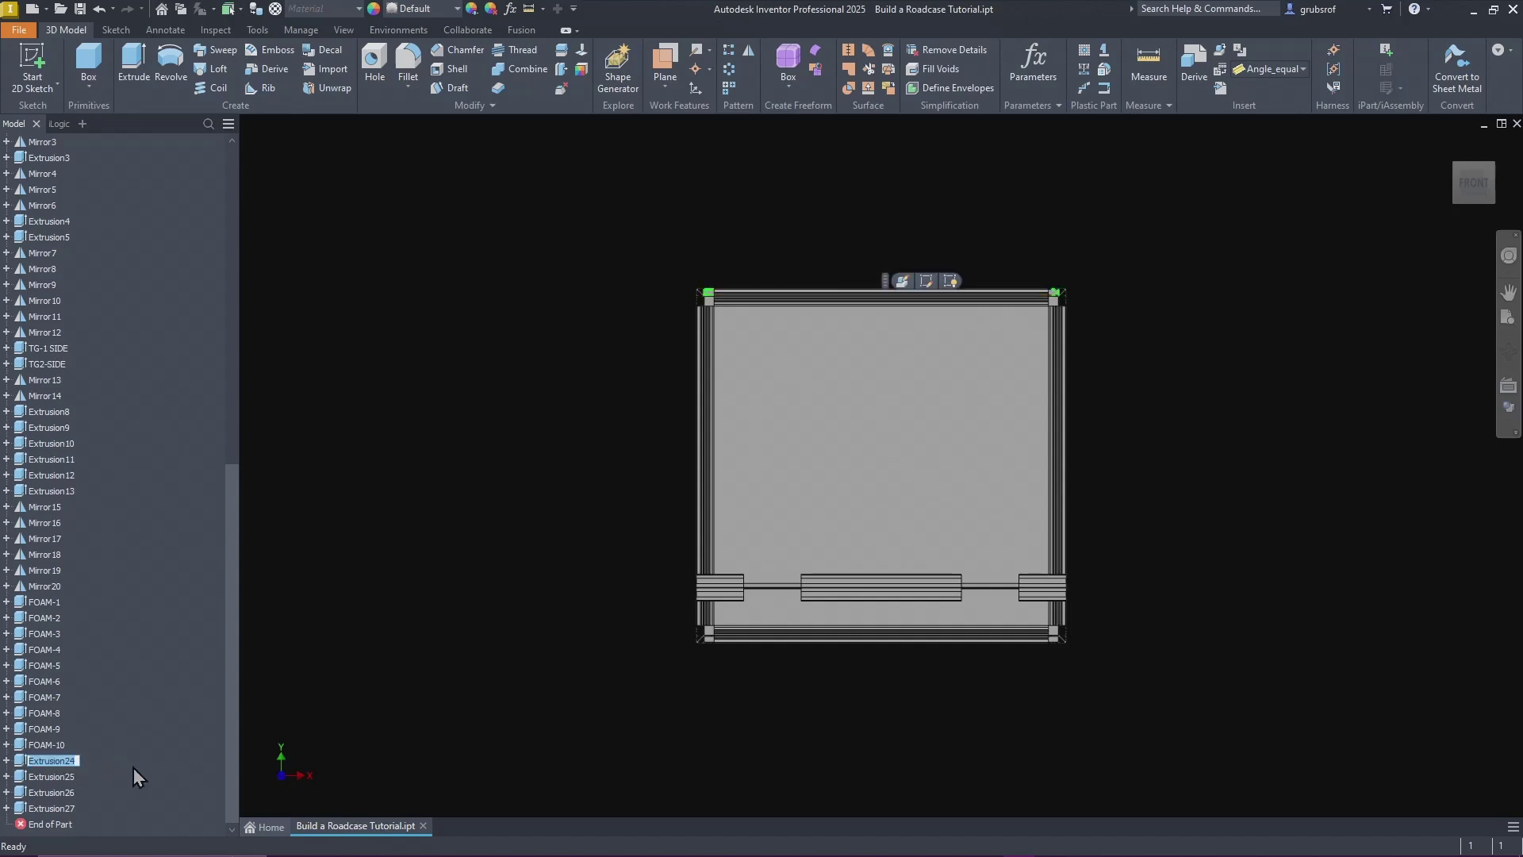
{"action": "type", "text": "Wood-1"}
{"action": "left_click", "coordinate": [53, 779]}
{"action": "type", "text": "Wood-"}
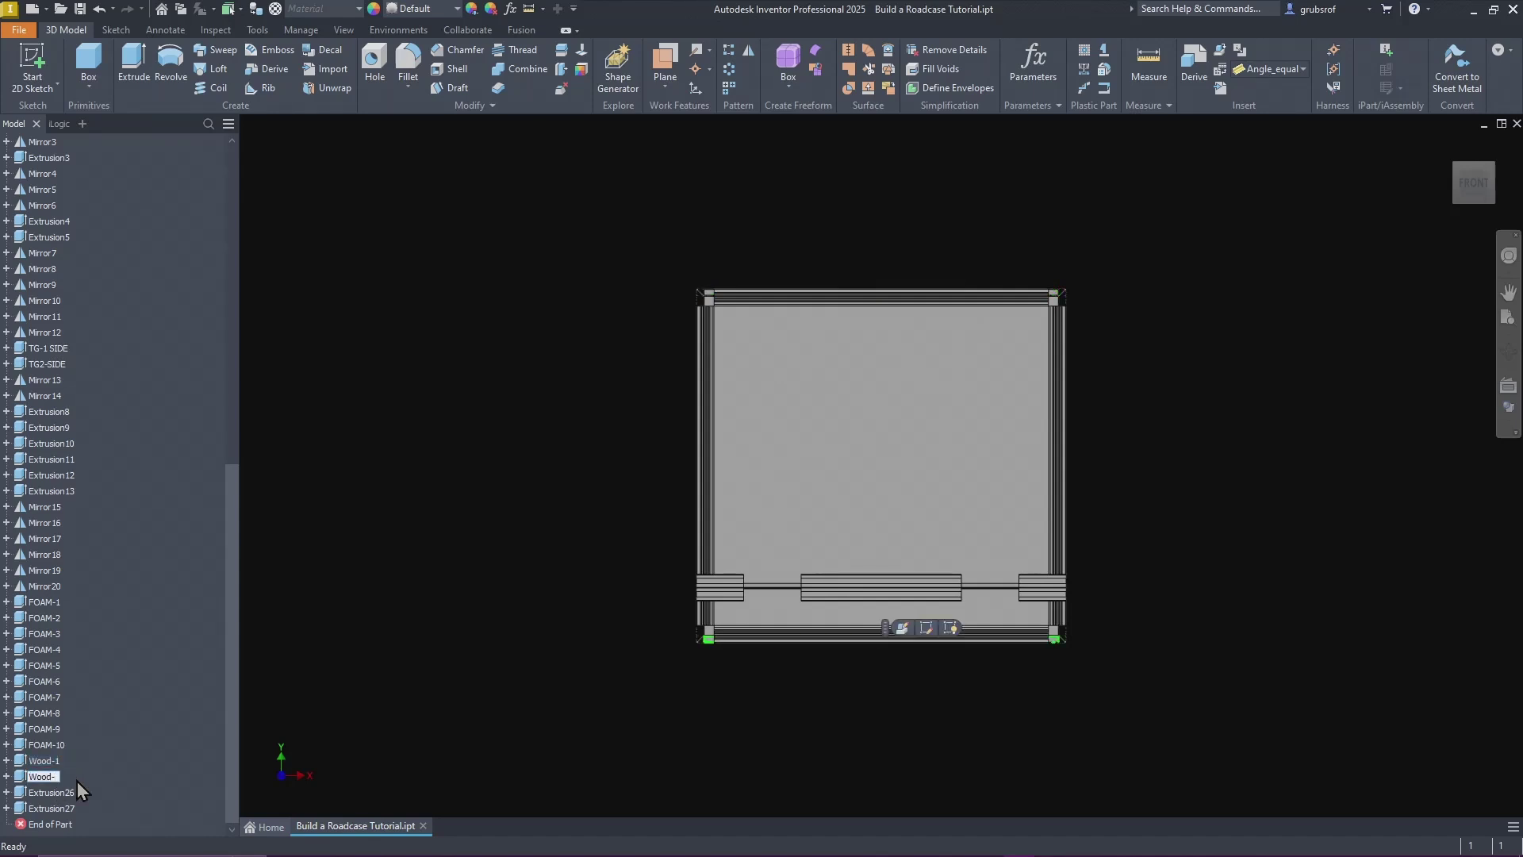
{"action": "type", "text": "2"}
{"action": "key", "text": "Return"}
Step: Rename the panel features Extrusion26 and Extrusion27 as Wood-3 and Wood-4
{"action": "left_click", "coordinate": [60, 795]}
{"action": "left_click", "coordinate": [60, 794]}
{"action": "type", "text": "Wood-3"}
{"action": "key", "text": "Return"}
{"action": "double_click", "coordinate": [60, 808]}
{"action": "type", "text": "Wood-4"}
{"action": "key", "text": "Return"}
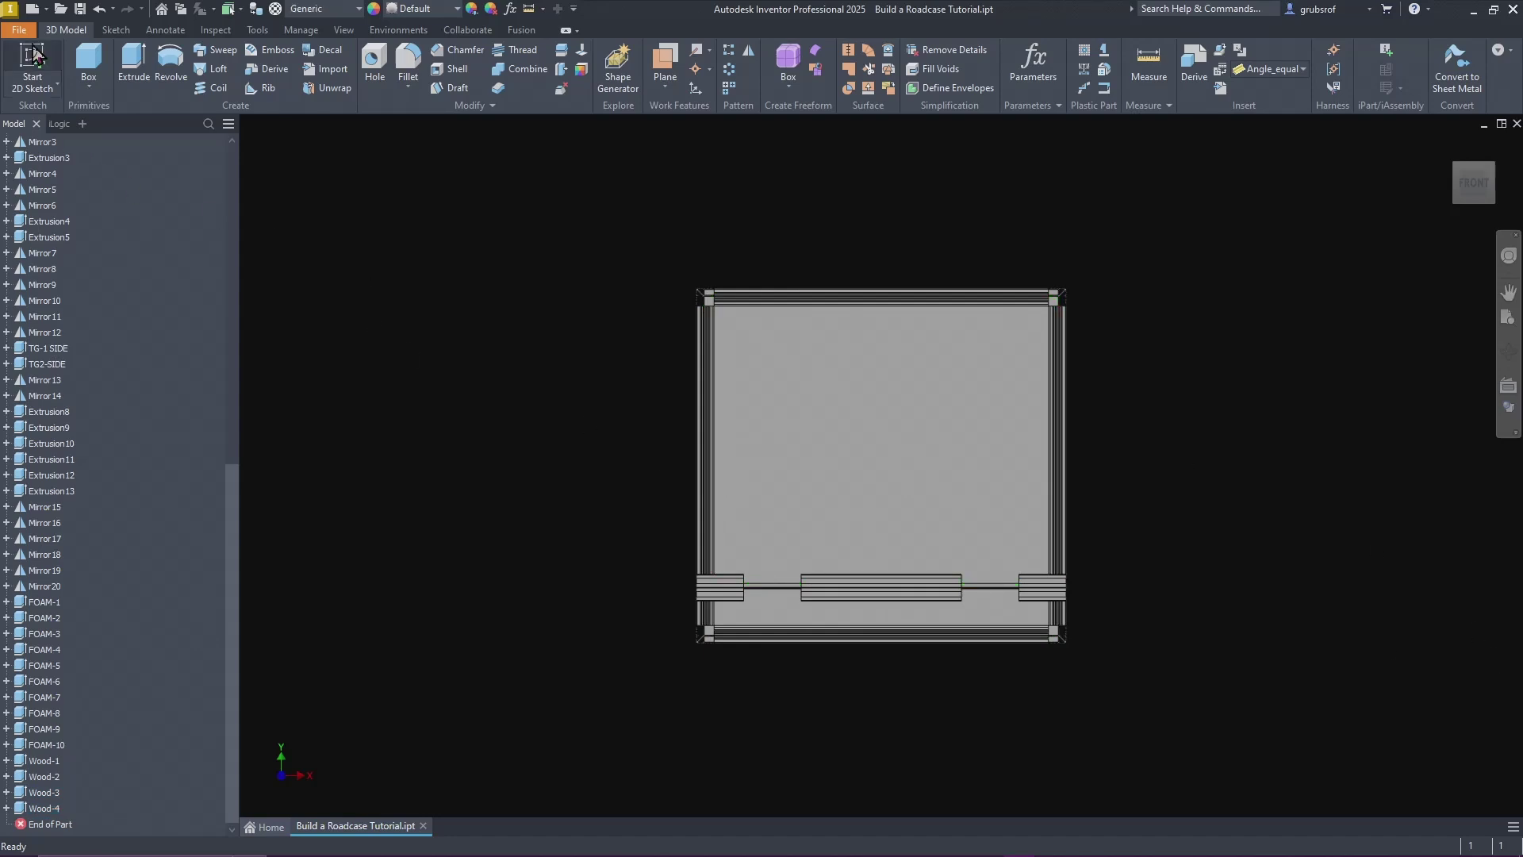
Step: Show the LATCH-1 and LATCH-2 work planes and return to the home view
{"action": "scroll", "coordinate": [79, 286], "scroll_direction": "up", "scroll_amount": 10}
{"action": "scroll", "coordinate": [91, 314], "scroll_direction": "up", "scroll_amount": 3}
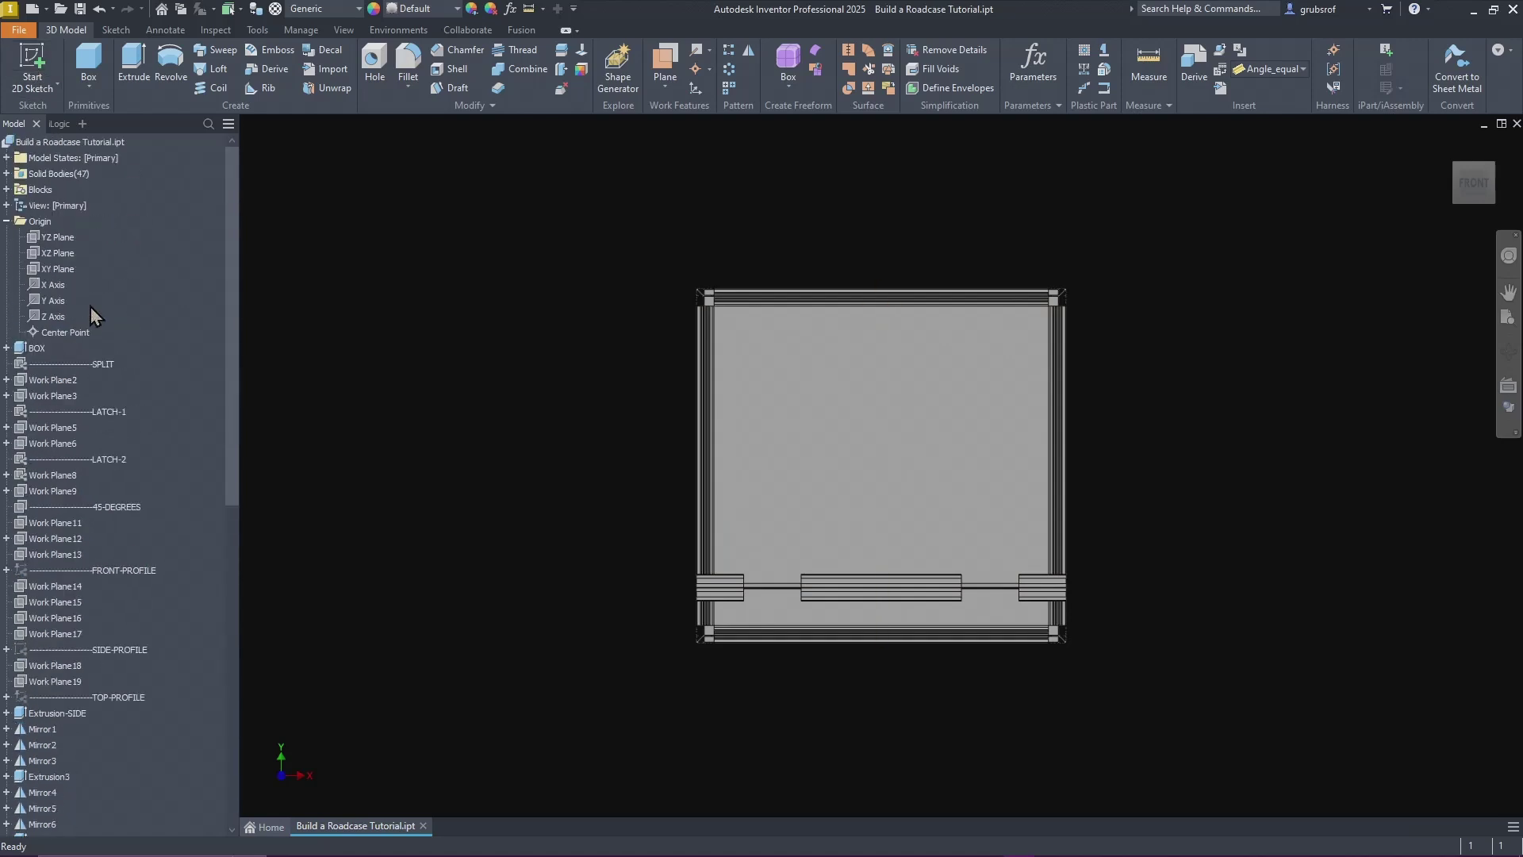
{"action": "left_click", "coordinate": [63, 142]}
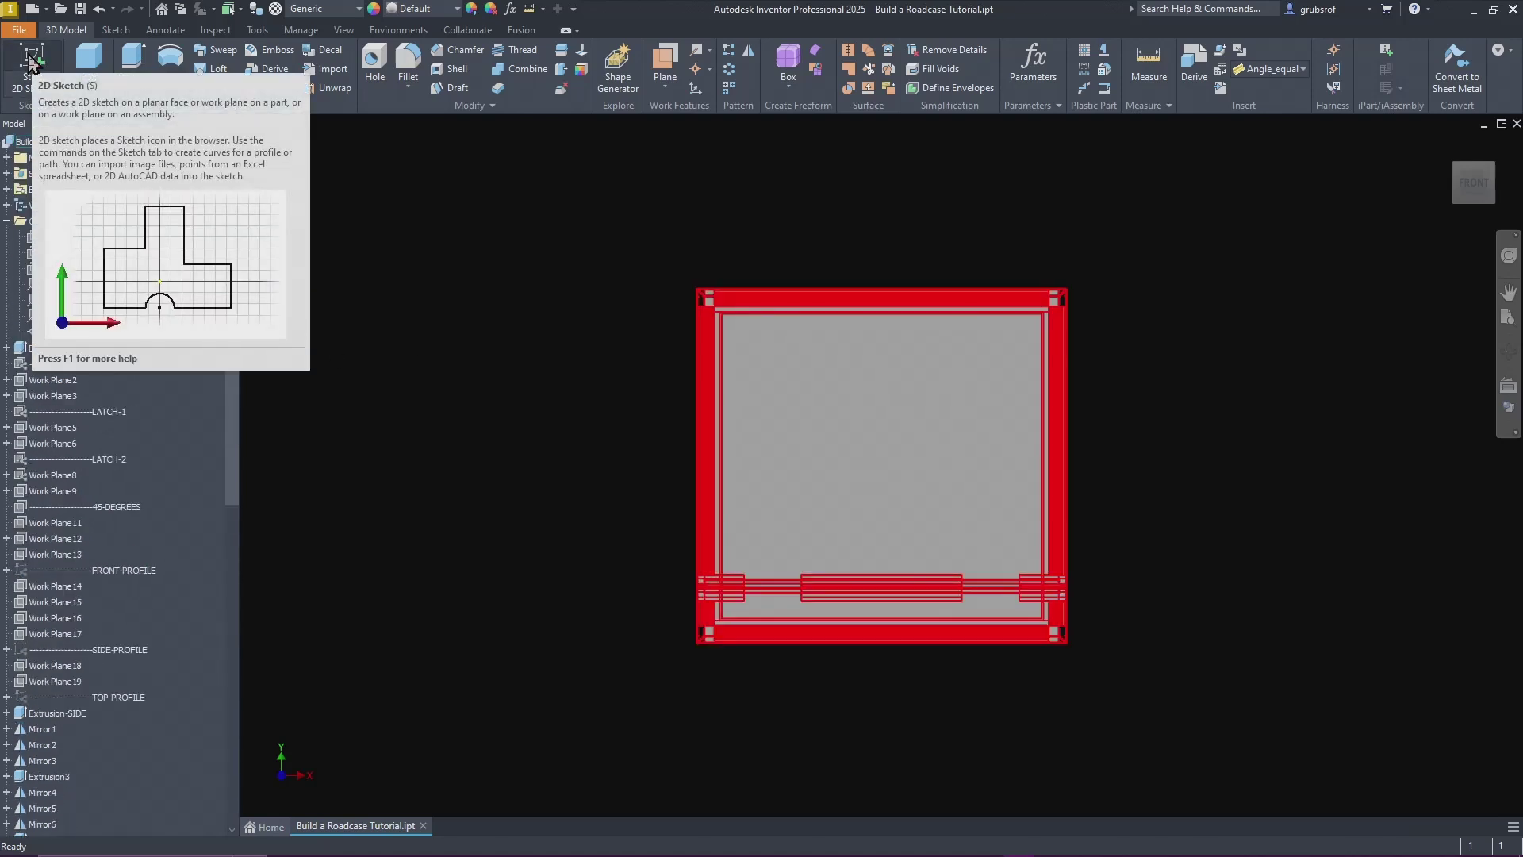
{"action": "key", "text": "Escape"}
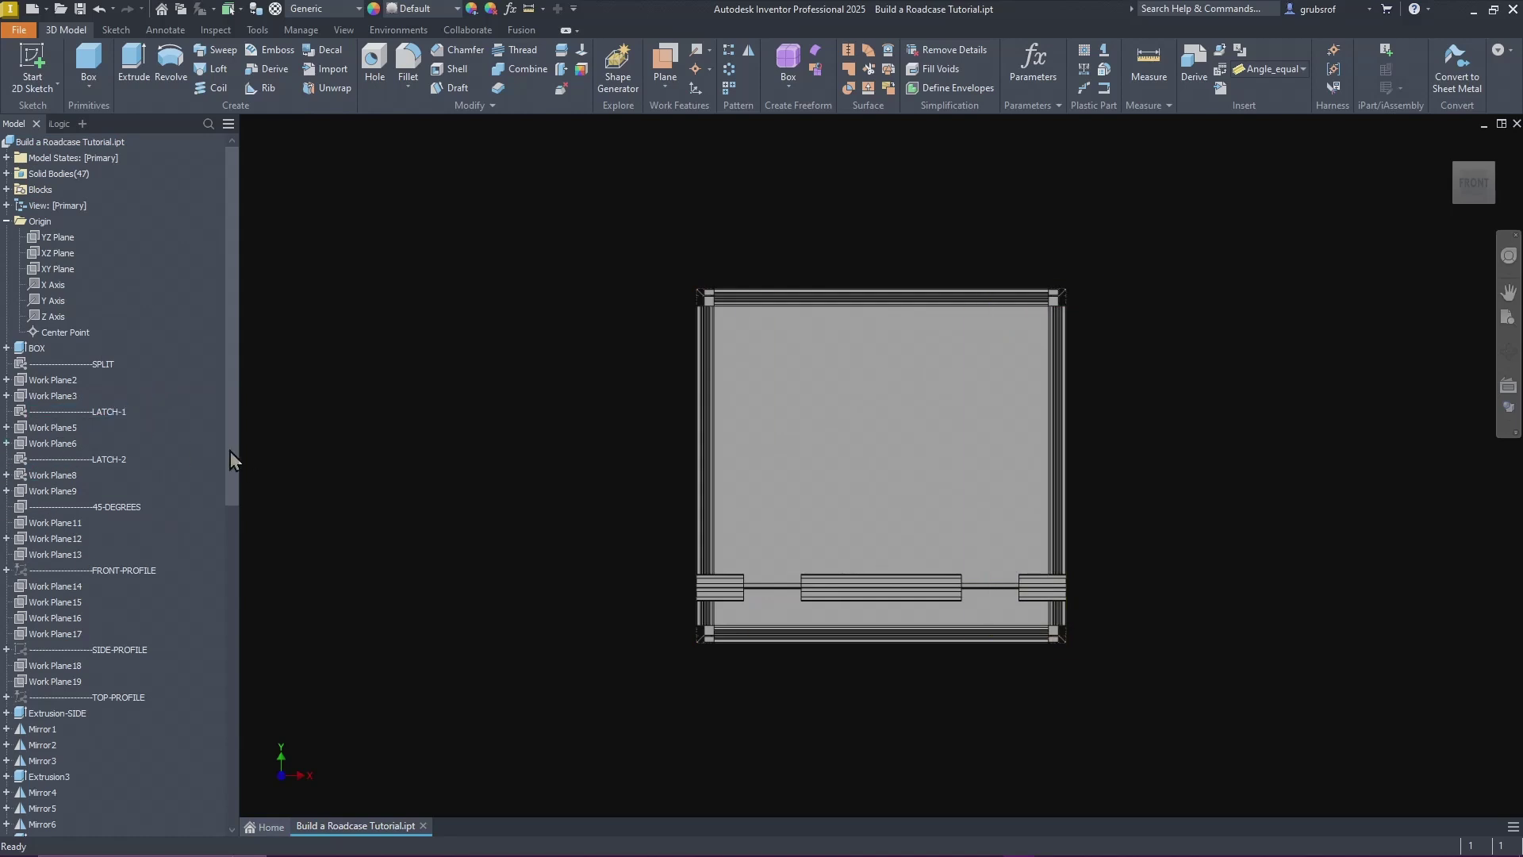
{"action": "left_click", "coordinate": [111, 412]}
{"action": "left_click", "coordinate": [108, 460], "text": "ctrl"}
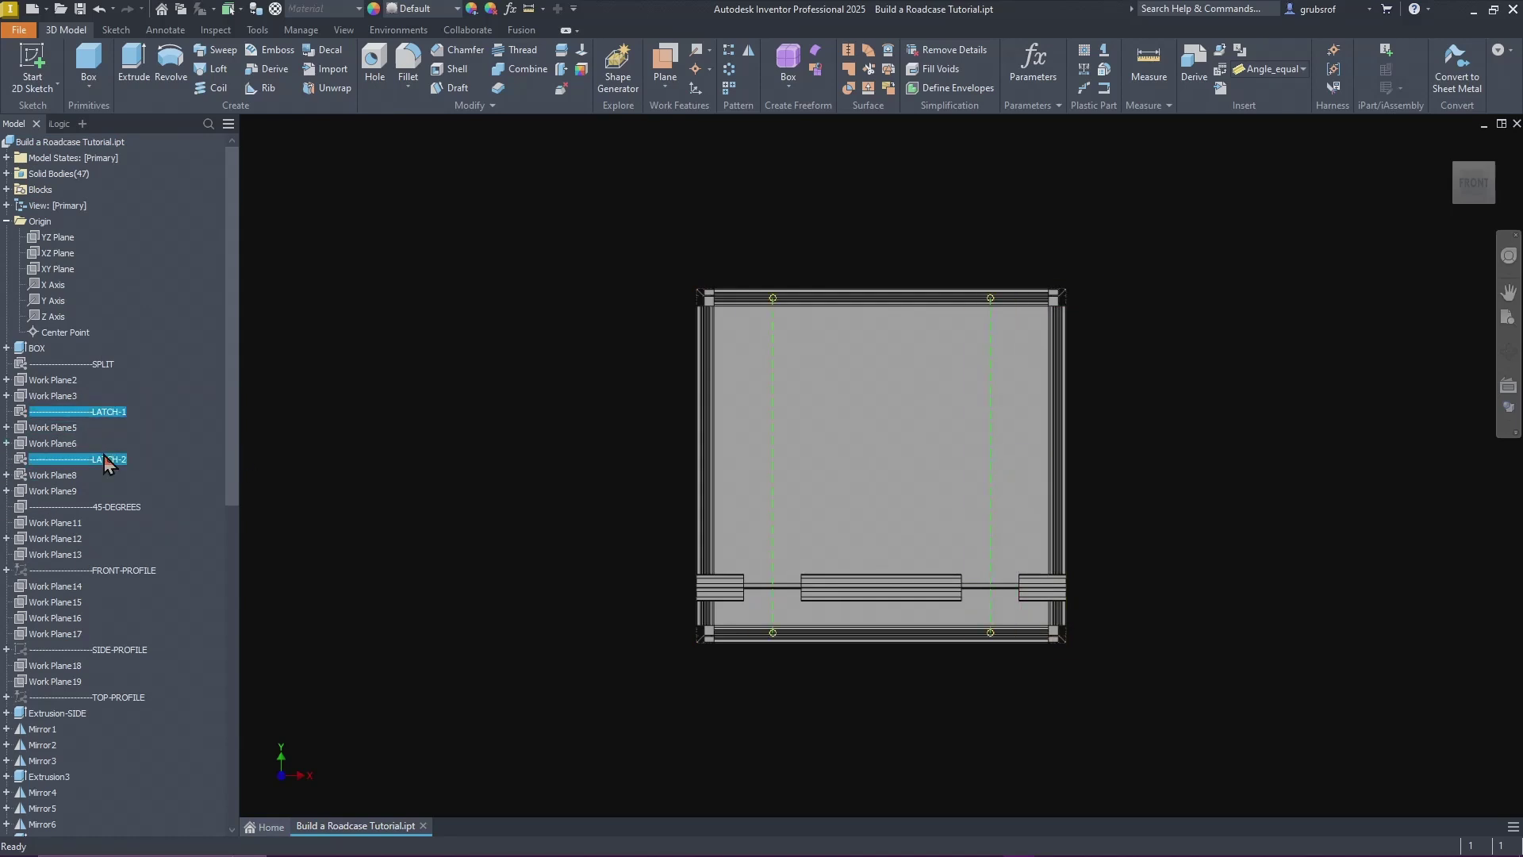
{"action": "right_click", "coordinate": [108, 464]}
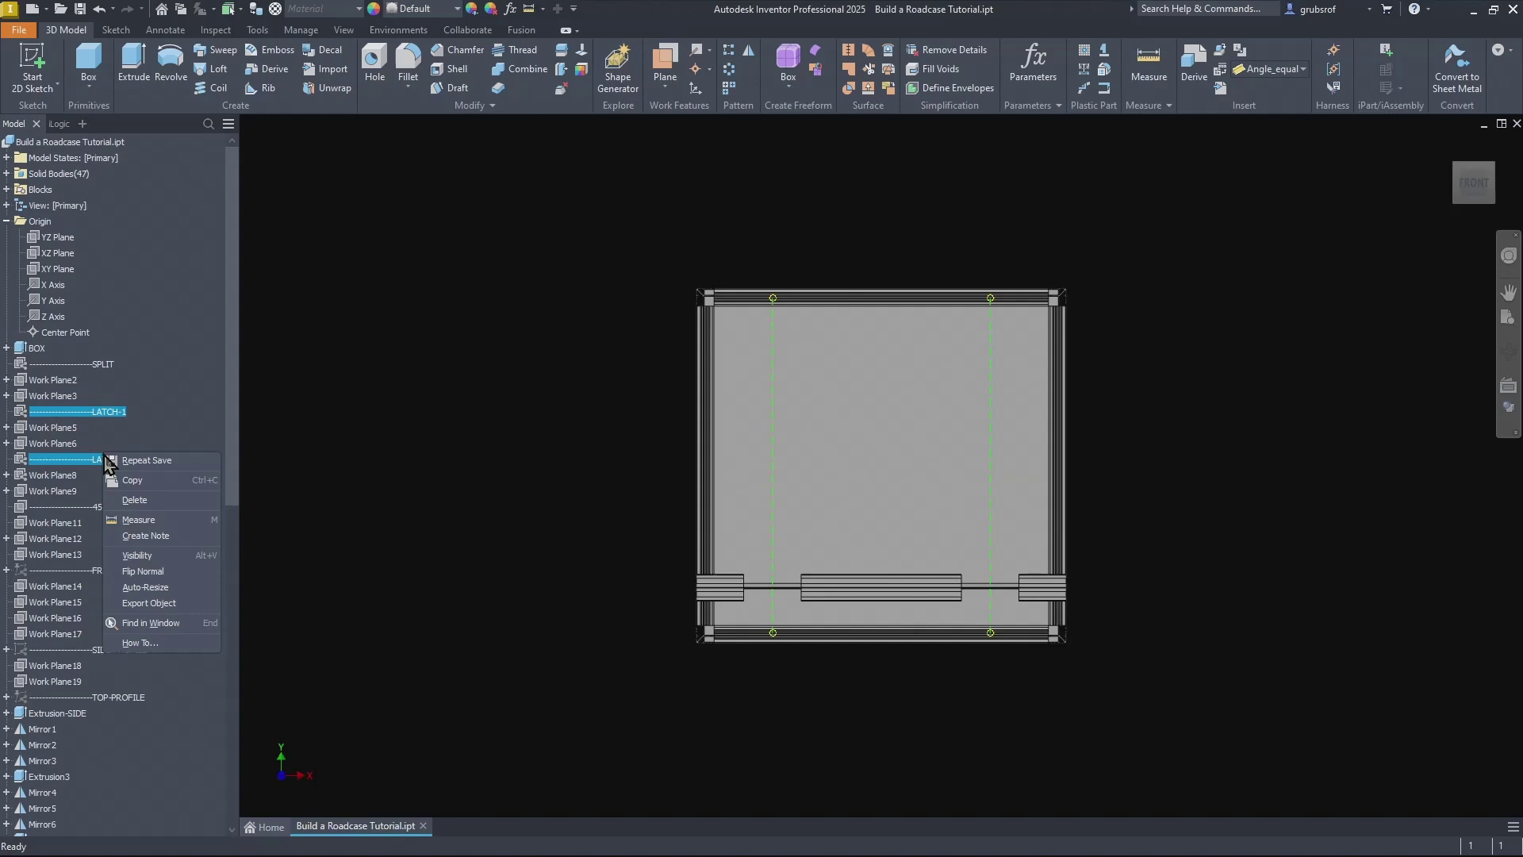
{"action": "left_click", "coordinate": [150, 557]}
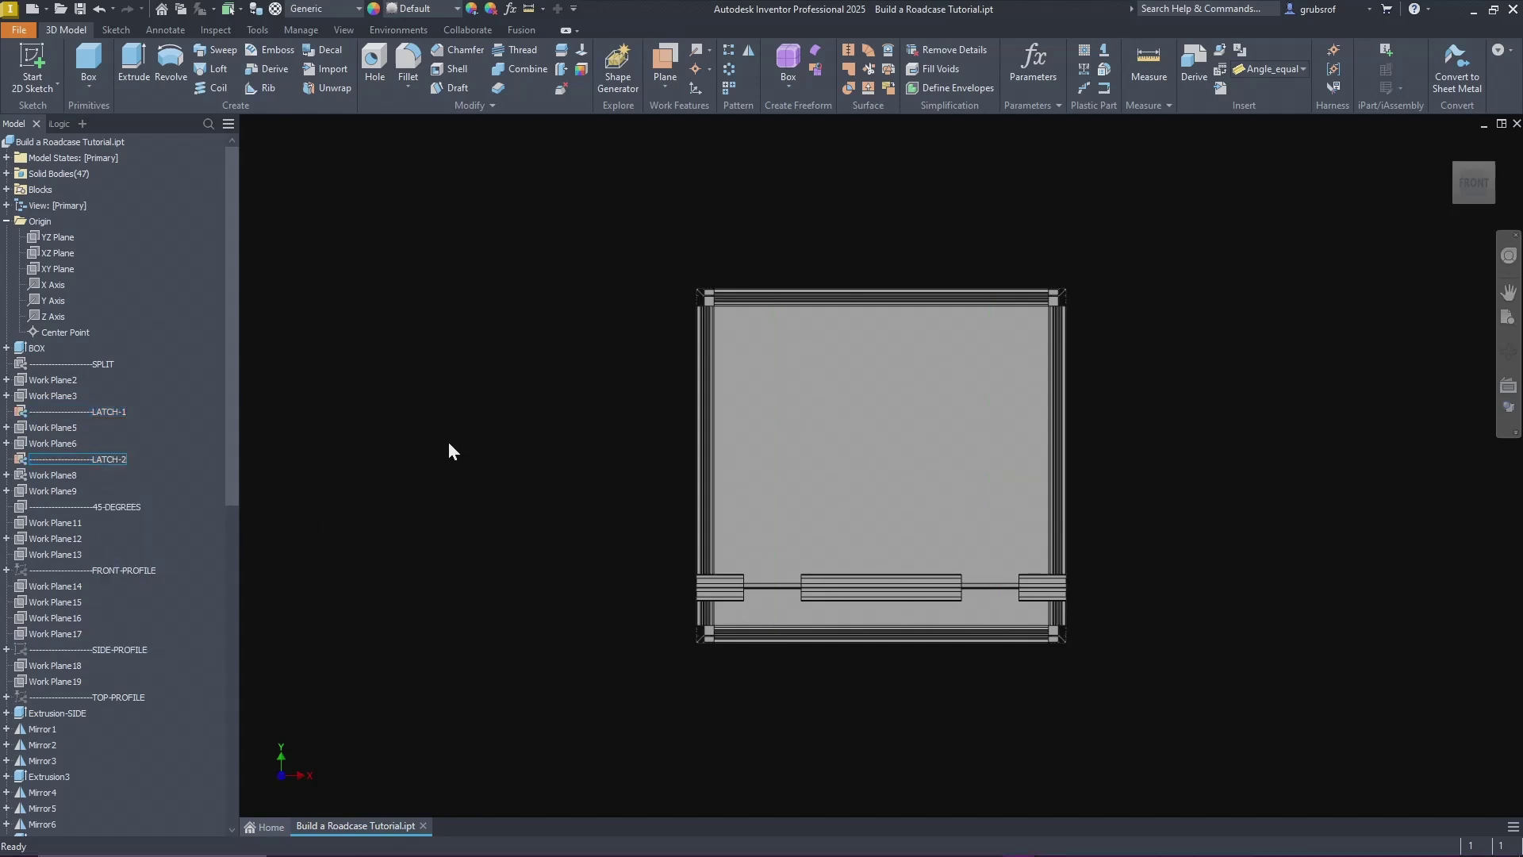
{"action": "key", "text": "F6"}
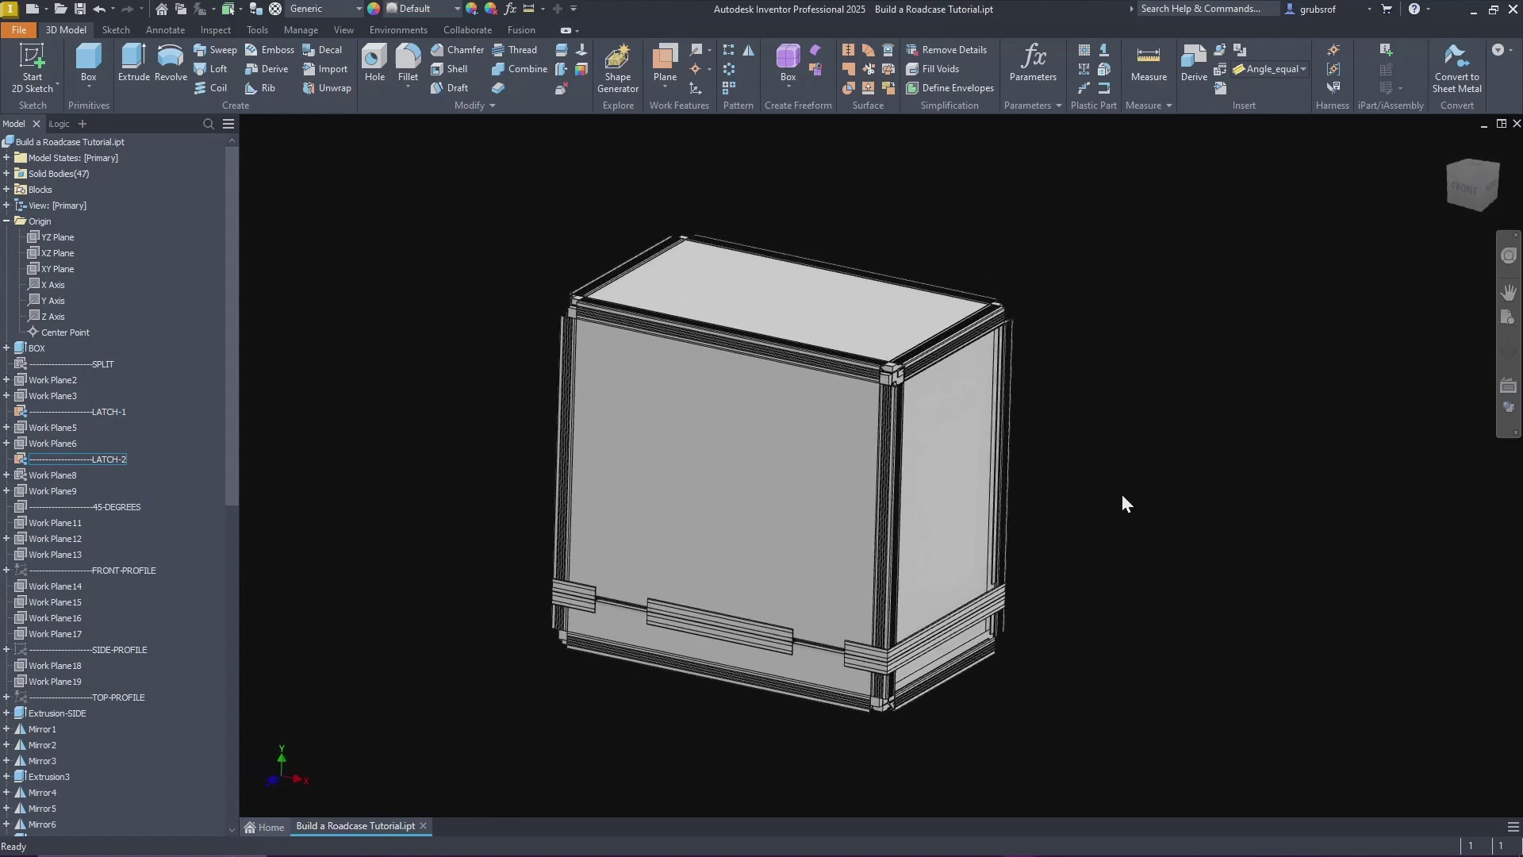
Step: Apply a half section view from the case's top face, offset downward to expose the upper parts of the latch work planes
{"action": "left_click", "coordinate": [345, 32]}
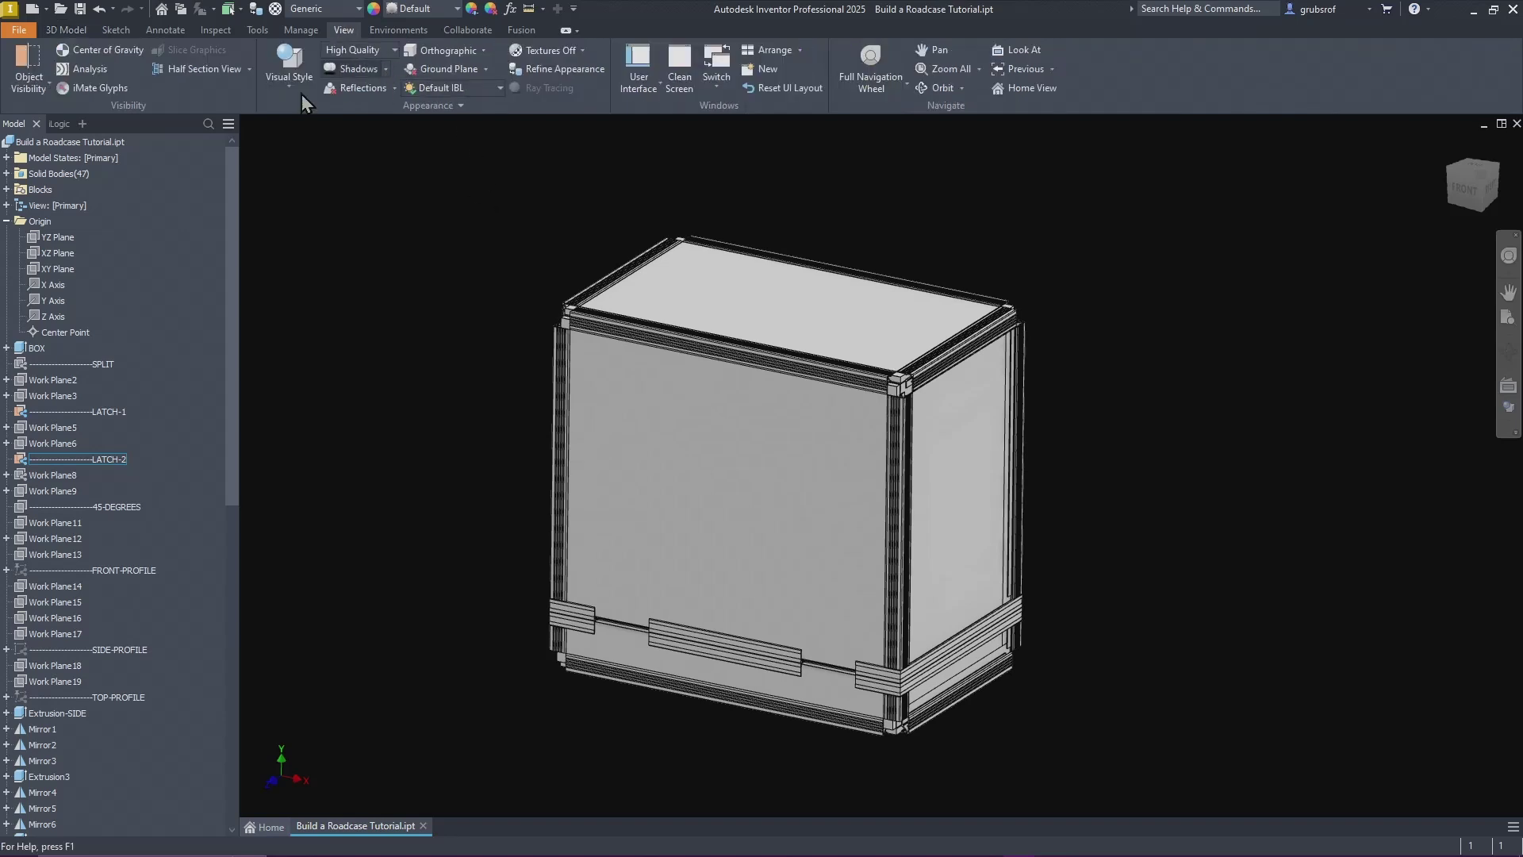
{"action": "left_click", "coordinate": [250, 70]}
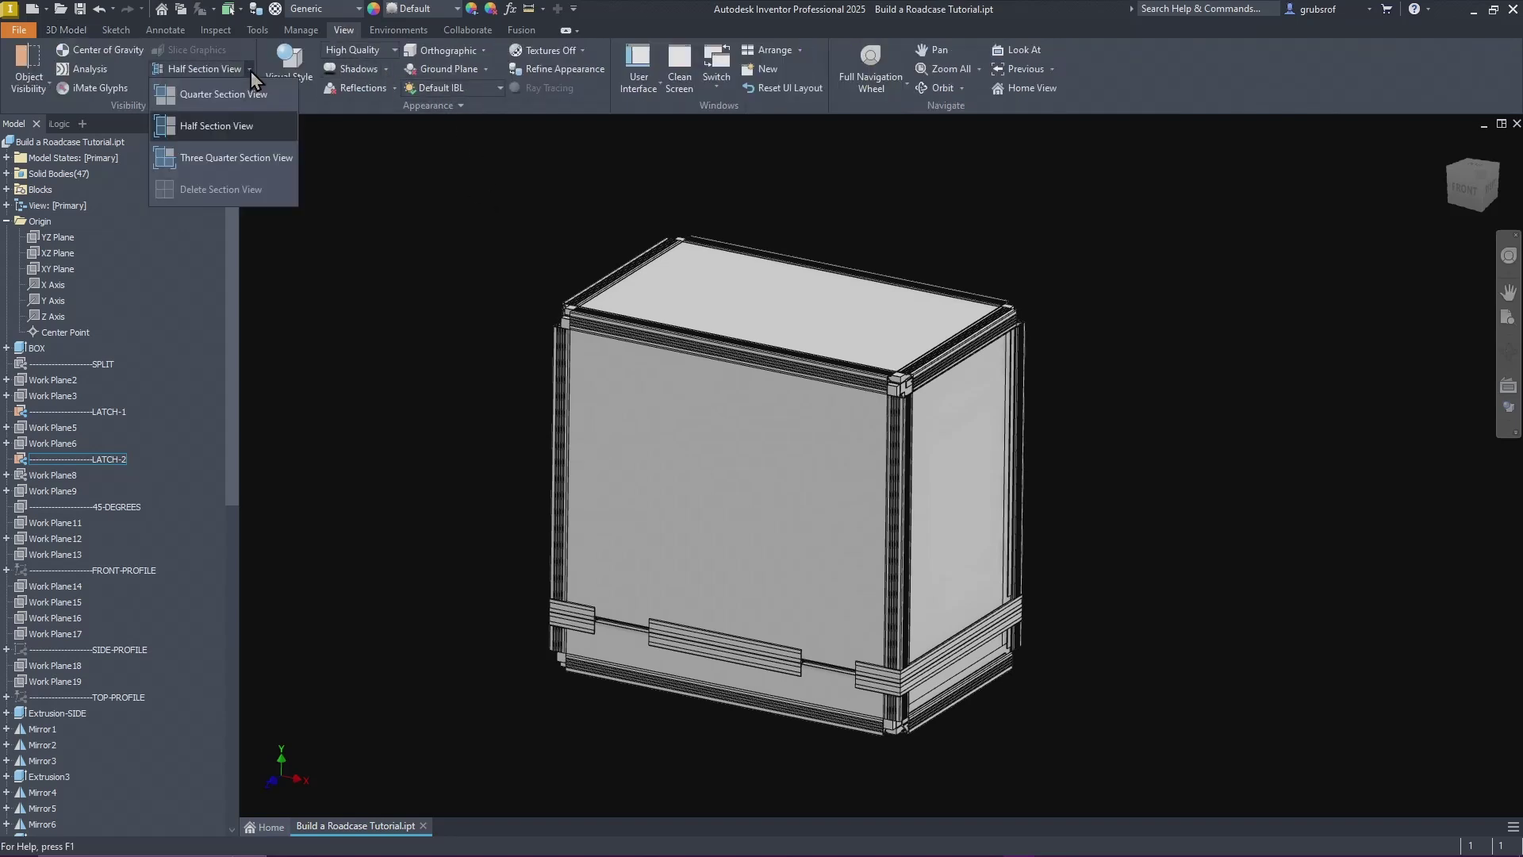
{"action": "left_click", "coordinate": [194, 97]}
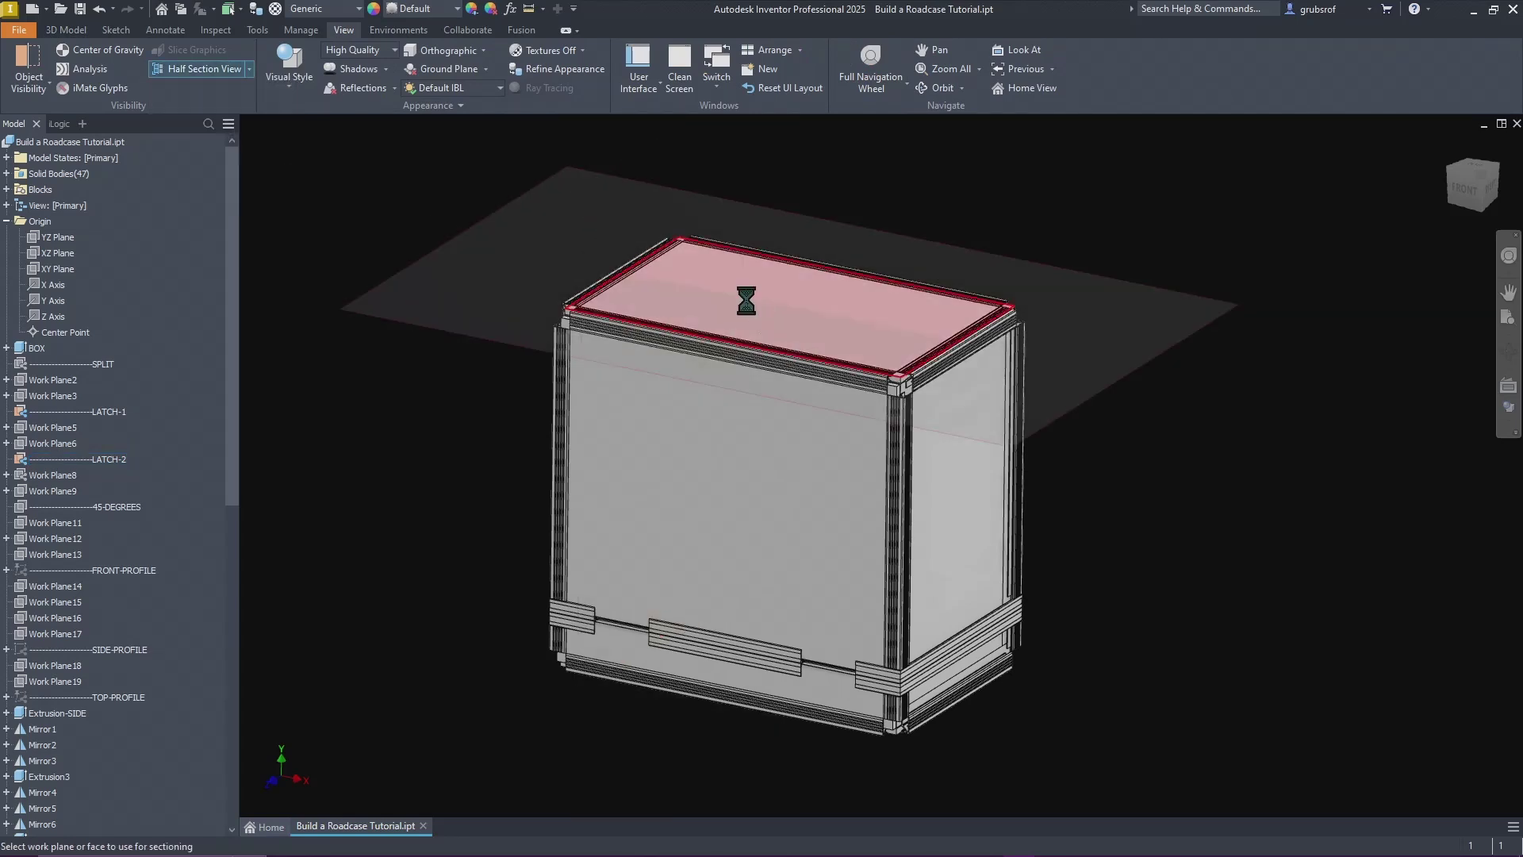
{"action": "left_click", "coordinate": [784, 283]}
{"action": "left_click_drag", "start_coordinate": [790, 291], "coordinate": [787, 424]}
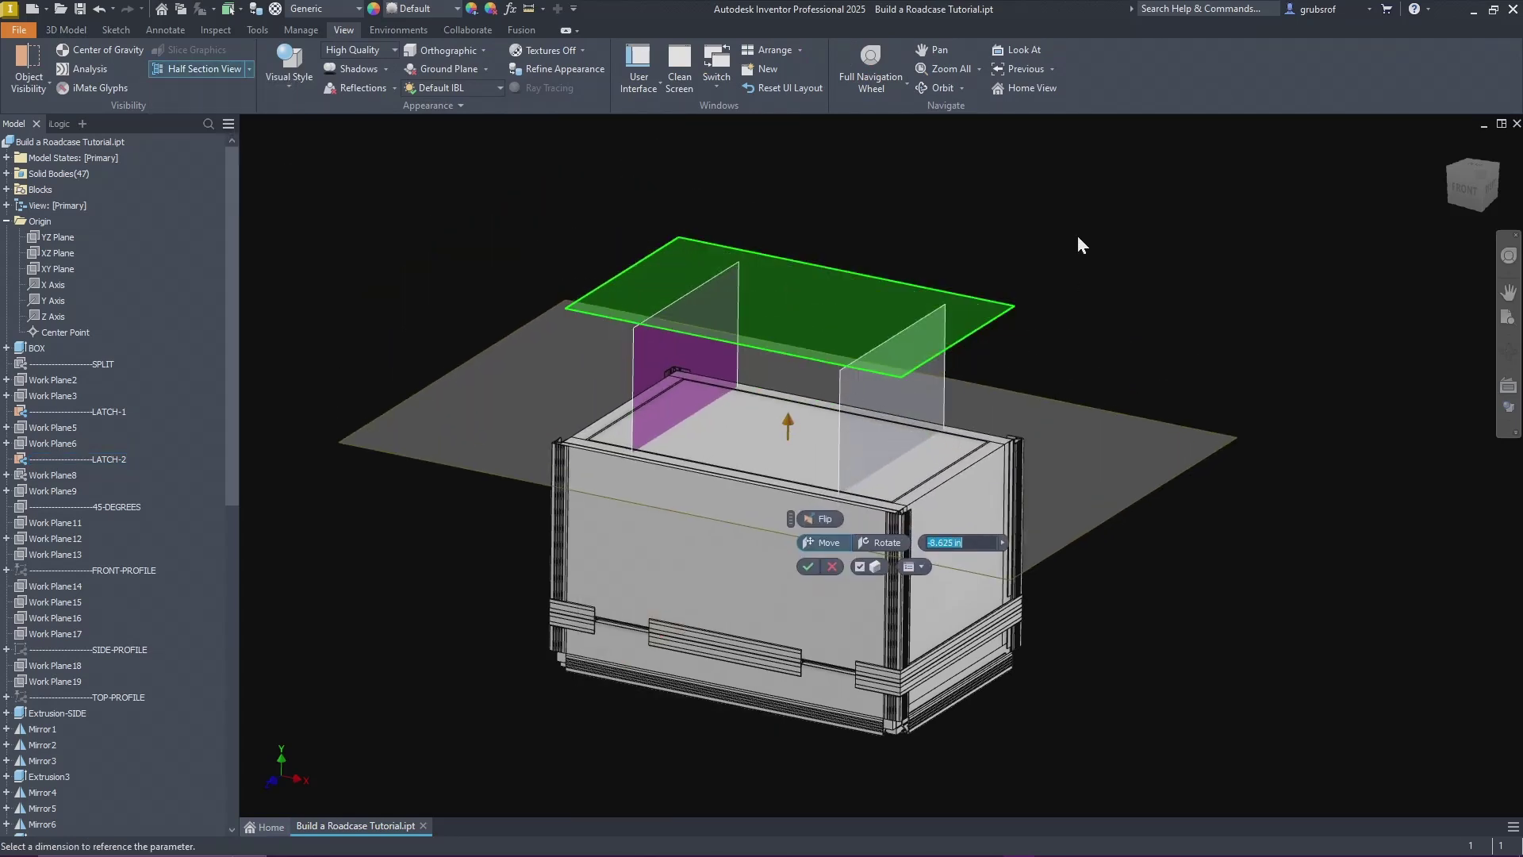
{"action": "left_click", "coordinate": [804, 567]}
Step: Shift both latch work planes forward so they protrude beyond the front panel, and delete the section view
{"action": "left_click_drag", "start_coordinate": [842, 387], "coordinate": [798, 414]}
{"action": "left_click_drag", "start_coordinate": [639, 373], "coordinate": [592, 395]}
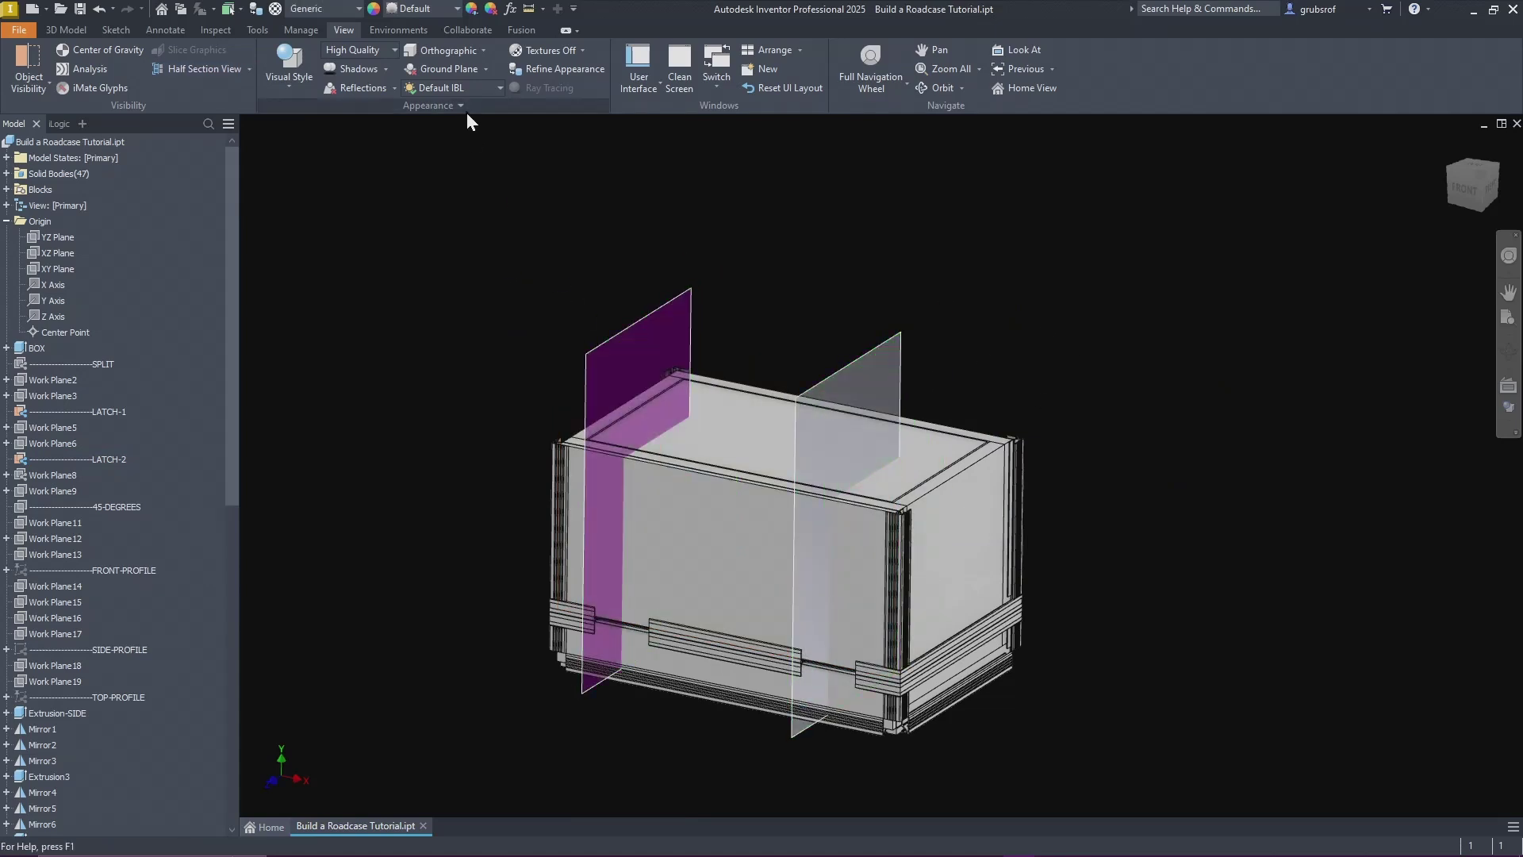
{"action": "left_click", "coordinate": [250, 70]}
{"action": "left_click", "coordinate": [223, 189]}
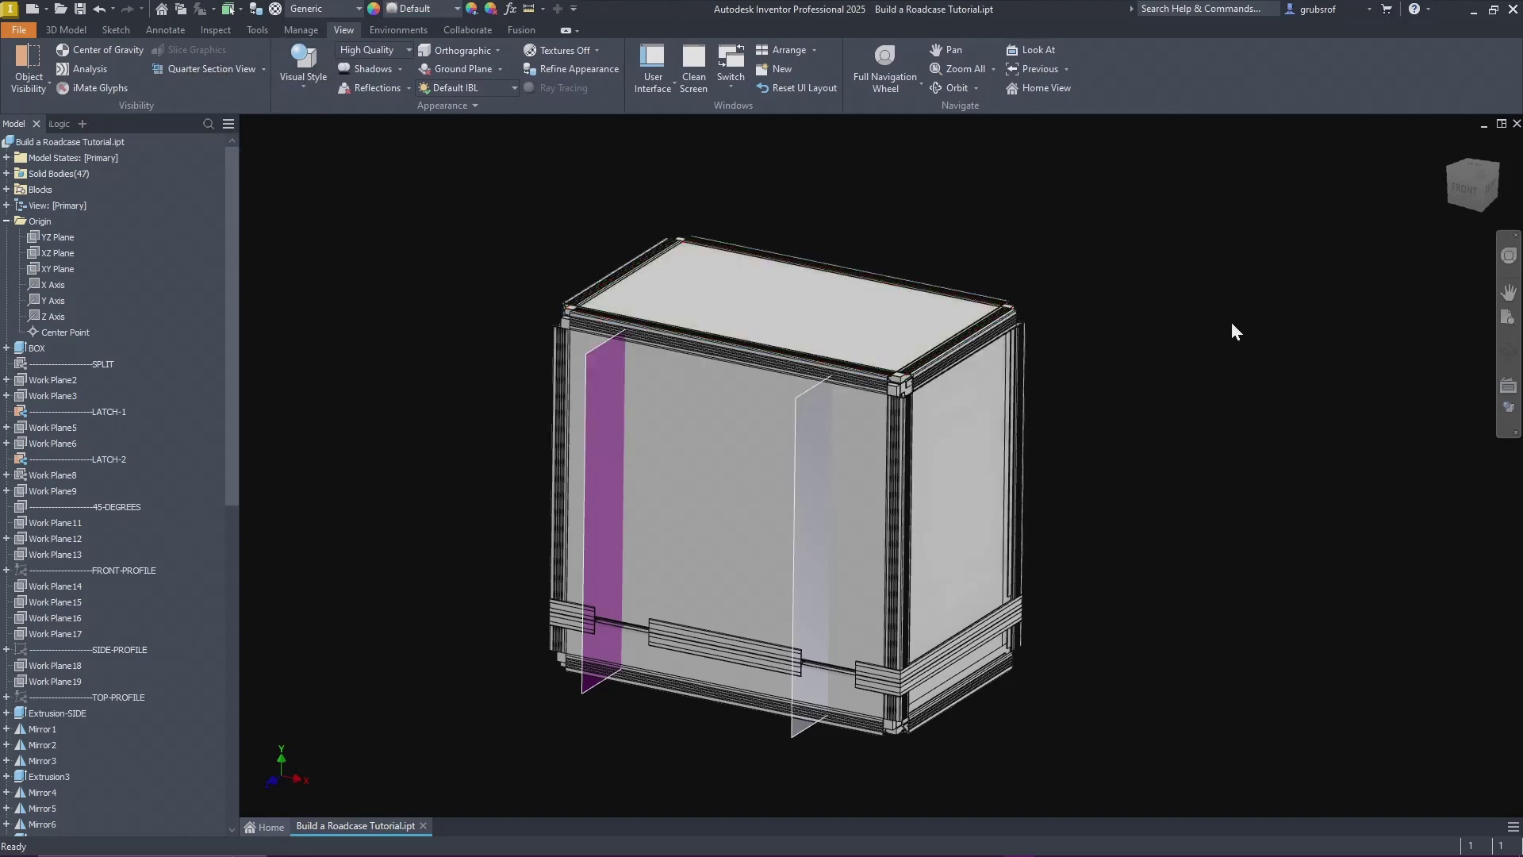
Step: Start a new 2D sketch on the outer face of the upper front wood panel
{"action": "left_click", "coordinate": [1473, 185]}
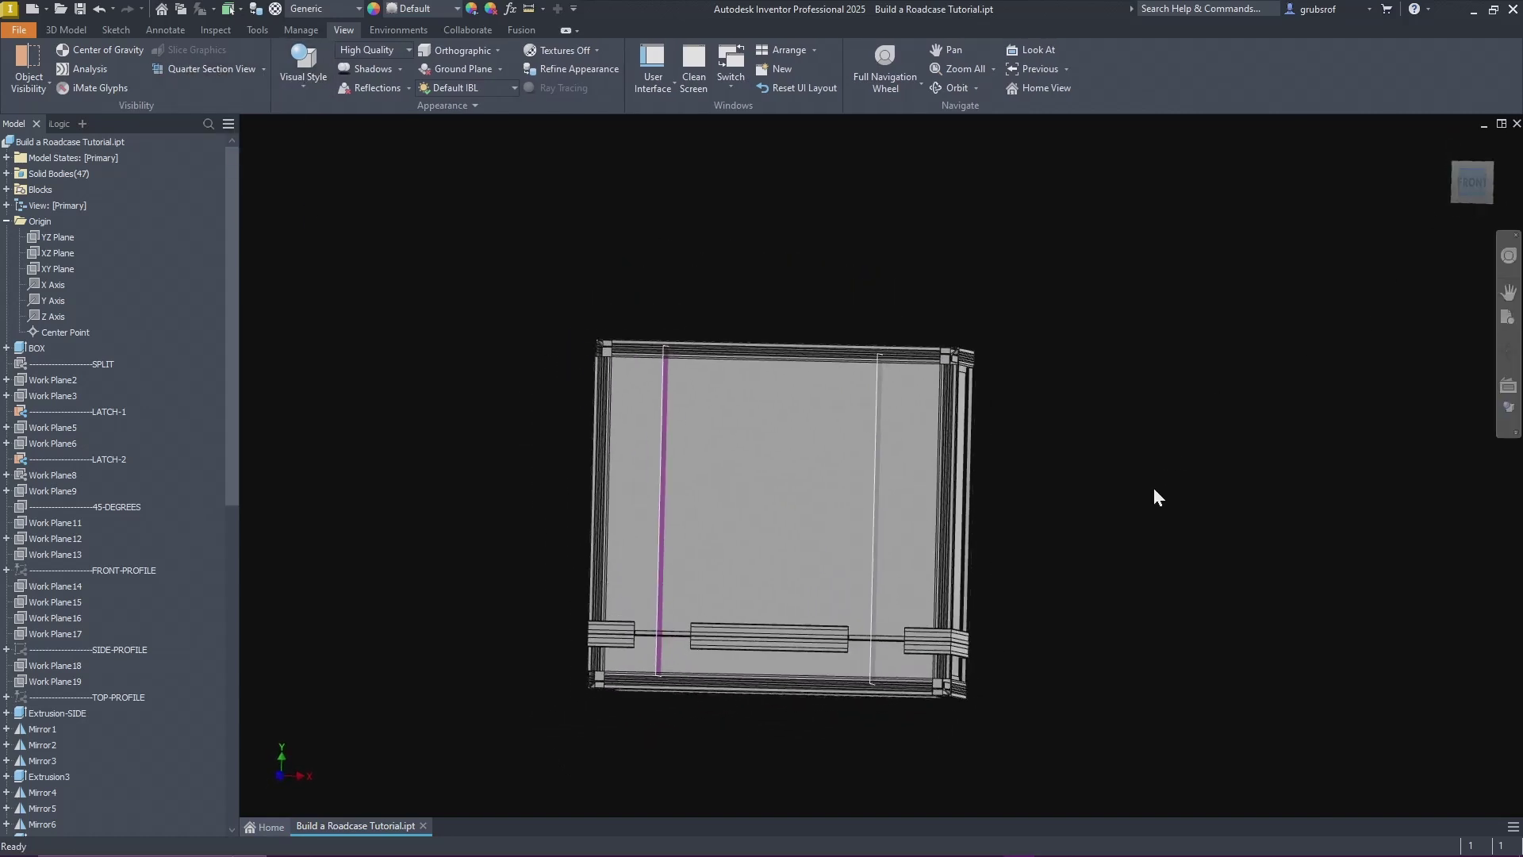
{"action": "left_click", "coordinate": [70, 141]}
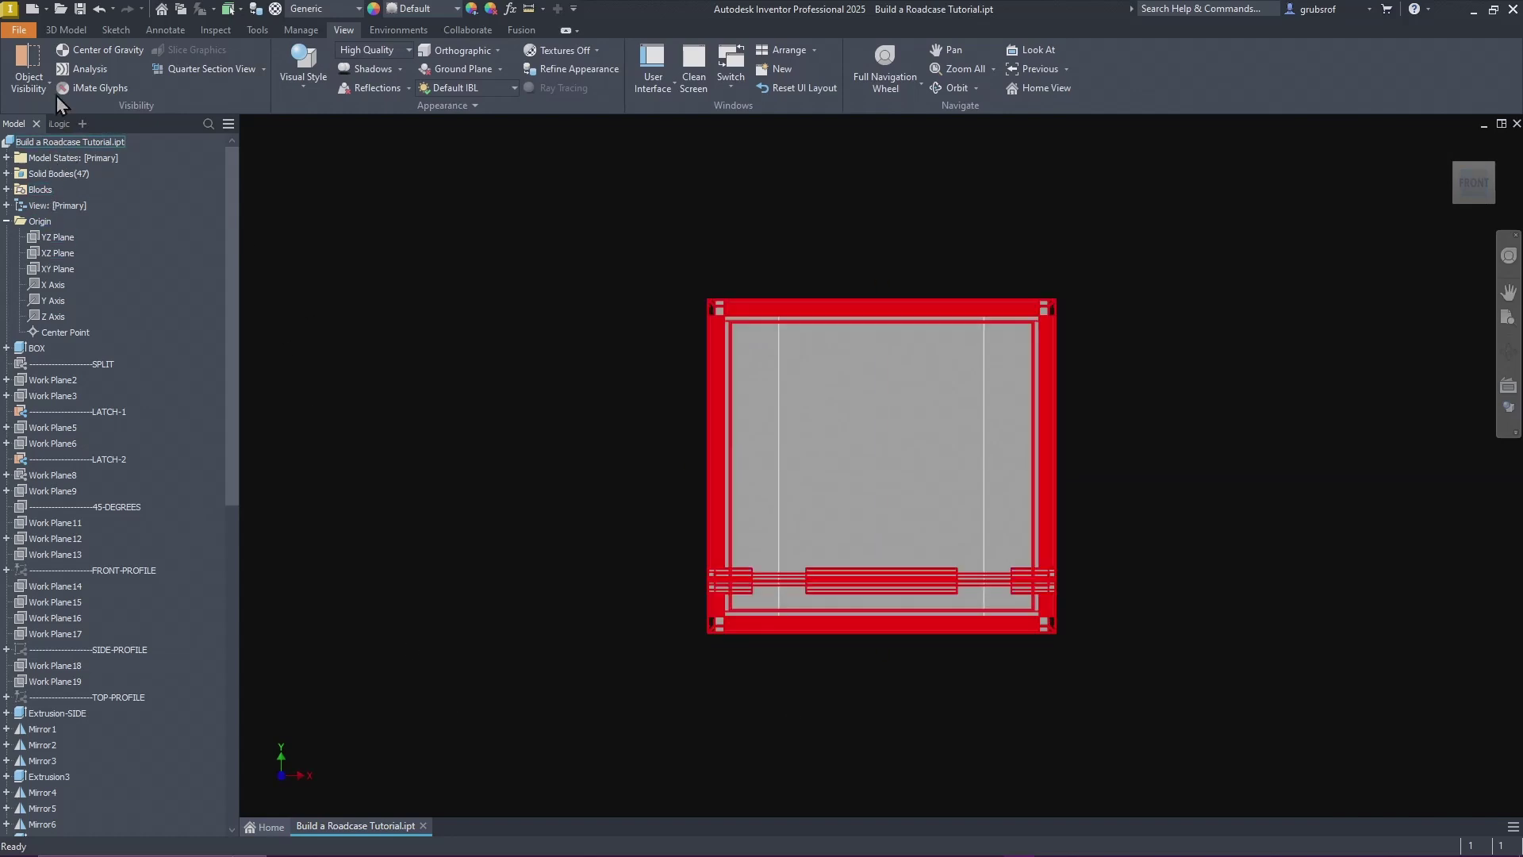
{"action": "left_click", "coordinate": [66, 30]}
{"action": "left_click", "coordinate": [29, 57]}
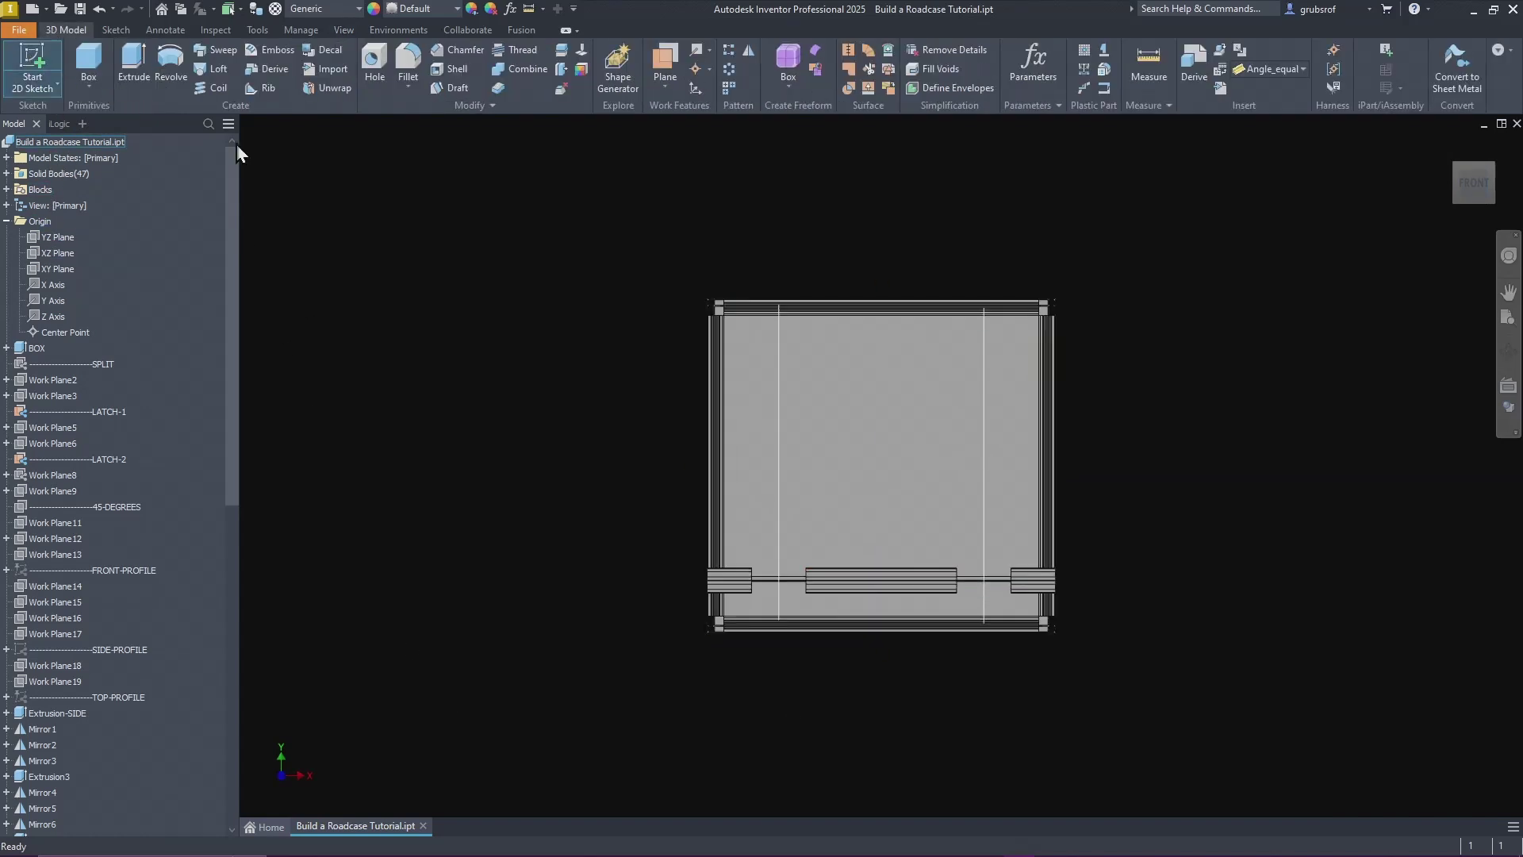
{"action": "left_click", "coordinate": [876, 457]}
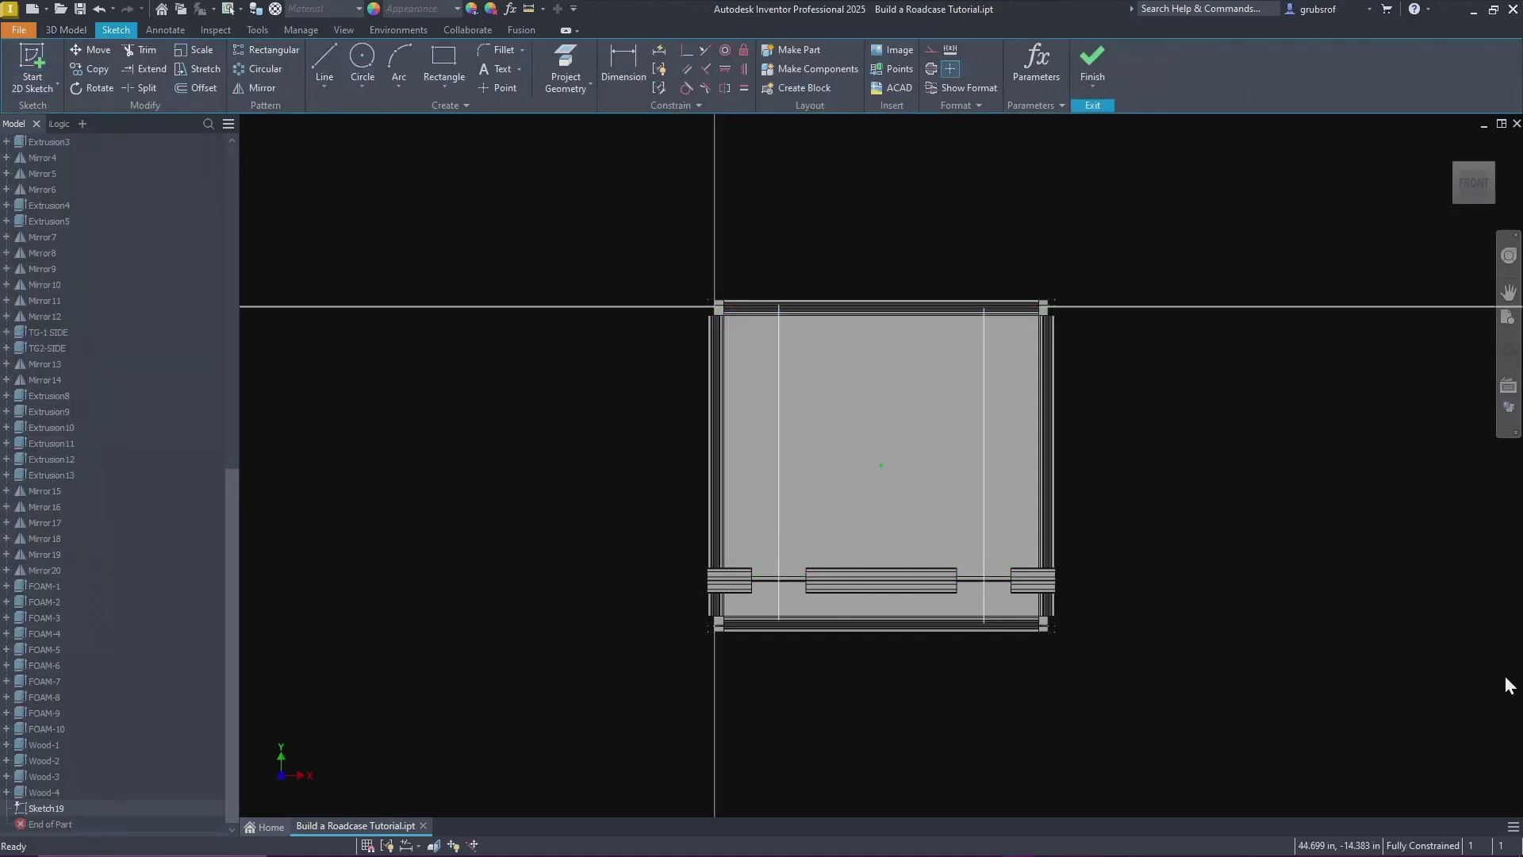
Step: Project the LATCH-1 and LATCH-2 work planes into the front panel sketch
{"action": "left_click", "coordinate": [566, 64]}
{"action": "mouse_move", "coordinate": [1252, 373]}
{"action": "middle_mouse_down", "text": "shift"}
{"action": "mouse_move", "coordinate": [1180, 510]}
{"action": "mouse_move", "coordinate": [713, 399]}
{"action": "middle_mouse_up", "text": "shift"}
{"action": "left_click", "coordinate": [709, 396]}
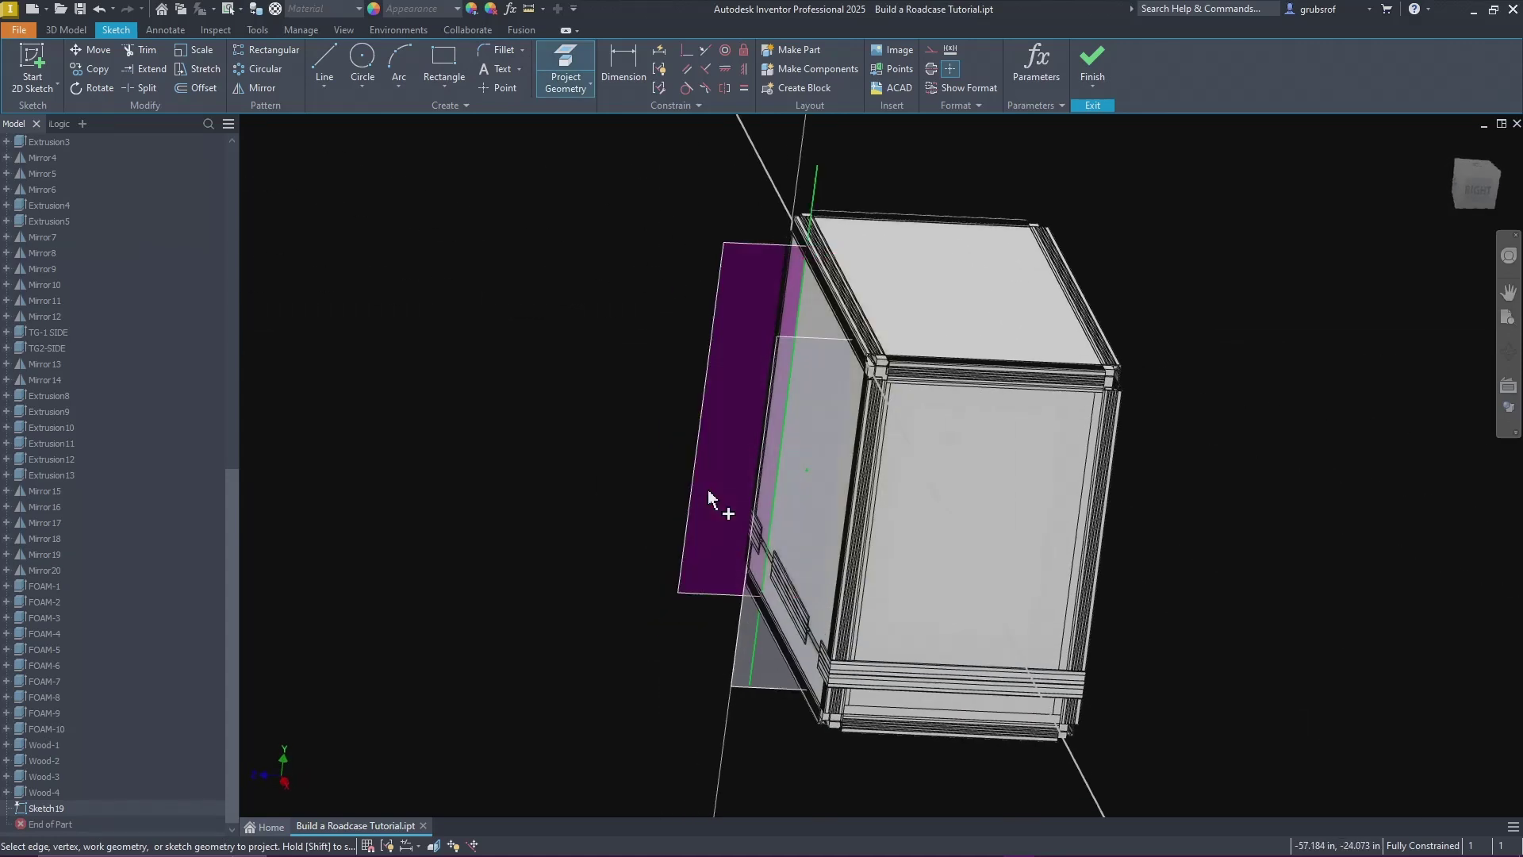
{"action": "left_click", "coordinate": [736, 681]}
{"action": "right_click", "coordinate": [1293, 516]}
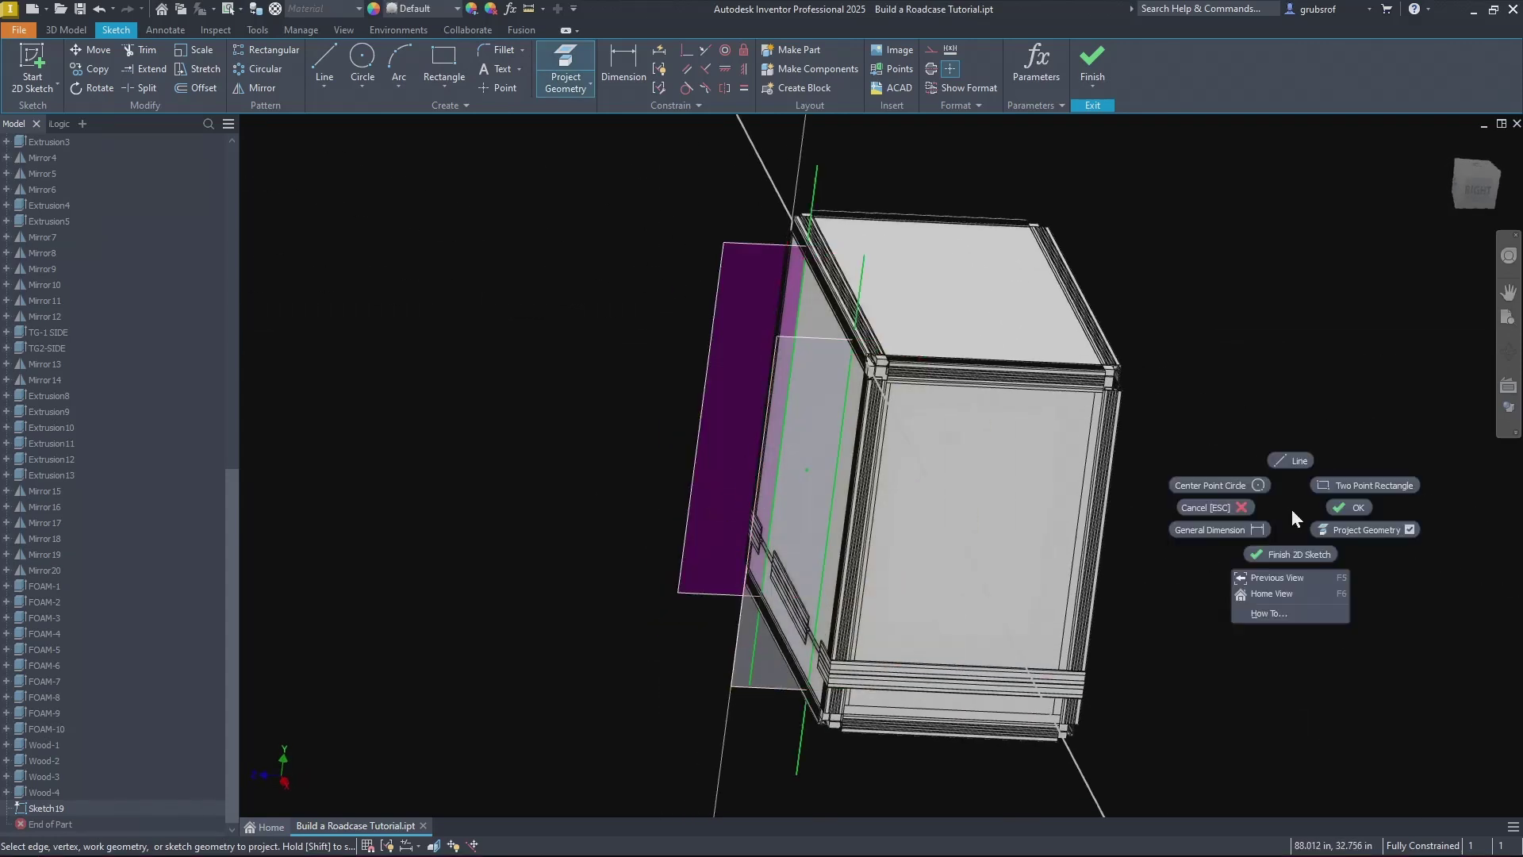
{"action": "left_click", "coordinate": [1349, 514]}
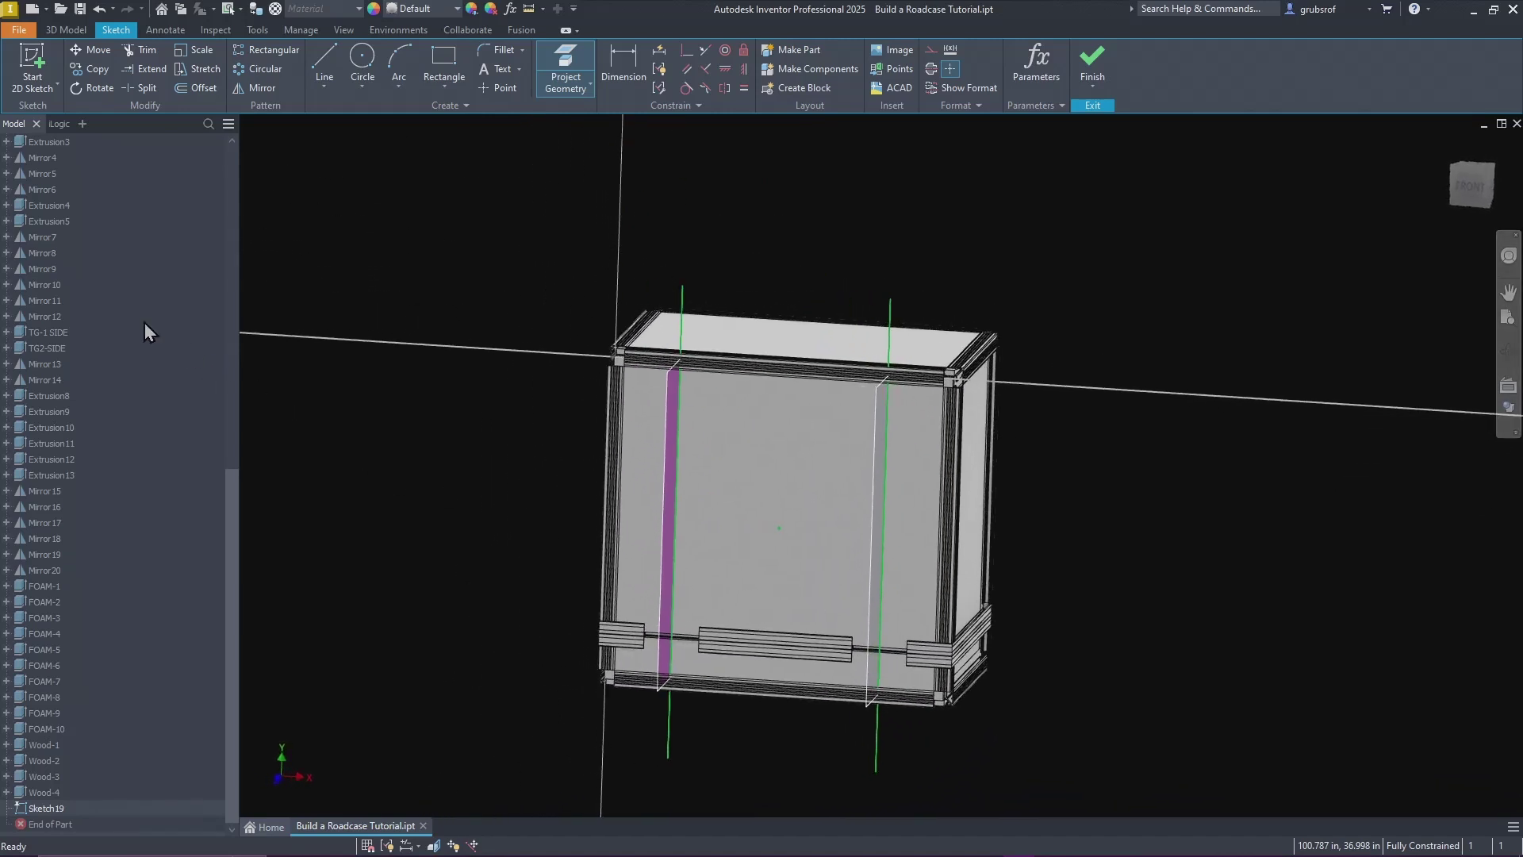
{"action": "key", "text": "Escape"}
Step: Hide the LATCH-1 and LATCH-2 work planes
{"action": "scroll", "coordinate": [139, 307], "scroll_direction": "up", "scroll_amount": 6}
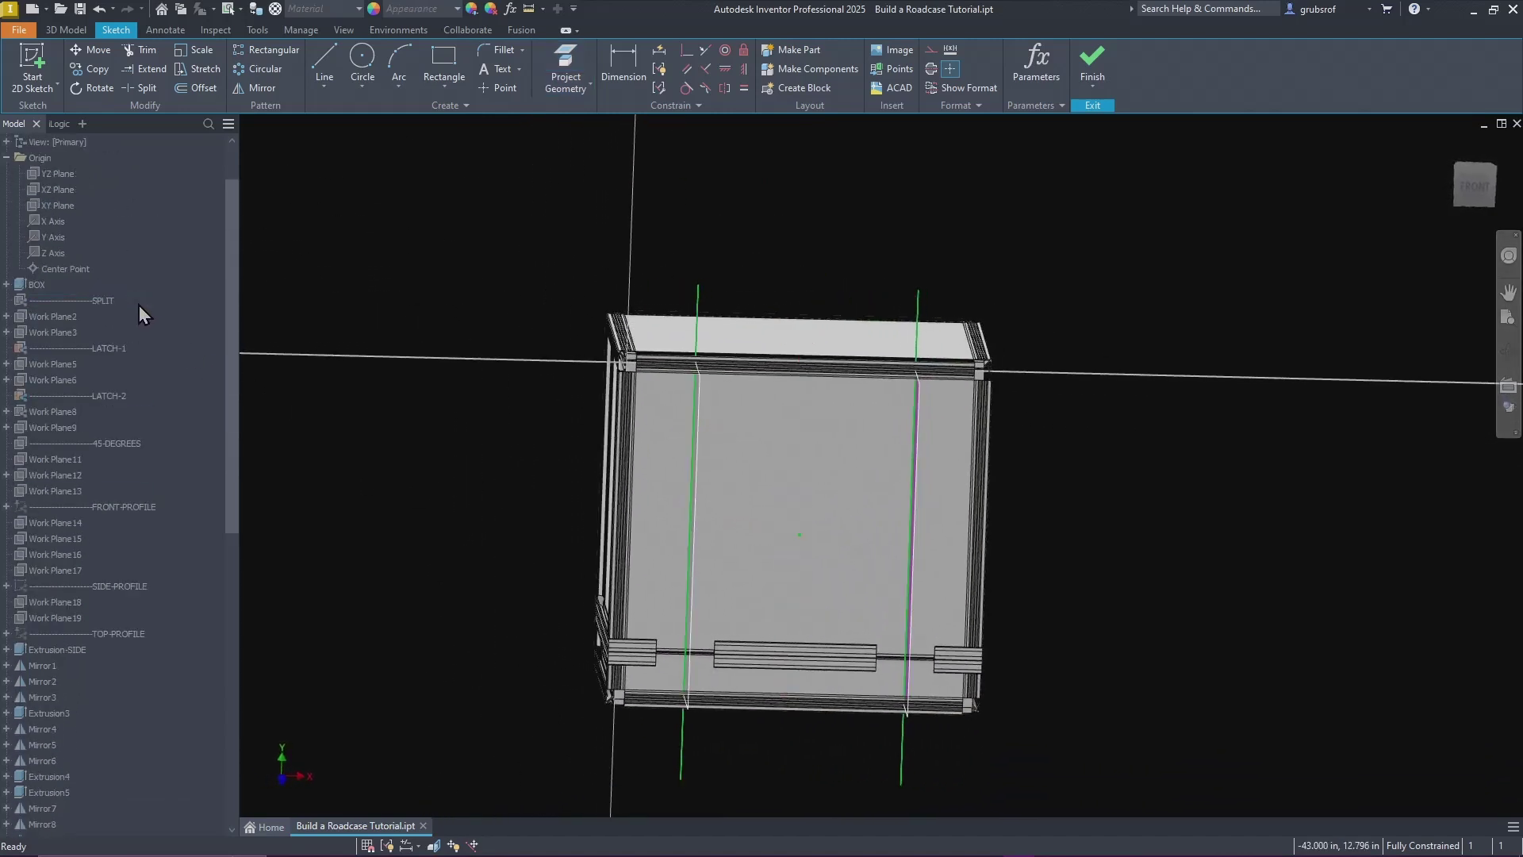
{"action": "left_click", "coordinate": [53, 393]}
{"action": "left_click", "coordinate": [75, 350], "text": "ctrl"}
{"action": "right_click", "coordinate": [75, 351]}
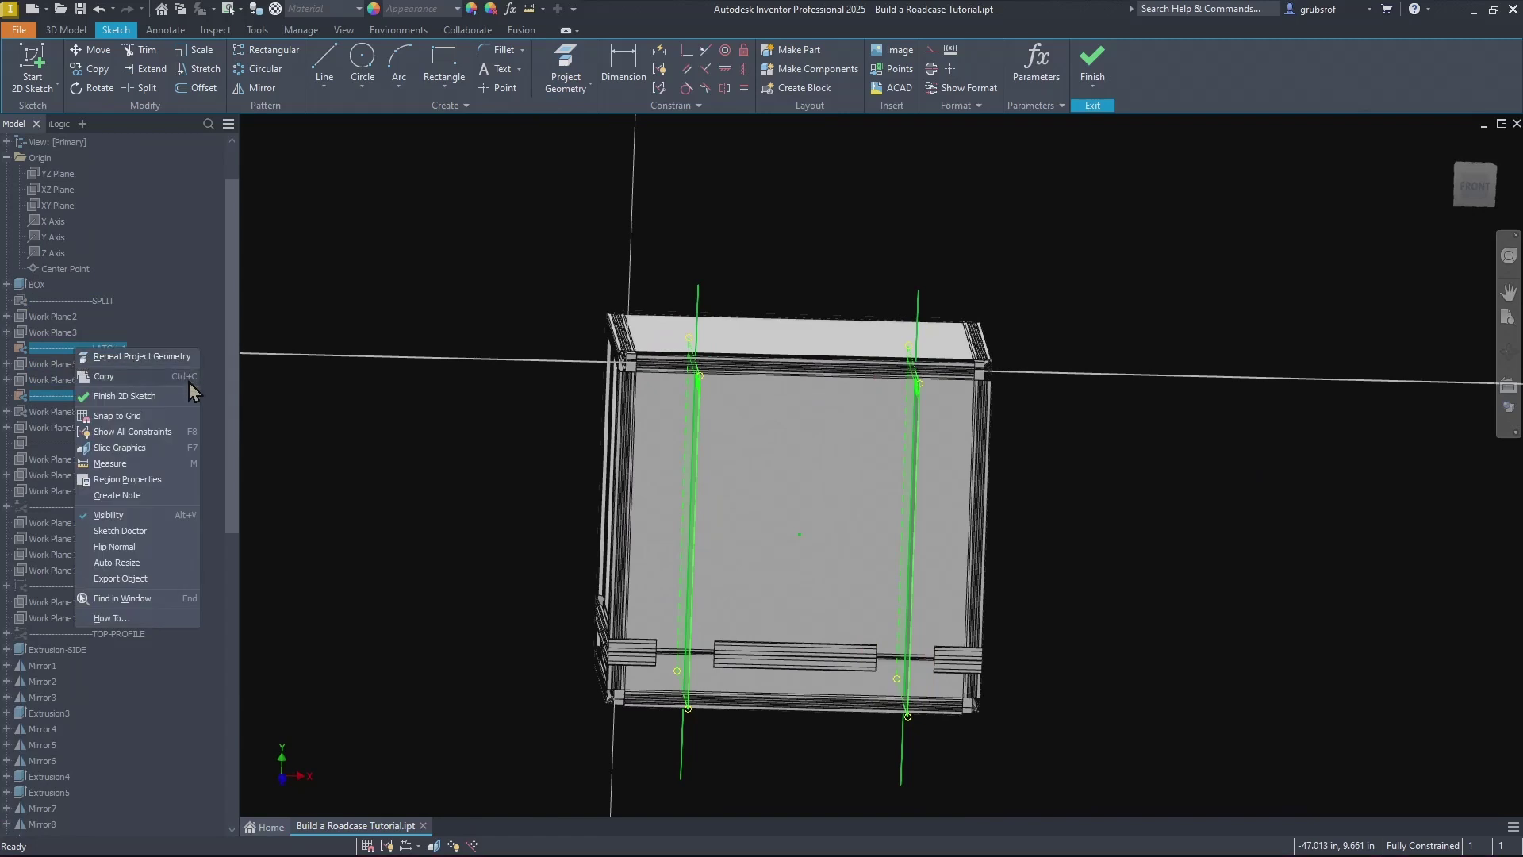
{"action": "left_click", "coordinate": [111, 516]}
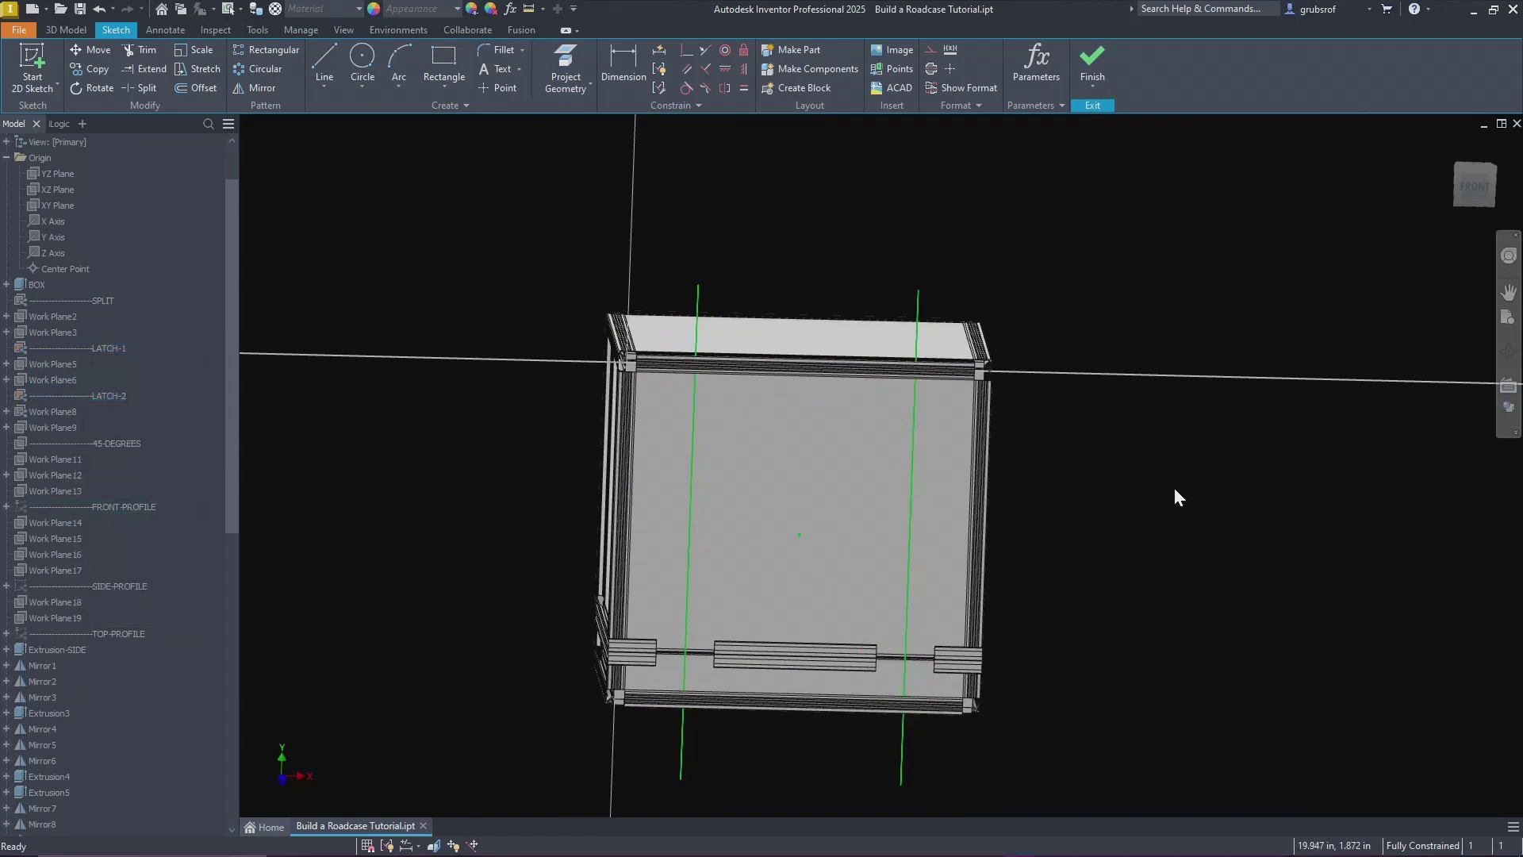
Step: Face the front of the case and convert both projected latch lines to construction geometry
{"action": "left_click", "coordinate": [1474, 184]}
{"action": "left_click_drag", "start_coordinate": [855, 280], "coordinate": [750, 326]}
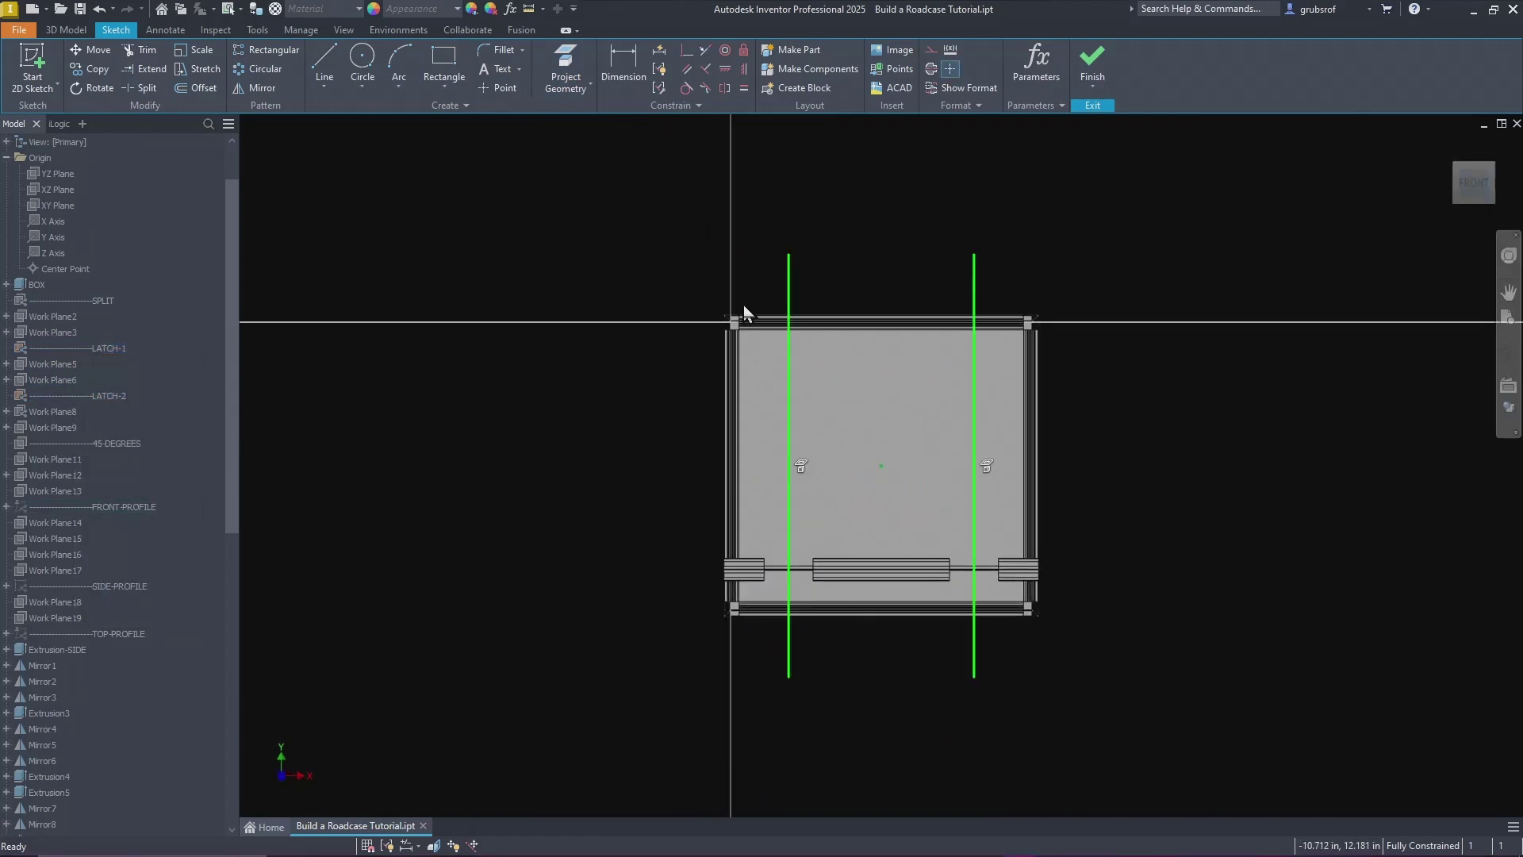
{"action": "left_click", "coordinate": [936, 51]}
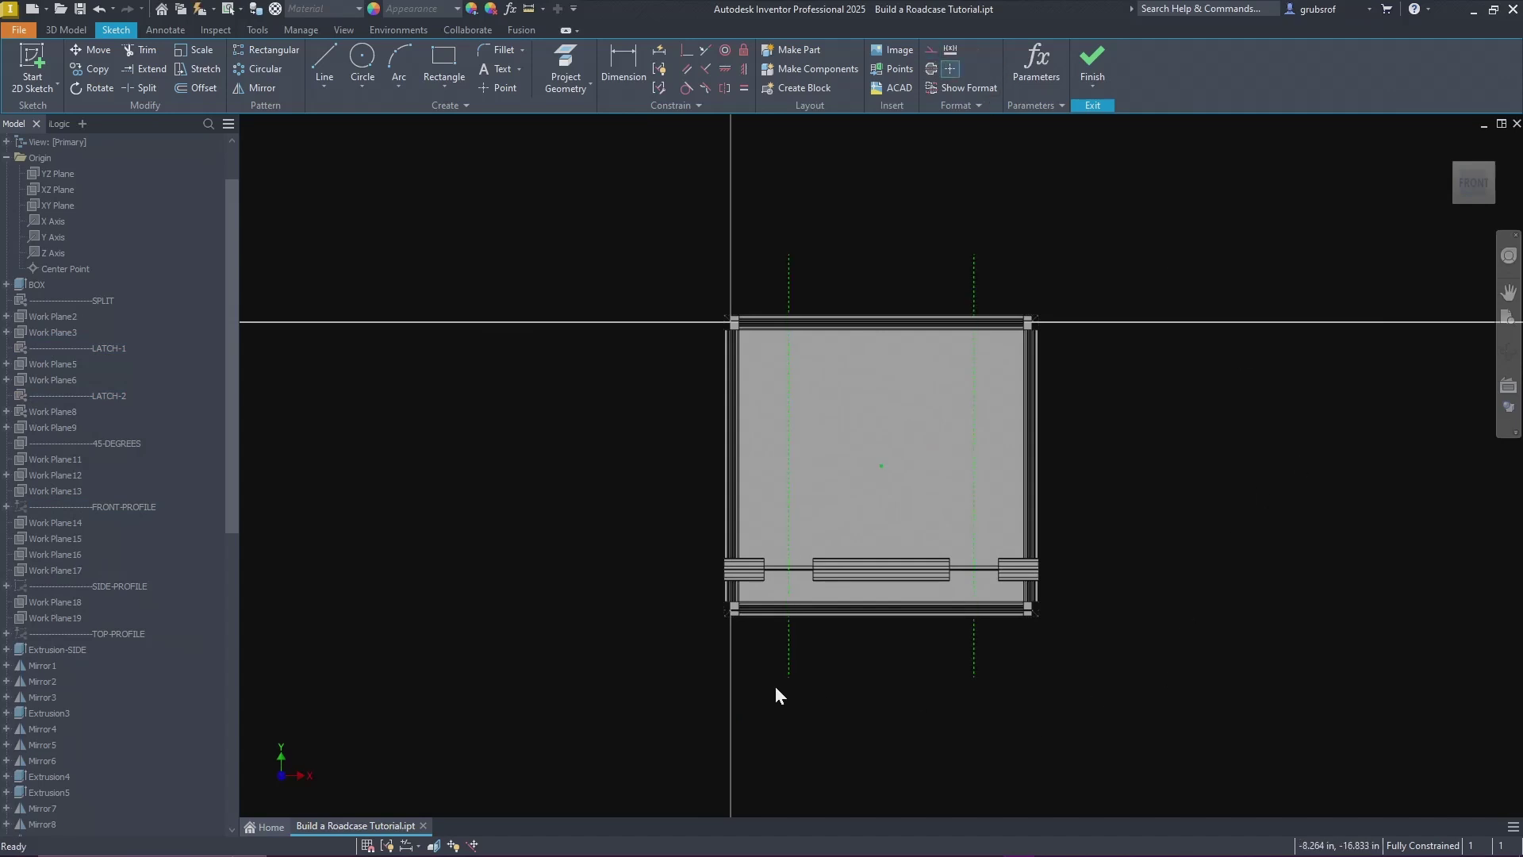
Step: Project the SPLIT work plane into the sketch and convert its line to construction geometry
{"action": "scroll", "coordinate": [778, 697], "scroll_direction": "down", "scroll_amount": 3}
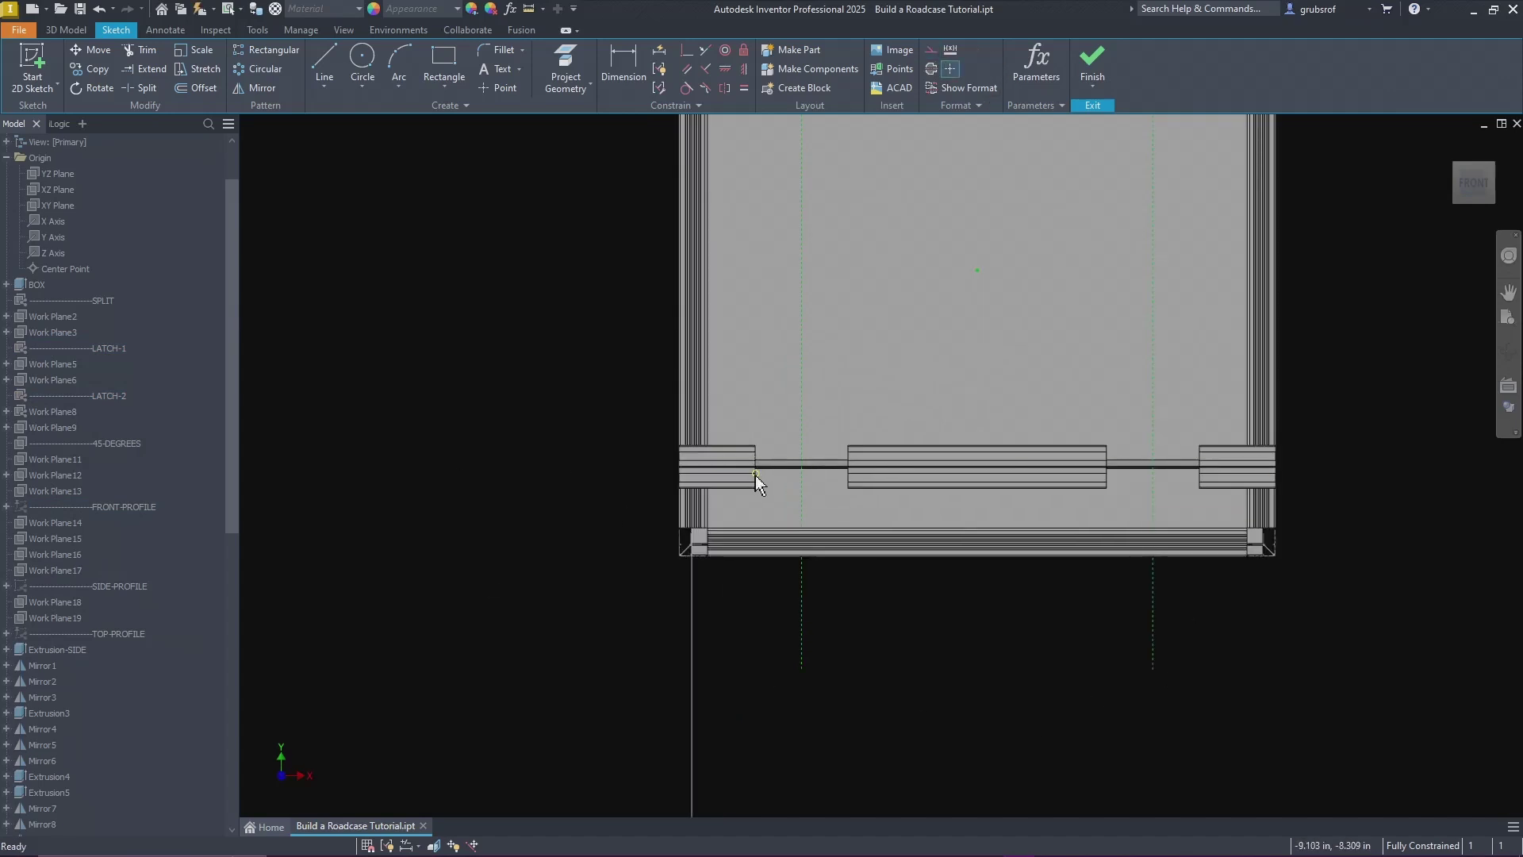
{"action": "left_click", "coordinate": [76, 301]}
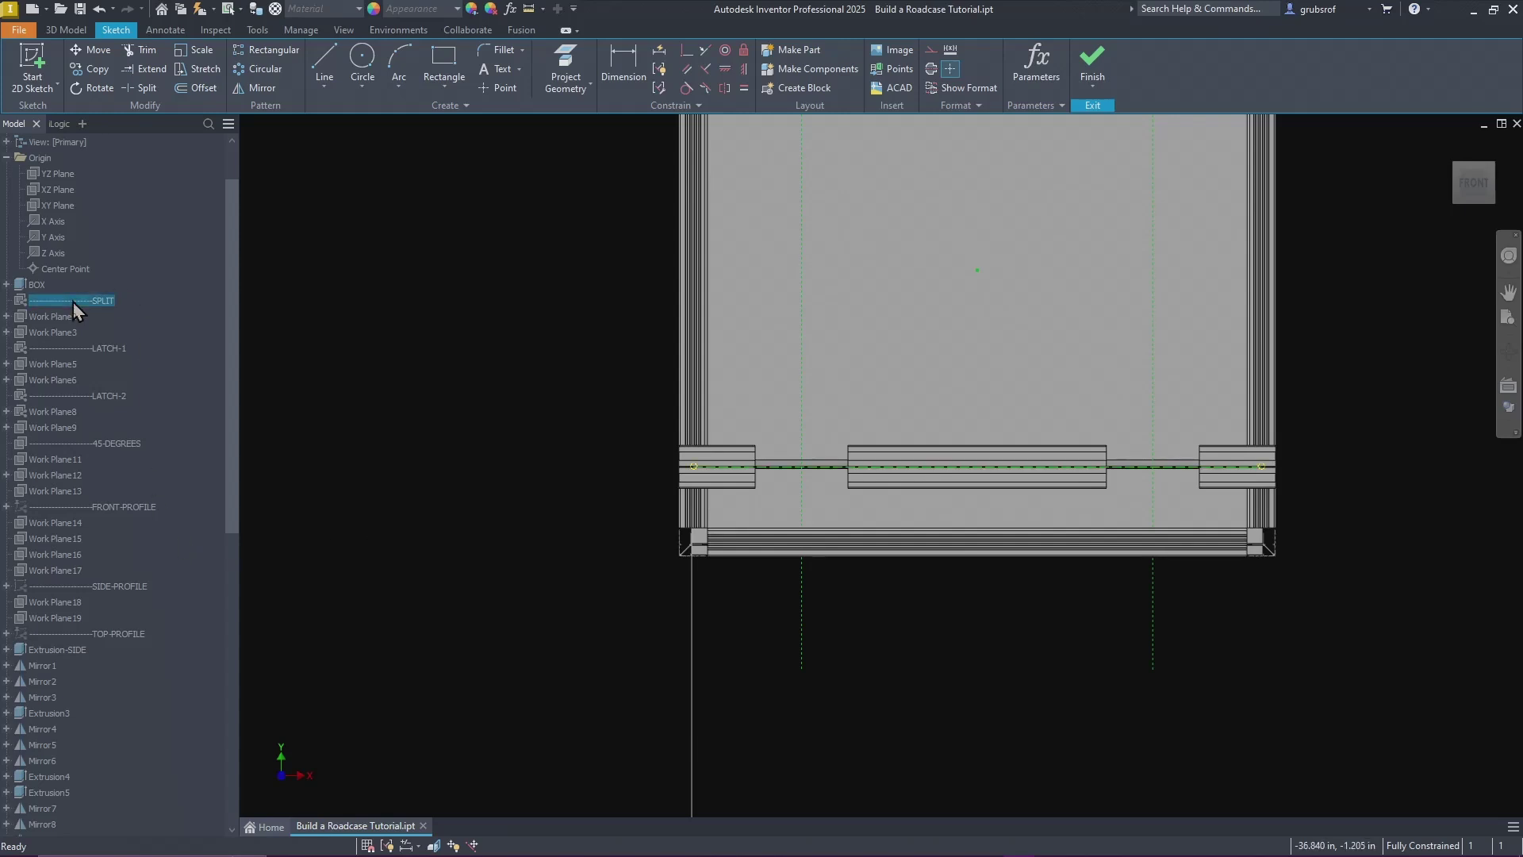
{"action": "right_click", "coordinate": [74, 308]}
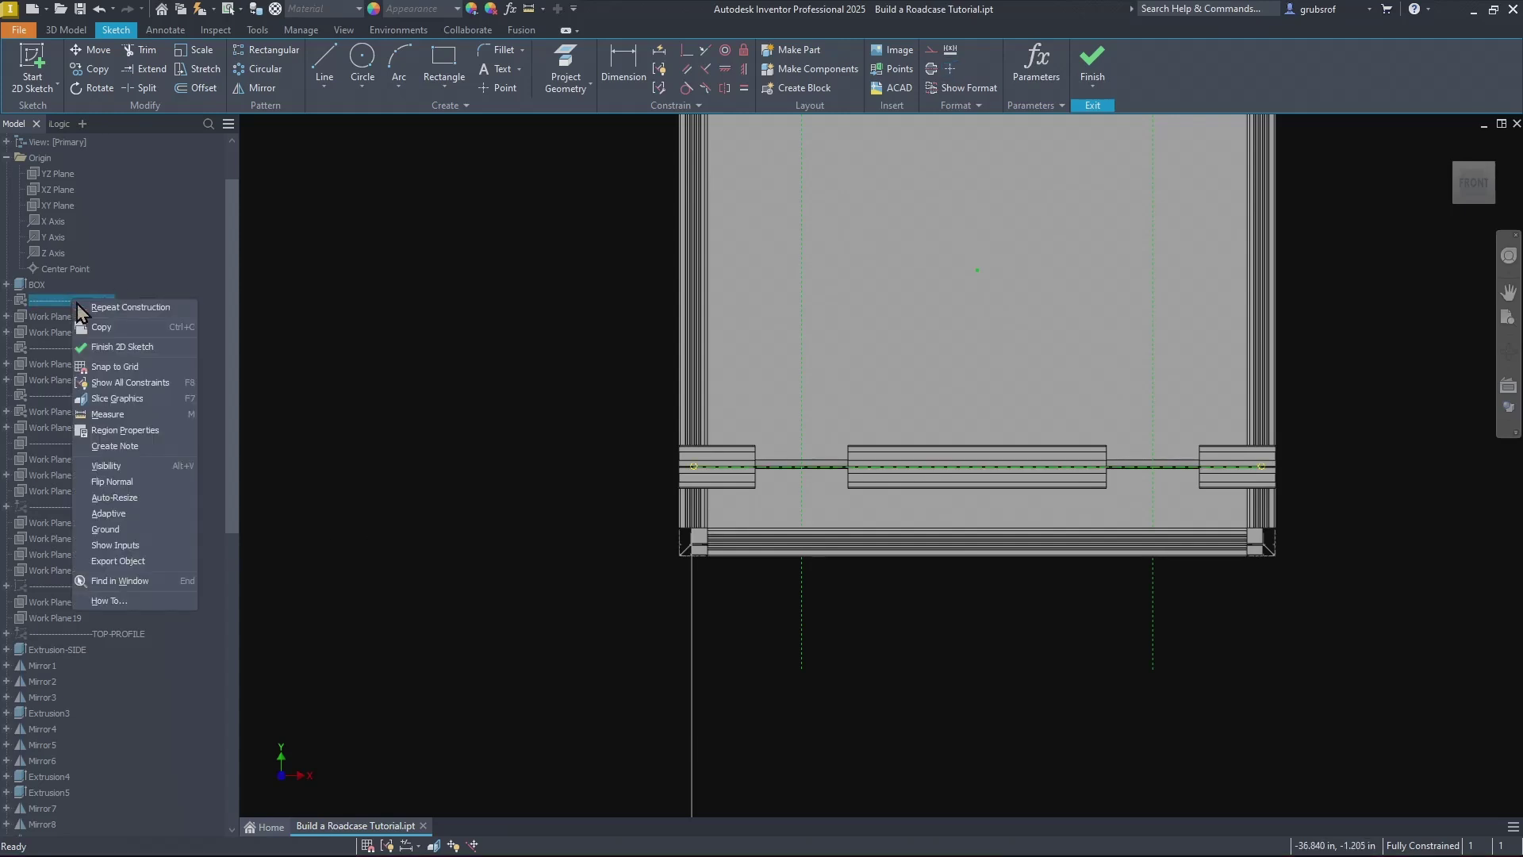
{"action": "left_click", "coordinate": [507, 160]}
{"action": "left_click", "coordinate": [566, 76]}
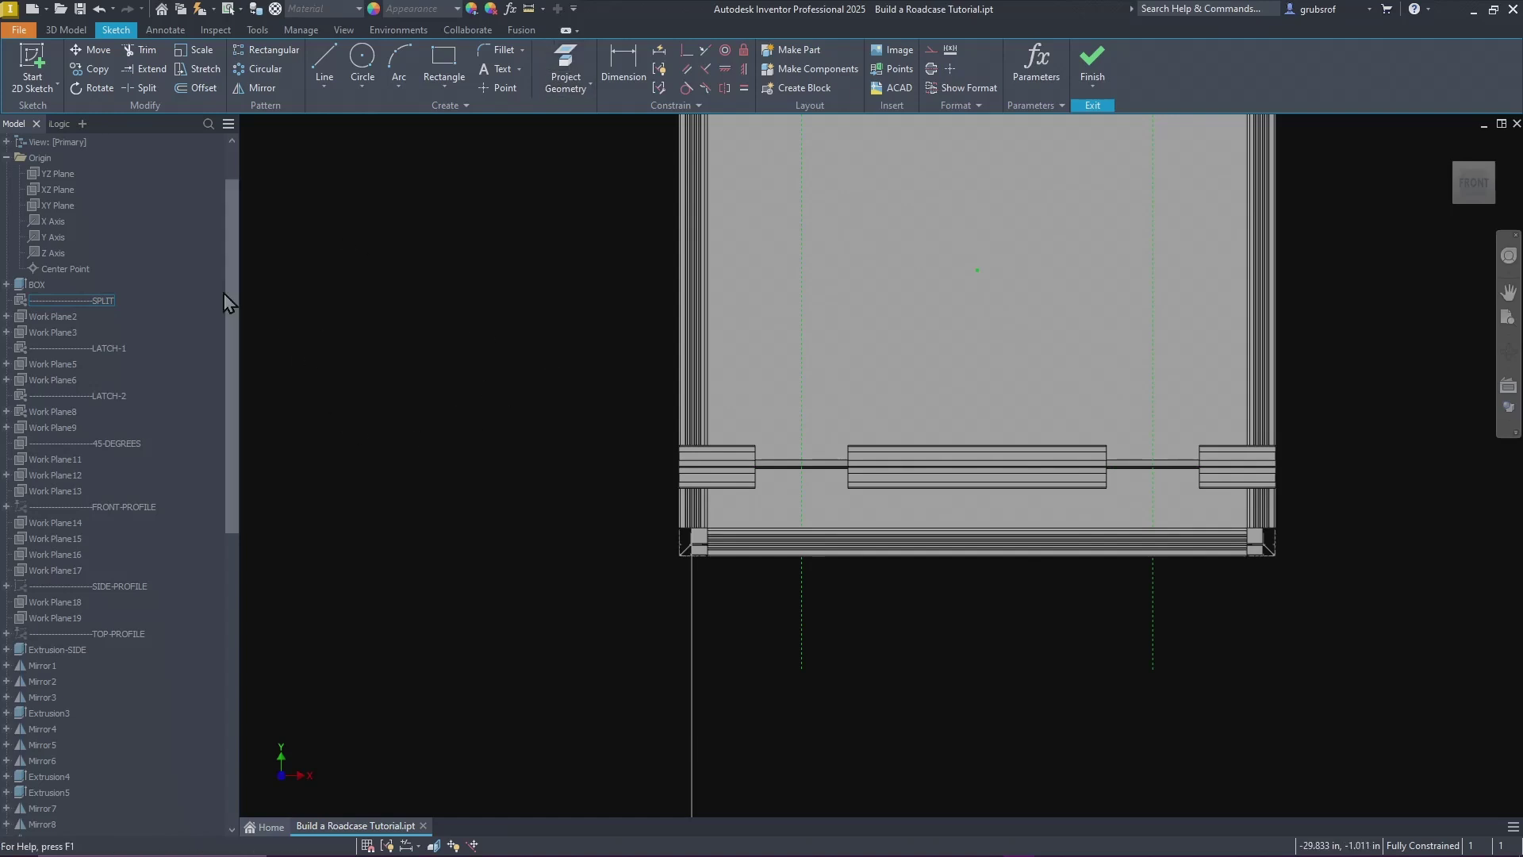
{"action": "left_click", "coordinate": [32, 306]}
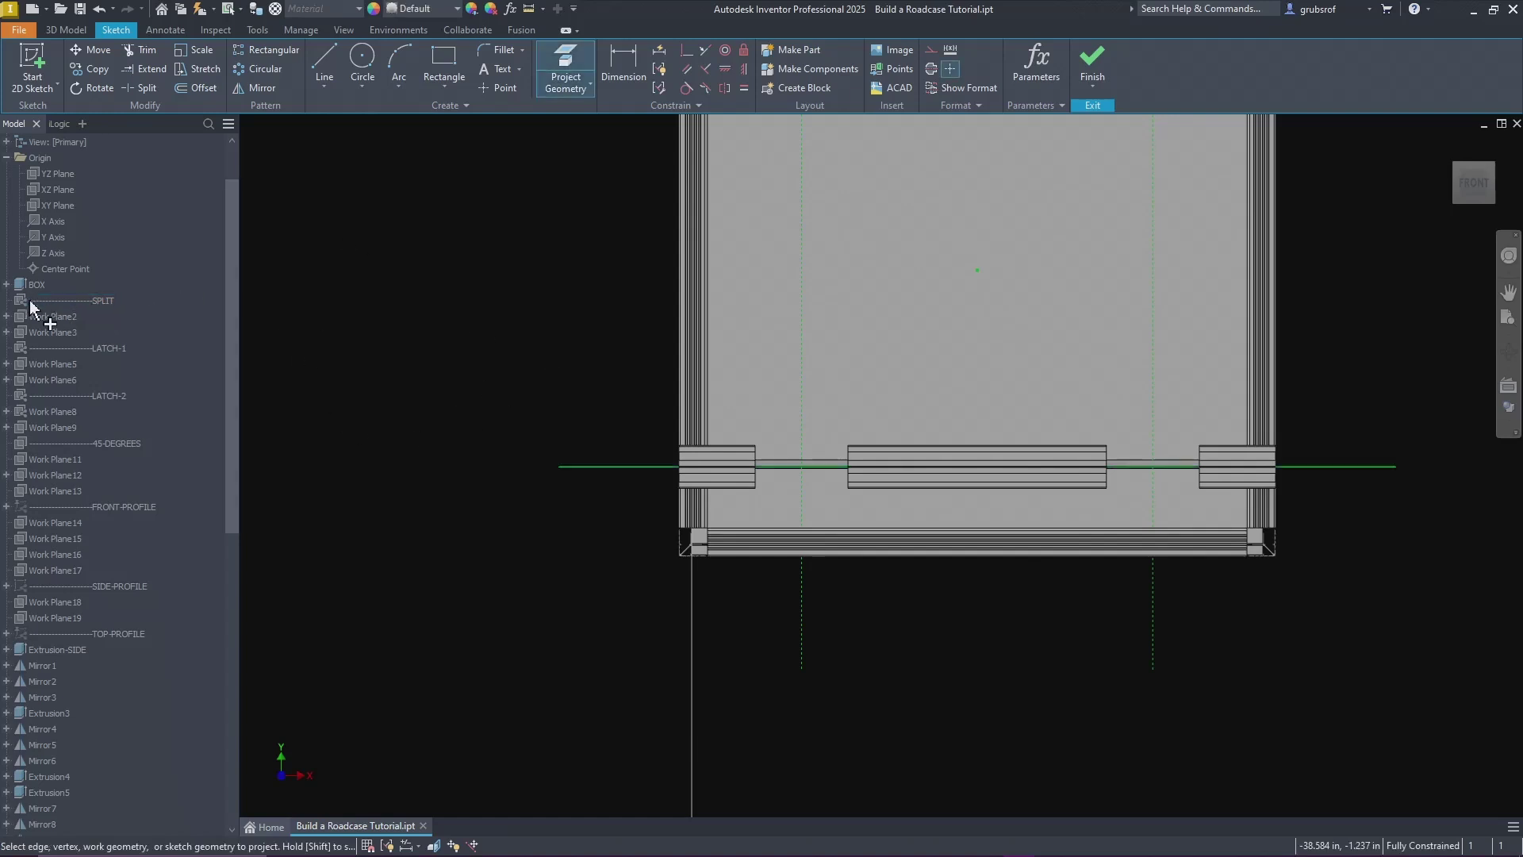
{"action": "right_click", "coordinate": [356, 404]}
{"action": "left_click", "coordinate": [411, 403]}
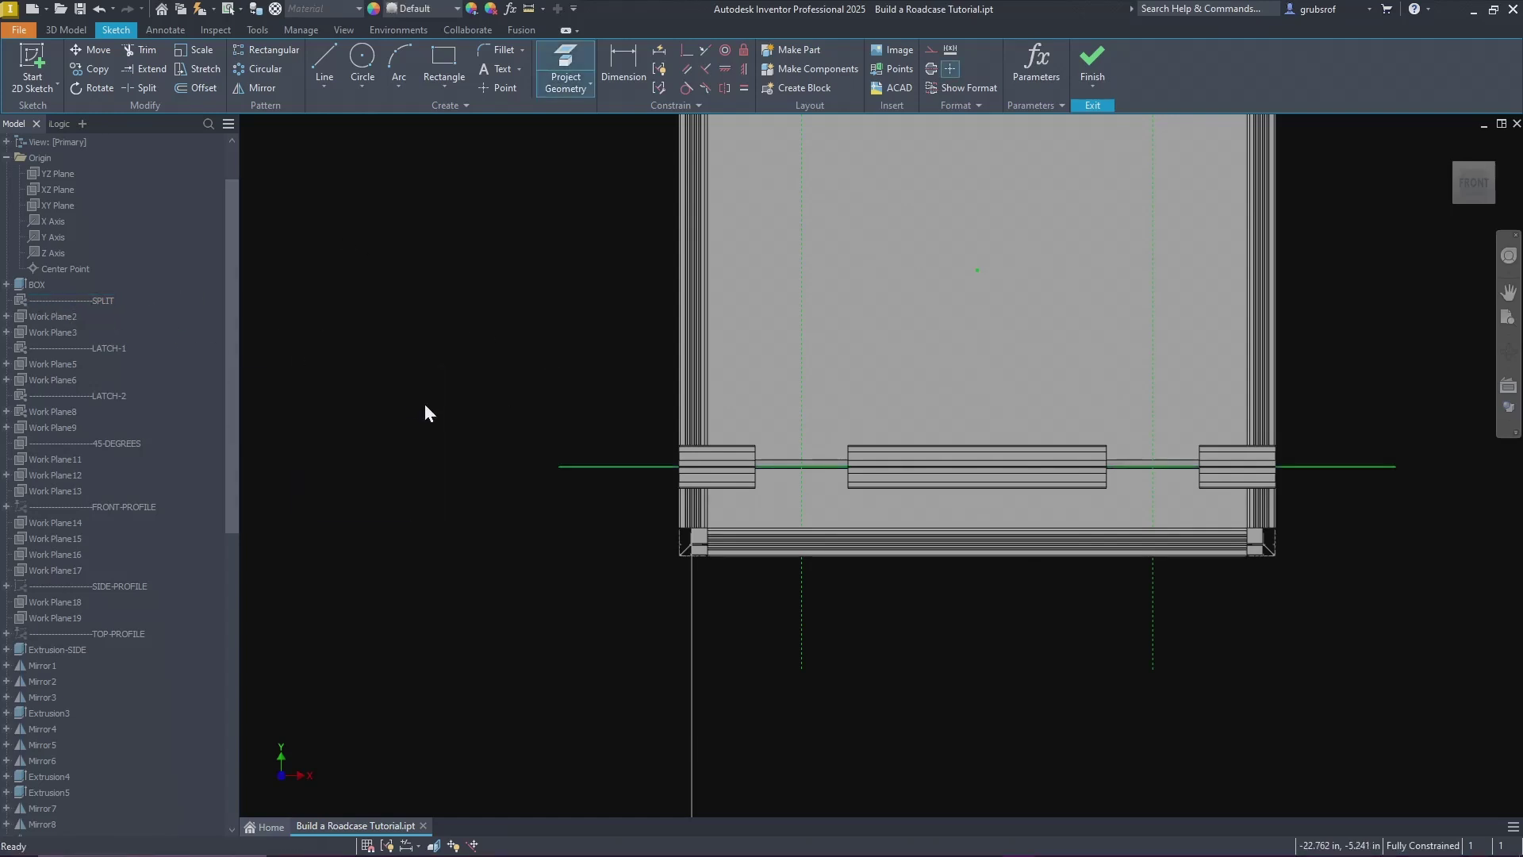
{"action": "right_click", "coordinate": [498, 578]}
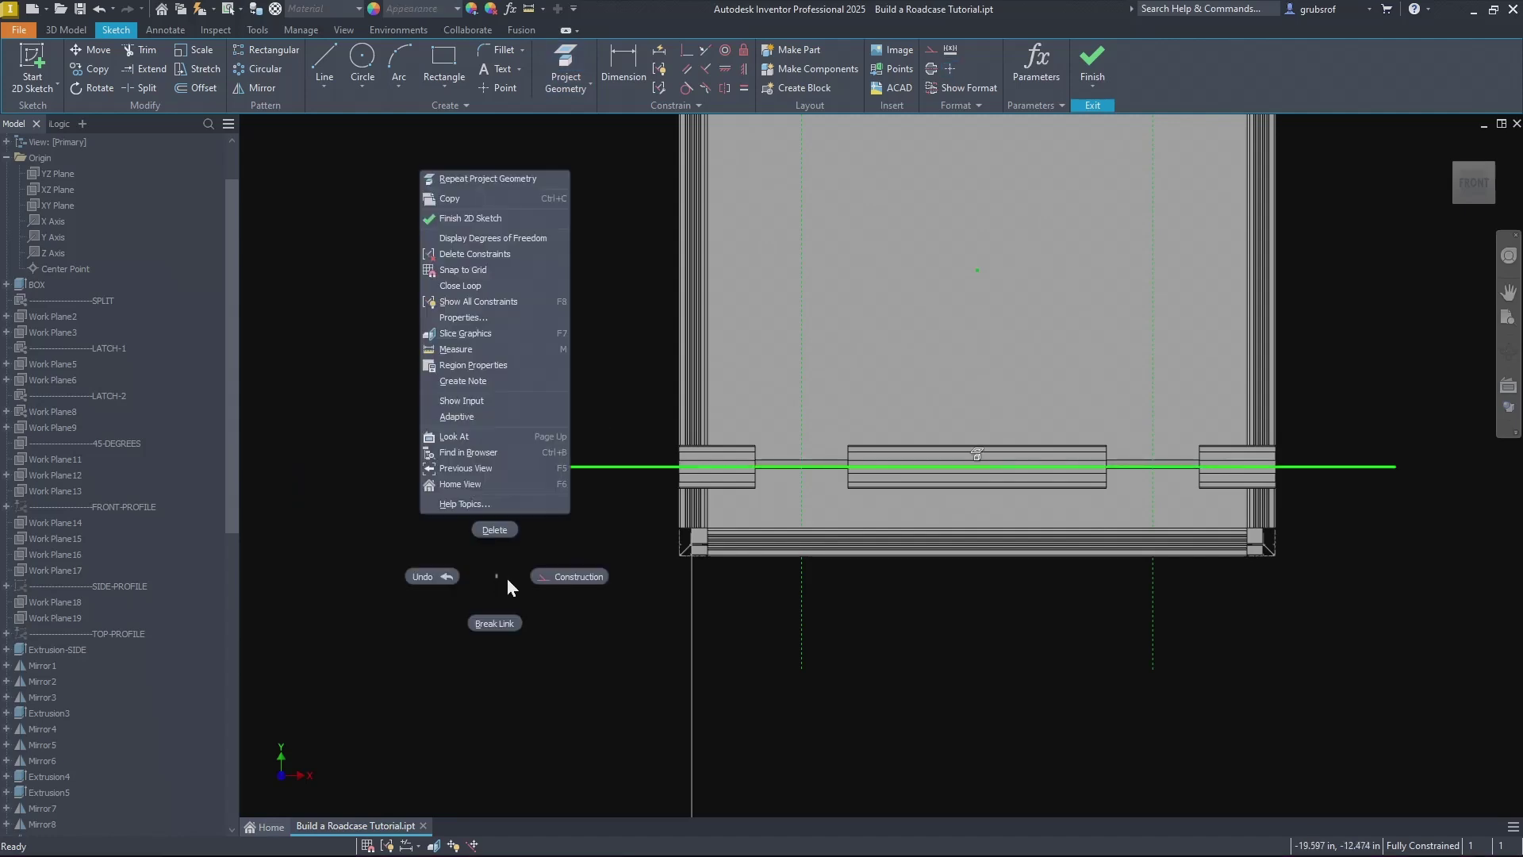
{"action": "left_click", "coordinate": [578, 577]}
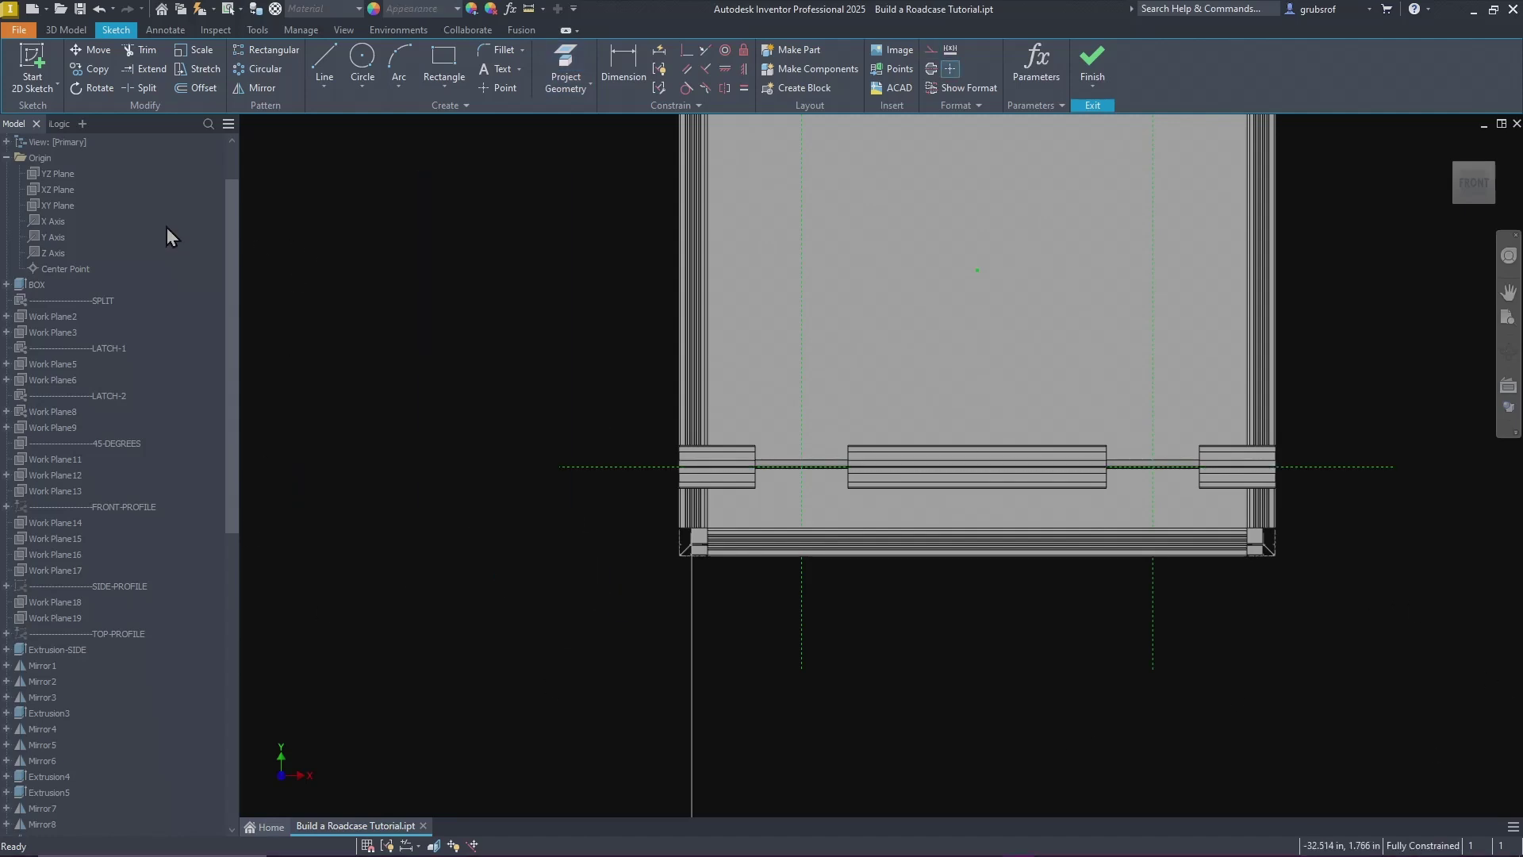
Step: Insert two L925-529 LATCH Cutout blocks into the front panel sketch, one on each side of the case
{"action": "scroll", "coordinate": [166, 234], "scroll_direction": "up", "scroll_amount": 2}
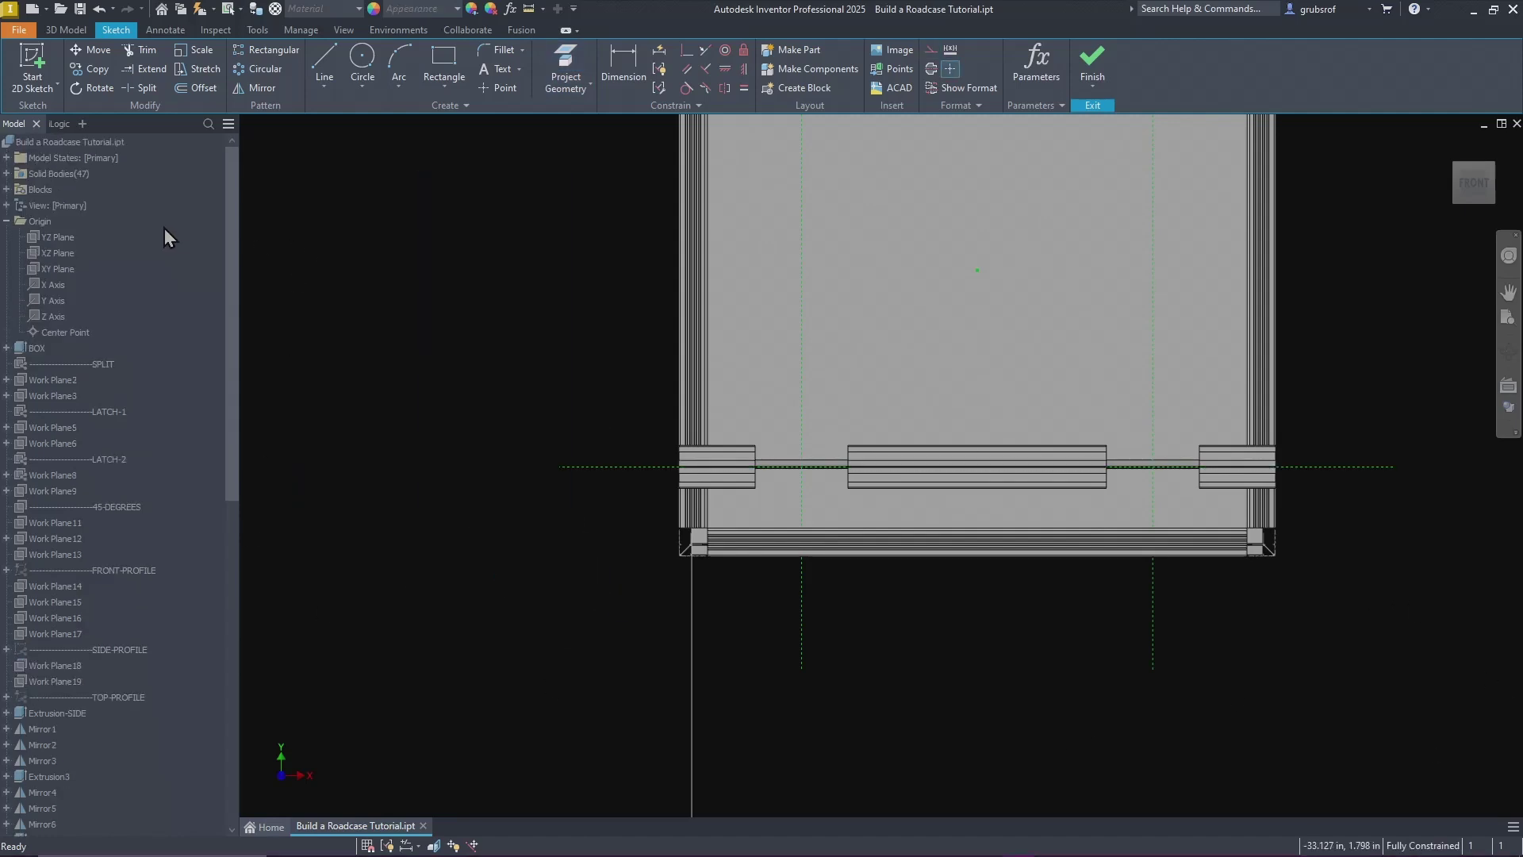
{"action": "left_click", "coordinate": [6, 190]}
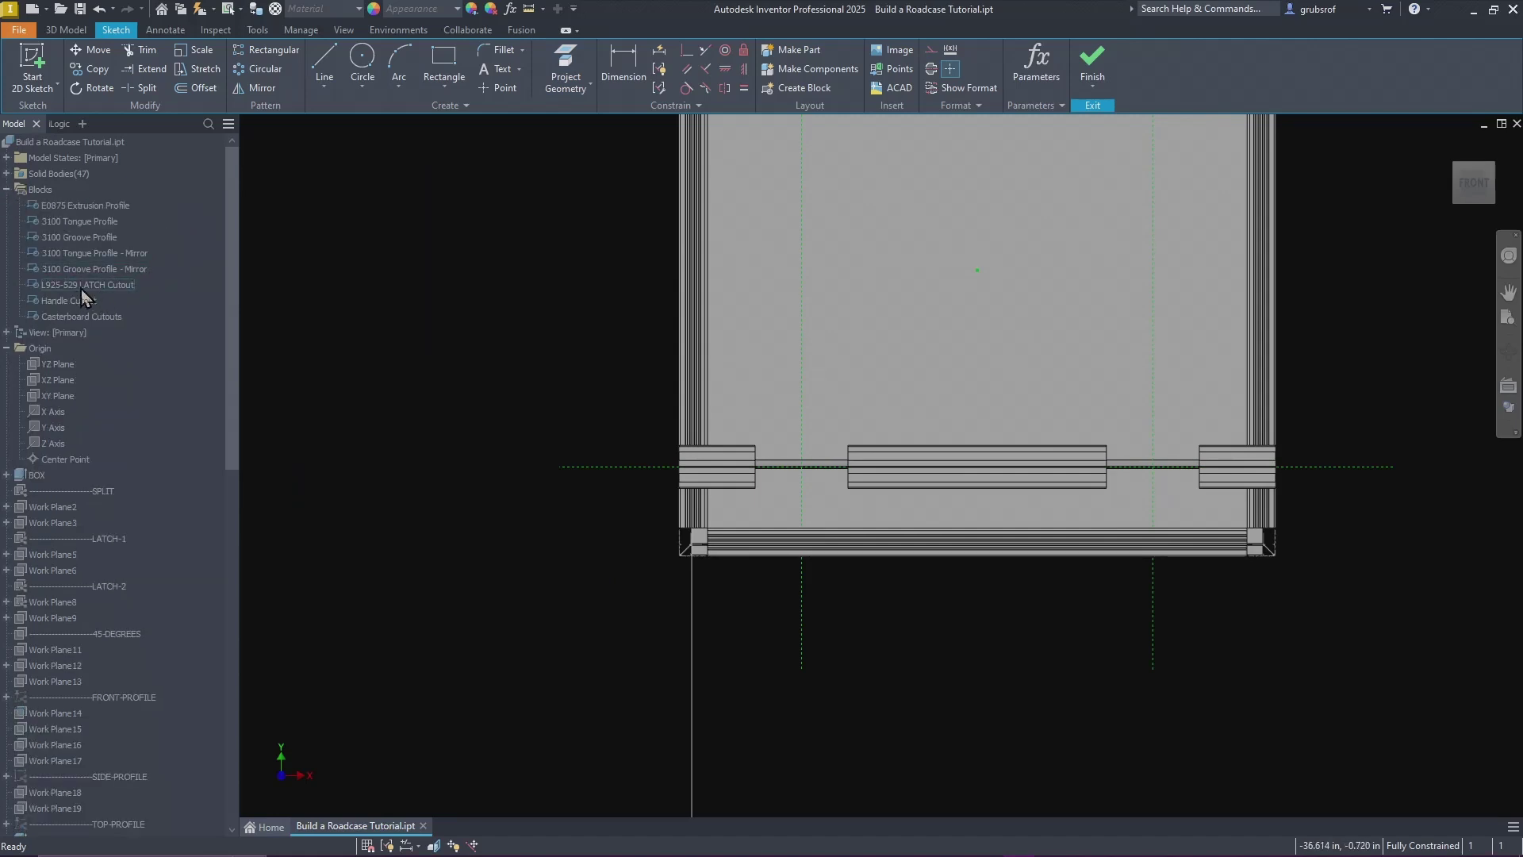
{"action": "left_click_drag", "start_coordinate": [81, 288], "coordinate": [574, 390]}
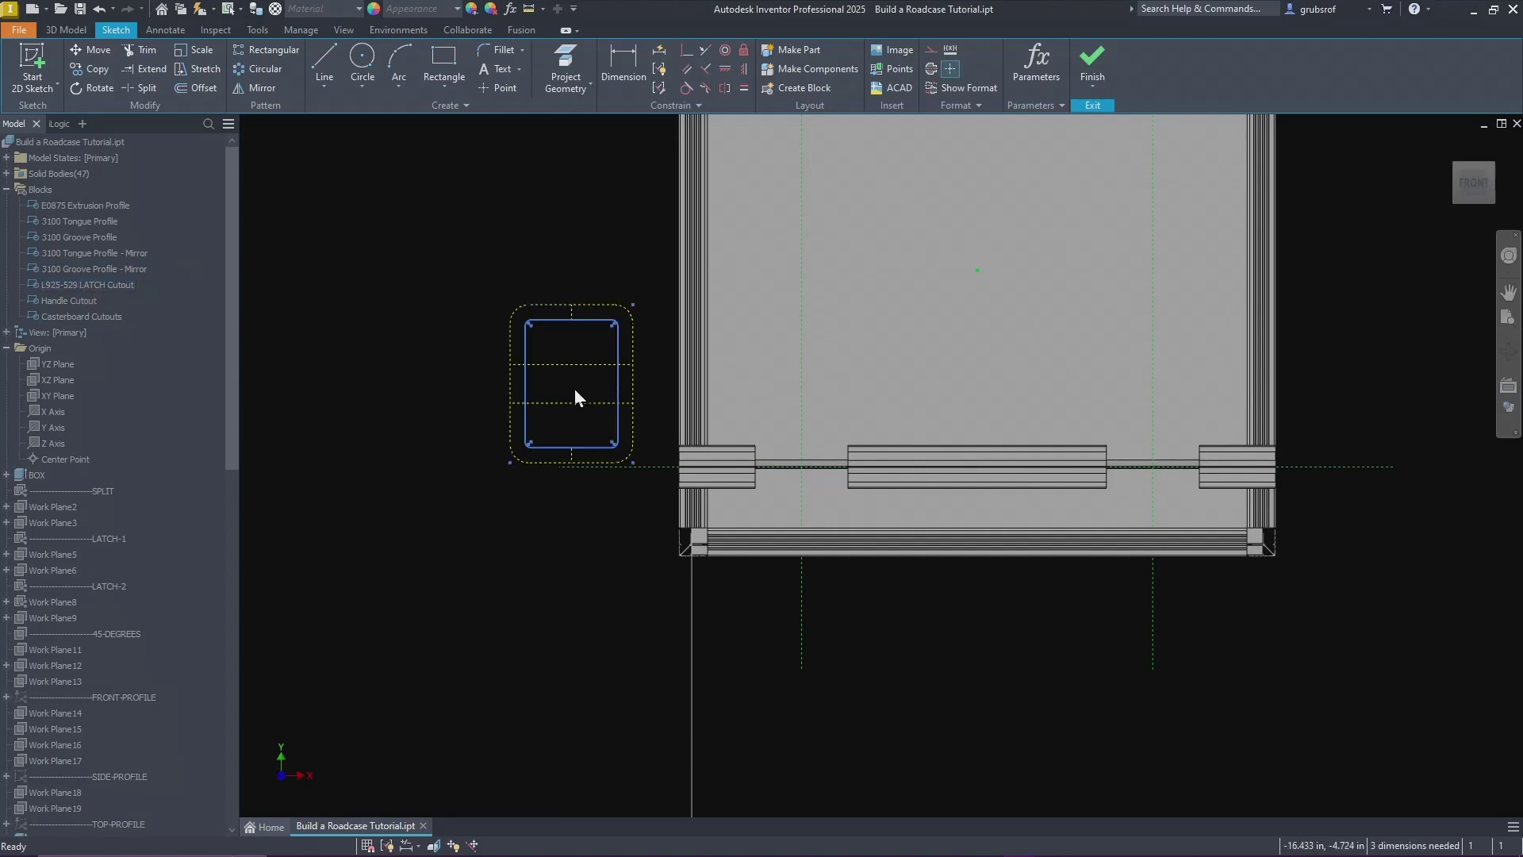
{"action": "left_click_drag", "start_coordinate": [77, 292], "coordinate": [1391, 377]}
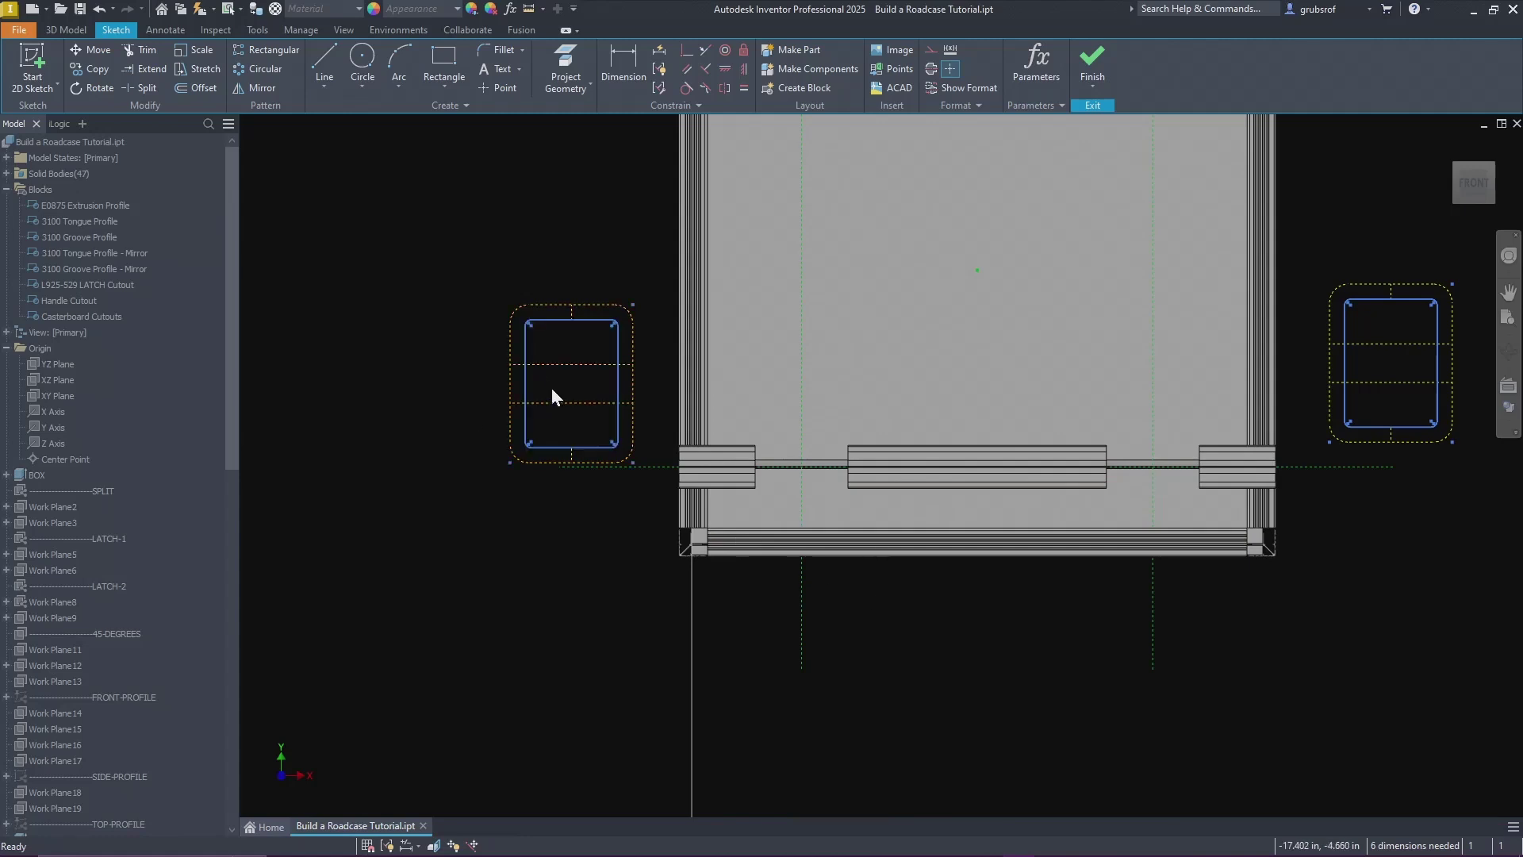
Step: Make the lower horizontal construction line of both latch cutout blocks collinear with the projected split line
{"action": "scroll", "coordinate": [669, 547], "scroll_direction": "down", "scroll_amount": 3}
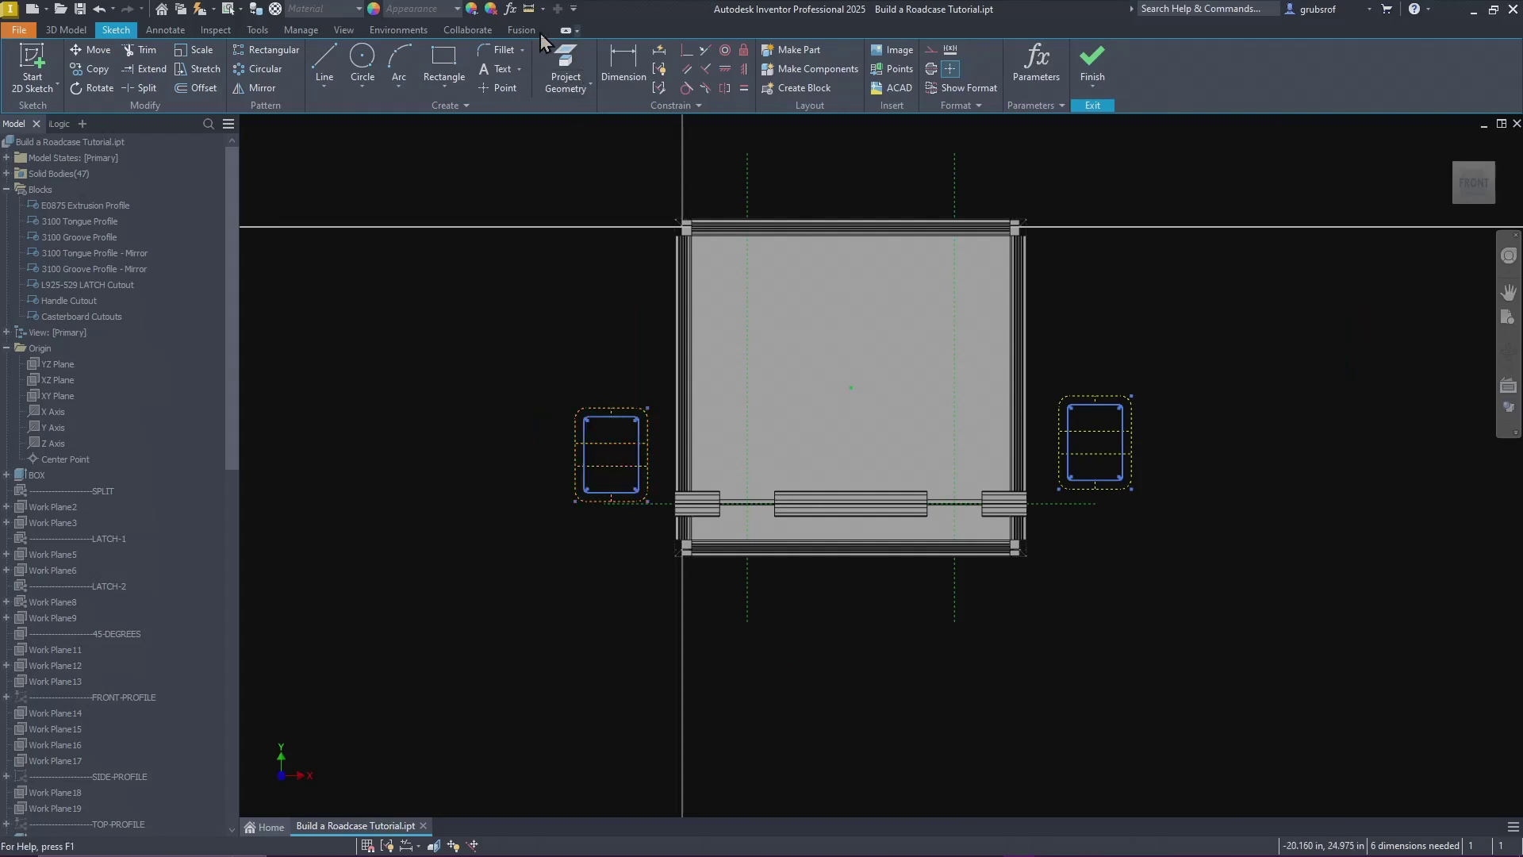
{"action": "left_click", "coordinate": [706, 52]}
{"action": "left_click", "coordinate": [596, 465]}
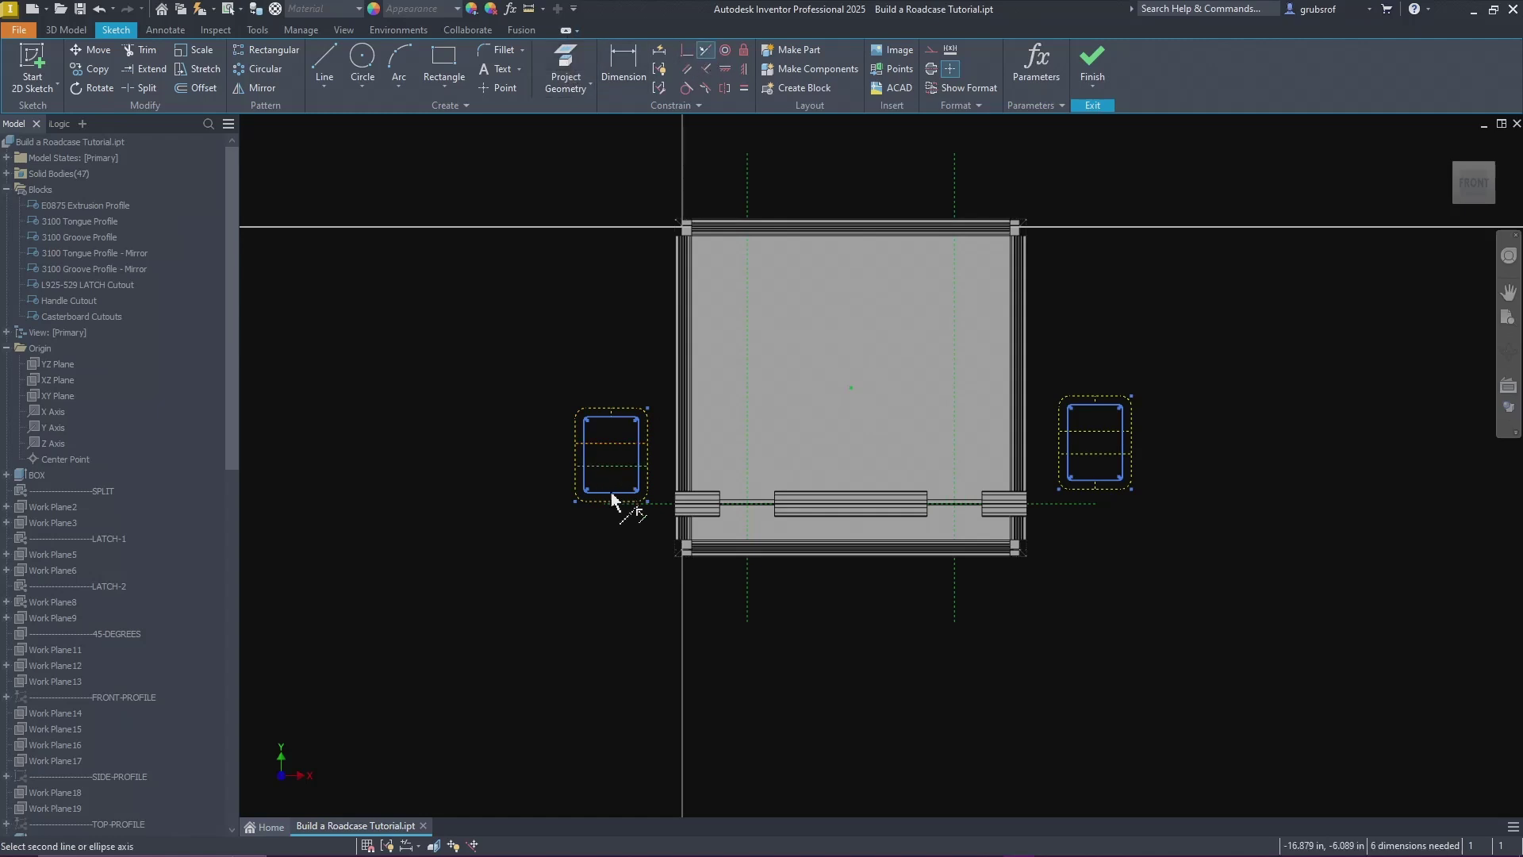
{"action": "left_click", "coordinate": [659, 508]}
{"action": "left_click", "coordinate": [1088, 476]}
{"action": "left_click", "coordinate": [1060, 503]}
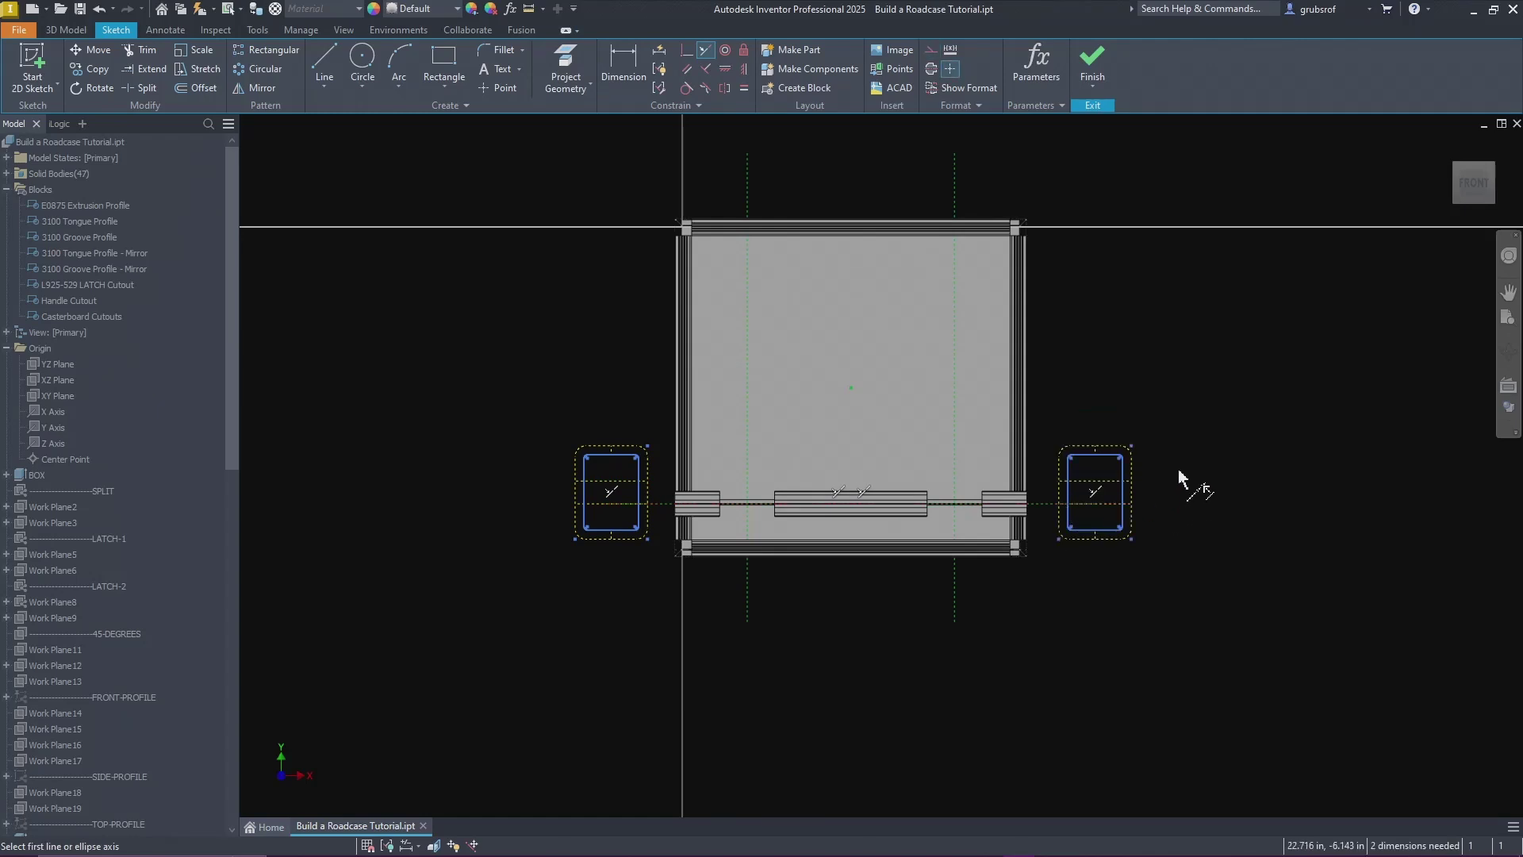
Step: Make each latch block's vertical centre line collinear with its nearest projected latch line, and finish the sketch
{"action": "scroll", "coordinate": [1122, 578], "scroll_direction": "down", "scroll_amount": 5}
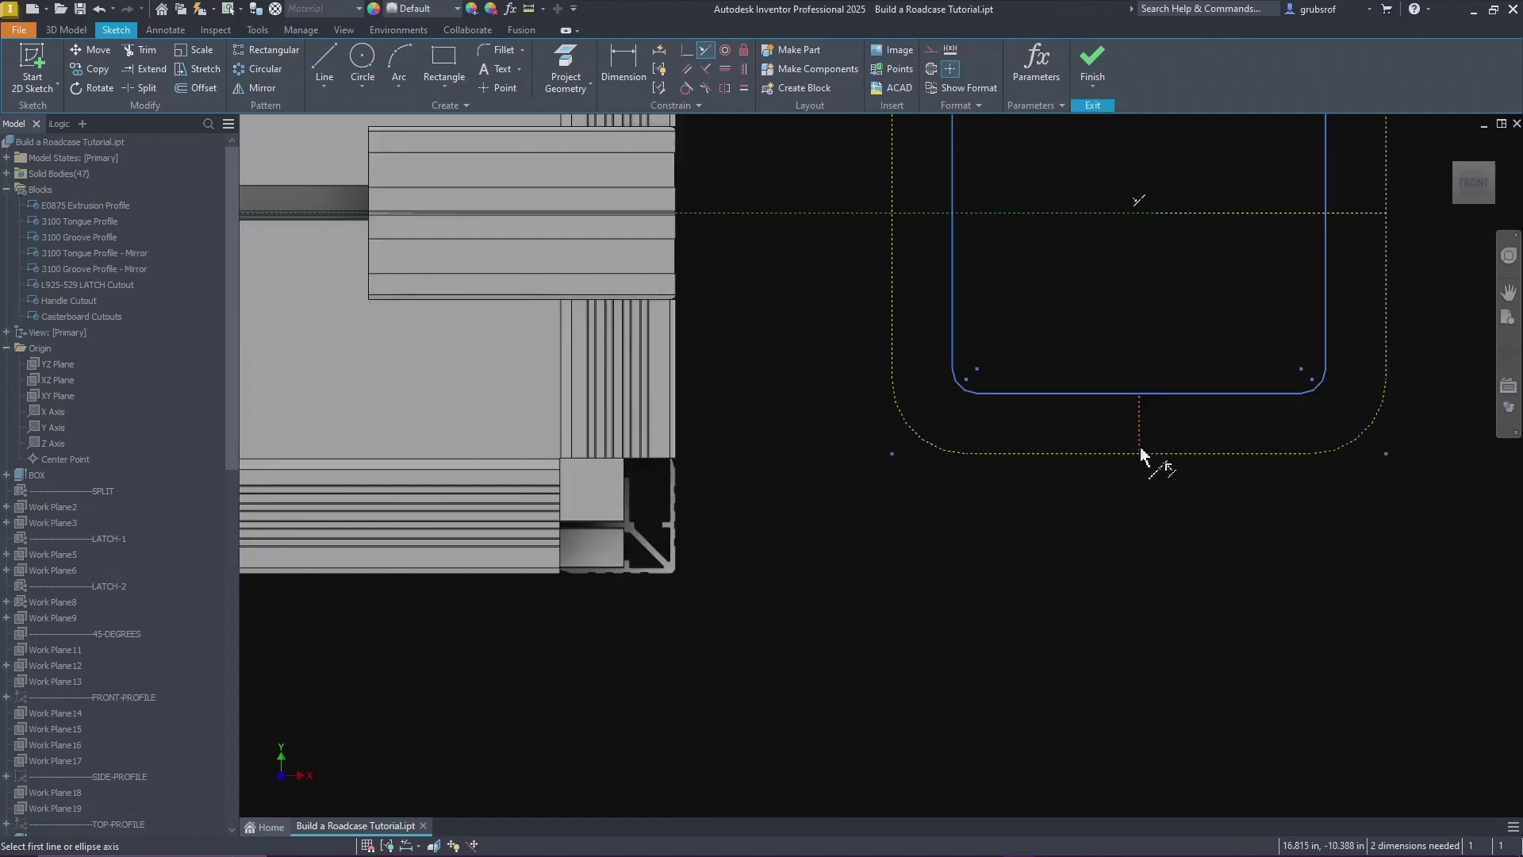
{"action": "scroll", "coordinate": [1132, 503], "scroll_direction": "up", "scroll_amount": 5}
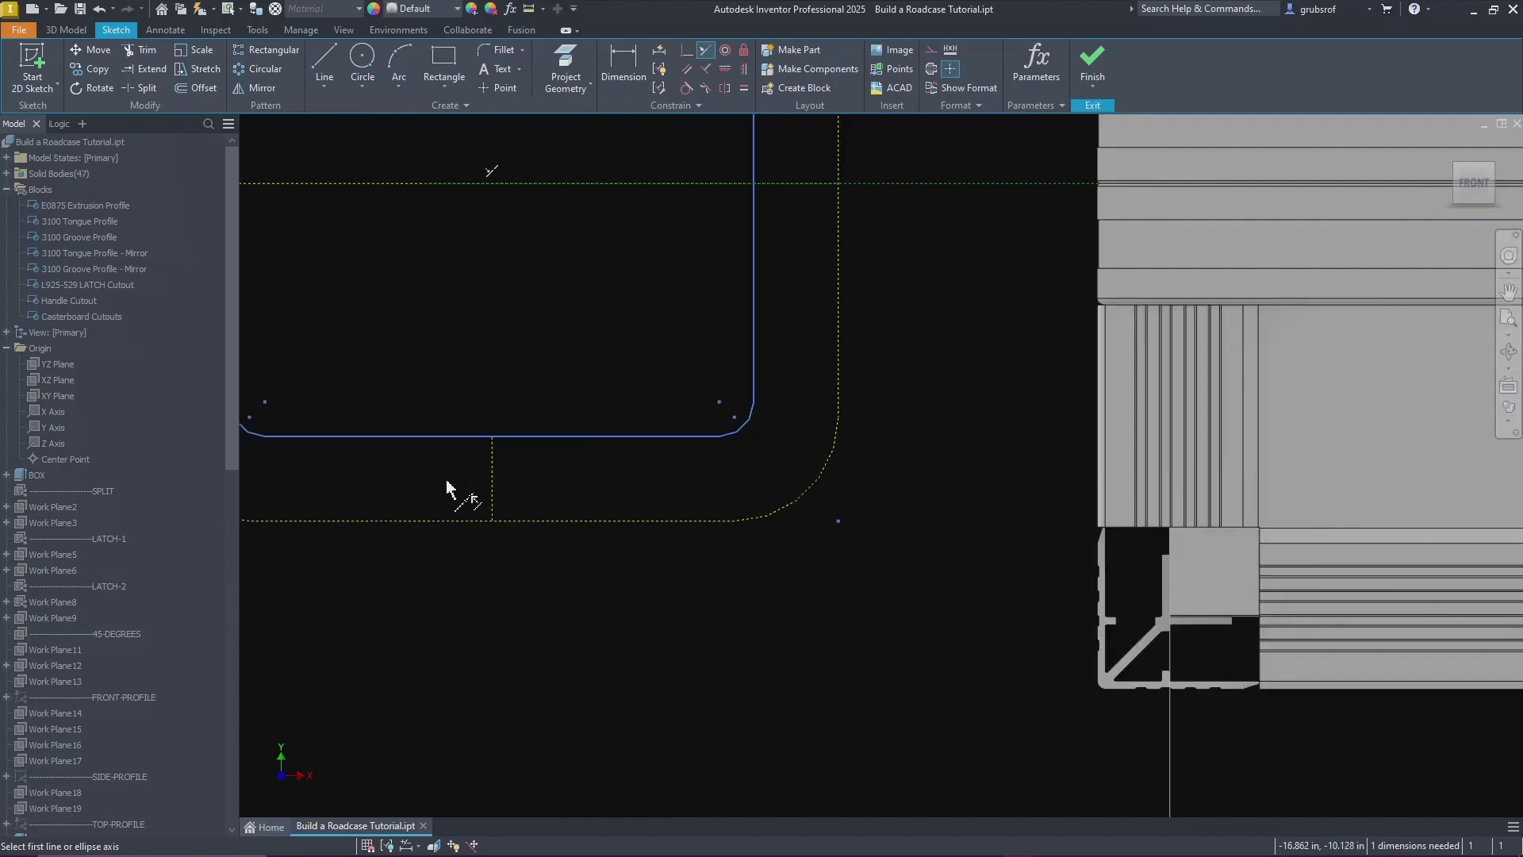
{"action": "scroll", "coordinate": [452, 492], "scroll_direction": "down", "scroll_amount": 5}
{"action": "left_click", "coordinate": [492, 487]}
{"action": "scroll", "coordinate": [493, 497], "scroll_direction": "up", "scroll_amount": 5}
{"action": "left_click", "coordinate": [631, 573]}
{"action": "right_click", "coordinate": [1063, 645]}
{"action": "left_click", "coordinate": [1116, 643]}
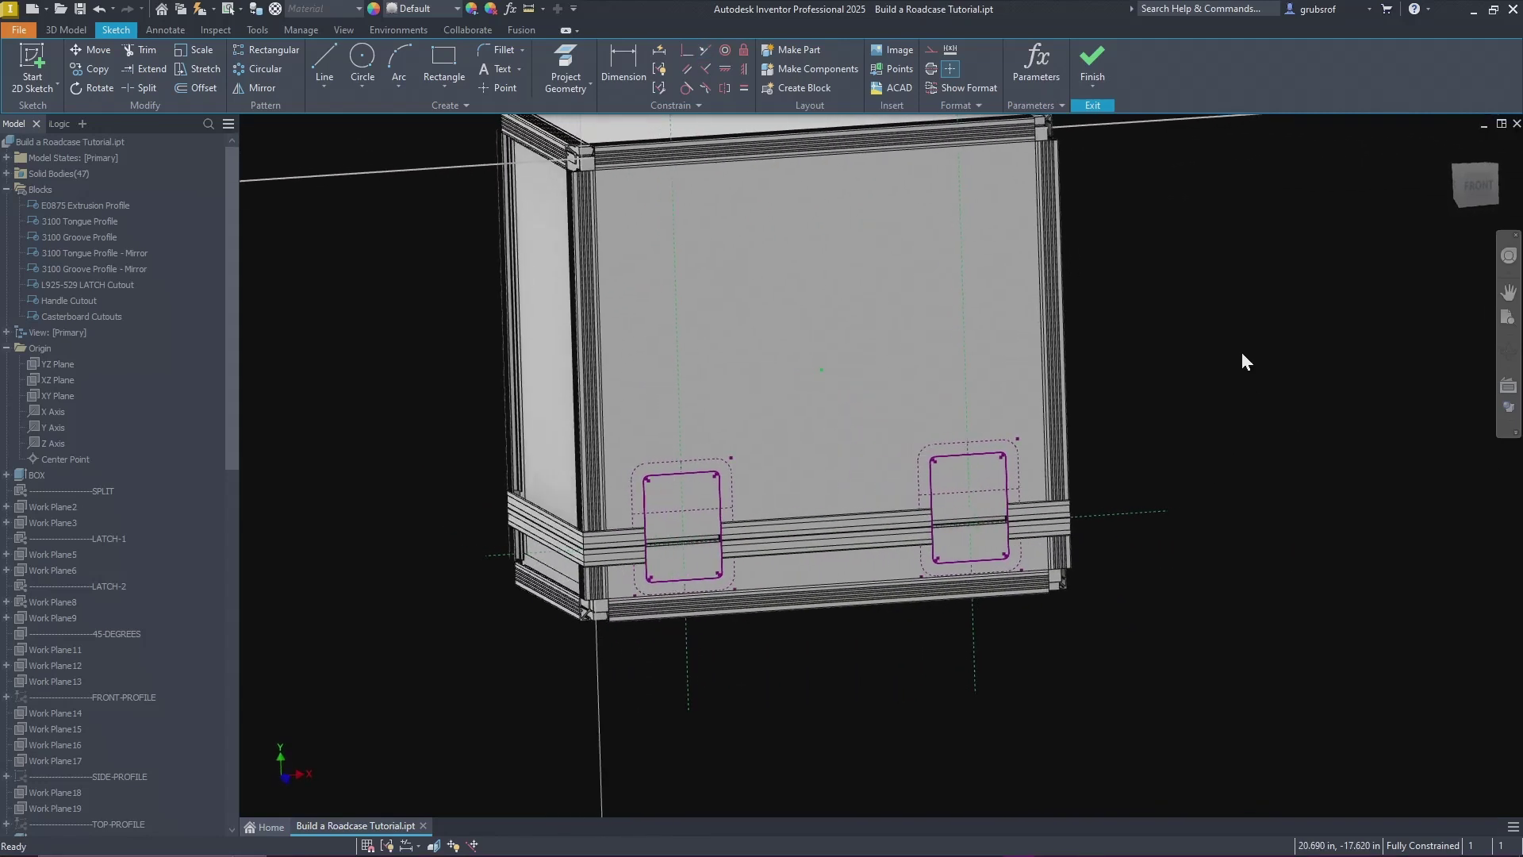
{"action": "left_click", "coordinate": [1101, 64]}
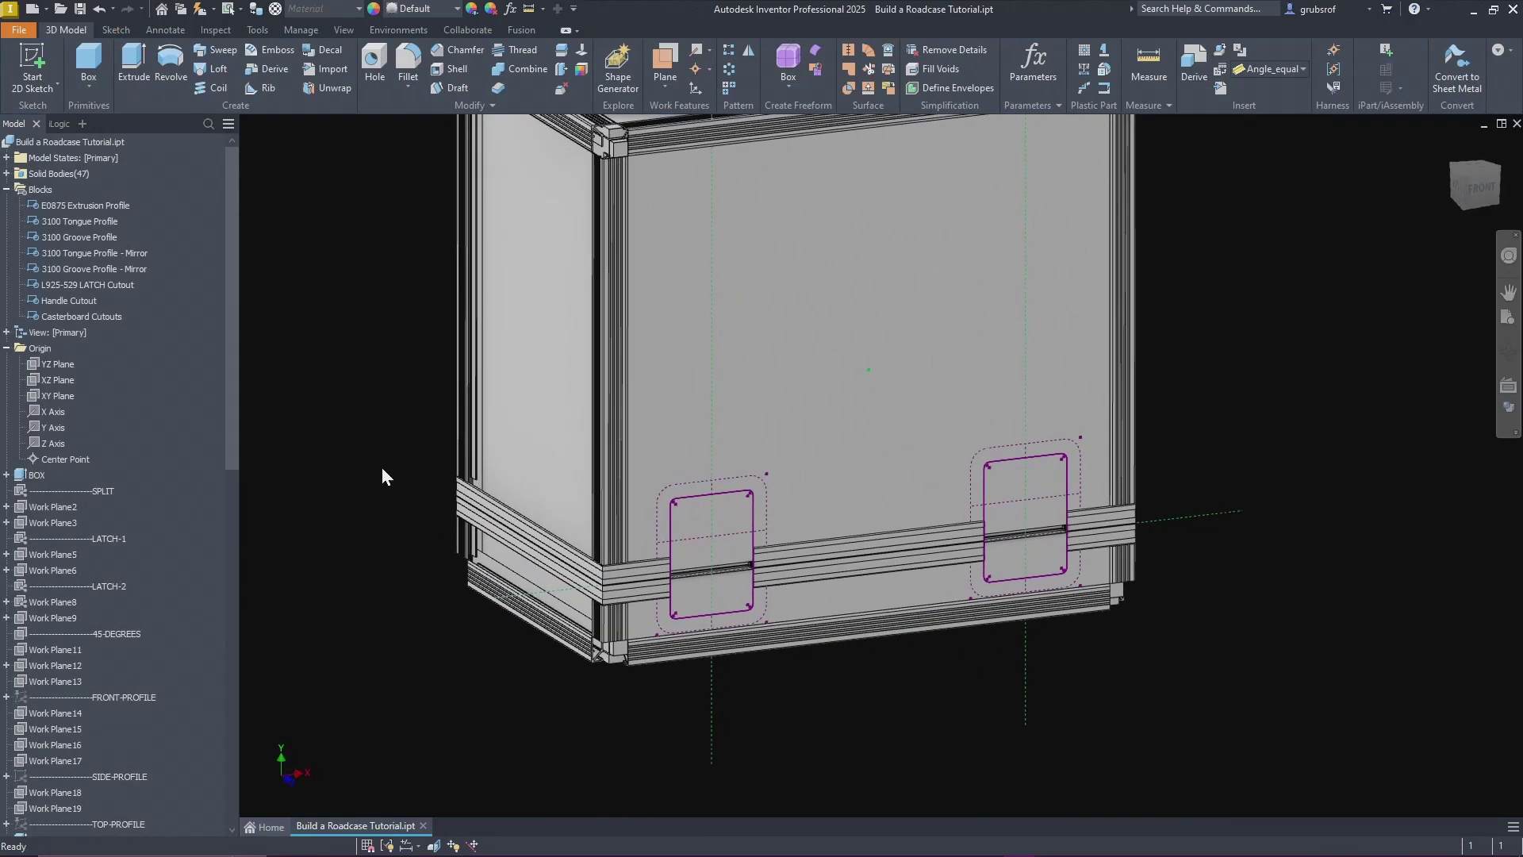
Step: Extrude the left latch profile inward as a cut with extent To Next through the upper front panel
{"action": "left_click", "coordinate": [134, 63]}
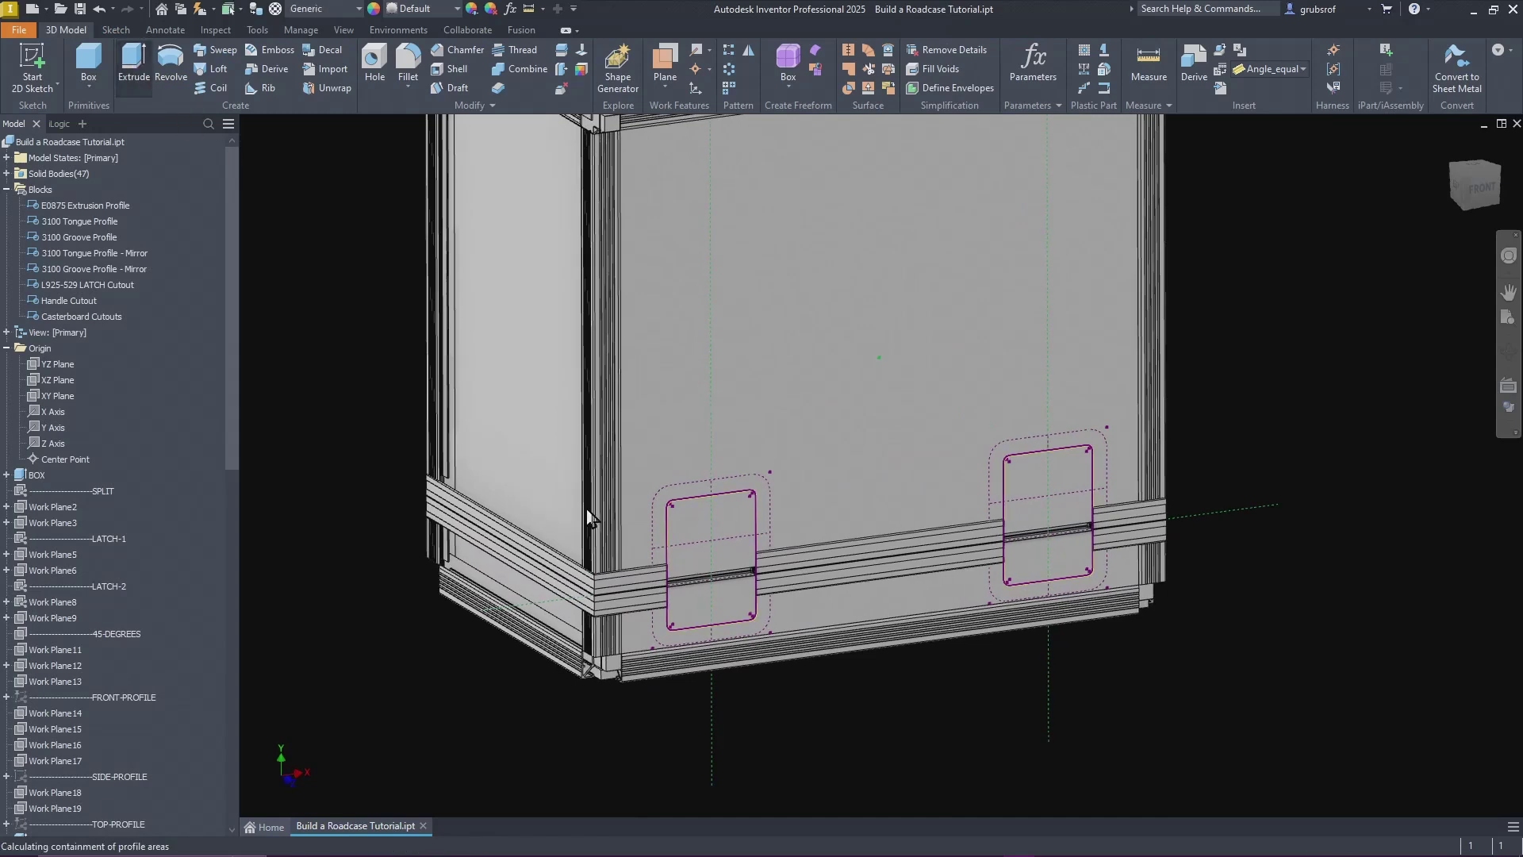
{"action": "left_click", "coordinate": [698, 522]}
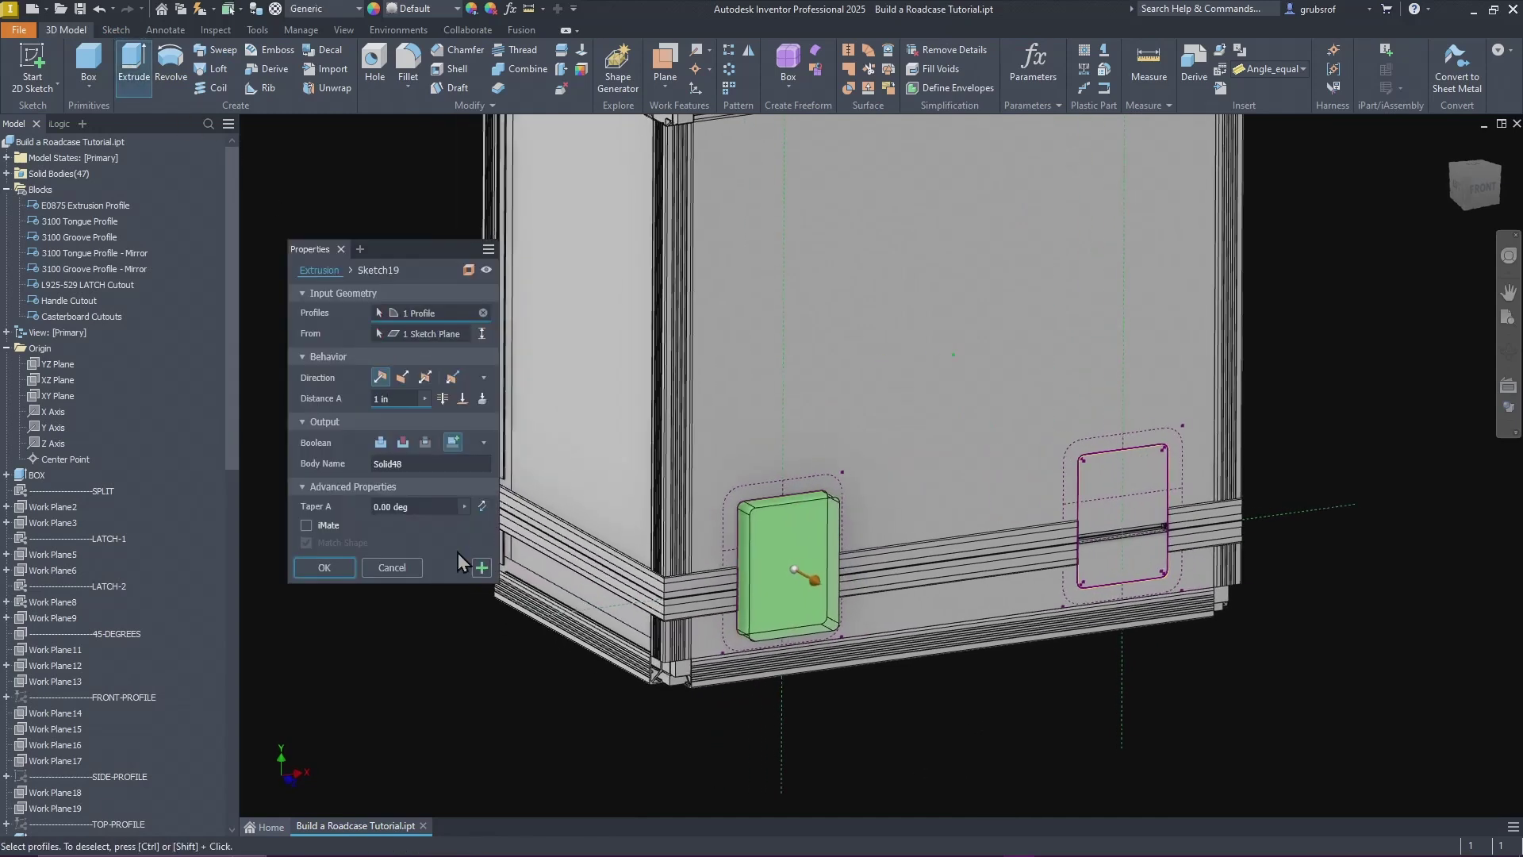
{"action": "left_click", "coordinate": [405, 445]}
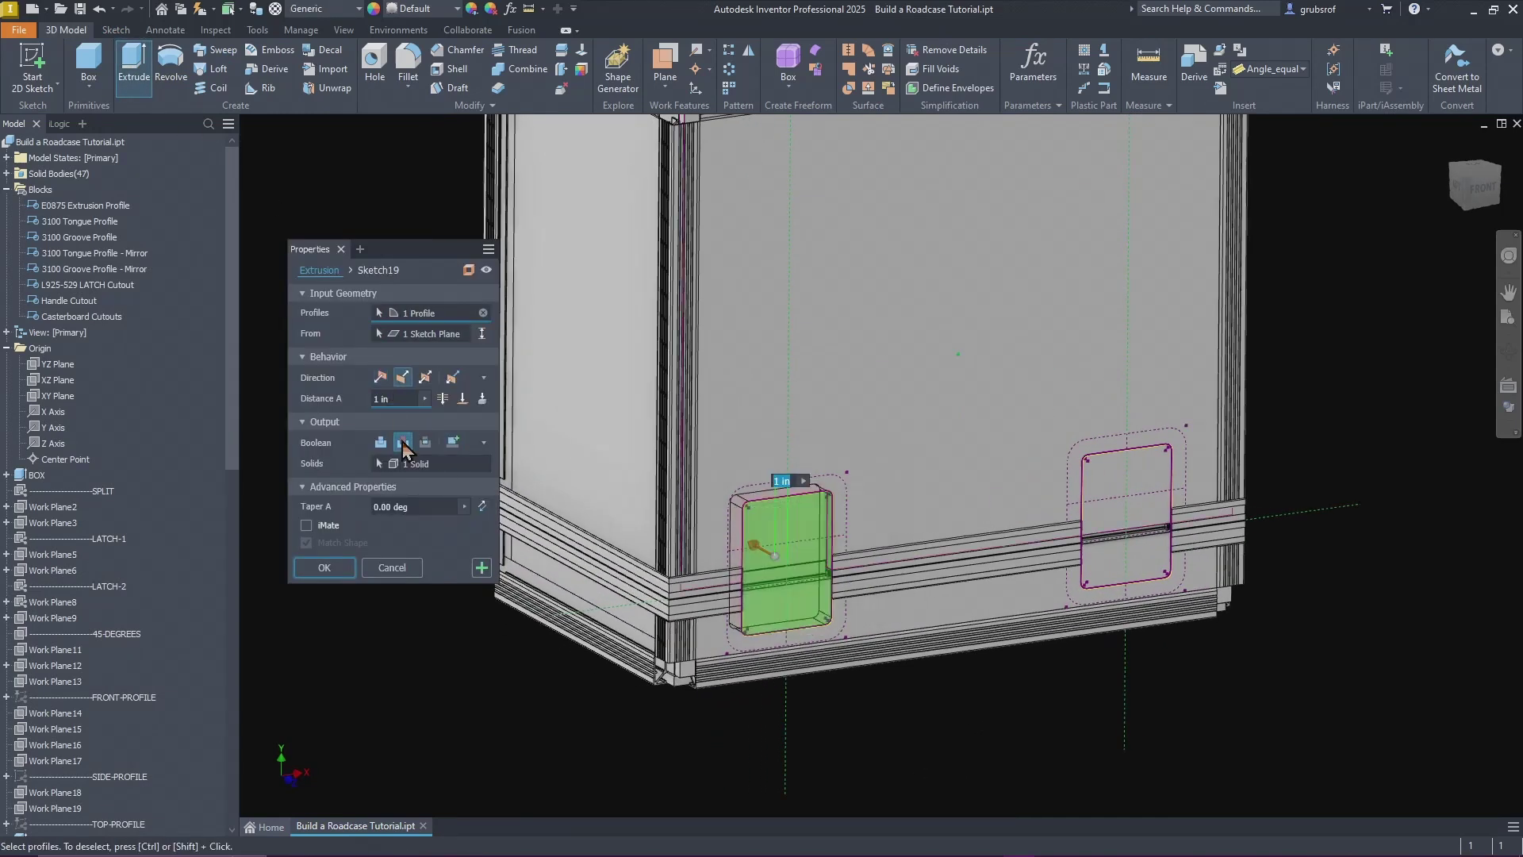
{"action": "left_click", "coordinate": [484, 400]}
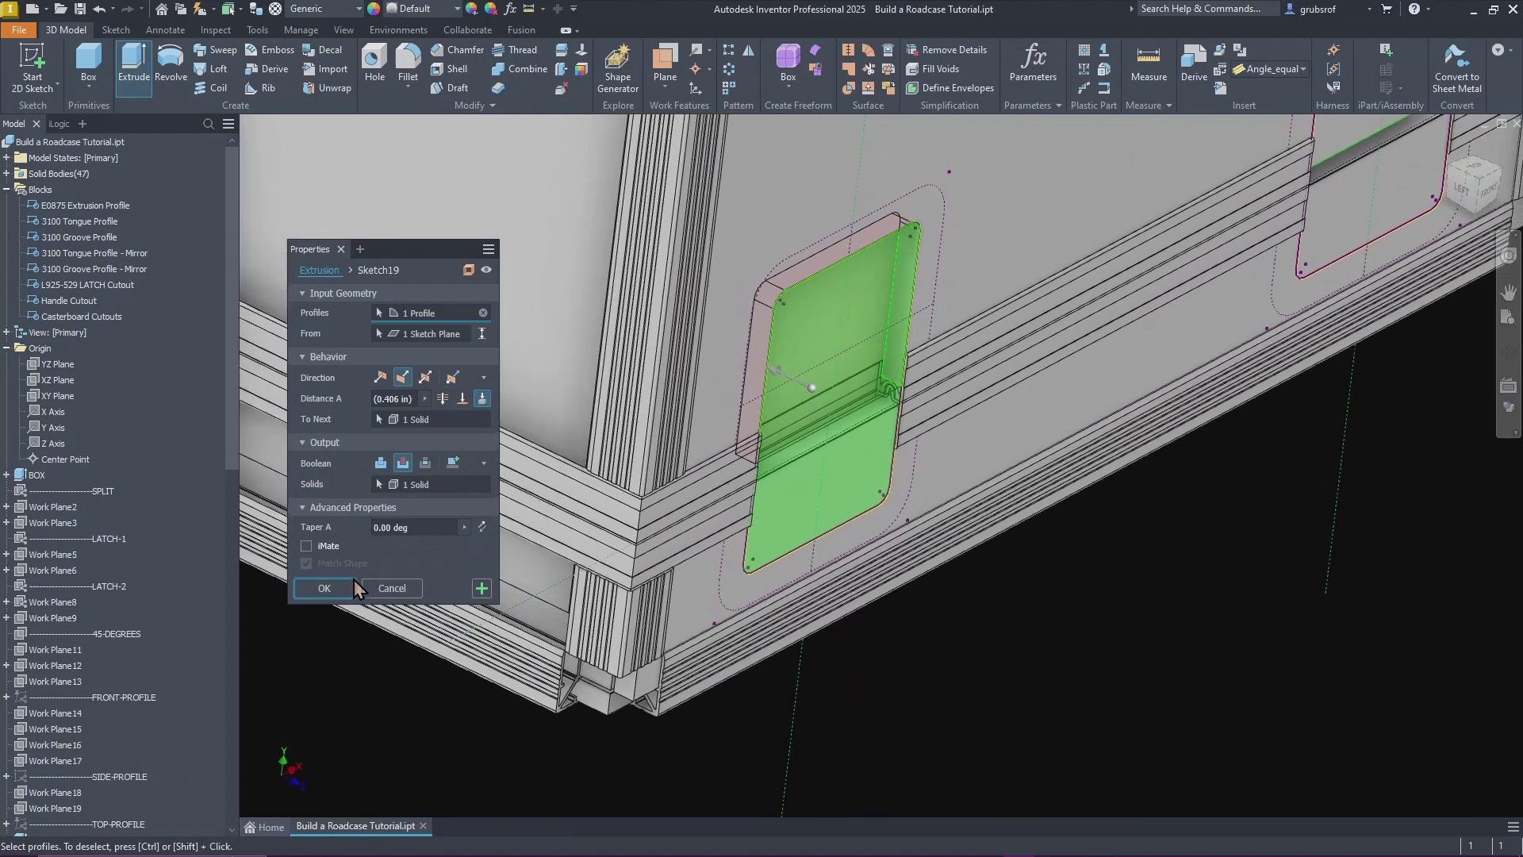
{"action": "left_click", "coordinate": [480, 588]}
Step: Extrude the right latch profile inward as a cut with extent To Next through the upper front panel
{"action": "left_click", "coordinate": [990, 442]}
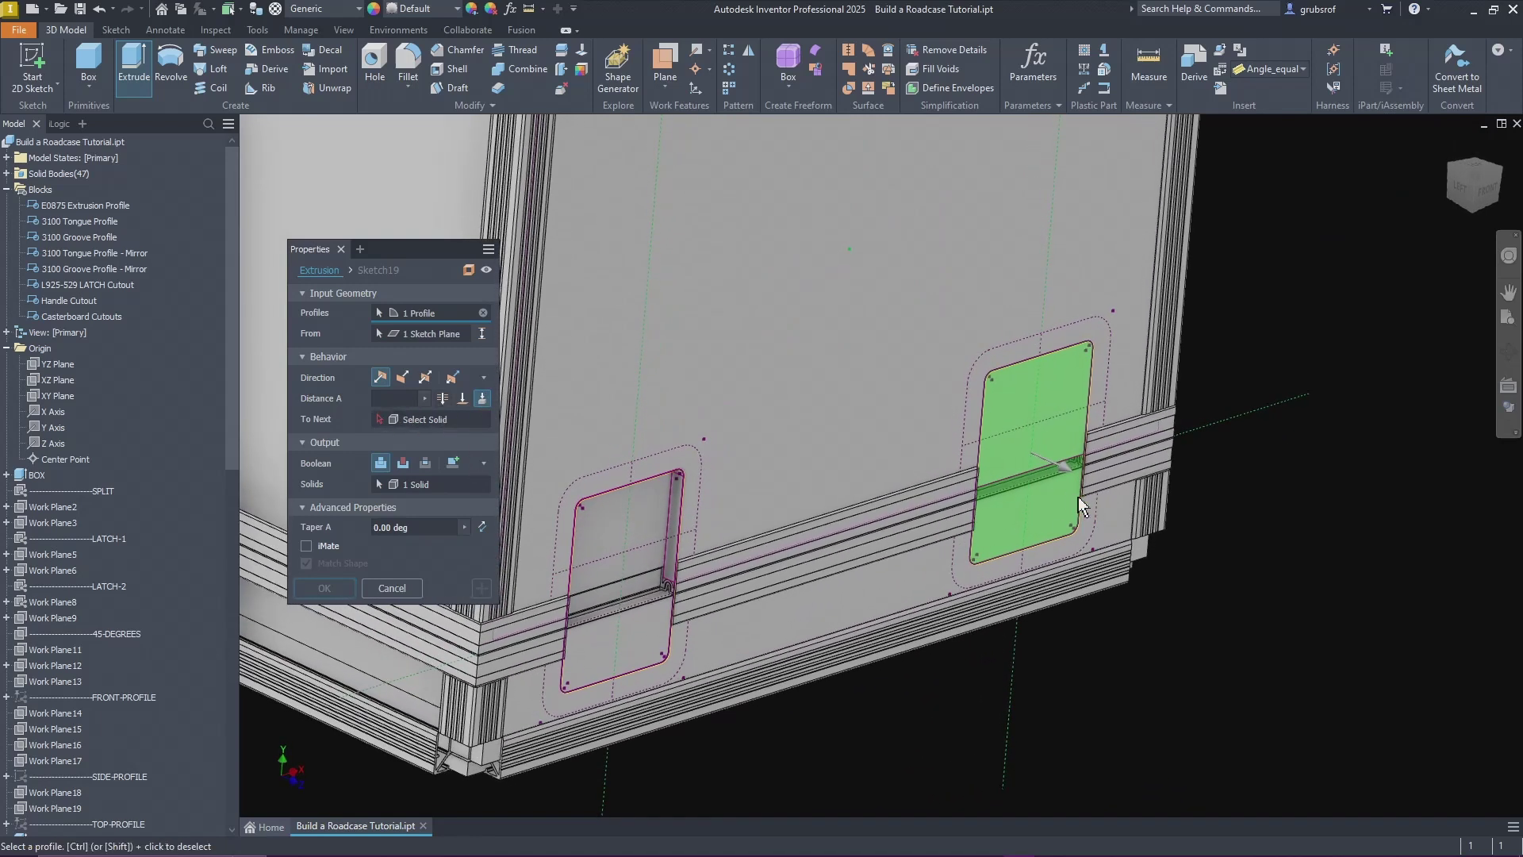
{"action": "left_click", "coordinate": [403, 462]}
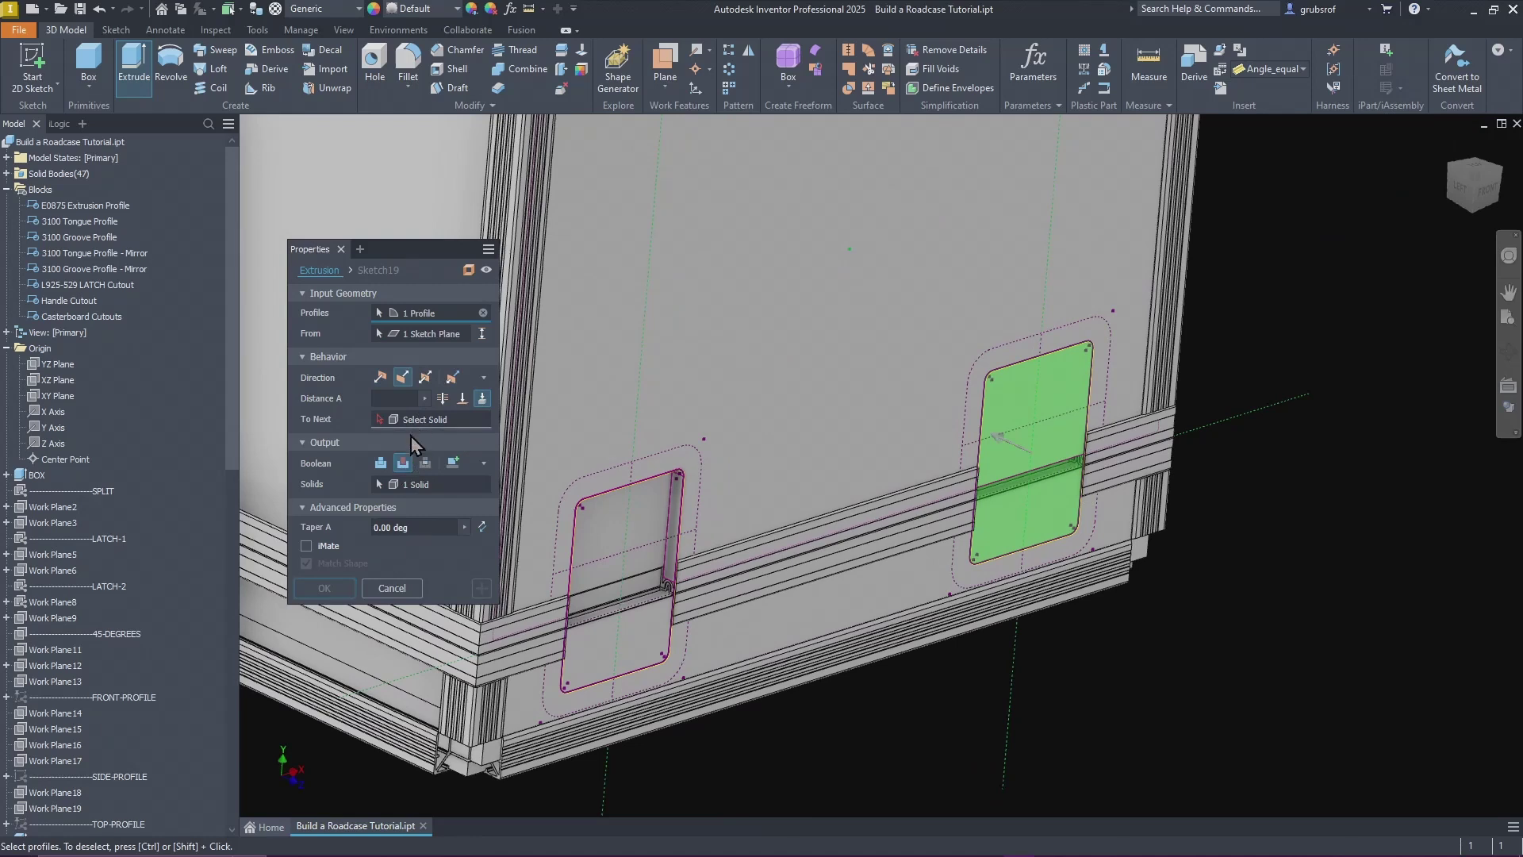
{"action": "scroll", "coordinate": [1214, 500], "scroll_direction": "up", "scroll_amount": 2}
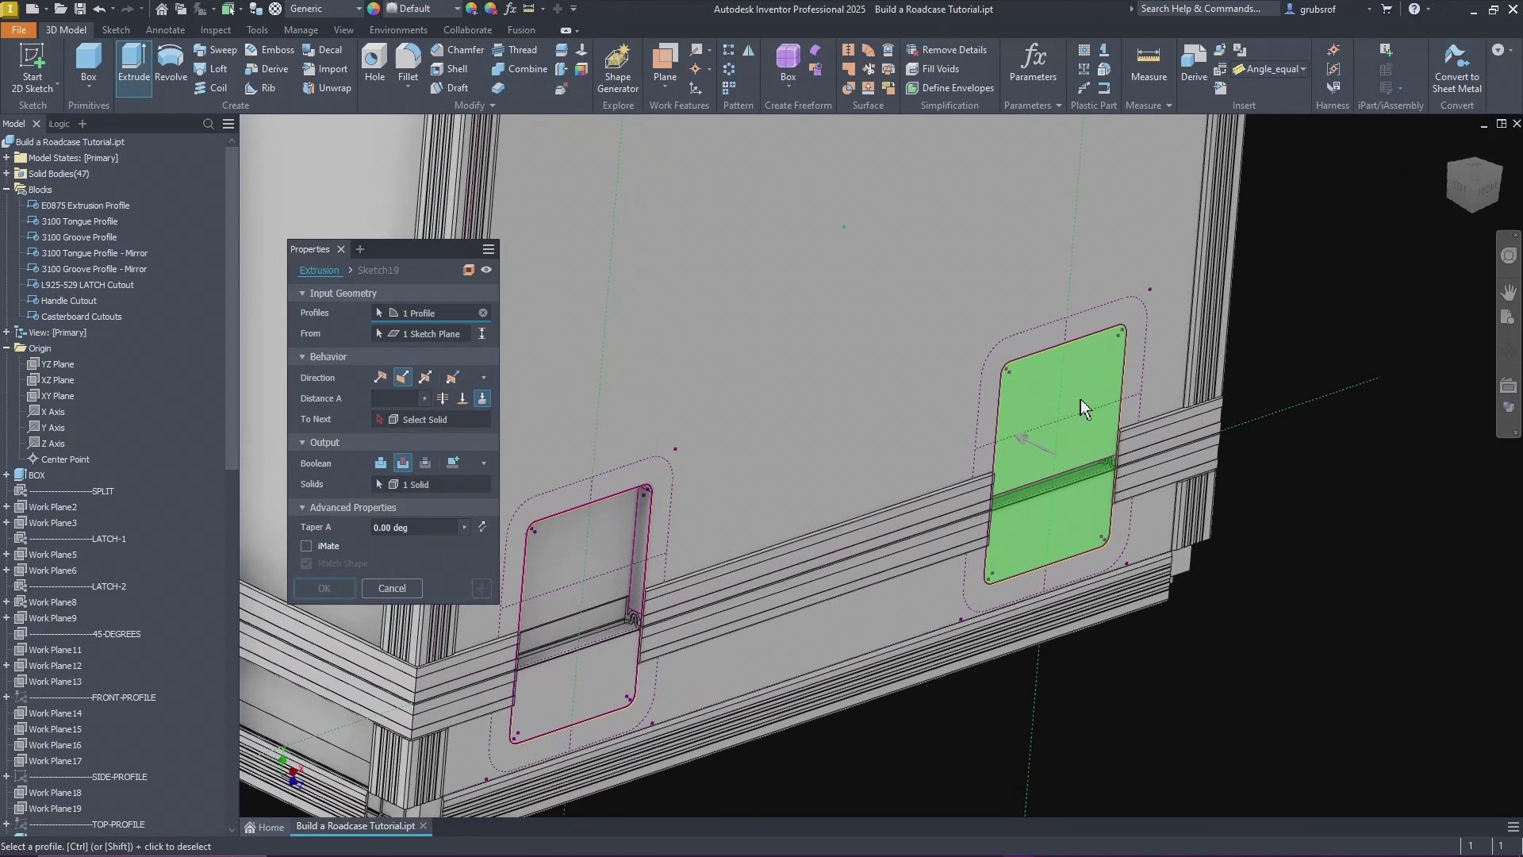
{"action": "left_click", "coordinate": [482, 399]}
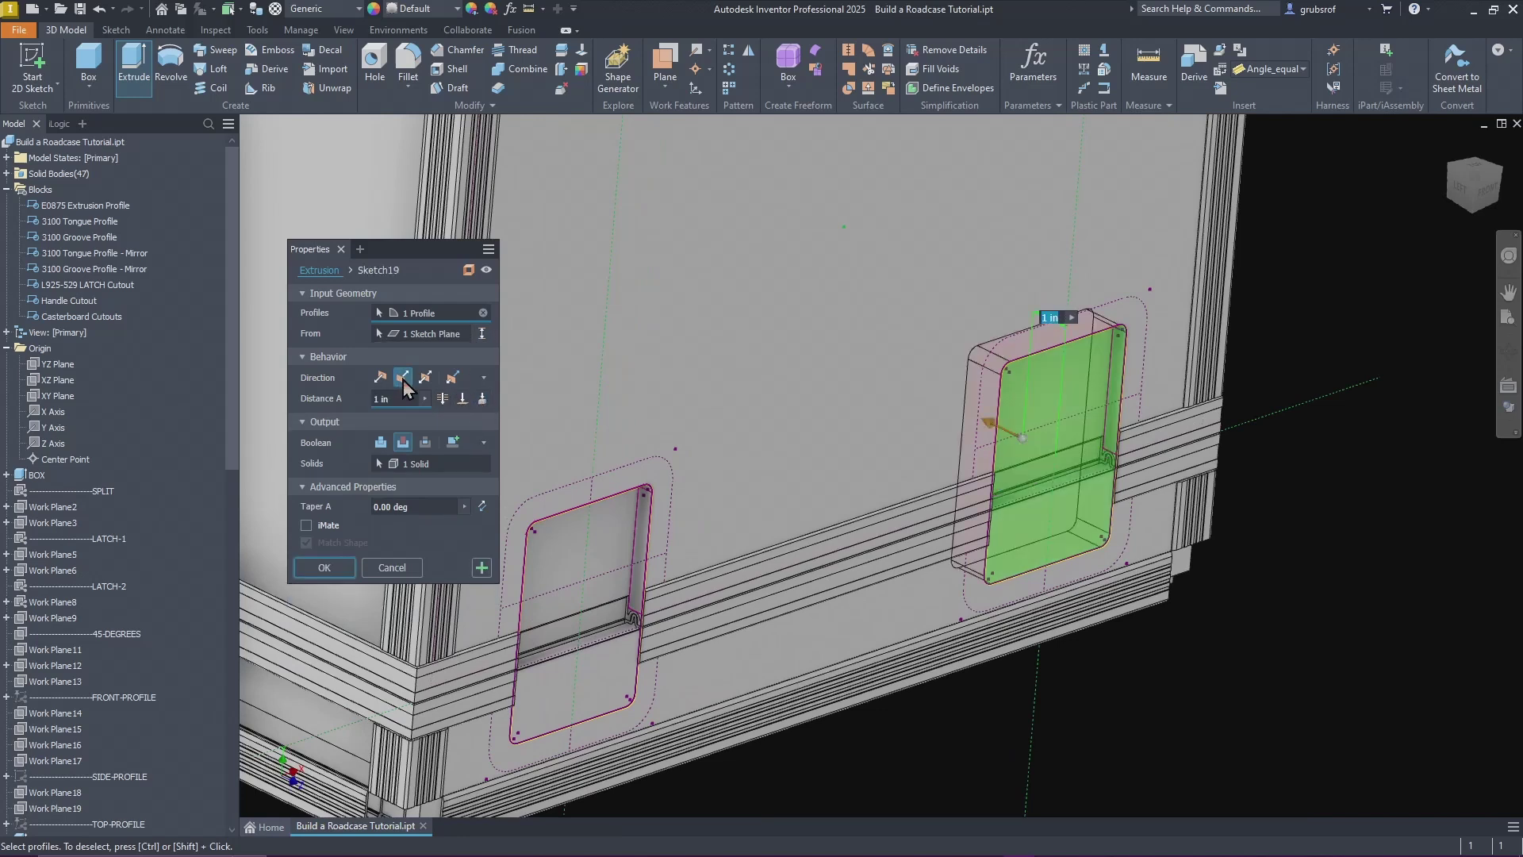
{"action": "left_click", "coordinate": [482, 398]}
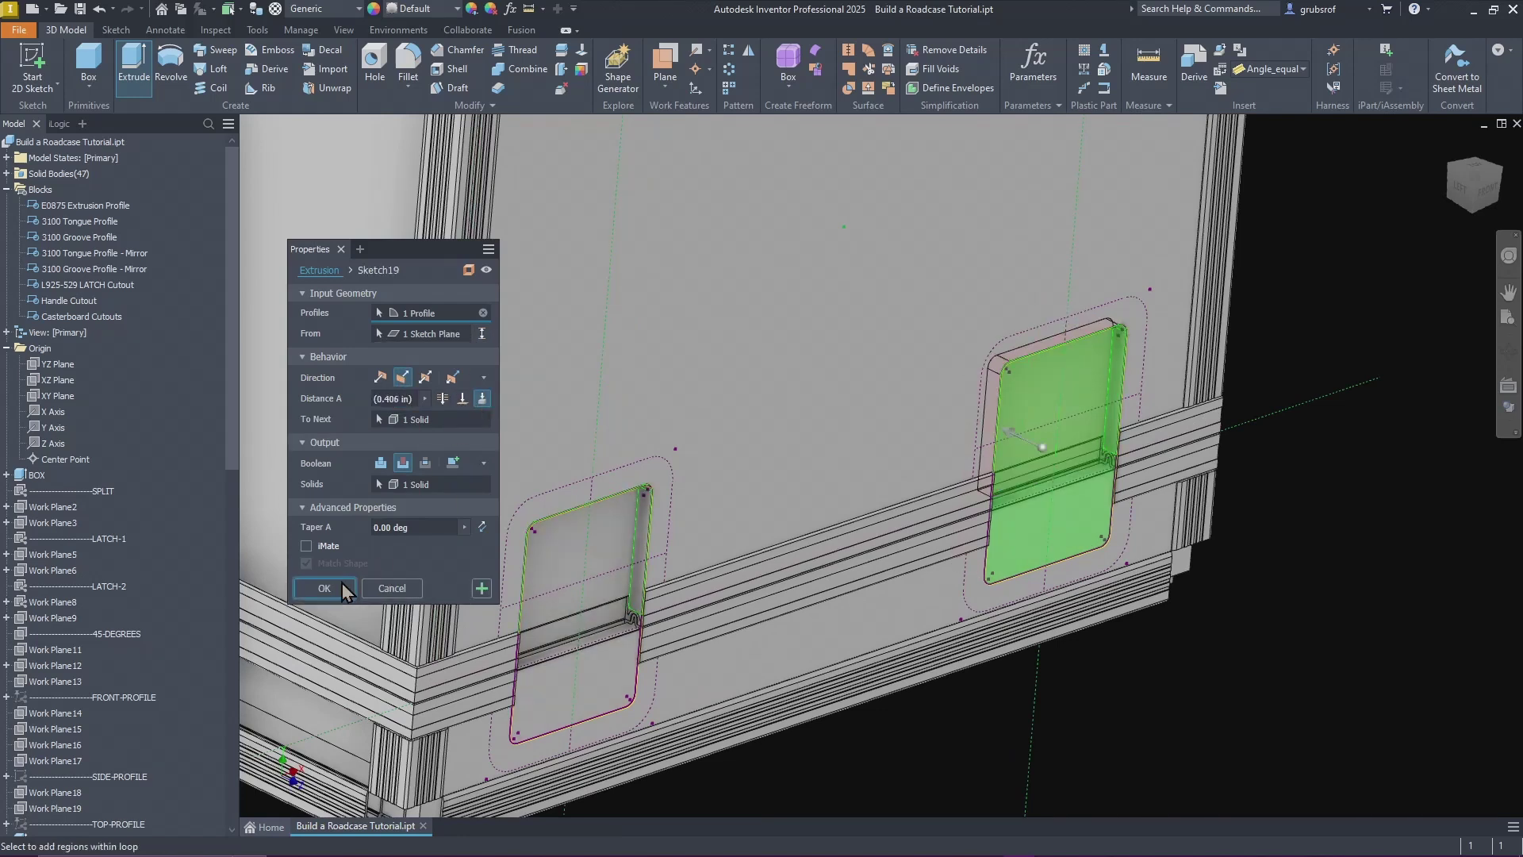
{"action": "left_click", "coordinate": [344, 585]}
{"action": "key", "text": "F5"}
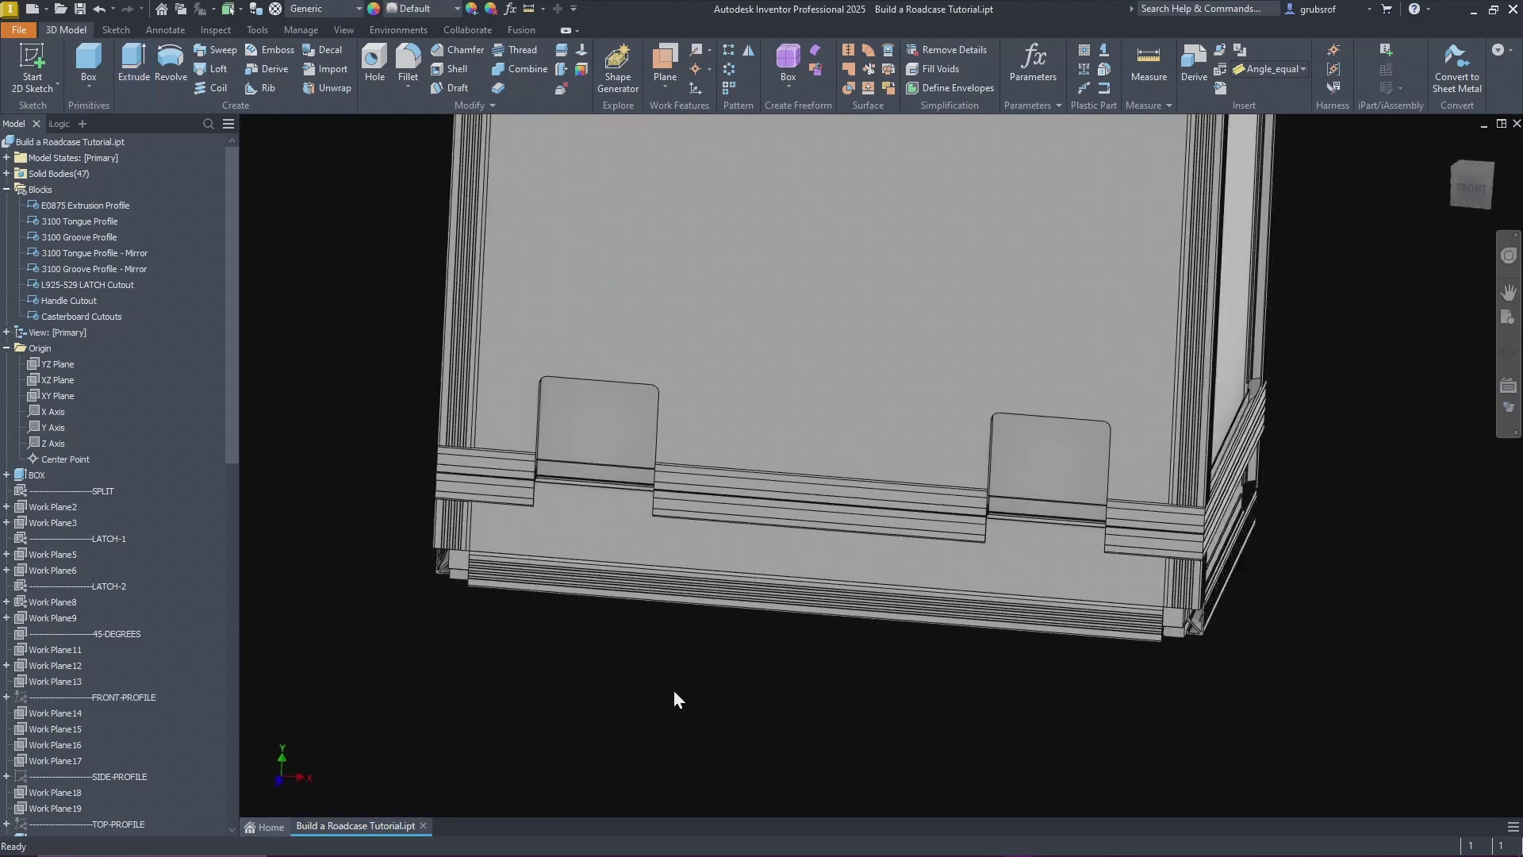
Step: Start a sketch on the lower front panel below the split and project the SPLIT, LATCH-1 and LATCH-2 work planes into it
{"action": "left_click", "coordinate": [32, 62]}
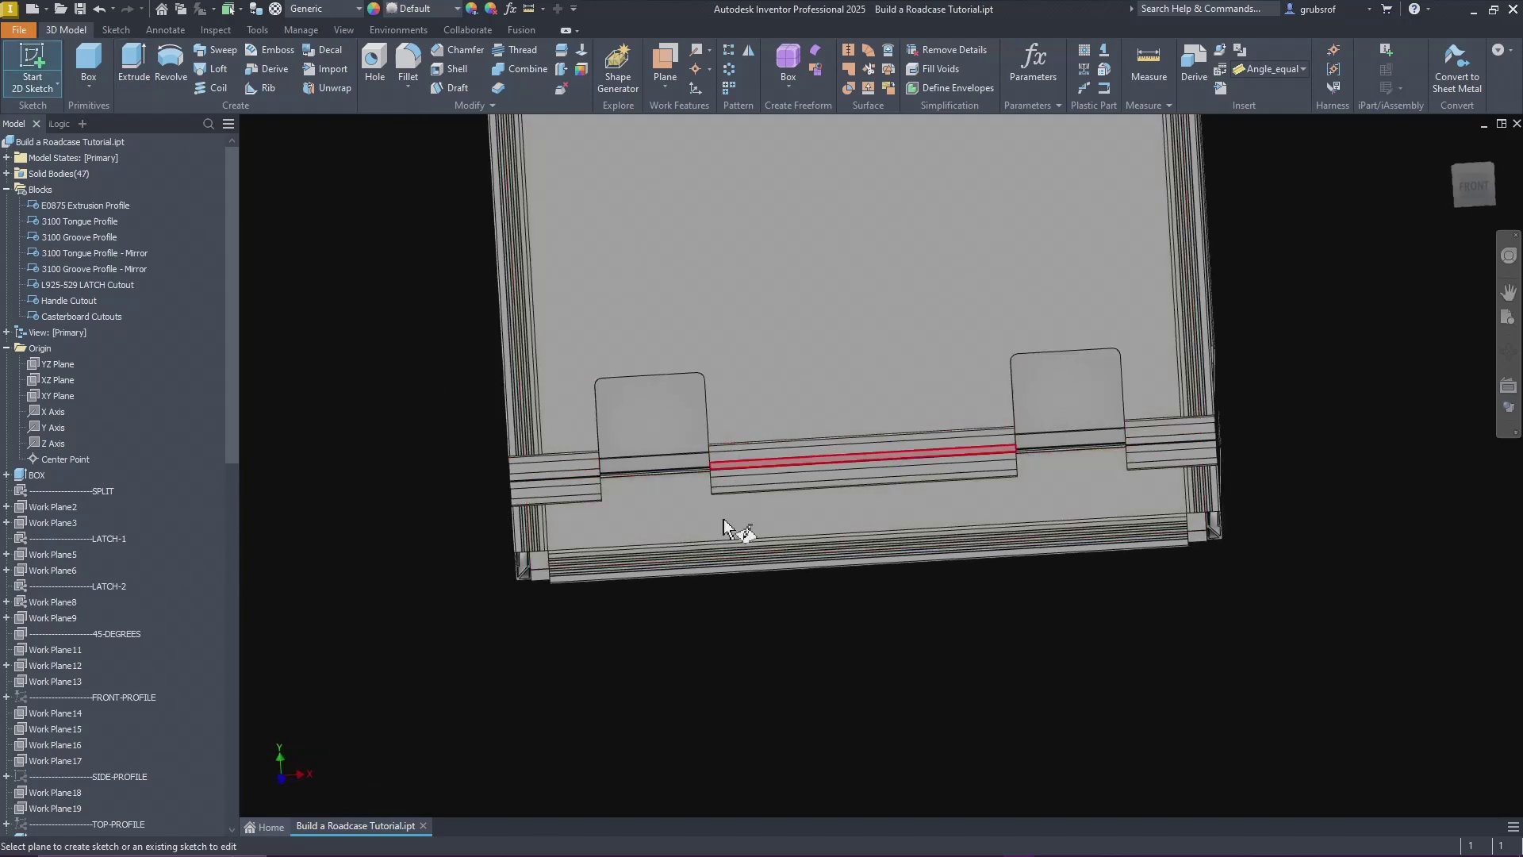
{"action": "left_click", "coordinate": [656, 525]}
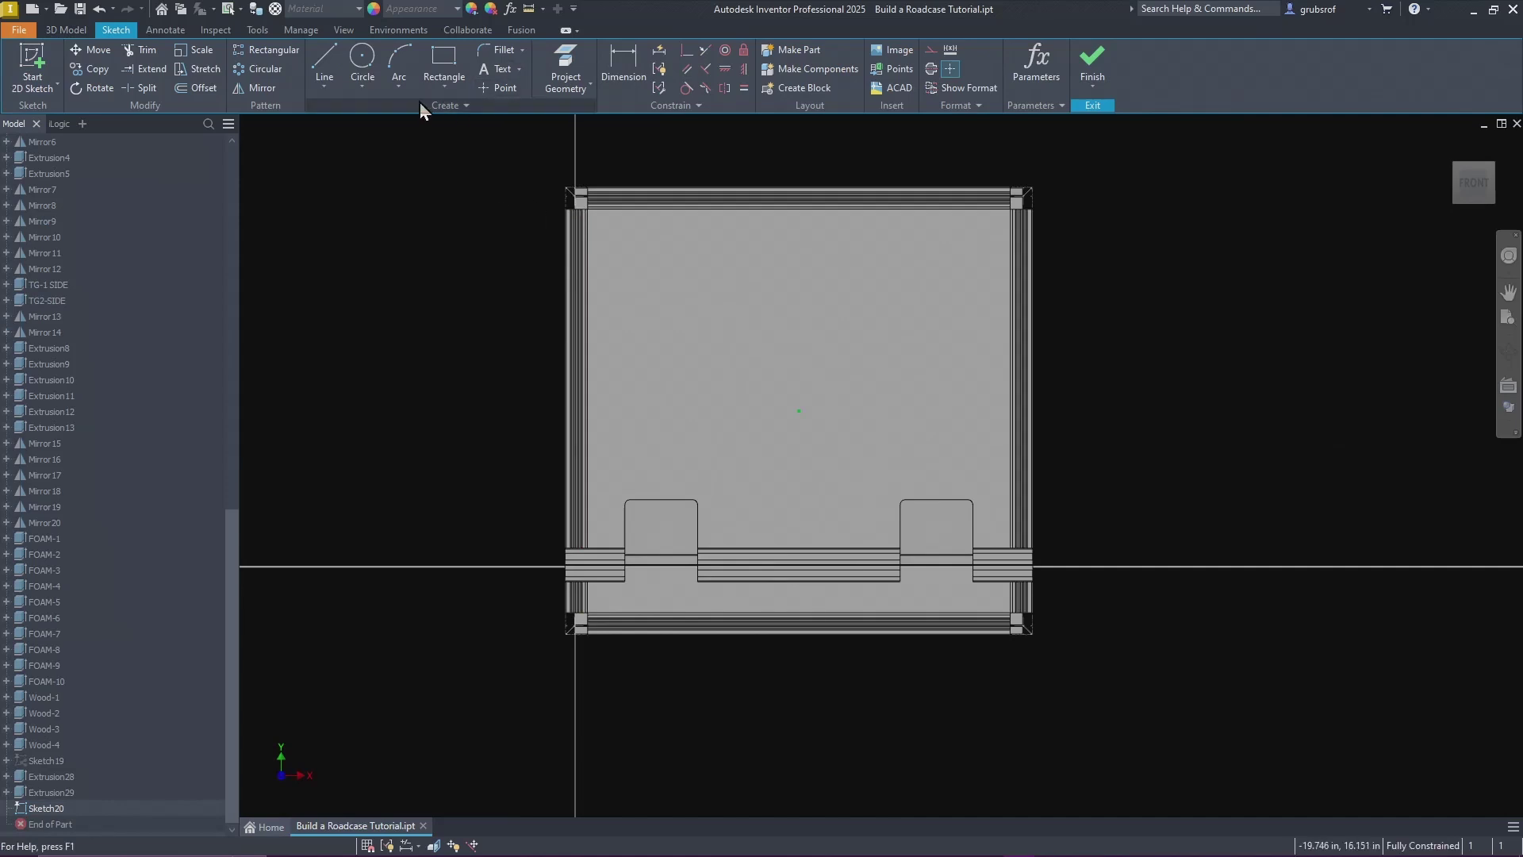
{"action": "scroll", "coordinate": [82, 510], "scroll_direction": "up", "scroll_amount": 12}
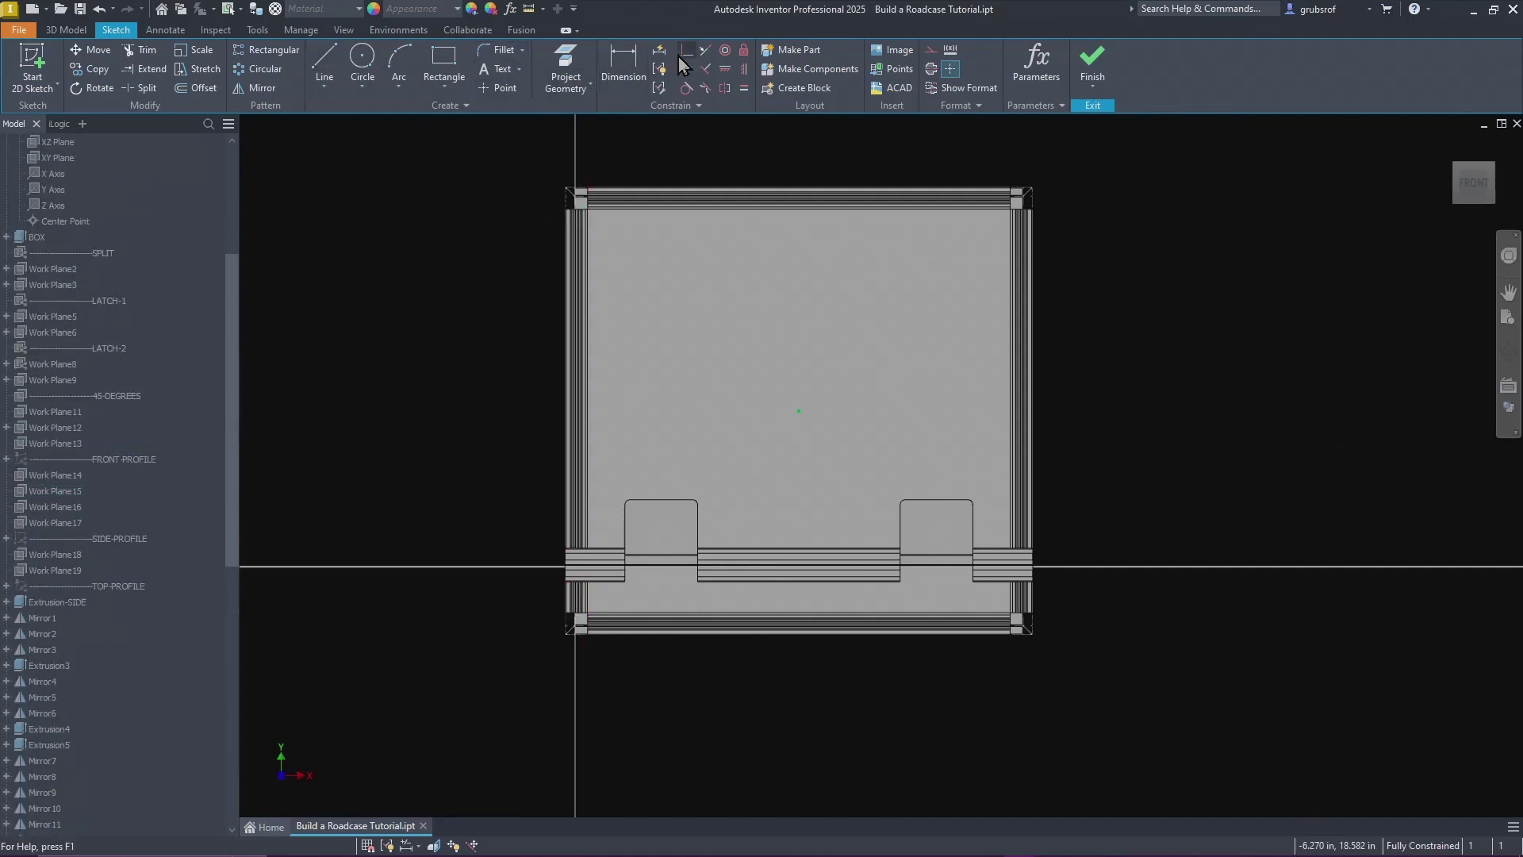
{"action": "left_click", "coordinate": [572, 65]}
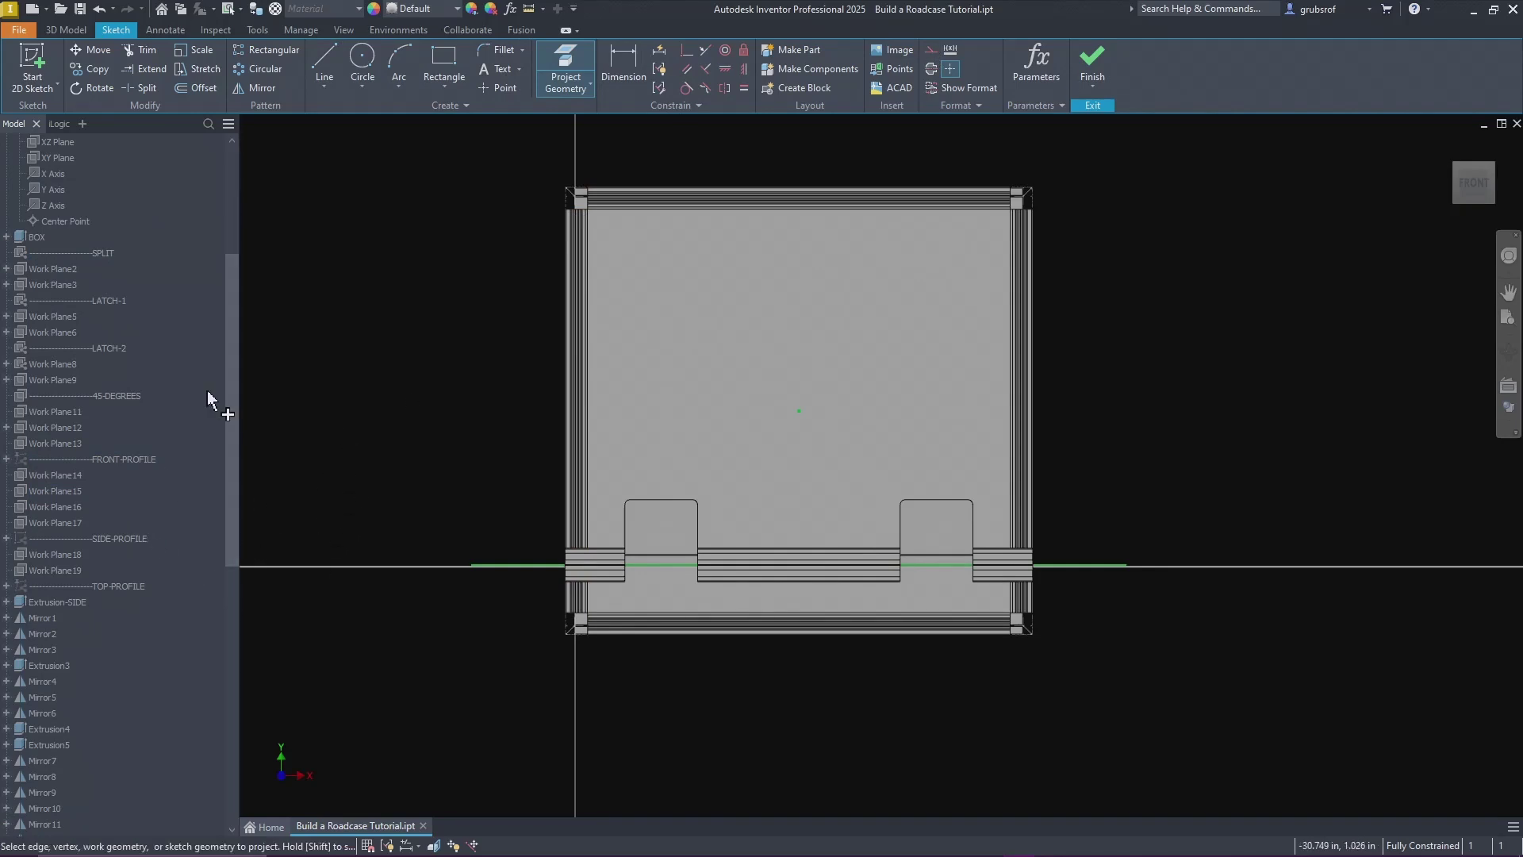
{"action": "left_click", "coordinate": [77, 349]}
{"action": "left_click", "coordinate": [97, 303]}
{"action": "right_click", "coordinate": [303, 317]}
{"action": "left_click", "coordinate": [385, 381]}
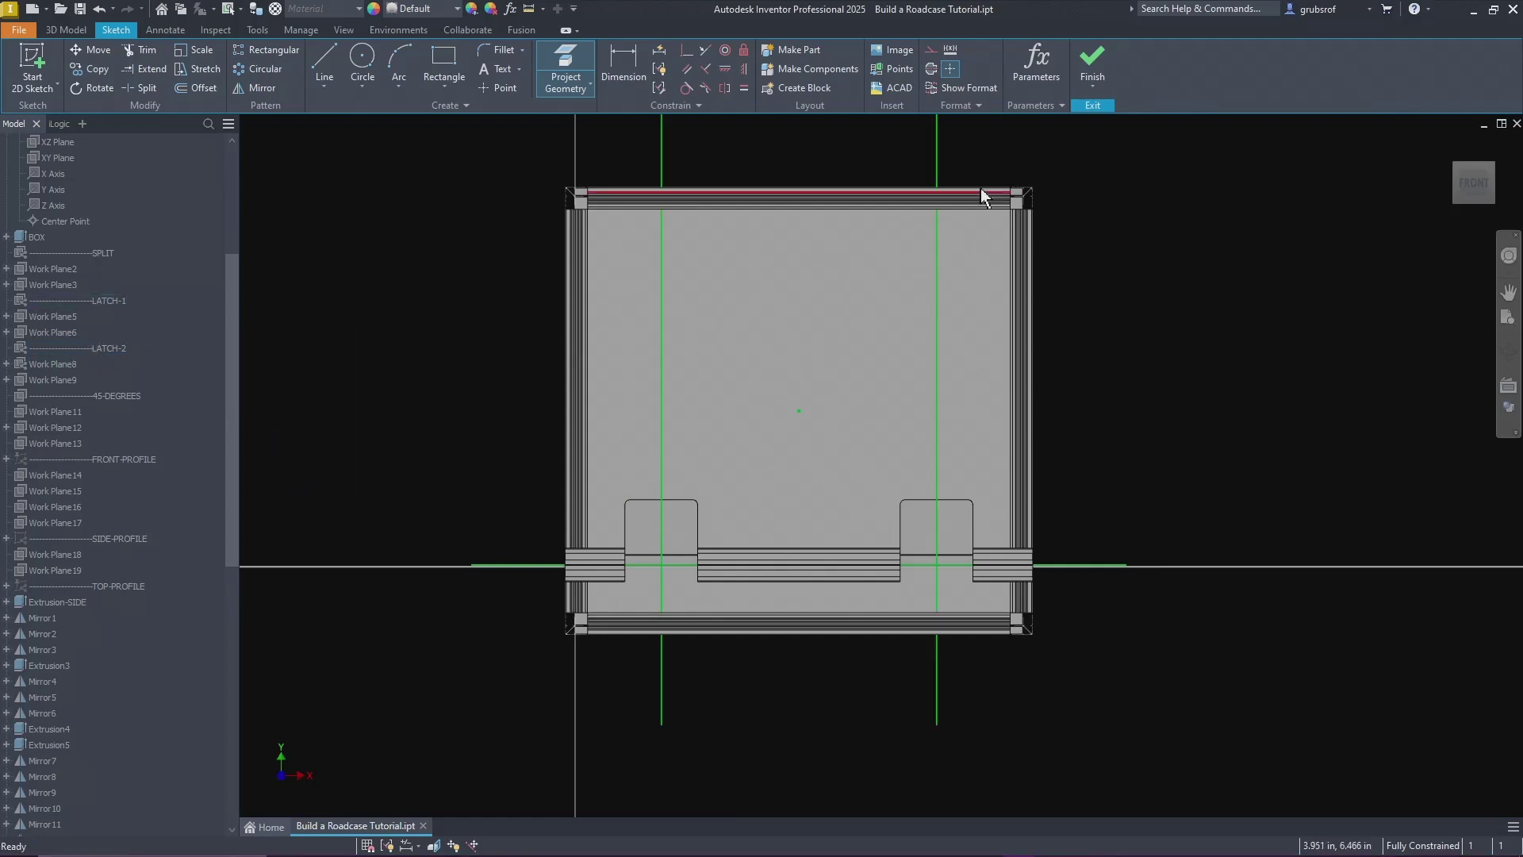
Step: Convert the projected split and latch lines in the lower front panel sketch to construction geometry
{"action": "left_click_drag", "start_coordinate": [820, 147], "coordinate": [579, 176]}
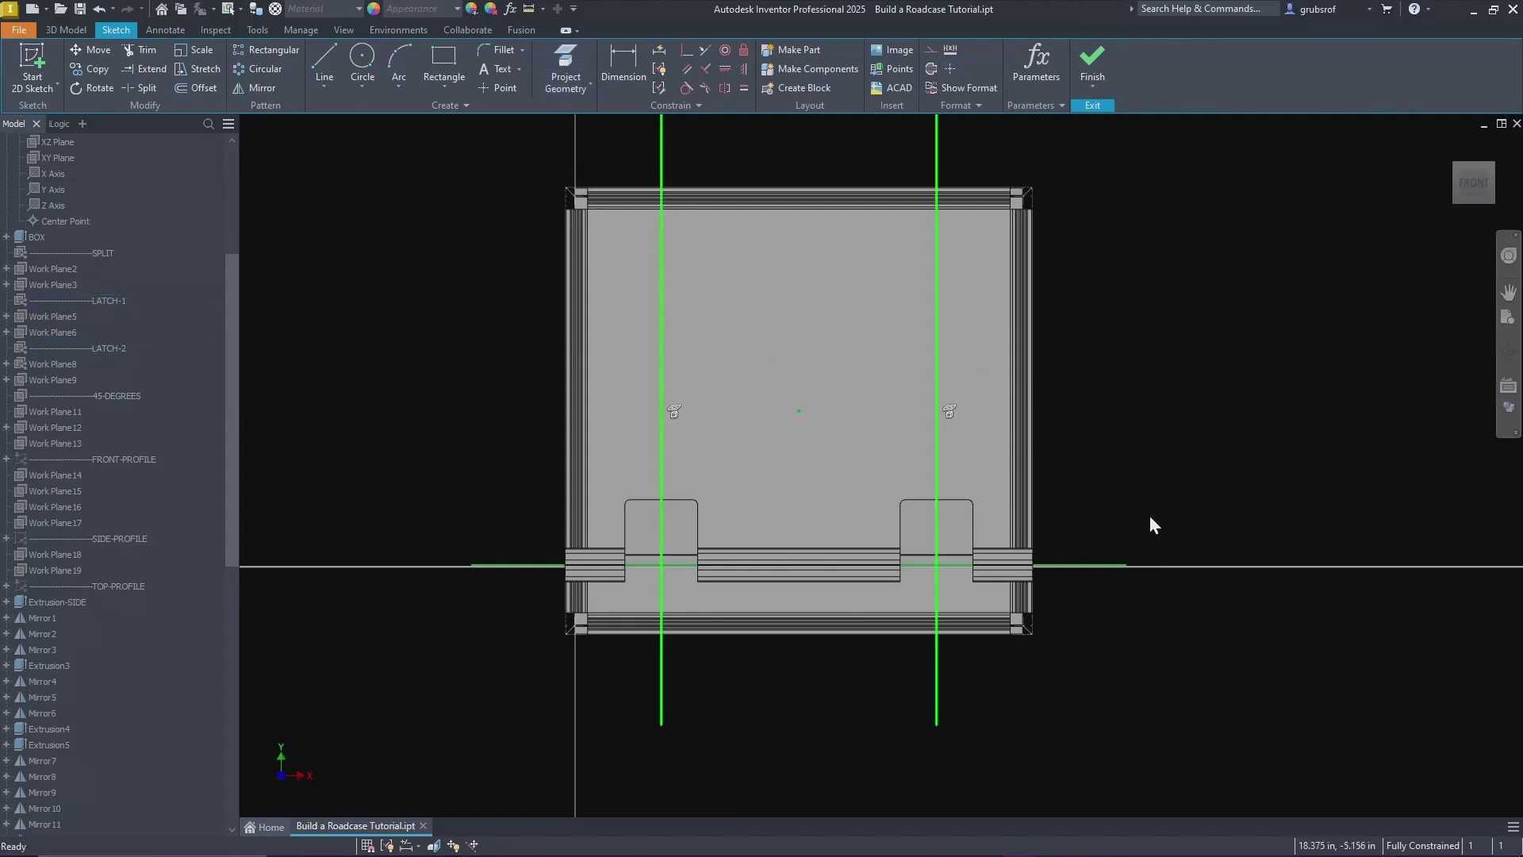
{"action": "right_click", "coordinate": [1115, 673]}
{"action": "left_click", "coordinate": [1156, 671]}
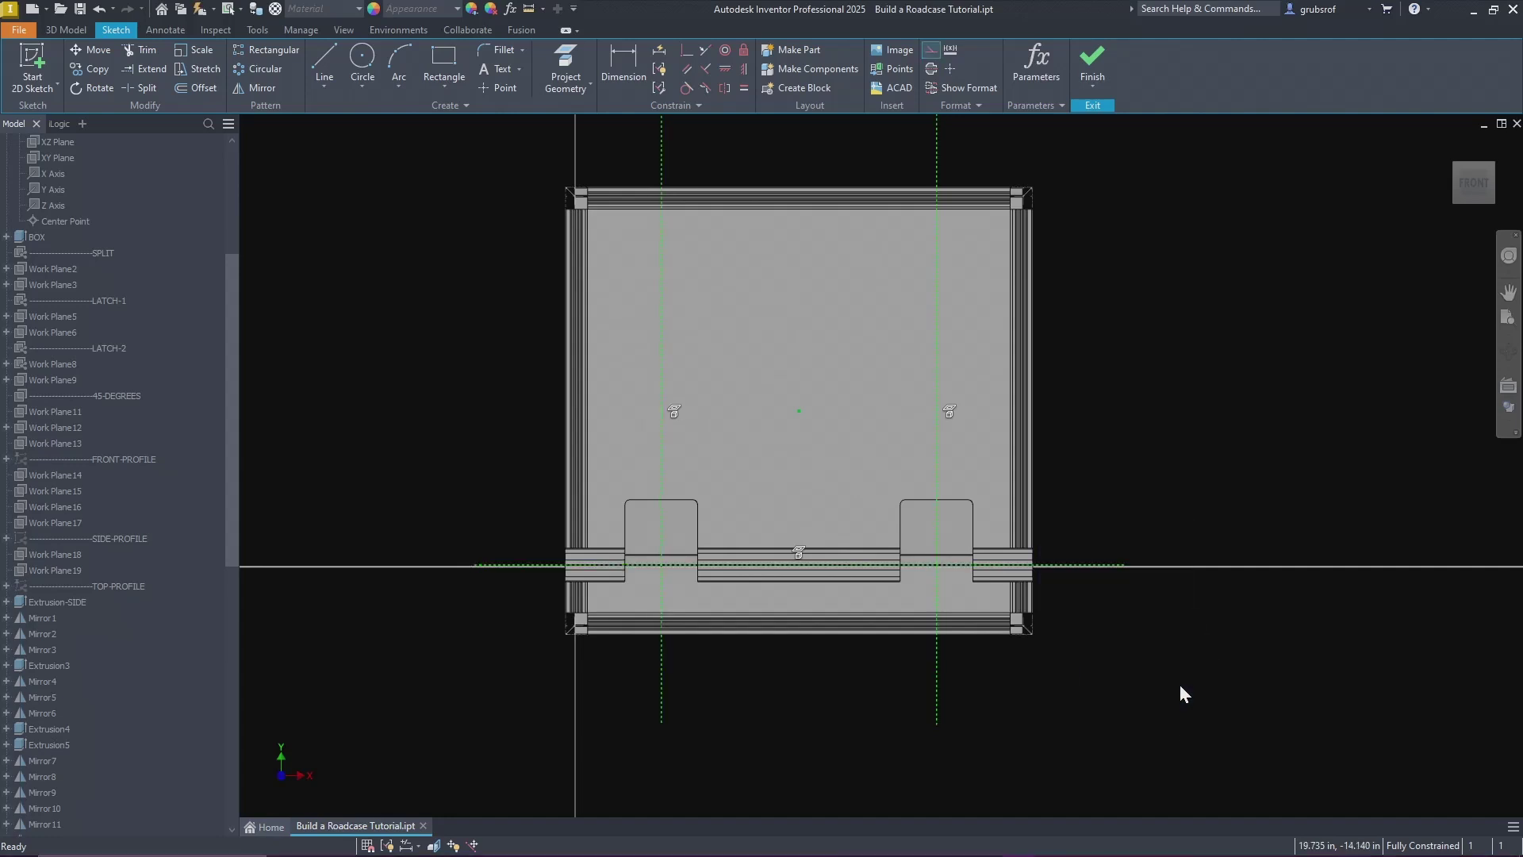
Step: Insert two L925-529 LATCH Cutout blocks into the lower front panel sketch, one on each side of the case
{"action": "scroll", "coordinate": [1204, 622], "scroll_direction": "down", "scroll_amount": 3}
{"action": "middle_click_drag", "start_coordinate": [1269, 601], "coordinate": [1180, 630]}
{"action": "scroll", "coordinate": [928, 500], "scroll_direction": "up", "scroll_amount": 1}
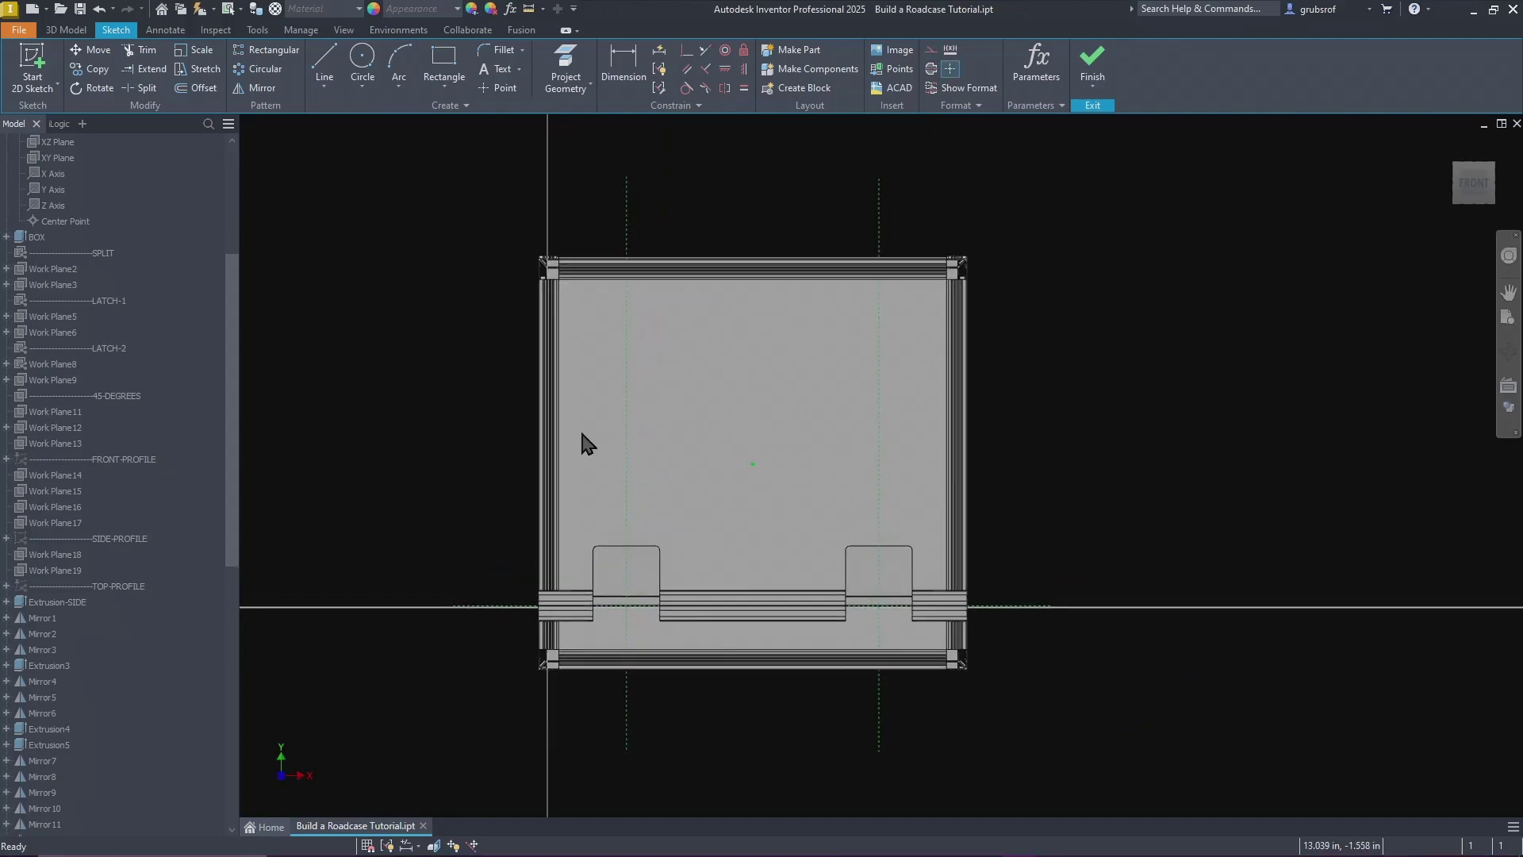
{"action": "scroll", "coordinate": [152, 337], "scroll_direction": "up", "scroll_amount": 5}
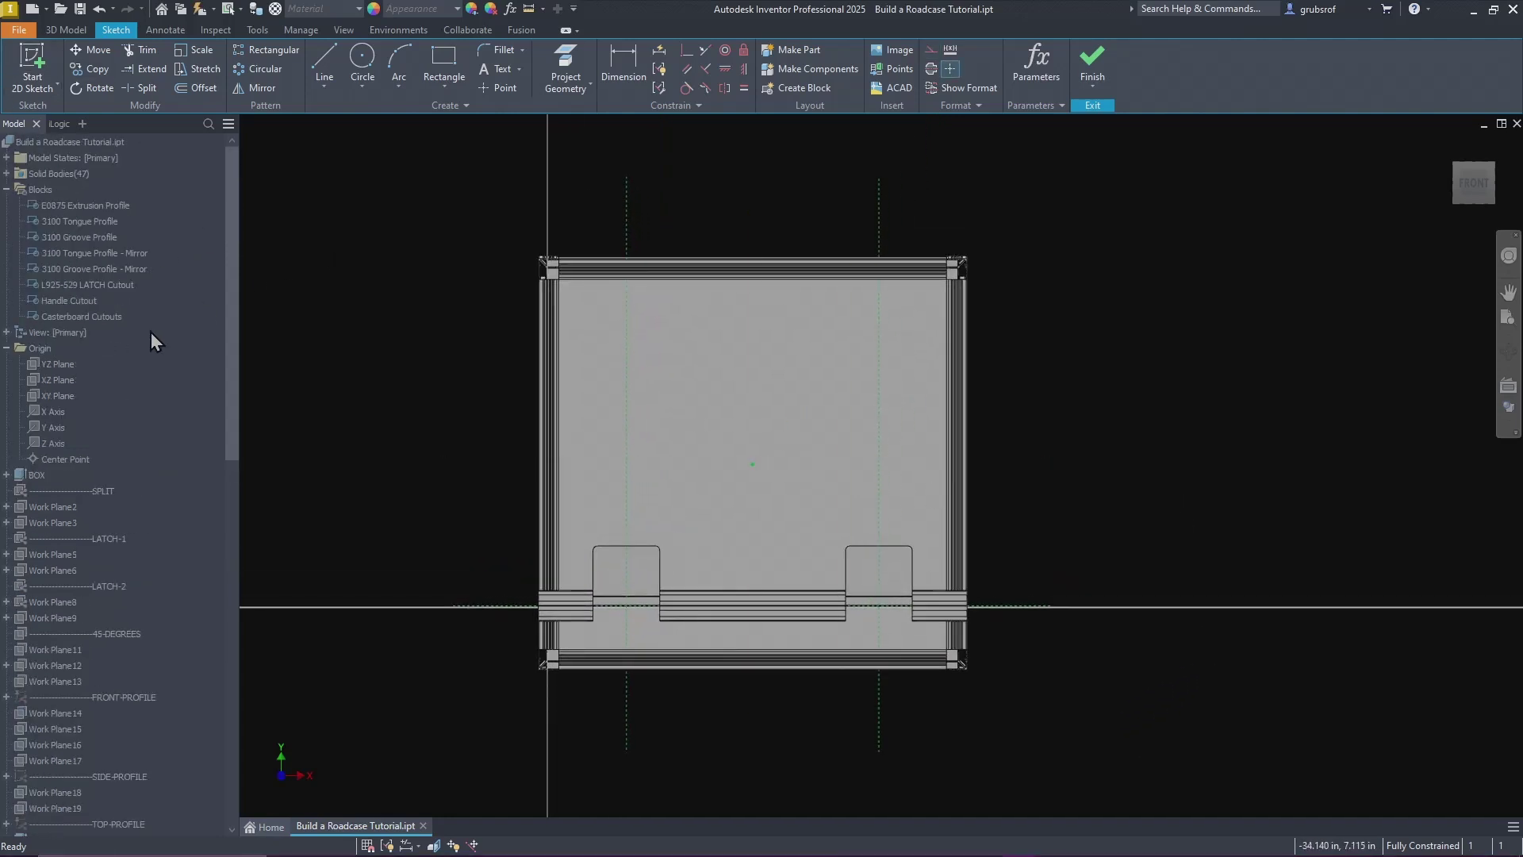
{"action": "left_click_drag", "start_coordinate": [60, 292], "coordinate": [428, 534]}
{"action": "scroll", "coordinate": [415, 687], "scroll_direction": "up", "scroll_amount": 4}
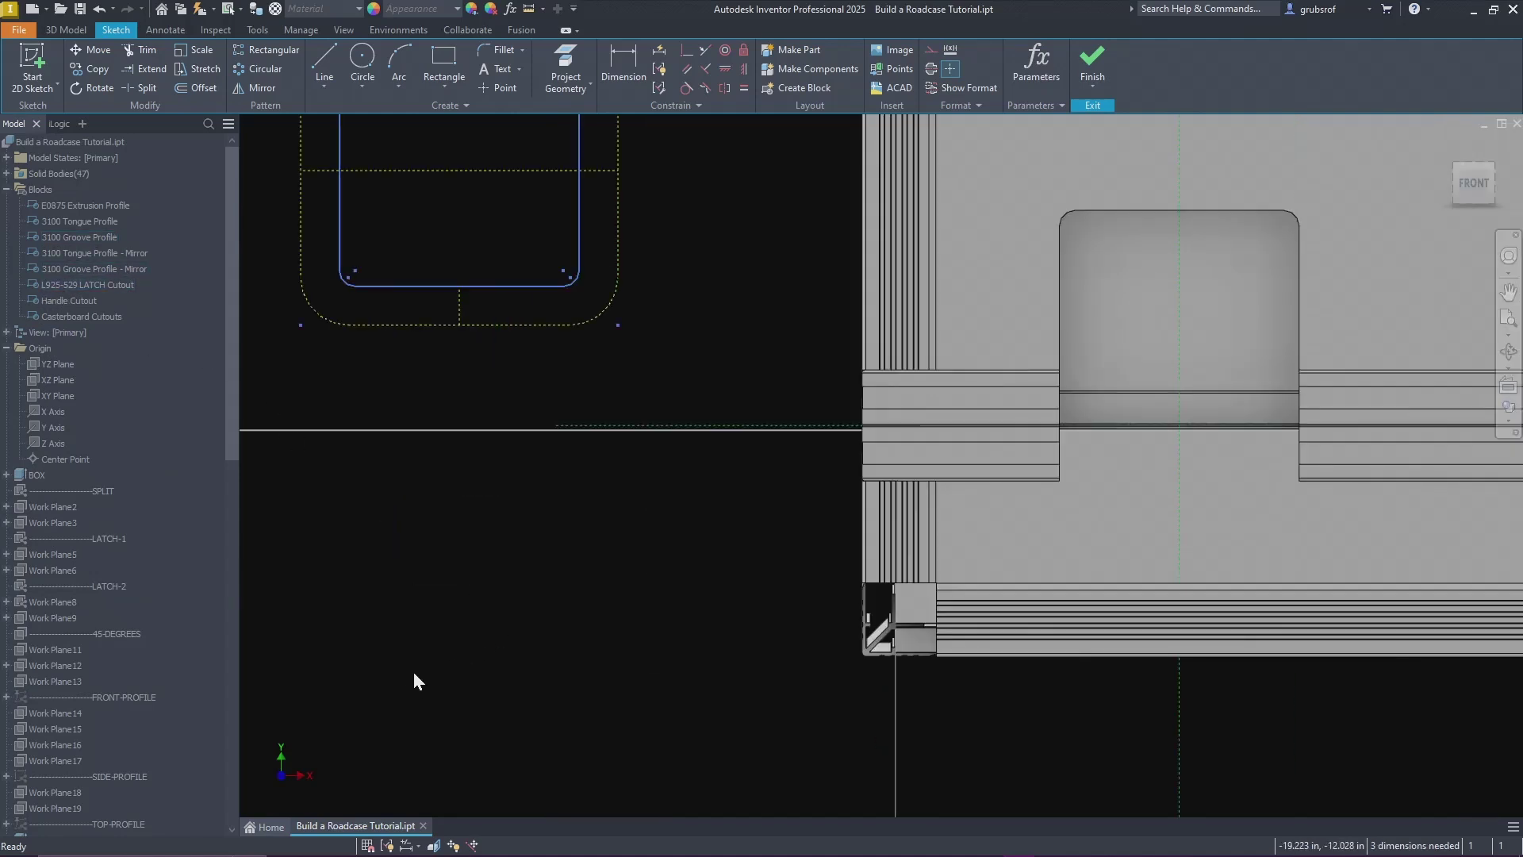
{"action": "scroll", "coordinate": [323, 373], "scroll_direction": "down", "scroll_amount": 3}
{"action": "left_click", "coordinate": [73, 284]}
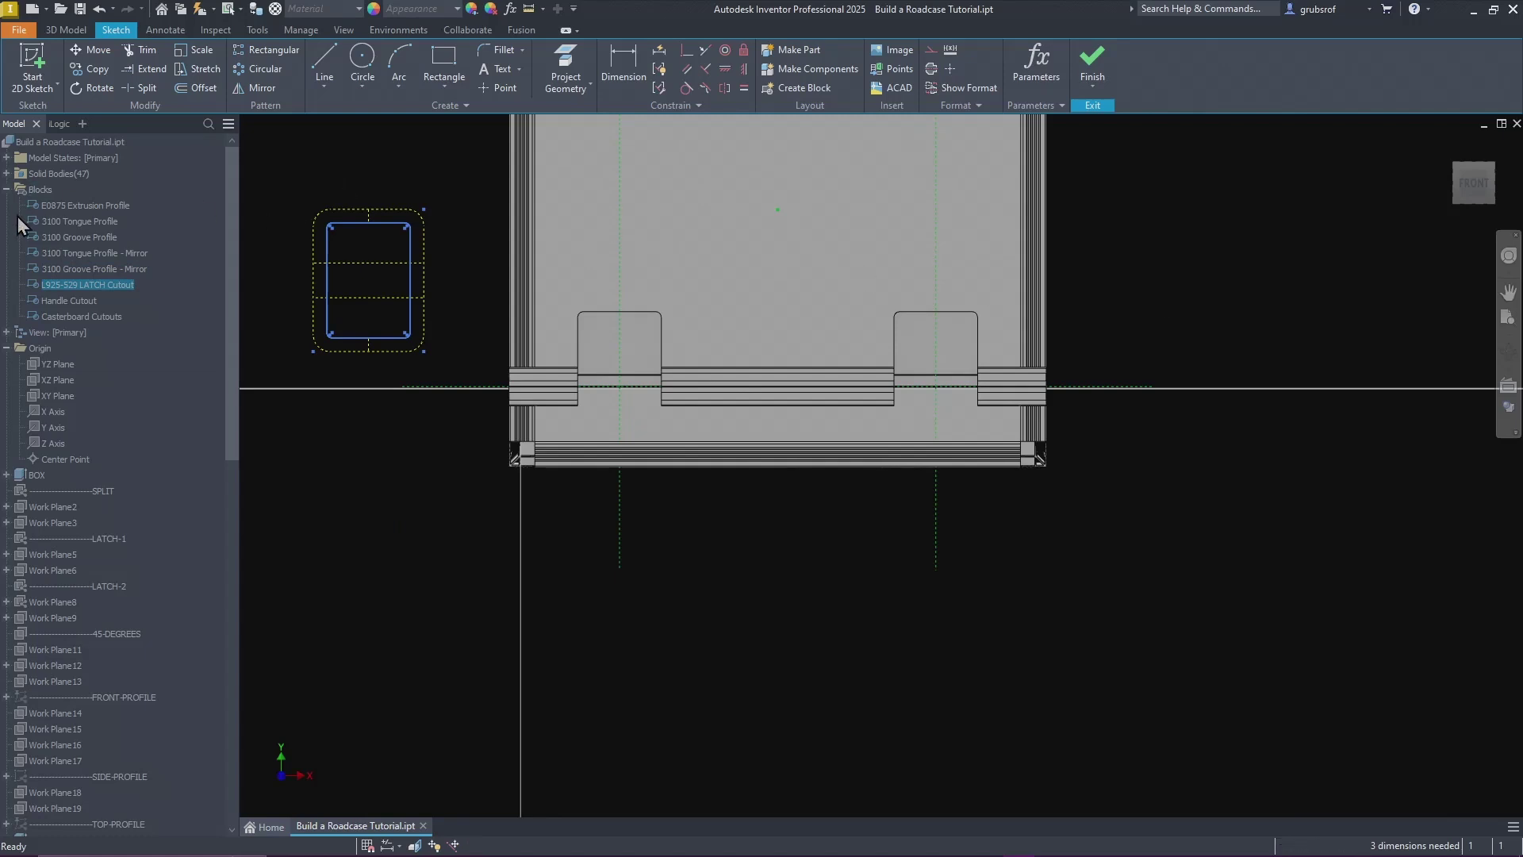
{"action": "left_click_drag", "start_coordinate": [68, 287], "coordinate": [1150, 306]}
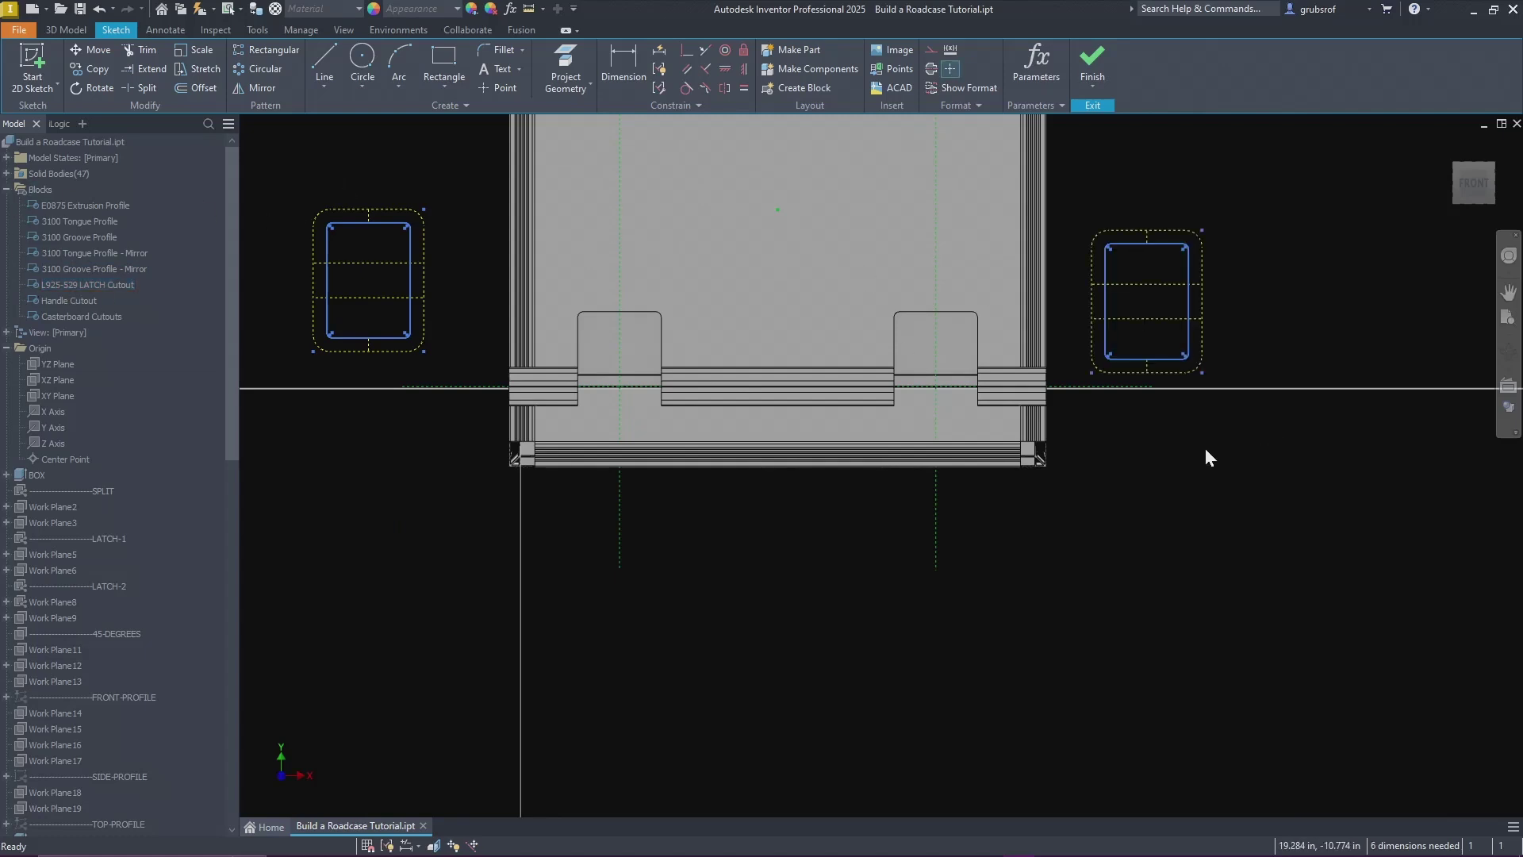
Step: Constrain the right latch block with its lower horizontal centreline collinear to the SPLIT line and its vertical centreline collinear to the right latch line
{"action": "left_click", "coordinate": [948, 70]}
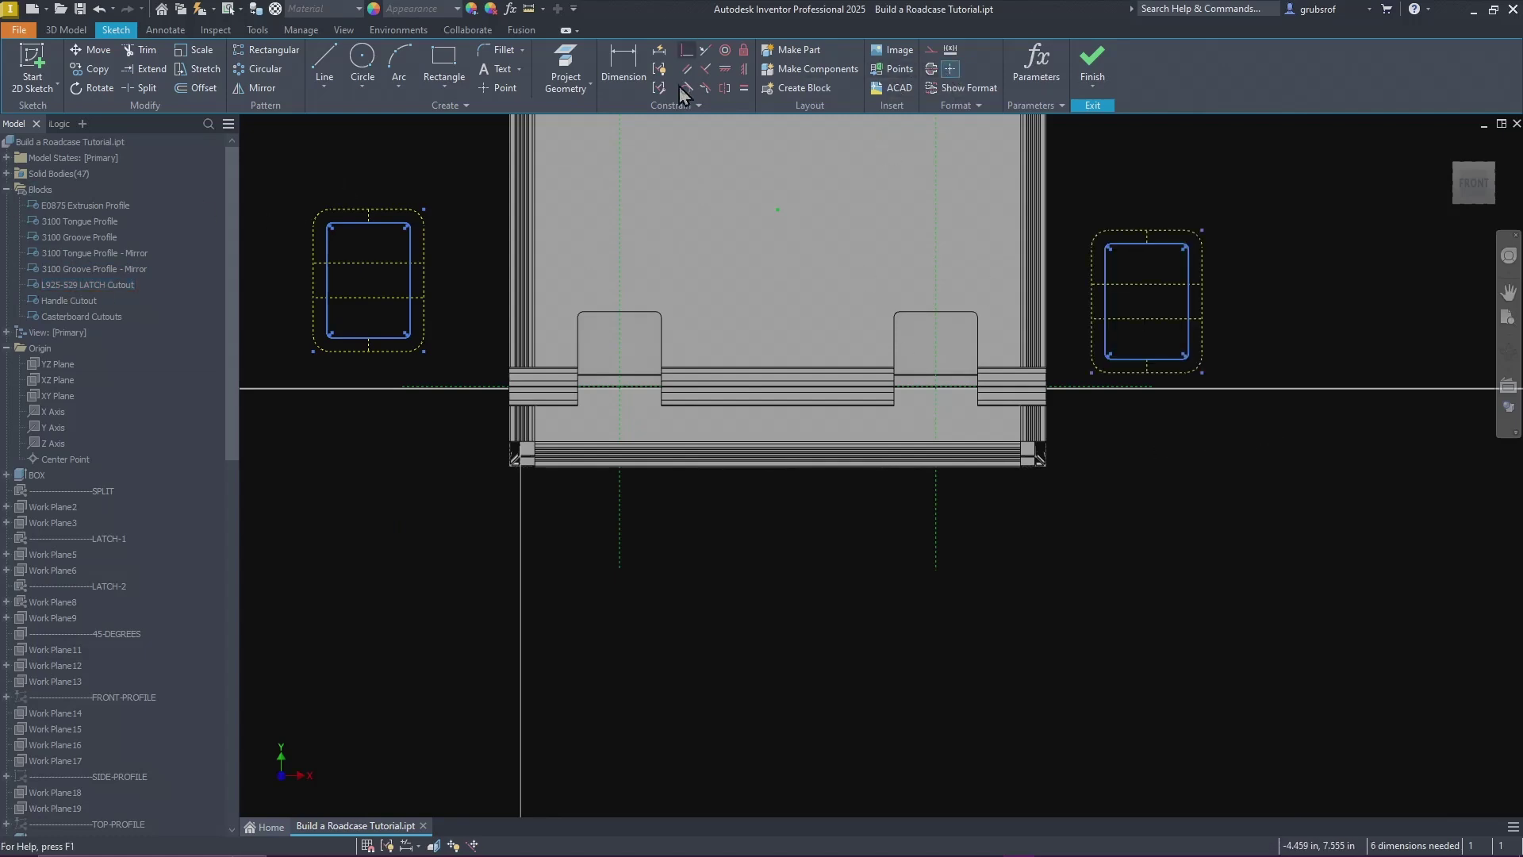
{"action": "left_click", "coordinate": [705, 51]}
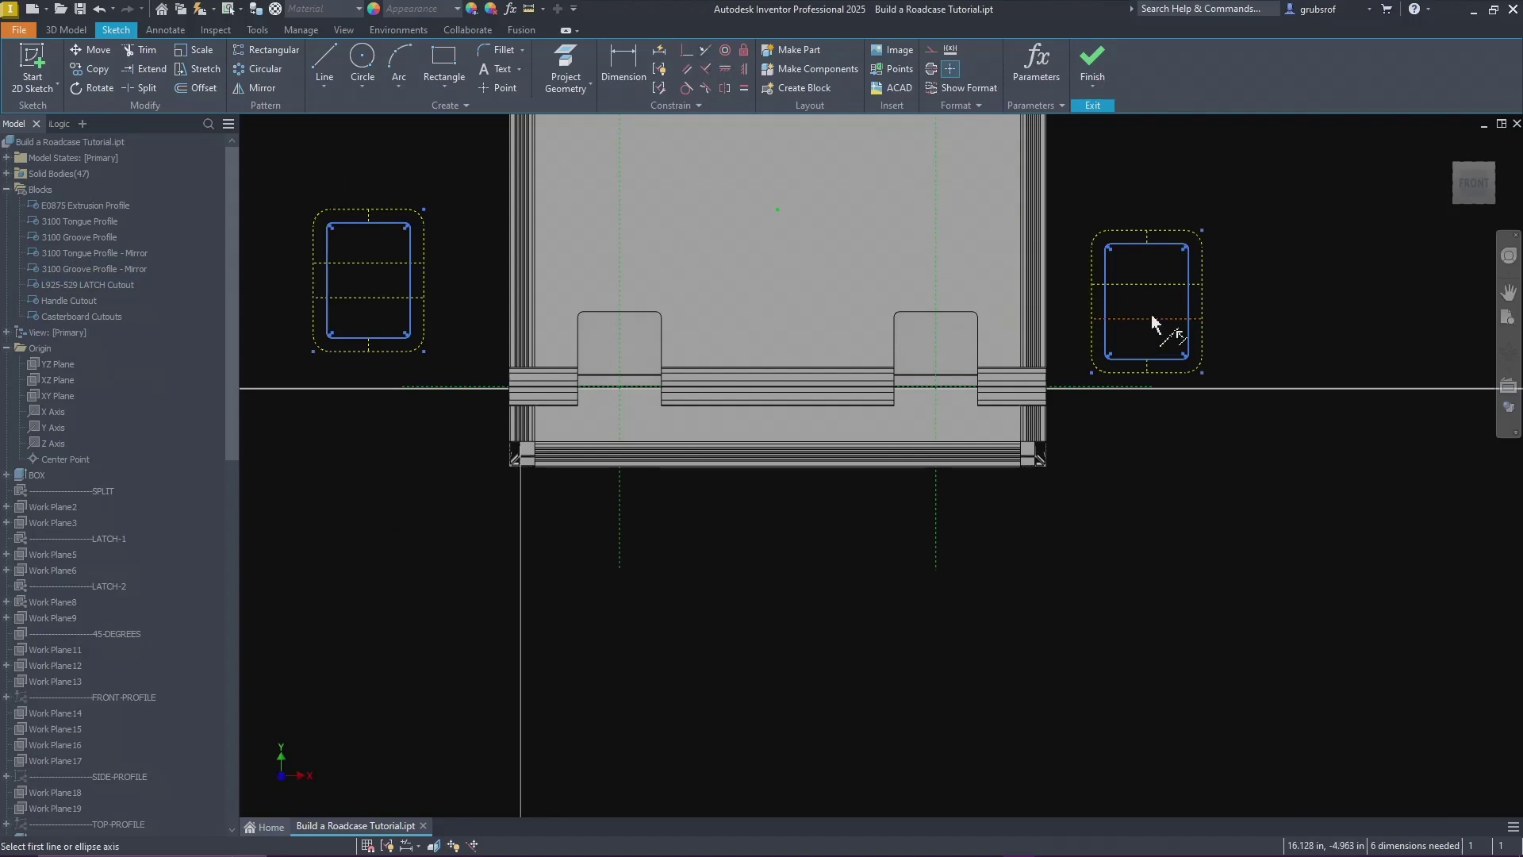
{"action": "left_click", "coordinate": [1150, 319]}
{"action": "left_click", "coordinate": [1094, 390]}
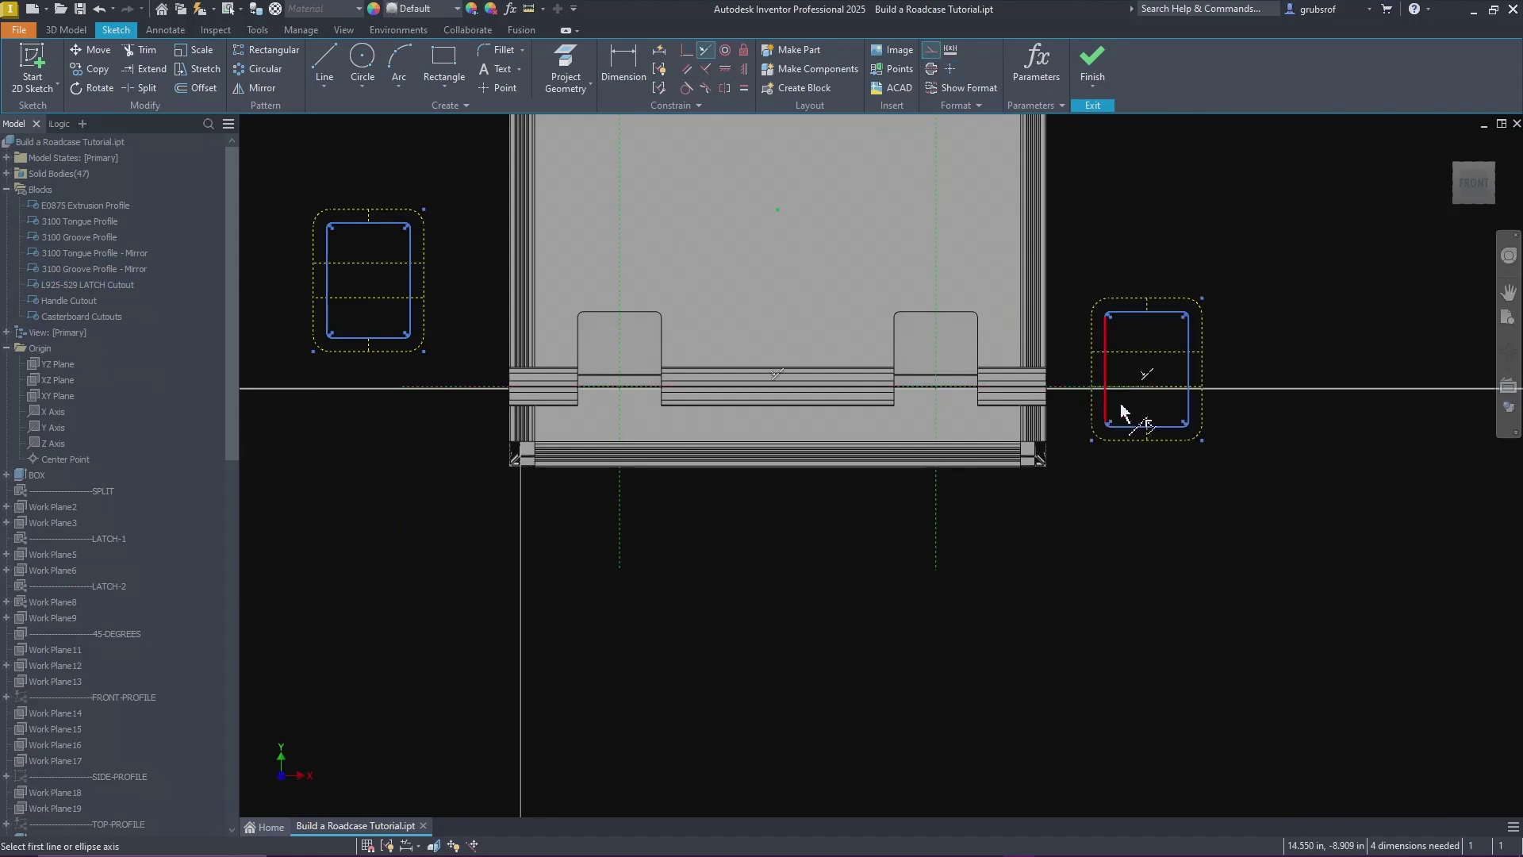
{"action": "left_click", "coordinate": [942, 534]}
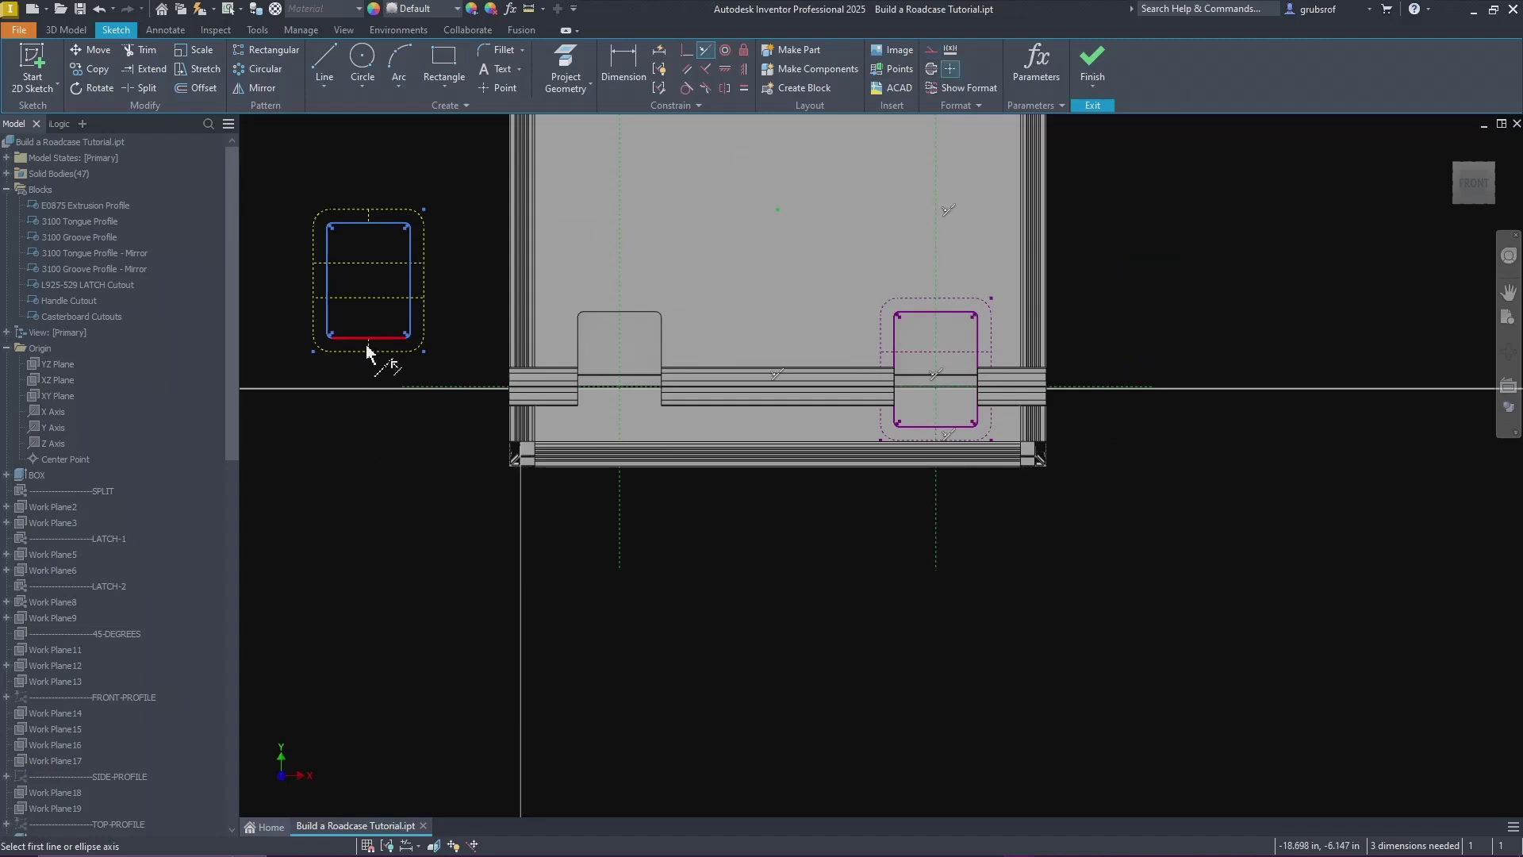
Step: Constrain the left latch block's centrelines collinear to the SPLIT line and the left latch line, and finish the sketch
{"action": "left_click", "coordinate": [449, 389]}
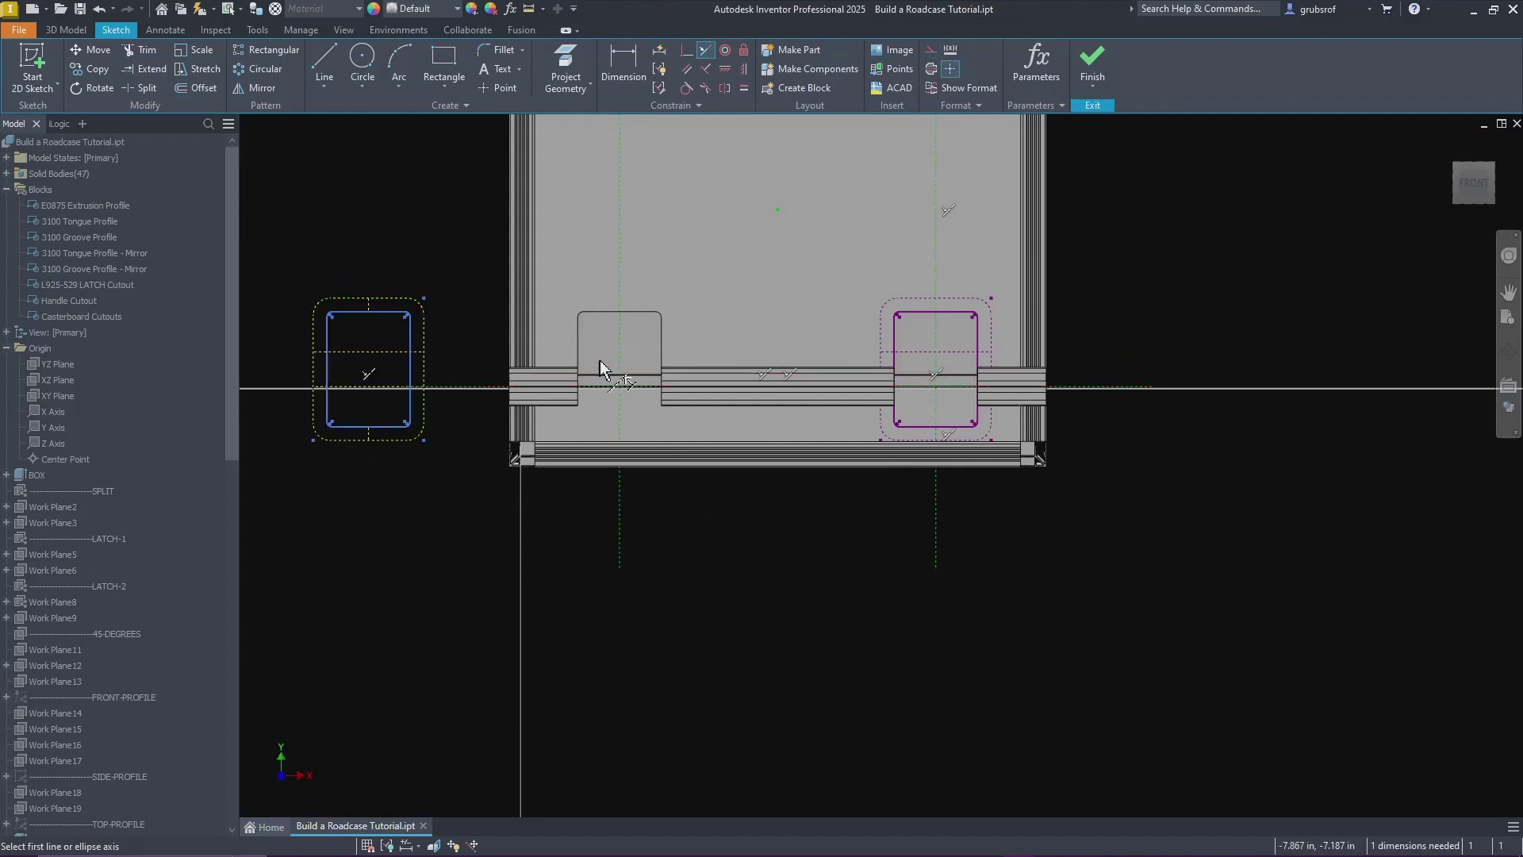
{"action": "left_click", "coordinate": [371, 438]}
{"action": "scroll", "coordinate": [365, 441], "scroll_direction": "down", "scroll_amount": 5}
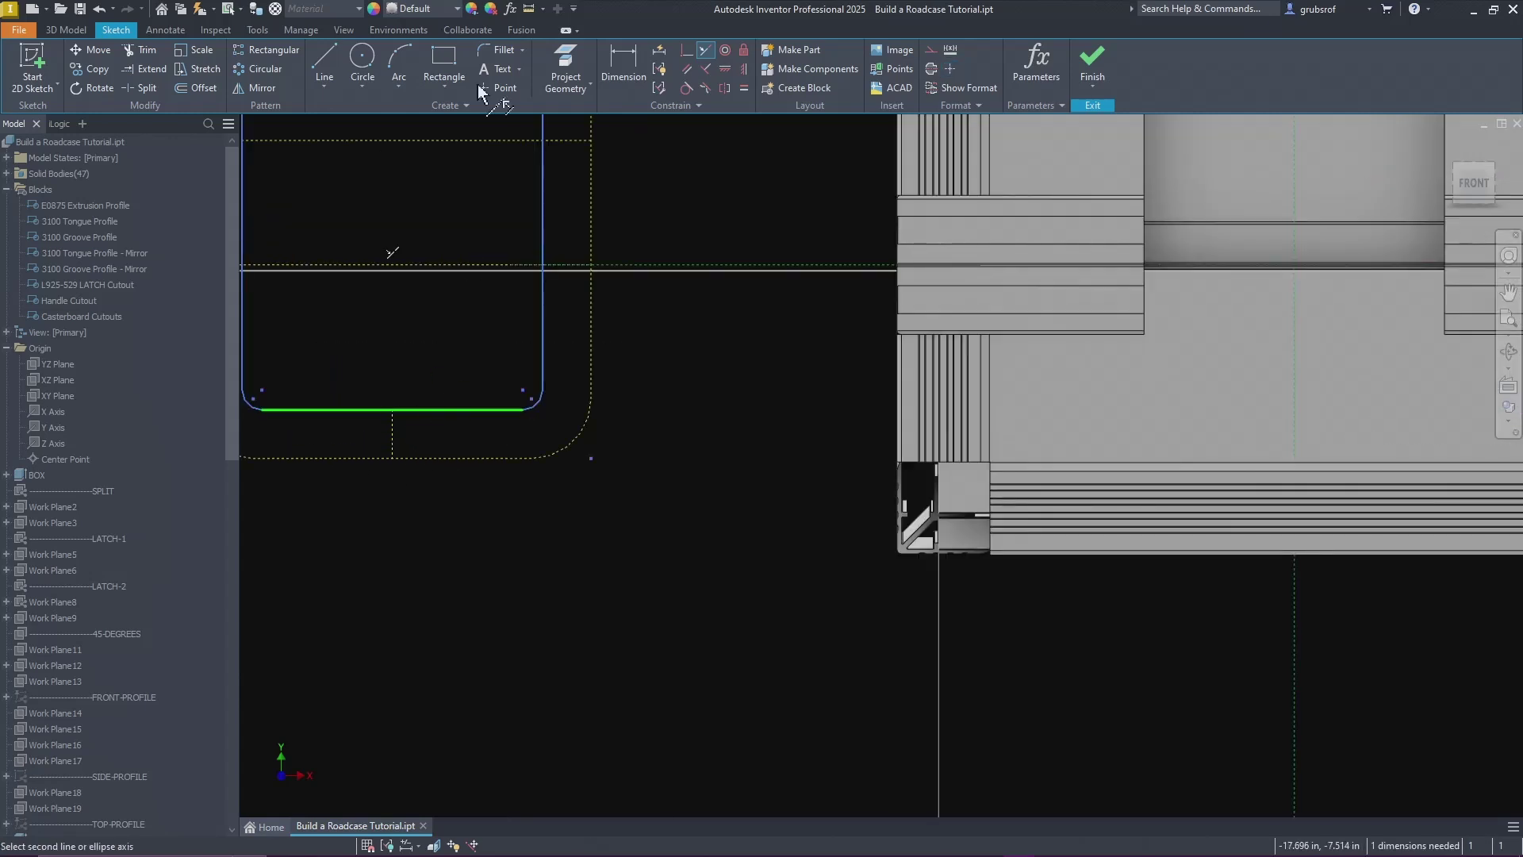
{"action": "left_click", "coordinate": [706, 50]}
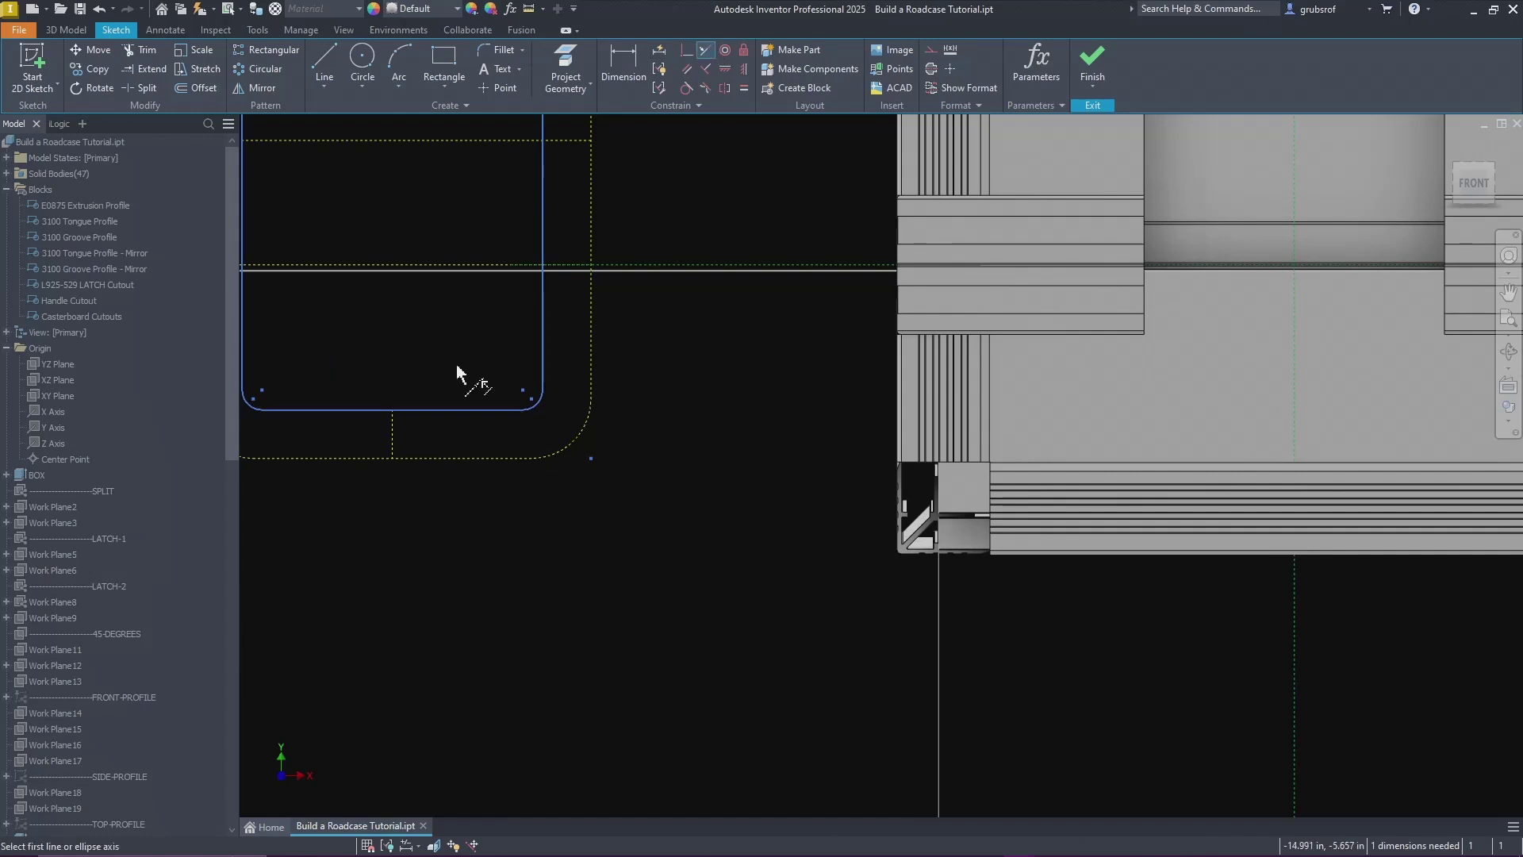
{"action": "left_click", "coordinate": [394, 442]}
{"action": "left_click", "coordinate": [1296, 666]}
{"action": "scroll", "coordinate": [1067, 628], "scroll_direction": "down", "scroll_amount": 5}
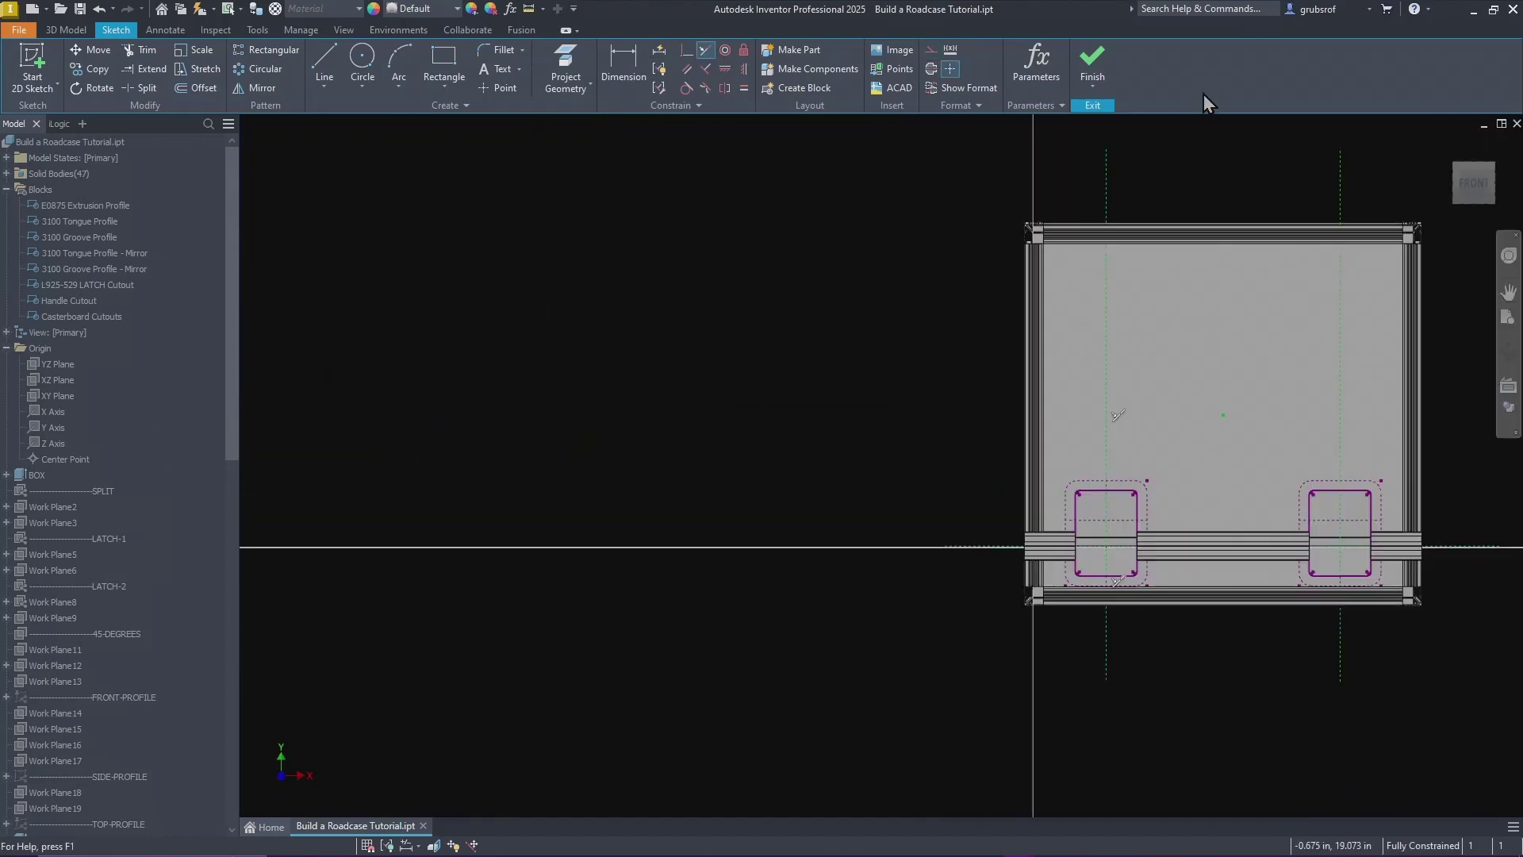
{"action": "left_click", "coordinate": [1093, 62]}
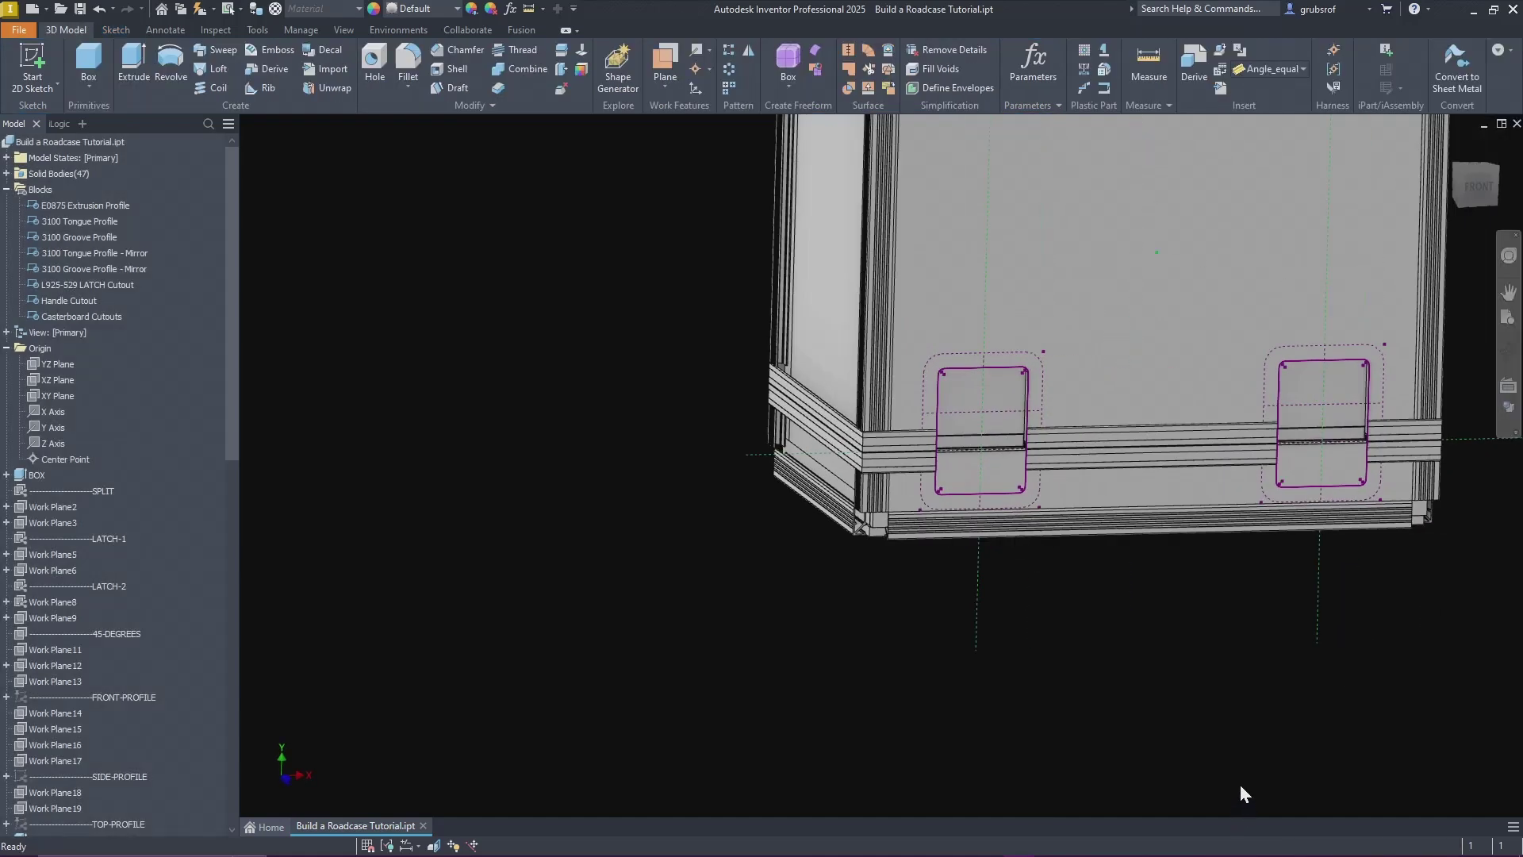
Step: Extrude the left latch profile inward as a cut with extent To Next through the lower front panel
{"action": "left_click", "coordinate": [70, 142]}
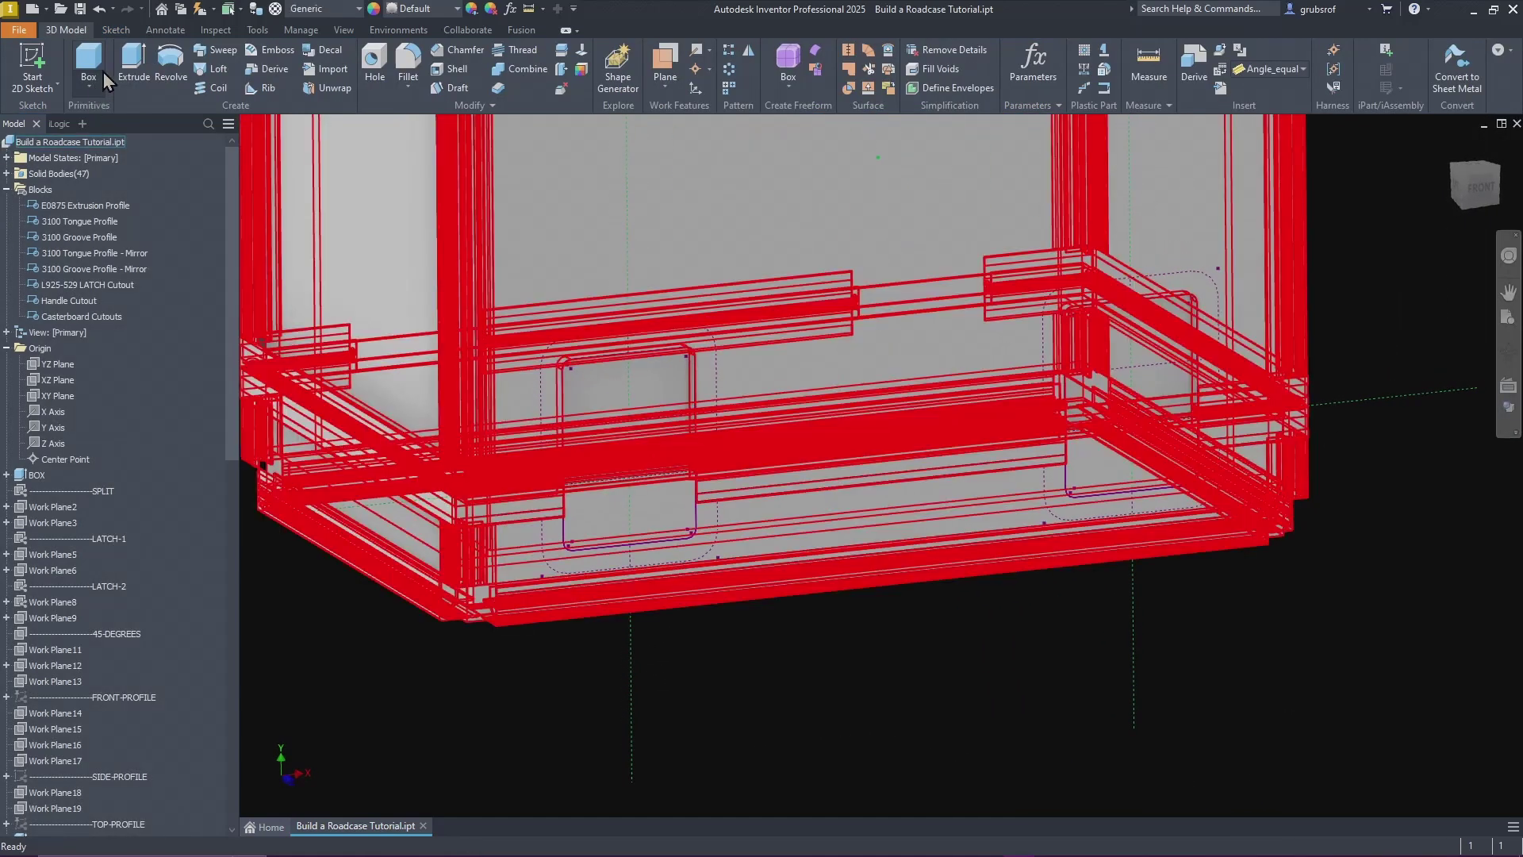
{"action": "left_click", "coordinate": [133, 64]}
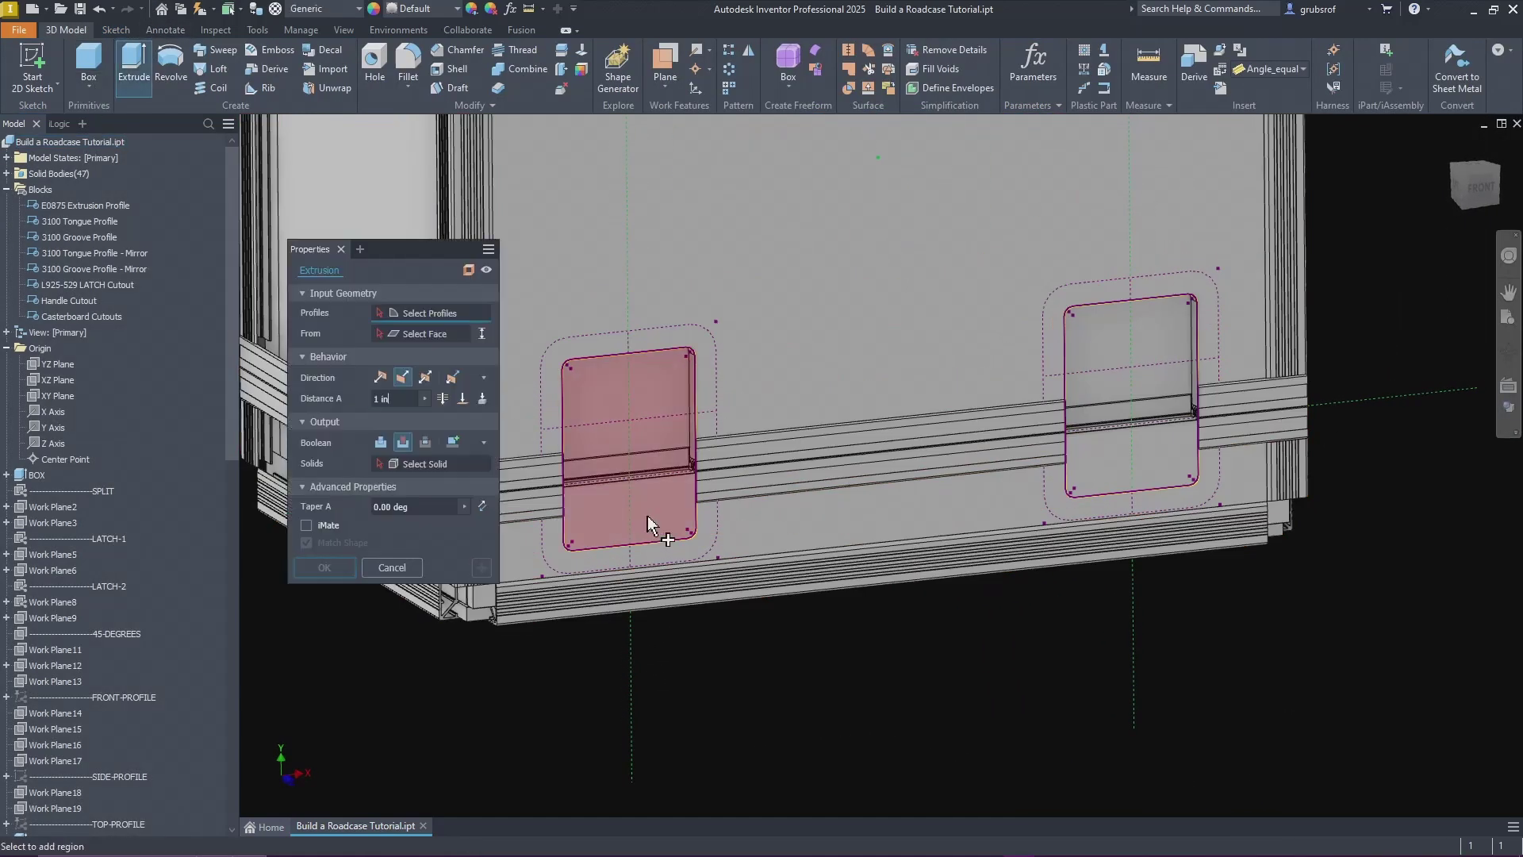
{"action": "left_click", "coordinate": [647, 517]}
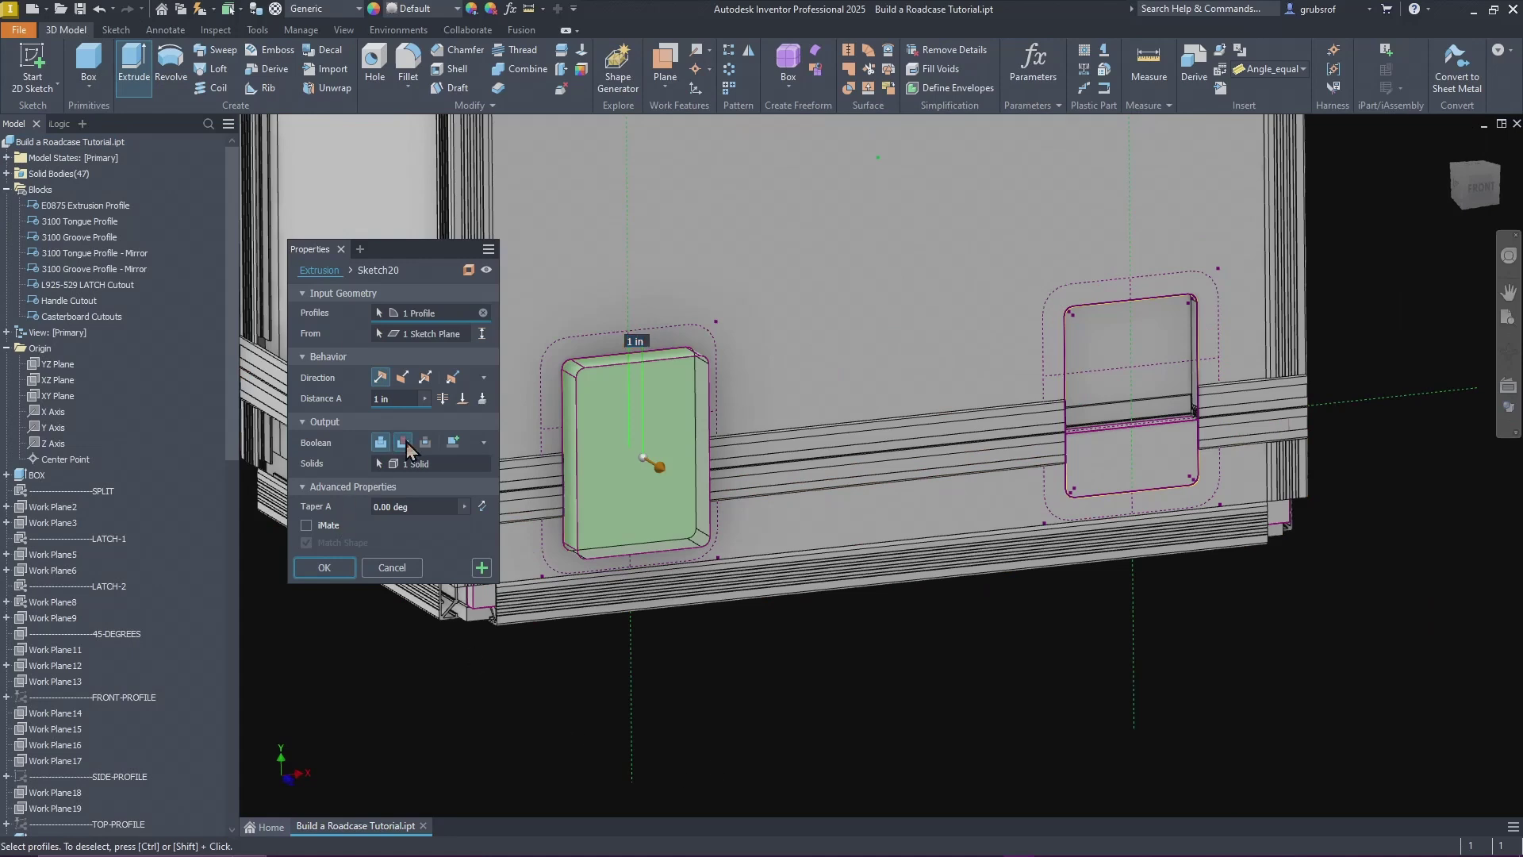
{"action": "left_click", "coordinate": [404, 443]}
{"action": "left_click", "coordinate": [483, 398]}
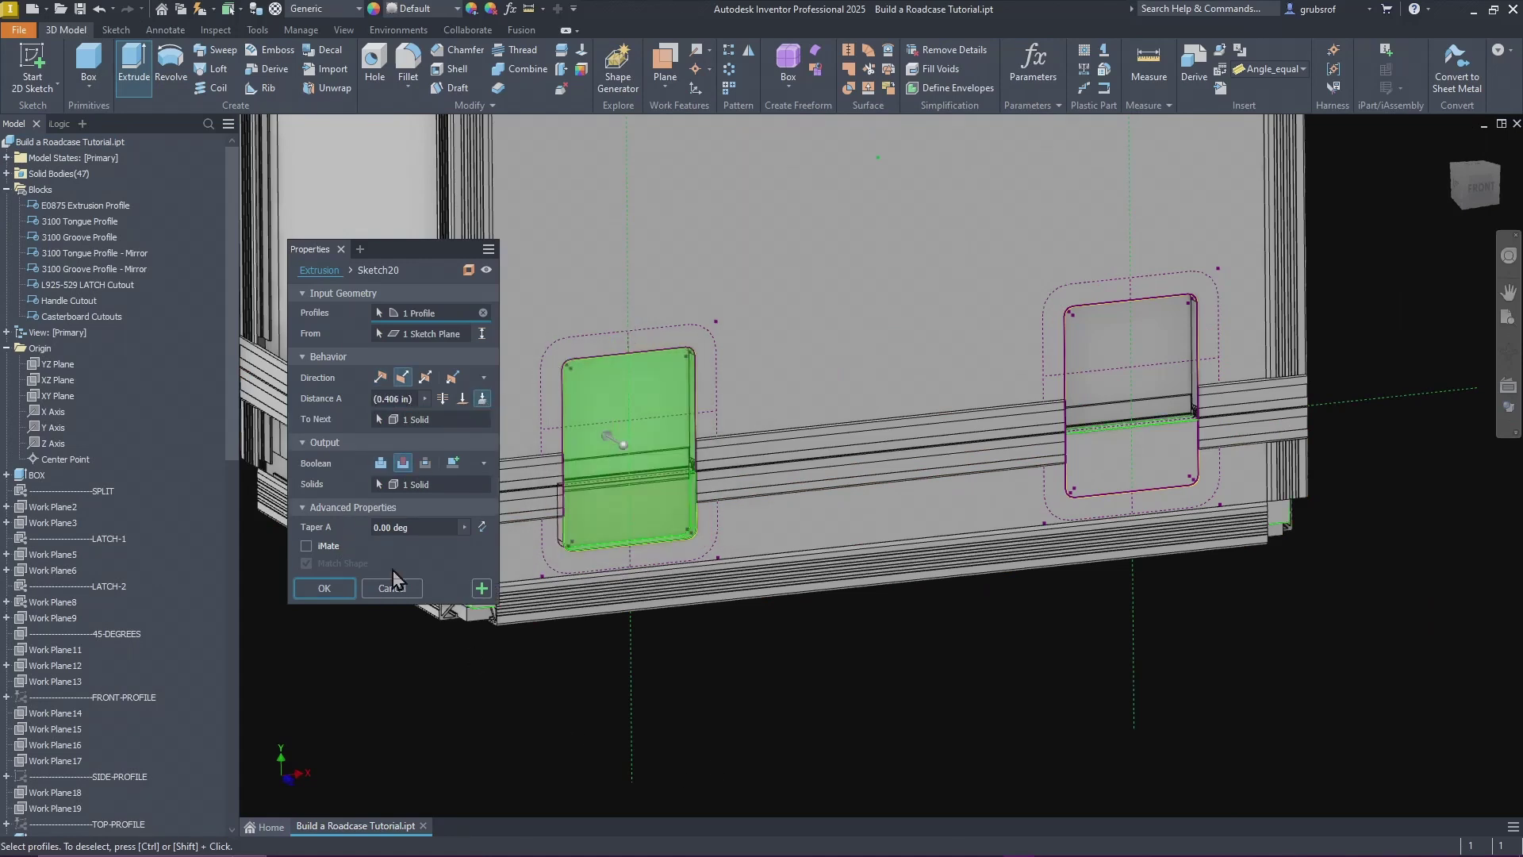
{"action": "left_click", "coordinate": [482, 588]}
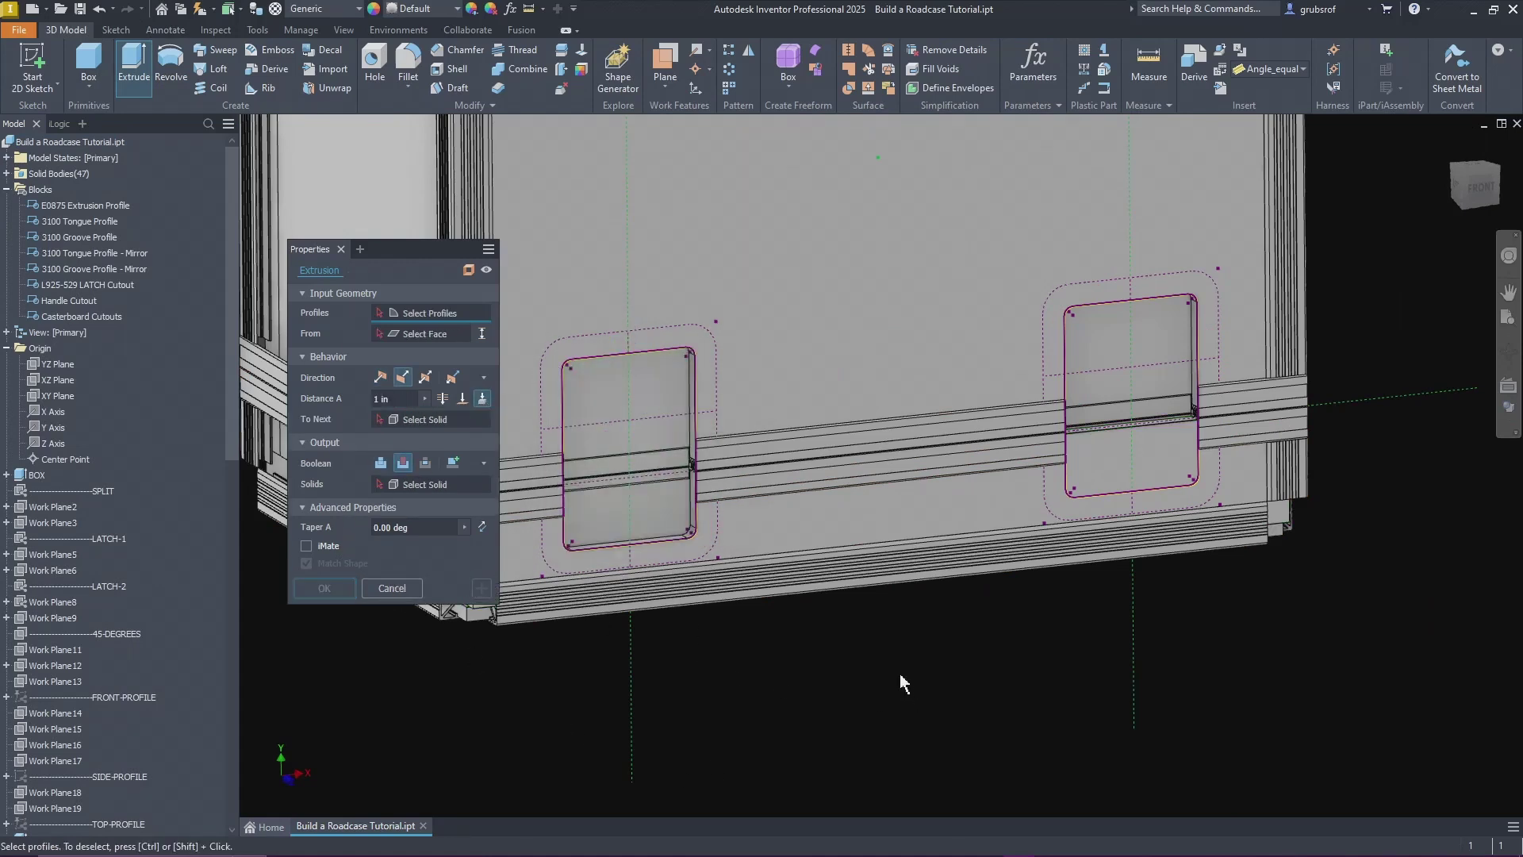
Step: Extrude the right latch profile inward as a cut with extent To Next through the lower front panel
{"action": "middle_click_drag", "start_coordinate": [935, 730], "coordinate": [714, 476], "text": "shift"}
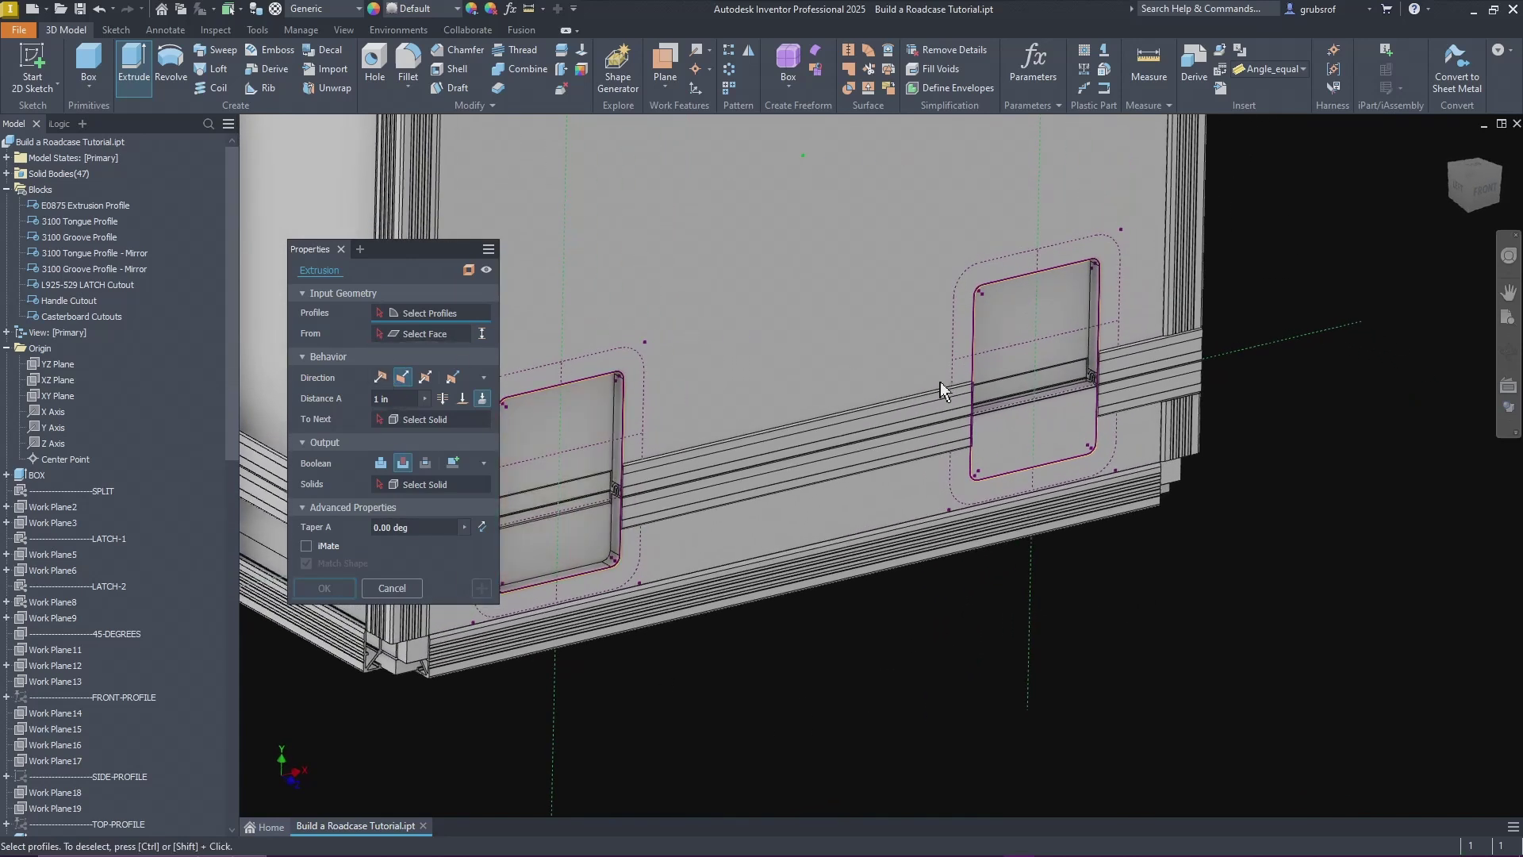
{"action": "left_click", "coordinate": [1026, 444]}
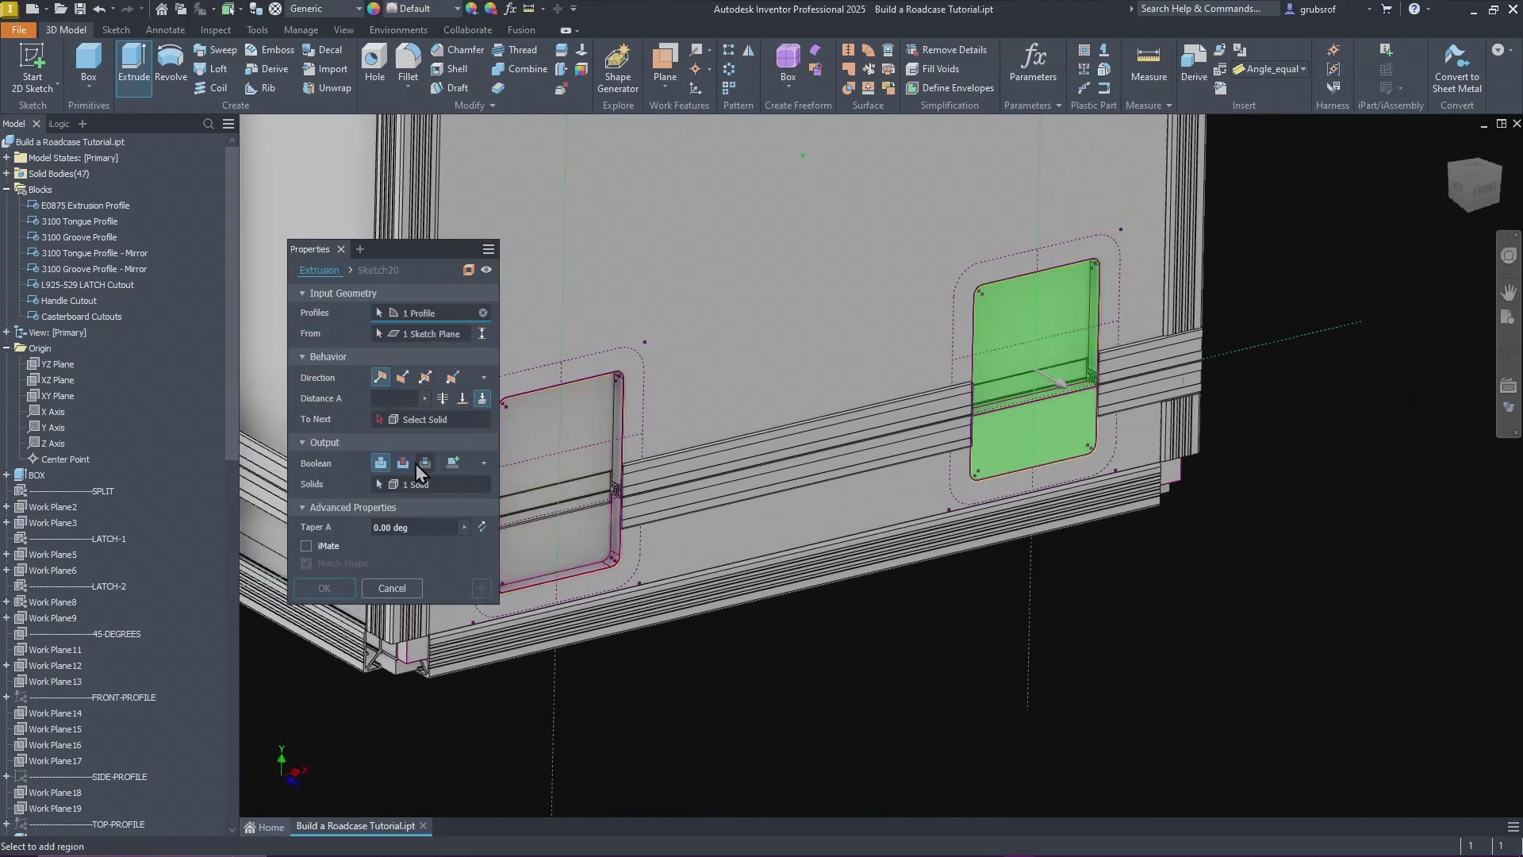
{"action": "left_click", "coordinate": [404, 465]}
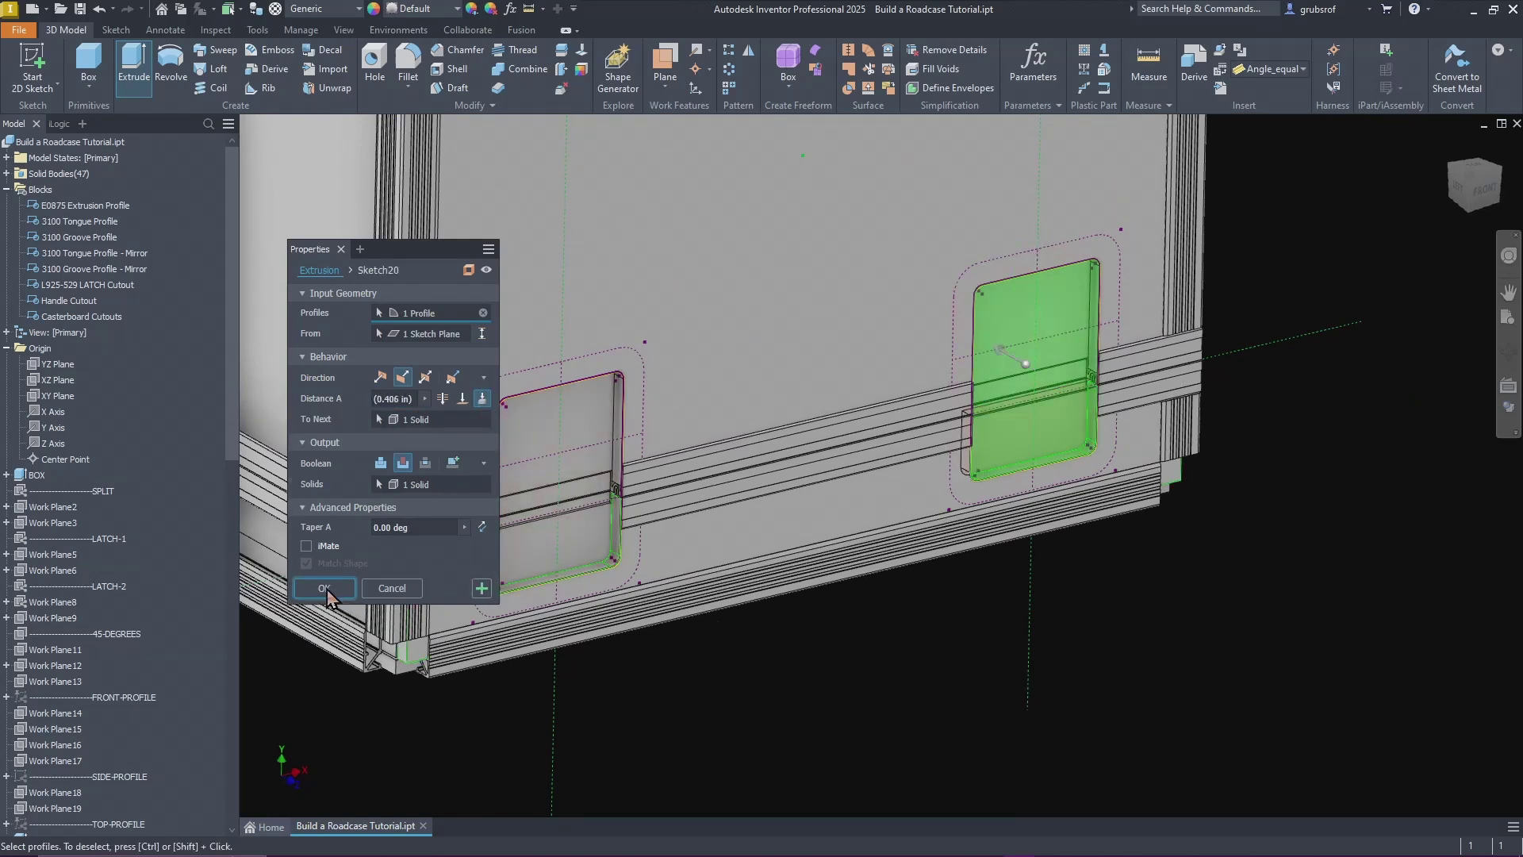
Step: Save the part and accept discarding the edits made to the locked design view representation
{"action": "middle_click_drag", "start_coordinate": [1207, 626], "coordinate": [768, 757], "text": "shift"}
{"action": "middle_click_drag", "start_coordinate": [534, 425], "coordinate": [833, 779], "text": "shift"}
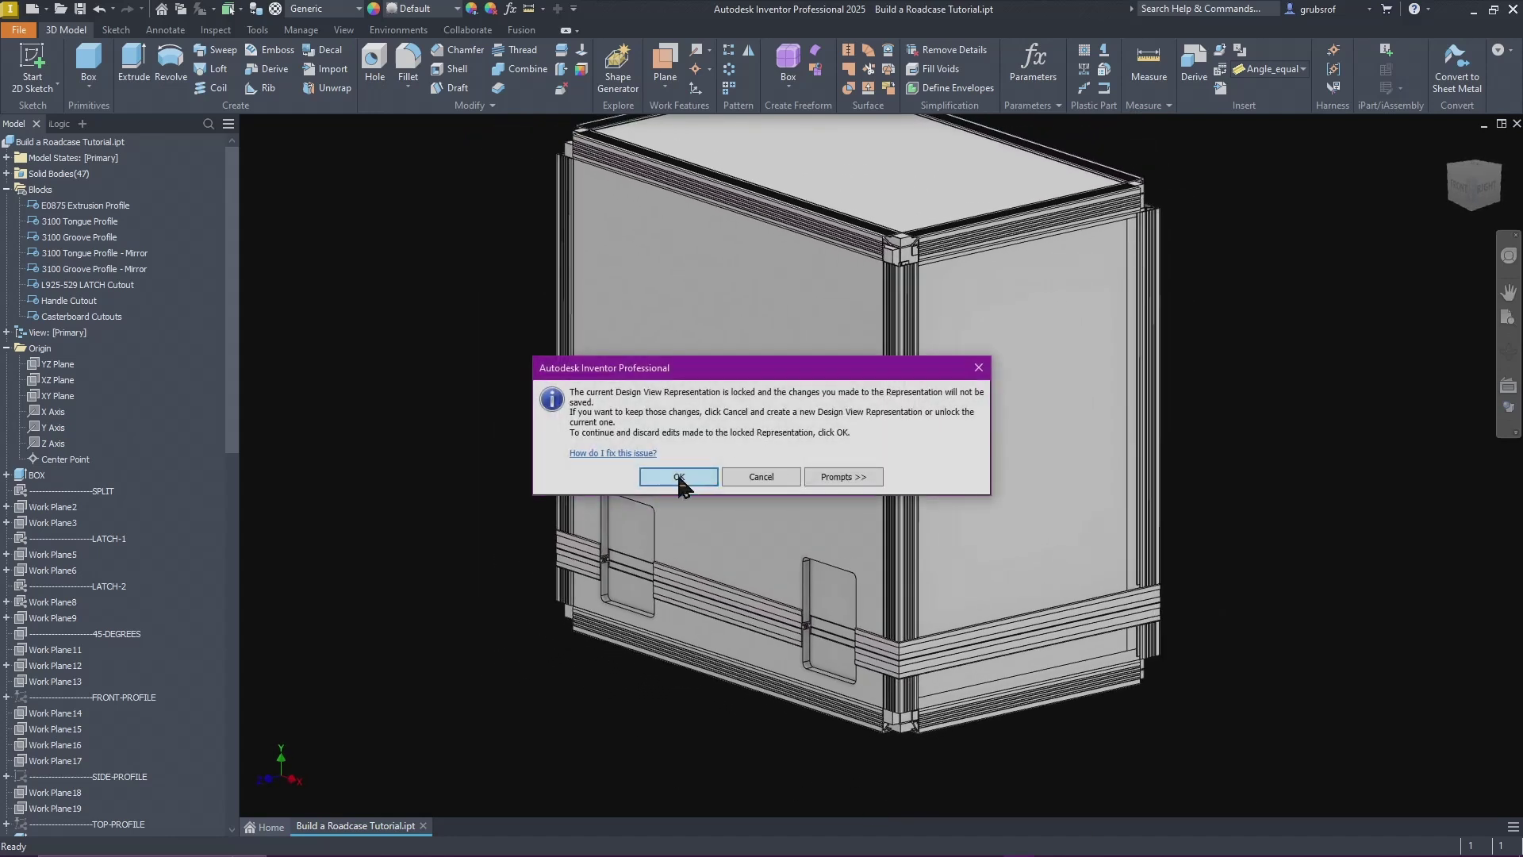
{"action": "left_click", "coordinate": [679, 478]}
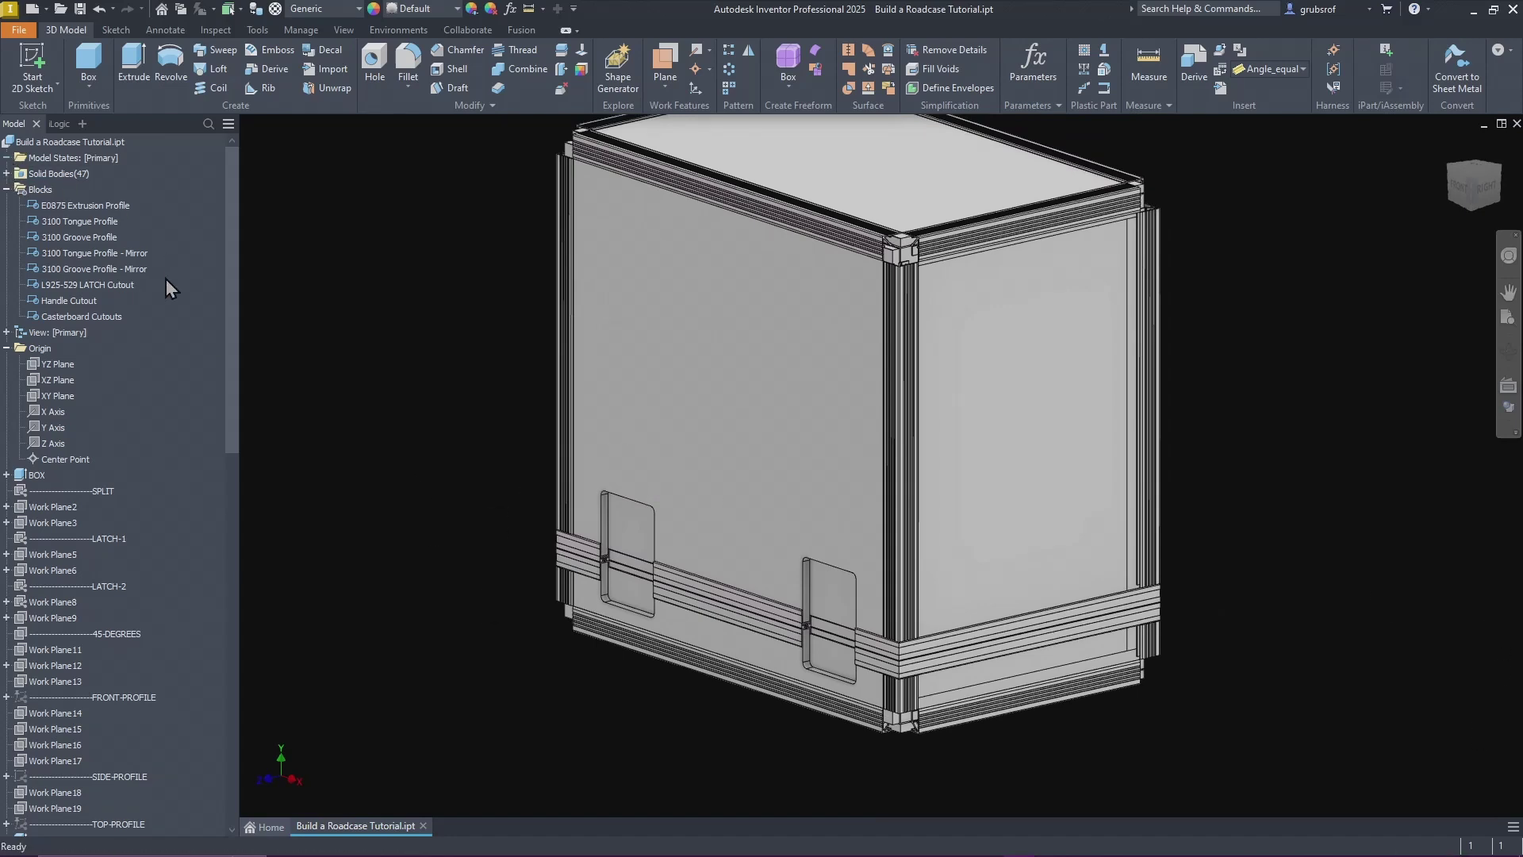
Step: Expand the list of design view representations and save the part again, discarding the locked view's edits
{"action": "left_click", "coordinate": [6, 190]}
{"action": "left_click", "coordinate": [6, 142]}
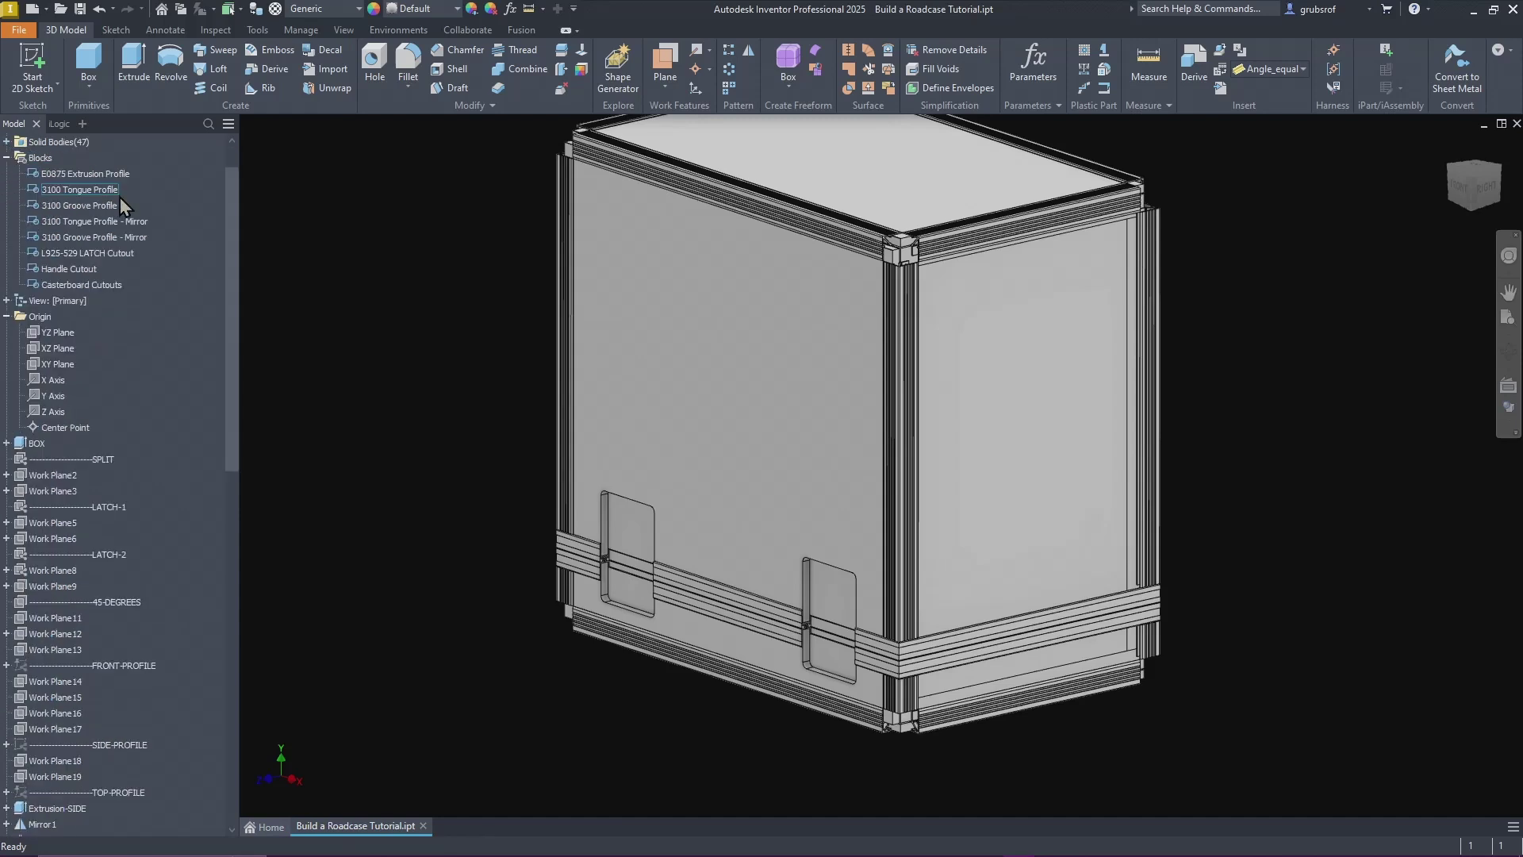
{"action": "left_click", "coordinate": [6, 300]}
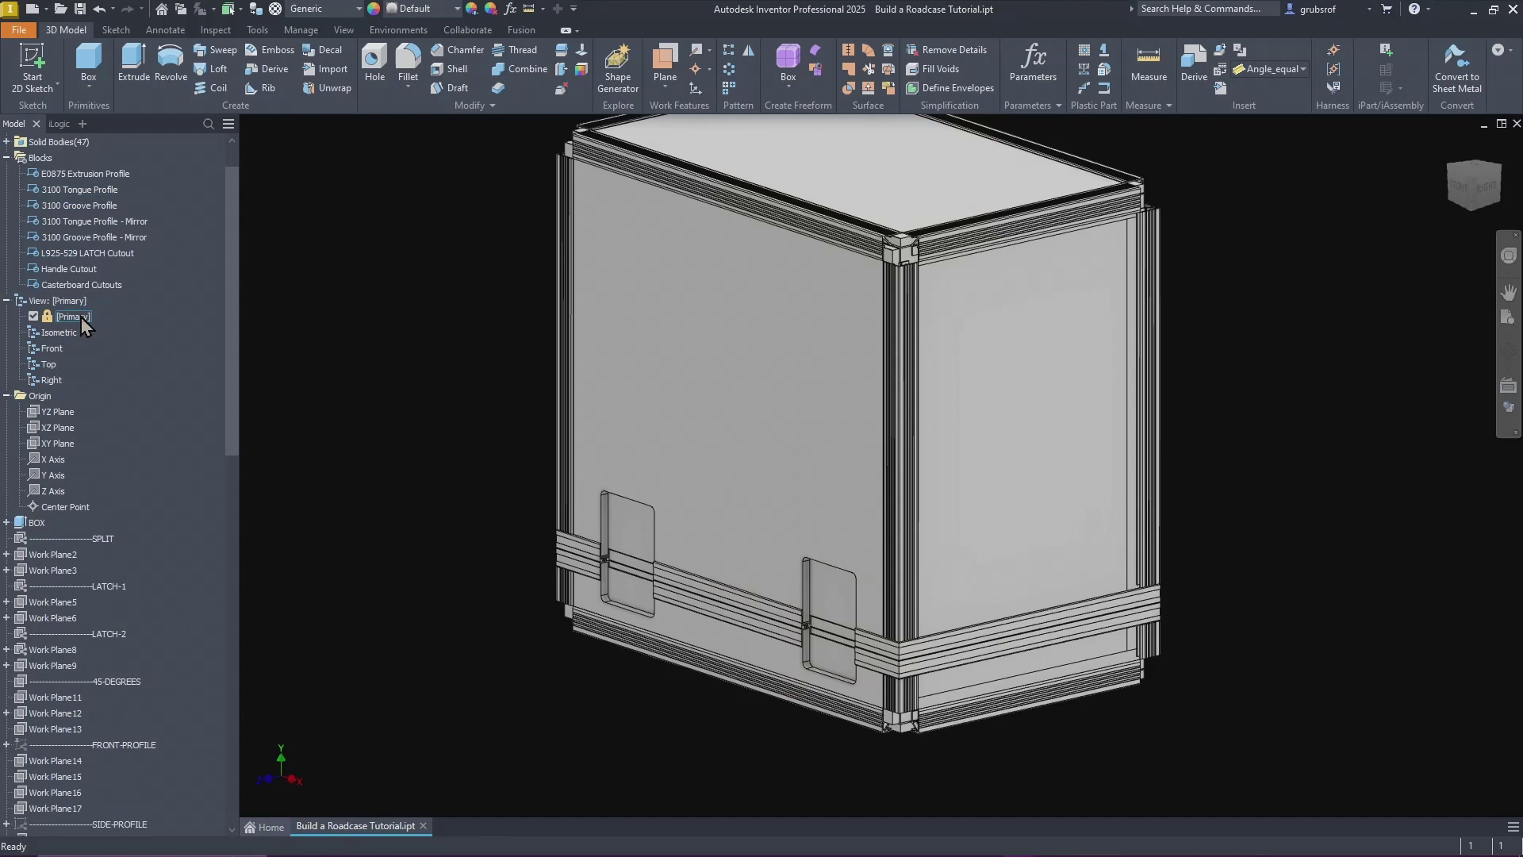
{"action": "left_click", "coordinate": [79, 9]}
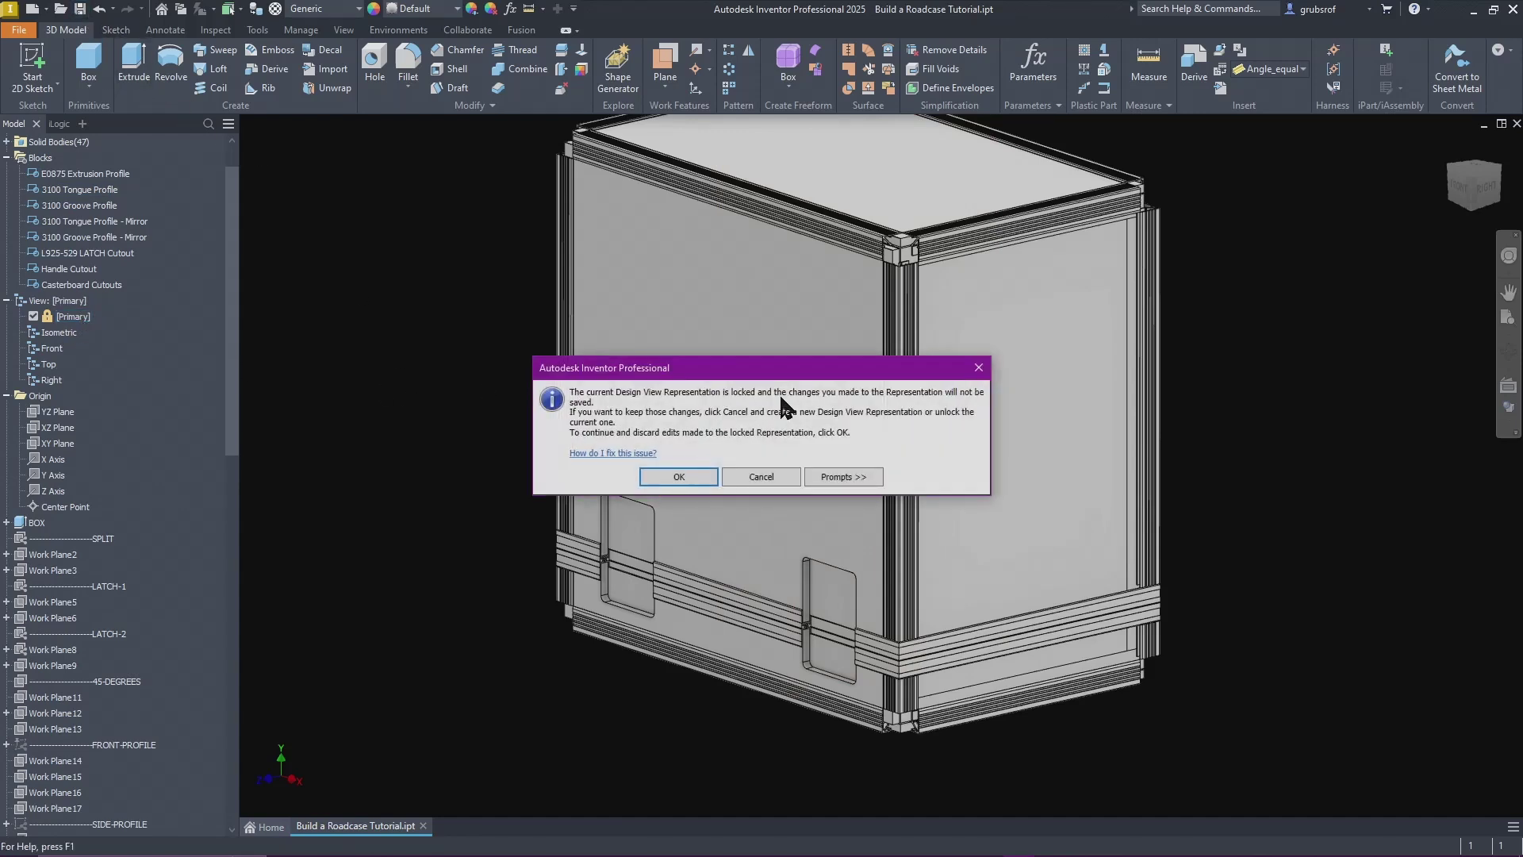
{"action": "left_click", "coordinate": [658, 478]}
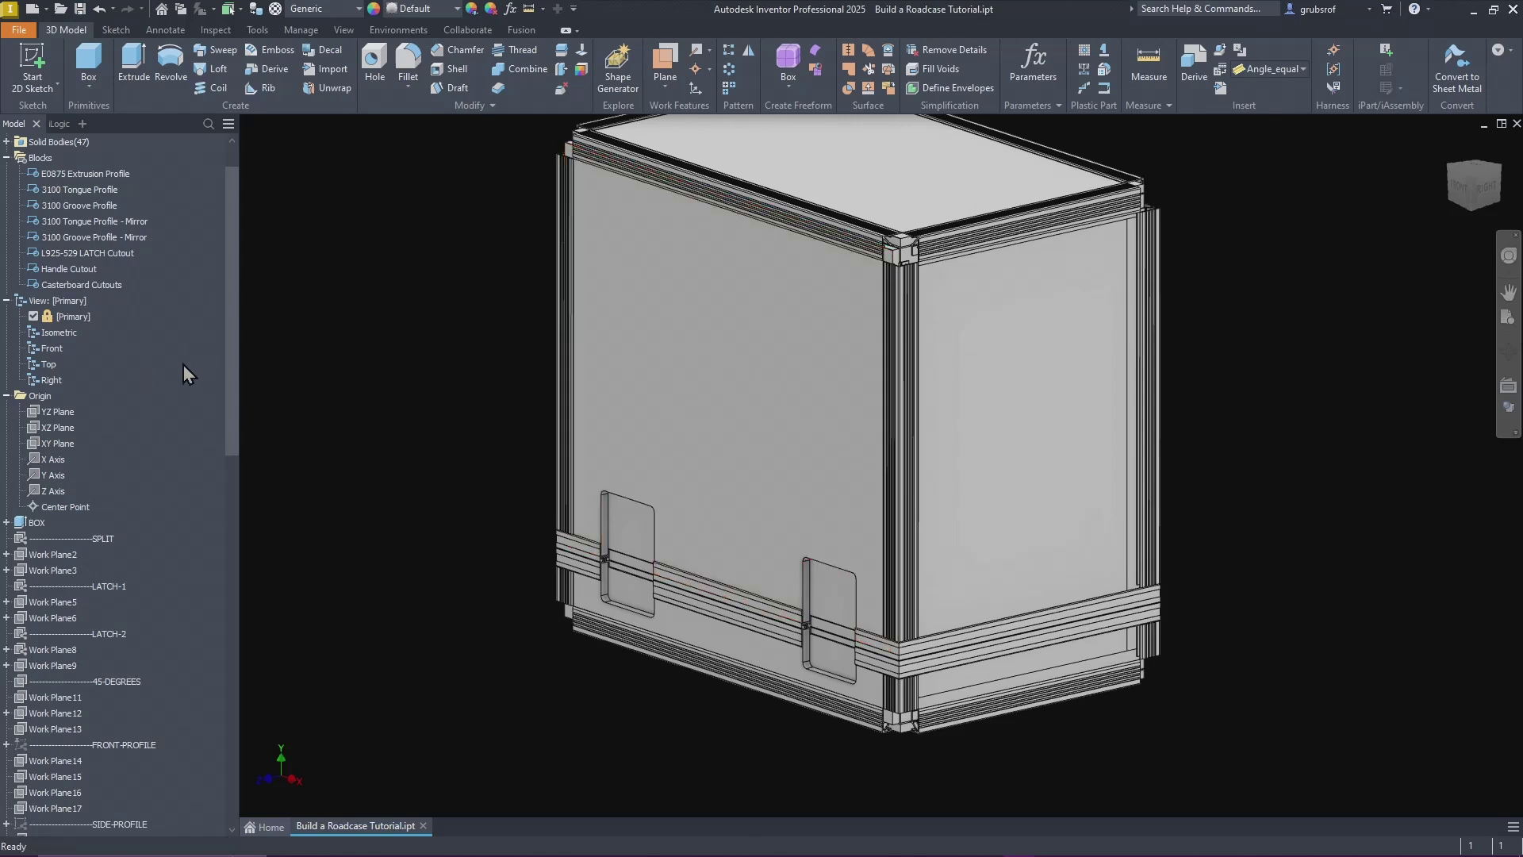
Step: Create a new design view representation and collapse the list of views
{"action": "left_click", "coordinate": [57, 300]}
{"action": "right_click", "coordinate": [64, 301]}
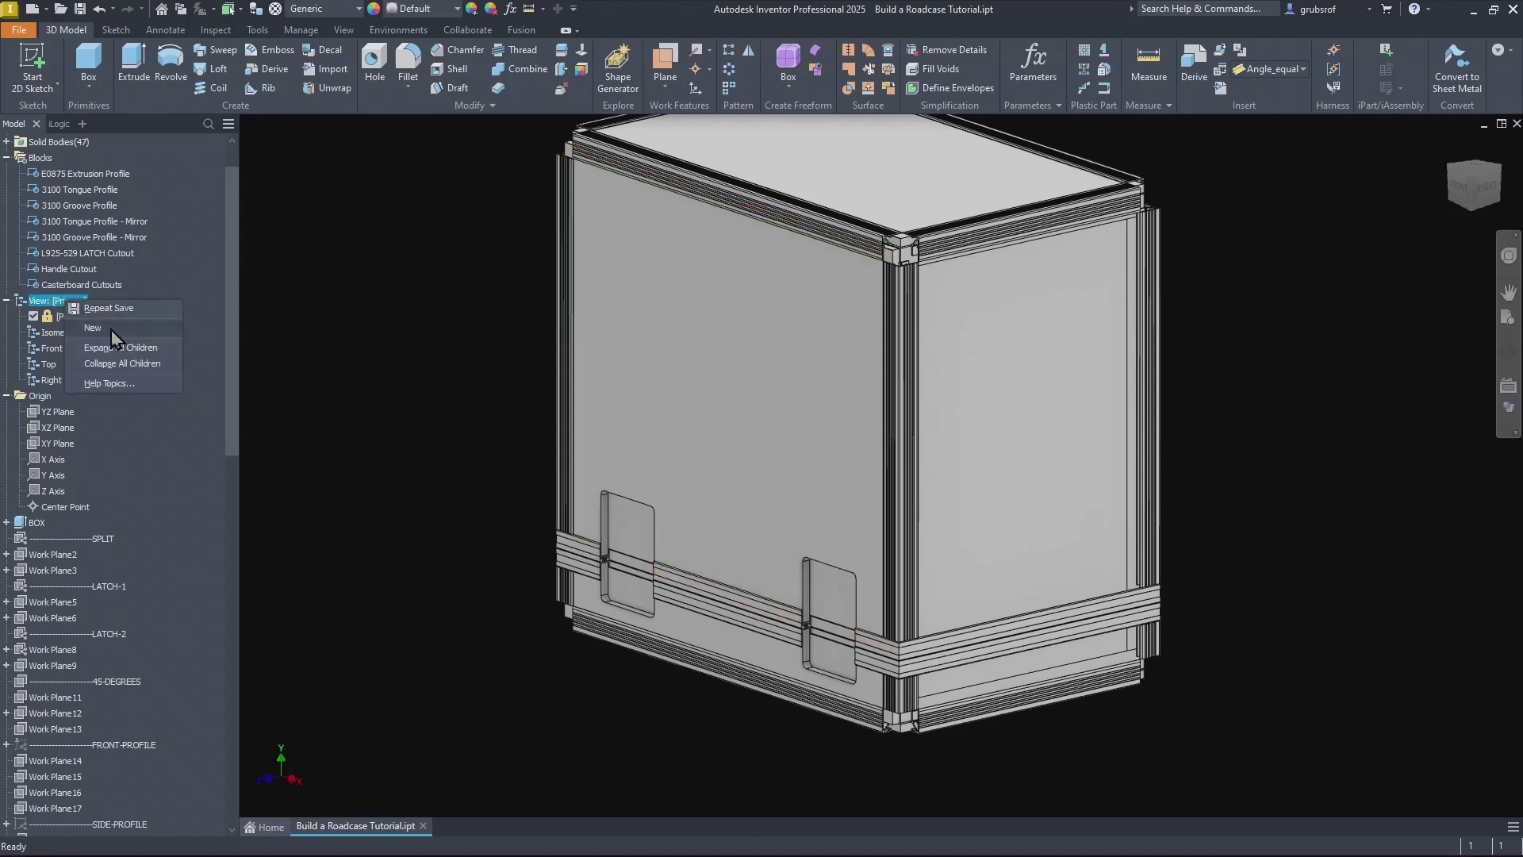
{"action": "key", "text": "Escape"}
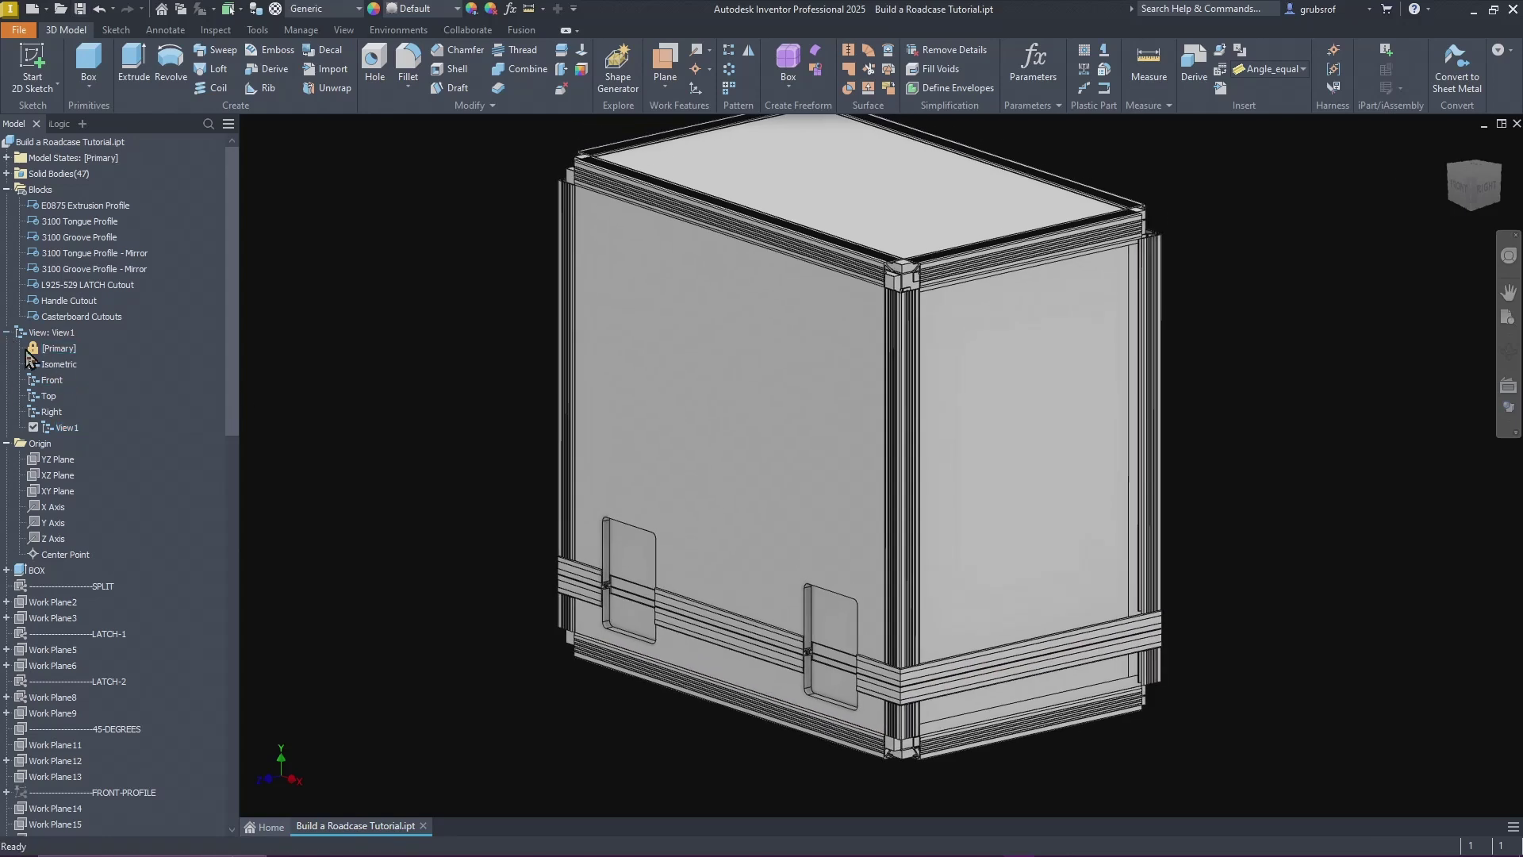
{"action": "left_click", "coordinate": [6, 331]}
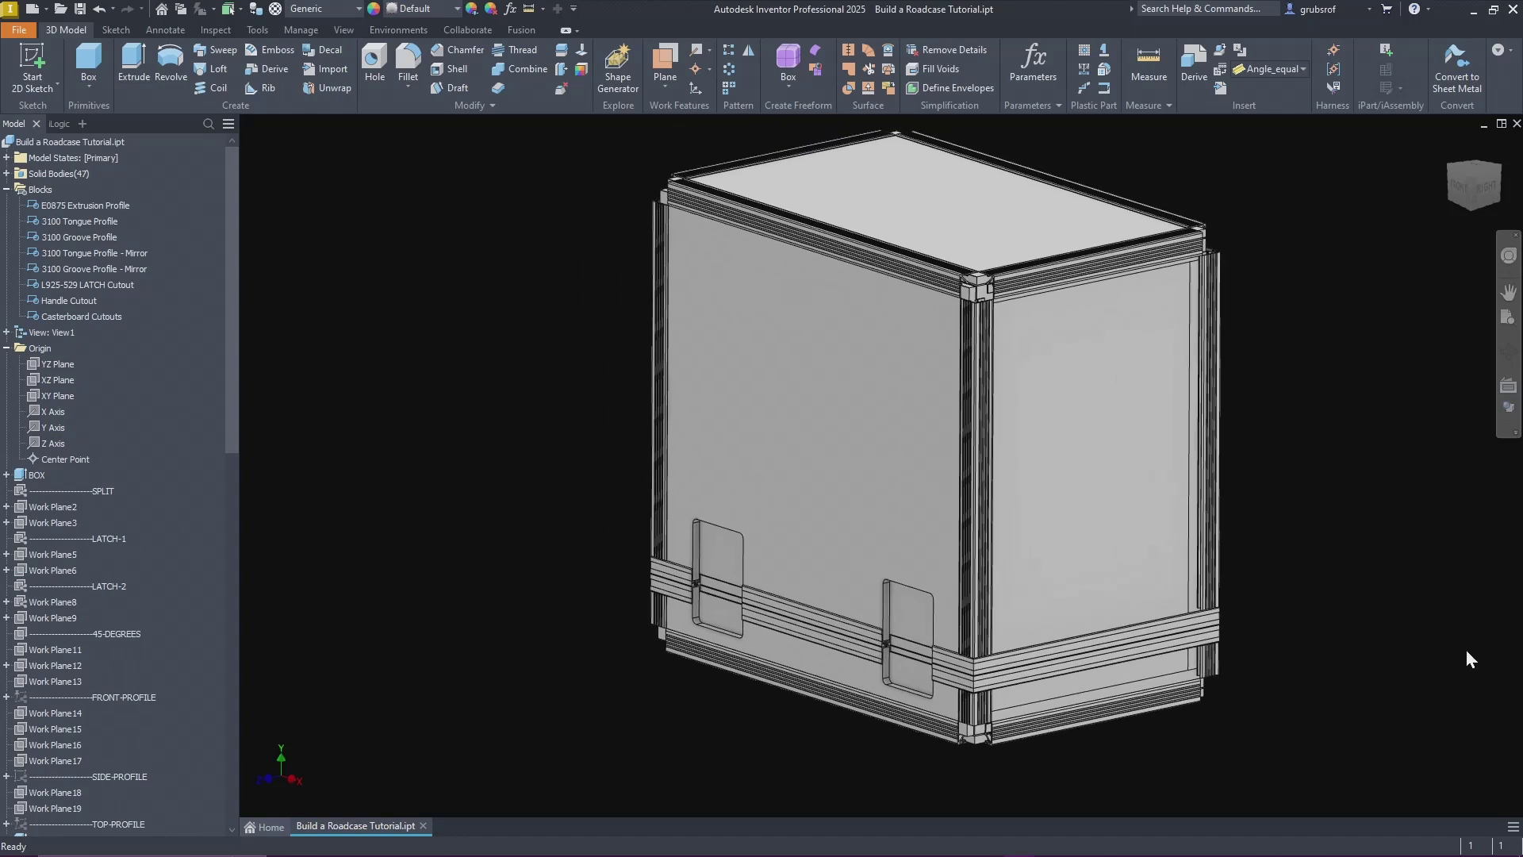
{"action": "scroll", "coordinate": [144, 709], "scroll_direction": "down", "scroll_amount": 3}
{"action": "scroll", "coordinate": [155, 702], "scroll_direction": "down", "scroll_amount": 10}
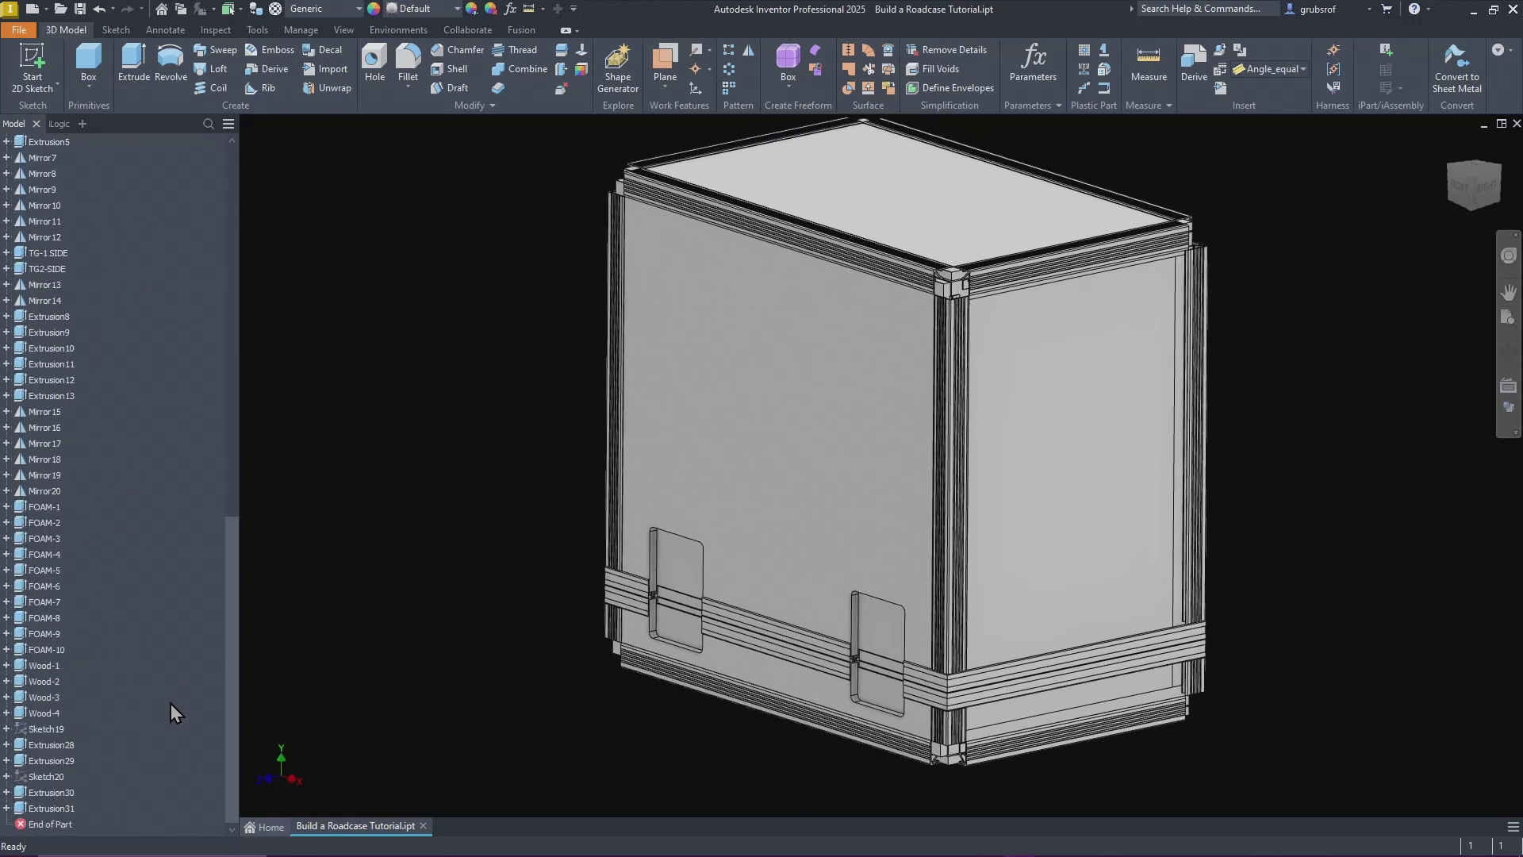
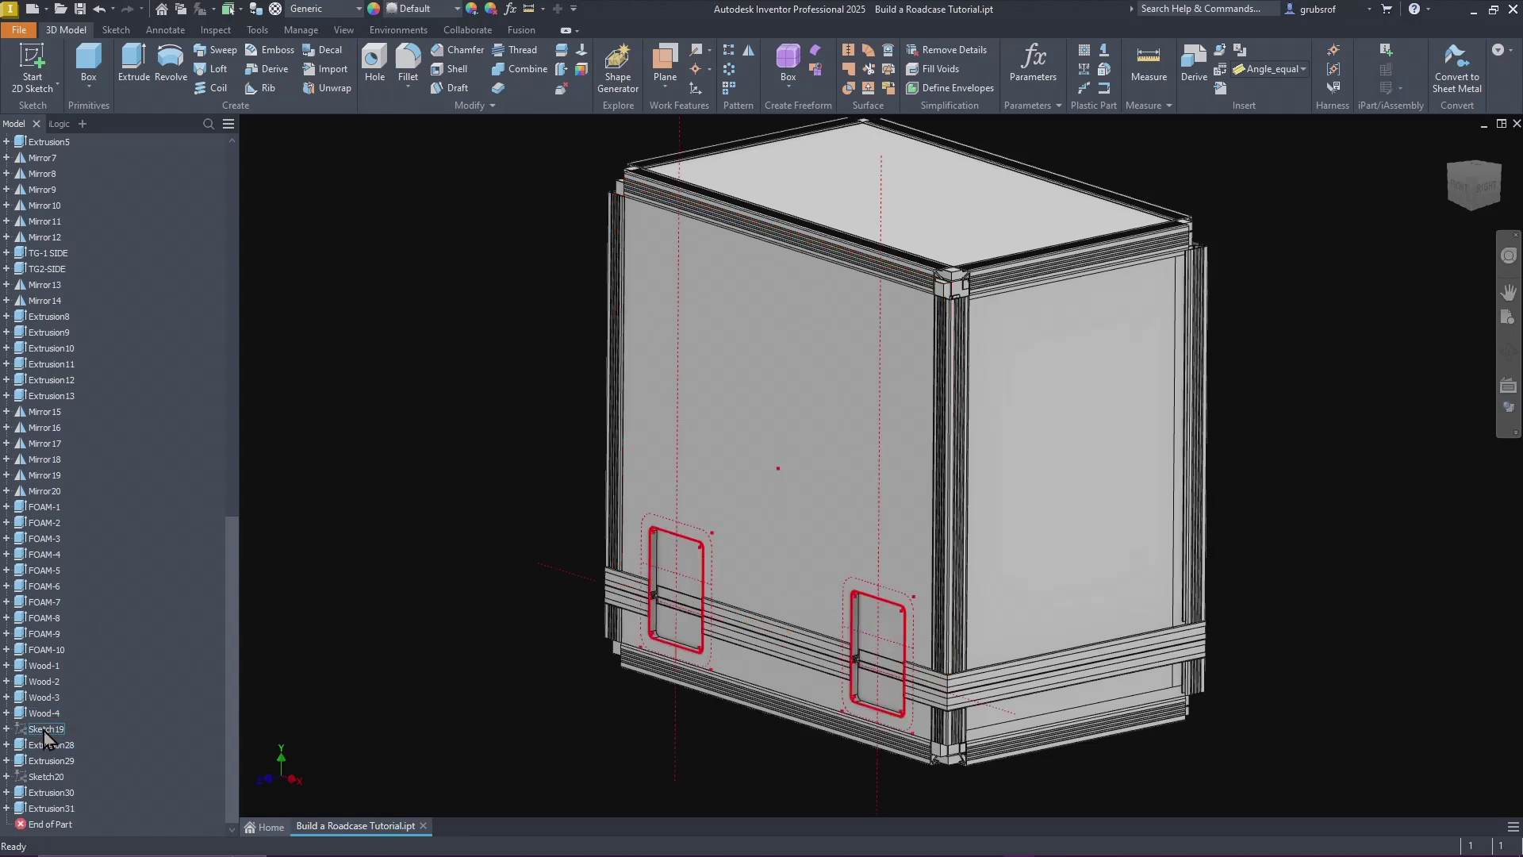
{"action": "left_click", "coordinate": [46, 718]}
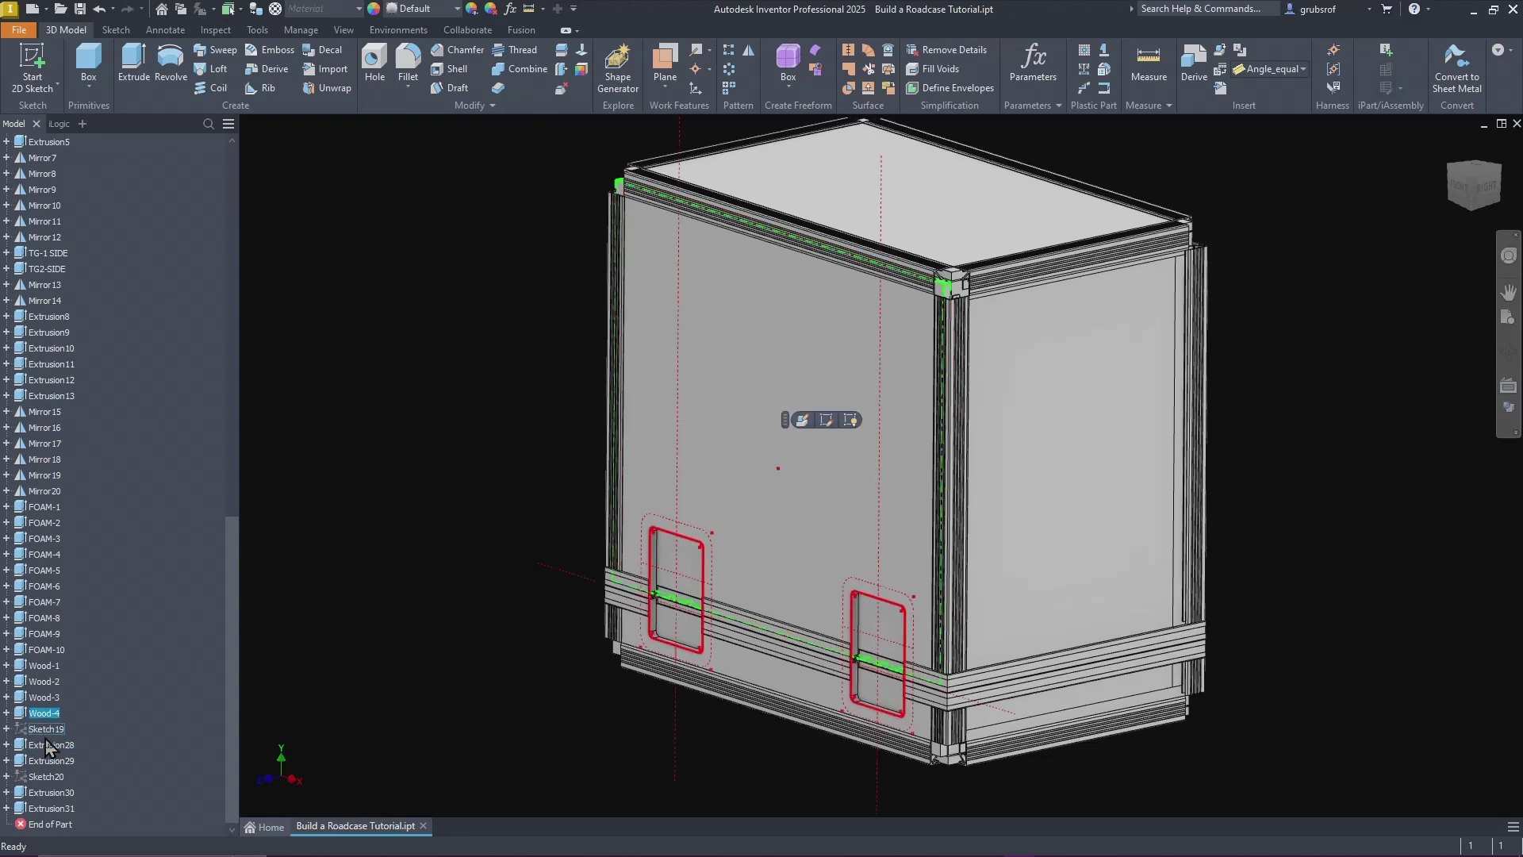
{"action": "left_click", "coordinate": [53, 761], "text": "shift"}
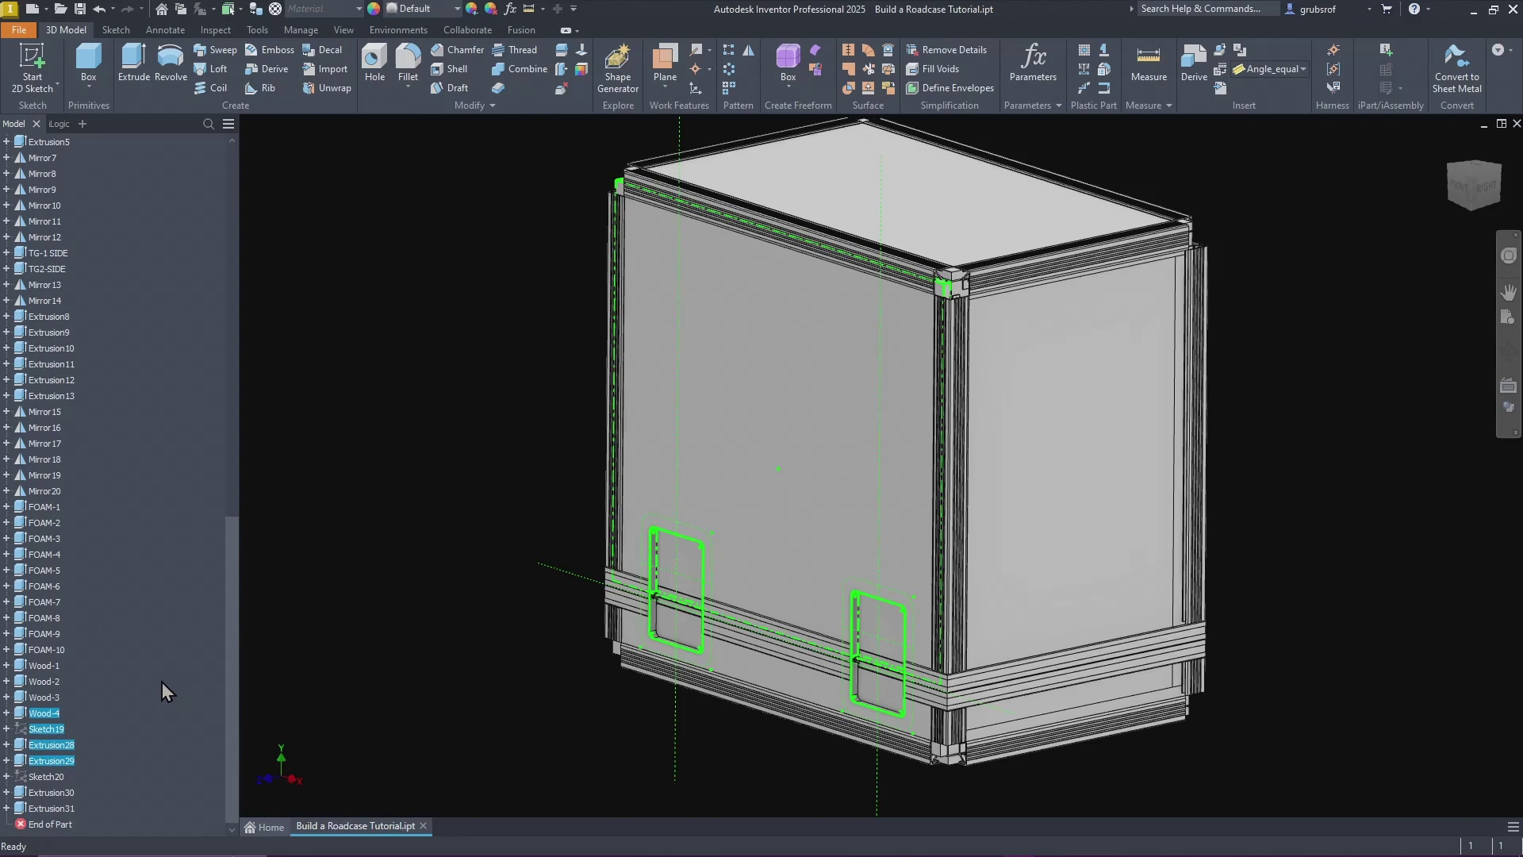
{"action": "middle_click_drag", "start_coordinate": [438, 315], "coordinate": [438, 320]}
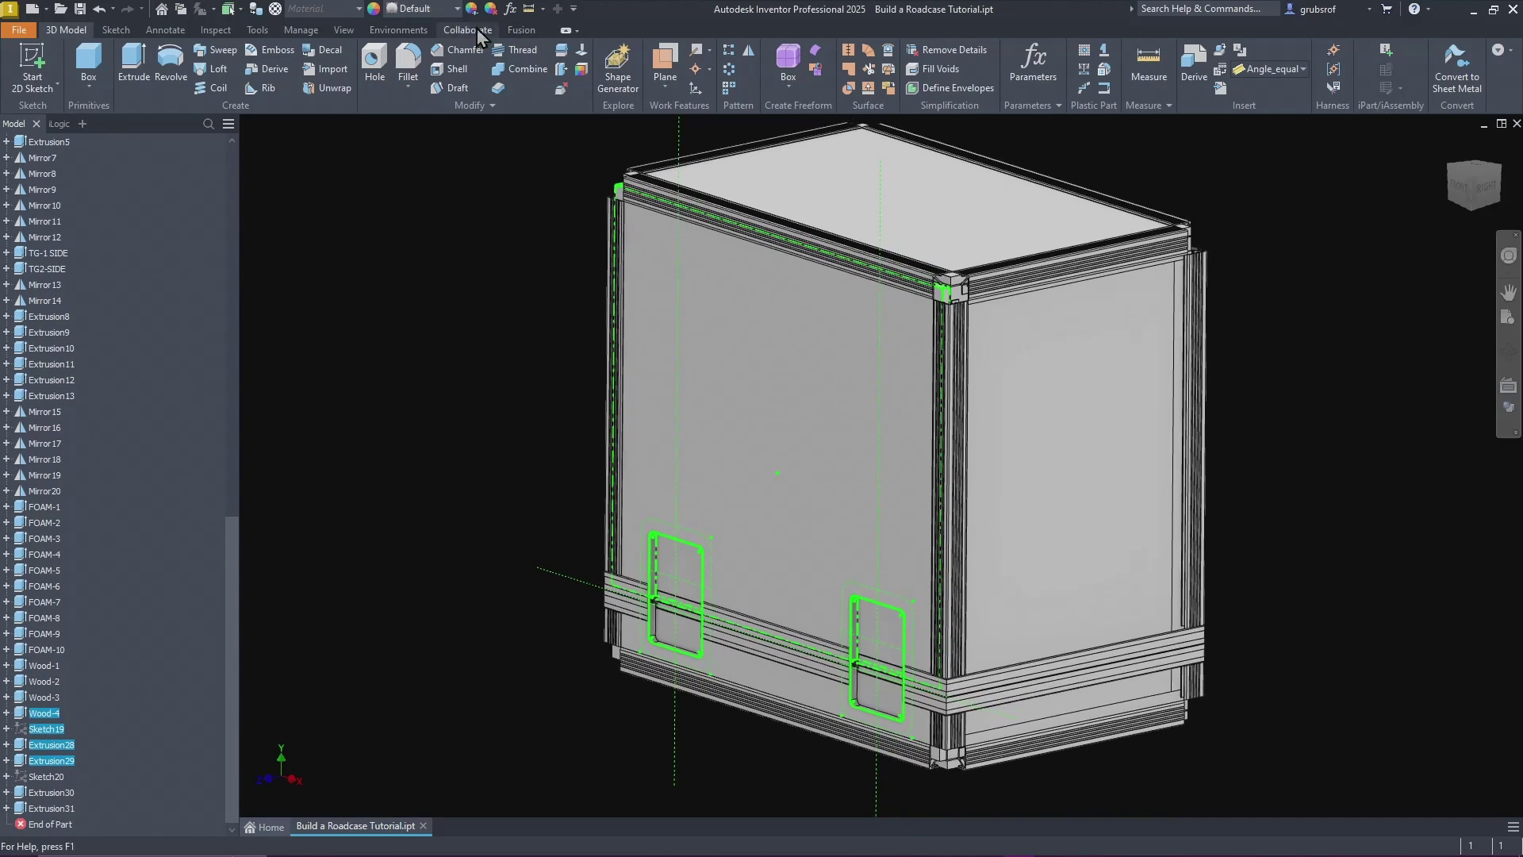
Step: Mirror the upper front wood panel with its latch openings about the XY plane as a new solid
{"action": "left_click", "coordinate": [747, 53]}
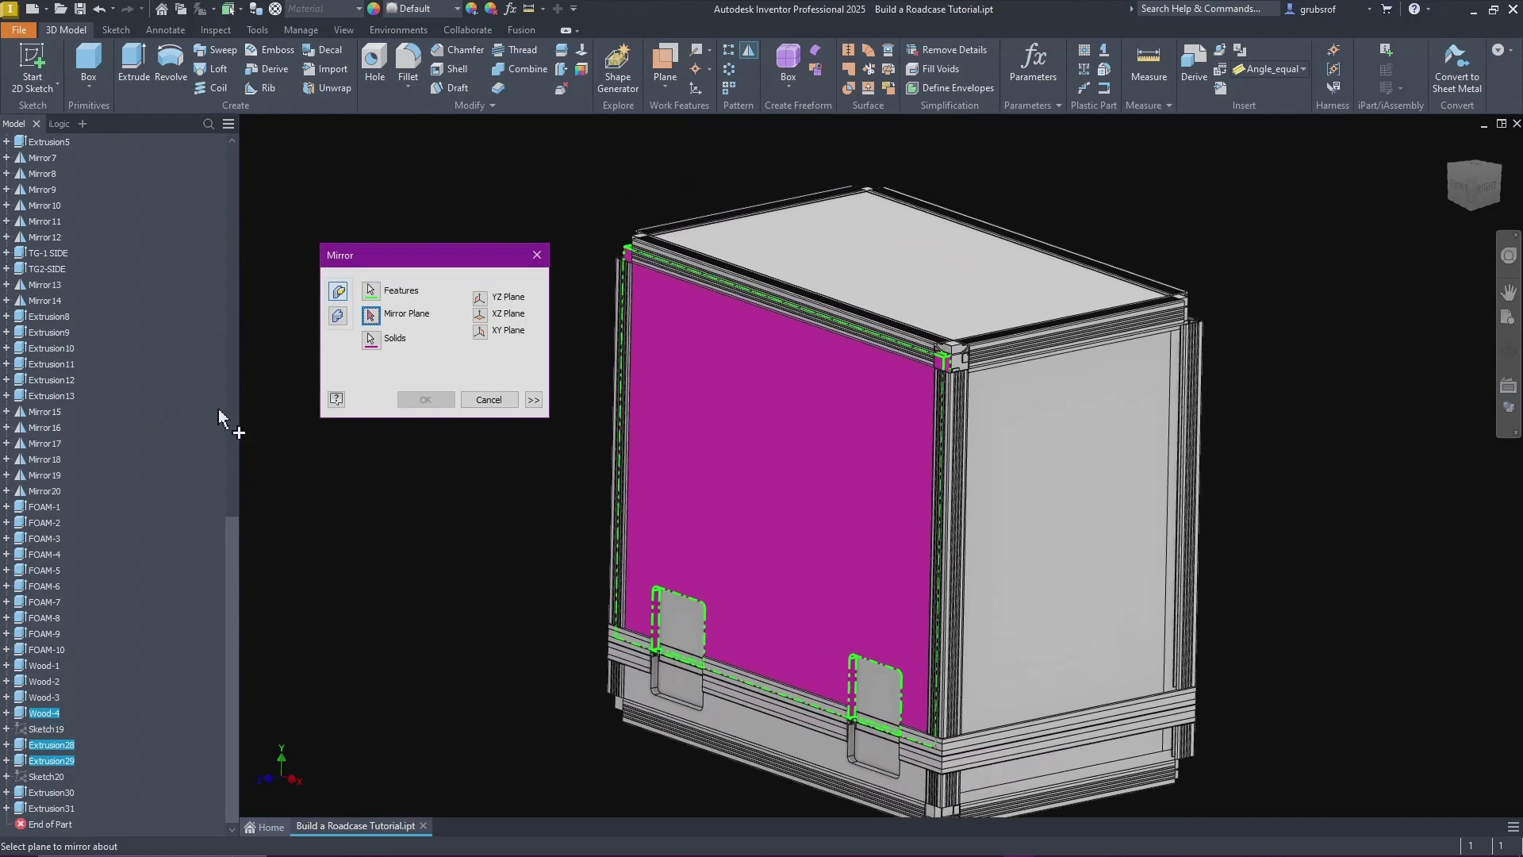
{"action": "scroll", "coordinate": [188, 365], "scroll_direction": "up", "scroll_amount": 9}
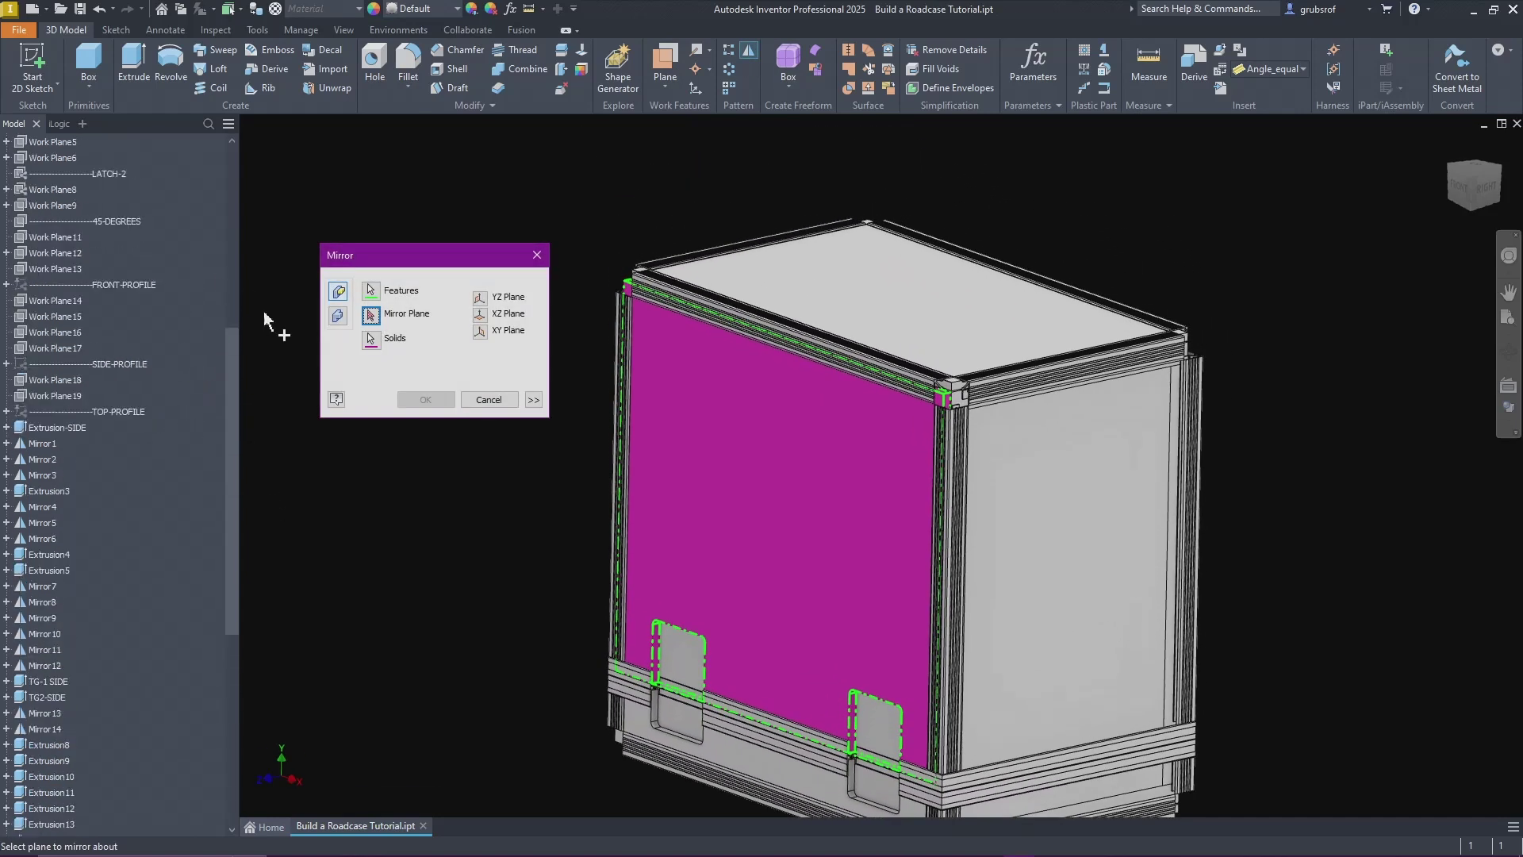
{"action": "left_click", "coordinate": [337, 318]}
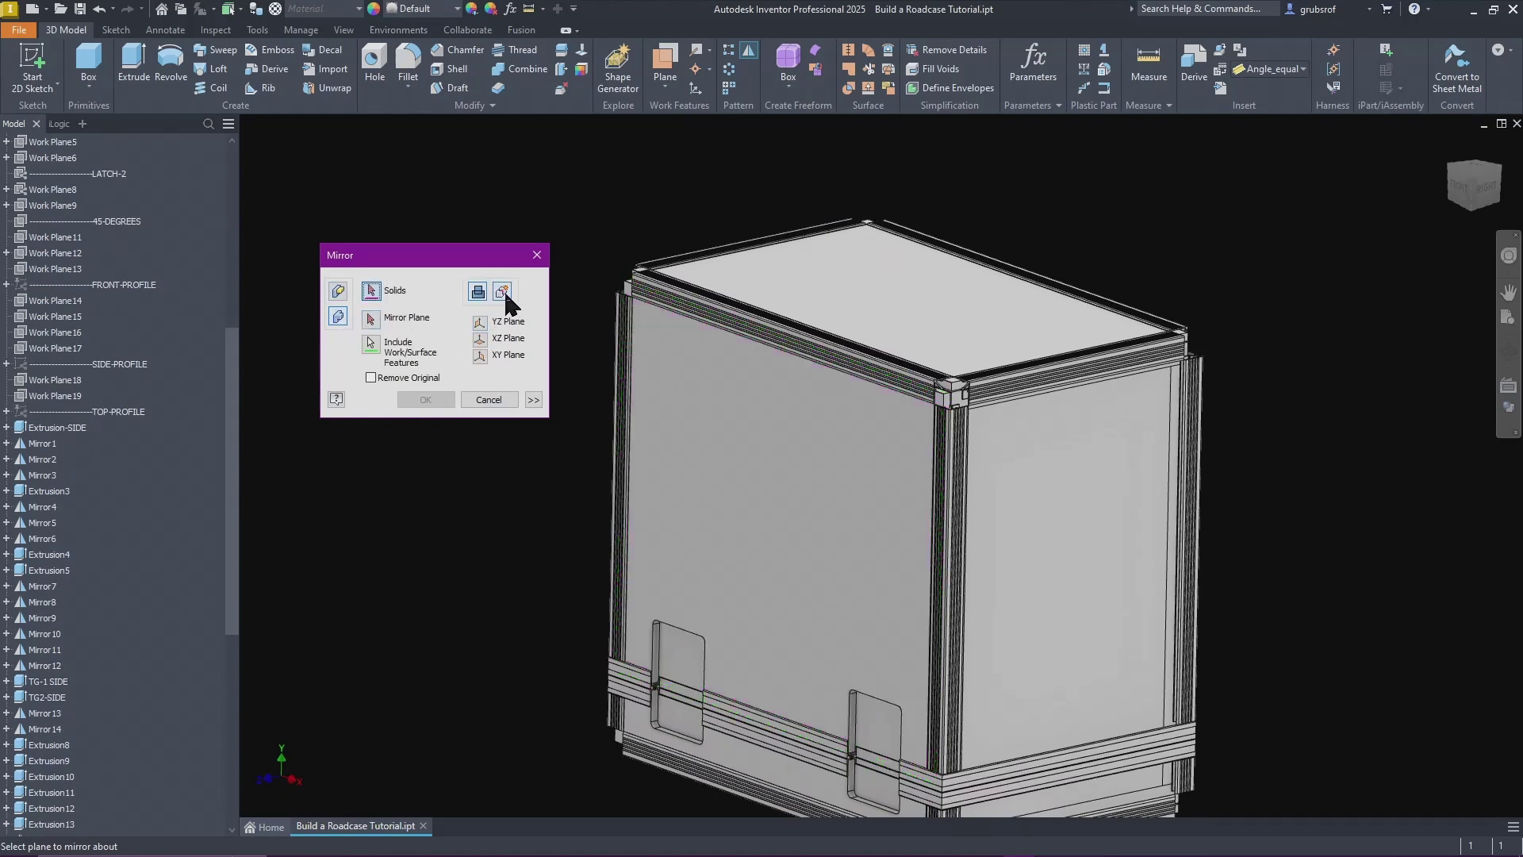
{"action": "left_click", "coordinate": [730, 530]}
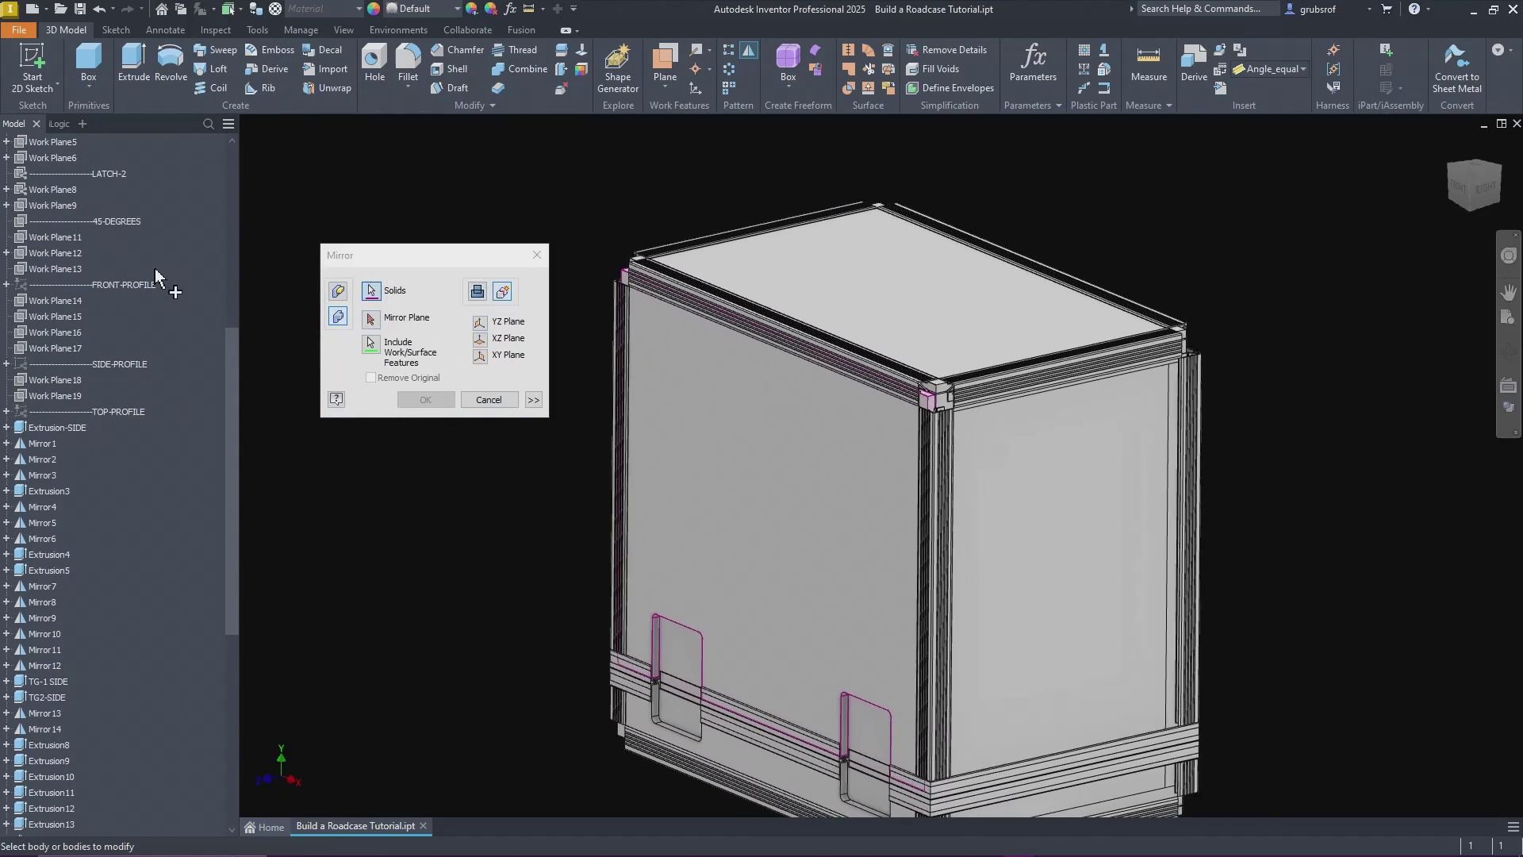
{"action": "scroll", "coordinate": [163, 246], "scroll_direction": "up", "scroll_amount": 10}
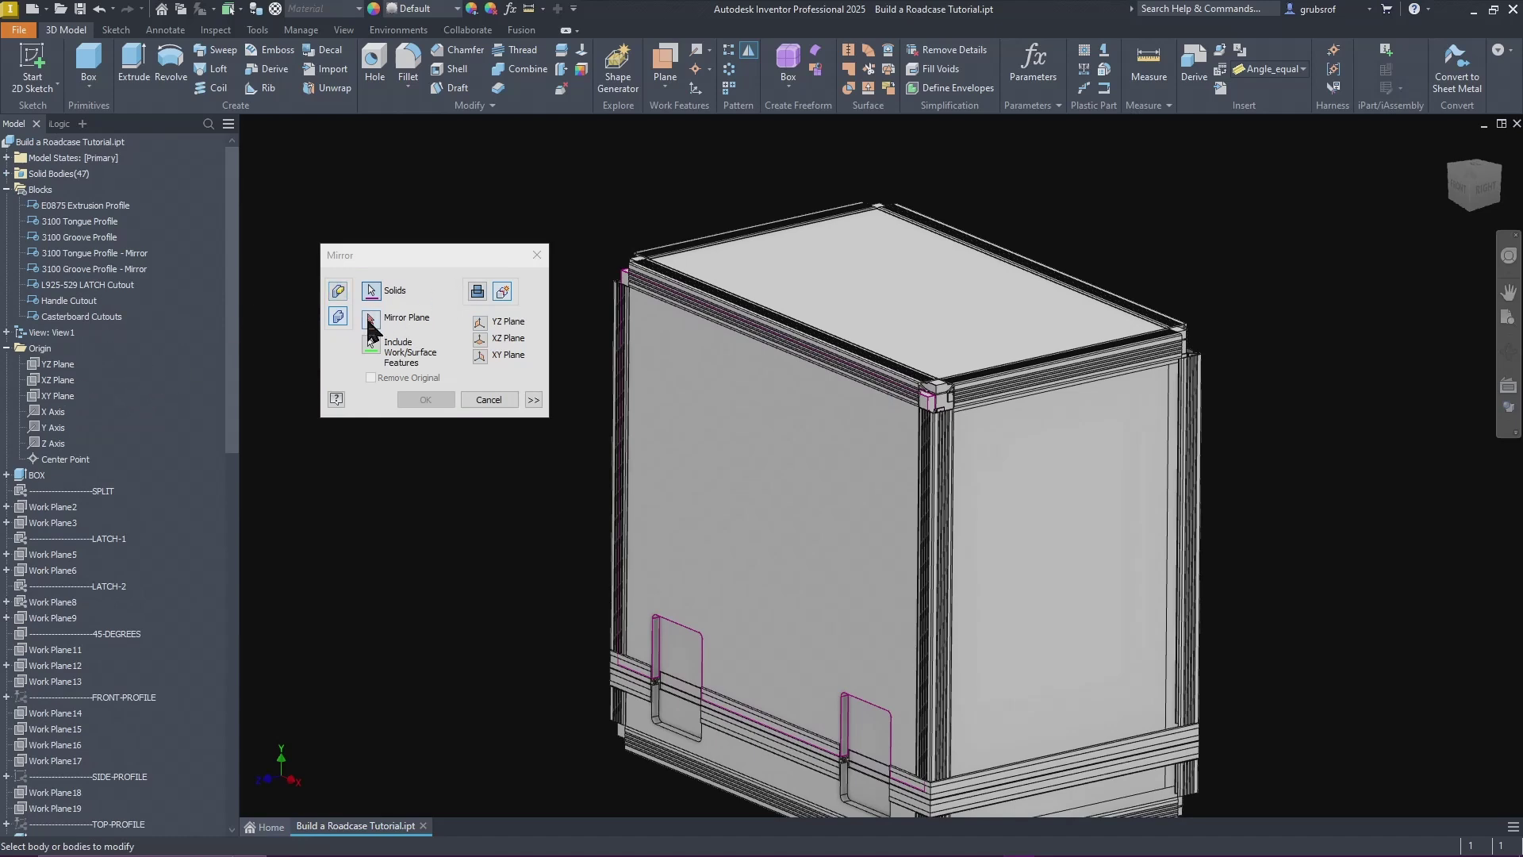
{"action": "left_click", "coordinate": [372, 320]}
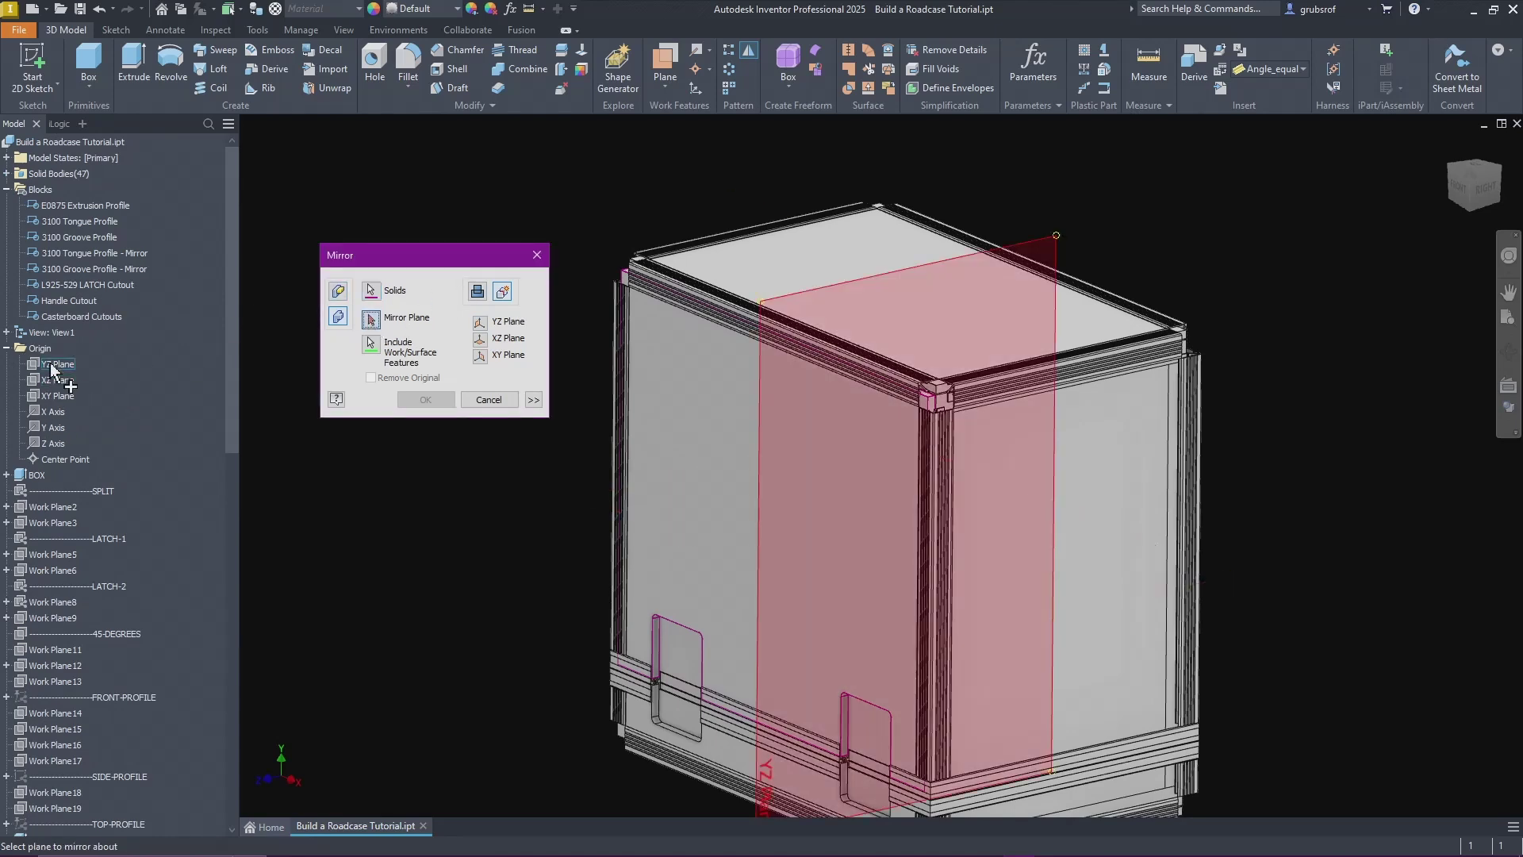
{"action": "left_click", "coordinate": [50, 394]}
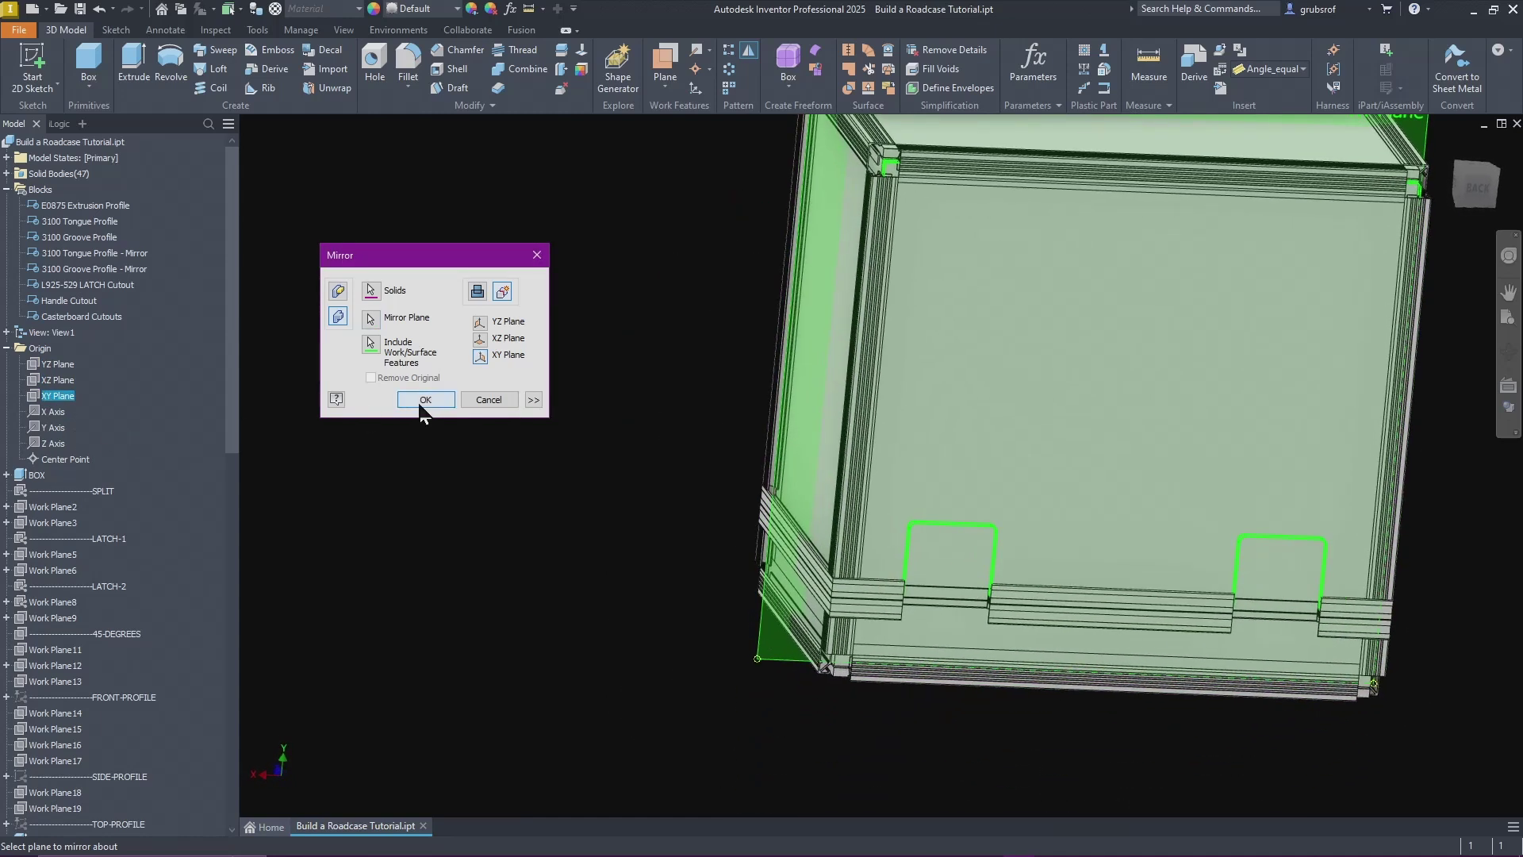
{"action": "left_click", "coordinate": [424, 399]}
{"action": "middle_click_drag", "start_coordinate": [465, 656], "coordinate": [344, 596], "text": "shift"}
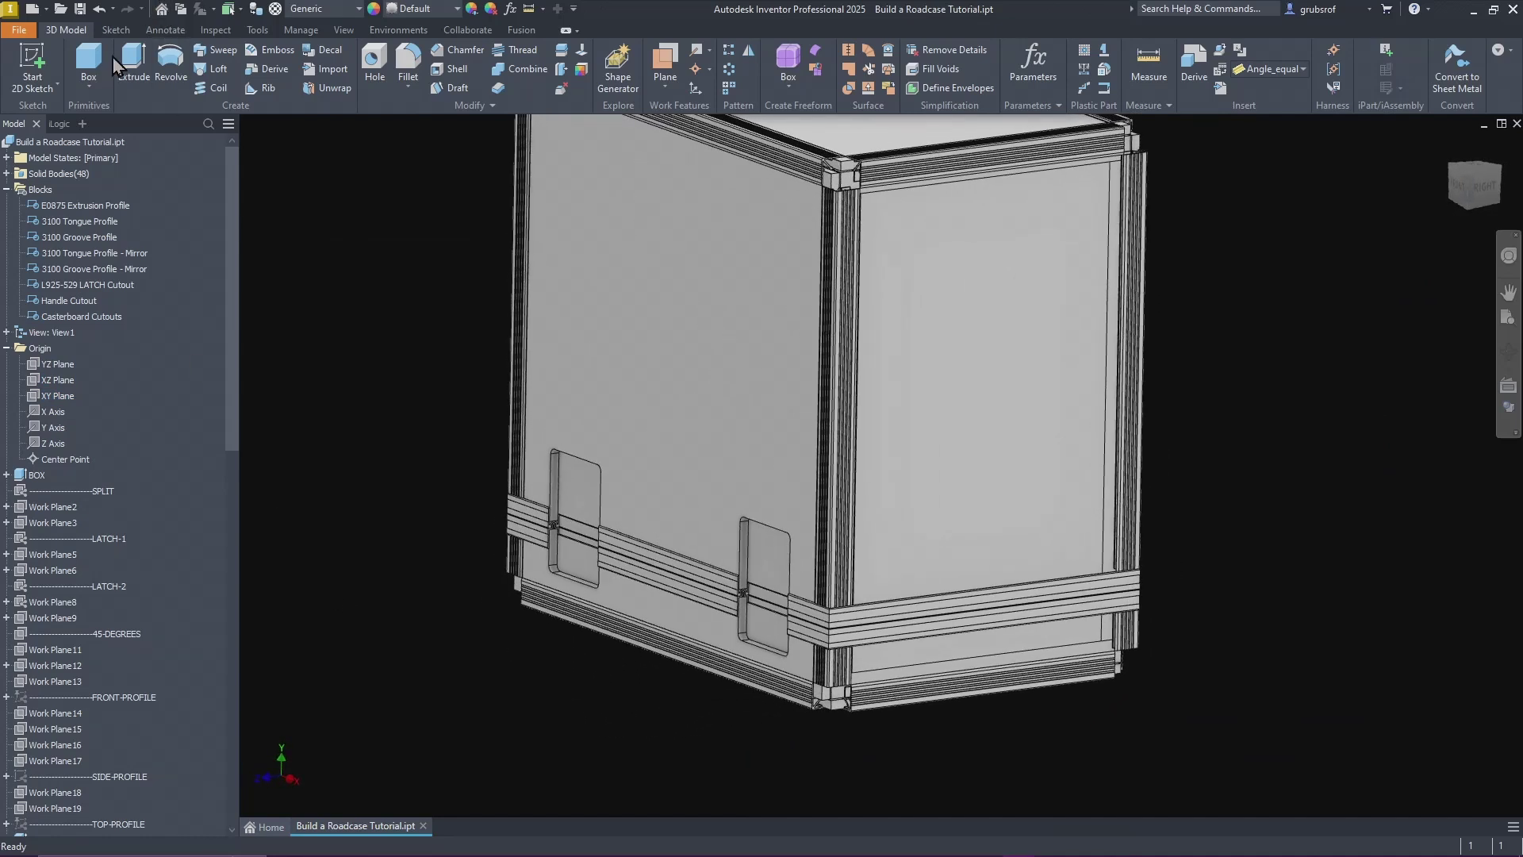
Step: Mirror the lower front wood panel with its latch openings about the XY plane as a new solid
{"action": "left_click", "coordinate": [752, 53]}
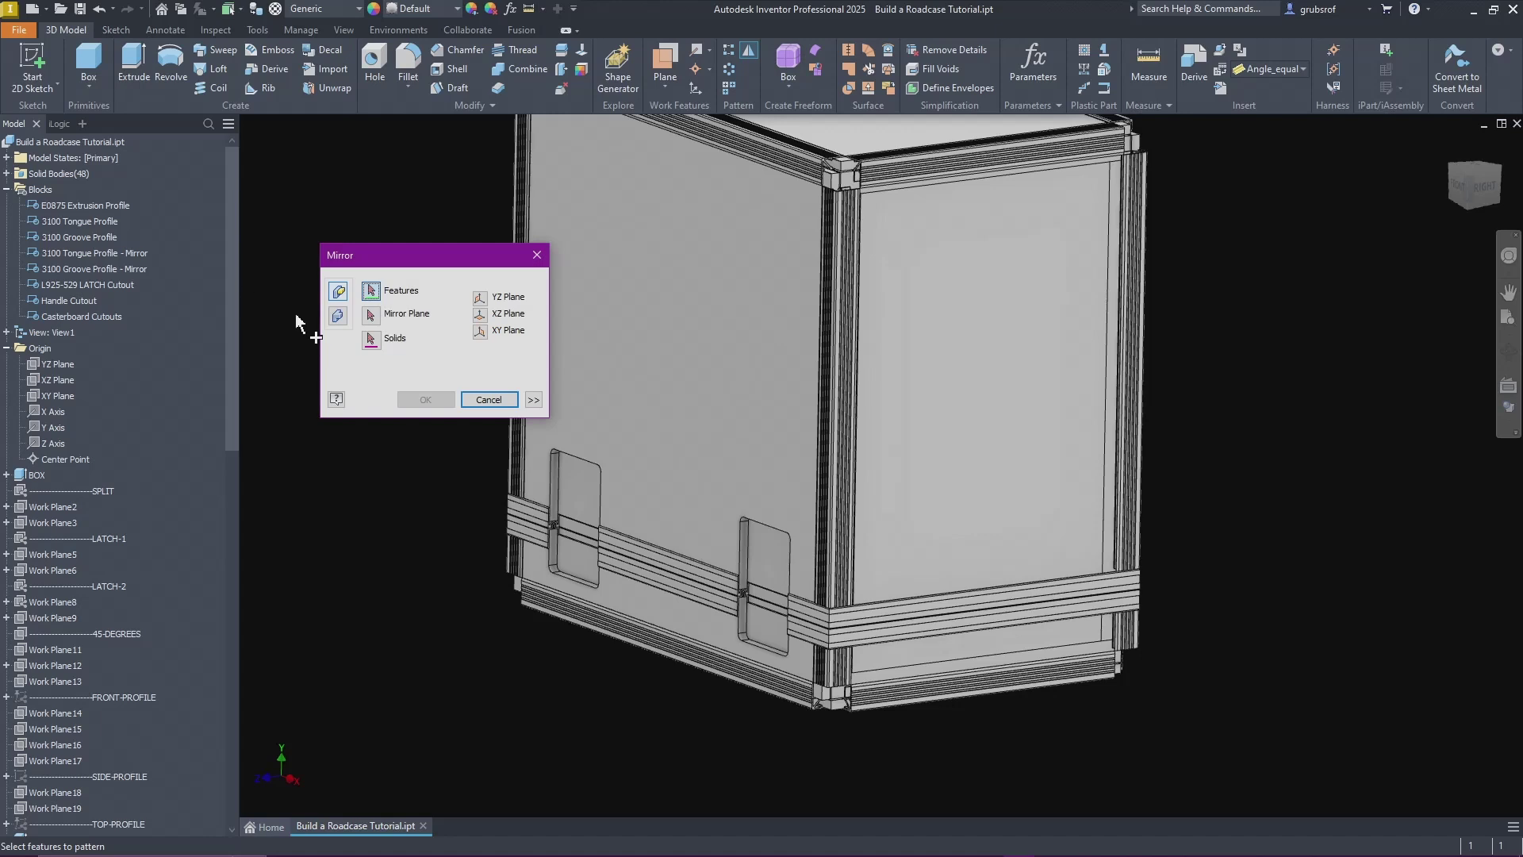
{"action": "left_click", "coordinate": [339, 317]}
{"action": "left_click", "coordinate": [502, 293]}
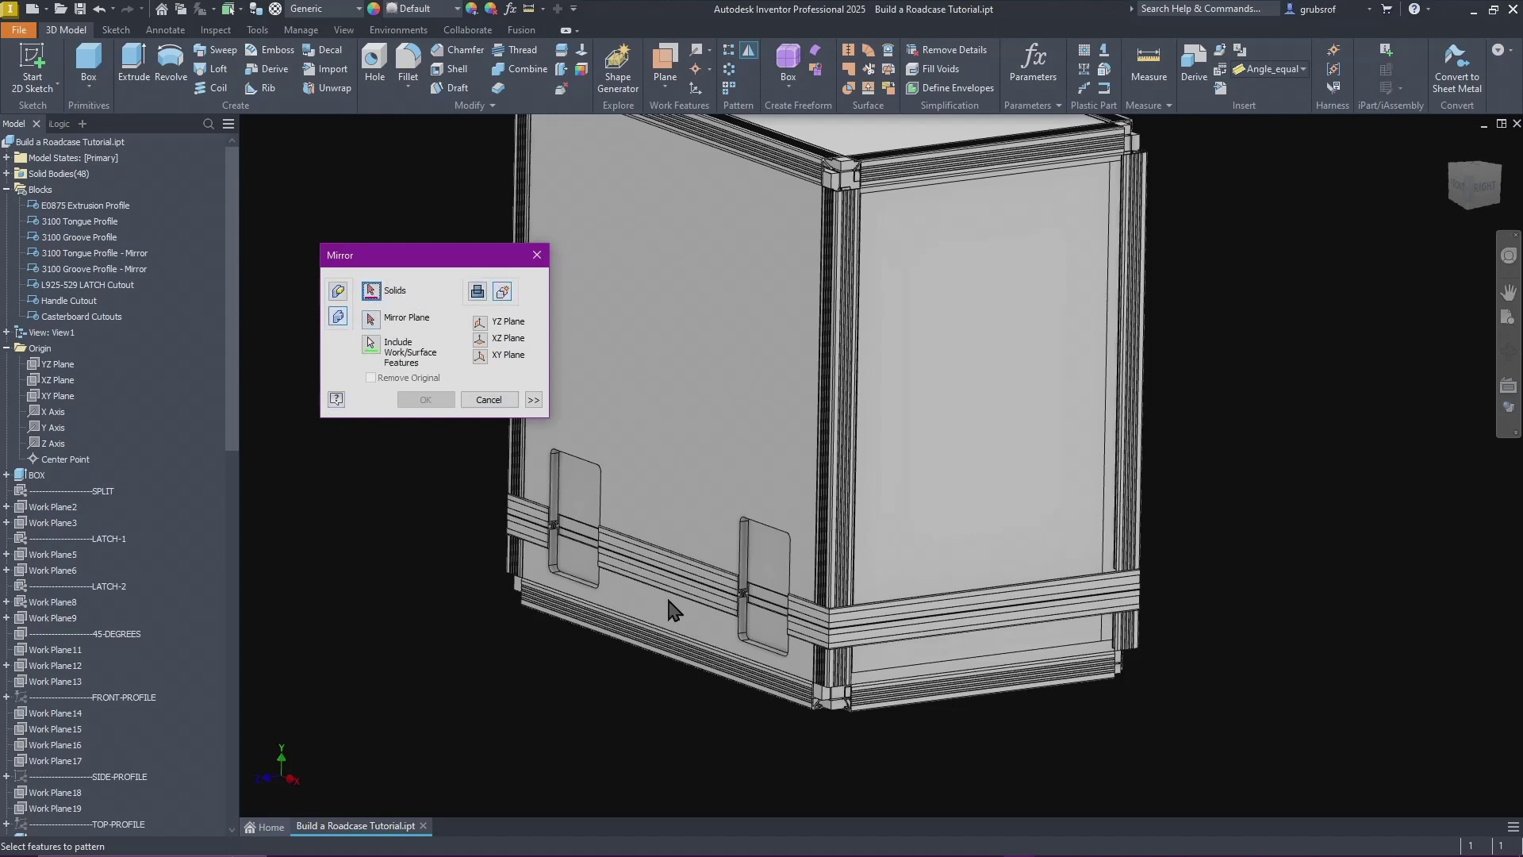
{"action": "left_click", "coordinate": [646, 593]}
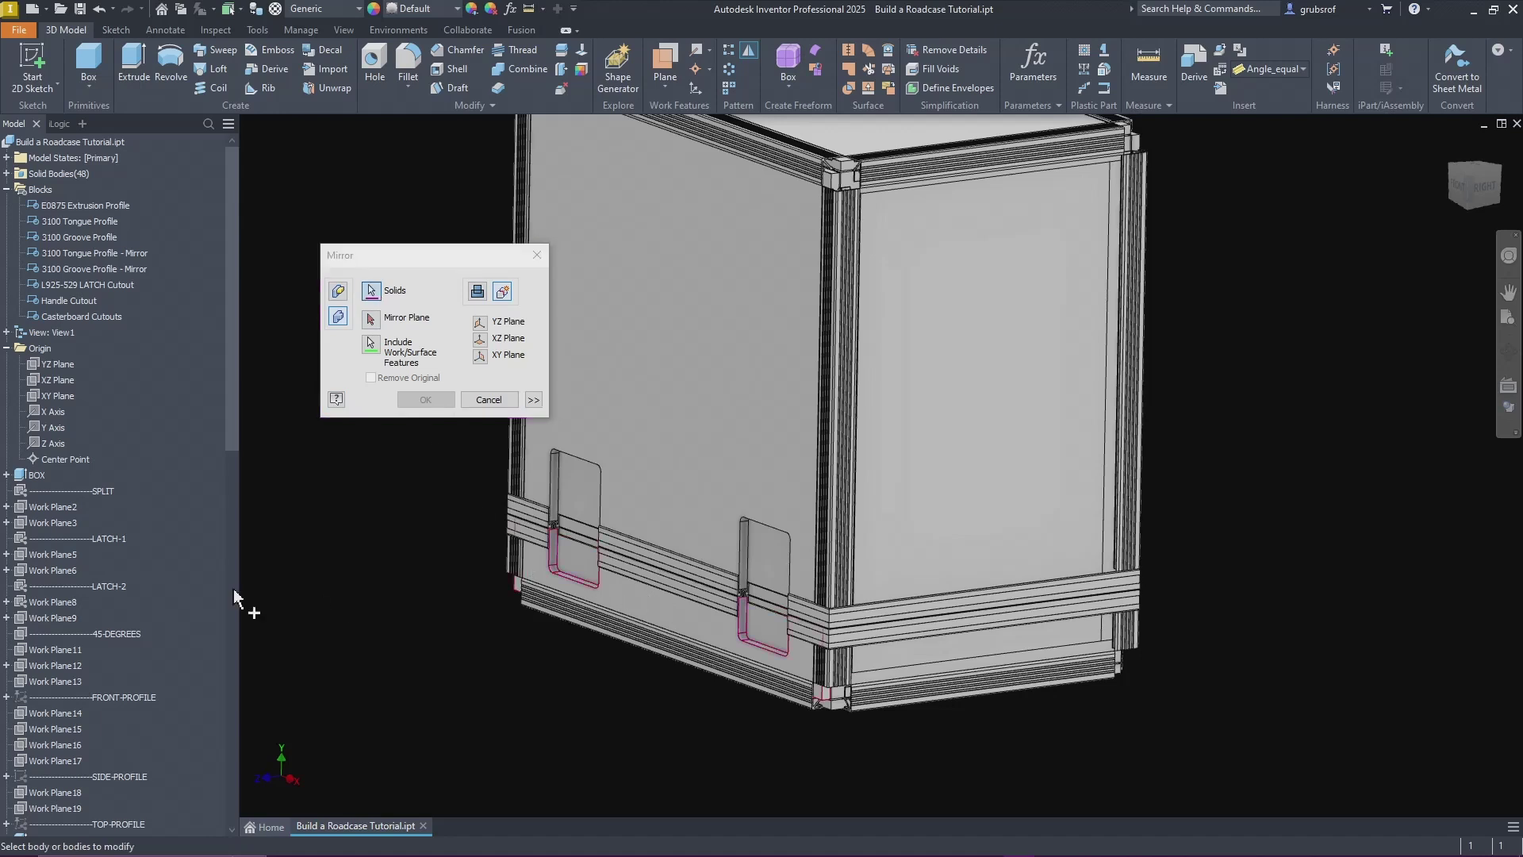
{"action": "left_click", "coordinate": [371, 319]}
{"action": "key", "text": "F6"}
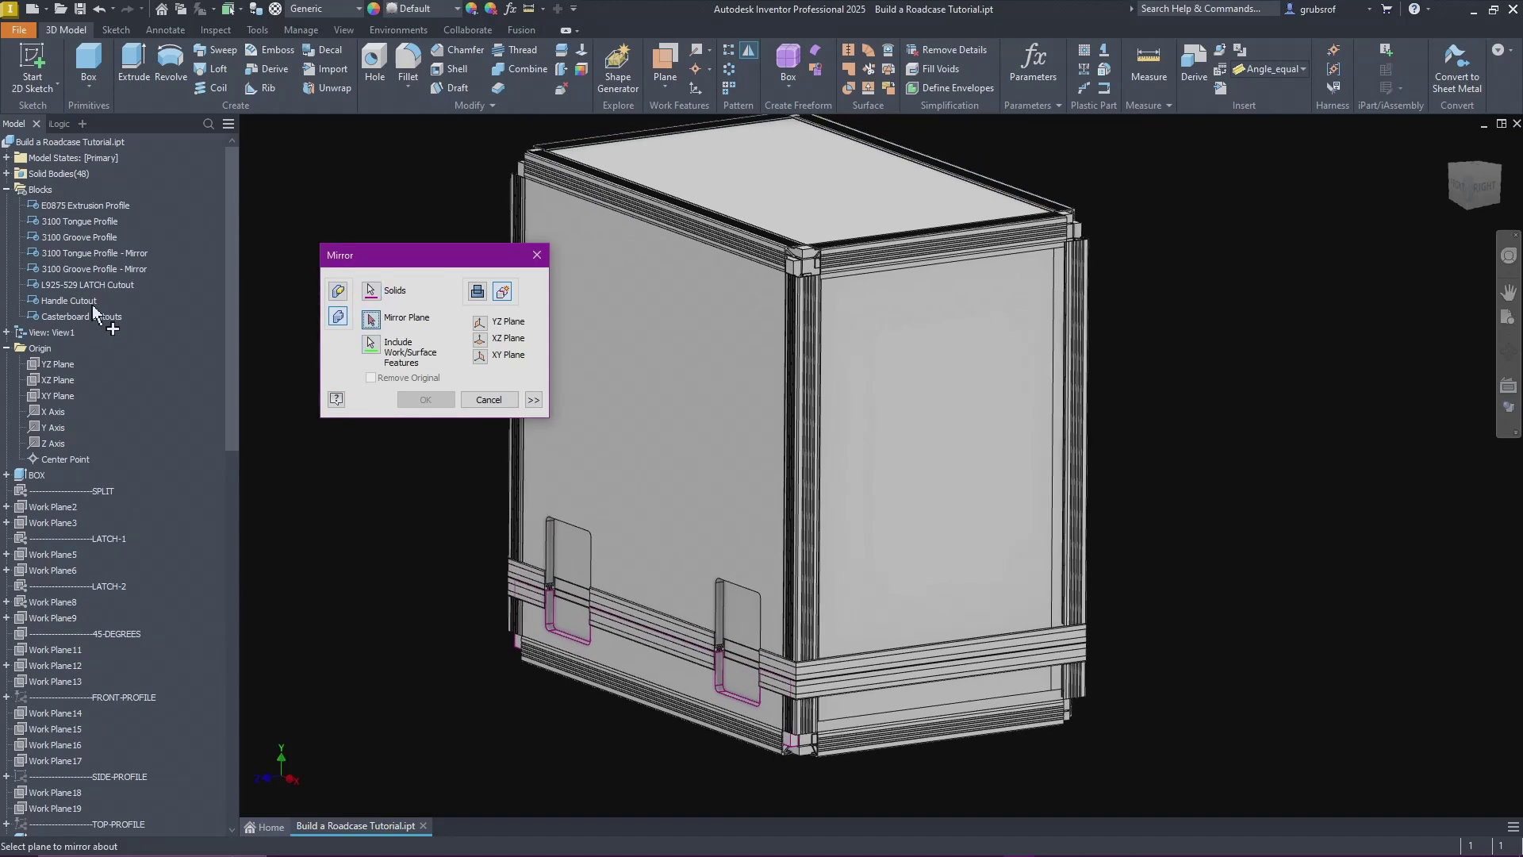
{"action": "left_click", "coordinate": [56, 396]}
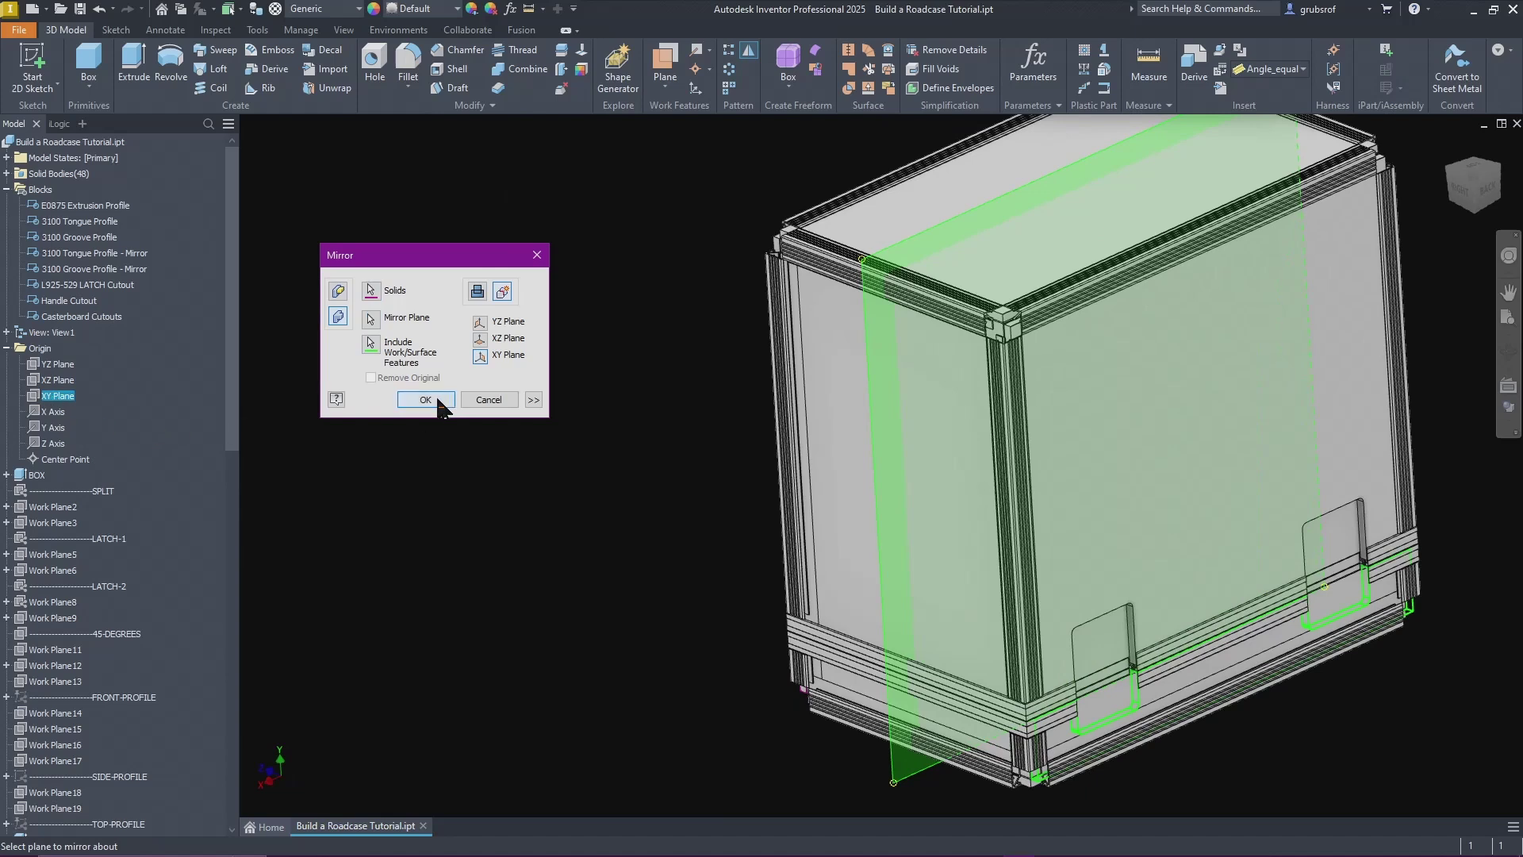
{"action": "left_click", "coordinate": [425, 400]}
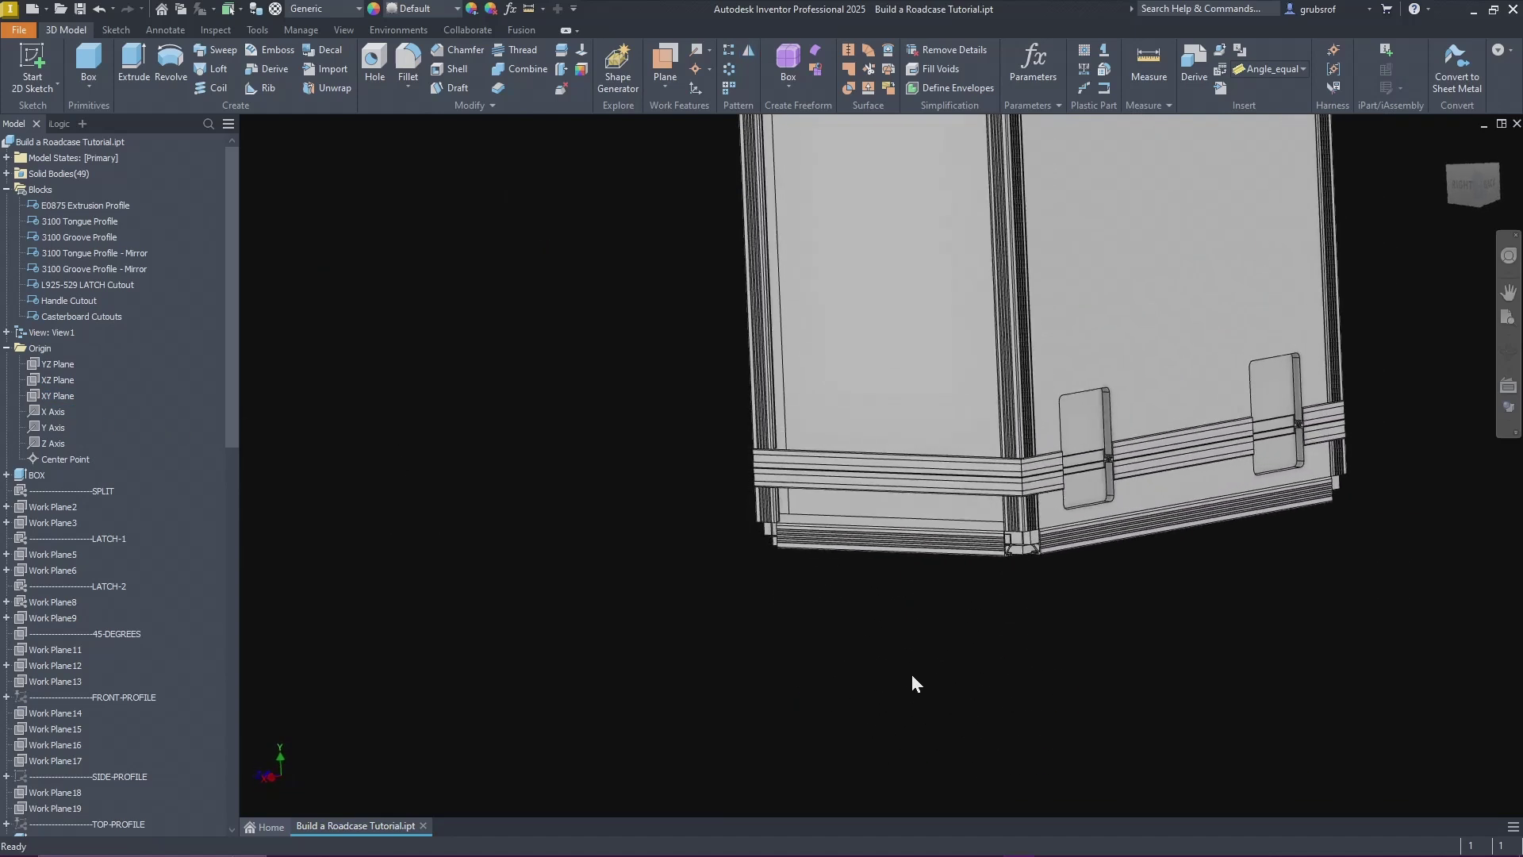
Step: Collapse the Origin folder and turn on visibility of the FRONT-PROFILE sketch
{"action": "scroll", "coordinate": [182, 706], "scroll_direction": "down", "scroll_amount": 6}
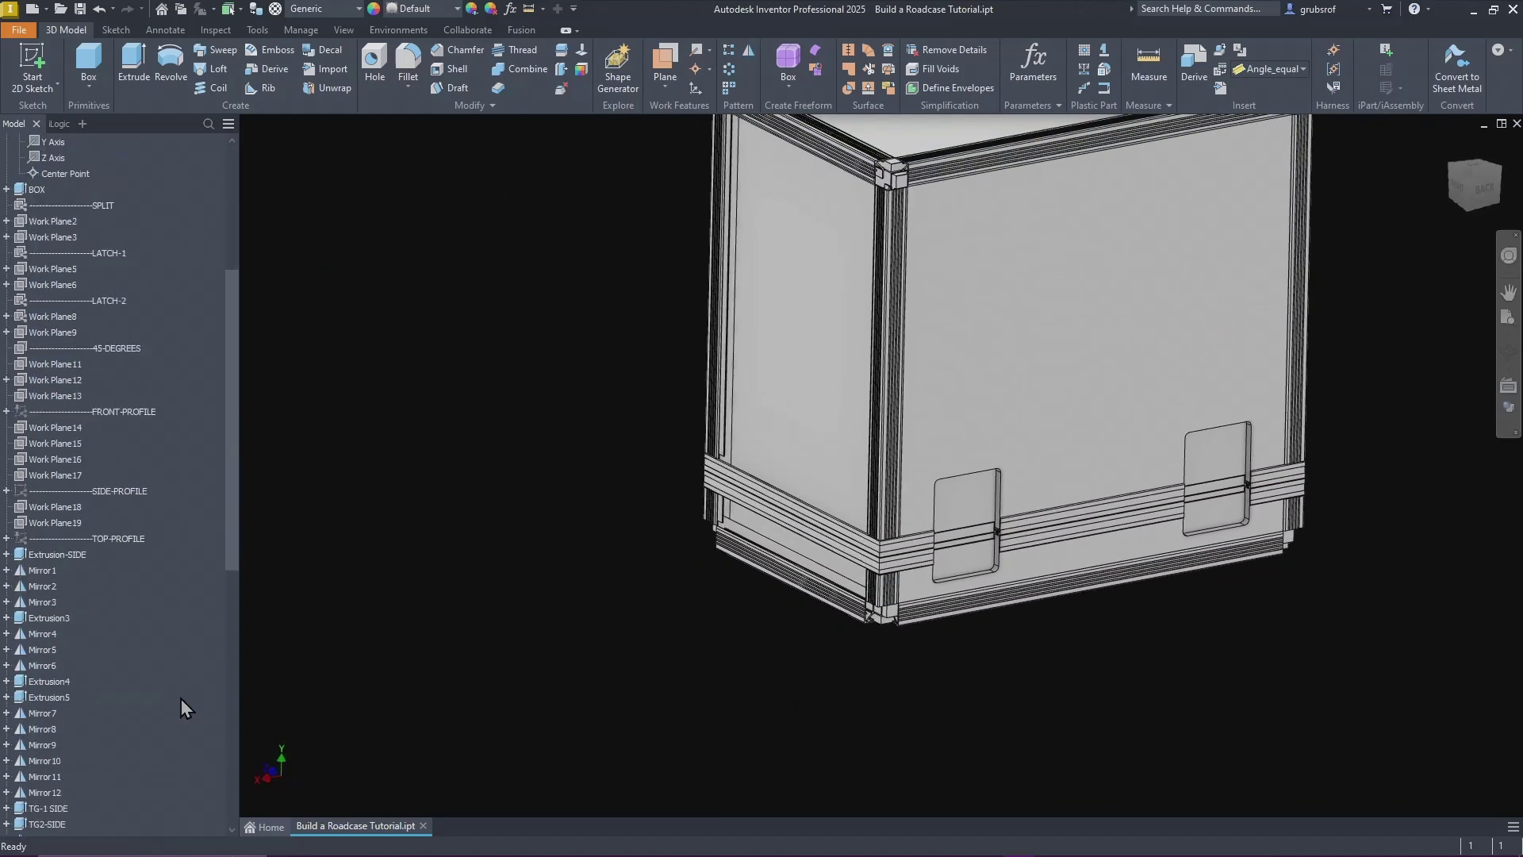
{"action": "scroll", "coordinate": [181, 698], "scroll_direction": "down", "scroll_amount": 1}
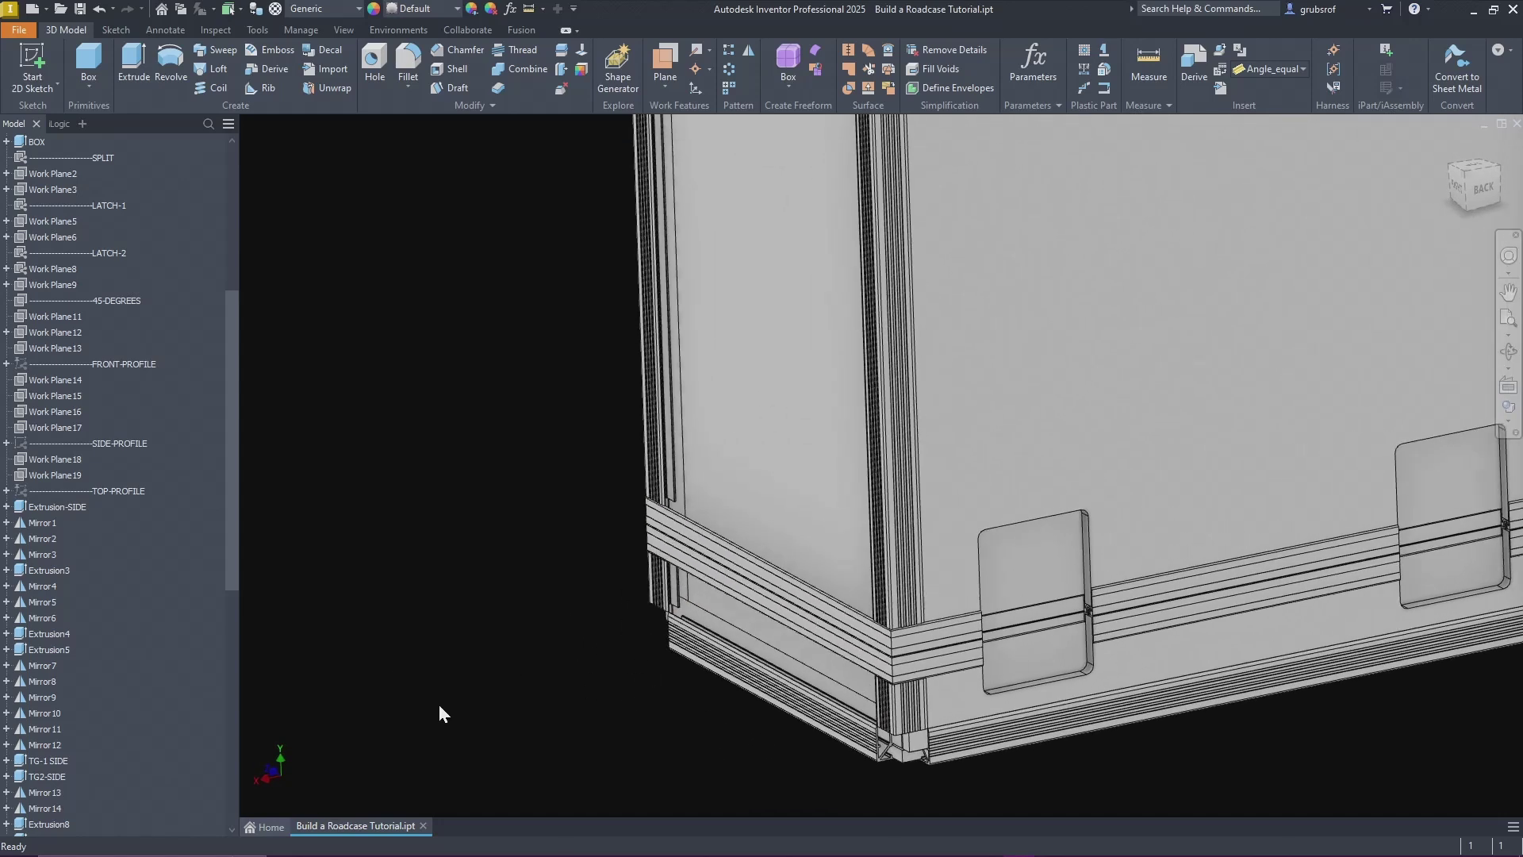
{"action": "scroll", "coordinate": [159, 554], "scroll_direction": "up", "scroll_amount": 7}
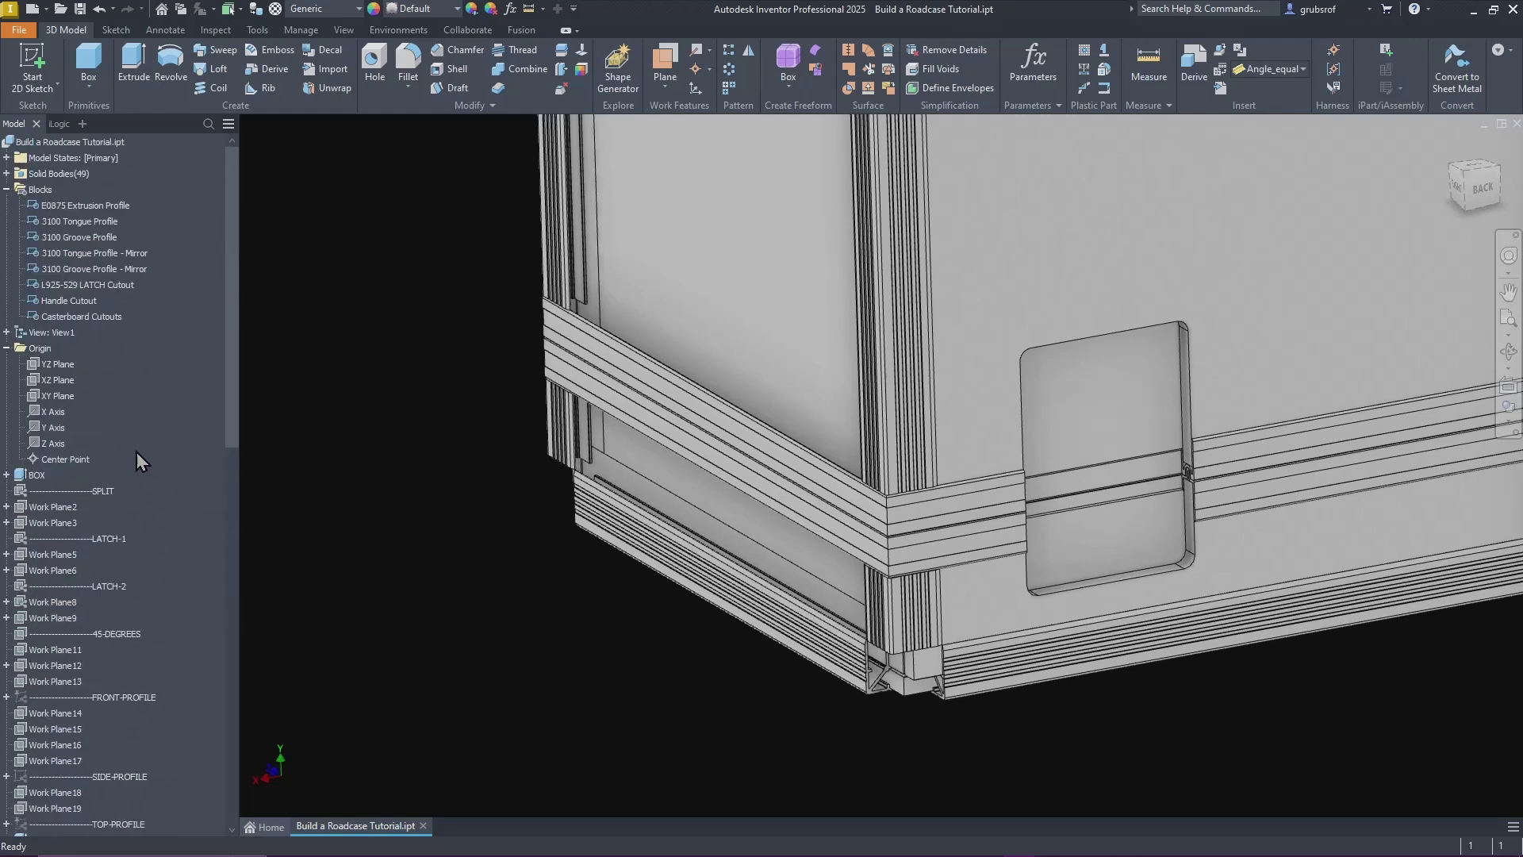
{"action": "left_click", "coordinate": [6, 348]}
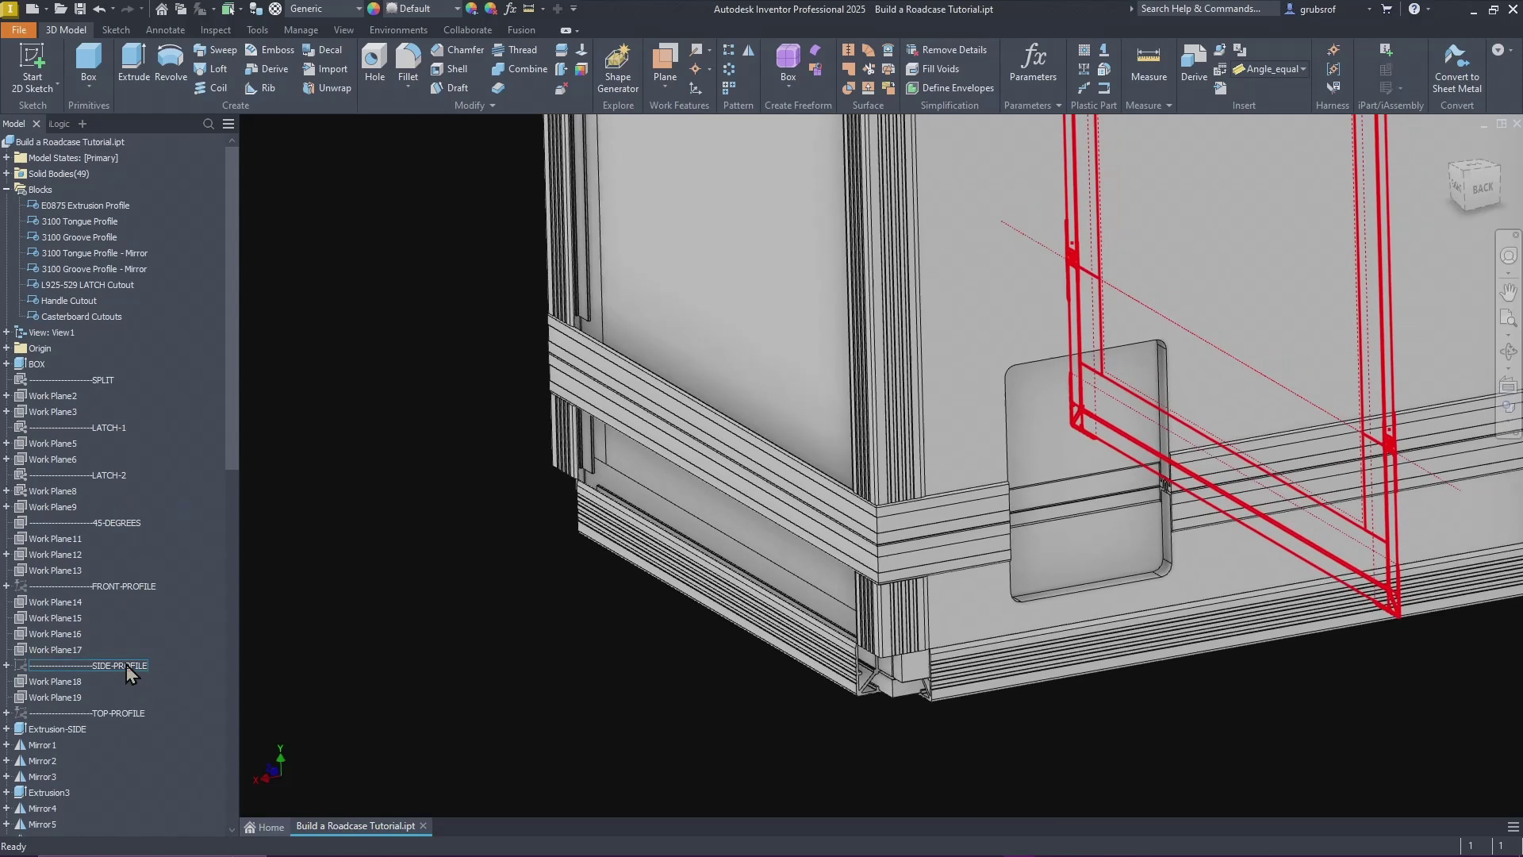
{"action": "left_click", "coordinate": [126, 665]}
{"action": "left_click", "coordinate": [116, 713]}
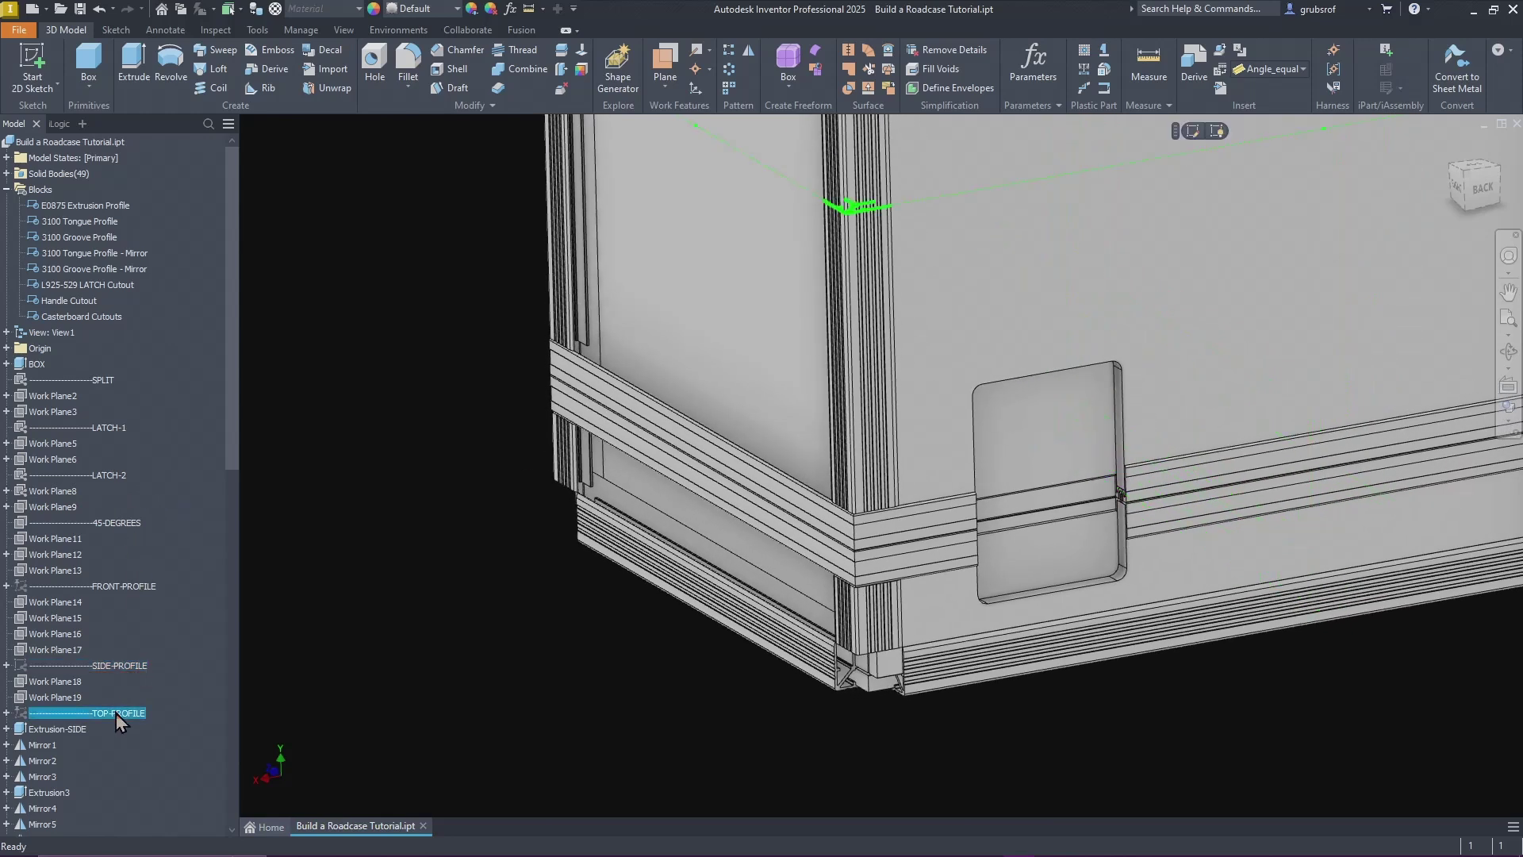
{"action": "left_click", "coordinate": [126, 591]}
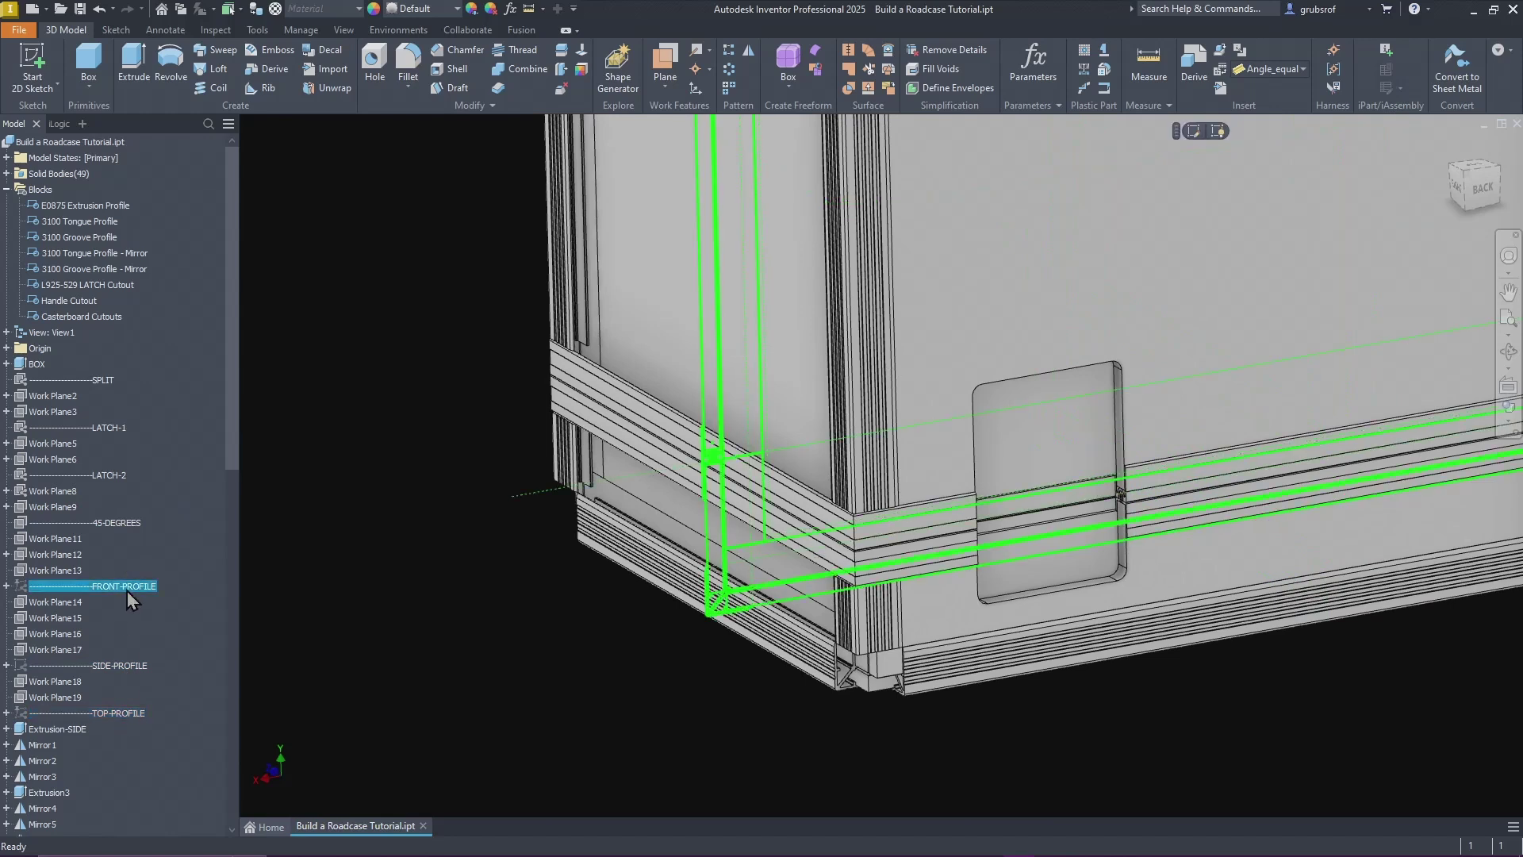
{"action": "right_click", "coordinate": [127, 591]}
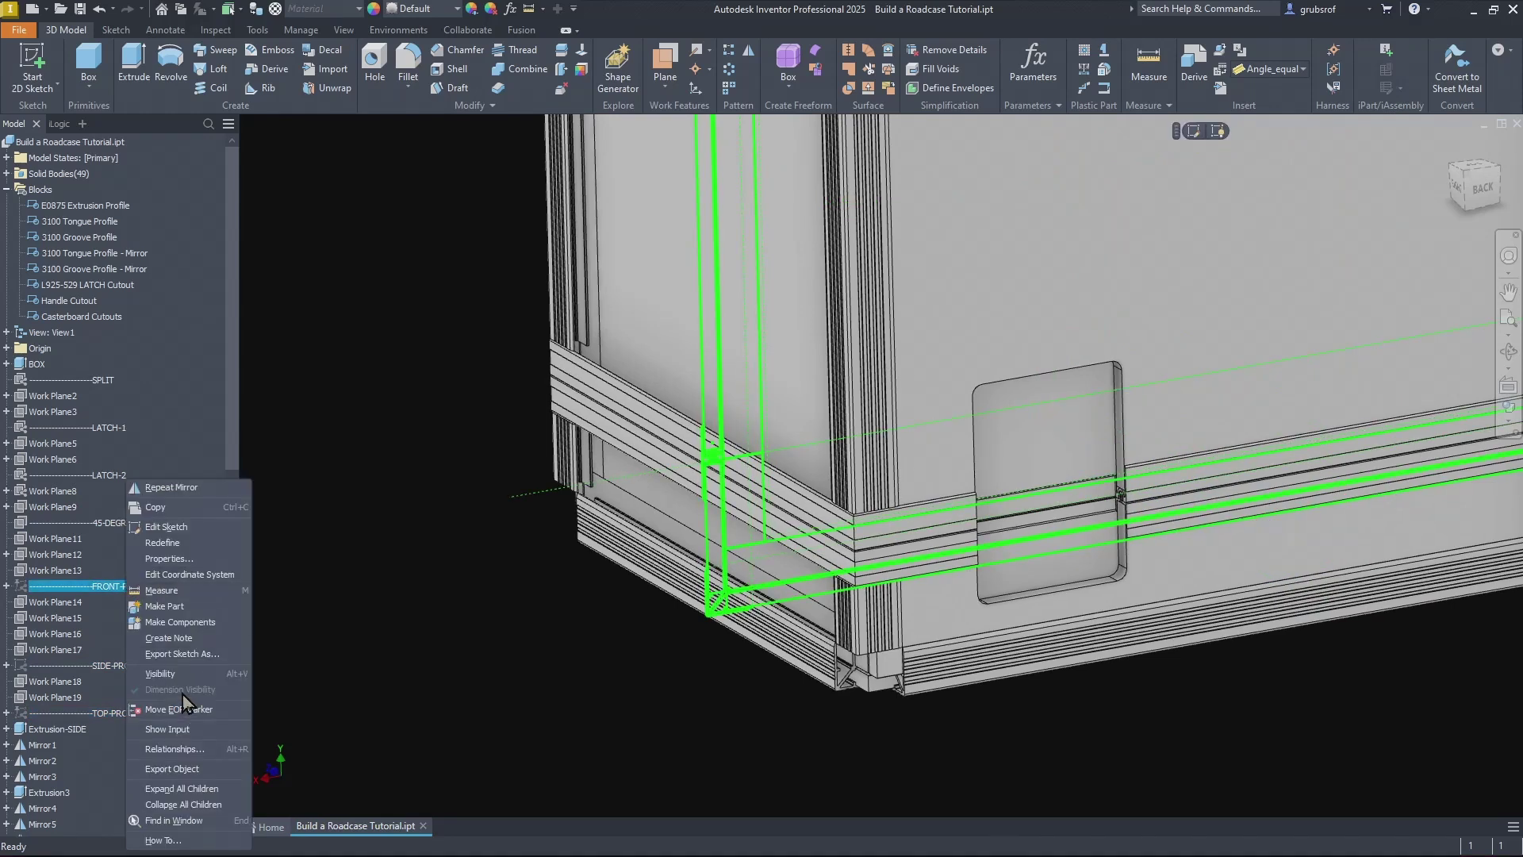
{"action": "left_click", "coordinate": [177, 674]}
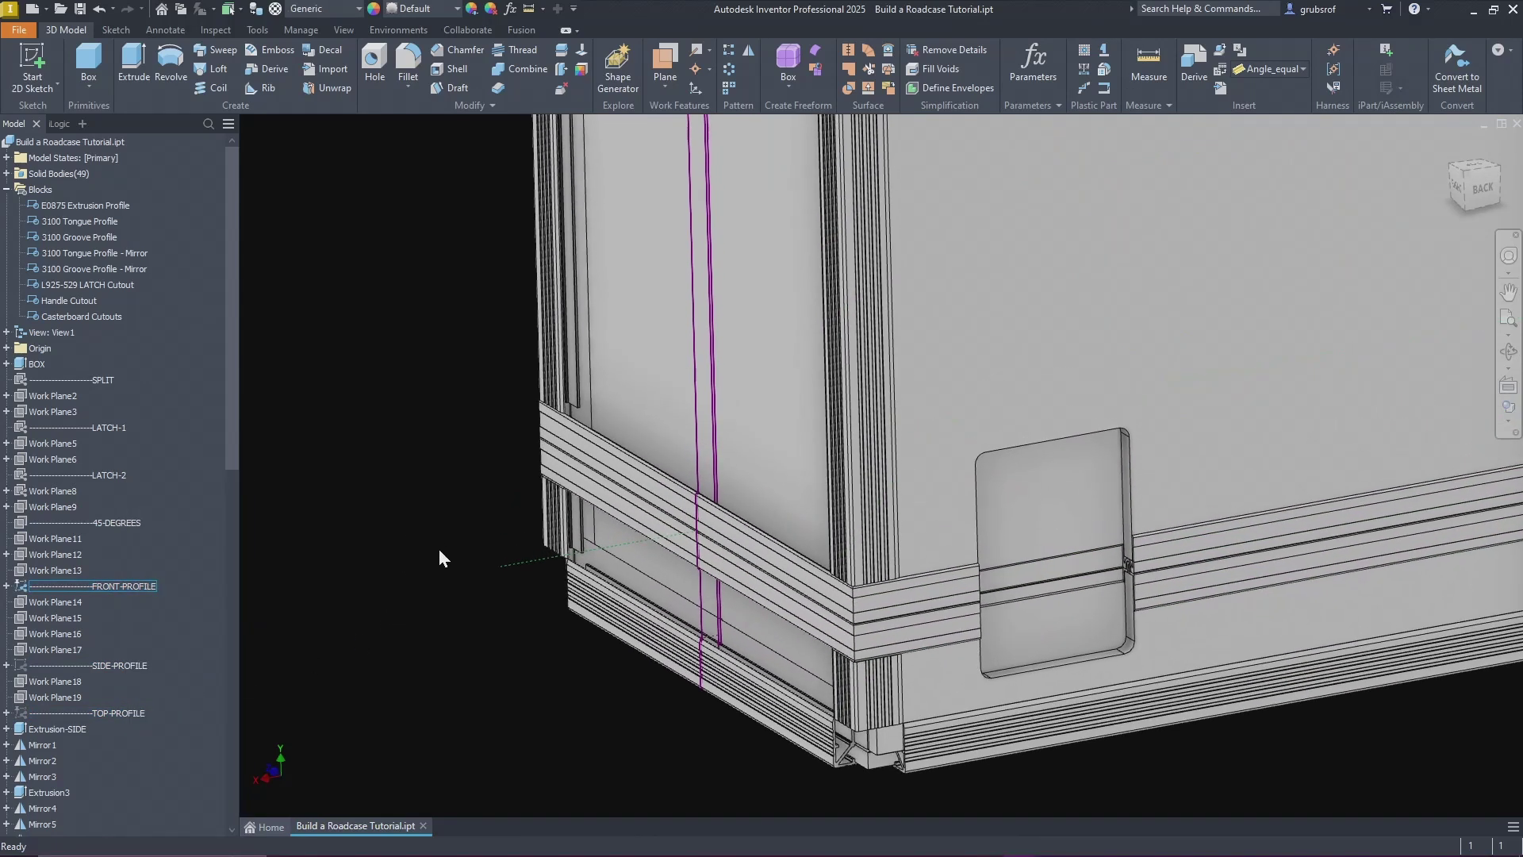
{"action": "left_click", "coordinate": [133, 65]}
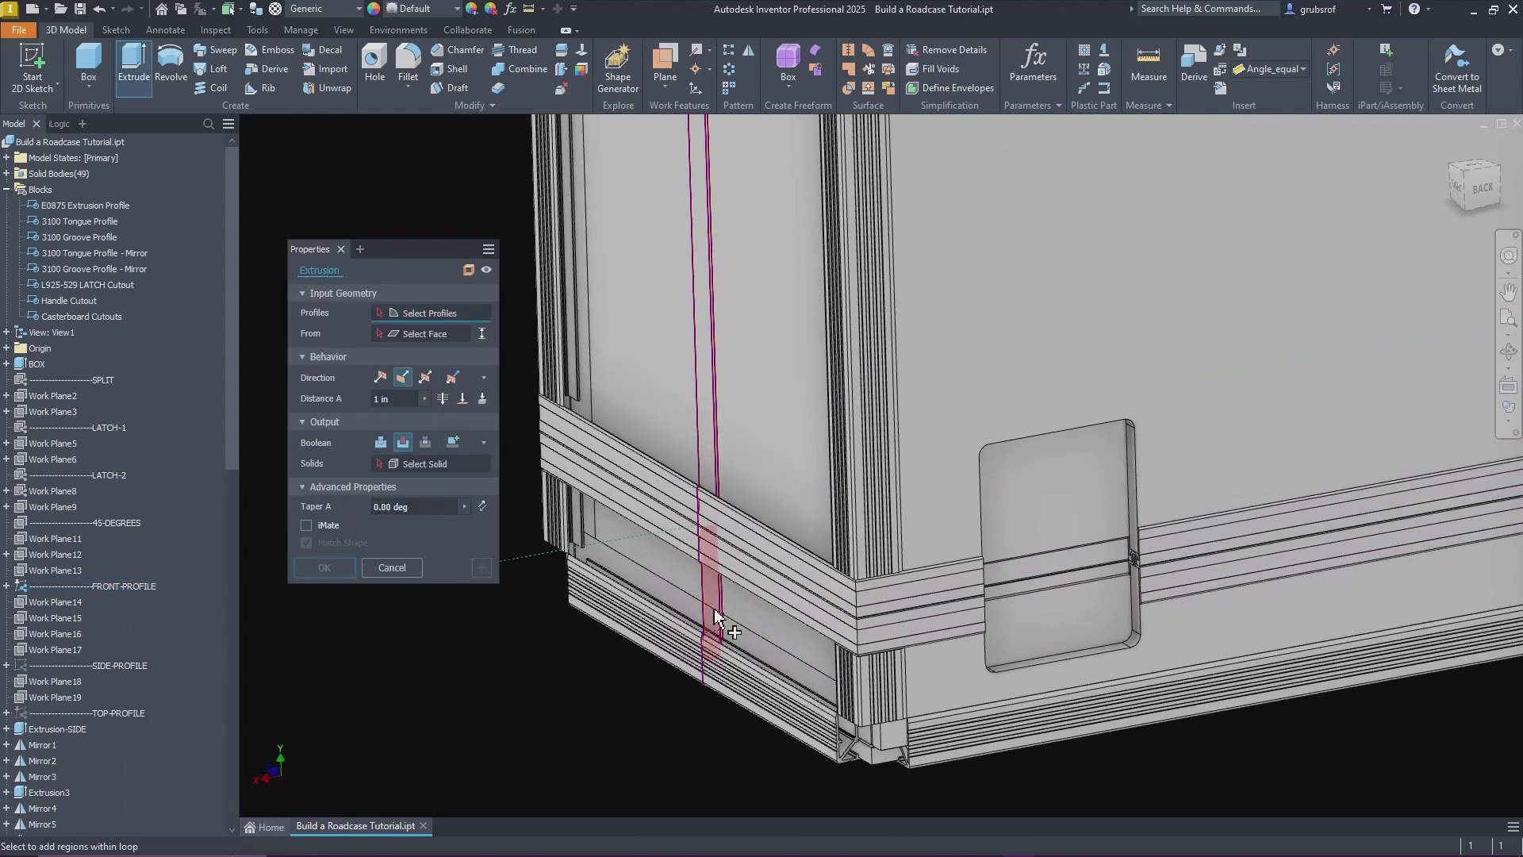
{"action": "left_click", "coordinate": [714, 608]}
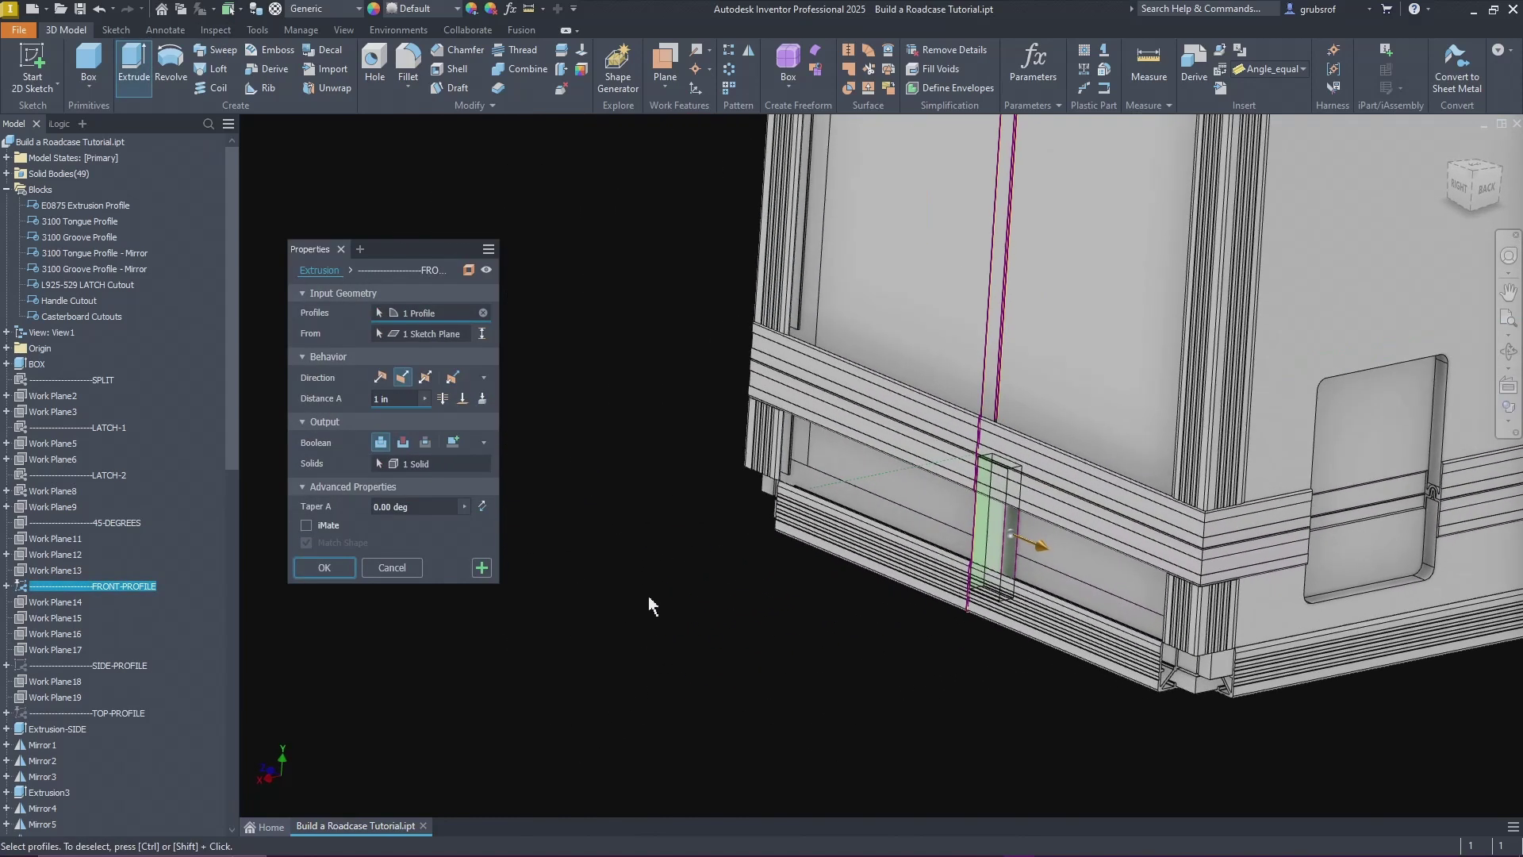
{"action": "middle_click_drag", "start_coordinate": [822, 641], "coordinate": [813, 764], "text": "shift"}
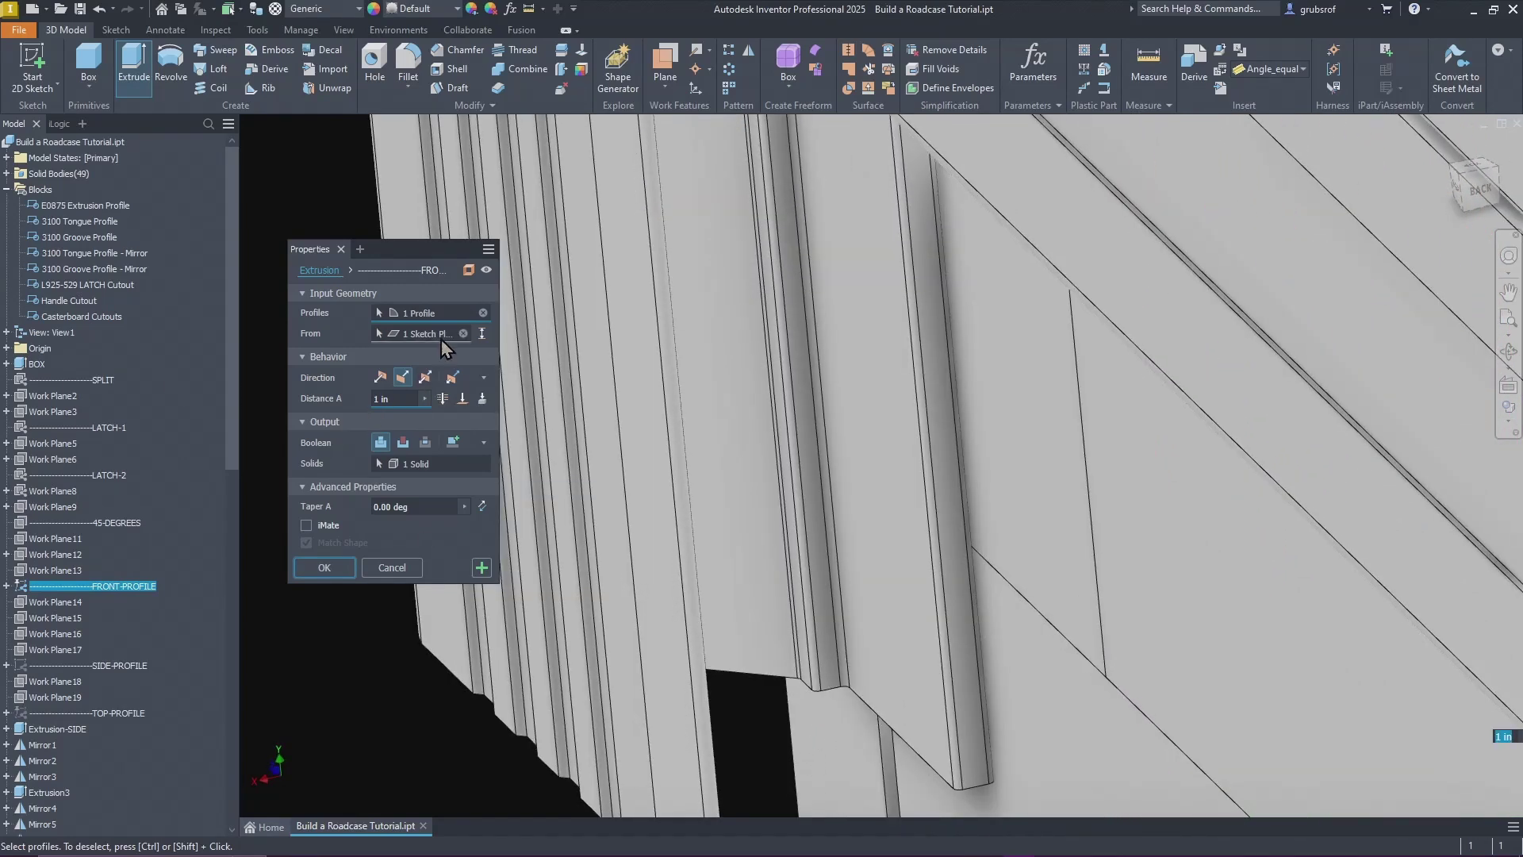
{"action": "left_click", "coordinate": [963, 625]}
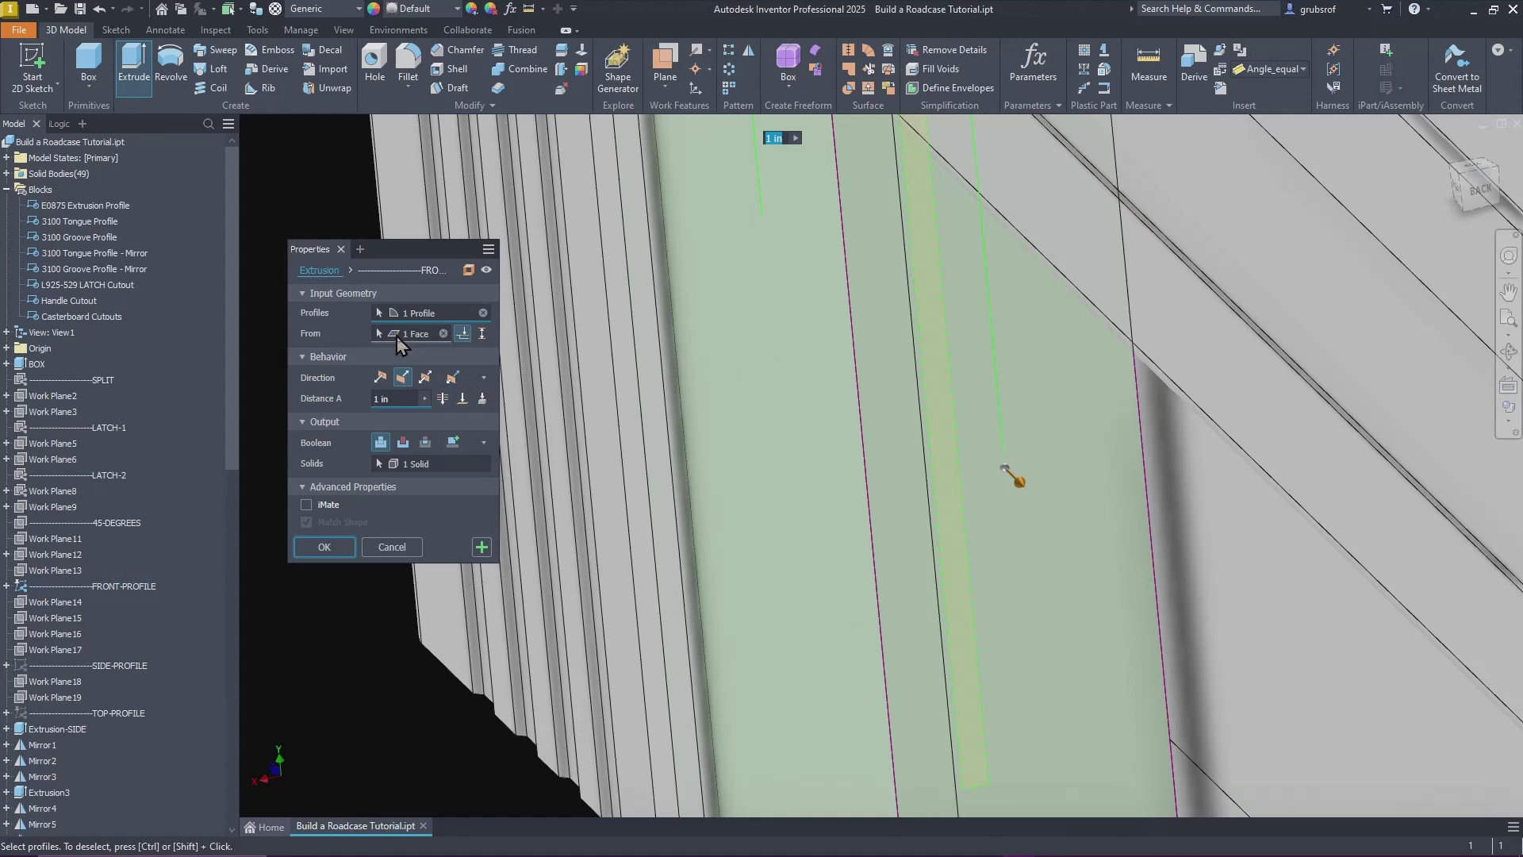
{"action": "left_click", "coordinate": [397, 547]}
Step: Set up an extrusion of the lower side-panel profile from the FRONT-PROFILE sketch, starting from the inner groove face of one corner rail
{"action": "scroll", "coordinate": [369, 345], "scroll_direction": "down", "scroll_amount": 5}
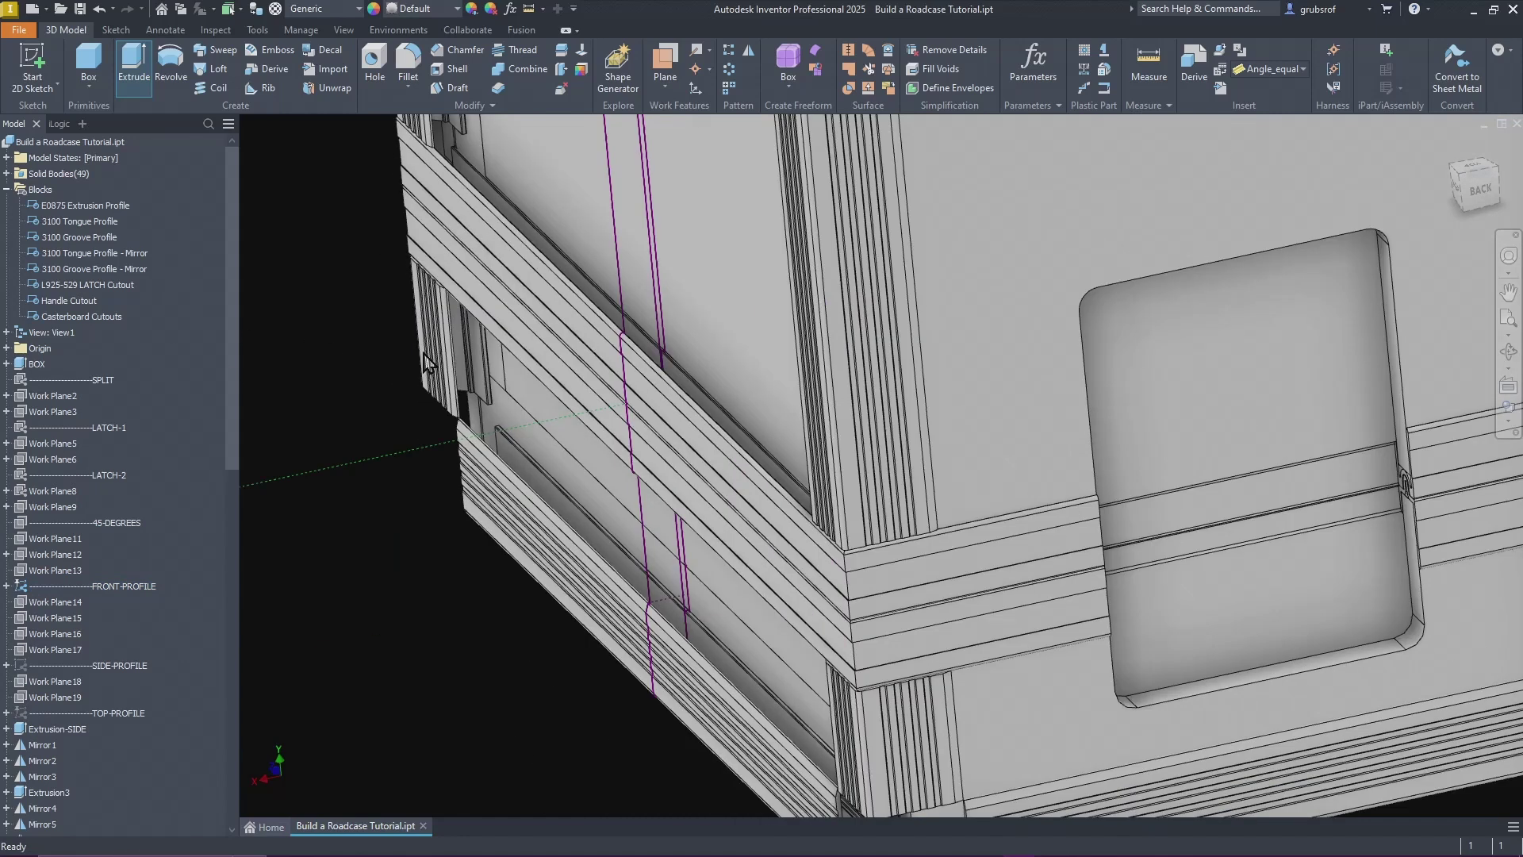
{"action": "scroll", "coordinate": [369, 457], "scroll_direction": "up", "scroll_amount": 3}
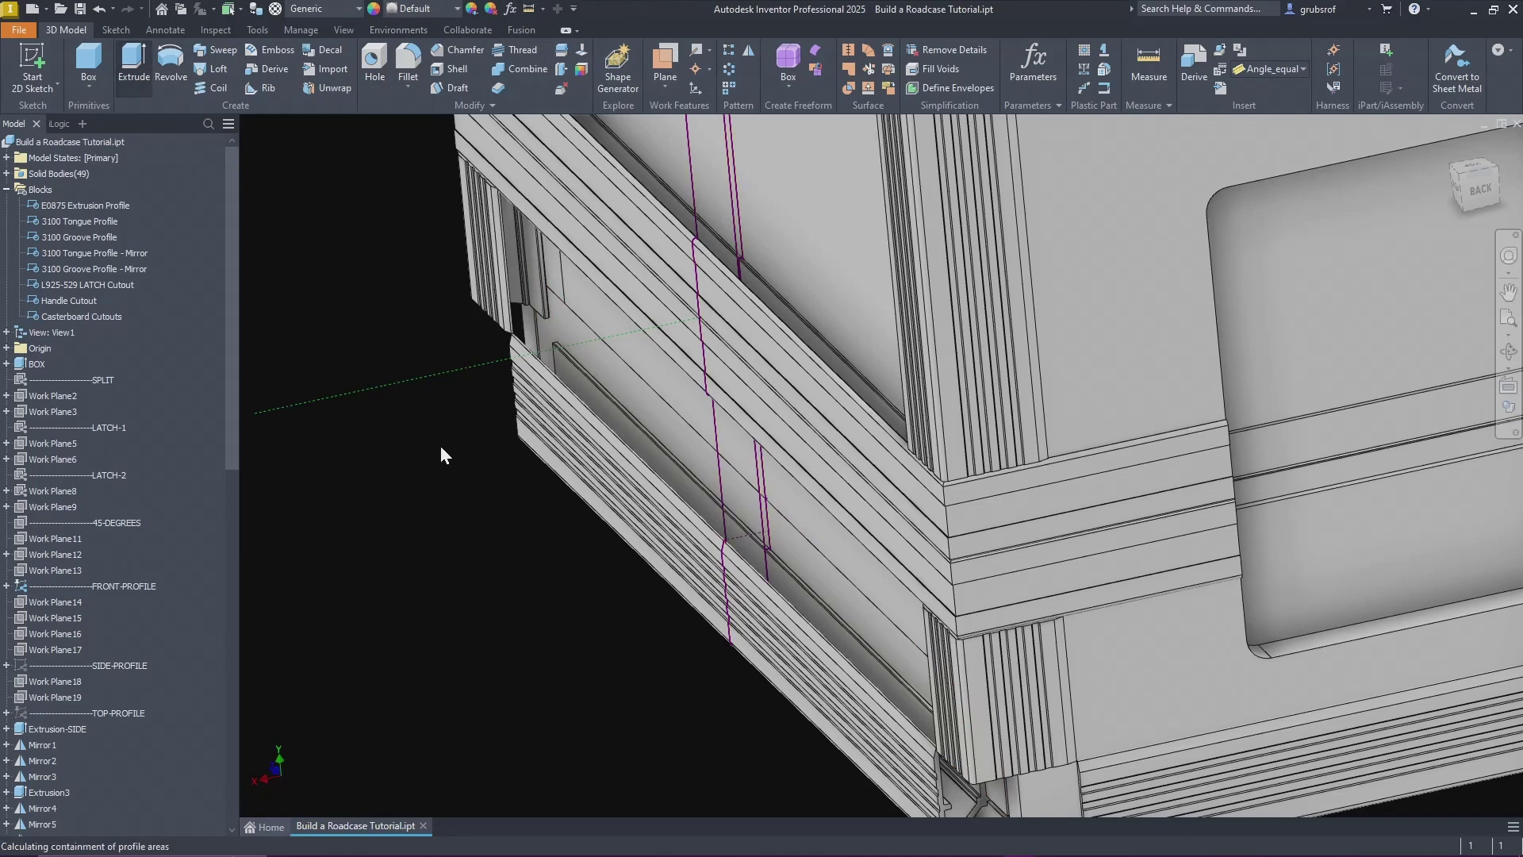
{"action": "left_click", "coordinate": [746, 512]}
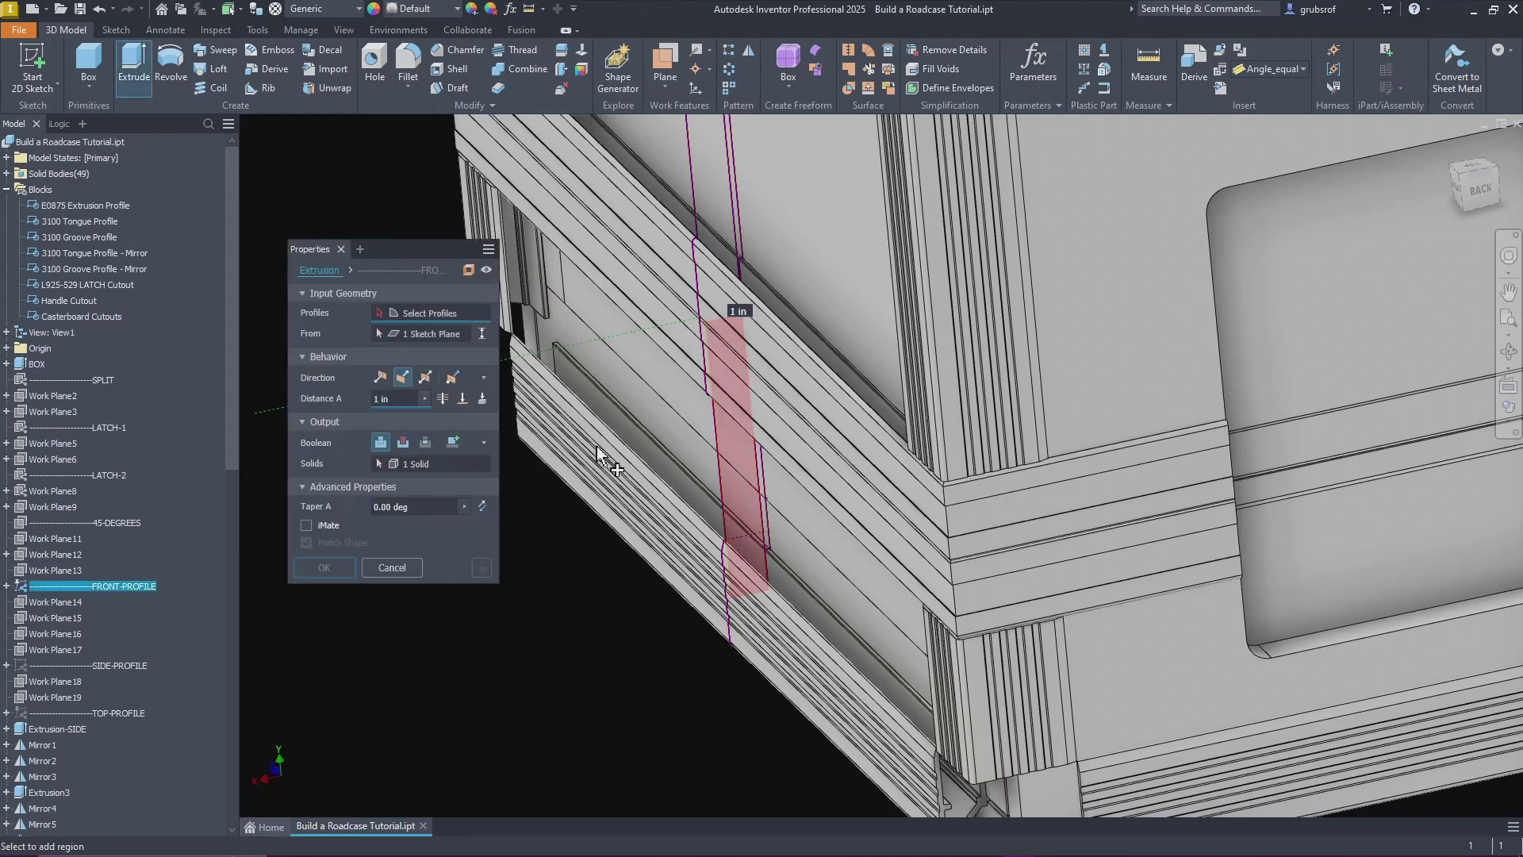
{"action": "scroll", "coordinate": [521, 300], "scroll_direction": "down", "scroll_amount": 10}
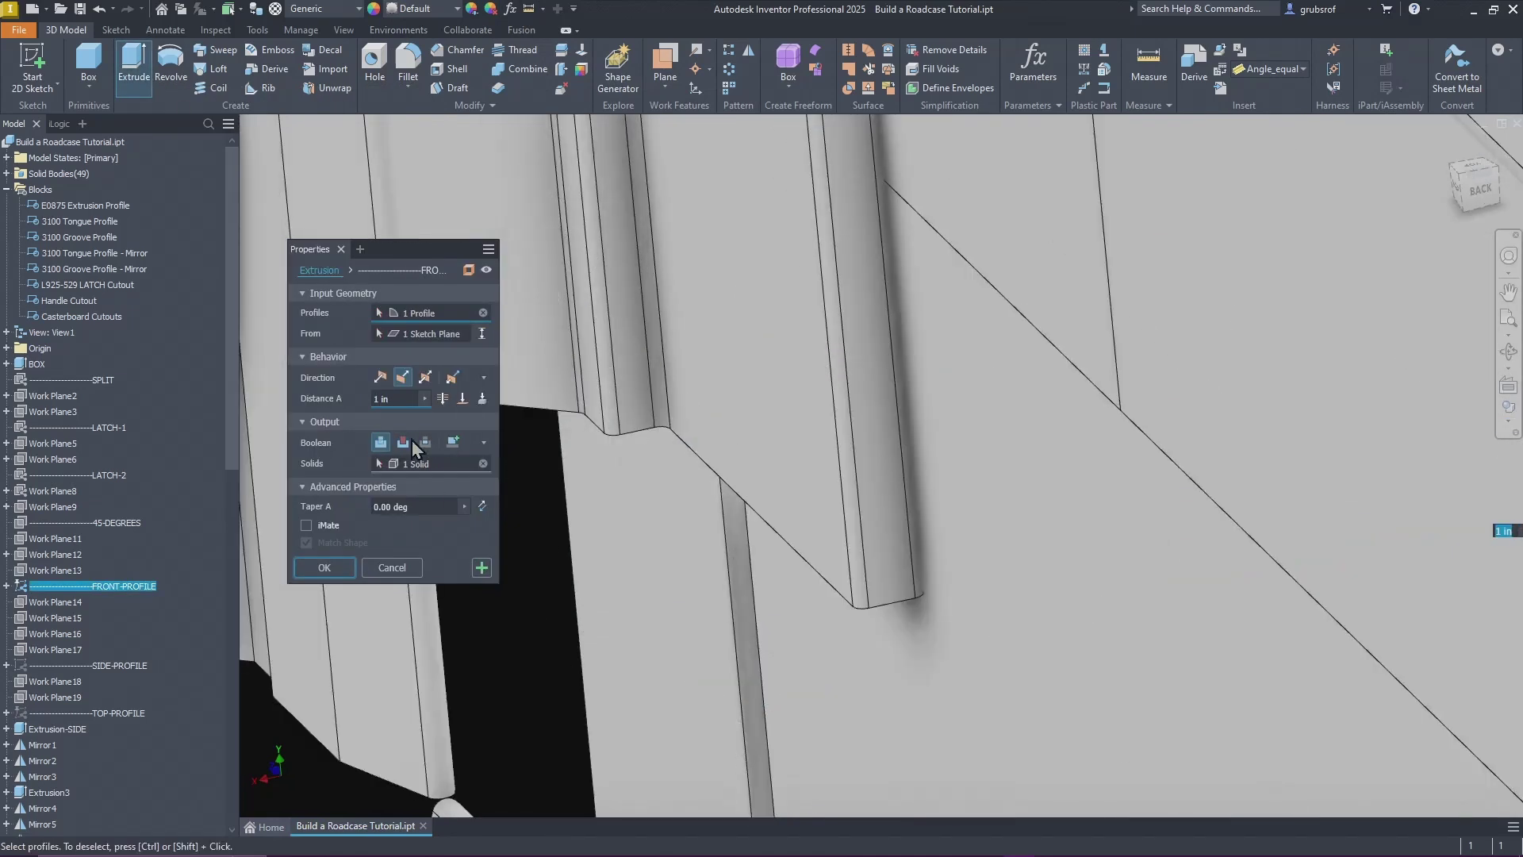
{"action": "left_click", "coordinate": [402, 335]}
{"action": "left_click", "coordinate": [635, 342]}
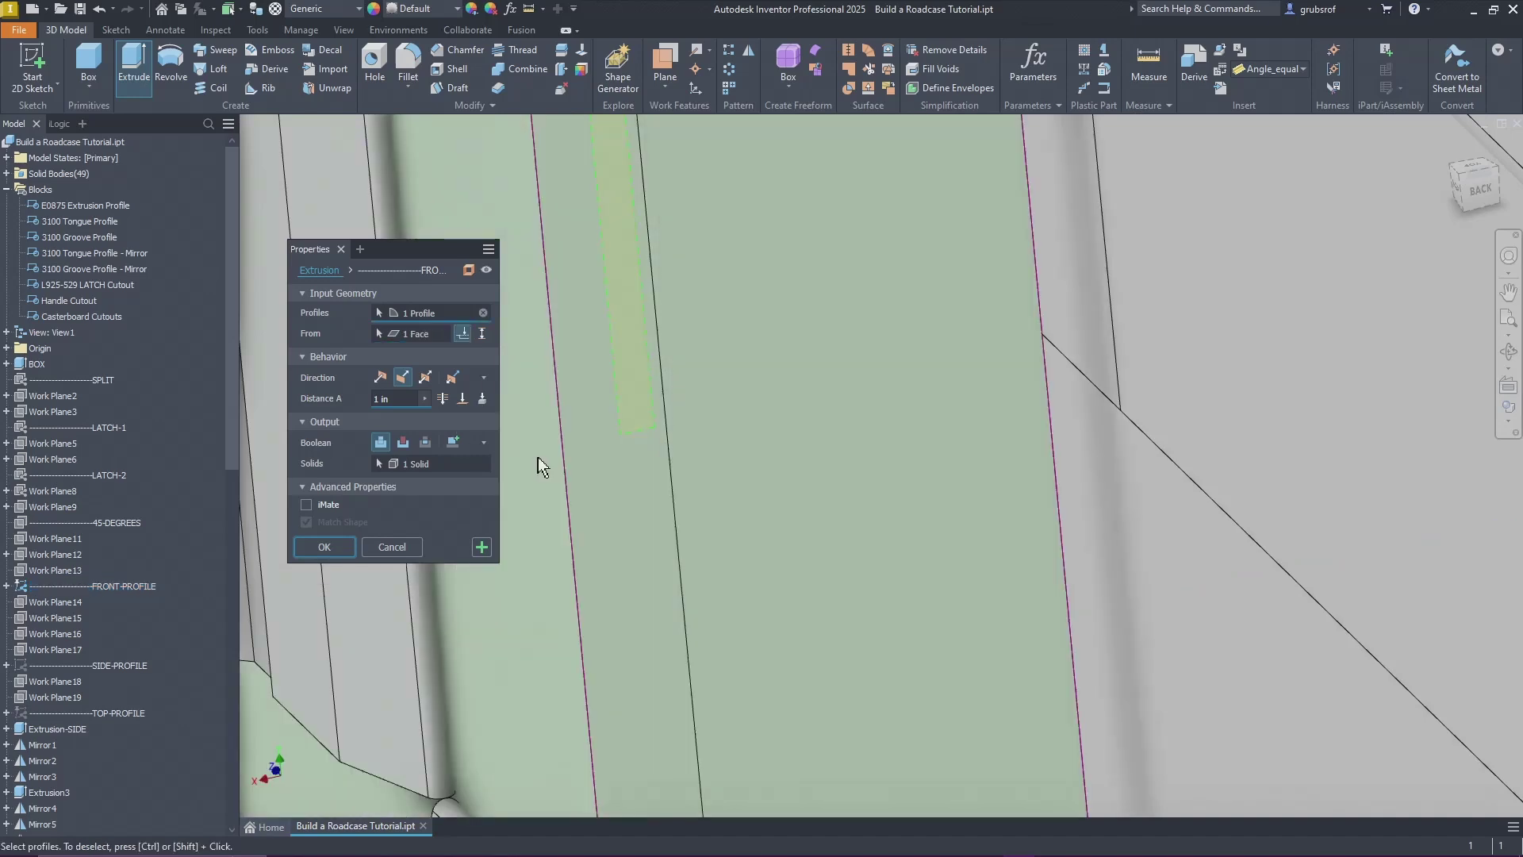
Step: End the lower side-panel extrusion at the matching groove face of the opposite corner rail and apply it, keeping the Extrude command active
{"action": "scroll", "coordinate": [635, 499], "scroll_direction": "up", "scroll_amount": 5}
{"action": "middle_click_drag", "start_coordinate": [635, 500], "coordinate": [1142, 526], "text": "shift"}
{"action": "scroll", "coordinate": [1093, 480], "scroll_direction": "down", "scroll_amount": 8}
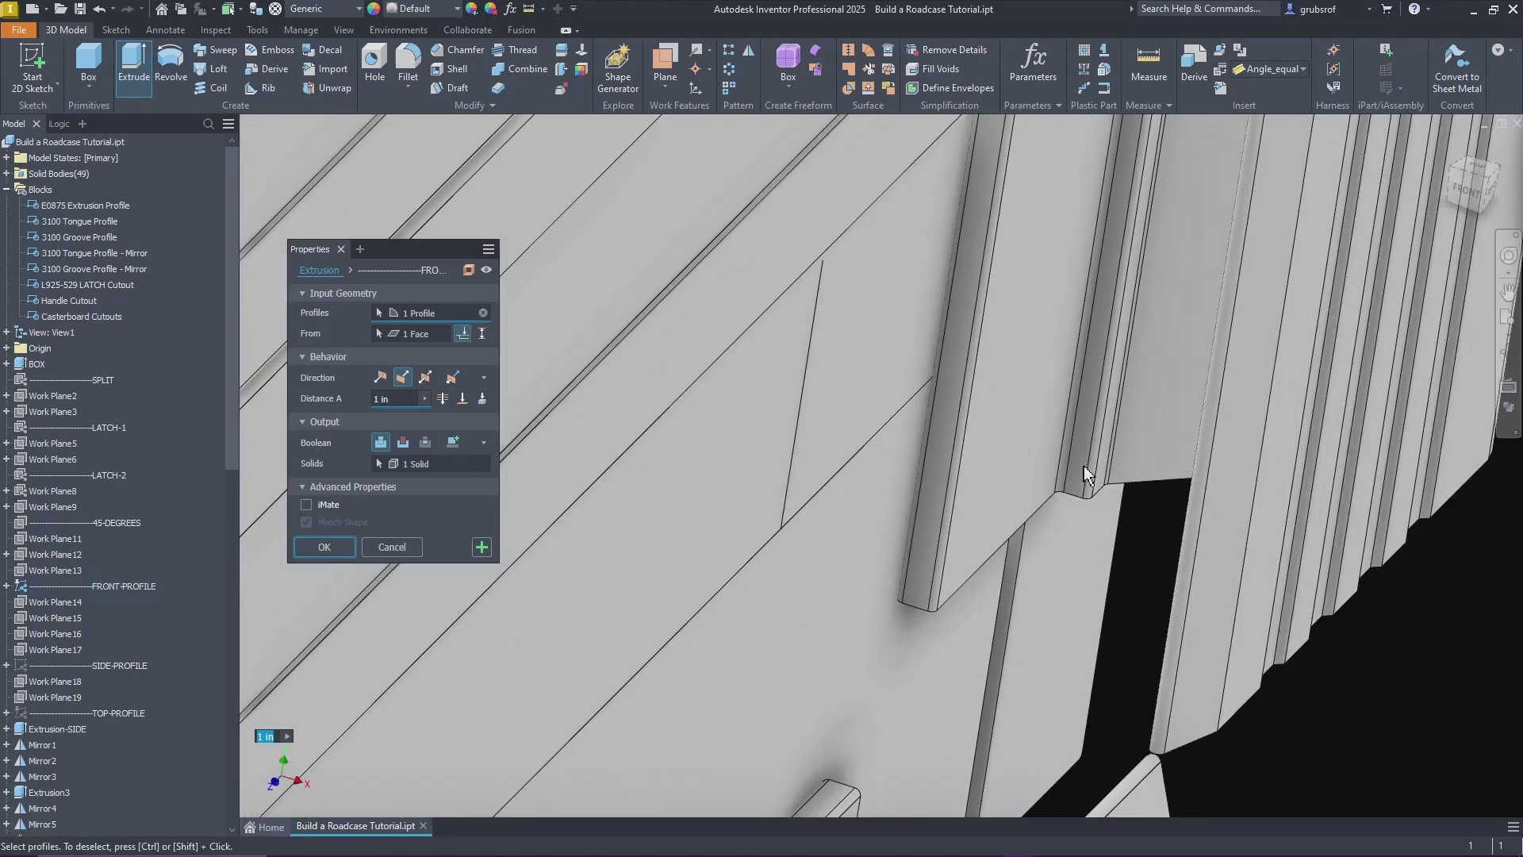
{"action": "left_click", "coordinate": [465, 401]}
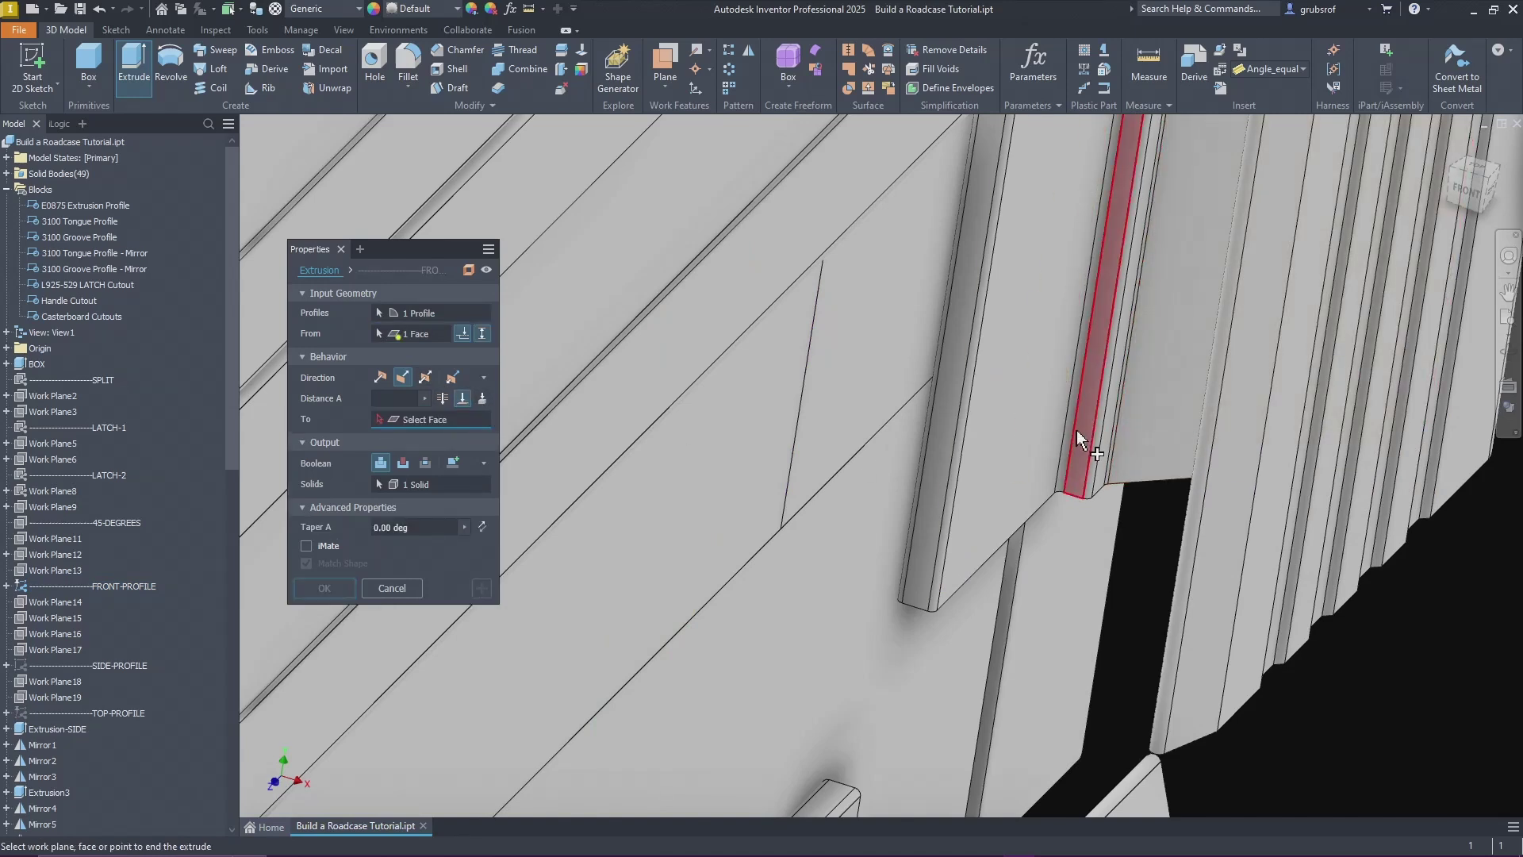
{"action": "left_click", "coordinate": [1075, 432]}
{"action": "scroll", "coordinate": [1016, 454], "scroll_direction": "up", "scroll_amount": 10}
{"action": "middle_click_drag", "start_coordinate": [804, 538], "coordinate": [517, 573], "text": "shift"}
{"action": "left_click", "coordinate": [481, 588]}
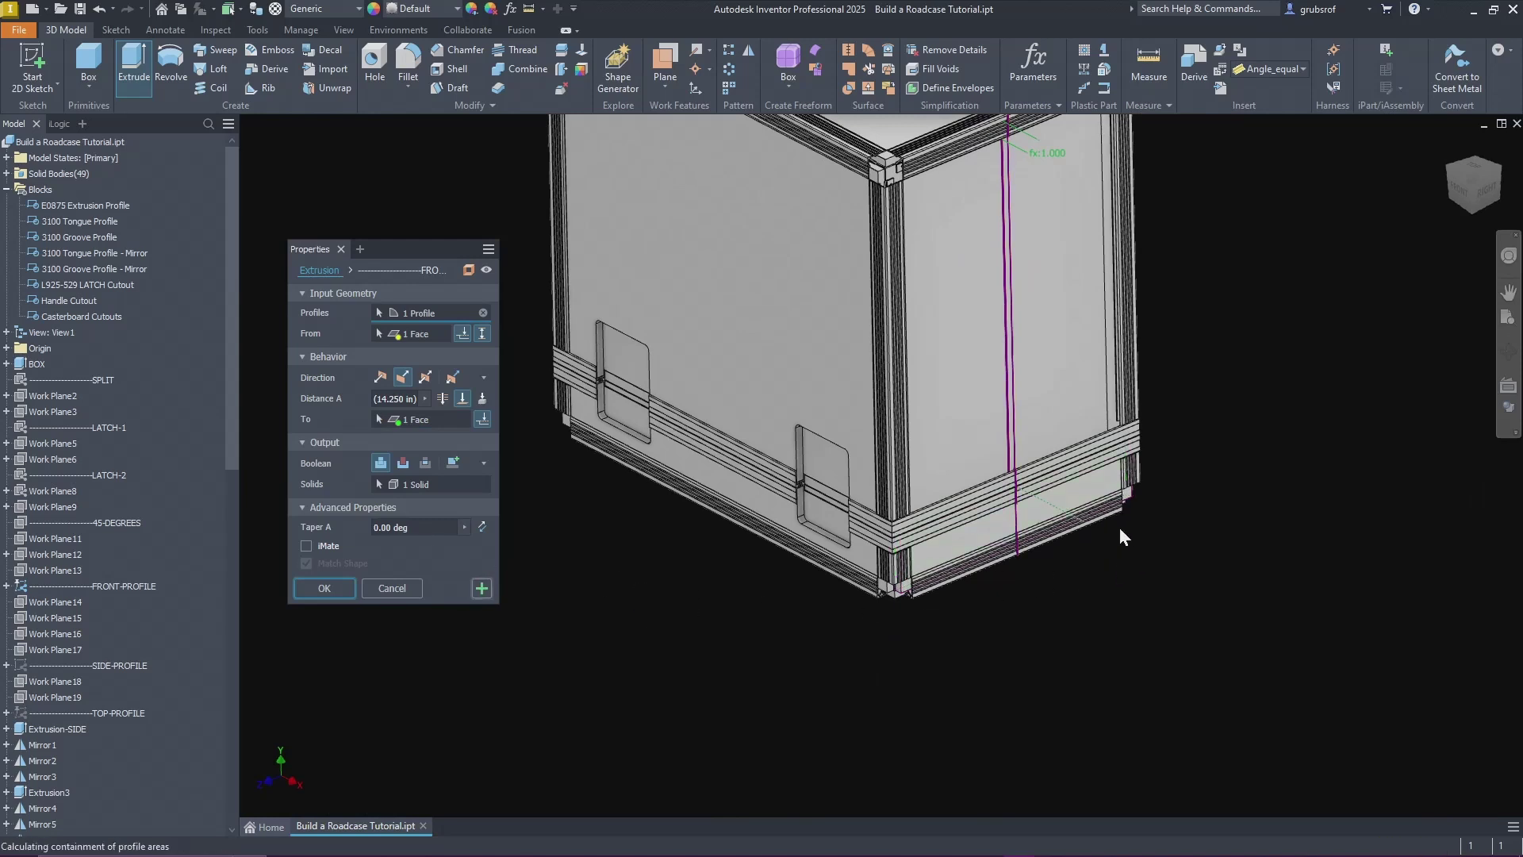
{"action": "scroll", "coordinate": [1102, 525], "scroll_direction": "up", "scroll_amount": 5}
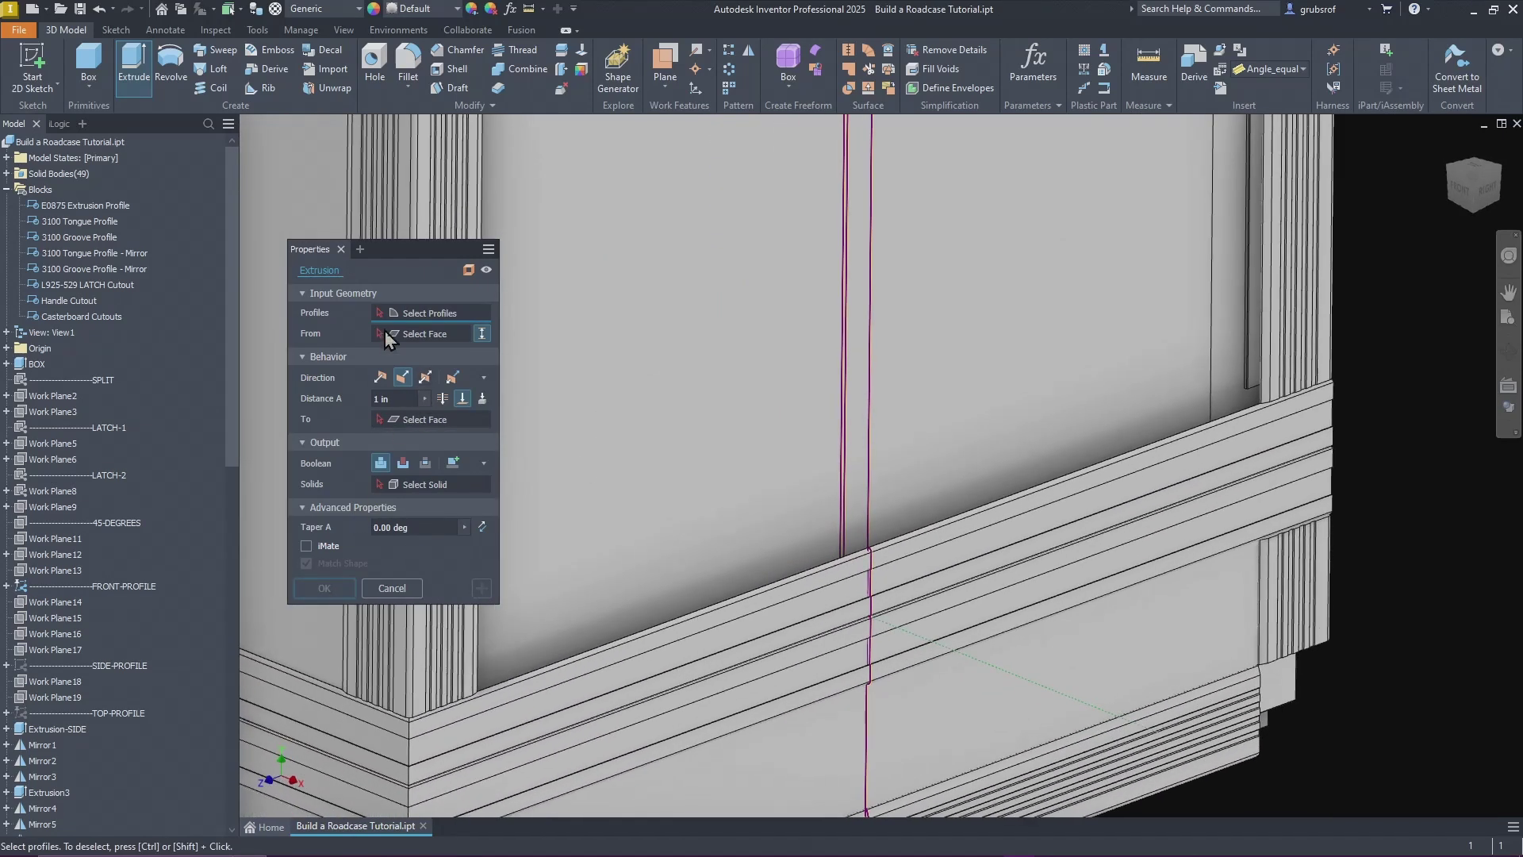
Step: Extrude the upper side-panel profile from one corner rail's inner groove face to the matching groove face of the opposite rail
{"action": "left_click", "coordinate": [859, 441]}
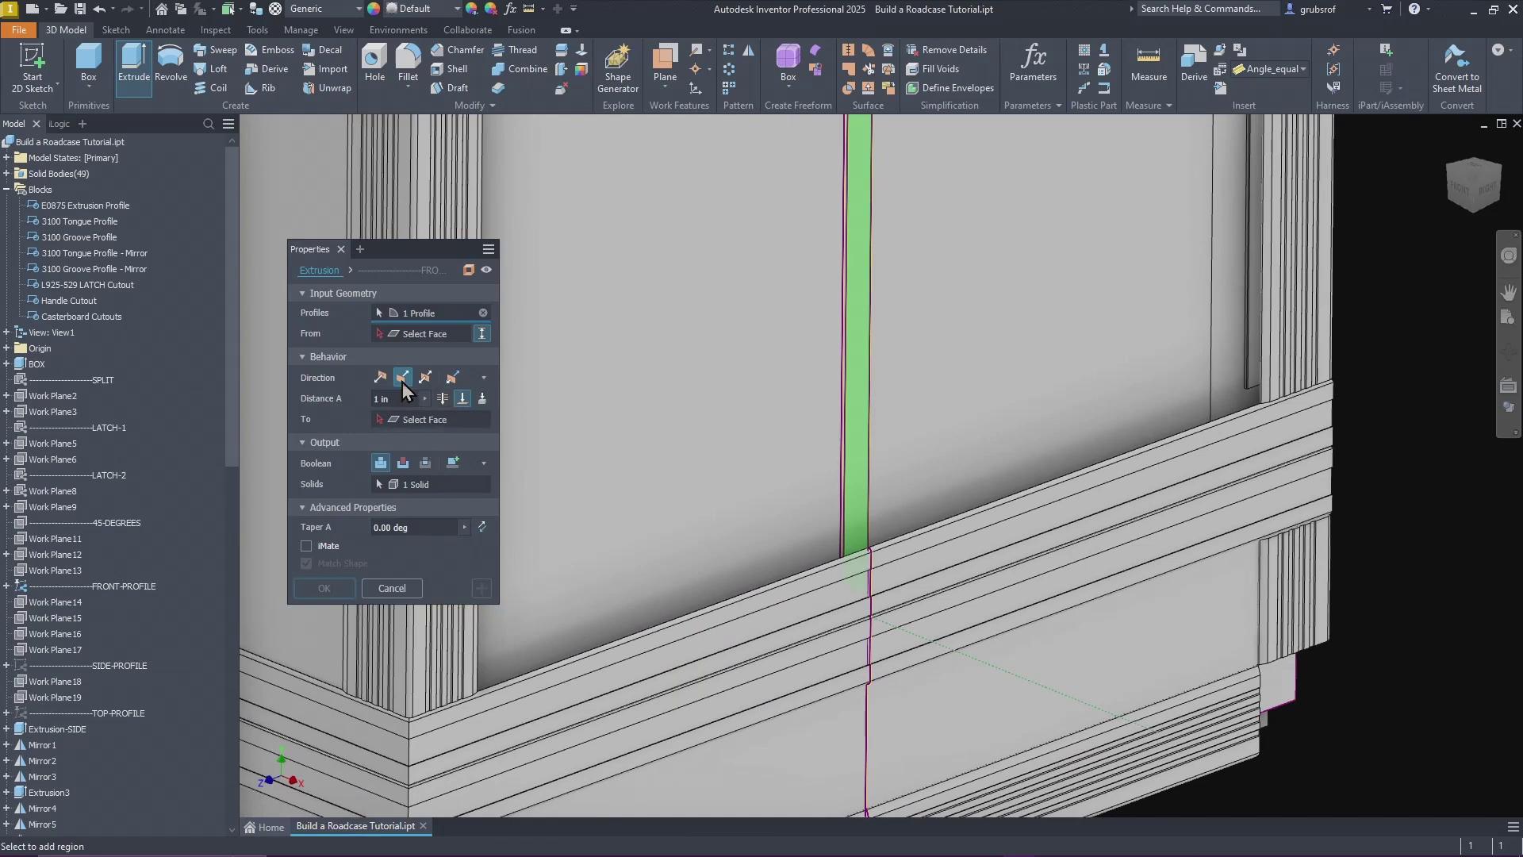
{"action": "left_click", "coordinate": [447, 341]}
{"action": "middle_click_drag", "start_coordinate": [1343, 521], "coordinate": [963, 368], "text": "shift"}
{"action": "left_click", "coordinate": [861, 449]}
{"action": "scroll", "coordinate": [1011, 427], "scroll_direction": "down", "scroll_amount": 10}
{"action": "middle_click_drag", "start_coordinate": [1010, 426], "coordinate": [762, 460], "text": "shift"}
{"action": "scroll", "coordinate": [738, 452], "scroll_direction": "up", "scroll_amount": 5}
{"action": "left_click", "coordinate": [794, 436]}
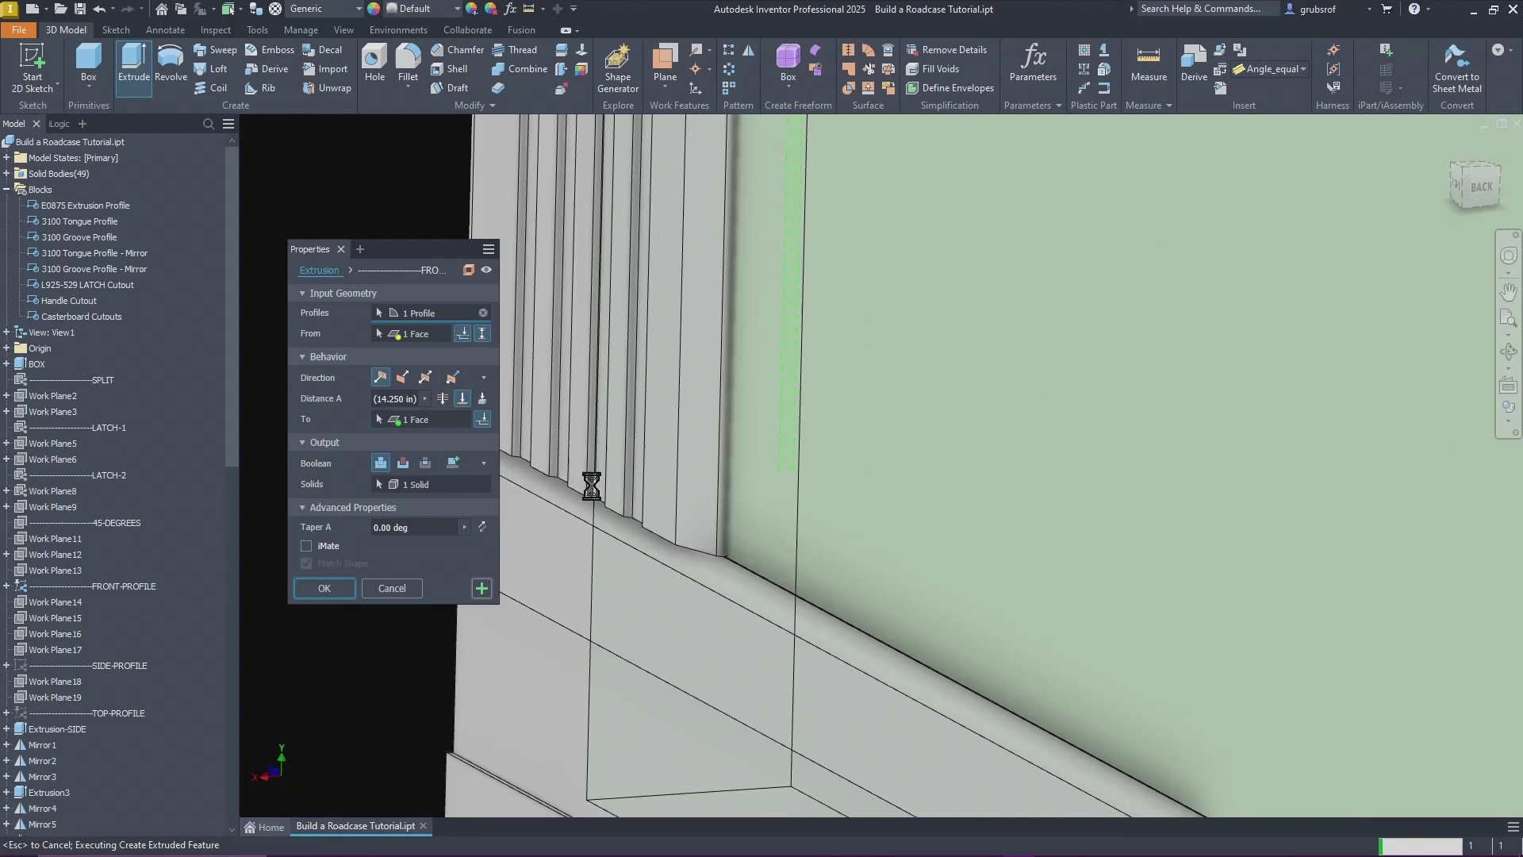
{"action": "key", "text": "s"}
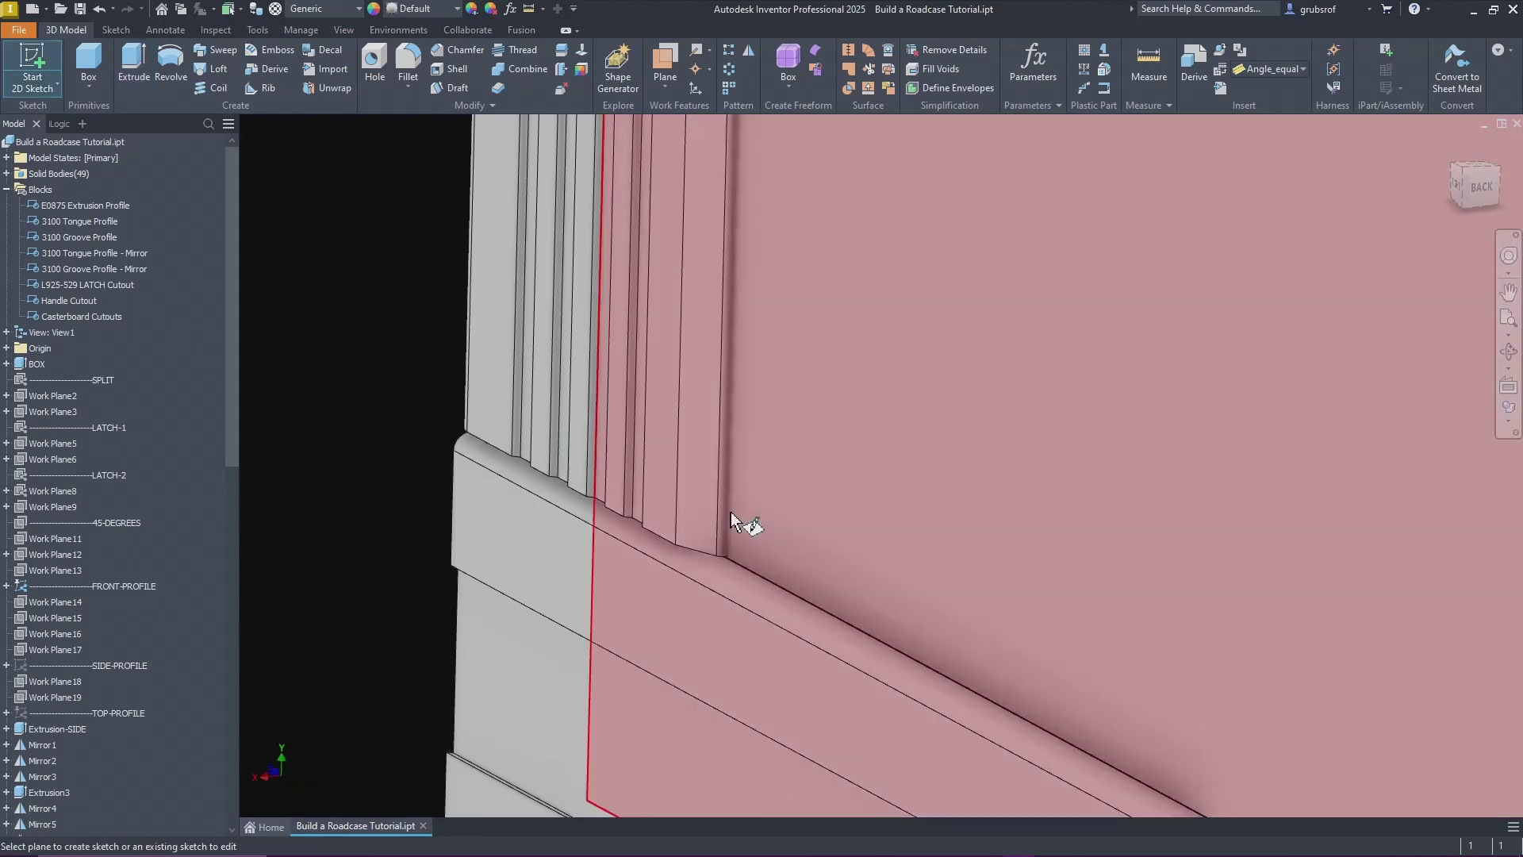
{"action": "scroll", "coordinate": [740, 521], "scroll_direction": "down", "scroll_amount": 5}
{"action": "mouse_move", "coordinate": [1377, 671]}
{"action": "middle_mouse_down", "text": "shift"}
{"action": "mouse_move", "coordinate": [1204, 736]}
{"action": "mouse_move", "coordinate": [1486, 714]}
{"action": "mouse_move", "coordinate": [1454, 625]}
{"action": "mouse_move", "coordinate": [496, 414]}
{"action": "middle_mouse_up", "text": "shift"}
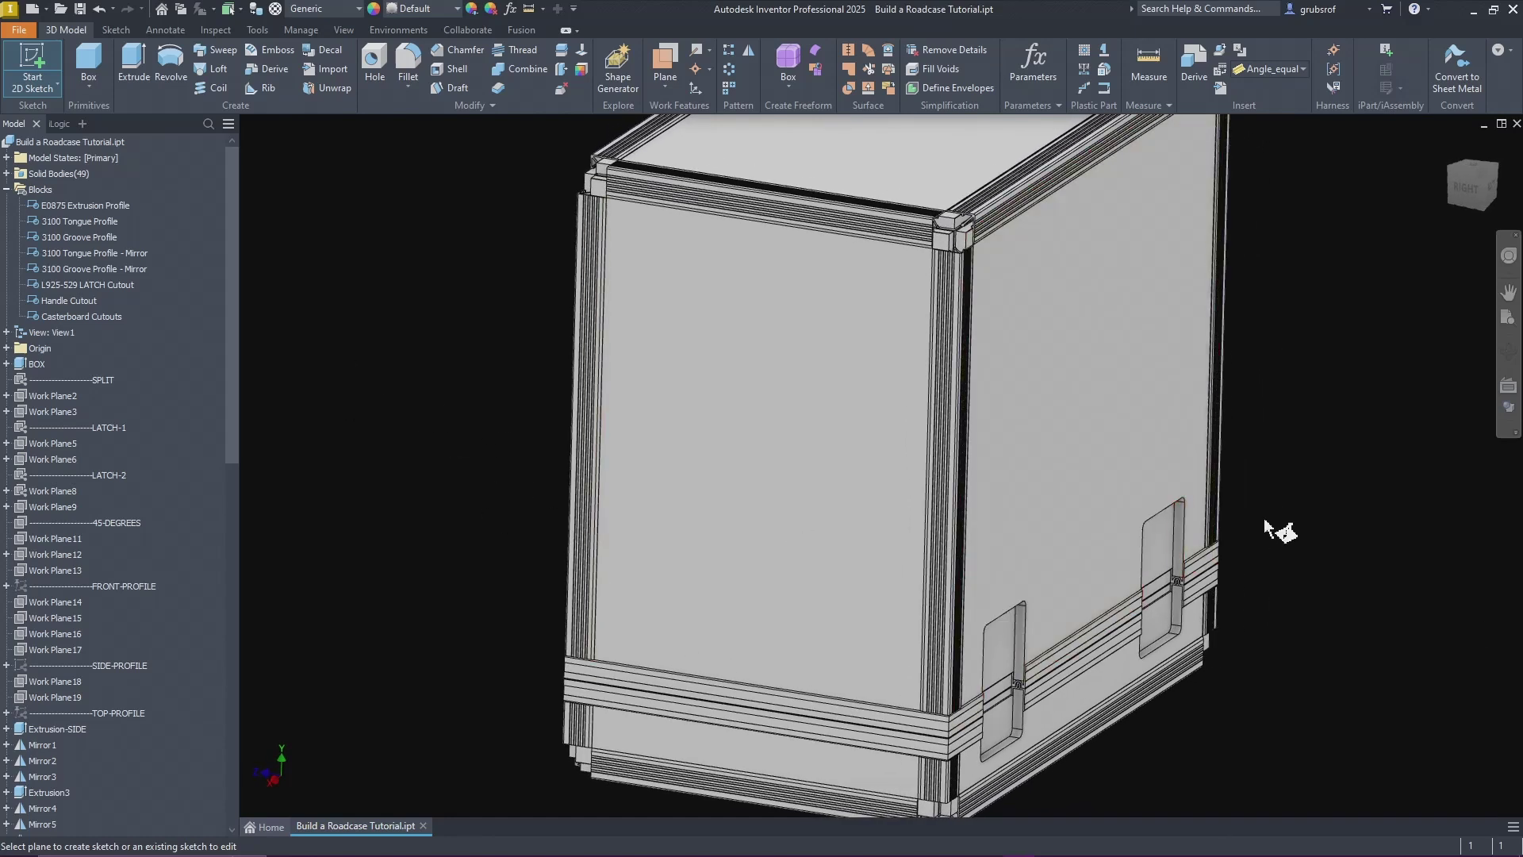
{"action": "middle_click_drag", "start_coordinate": [1375, 556], "coordinate": [1501, 649], "text": "shift"}
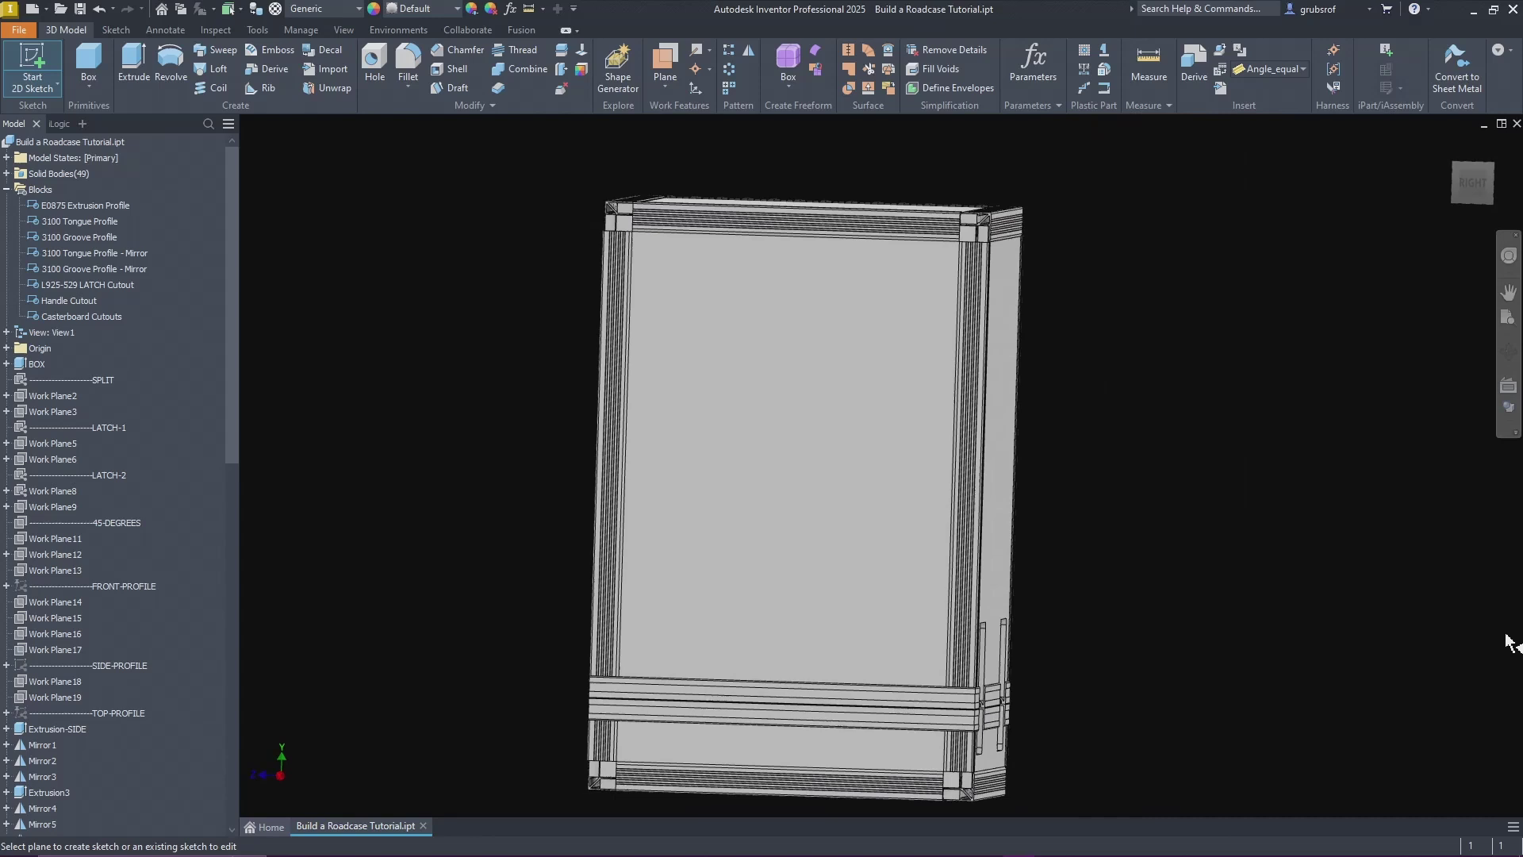
{"action": "left_click", "coordinate": [1472, 183]}
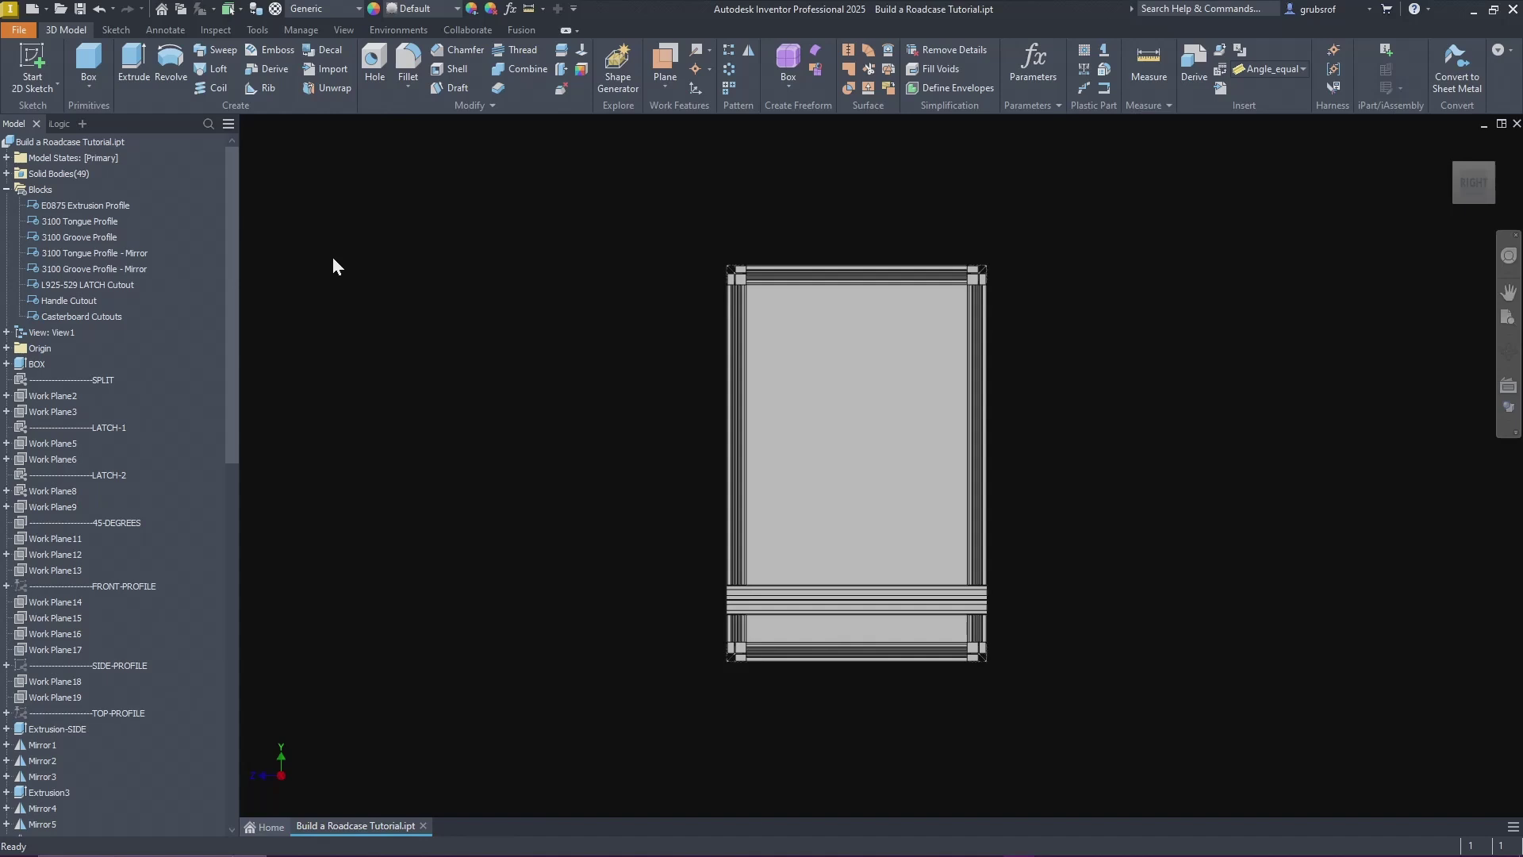
Step: Apply a half section view parallel to the upper left side panel, offset -12.750 in into the case
{"action": "middle_click_drag", "start_coordinate": [332, 257], "coordinate": [647, 256], "text": "shift"}
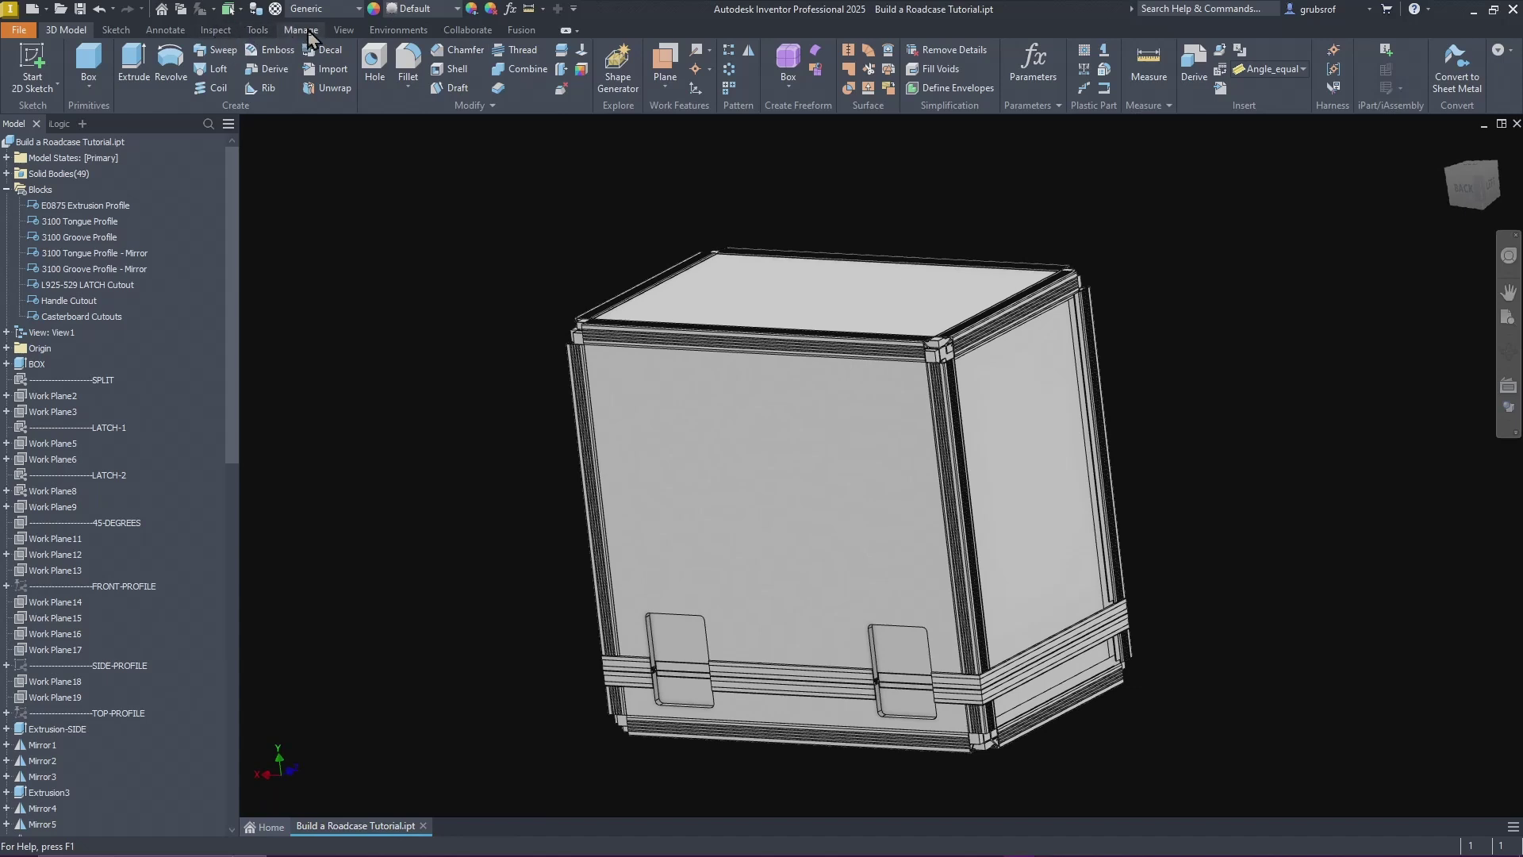
{"action": "left_click", "coordinate": [349, 31]}
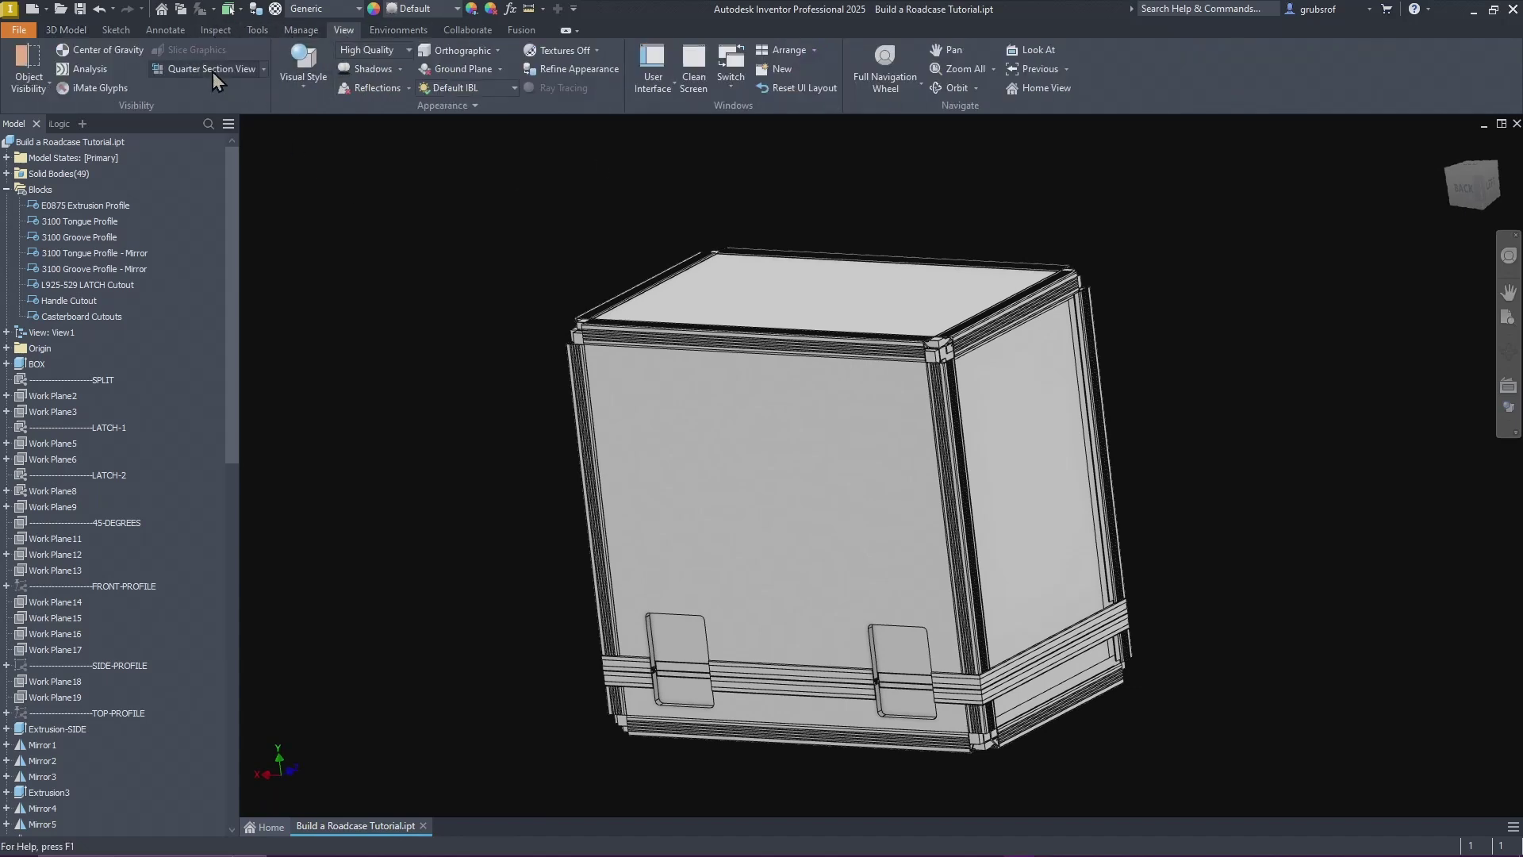
{"action": "left_click", "coordinate": [241, 73]}
{"action": "left_click", "coordinate": [264, 69]}
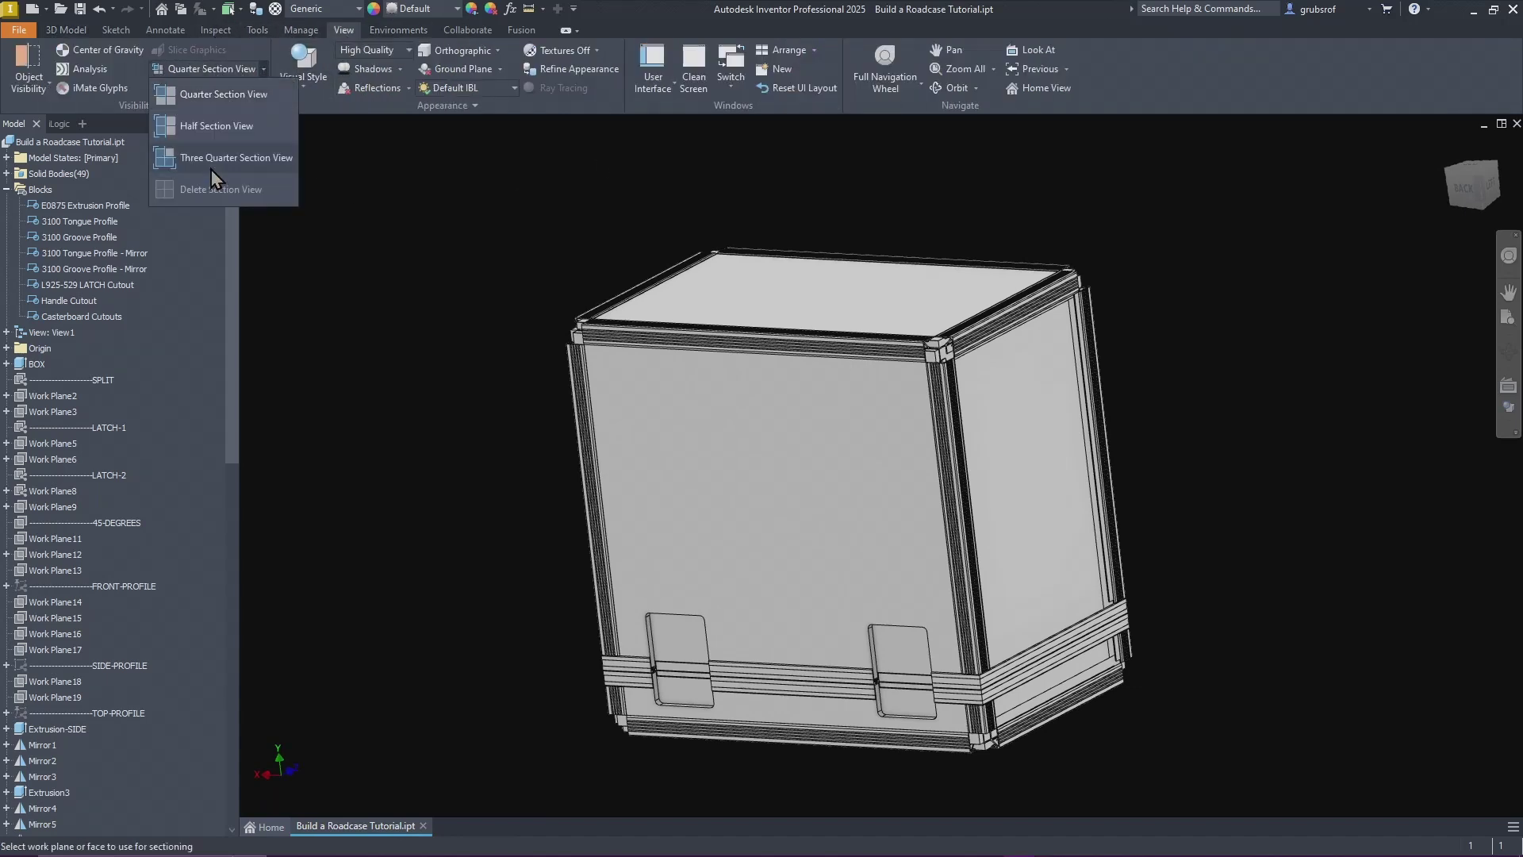
{"action": "left_click", "coordinate": [209, 126]}
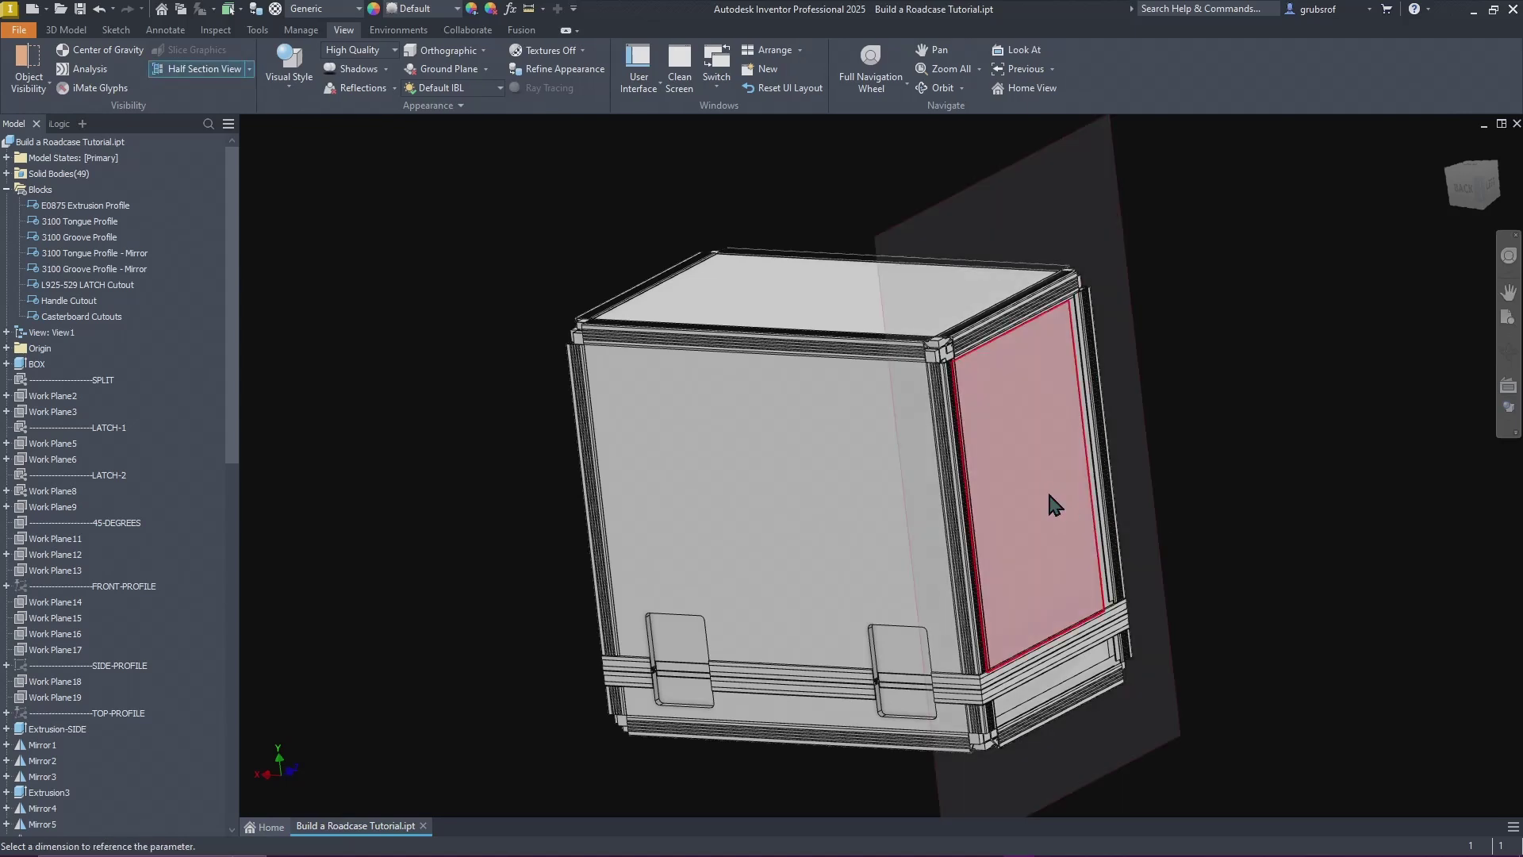
{"action": "left_click", "coordinate": [1044, 488]}
{"action": "left_click_drag", "start_coordinate": [1039, 481], "coordinate": [845, 477]}
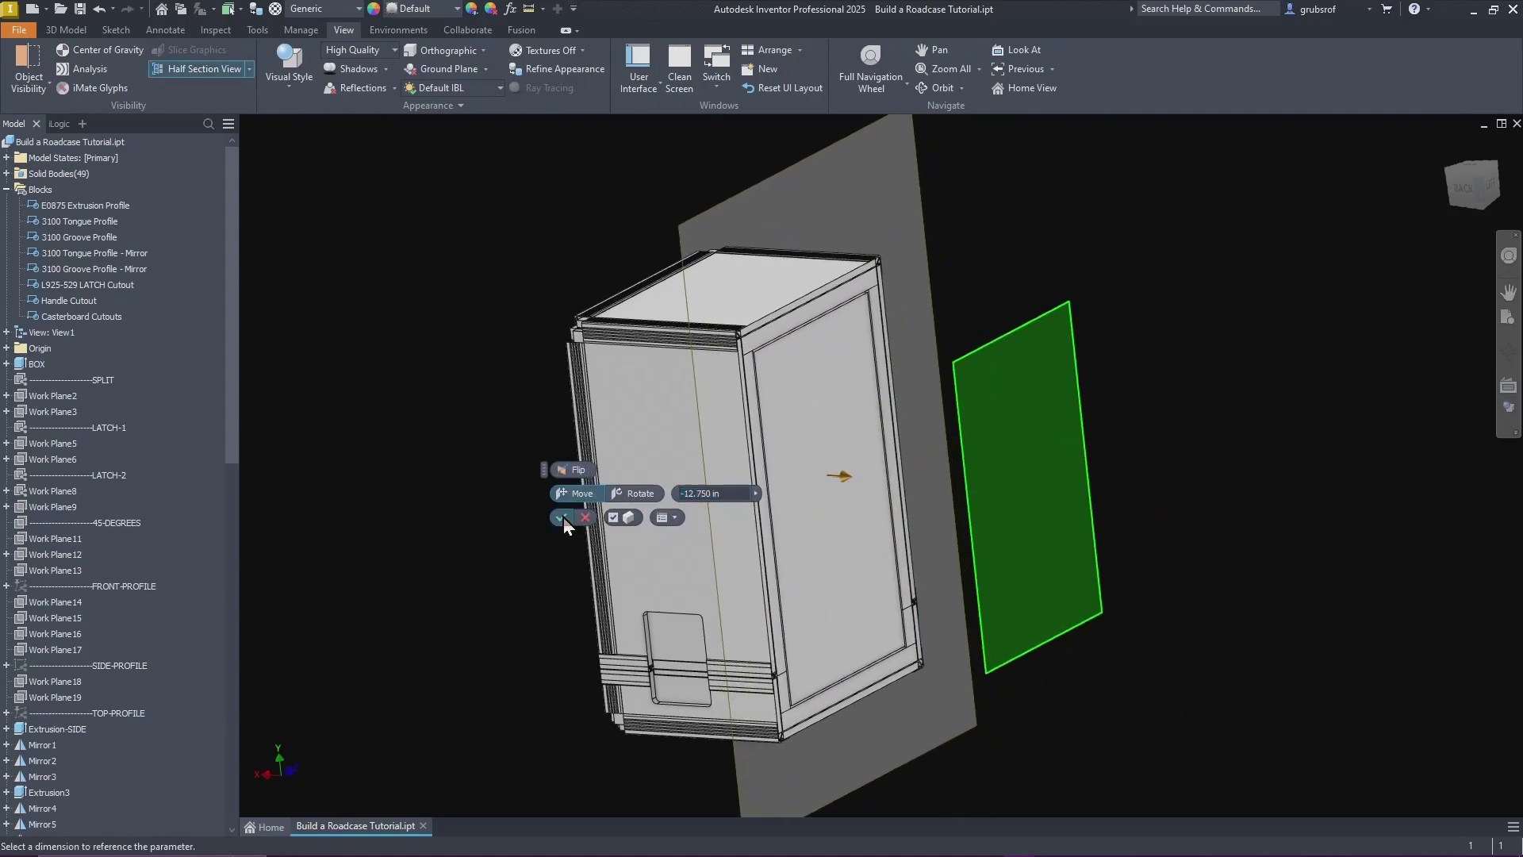
{"action": "left_click", "coordinate": [587, 517]}
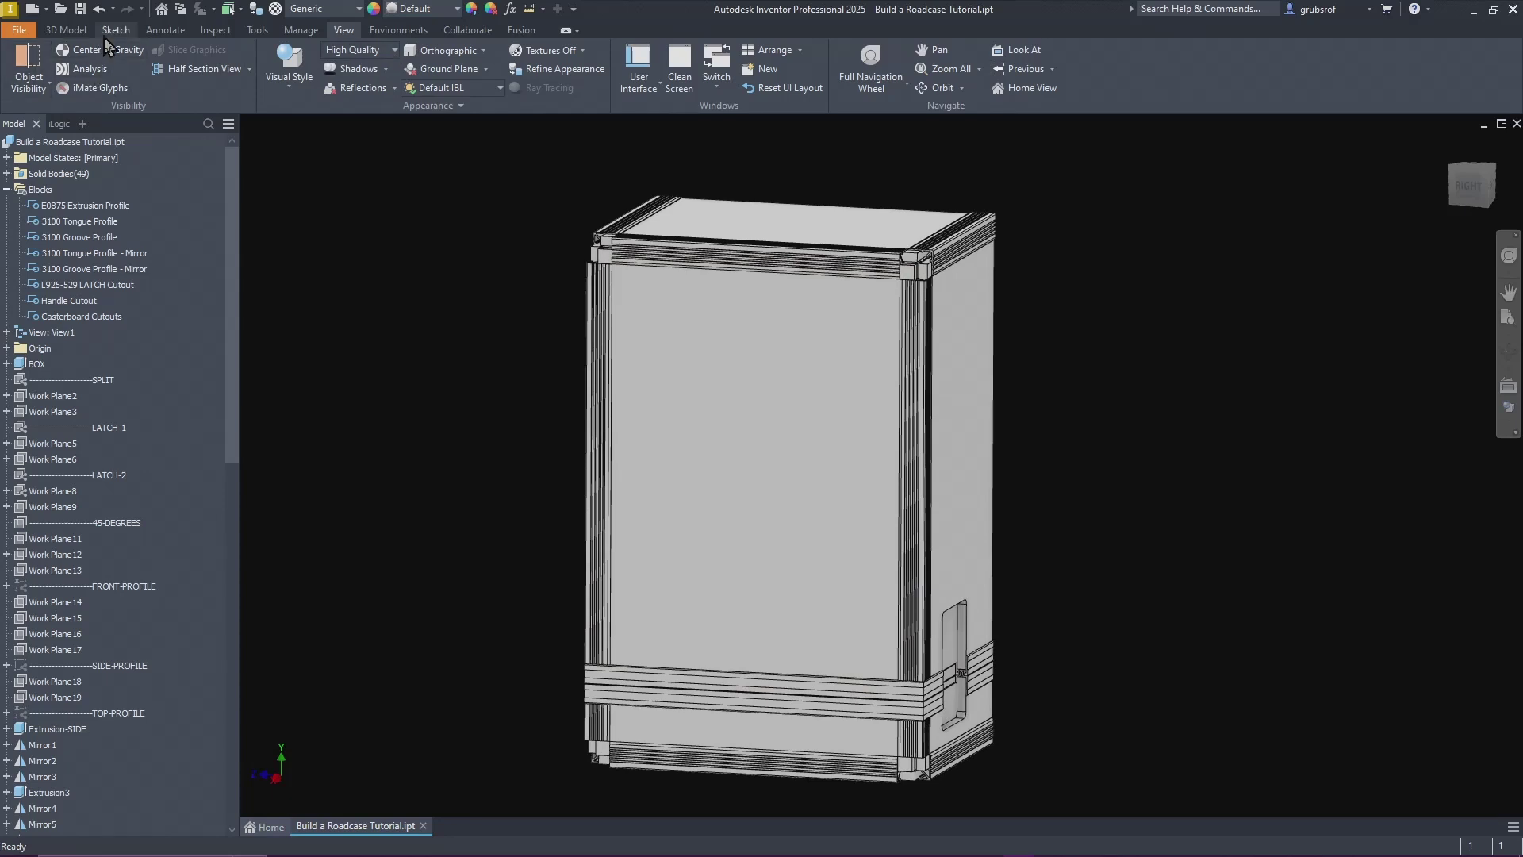
Step: Start a 2D sketch on the outer face of the upper right side panel
{"action": "left_click", "coordinate": [78, 32]}
{"action": "left_click", "coordinate": [32, 67]}
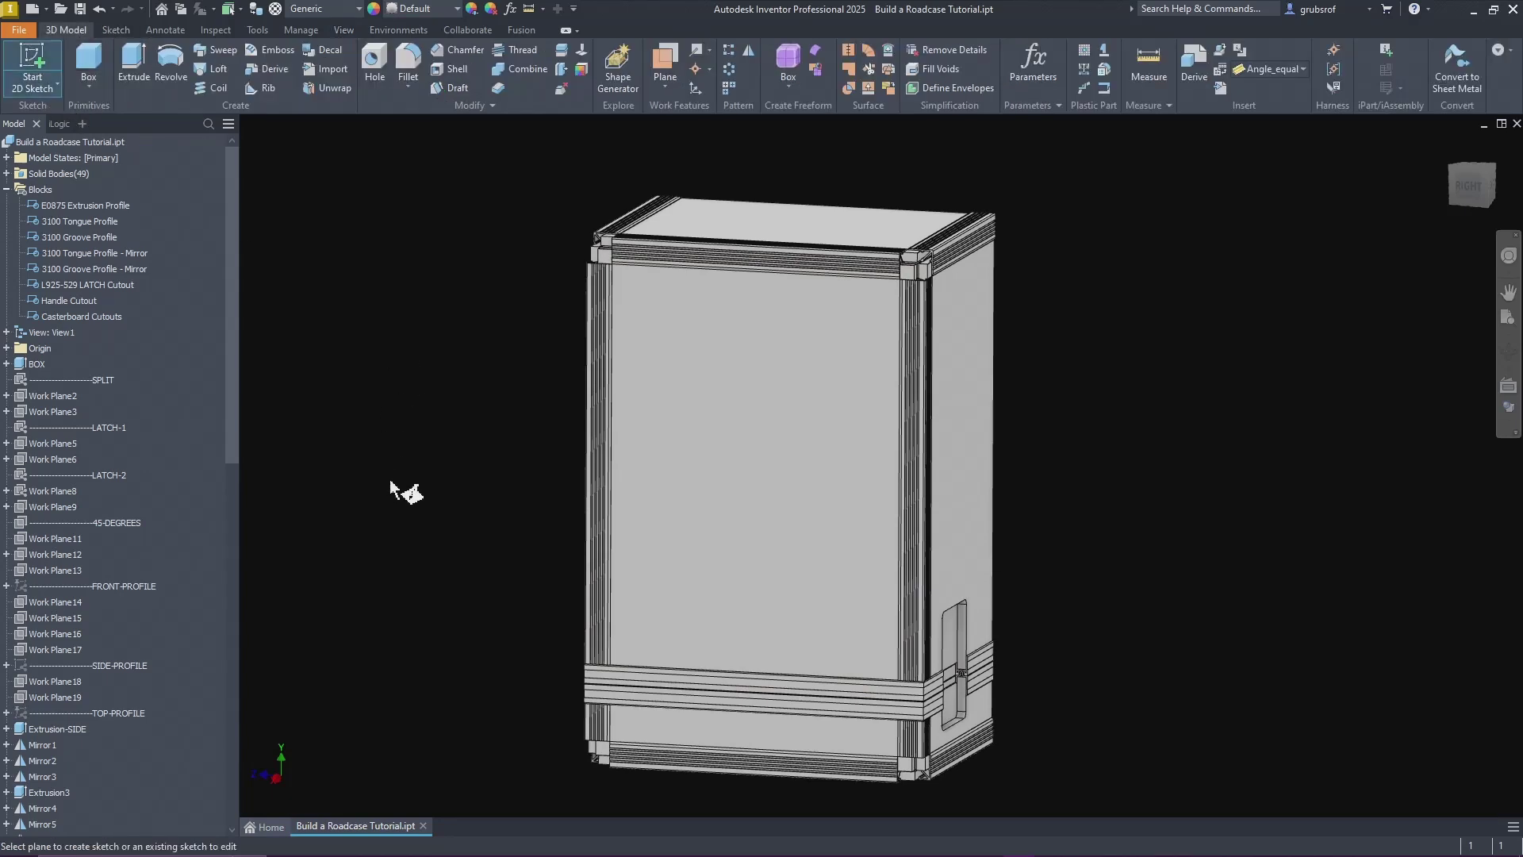
{"action": "left_click", "coordinate": [778, 403]}
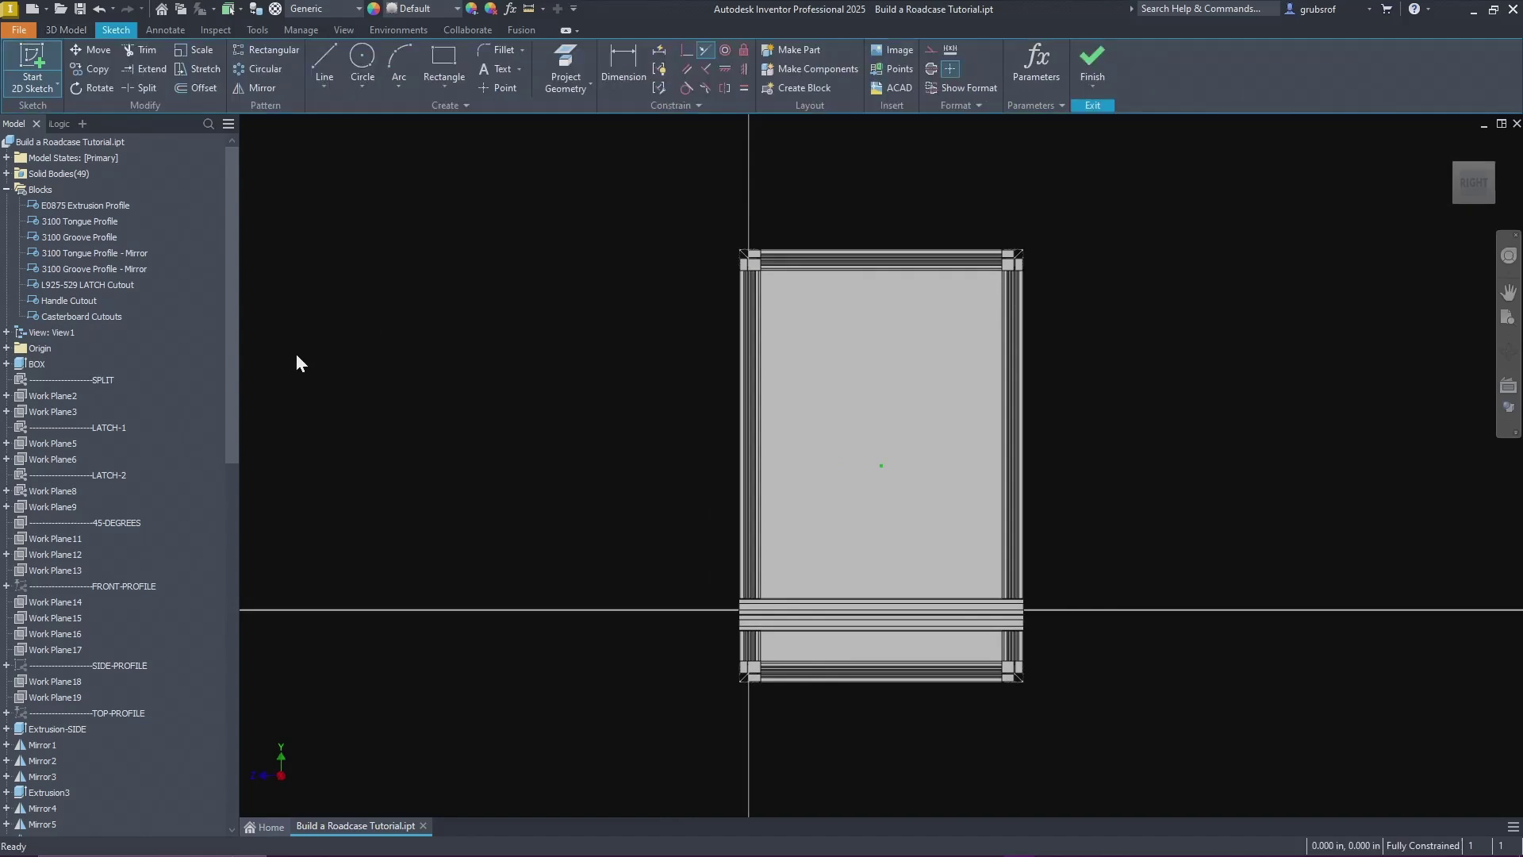
Step: Project the origin XY plane into the side-panel sketch as a vertical centre line
{"action": "scroll", "coordinate": [156, 306], "scroll_direction": "up", "scroll_amount": 5}
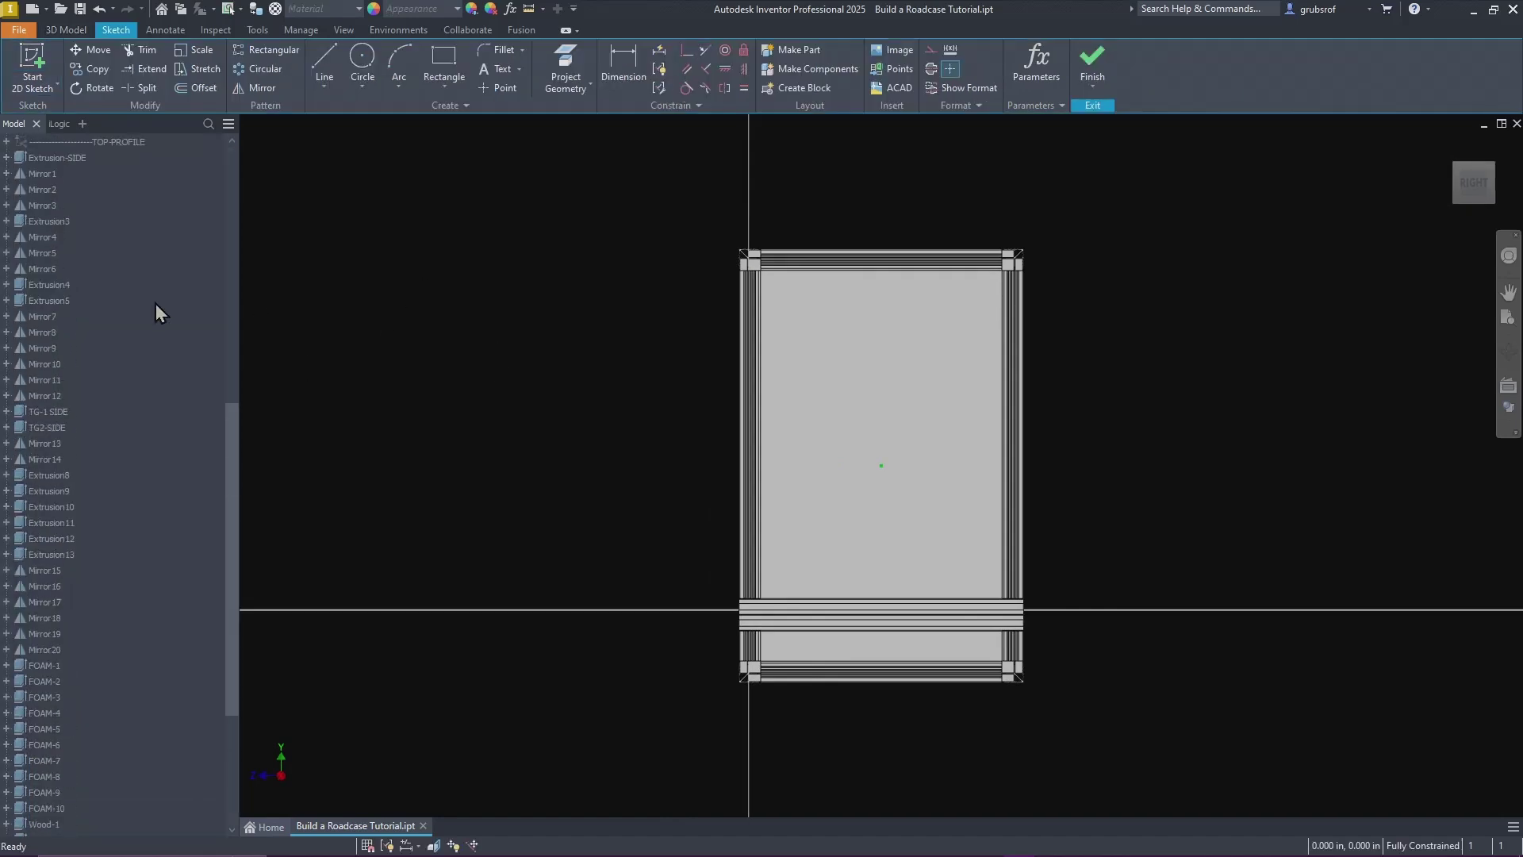
{"action": "scroll", "coordinate": [196, 258], "scroll_direction": "up", "scroll_amount": 7}
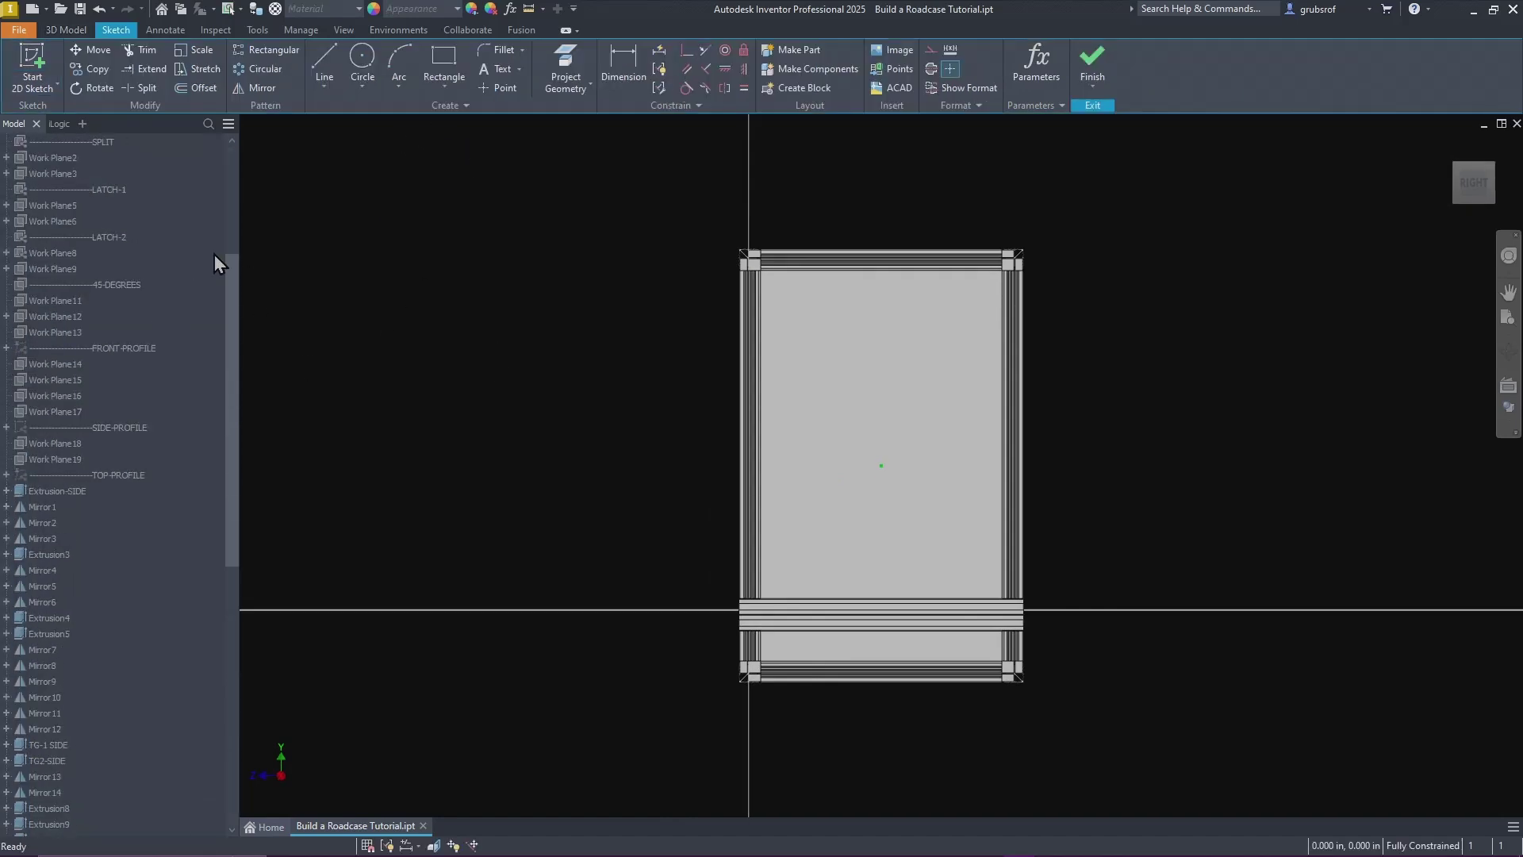
{"action": "scroll", "coordinate": [471, 182], "scroll_direction": "up", "scroll_amount": 8}
{"action": "scroll", "coordinate": [471, 182], "scroll_direction": "down", "scroll_amount": 10}
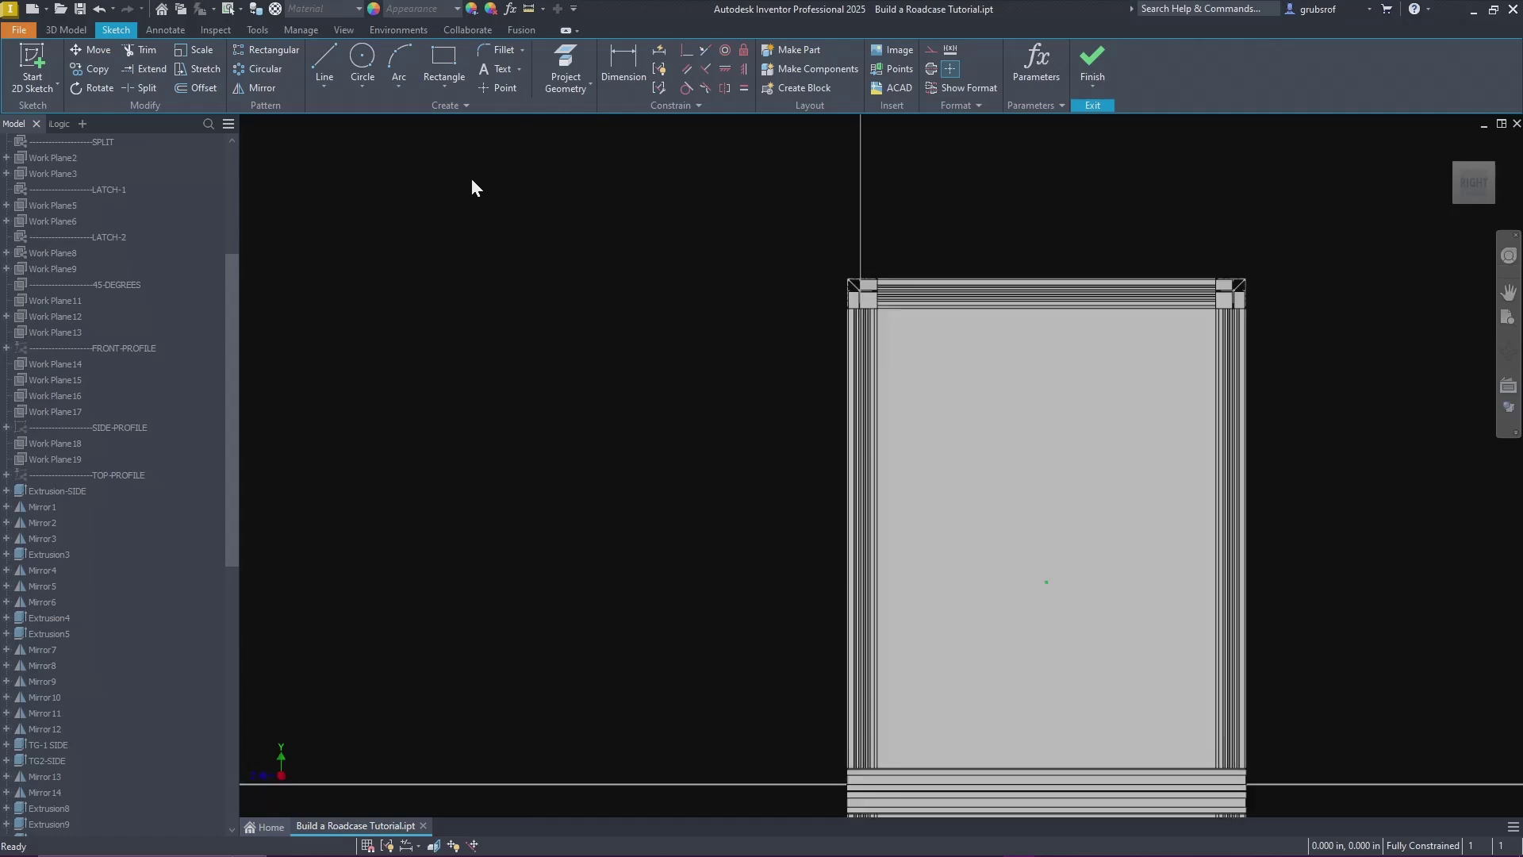
{"action": "left_click", "coordinate": [565, 71]}
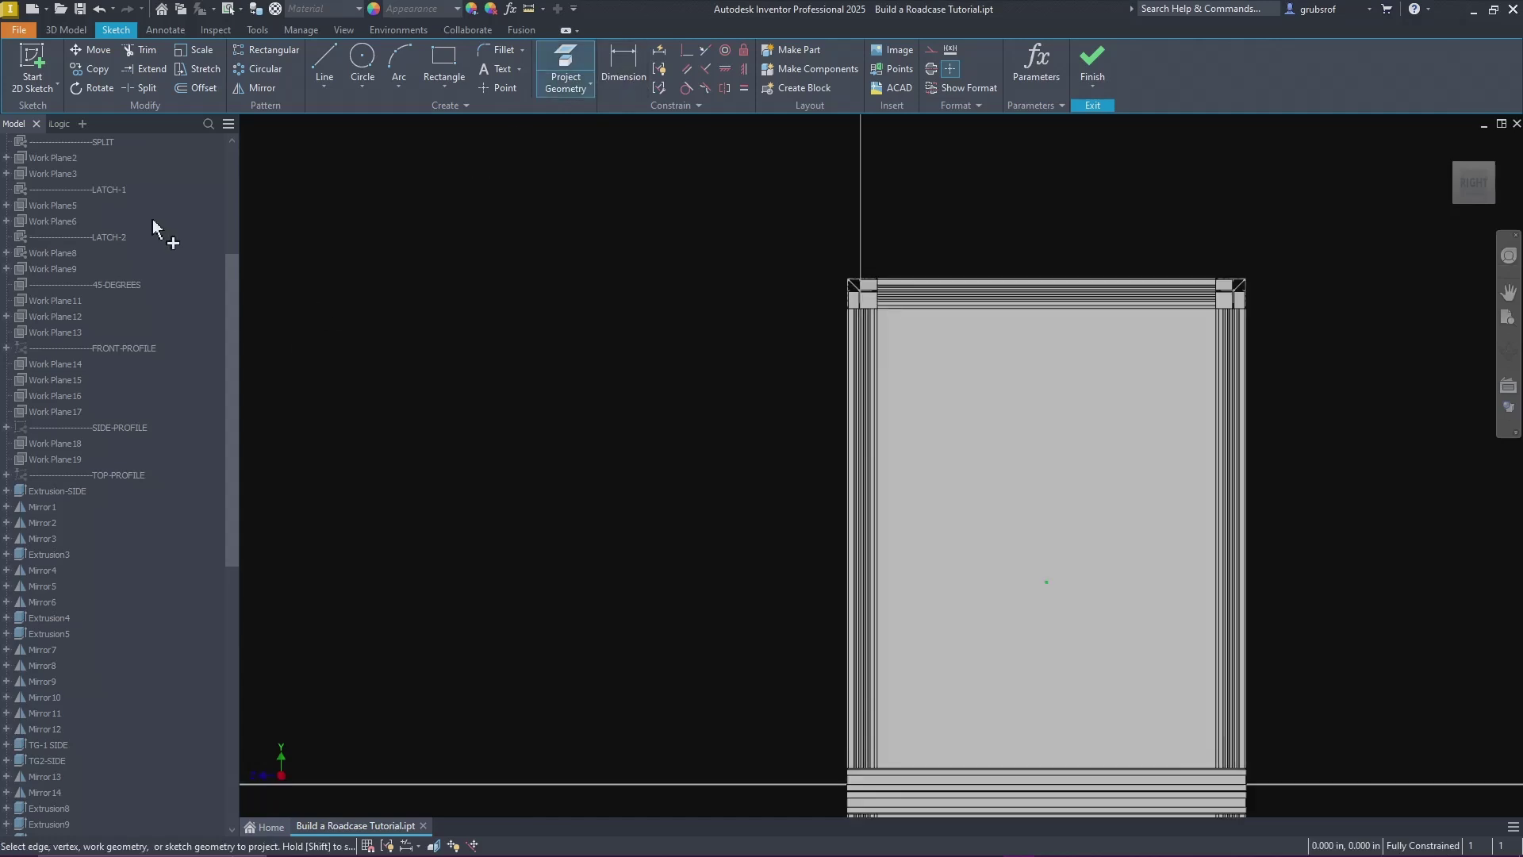
{"action": "scroll", "coordinate": [155, 229], "scroll_direction": "up", "scroll_amount": 4}
{"action": "scroll", "coordinate": [154, 223], "scroll_direction": "up", "scroll_amount": 1}
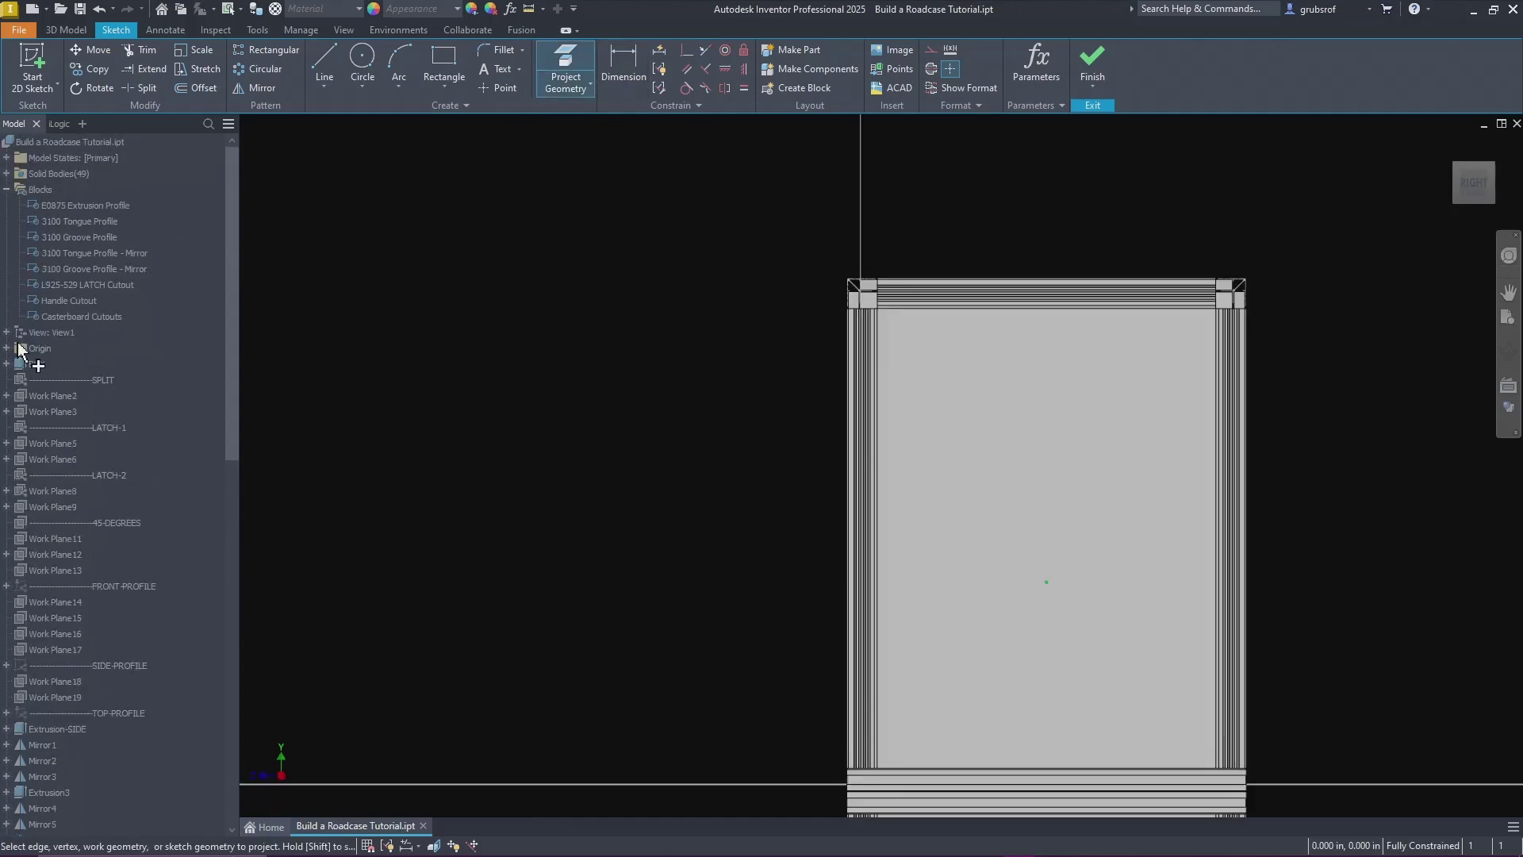
{"action": "left_click", "coordinate": [8, 349]}
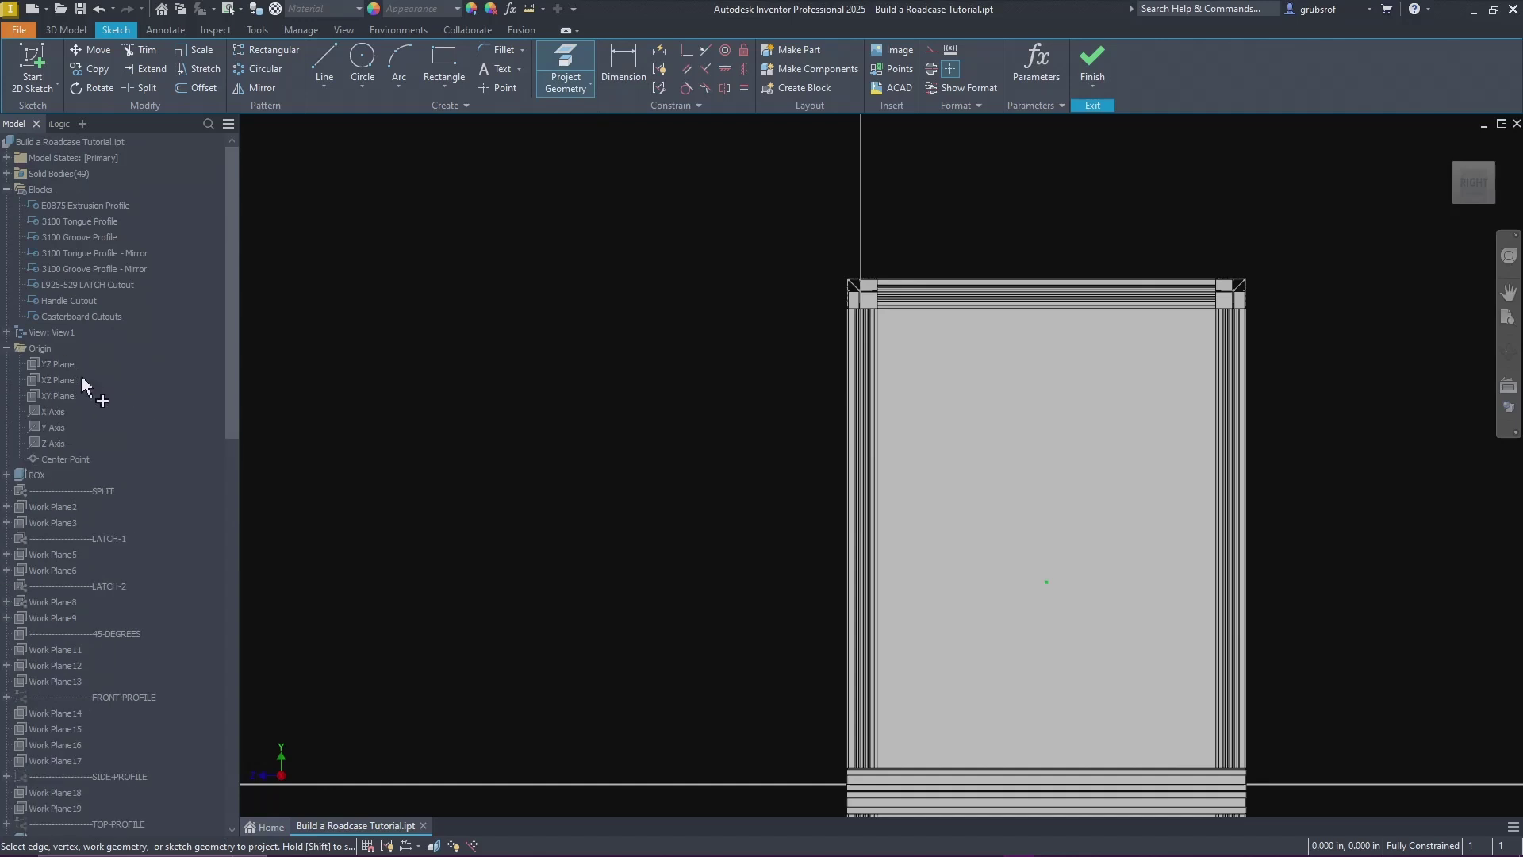
{"action": "left_click", "coordinate": [63, 384]}
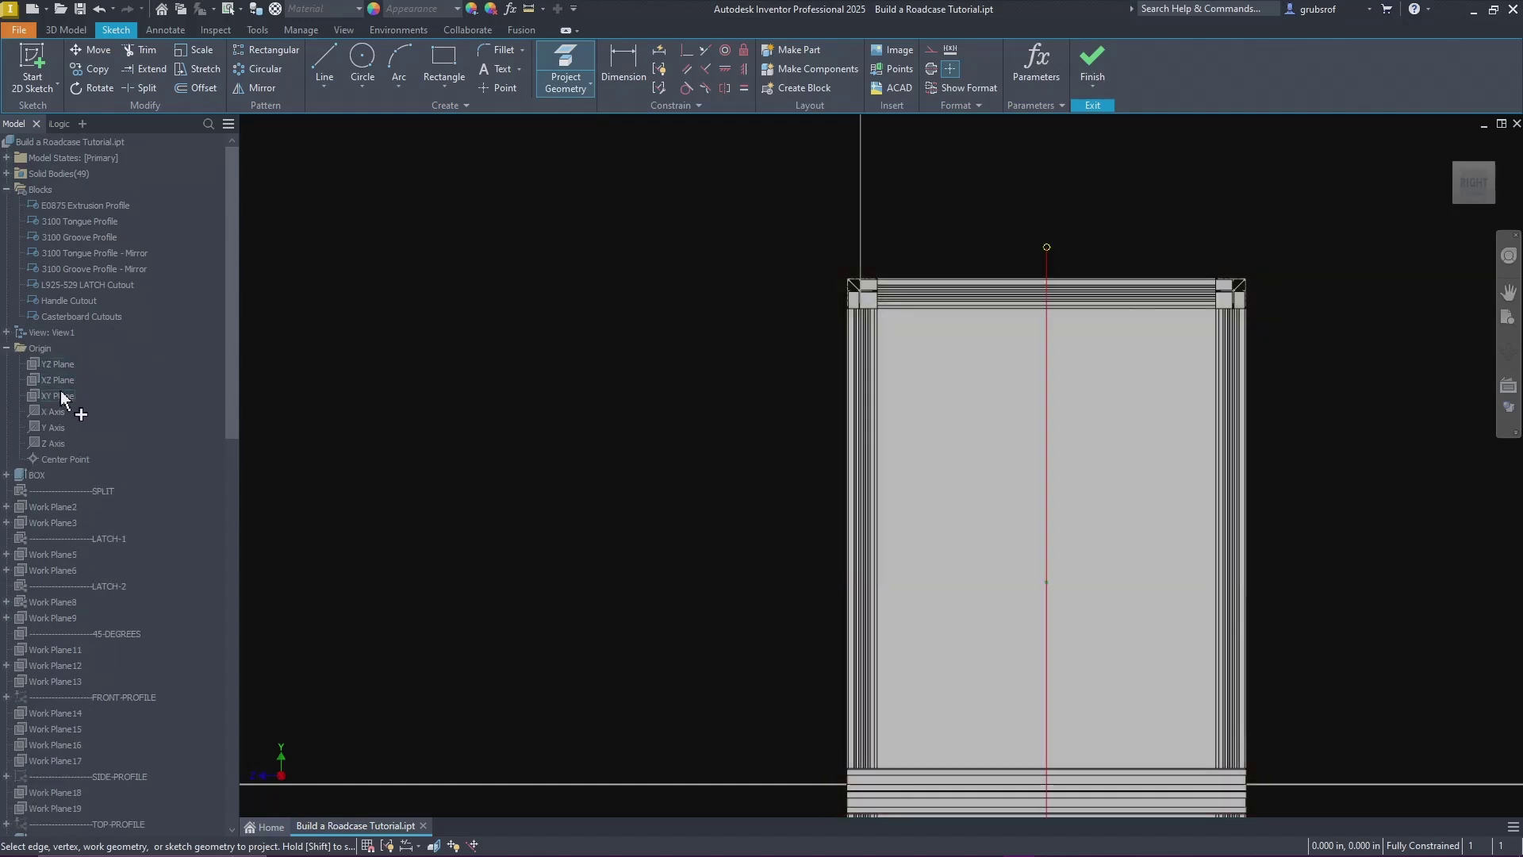
{"action": "right_click", "coordinate": [340, 350]}
{"action": "left_click", "coordinate": [394, 347]}
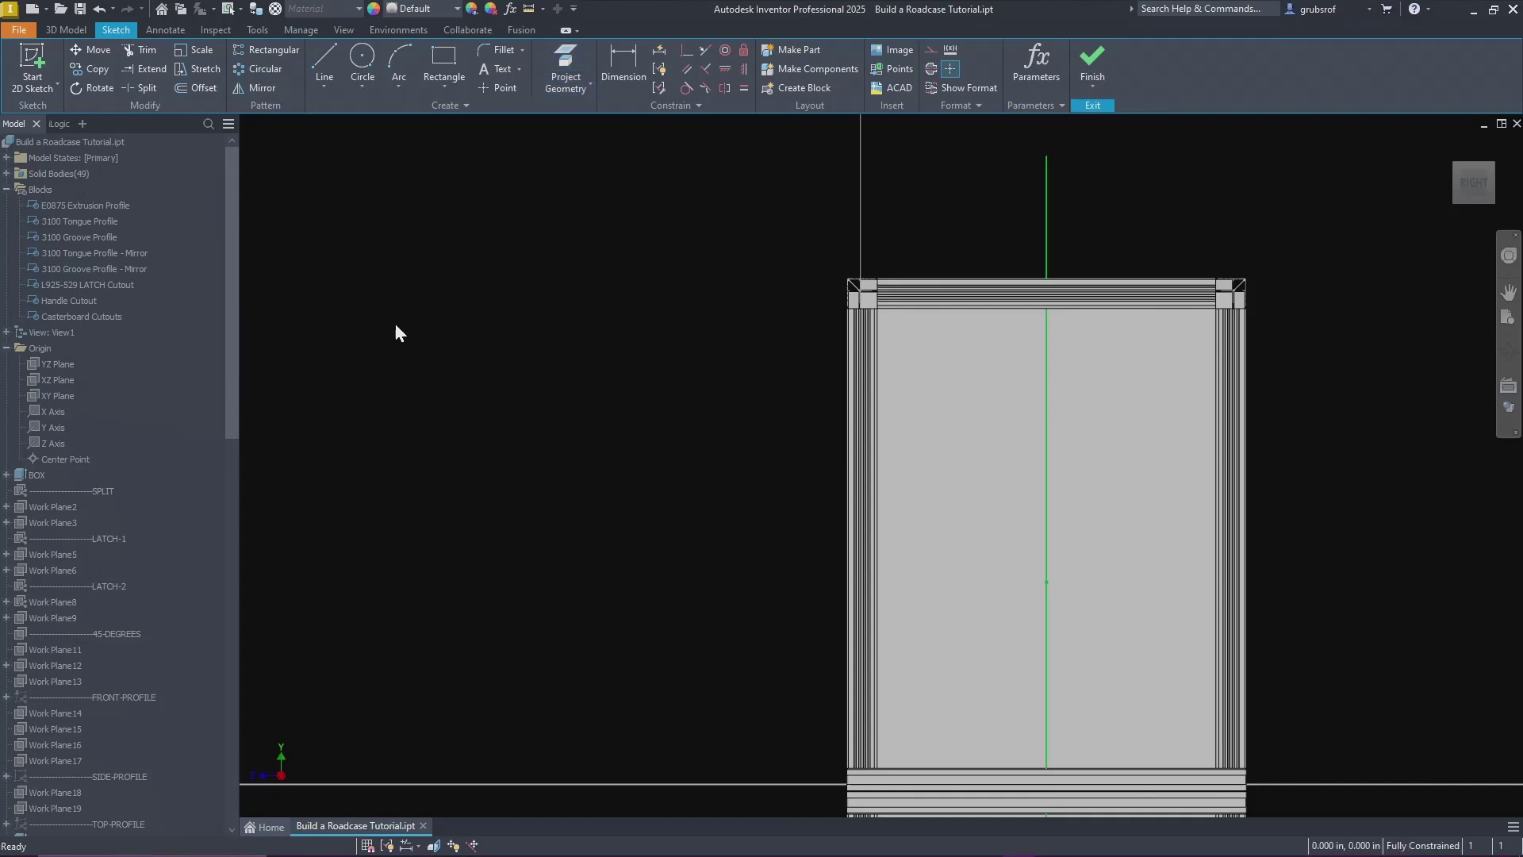
Step: Project the uppermost outer edge of the top side rail into the sketch
{"action": "middle_click_drag", "start_coordinate": [666, 330], "coordinate": [1154, 435], "text": "shift"}
{"action": "scroll", "coordinate": [1159, 428], "scroll_direction": "up", "scroll_amount": 2}
{"action": "scroll", "coordinate": [746, 277], "scroll_direction": "up", "scroll_amount": 4}
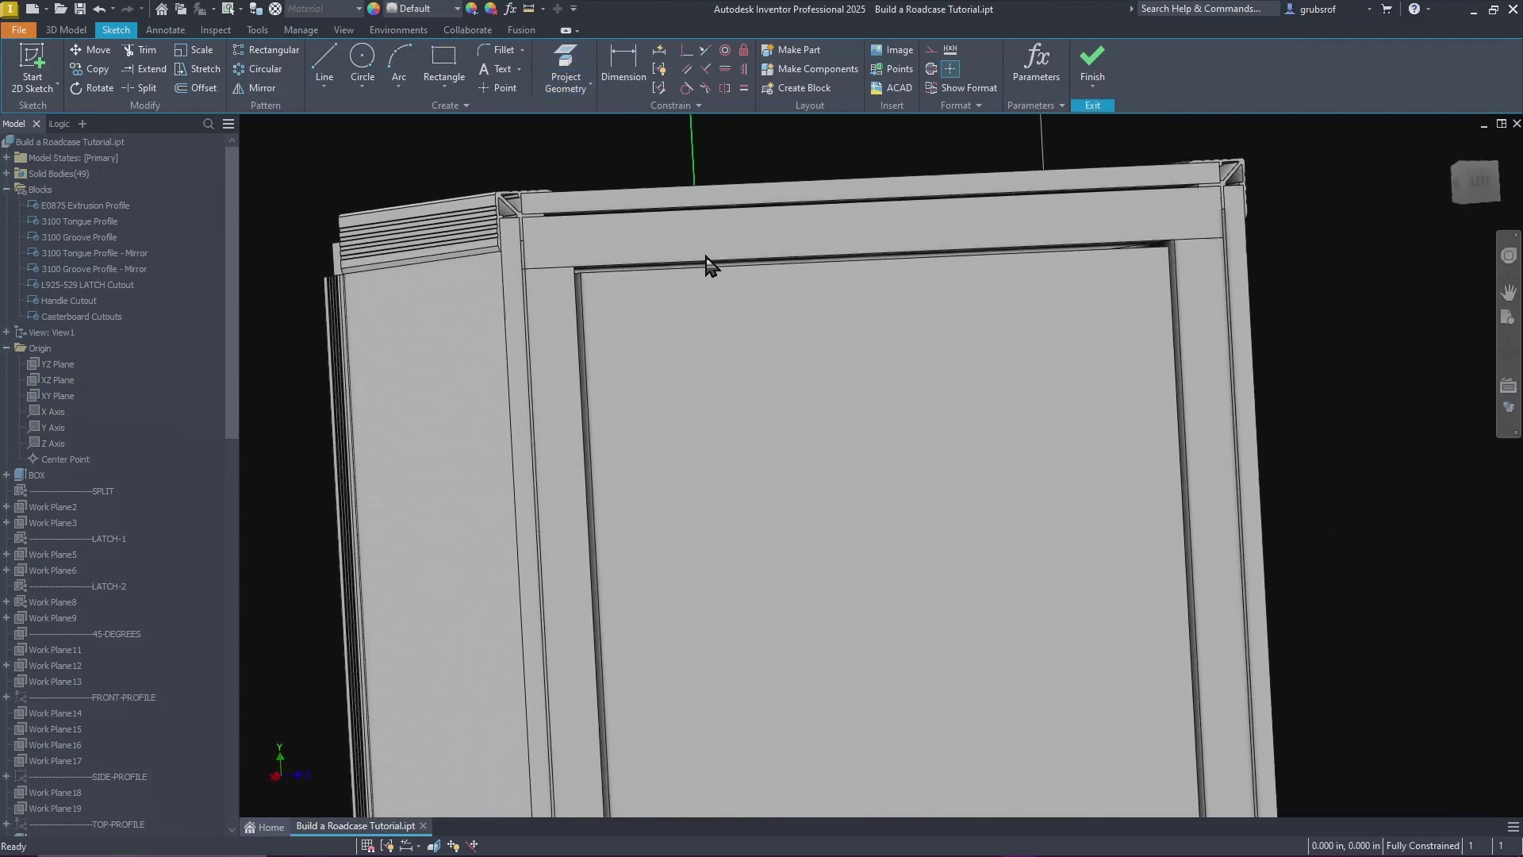
{"action": "middle_click_drag", "start_coordinate": [721, 264], "coordinate": [1206, 407], "text": "shift"}
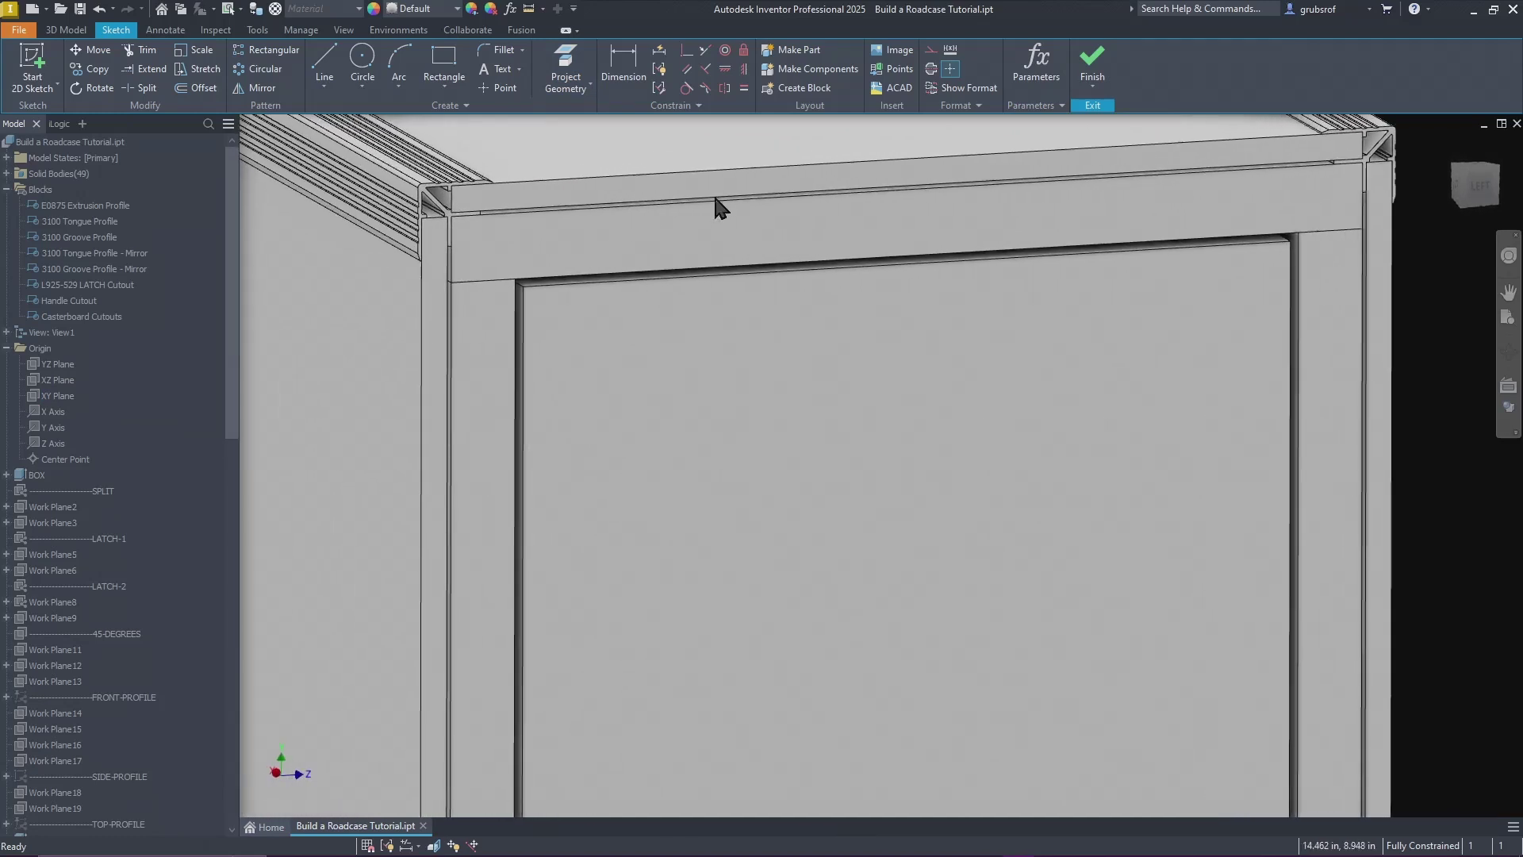
{"action": "scroll", "coordinate": [630, 283], "scroll_direction": "up", "scroll_amount": 1}
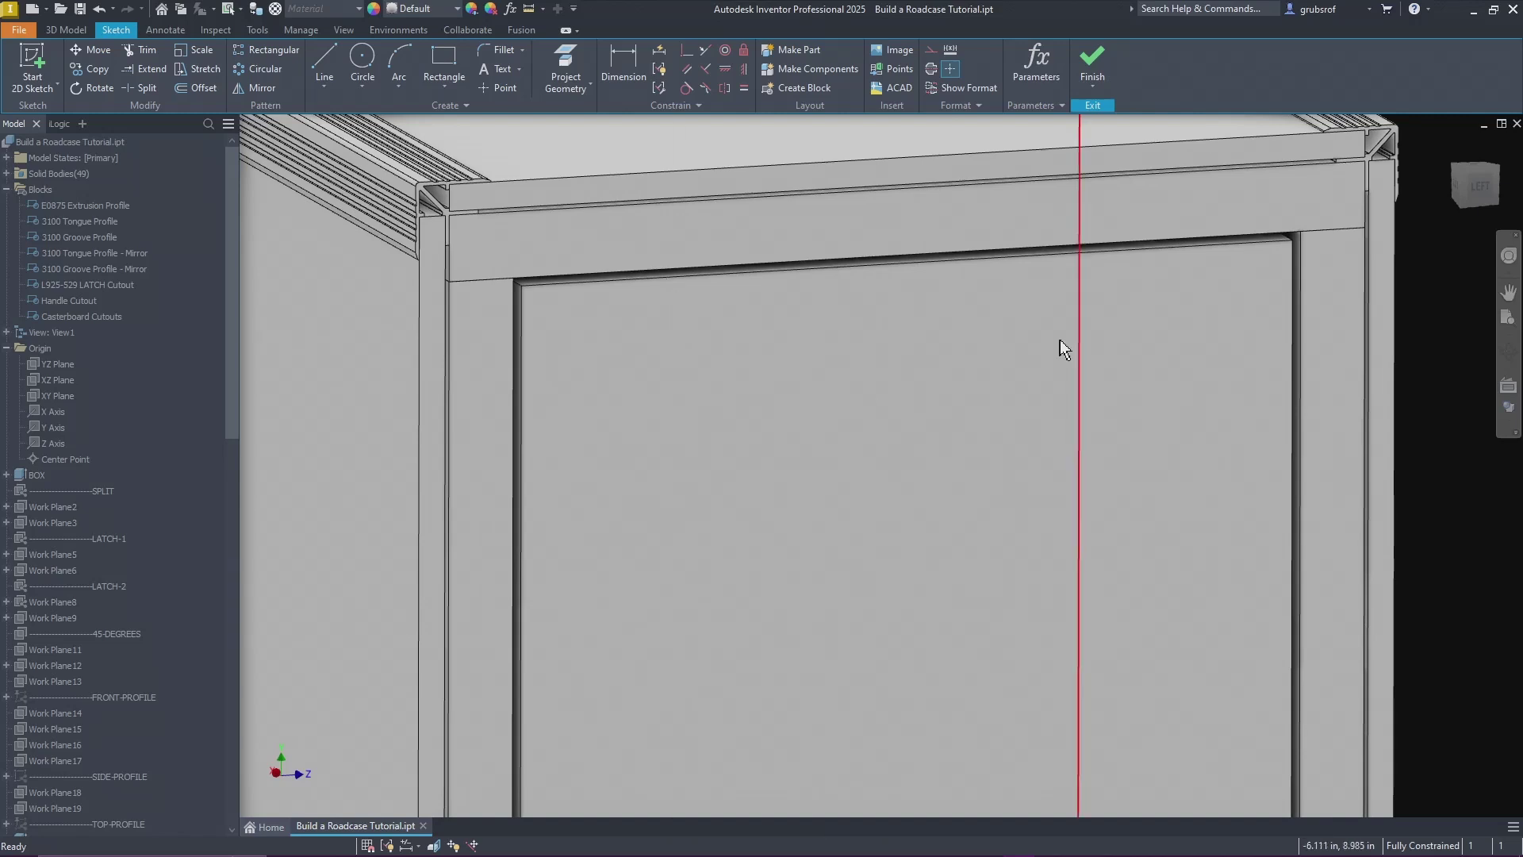
{"action": "middle_click_drag", "start_coordinate": [1071, 411], "coordinate": [1117, 486], "text": "shift"}
{"action": "scroll", "coordinate": [617, 298], "scroll_direction": "up", "scroll_amount": 5}
{"action": "scroll", "coordinate": [497, 315], "scroll_direction": "up", "scroll_amount": 6}
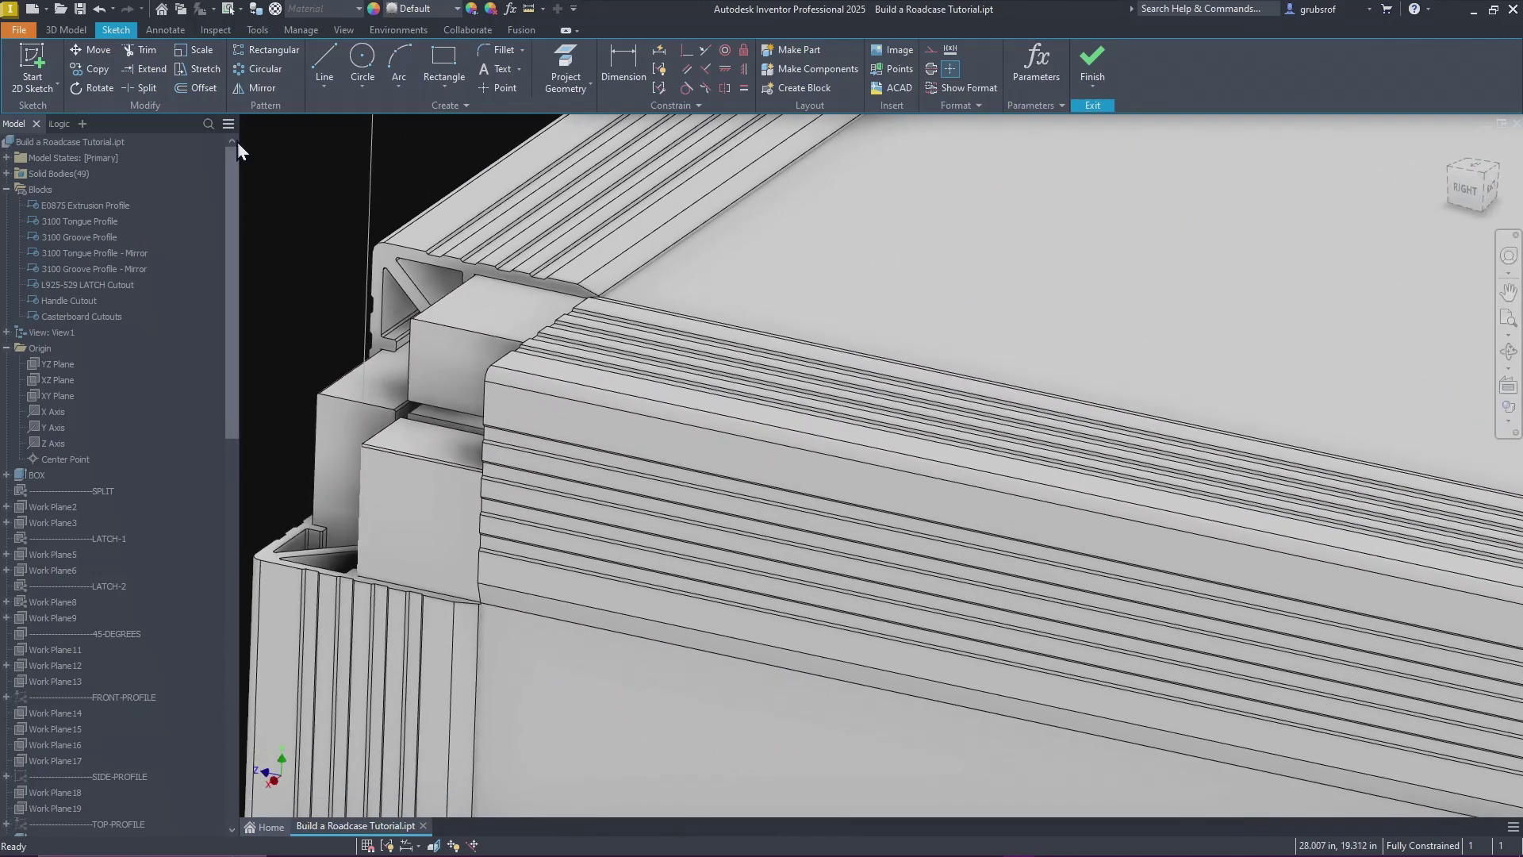
{"action": "left_click", "coordinate": [565, 58]}
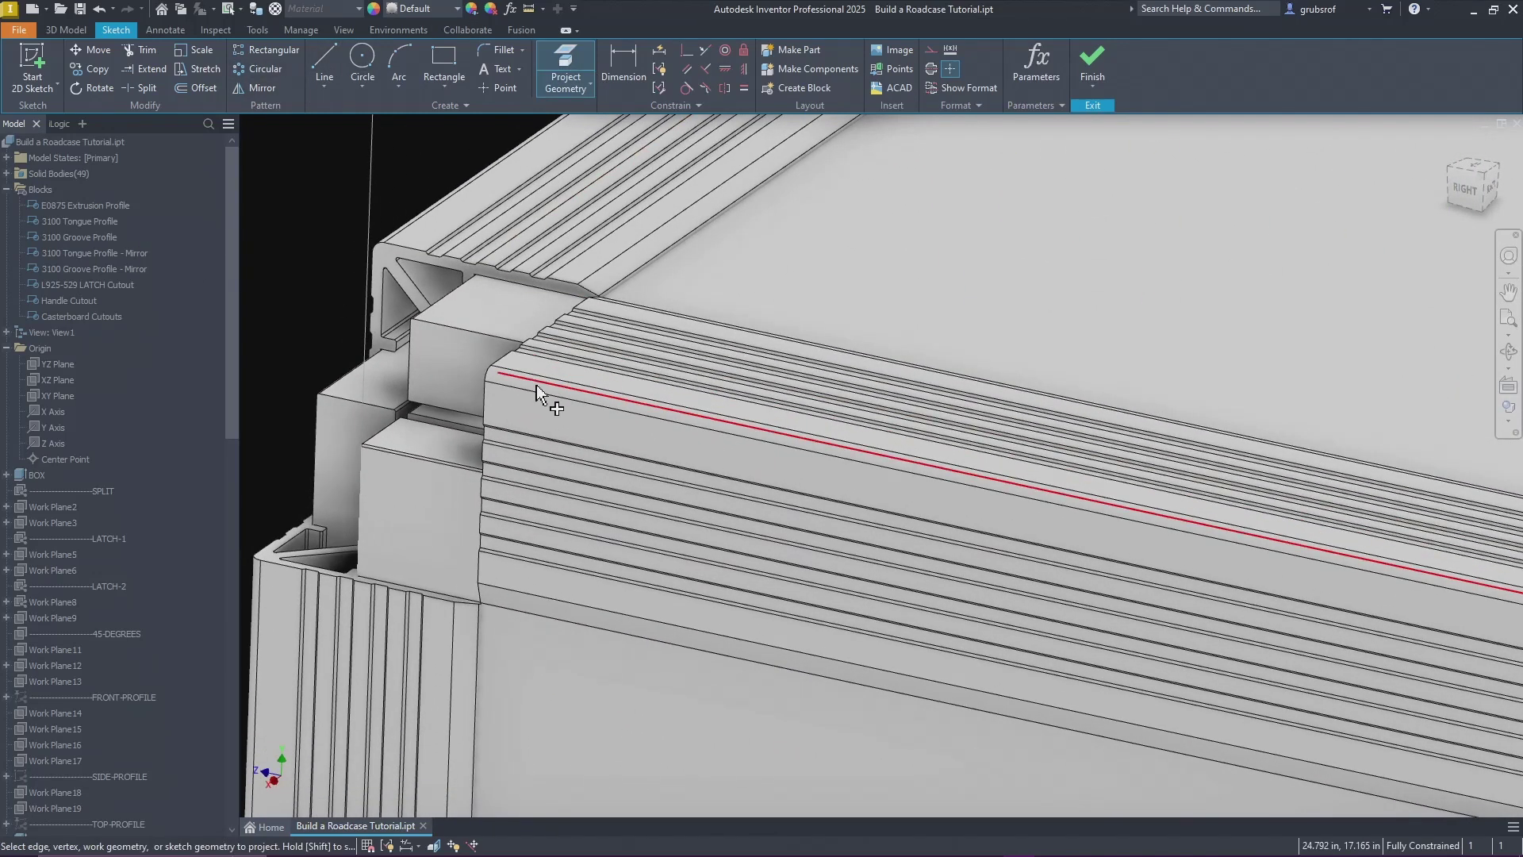
{"action": "left_click", "coordinate": [545, 382]}
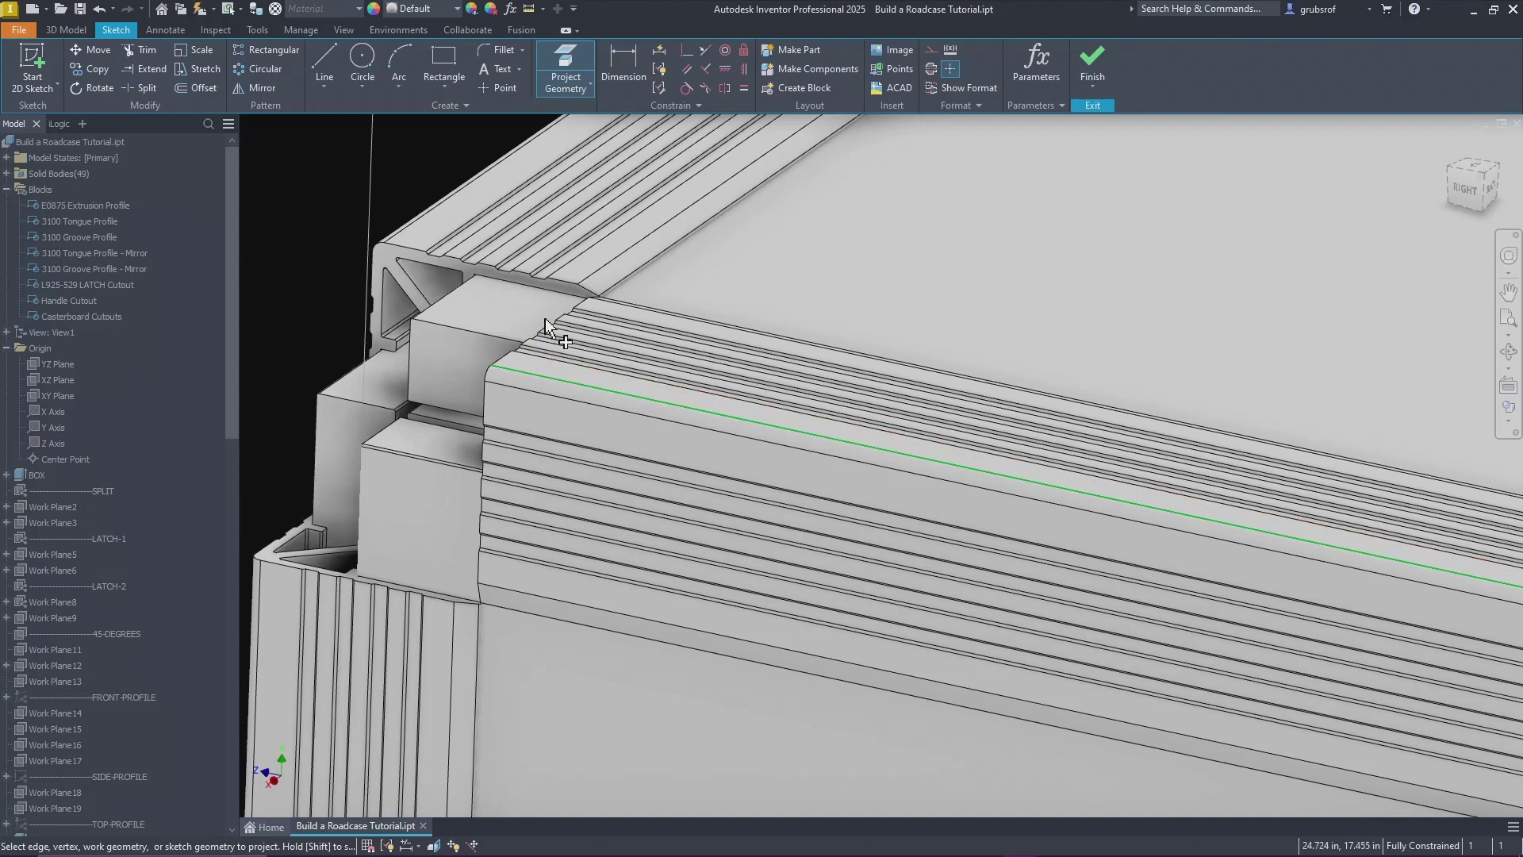
{"action": "right_click", "coordinate": [322, 244]}
{"action": "left_click", "coordinate": [355, 245]}
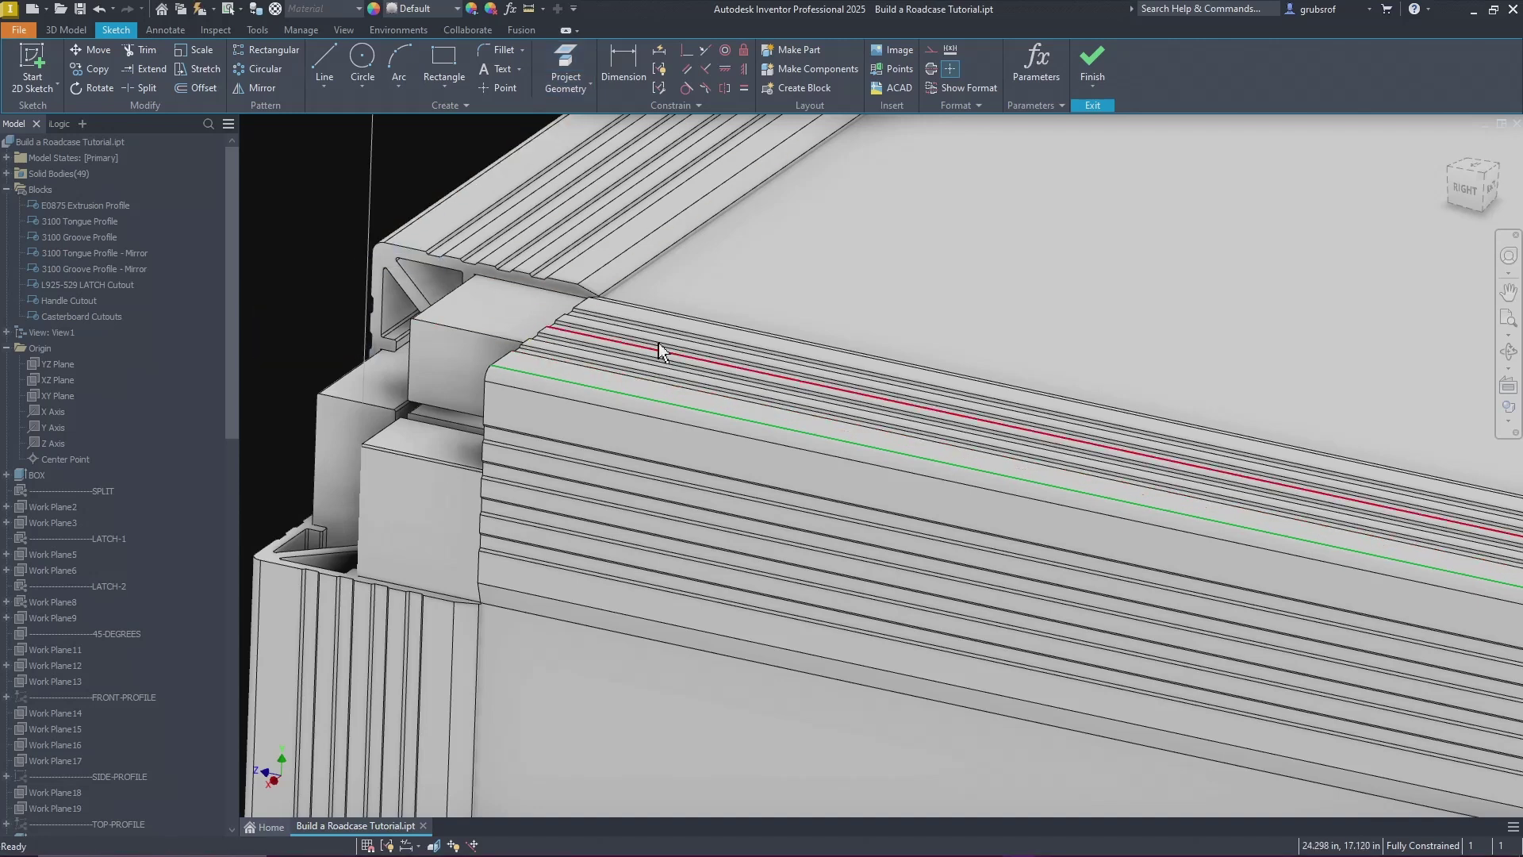
Step: Convert the projected top rail edge and the vertical centre line to construction geometry
{"action": "right_click", "coordinate": [505, 455]}
{"action": "left_click", "coordinate": [568, 453]}
{"action": "scroll", "coordinate": [558, 450], "scroll_direction": "down", "scroll_amount": 8}
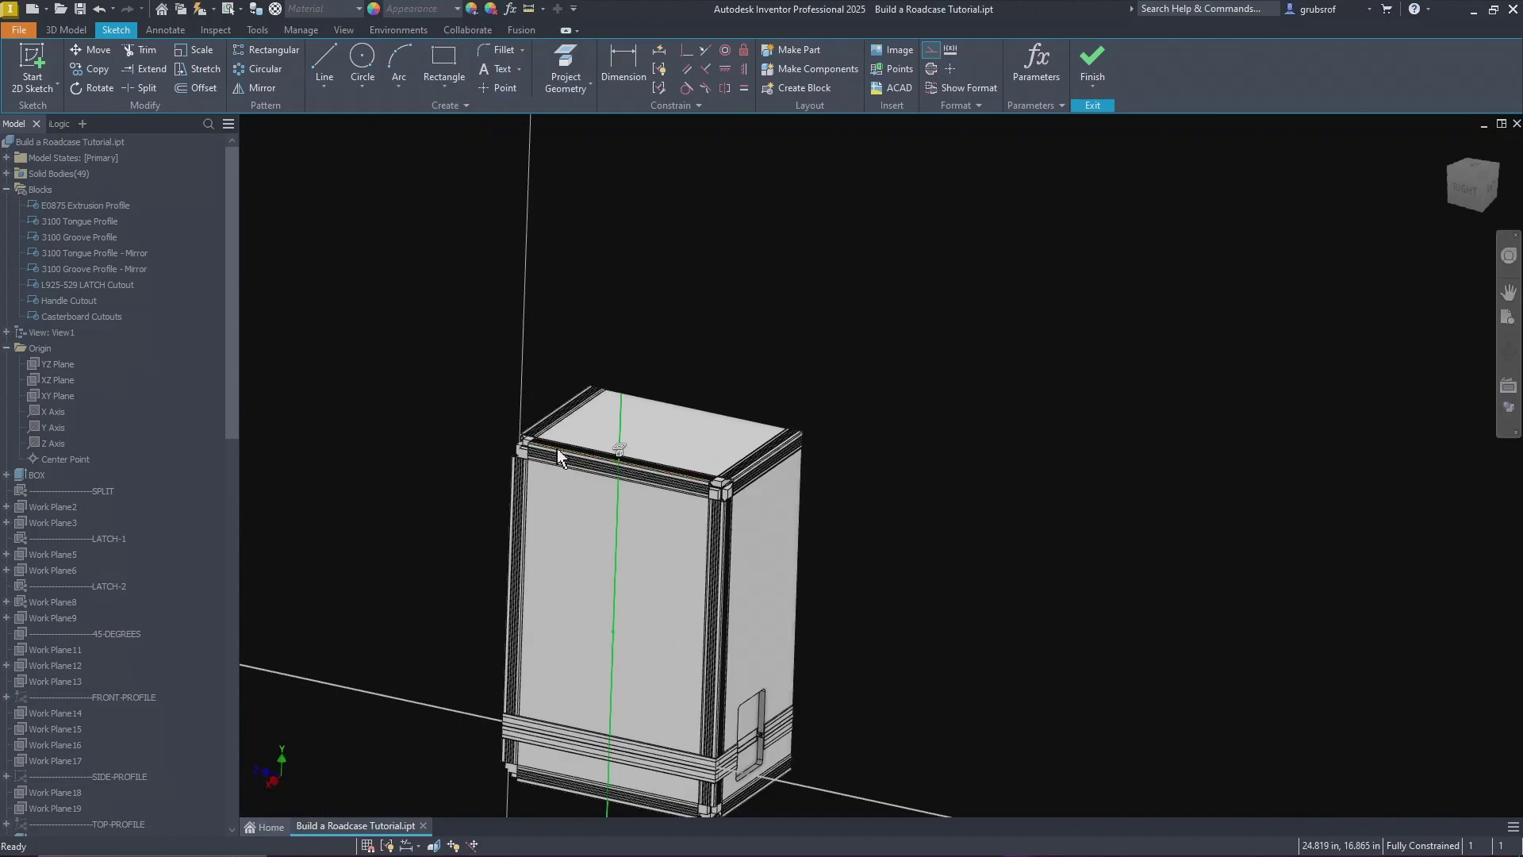
{"action": "scroll", "coordinate": [681, 383], "scroll_direction": "down", "scroll_amount": 2}
{"action": "right_click", "coordinate": [714, 373]}
{"action": "left_click", "coordinate": [792, 373]}
{"action": "scroll", "coordinate": [1091, 421], "scroll_direction": "up", "scroll_amount": 5}
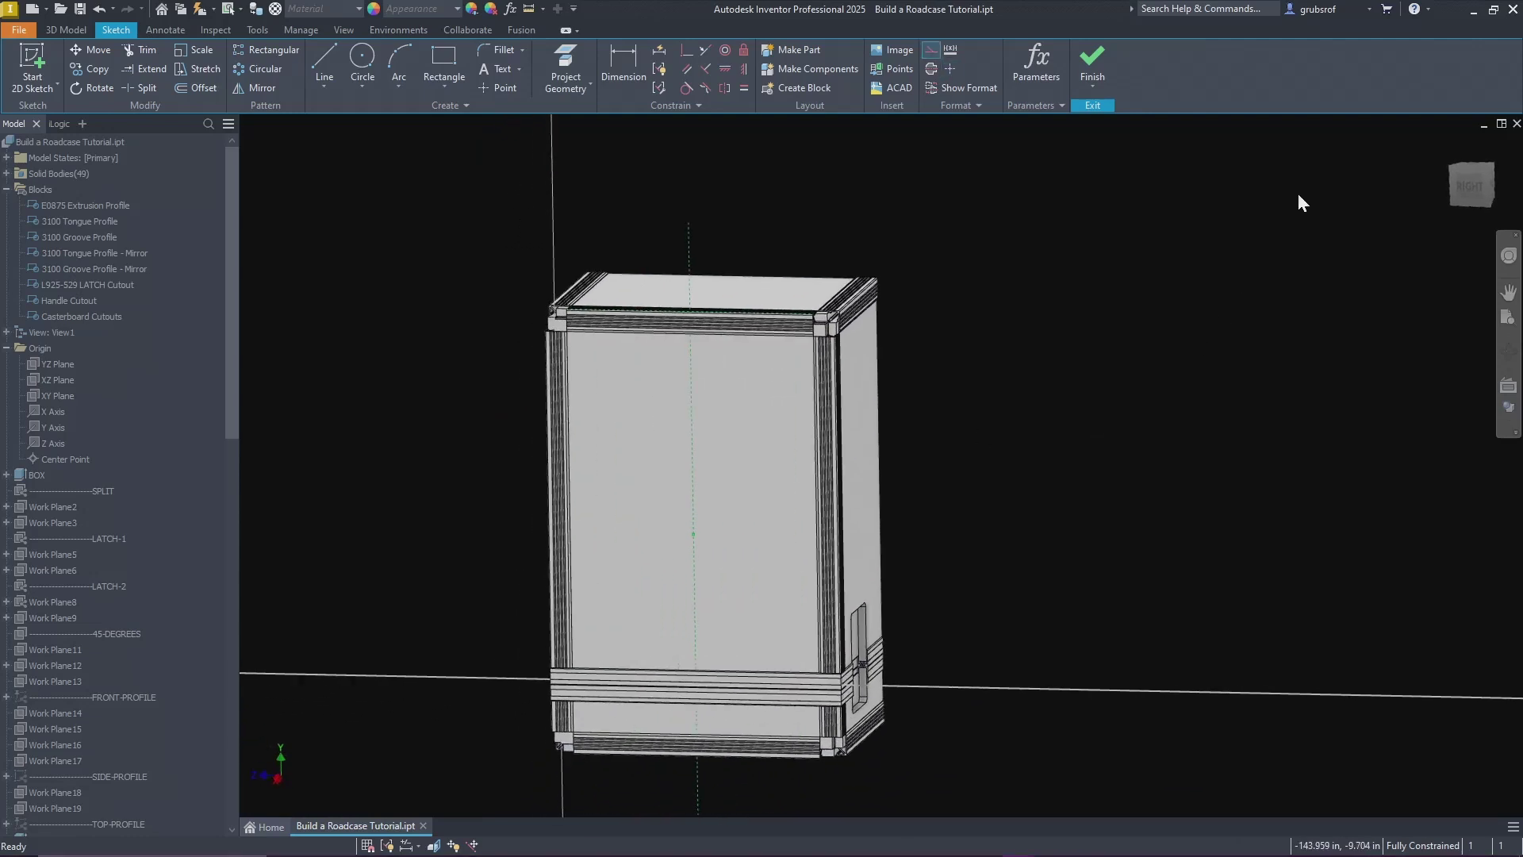
Step: Insert the Handle Cutout block into the sketch and attach its centre to the vertical centre line on the upper half of the side panel
{"action": "left_click", "coordinate": [1472, 185]}
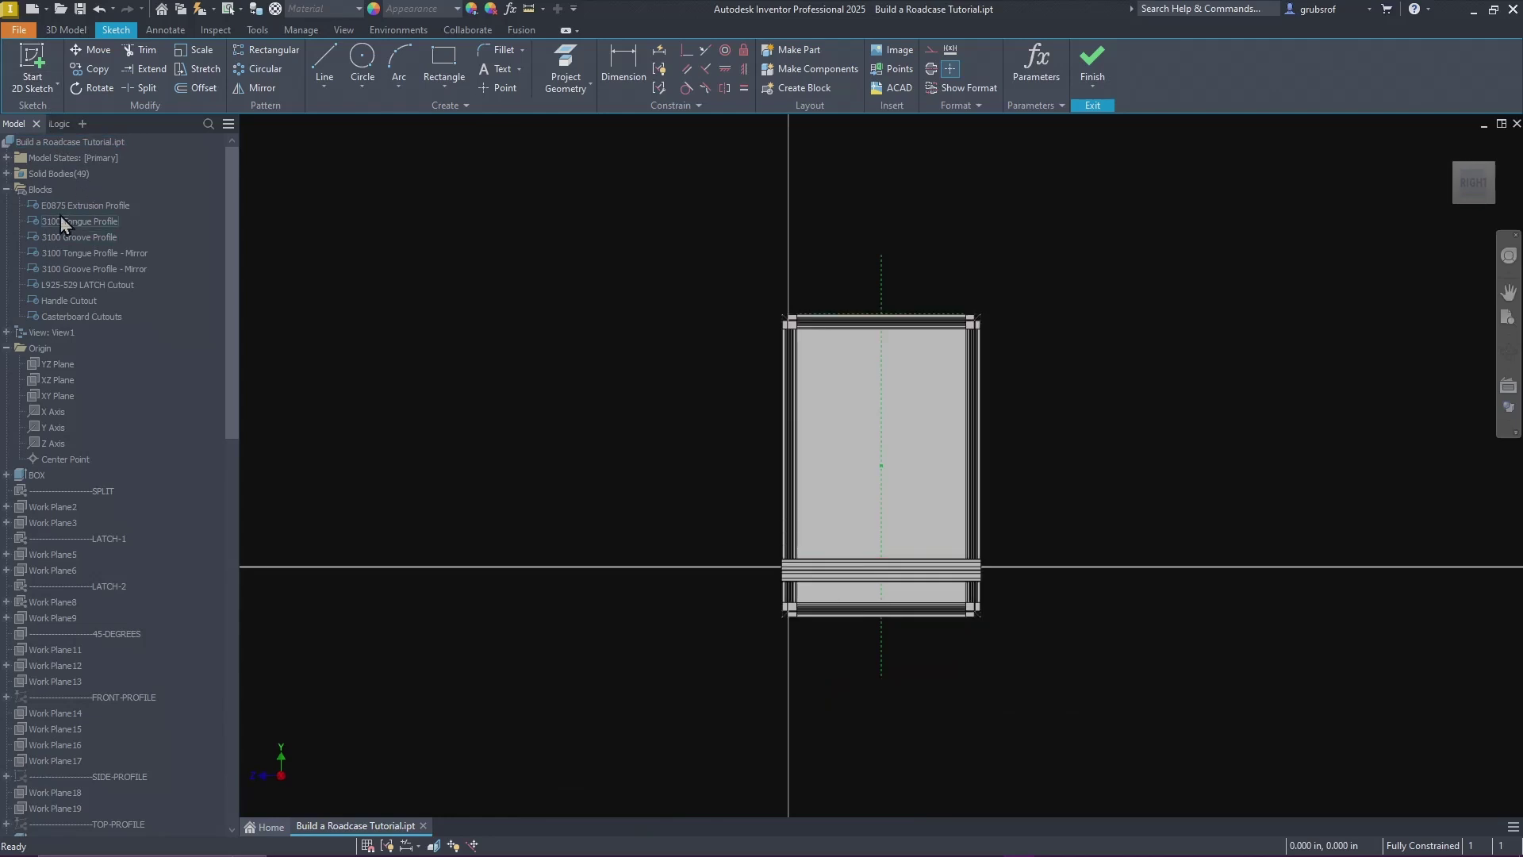
{"action": "left_click_drag", "start_coordinate": [83, 301], "coordinate": [612, 373]}
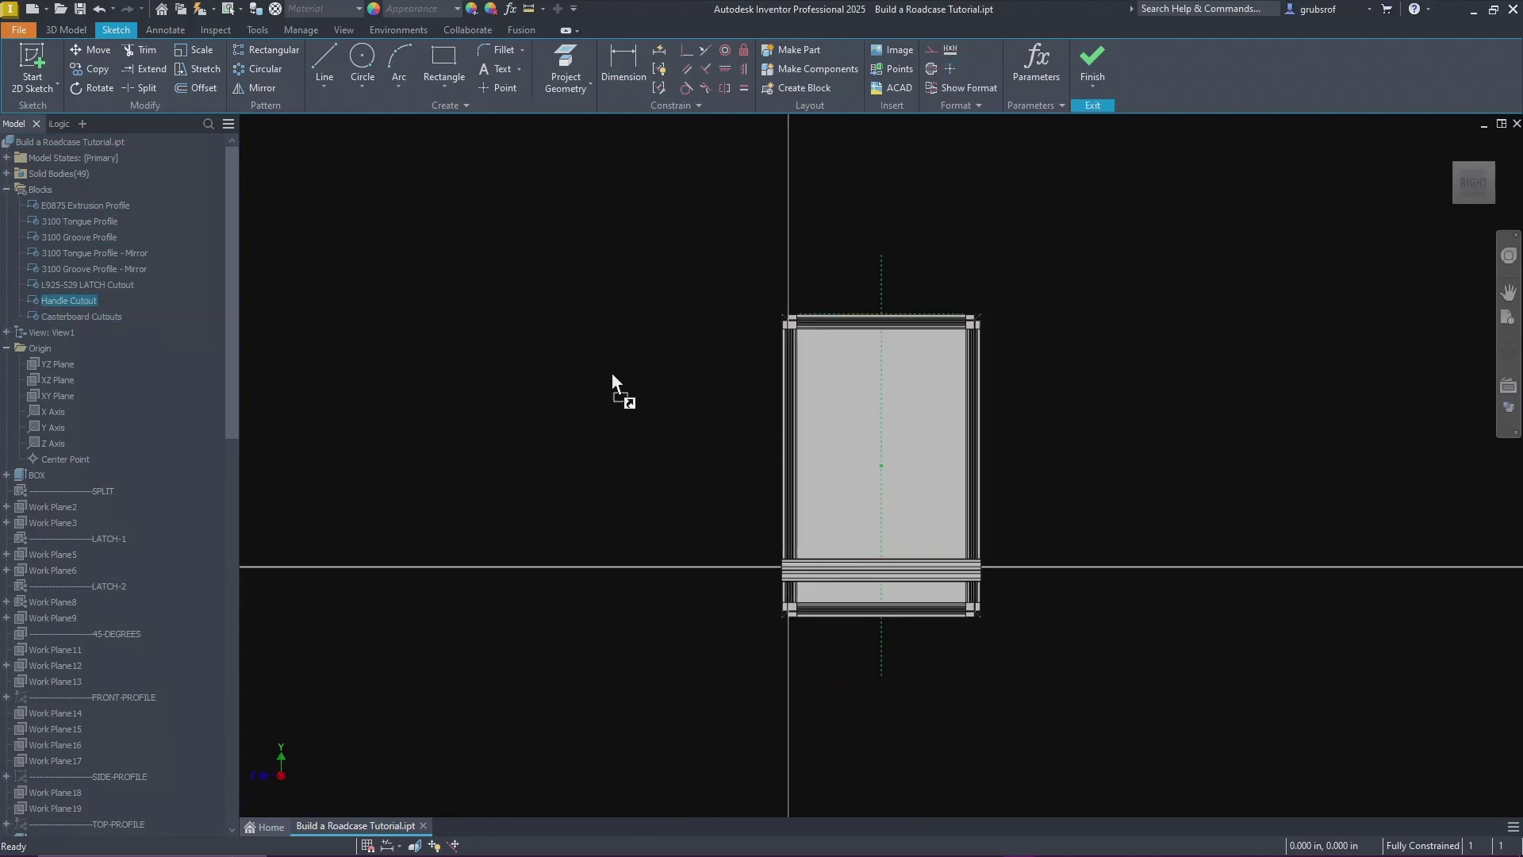
{"action": "left_click_drag", "start_coordinate": [732, 403], "coordinate": [721, 408]}
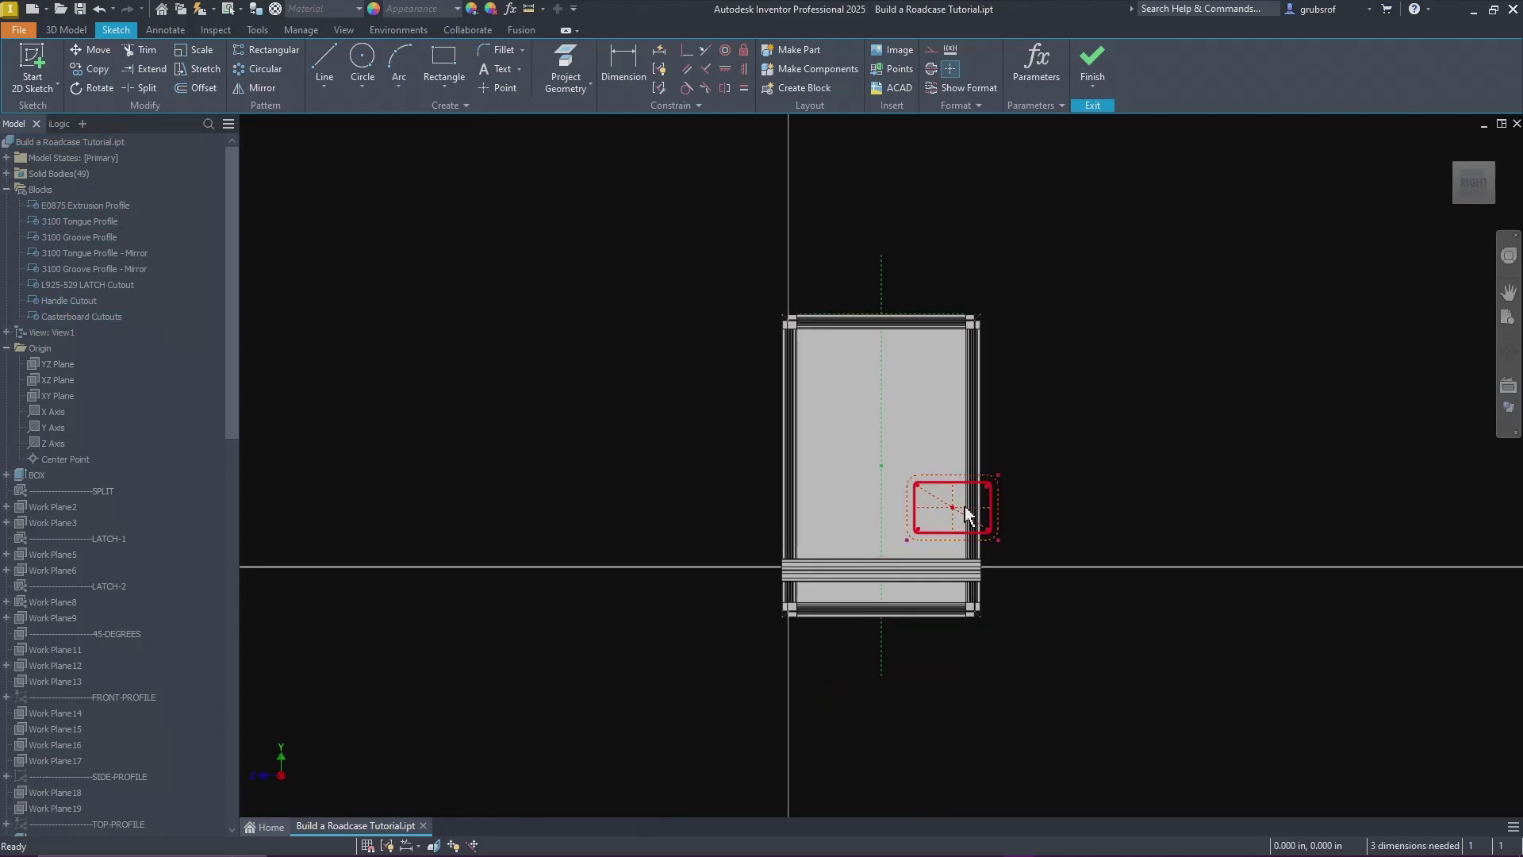
{"action": "scroll", "coordinate": [943, 508], "scroll_direction": "up", "scroll_amount": 3}
{"action": "left_click_drag", "start_coordinate": [962, 508], "coordinate": [827, 324]}
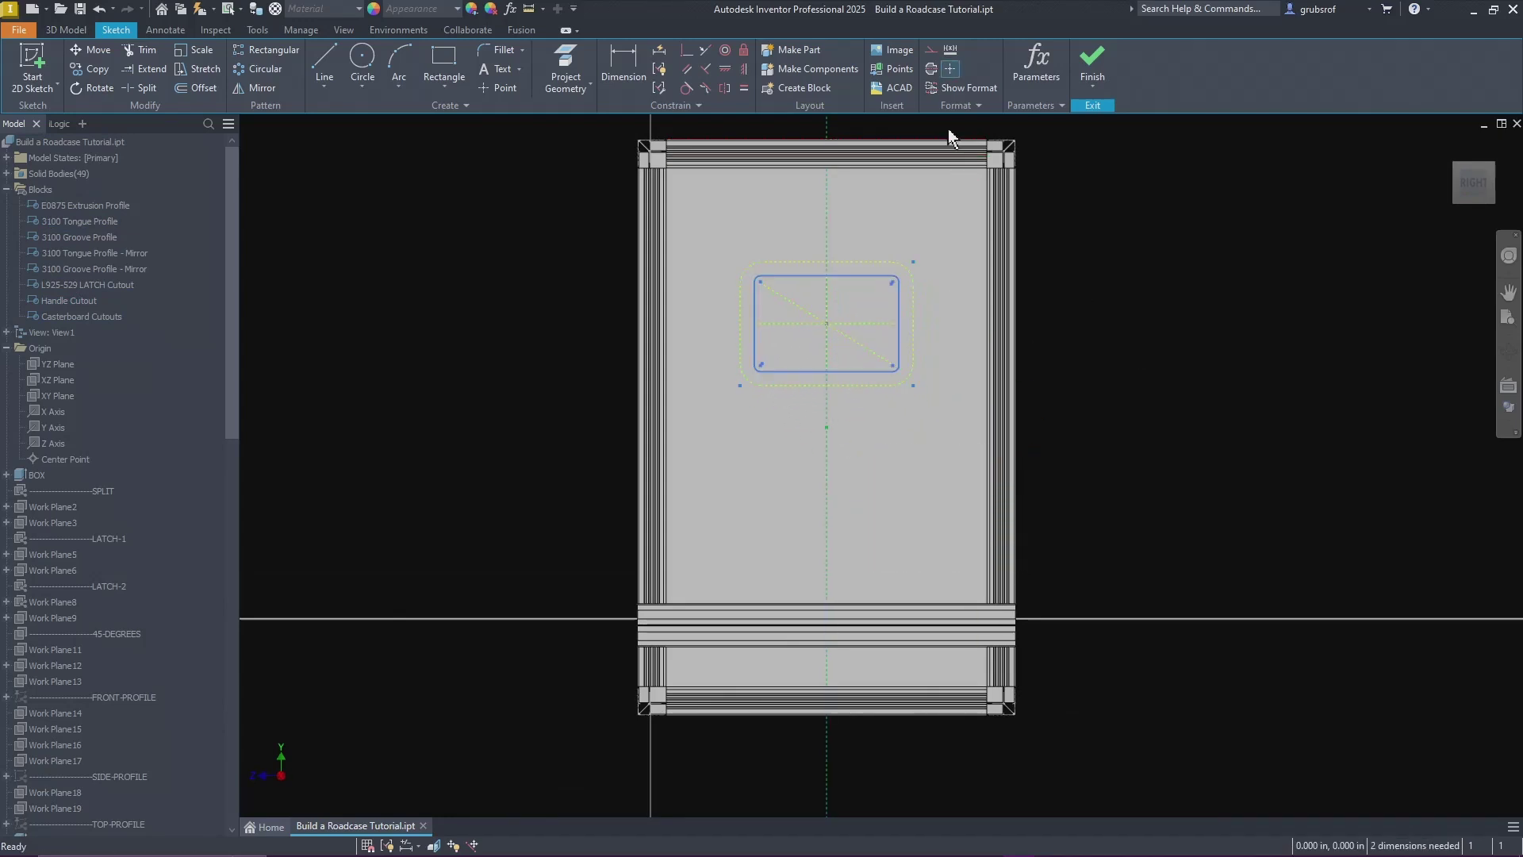
Step: Dimension the Handle Cutout block's horizontal centre line from the projected top rail edge with the HANDLE_V_CENTER parameter, and finish the sketch
{"action": "key", "text": "d"}
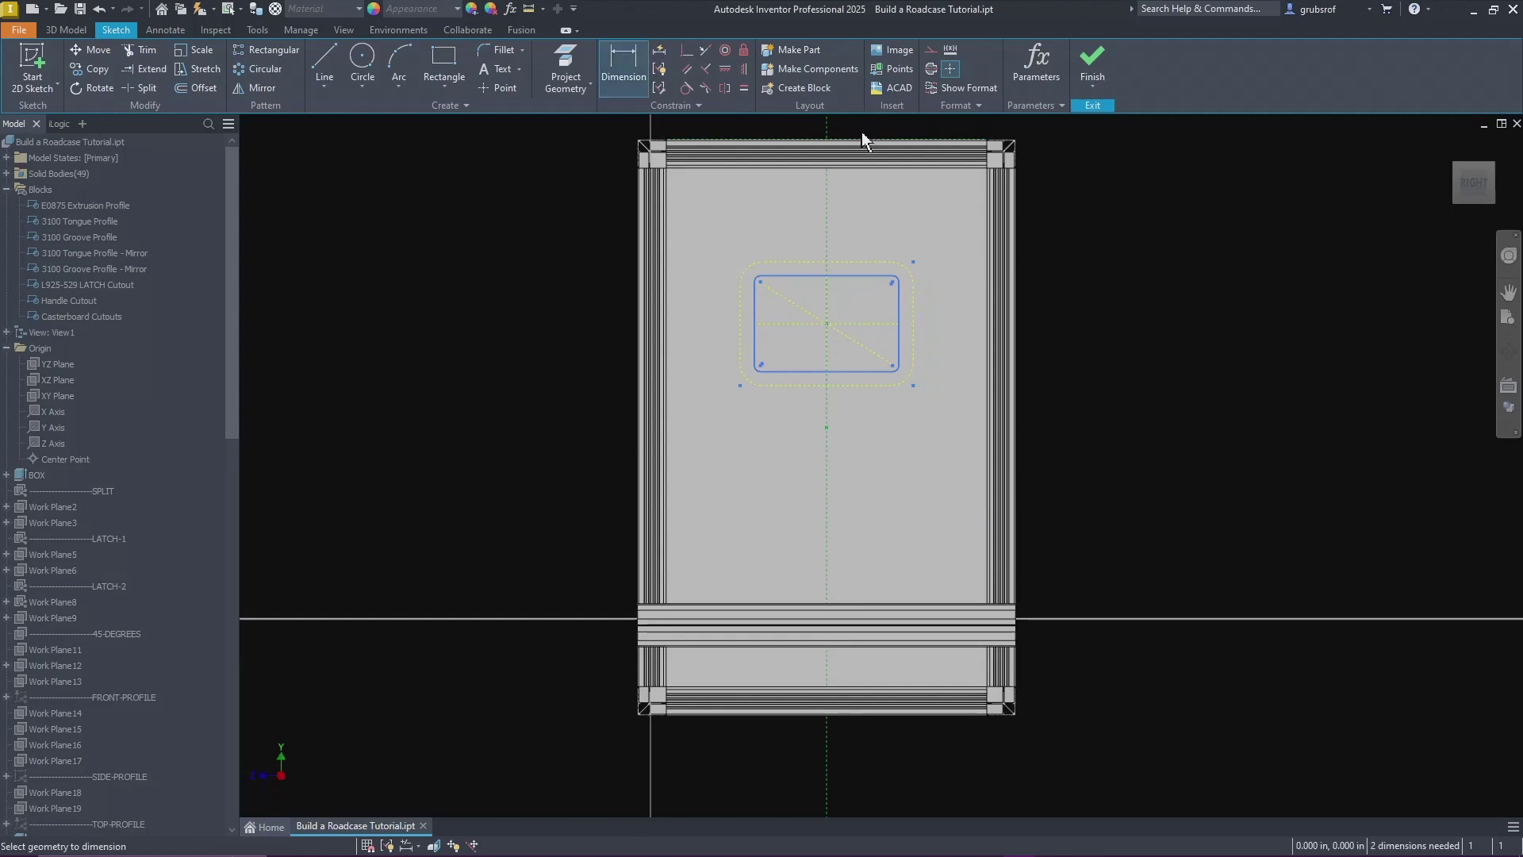
{"action": "left_click", "coordinate": [873, 224]}
{"action": "left_click", "coordinate": [857, 322]}
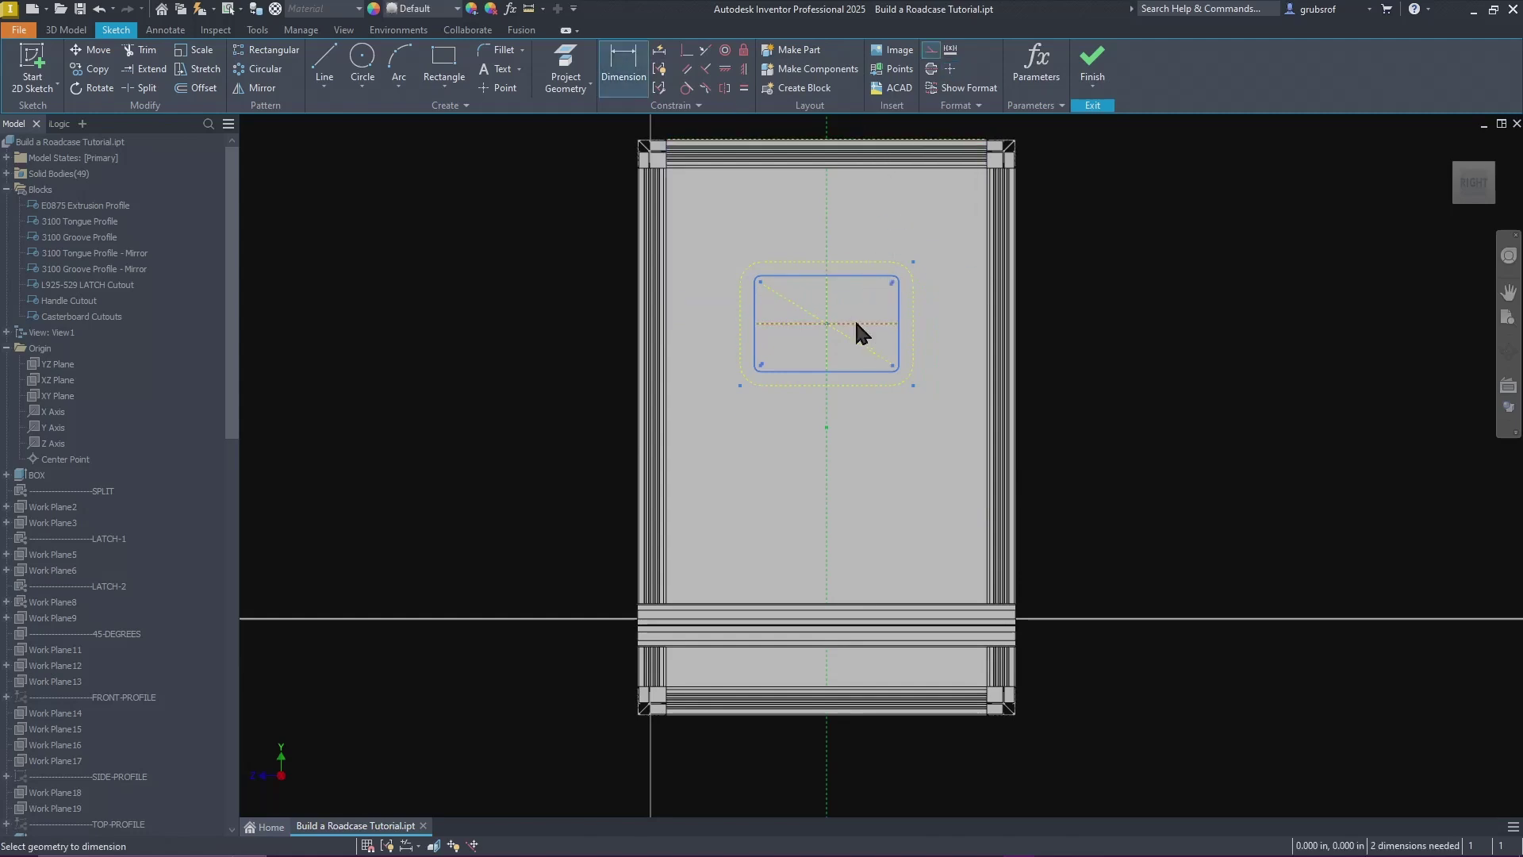
{"action": "left_click", "coordinate": [1086, 241]}
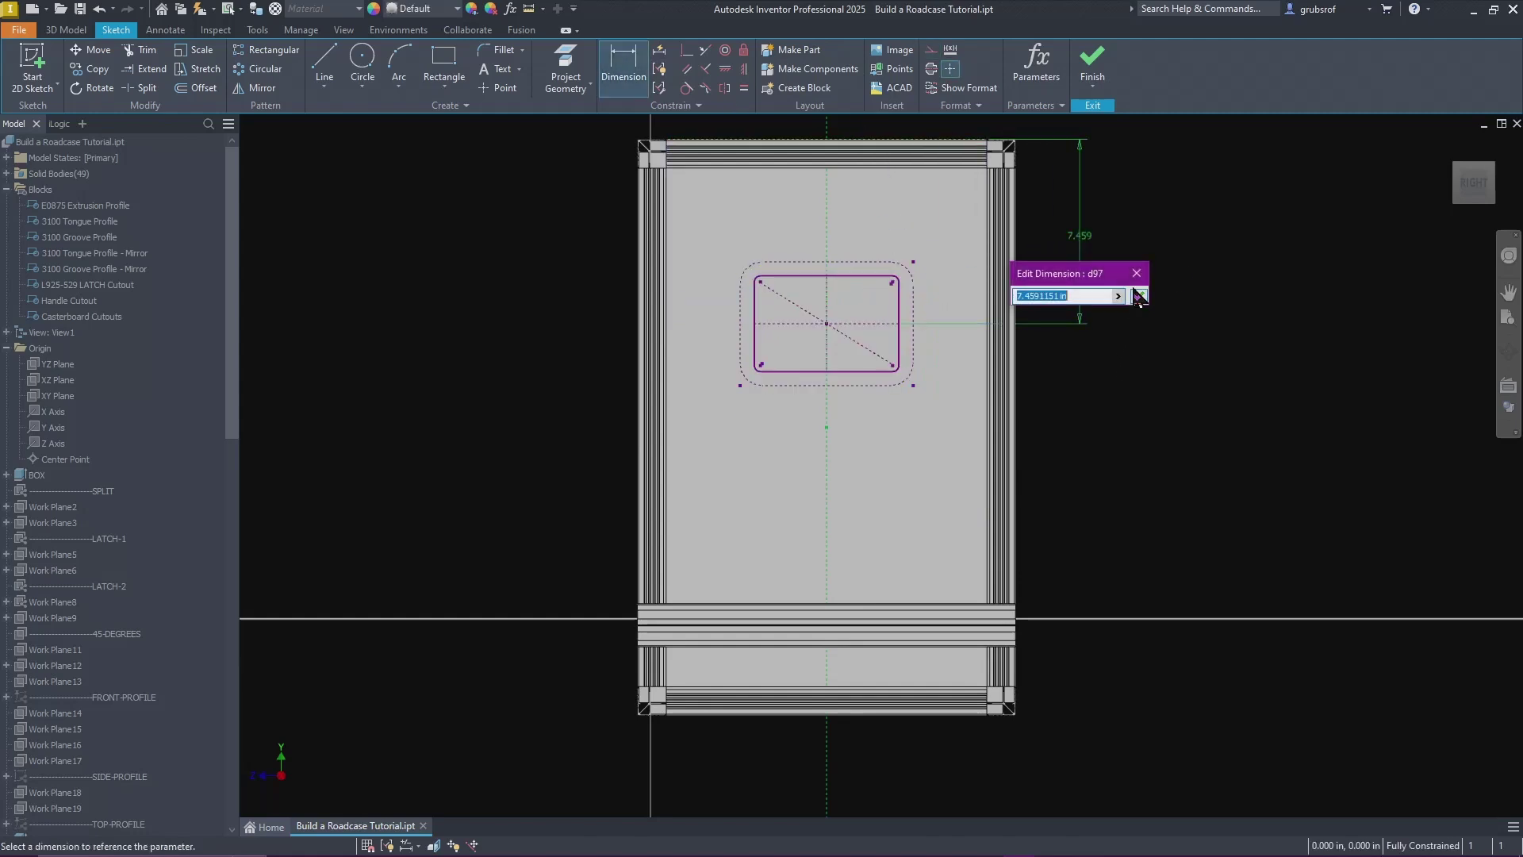
{"action": "left_click", "coordinate": [1118, 296]}
{"action": "left_click", "coordinate": [1197, 349]}
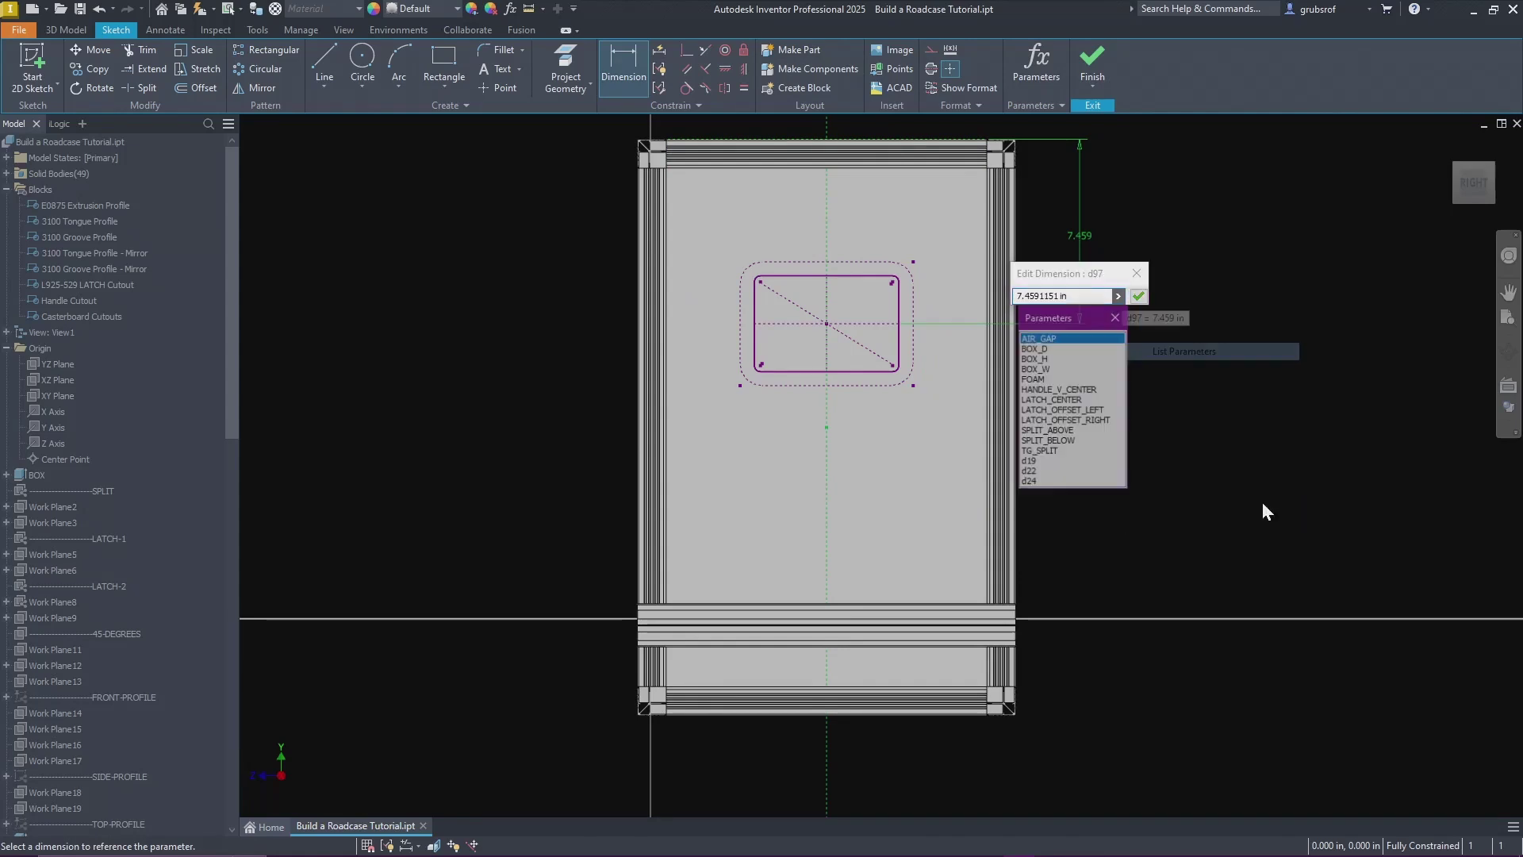
{"action": "left_click", "coordinate": [1062, 389]}
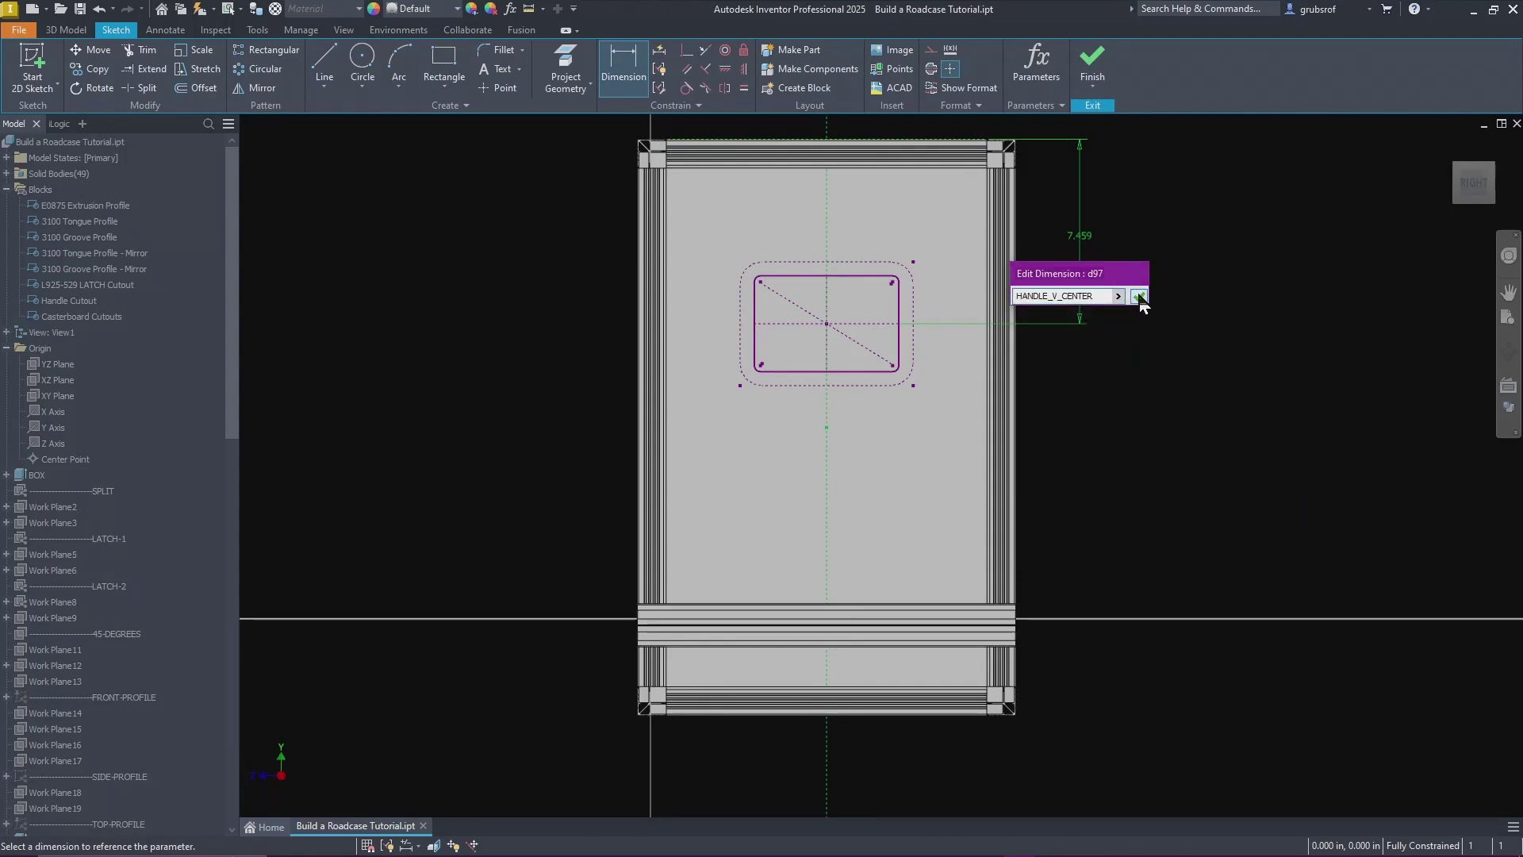
{"action": "left_click", "coordinate": [1140, 297]}
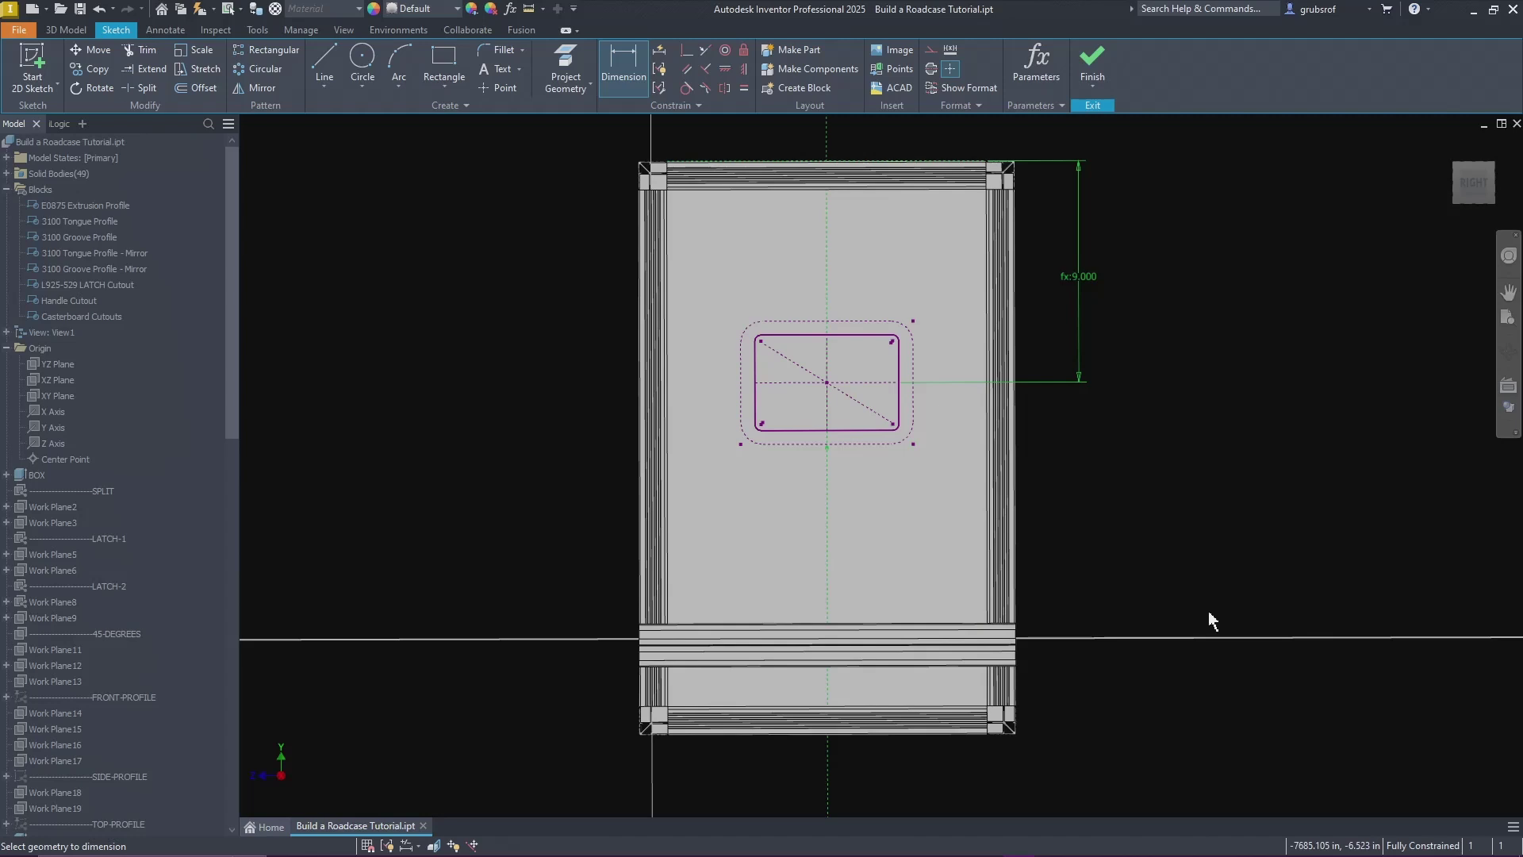
{"action": "mouse_move", "coordinate": [1065, 469]}
{"action": "middle_mouse_down", "text": "shift"}
{"action": "mouse_move", "coordinate": [986, 520]}
{"action": "mouse_move", "coordinate": [940, 640]}
{"action": "middle_mouse_up", "text": "shift"}
{"action": "key", "text": "F5"}
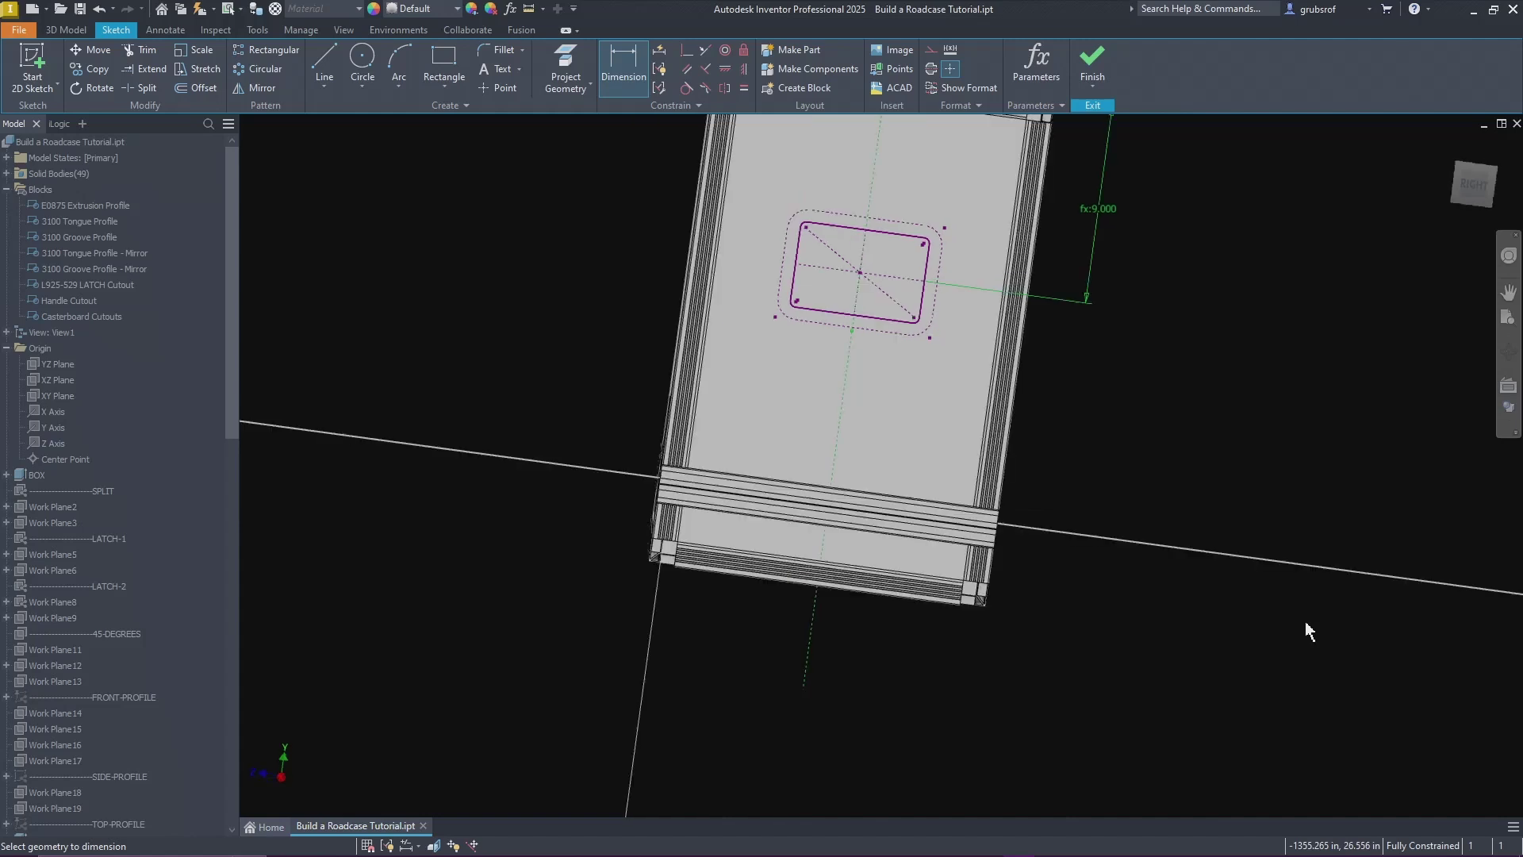
{"action": "left_click", "coordinate": [1093, 64]}
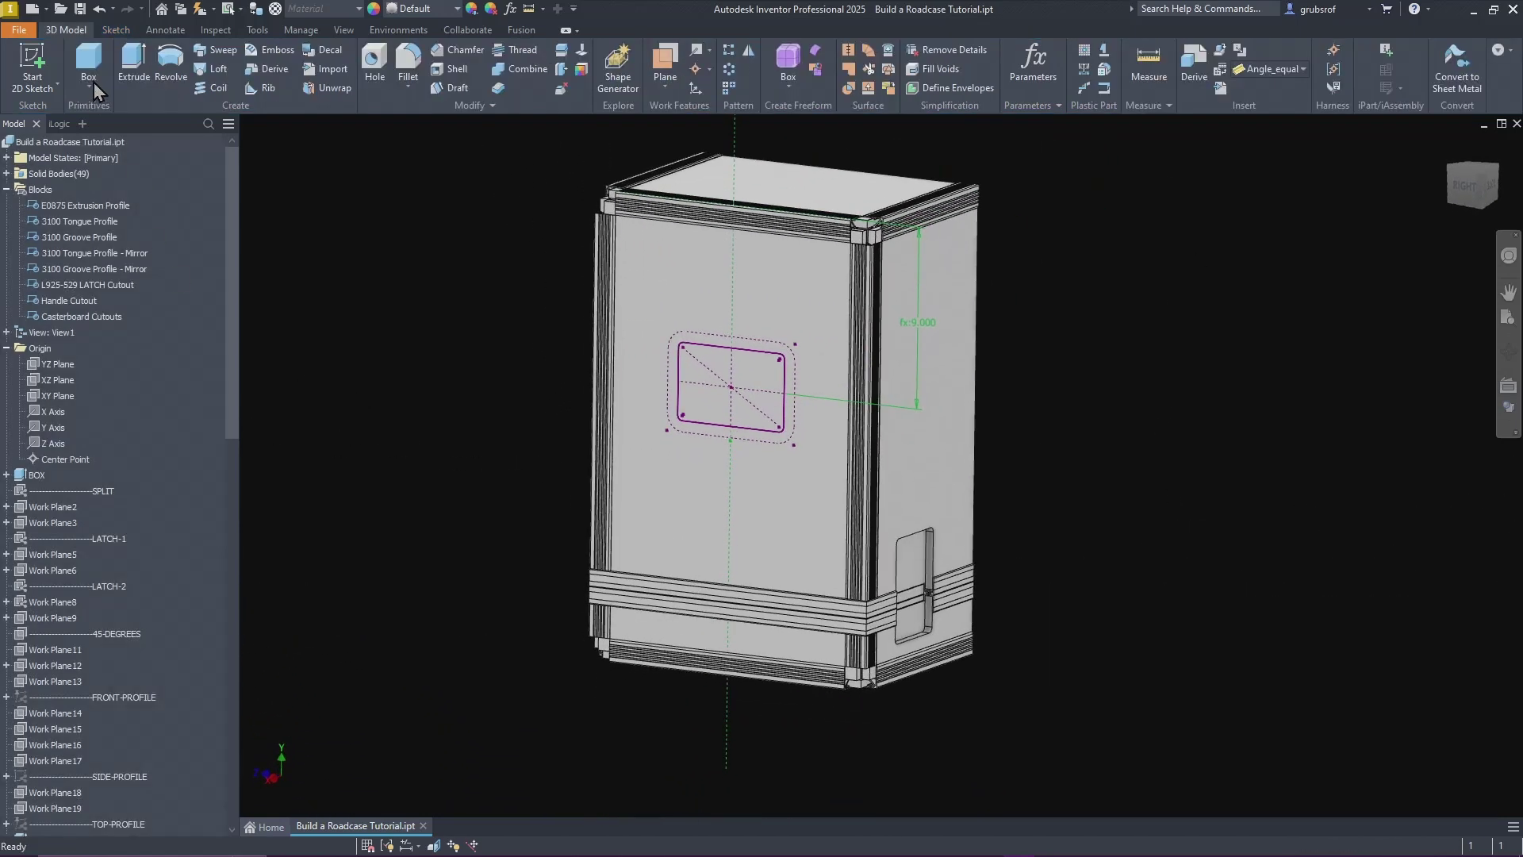
{"action": "left_click", "coordinate": [134, 62]}
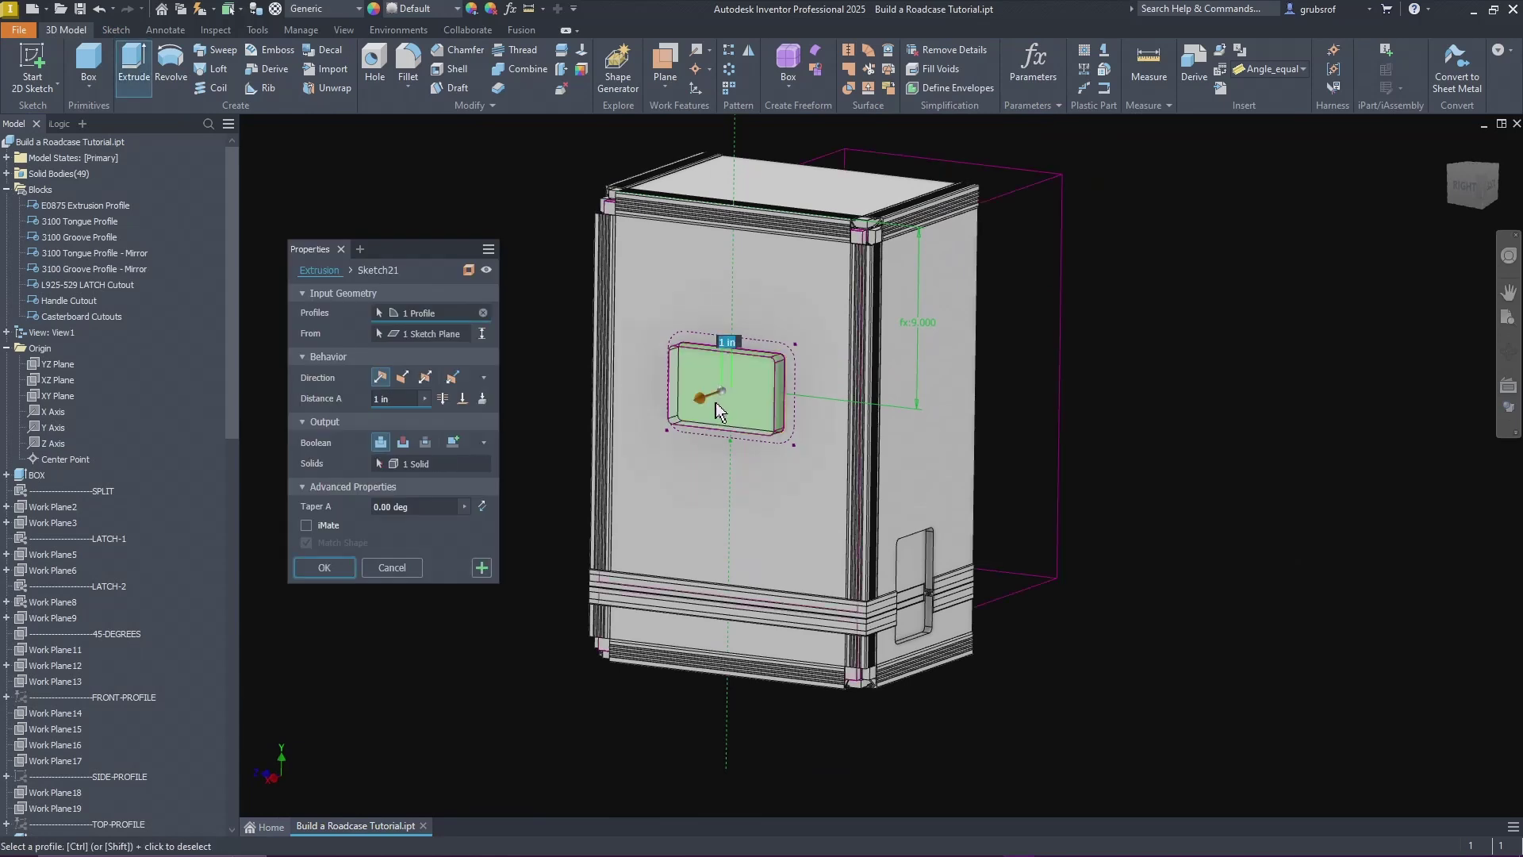
{"action": "left_click", "coordinate": [403, 442]}
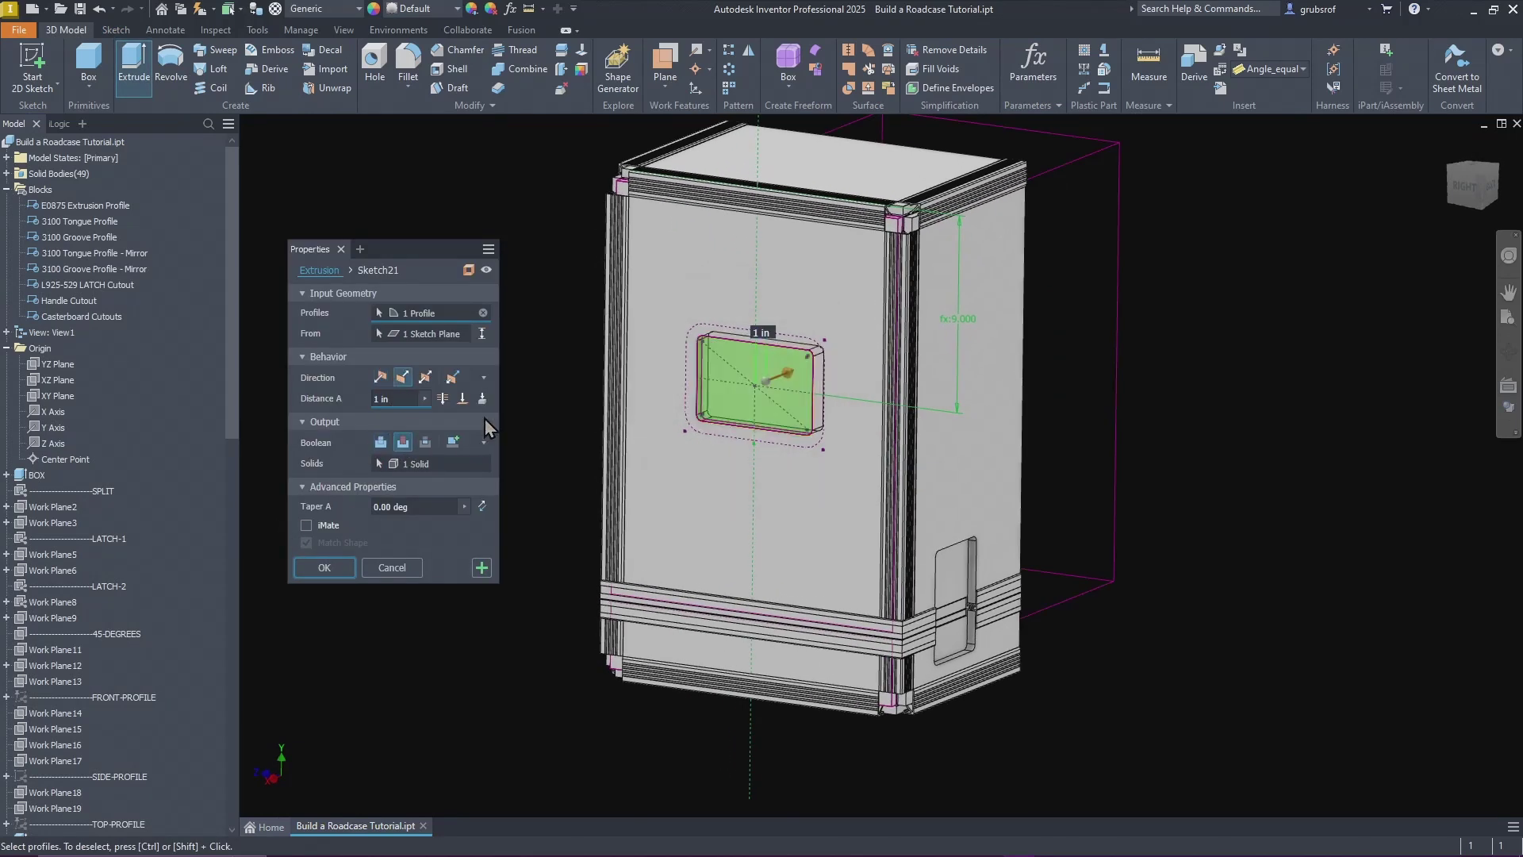
{"action": "left_click", "coordinate": [482, 399]}
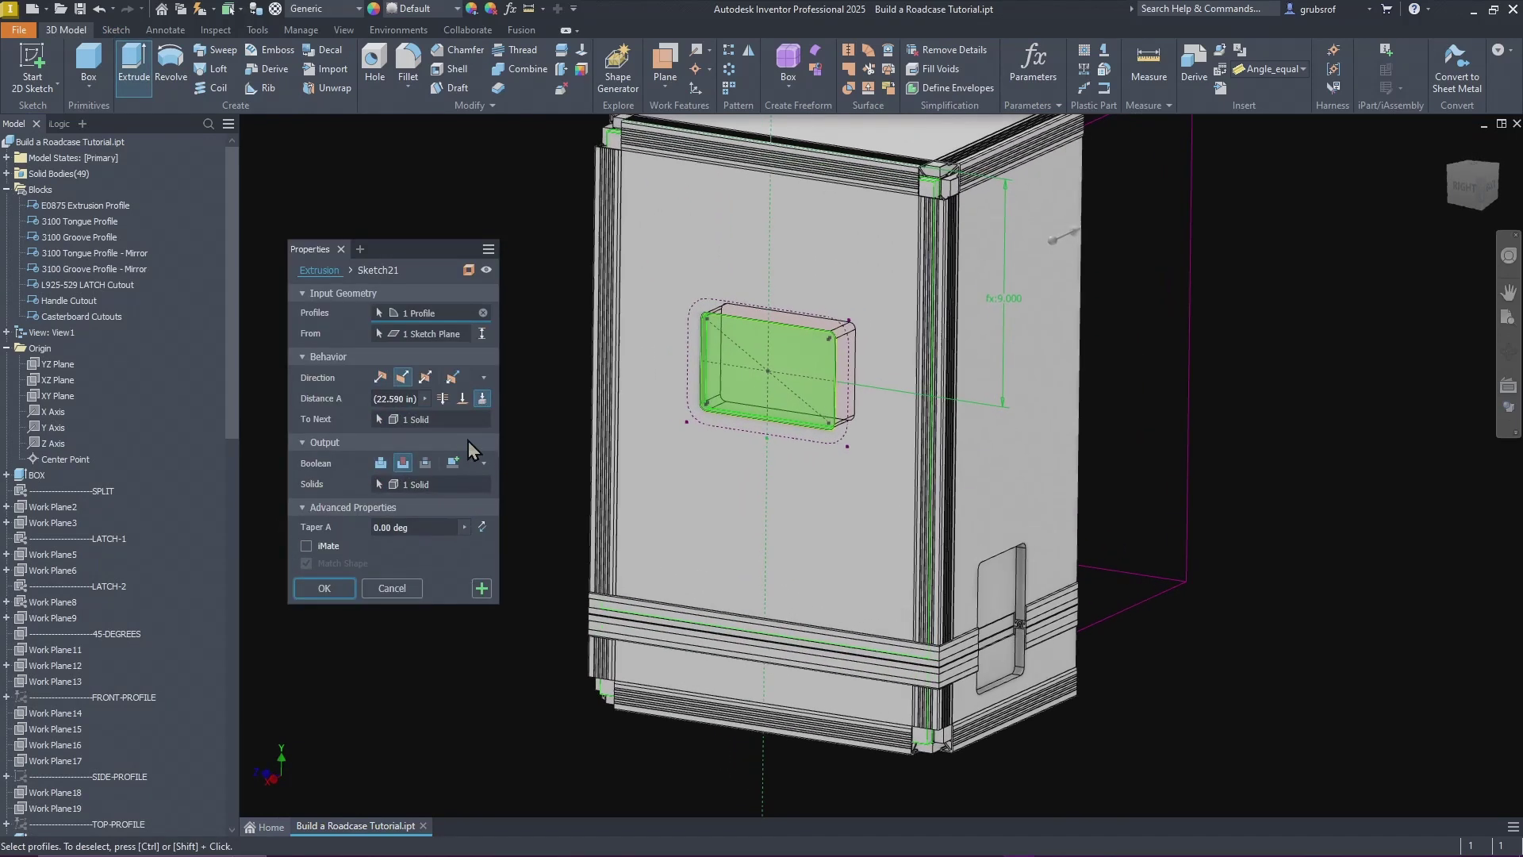
{"action": "left_click", "coordinate": [484, 399]}
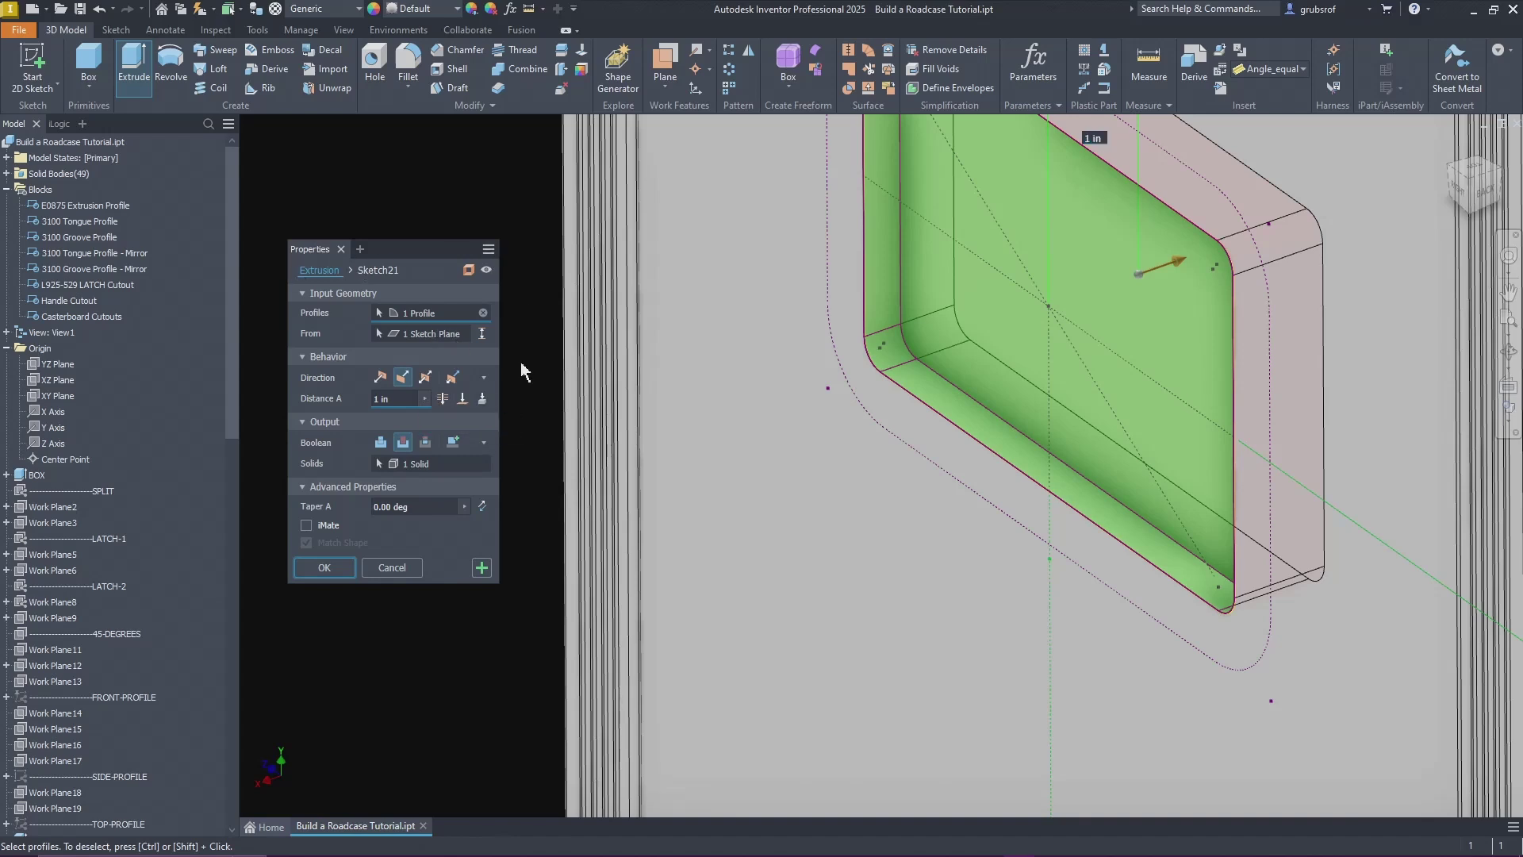
{"action": "key", "text": "Escape"}
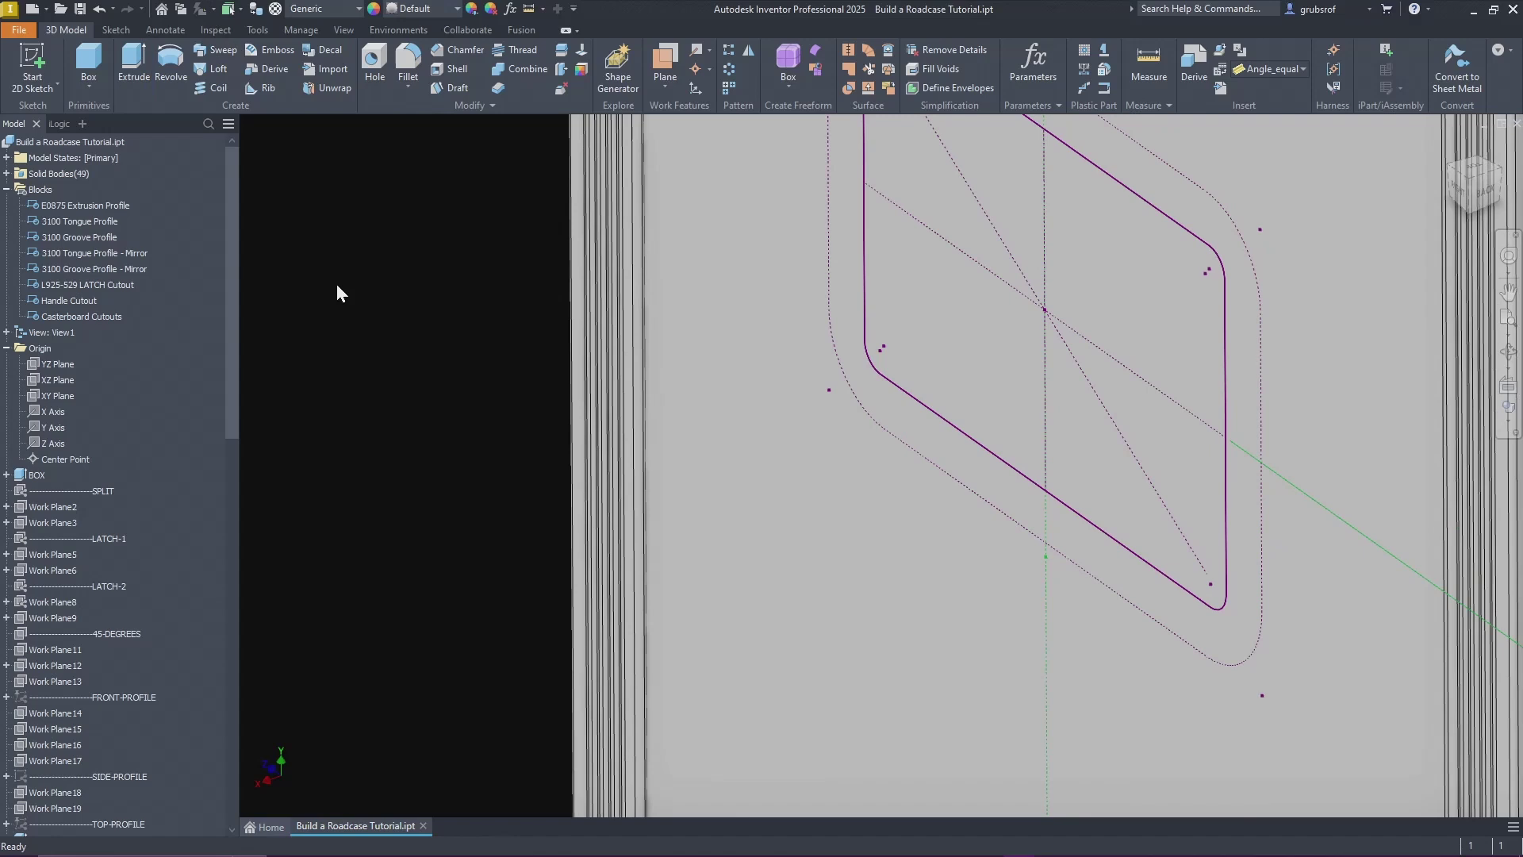
Step: Extrude the handle cutout profile inward as a cut through the side panel, using the To Next extent
{"action": "left_click", "coordinate": [134, 64]}
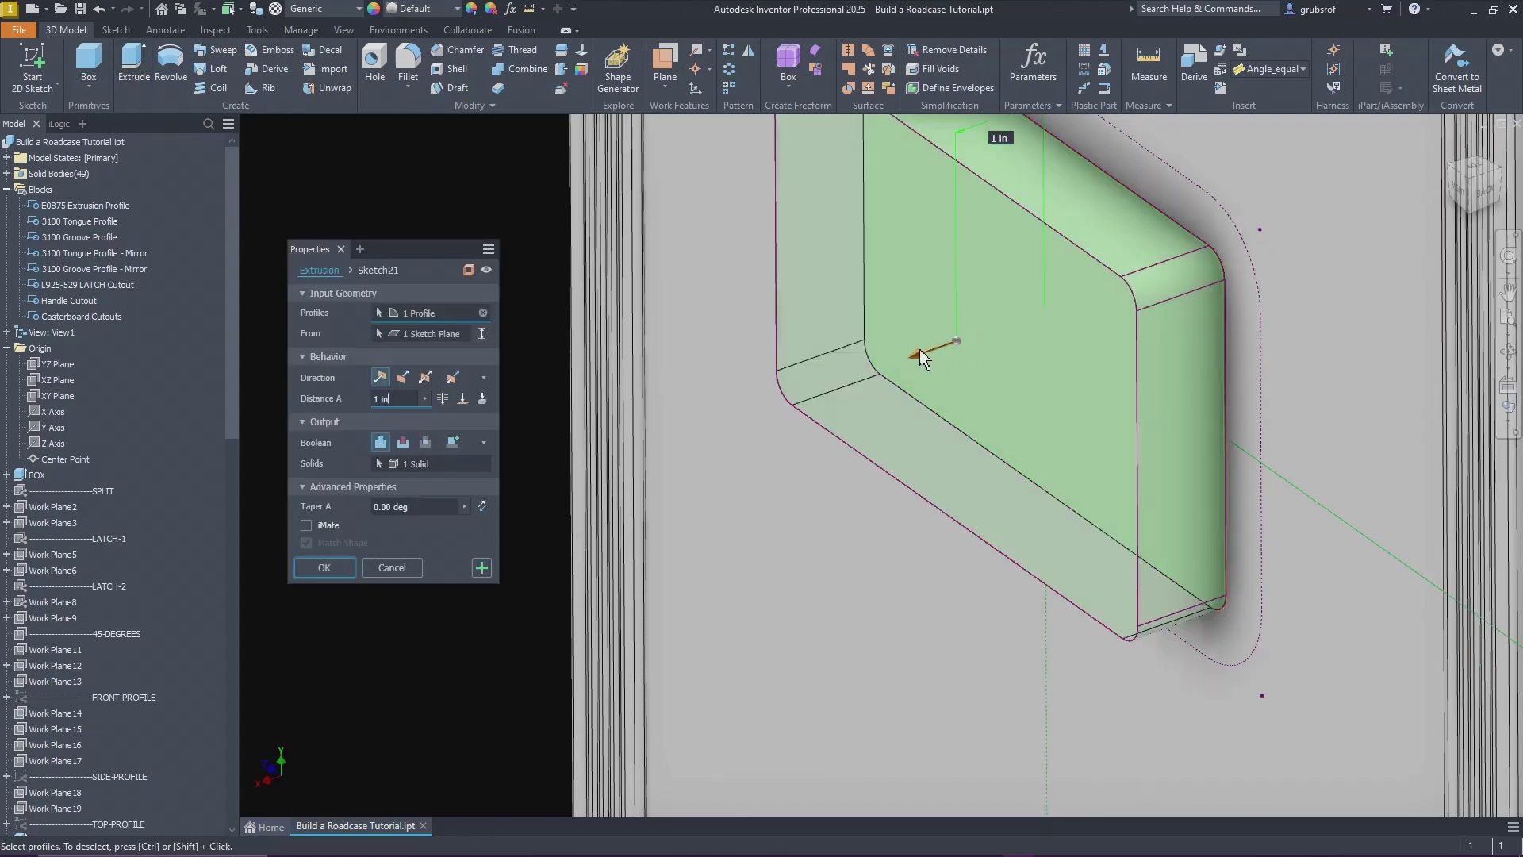
{"action": "left_click", "coordinate": [402, 442]}
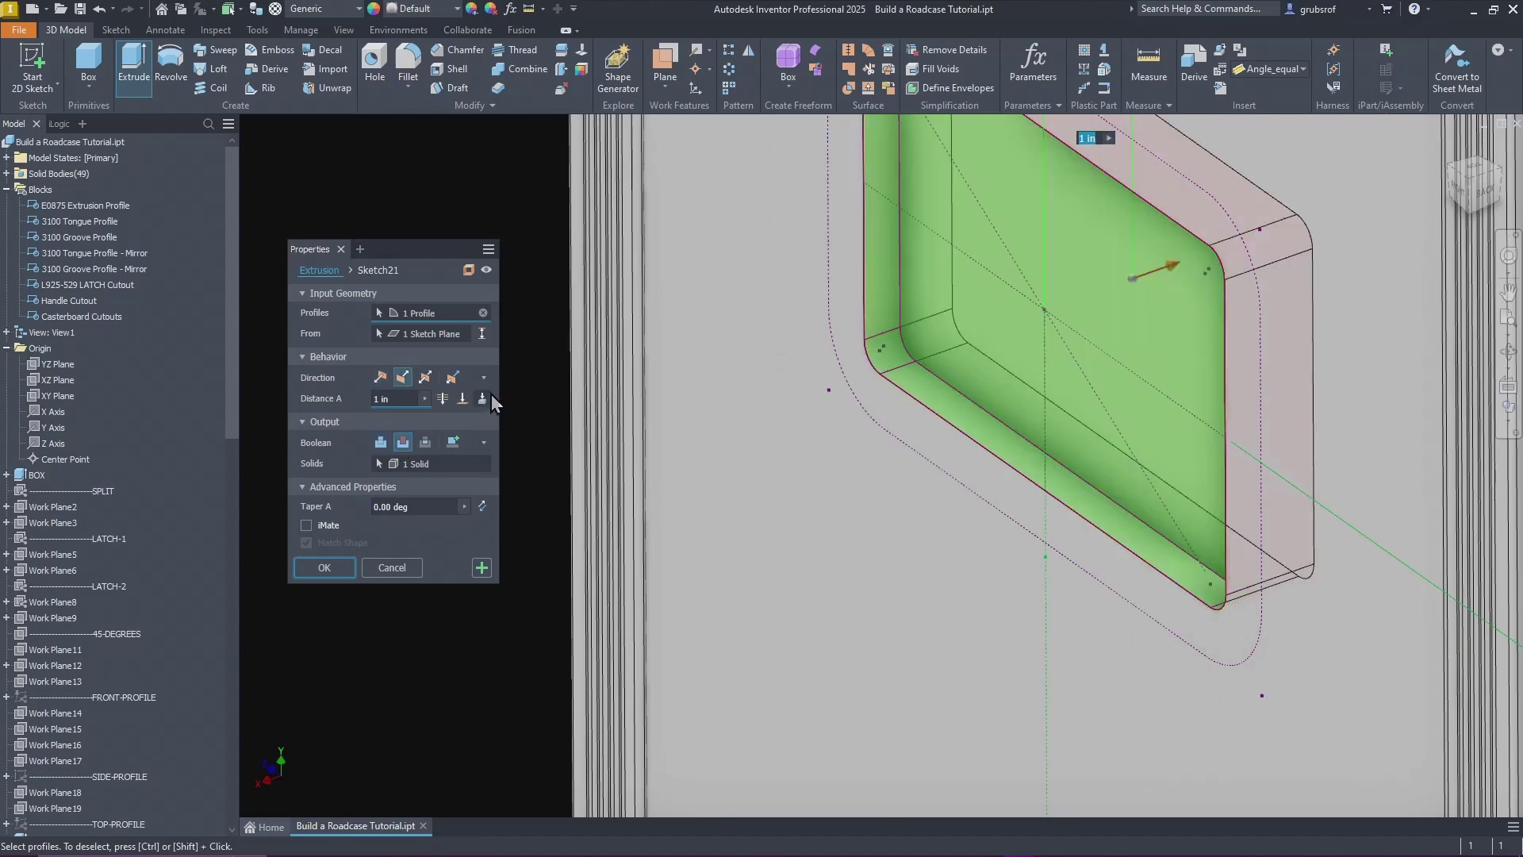
{"action": "left_click", "coordinate": [483, 398]}
{"action": "scroll", "coordinate": [689, 465], "scroll_direction": "up", "scroll_amount": 2}
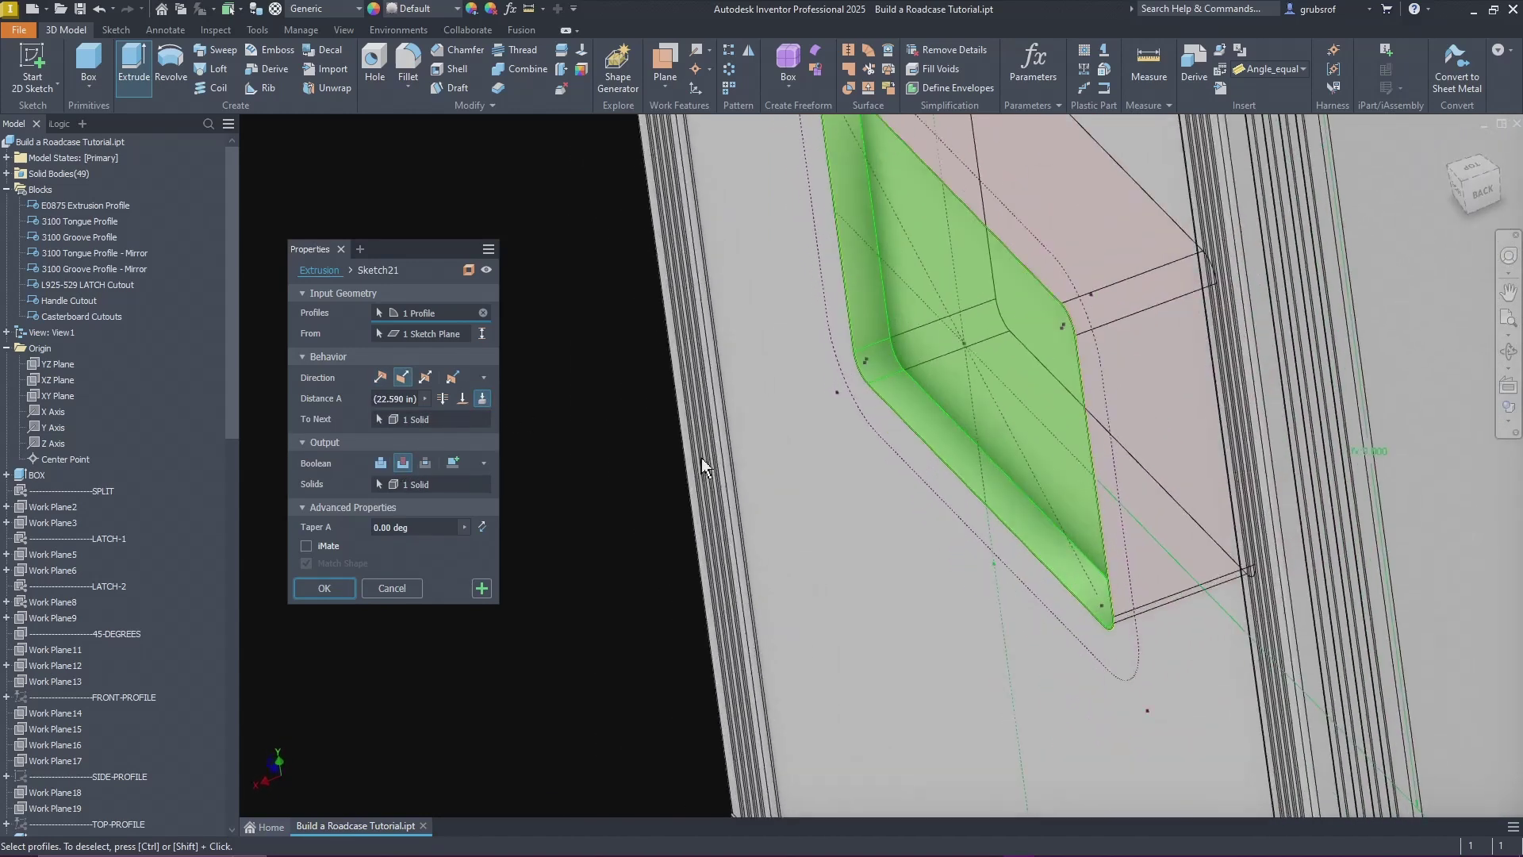
{"action": "scroll", "coordinate": [941, 375], "scroll_direction": "up", "scroll_amount": 3}
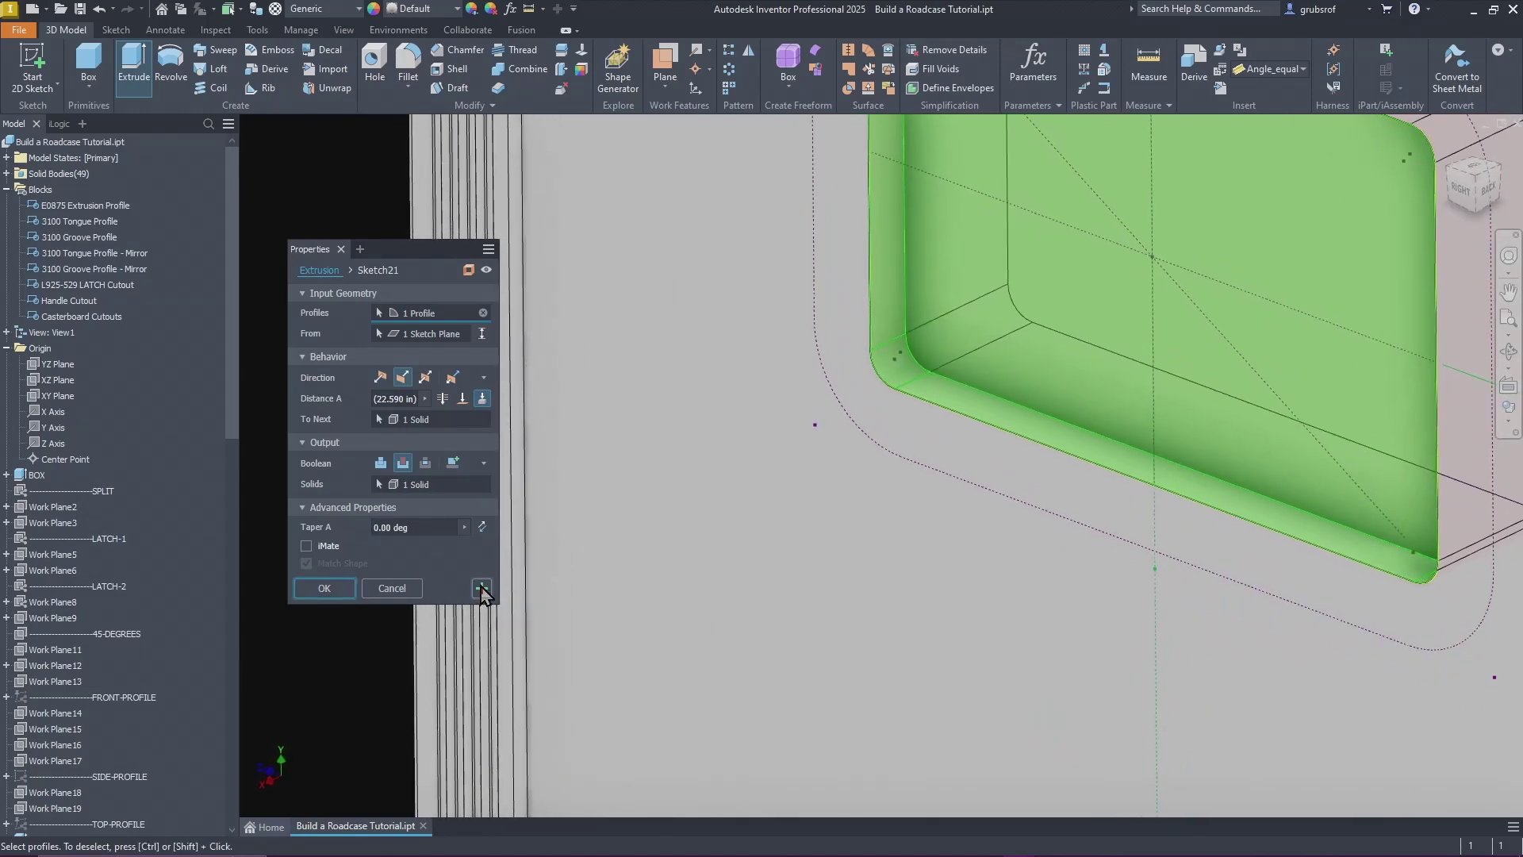
{"action": "left_click", "coordinate": [324, 588]}
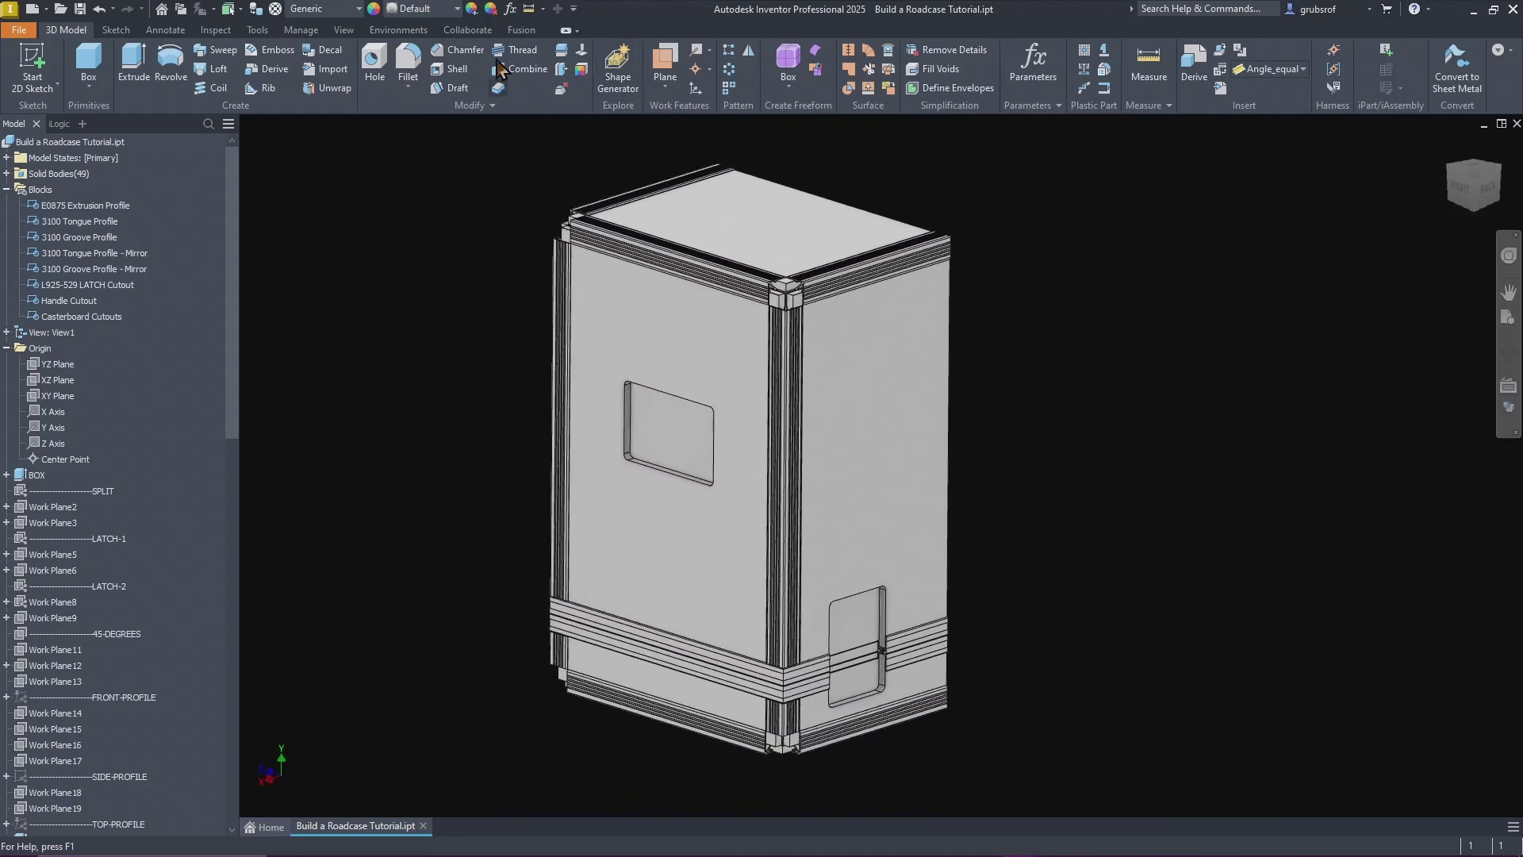
Step: Open the choice of section view types for the roadcase model
{"action": "left_click", "coordinate": [343, 30]}
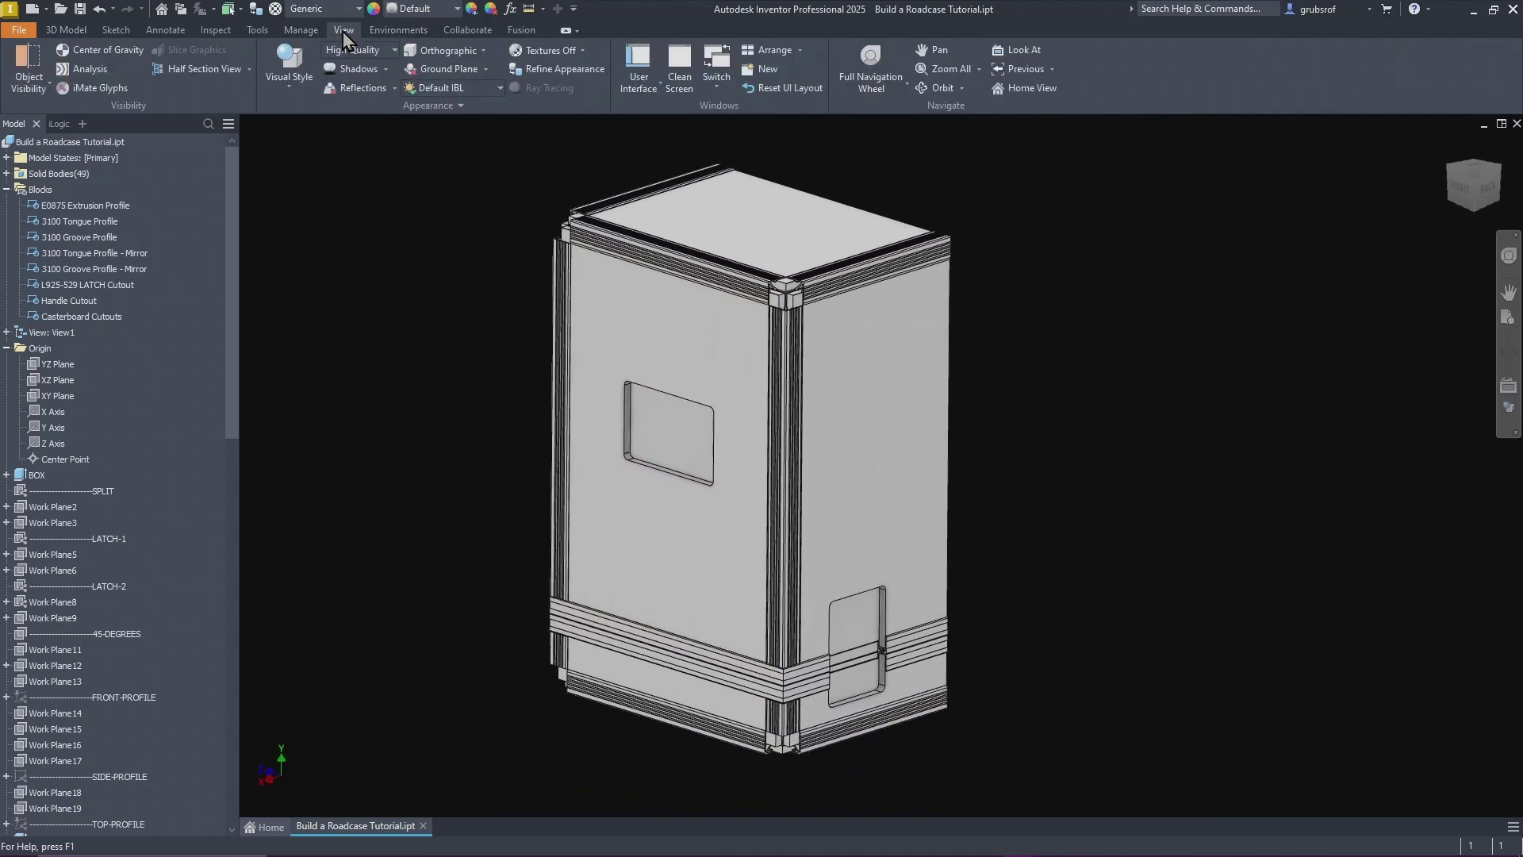
{"action": "left_click", "coordinate": [249, 69]}
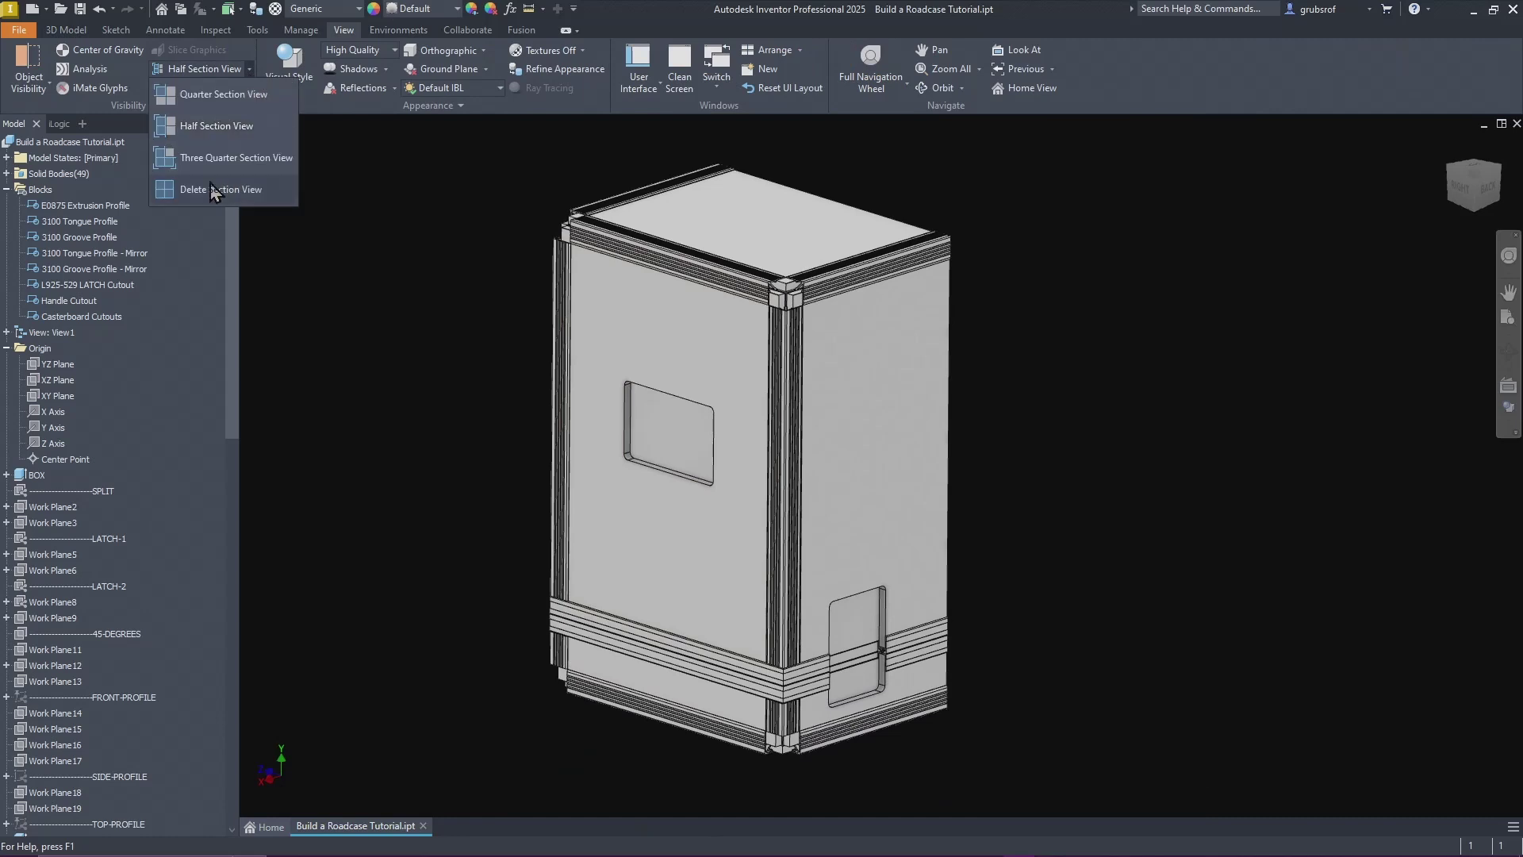
Step: Delete the section view and mirror the end panel solid with the handle cutout about the YZ plane
{"action": "left_click", "coordinate": [213, 190]}
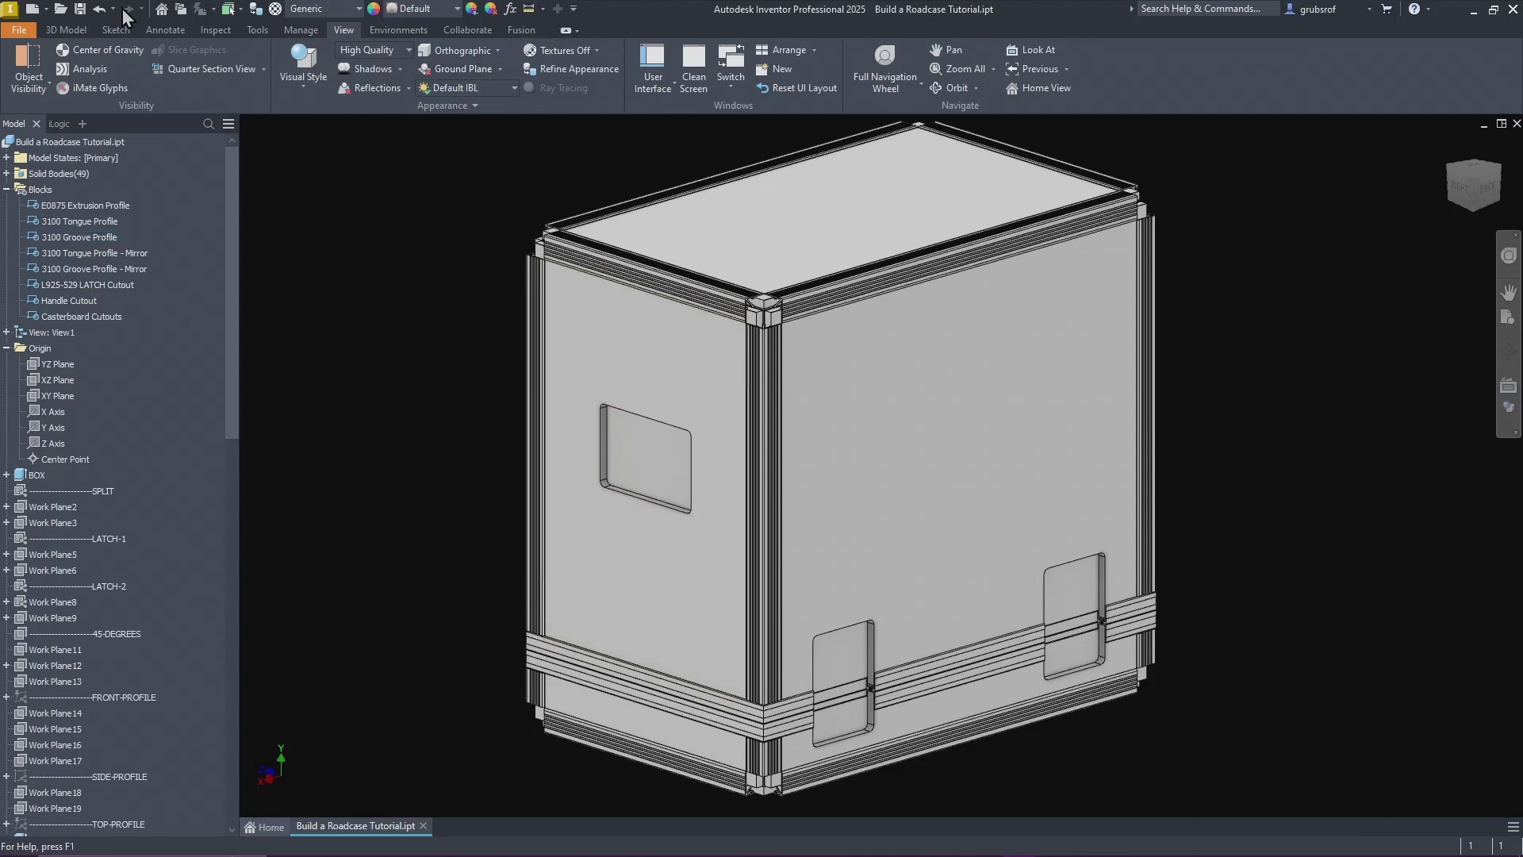
{"action": "left_click", "coordinate": [66, 30]}
{"action": "left_click", "coordinate": [749, 53]}
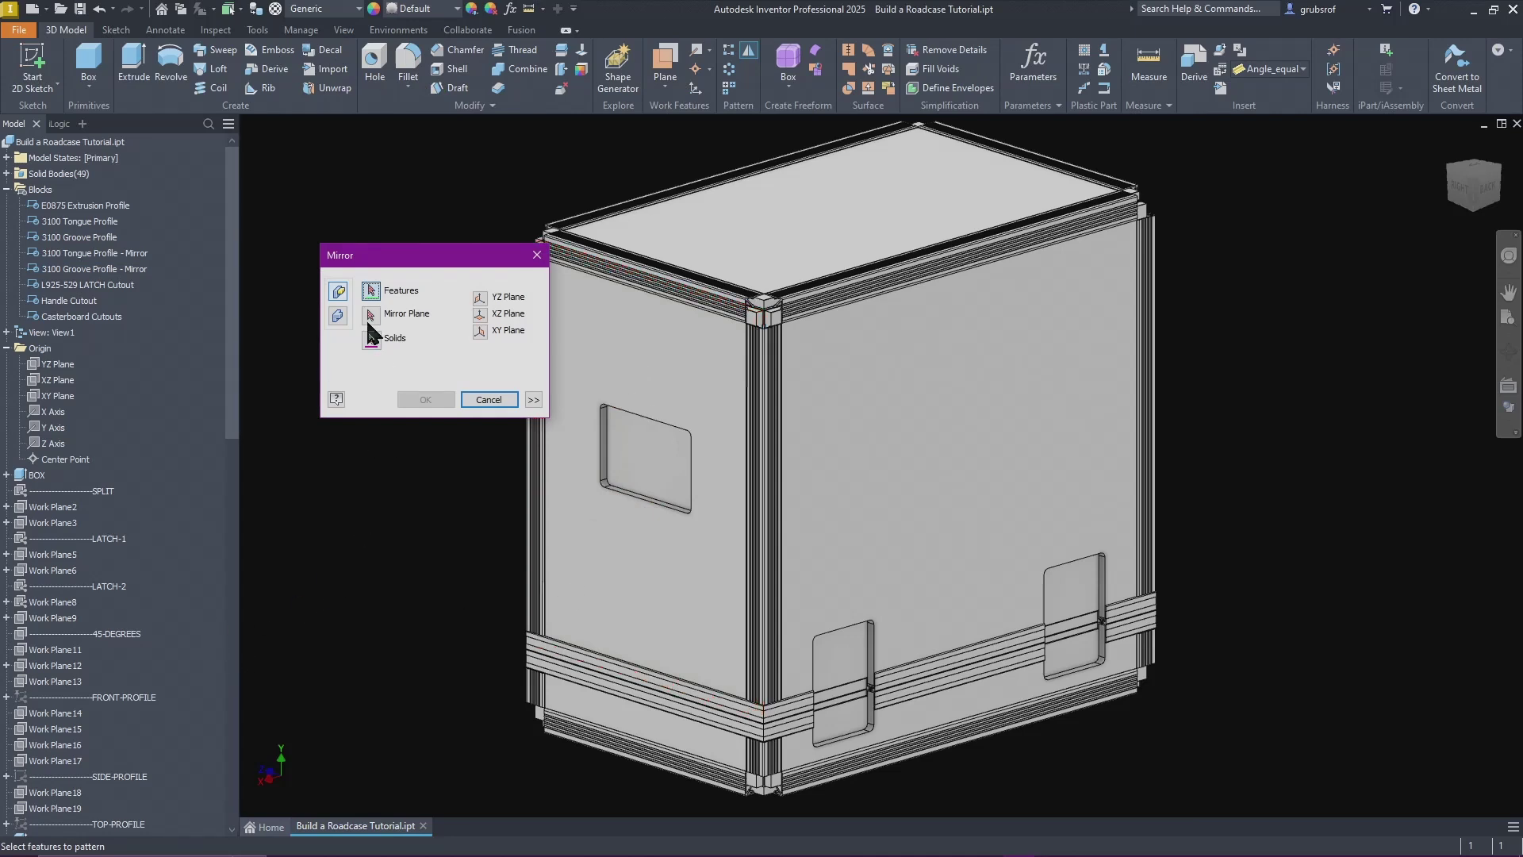
{"action": "left_click", "coordinate": [341, 314]}
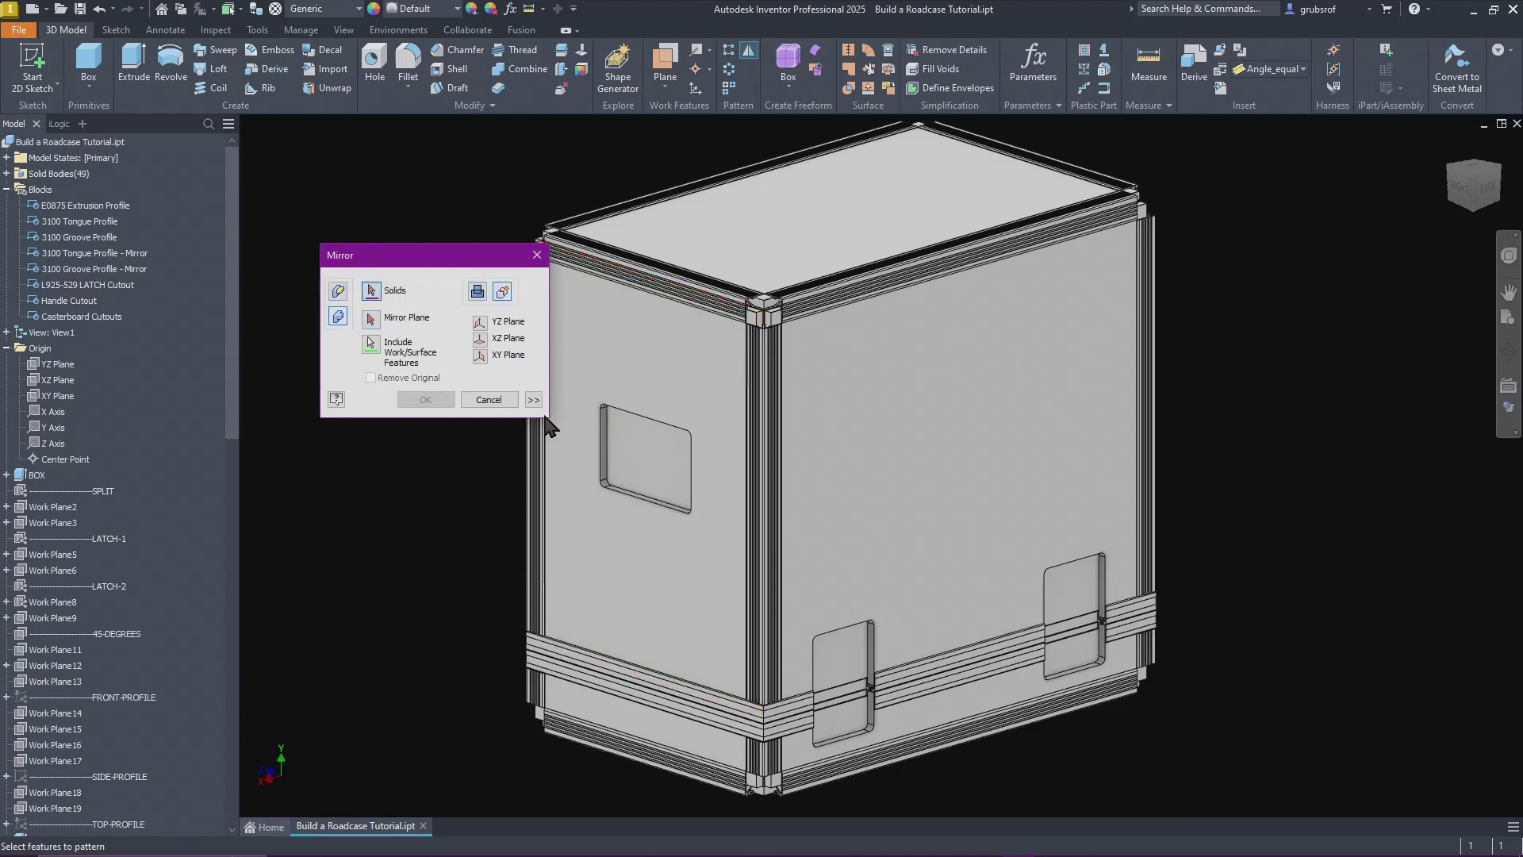
{"action": "left_click", "coordinate": [597, 379]}
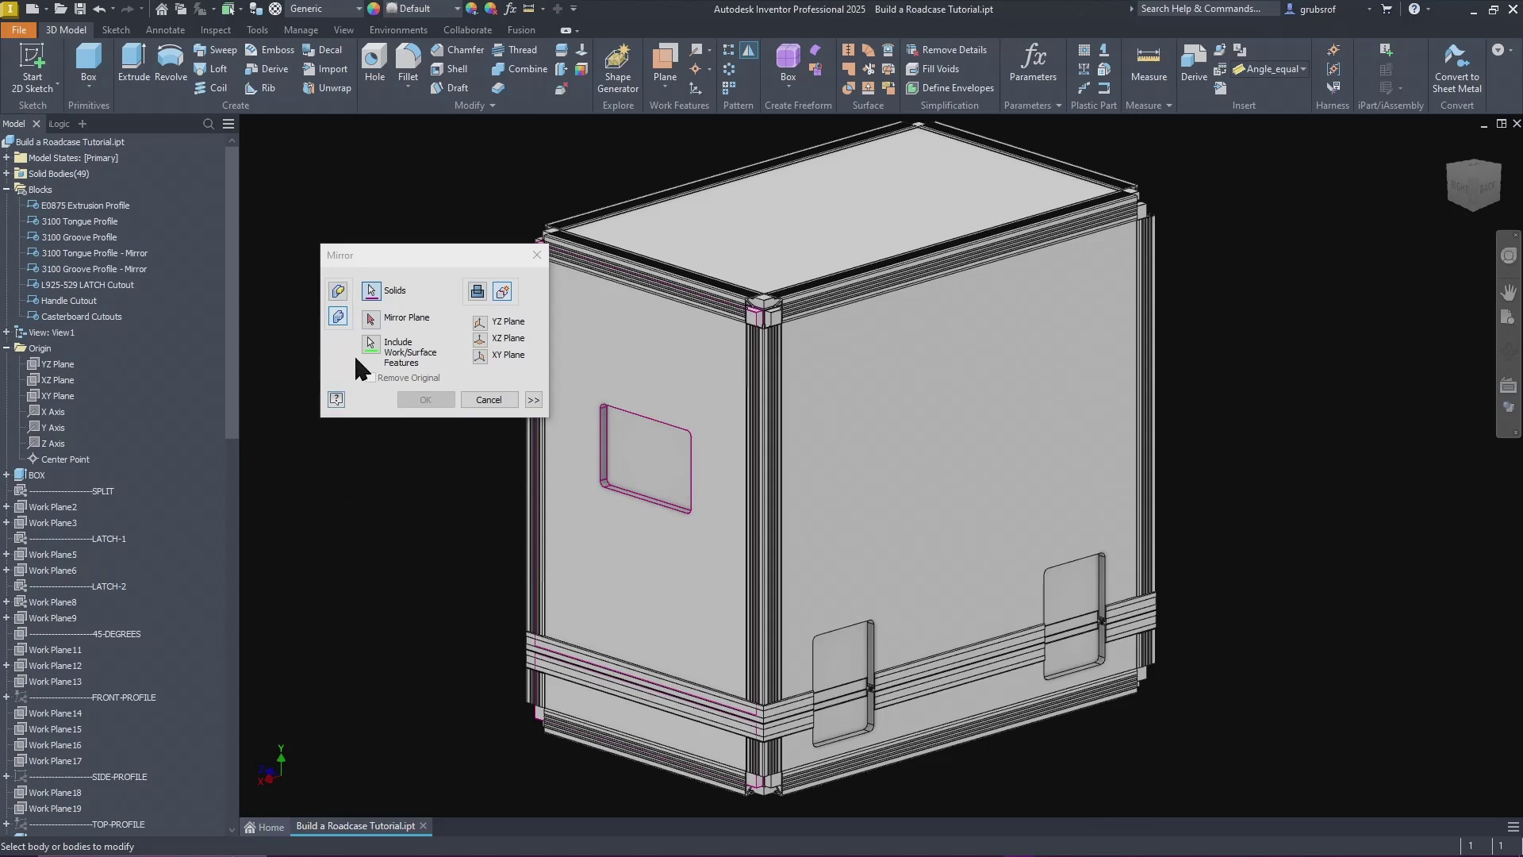
{"action": "left_click", "coordinate": [370, 318]}
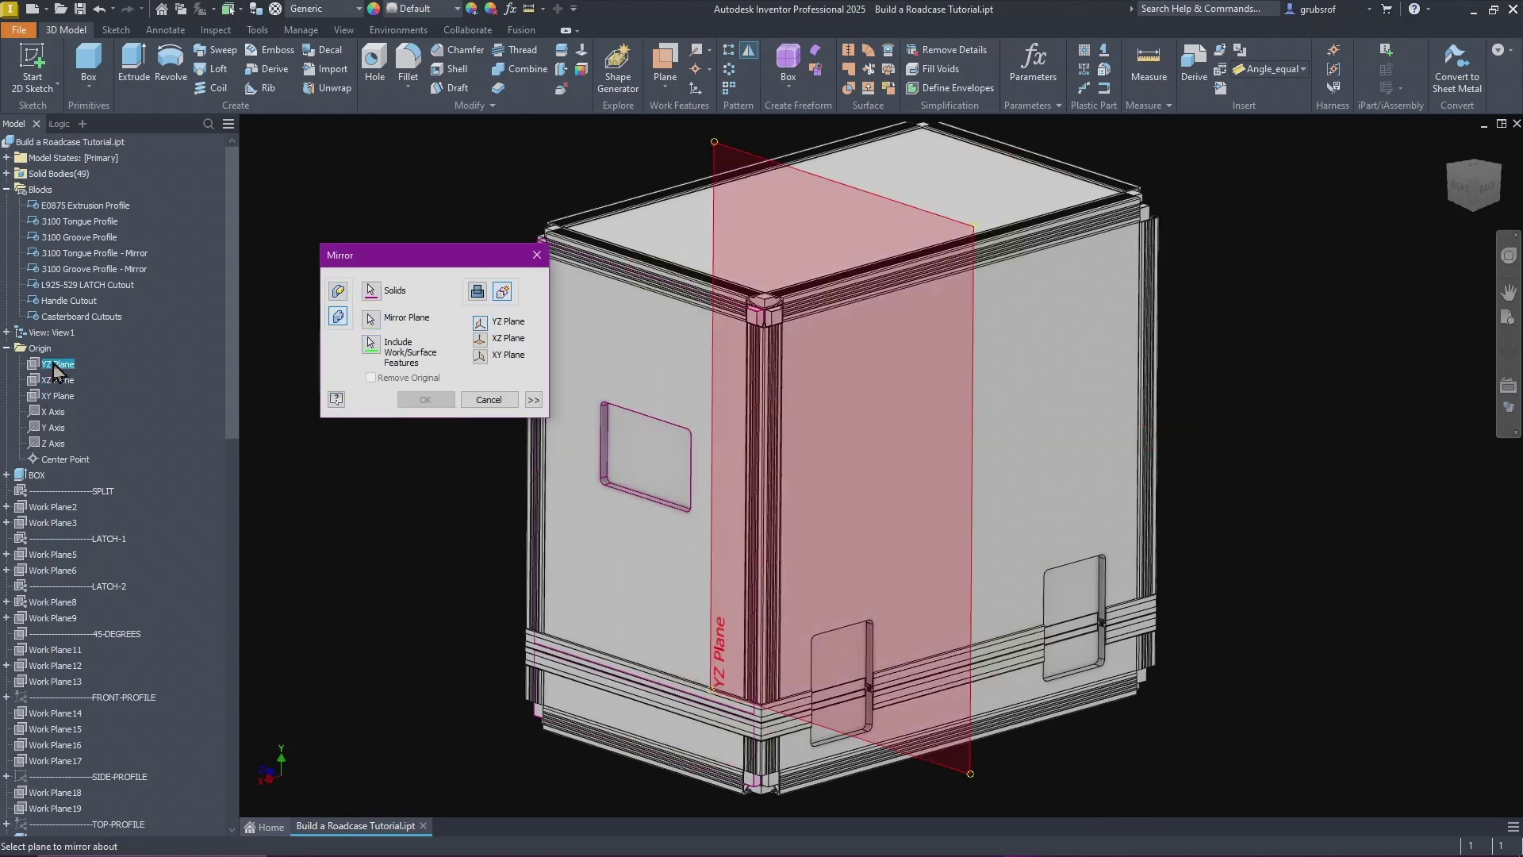
{"action": "left_click", "coordinate": [58, 364]}
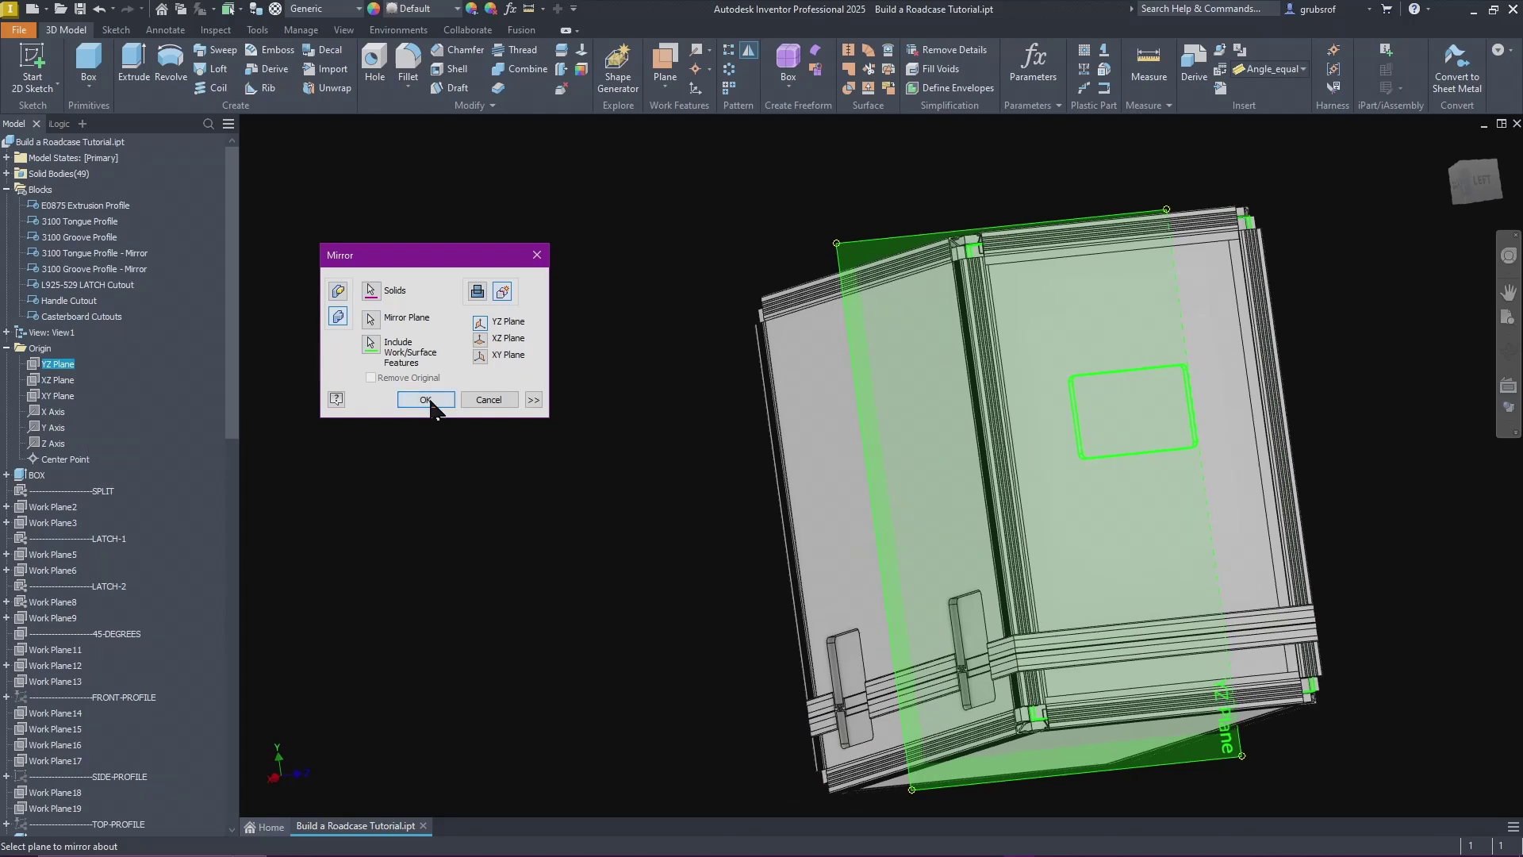
{"action": "left_click", "coordinate": [429, 401]}
{"action": "key", "text": "F6"}
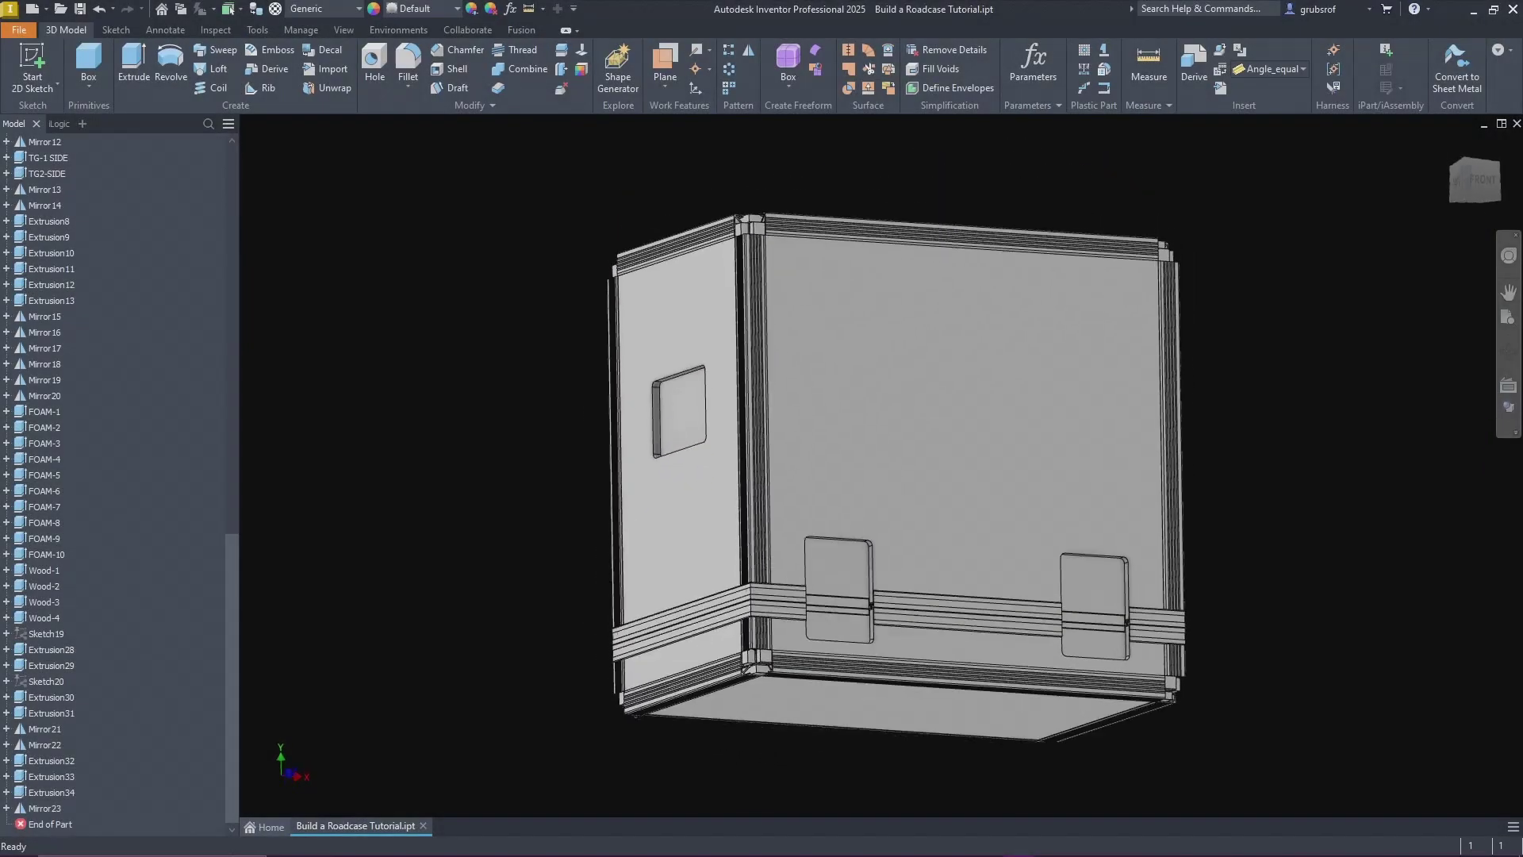
Step: Start a 2D sketch on the flat outer face of the edge extrusion on the case's underside
{"action": "left_click", "coordinate": [32, 65]}
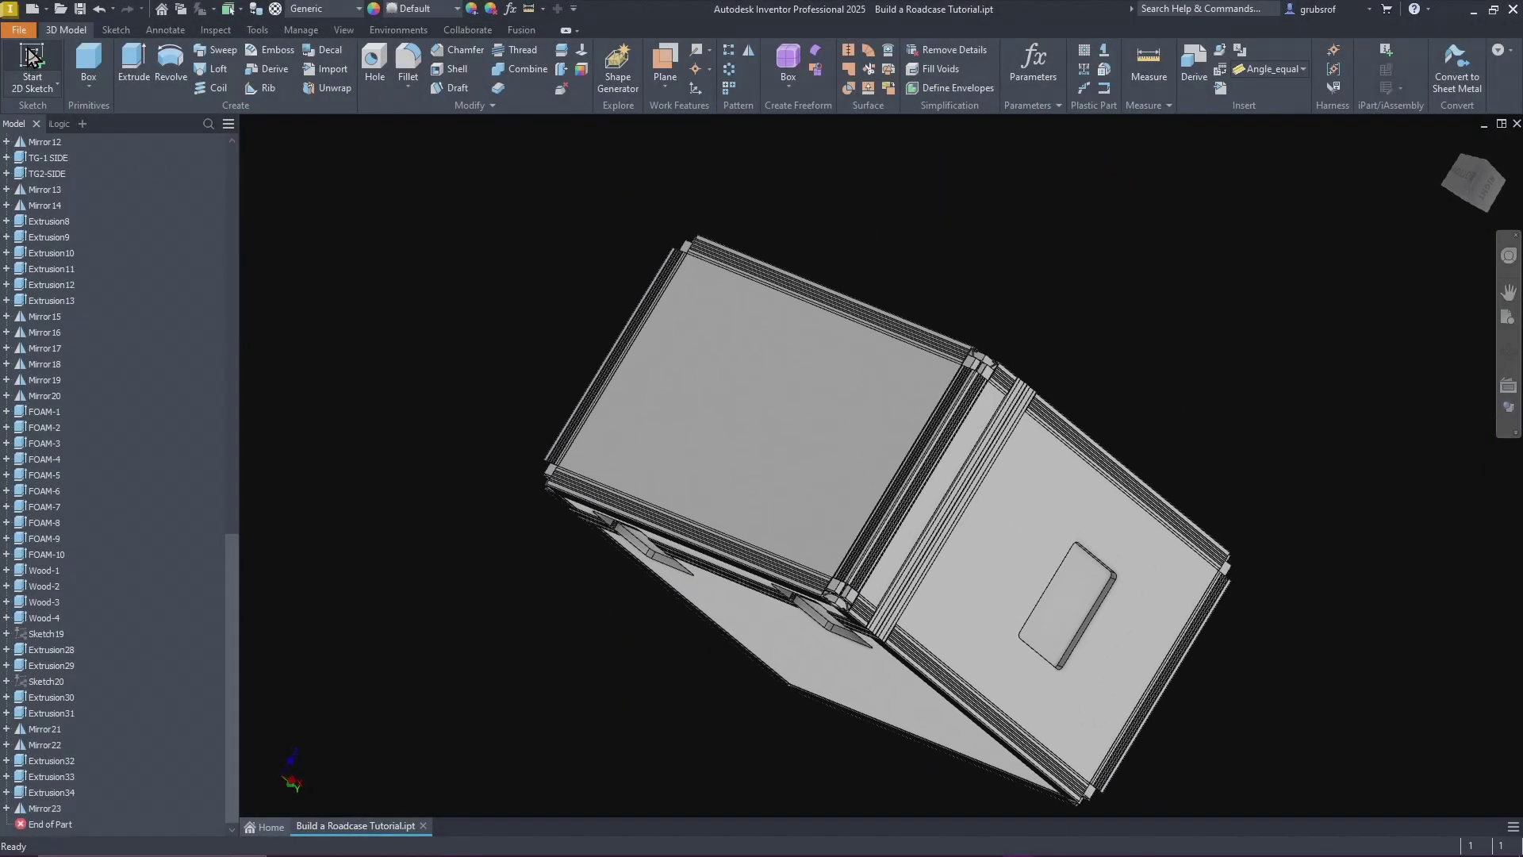
{"action": "scroll", "coordinate": [936, 276], "scroll_direction": "up", "scroll_amount": 4}
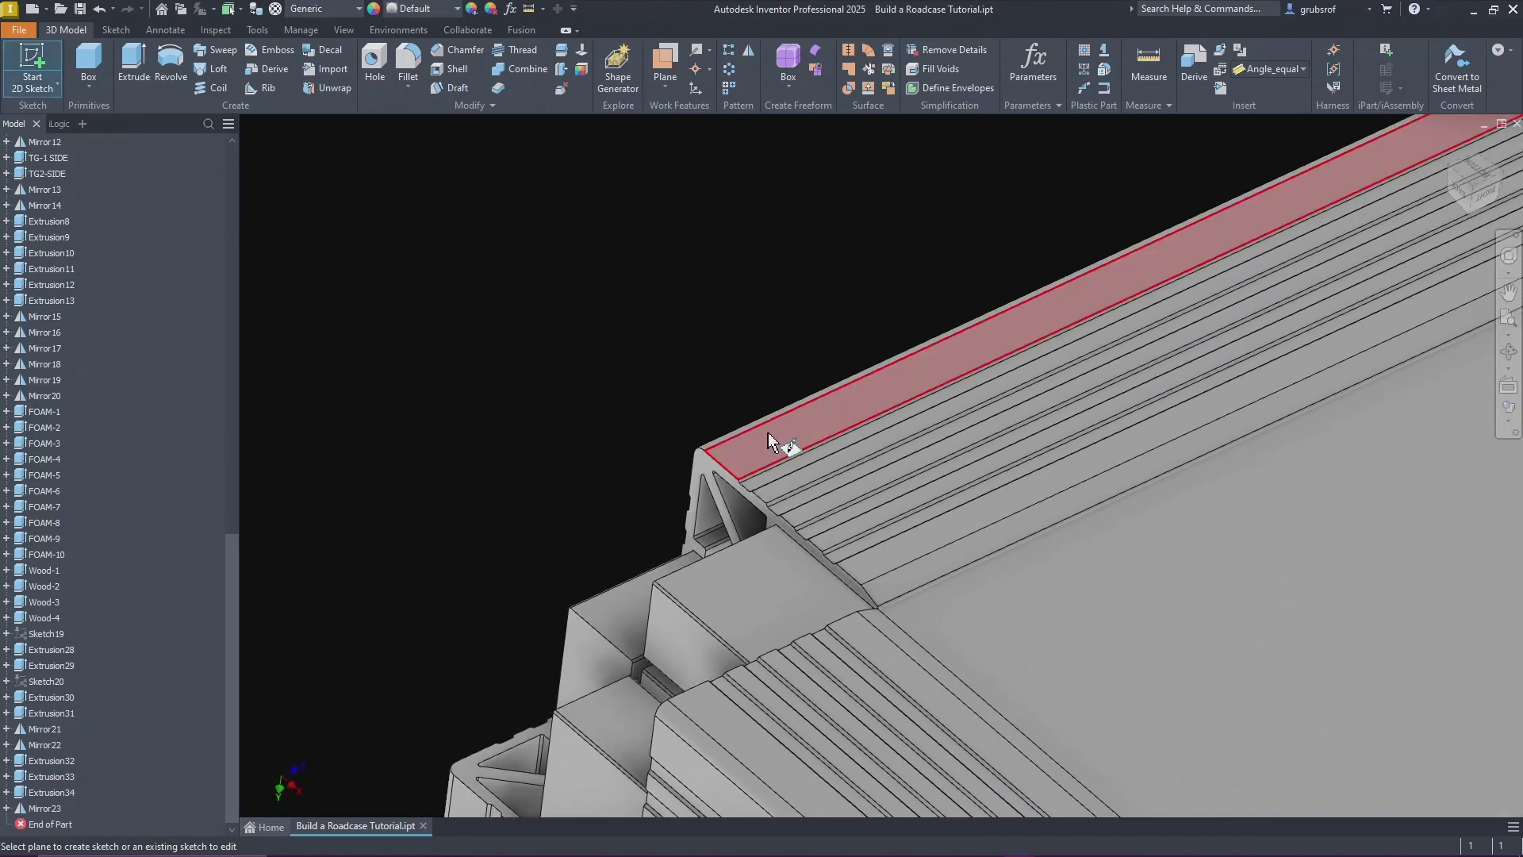
{"action": "left_click", "coordinate": [768, 432]}
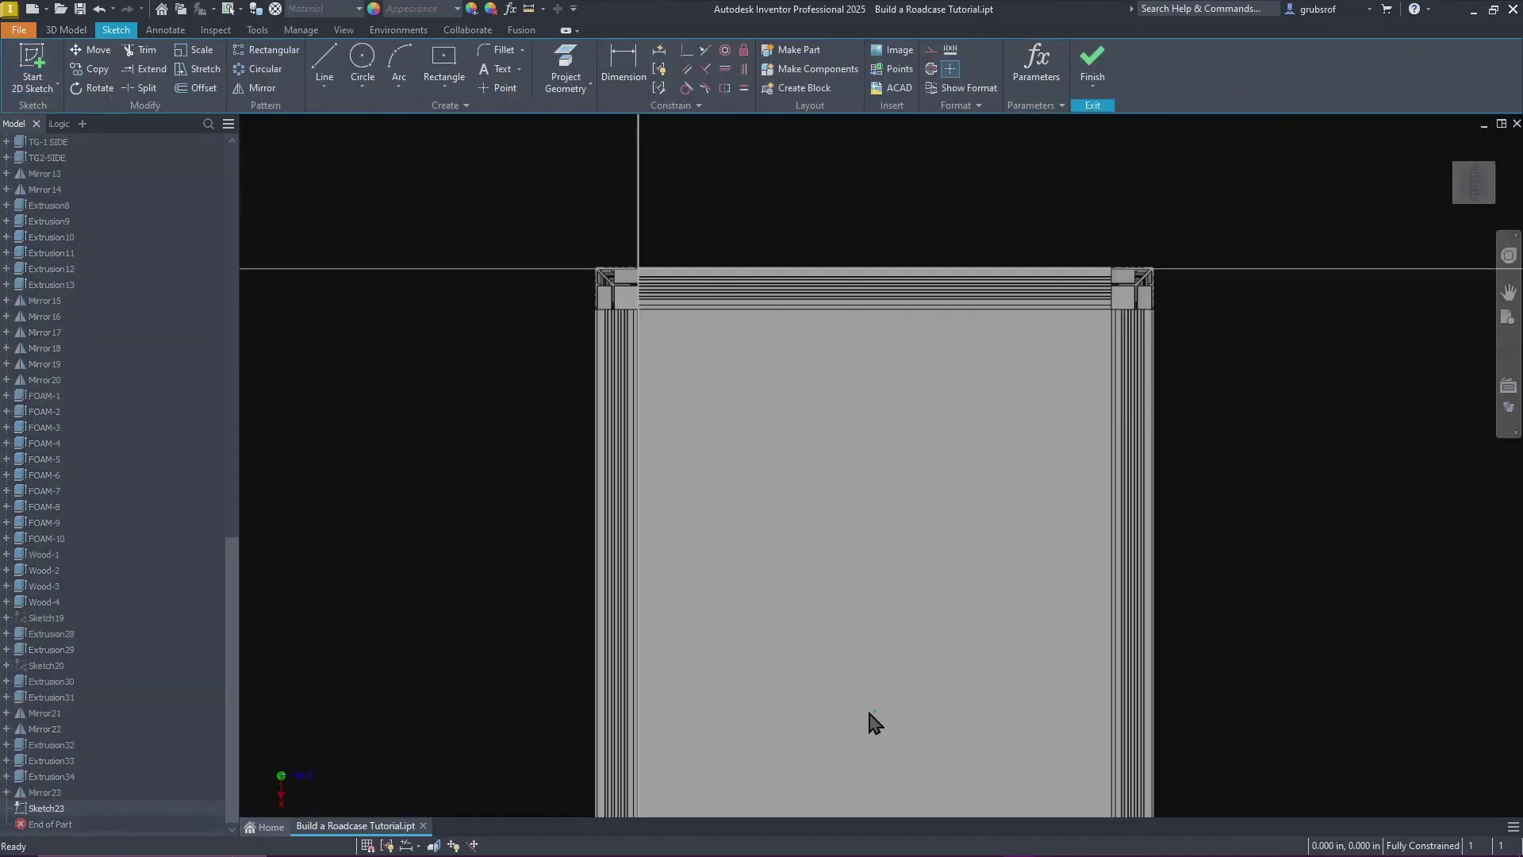
Step: Project the outermost edges of two adjacent sides of the case into the sketch as construction lines
{"action": "key", "text": "p"}
{"action": "scroll", "coordinate": [647, 230], "scroll_direction": "down", "scroll_amount": 5}
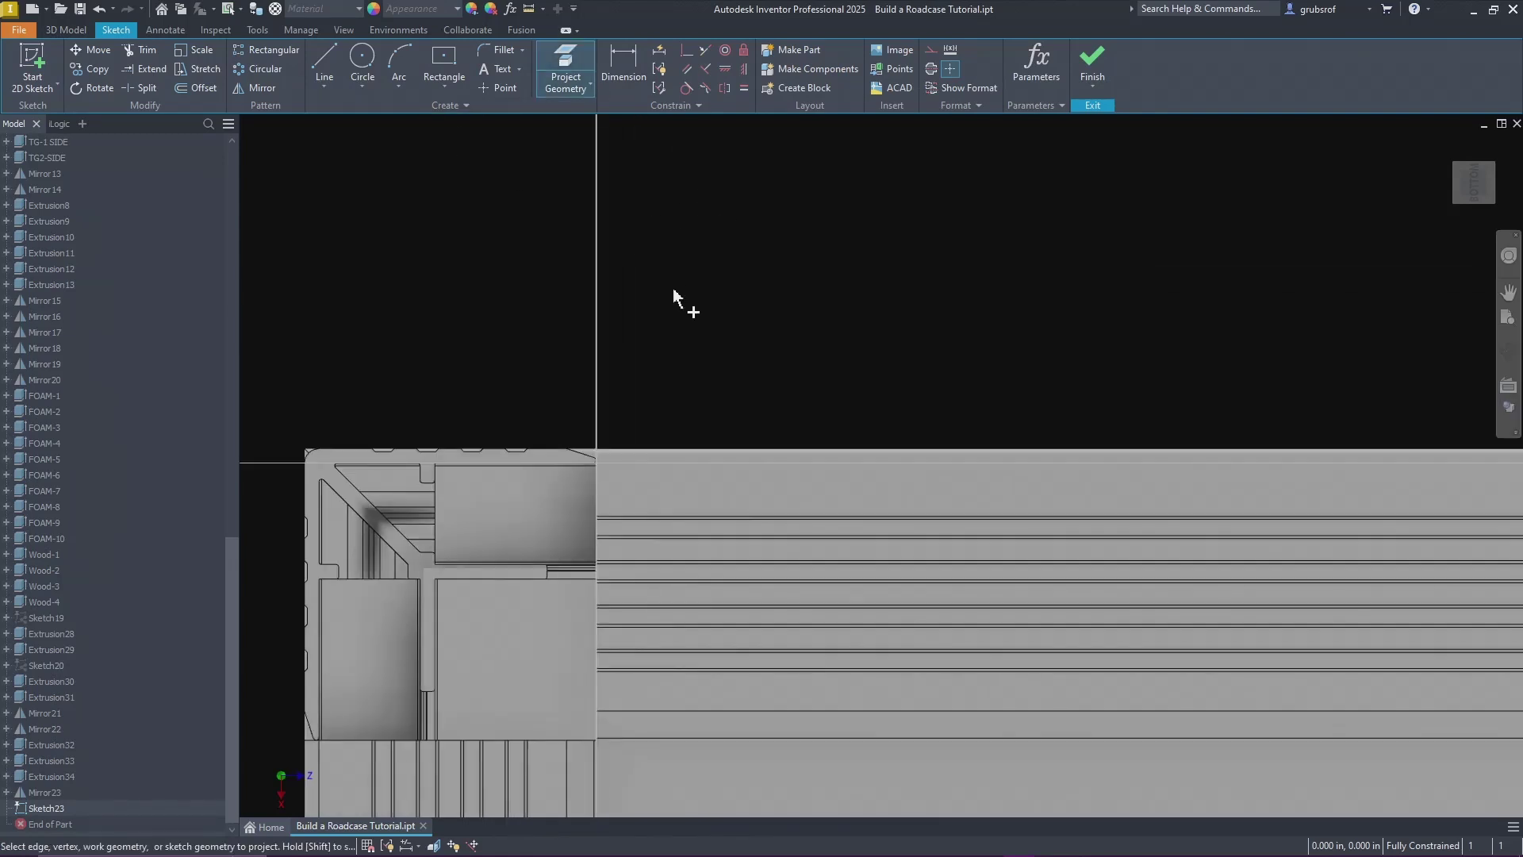
{"action": "left_click", "coordinate": [668, 451]}
{"action": "scroll", "coordinate": [647, 329], "scroll_direction": "up", "scroll_amount": 5}
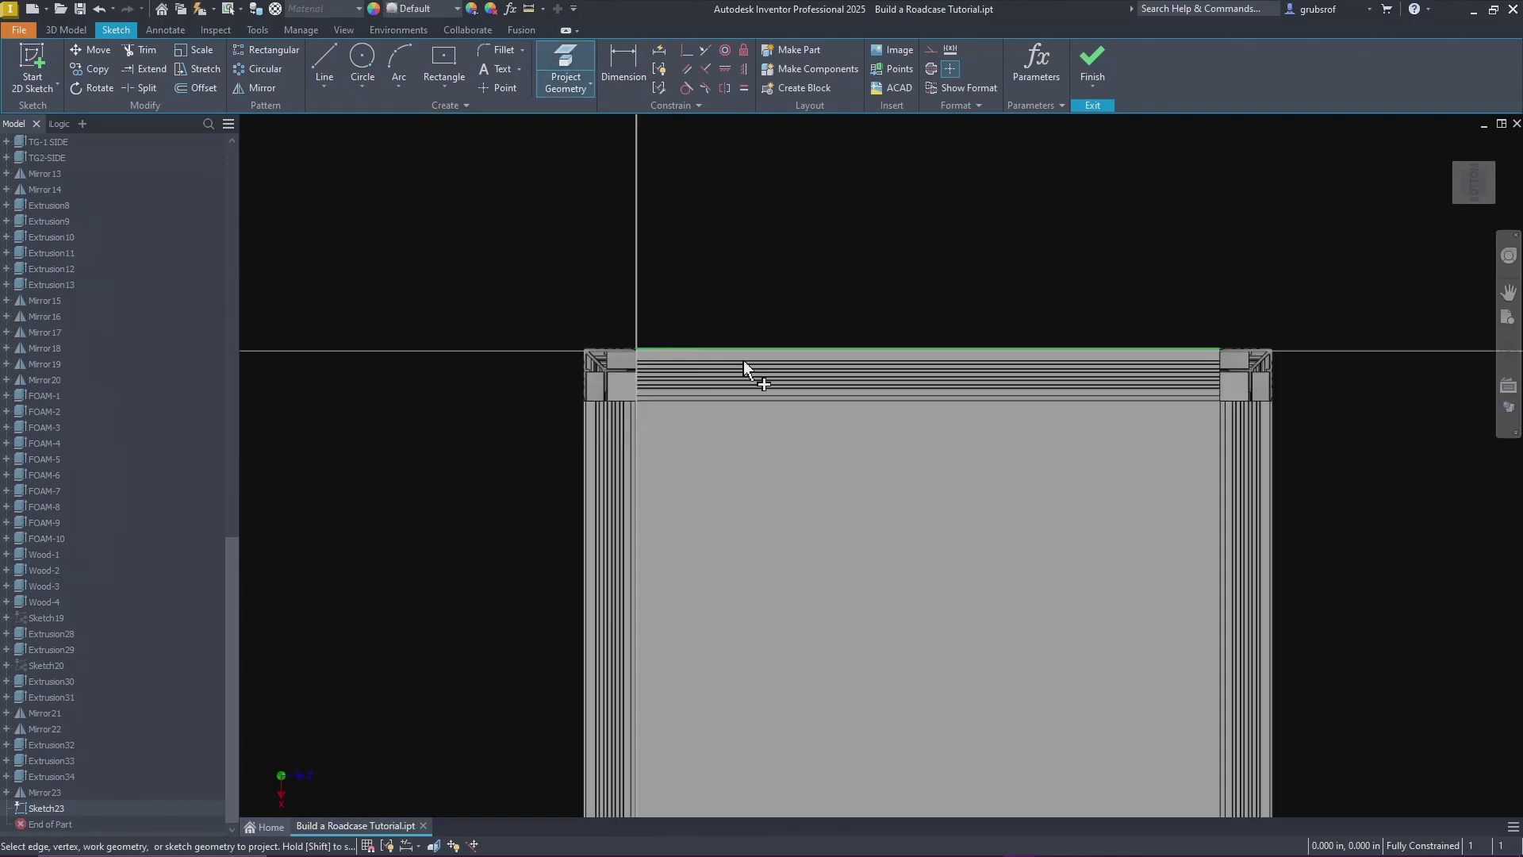
{"action": "left_click", "coordinate": [1271, 476]}
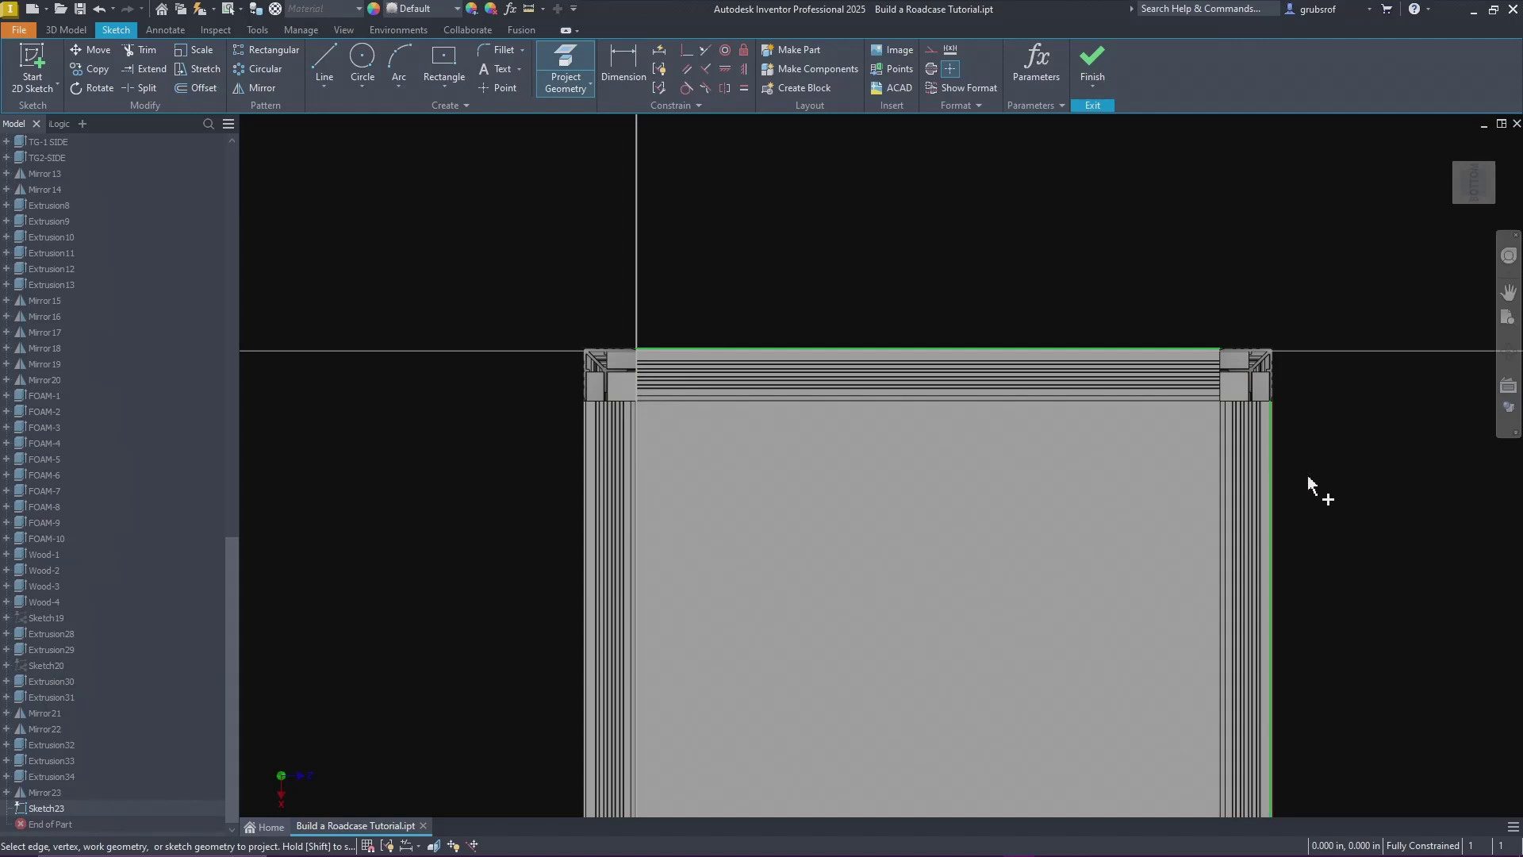
{"action": "scroll", "coordinate": [1309, 480], "scroll_direction": "down", "scroll_amount": 3}
{"action": "scroll", "coordinate": [1308, 475], "scroll_direction": "down", "scroll_amount": 1}
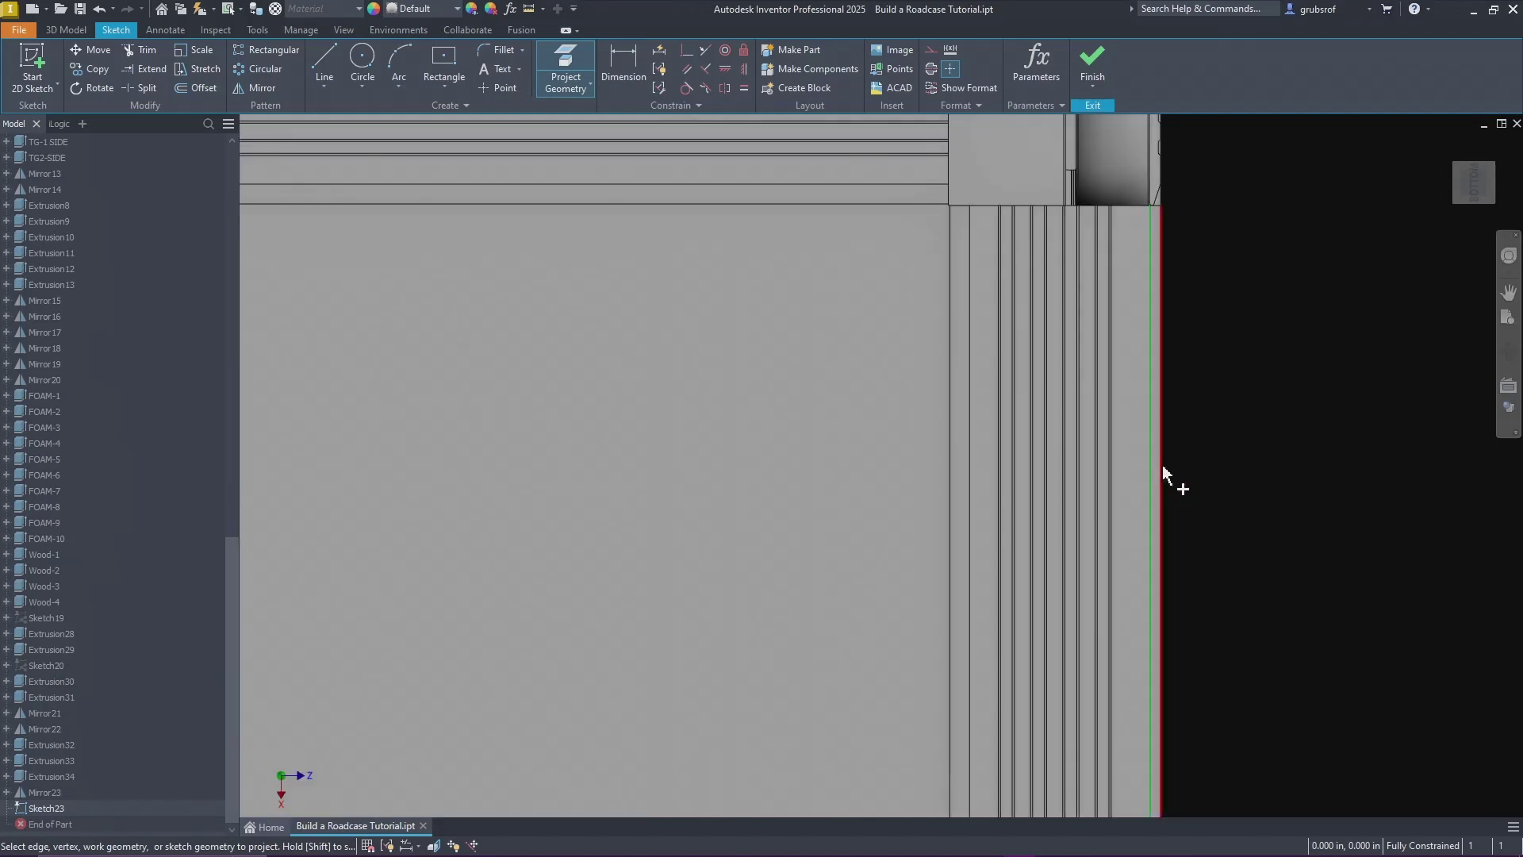
{"action": "right_click", "coordinate": [1236, 557]}
{"action": "left_click", "coordinate": [1197, 541]}
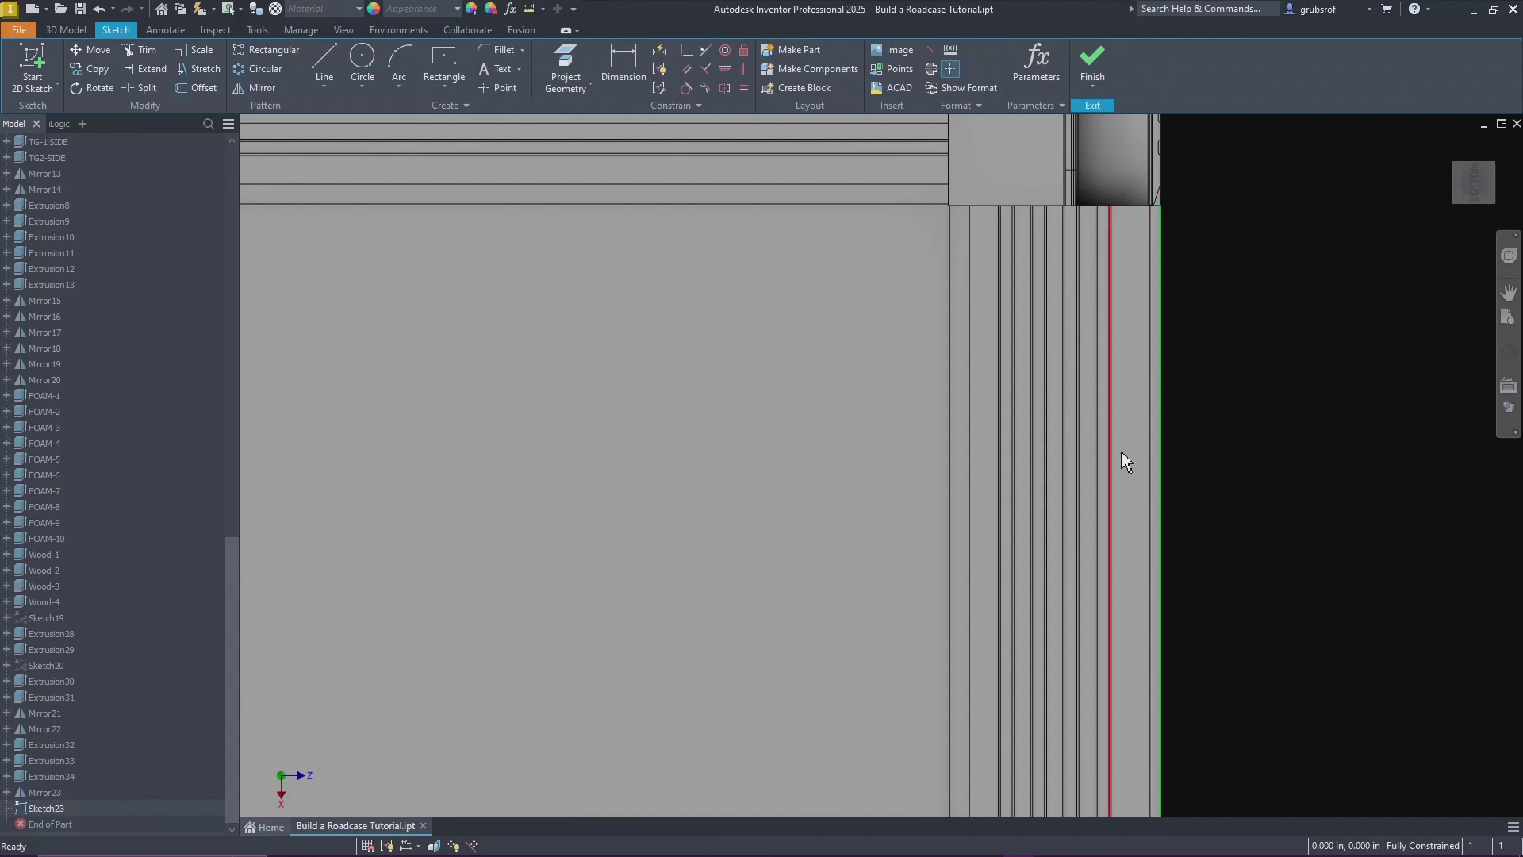
{"action": "scroll", "coordinate": [1231, 446], "scroll_direction": "up", "scroll_amount": 6}
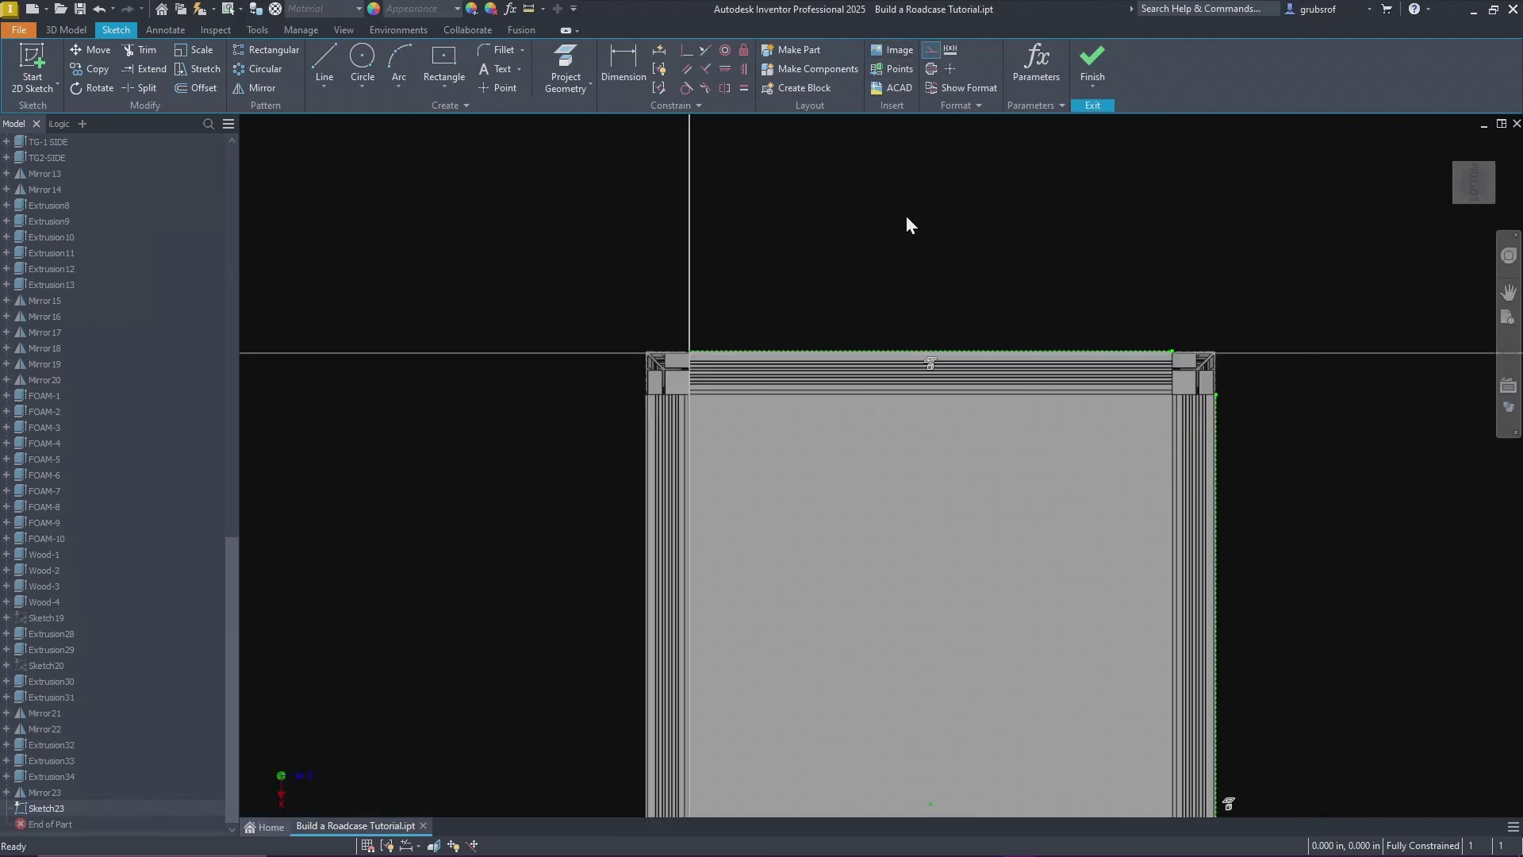
Step: Draw a center rectangle from the sketch's center point, with its corner beyond the outer edges of the case
{"action": "scroll", "coordinate": [818, 262], "scroll_direction": "up", "scroll_amount": 6}
{"action": "left_click", "coordinate": [445, 62]}
{"action": "left_click", "coordinate": [854, 447]}
{"action": "left_click", "coordinate": [976, 279]}
{"action": "scroll", "coordinate": [944, 254], "scroll_direction": "down", "scroll_amount": 4}
{"action": "scroll", "coordinate": [1037, 499], "scroll_direction": "down", "scroll_amount": 3}
{"action": "scroll", "coordinate": [905, 408], "scroll_direction": "up", "scroll_amount": 2}
{"action": "right_click", "coordinate": [871, 520]}
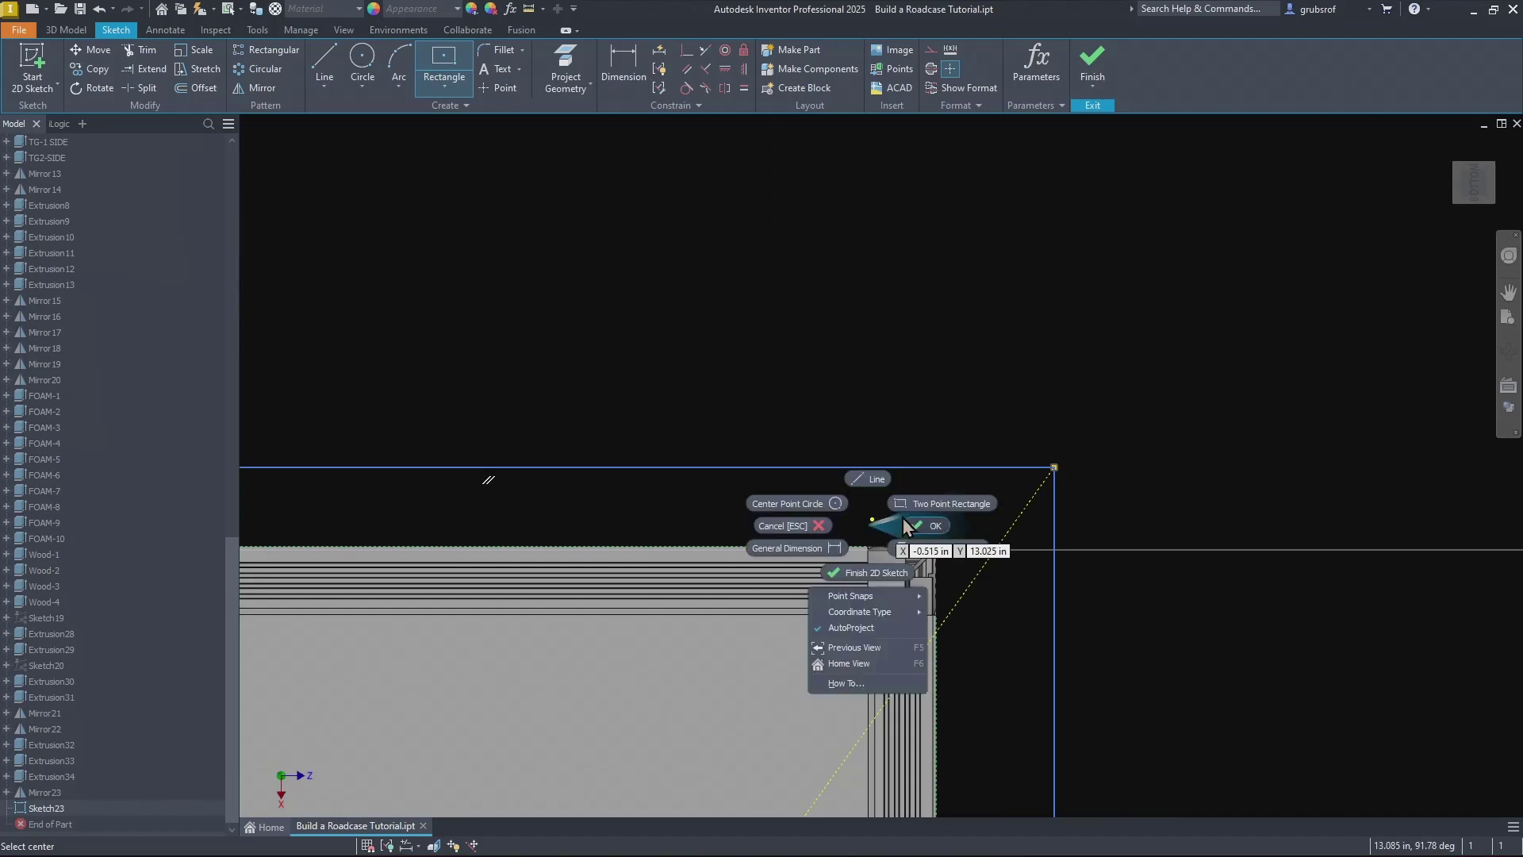
{"action": "left_click", "coordinate": [905, 526]}
Step: Make two adjacent rectangle sides collinear with the projected outer edges of the case
{"action": "left_click", "coordinate": [705, 69]}
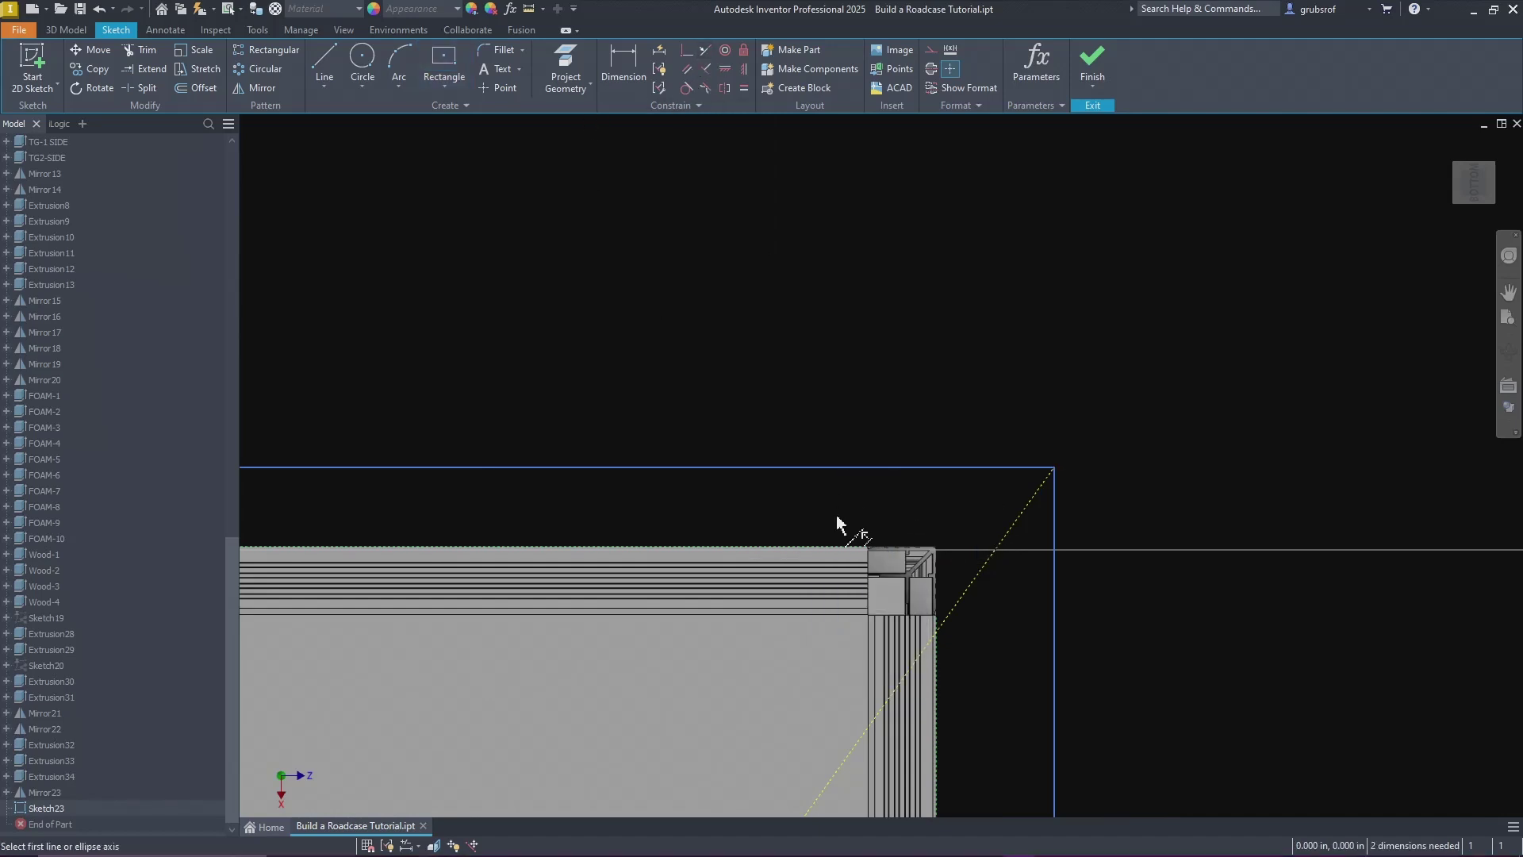
{"action": "left_click", "coordinate": [843, 473]}
{"action": "left_click", "coordinate": [834, 550]}
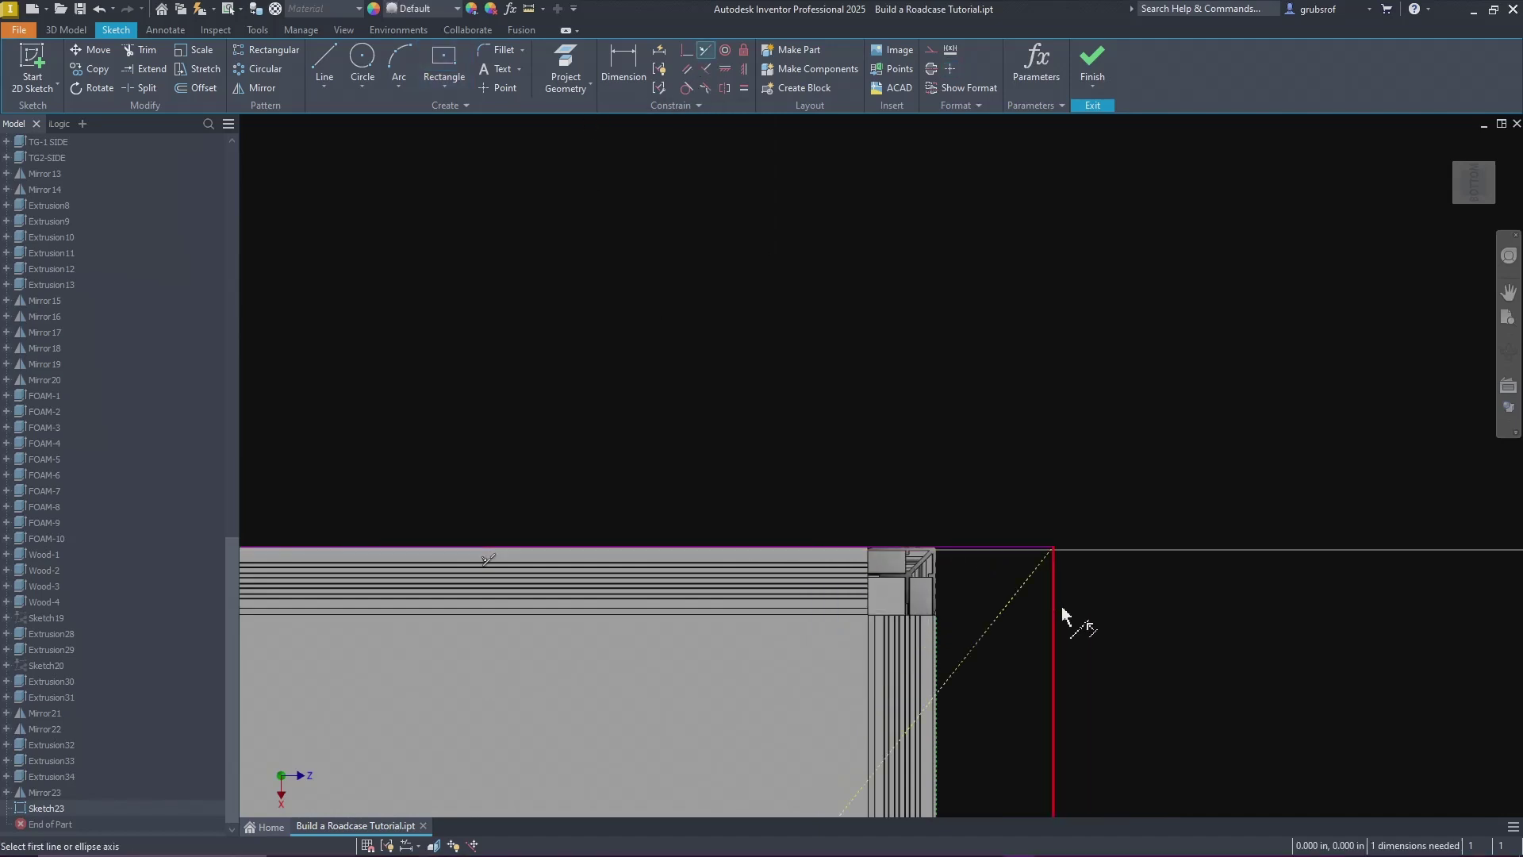
{"action": "left_click", "coordinate": [1055, 630]}
{"action": "left_click", "coordinate": [940, 633]}
{"action": "key", "text": "Home"}
{"action": "mouse_move", "coordinate": [1063, 568]}
{"action": "middle_mouse_down", "text": "shift"}
{"action": "mouse_move", "coordinate": [1062, 592]}
{"action": "mouse_move", "coordinate": [1193, 628]}
{"action": "mouse_move", "coordinate": [1251, 586]}
{"action": "mouse_move", "coordinate": [1224, 527]}
{"action": "mouse_move", "coordinate": [881, 439]}
{"action": "mouse_move", "coordinate": [1235, 450]}
{"action": "middle_mouse_up", "text": "shift"}
{"action": "right_click", "coordinate": [1238, 448]}
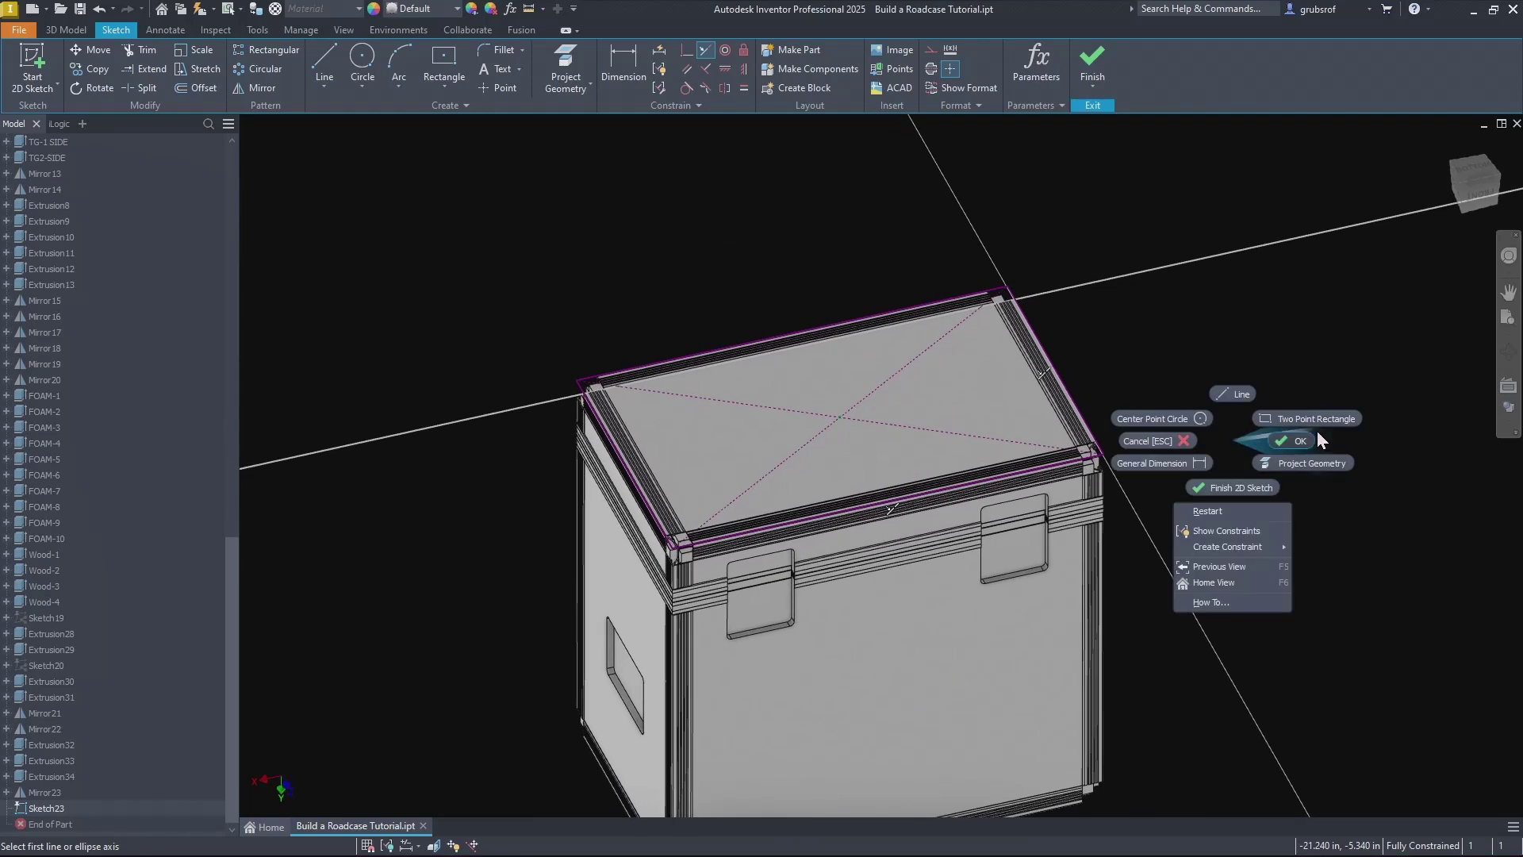
{"action": "left_click", "coordinate": [1303, 443]}
Step: Finish the sketch and extrude the rectangle 0.75 in outward from the case's underside
{"action": "left_click", "coordinate": [1095, 70]}
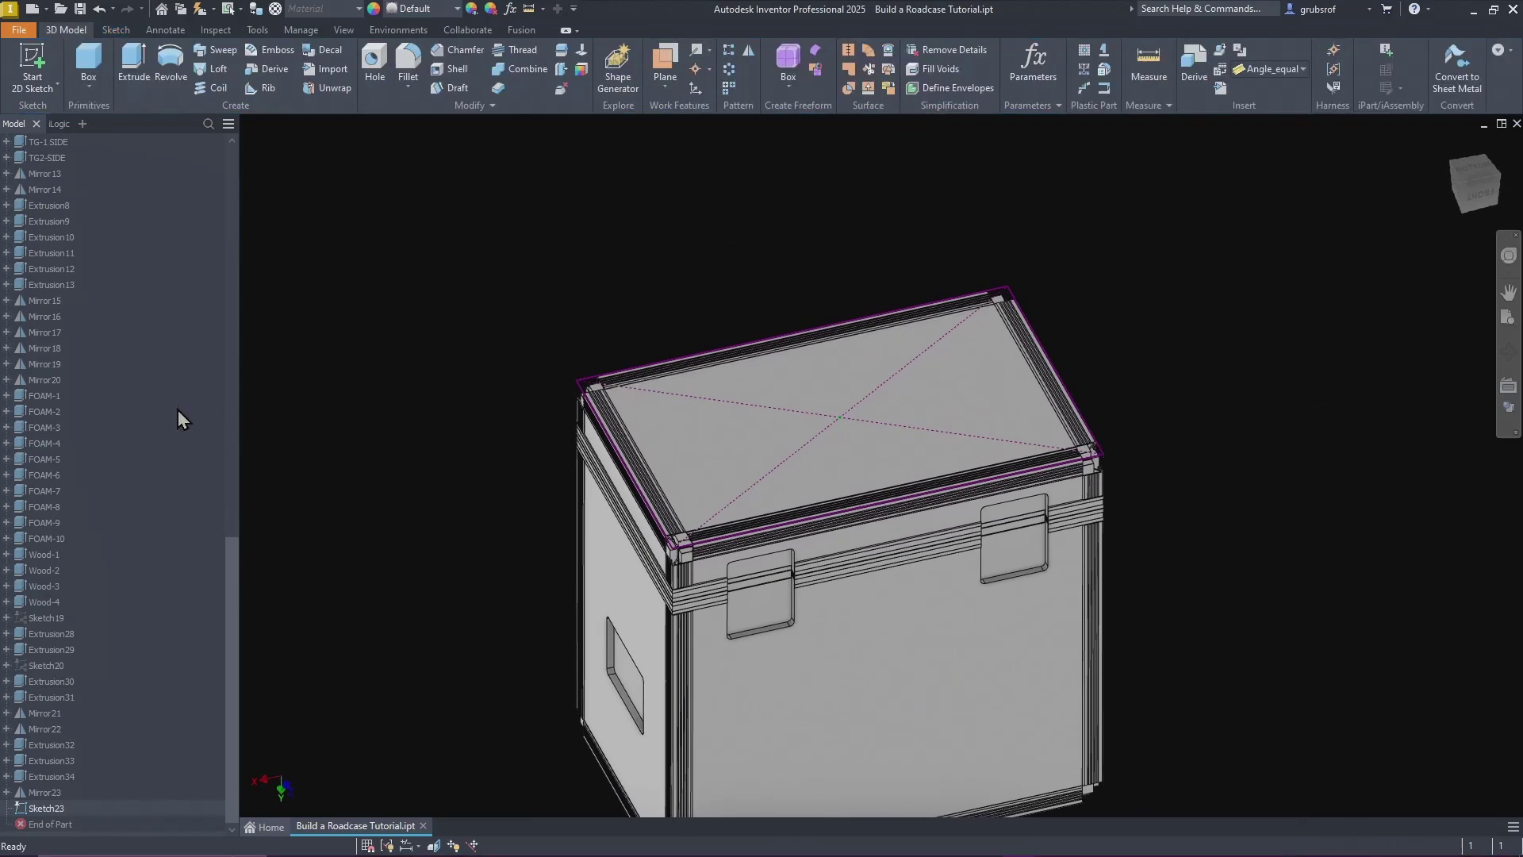
{"action": "left_click", "coordinate": [135, 63]}
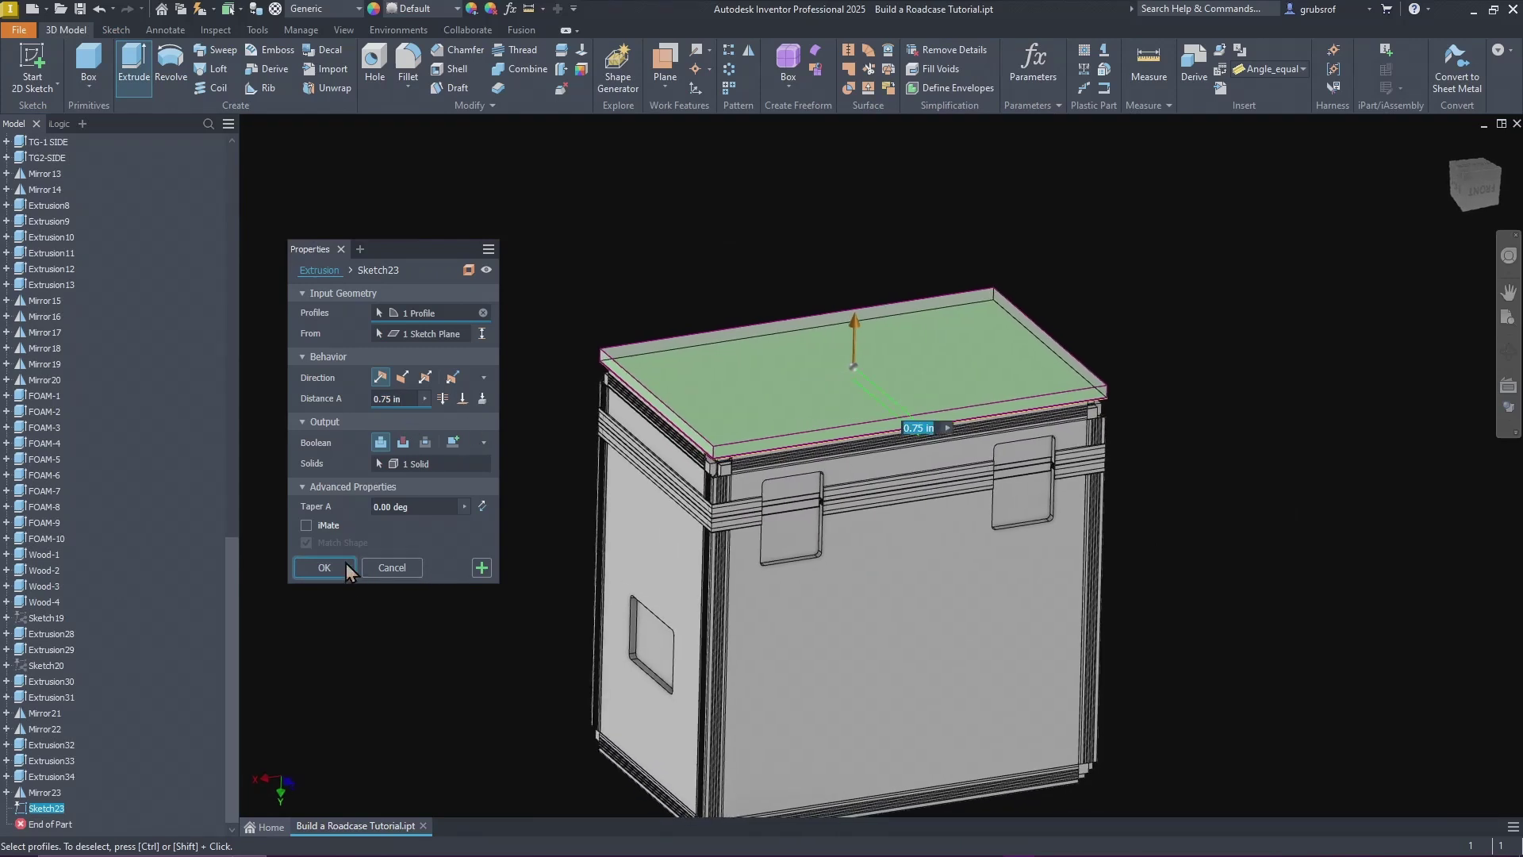
{"action": "left_click", "coordinate": [325, 568]}
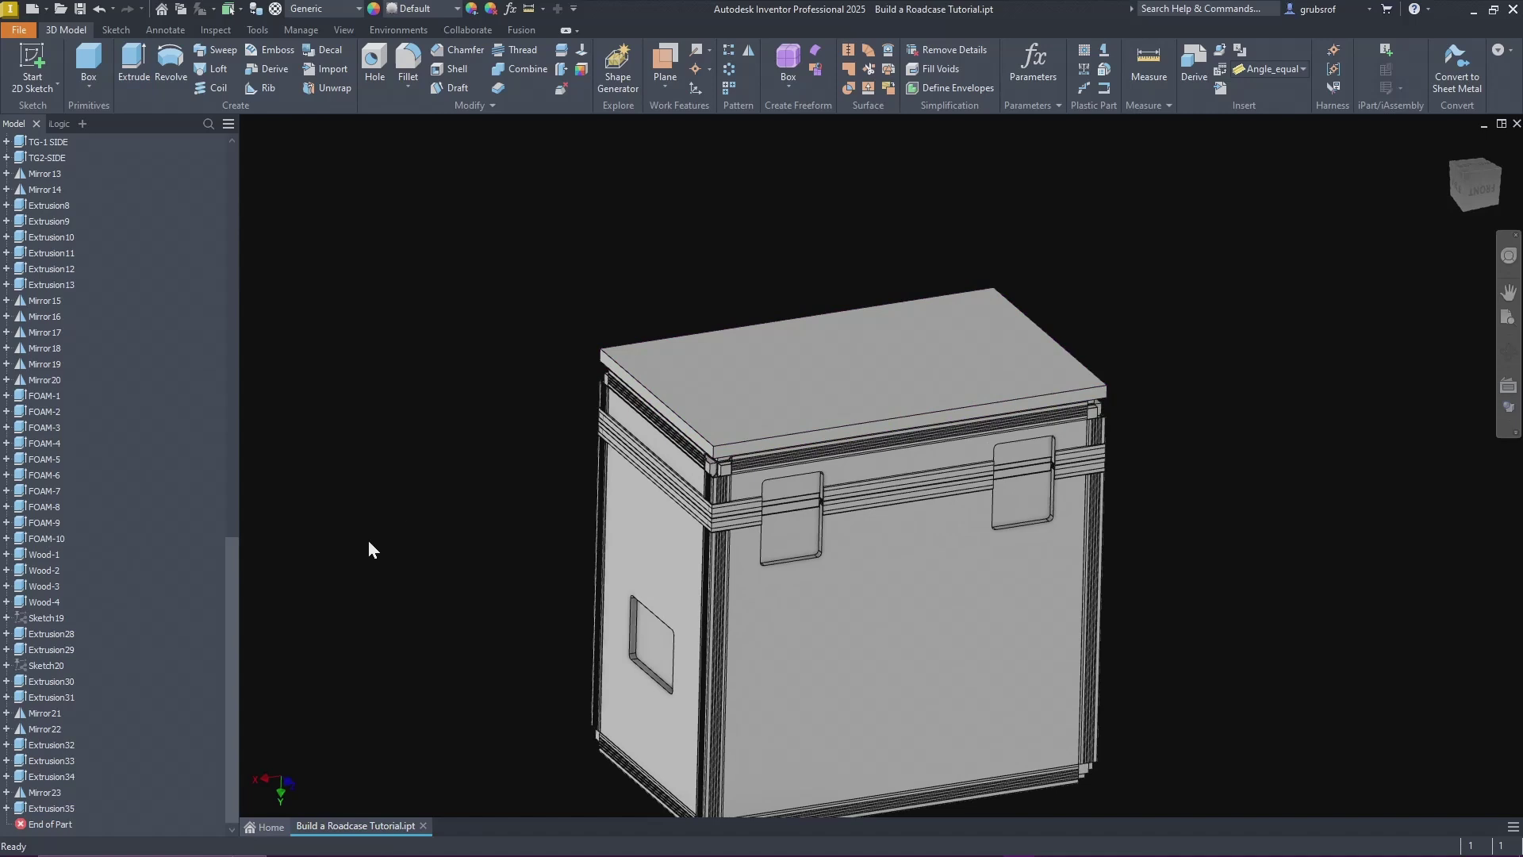
Step: Edit the 0.75 in board extrusion so that its output is a new solid
{"action": "double_click", "coordinate": [52, 808]}
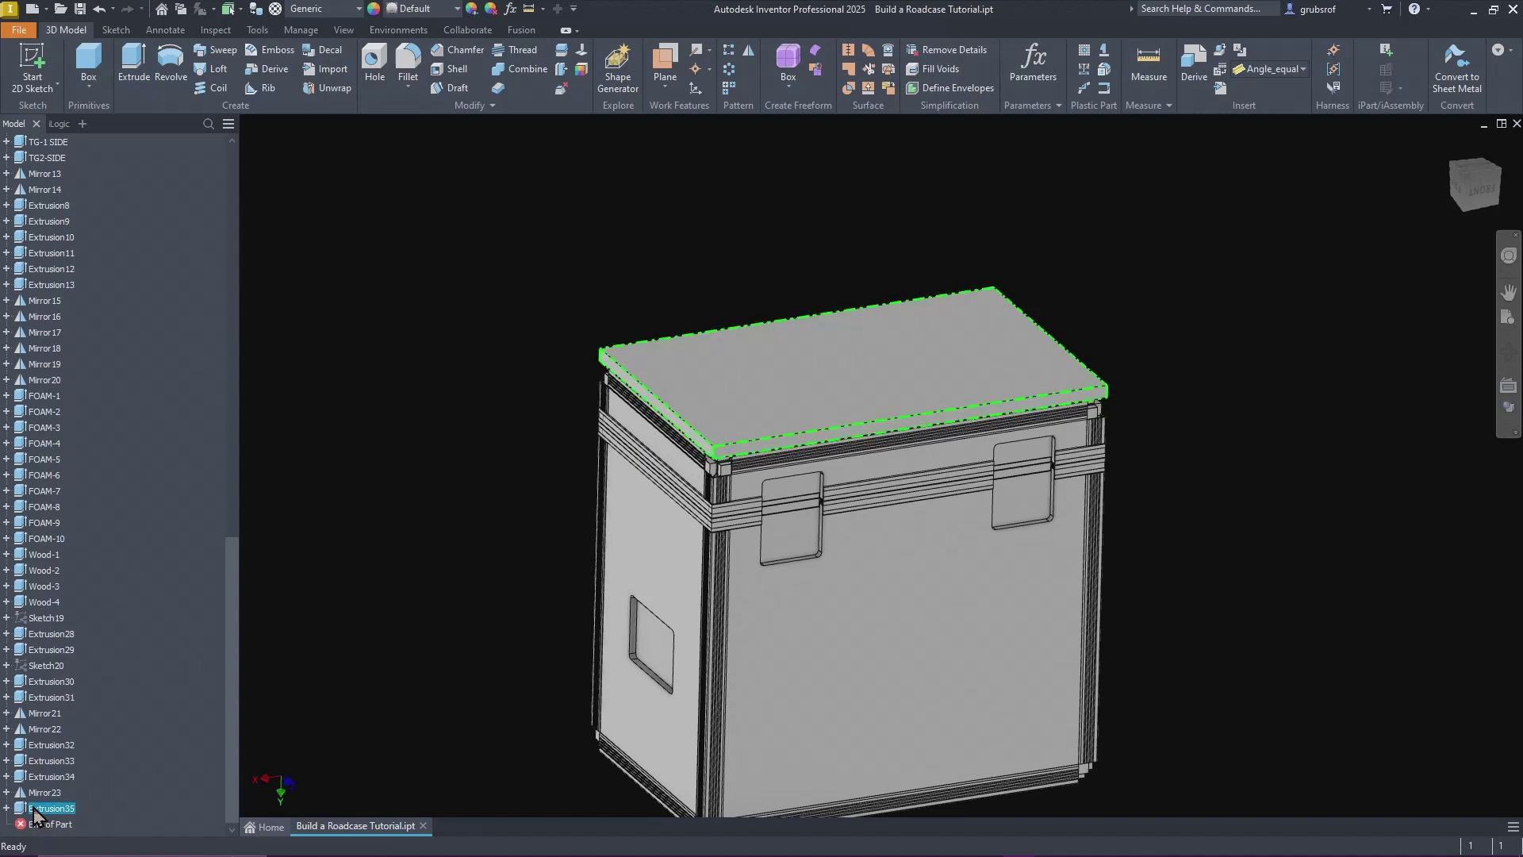
{"action": "middle_click_drag", "start_coordinate": [1053, 537], "coordinate": [999, 468], "text": "shift"}
{"action": "scroll", "coordinate": [845, 593], "scroll_direction": "up", "scroll_amount": 8}
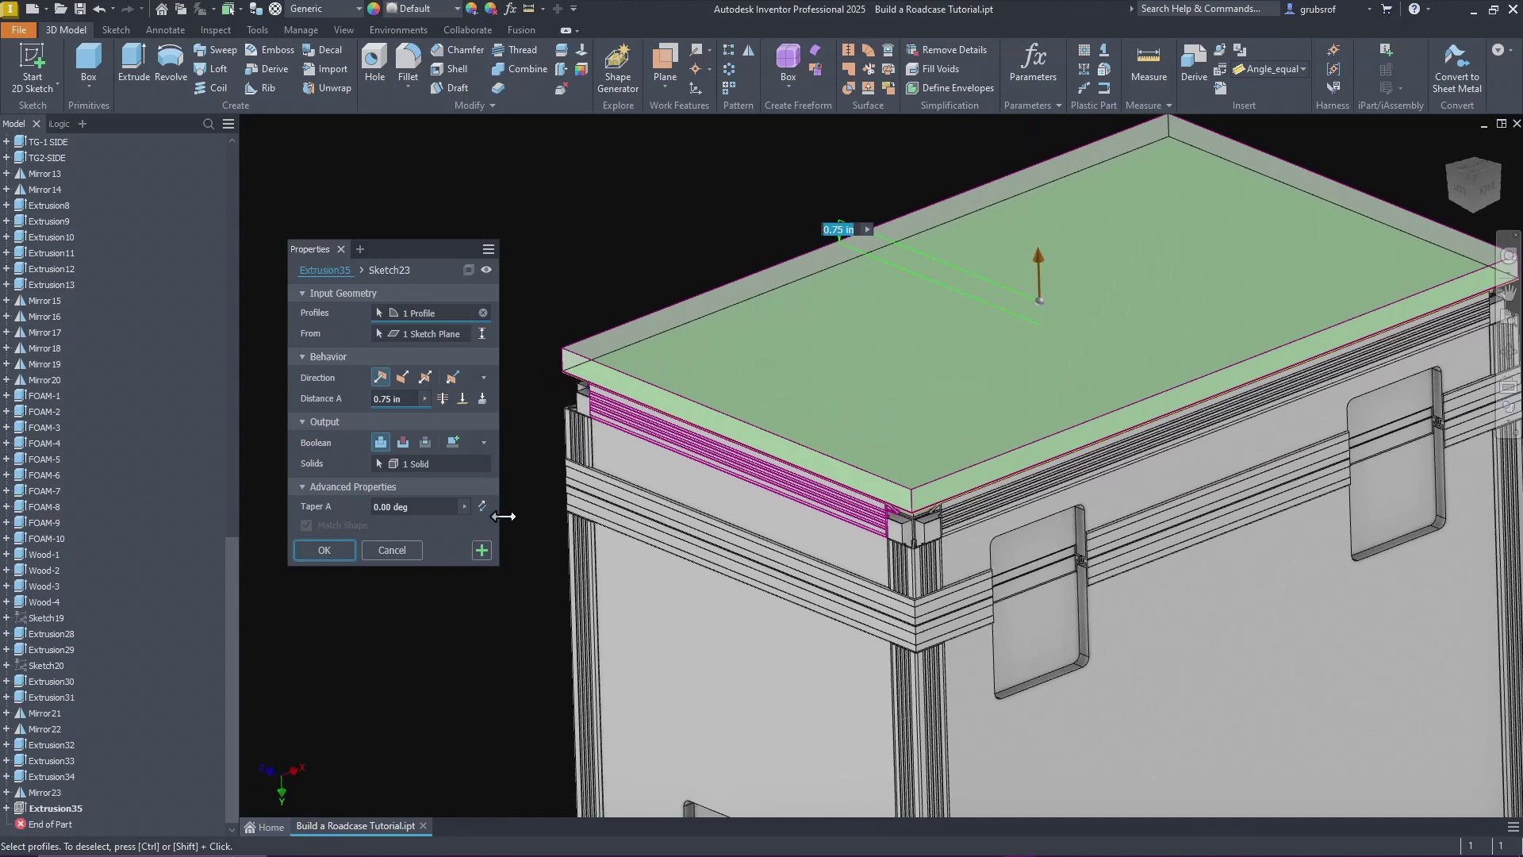
{"action": "left_click", "coordinate": [453, 442]}
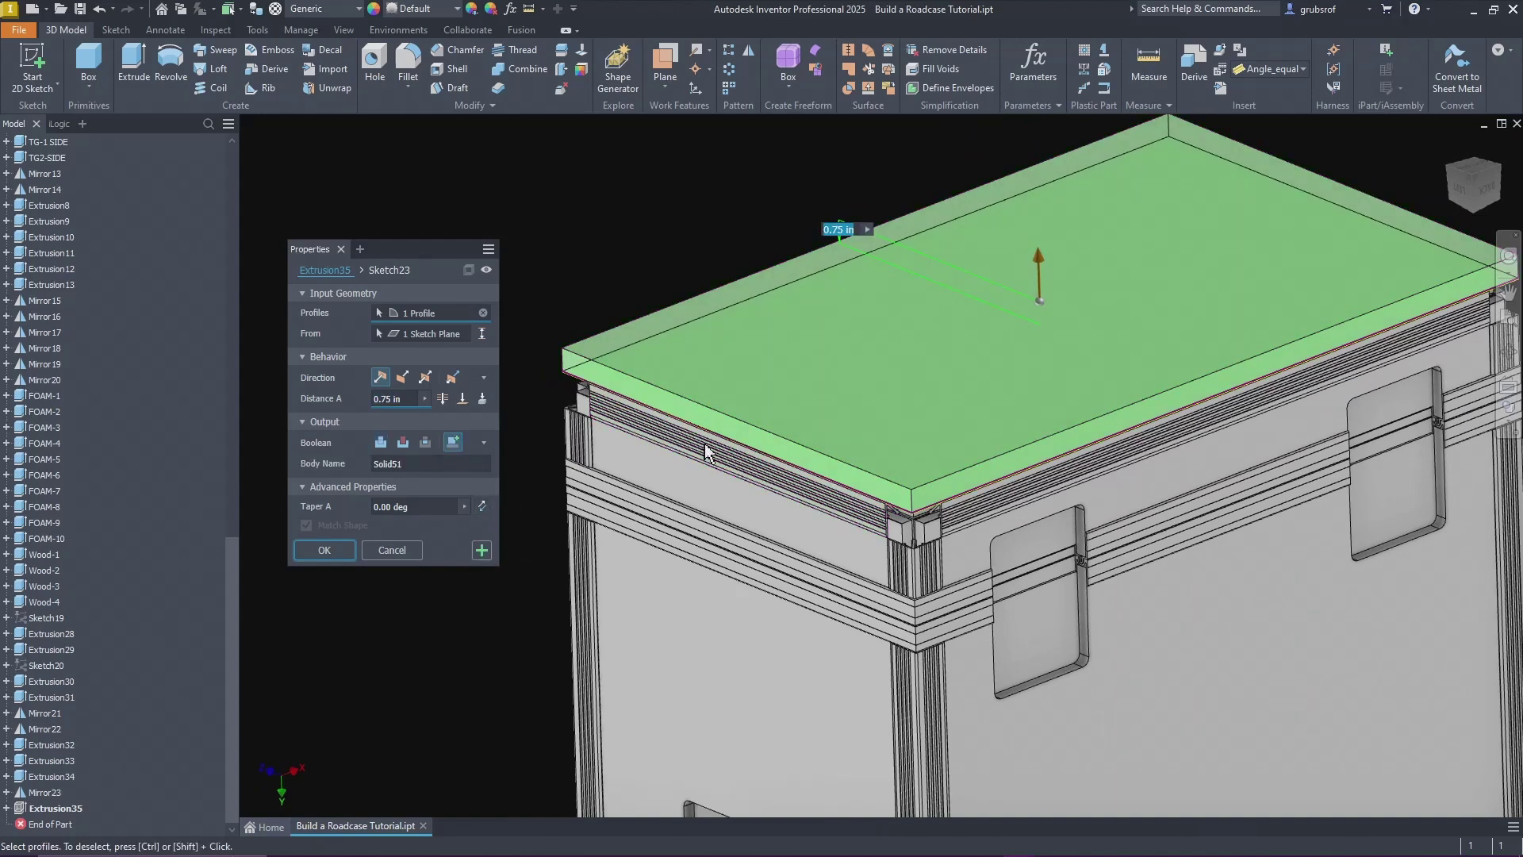
{"action": "left_click", "coordinate": [325, 550]}
Step: Rename the board's extrusion feature as casterboard
{"action": "middle_click_drag", "start_coordinate": [375, 554], "coordinate": [821, 564], "text": "shift"}
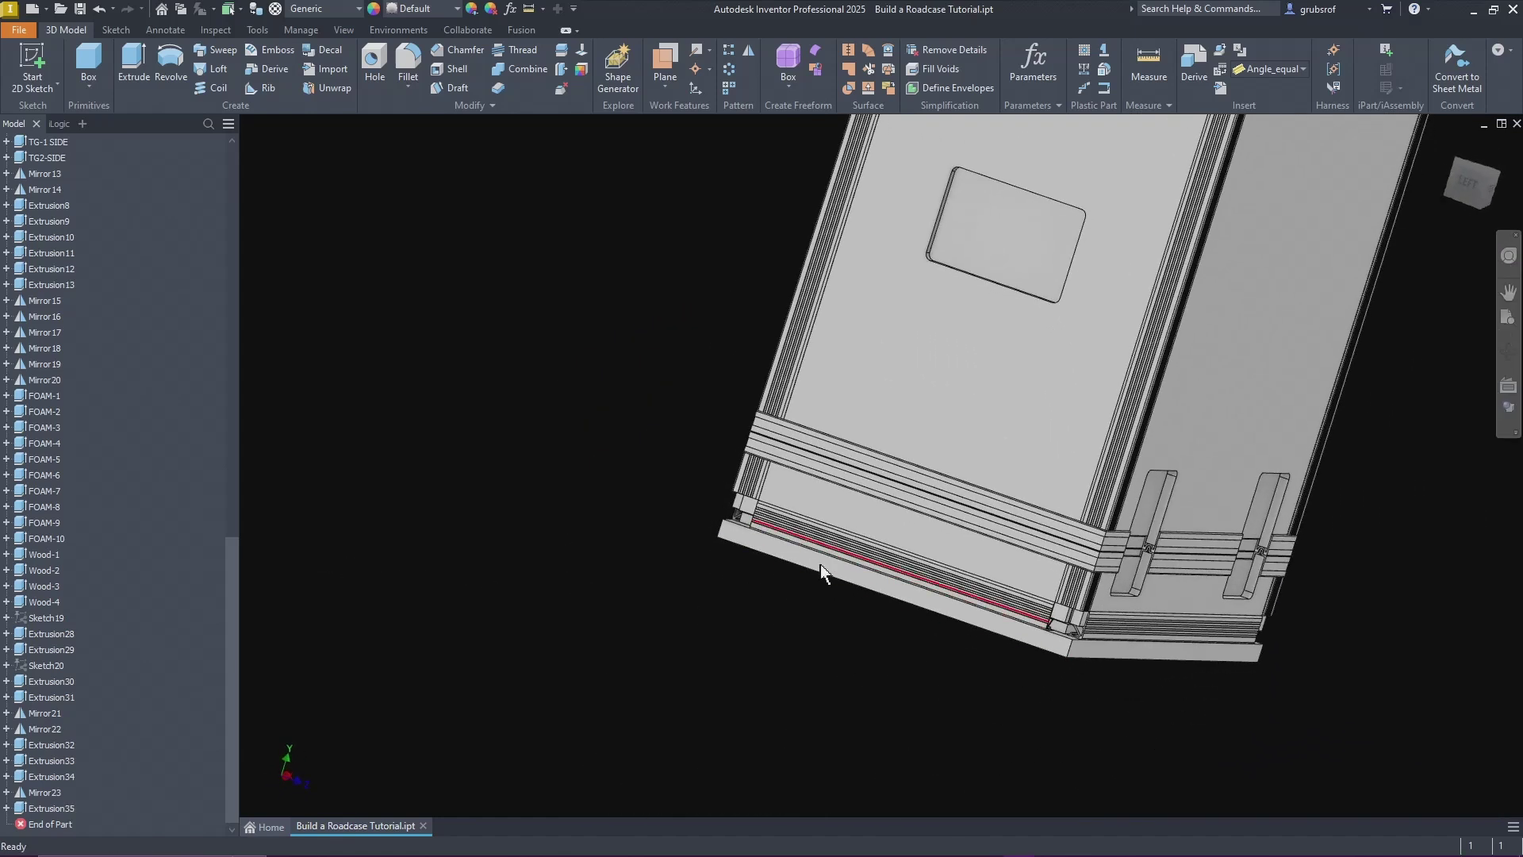
{"action": "left_click", "coordinate": [60, 809]}
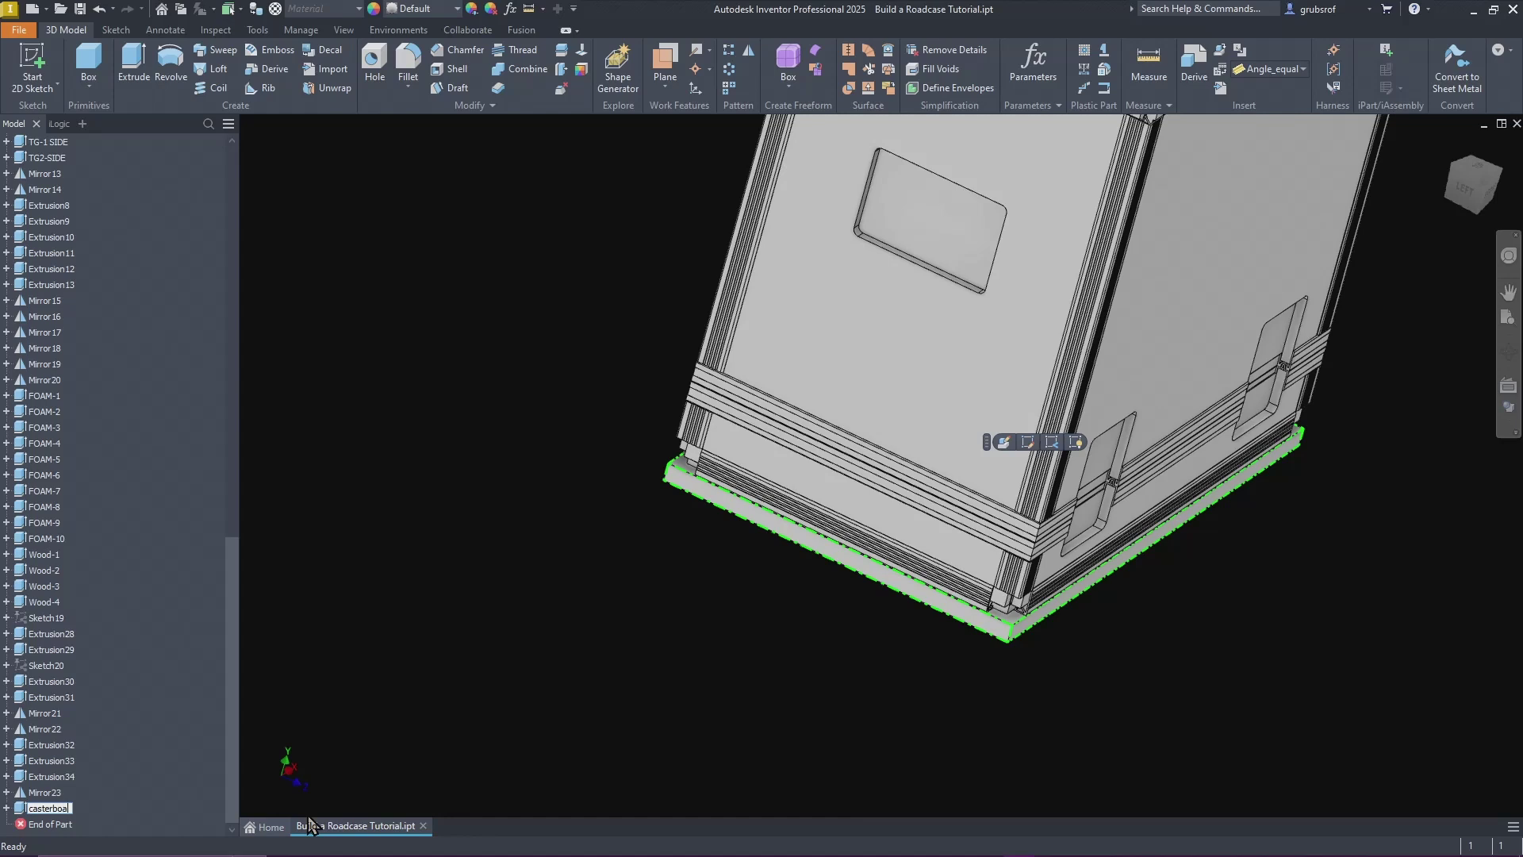
{"action": "key", "text": "Return"}
Step: Start a 2D sketch on the casterboard face that meets the case and turn on slice graphics
{"action": "middle_click_drag", "start_coordinate": [603, 714], "coordinate": [706, 650], "text": "shift"}
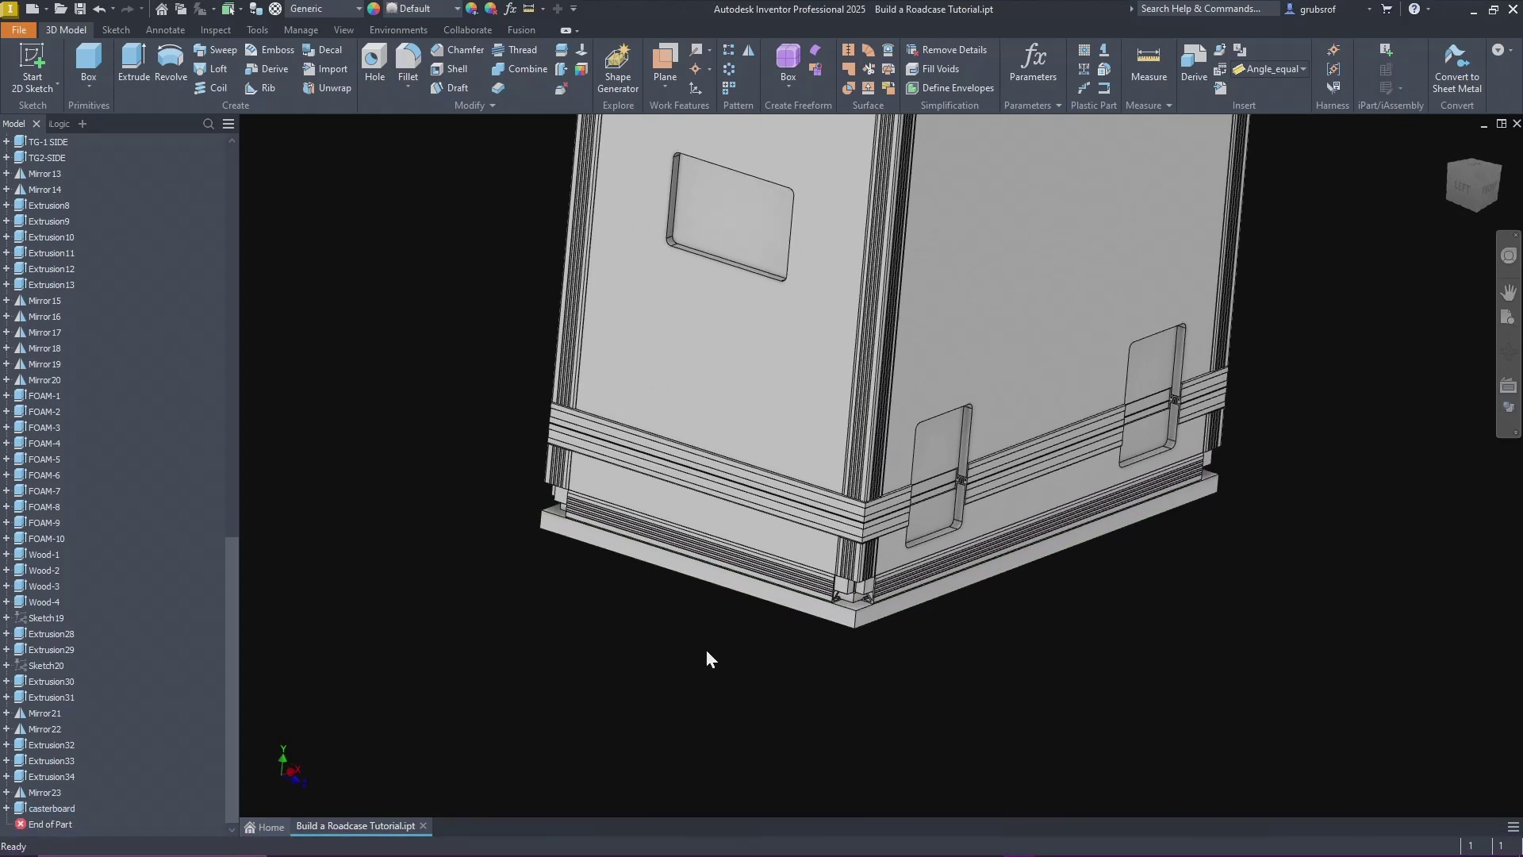
{"action": "middle_click_drag", "start_coordinate": [706, 650], "coordinate": [683, 662], "text": "shift"}
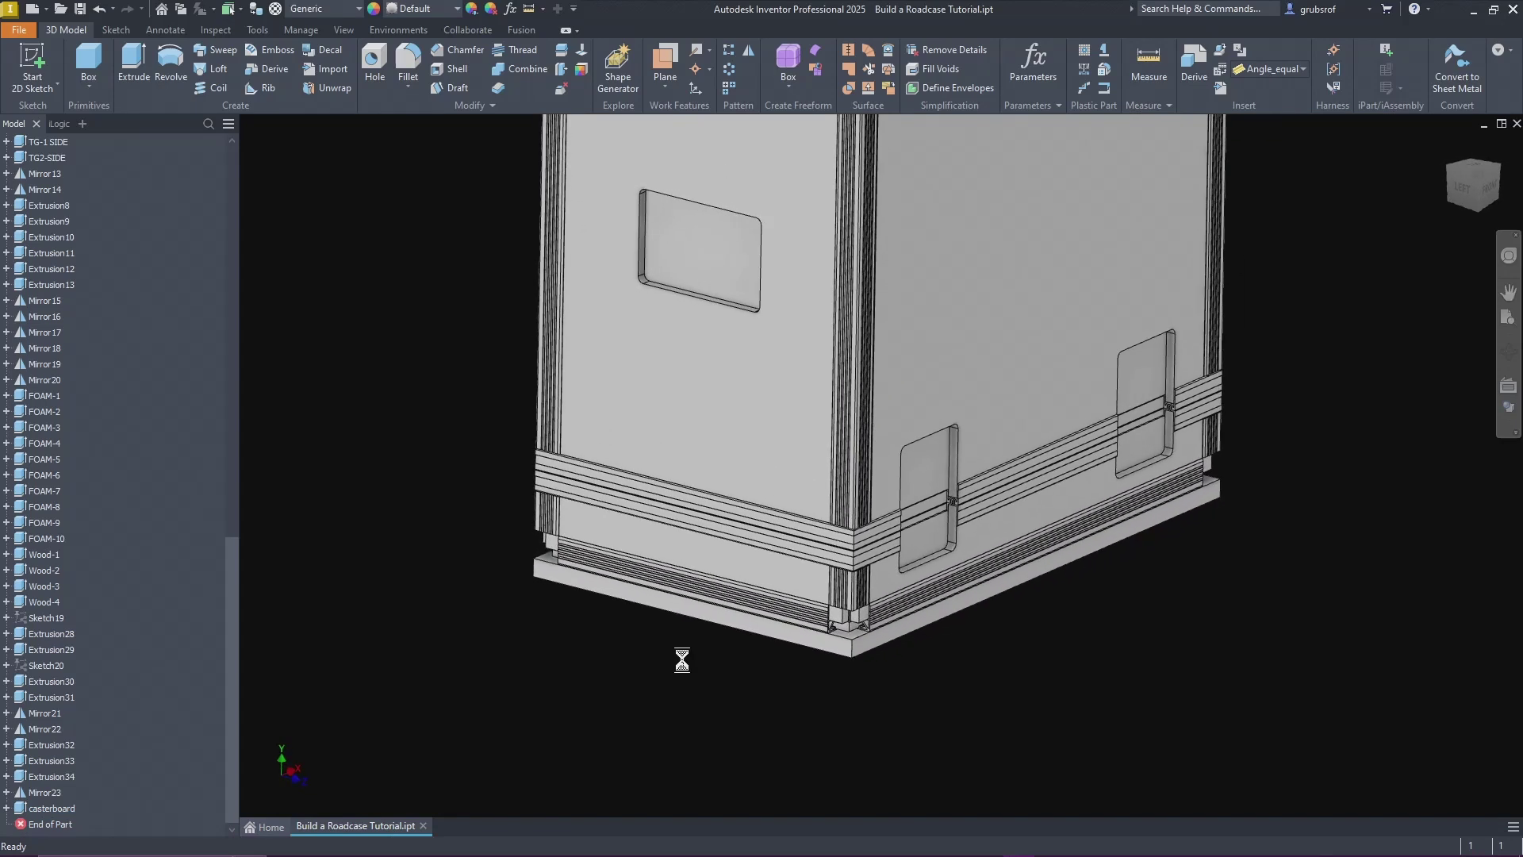
{"action": "middle_click_drag", "start_coordinate": [683, 662], "coordinate": [775, 684], "text": "shift"}
{"action": "scroll", "coordinate": [774, 684], "scroll_direction": "up", "scroll_amount": 3}
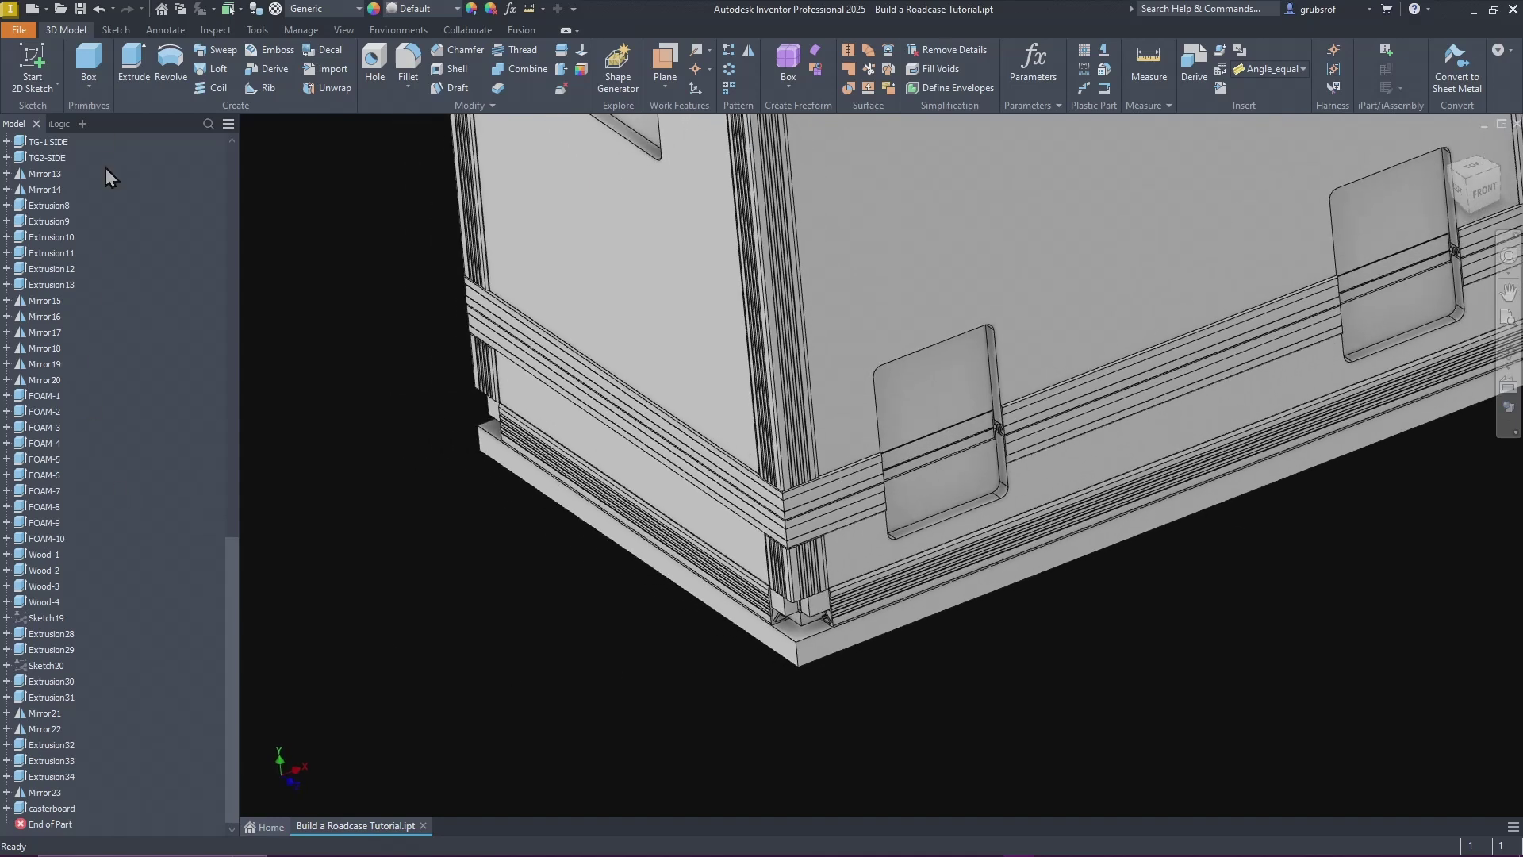
{"action": "left_click", "coordinate": [34, 60]}
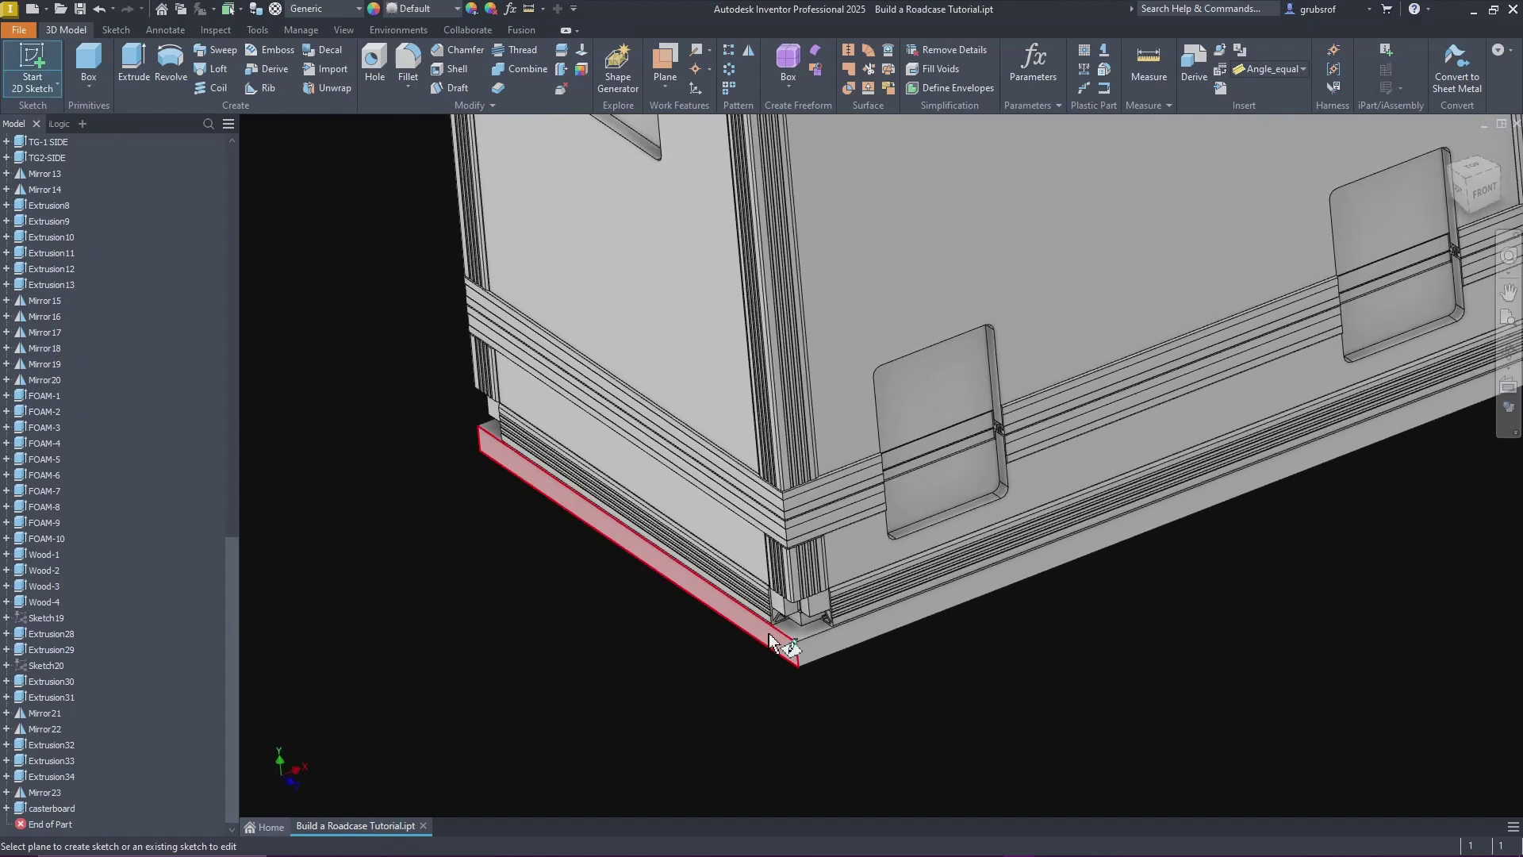
{"action": "left_click", "coordinate": [795, 633]}
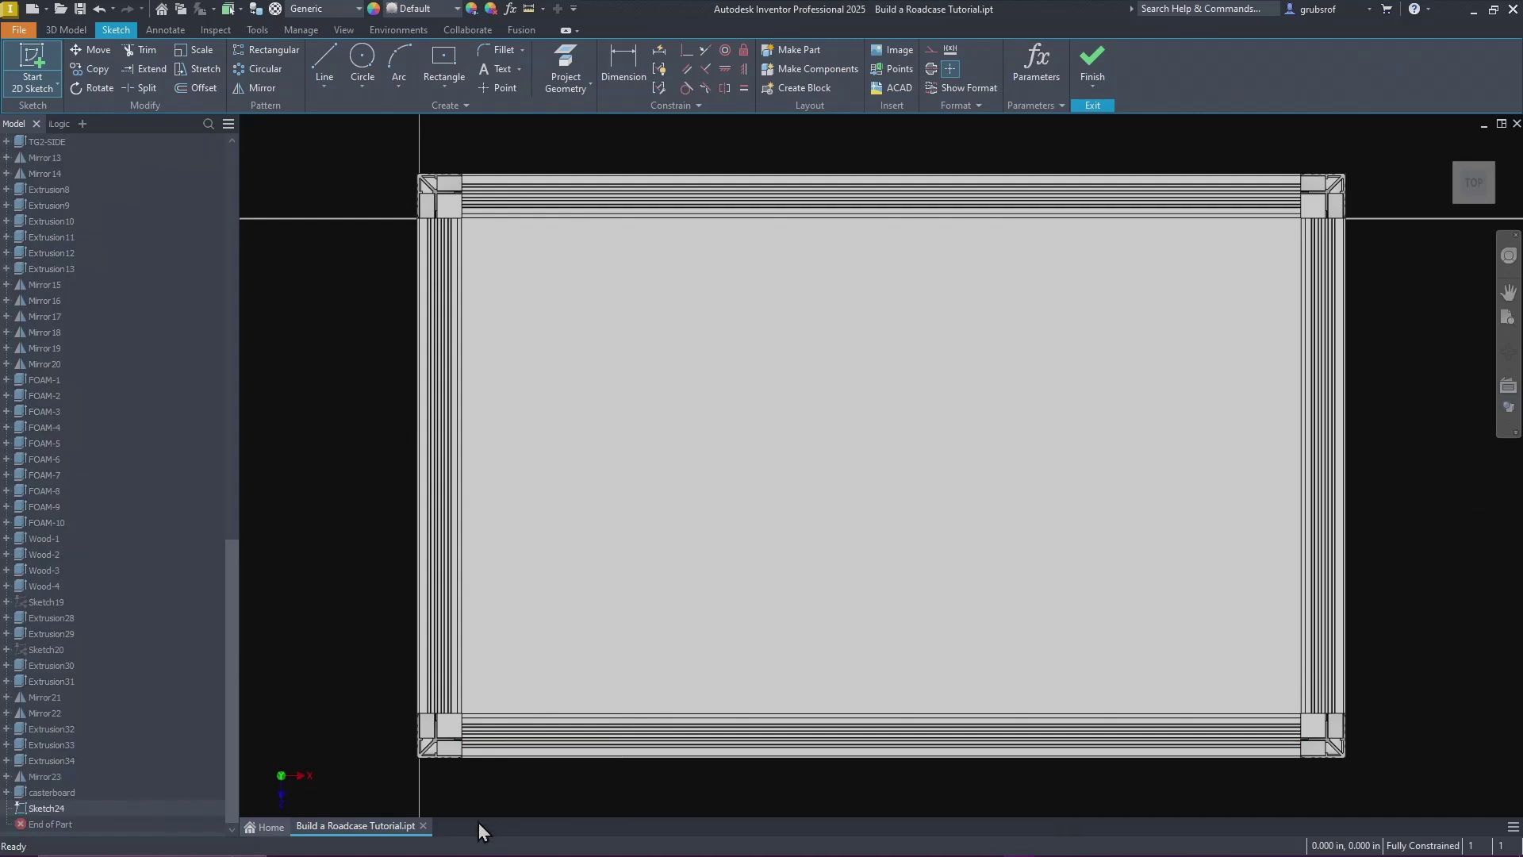
{"action": "left_click", "coordinate": [436, 846]}
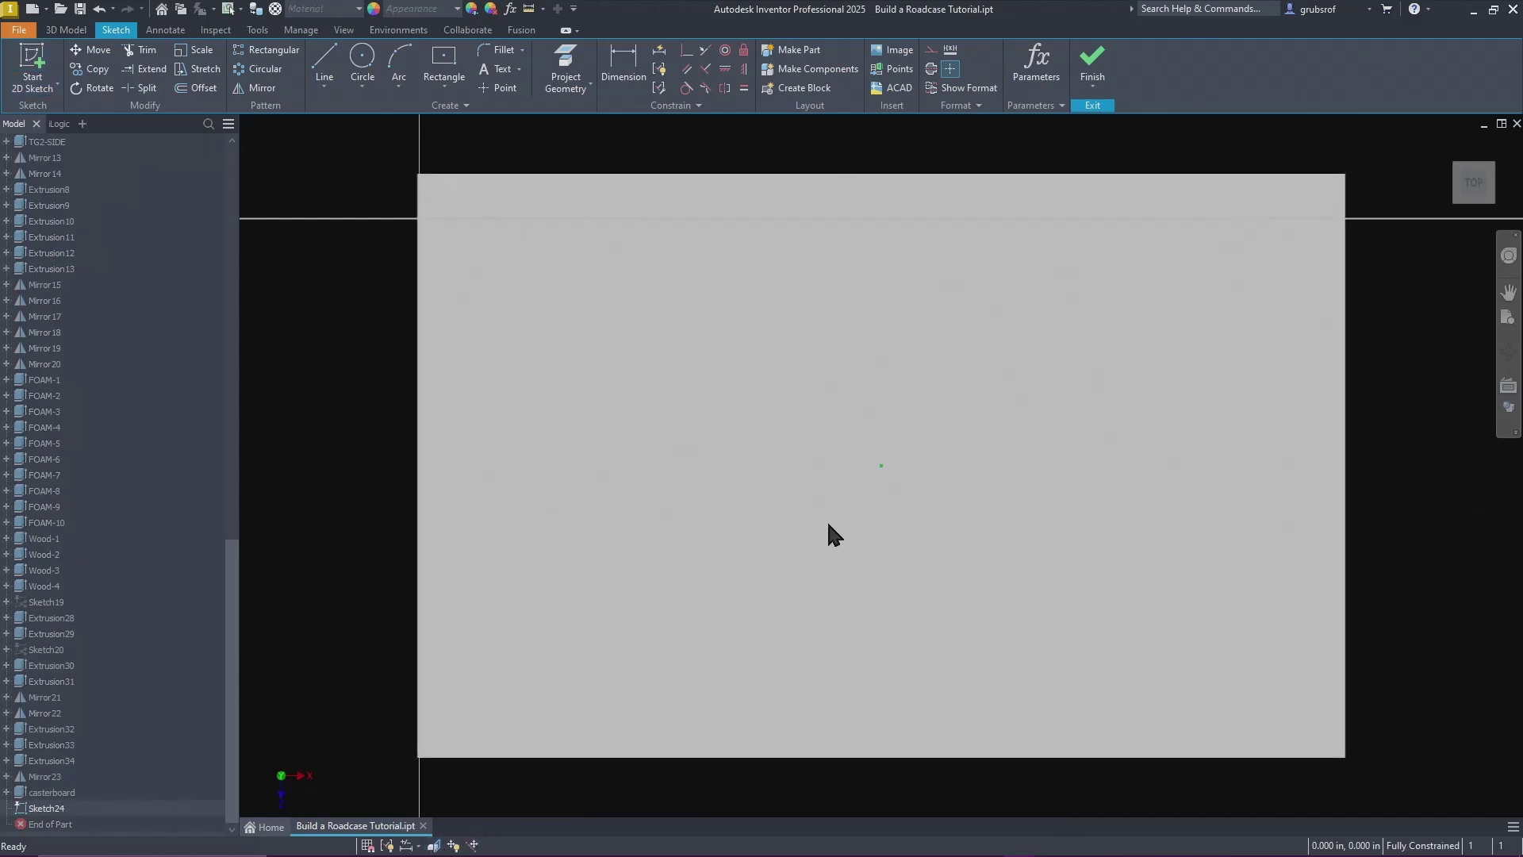
{"action": "scroll", "coordinate": [751, 427], "scroll_direction": "down", "scroll_amount": 3}
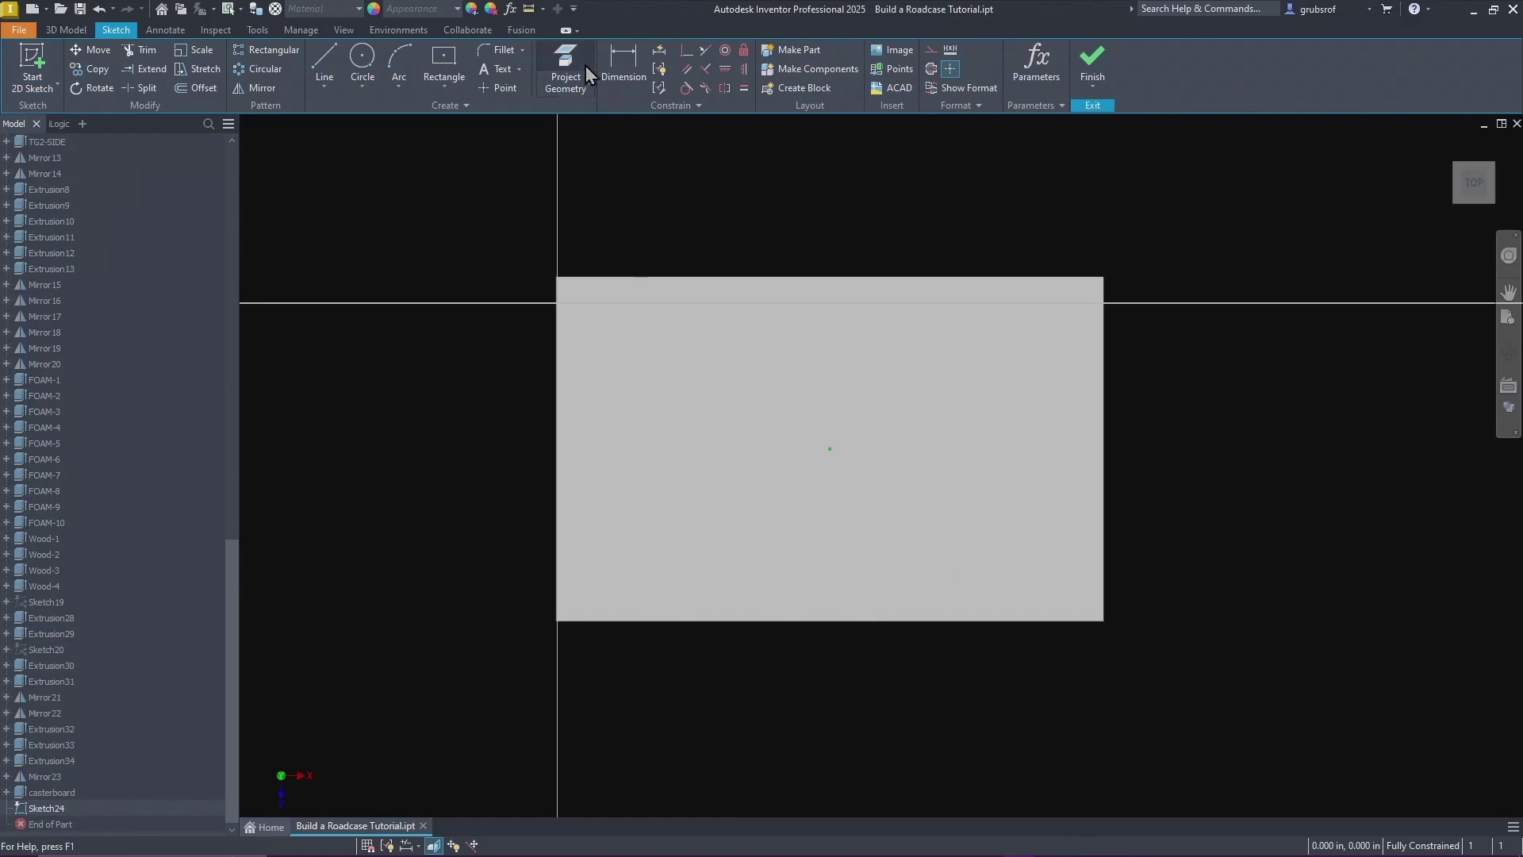
Step: Project the casterboard face's outline into the sketch and convert the projected edges to construction lines
{"action": "left_click", "coordinate": [572, 55]}
{"action": "left_click", "coordinate": [742, 440]}
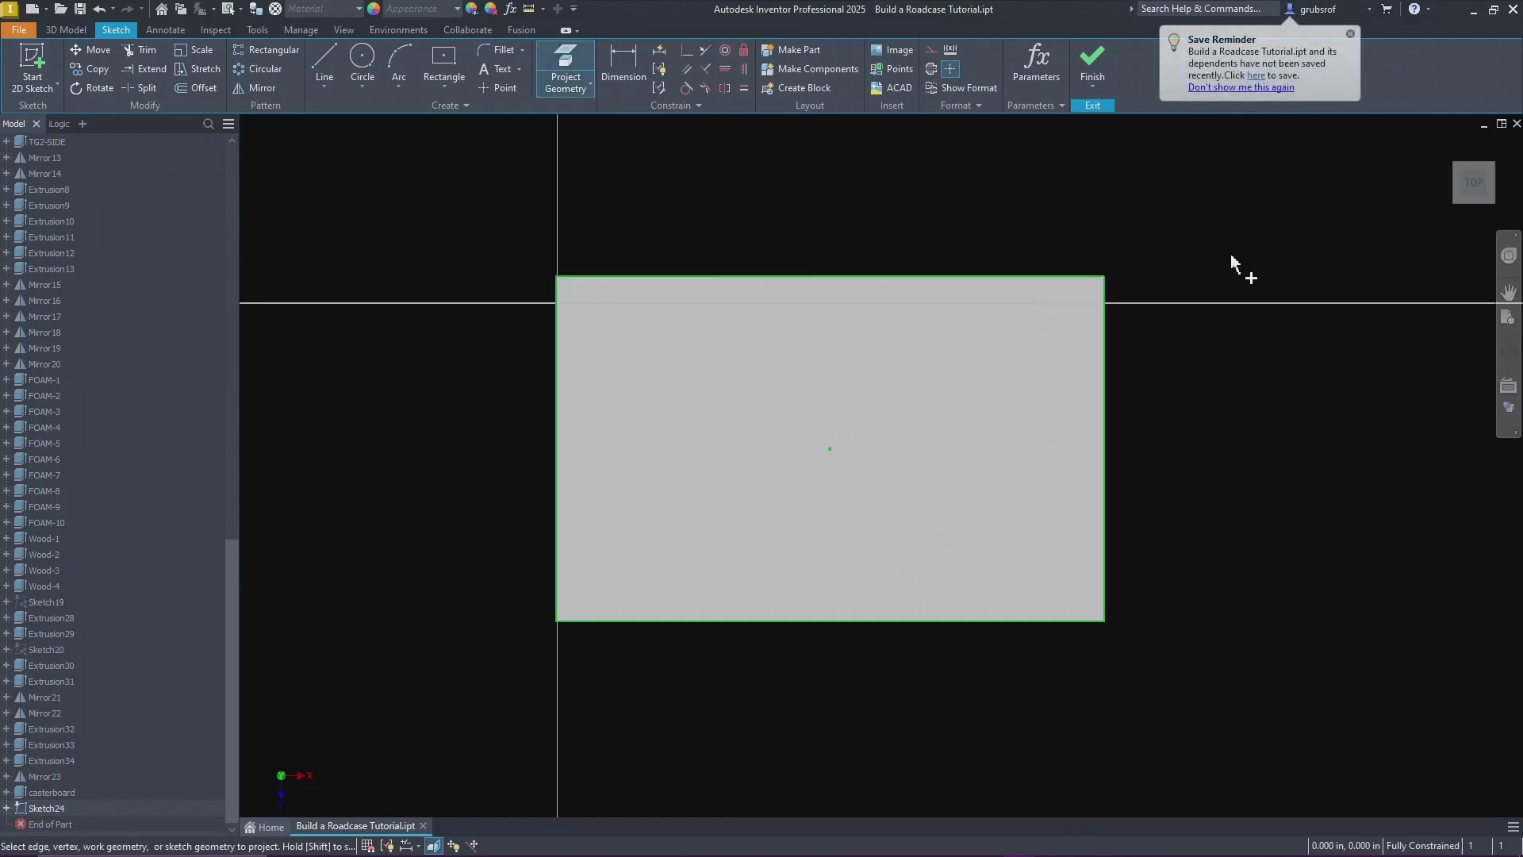
{"action": "right_click", "coordinate": [1230, 252]}
{"action": "left_click", "coordinate": [1295, 251]}
{"action": "left_click_drag", "start_coordinate": [1273, 216], "coordinate": [311, 737]}
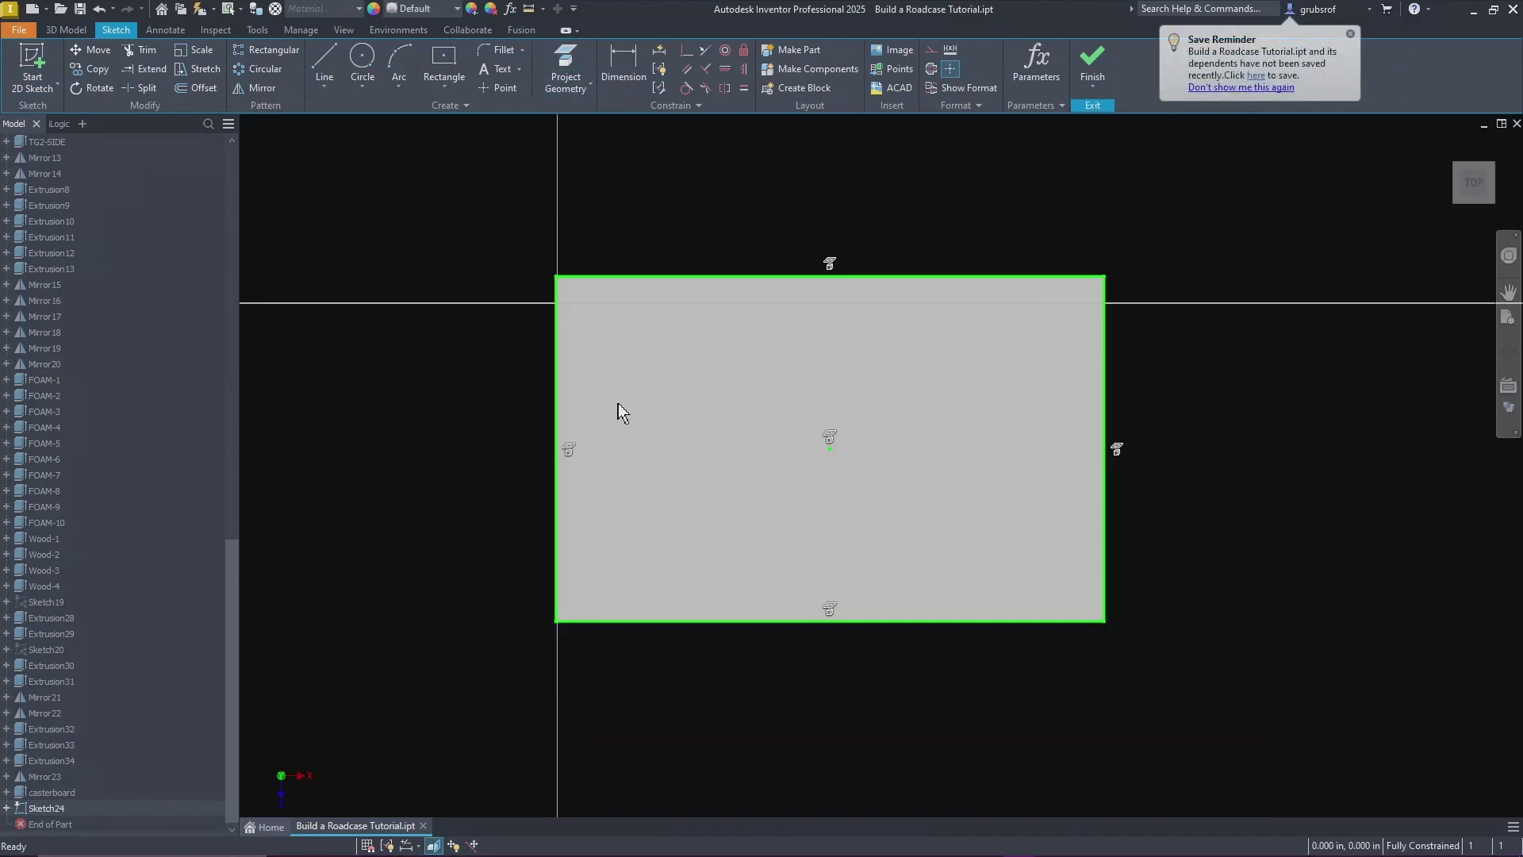
{"action": "left_click", "coordinate": [933, 49]}
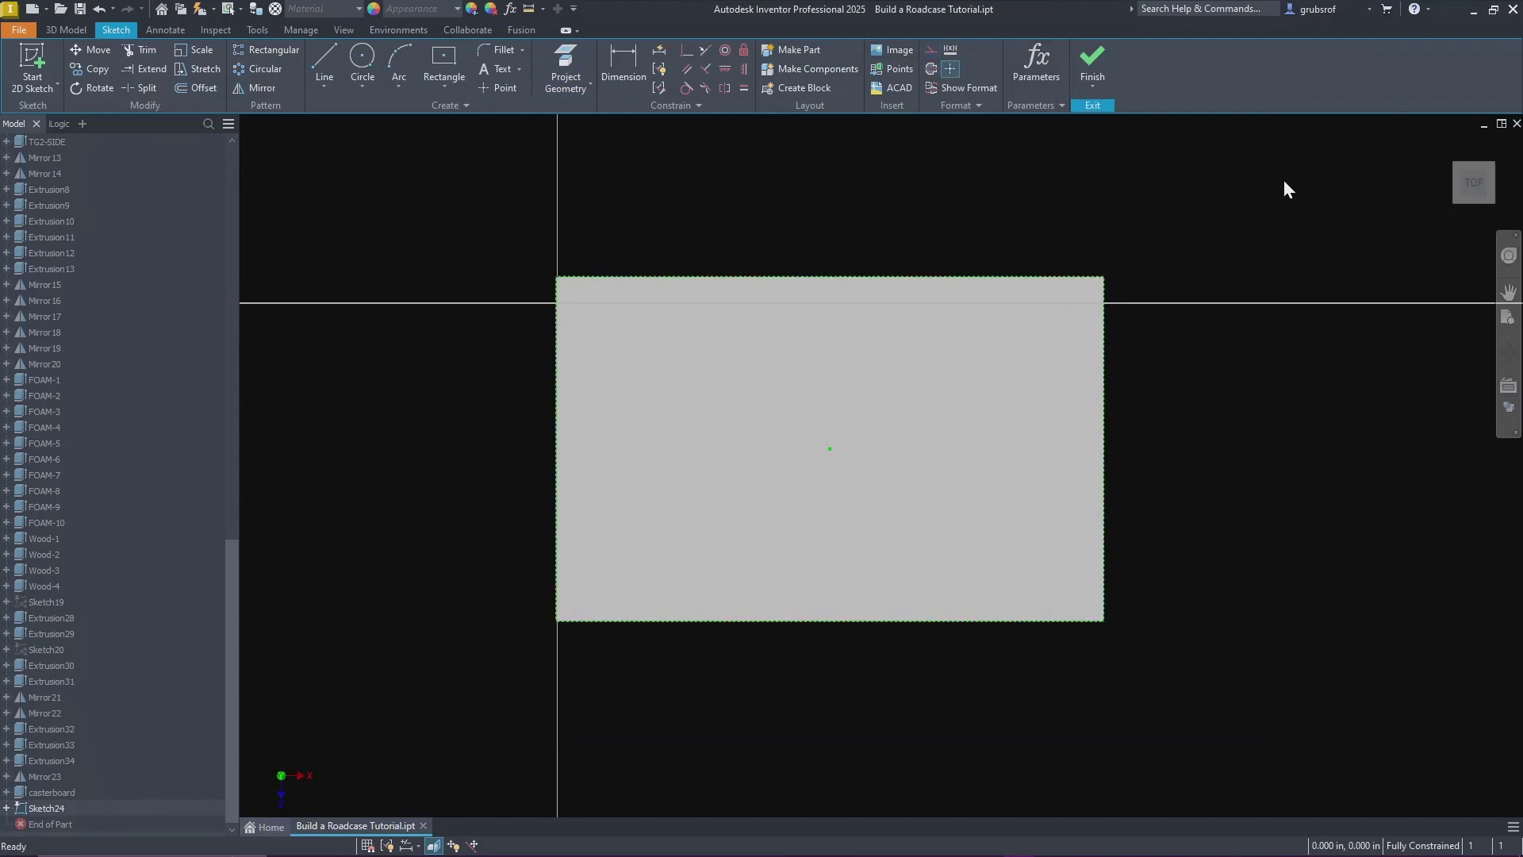
Step: Place the Casterboard Cutouts block in the sketch, just outside the board's upper-left corner
{"action": "scroll", "coordinate": [151, 294], "scroll_direction": "up", "scroll_amount": 12}
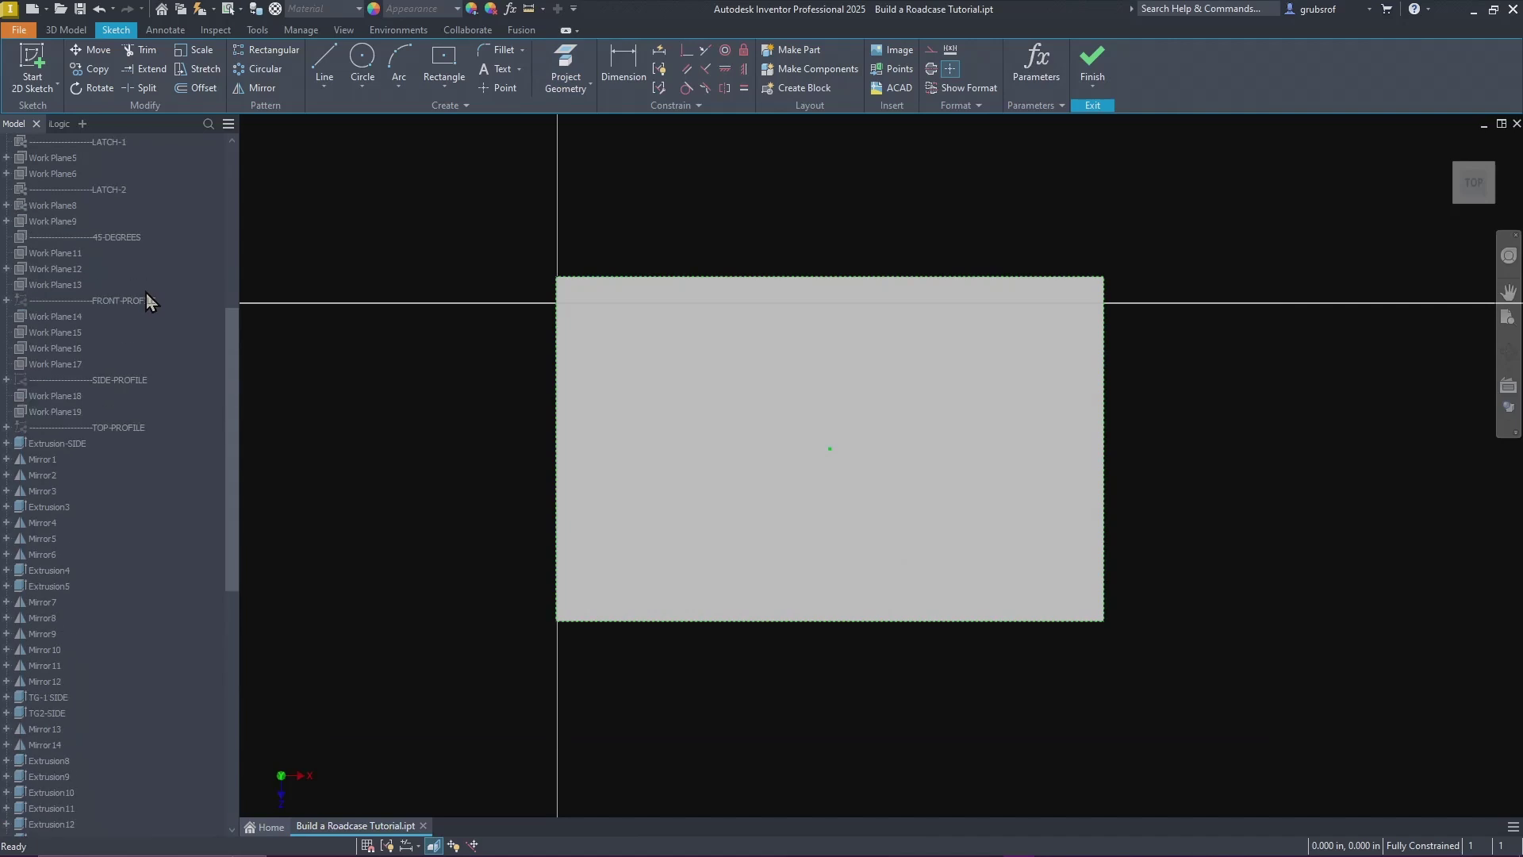
{"action": "scroll", "coordinate": [148, 293], "scroll_direction": "up", "scroll_amount": 8}
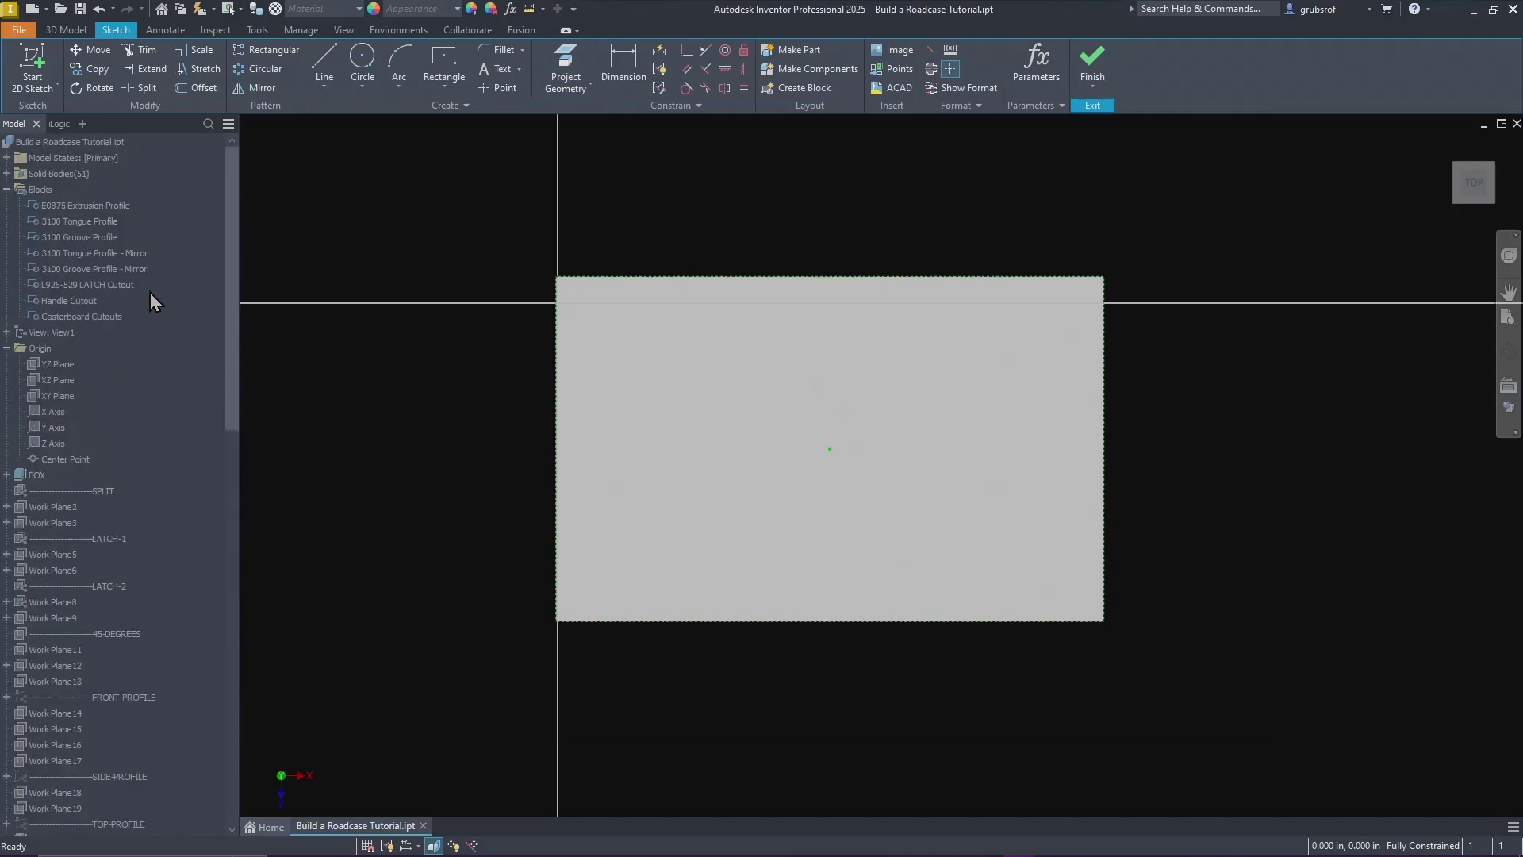
{"action": "left_click_drag", "start_coordinate": [646, 231], "coordinate": [630, 213]}
{"action": "scroll", "coordinate": [463, 405], "scroll_direction": "down", "scroll_amount": 2}
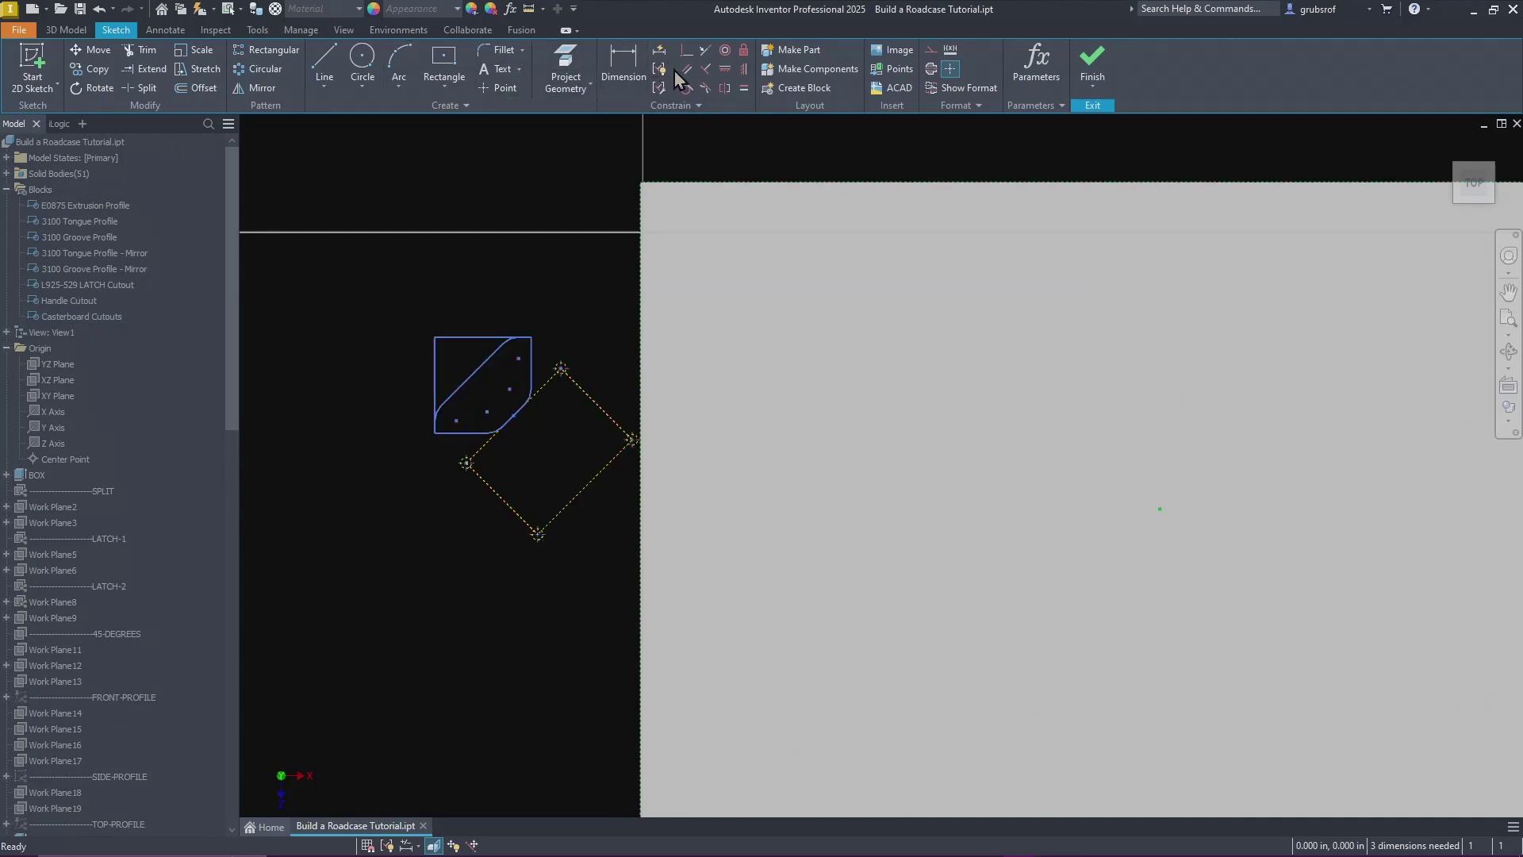
Step: Apply collinear constraints aligning the cutout block's top and left edges with the board's projected top and left edges
{"action": "left_click", "coordinate": [705, 50]}
{"action": "left_click", "coordinate": [492, 337]}
{"action": "left_click", "coordinate": [723, 183]}
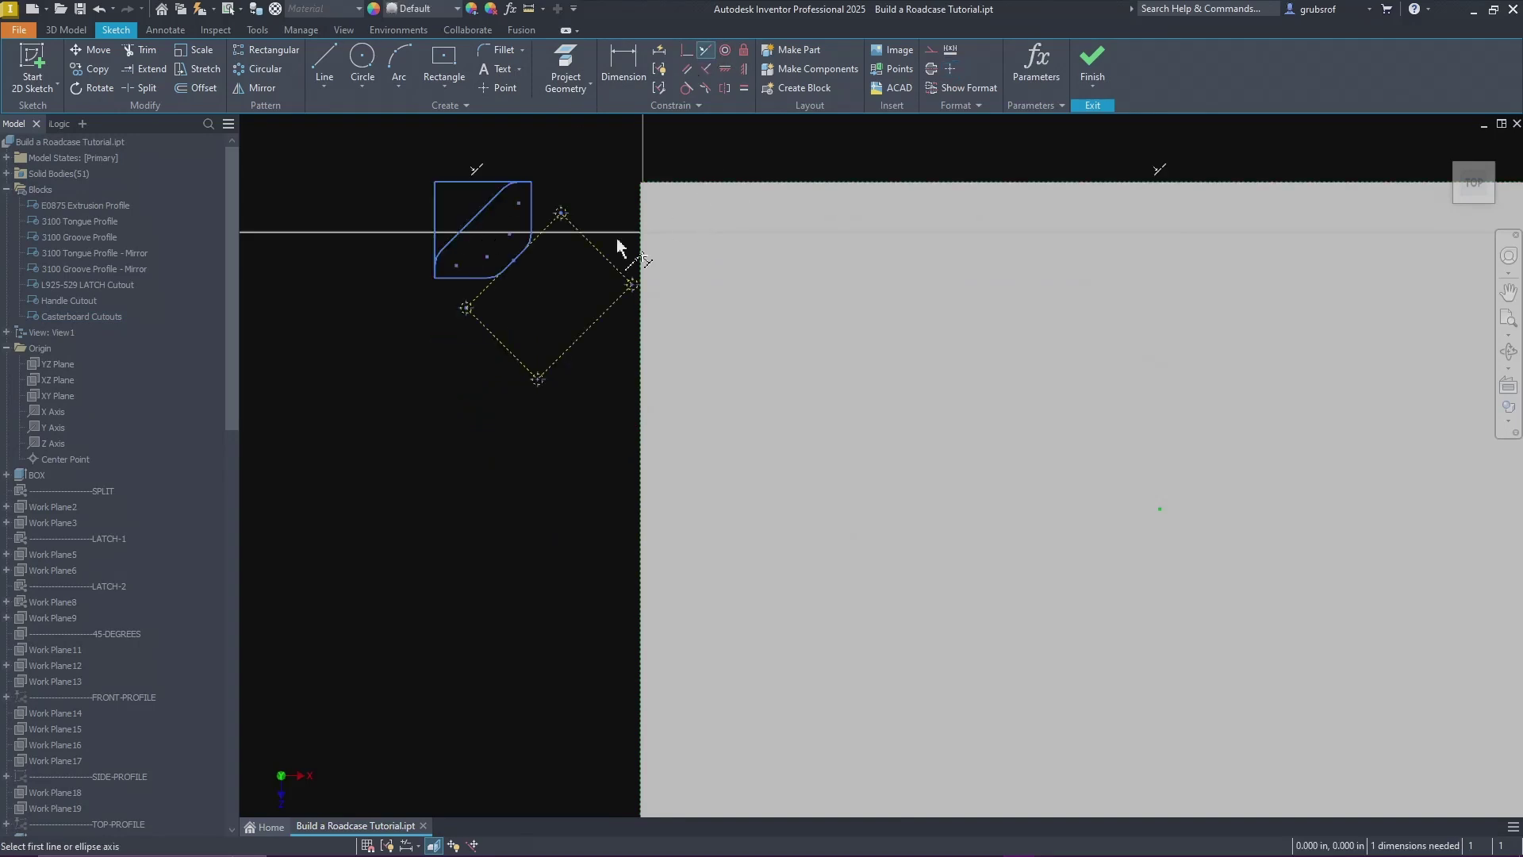
{"action": "left_click", "coordinate": [435, 226]}
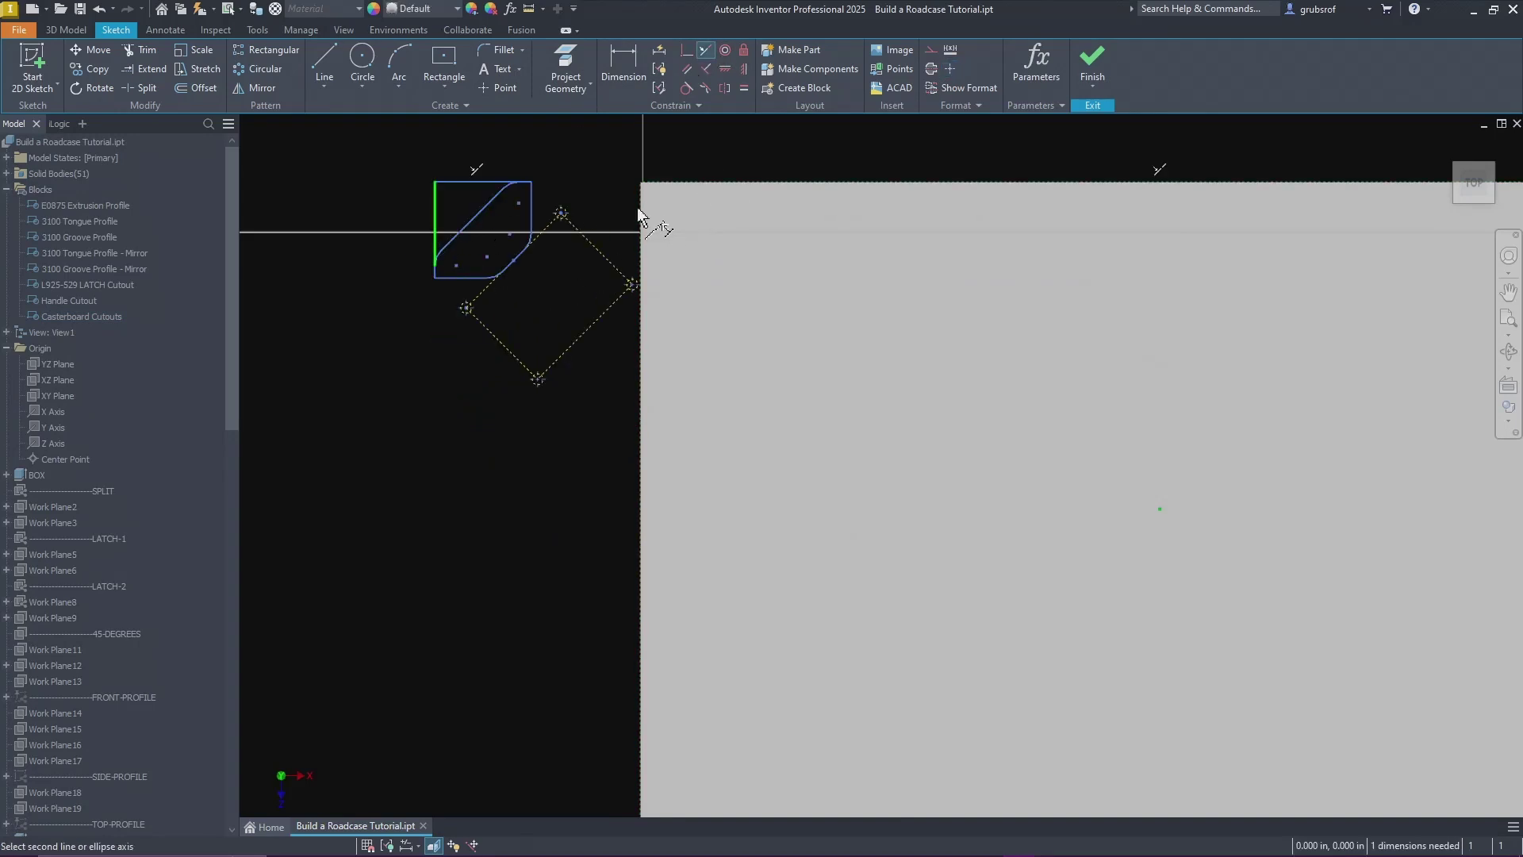
{"action": "left_click", "coordinate": [640, 219]}
{"action": "right_click", "coordinate": [527, 392]}
{"action": "left_click", "coordinate": [555, 386]}
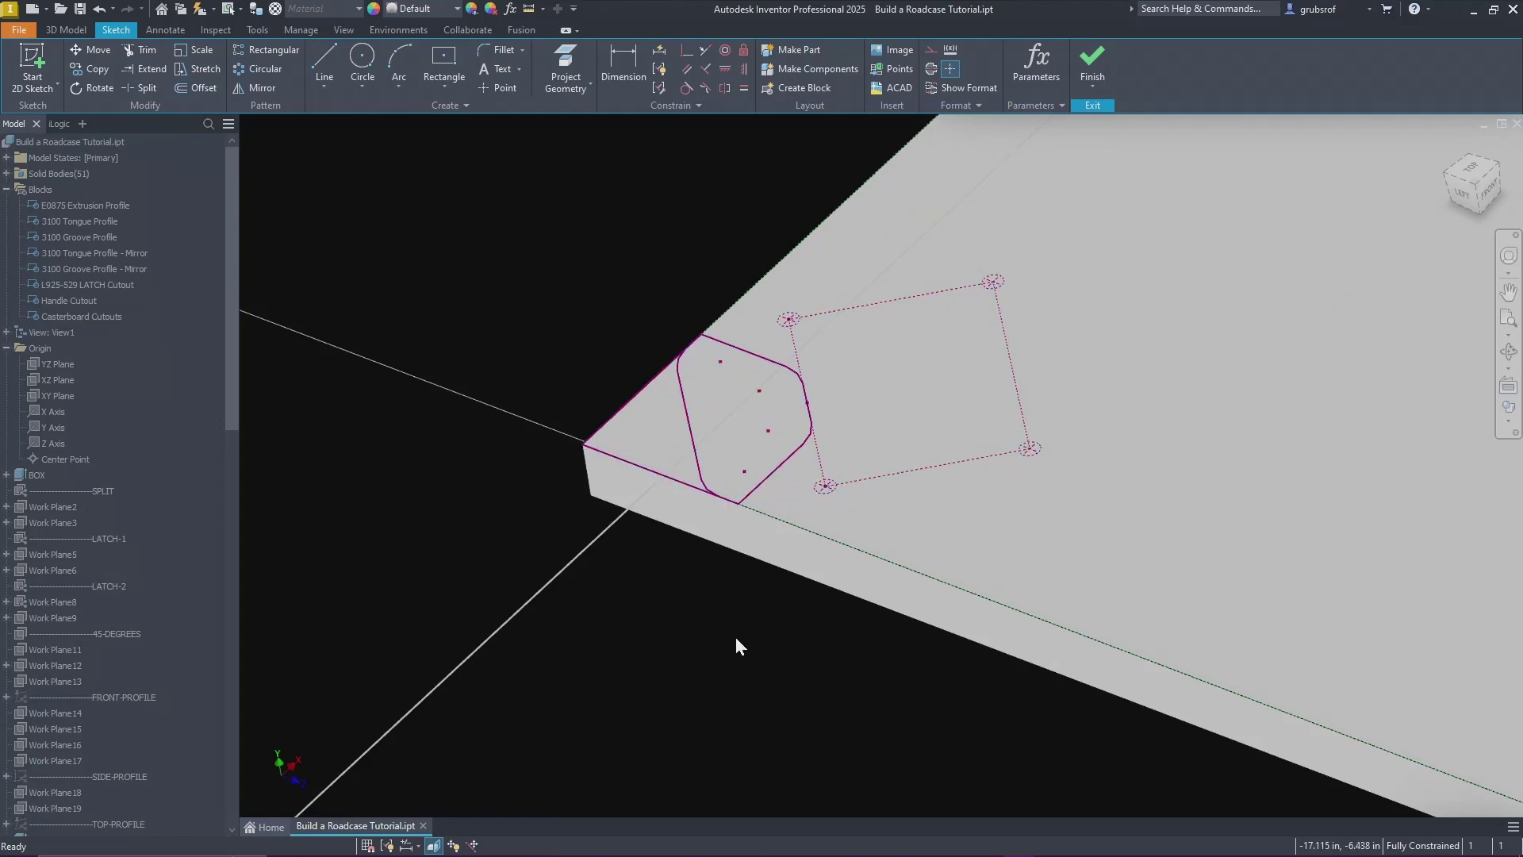
Step: Finish the casterboard sketch and save the part
{"action": "scroll", "coordinate": [736, 639], "scroll_direction": "down", "scroll_amount": 1}
{"action": "scroll", "coordinate": [736, 635], "scroll_direction": "up", "scroll_amount": 2}
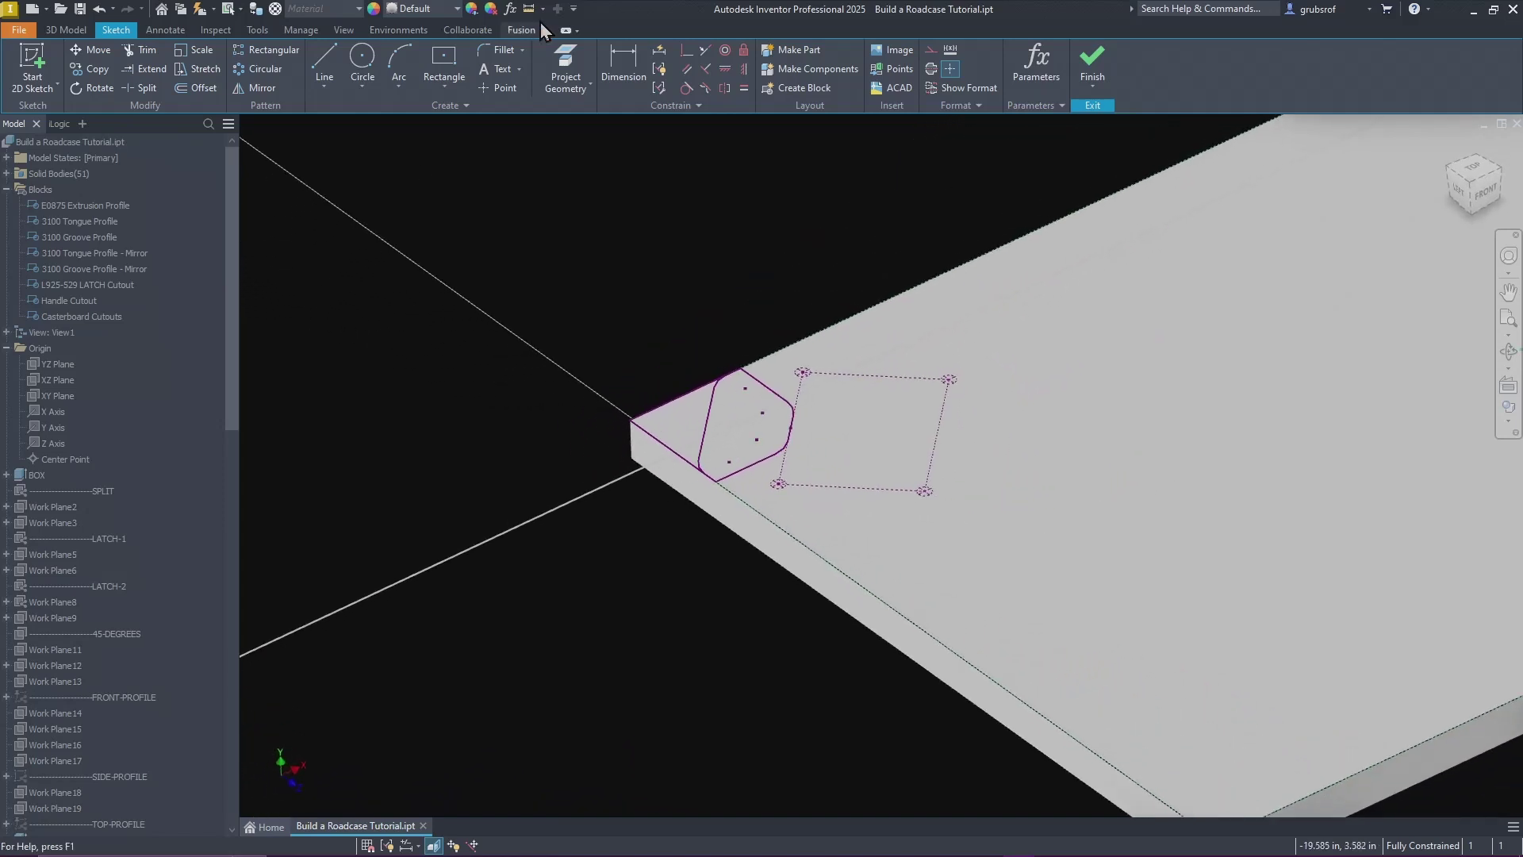
{"action": "left_click", "coordinate": [1093, 64]}
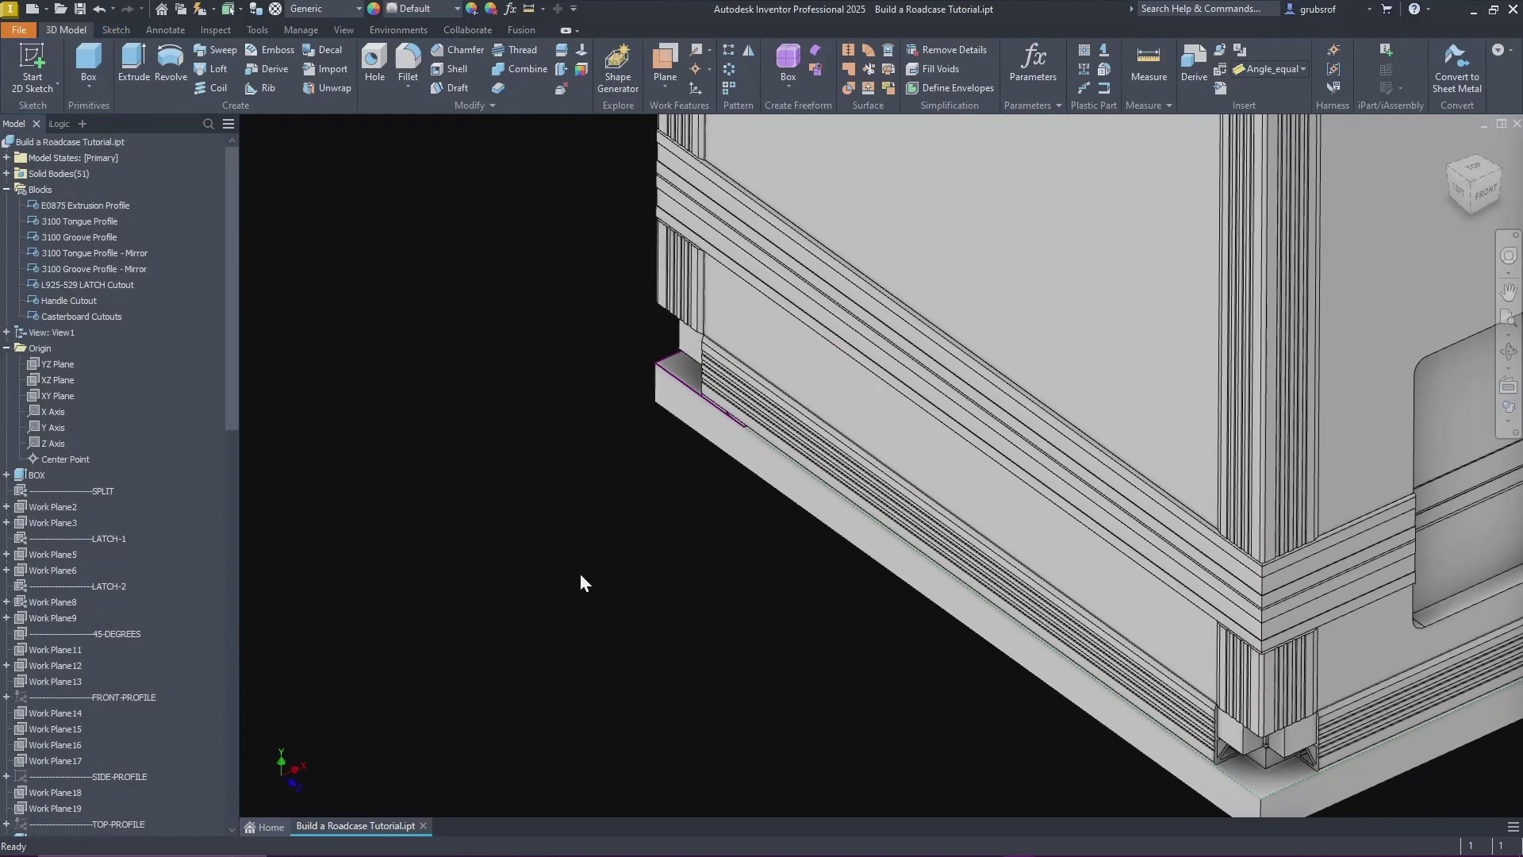
{"action": "middle_click_drag", "start_coordinate": [581, 575], "coordinate": [328, 433], "text": "shift"}
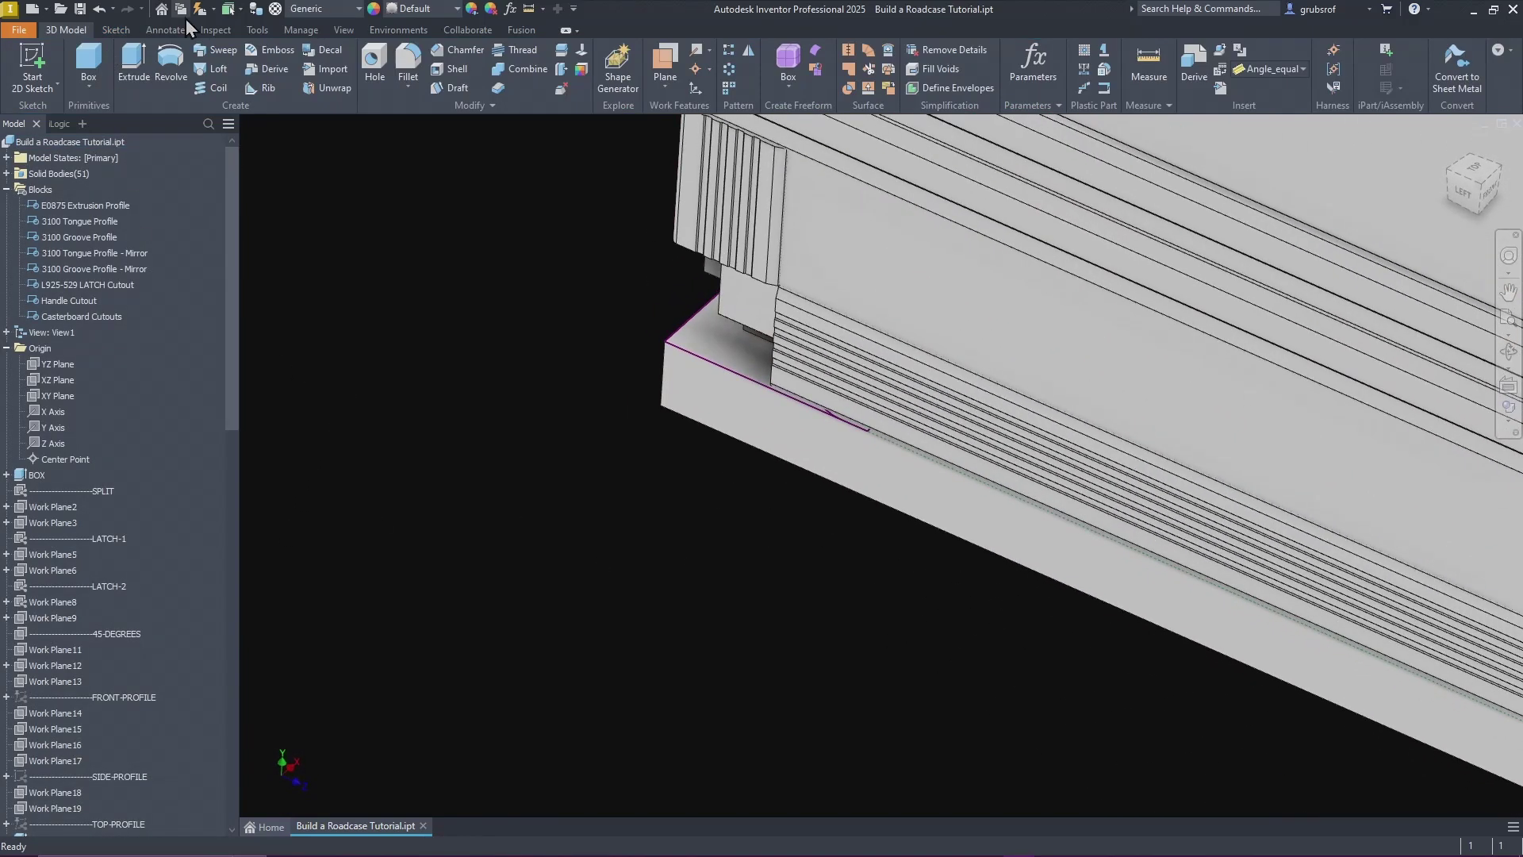
{"action": "key", "text": "ctrl+s"}
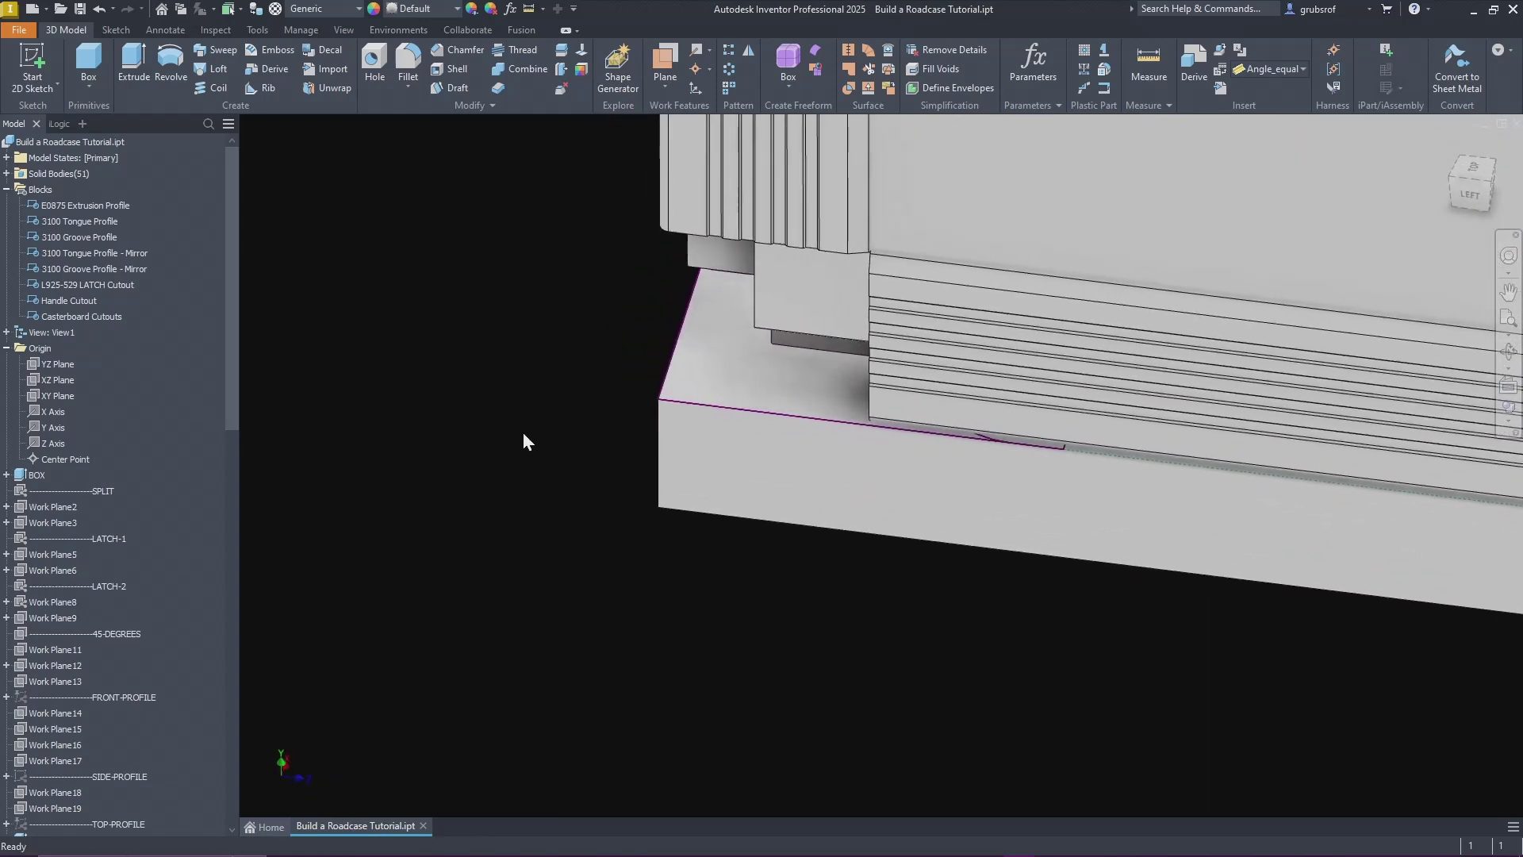
Step: Extrude the block's corner profile as a cut through all of the casterboard
{"action": "left_click", "coordinate": [143, 59]}
{"action": "left_click", "coordinate": [733, 382]}
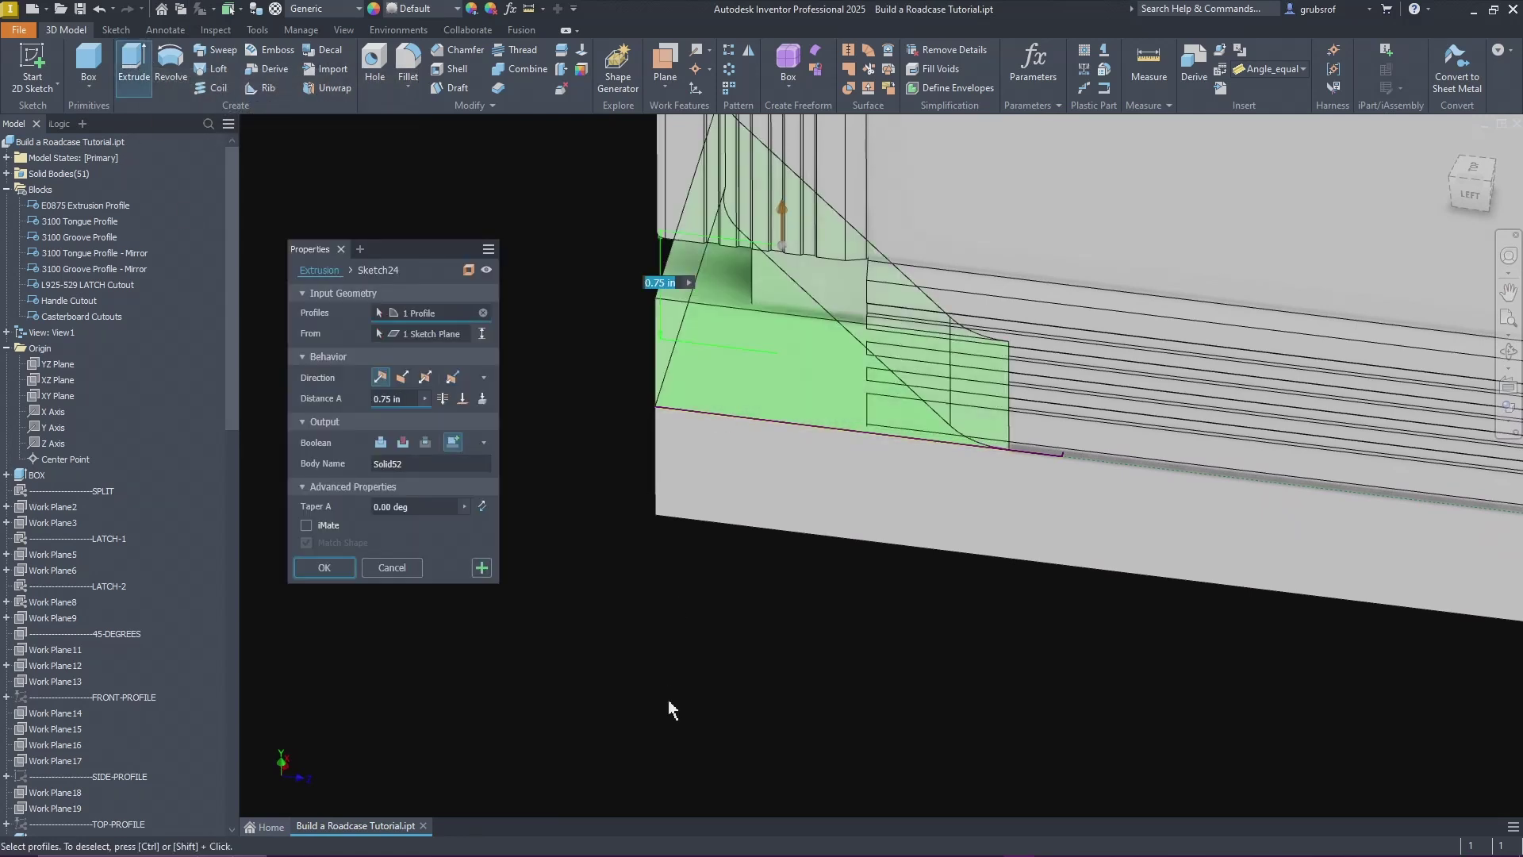
{"action": "left_click", "coordinate": [403, 443]}
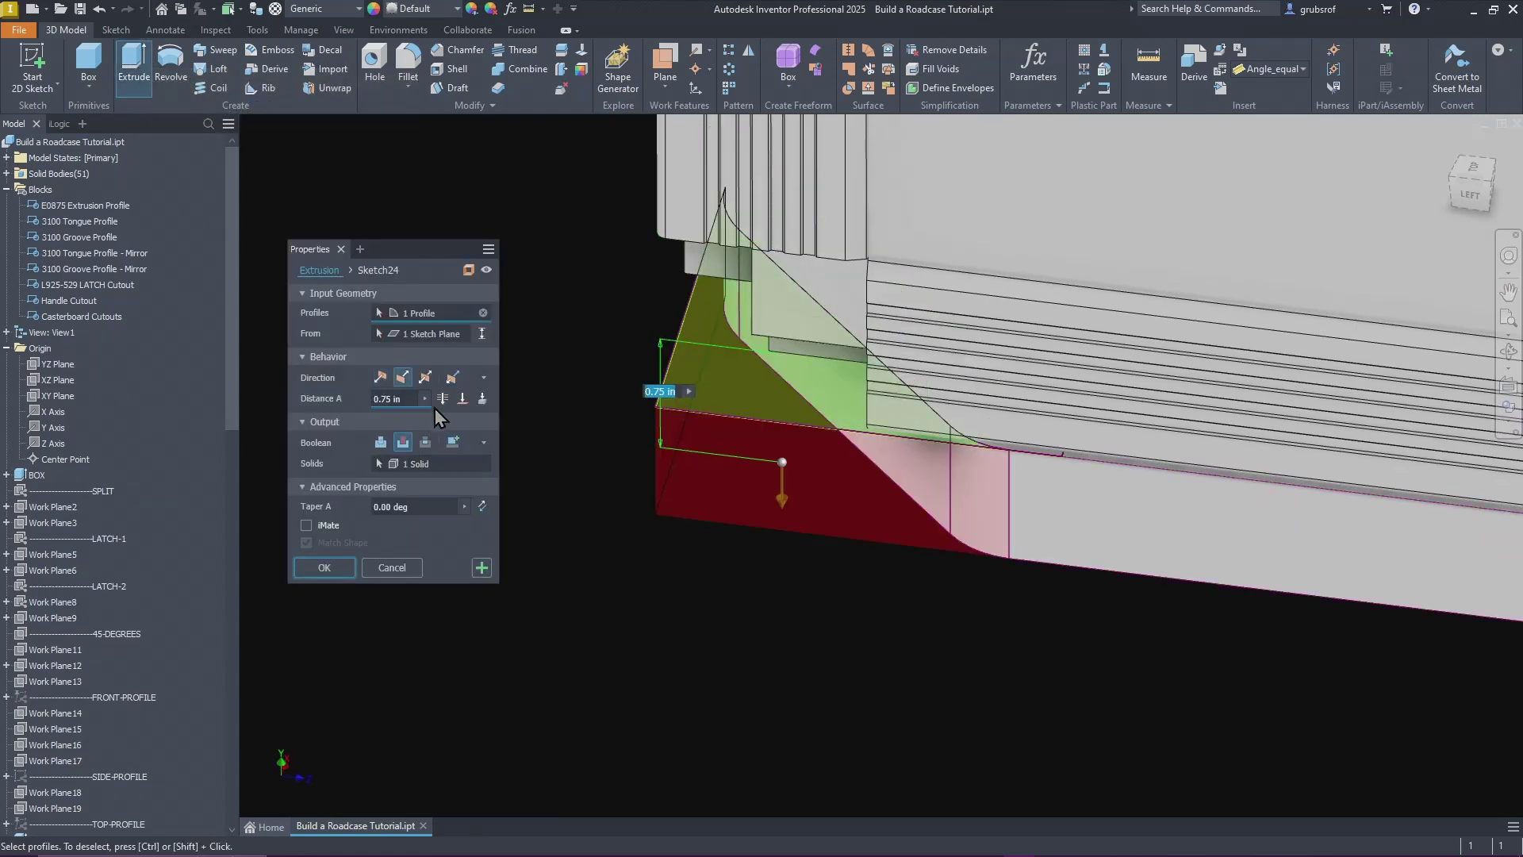
{"action": "left_click", "coordinate": [442, 399]}
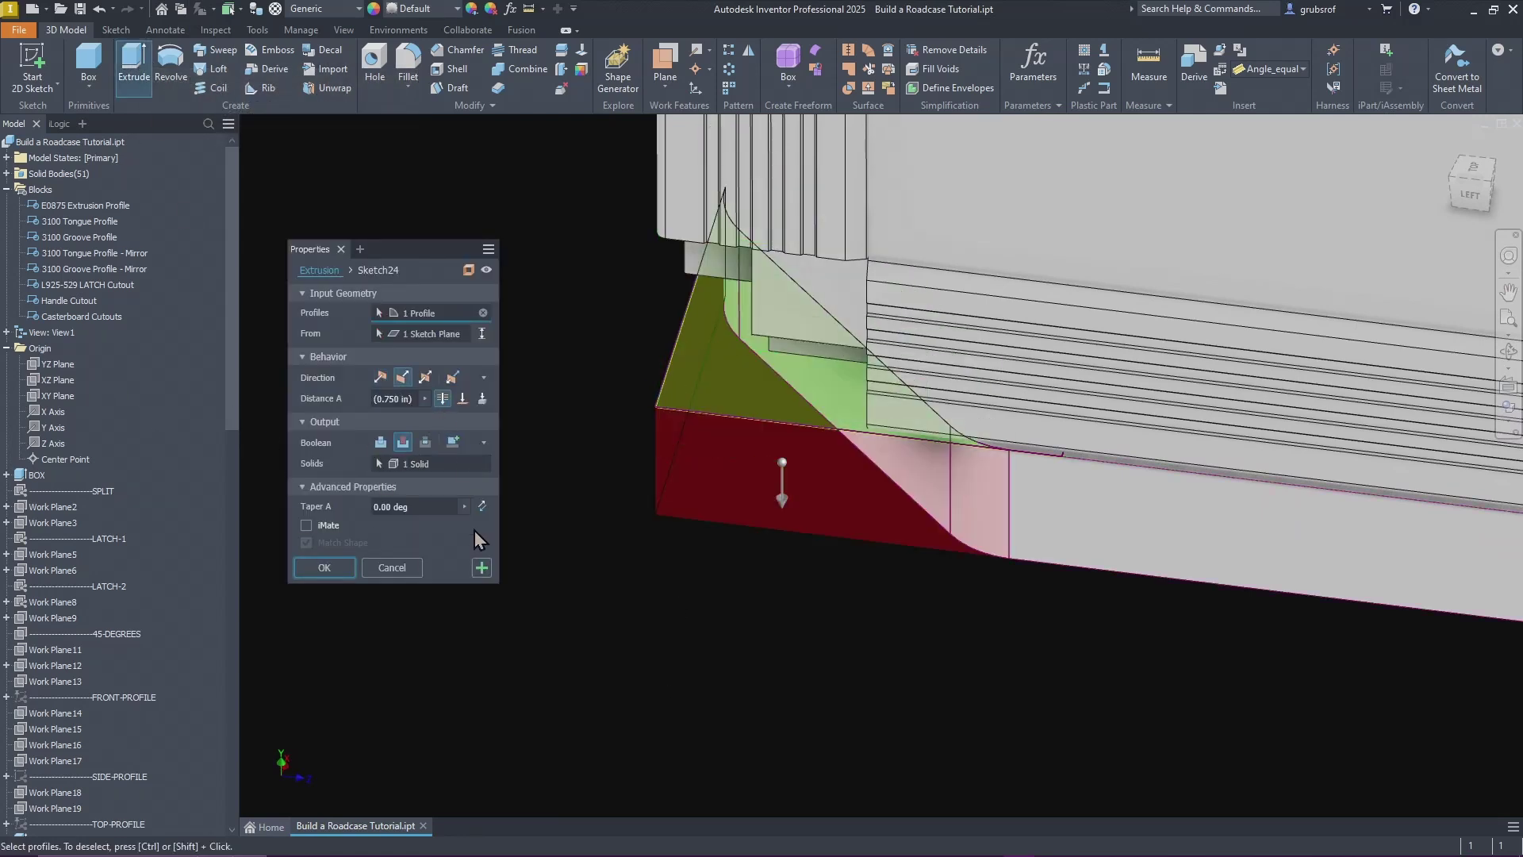
{"action": "left_click", "coordinate": [342, 572]}
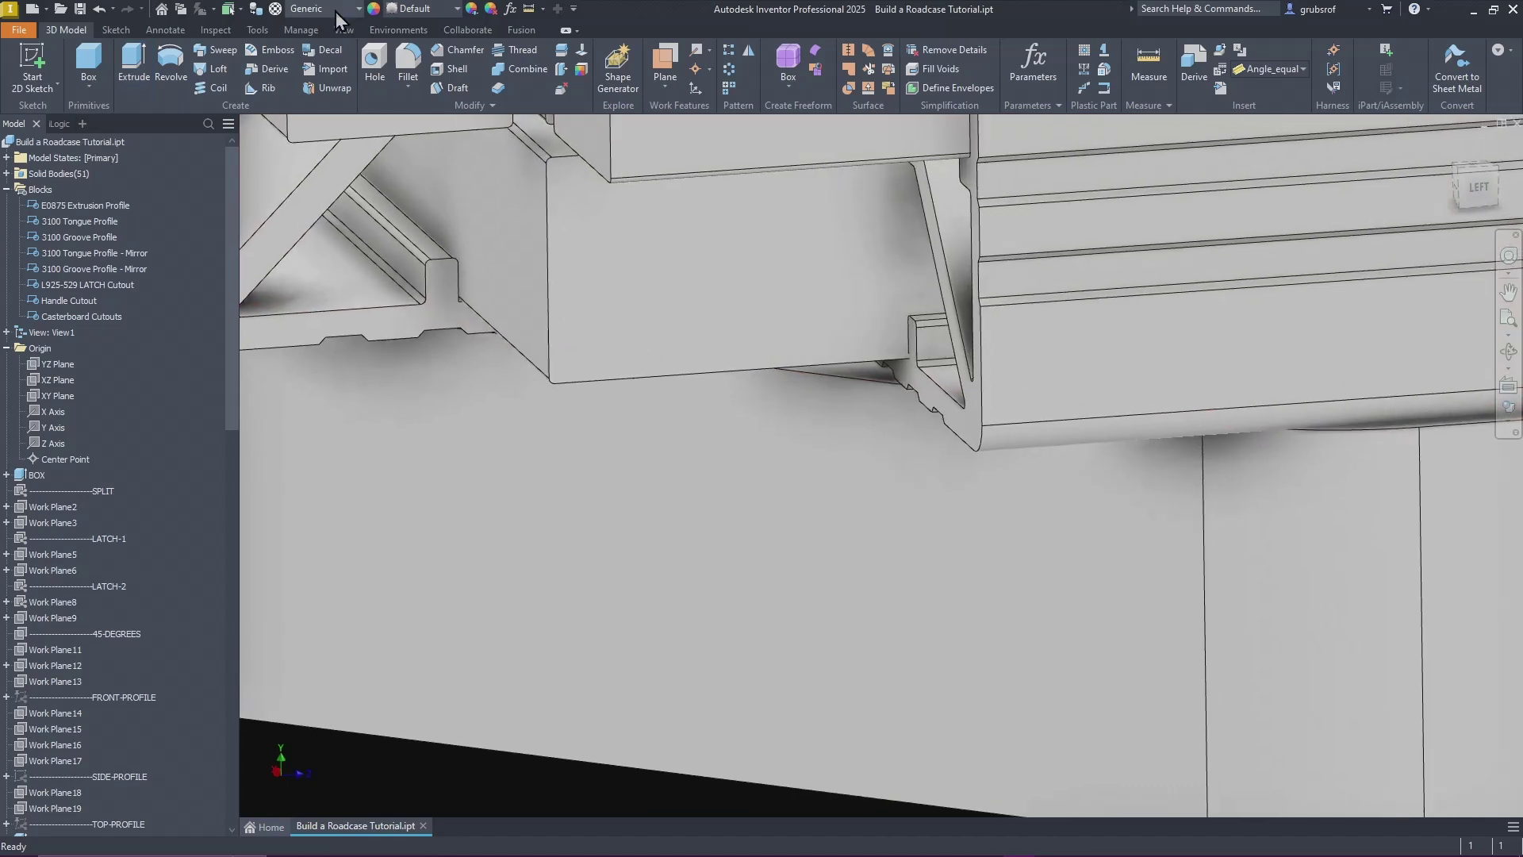
Step: Make the sketch under the new corner cut visible again for reuse
{"action": "scroll", "coordinate": [103, 757], "scroll_direction": "down", "scroll_amount": 20}
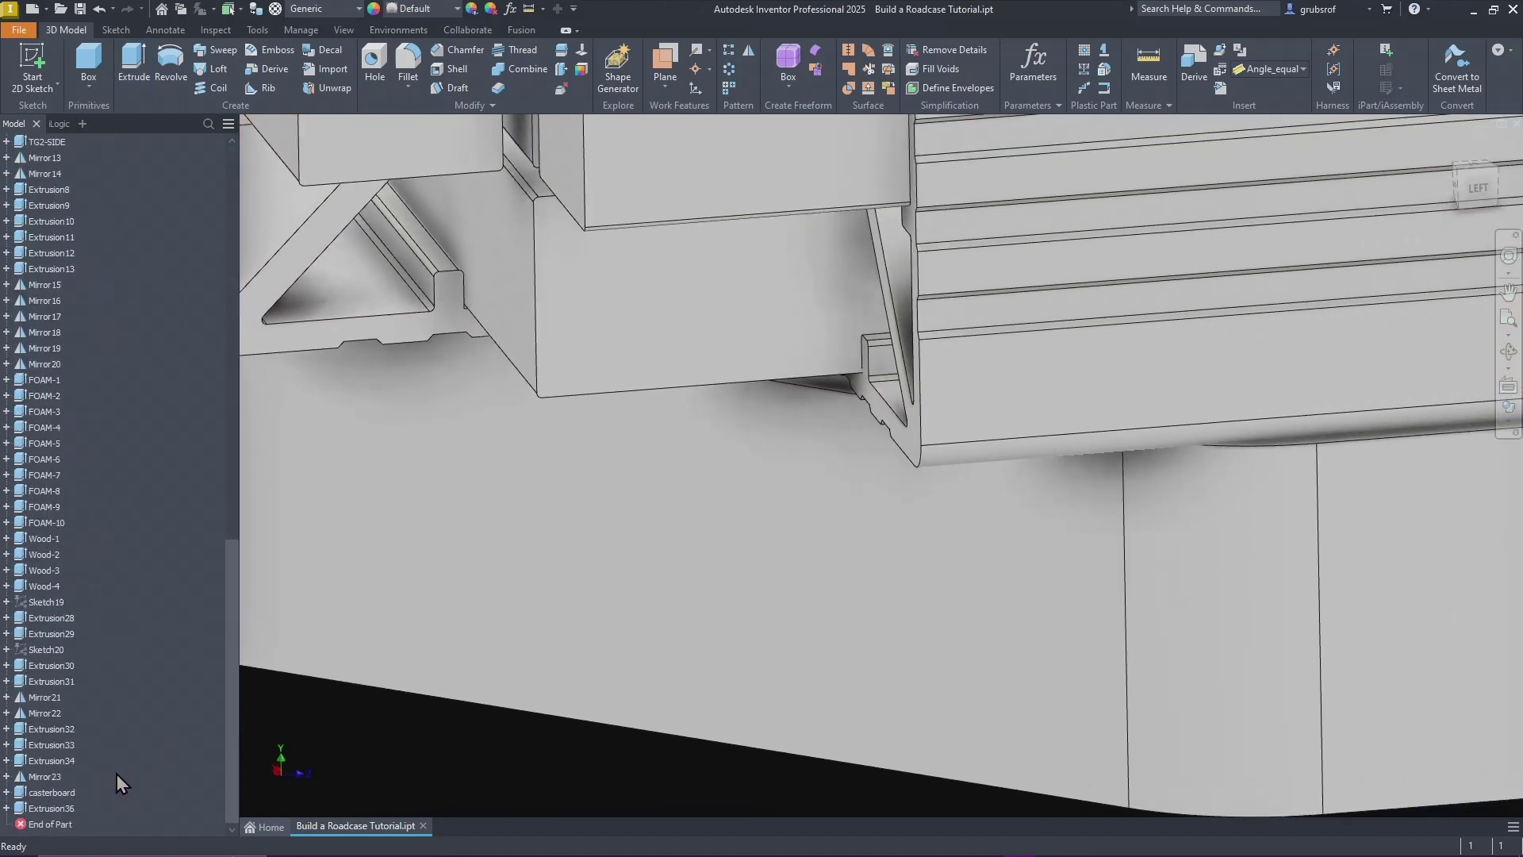
{"action": "left_click", "coordinate": [7, 808]}
{"action": "left_click", "coordinate": [57, 825]}
{"action": "right_click", "coordinate": [57, 825]}
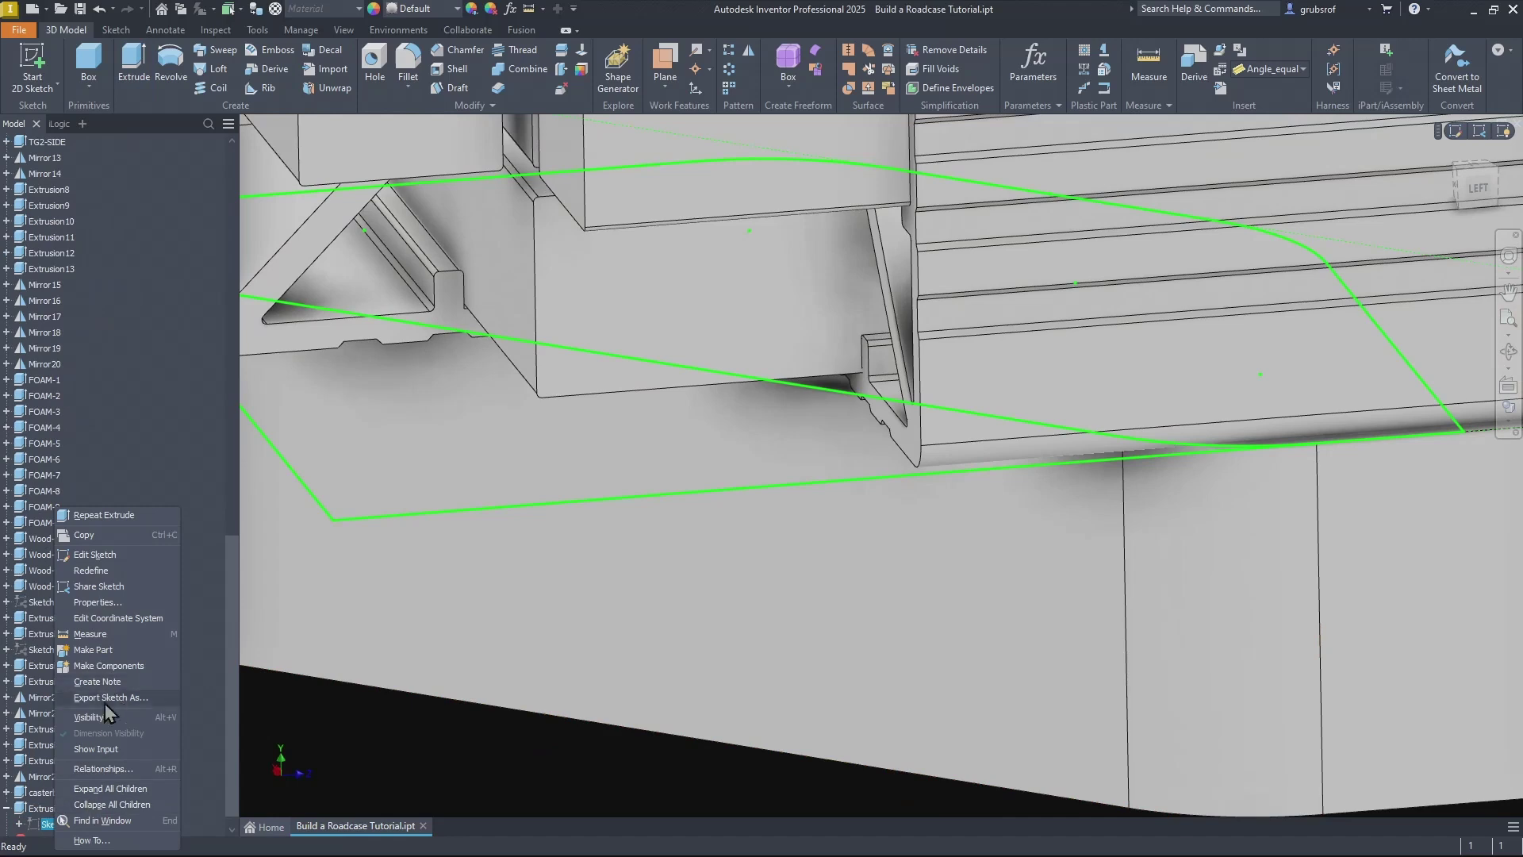
{"action": "left_click", "coordinate": [122, 714]}
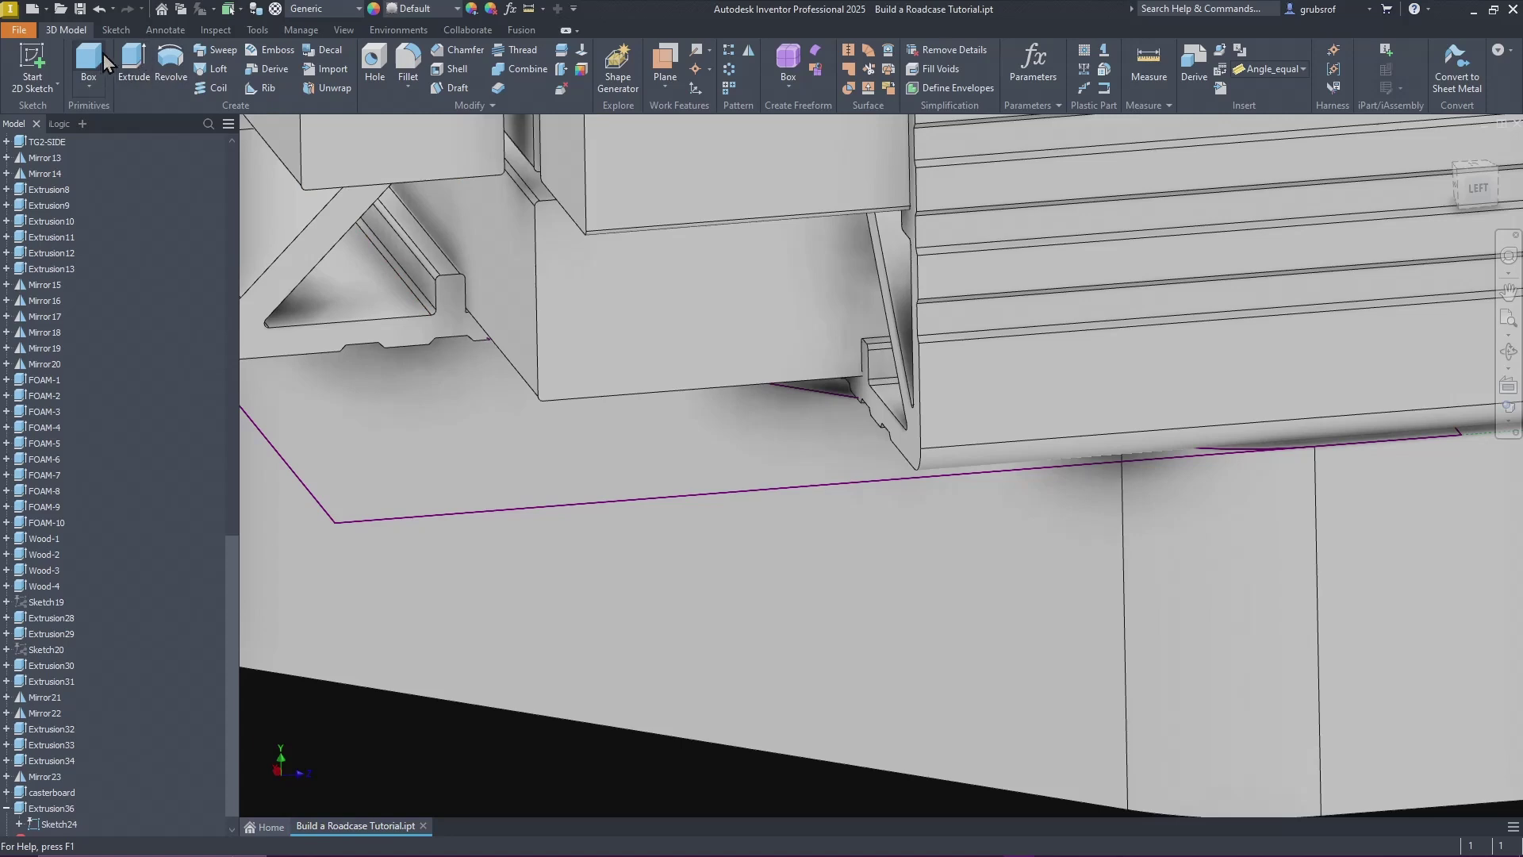
Step: Extrude the block profile beside the corner cut as a 0.2 in deep cut into the casterboard
{"action": "left_click", "coordinate": [139, 65]}
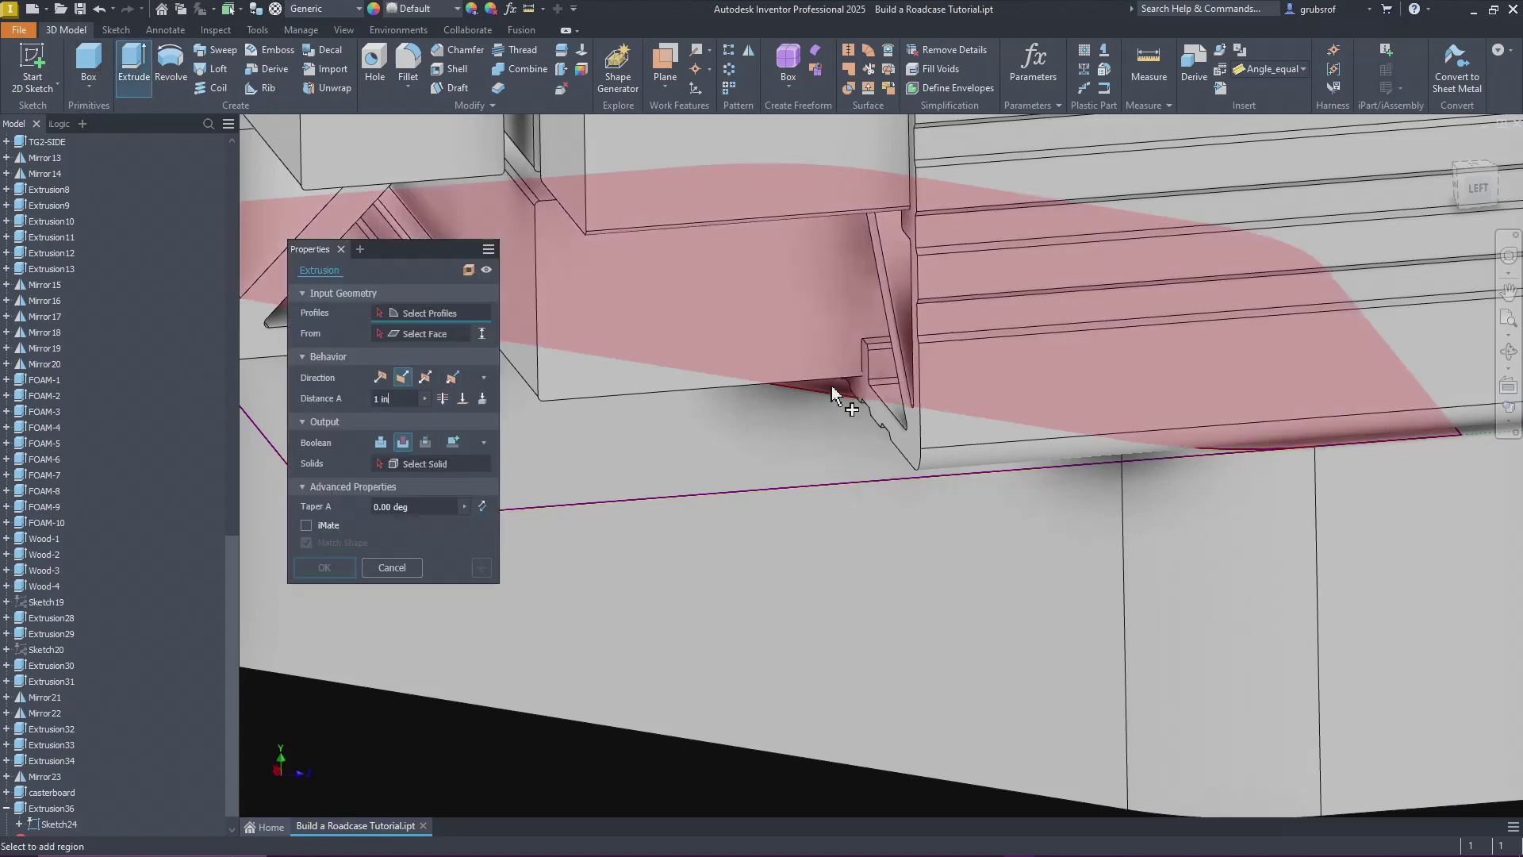
{"action": "left_click", "coordinate": [836, 397]}
{"action": "scroll", "coordinate": [926, 664], "scroll_direction": "down", "scroll_amount": 6}
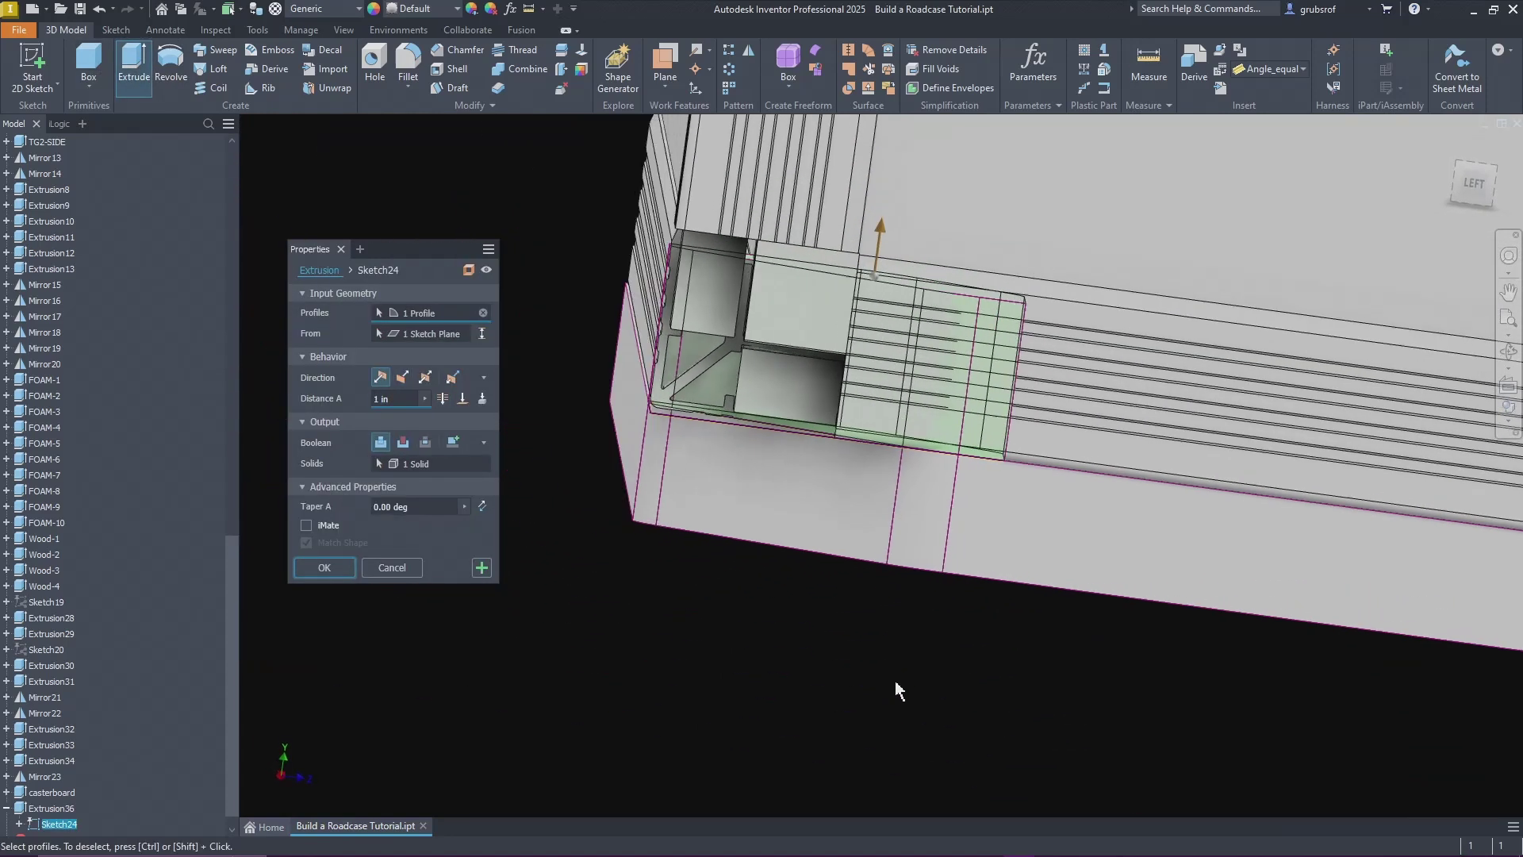
{"action": "middle_click_drag", "start_coordinate": [775, 694], "coordinate": [743, 699], "text": "shift"}
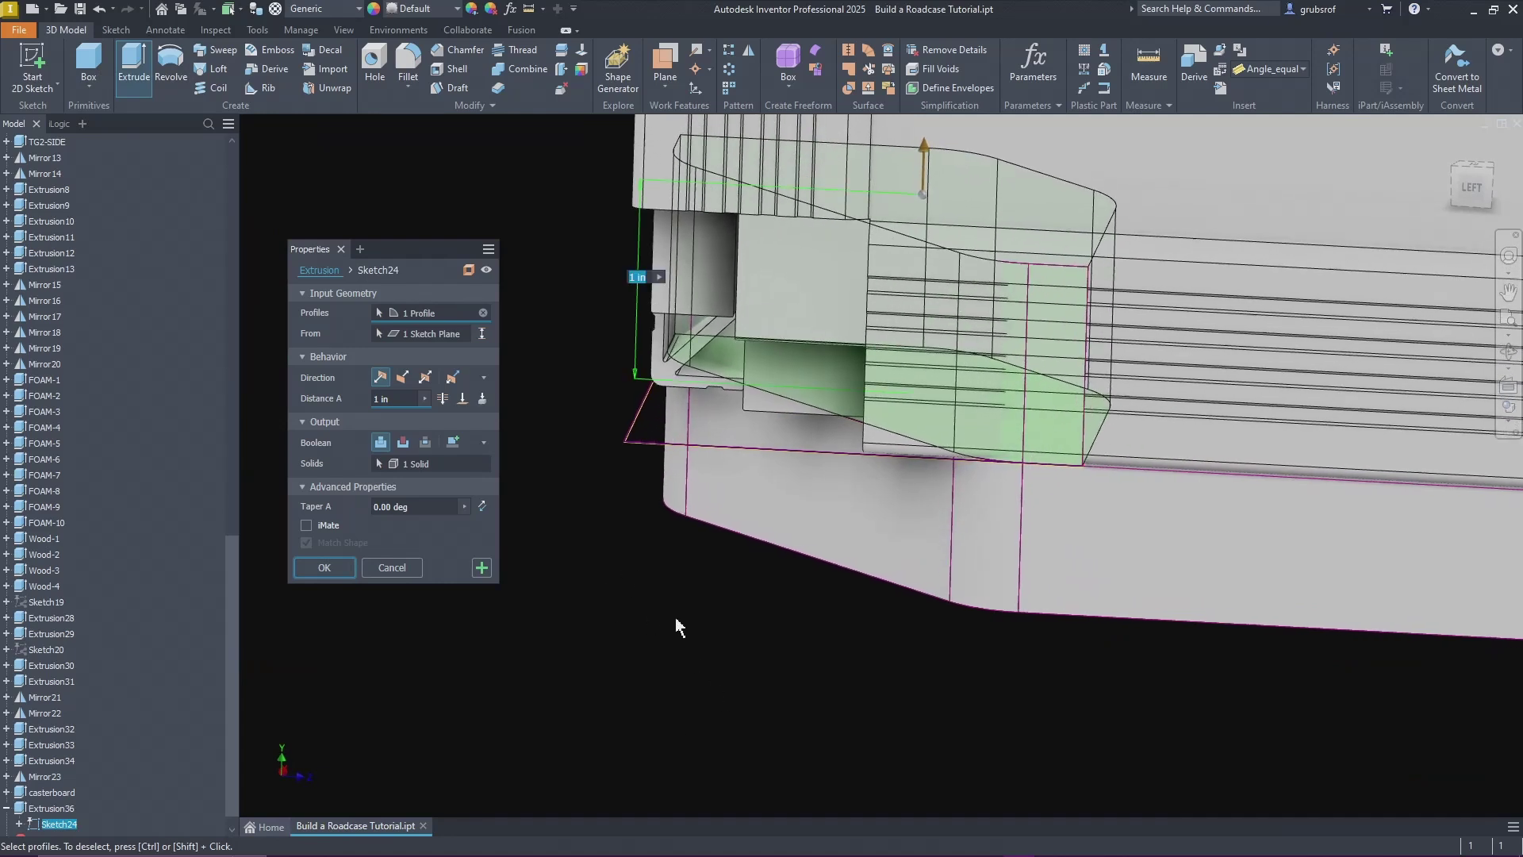
{"action": "middle_click_drag", "start_coordinate": [678, 617], "coordinate": [524, 597], "text": "shift"}
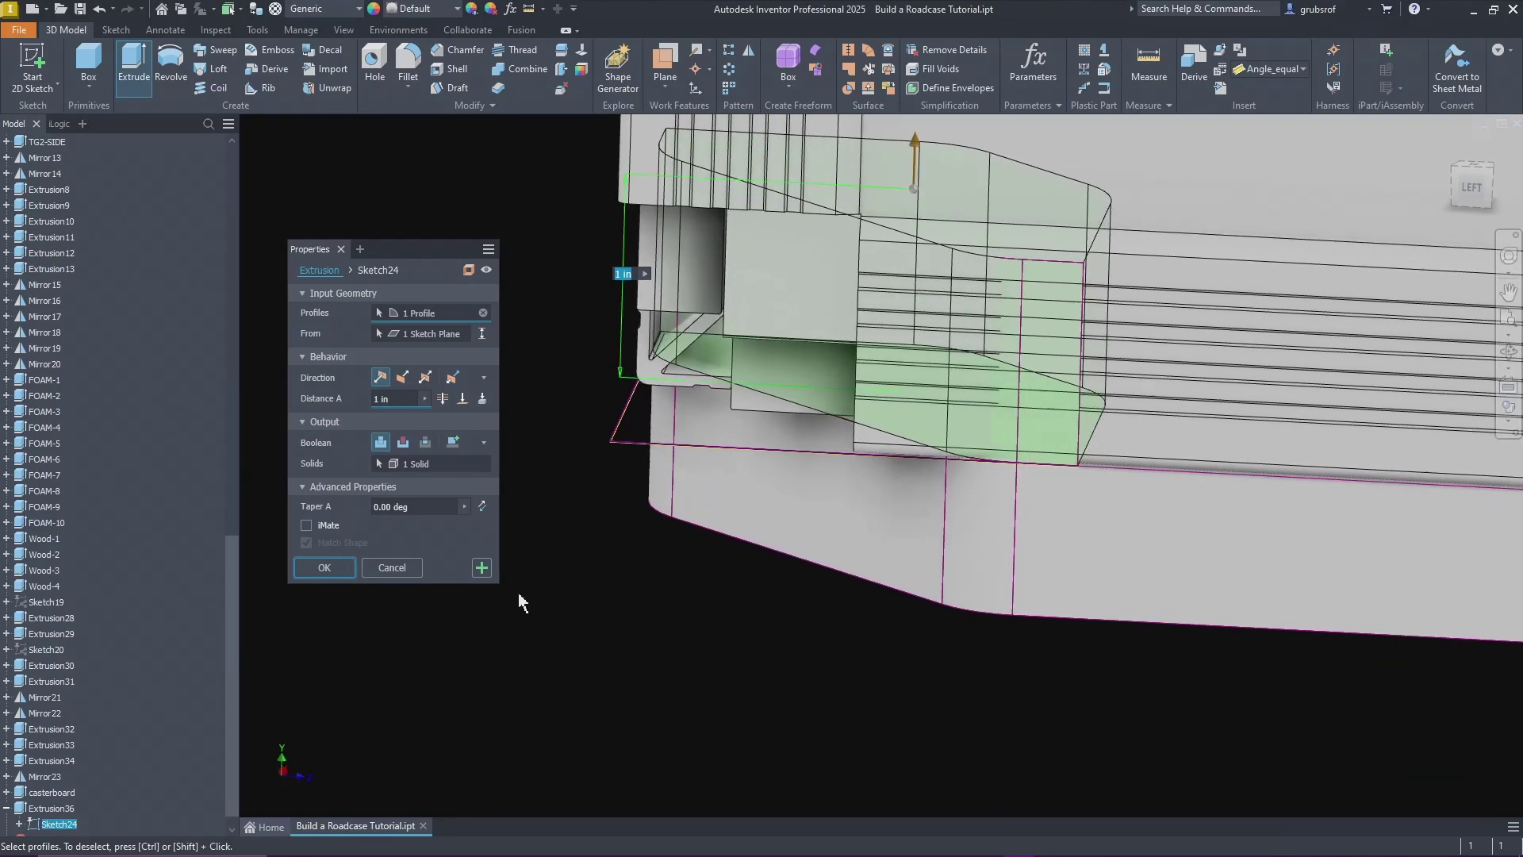
{"action": "left_click", "coordinate": [403, 442]}
{"action": "left_click_drag", "start_coordinate": [390, 400], "coordinate": [329, 385]}
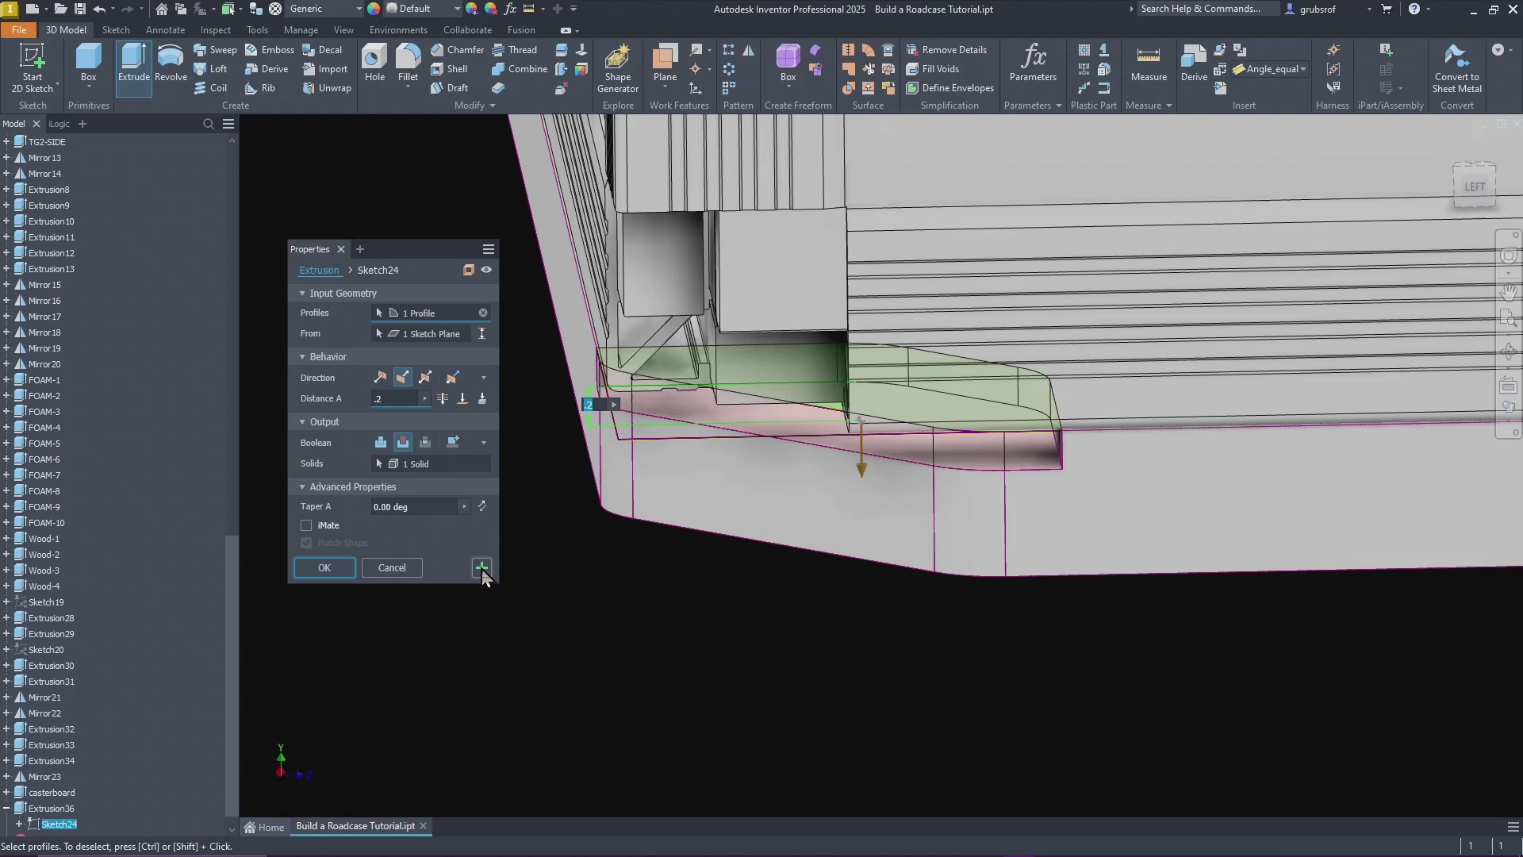
{"action": "left_click", "coordinate": [303, 568]}
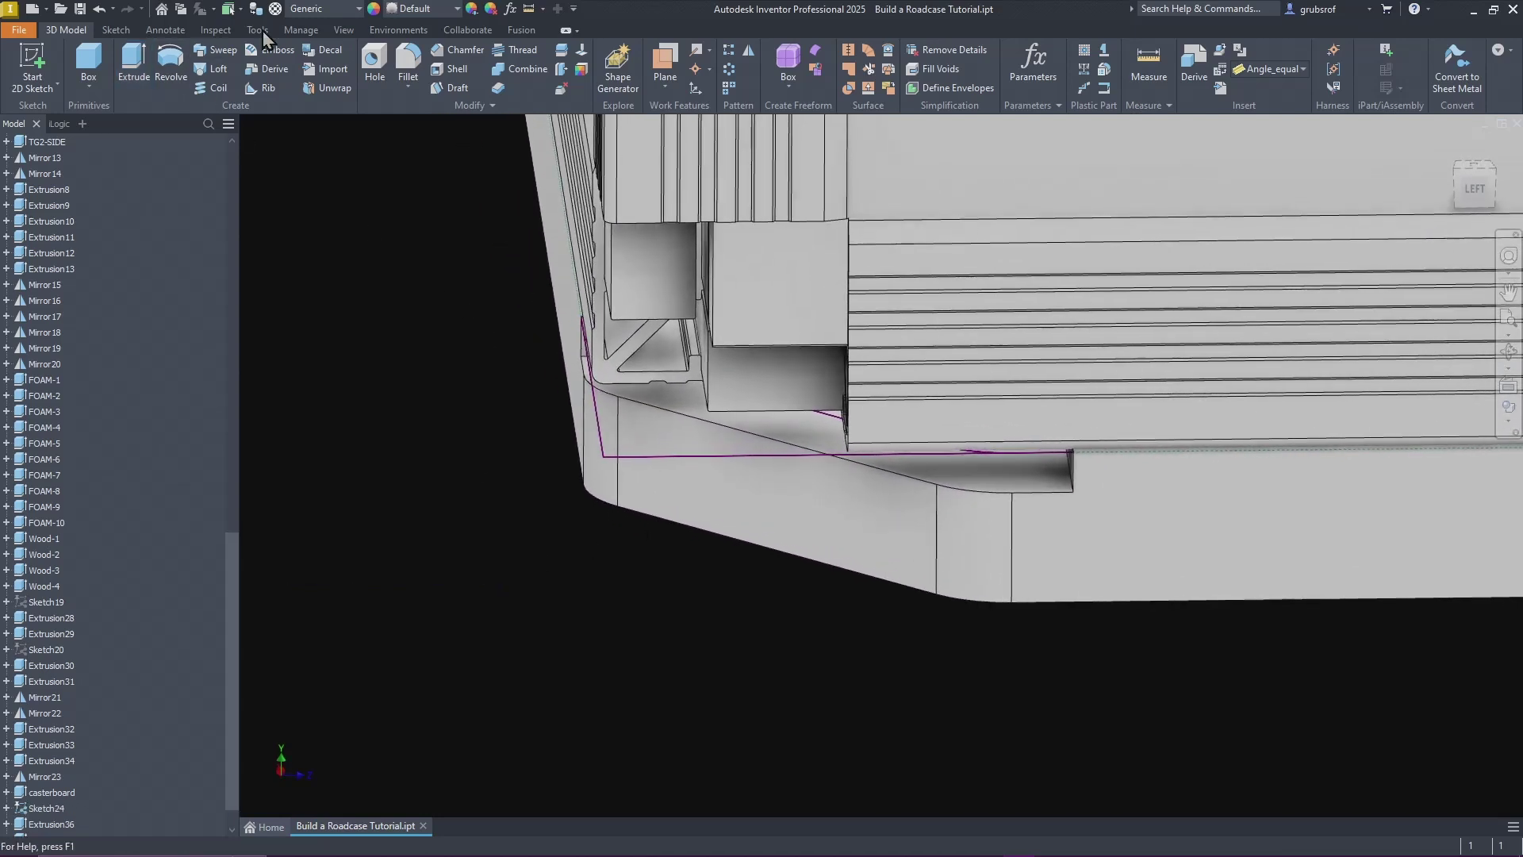
Step: Add four counterbored through-all holes at the sketch's center points, 0.41 in diameter with a 1 in by 0.125 in counterbore
{"action": "left_click", "coordinate": [376, 65]}
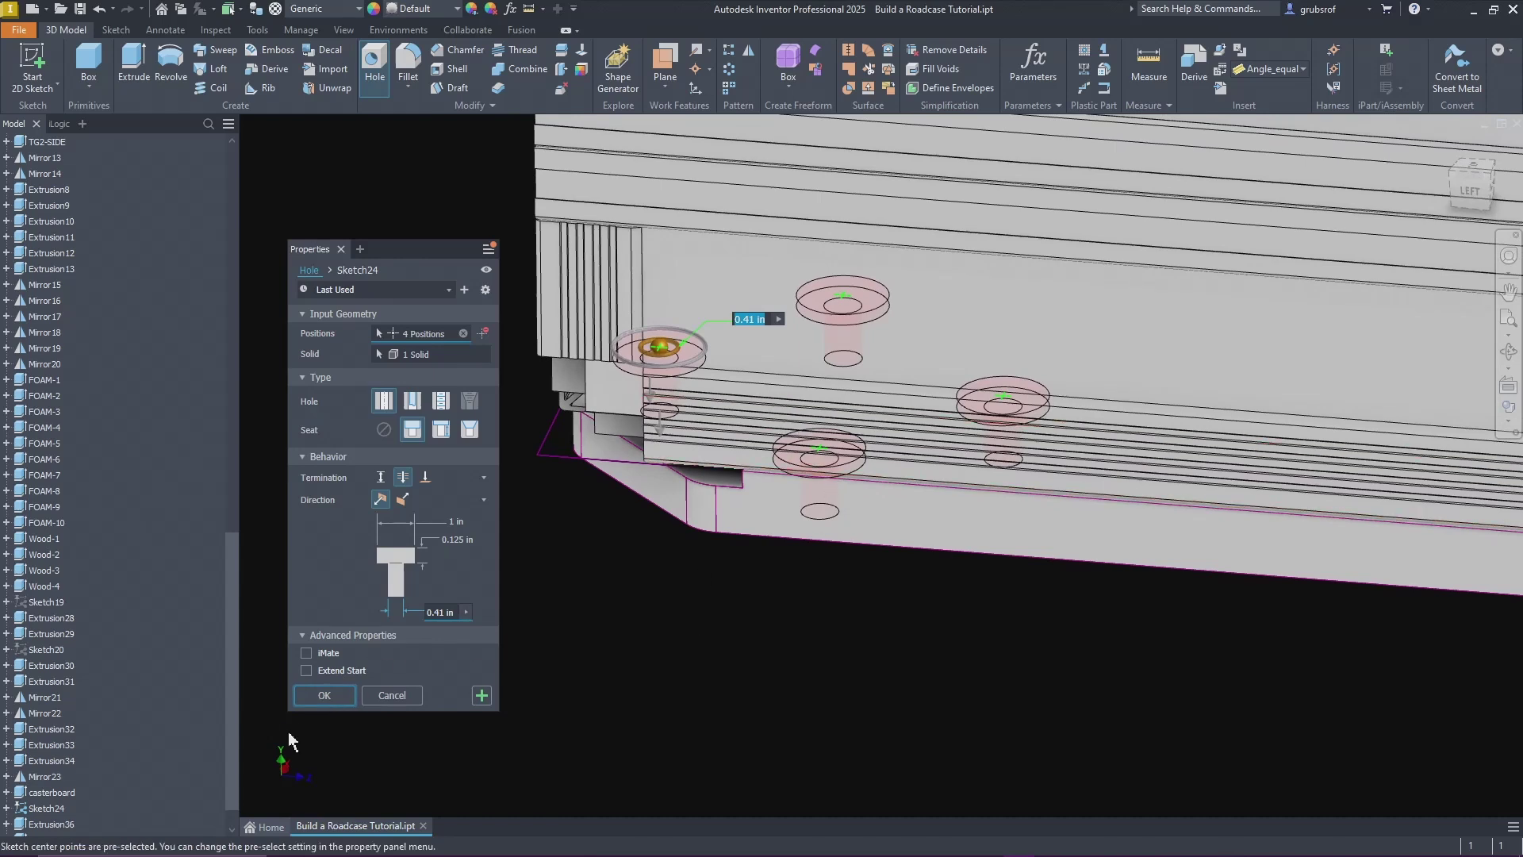
{"action": "left_click", "coordinate": [324, 696]}
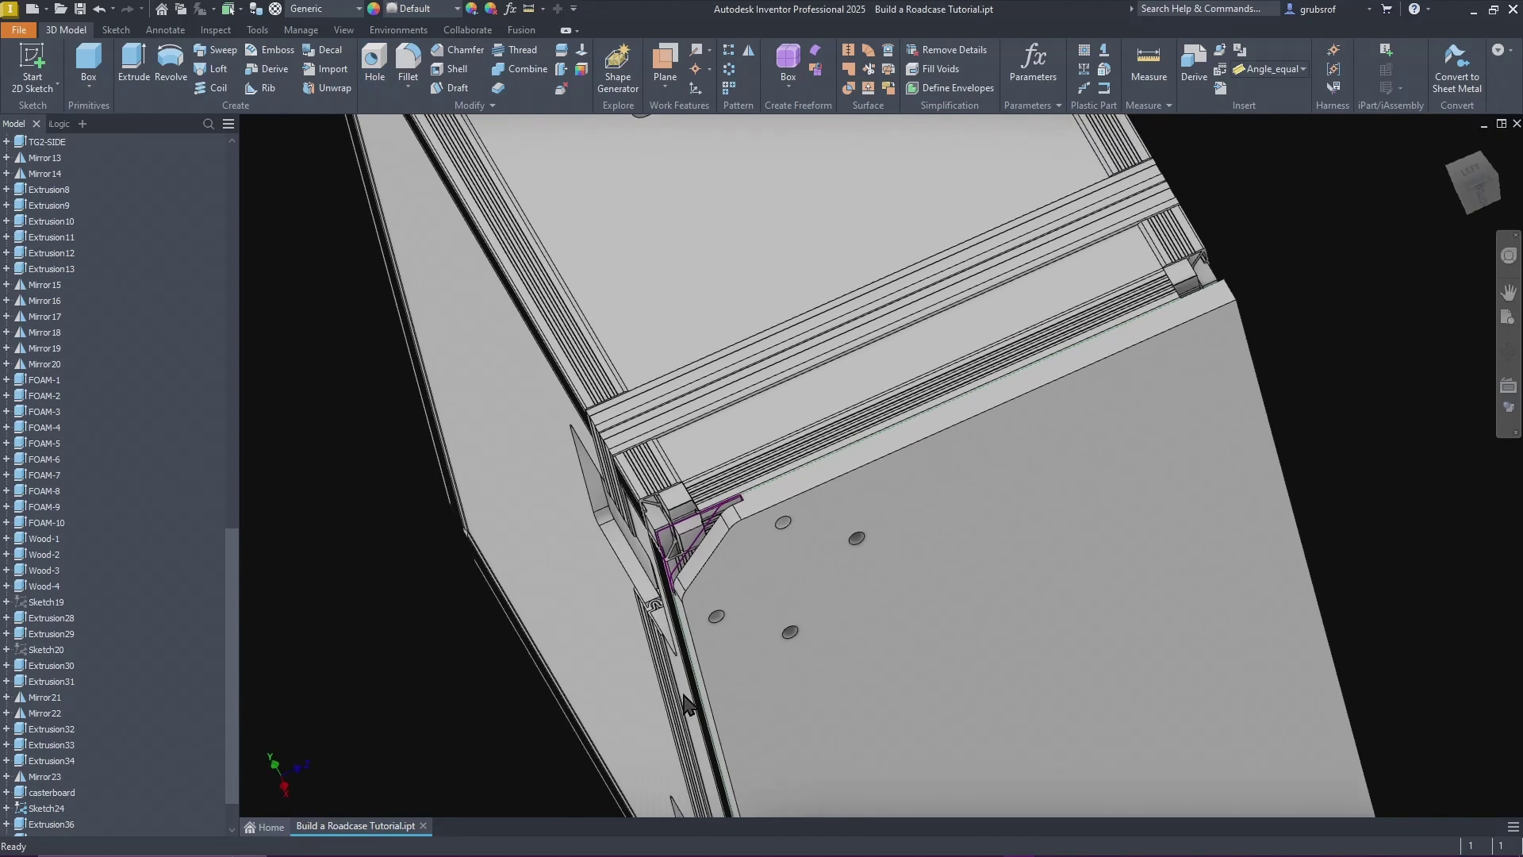
{"action": "middle_click_drag", "start_coordinate": [686, 702], "coordinate": [737, 558], "text": "shift"}
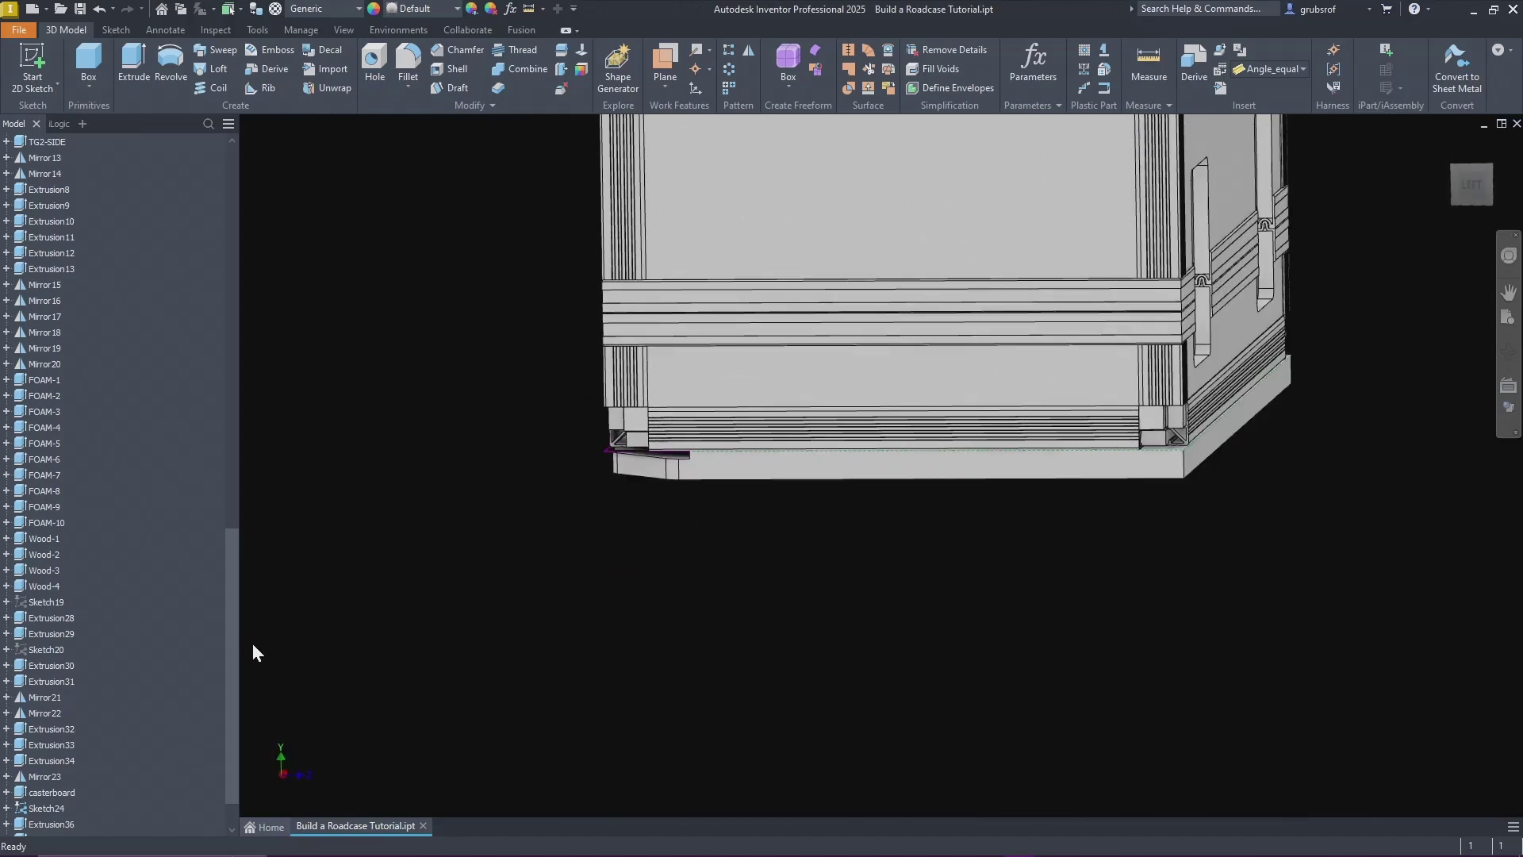
{"action": "scroll", "coordinate": [99, 760], "scroll_direction": "down", "scroll_amount": 2}
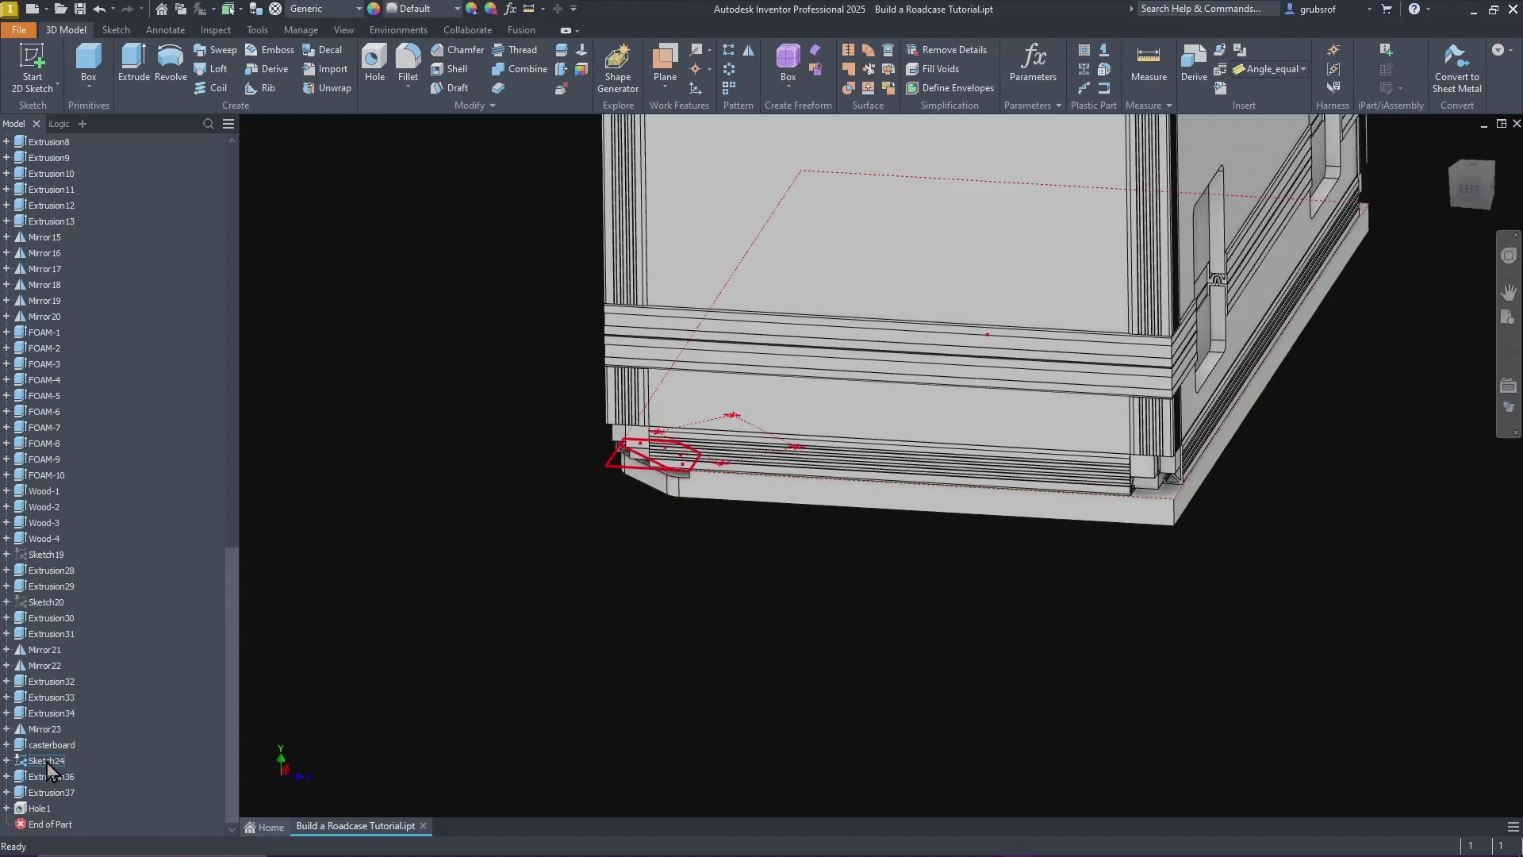
{"action": "left_click", "coordinate": [68, 778]}
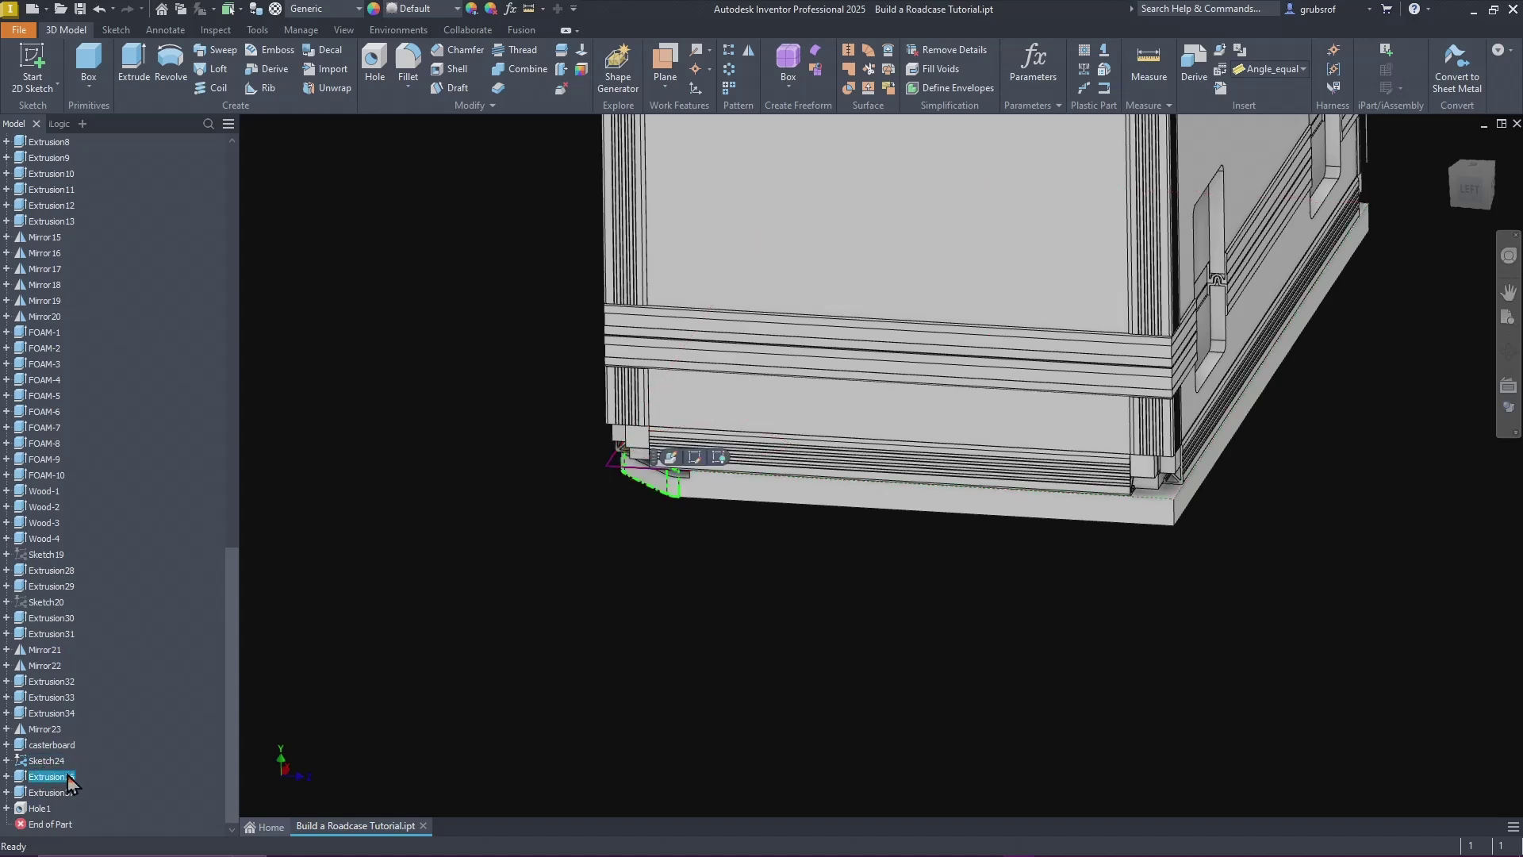
{"action": "left_click", "coordinate": [400, 438]}
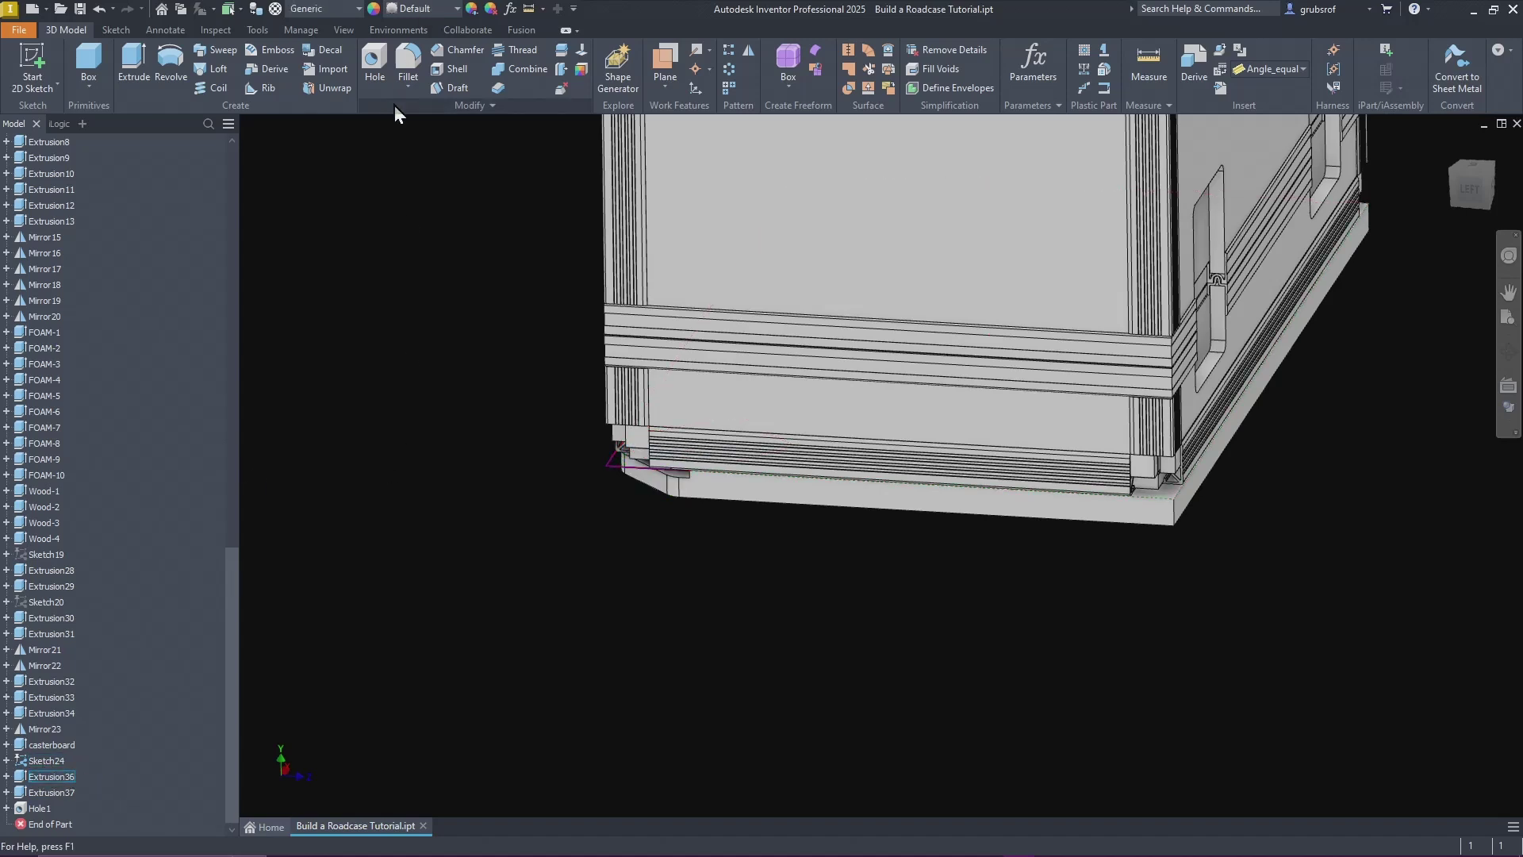
{"action": "left_click", "coordinate": [475, 105]}
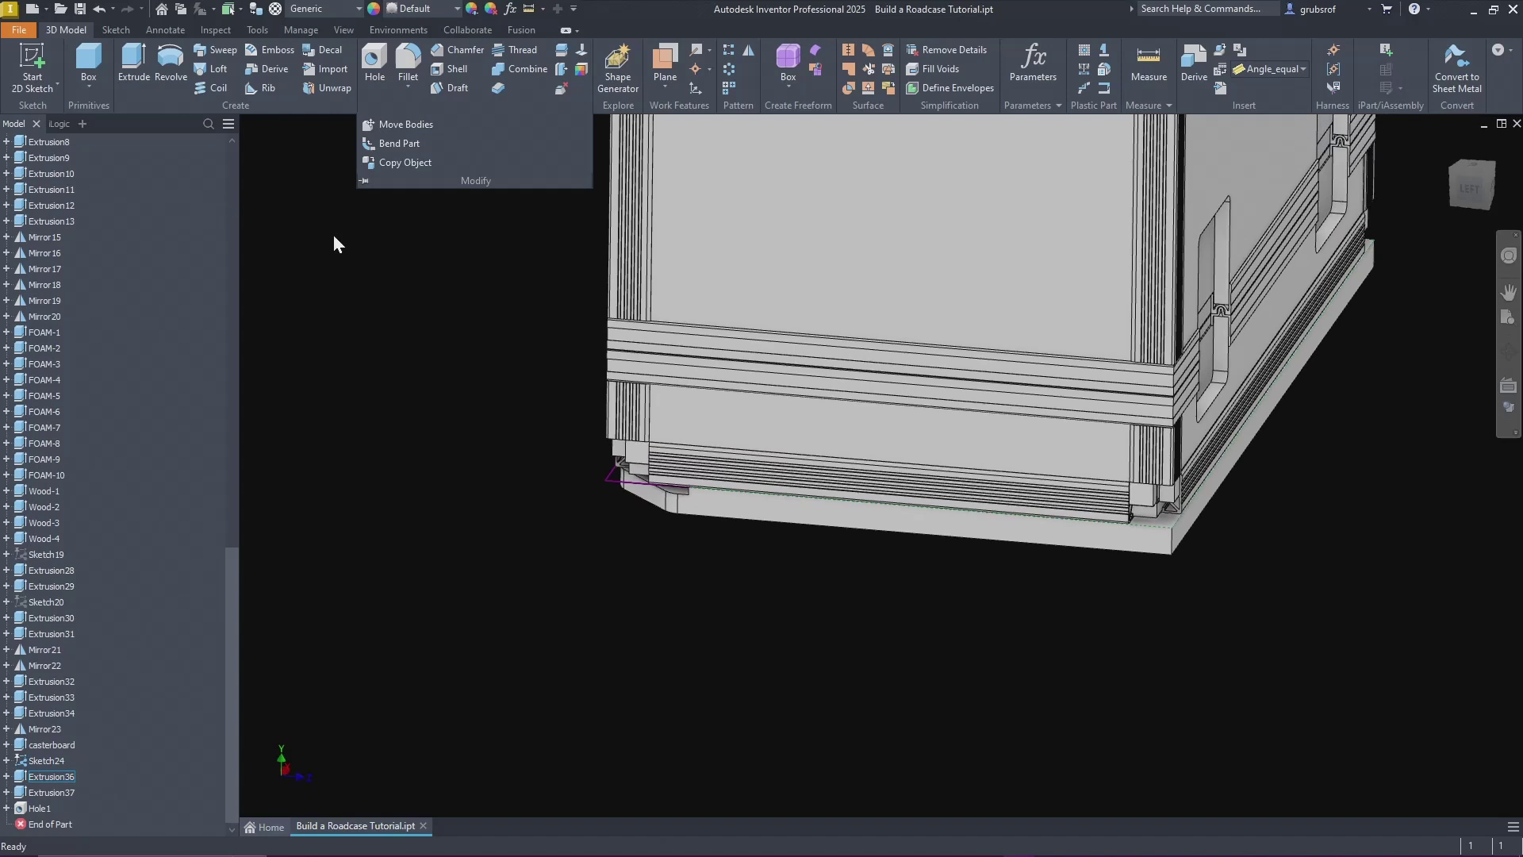
{"action": "key", "text": "F6"}
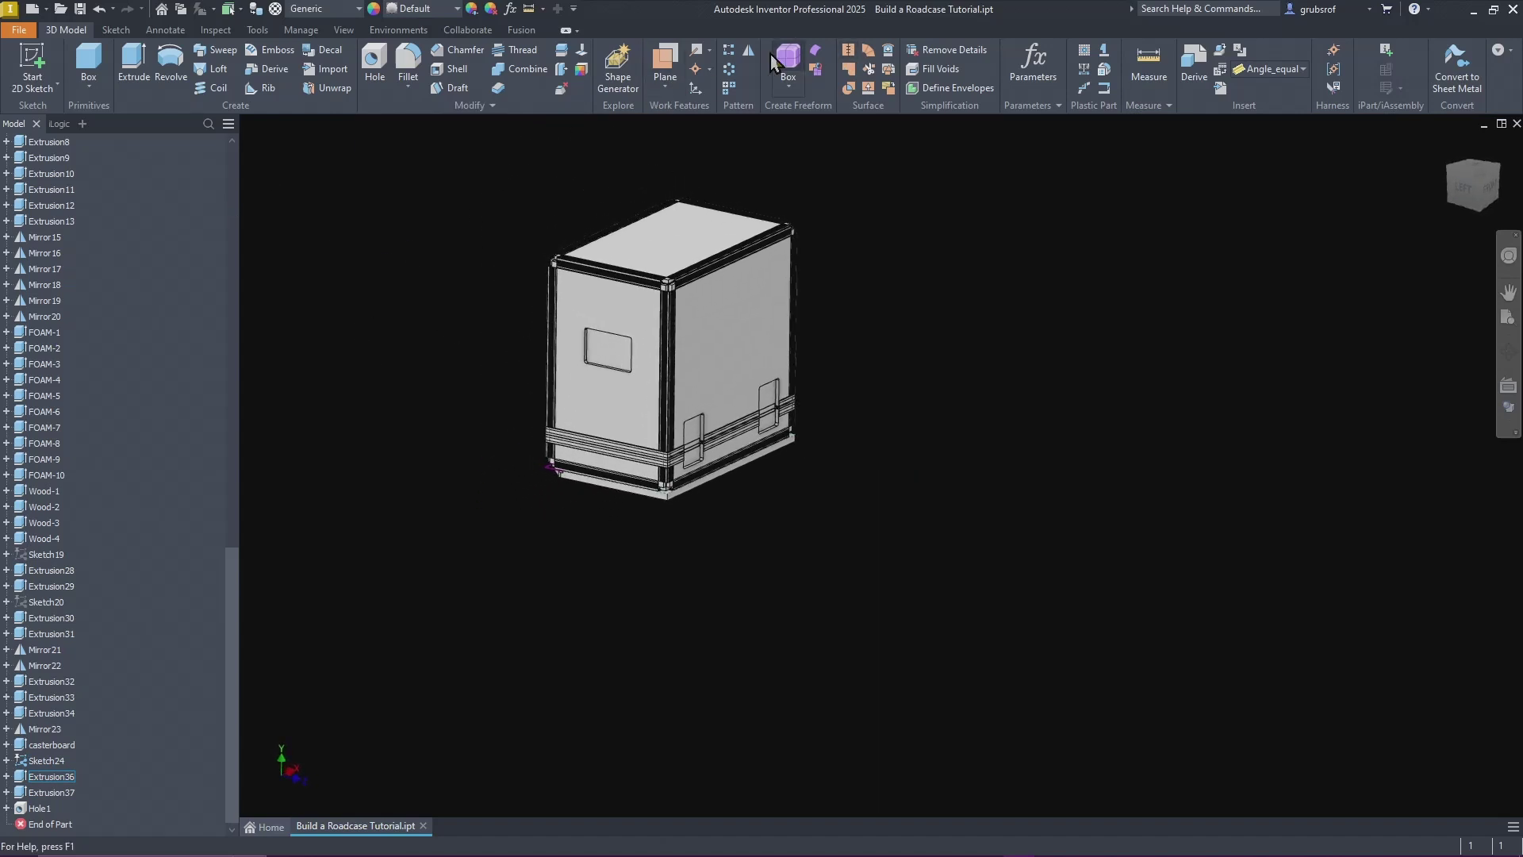
Step: Mirror the two corner cut extrusions and the counterbored holes of the casterboard about the XY plane
{"action": "left_click", "coordinate": [746, 51]}
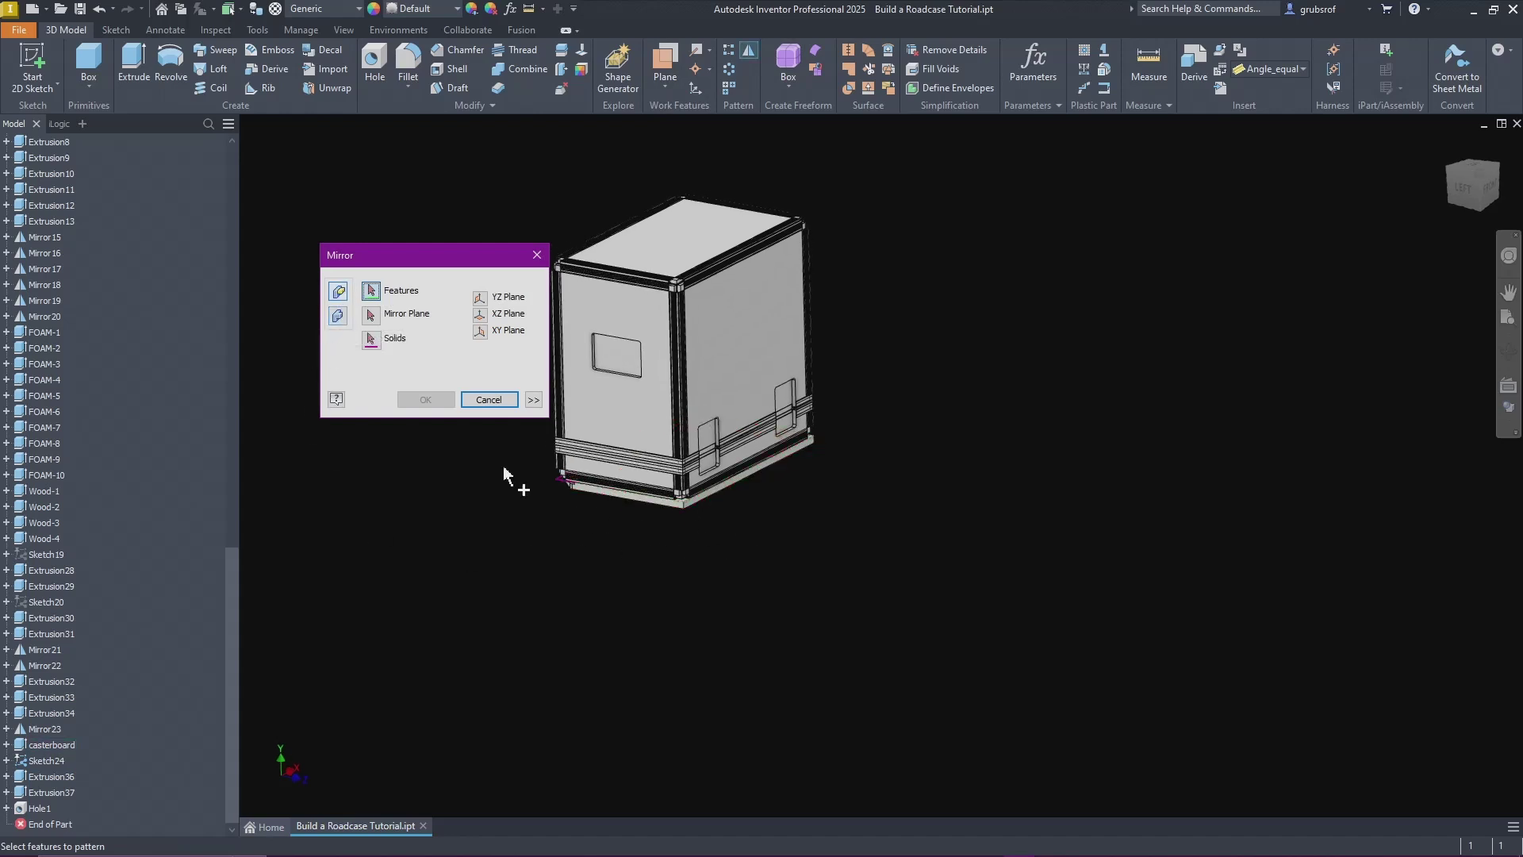
{"action": "left_click", "coordinate": [338, 316]}
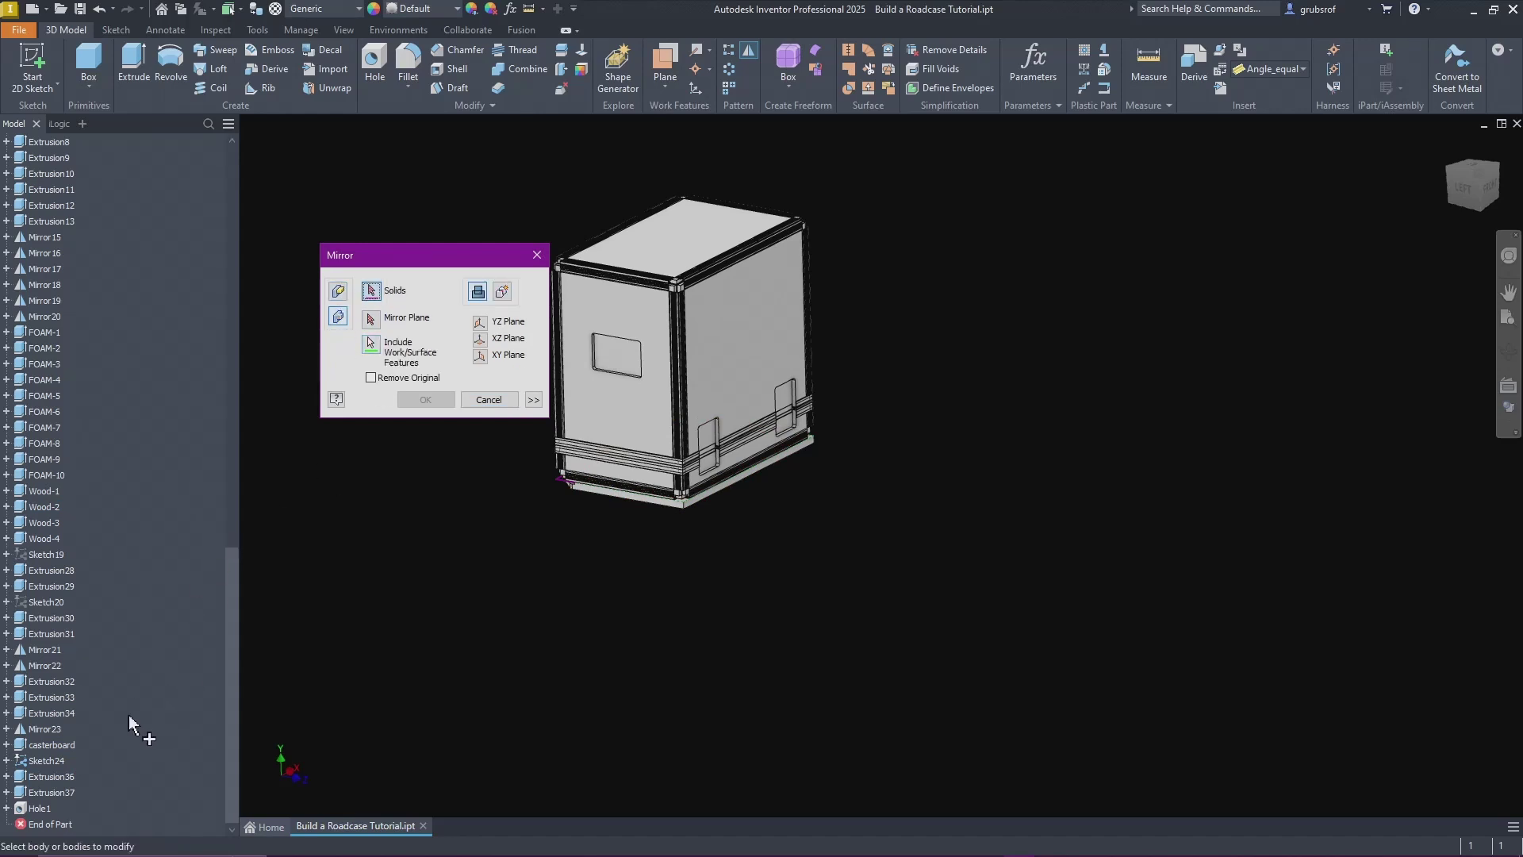
{"action": "left_click", "coordinate": [42, 783]}
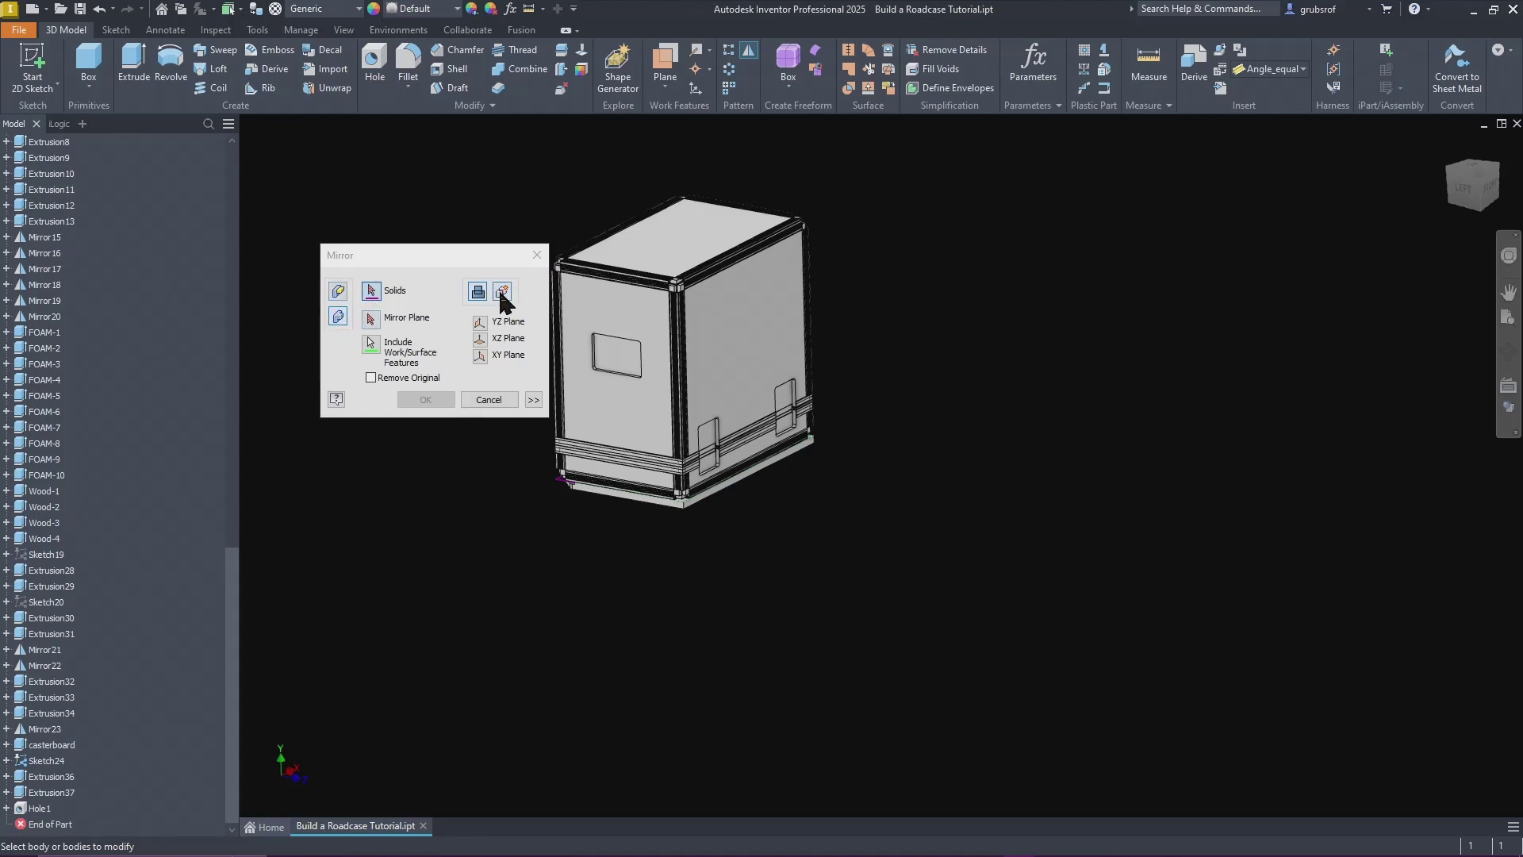
{"action": "left_click", "coordinate": [339, 292]}
{"action": "left_click", "coordinate": [50, 777]}
{"action": "left_click", "coordinate": [40, 808], "text": "shift"}
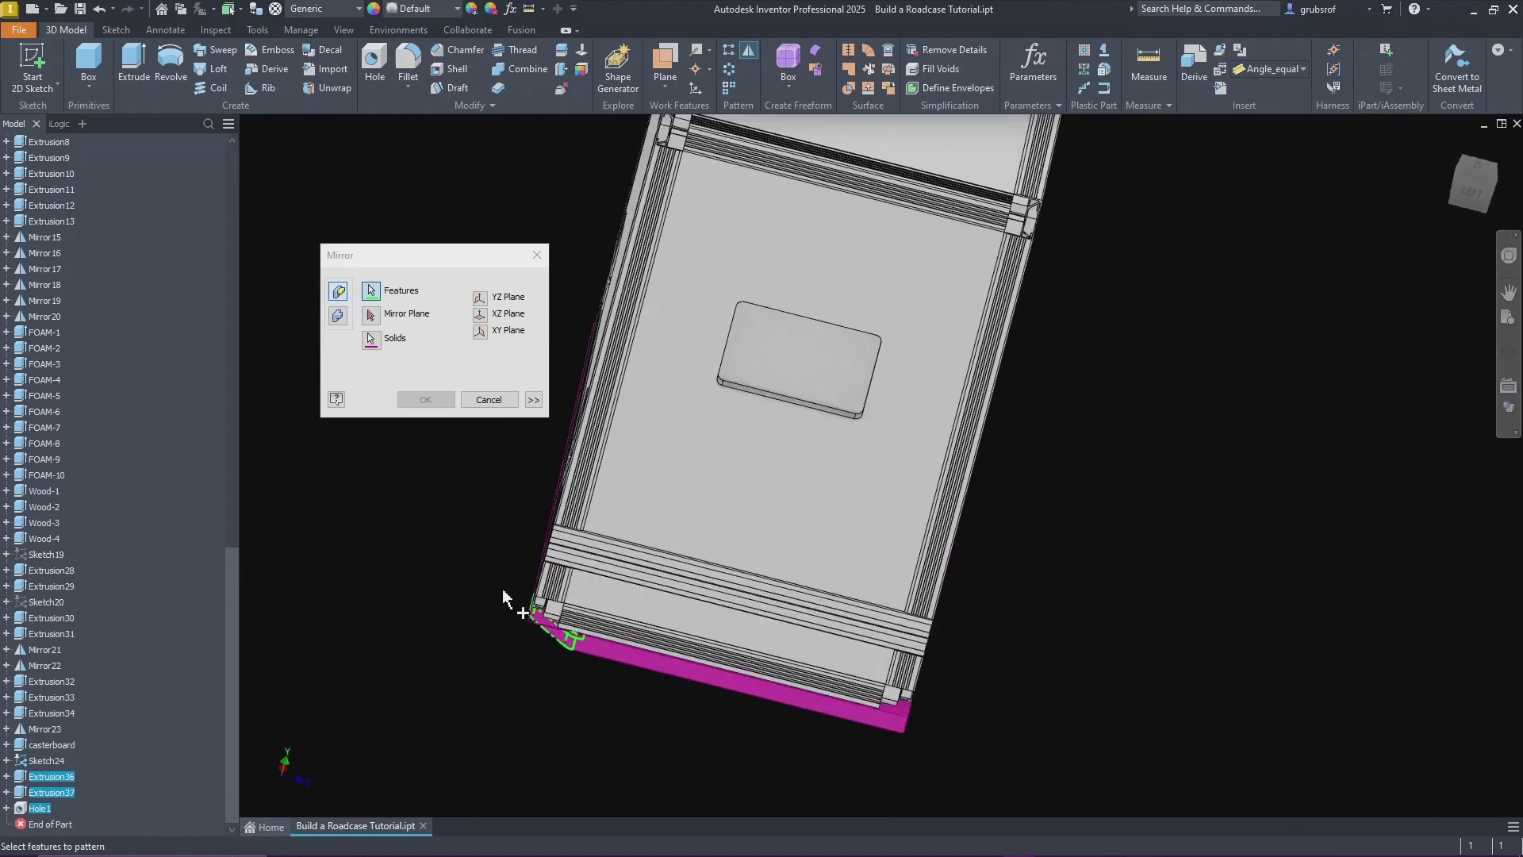
{"action": "left_click", "coordinate": [370, 315]}
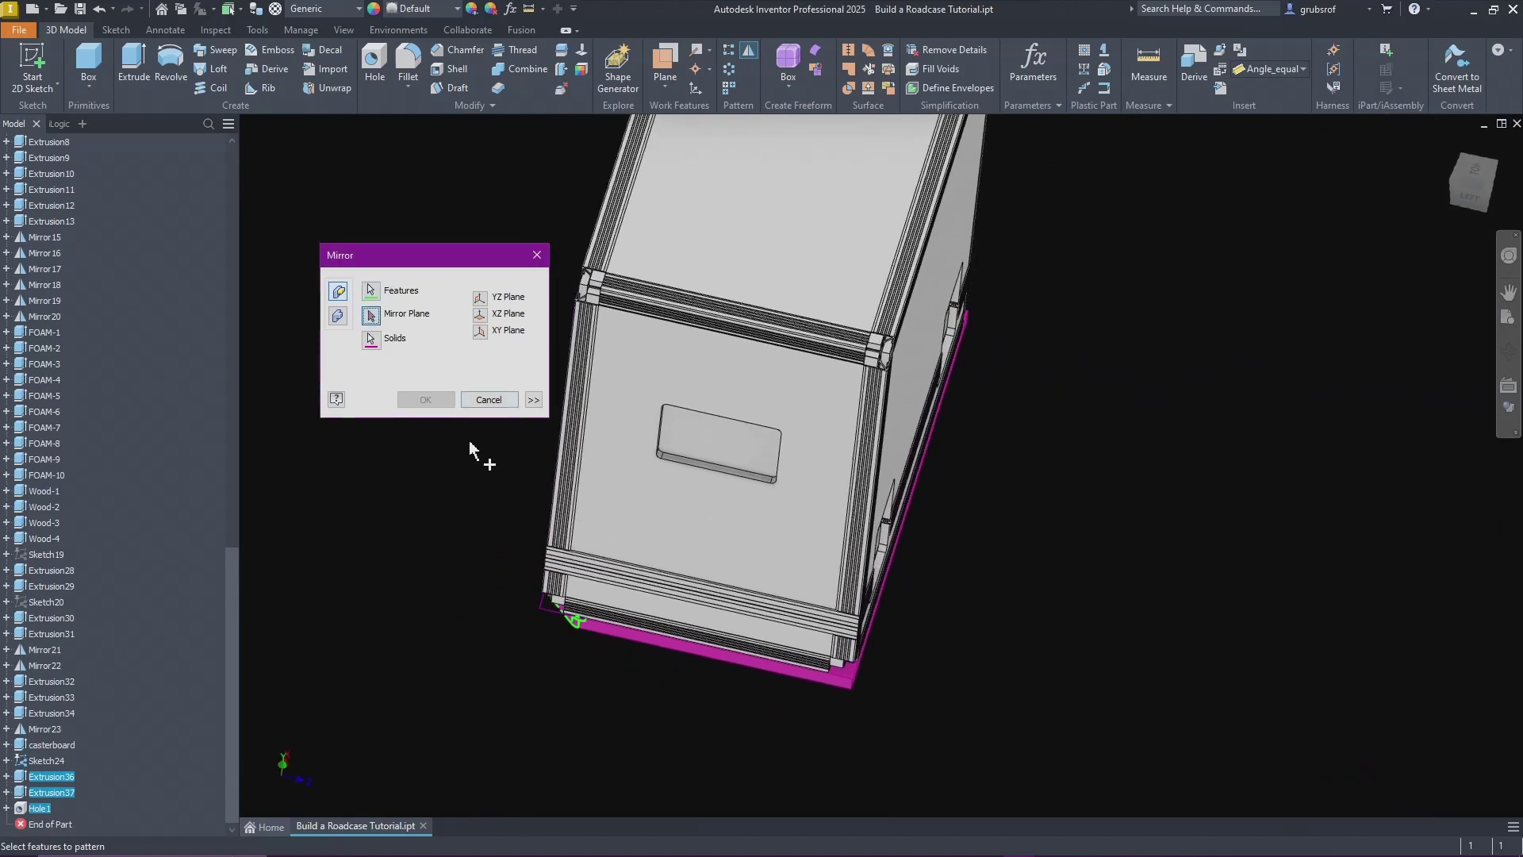
{"action": "scroll", "coordinate": [104, 351], "scroll_direction": "up", "scroll_amount": 15}
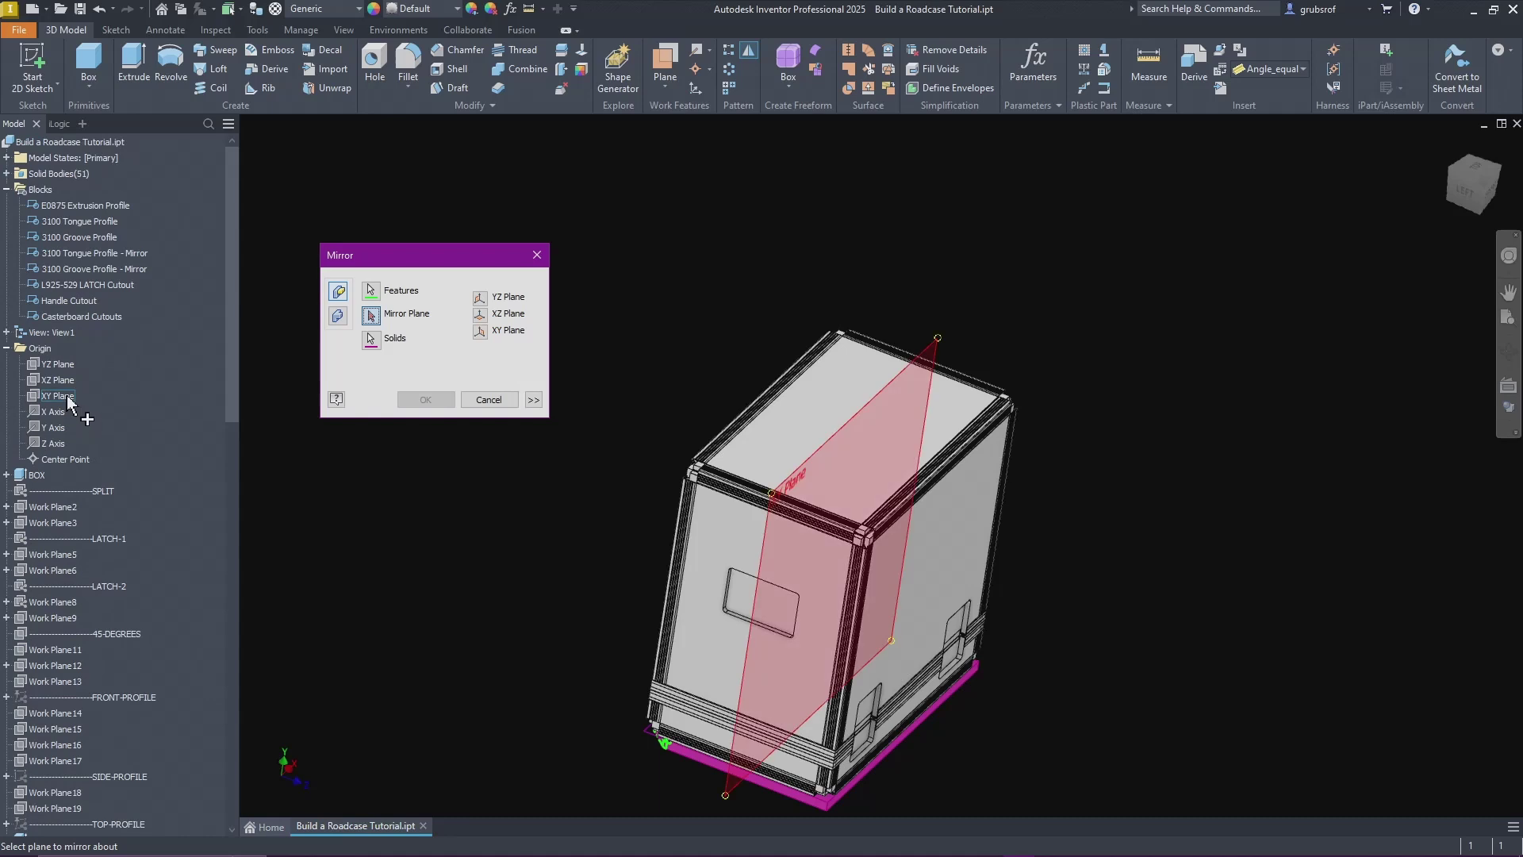
{"action": "left_click", "coordinate": [68, 399]}
{"action": "left_click", "coordinate": [421, 400]}
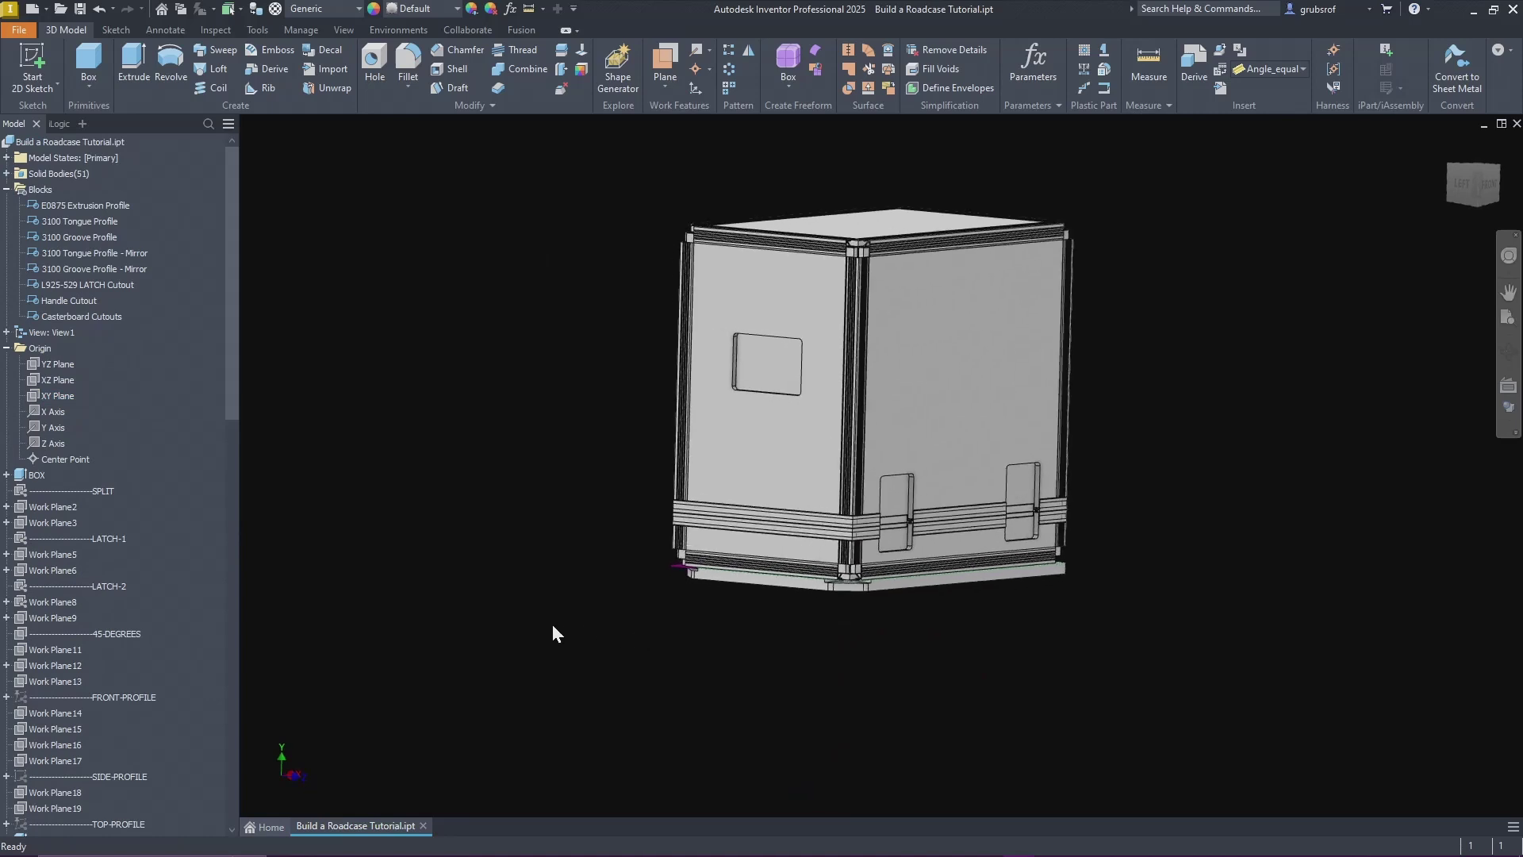
Step: Make the origin YZ plane visible
{"action": "scroll", "coordinate": [159, 702], "scroll_direction": "down", "scroll_amount": 10}
{"action": "scroll", "coordinate": [167, 686], "scroll_direction": "up", "scroll_amount": 9}
{"action": "scroll", "coordinate": [168, 682], "scroll_direction": "up", "scroll_amount": 1}
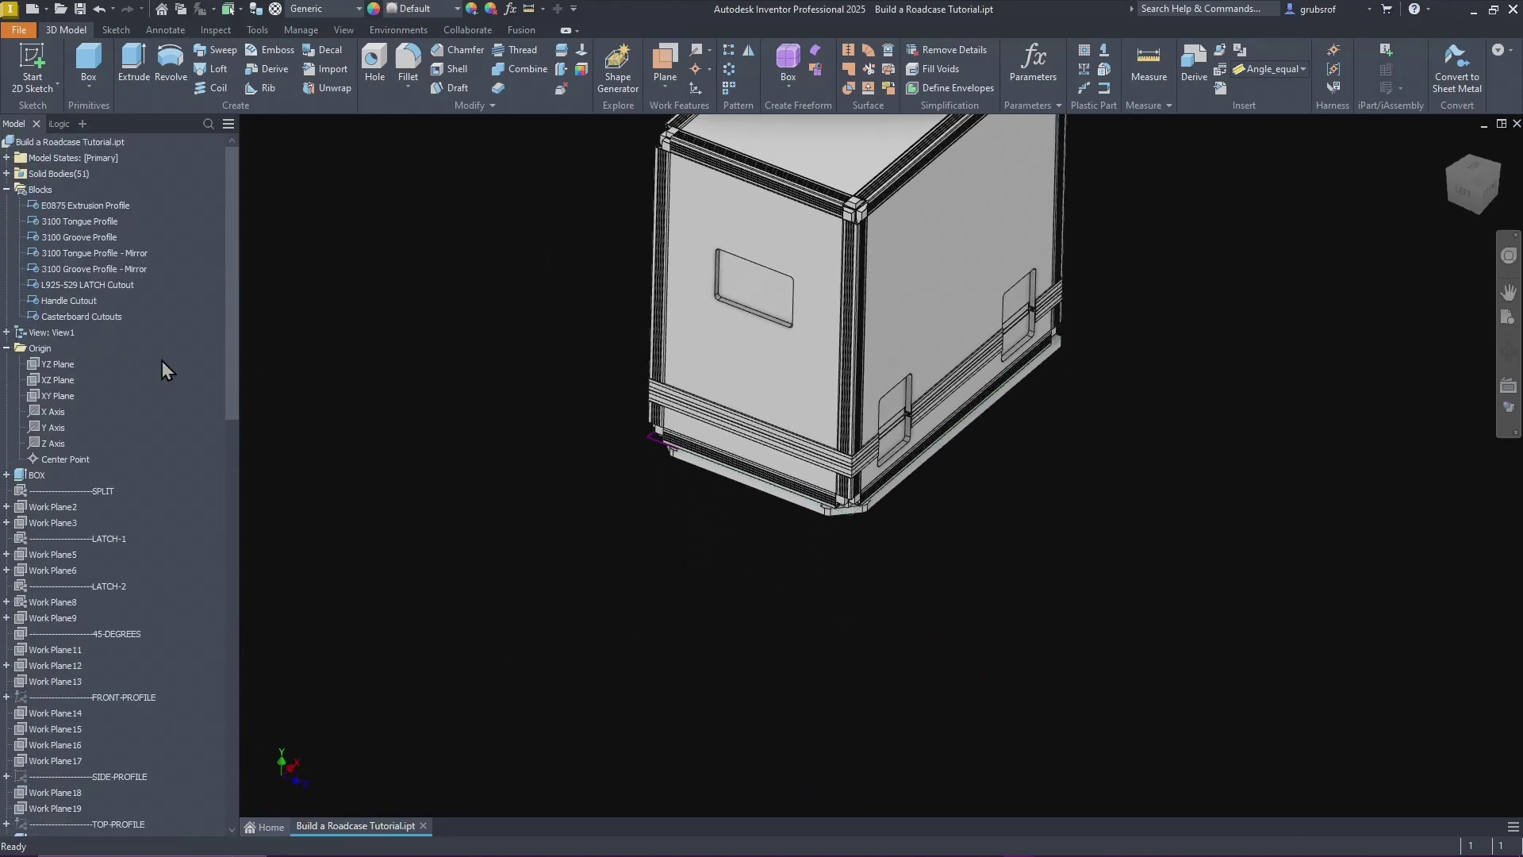
{"action": "left_click", "coordinate": [52, 396]}
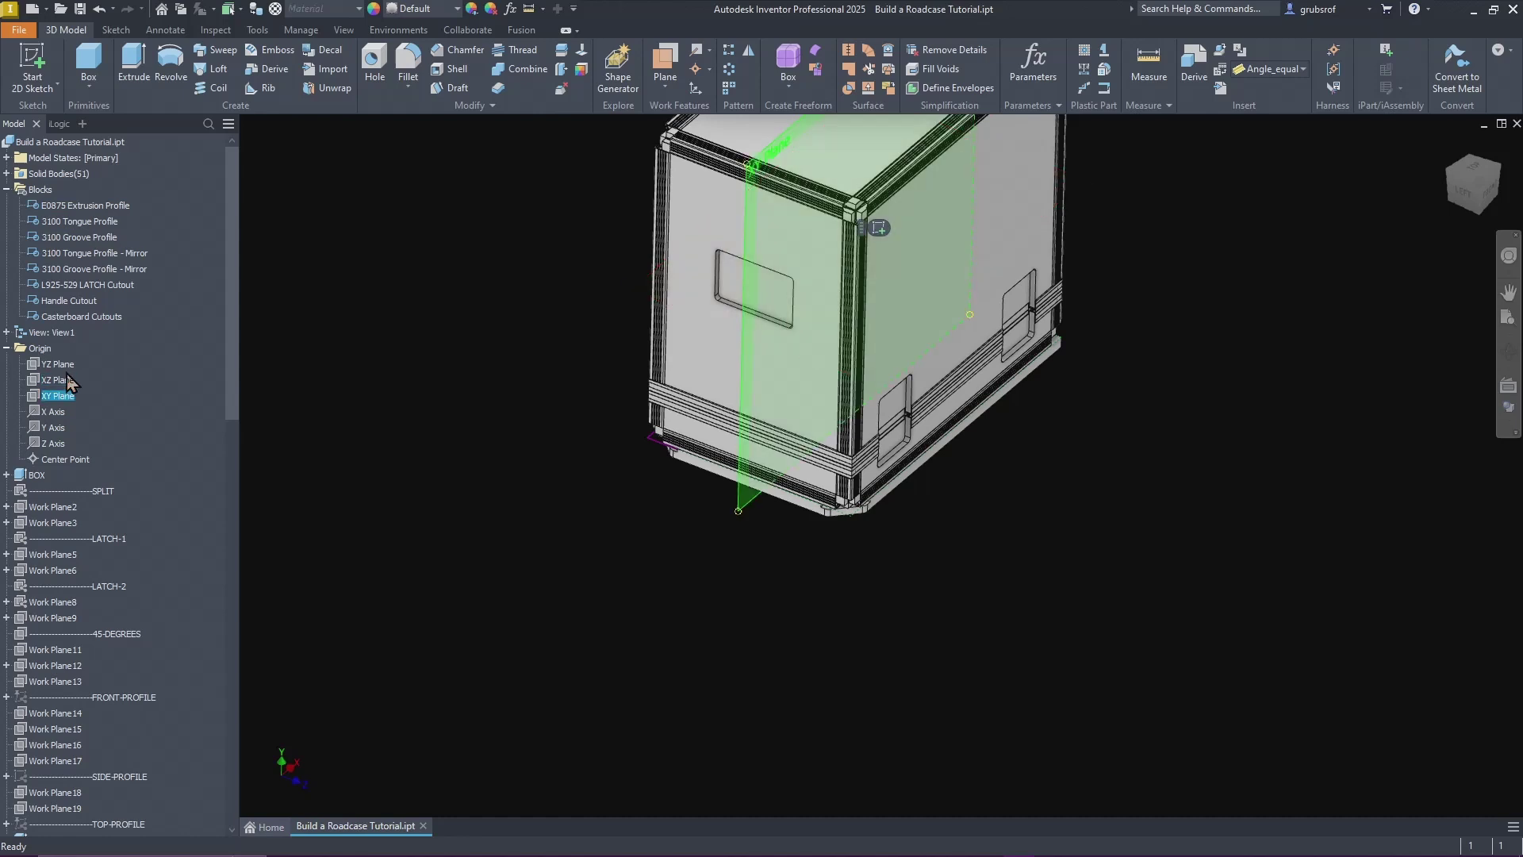
{"action": "right_click", "coordinate": [63, 365]}
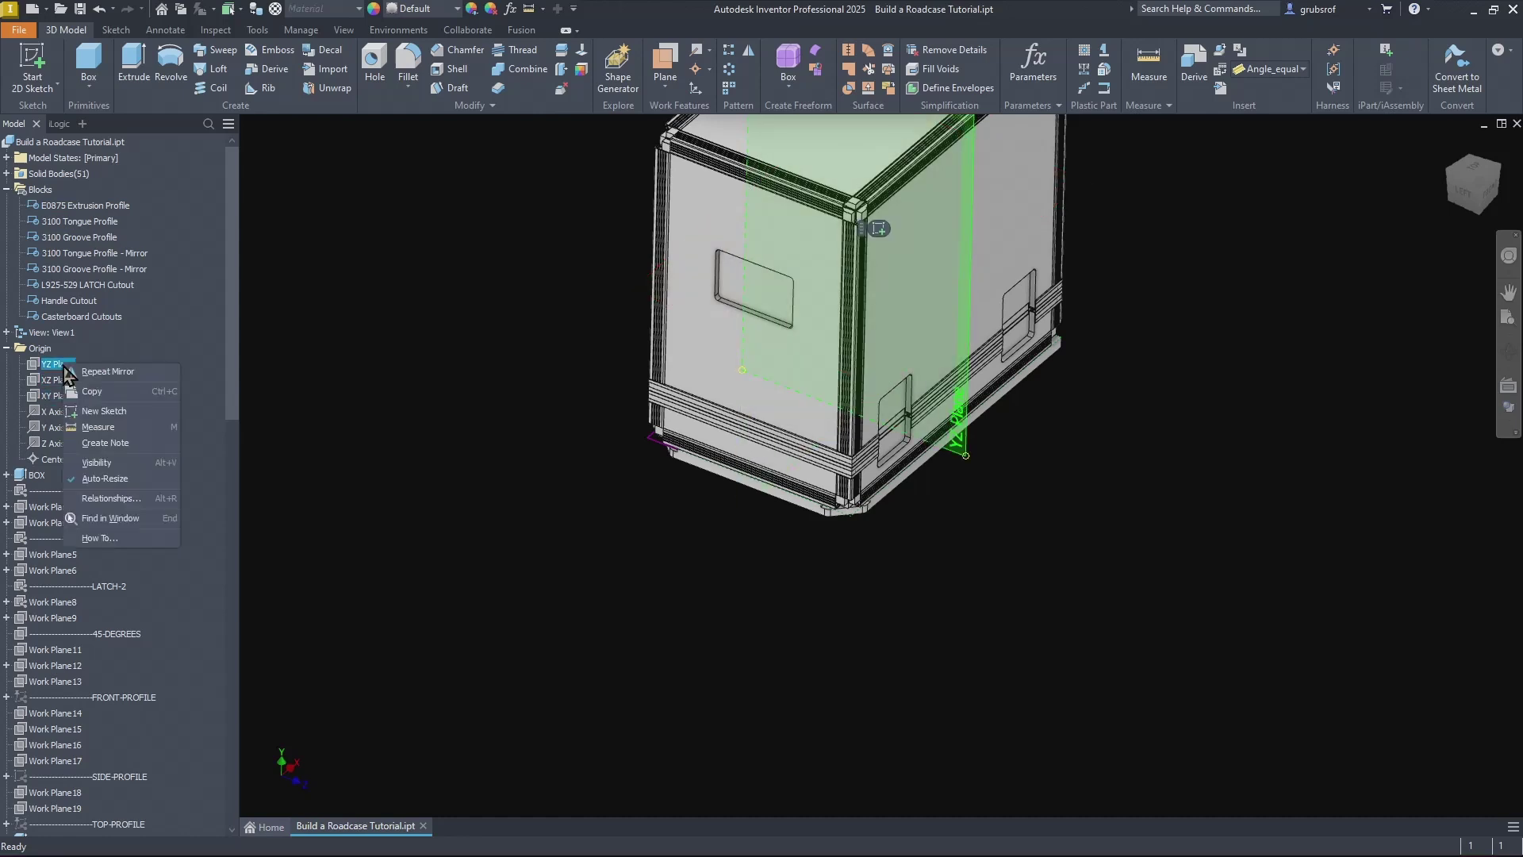
{"action": "left_click", "coordinate": [99, 463]}
Step: Mirror the two corner cuts, the counterbored holes and their first mirror about the YZ plane
{"action": "scroll", "coordinate": [140, 446], "scroll_direction": "down", "scroll_amount": 20}
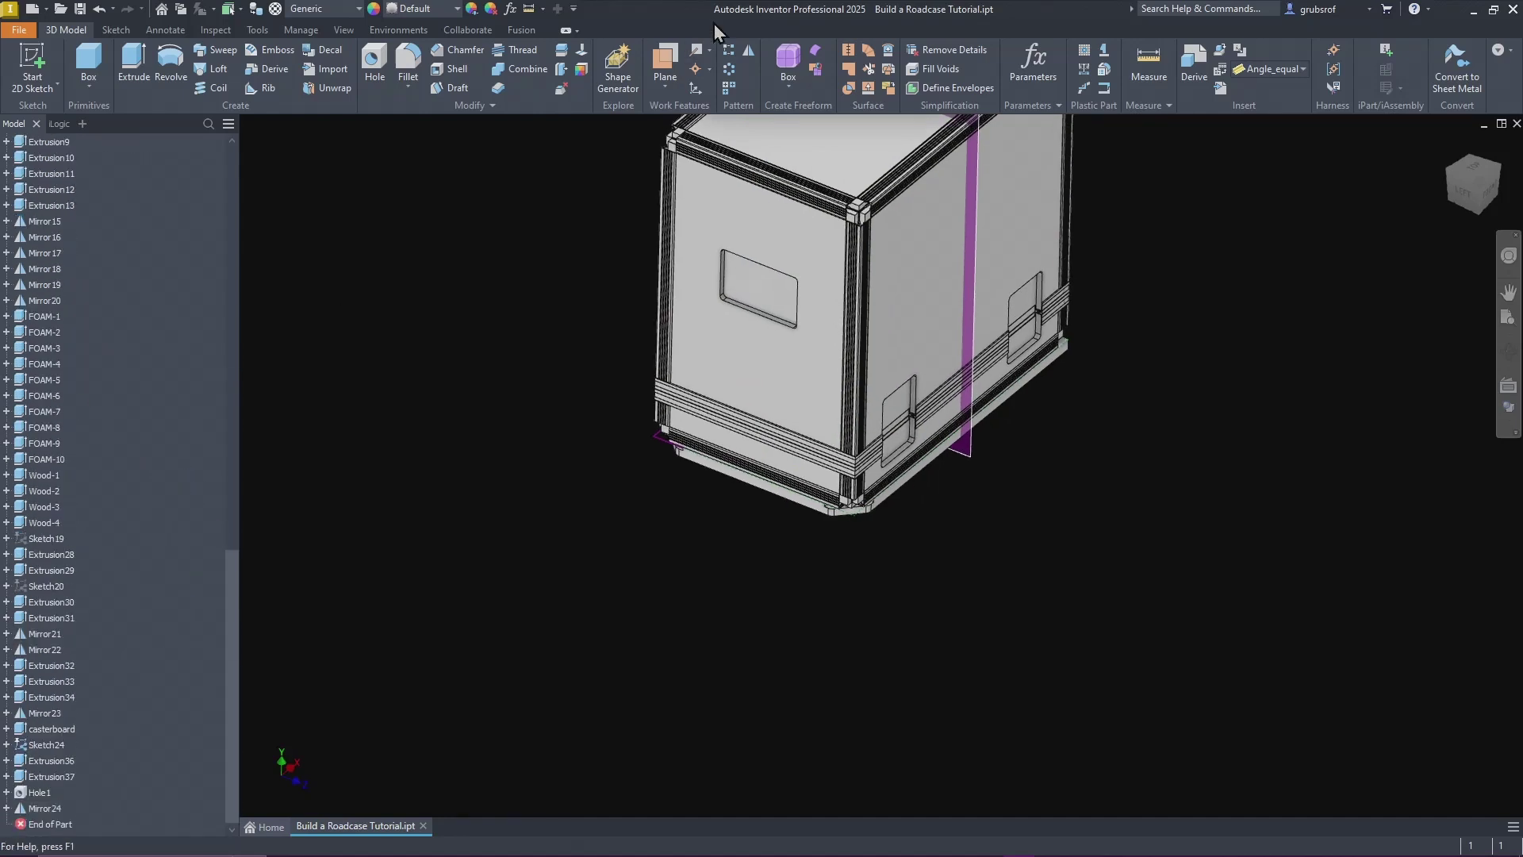
{"action": "left_click", "coordinate": [748, 51]}
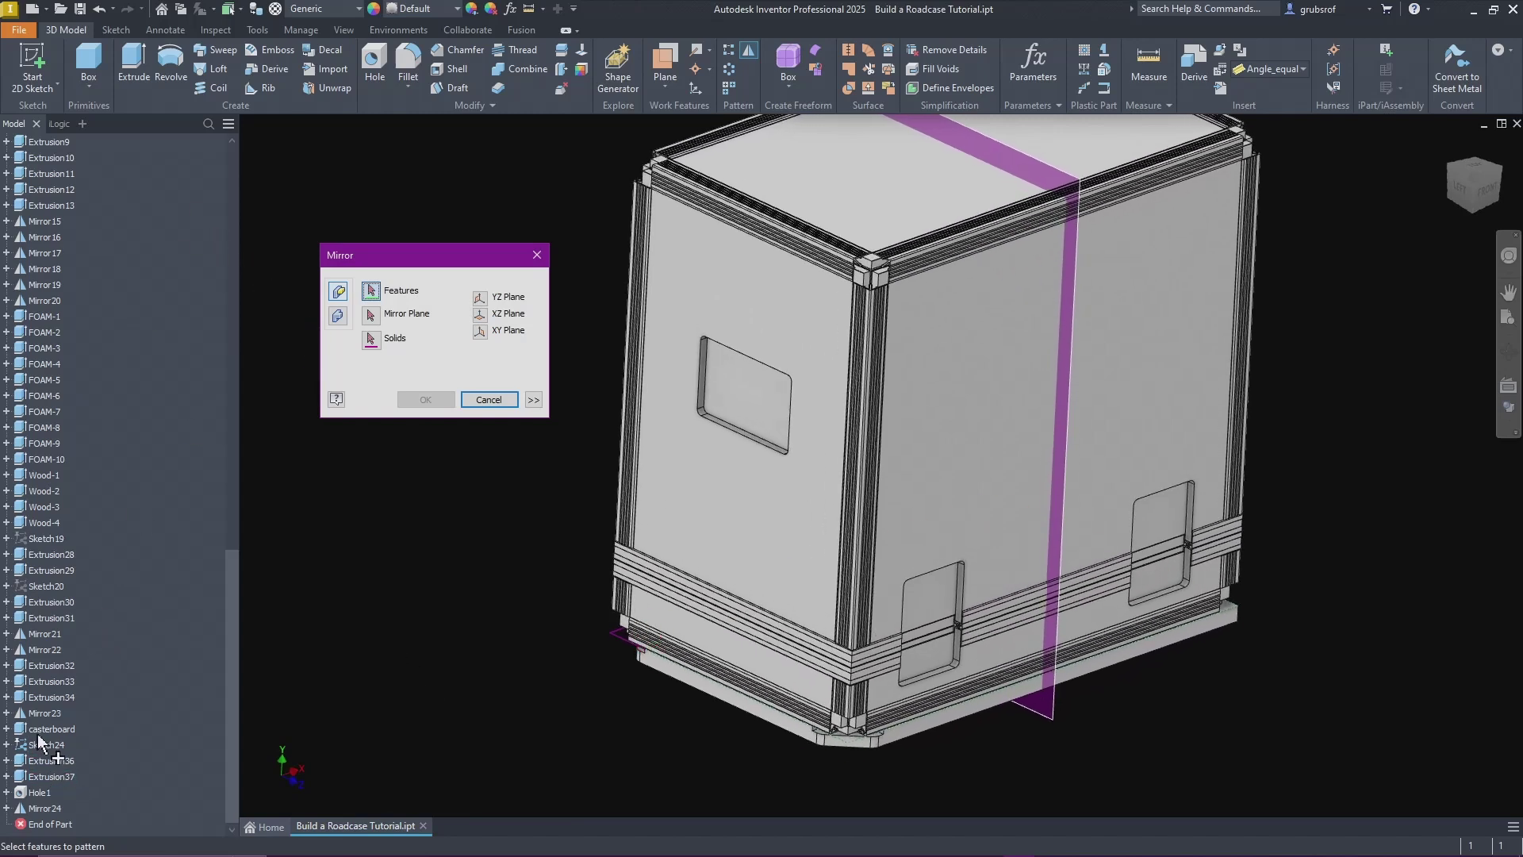
{"action": "left_click", "coordinate": [46, 763]}
{"action": "left_click", "coordinate": [42, 809], "text": "shift"}
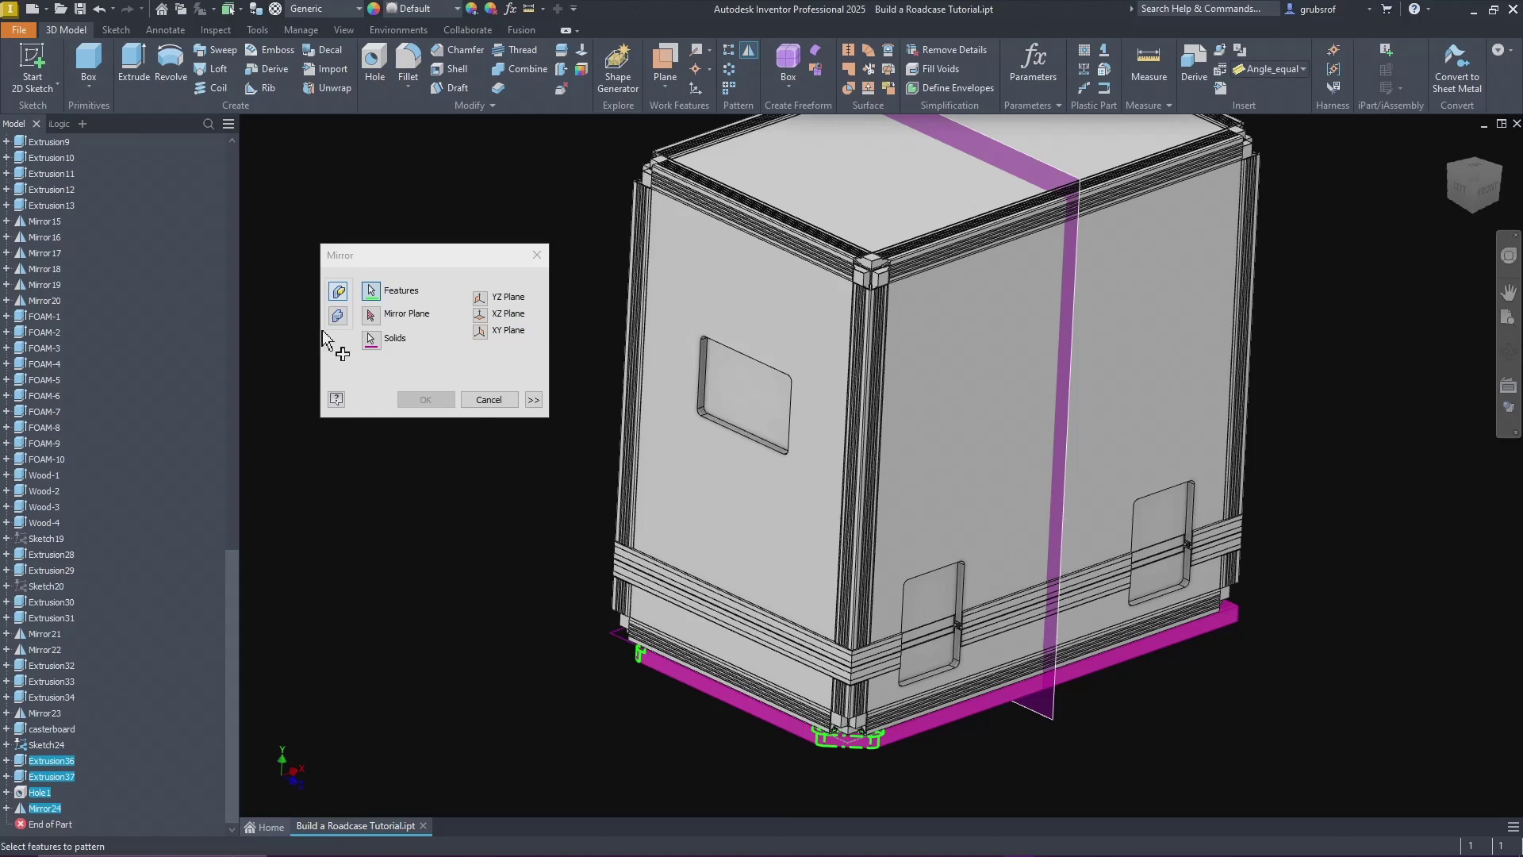
{"action": "left_click", "coordinate": [376, 314]}
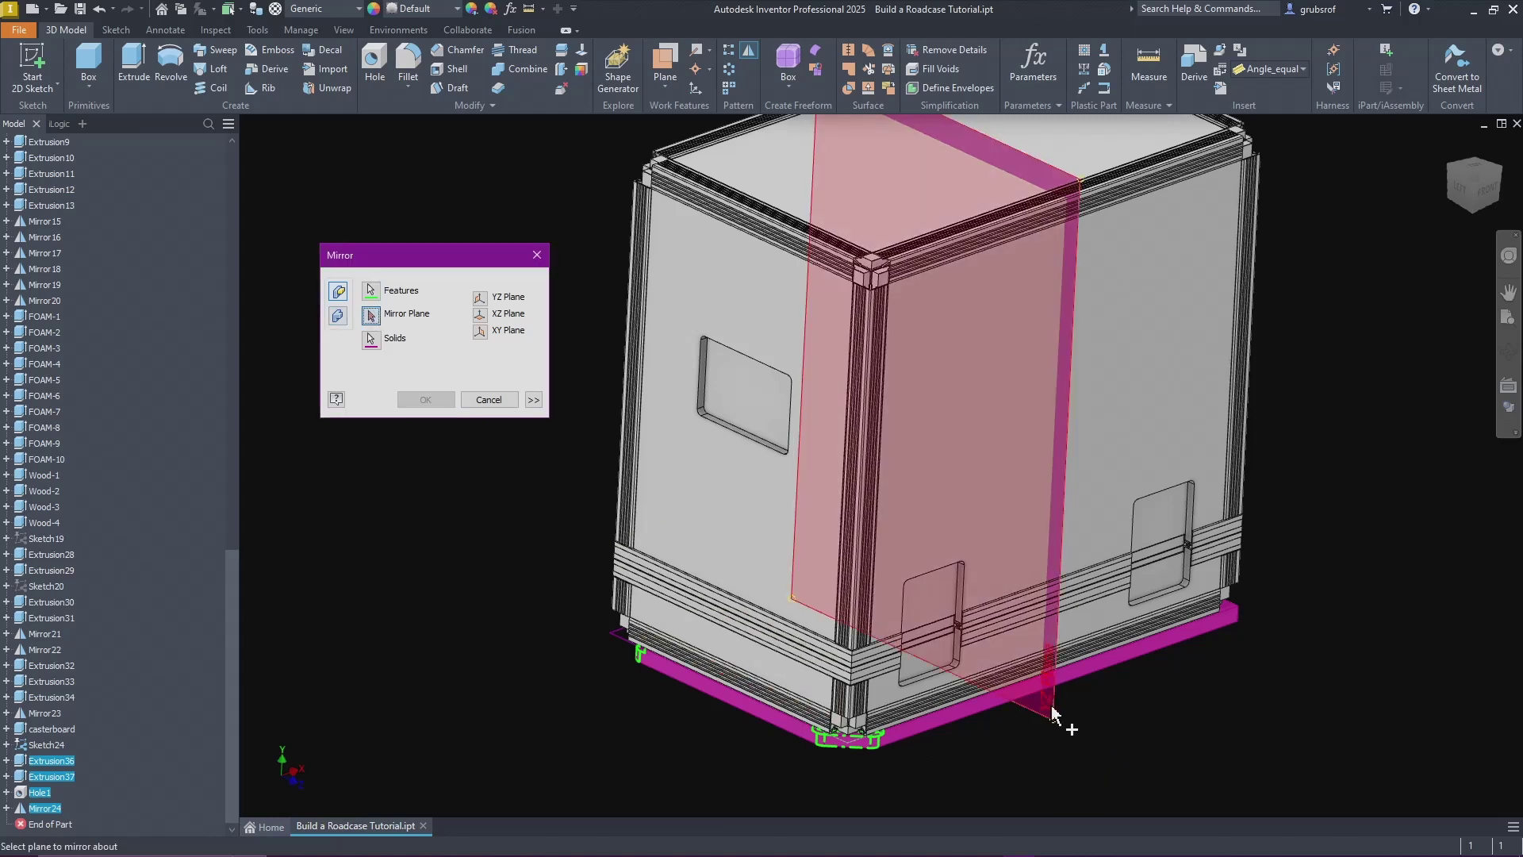
{"action": "left_click", "coordinate": [1048, 710]}
{"action": "left_click", "coordinate": [425, 399]}
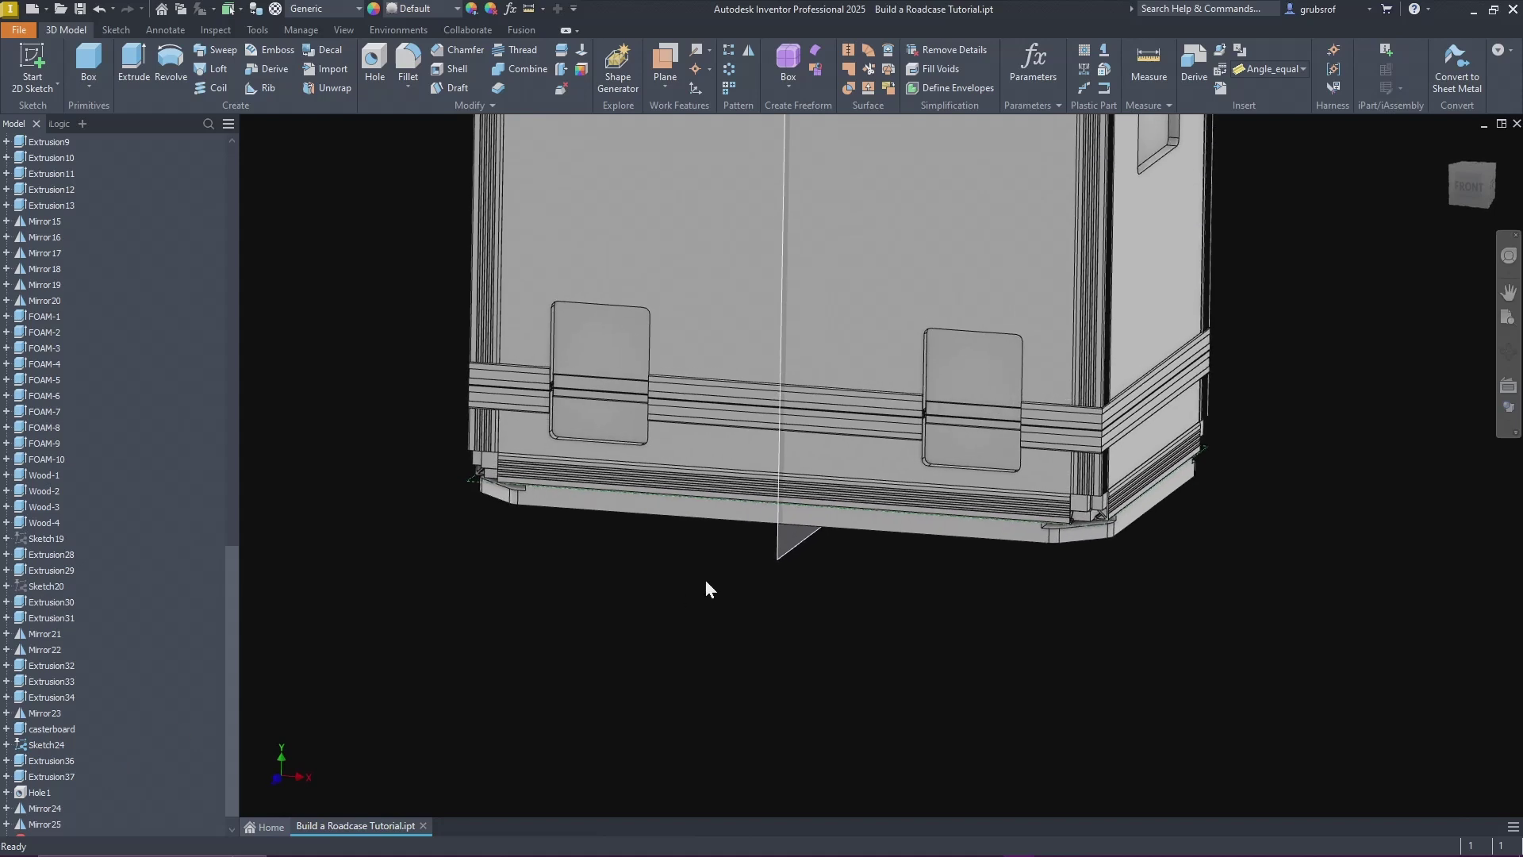
Step: Hide the YZ plane and the casterboard cutout sketch
{"action": "right_click", "coordinate": [788, 548]}
{"action": "left_click", "coordinate": [779, 570]}
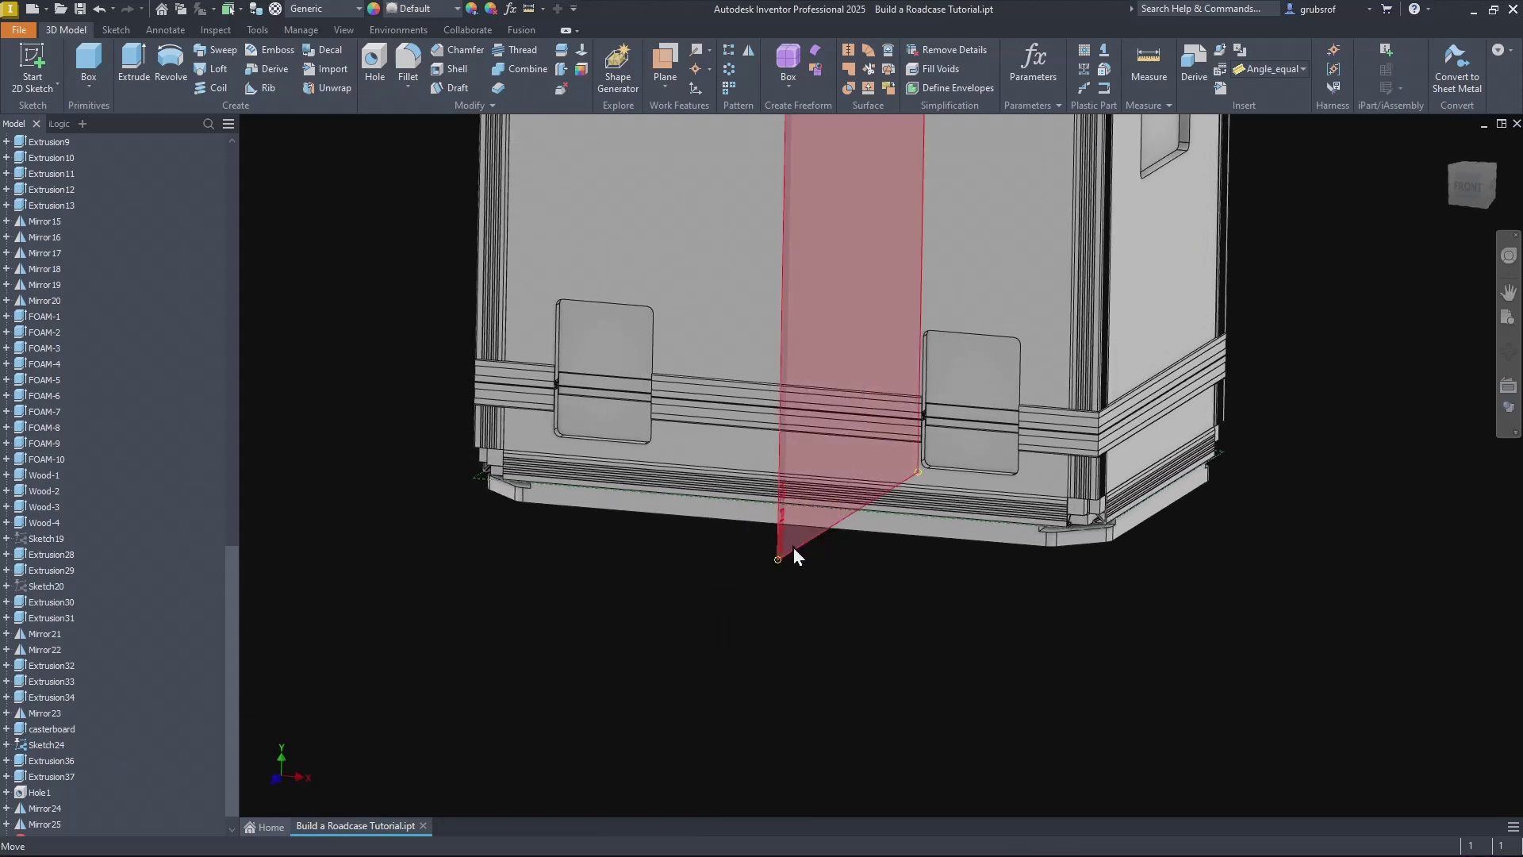
{"action": "right_click", "coordinate": [793, 548]}
{"action": "left_click", "coordinate": [829, 566]}
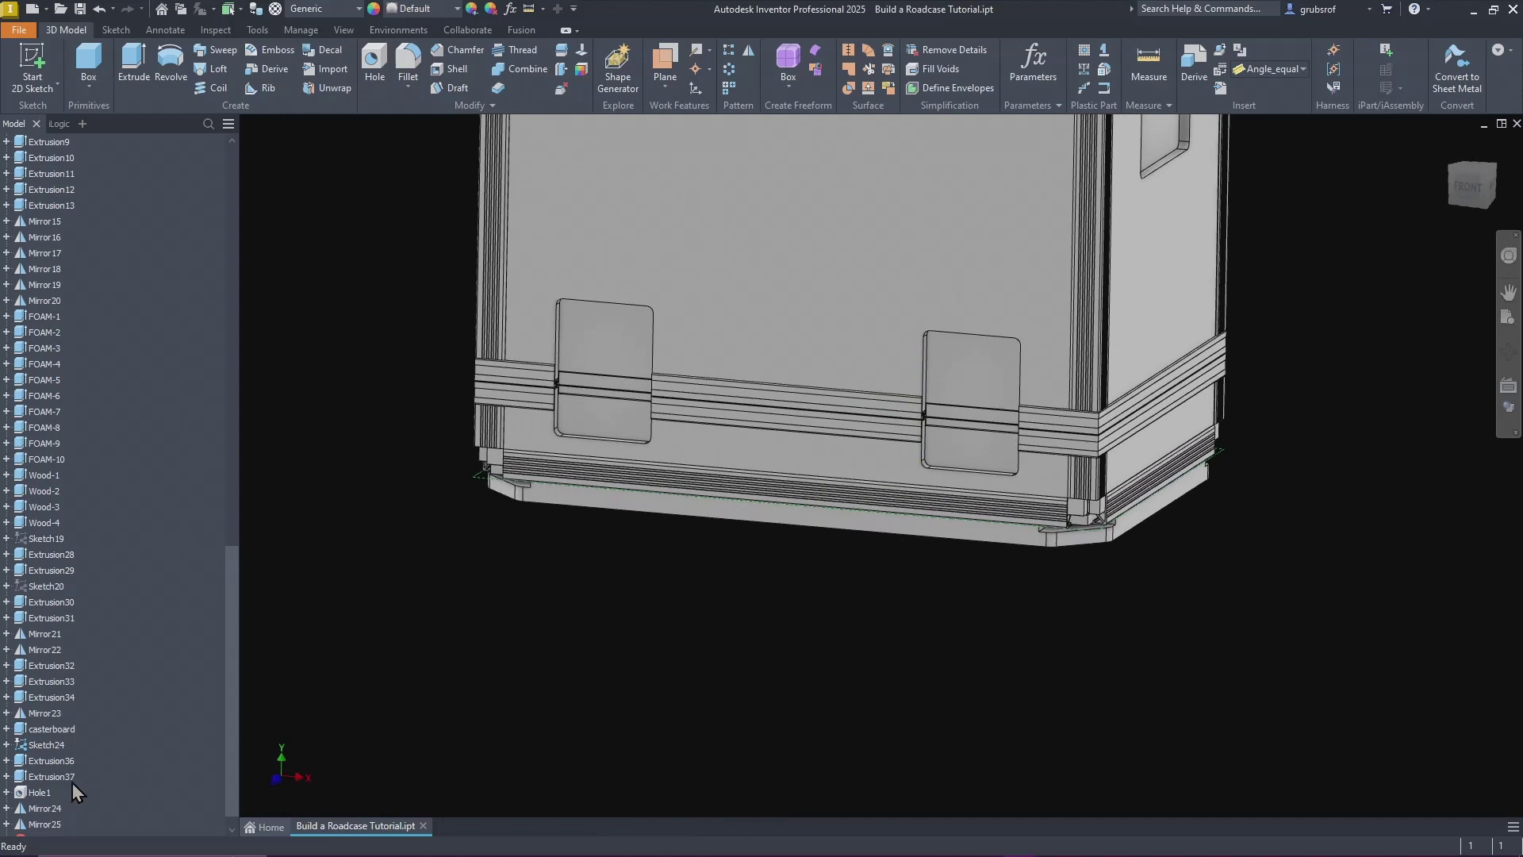
{"action": "scroll", "coordinate": [87, 768], "scroll_direction": "down", "scroll_amount": 1}
{"action": "right_click", "coordinate": [32, 729]}
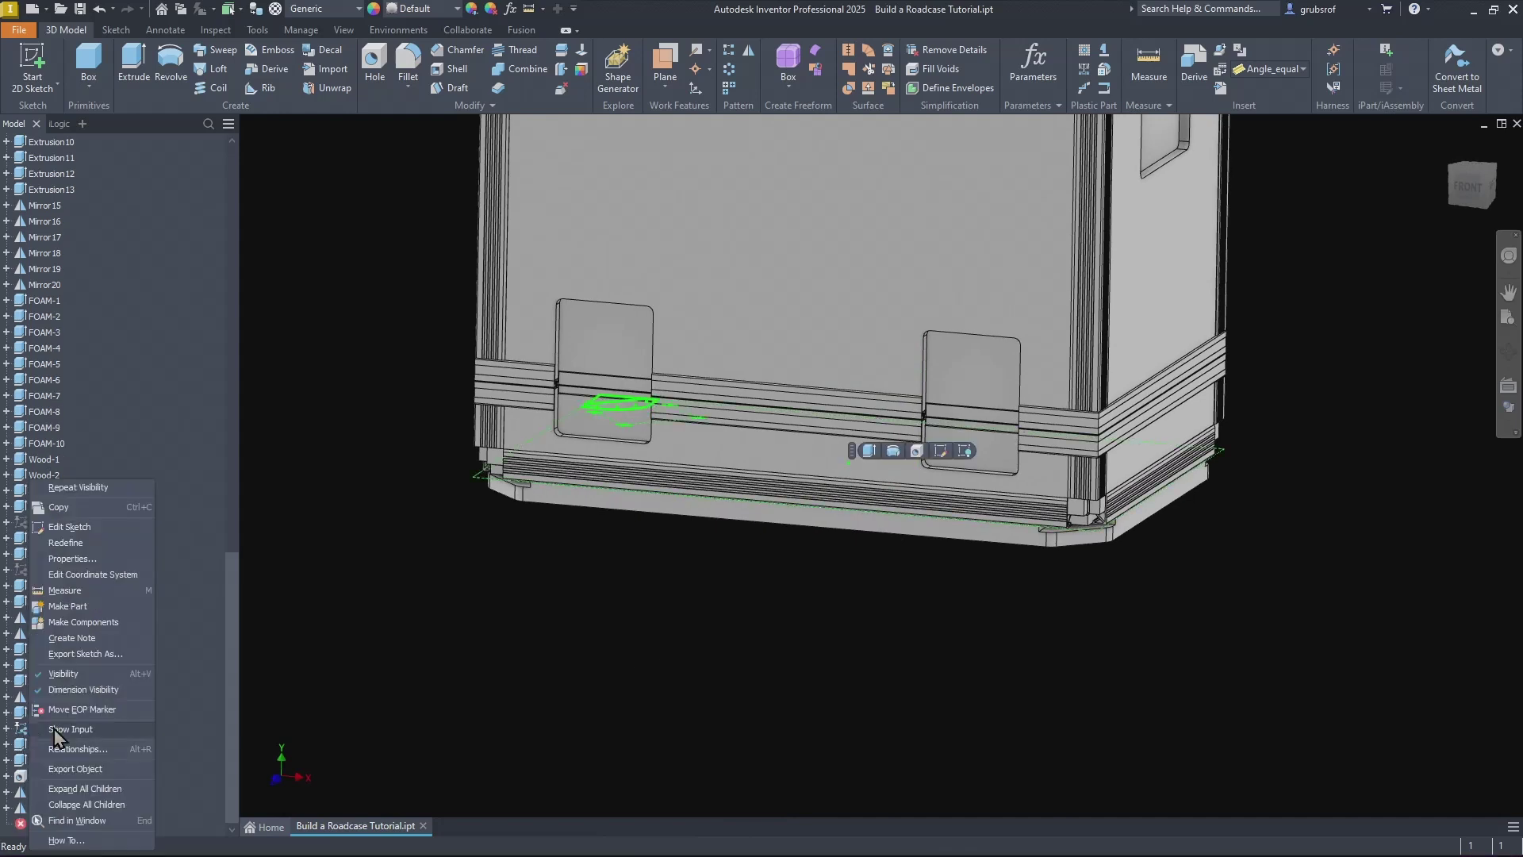
{"action": "left_click", "coordinate": [74, 673]}
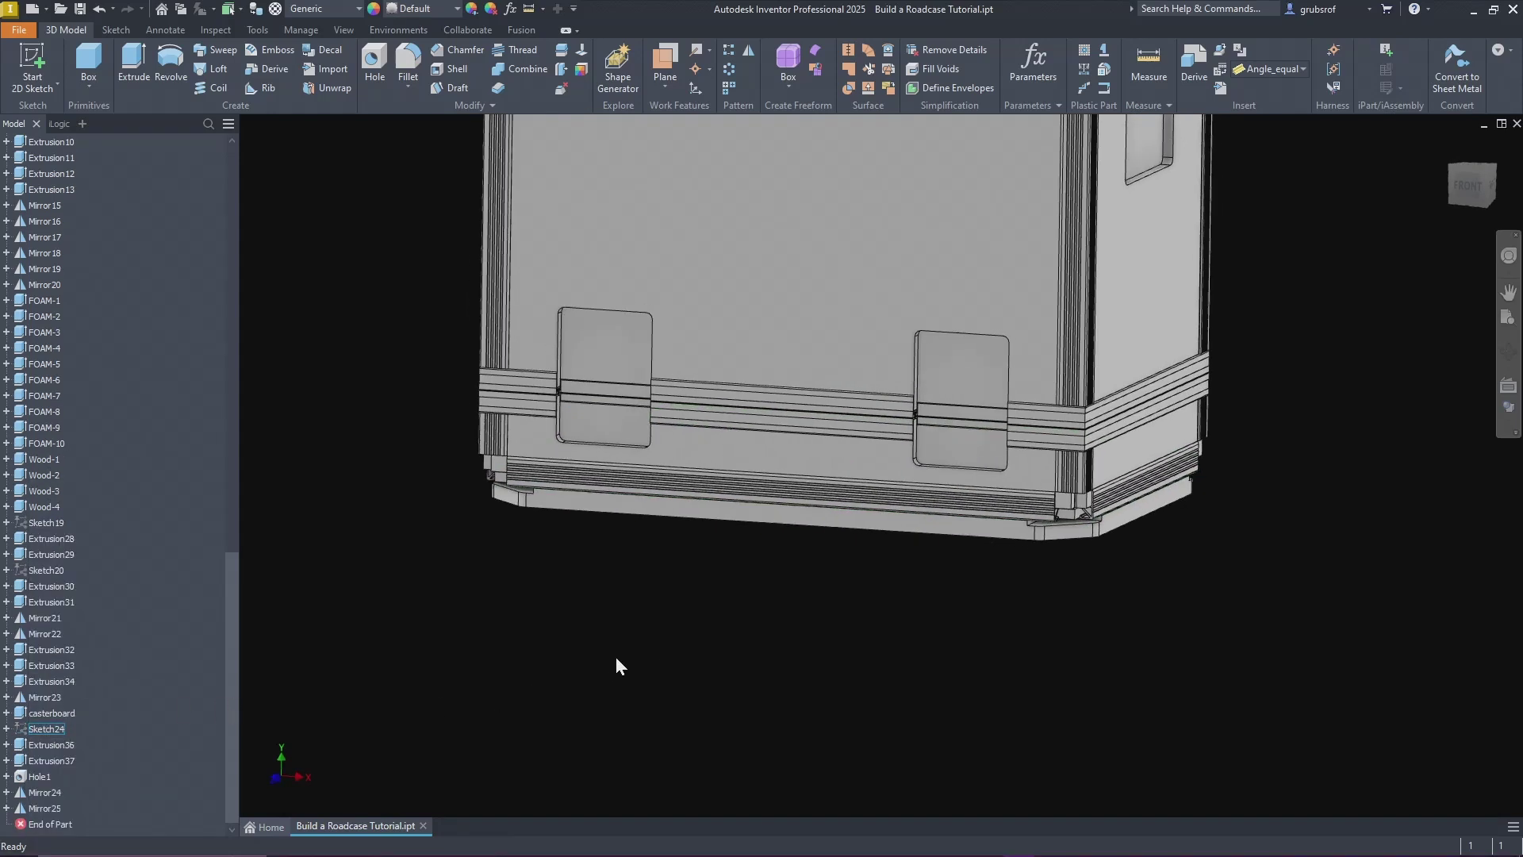
Step: Start a sketch on the casterboard's bottom face and project the face's outline and hole edges into it
{"action": "middle_click_drag", "start_coordinate": [615, 656], "coordinate": [576, 268], "text": "shift"}
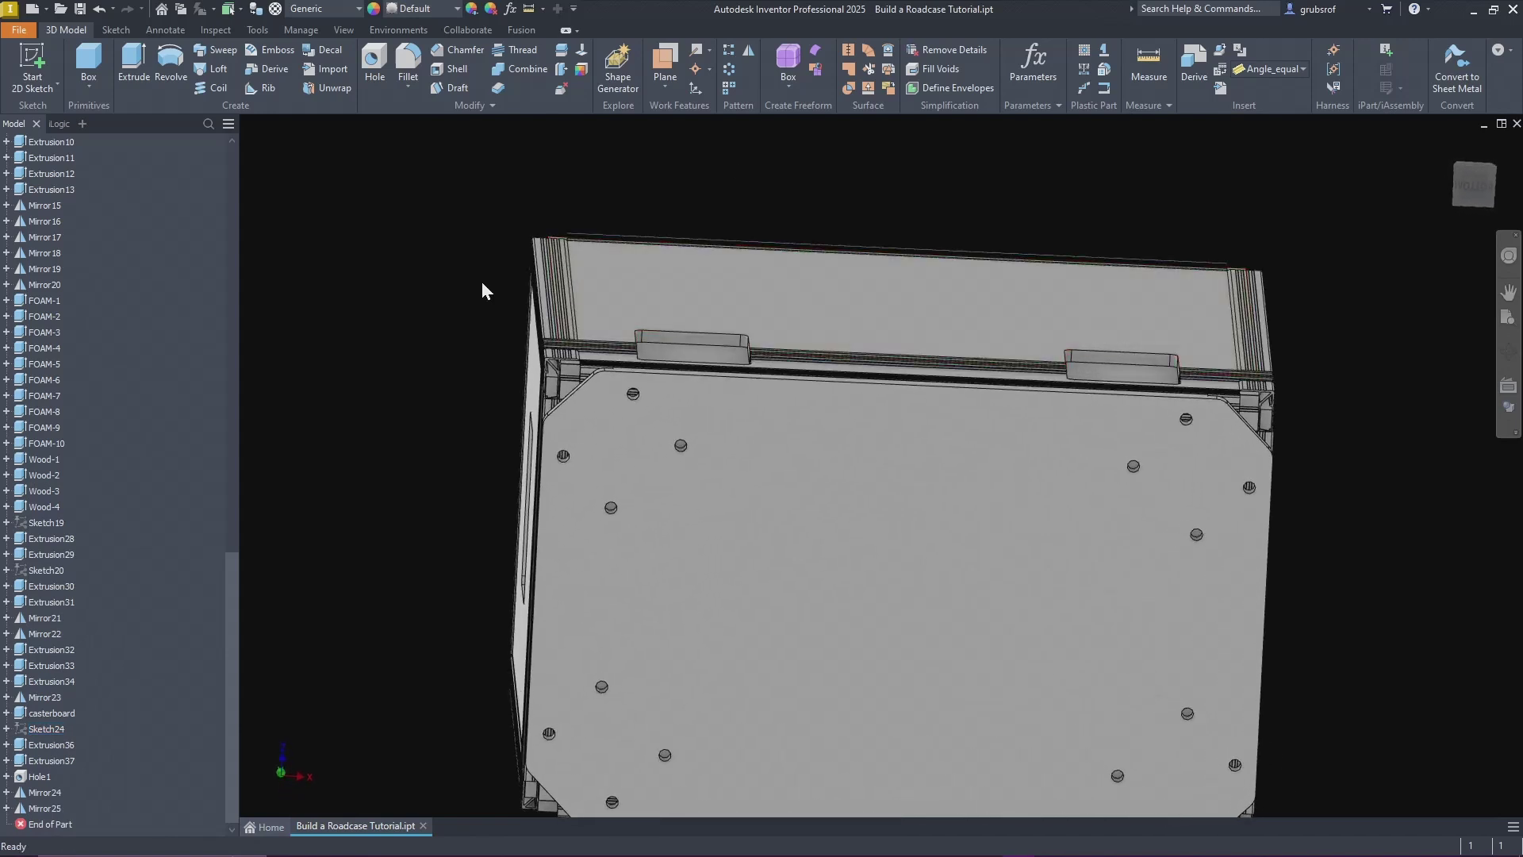
{"action": "left_click", "coordinate": [32, 62]}
{"action": "left_click", "coordinate": [764, 611]}
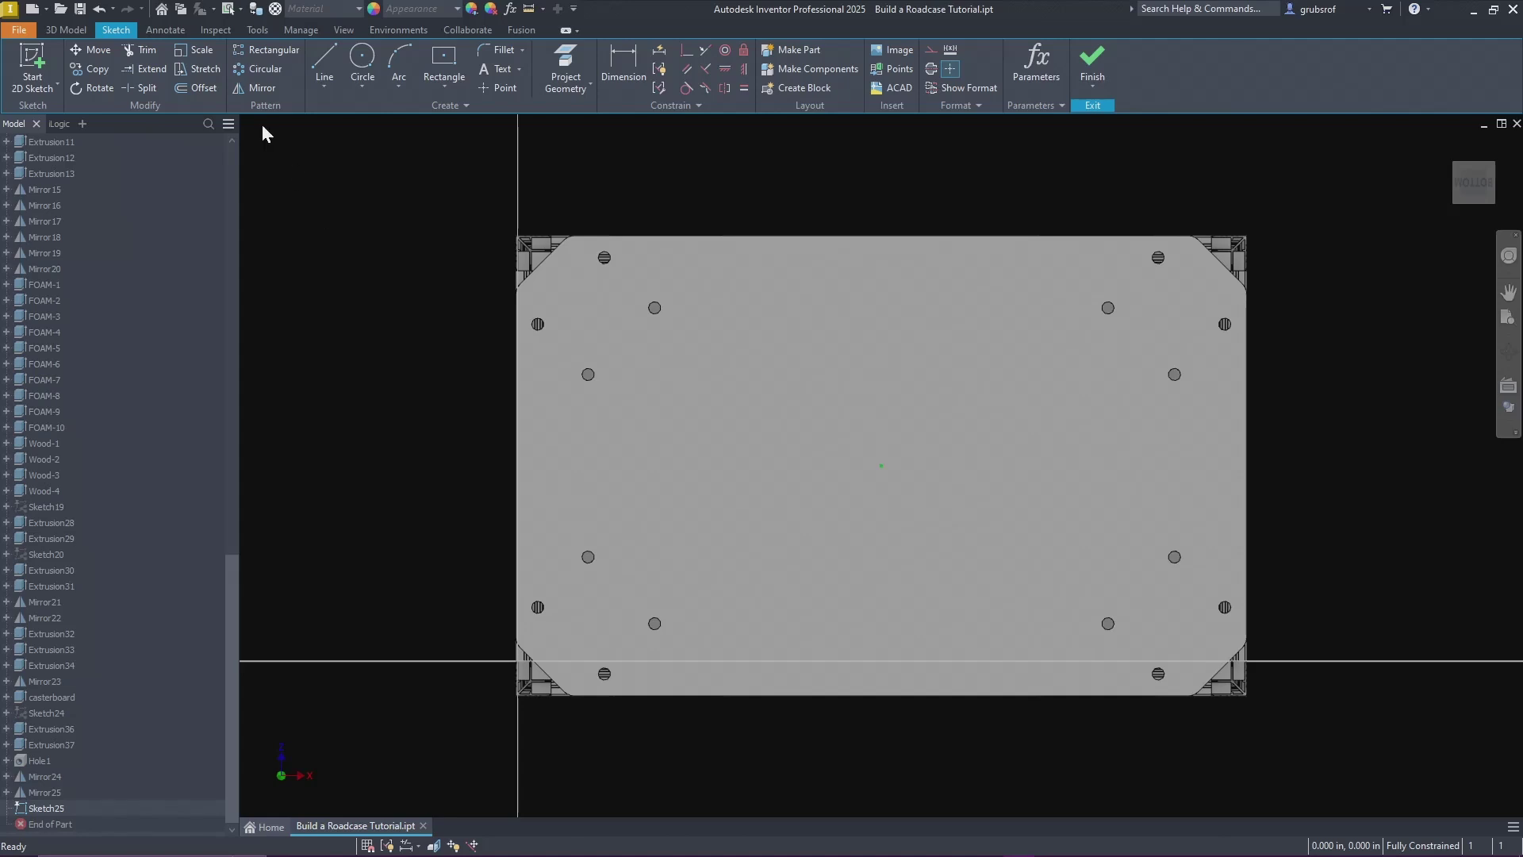
{"action": "left_click", "coordinate": [565, 67]}
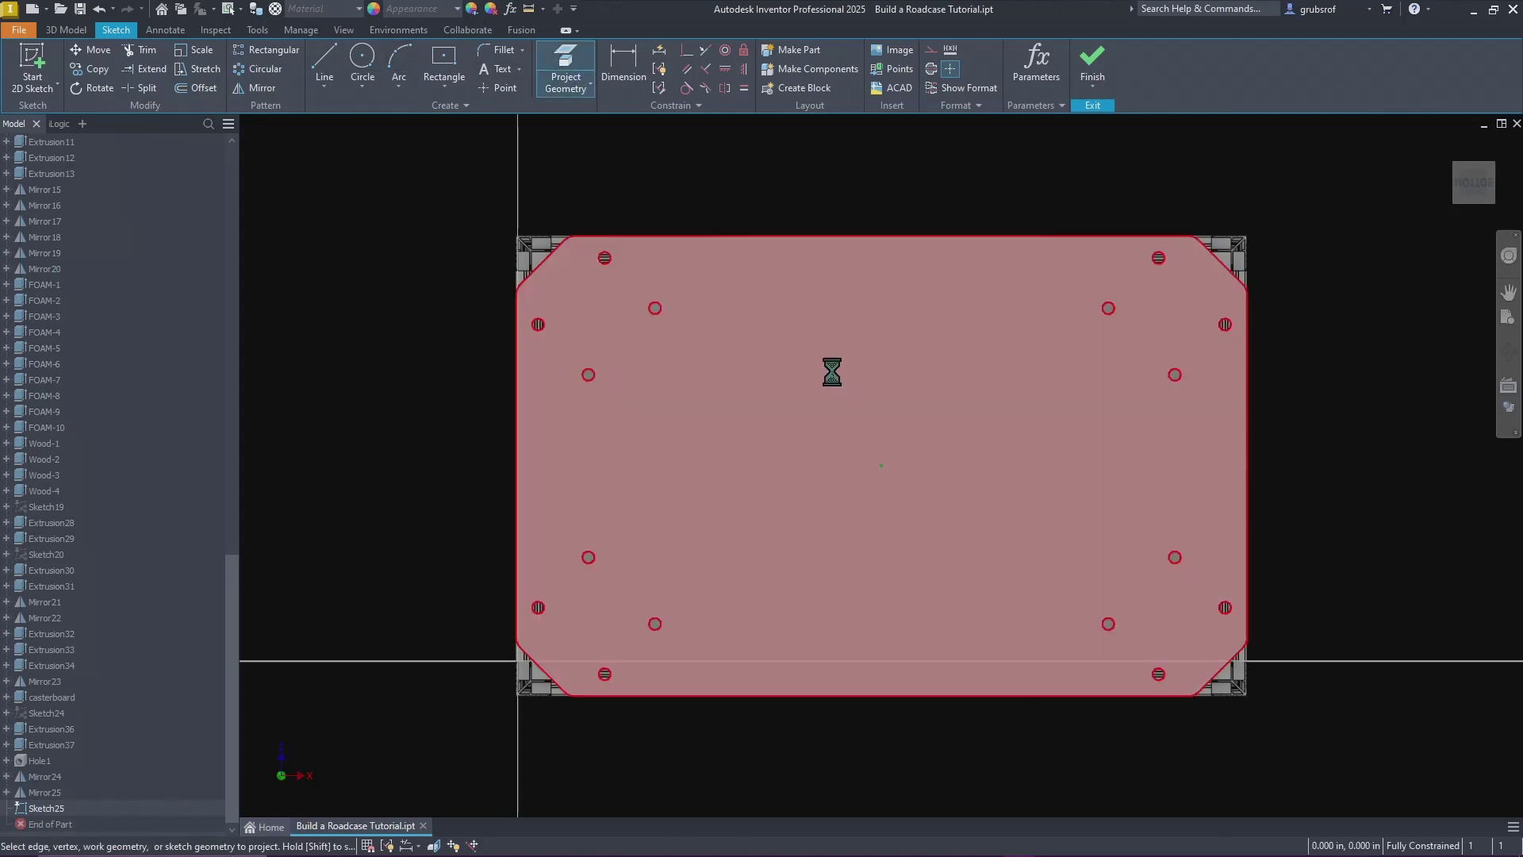
{"action": "right_click", "coordinate": [381, 421]}
{"action": "left_click", "coordinate": [433, 405]}
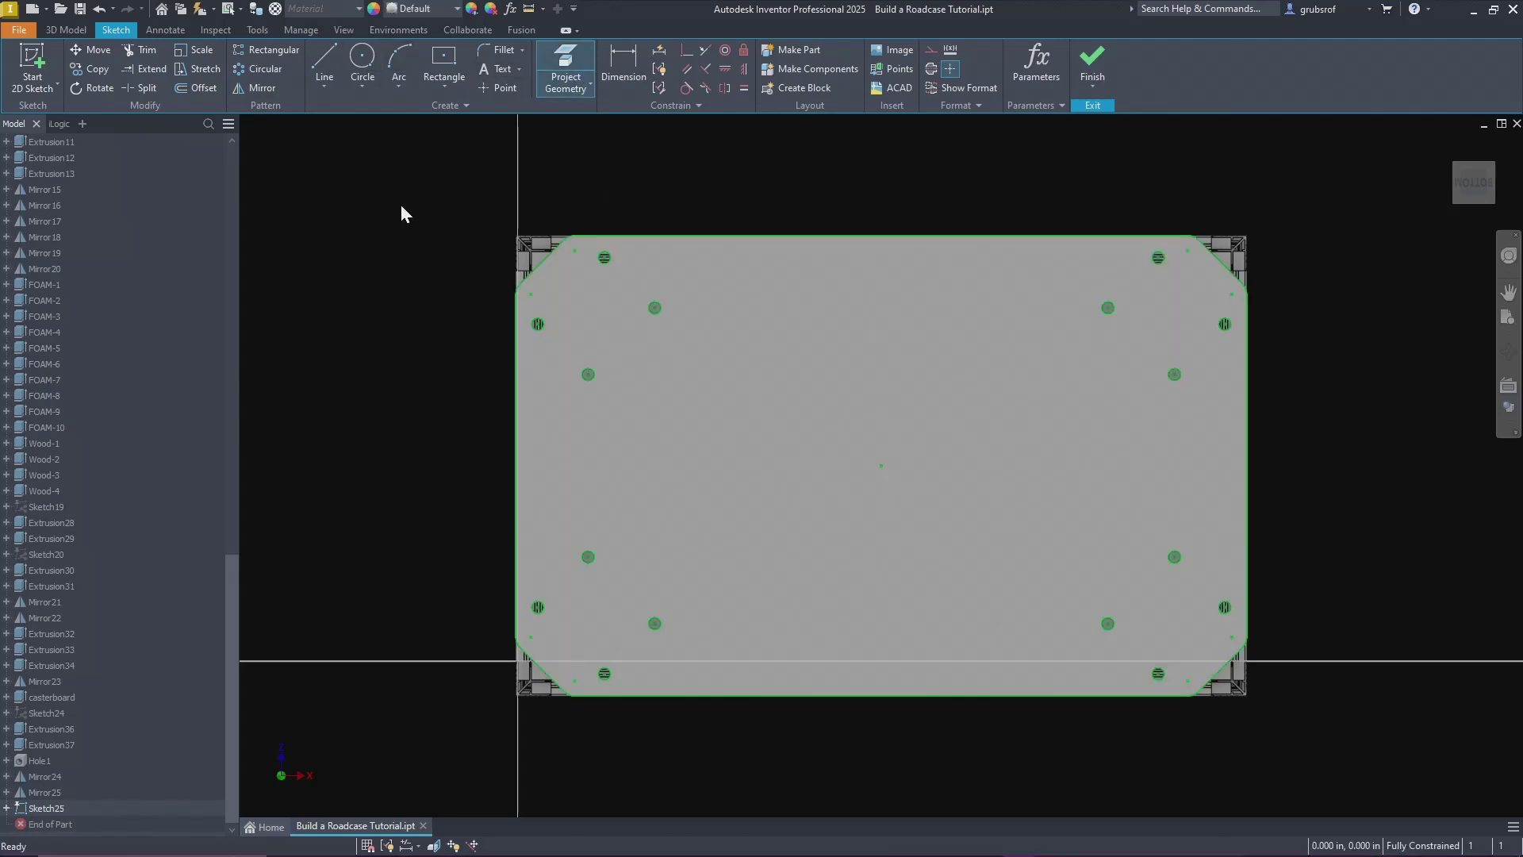
Step: Convert all the projected face geometry to construction lines
{"action": "left_click_drag", "start_coordinate": [411, 178], "coordinate": [1375, 790]}
{"action": "right_click", "coordinate": [1281, 716]}
{"action": "left_click", "coordinate": [1332, 719]}
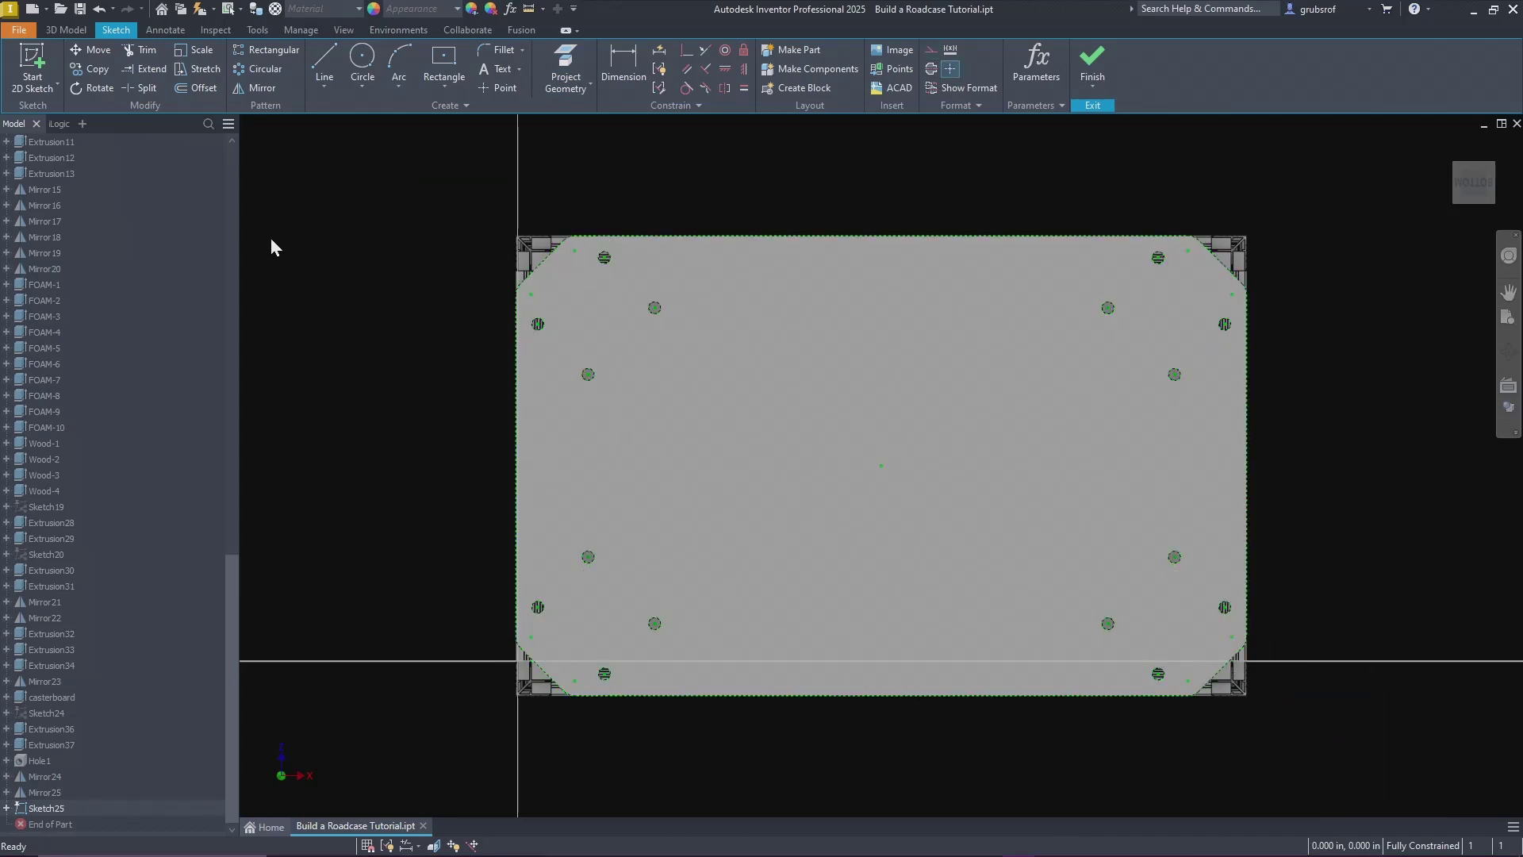
Step: Draw construction lines joining the centres of the two inner holes along the casterboard's left side and the two along its upper side
{"action": "left_click", "coordinate": [323, 64]}
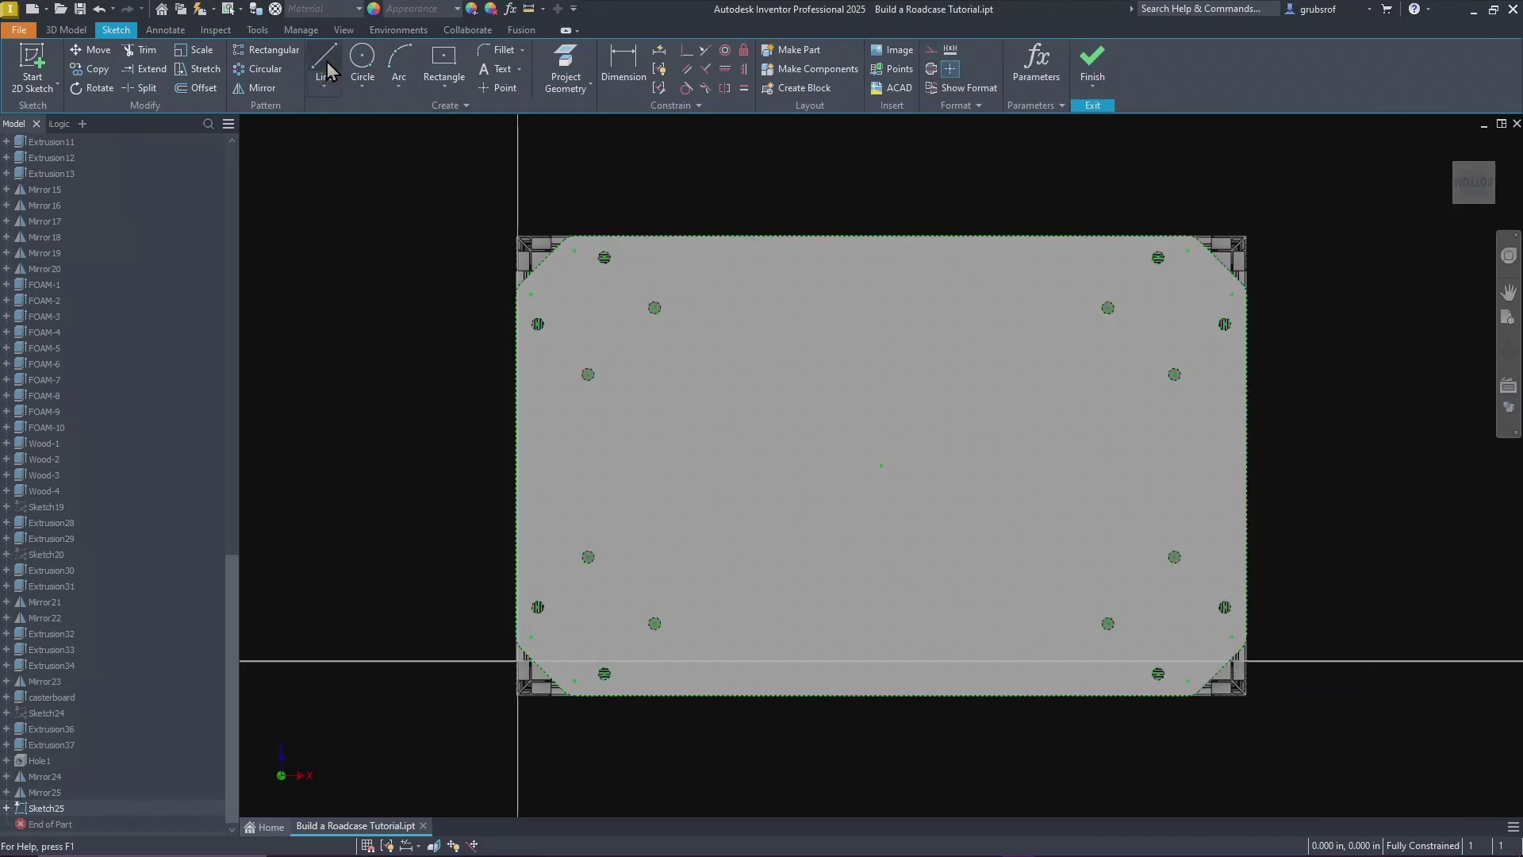
{"action": "left_click", "coordinate": [932, 51]}
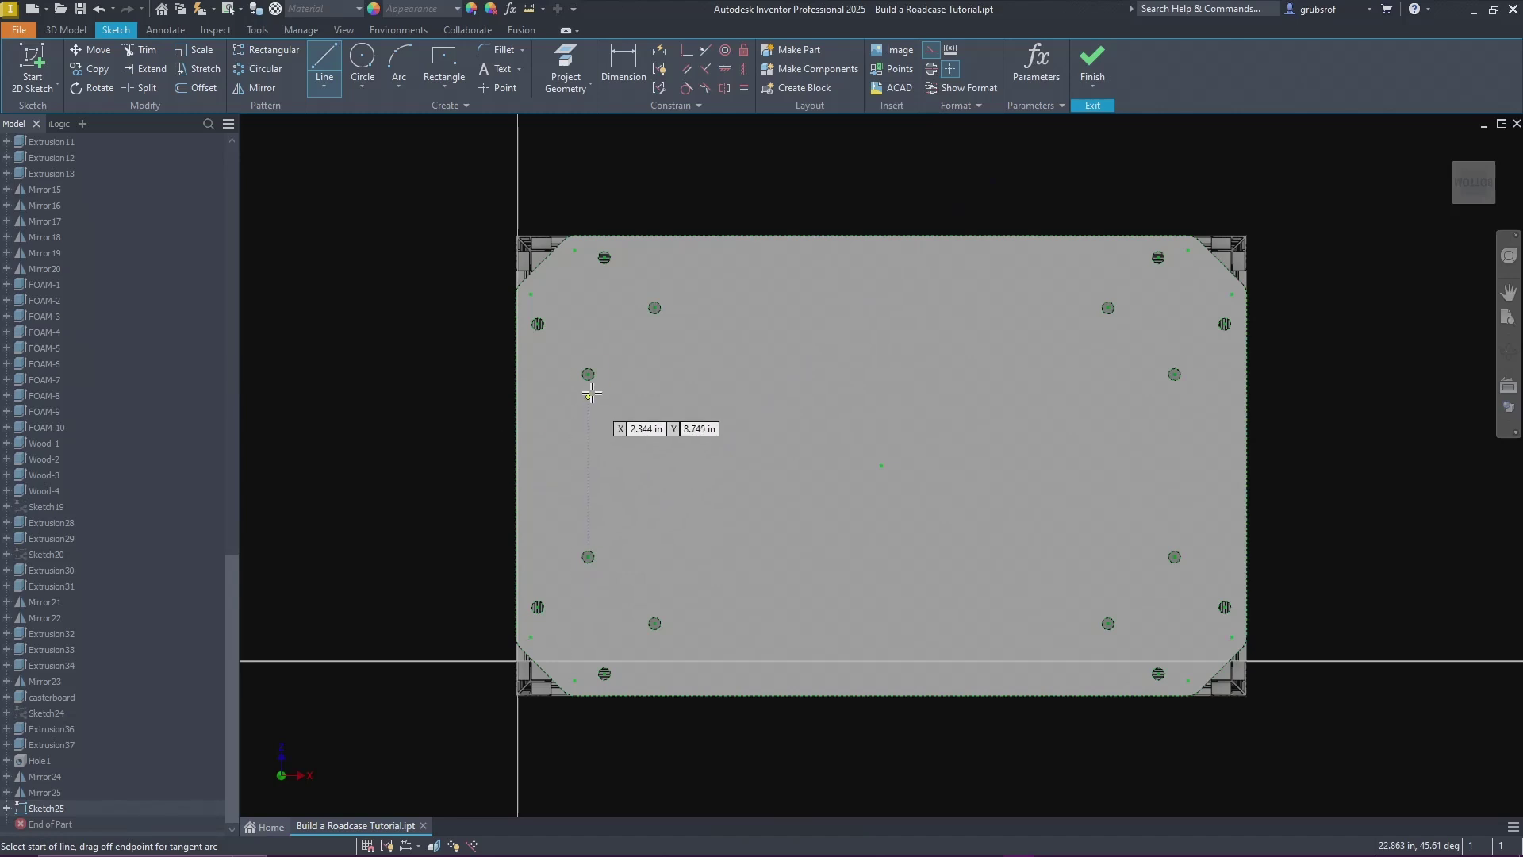
{"action": "left_click", "coordinate": [588, 374]}
{"action": "left_click", "coordinate": [588, 556]}
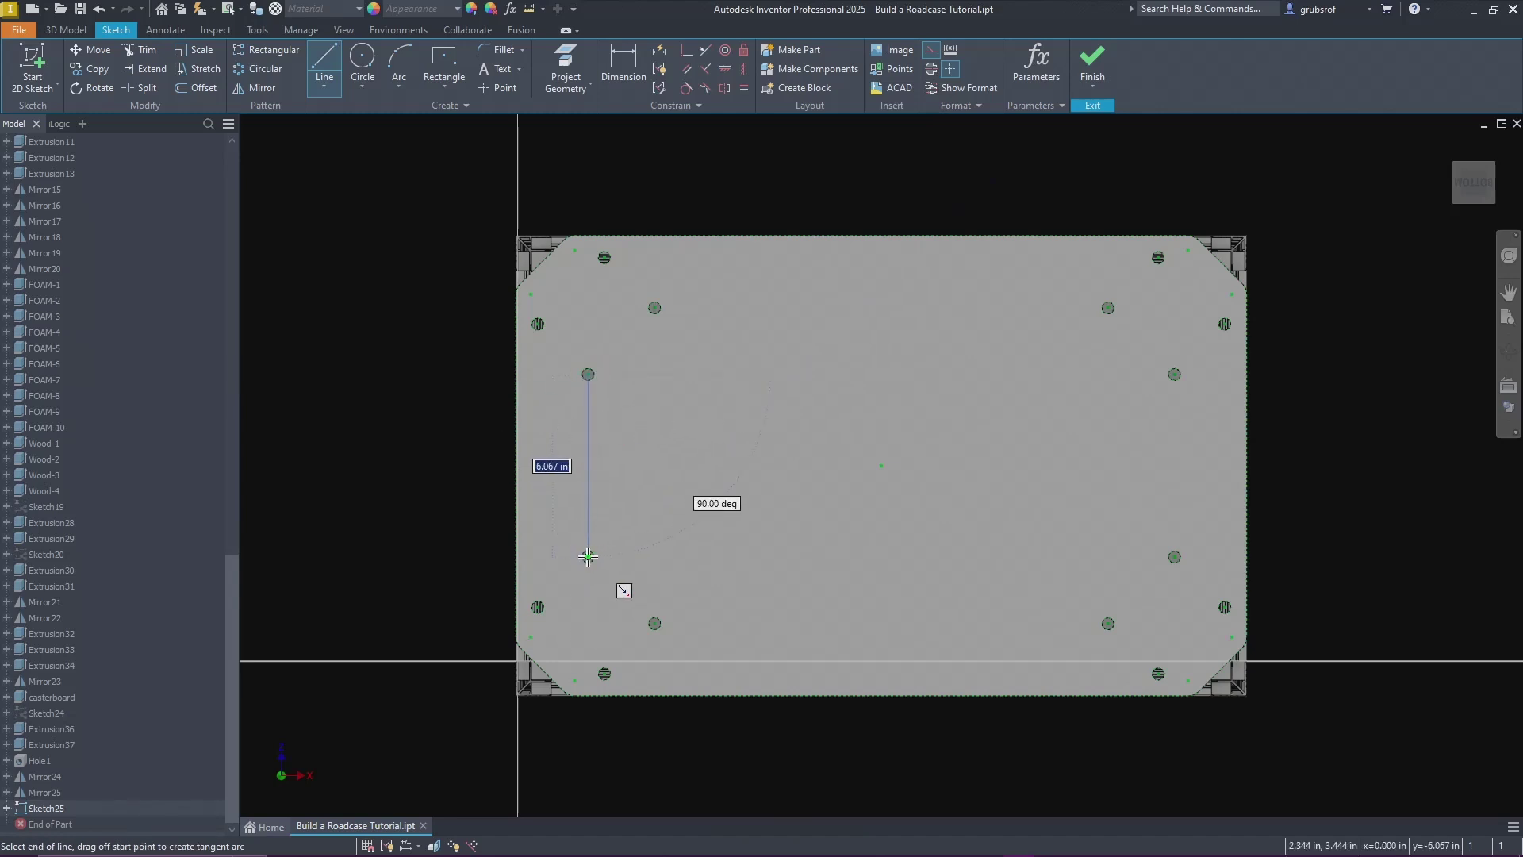
{"action": "right_click", "coordinate": [712, 342]}
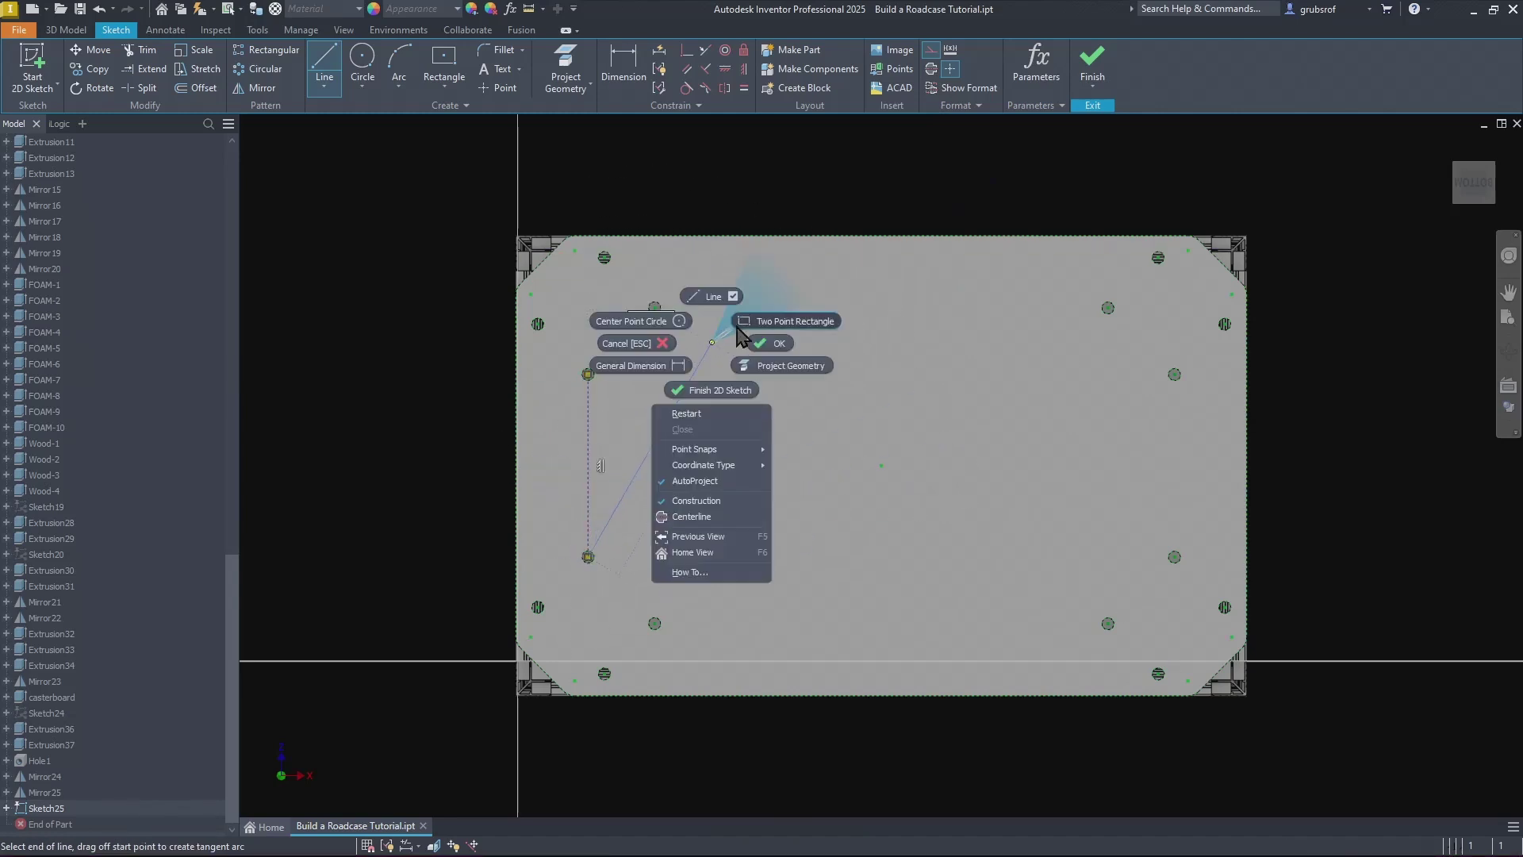
{"action": "left_click", "coordinate": [711, 300]}
{"action": "left_click", "coordinate": [655, 307]}
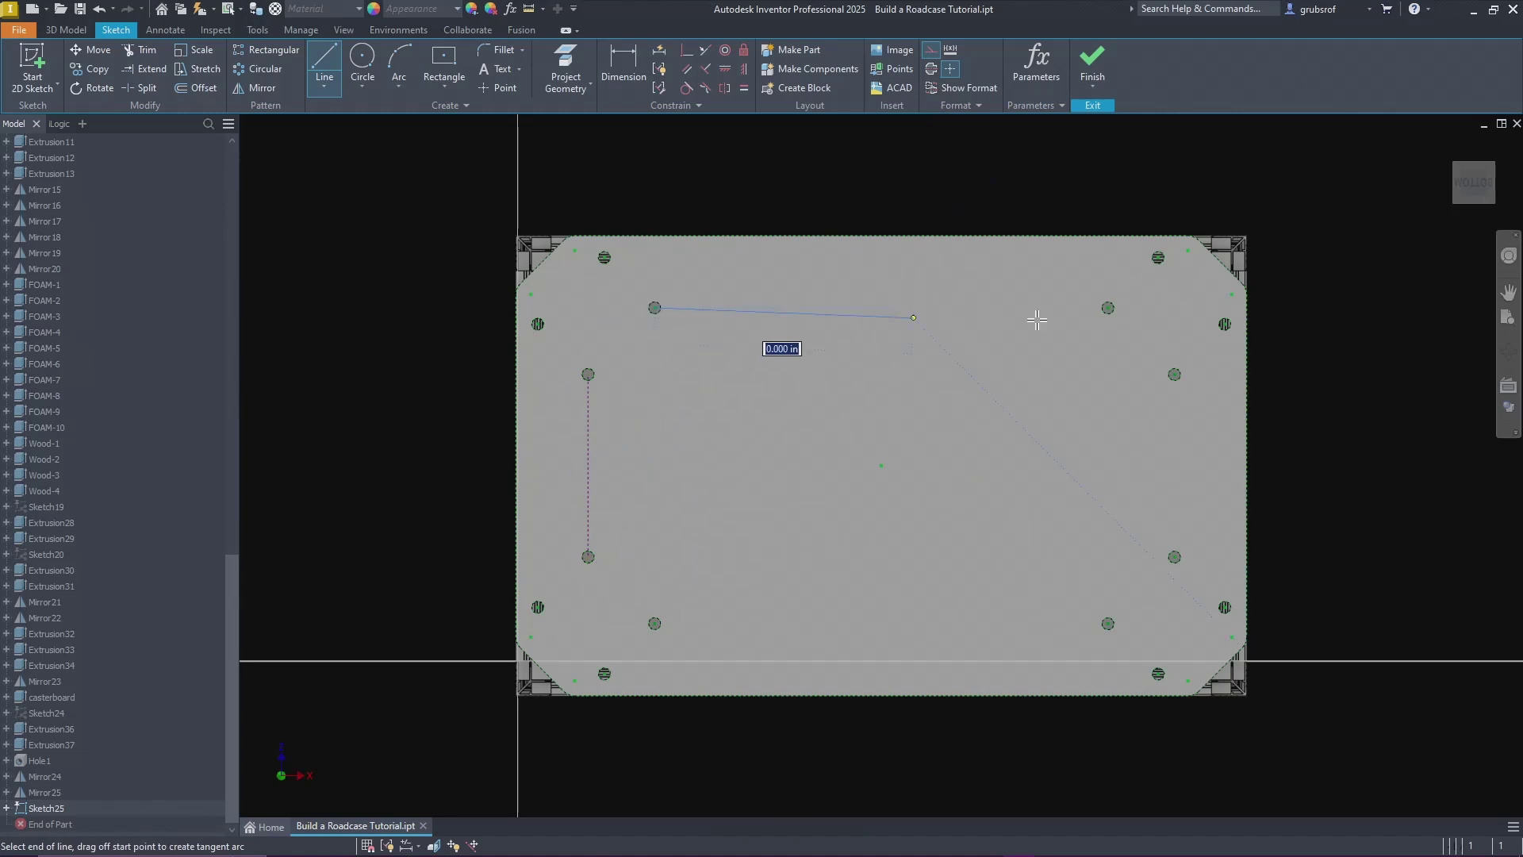
{"action": "left_click", "coordinate": [1107, 307]}
Step: Draw matching construction lines between the inner hole centres along the casterboard's right and lower sides
{"action": "right_click", "coordinate": [1109, 455]}
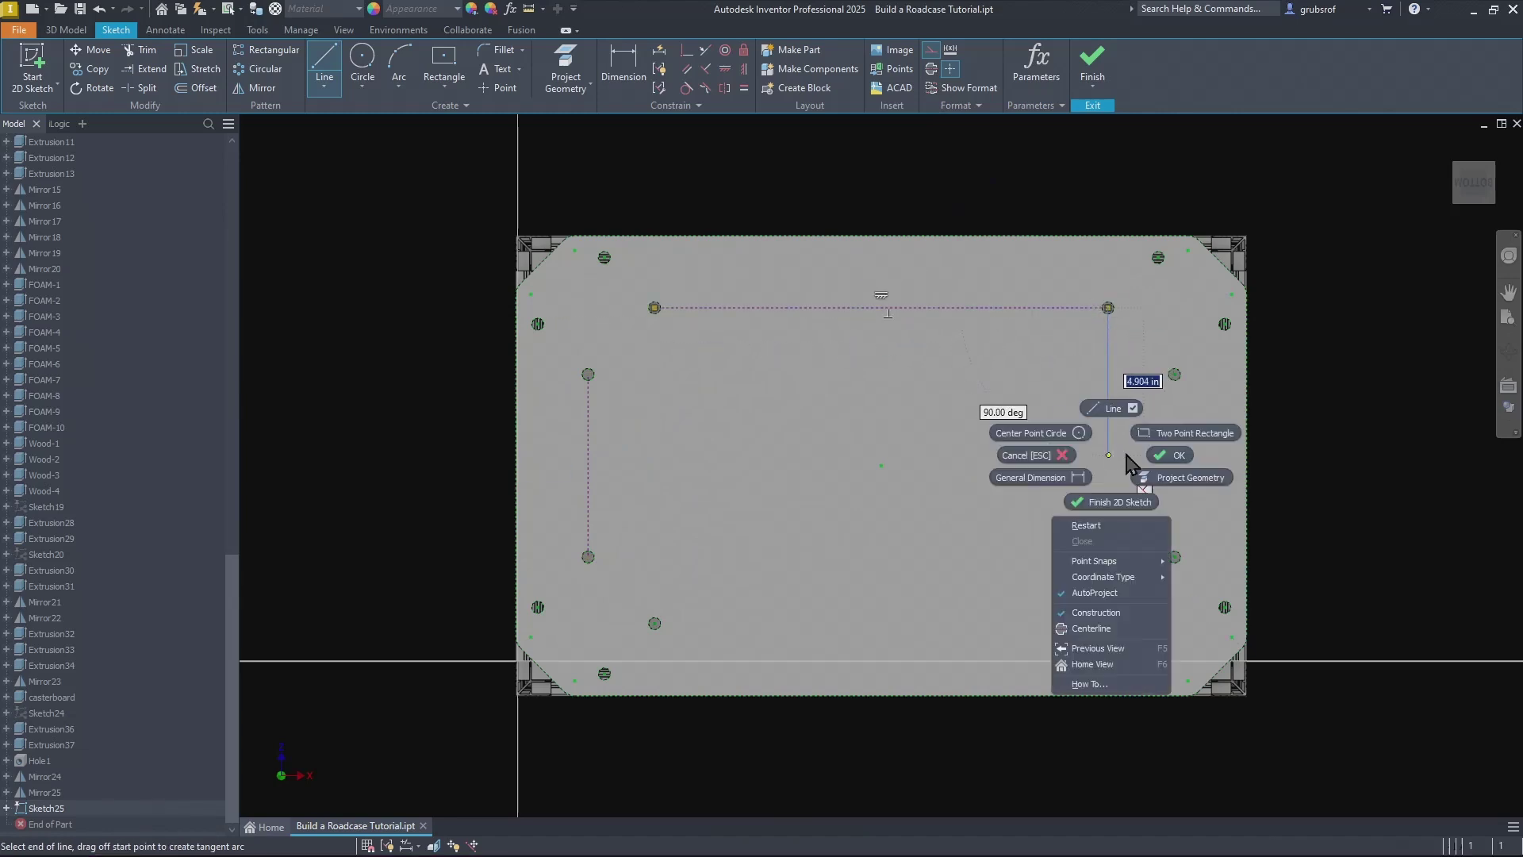
{"action": "left_click", "coordinate": [1138, 411]}
{"action": "left_click", "coordinate": [1175, 374]}
{"action": "left_click", "coordinate": [1175, 555]}
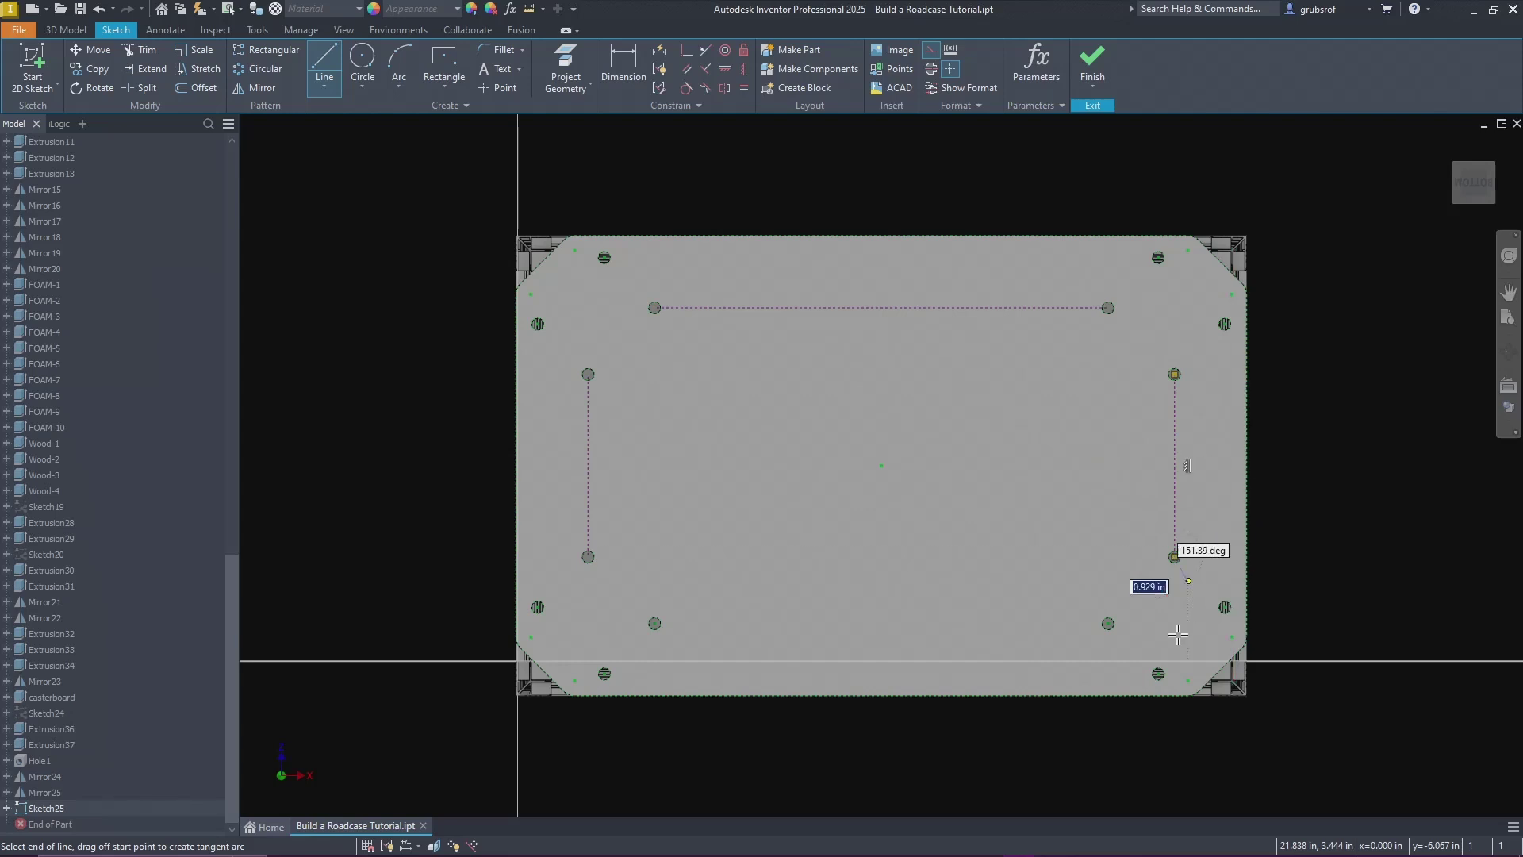
{"action": "right_click", "coordinate": [1175, 635]}
{"action": "left_click", "coordinate": [1190, 594]}
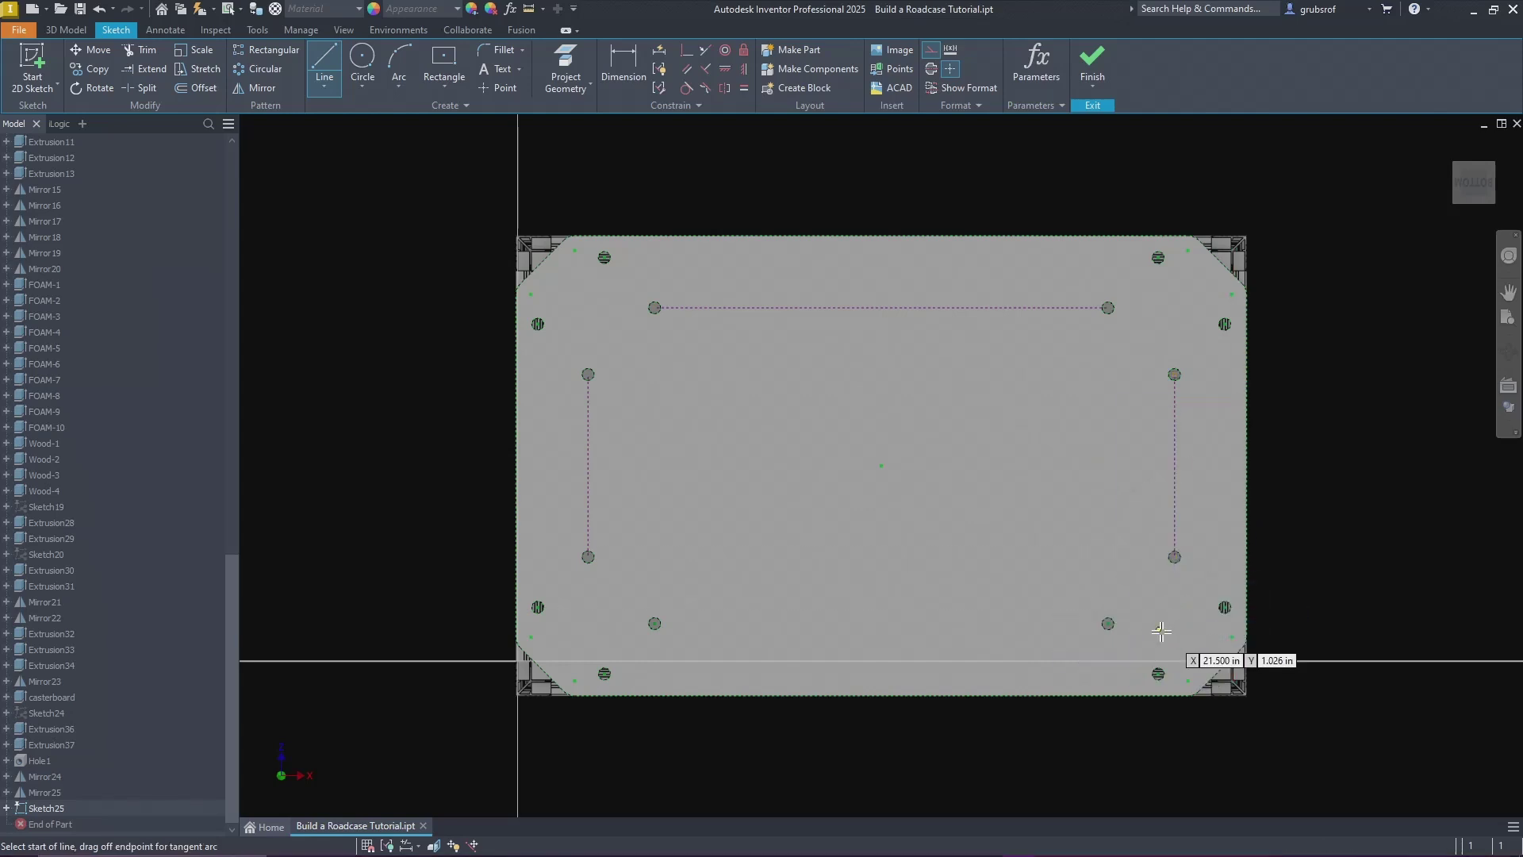
{"action": "left_click", "coordinate": [1106, 625]}
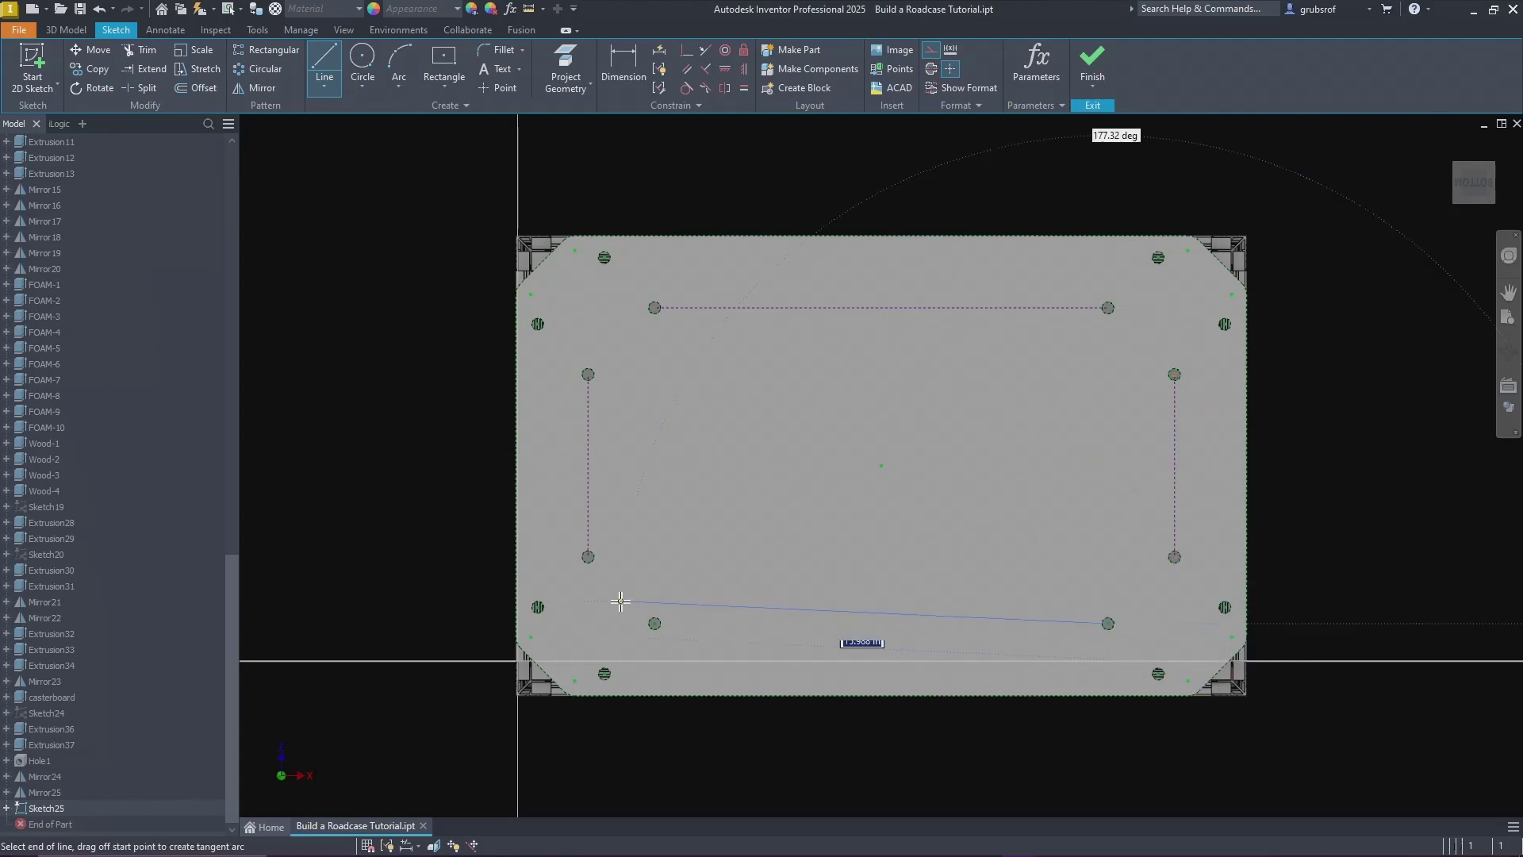
{"action": "left_click", "coordinate": [654, 624]}
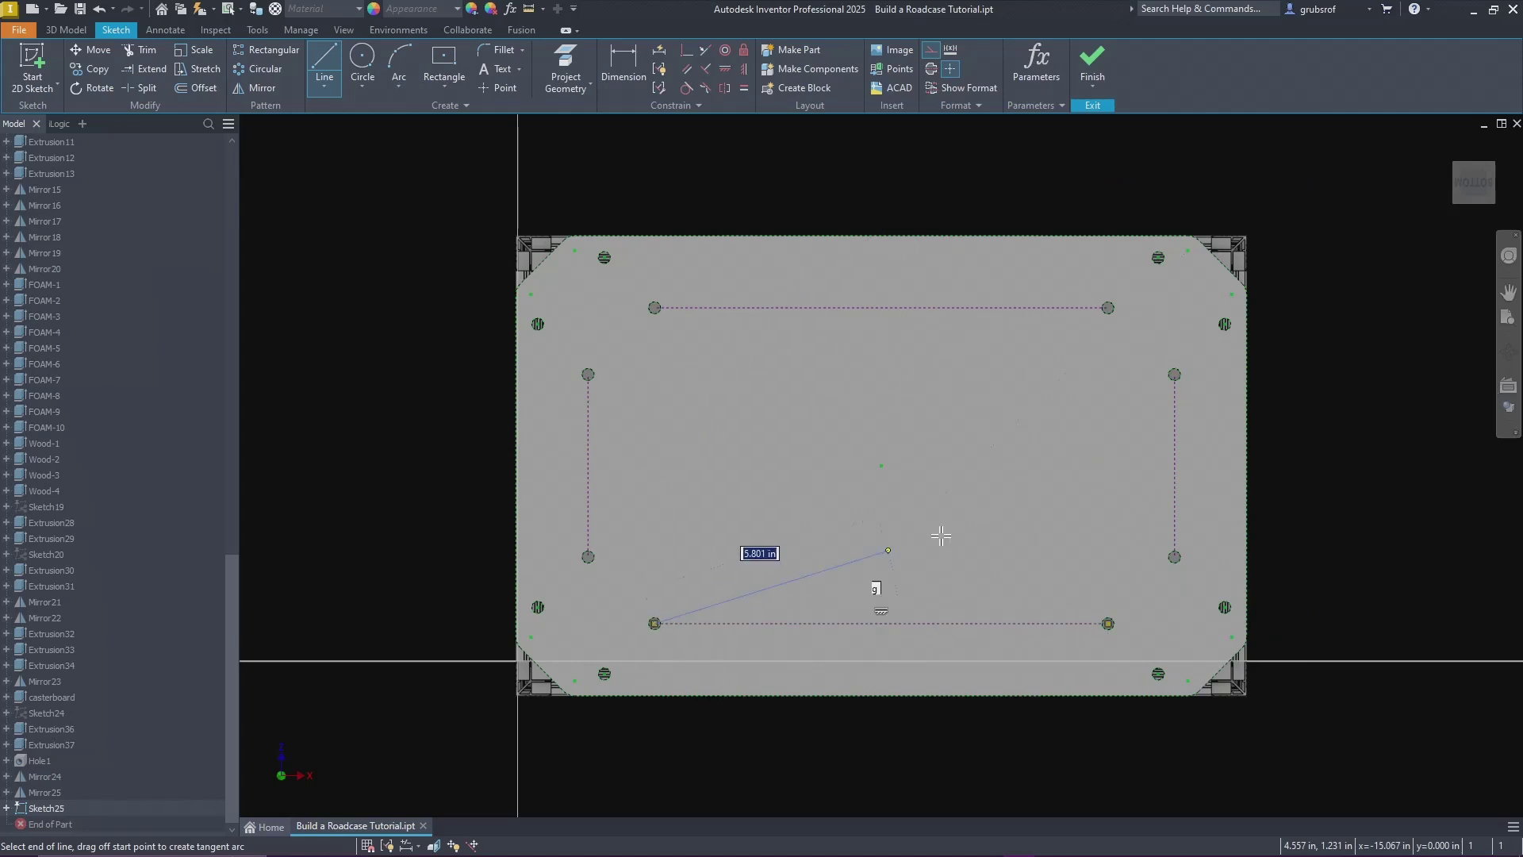
{"action": "left_click", "coordinate": [1421, 526]}
{"action": "right_click", "coordinate": [1421, 526]}
{"action": "left_click", "coordinate": [1459, 528]}
{"action": "key", "text": "Escape"}
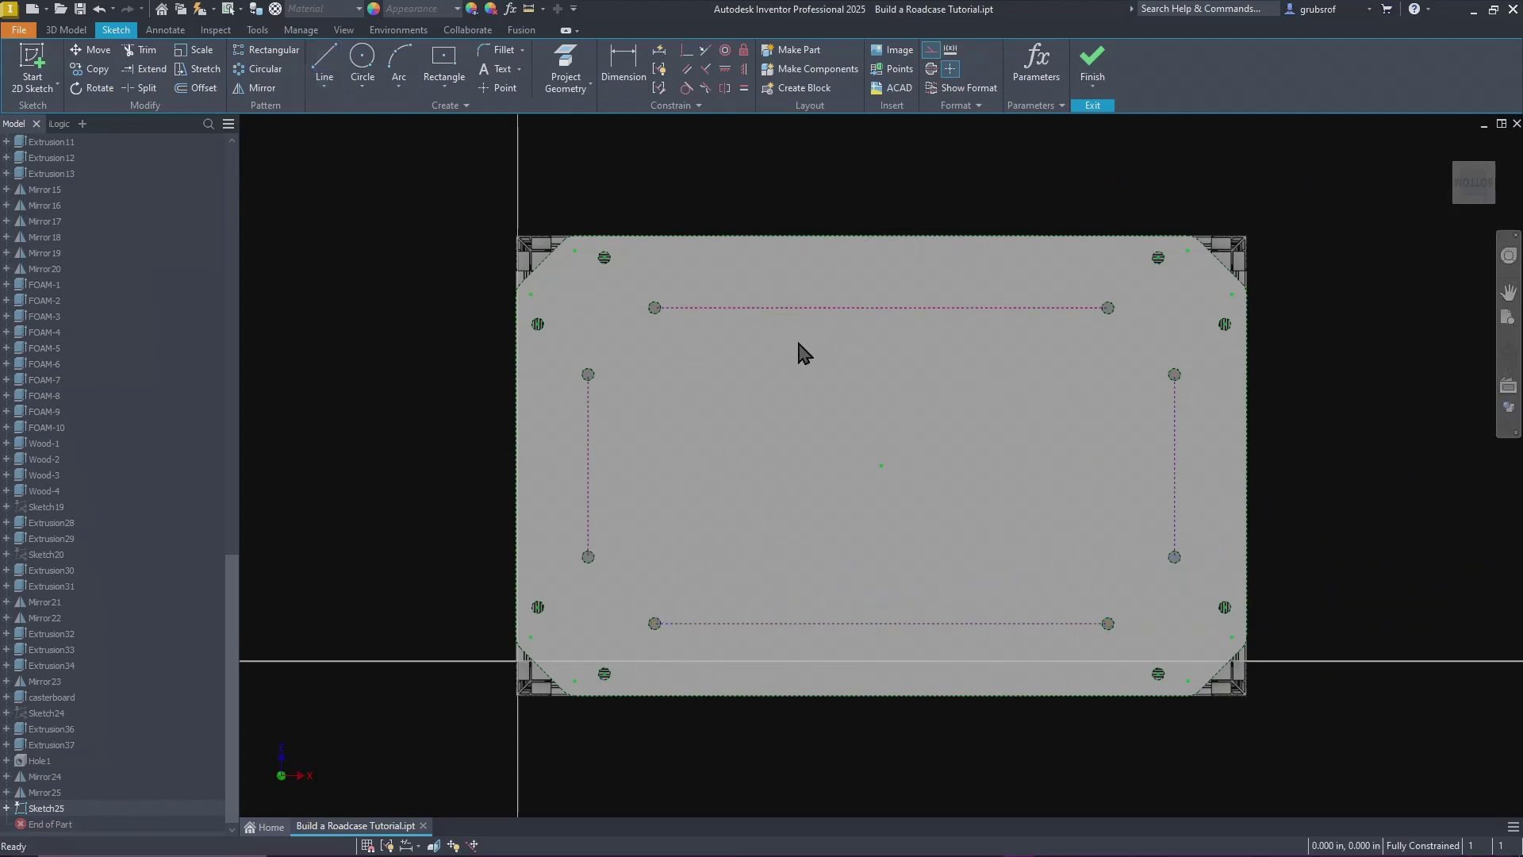
Step: Place sketch points on the upper and right construction lines and snap both to the lines' midpoints
{"action": "left_click", "coordinate": [503, 88]}
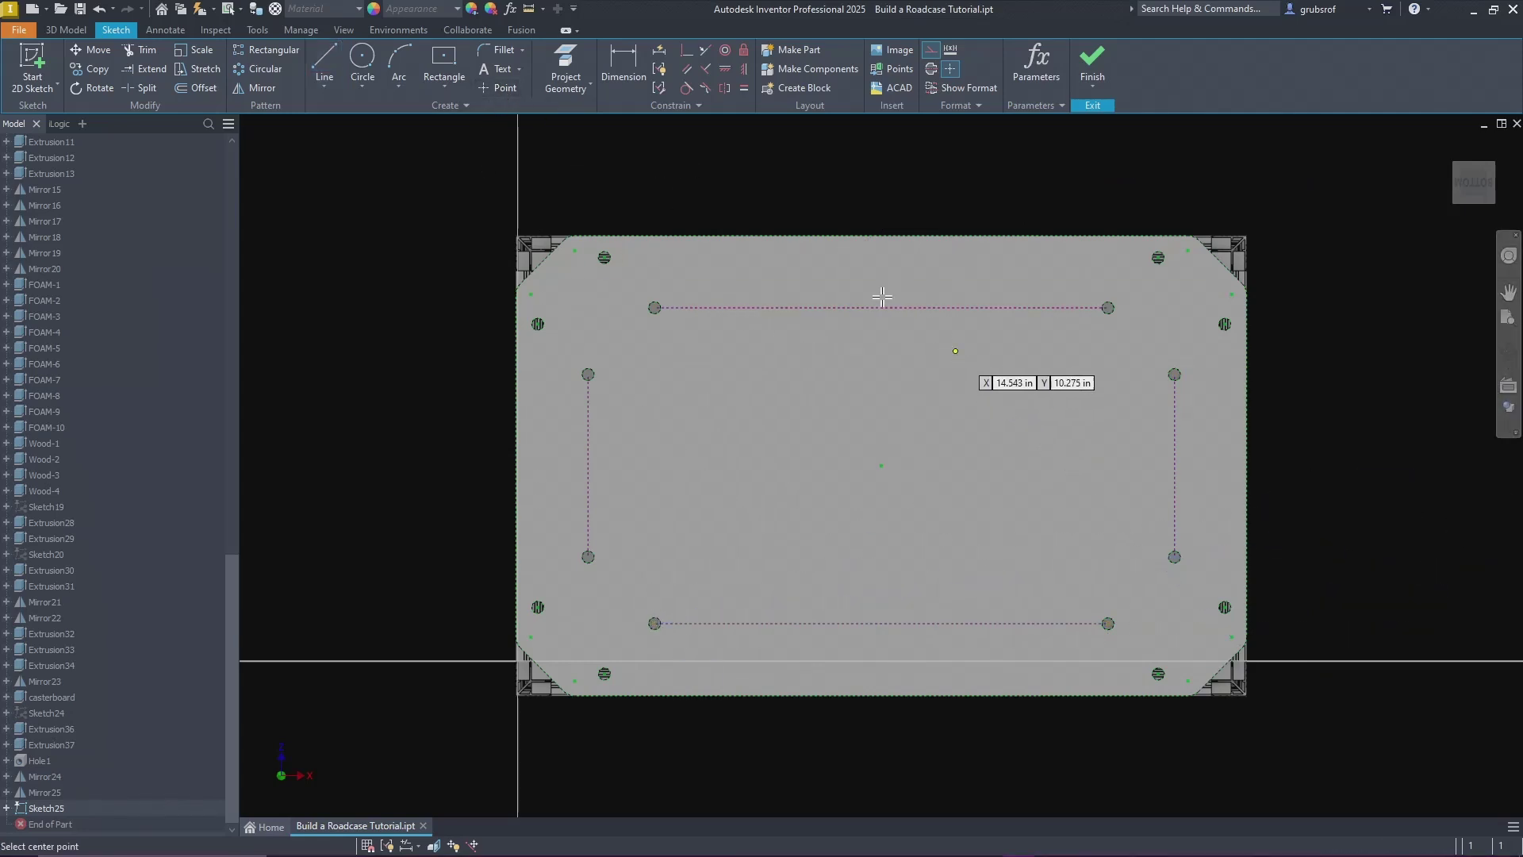
{"action": "left_click", "coordinate": [881, 308]}
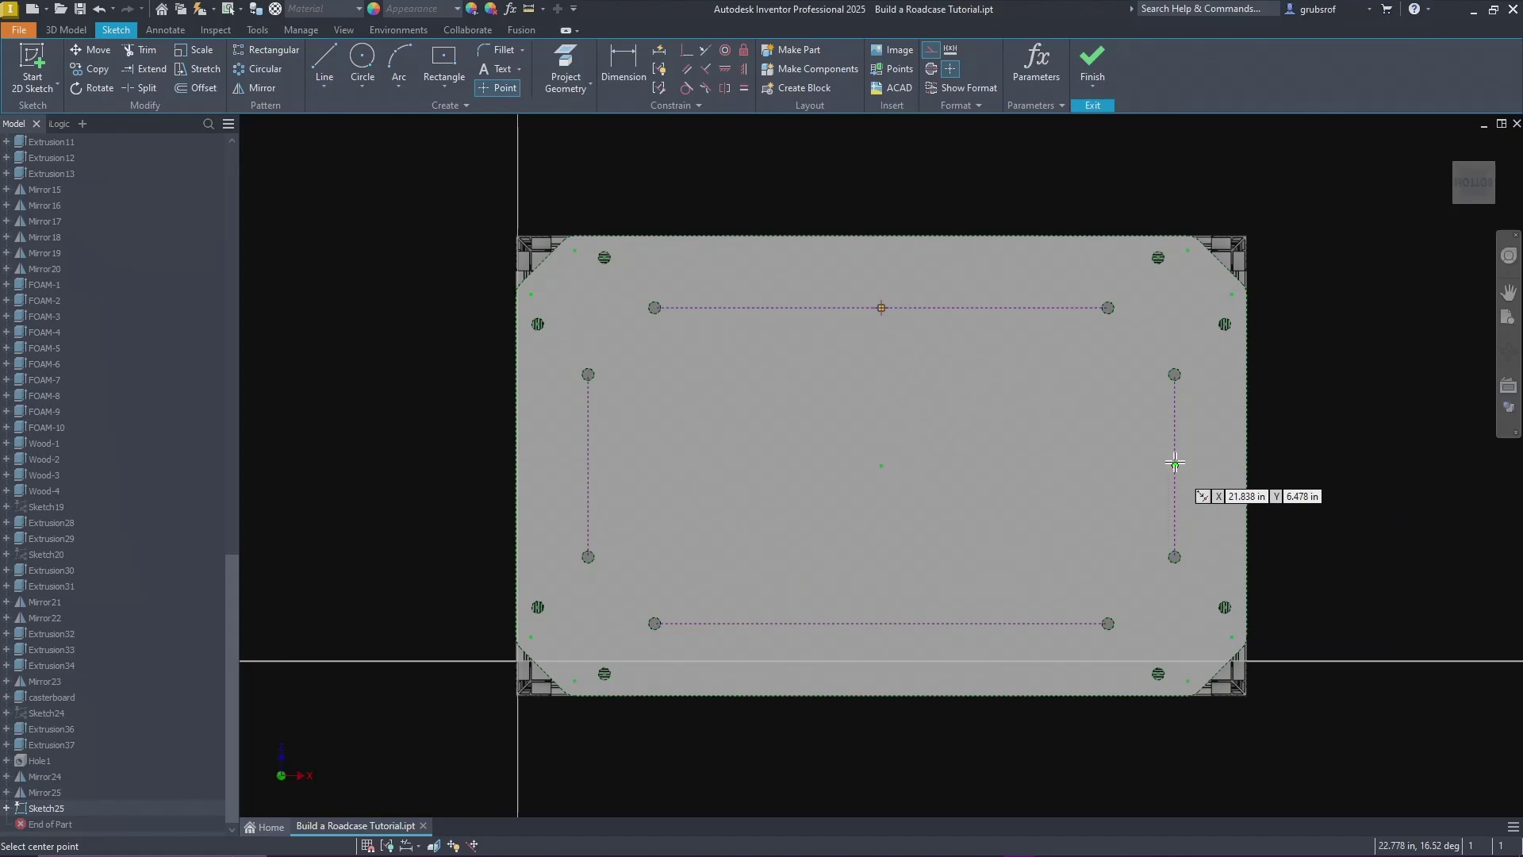
{"action": "left_click", "coordinate": [1175, 462]}
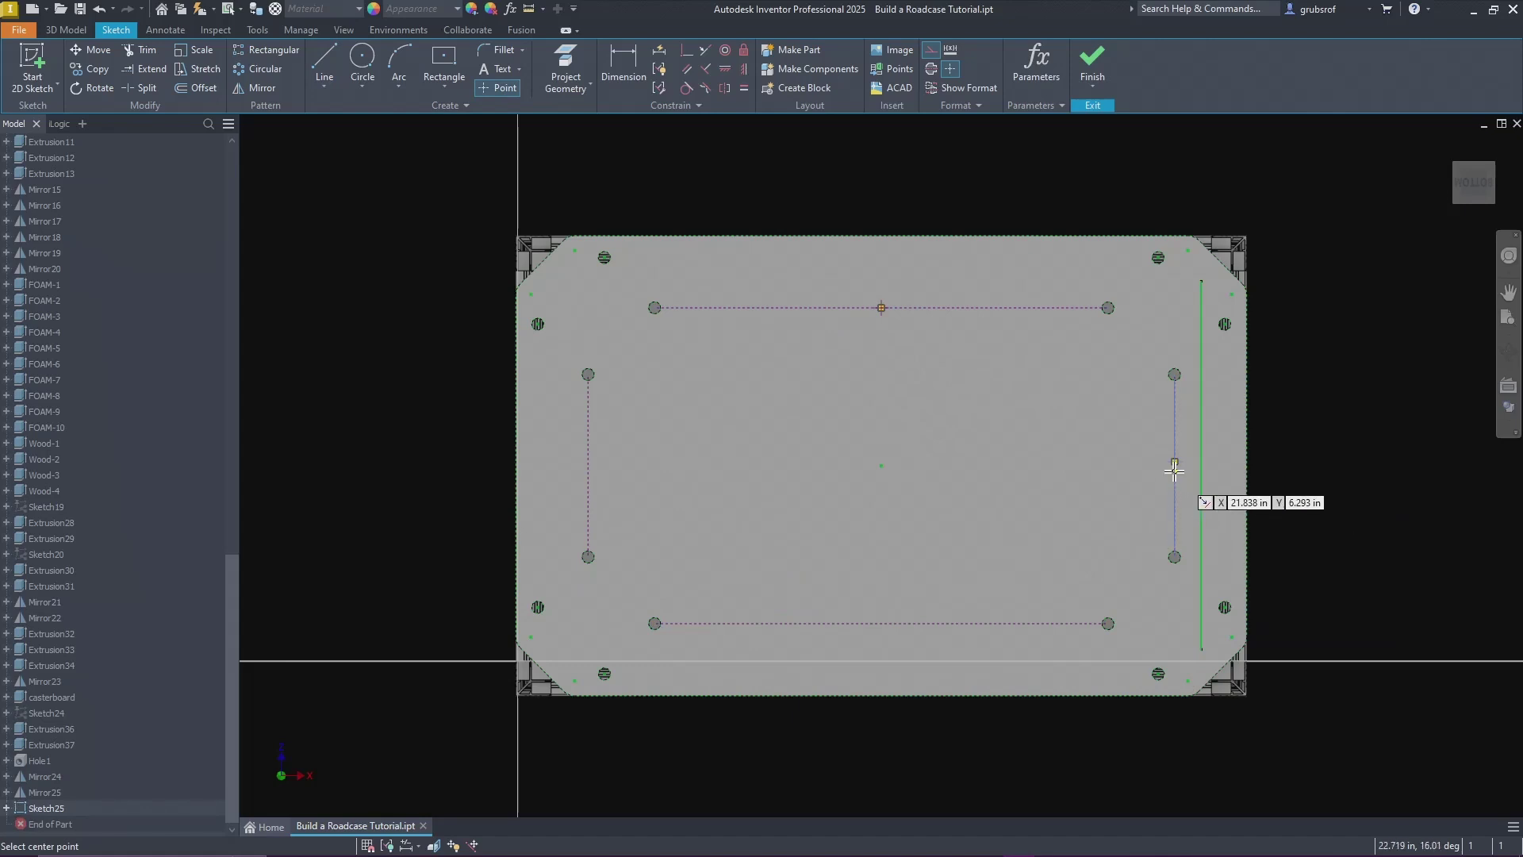
{"action": "key", "text": "Escape"}
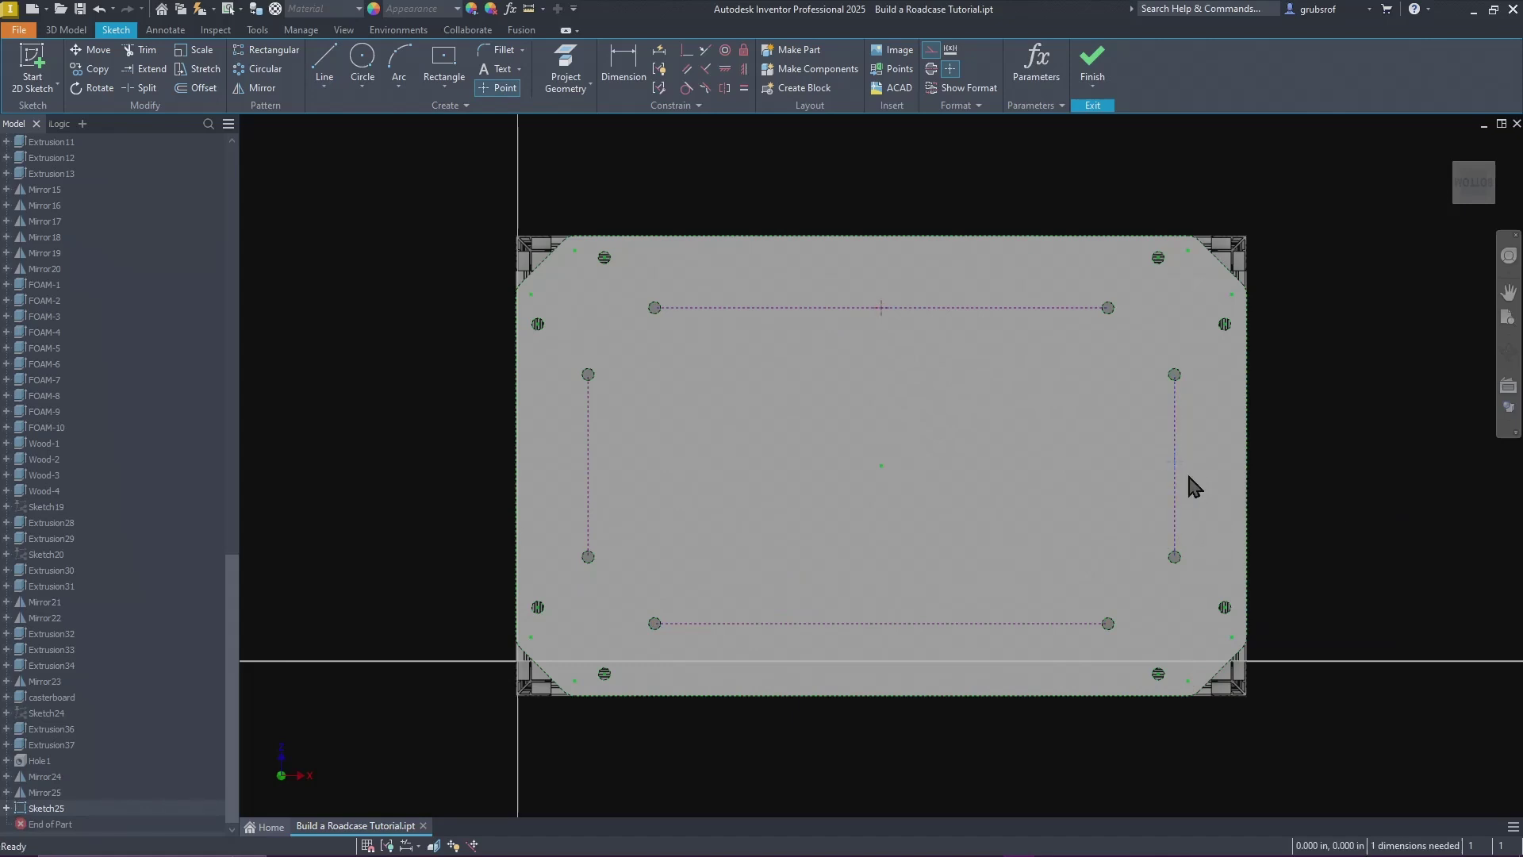
{"action": "scroll", "coordinate": [1184, 465], "scroll_direction": "up", "scroll_amount": 5}
{"action": "left_click_drag", "start_coordinate": [1109, 403], "coordinate": [1105, 418]}
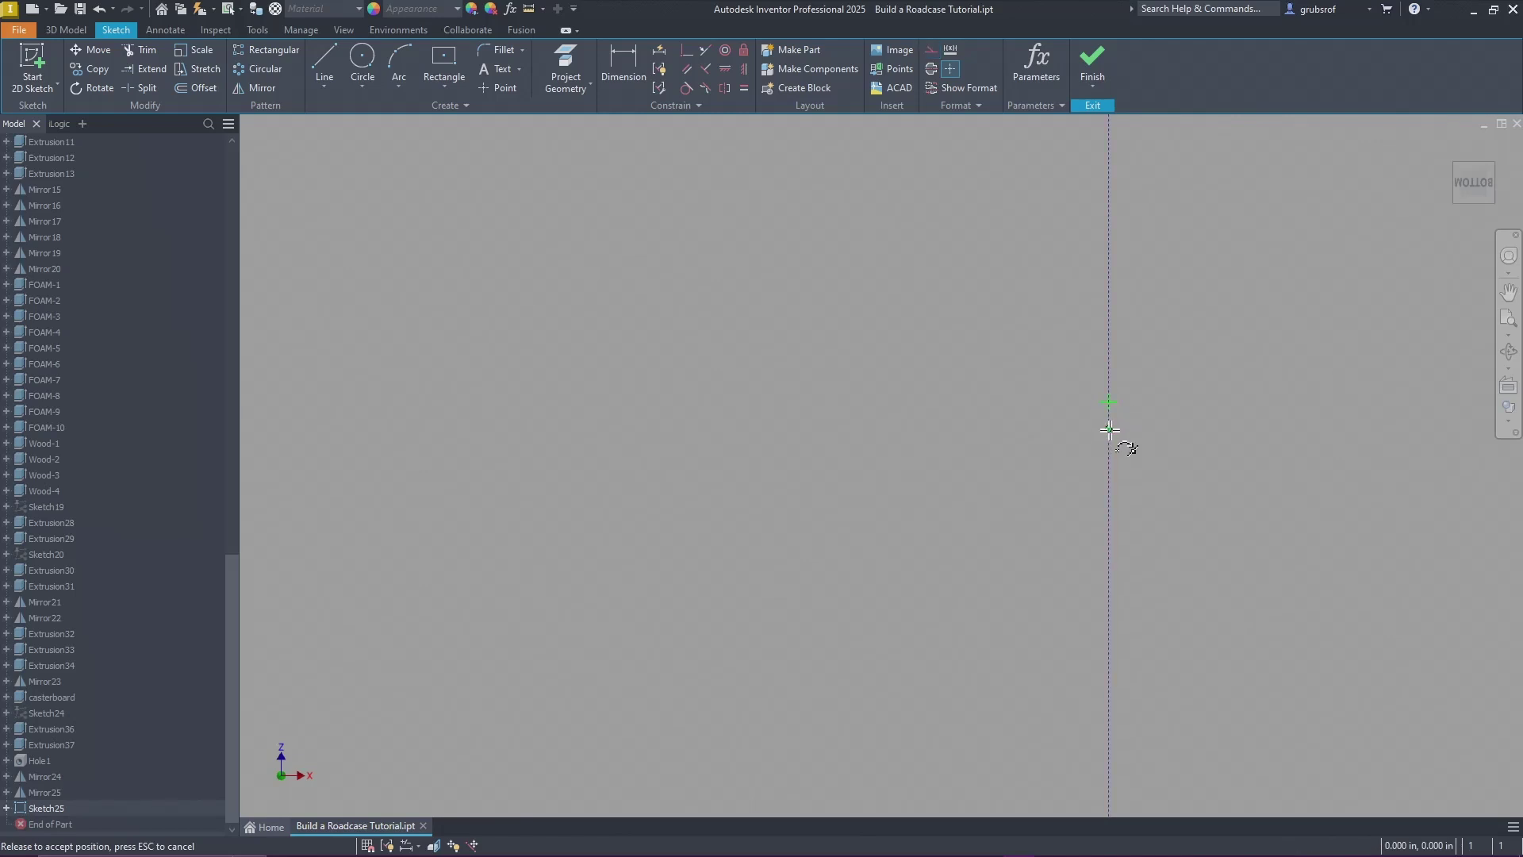
{"action": "left_click_drag", "start_coordinate": [1109, 428], "coordinate": [1109, 429]}
{"action": "scroll", "coordinate": [1254, 409], "scroll_direction": "down", "scroll_amount": 6}
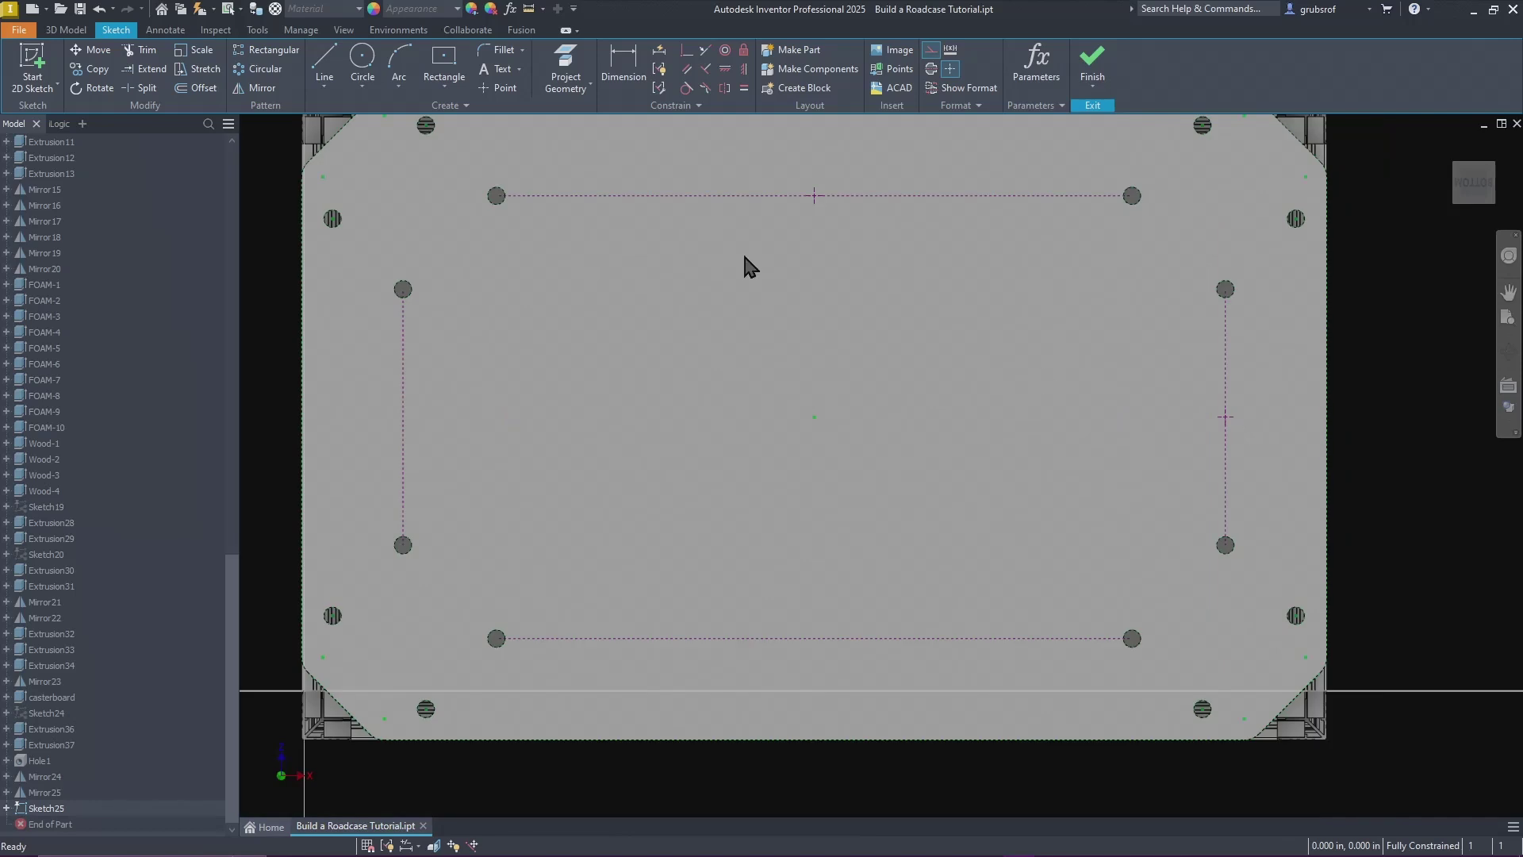
Step: Place sketch points at the midpoints of the lower and left construction lines, and finish the sketch
{"action": "left_click", "coordinate": [500, 87]}
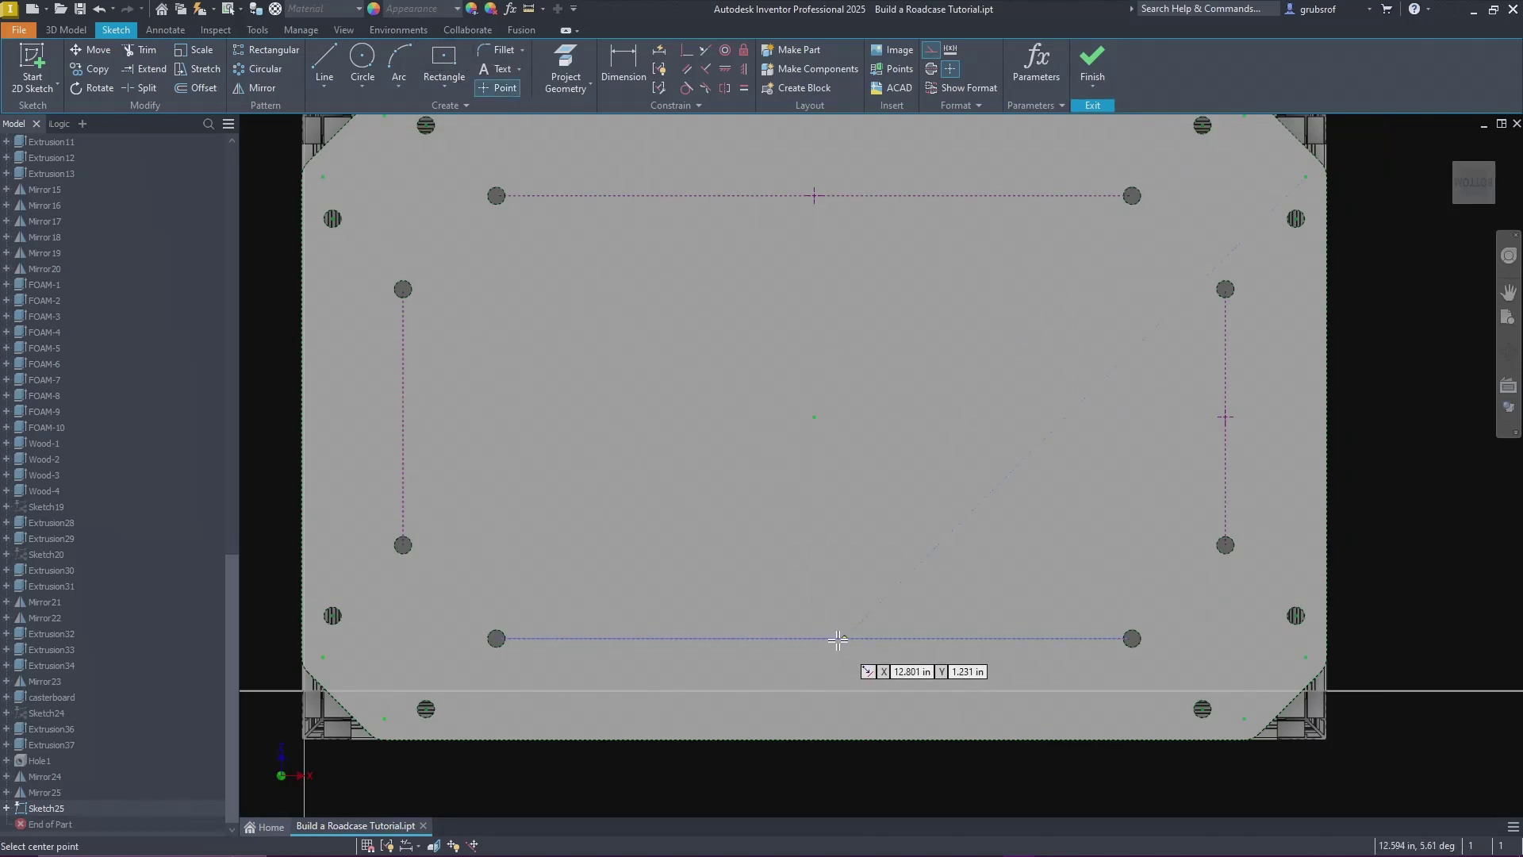
{"action": "left_click", "coordinate": [817, 638]}
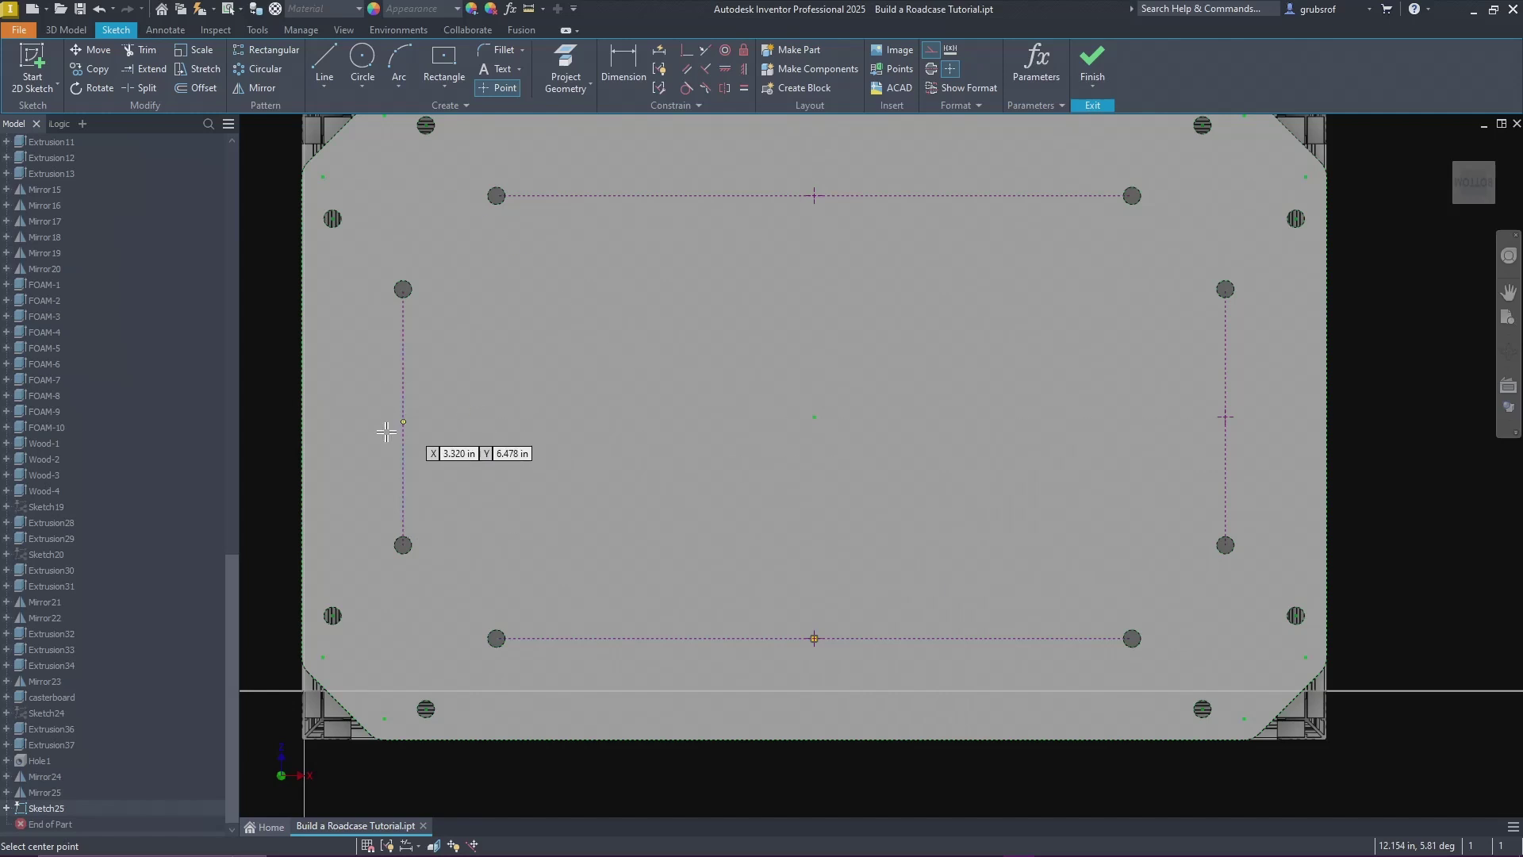
{"action": "left_click", "coordinate": [403, 417]}
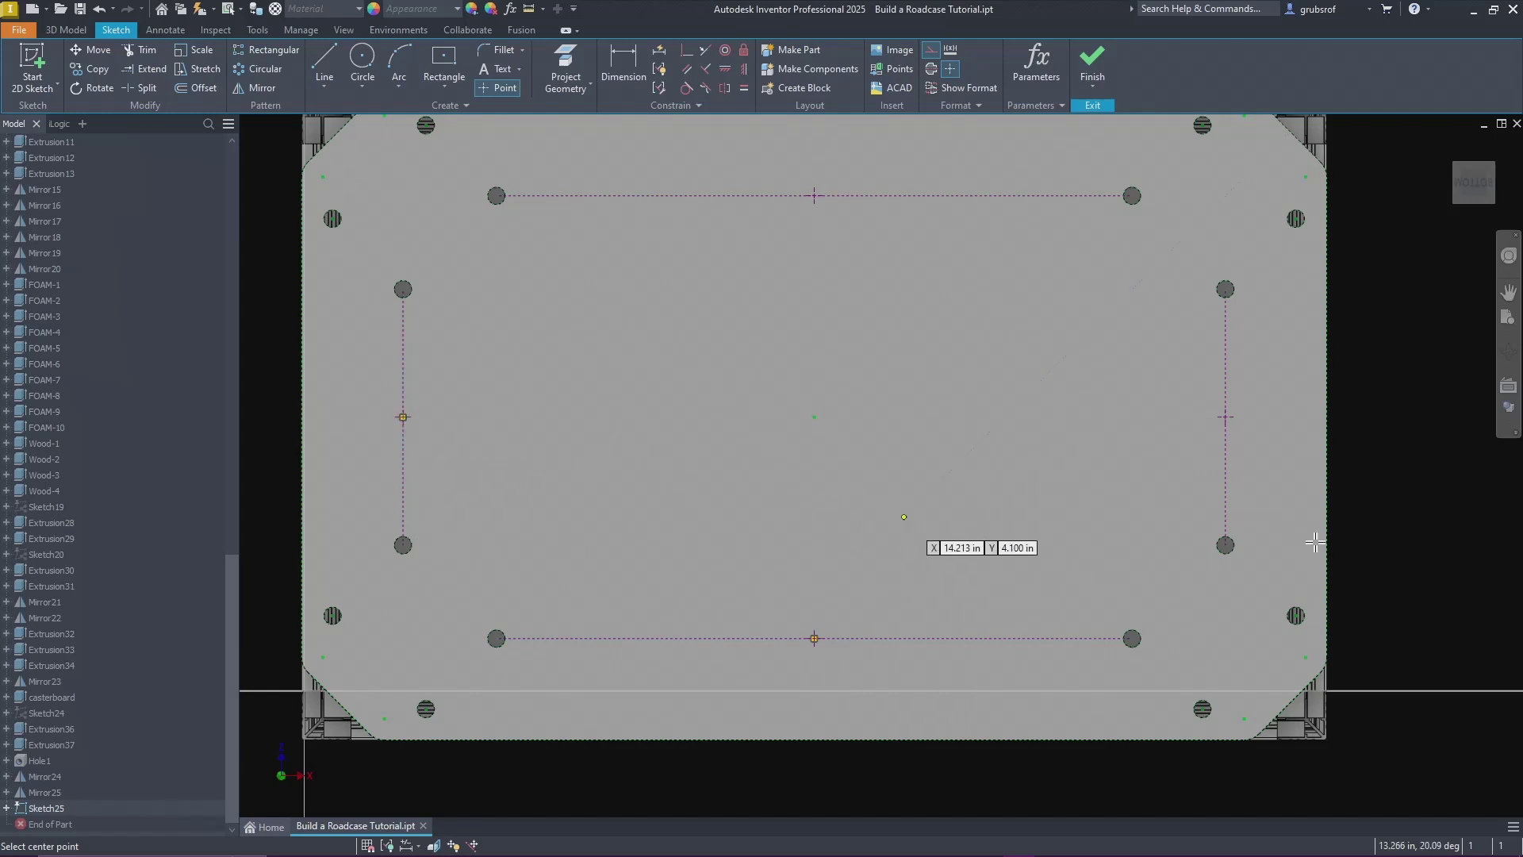
{"action": "left_click", "coordinate": [1087, 65]}
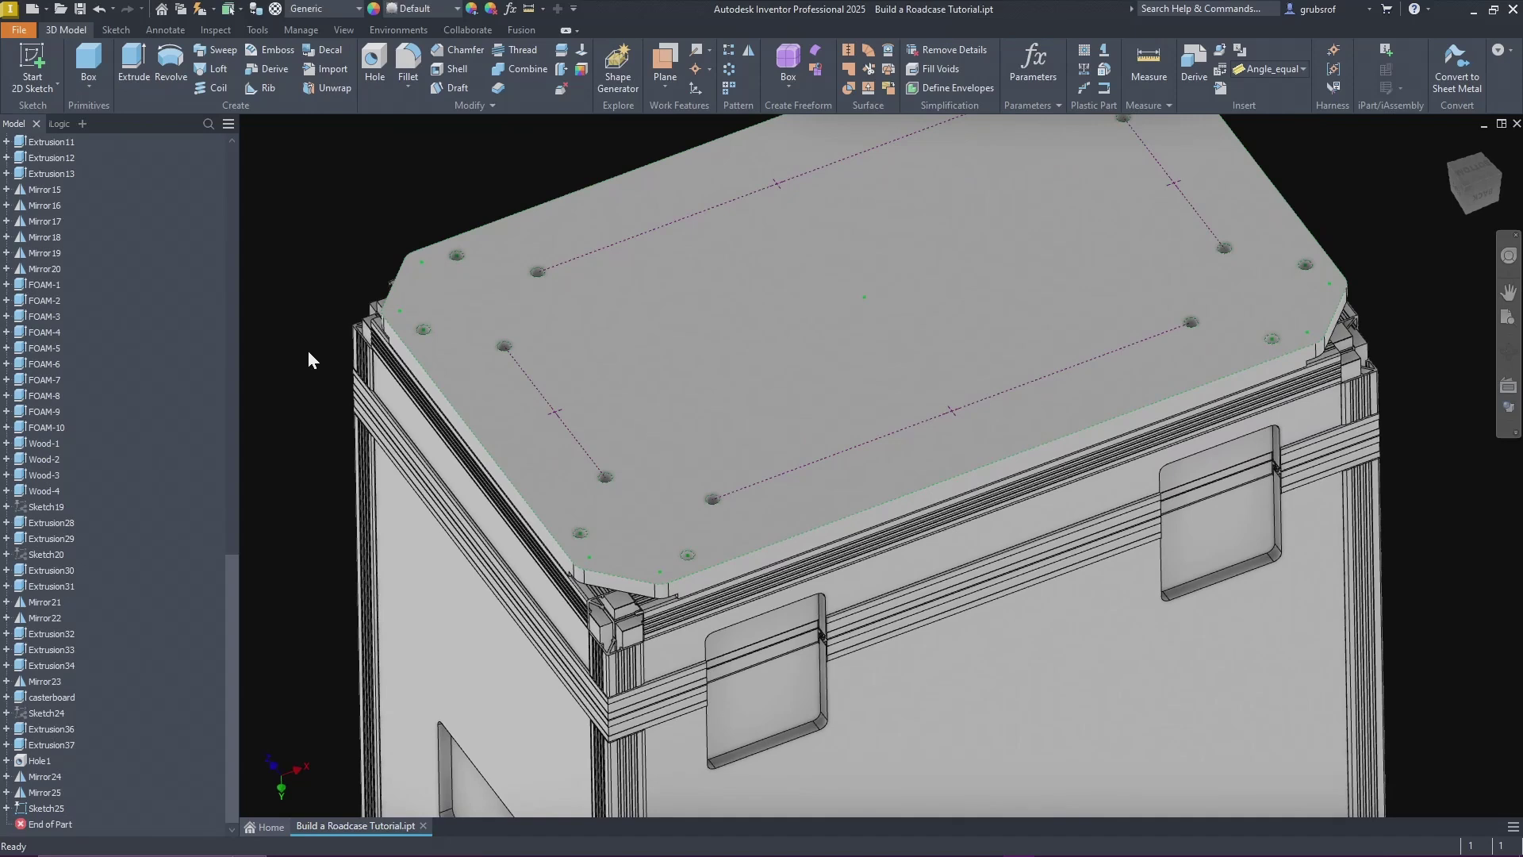
Step: Set up simple holes without a seat at the four sketch points, with a 0.26 in diameter
{"action": "left_click", "coordinate": [376, 67]}
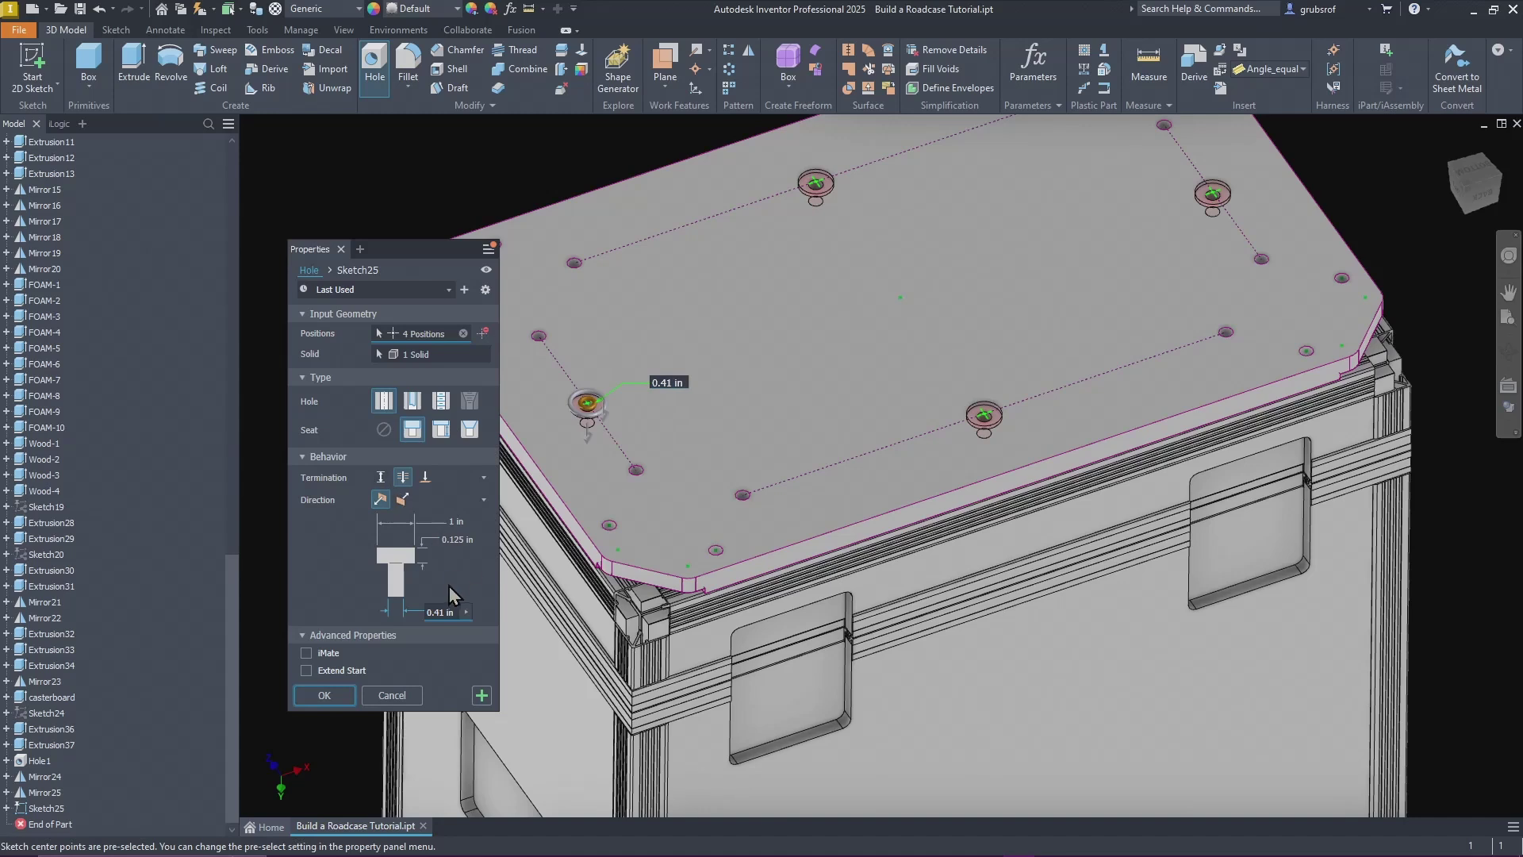
{"action": "left_click", "coordinate": [383, 429]}
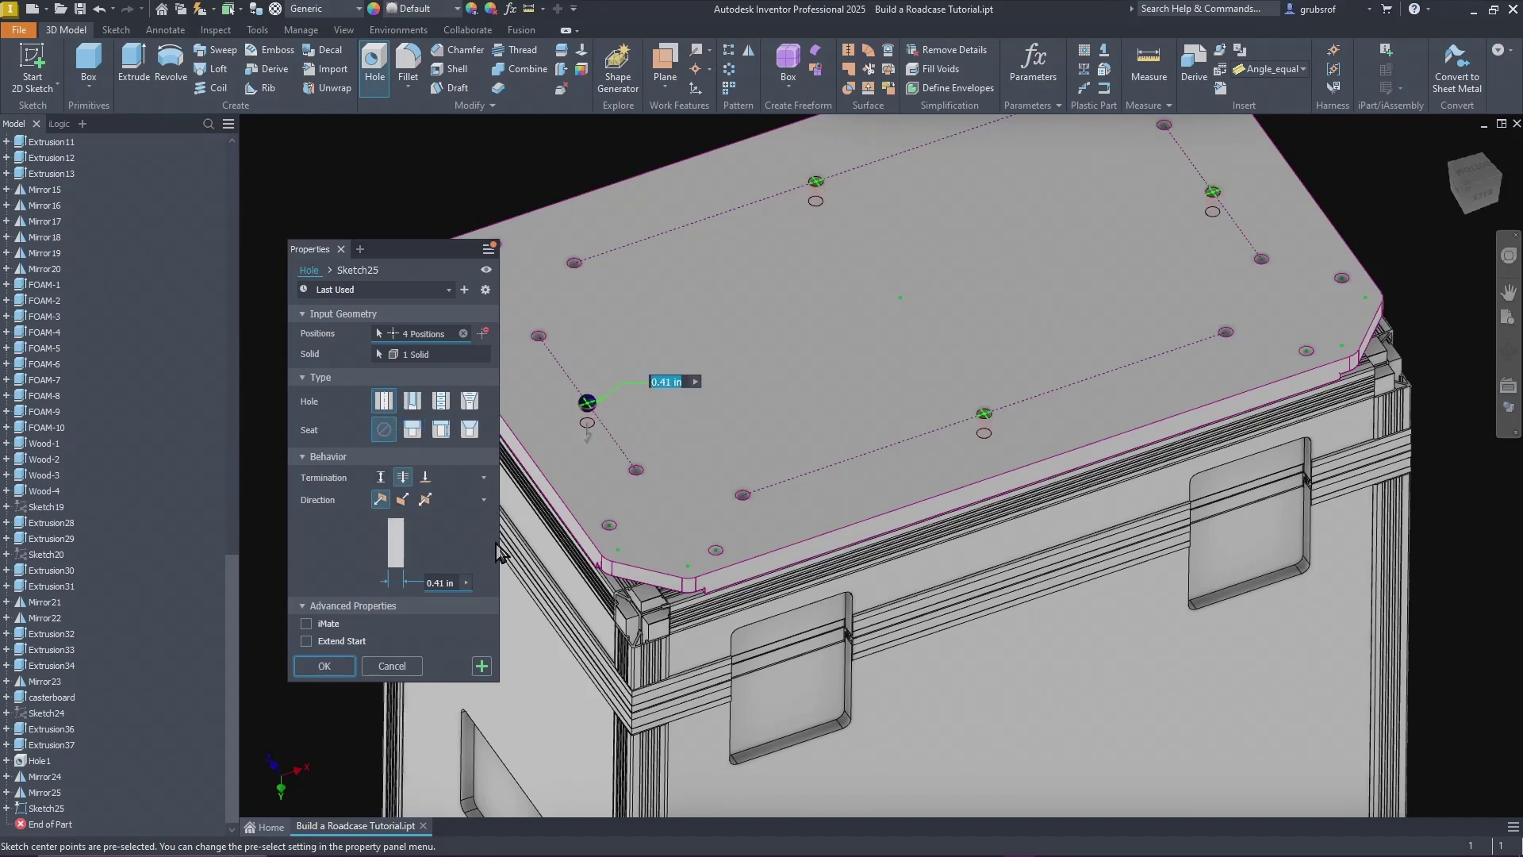
{"action": "left_click", "coordinate": [442, 583]}
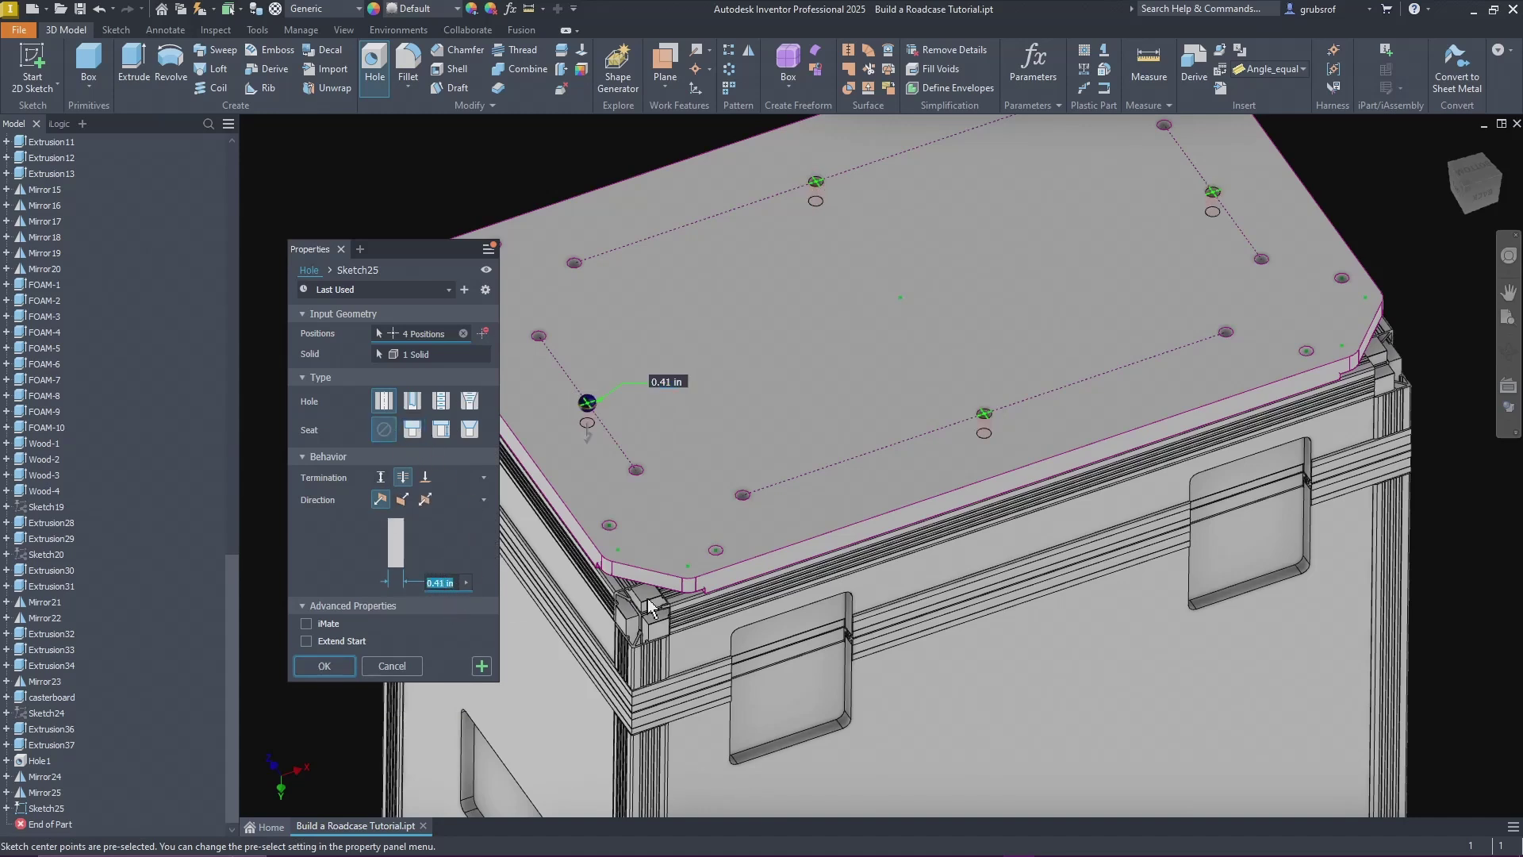
{"action": "type", "text": ".26"}
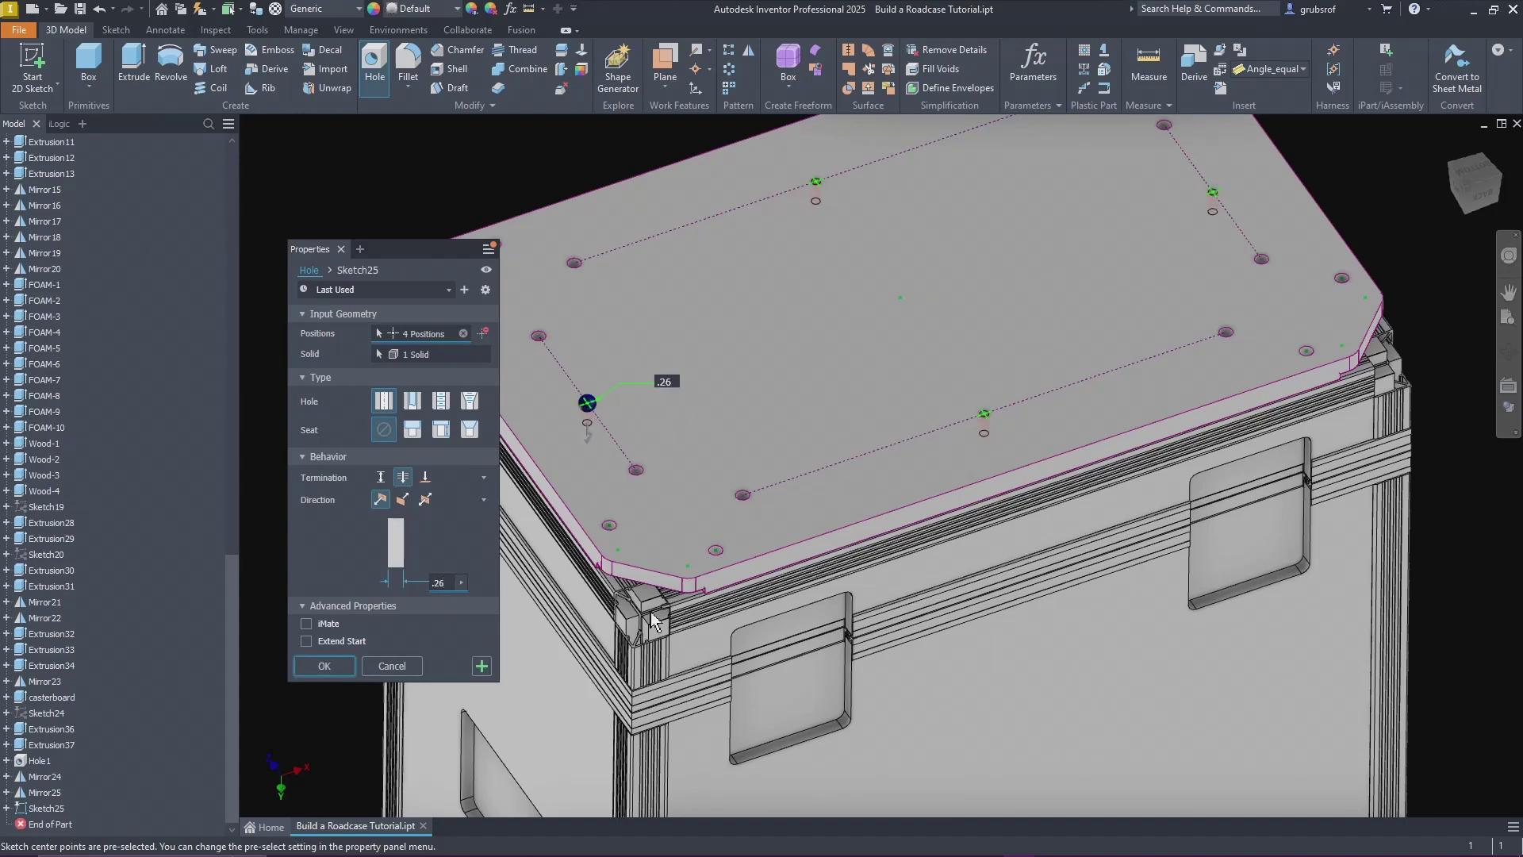
Step: Set the hole diameter to 0.375 in and create the holes, ending them at the casterboard's inner face against the case
{"action": "middle_click_drag", "start_coordinate": [831, 632], "coordinate": [818, 626], "text": "shift"}
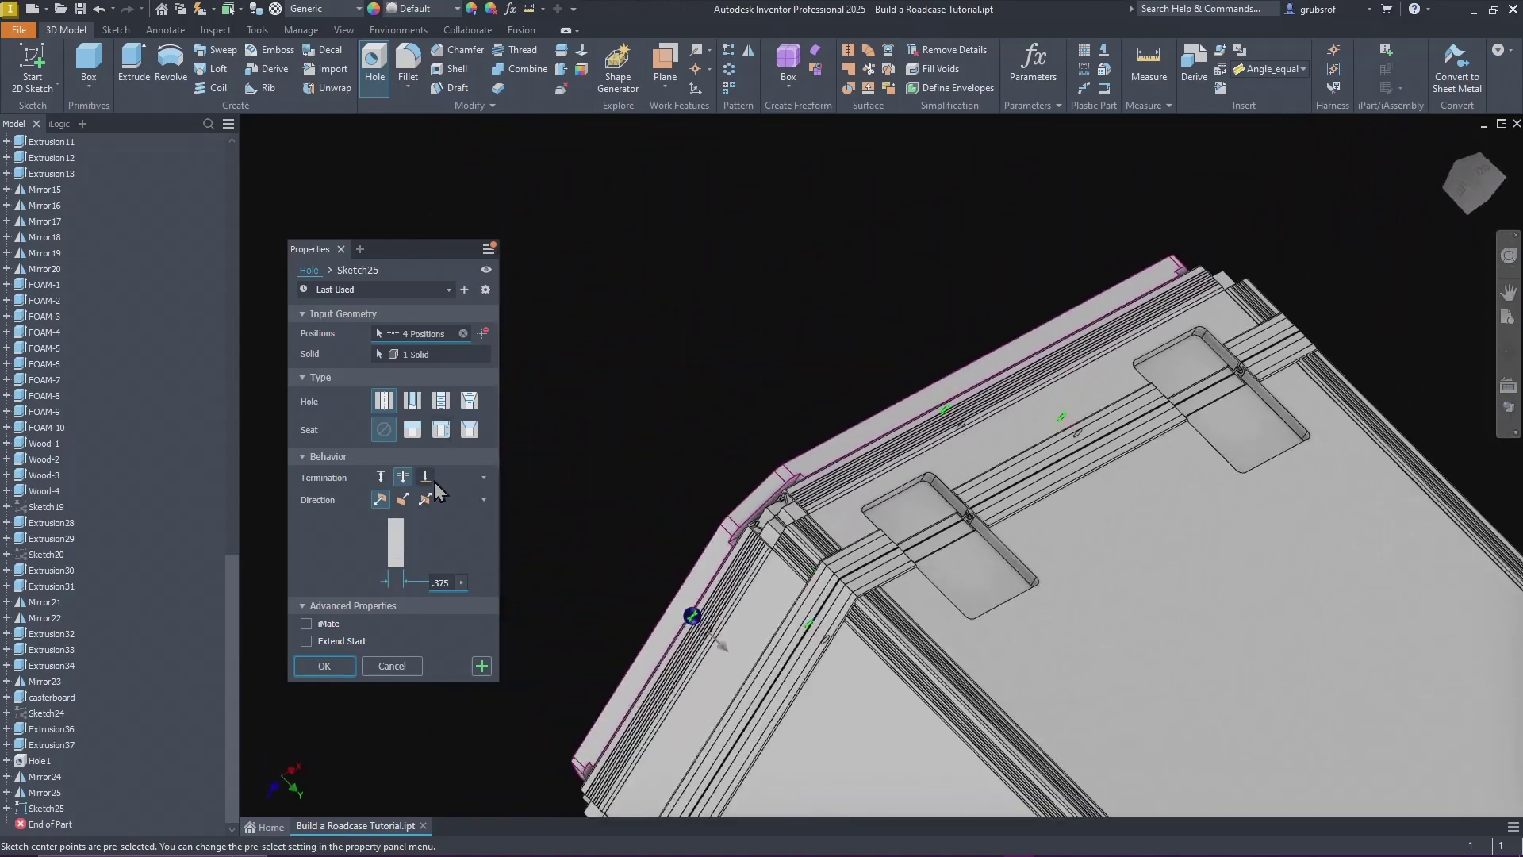
{"action": "left_click", "coordinate": [426, 478]}
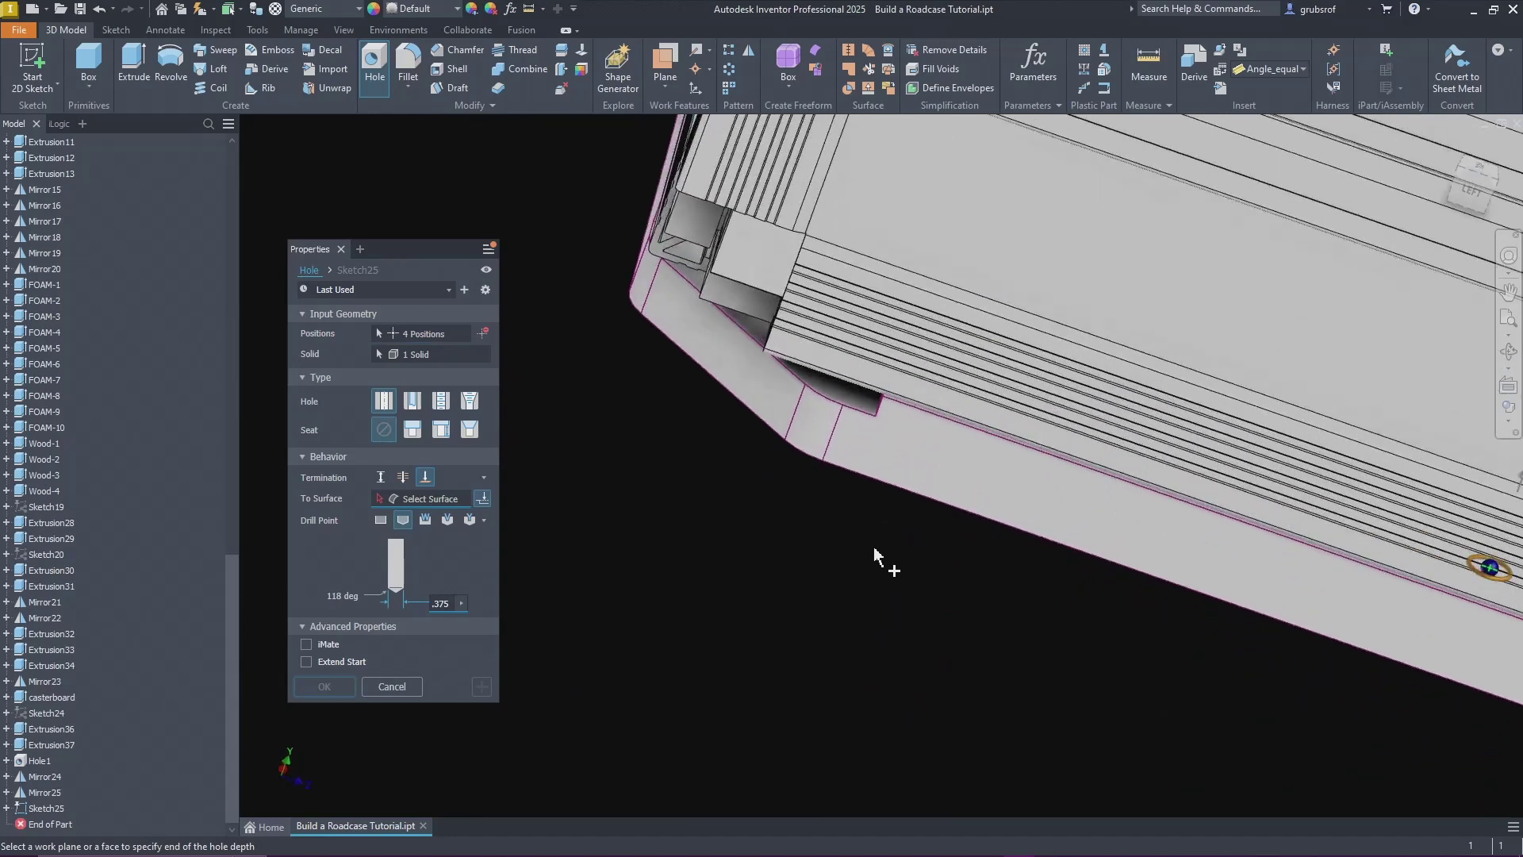
{"action": "scroll", "coordinate": [850, 493], "scroll_direction": "up", "scroll_amount": 5}
{"action": "scroll", "coordinate": [719, 389], "scroll_direction": "up", "scroll_amount": 3}
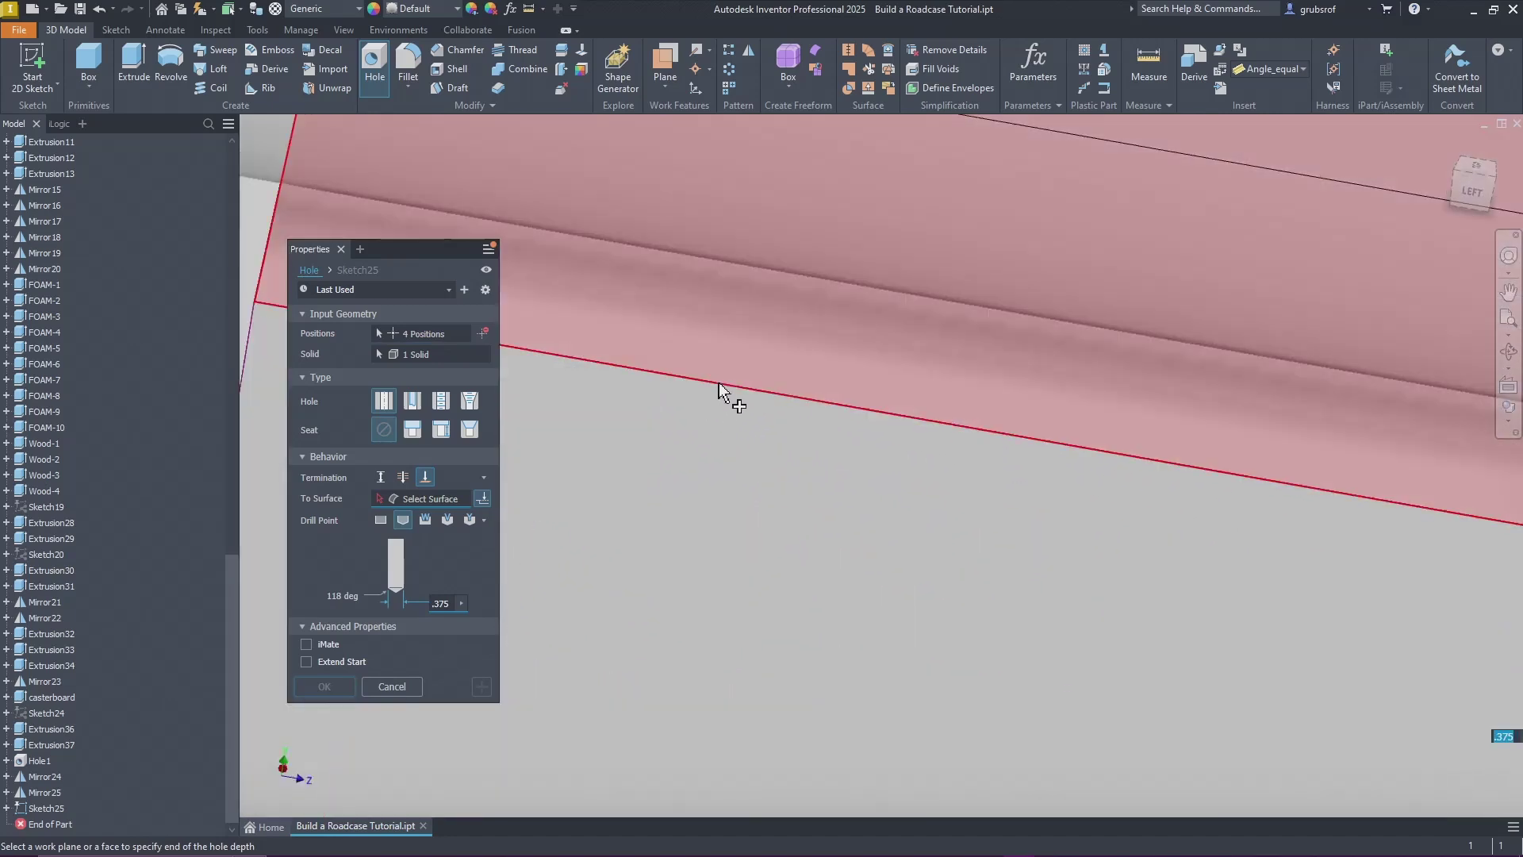
{"action": "left_click", "coordinate": [715, 602]}
{"action": "scroll", "coordinate": [717, 602], "scroll_direction": "down", "scroll_amount": 5}
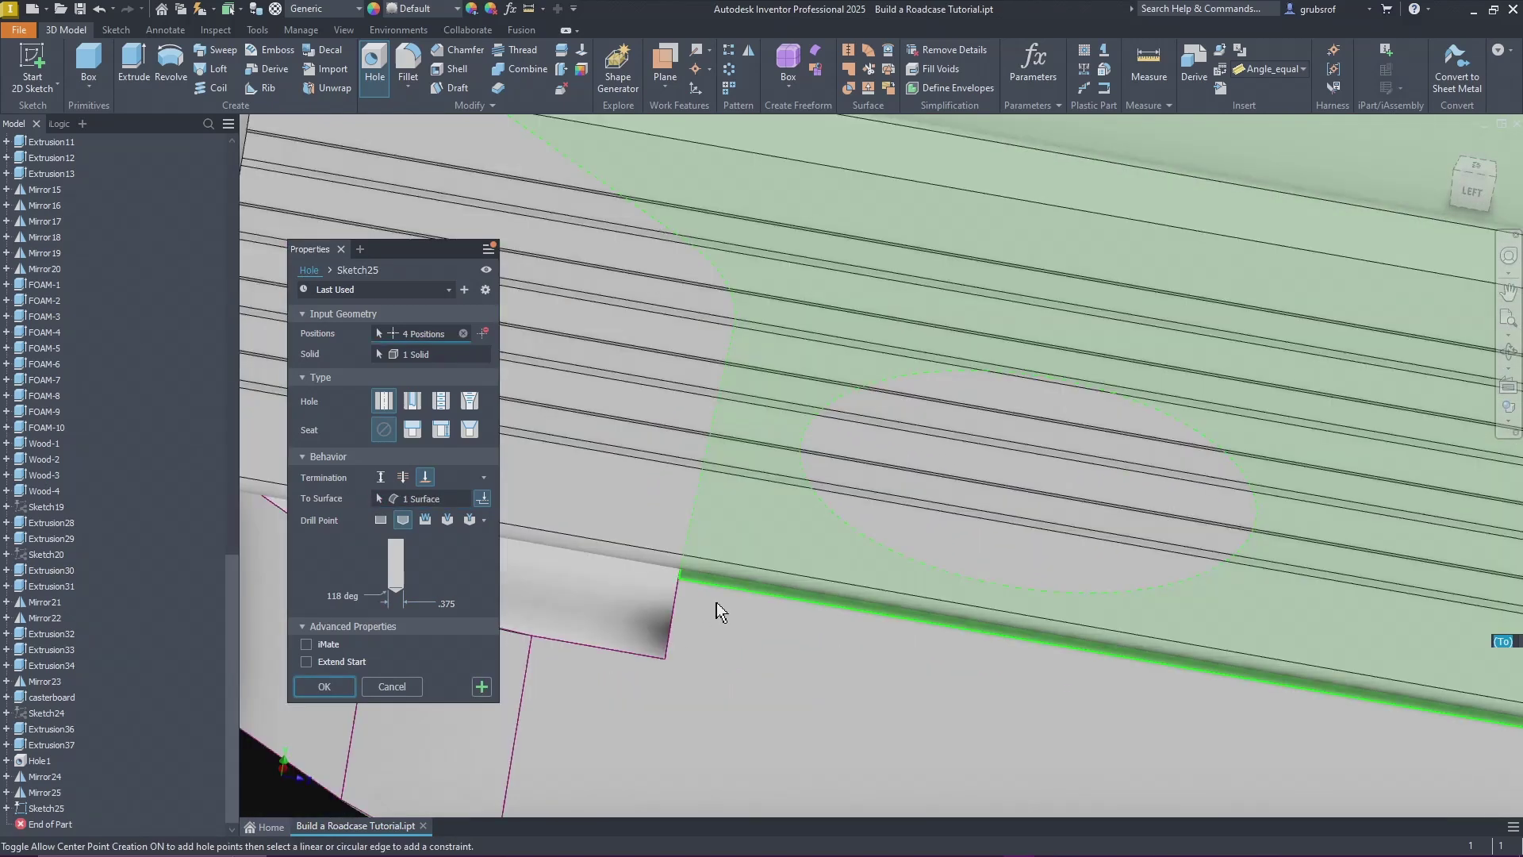
{"action": "middle_click_drag", "start_coordinate": [716, 602], "coordinate": [536, 574], "text": "shift"}
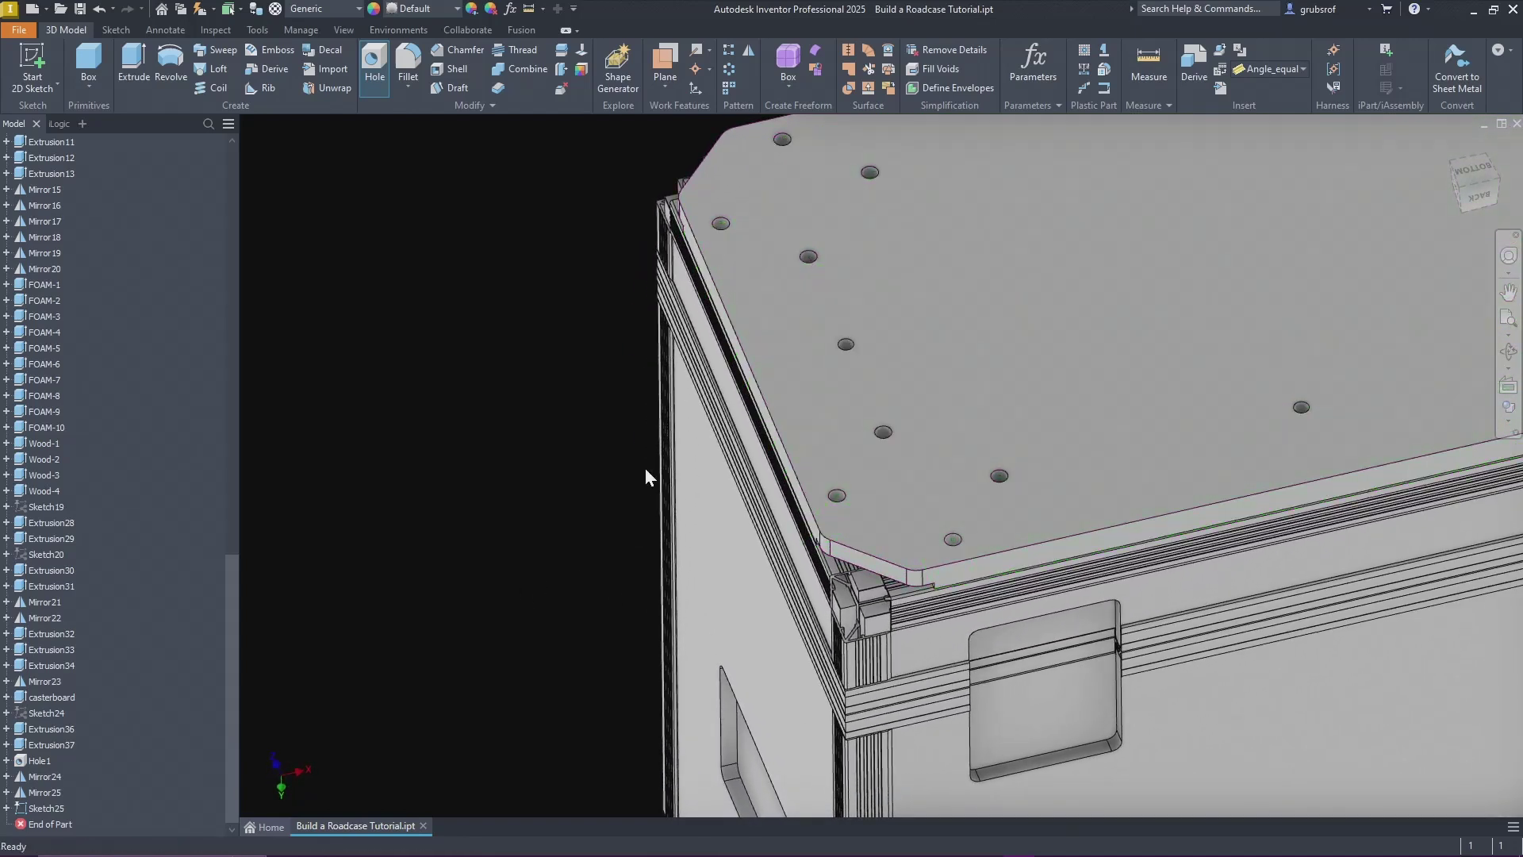
Step: Start a sketch on the case bottom's underside, exposed at the casterboard's clipped corner
{"action": "middle_click_drag", "start_coordinate": [558, 487], "coordinate": [978, 430], "text": "shift"}
{"action": "scroll", "coordinate": [976, 427], "scroll_direction": "up", "scroll_amount": 3}
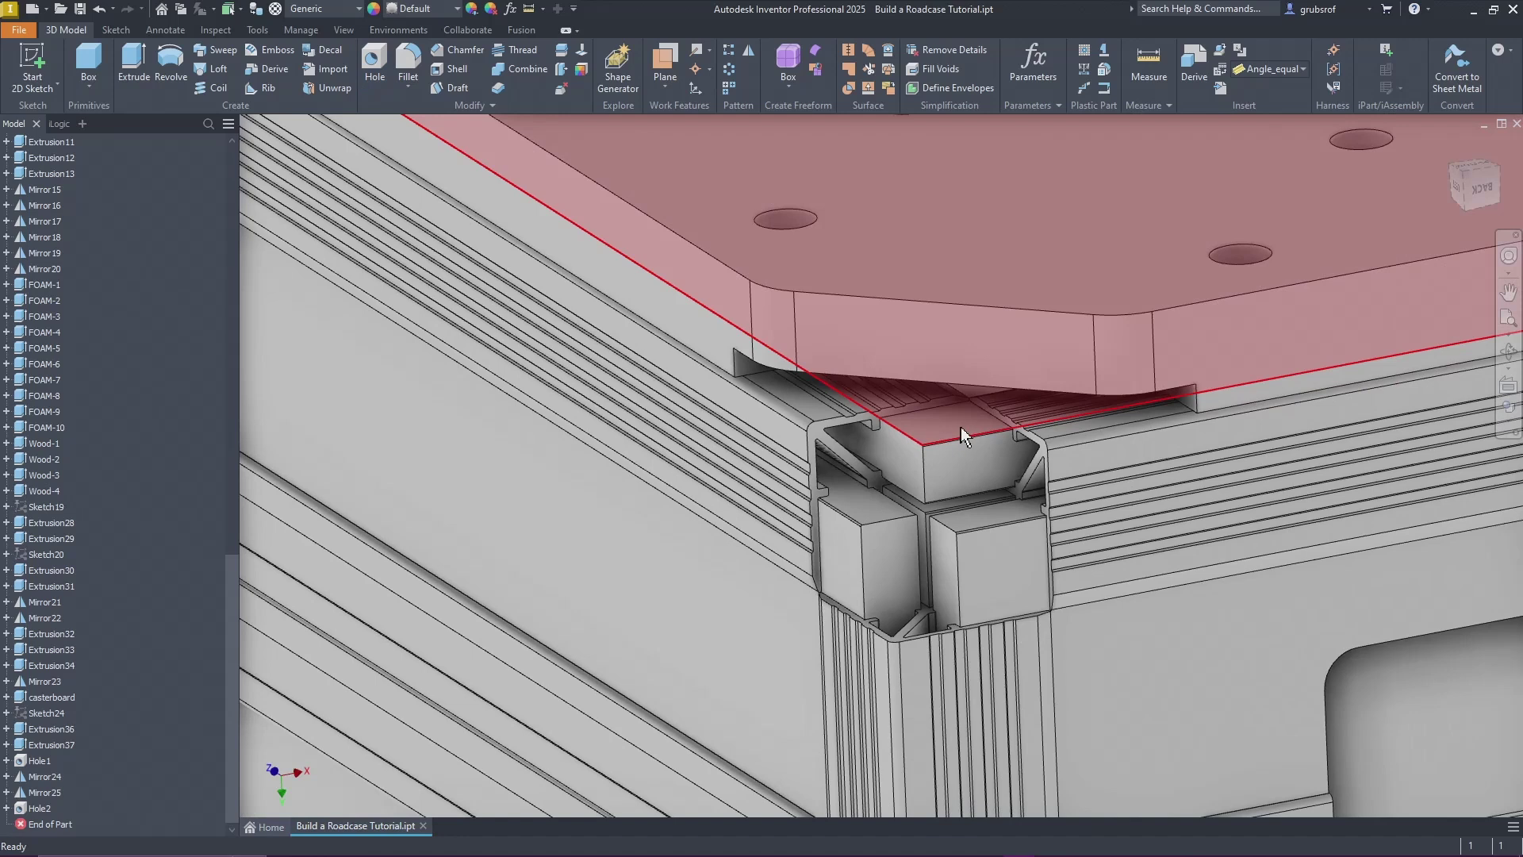
{"action": "scroll", "coordinate": [960, 427], "scroll_direction": "up", "scroll_amount": 2}
{"action": "scroll", "coordinate": [960, 427], "scroll_direction": "down", "scroll_amount": 2}
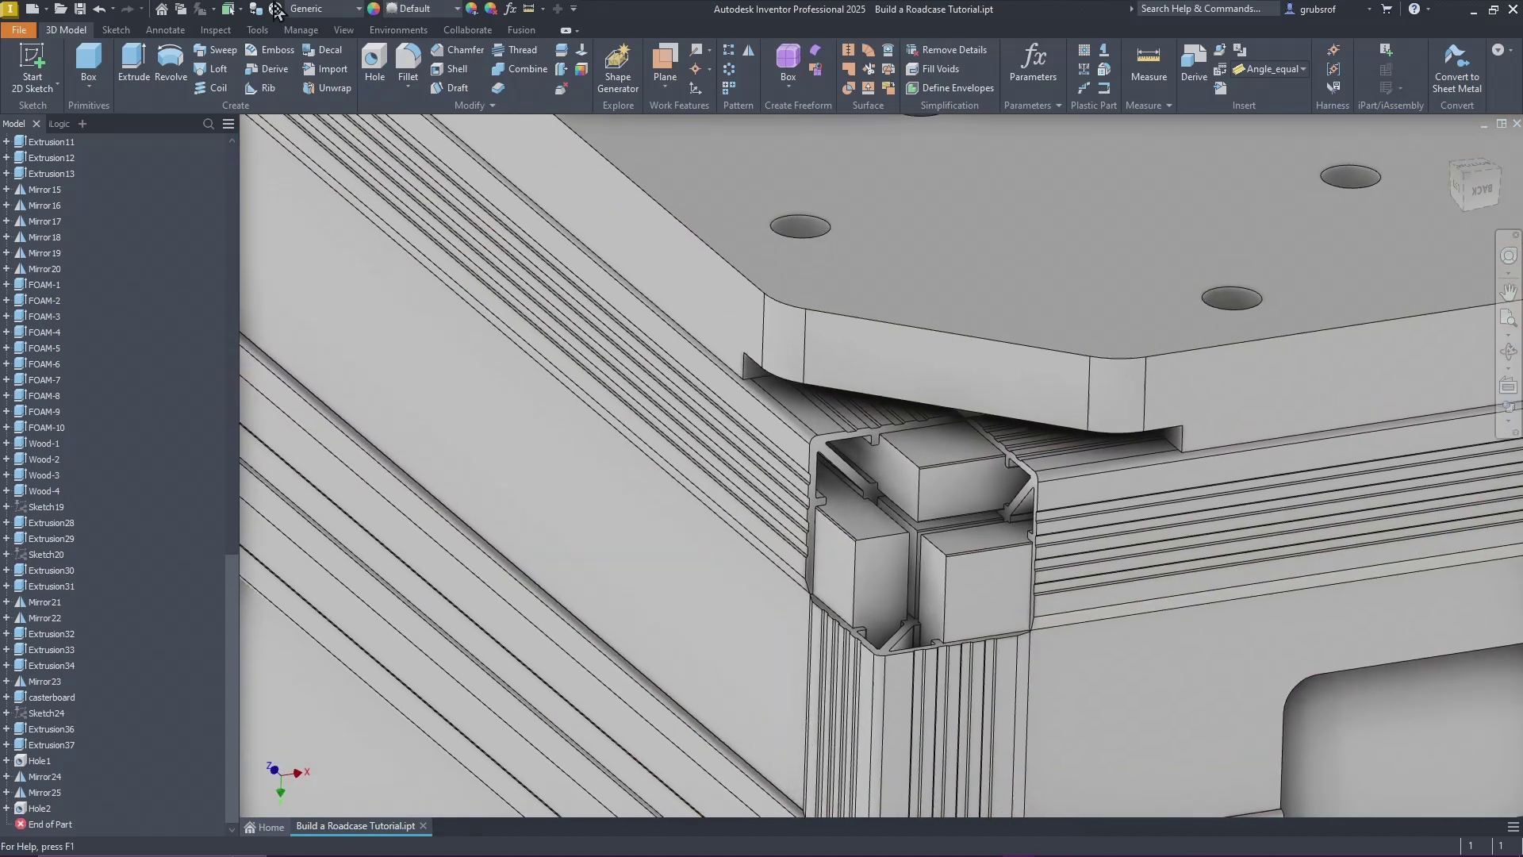
{"action": "left_click", "coordinate": [30, 56]}
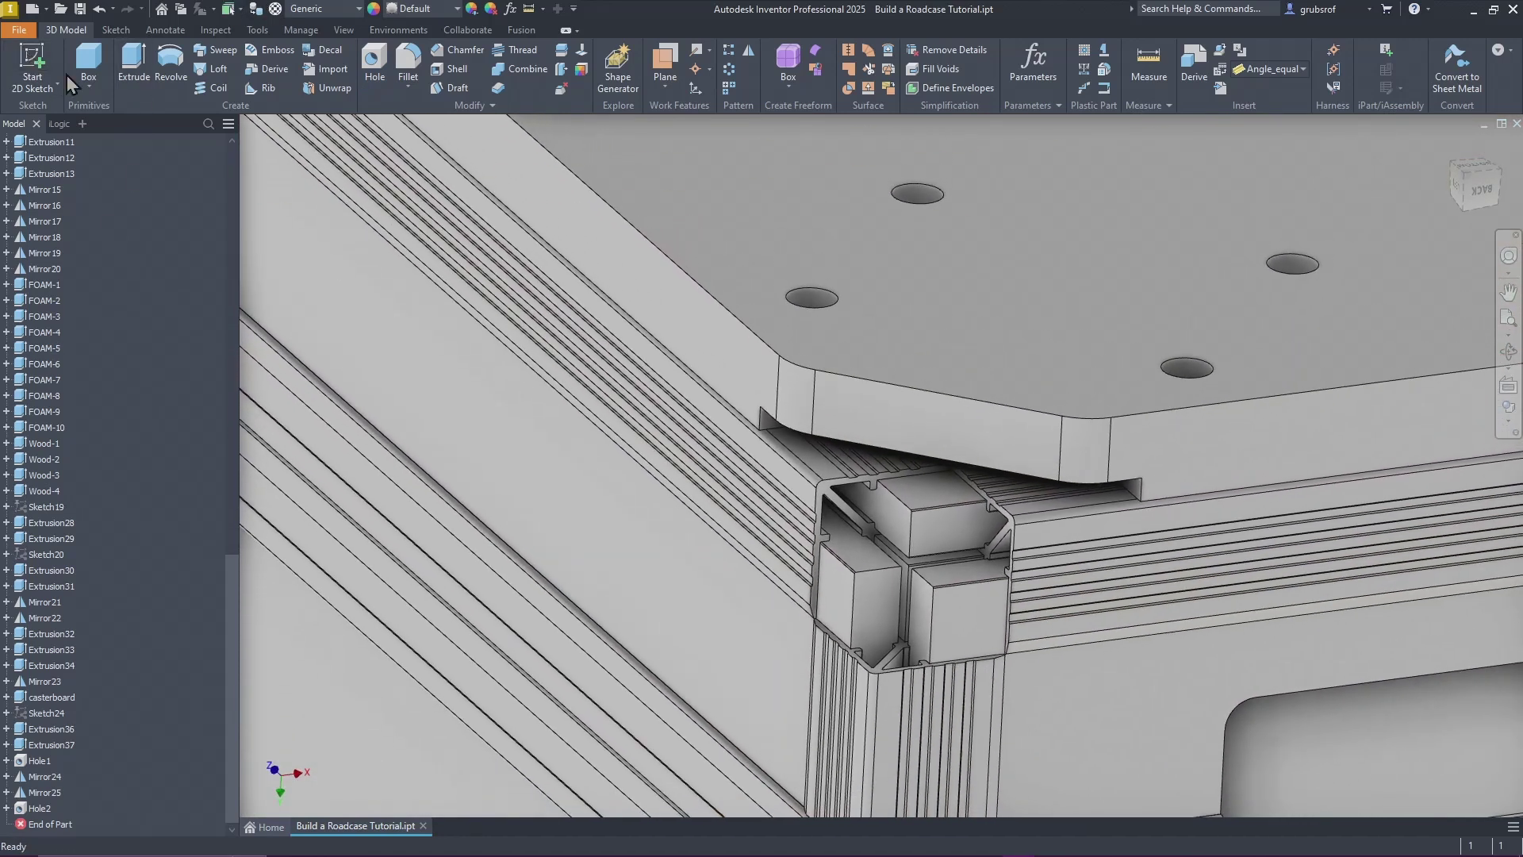
{"action": "left_click", "coordinate": [953, 510]}
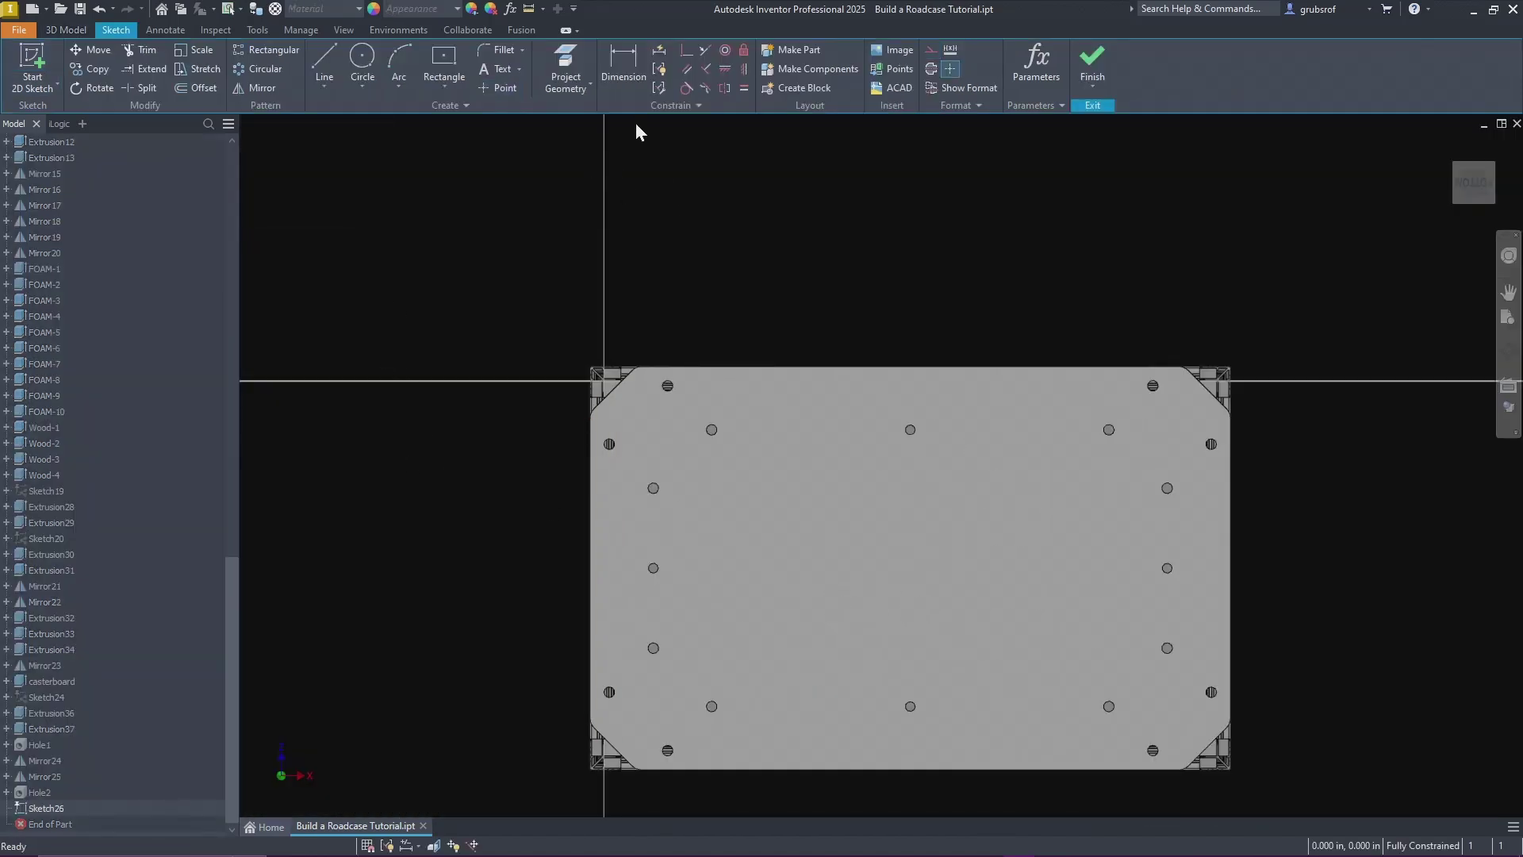
Step: Project the casterboard's four mid-side hole edges into the sketch and finish it
{"action": "left_click", "coordinate": [577, 69]}
{"action": "left_click", "coordinate": [653, 568]}
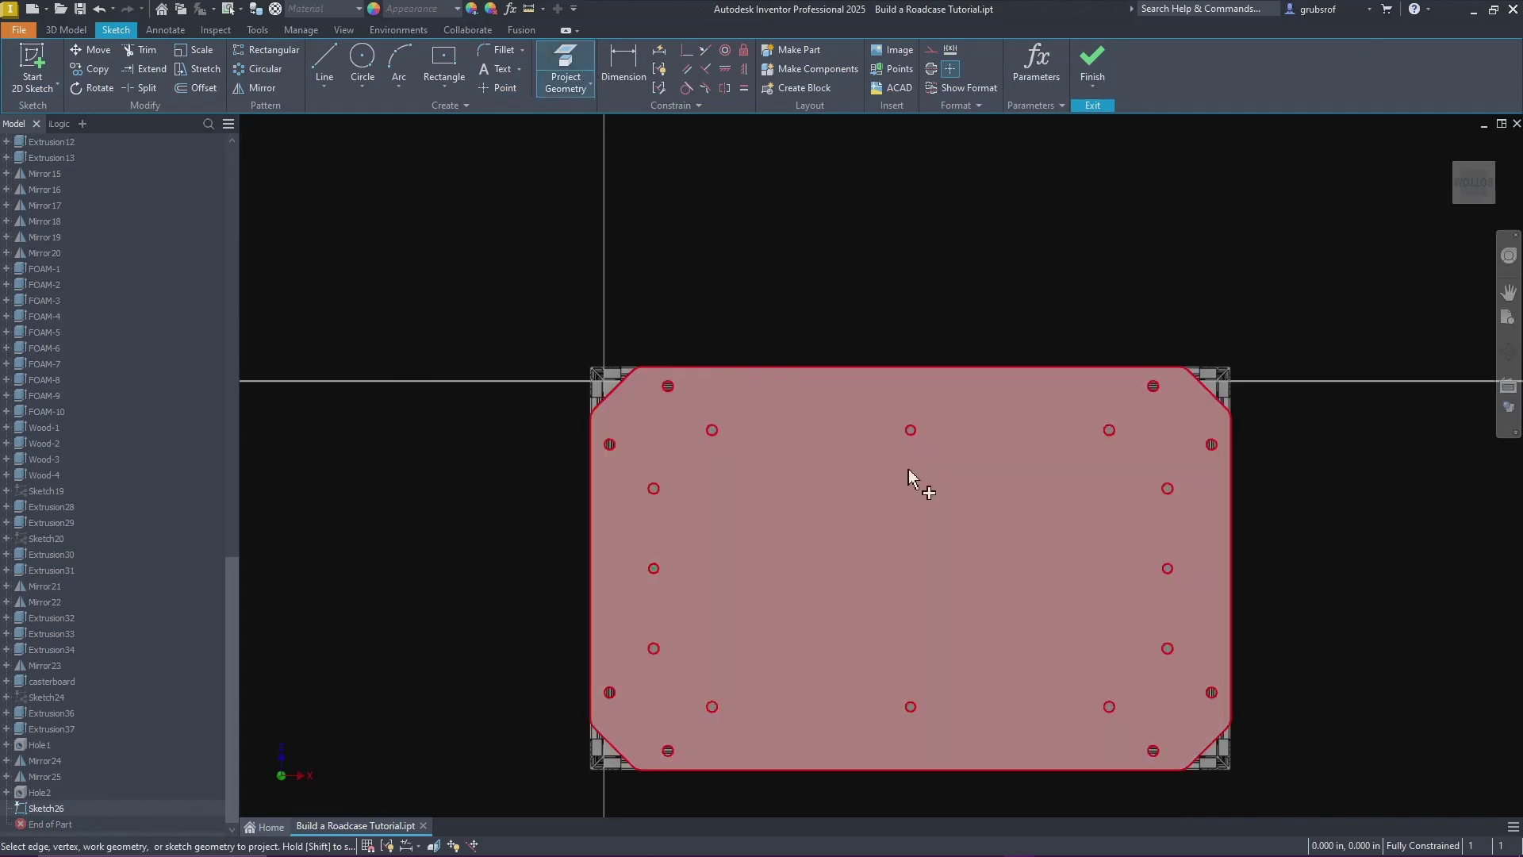
{"action": "left_click", "coordinate": [911, 430]}
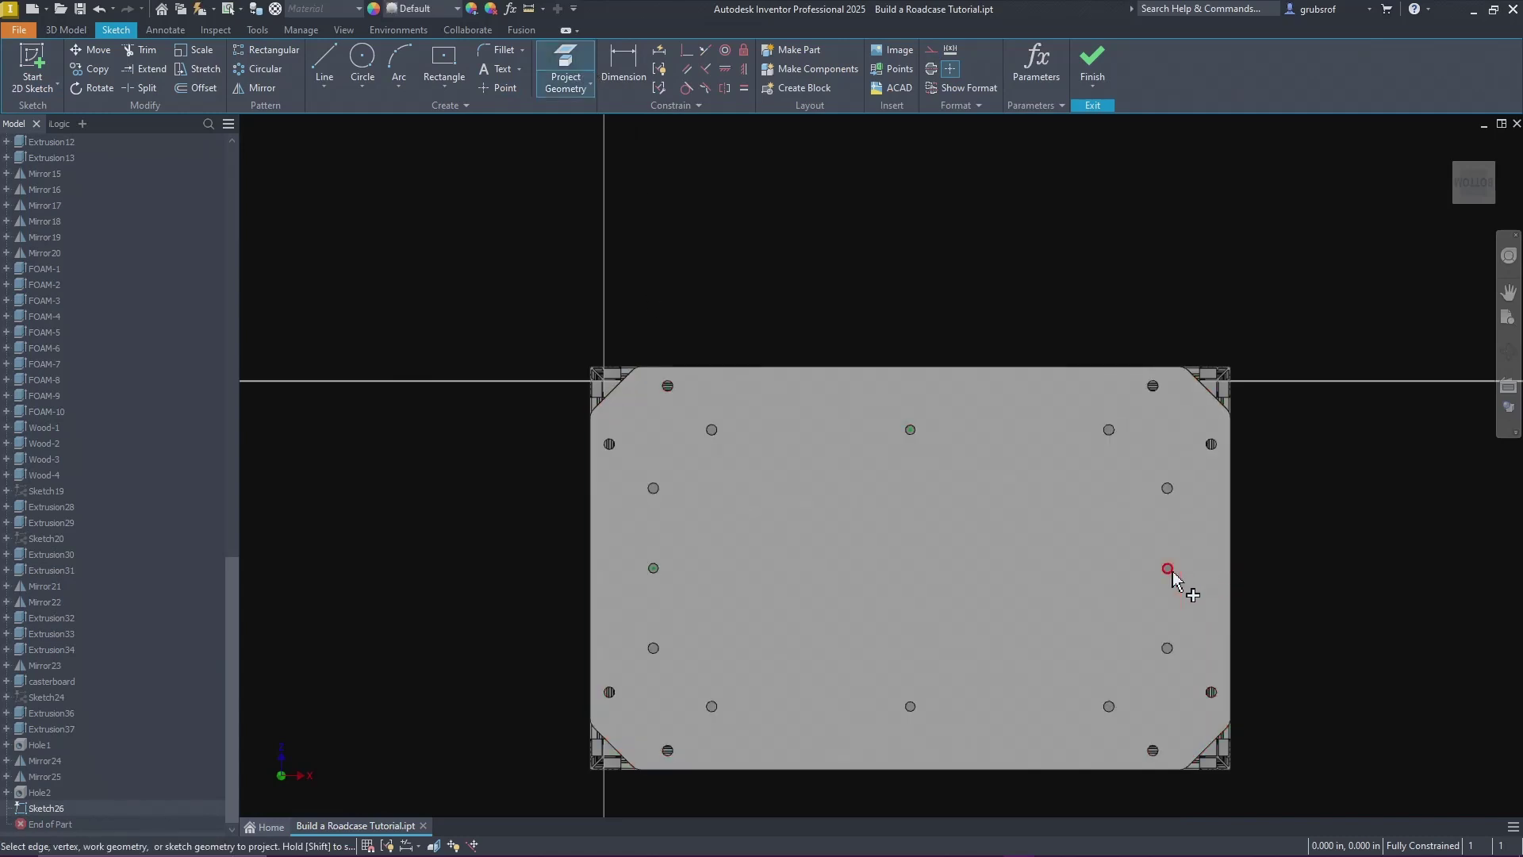
{"action": "left_click", "coordinate": [912, 709]}
{"action": "right_click", "coordinate": [474, 514]}
{"action": "left_click", "coordinate": [516, 508]}
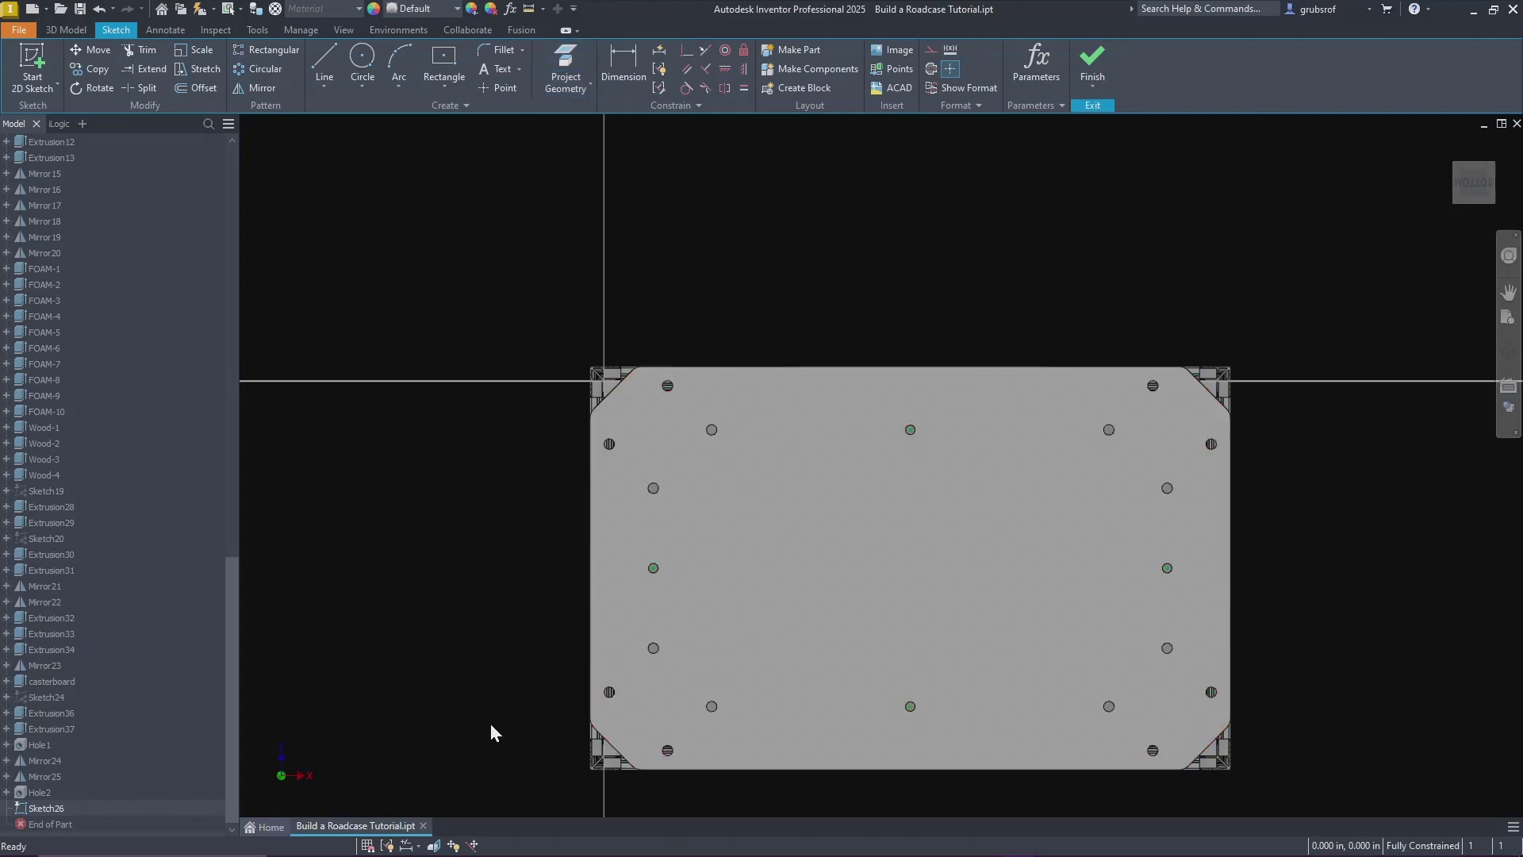
{"action": "mouse_move", "coordinate": [454, 729]}
{"action": "middle_mouse_down", "text": "shift"}
{"action": "mouse_move", "coordinate": [495, 706]}
{"action": "mouse_move", "coordinate": [464, 647]}
{"action": "middle_mouse_up", "text": "shift"}
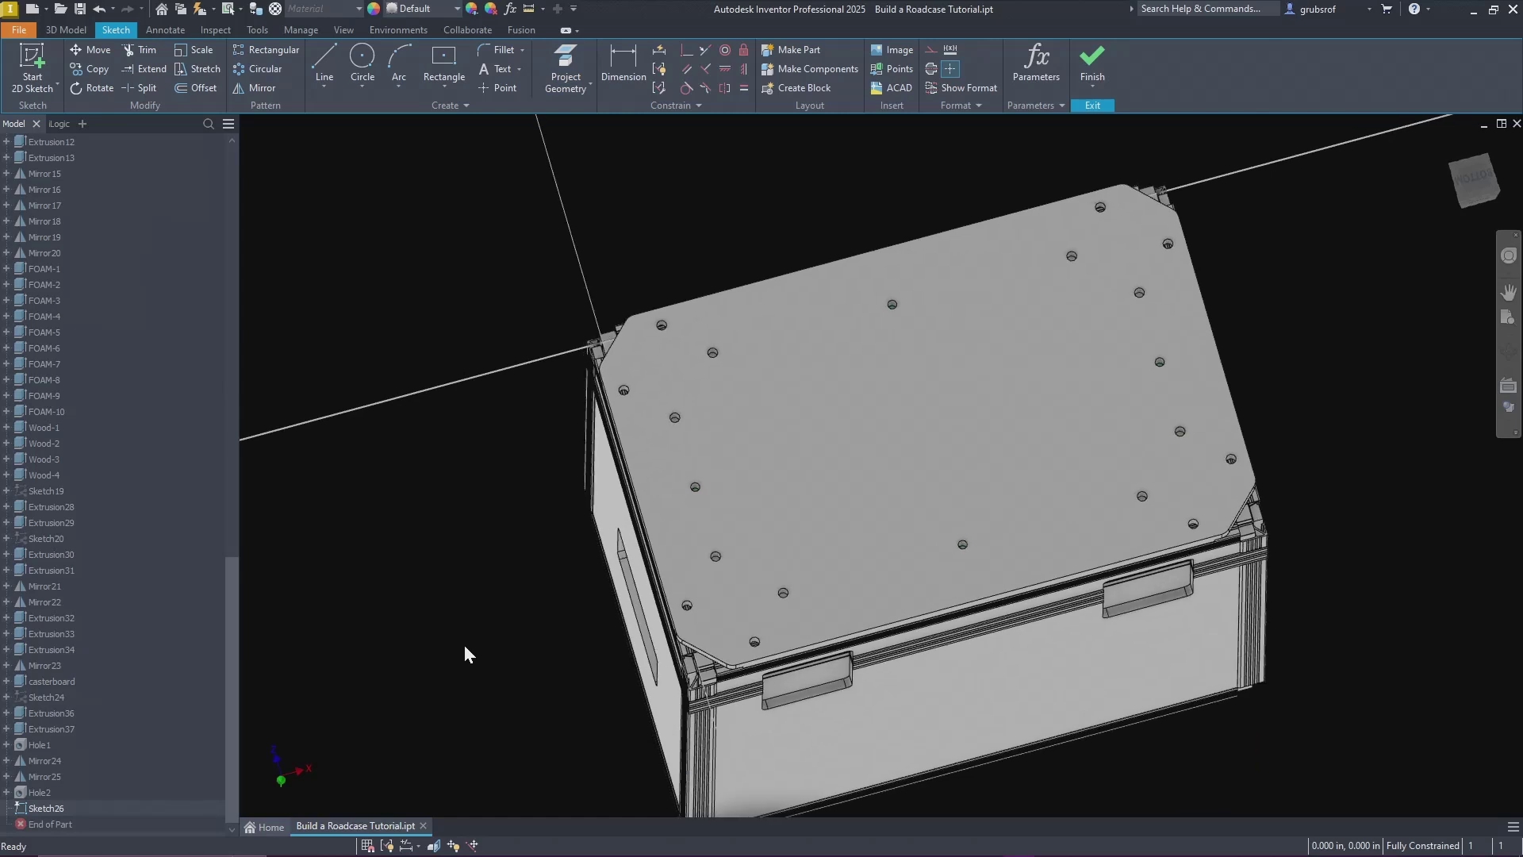
{"action": "left_click", "coordinate": [952, 69]}
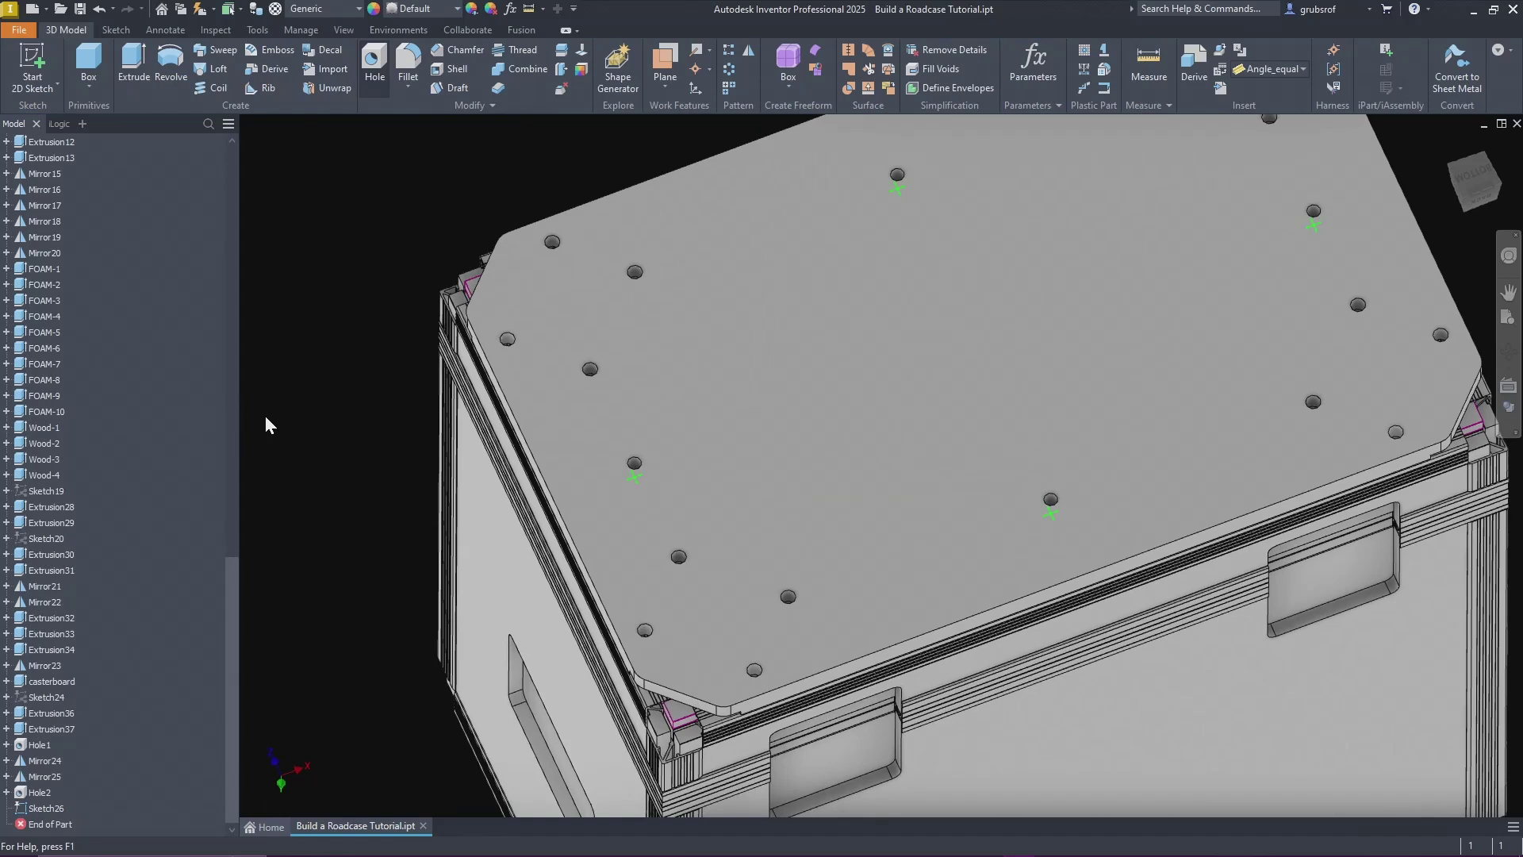
Step: Set up simple holes at the four projected centers and add the case-bottom body at the corner to the solids being cut
{"action": "key", "text": "h"}
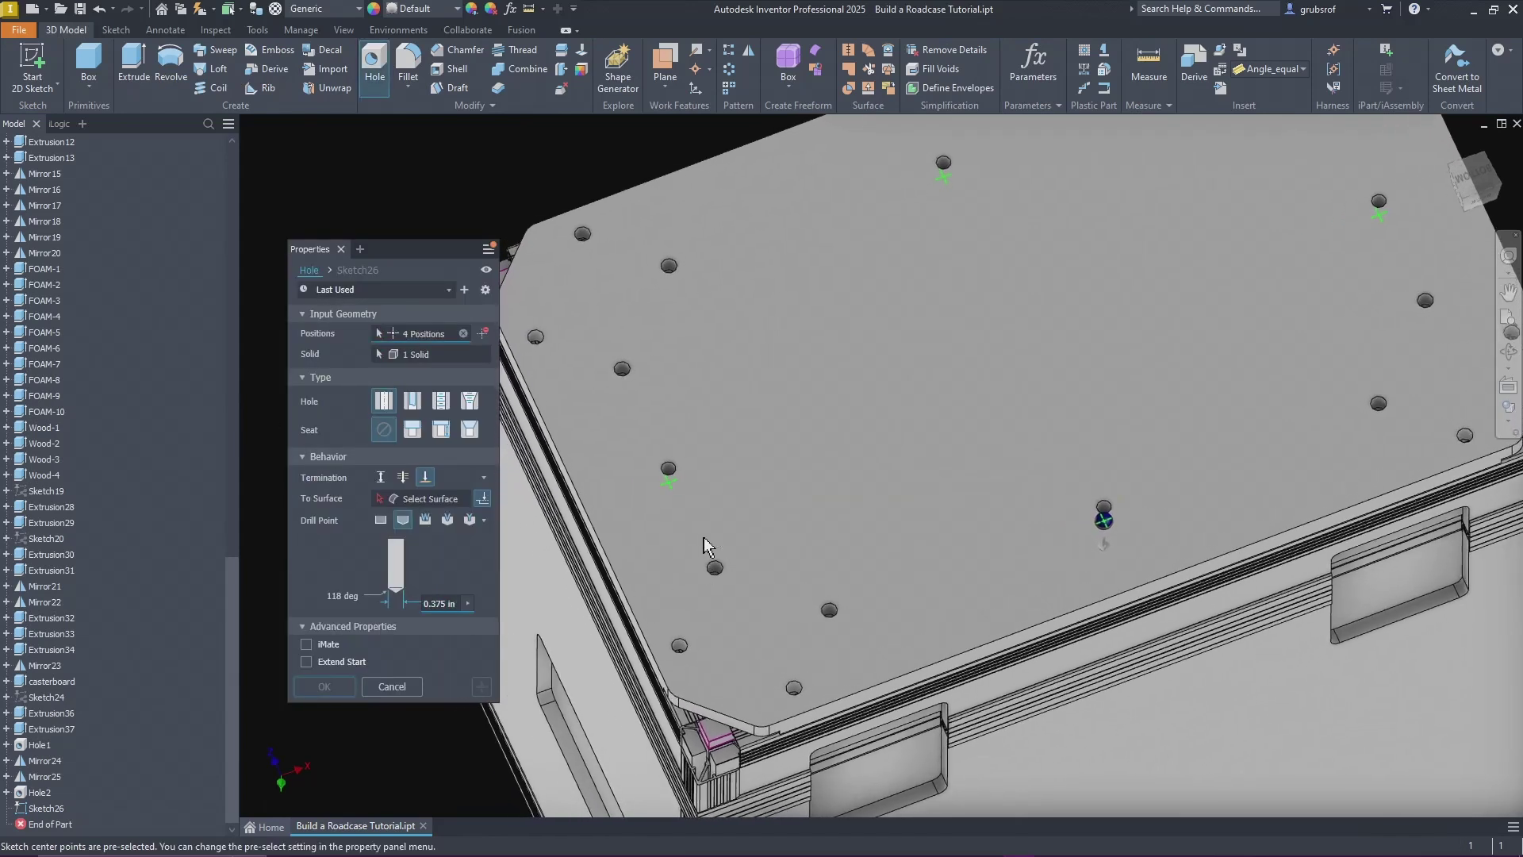
{"action": "left_click", "coordinate": [668, 485]}
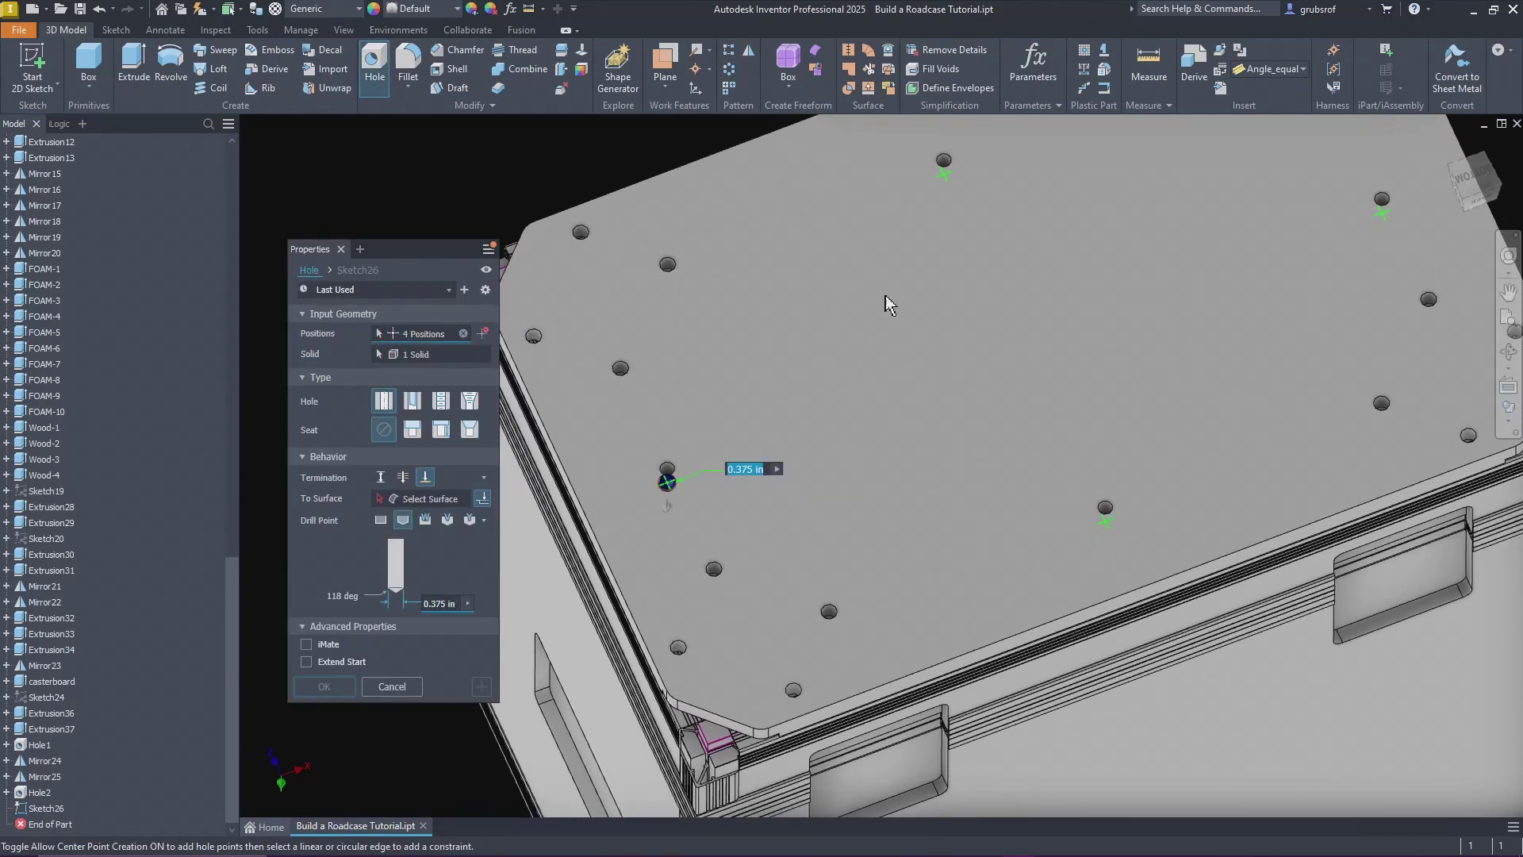
{"action": "left_click", "coordinate": [945, 169]}
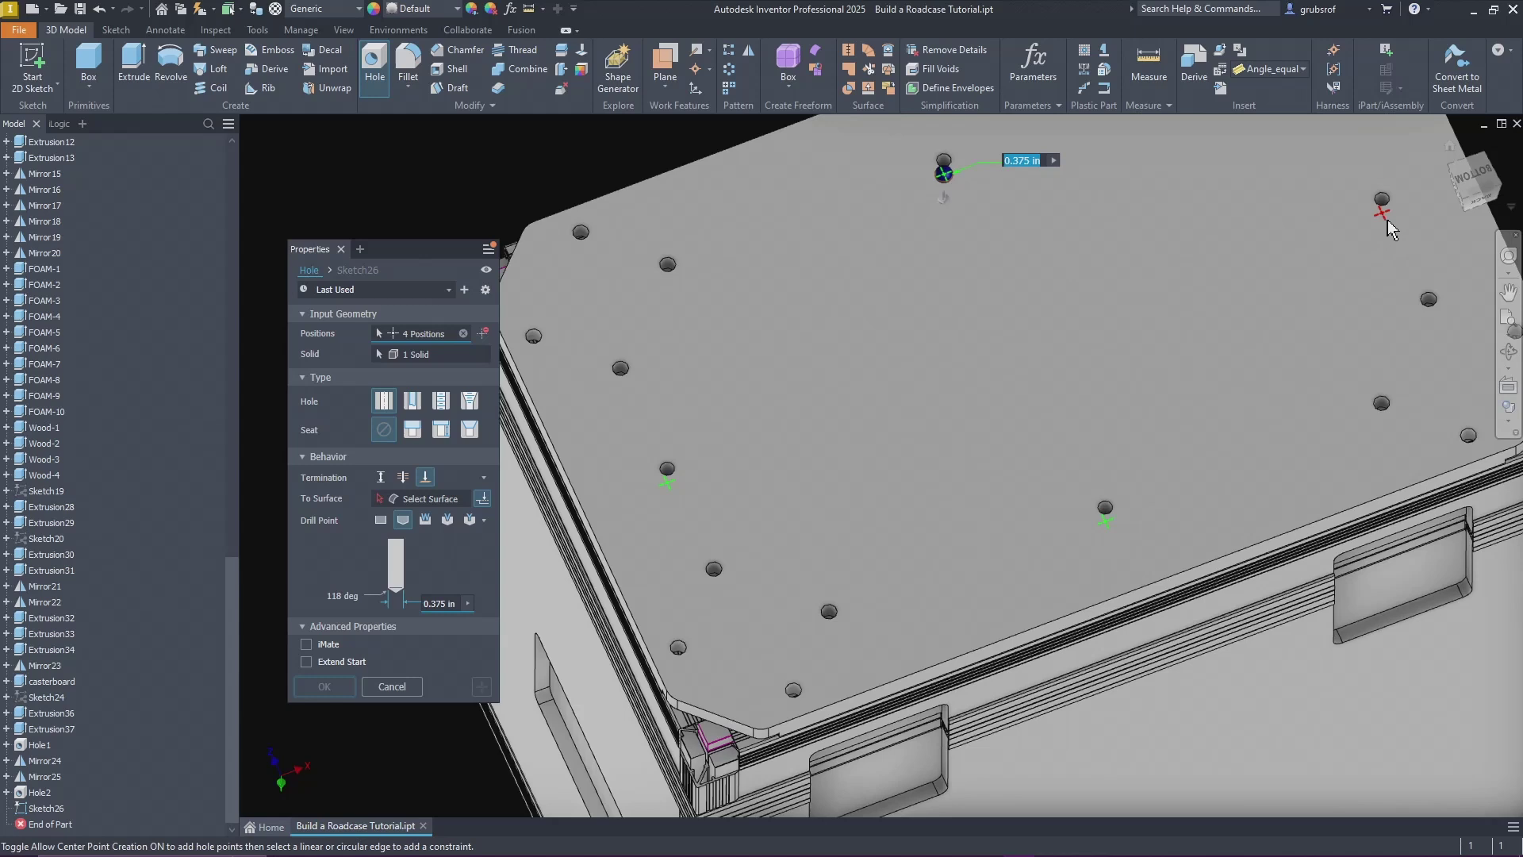
{"action": "left_click", "coordinate": [1382, 213]}
{"action": "left_click", "coordinate": [1105, 520]}
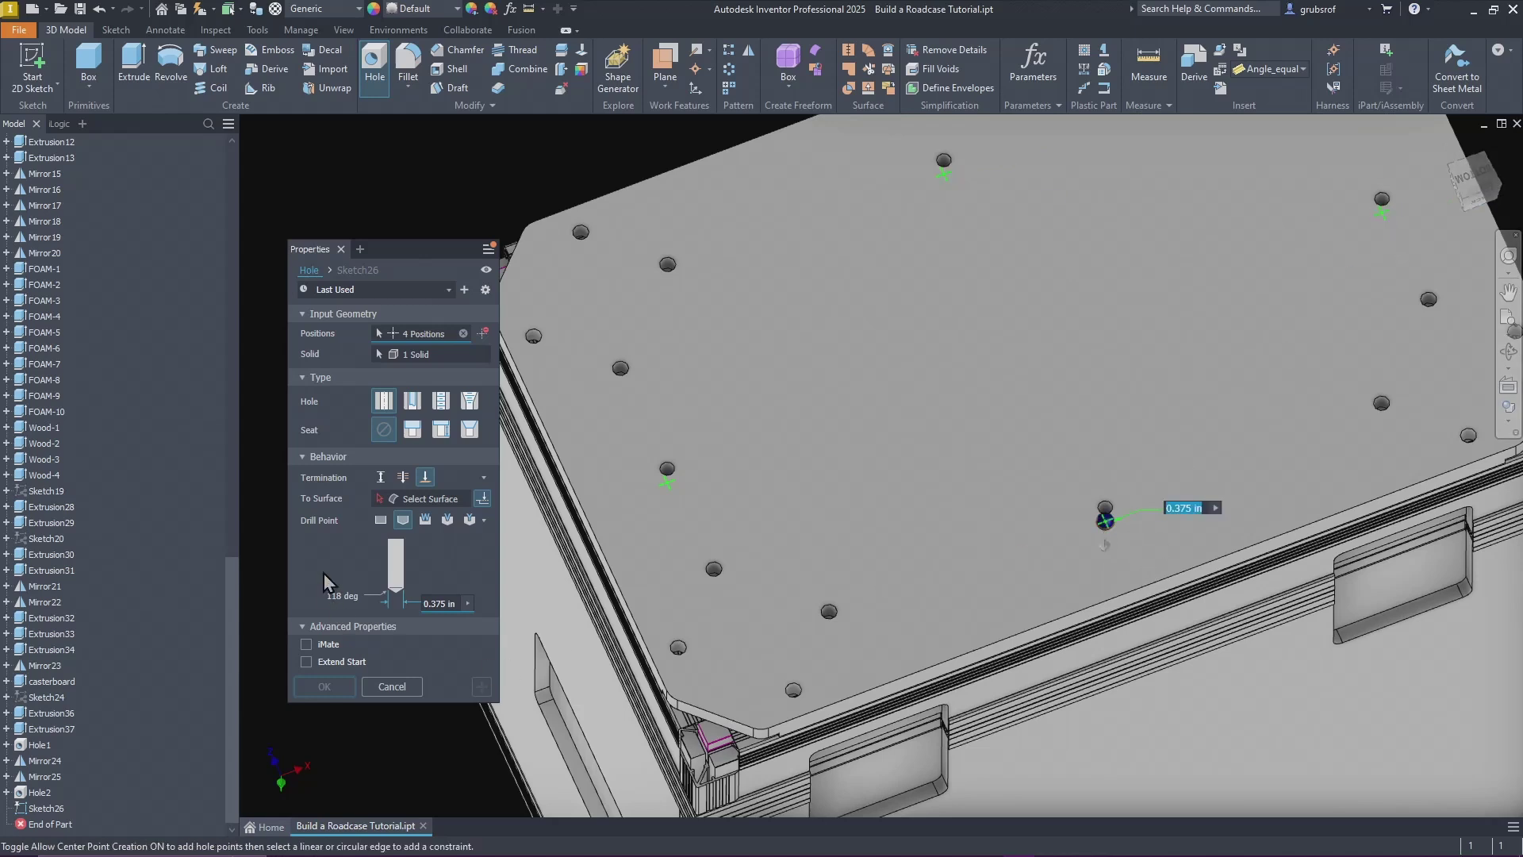
{"action": "scroll", "coordinate": [992, 555], "scroll_direction": "down", "scroll_amount": 5}
{"action": "scroll", "coordinate": [1010, 633], "scroll_direction": "up", "scroll_amount": 1}
{"action": "scroll", "coordinate": [698, 603], "scroll_direction": "up", "scroll_amount": 3}
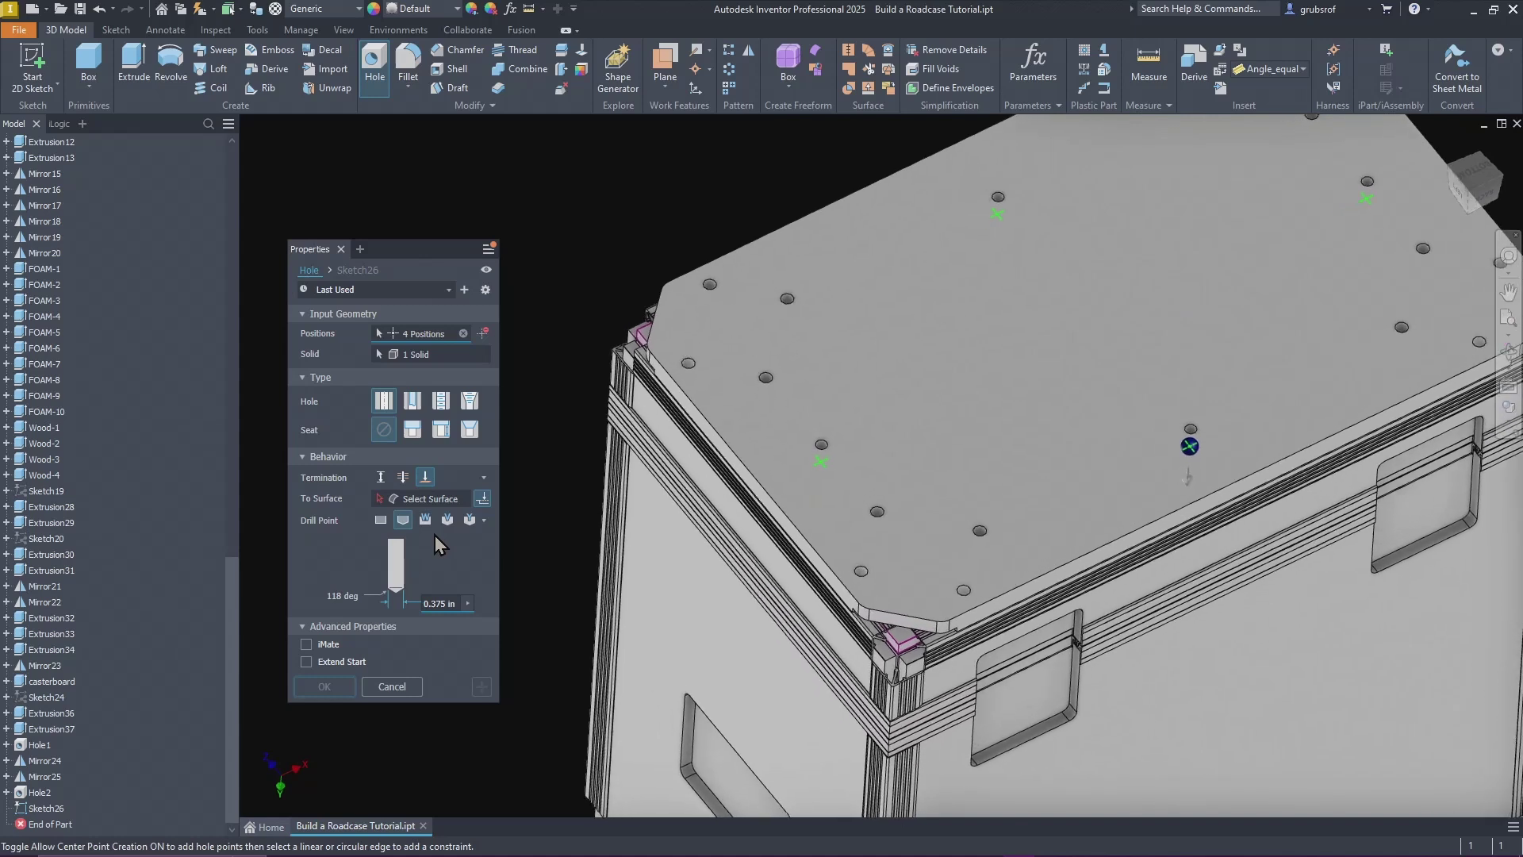
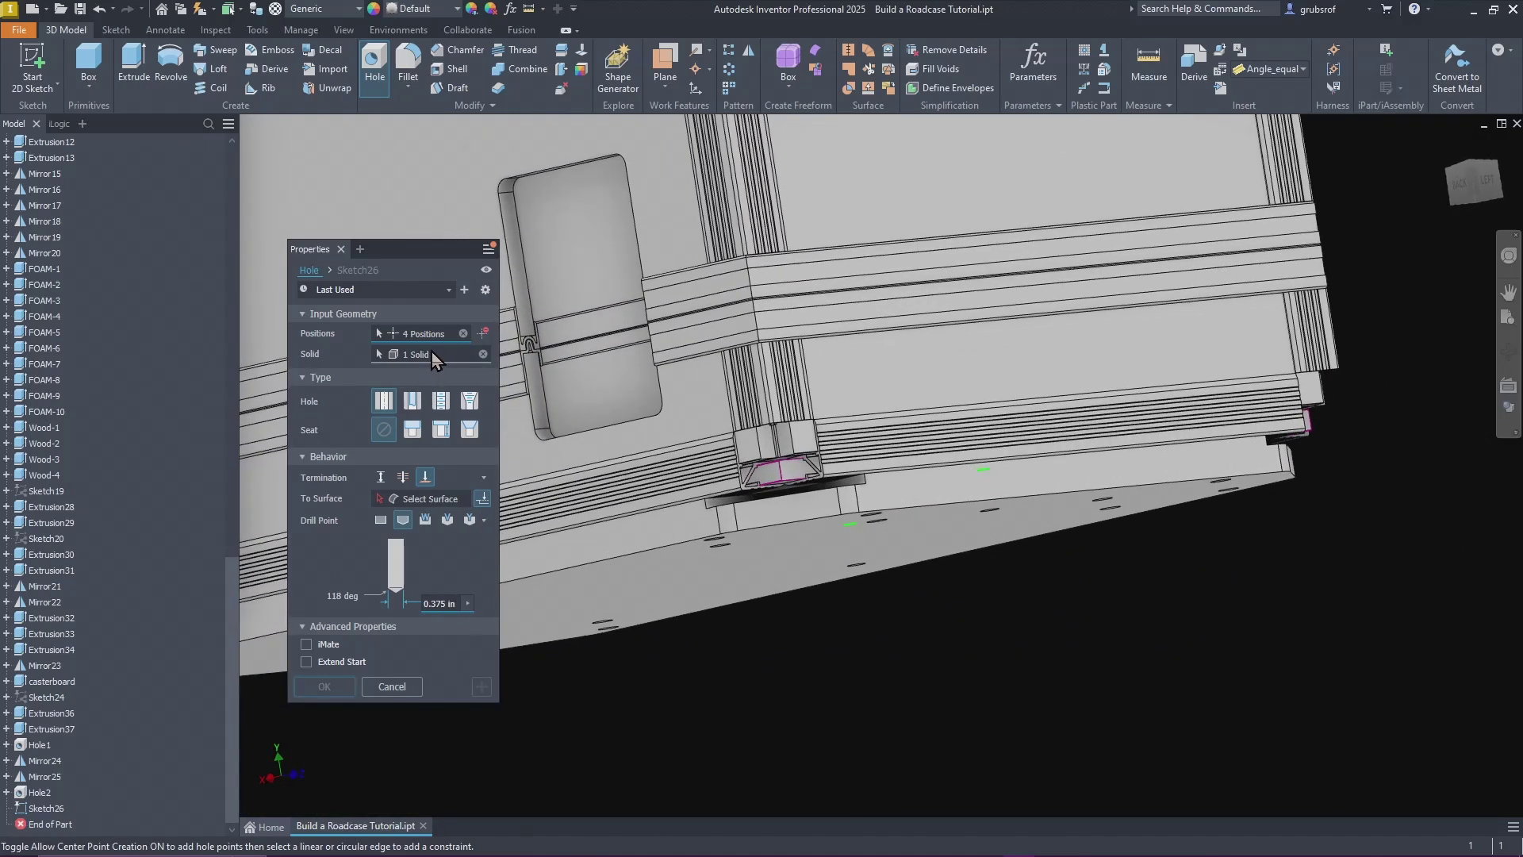
{"action": "left_click", "coordinate": [433, 356]}
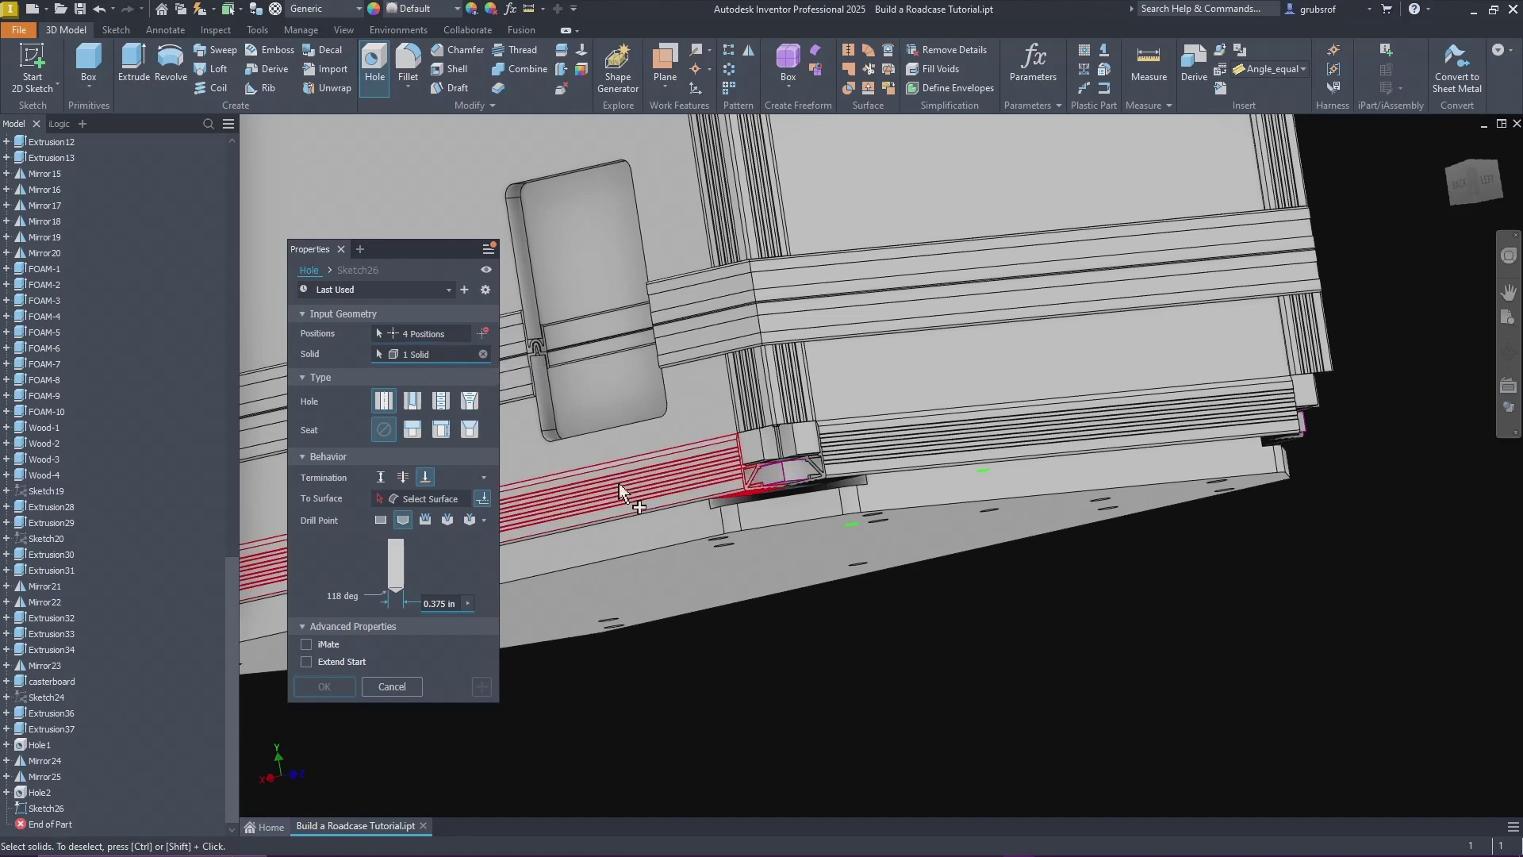
{"action": "left_click", "coordinate": [786, 483]}
{"action": "middle_click_drag", "start_coordinate": [612, 670], "coordinate": [403, 626], "text": "shift"}
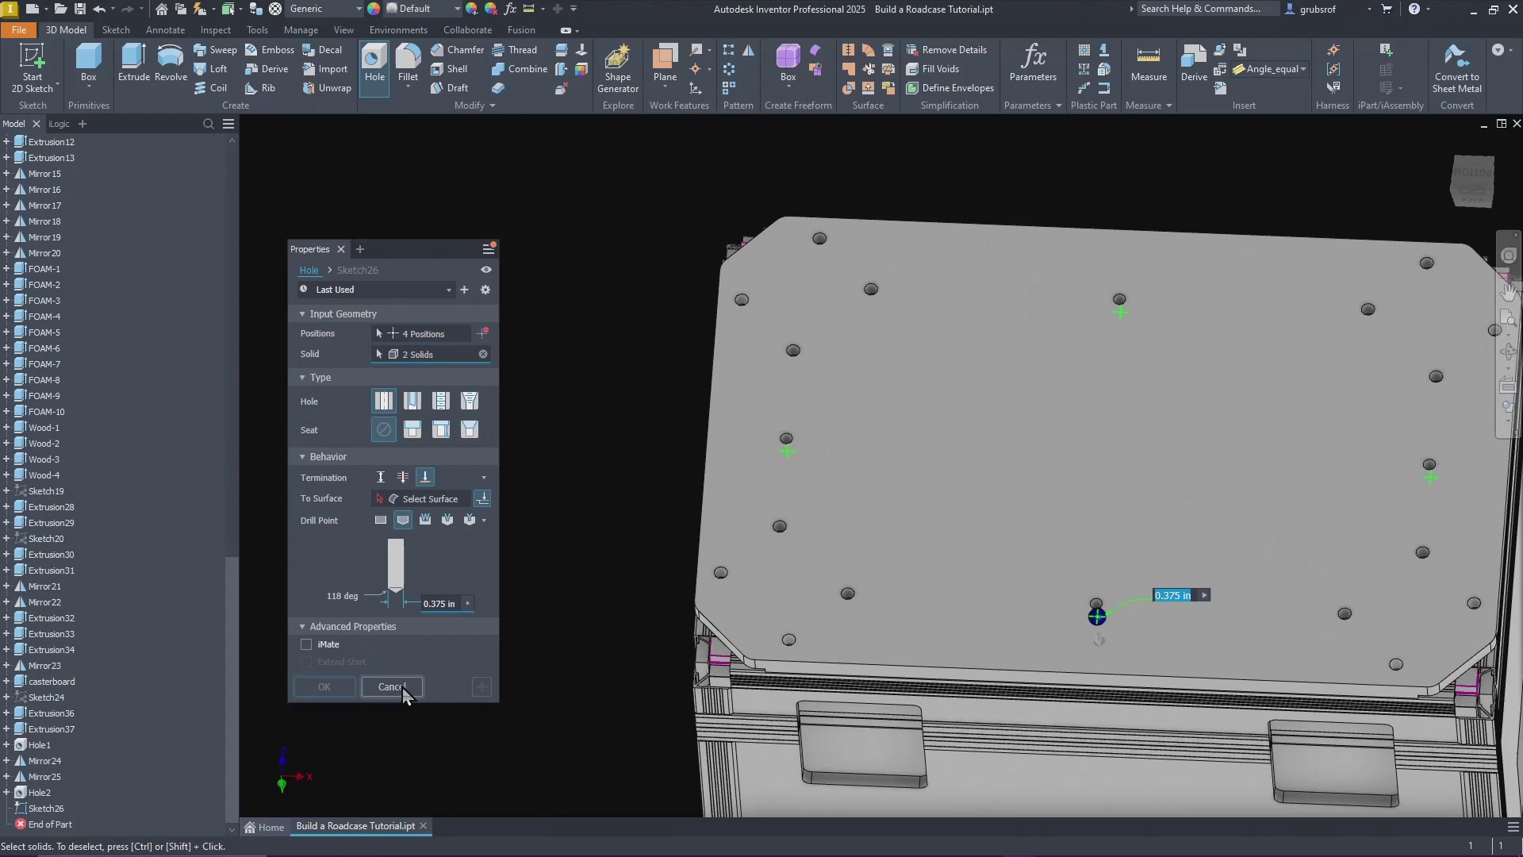
Step: Give the 0.375 in holes a flat drill point and create them, ending at the case bottom's inner face
{"action": "left_click", "coordinate": [381, 520]}
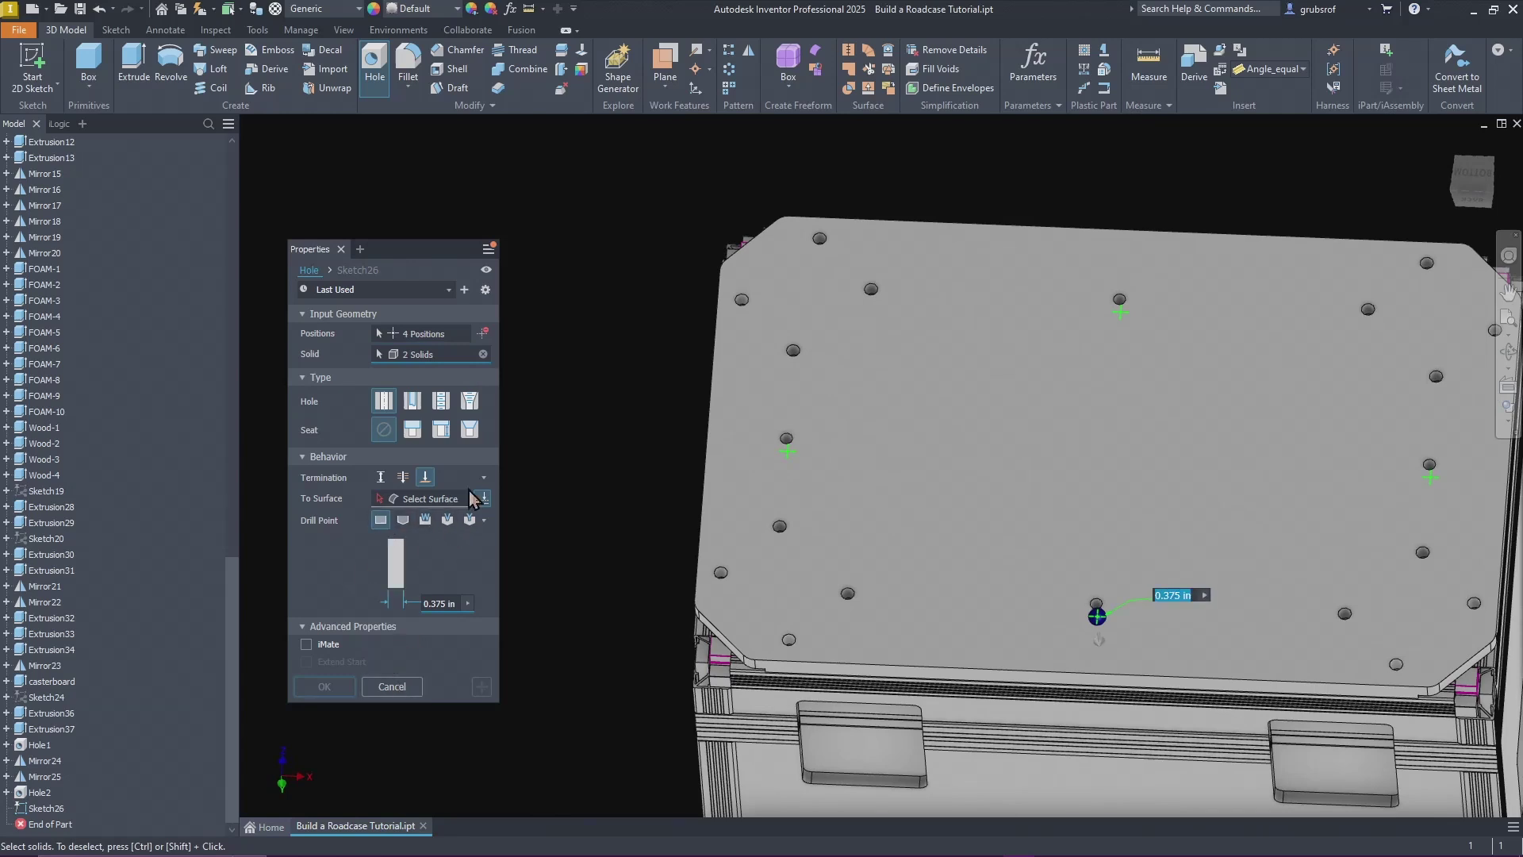
{"action": "left_click", "coordinate": [456, 506]}
{"action": "middle_click_drag", "start_coordinate": [653, 703], "coordinate": [844, 450], "text": "shift"}
{"action": "scroll", "coordinate": [844, 451], "scroll_direction": "down", "scroll_amount": 10}
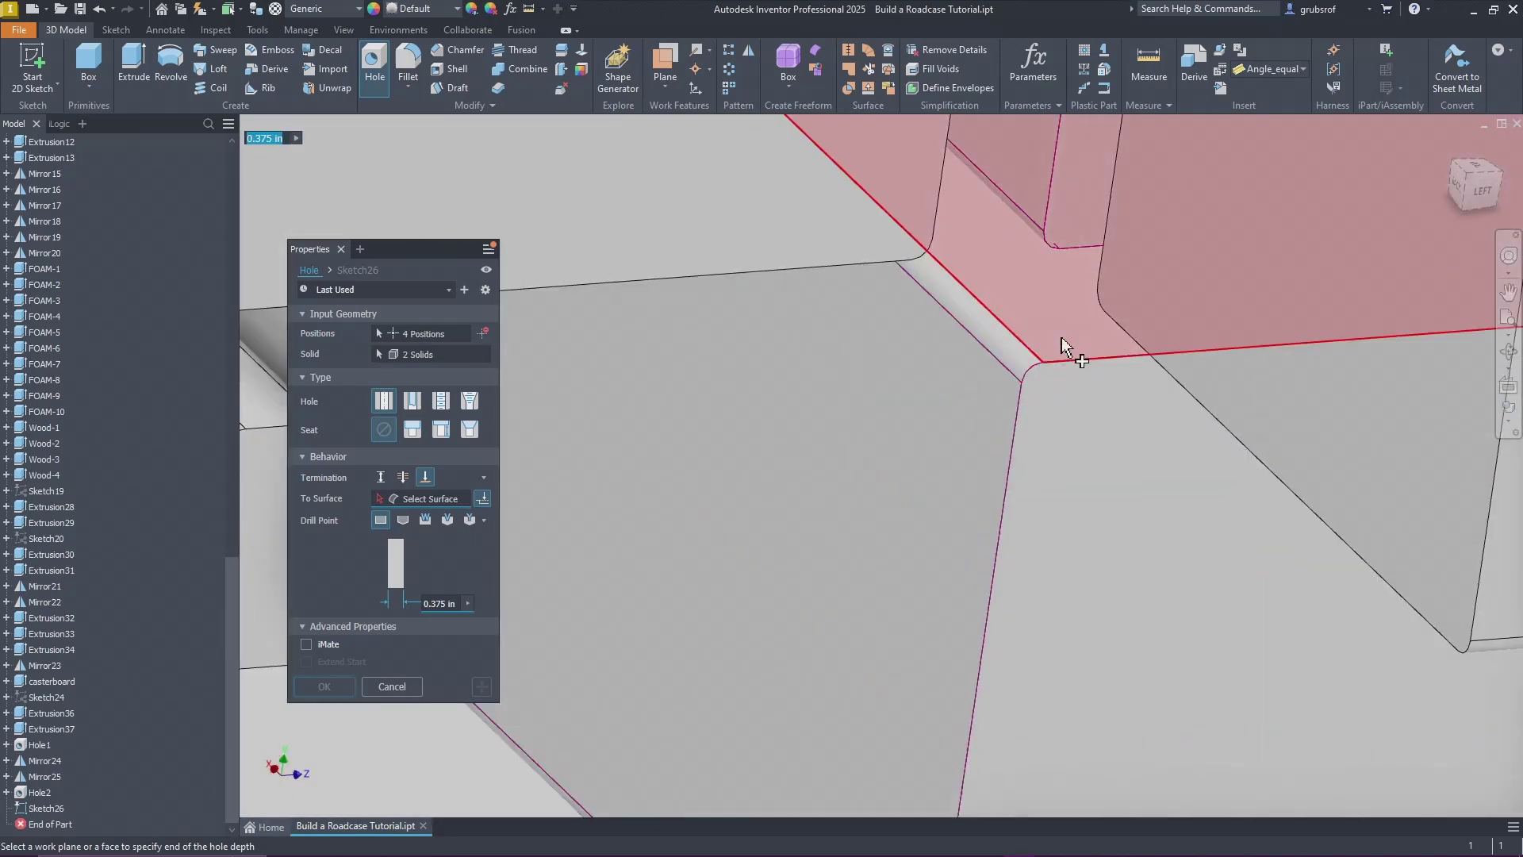
{"action": "left_click", "coordinate": [984, 394]}
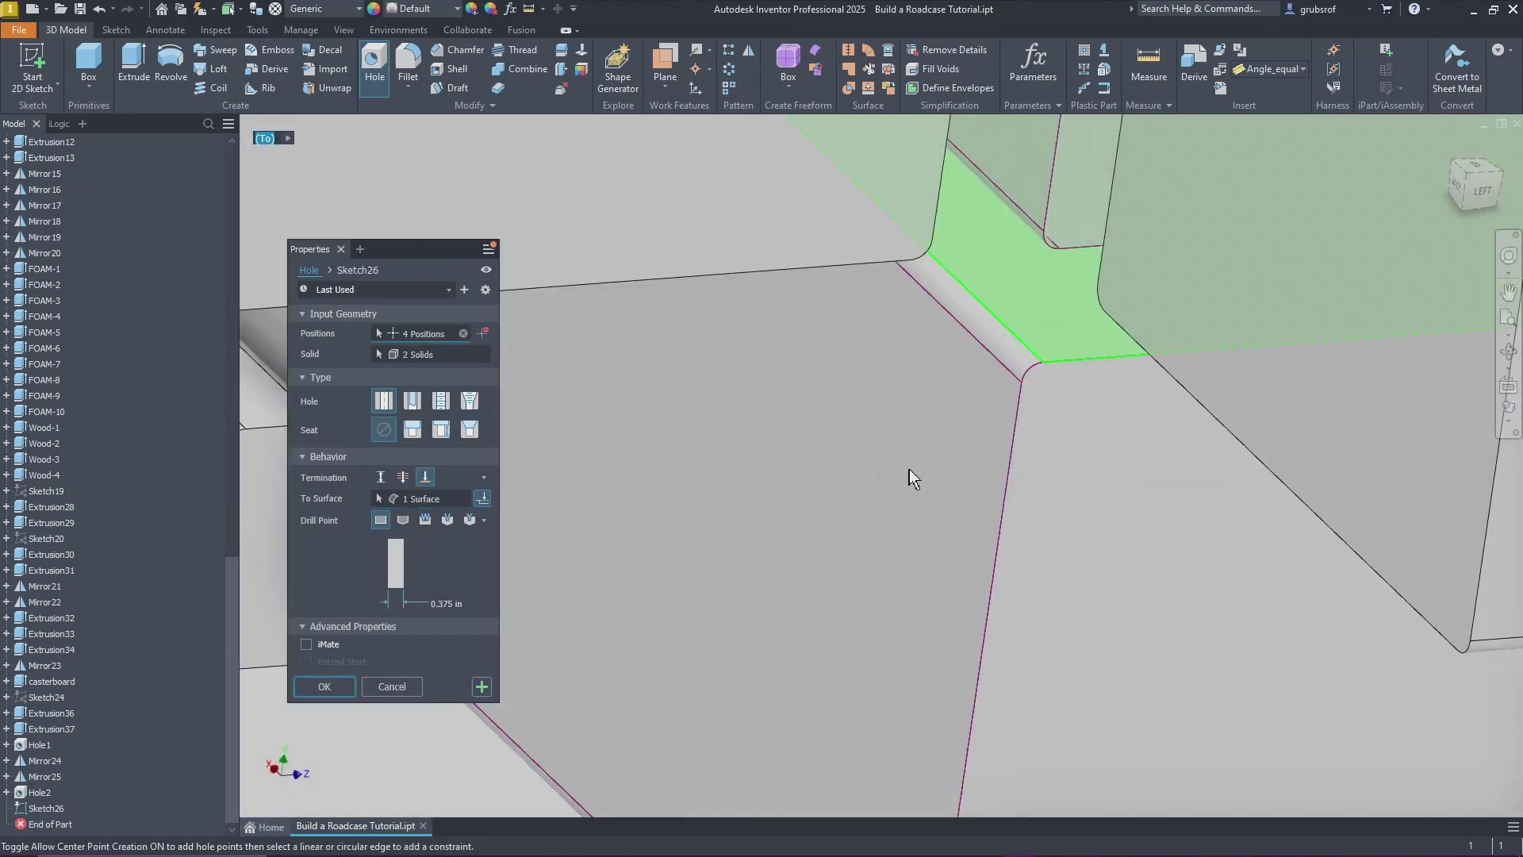
{"action": "scroll", "coordinate": [905, 475], "scroll_direction": "up", "scroll_amount": 5}
{"action": "left_click", "coordinate": [319, 684]}
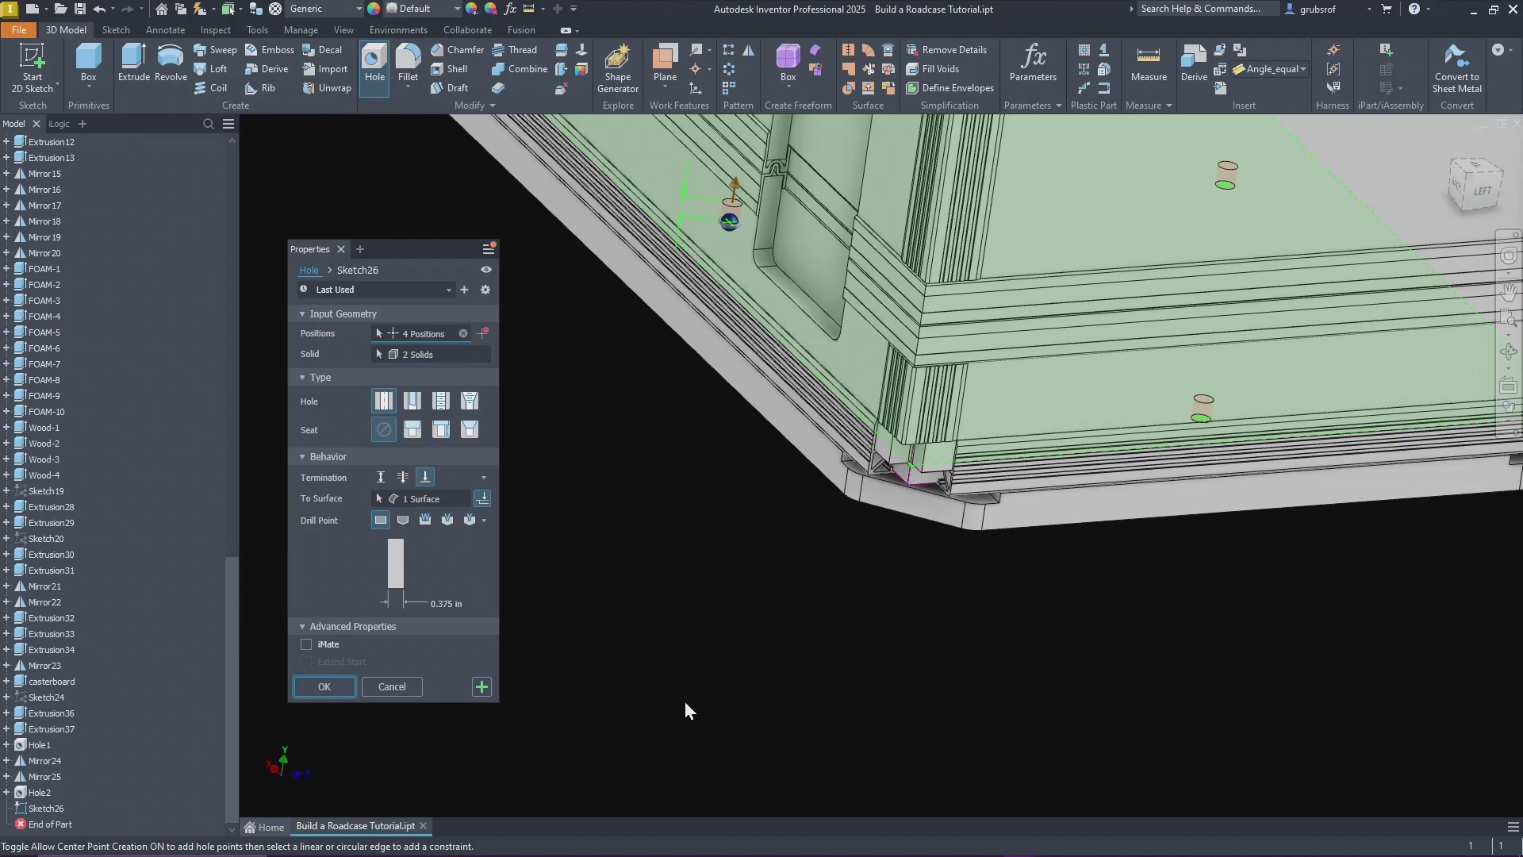
Step: Set the selection priority to bodies and rename the body of the vertical extrusion at the case's left rear edge as ext-1
{"action": "mouse_move", "coordinate": [700, 697]}
{"action": "middle_mouse_down", "text": "shift"}
{"action": "mouse_move", "coordinate": [995, 703]}
{"action": "mouse_move", "coordinate": [843, 738]}
{"action": "mouse_move", "coordinate": [979, 633]}
{"action": "mouse_move", "coordinate": [1159, 707]}
{"action": "mouse_move", "coordinate": [1248, 690]}
{"action": "mouse_move", "coordinate": [1264, 663]}
{"action": "middle_mouse_up", "text": "shift"}
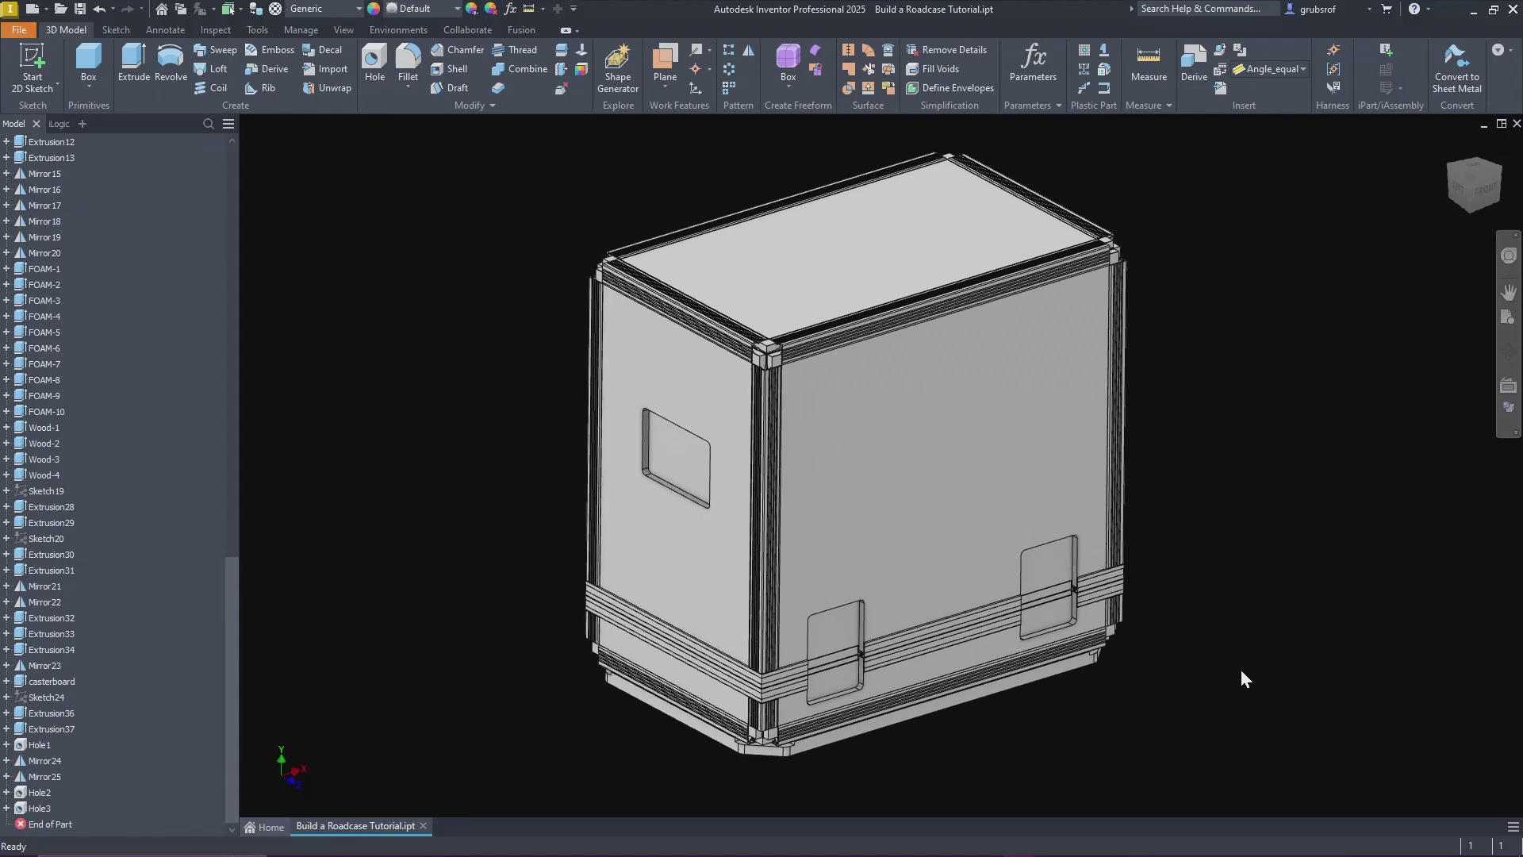
{"action": "scroll", "coordinate": [101, 433], "scroll_direction": "up", "scroll_amount": 10}
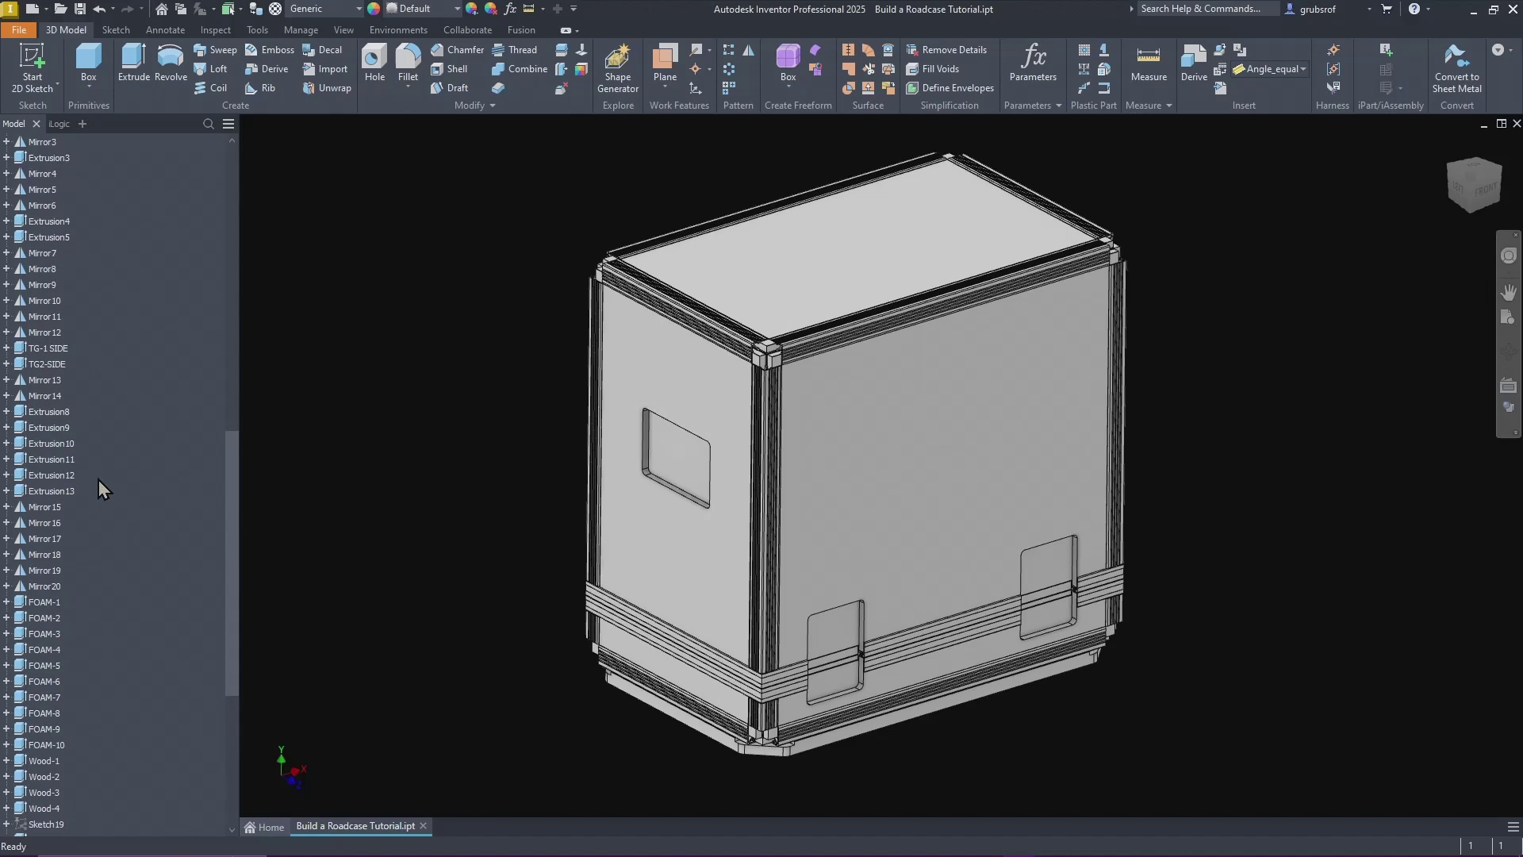
{"action": "scroll", "coordinate": [101, 490], "scroll_direction": "up", "scroll_amount": 5}
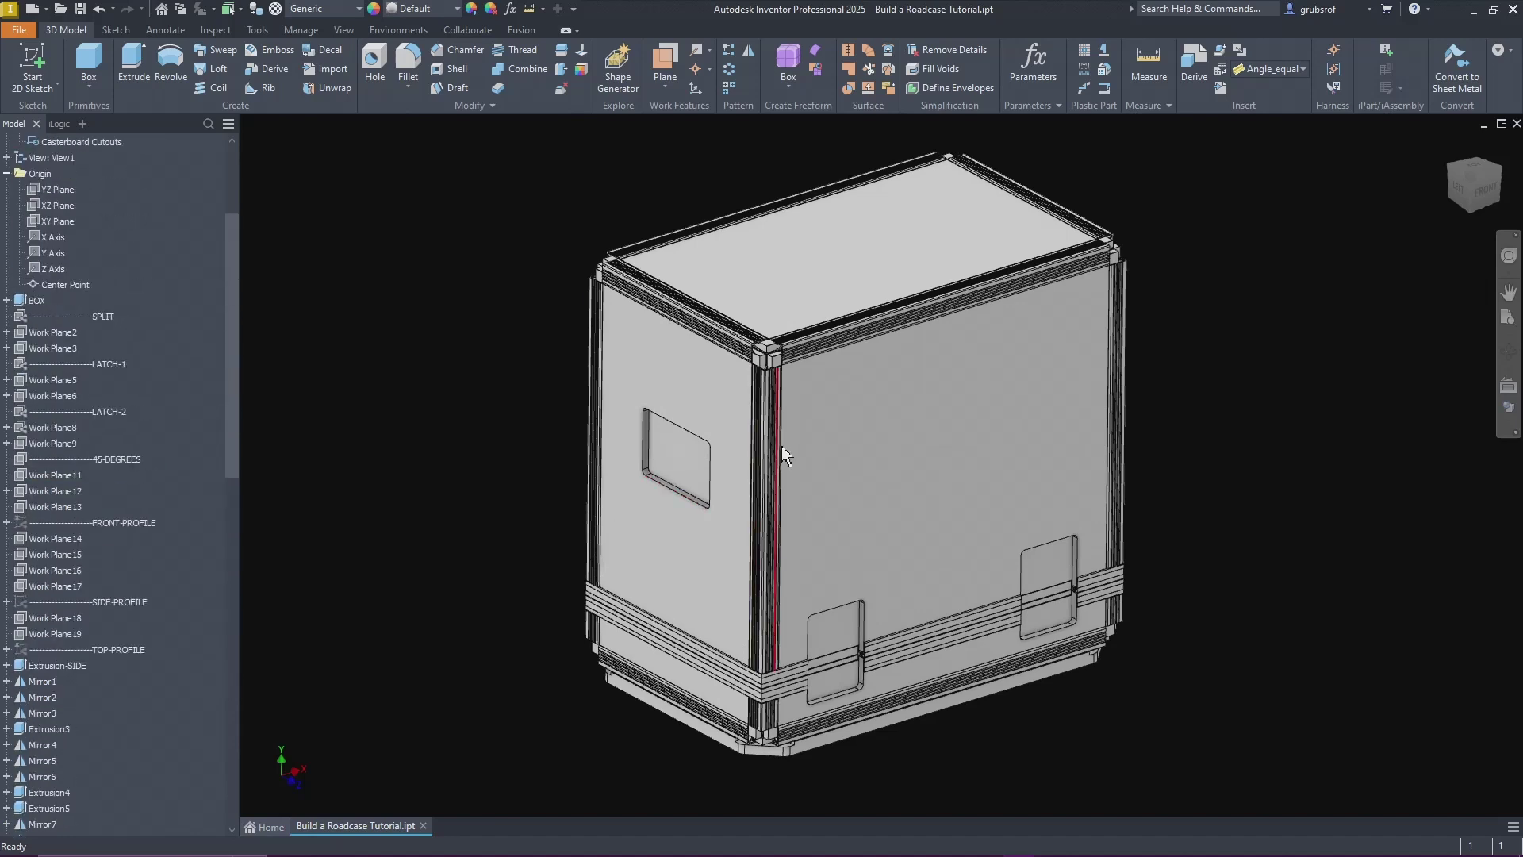
{"action": "left_click", "coordinate": [237, 9]}
{"action": "left_click", "coordinate": [252, 36]}
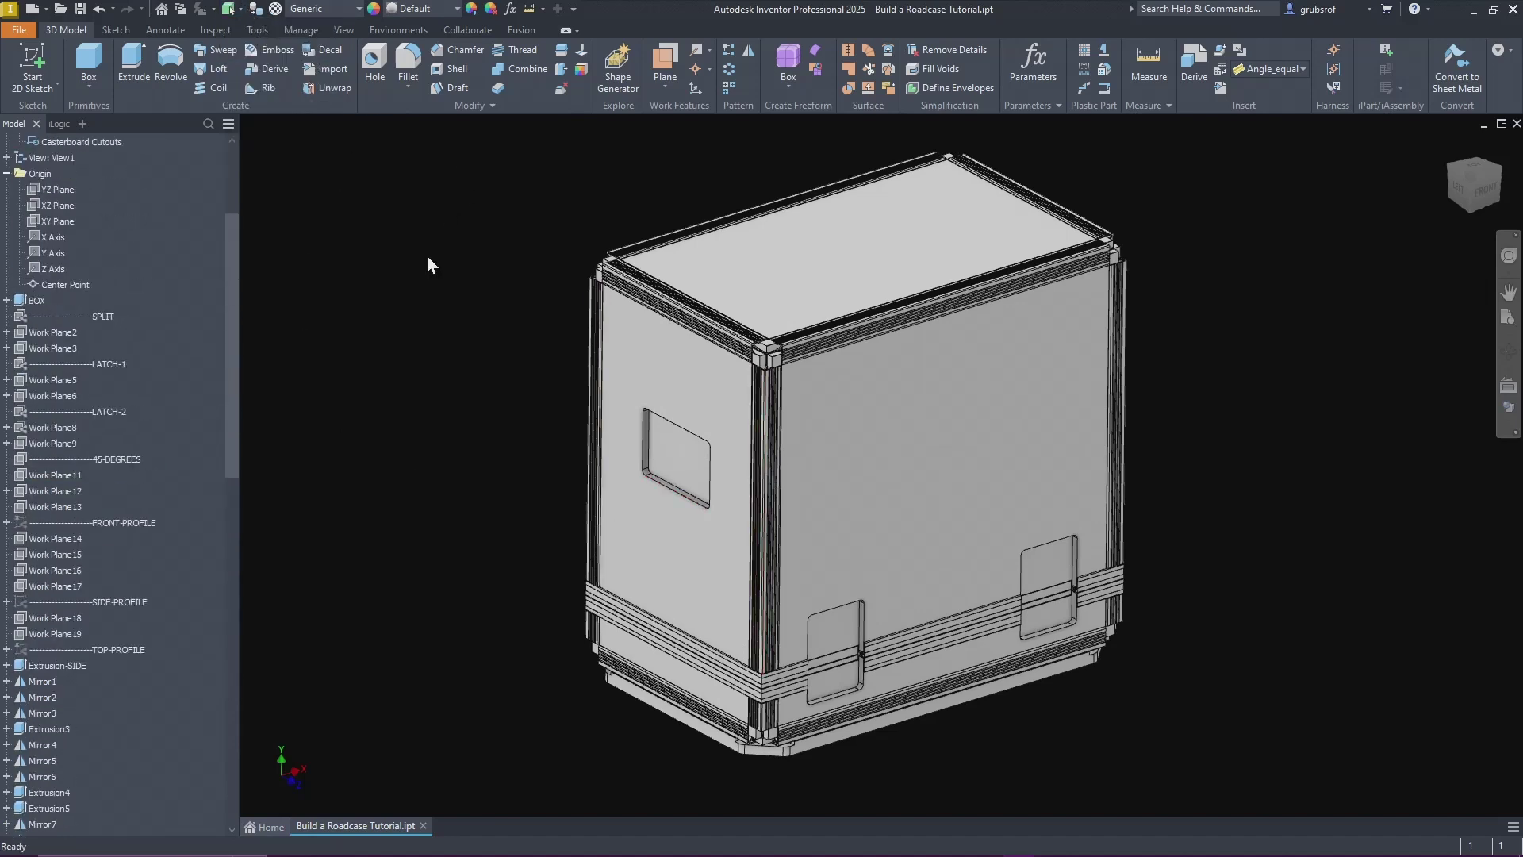
{"action": "right_click", "coordinate": [590, 332]}
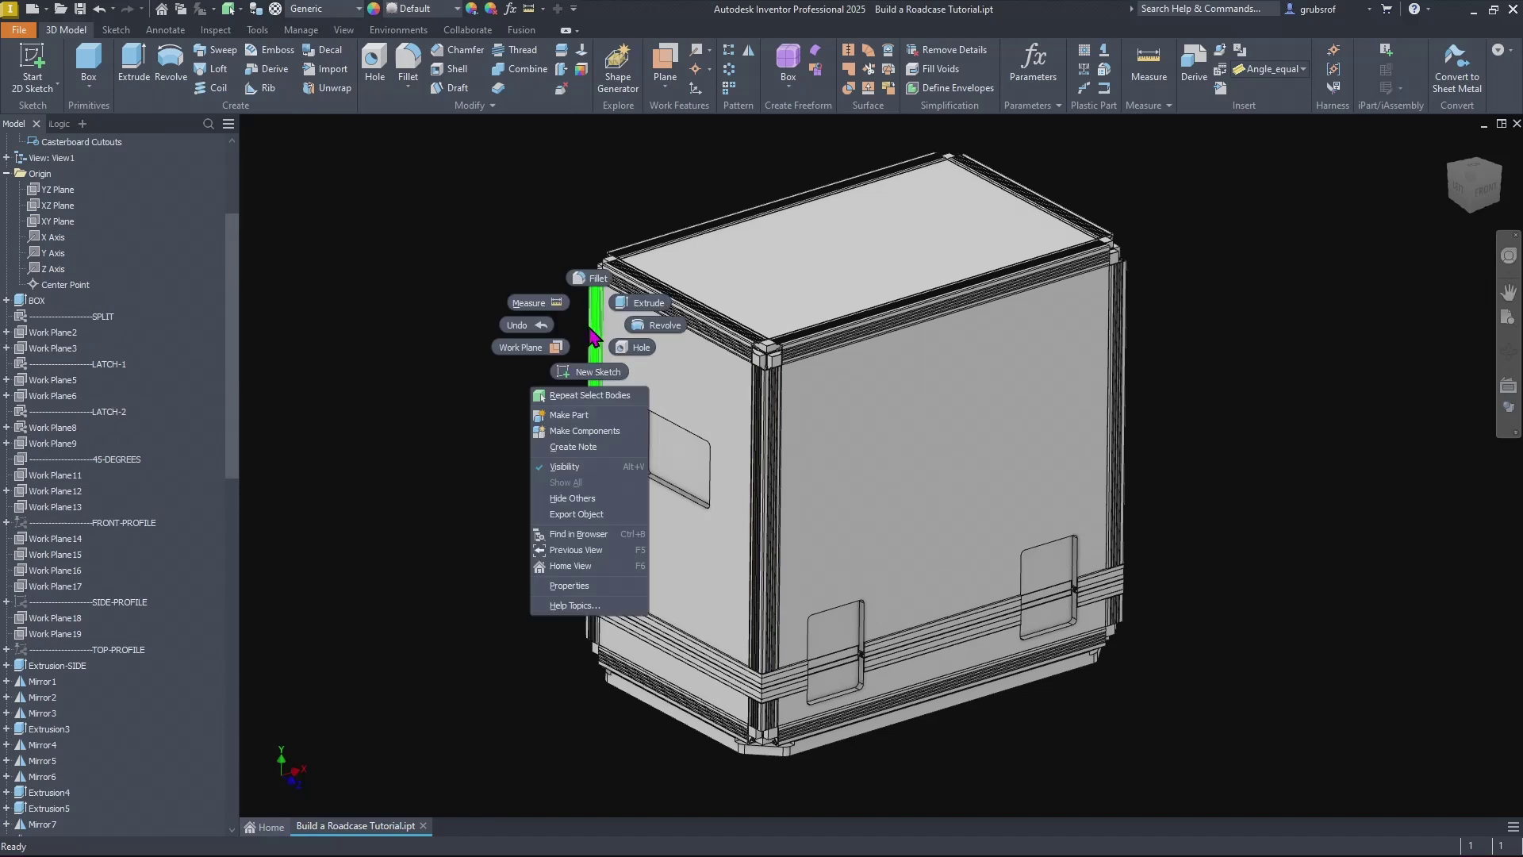
{"action": "left_click", "coordinate": [569, 586]}
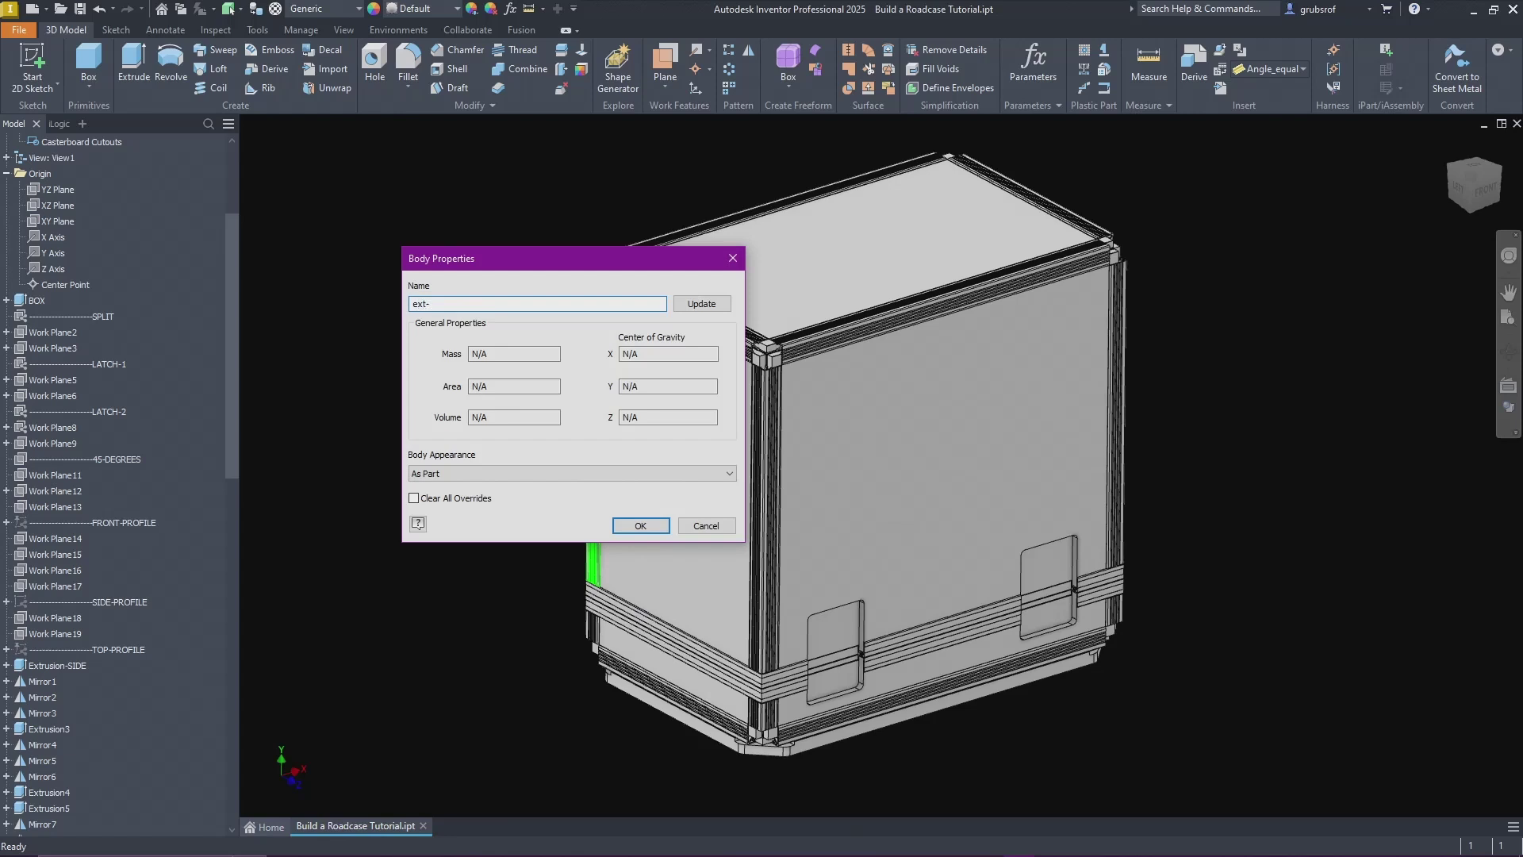
{"action": "key", "text": "Return"}
Step: Start Make Components with the target assembly Build a Roadcase Tutorial.iam and select all of the roadcase's bodies
{"action": "middle_click_drag", "start_coordinate": [479, 311], "coordinate": [987, 703], "text": "shift"}
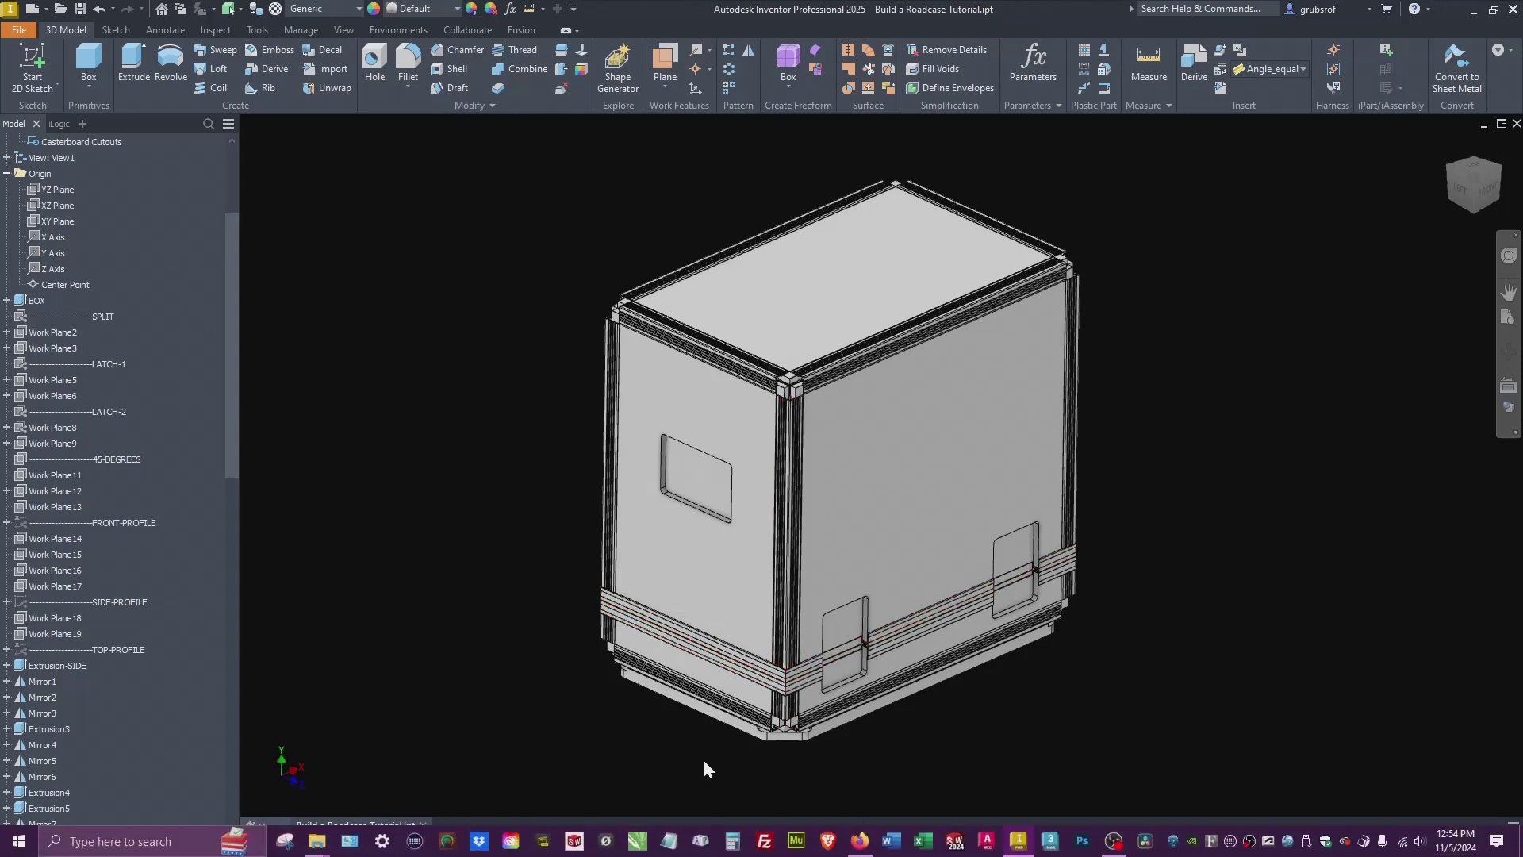
{"action": "scroll", "coordinate": [809, 764], "scroll_direction": "up", "scroll_amount": 4}
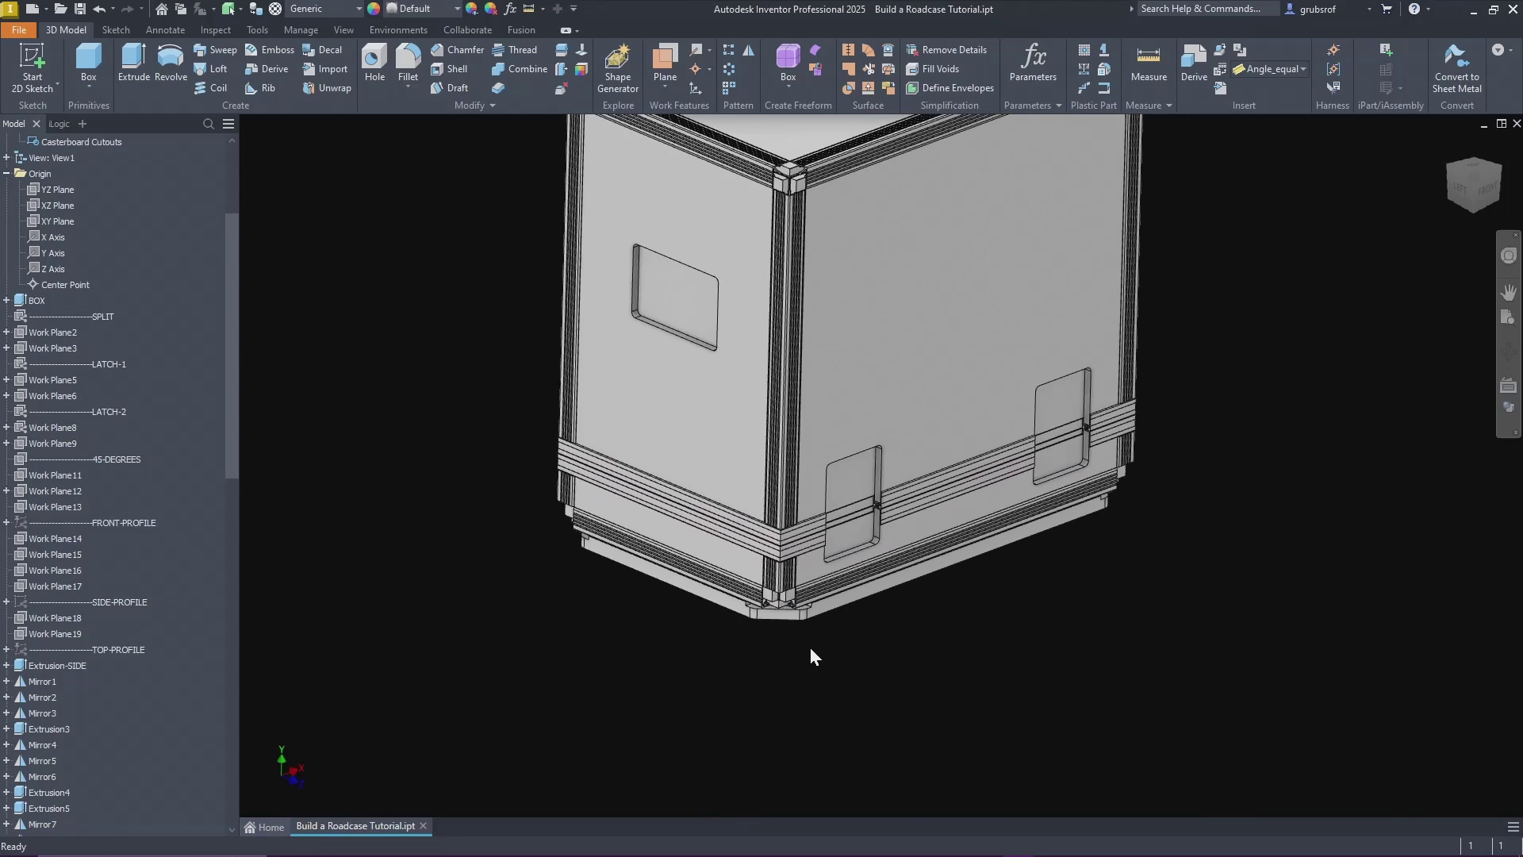
{"action": "middle_click_drag", "start_coordinate": [792, 650], "coordinate": [643, 349], "text": "shift"}
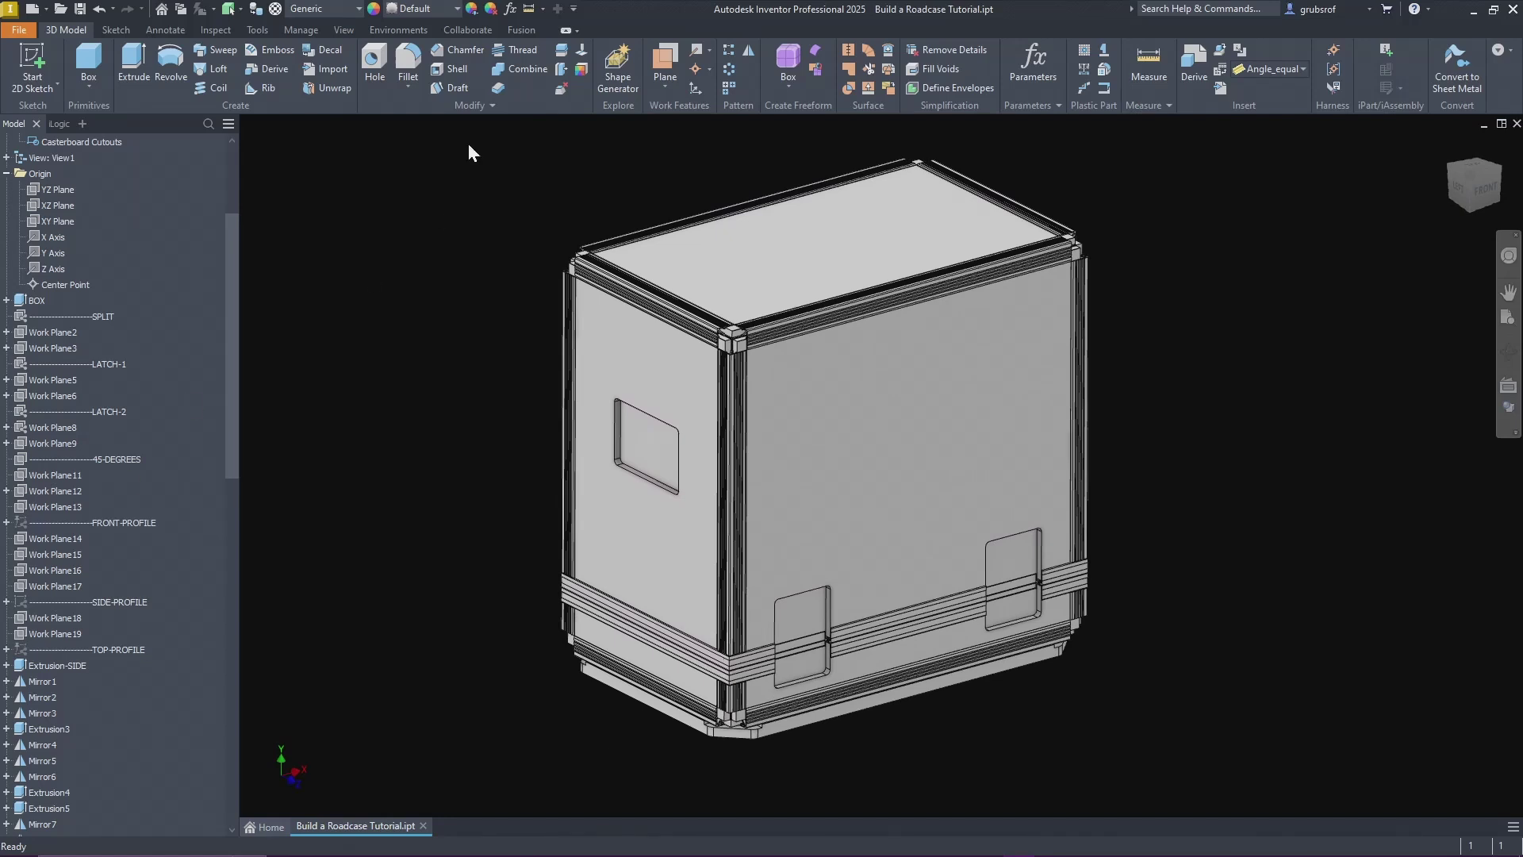
{"action": "left_click", "coordinate": [301, 30]}
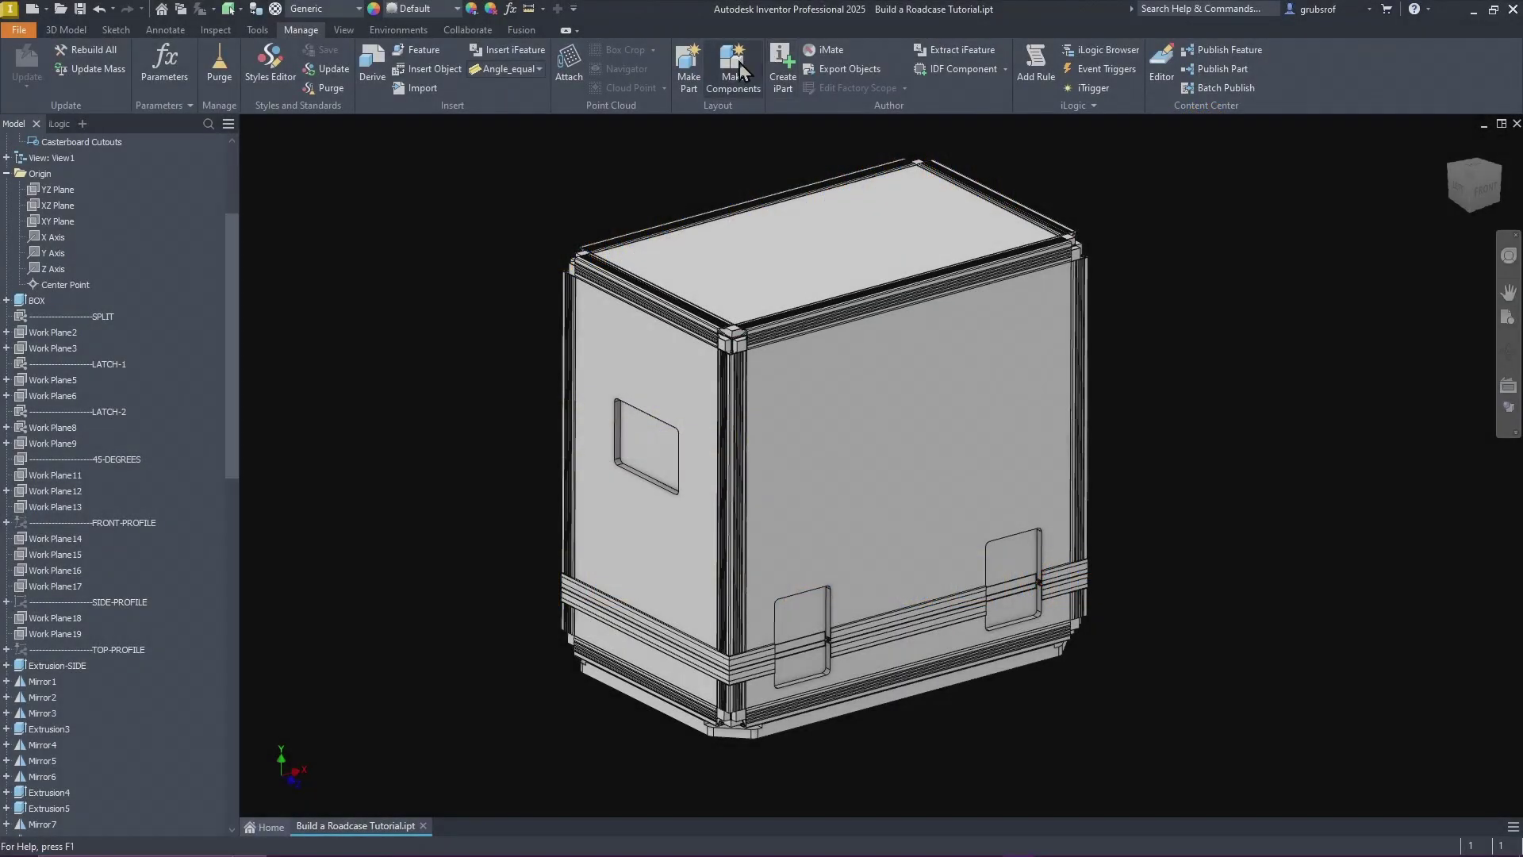
{"action": "left_click", "coordinate": [733, 68]}
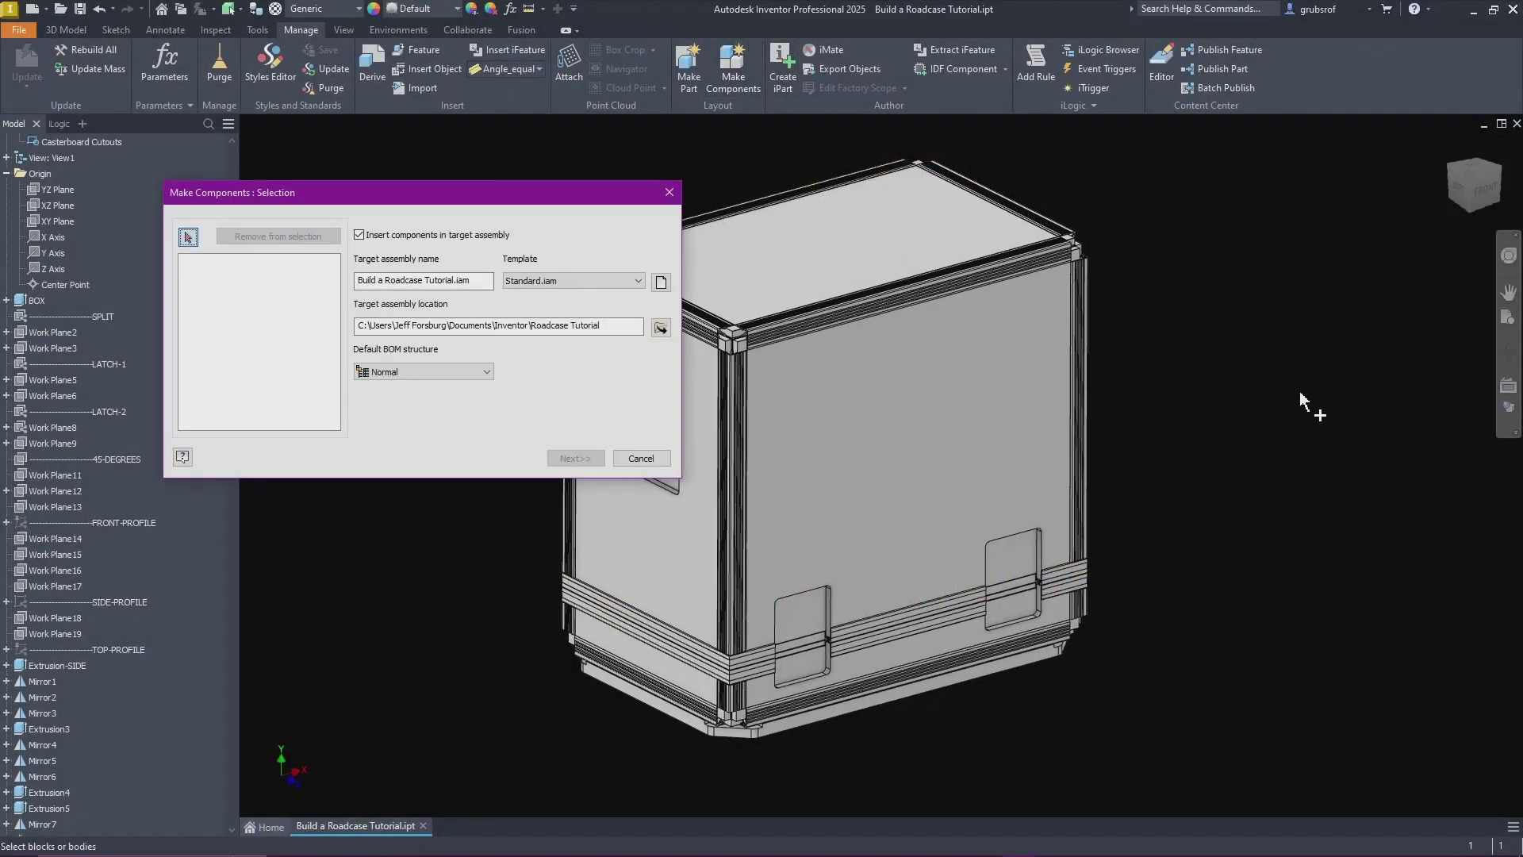
{"action": "key", "text": "F6"}
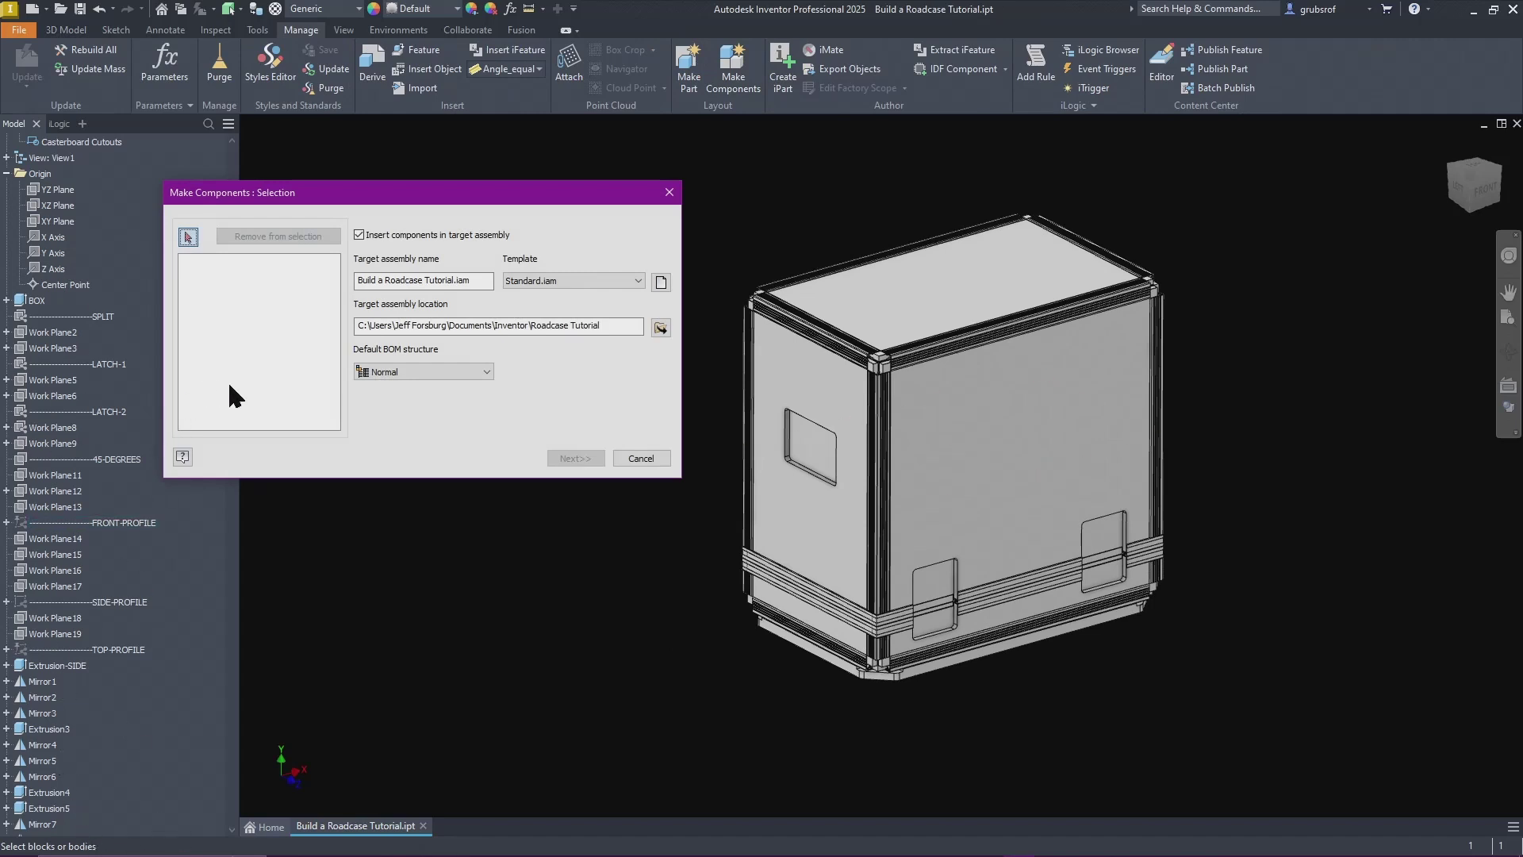
{"action": "left_click_drag", "start_coordinate": [1238, 171], "coordinate": [730, 751]}
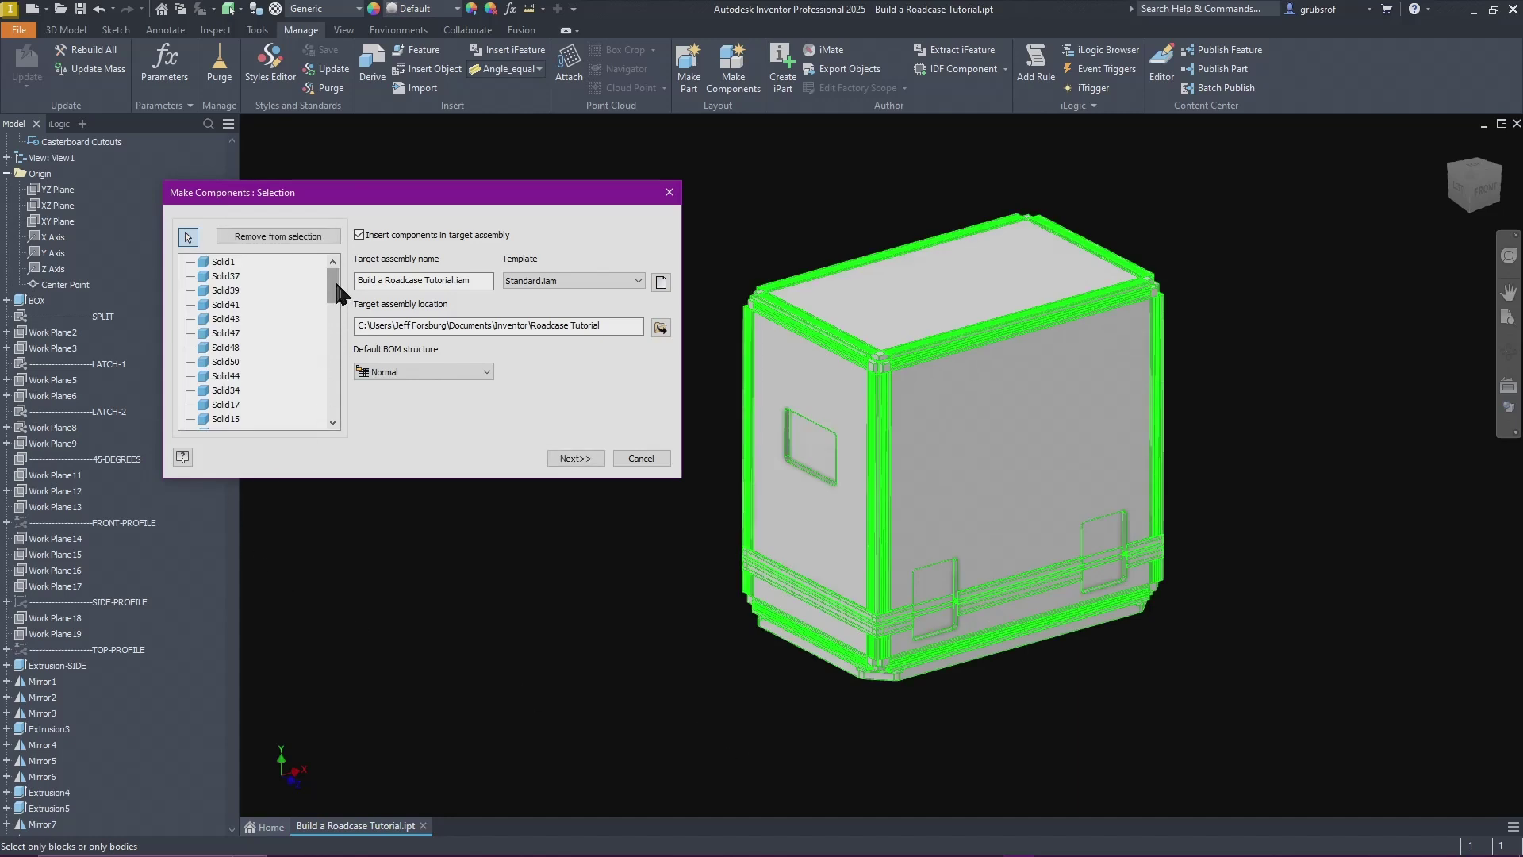
Step: Look through the list of bodies chosen for Make Components and highlight ext-1
{"action": "left_click_drag", "start_coordinate": [336, 285], "coordinate": [337, 311]}
{"action": "left_click_drag", "start_coordinate": [337, 339], "coordinate": [341, 303]}
{"action": "left_click", "coordinate": [235, 319]}
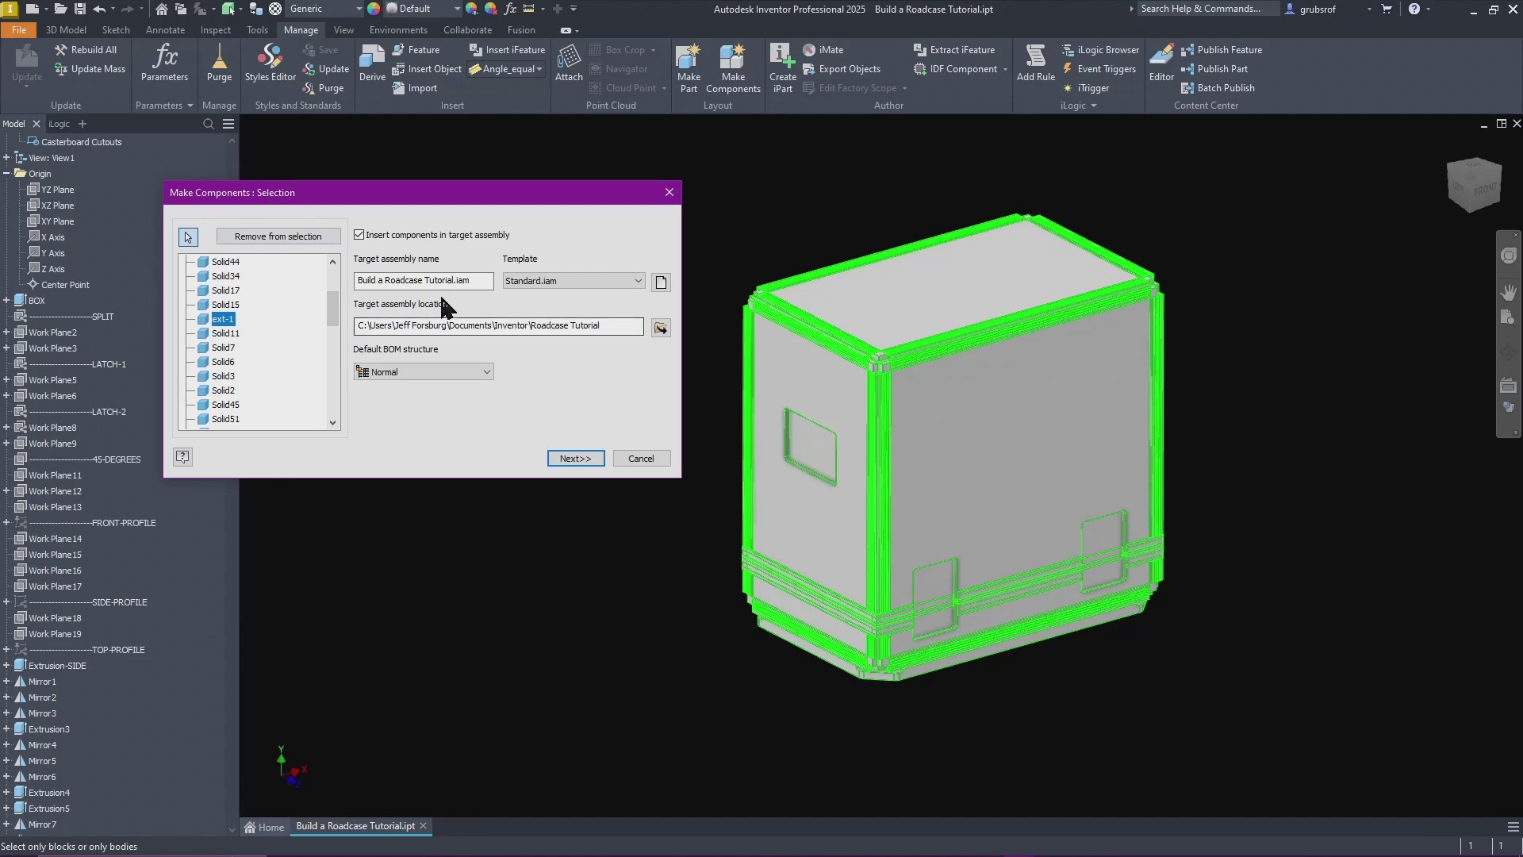
Step: Accept the target assembly settings and create all selected bodies as components with their default names, Standard.ipt template and source location
{"action": "left_click", "coordinate": [377, 287]}
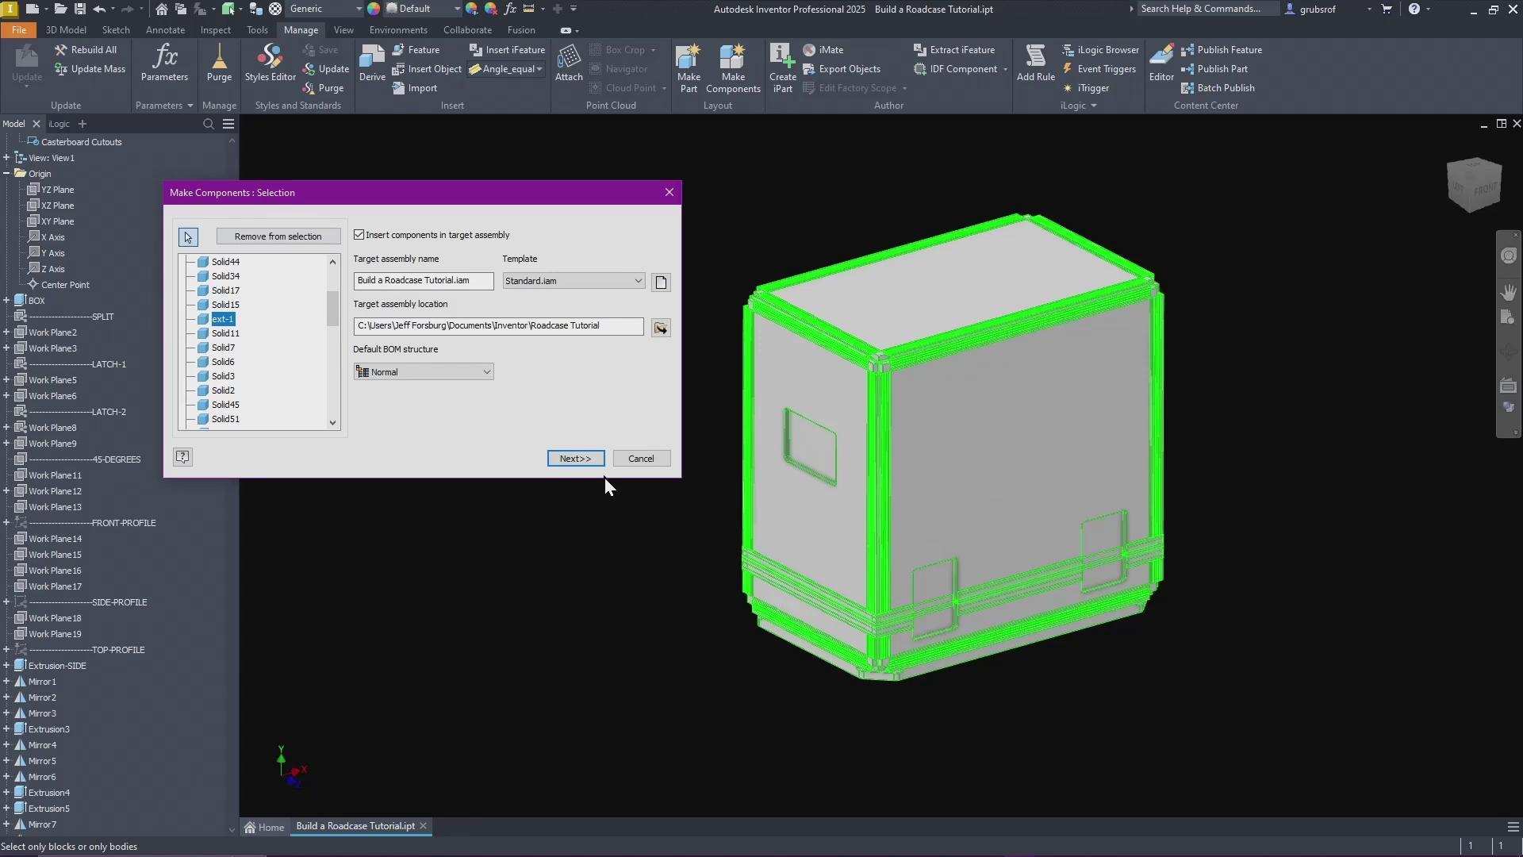
{"action": "left_click", "coordinate": [577, 460]}
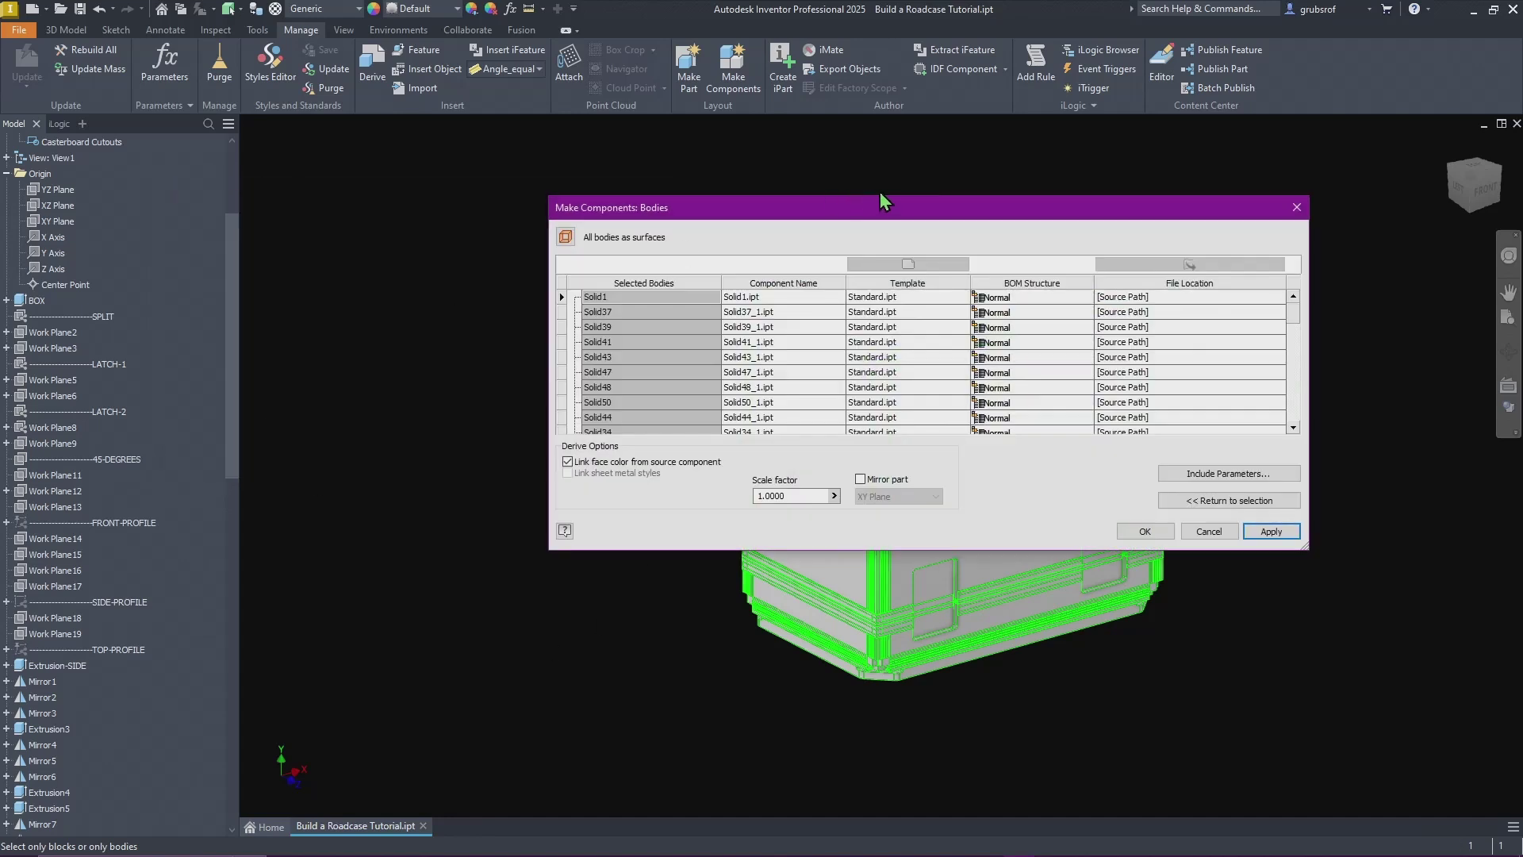
{"action": "left_click_drag", "start_coordinate": [894, 210], "coordinate": [466, 221]}
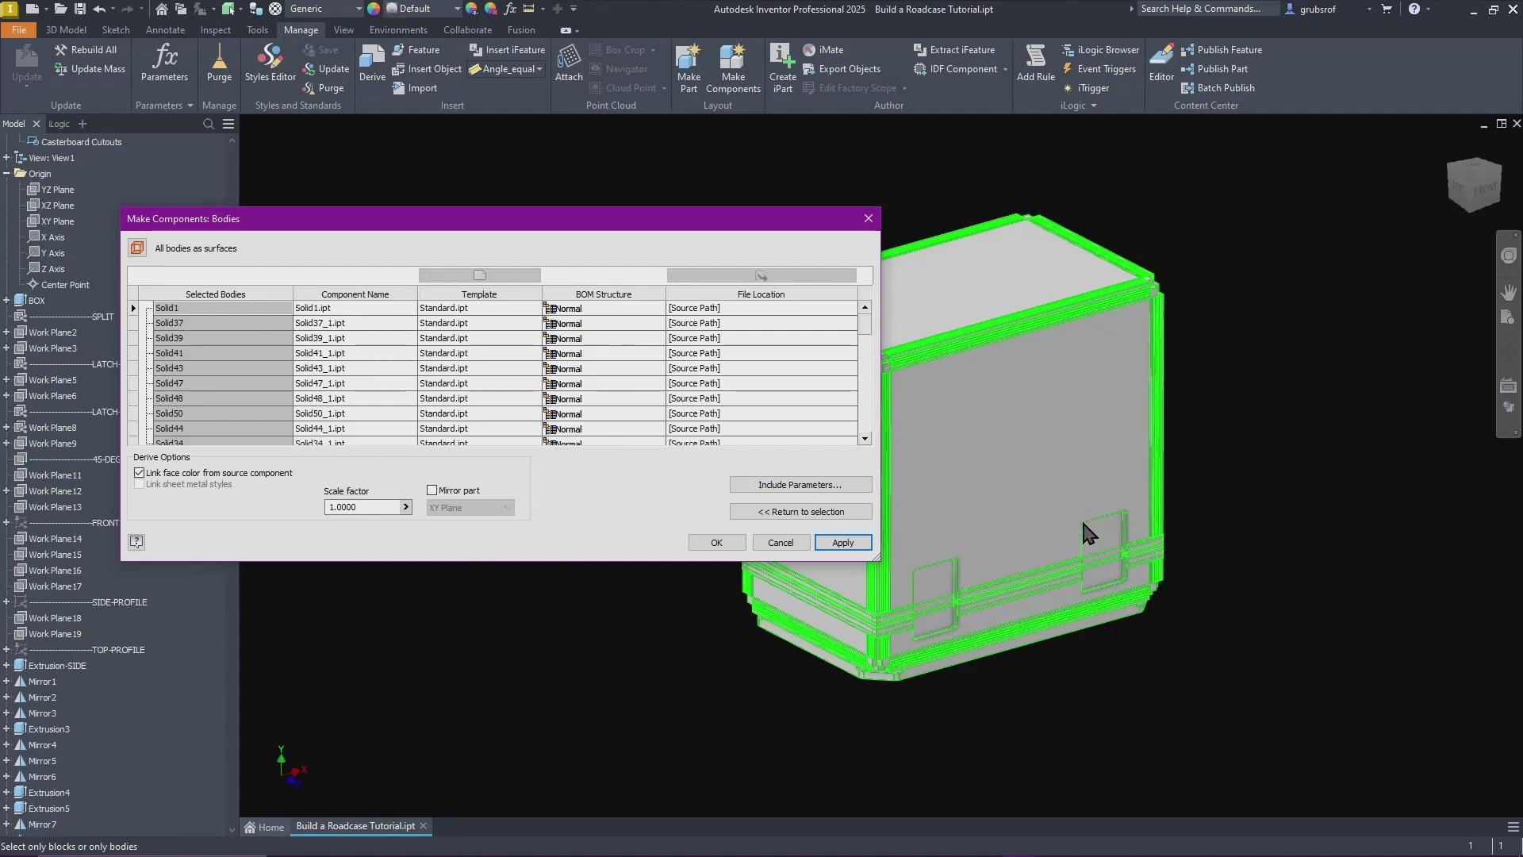
{"action": "middle_click_drag", "start_coordinate": [603, 588], "coordinate": [718, 534], "text": "shift"}
{"action": "left_click", "coordinate": [714, 542]}
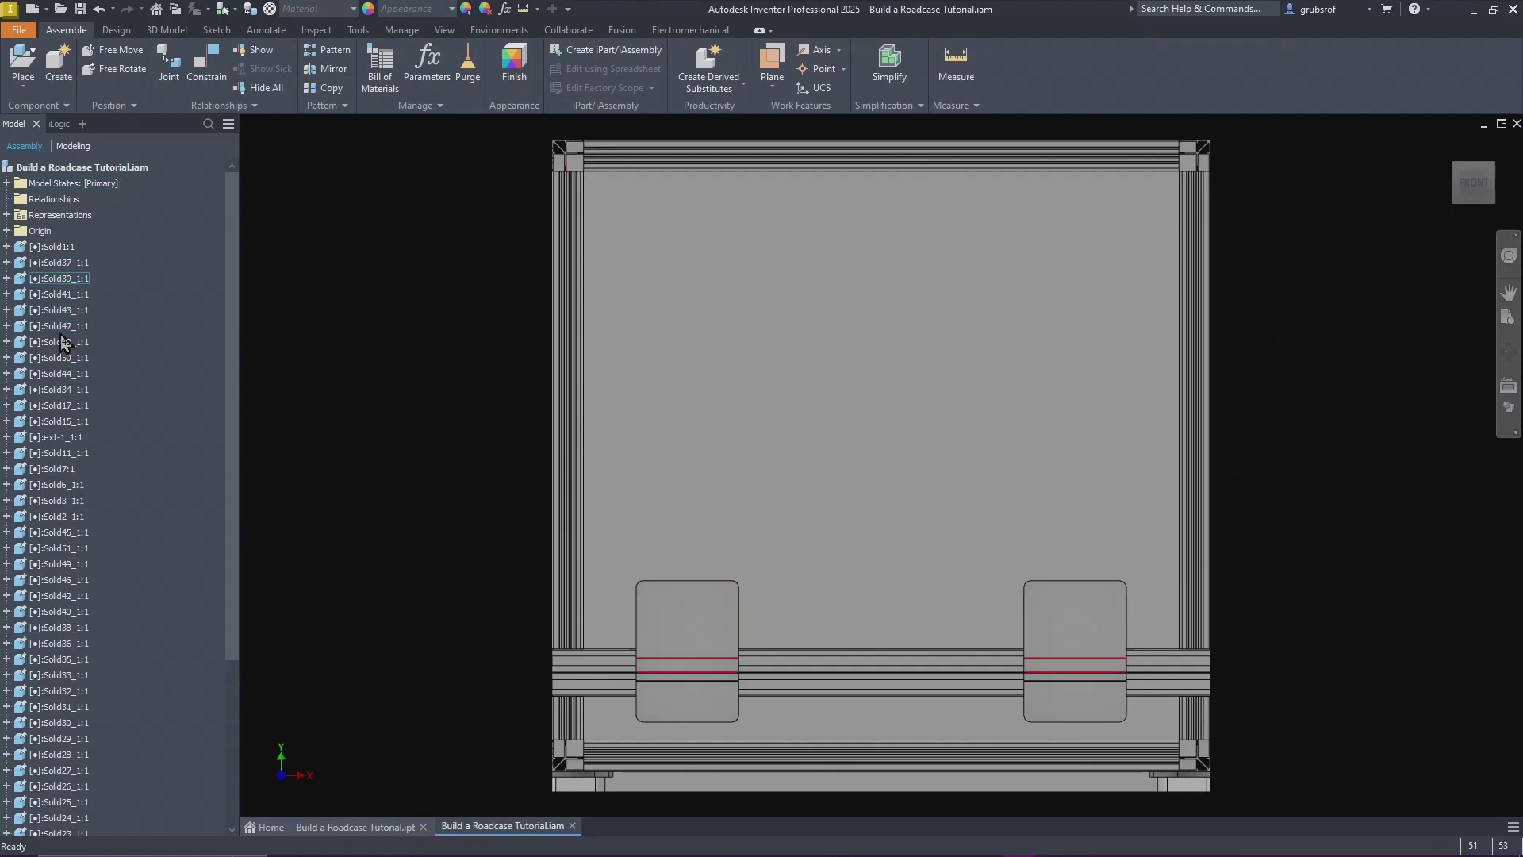
{"action": "key", "text": "F6"}
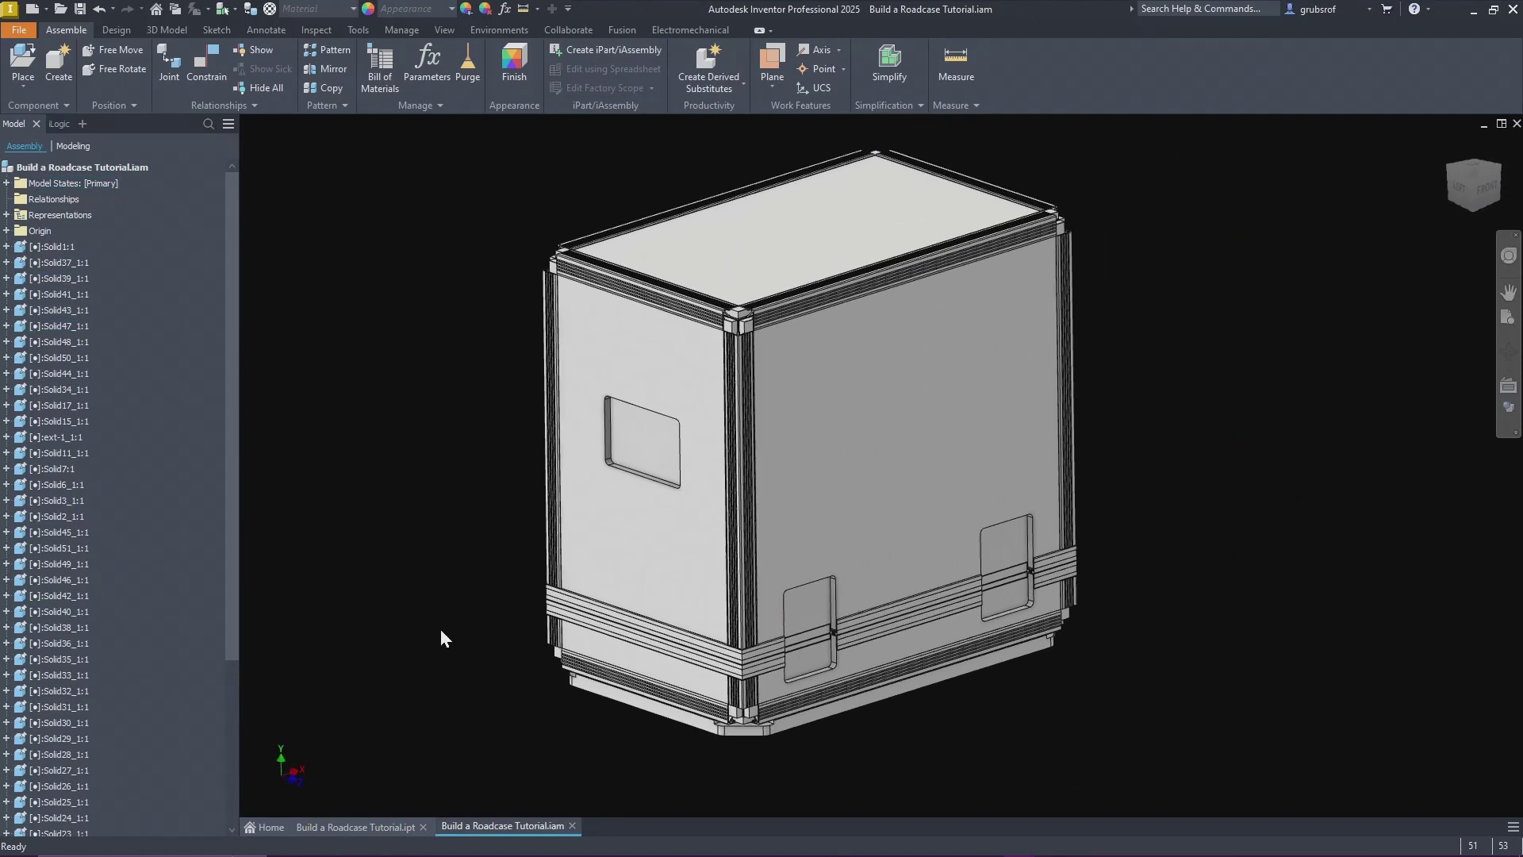
Step: Compare the source part with the new assembly and highlight components in the tree to see which roadcase pieces they represent
{"action": "left_click", "coordinate": [357, 820]}
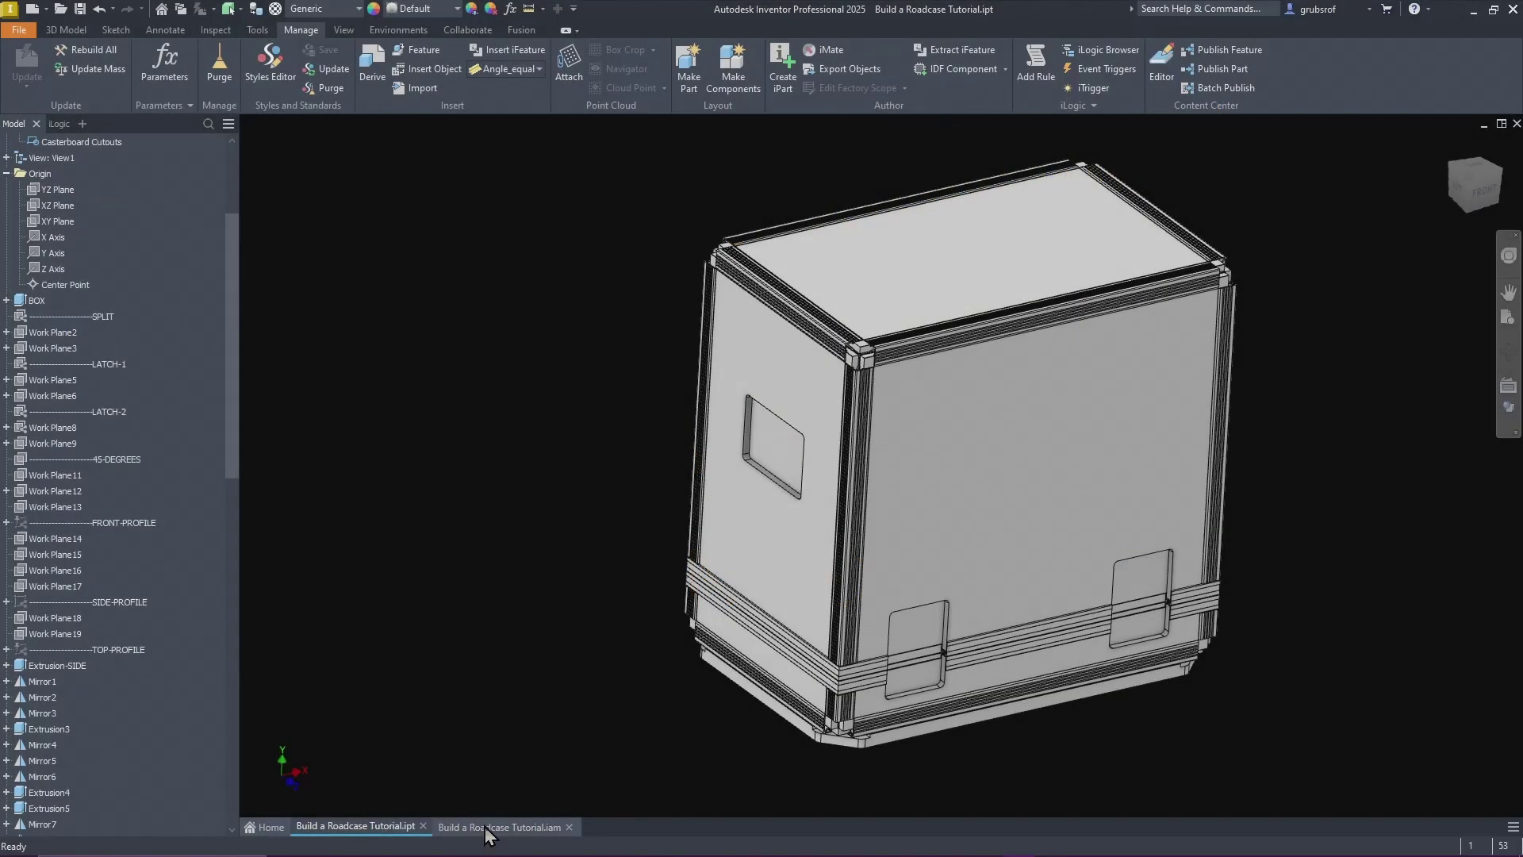
{"action": "left_click", "coordinate": [507, 826]}
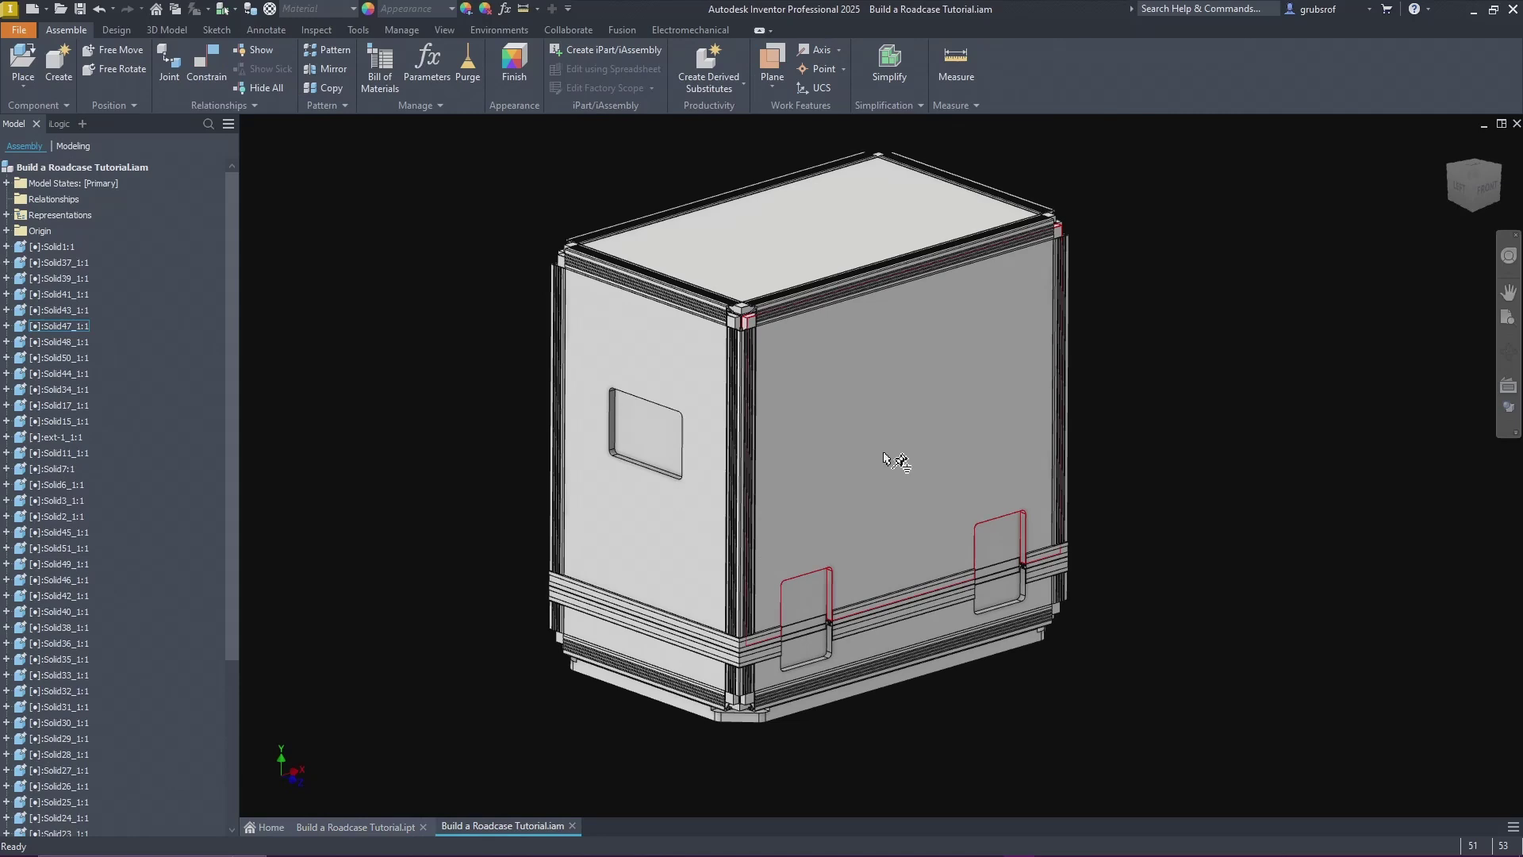
{"action": "left_click", "coordinate": [839, 300]}
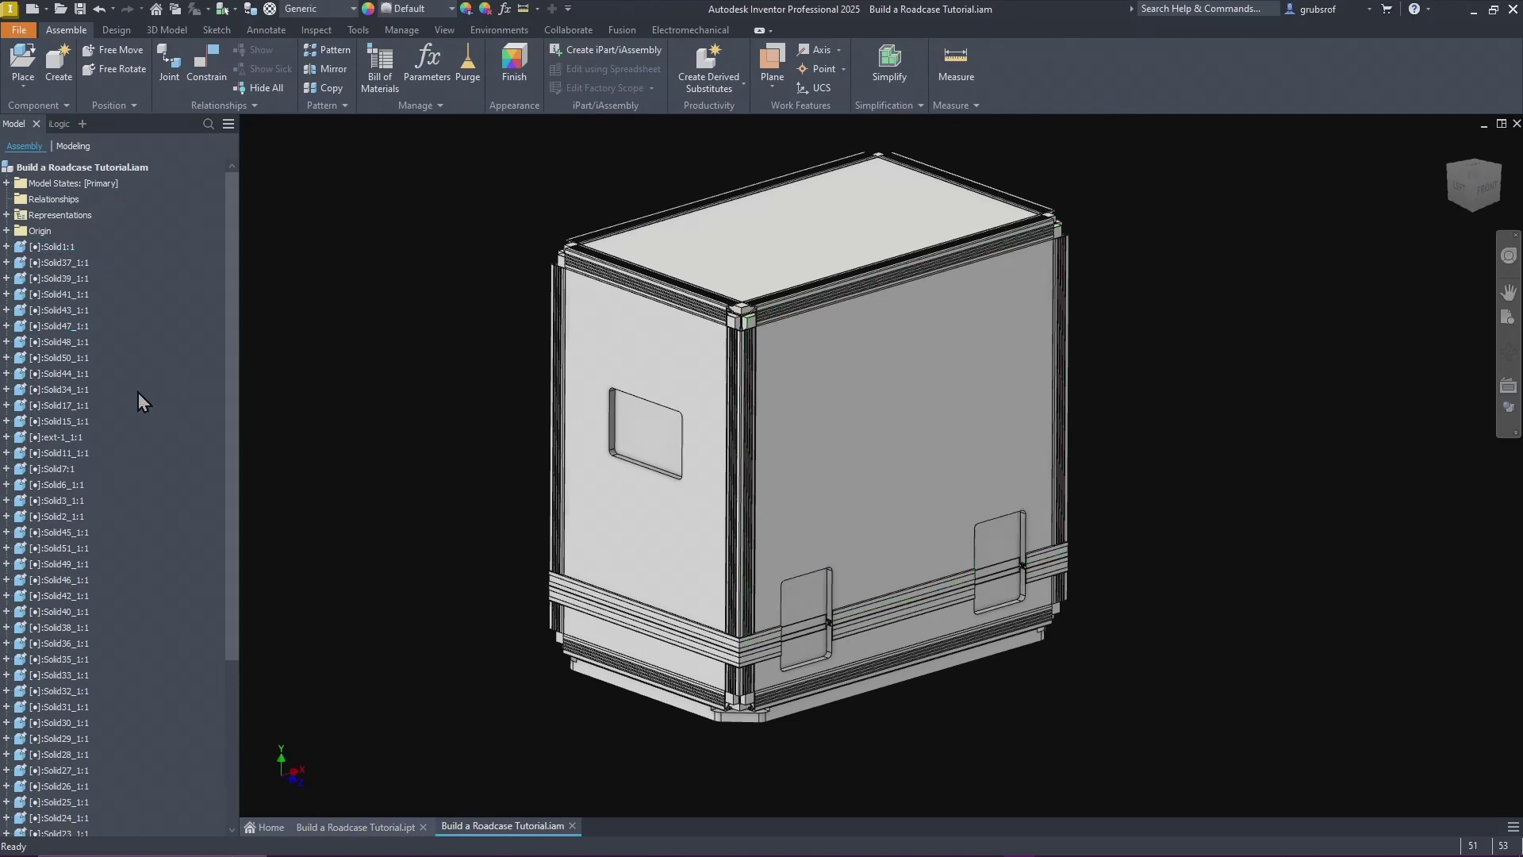
{"action": "left_click", "coordinate": [64, 421]}
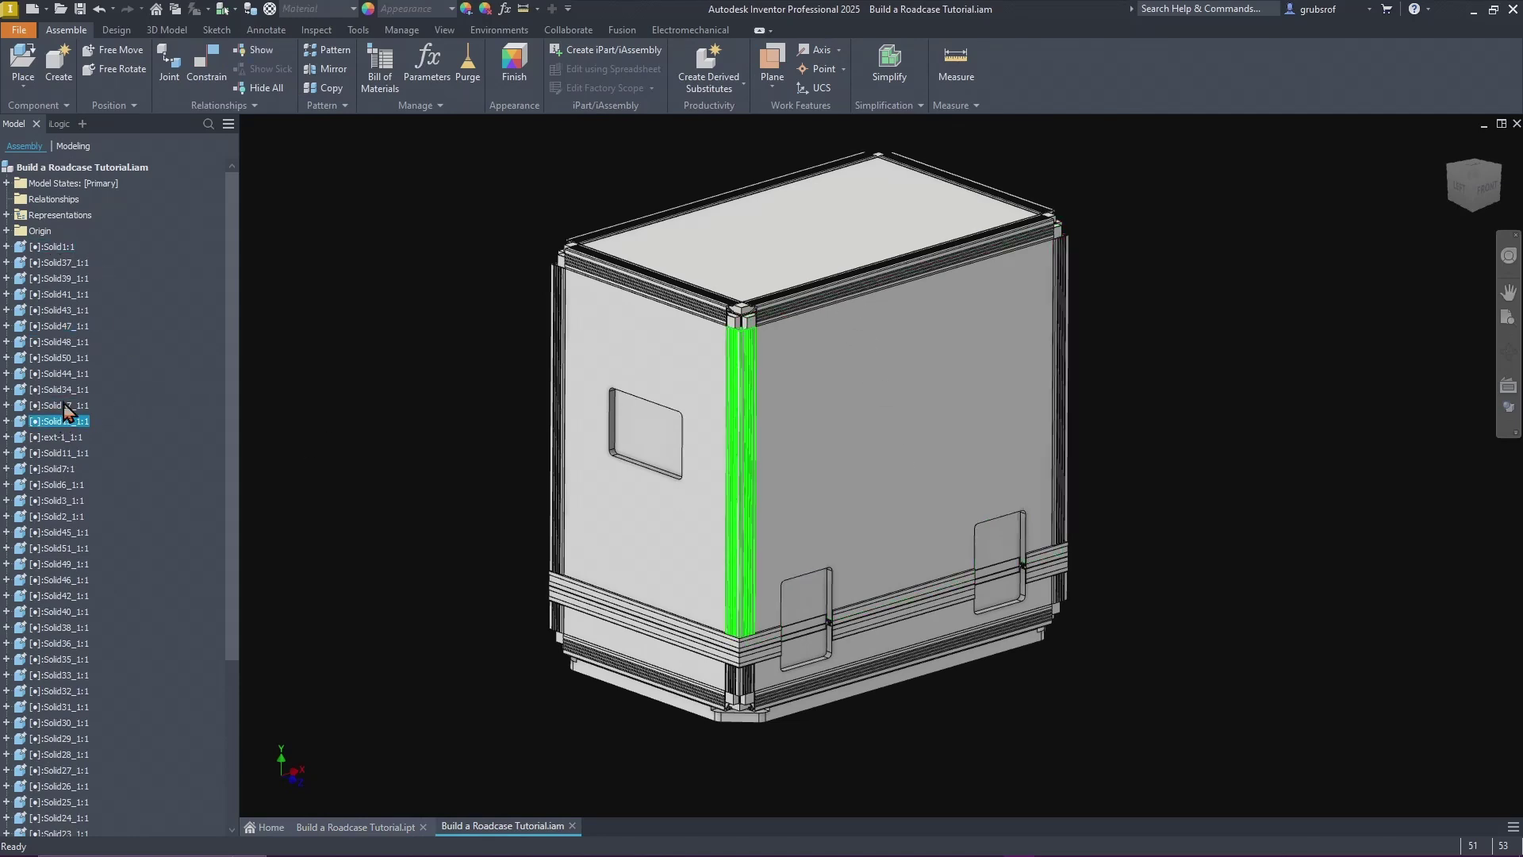
{"action": "left_click", "coordinate": [62, 263], "text": "shift"}
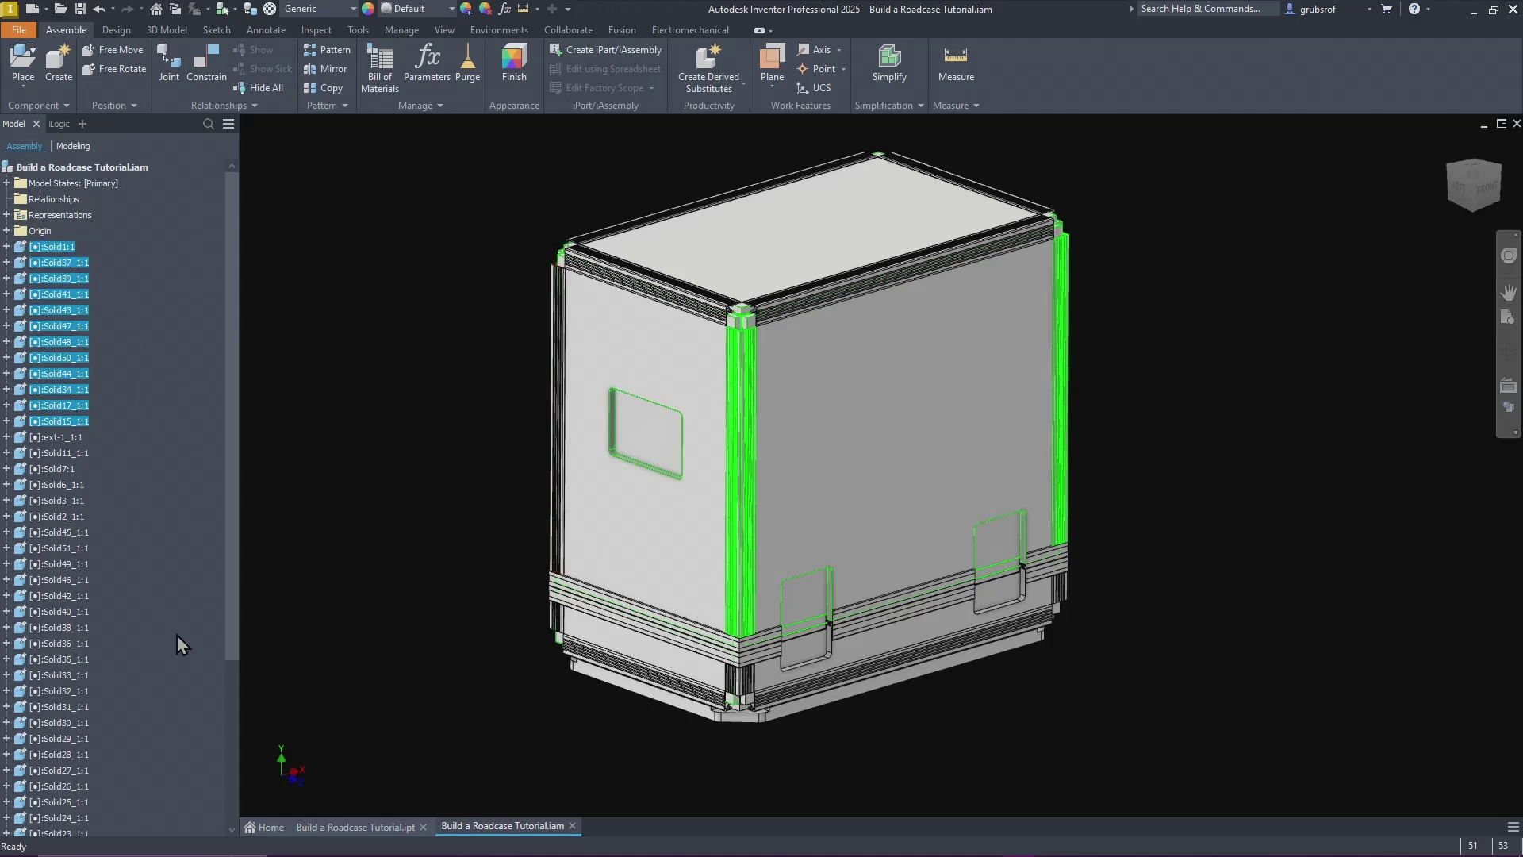
{"action": "left_click", "coordinate": [63, 438]}
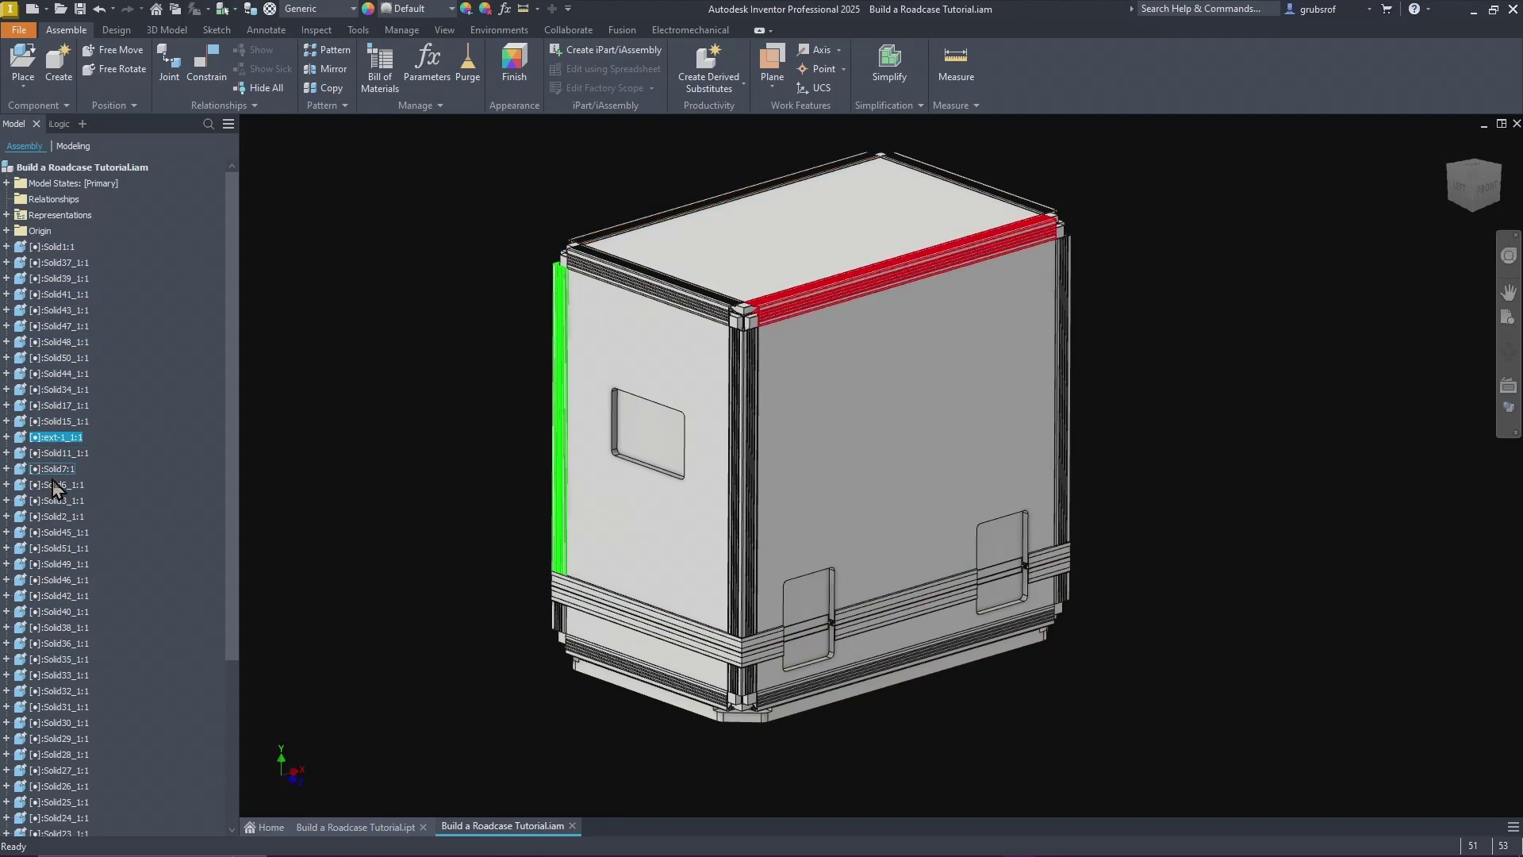
{"action": "left_click", "coordinate": [51, 549]}
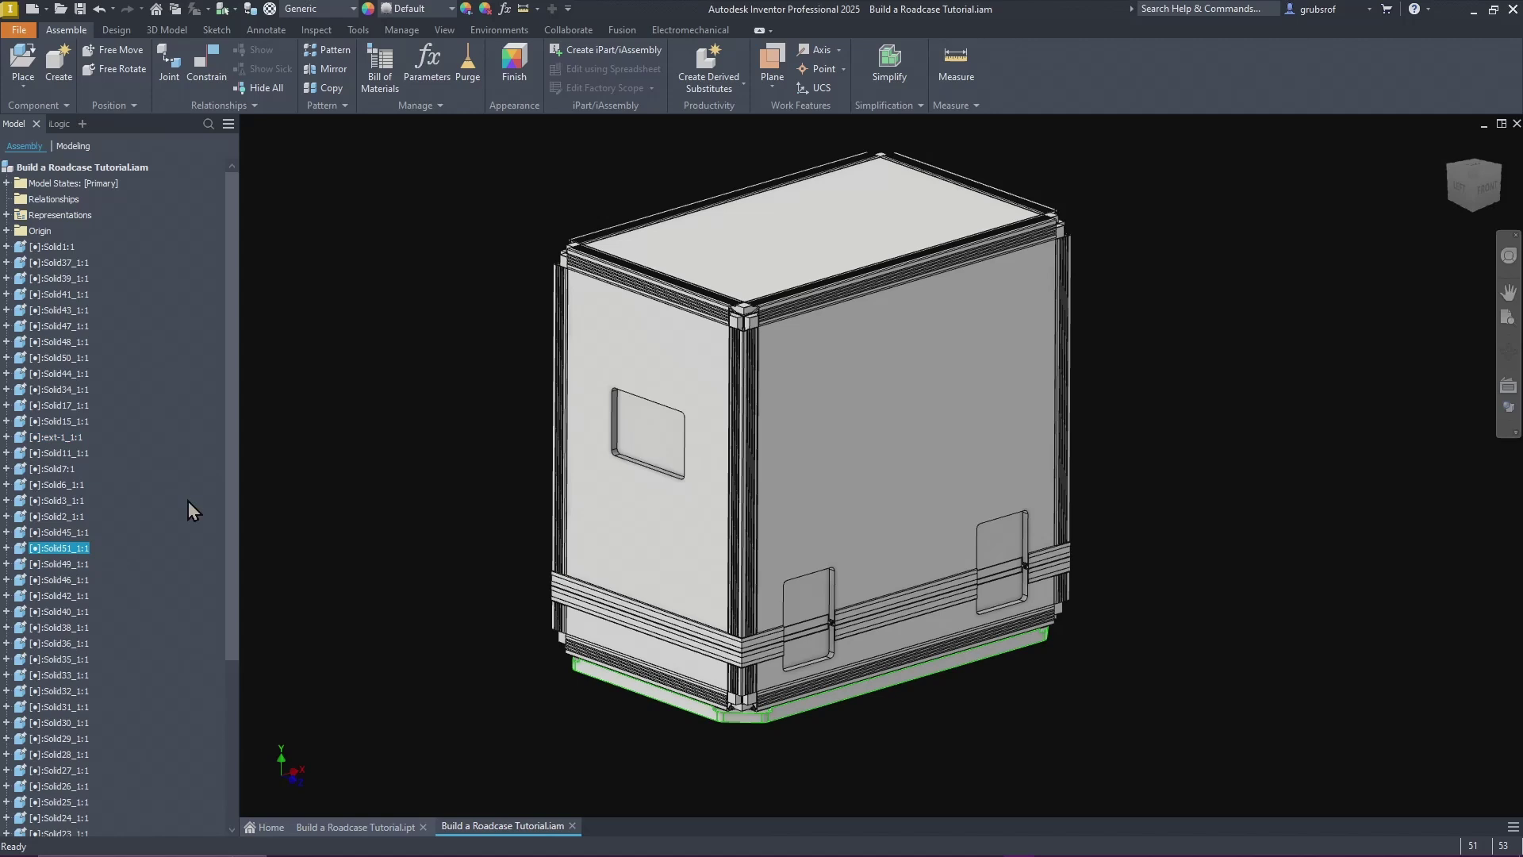
{"action": "left_click", "coordinate": [70, 265]}
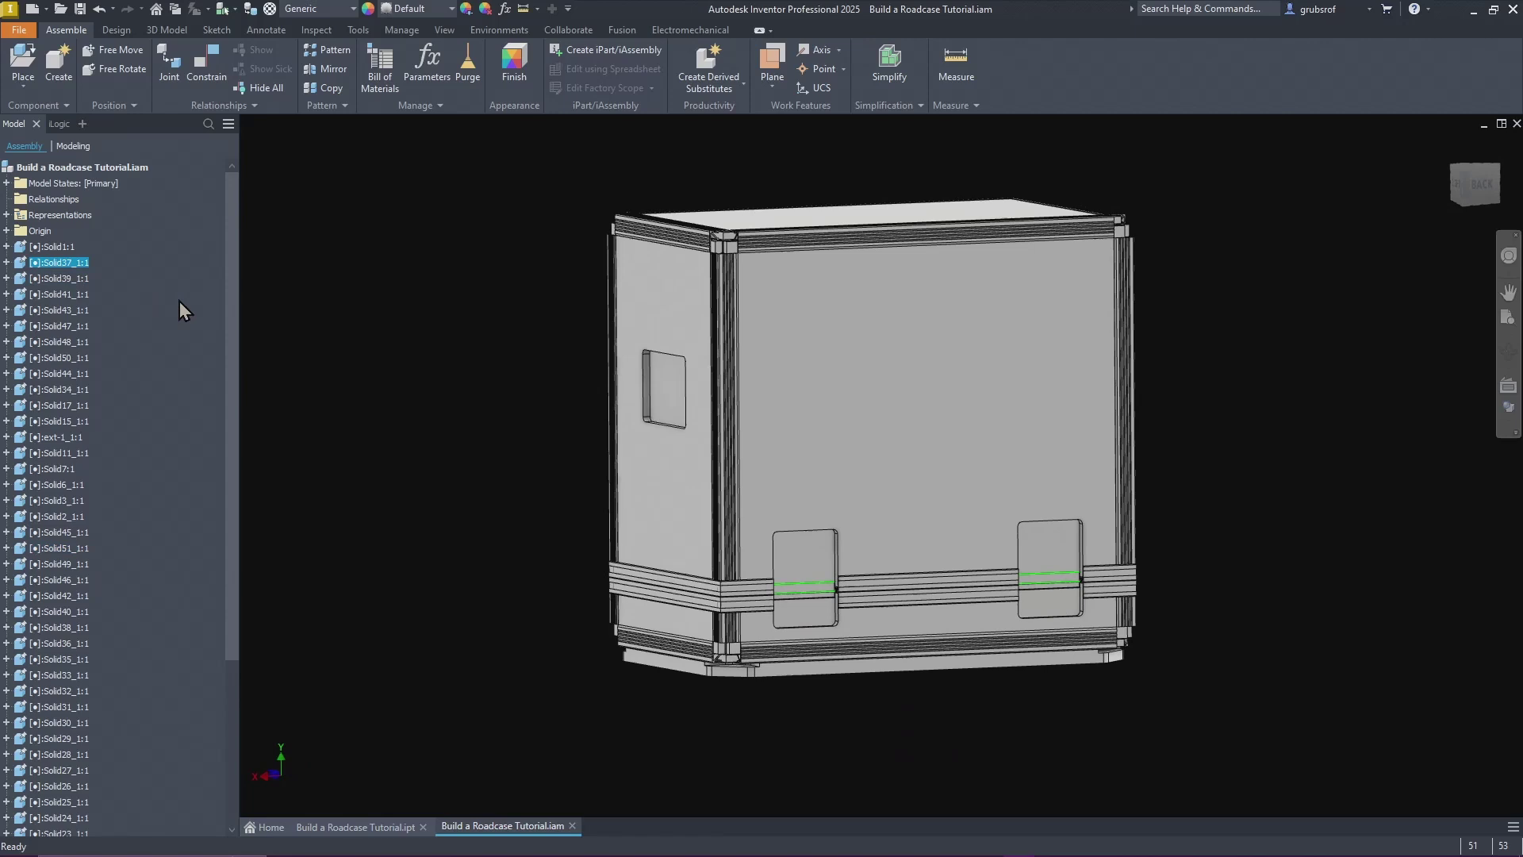
{"action": "key", "text": "Escape"}
{"action": "left_click", "coordinate": [62, 279]}
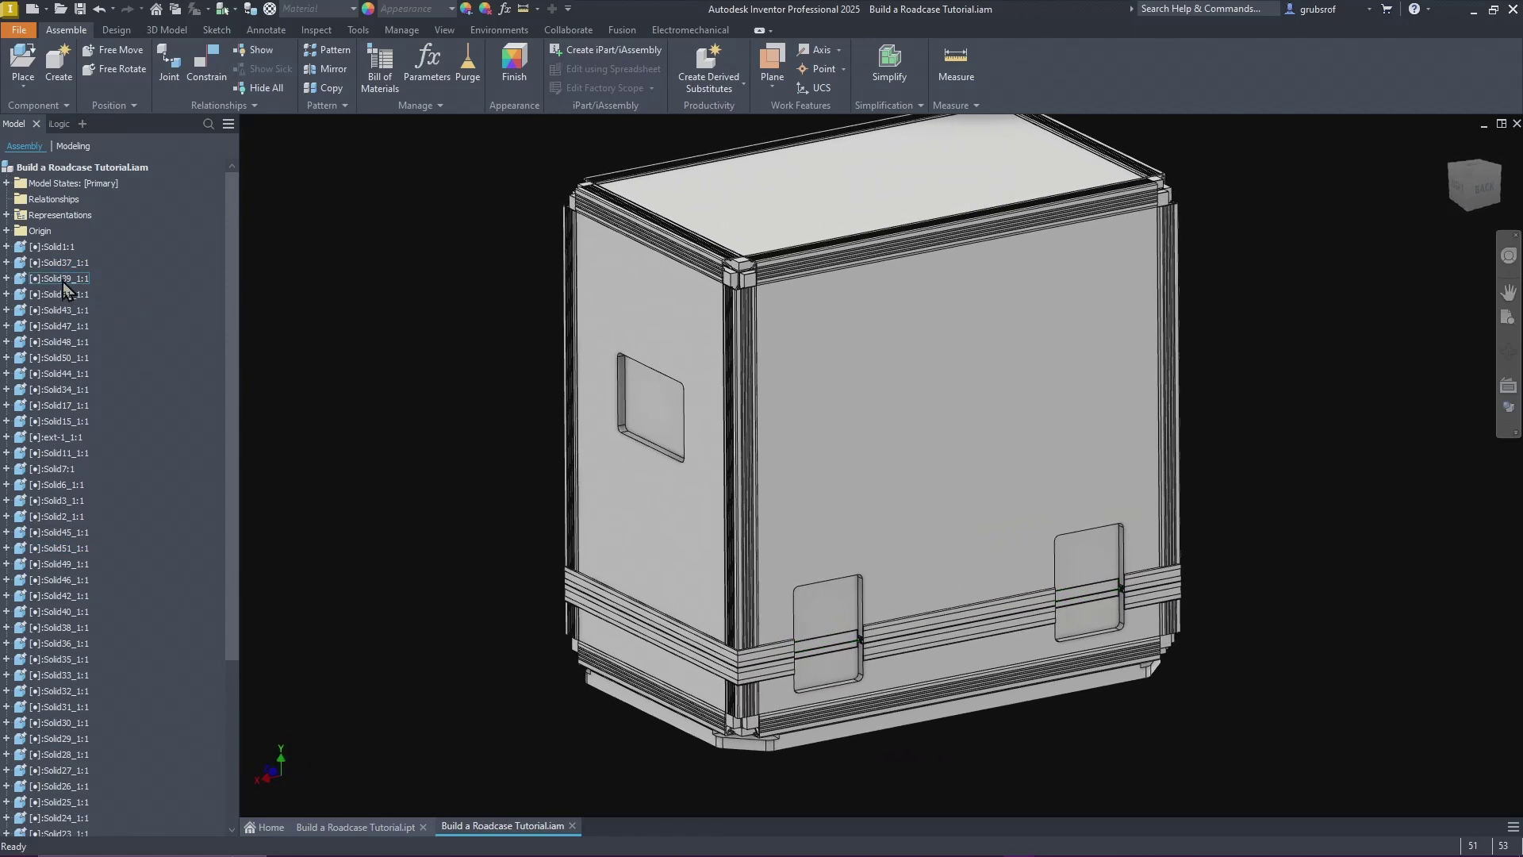
{"action": "left_click", "coordinate": [325, 240]}
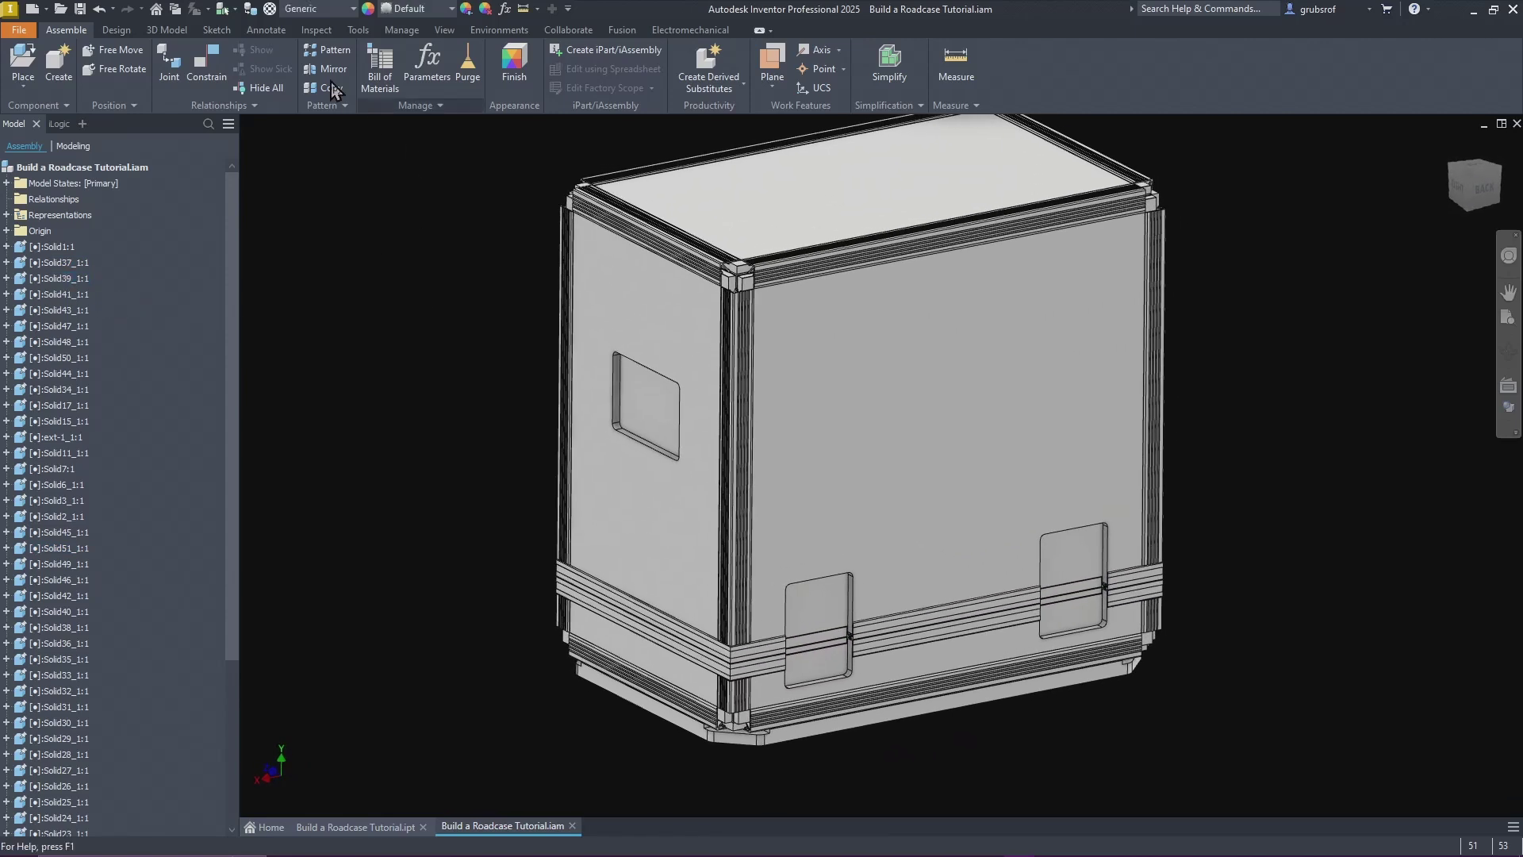
Step: Select the edge and split-line extrusion components on the back and right sides of the roadcase
{"action": "left_click", "coordinate": [784, 273]}
{"action": "left_click", "coordinate": [695, 254], "text": "ctrl"}
{"action": "left_click", "coordinate": [742, 326], "text": "ctrl"}
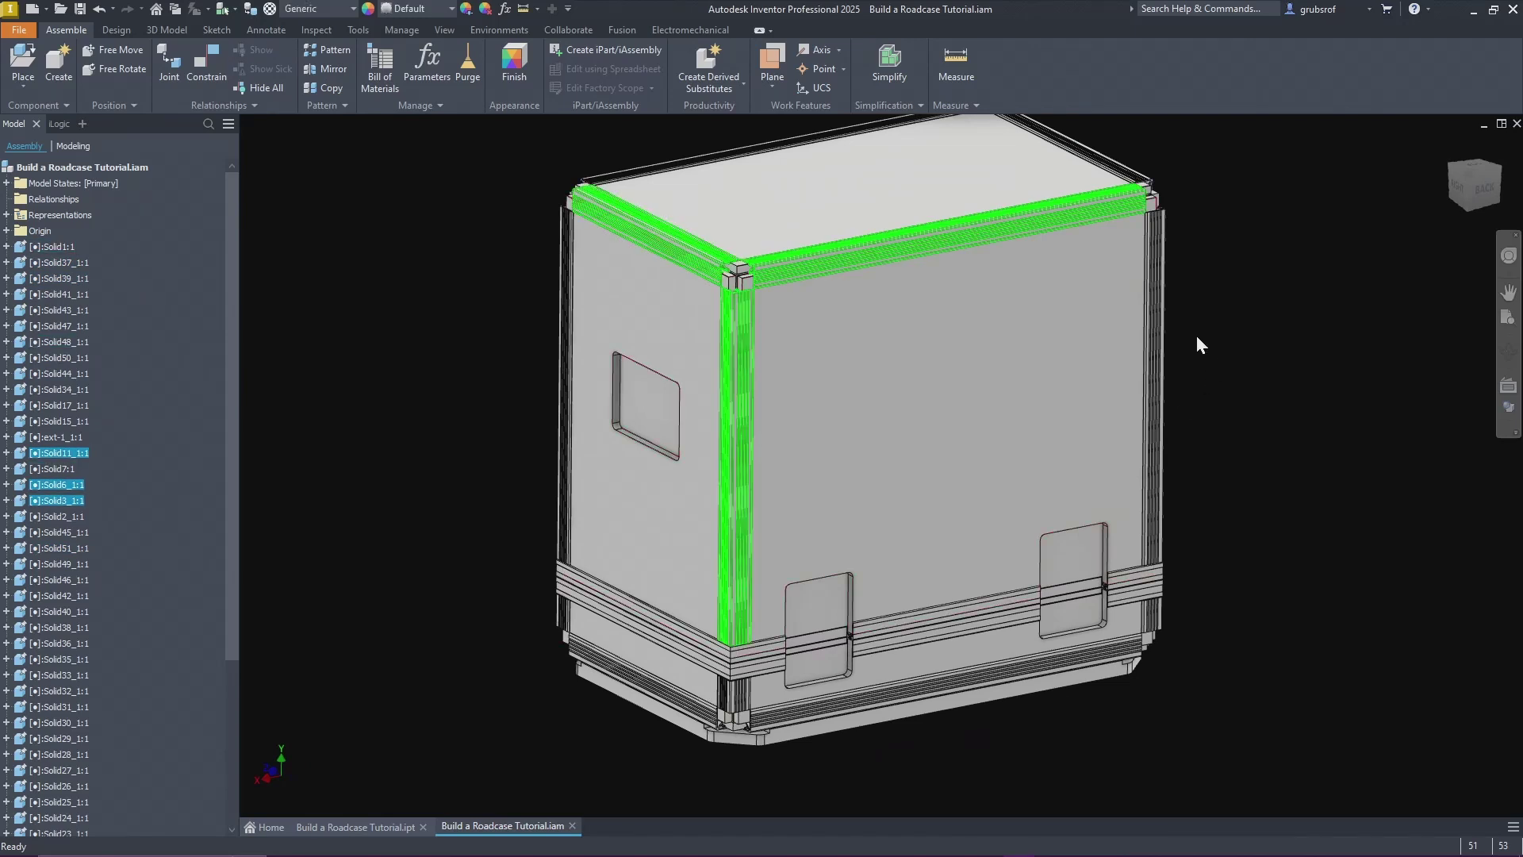
{"action": "left_click", "coordinate": [1163, 357], "text": "ctrl"}
{"action": "left_click", "coordinate": [1152, 582], "text": "ctrl"}
{"action": "left_click", "coordinate": [1111, 591], "text": "ctrl"}
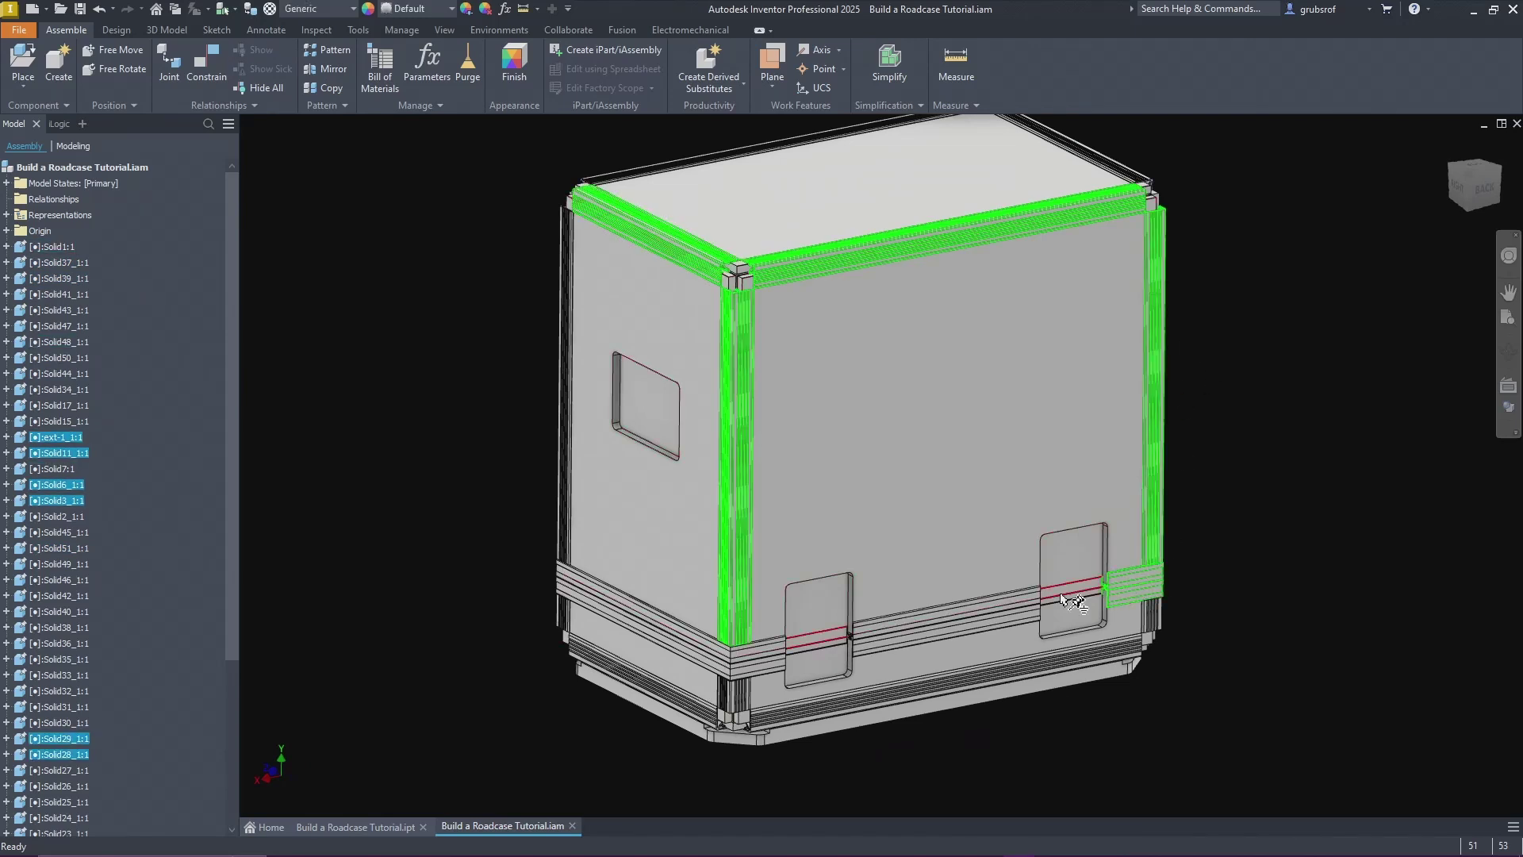
{"action": "left_click", "coordinate": [1016, 609], "text": "ctrl"}
{"action": "left_click", "coordinate": [1023, 623], "text": "ctrl"}
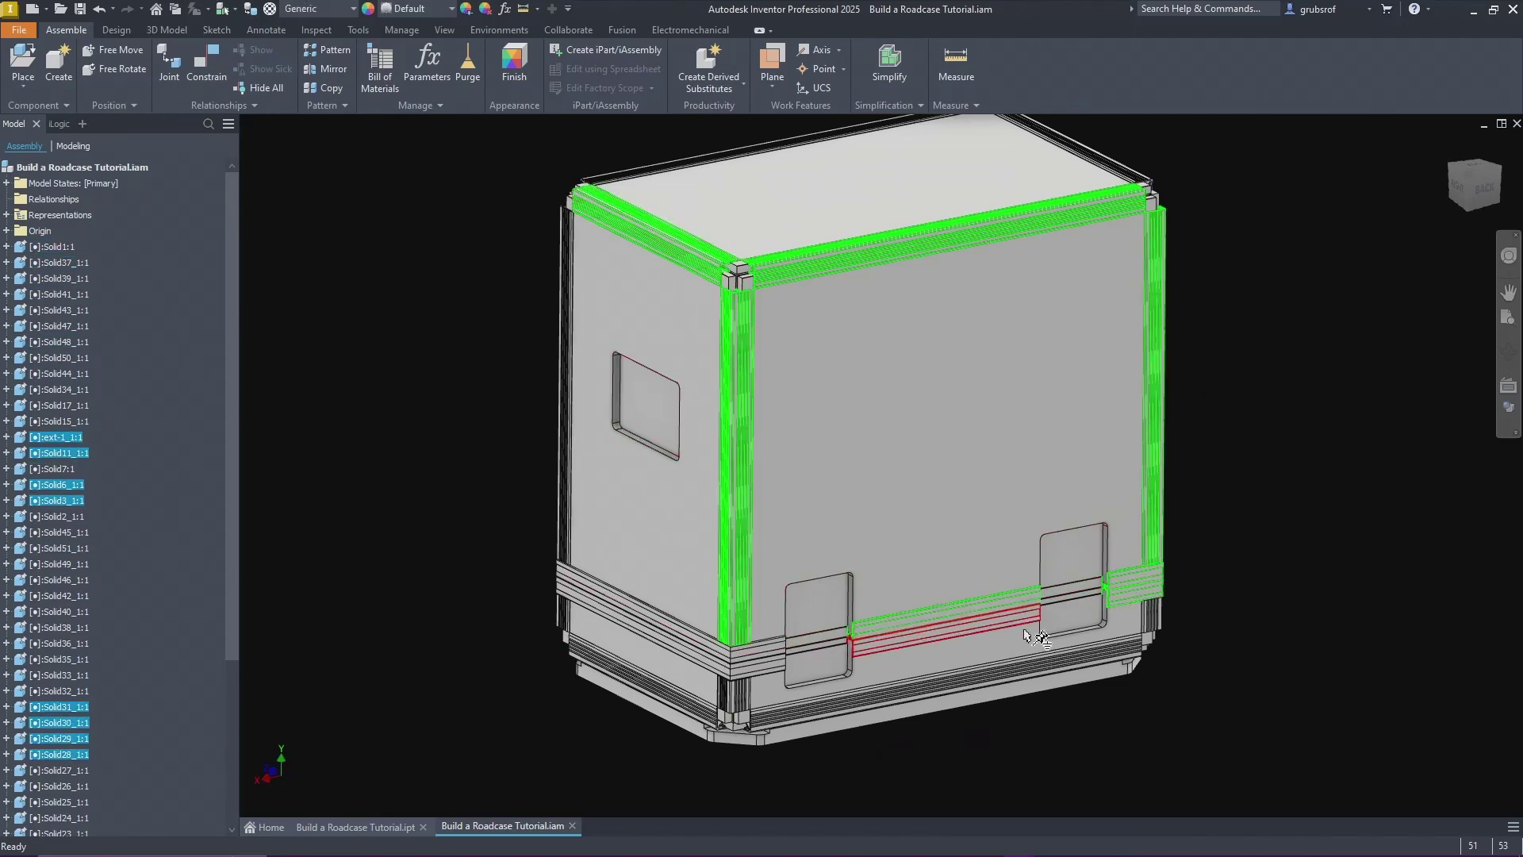
{"action": "left_click", "coordinate": [1047, 670], "text": "ctrl"}
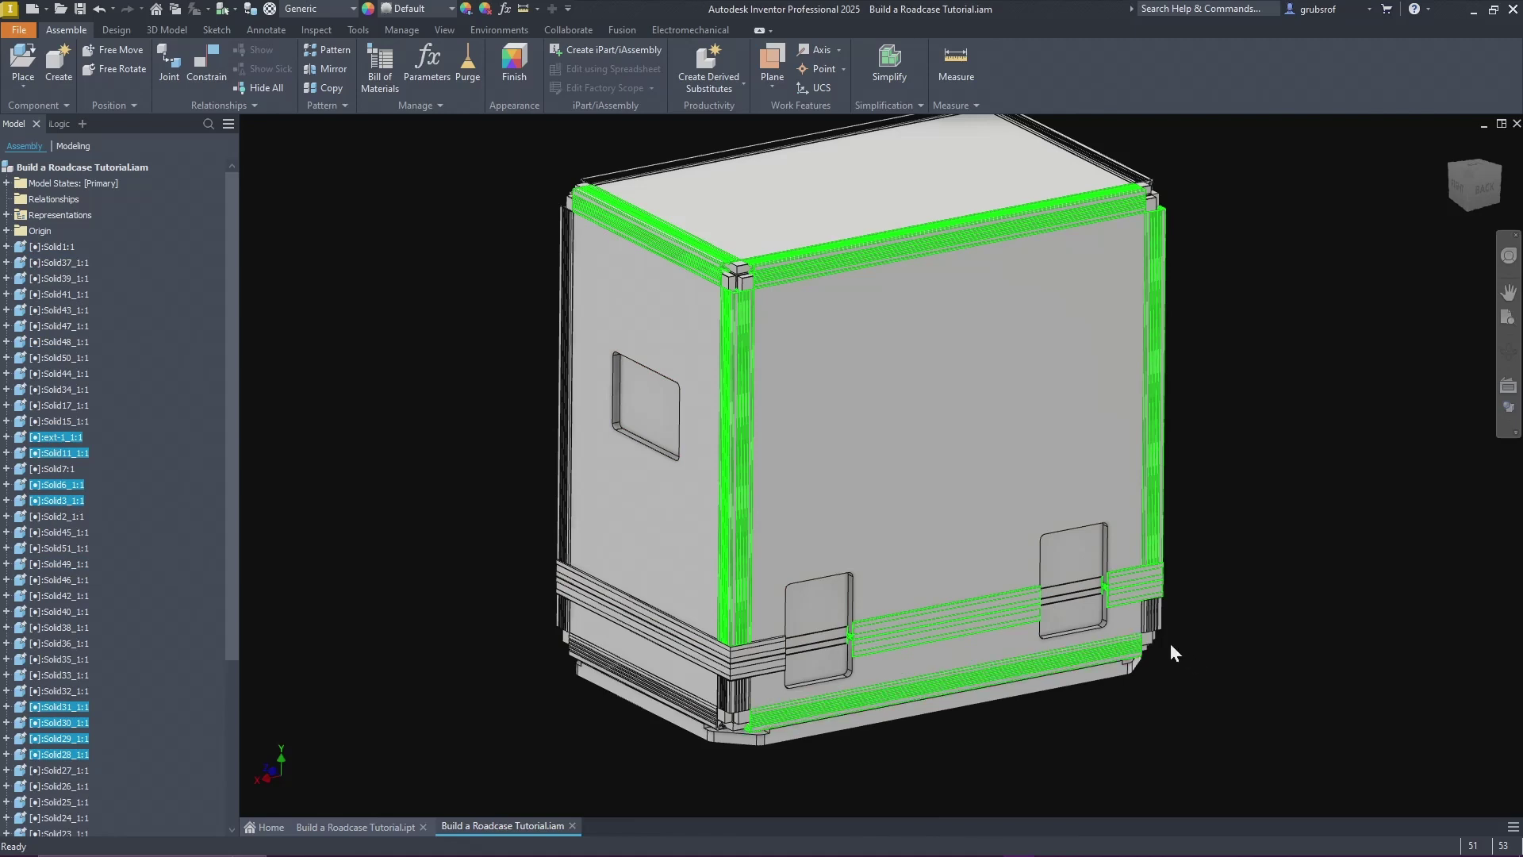
{"action": "left_click", "coordinate": [619, 621], "text": "ctrl"}
{"action": "left_click", "coordinate": [575, 540], "text": "ctrl"}
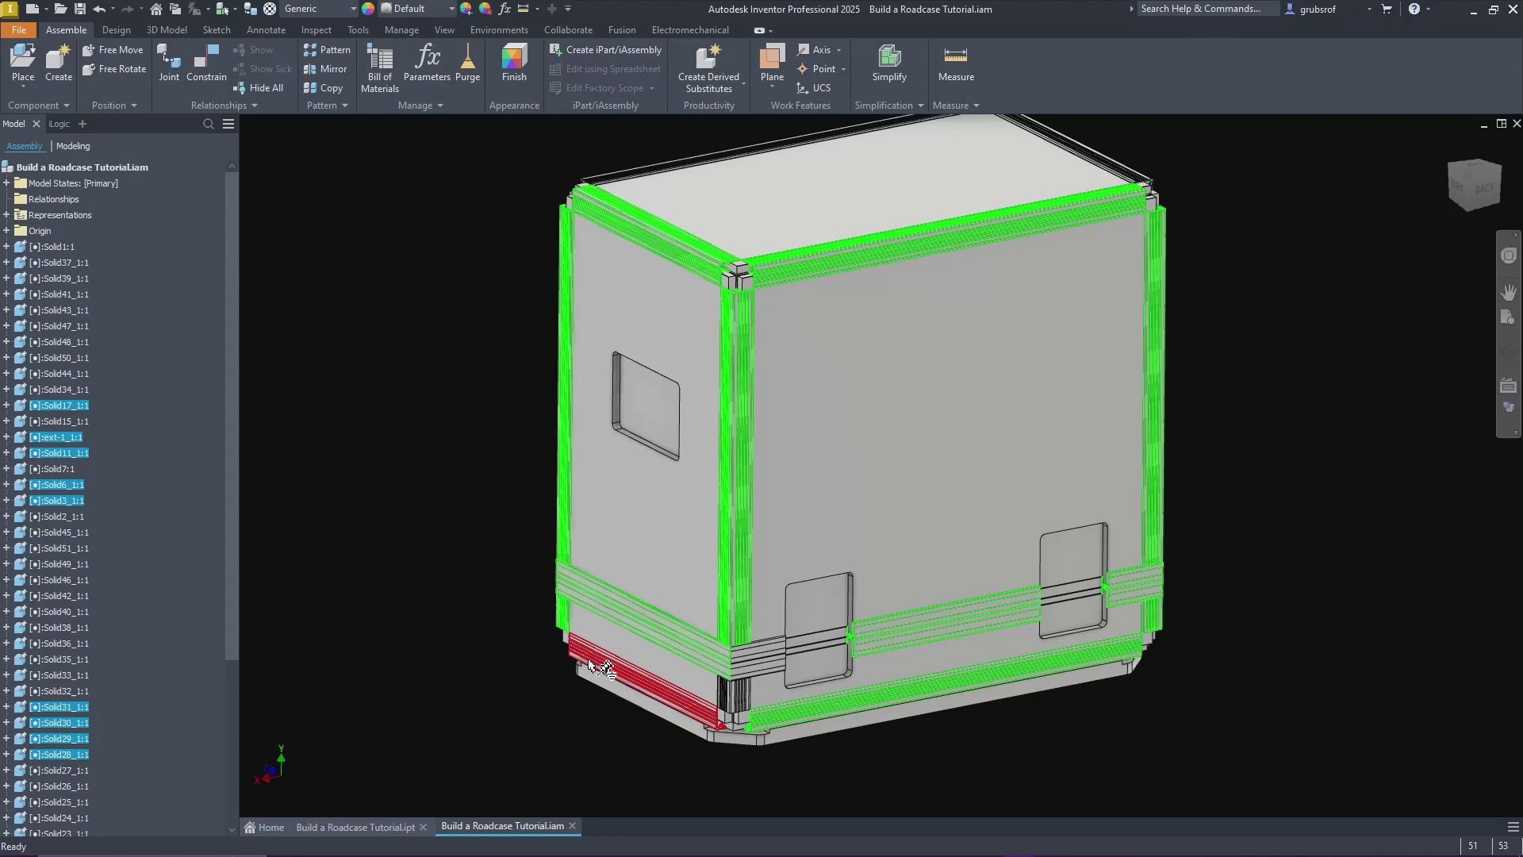
{"action": "left_click", "coordinate": [627, 674], "text": "ctrl"}
{"action": "left_click", "coordinate": [731, 689], "text": "ctrl"}
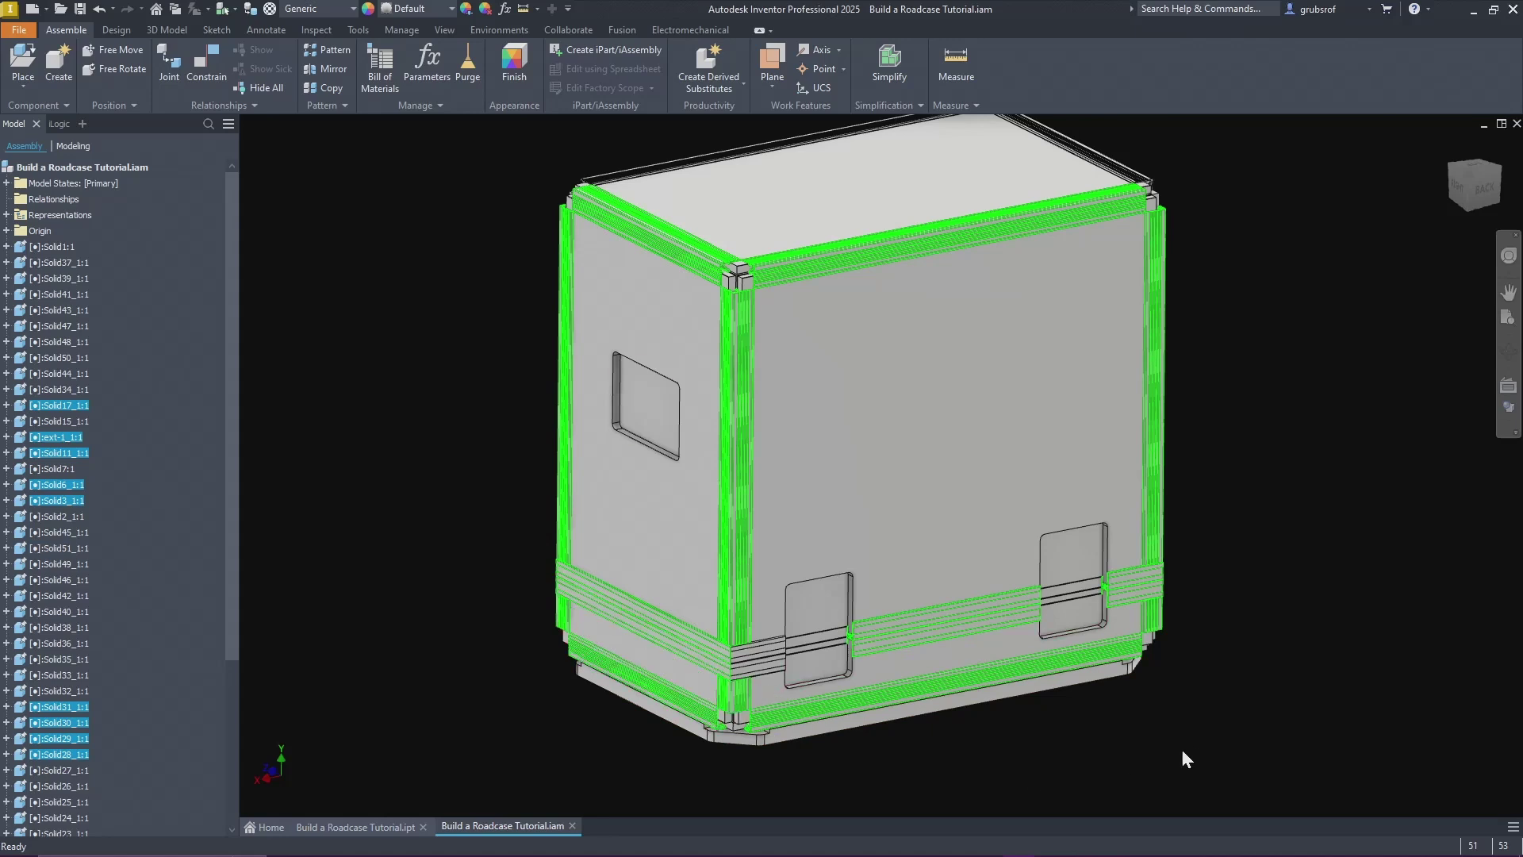
Step: Add the front side's top, vertical, split-line and bottom extrusion components to the selection
{"action": "middle_click_drag", "start_coordinate": [1202, 736], "coordinate": [1163, 734], "text": "shift"}
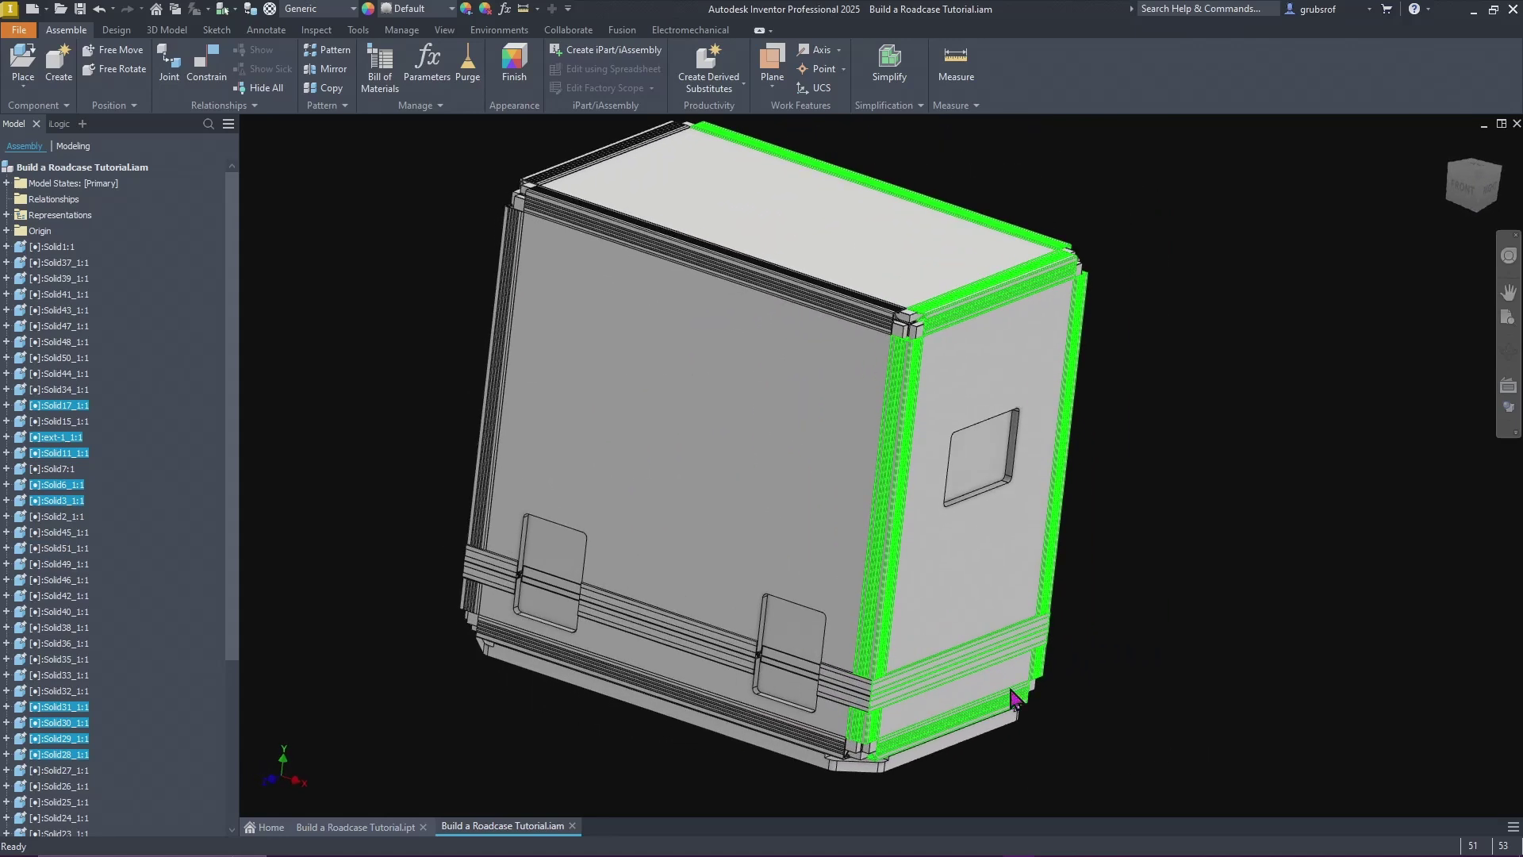
{"action": "left_click", "coordinate": [718, 272], "text": "ctrl"}
{"action": "left_click", "coordinate": [500, 454], "text": "ctrl"}
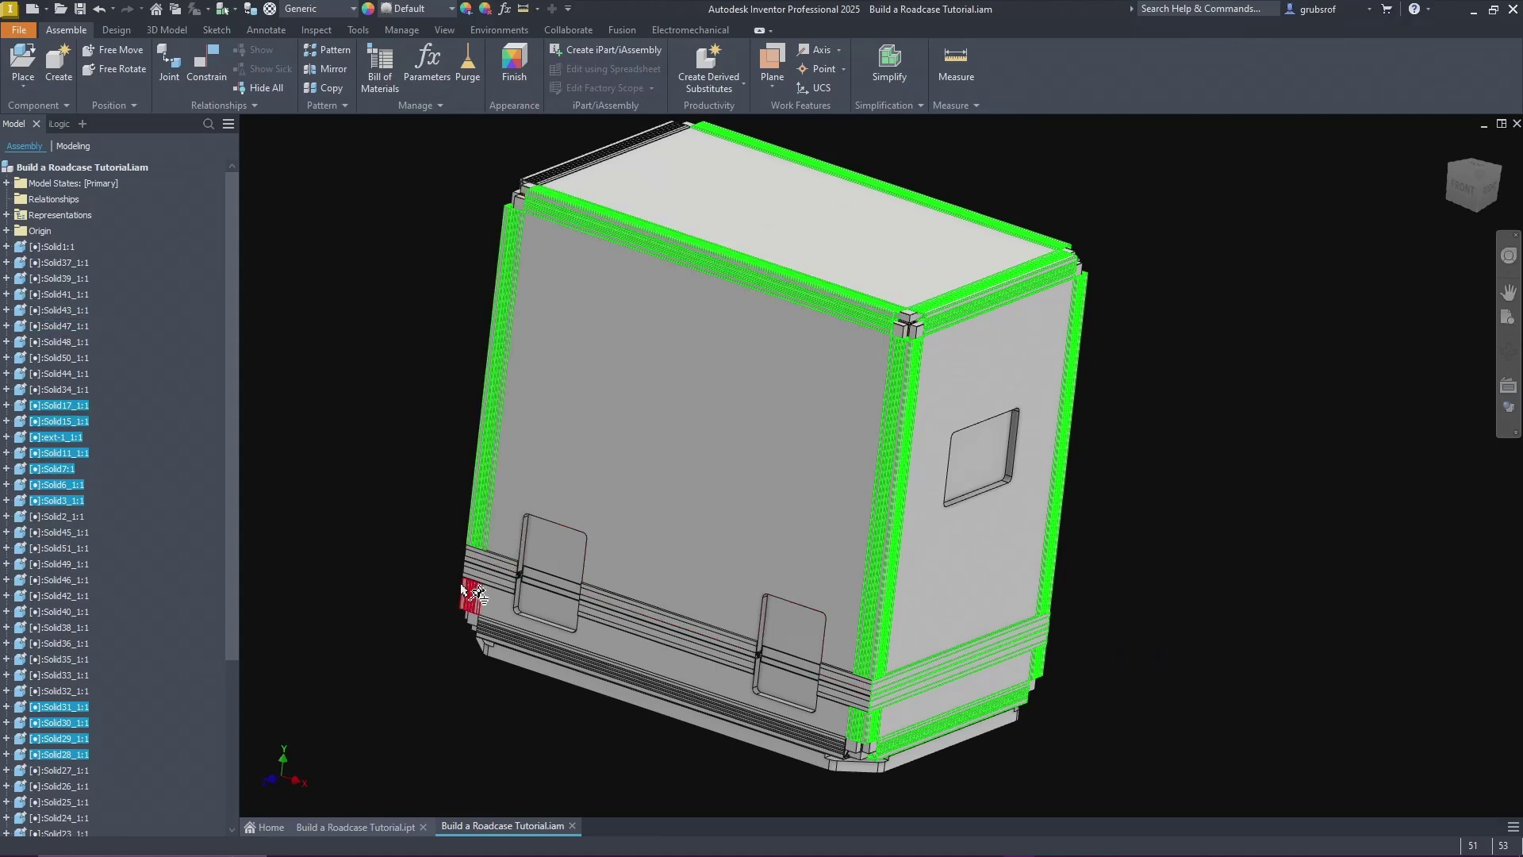
{"action": "left_click", "coordinate": [492, 573], "text": "ctrl"}
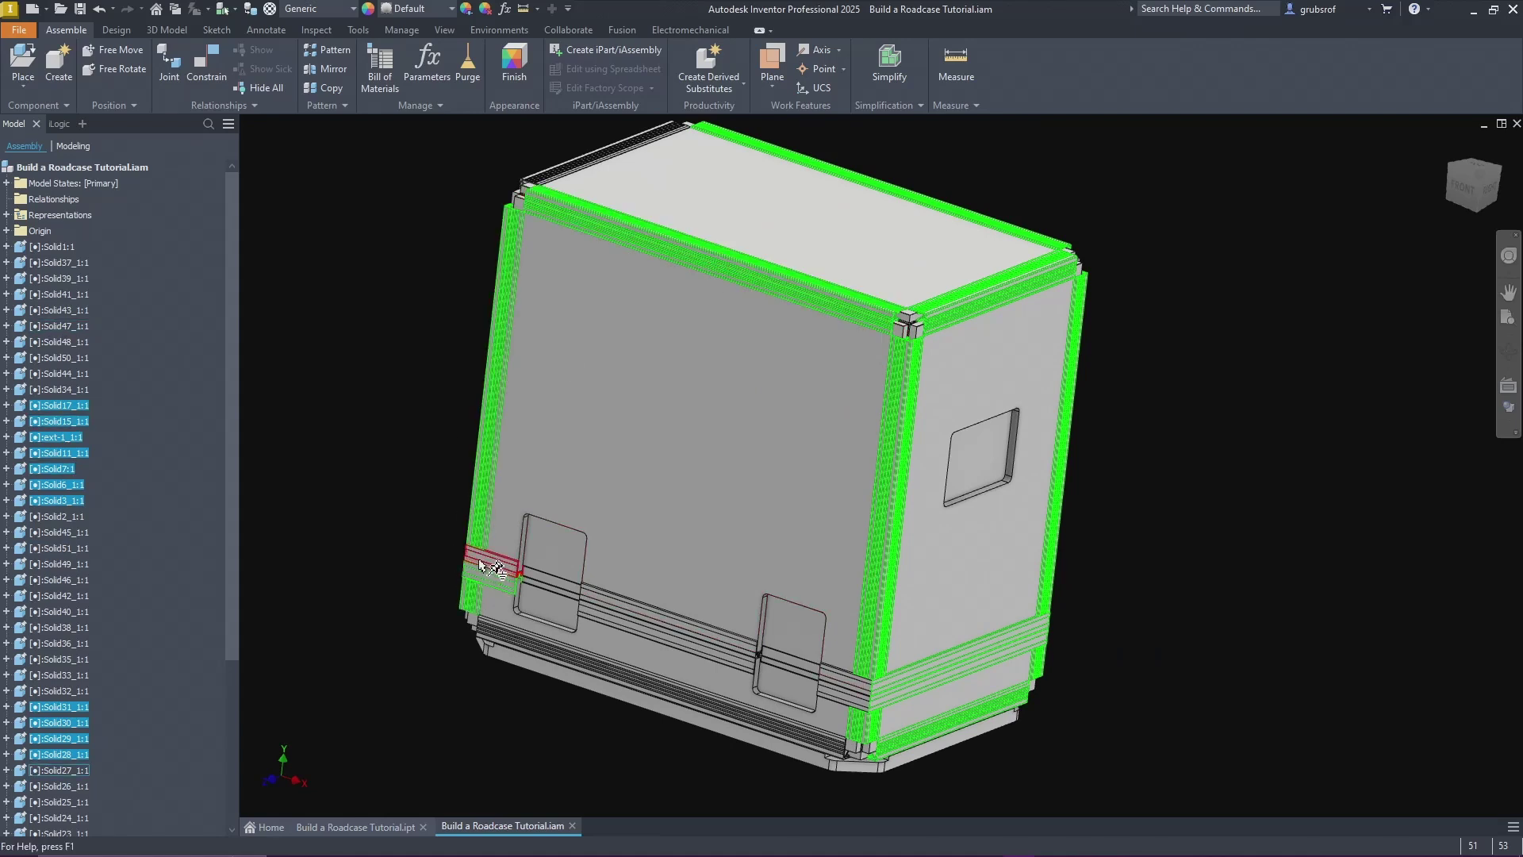
{"action": "left_click", "coordinate": [631, 617], "text": "ctrl"}
{"action": "left_click", "coordinate": [634, 635], "text": "ctrl"}
{"action": "left_click", "coordinate": [859, 692], "text": "ctrl"}
{"action": "left_click", "coordinate": [809, 730], "text": "ctrl"}
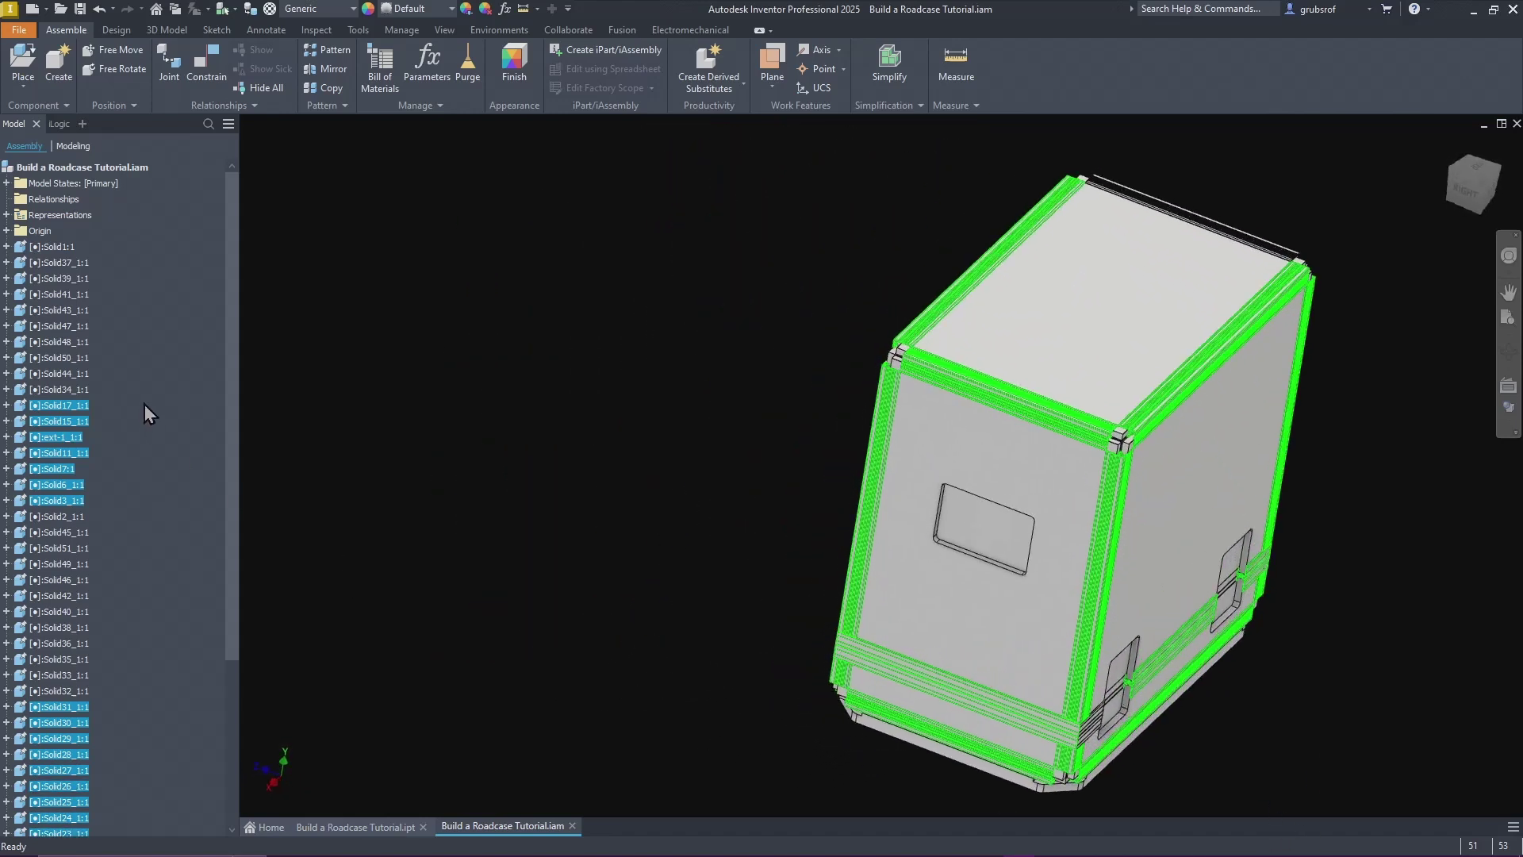
Step: Group the selected components in a new folder named extrusion and move it above the first component in the tree
{"action": "right_click", "coordinate": [54, 411]}
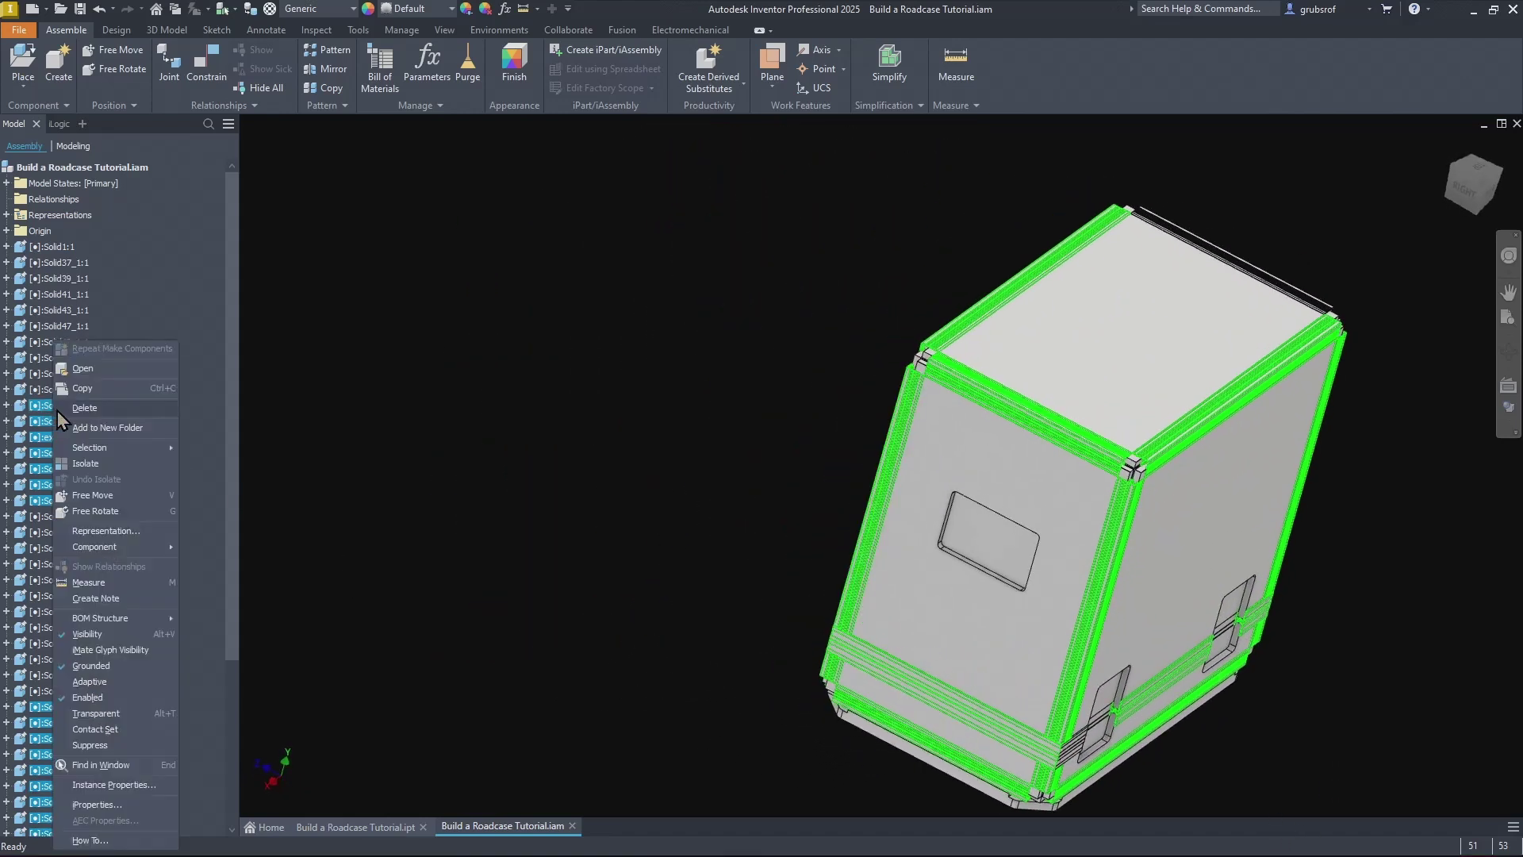
{"action": "left_click", "coordinate": [102, 427]}
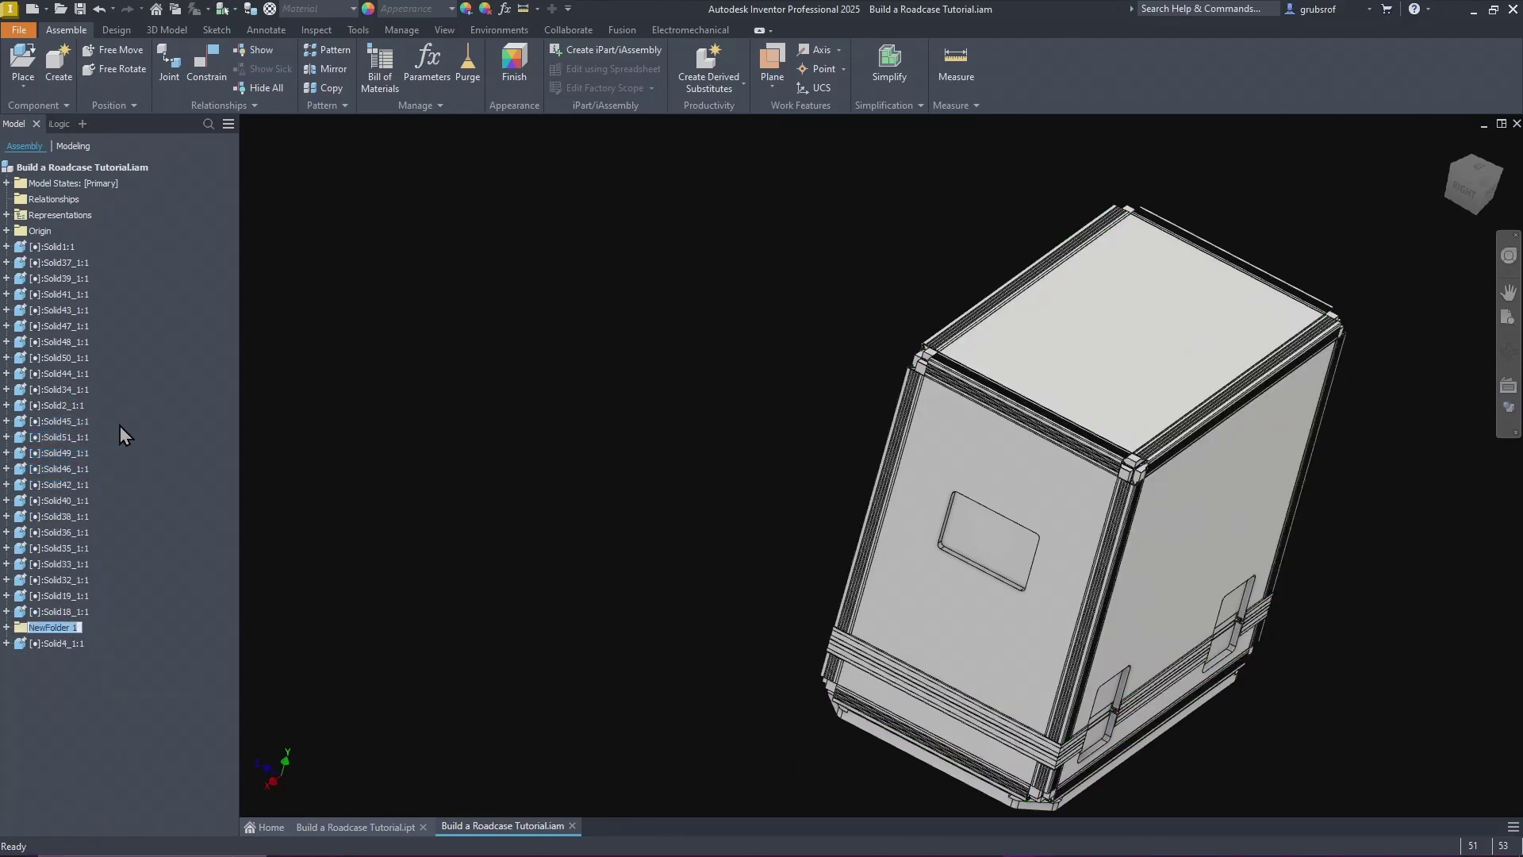
{"action": "type", "text": "extrusion"}
{"action": "key", "text": "Return"}
{"action": "left_click_drag", "start_coordinate": [46, 628], "coordinate": [98, 239]}
Step: Hide all components in the extrusion folder
{"action": "right_click", "coordinate": [46, 252]}
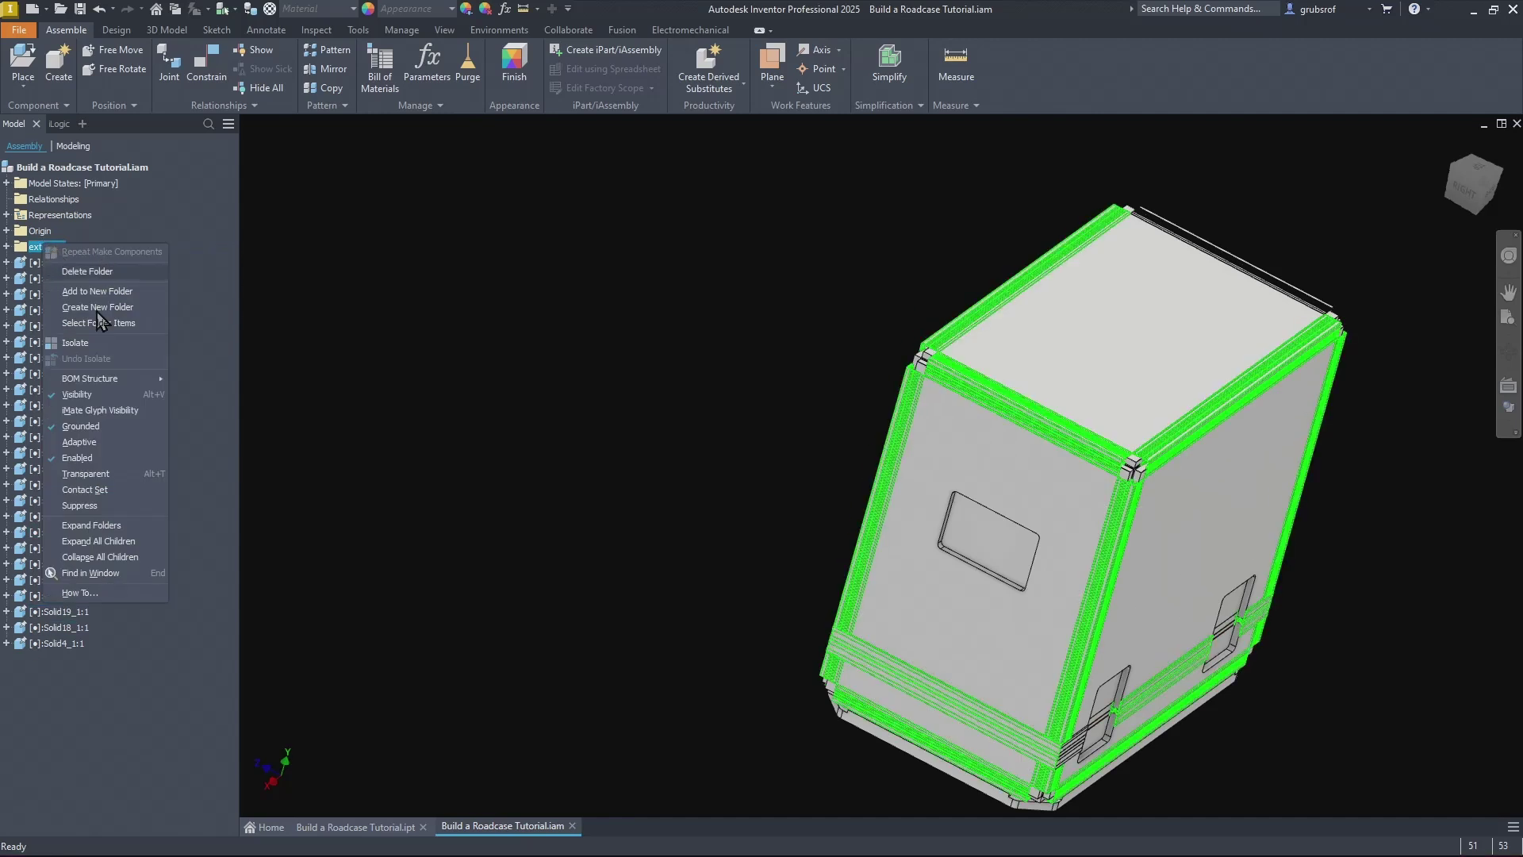
{"action": "left_click", "coordinate": [481, 402]}
{"action": "middle_click_drag", "start_coordinate": [483, 402], "coordinate": [1064, 673], "text": "shift"}
Step: Move the left side's top and bottom extrusion components into the extrusion folder
{"action": "left_click", "coordinate": [1038, 672]}
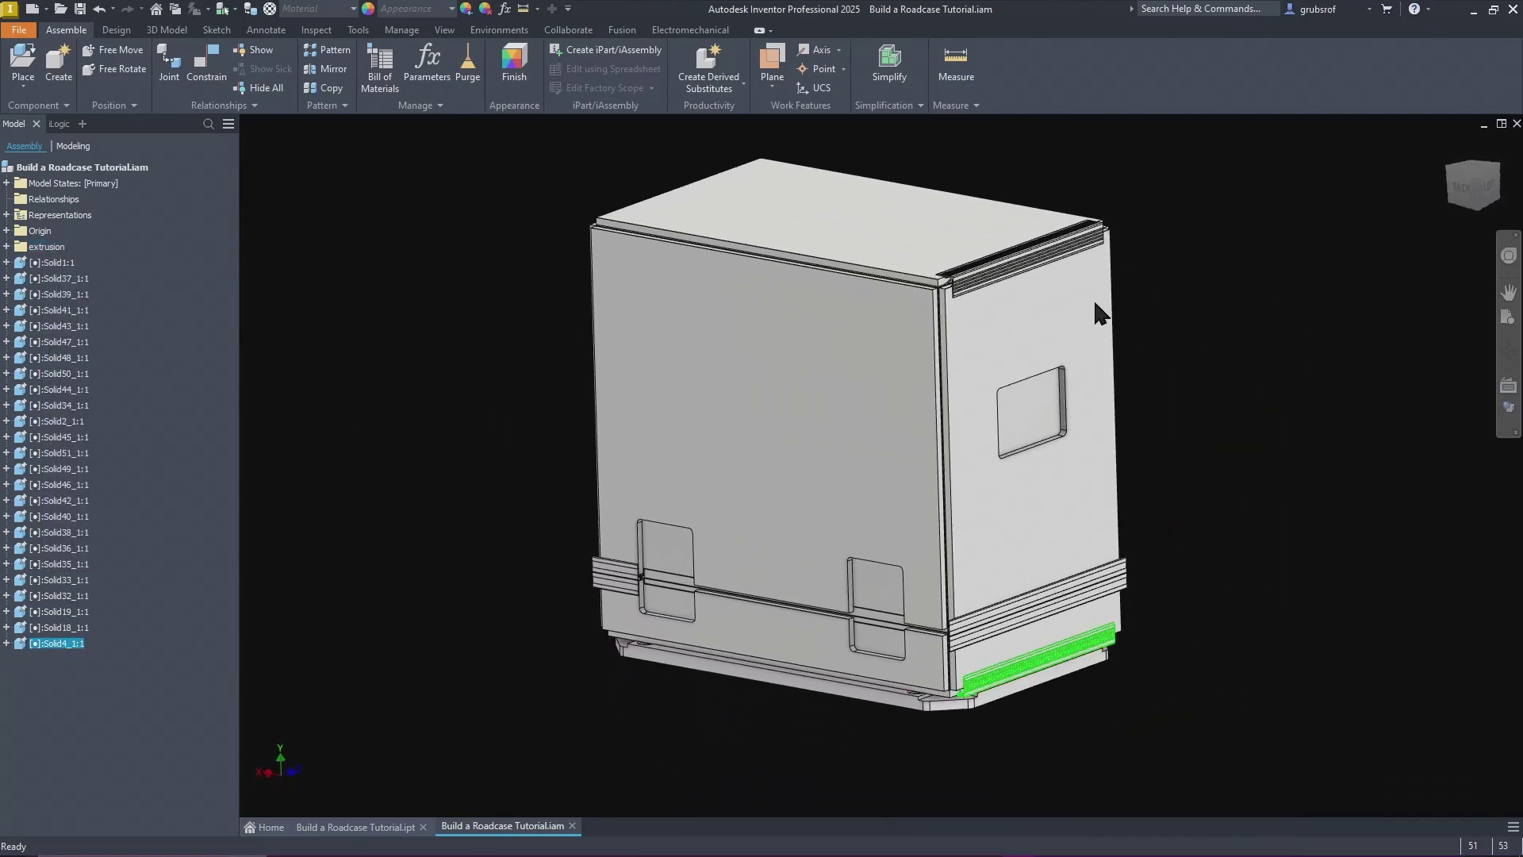
{"action": "left_click", "coordinate": [1014, 269], "text": "ctrl"}
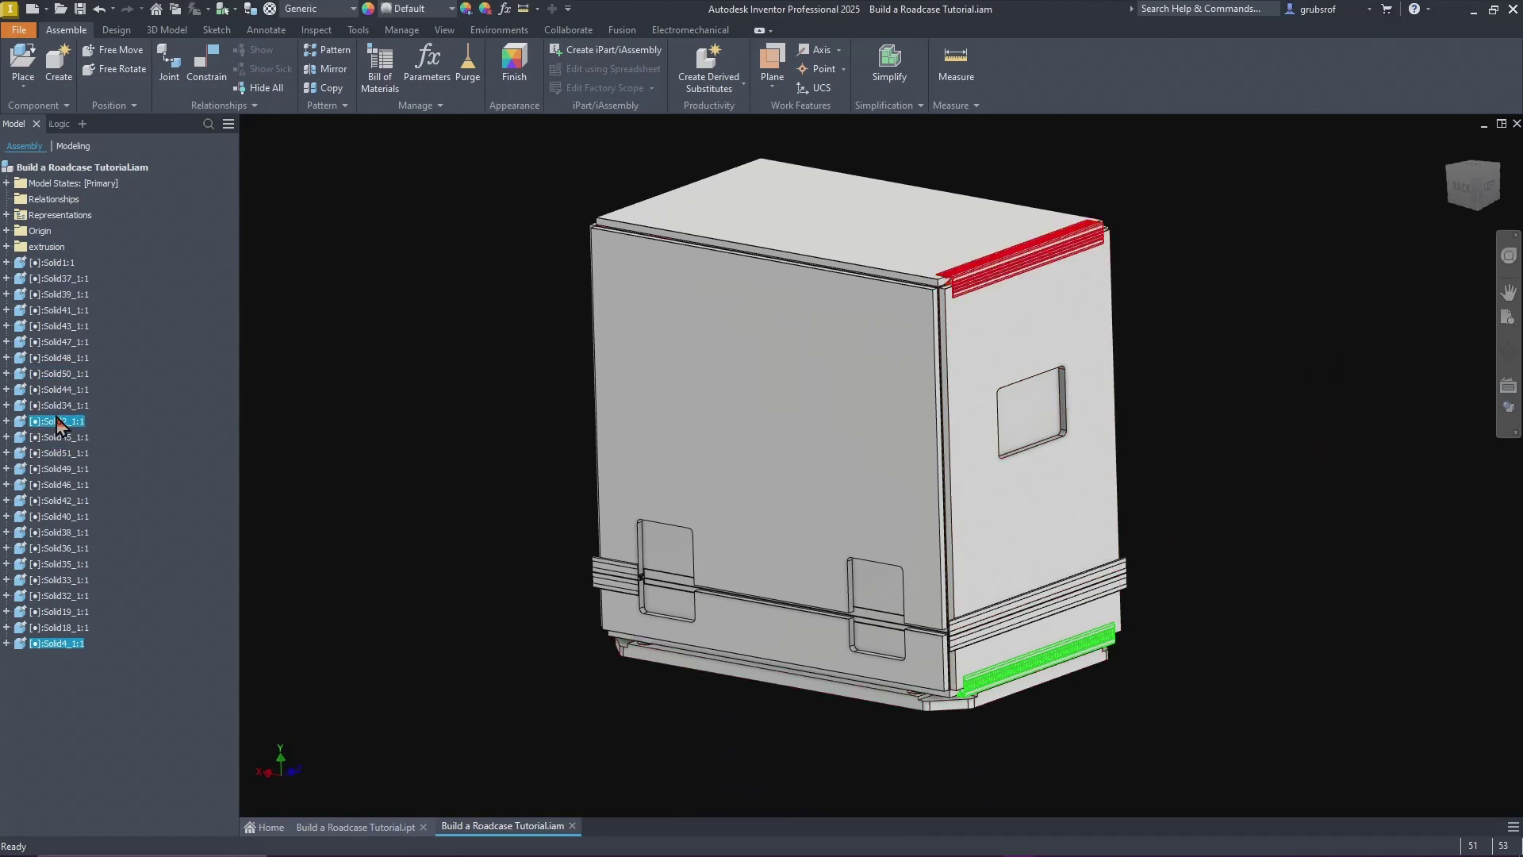
{"action": "left_click_drag", "start_coordinate": [56, 428], "coordinate": [61, 250]}
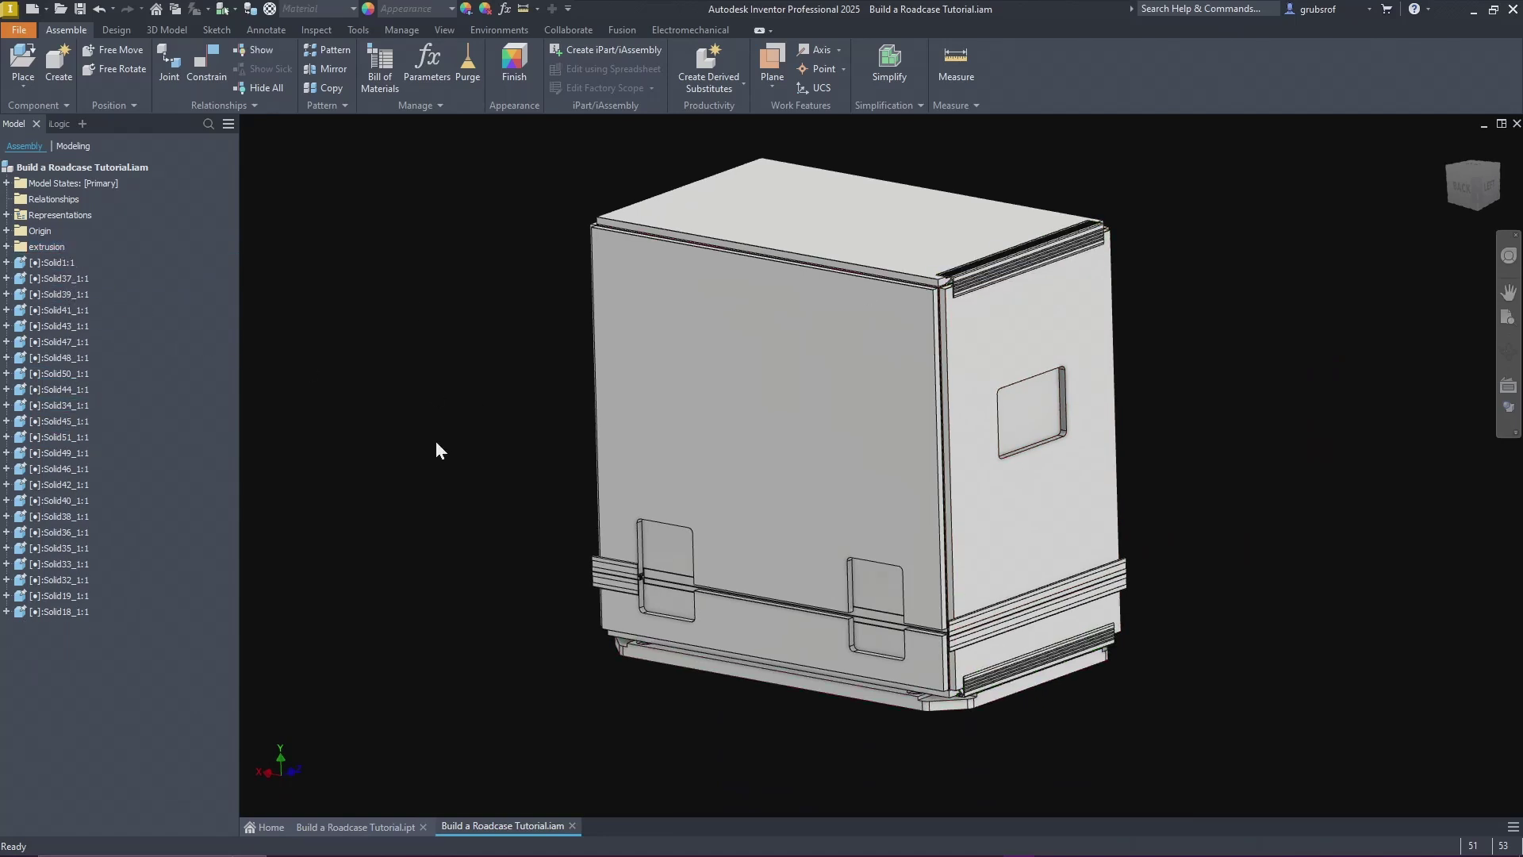
Step: Check the left side's top and bottom extrusions in the model and expand the extrusion folder to review its components
{"action": "scroll", "coordinate": [803, 587], "scroll_direction": "up", "scroll_amount": 1}
{"action": "left_click", "coordinate": [989, 284]}
{"action": "left_click", "coordinate": [387, 374]}
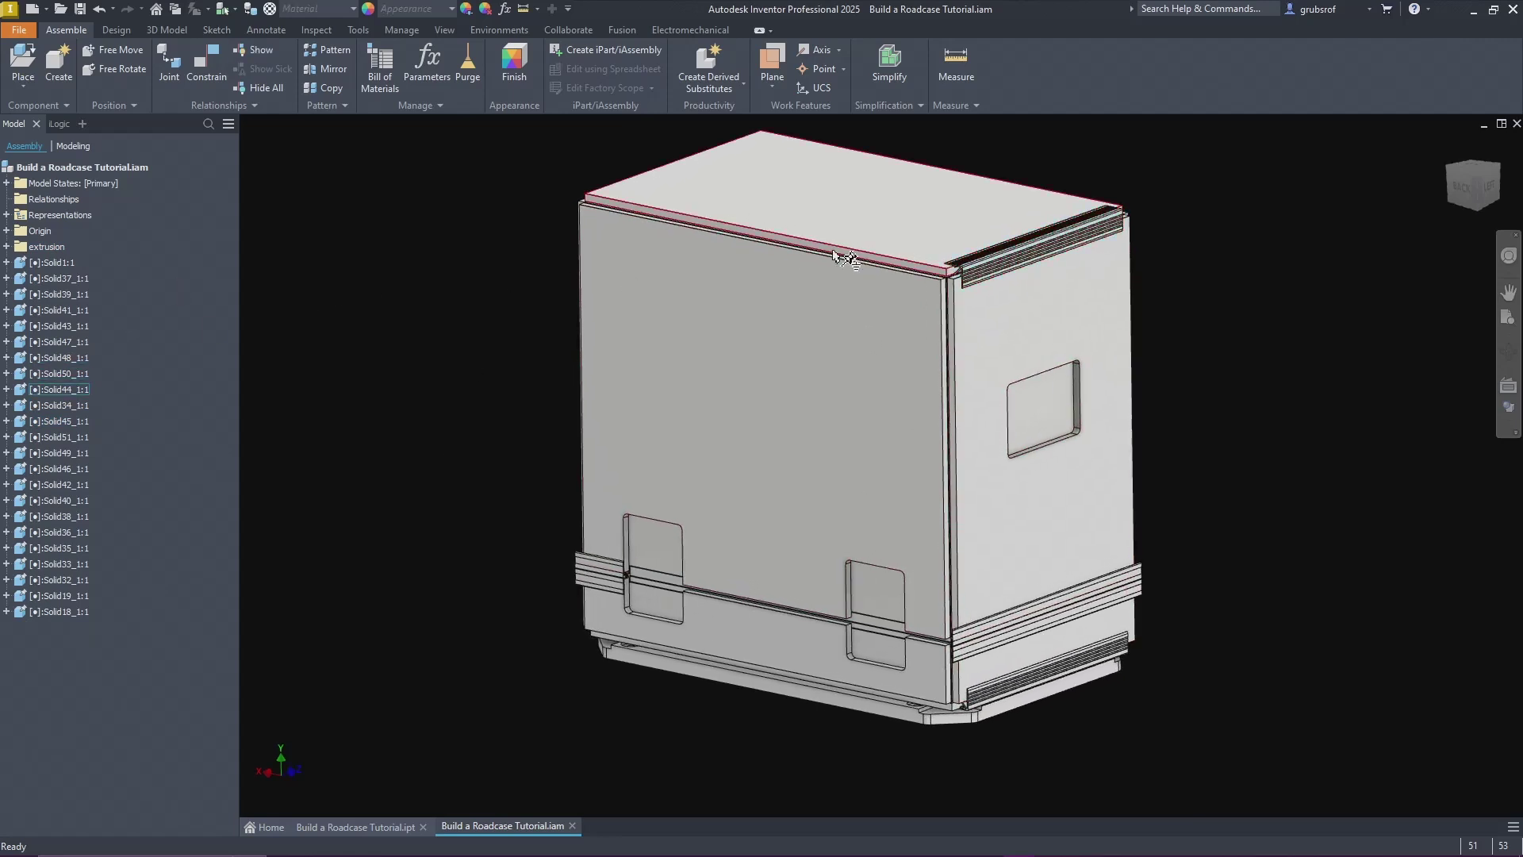
{"action": "left_click", "coordinate": [988, 279]}
{"action": "left_click", "coordinate": [252, 568]}
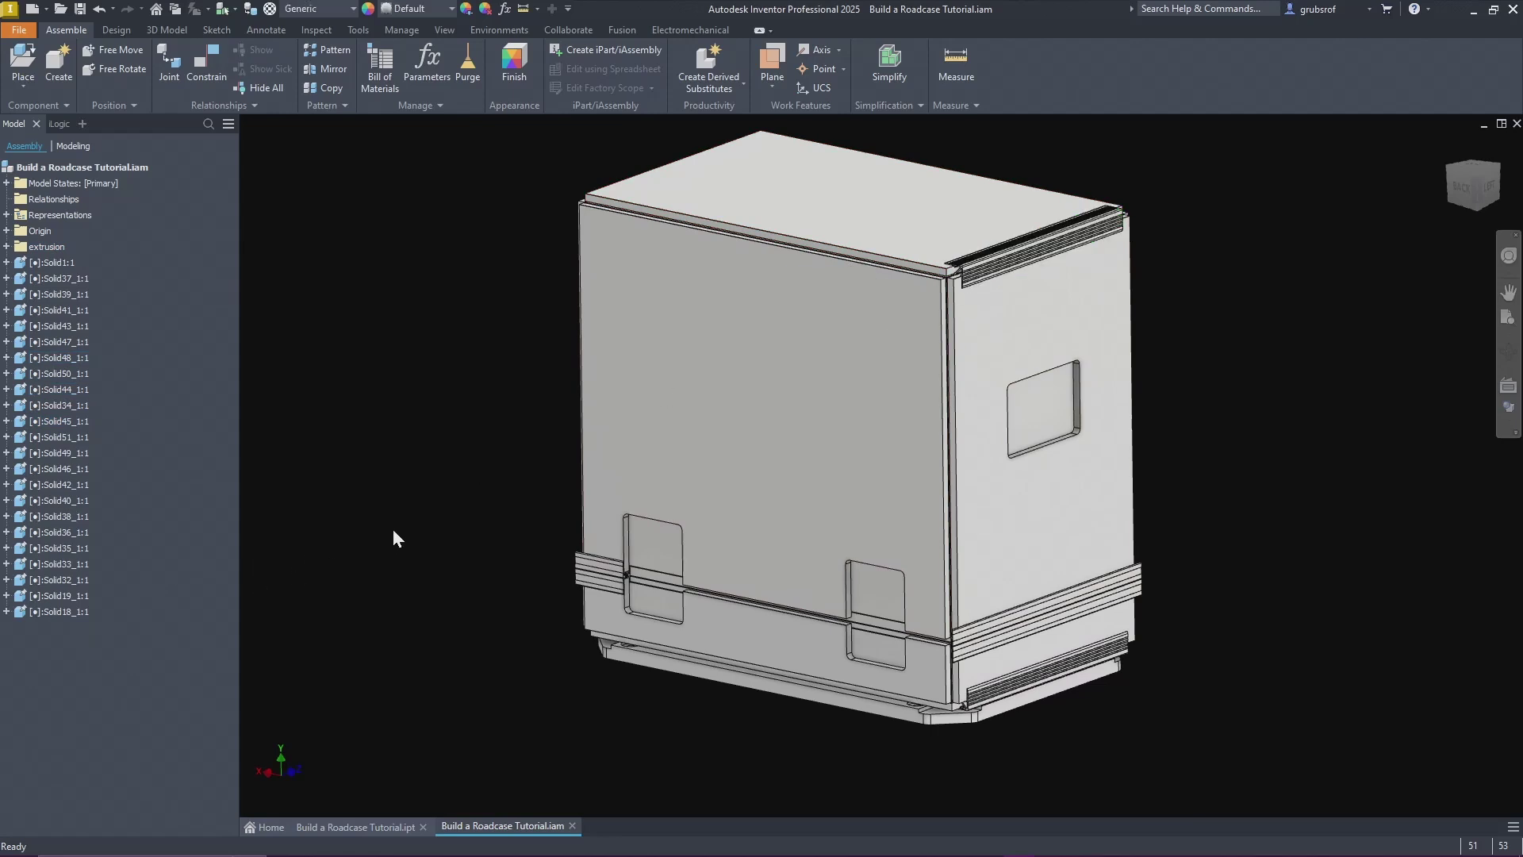
{"action": "left_click", "coordinate": [1016, 680]}
{"action": "left_click", "coordinate": [401, 567]}
{"action": "left_click", "coordinate": [59, 263]}
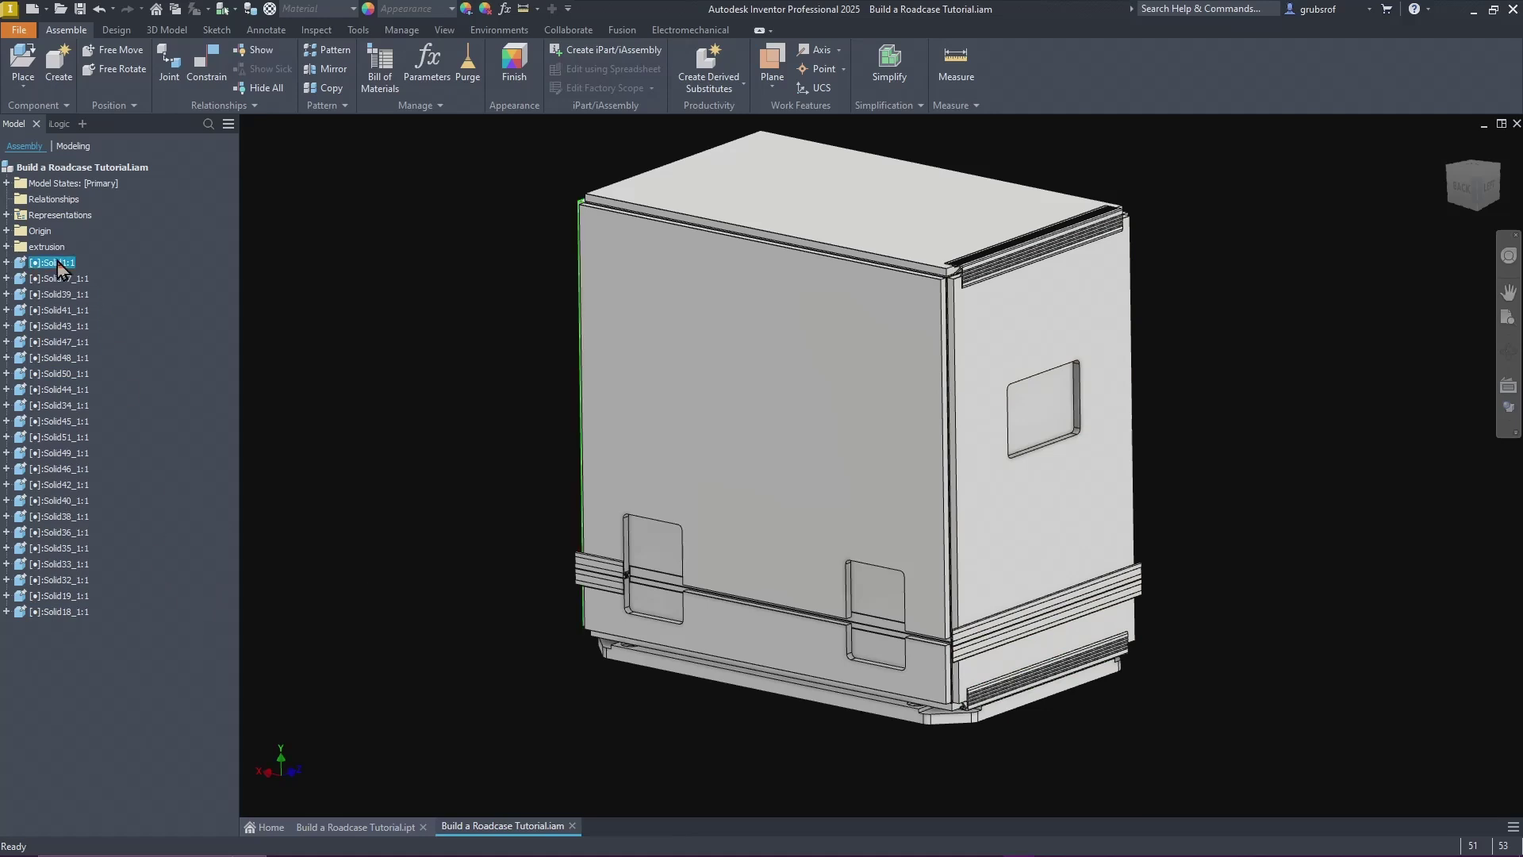
{"action": "left_click", "coordinate": [20, 249]}
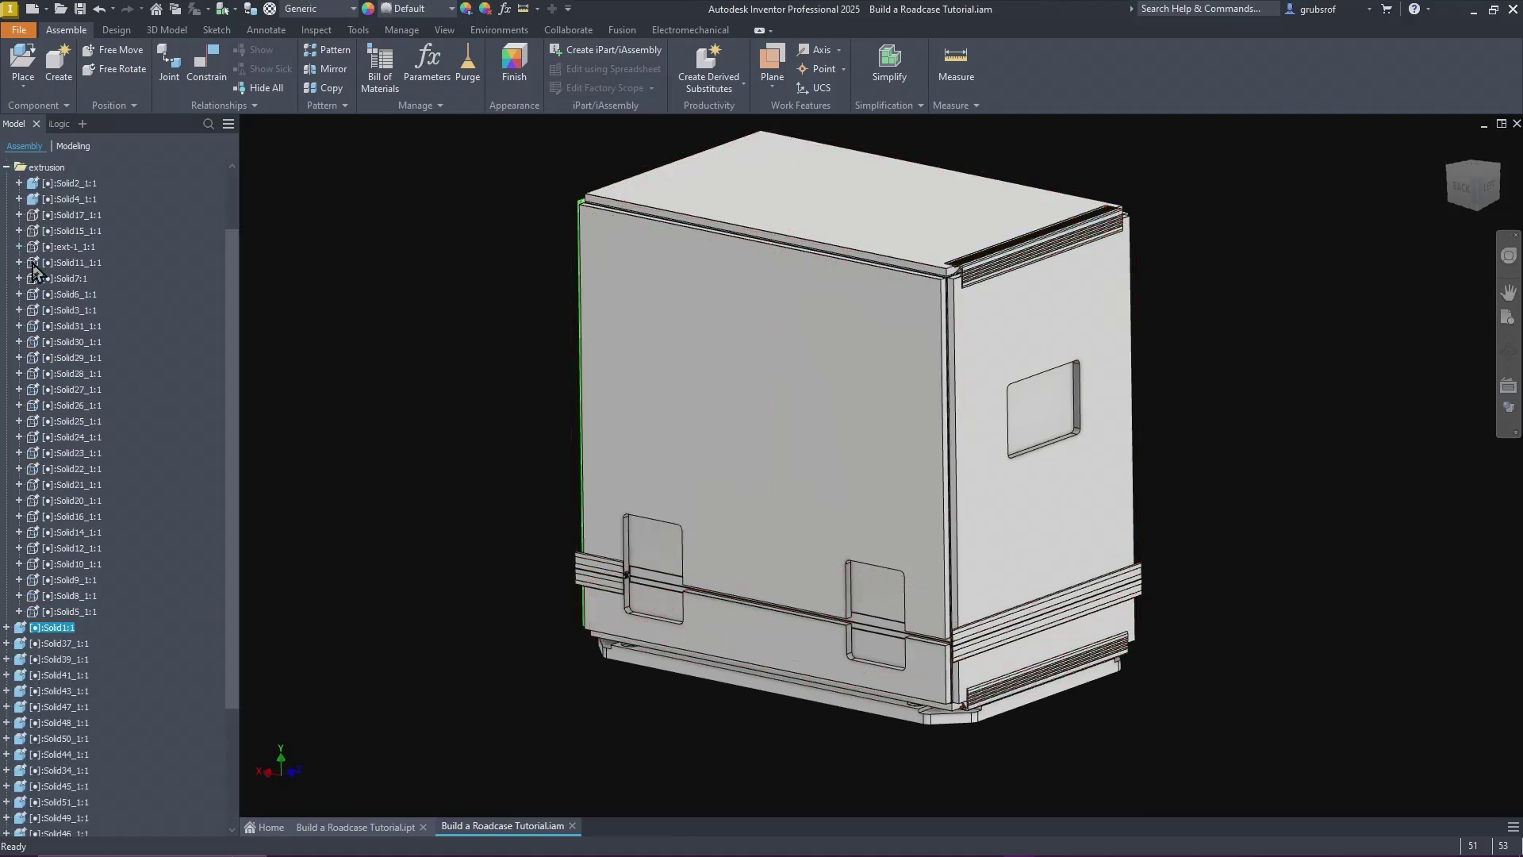
Step: Hide the left side's top and bottom extrusion components, Solid2_1 and Solid4_1, in the extrusion folder
{"action": "left_click", "coordinate": [78, 184]}
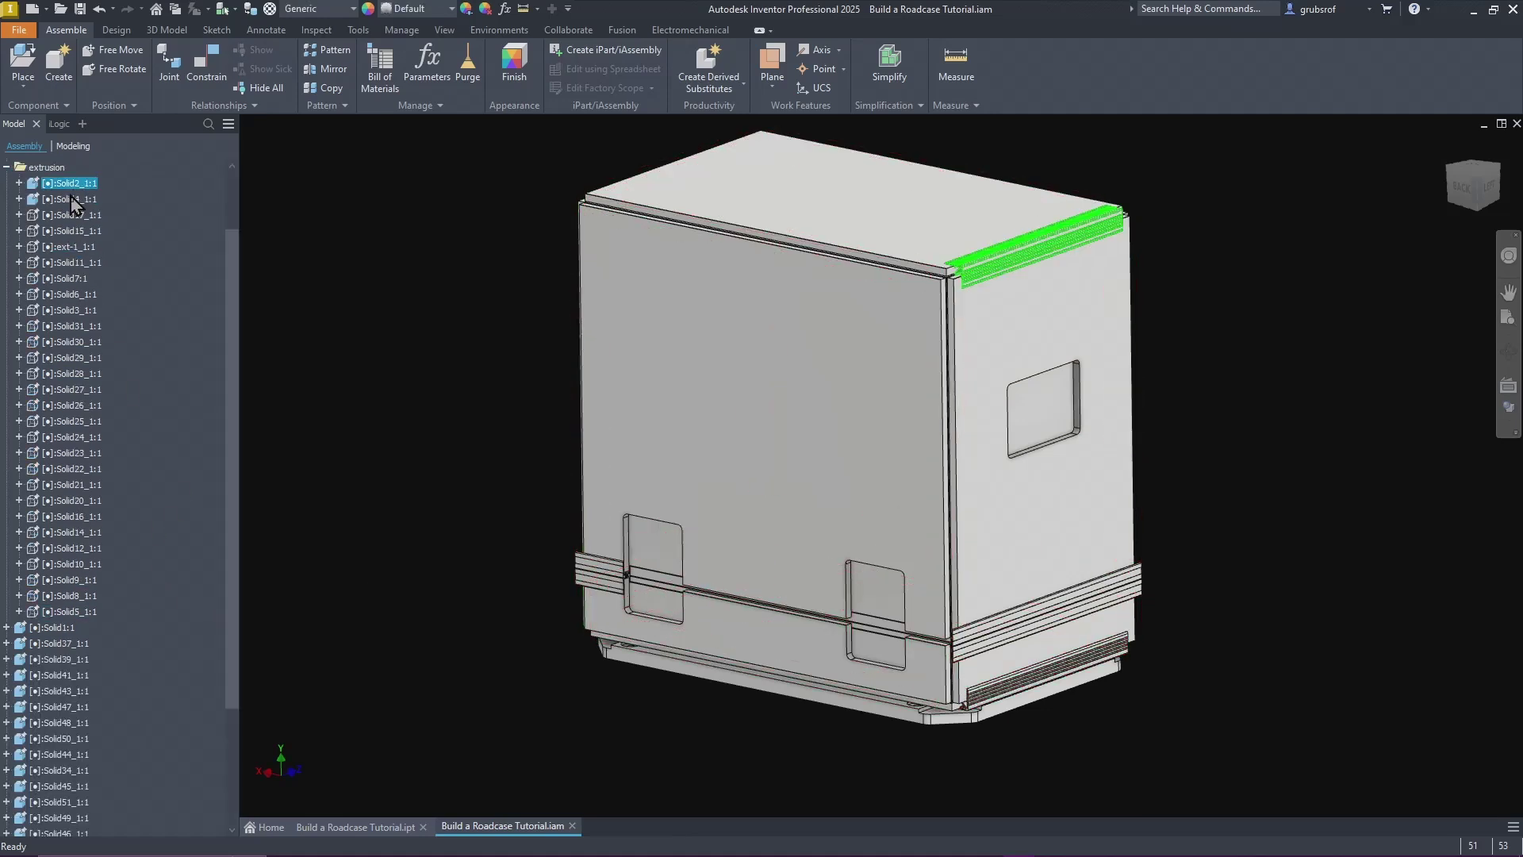
{"action": "left_click", "coordinate": [77, 198], "text": "ctrl"}
{"action": "right_click", "coordinate": [76, 198]}
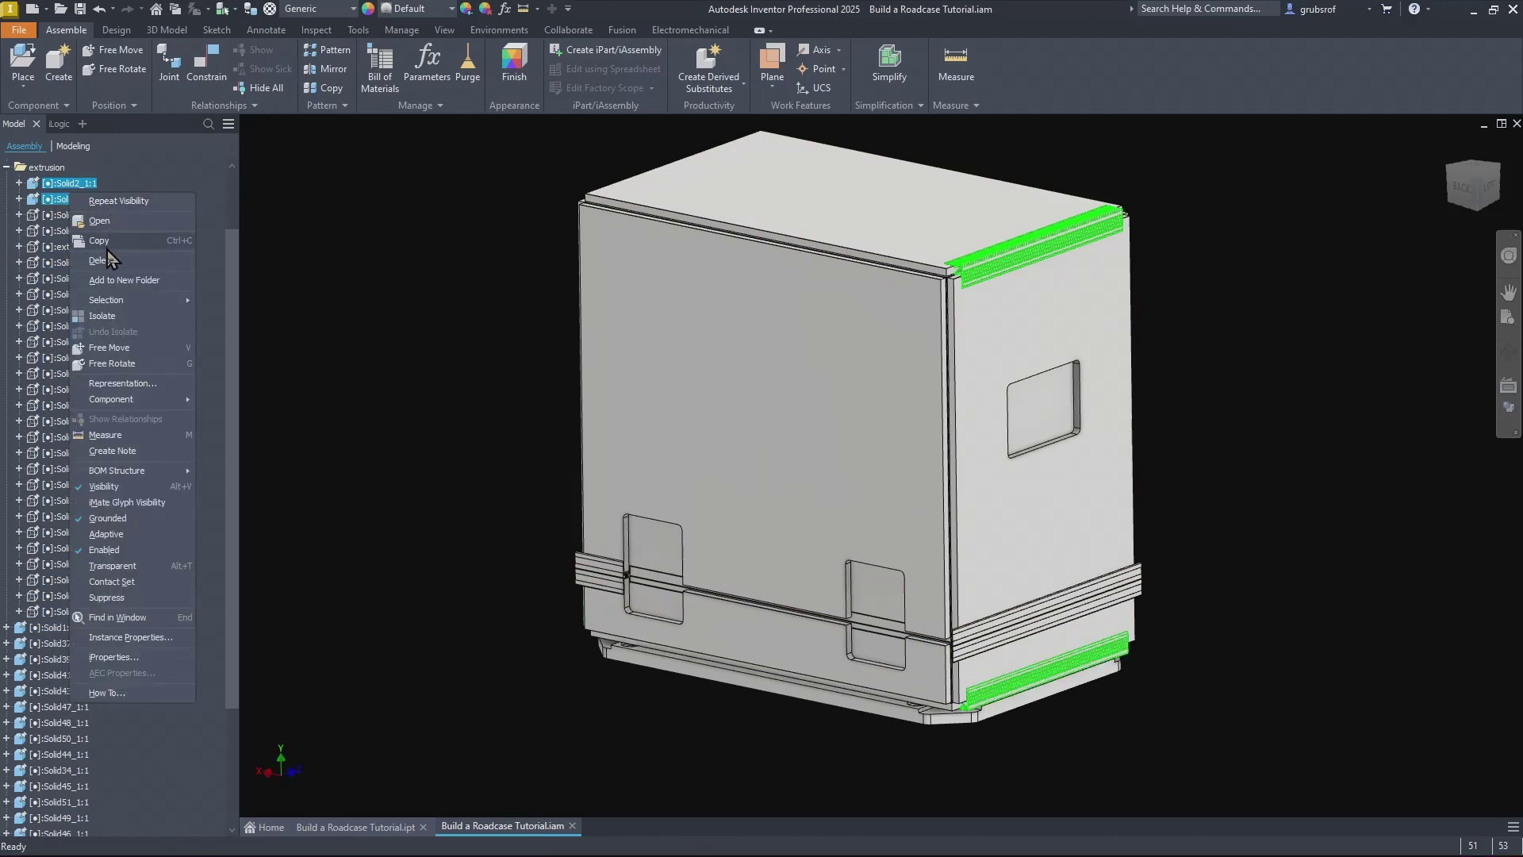
{"action": "left_click", "coordinate": [104, 485]}
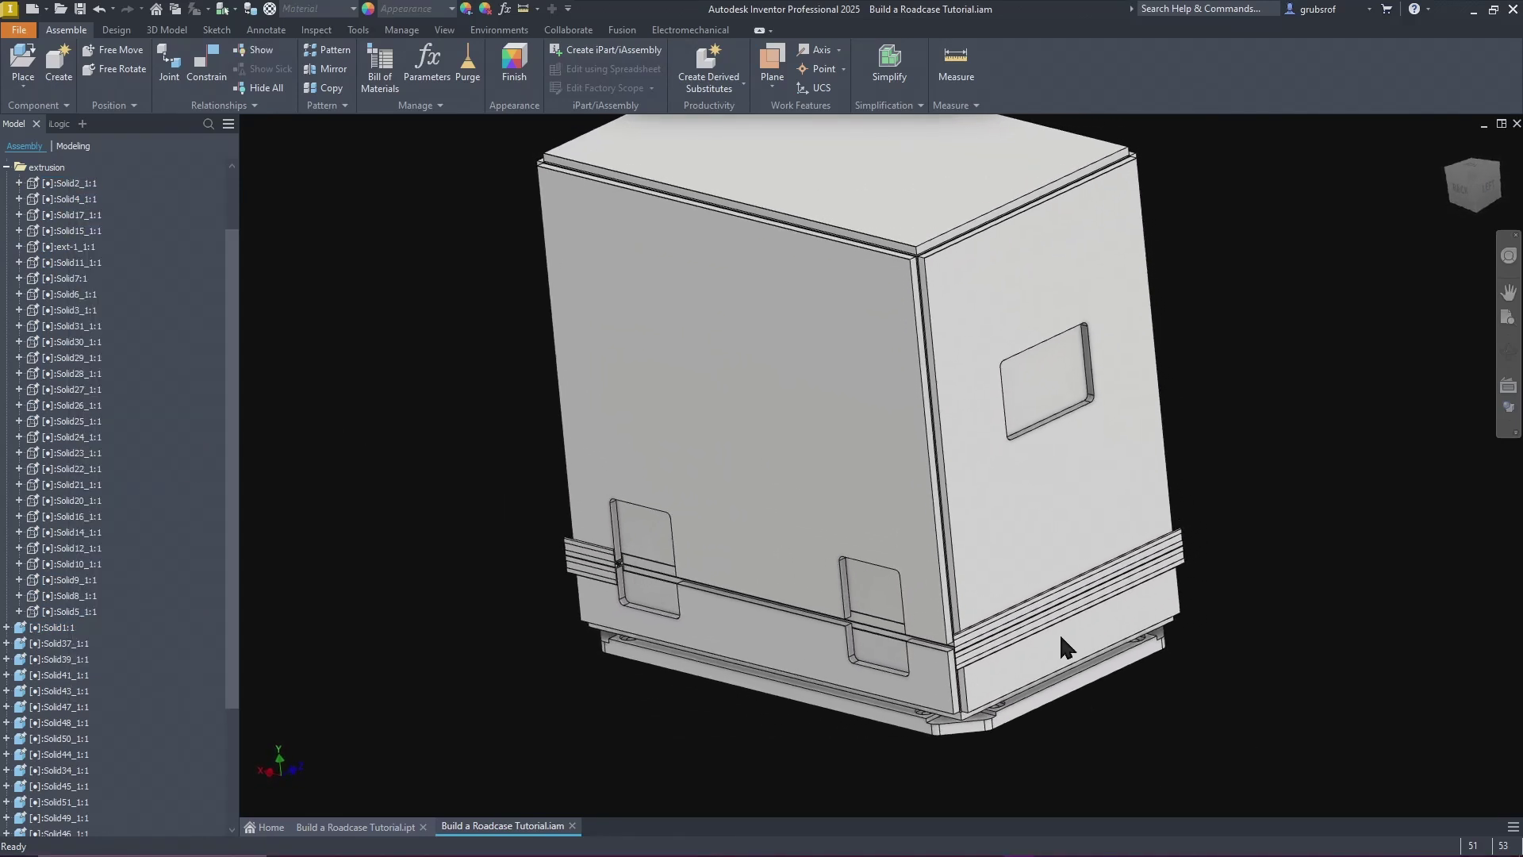
Step: Hide the four remaining extrusion components along the case's lid seam, Solid18_1, Solid19_1, Solid32_1 and Solid33_1
{"action": "left_click", "coordinate": [974, 644]}
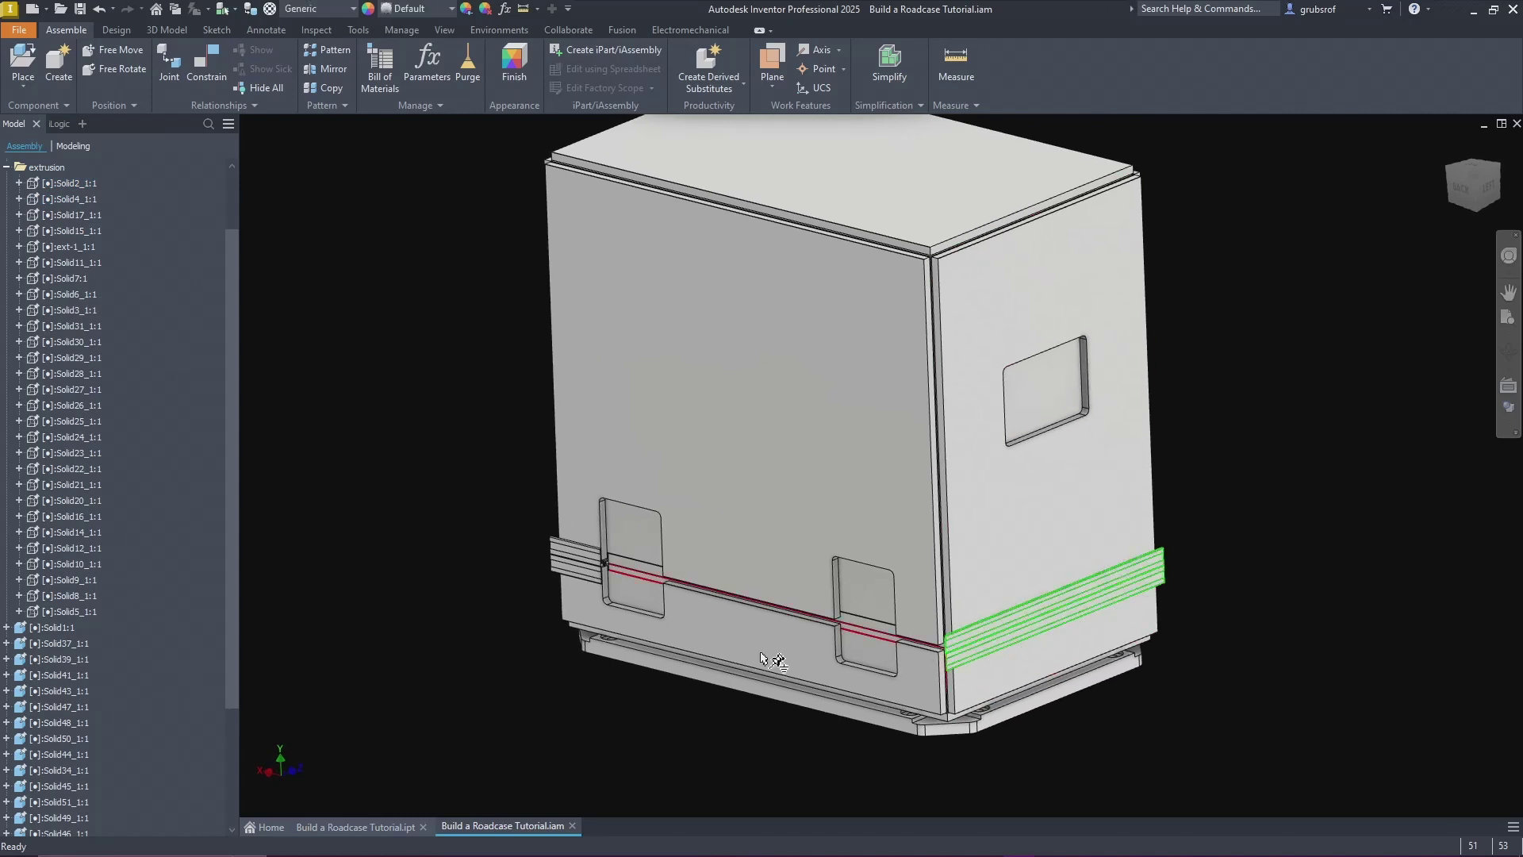
{"action": "left_click", "coordinate": [573, 556]}
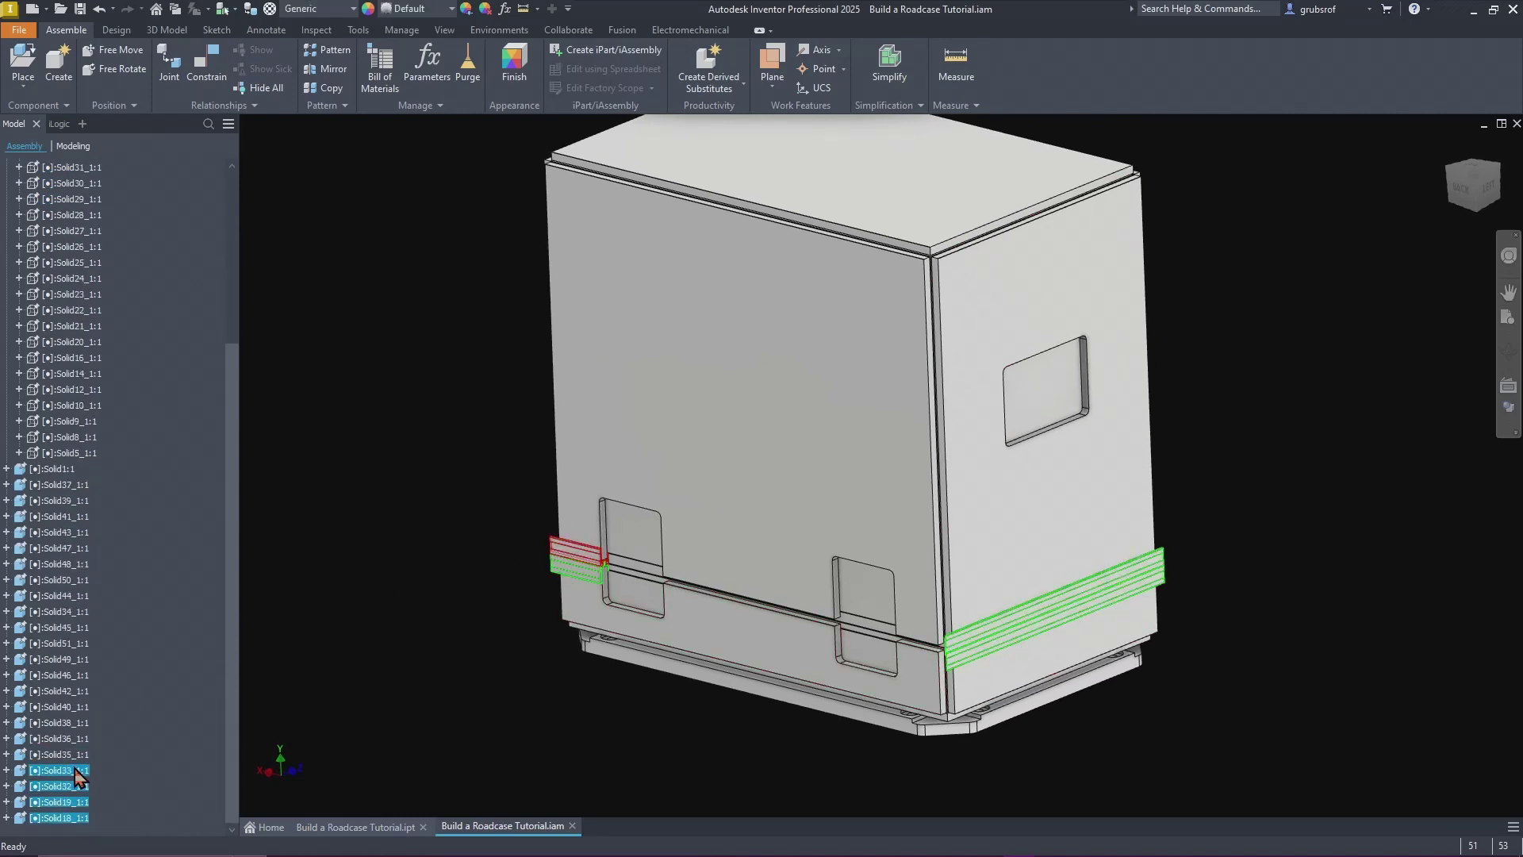
{"action": "right_click", "coordinate": [74, 768]}
{"action": "left_click", "coordinate": [133, 634]}
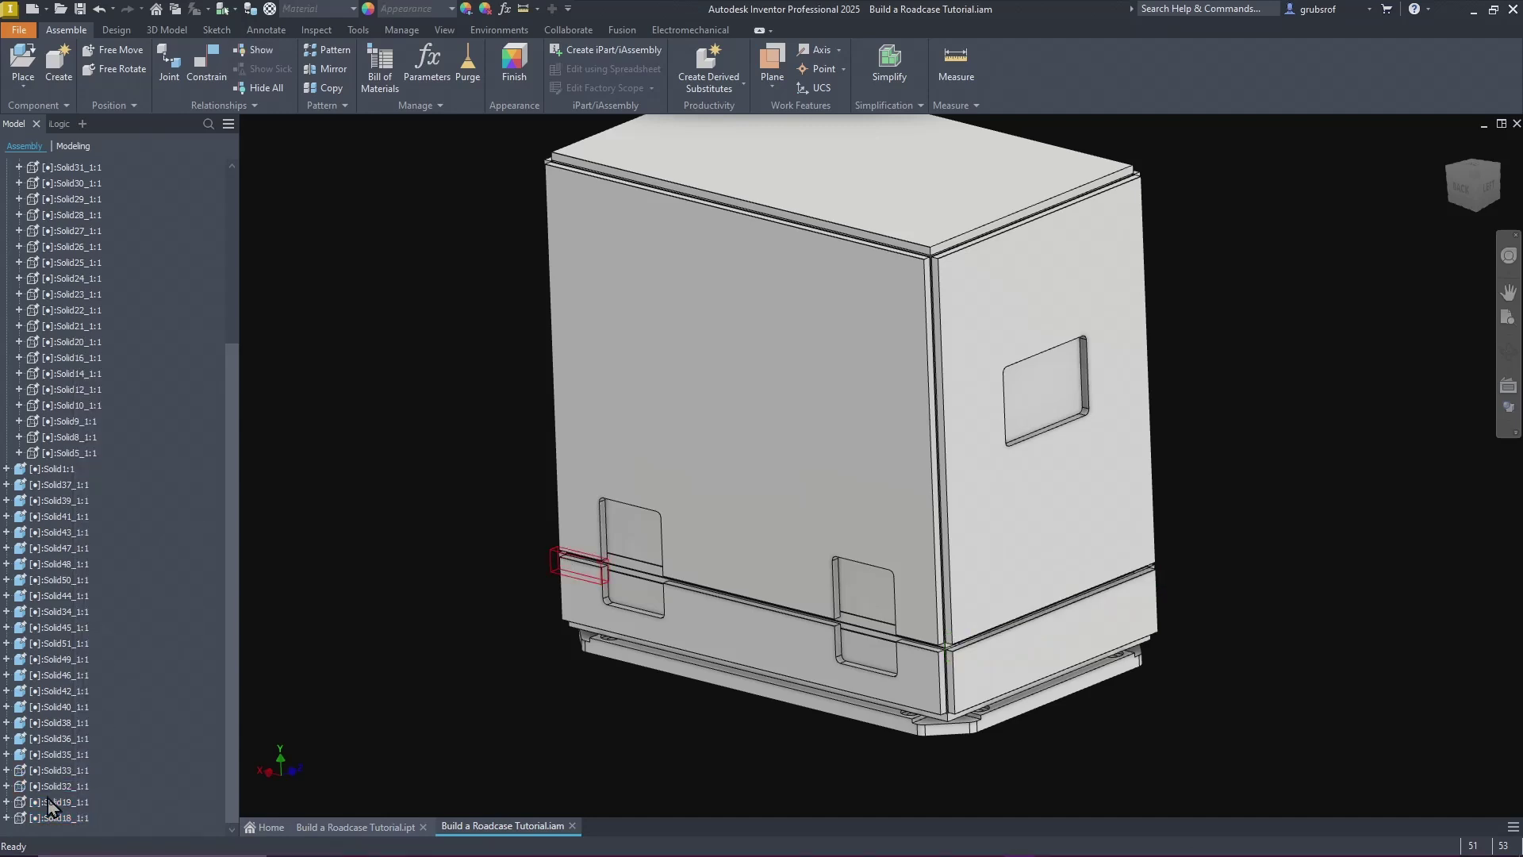
Step: Try to move the four hidden lid-seam extrusions into the extrusion folder
{"action": "left_click", "coordinate": [64, 772]}
{"action": "left_click", "coordinate": [56, 821], "text": "shift"}
{"action": "left_click_drag", "start_coordinate": [64, 772], "coordinate": [88, 591]}
{"action": "left_click_drag", "start_coordinate": [94, 217], "coordinate": [62, 252]}
Step: Select all outer wood panels of the lid and base on every side and group them in a new folder named wood
{"action": "middle_click_drag", "start_coordinate": [1222, 698], "coordinate": [1282, 736], "text": "shift"}
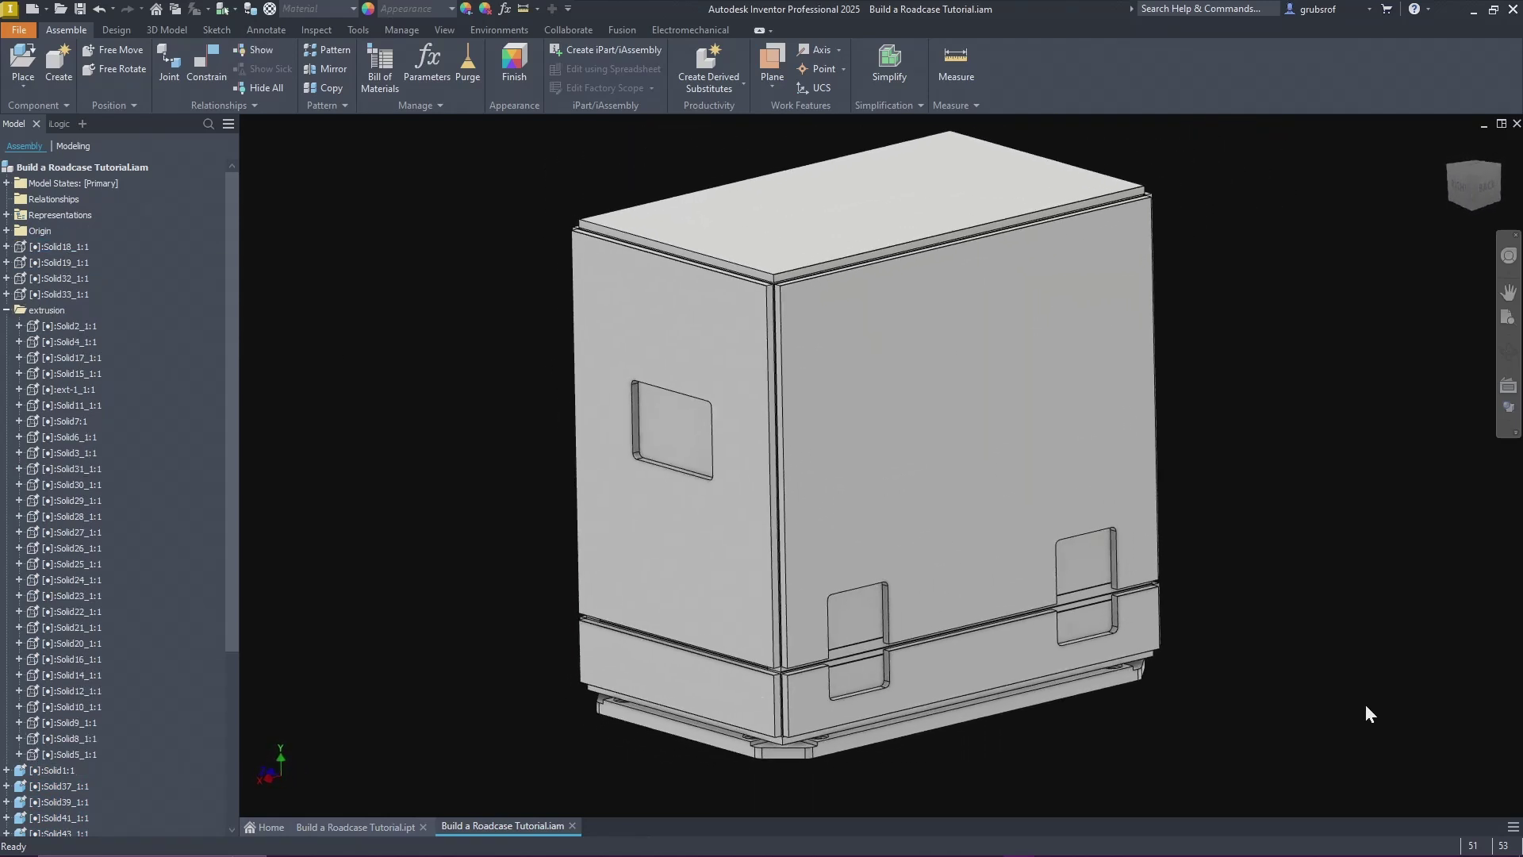
{"action": "left_click", "coordinate": [847, 487]}
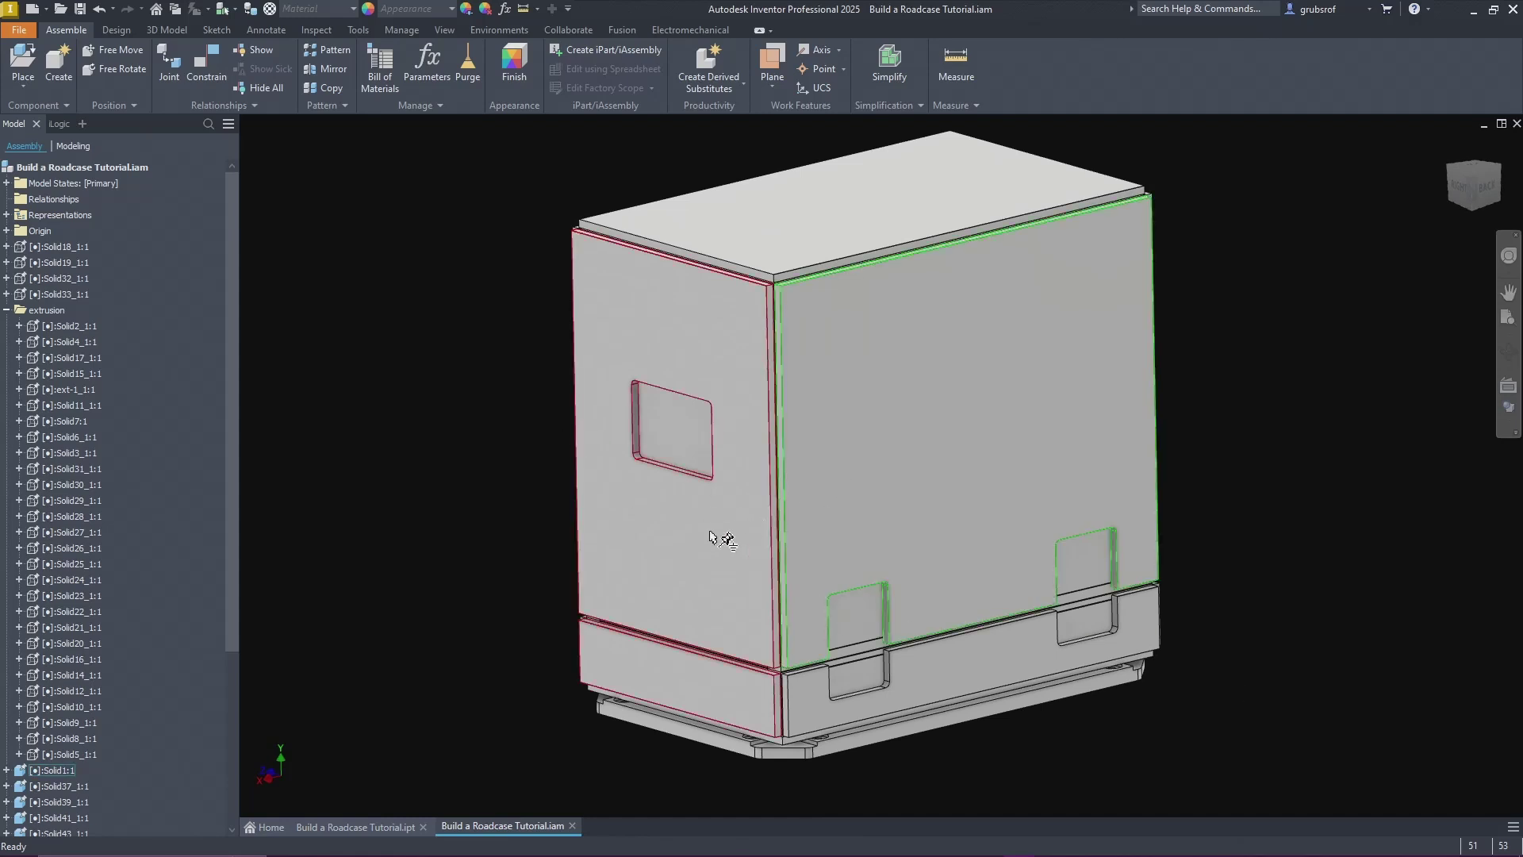
{"action": "left_click", "coordinate": [708, 508], "text": "ctrl"}
{"action": "left_click", "coordinate": [825, 300], "text": "ctrl"}
{"action": "left_click", "coordinate": [805, 696], "text": "ctrl"}
{"action": "middle_click_drag", "start_coordinate": [1249, 624], "coordinate": [1142, 670], "text": "shift"}
{"action": "middle_click_drag", "start_coordinate": [1114, 742], "coordinate": [1224, 704], "text": "shift"}
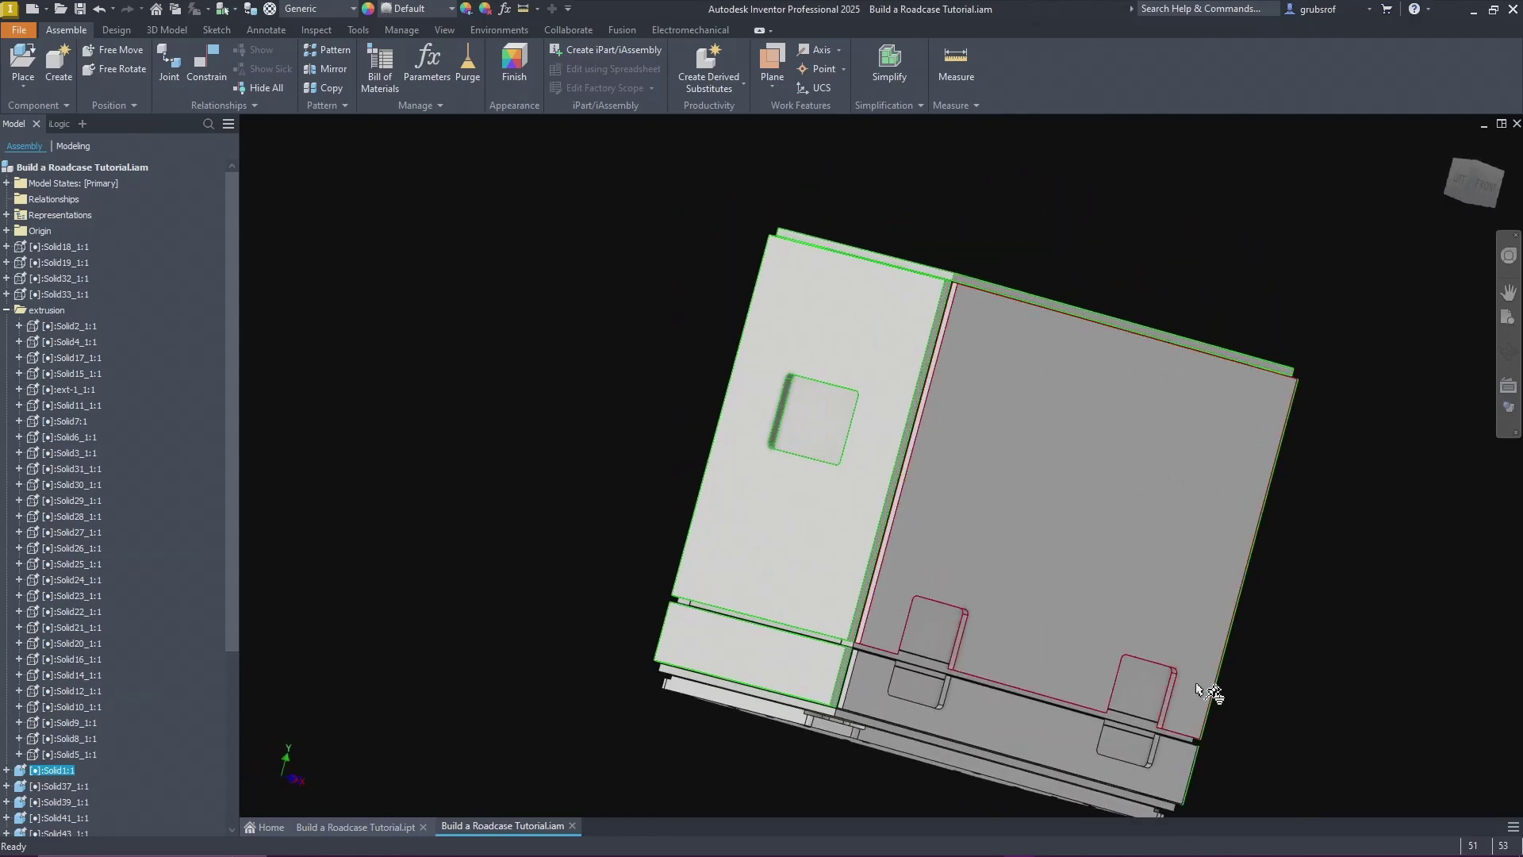
{"action": "left_click", "coordinate": [853, 731], "text": "ctrl"}
{"action": "left_click", "coordinate": [1111, 768], "text": "ctrl"}
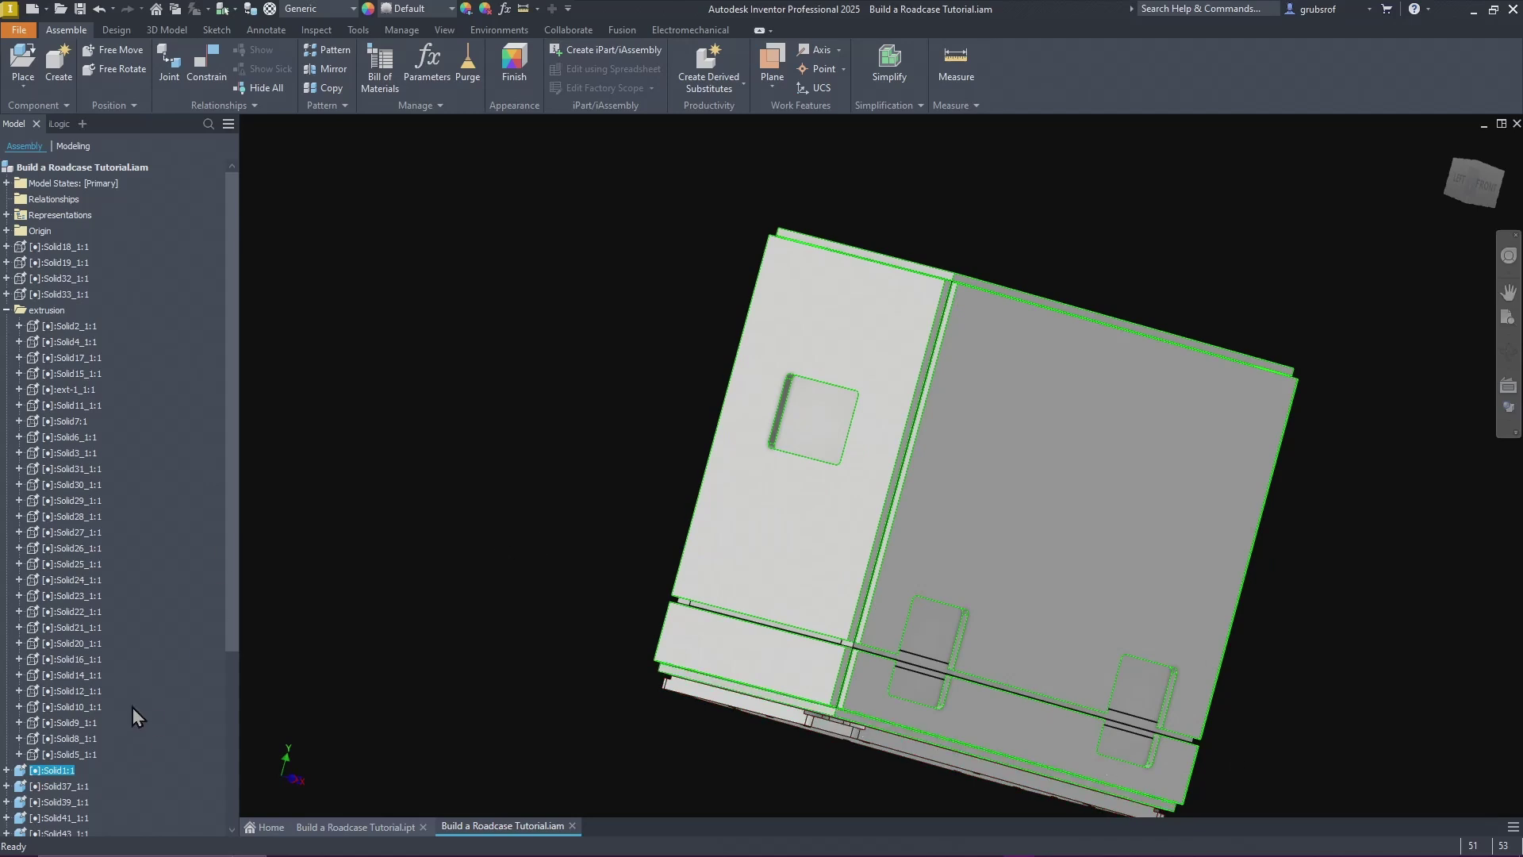
{"action": "scroll", "coordinate": [139, 740], "scroll_direction": "down", "scroll_amount": 5}
{"action": "right_click", "coordinate": [99, 615]}
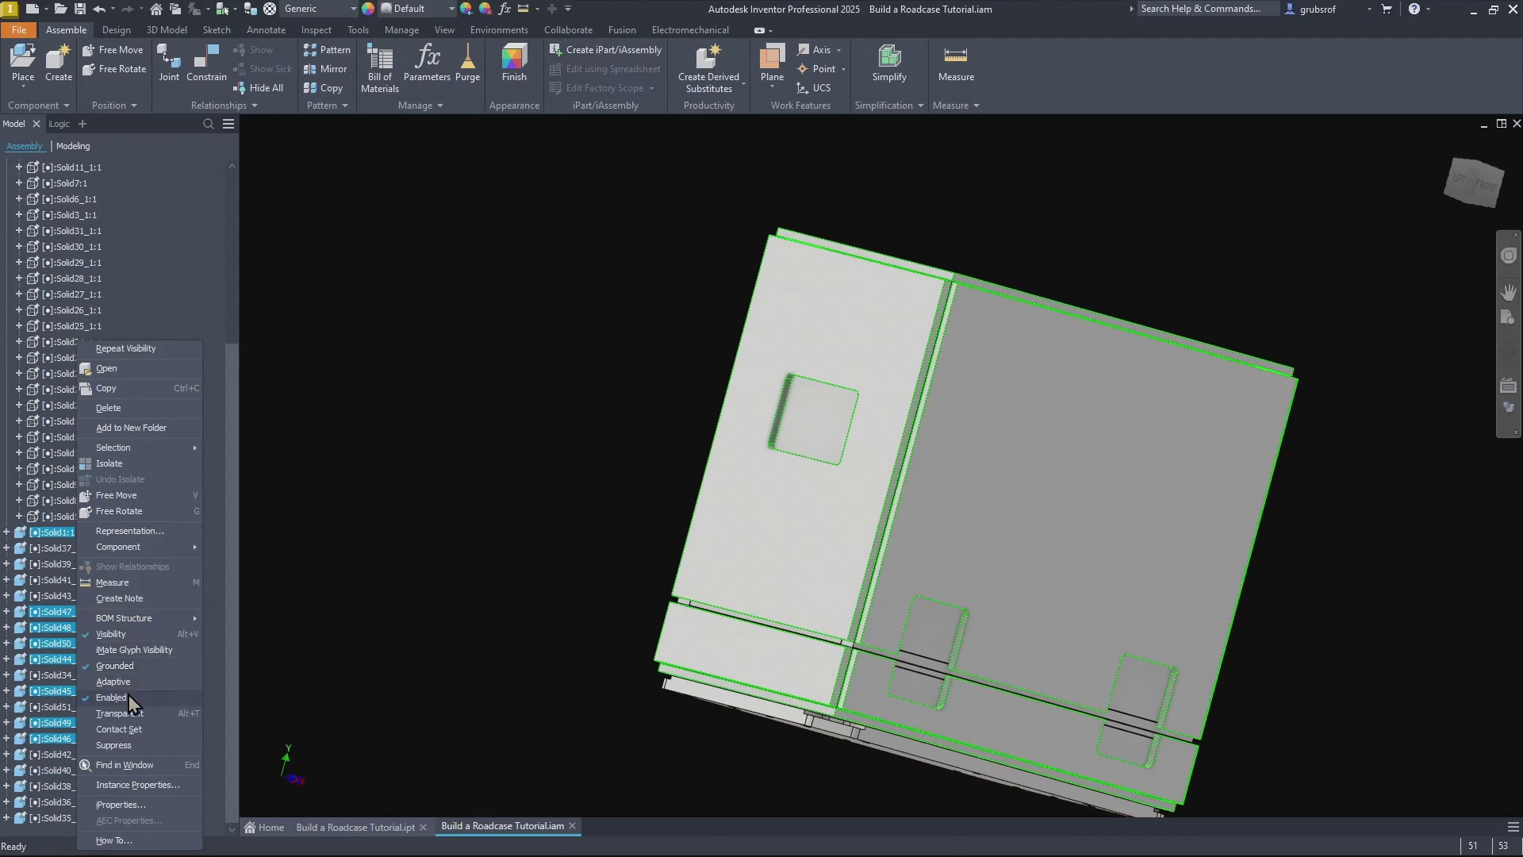
{"action": "left_click", "coordinate": [146, 428]}
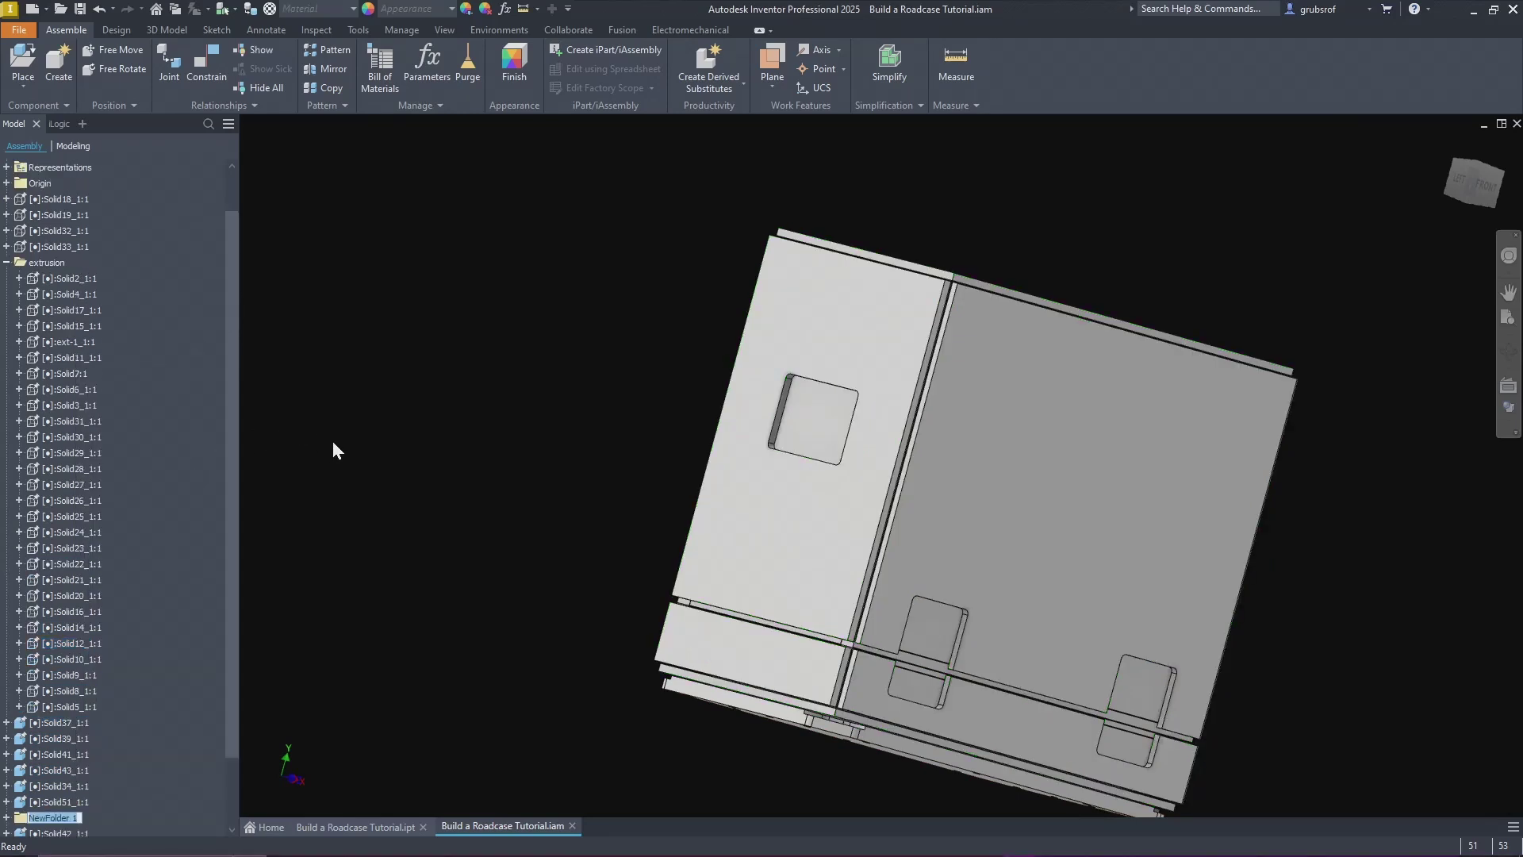
{"action": "type", "text": "wood"}
Step: Move the wood folder above the extrusion folder and hide all its components
{"action": "left_click_drag", "start_coordinate": [32, 819], "coordinate": [44, 186]}
{"action": "left_click_drag", "start_coordinate": [43, 250], "coordinate": [43, 253]}
{"action": "right_click", "coordinate": [32, 310]}
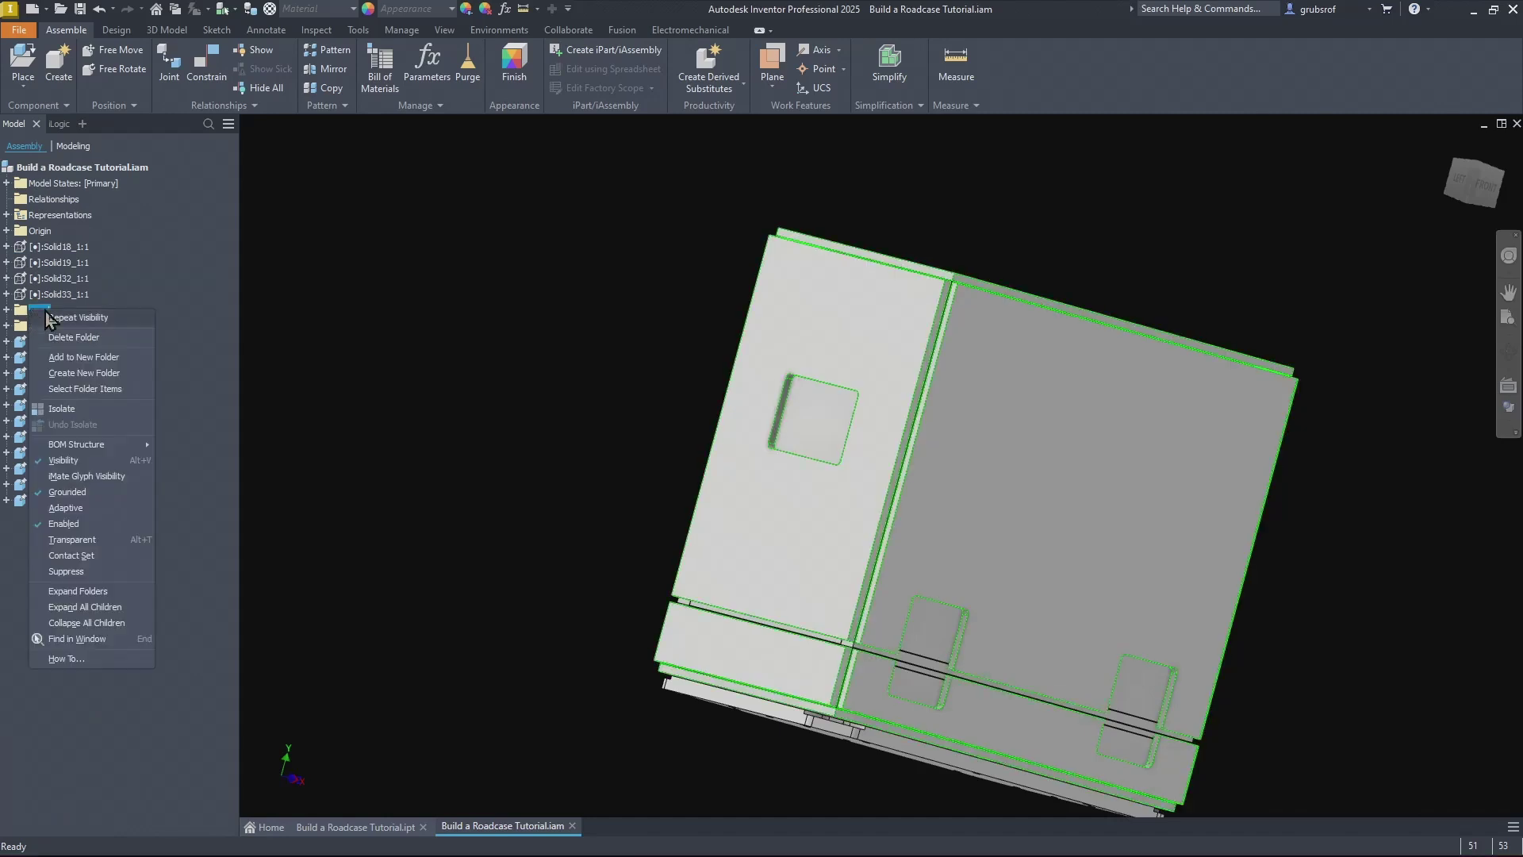
{"action": "left_click", "coordinate": [79, 460]}
{"action": "middle_click_drag", "start_coordinate": [388, 454], "coordinate": [526, 544], "text": "shift"}
{"action": "middle_click_drag", "start_coordinate": [316, 435], "coordinate": [122, 369], "text": "shift"}
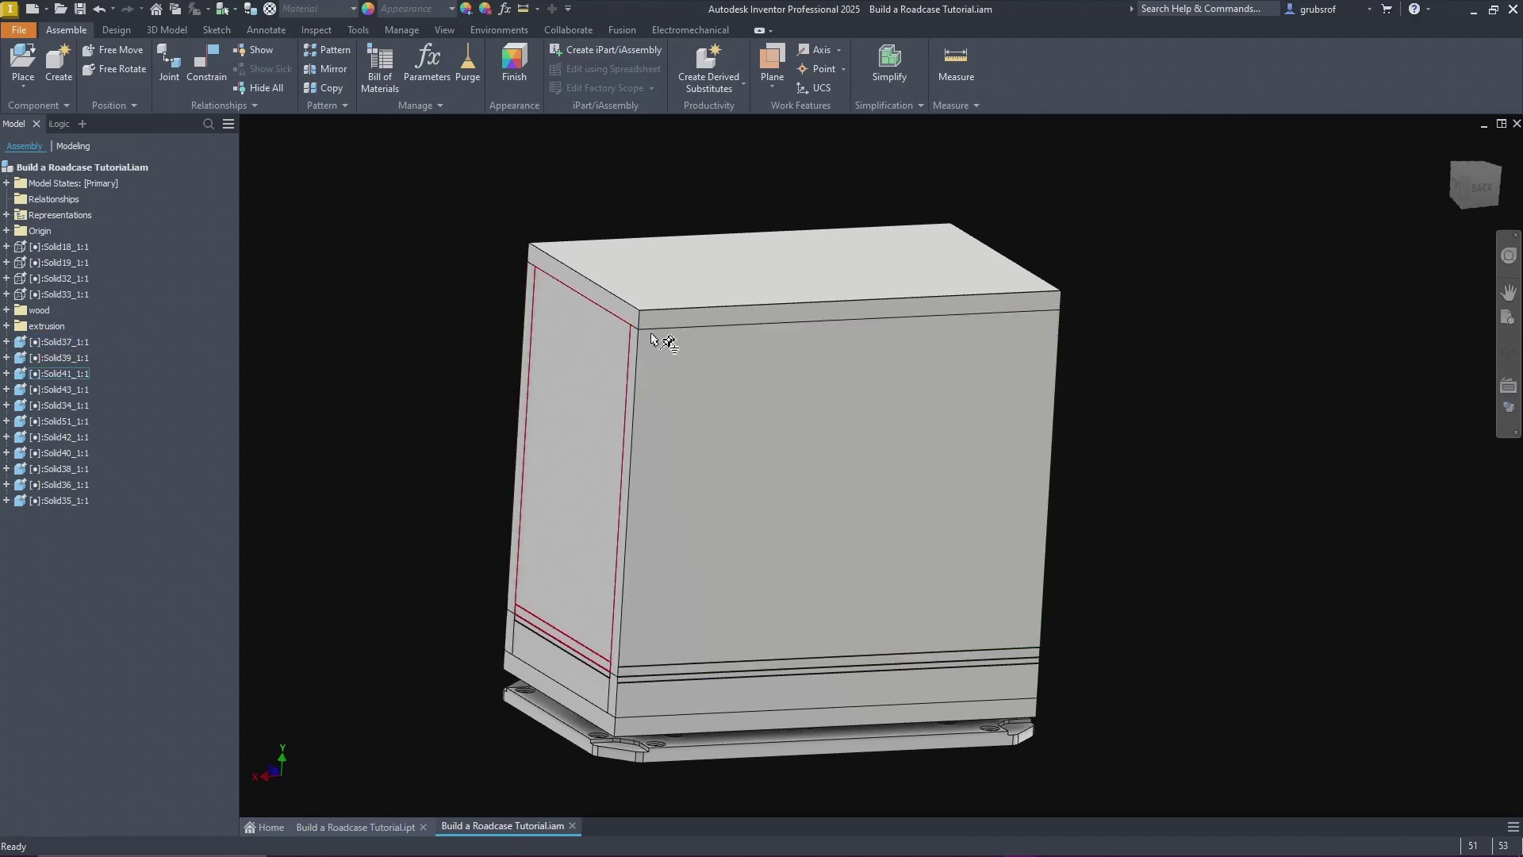
Step: Group all foam panels of the lid and base in a new folder named FOAM and hide its components
{"action": "left_click", "coordinate": [723, 403], "text": "ctrl"}
{"action": "left_click", "coordinate": [738, 278], "text": "ctrl"}
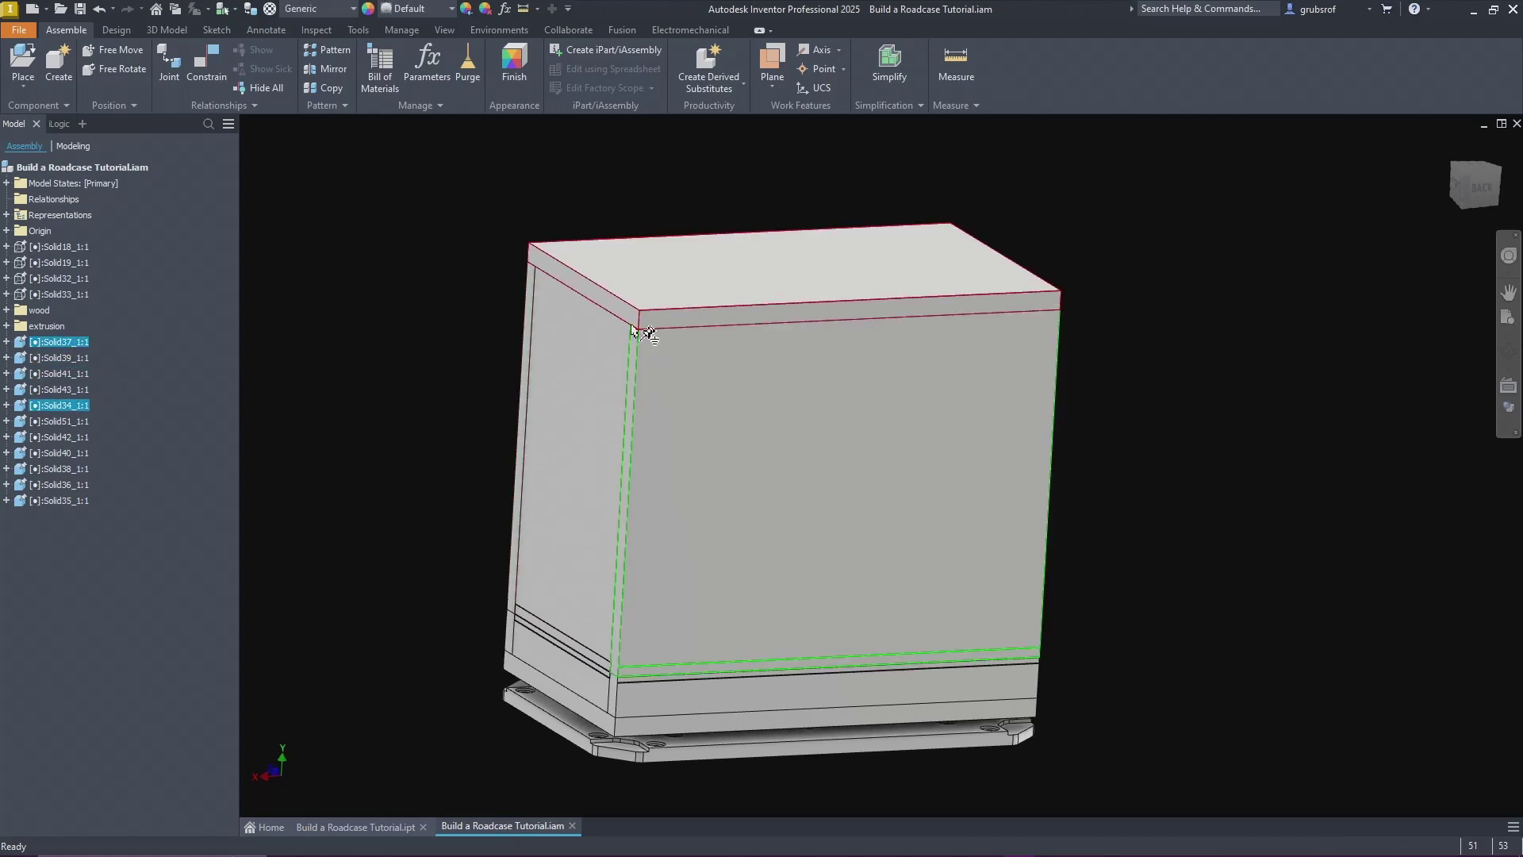
{"action": "left_click", "coordinate": [541, 395], "text": "ctrl"}
{"action": "left_click", "coordinate": [754, 701], "text": "ctrl"}
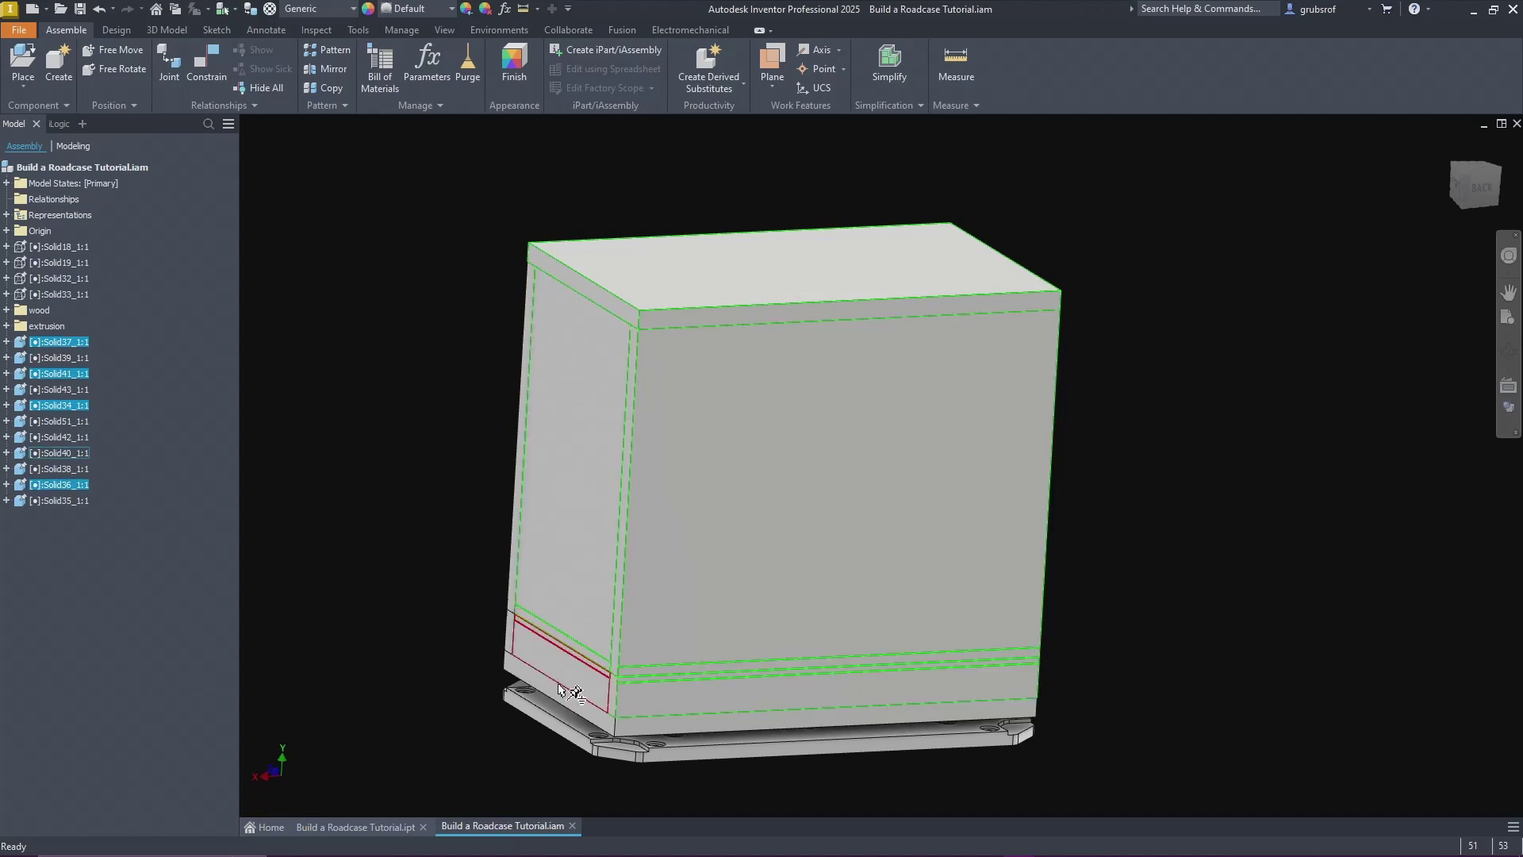
{"action": "left_click", "coordinate": [565, 684], "text": "ctrl"}
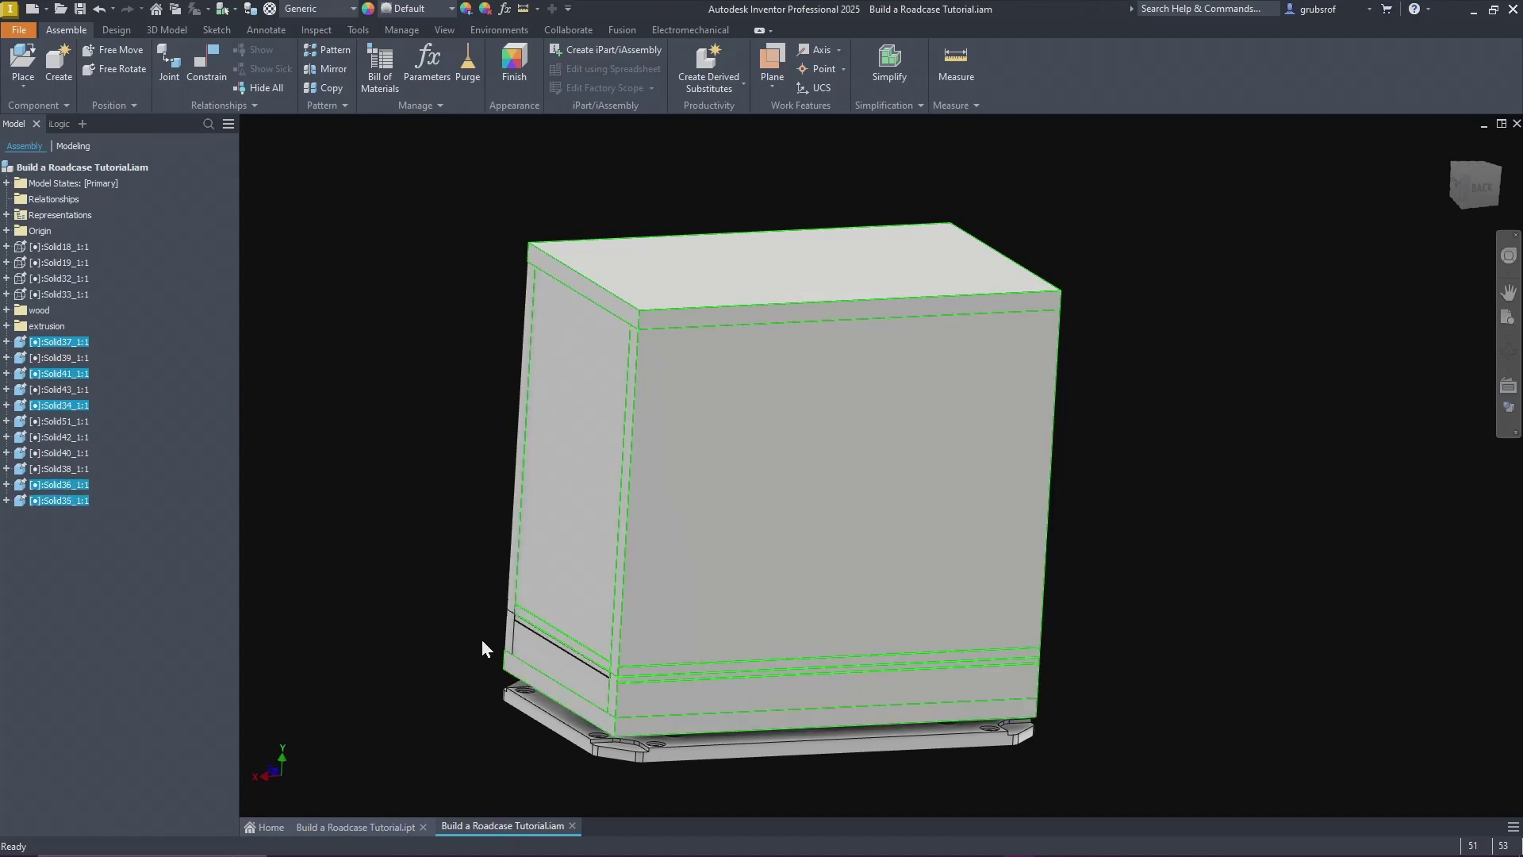
{"action": "left_click", "coordinate": [539, 655], "text": "ctrl"}
{"action": "left_click", "coordinate": [502, 646], "text": "ctrl"}
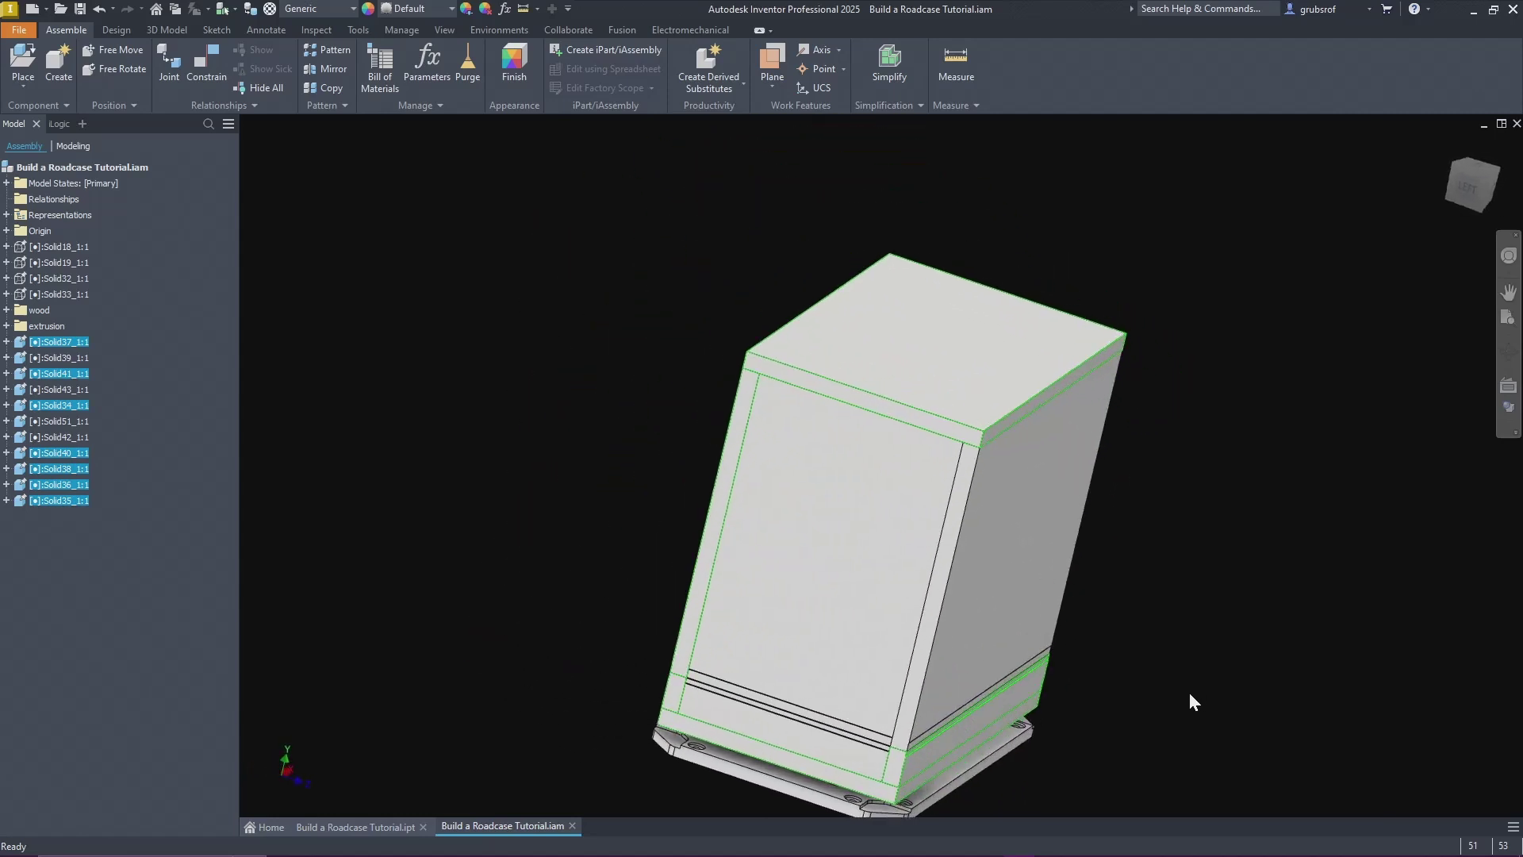
{"action": "left_click", "coordinate": [799, 646], "text": "ctrl"}
{"action": "left_click", "coordinate": [707, 630], "text": "ctrl"}
{"action": "left_click", "coordinate": [661, 723], "text": "ctrl"}
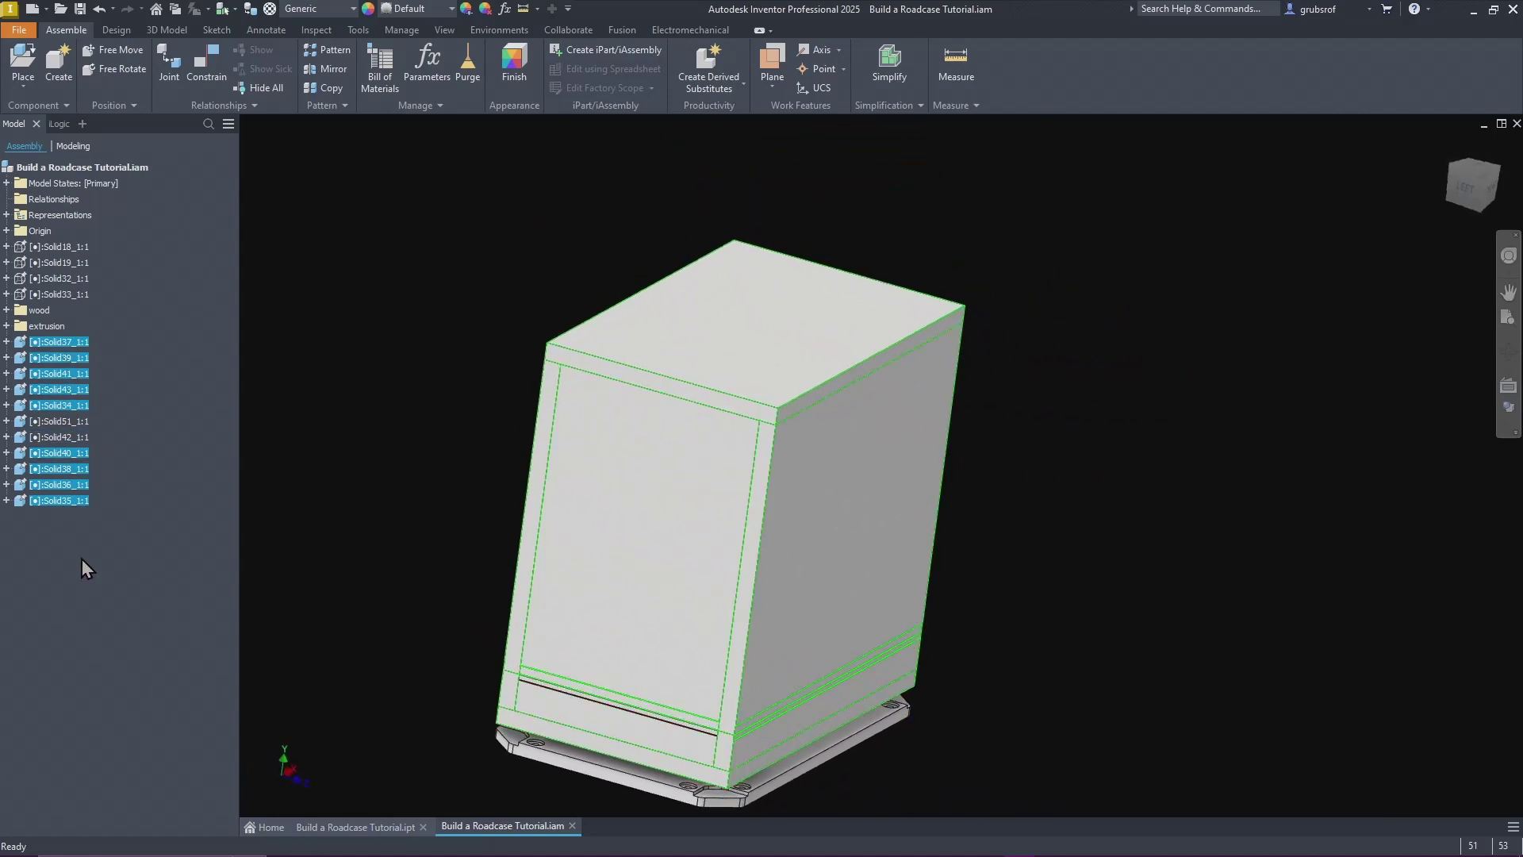
{"action": "left_click", "coordinate": [575, 715], "text": "ctrl"}
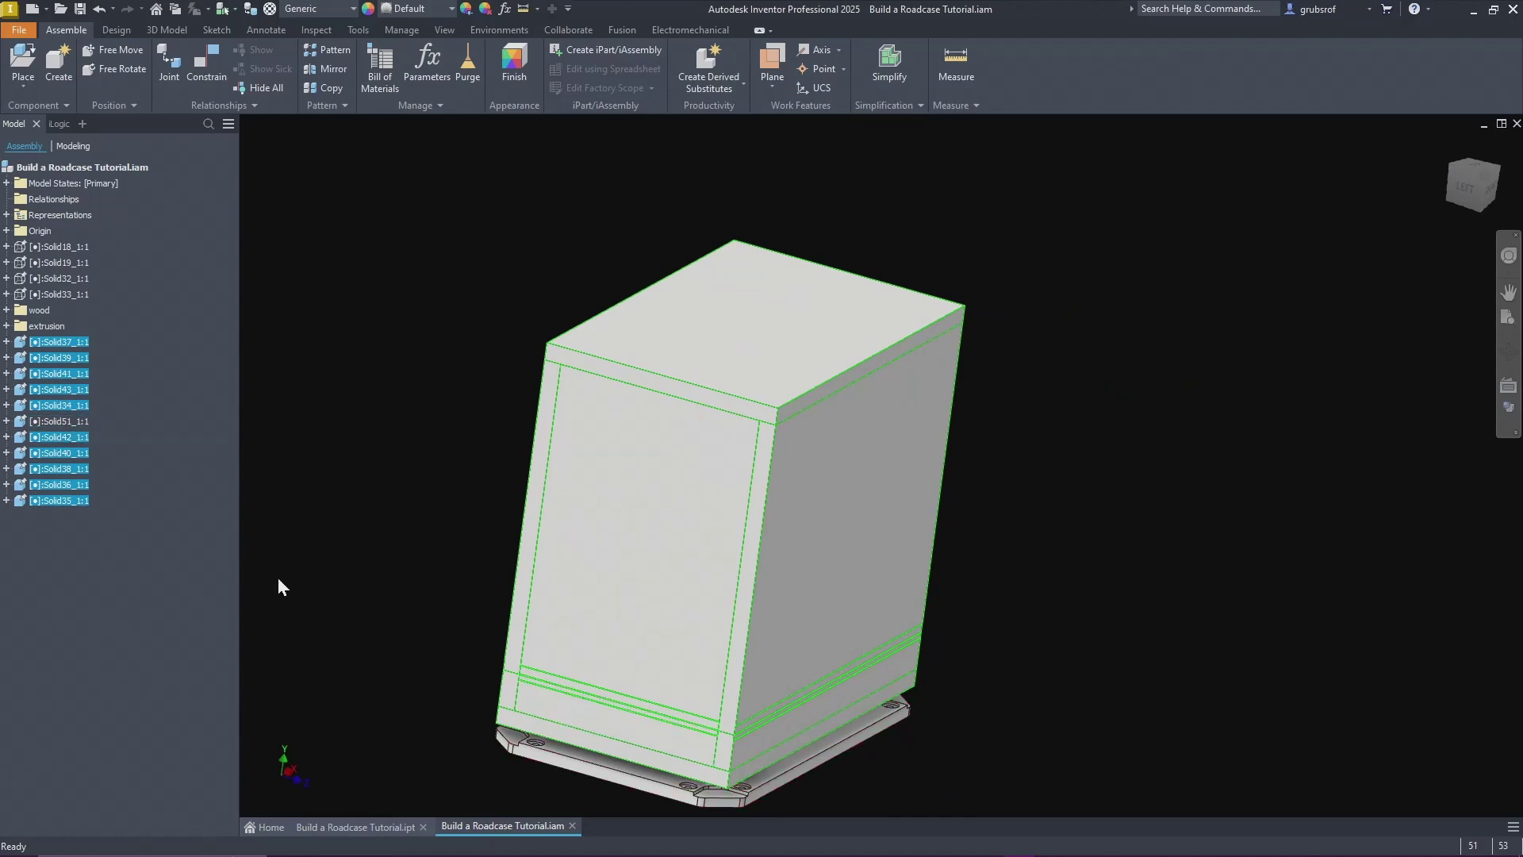
{"action": "right_click", "coordinate": [70, 349]}
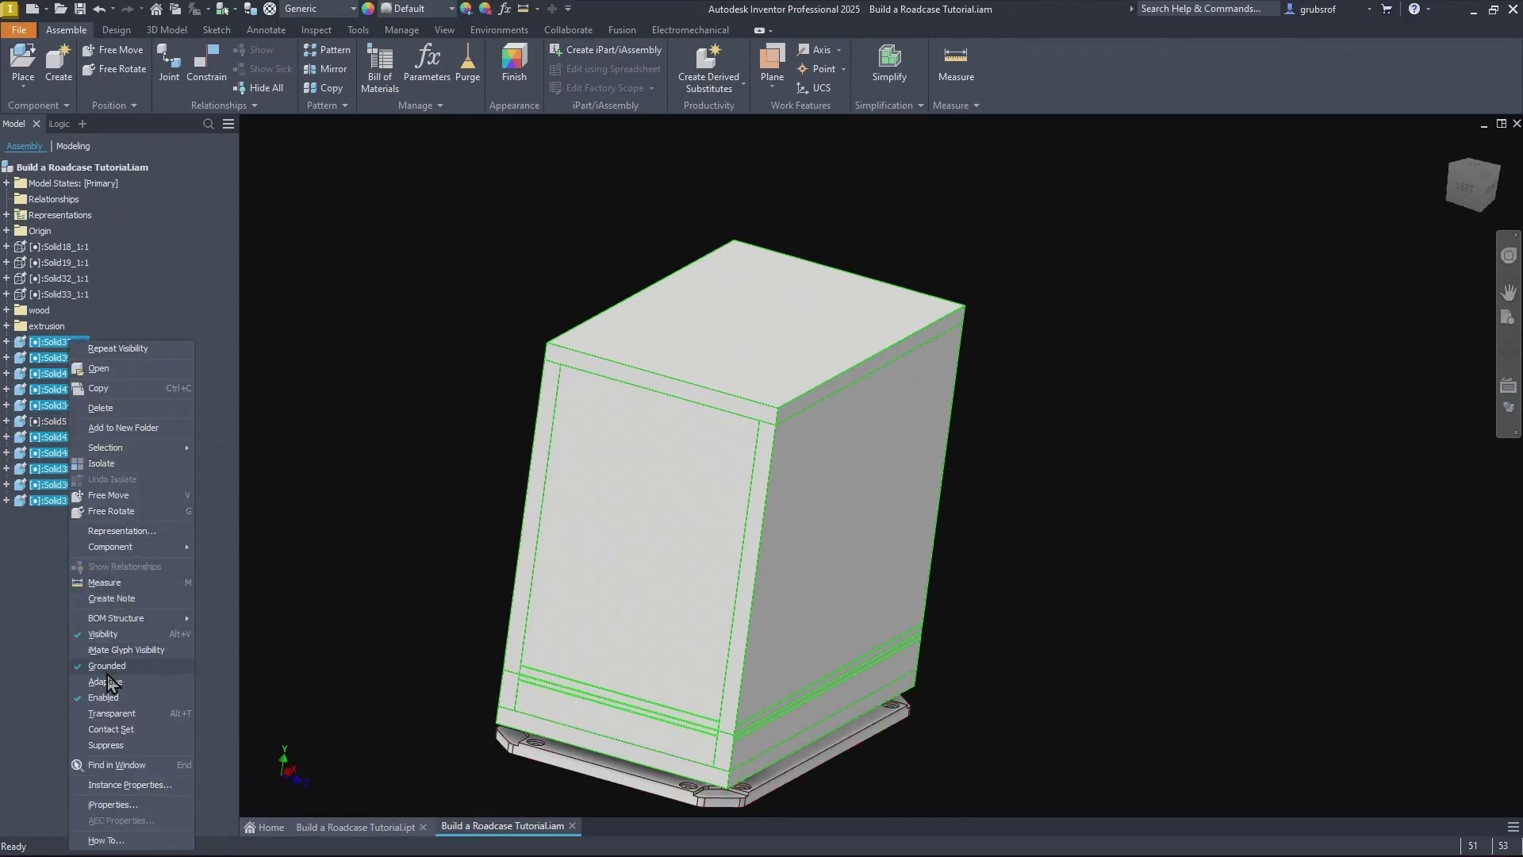
{"action": "left_click", "coordinate": [123, 427]}
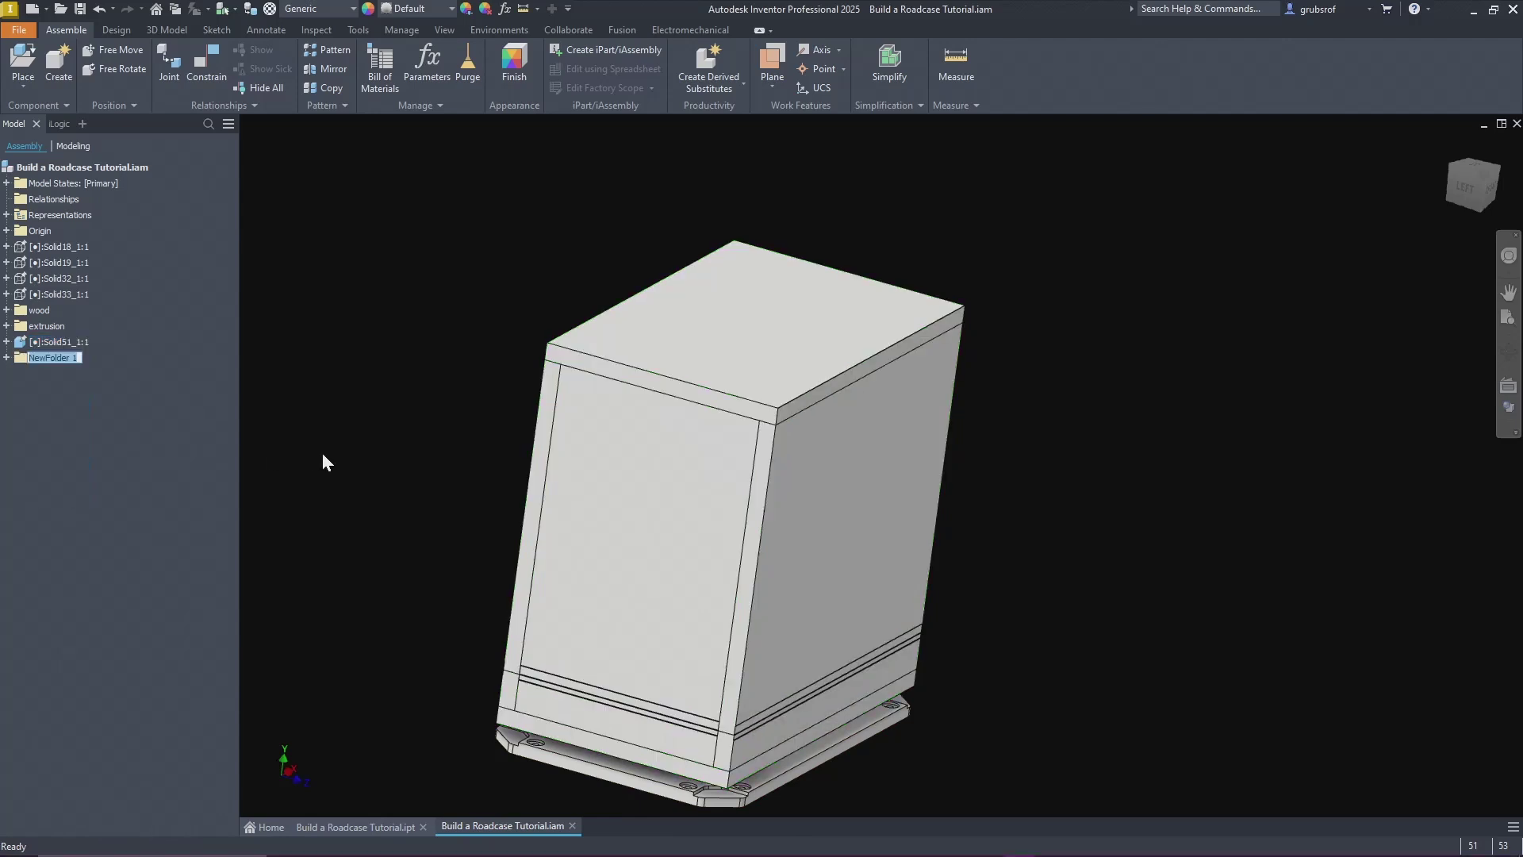
{"action": "type", "text": "FOAM"}
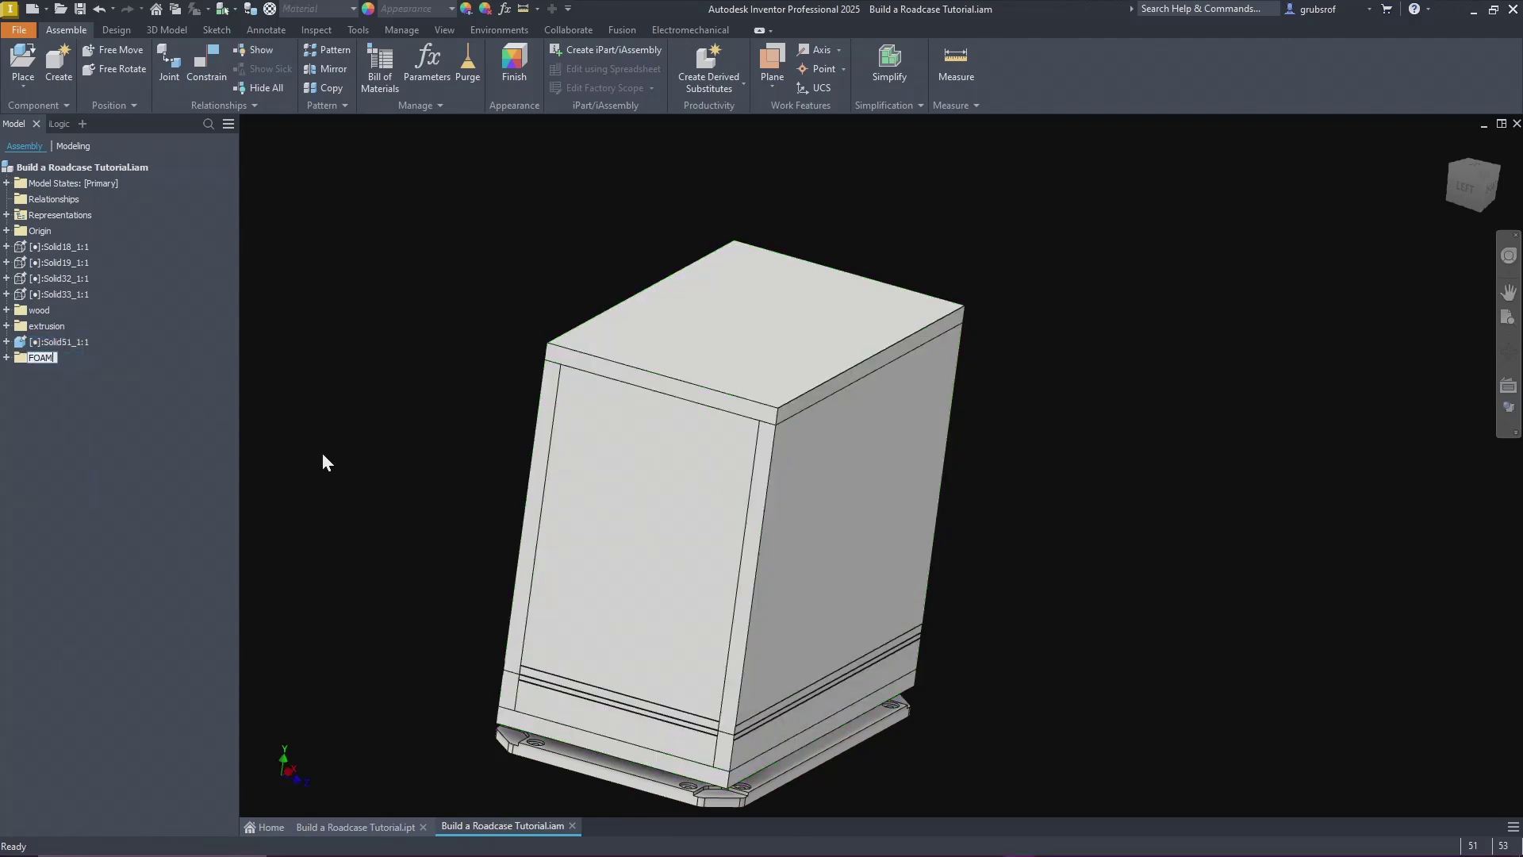
{"action": "key", "text": "Return"}
{"action": "right_click", "coordinate": [20, 361]}
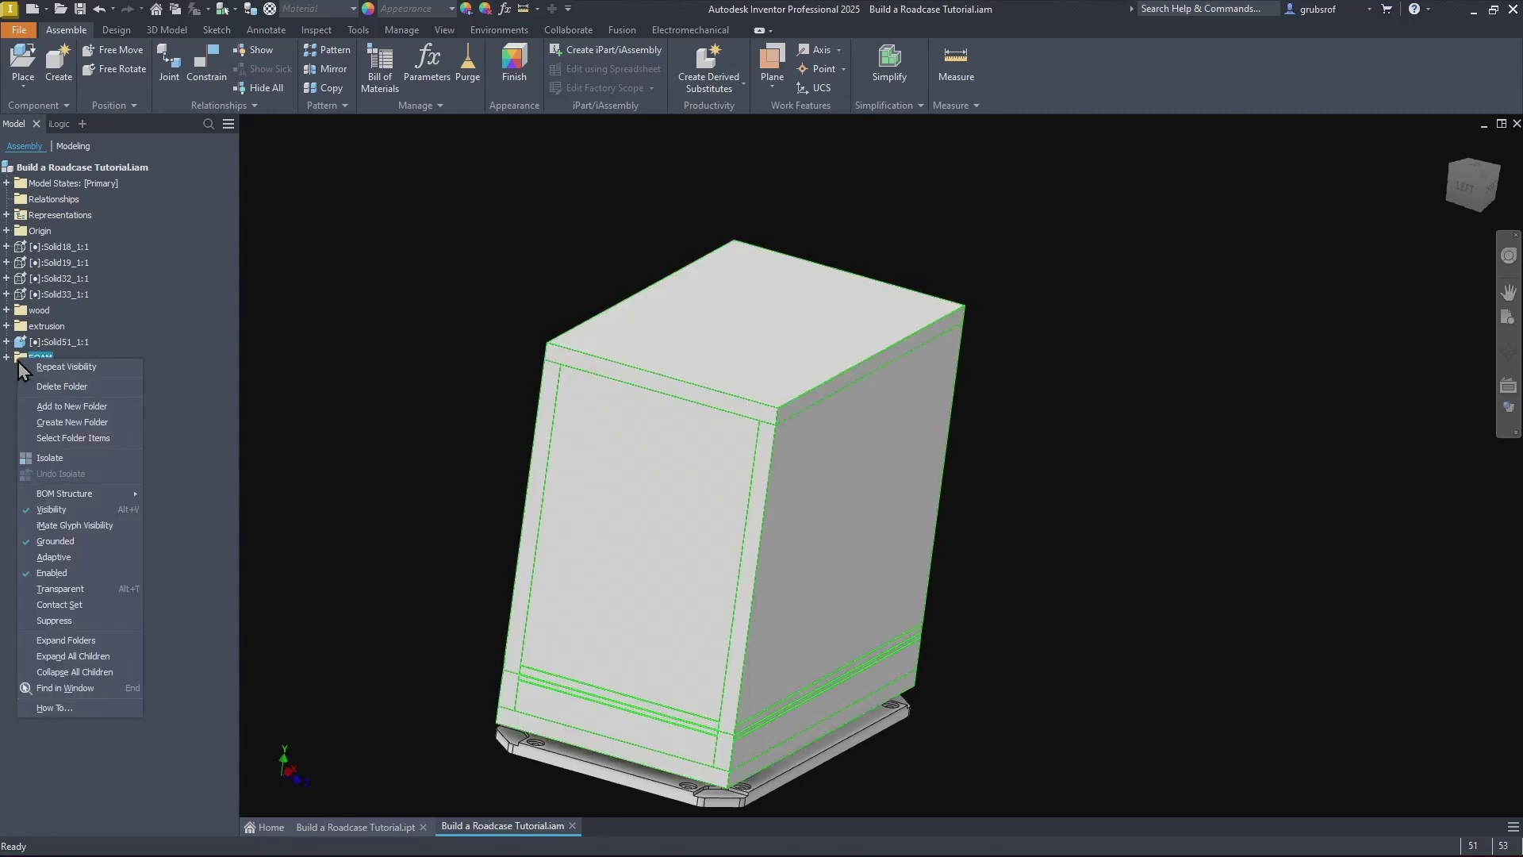
{"action": "left_click", "coordinate": [49, 512]}
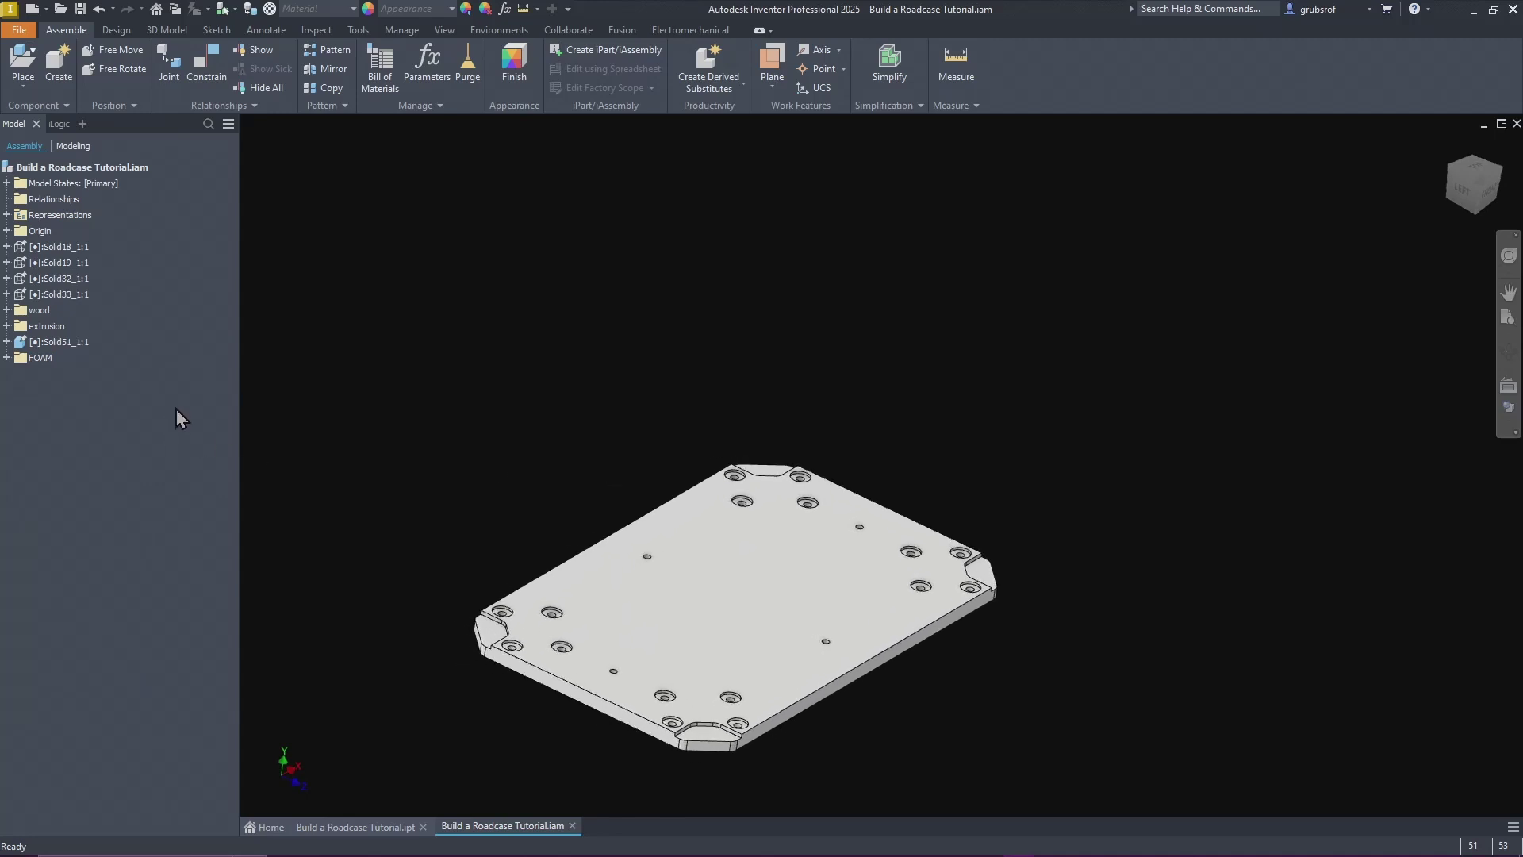
Step: Rename the bottom board component Solid51_1 as basterboard
{"action": "left_click", "coordinate": [50, 345]}
{"action": "left_click", "coordinate": [50, 344]}
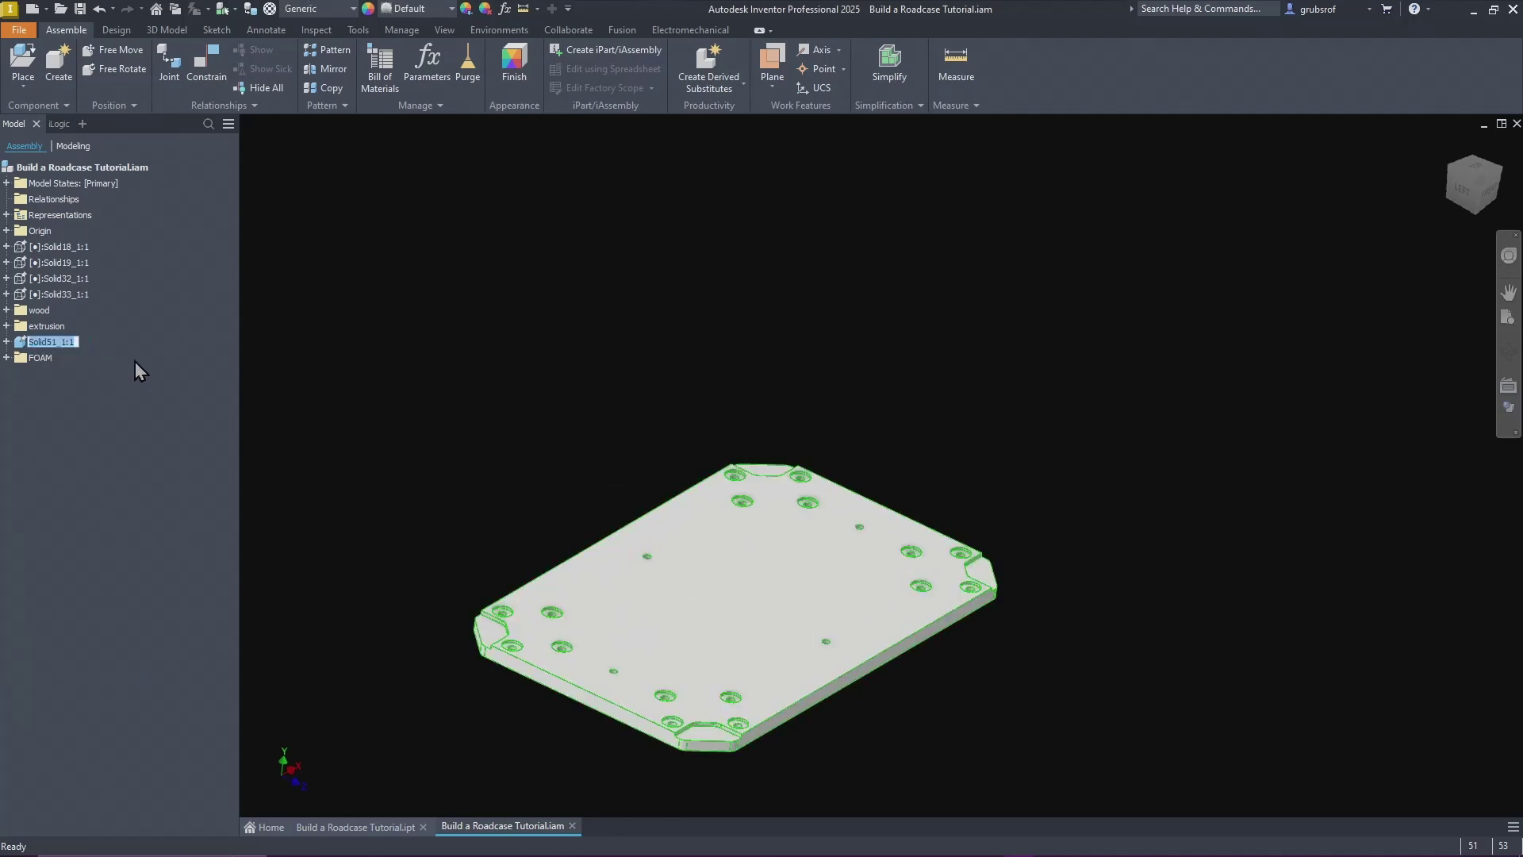
{"action": "type", "text": "basterboard"}
{"action": "key", "text": "Return"}
{"action": "left_click", "coordinate": [70, 392]}
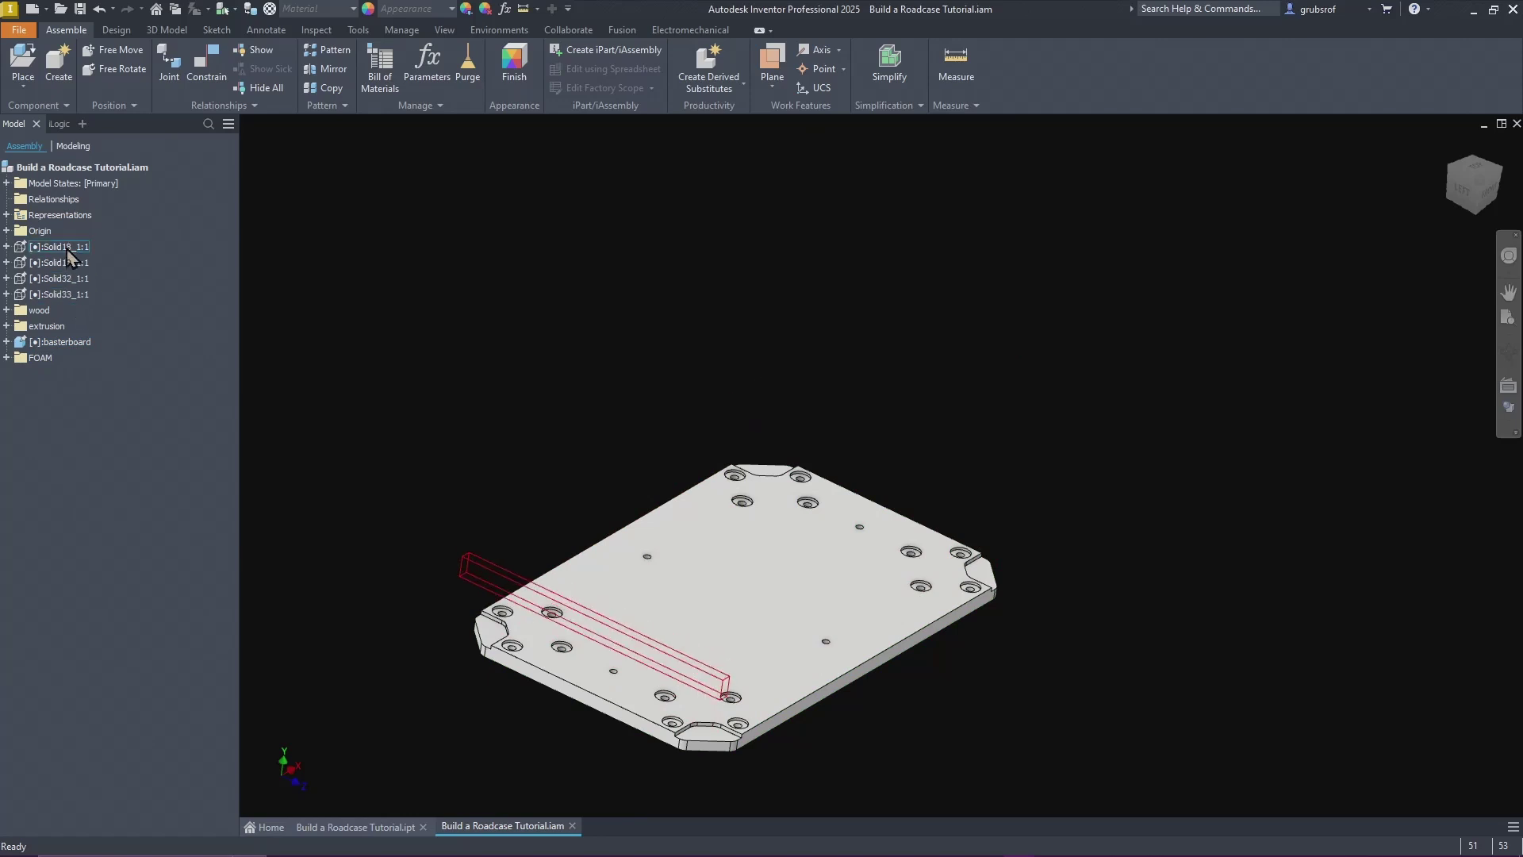
Step: Show the four extrusions left outside the folders to check them in the model, and hide them again
{"action": "left_click", "coordinate": [57, 251]}
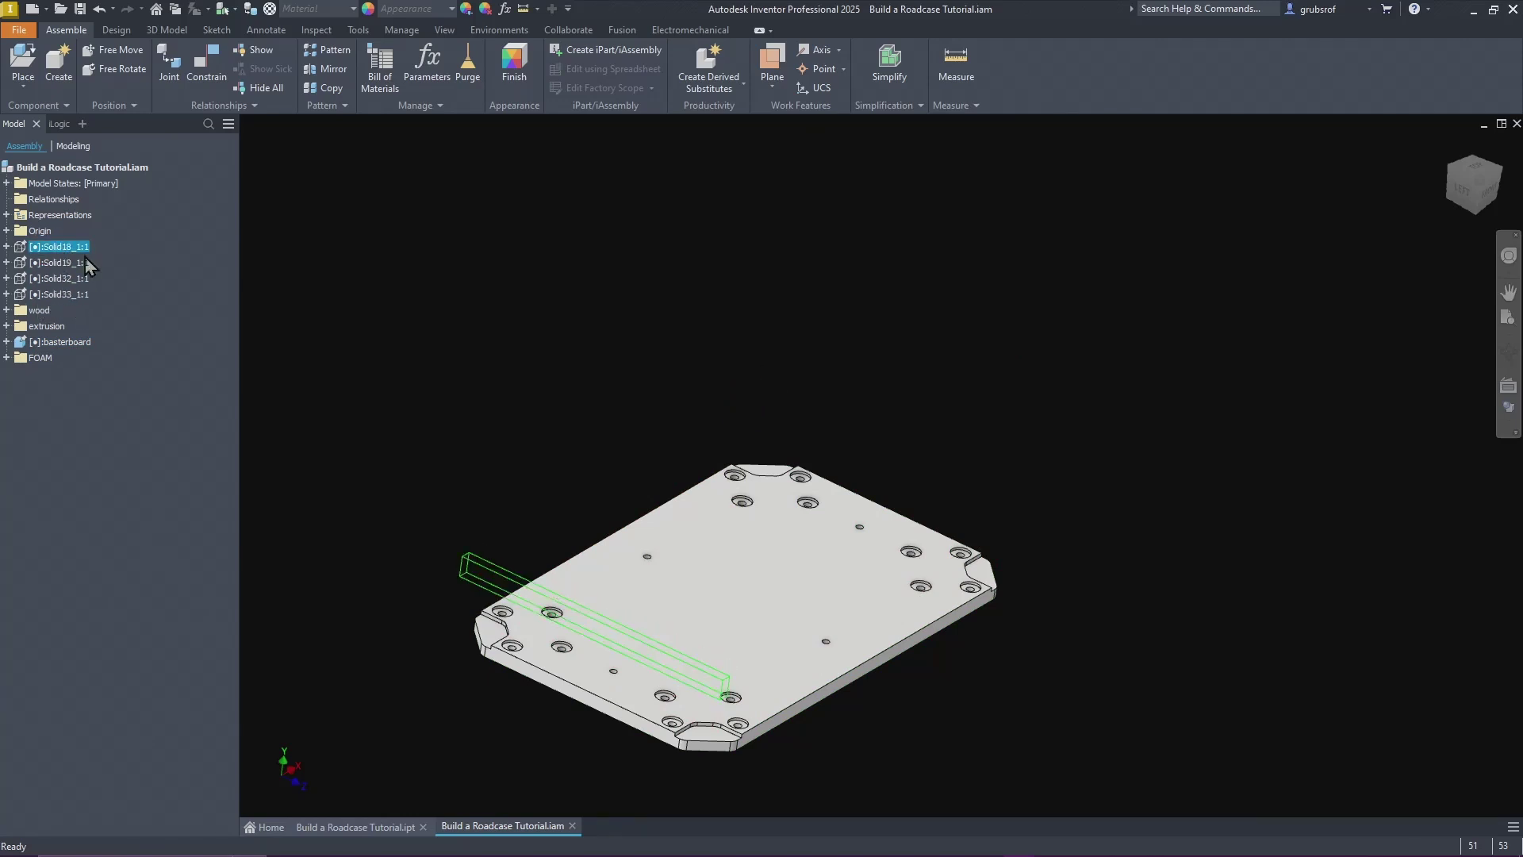
{"action": "left_click", "coordinate": [51, 295], "text": "shift"}
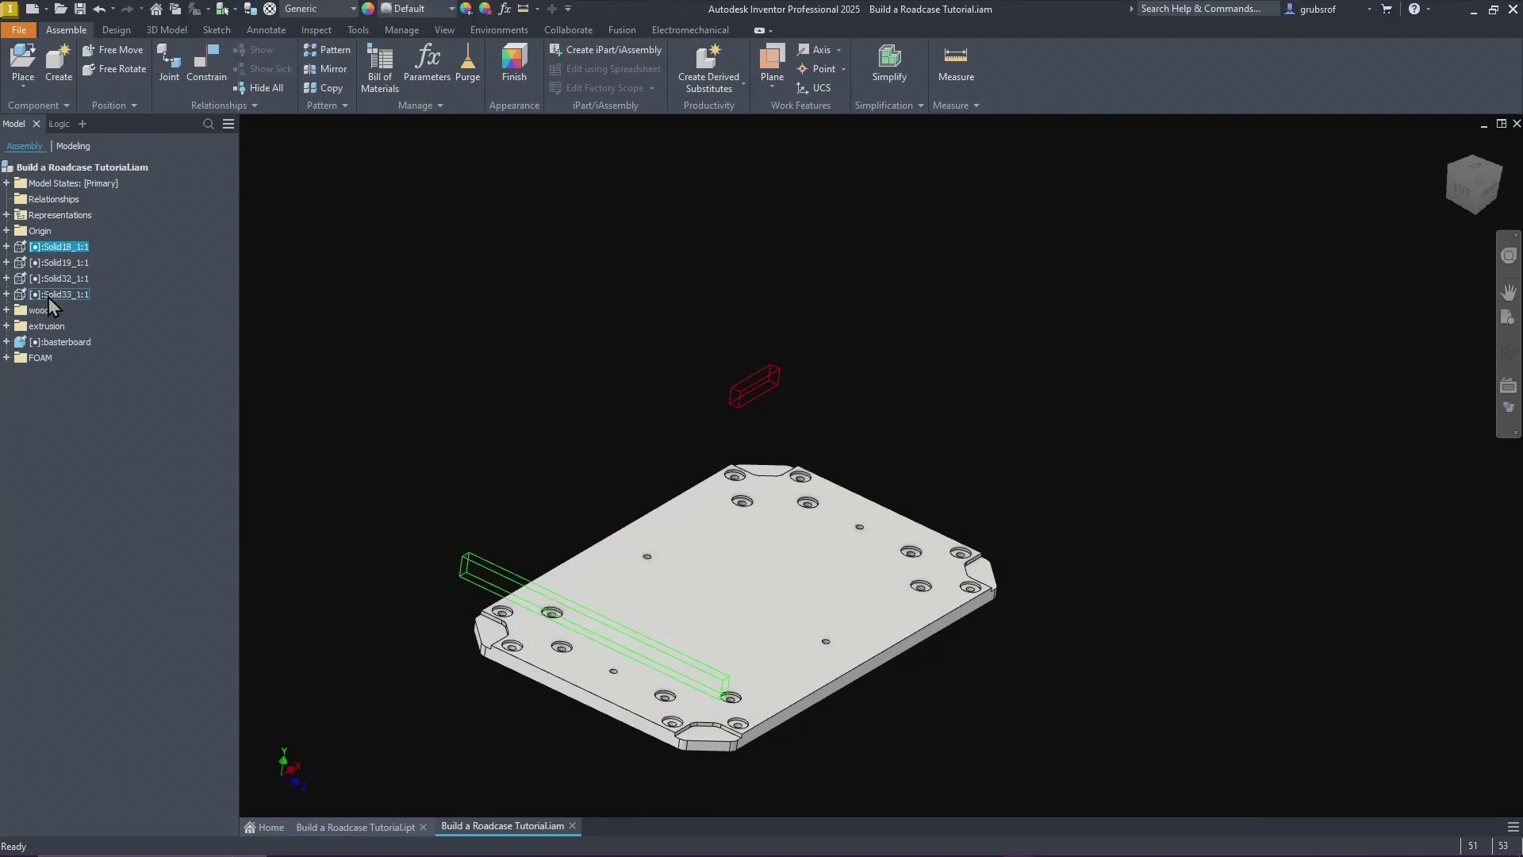
{"action": "right_click", "coordinate": [50, 292]}
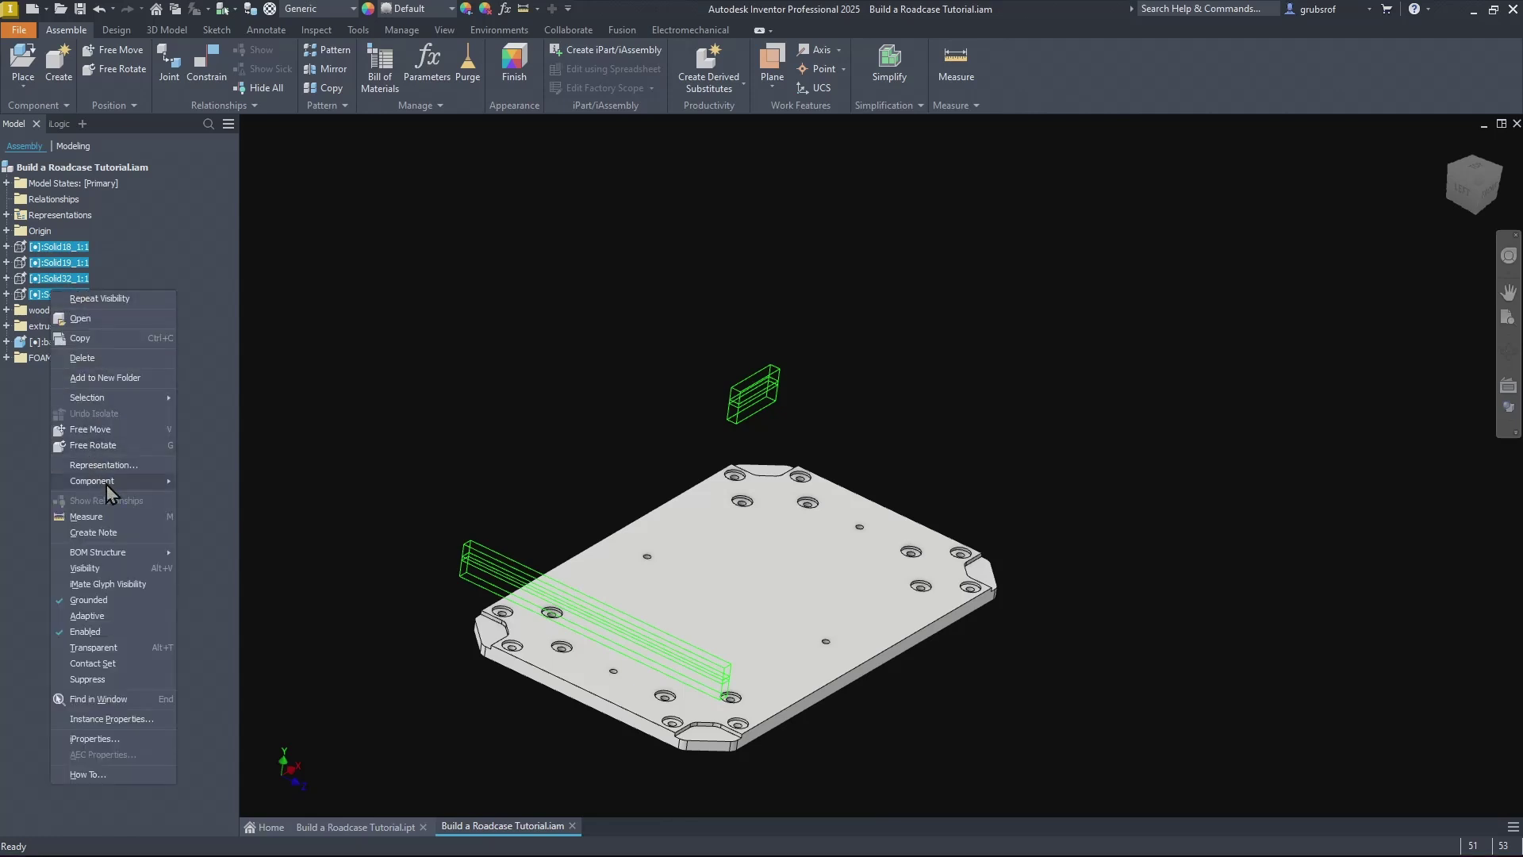
{"action": "left_click", "coordinate": [104, 568]}
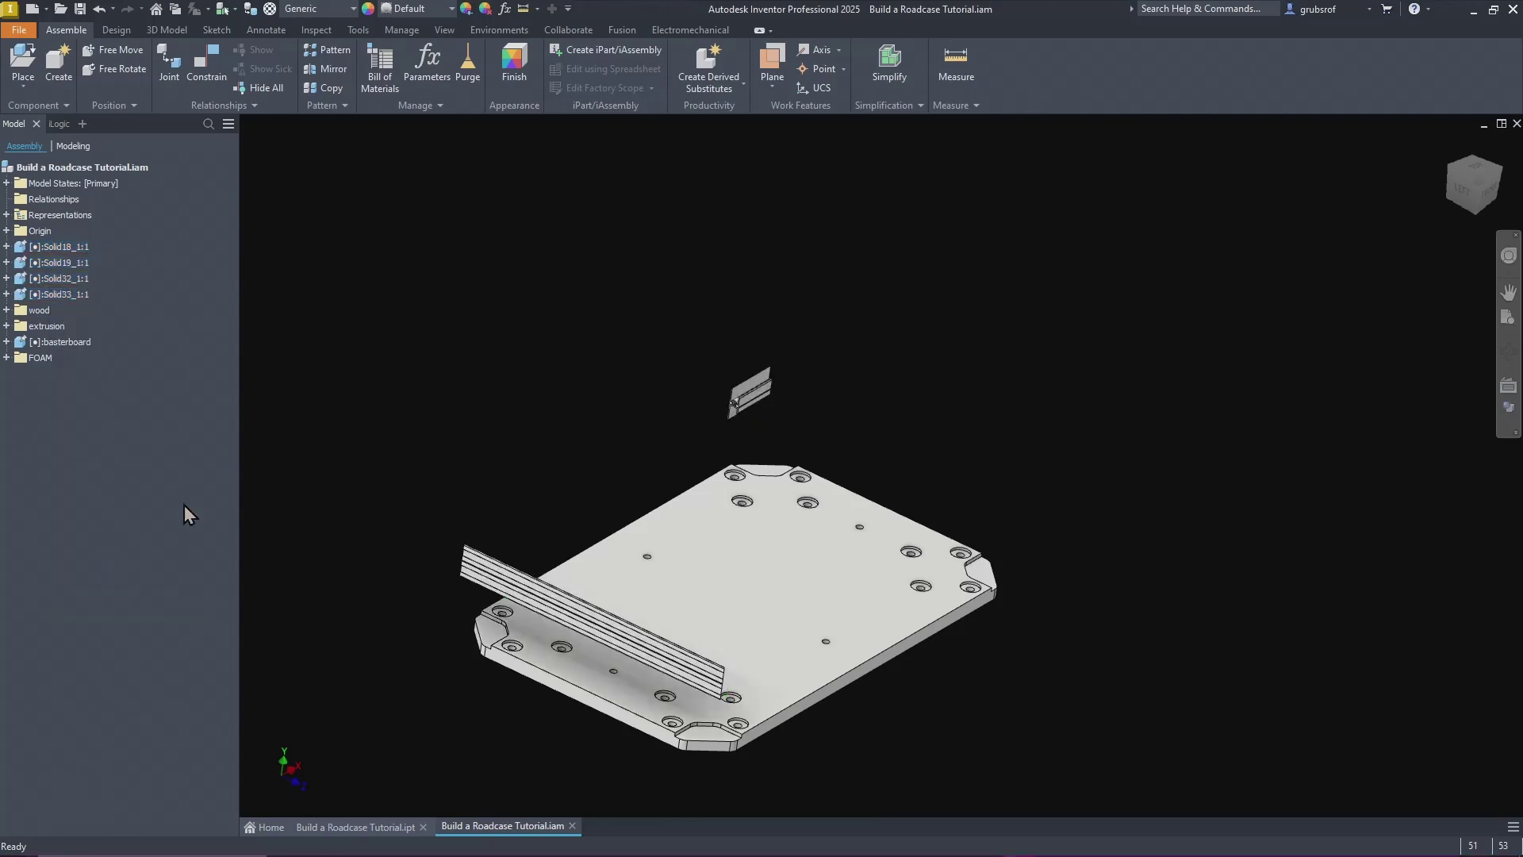
{"action": "left_click", "coordinate": [60, 248]}
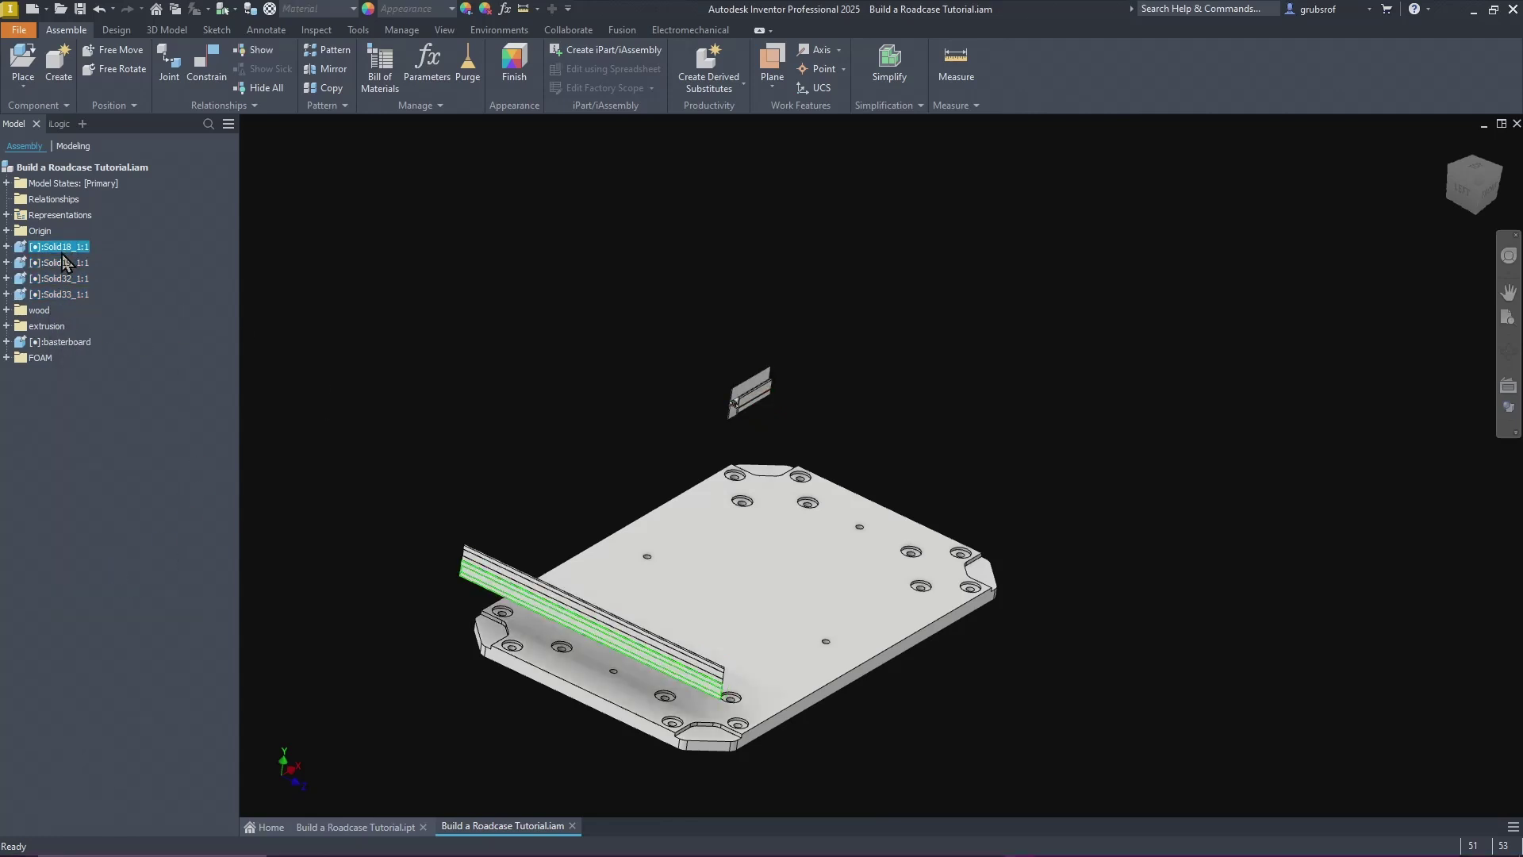
{"action": "left_click", "coordinate": [56, 296], "text": "shift"}
{"action": "right_click", "coordinate": [57, 297]}
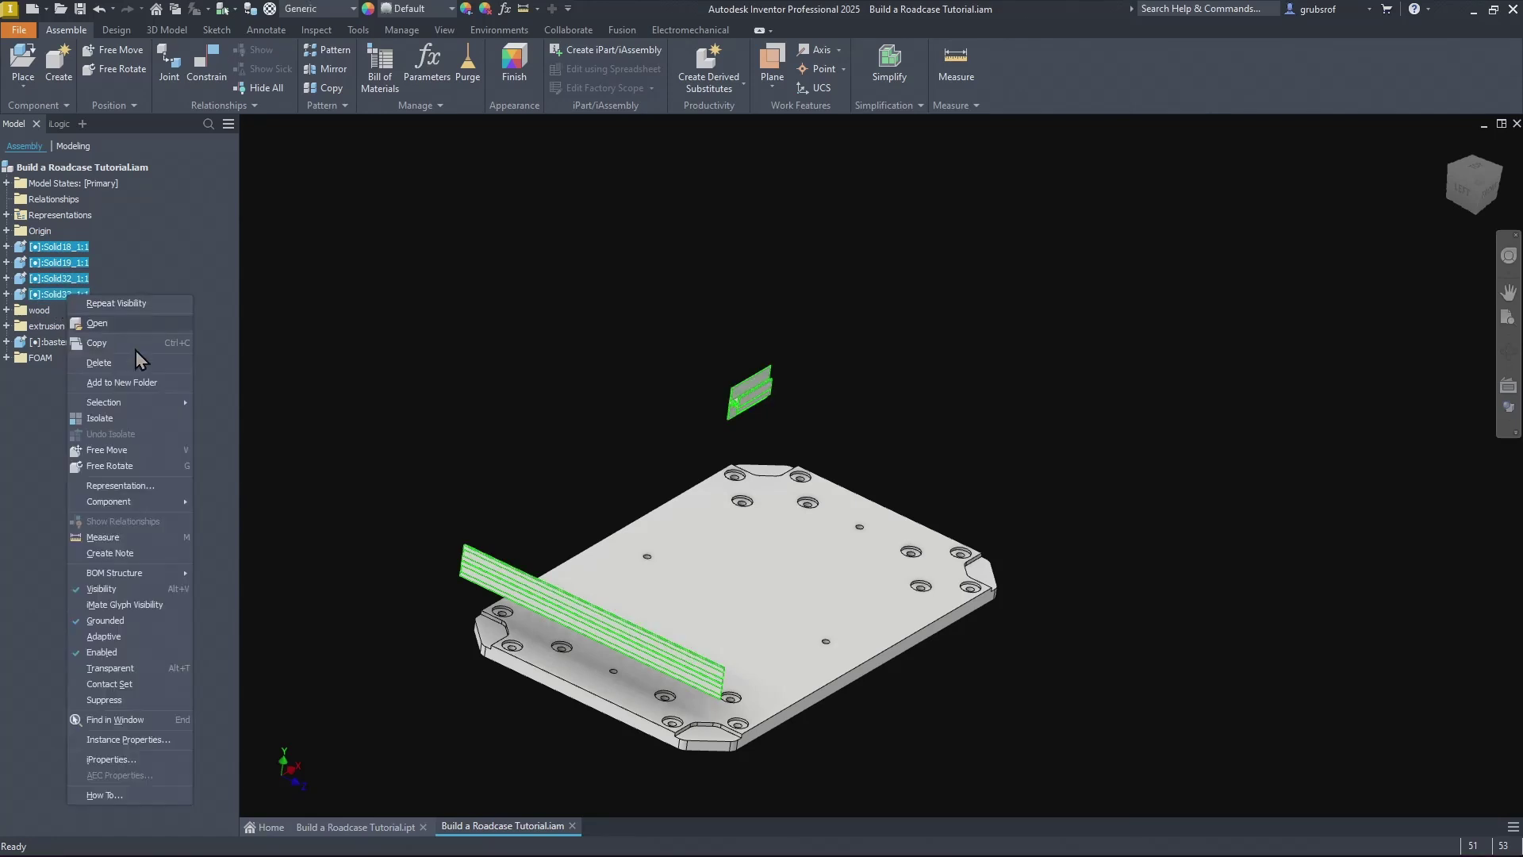
{"action": "left_click", "coordinate": [117, 594]}
Step: Move the four hidden extrusions into the extrusion folder and place the FOAM folder above the basterboard component
{"action": "left_click", "coordinate": [72, 295]}
{"action": "left_click", "coordinate": [59, 247], "text": "shift"}
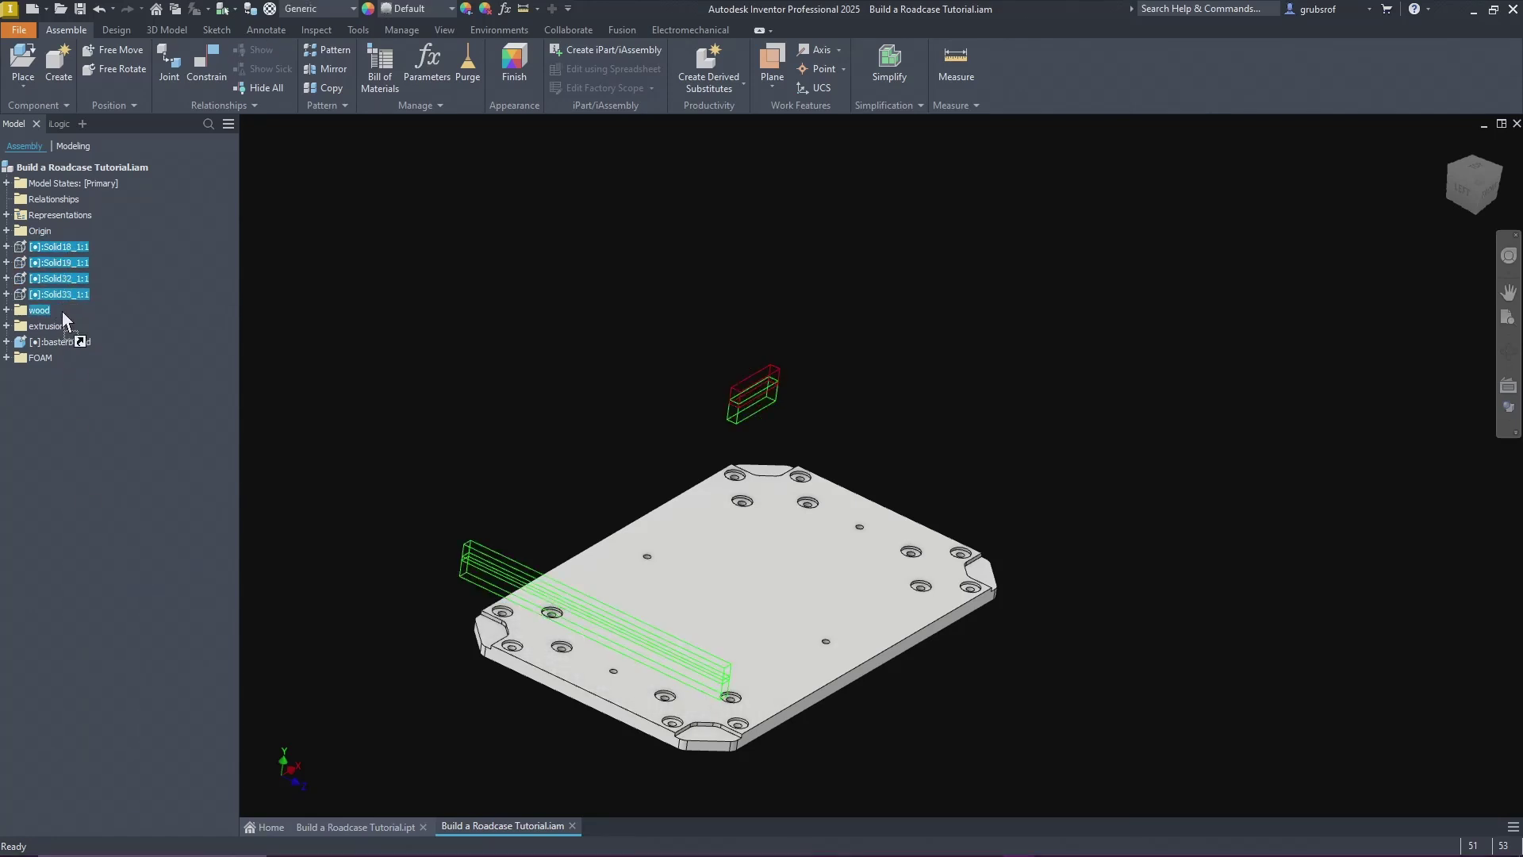
{"action": "left_click_drag", "start_coordinate": [55, 326], "coordinate": [44, 299]}
{"action": "left_click", "coordinate": [48, 279]}
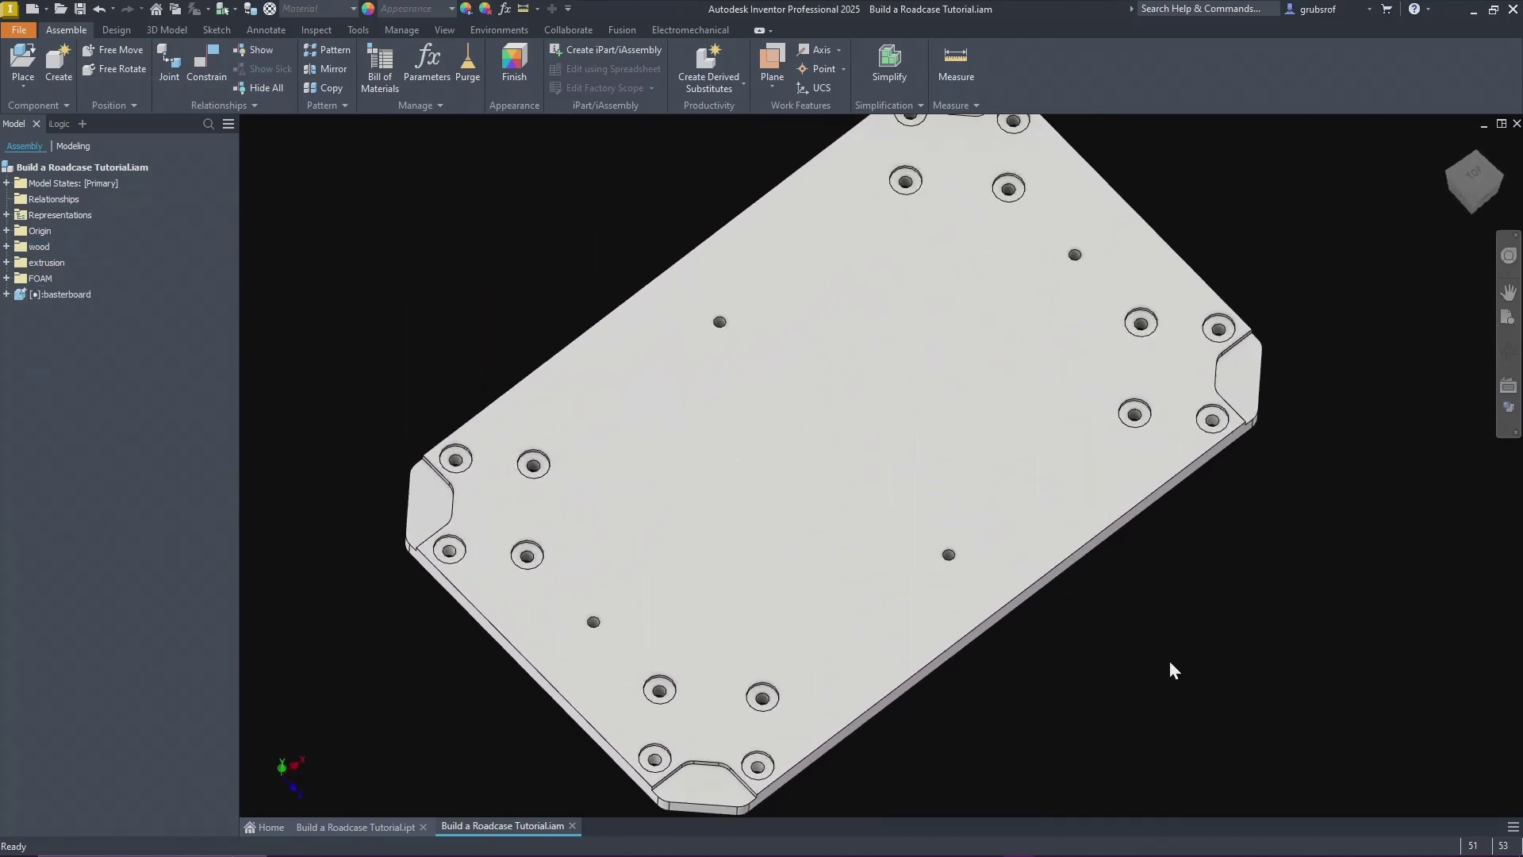
Step: Turn on the visibility of all components in the FOAM and extrusion folders
{"action": "right_click", "coordinate": [22, 279]}
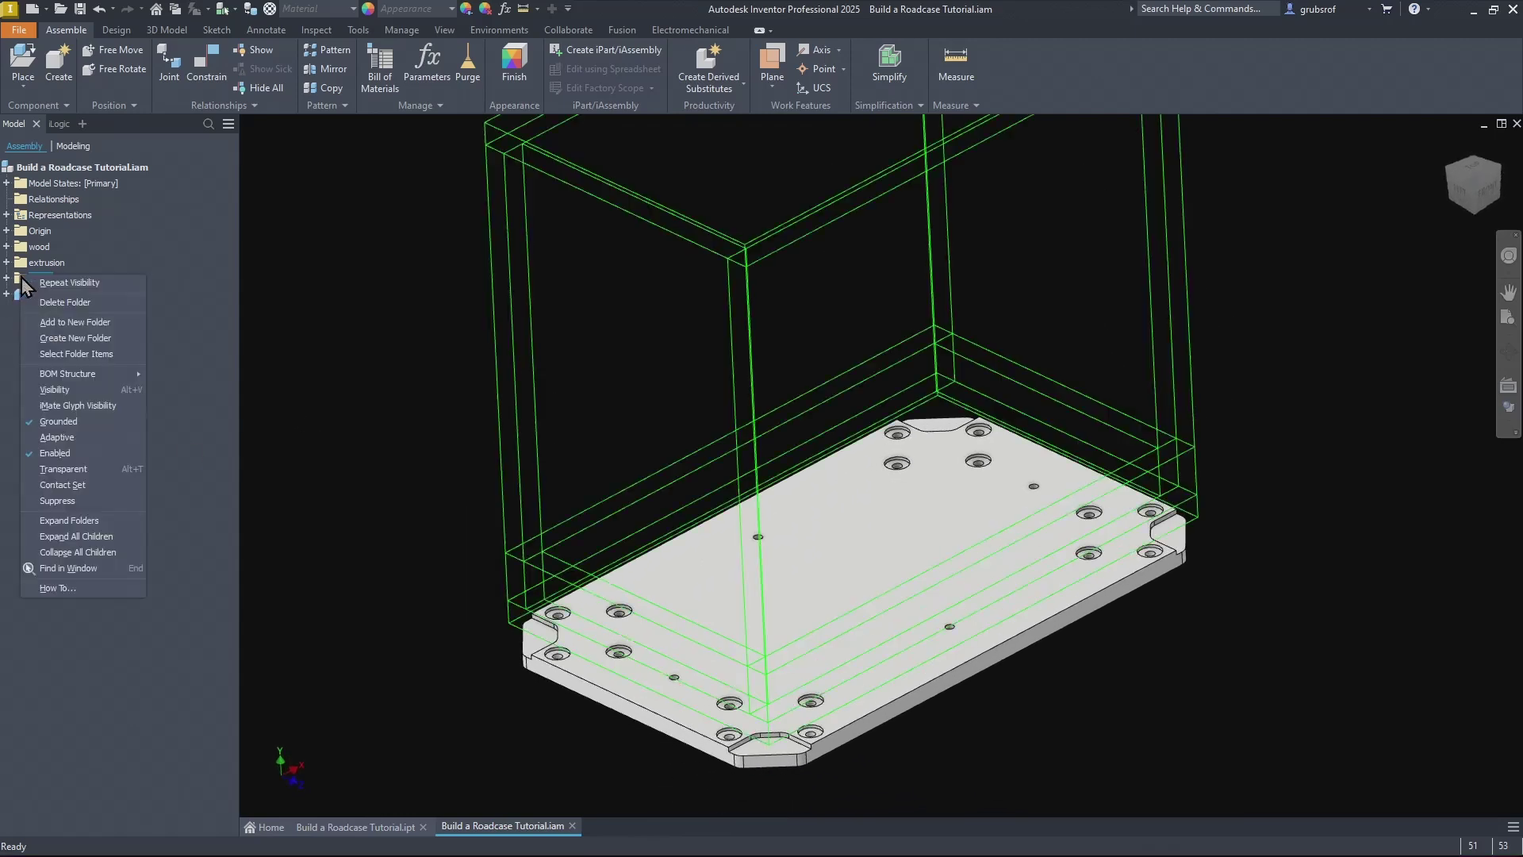
{"action": "left_click", "coordinate": [69, 390]}
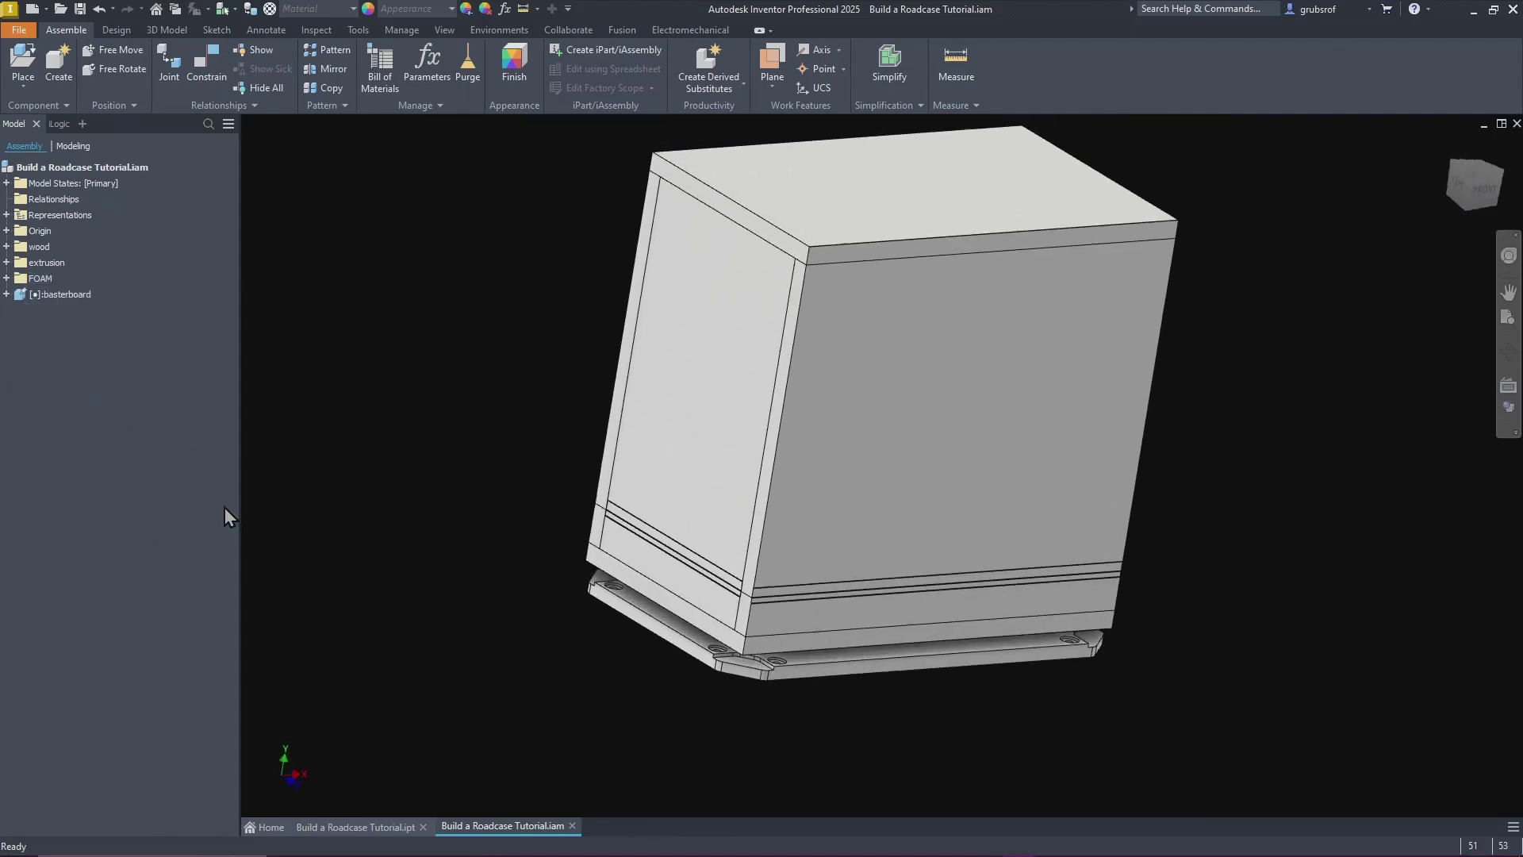
{"action": "left_click", "coordinate": [16, 264]}
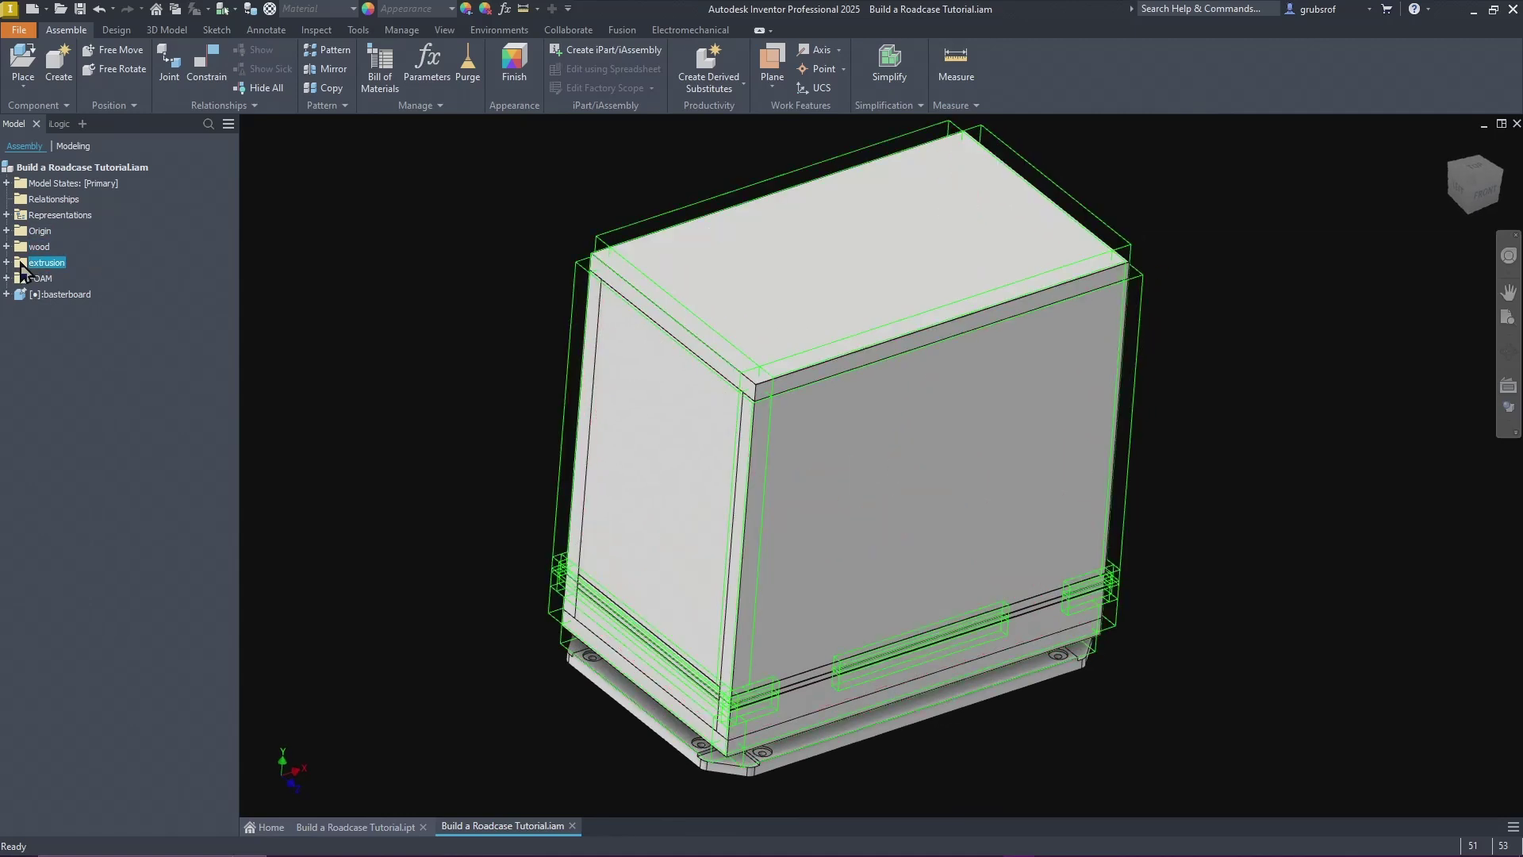
{"action": "left_click", "coordinate": [7, 262]}
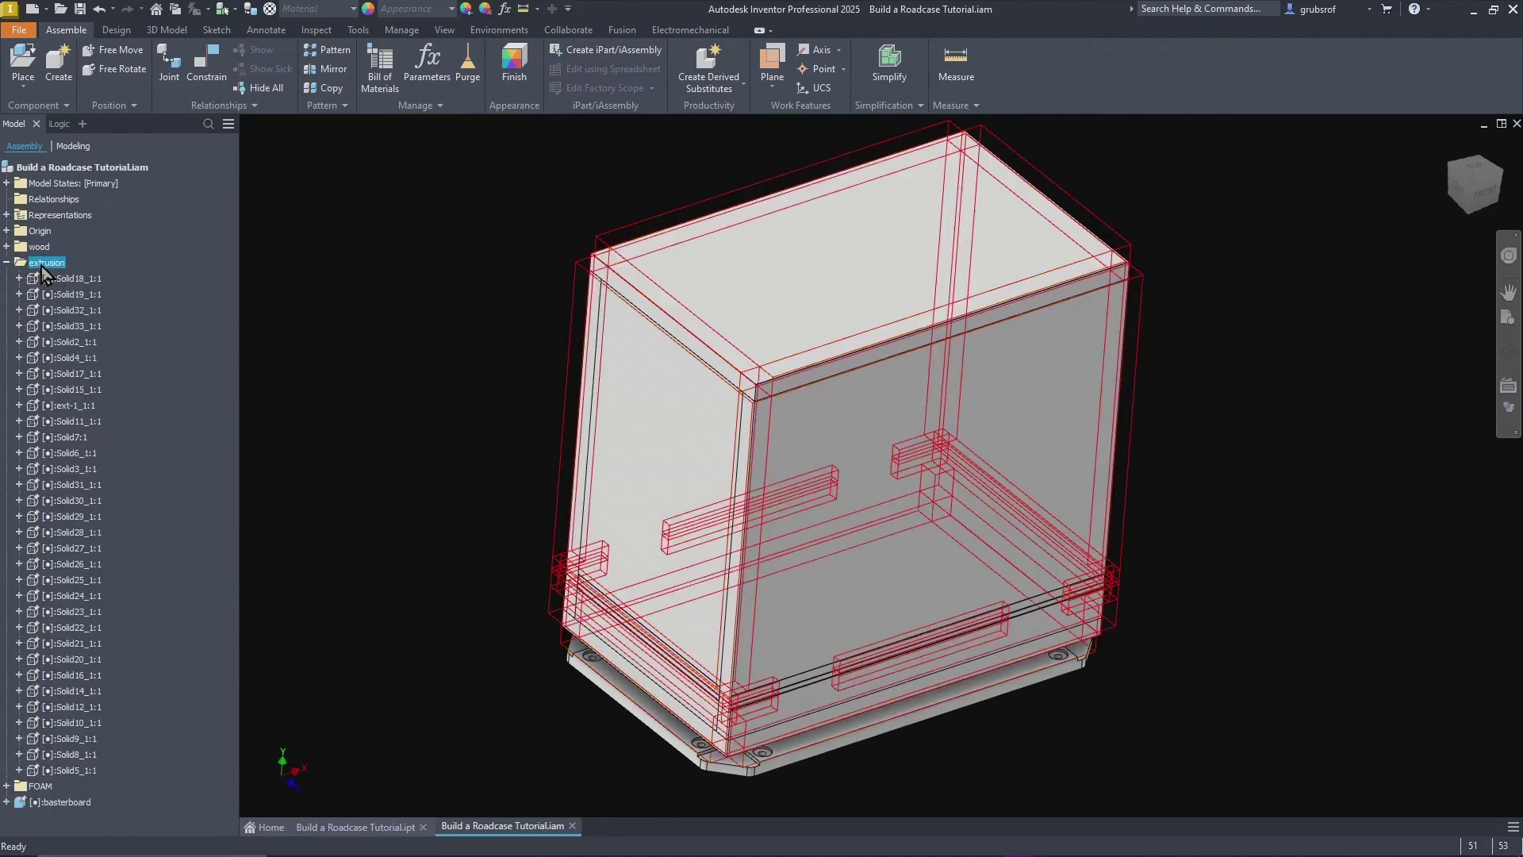
{"action": "right_click", "coordinate": [57, 269]}
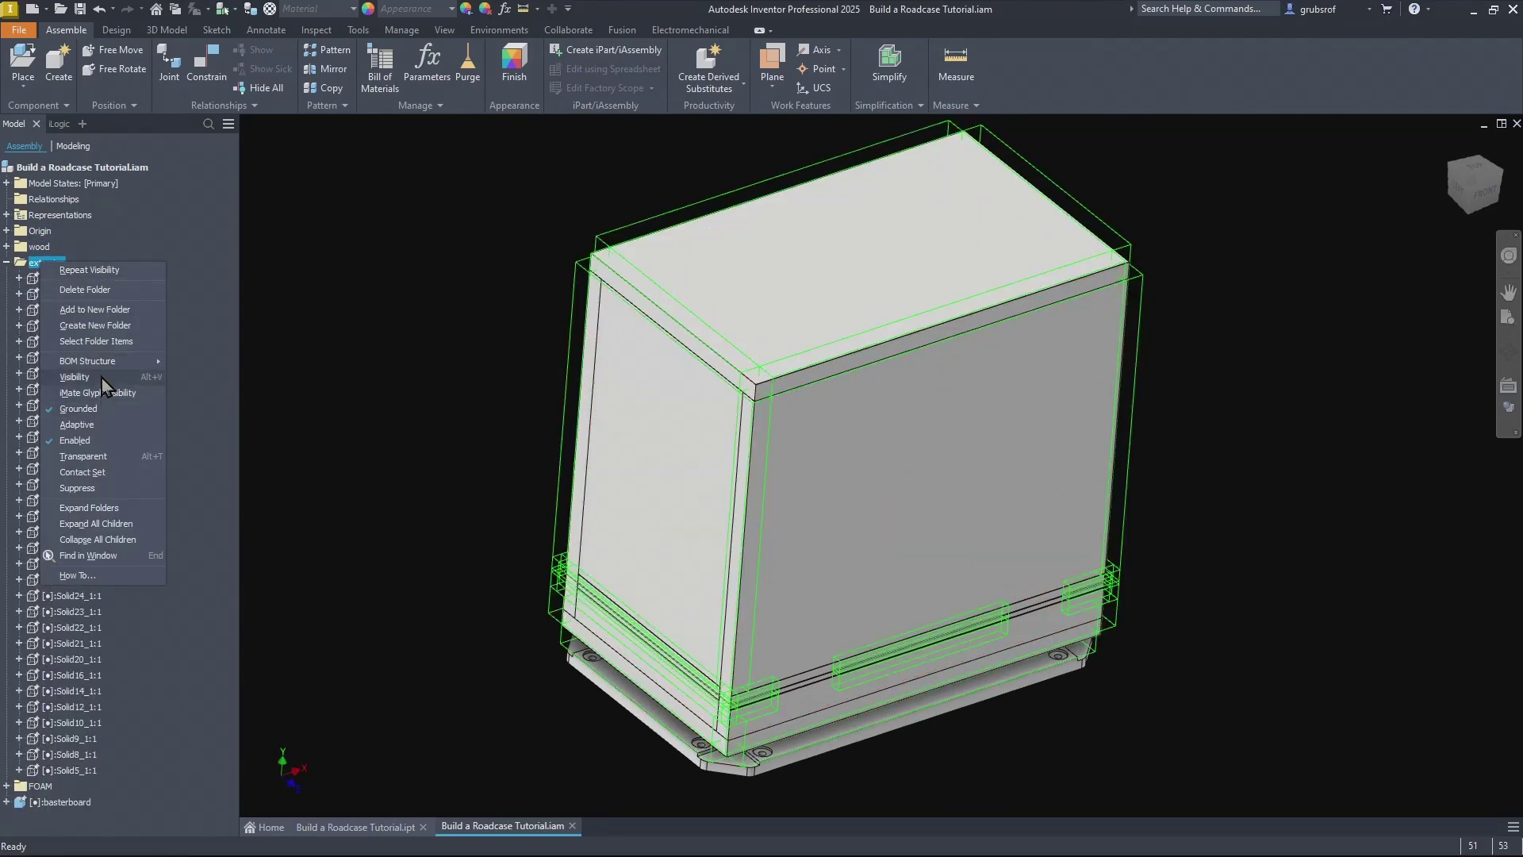
{"action": "left_click", "coordinate": [102, 380]}
{"action": "left_click", "coordinate": [7, 262]}
Step: Show the components of the wood folder, return to the home view and save the assembly with all its dependent files
{"action": "left_click", "coordinate": [35, 247]}
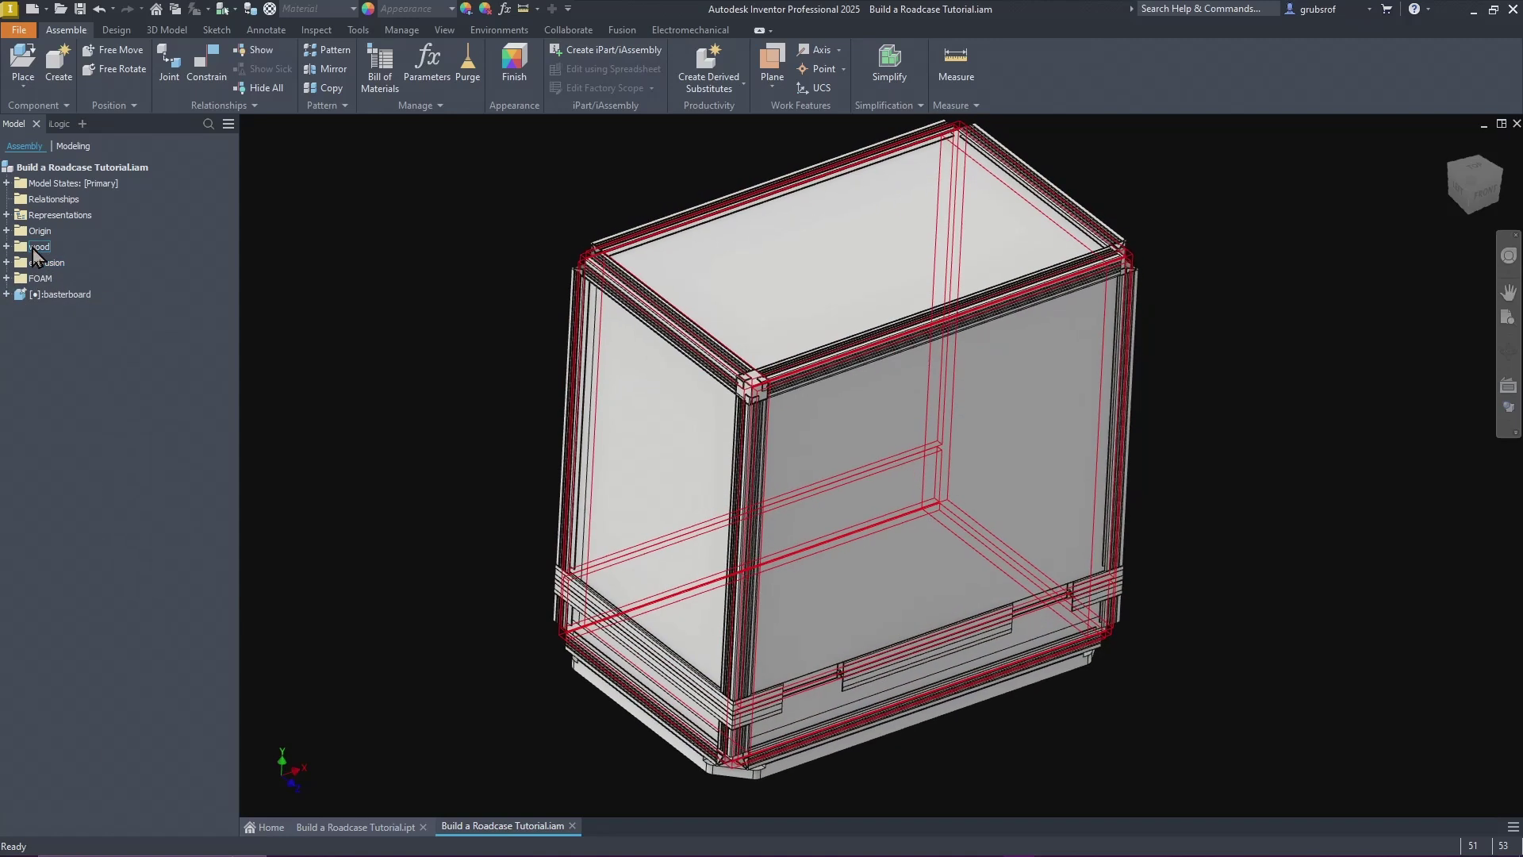
{"action": "right_click", "coordinate": [33, 250]}
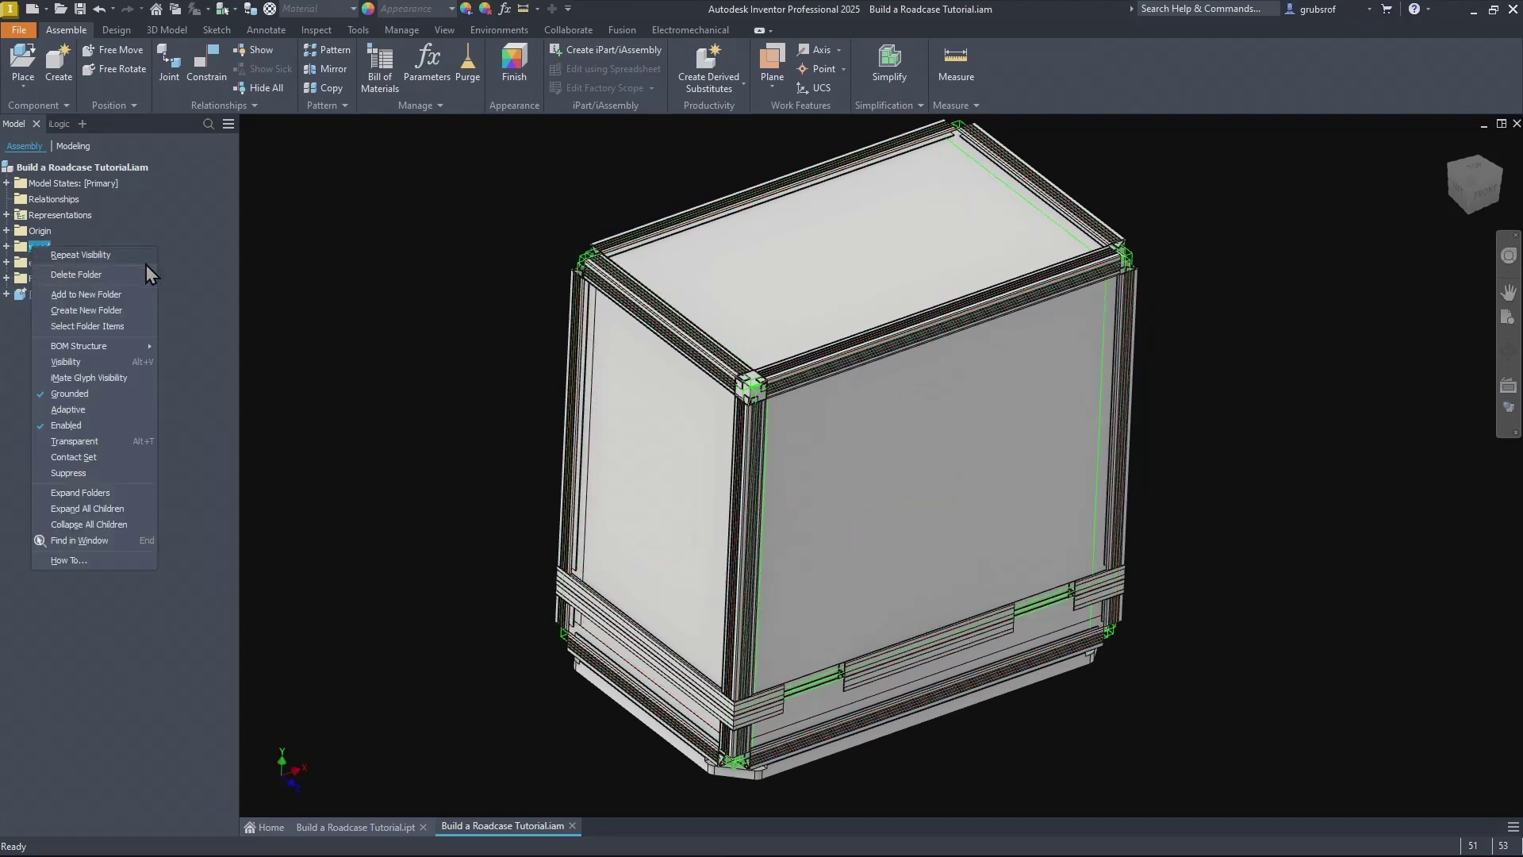
{"action": "left_click", "coordinate": [84, 364]}
{"action": "key", "text": "F6"}
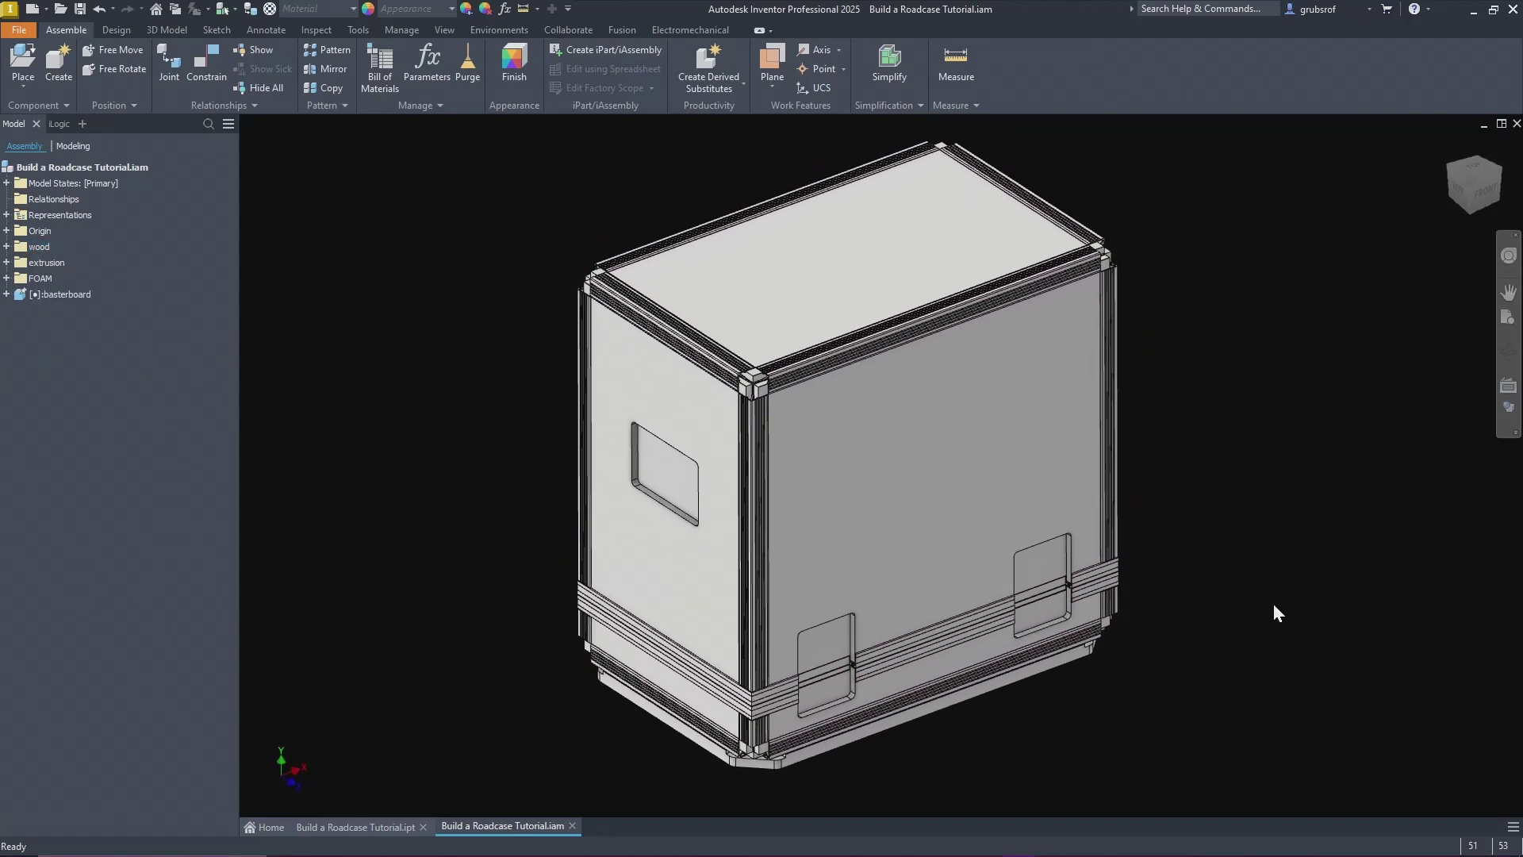
{"action": "key", "text": "ctrl+s"}
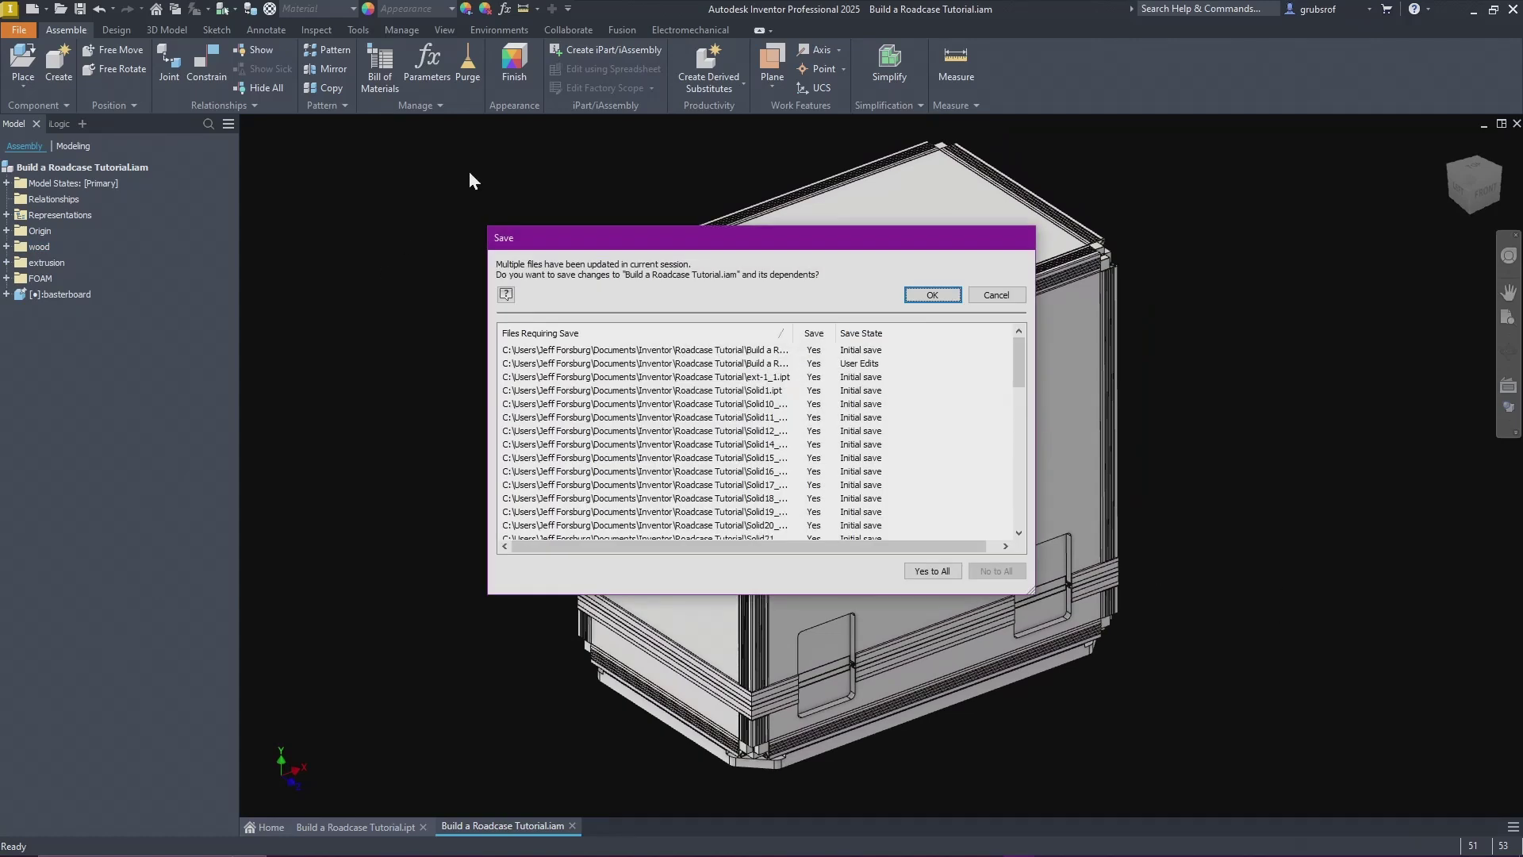
{"action": "key", "text": "Return"}
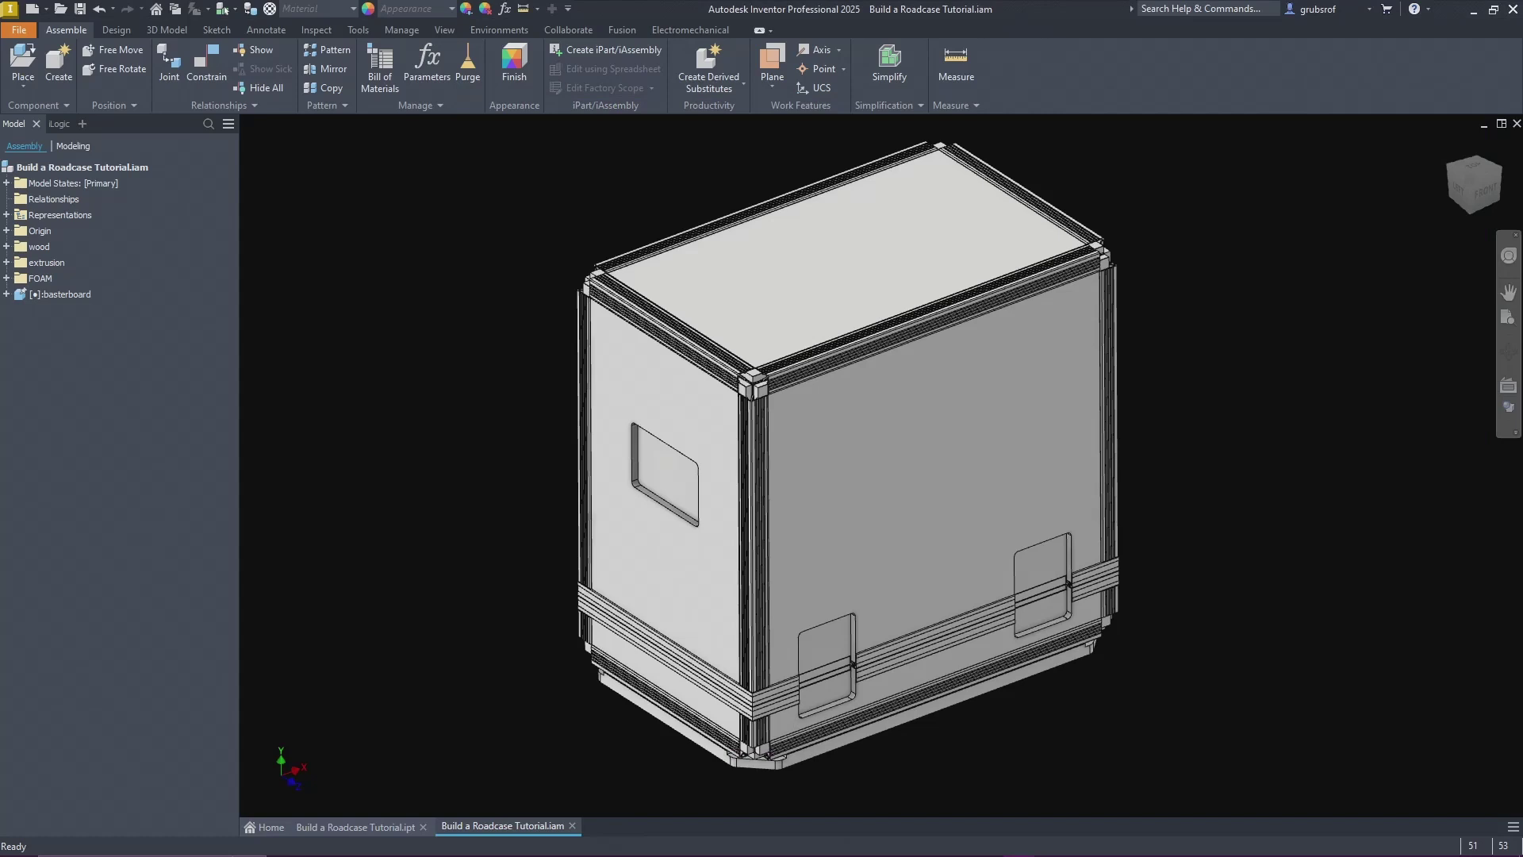
Step: Tint all components in the wood folder pink with RGB 255, 0, 119
{"action": "left_click", "coordinate": [7, 247]}
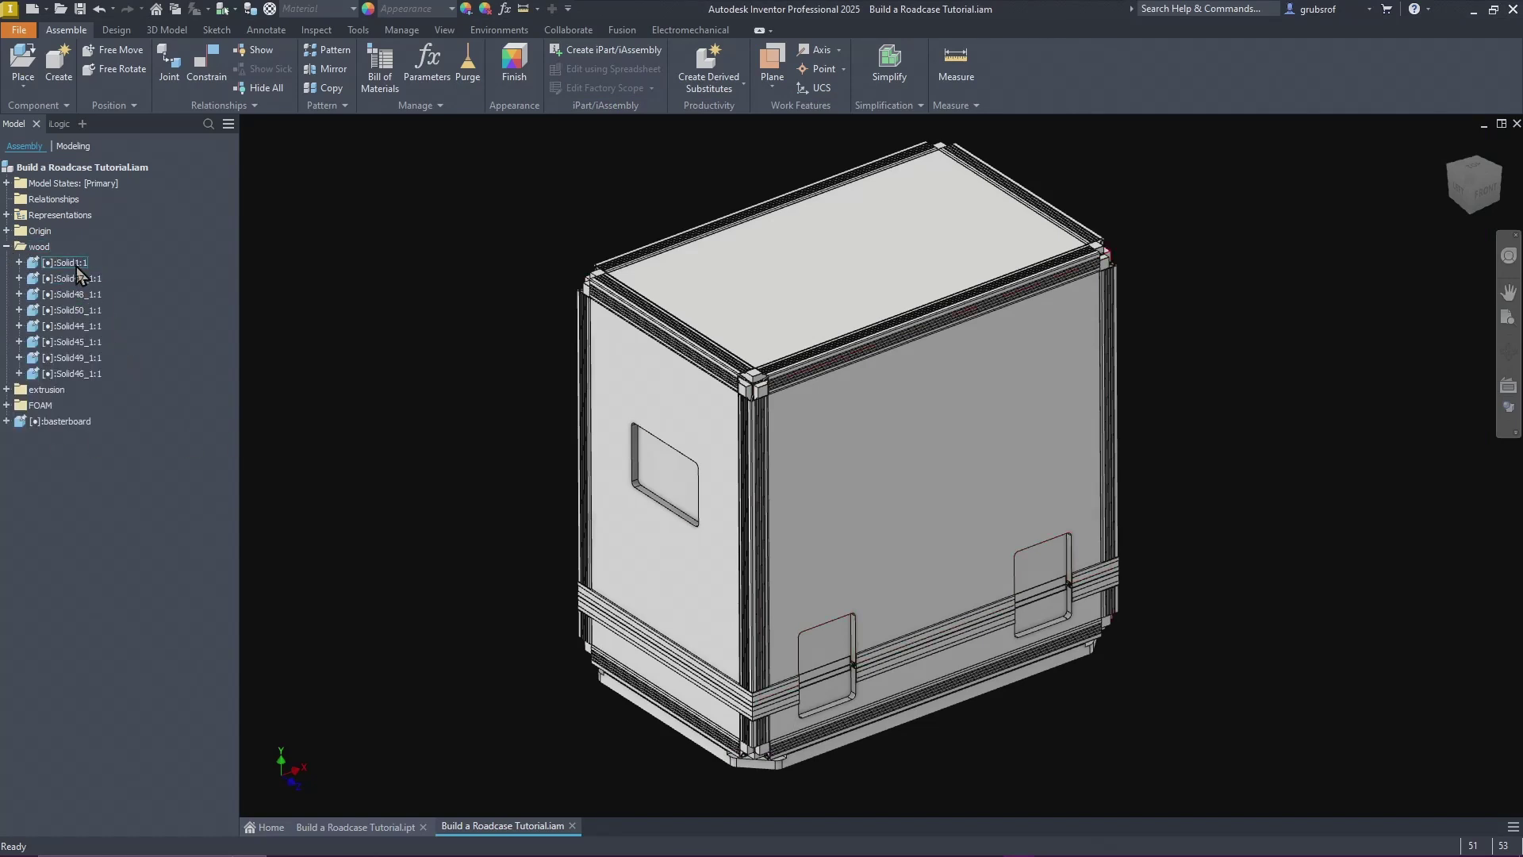
{"action": "left_click", "coordinate": [69, 373], "text": "shift"}
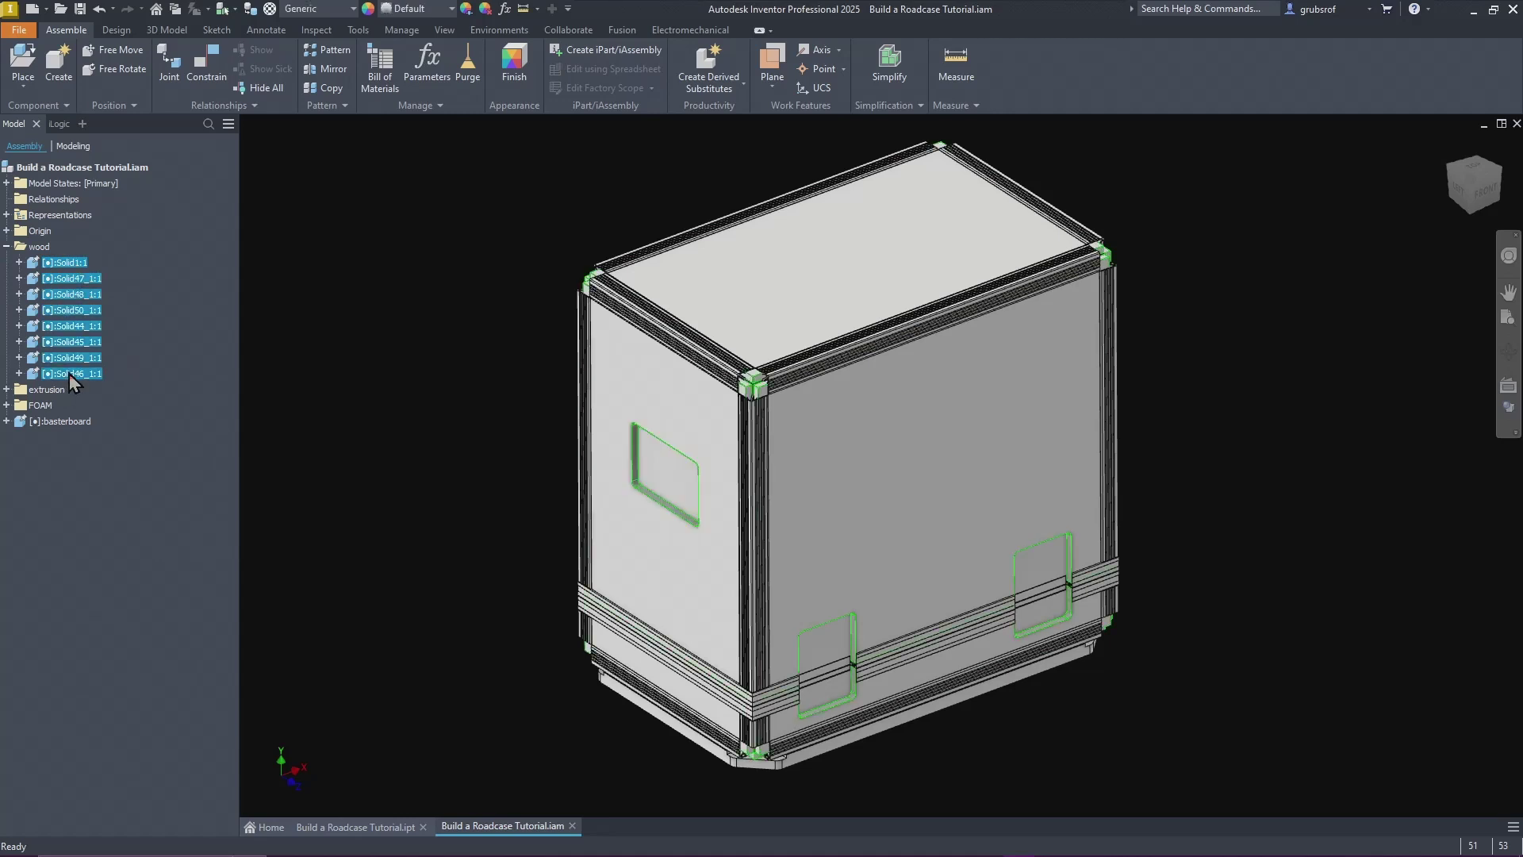
{"action": "left_click", "coordinate": [467, 8]}
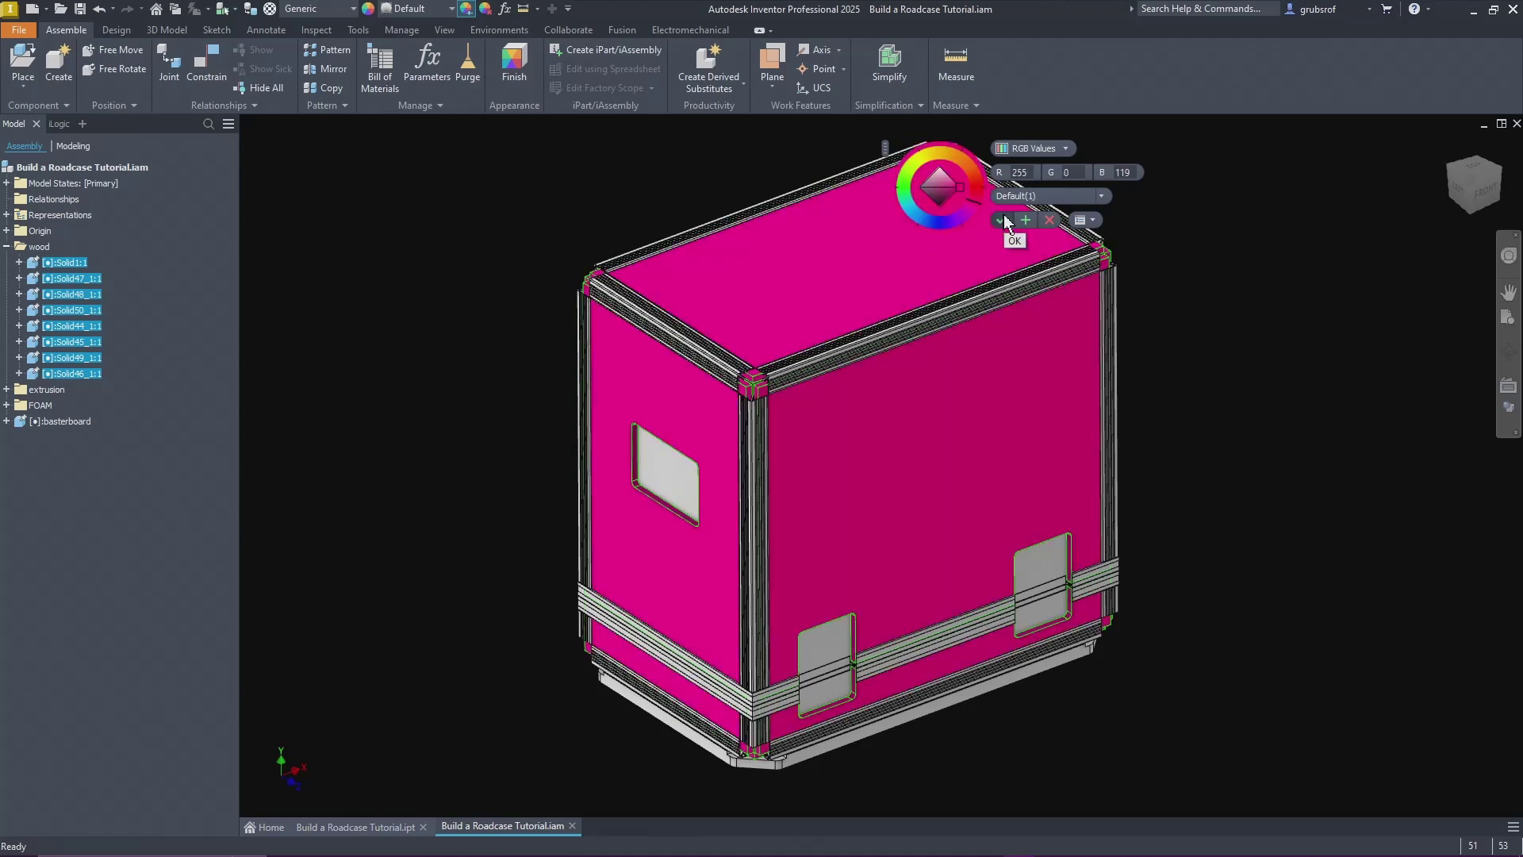
{"action": "left_click", "coordinate": [1003, 219]}
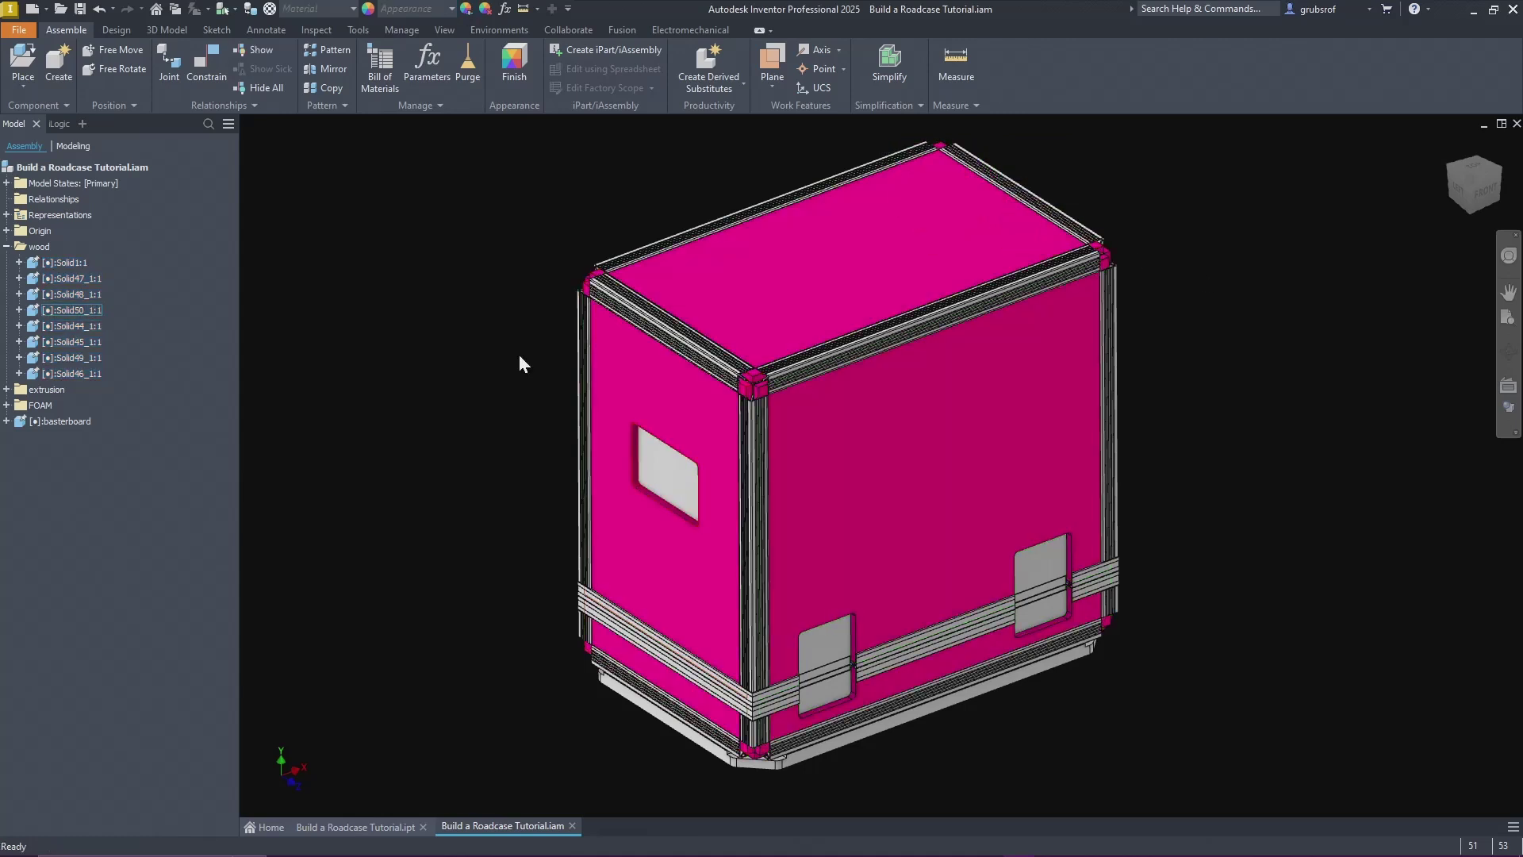
Step: Tint all components in the wood folder blue with RGB 0, 47, 255
{"action": "left_click", "coordinate": [65, 262]}
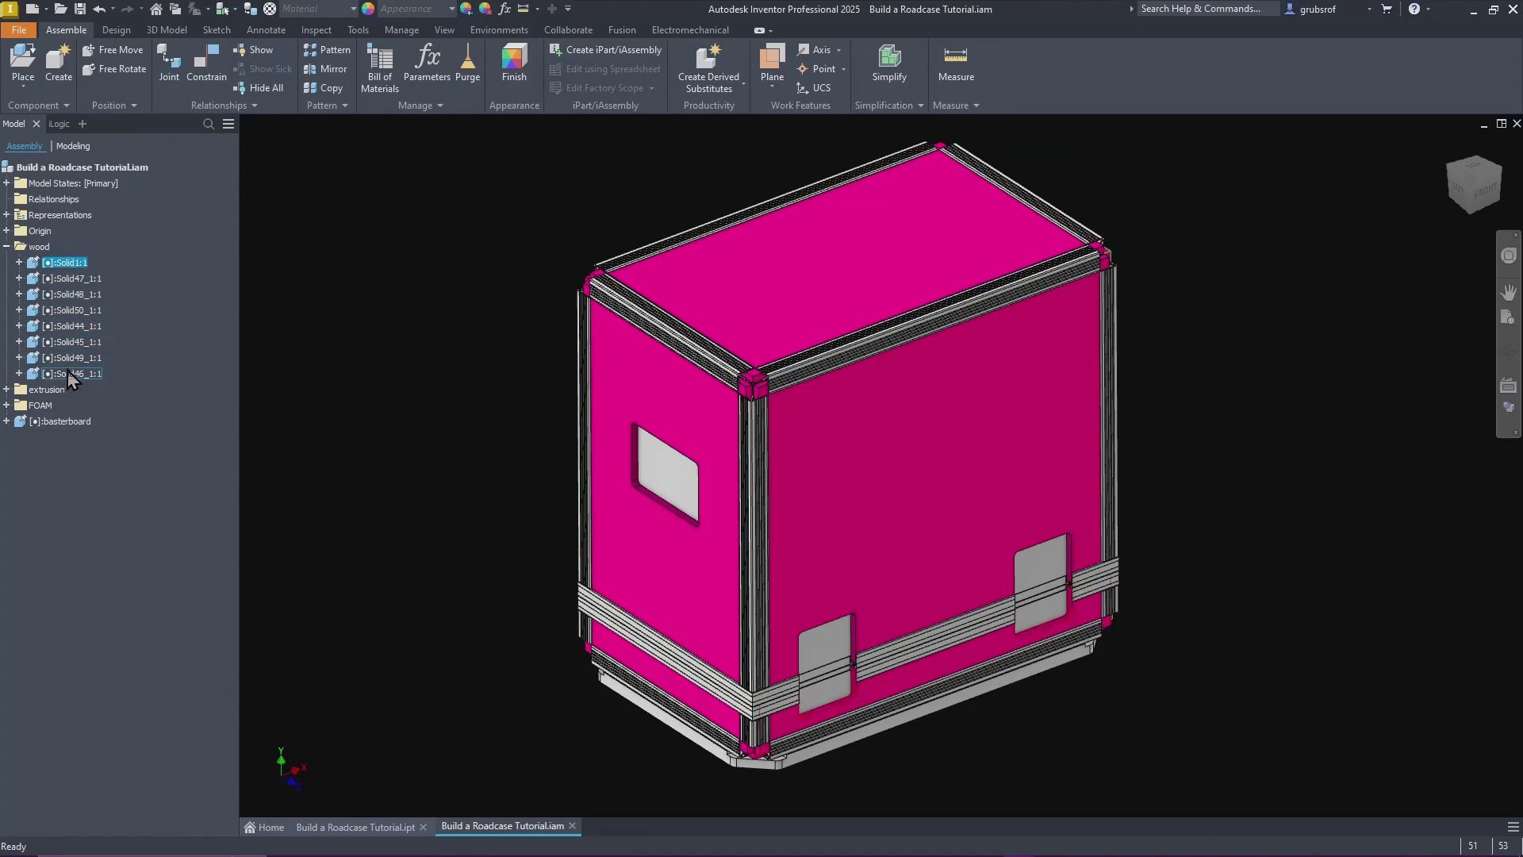
{"action": "left_click", "coordinate": [69, 373], "text": "shift"}
{"action": "left_click", "coordinate": [467, 9]}
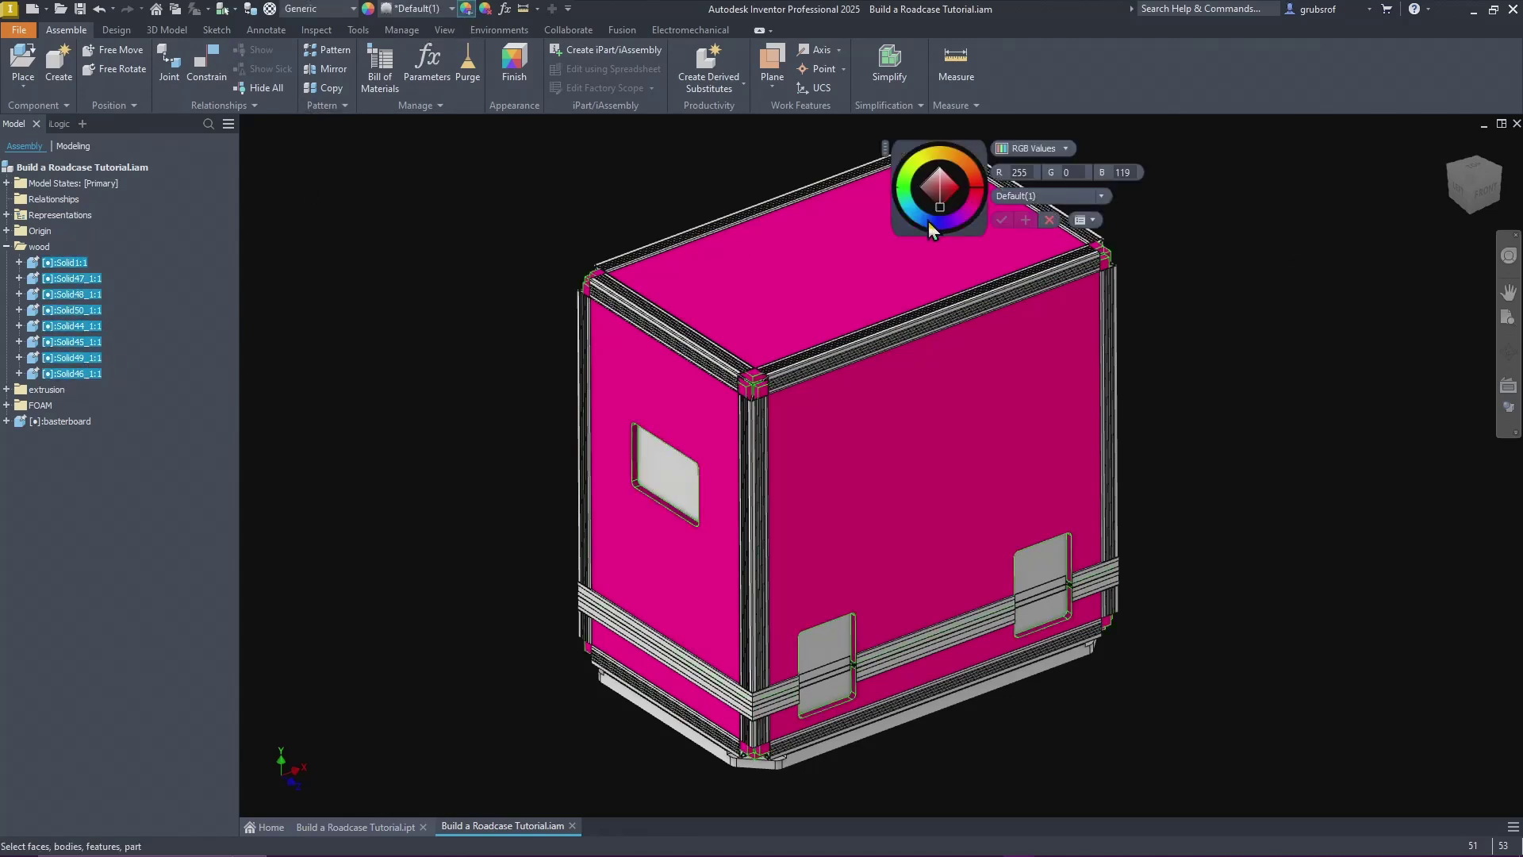
{"action": "left_click", "coordinate": [937, 225]}
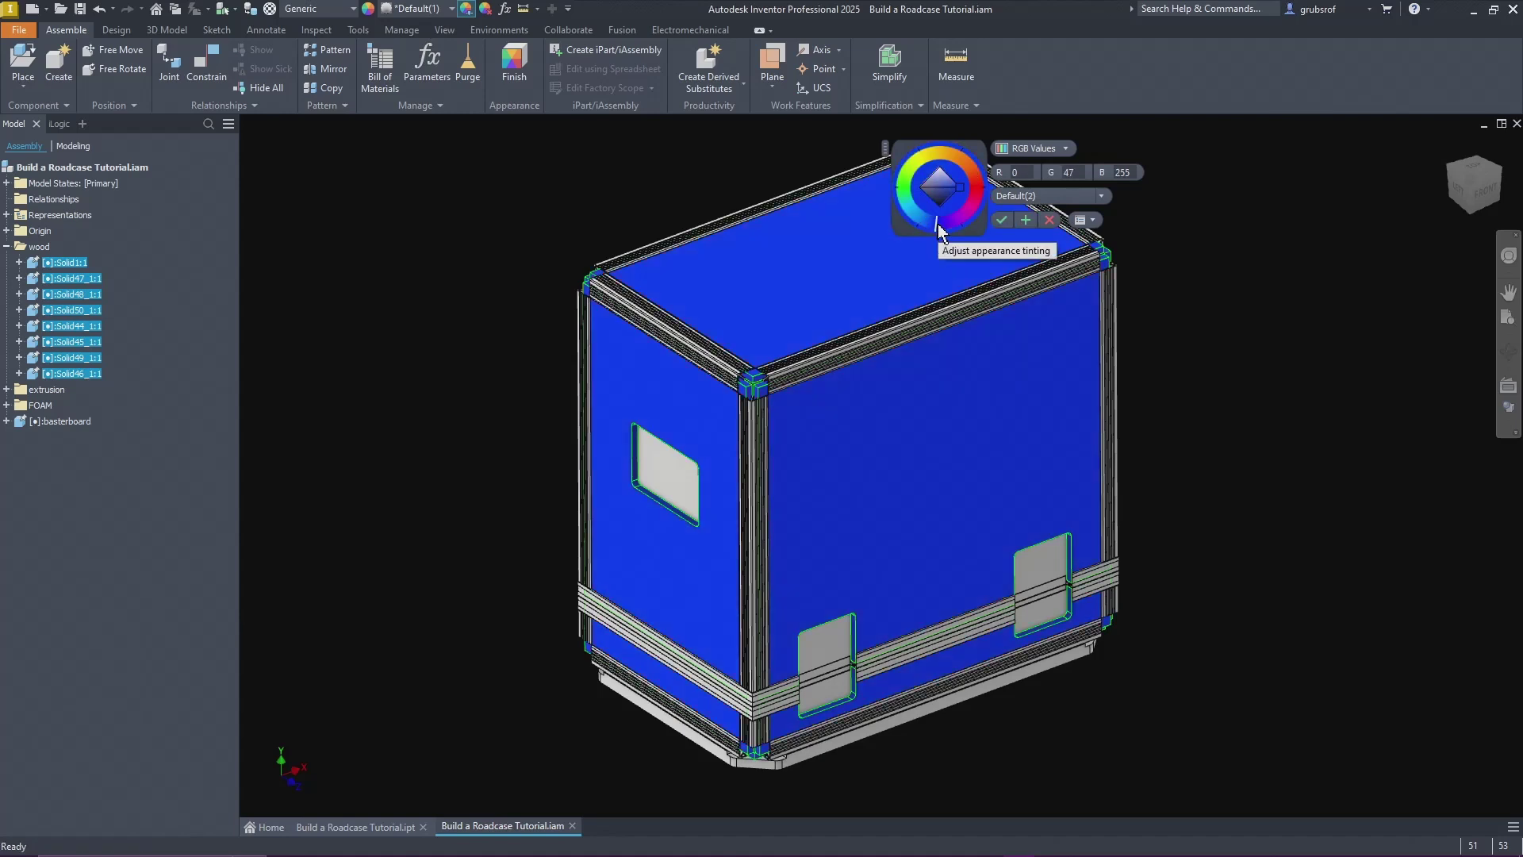
{"action": "left_click", "coordinate": [1002, 220]}
{"action": "left_click", "coordinate": [1279, 324]}
Step: Inspect the coloured assembly from several angles and compare it with the uncoloured multi-body roadcase part
{"action": "middle_click_drag", "start_coordinate": [1297, 355], "coordinate": [550, 301], "text": "shift"}
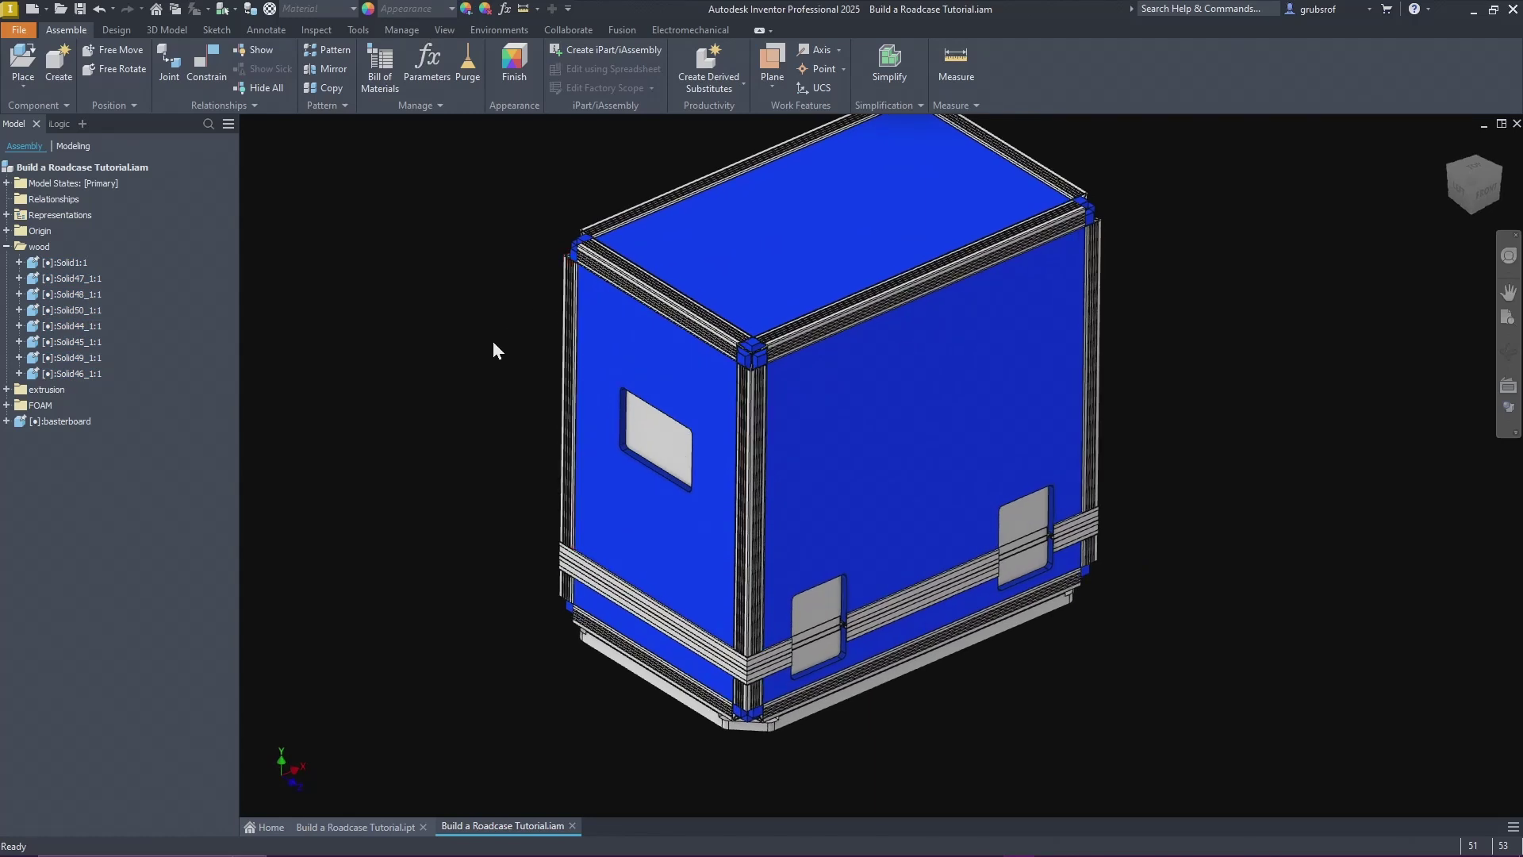
{"action": "middle_click_drag", "start_coordinate": [1282, 565], "coordinate": [411, 789], "text": "shift"}
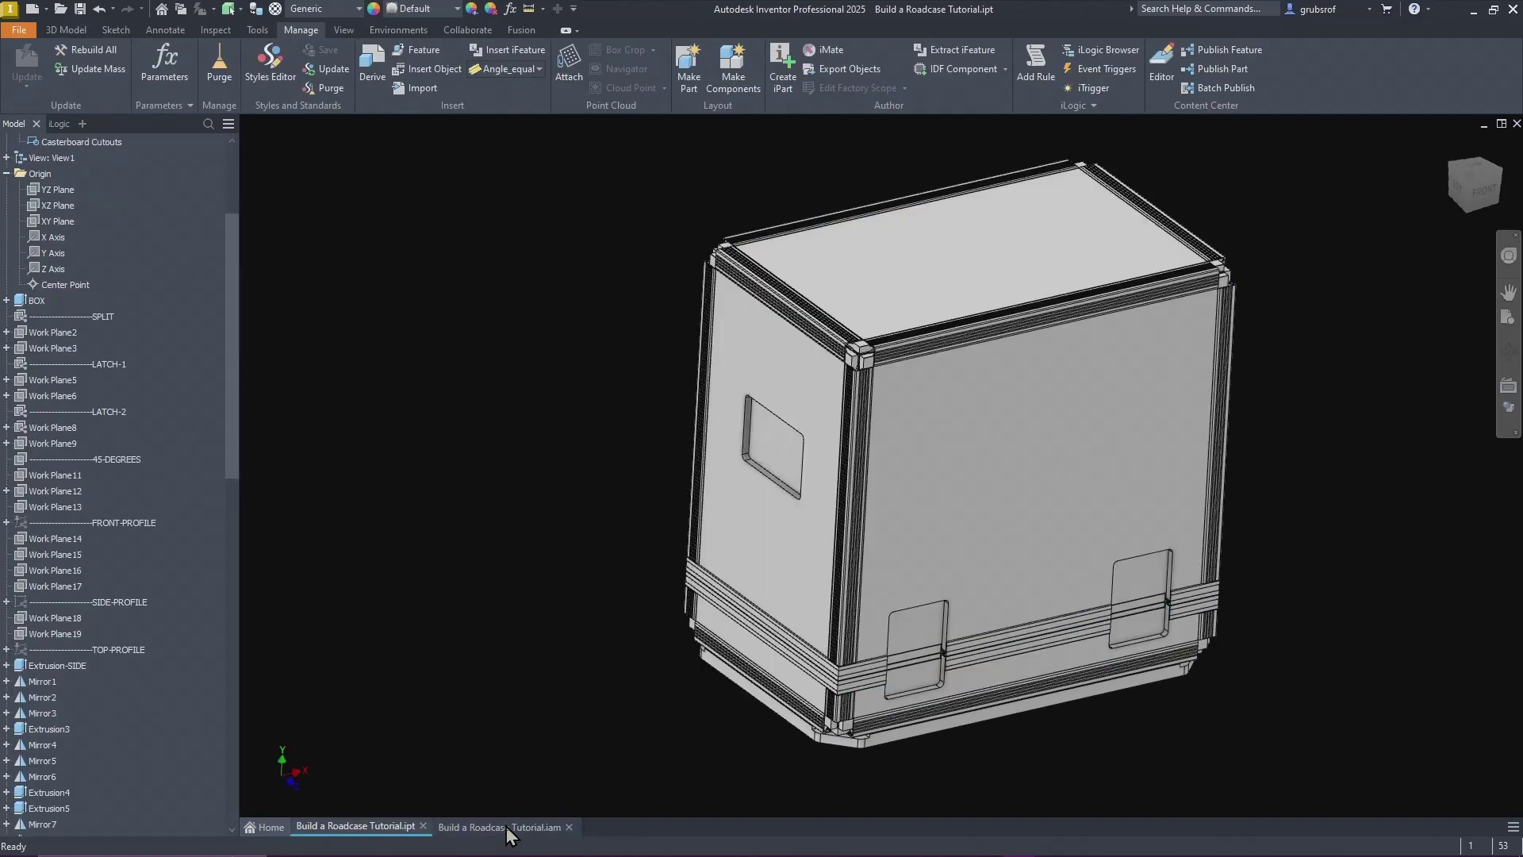
{"action": "left_click", "coordinate": [506, 827]}
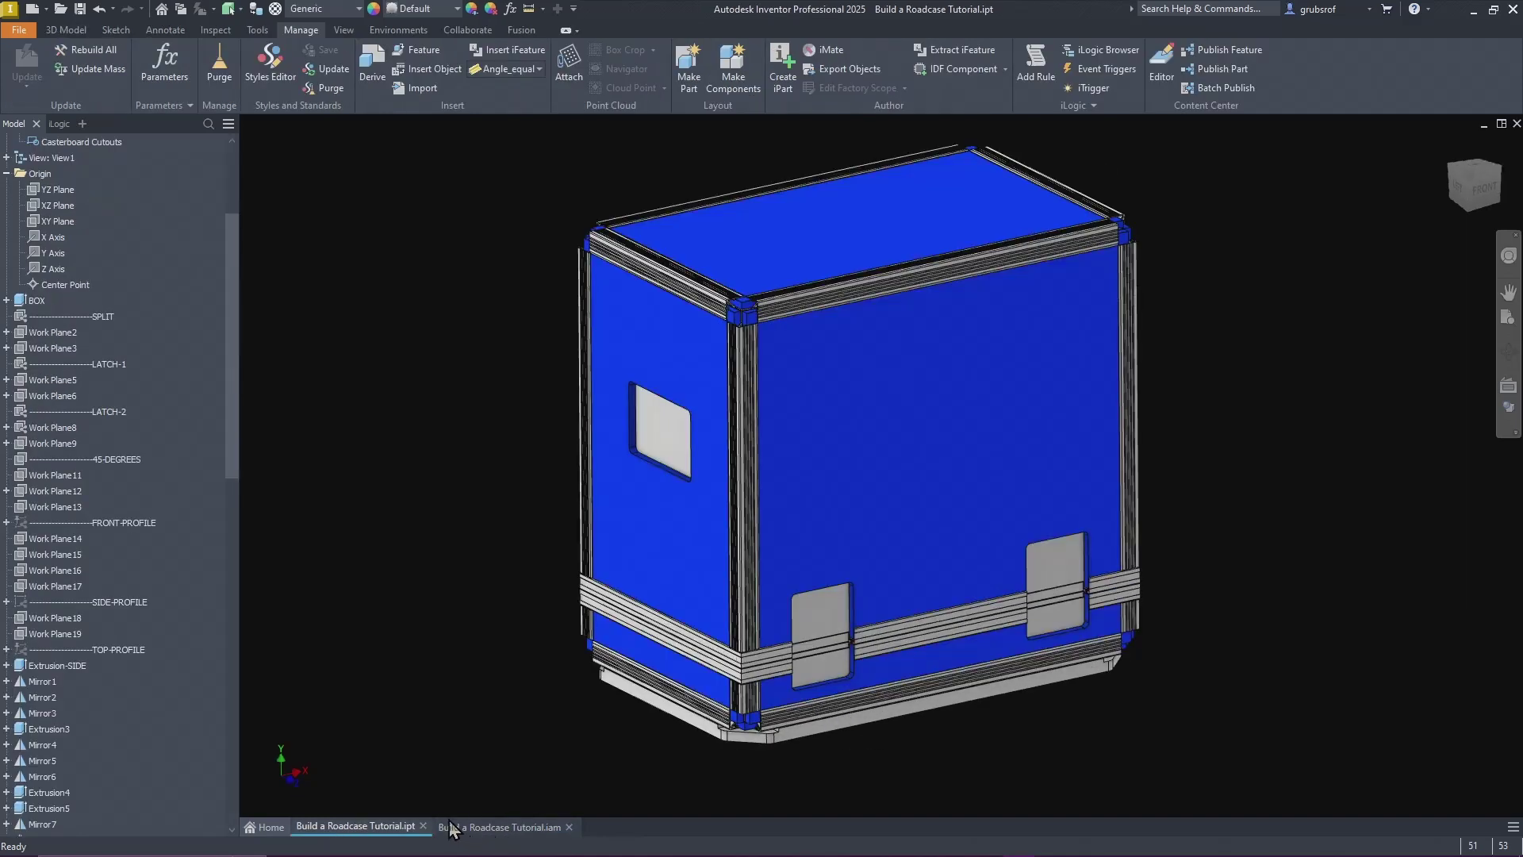
{"action": "left_click", "coordinate": [324, 827]}
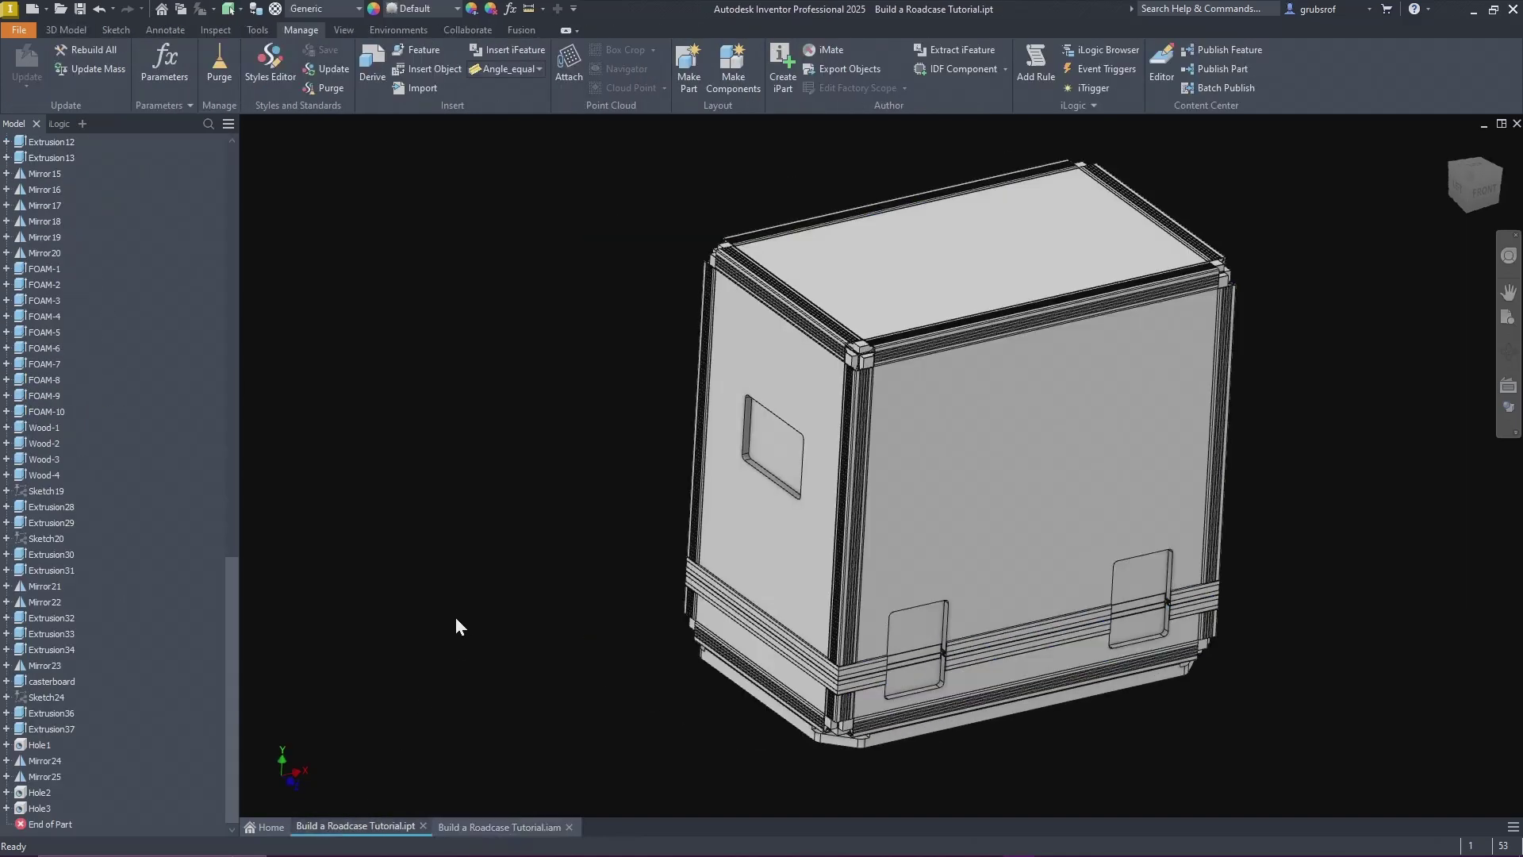
{"action": "left_click", "coordinate": [449, 827]}
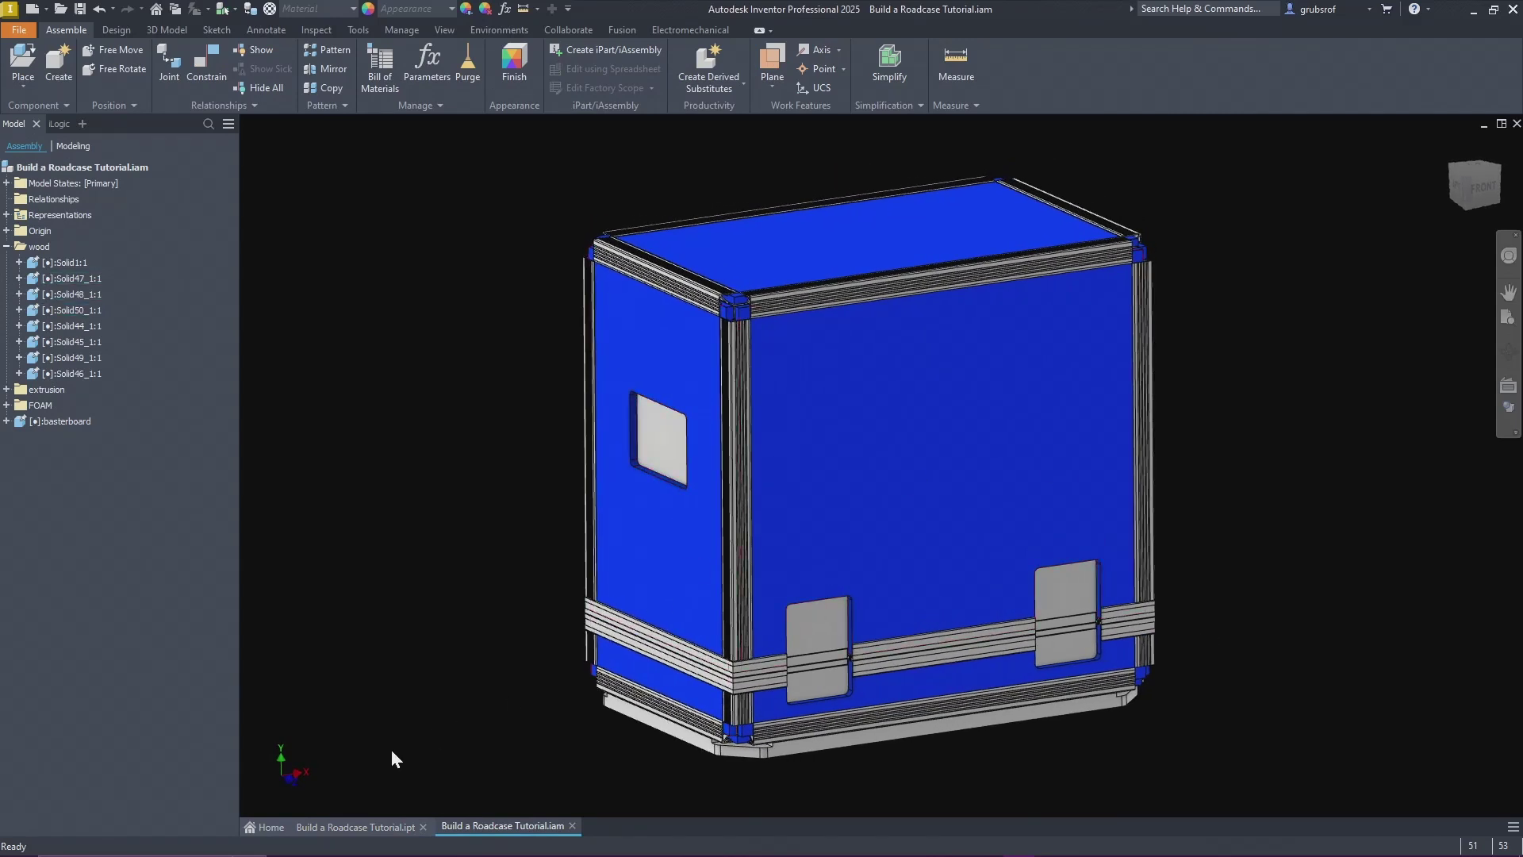
Step: Set BOX_D to 20 in with the roadcase part's BOX SIZE form and update the assembly
{"action": "left_click", "coordinate": [349, 826]}
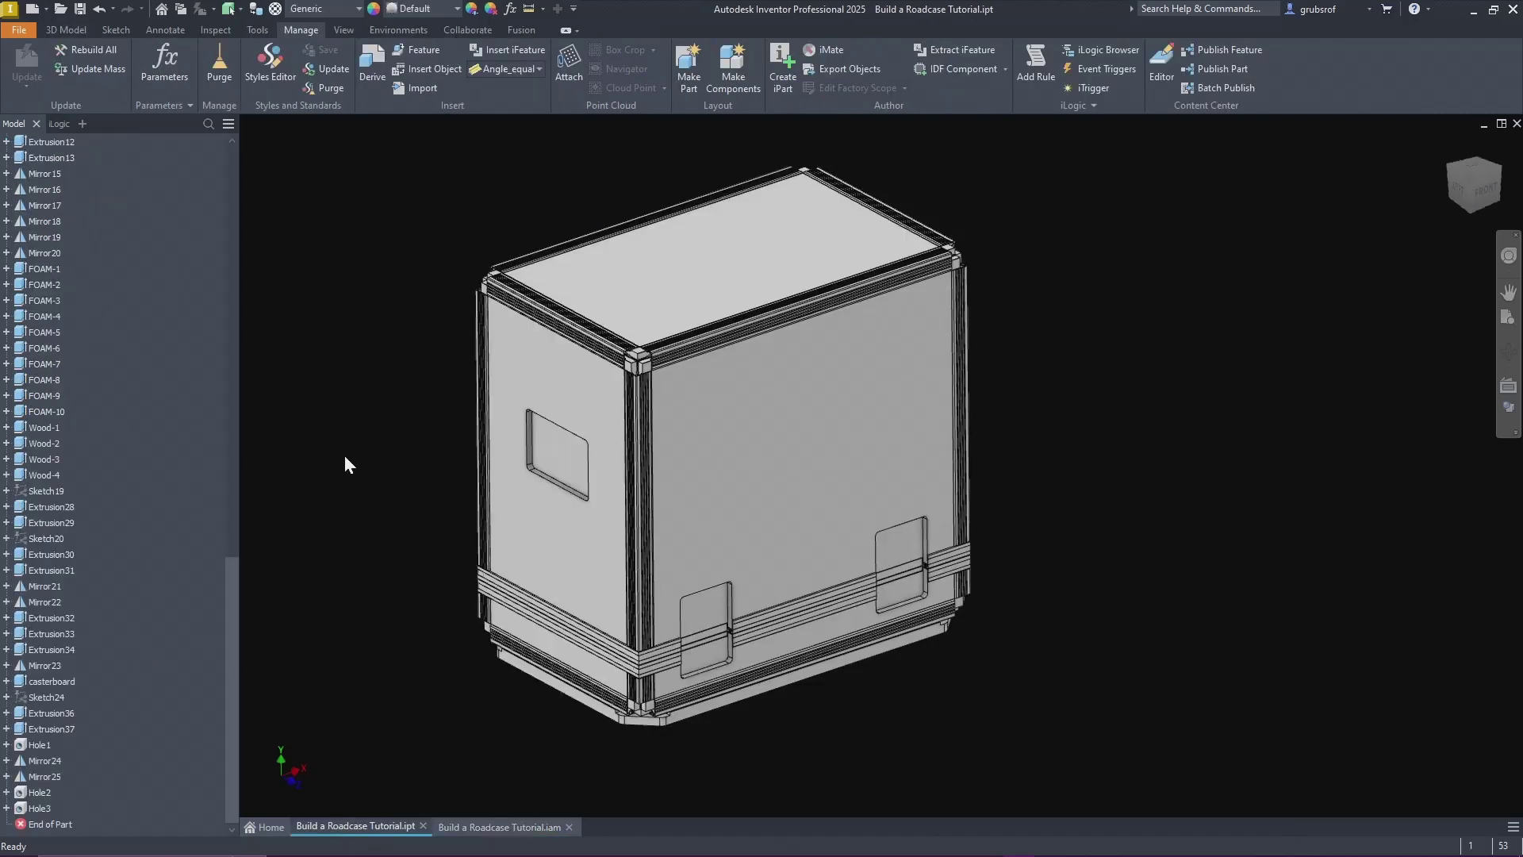
{"action": "left_click", "coordinate": [60, 123]}
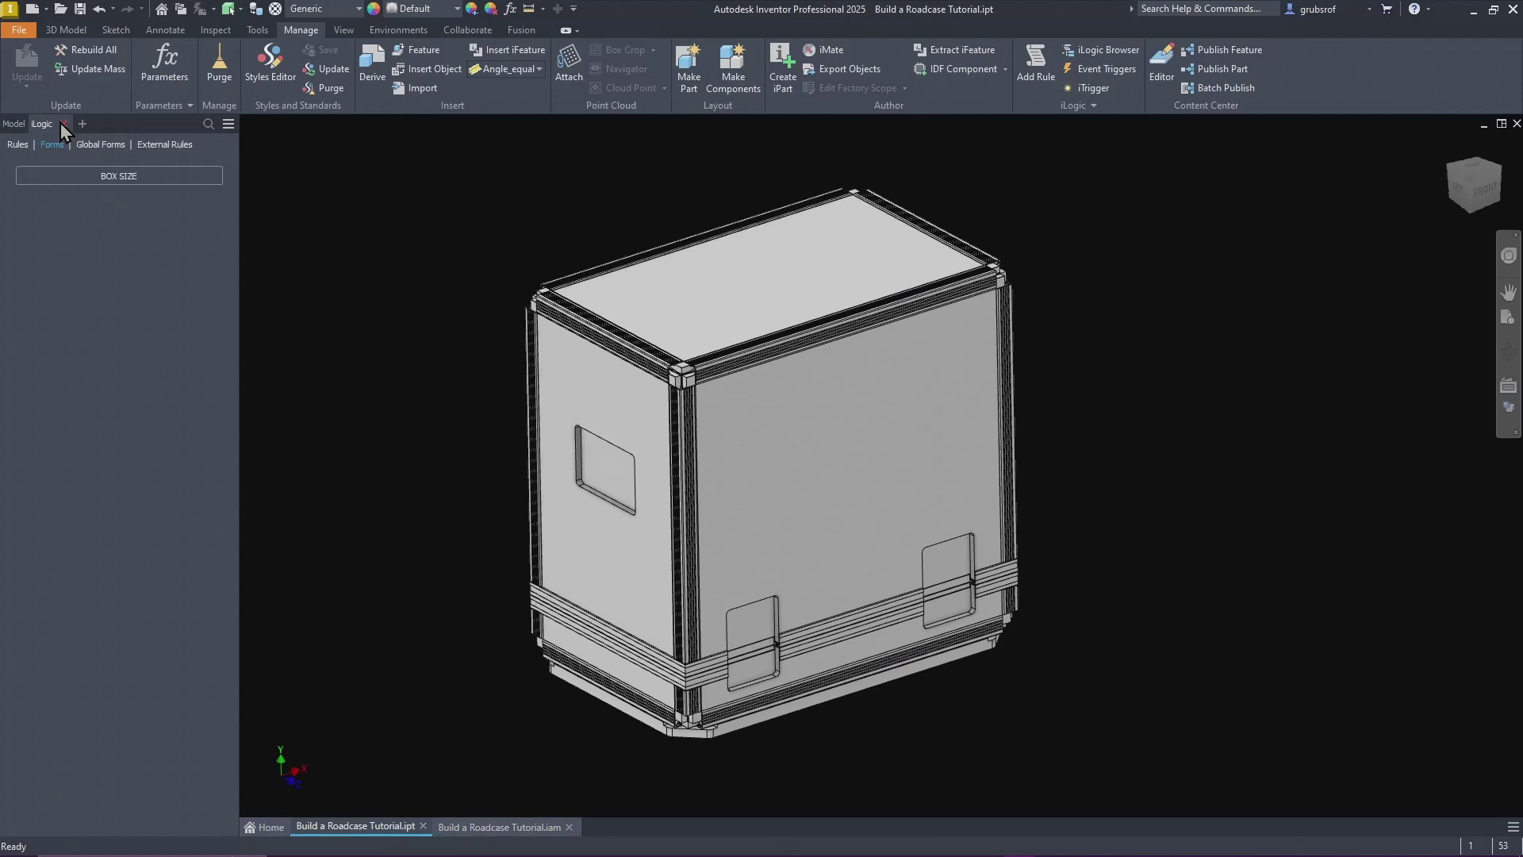
{"action": "left_click", "coordinate": [140, 175]}
{"action": "left_click_drag", "start_coordinate": [742, 332], "coordinate": [375, 320]}
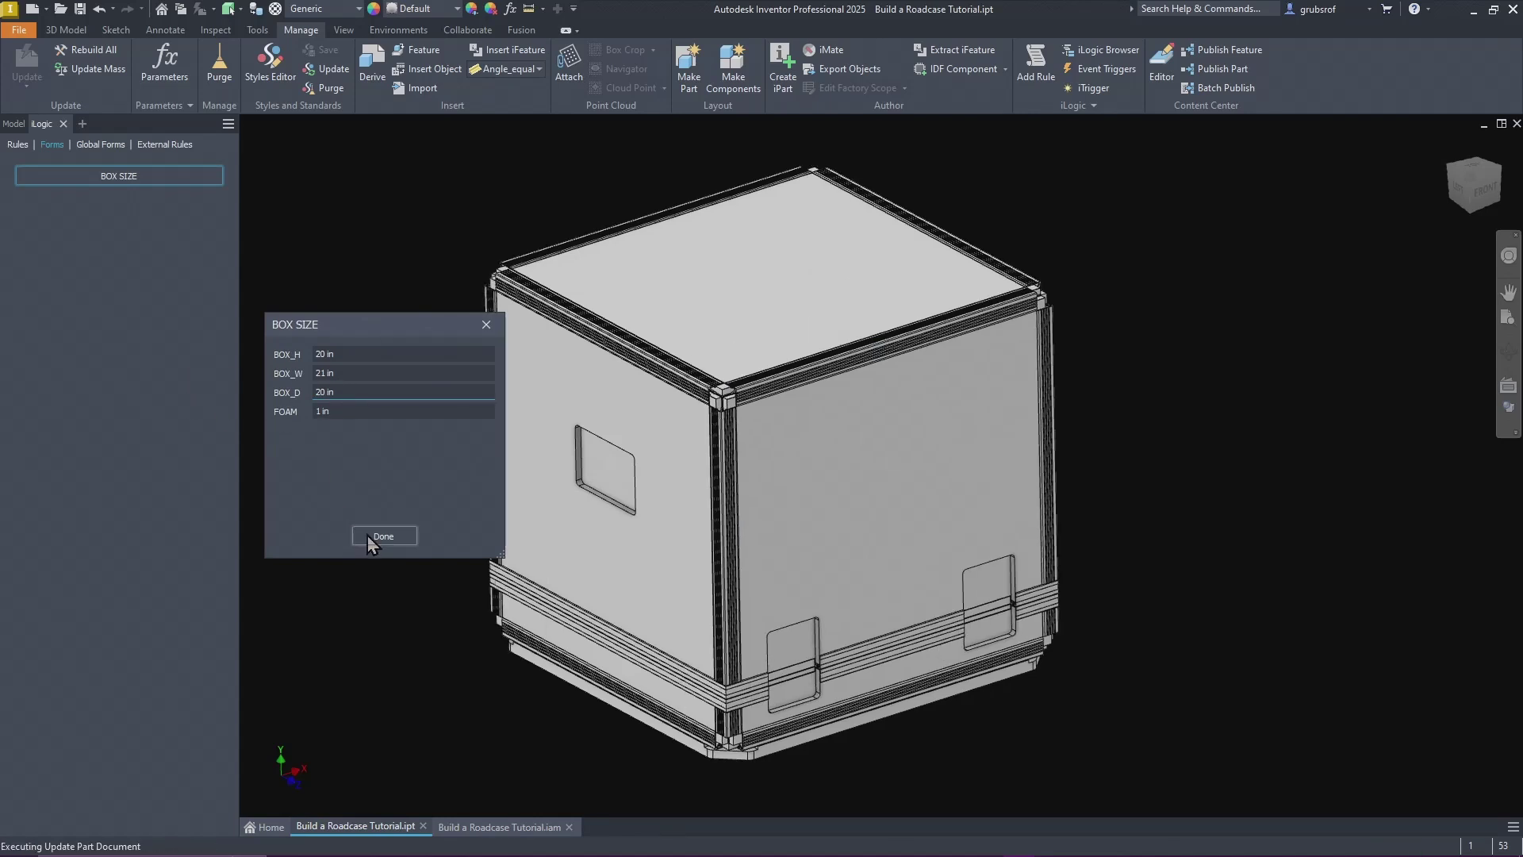
{"action": "left_click", "coordinate": [506, 827]}
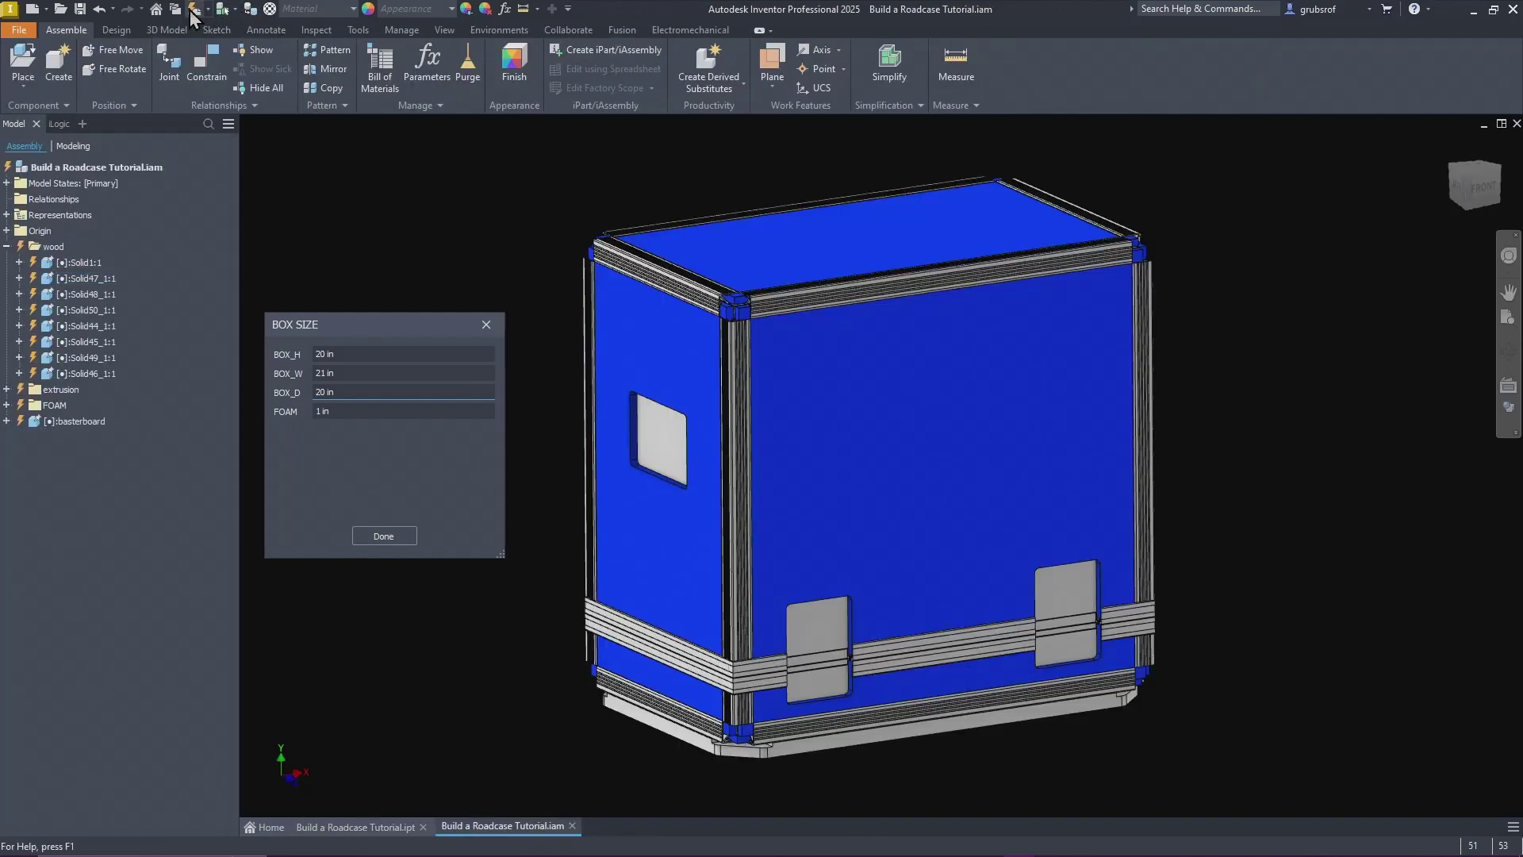
{"action": "left_click", "coordinate": [194, 10]}
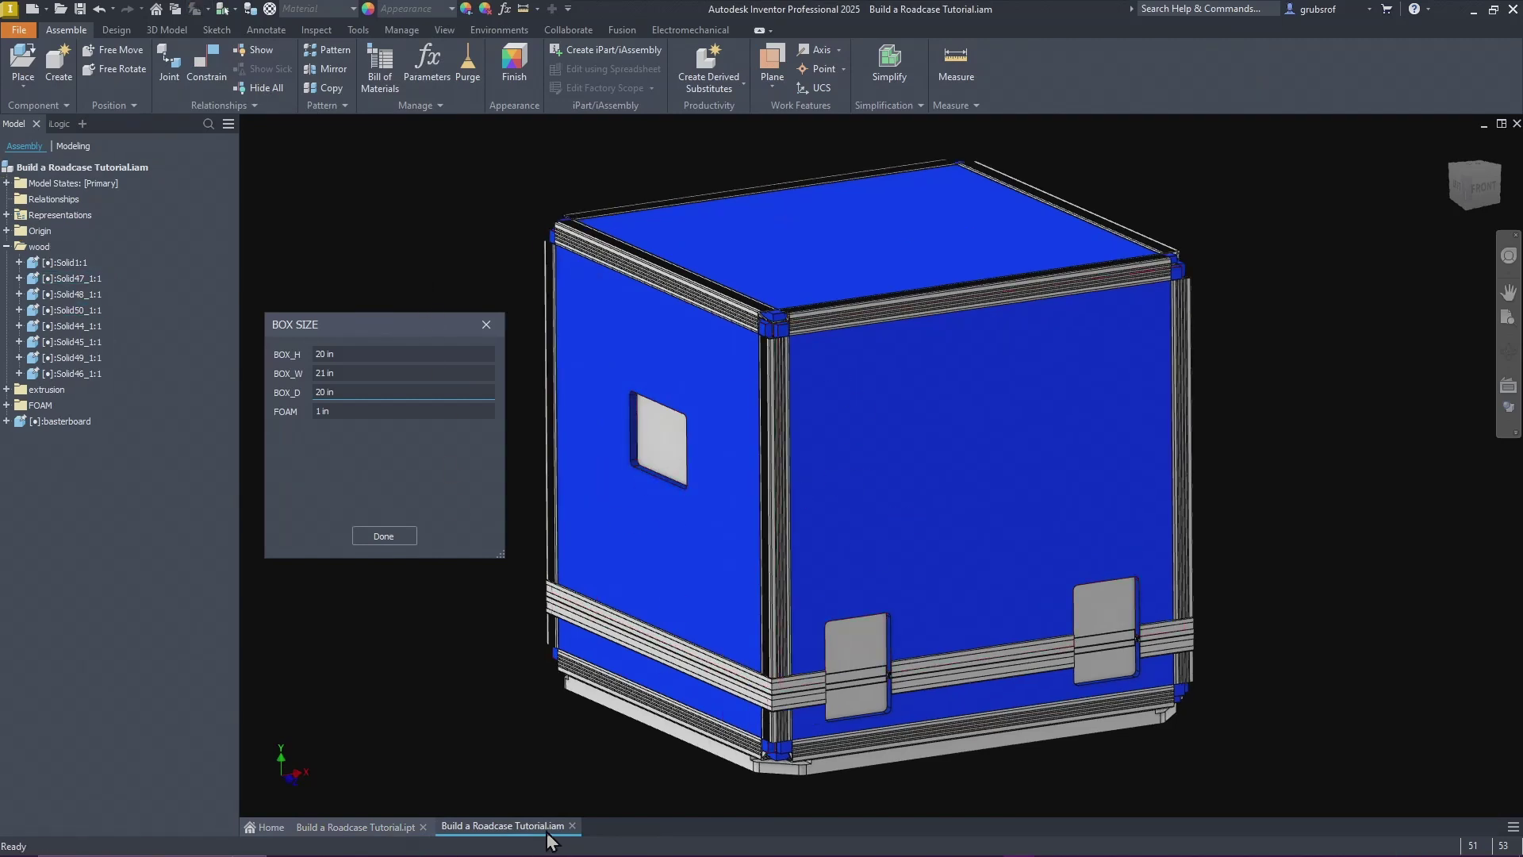
Step: Set BOX_D to 12 in the roadcase part, close the BOX SIZE form and update the assembly
{"action": "left_click", "coordinate": [361, 827]}
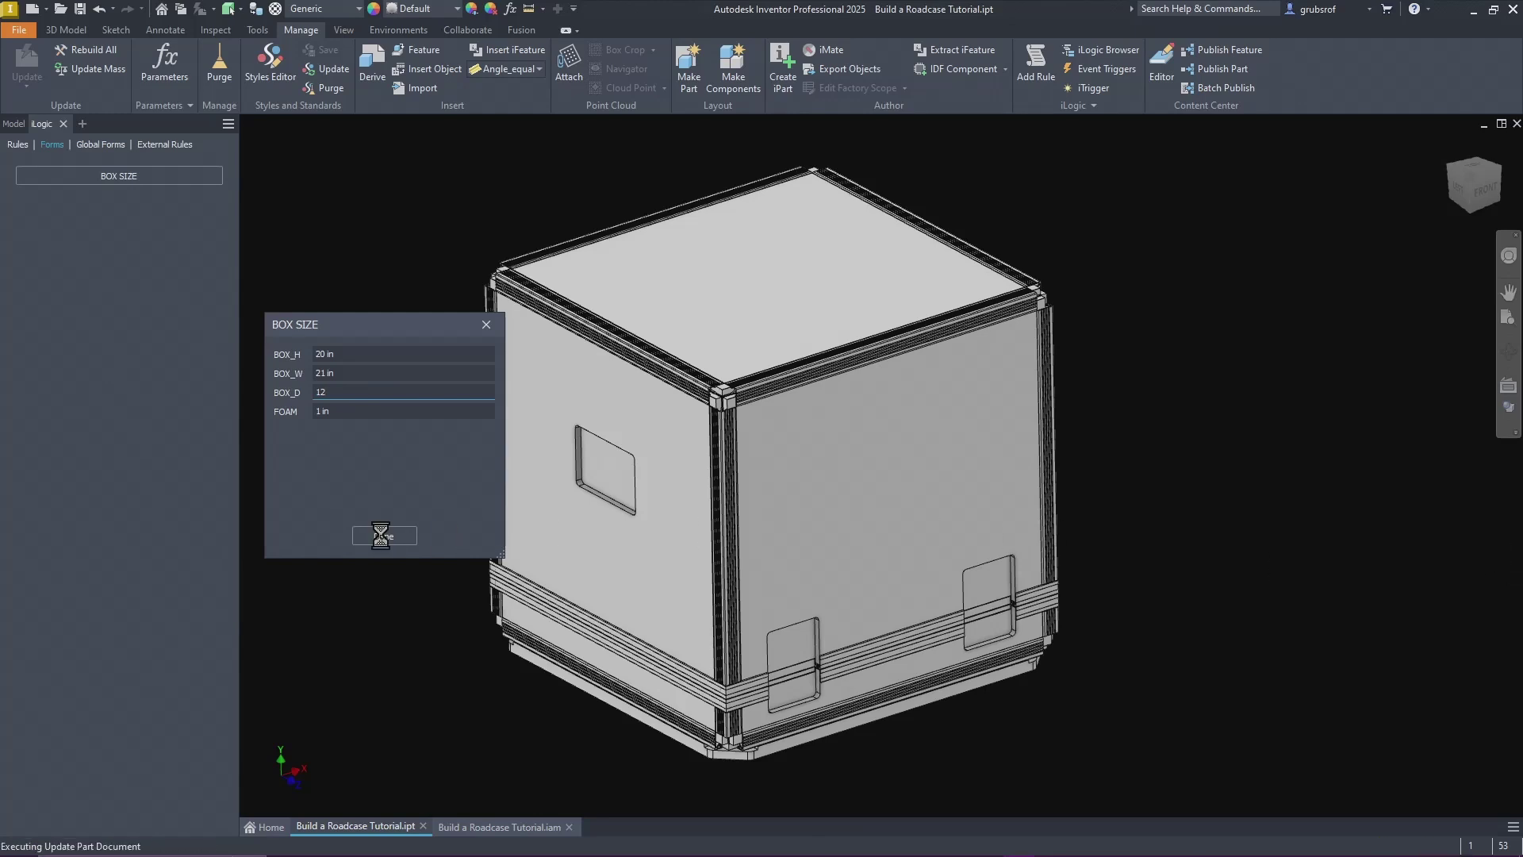
{"action": "left_click", "coordinate": [383, 536]}
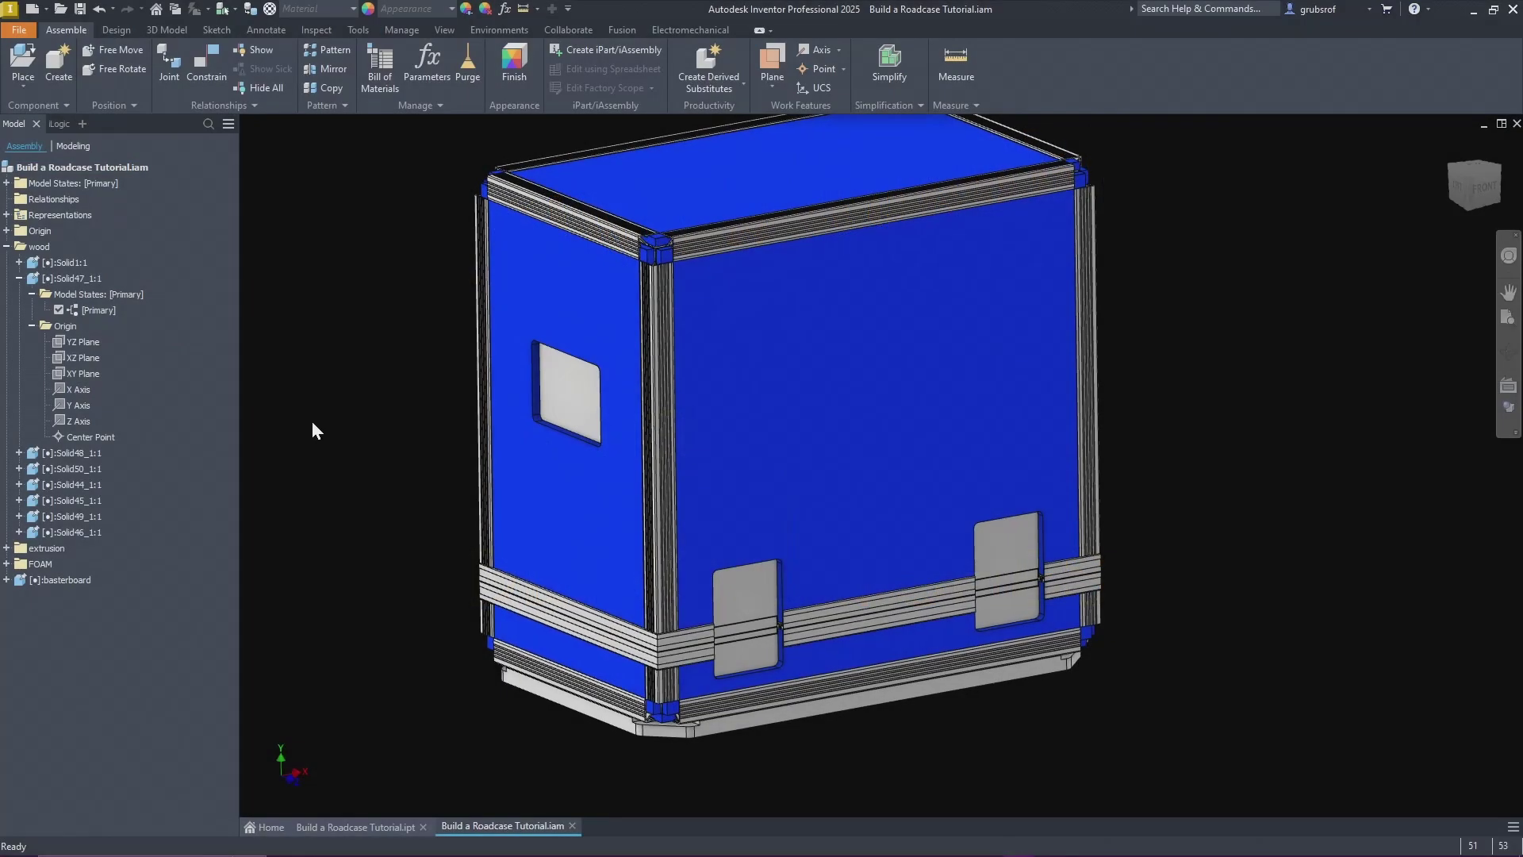
Step: Open the large front wood panel Solid47_1 from the assembly in its own part window
{"action": "left_click", "coordinate": [20, 277]}
{"action": "left_click", "coordinate": [918, 511]}
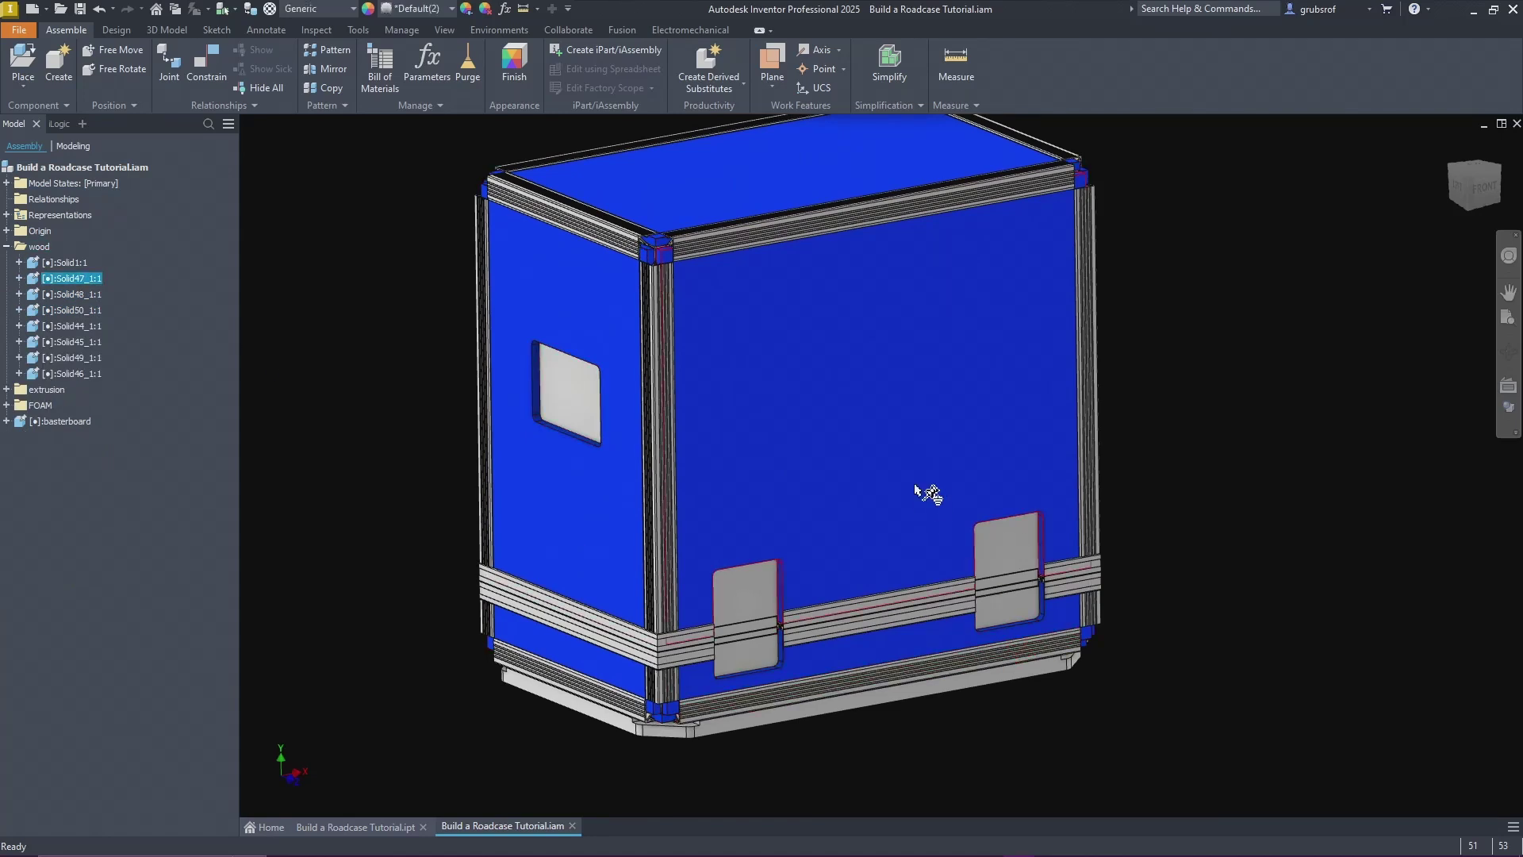
{"action": "right_click", "coordinate": [915, 486]}
{"action": "key", "text": "Escape"}
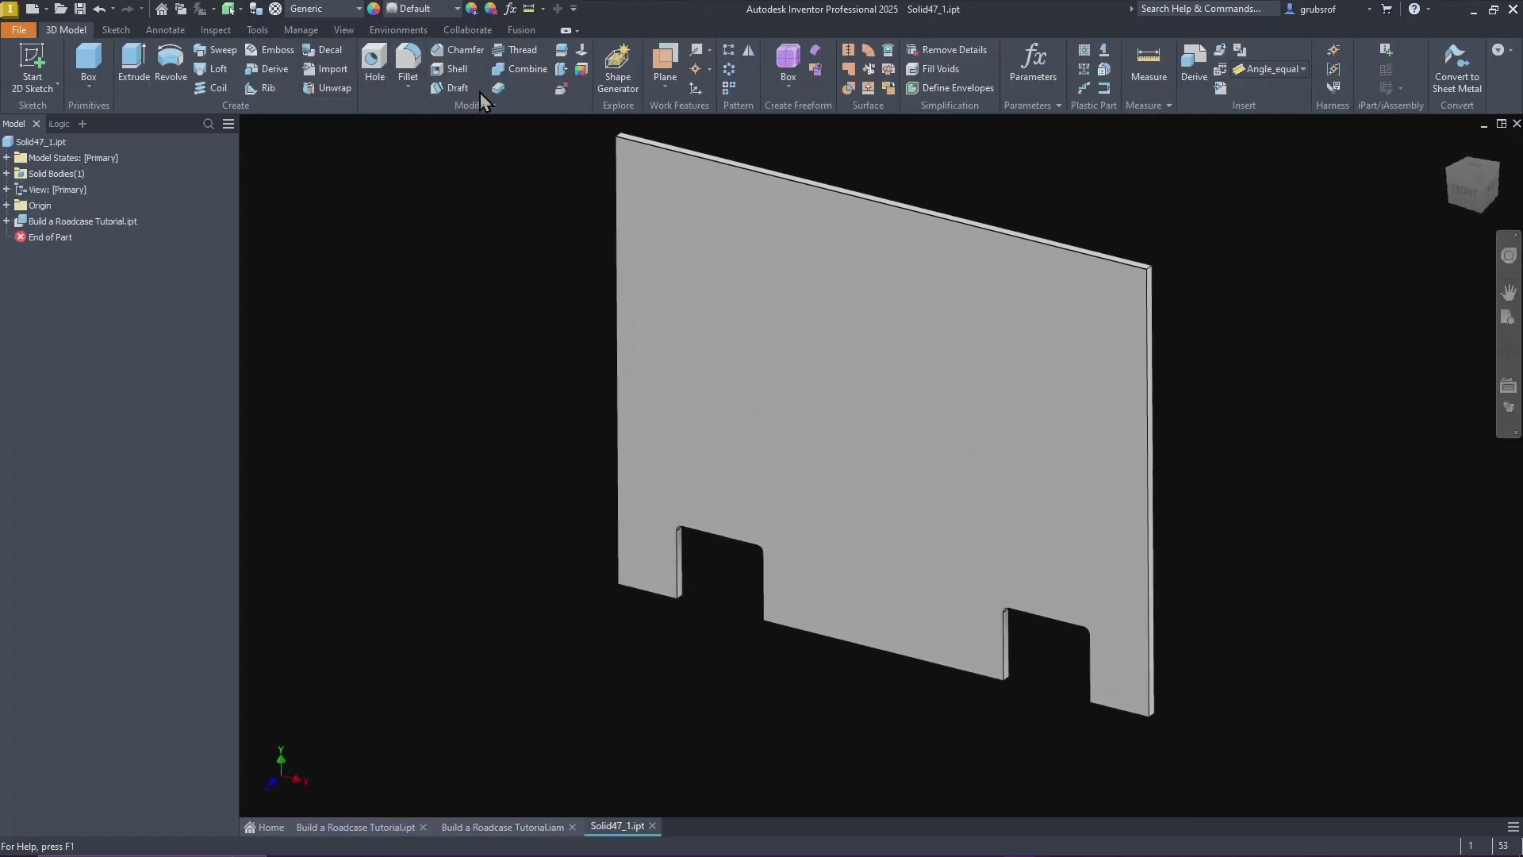
Step: Create a work plane midway between the two side faces of one latch cutout in the panel
{"action": "left_click", "coordinate": [663, 84]}
{"action": "left_click", "coordinate": [722, 213]}
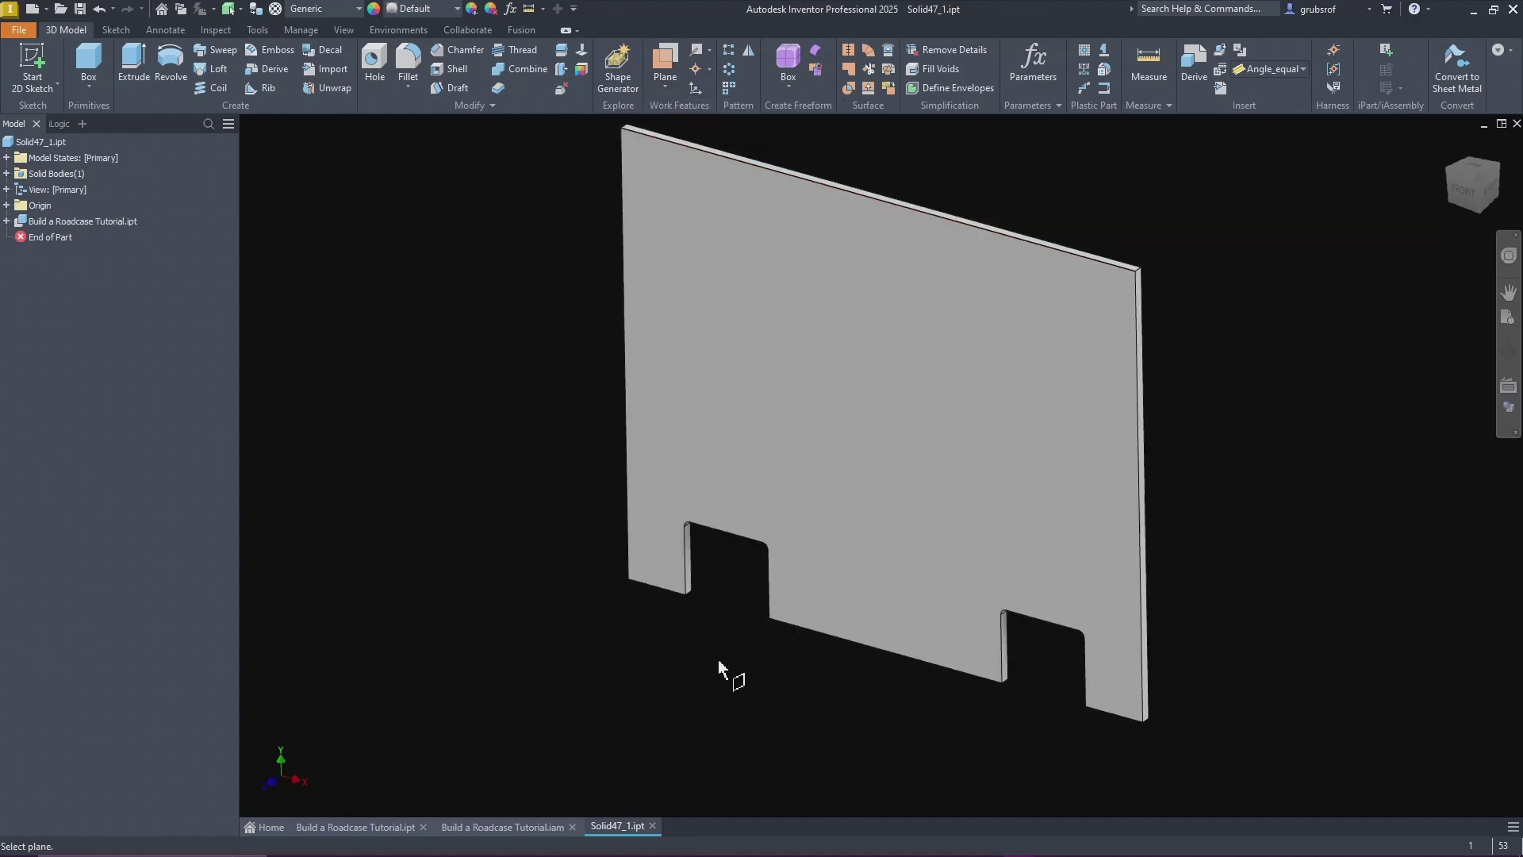
{"action": "scroll", "coordinate": [726, 619], "scroll_direction": "up", "scroll_amount": 5}
{"action": "middle_click_drag", "start_coordinate": [746, 560], "coordinate": [359, 560]}
{"action": "left_click", "coordinate": [359, 560]}
{"action": "middle_click_drag", "start_coordinate": [565, 520], "coordinate": [697, 608], "text": "shift"}
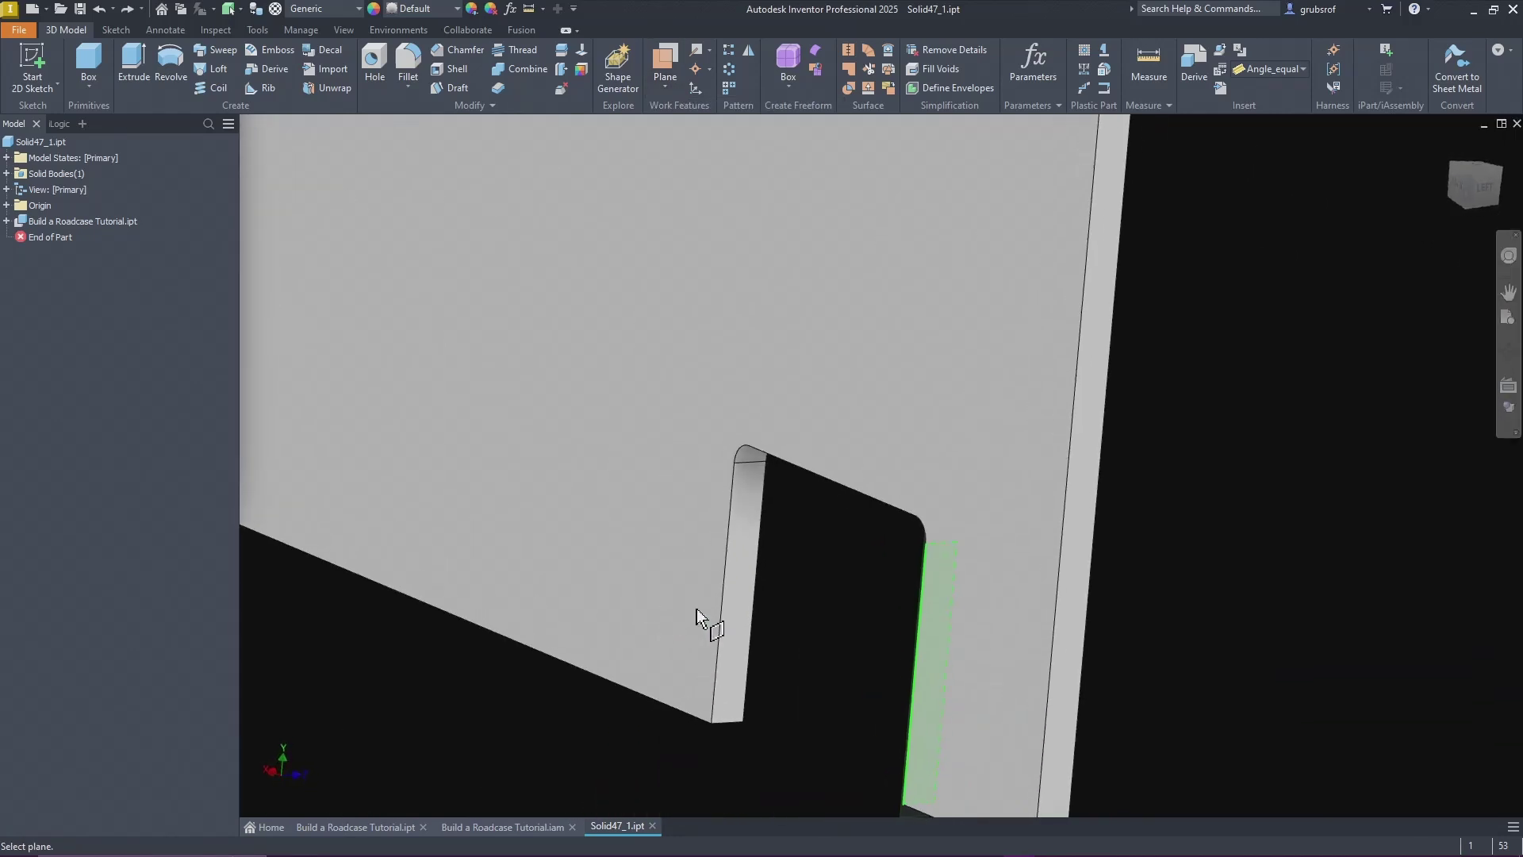
{"action": "left_click", "coordinate": [733, 606]}
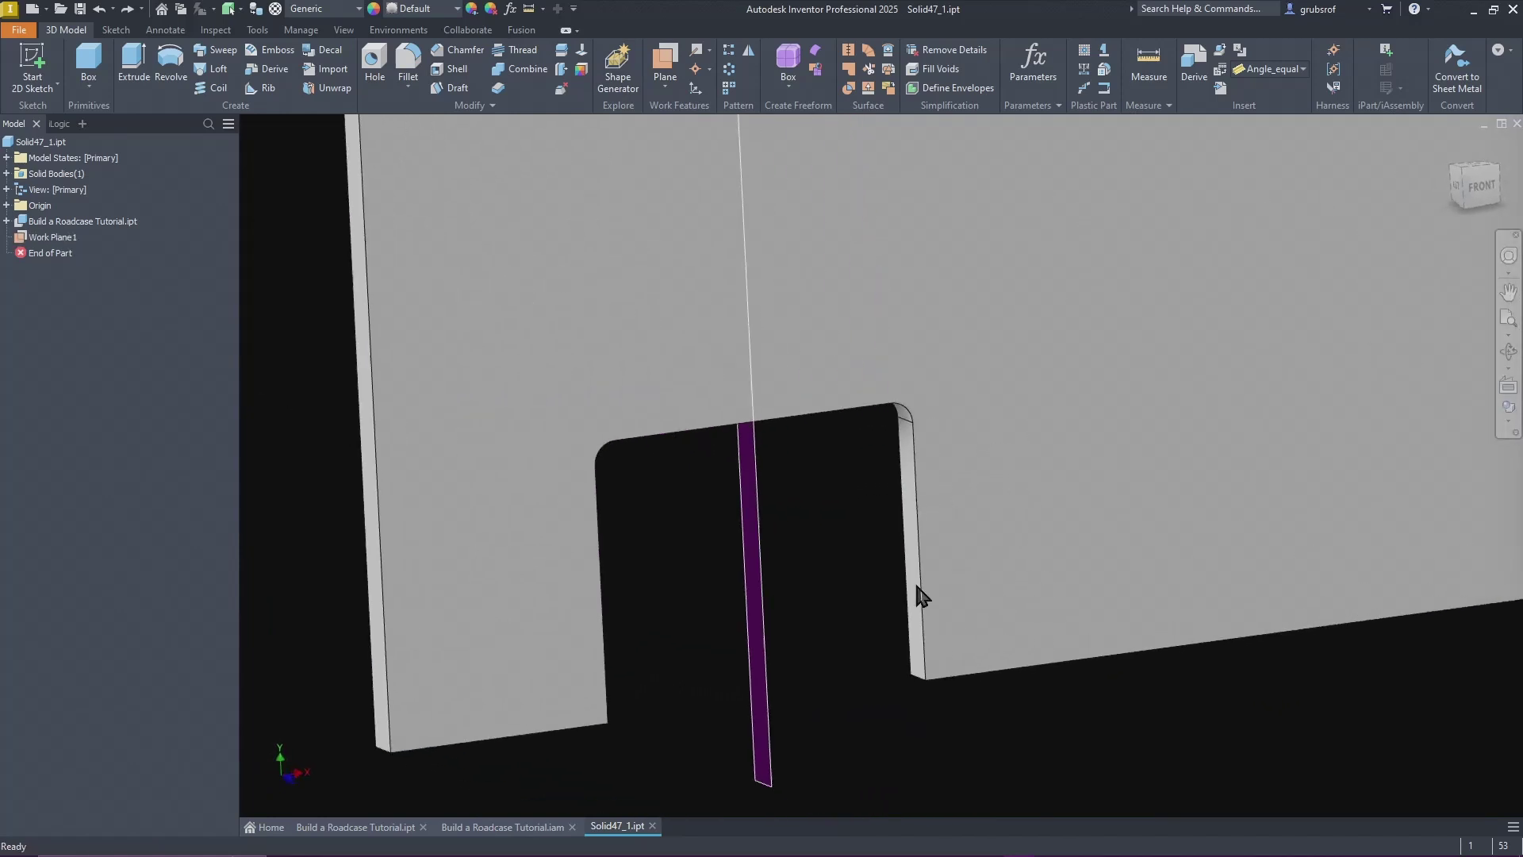
Step: Create a work plane midway between the two side faces of the panel's other latch cutout
{"action": "left_click", "coordinate": [665, 87]}
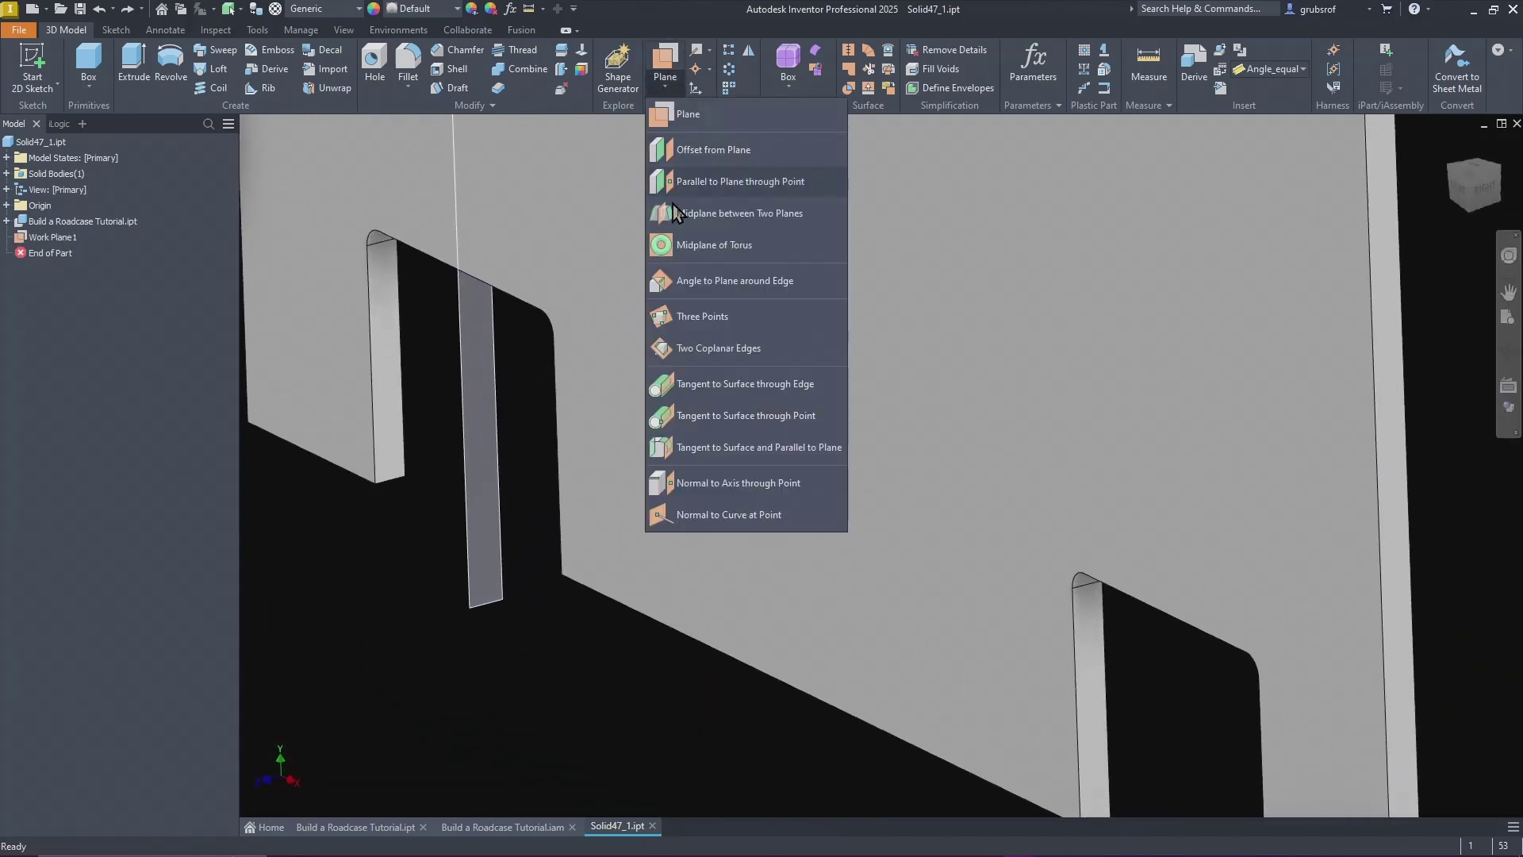
{"action": "left_click", "coordinate": [761, 212]}
{"action": "left_click", "coordinate": [1087, 660]}
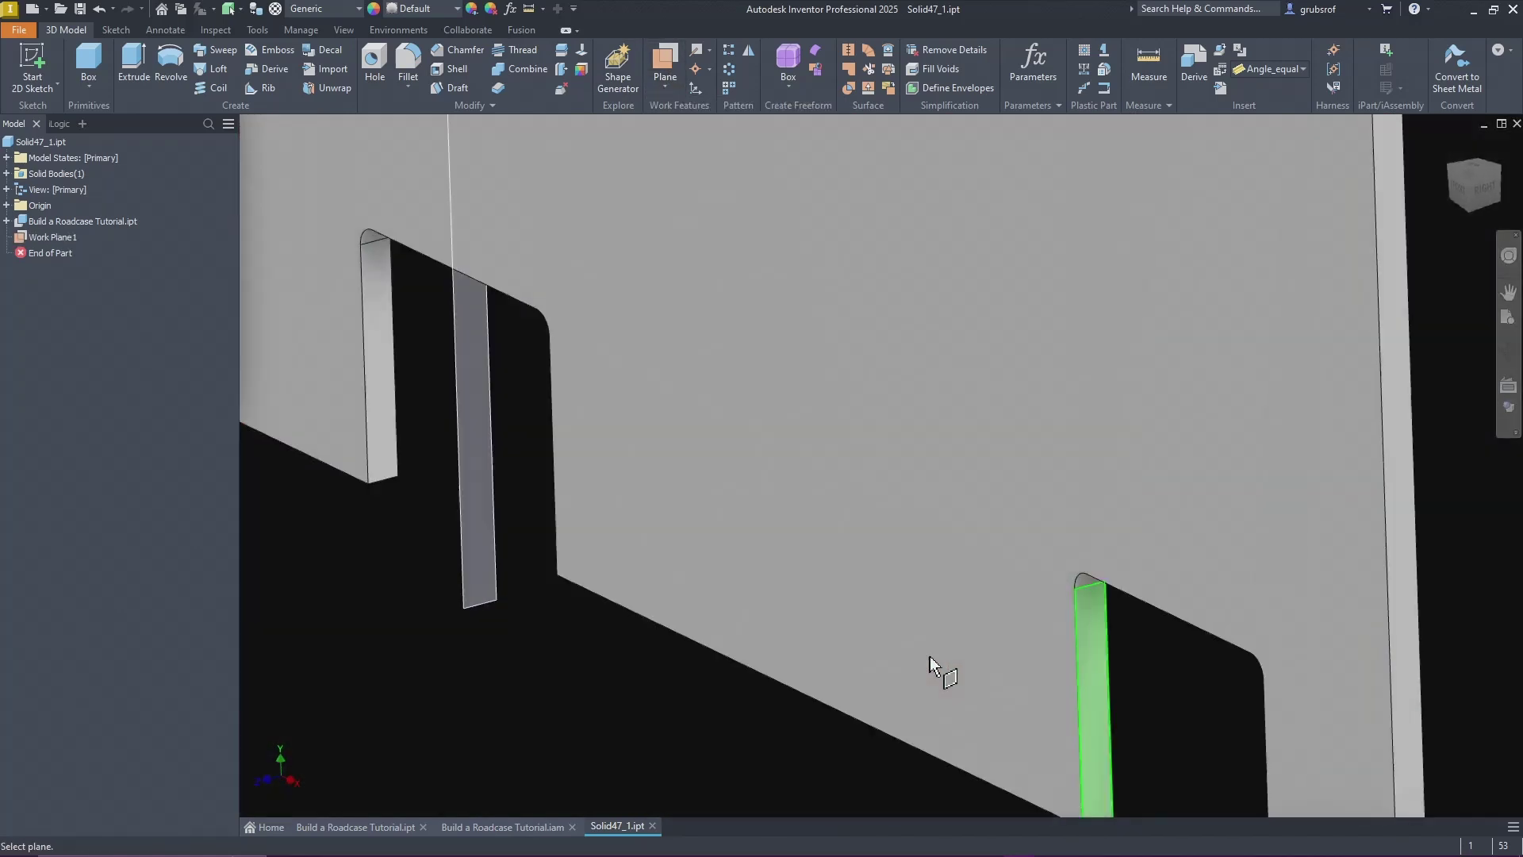
{"action": "left_click", "coordinate": [1214, 512]}
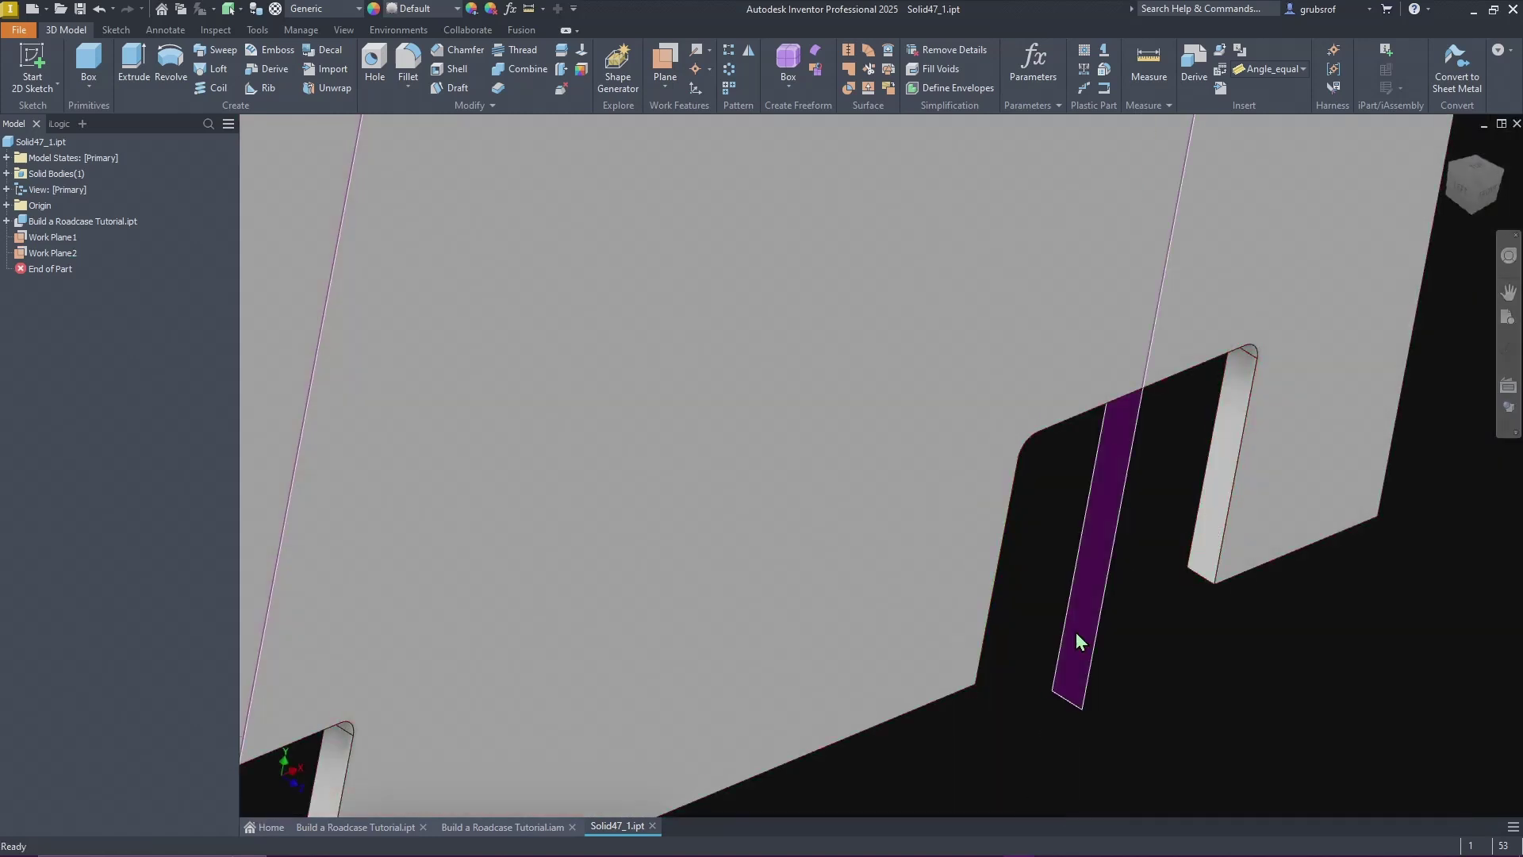
{"action": "right_click", "coordinate": [812, 676]}
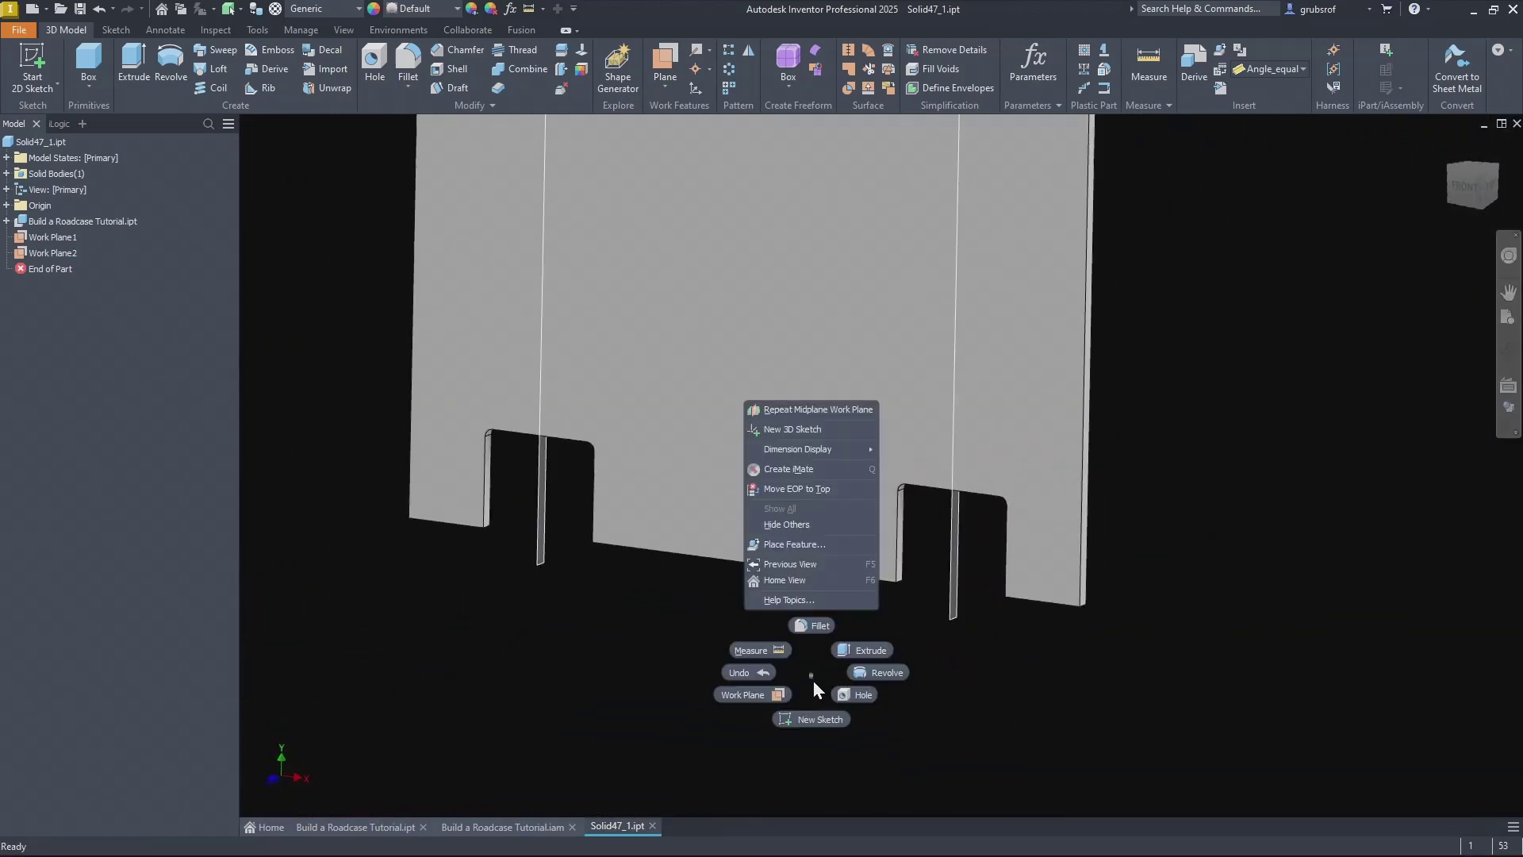
{"action": "left_click", "coordinate": [884, 703]}
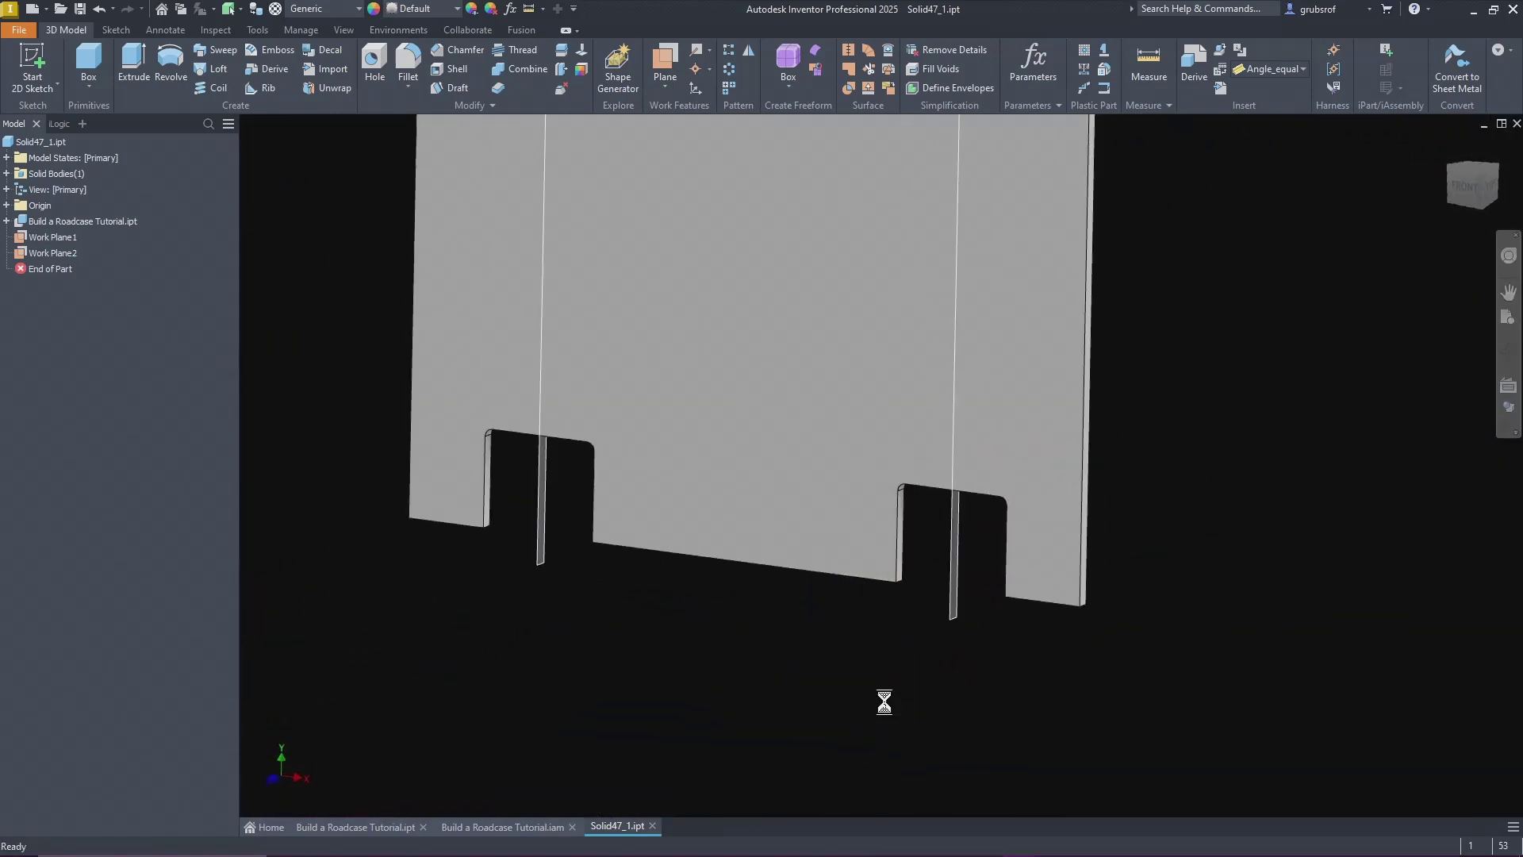
{"action": "left_click", "coordinate": [493, 827]}
{"action": "scroll", "coordinate": [949, 759], "scroll_direction": "down", "scroll_amount": 2}
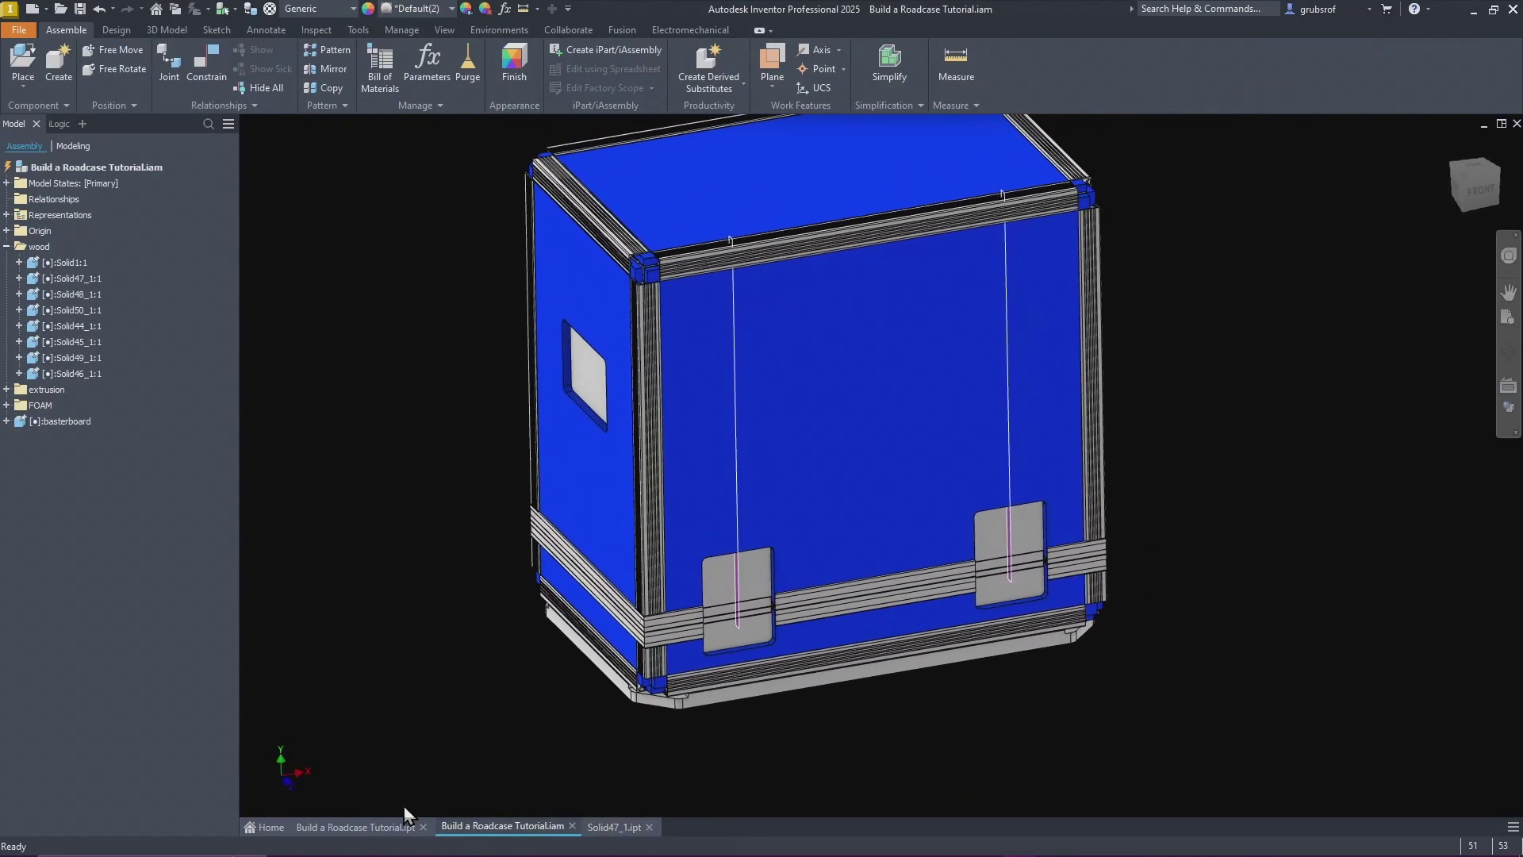
{"action": "left_click", "coordinate": [265, 826]}
{"action": "left_click", "coordinate": [683, 317]}
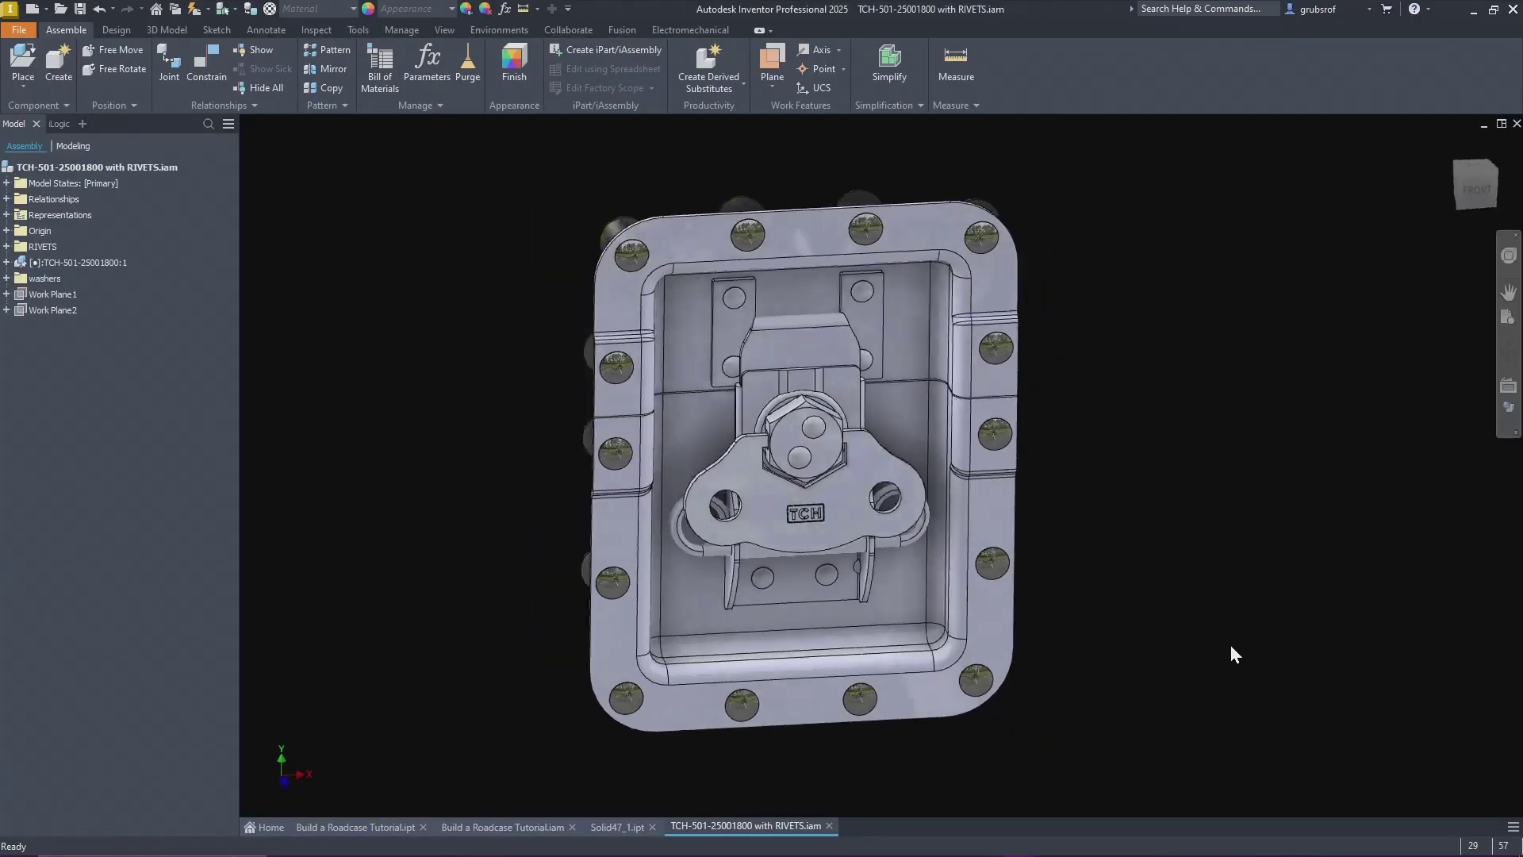
Step: Make Work Plane1 and Work Plane2 visible in the latch assembly
{"action": "left_click", "coordinate": [57, 296]}
{"action": "left_click", "coordinate": [57, 310], "text": "ctrl"}
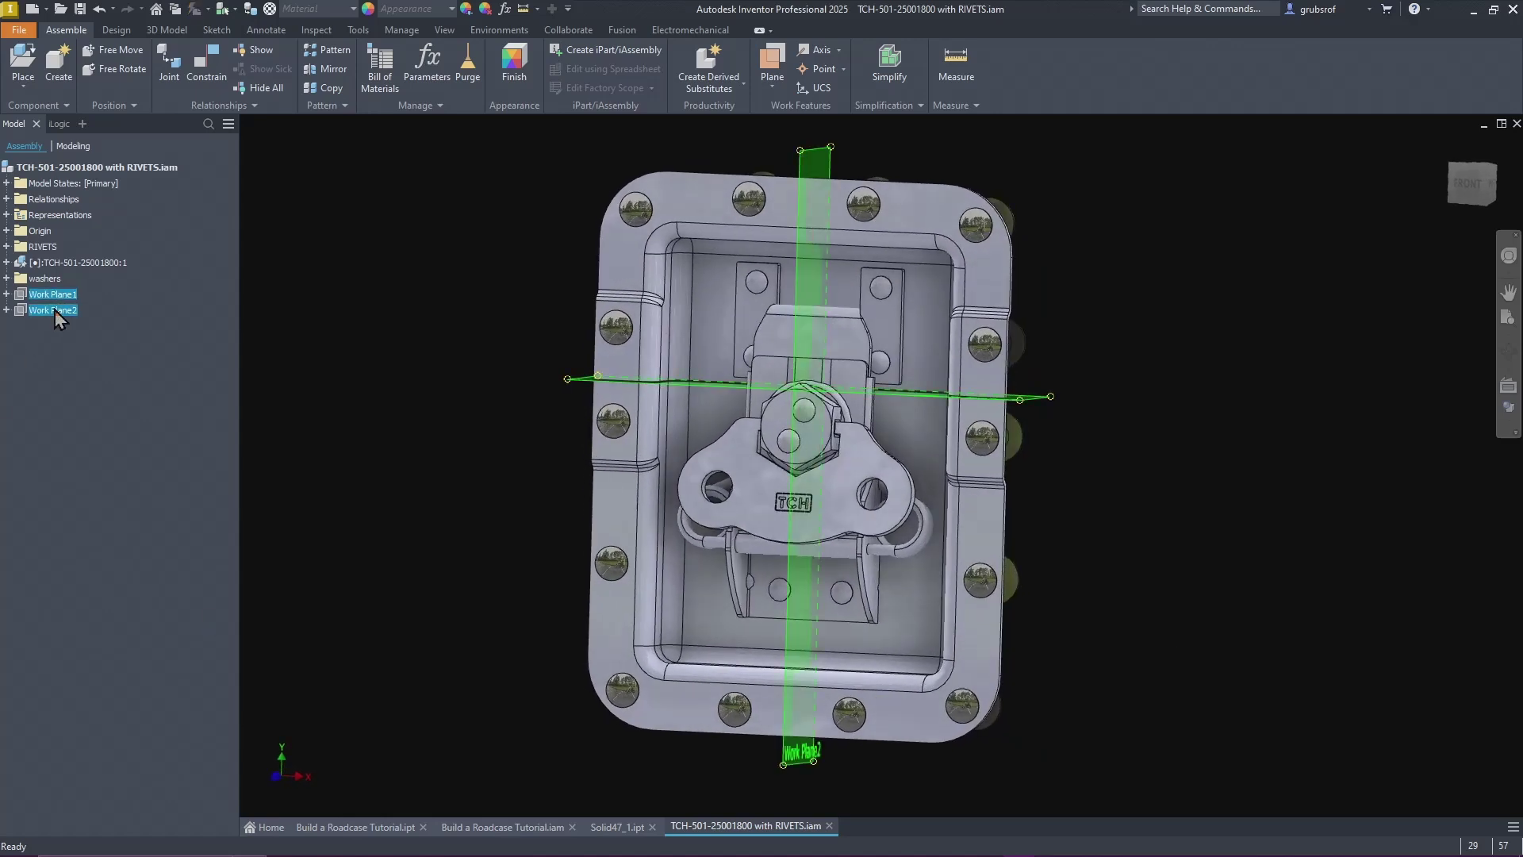
{"action": "right_click", "coordinate": [55, 311]}
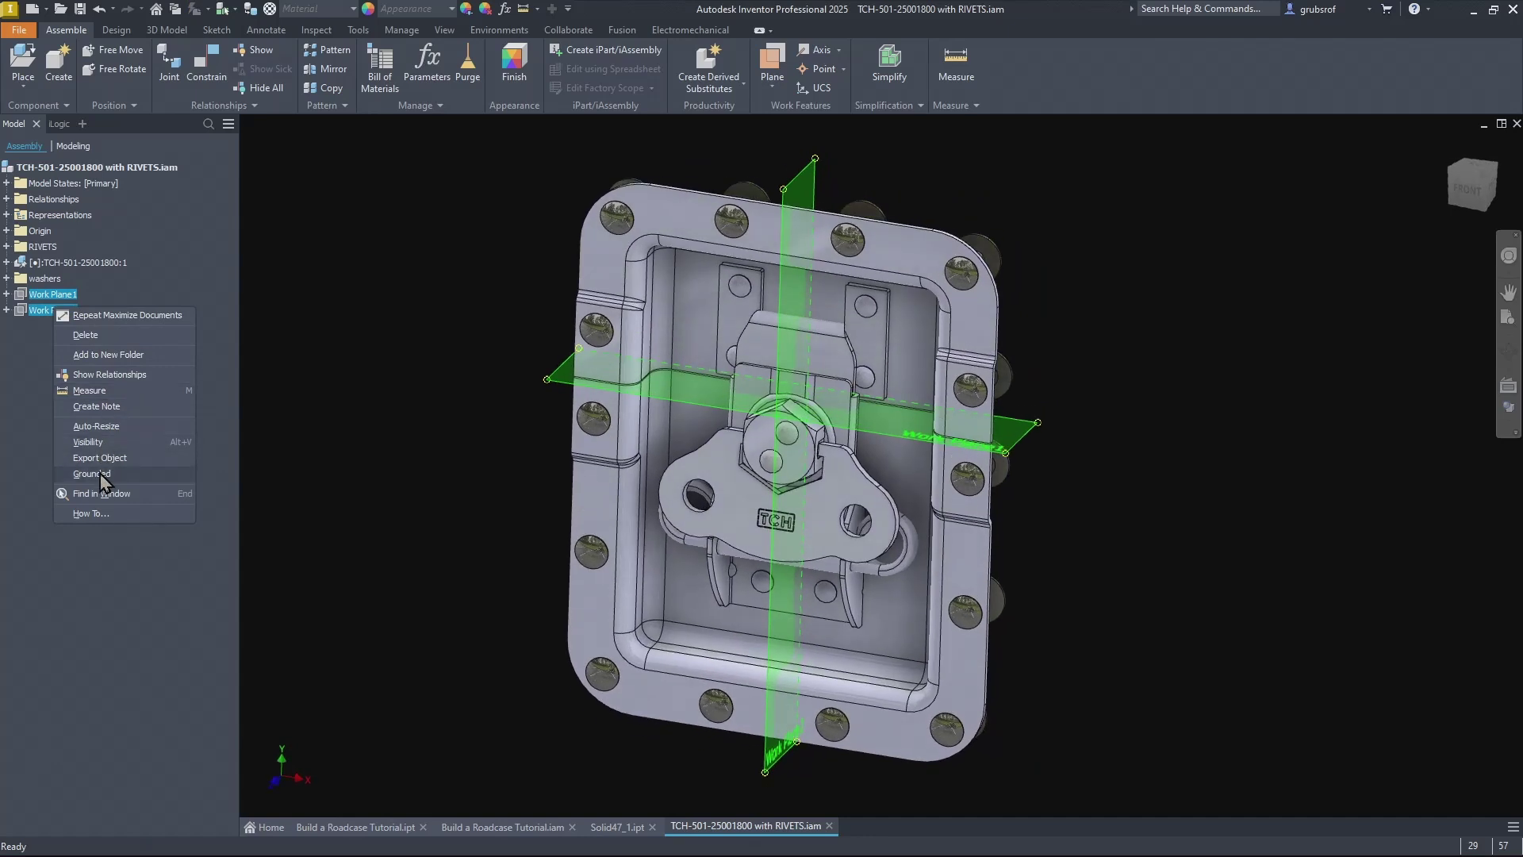
{"action": "left_click", "coordinate": [87, 442]}
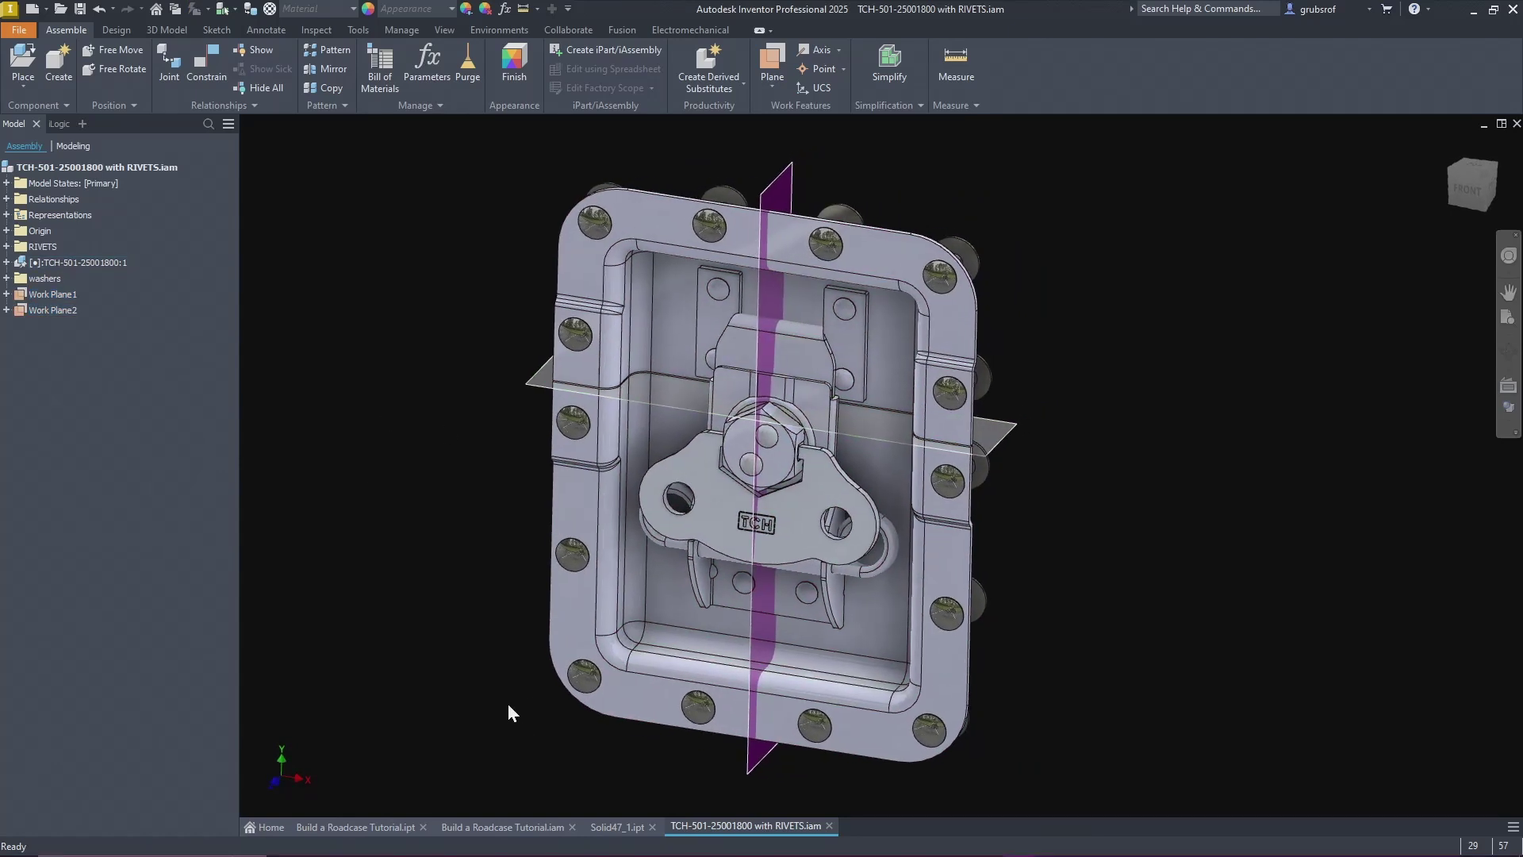
{"action": "right_click", "coordinate": [46, 169]}
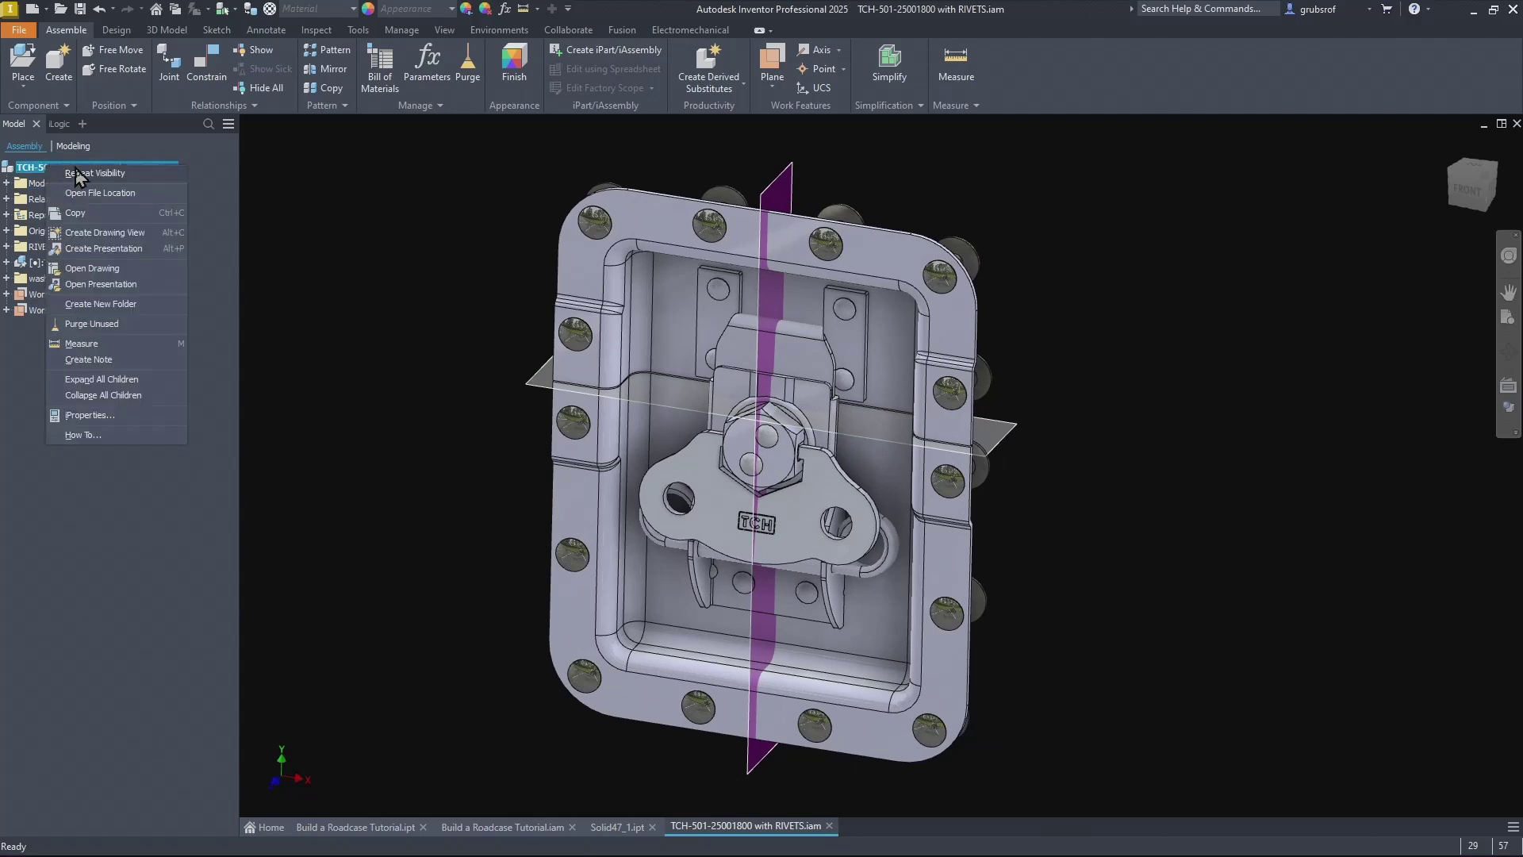
{"action": "left_click", "coordinate": [240, 426]}
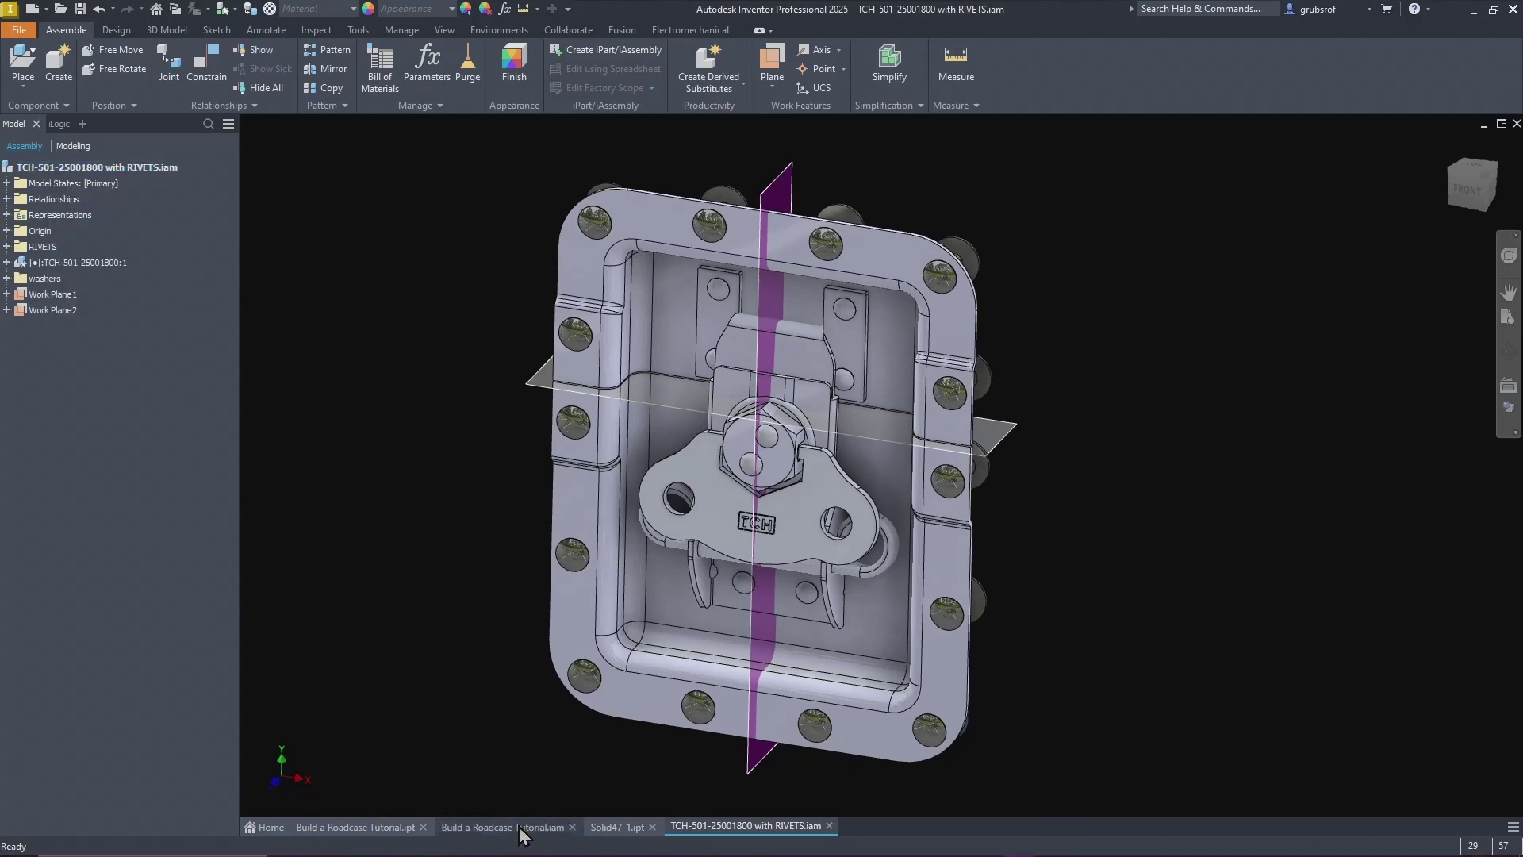
{"action": "left_click", "coordinate": [486, 828]}
{"action": "key", "text": "ctrl+v"}
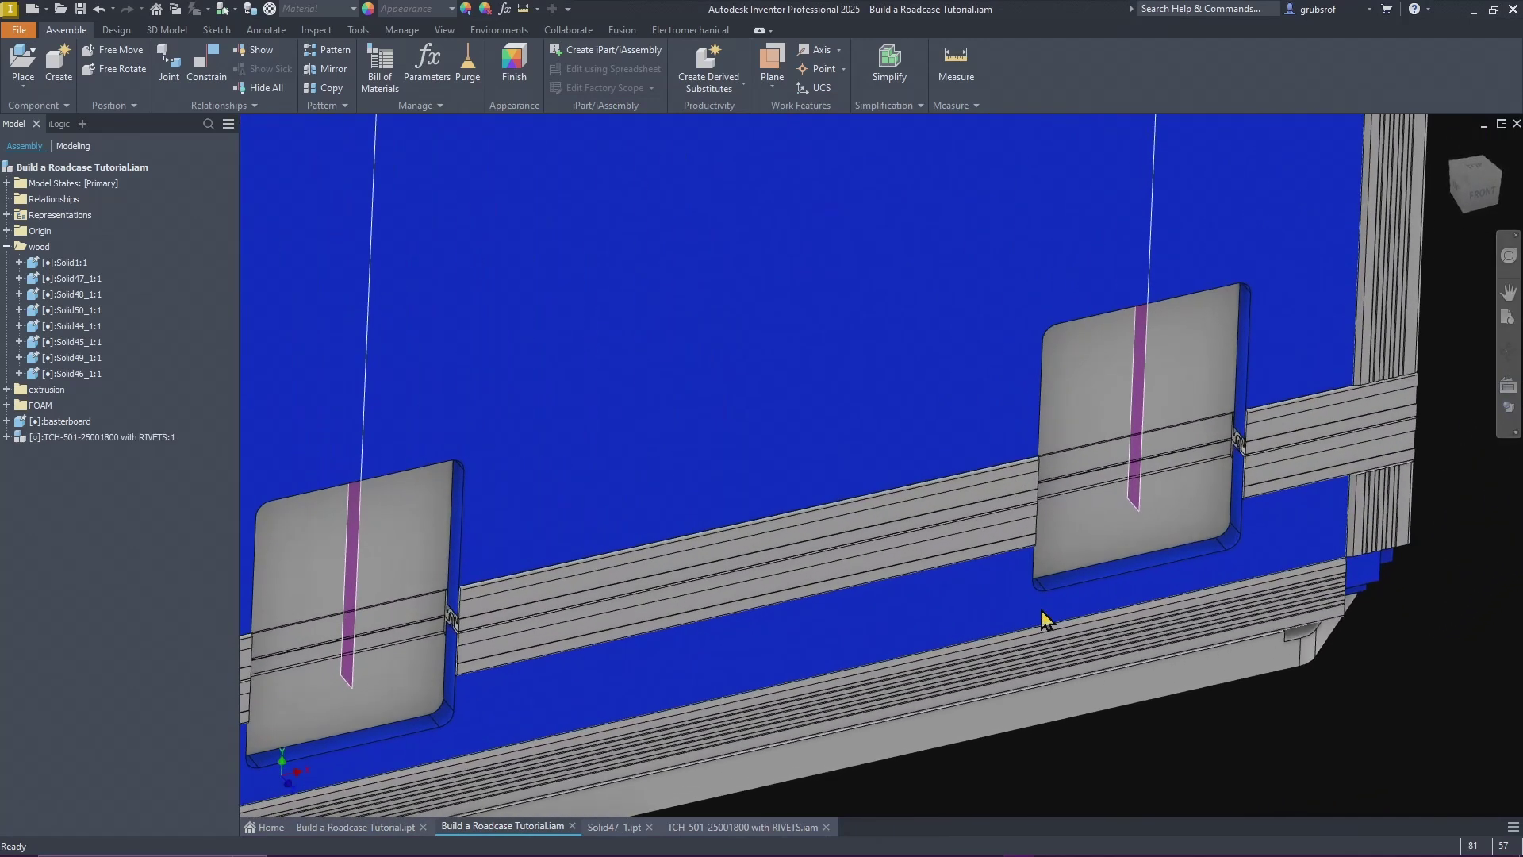
Step: Hide the upper horizontal extrusion between the front latch cutouts and create an Offset from Plane work plane on the lower extrusion's exposed upper face
{"action": "right_click", "coordinate": [1002, 495]}
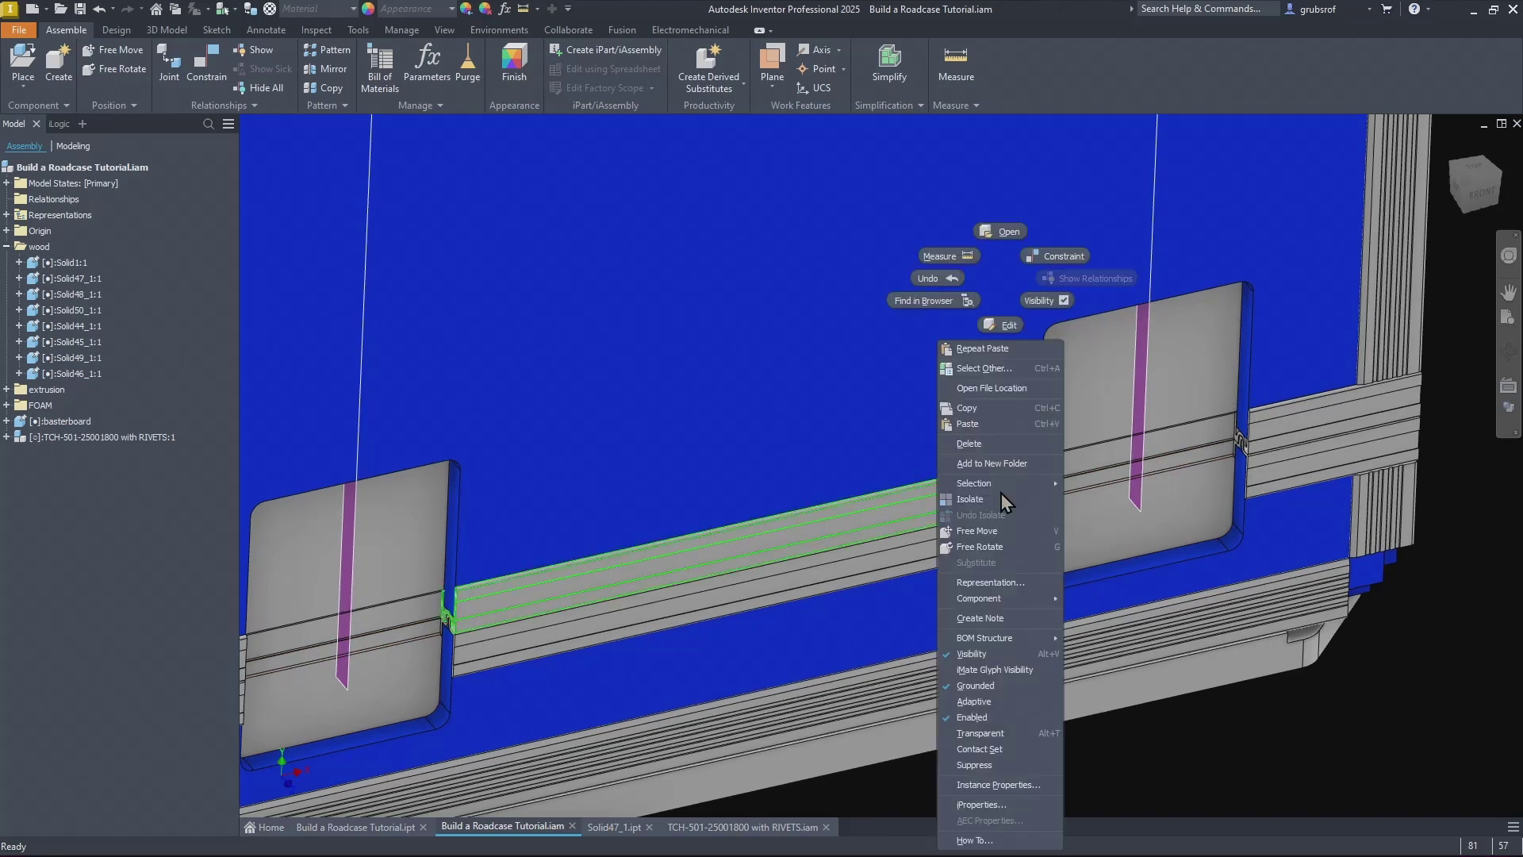
{"action": "left_click", "coordinate": [1045, 303]}
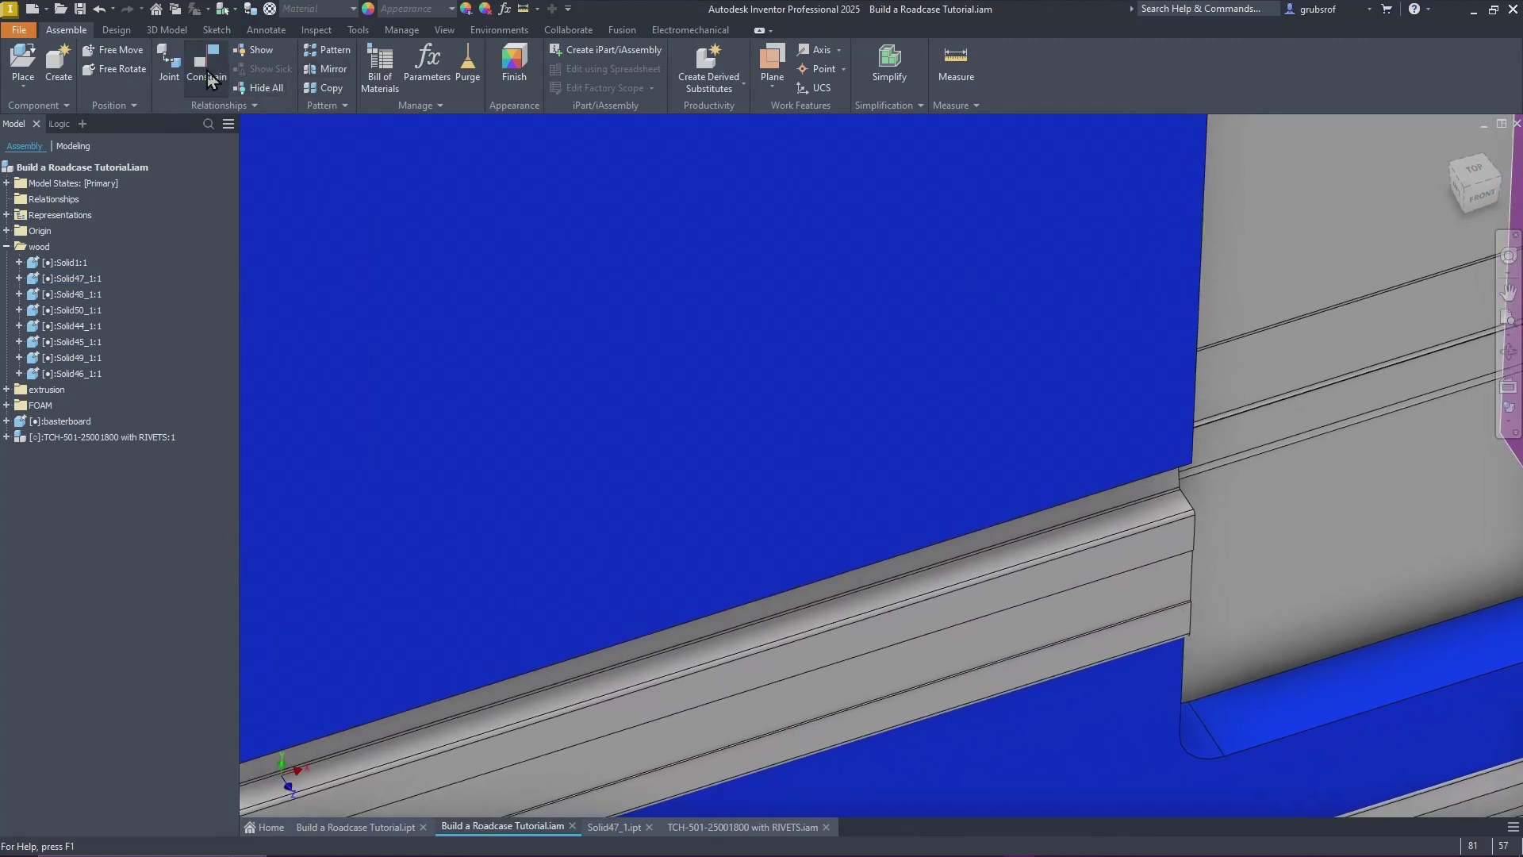
{"action": "left_click", "coordinate": [163, 29]}
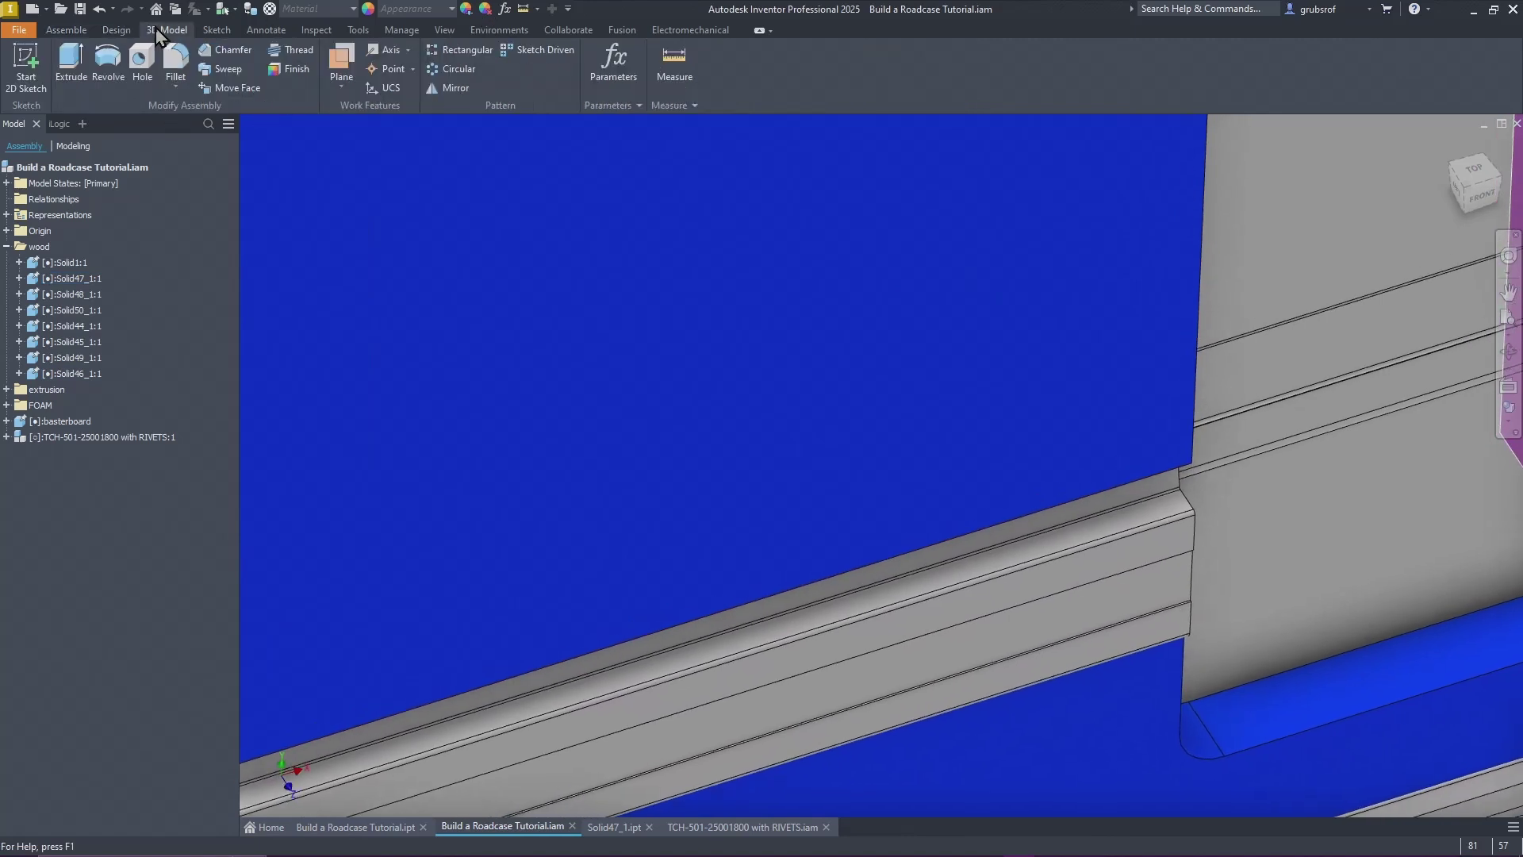
{"action": "left_click", "coordinate": [344, 70]}
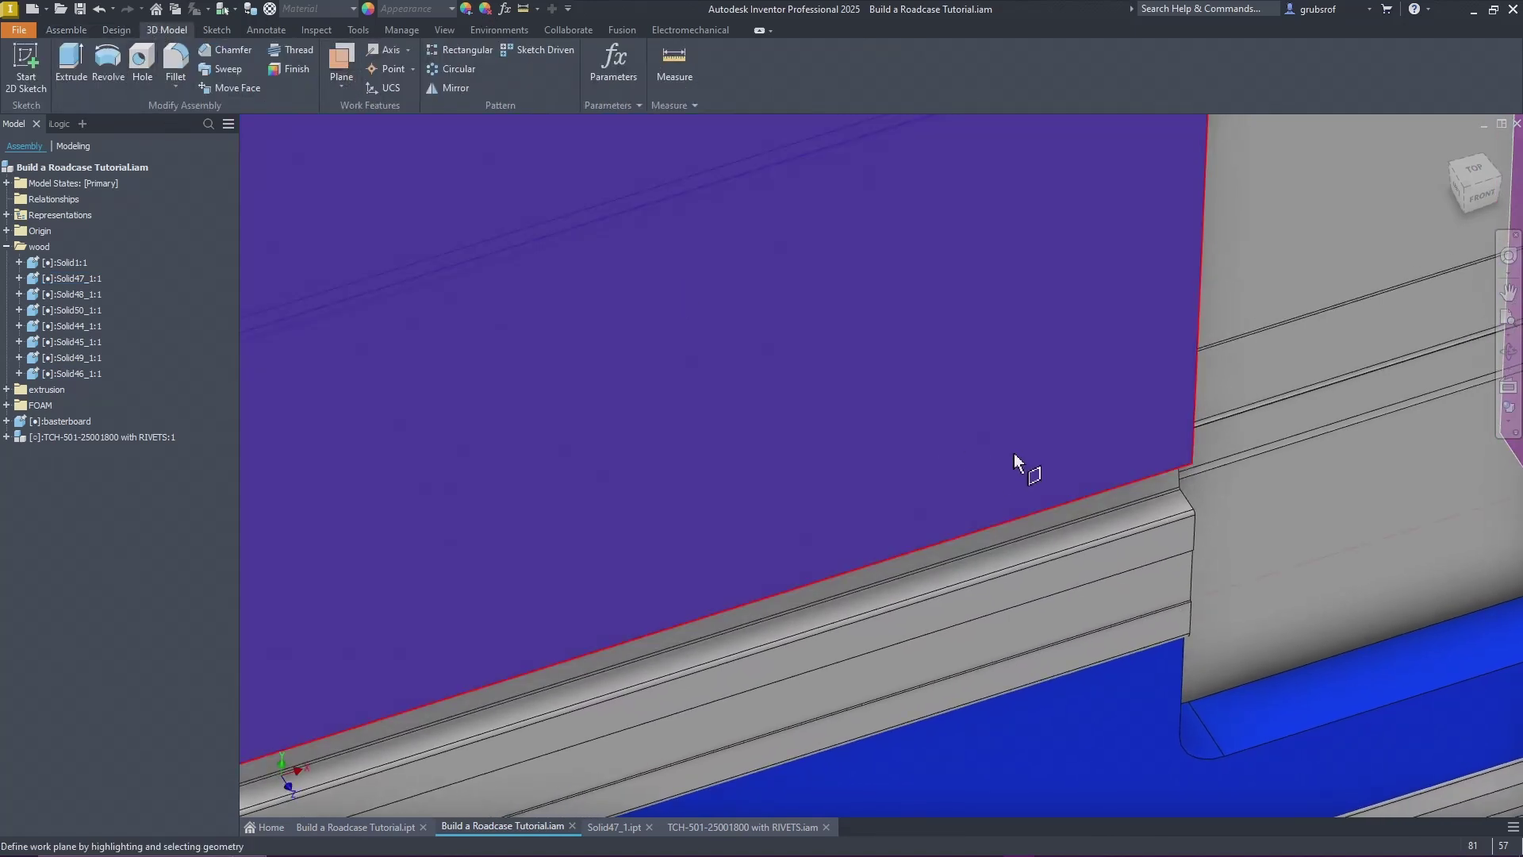
{"action": "left_click", "coordinate": [1144, 515]}
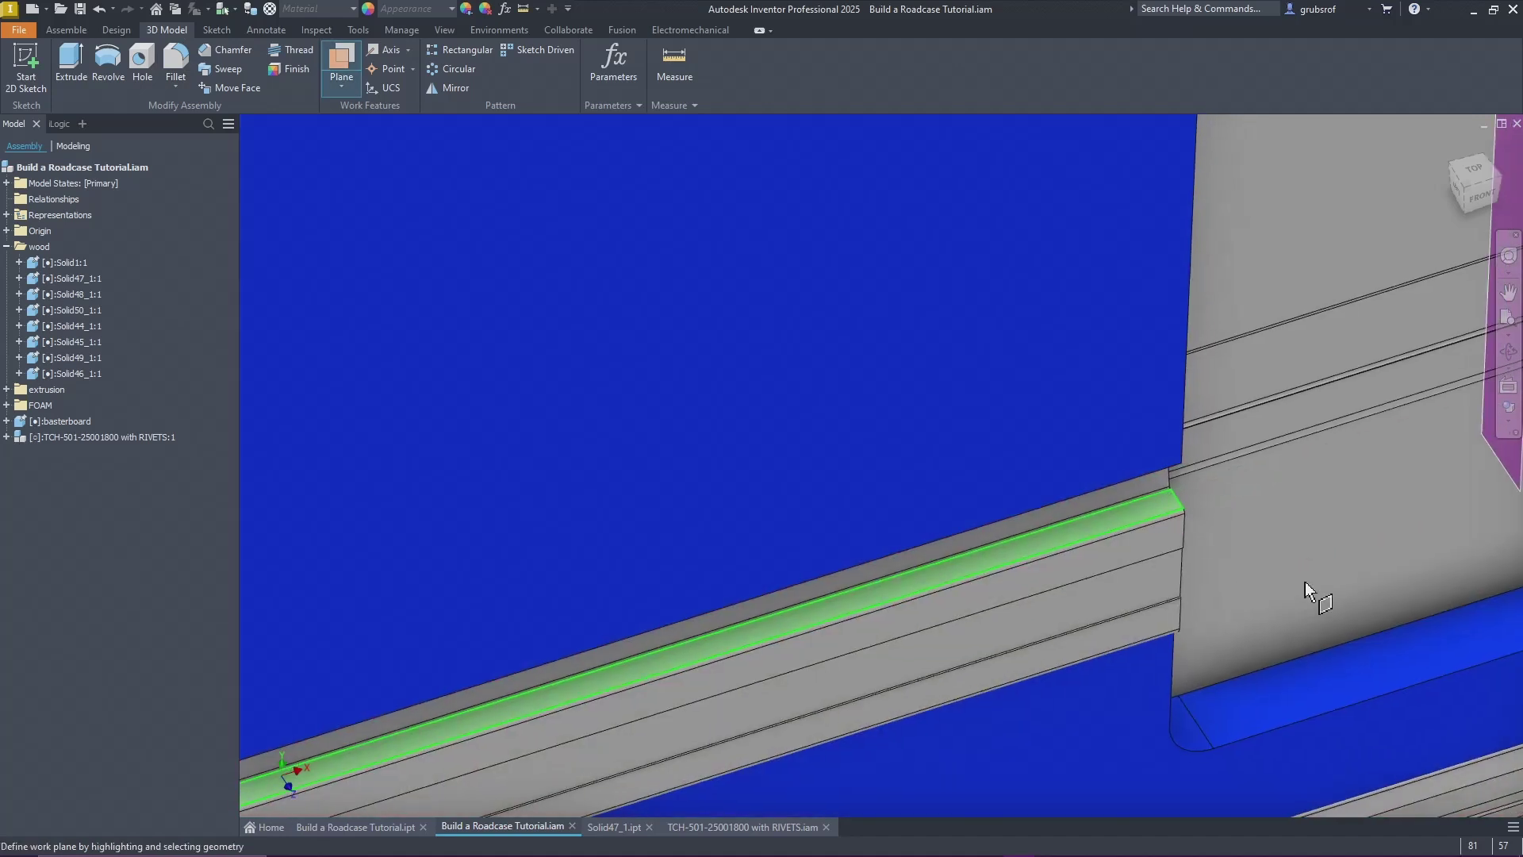
{"action": "scroll", "coordinate": [714, 486], "scroll_direction": "up", "scroll_amount": 2}
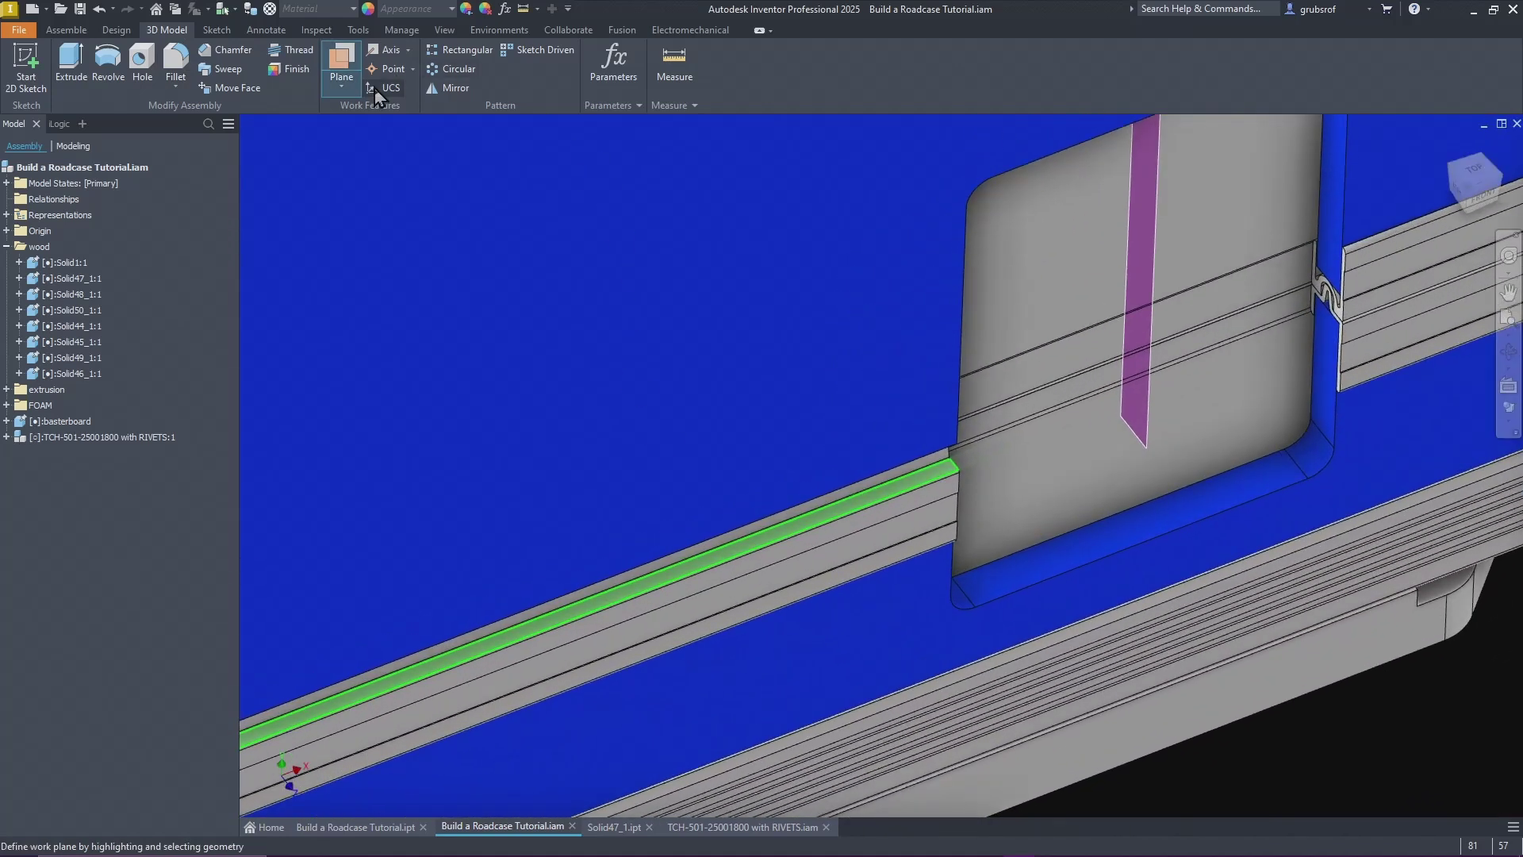
{"action": "left_click", "coordinate": [340, 84]}
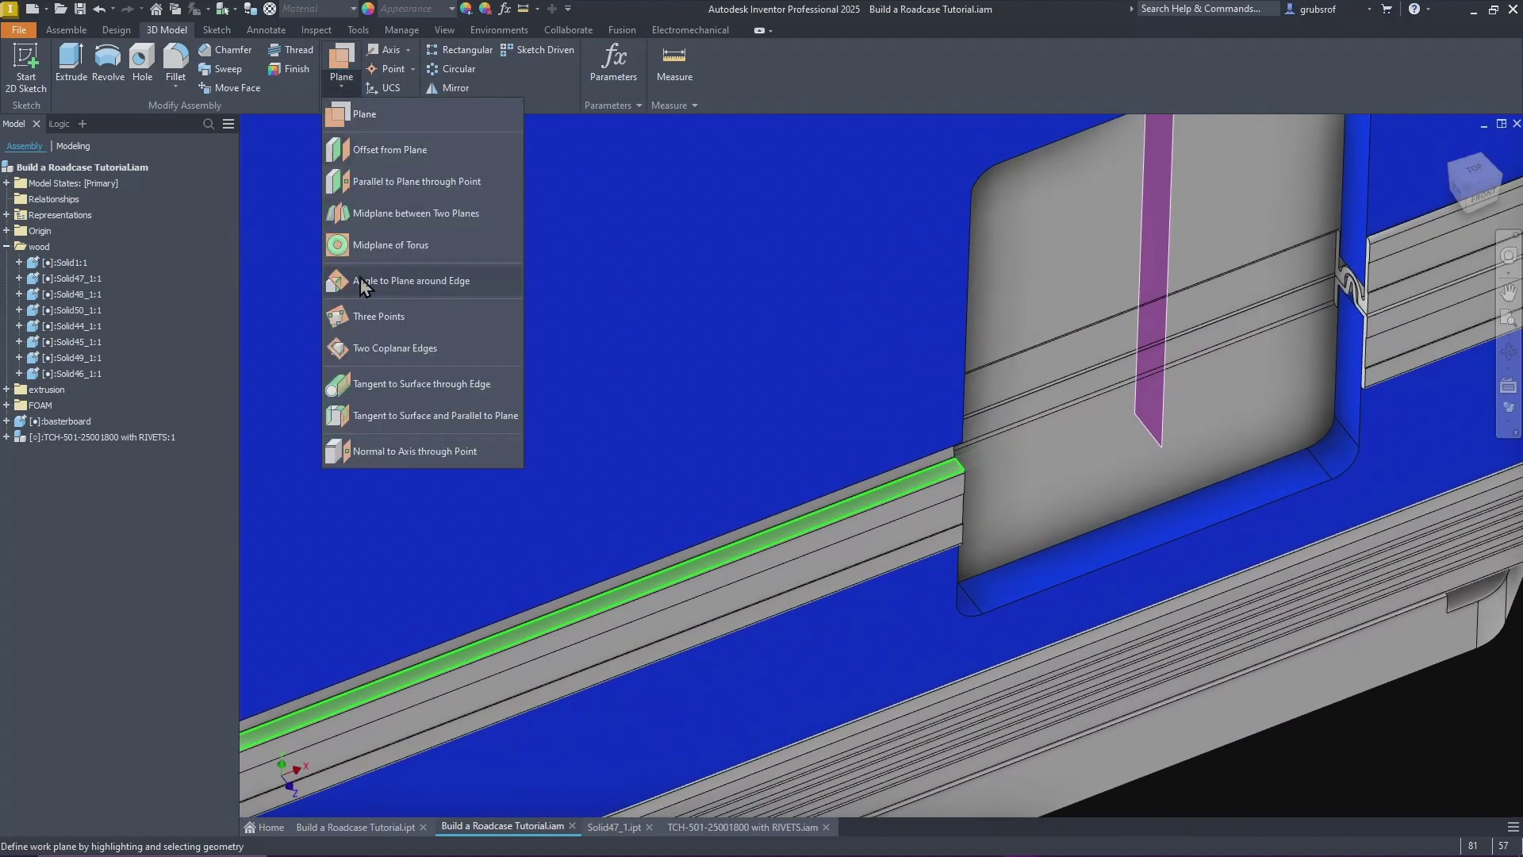
{"action": "left_click", "coordinate": [372, 151]}
{"action": "left_click", "coordinate": [944, 465]}
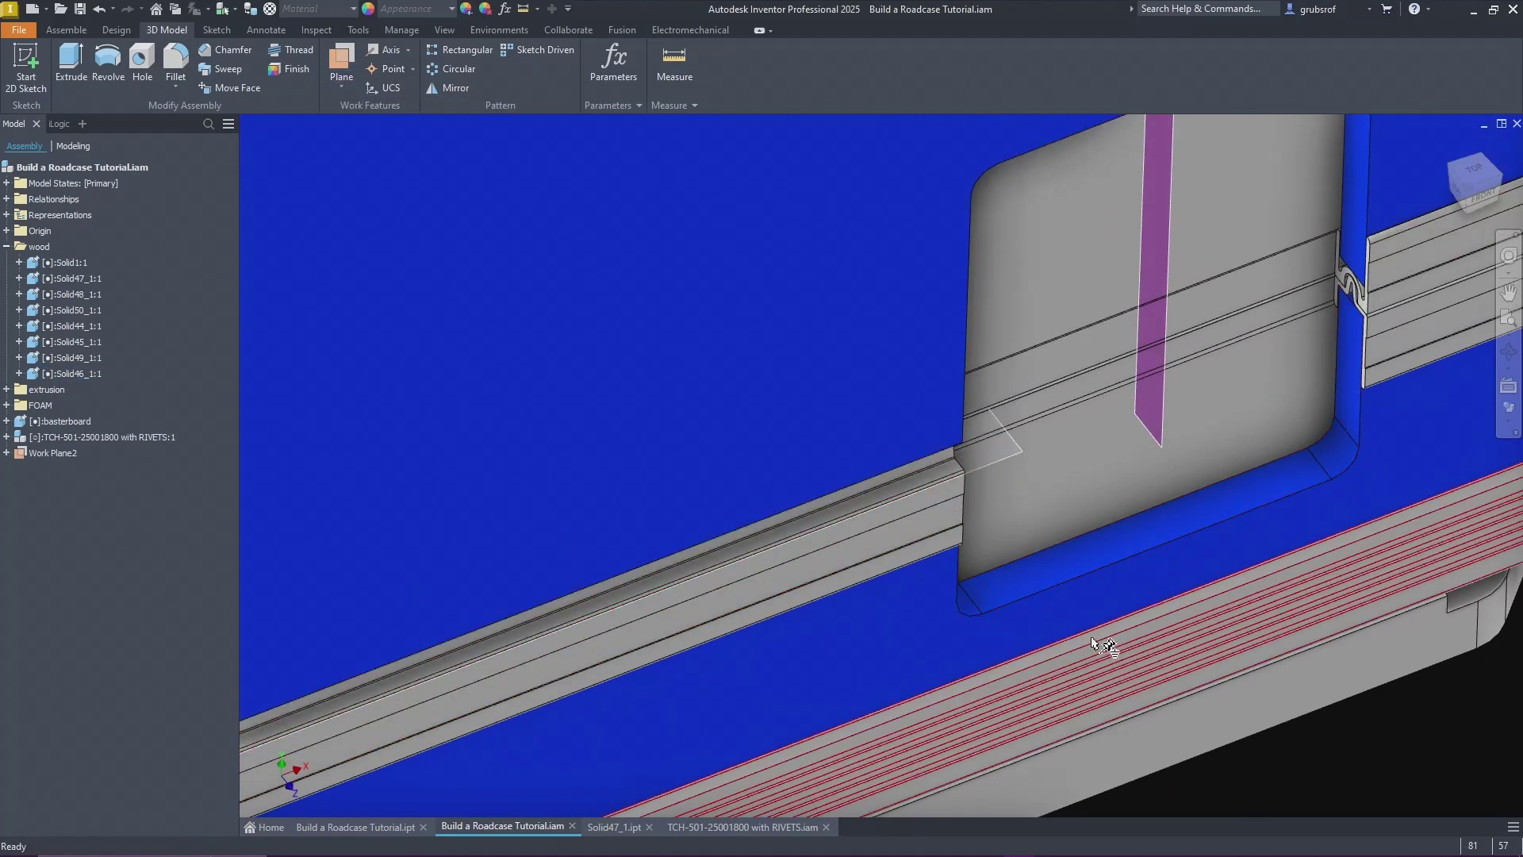
Step: Free-rotate the pasted latch assembly by about 180 degrees in the front view
{"action": "scroll", "coordinate": [1115, 585], "scroll_direction": "down", "scroll_amount": 5}
{"action": "middle_click_drag", "start_coordinate": [928, 609], "coordinate": [1046, 398], "text": "shift"}
{"action": "scroll", "coordinate": [1278, 720], "scroll_direction": "up", "scroll_amount": 3}
{"action": "mouse_move", "coordinate": [615, 493]}
{"action": "middle_mouse_down", "text": "shift"}
{"action": "mouse_move", "coordinate": [578, 500]}
{"action": "mouse_move", "coordinate": [623, 494]}
{"action": "middle_mouse_up", "text": "shift"}
{"action": "middle_click_drag", "start_coordinate": [1009, 557], "coordinate": [1055, 556], "text": "shift"}
{"action": "scroll", "coordinate": [1249, 532], "scroll_direction": "up", "scroll_amount": 1}
{"action": "left_click", "coordinate": [1478, 187]}
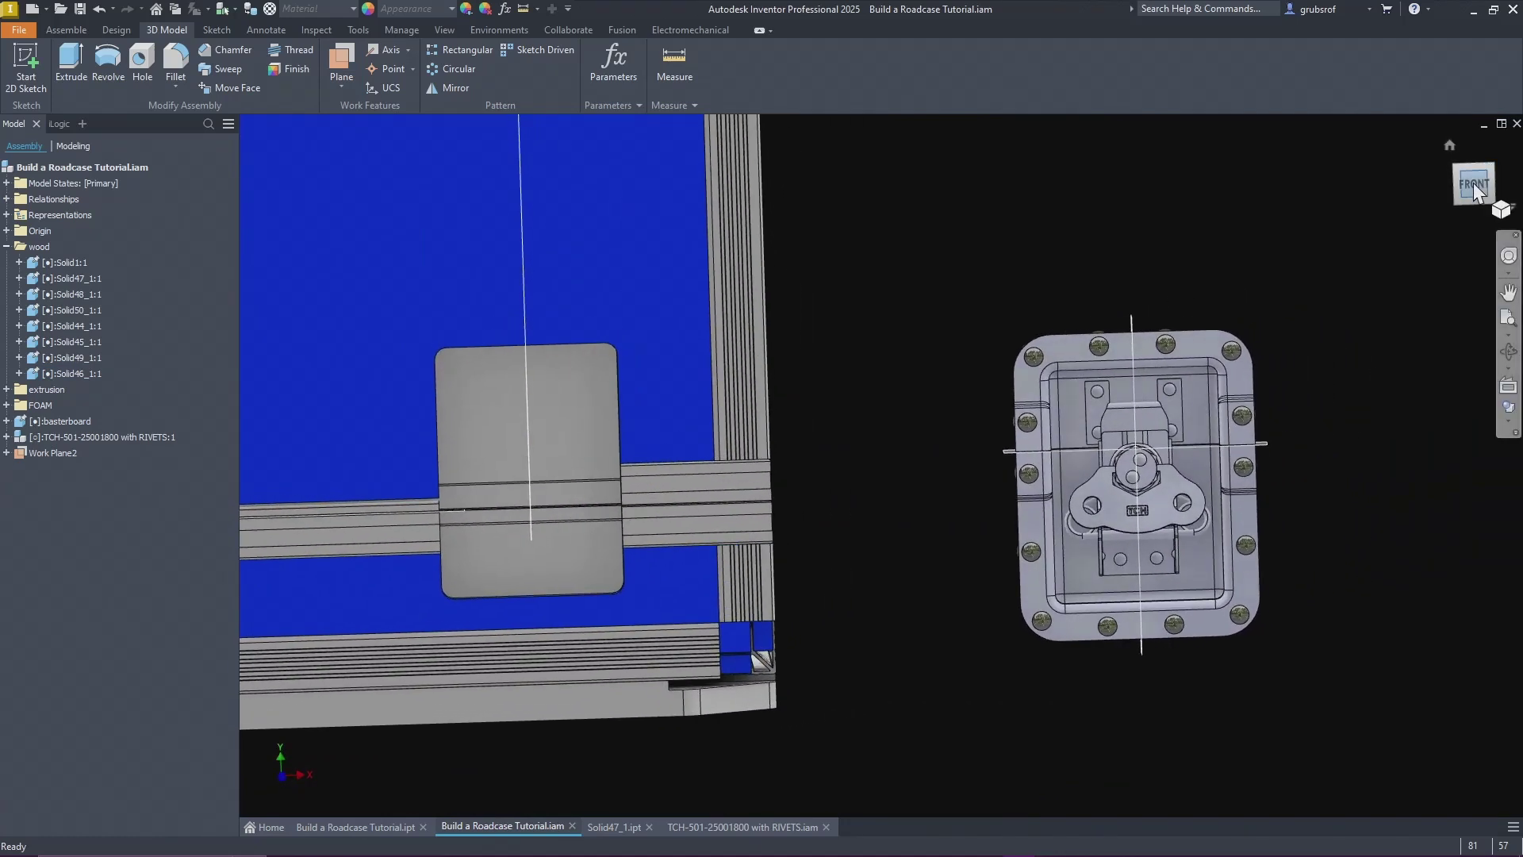
{"action": "scroll", "coordinate": [1299, 497], "scroll_direction": "down", "scroll_amount": 5}
{"action": "scroll", "coordinate": [968, 631], "scroll_direction": "up", "scroll_amount": 6}
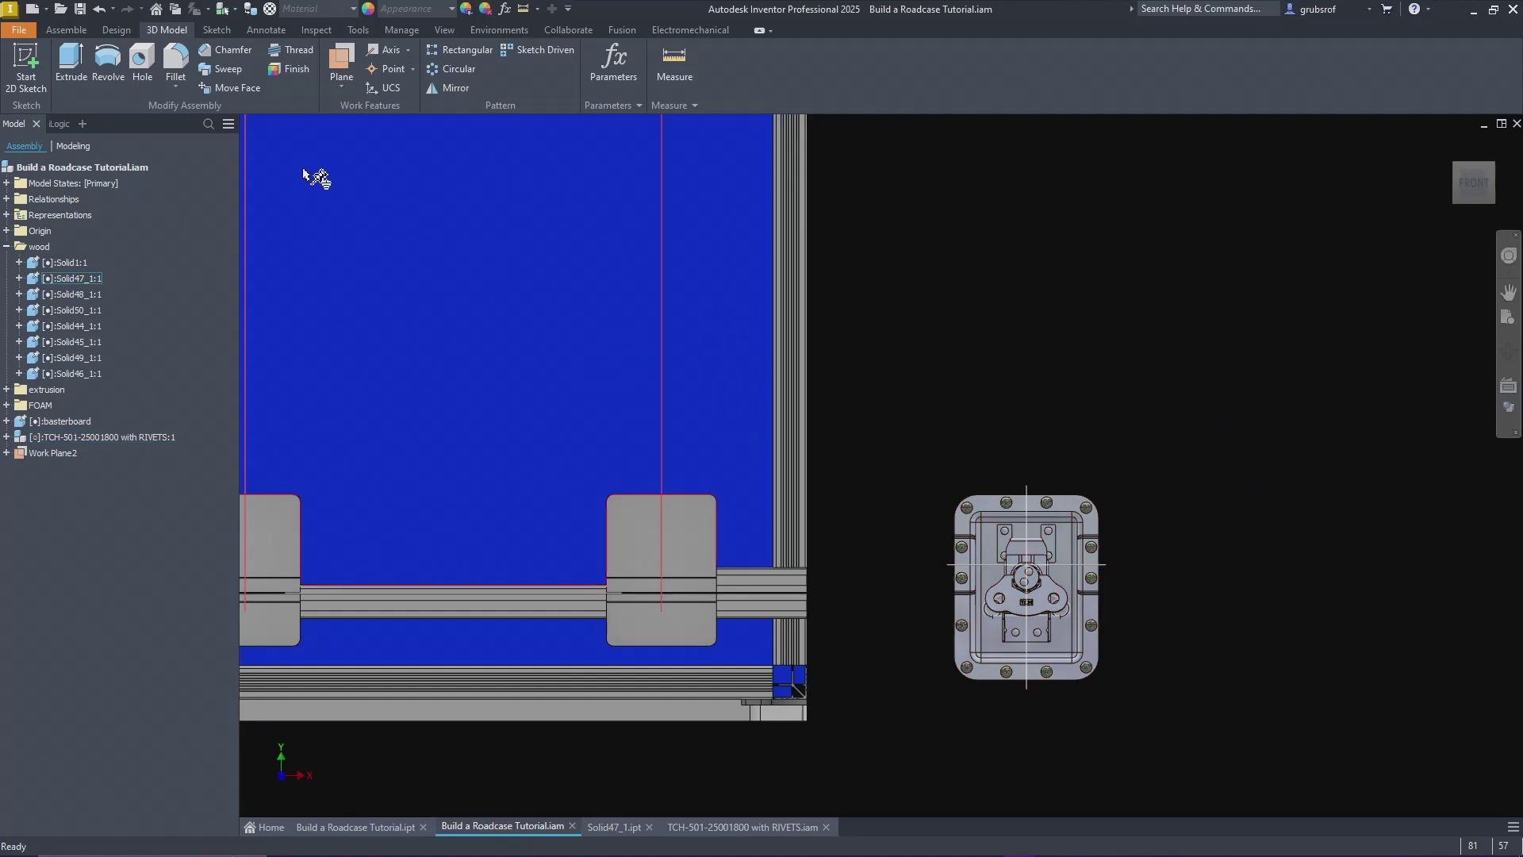
{"action": "left_click", "coordinate": [72, 30]}
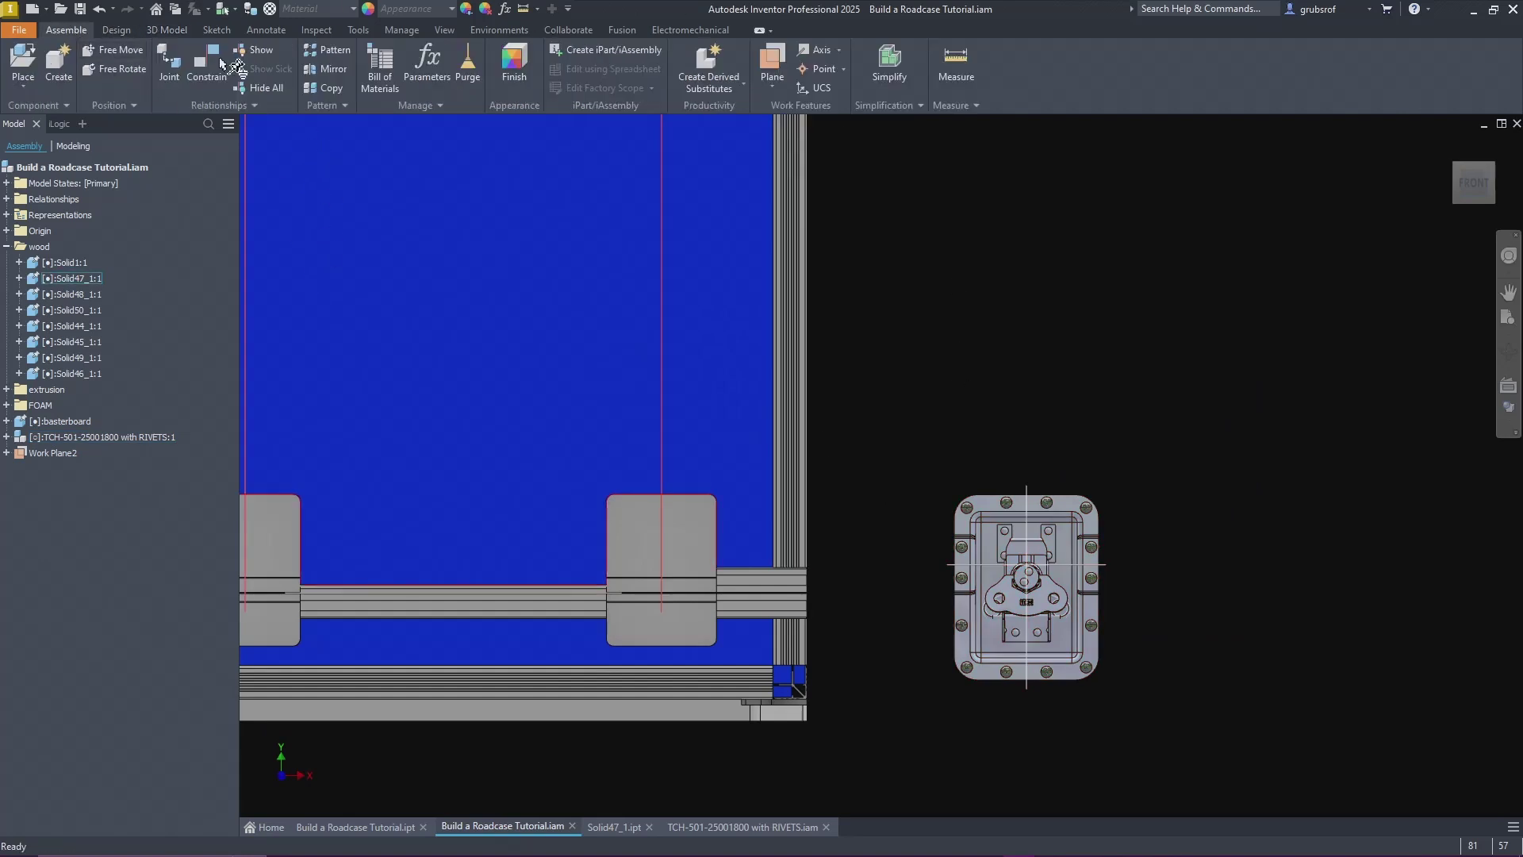
{"action": "left_click", "coordinate": [1021, 622]}
{"action": "left_click_drag", "start_coordinate": [1152, 738], "coordinate": [856, 353]}
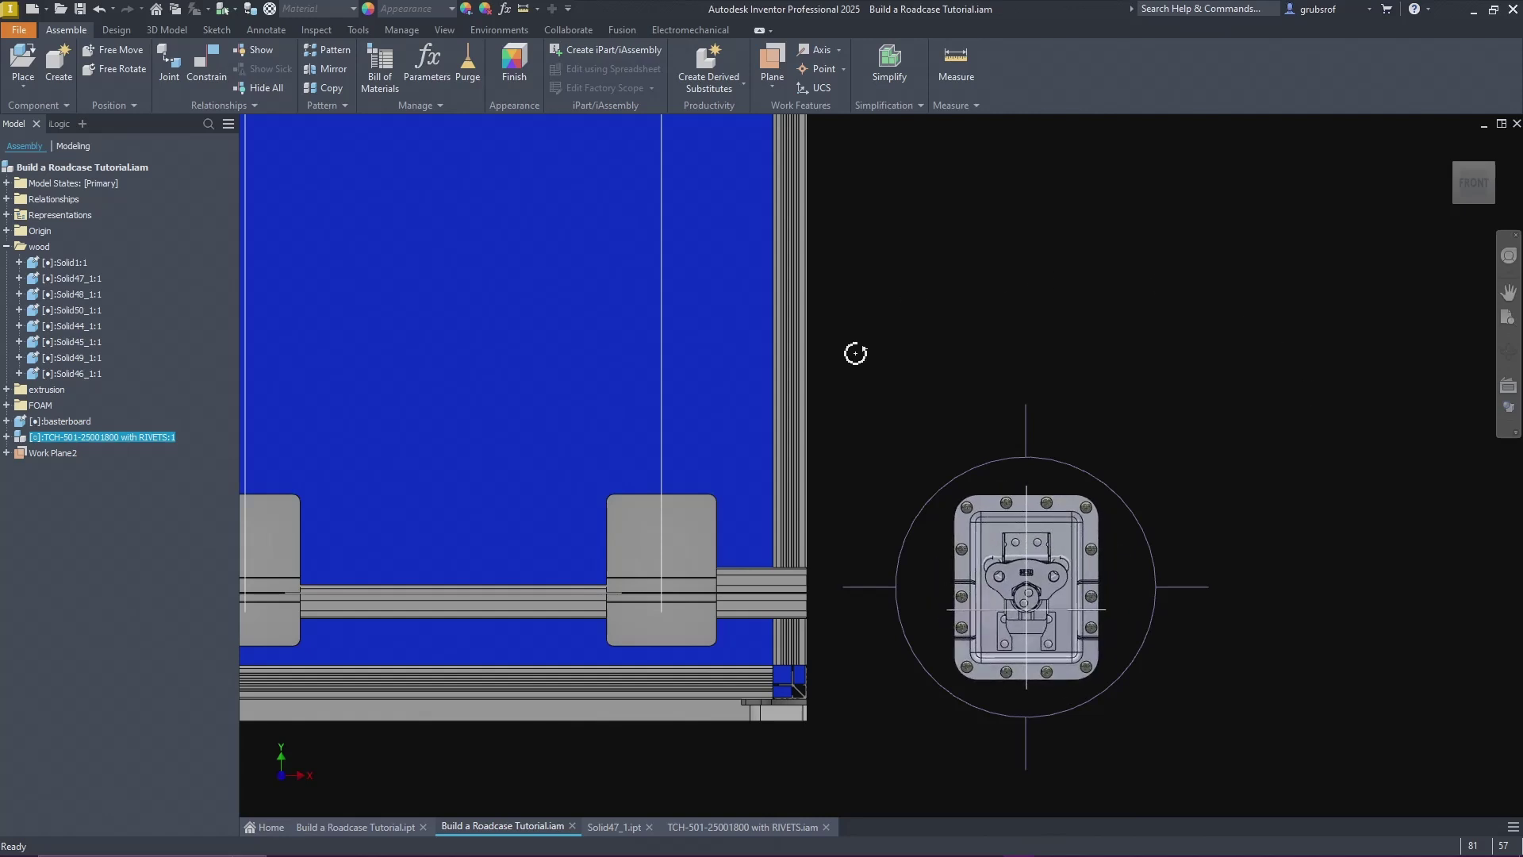
{"action": "right_click", "coordinate": [923, 352]}
{"action": "left_click", "coordinate": [968, 349]}
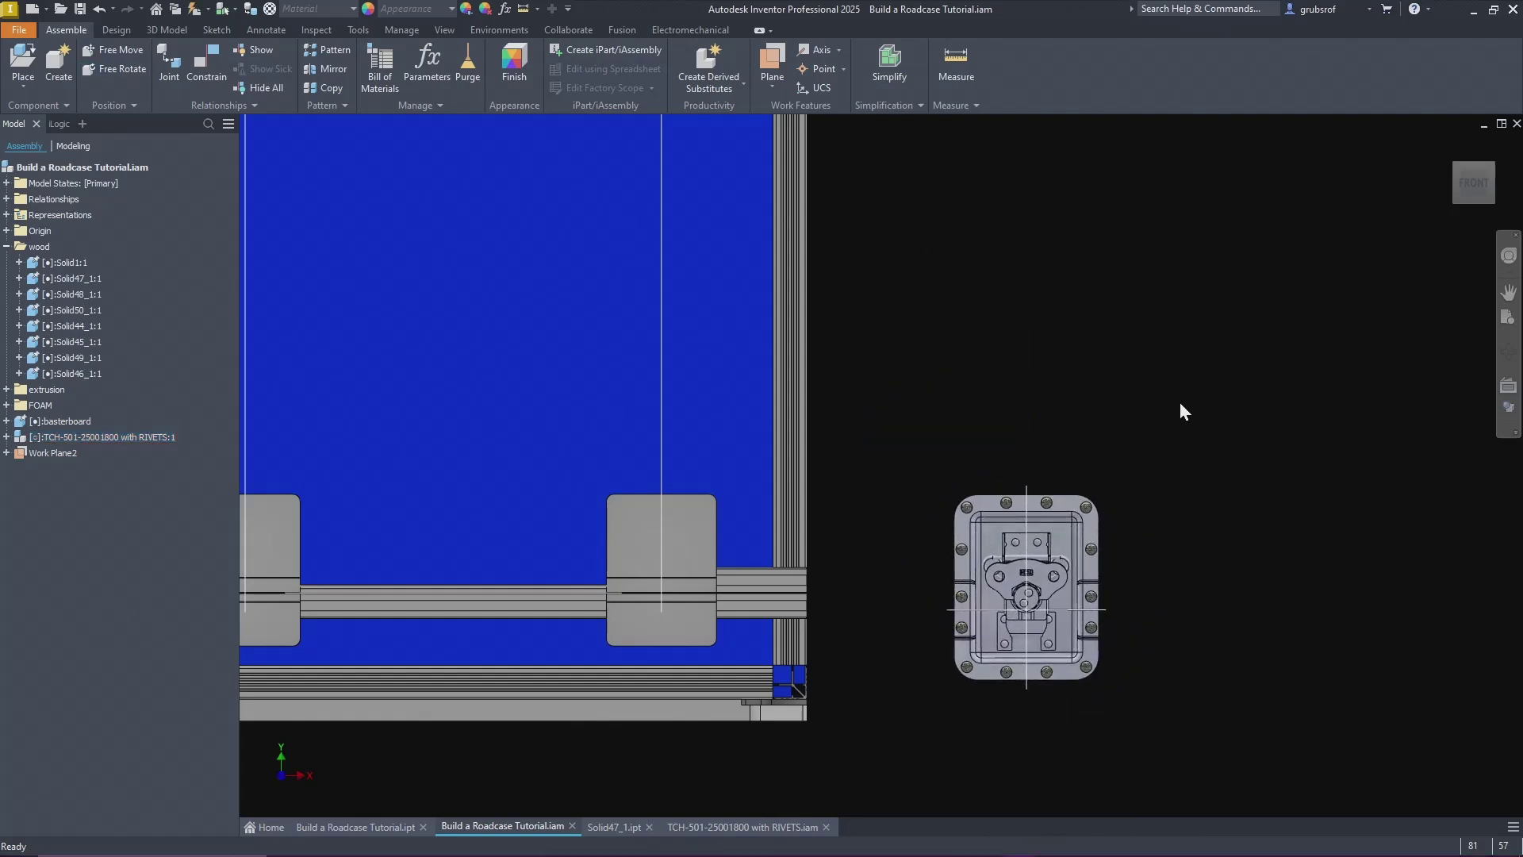
Step: Mate the back of the latch's flange to the front wood panel's outer face with a 0.000 in offset
{"action": "middle_click_drag", "start_coordinate": [1289, 557], "coordinate": [371, 183], "text": "shift"}
{"action": "left_click", "coordinate": [207, 63]}
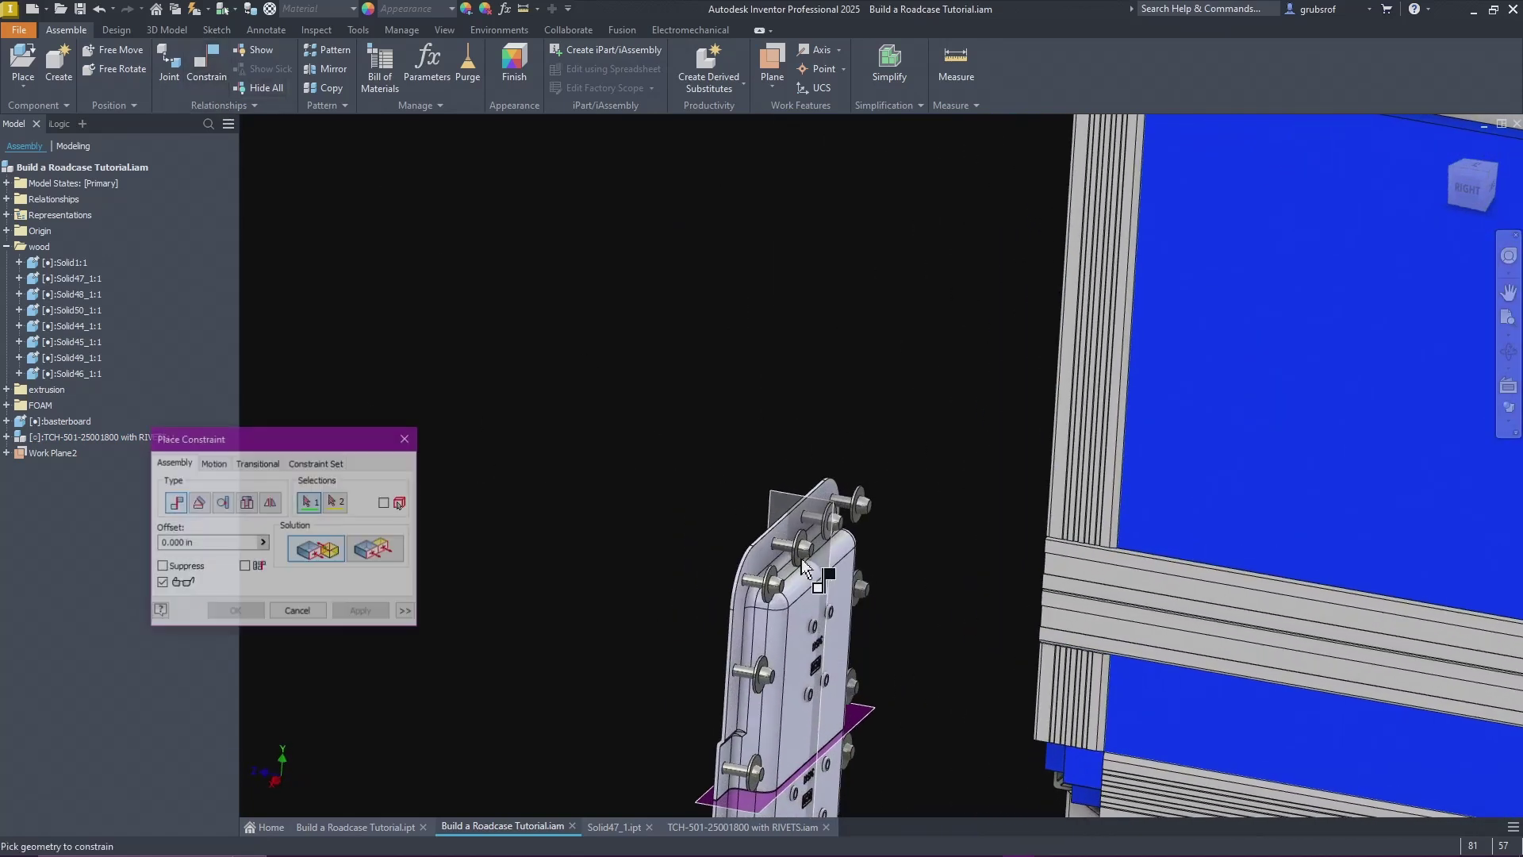
{"action": "scroll", "coordinate": [703, 495], "scroll_direction": "down", "scroll_amount": 2}
{"action": "left_click", "coordinate": [680, 472]}
{"action": "scroll", "coordinate": [1054, 534], "scroll_direction": "up", "scroll_amount": 3}
{"action": "middle_click_drag", "start_coordinate": [1054, 534], "coordinate": [925, 318], "text": "shift"}
{"action": "left_click", "coordinate": [891, 341]}
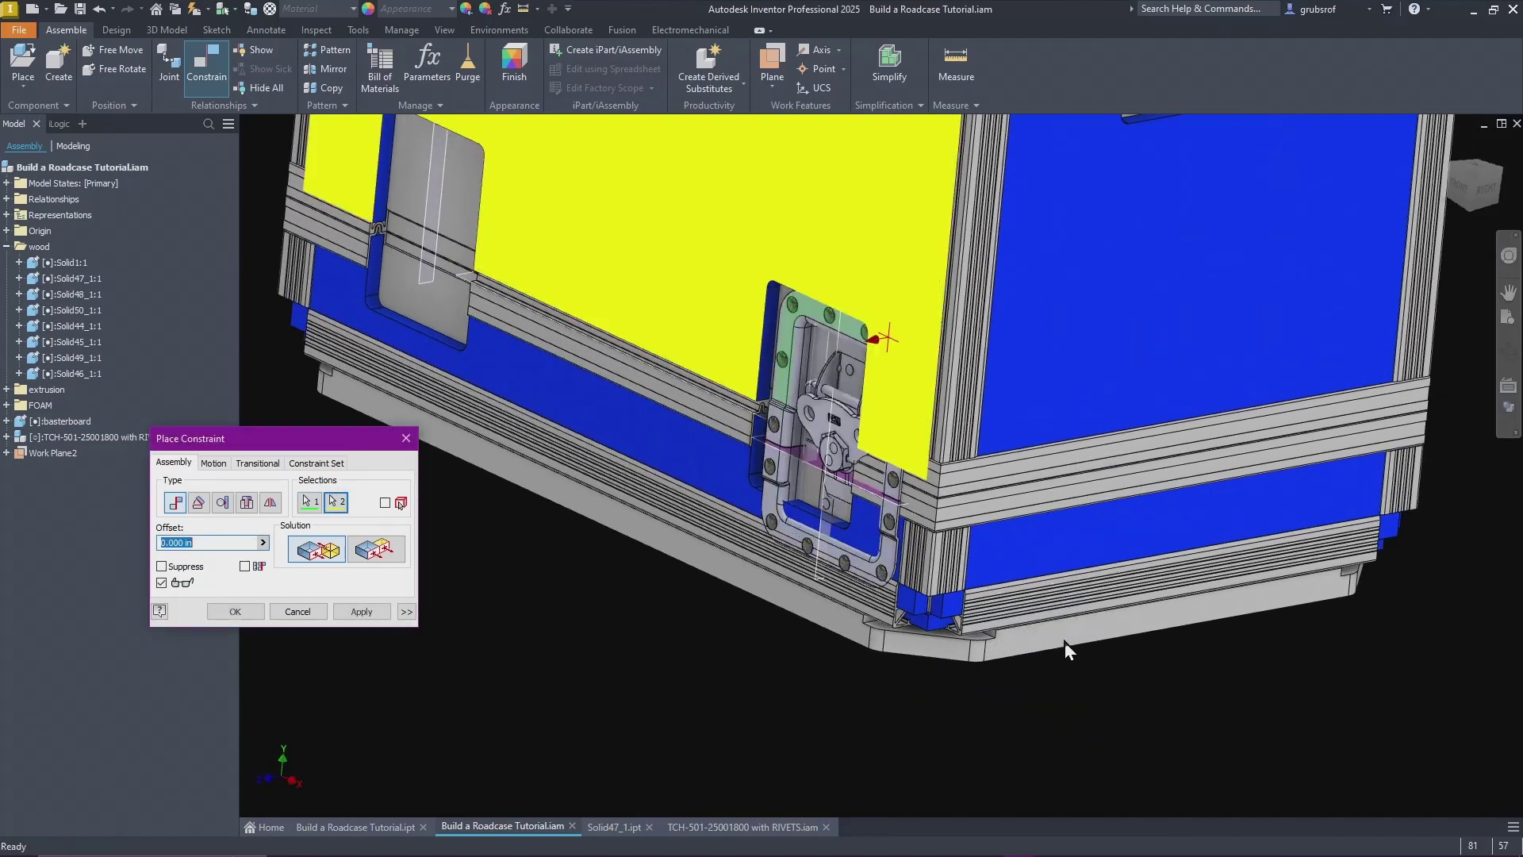
{"action": "left_click", "coordinate": [359, 612]}
Step: Constrain the latch's vertical Work Plane2 flush with the cutout's midplane at a 0.000 in offset
{"action": "scroll", "coordinate": [725, 640], "scroll_direction": "down", "scroll_amount": 5}
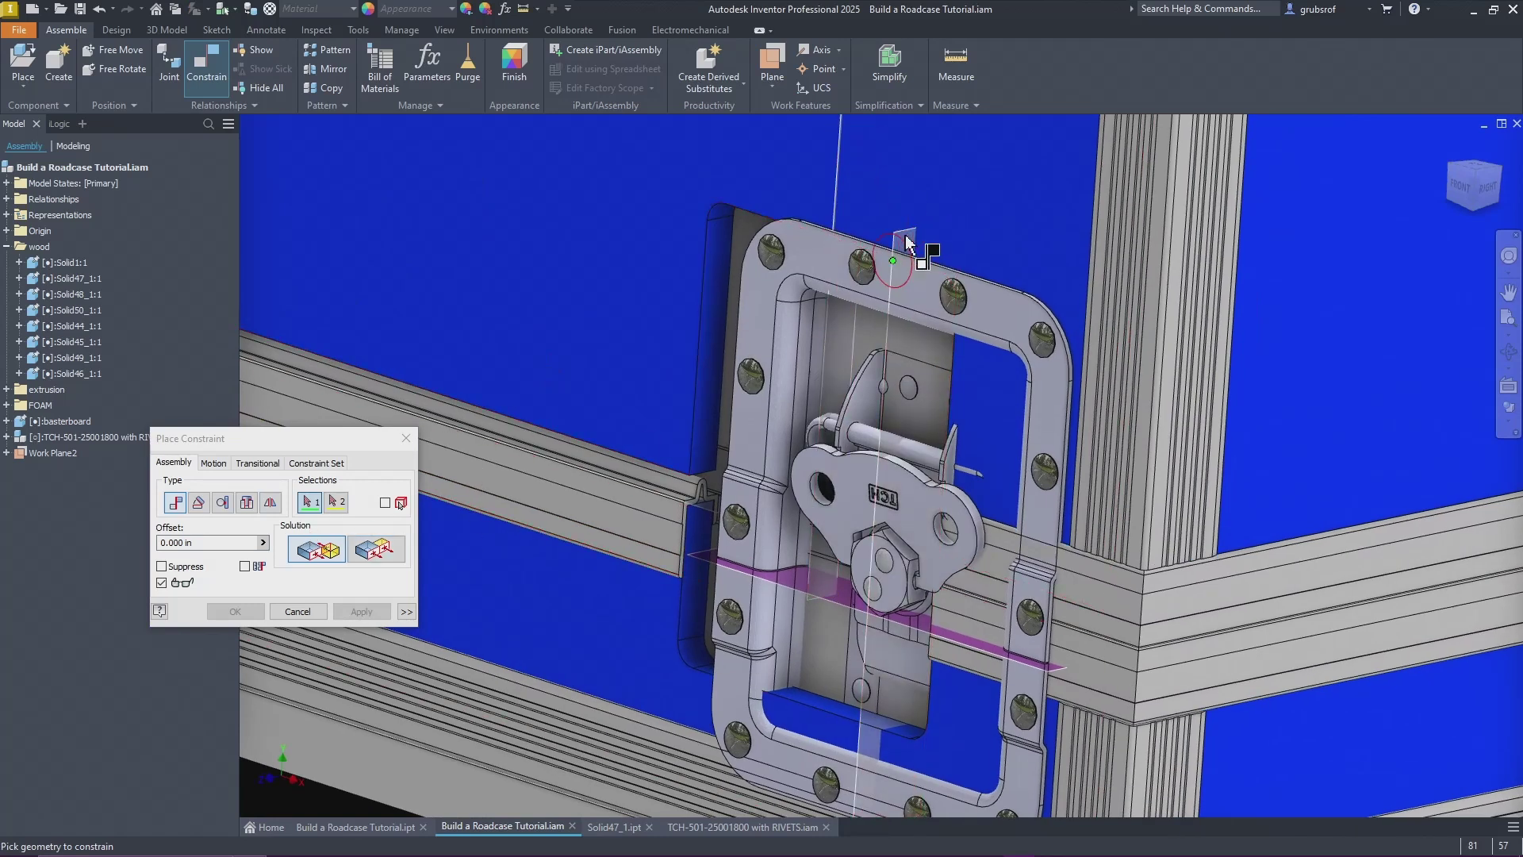
{"action": "left_click", "coordinate": [902, 236]}
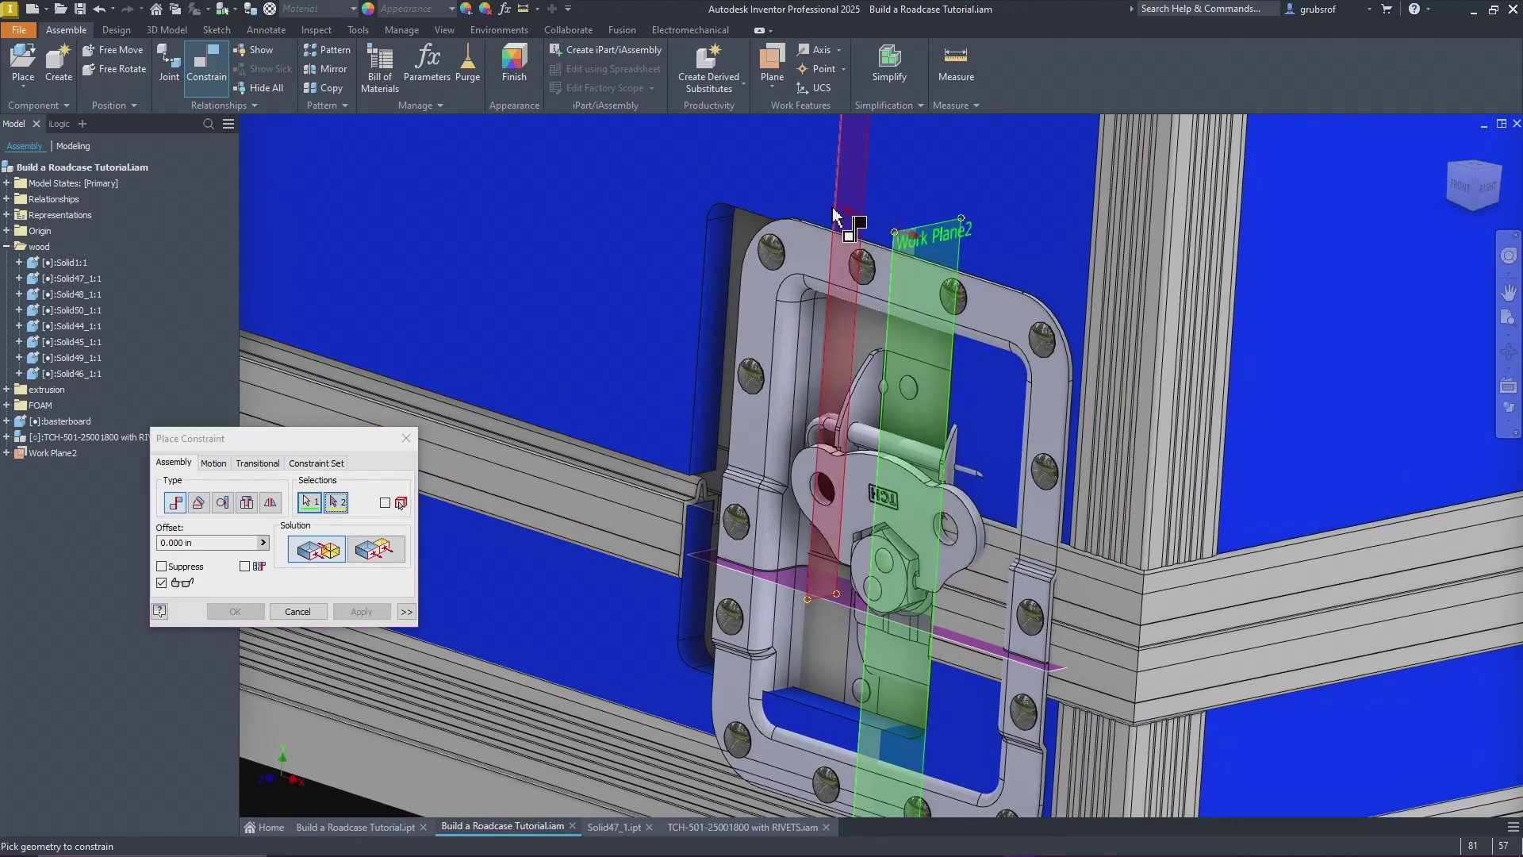
{"action": "left_click", "coordinate": [838, 219]}
{"action": "scroll", "coordinate": [1039, 523], "scroll_direction": "down", "scroll_amount": 3}
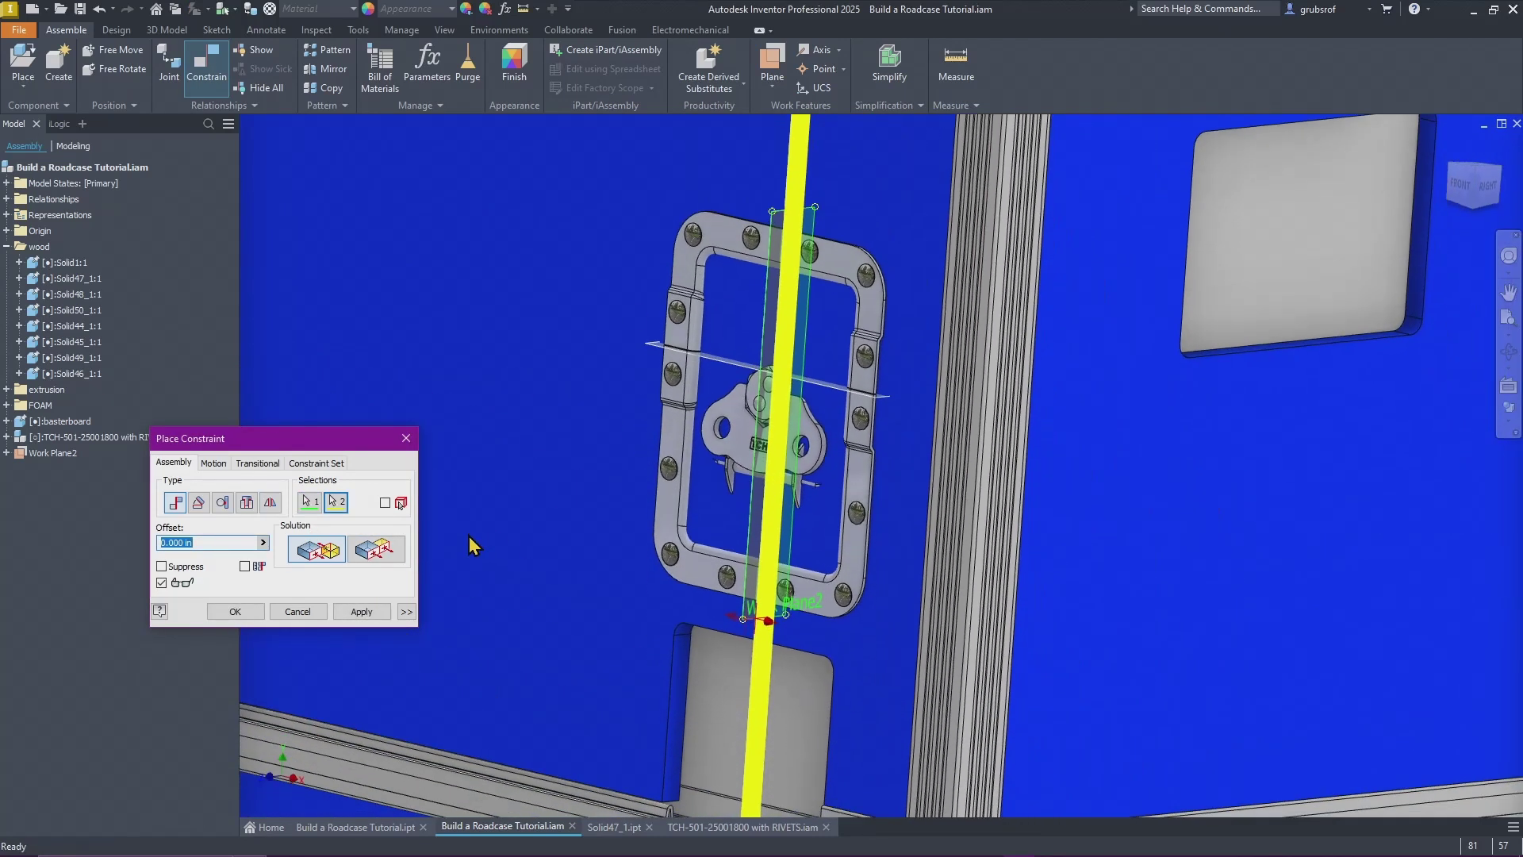
{"action": "left_click", "coordinate": [384, 557]}
{"action": "left_click", "coordinate": [361, 611]}
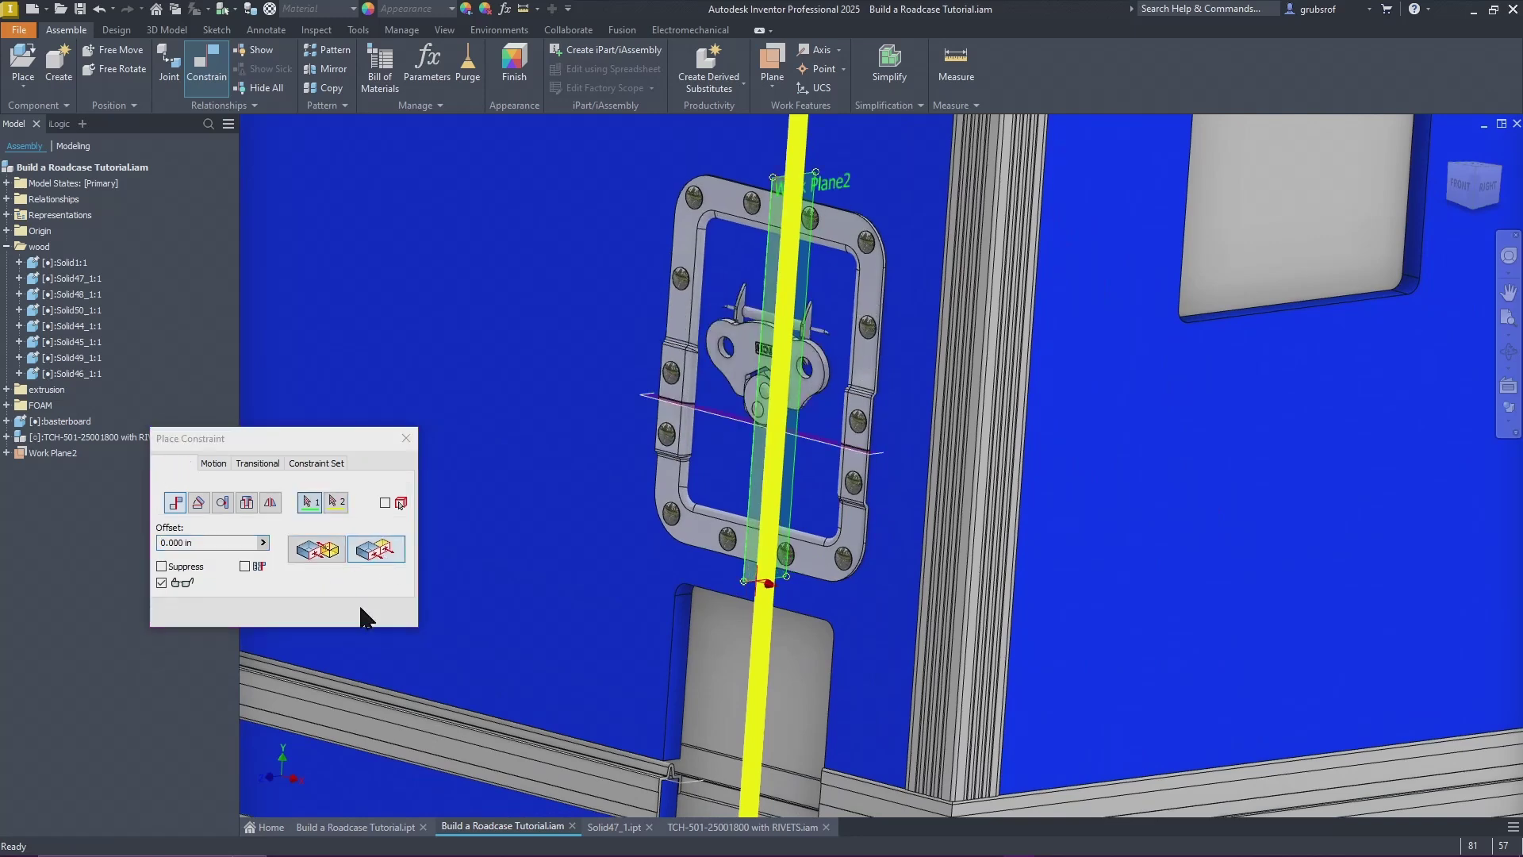
Step: Mate the latch's horizontal Work Plane1 to the work plane on the lower extrusion's upper face at a 0.000 in offset
{"action": "scroll", "coordinate": [622, 568], "scroll_direction": "up", "scroll_amount": 2}
{"action": "left_click", "coordinate": [860, 365]}
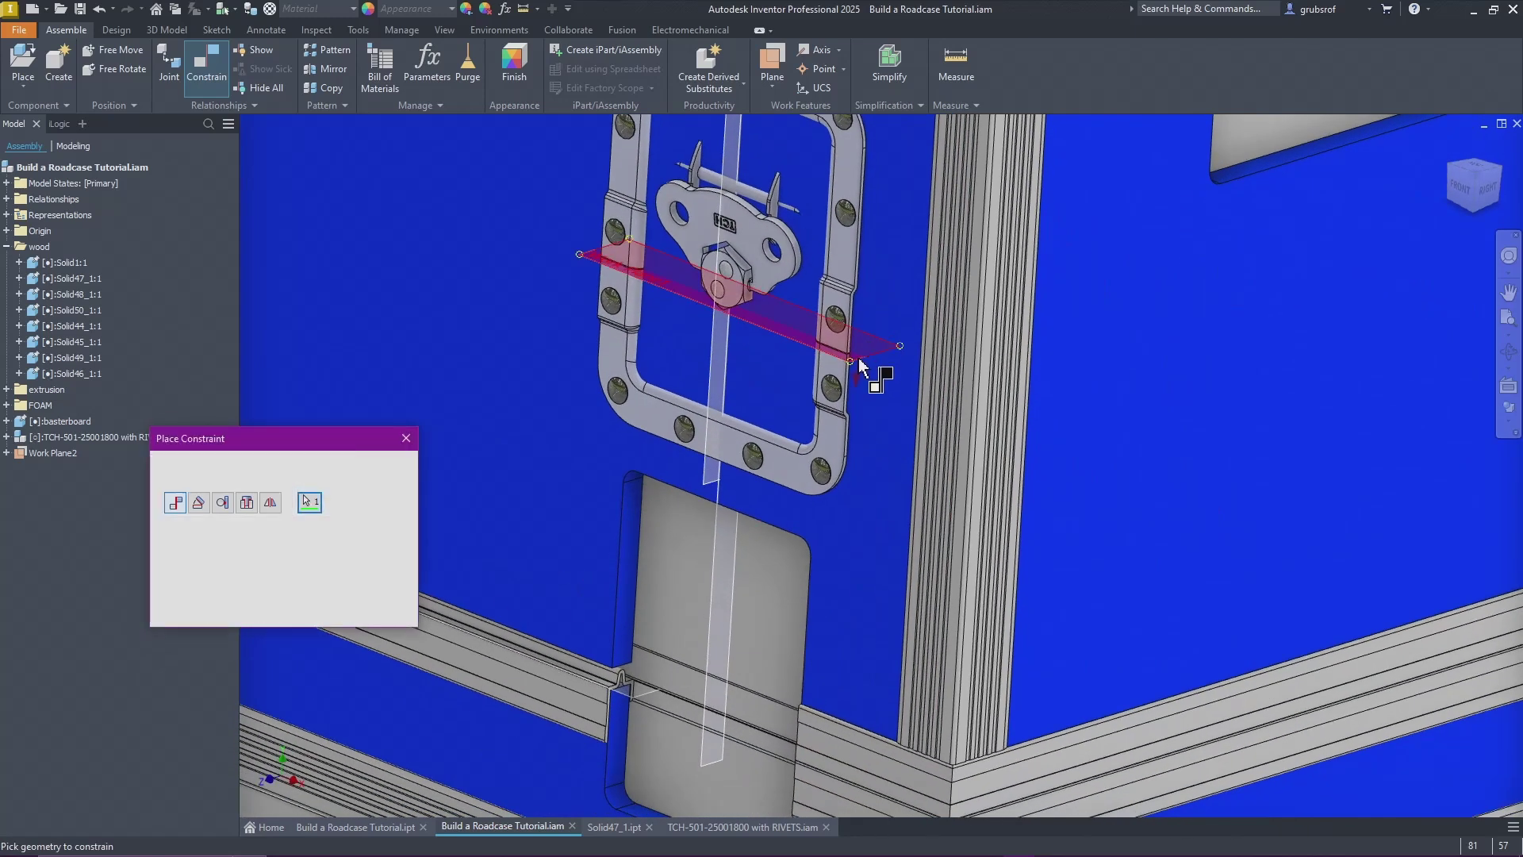
{"action": "scroll", "coordinate": [816, 707], "scroll_direction": "down", "scroll_amount": 2}
{"action": "scroll", "coordinate": [680, 571], "scroll_direction": "up", "scroll_amount": 2}
{"action": "left_click", "coordinate": [622, 498]}
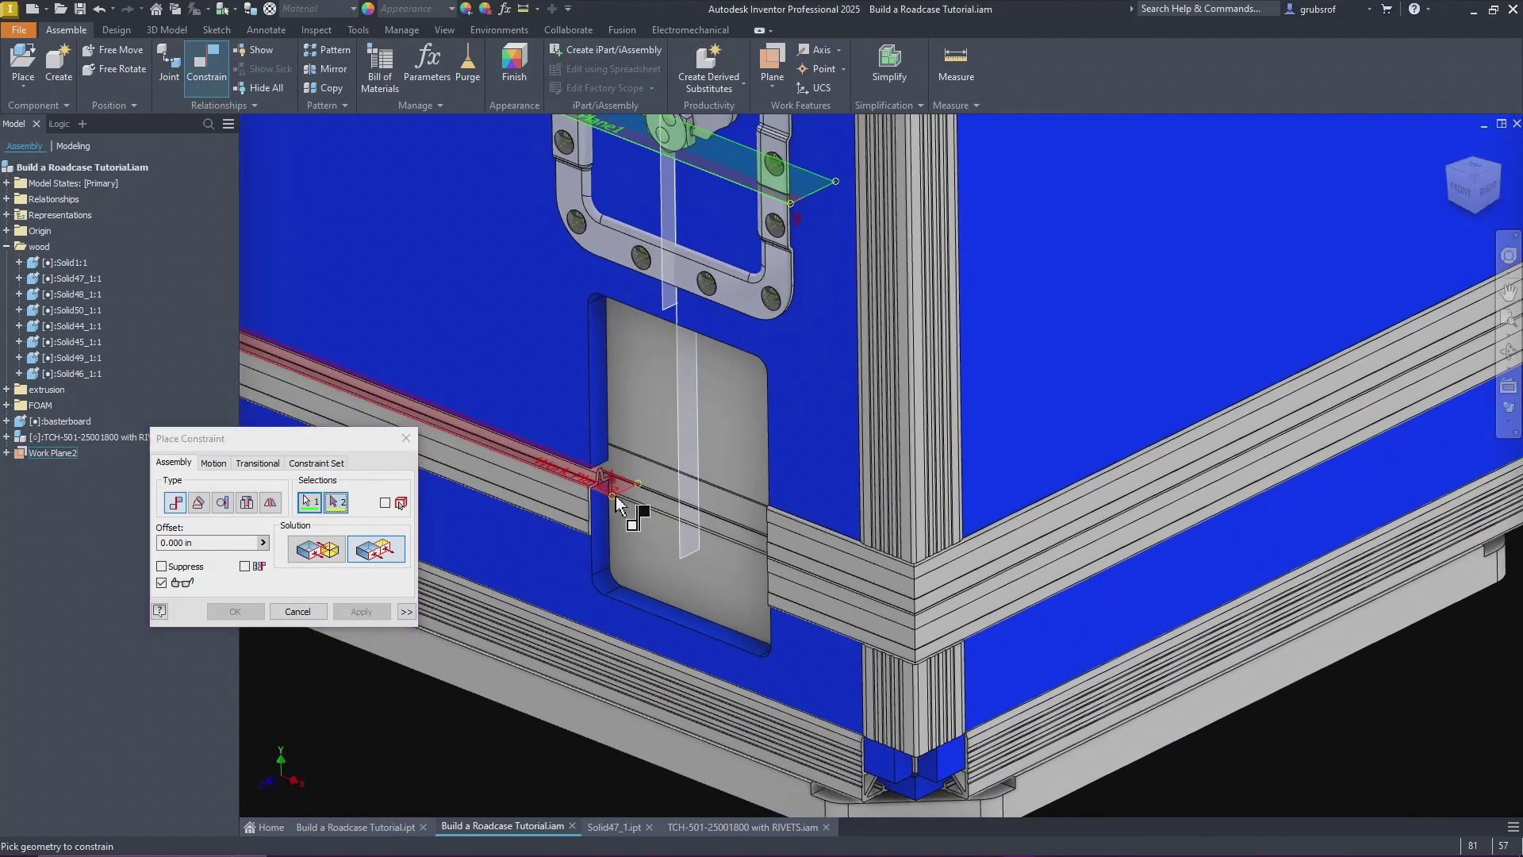
{"action": "left_click", "coordinate": [332, 553]}
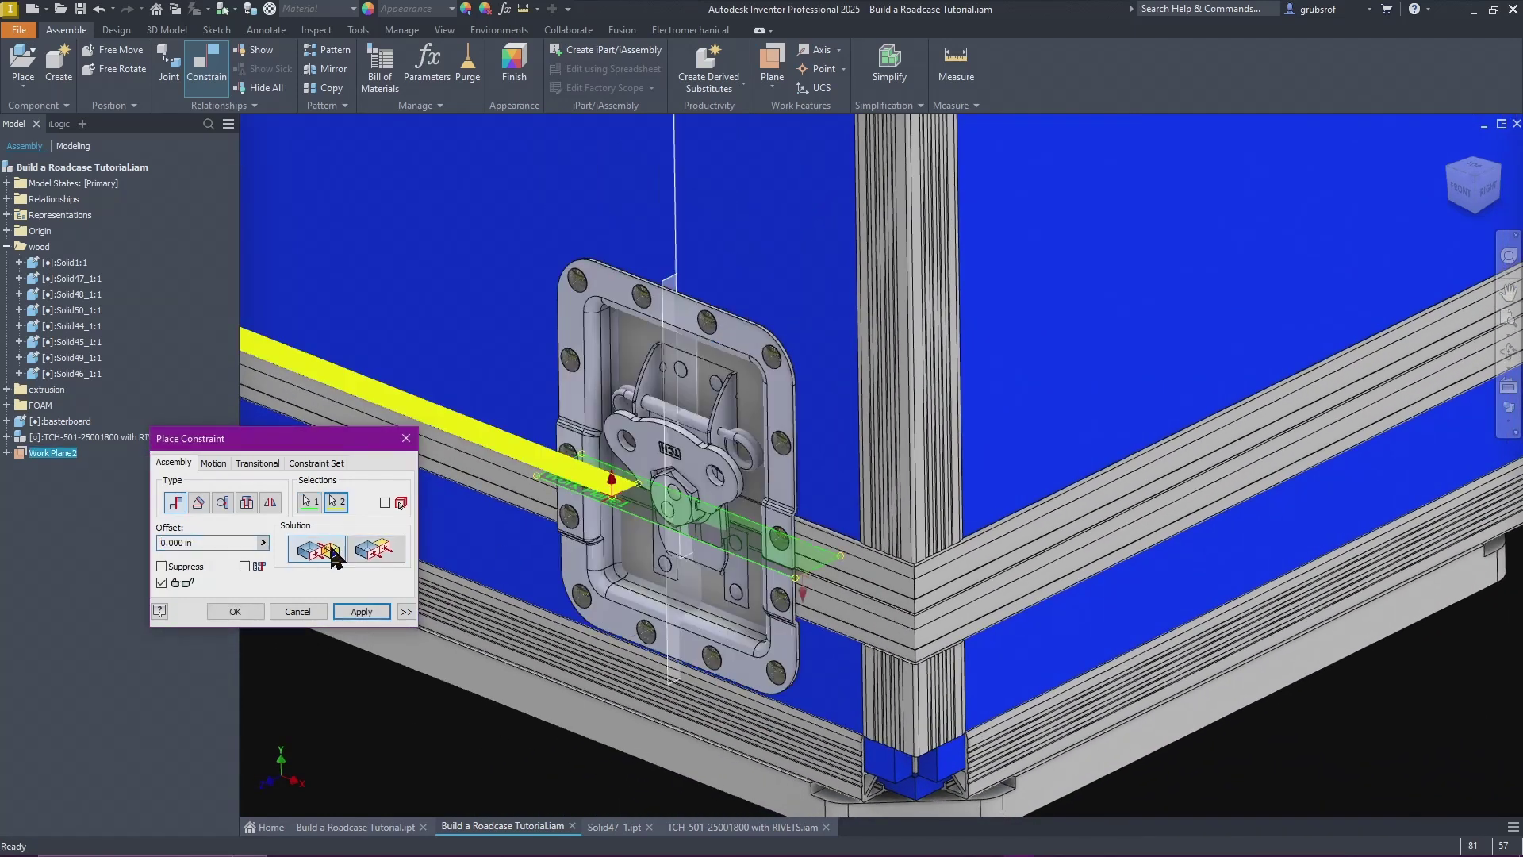
{"action": "key", "text": "F5"}
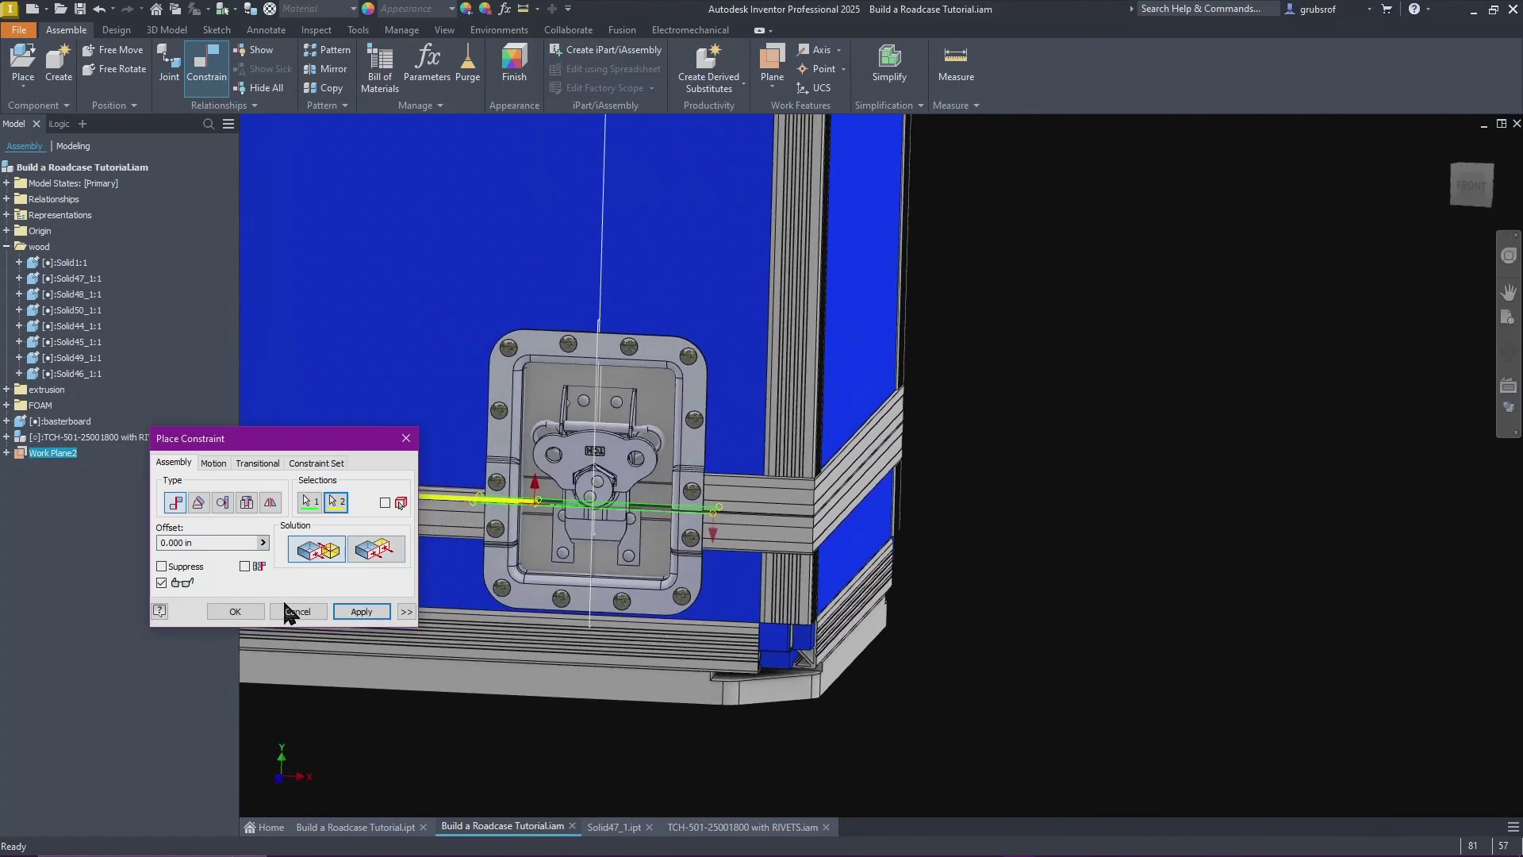
{"action": "left_click", "coordinate": [248, 612]}
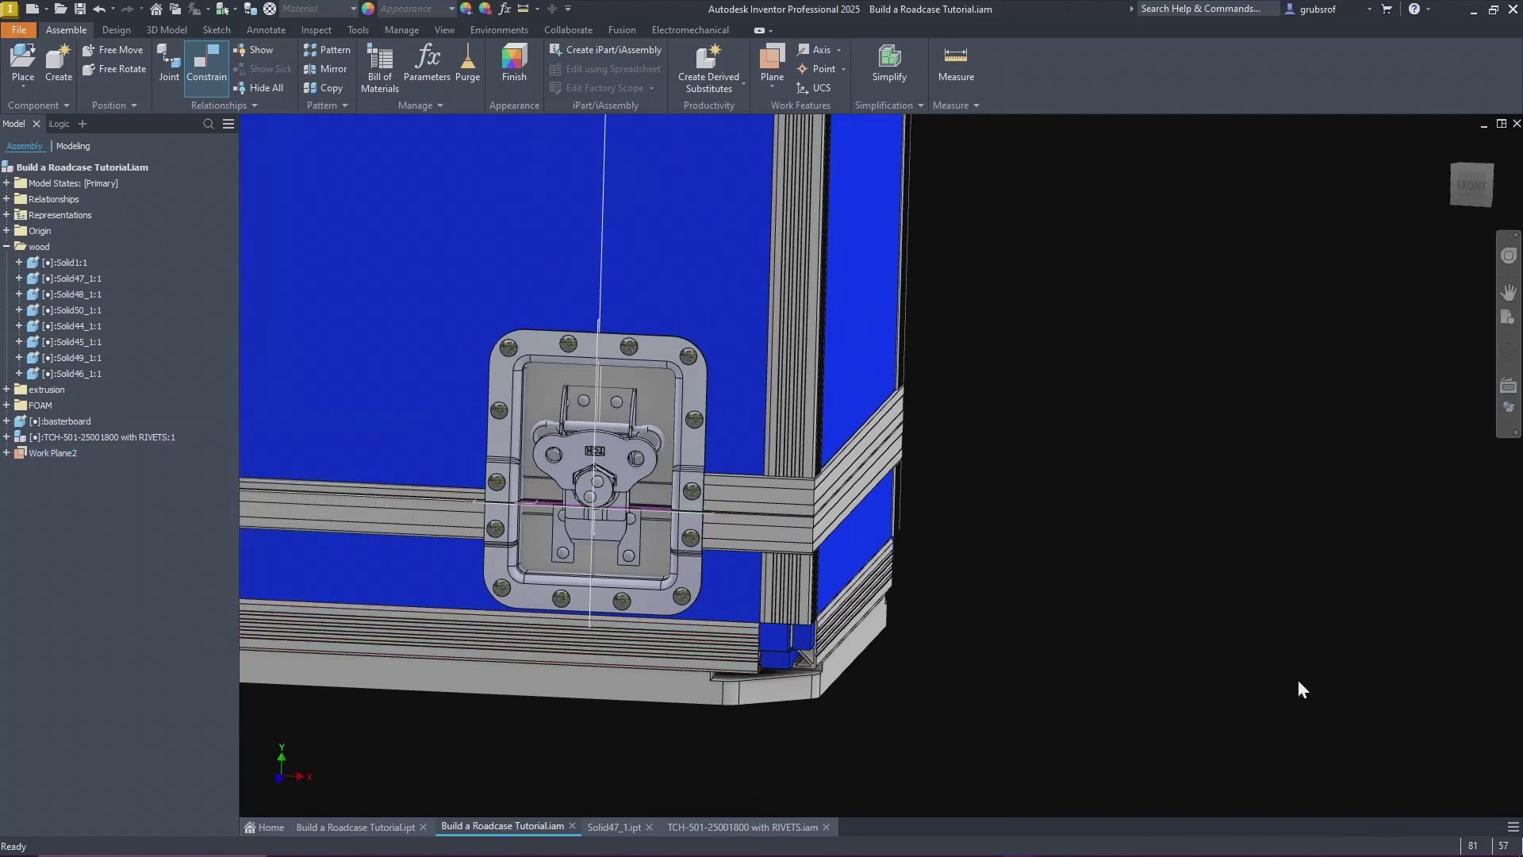
Step: Hide the assembly-level Work Plane2 on the lower extrusion
{"action": "left_click", "coordinate": [1472, 184]}
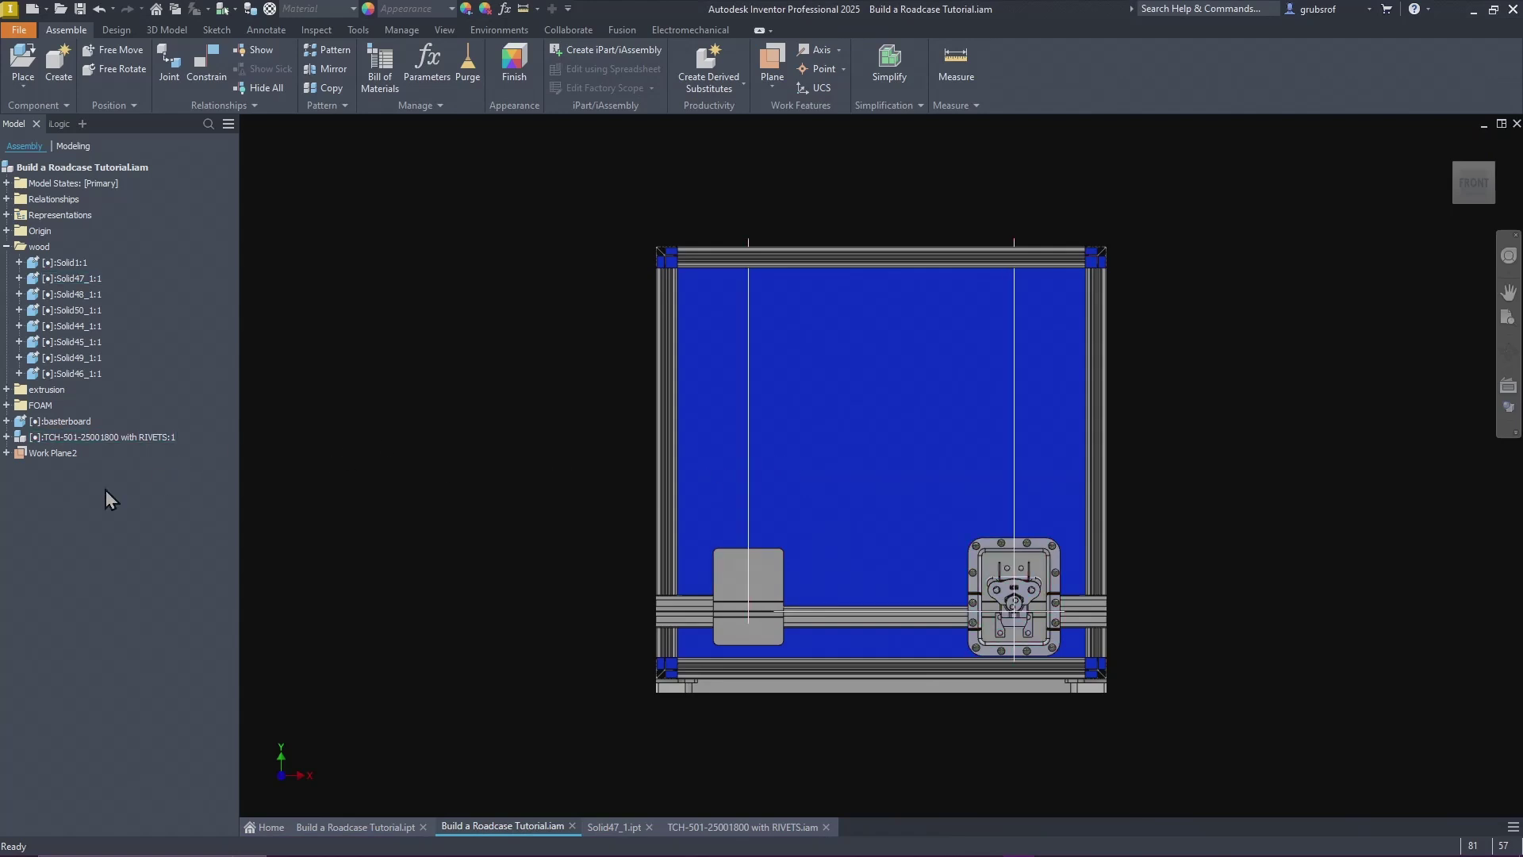
{"action": "right_click", "coordinate": [55, 454]}
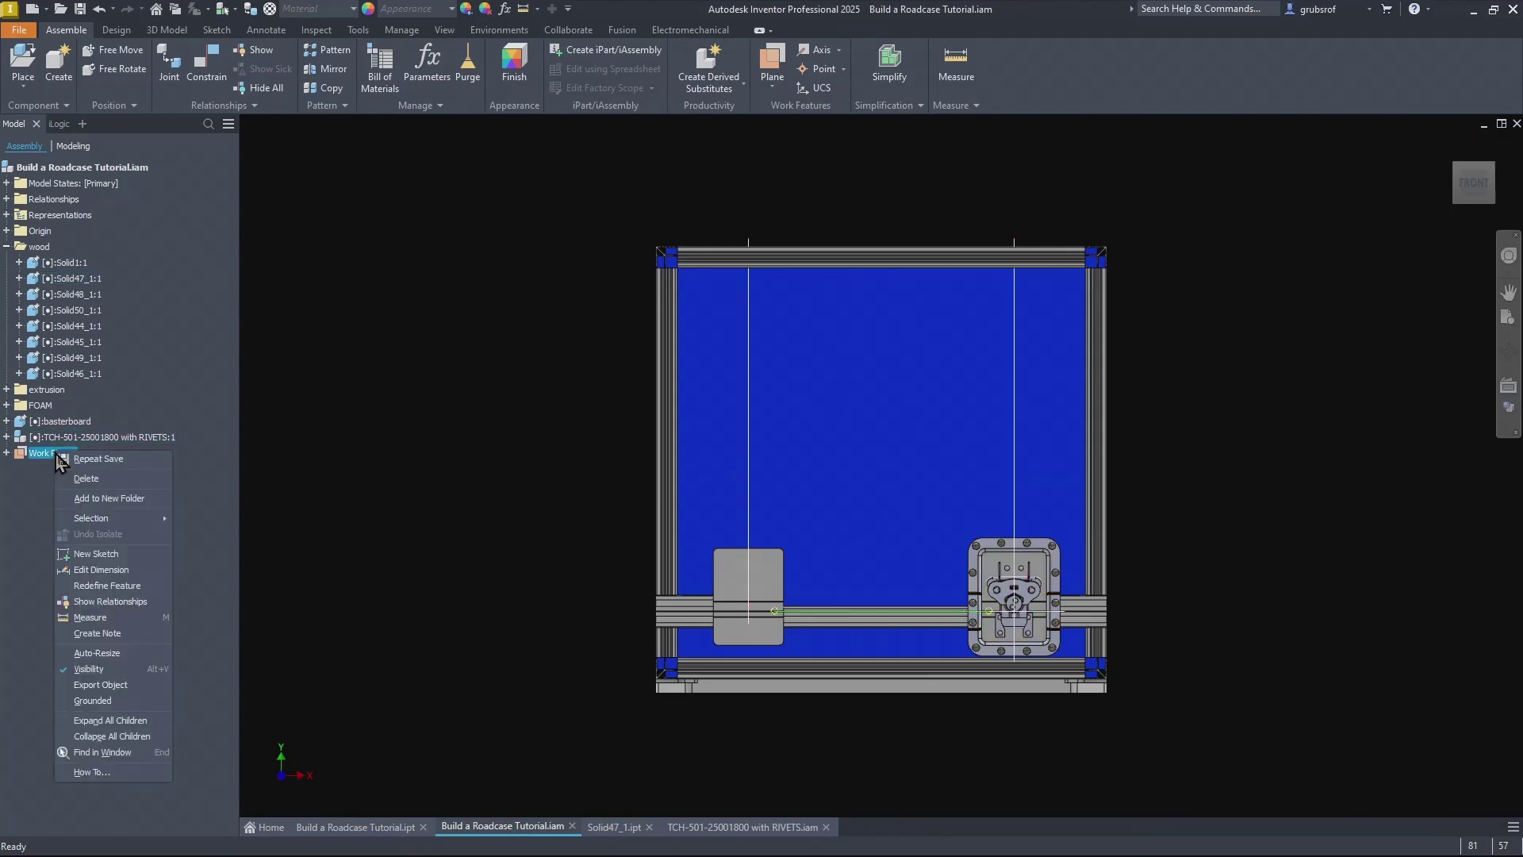
{"action": "left_click", "coordinate": [89, 670]}
{"action": "middle_click_drag", "start_coordinate": [331, 573], "coordinate": [818, 718], "text": "shift"}
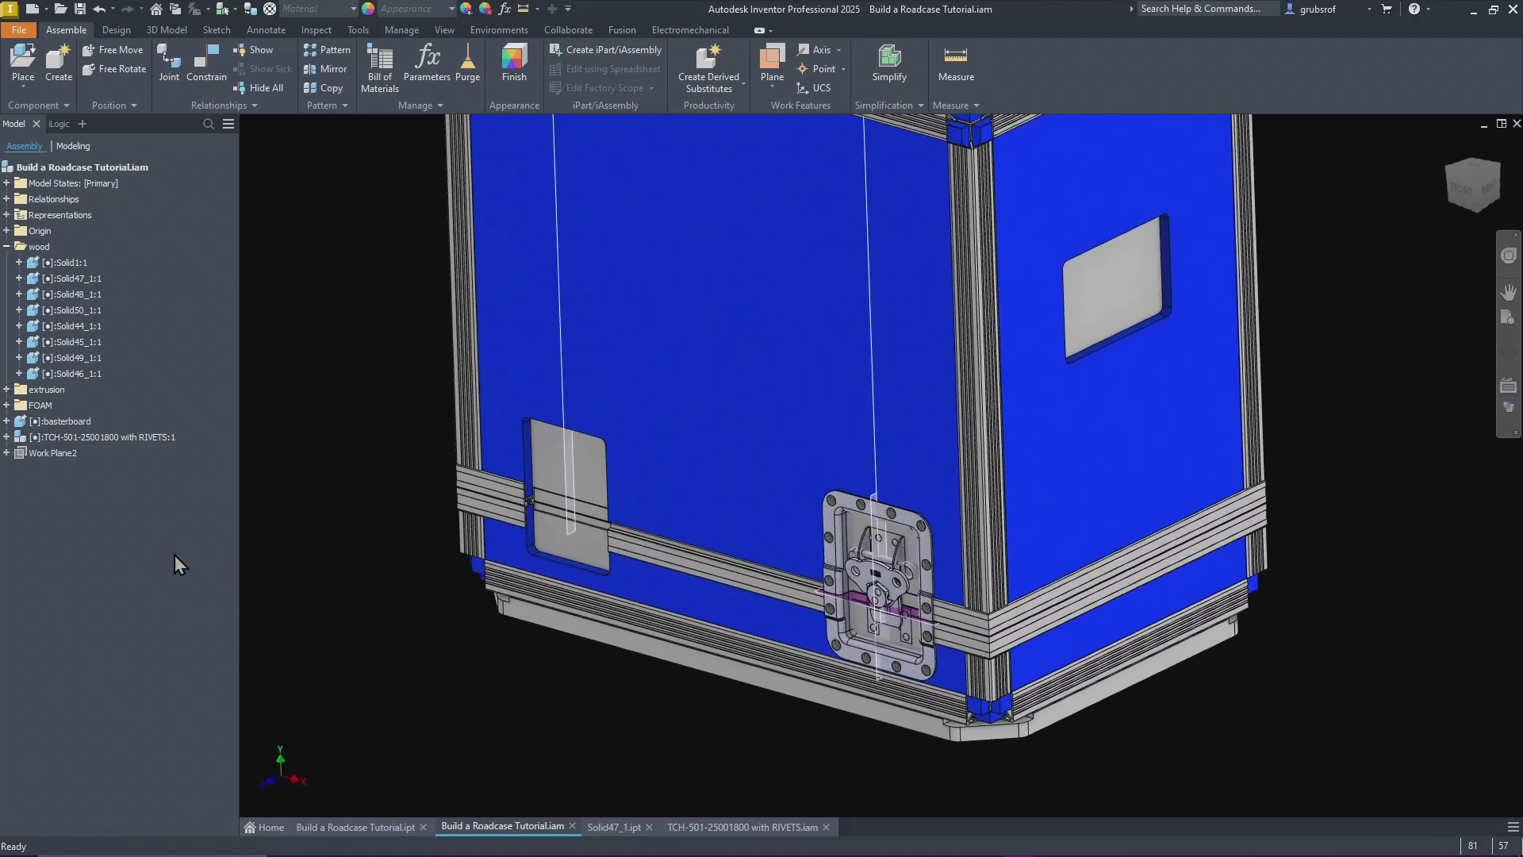
{"action": "left_click", "coordinate": [7, 437]}
{"action": "left_click", "coordinate": [70, 563]}
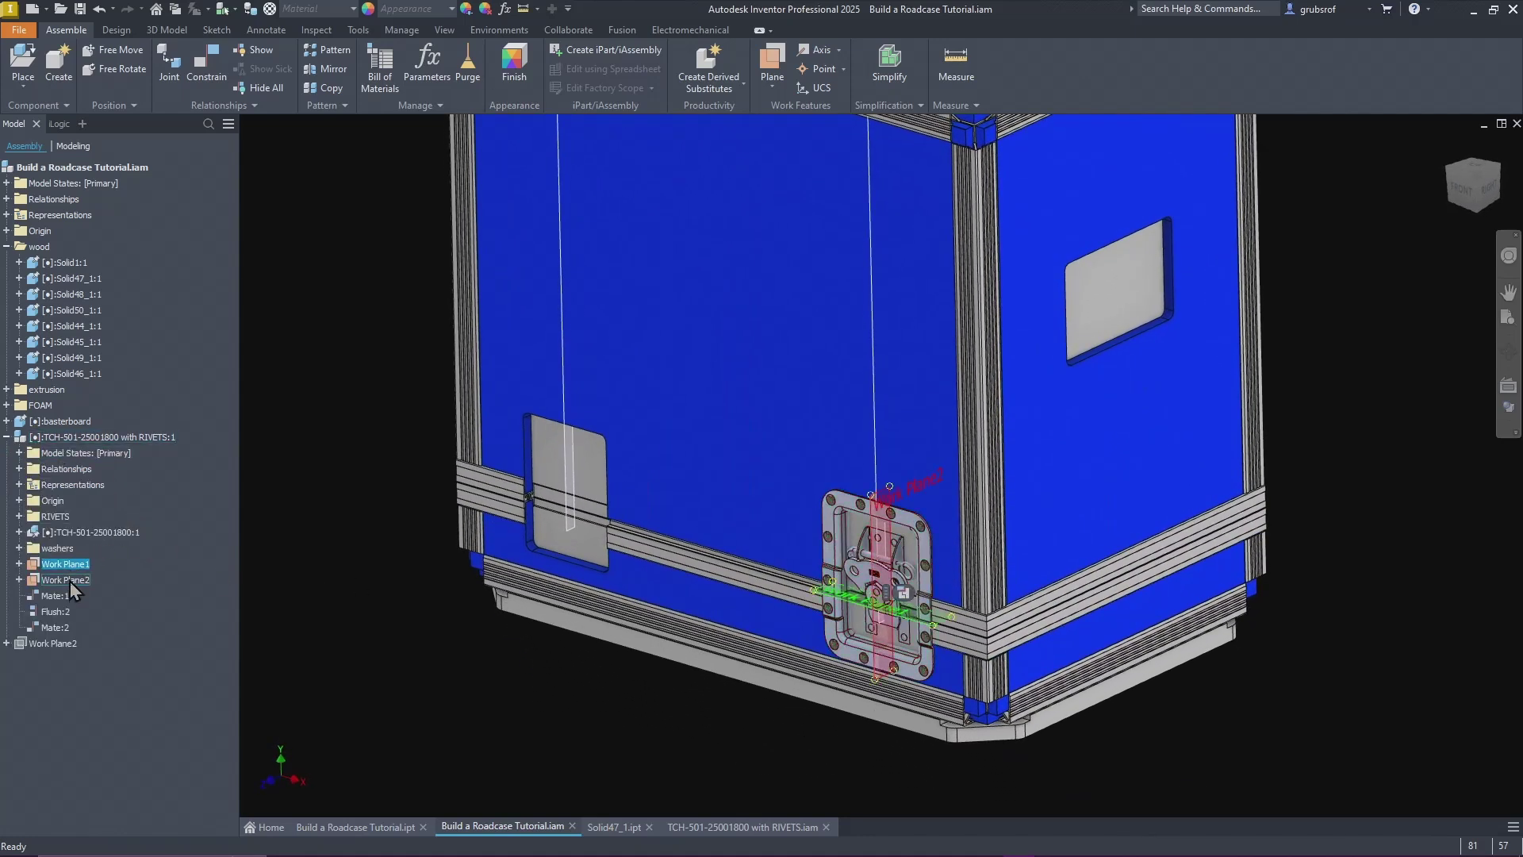
{"action": "left_click", "coordinate": [69, 579], "text": "ctrl"}
{"action": "right_click", "coordinate": [69, 580]}
{"action": "left_click", "coordinate": [108, 695]}
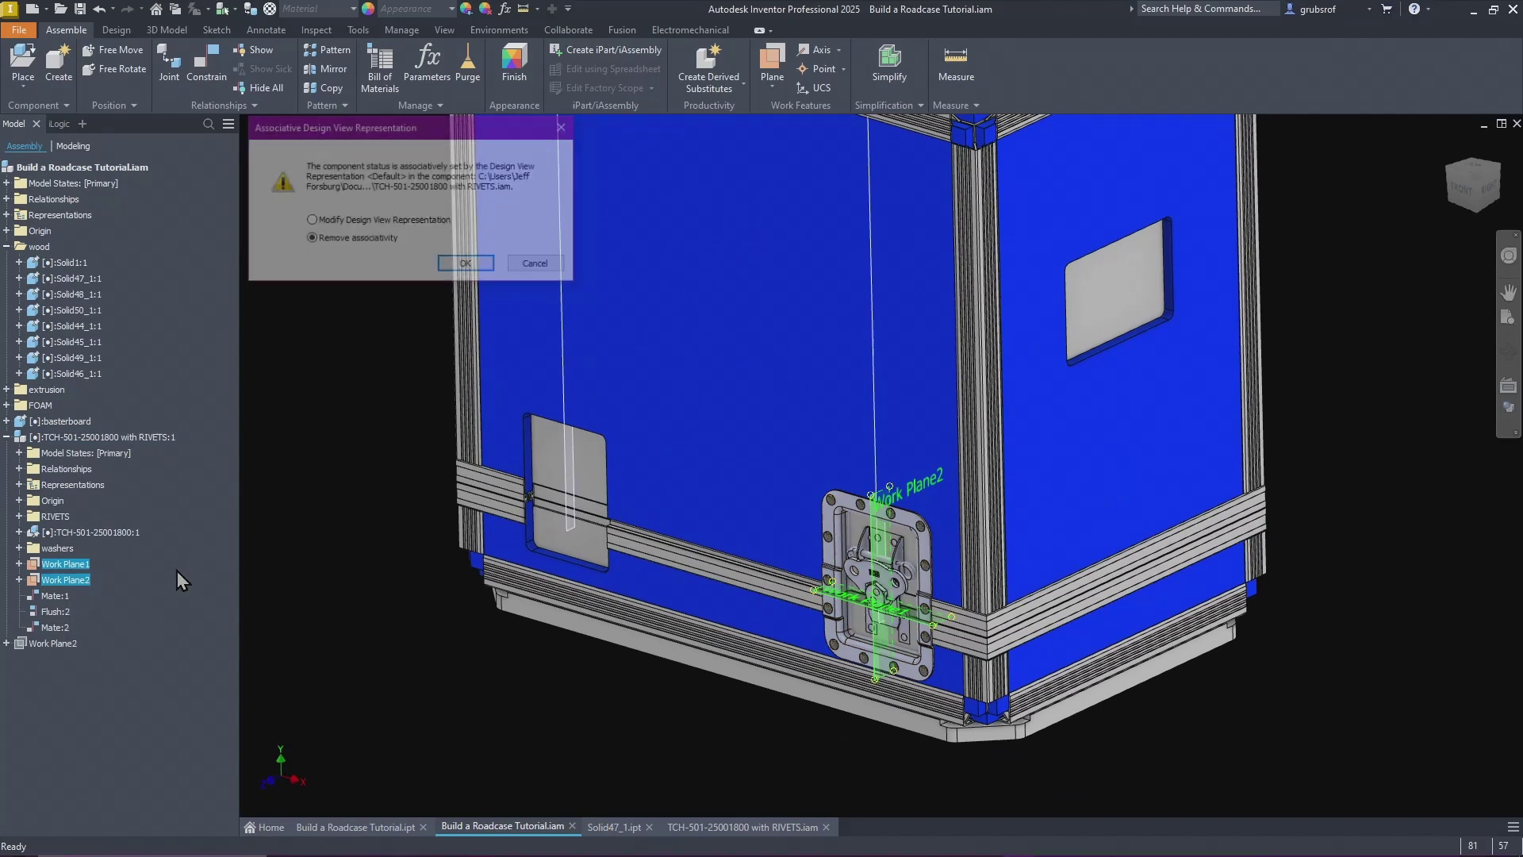
{"action": "left_click", "coordinate": [467, 265]}
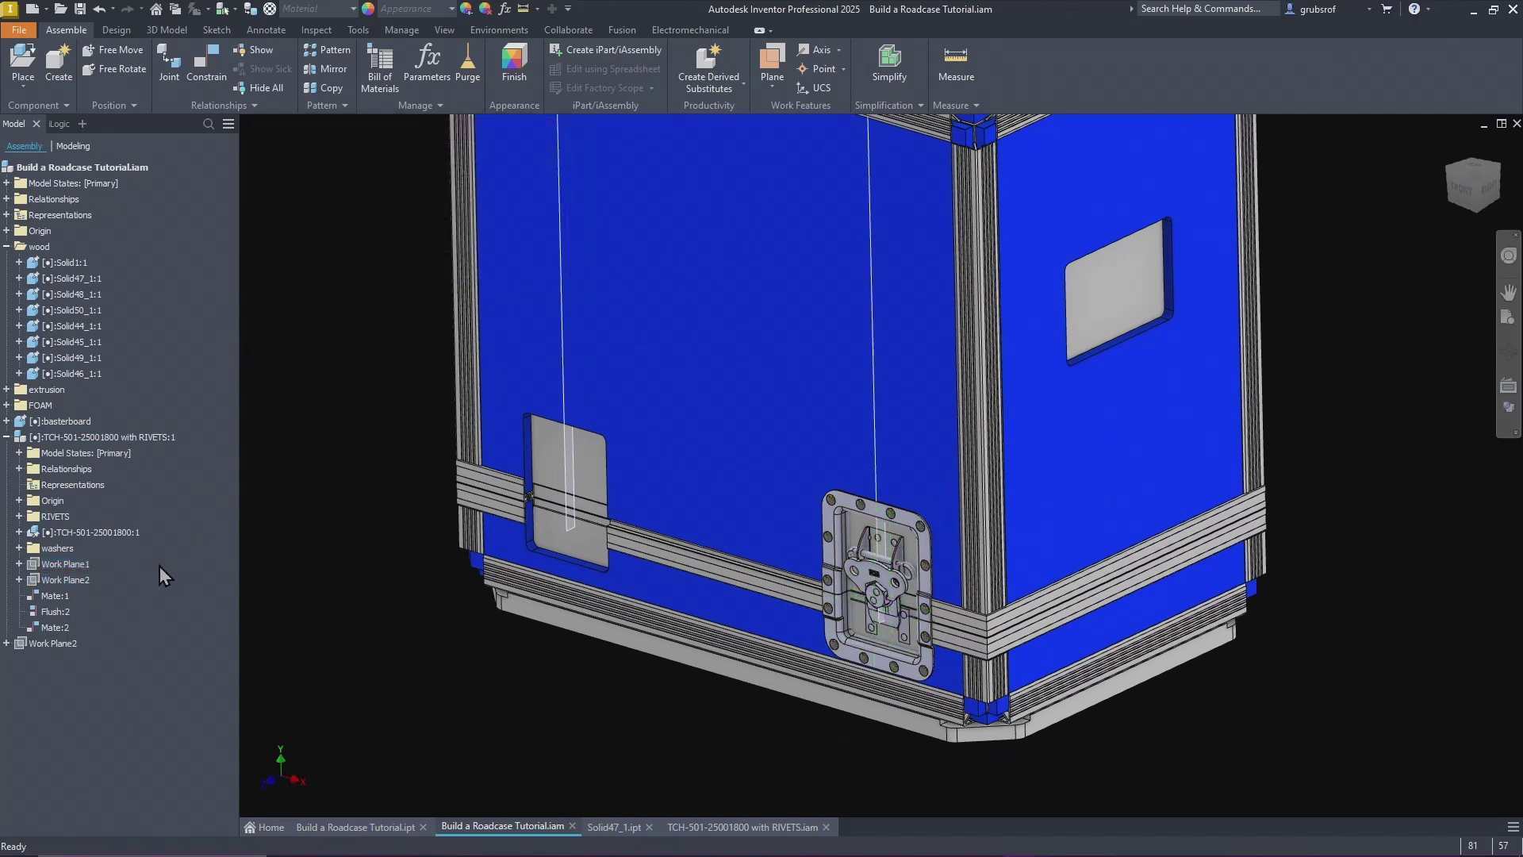
{"action": "left_click", "coordinate": [8, 437]}
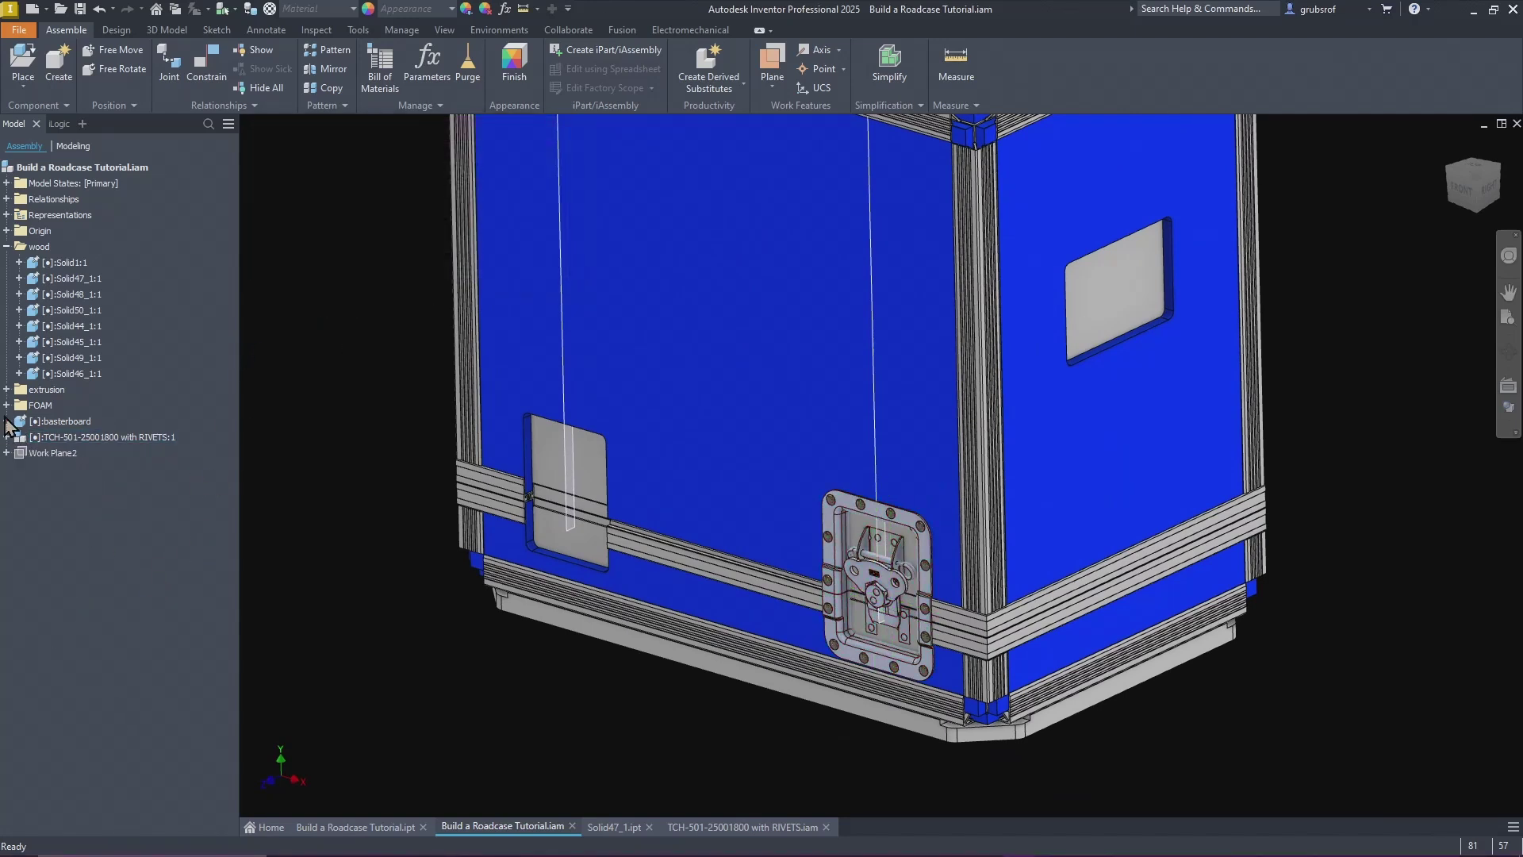
Step: Hide Work Plane1 and Work Plane2 of the front wood panel Solid47_1
{"action": "left_click", "coordinate": [7, 421]}
{"action": "left_click", "coordinate": [7, 421]}
{"action": "middle_click_drag", "start_coordinate": [890, 553], "coordinate": [754, 408], "text": "shift"}
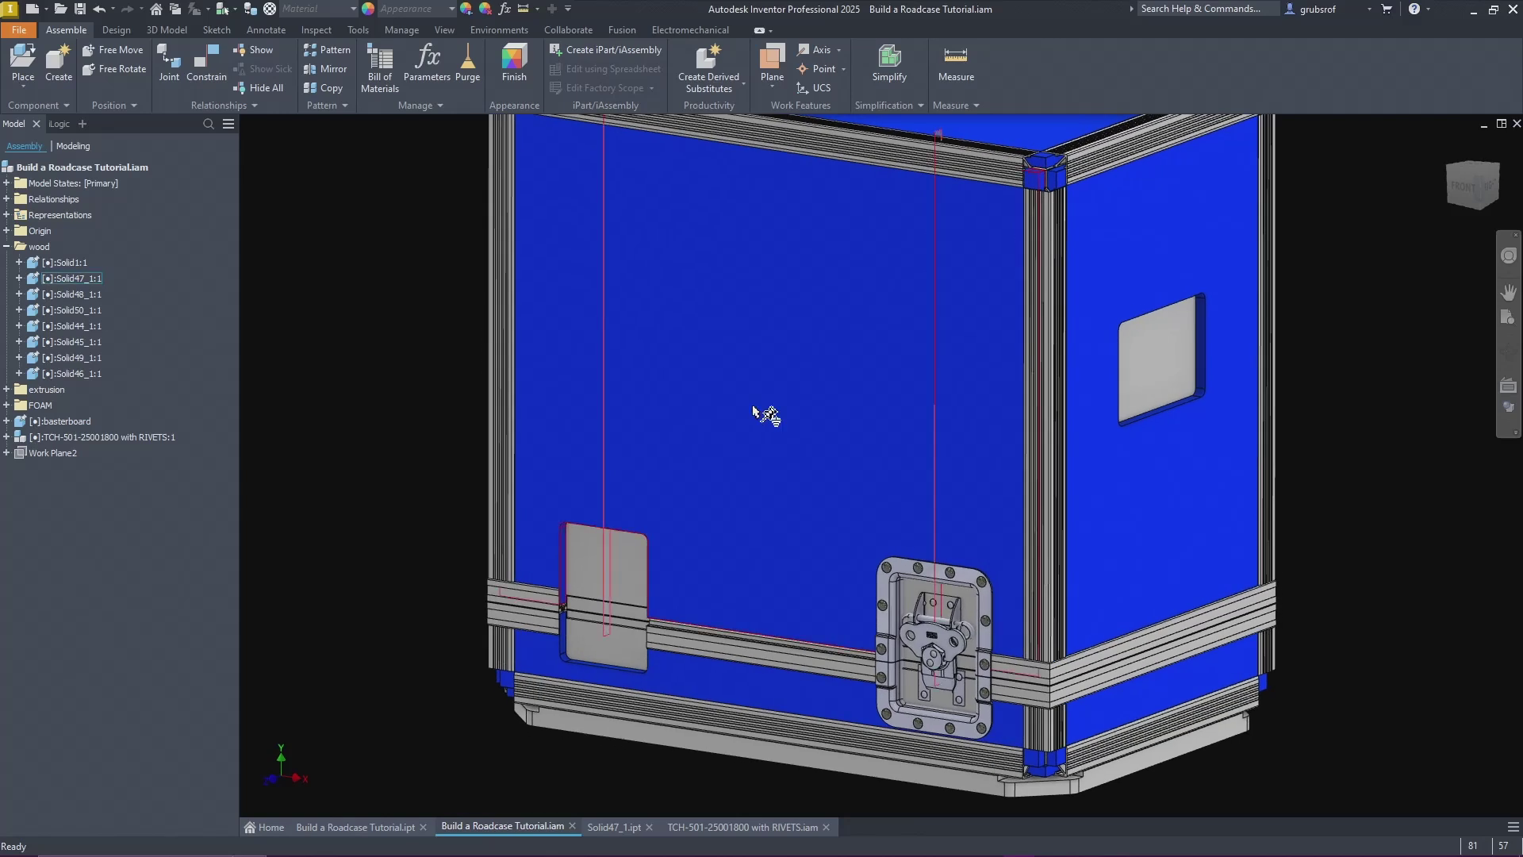
{"action": "left_click", "coordinate": [20, 279]}
{"action": "left_click", "coordinate": [78, 326]}
{"action": "left_click", "coordinate": [91, 342], "text": "shift"}
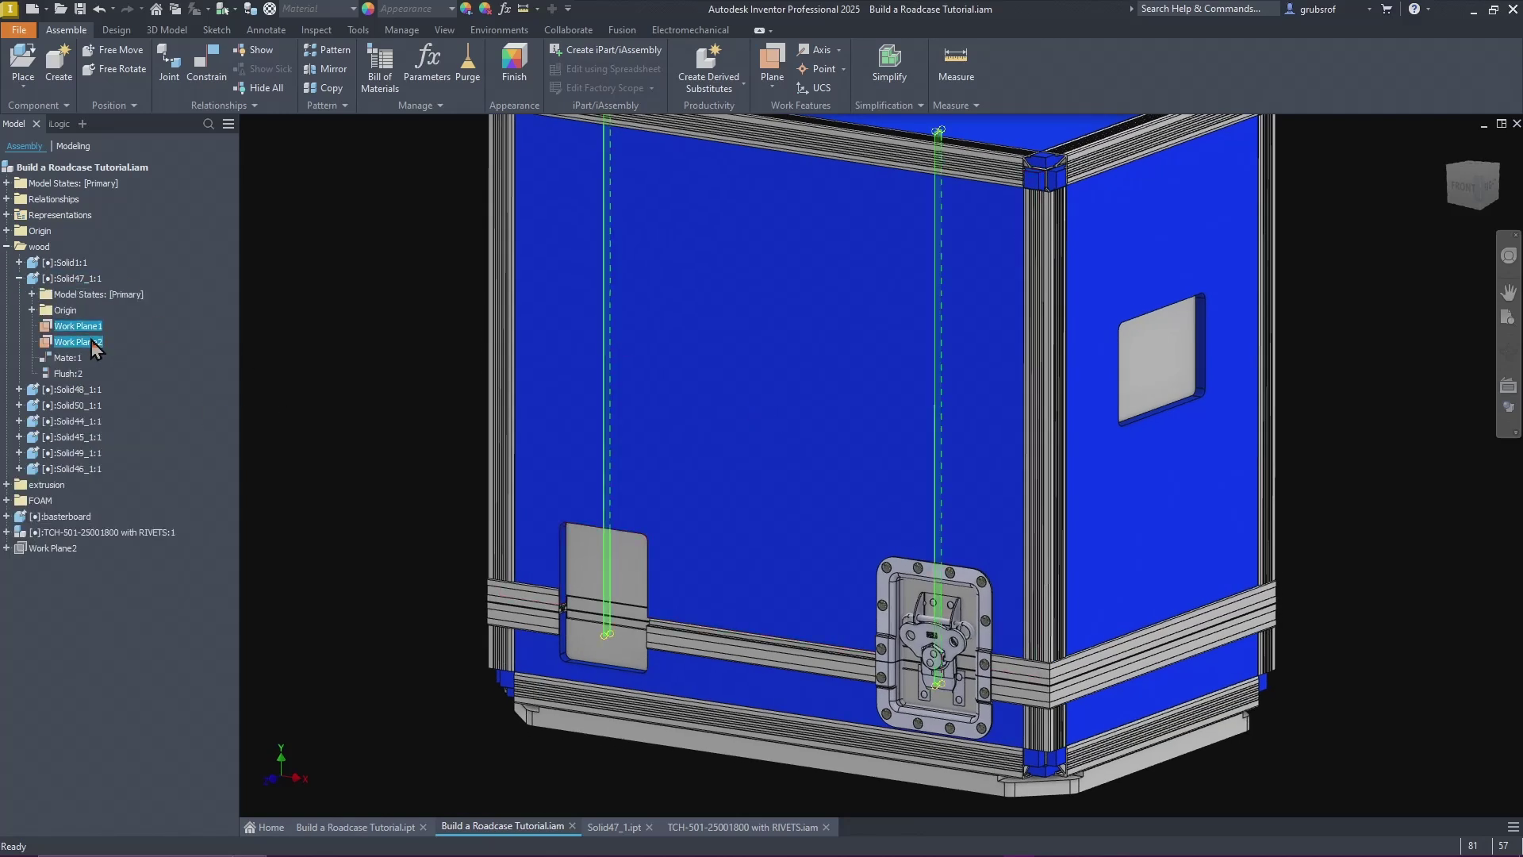
{"action": "right_click", "coordinate": [93, 349]}
{"action": "left_click", "coordinate": [139, 450]}
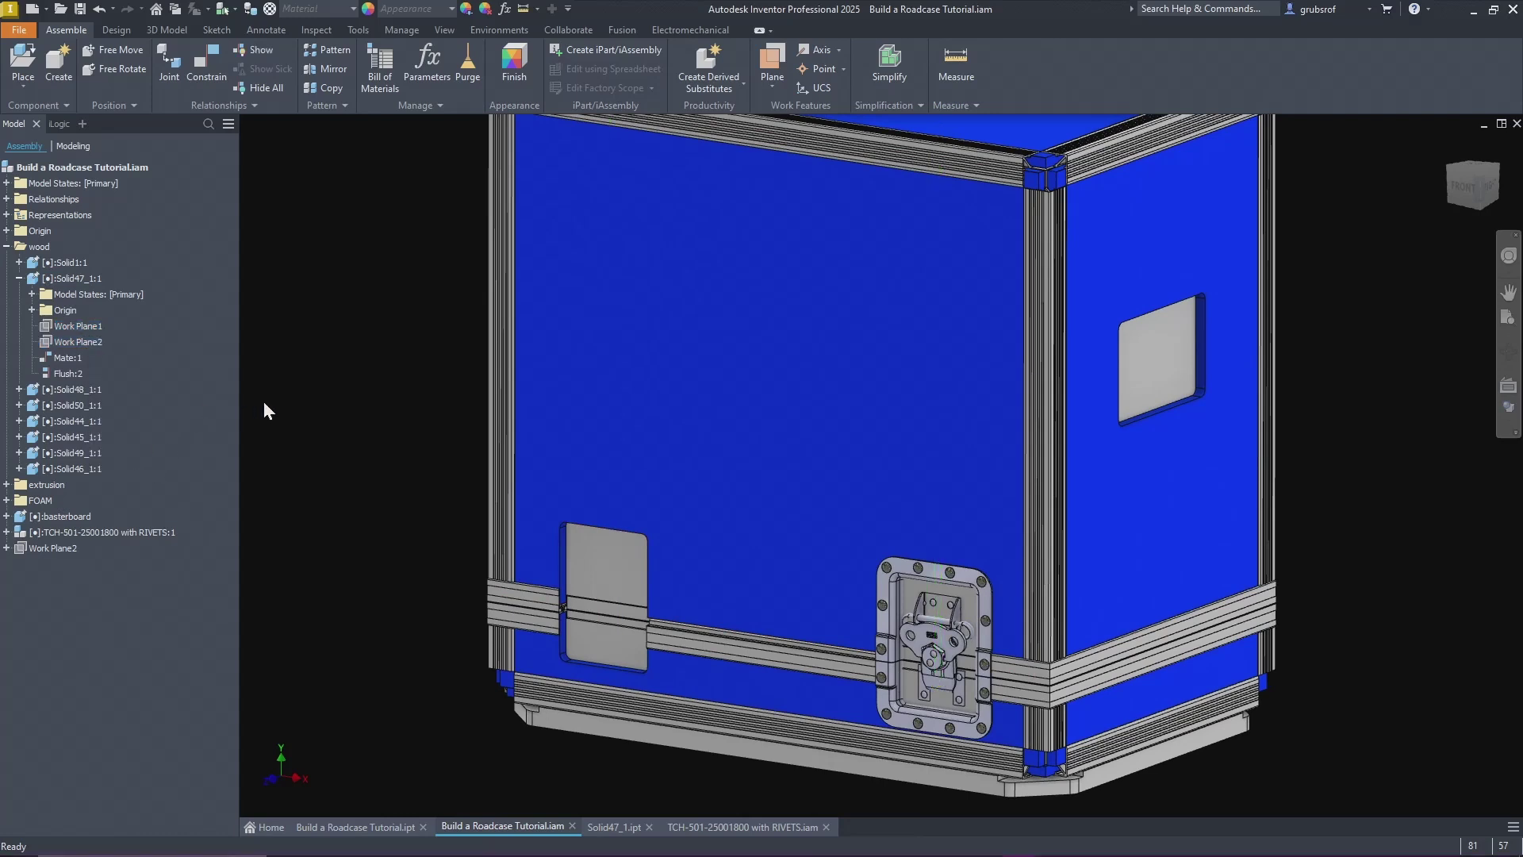
Step: Examine the latch's fit over the front panel's cutout and the extrusions, and look over the case with its side cutout
{"action": "middle_click_drag", "start_coordinate": [300, 414], "coordinate": [656, 585], "text": "shift"}
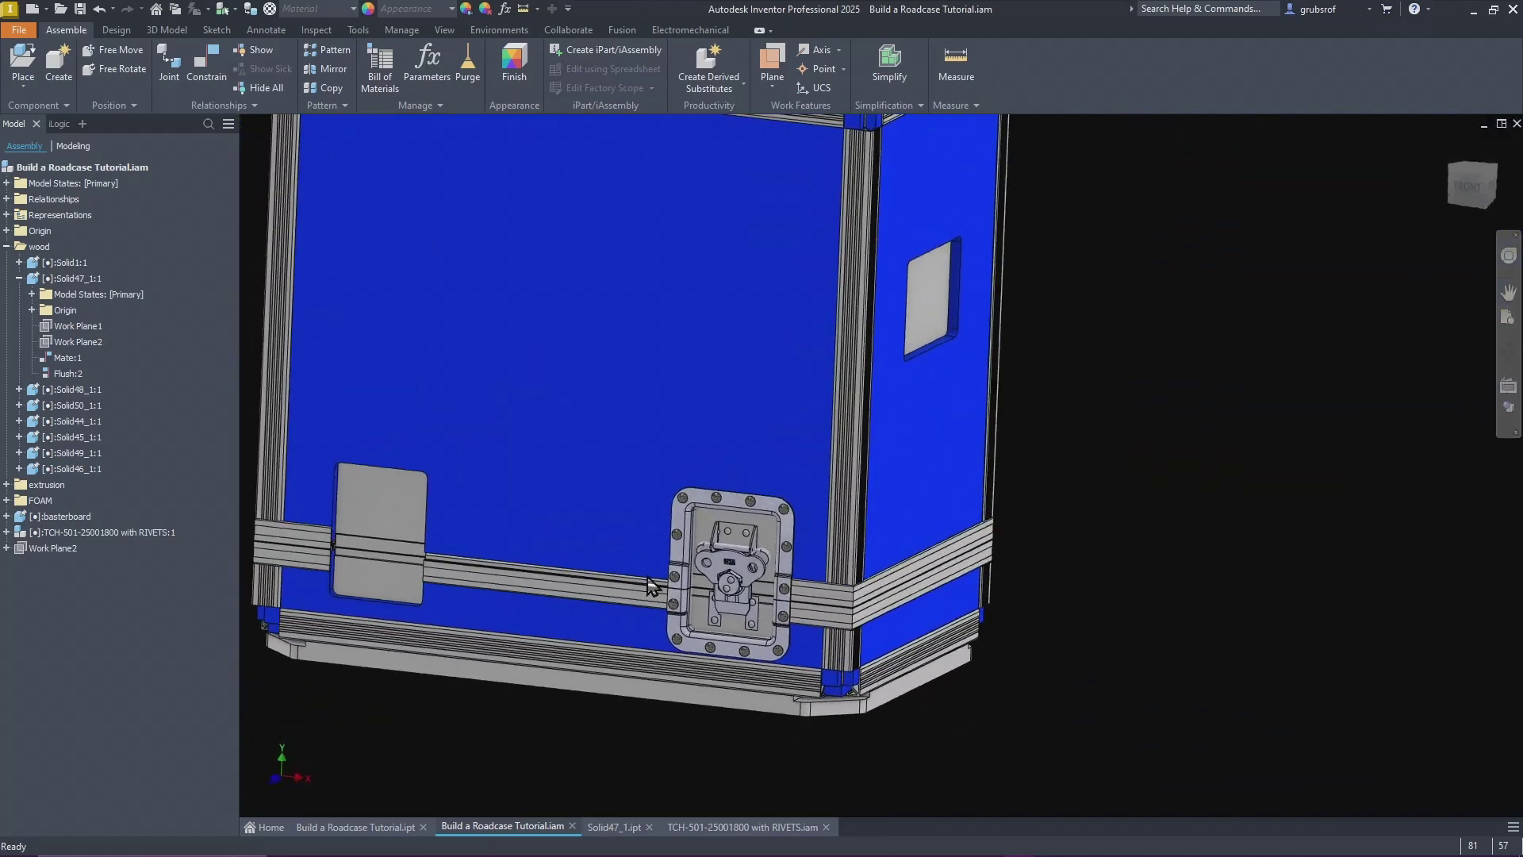
{"action": "scroll", "coordinate": [913, 745], "scroll_direction": "up", "scroll_amount": 6}
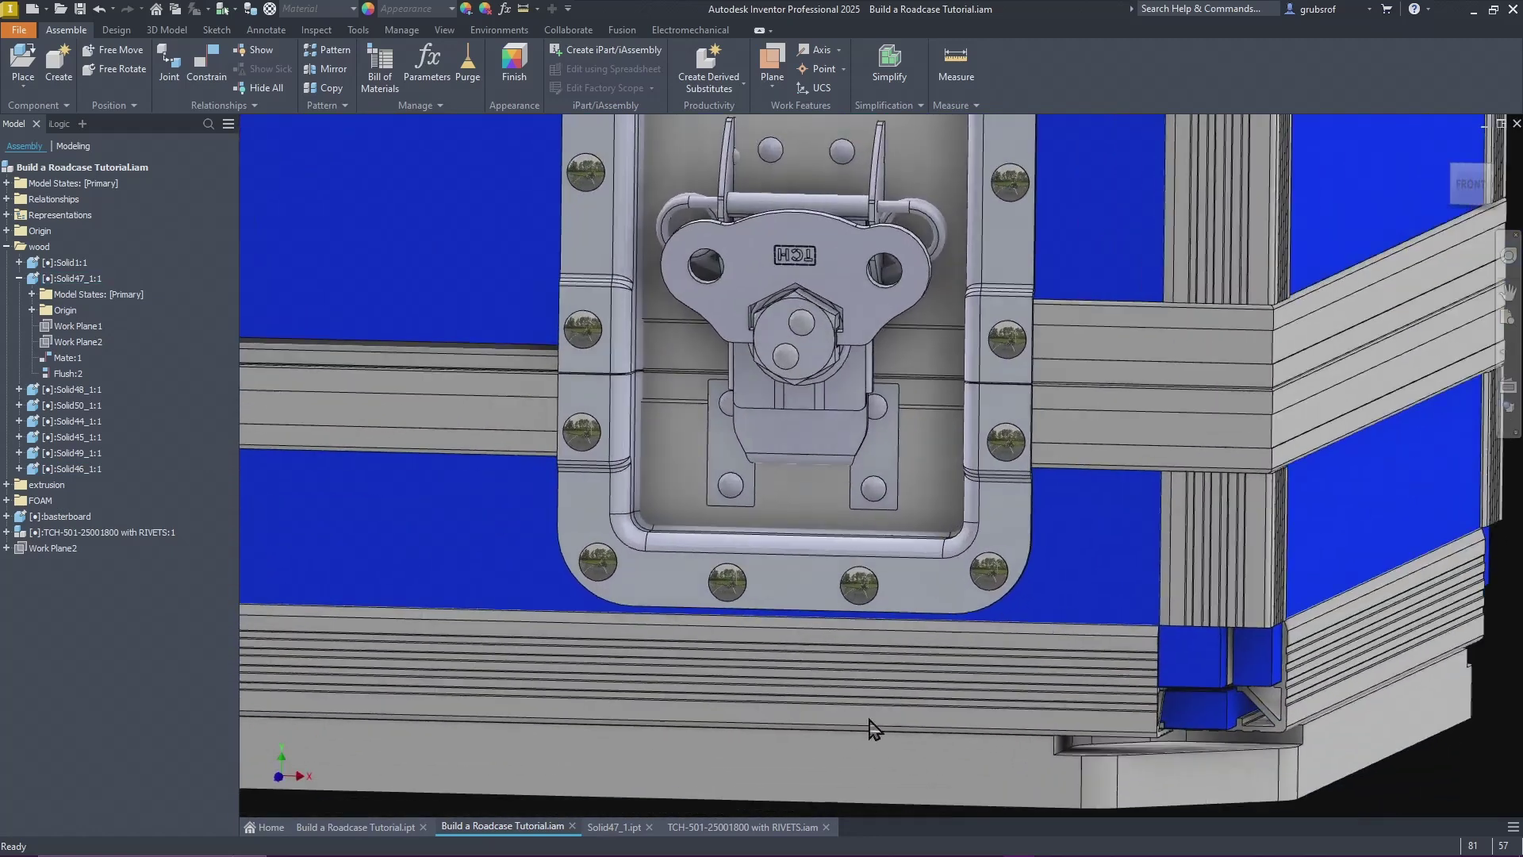
{"action": "middle_click_drag", "start_coordinate": [871, 721], "coordinate": [796, 576], "text": "shift"}
{"action": "scroll", "coordinate": [809, 583], "scroll_direction": "down", "scroll_amount": 3}
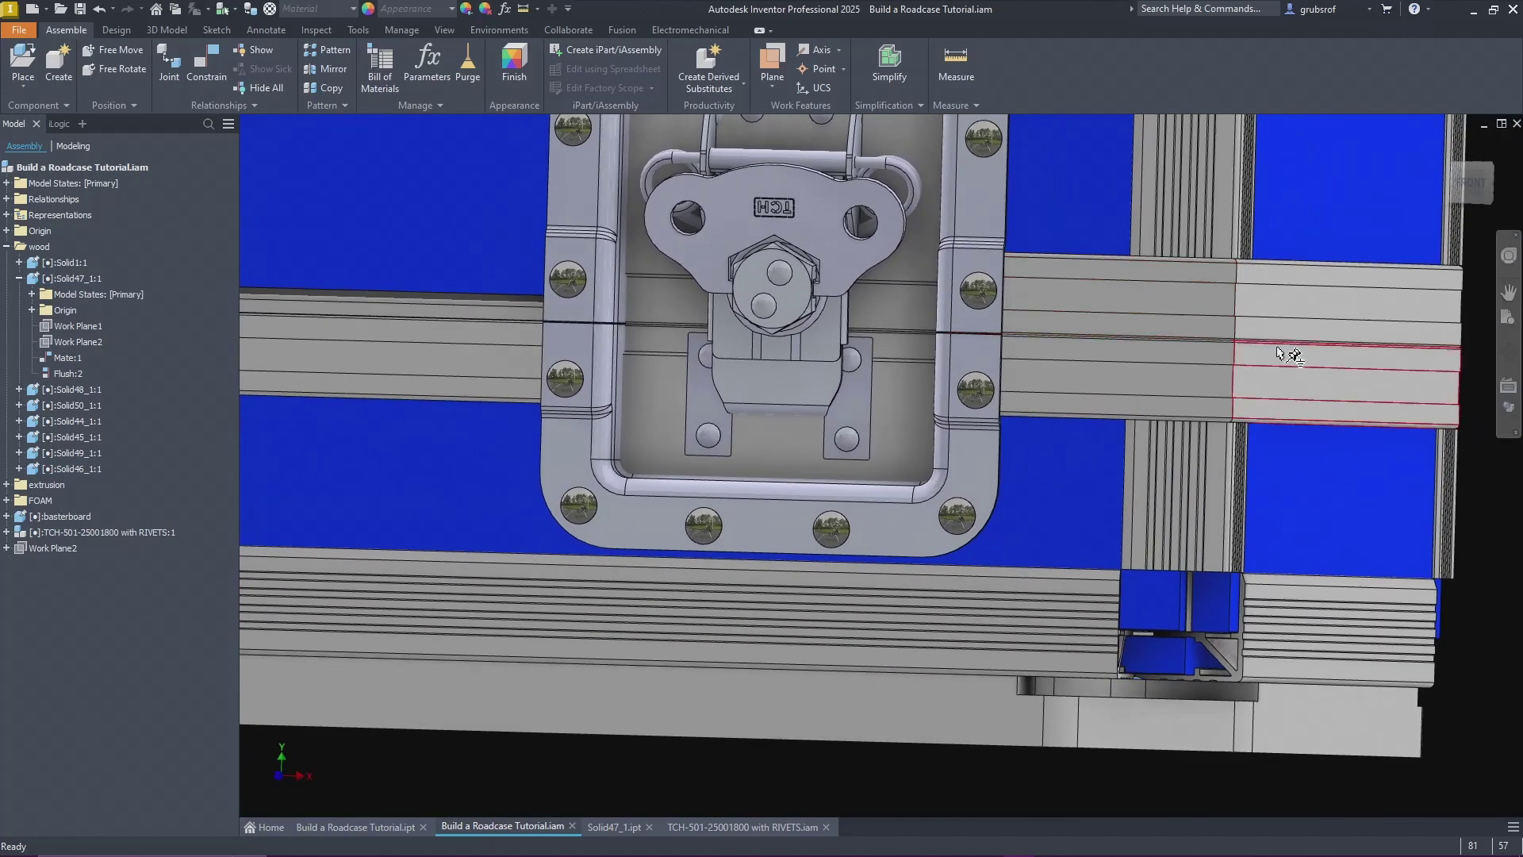
{"action": "scroll", "coordinate": [887, 237], "scroll_direction": "down", "scroll_amount": 5}
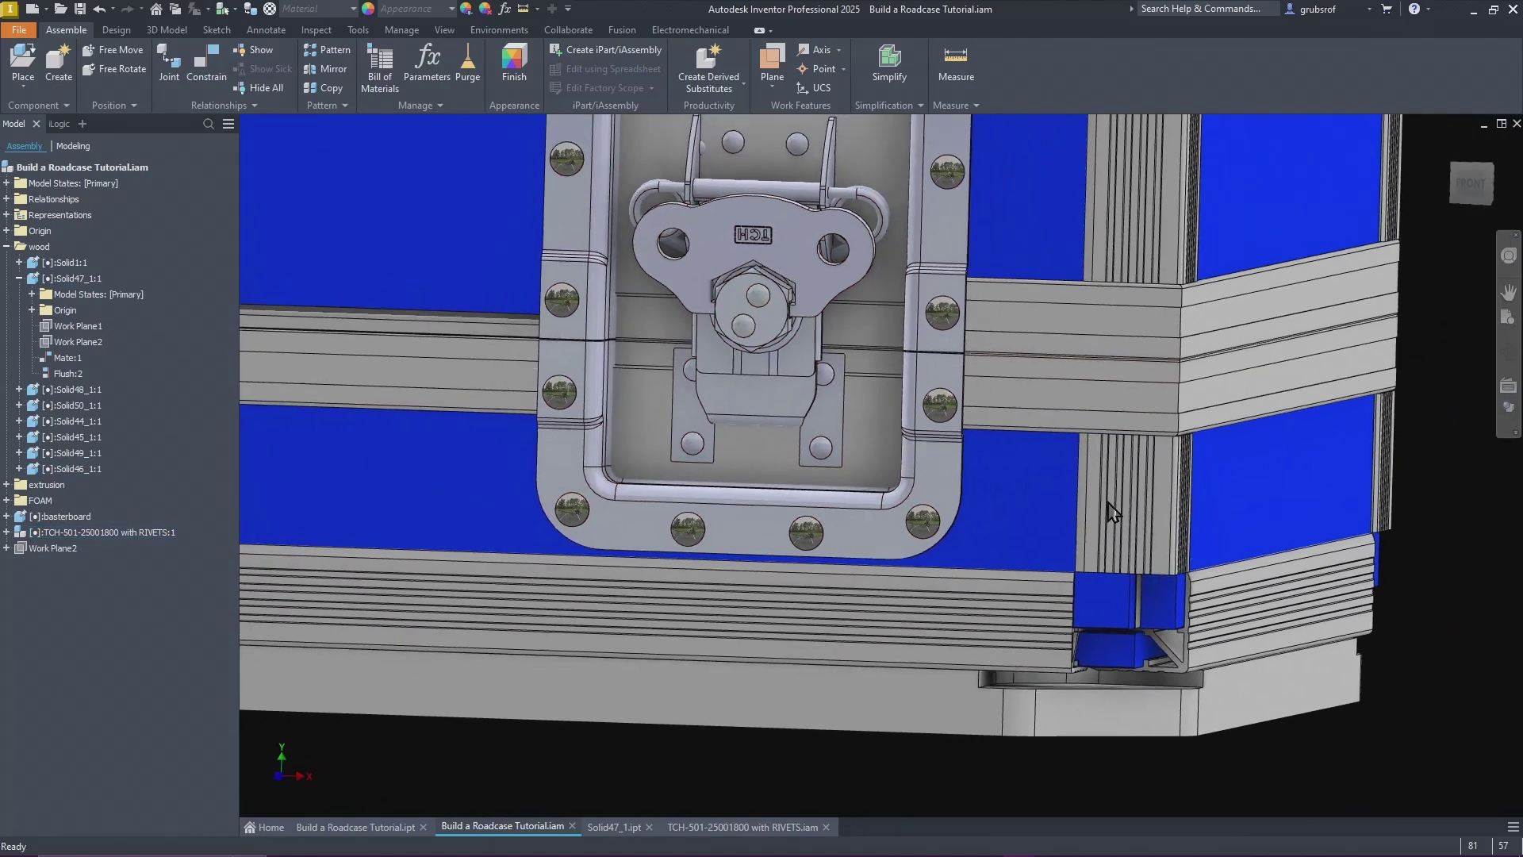
{"action": "middle_click_drag", "start_coordinate": [912, 604], "coordinate": [1118, 401], "text": "shift"}
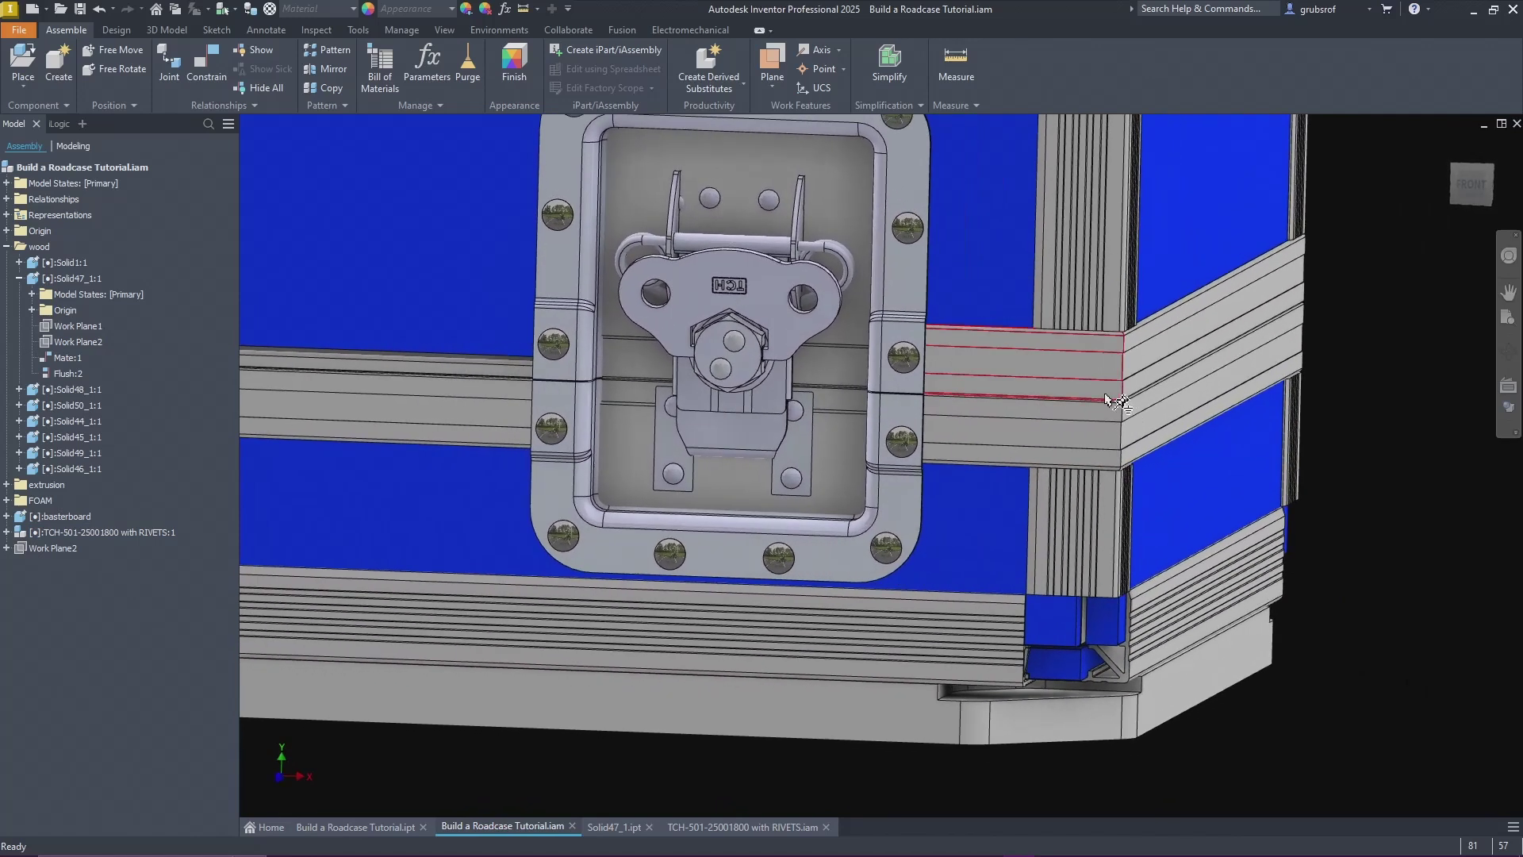
{"action": "scroll", "coordinate": [1019, 421], "scroll_direction": "down", "scroll_amount": 4}
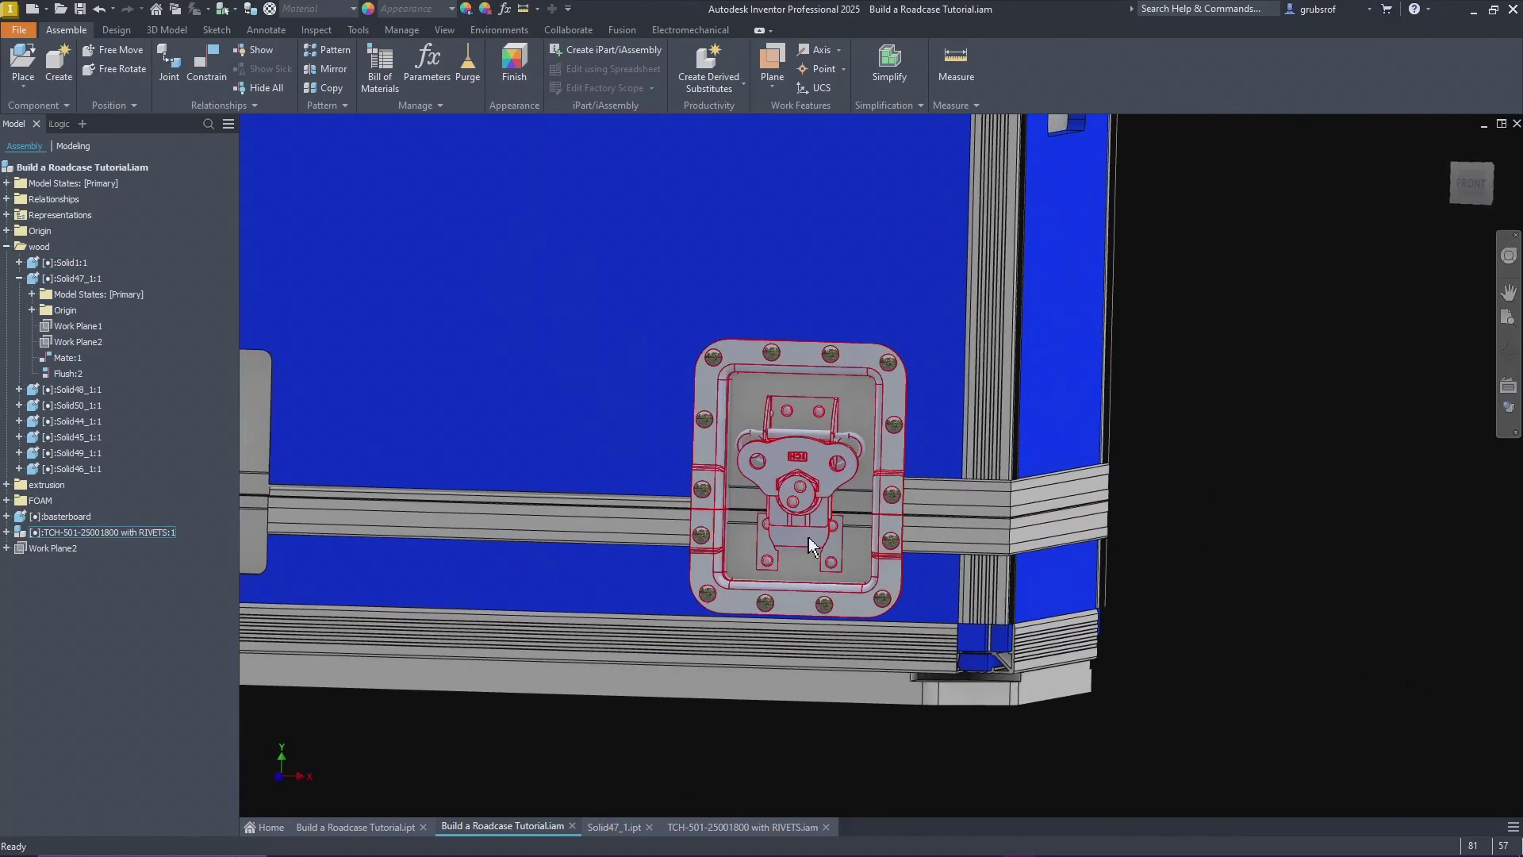
{"action": "scroll", "coordinate": [1334, 640], "scroll_direction": "down", "scroll_amount": 5}
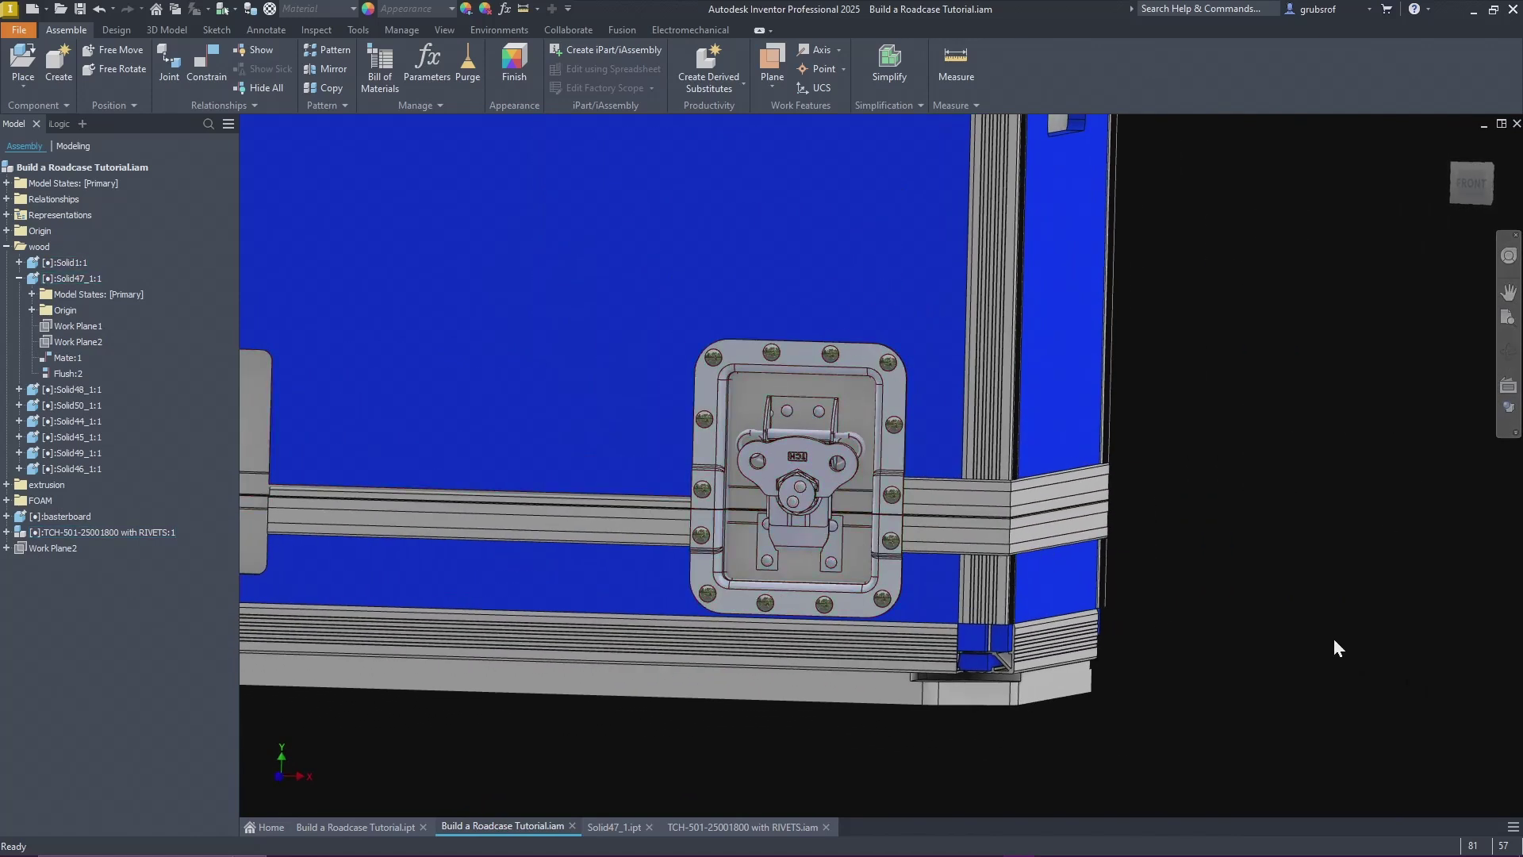
{"action": "middle_click_drag", "start_coordinate": [1331, 632], "coordinate": [1317, 619], "text": "shift"}
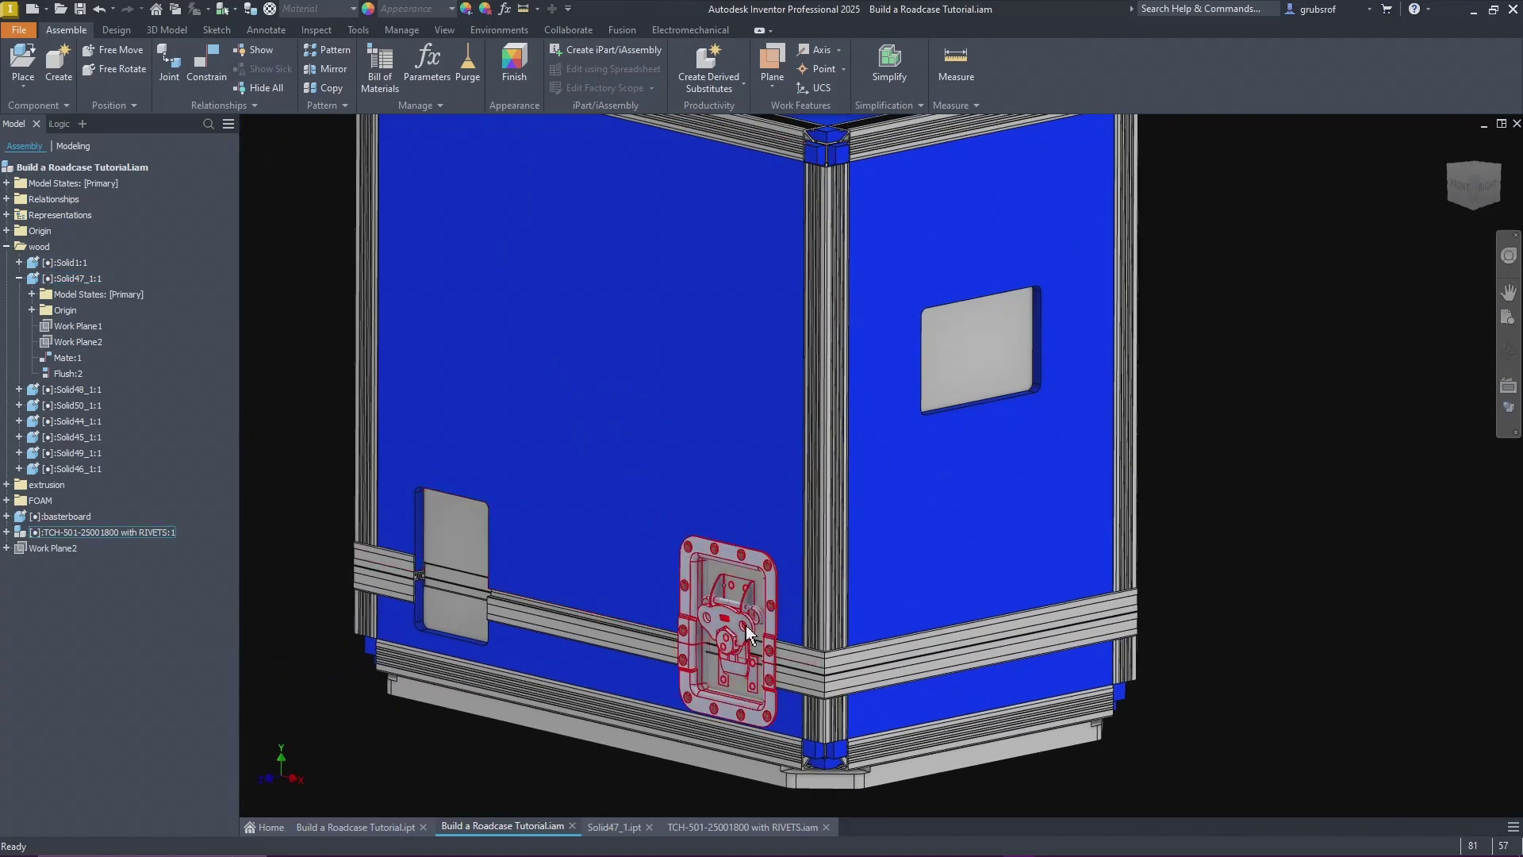
{"action": "key", "text": "F5"}
{"action": "key", "text": "F5"}
{"action": "key", "text": "F5"}
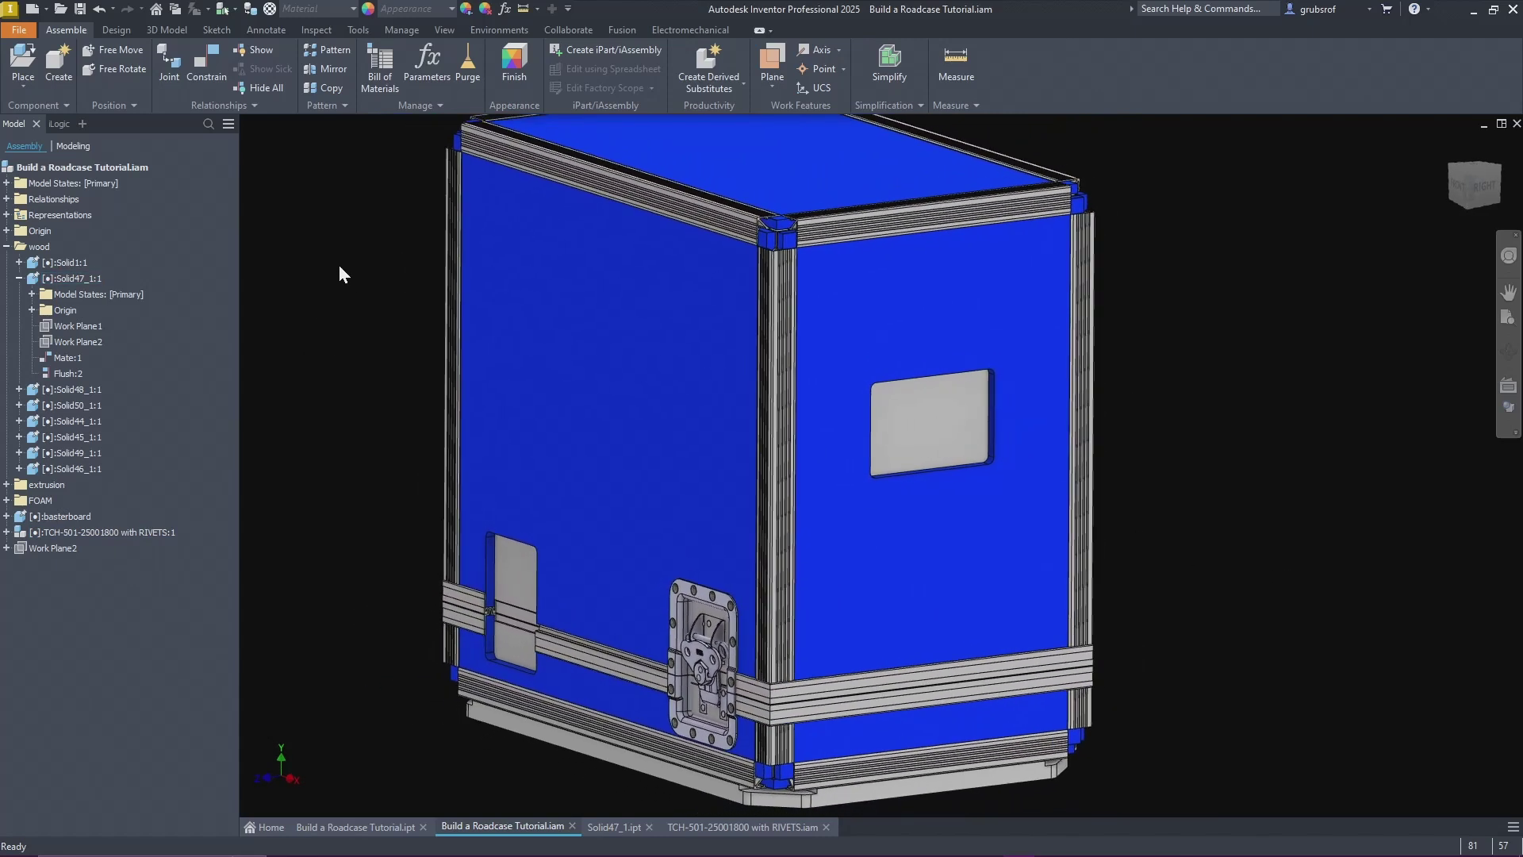
{"action": "key", "text": "F5"}
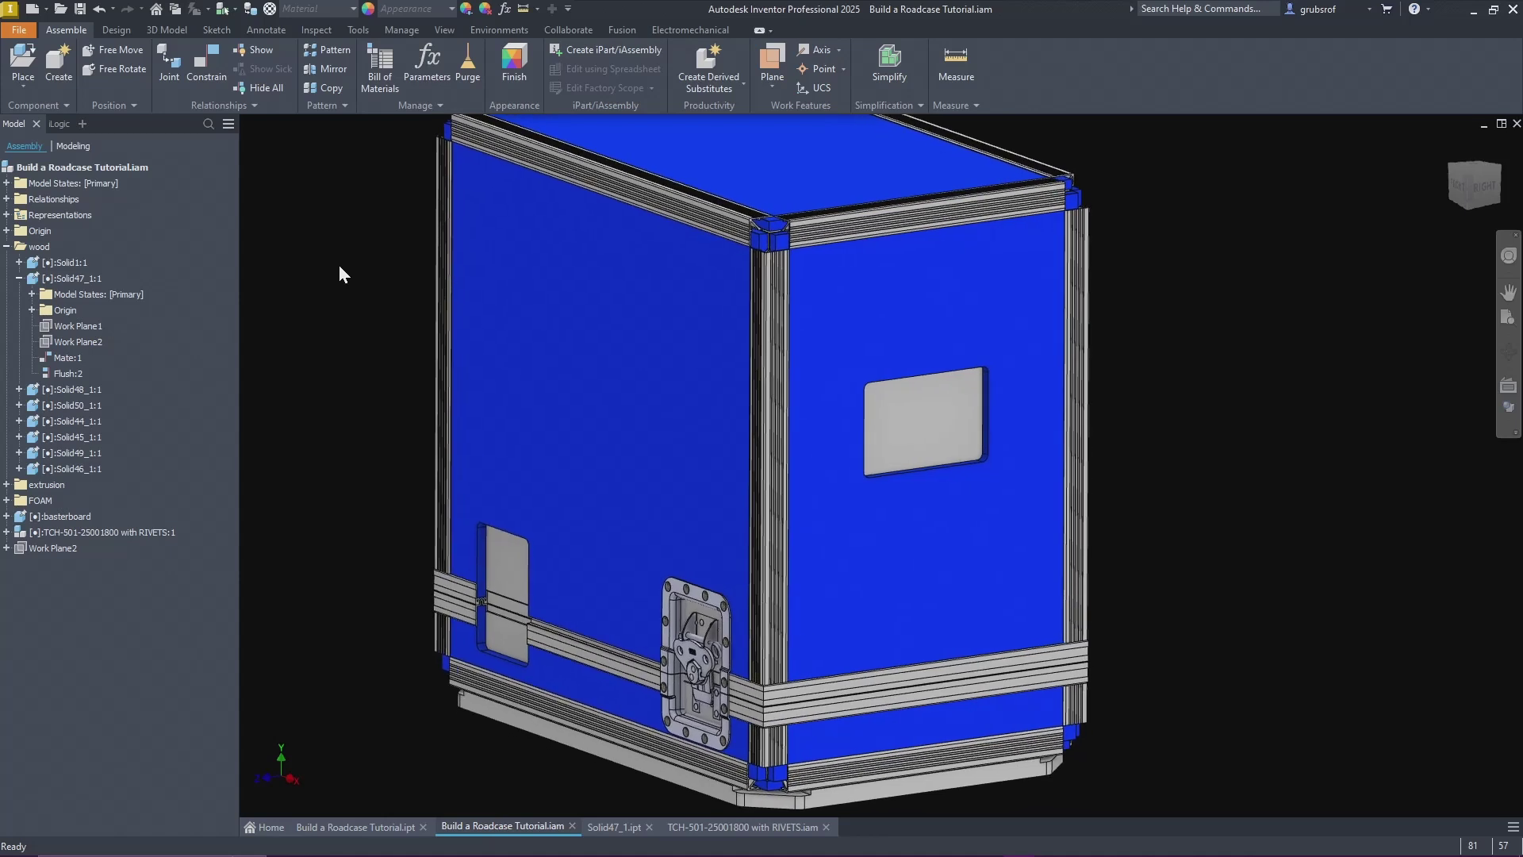
{"action": "key", "text": "F5"}
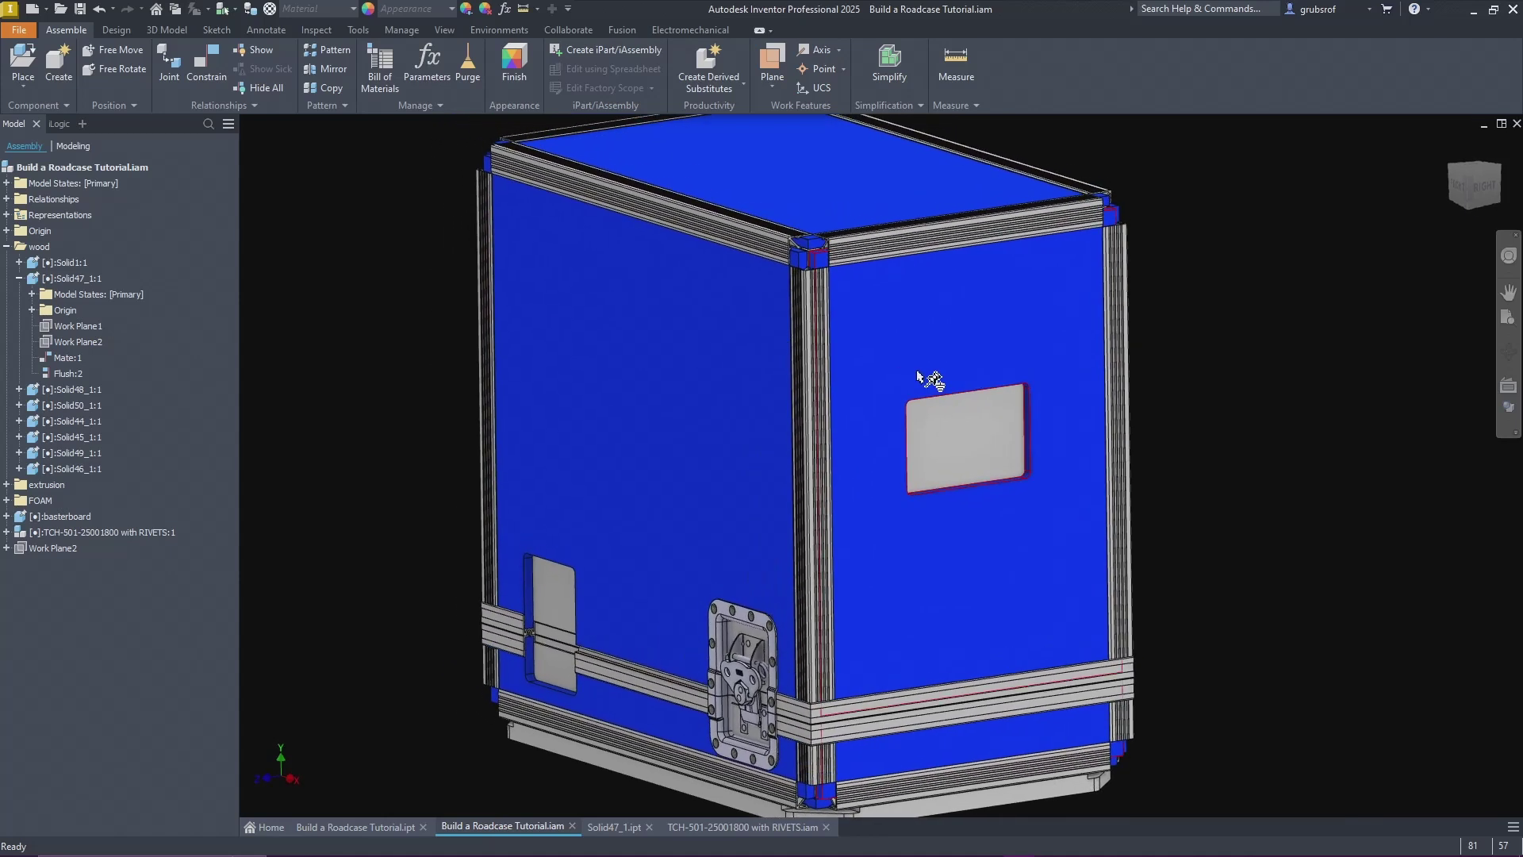
{"action": "key", "text": "F5"}
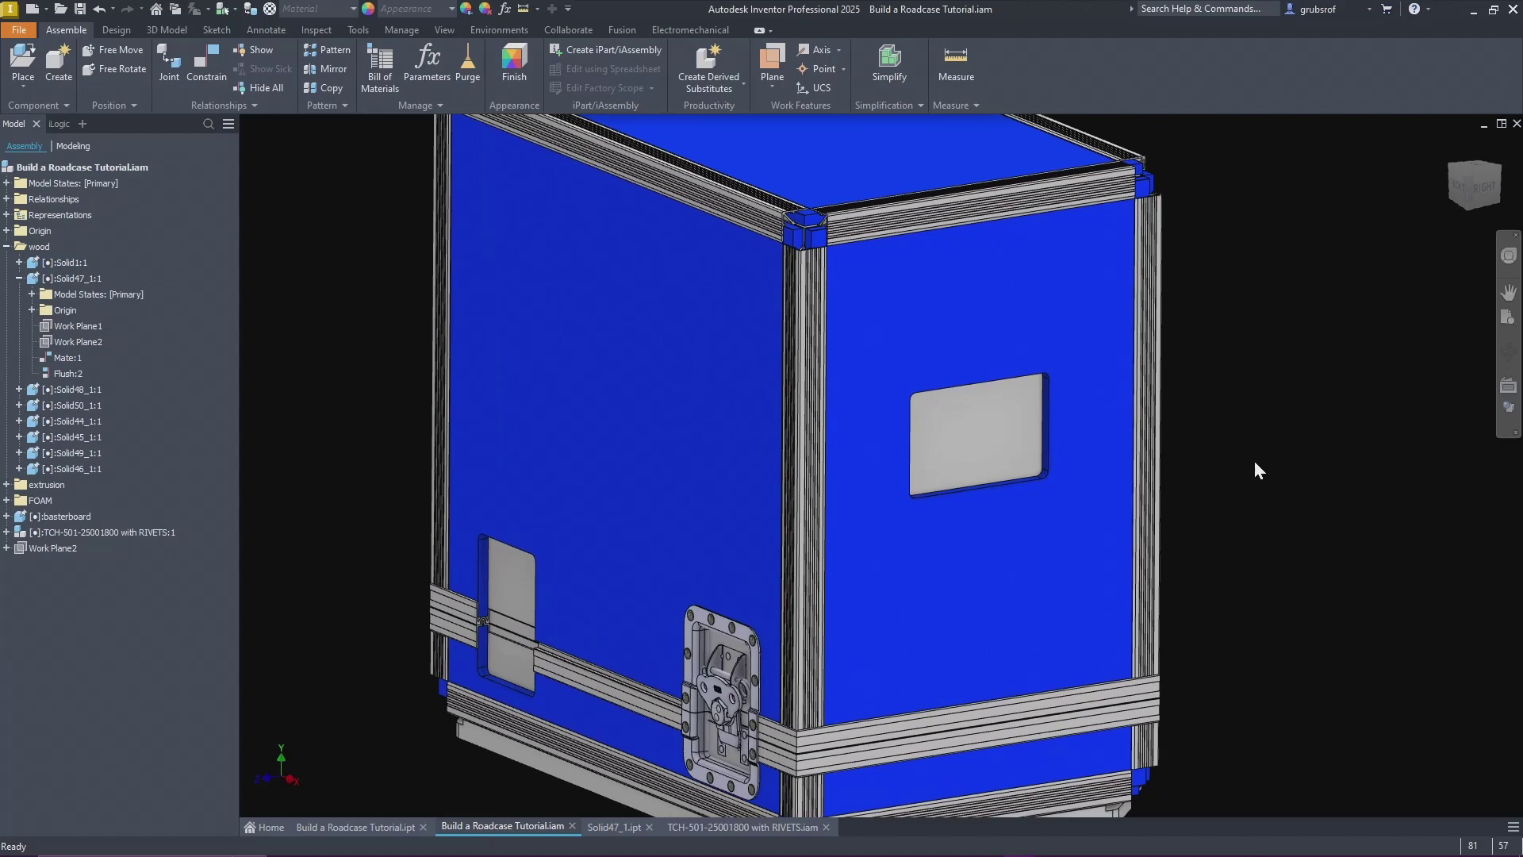
Step: Open the side wood panel Solid1 as its own part and examine its geometry and the derived Build a Roadcase Tutorial.ipt source
{"action": "right_click", "coordinate": [874, 391]}
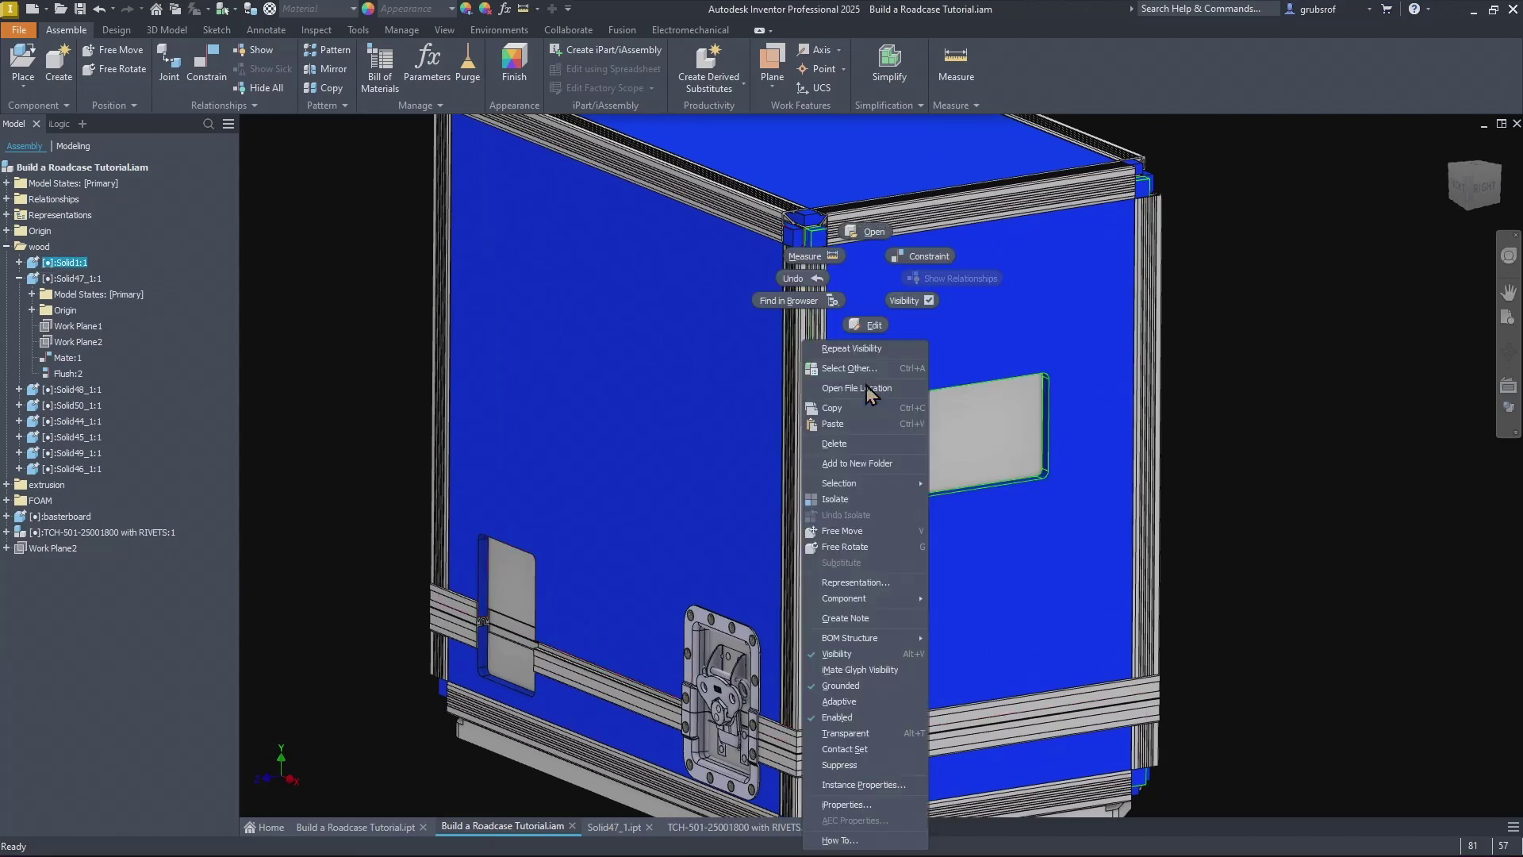
{"action": "left_click", "coordinate": [875, 247]}
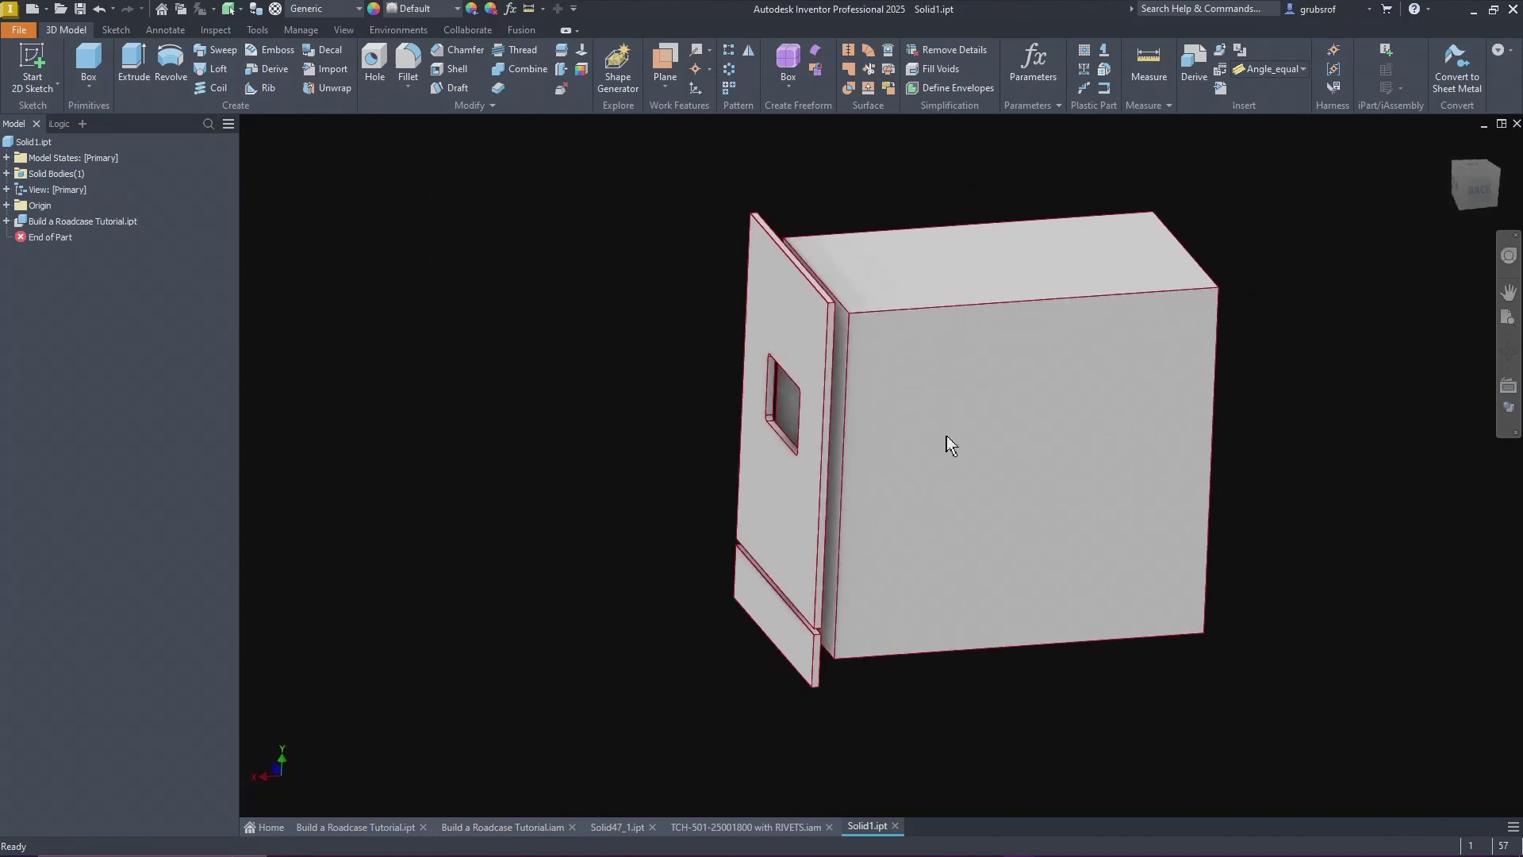
{"action": "left_click", "coordinate": [37, 222]}
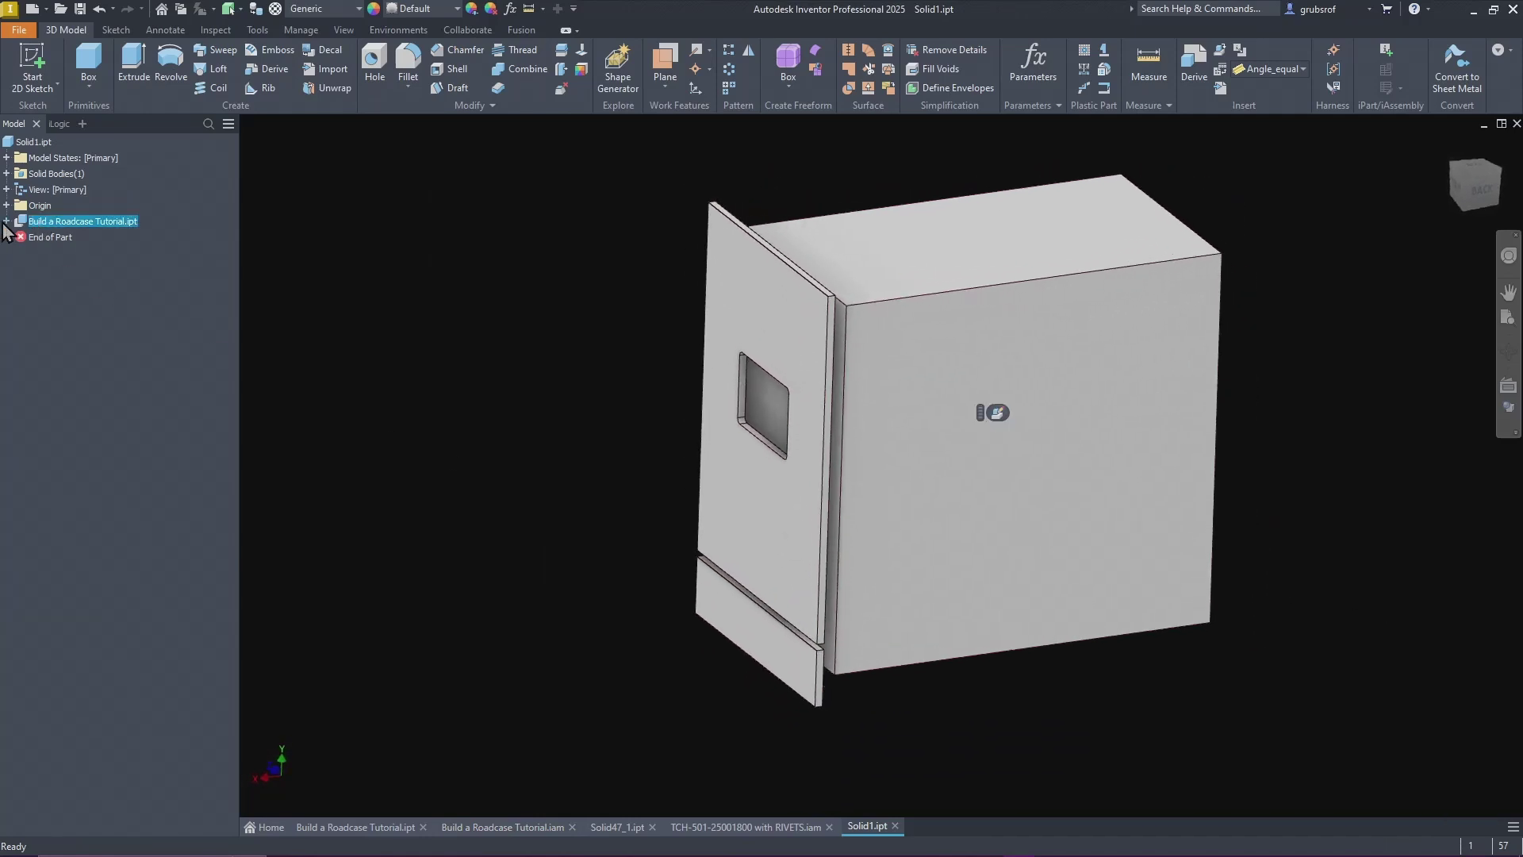
{"action": "left_click", "coordinate": [36, 319]}
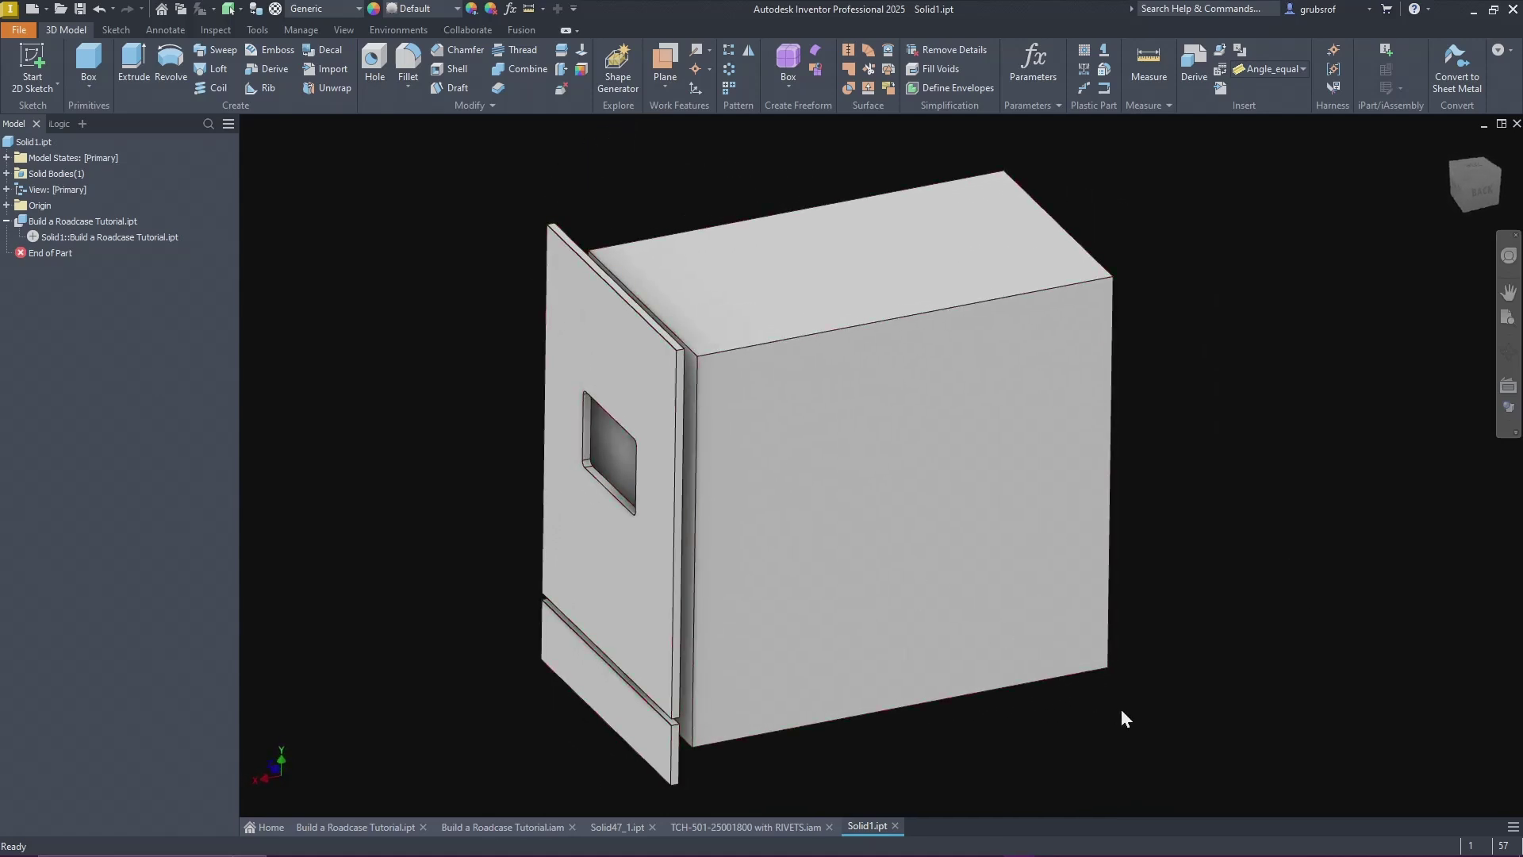
{"action": "left_click", "coordinate": [638, 544]}
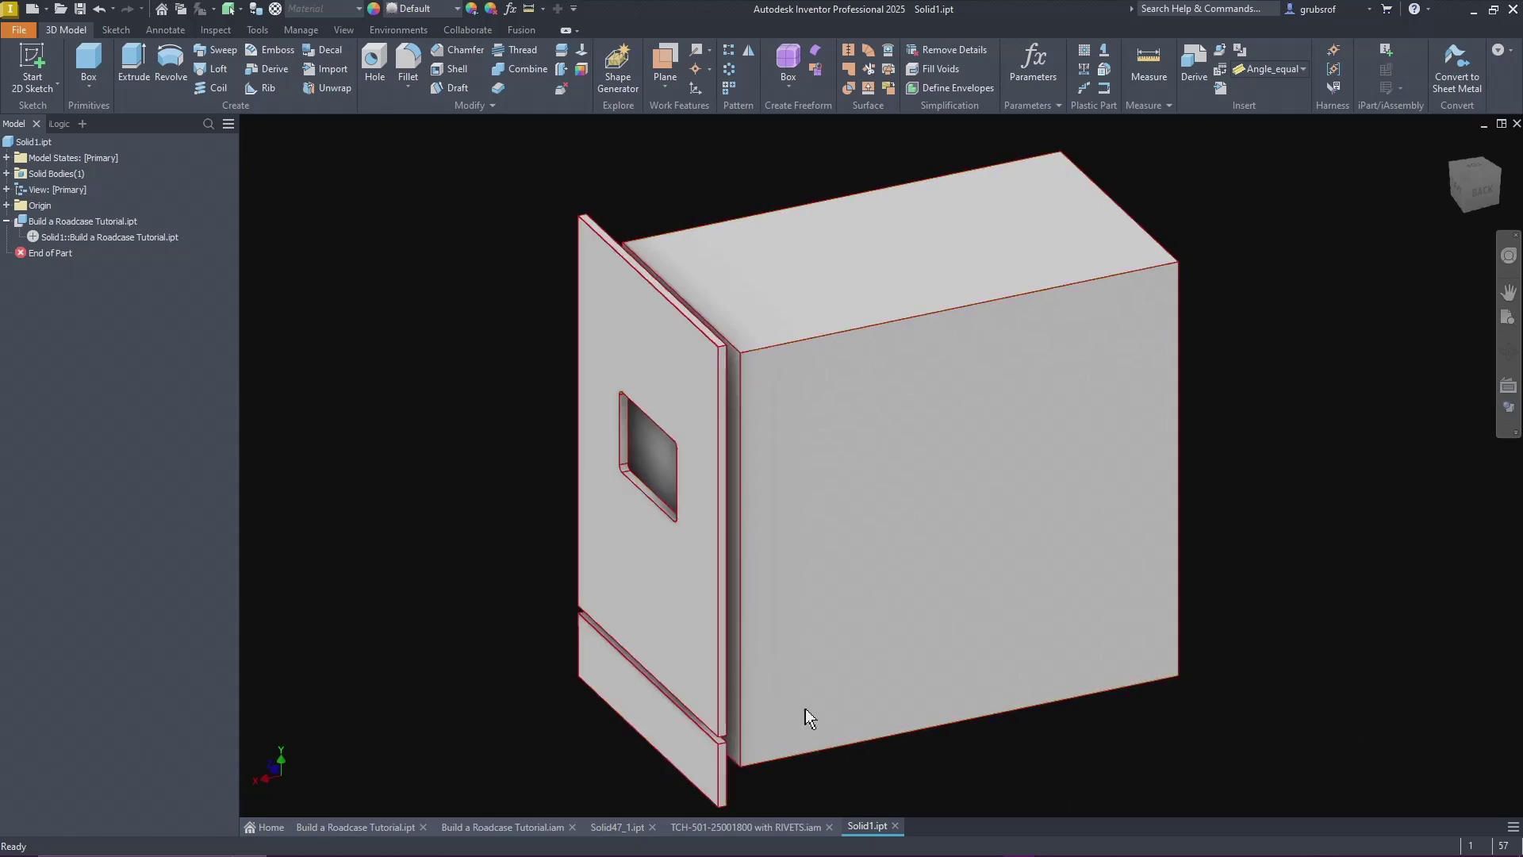
{"action": "left_click", "coordinate": [1345, 696]}
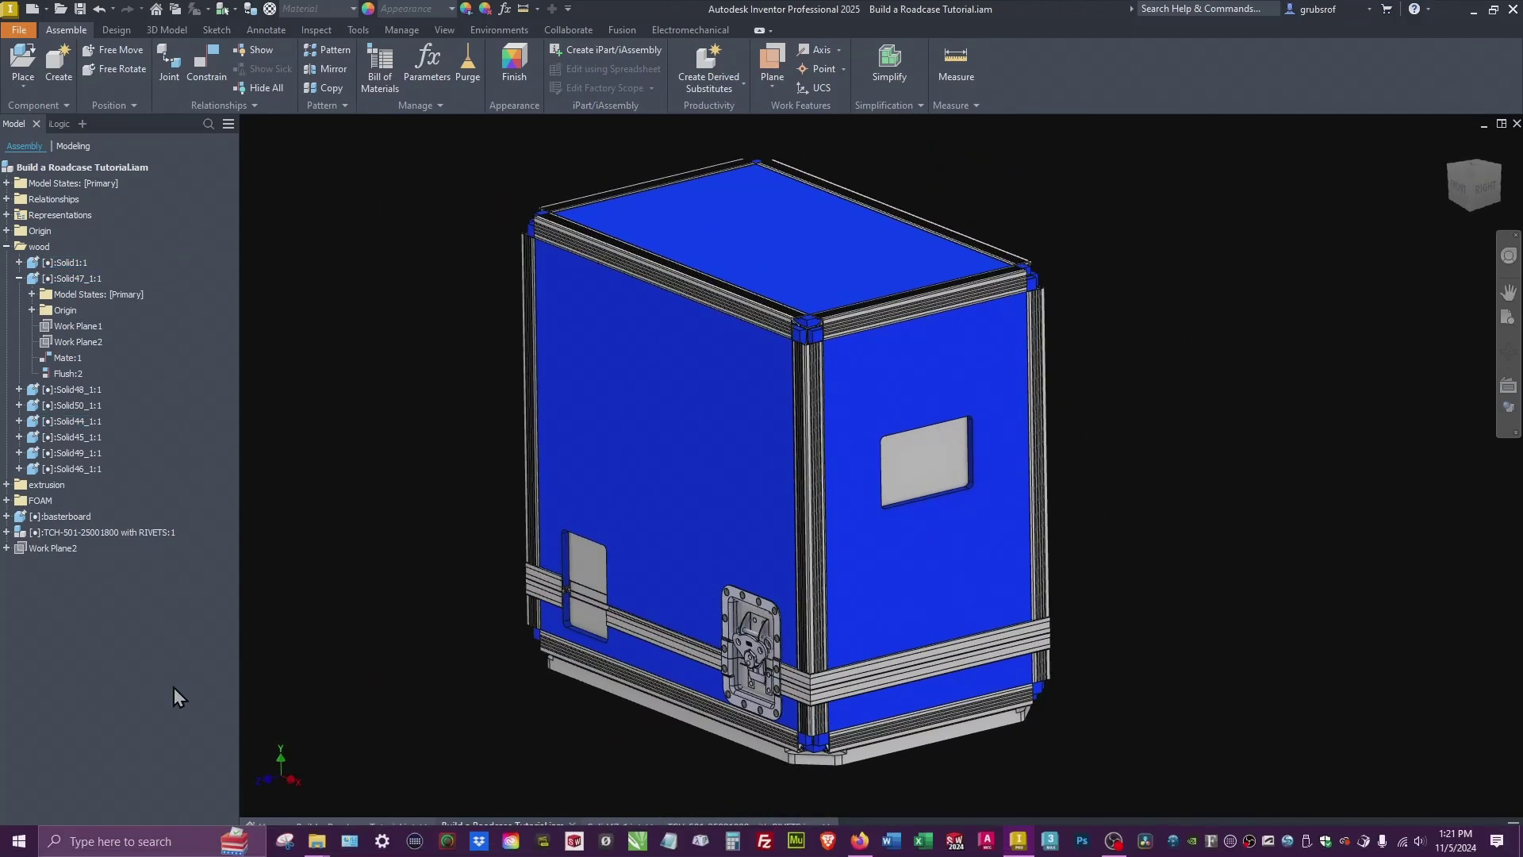
Step: Isolate the board beneath the case, examine its holes and recessed corners, and restore the other components with Undo Isolate
{"action": "left_click", "coordinate": [6, 246]}
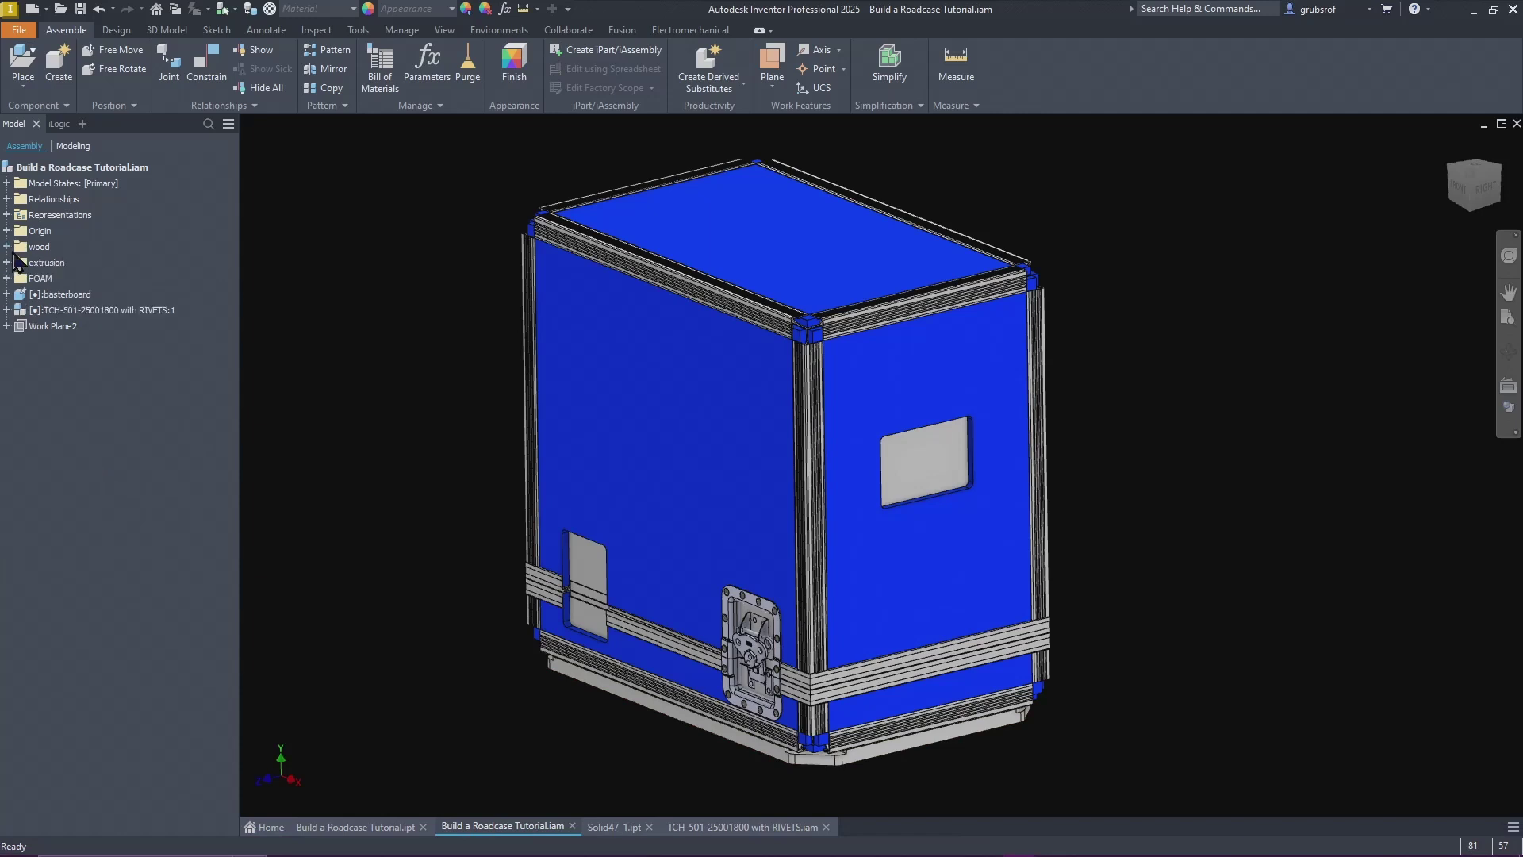
{"action": "left_click", "coordinate": [51, 310]}
{"action": "left_click", "coordinate": [62, 296]}
{"action": "right_click", "coordinate": [61, 299]}
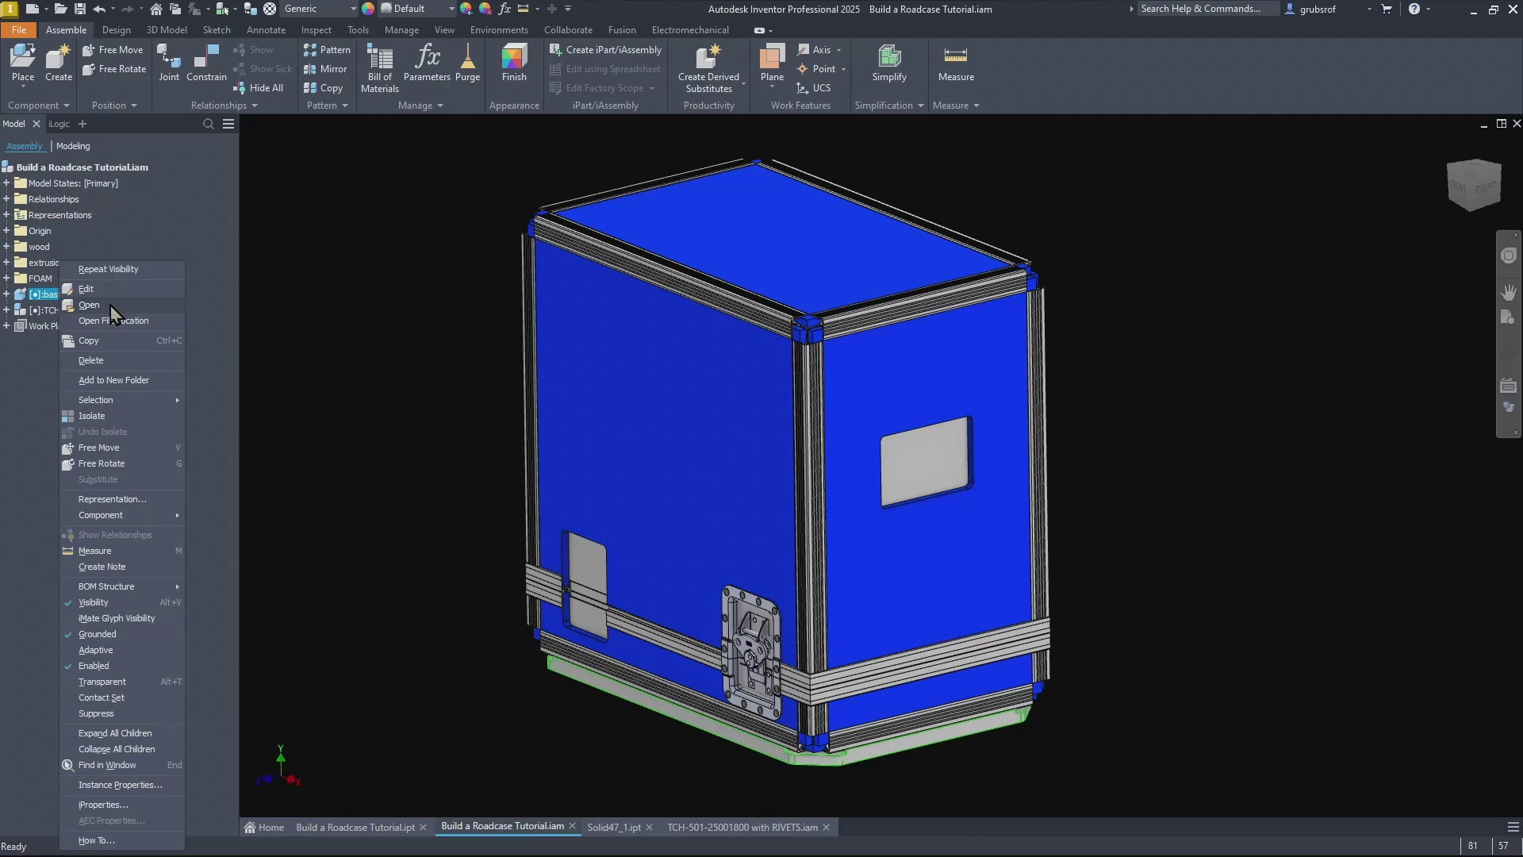
{"action": "left_click", "coordinate": [111, 417]}
{"action": "left_click", "coordinate": [1384, 605]}
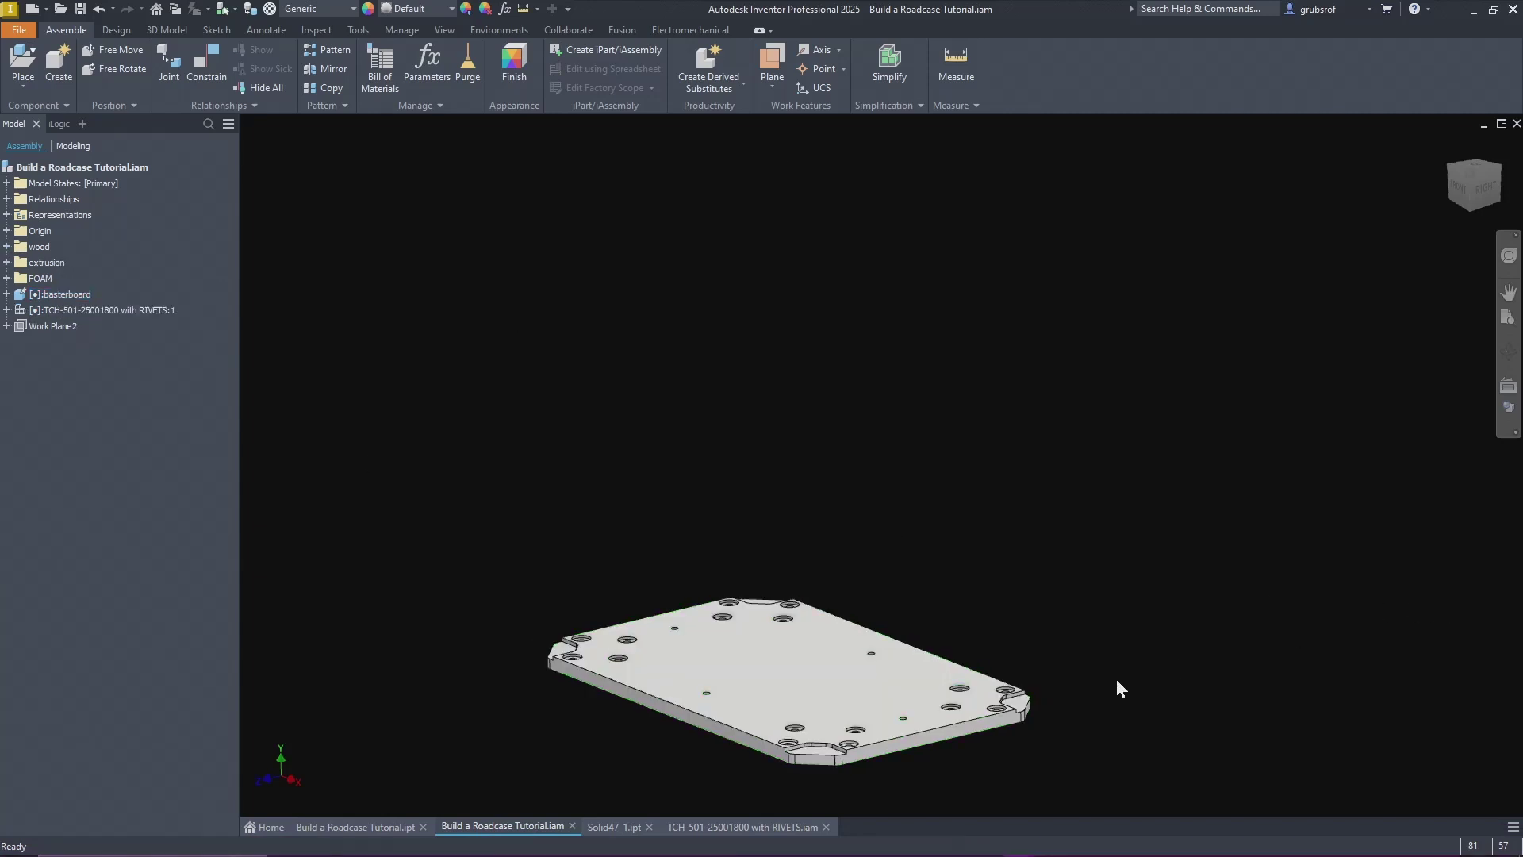
{"action": "key", "text": "F6"}
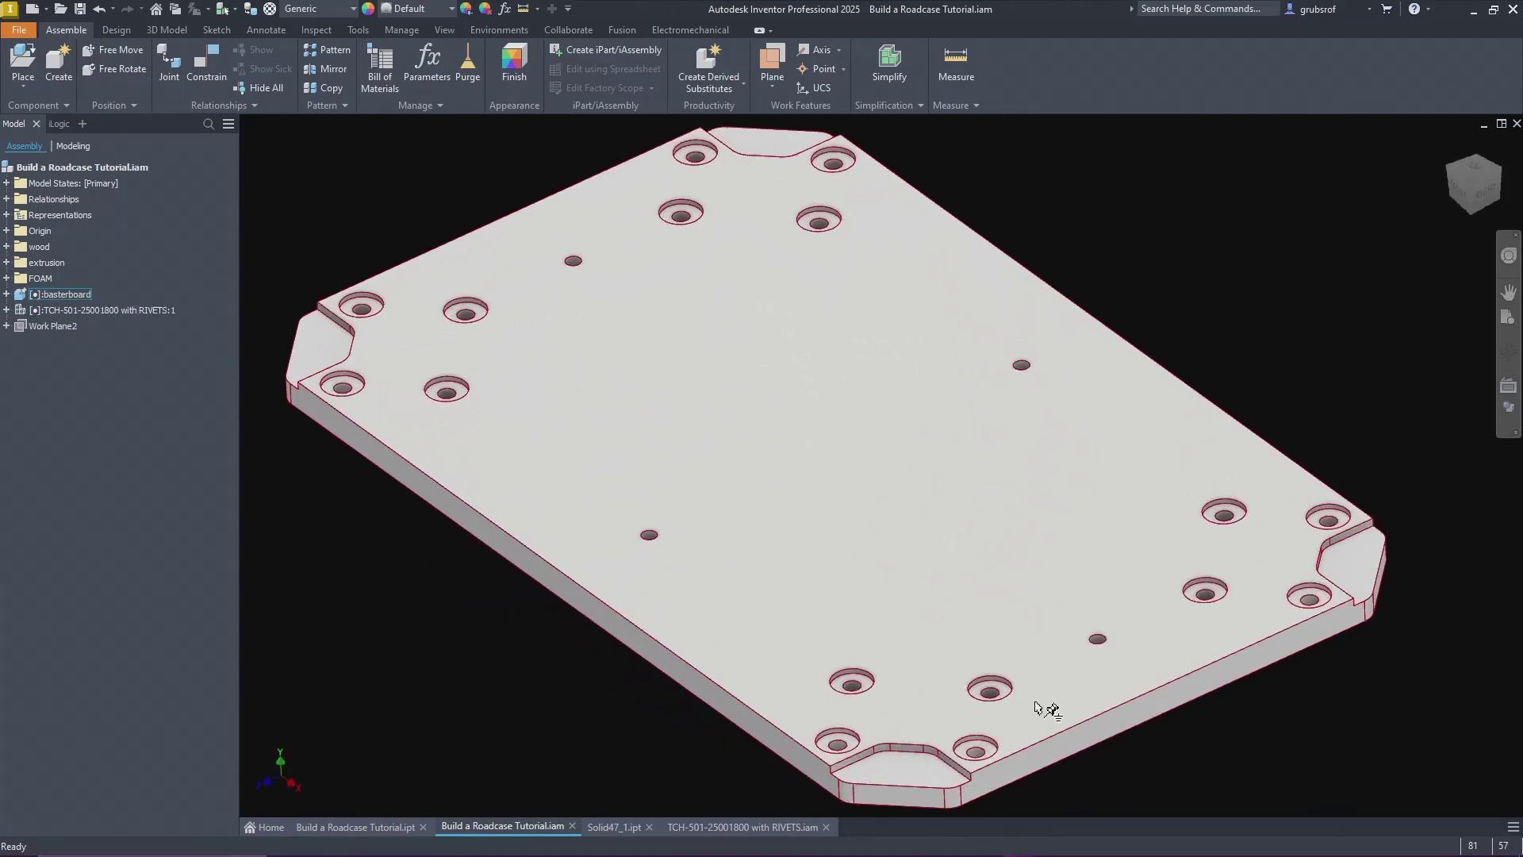
{"action": "middle_click_drag", "start_coordinate": [1120, 749], "coordinate": [1388, 687], "text": "shift"}
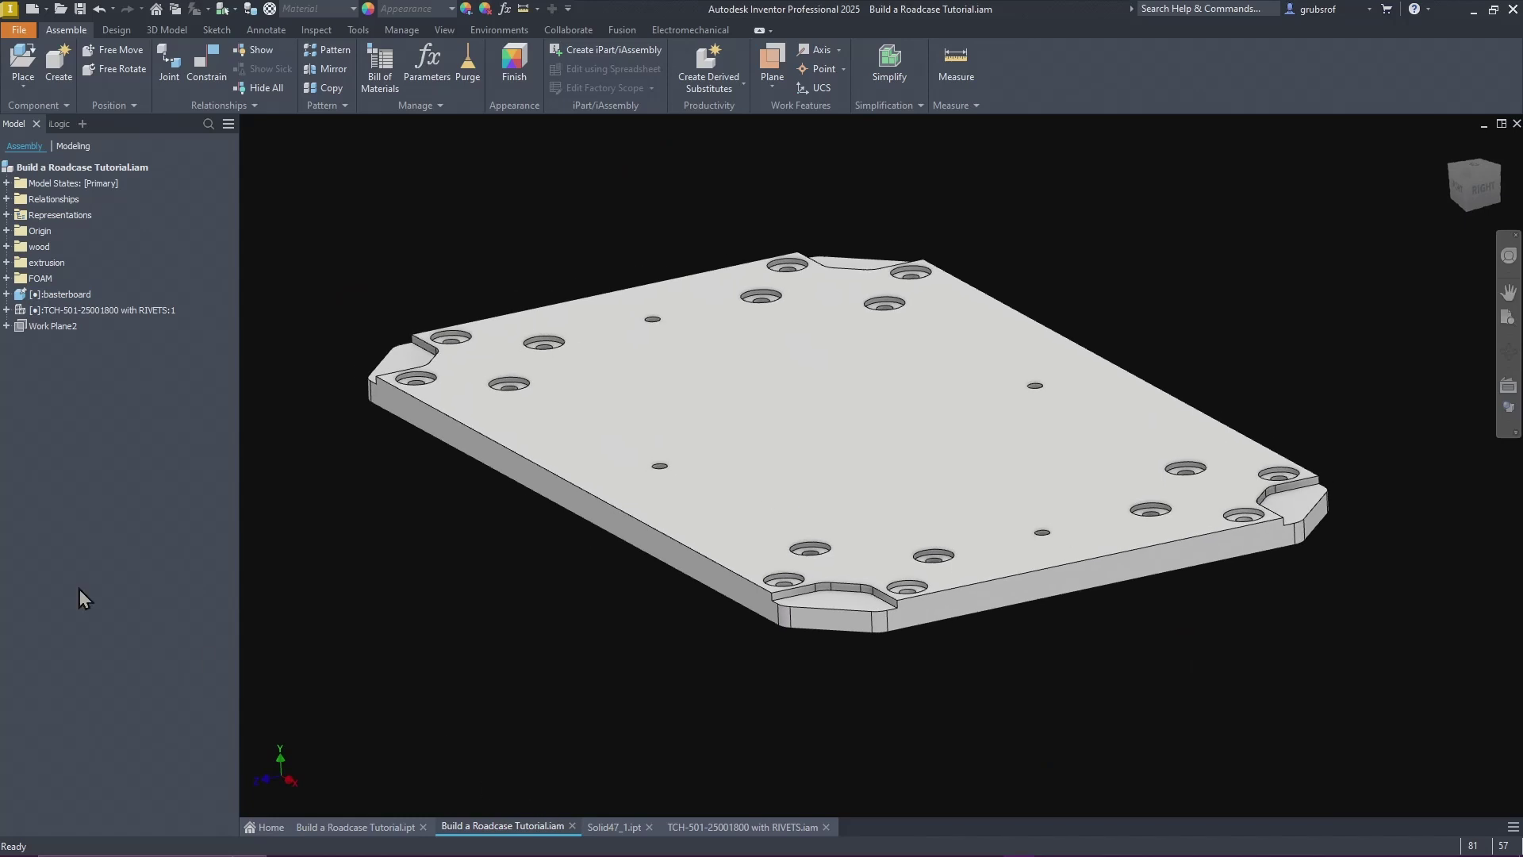
{"action": "right_click", "coordinate": [49, 295]}
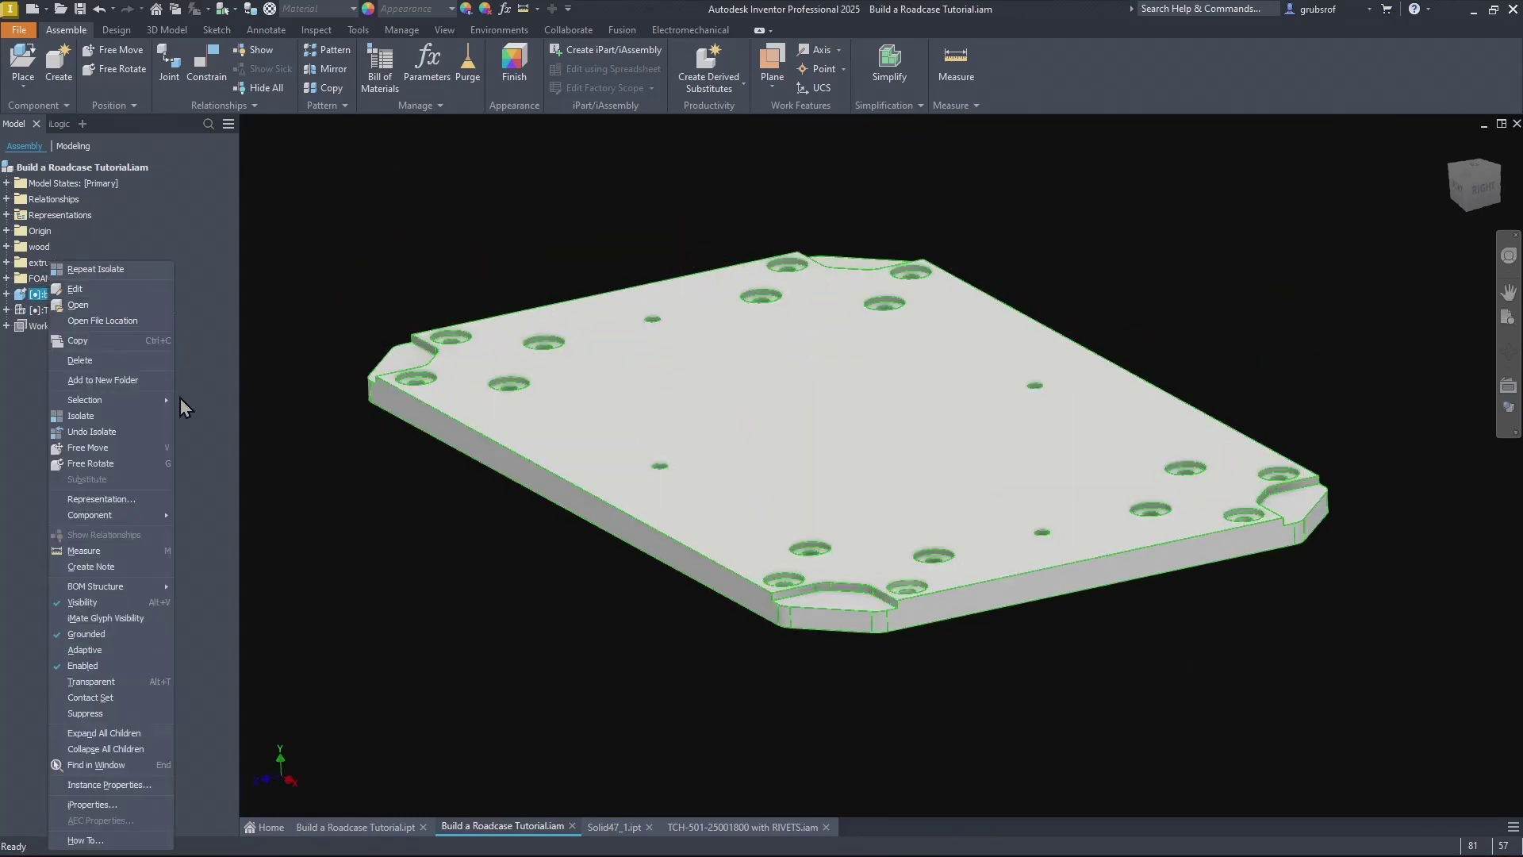
{"action": "left_click", "coordinate": [117, 429]}
Step: Open the bottom wood panel, exposed at the lower case corner beside the latch, as its own part
{"action": "scroll", "coordinate": [878, 597], "scroll_direction": "up", "scroll_amount": 8}
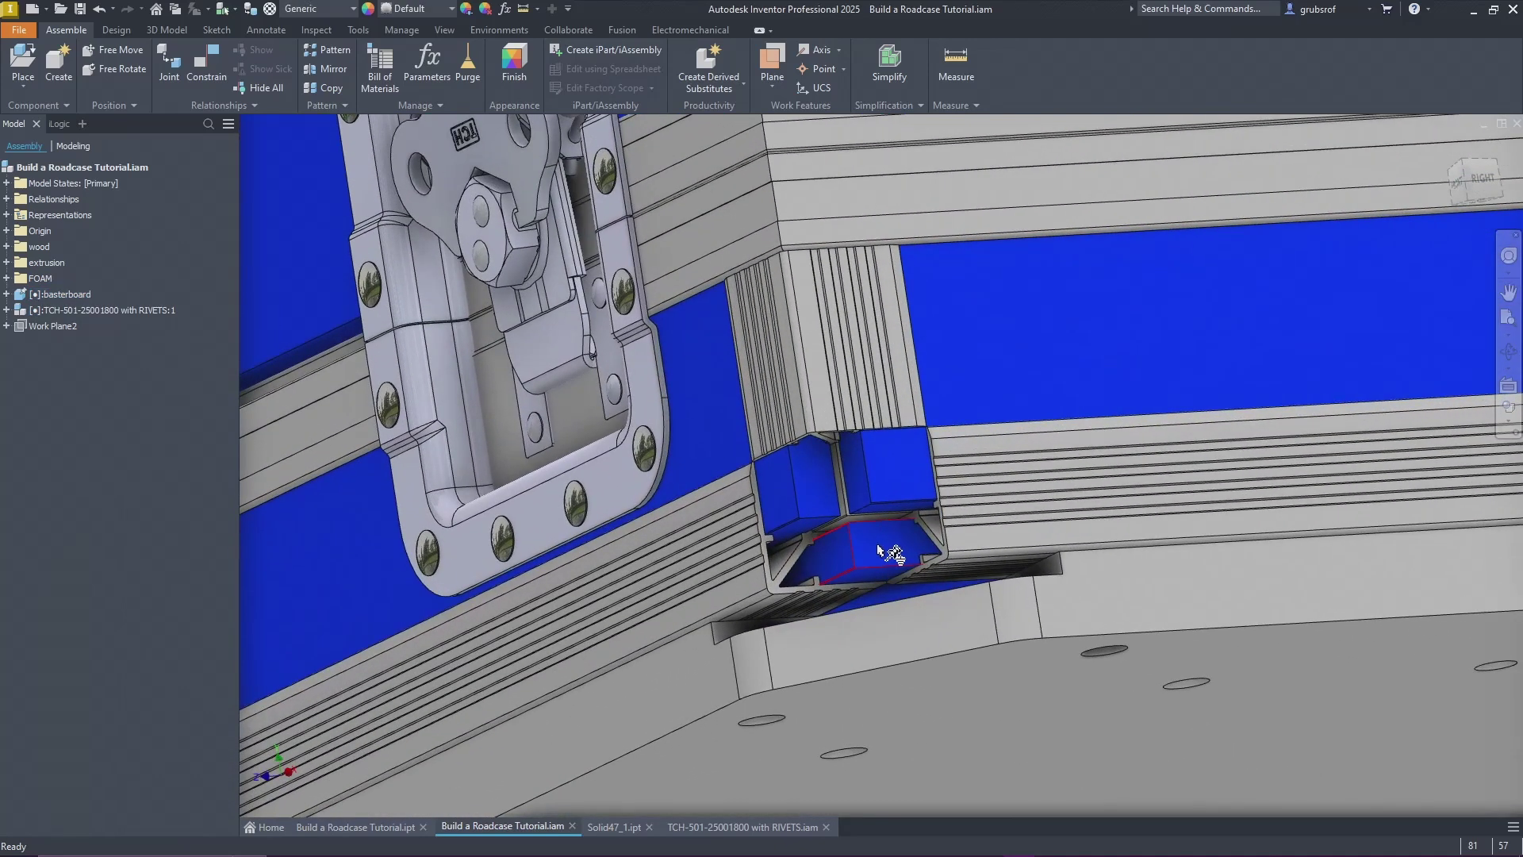
{"action": "right_click", "coordinate": [878, 547]}
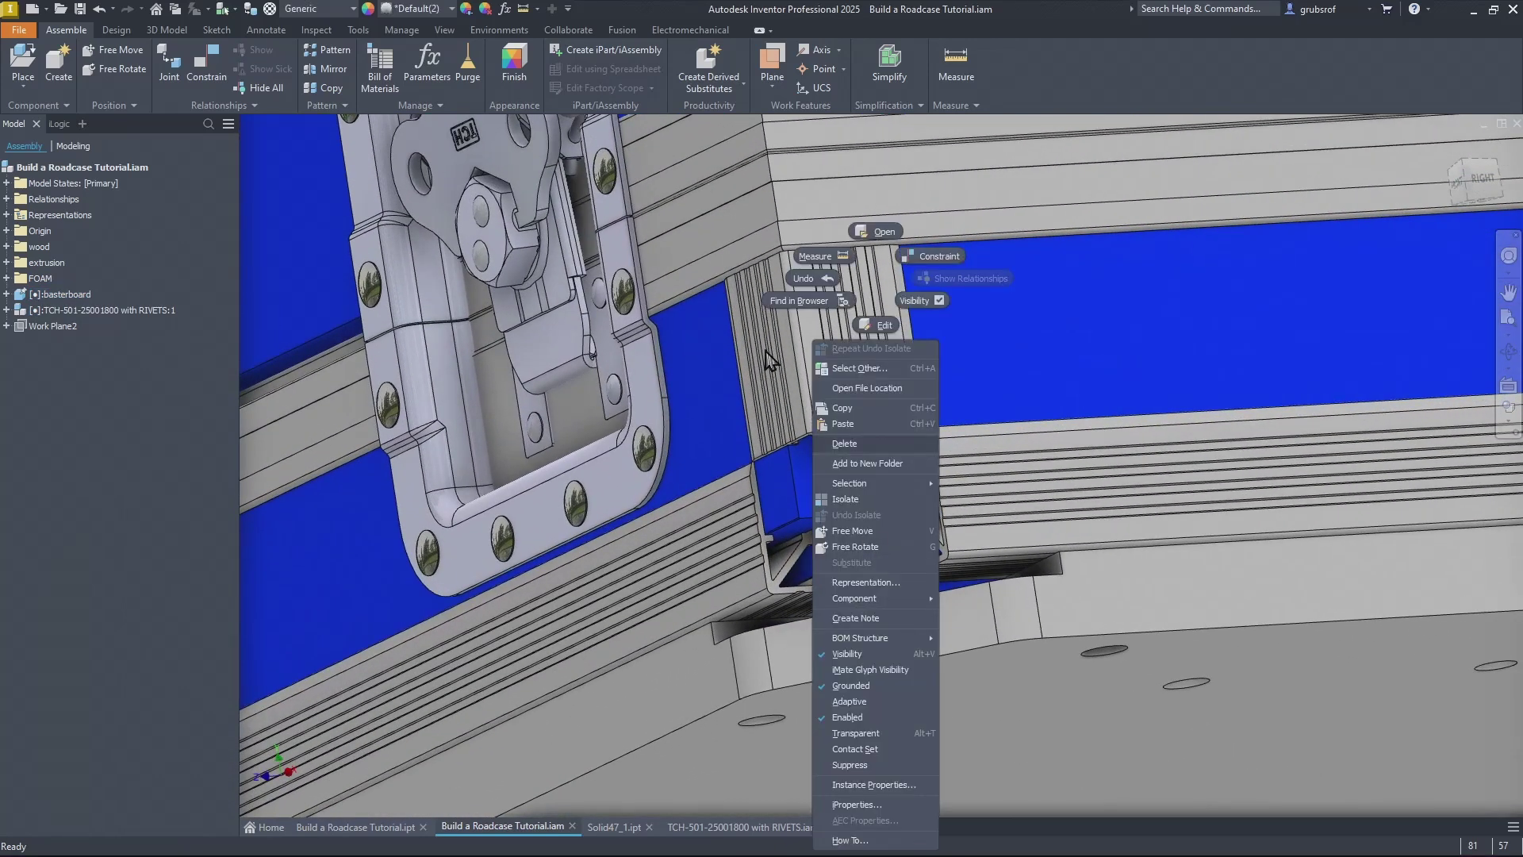
{"action": "left_click", "coordinate": [885, 238]}
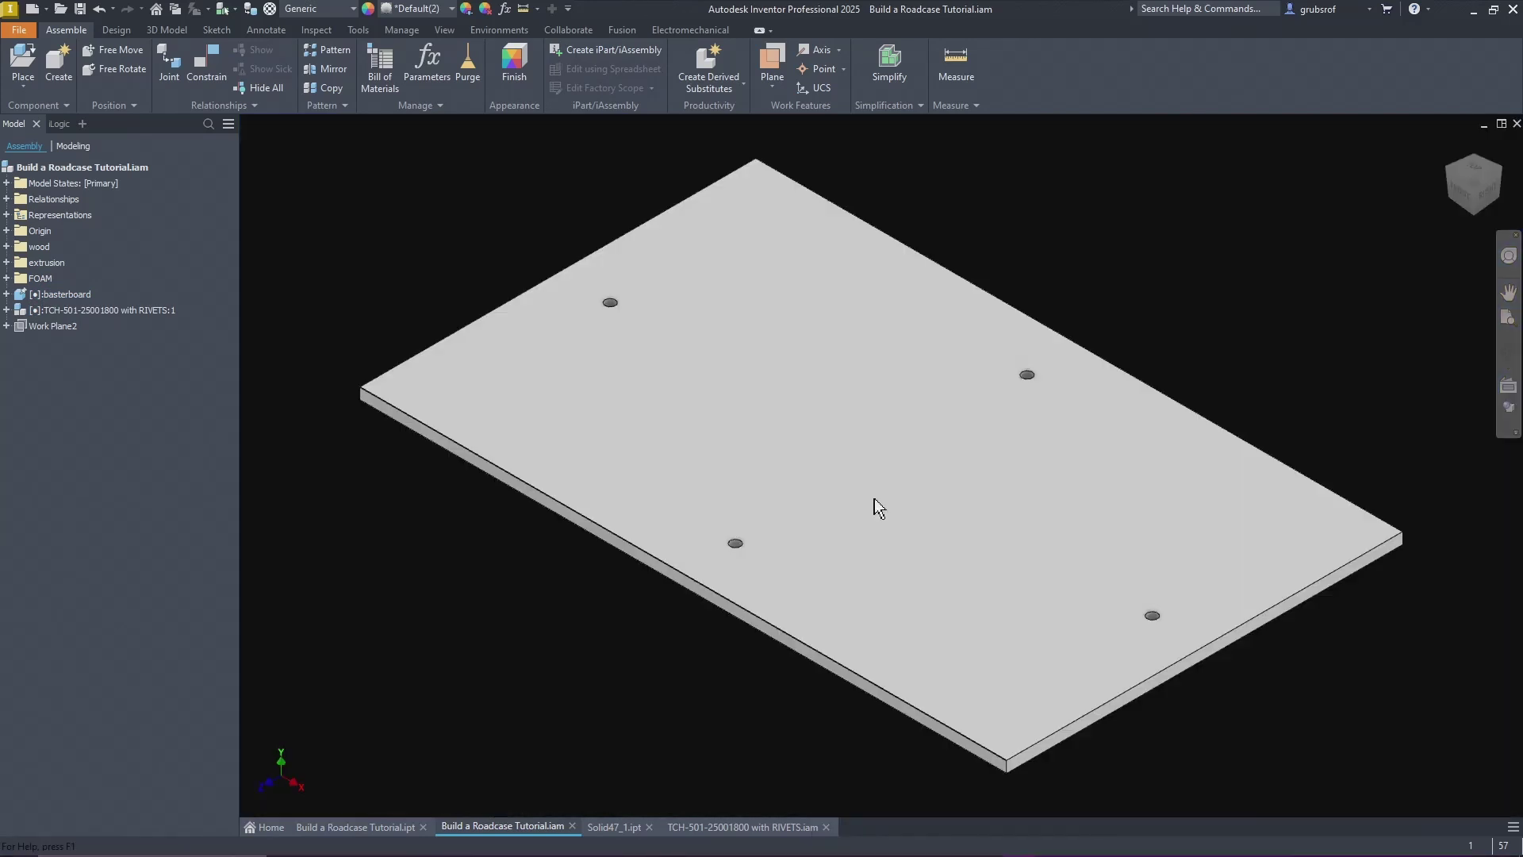